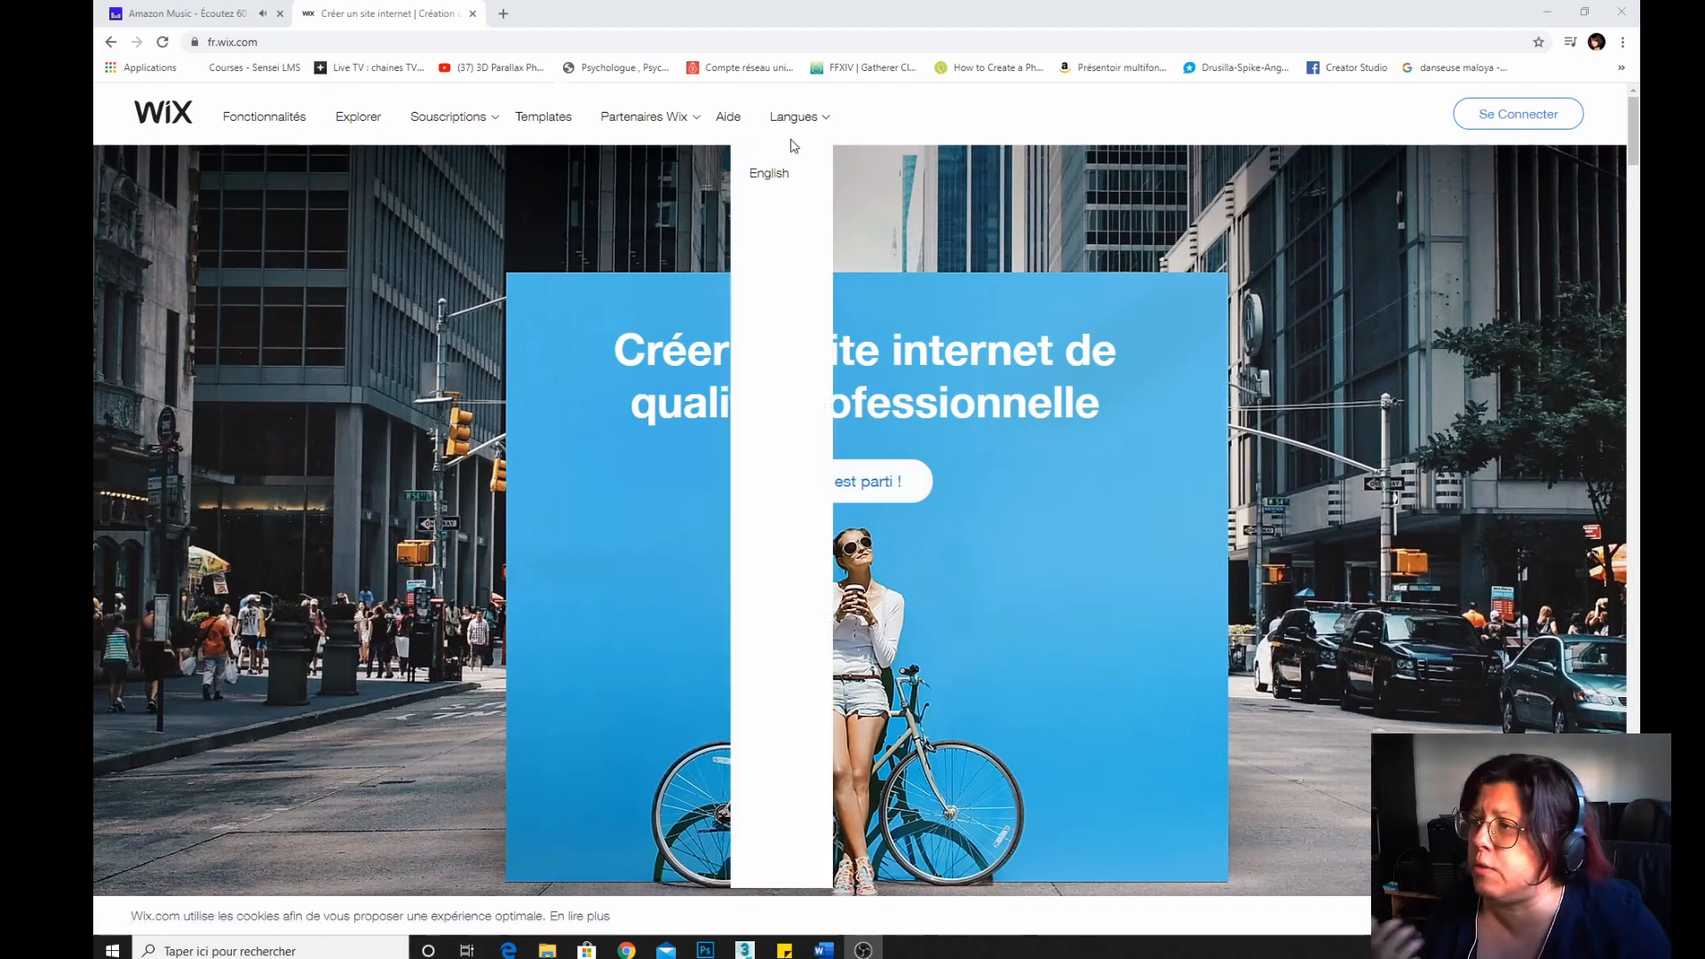
Open the Wix features page and scroll through the editor features.
left_click(289, 126)
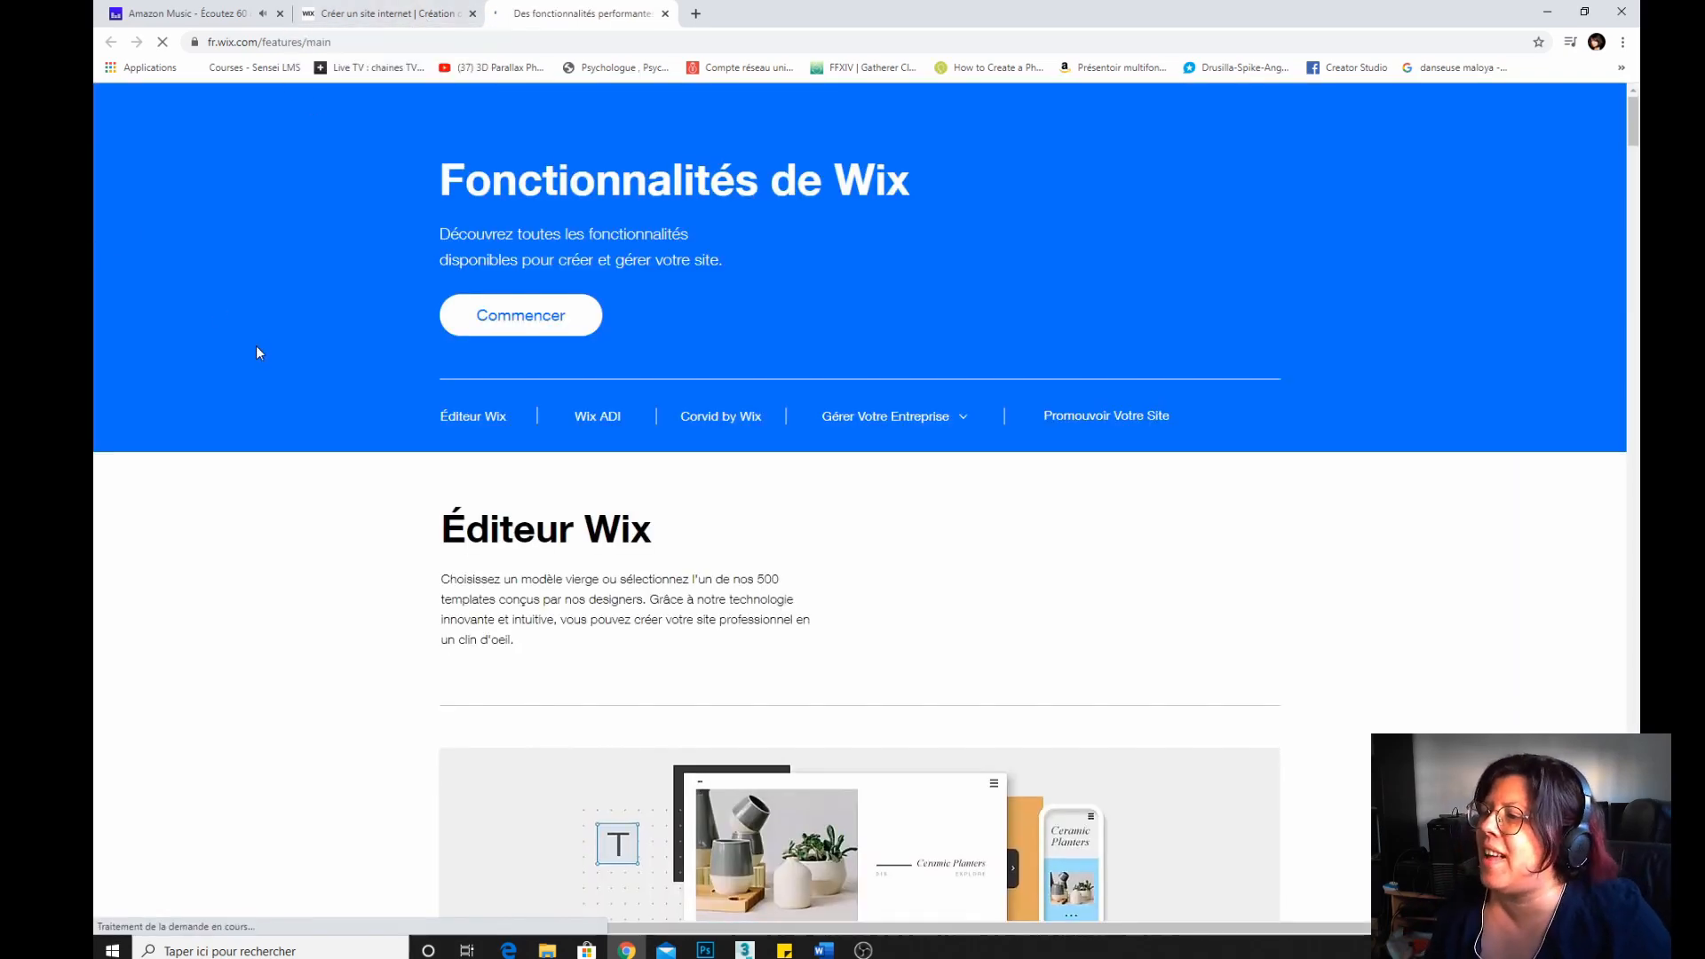
scroll(256, 352, "down", 5)
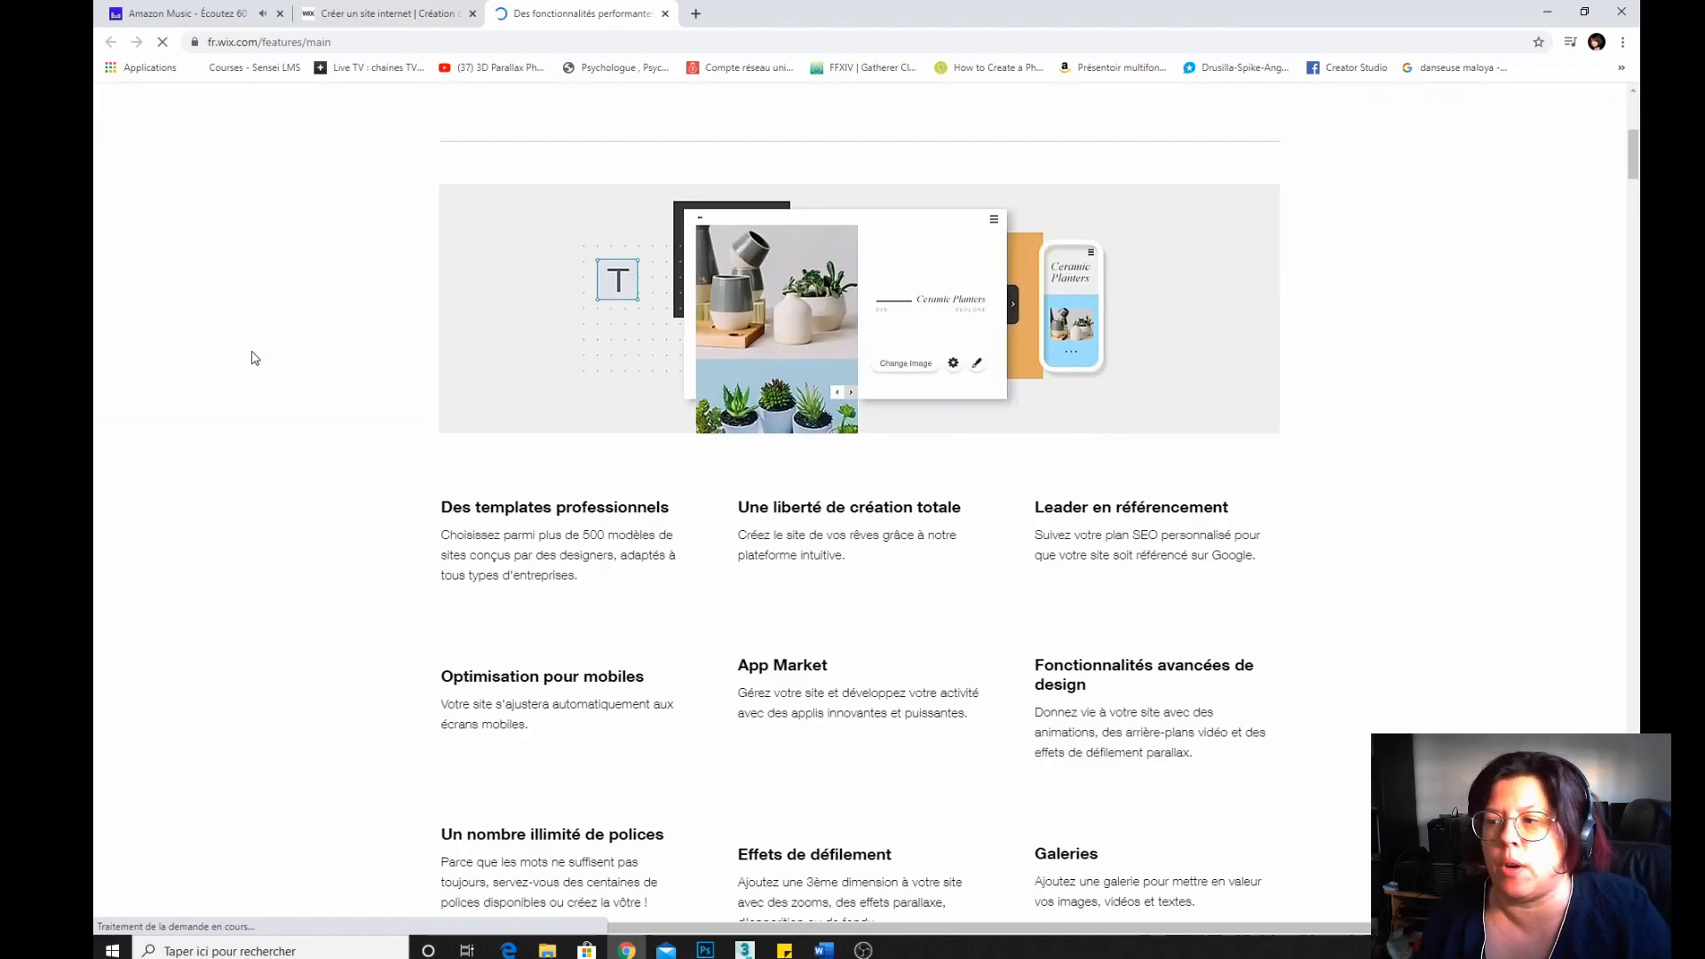
scroll(256, 358, "up", 2)
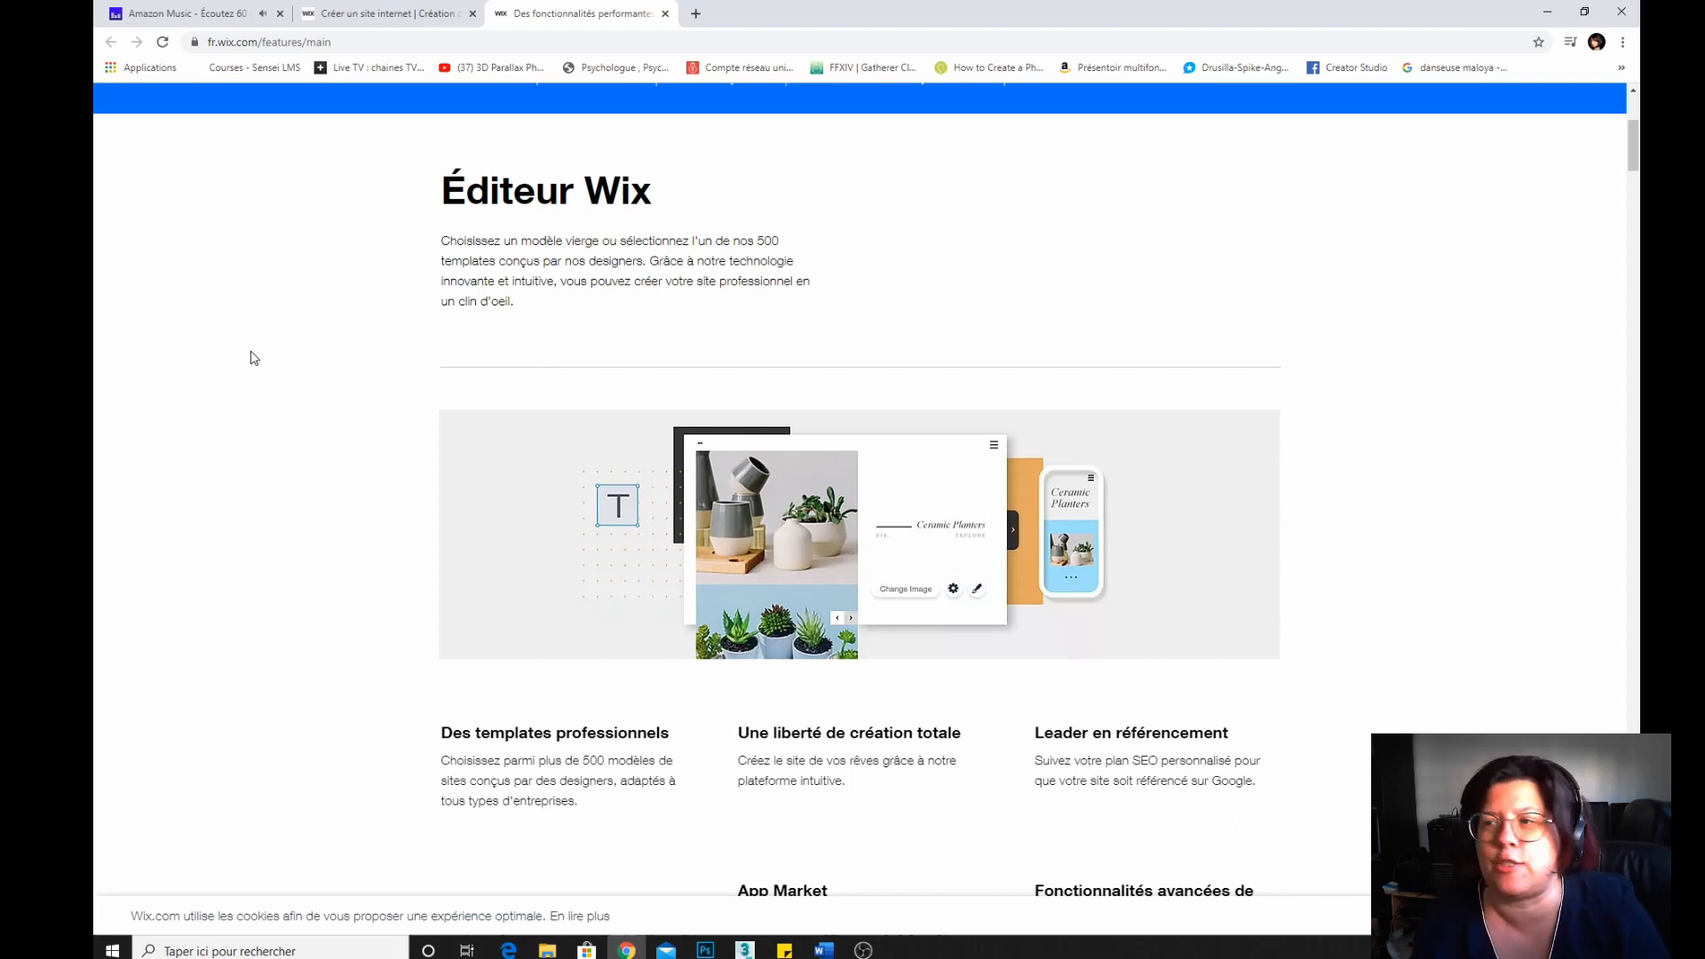
scroll(273, 406, "down", 5)
scroll(273, 386, "up", 1)
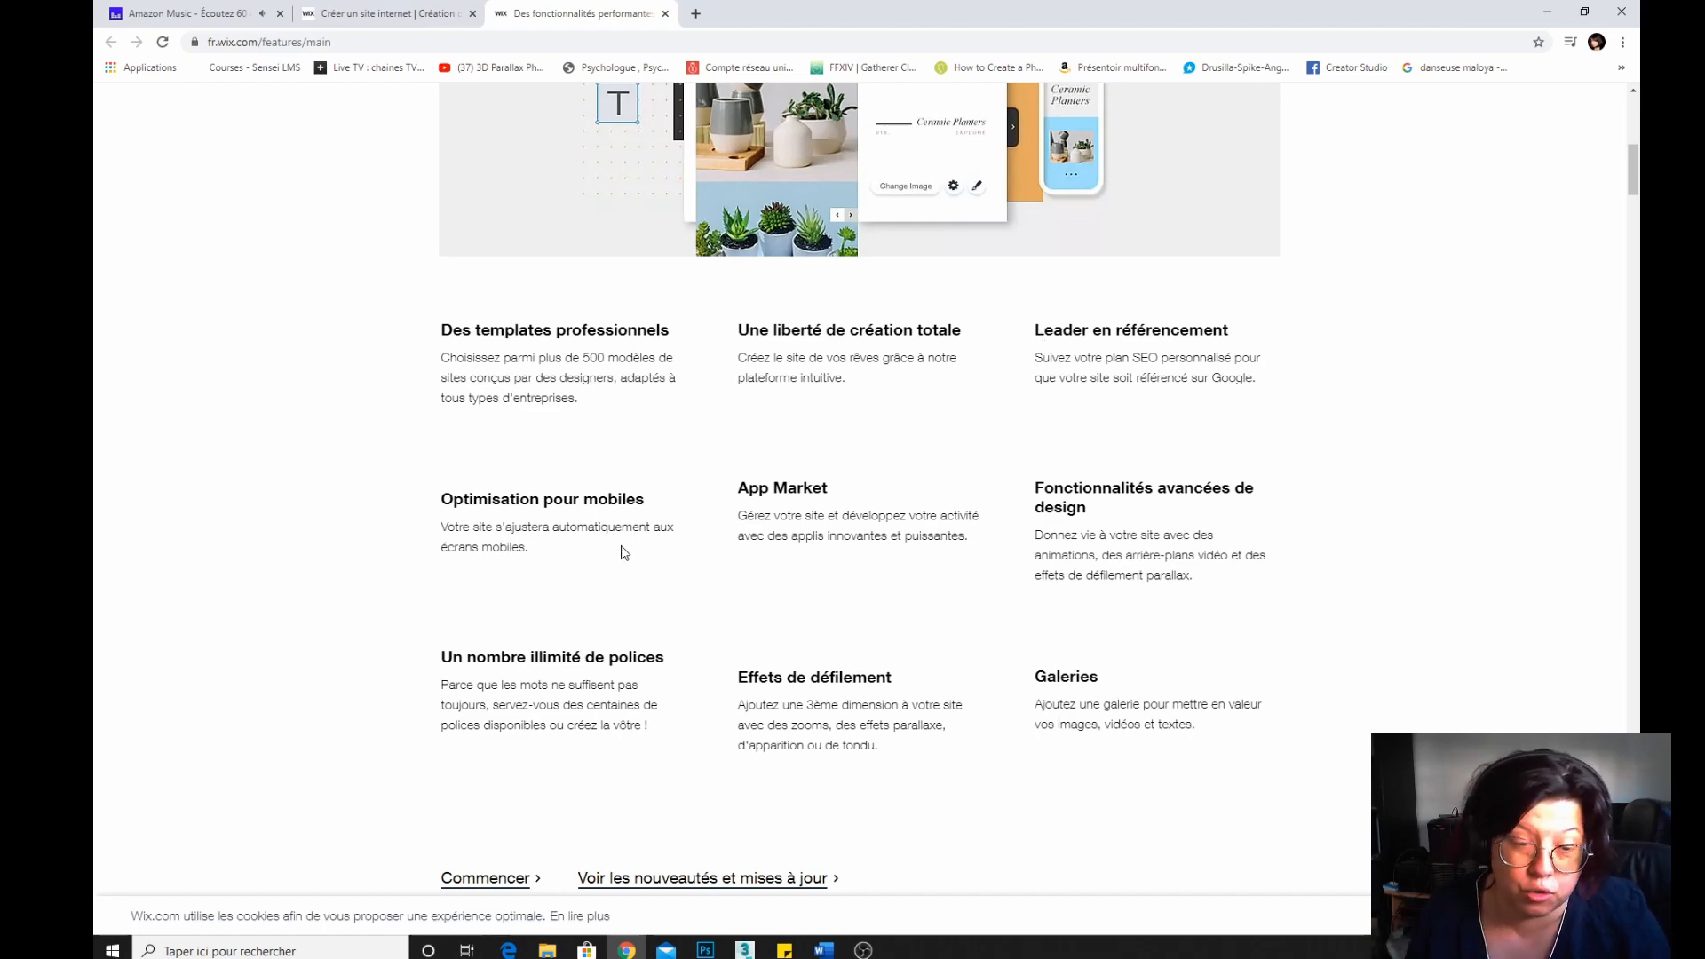
scroll(621, 551, "up", 8)
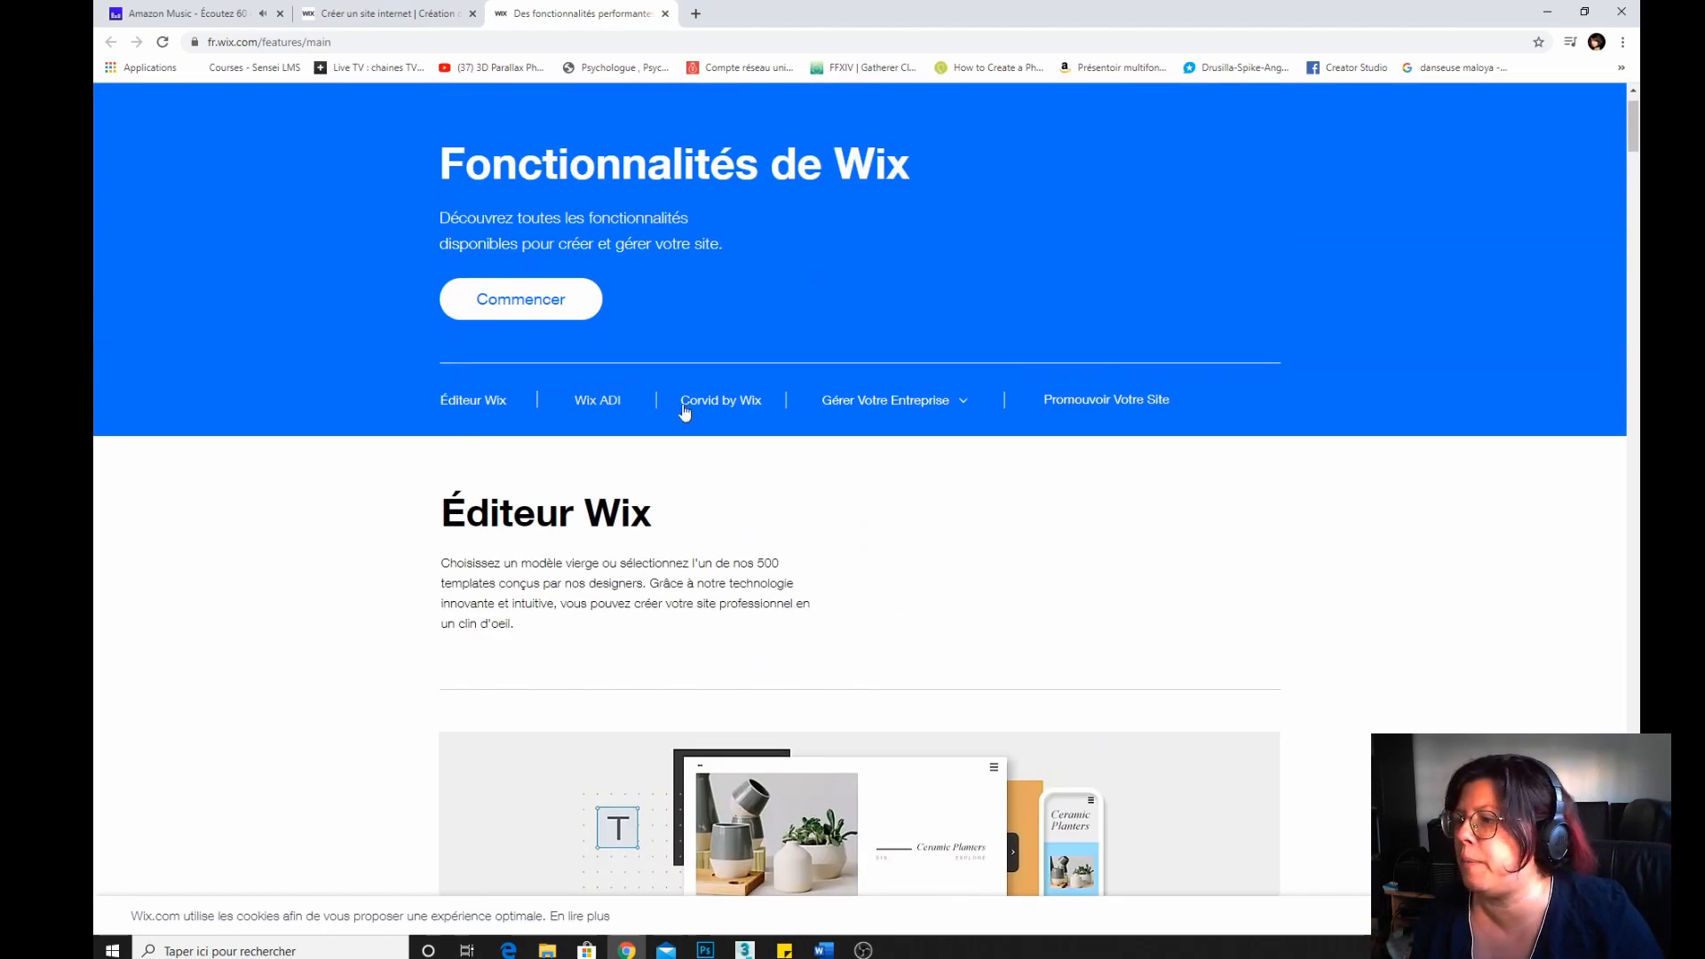
Start creating a site to reach the Wix sign-up form, closing the extra browser tab.
mouse_move(963, 412)
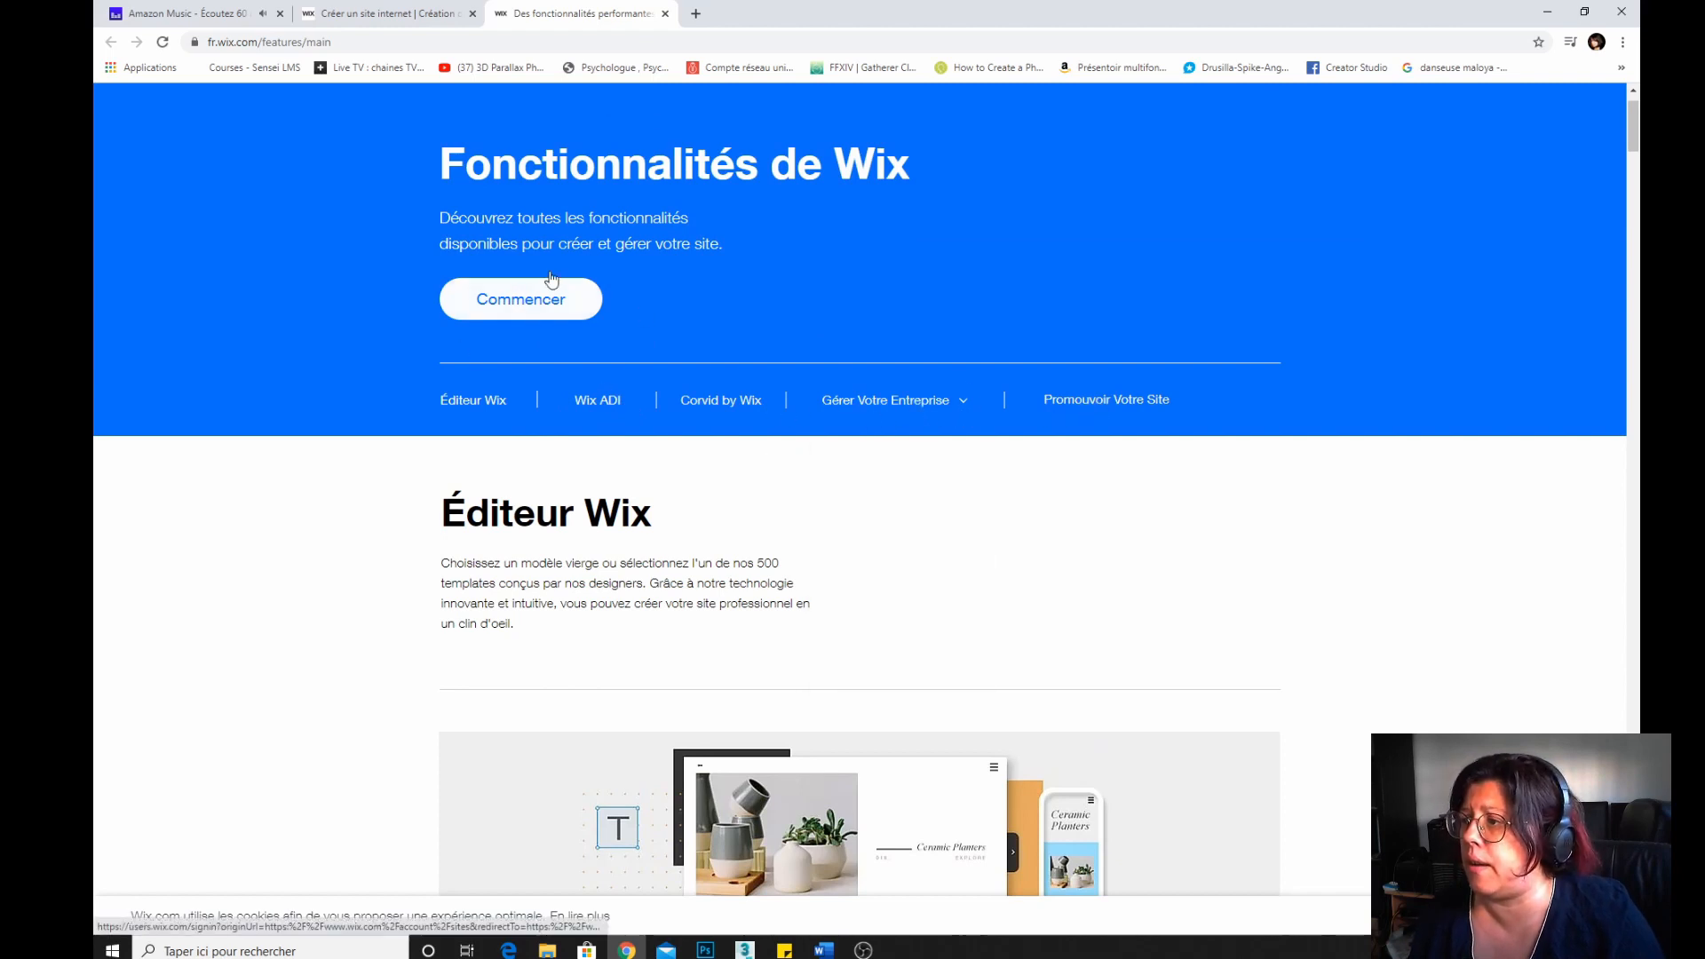
left_click(552, 298)
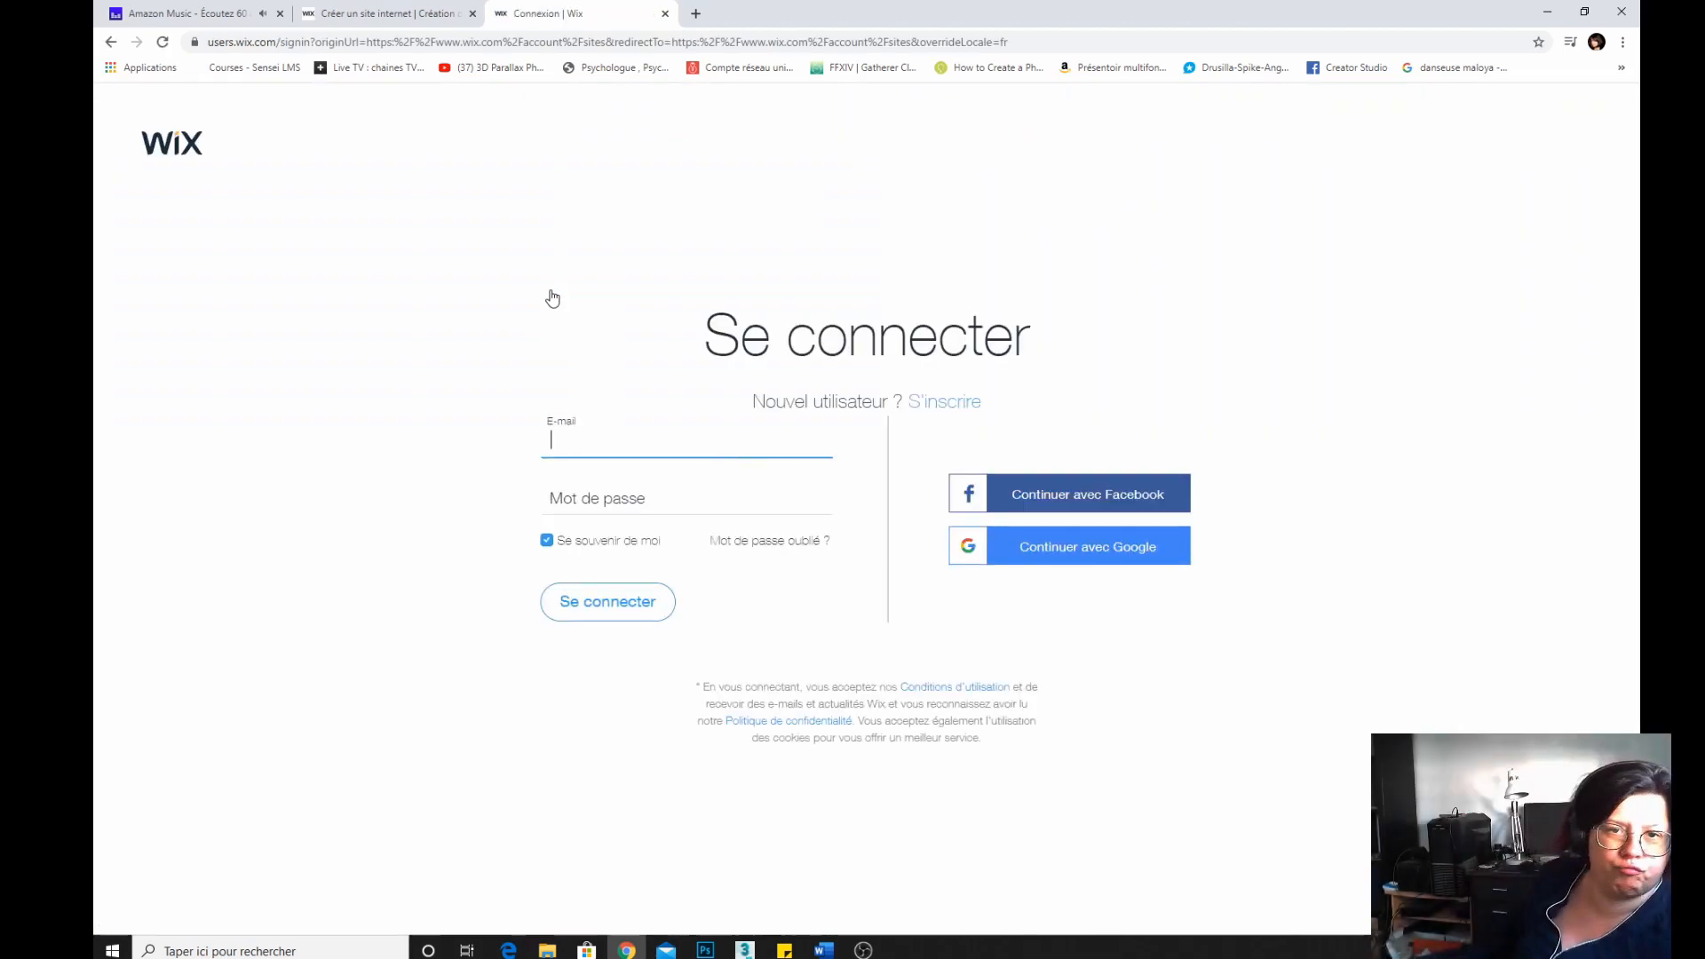
left_click(386, 13)
left_click(859, 480)
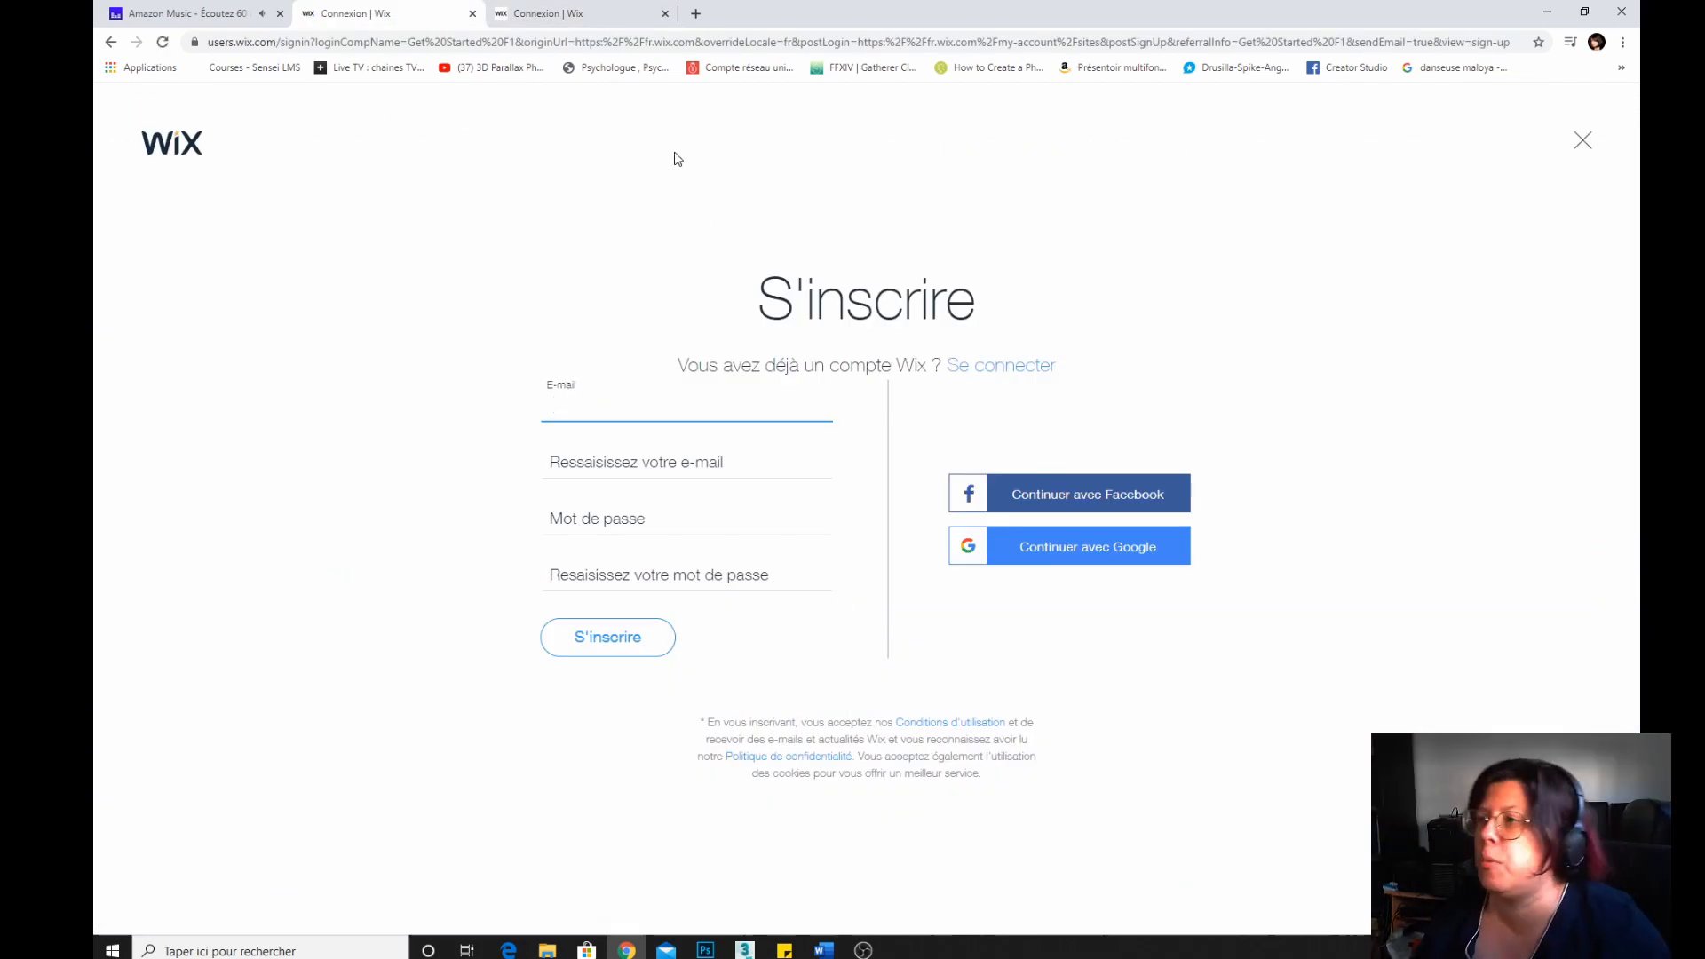
left_click(586, 12)
left_click(664, 14)
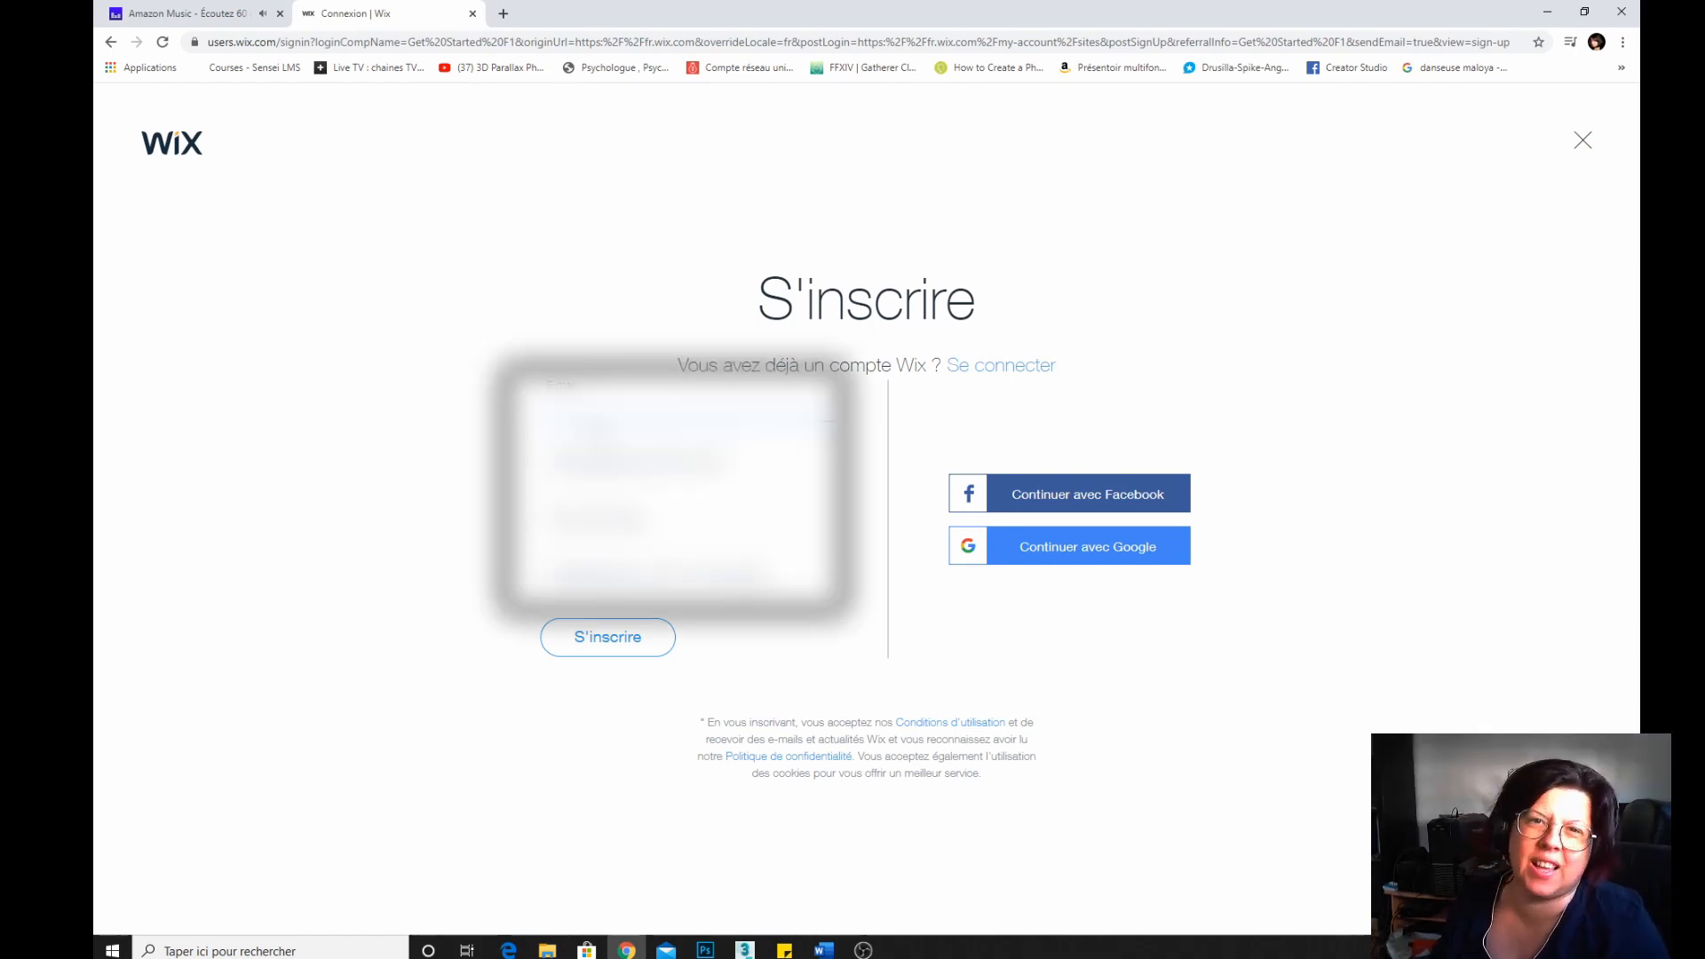
Fill in the e-mail twice and the account password twice, then register the new Wix account.
type("...")
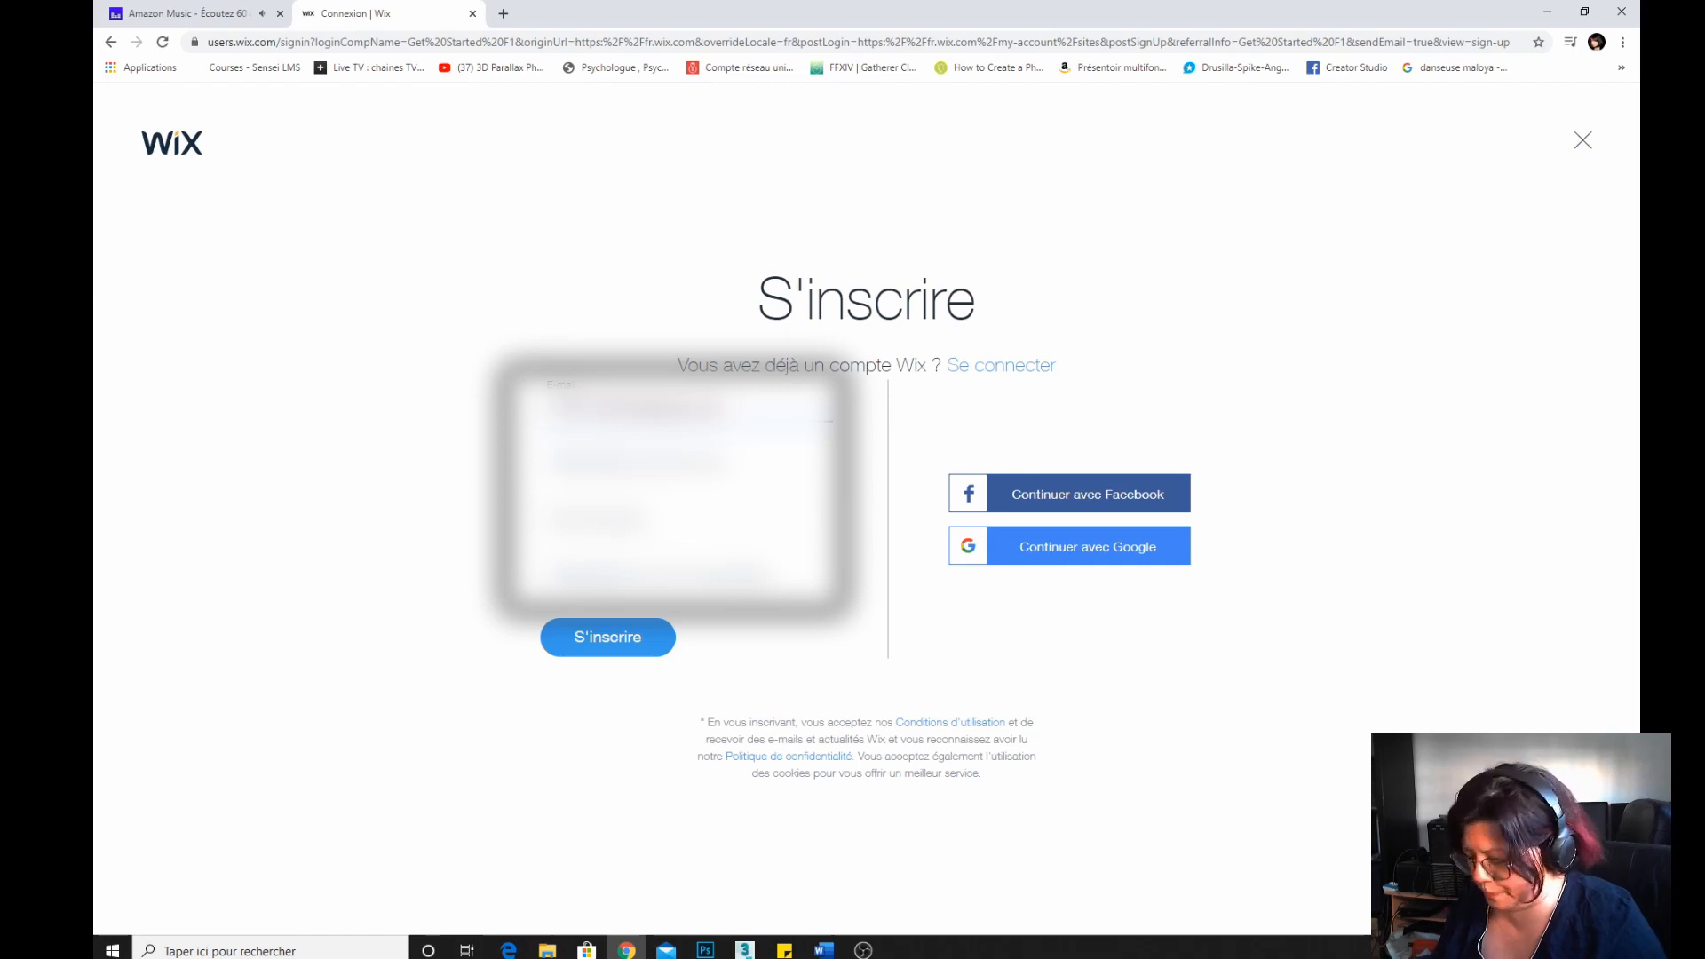
key("Tab")
type("...")
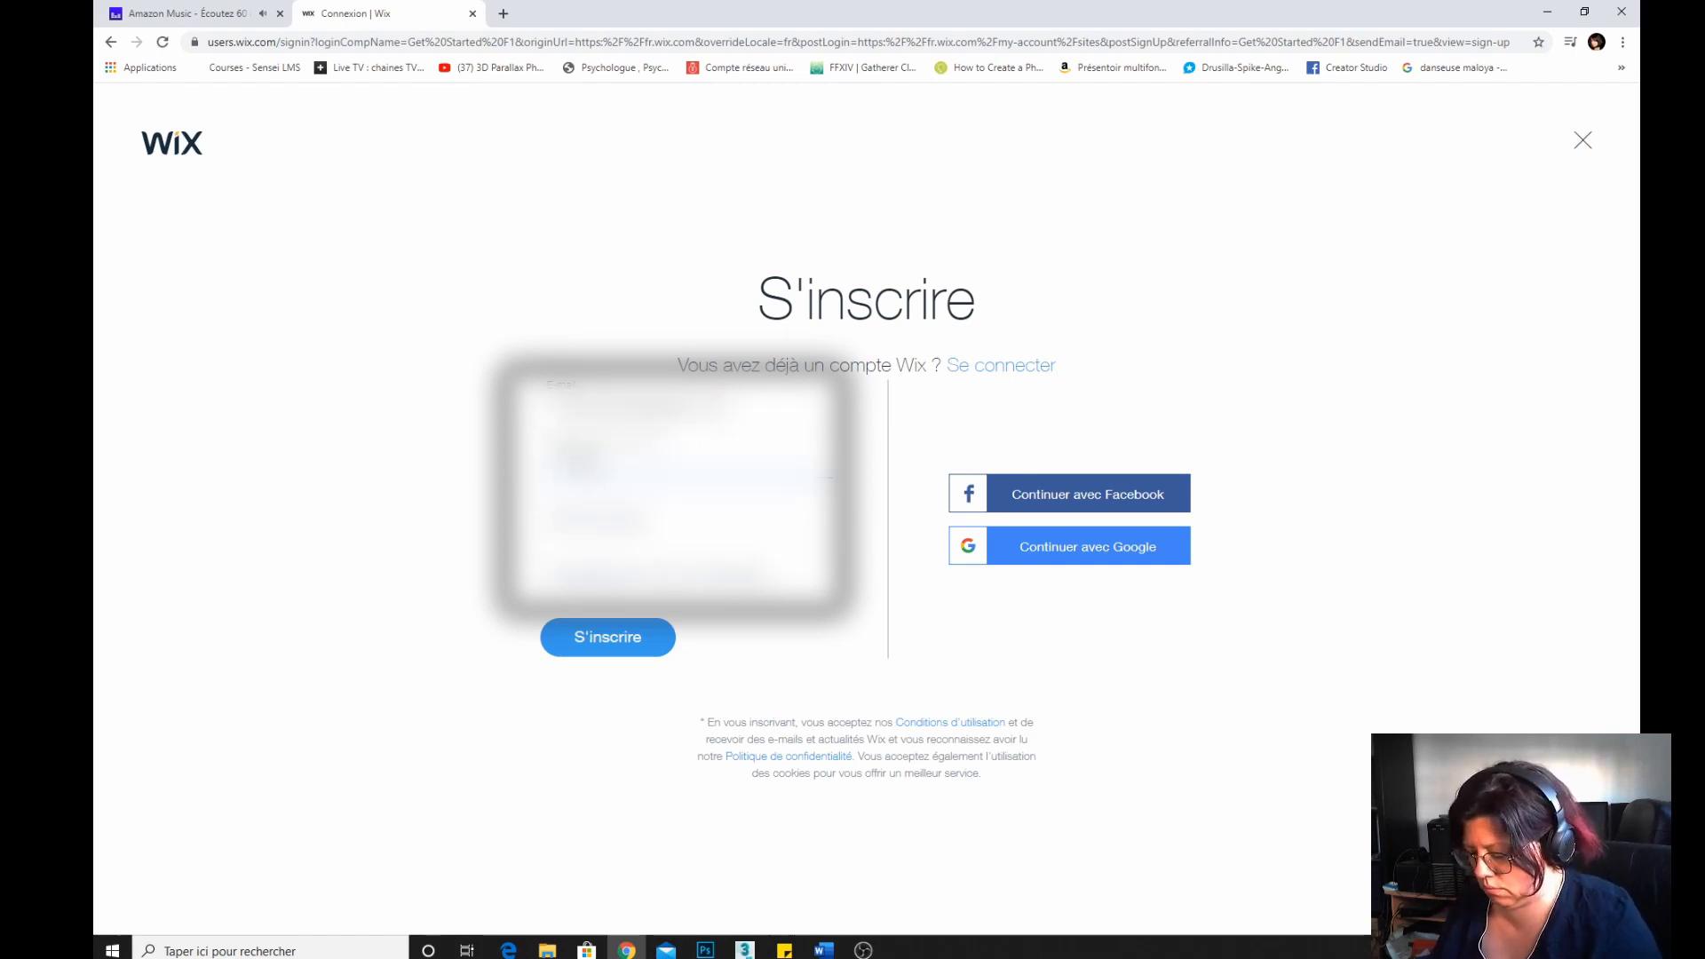
type("...")
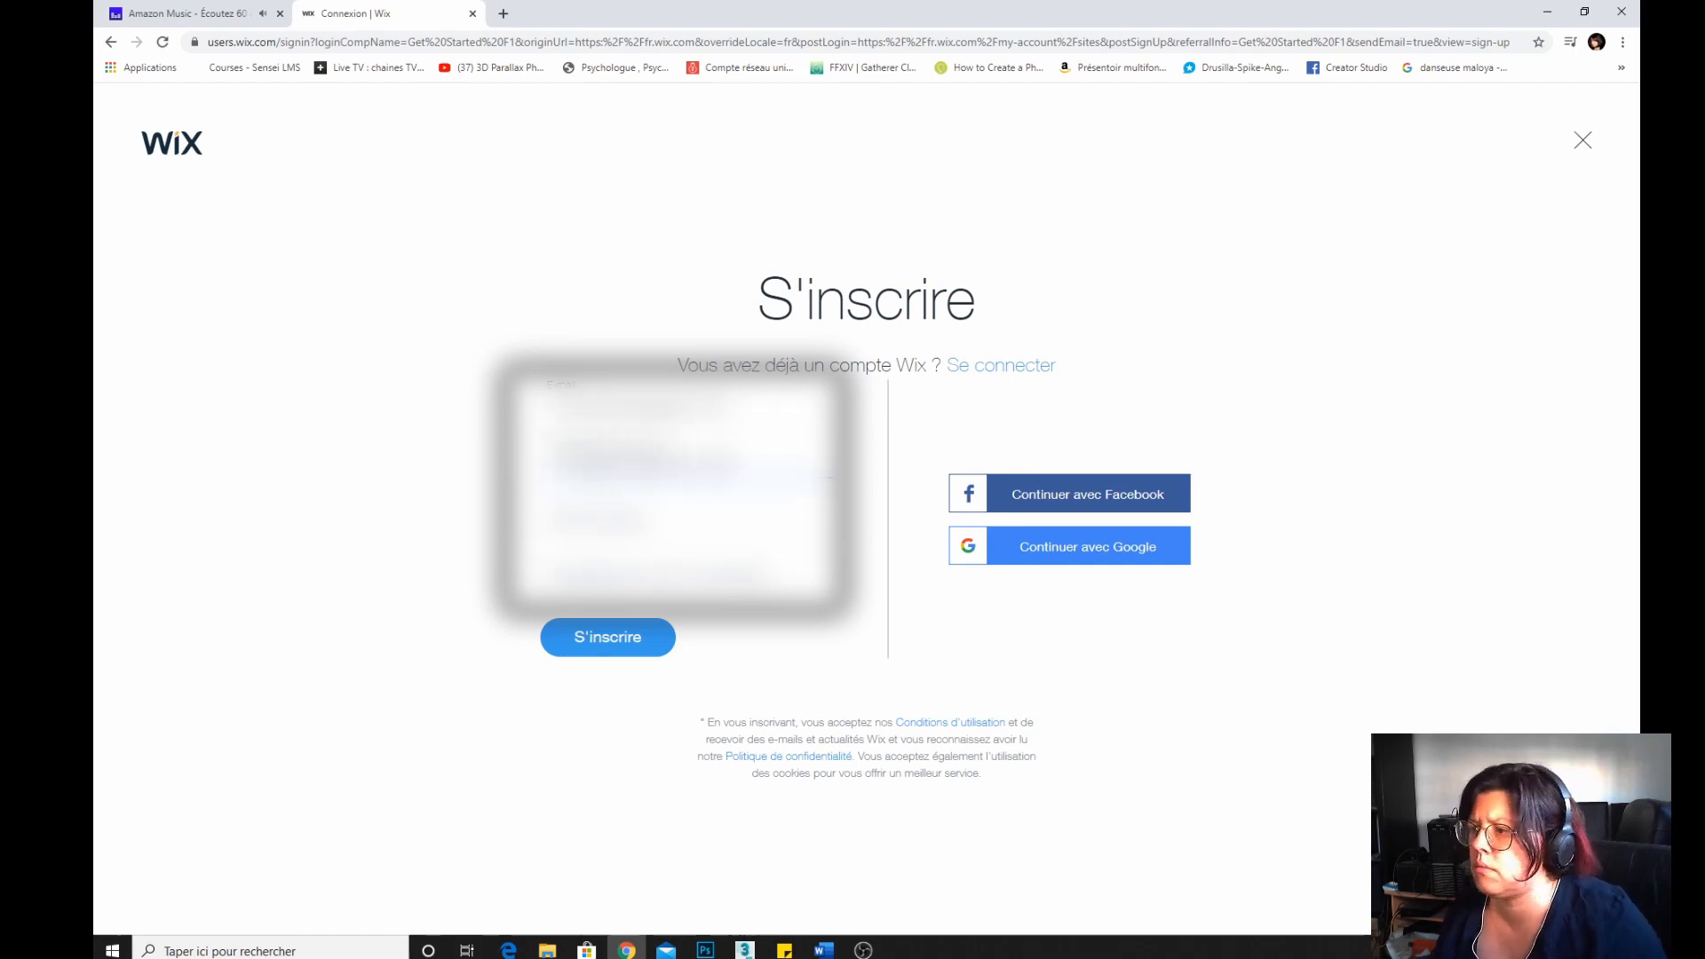
type("...")
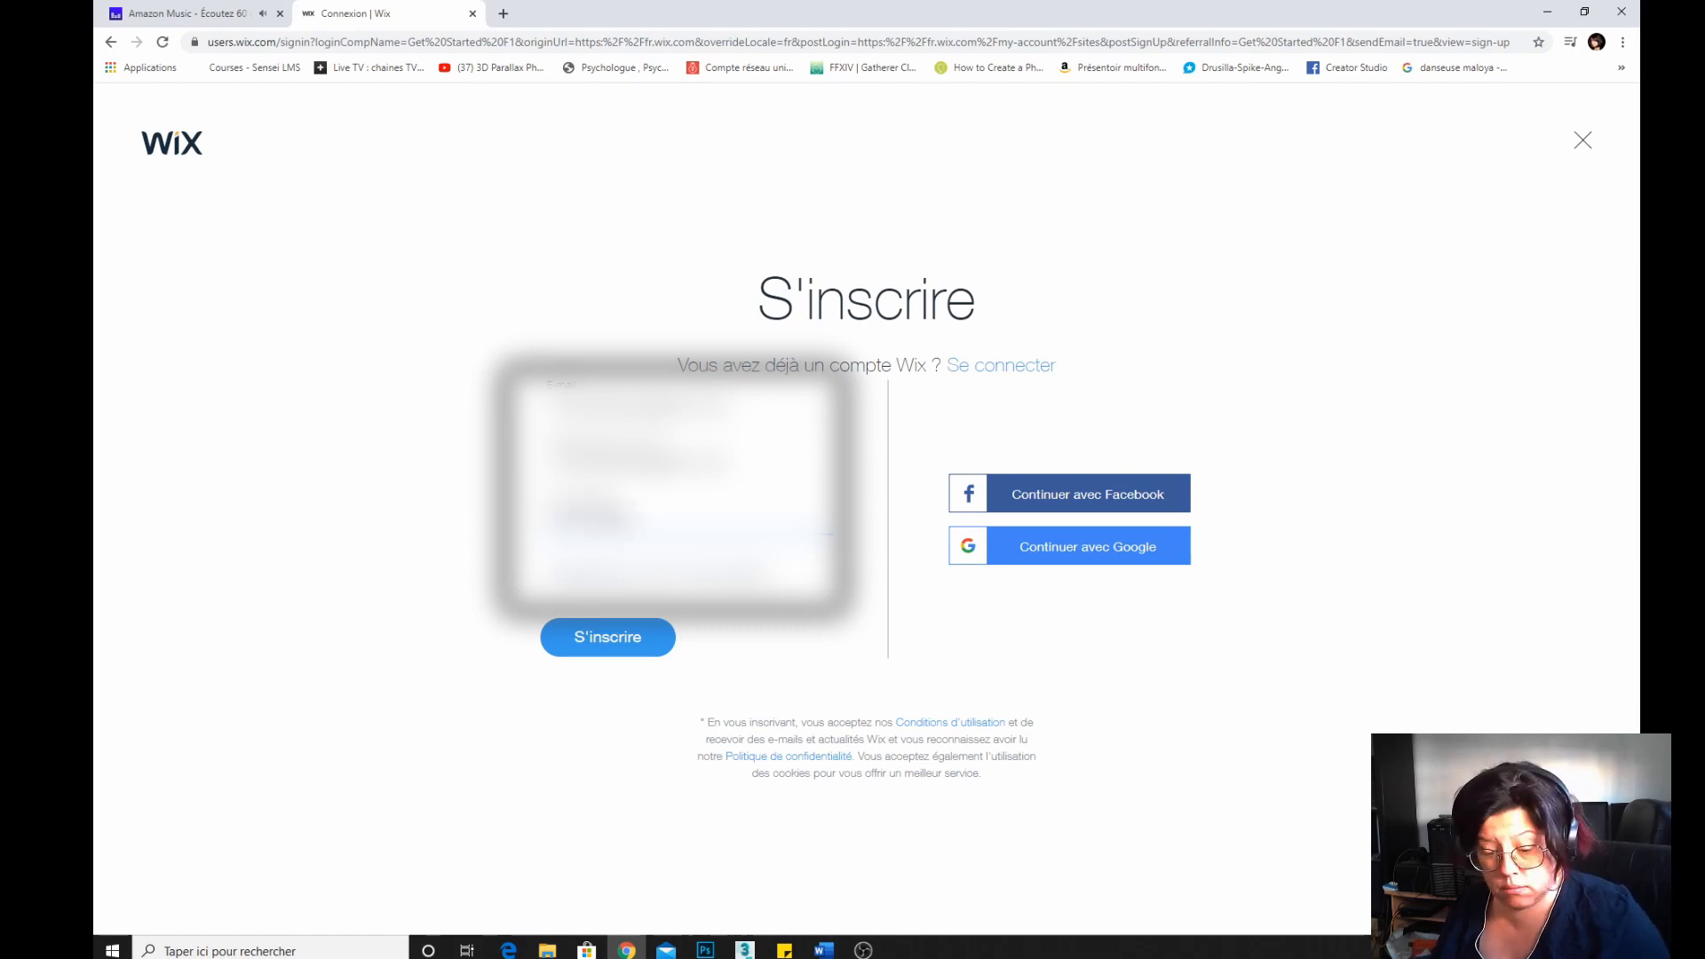
left_click(561, 577)
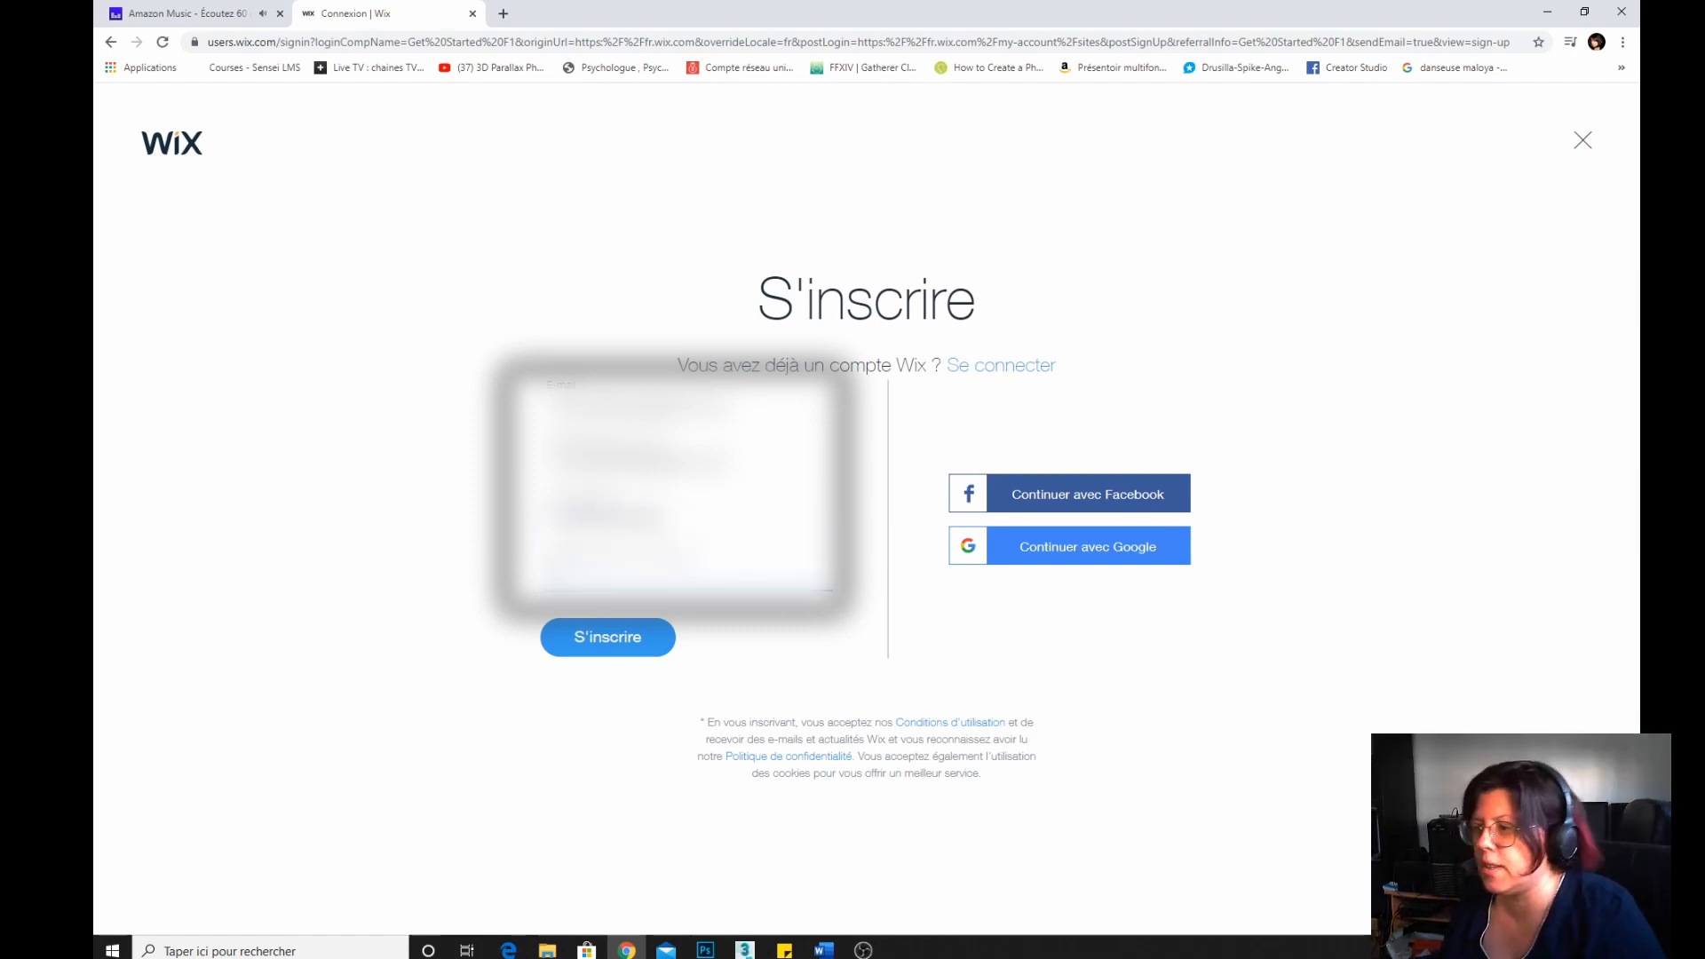
type("...")
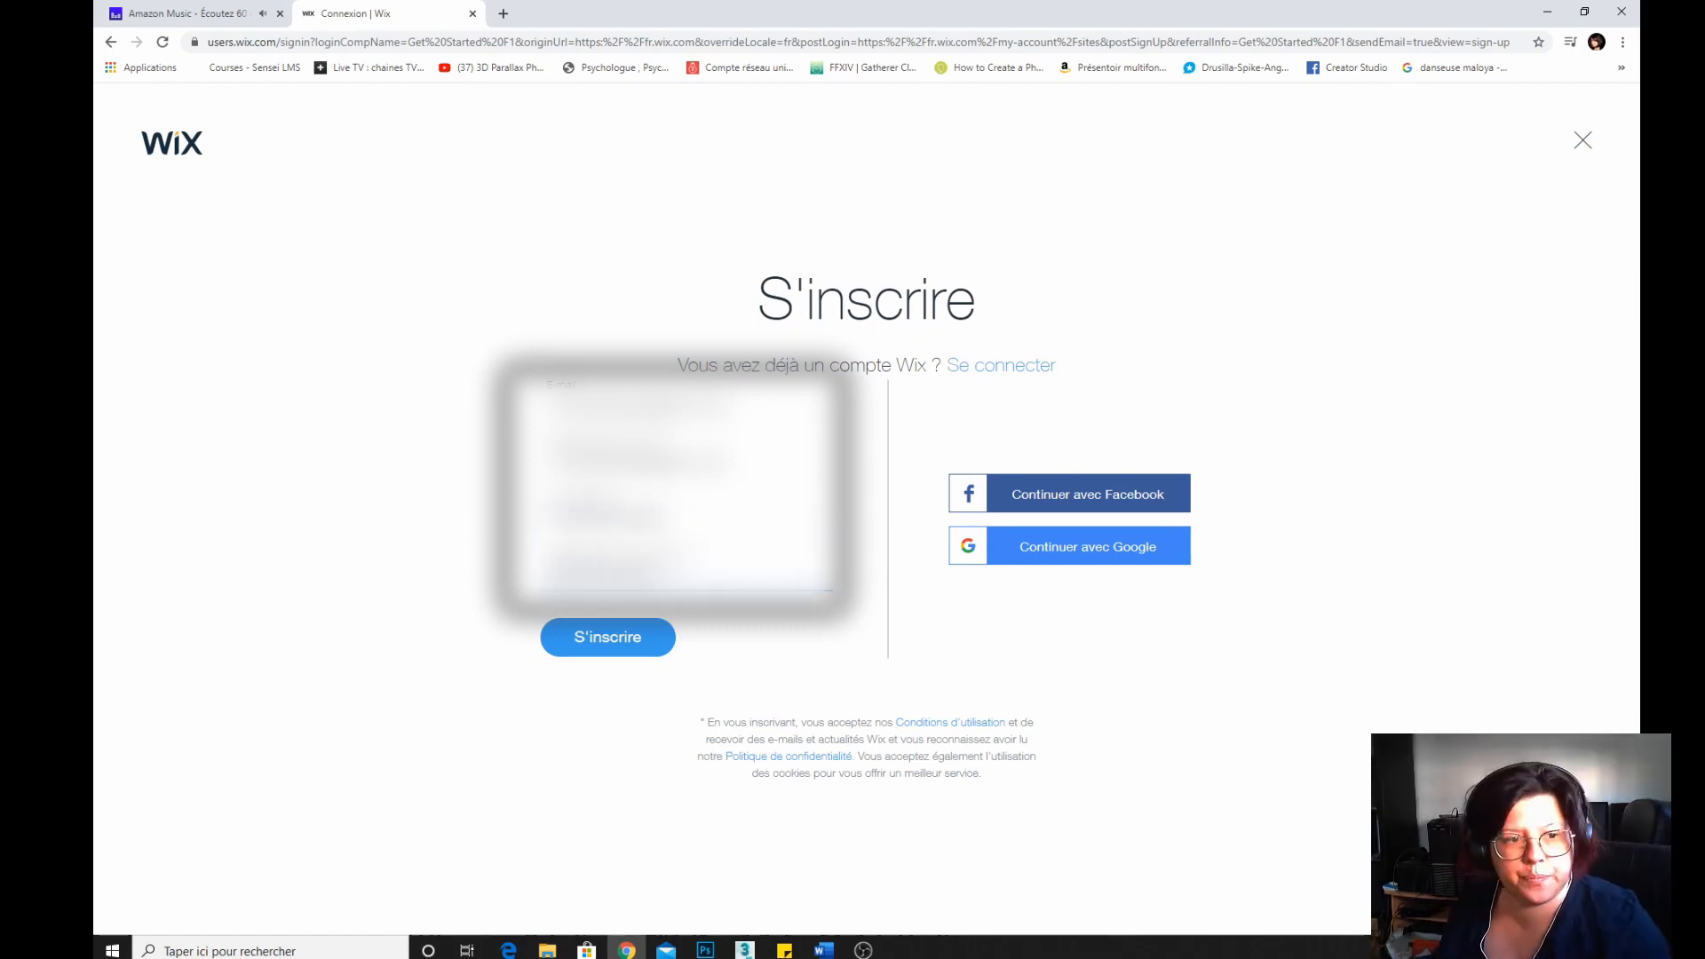
left_click(585, 648)
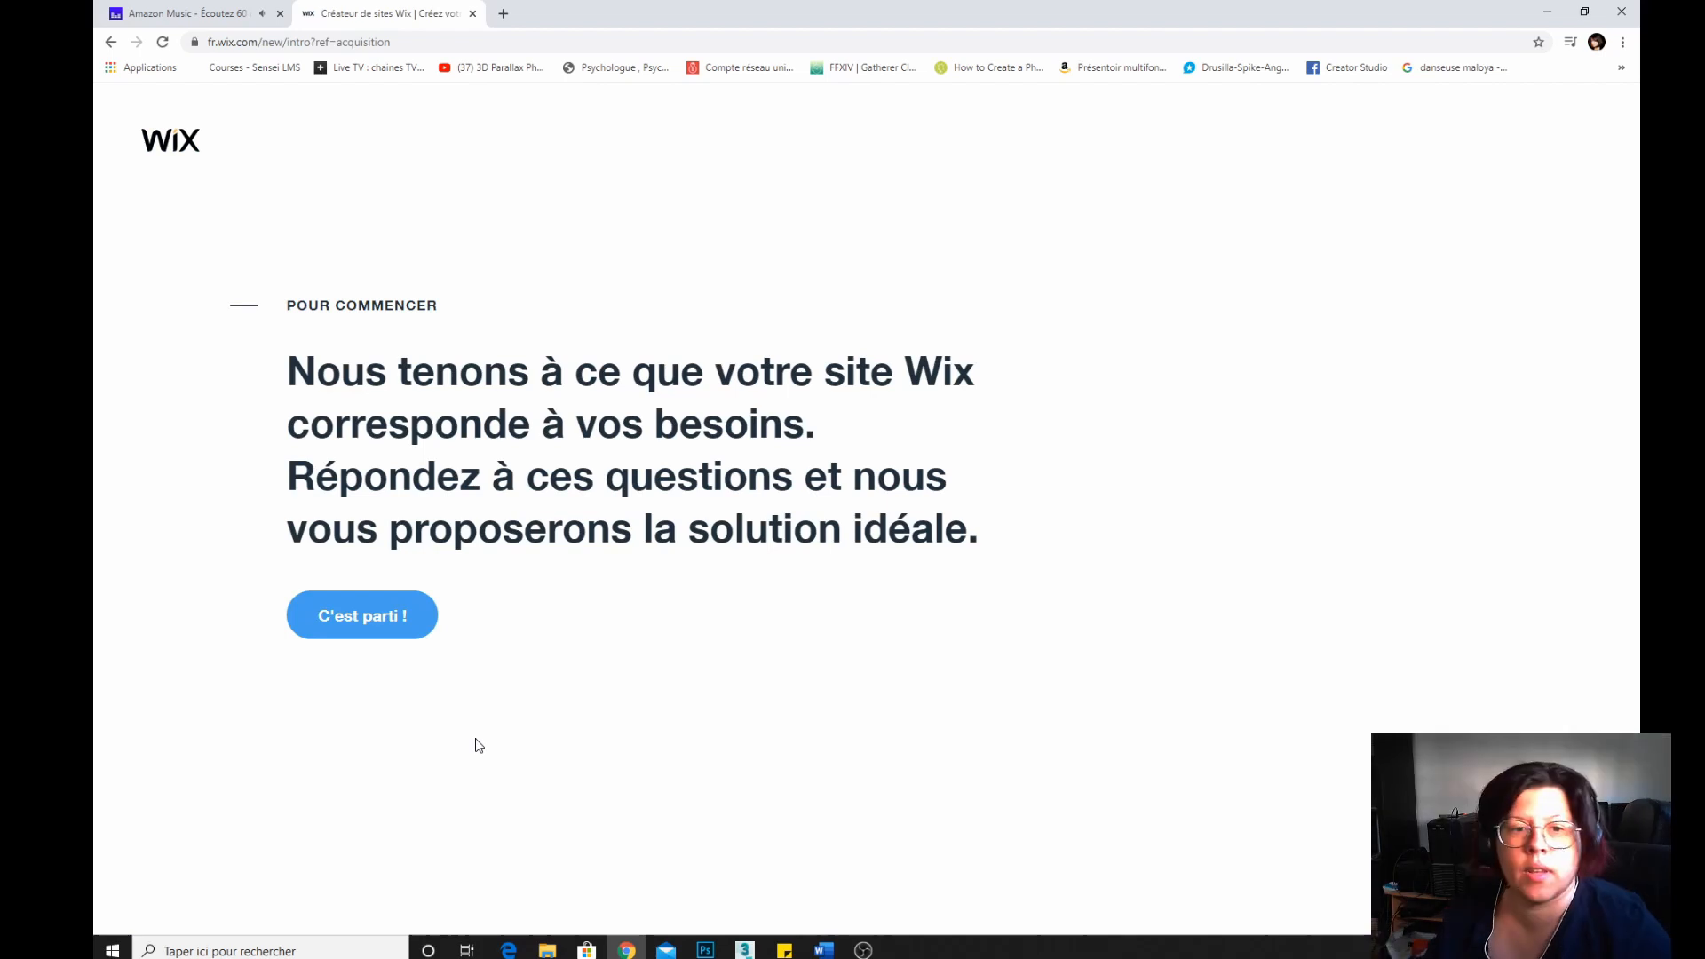
Start the questionnaire and answer that the site is for moi and is a CV et portfolio site.
left_click(389, 633)
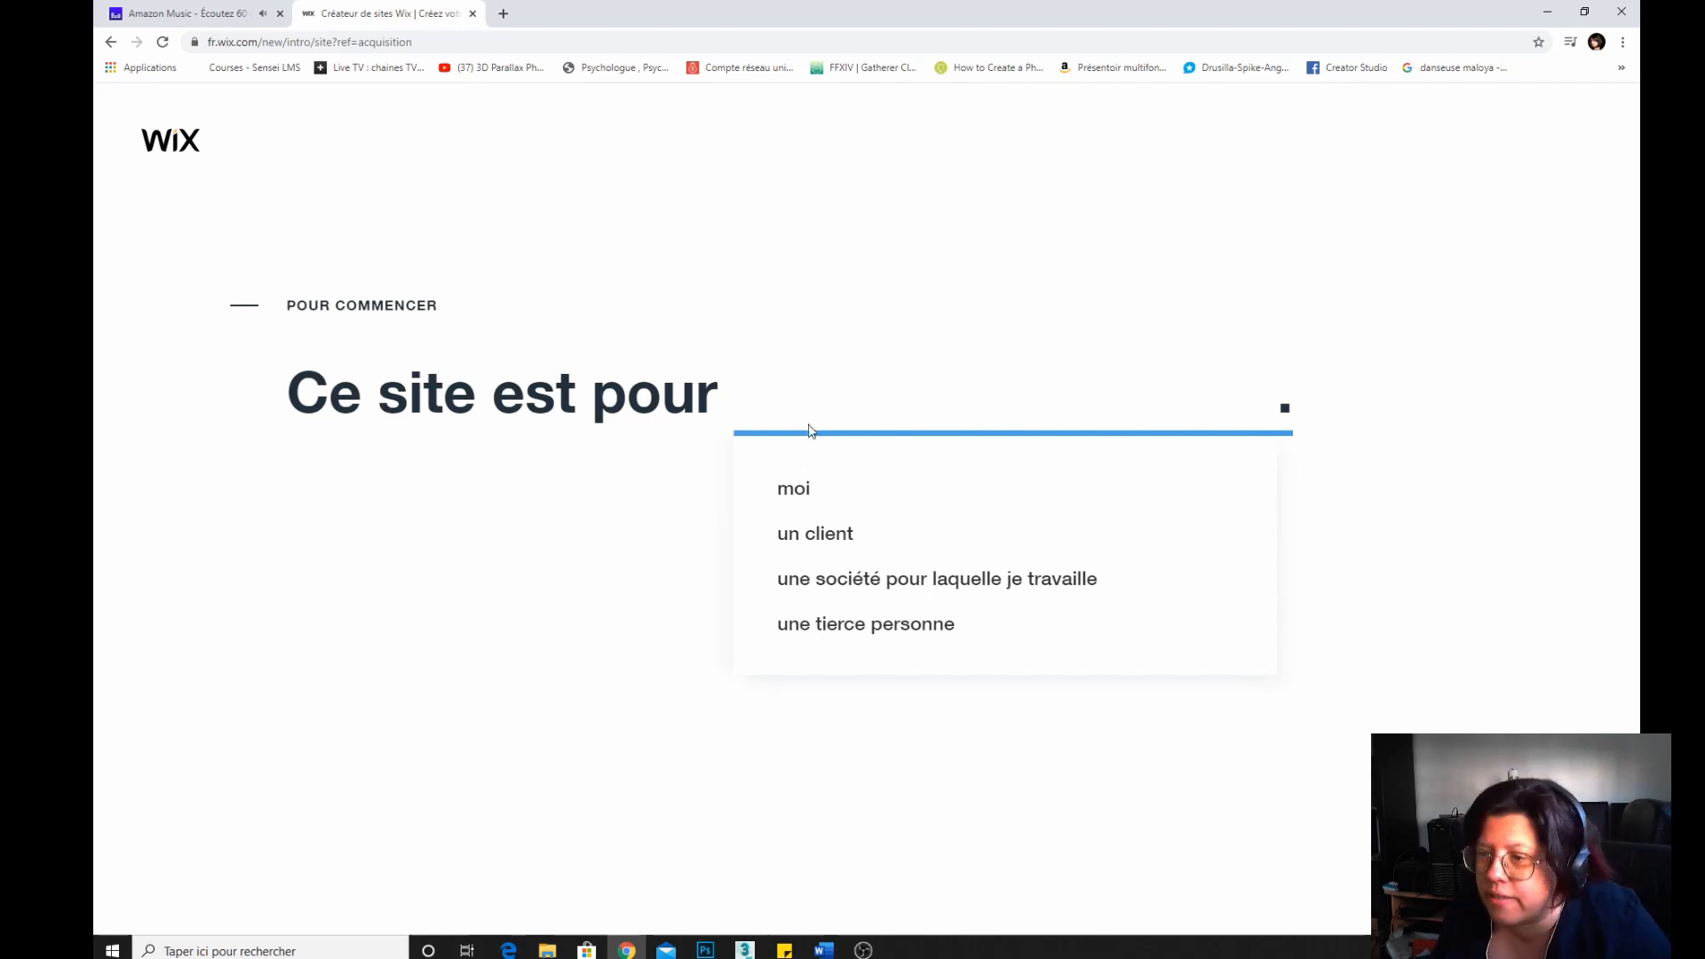
left_click(781, 507)
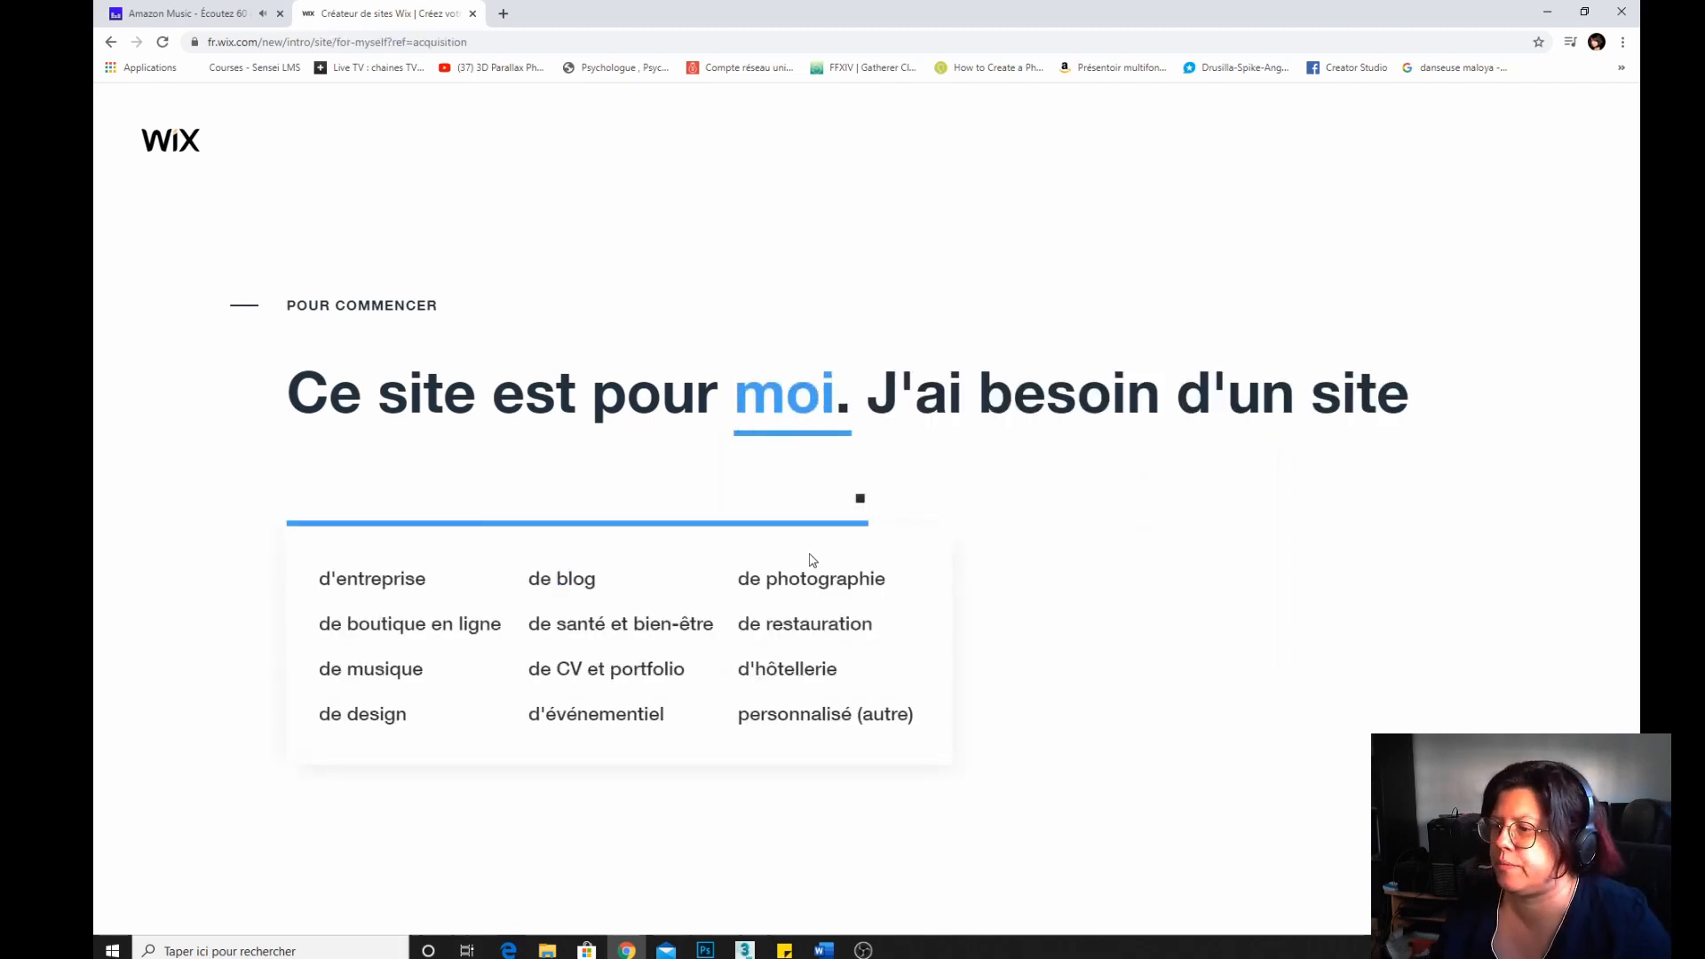
left_click(633, 668)
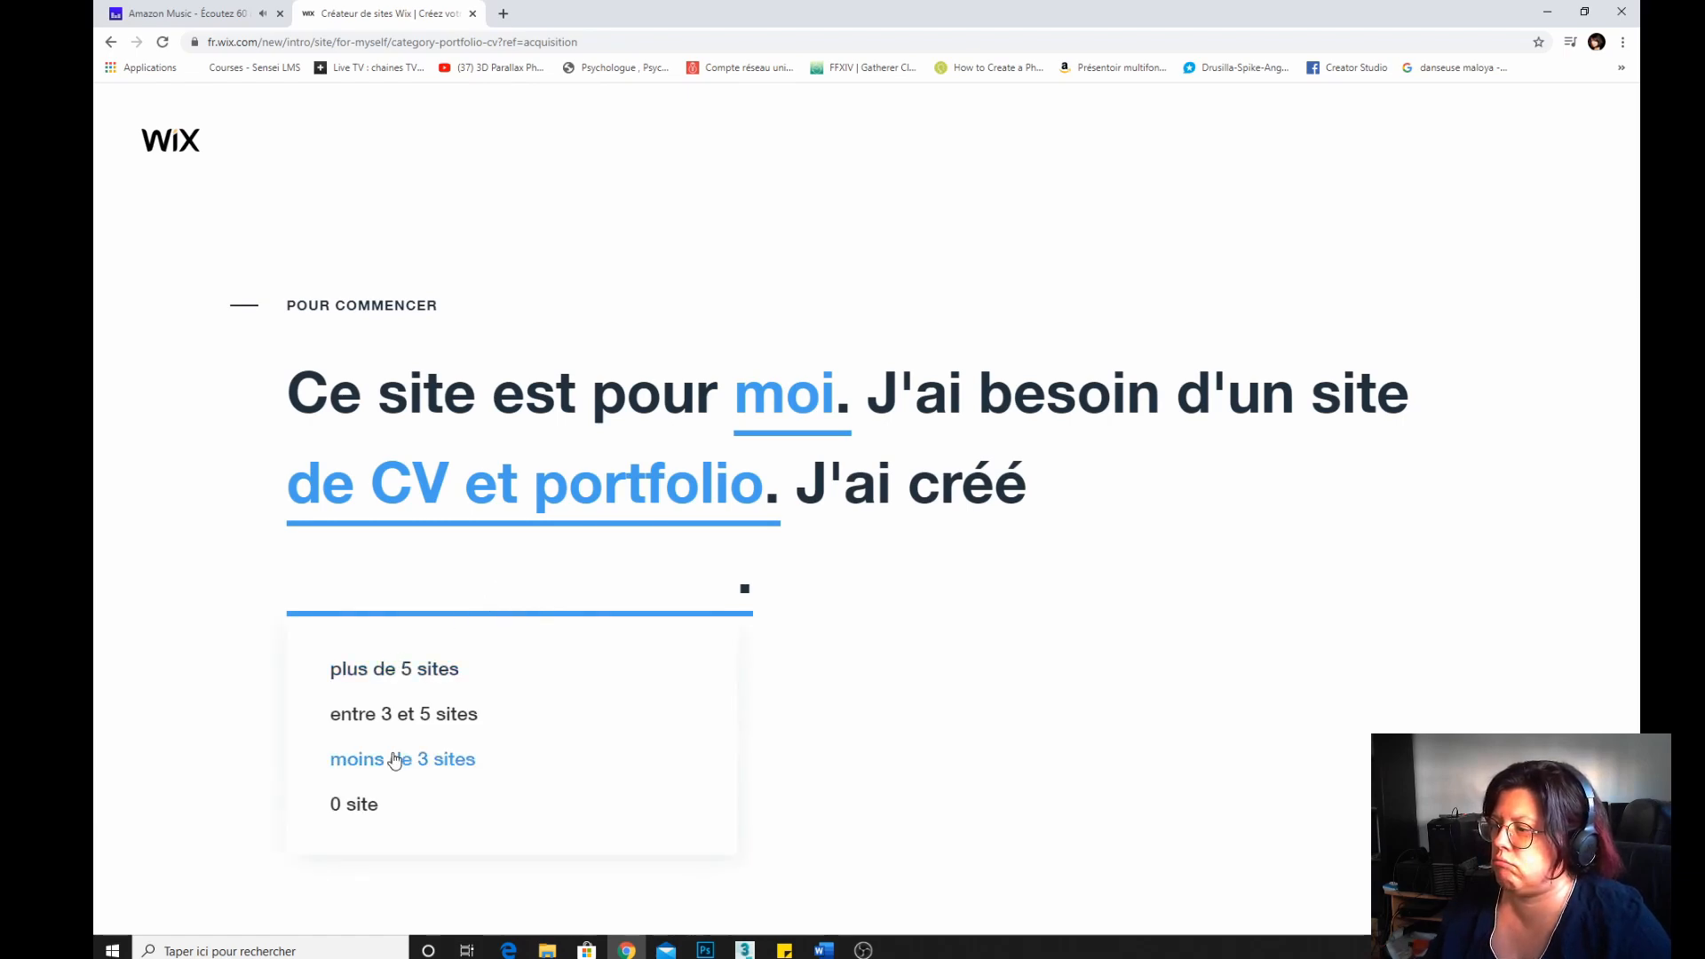
Answer how many sites were already created and choose to build the site with the Wix Editor.
left_click(396, 673)
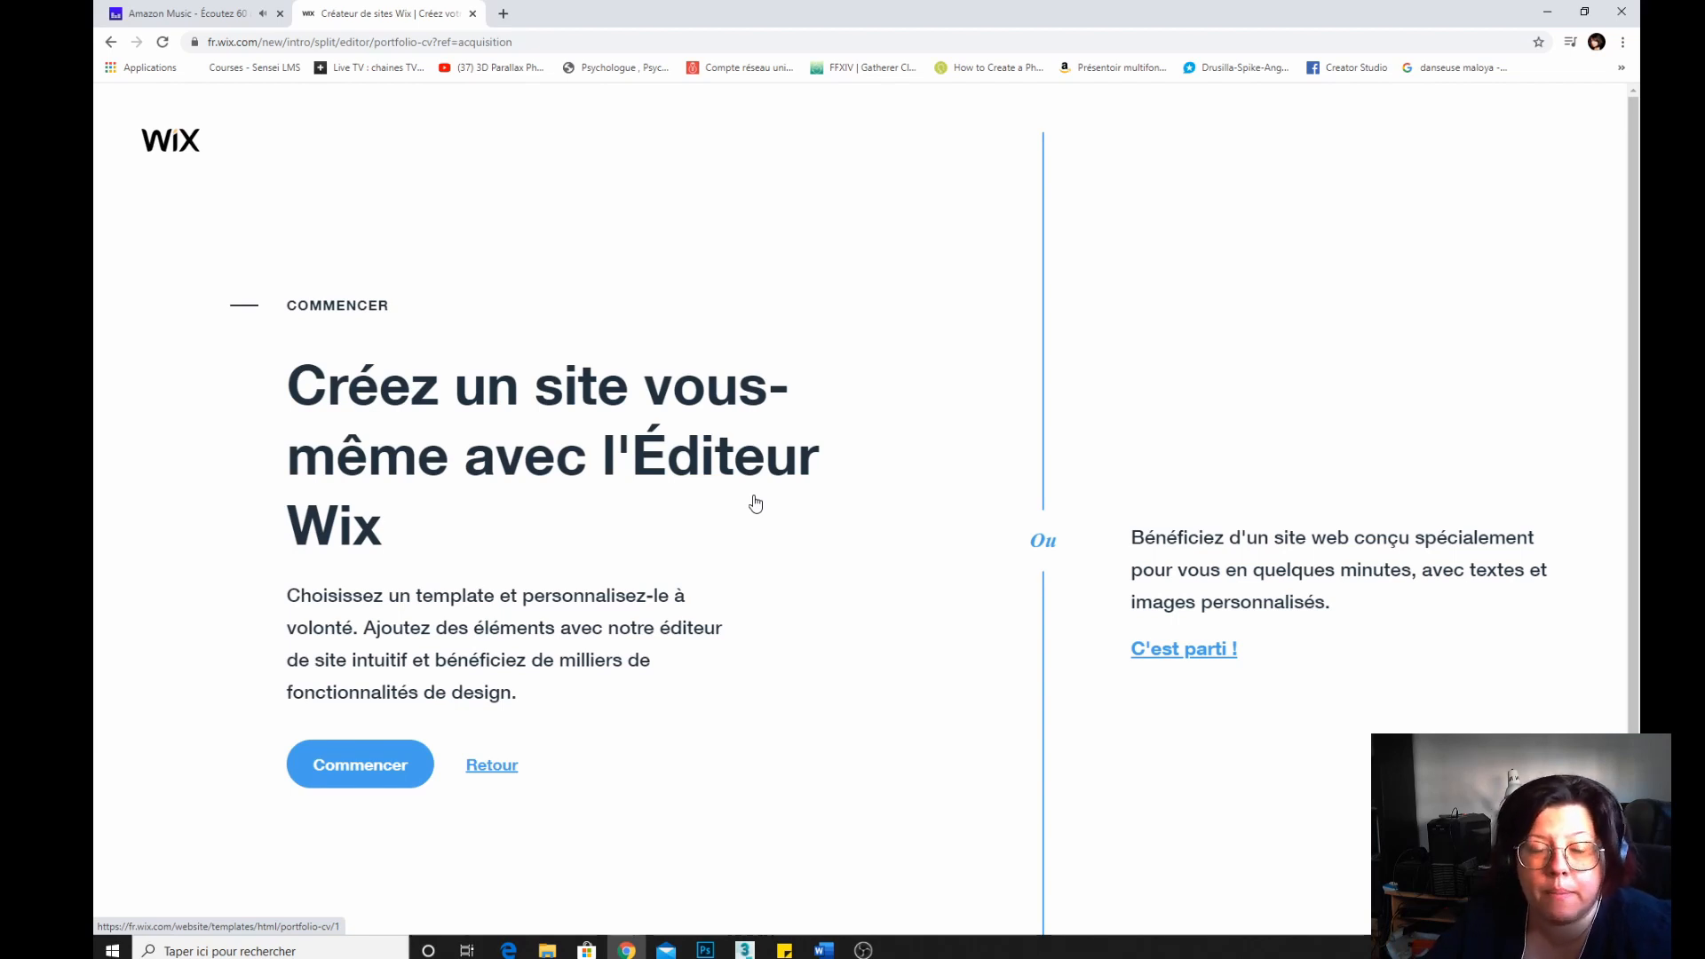
left_click(385, 778)
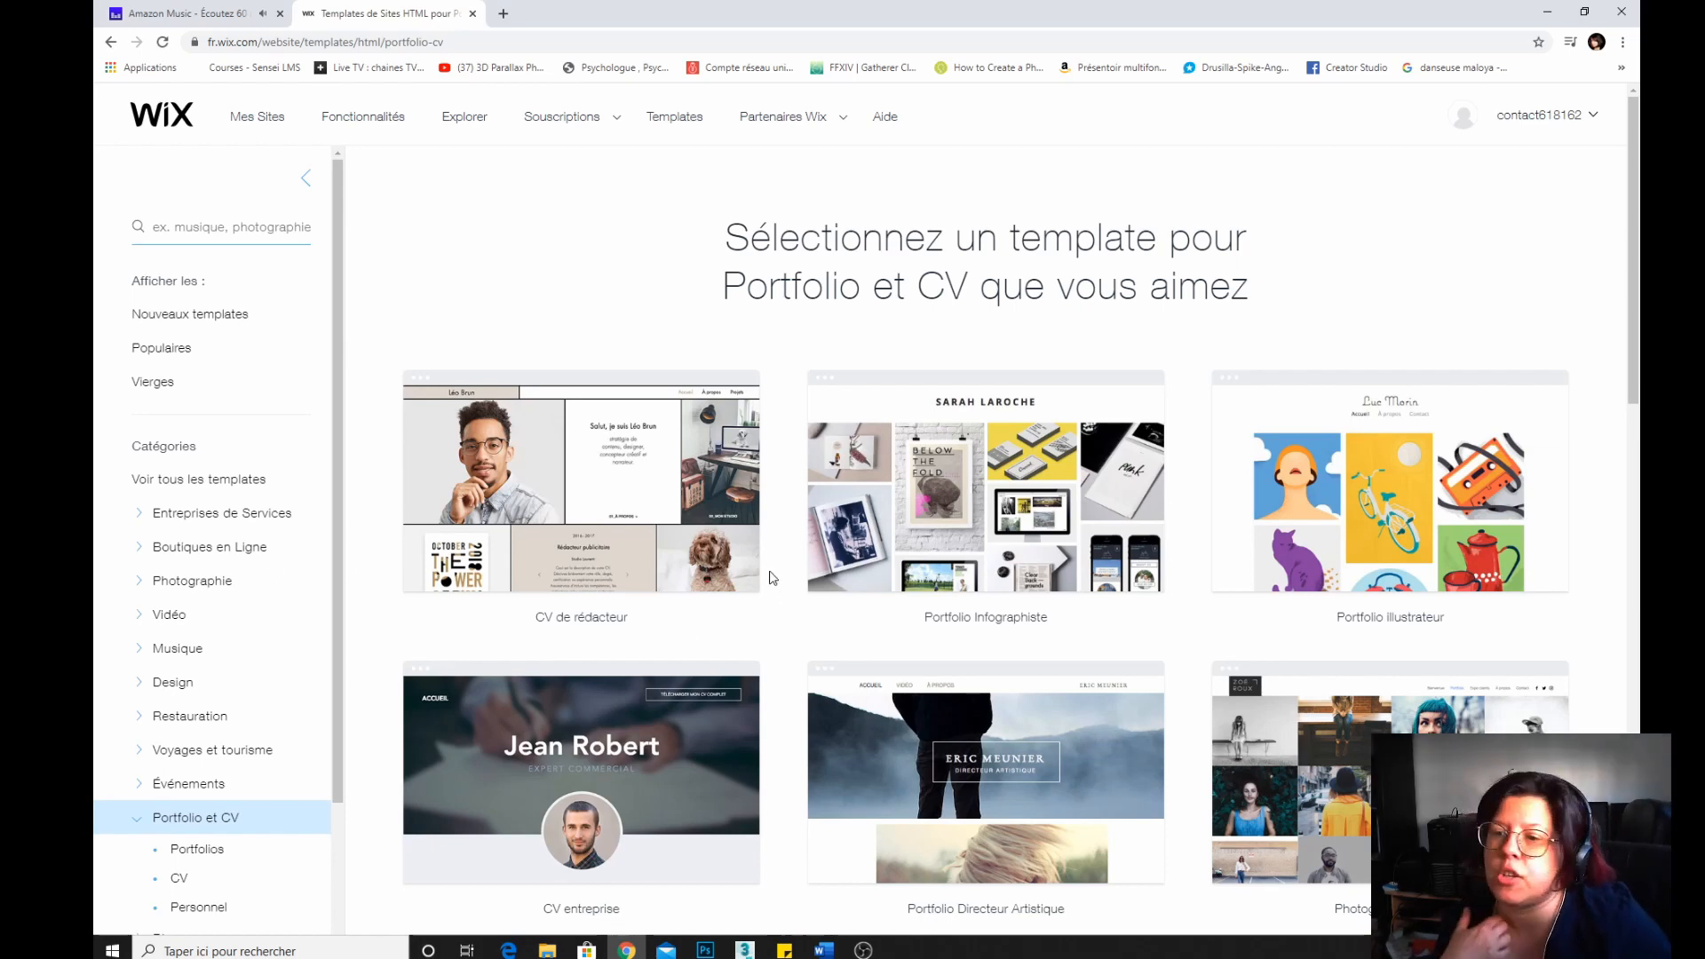
Browse the Portfolio et CV templates across the first two result pages.
scroll(753, 547, "down", 3)
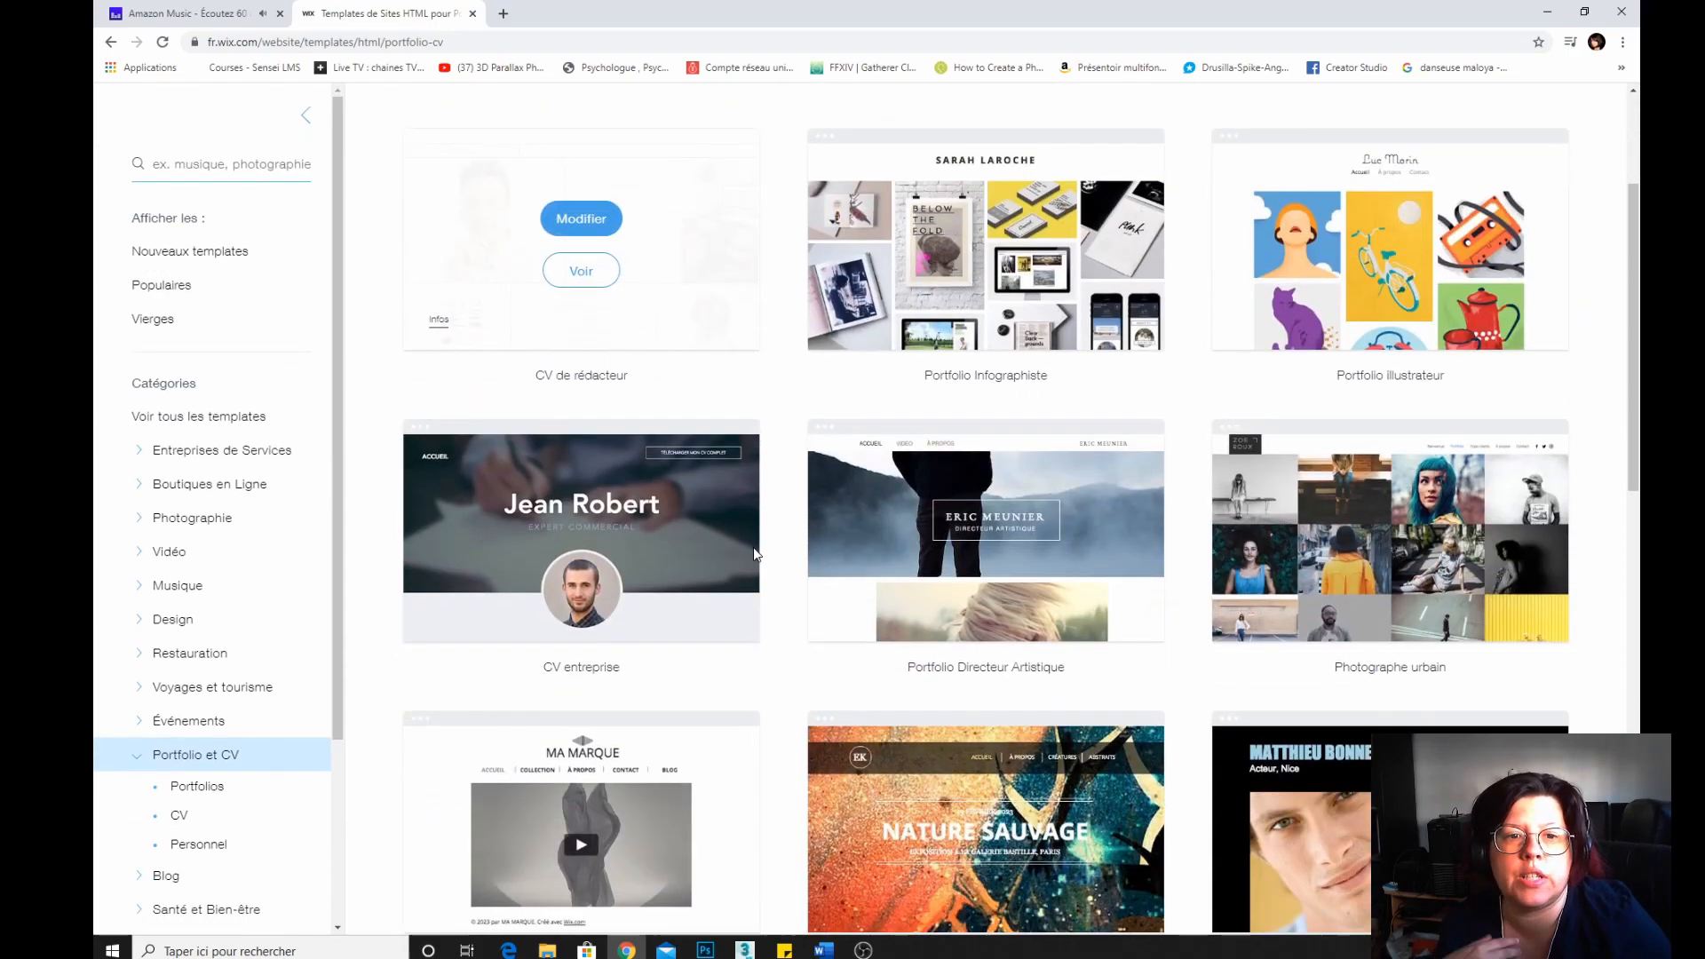
scroll(753, 549, "down", 9)
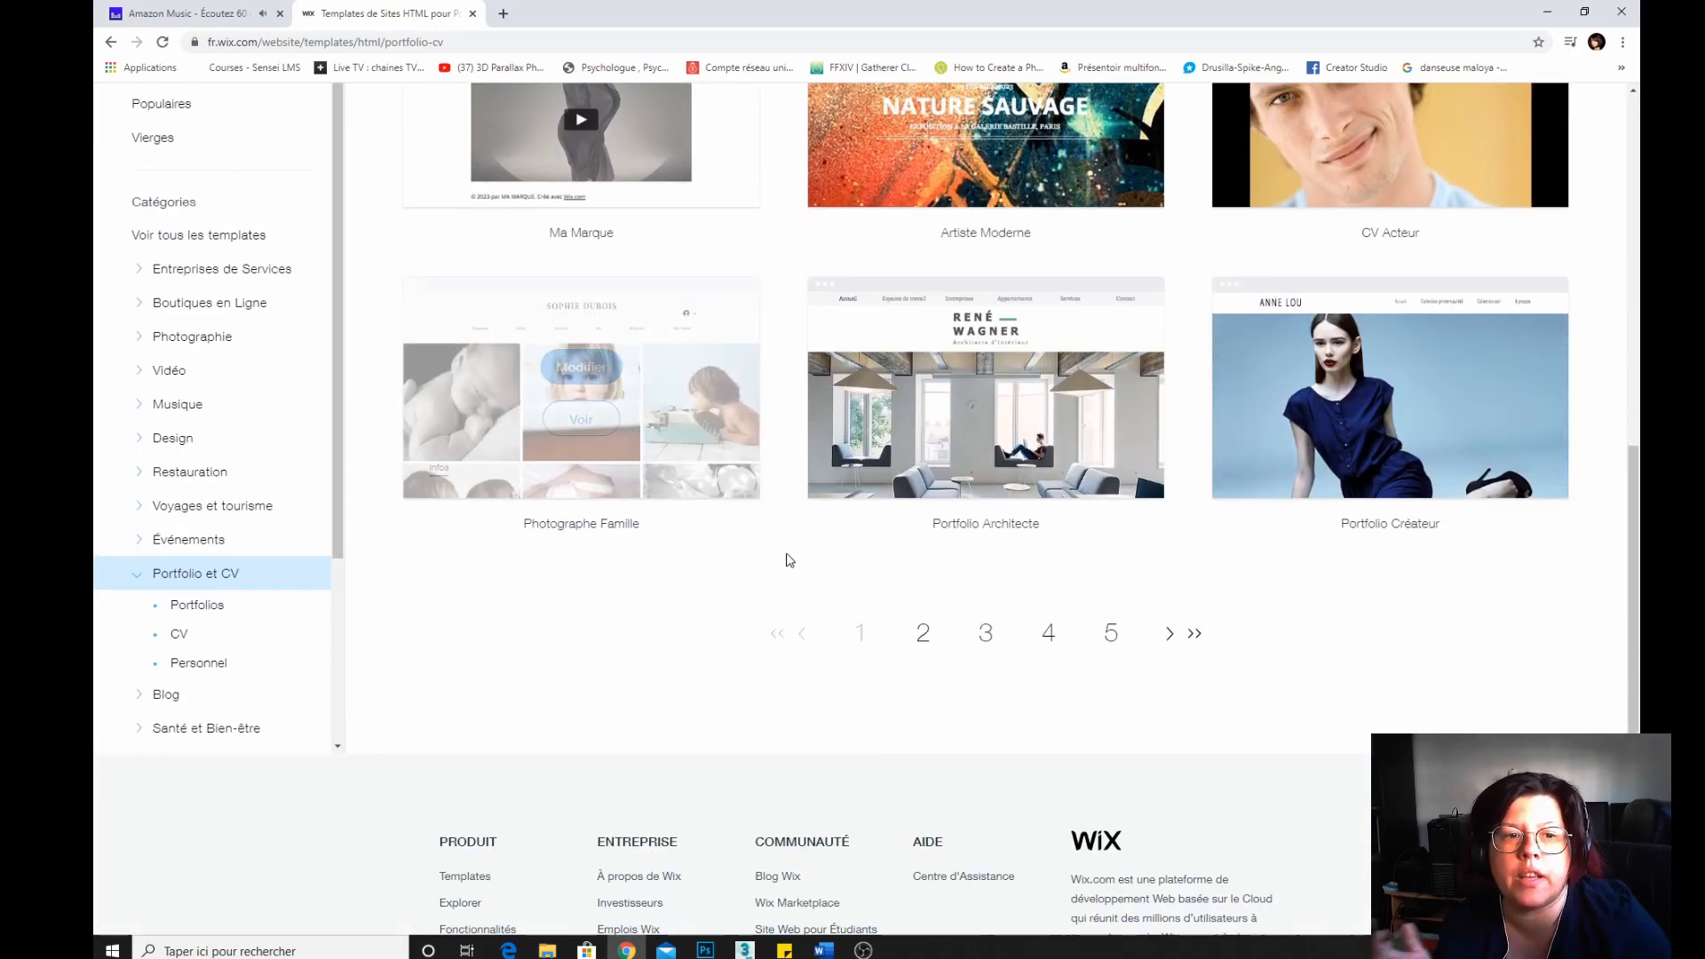
left_click(925, 634)
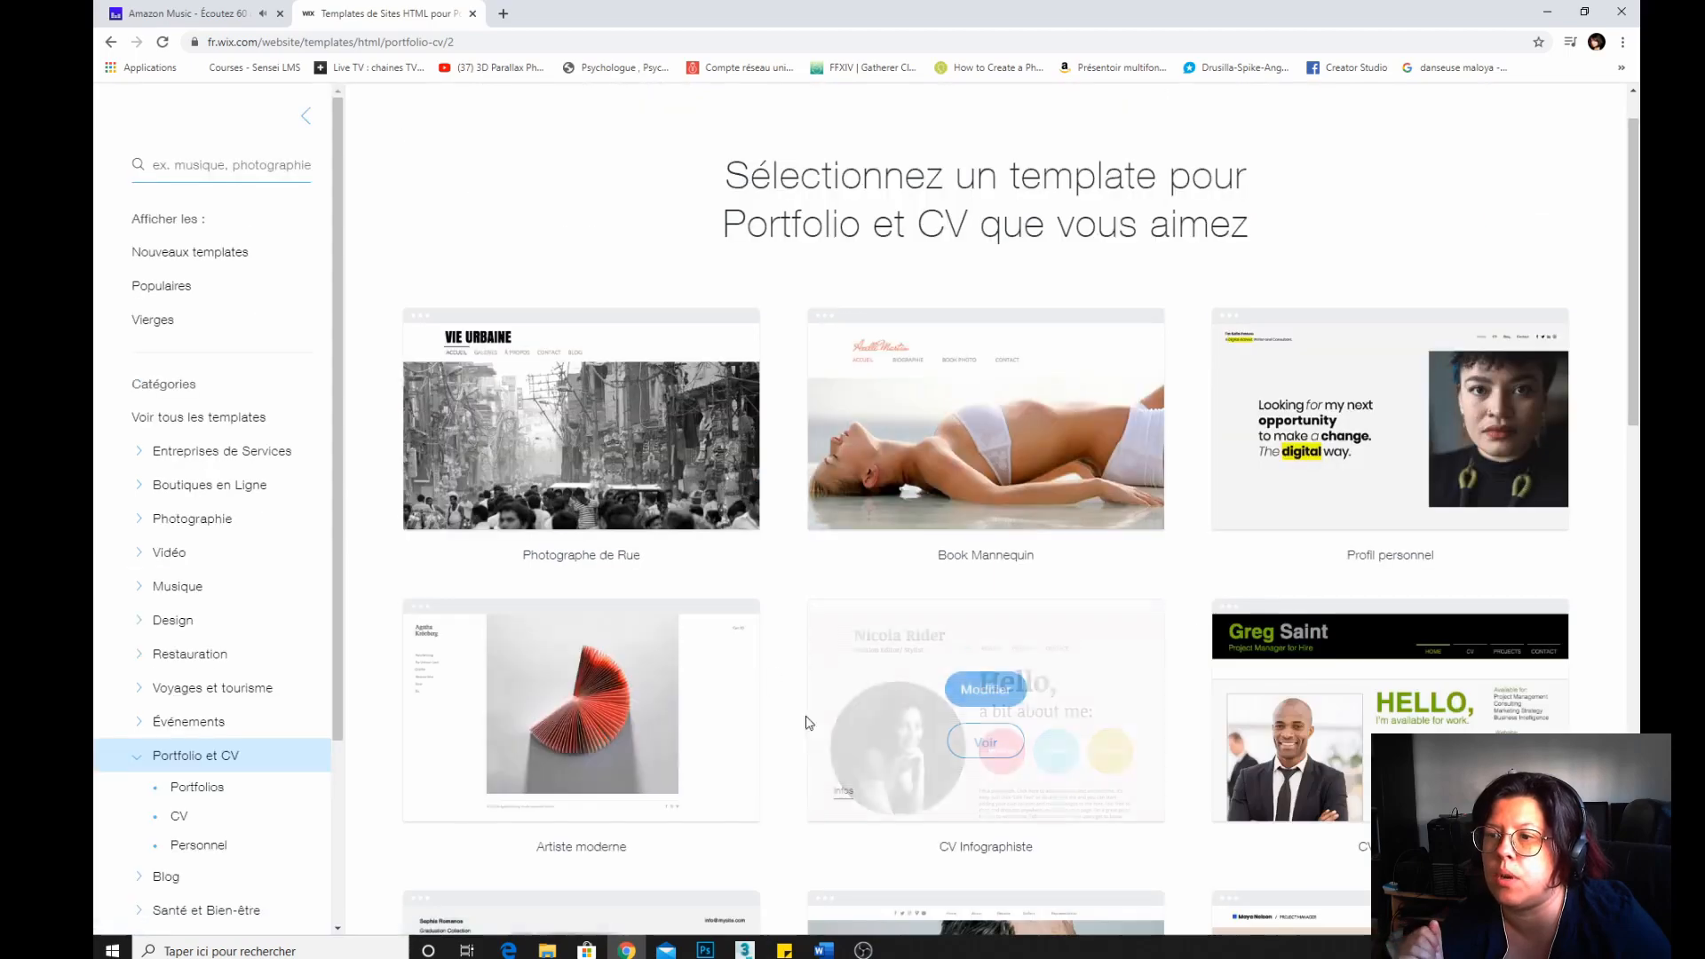
scroll(559, 555, "down", 12)
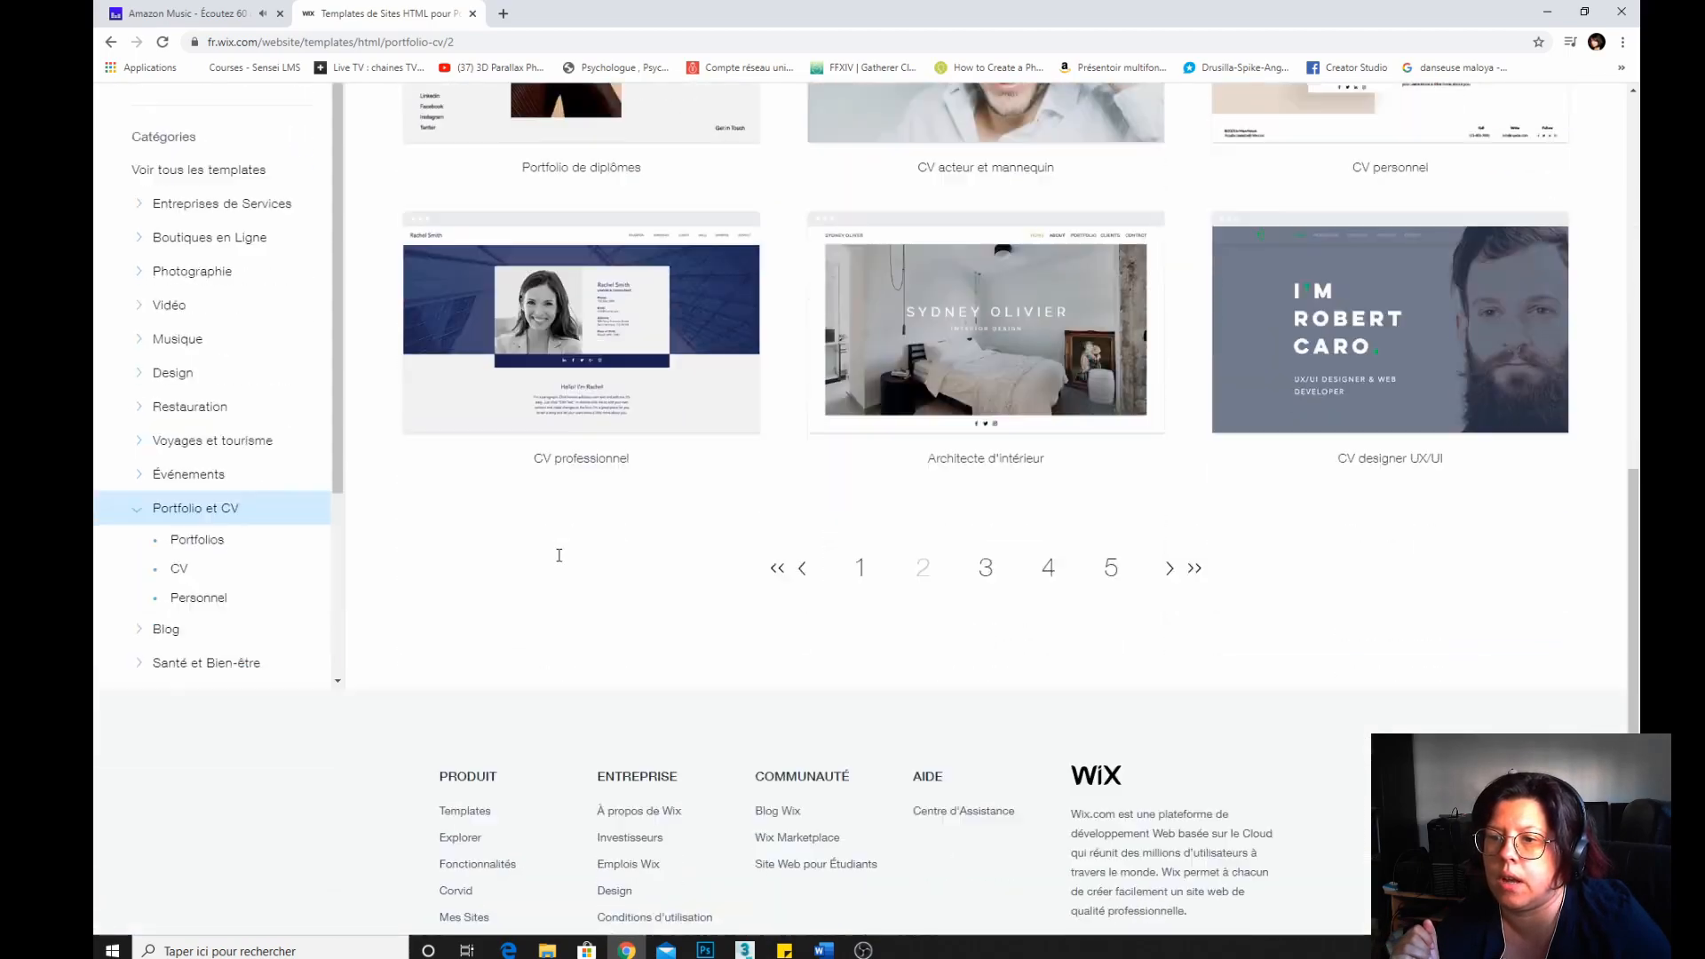
scroll(559, 555, "down", 1)
left_click(805, 491)
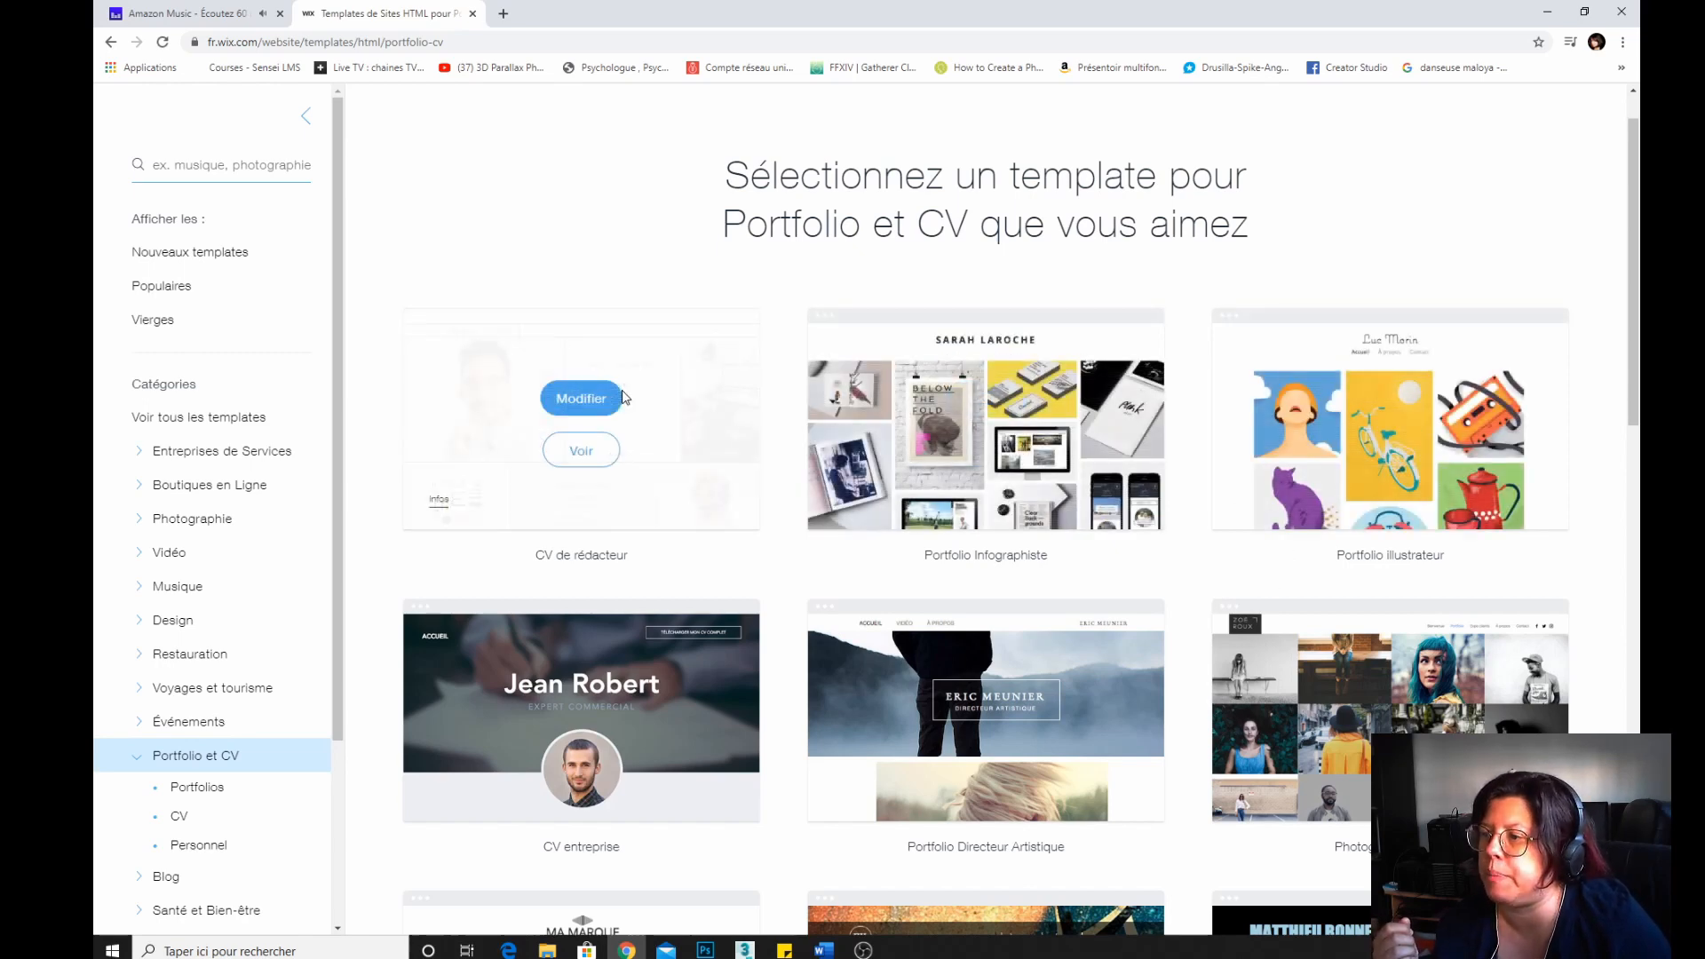
scroll(963, 677, "down", 15)
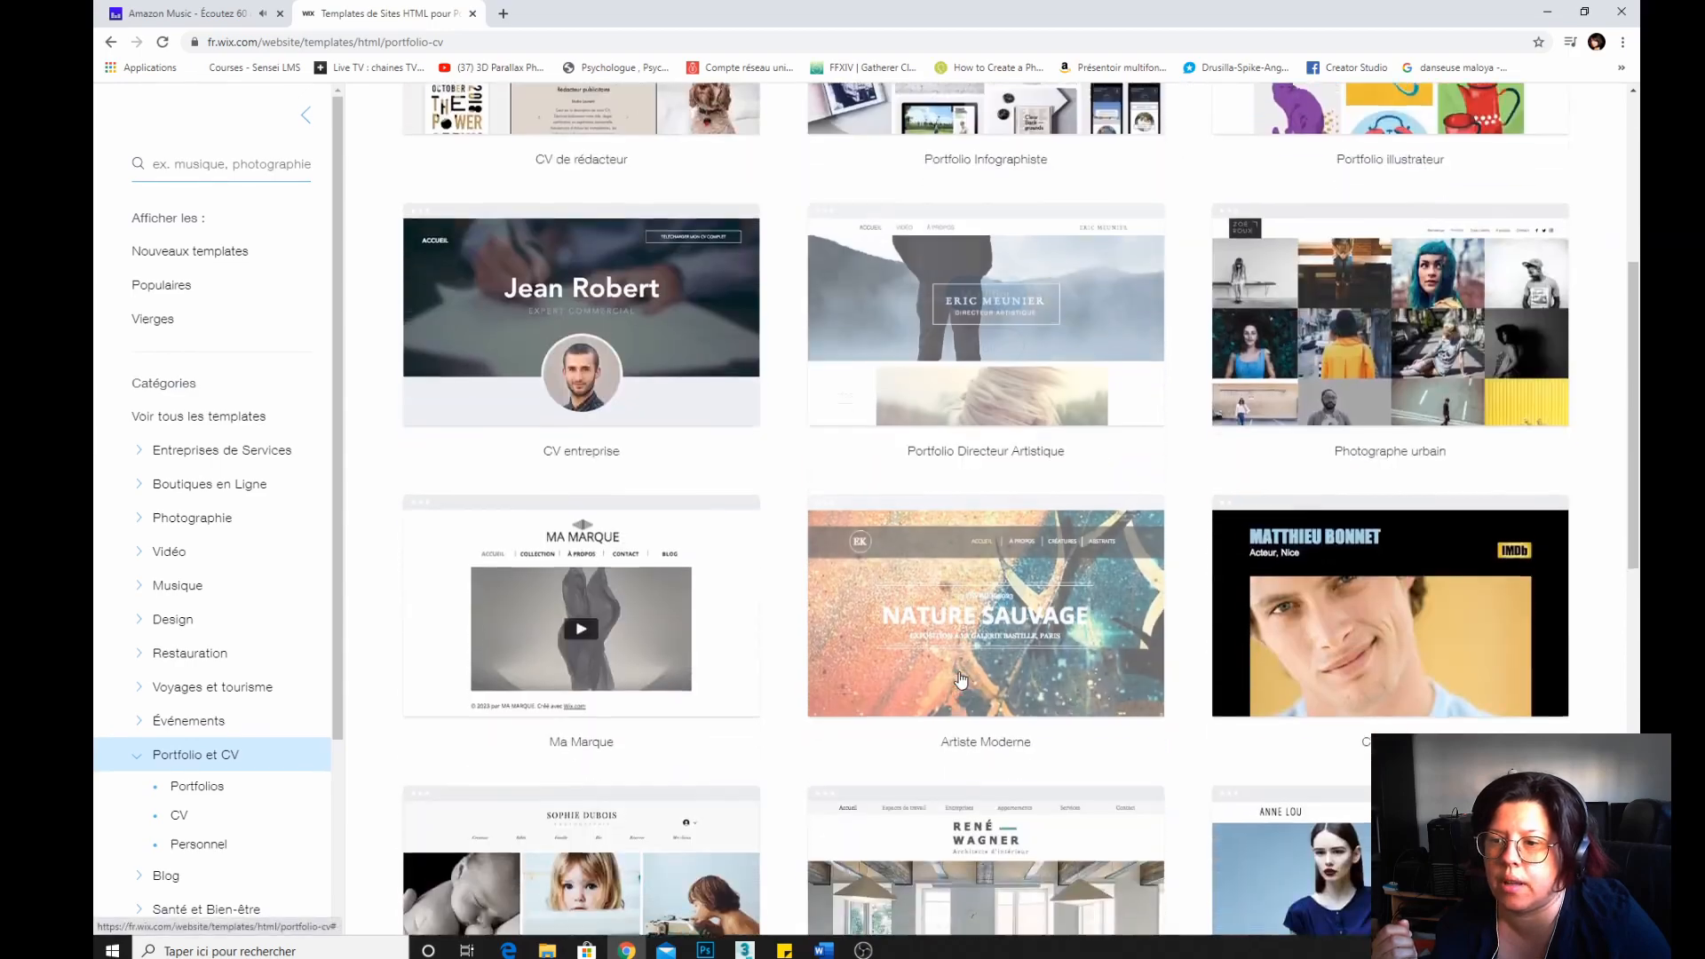
left_click(923, 249)
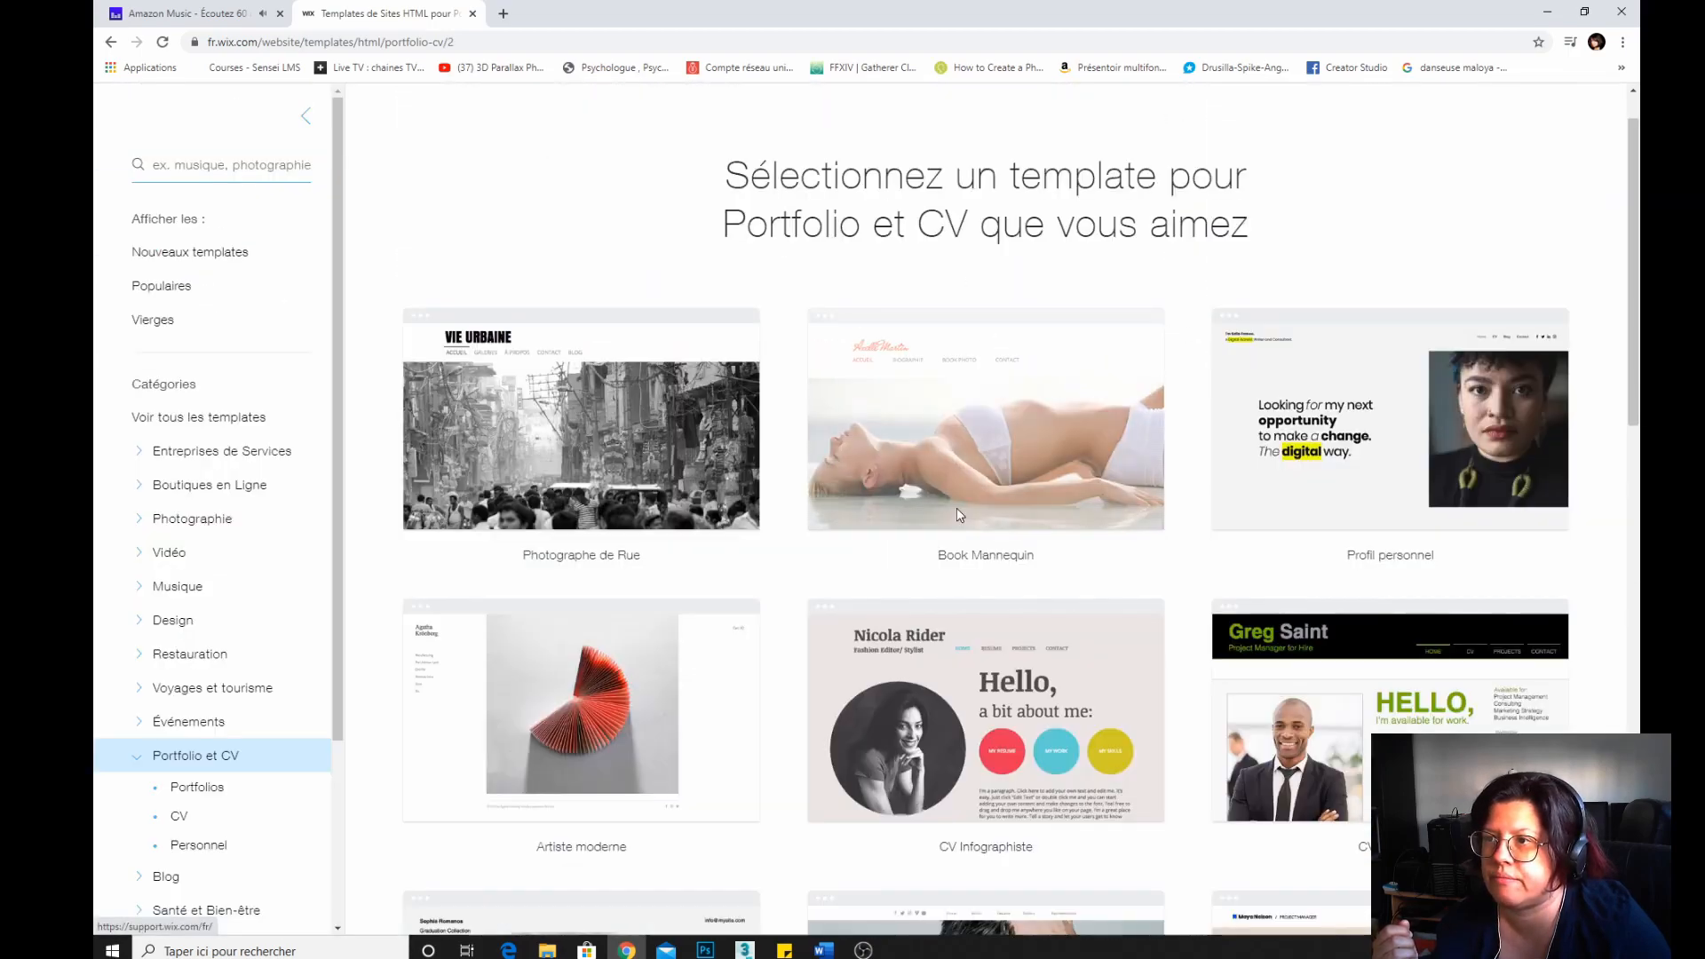
scroll(944, 527, "down", 10)
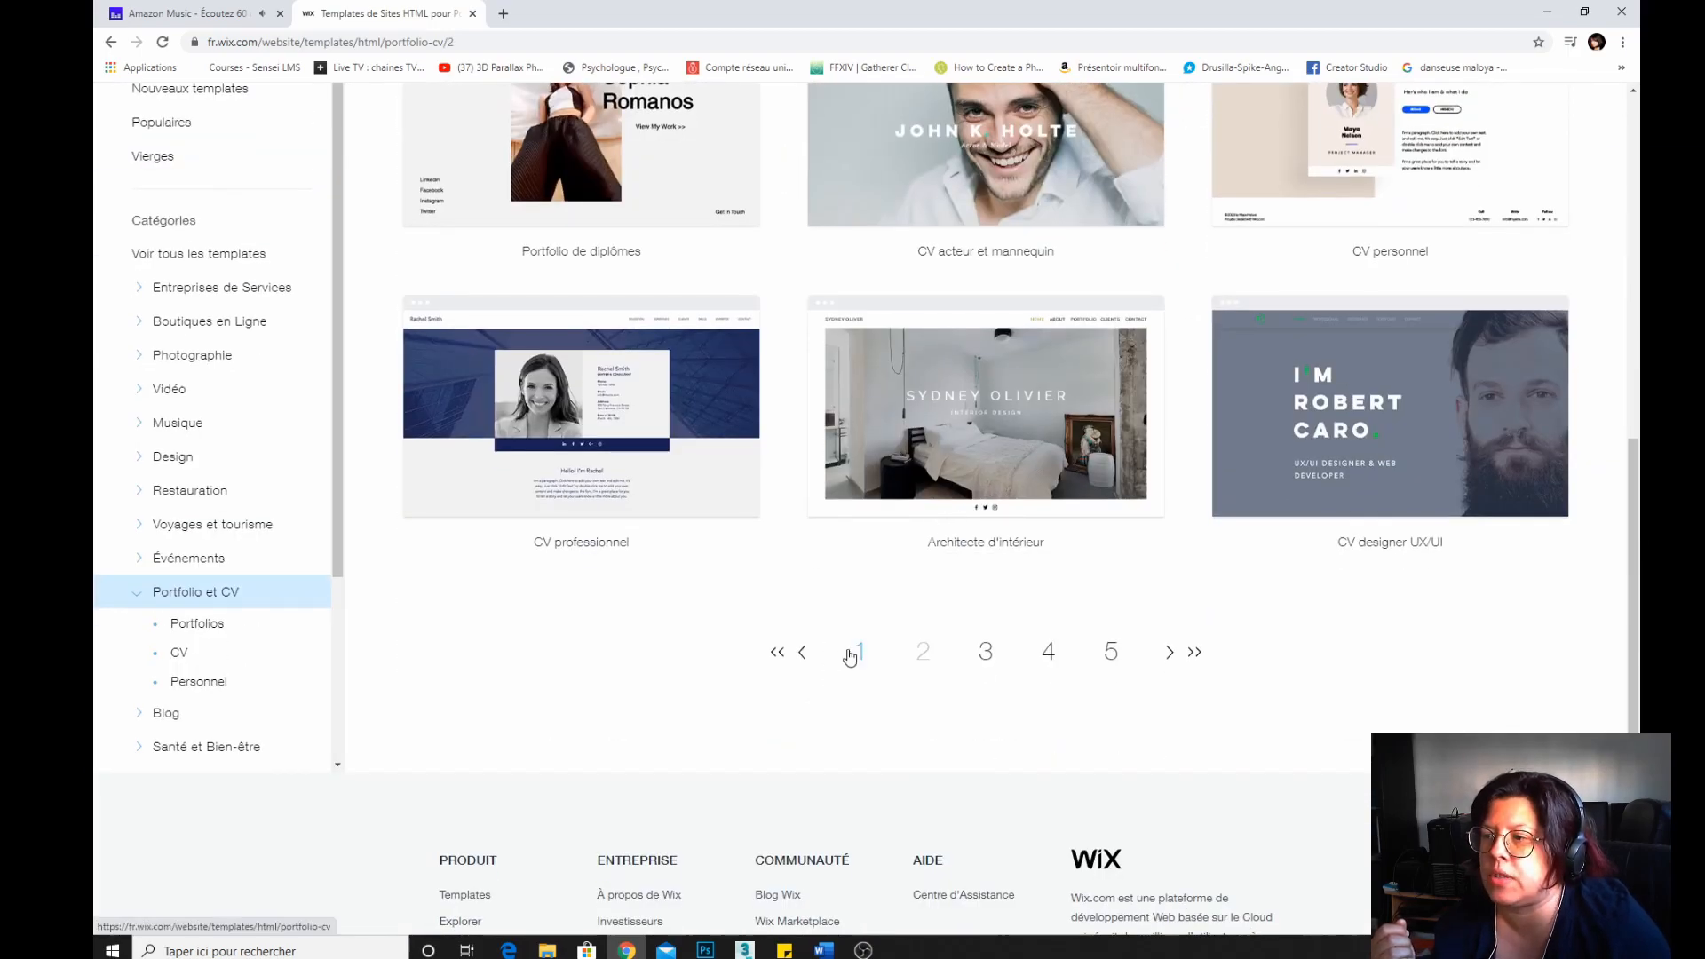
left_click(859, 657)
mouse_move(1326, 386)
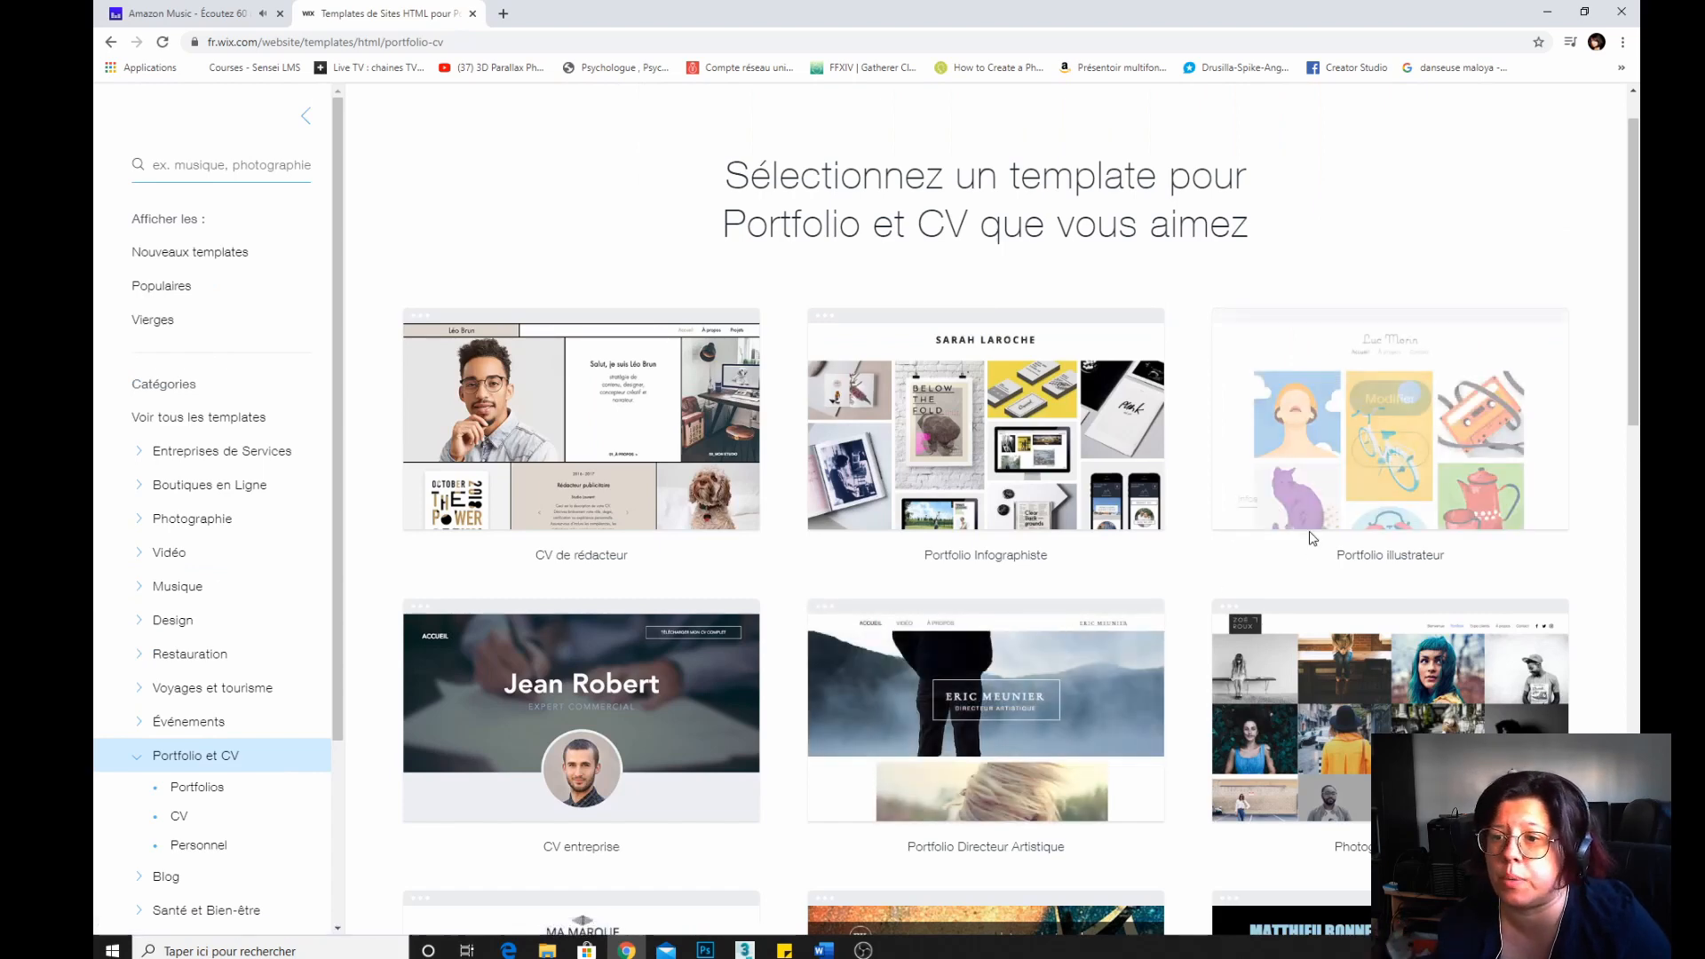
Preview the Portfolio illustrateur template and scroll through its home page.
left_click(1381, 453)
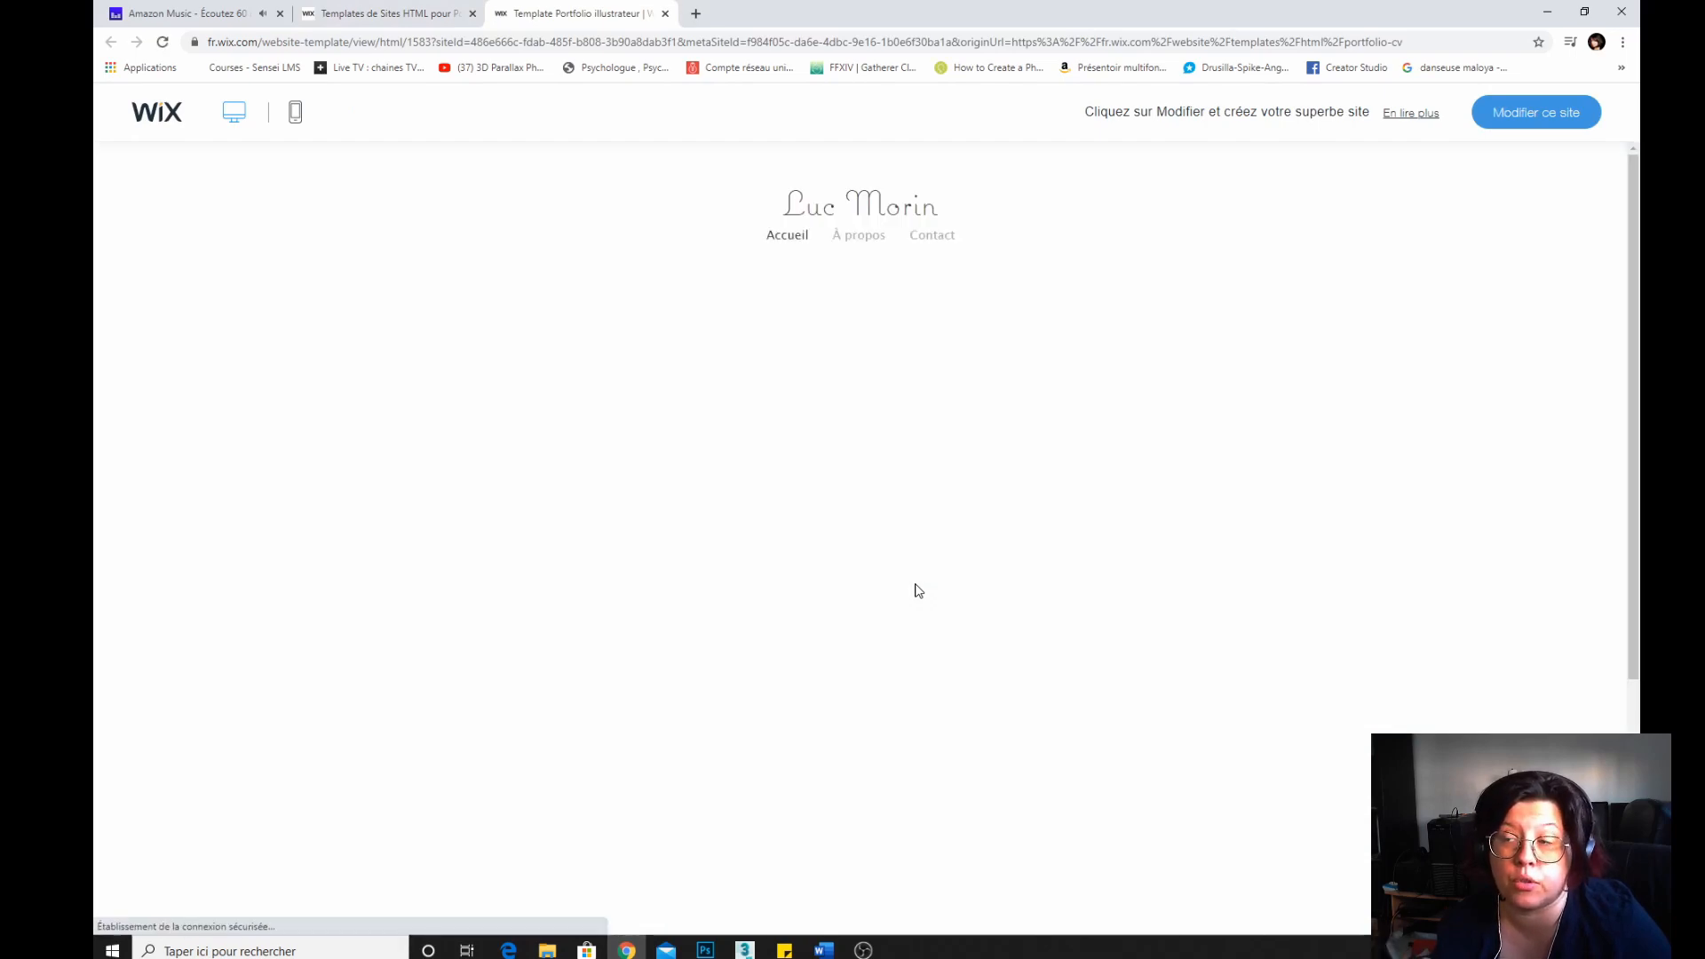
scroll(412, 455, "down", 4)
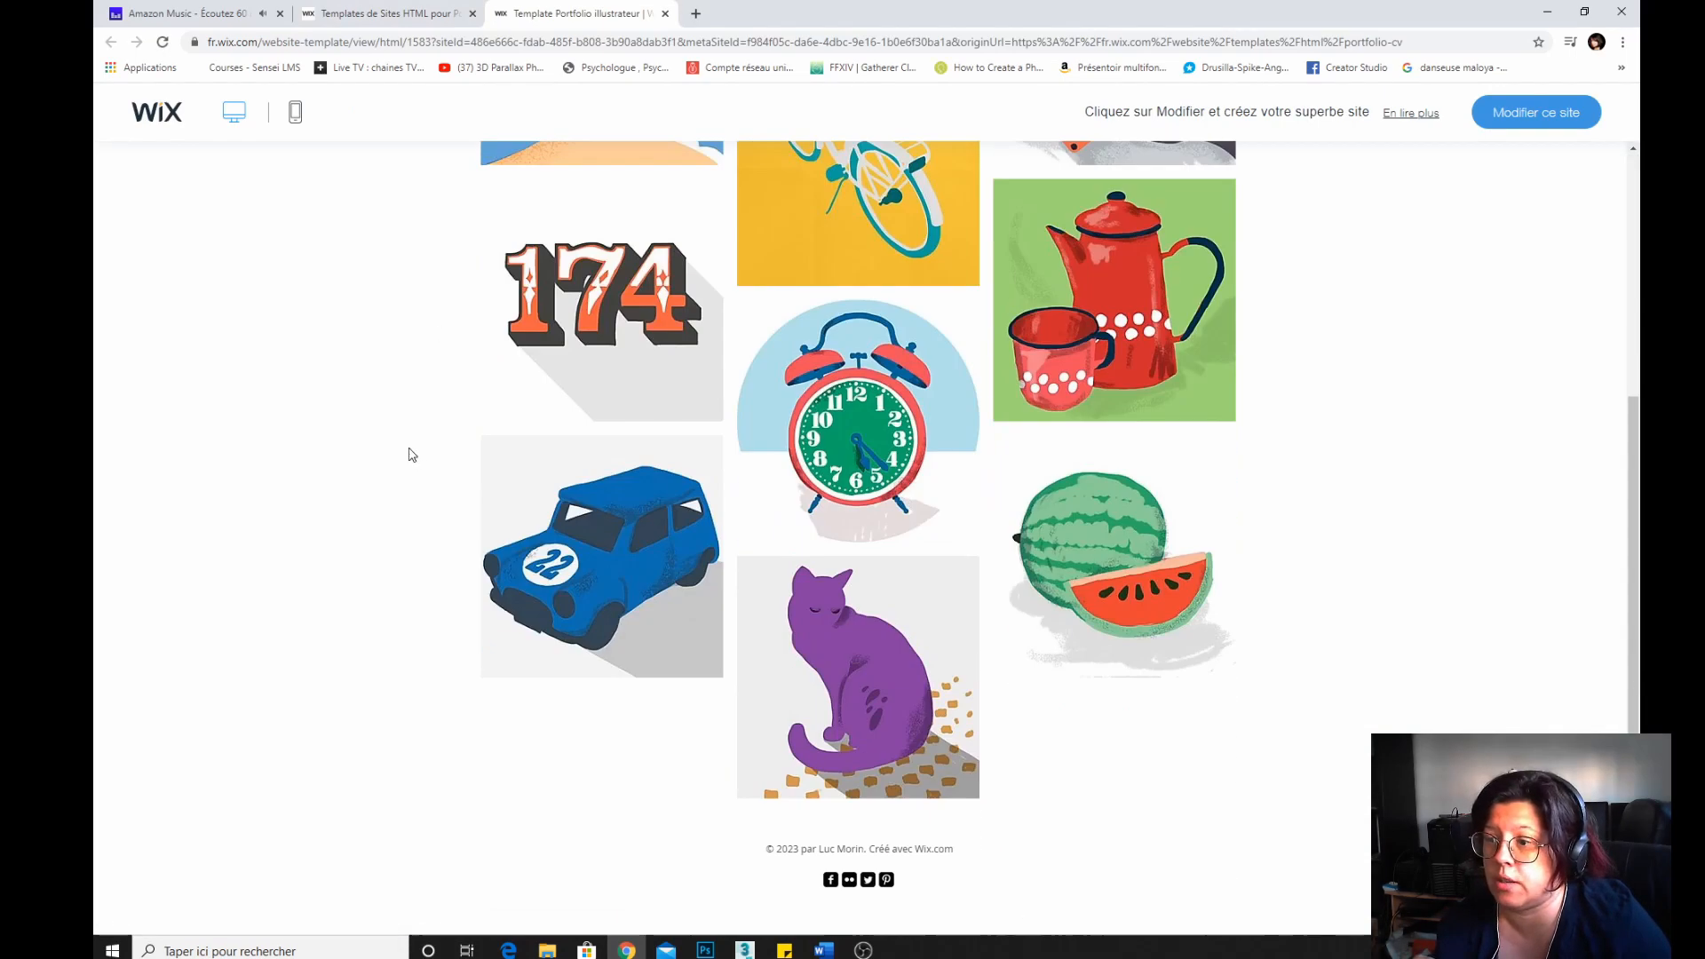
scroll(411, 455, "up", 4)
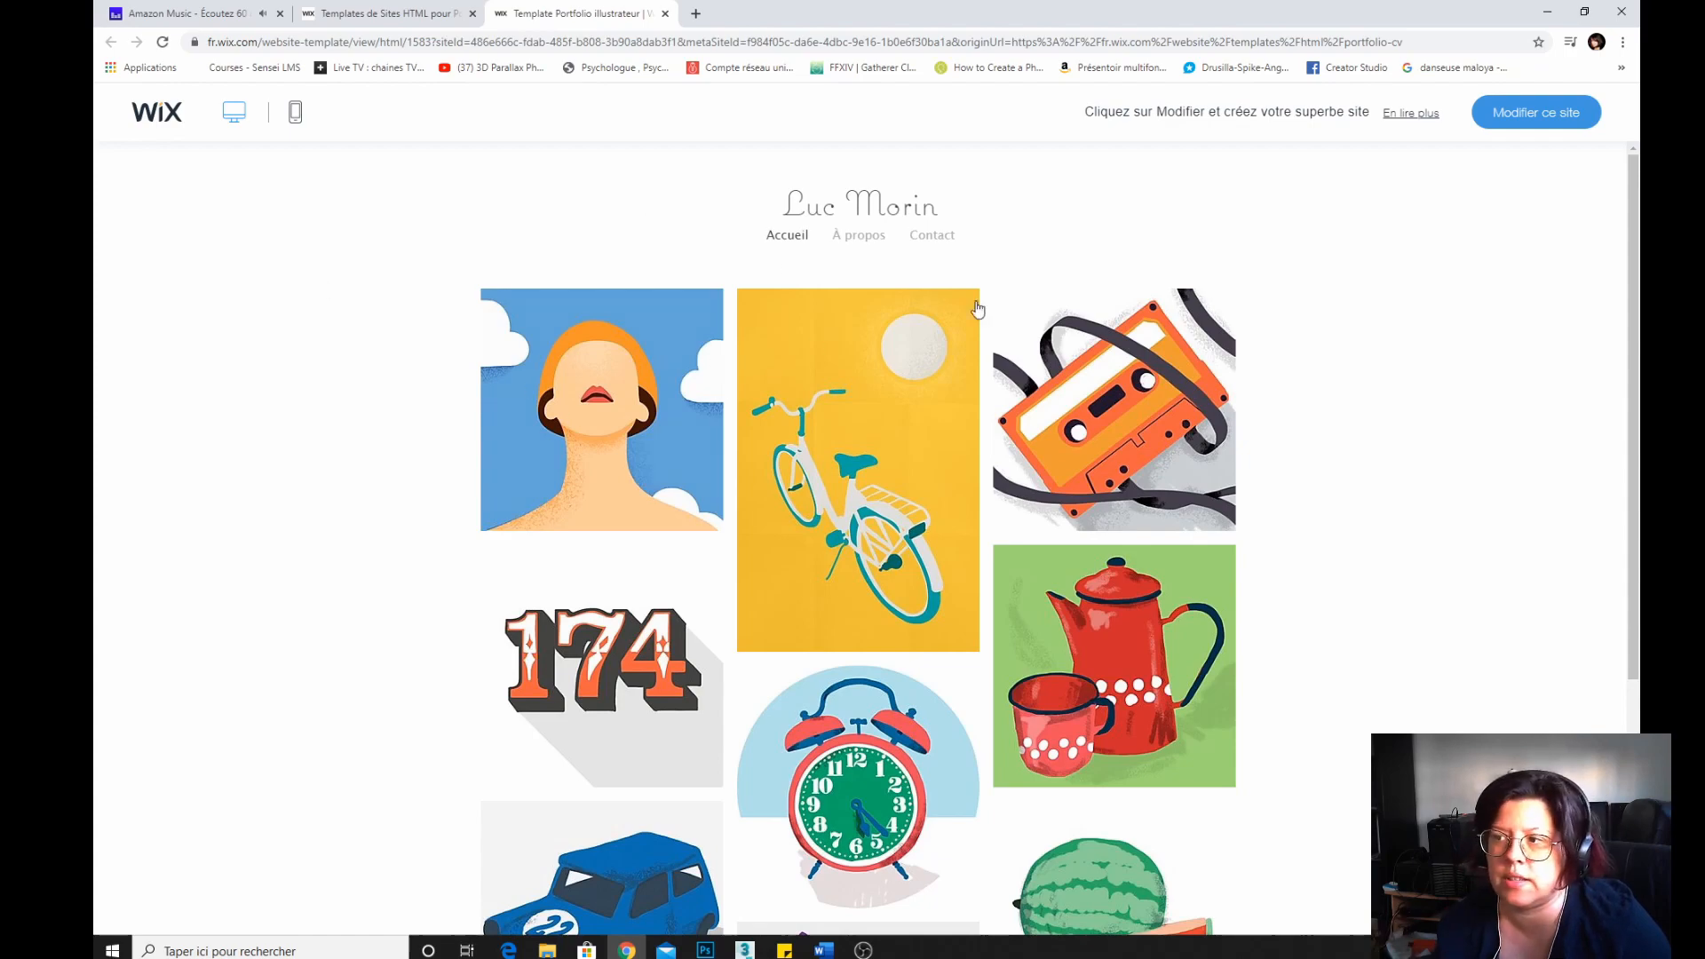
scroll(930, 574, "down", 4)
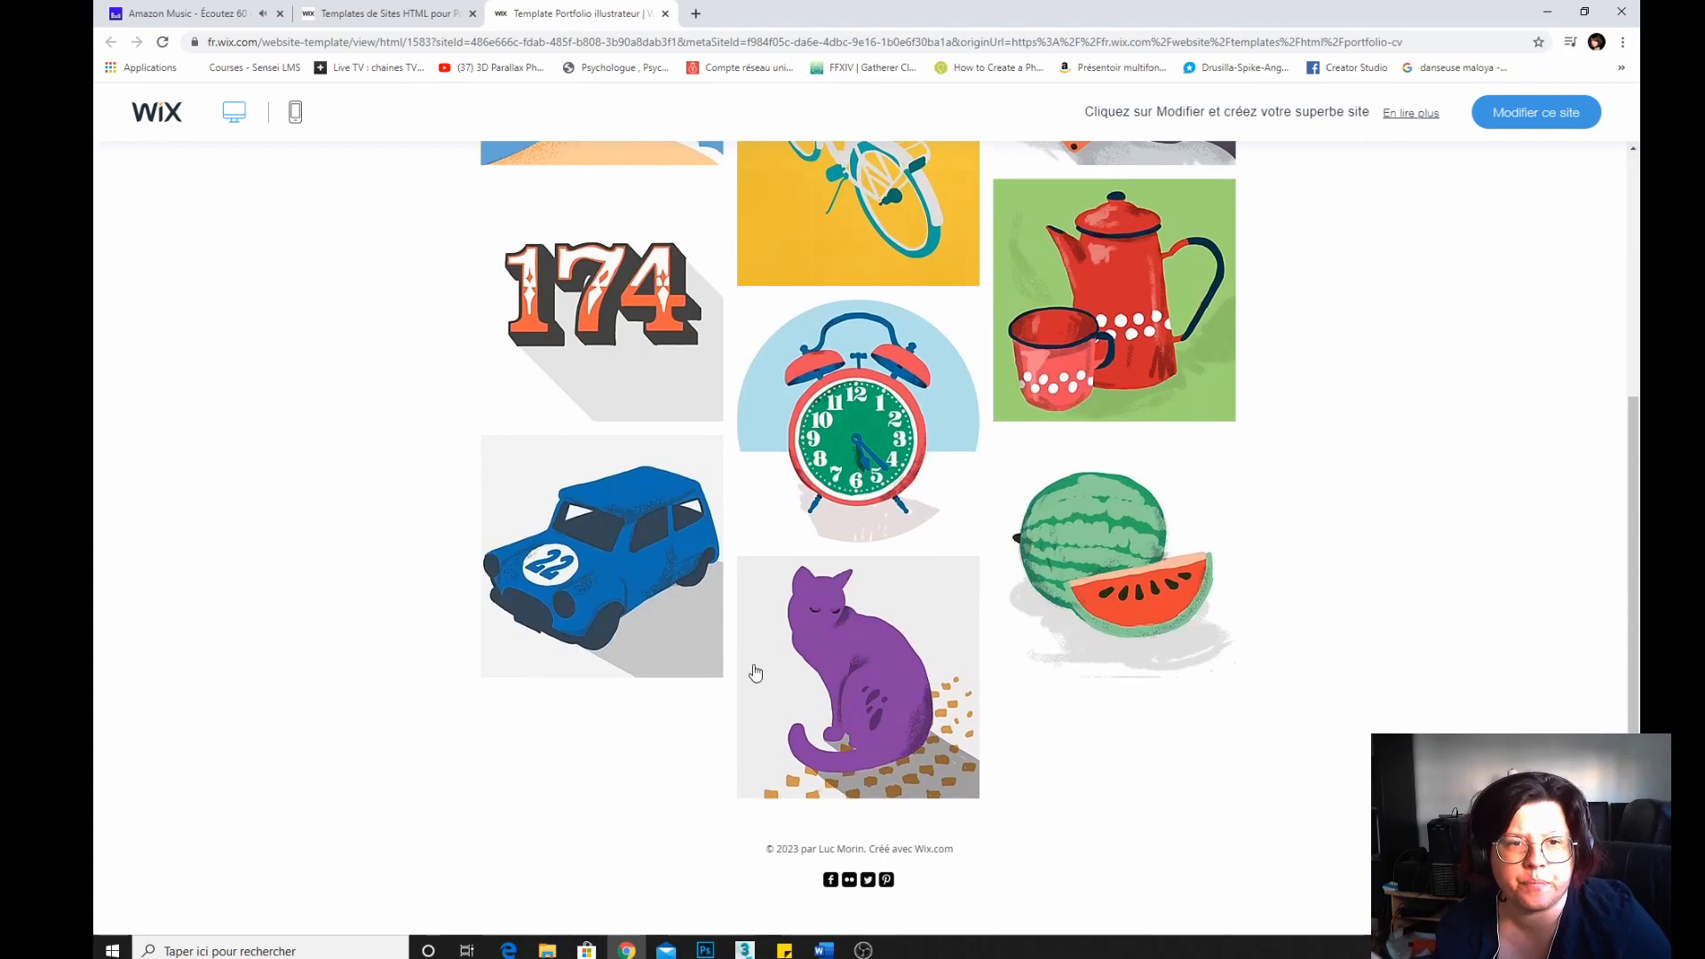
scroll(750, 679, "up", 4)
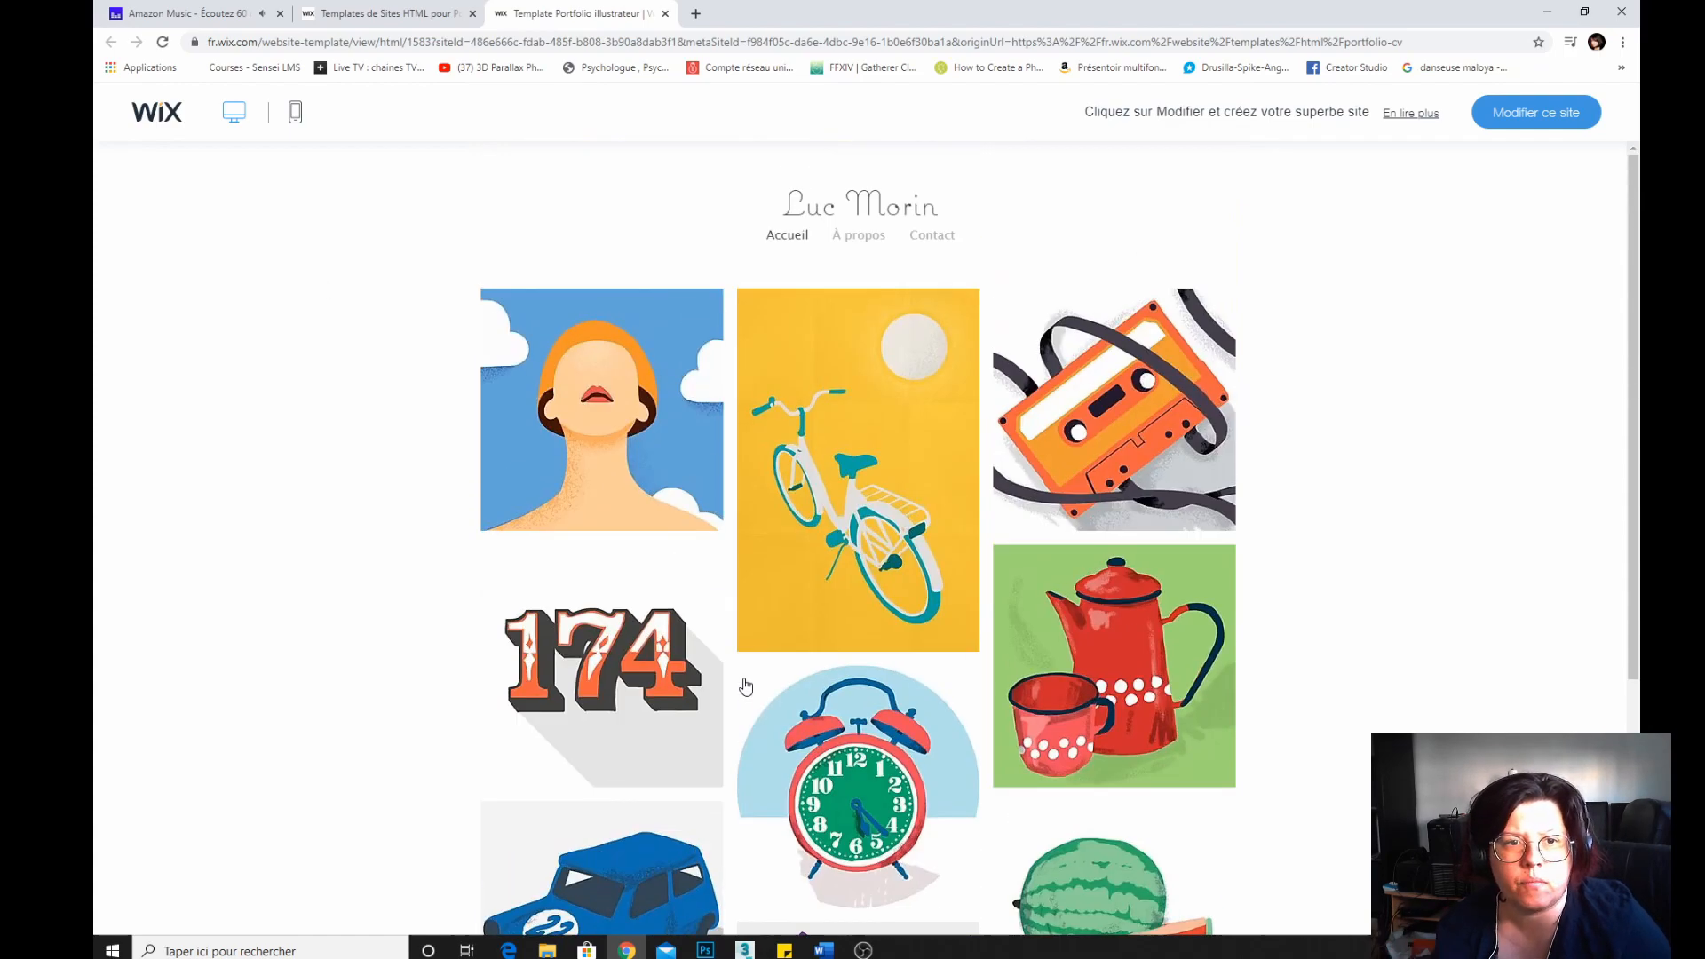
Look through the template's À propos and Contact pages and check its mobile view.
left_click(859, 235)
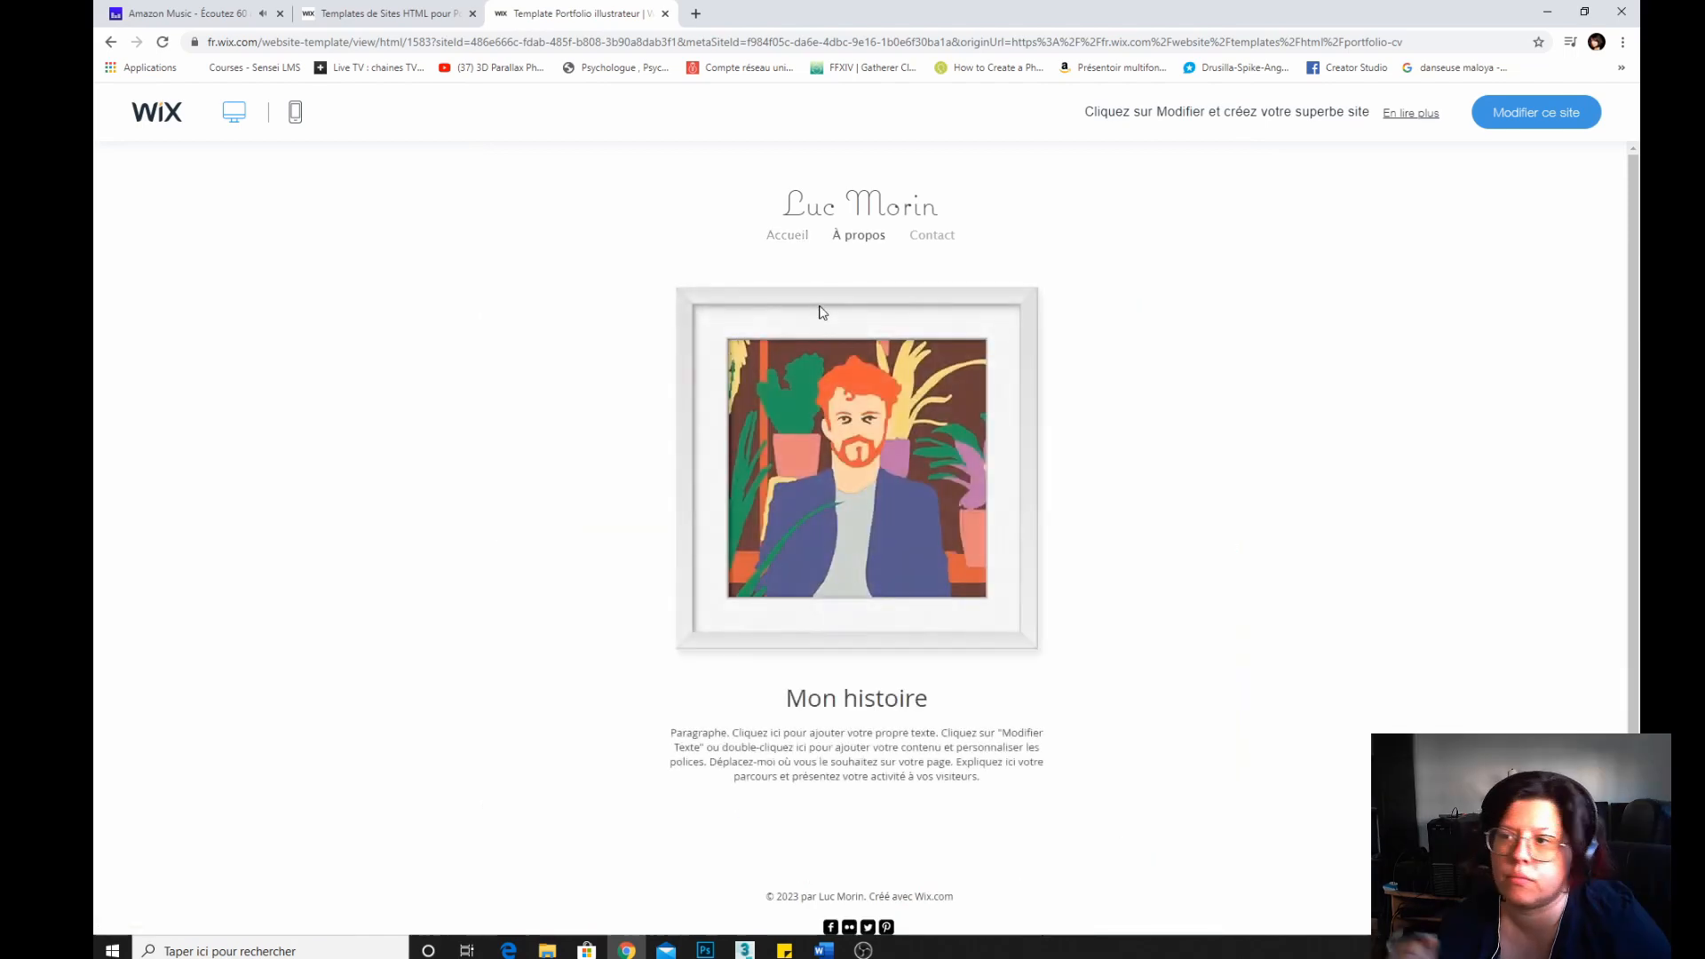
left_click(932, 236)
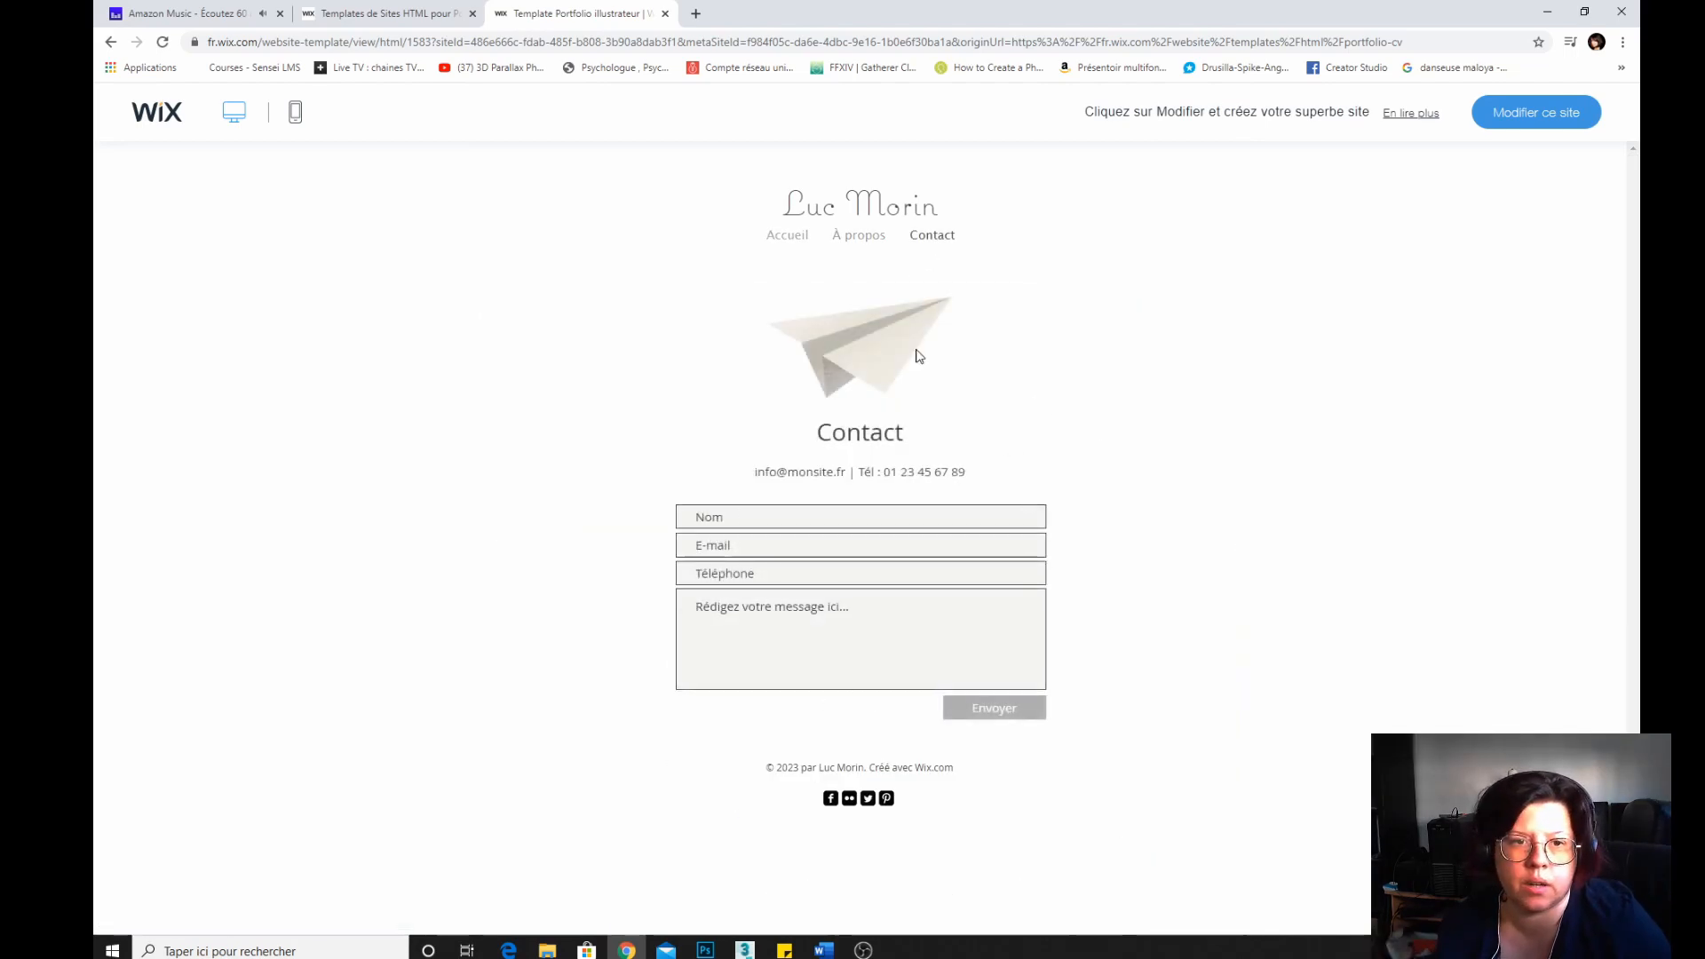
left_click(788, 236)
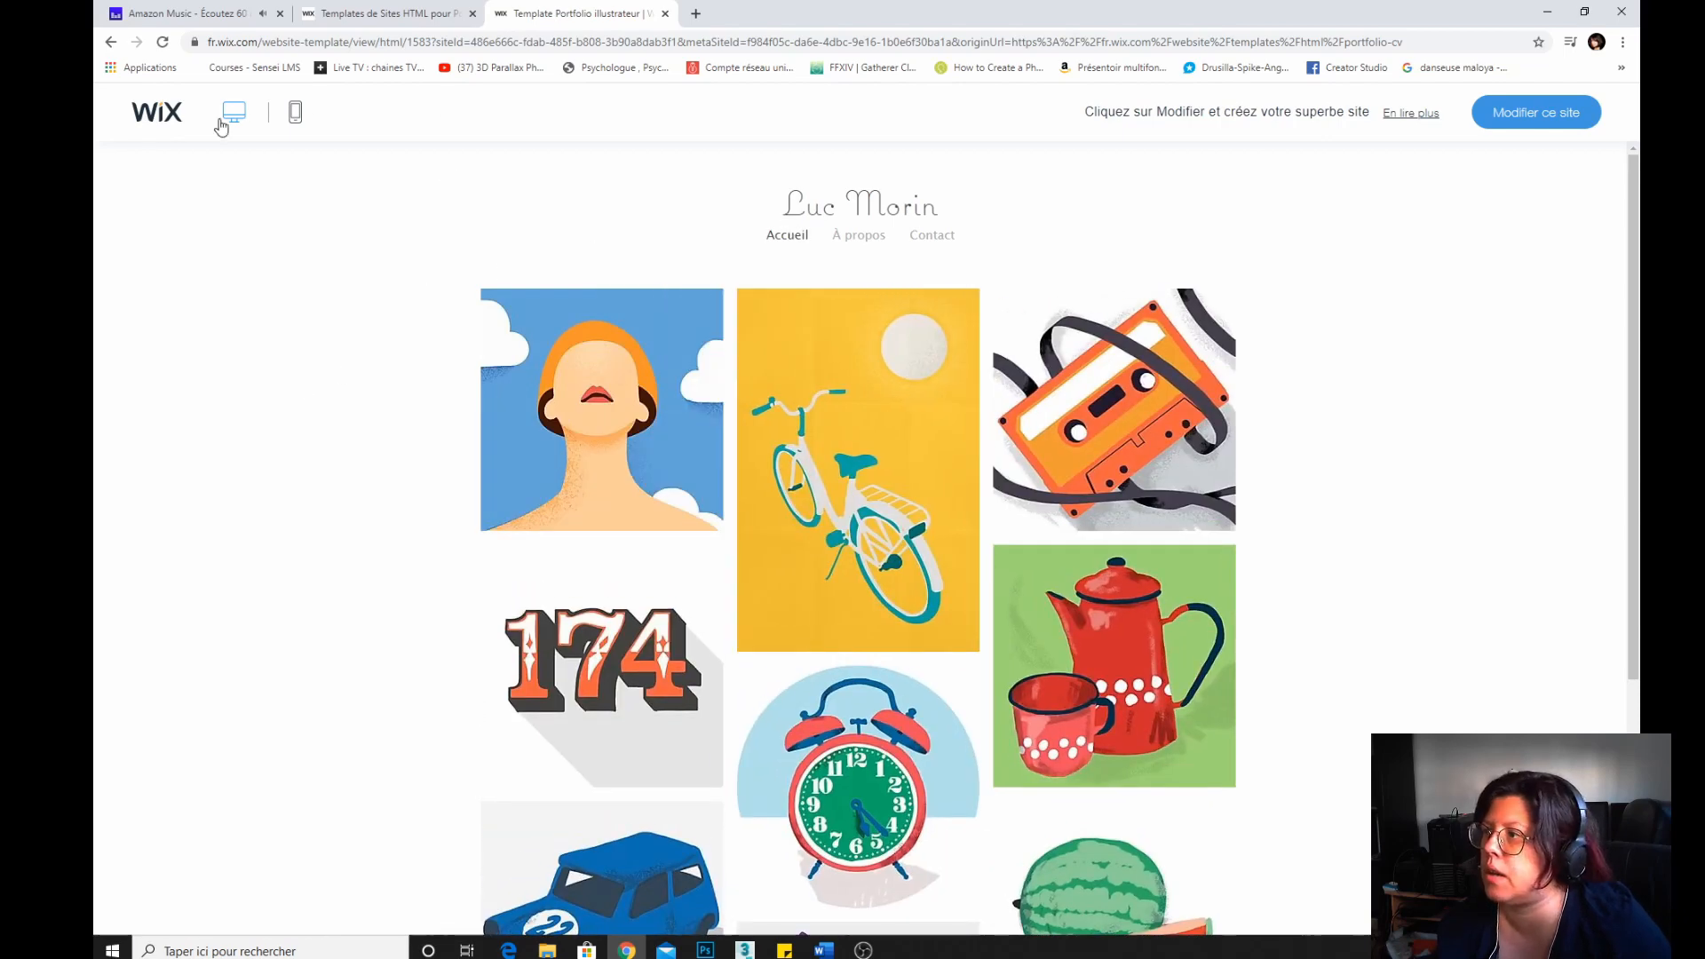
left_click(296, 113)
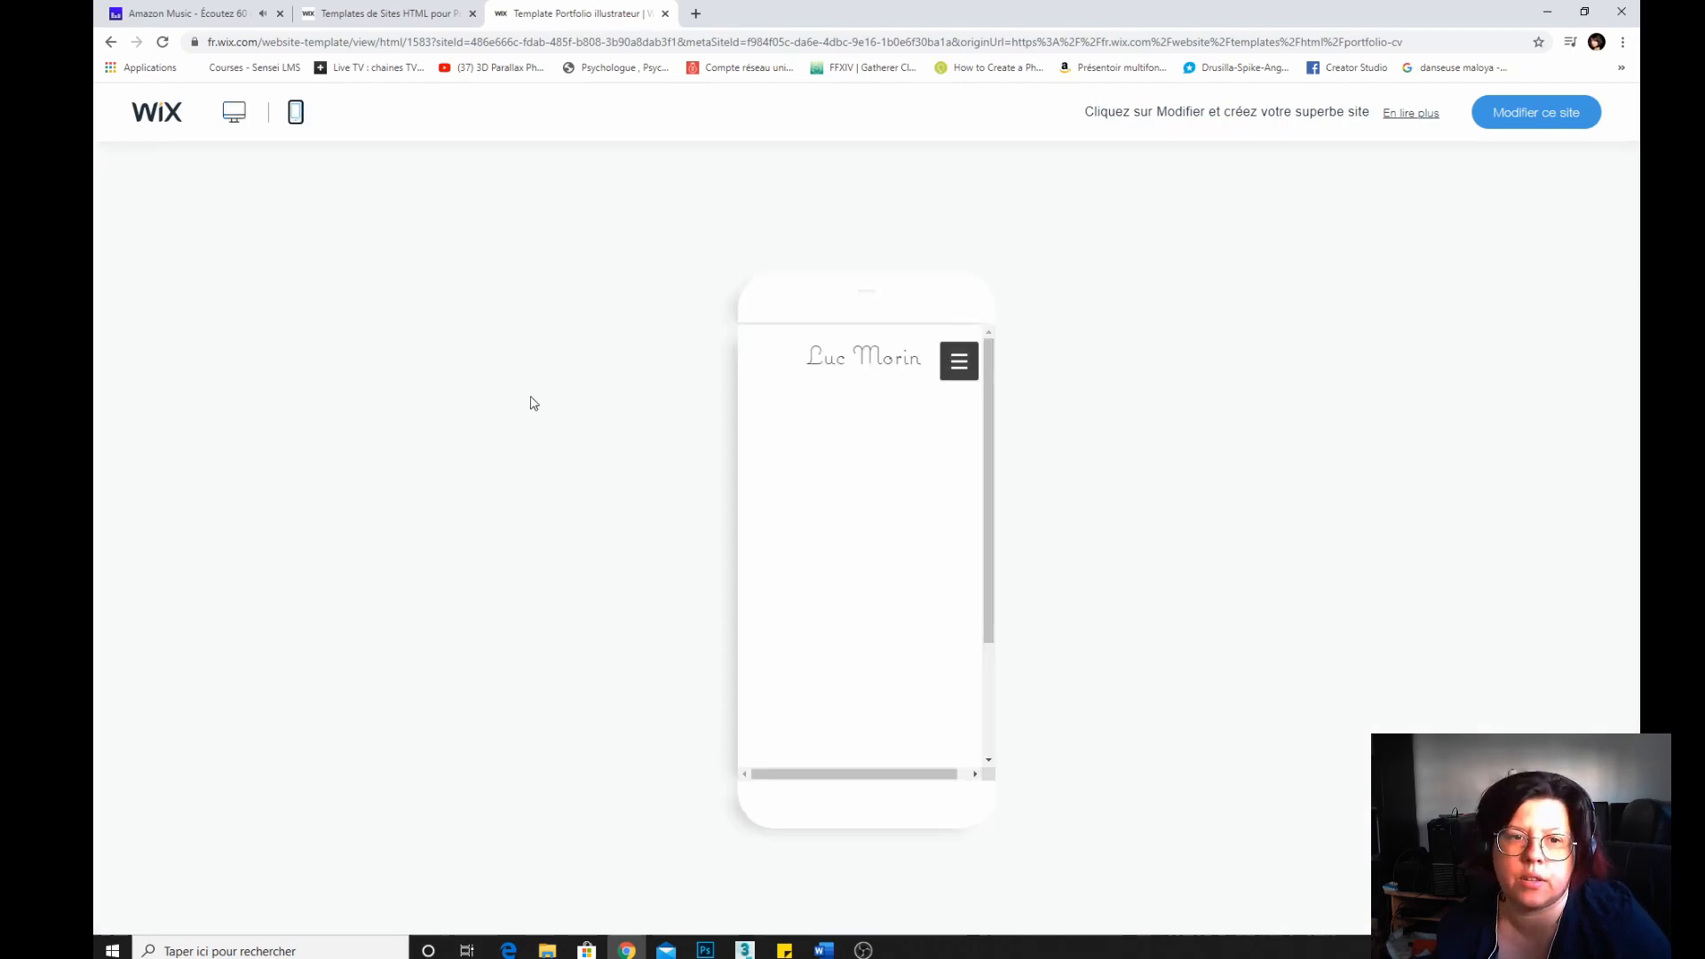
scroll(824, 539, "down", 3)
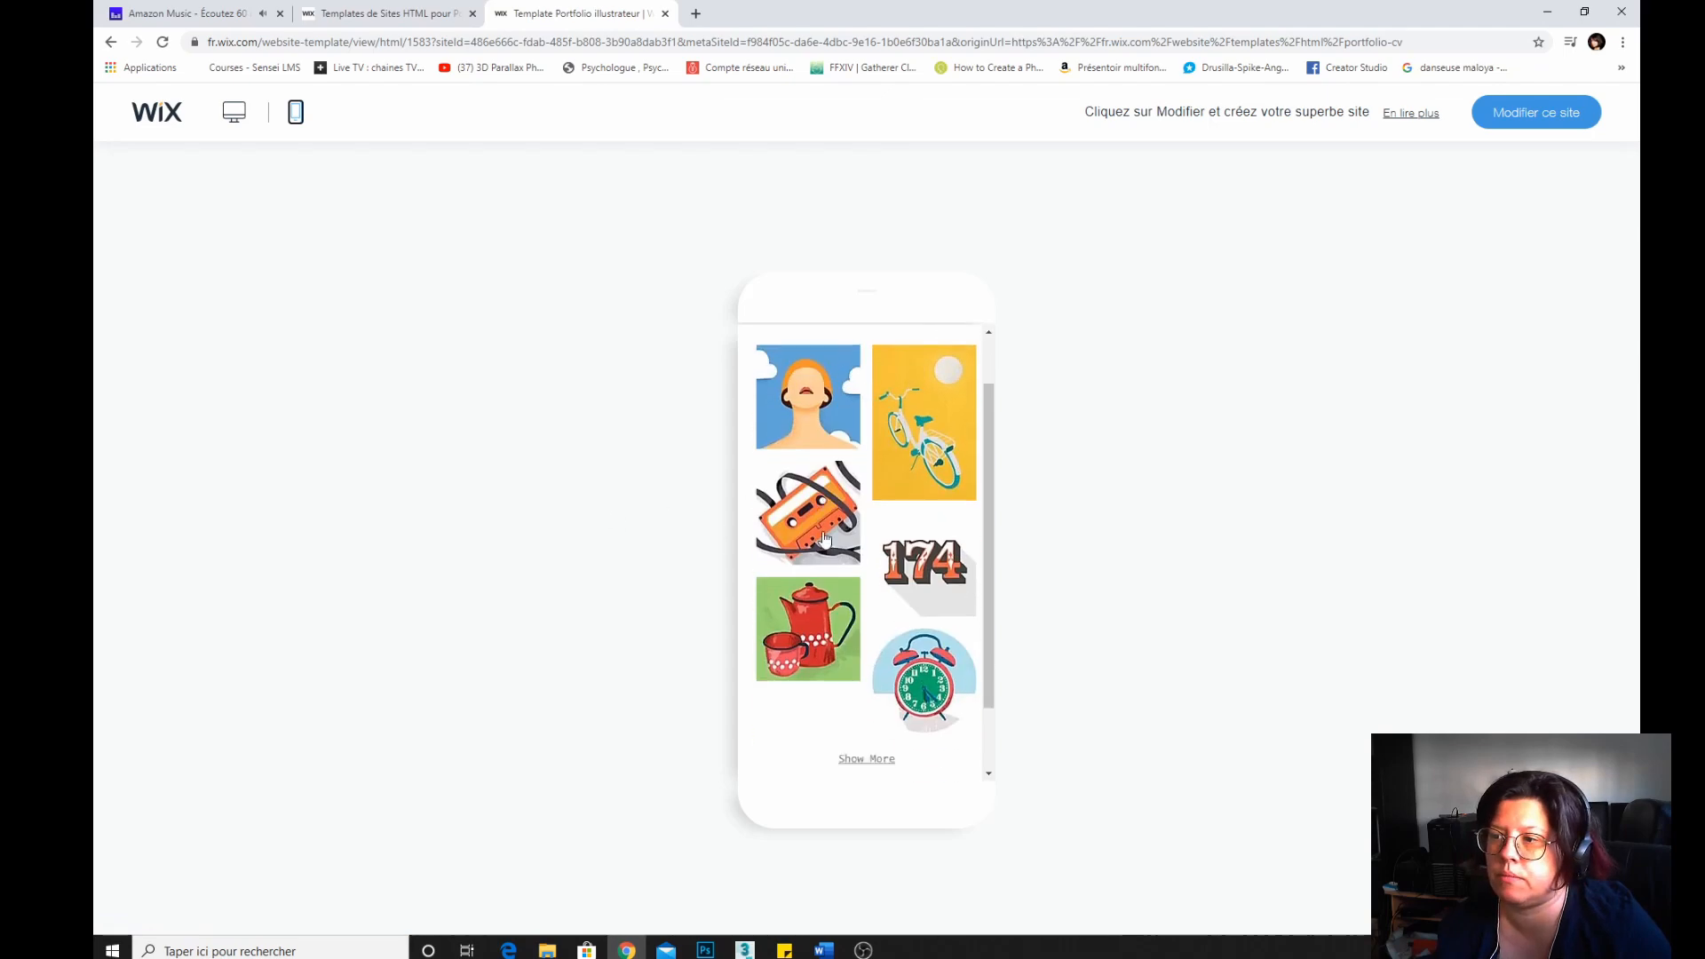
scroll(824, 539, "up", 3)
scroll(824, 539, "down", 3)
scroll(824, 539, "up", 3)
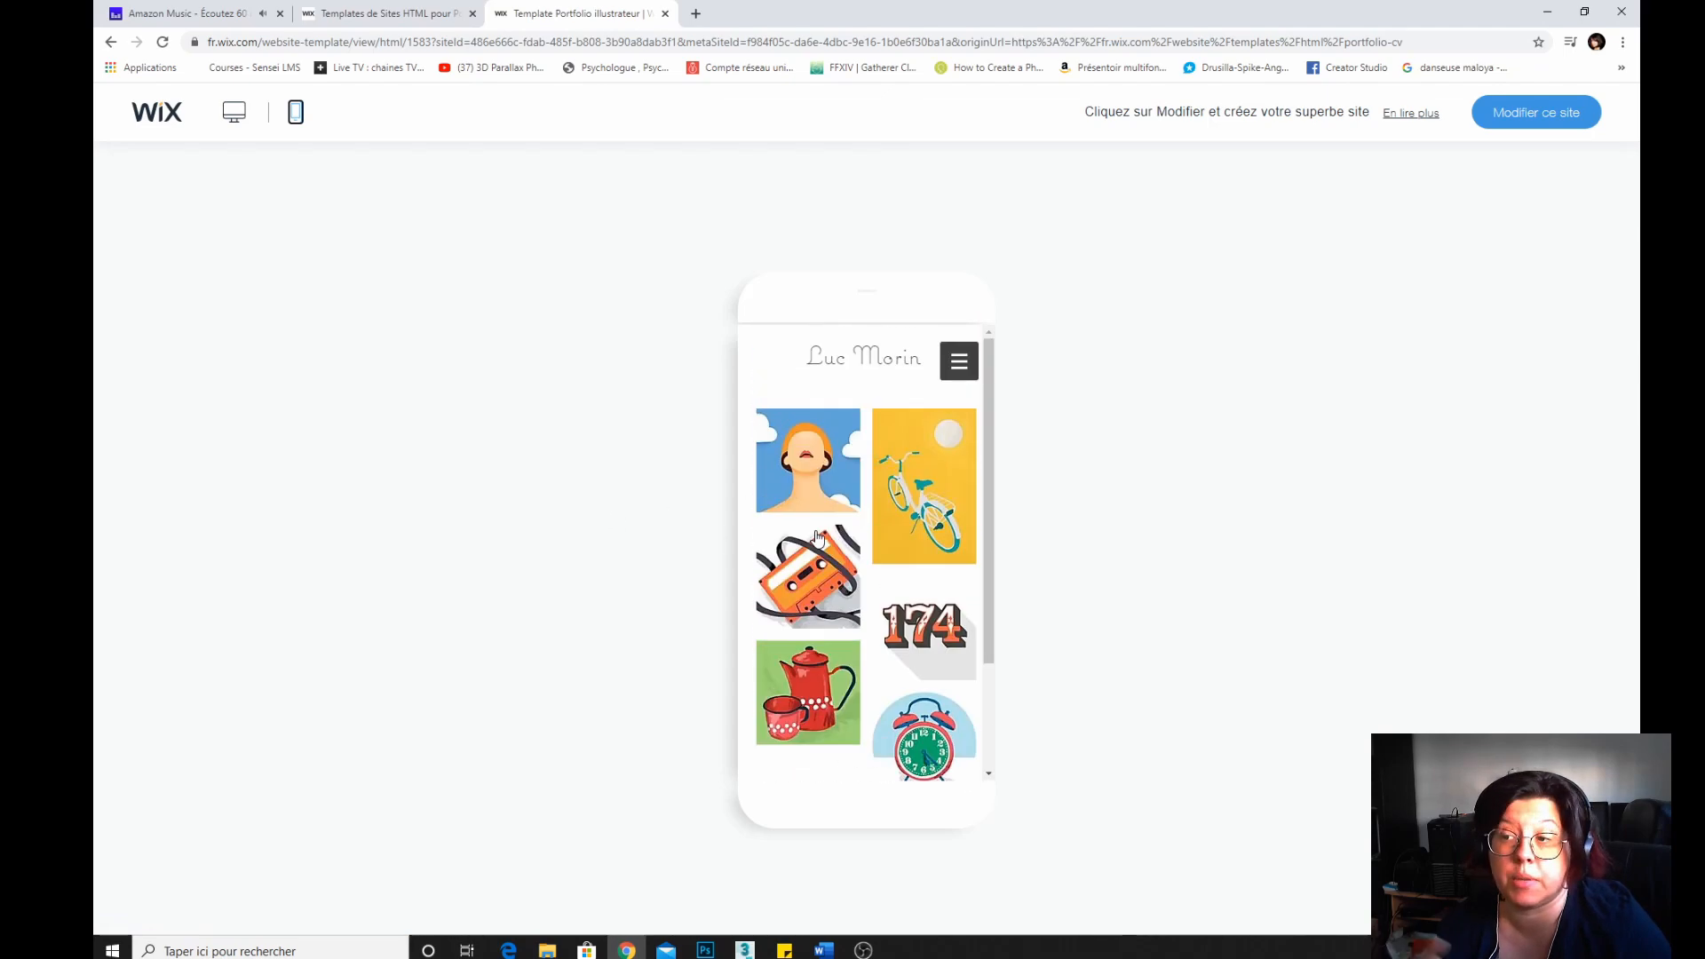
left_click(233, 113)
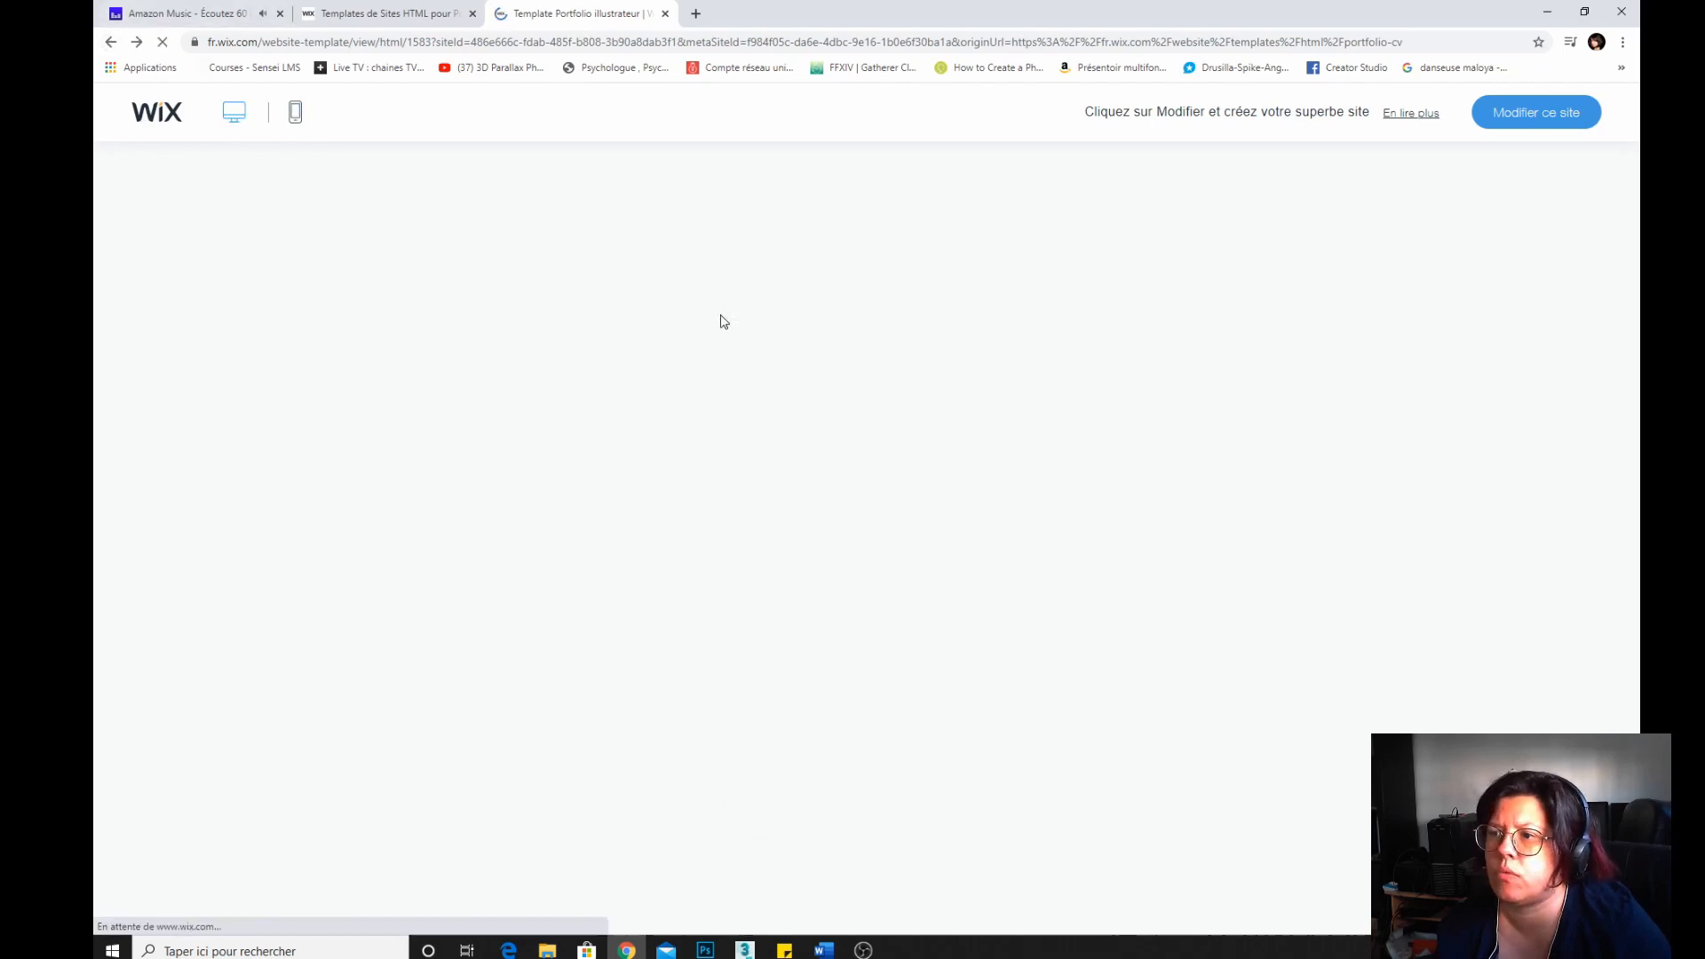
Close the preview and browse page 3 of the Portfolio et CV templates and the Portfolios subcategory.
left_click(459, 12)
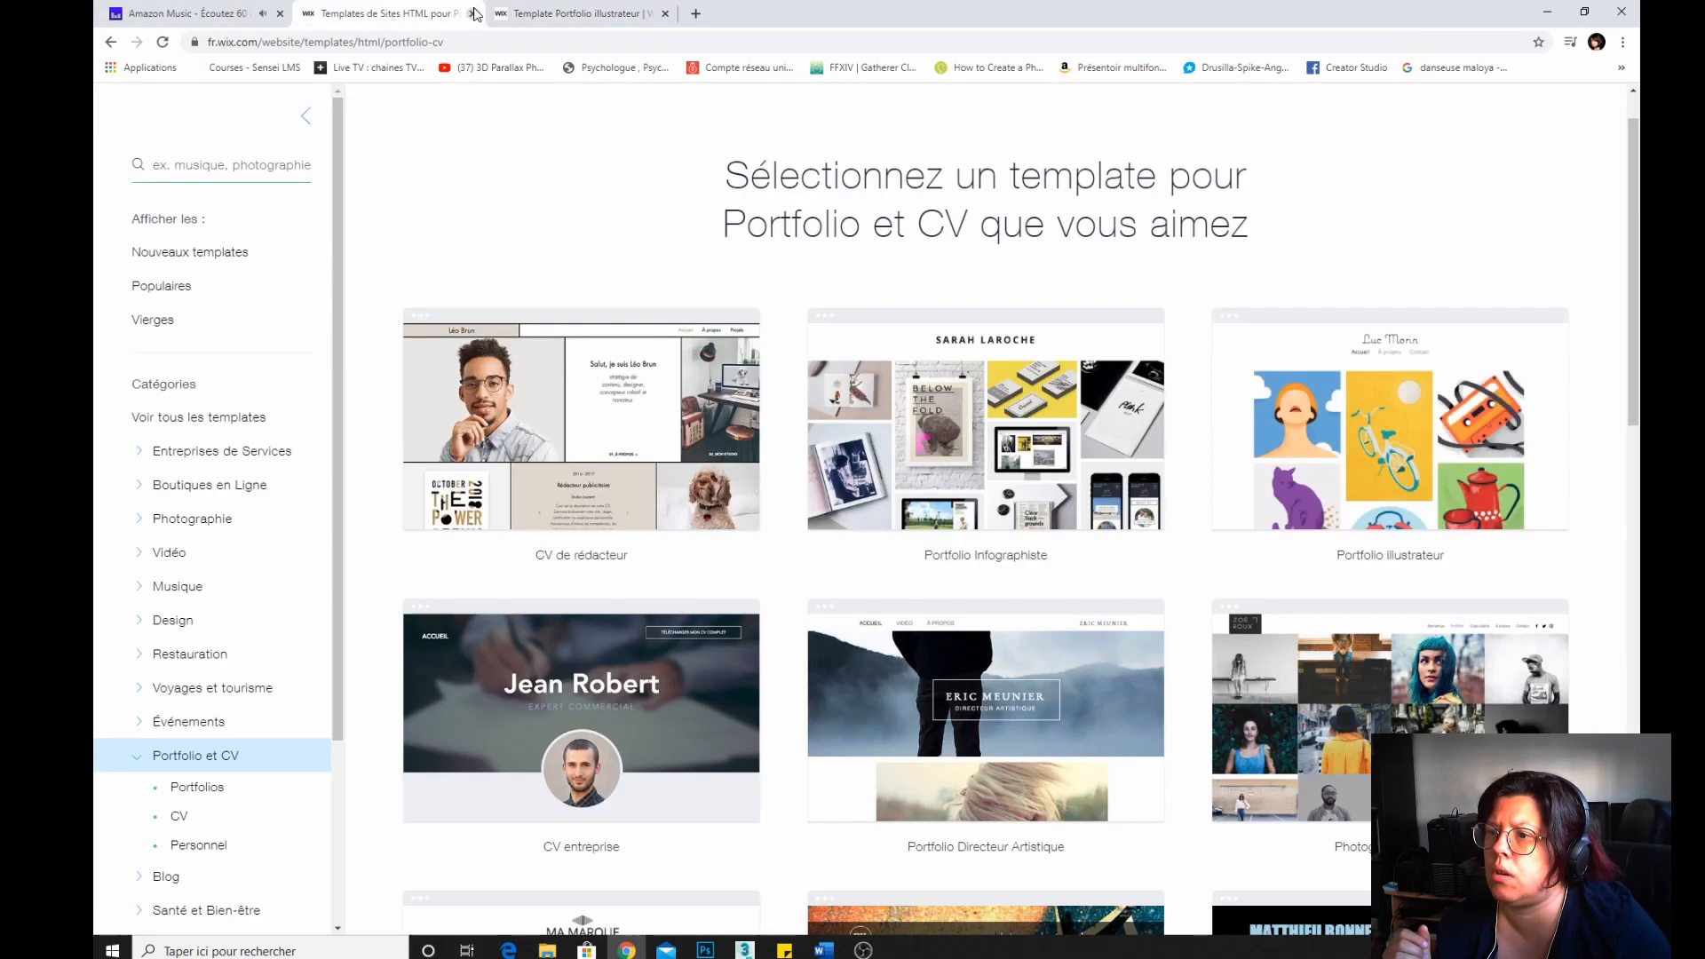
left_click(577, 12)
left_click(665, 13)
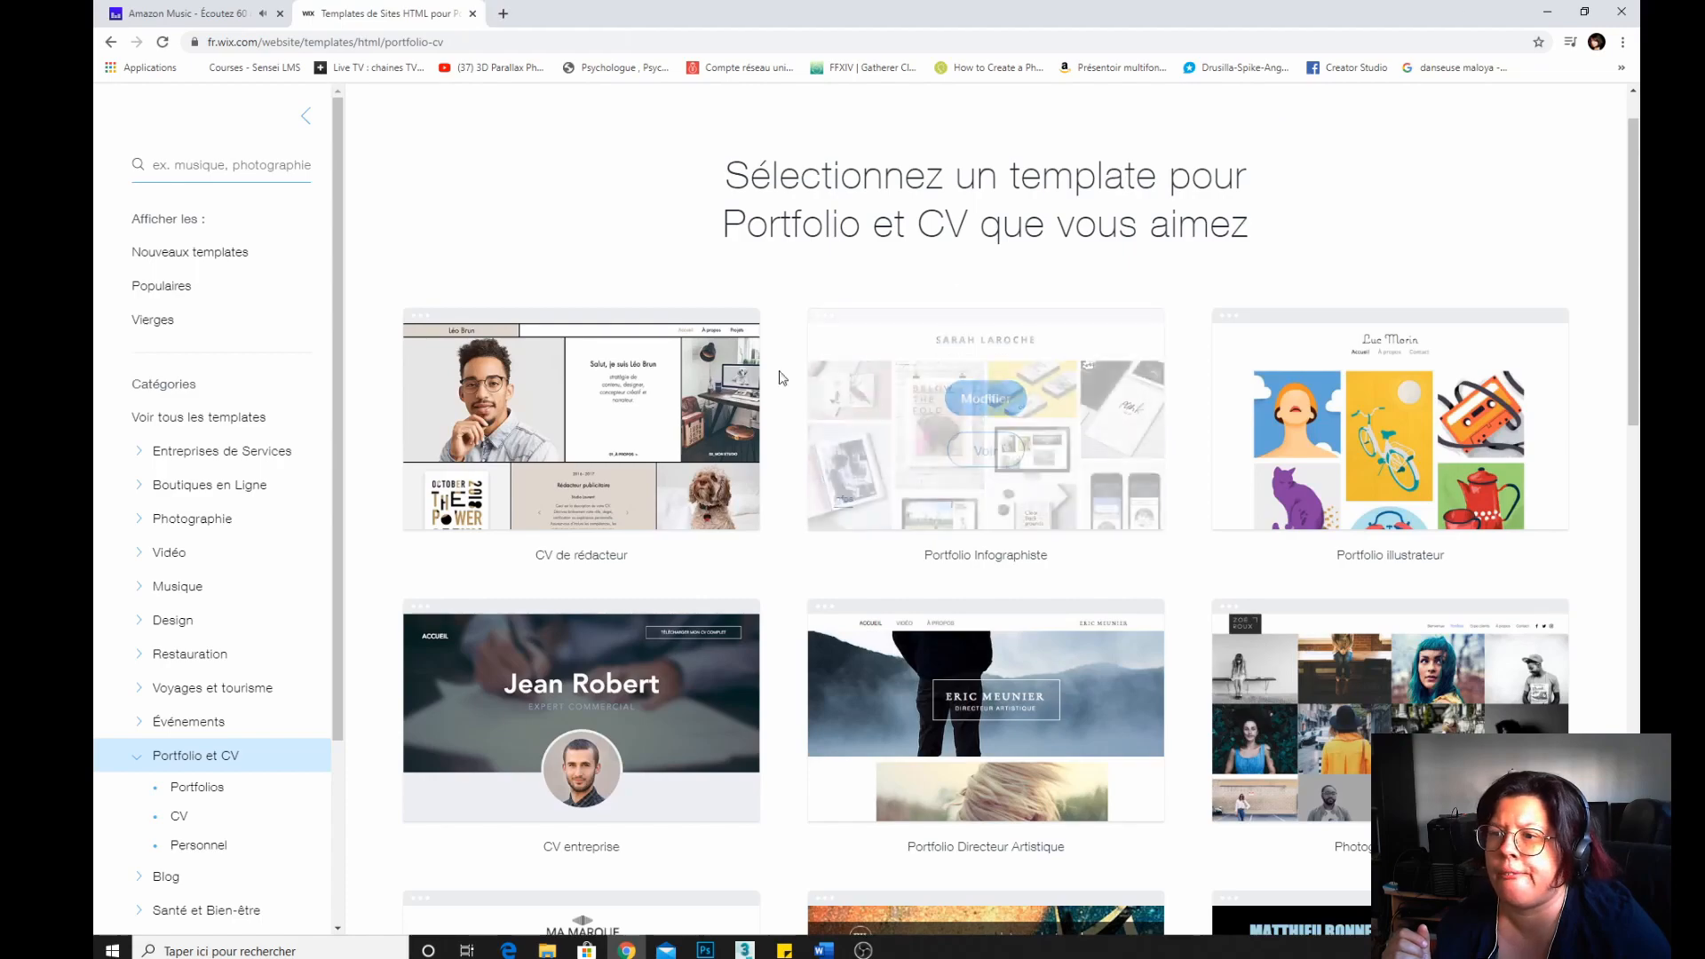
mouse_move(744, 388)
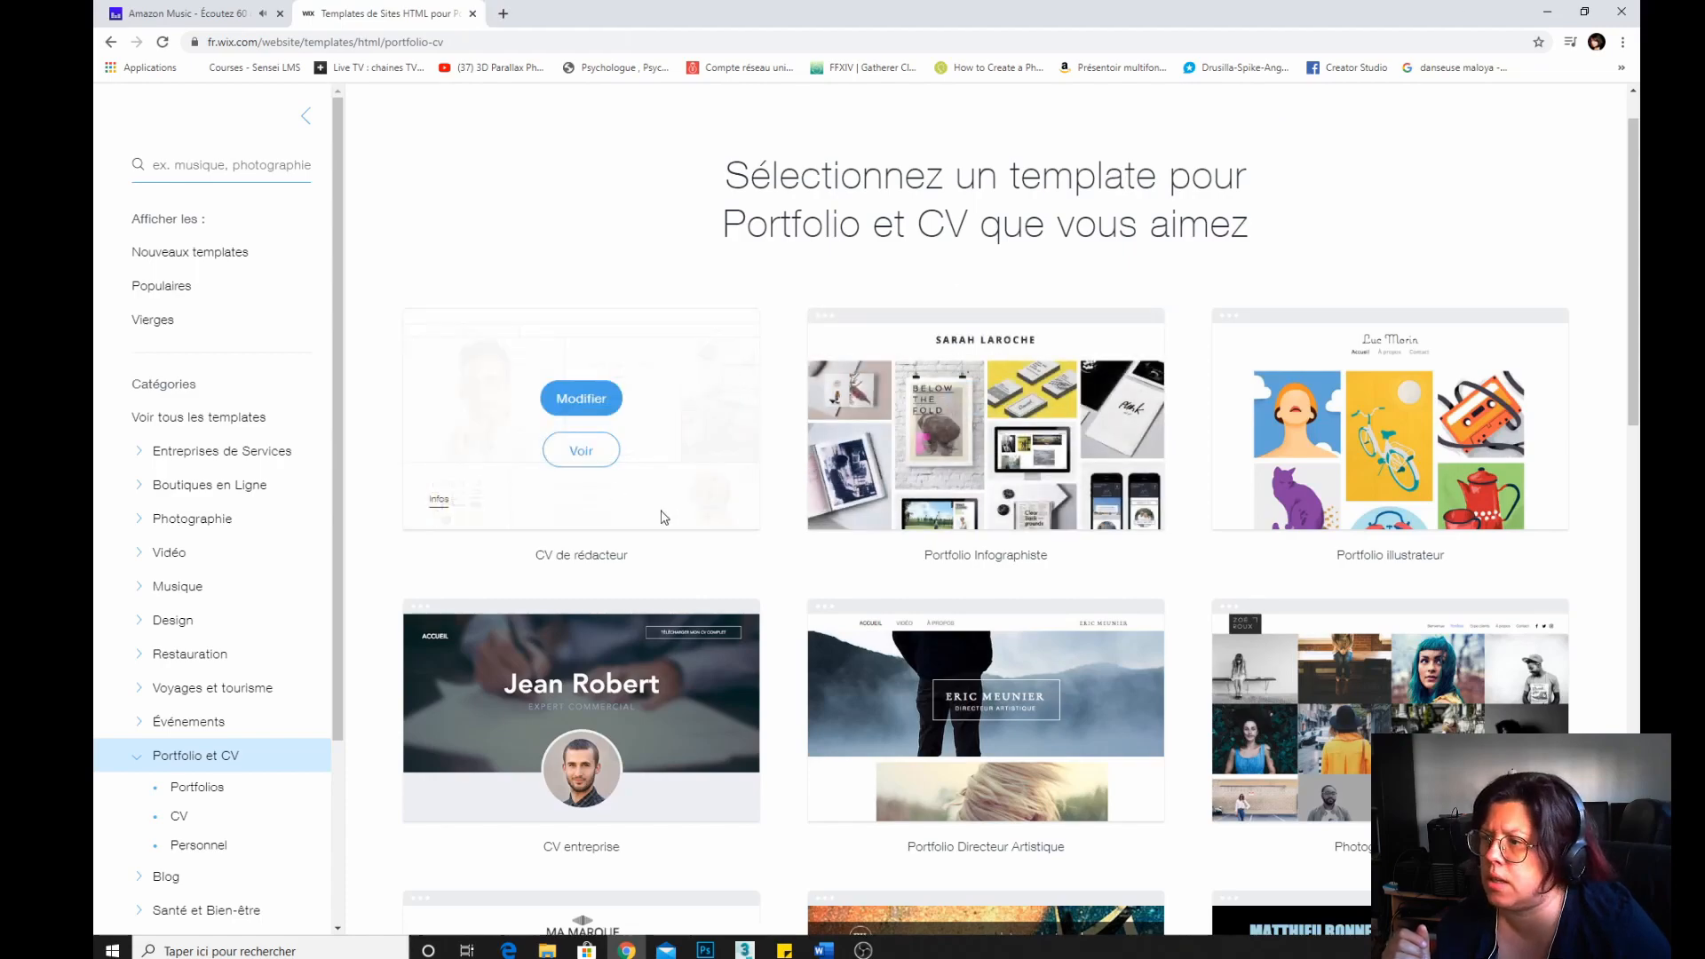
scroll(661, 517, "down", 10)
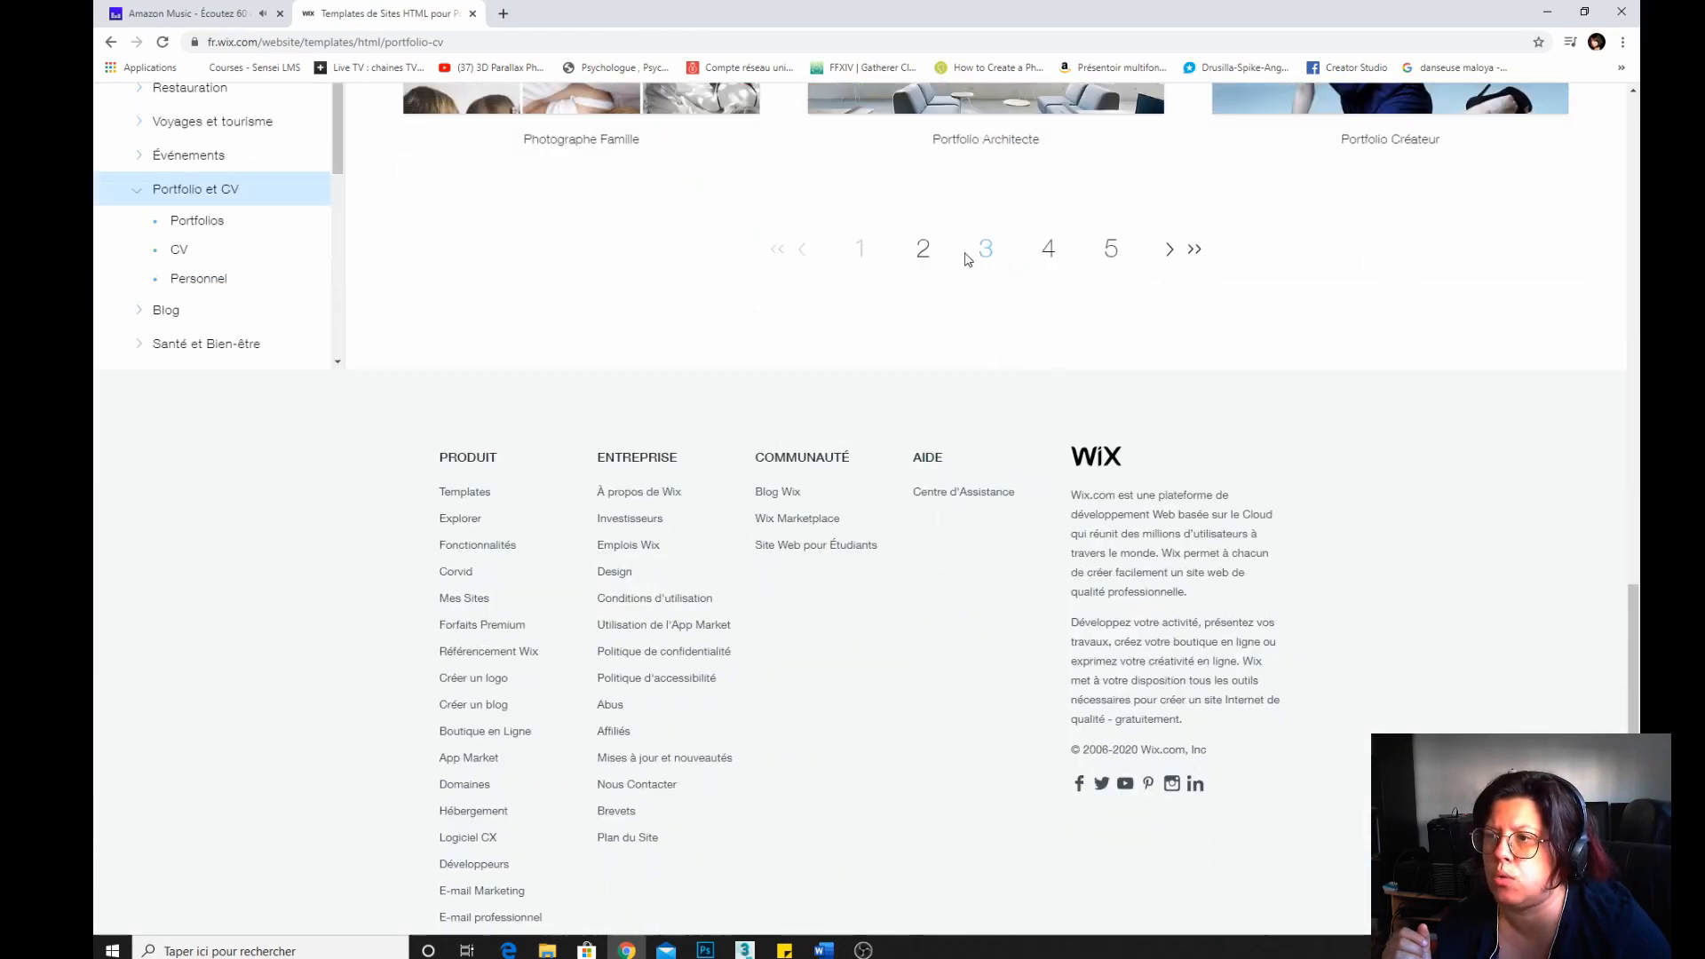
left_click(984, 250)
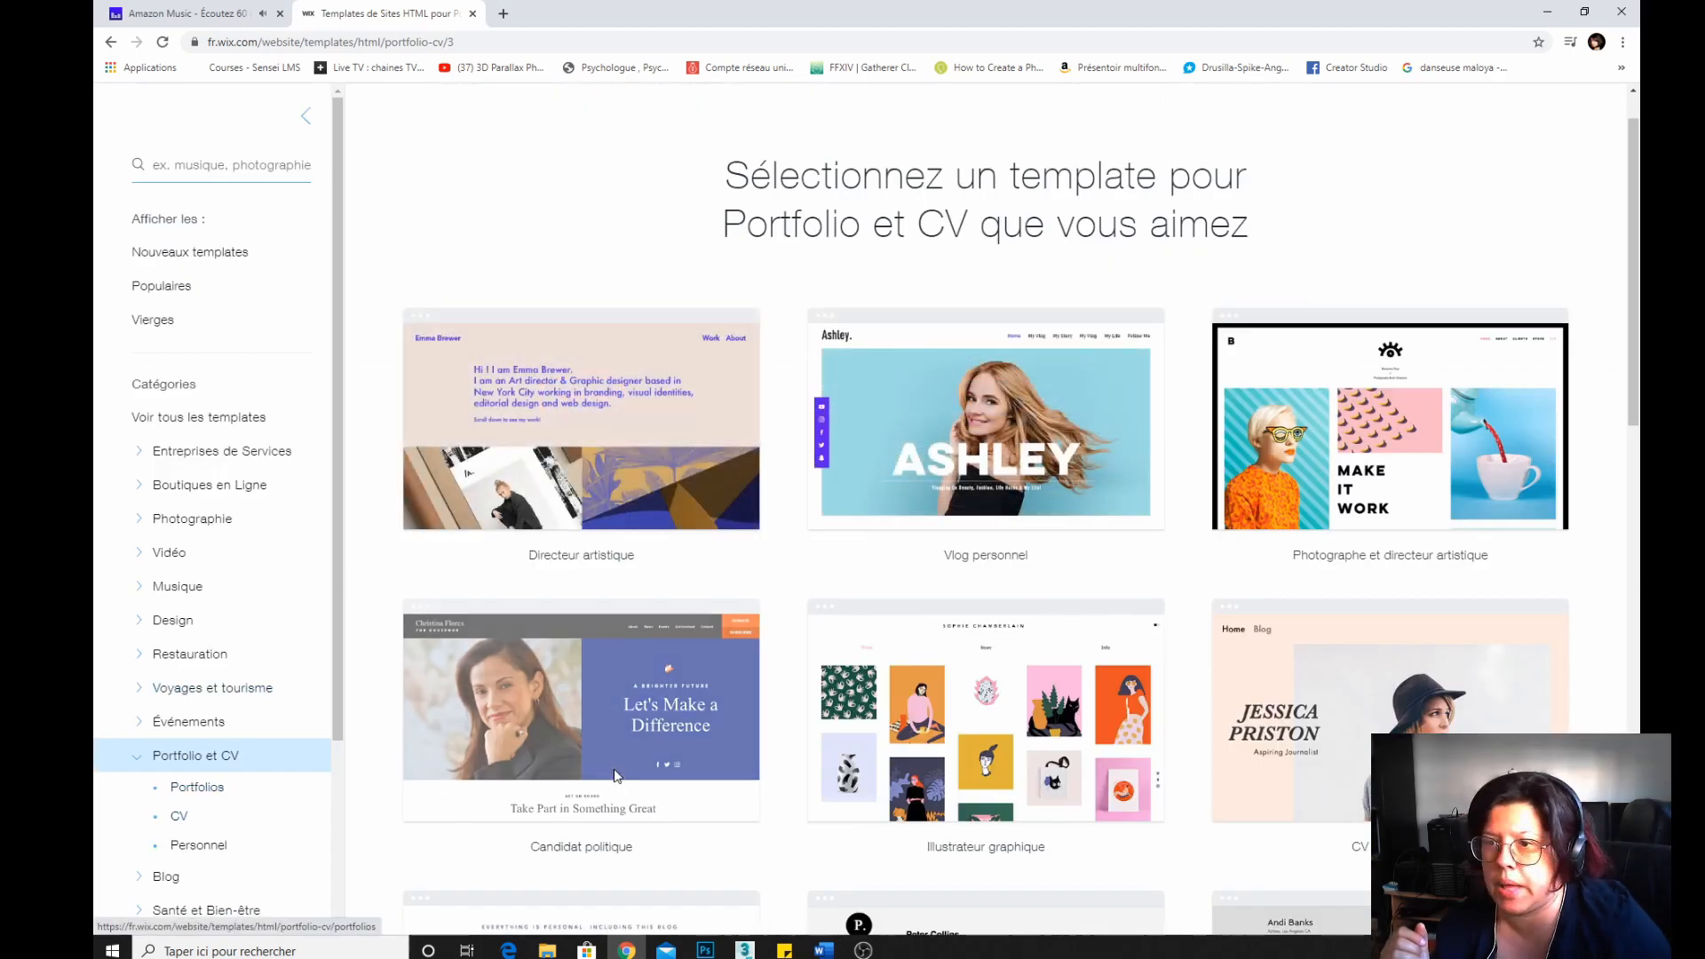
scroll(627, 770, "down", 3)
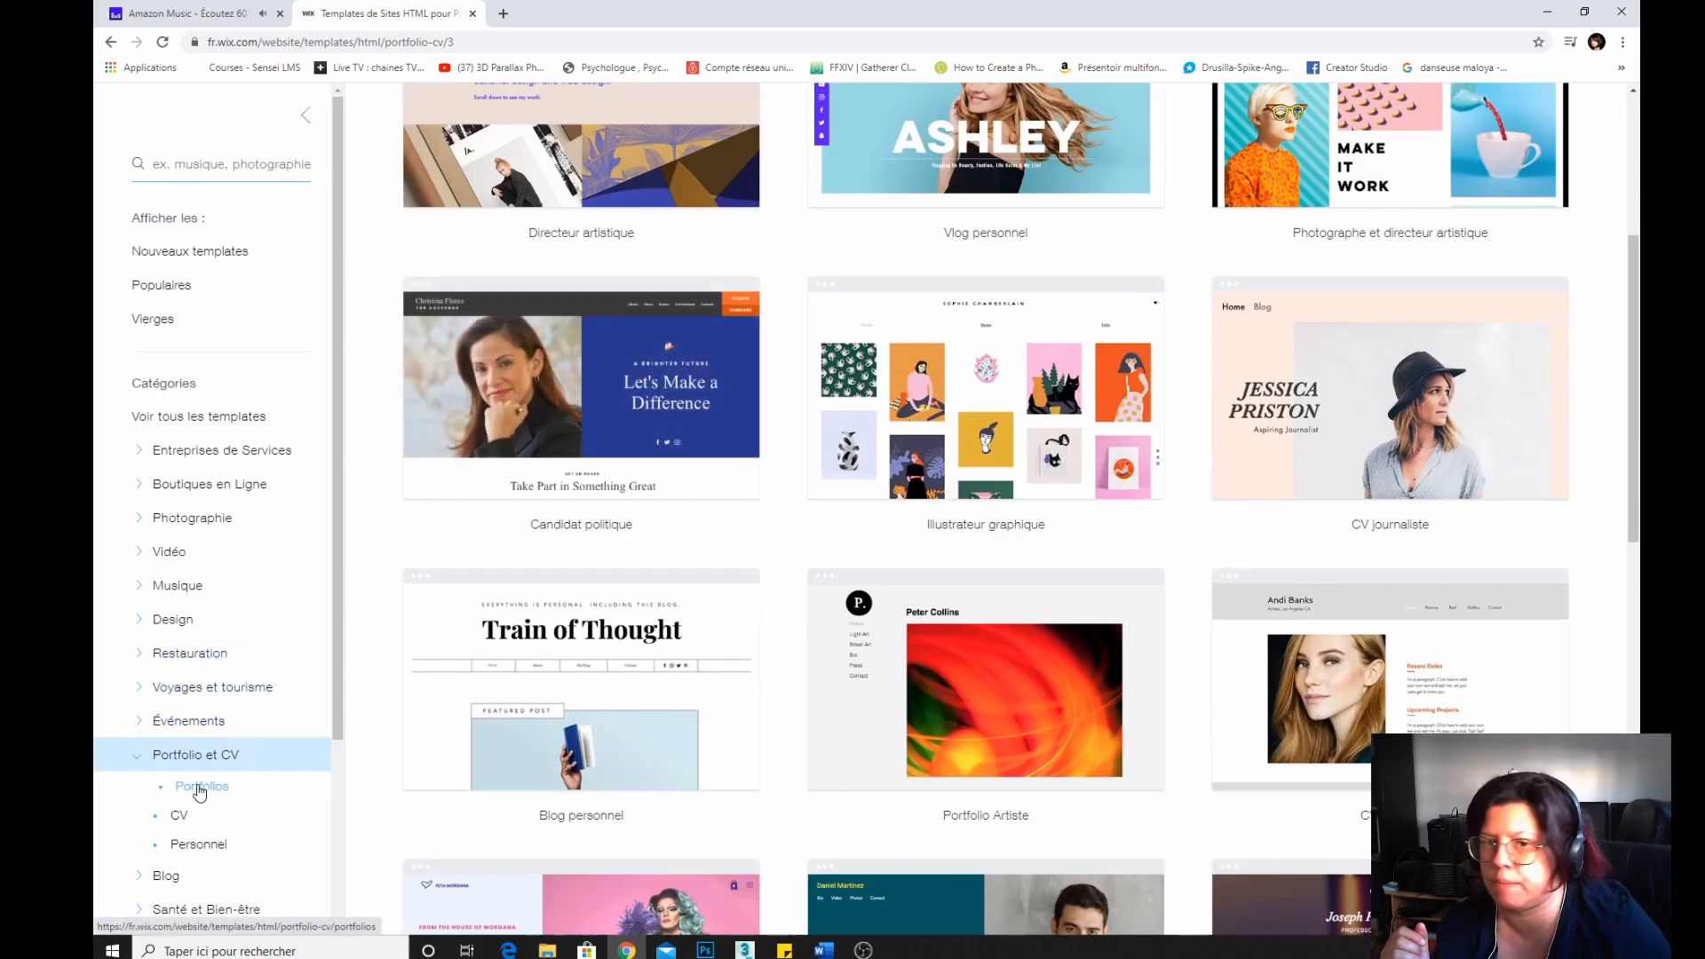
left_click(199, 787)
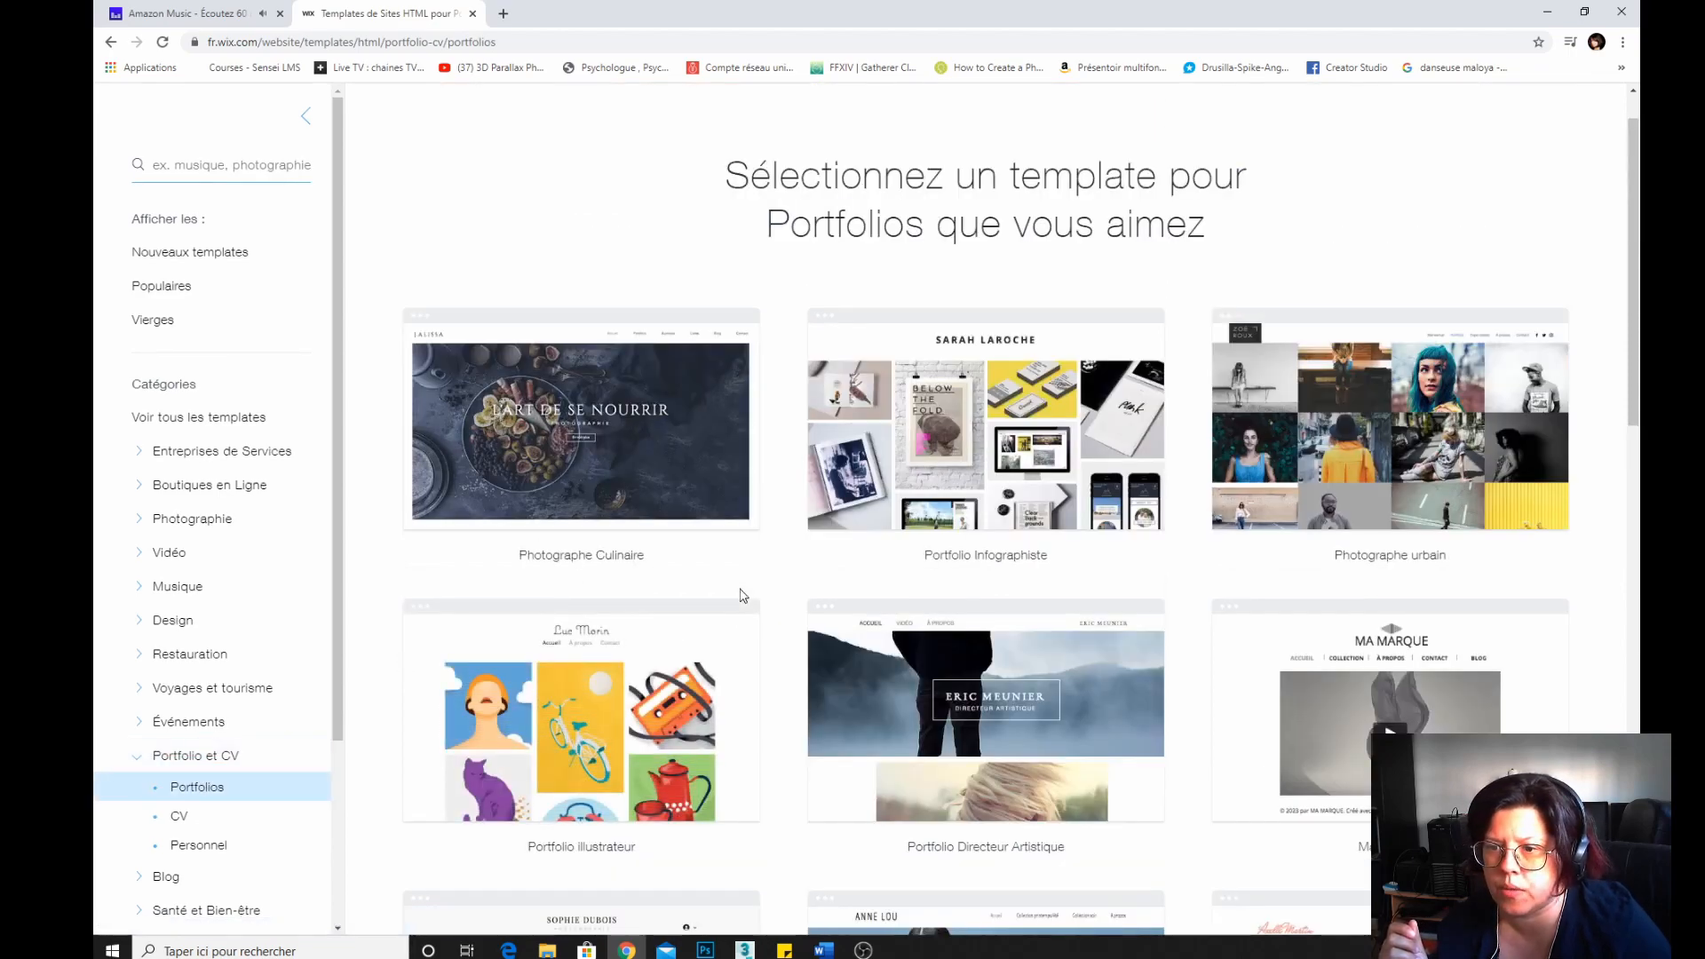
scroll(744, 596, "down", 5)
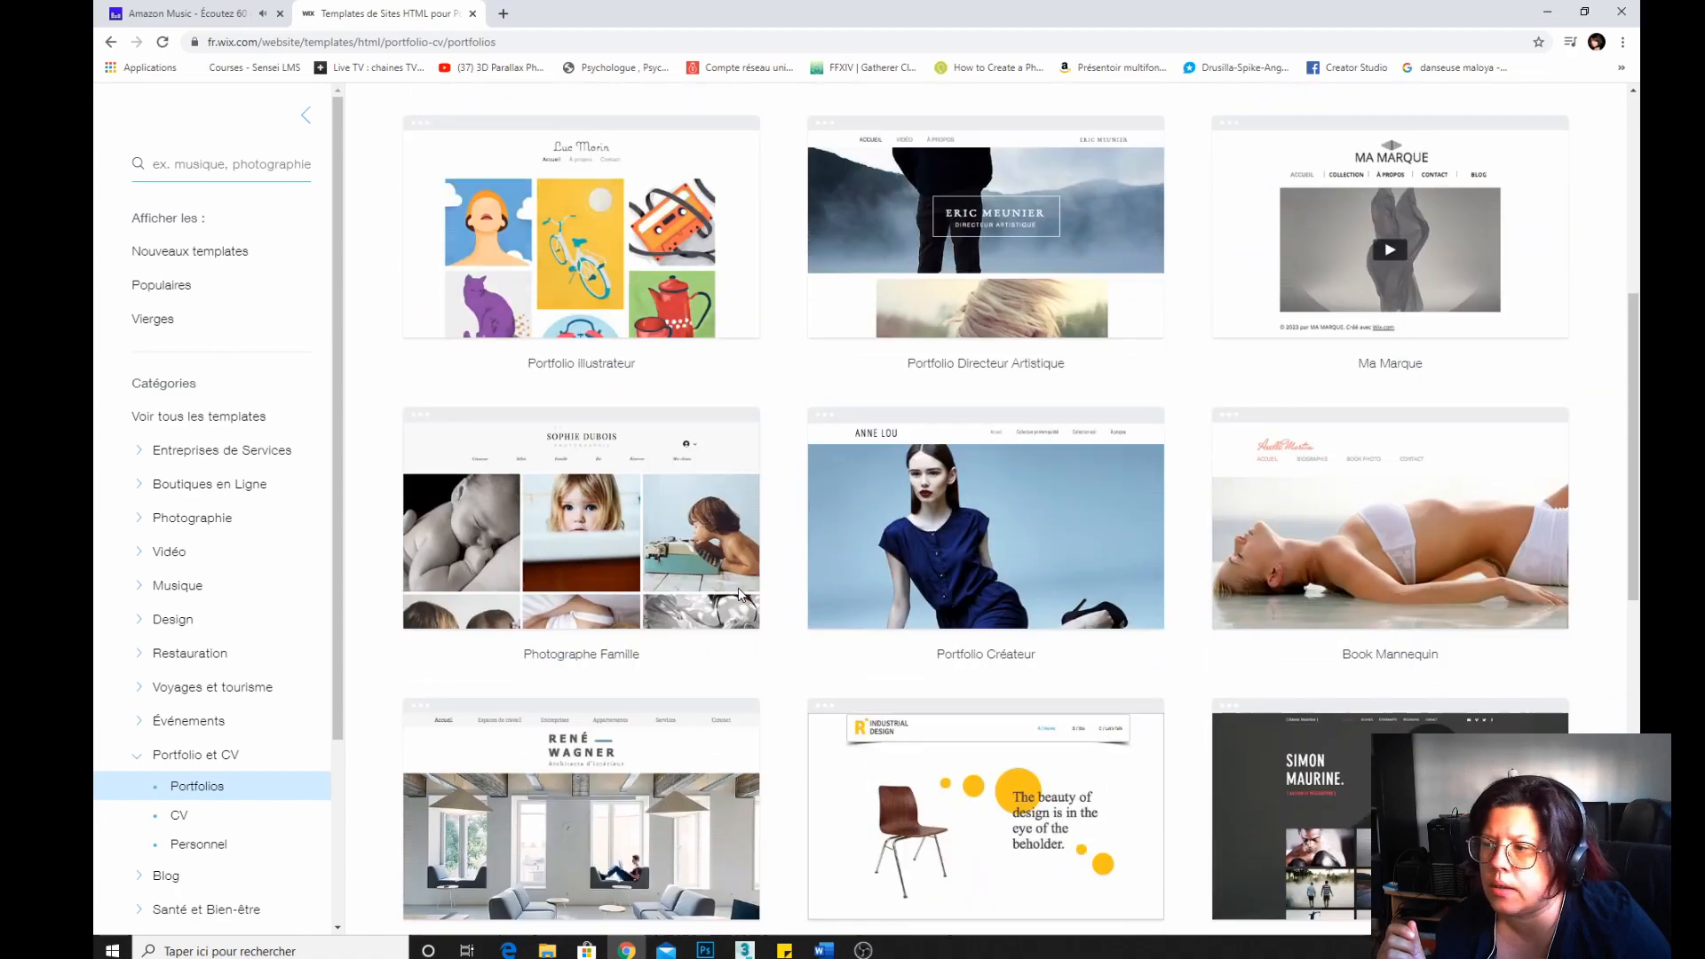
Preview the Photographe Famille template, scrolling its home page and viewing its Bébés, Famille and Bio pages.
left_click(588, 550)
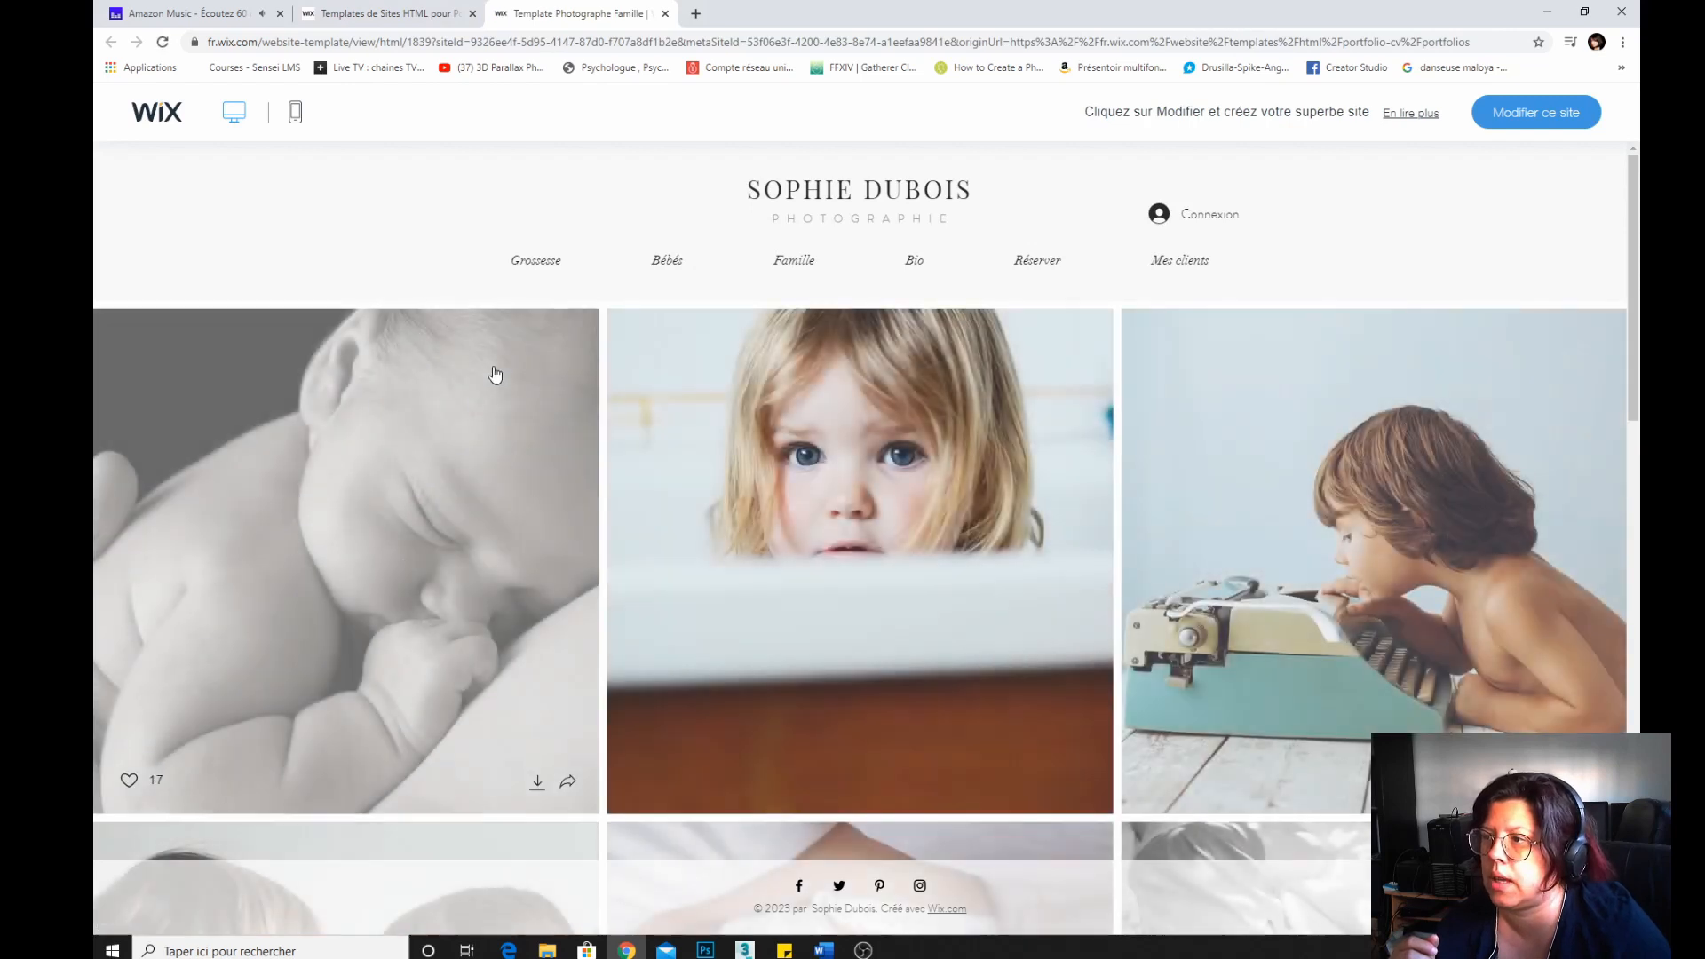
scroll(347, 452, "down", 5)
scroll(347, 452, "up", 10)
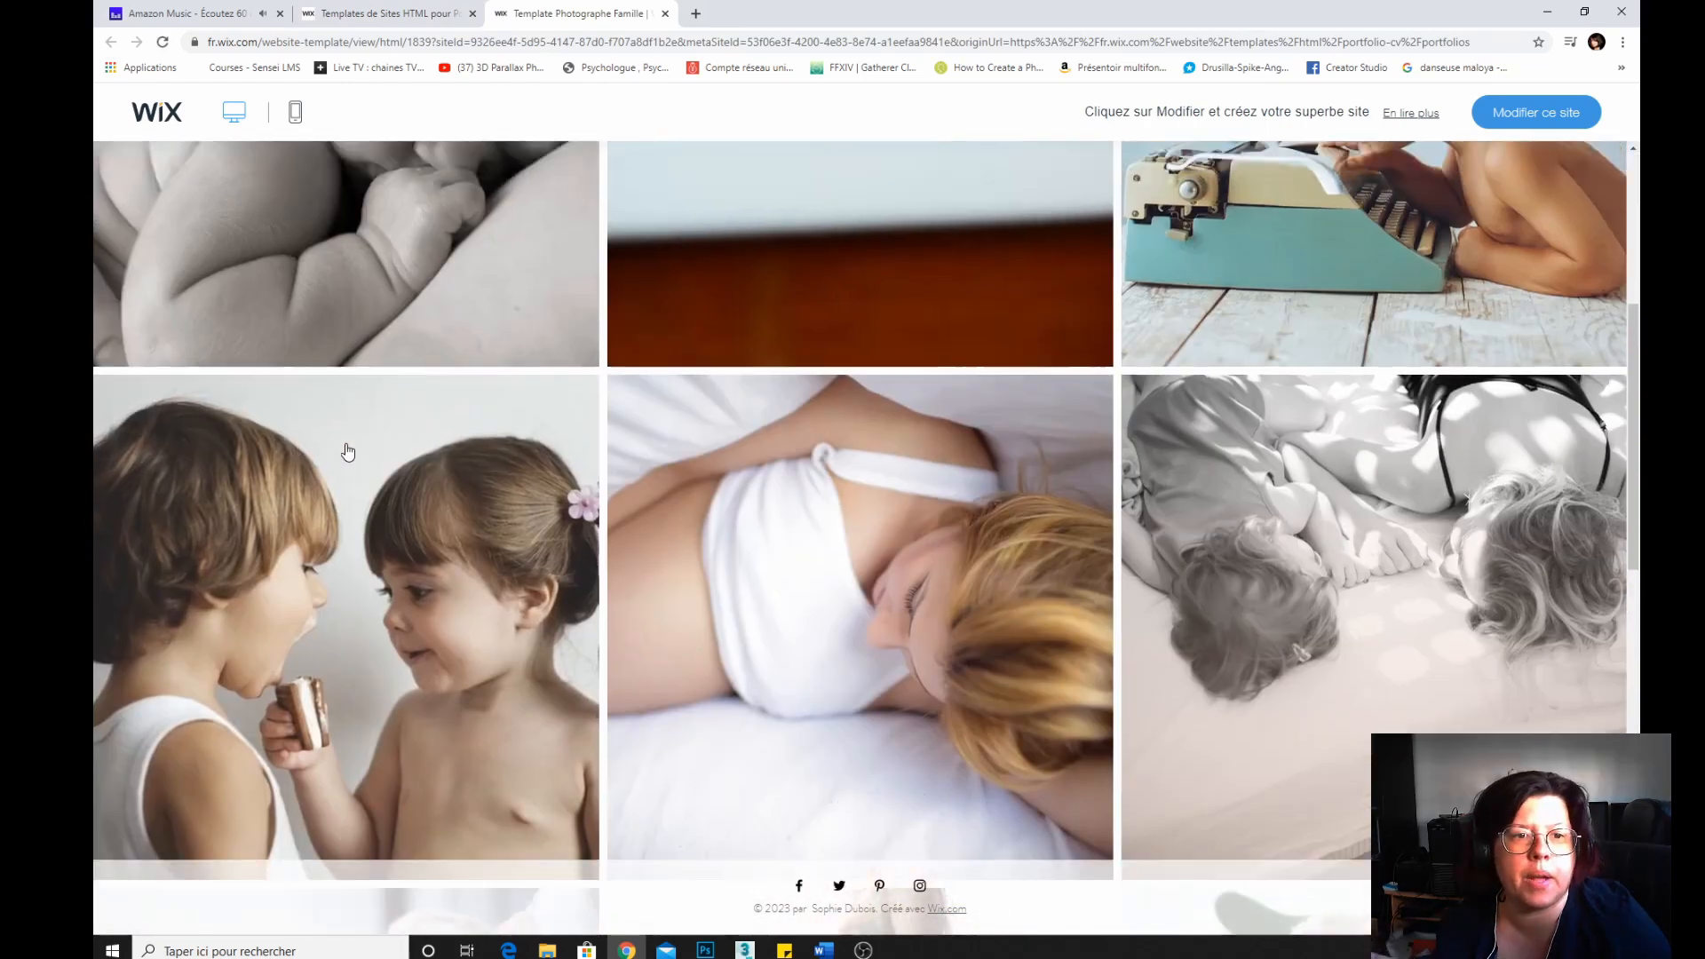
scroll(348, 452, "down", 5)
scroll(347, 452, "down", 9)
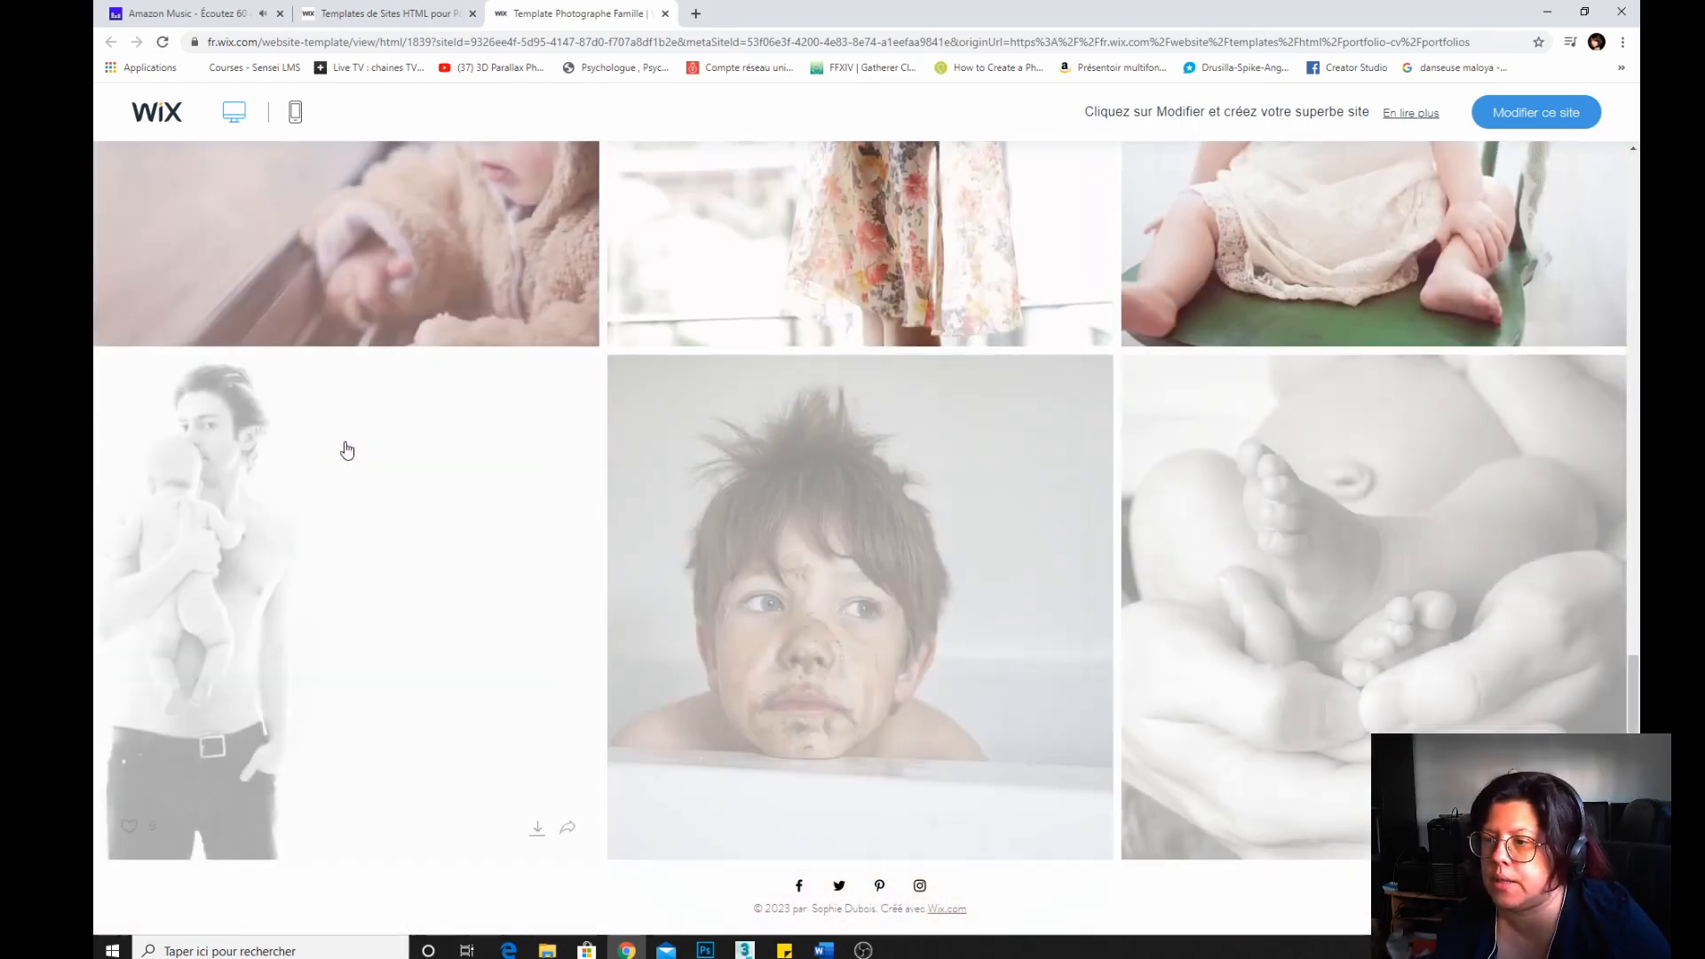
scroll(344, 450, "up", 5)
scroll(344, 451, "up", 8)
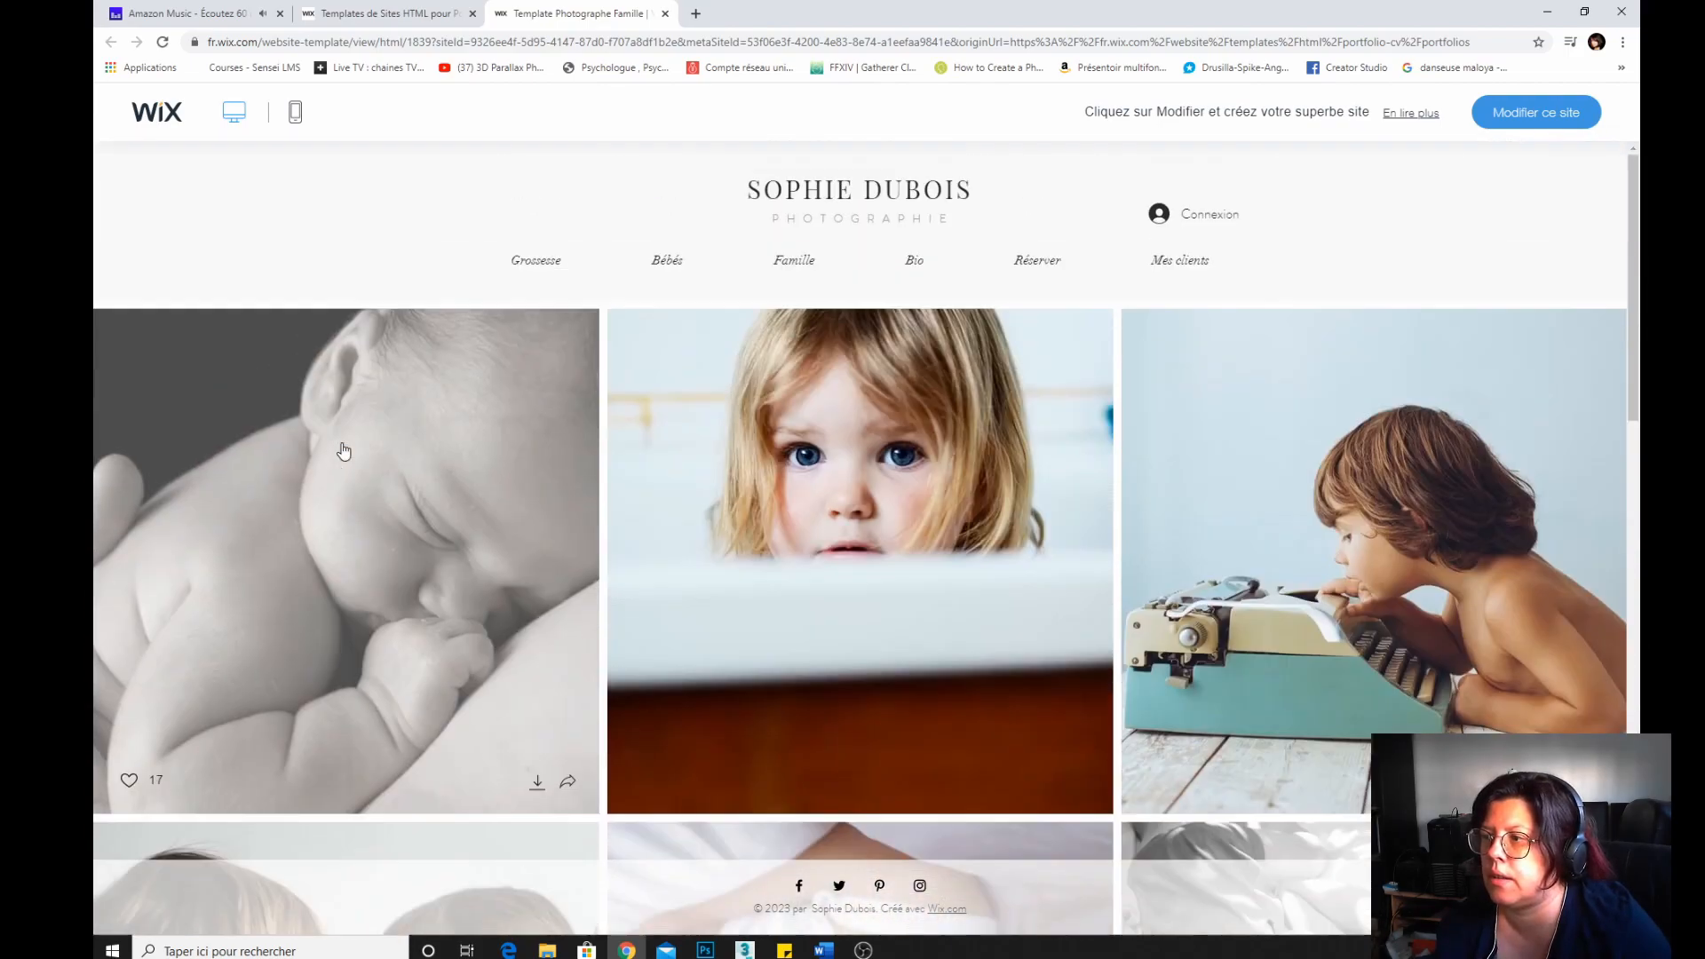
left_click(660, 264)
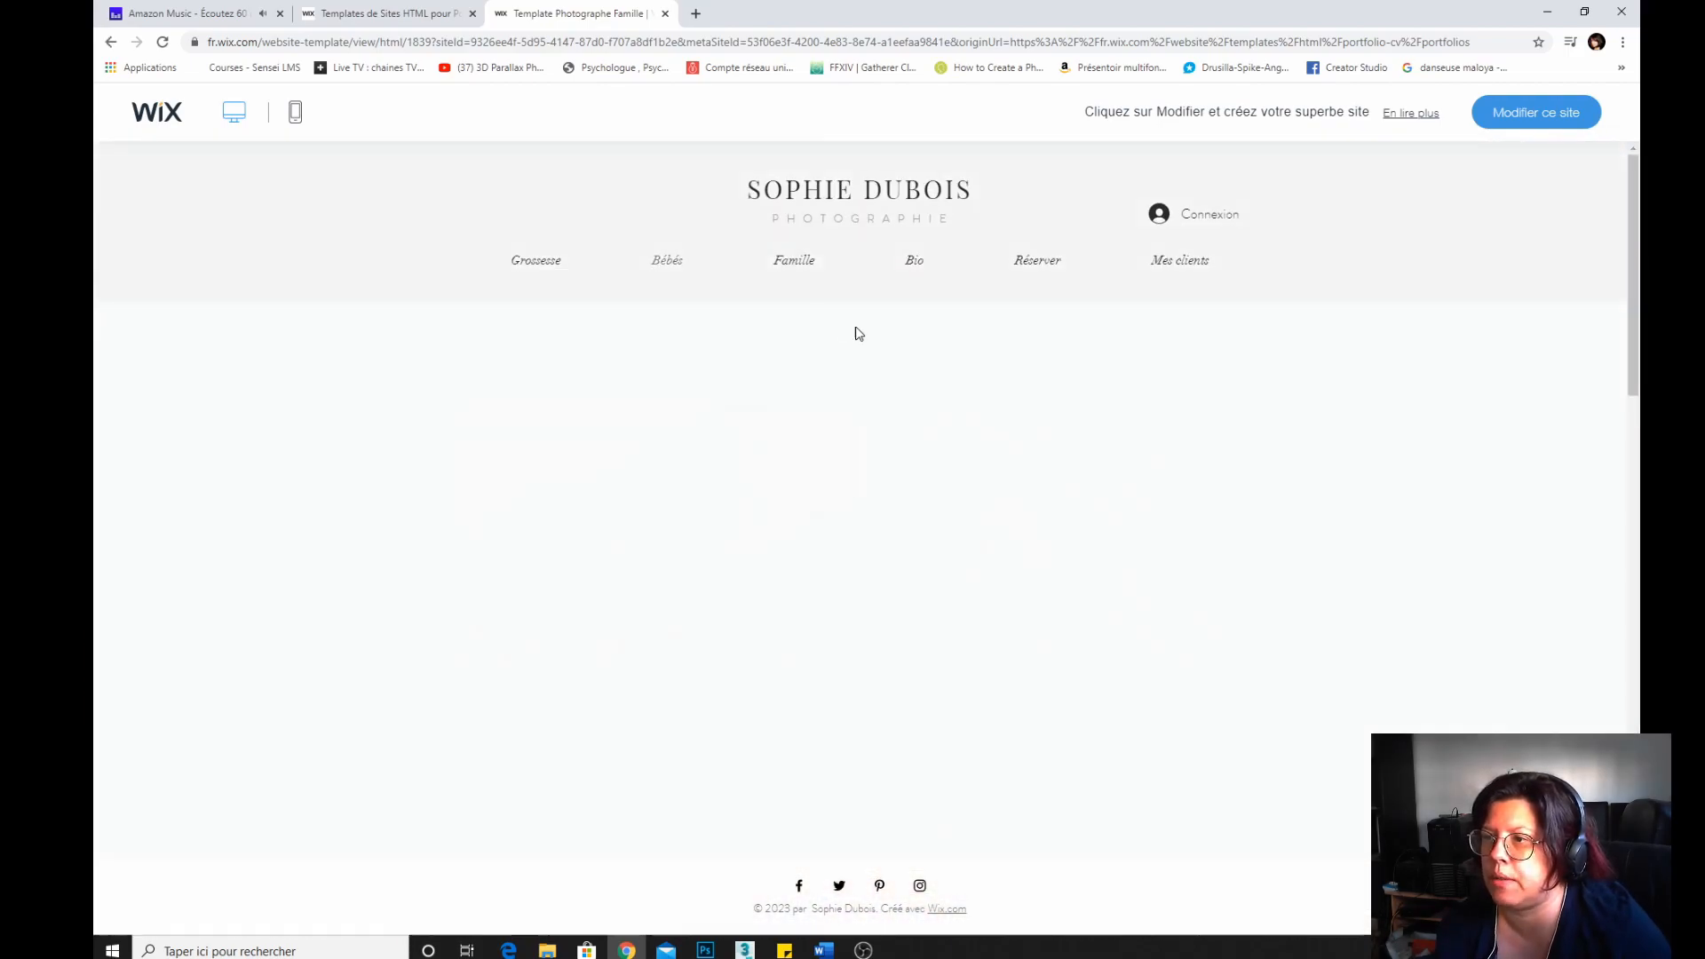
left_click(788, 264)
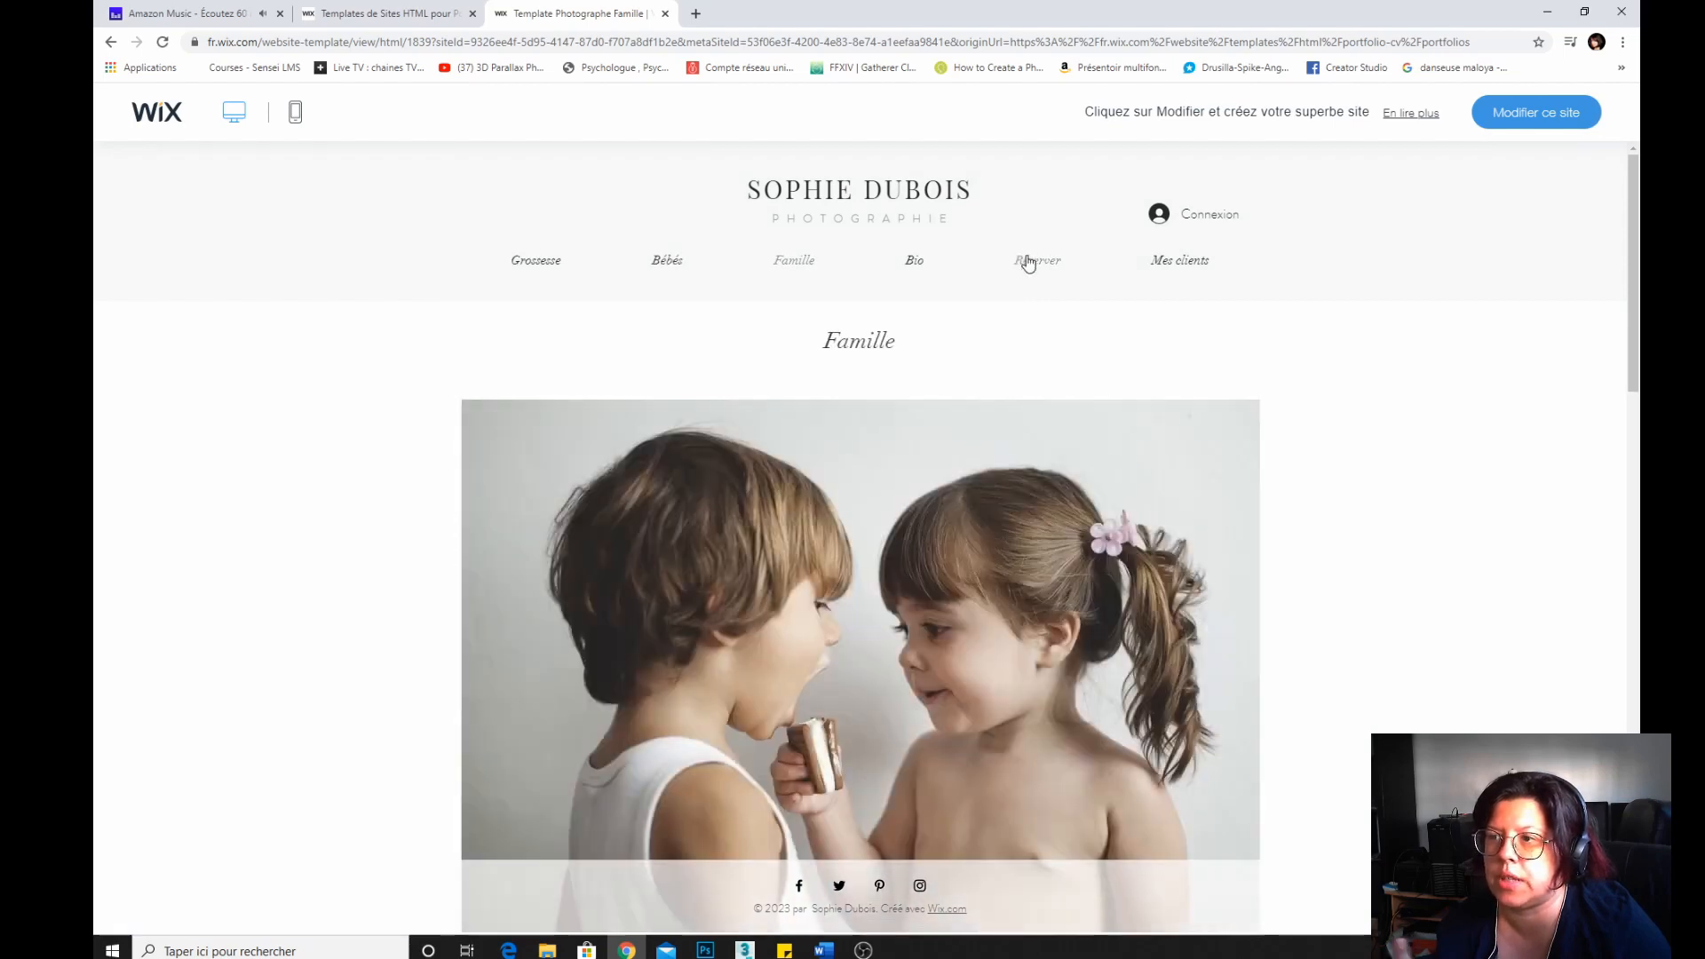
left_click(921, 267)
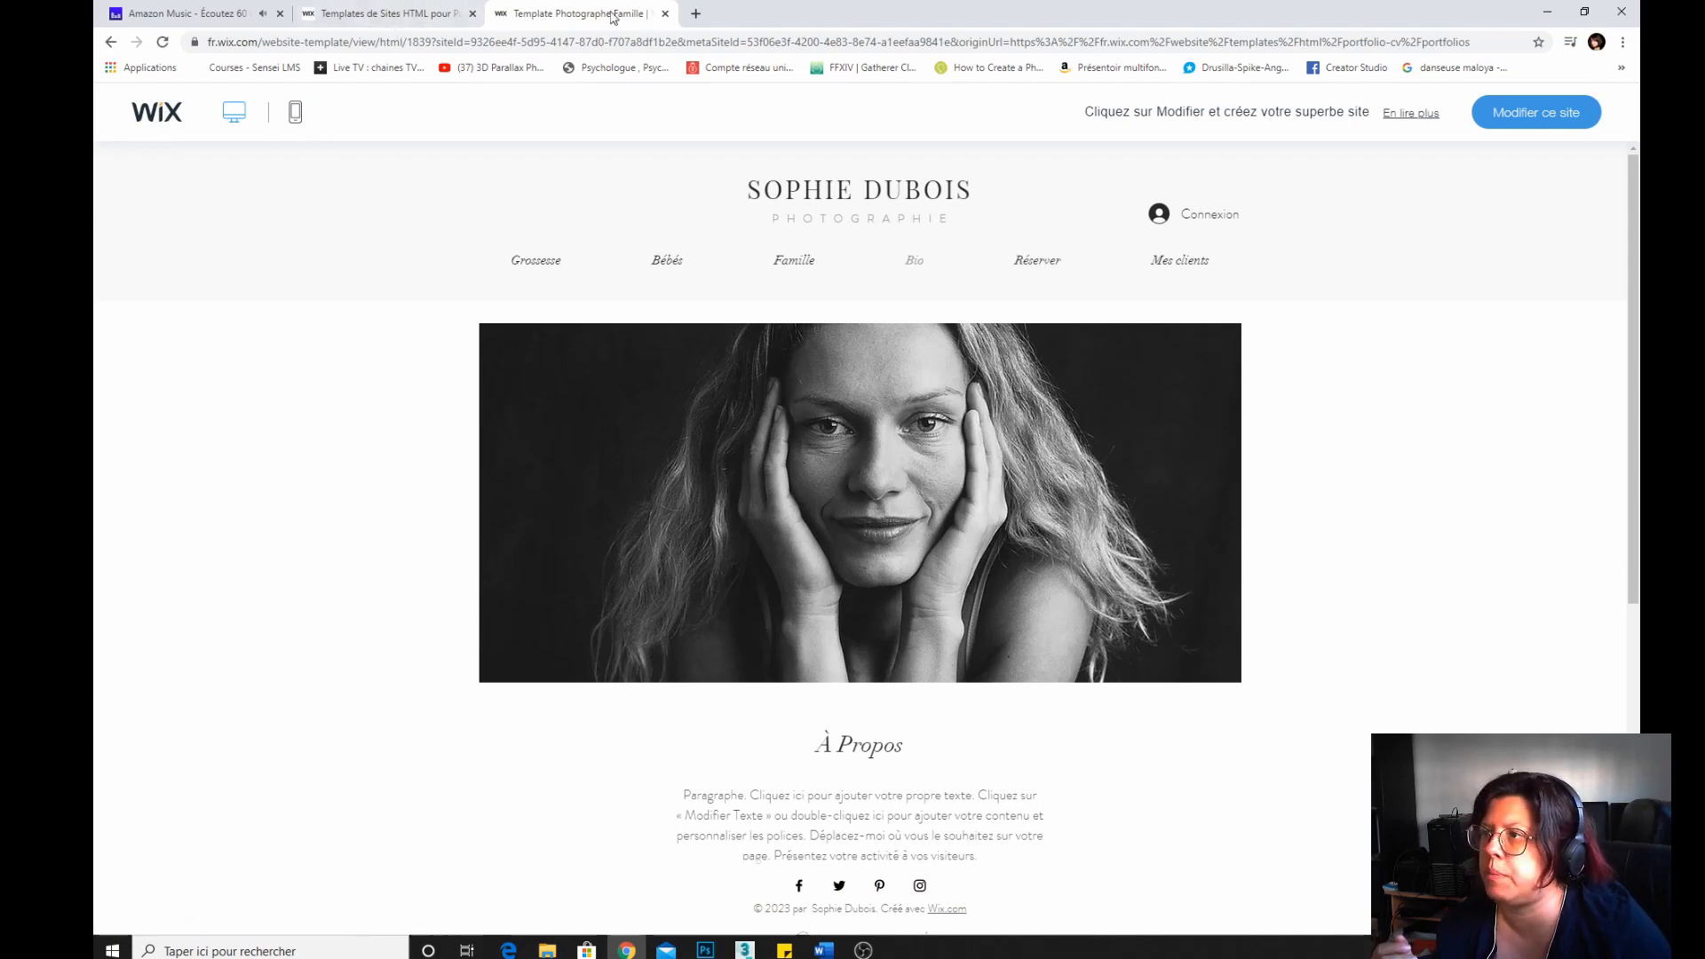
left_click(664, 15)
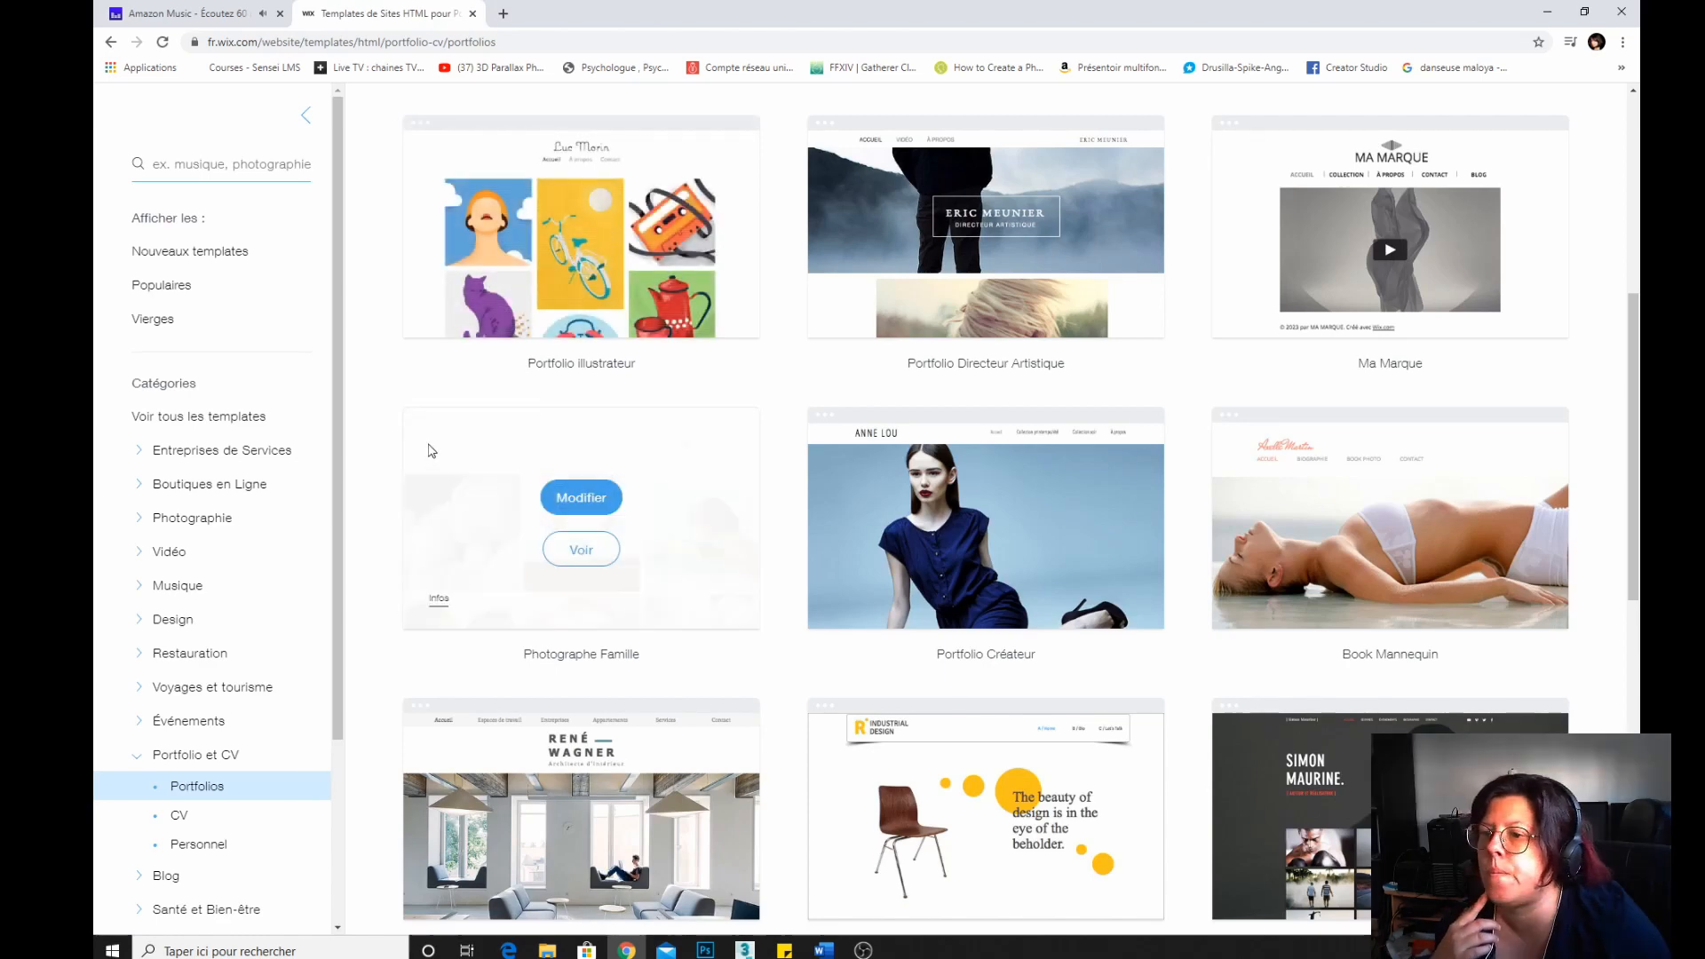
Open the Portfolio illustrateur template in the editor and dismiss the welcome dialog.
scroll(355, 457, "down", 8)
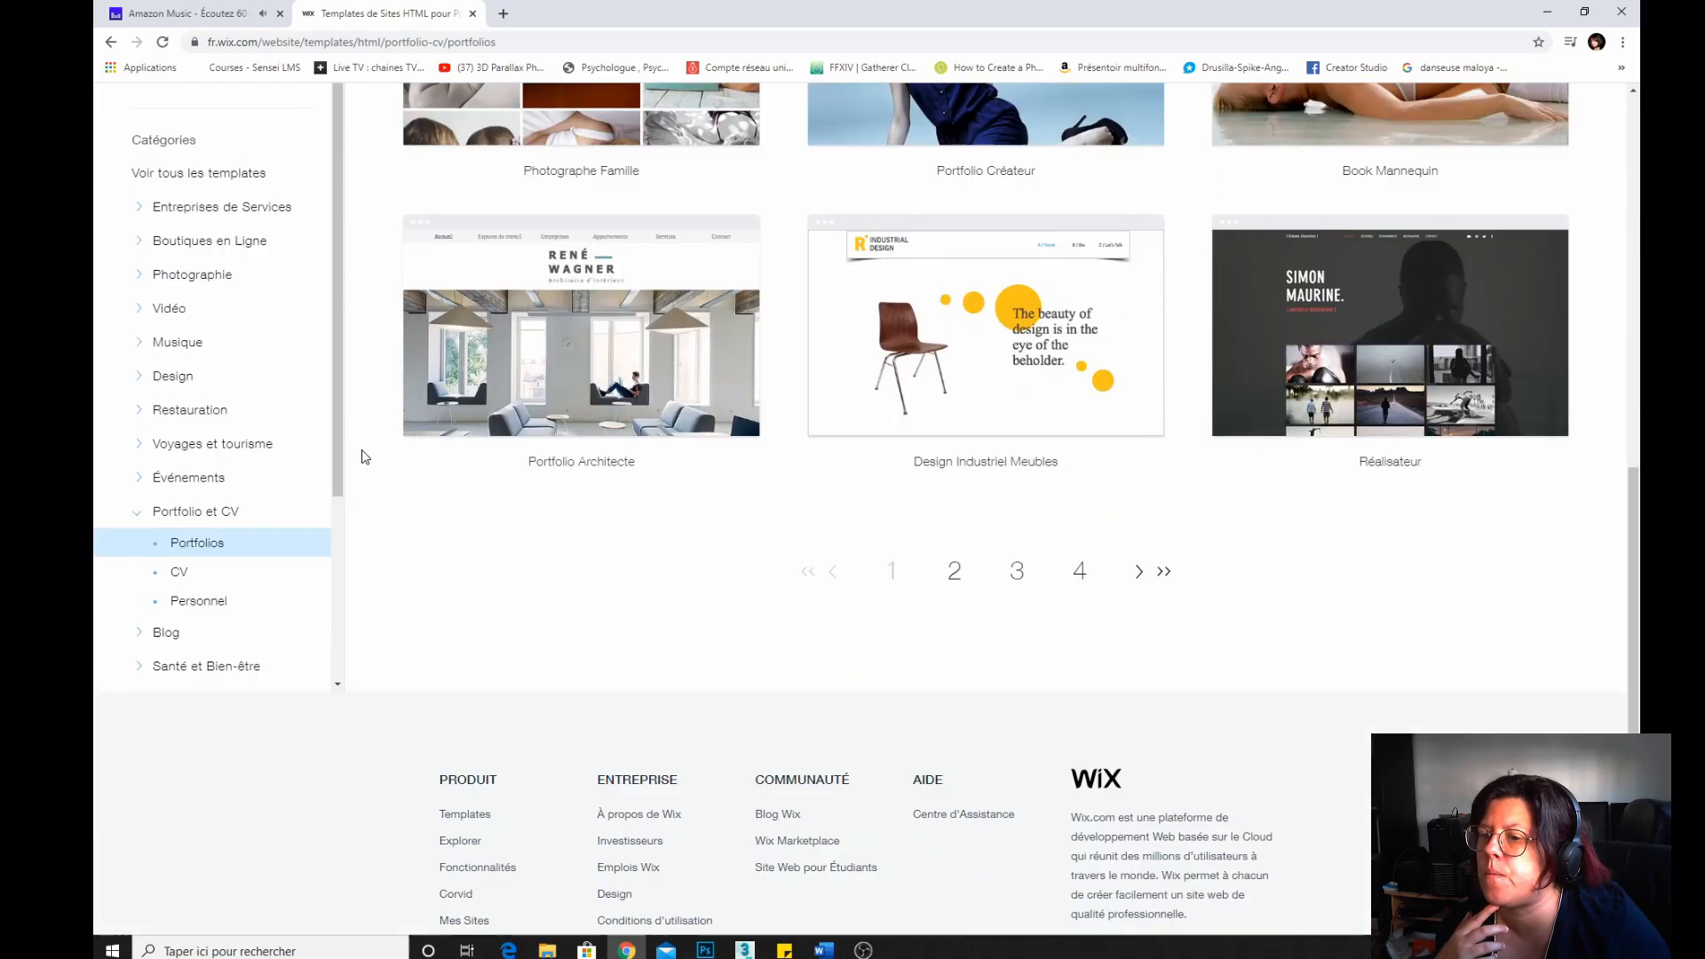
scroll(373, 456, "up", 11)
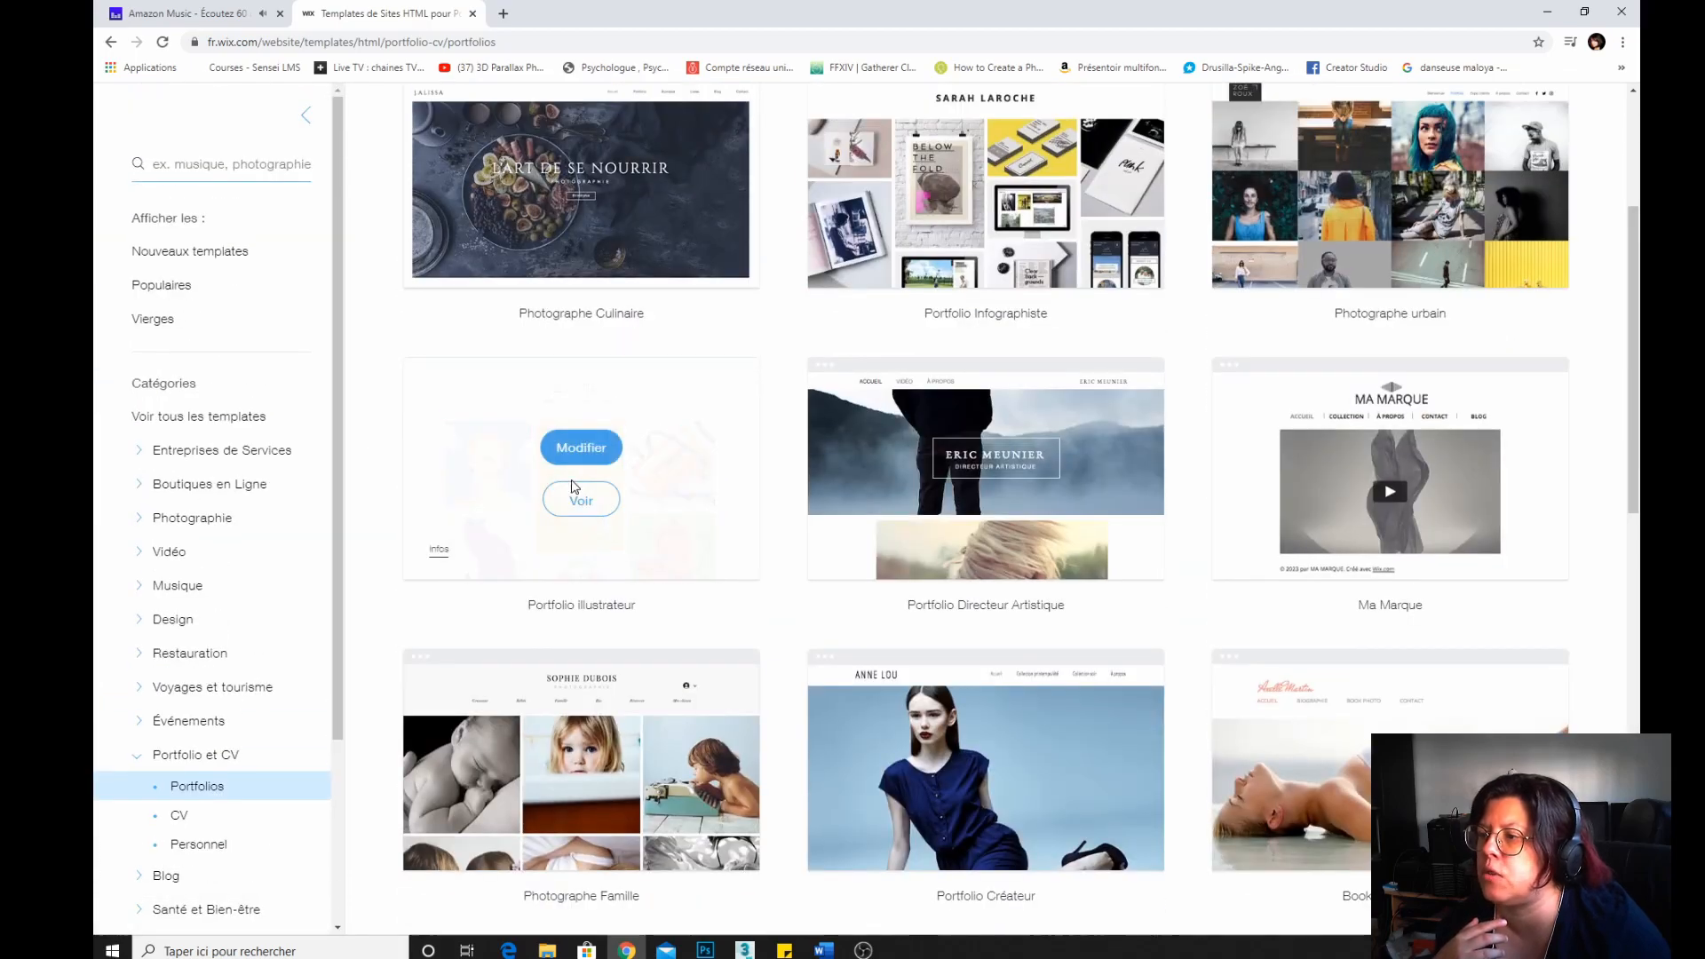
left_click(575, 451)
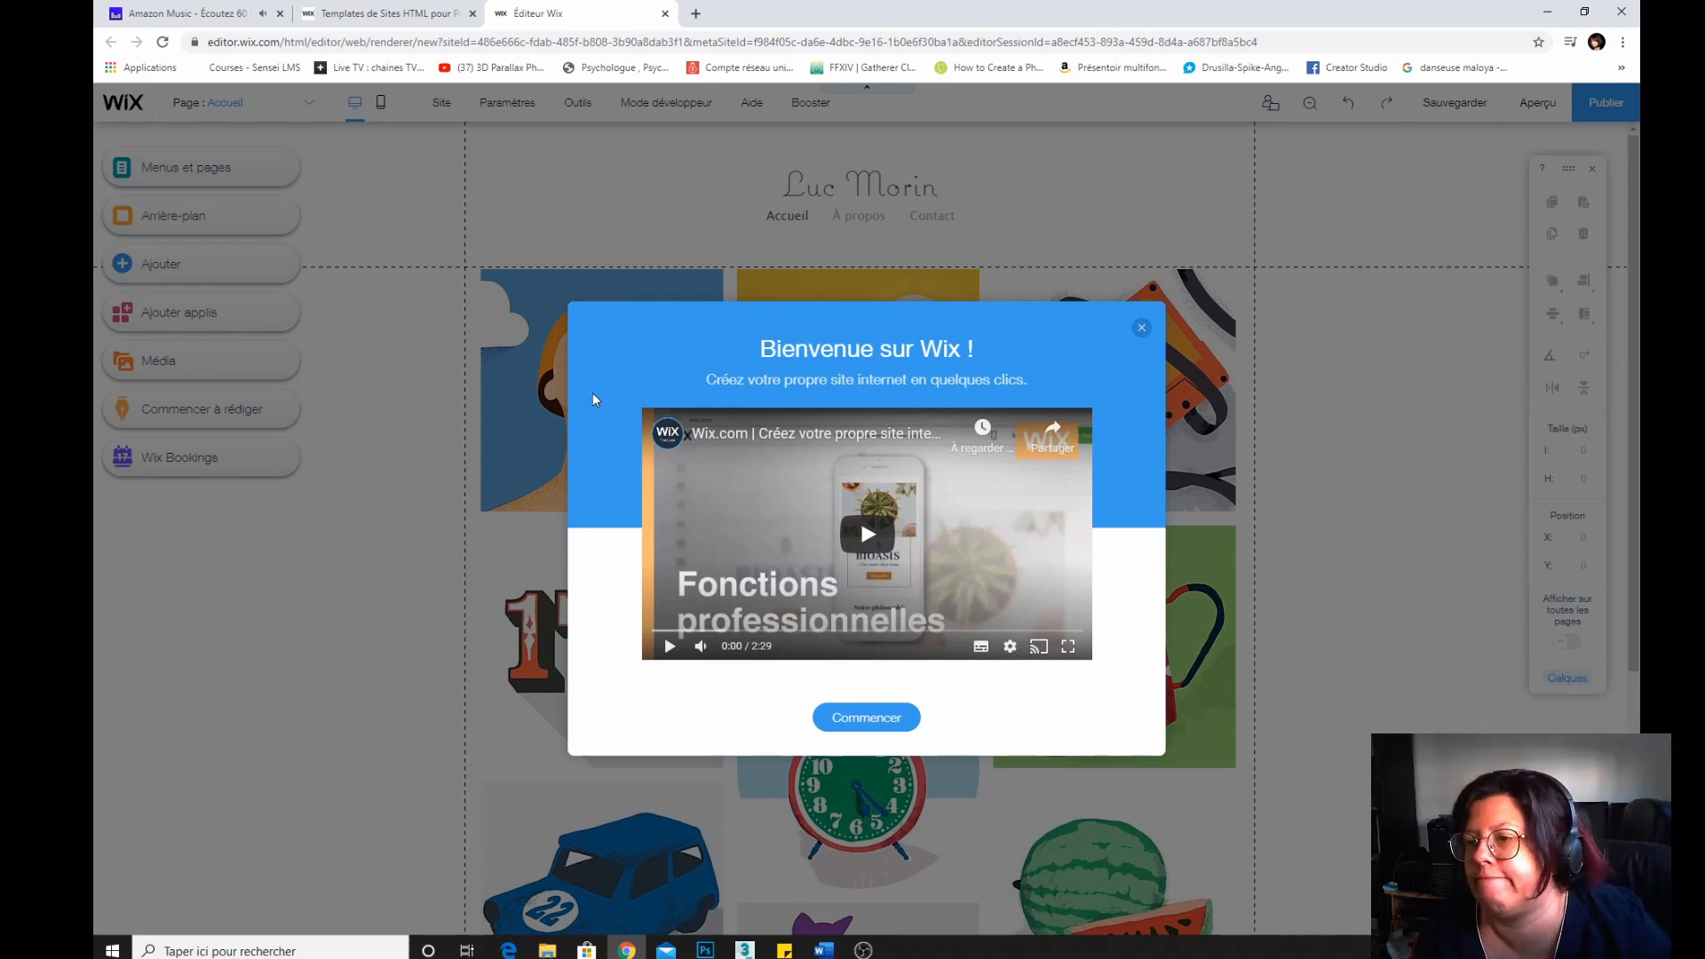
left_click(1141, 328)
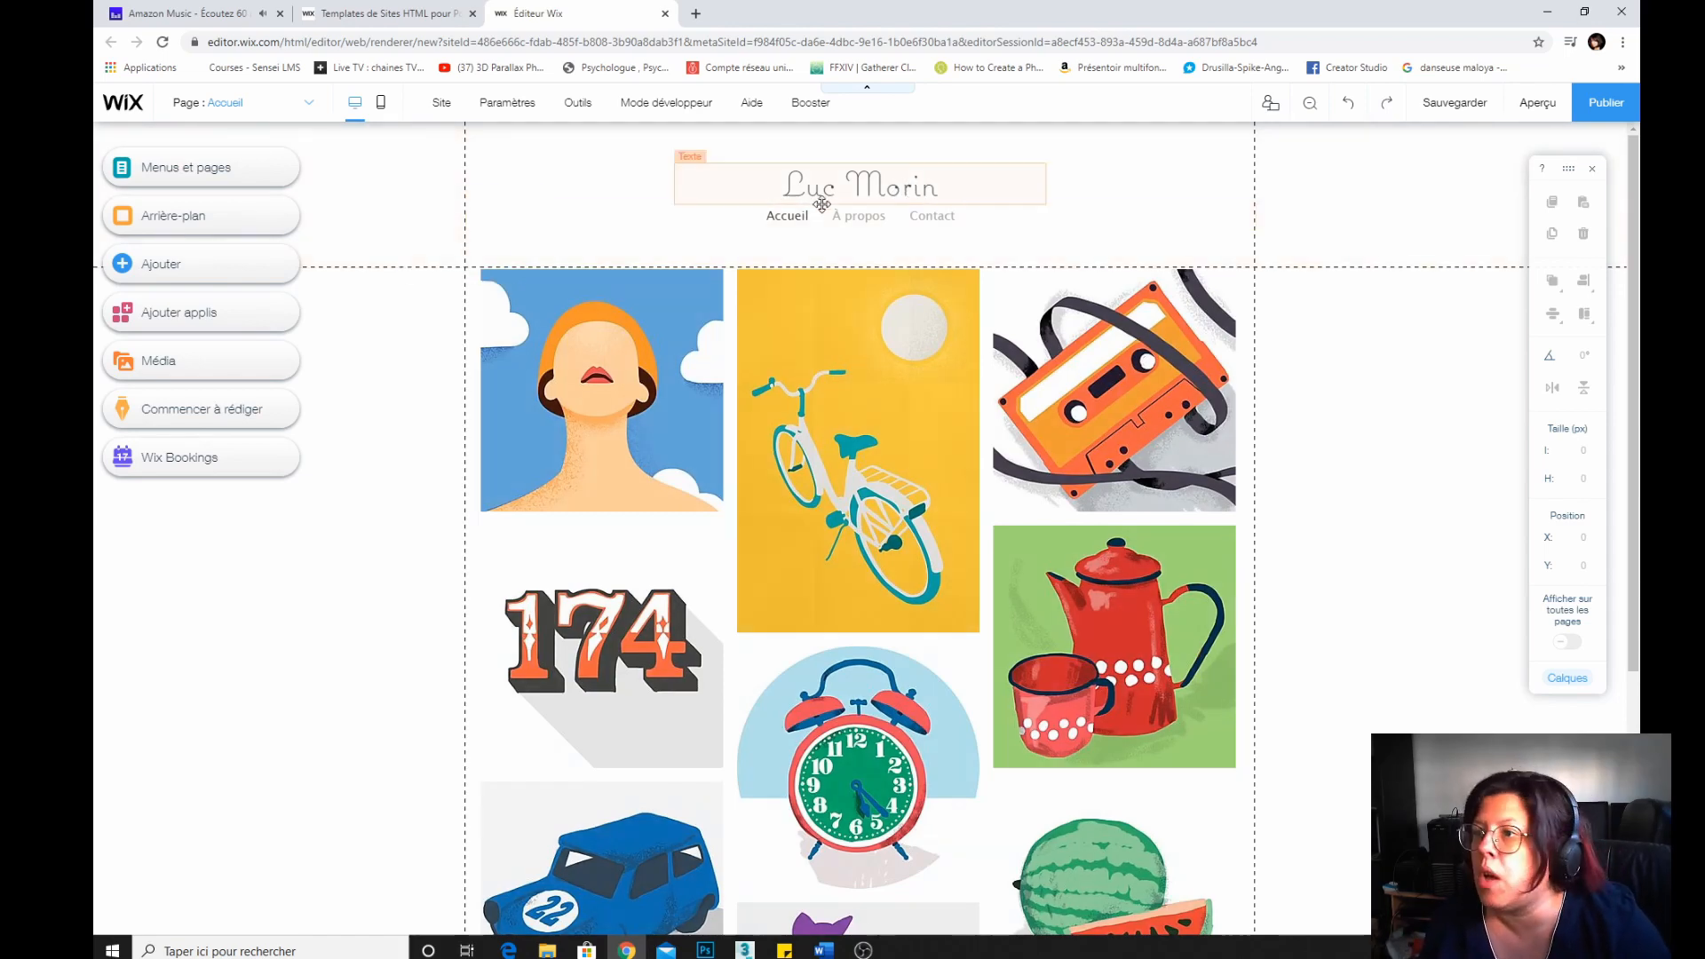
Replace the header title text with the site owner's name.
left_click(772, 188)
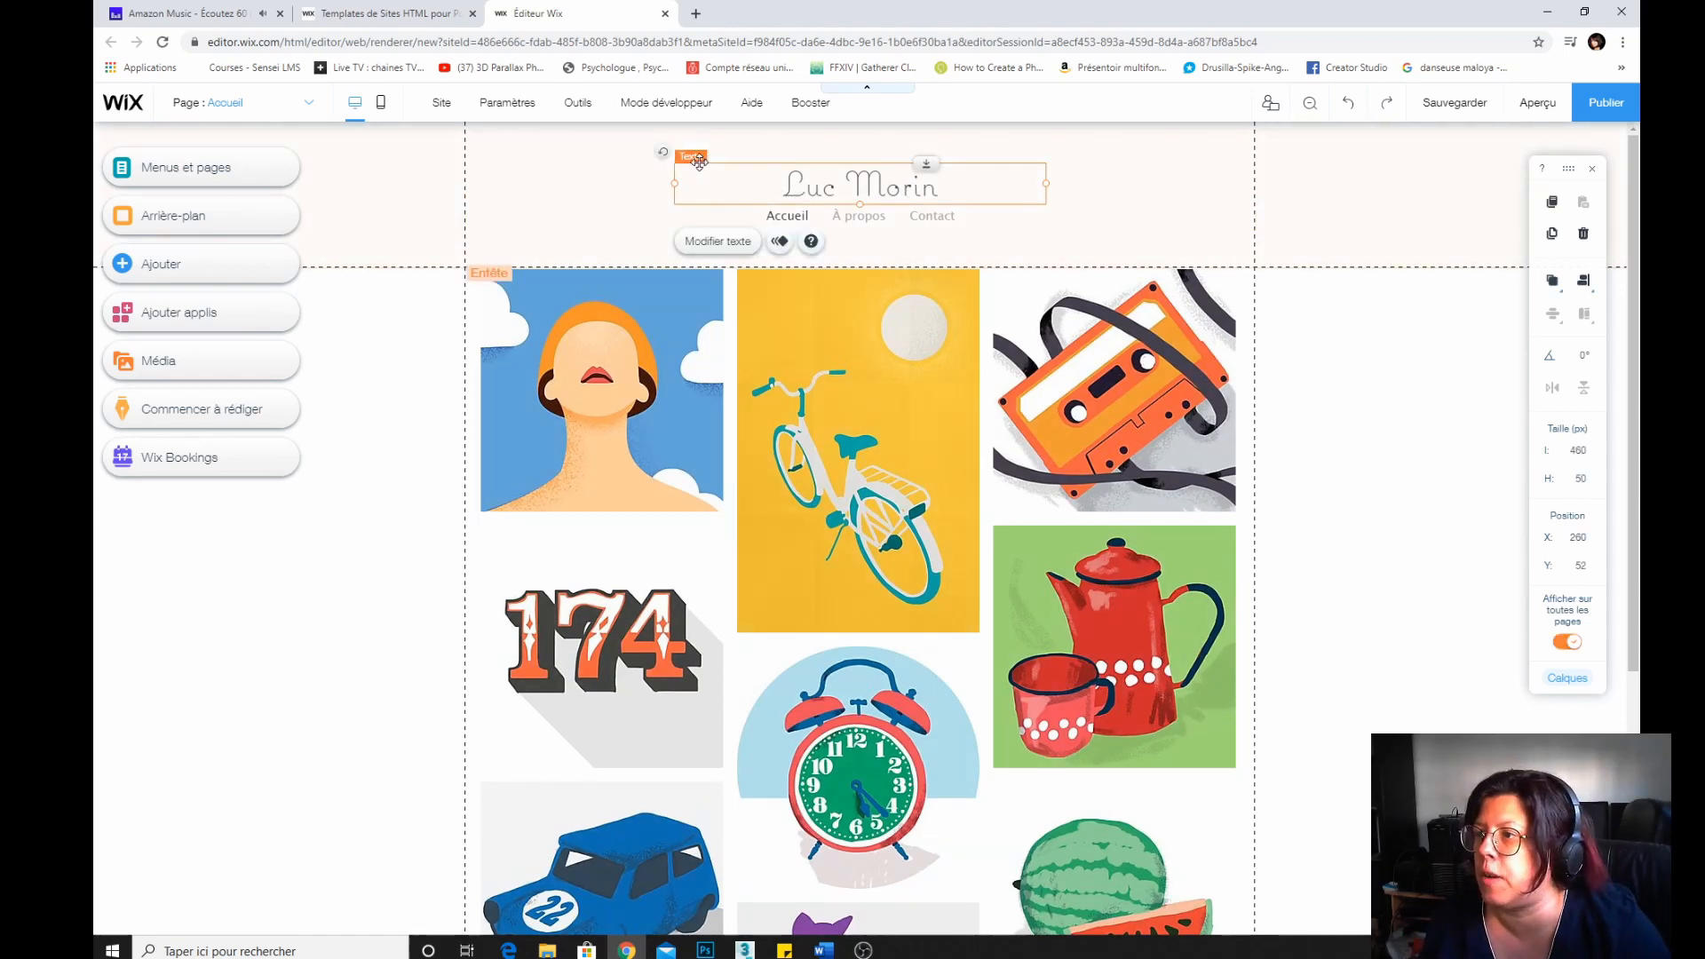
double_click(933, 189)
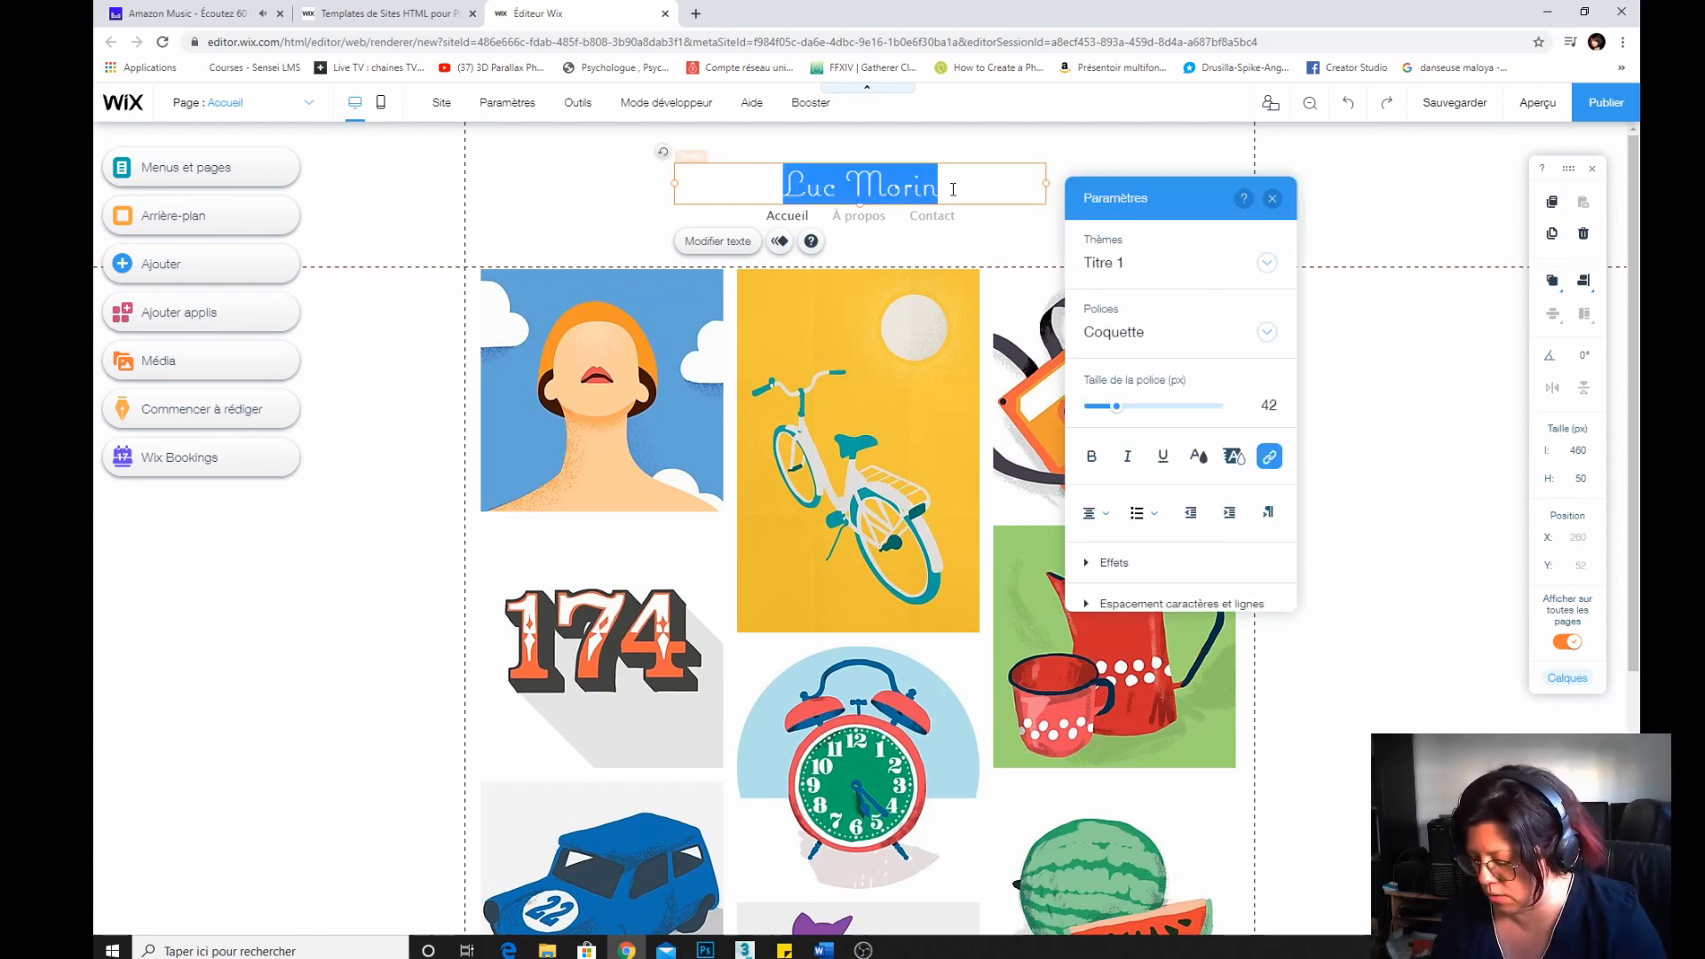
type("Box Nadège")
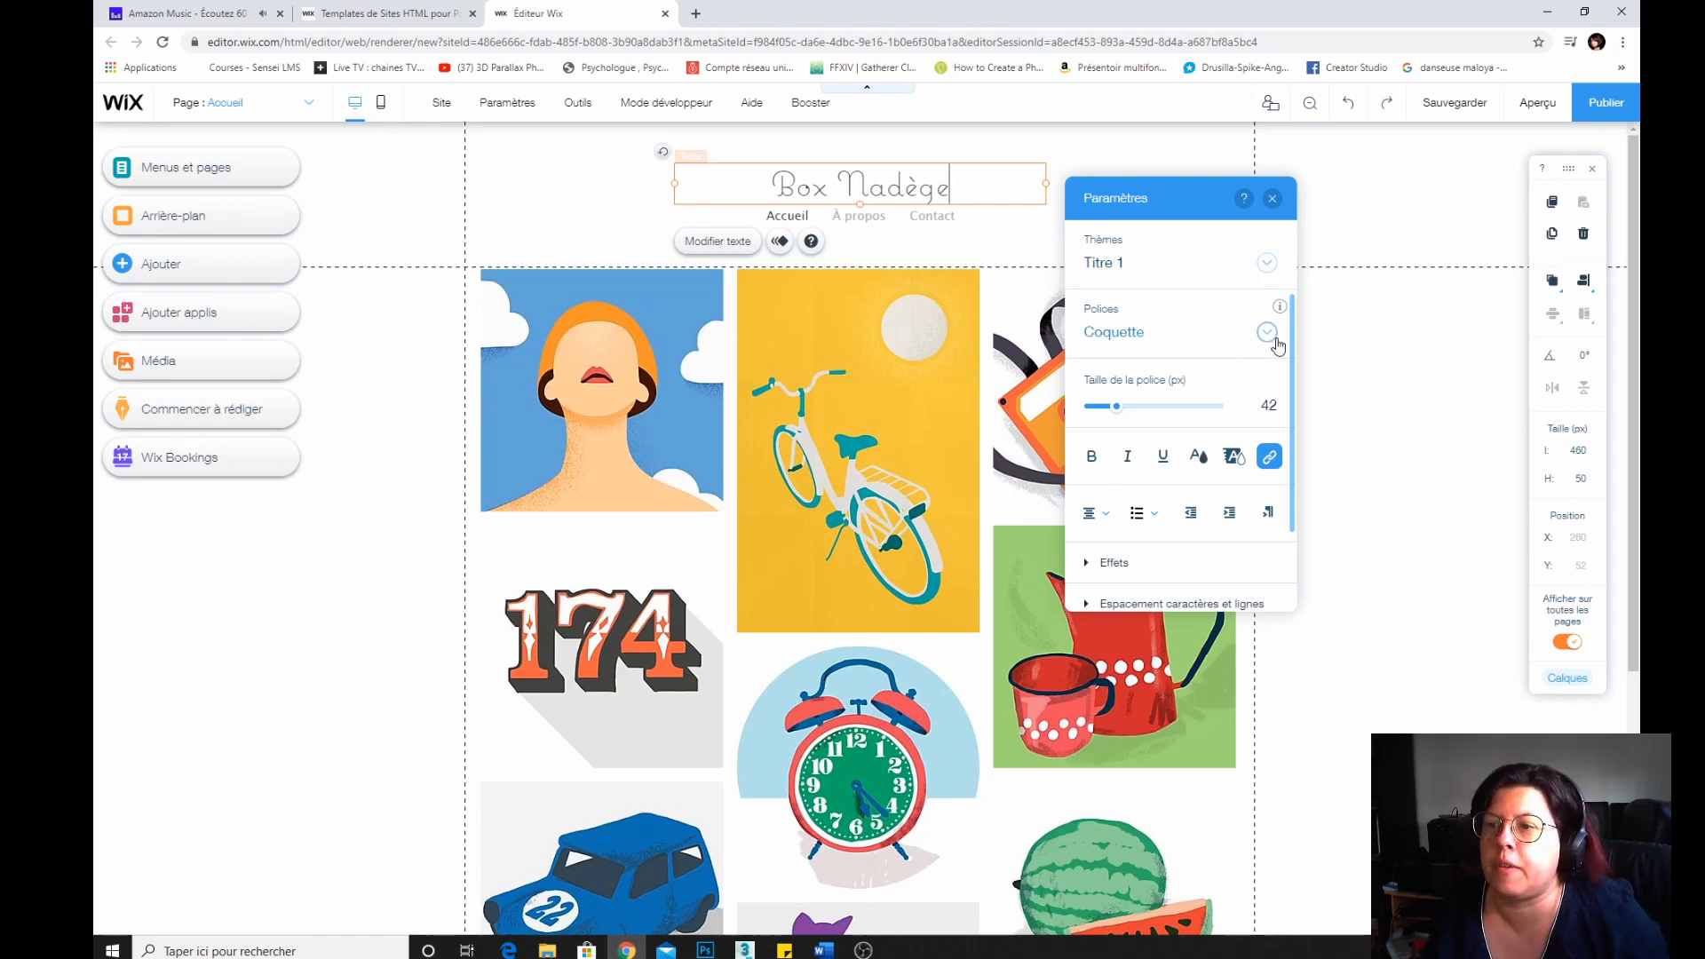
Select the whole title text and change its font to Damion.
left_click(1267, 333)
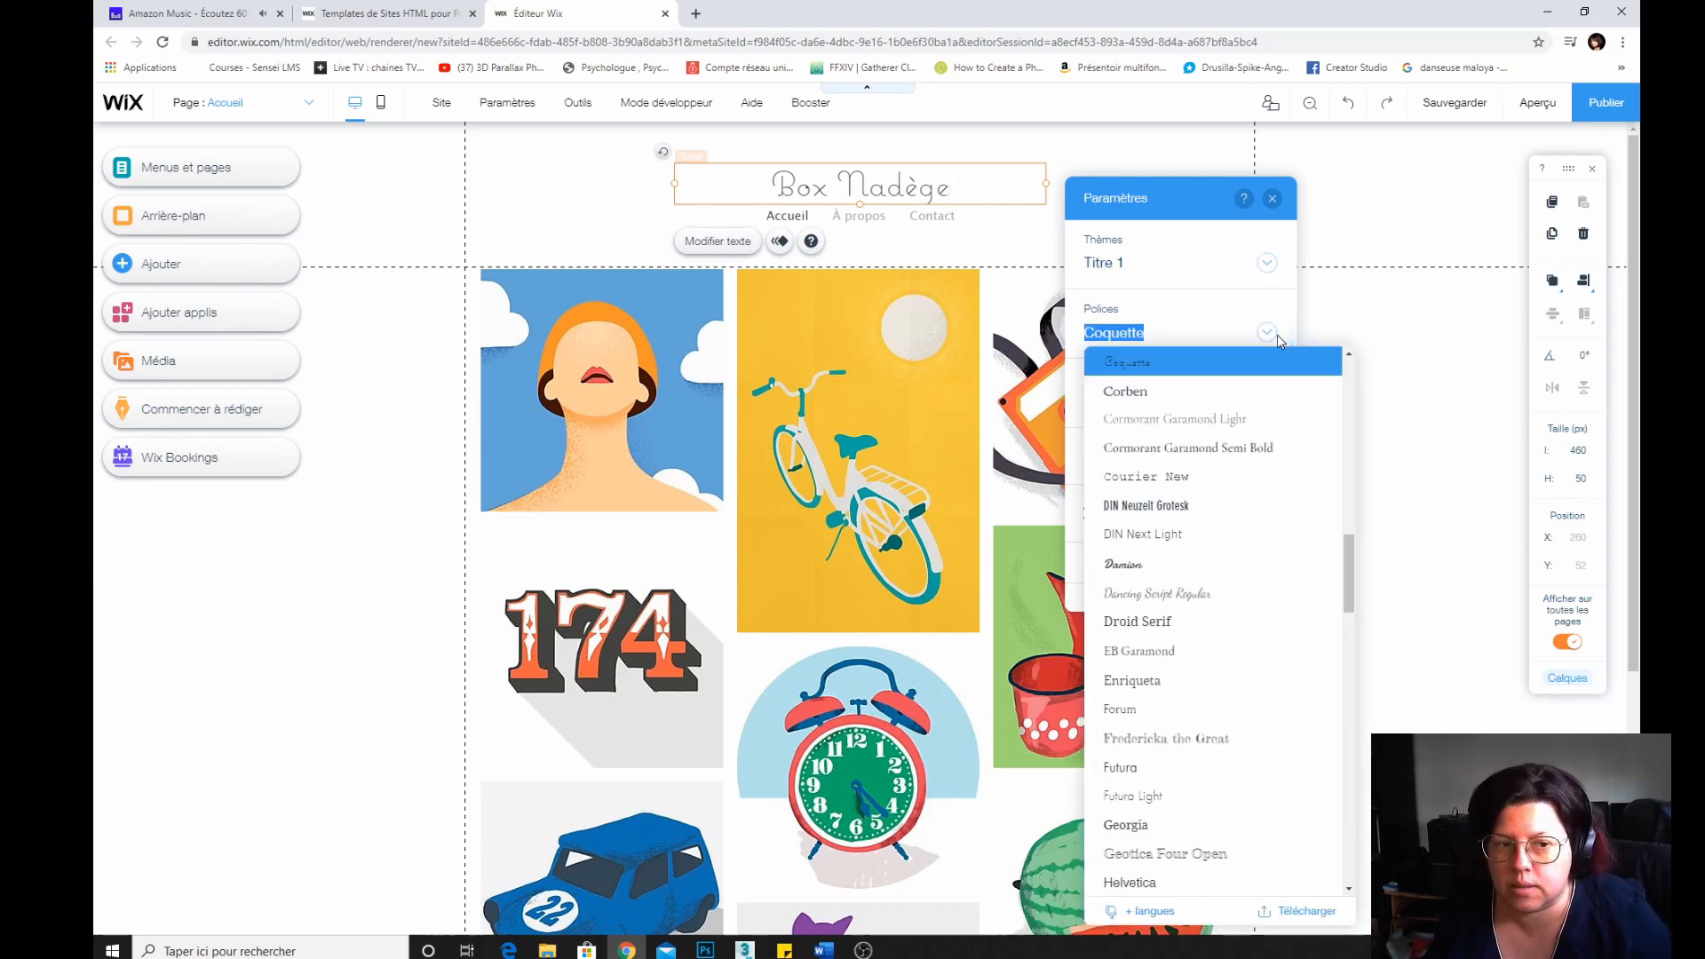
left_click(1140, 564)
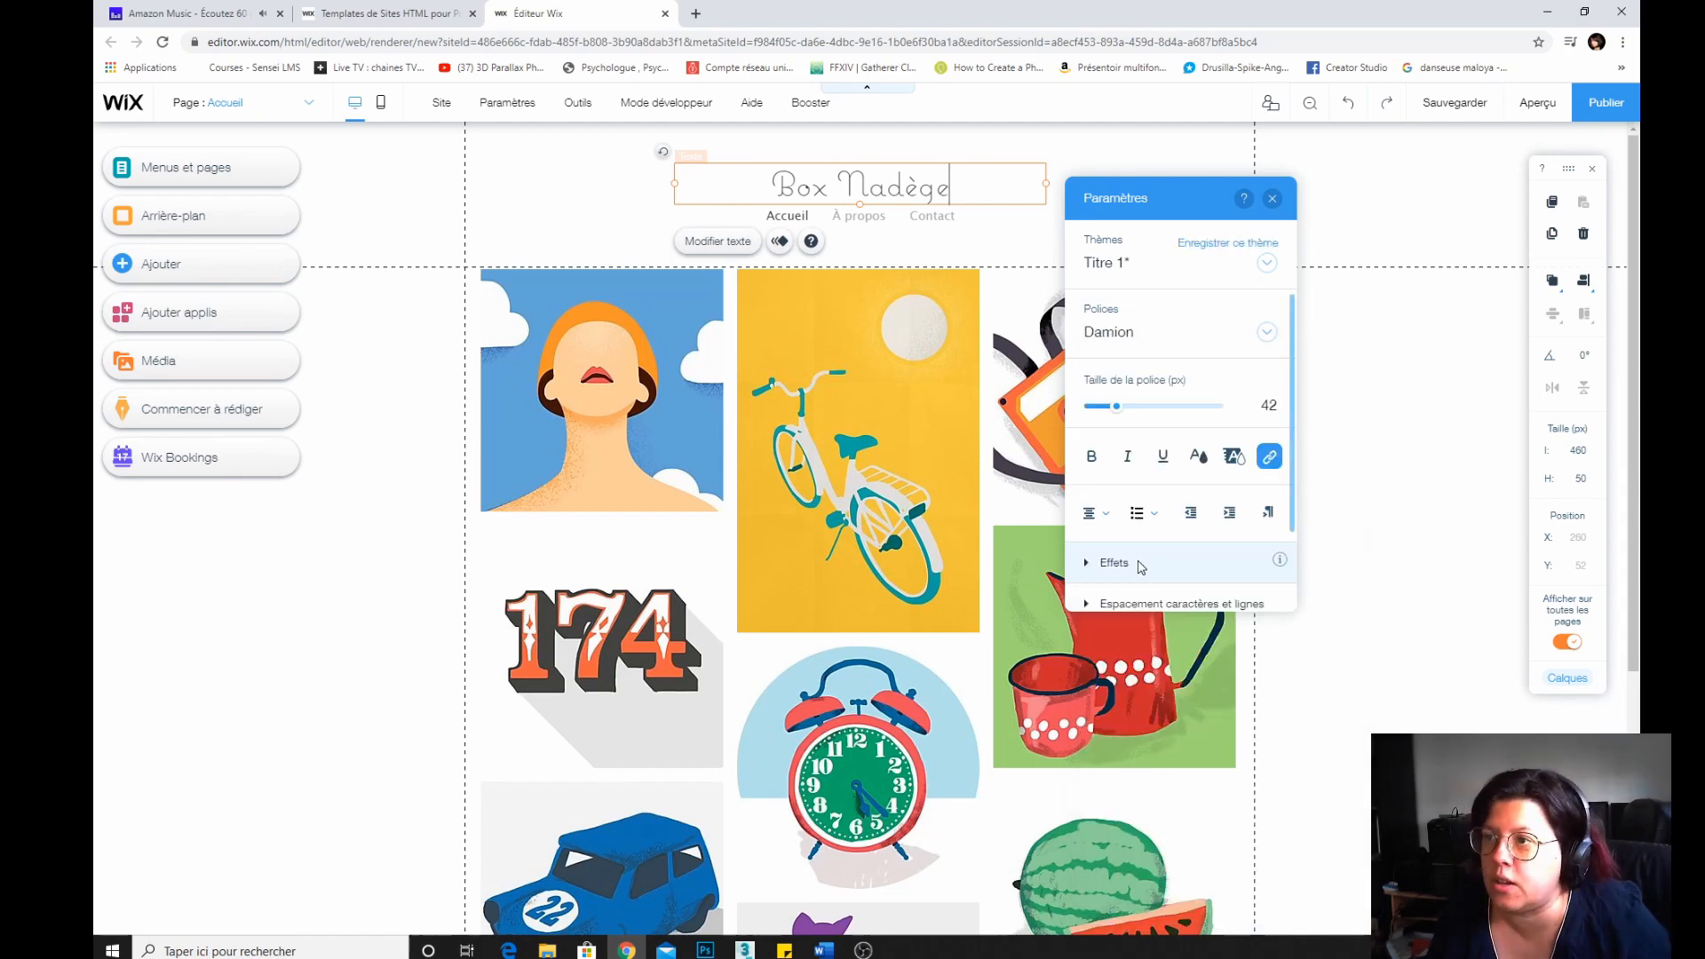
left_click_drag(1028, 183, 723, 184)
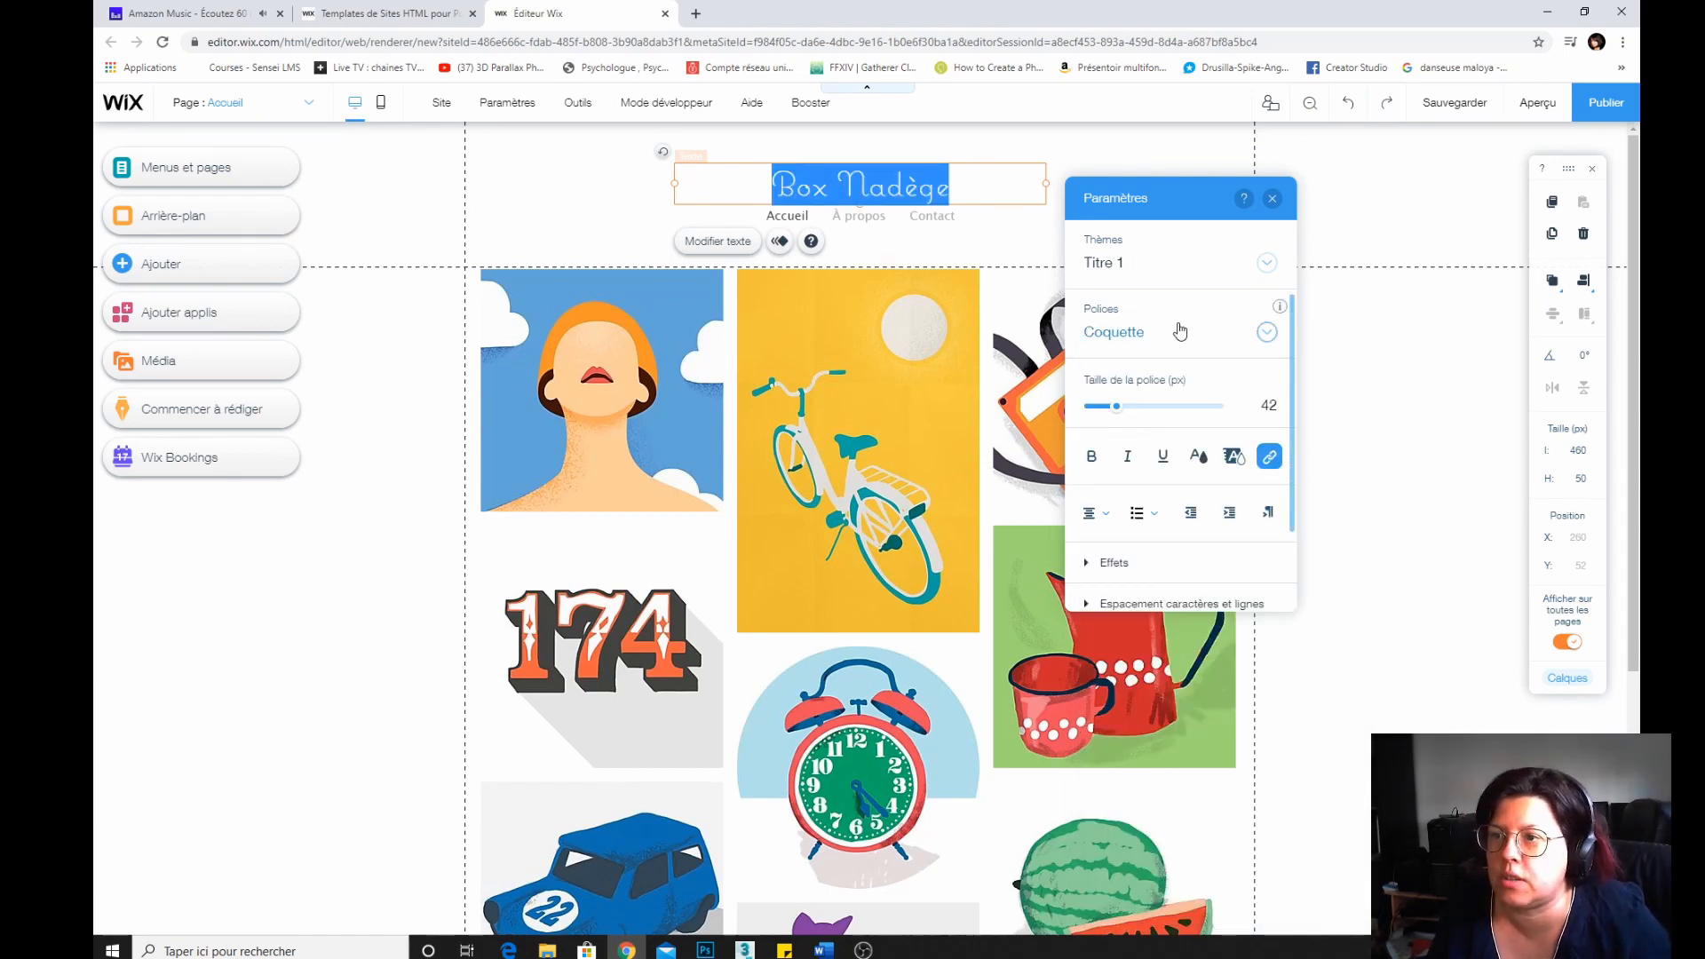
left_click(1265, 333)
left_click(1151, 563)
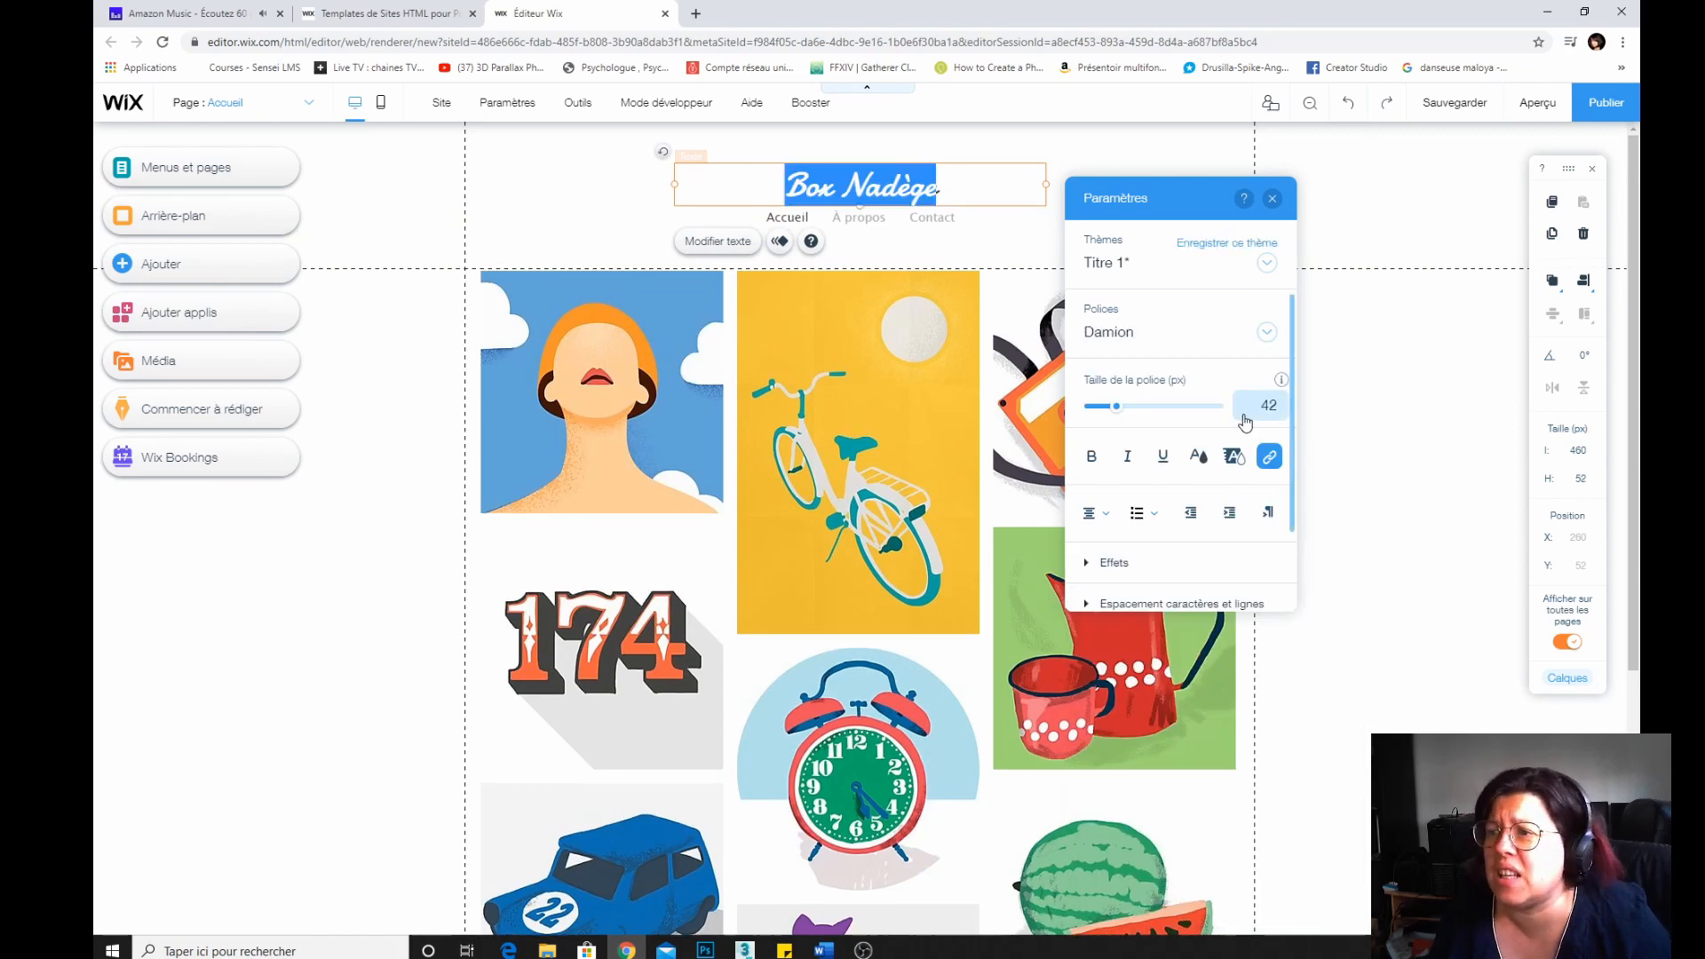
Try the Dancing Script Regular font on the title text.
left_click(1265, 332)
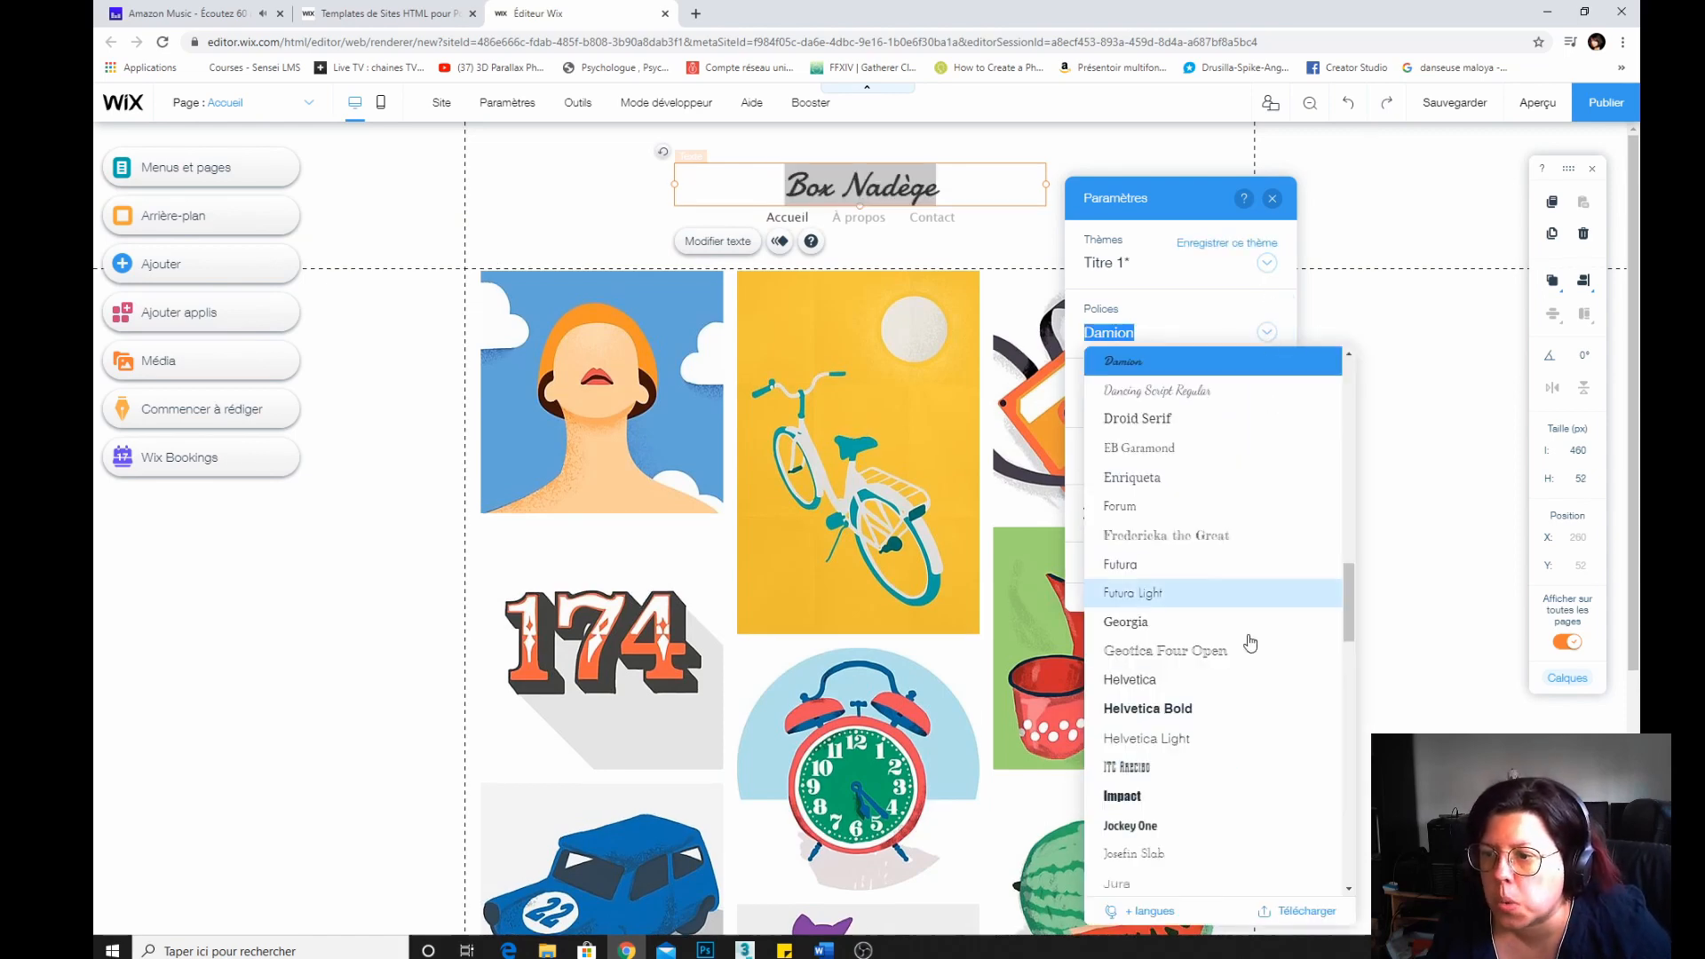
left_click(1194, 391)
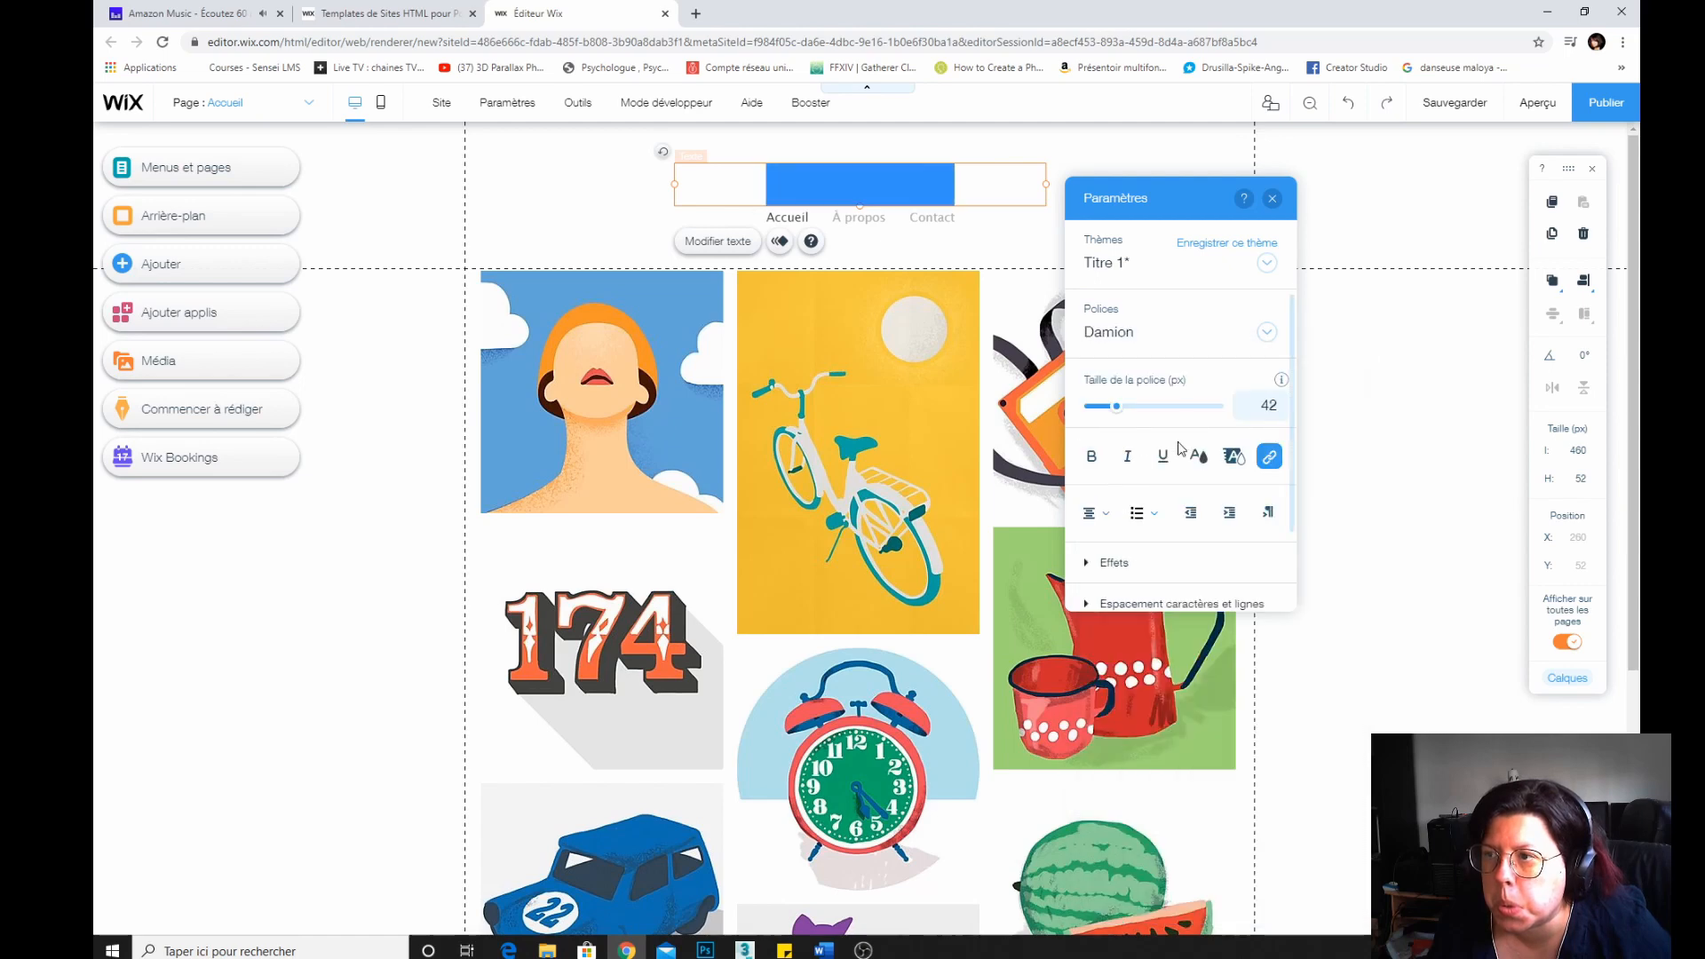
left_click(1266, 263)
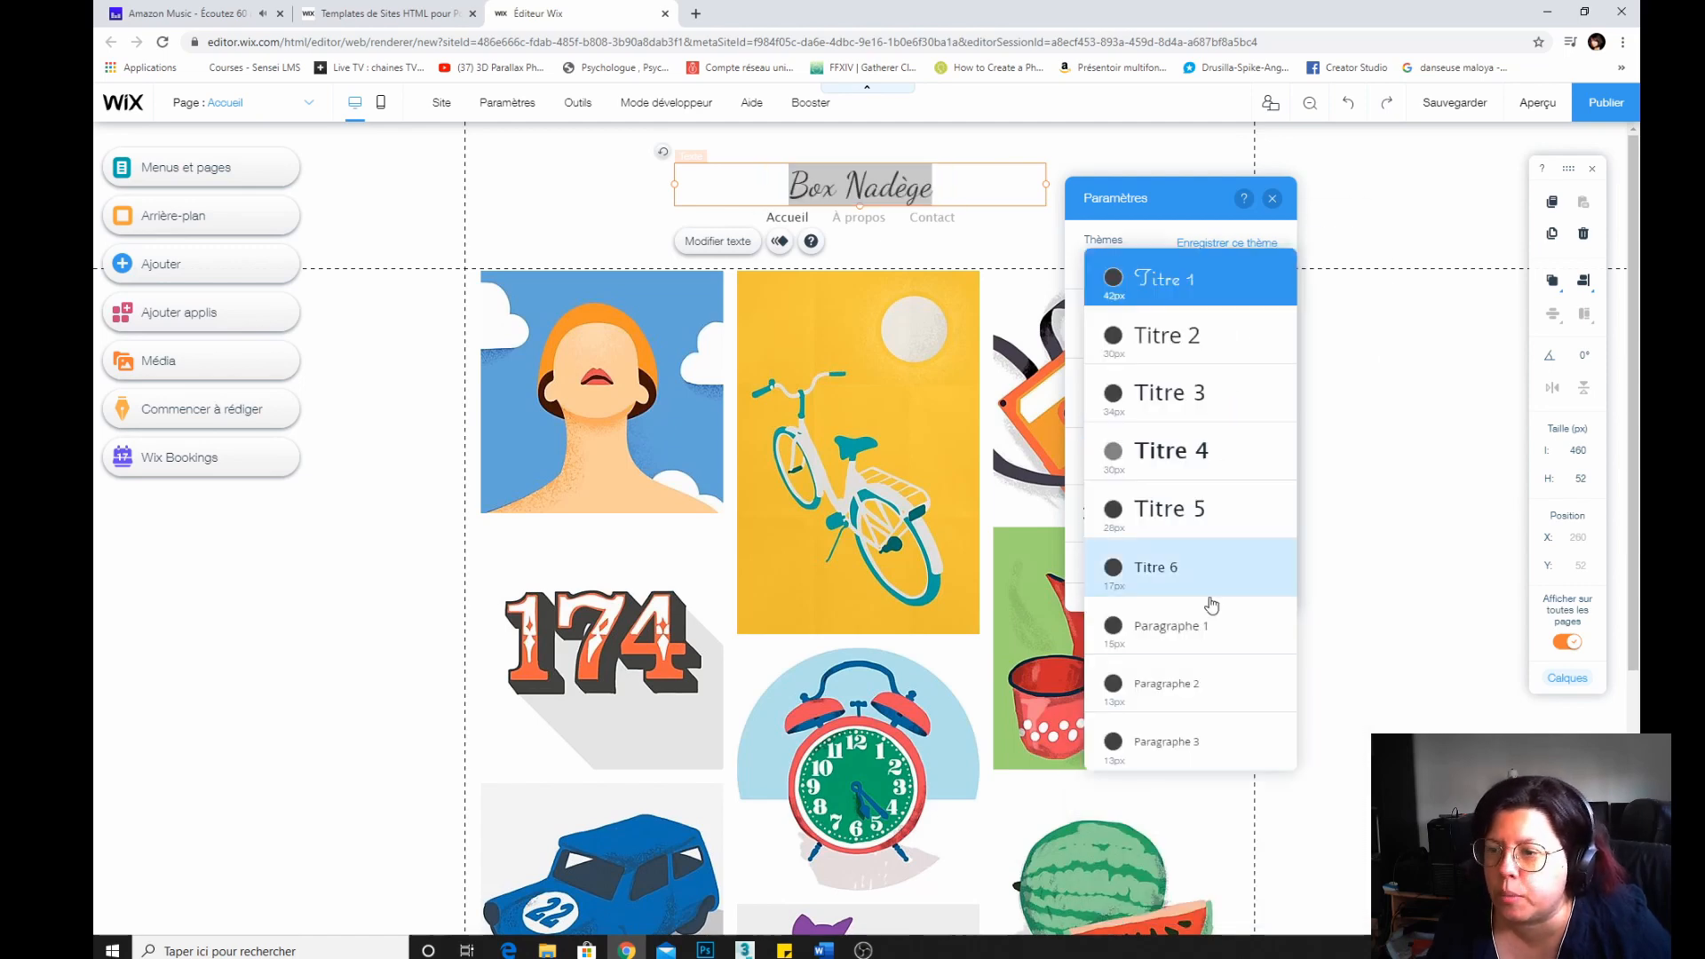
left_click(1177, 189)
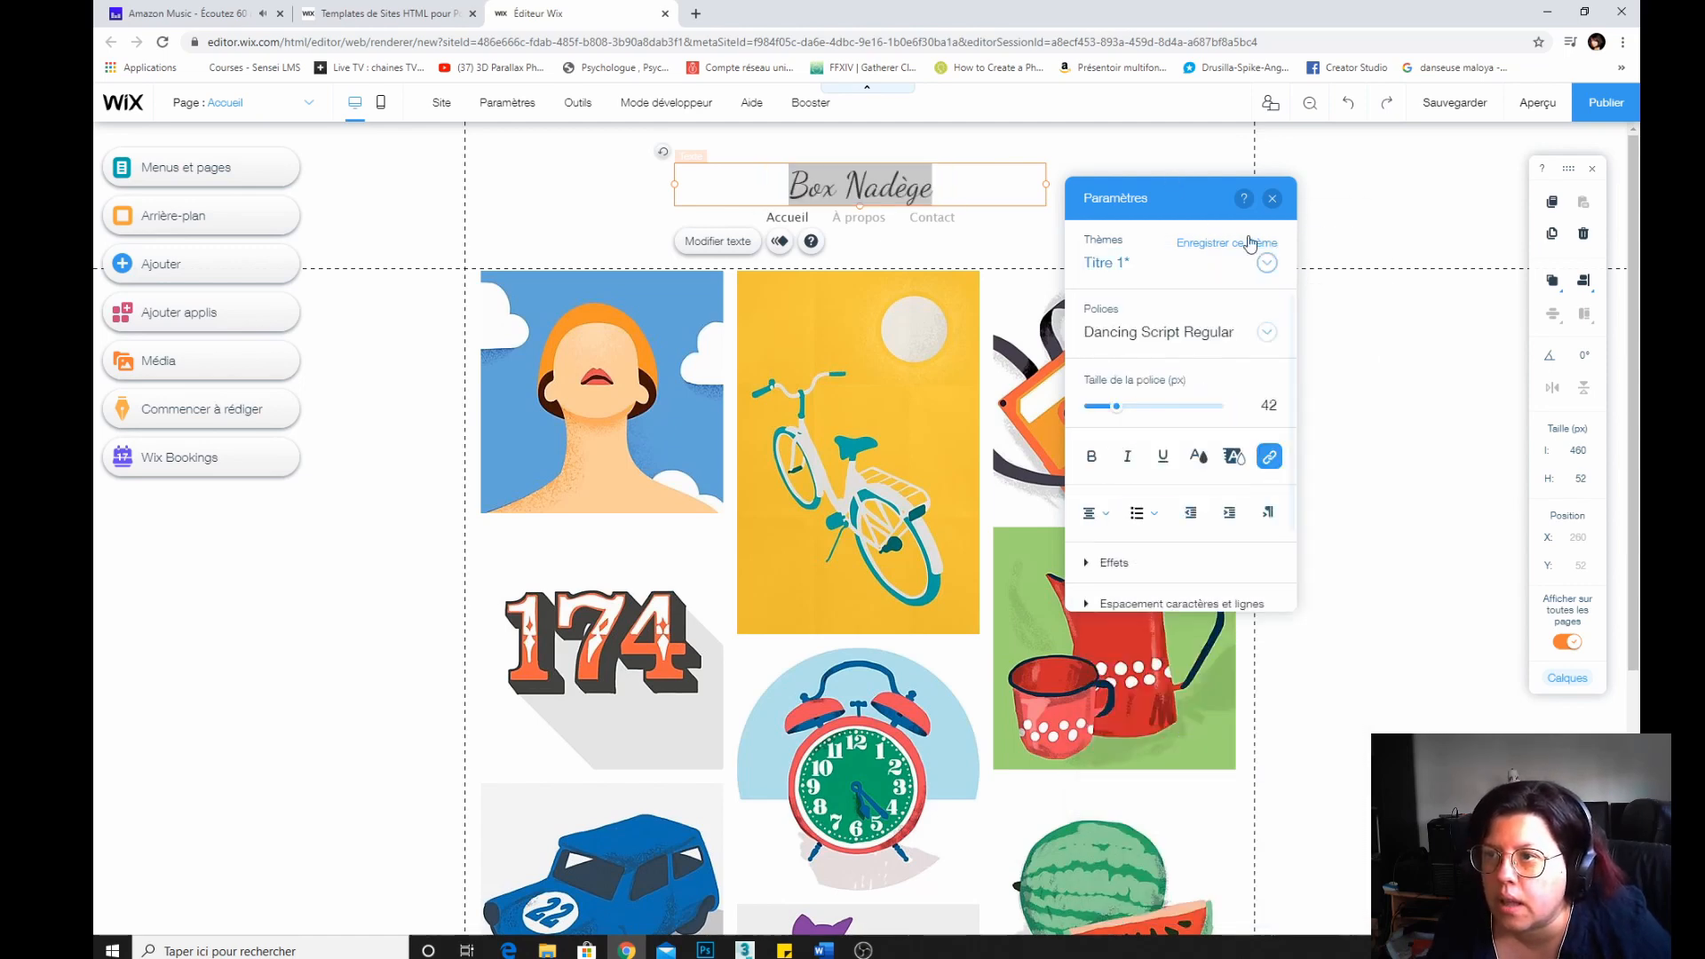
Change the title text's font to Lobster.
left_click(1266, 334)
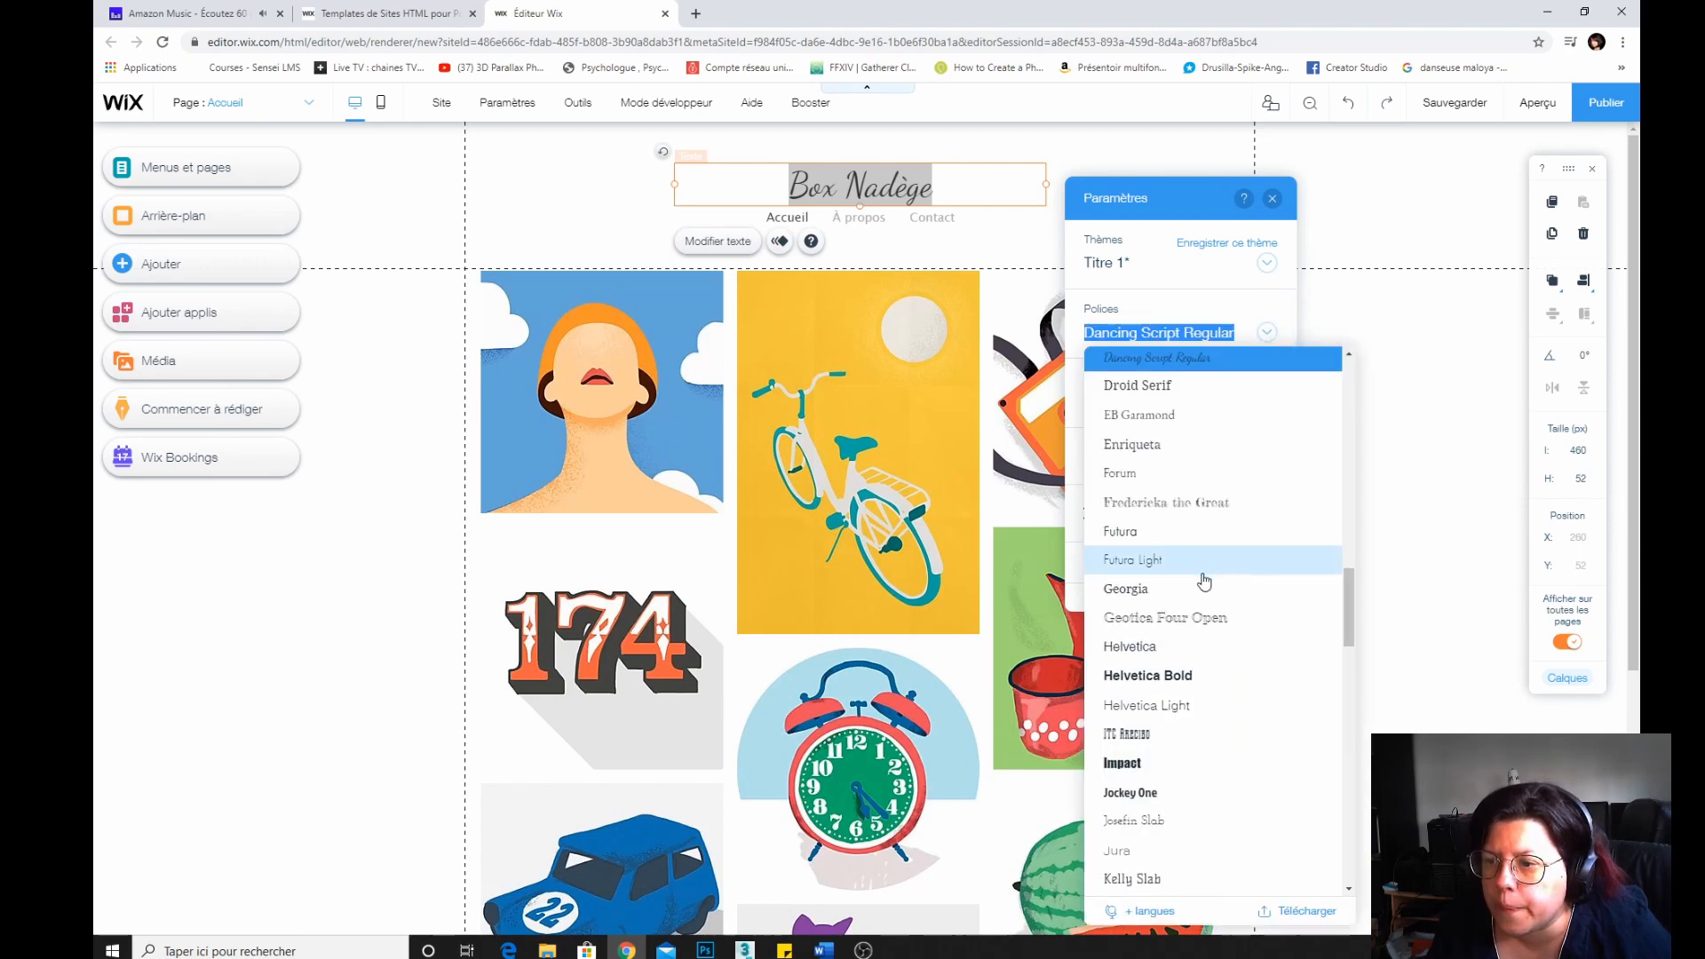
scroll(1204, 579, "down", 3)
scroll(1205, 582, "down", 1)
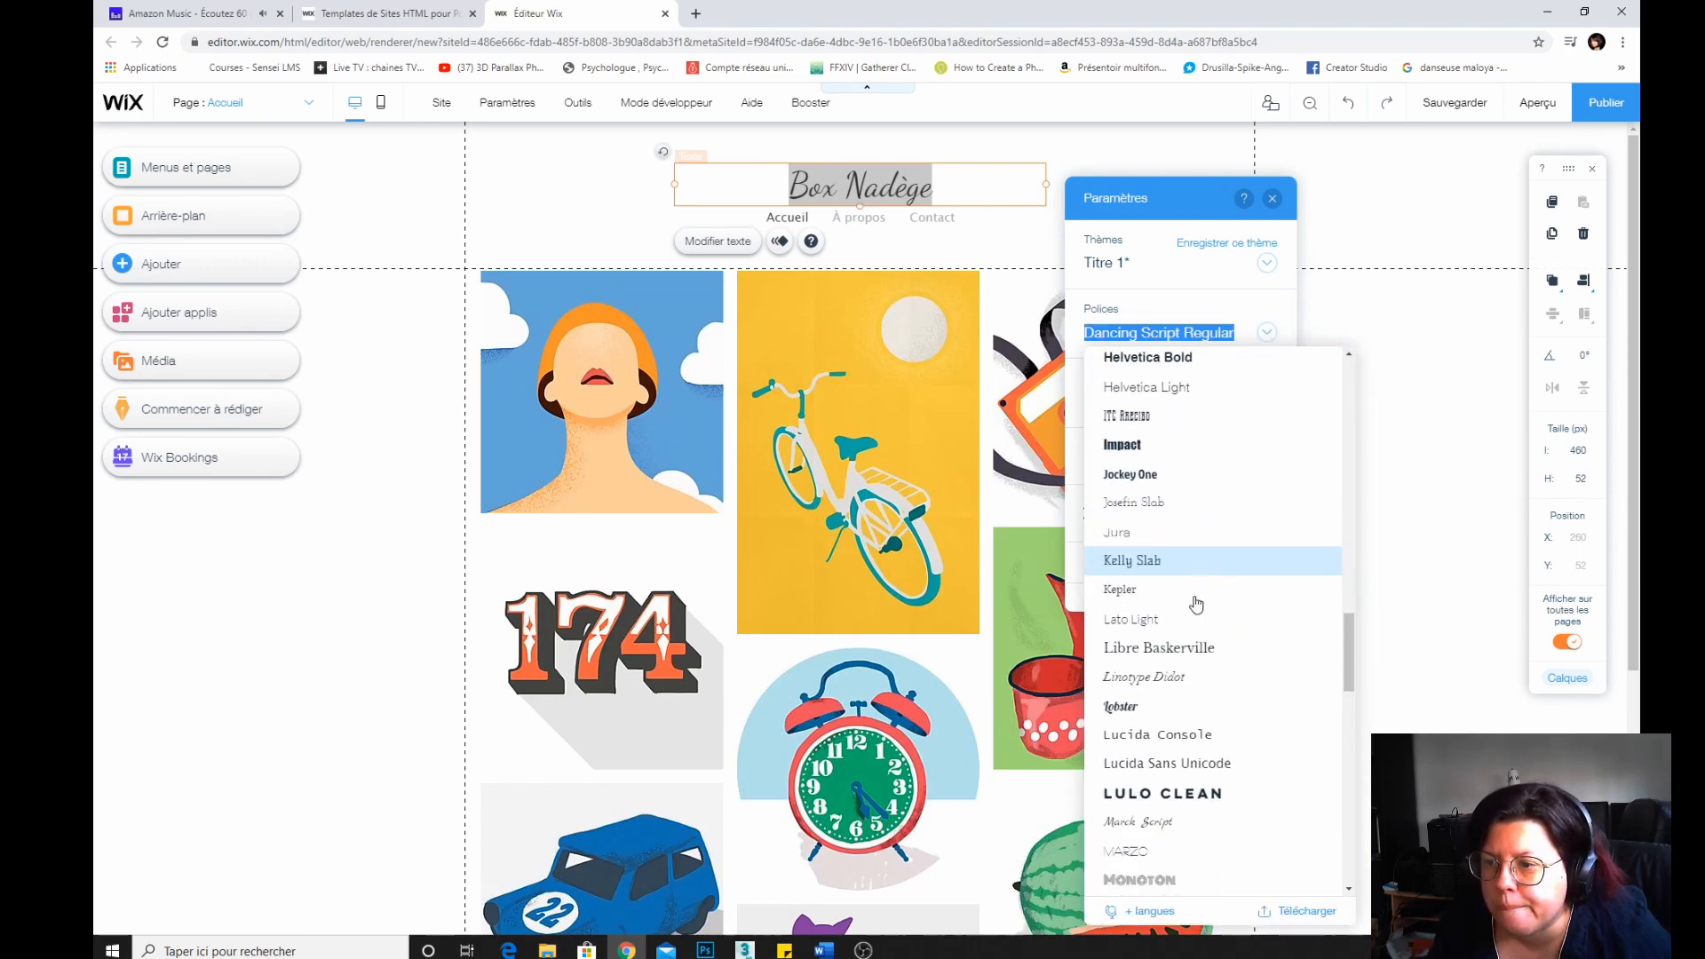
left_click(1132, 708)
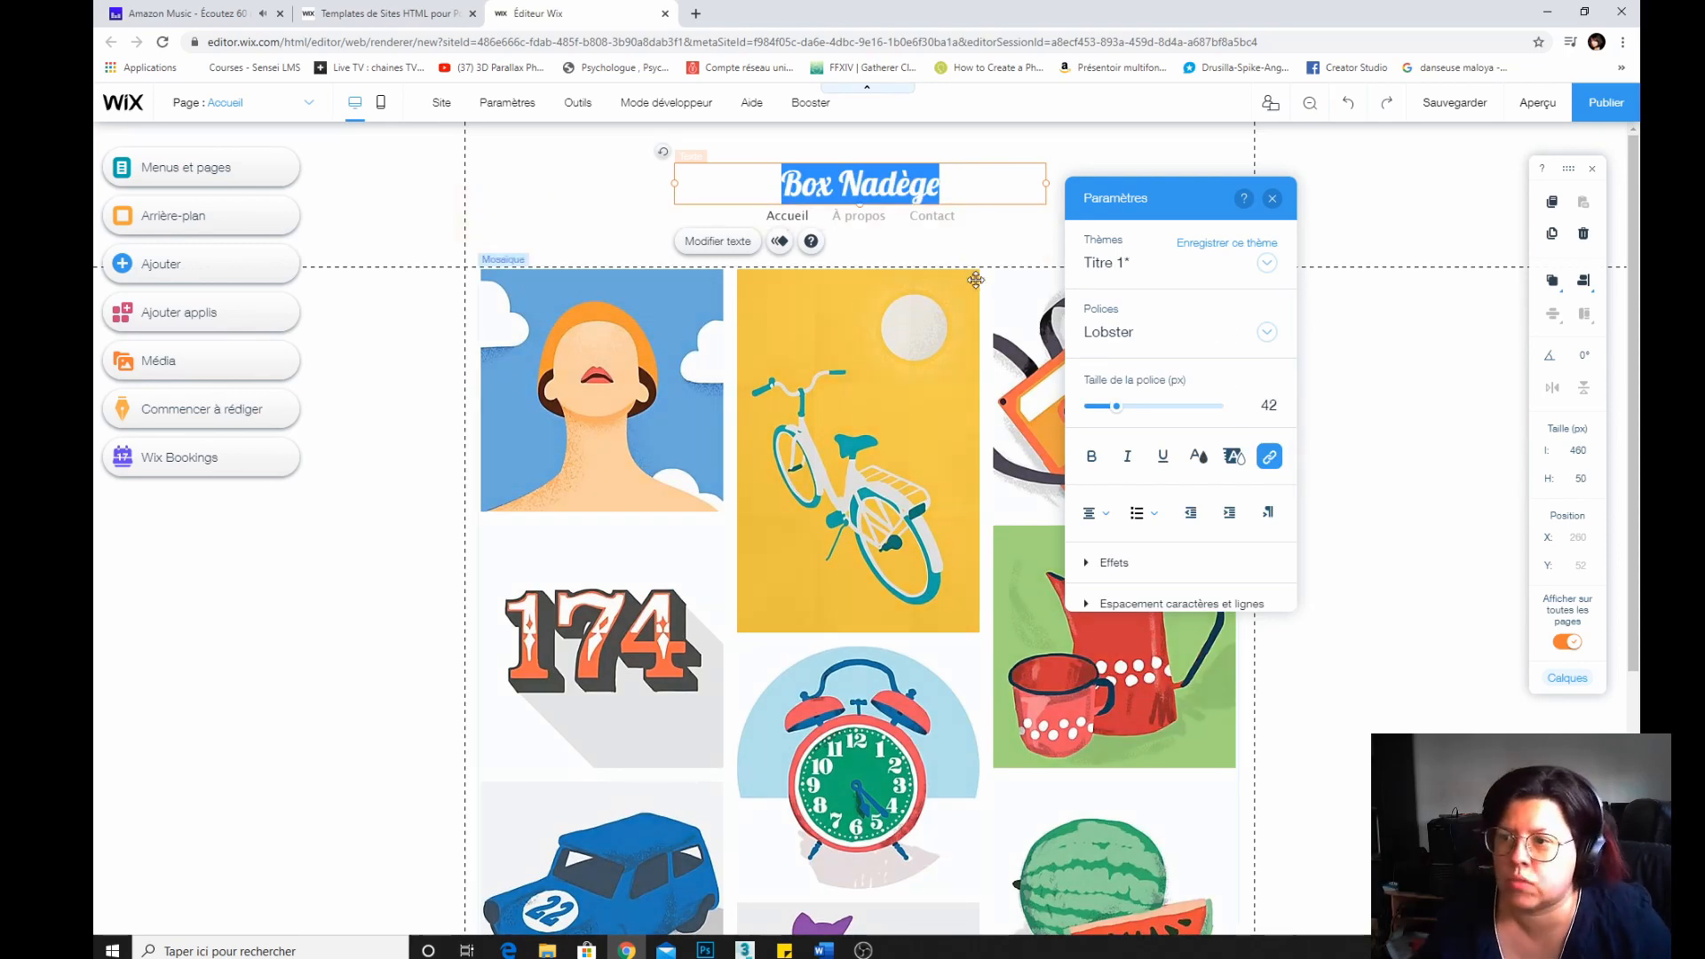
Open the site colour palettes and apply the dark palette with red, blue, yellow and green accents.
left_click(1199, 456)
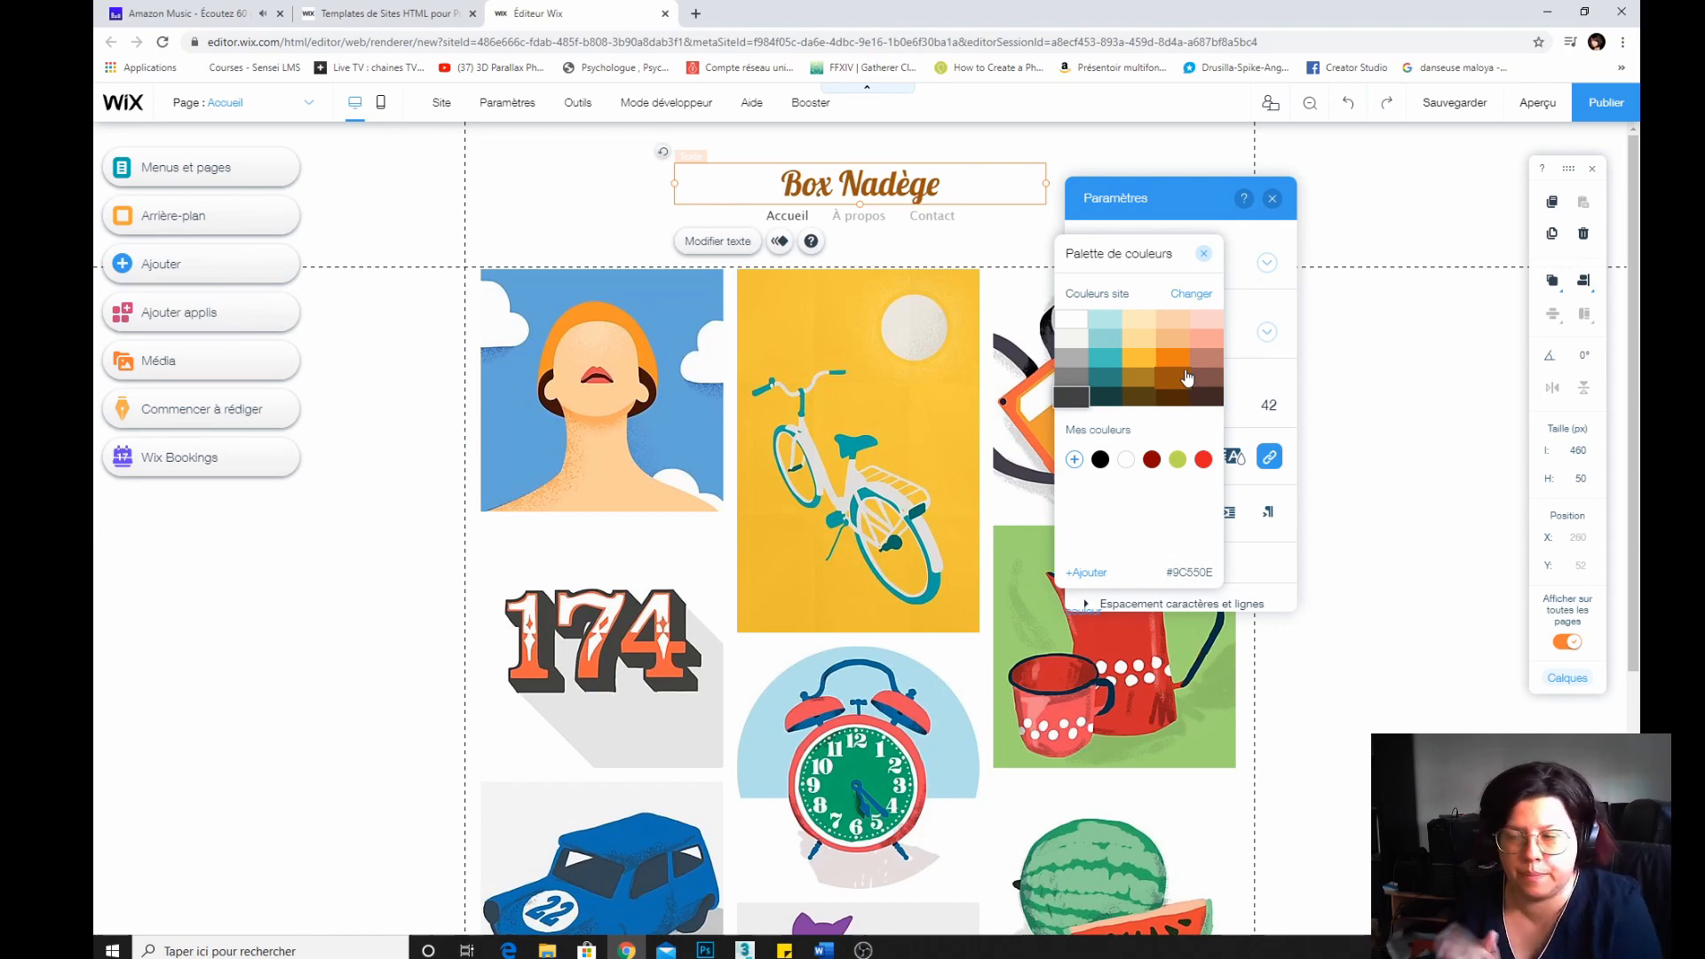
left_click(1188, 295)
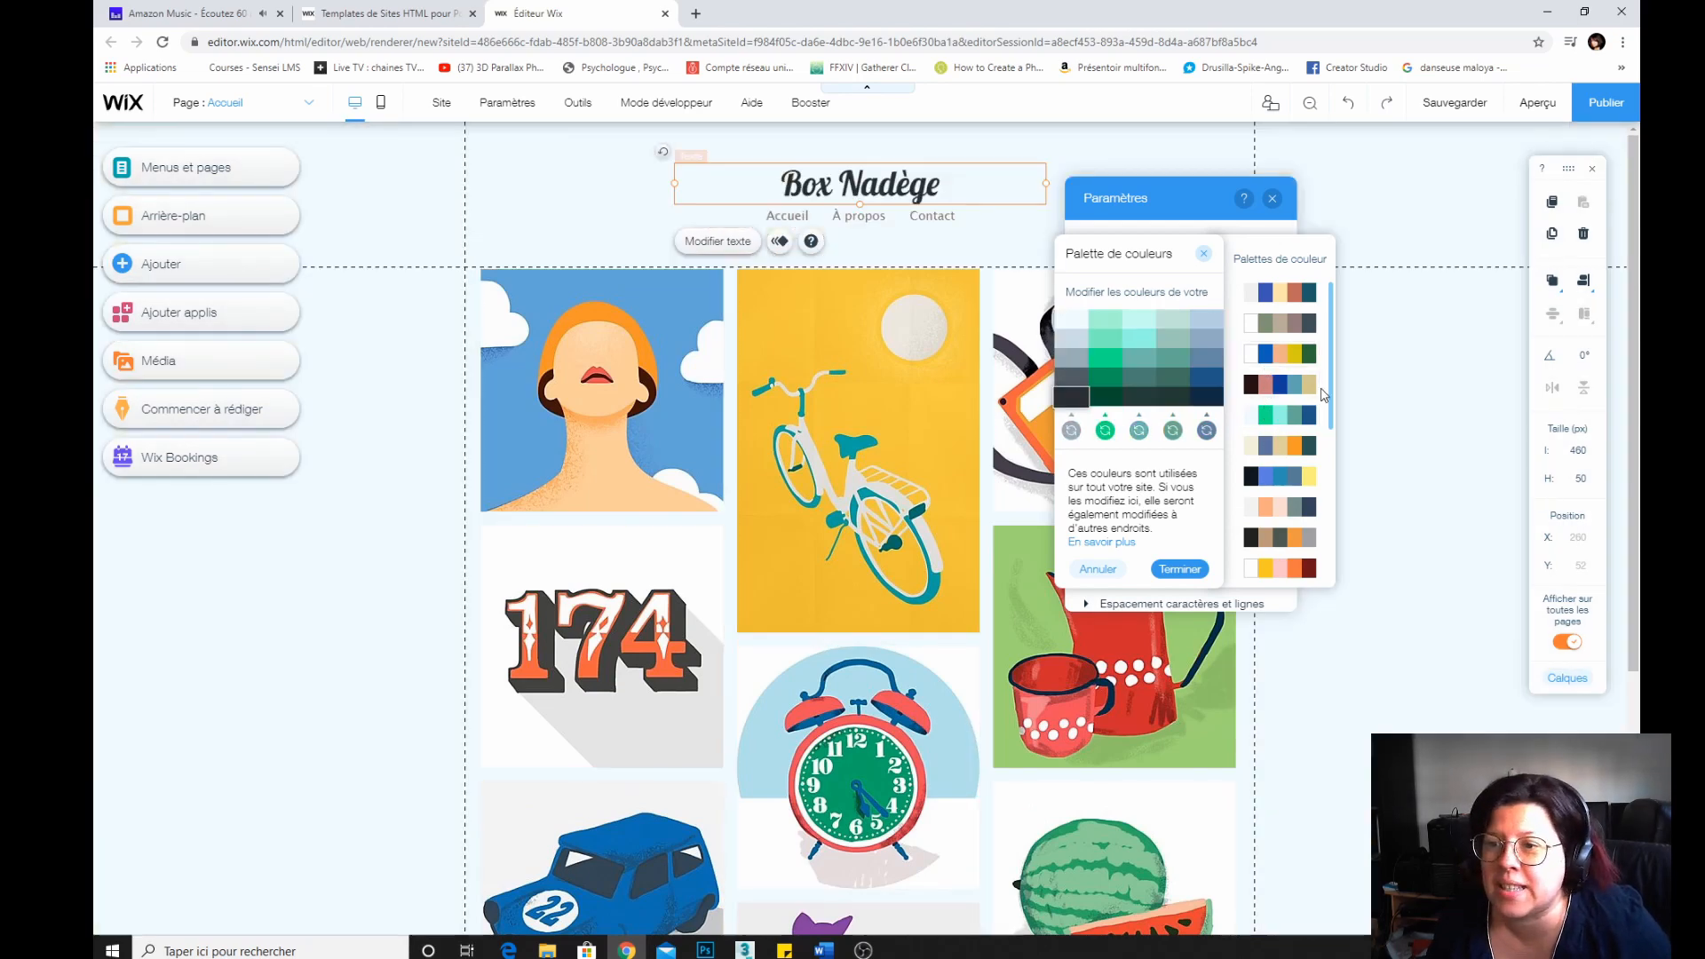
left_click_drag(1330, 393, 1335, 481)
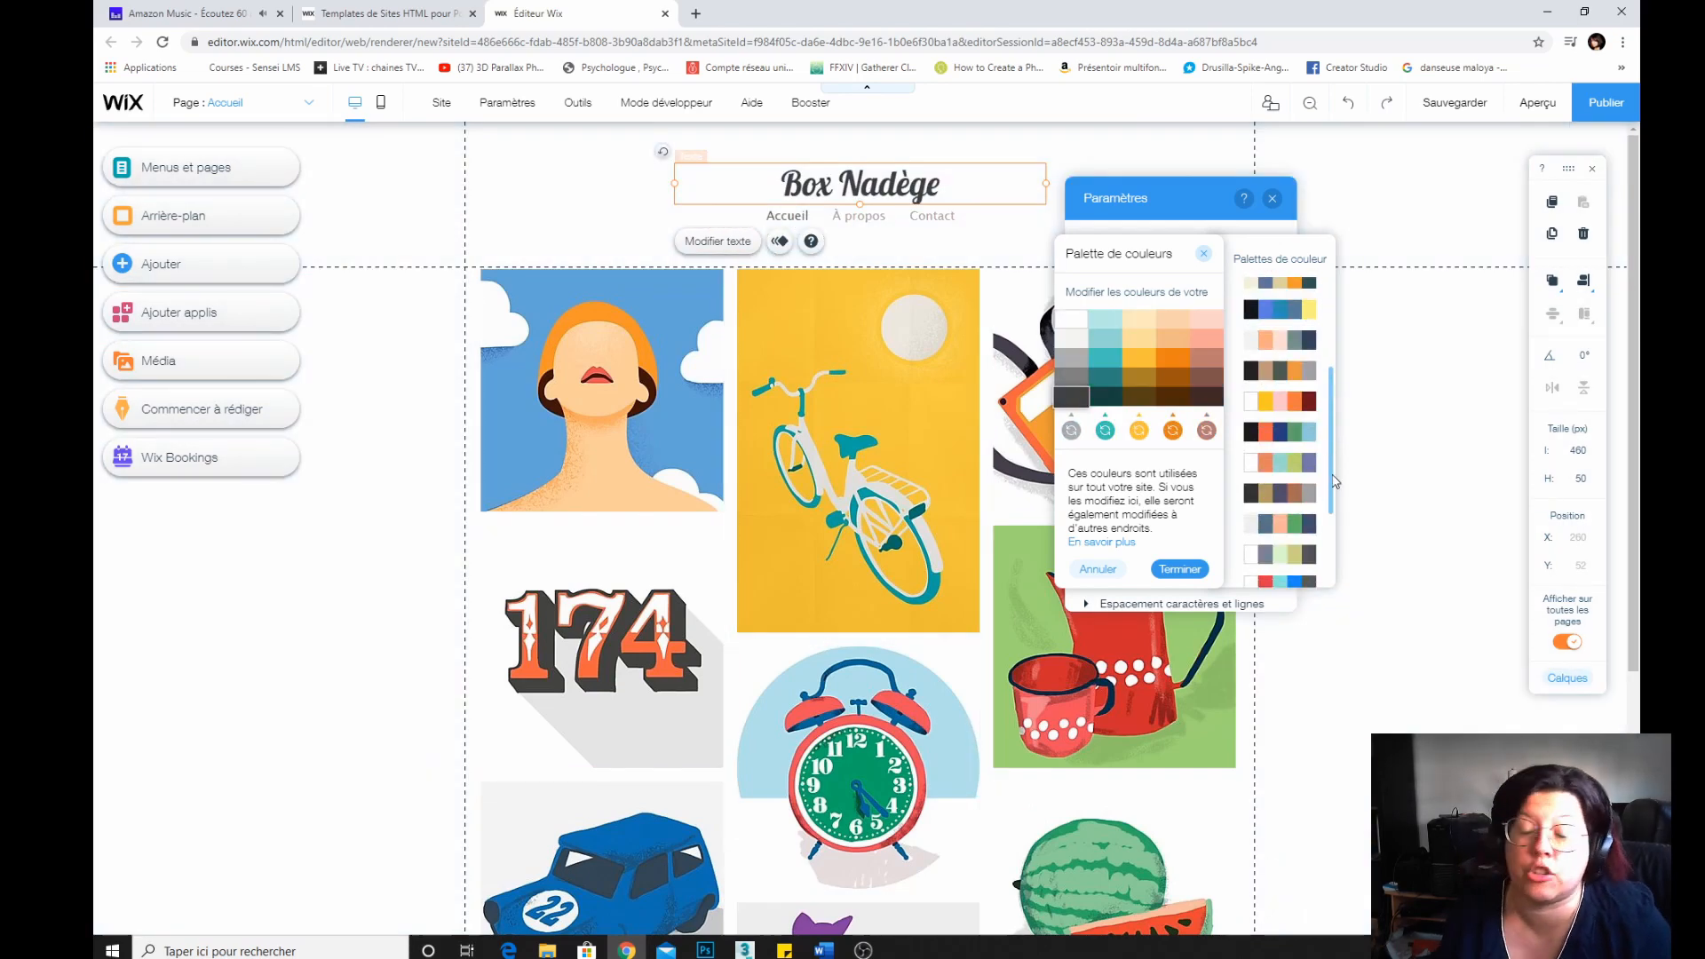
scroll(1335, 496, "up", 2)
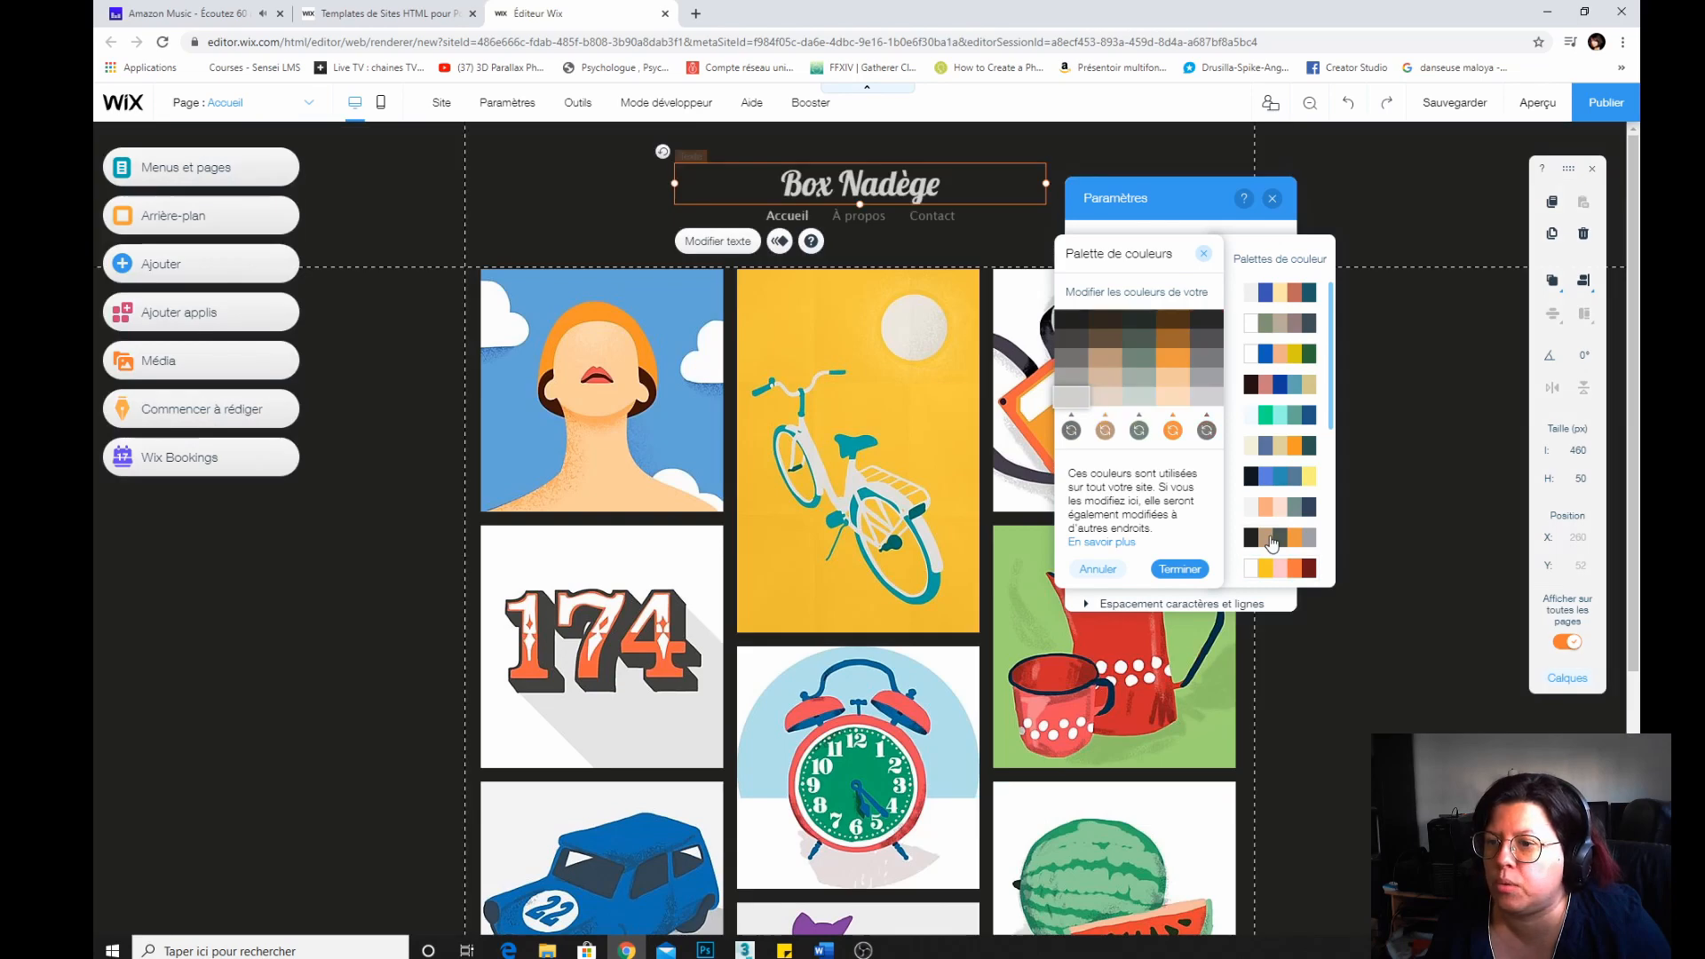
scroll(1273, 544, "down", 5)
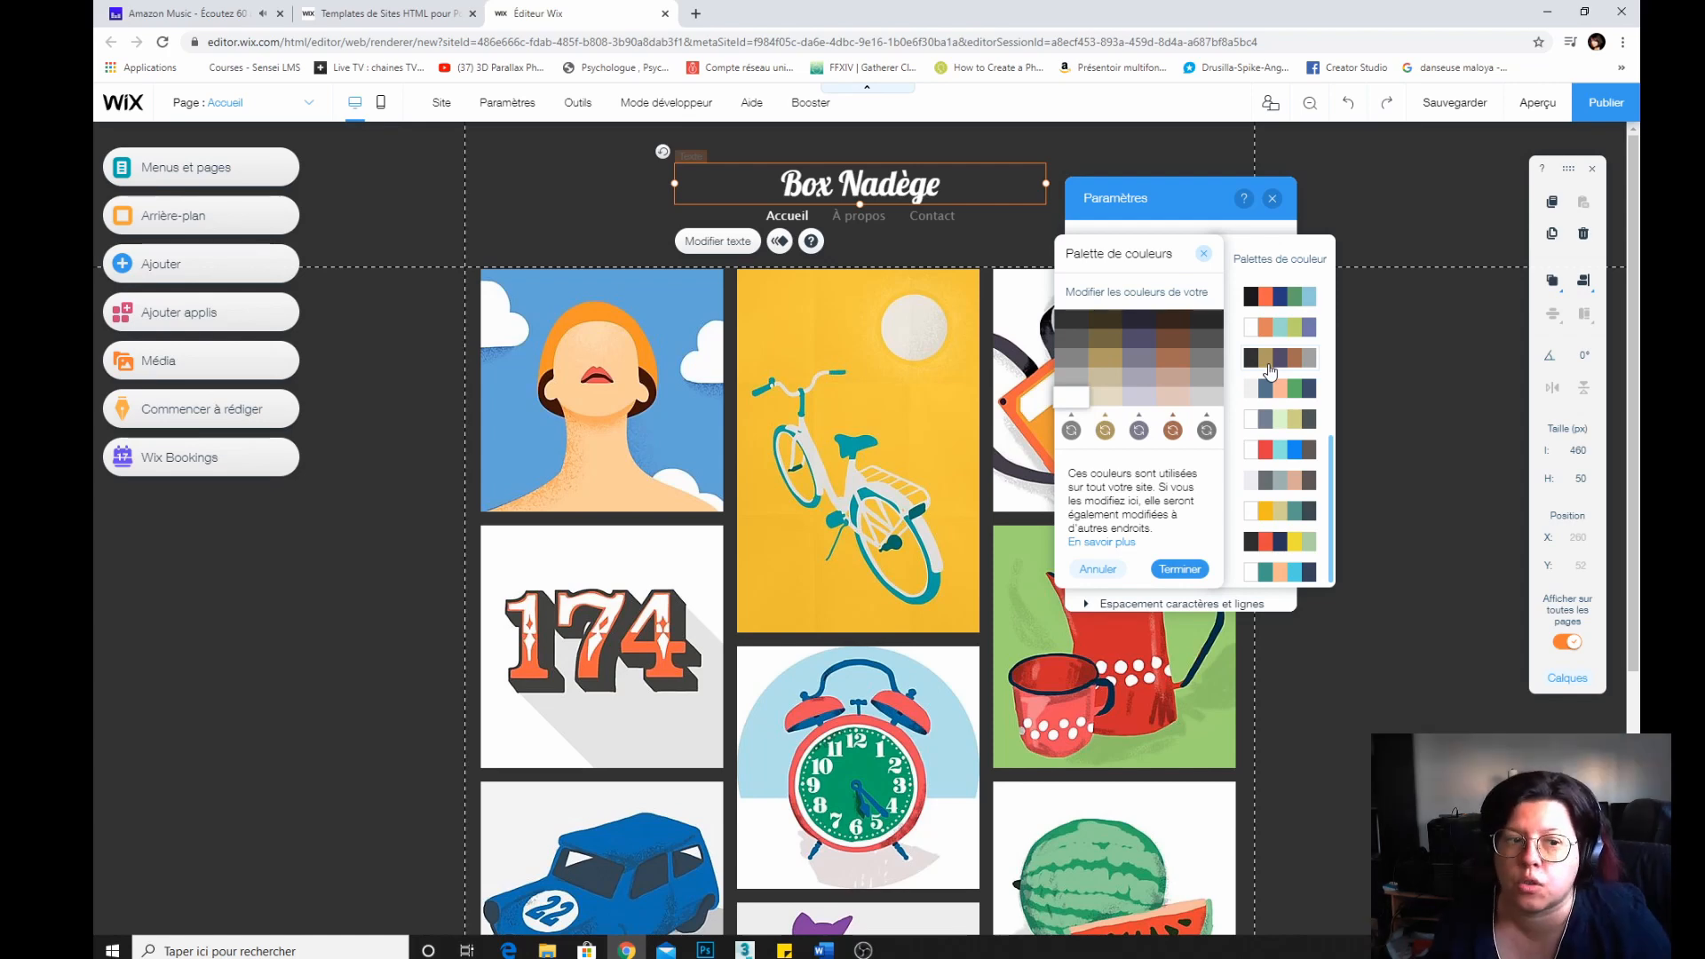
left_click(1270, 326)
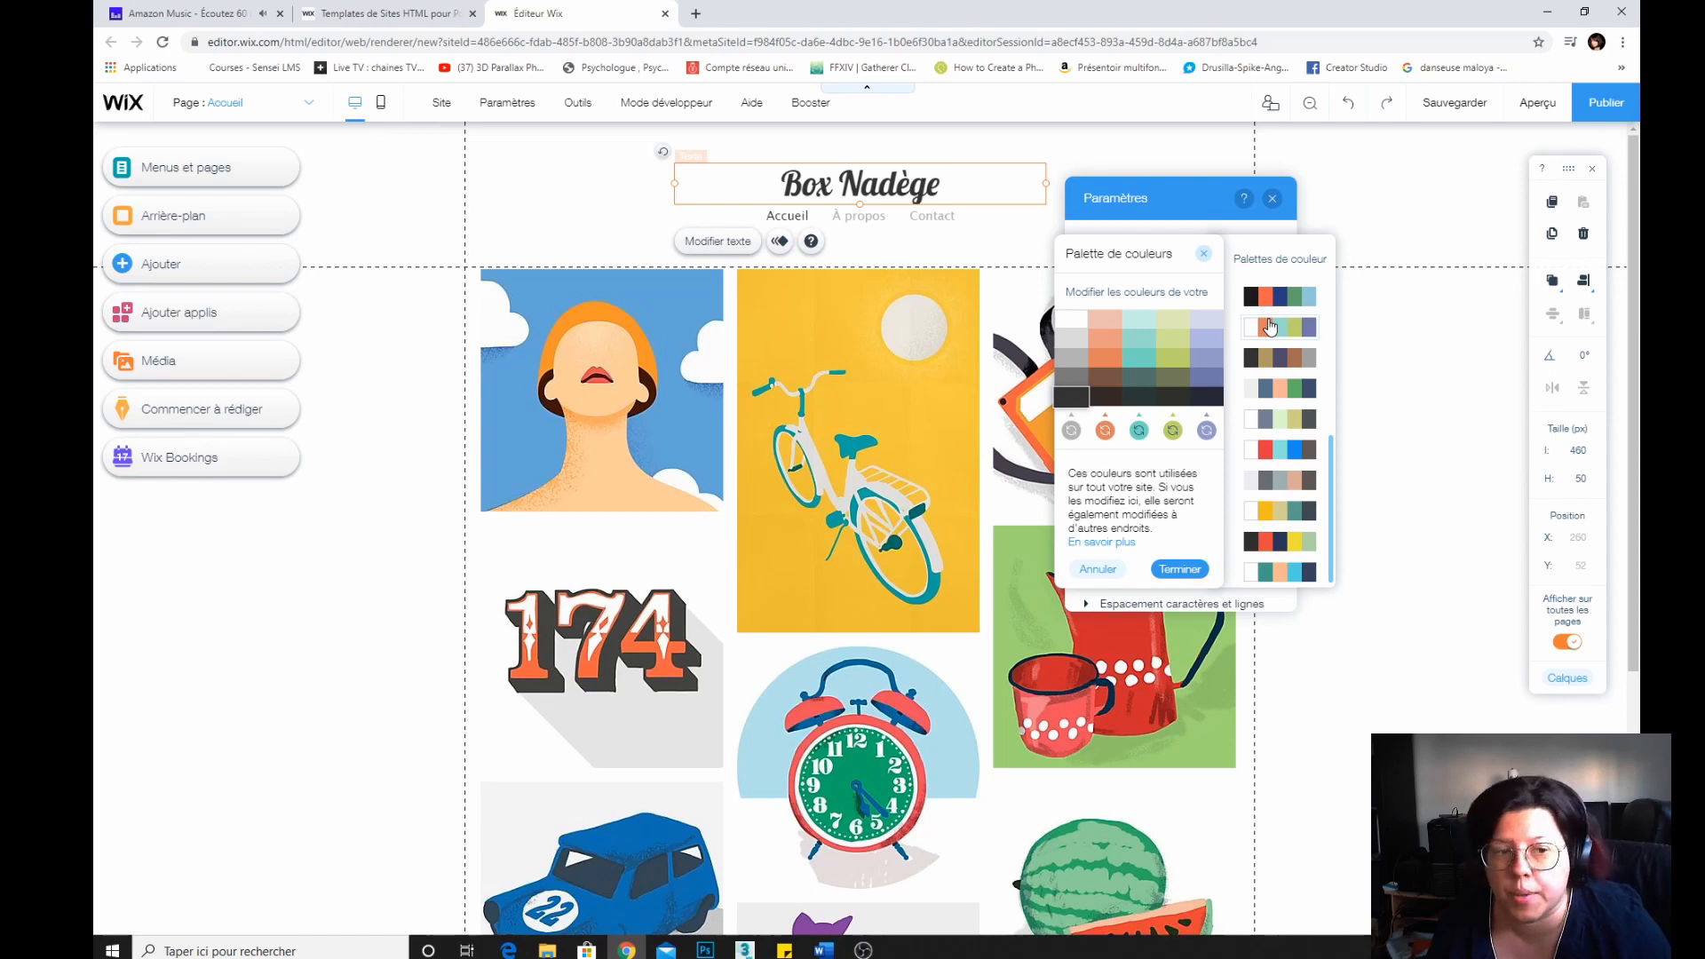
left_click(1268, 297)
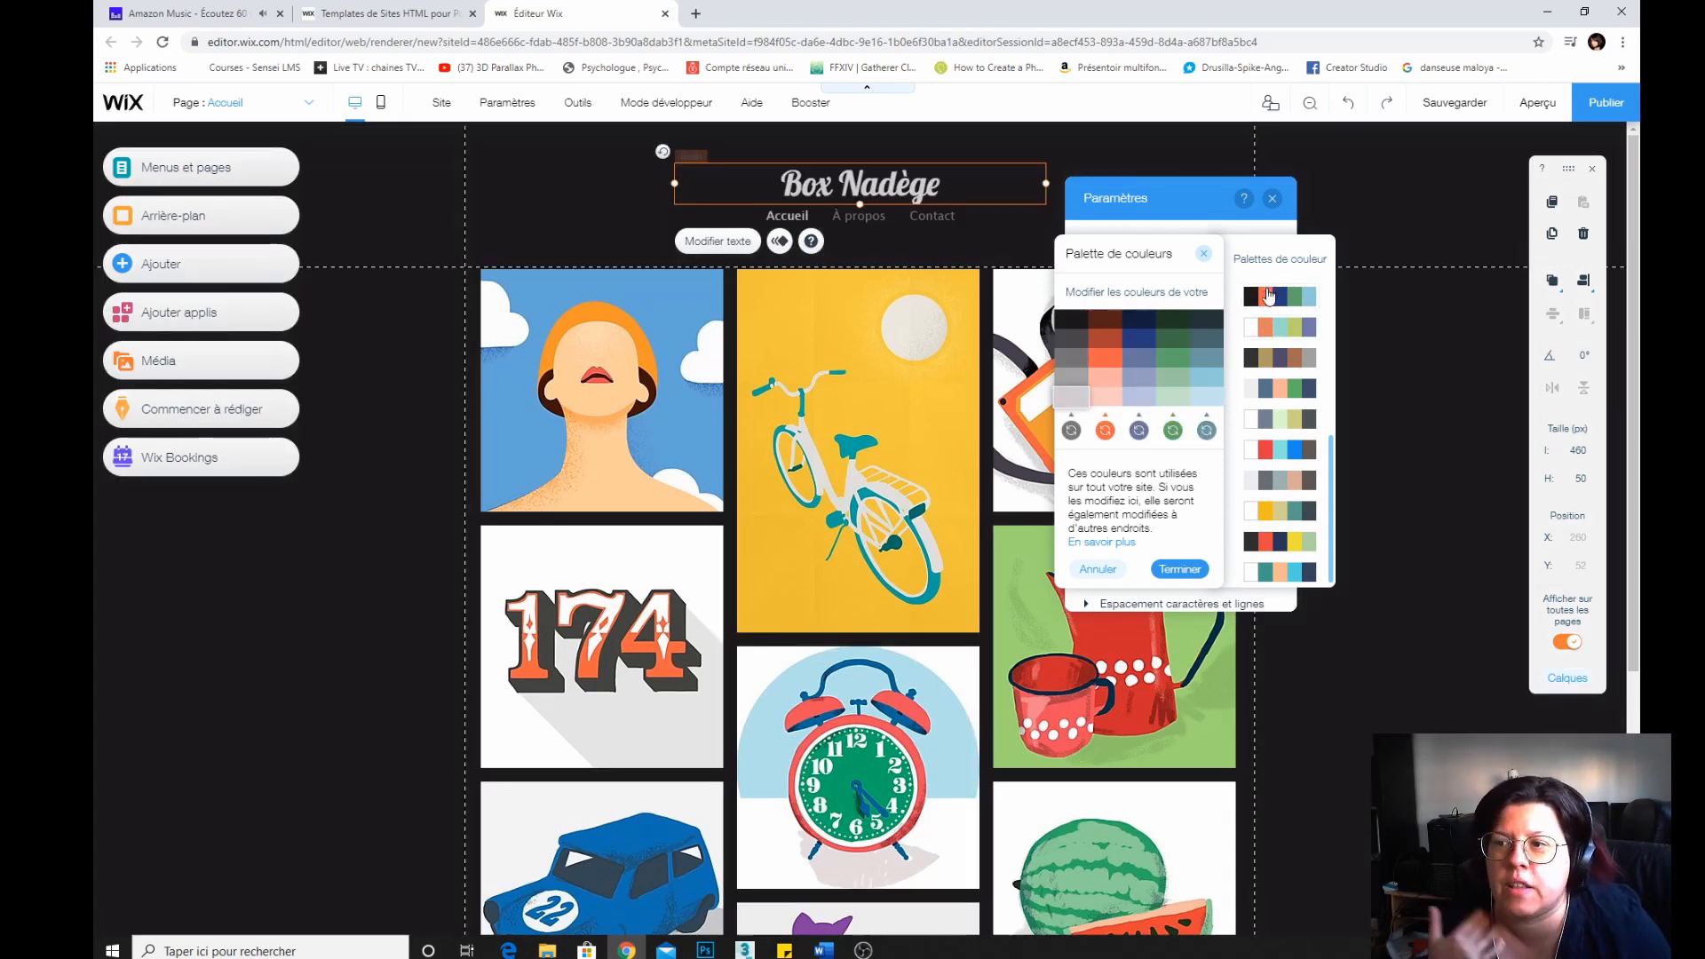
left_click(1269, 388)
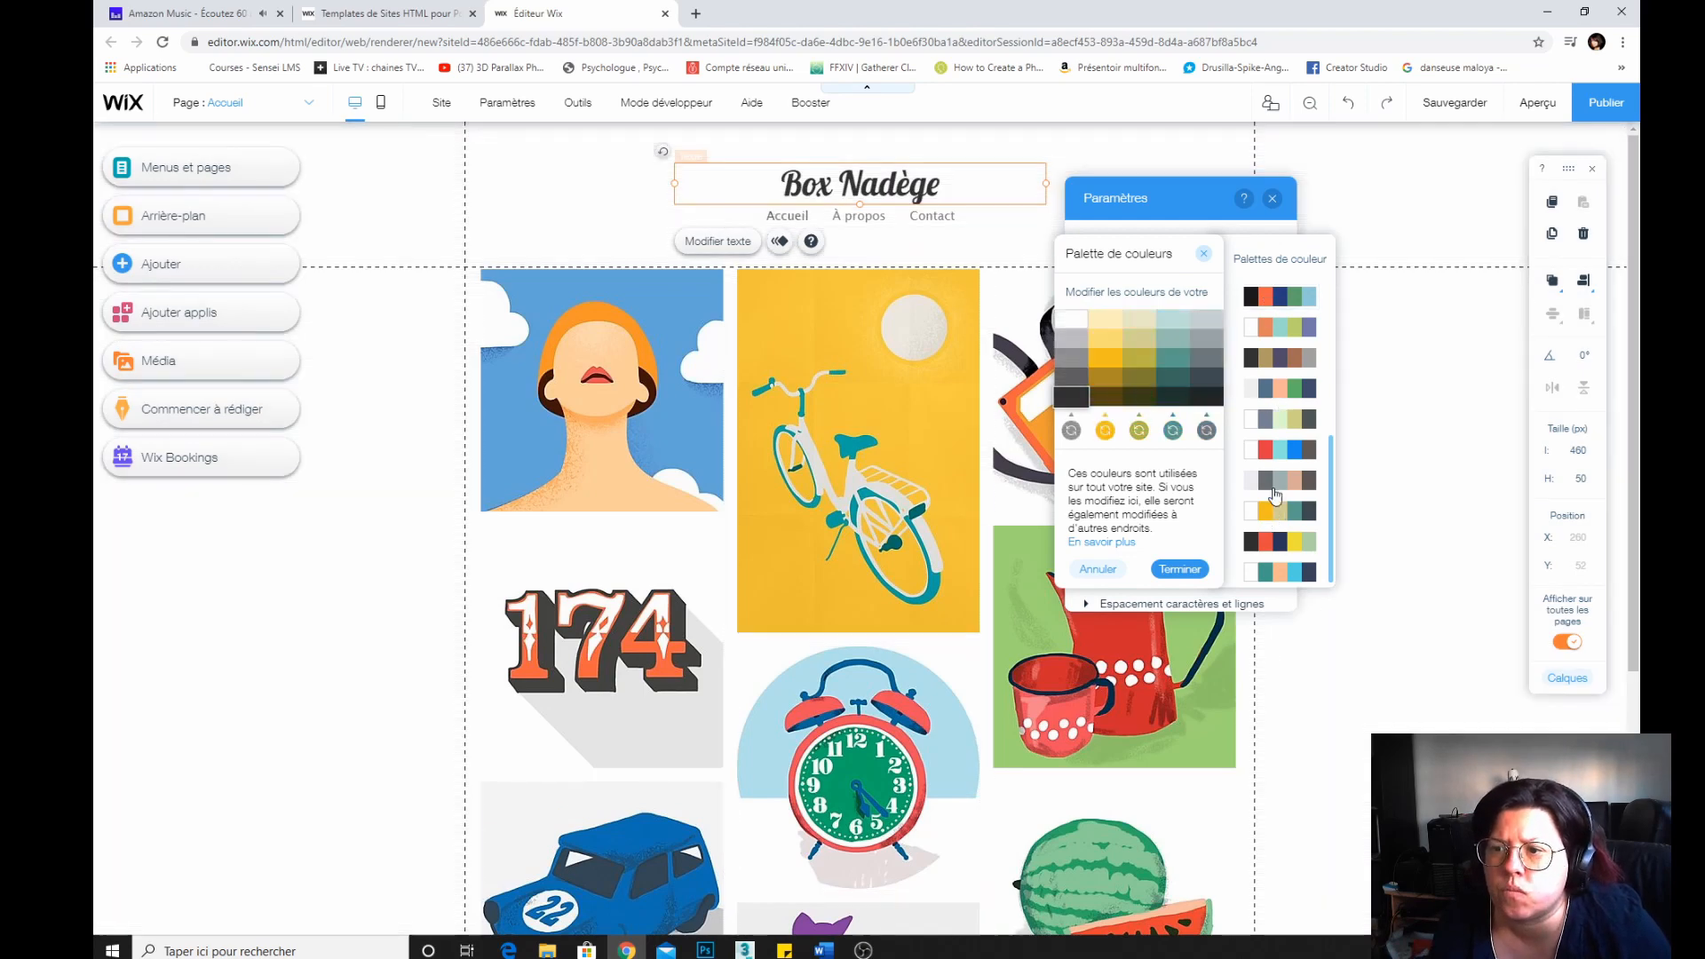
left_click(1268, 419)
left_click(1274, 539)
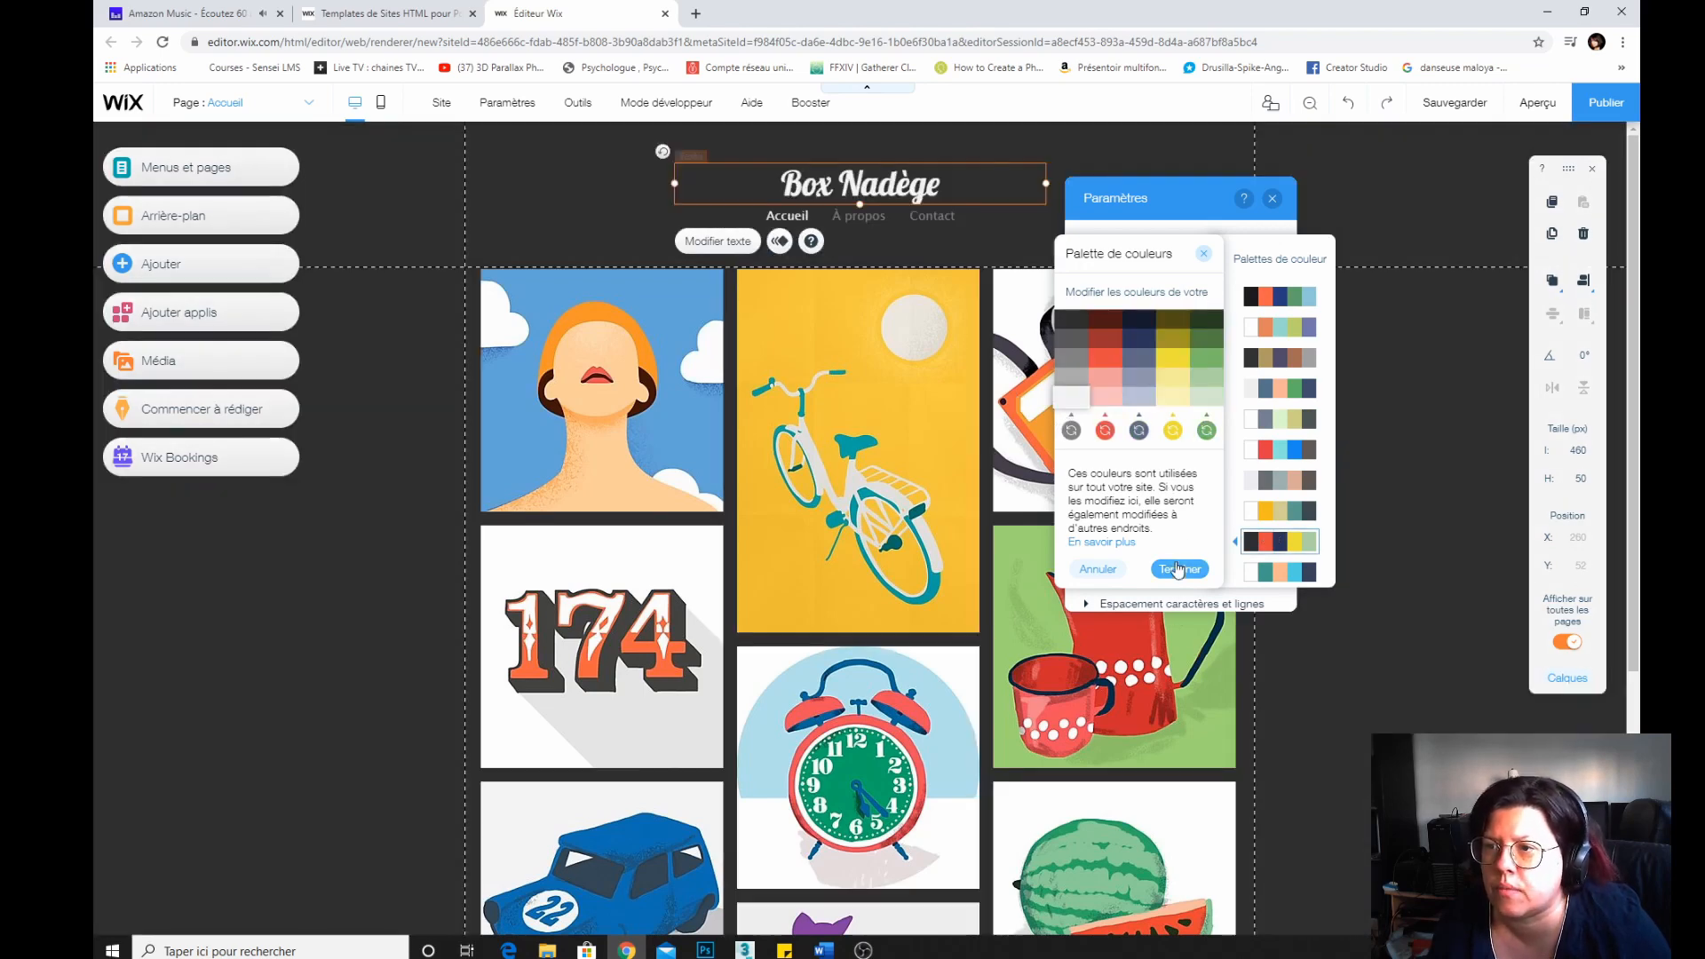
Set the second and third site colours to DA43E8 and 5F7B83.
left_click(1105, 430)
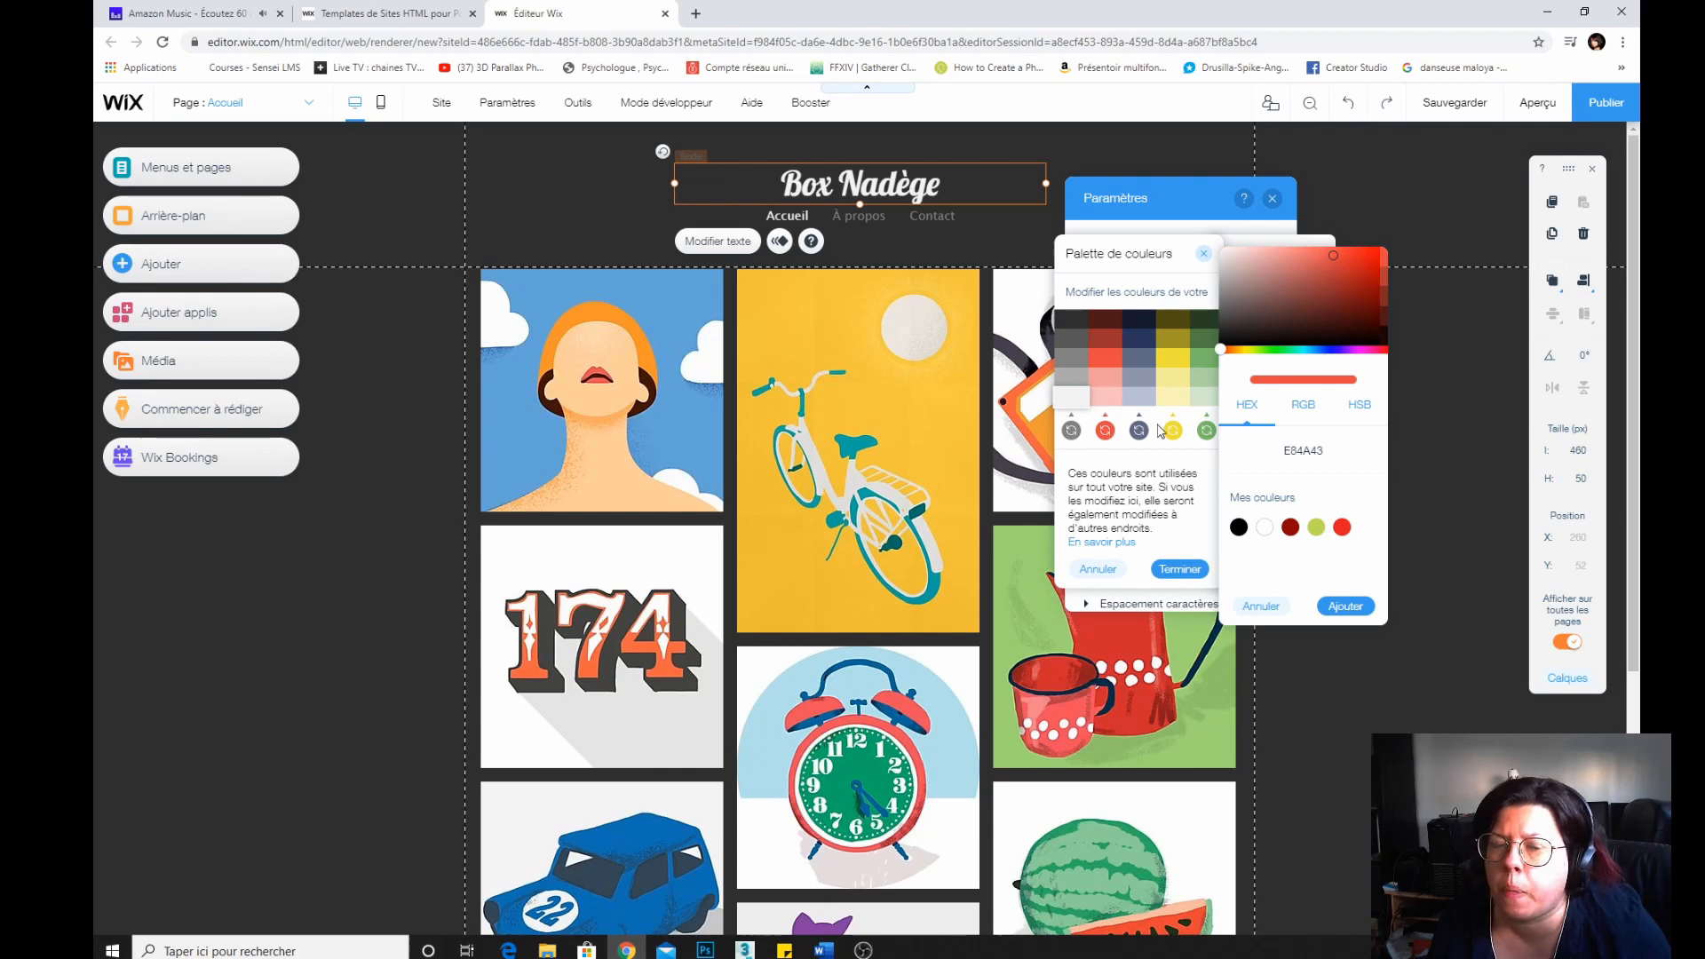
left_click(1358, 350)
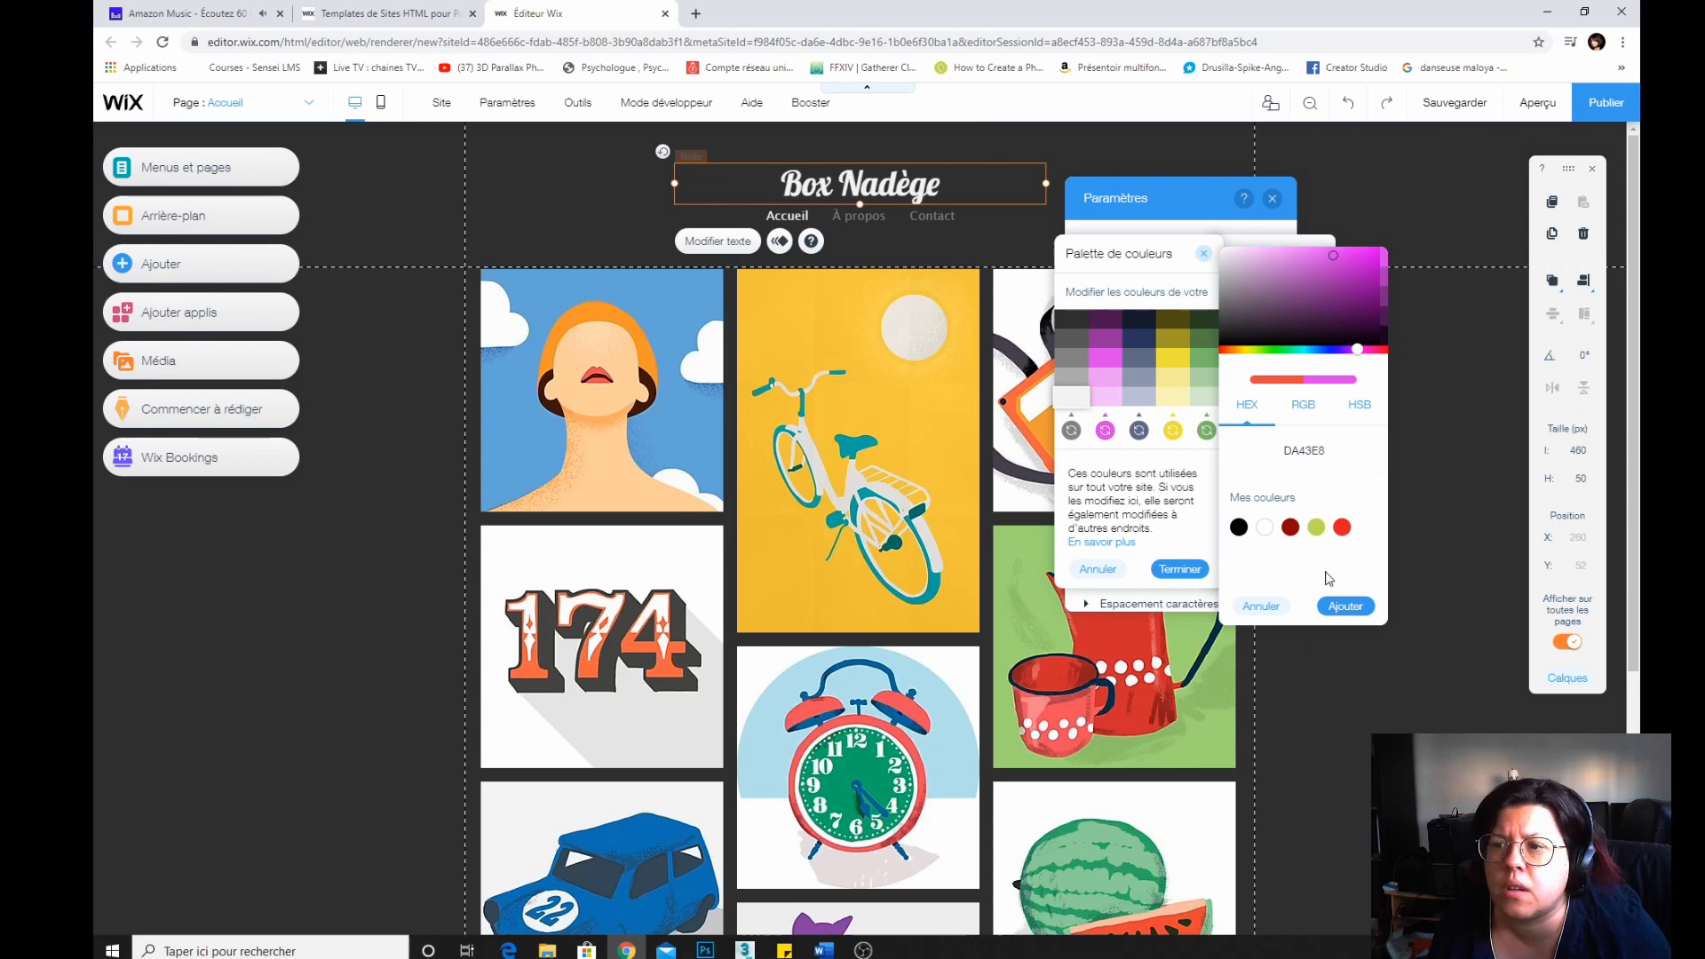
left_click(1343, 608)
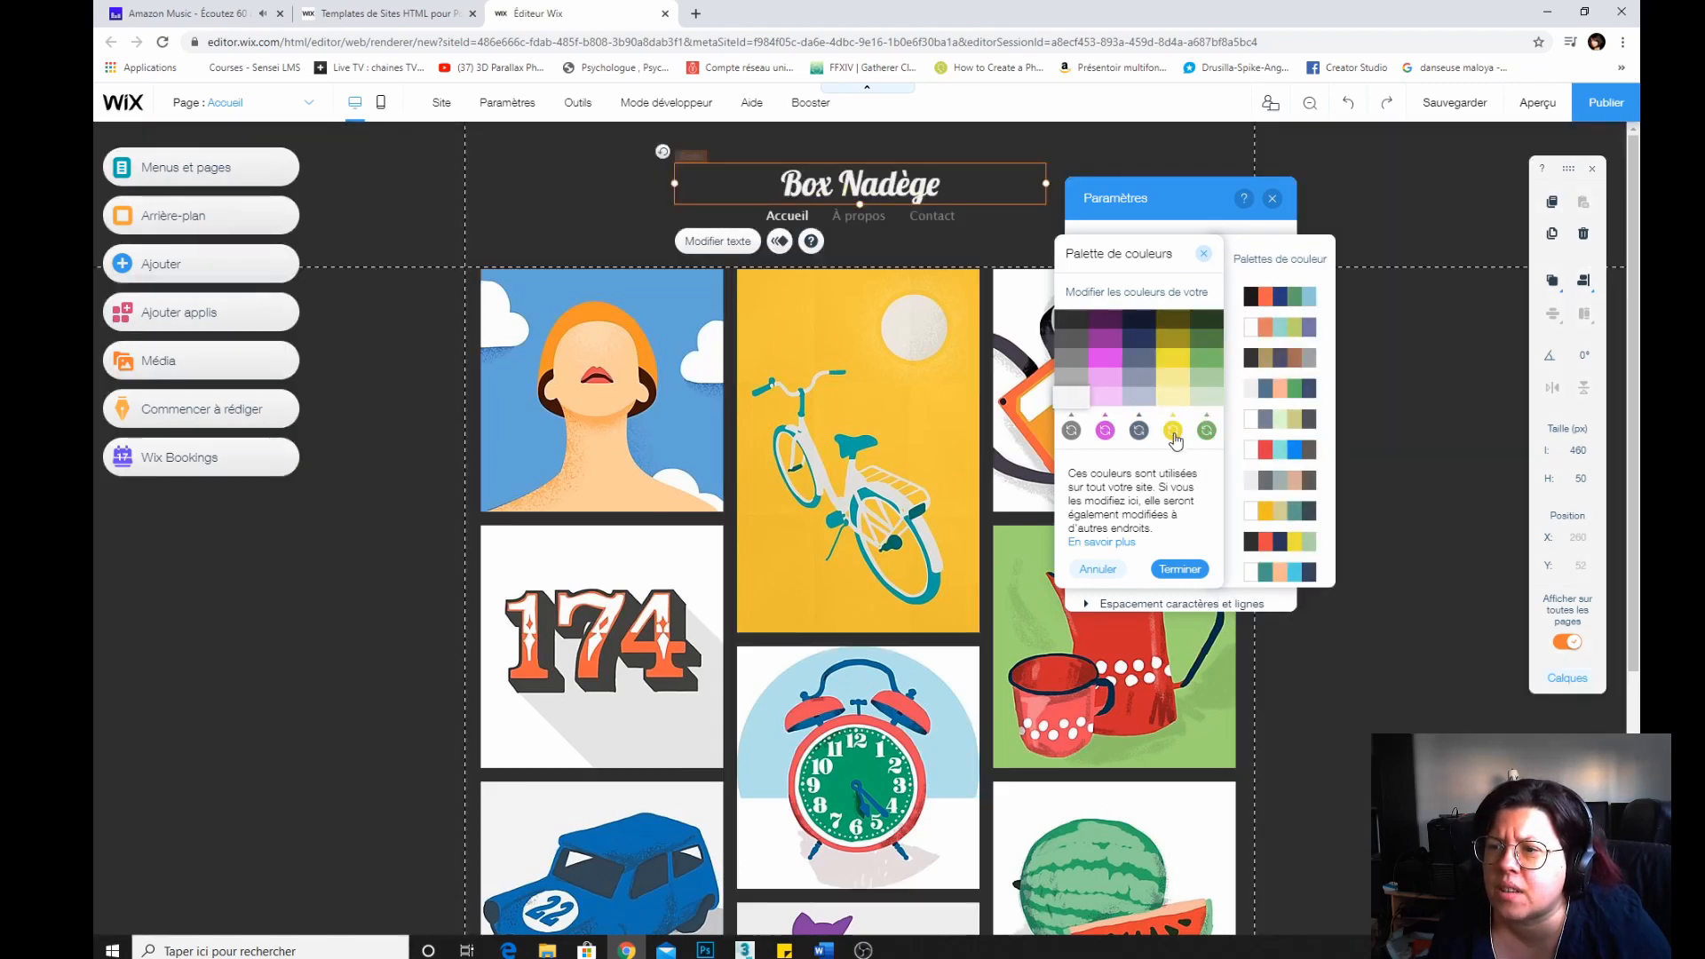
left_click(1139, 432)
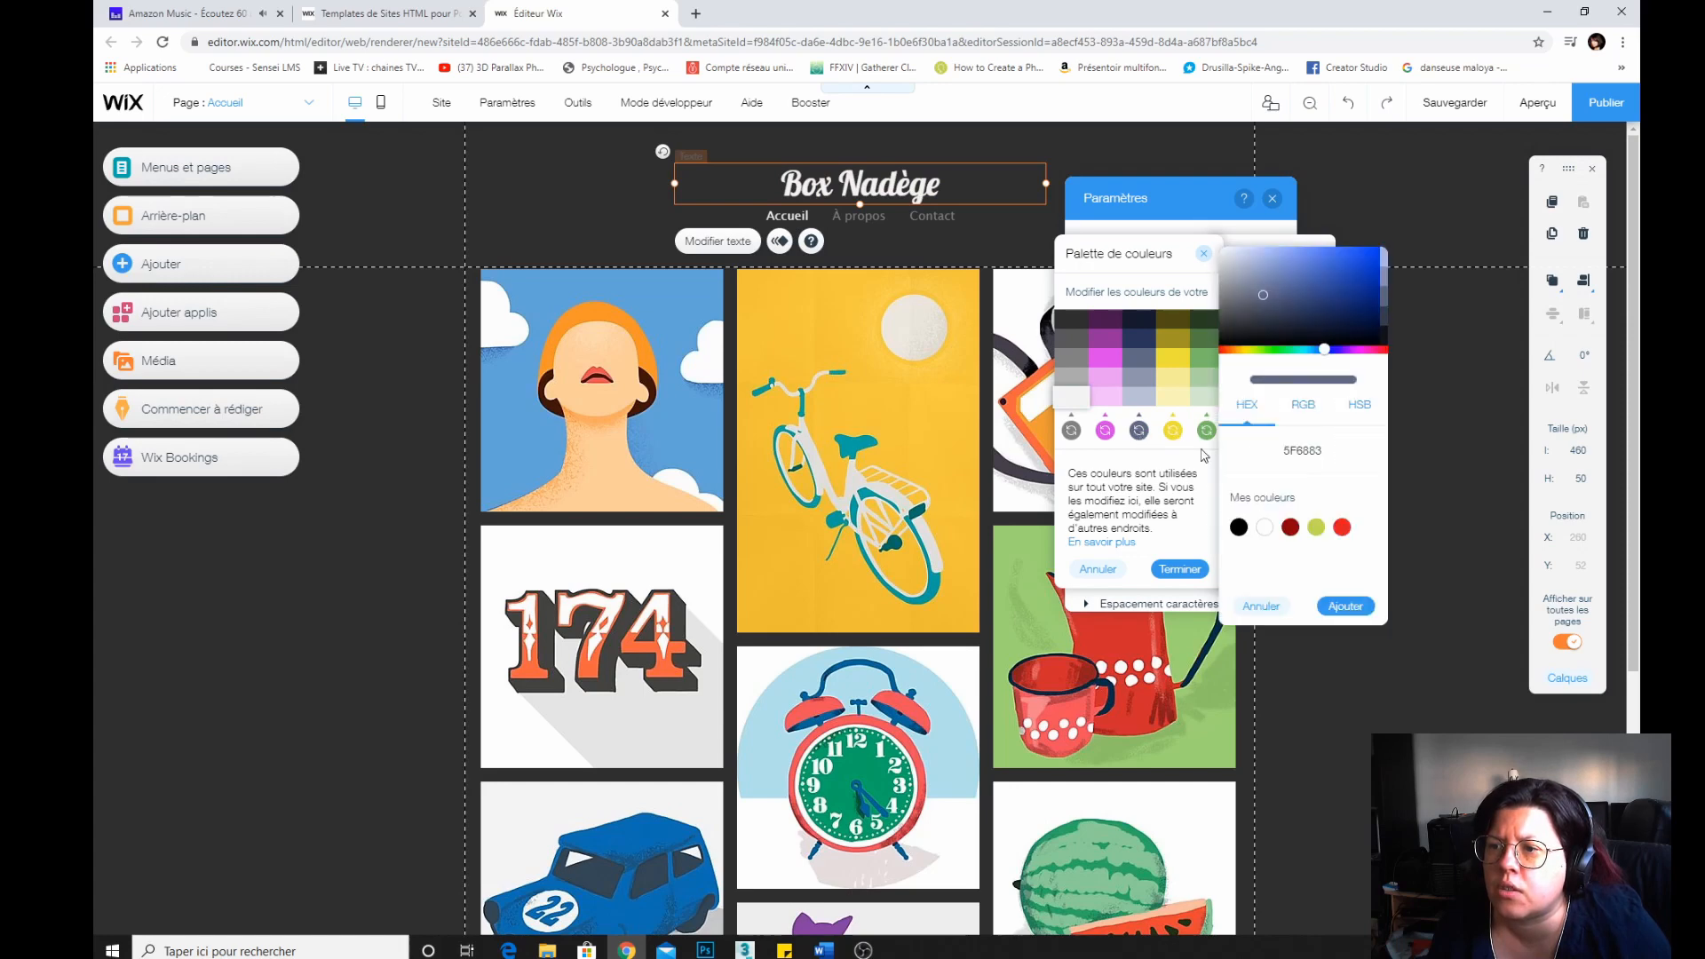
left_click(1307, 351)
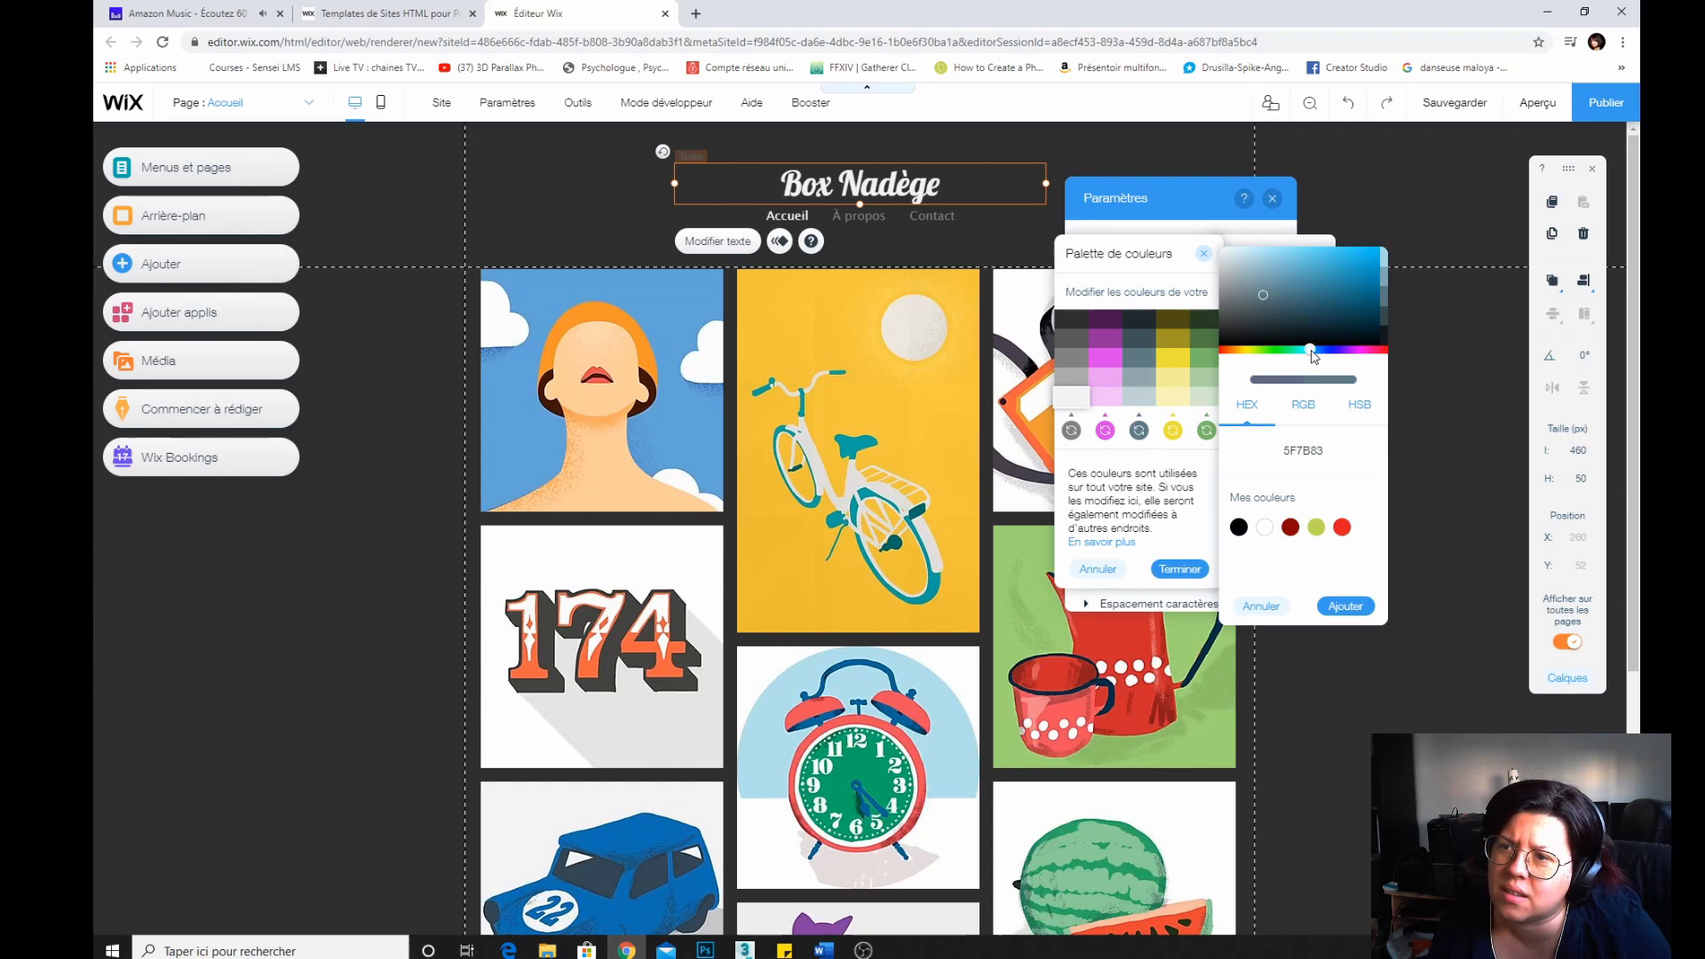
left_click(1346, 605)
Set the fourth and fifth site colours to EDA538 and 68BABA and finish editing the palette.
left_click(1172, 431)
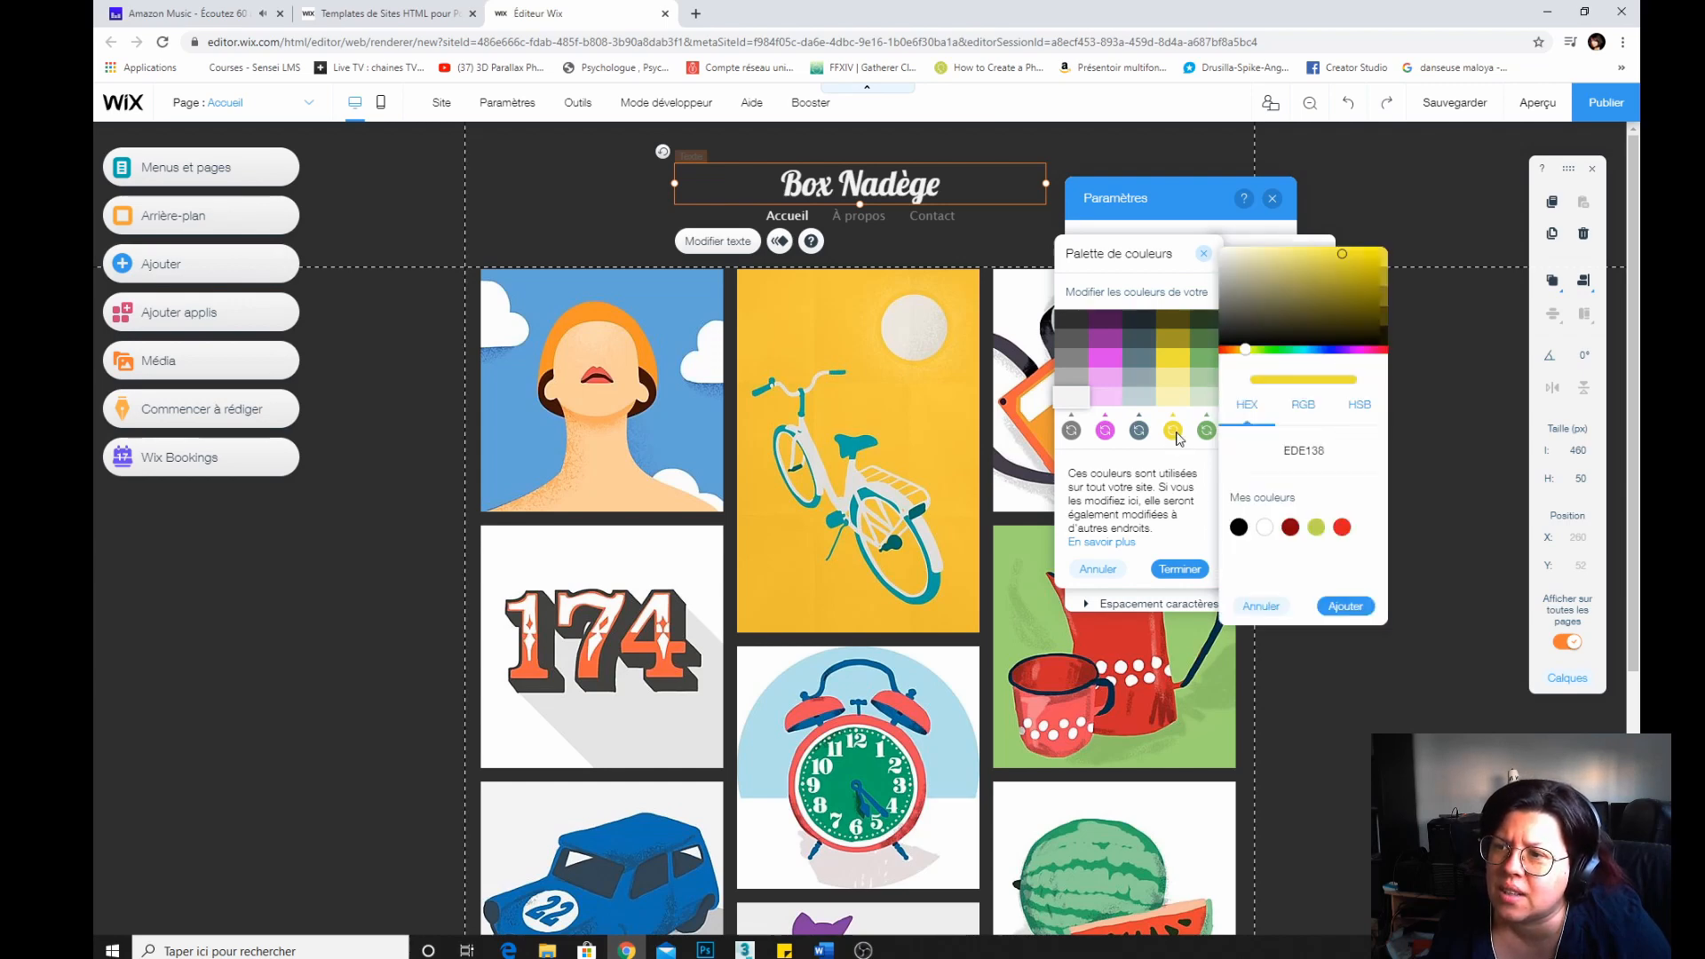
left_click_drag(1246, 349, 1236, 349)
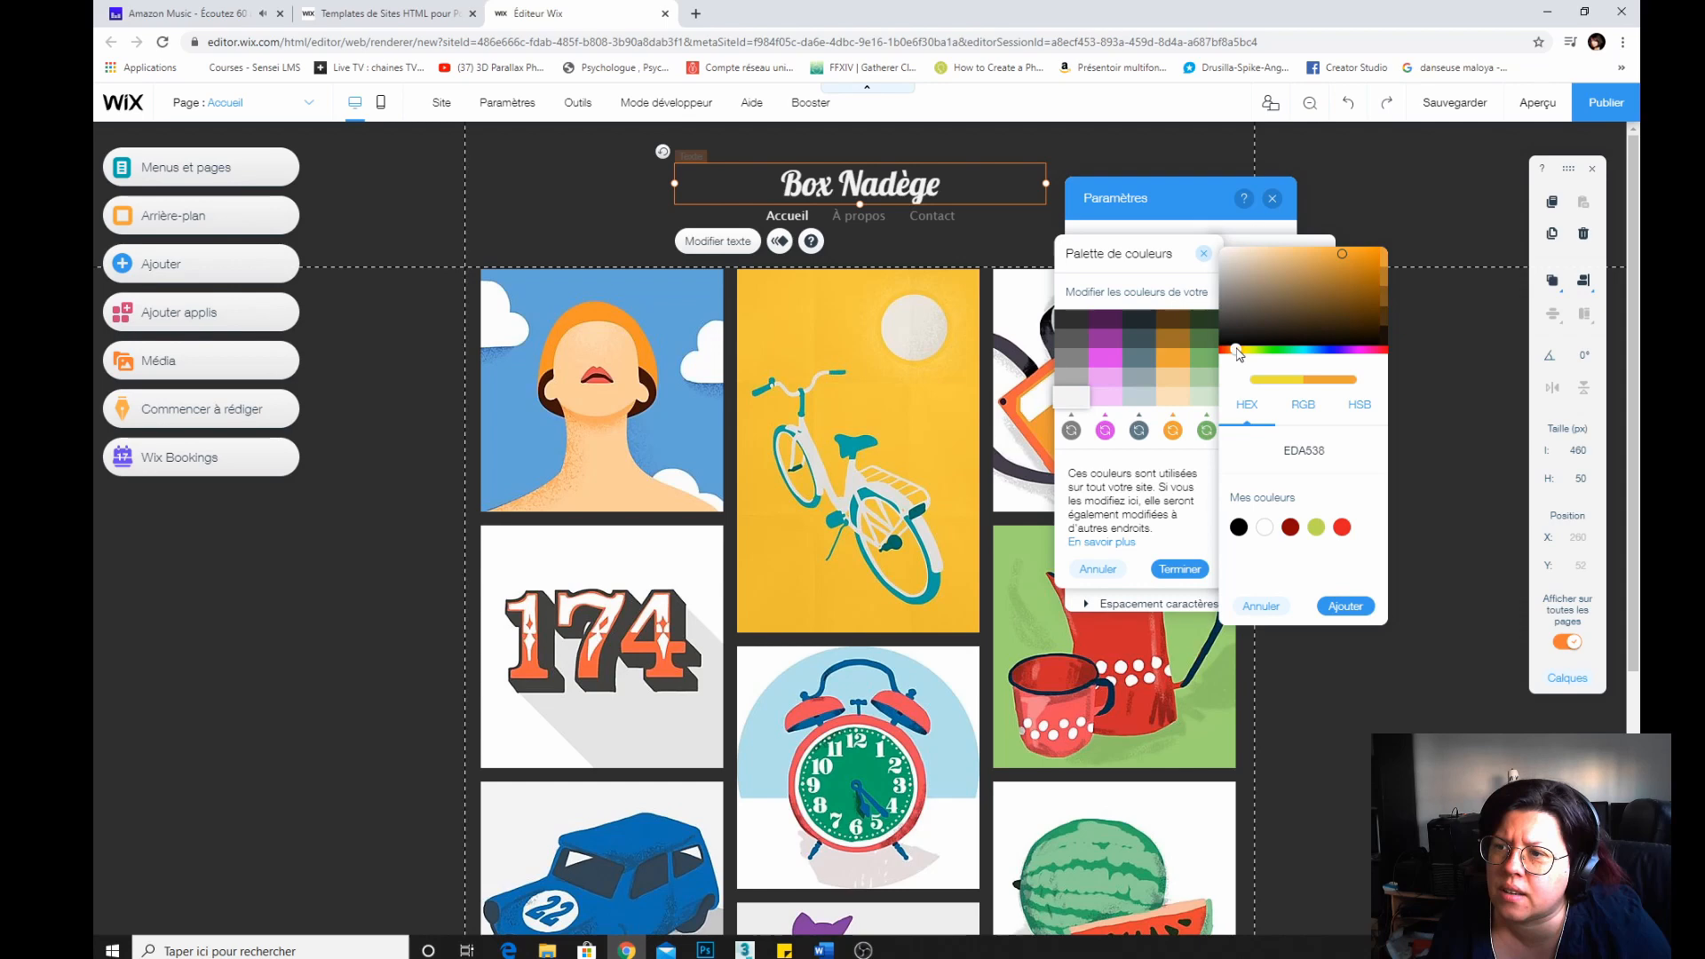
left_click(1345, 606)
left_click(1206, 432)
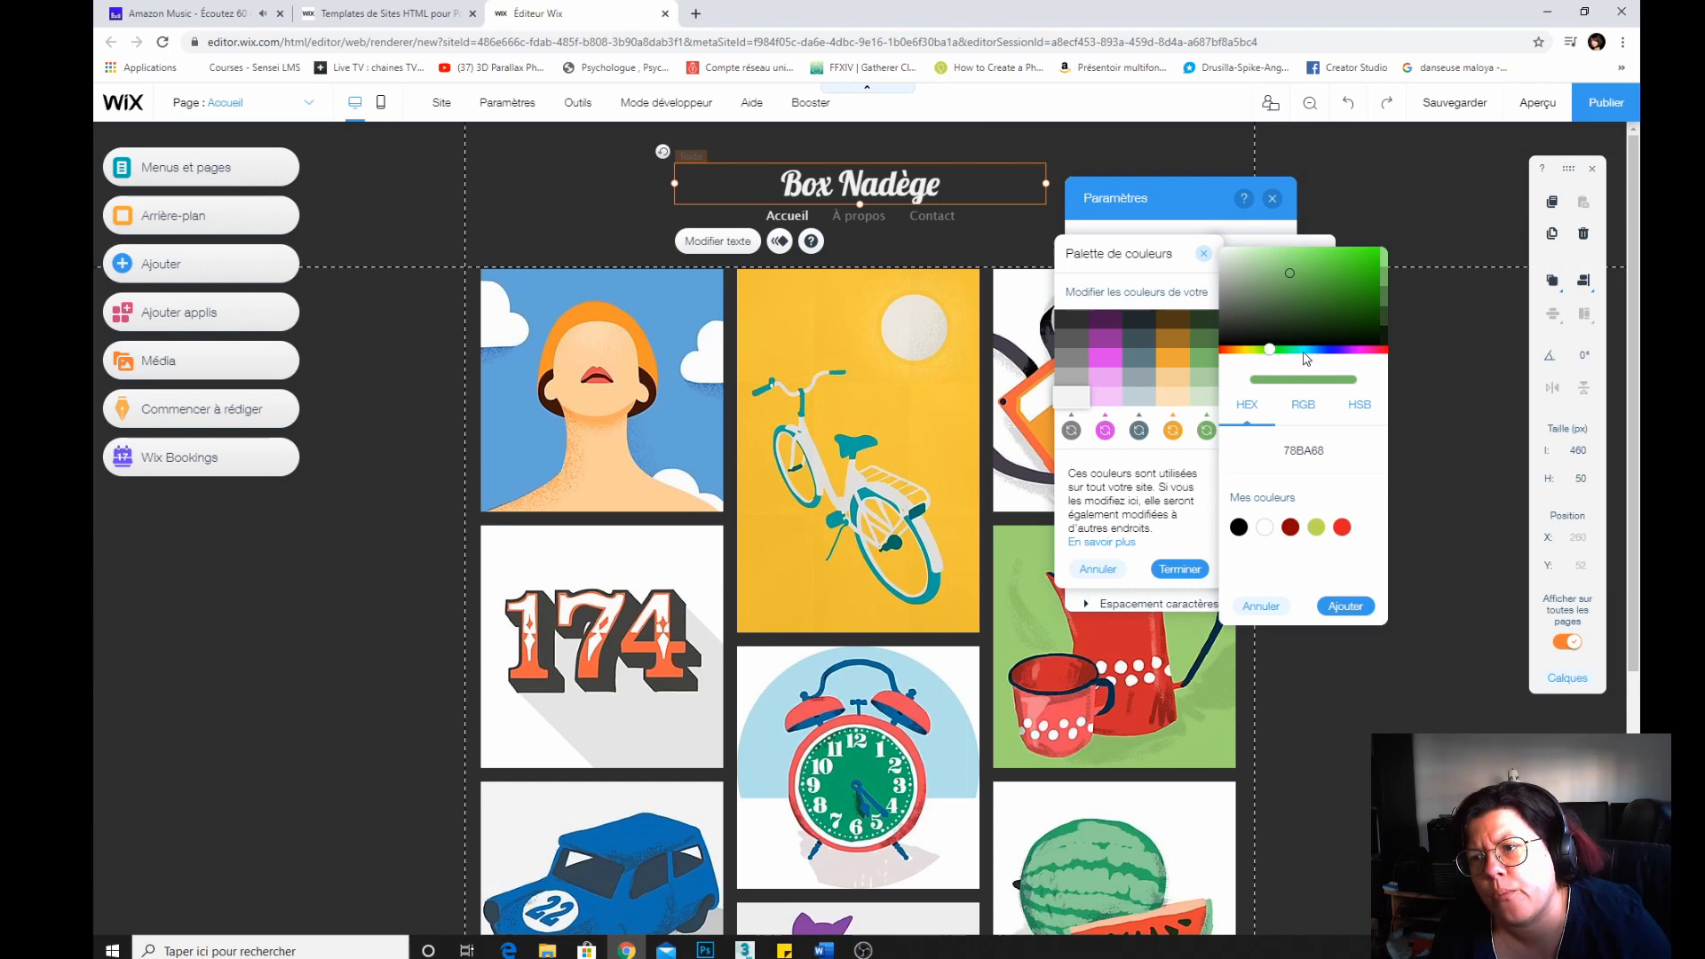
mouse_move(1303, 352)
left_mouse_down()
mouse_move(1282, 354)
mouse_move(1308, 360)
left_mouse_up()
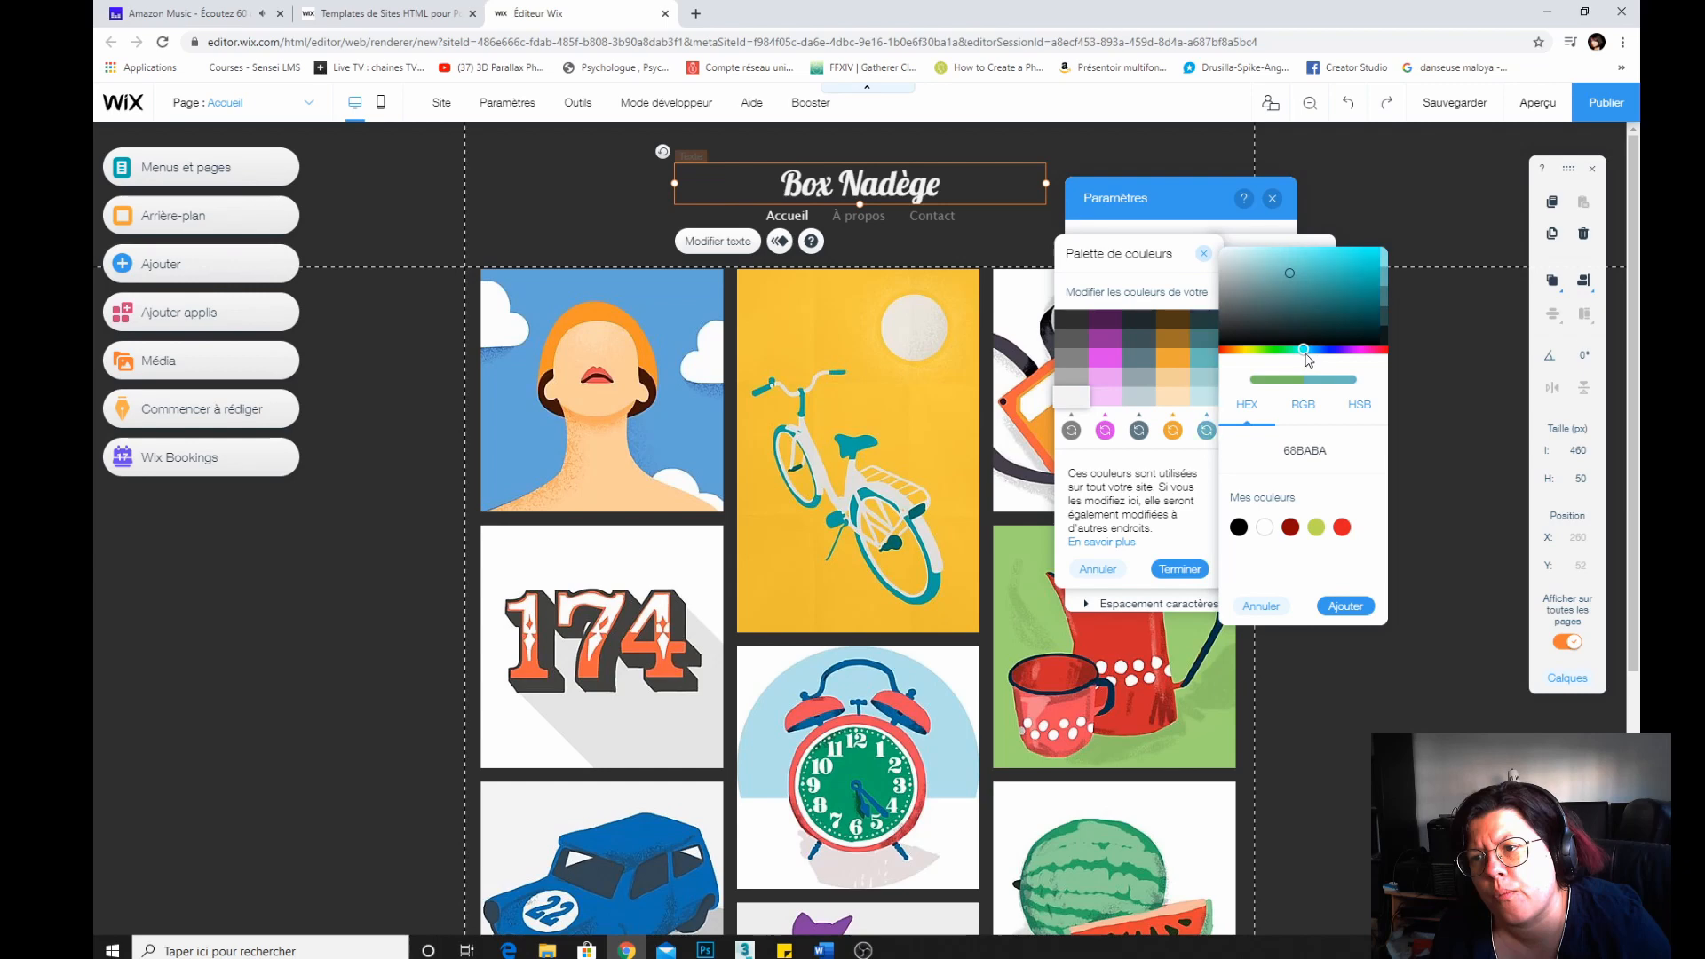
left_click(1345, 605)
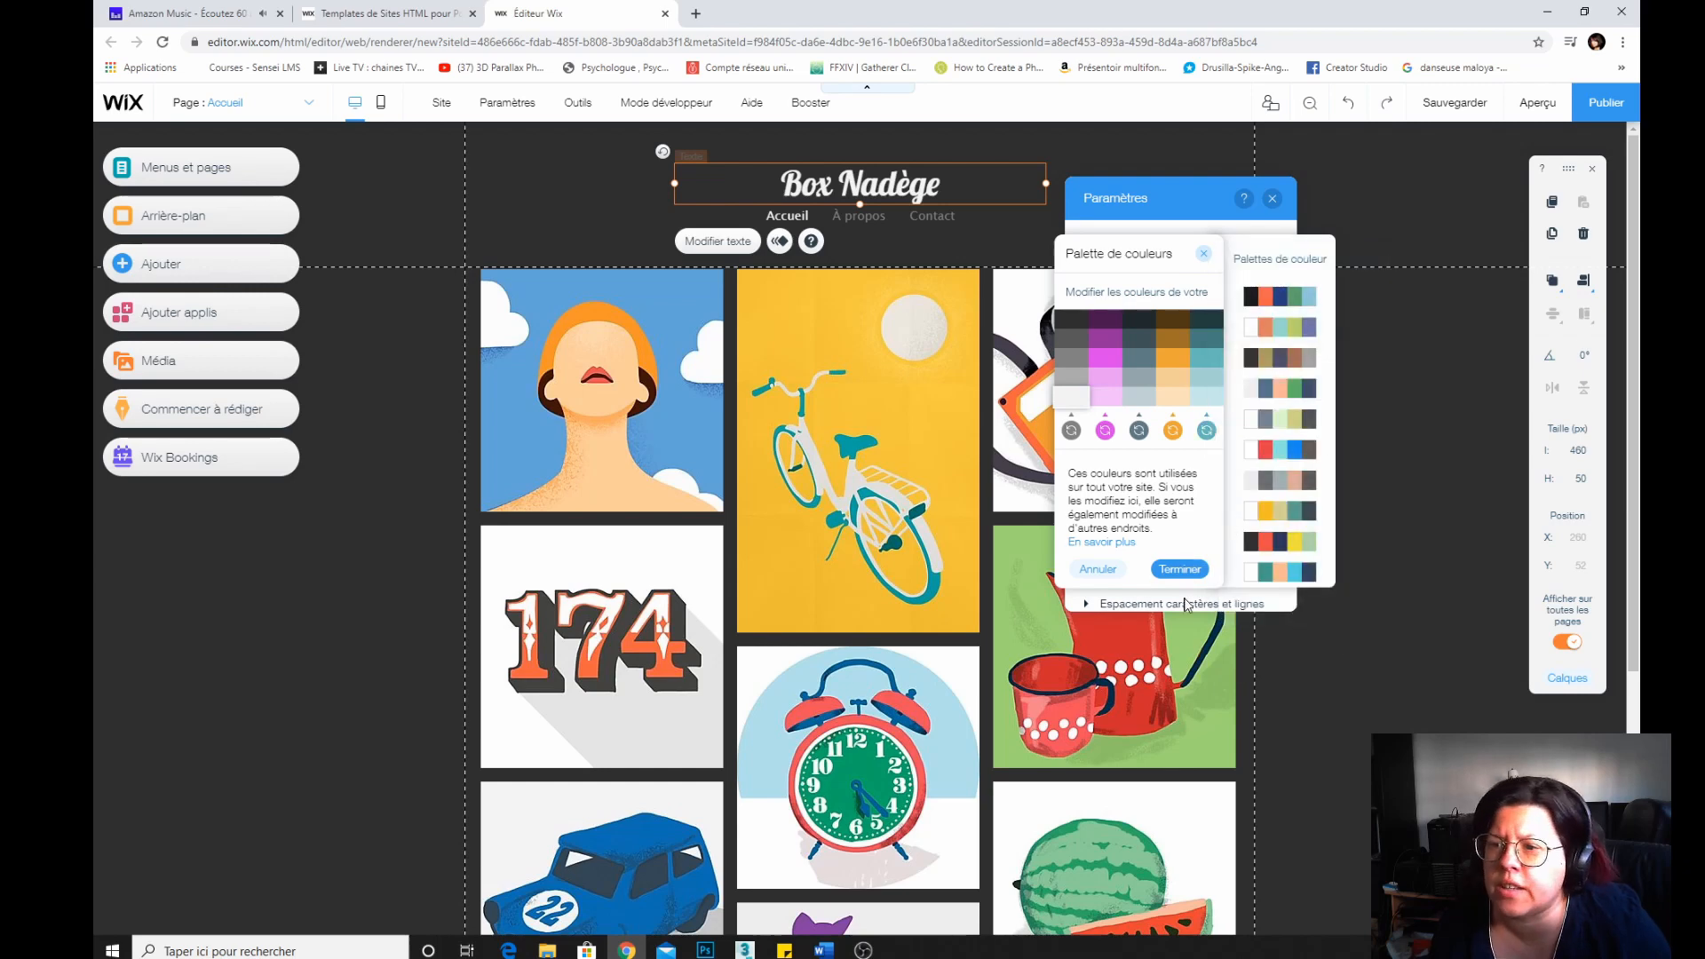
left_click(1180, 569)
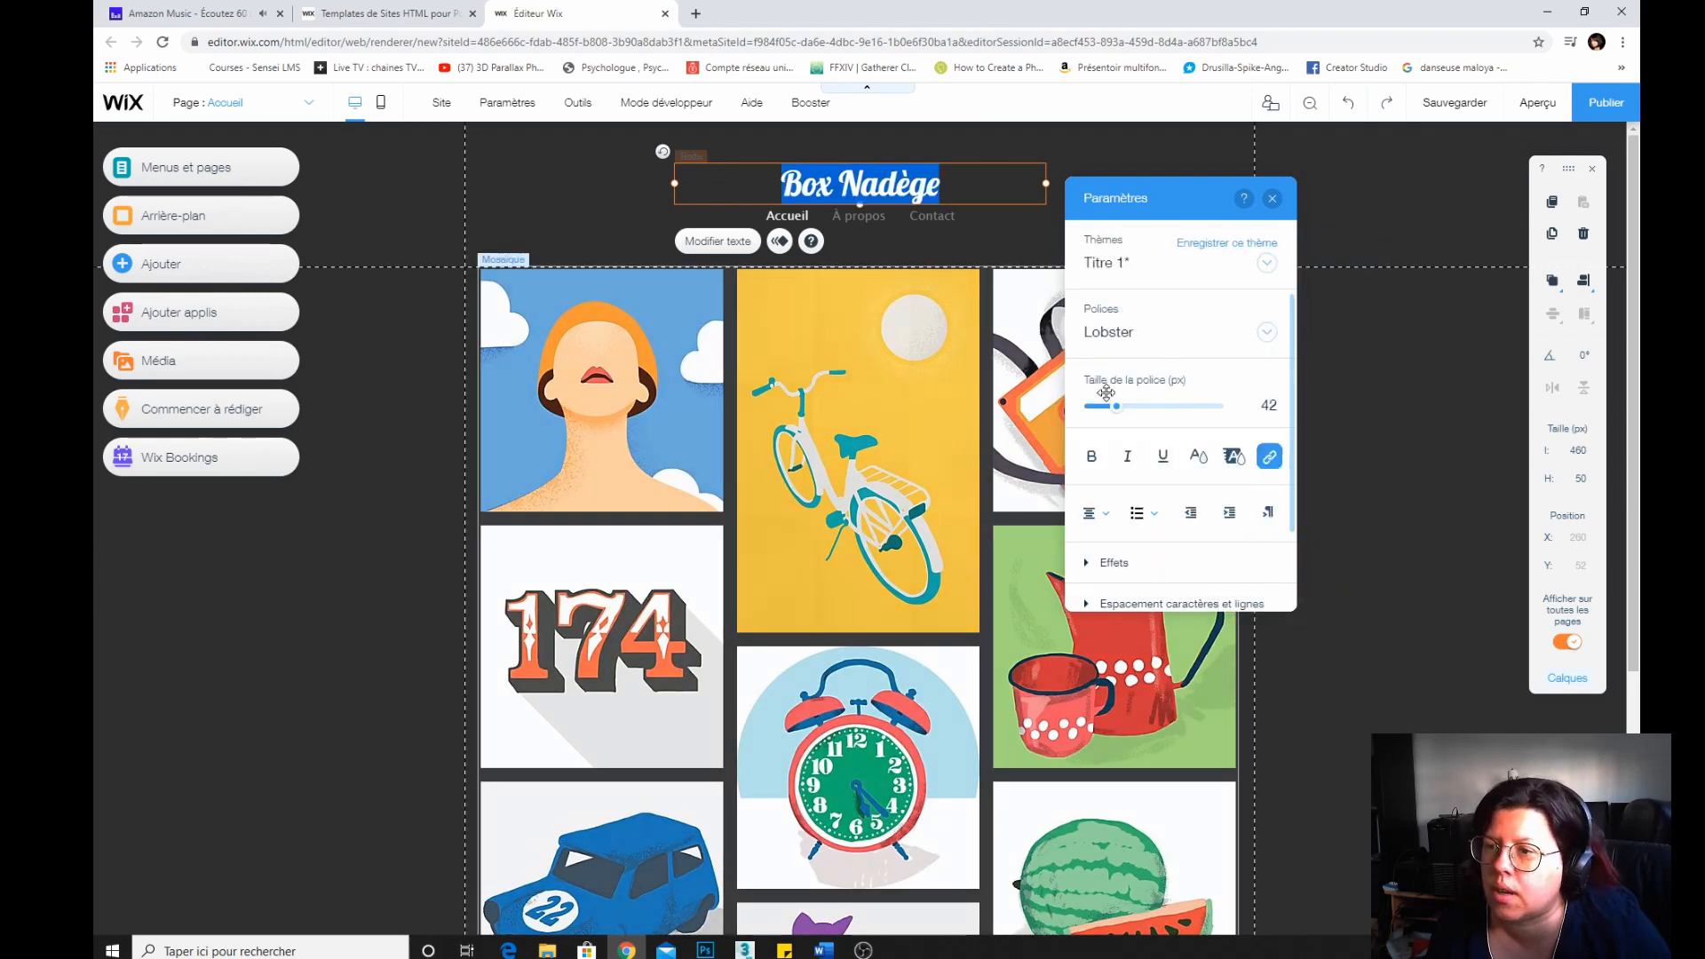
Select the whole title text and colour it with the light teal site colour.
left_click(947, 185)
left_click_drag(947, 185, 775, 183)
left_click(1198, 456)
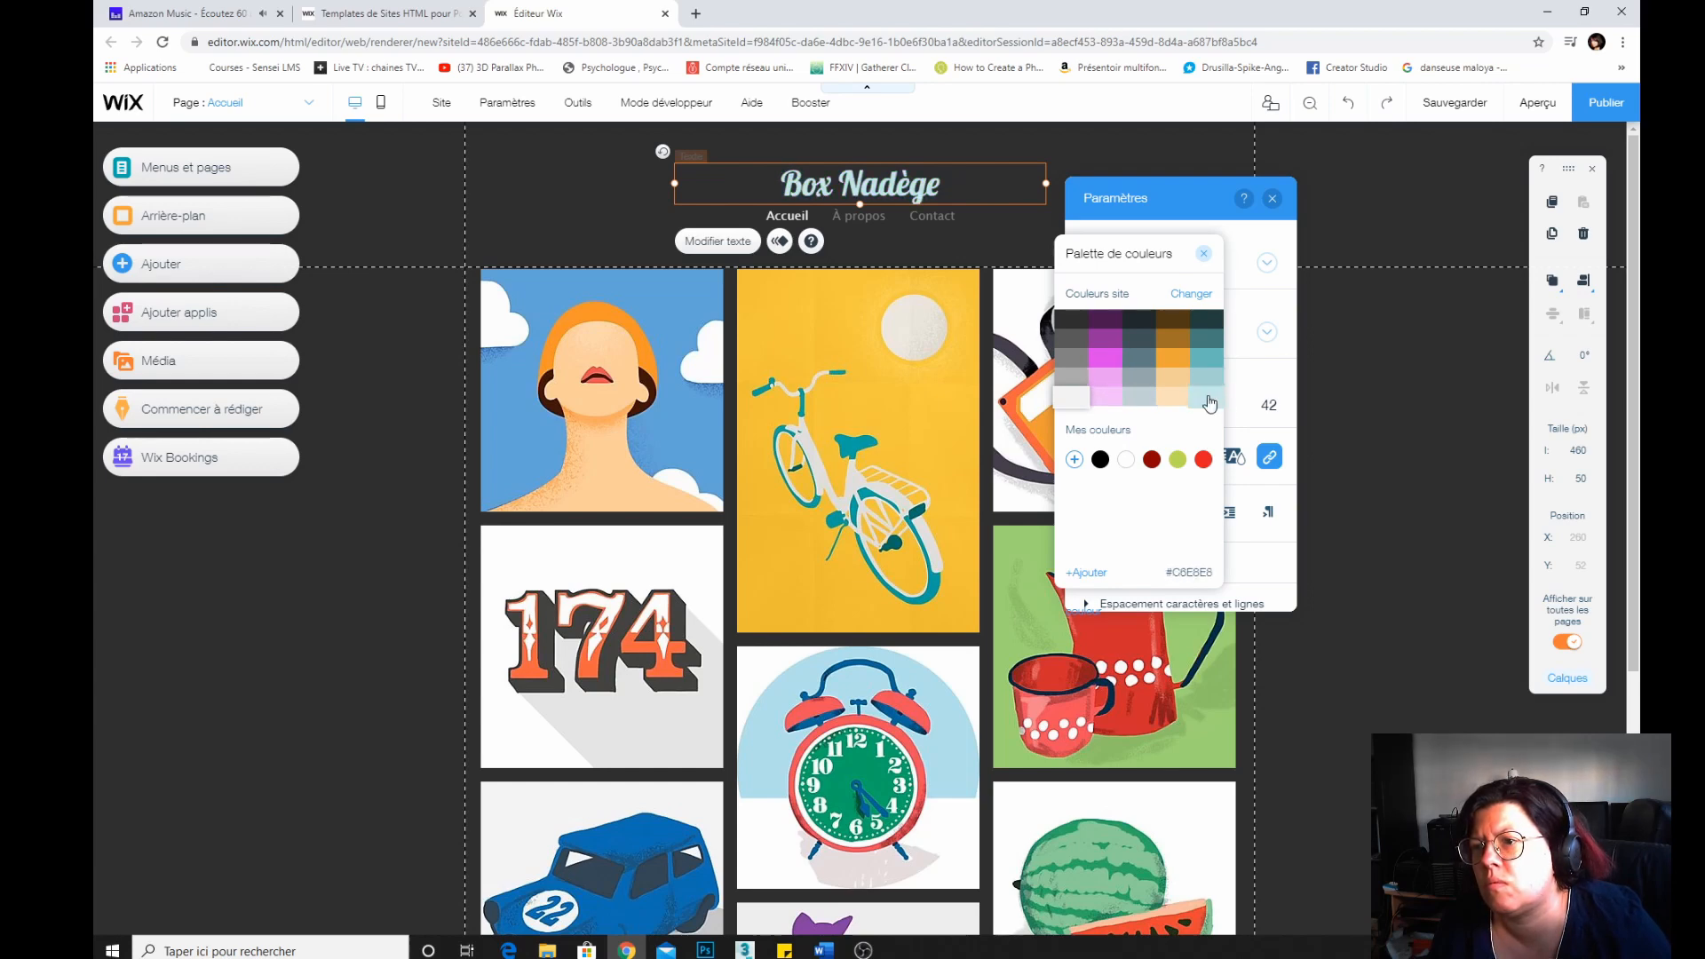
left_click(1208, 399)
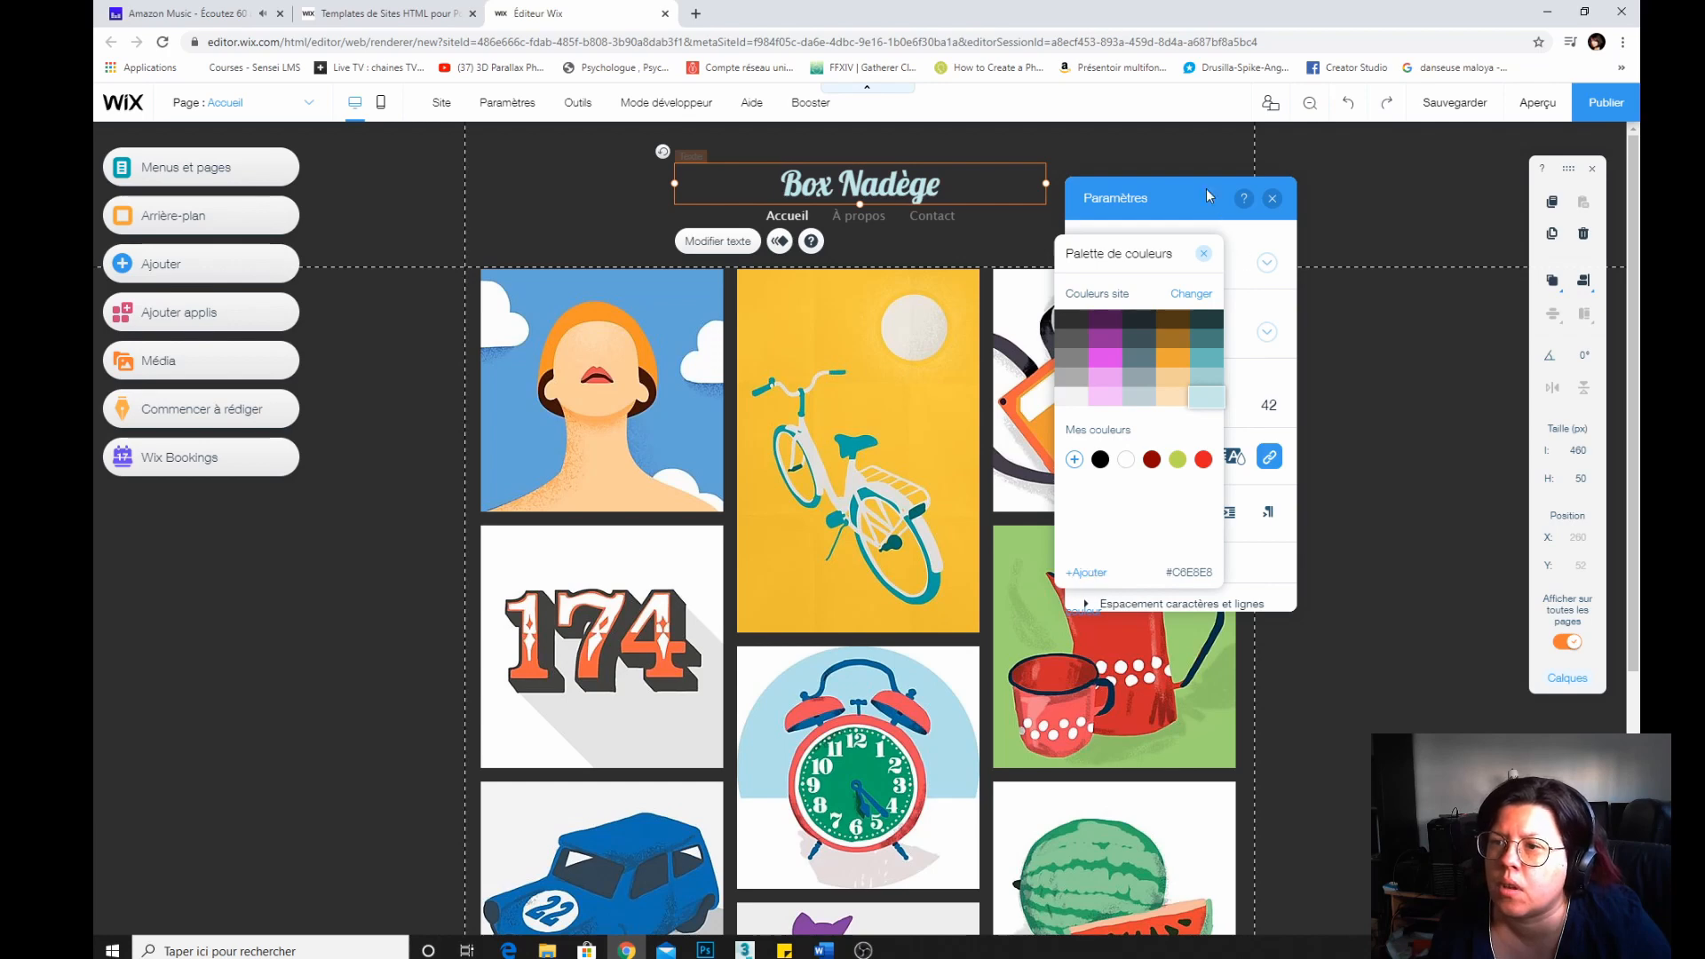
left_click(1191, 301)
left_click(1201, 259)
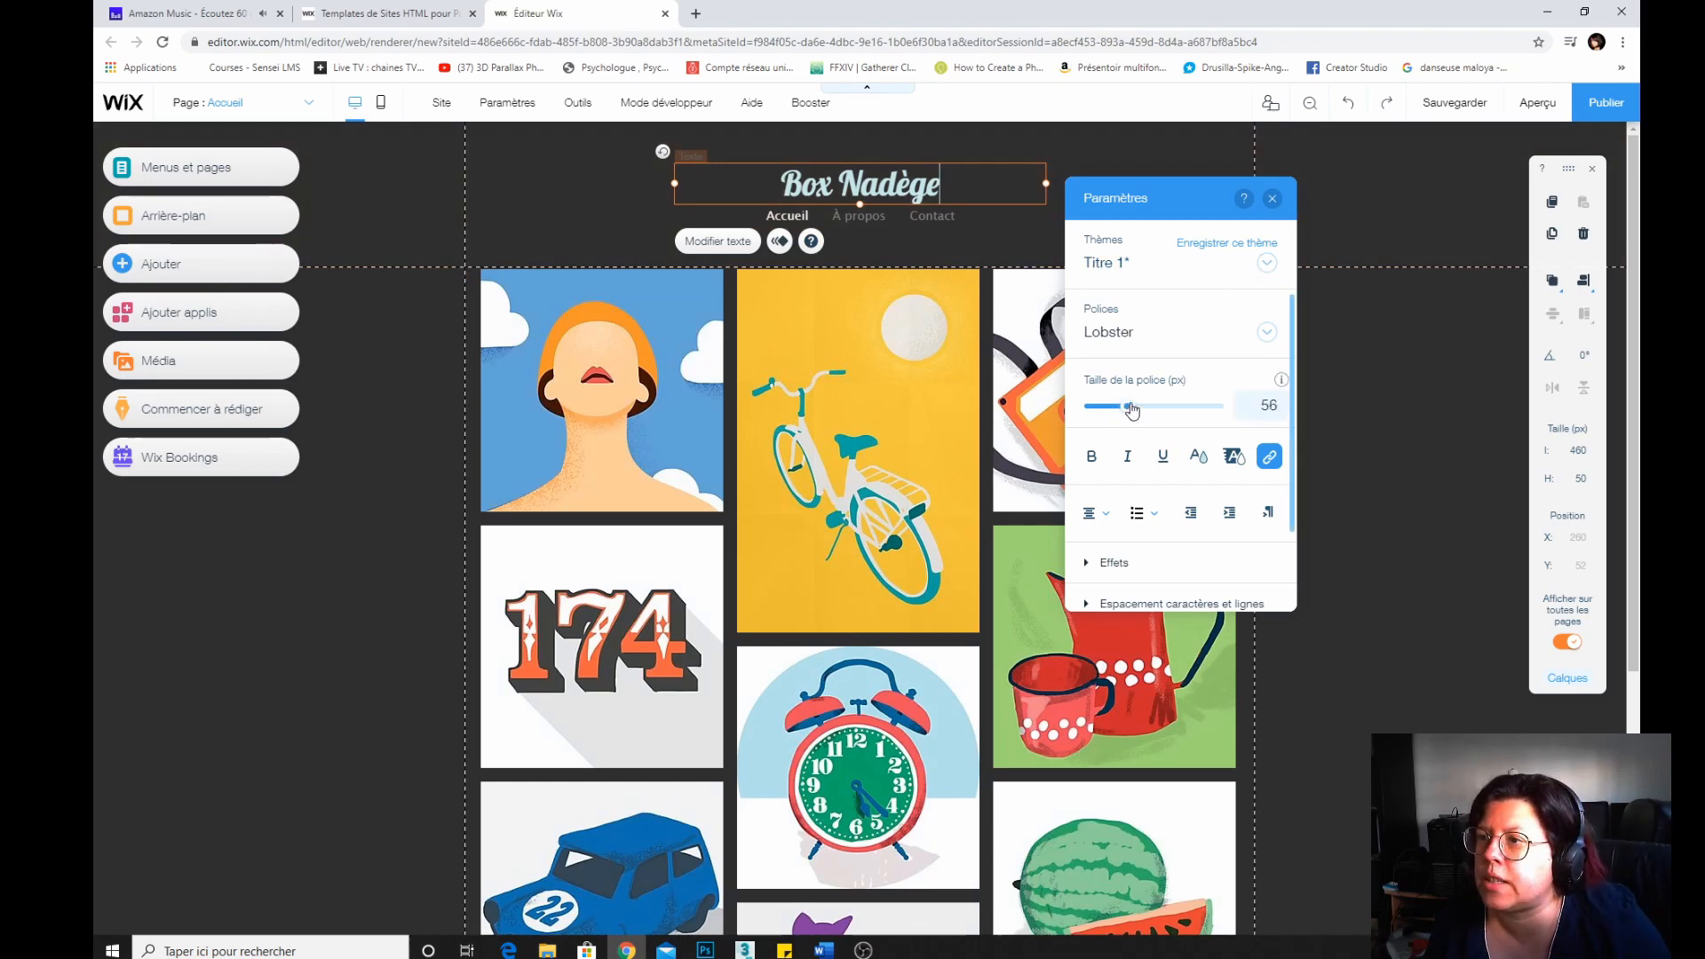
Set the title's font size to 56 px and close the text settings.
key("ctrl+a")
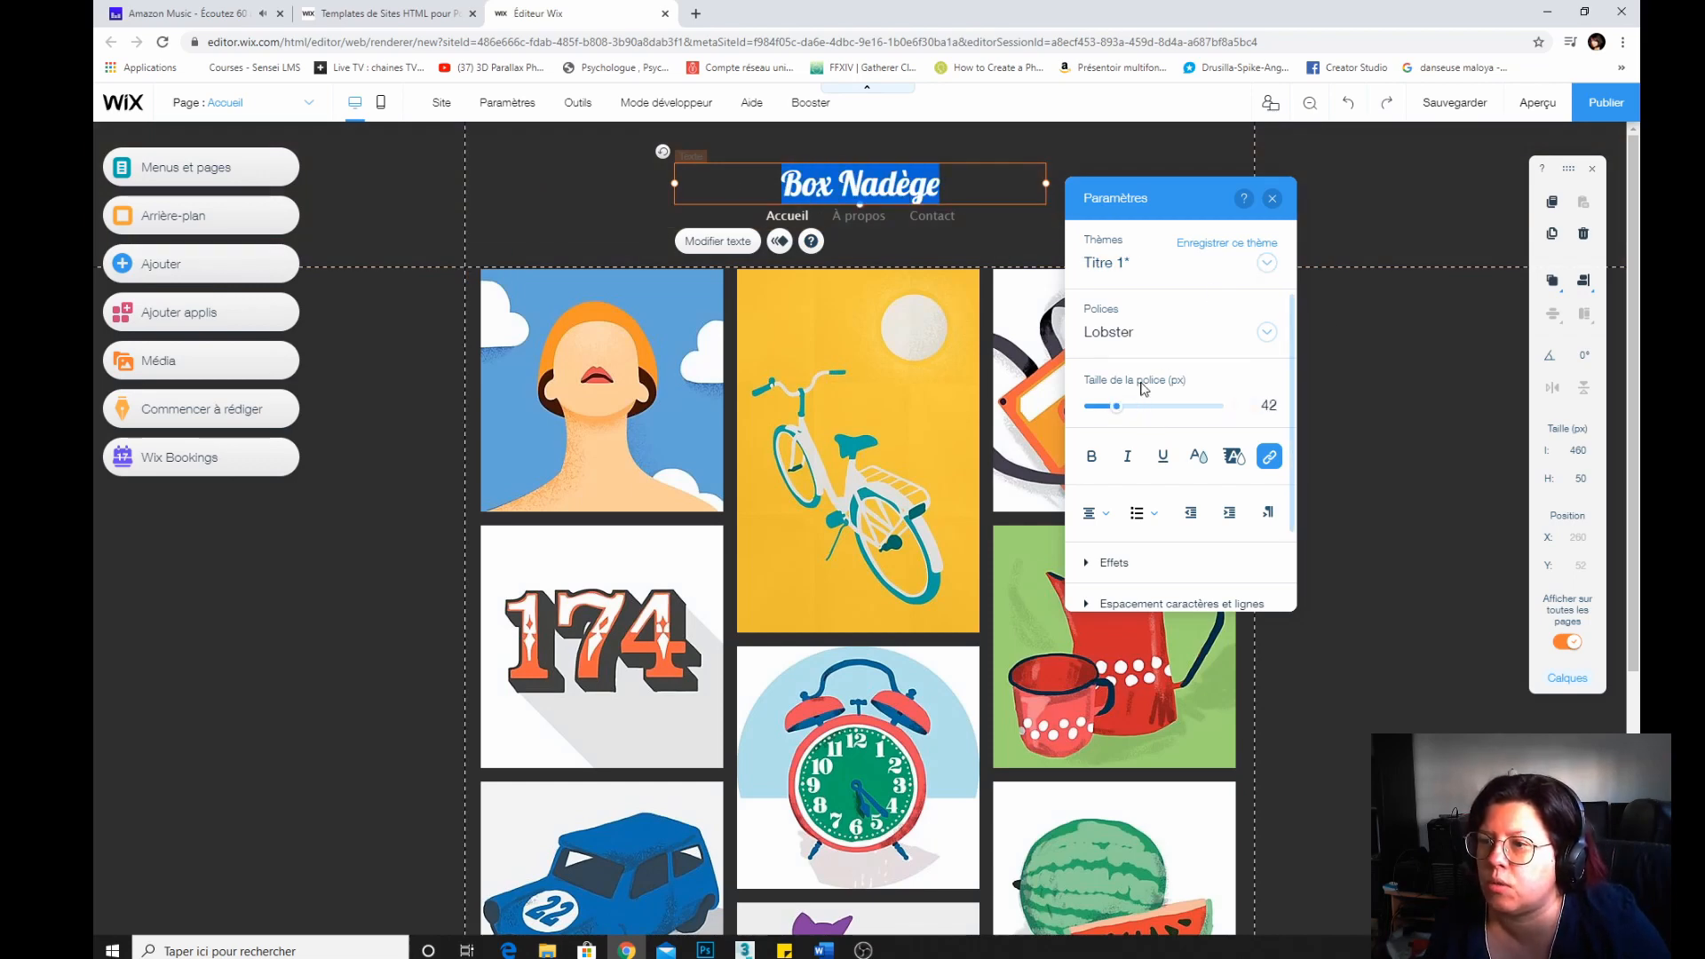
left_click_drag(1118, 414, 1130, 408)
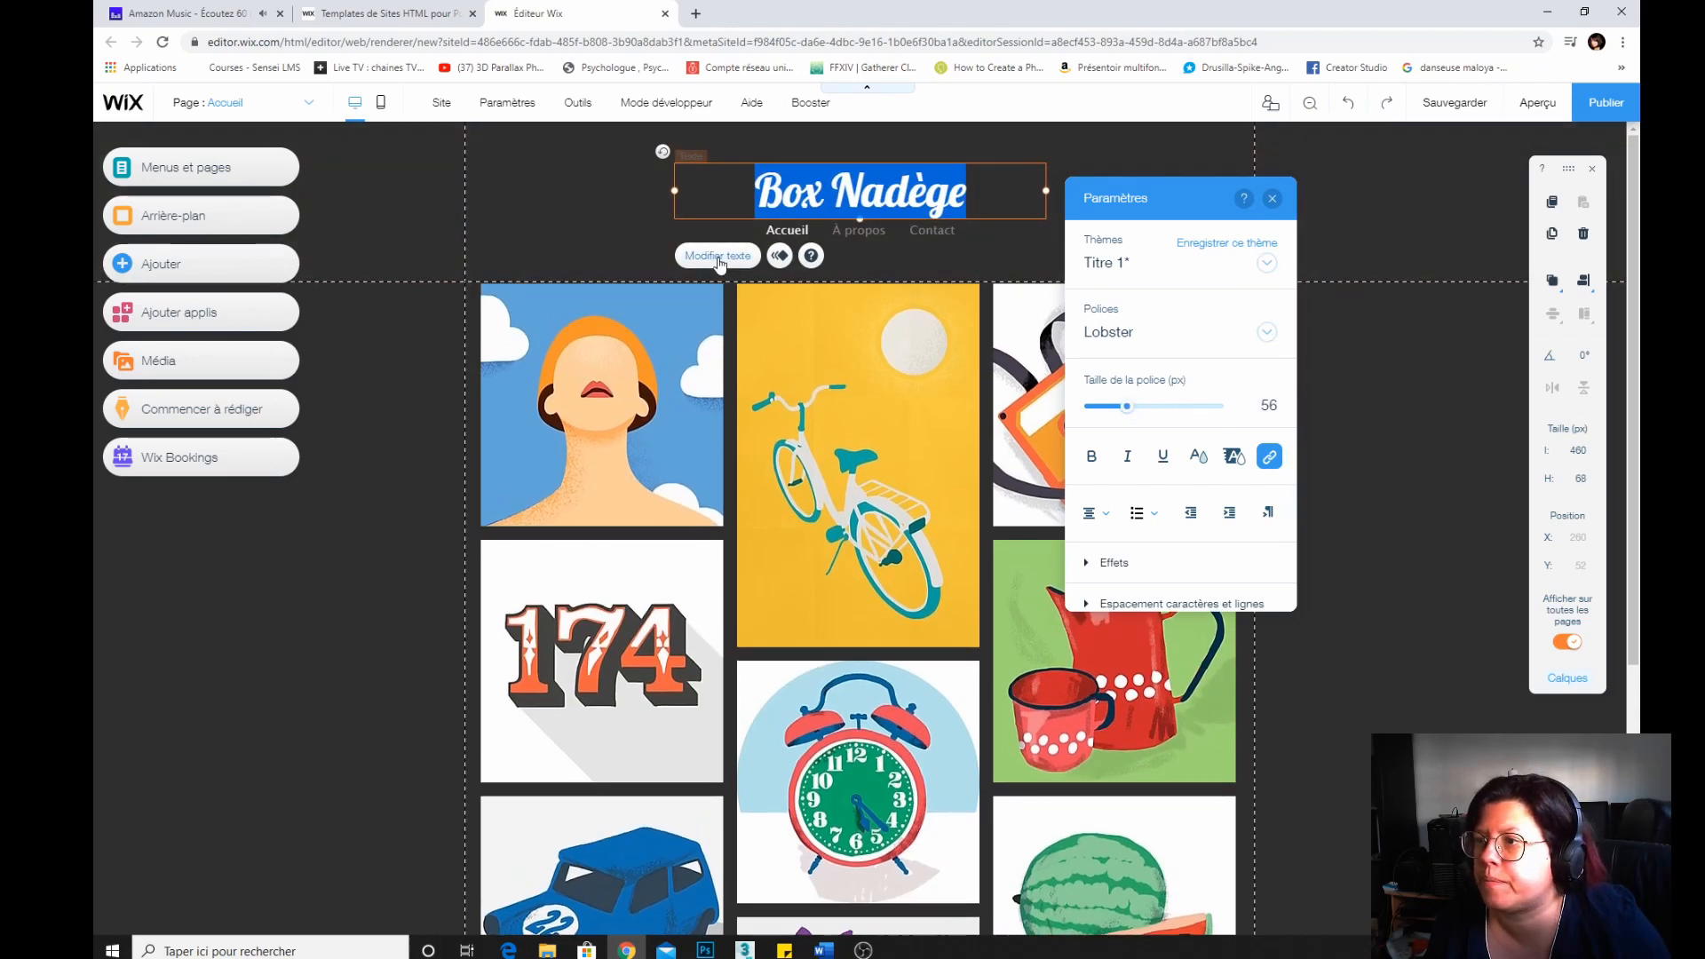
left_click(1272, 198)
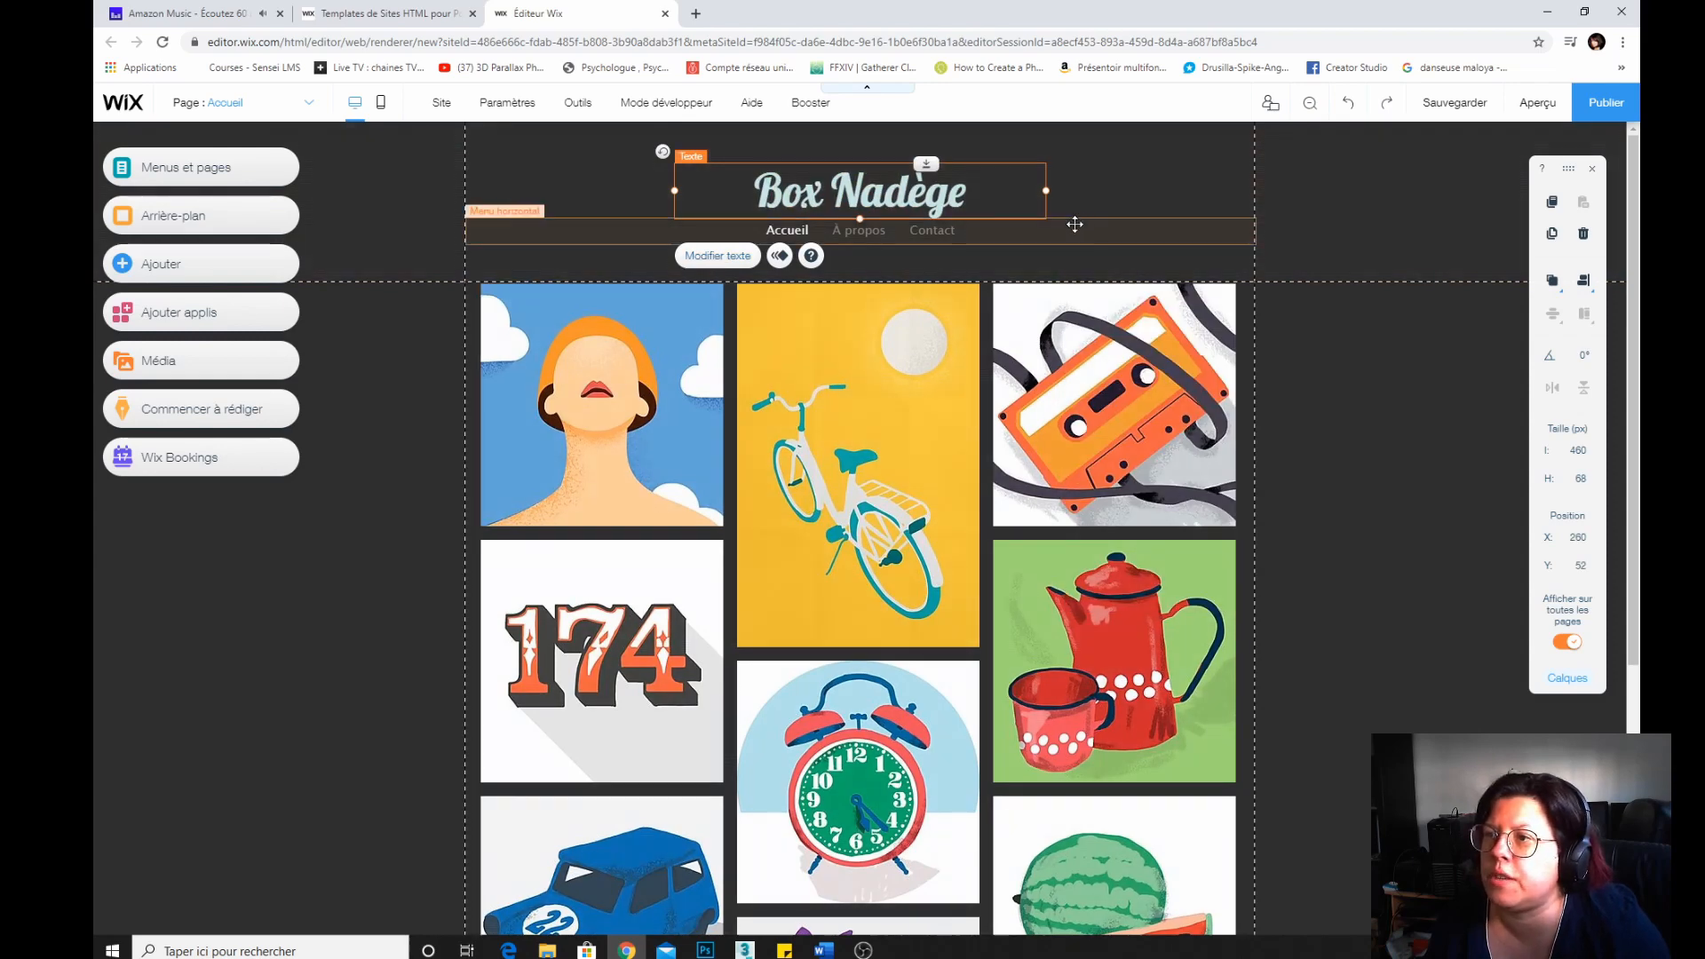
Select the horizontal menu and apply a different predefined menu design from the menu design presets.
left_click(1149, 205)
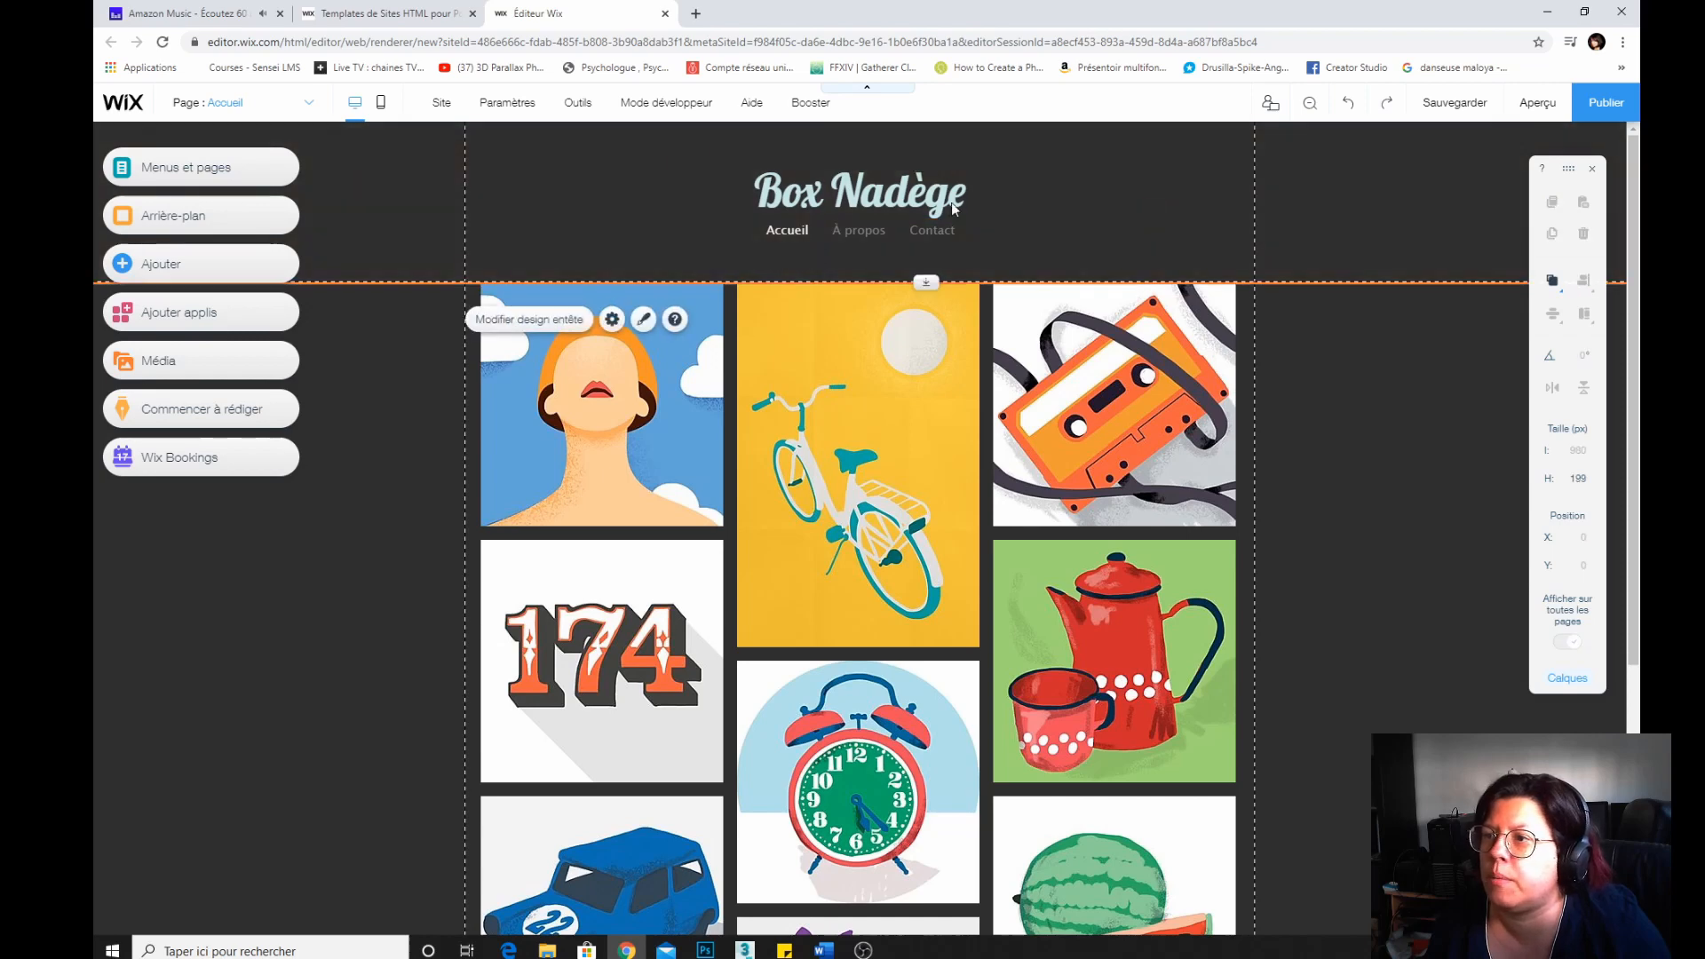
left_click(626, 232)
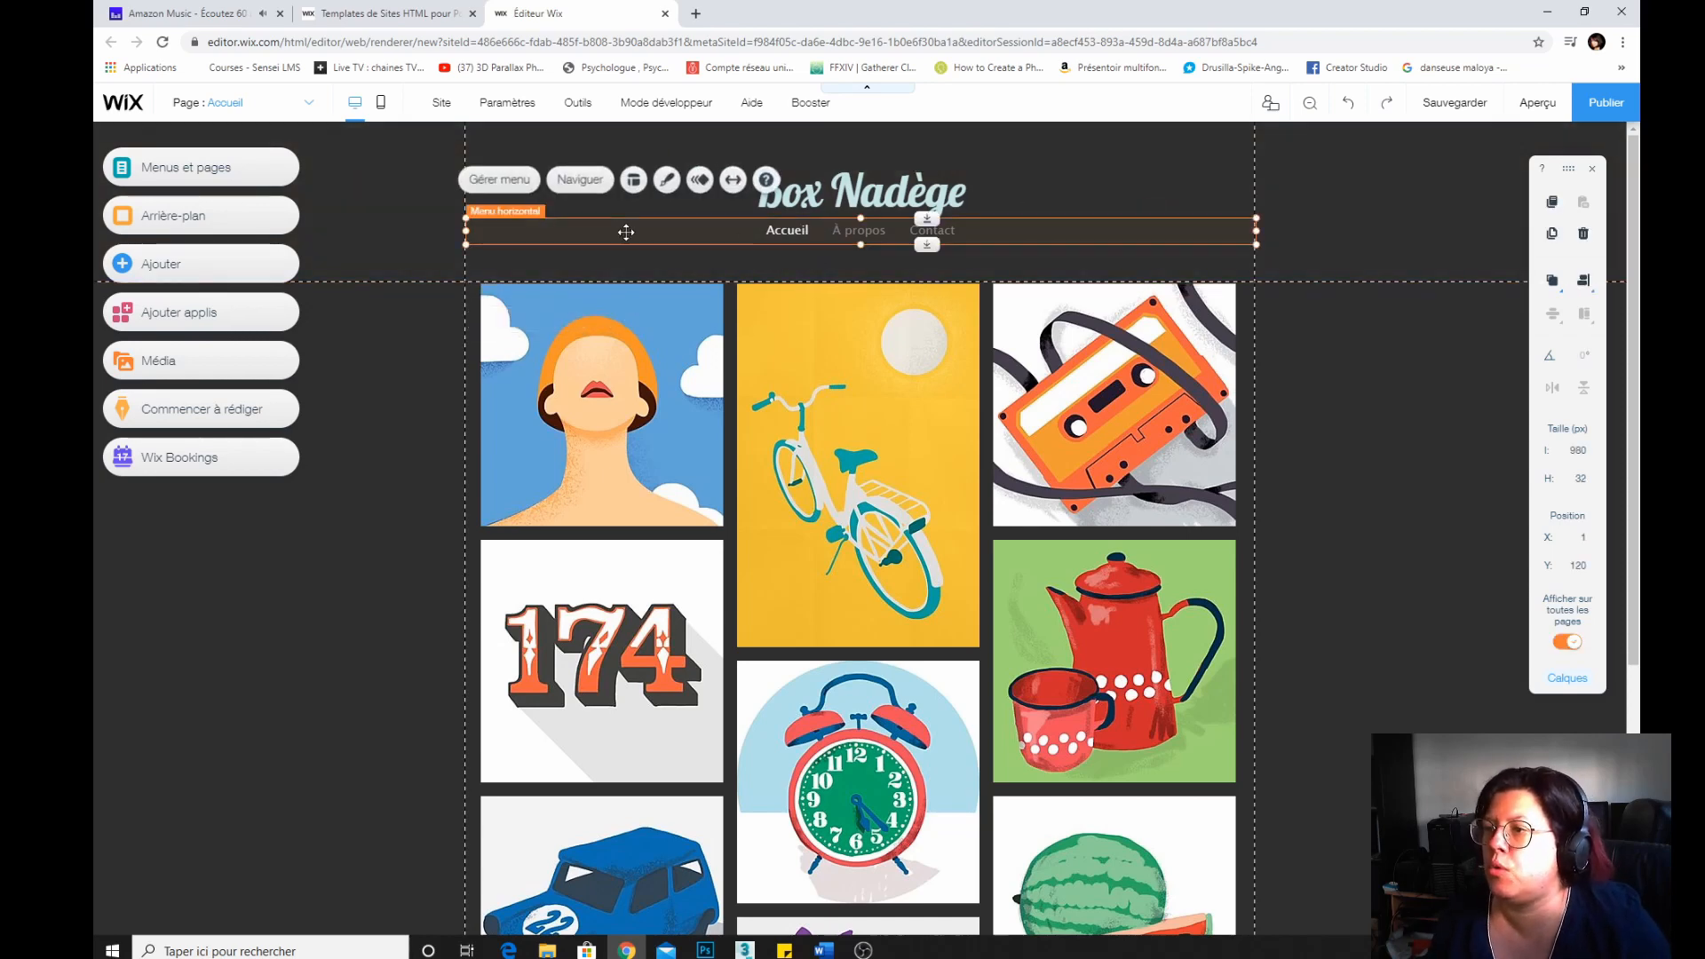
left_click(658, 181)
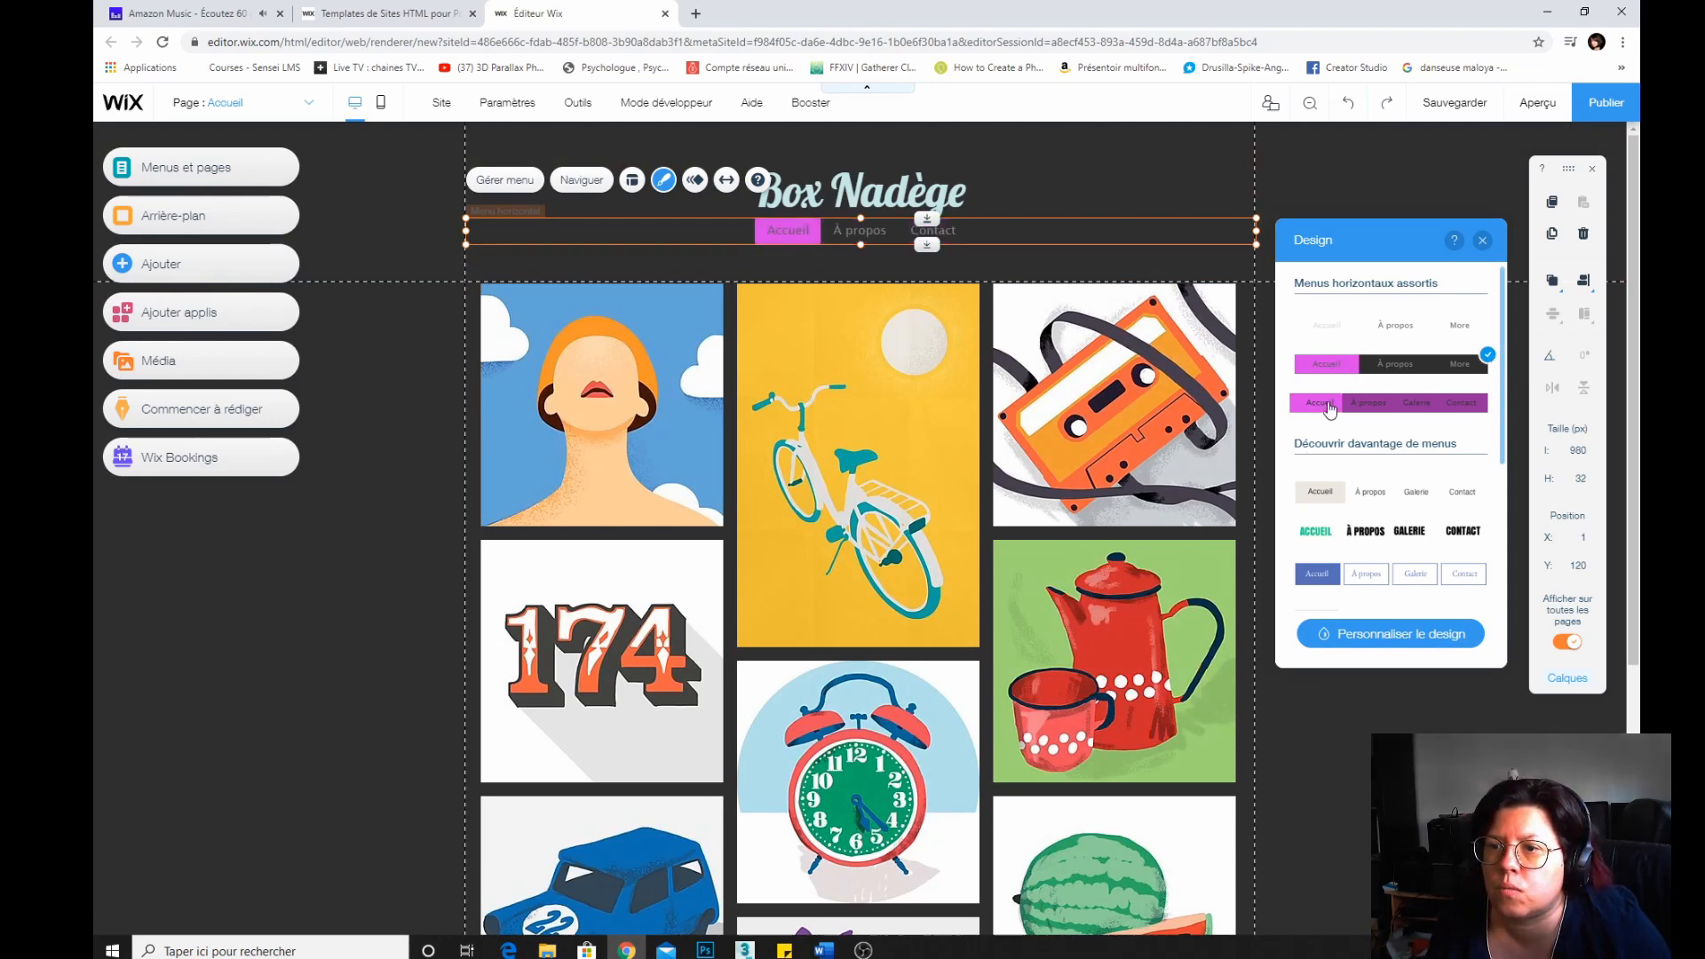
left_click(1329, 406)
left_click(1326, 364)
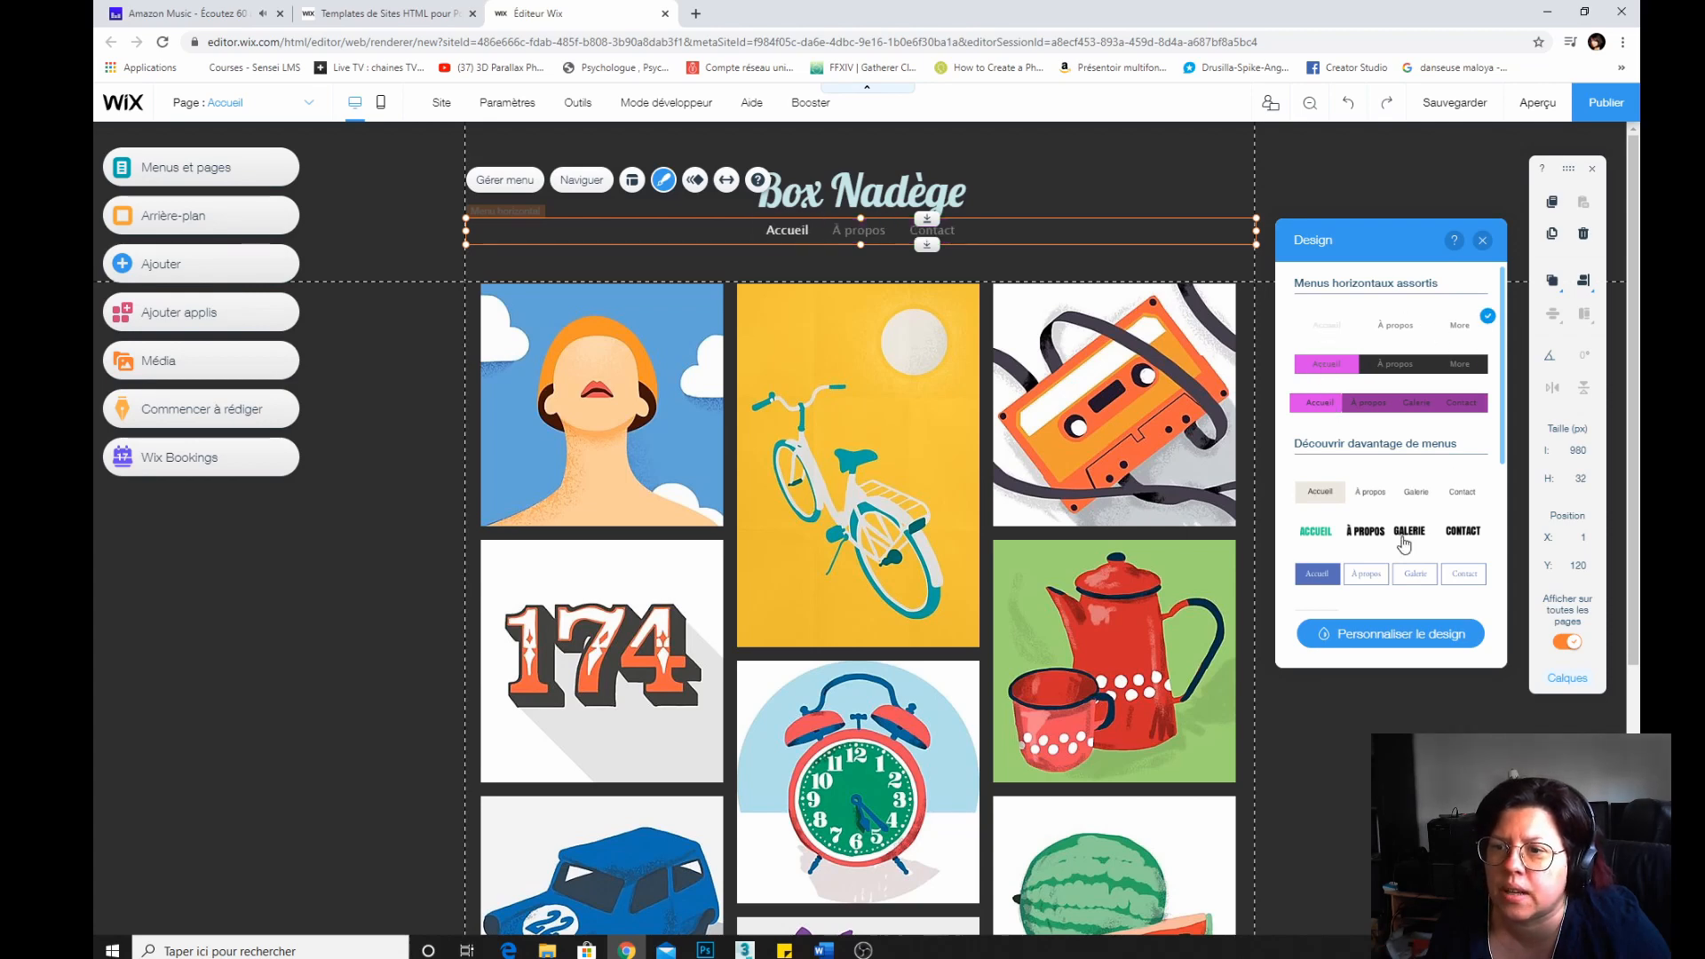
scroll(1351, 571, "down", 3)
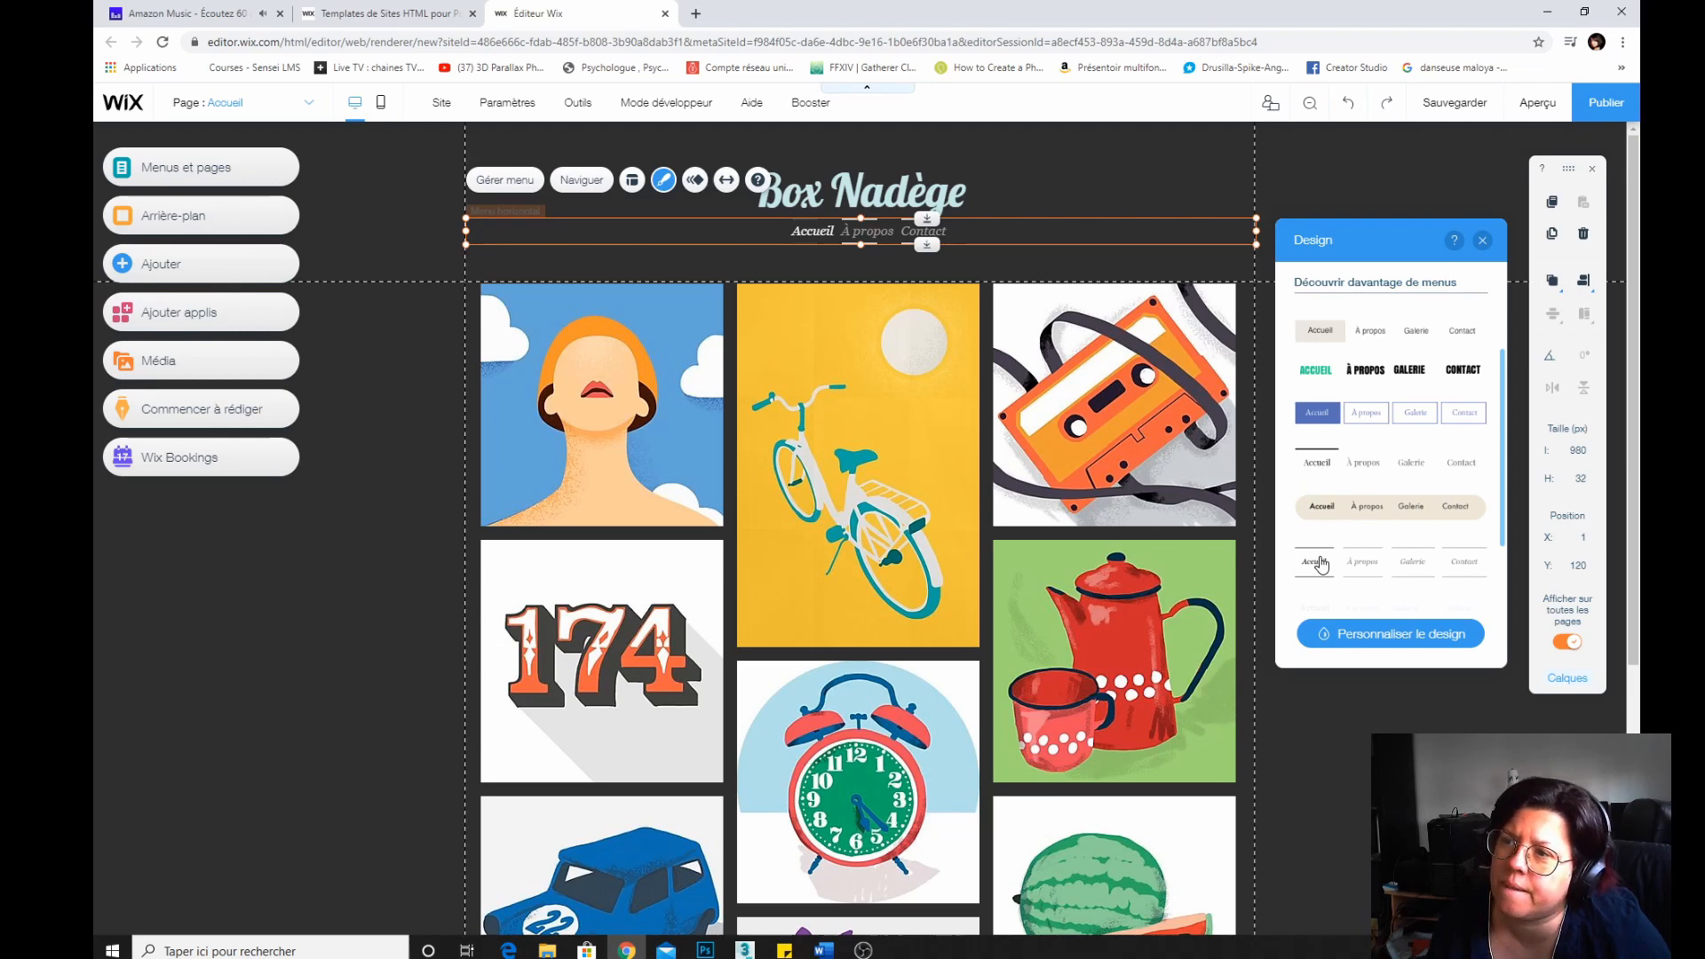
scroll(1323, 565, "down", 1)
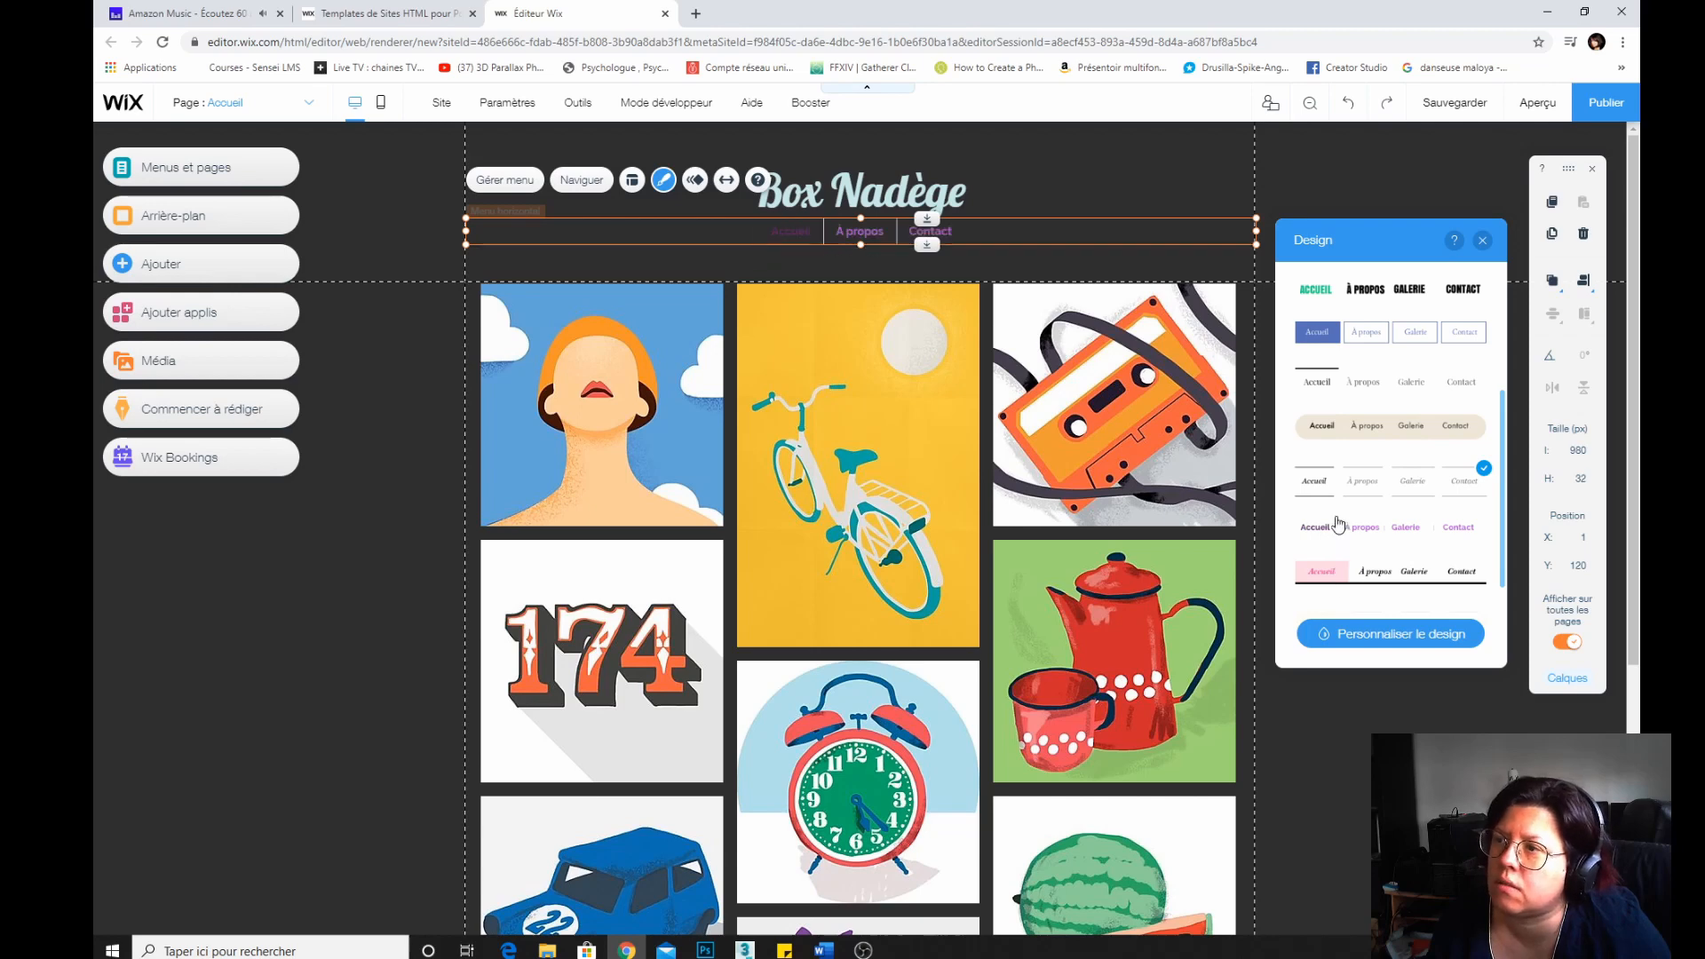
scroll(1337, 523, "down", 2)
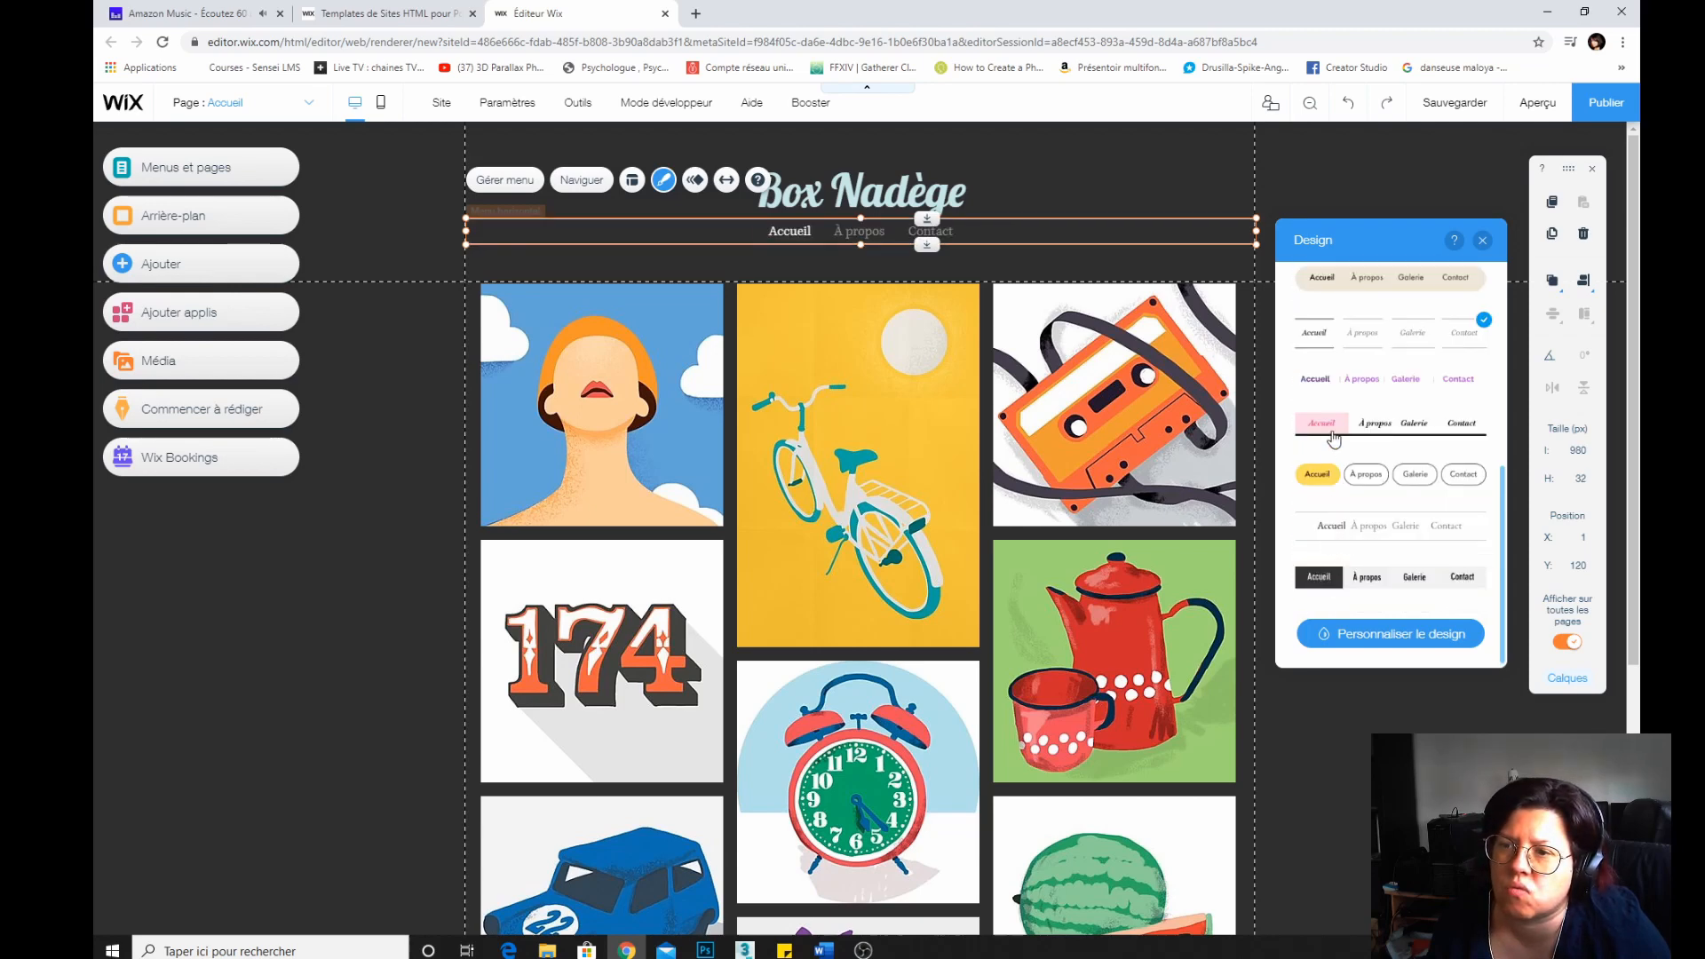
scroll(1331, 484, "up", 1)
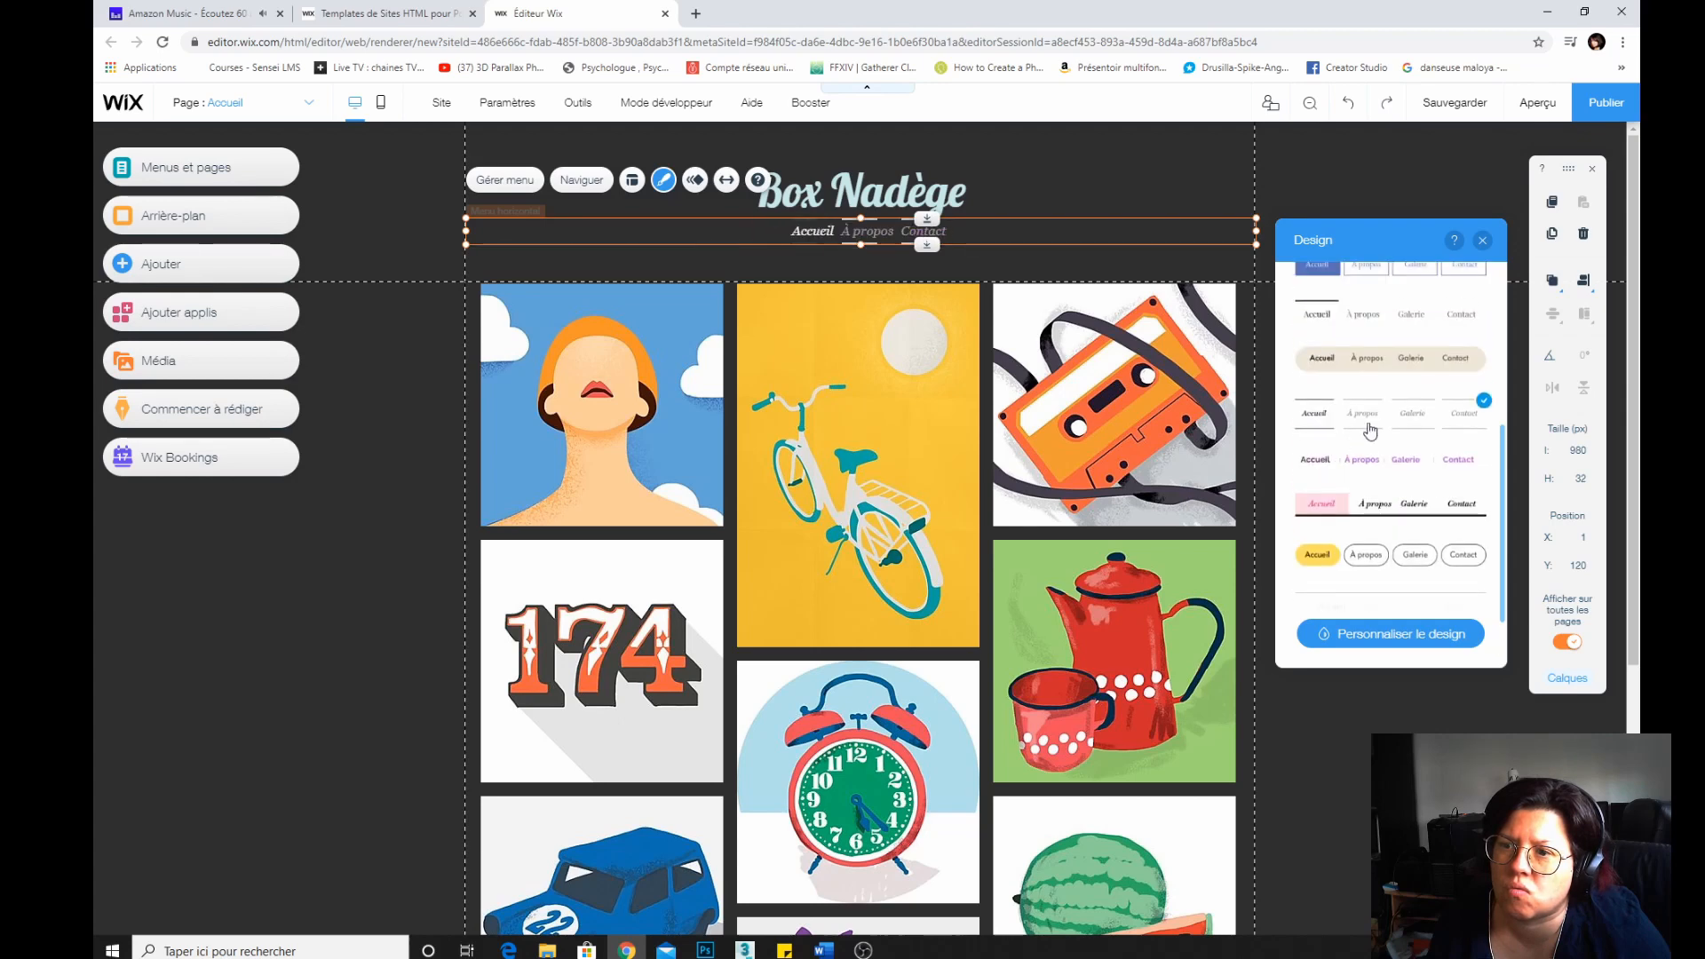
Customize the menu design by choosing a style with separators, then review its text and hover settings.
left_click(1425, 633)
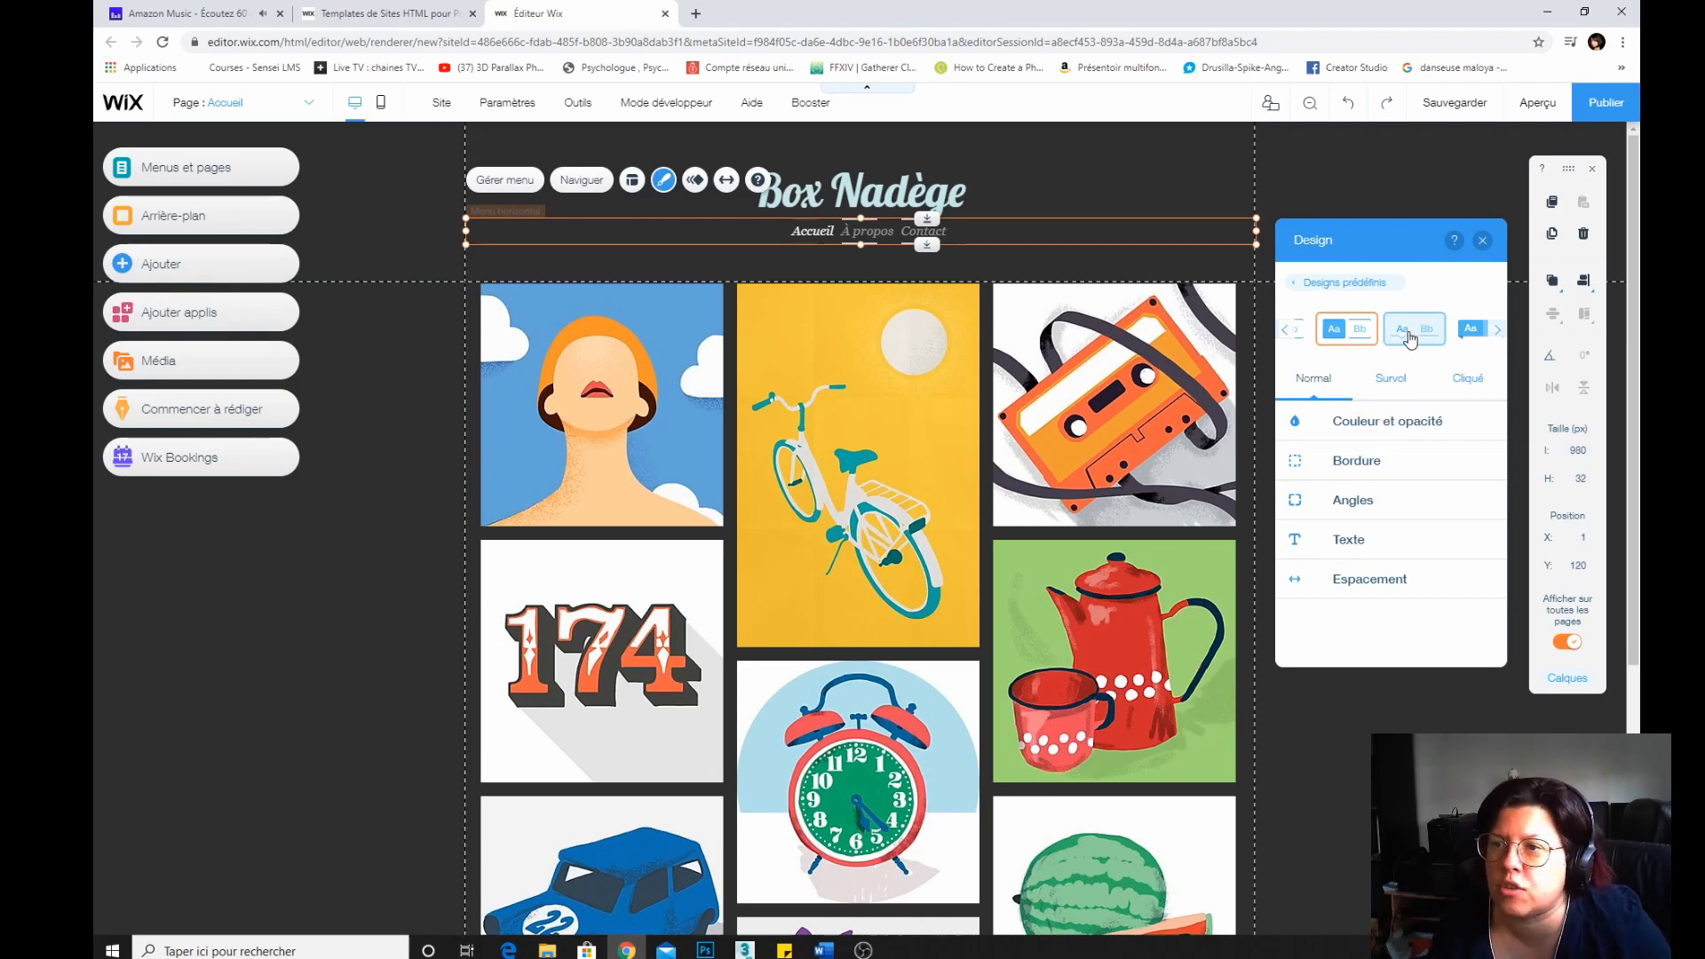
left_click(1499, 331)
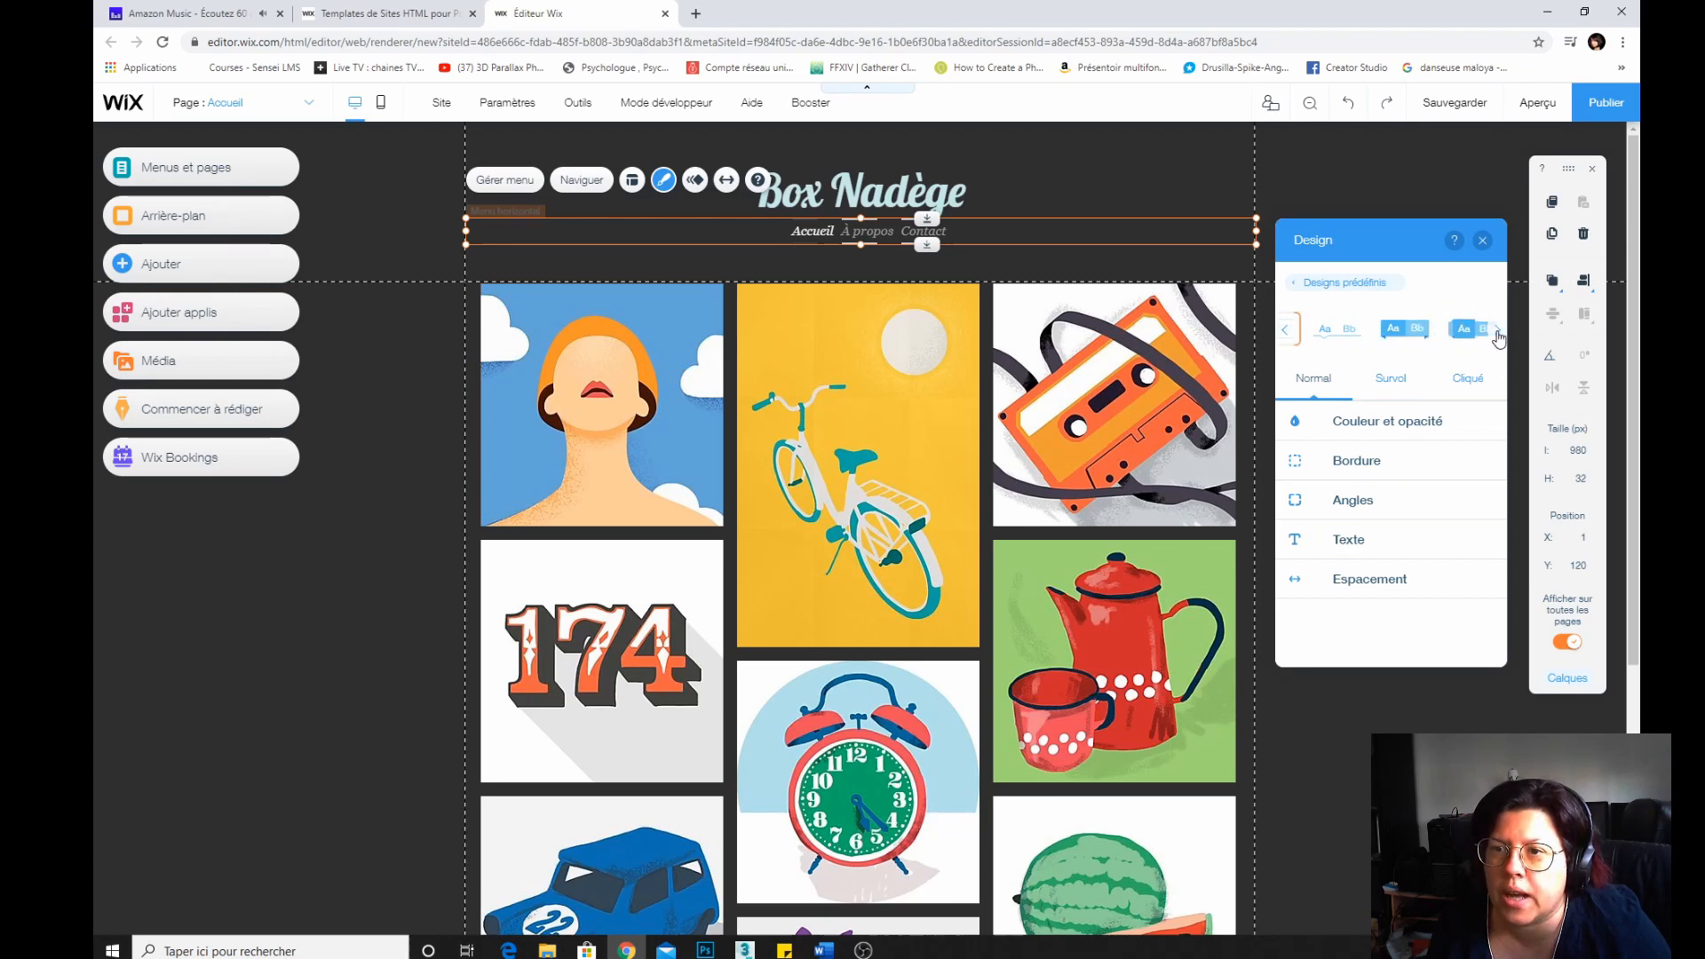
left_click(1496, 334)
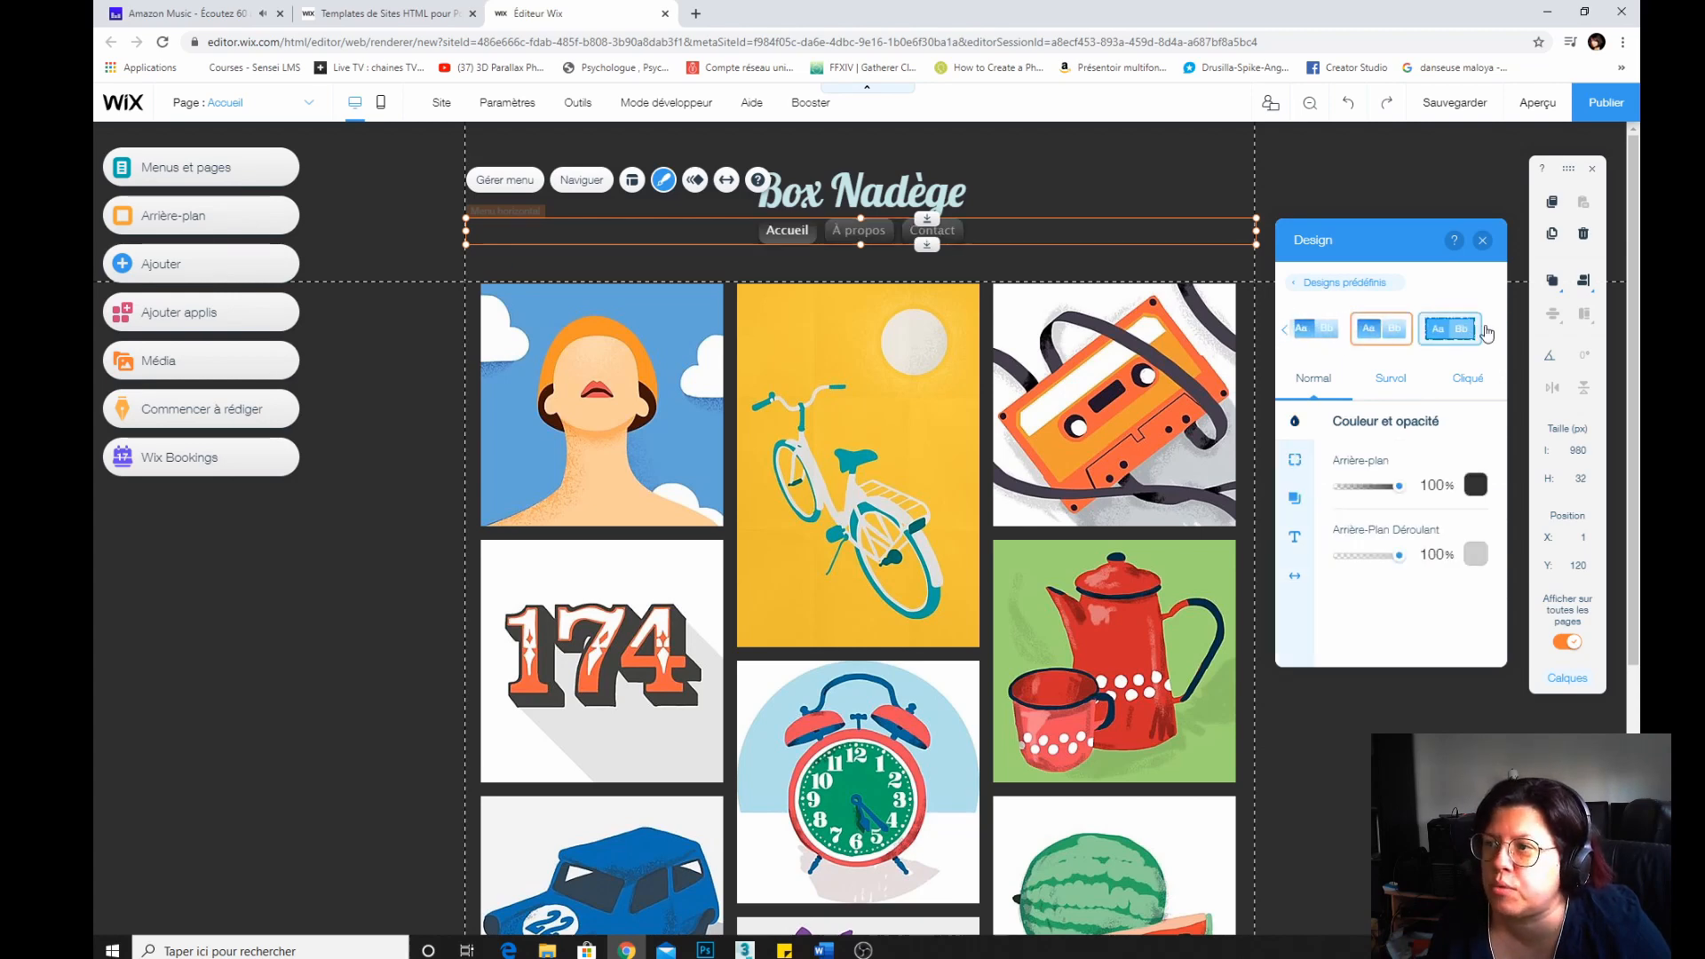
left_click(1449, 328)
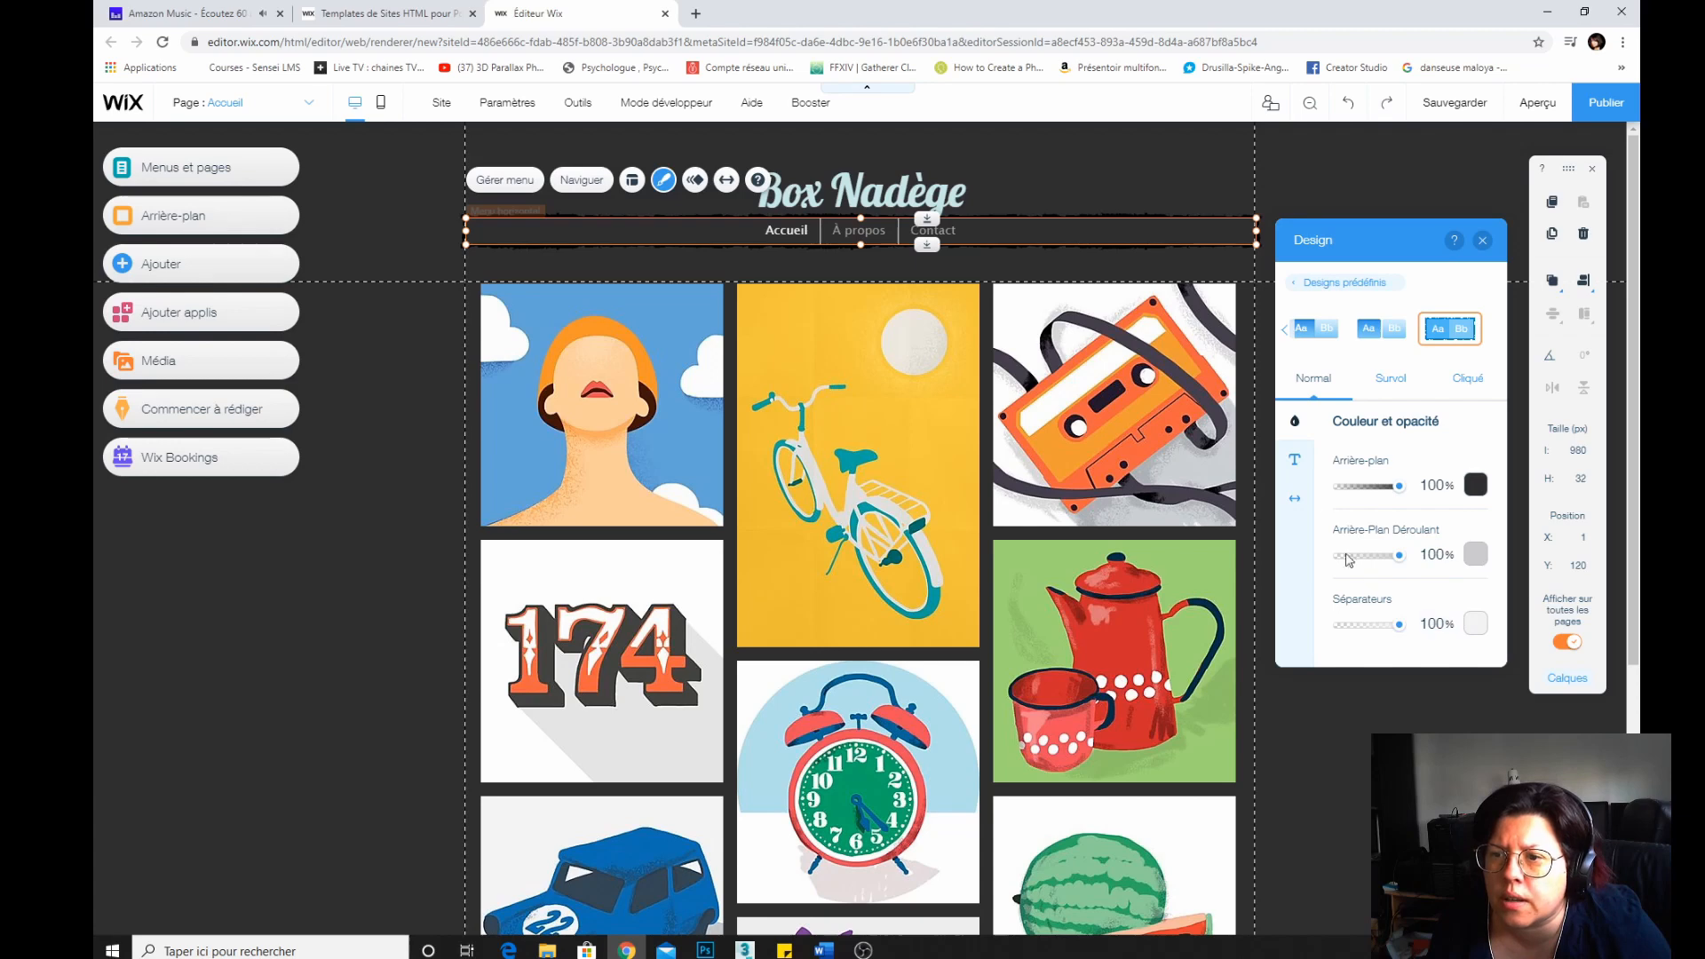
left_click(1295, 461)
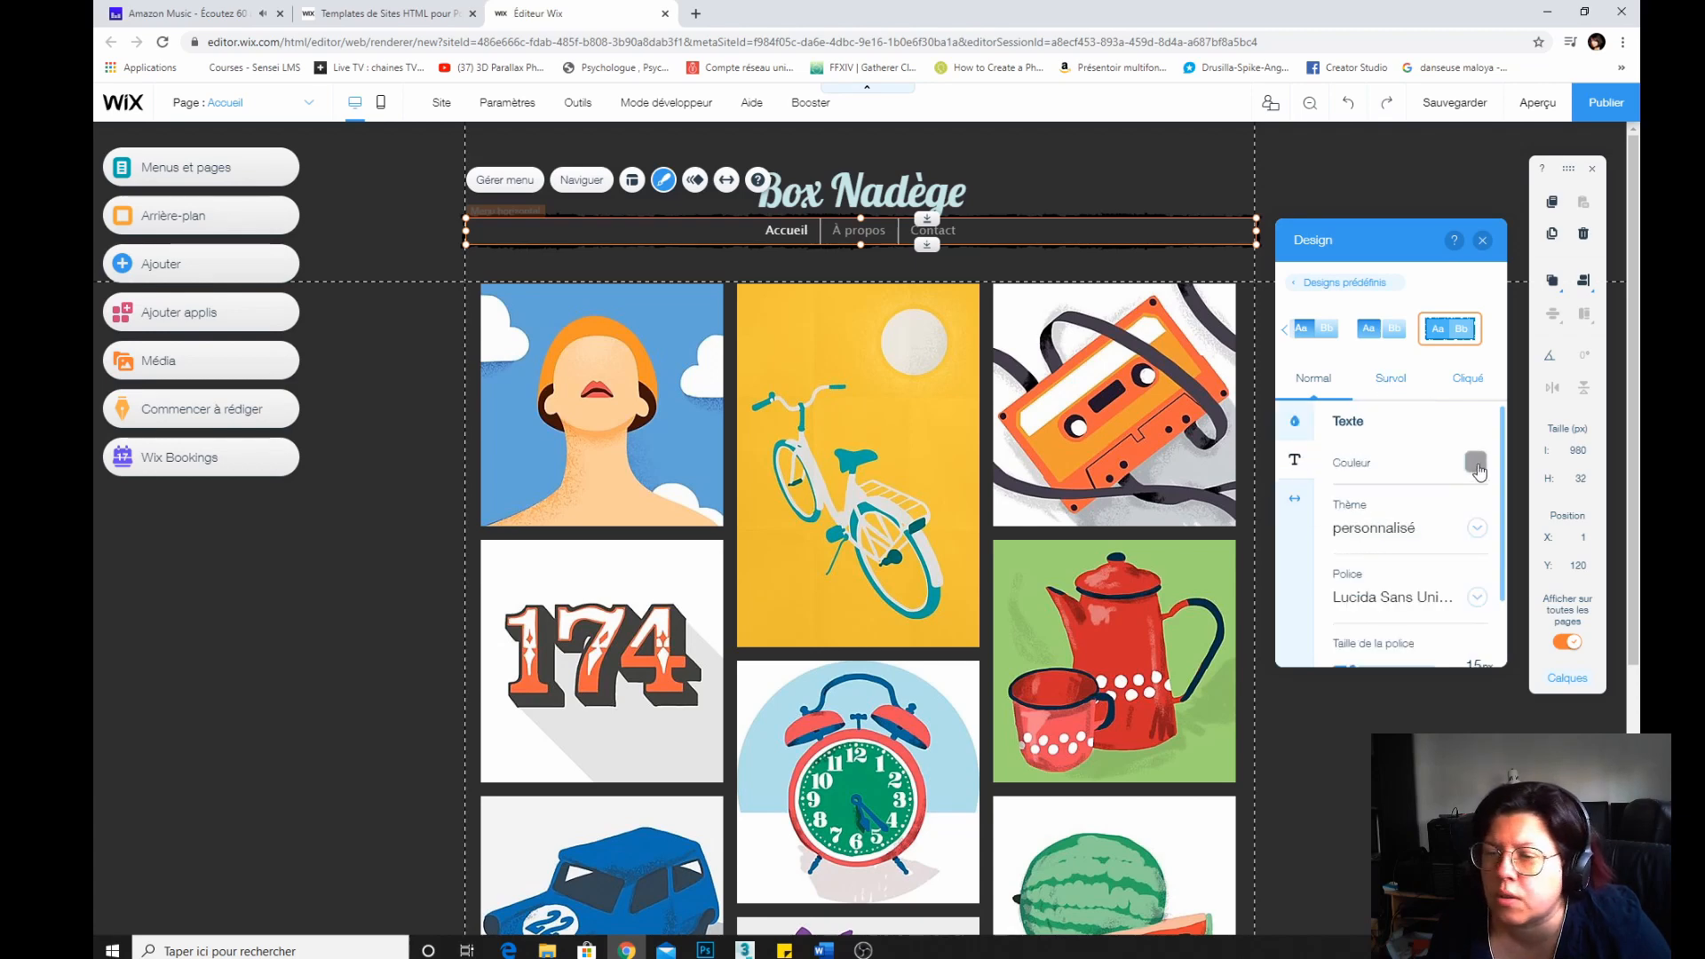
left_click(1391, 384)
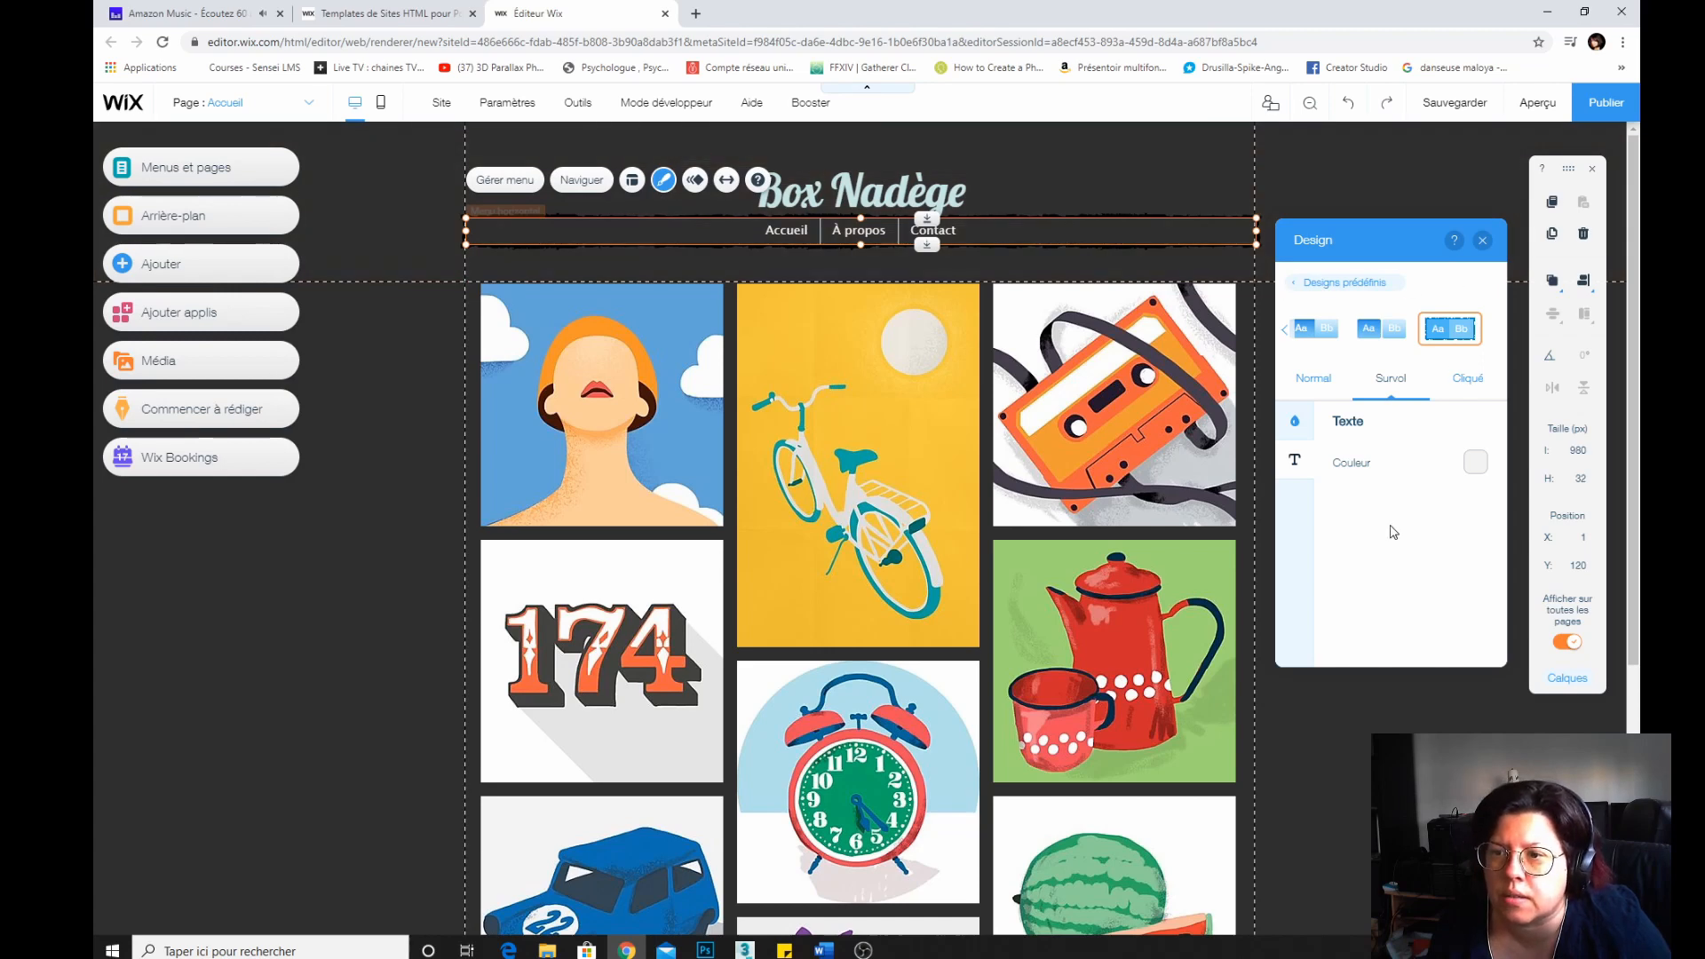
left_click(1482, 240)
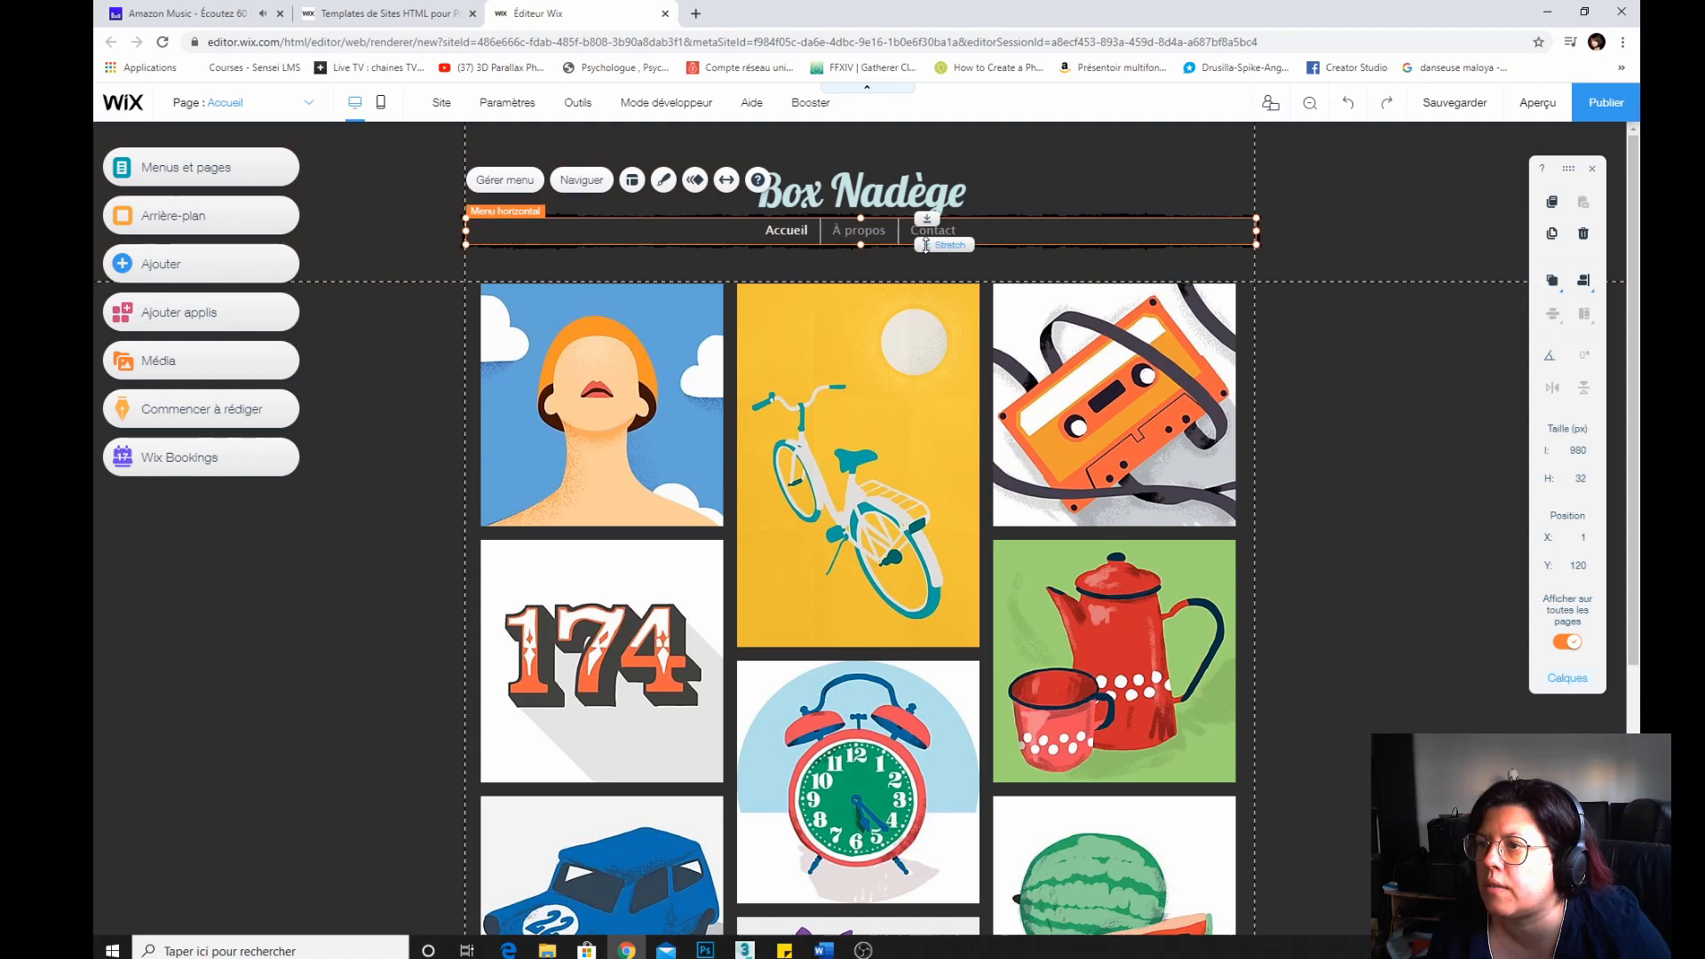
Stretch the horizontal menu's height to 43 px.
left_click_drag(926, 245, 926, 254)
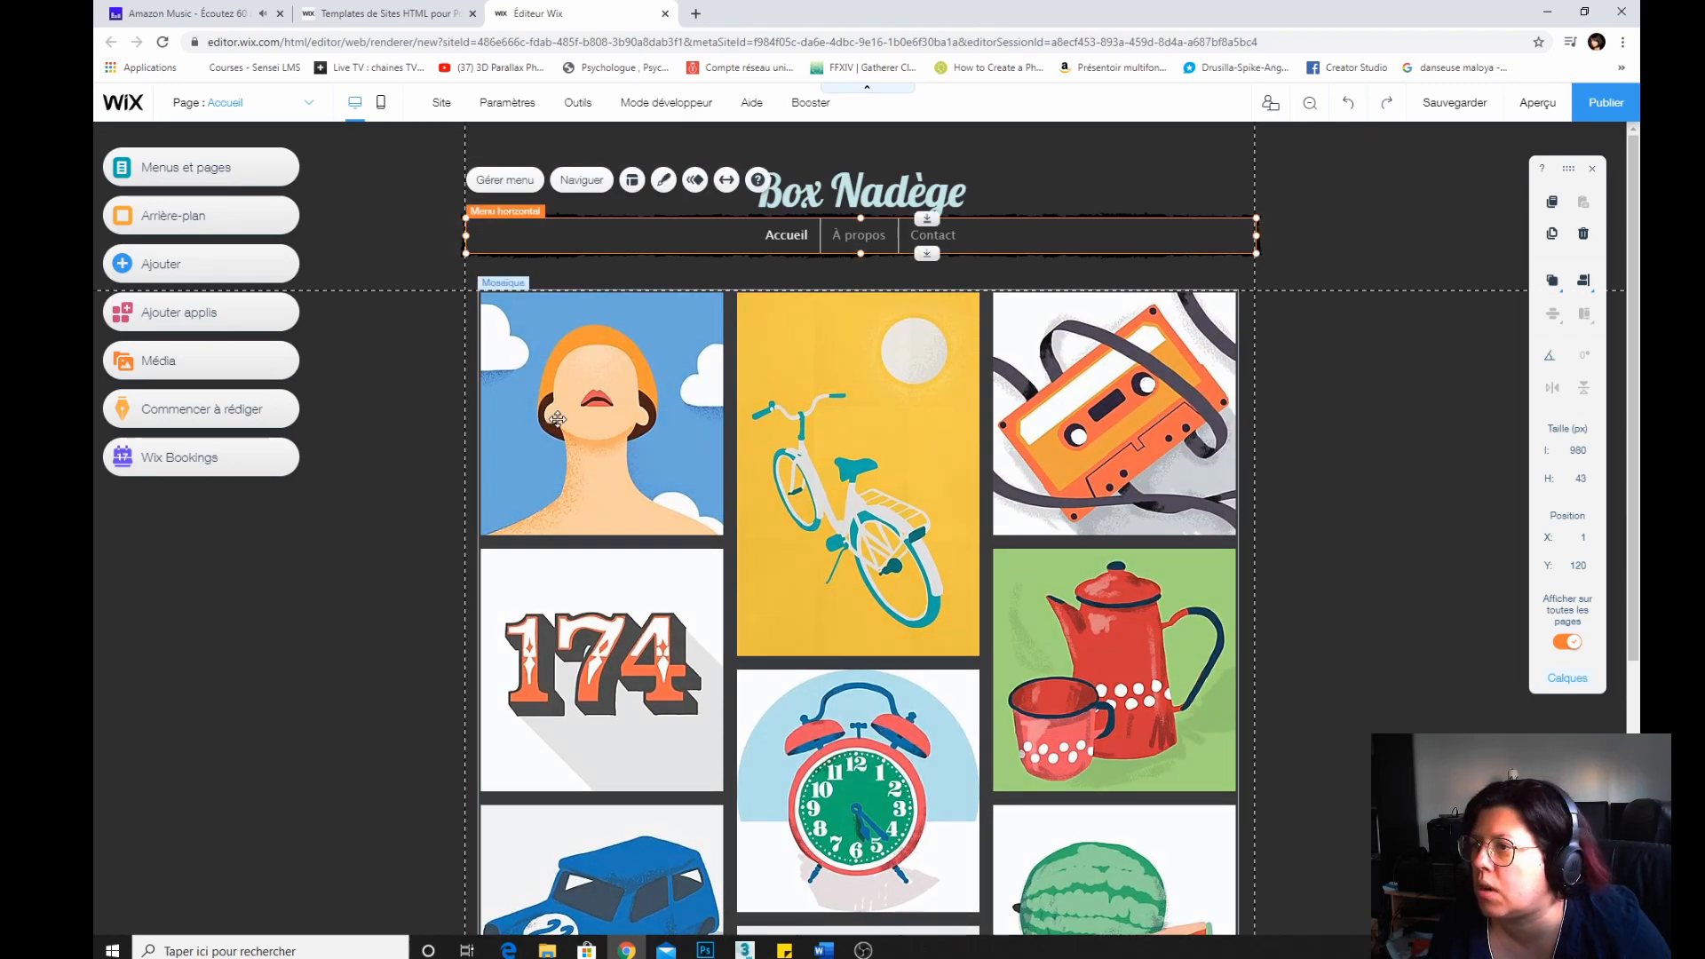
left_click(1267, 475)
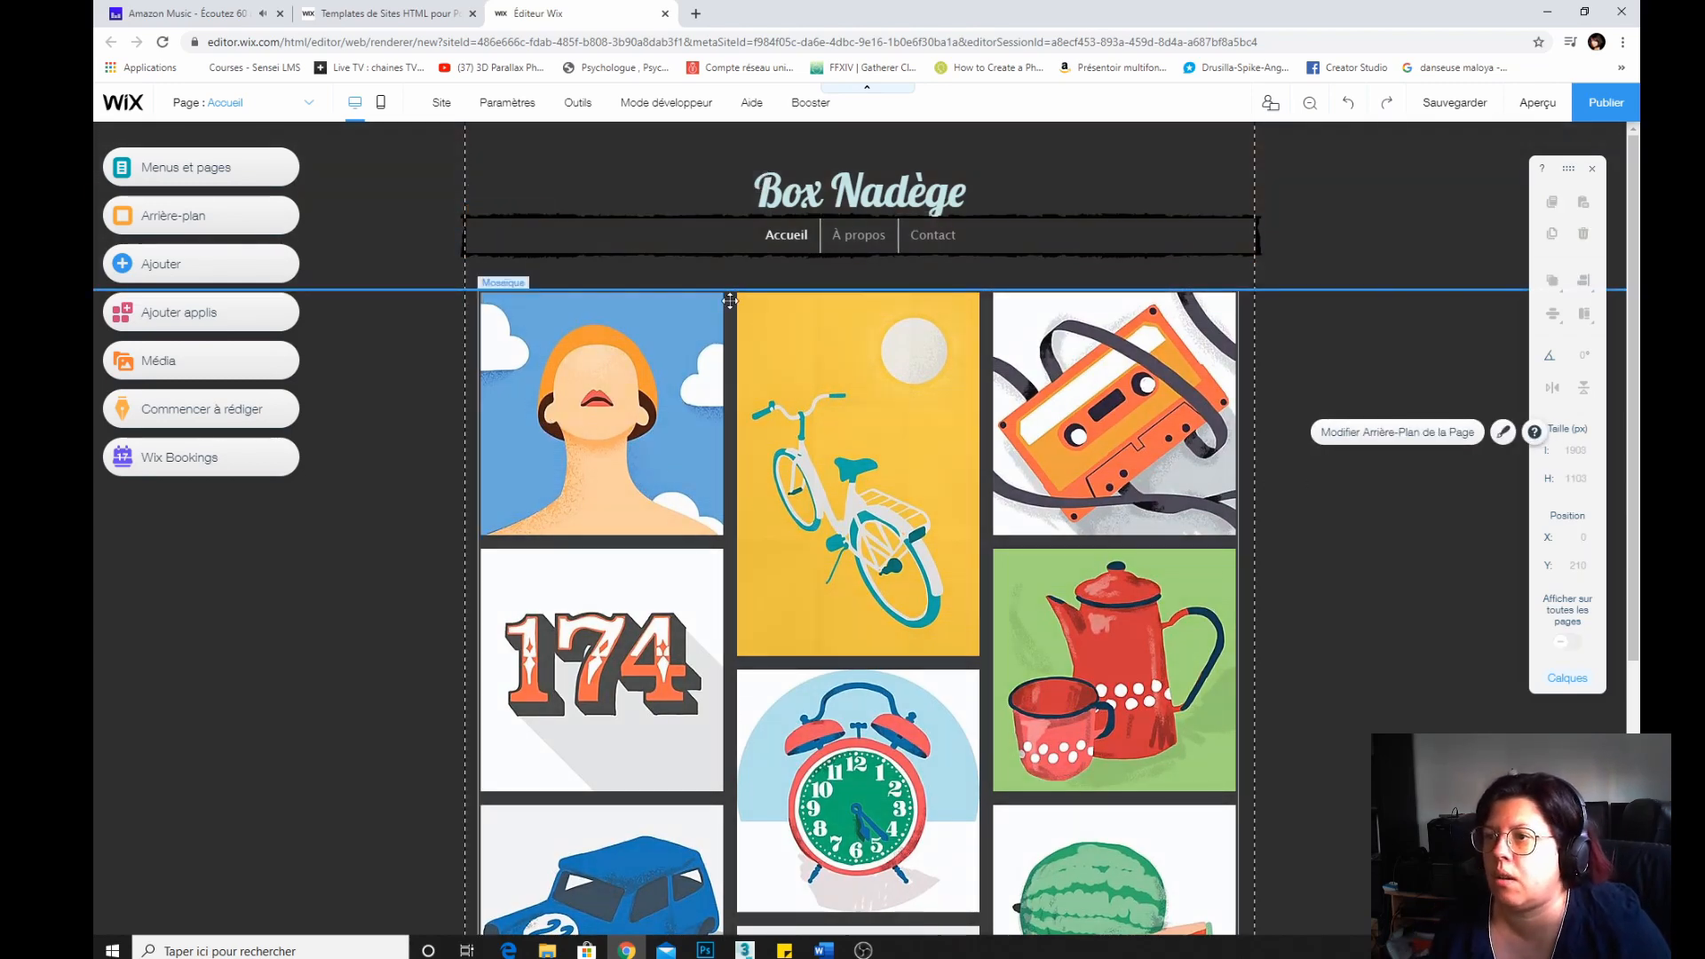
Reopen the menu's design customization and switch to another separated style preset for the menu buttons.
left_click(711, 233)
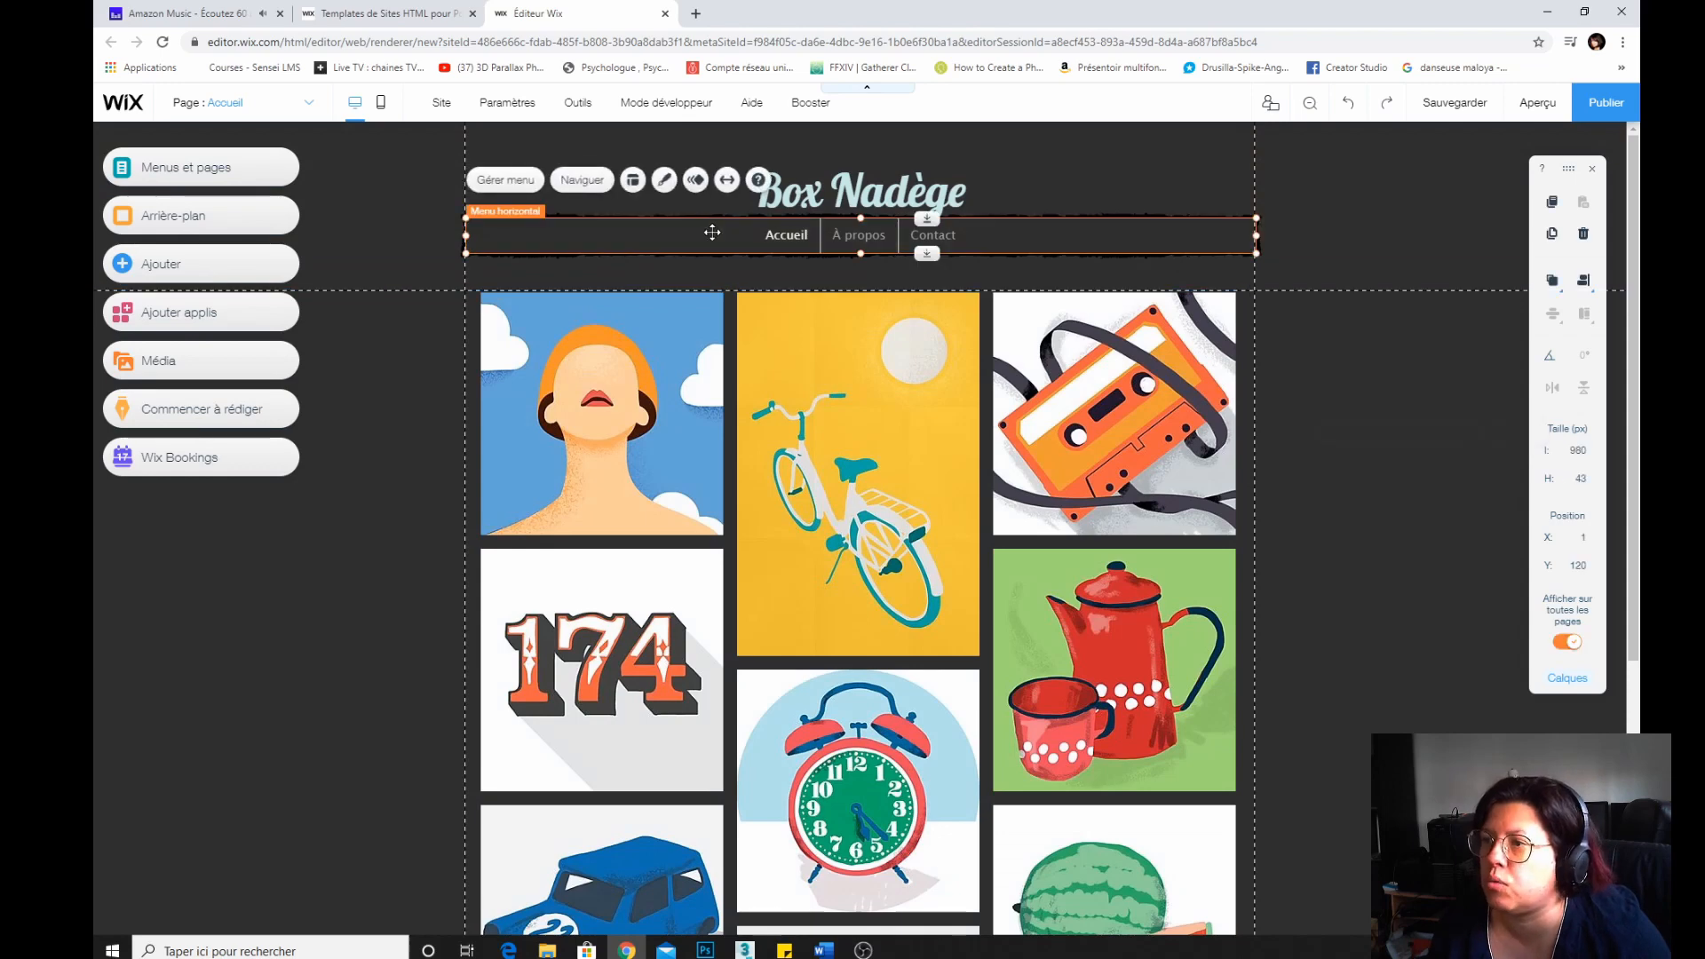
left_click(664, 180)
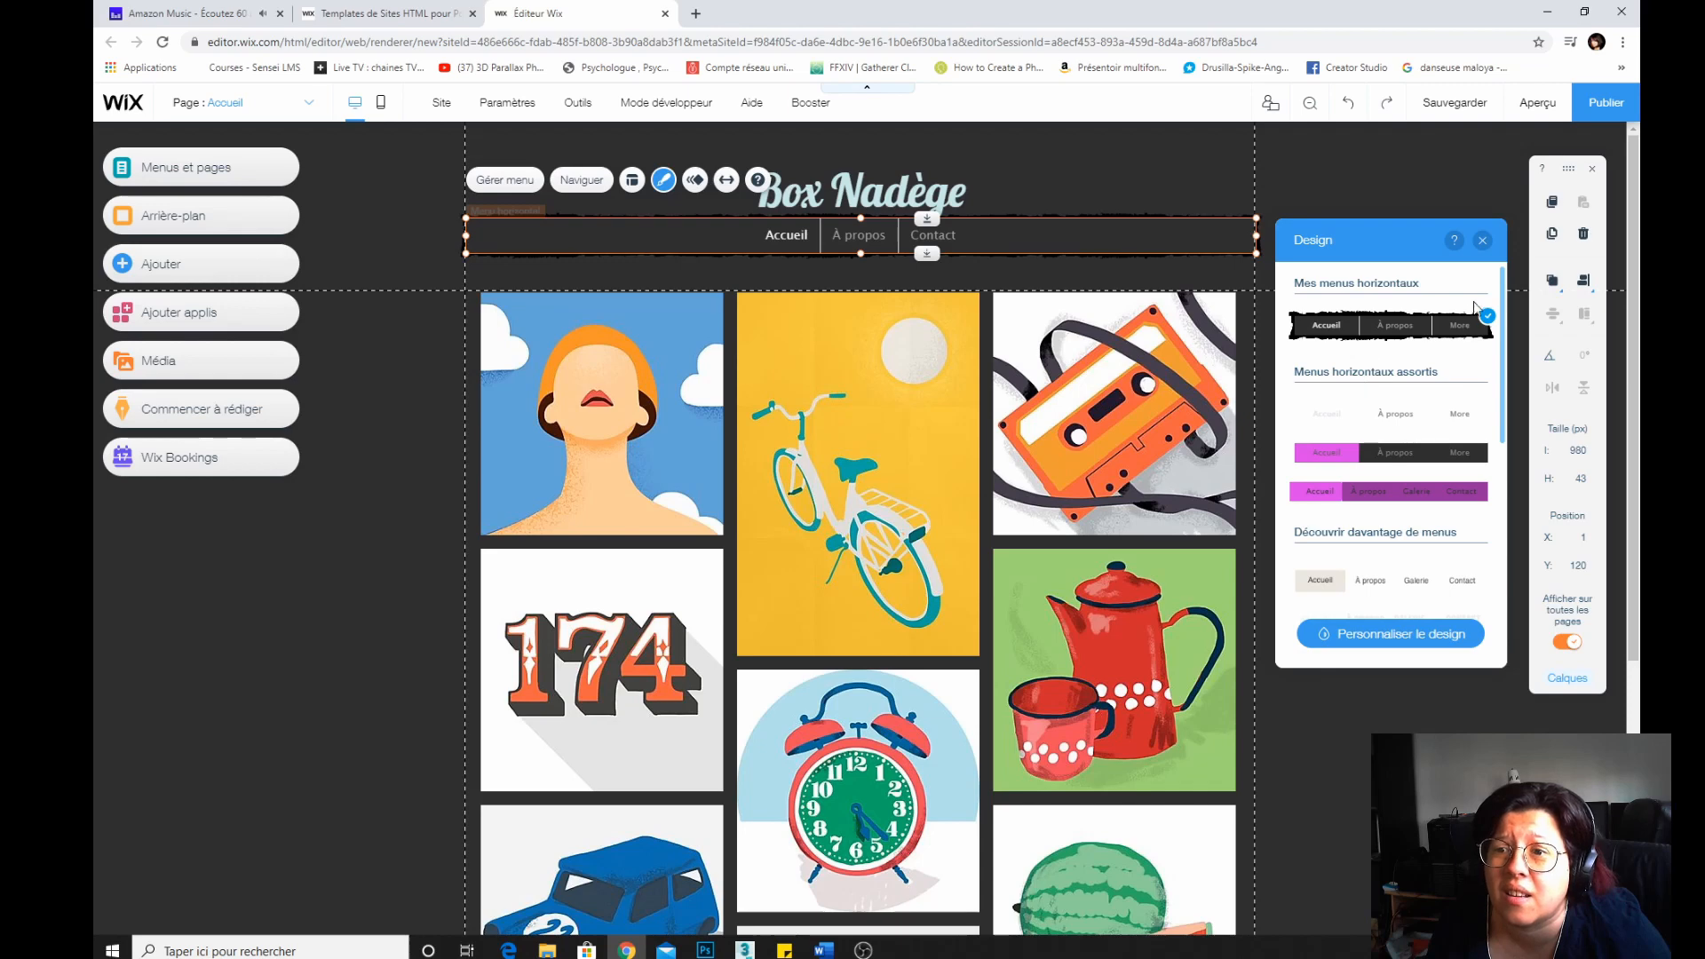
left_click(1372, 633)
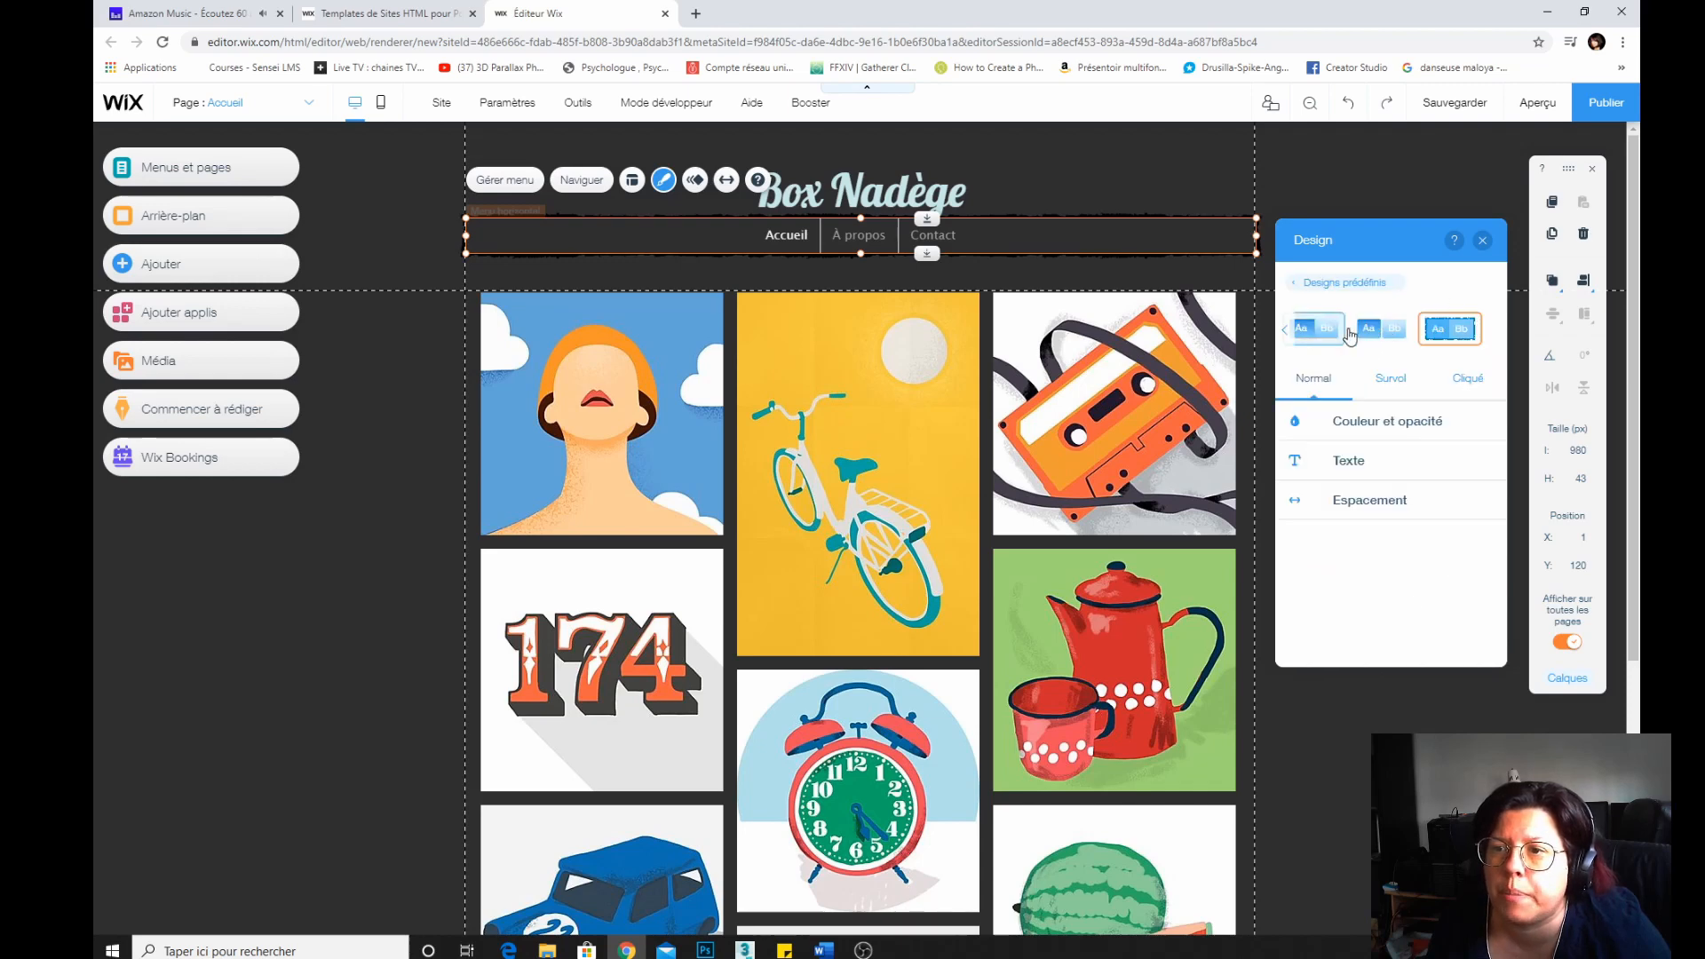
left_click(1284, 334)
left_click(1284, 334)
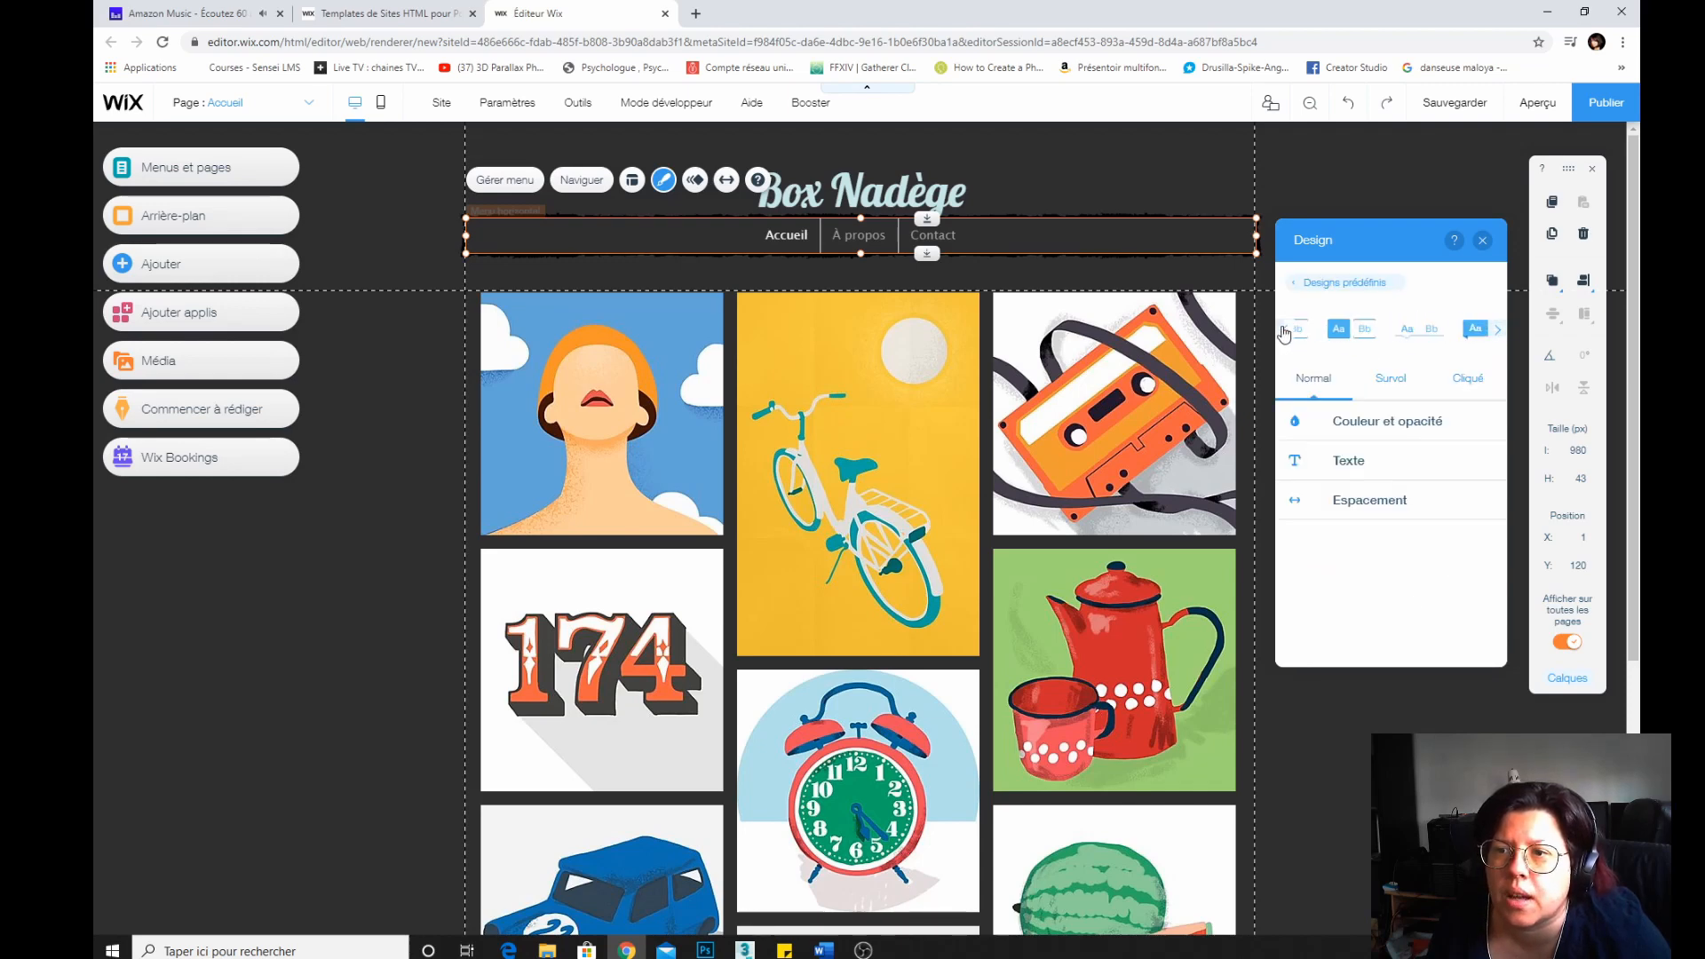
left_click(1284, 334)
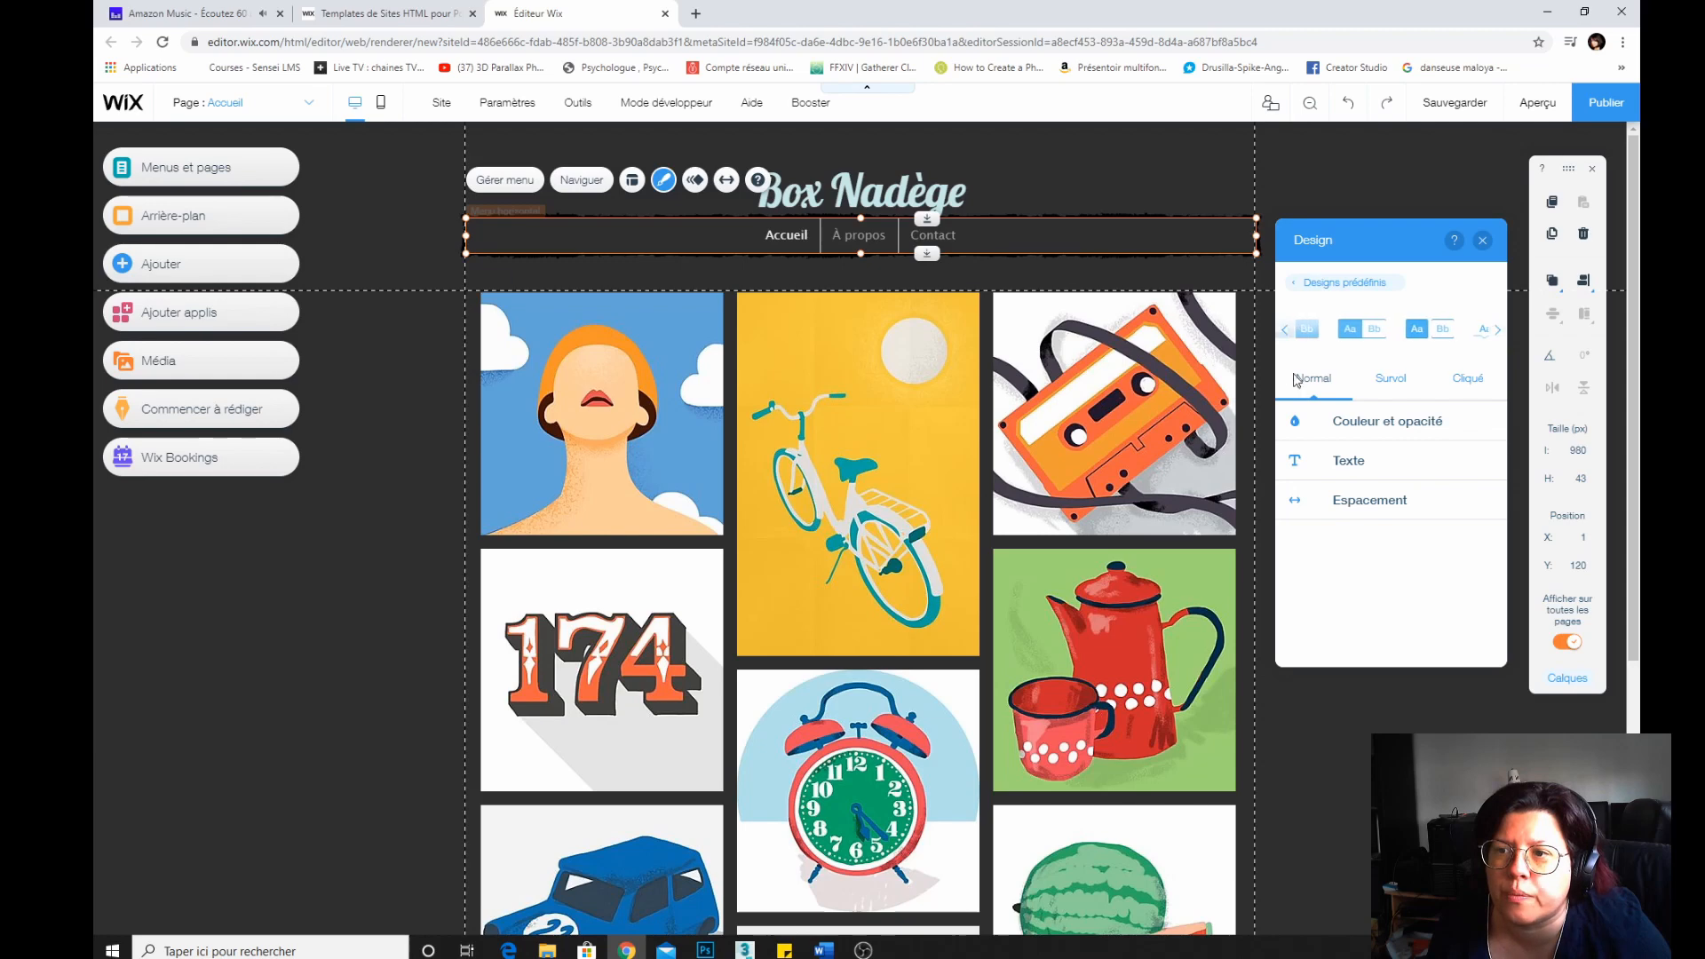
left_click(1476, 339)
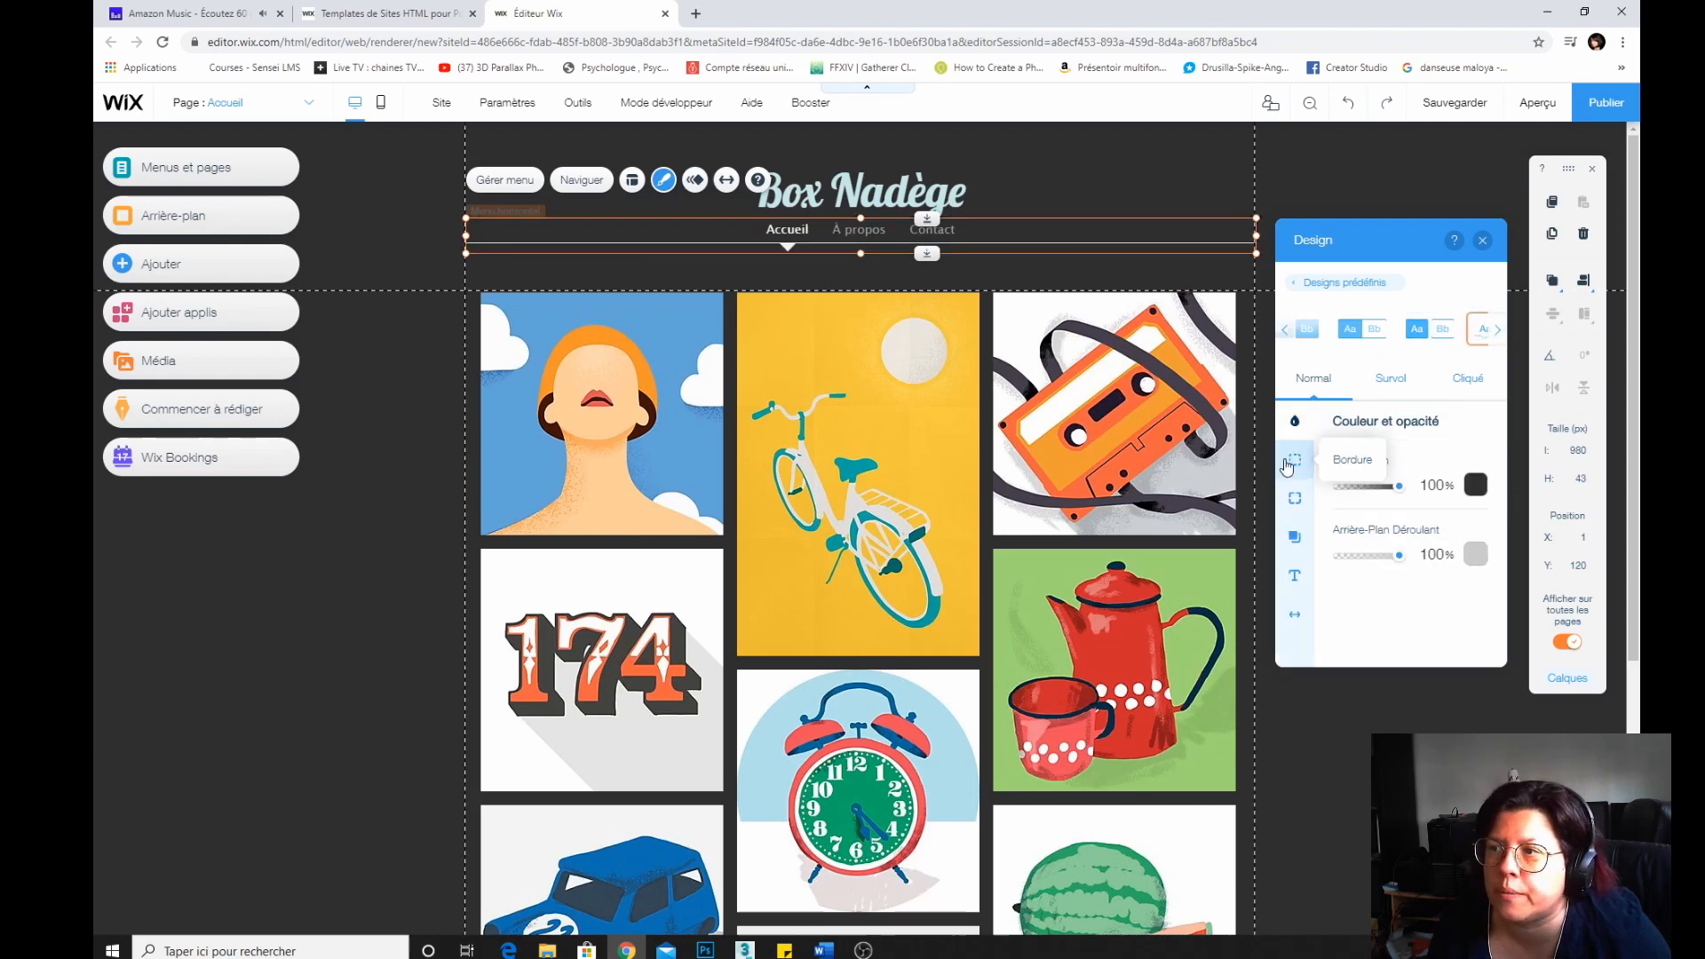
left_click(1286, 333)
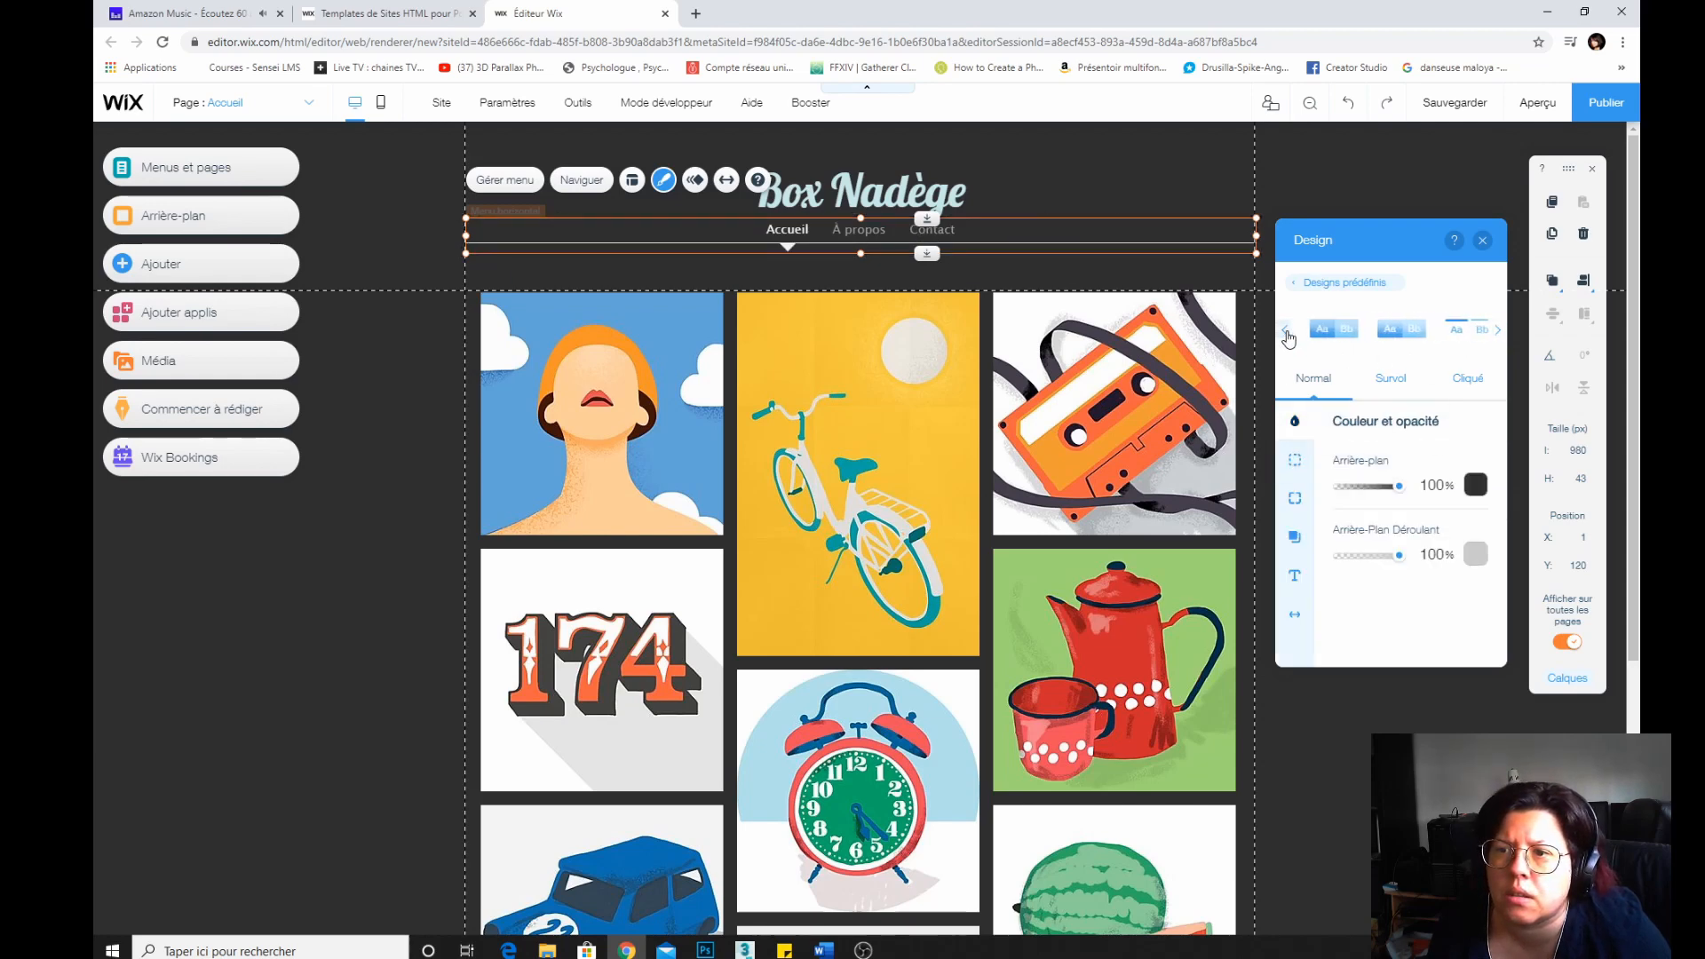
left_click(1377, 332)
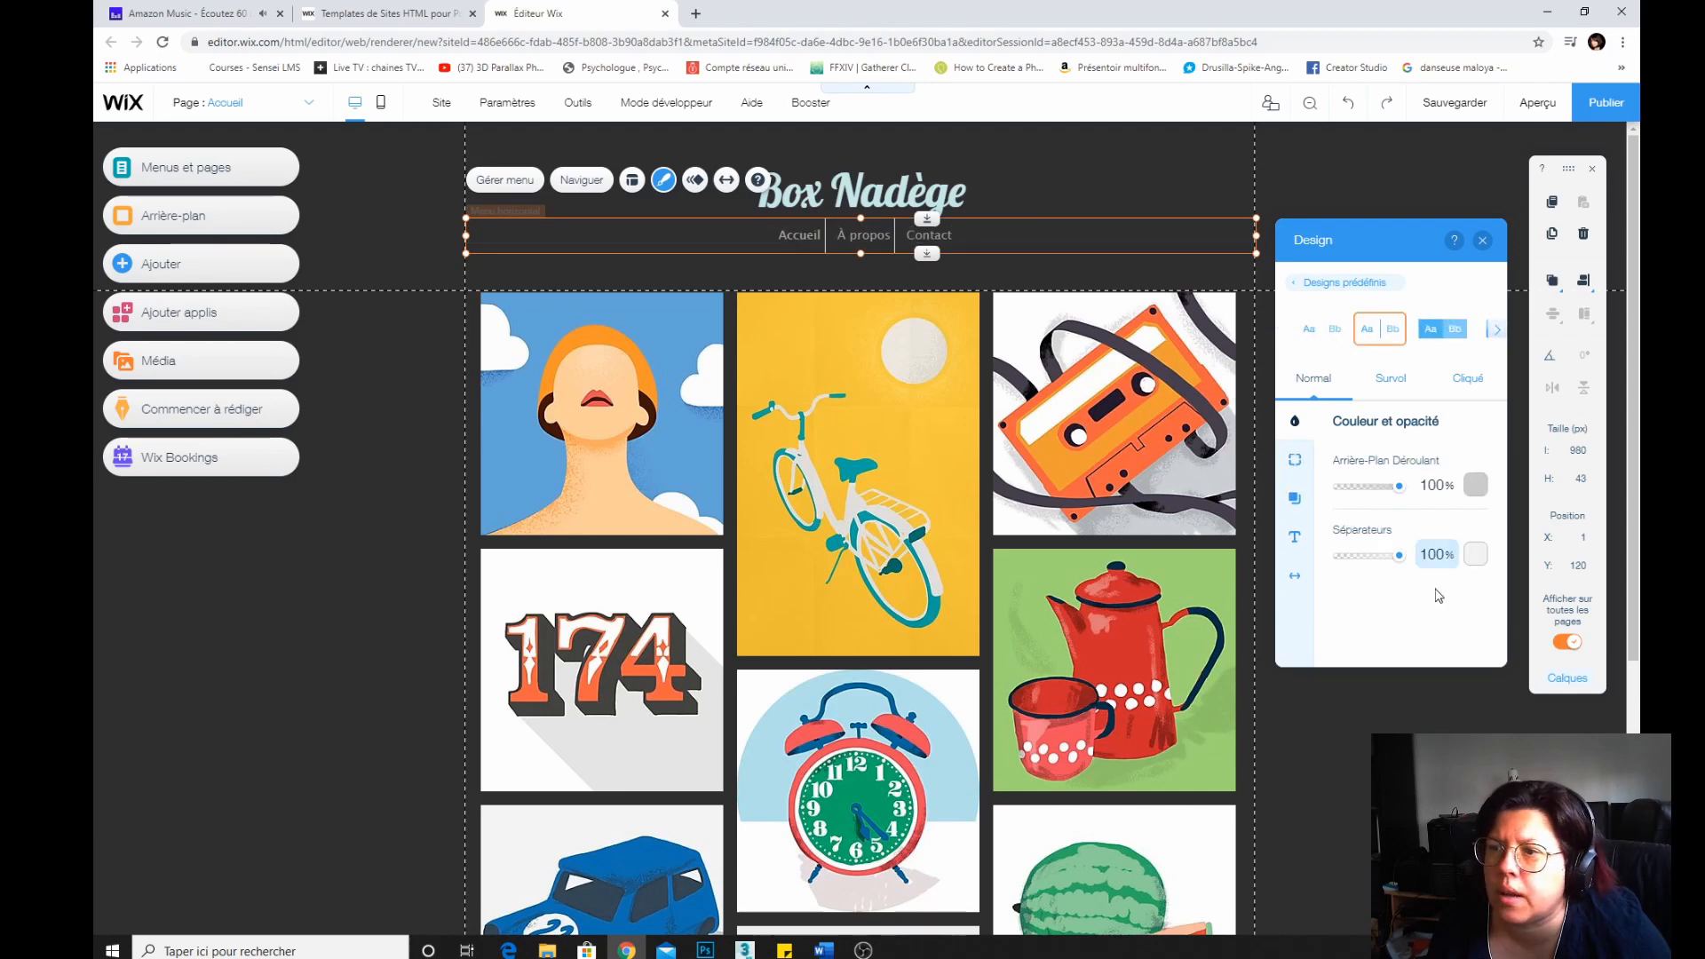
left_click(1482, 241)
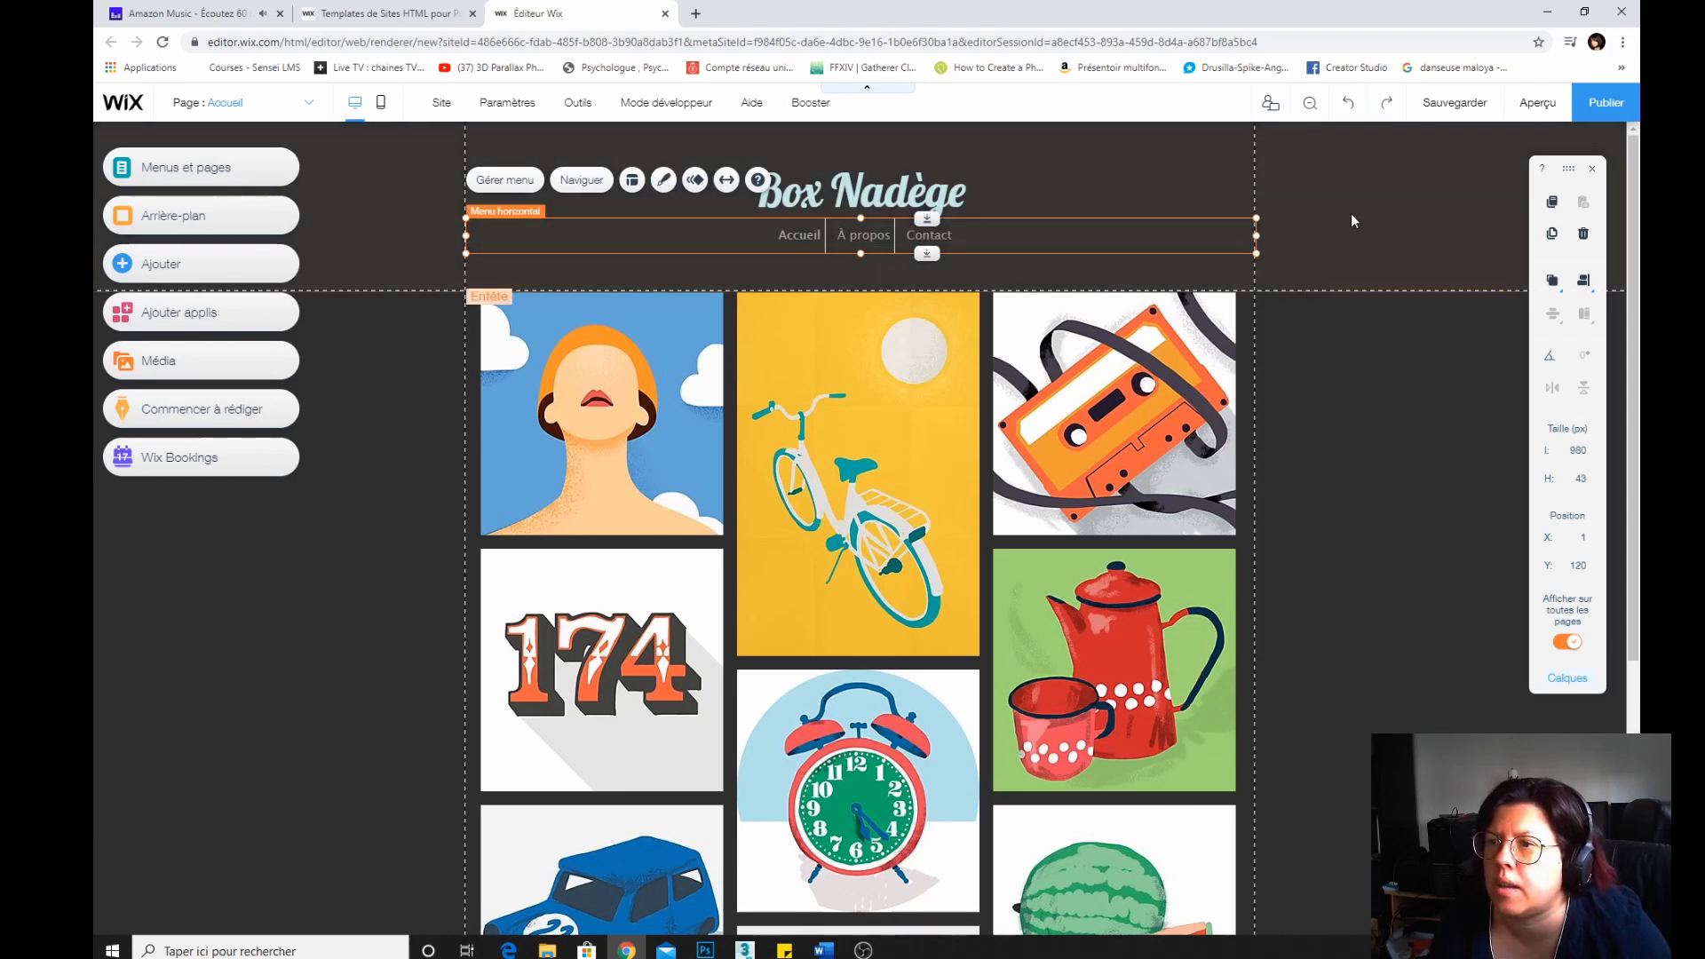
left_click(1200, 274)
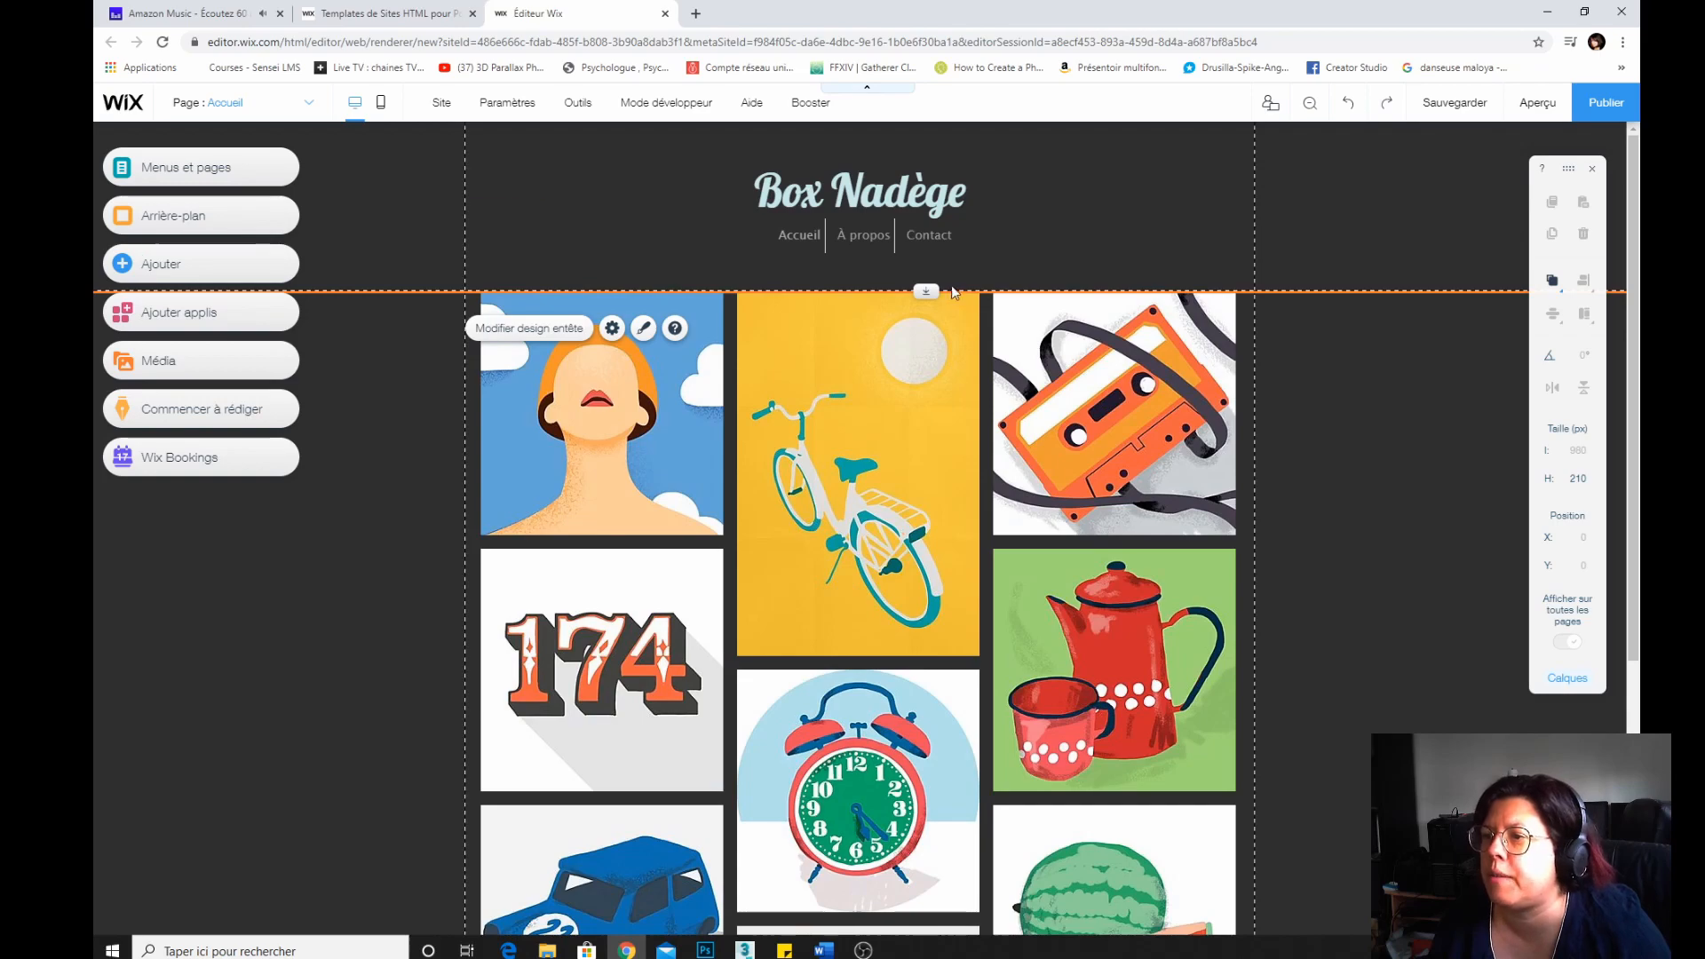
Reduce the horizontal menu's height to 34 px.
left_click(928, 235)
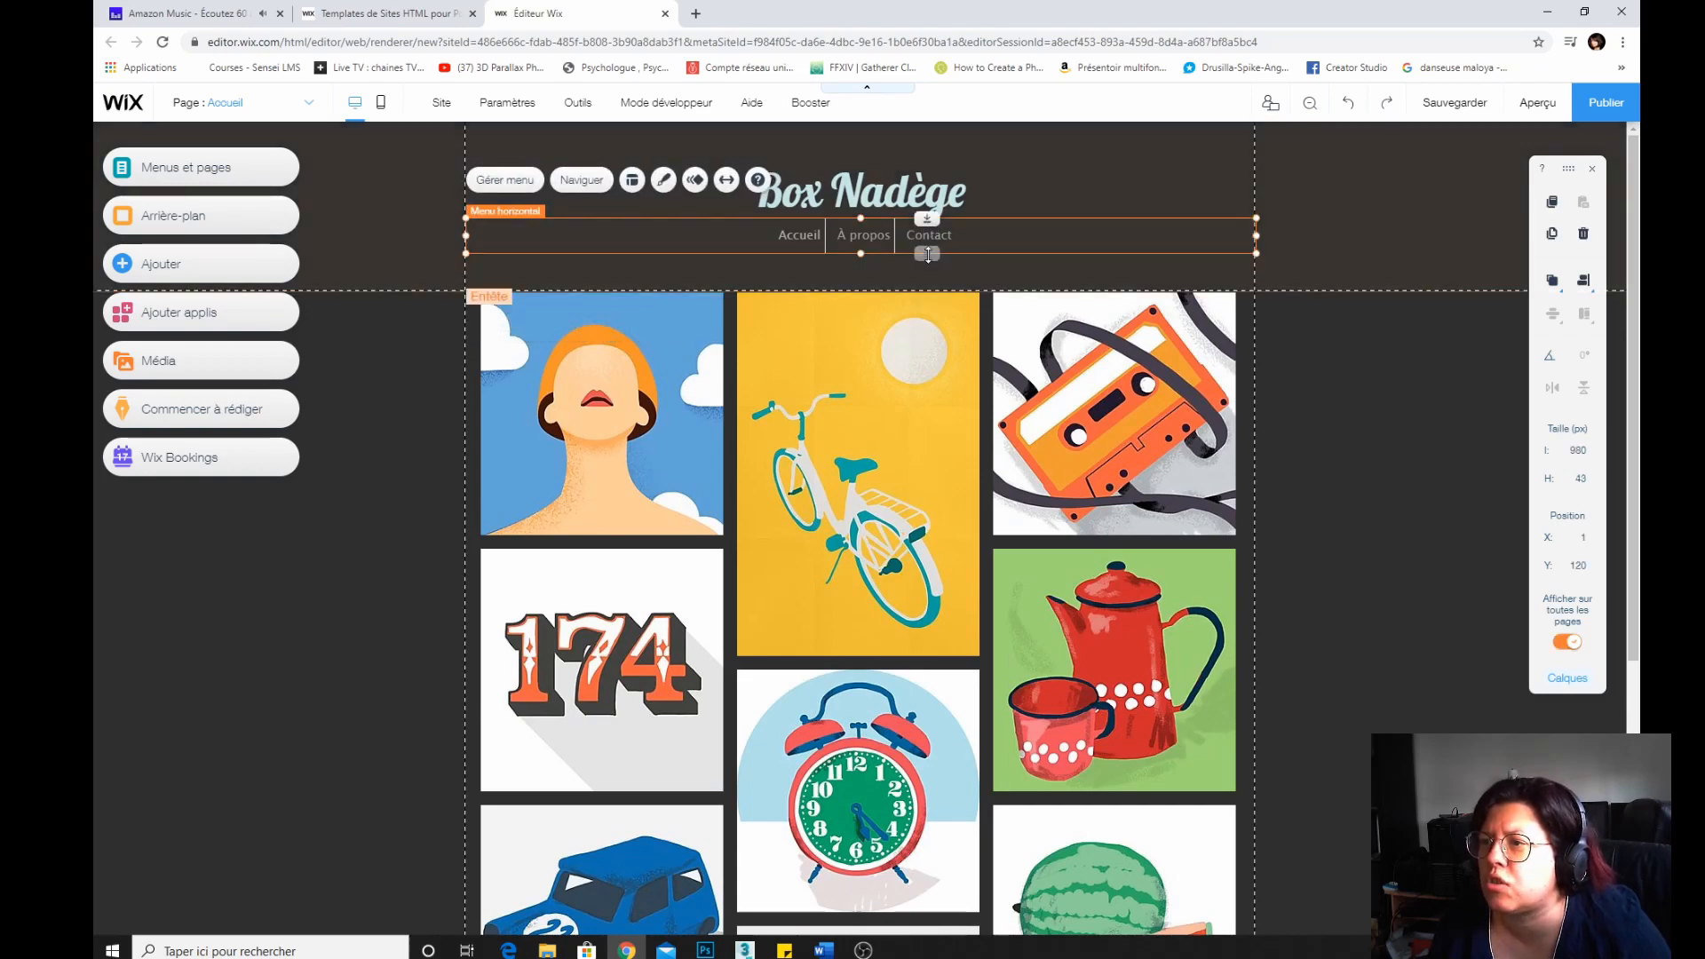
left_click_drag(927, 255, 927, 246)
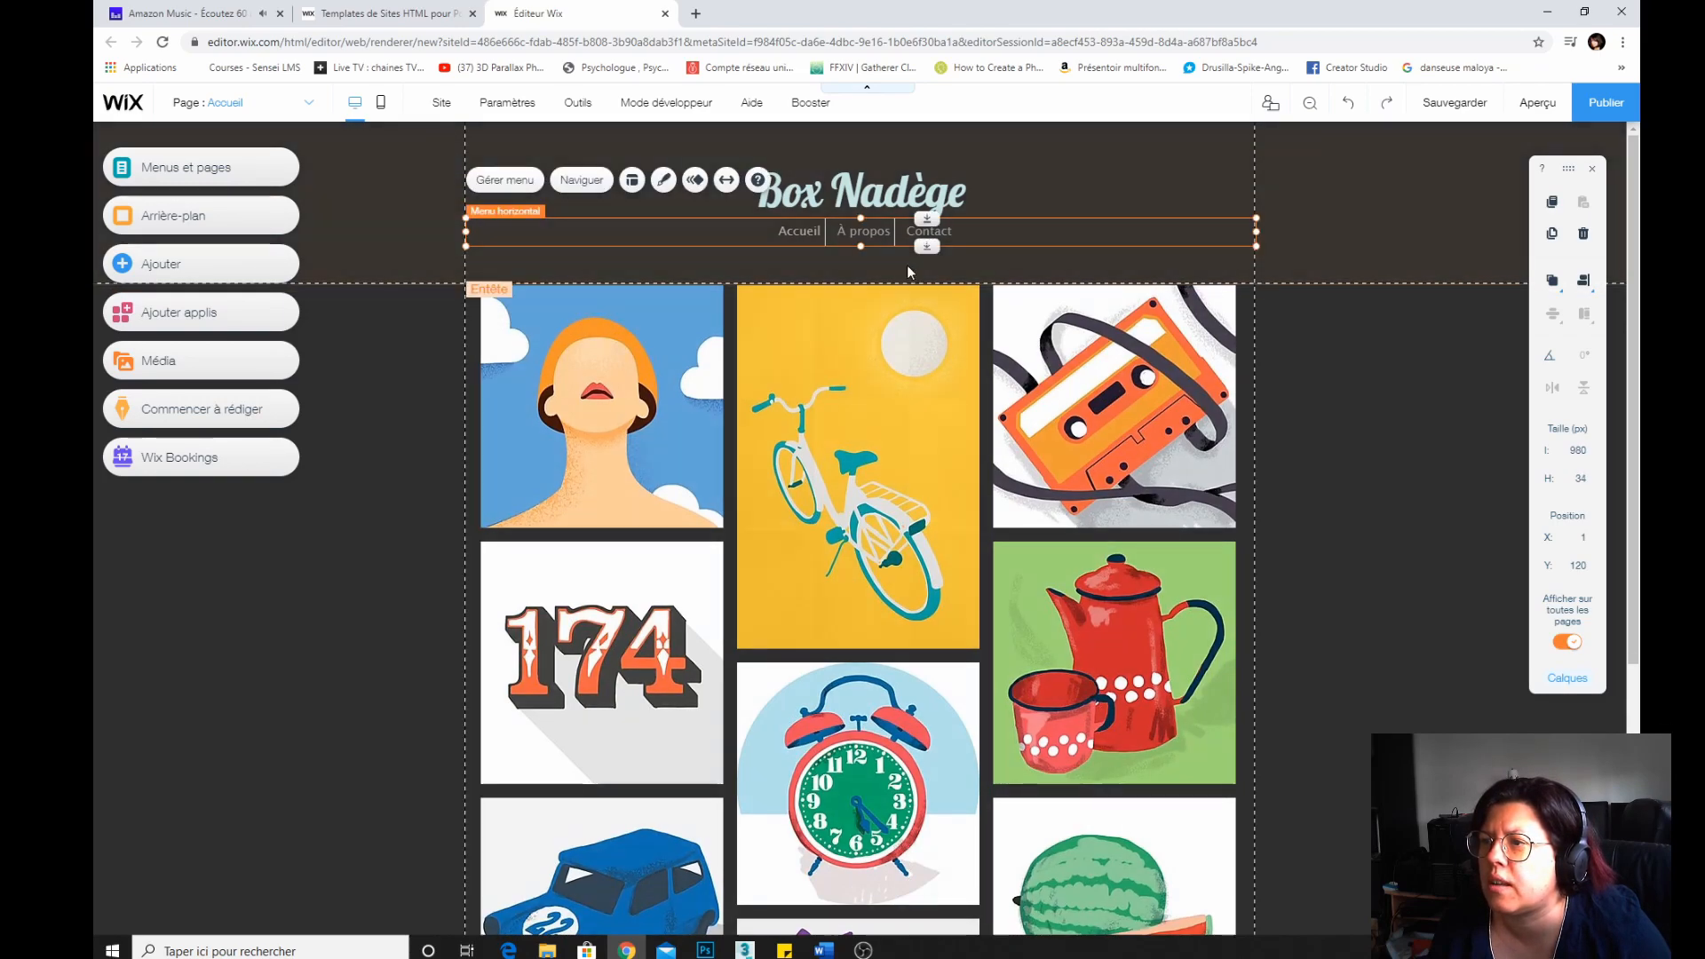
left_click(924, 276)
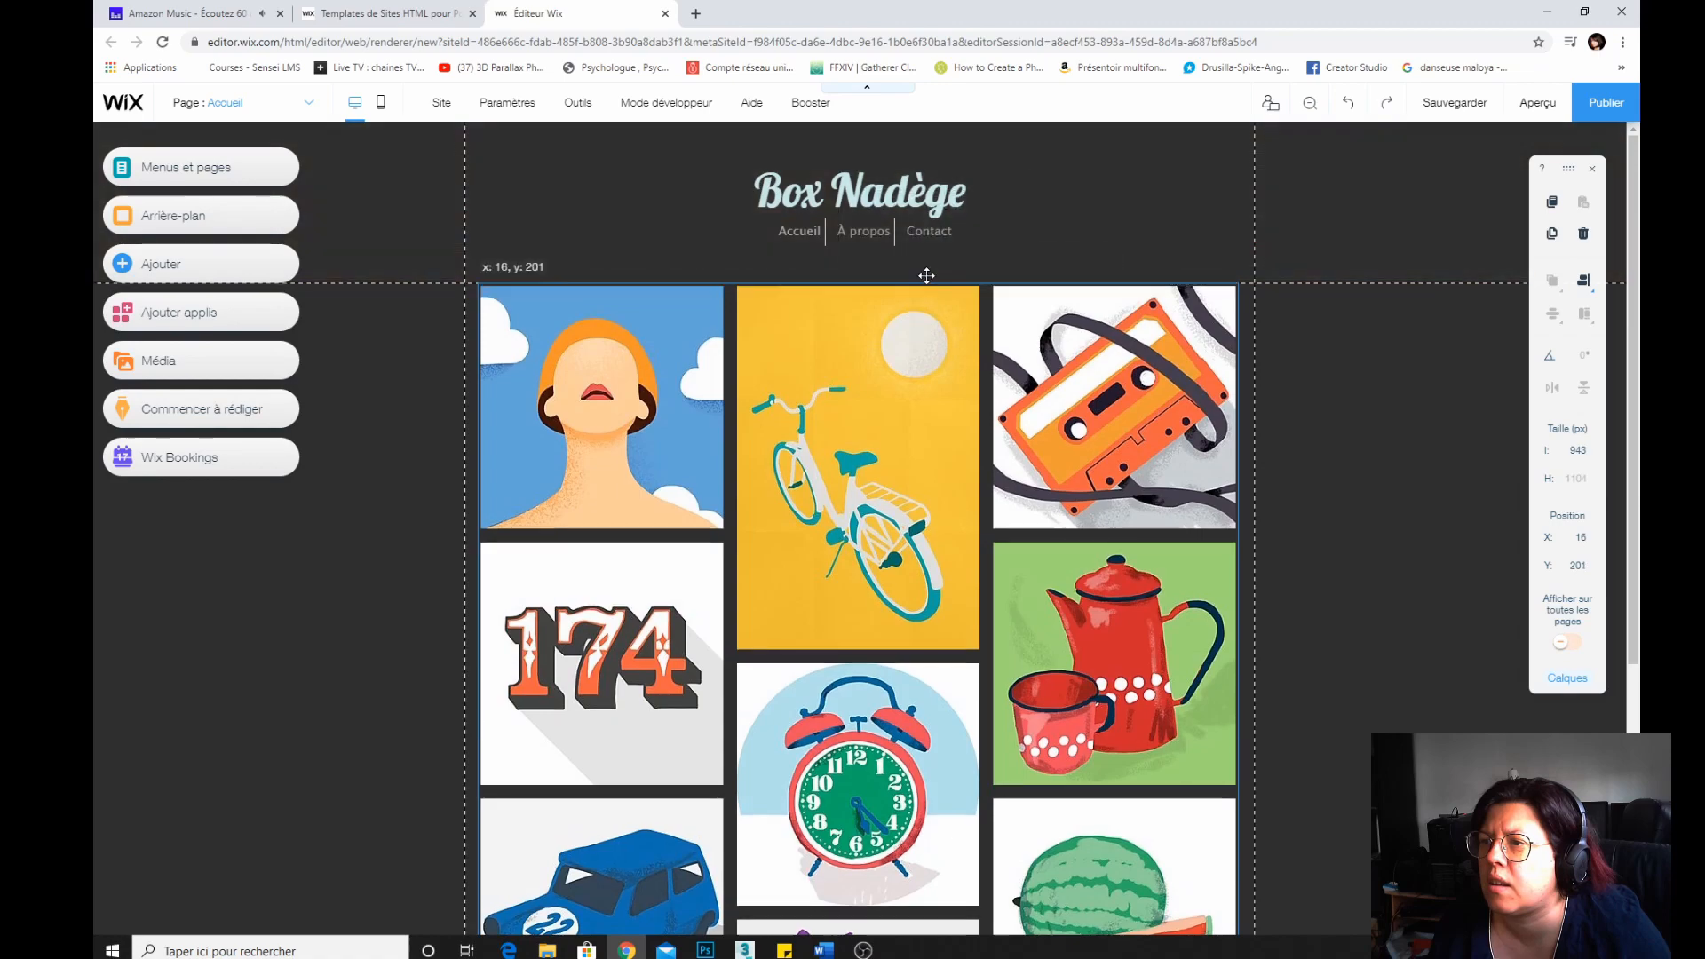
left_click_drag(920, 284, 845, 266)
key("ctrl+z")
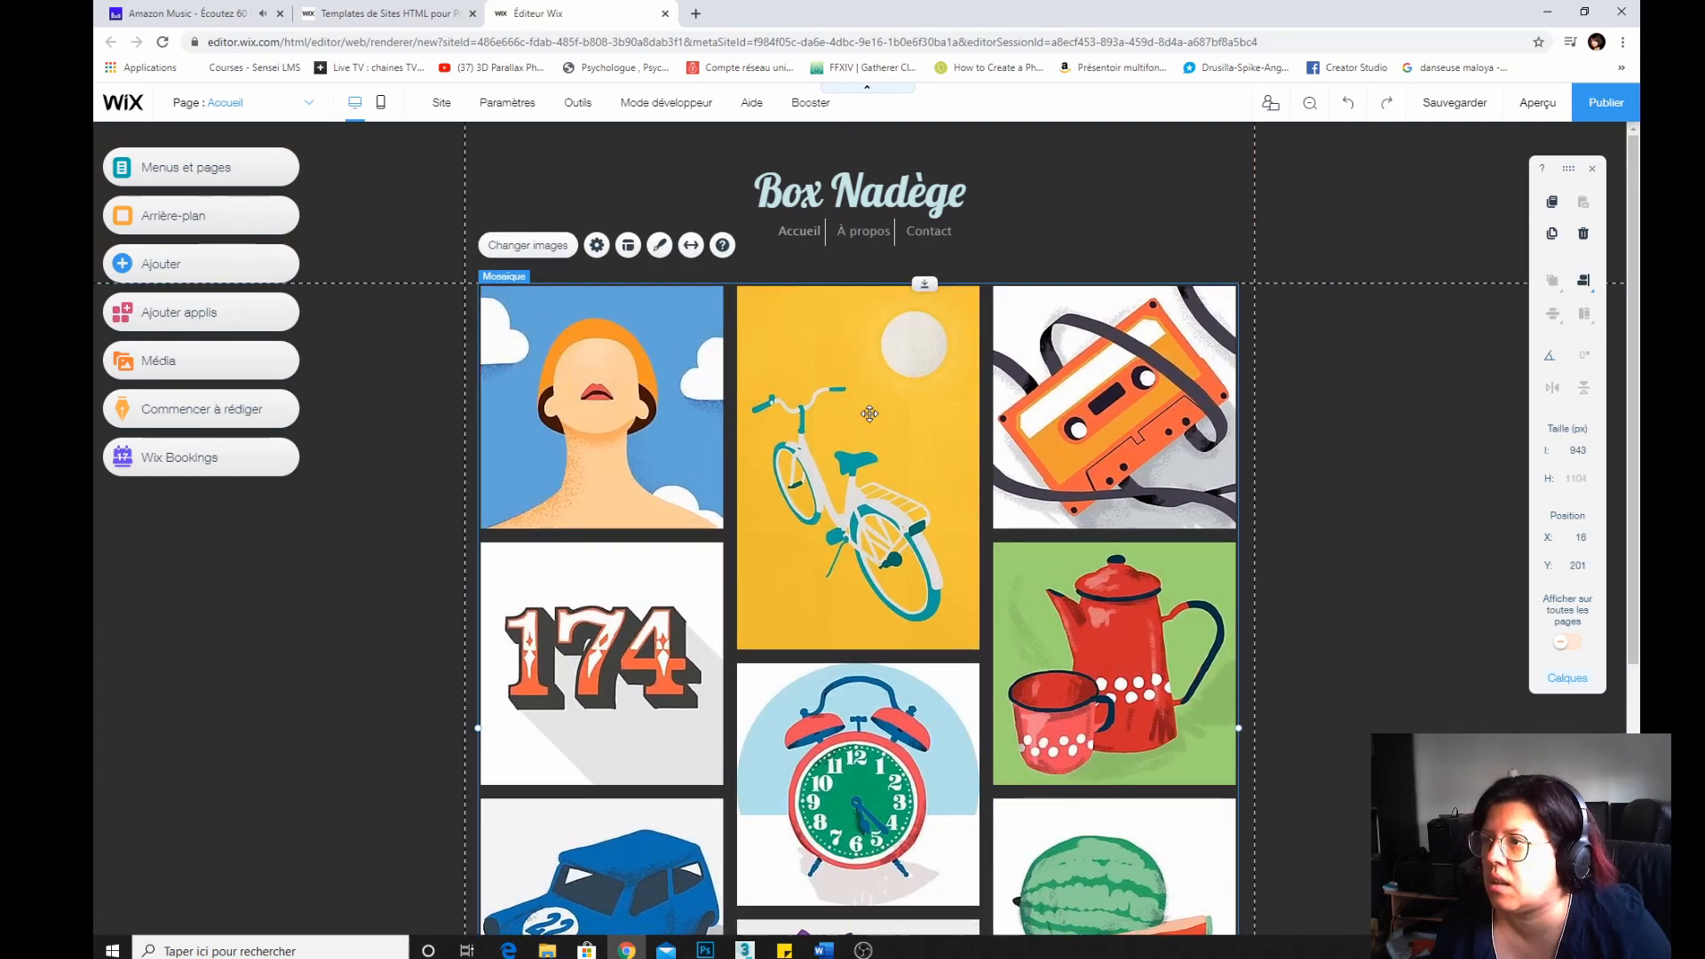
left_click(1242, 249)
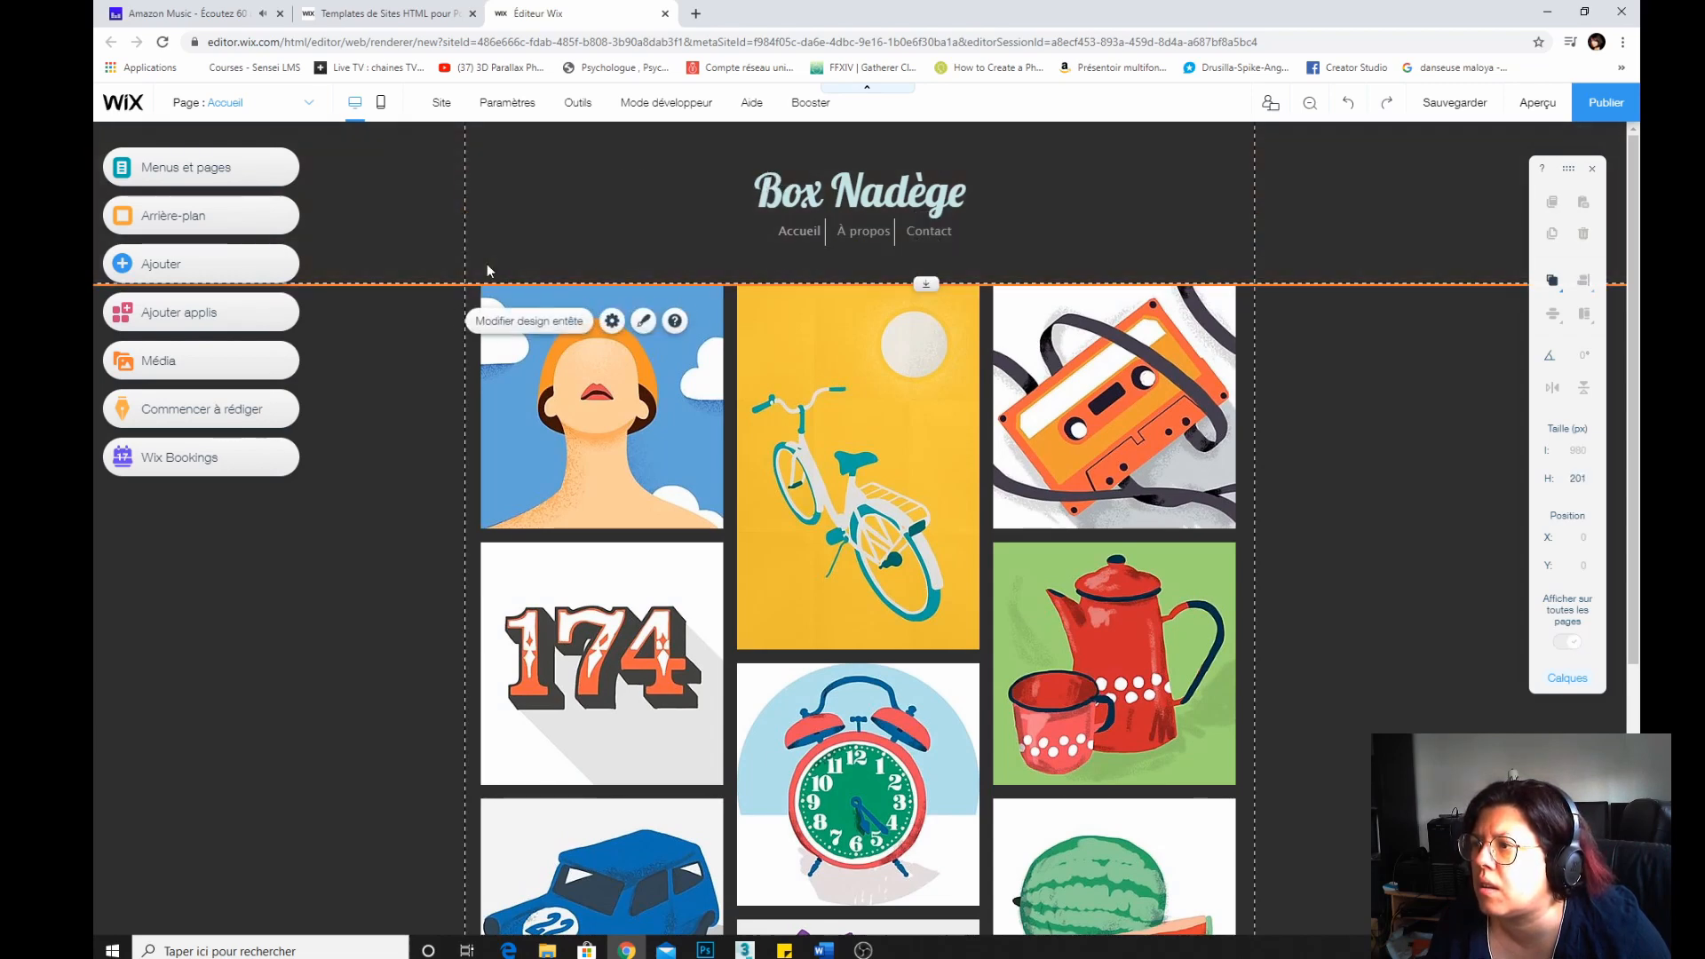
left_click(643, 320)
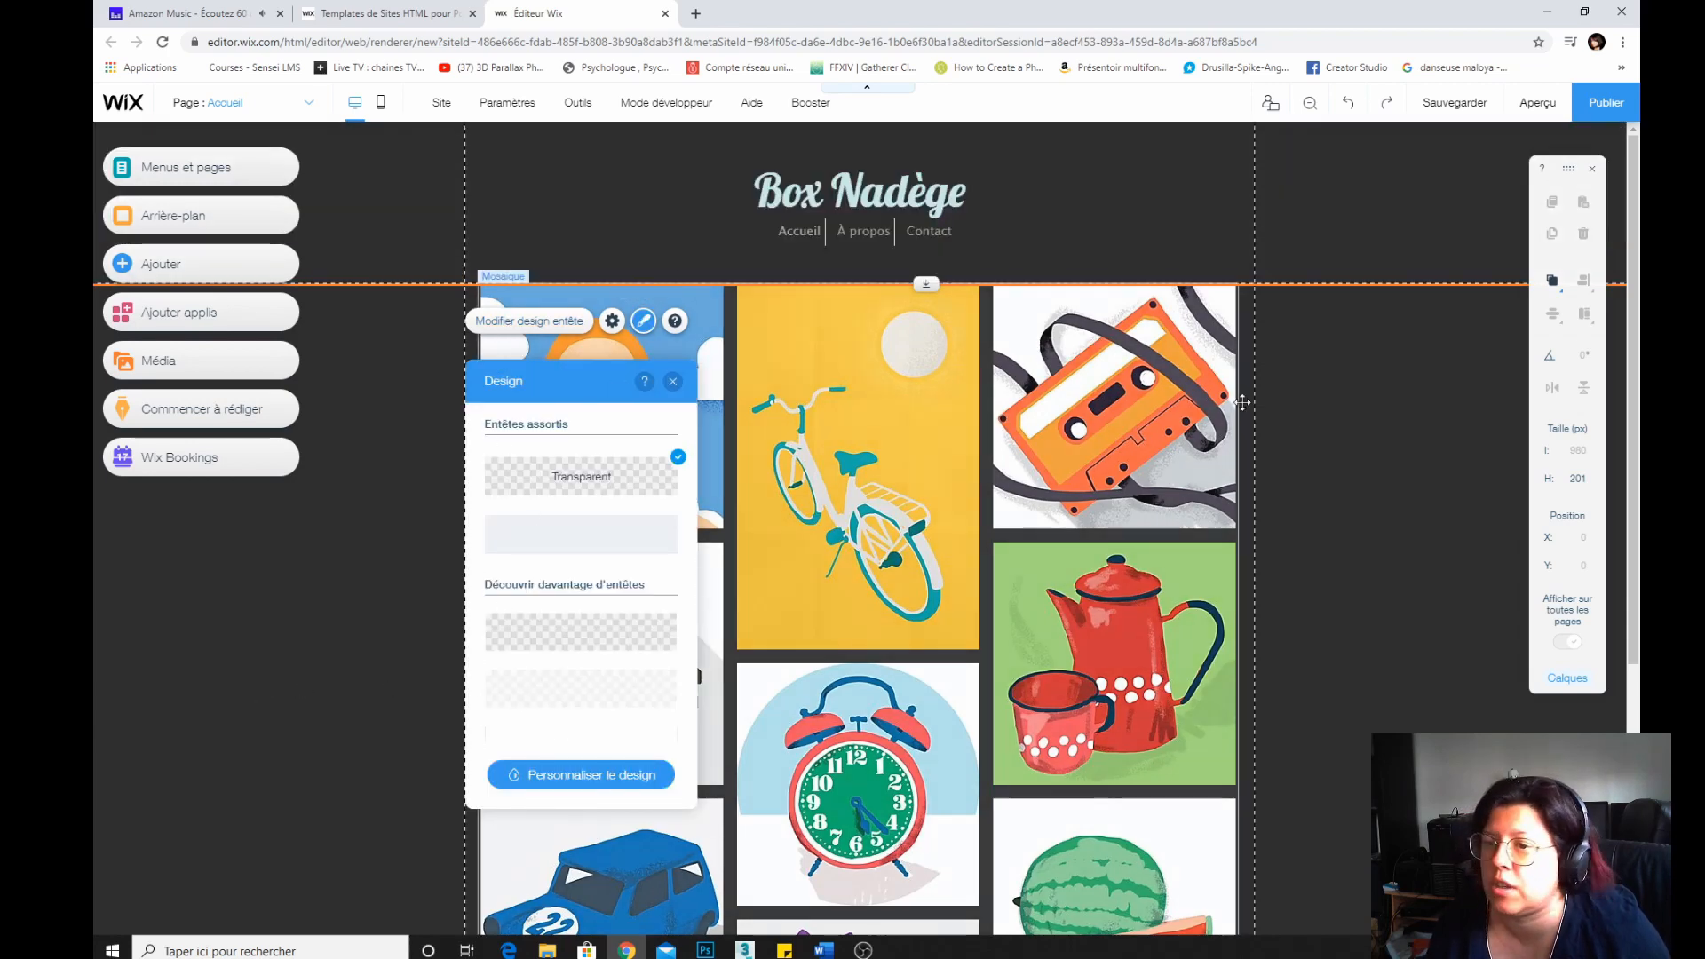
left_click(1305, 402)
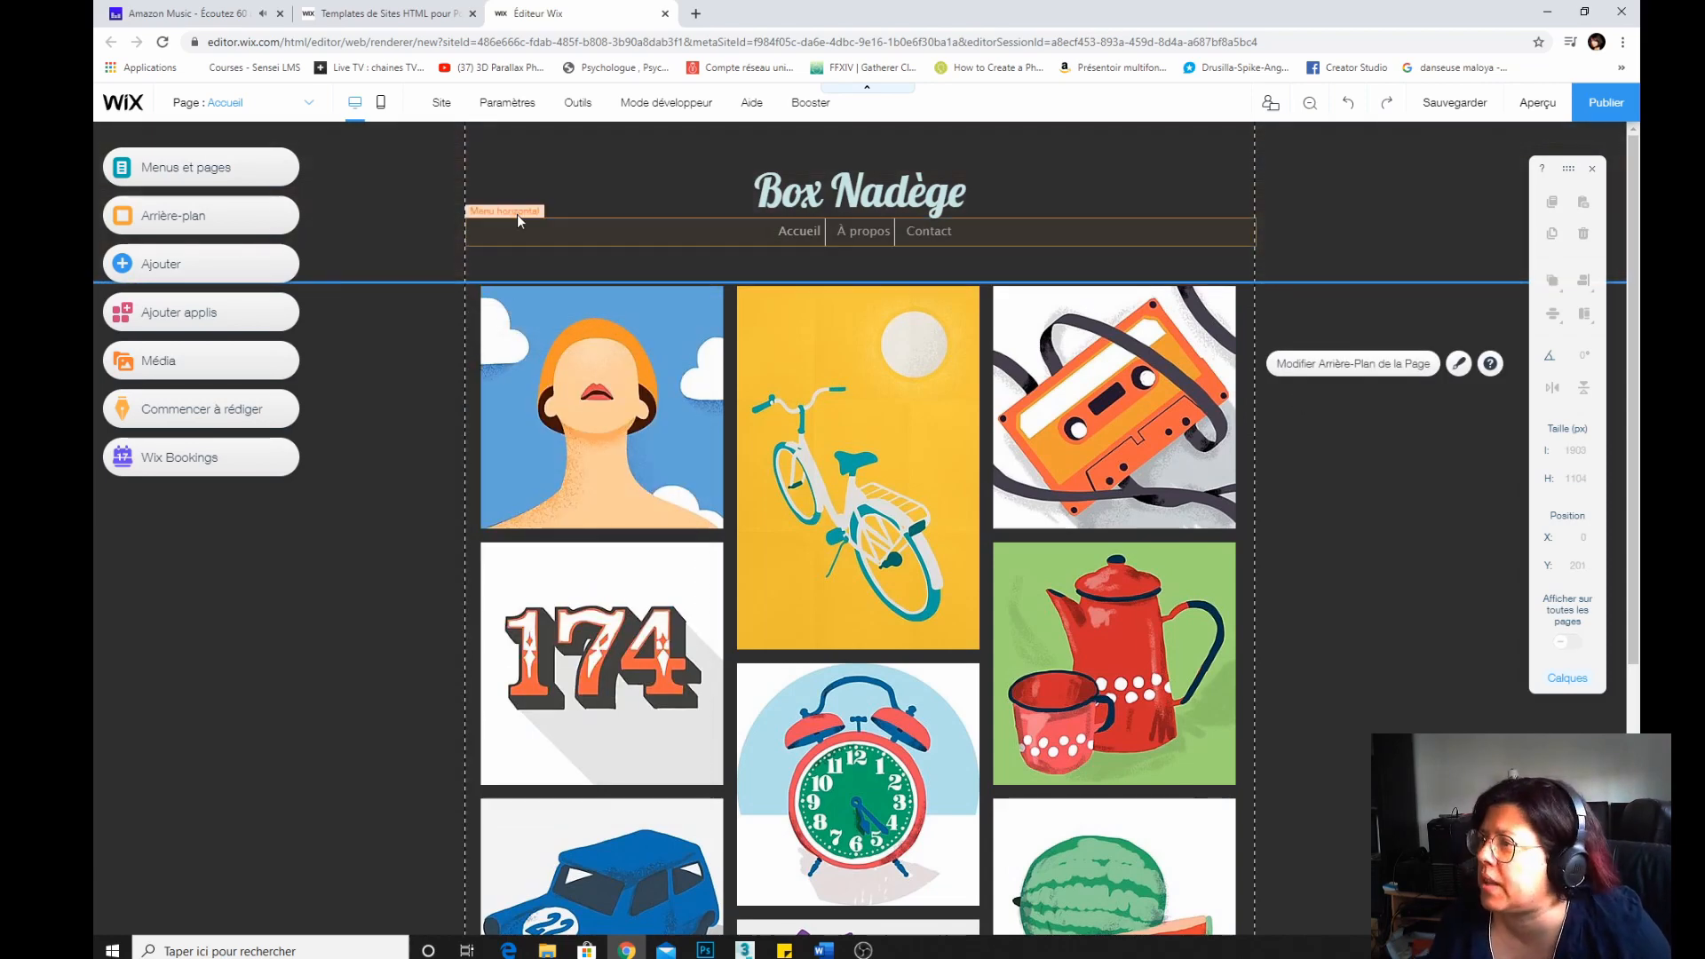
left_click(430, 210)
right_click(429, 211)
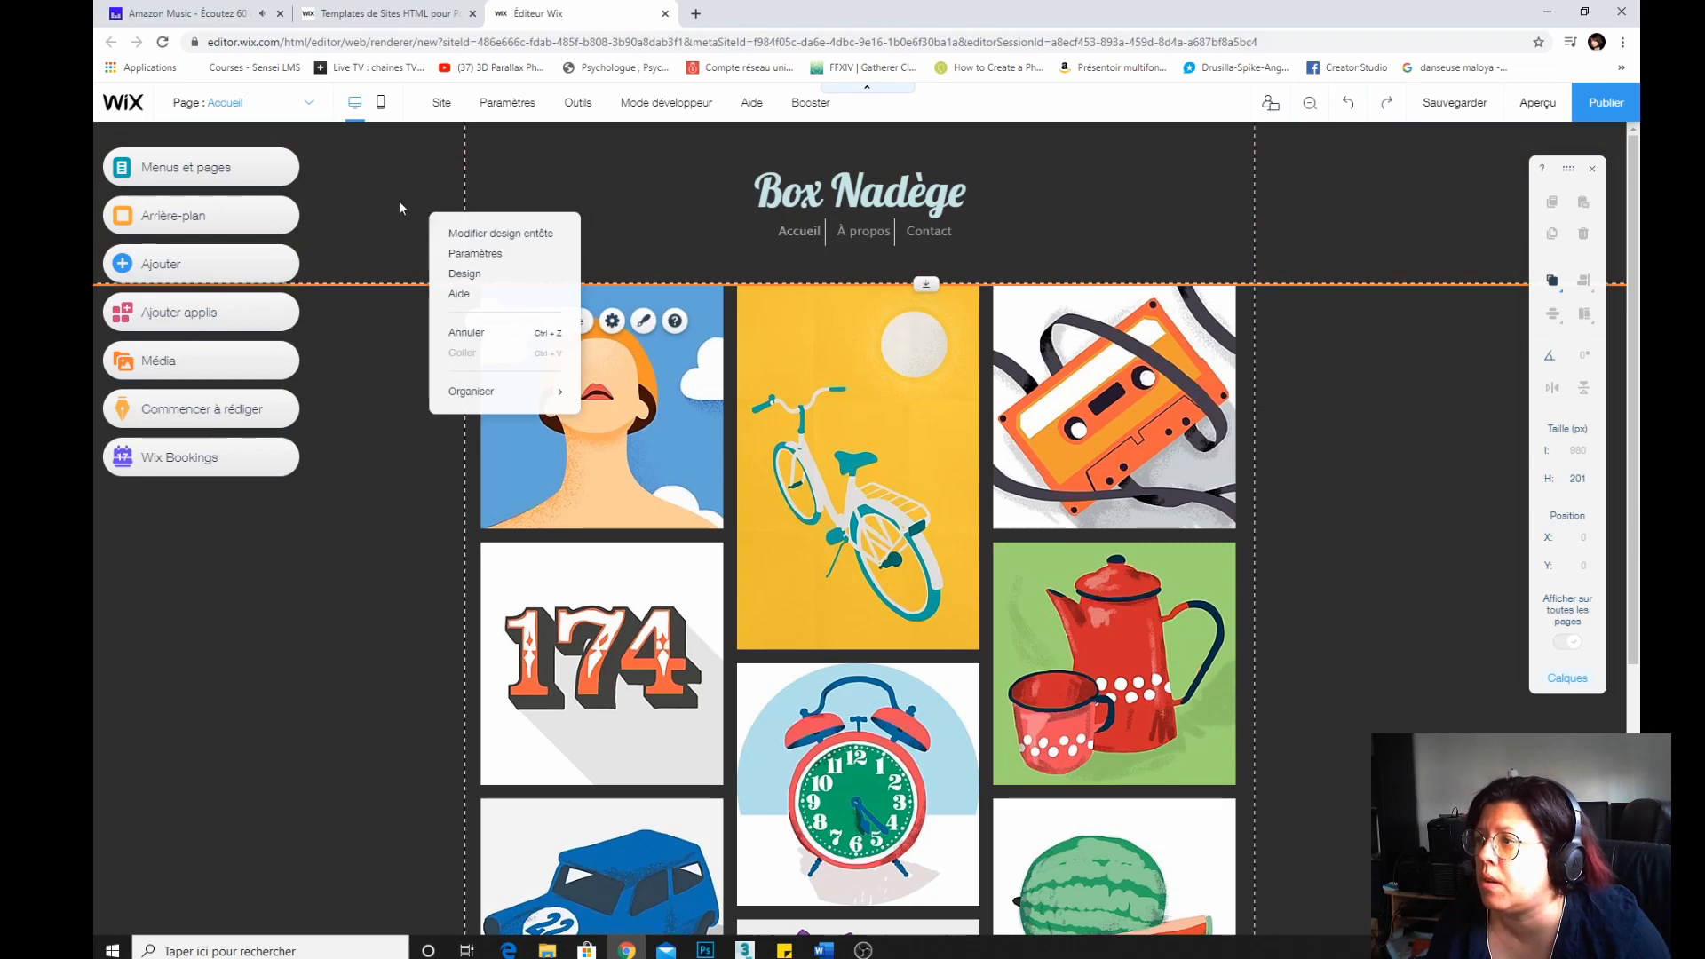
left_click(398, 200)
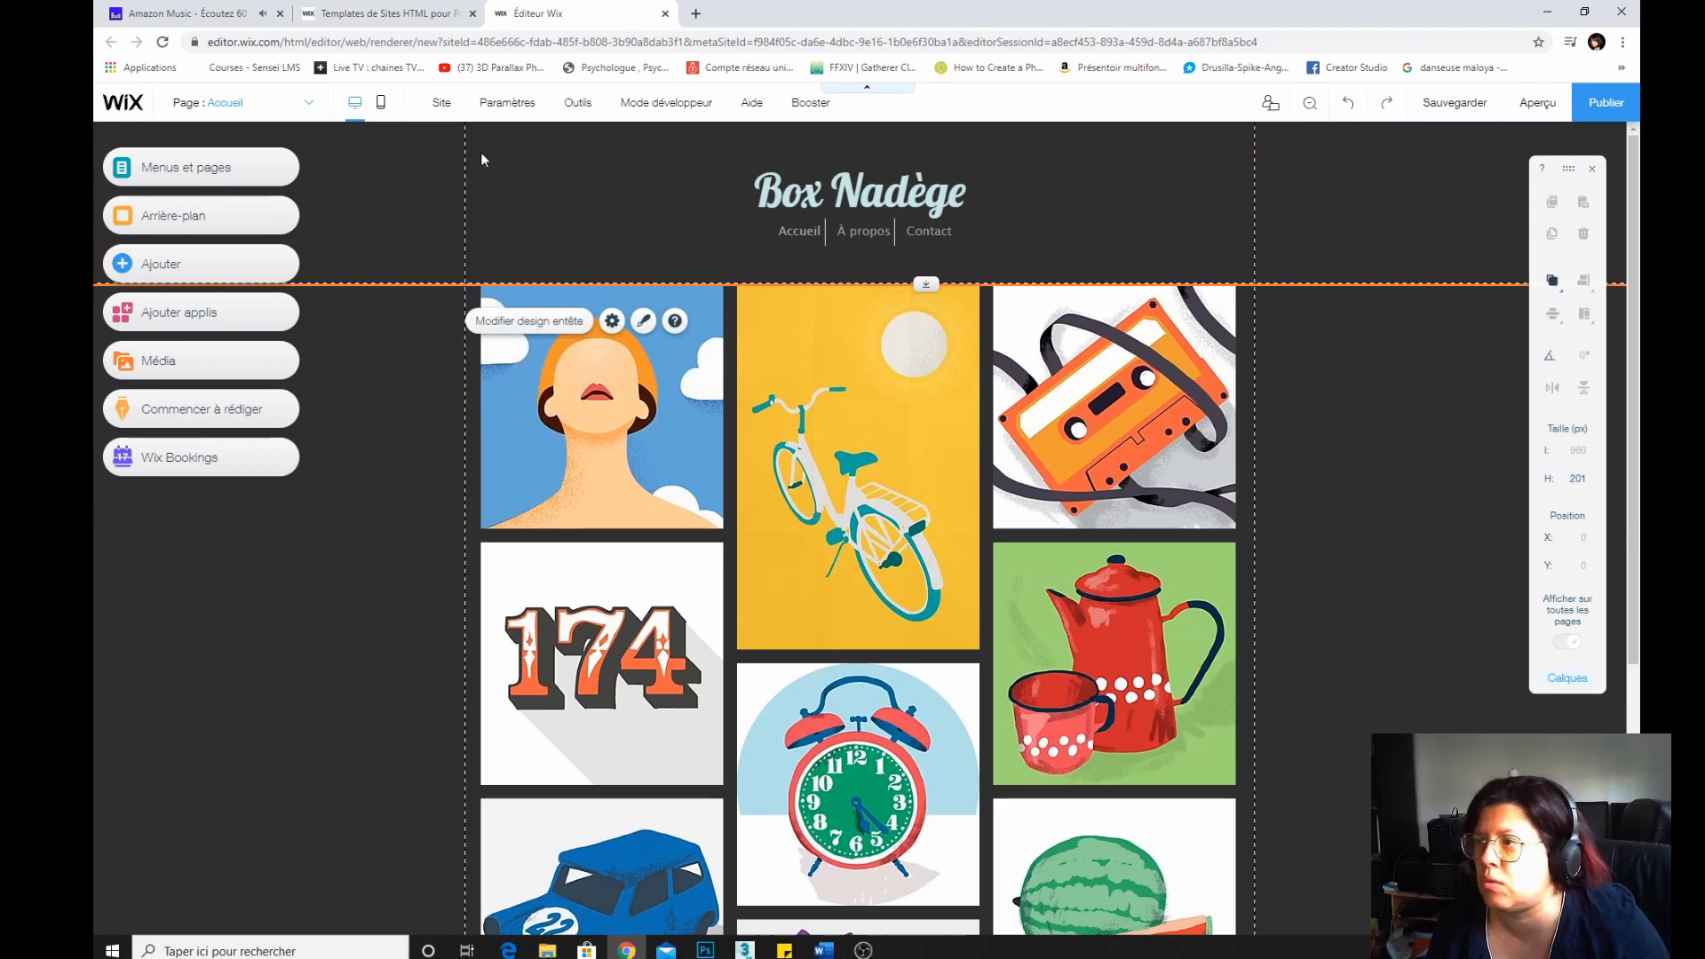
right_click(435, 202)
left_click(371, 201)
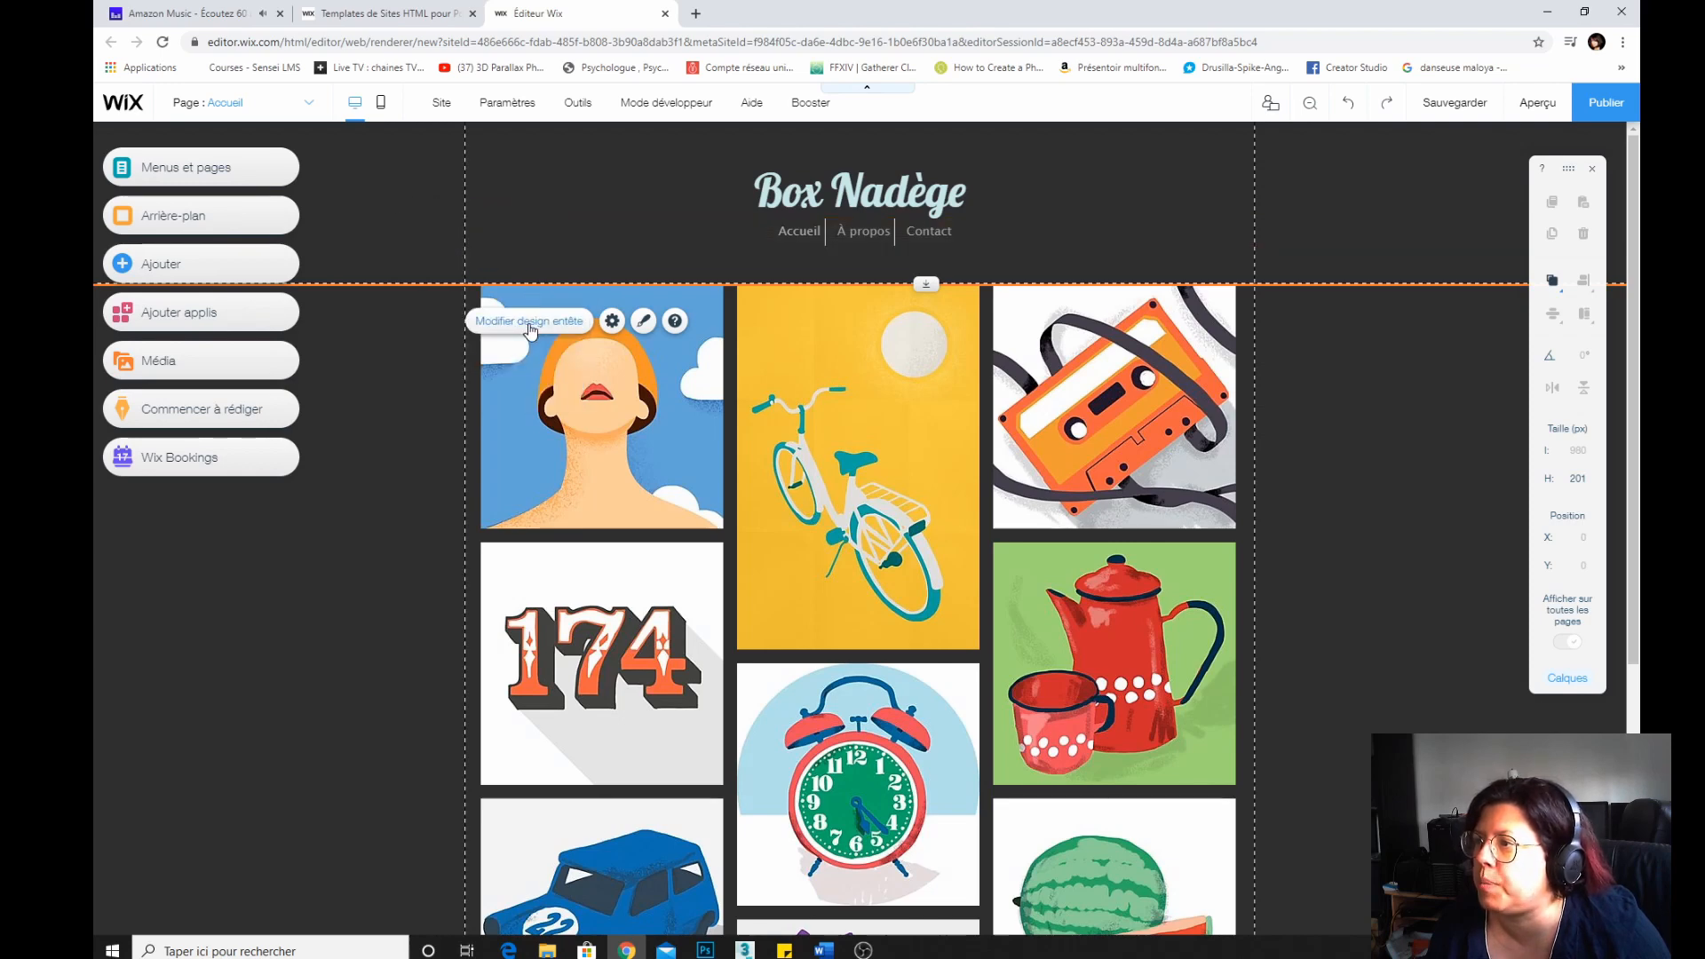
right_click(434, 209)
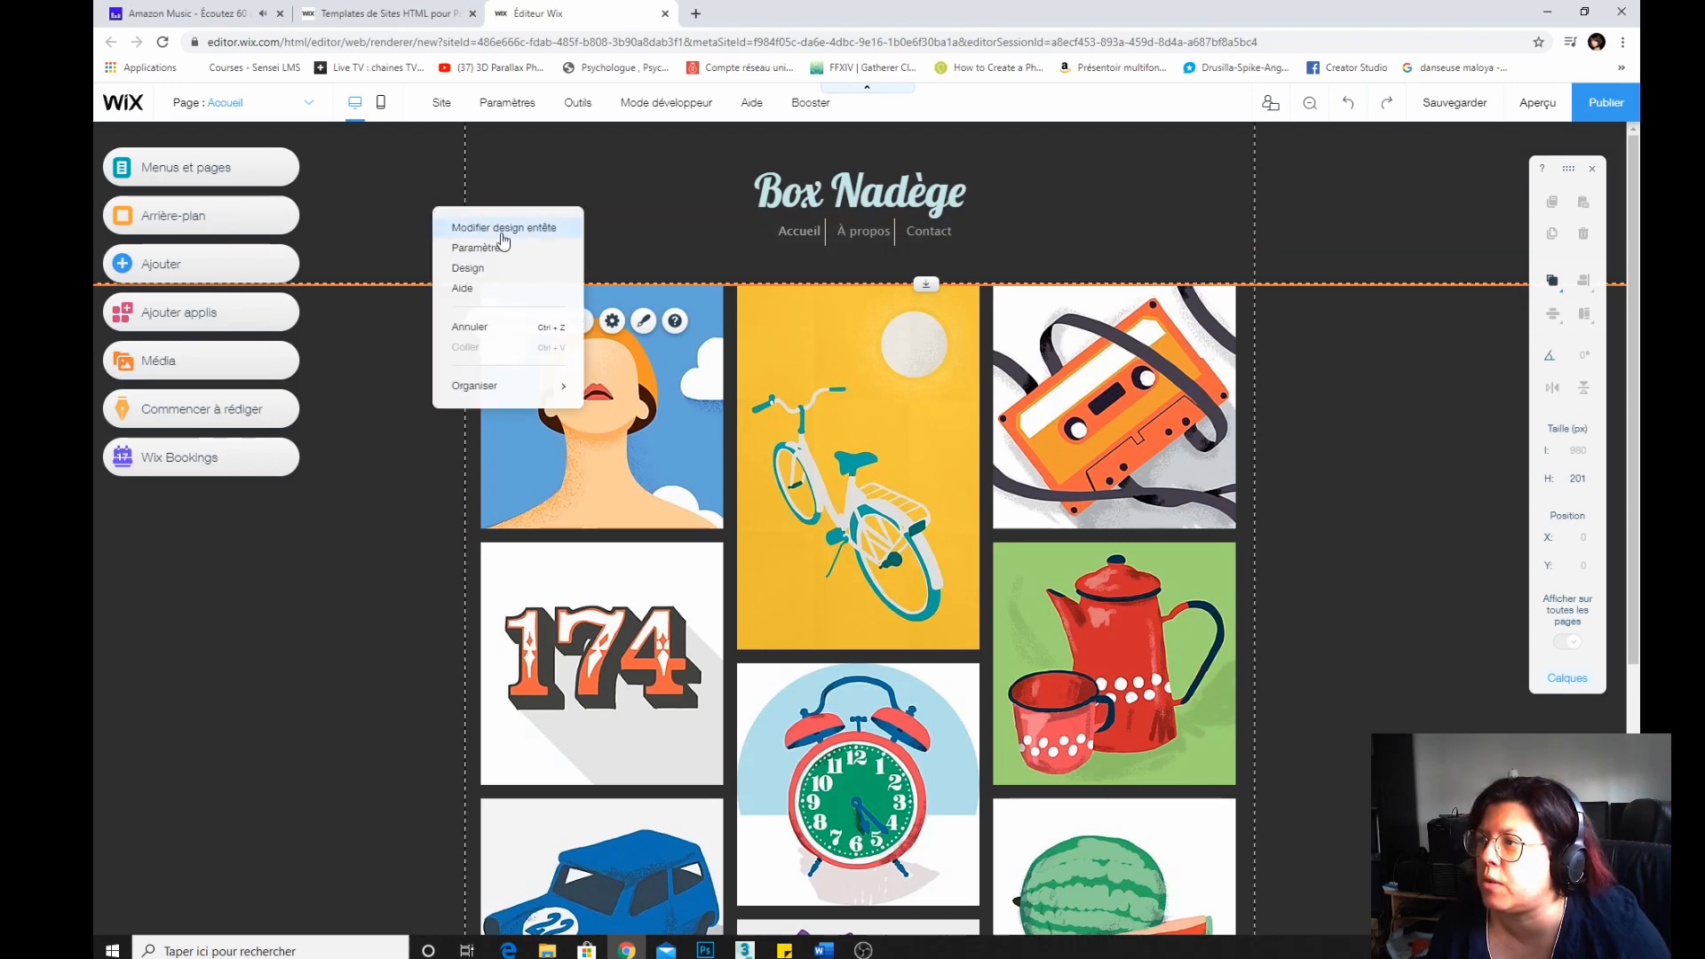
Open the header's design options and browse the available header styles.
left_click(643, 320)
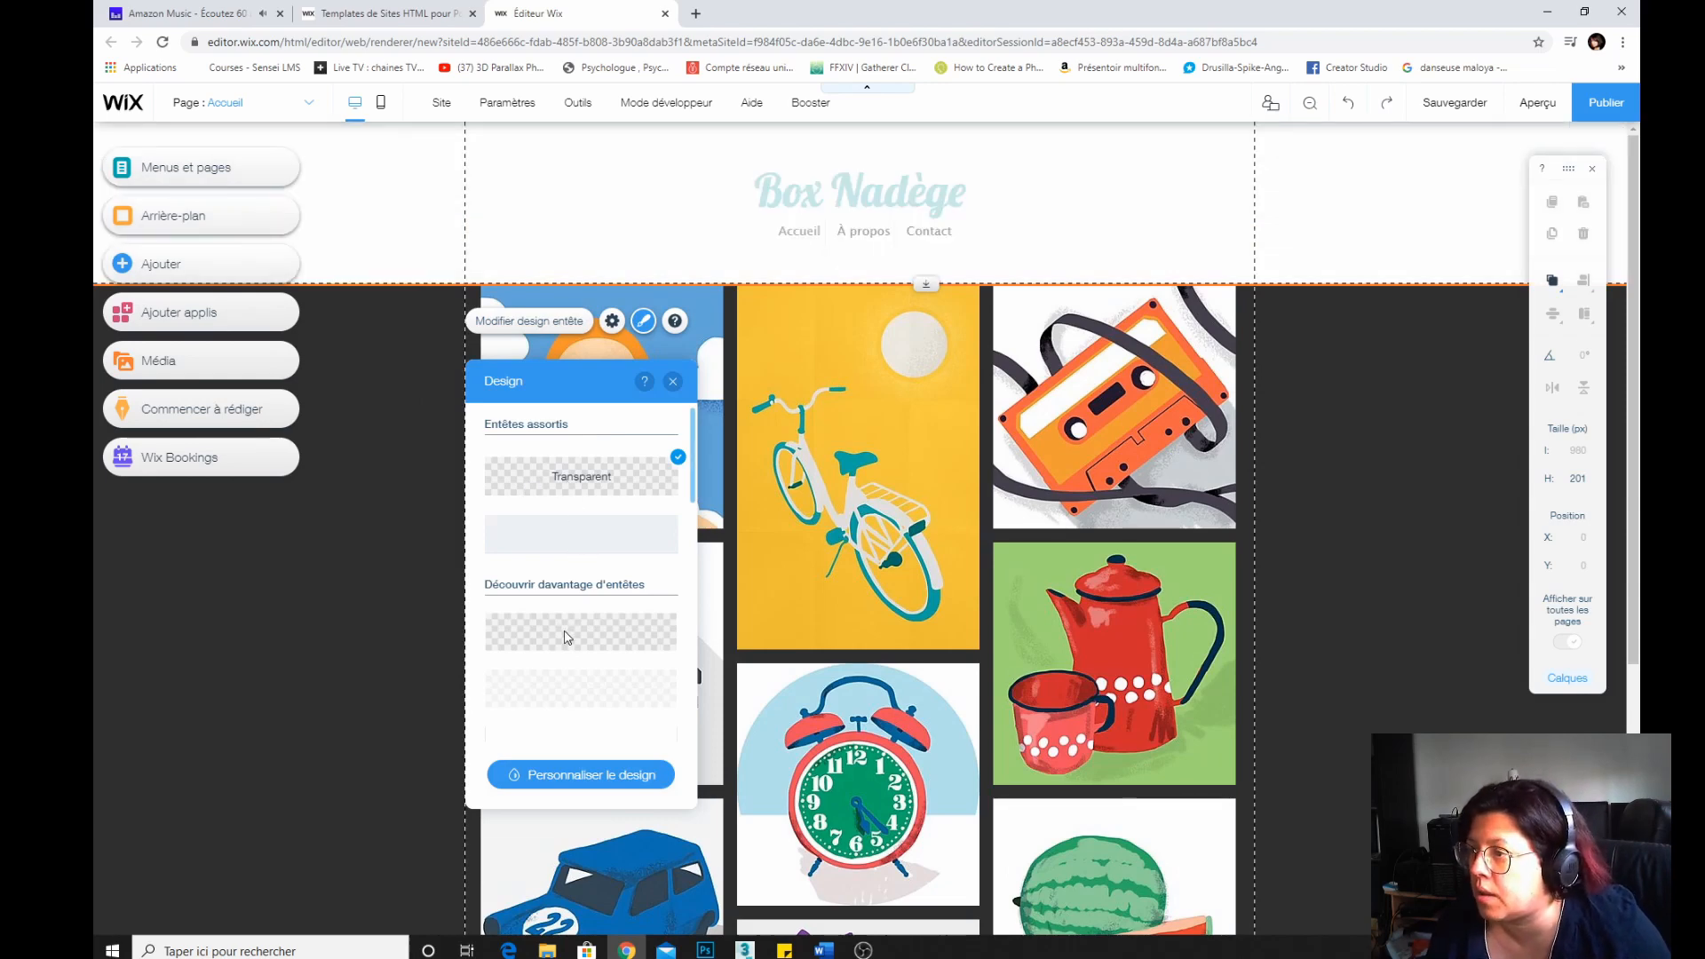
scroll(568, 621, "down", 3)
scroll(582, 608, "down", 2)
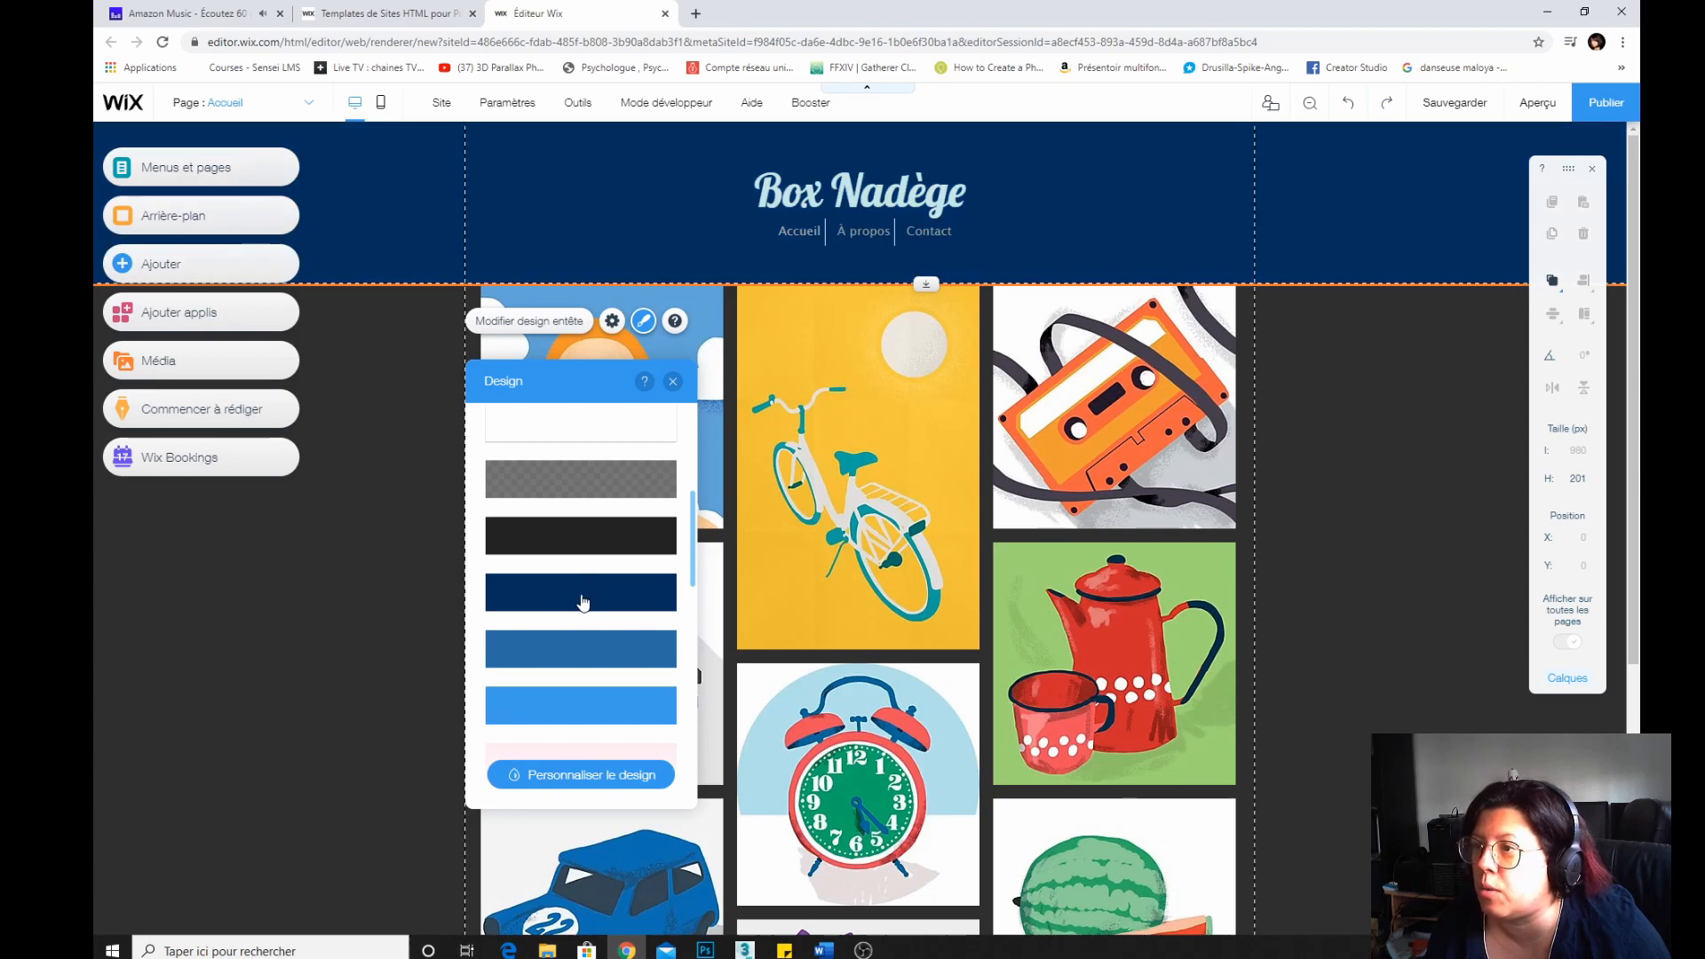
scroll(582, 702, "down", 3)
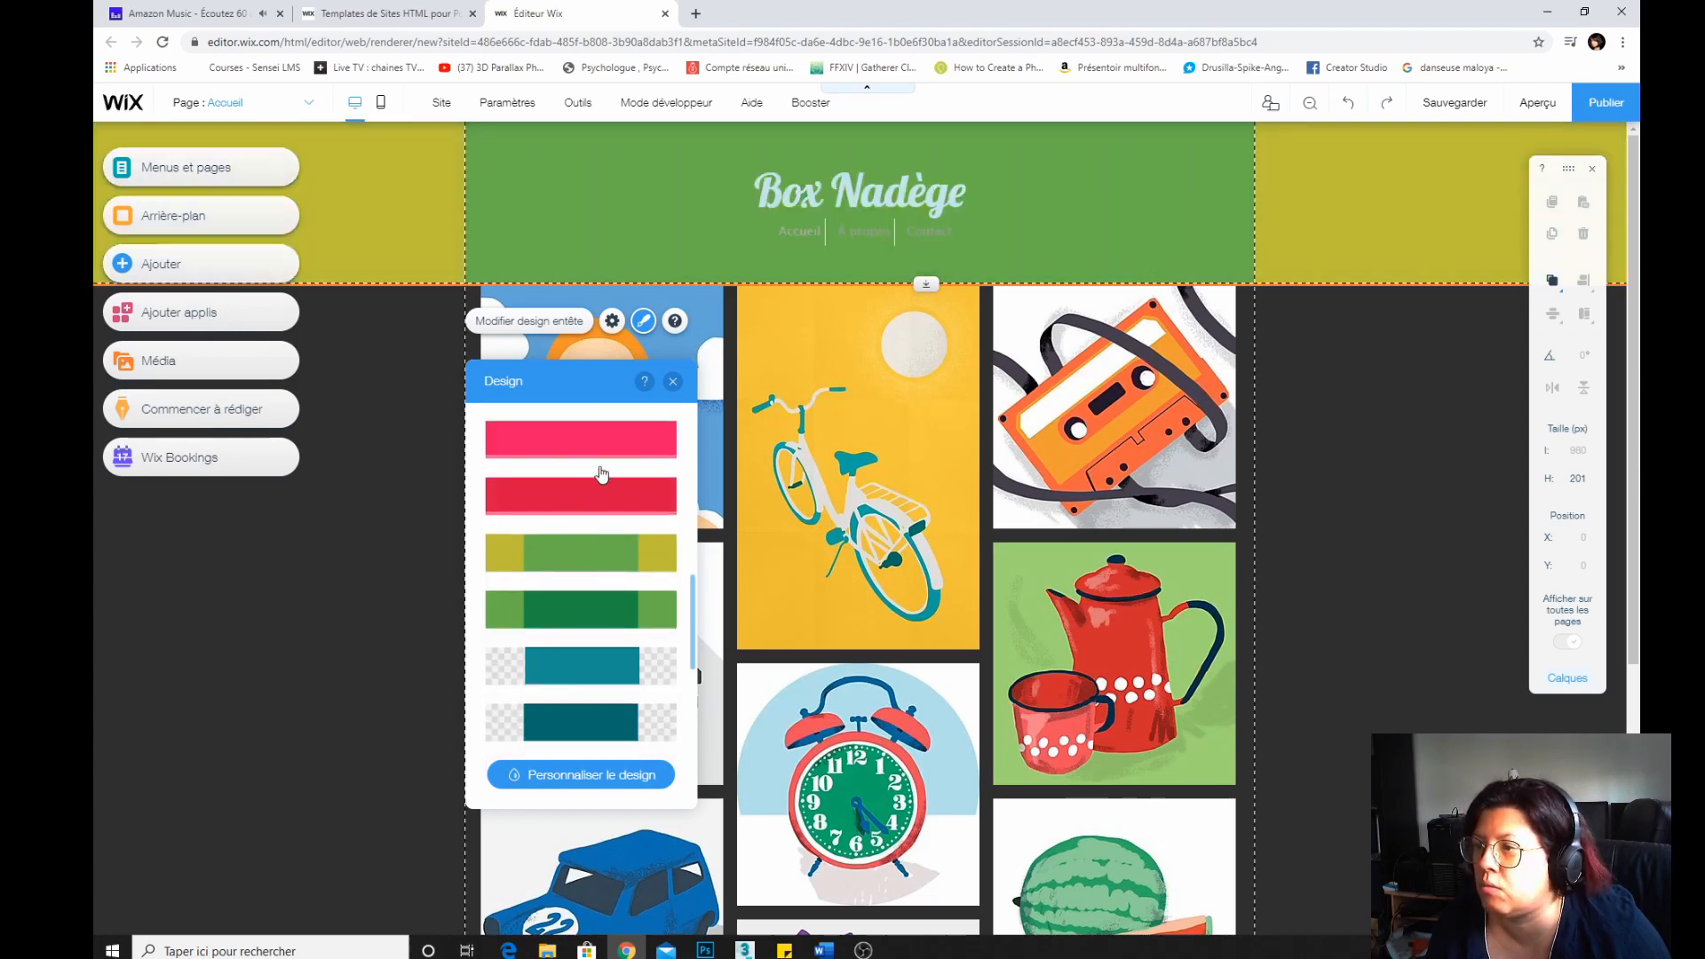
scroll(583, 569, "down", 5)
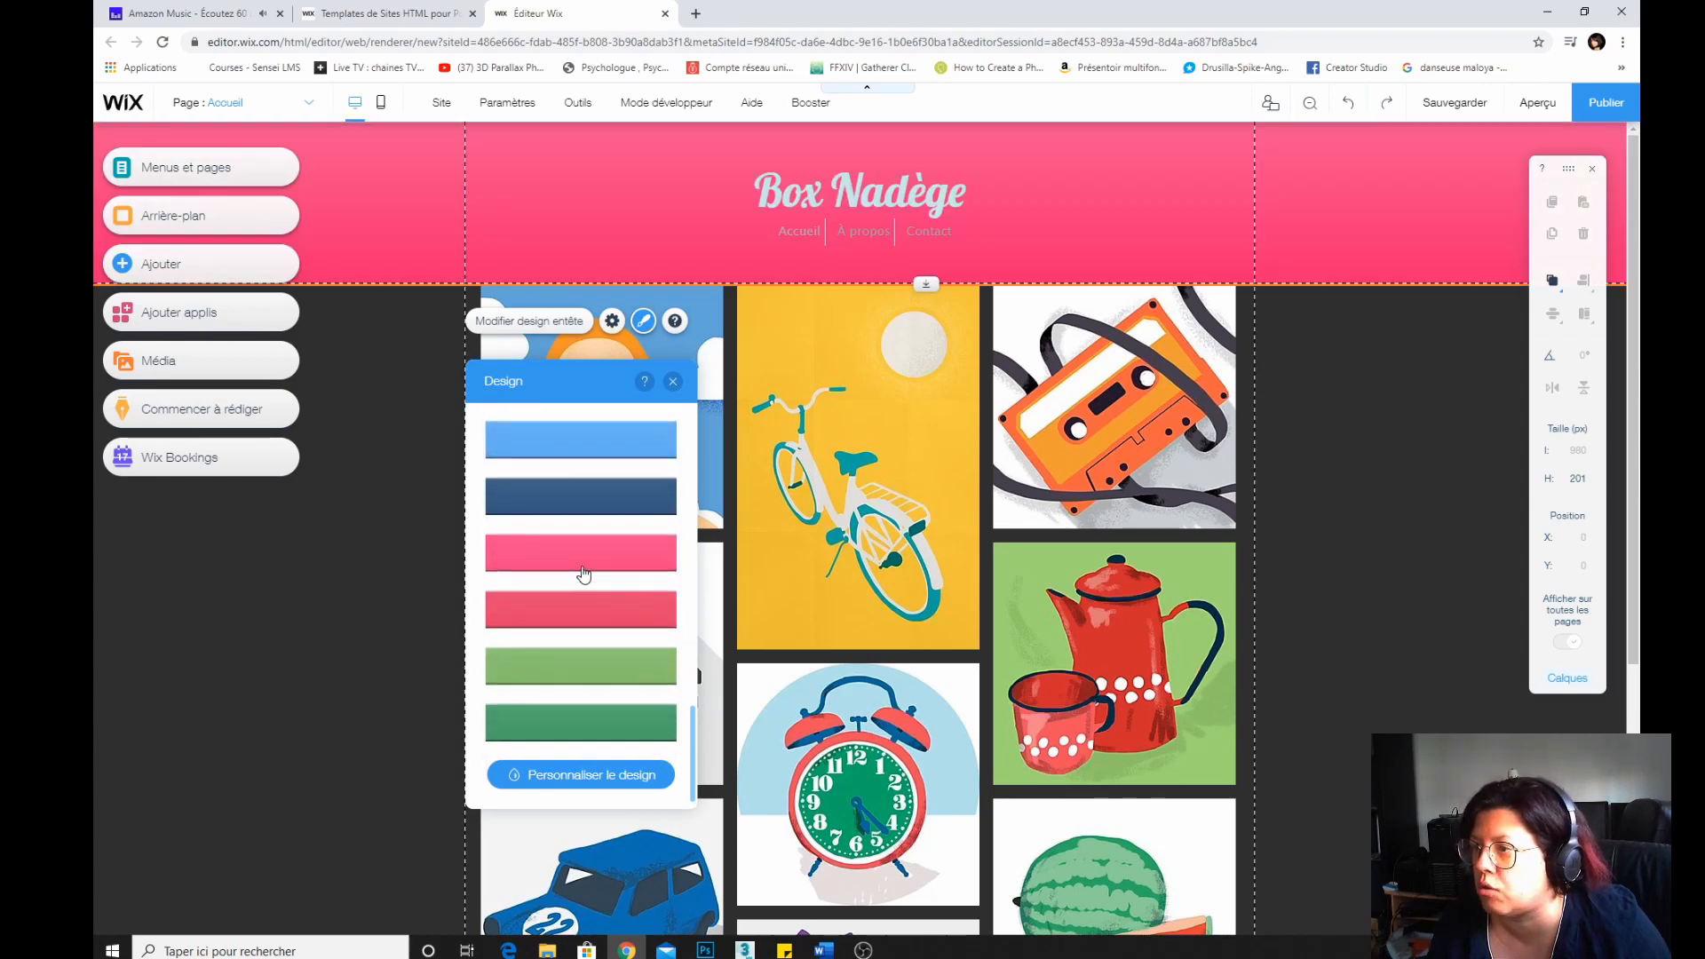
scroll(584, 569, "up", 15)
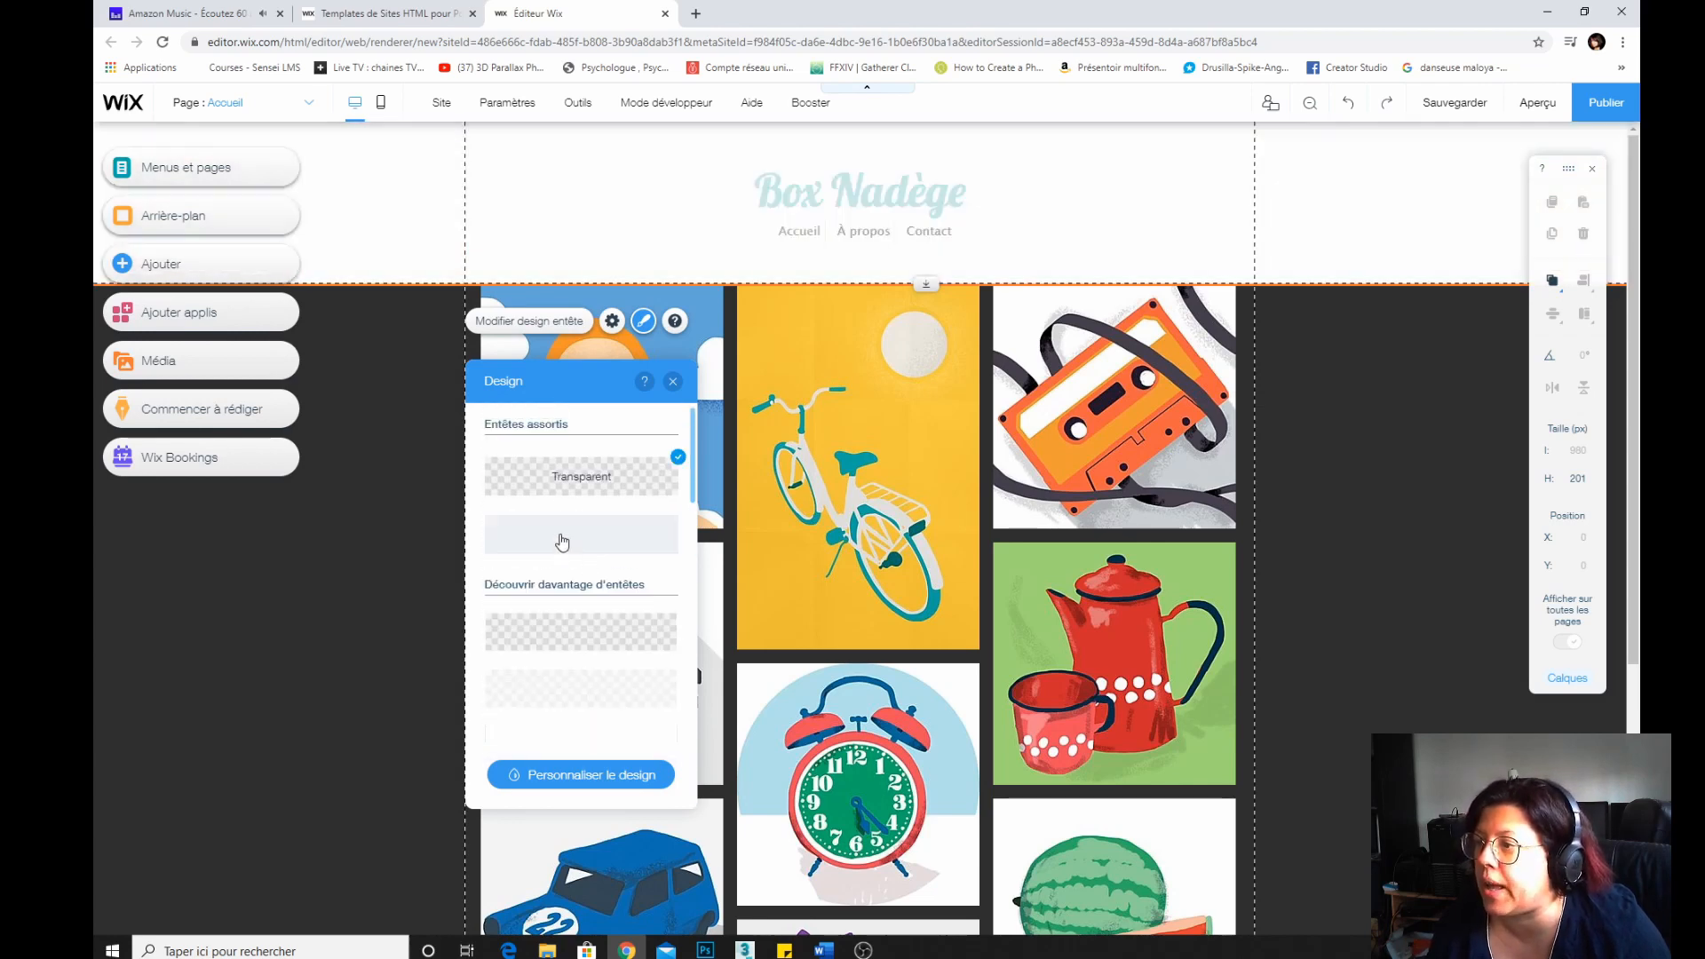
Customize the header design by choosing a predefined layout with a separate central background, then close the panel.
left_click(586, 781)
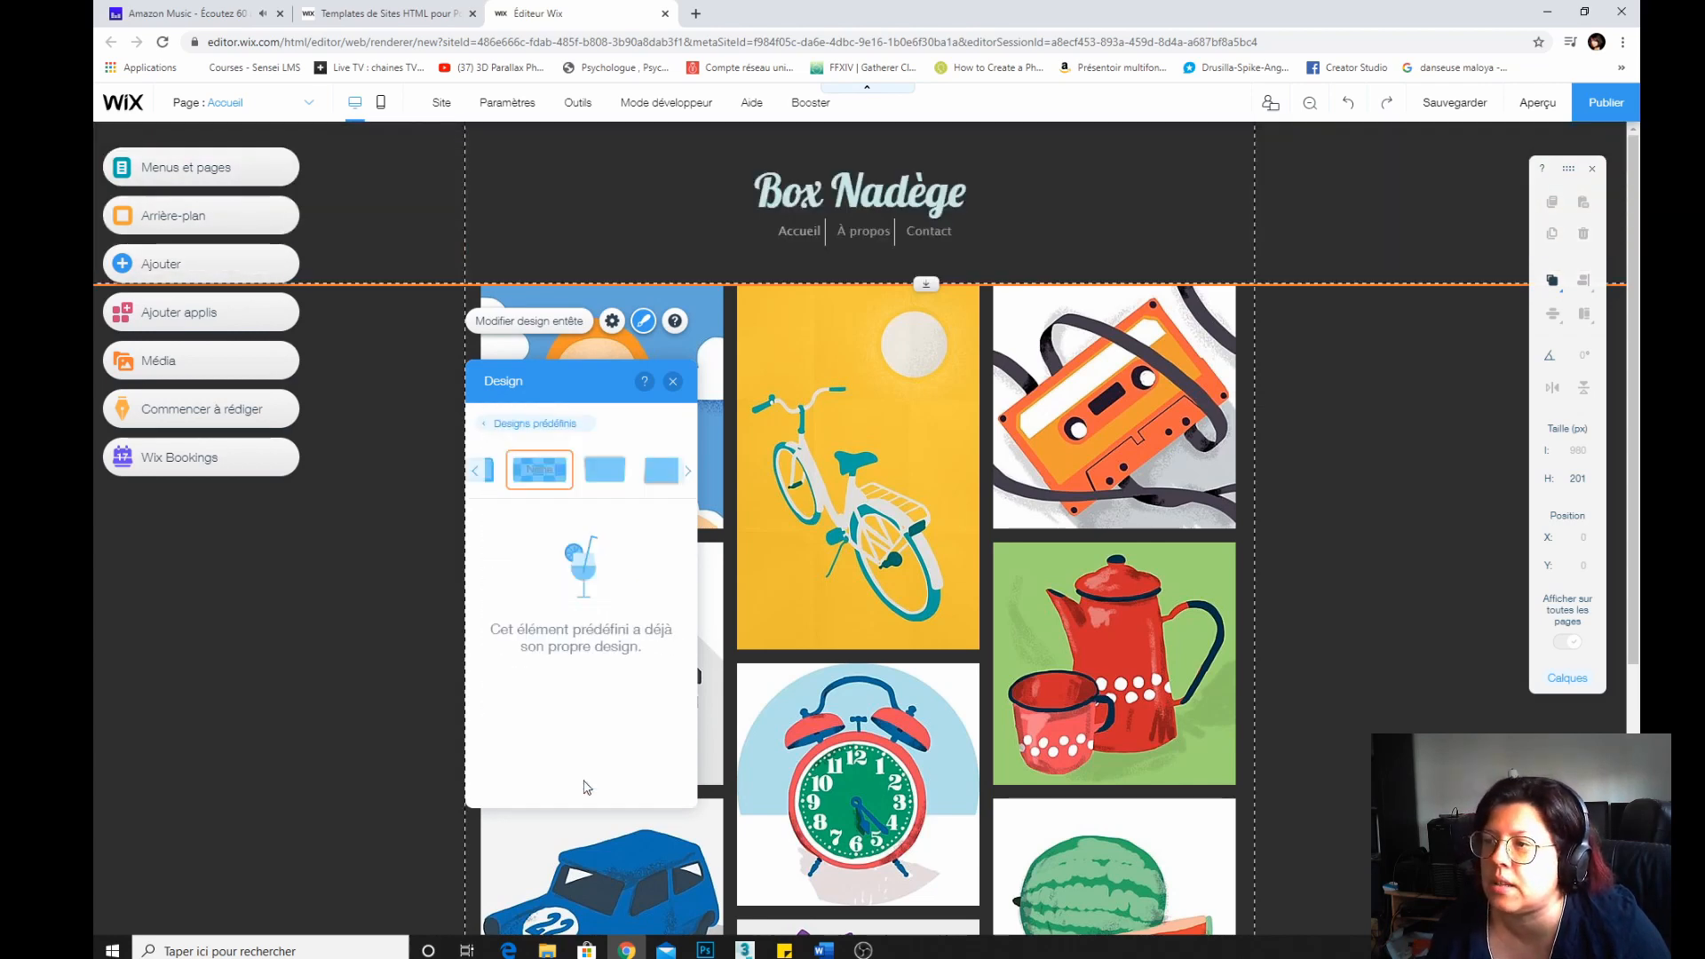
left_click(494, 473)
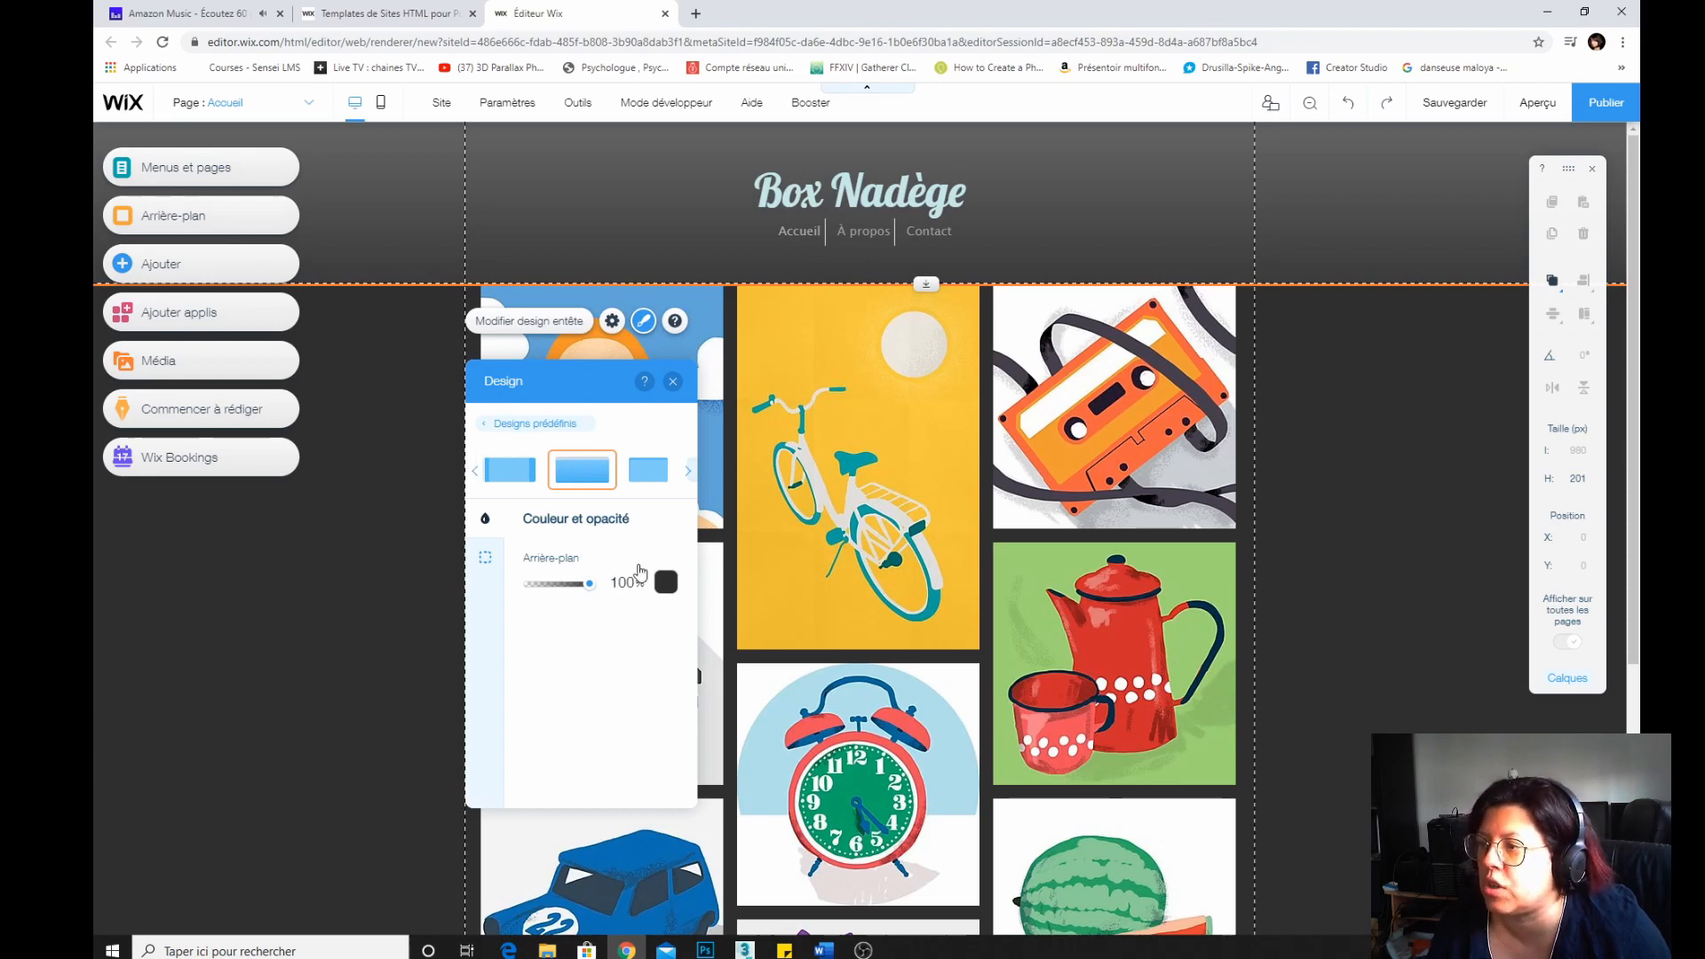
left_click(511, 469)
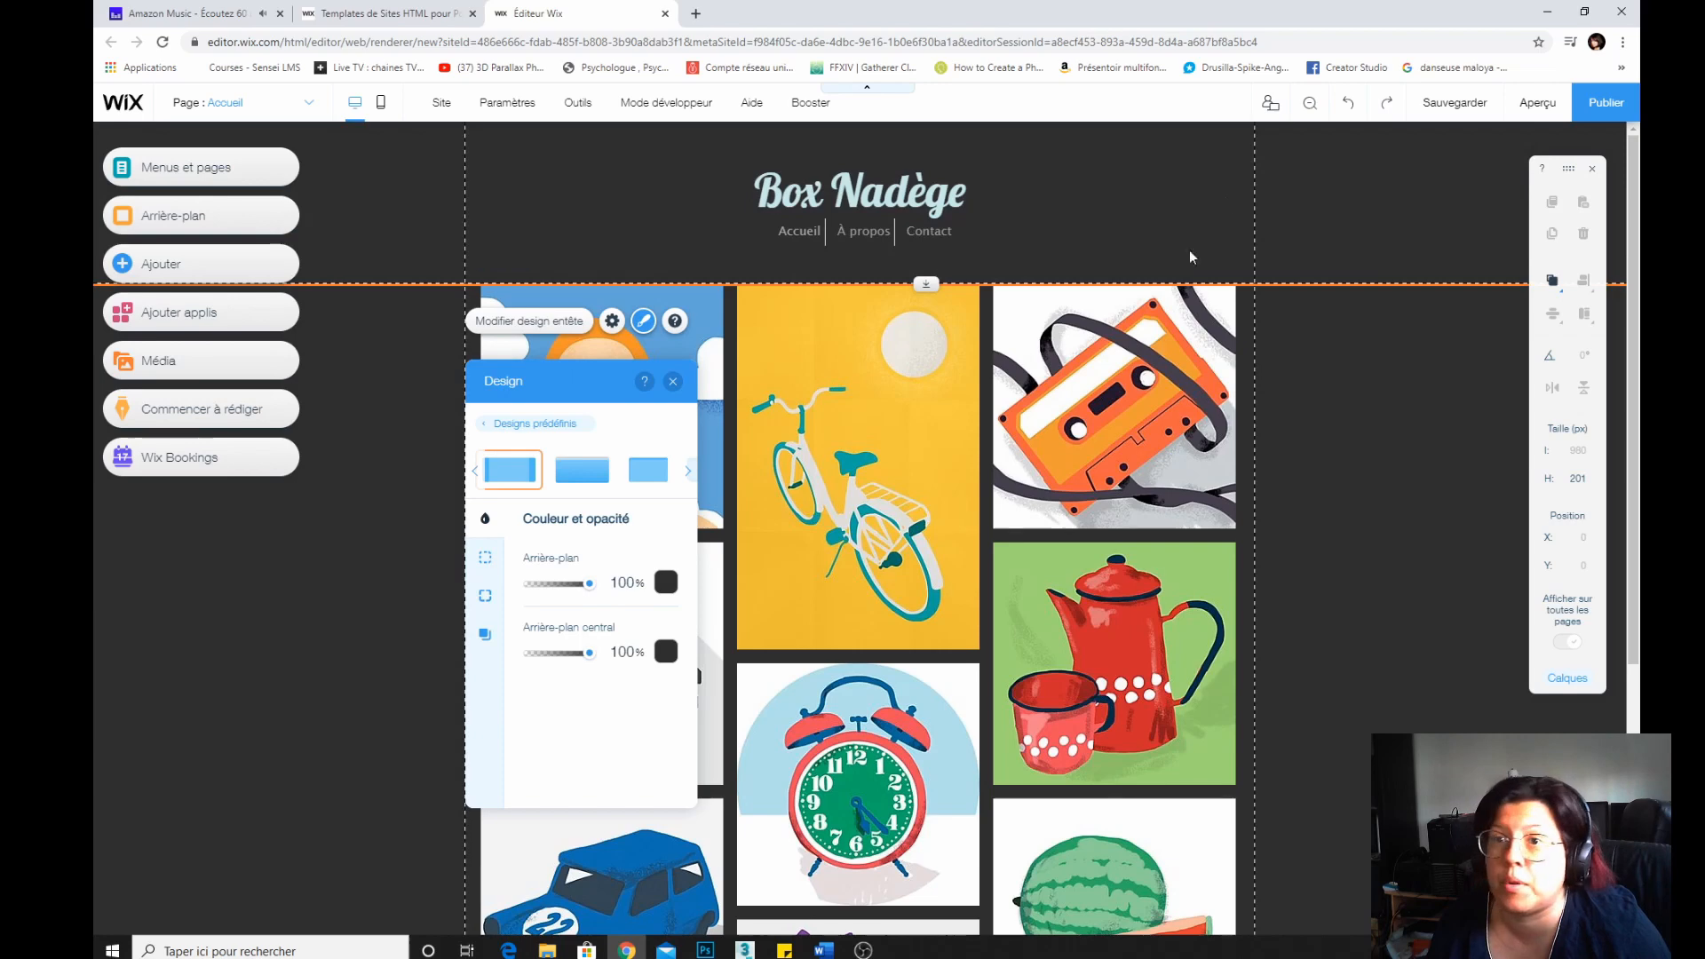
left_click(477, 478)
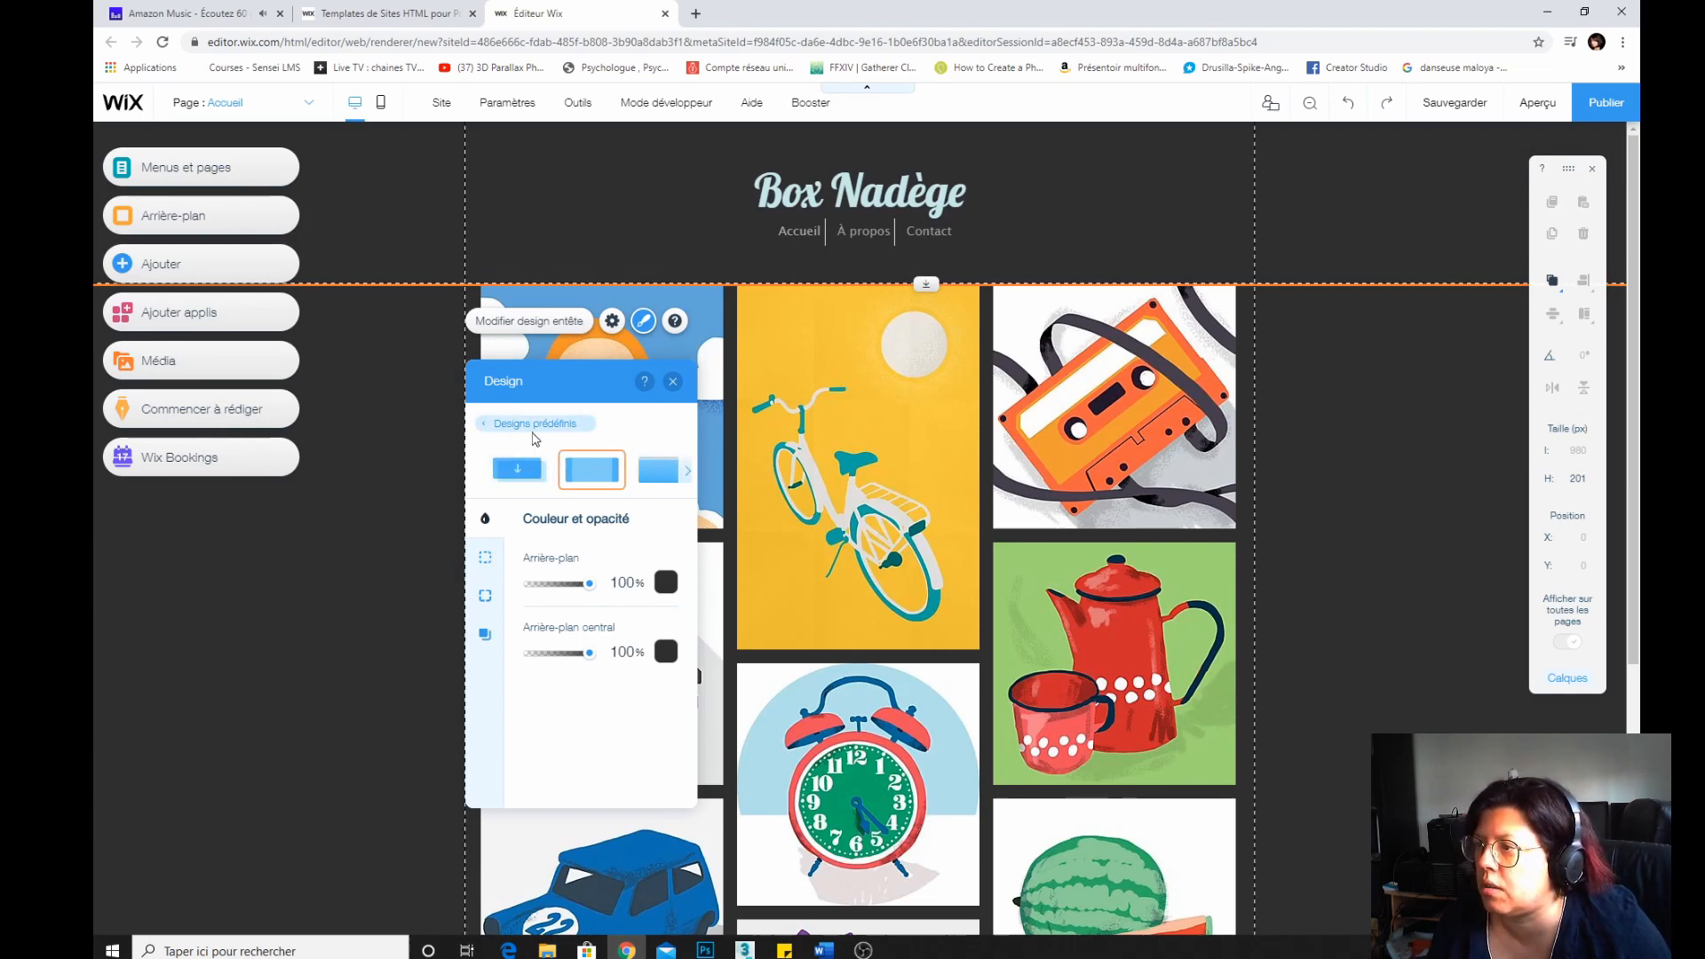
left_click(505, 433)
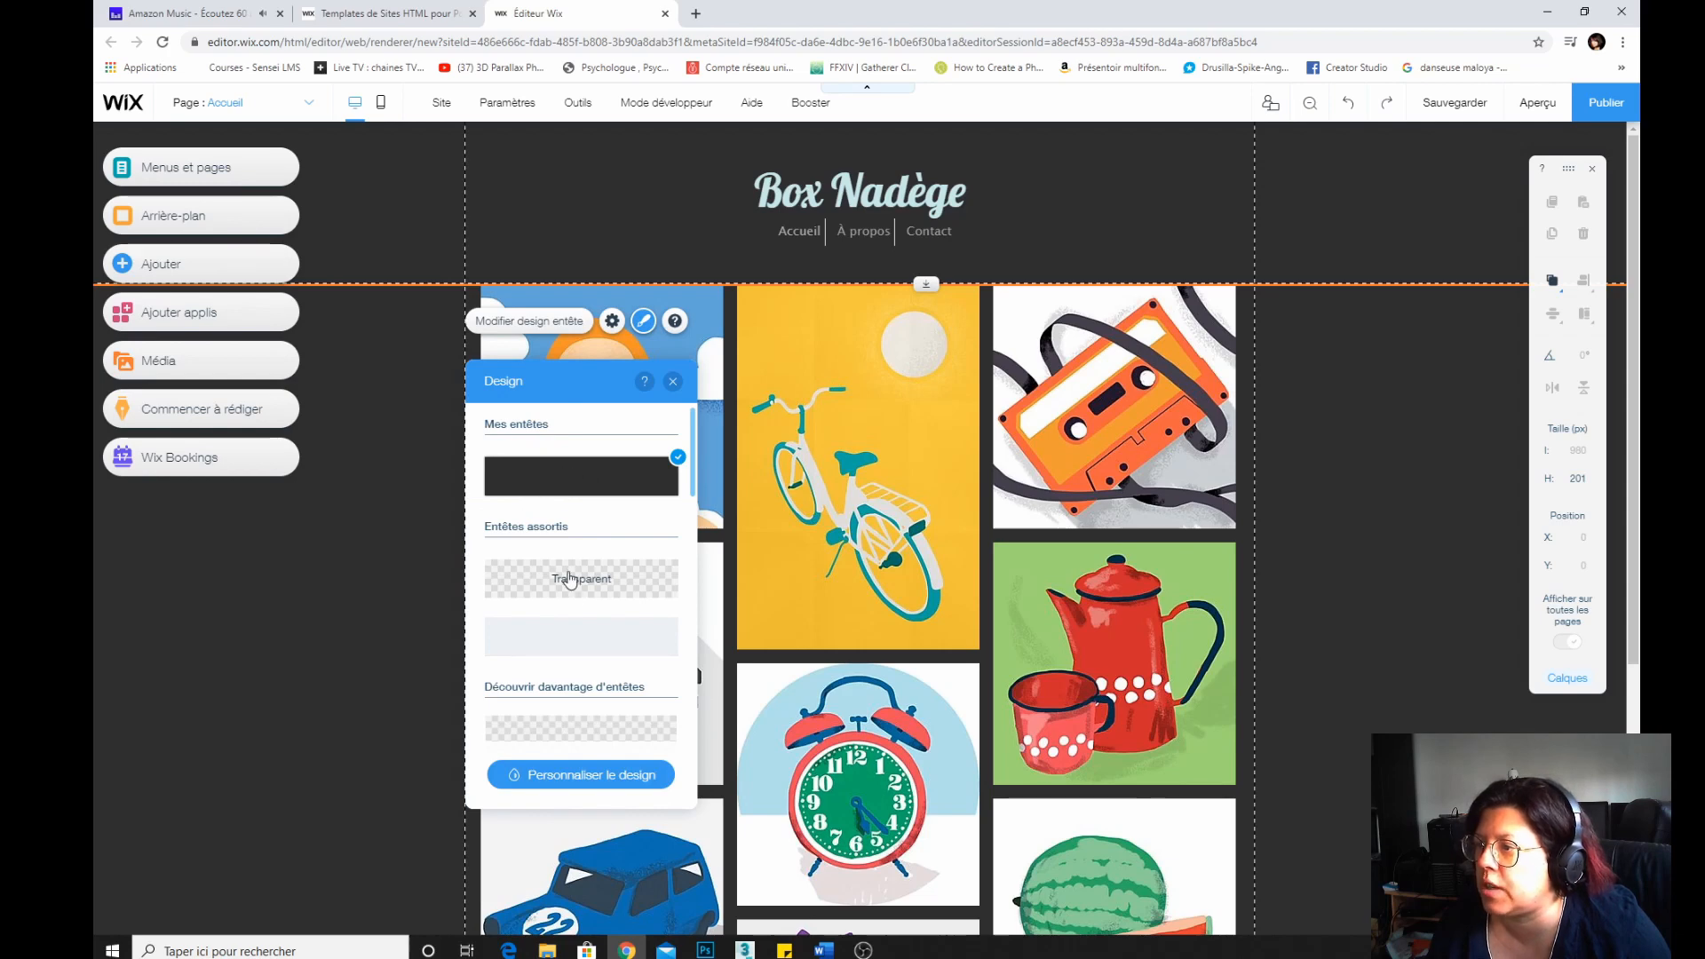
scroll(579, 582, "down", 5)
scroll(568, 498, "up", 5)
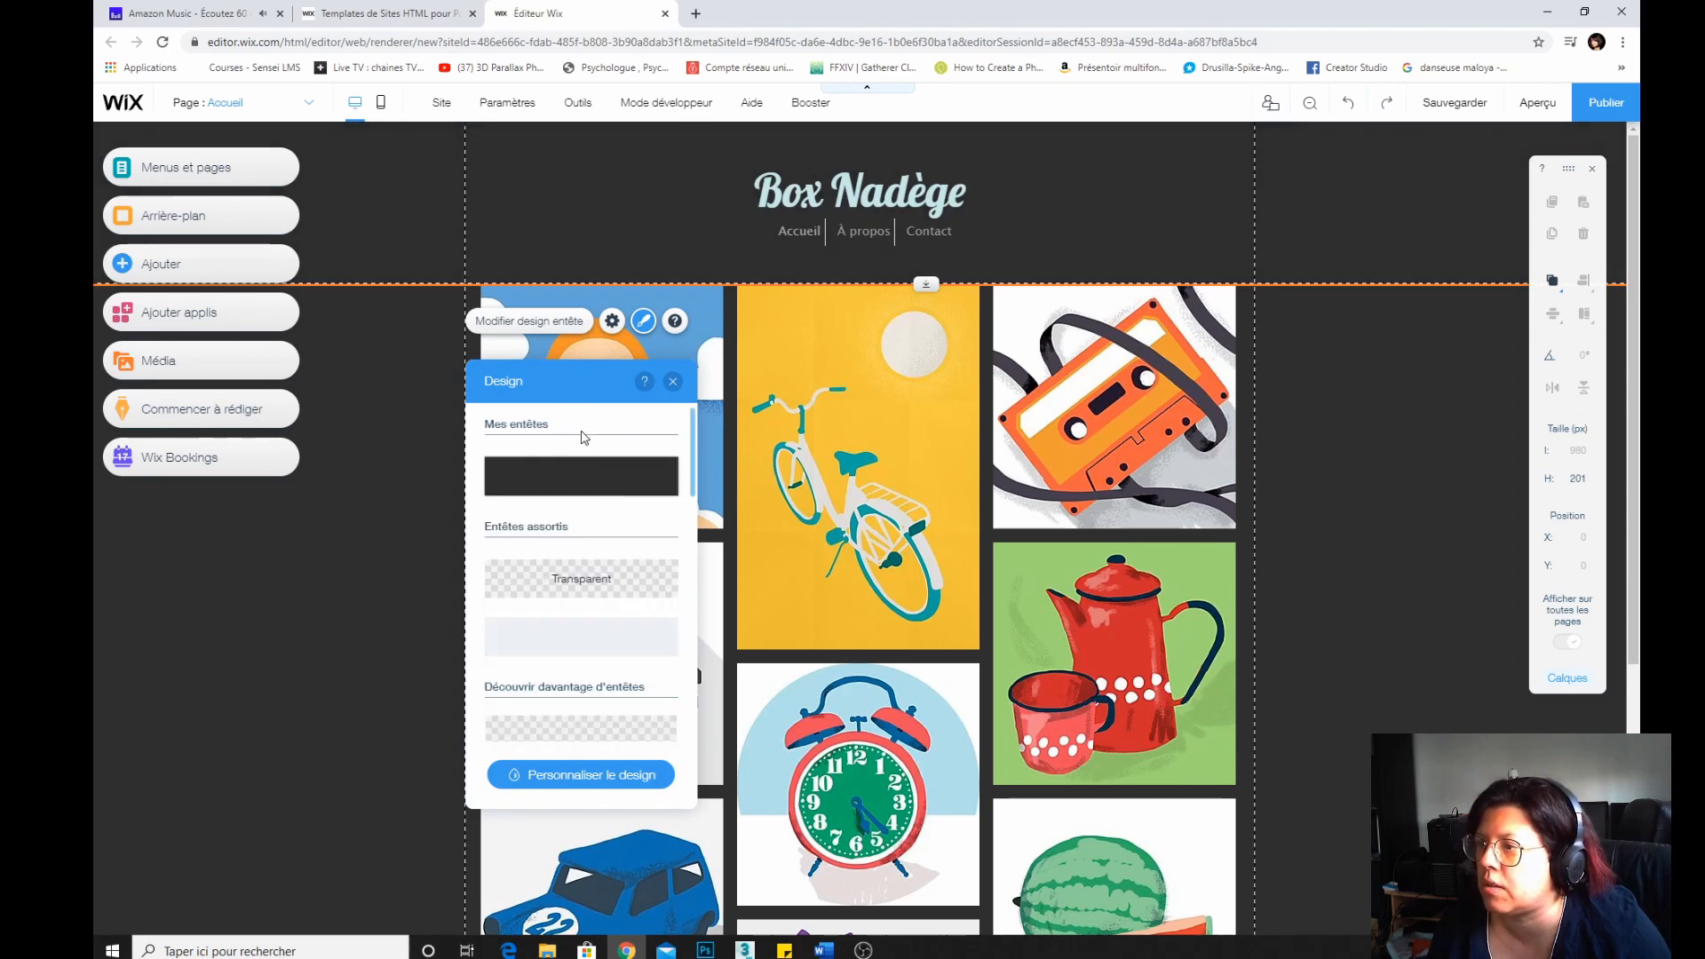
scroll(579, 585, "down", 5)
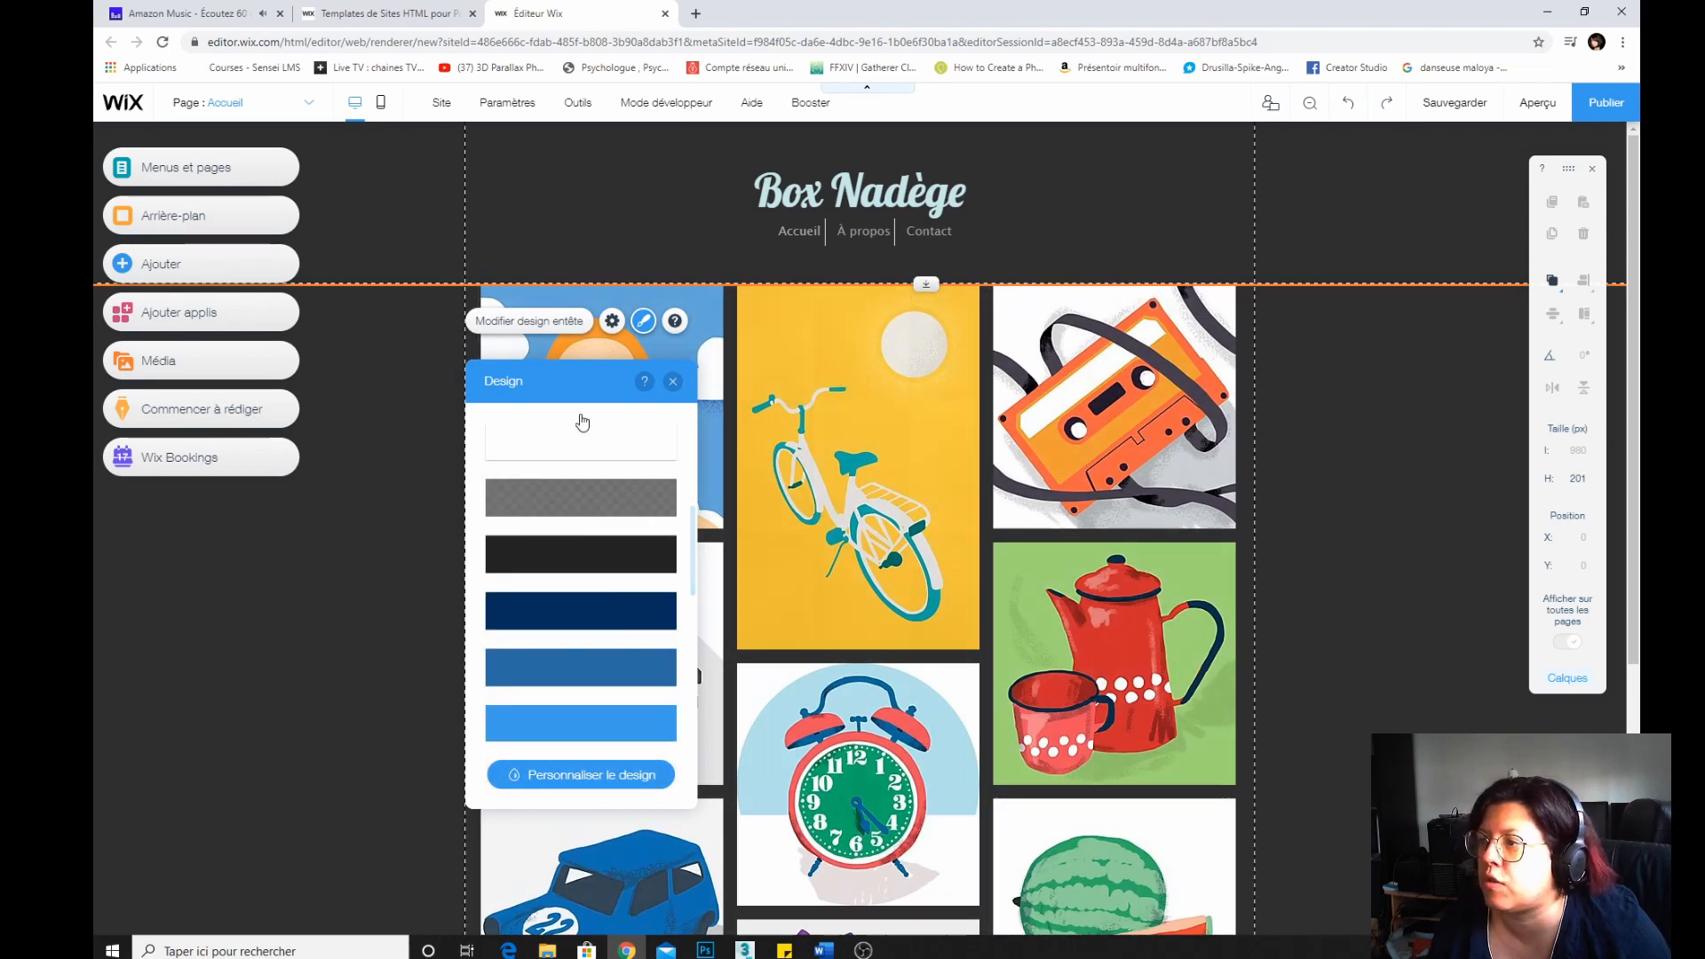
left_click(672, 381)
Try the header's Figer and Disparaître scroll behaviours, then return it to Défile avec le site.
left_click(614, 323)
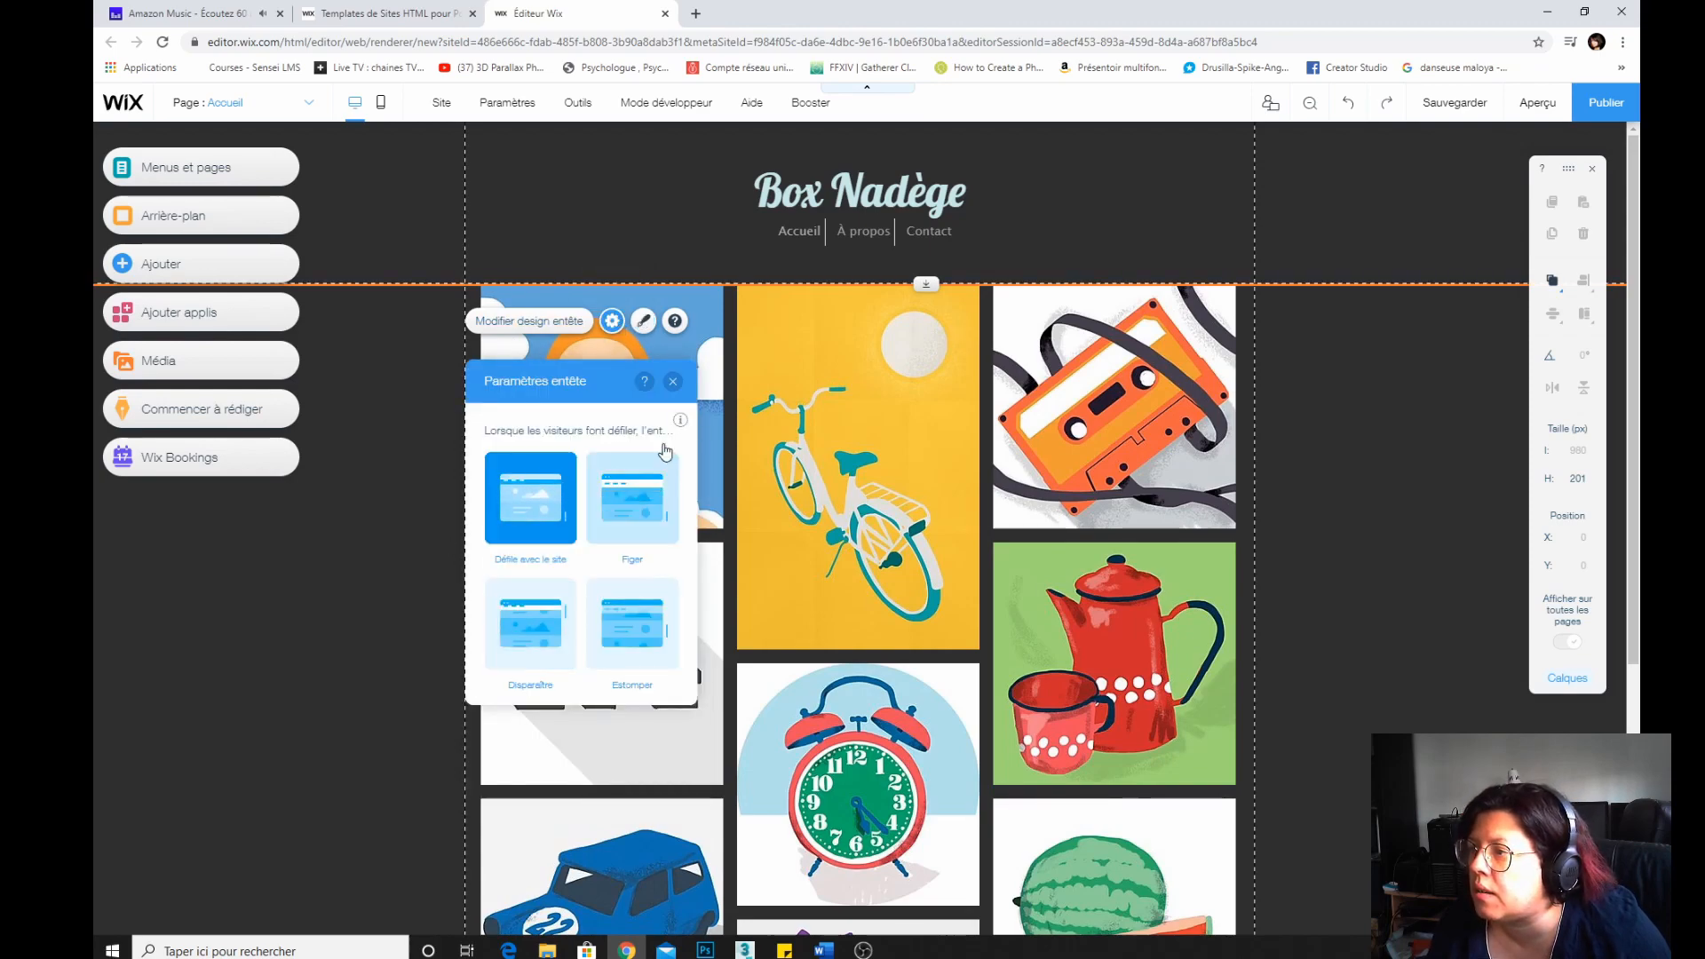
scroll(1061, 395, "down", 3)
scroll(1061, 394, "up", 3)
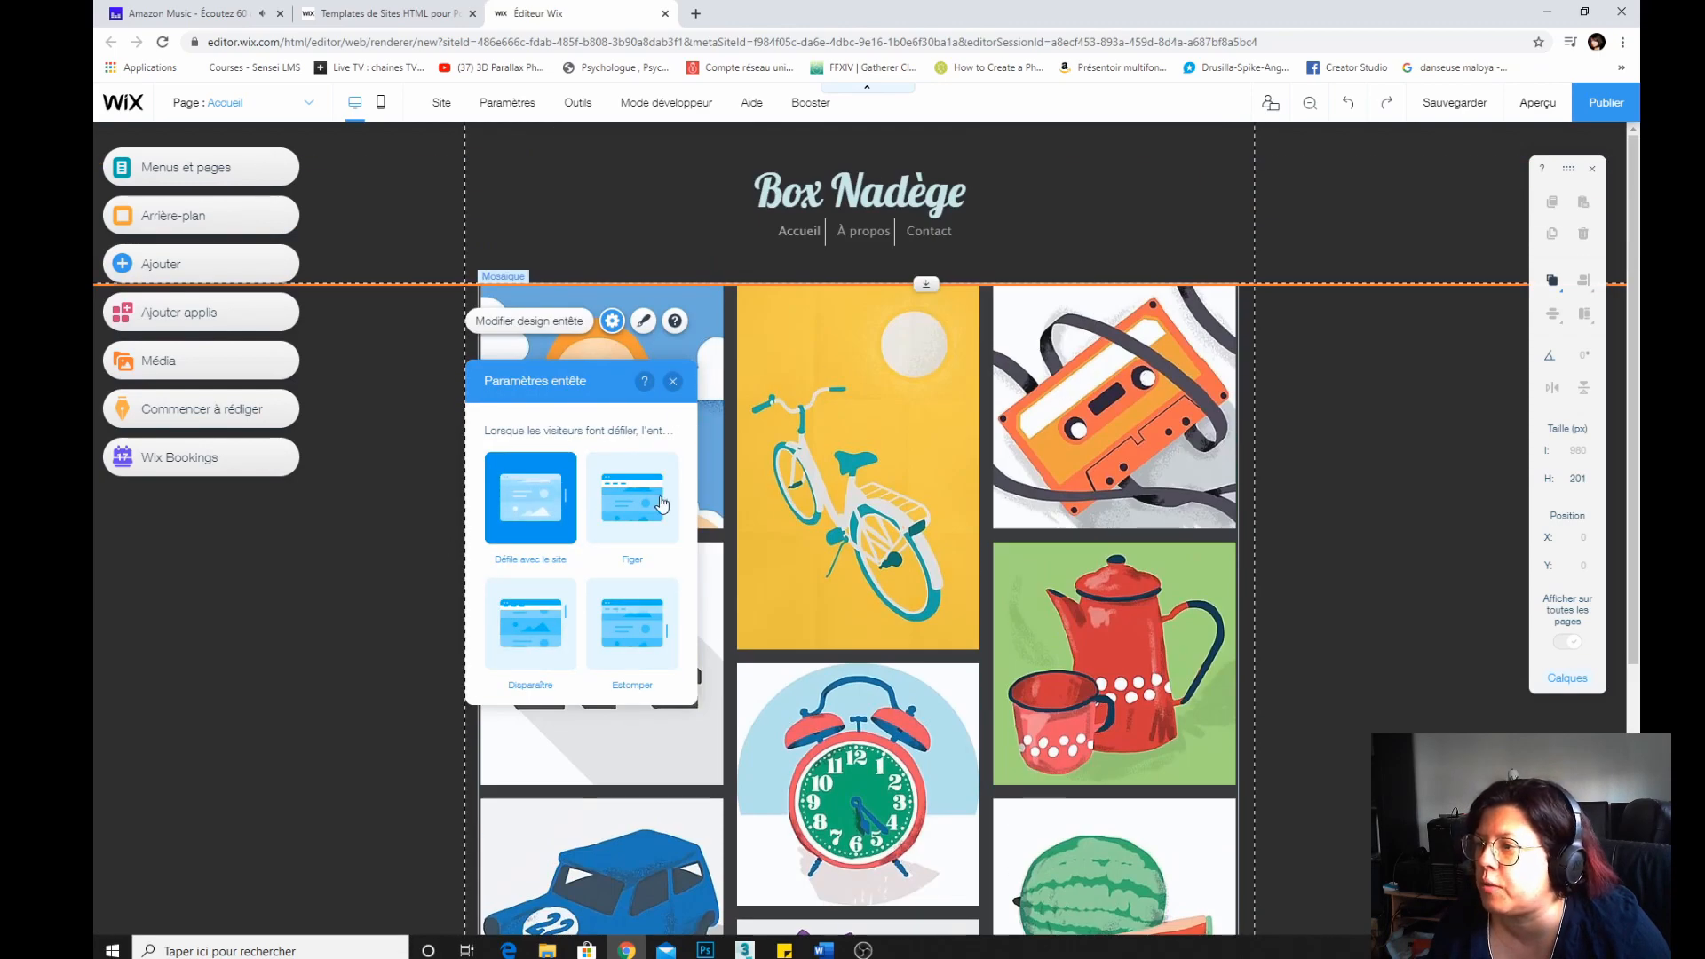
scroll(1015, 470, "down", 5)
scroll(1015, 470, "up", 5)
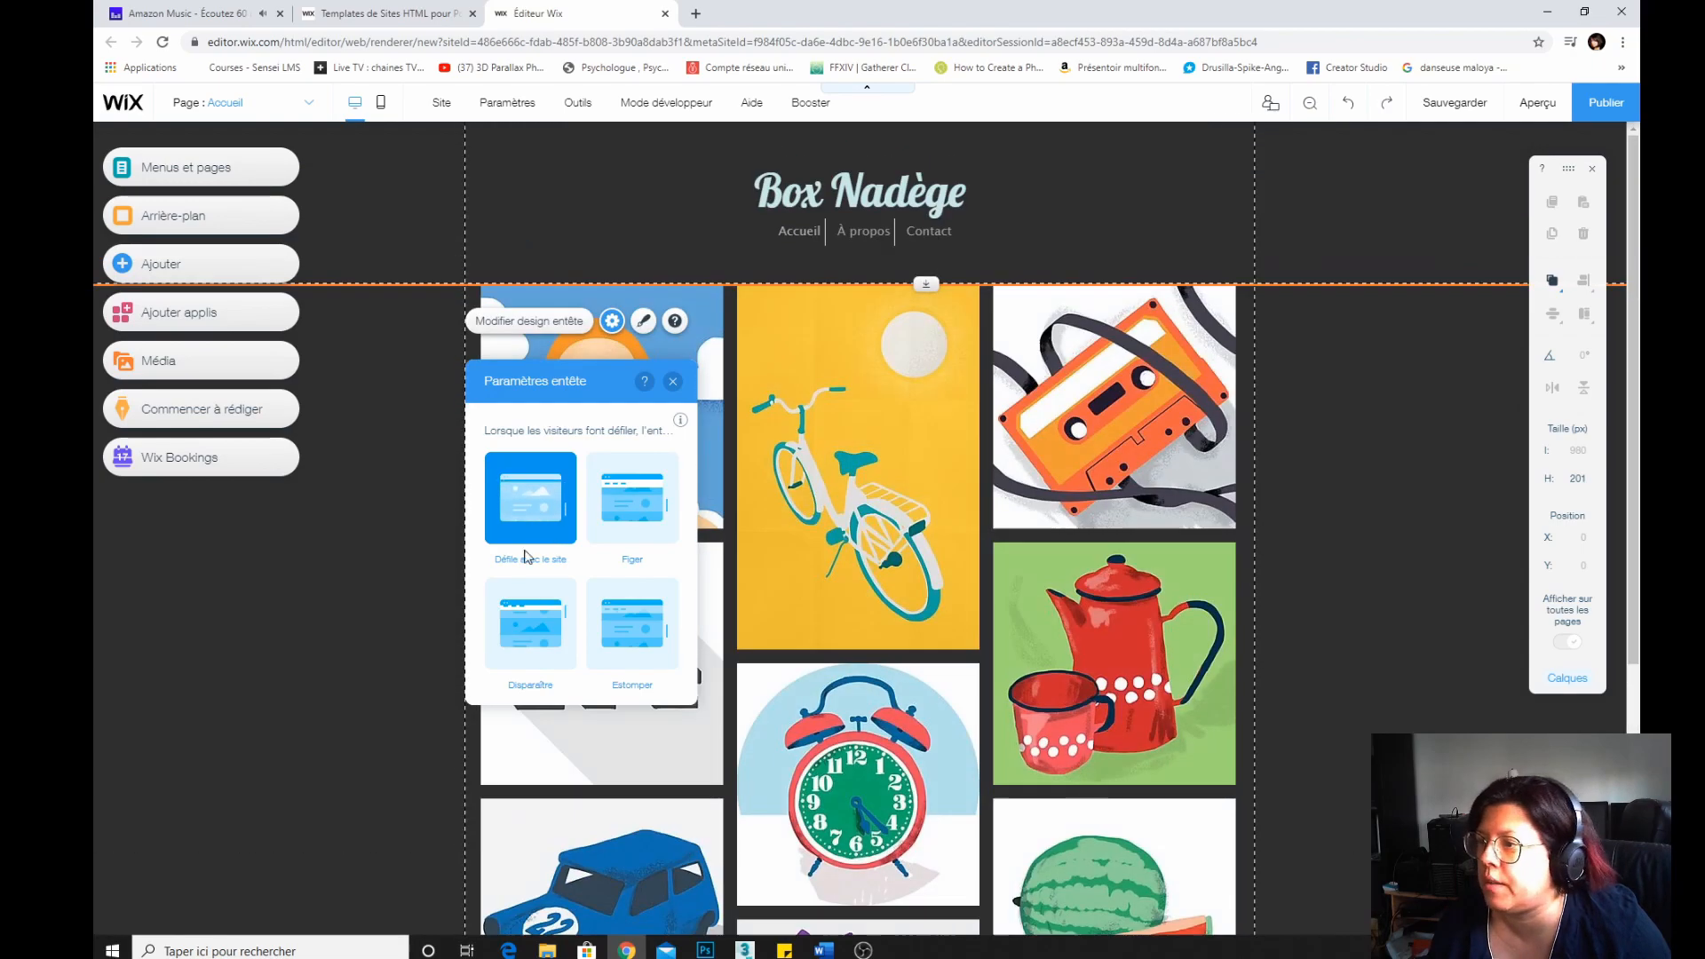
left_click(632, 497)
scroll(1192, 520, "down", 3)
scroll(1199, 502, "up", 3)
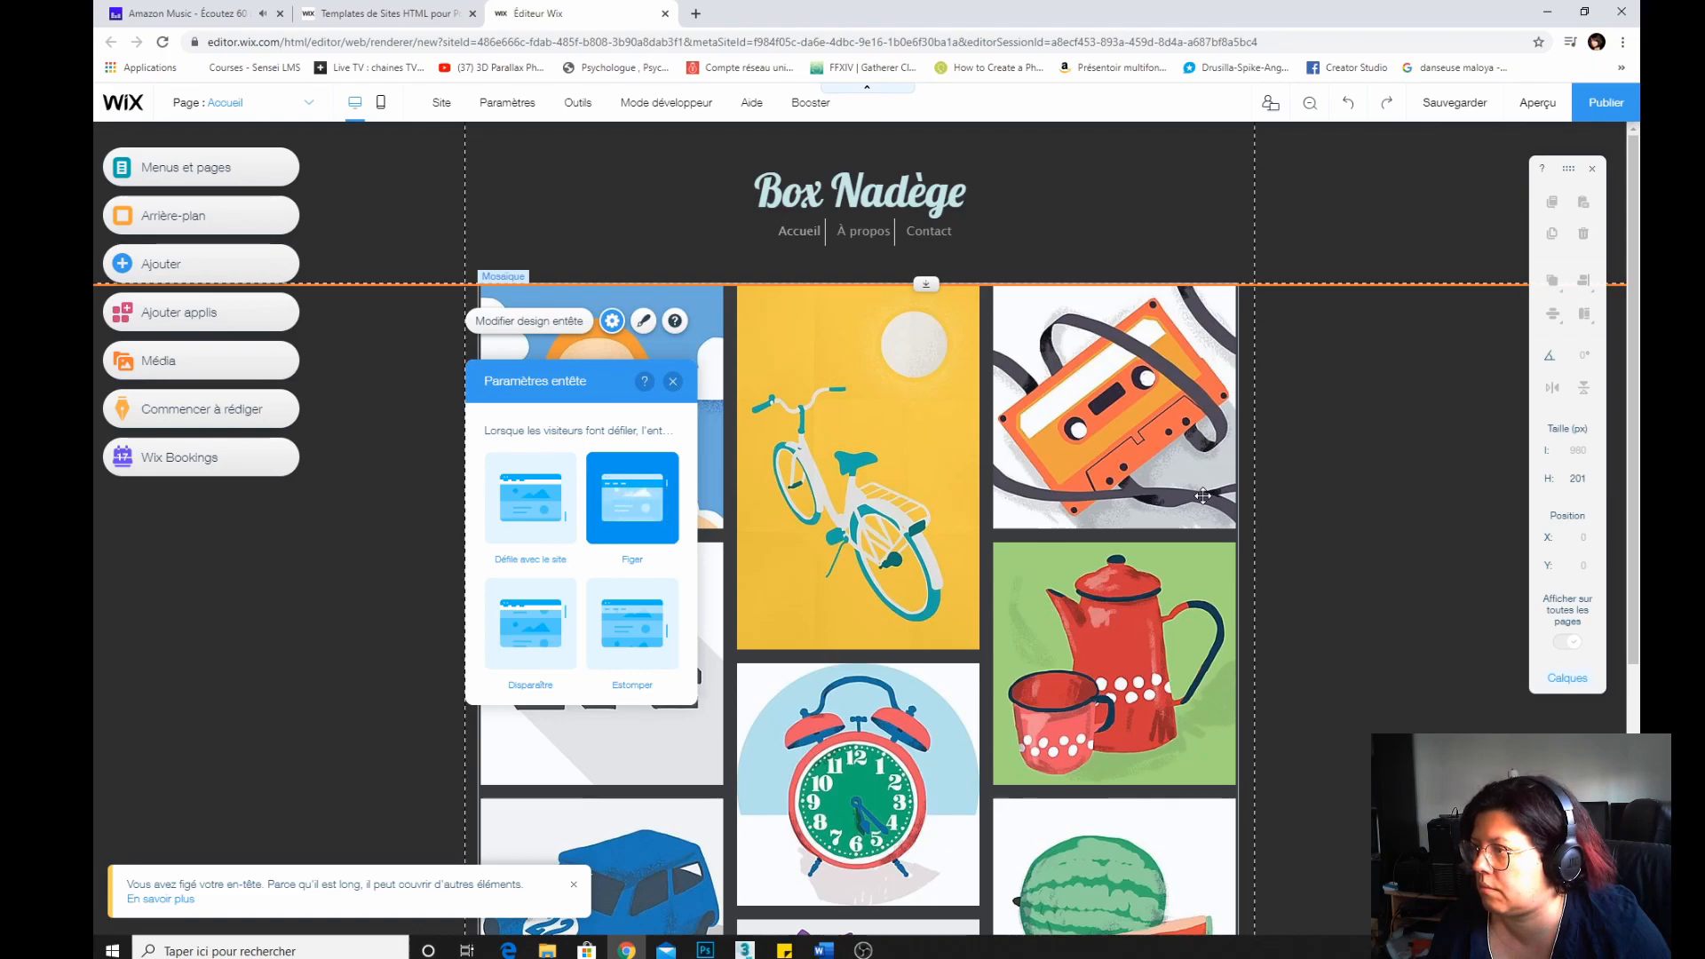
scroll(1202, 496, "down", 3)
scroll(1203, 495, "up", 3)
scroll(1203, 496, "down", 3)
scroll(1202, 496, "up", 3)
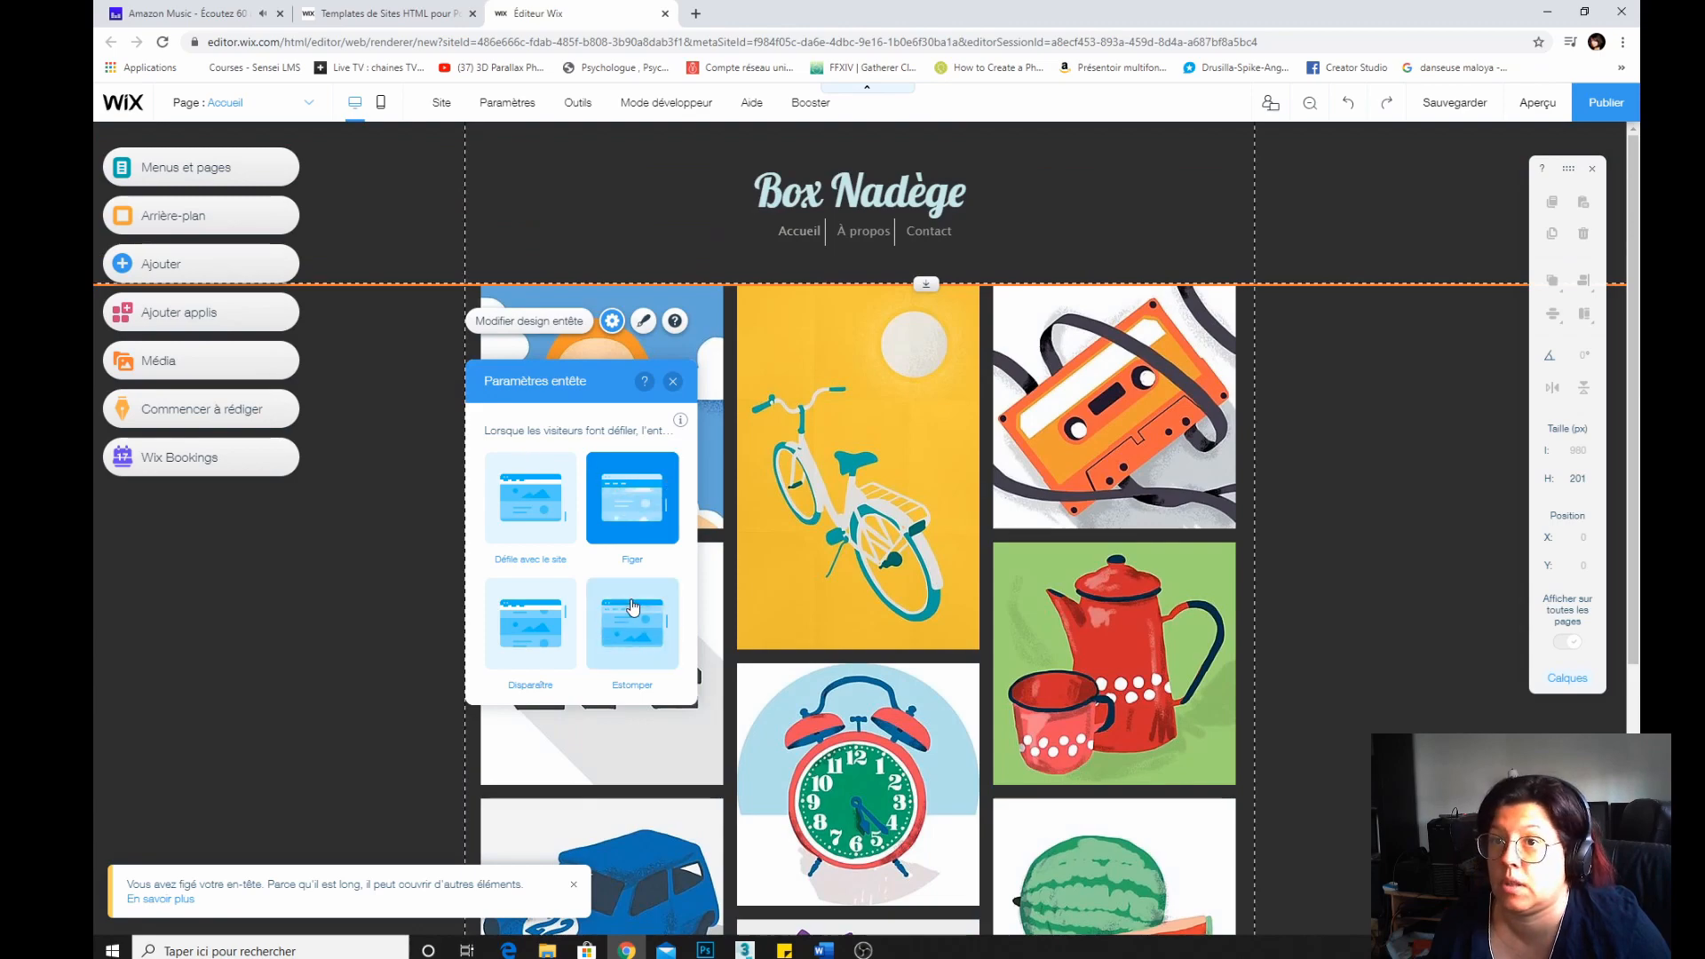
scroll(930, 375, "down", 2)
scroll(930, 375, "up", 2)
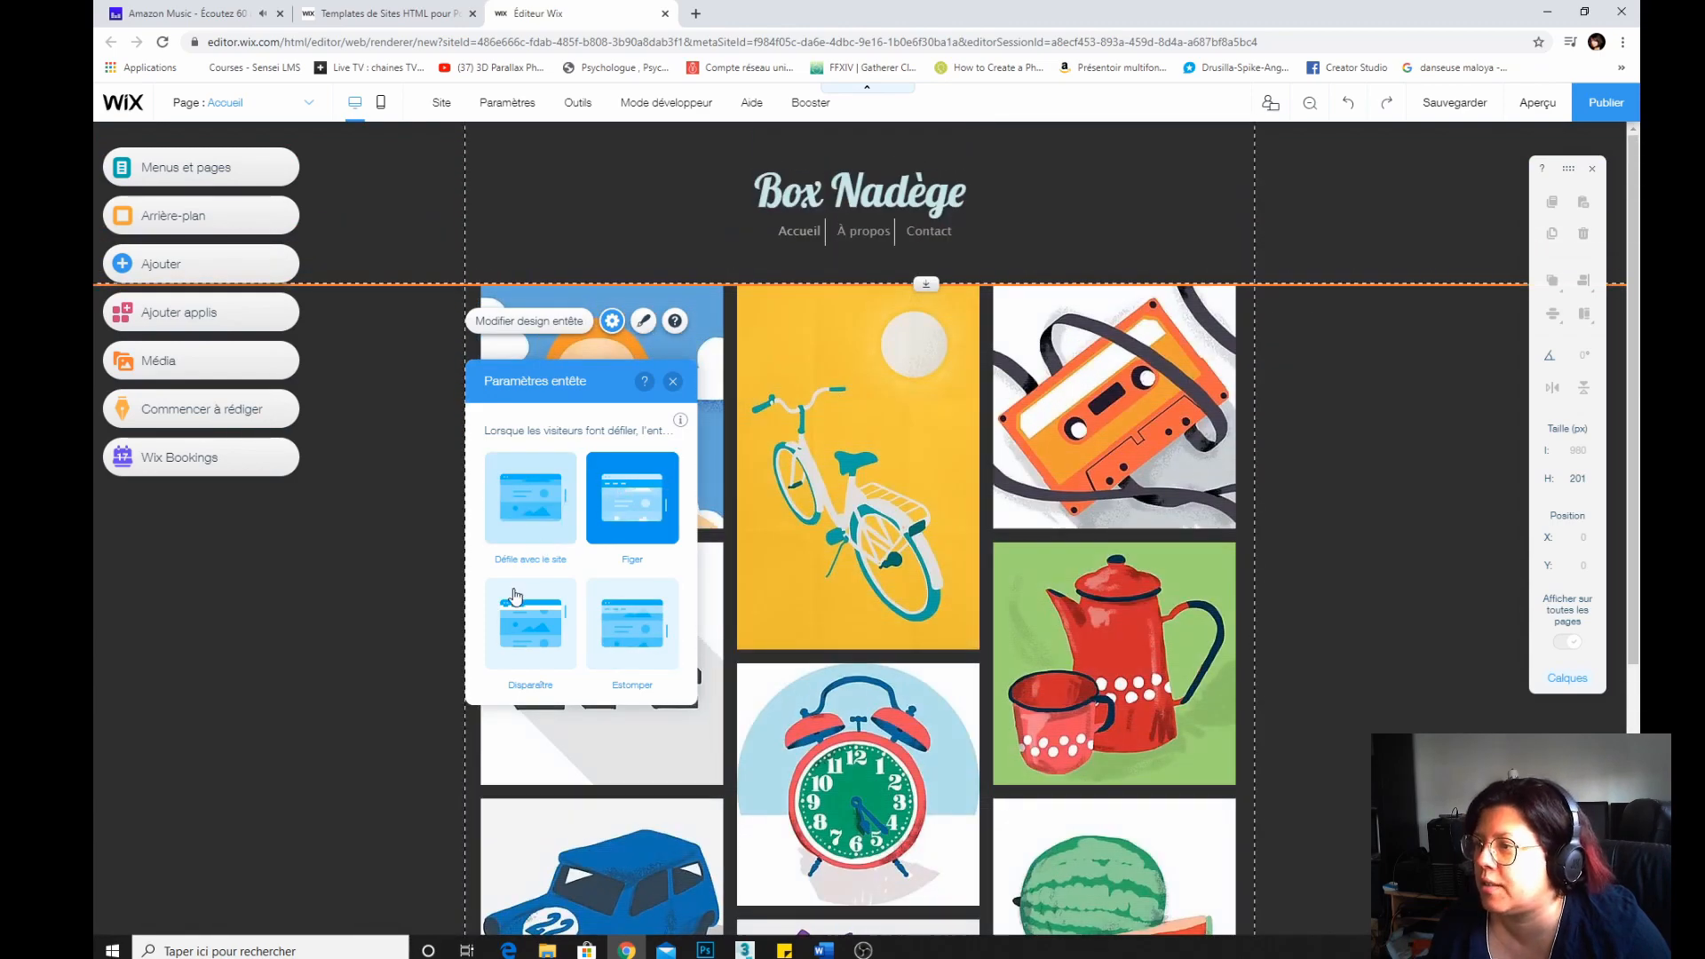
left_click(525, 638)
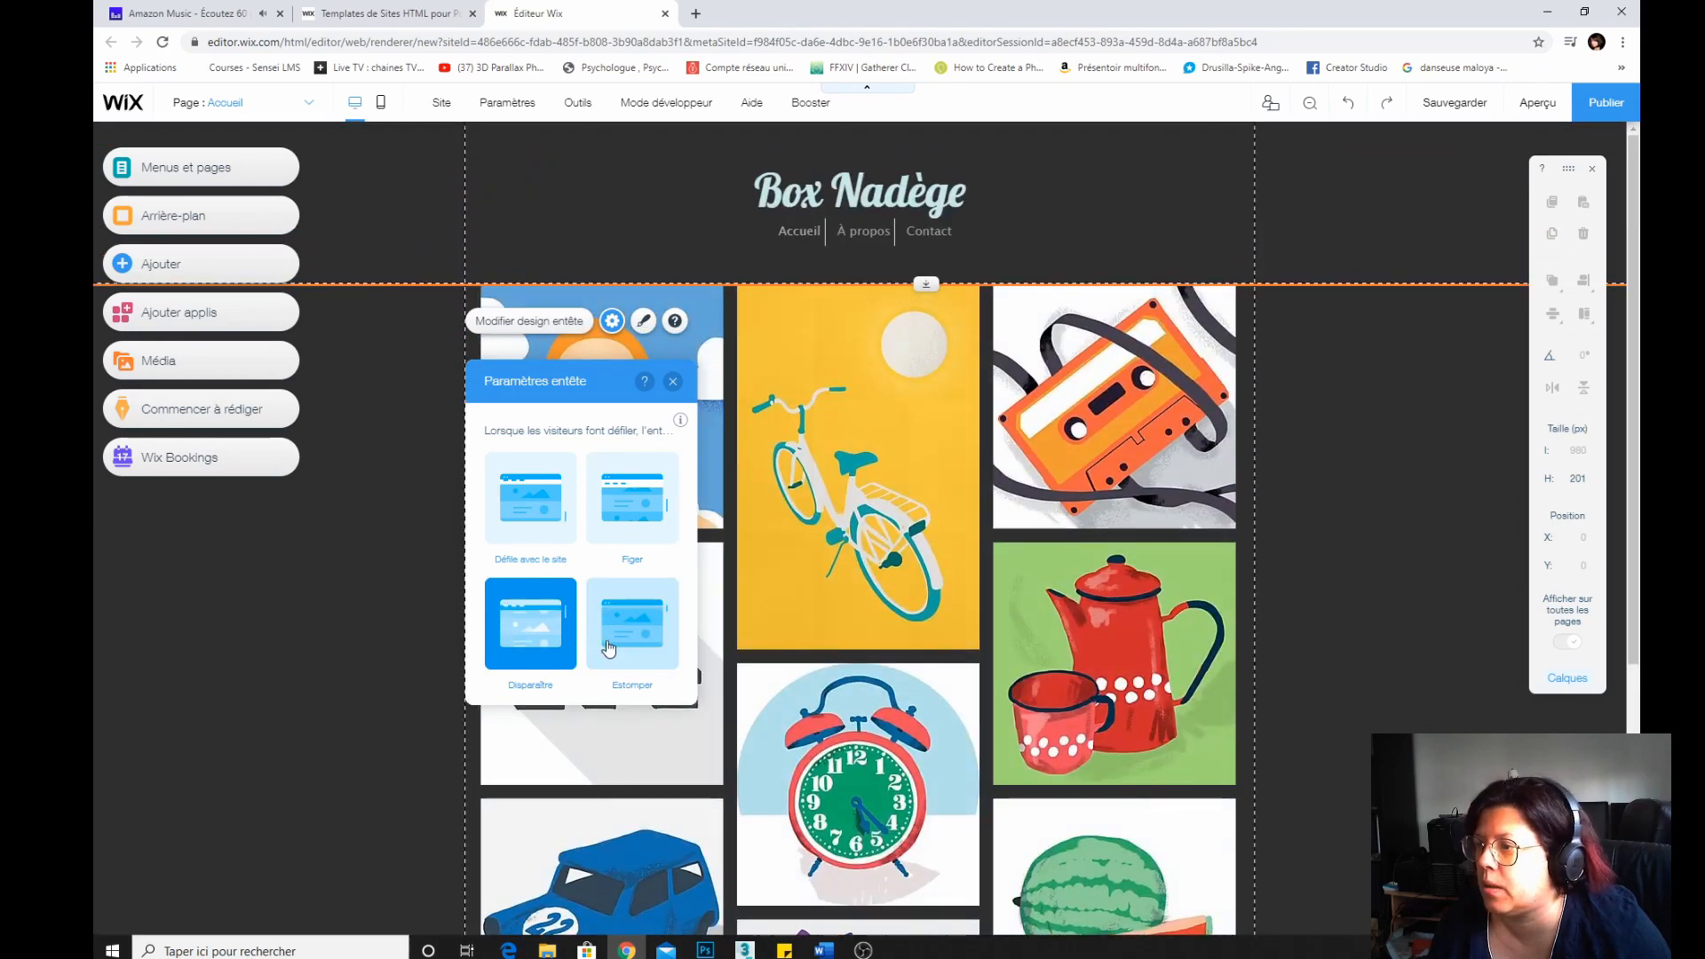
left_click(557, 509)
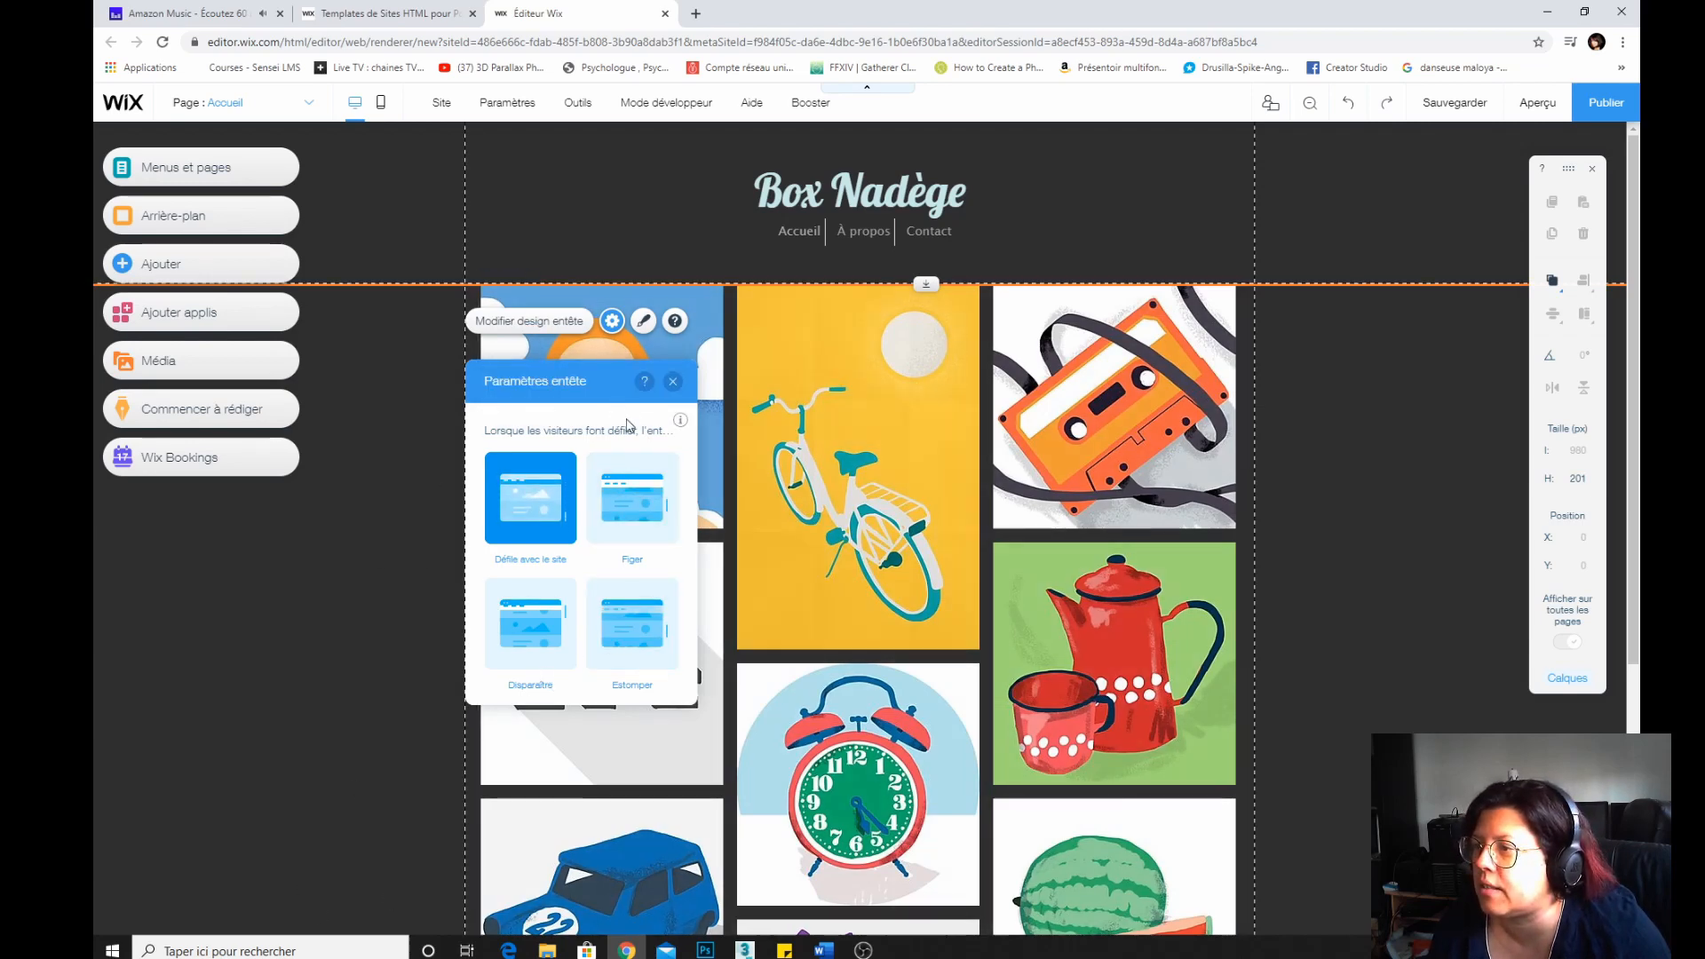
left_click(522, 327)
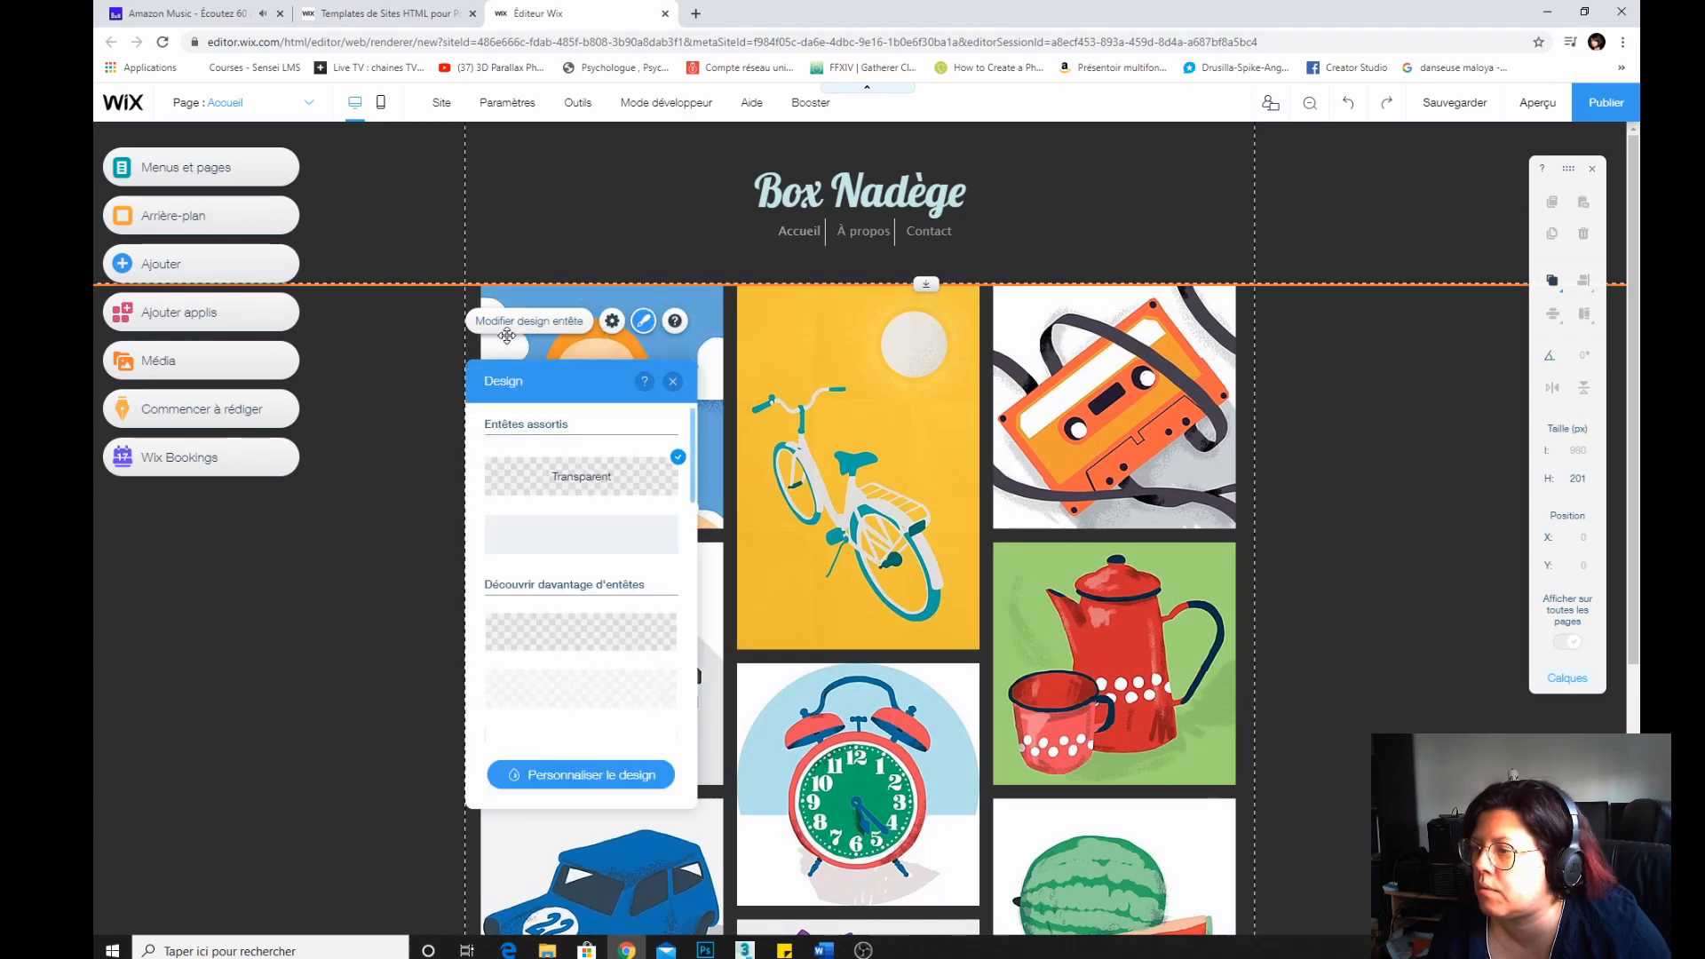
left_click(612, 322)
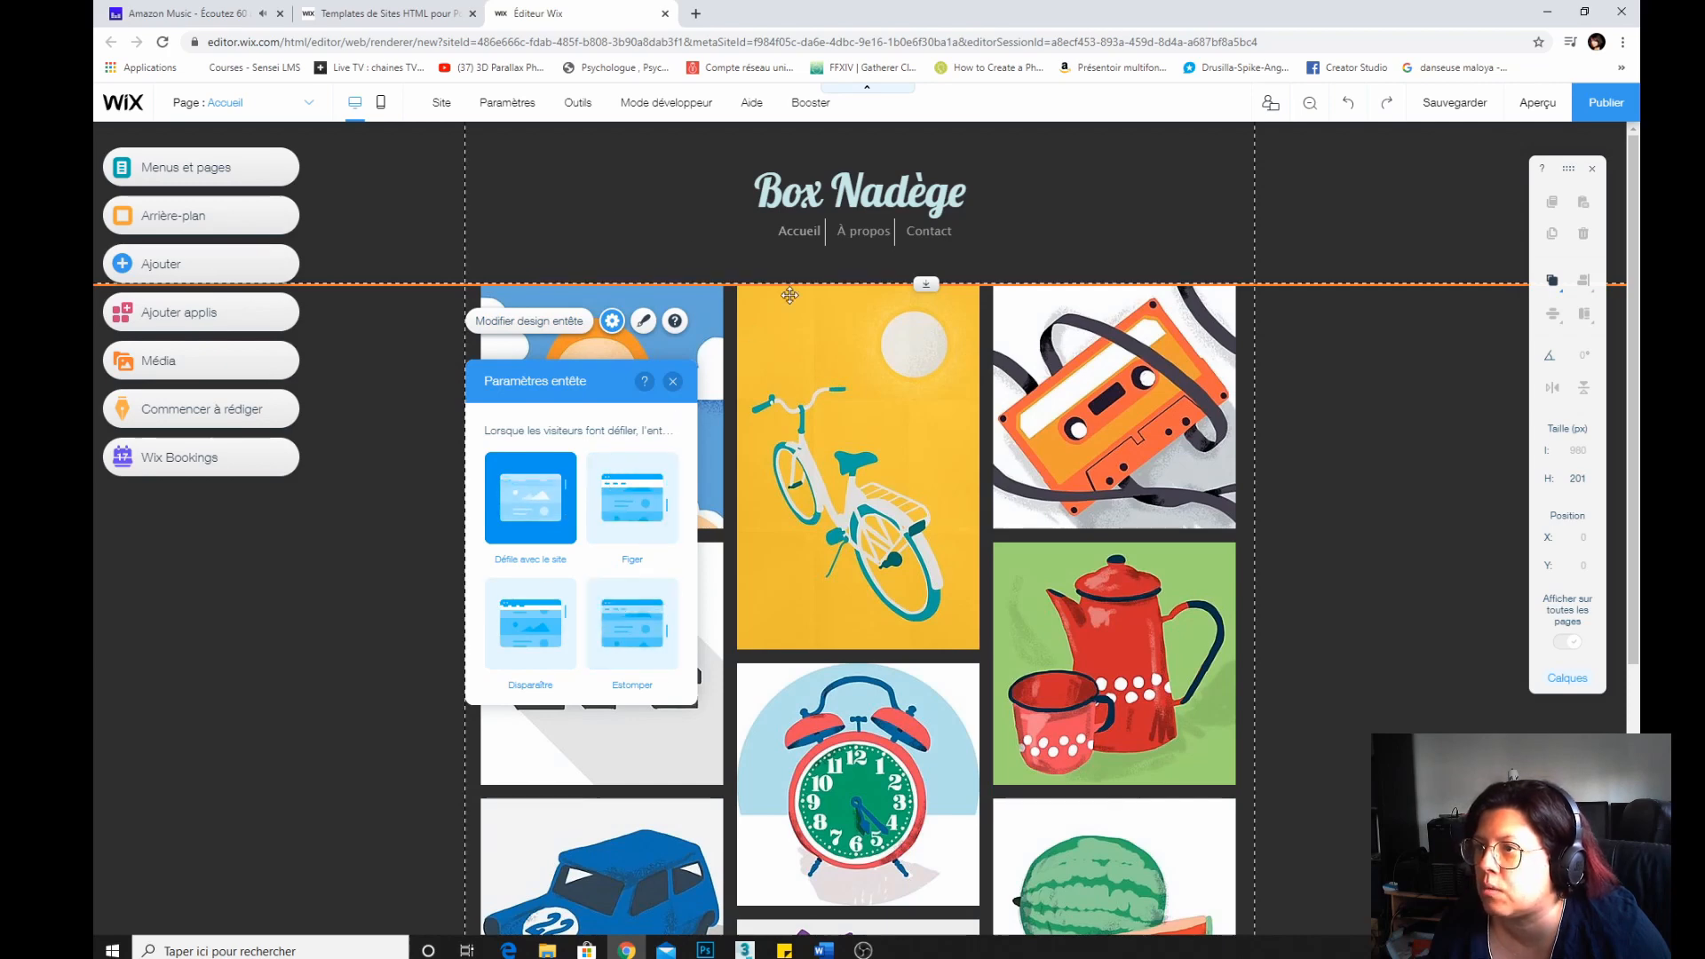
left_click(540, 323)
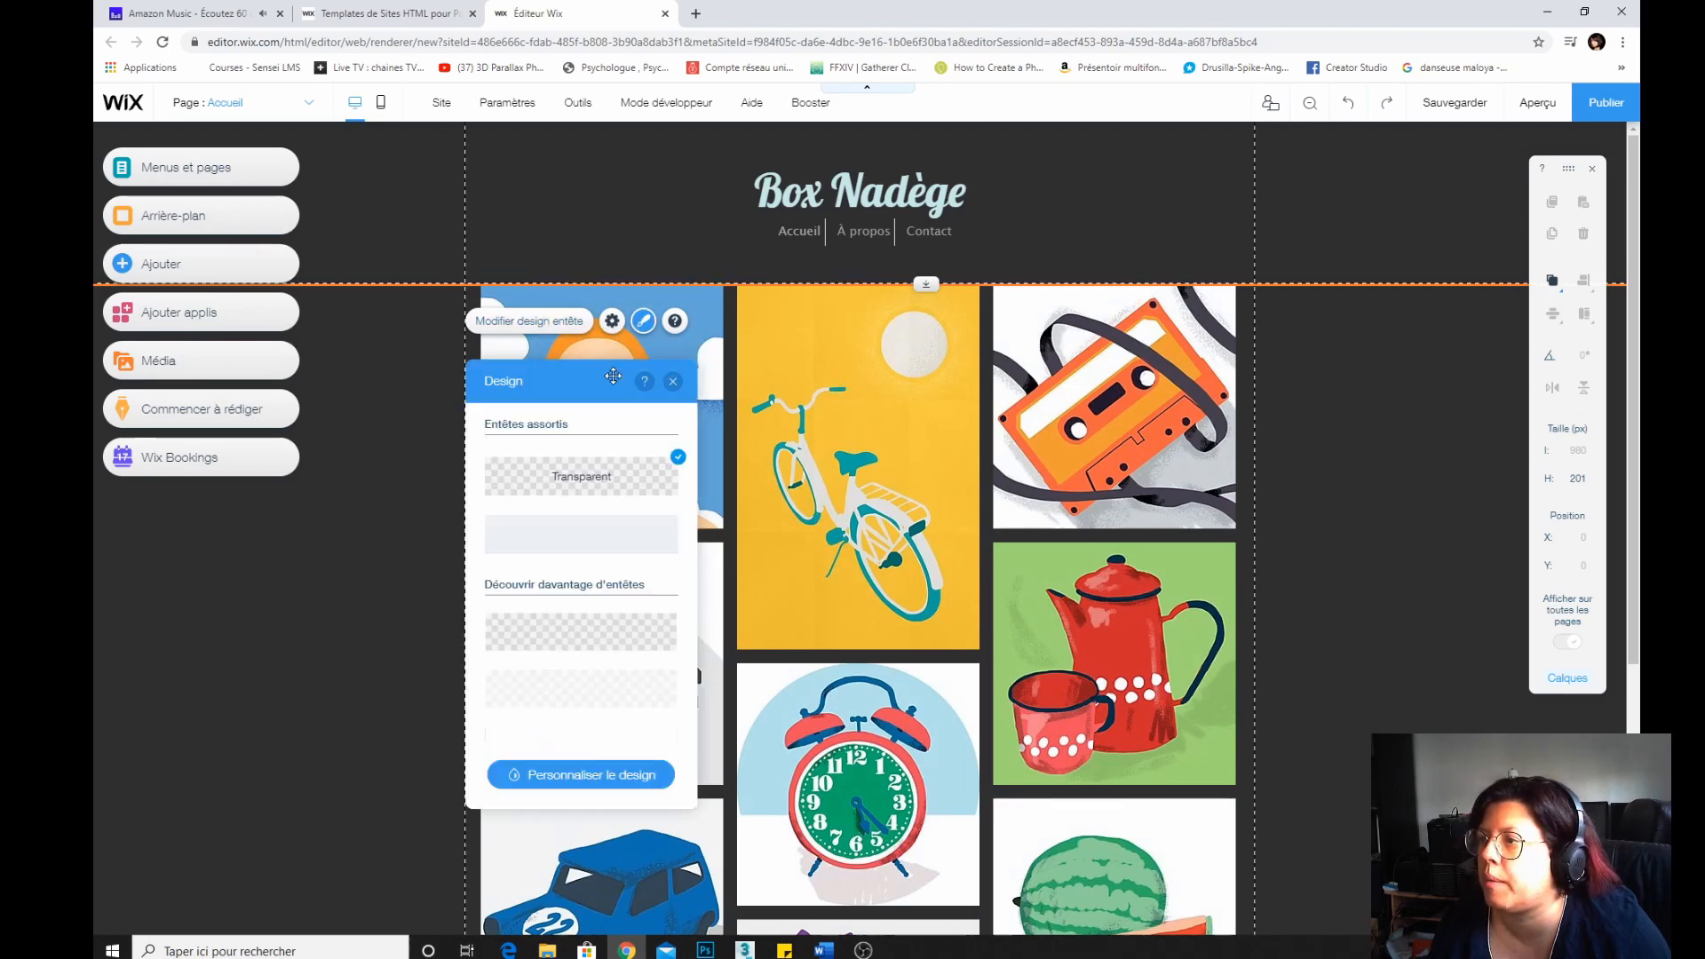
left_click(673, 383)
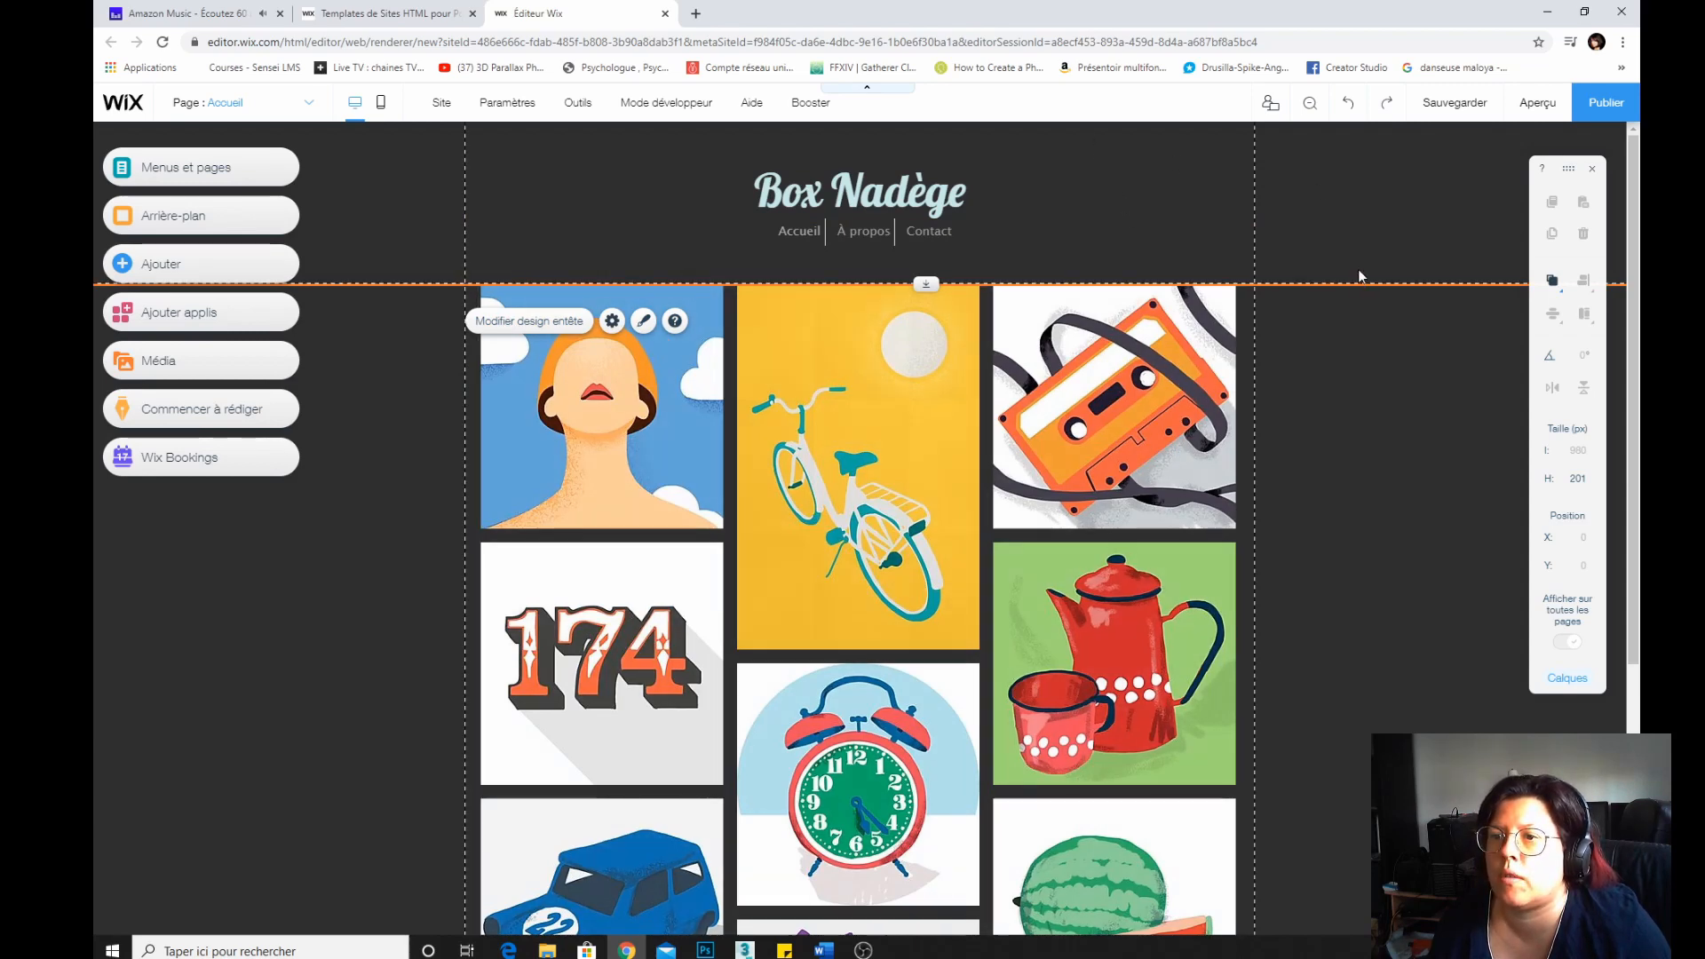
Set the header's height to 150 px.
left_click(1576, 480)
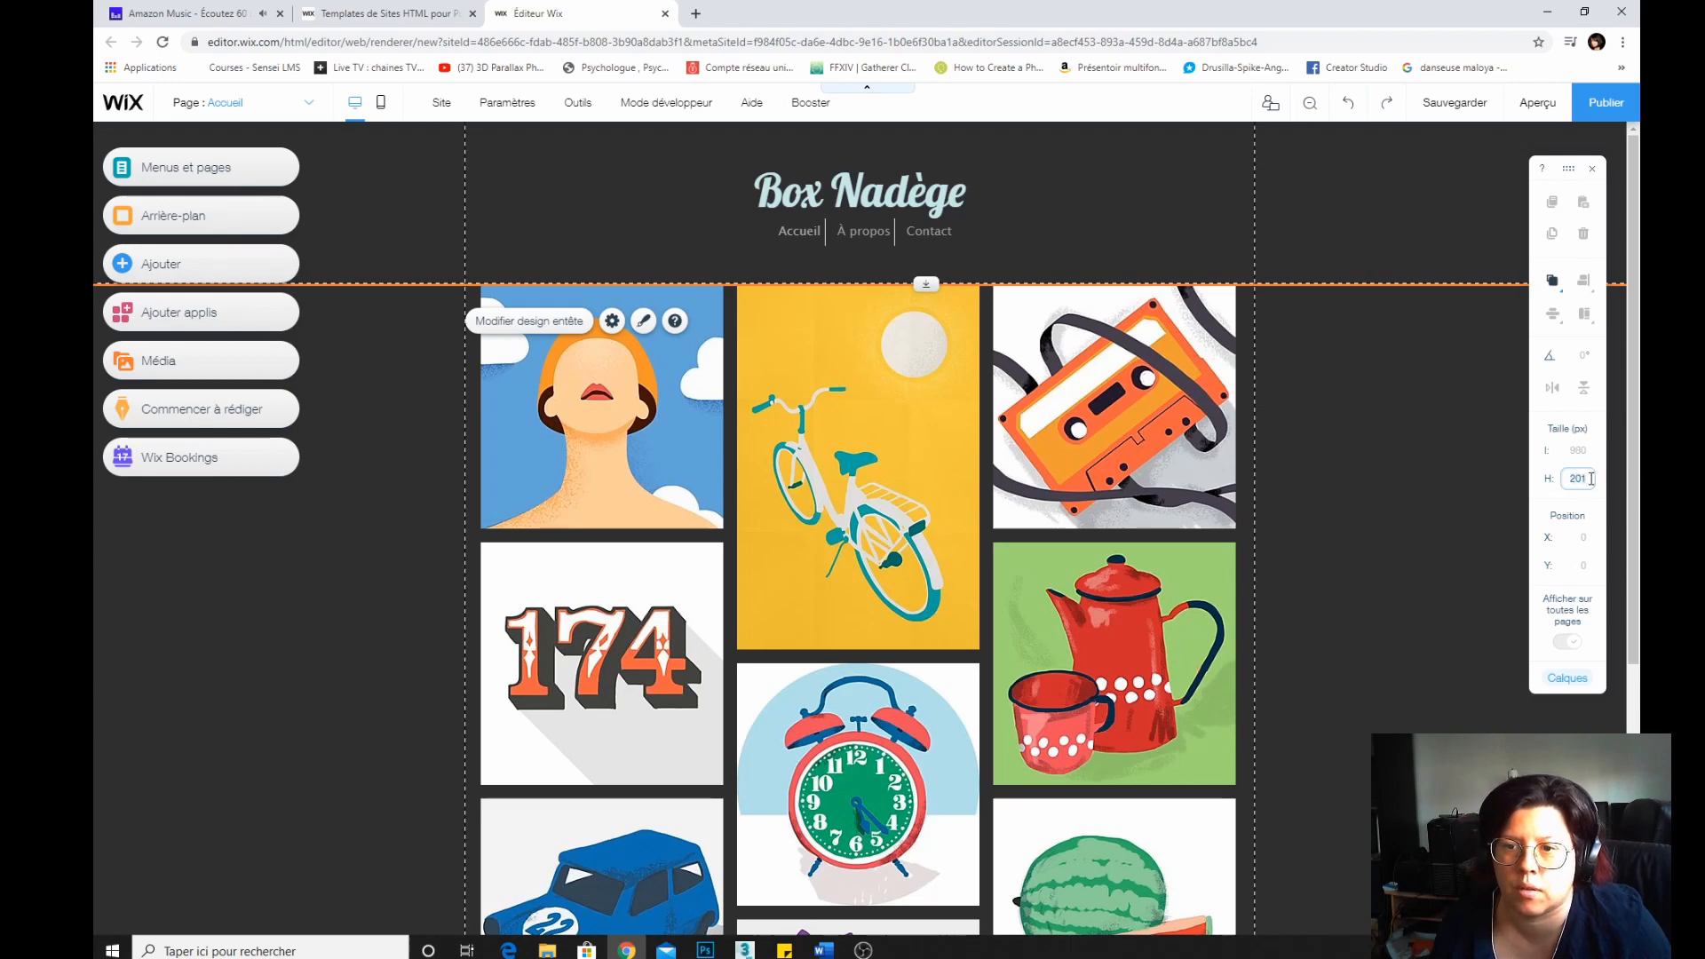
type("15")
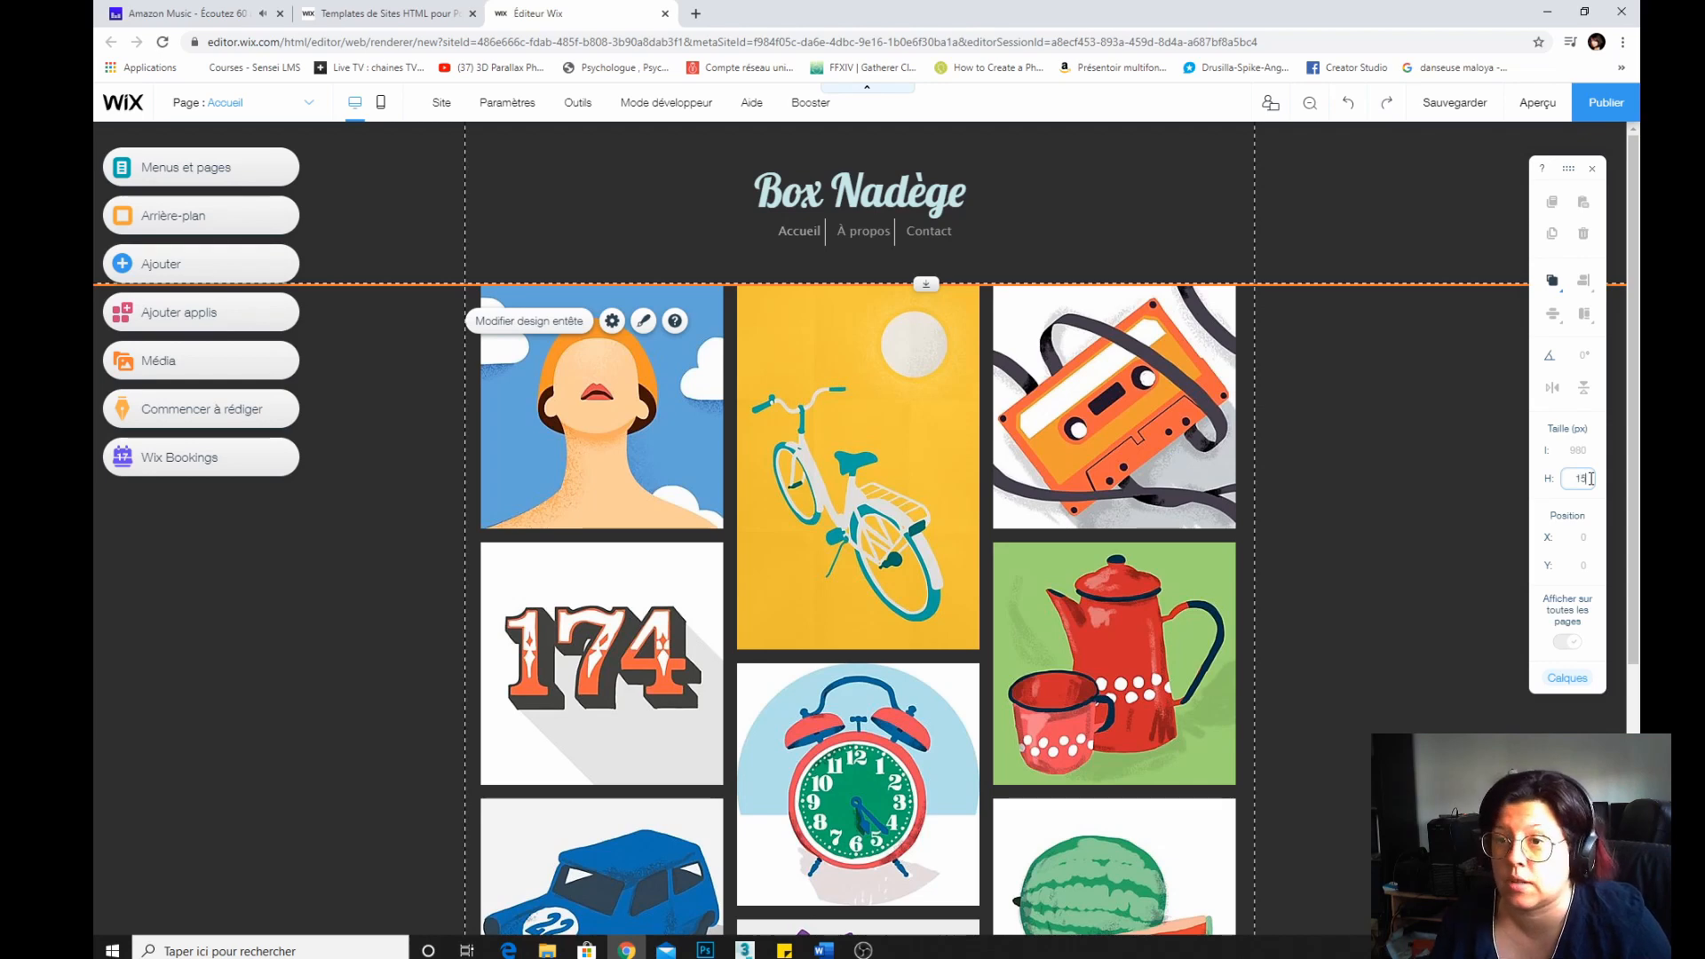
type("0")
key("Return")
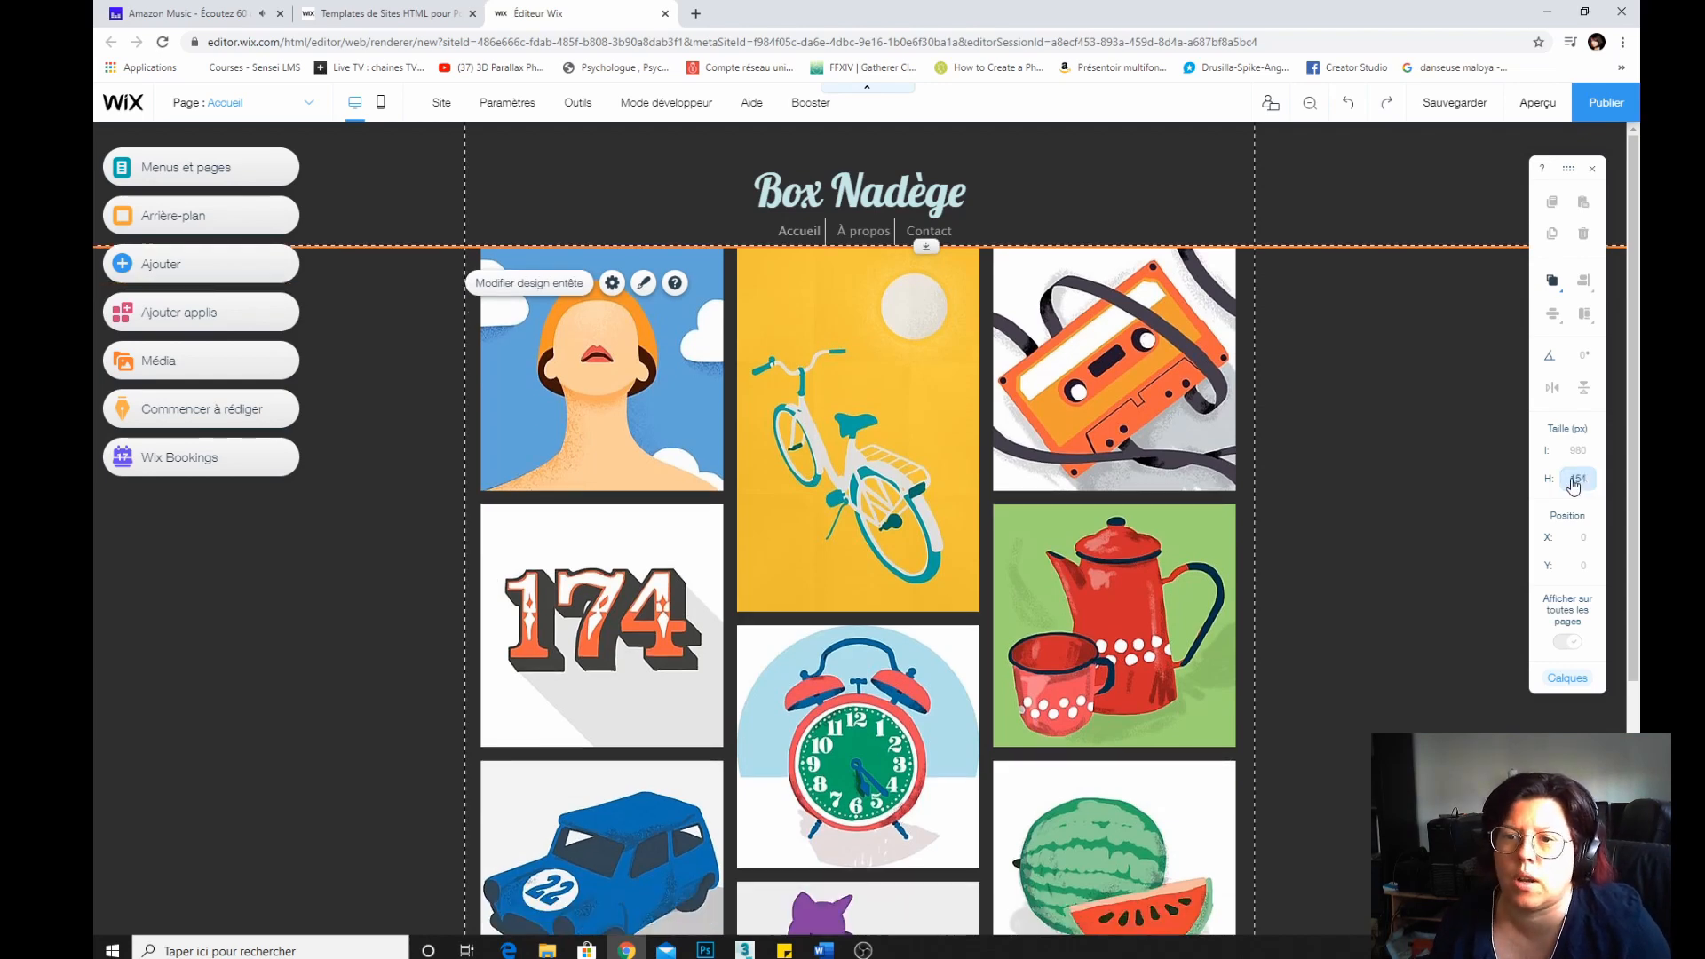
left_click(1573, 482)
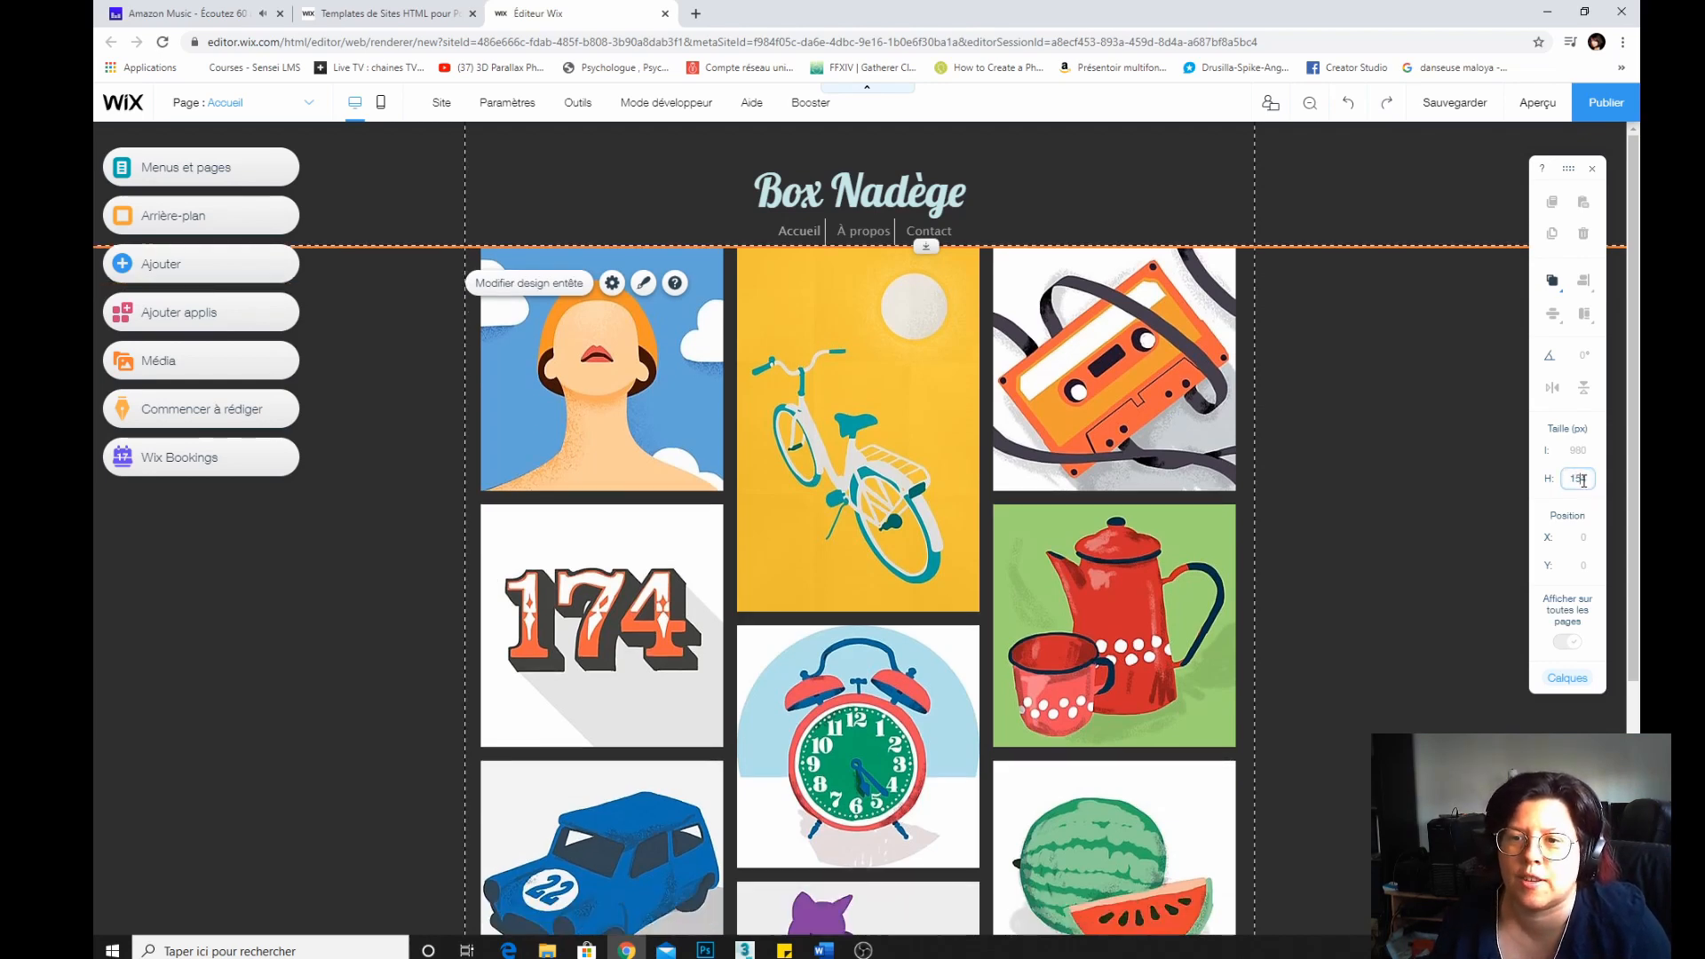
Set the header's height to 174 px.
type("174")
key("Return")
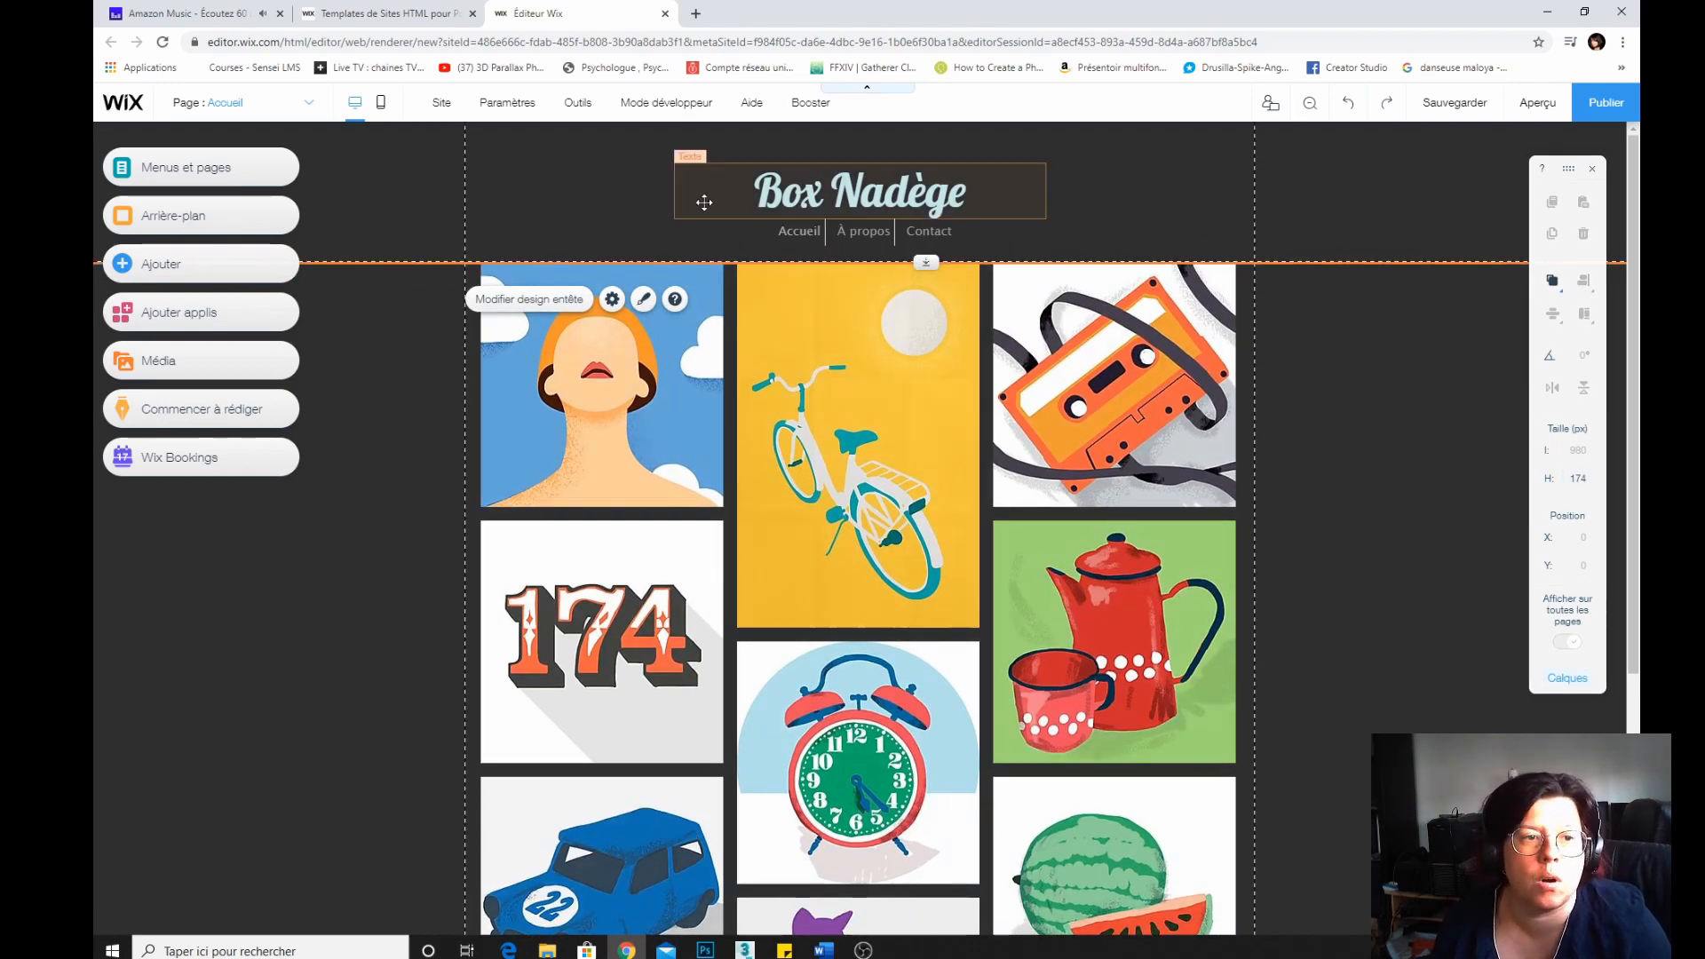
Move the site title and the horizontal menu slightly higher within the header.
left_click(826, 169)
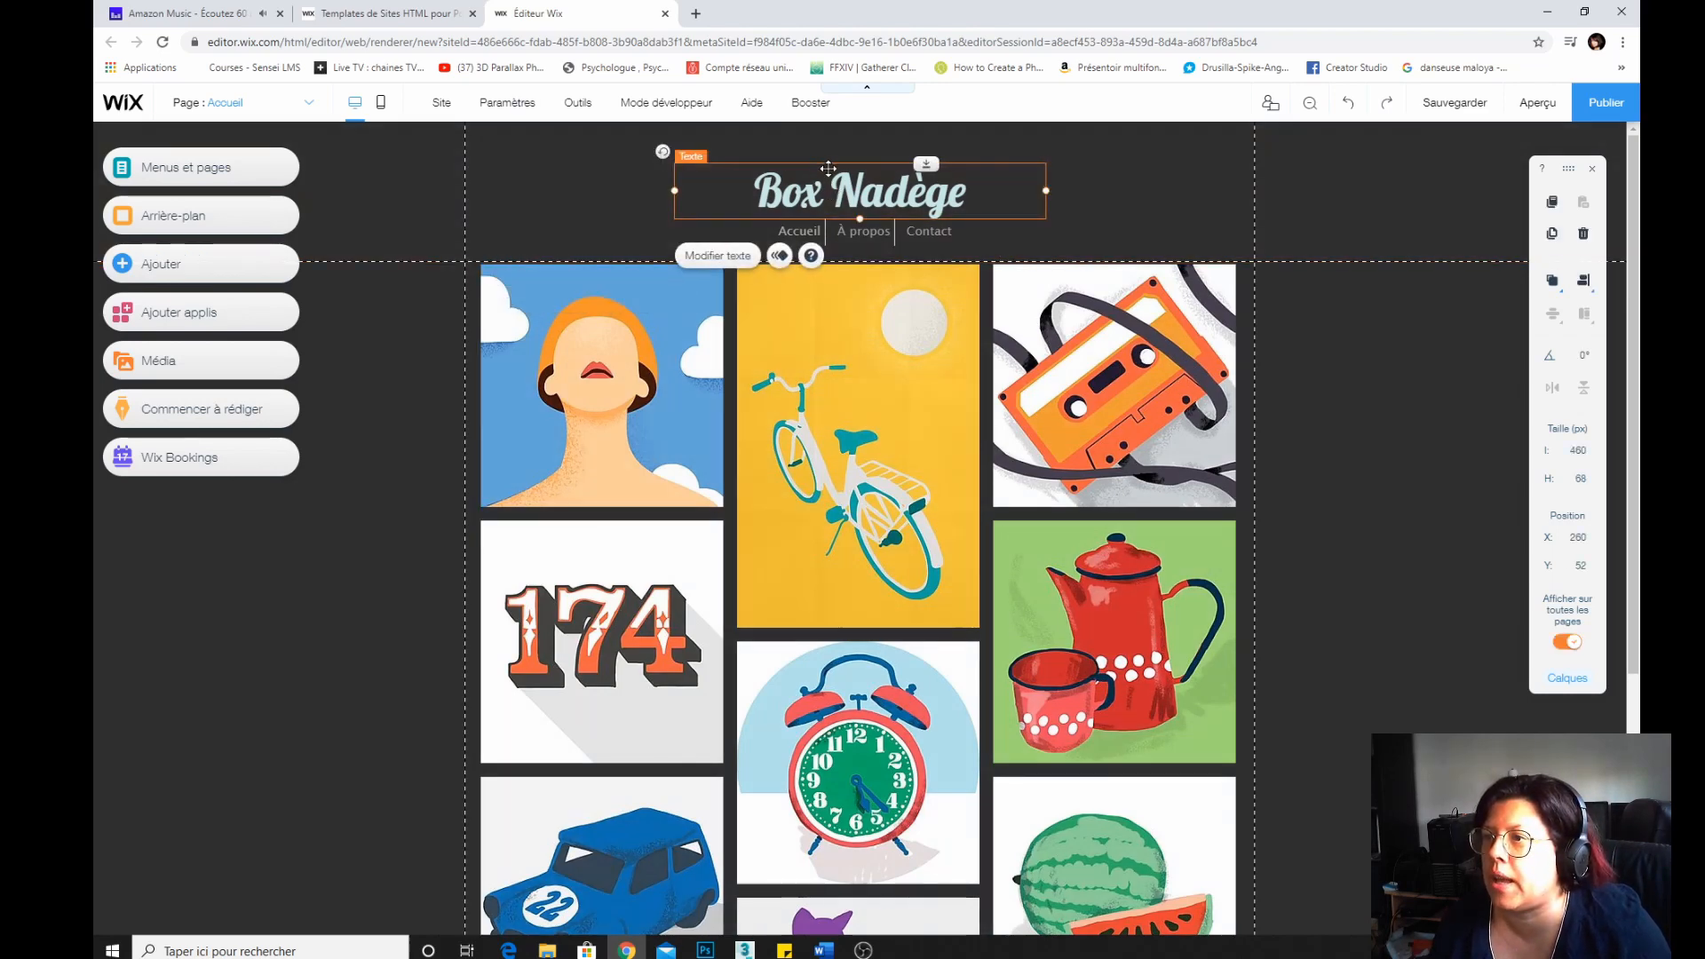
left_click_drag(828, 169, 829, 155)
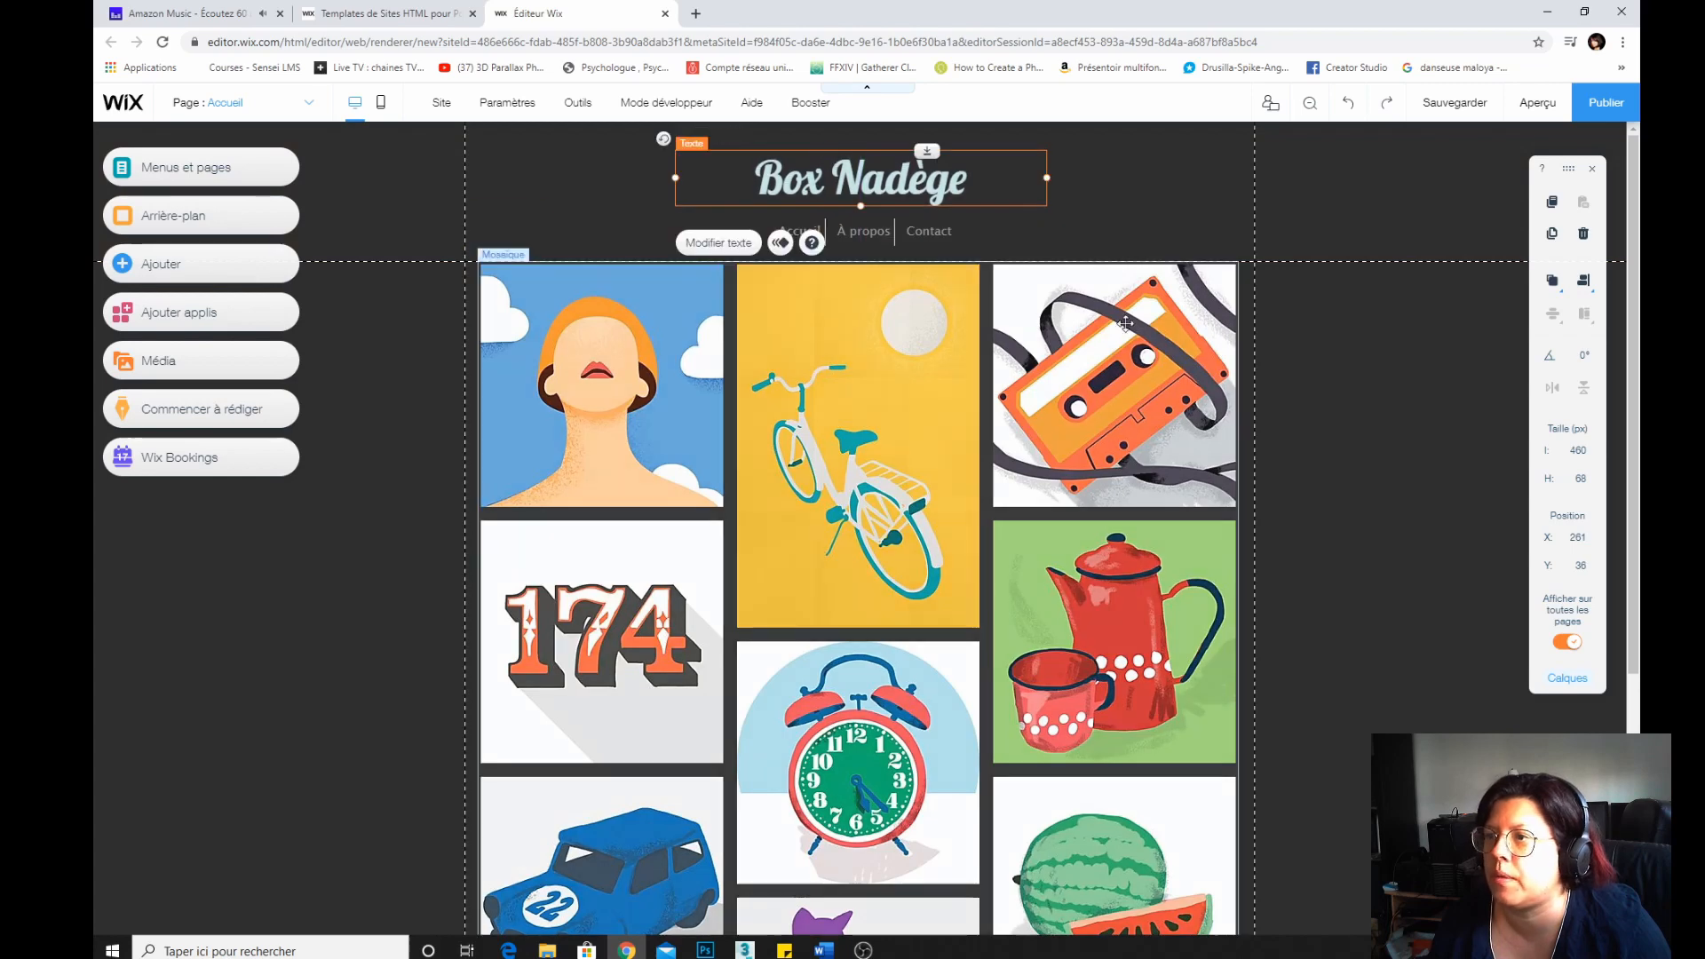
left_click(922, 230)
left_click(1325, 426)
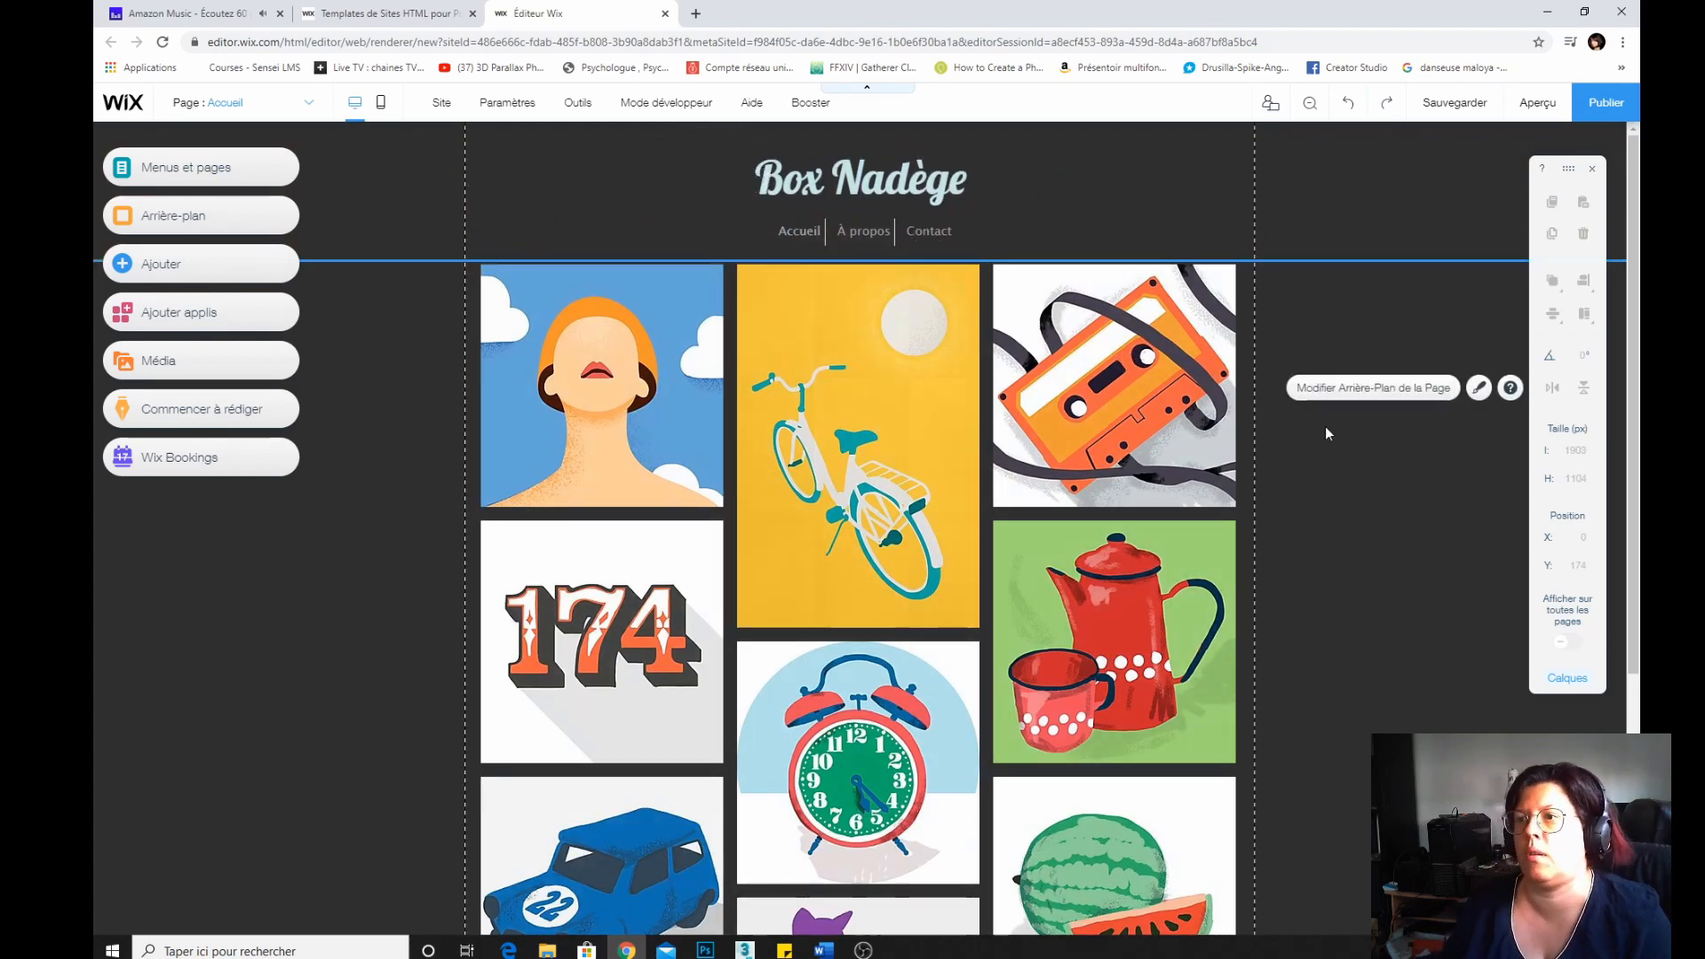
left_click_drag(967, 224, 967, 214)
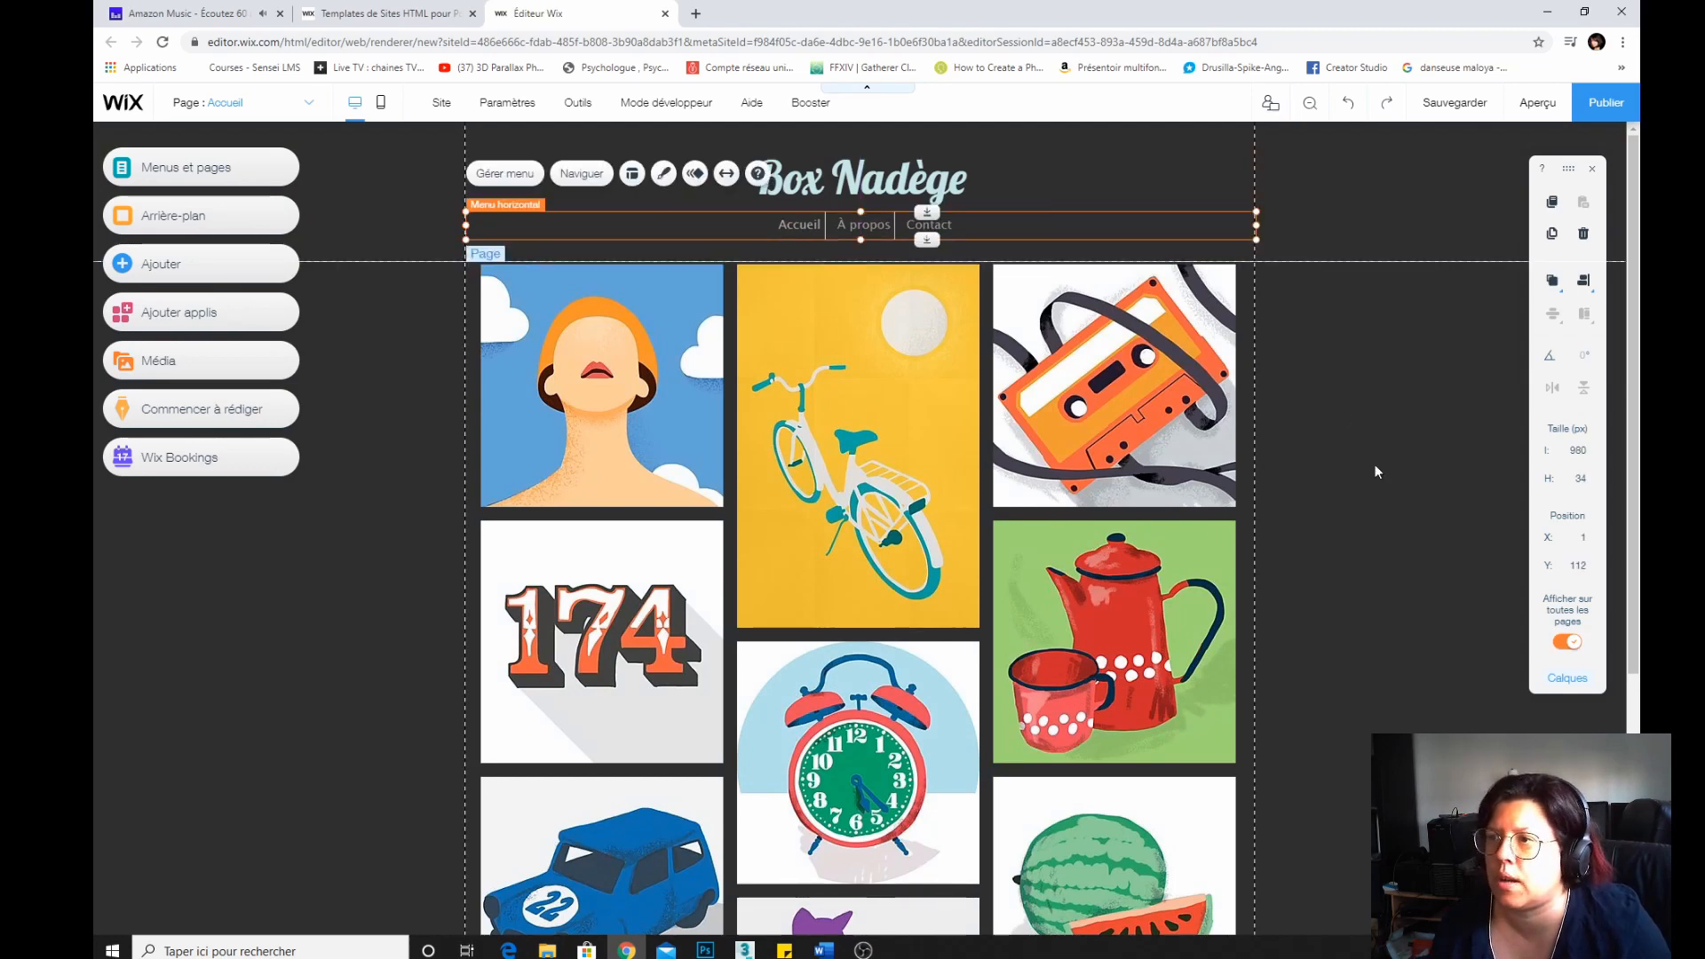
left_click(1373, 468)
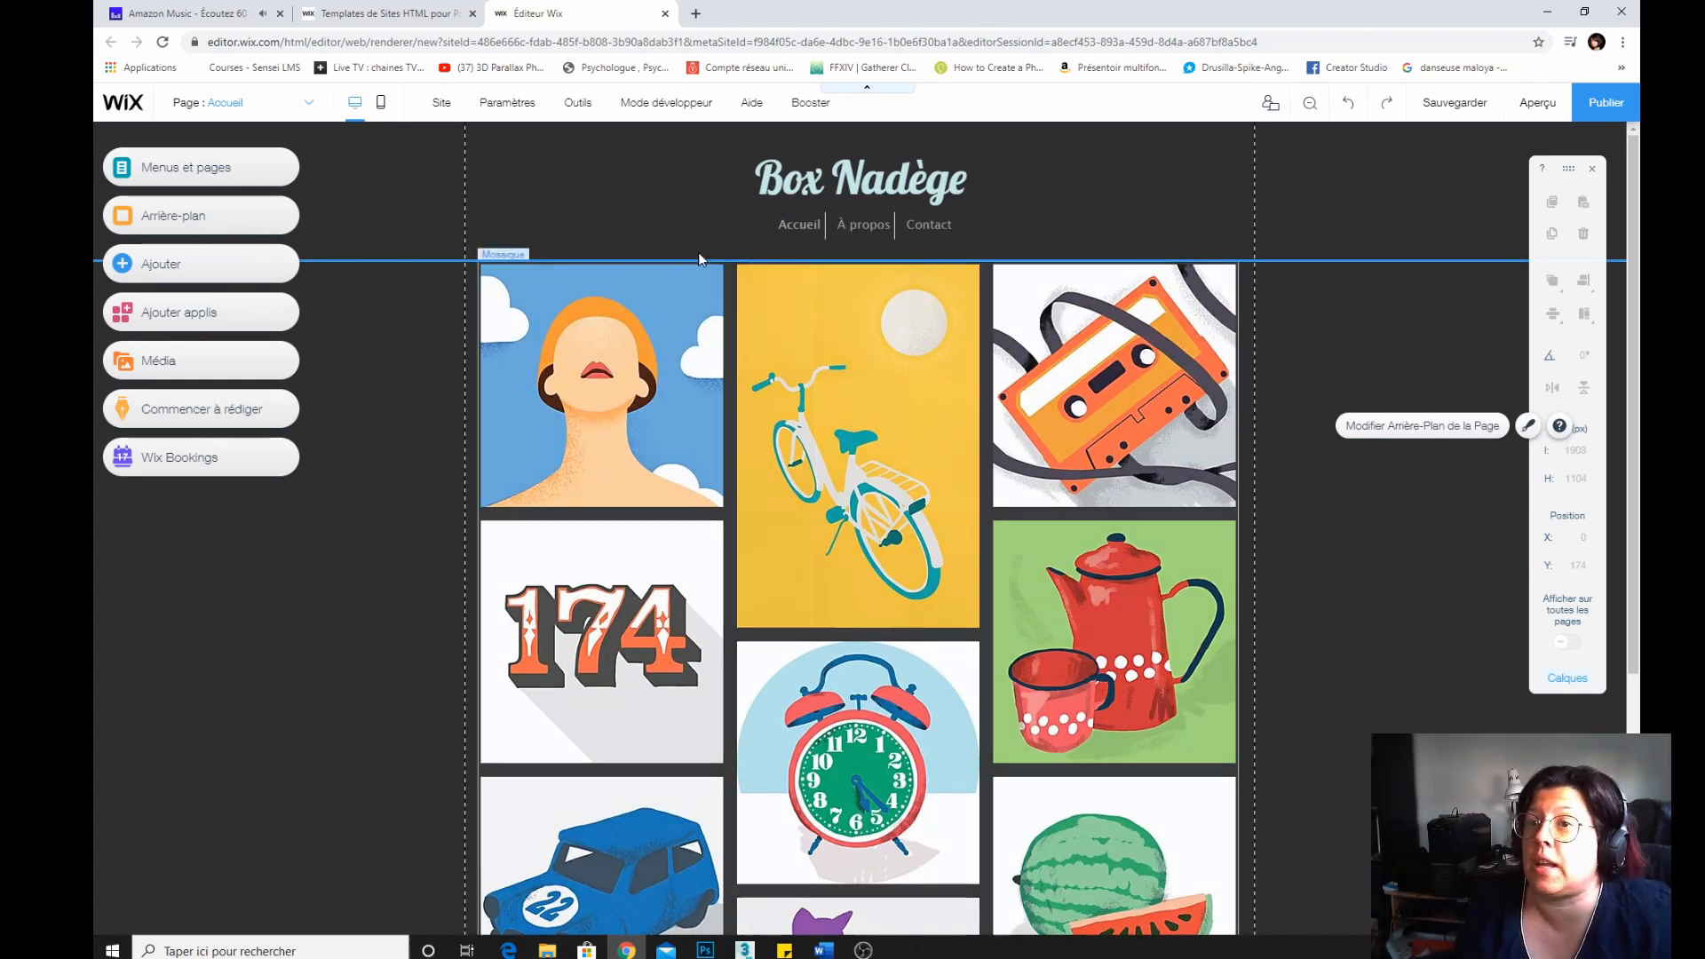
Save the site, opting to connect your own custom domain instead of a free Wix address.
left_click(1443, 106)
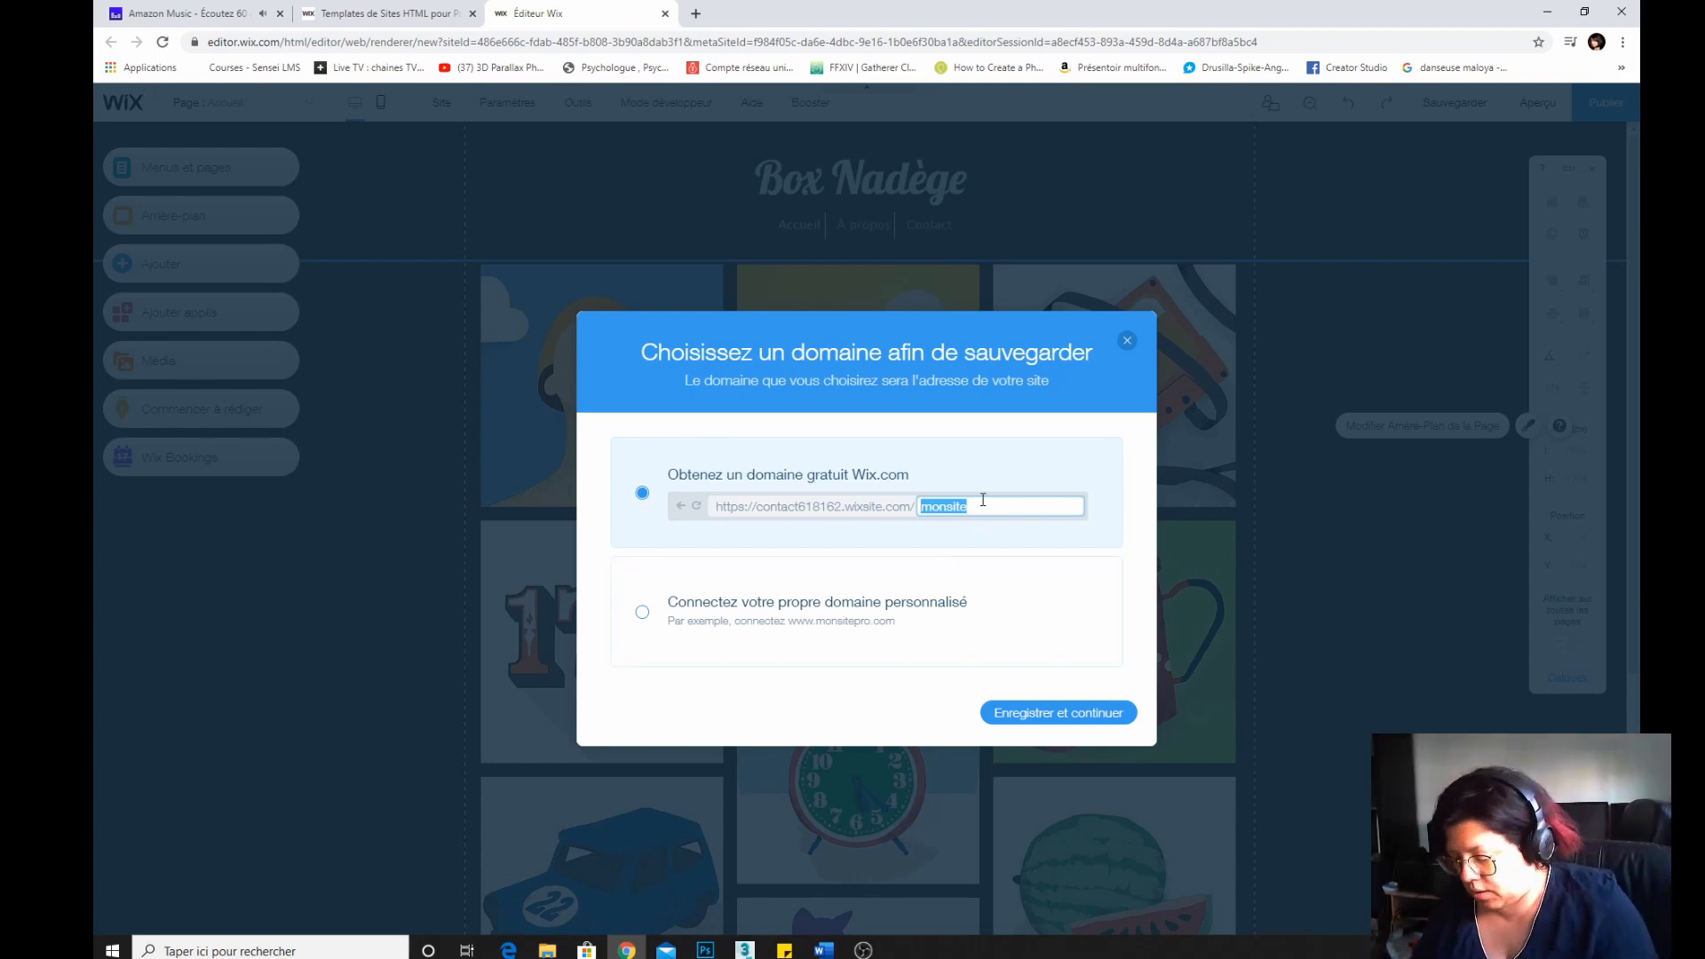
type("port")
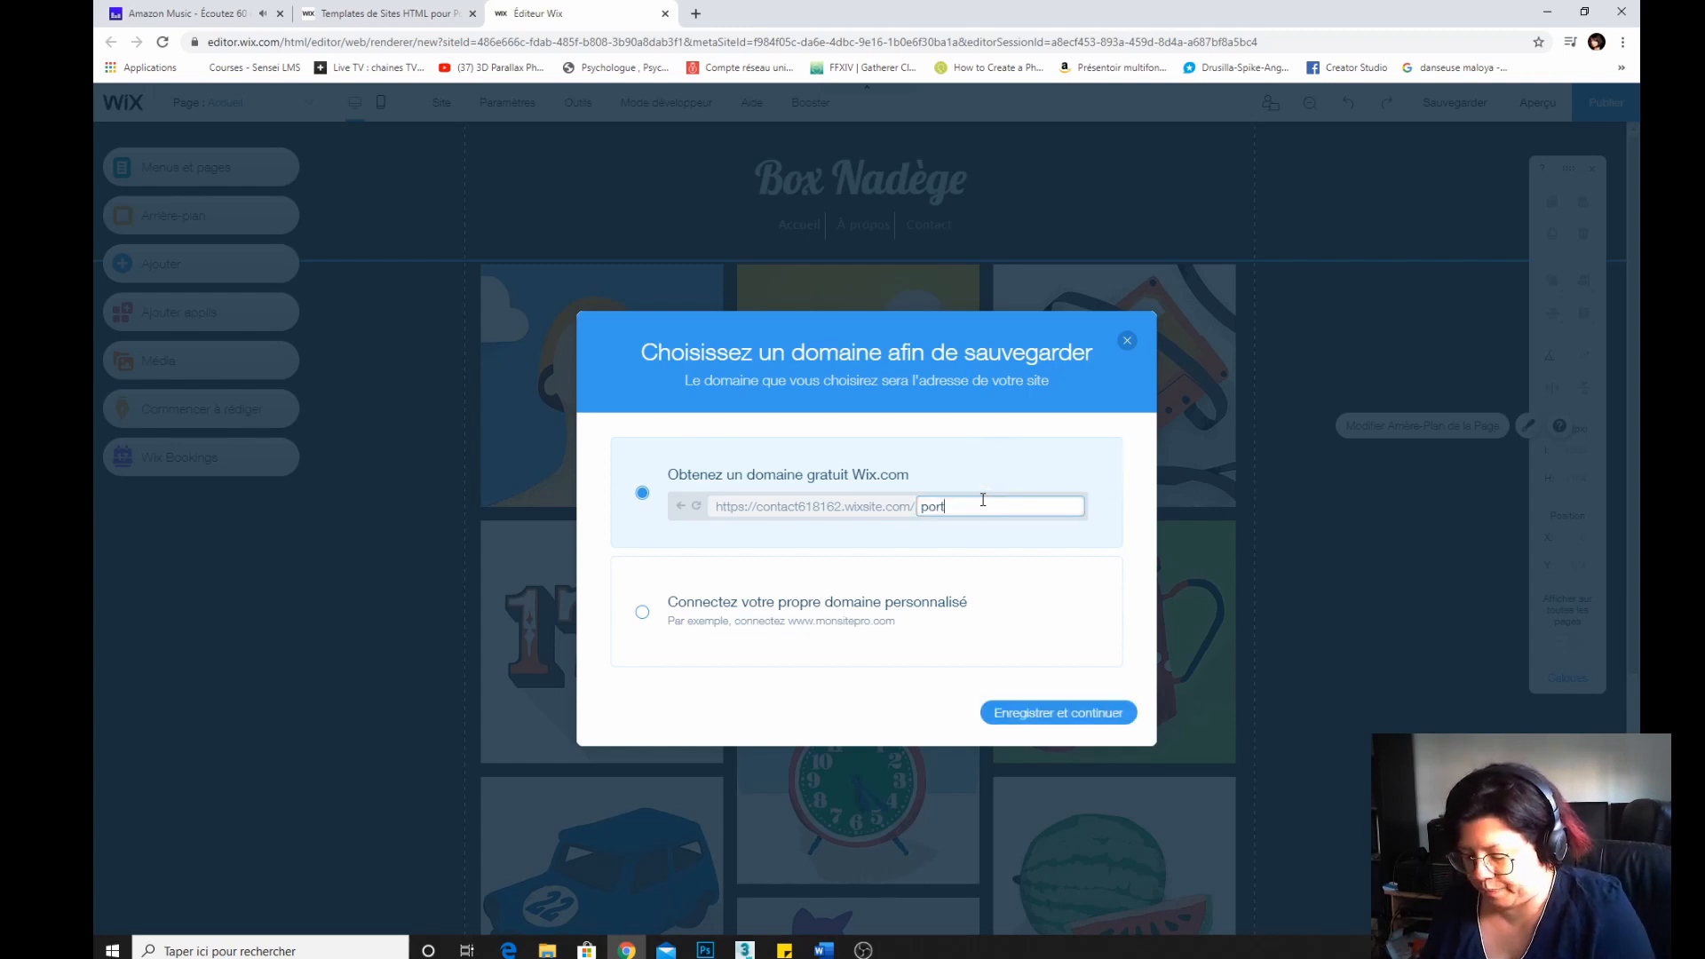
type("folio")
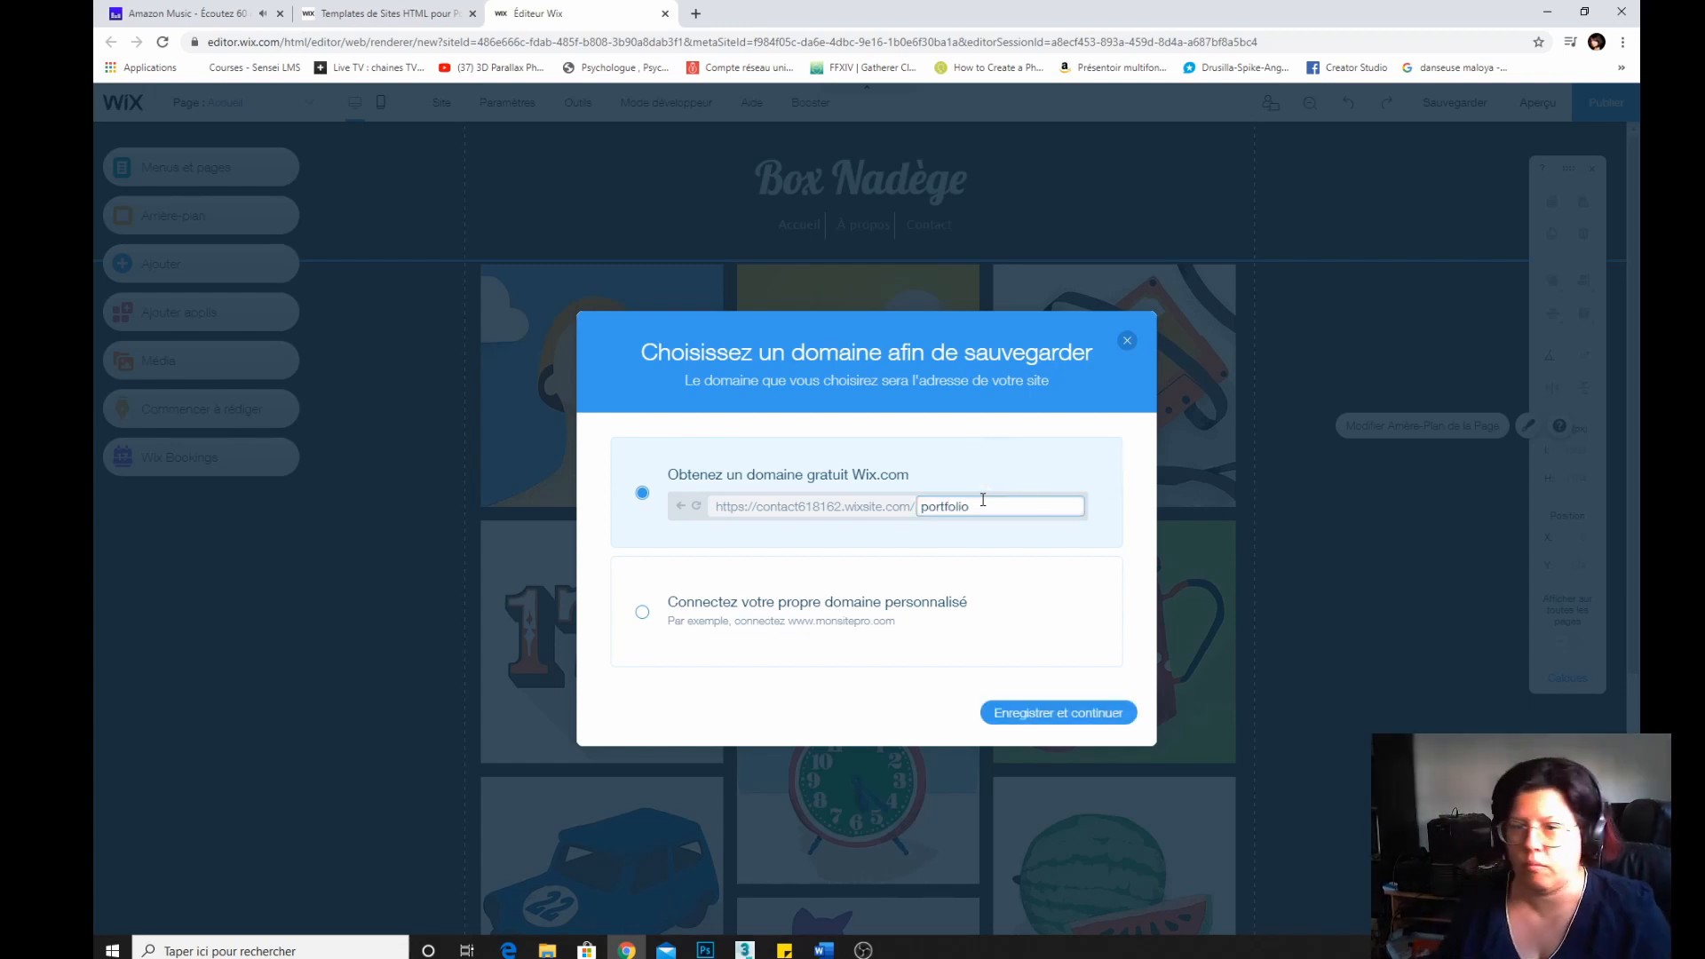
left_click(702, 624)
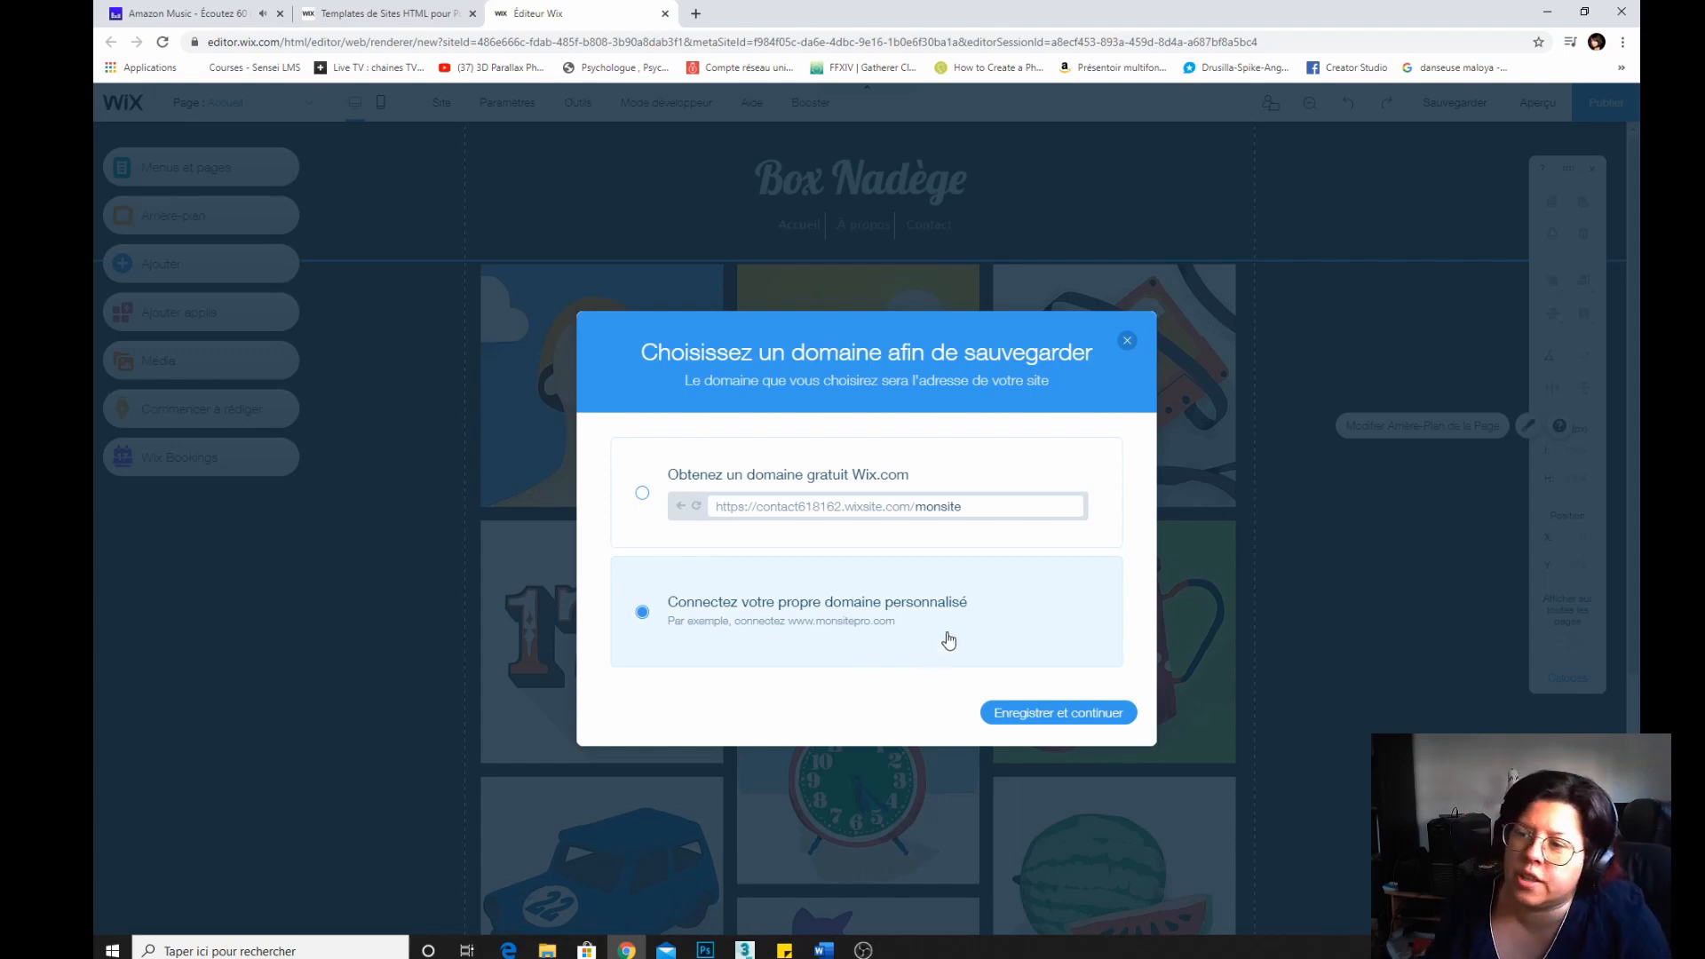
left_click(1057, 715)
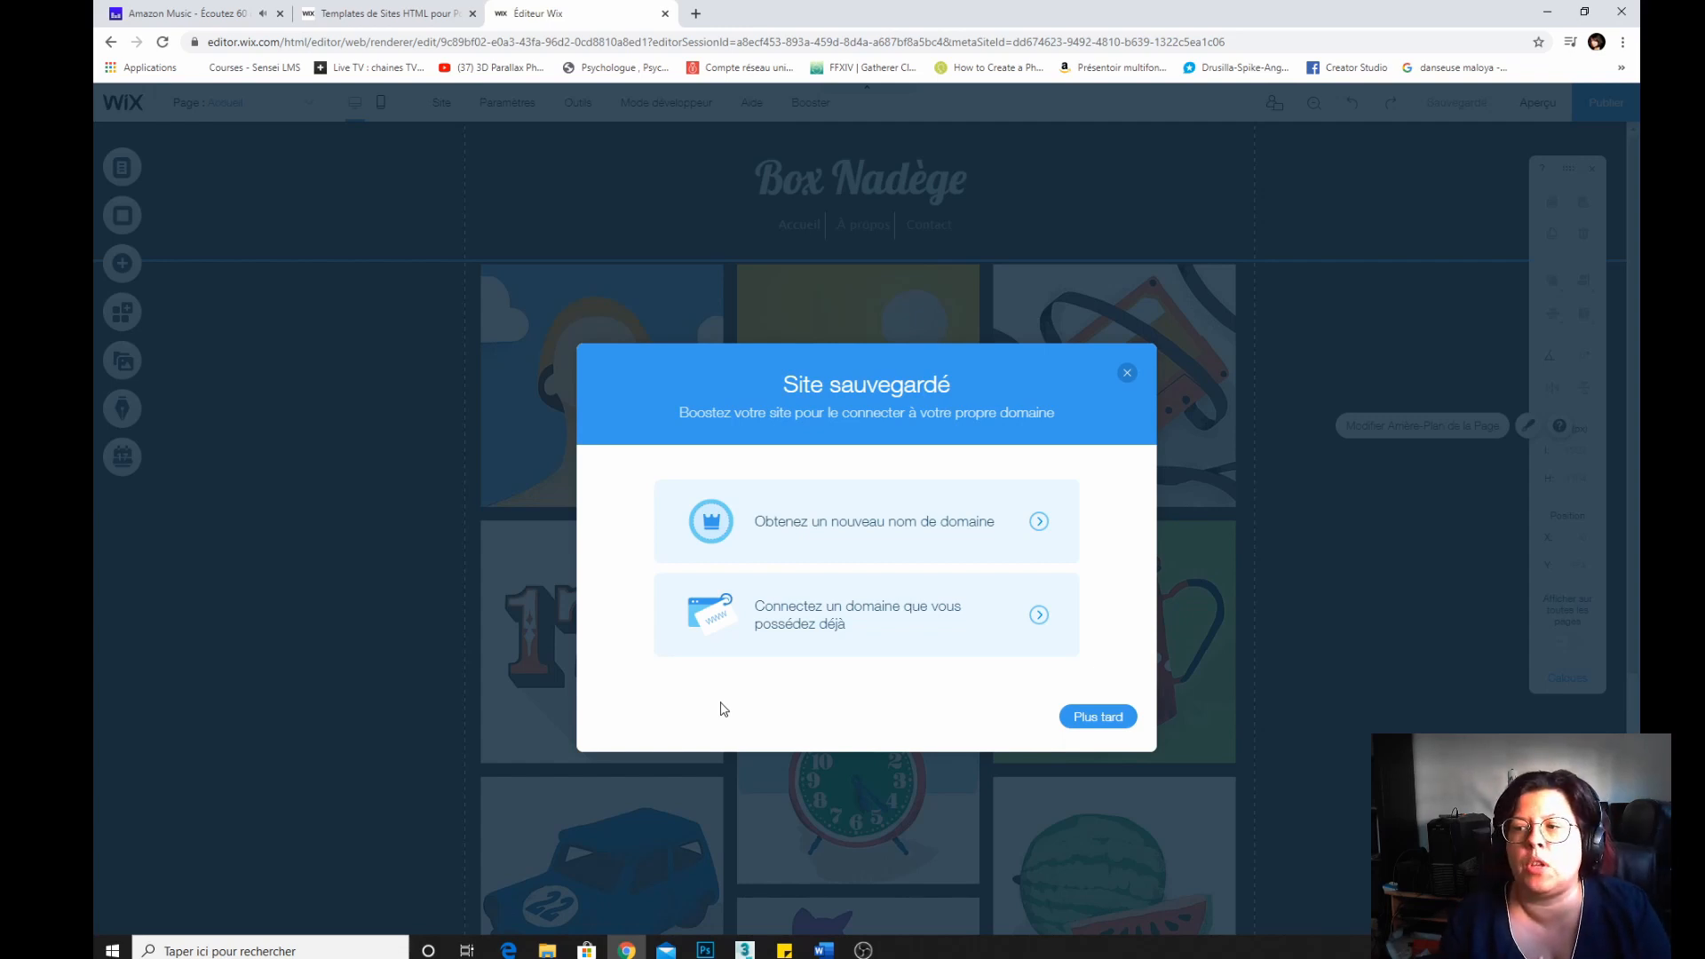
Choose to get a new domain name and browse the Wix premium plans.
left_click(938, 532)
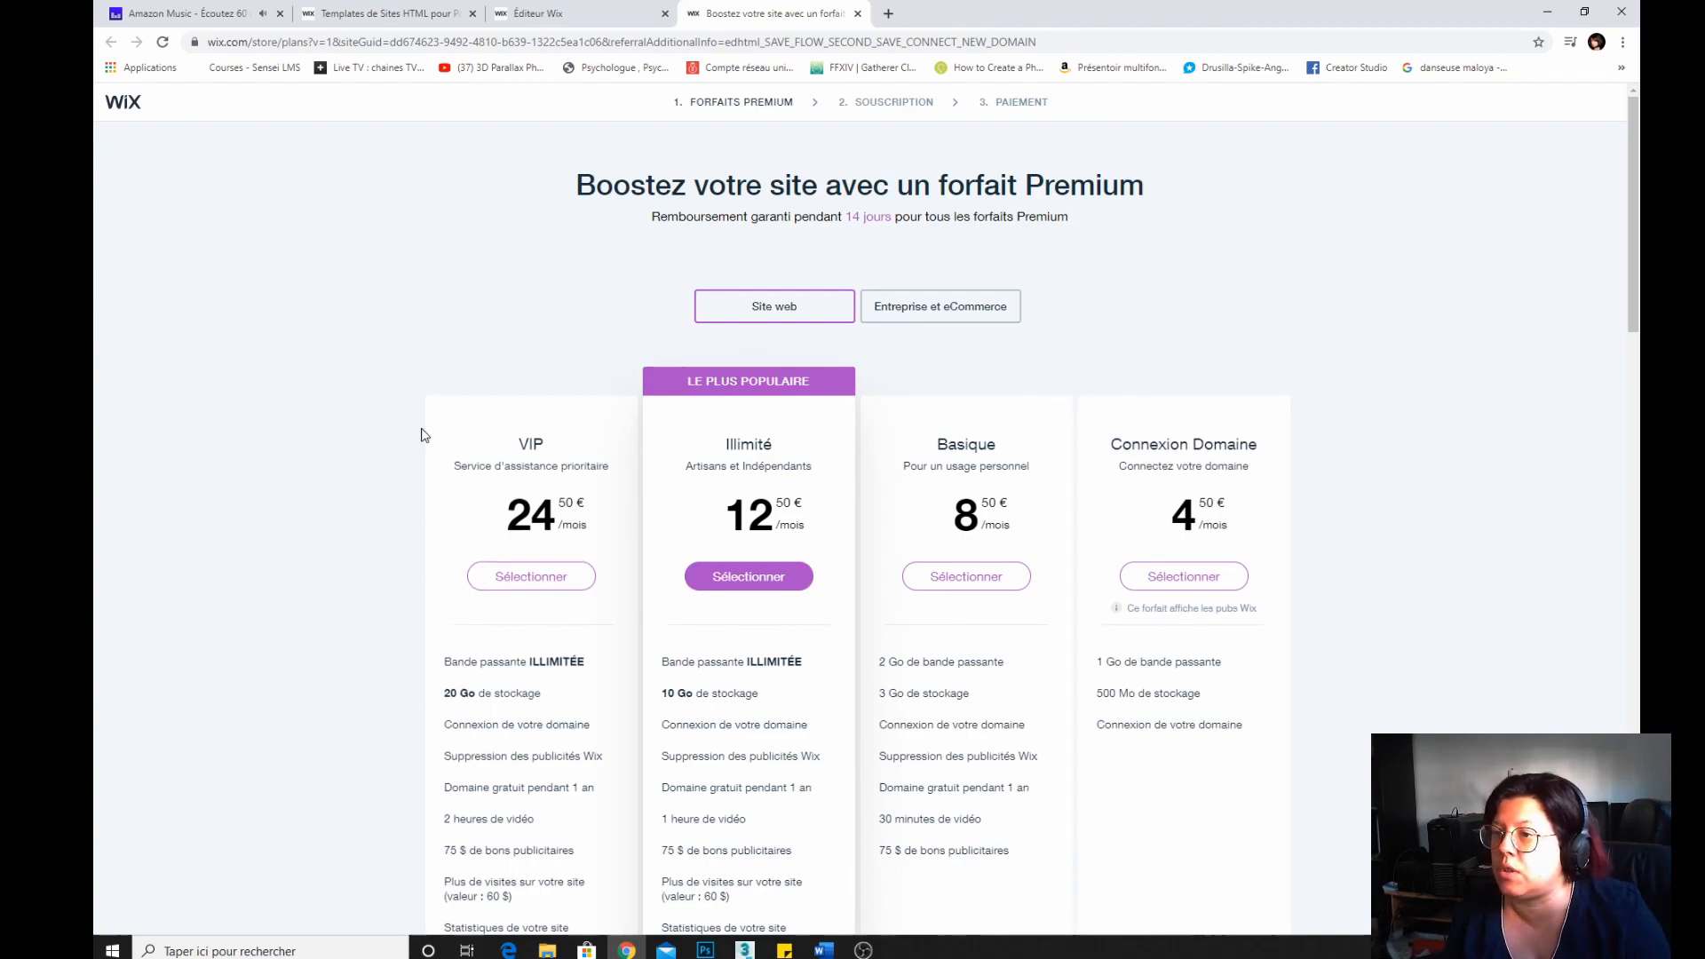
scroll(418, 430, "down", 8)
scroll(421, 434, "up", 5)
scroll(420, 433, "up", 1)
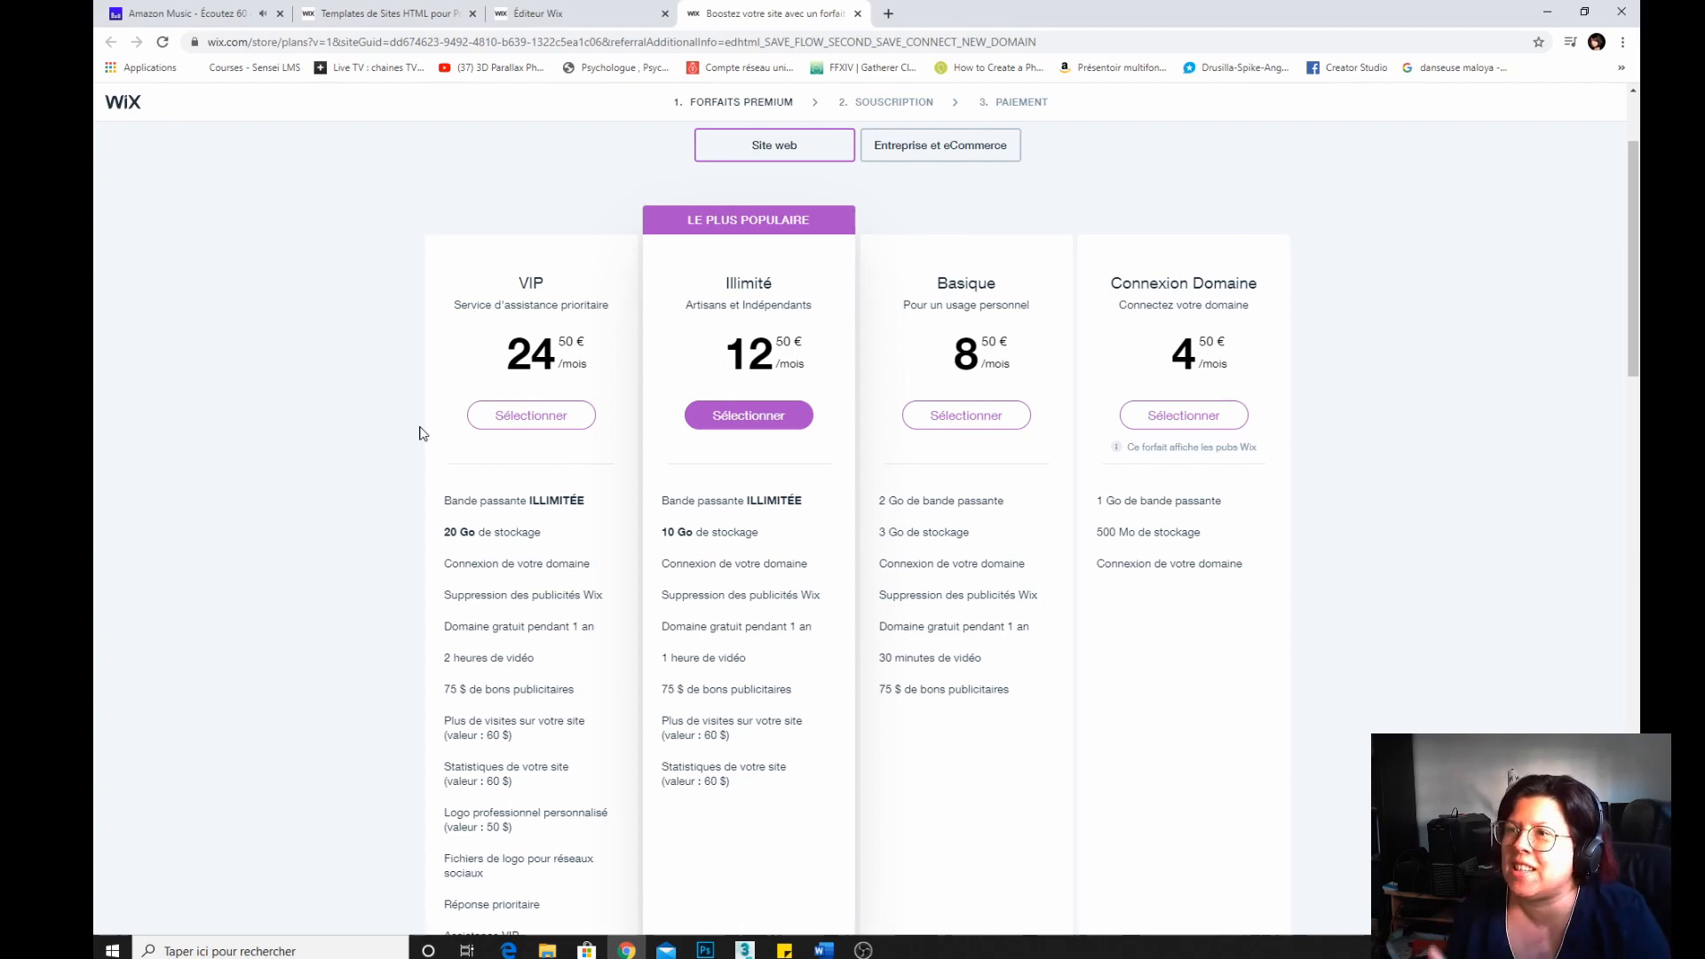
Open a new browser tab, search for namebay and go to the Namebay website.
left_click(887, 15)
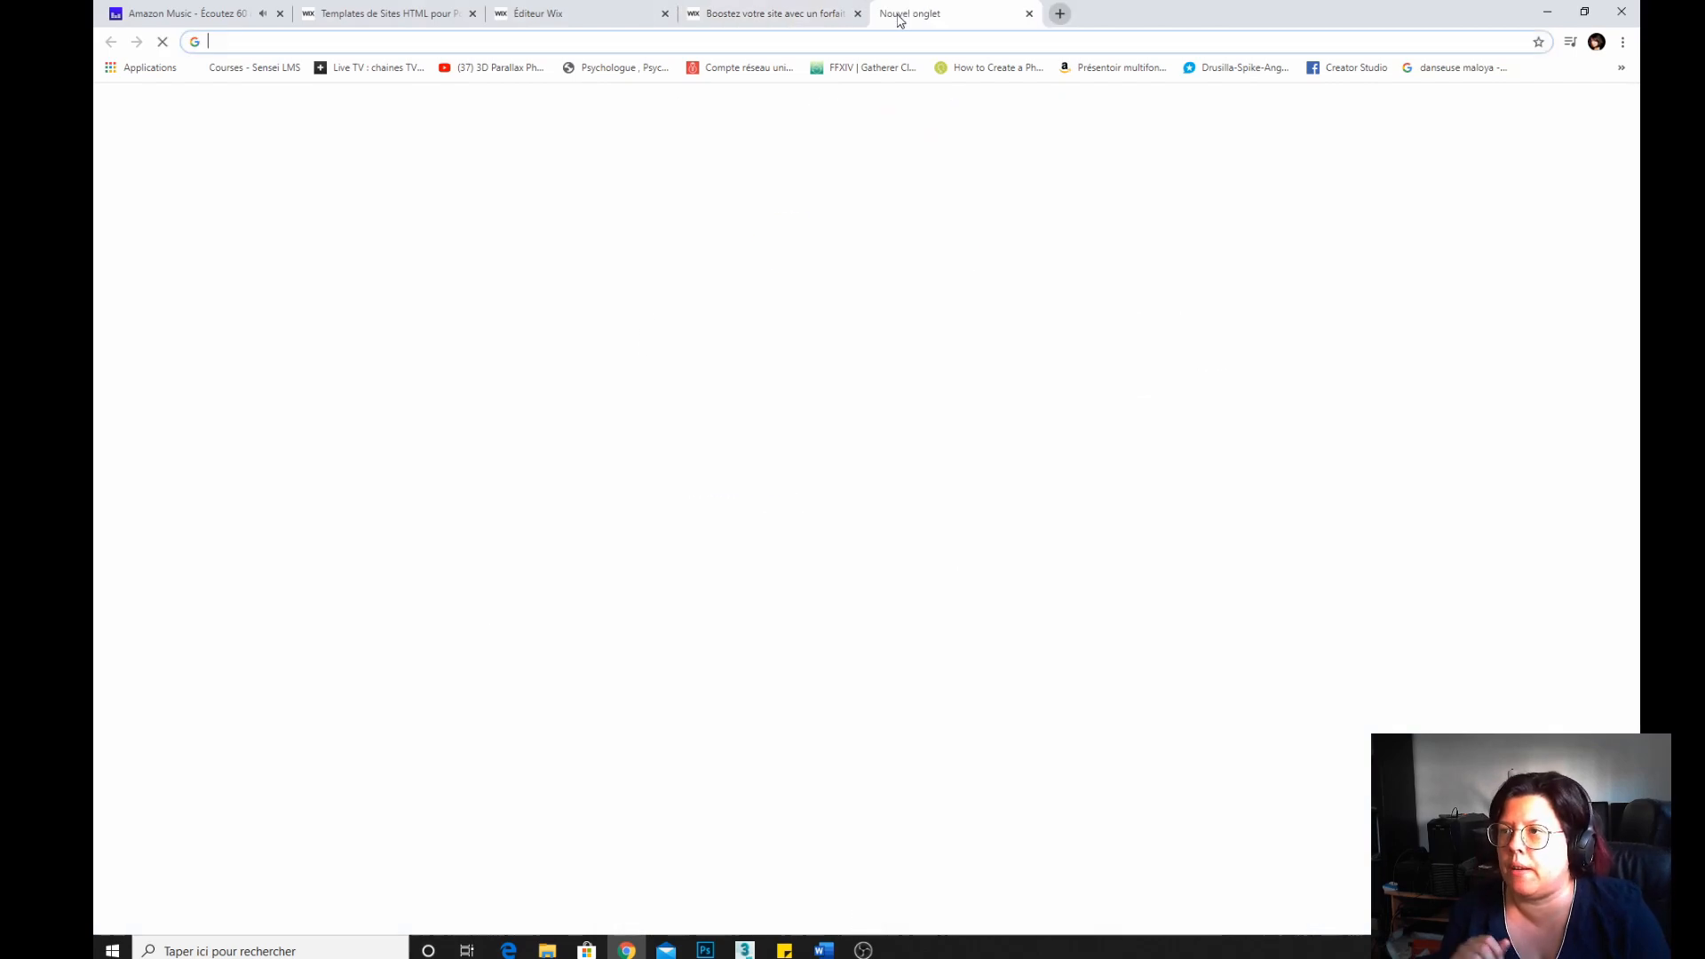
type("namebay")
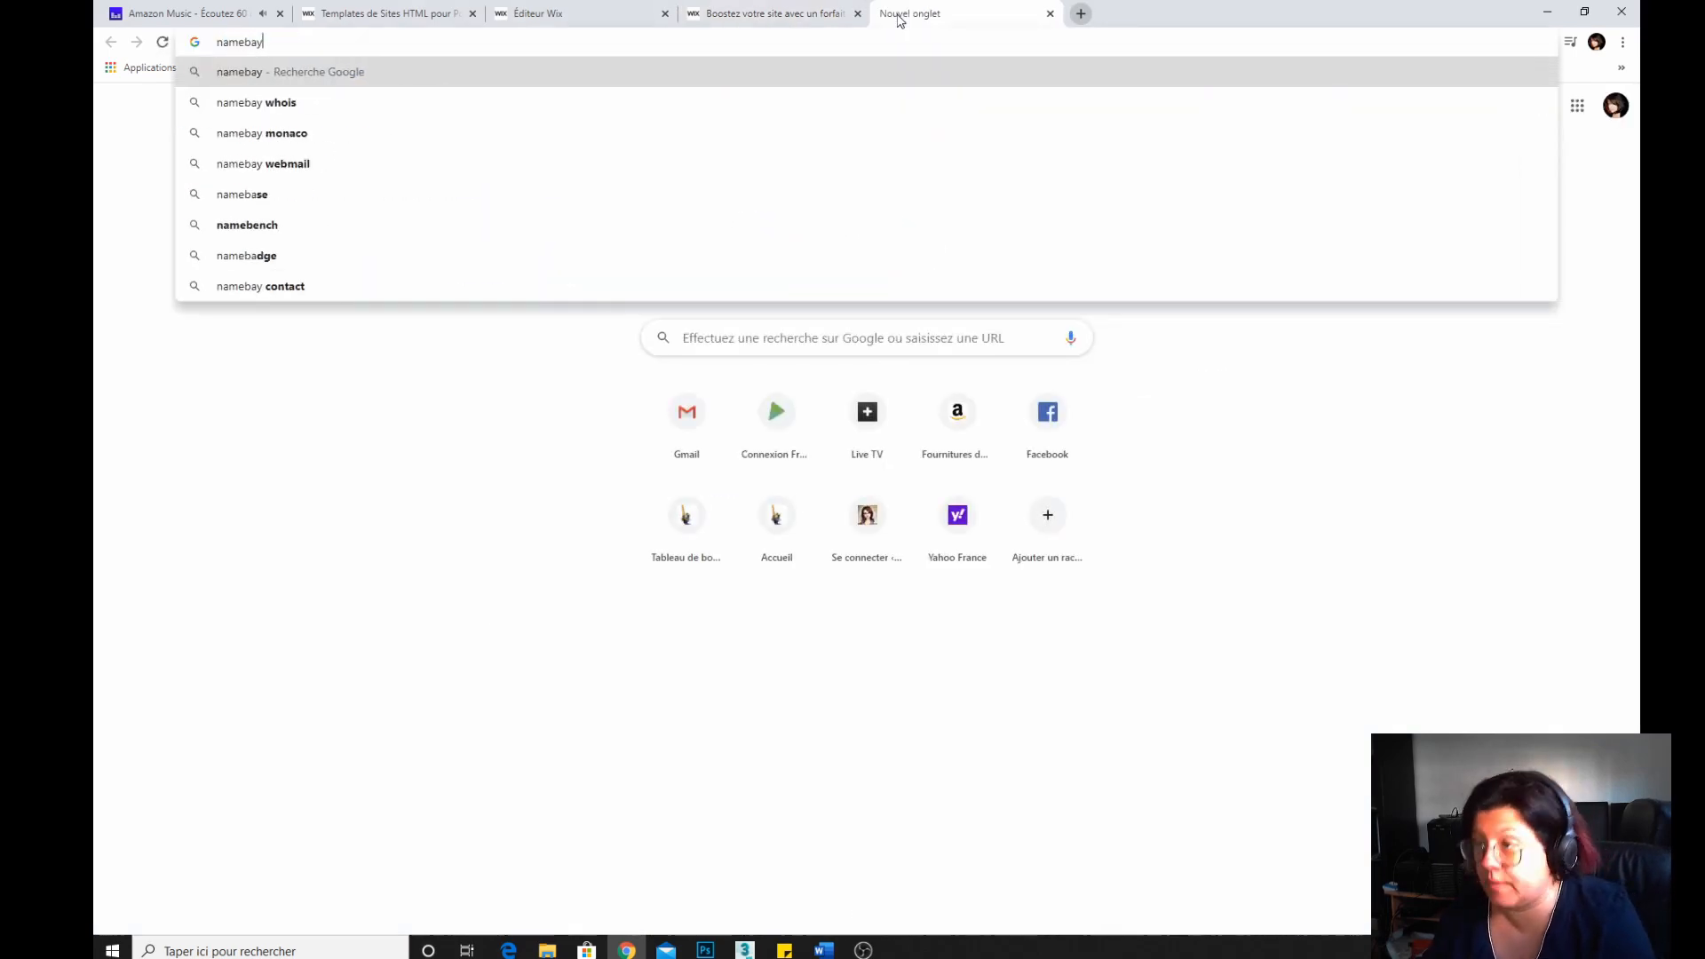
key("Return")
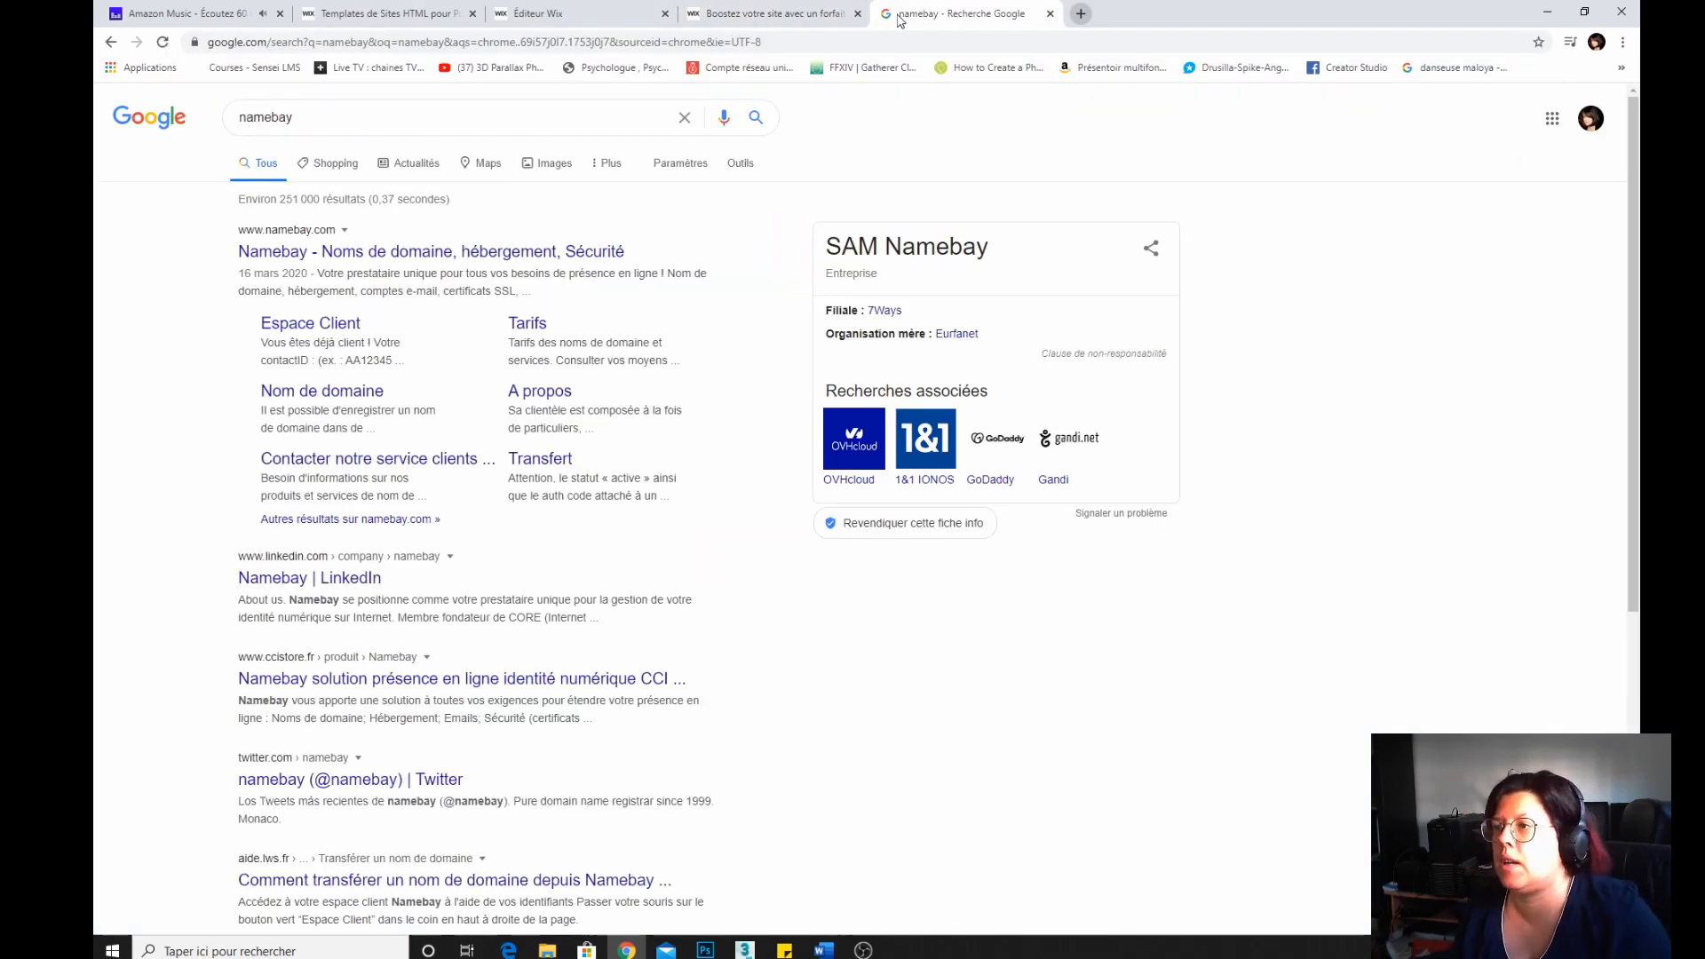
left_click(513, 252)
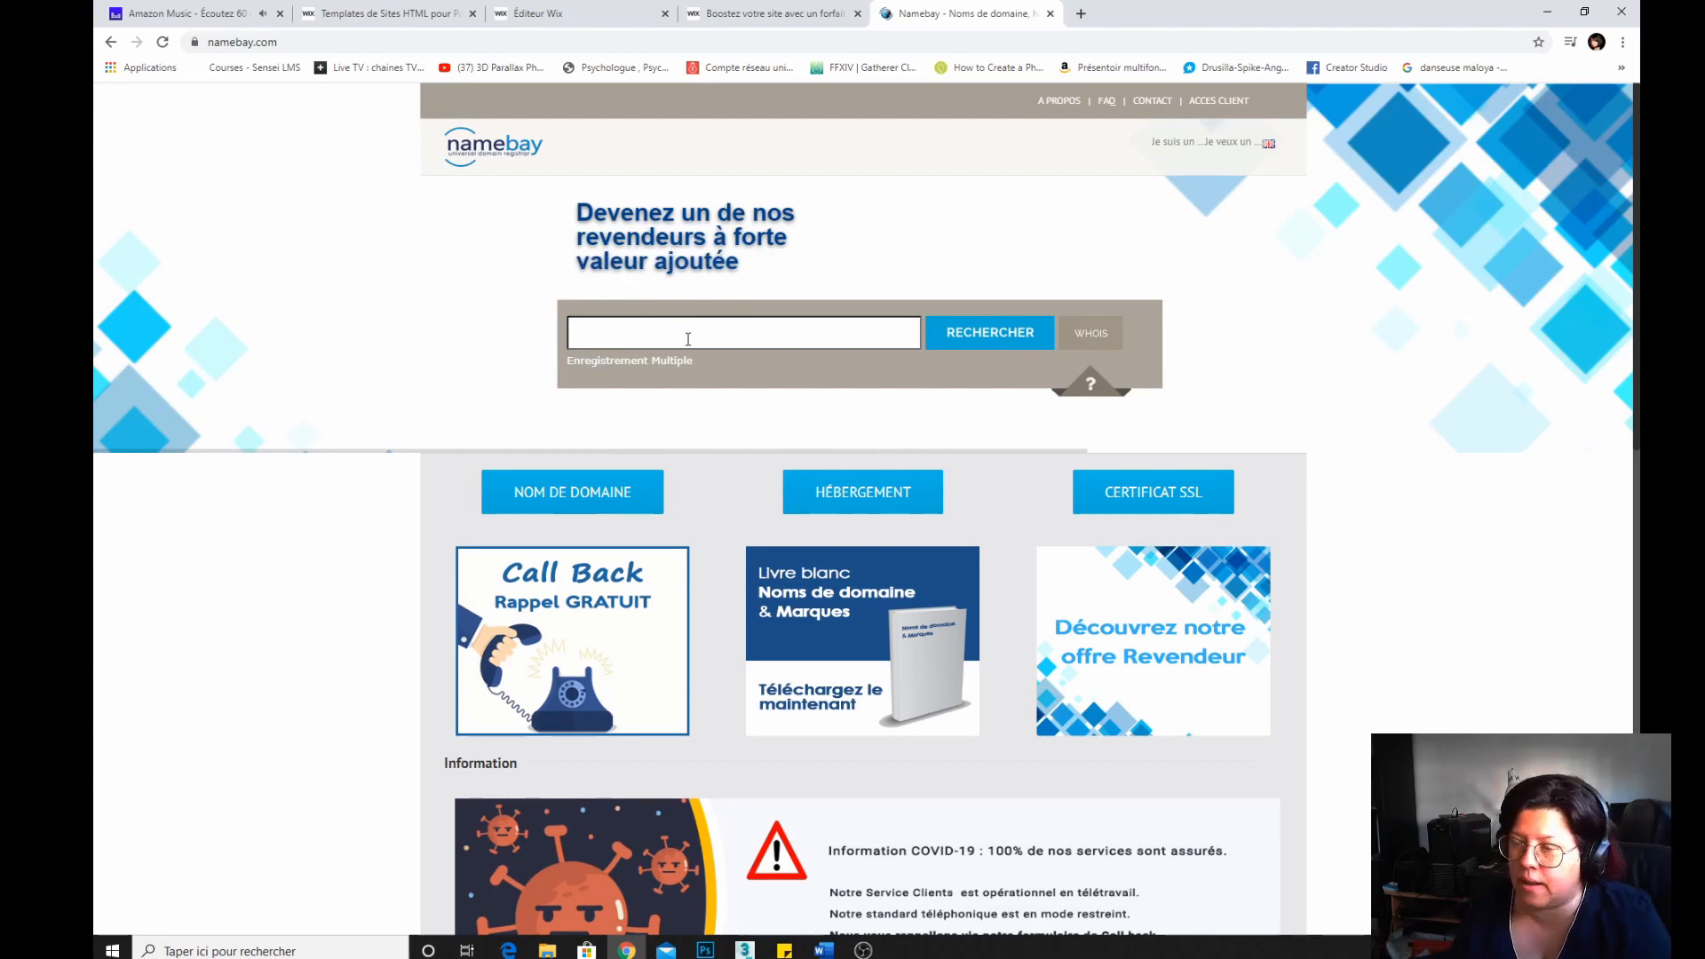
Search Namebay for the domain name nadegebox.
type("nadegebox")
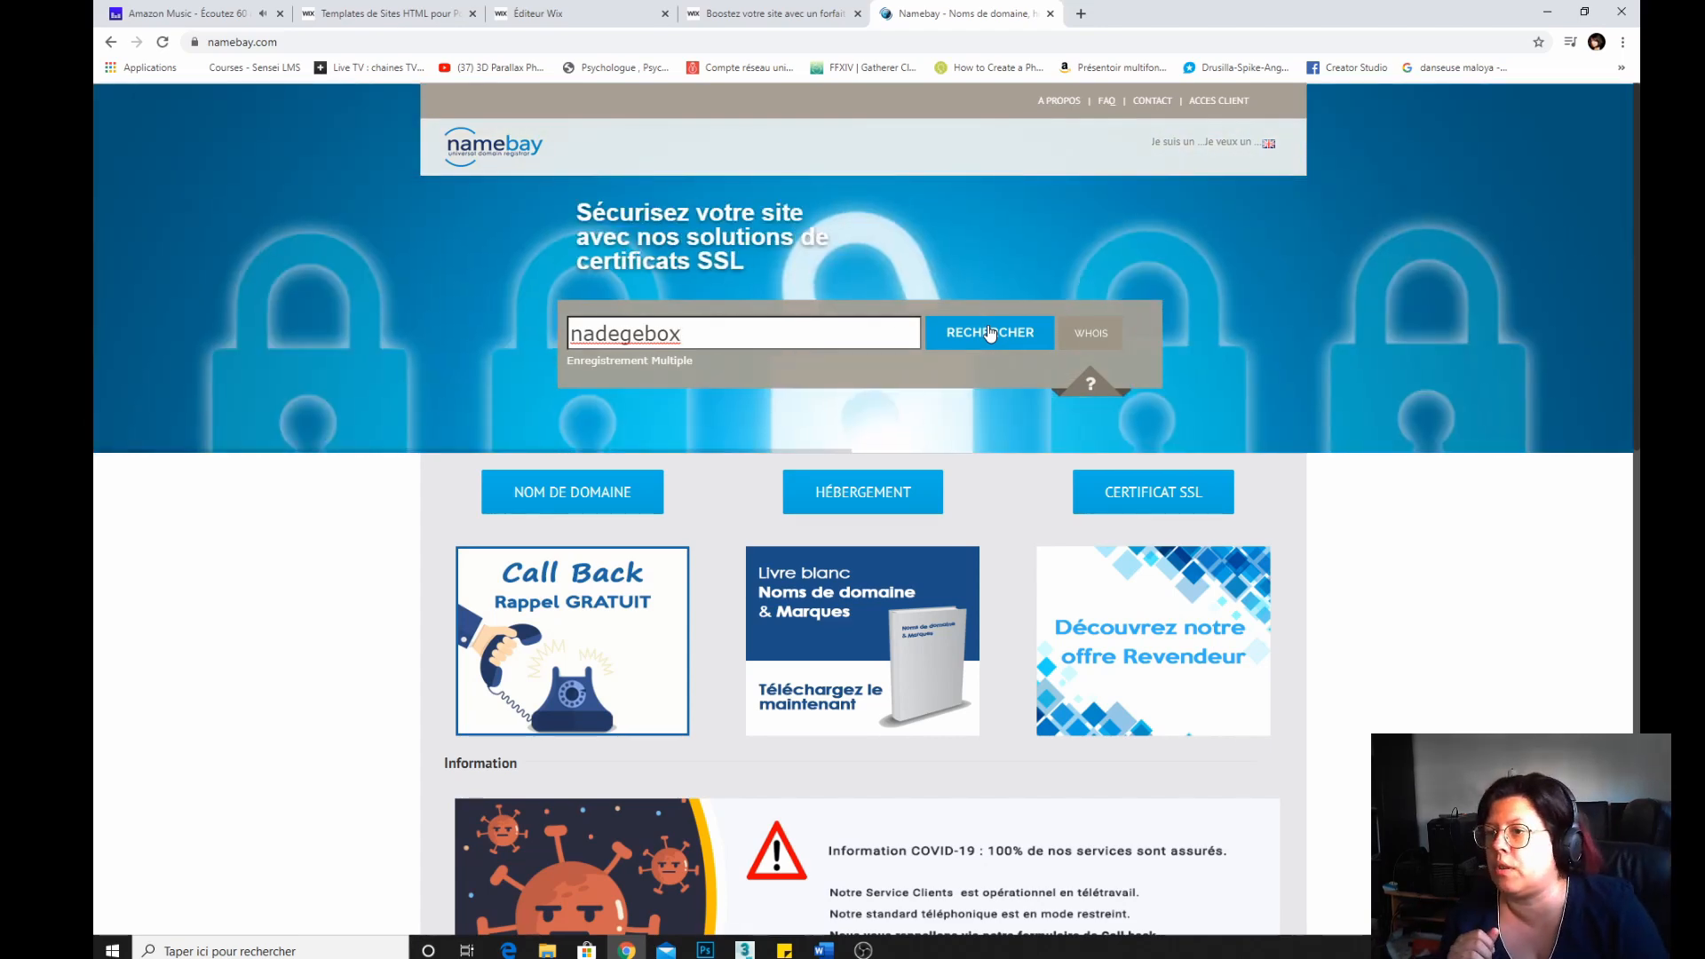
left_click(990, 332)
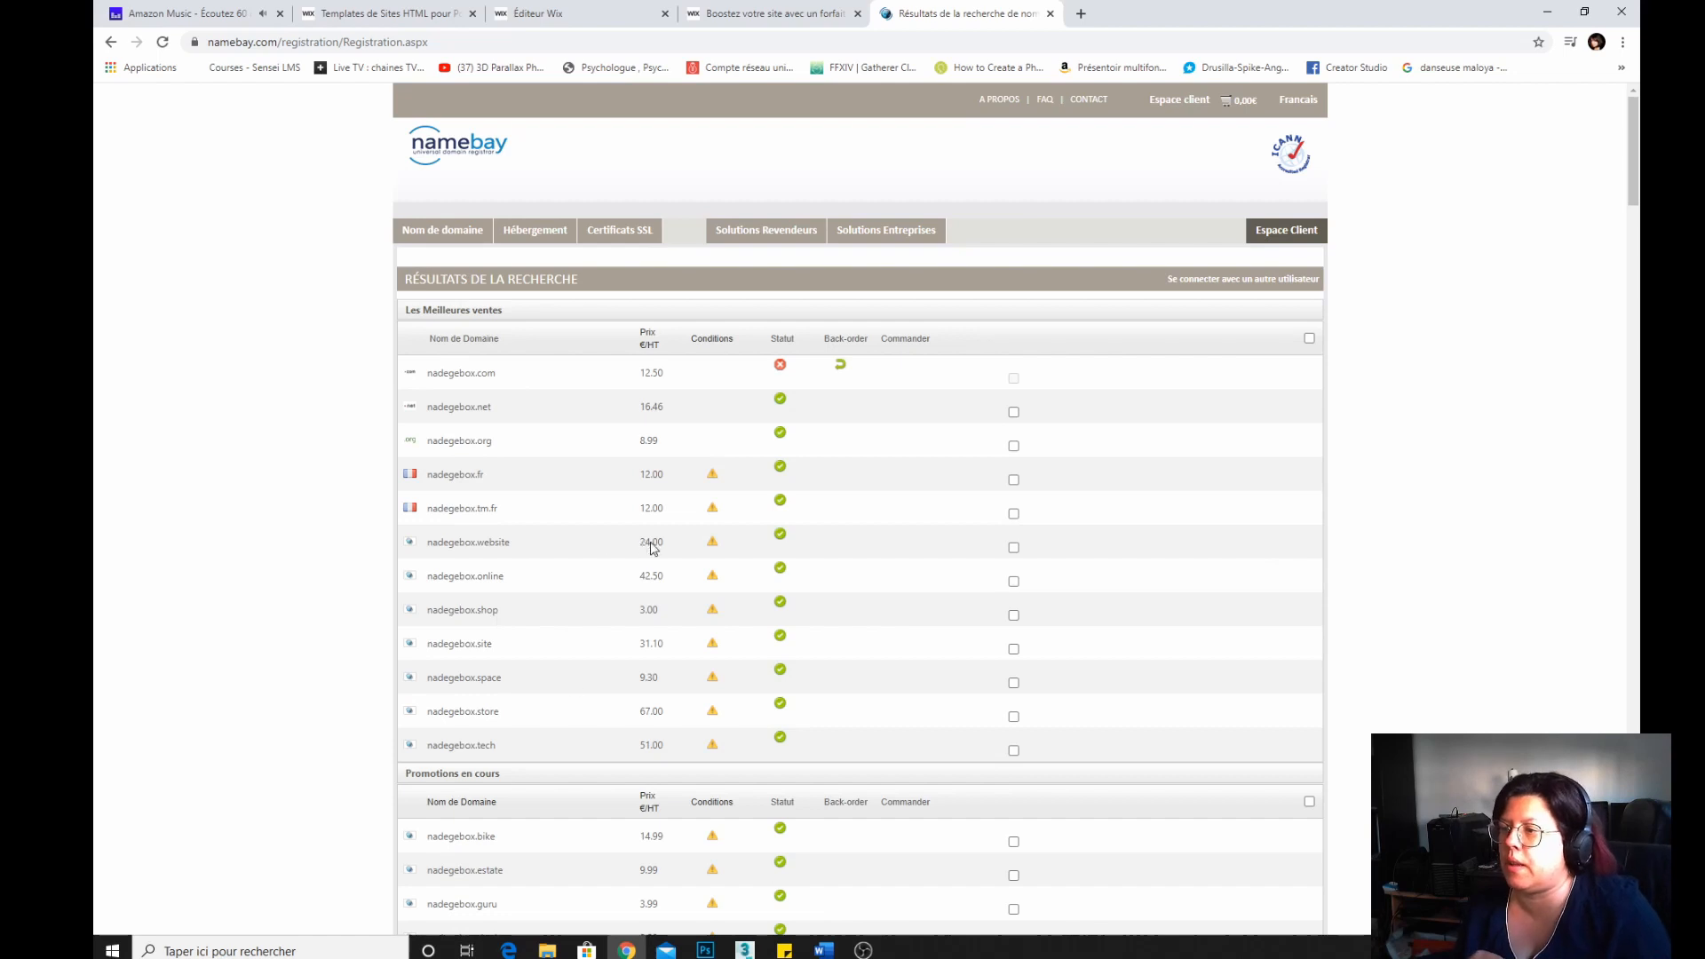
Select the nadegebox.fr domain in the results and continue to the next stage.
left_click(1014, 479)
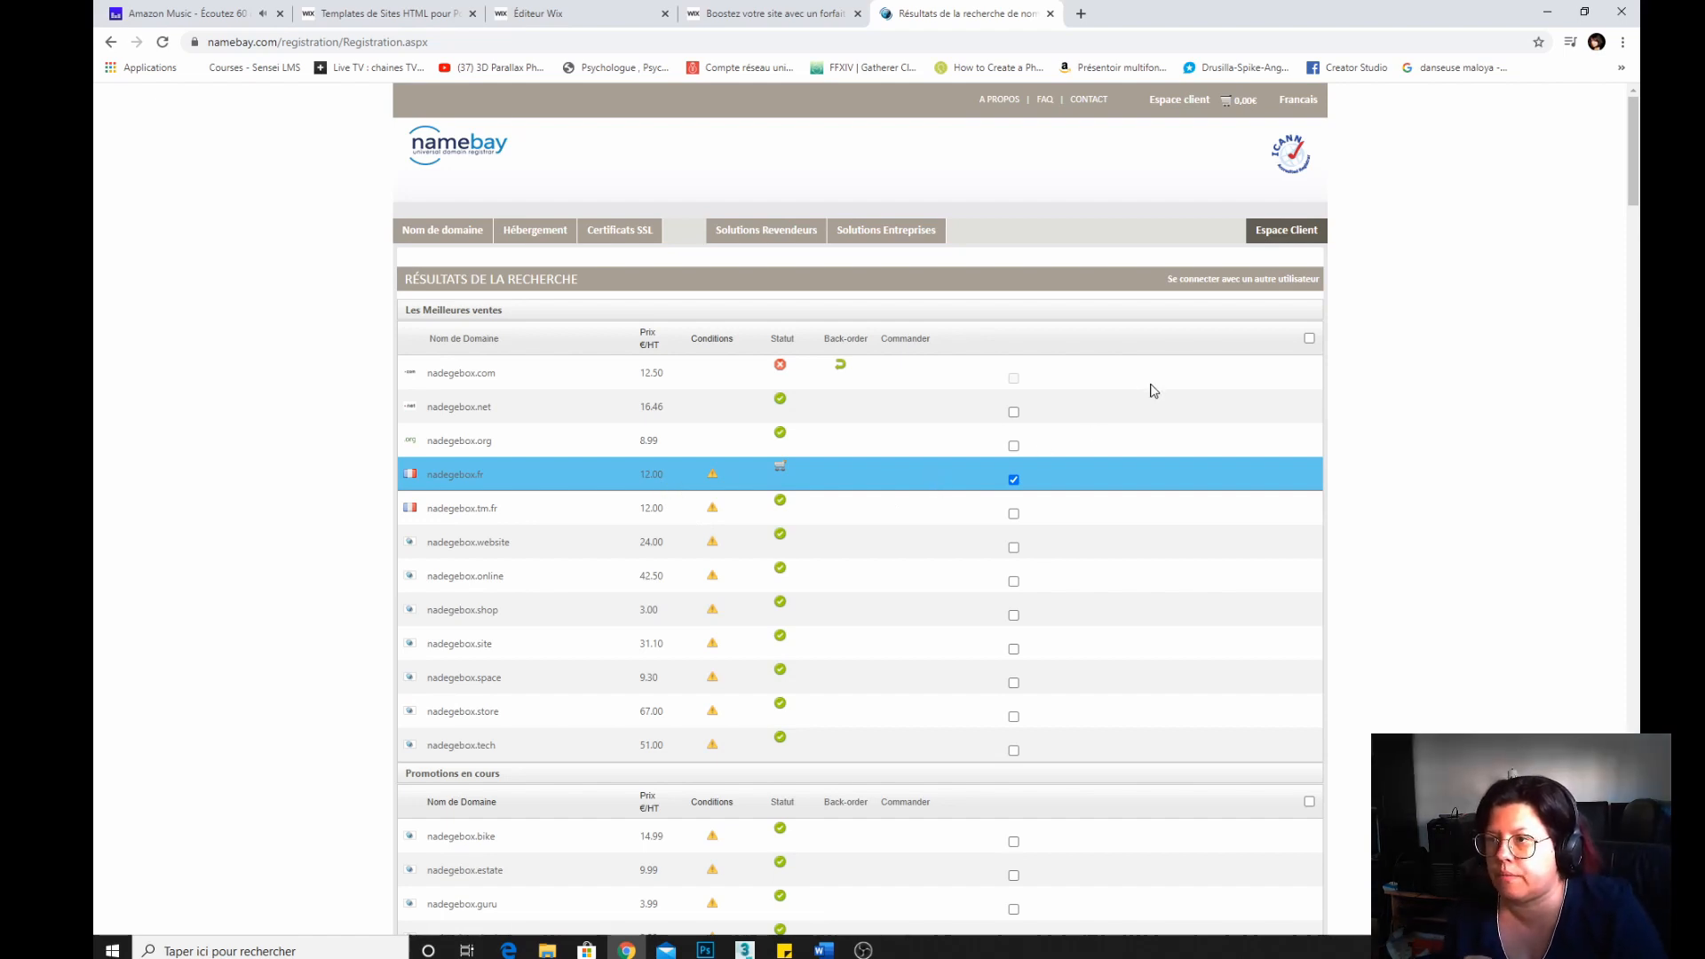
scroll(878, 489, "down", 15)
scroll(877, 490, "down", 15)
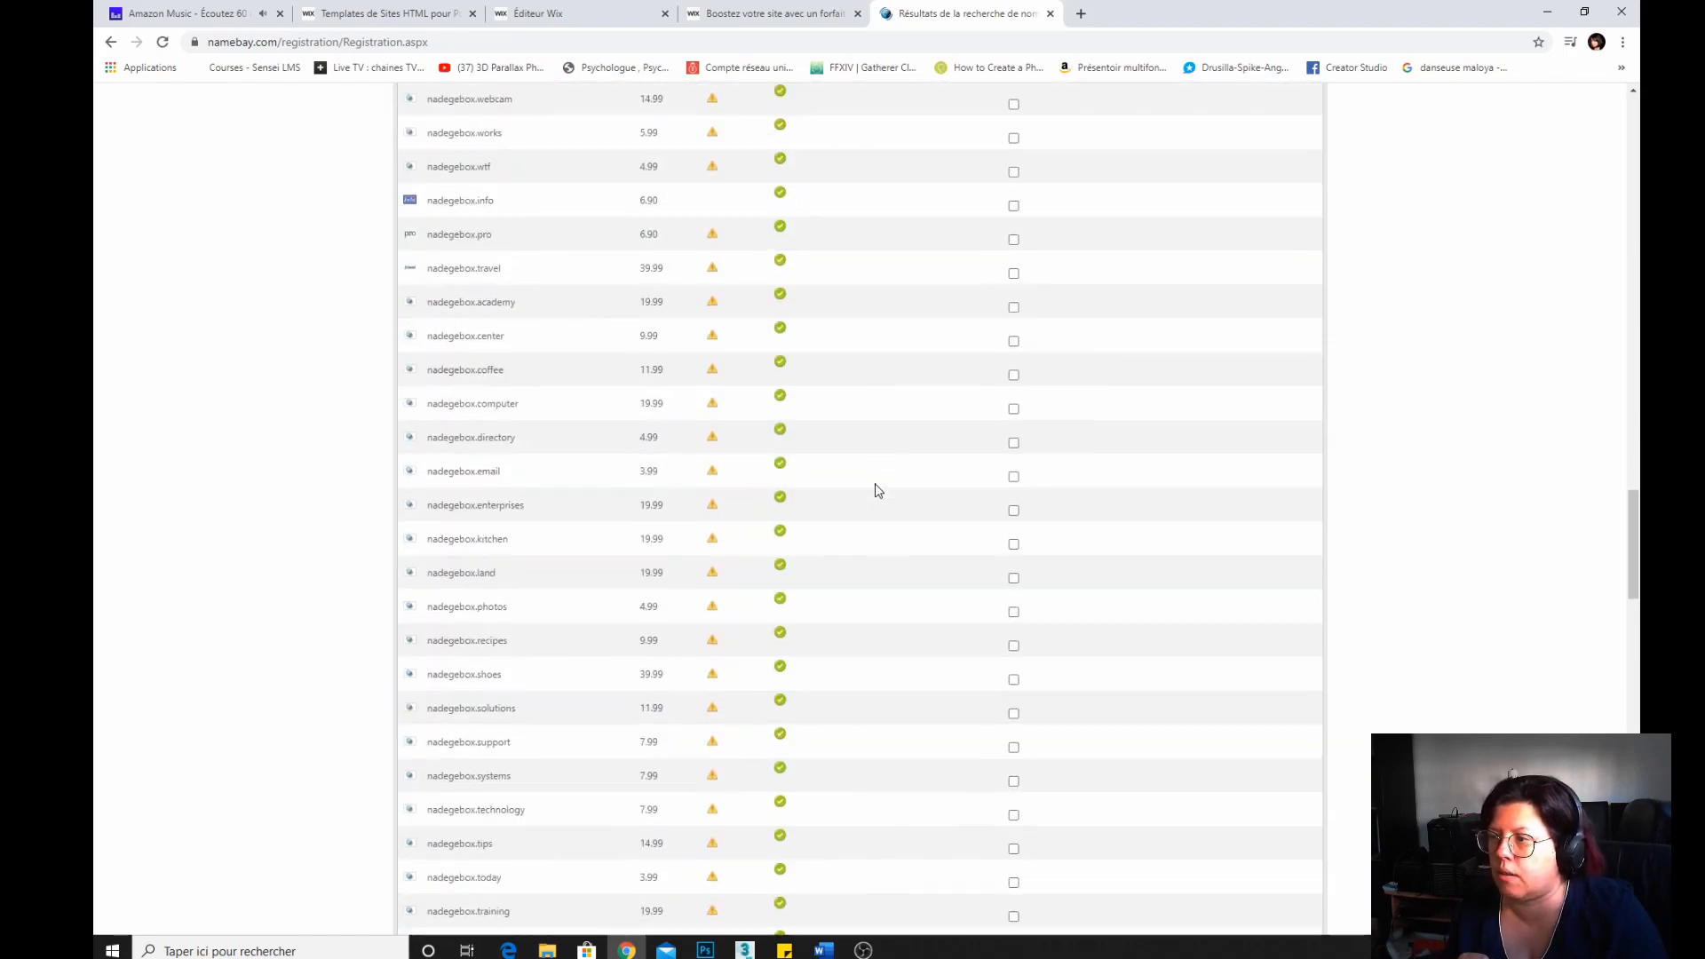
scroll(883, 487, "up", 1)
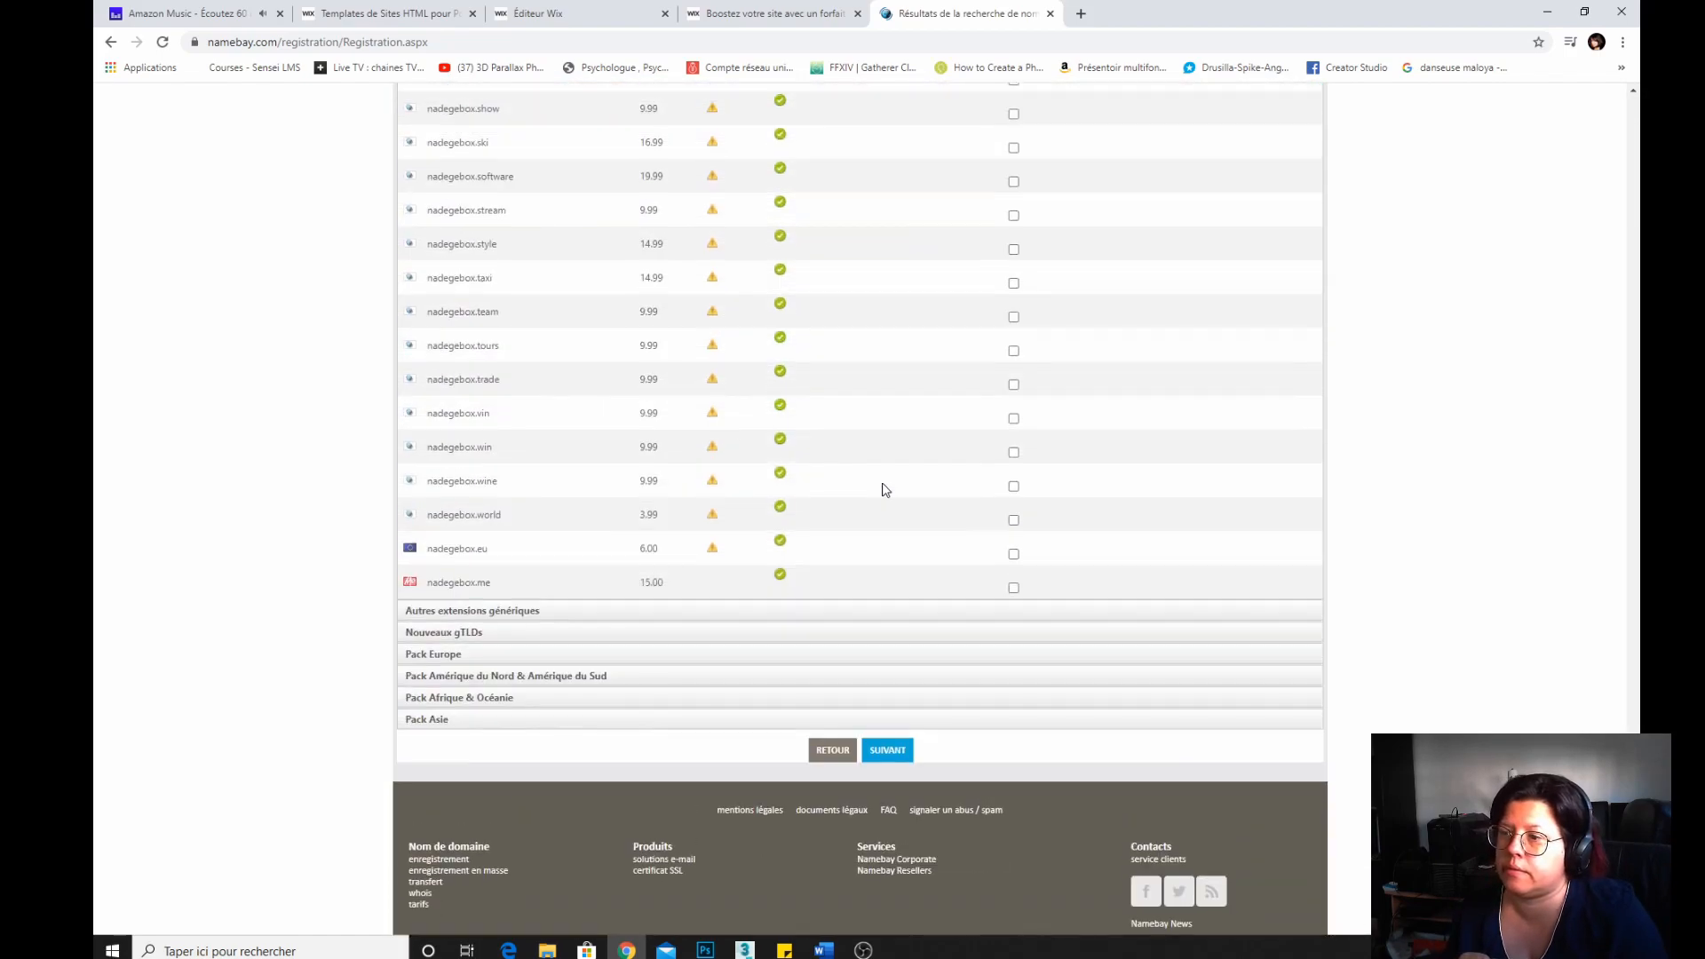
left_click(887, 750)
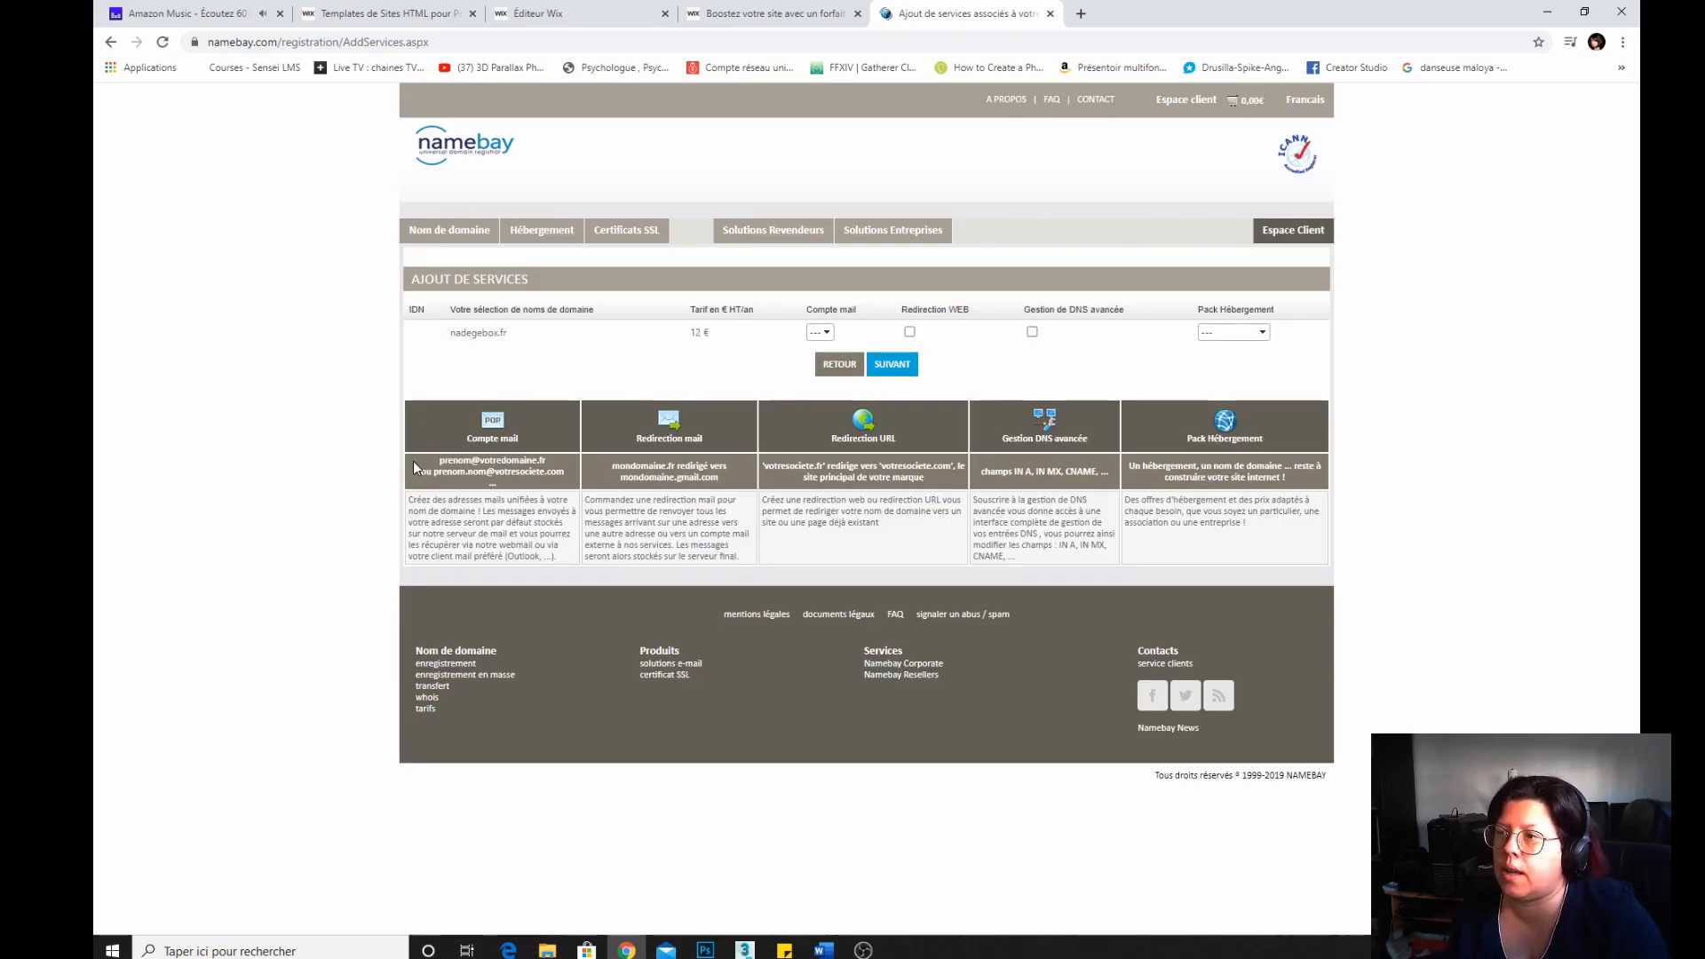
Add web redirection and advanced DNS management services for nadegebox.fr, then continue.
left_click(823, 333)
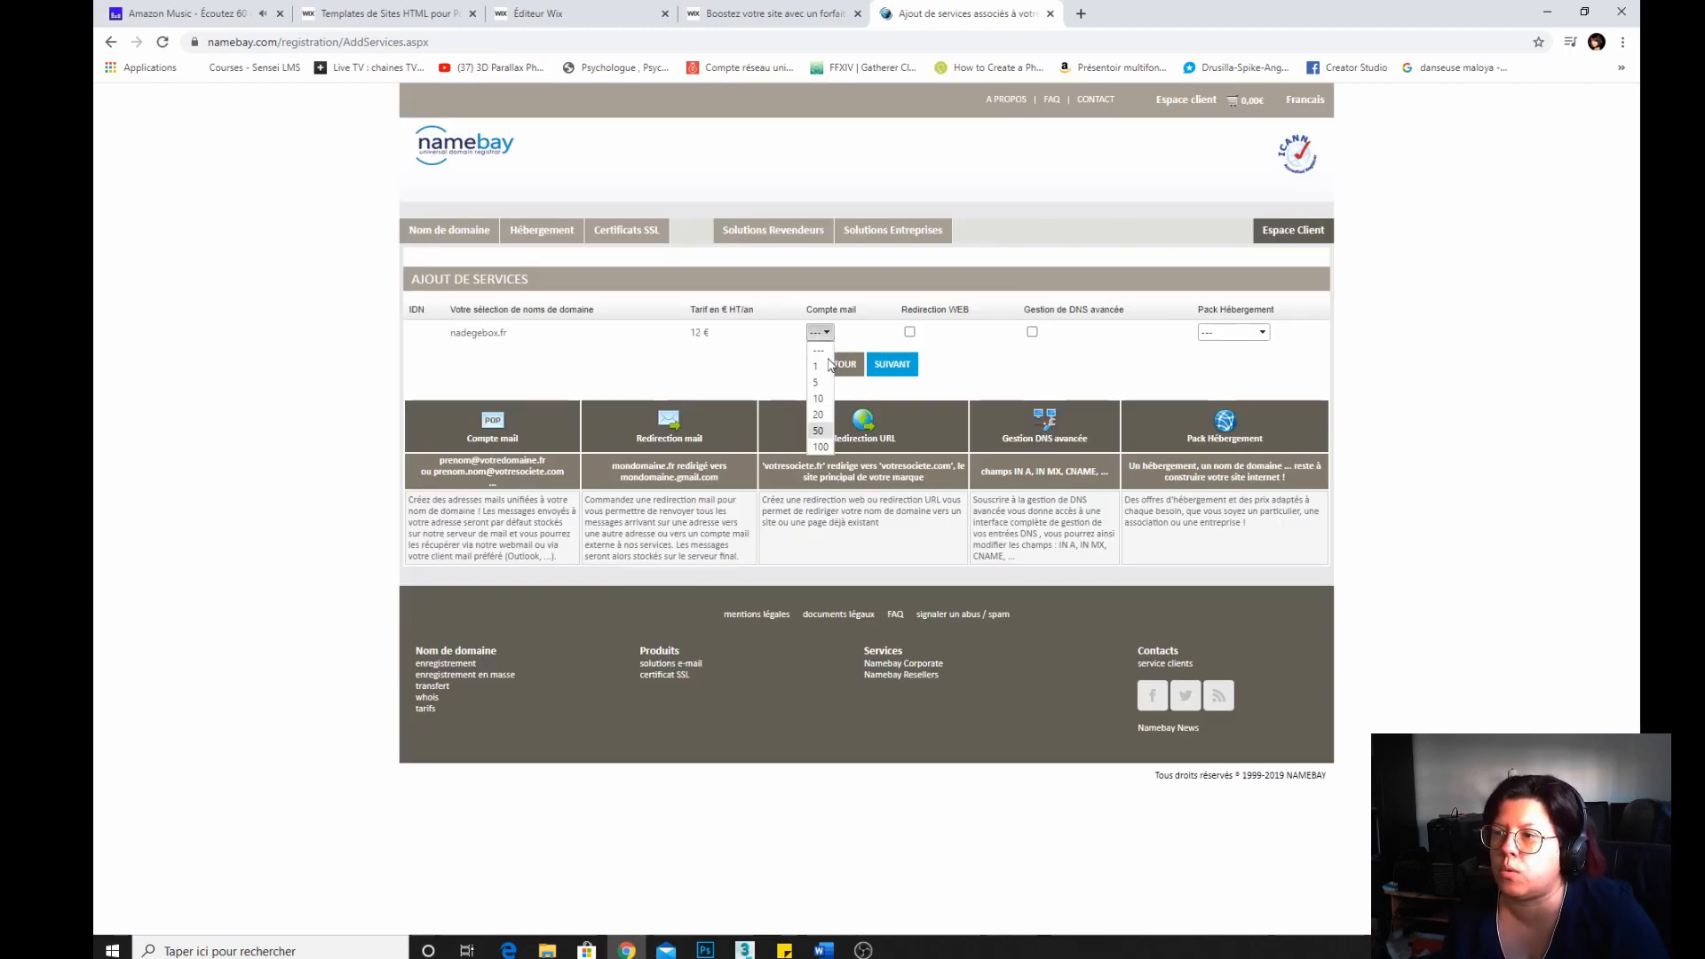
left_click(875, 342)
left_click(909, 332)
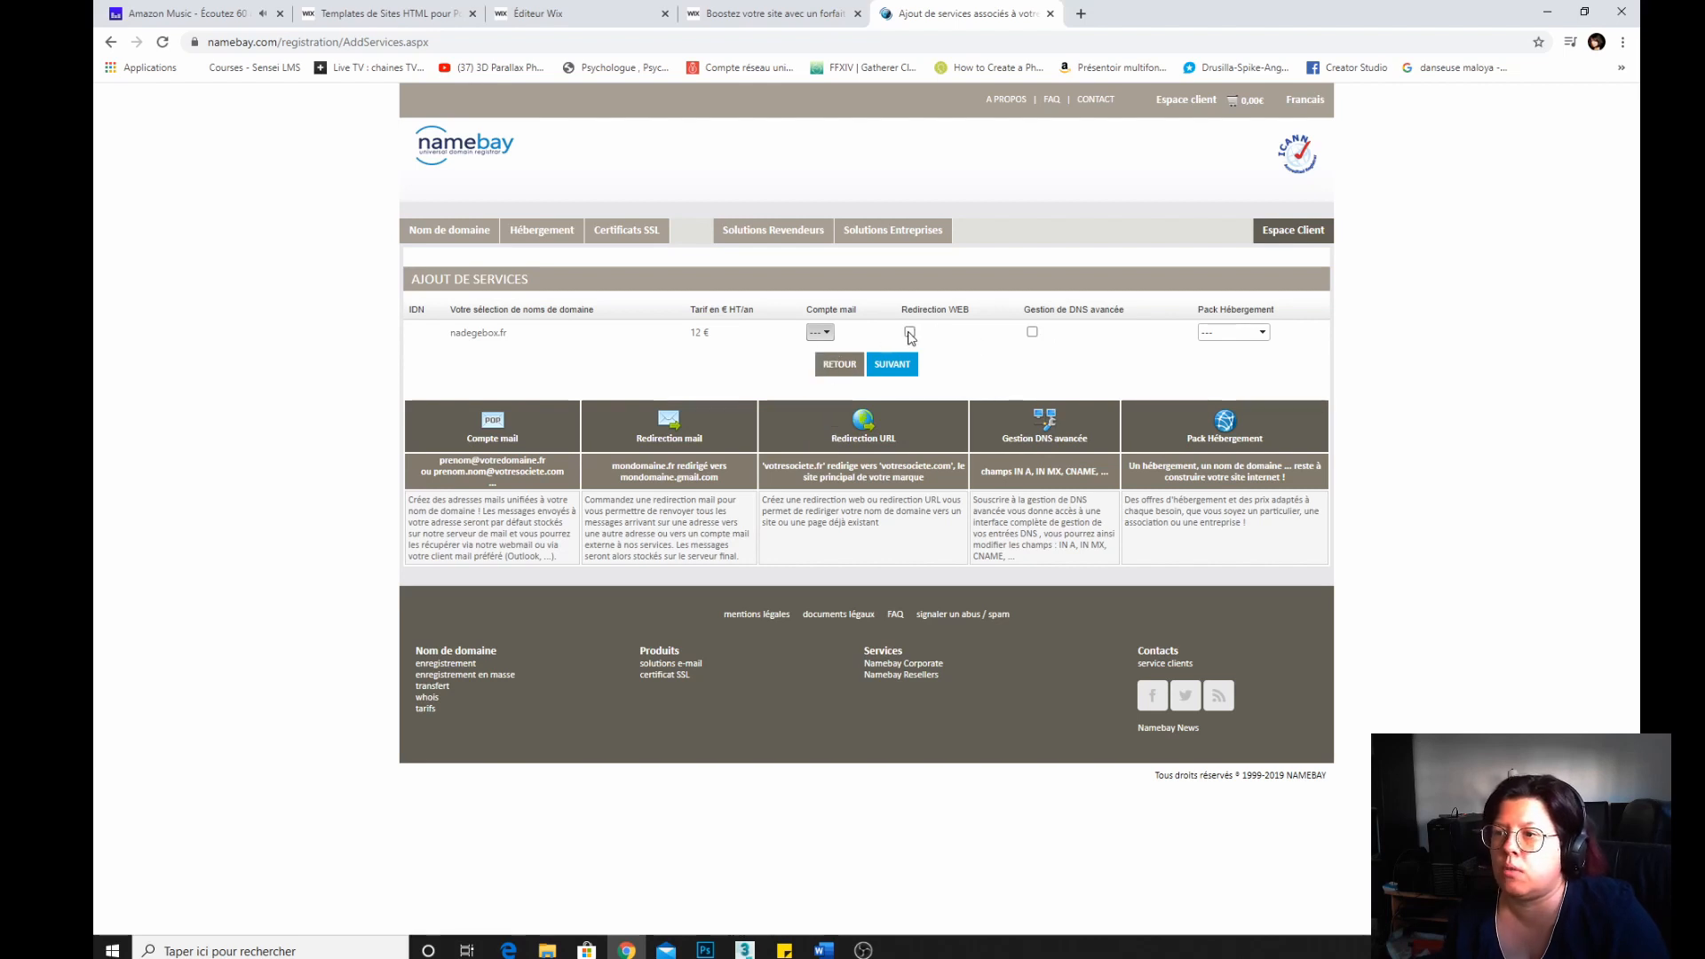
left_click(1033, 334)
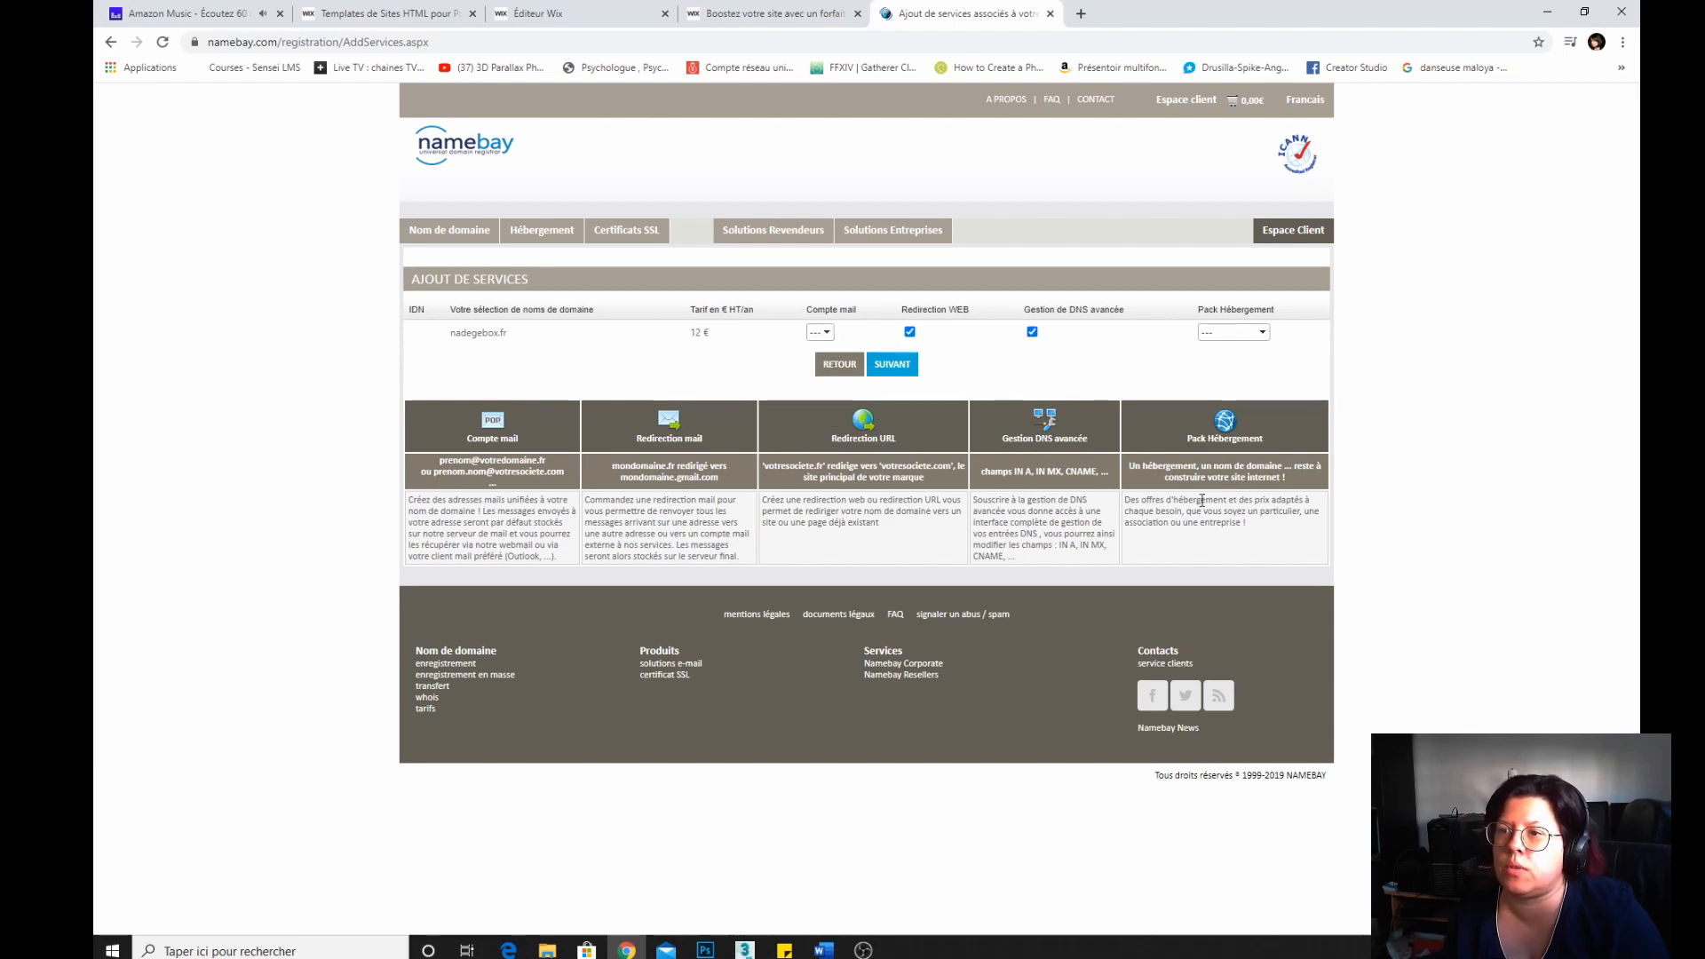
left_click(1261, 334)
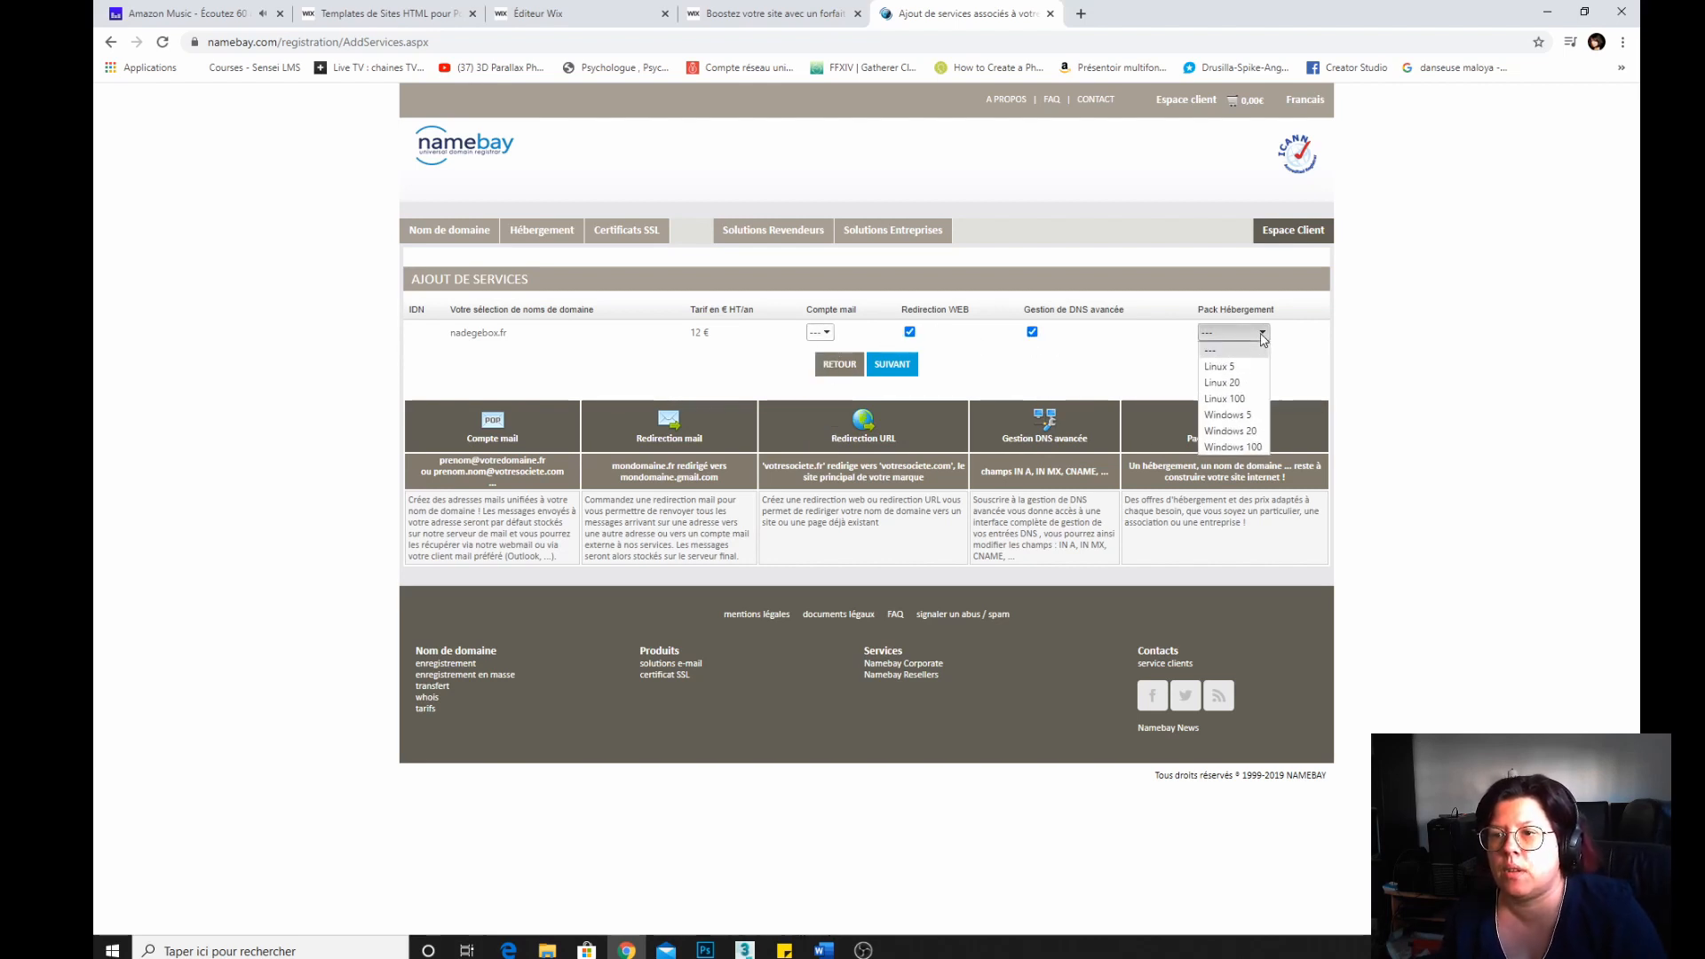
left_click(1135, 347)
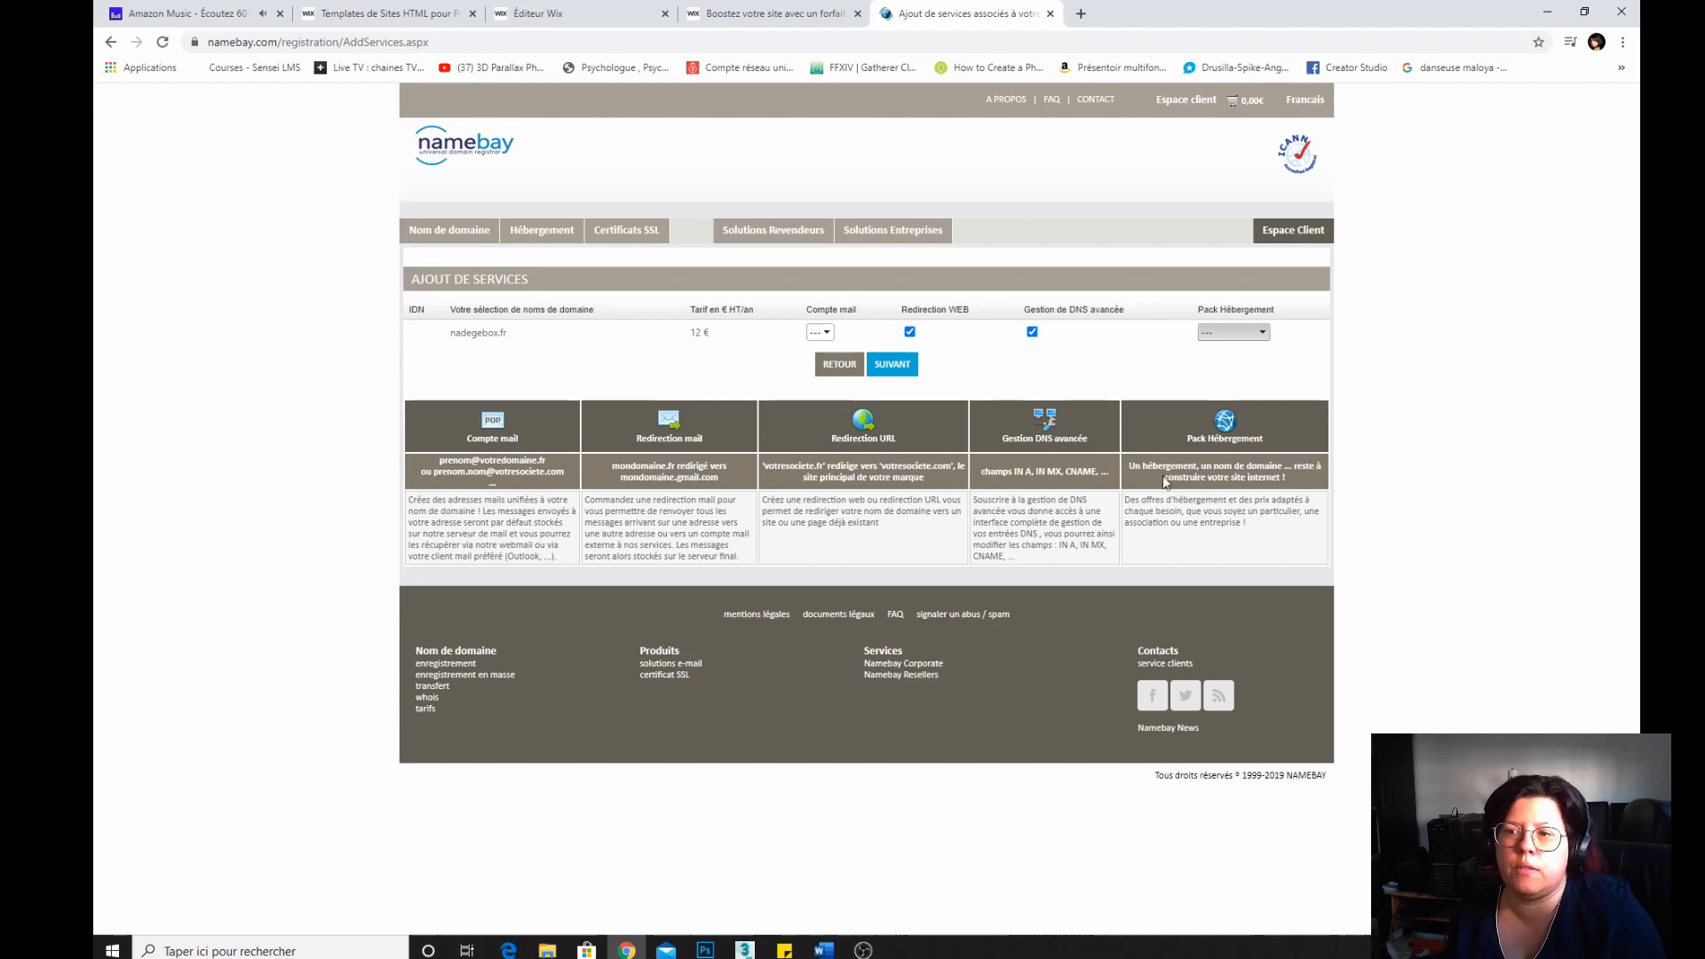
left_click(889, 366)
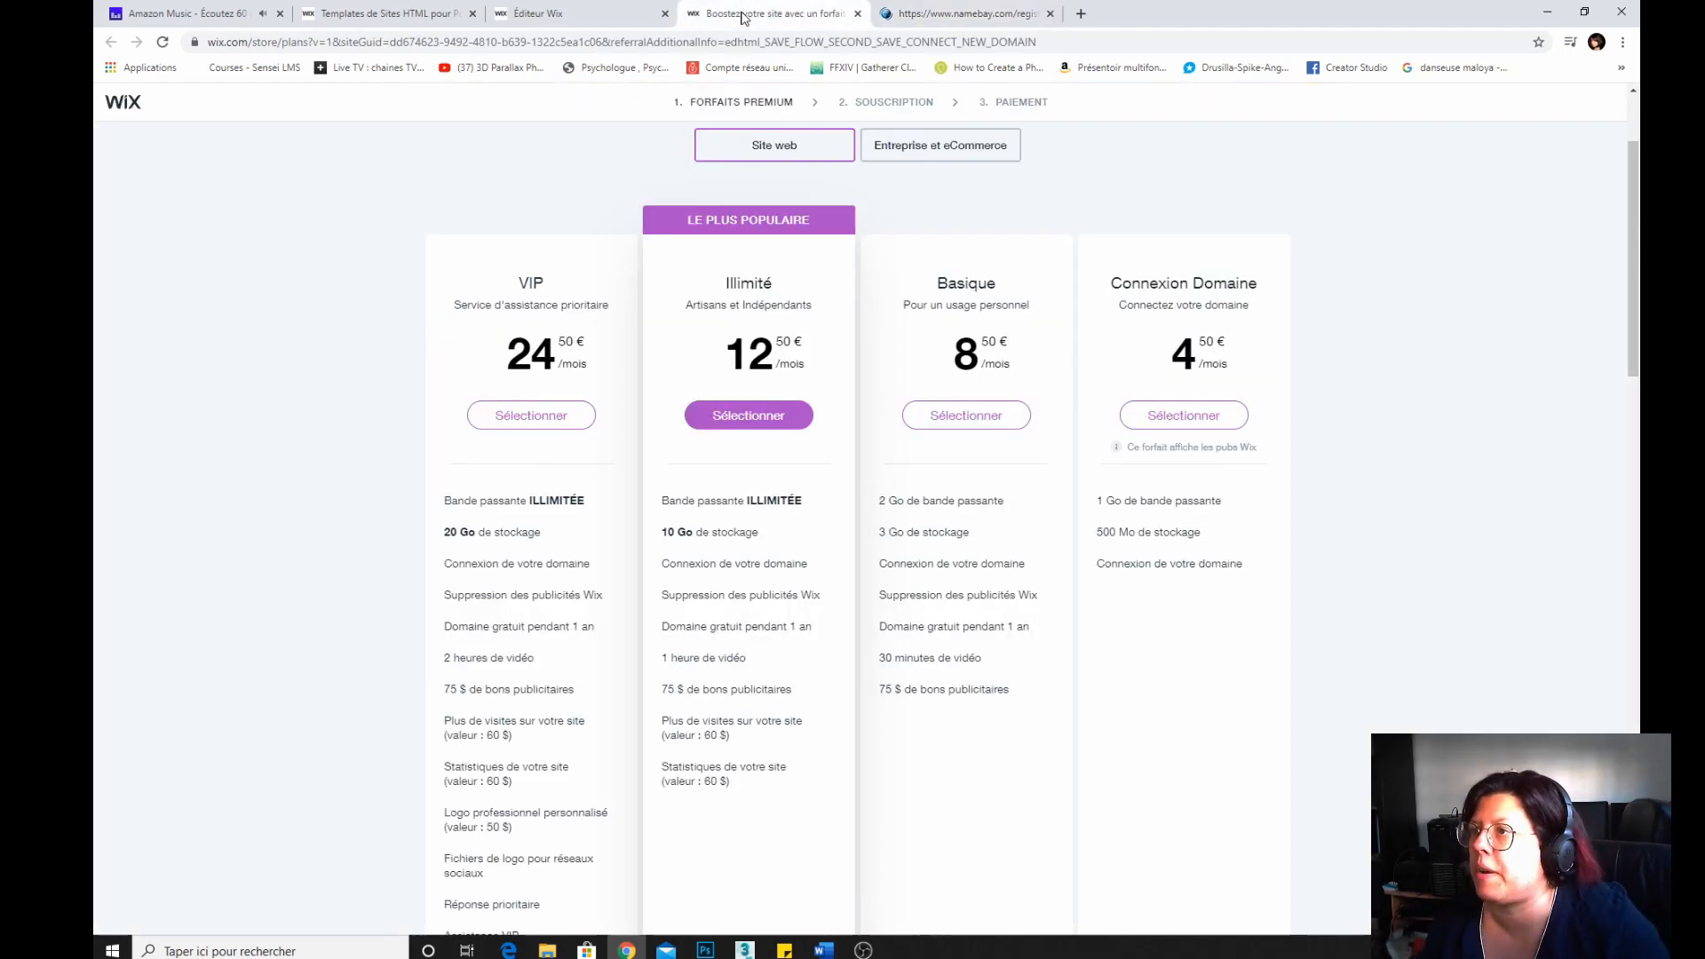
Close the Wix premium plans tab and return to the Wix Editor tab.
left_click(750, 14)
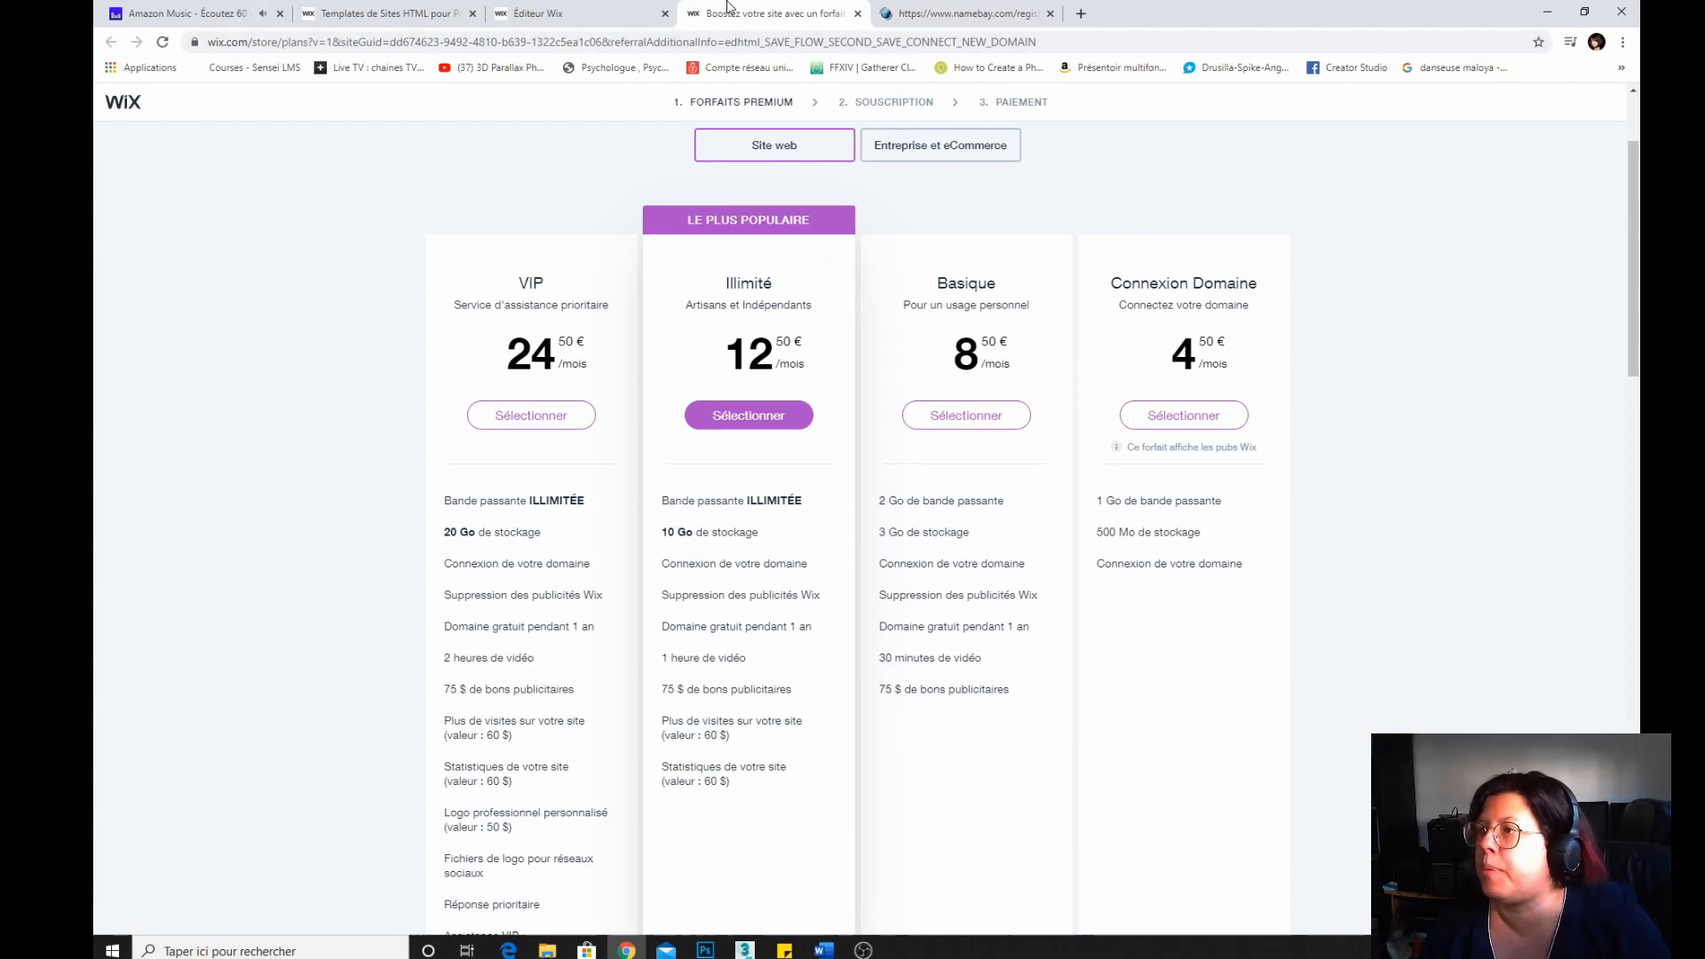
left_click(856, 13)
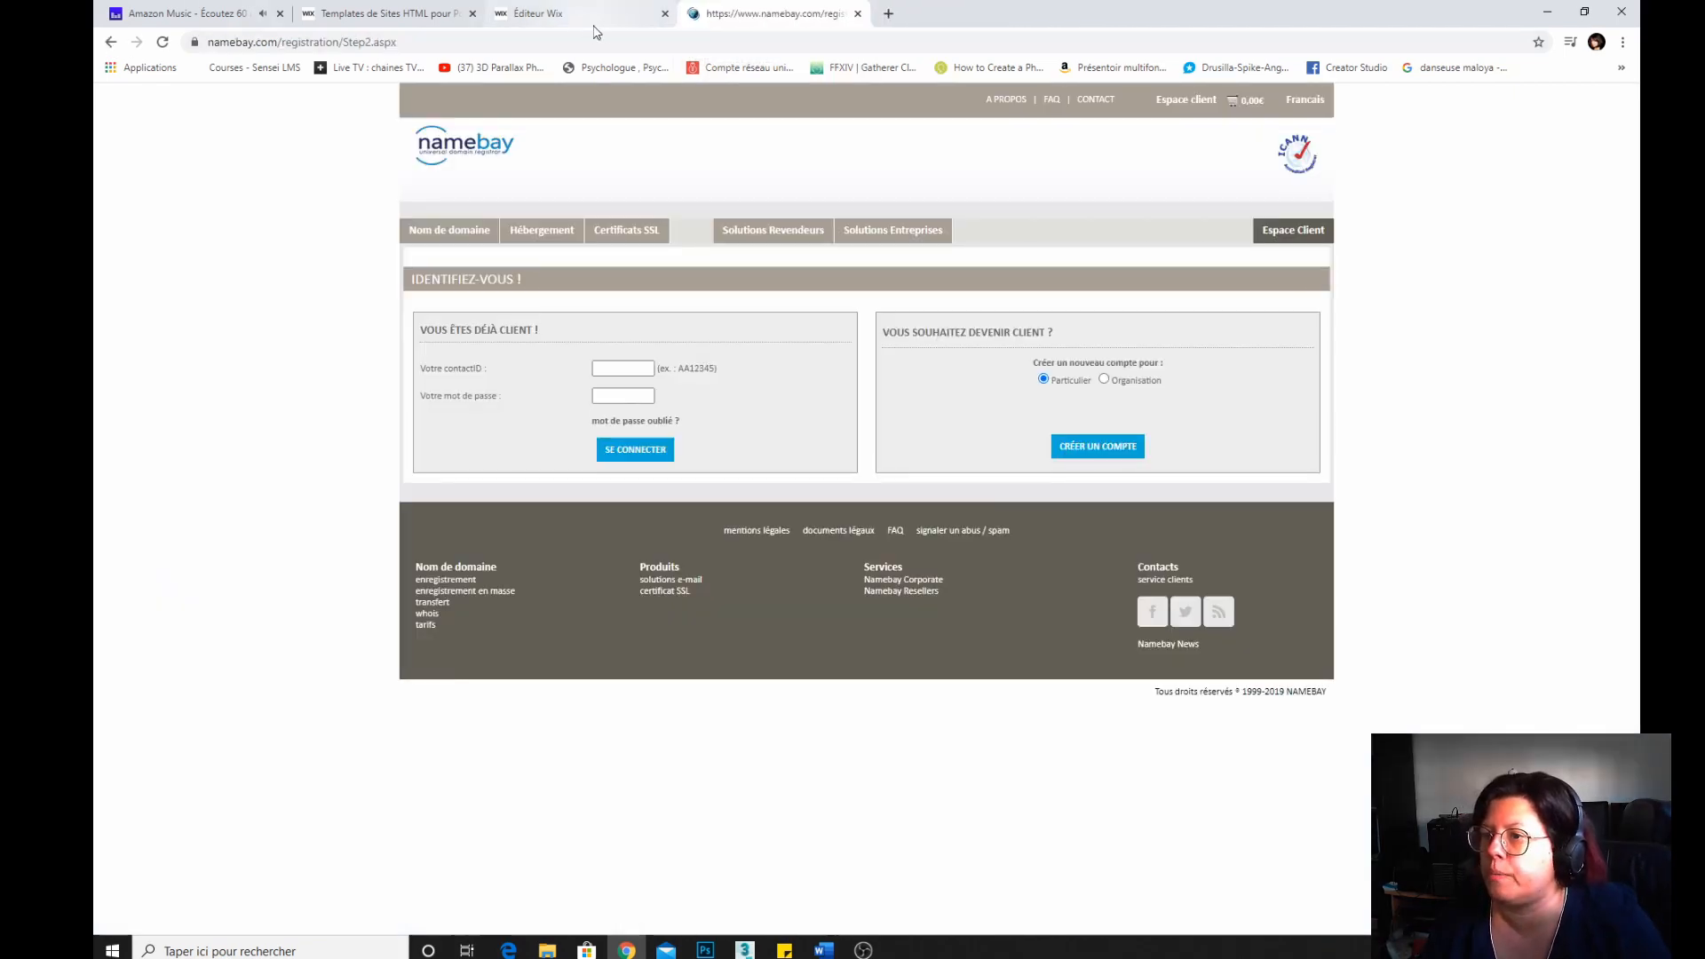
left_click(611, 27)
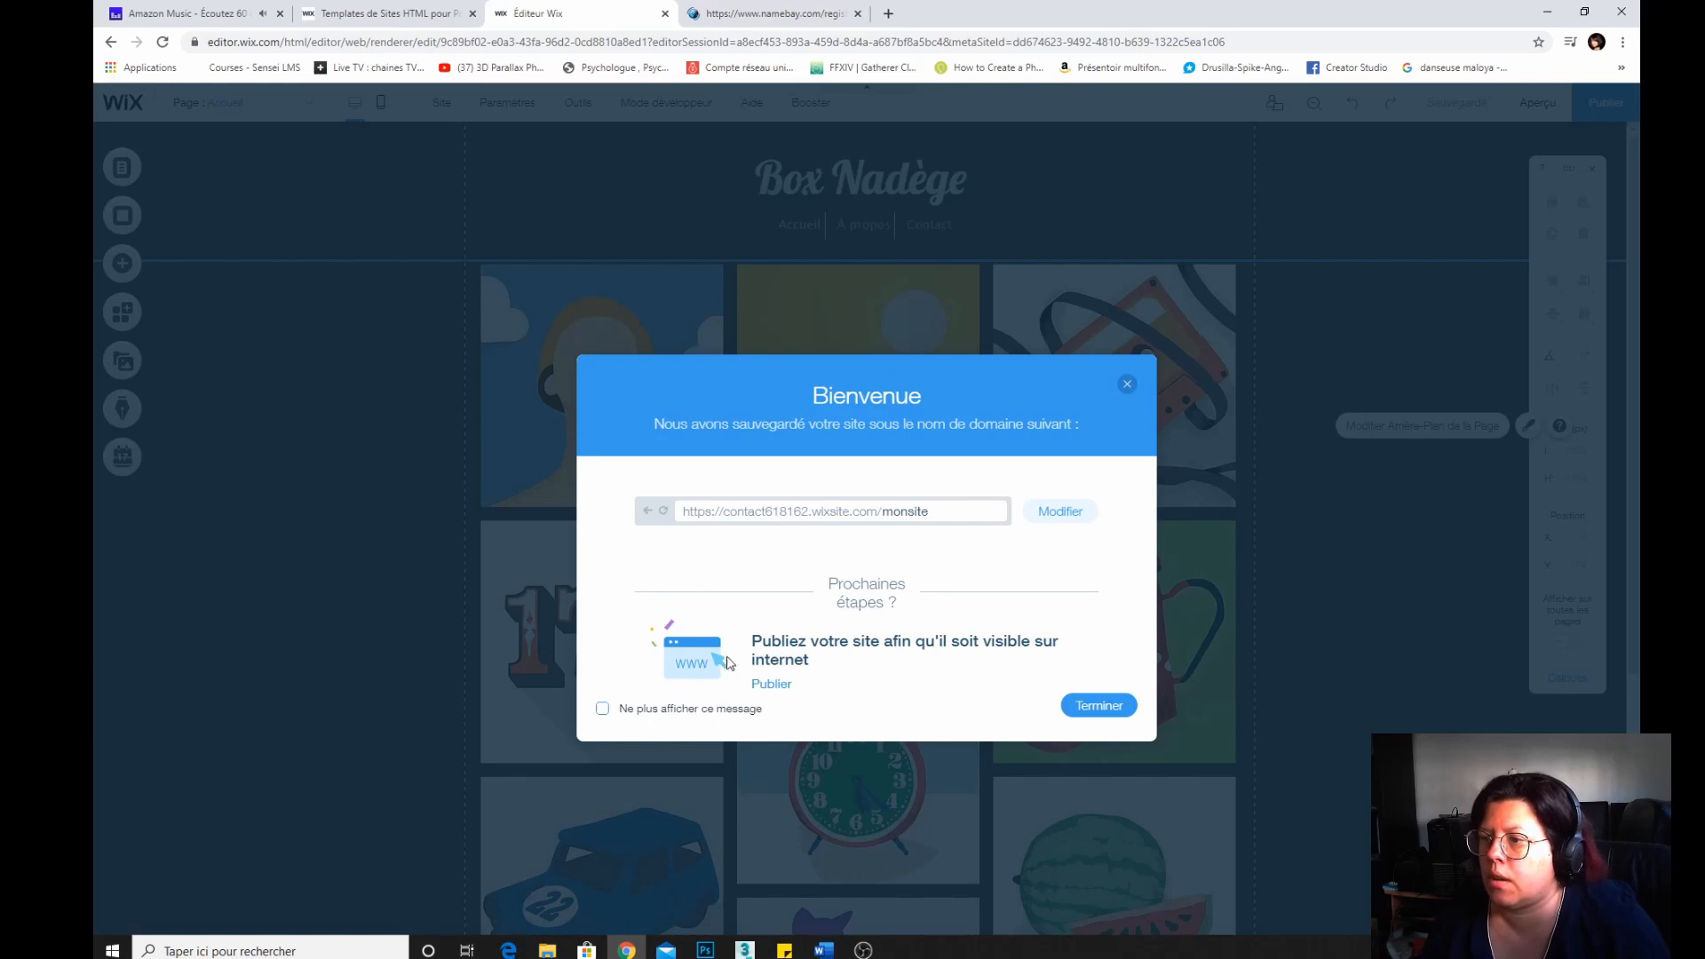
Dismiss the welcome message and open the site's history in a new tab.
left_click(1126, 385)
mouse_move(1456, 108)
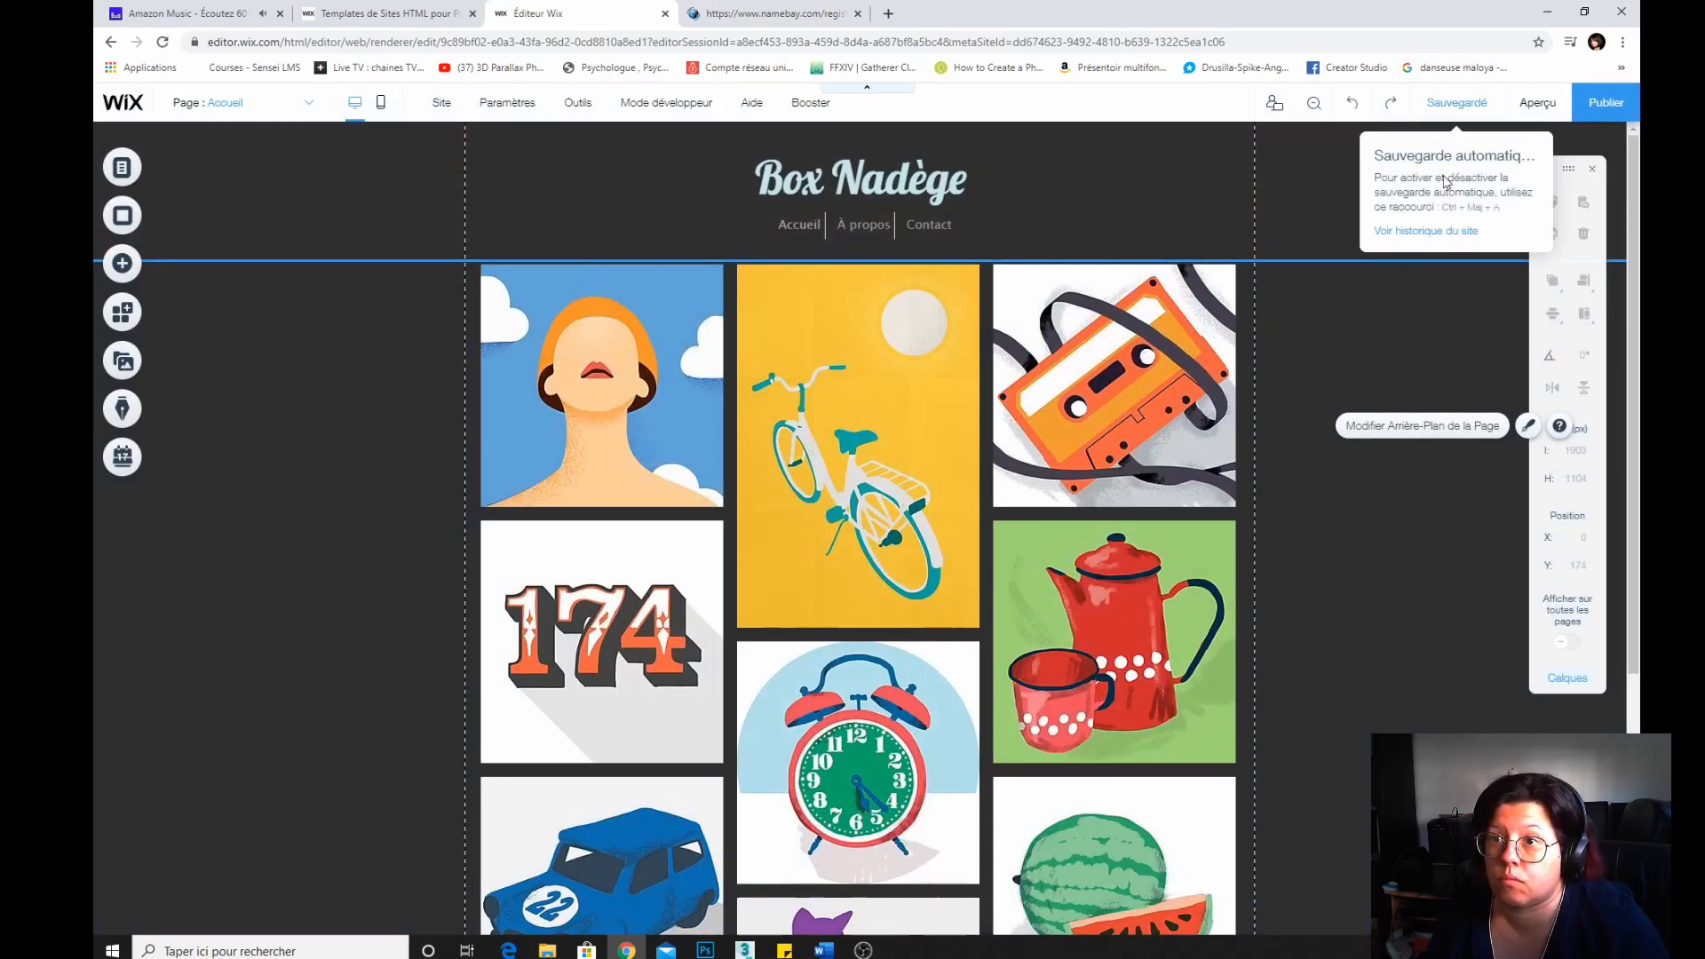
left_click(1421, 232)
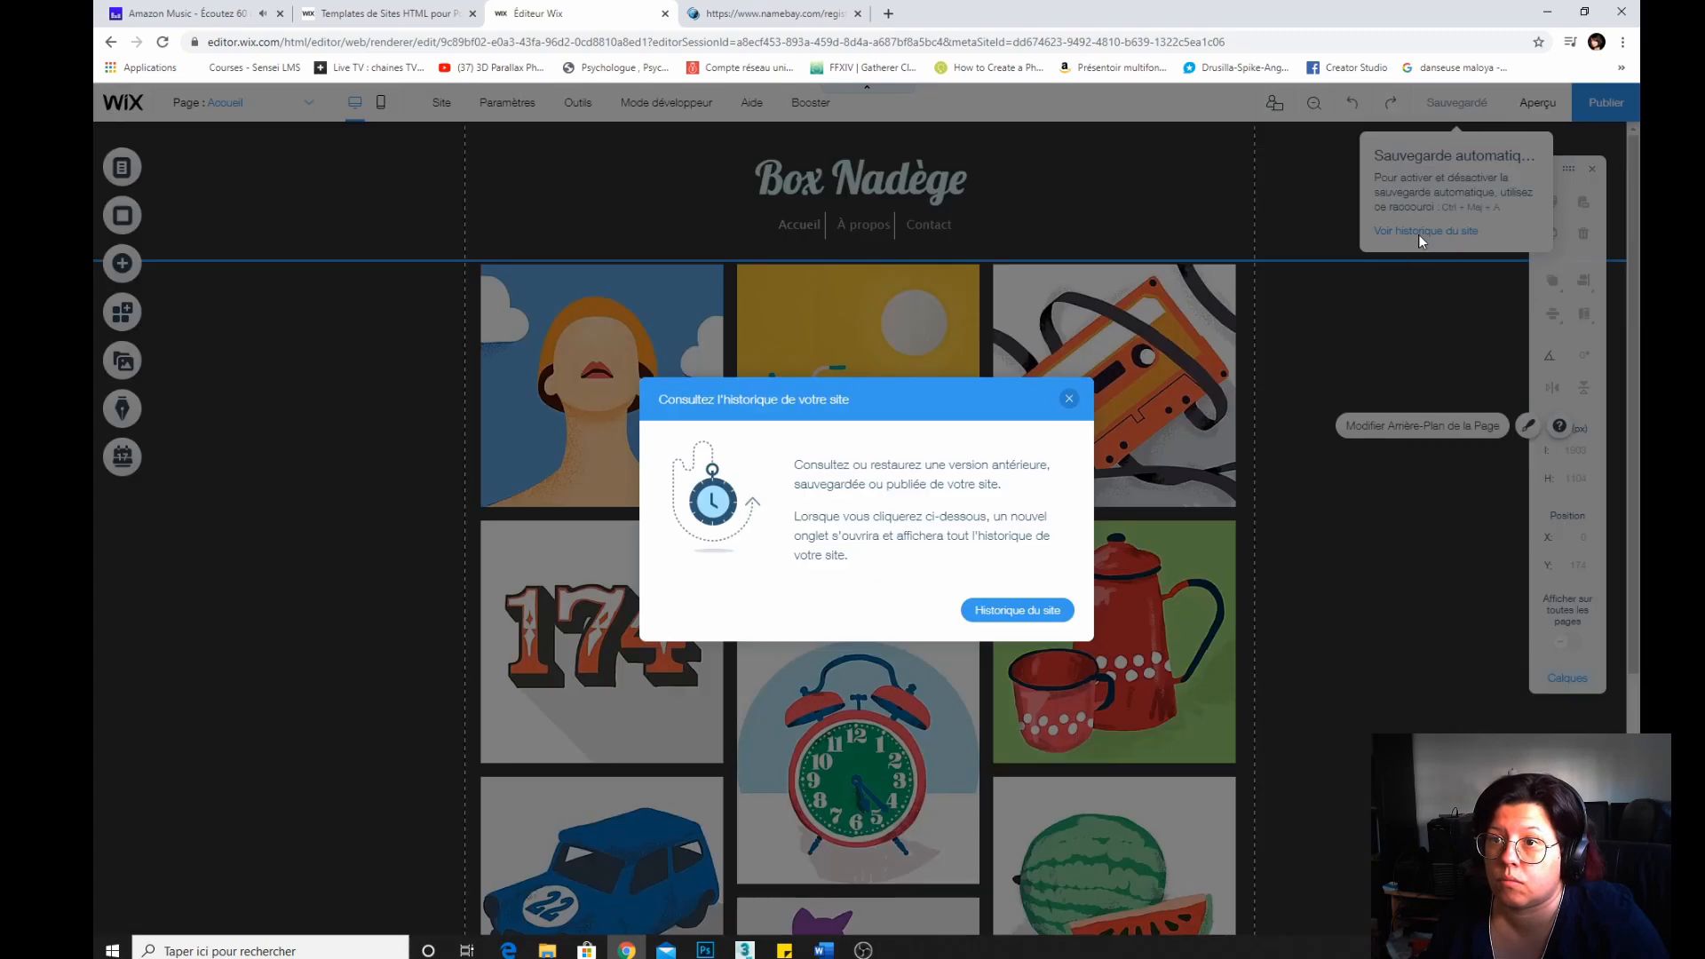
left_click(1016, 615)
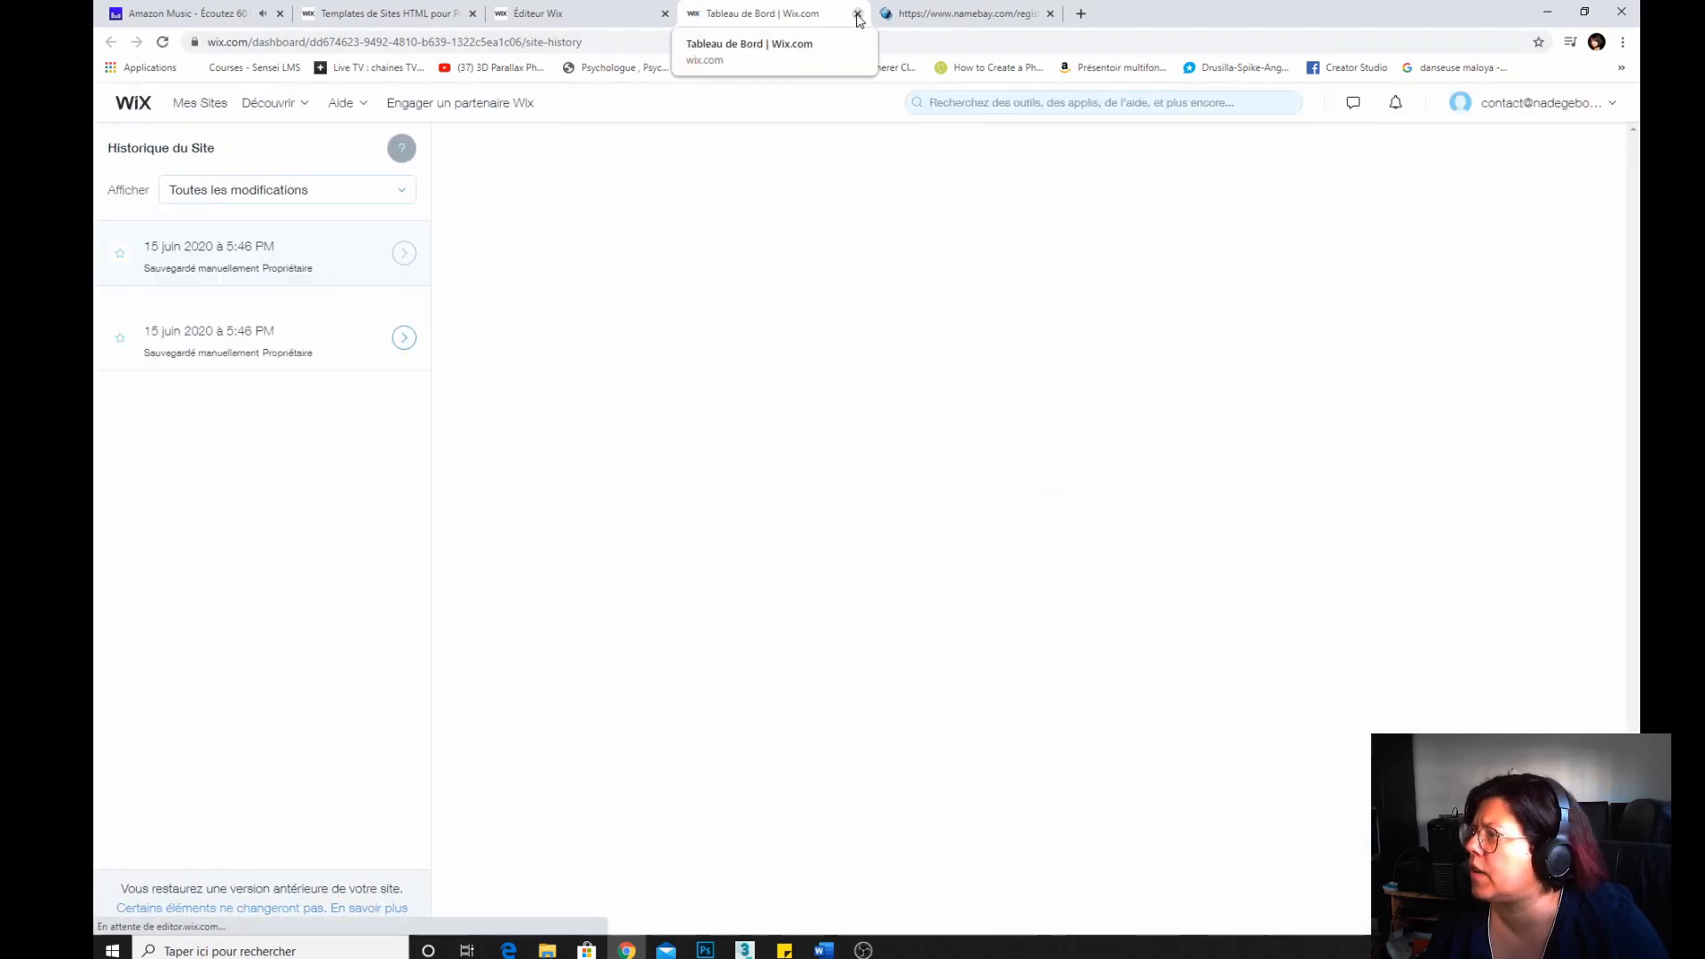
Close the site history and domain registrar tabs to return to the Wix Editor.
left_click(858, 15)
mouse_move(1453, 106)
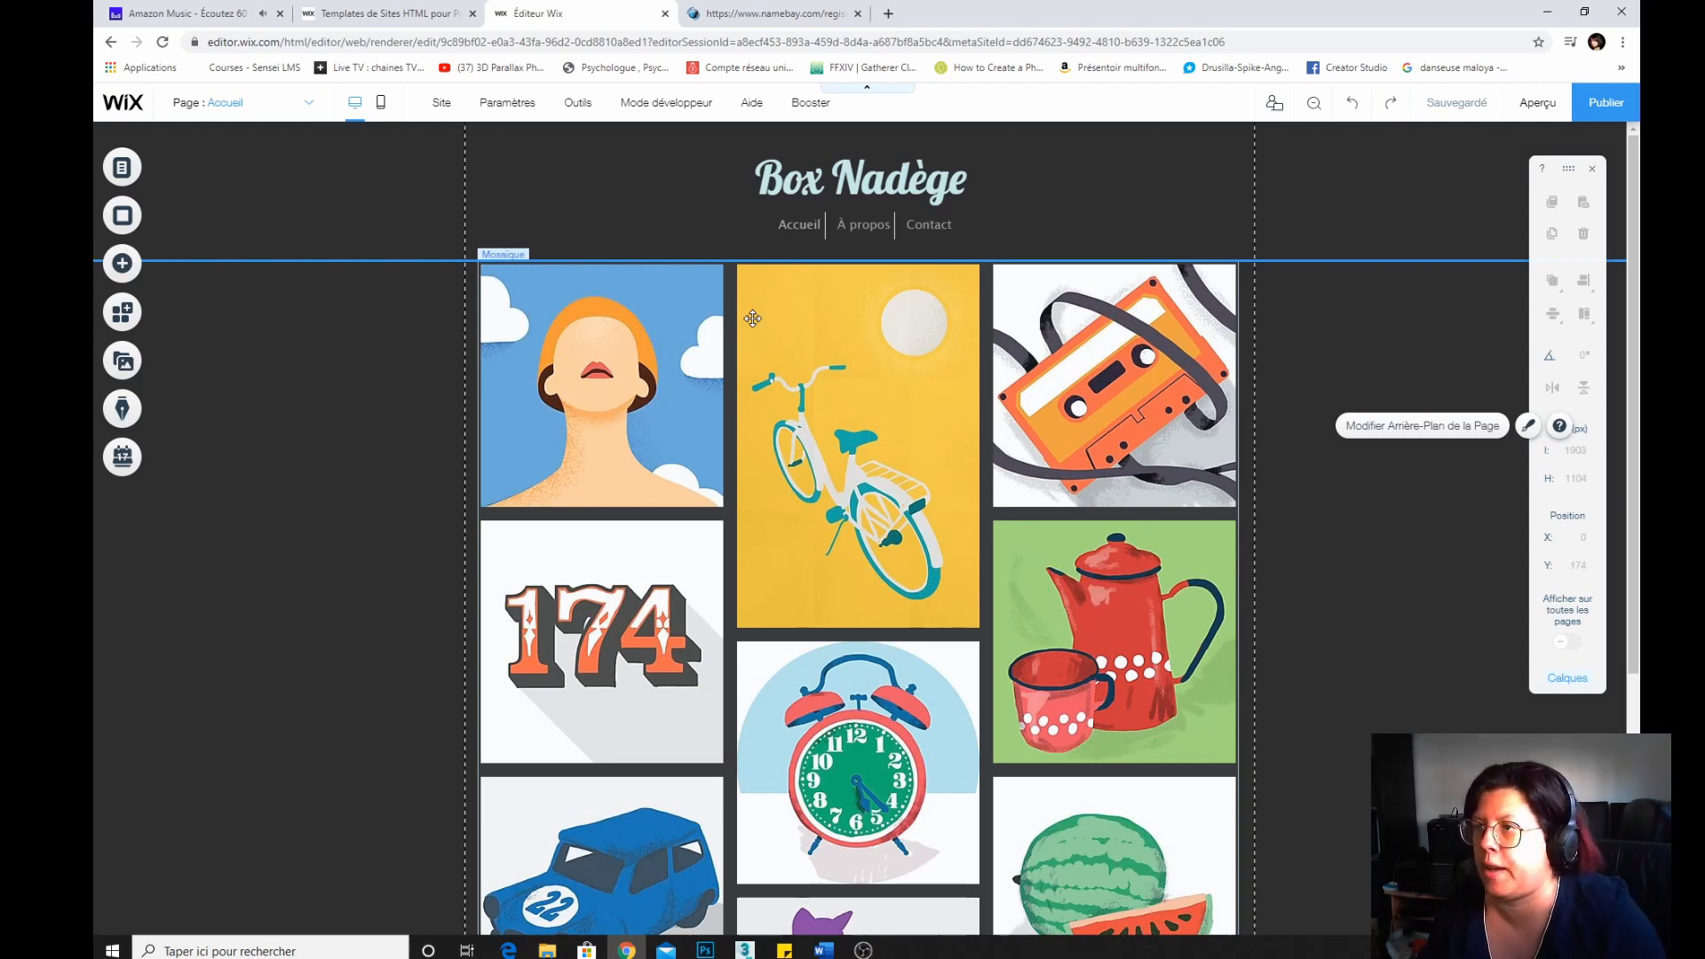
left_click(768, 13)
left_click(857, 13)
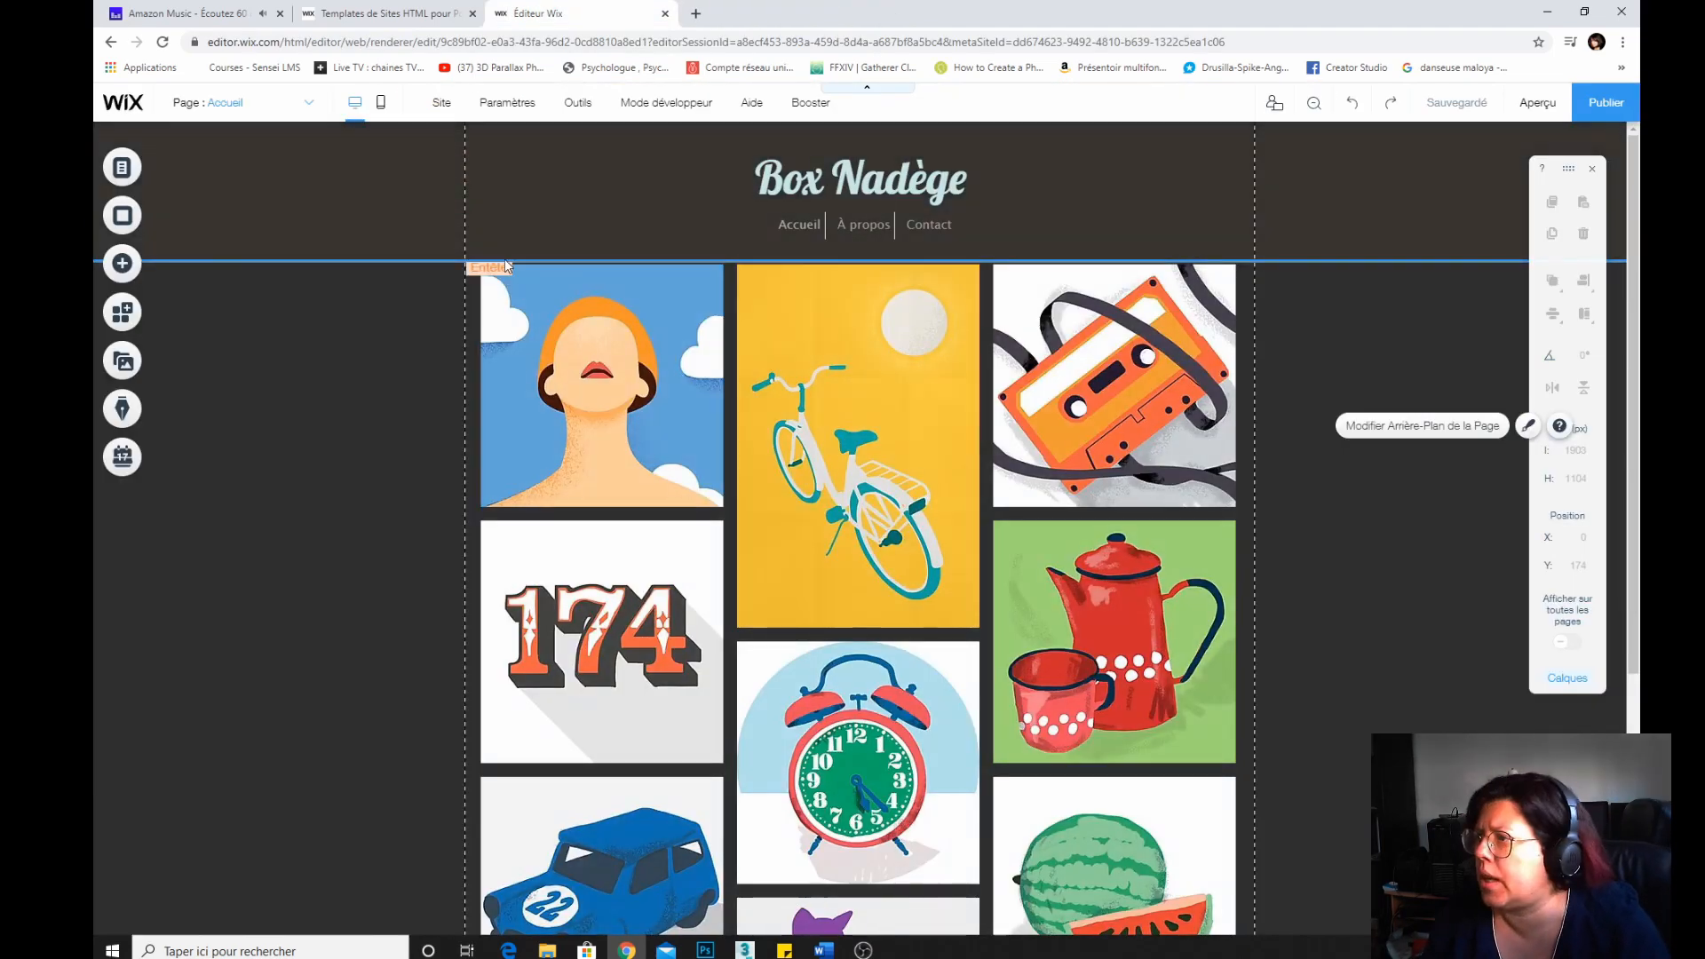
Open the mosaic gallery's add-images importer and choose Instagram as the media source.
left_click(499, 274)
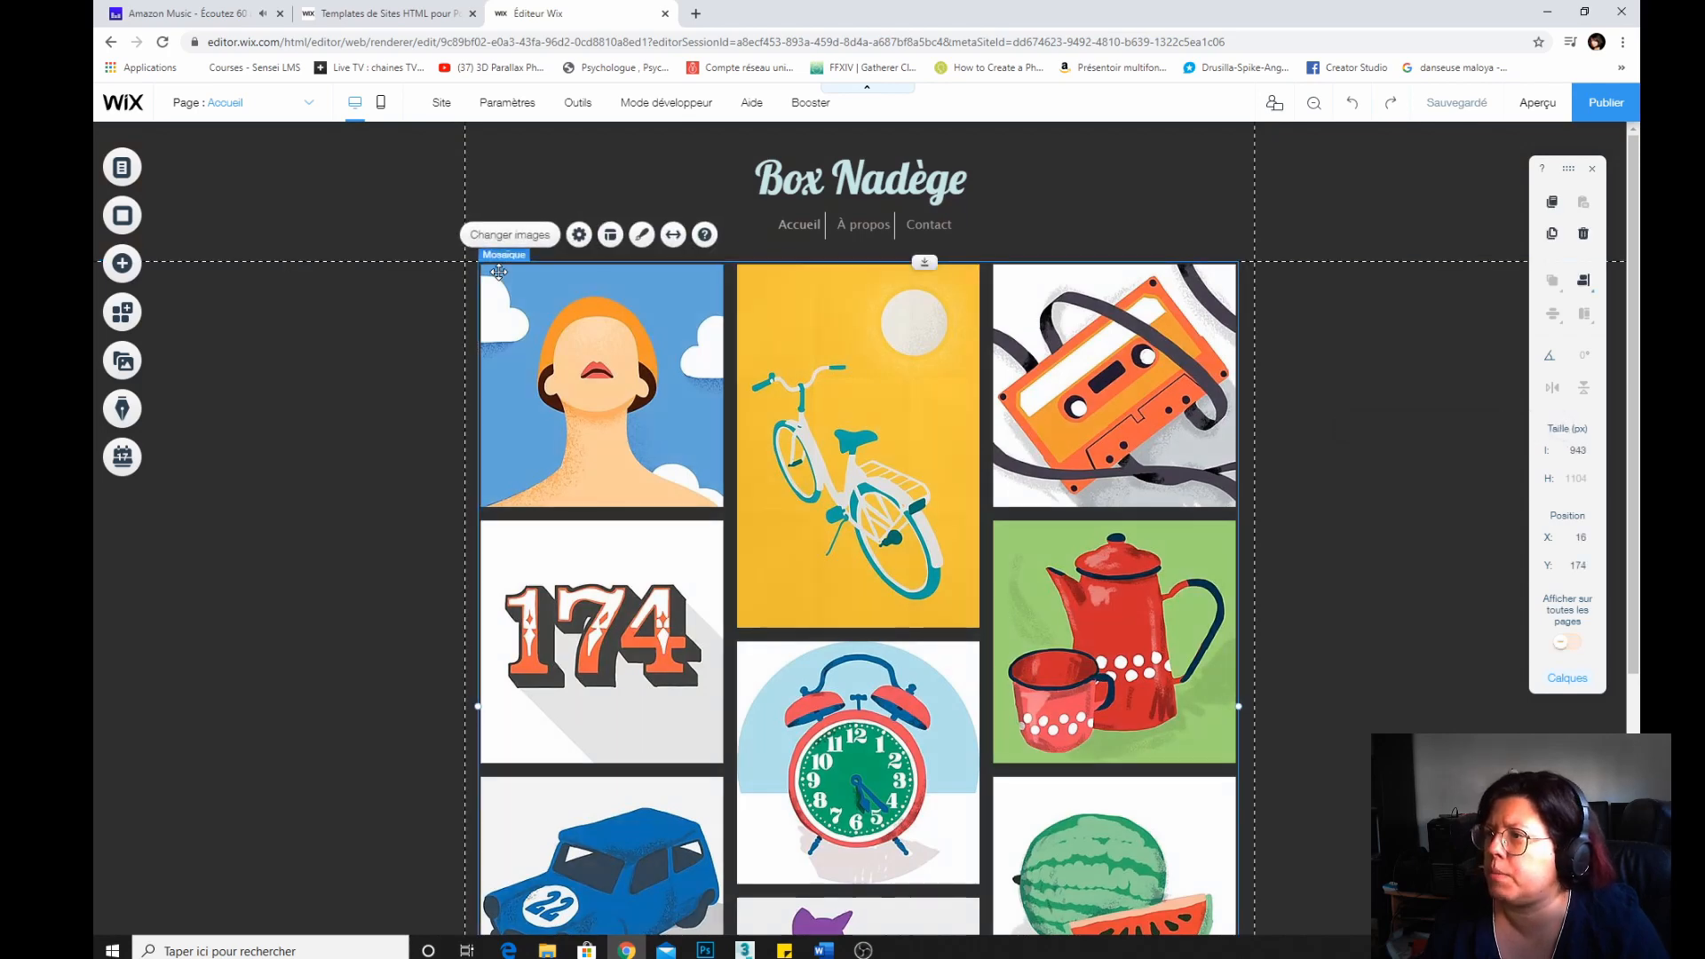
left_click(514, 235)
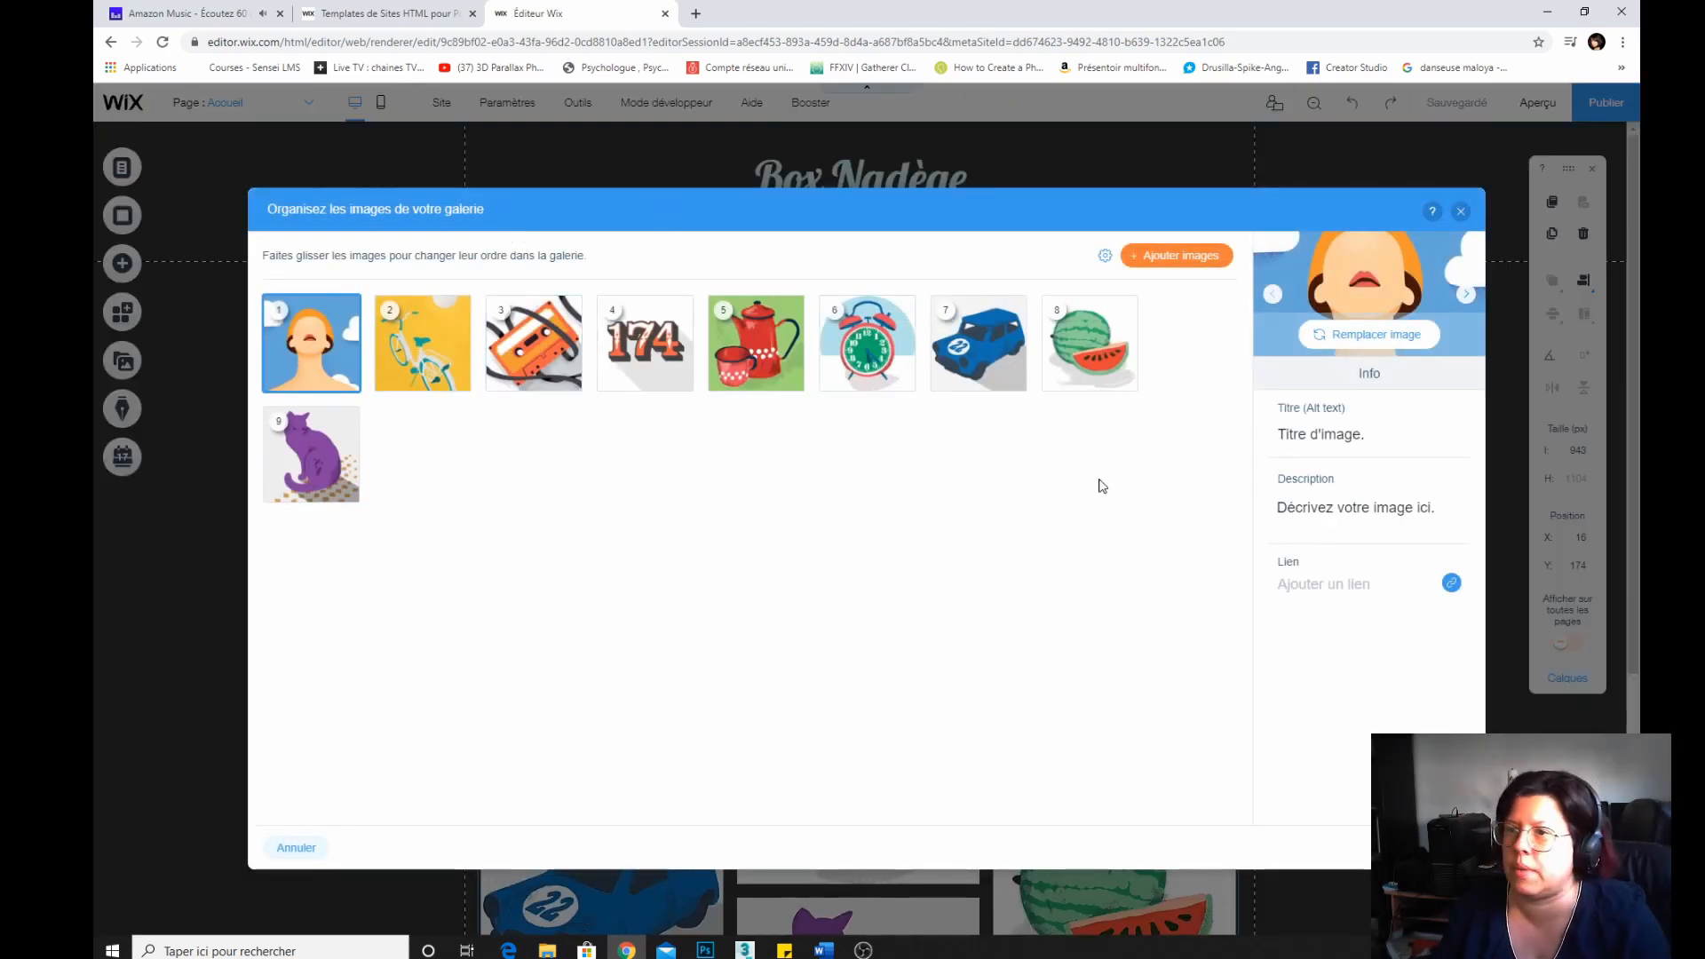
left_click(1165, 257)
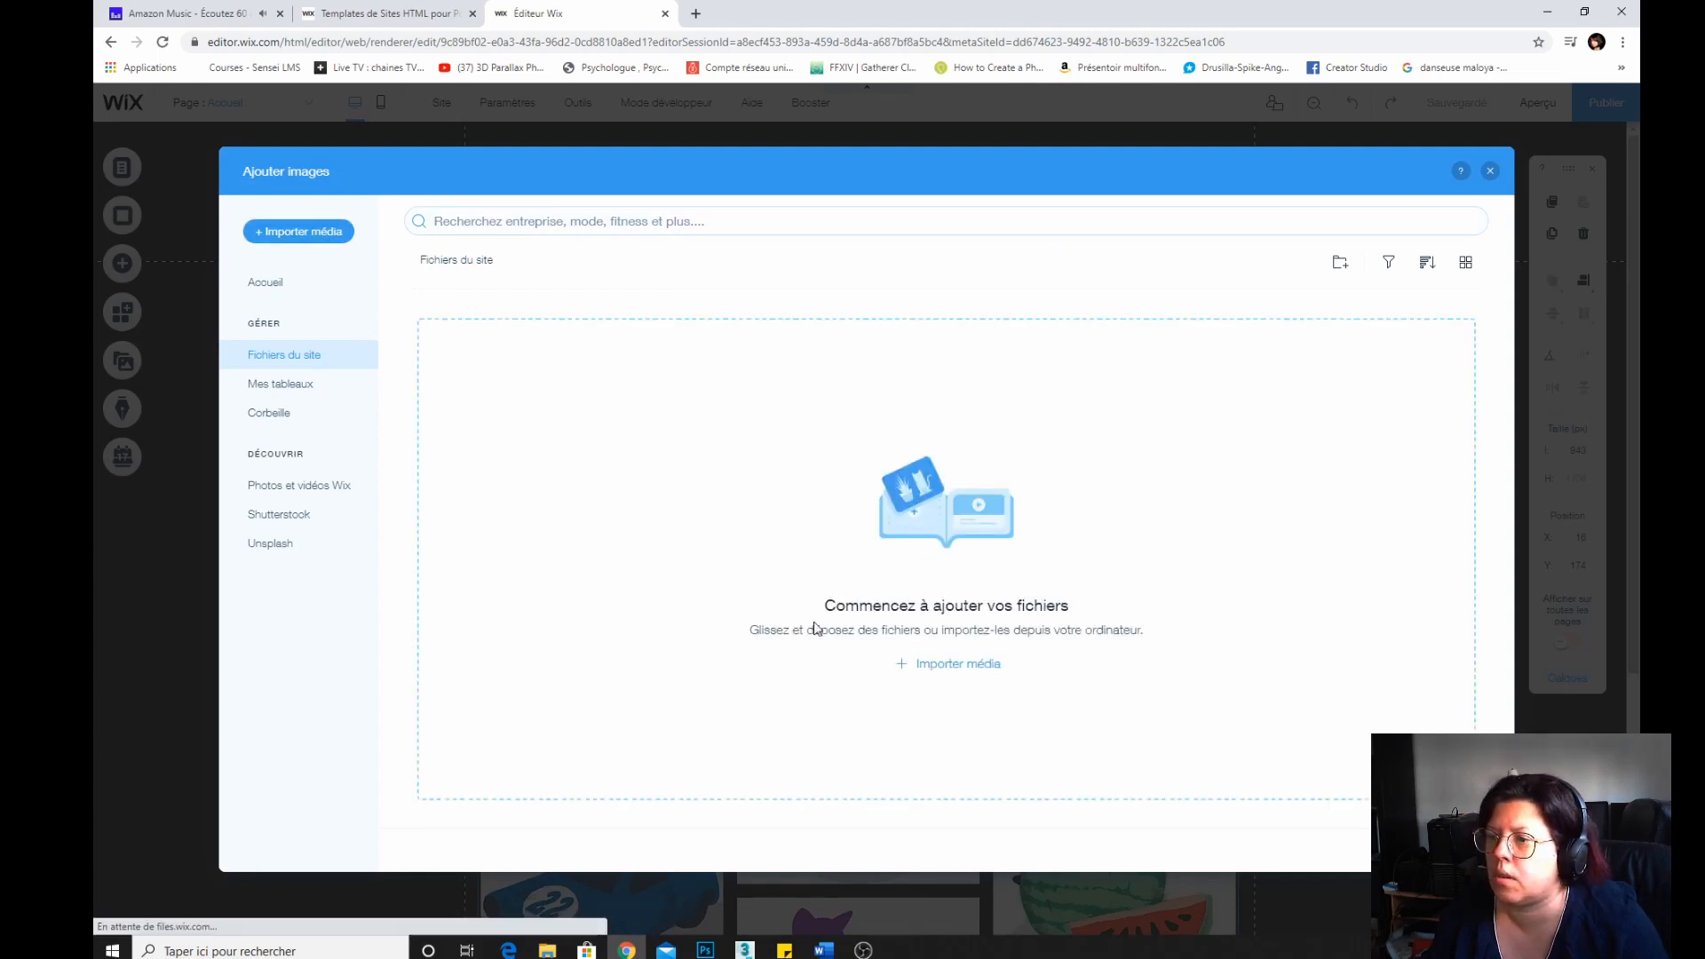
left_click(957, 666)
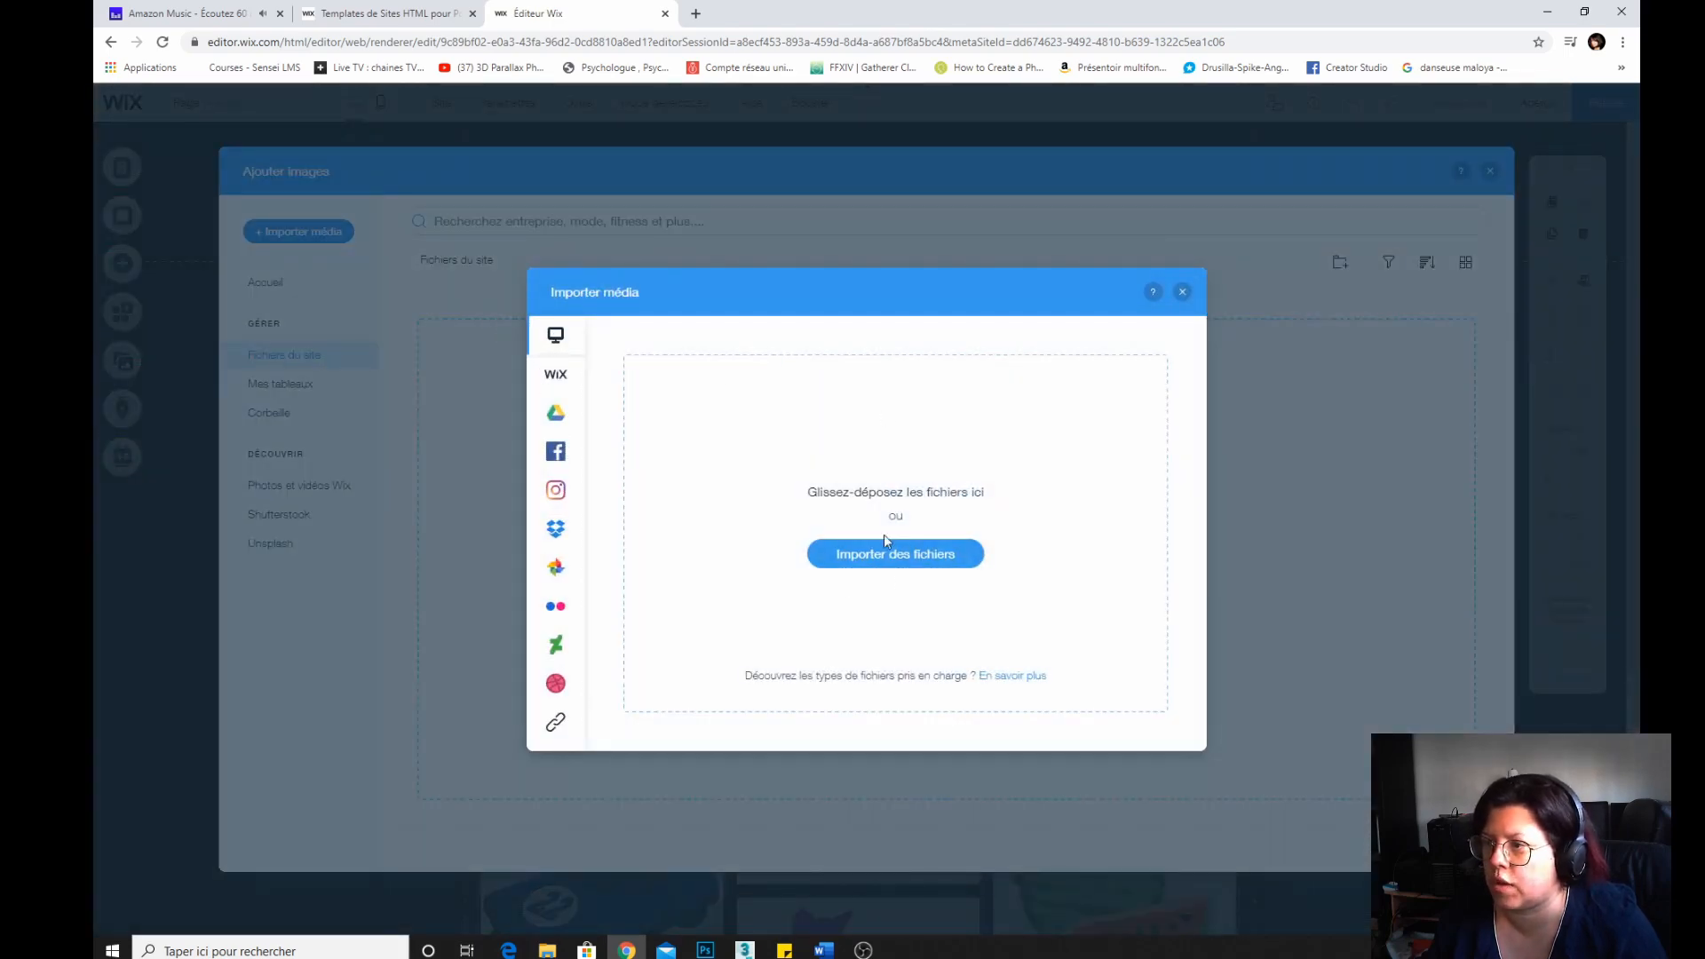
left_click(554, 451)
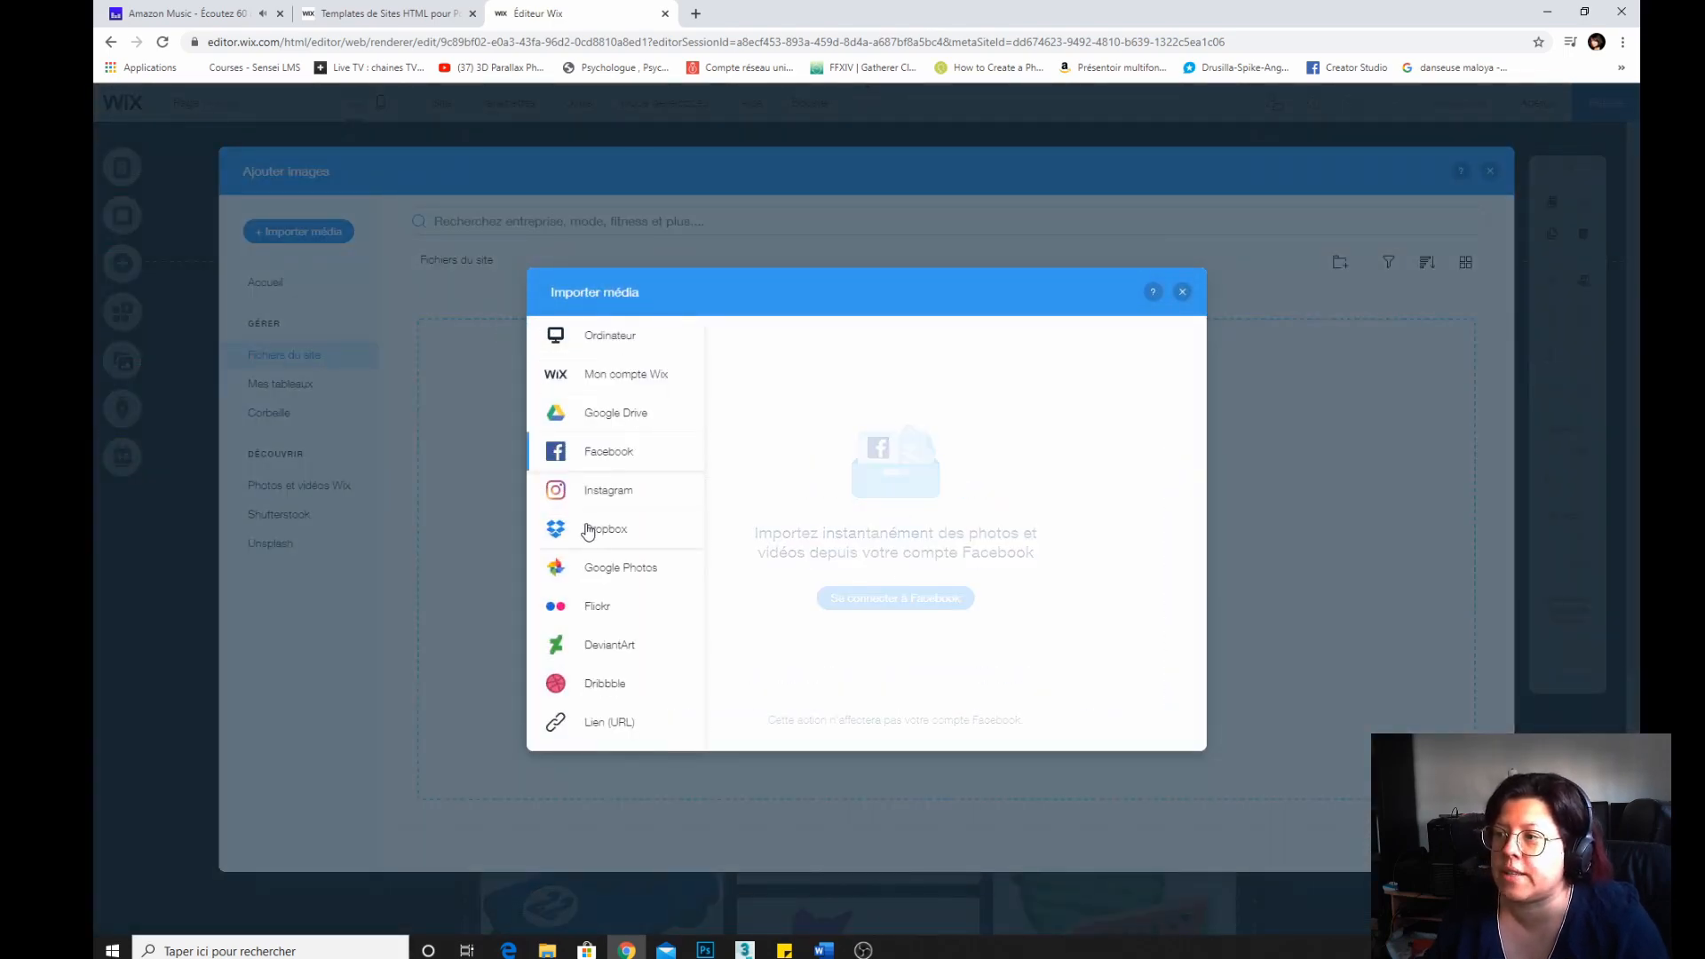
left_click(611, 492)
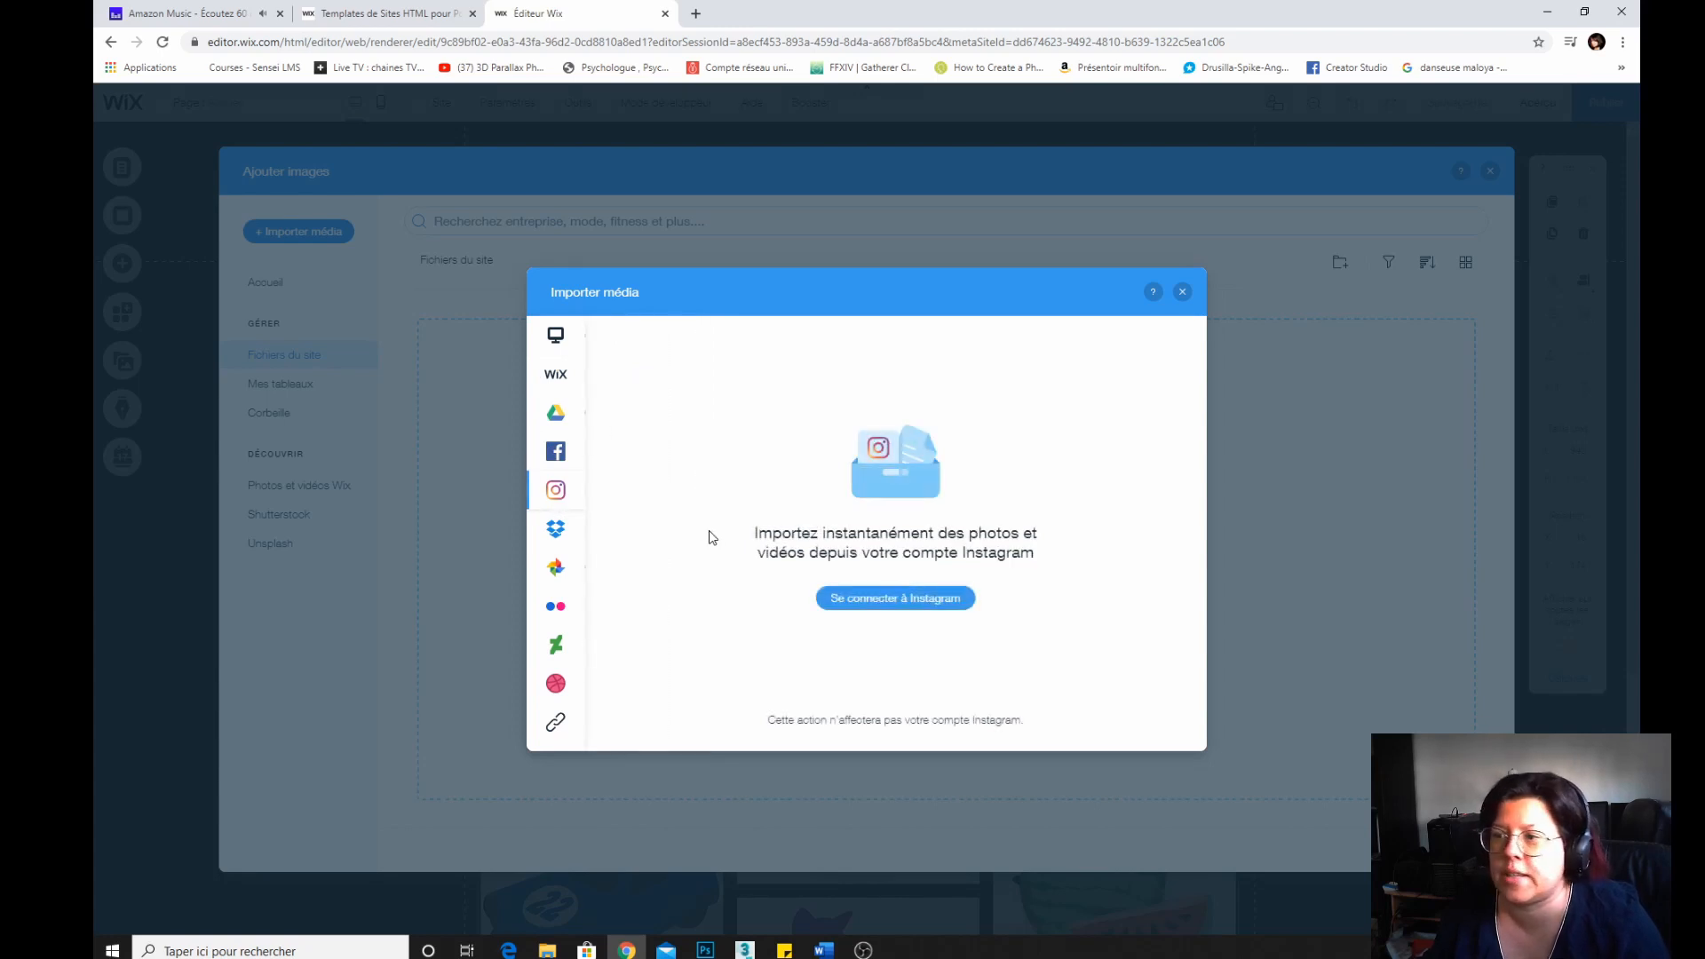
Connect the Instagram account and authorize Wix to access its media.
left_click(917, 600)
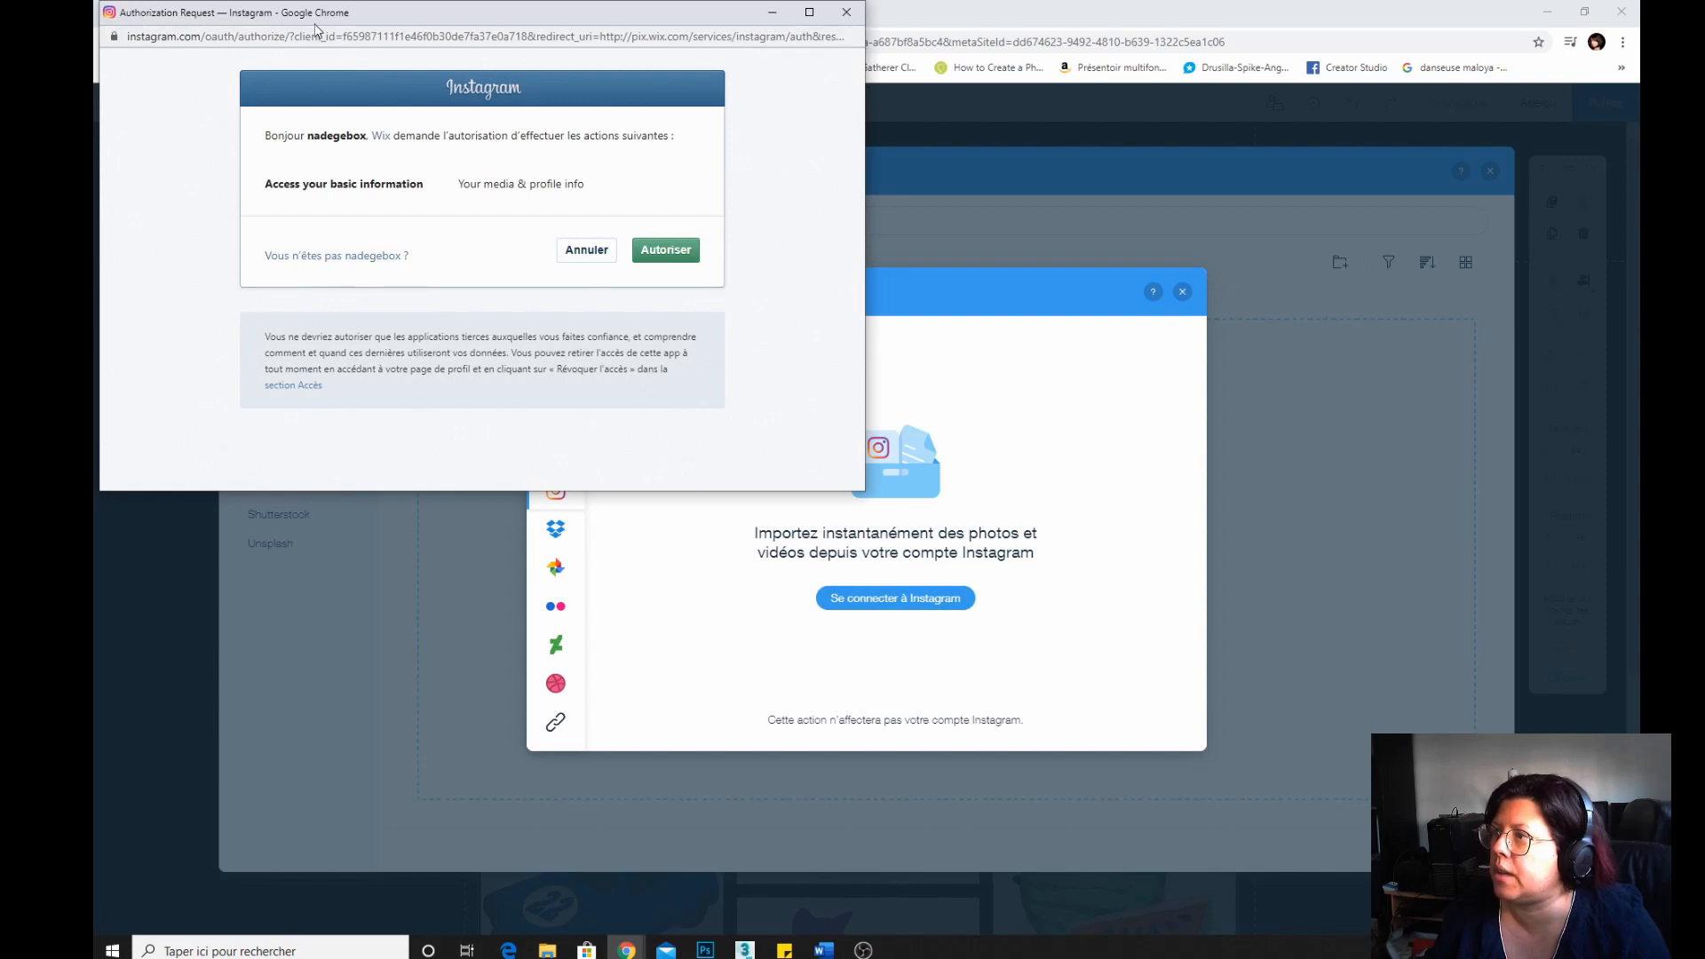
left_click_drag(317, 26, 824, 270)
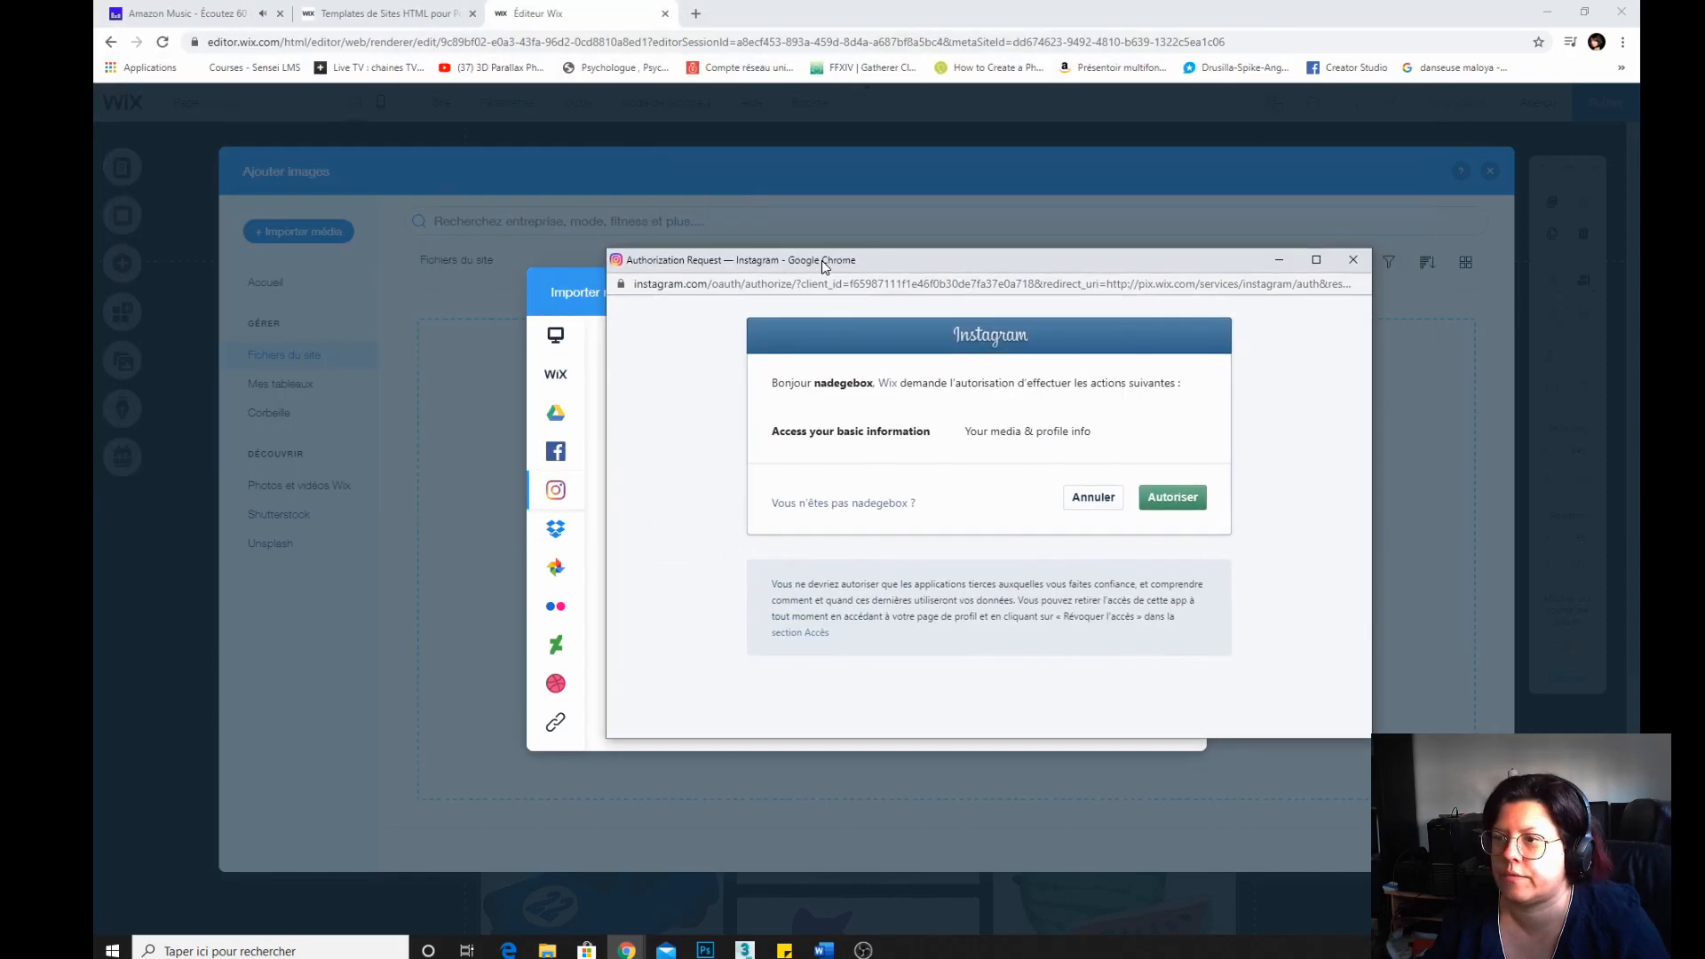
left_click(1189, 499)
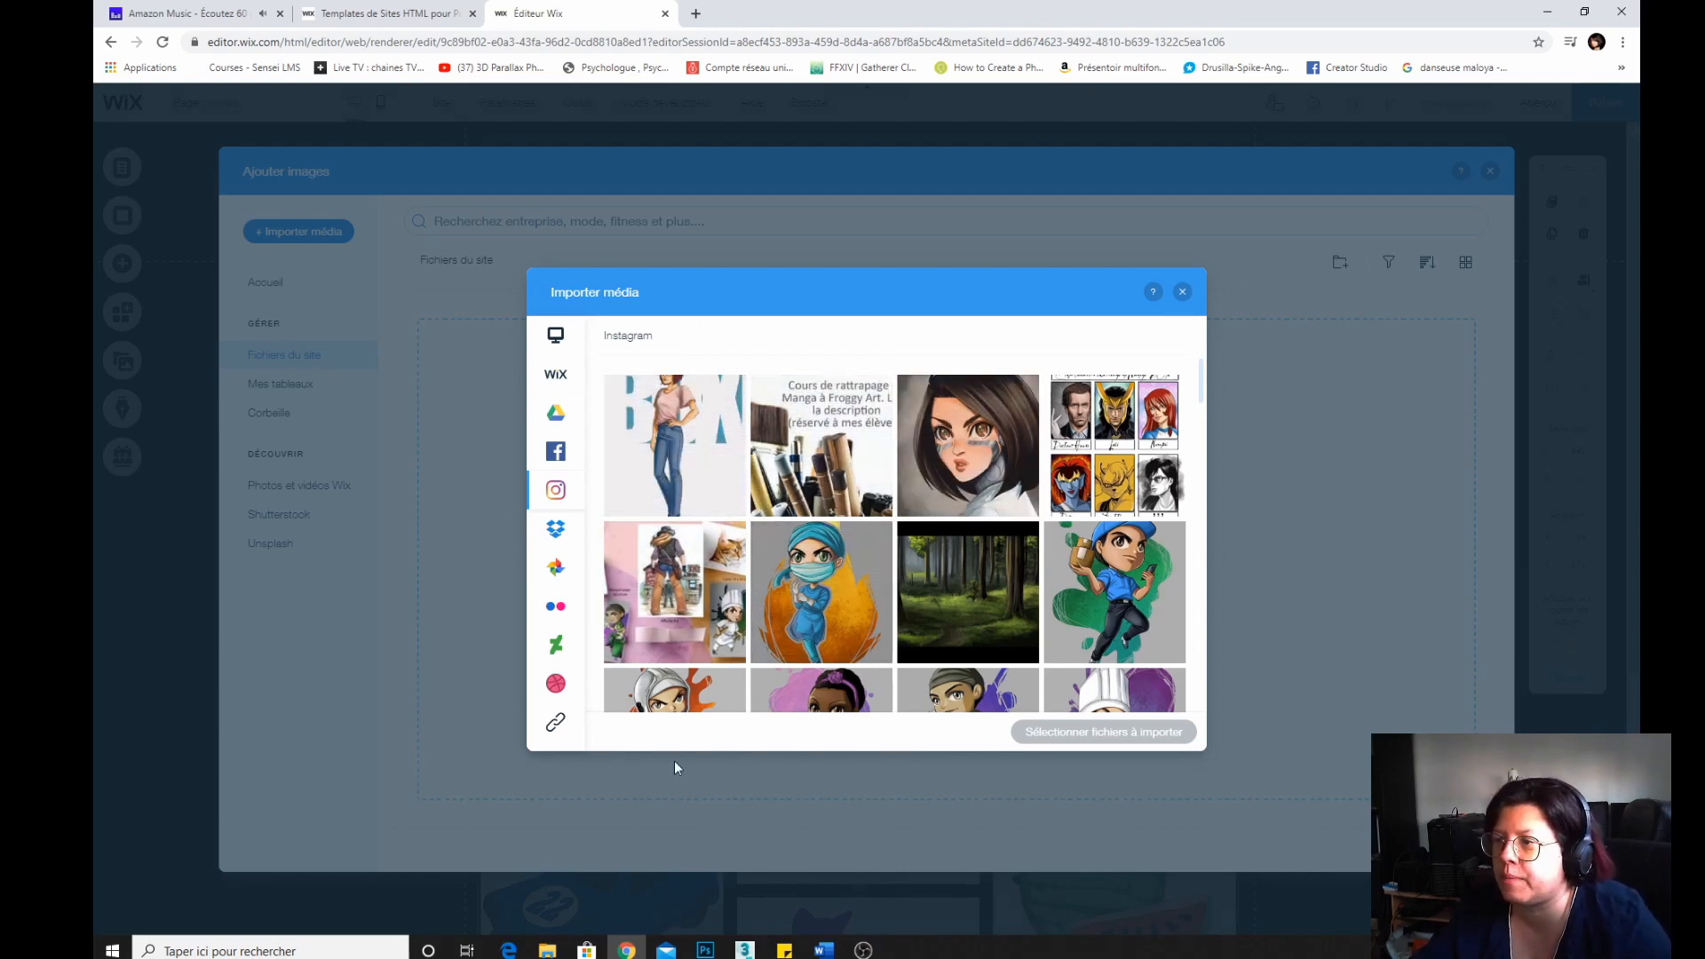
Select several illustrations from the first rows of the Instagram feed for import.
left_click(672, 429)
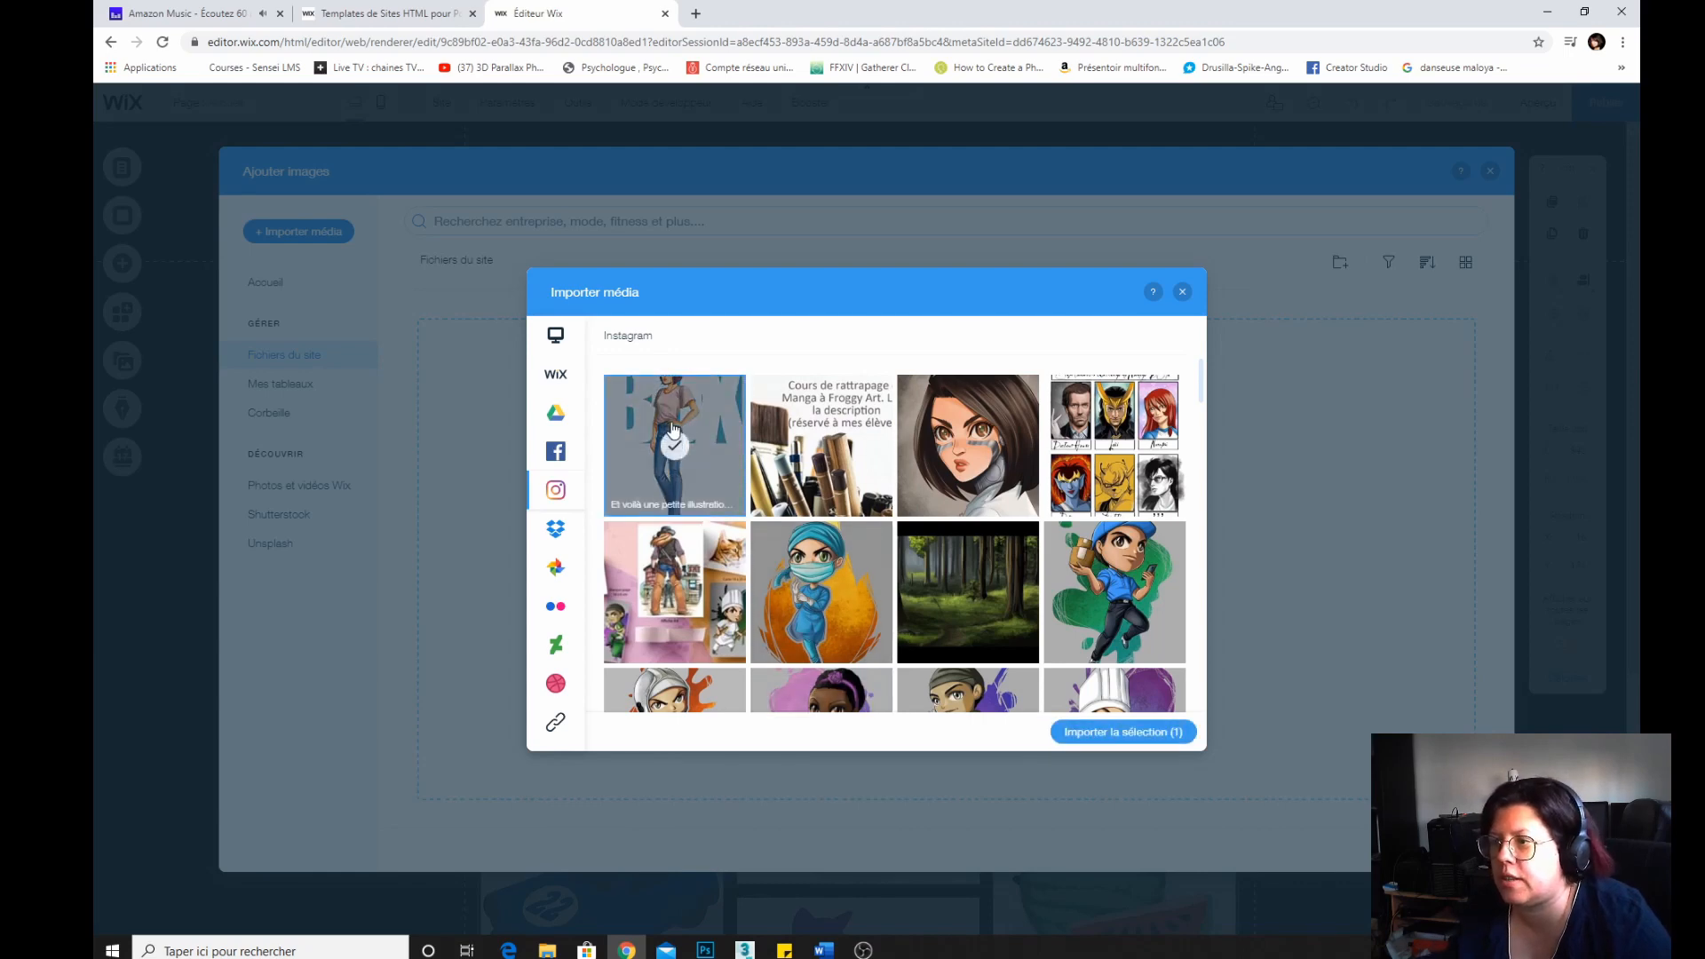
left_click(968, 440)
left_click(1123, 558)
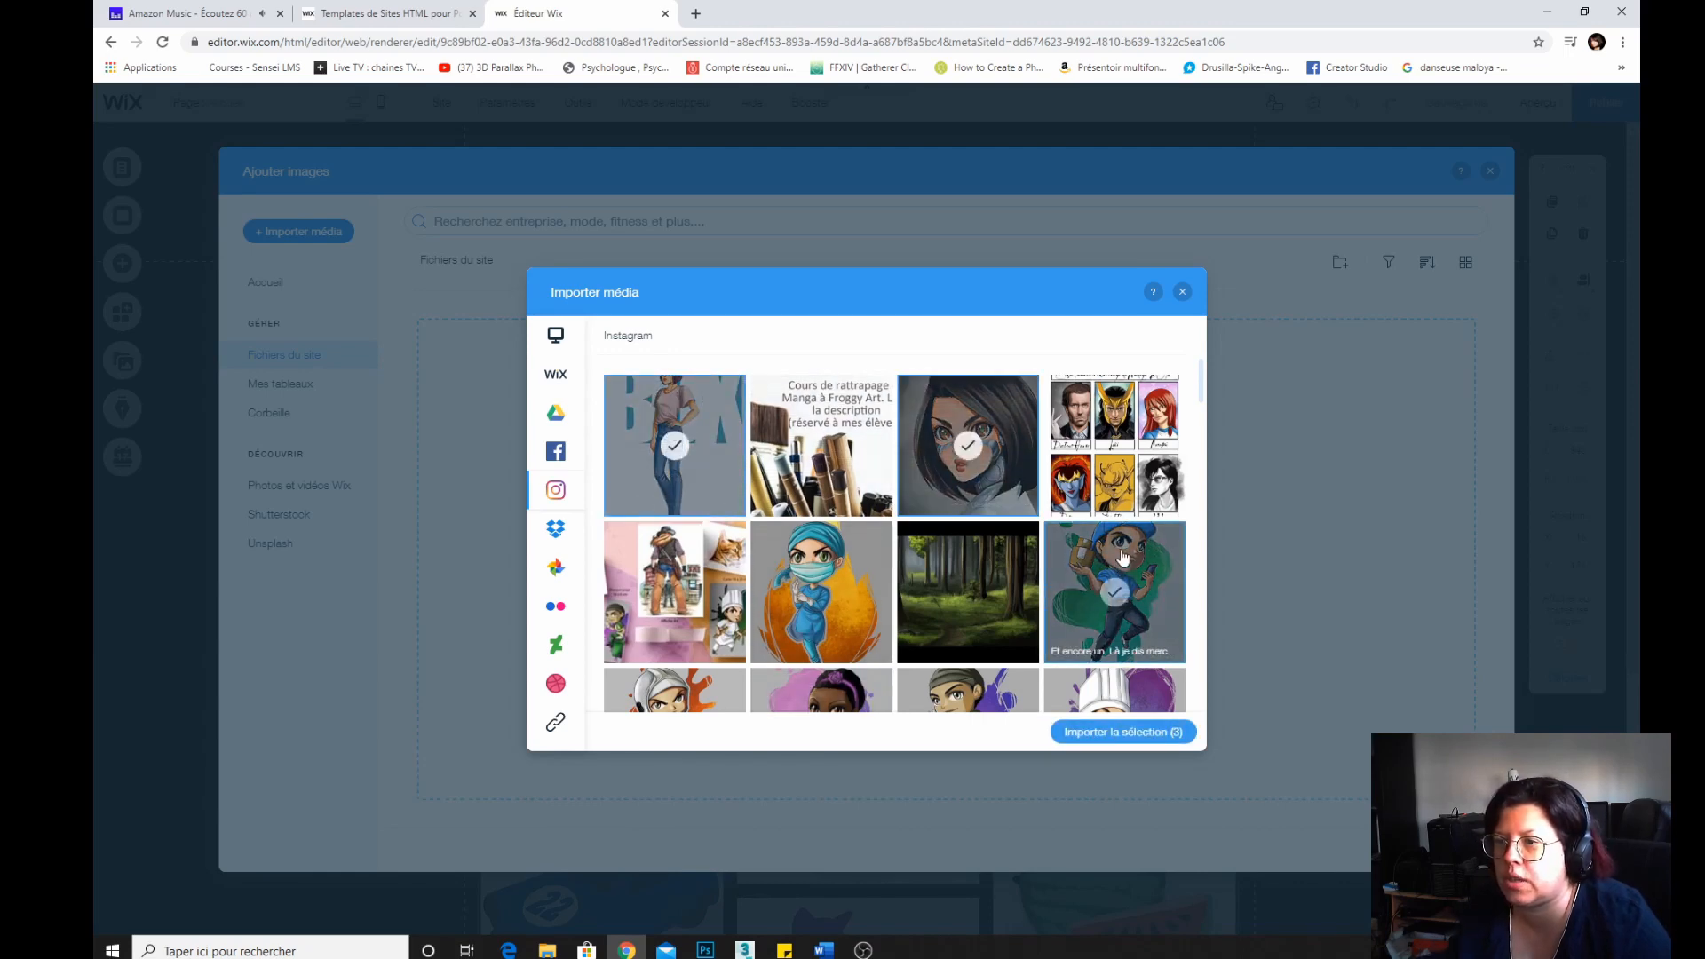
left_click(1114, 461)
left_click(966, 587)
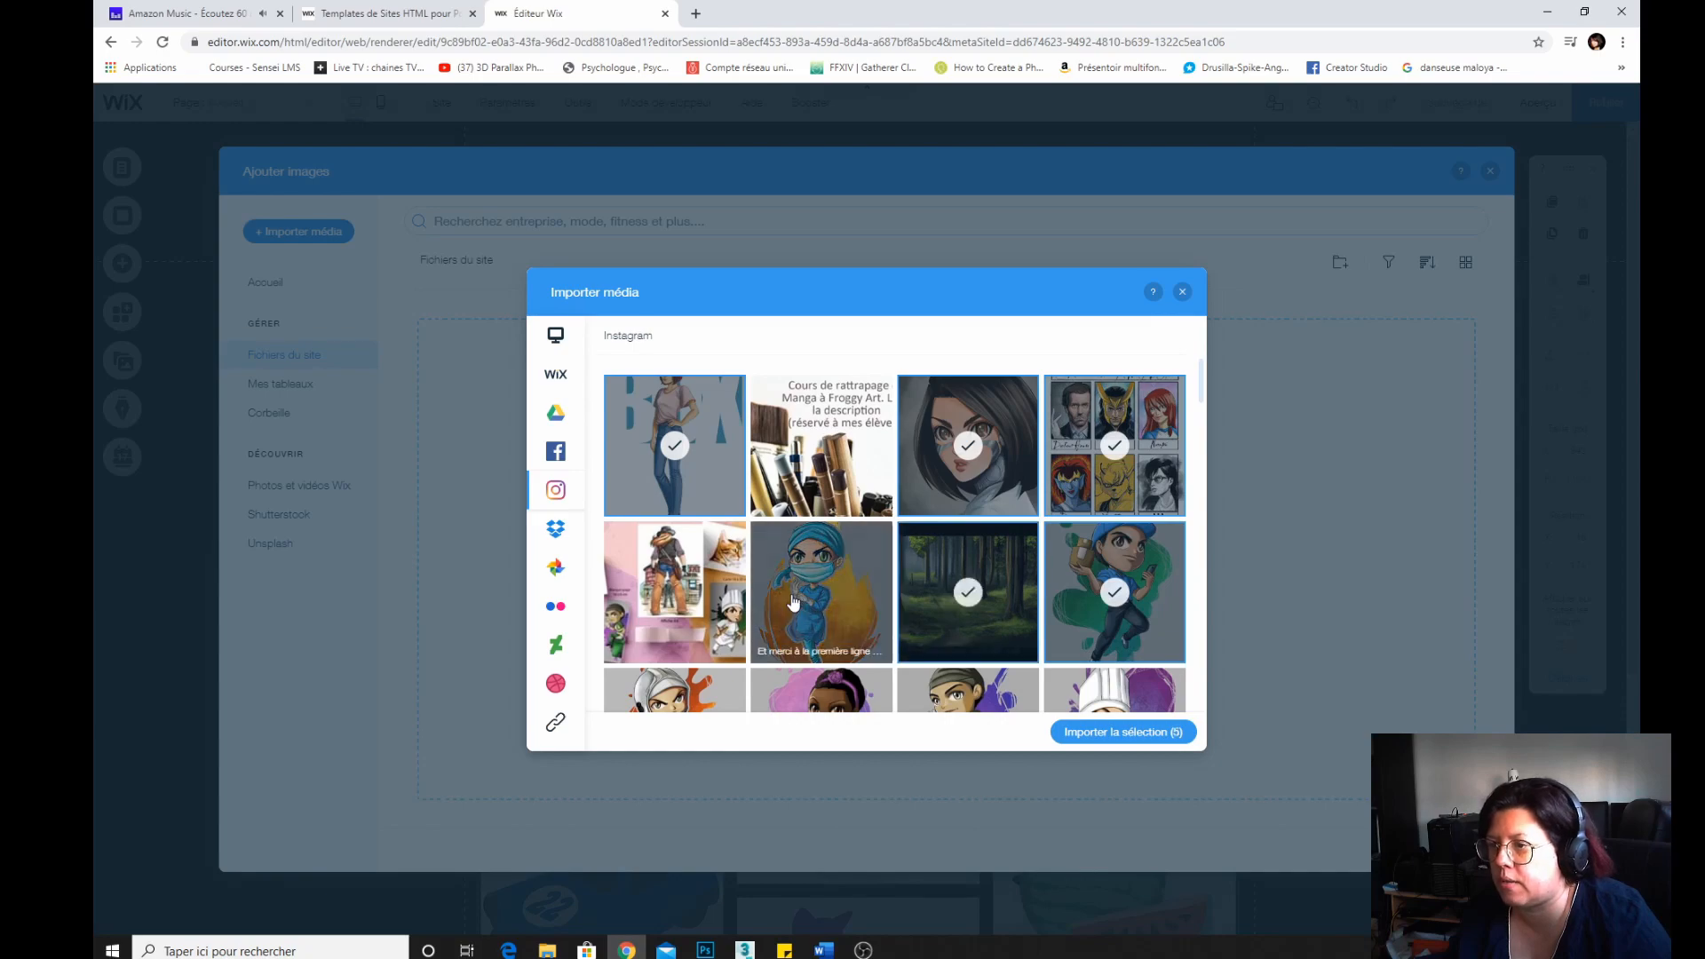
left_click(675, 596)
left_click(791, 617)
Select more Instagram images further down the feed and import the 13 selected images.
scroll(788, 622, "down", 3)
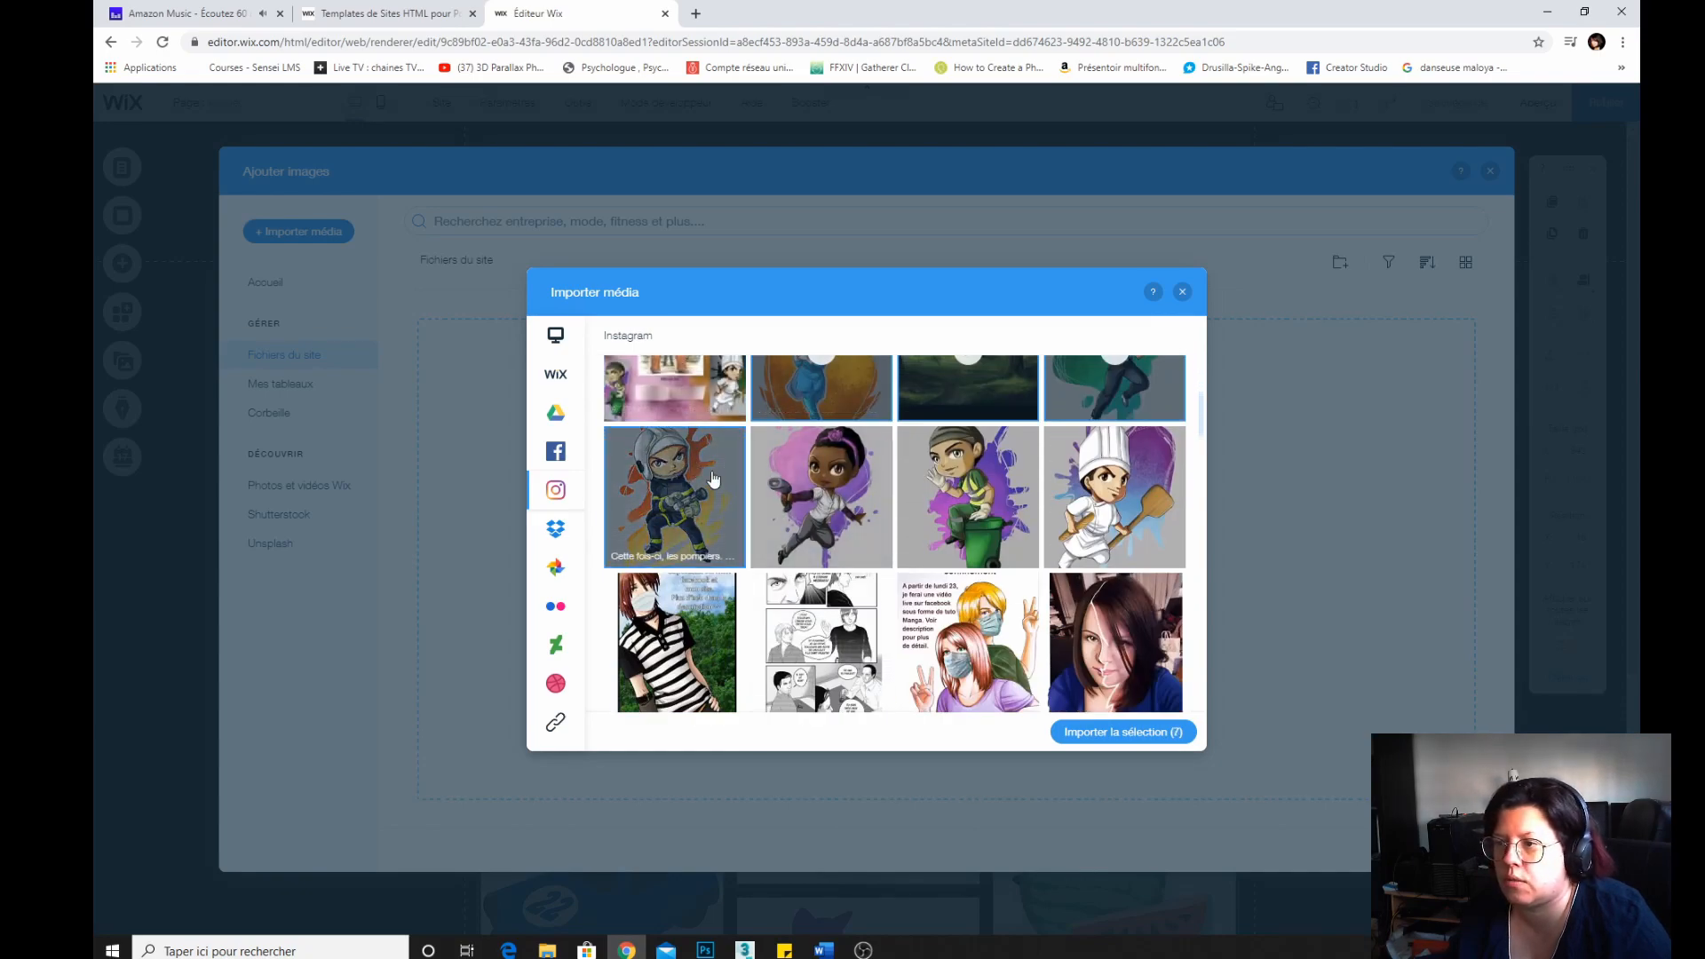
left_click(968, 497)
left_click(822, 497)
scroll(946, 606, "down", 1)
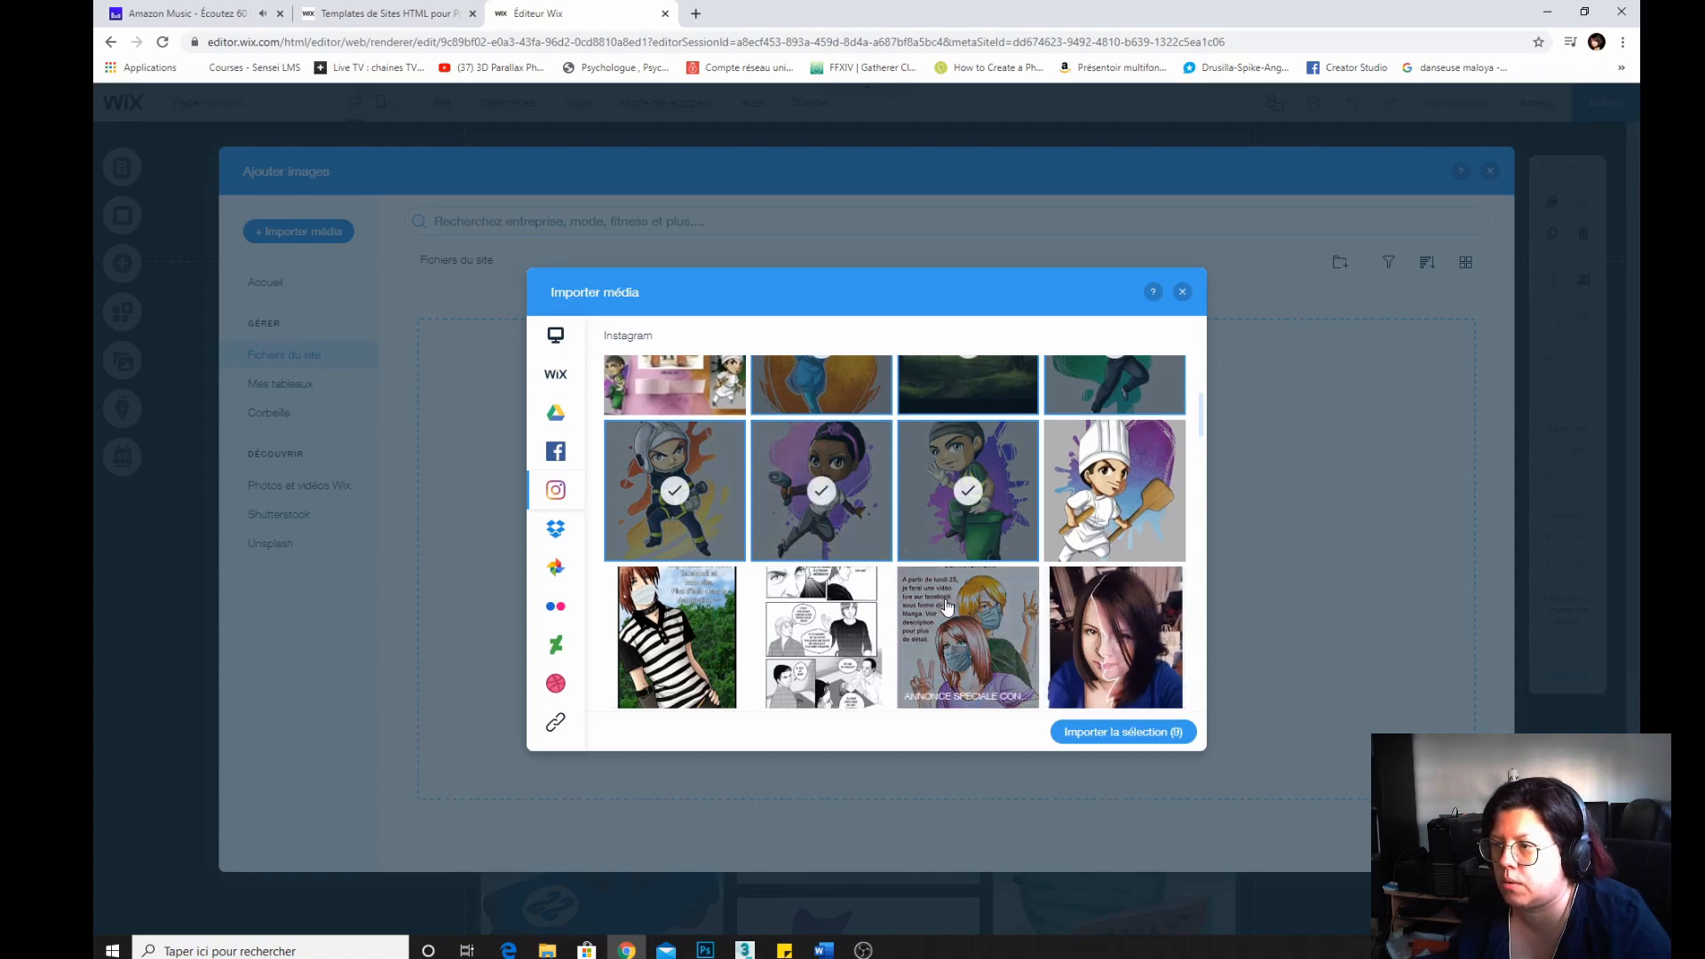
scroll(946, 606, "down", 3)
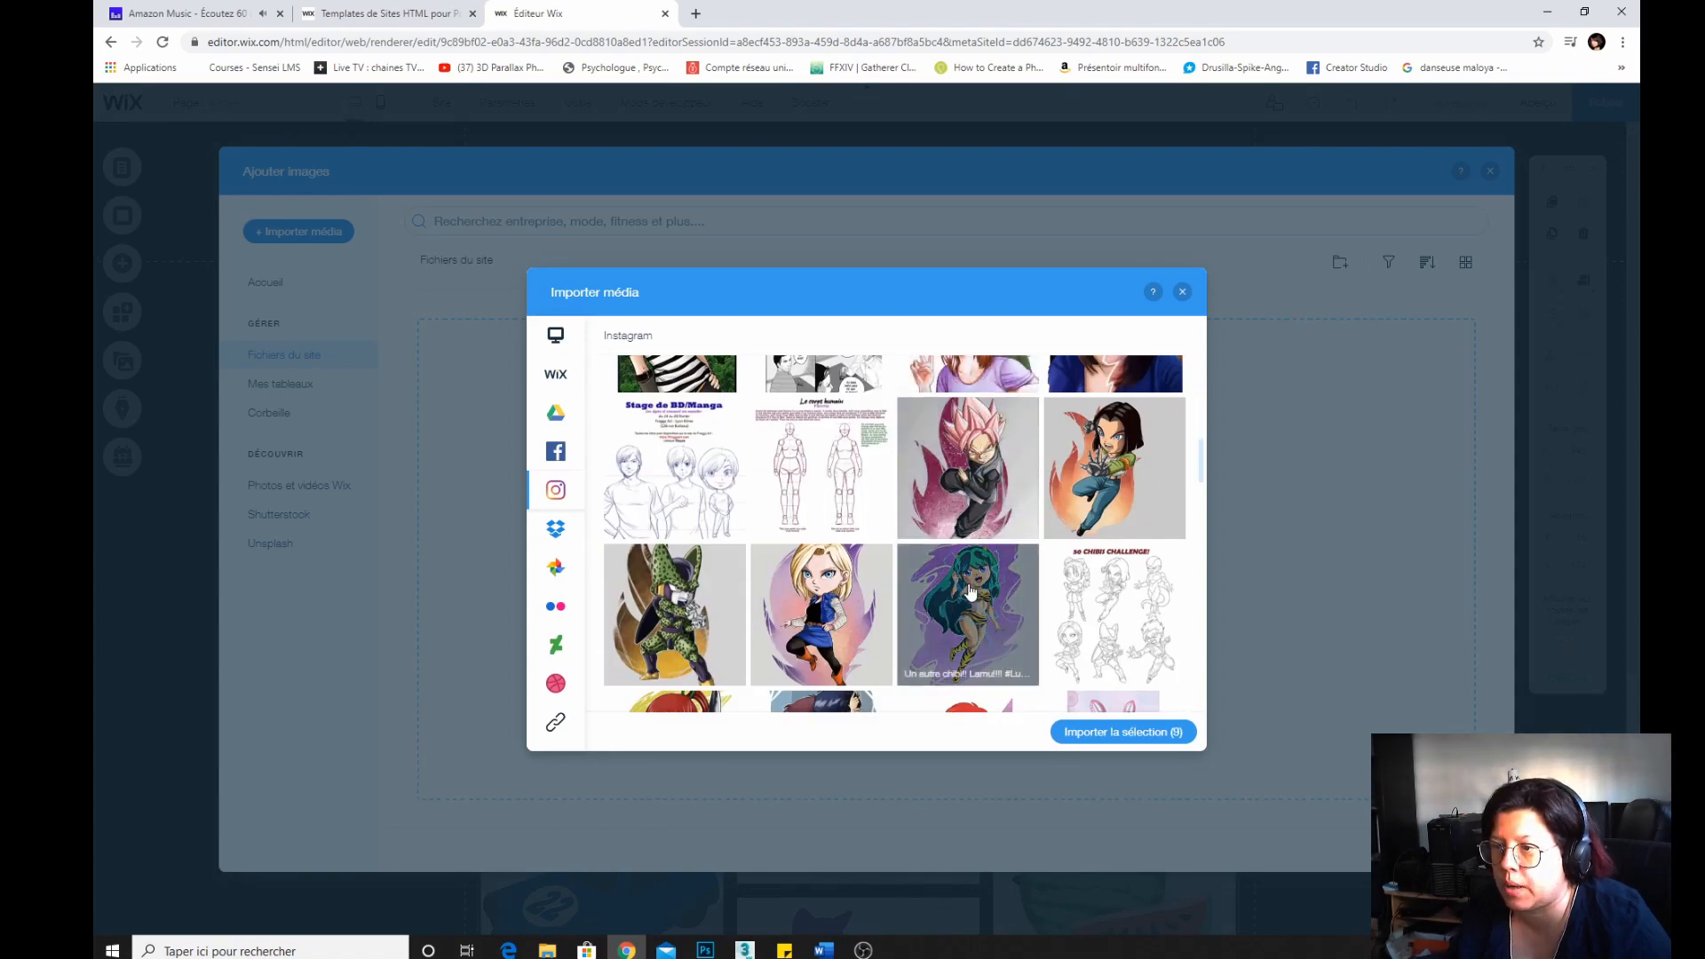
left_click(971, 592)
scroll(977, 604, "down", 3)
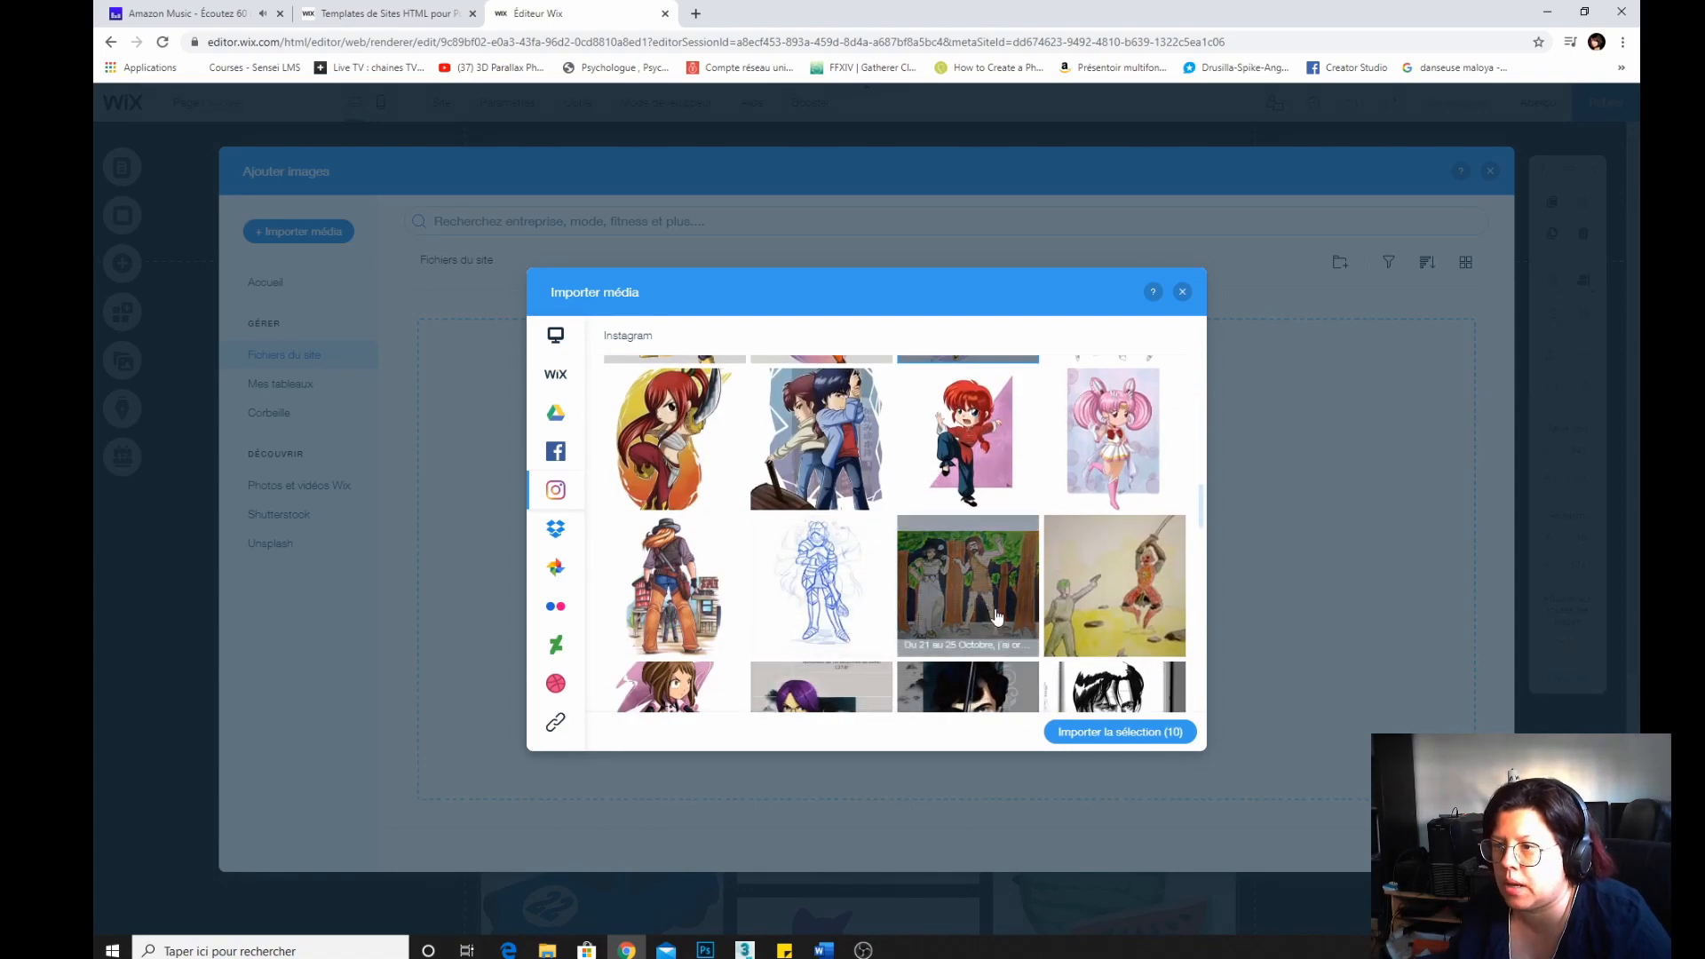
scroll(996, 618, "down", 10)
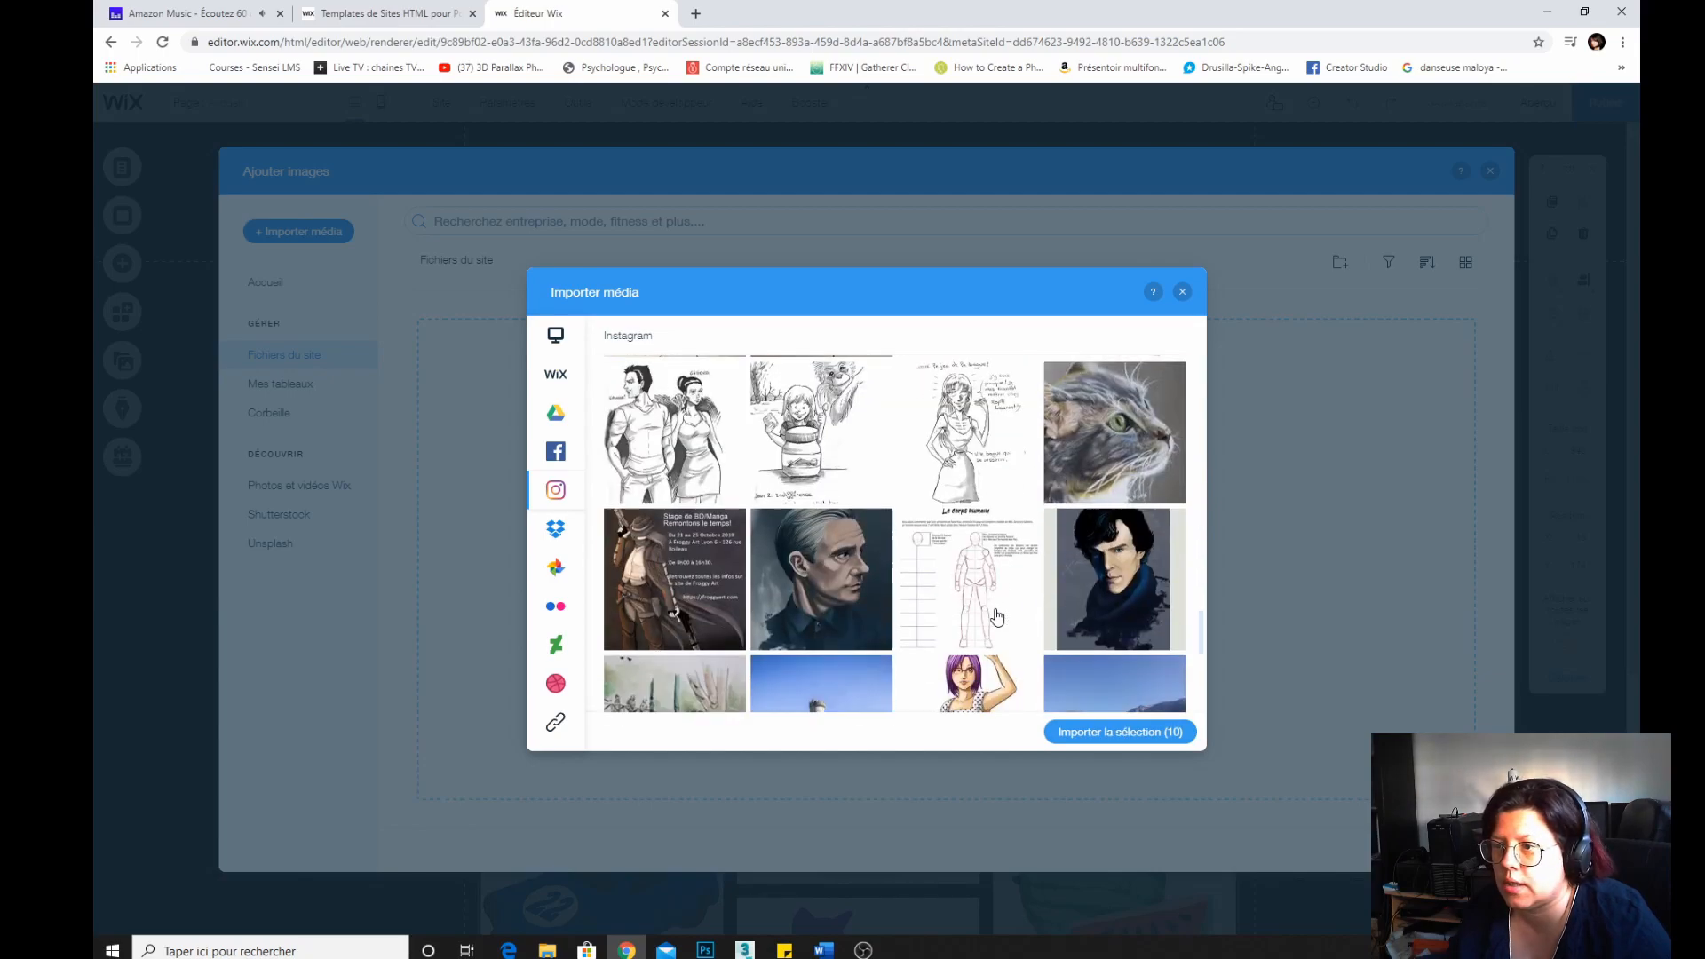
scroll(996, 617, "up", 3)
scroll(997, 618, "down", 3)
left_click(1114, 432)
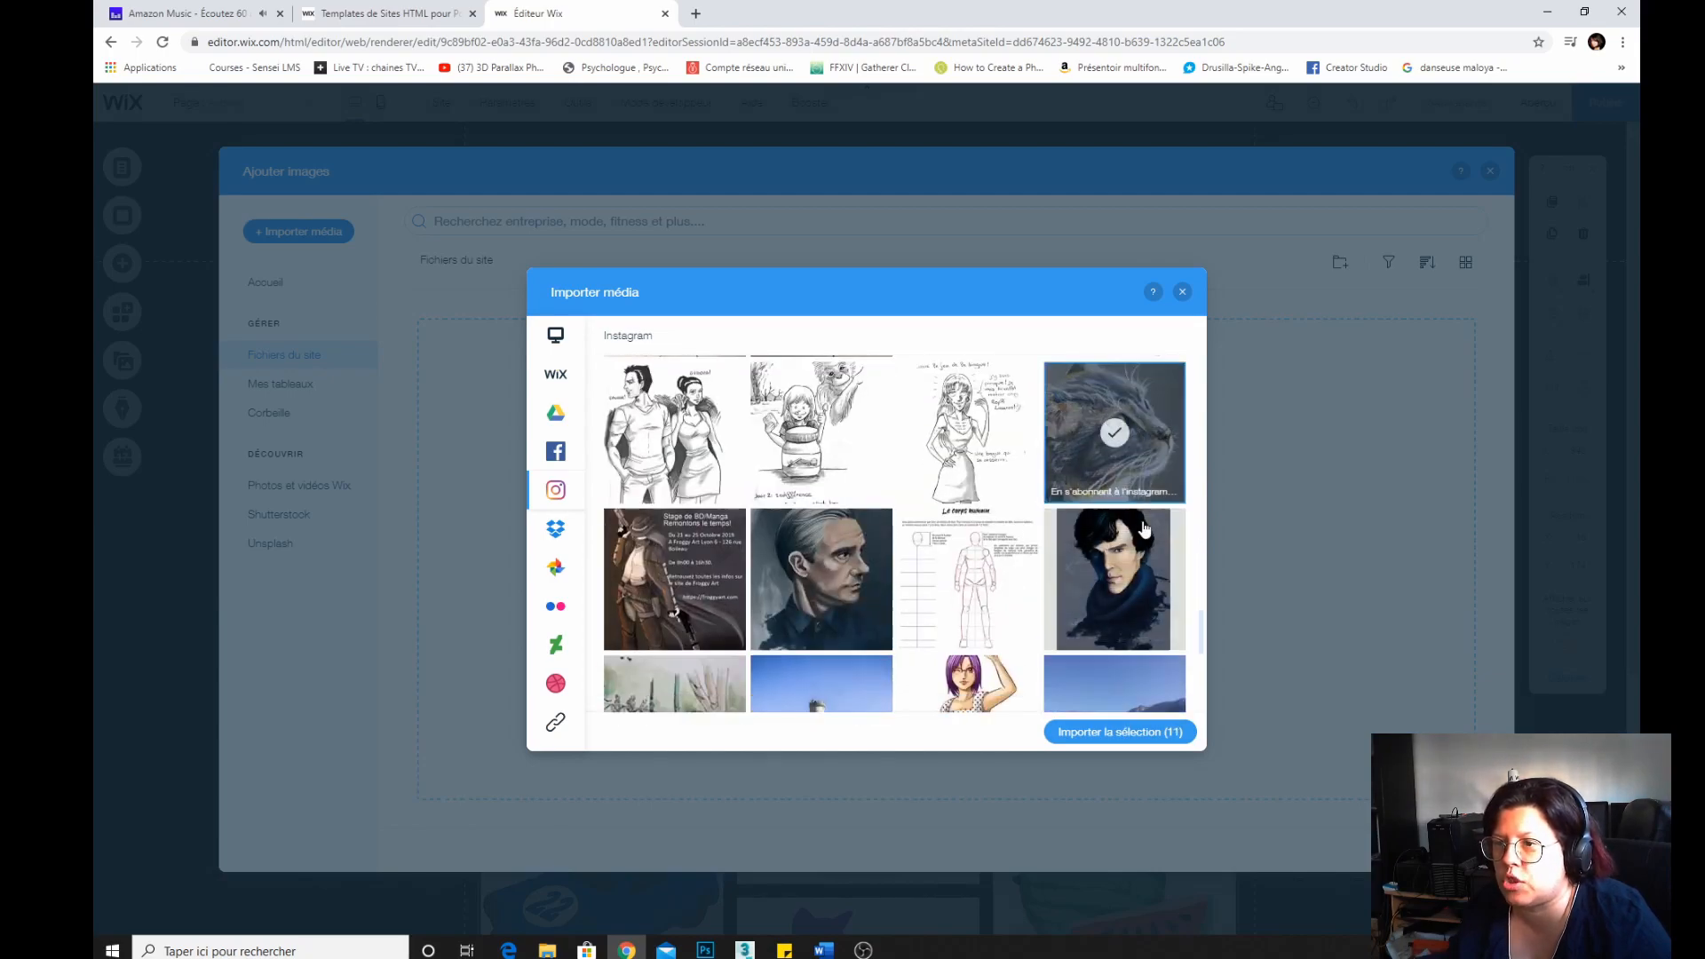
left_click(844, 614)
scroll(826, 617, "down", 5)
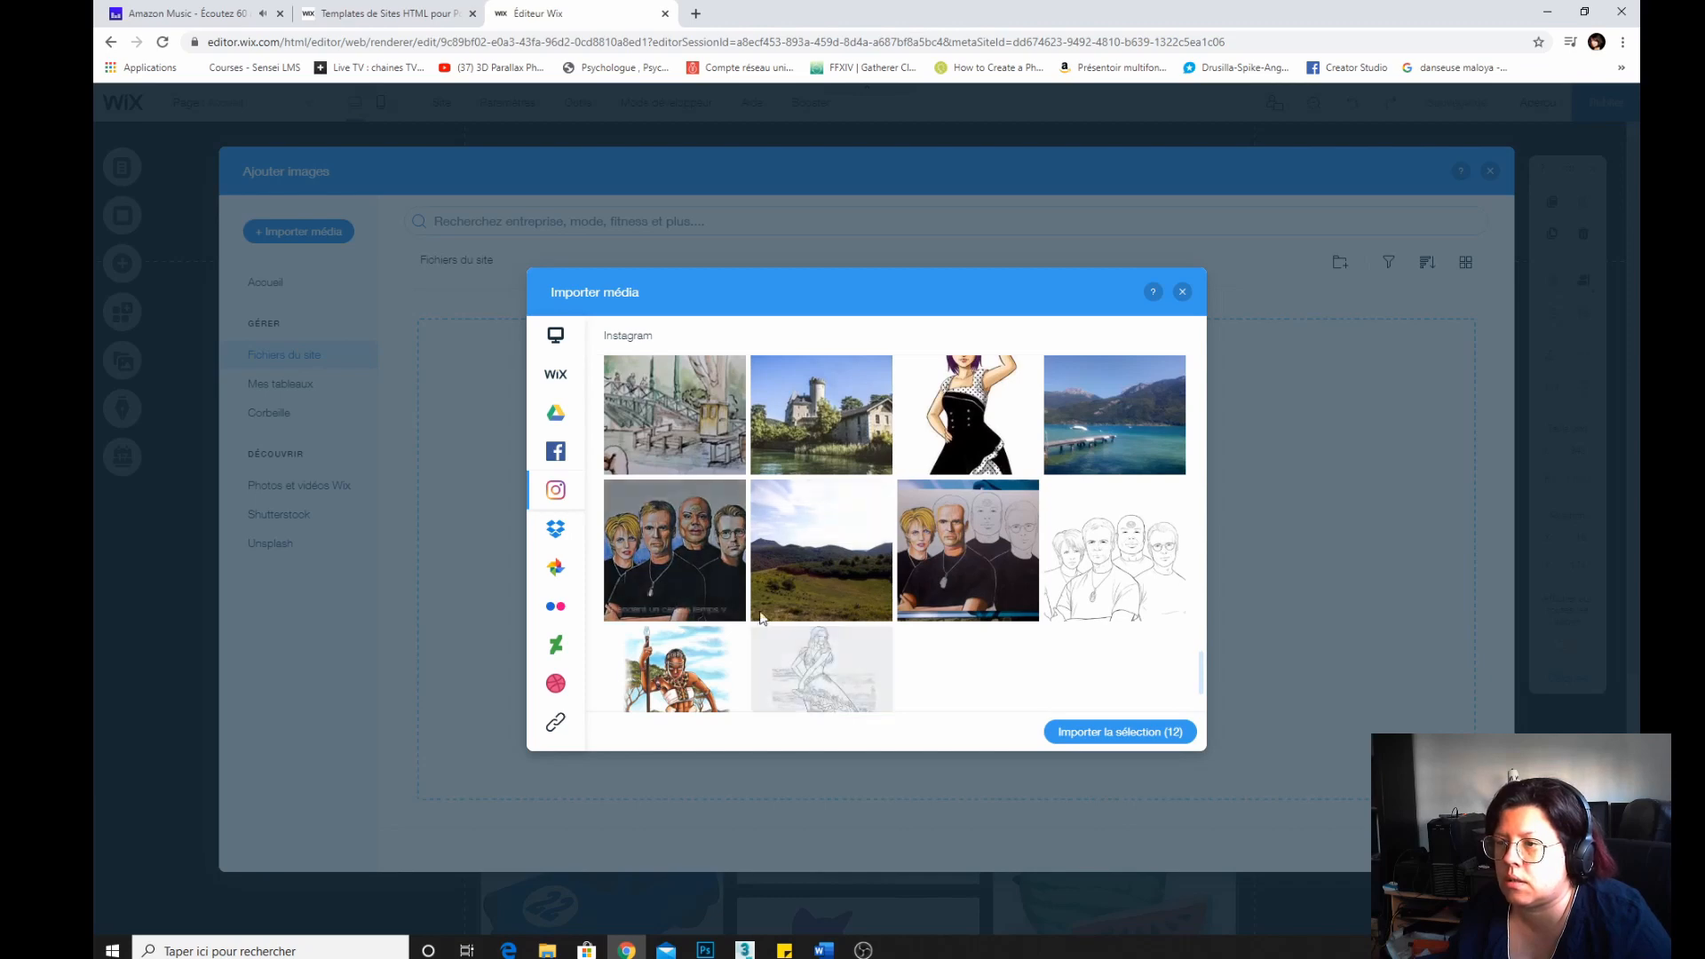
left_click(686, 554)
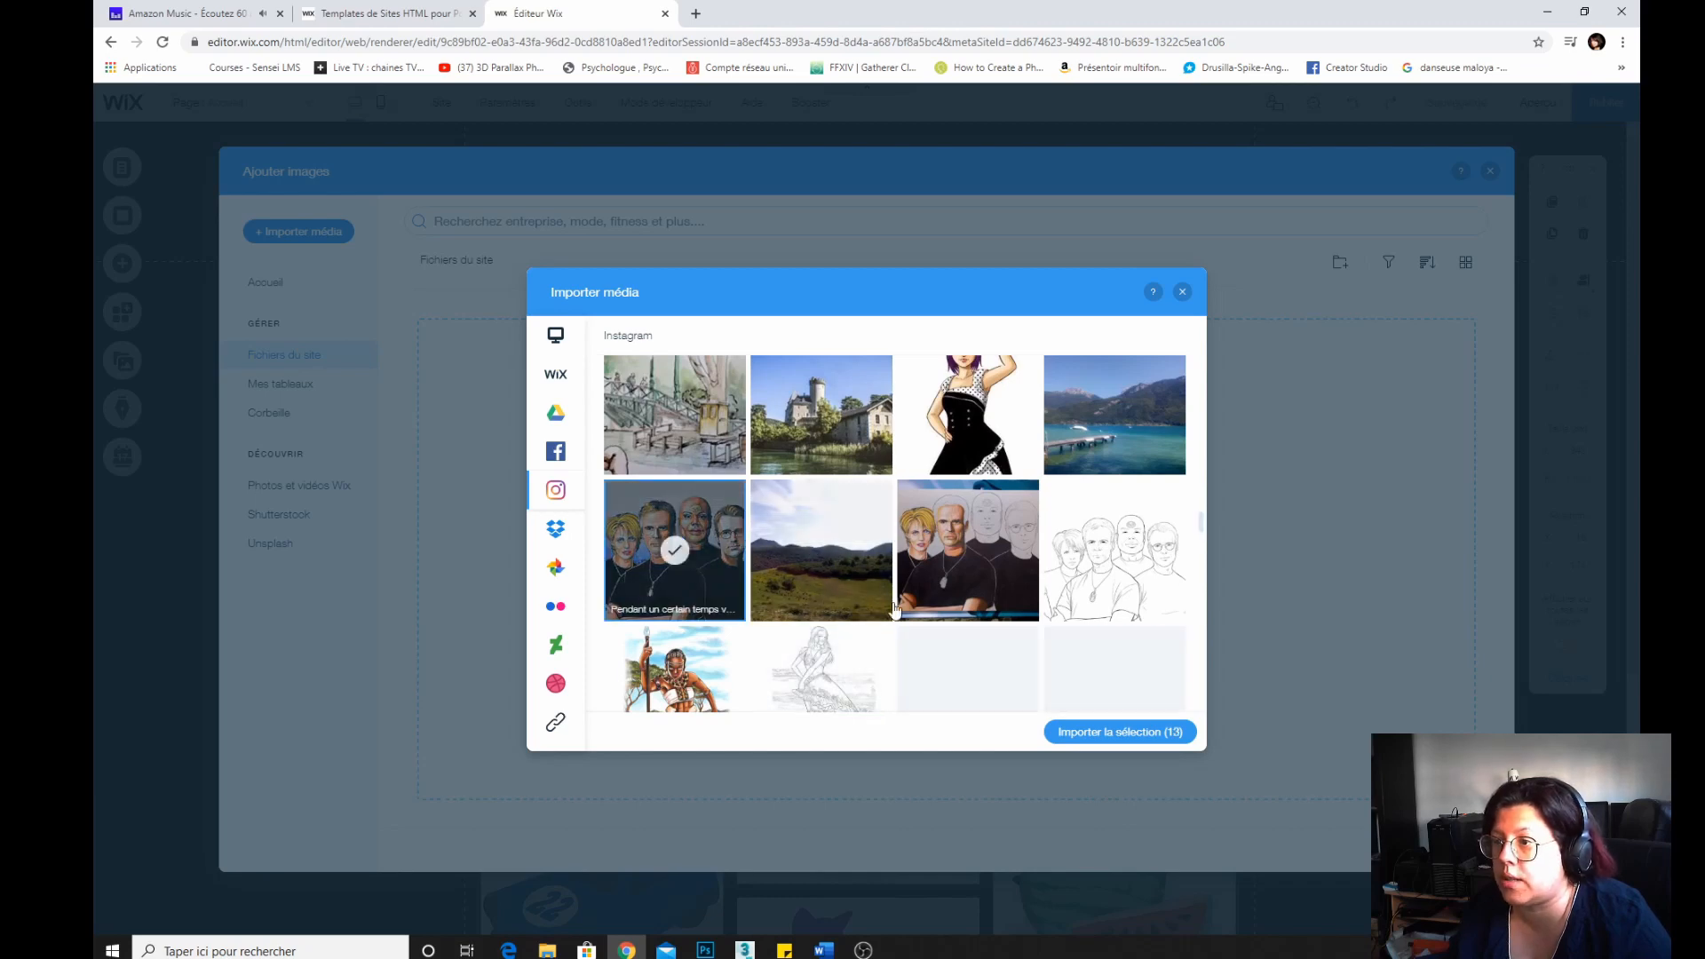
left_click(1116, 732)
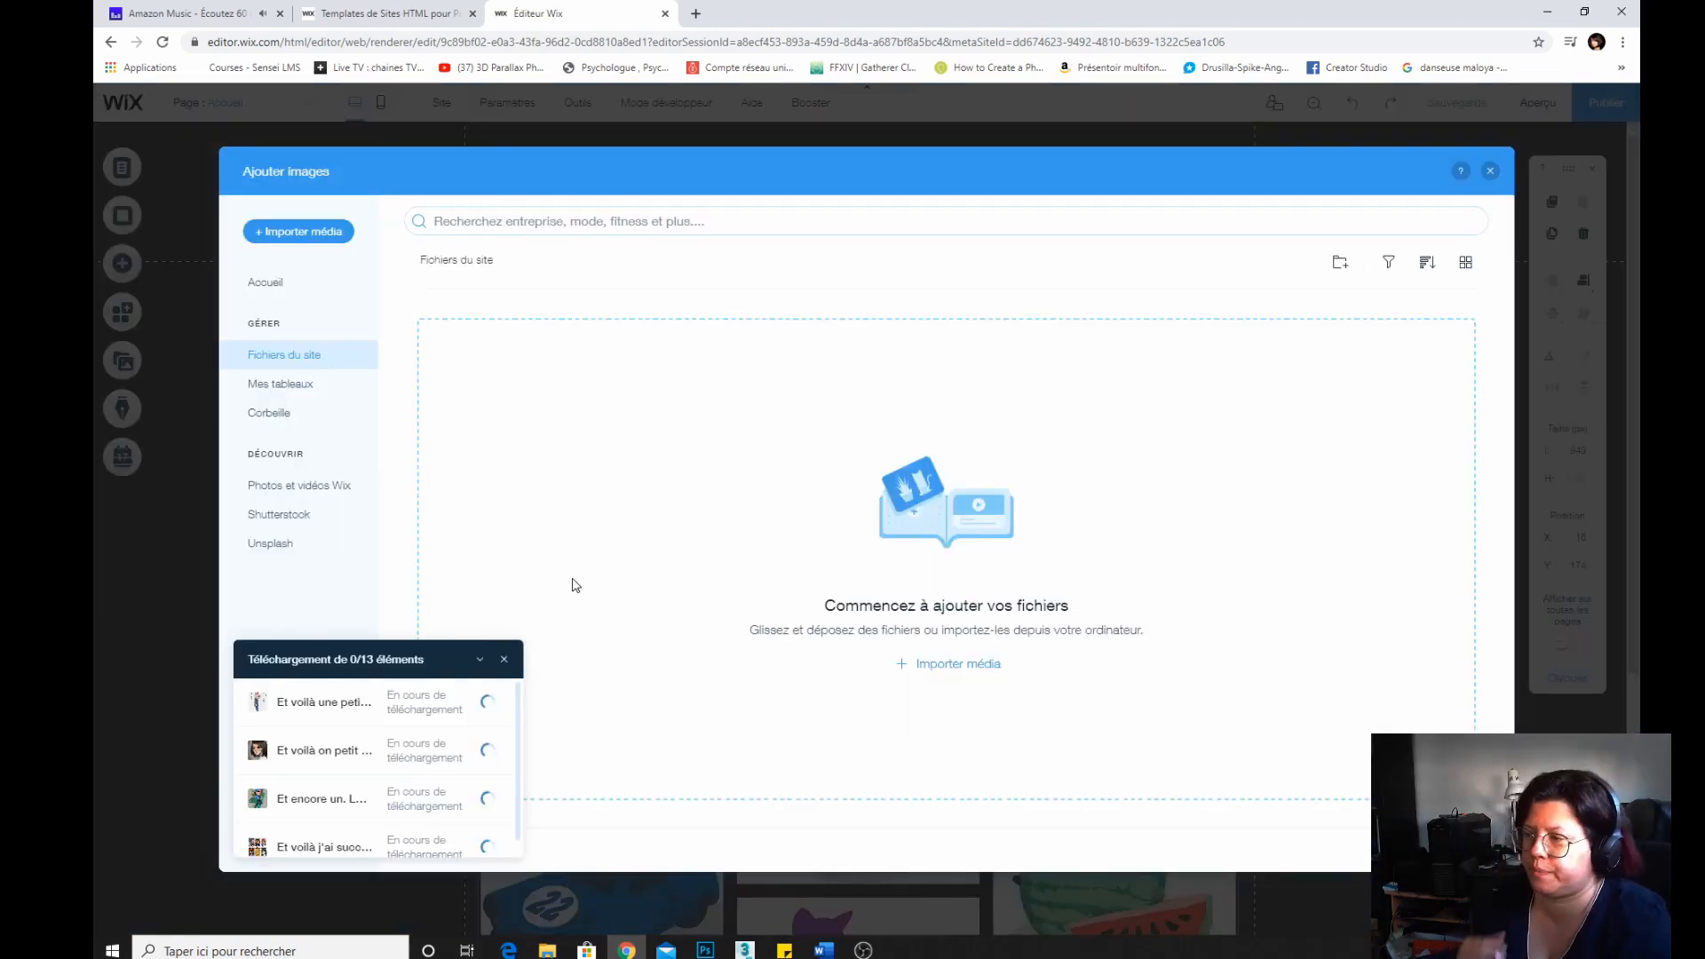
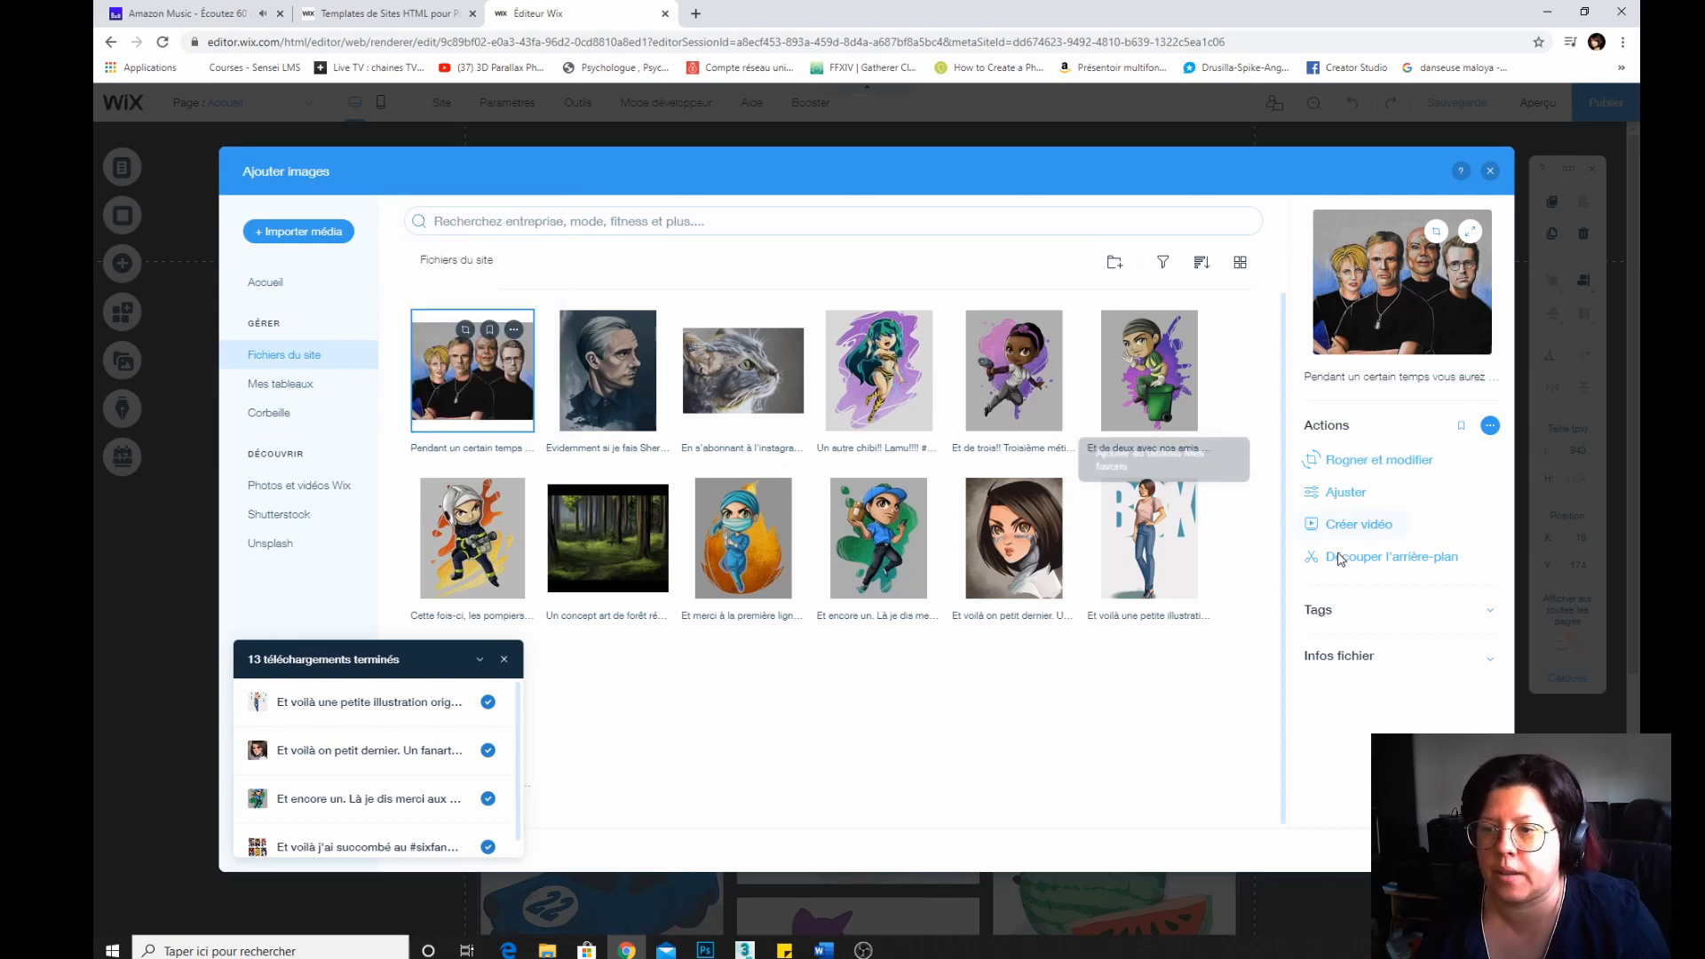
Try to tag the Stargate group drawing with "stargate daniel jackson série porte des étoiles".
left_click(1355, 619)
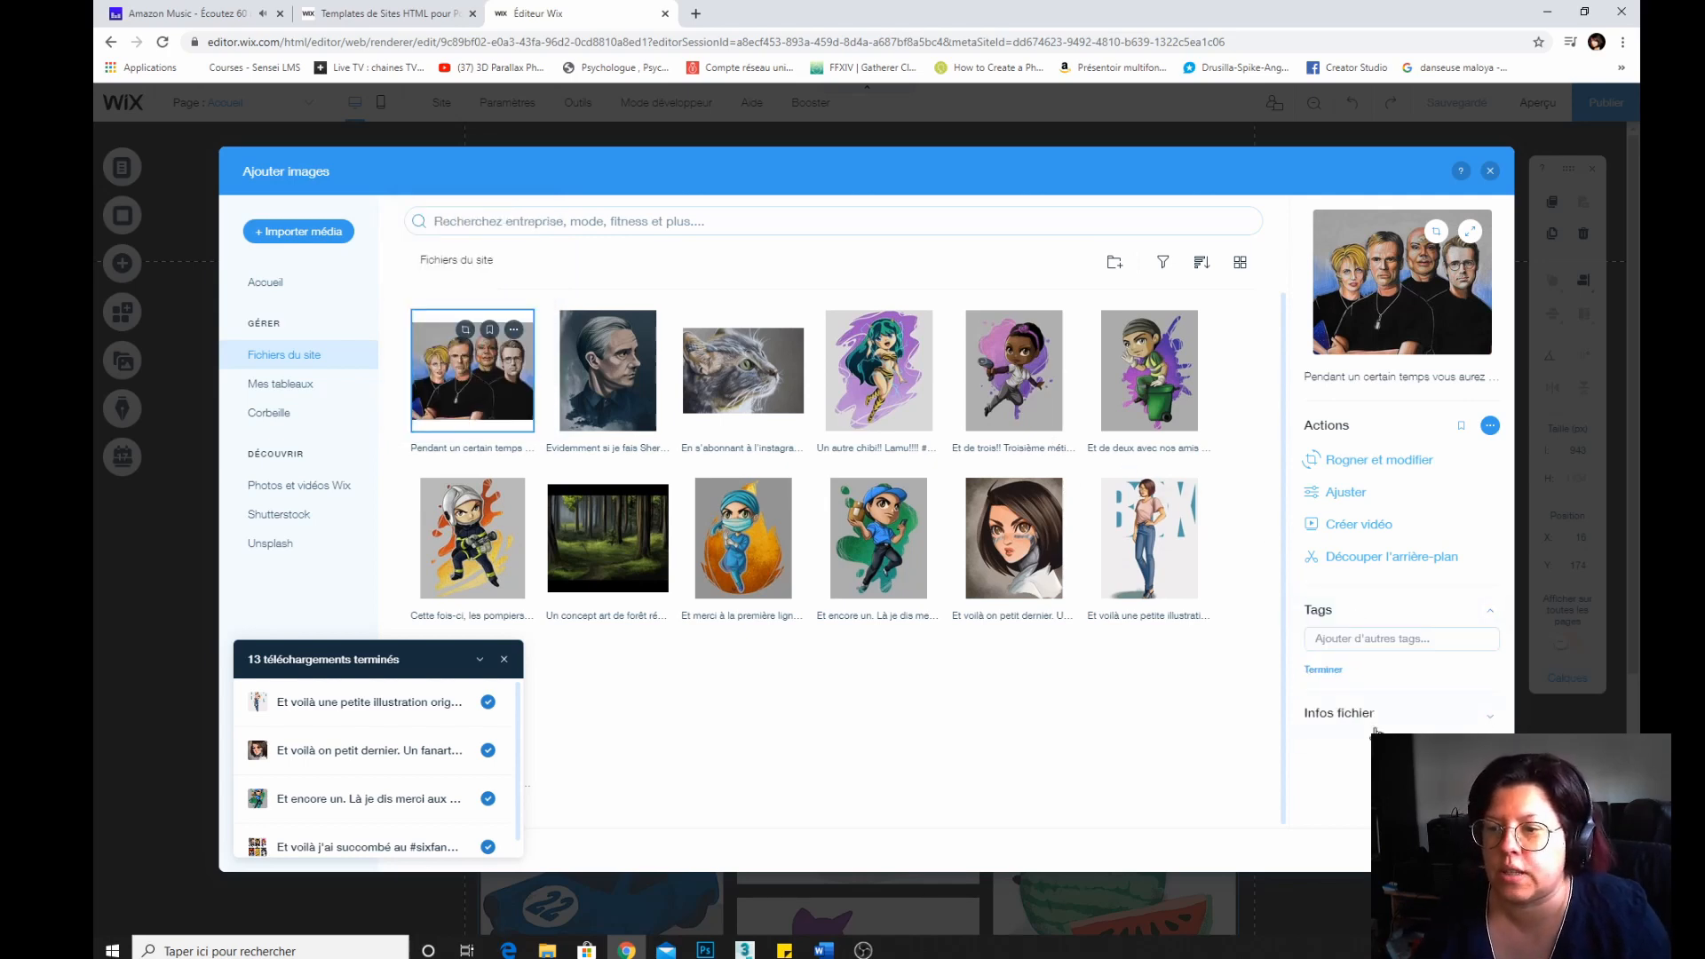
left_click(1350, 680)
type("stag")
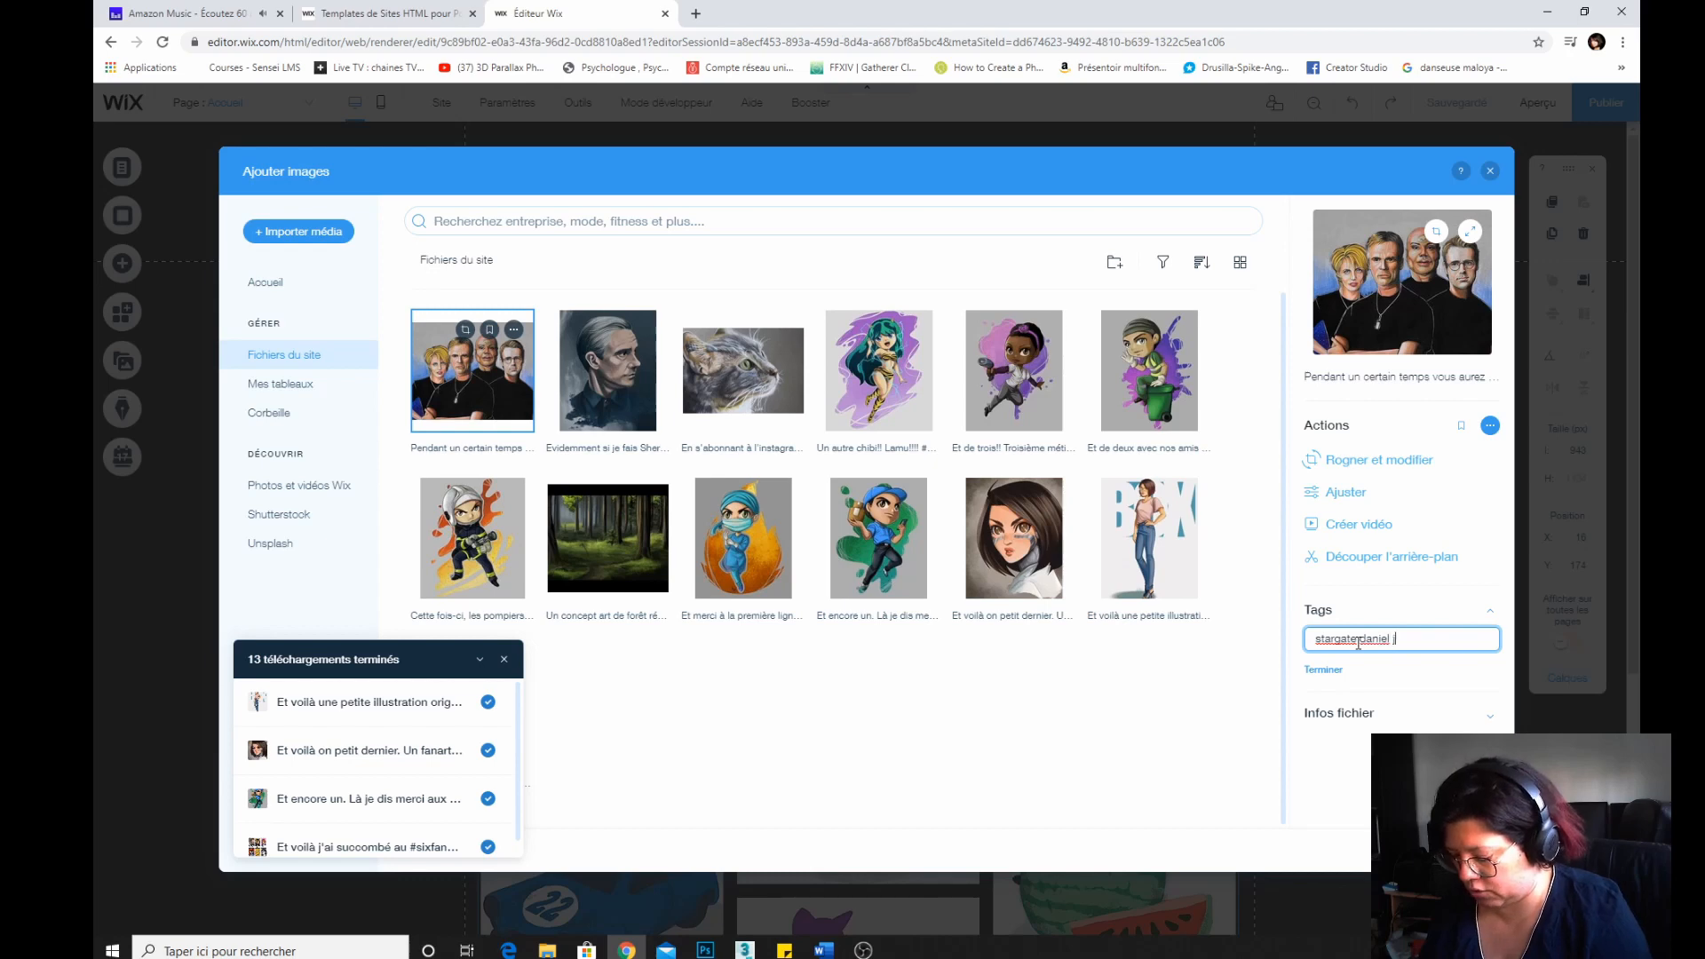
type("ackson série")
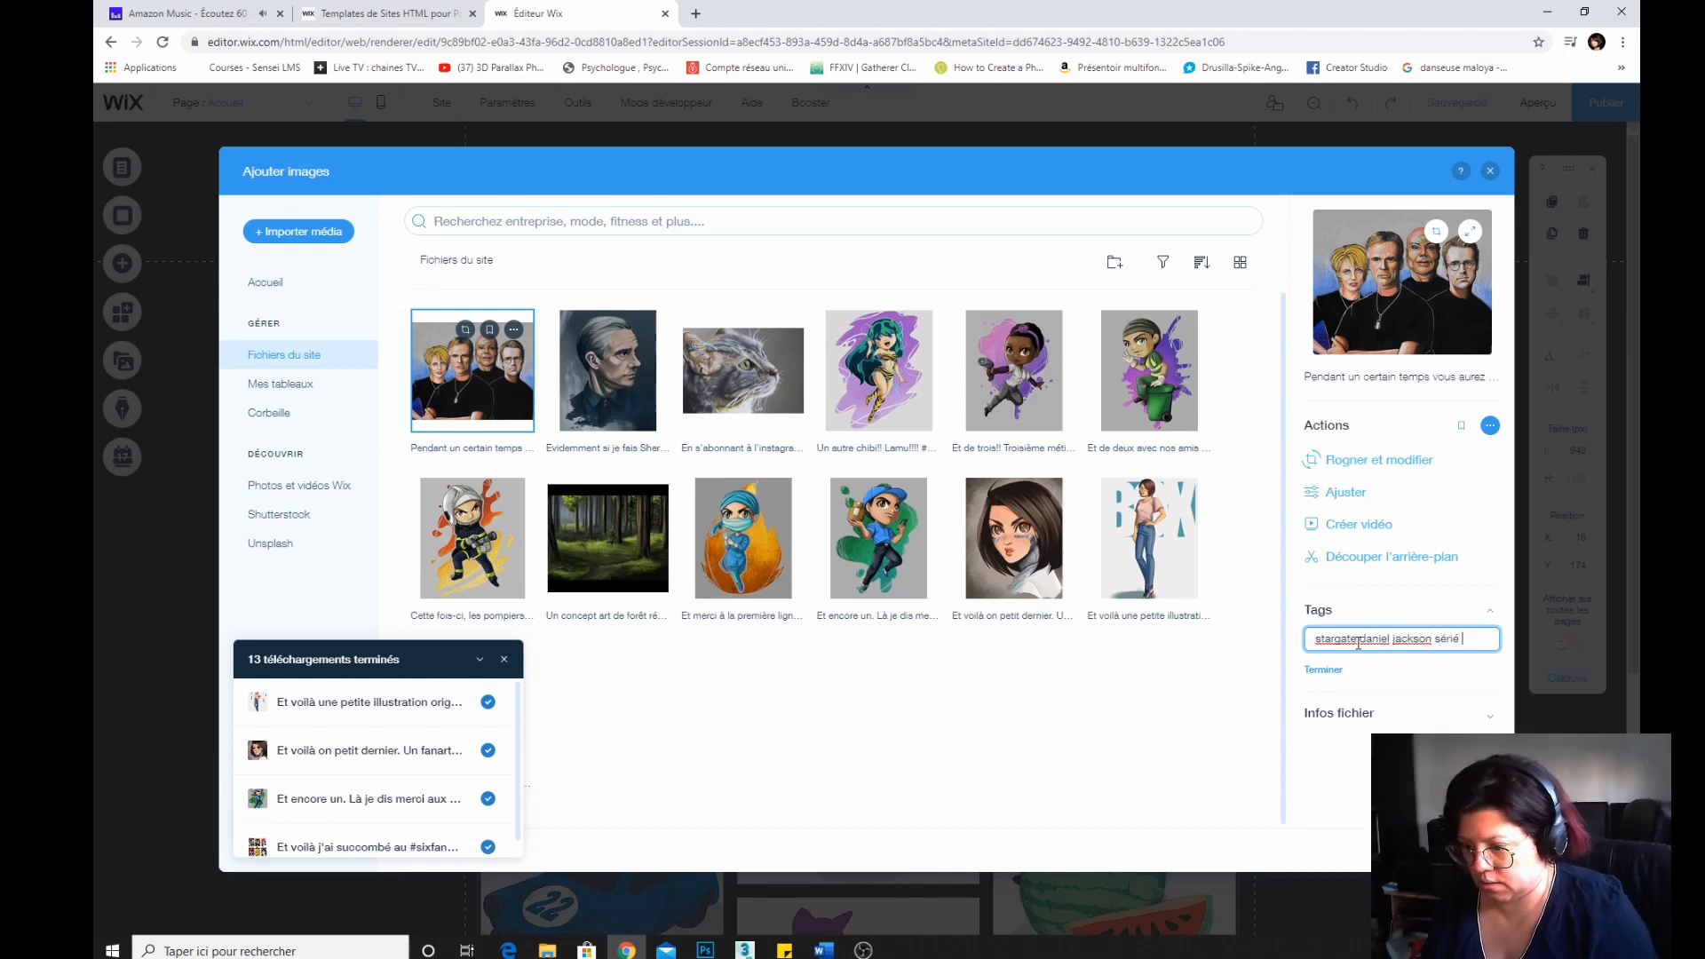
type("port")
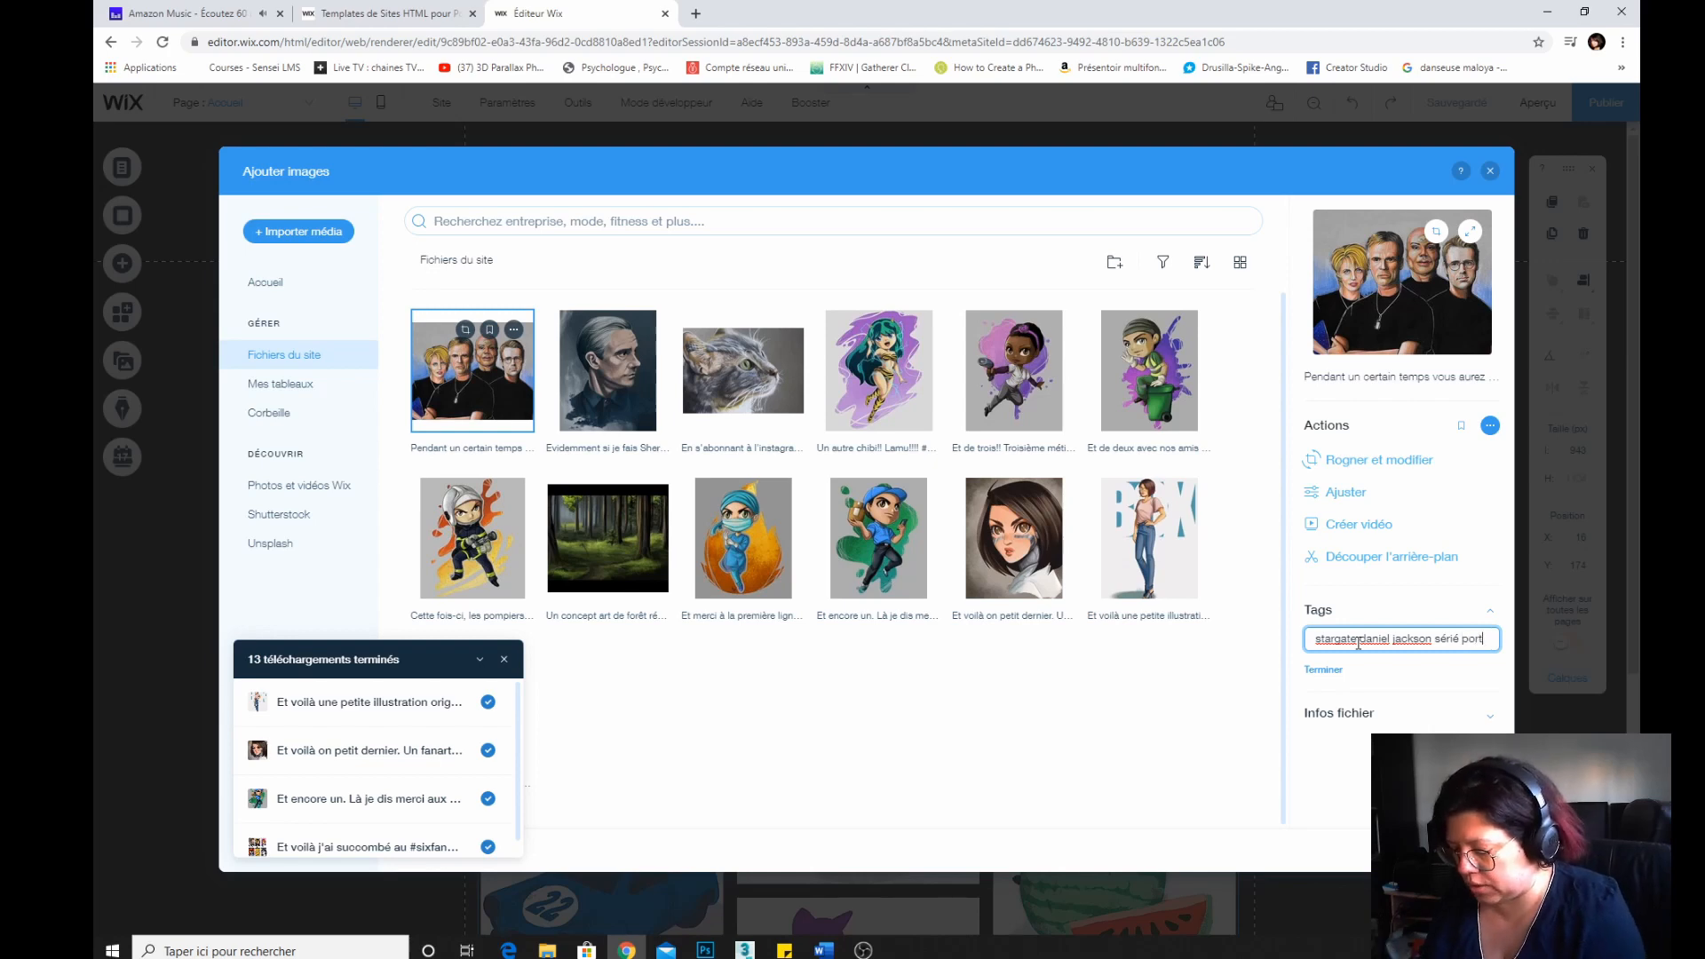
type("e des étoiles")
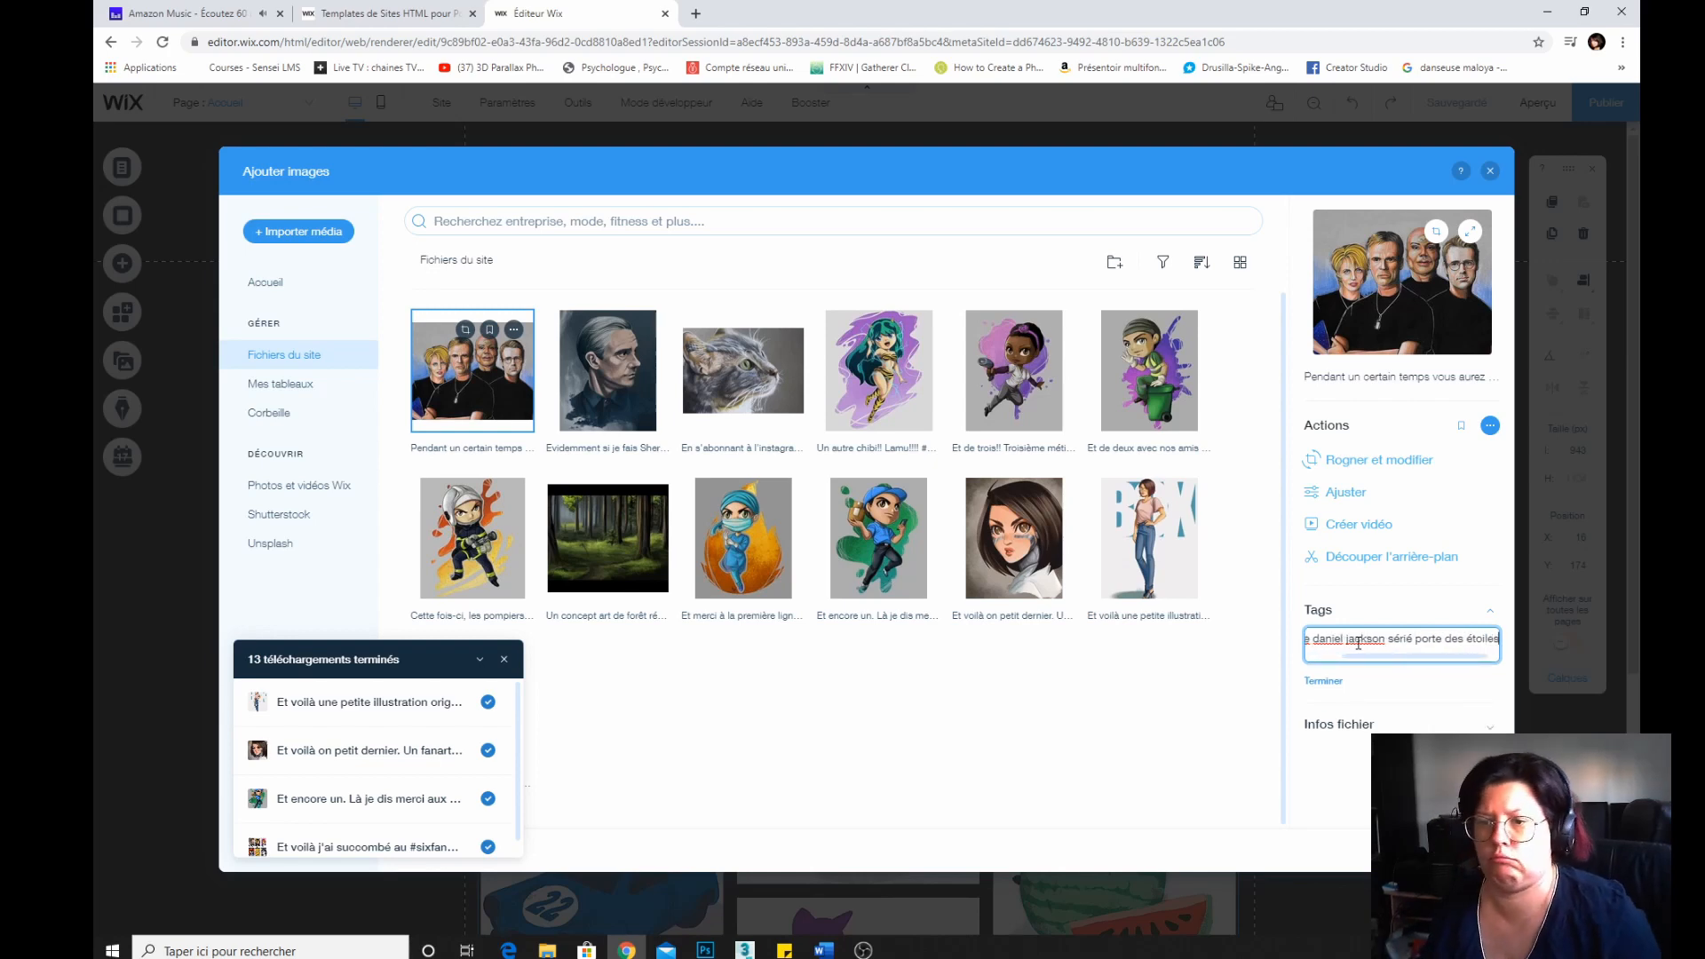
left_click(1349, 737)
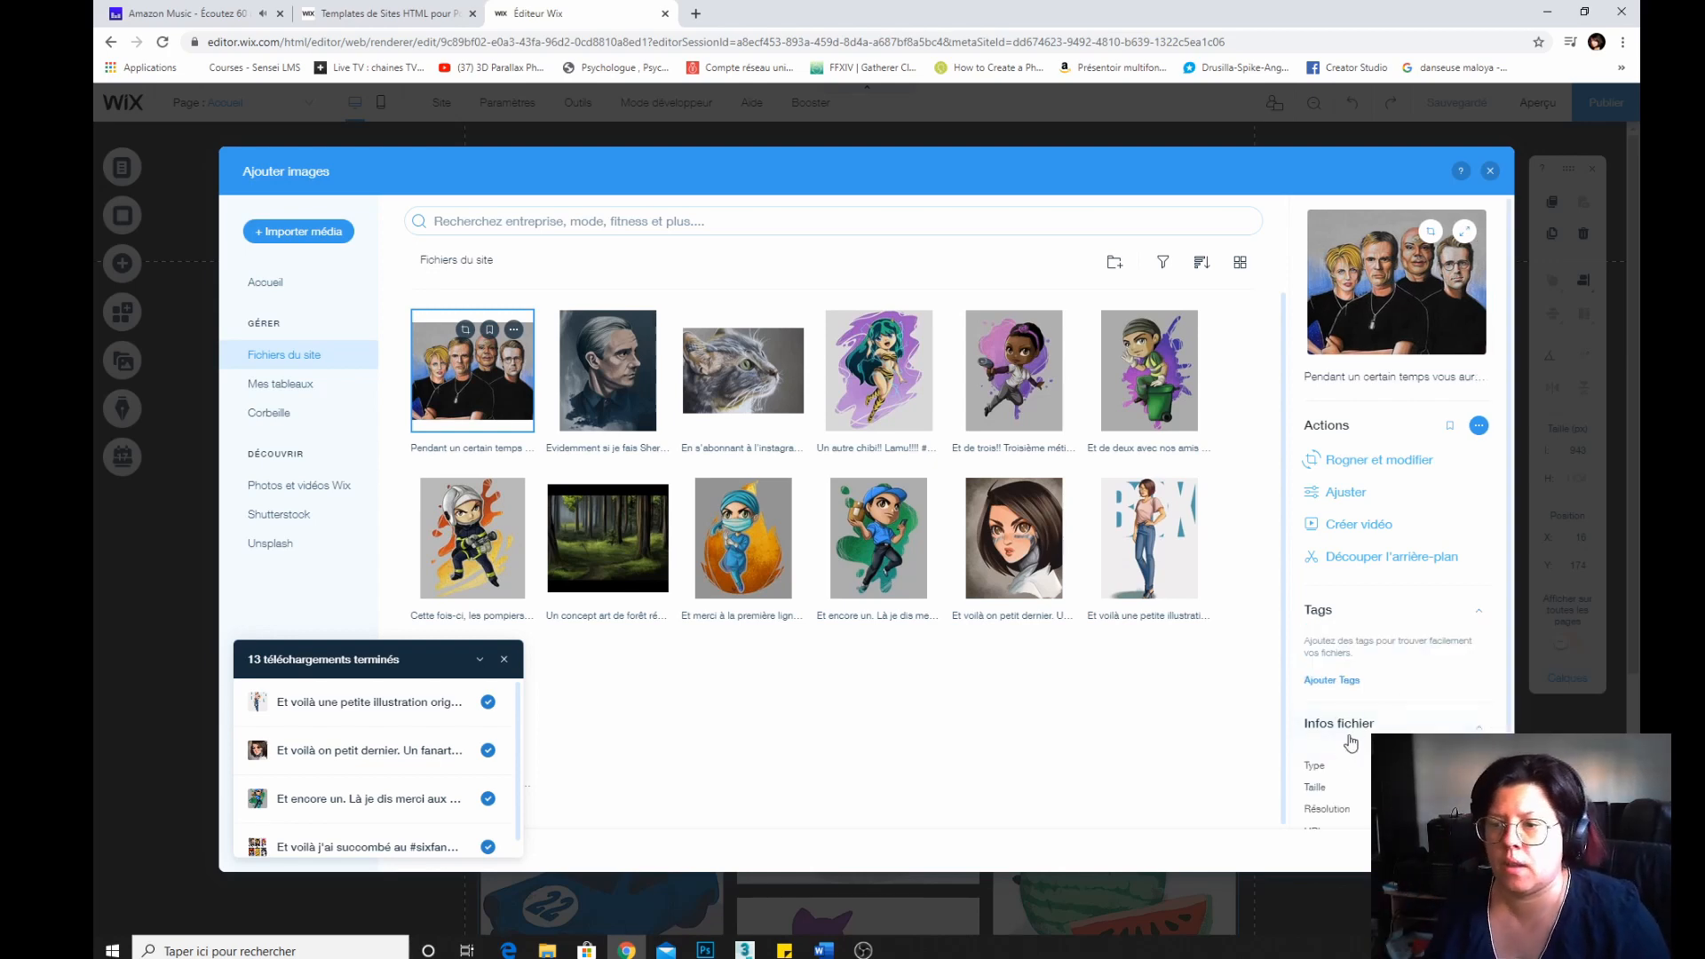
Retouch the Stargate drawing in Studio Photo, lowering brightness and raising contrast, highlights and shadows, and save it.
scroll(1402, 680, "down", 1)
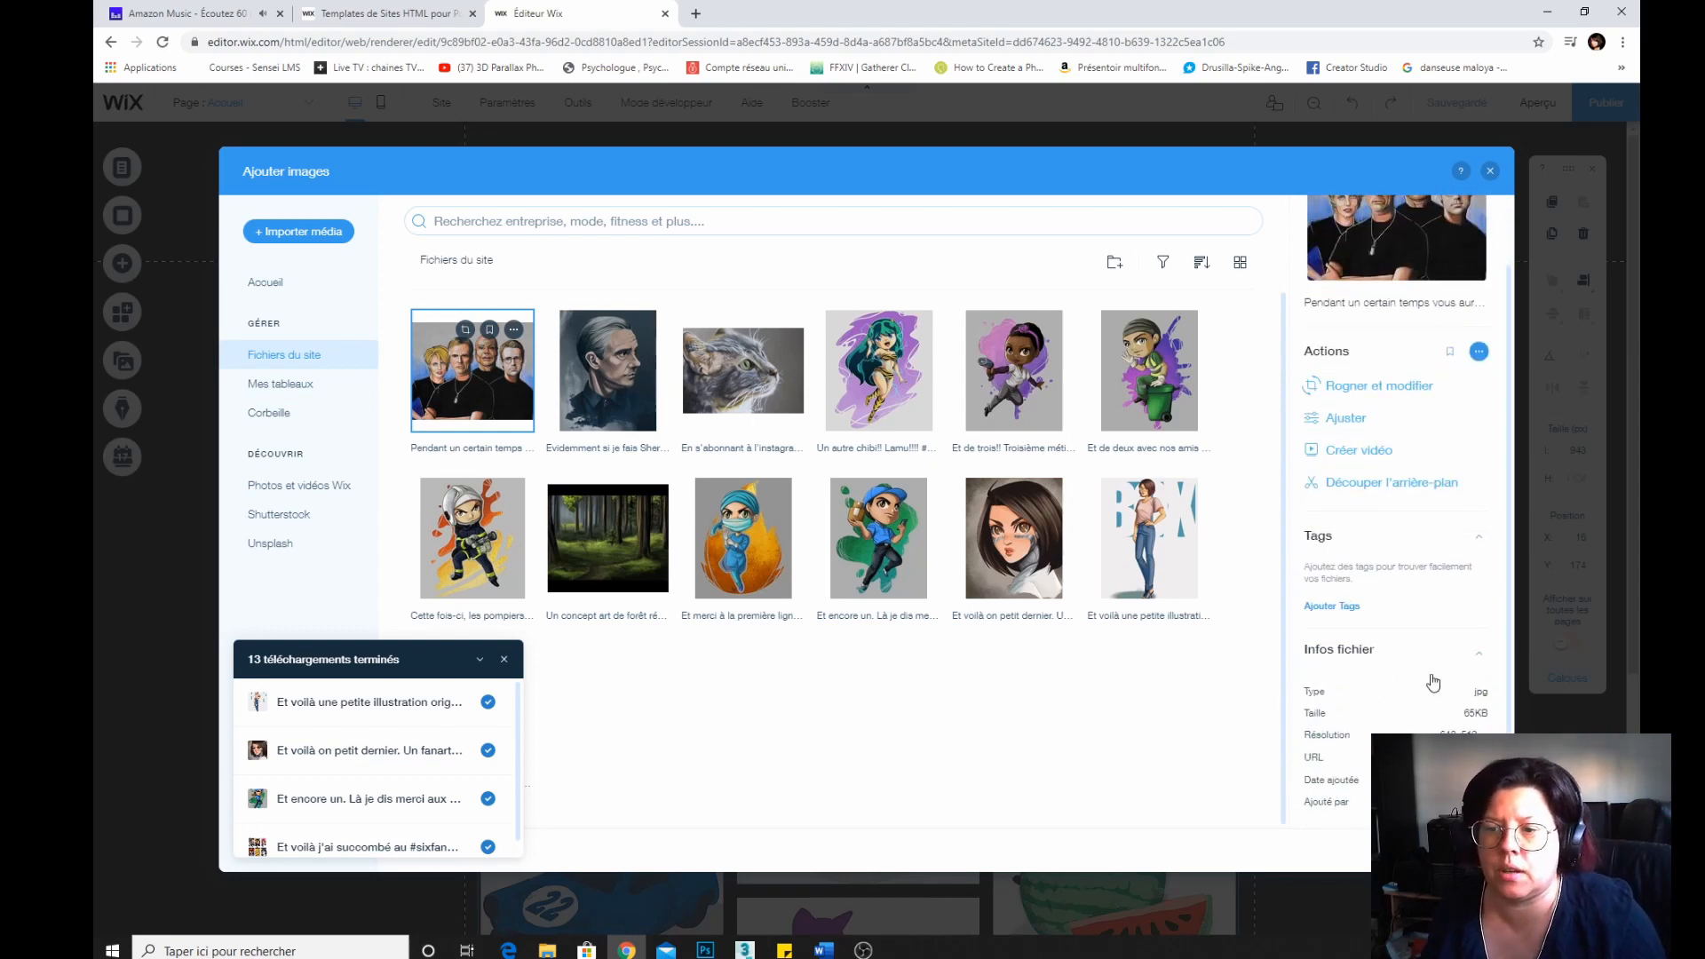
scroll(1314, 462, "up", 1)
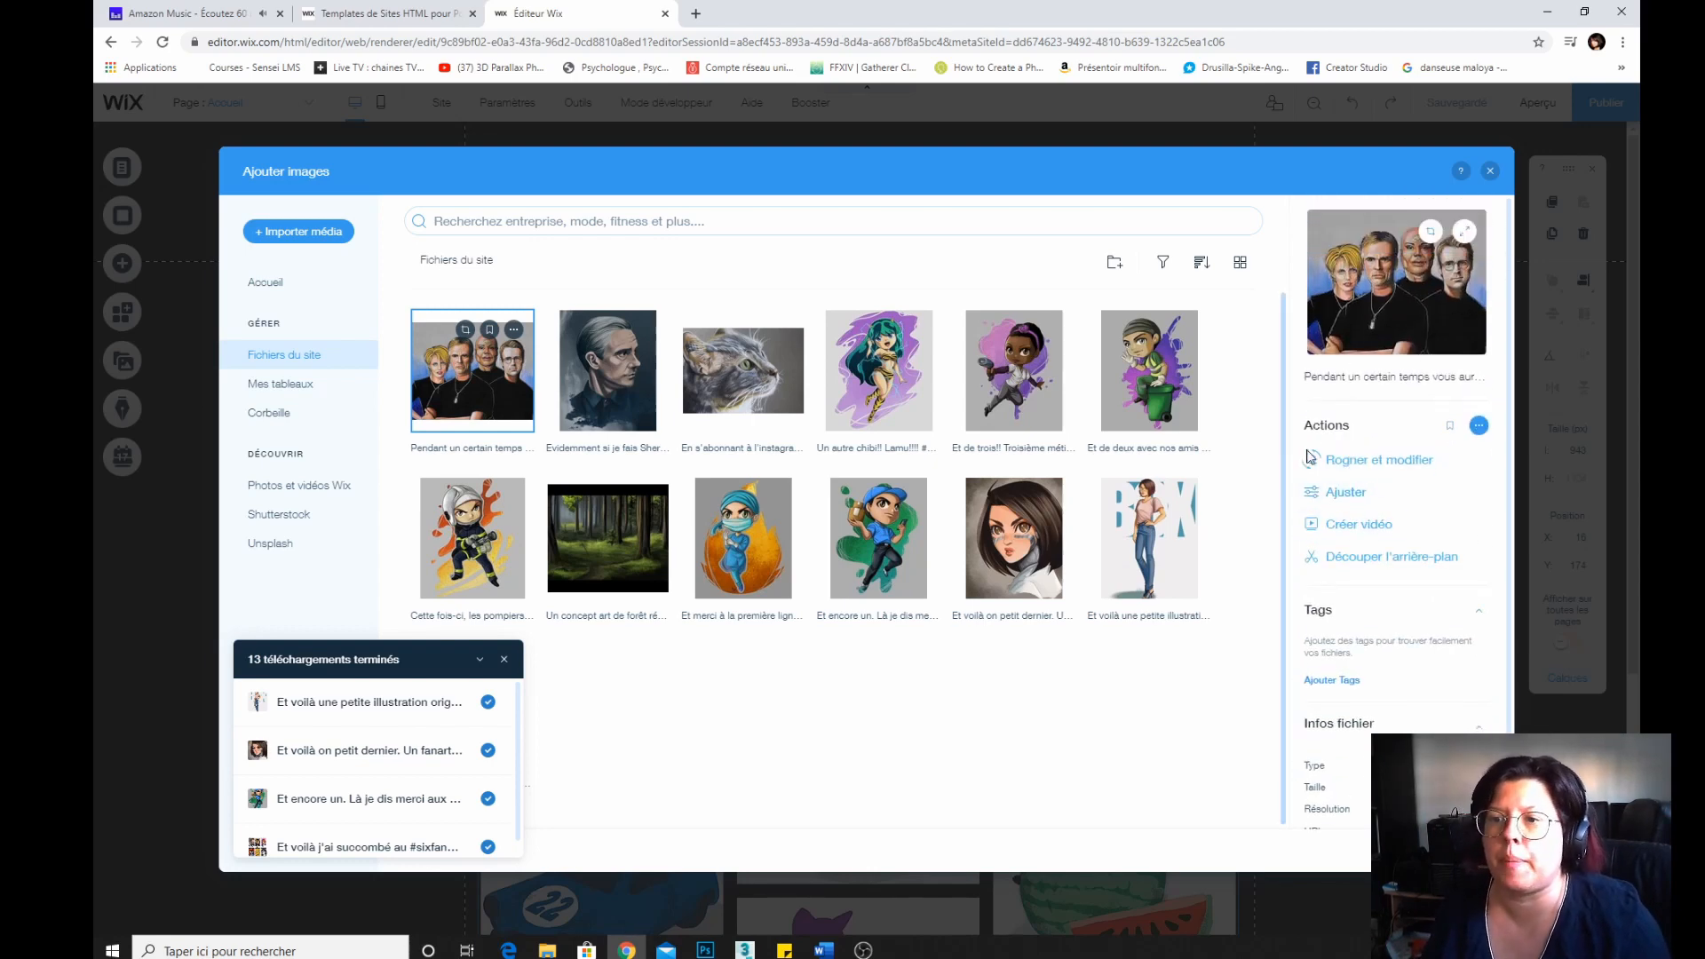
left_click(1343, 494)
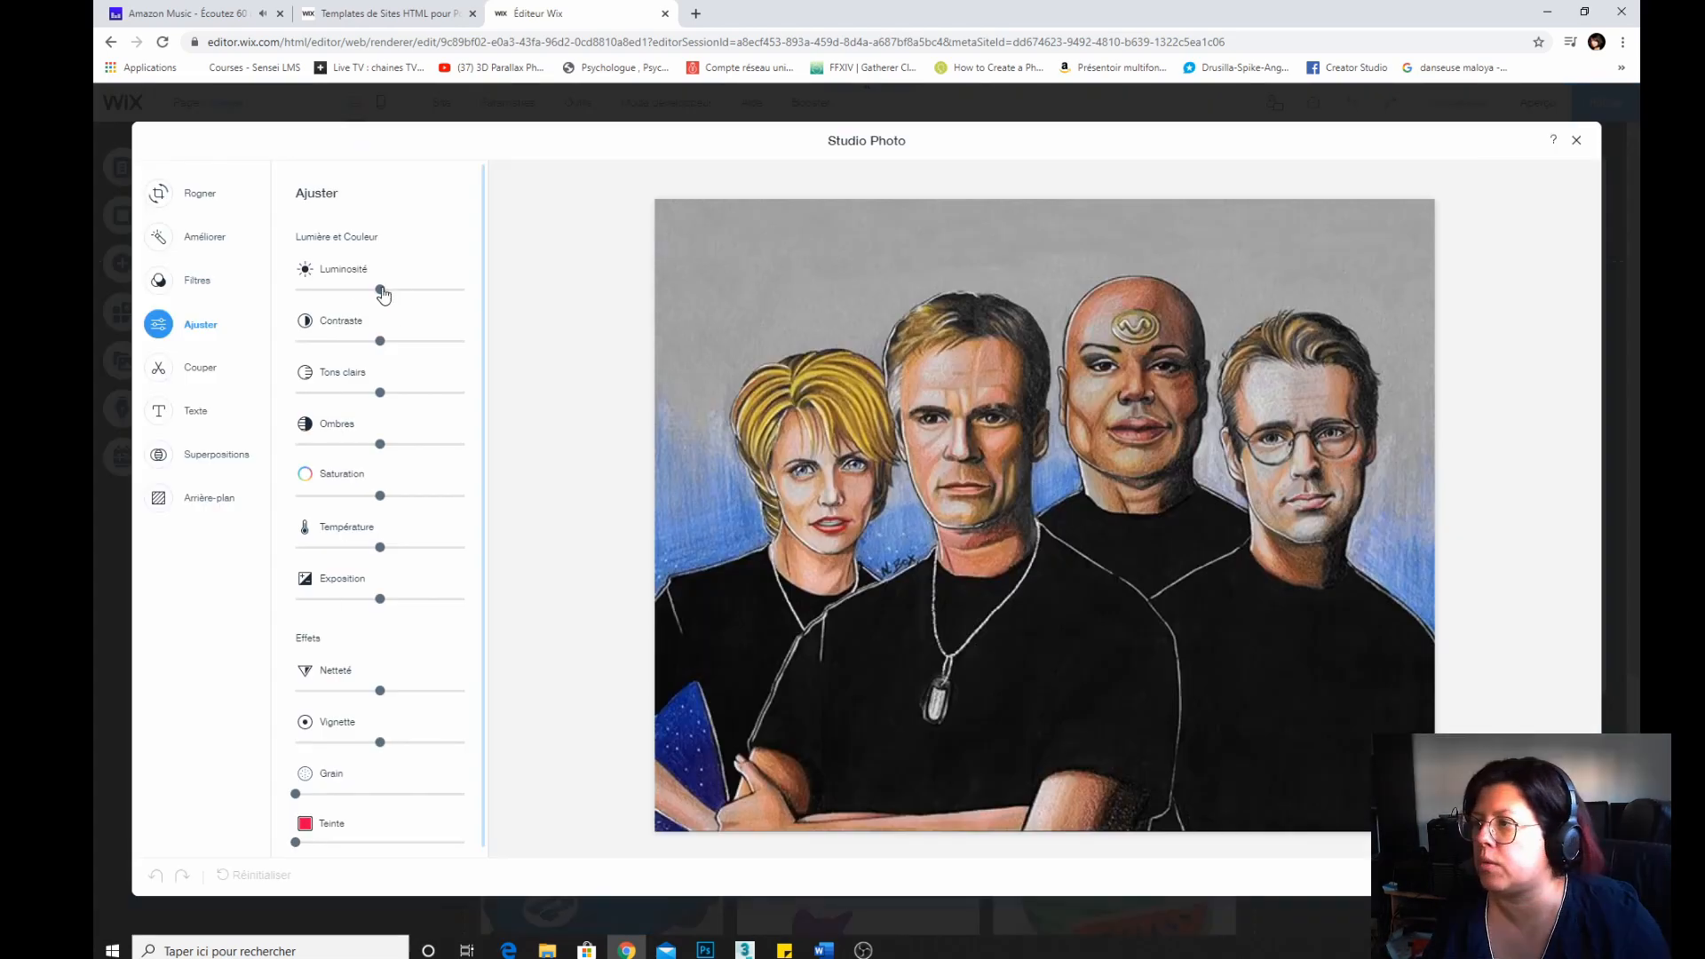
left_click_drag(383, 293, 411, 394)
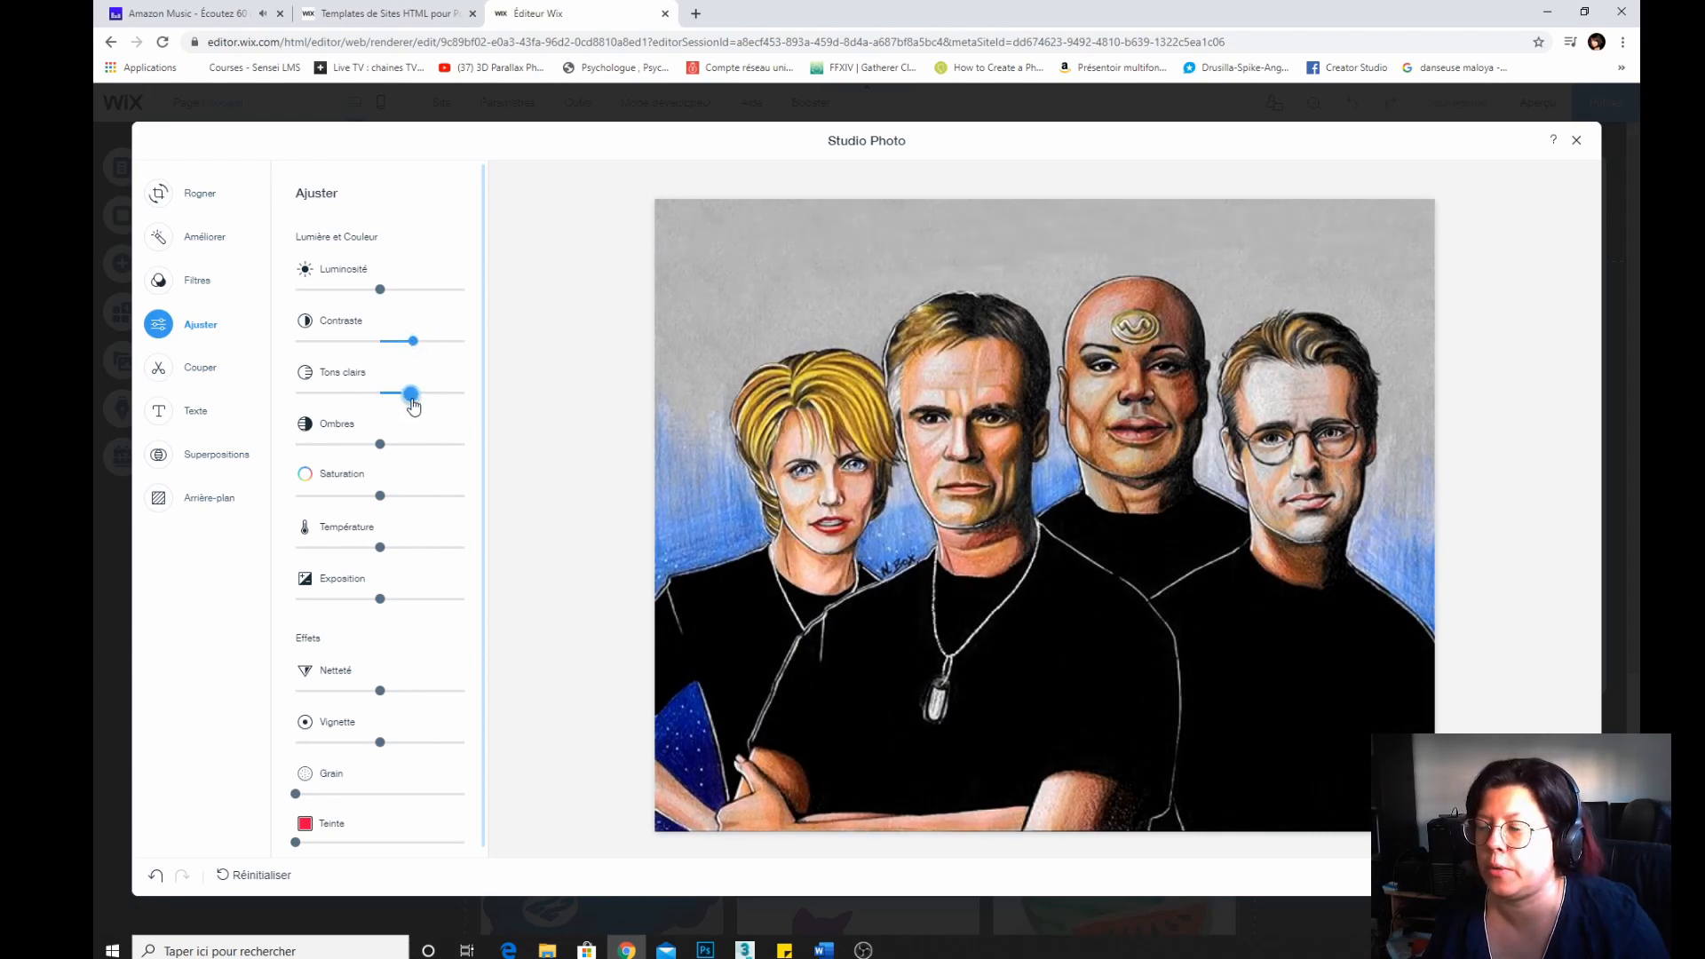
left_click_drag(380, 291, 367, 292)
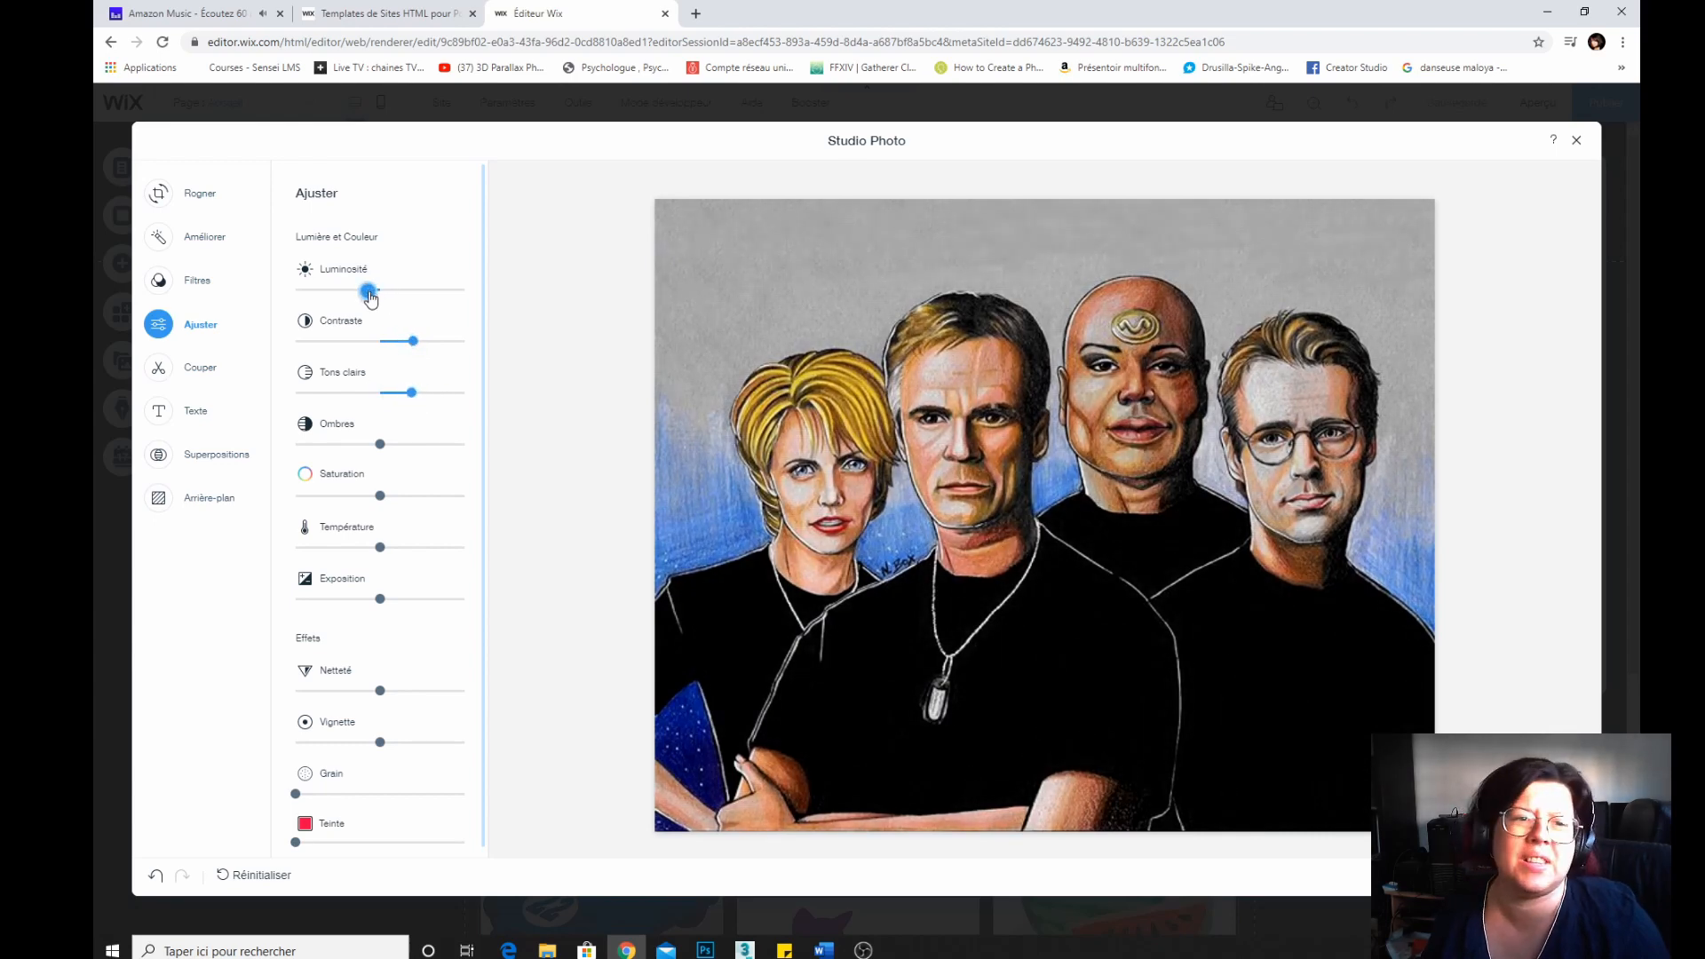
mouse_move(379, 444)
left_mouse_down()
mouse_move(416, 446)
mouse_move(369, 445)
mouse_move(388, 444)
left_mouse_up()
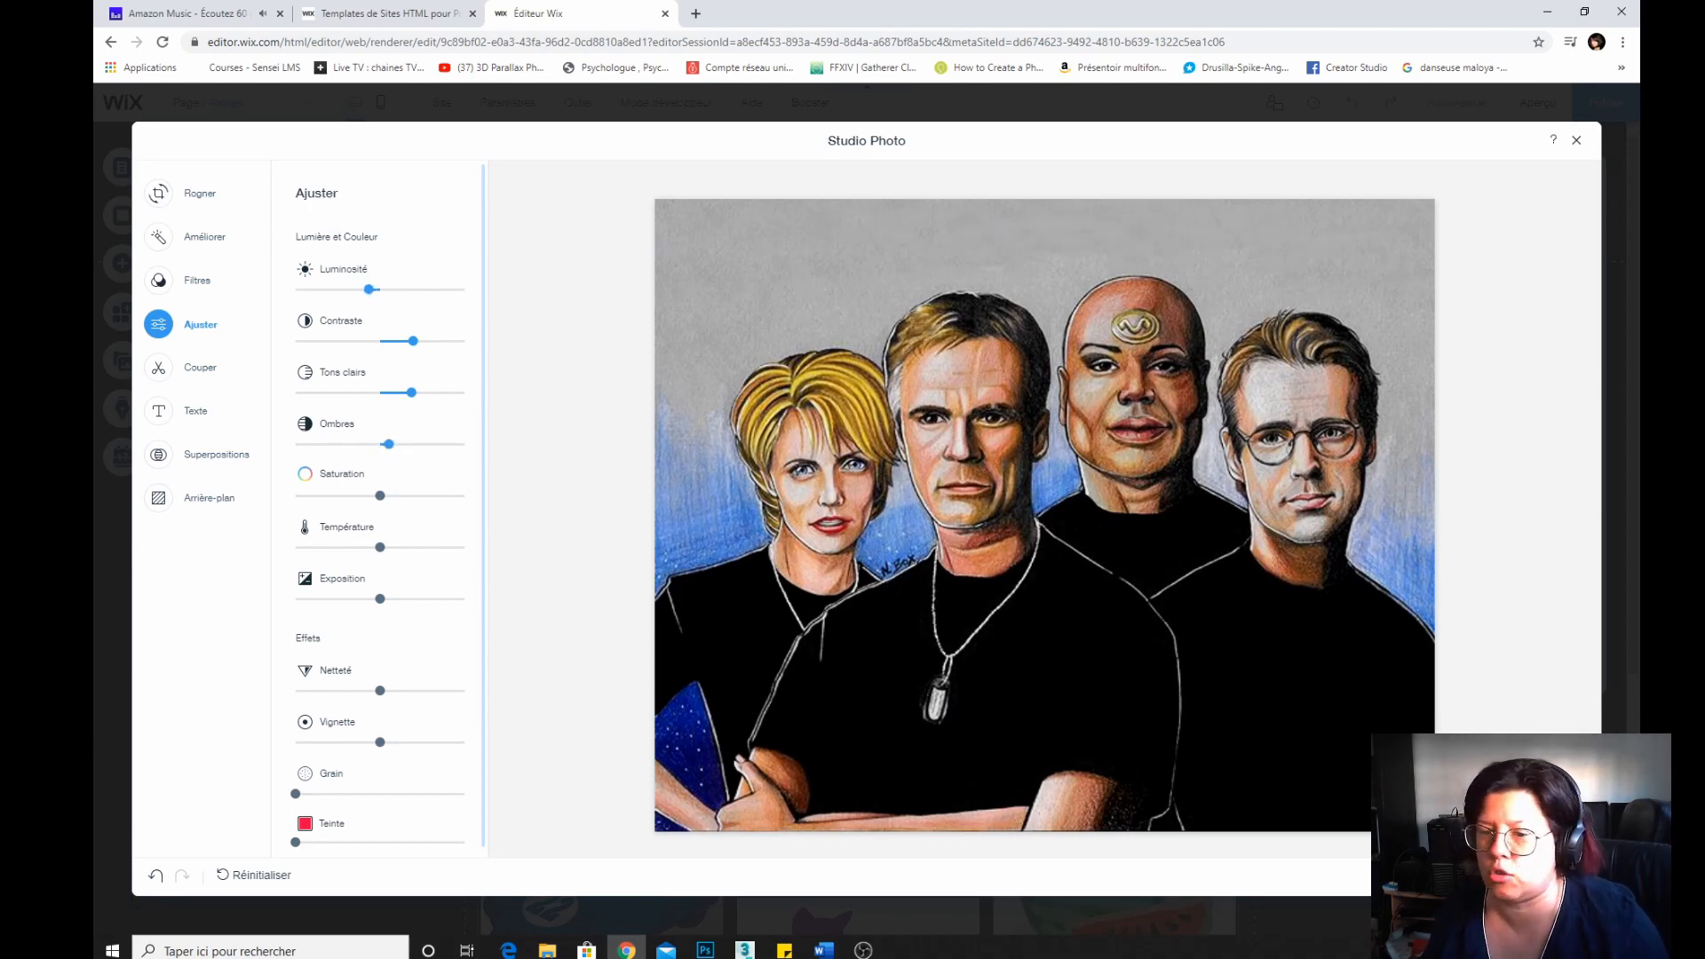
left_click(1546, 876)
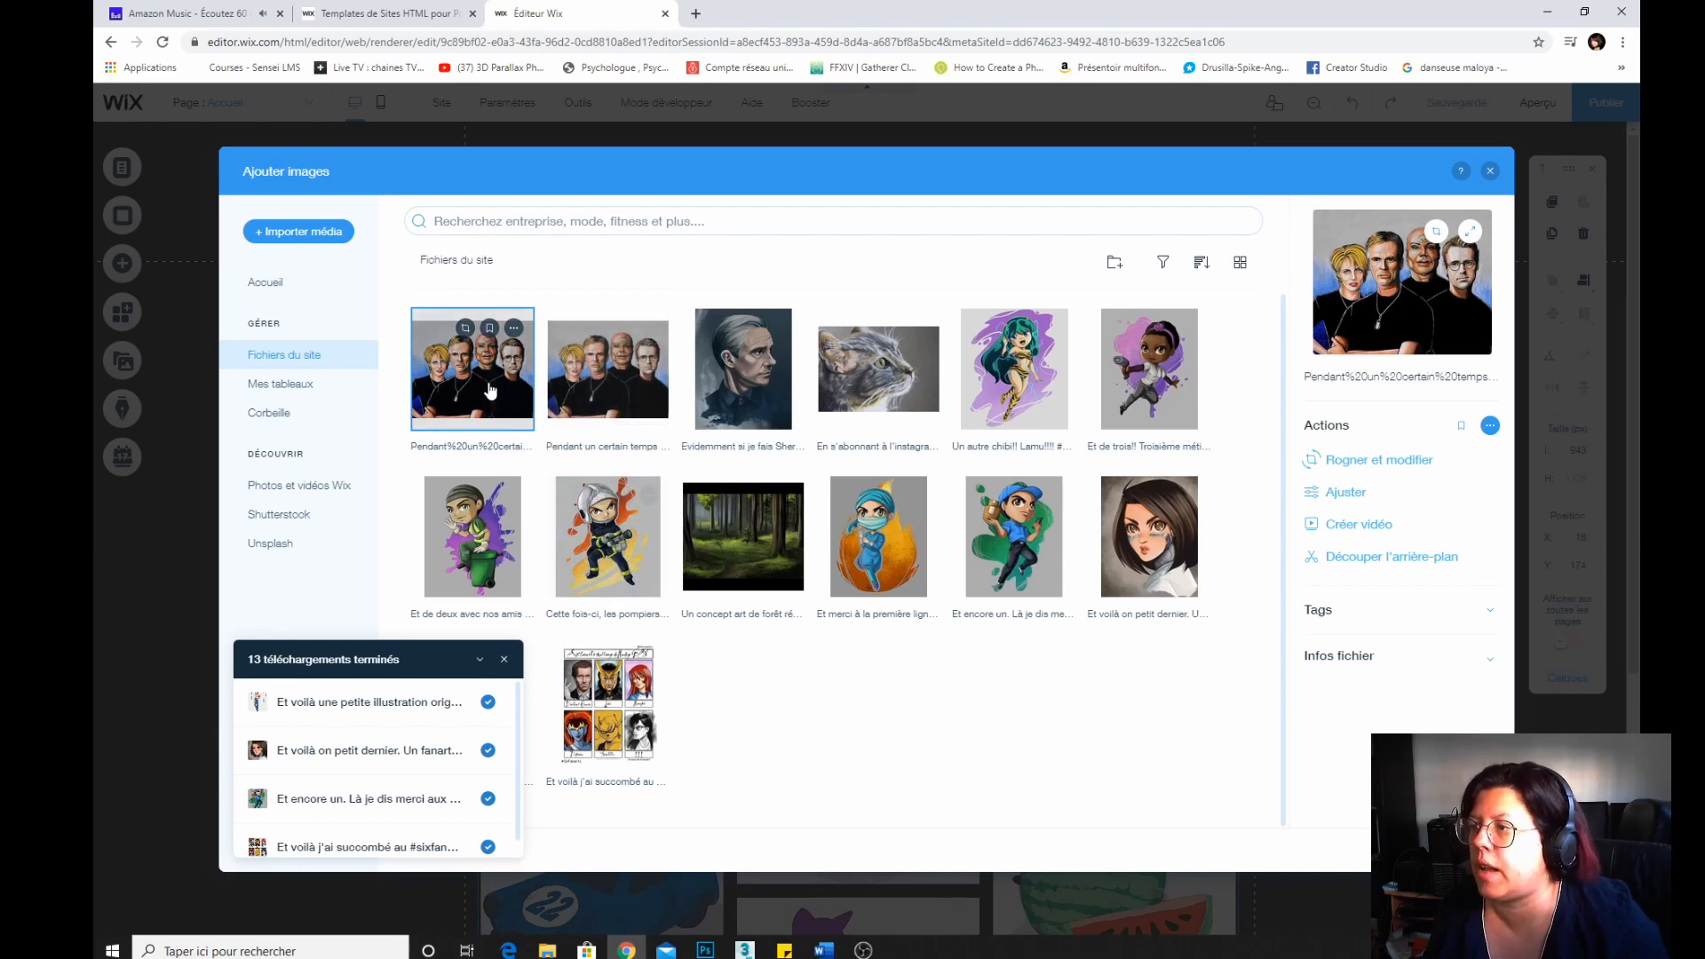
Move the original, unretouched copy of the Stargate drawing to the trash.
left_click(617, 369)
left_click(649, 328)
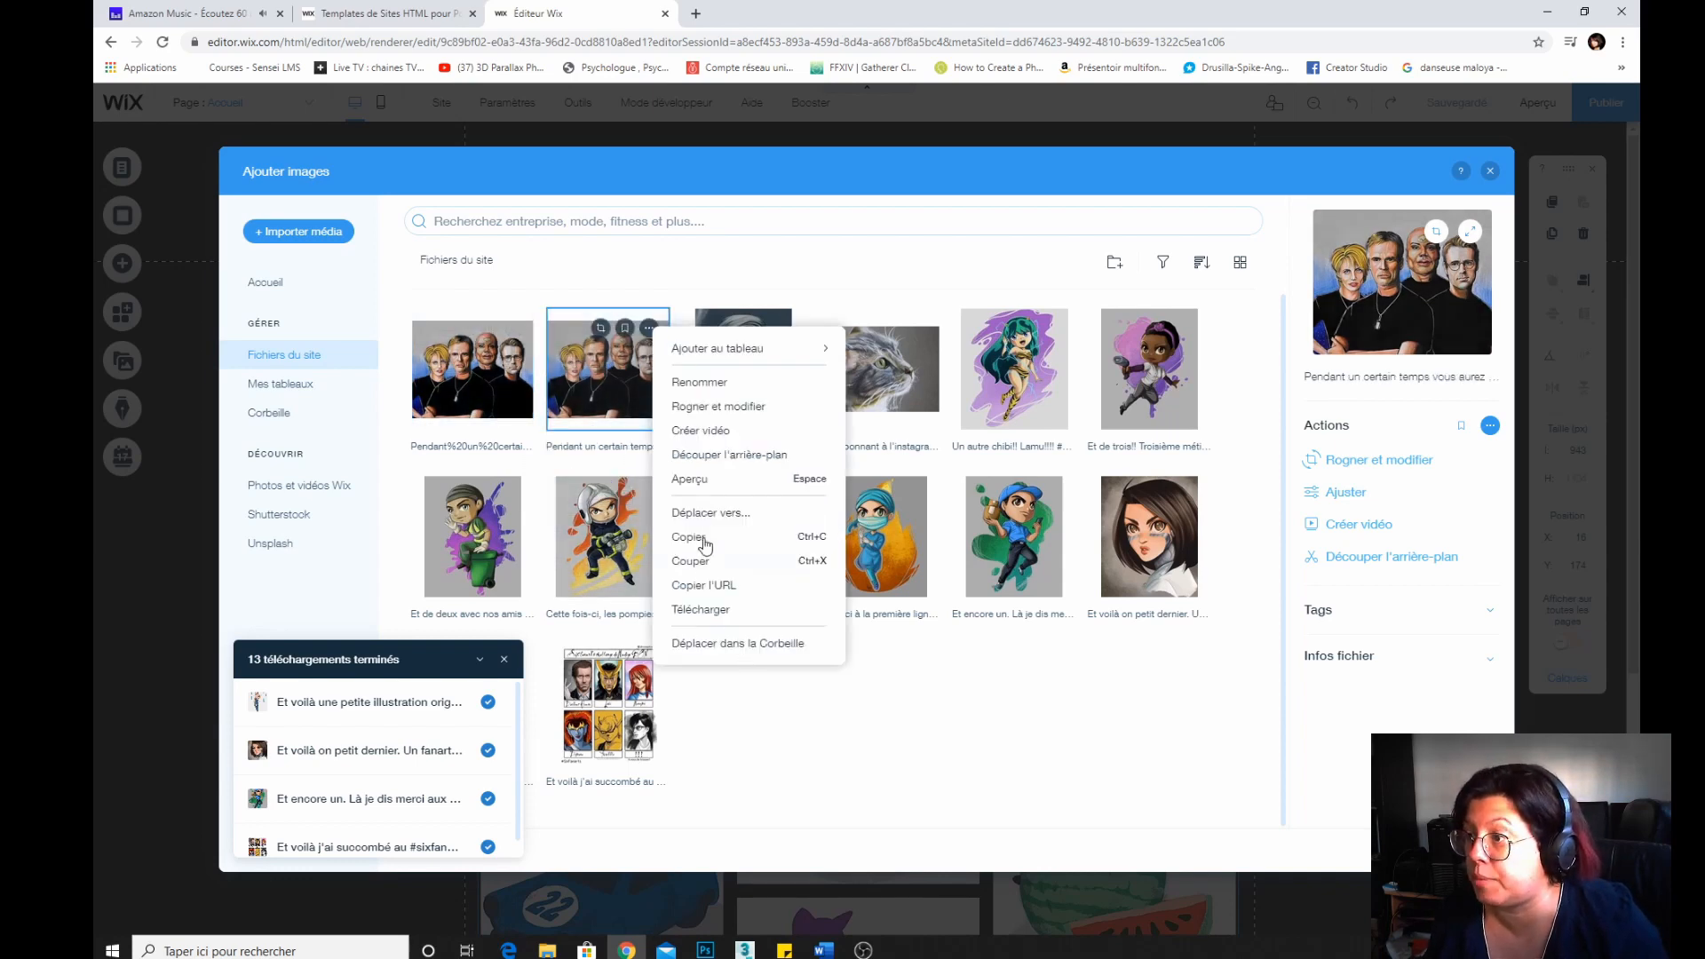
left_click(697, 647)
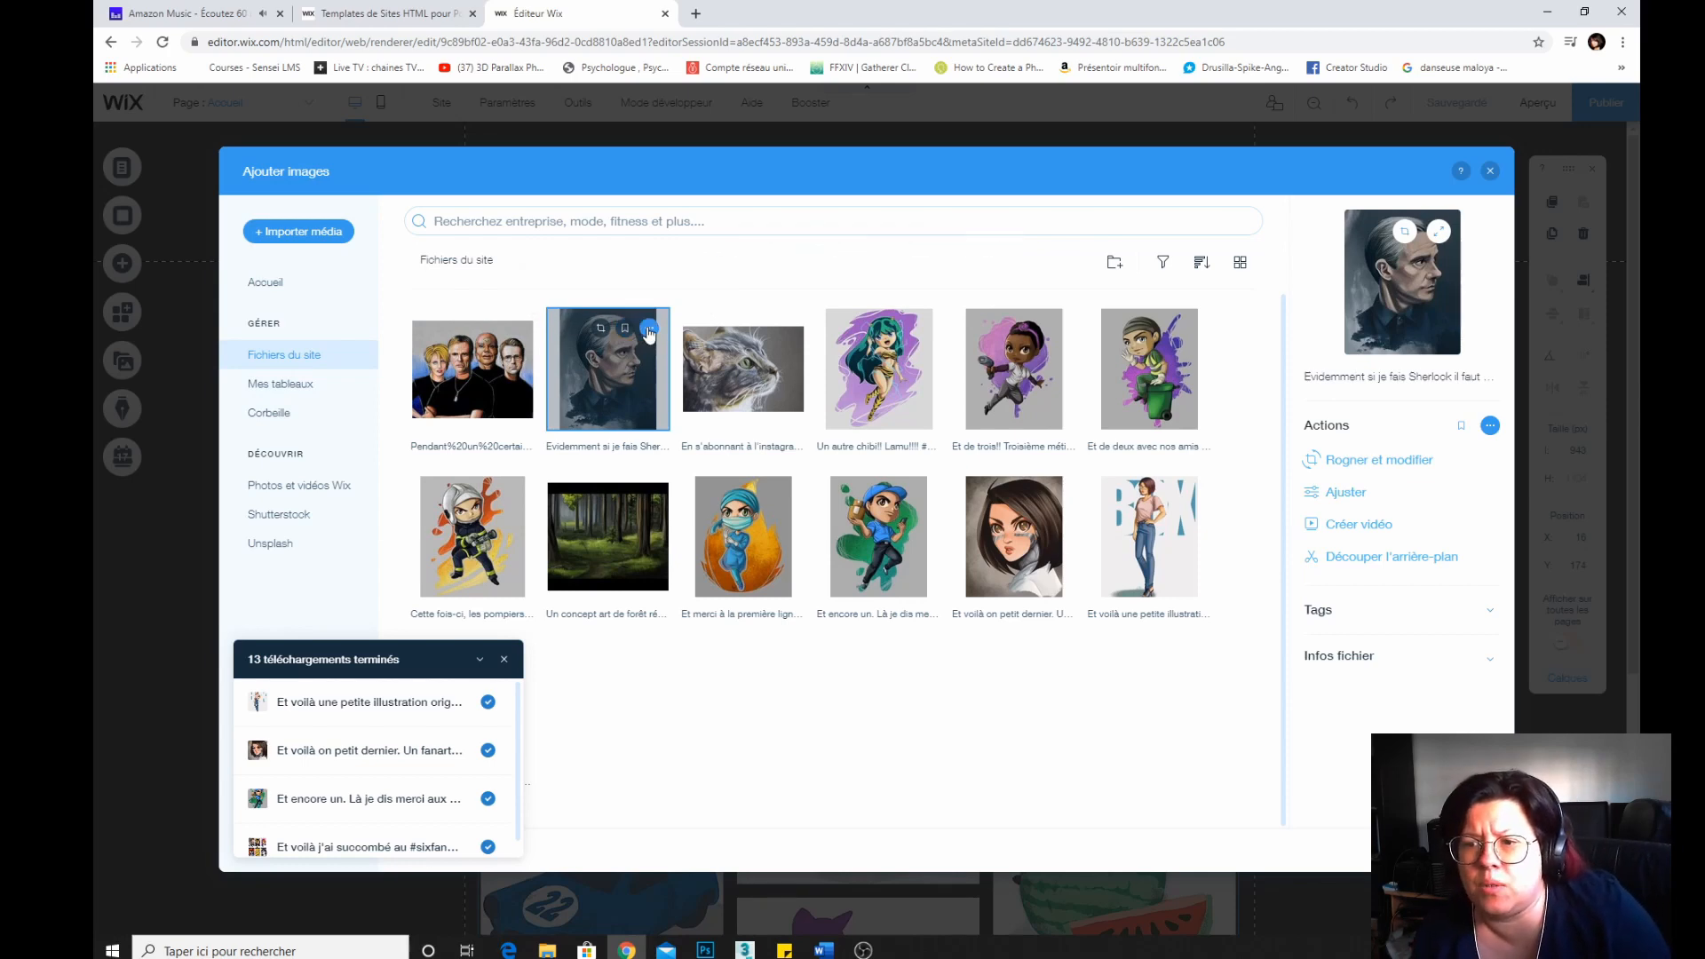
Create a video from the Sherlock portrait with intro text "Bienvenue sur mon site!!" and second text "Découvrez mon travail!".
left_click(1378, 525)
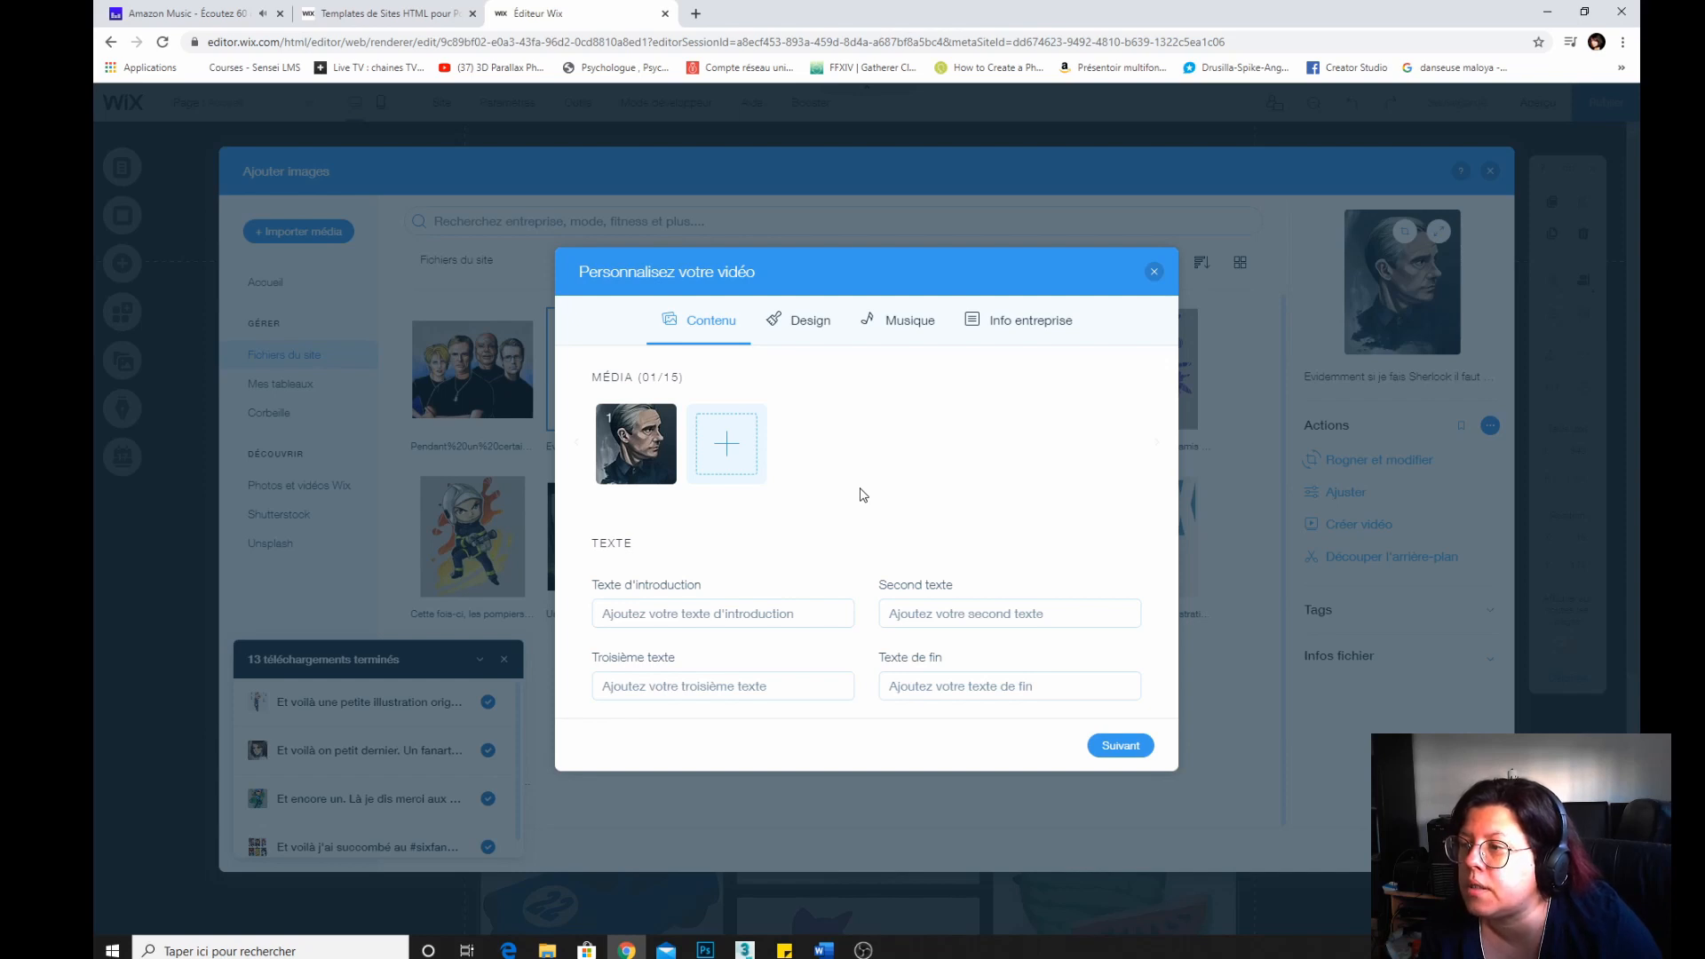
left_click(704, 611)
type("Bienvenue sur")
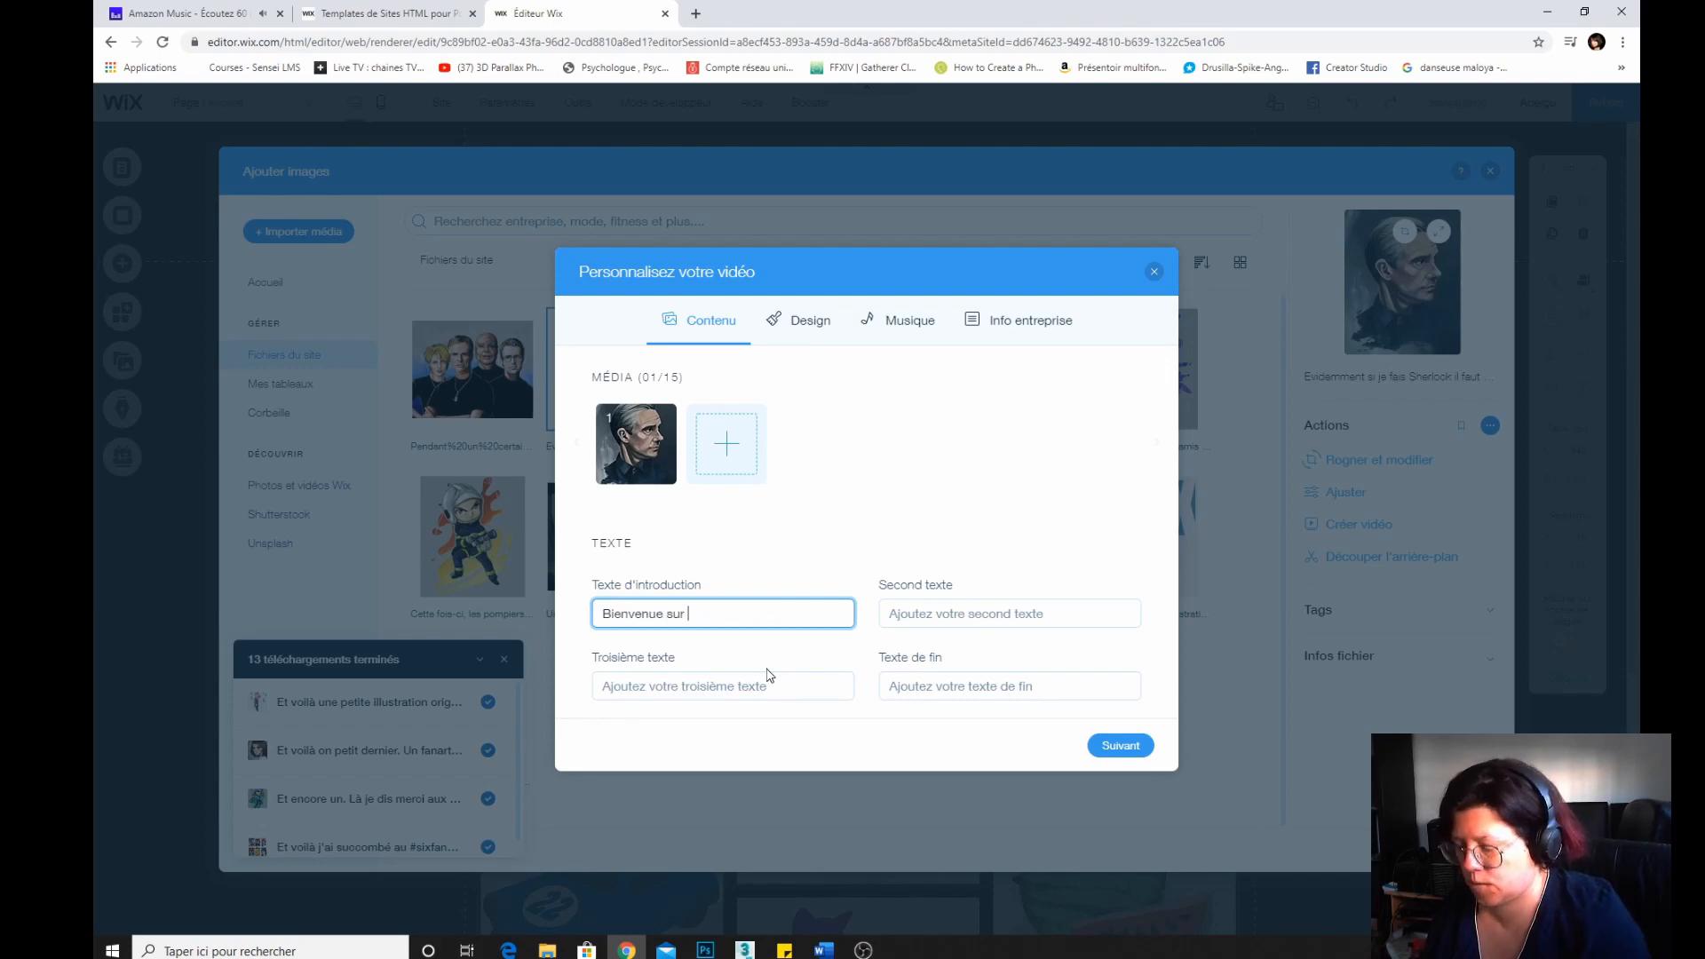
type(" mon site!!")
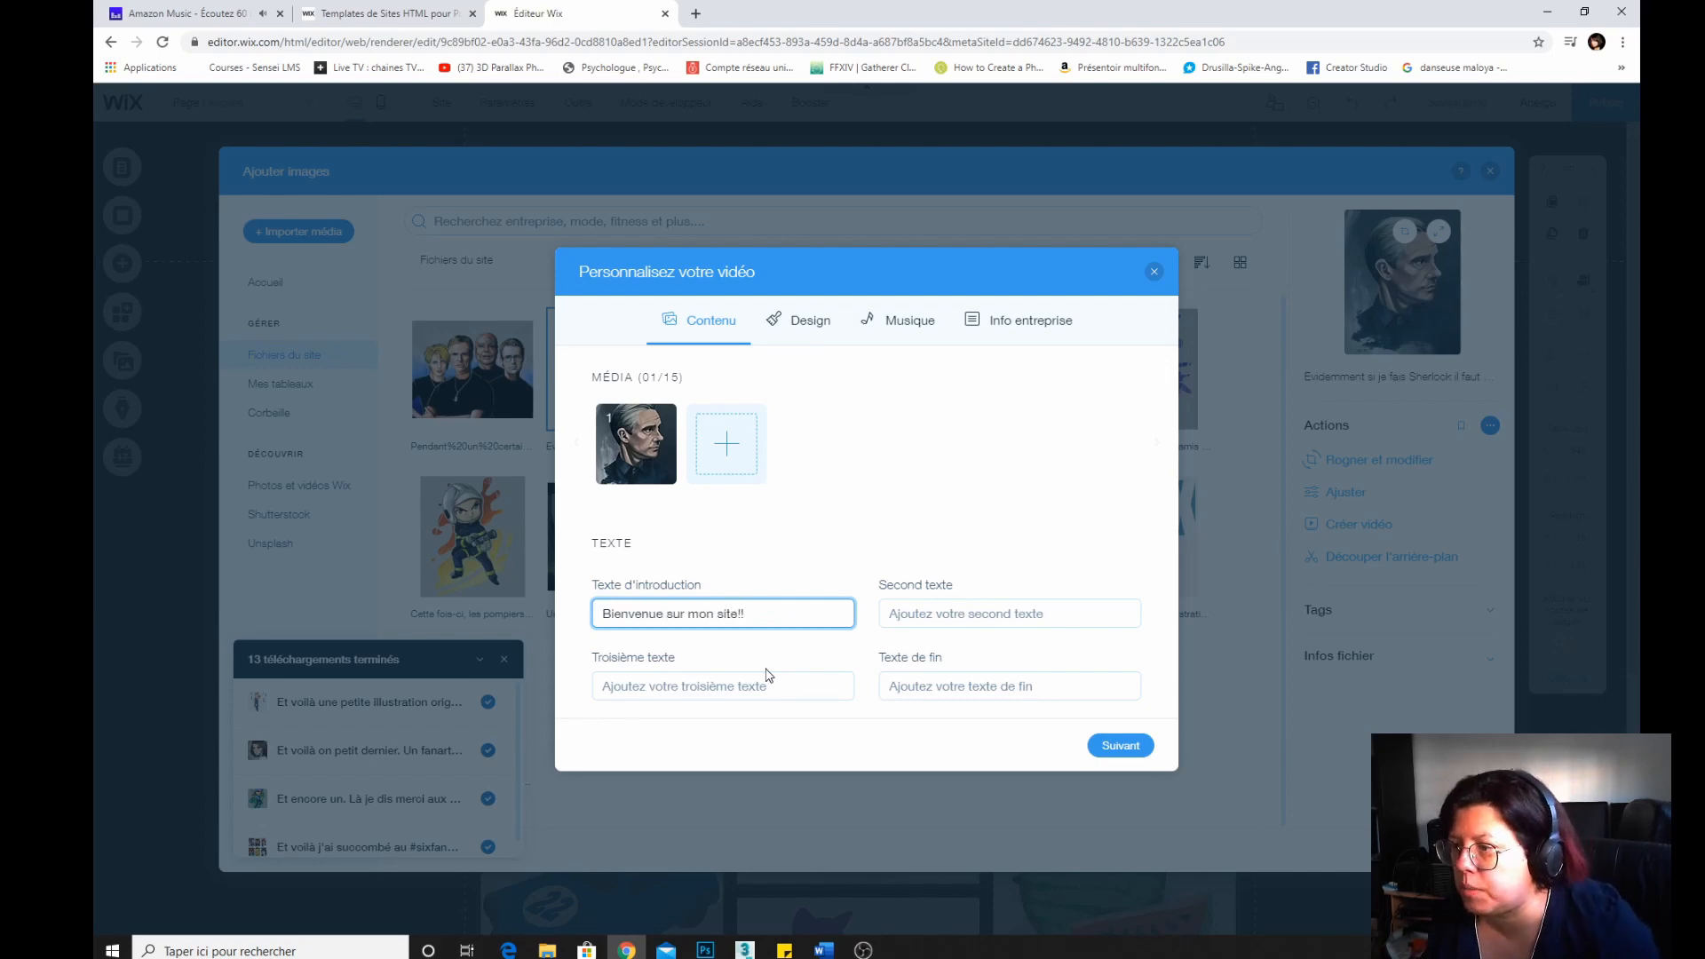
left_click(977, 621)
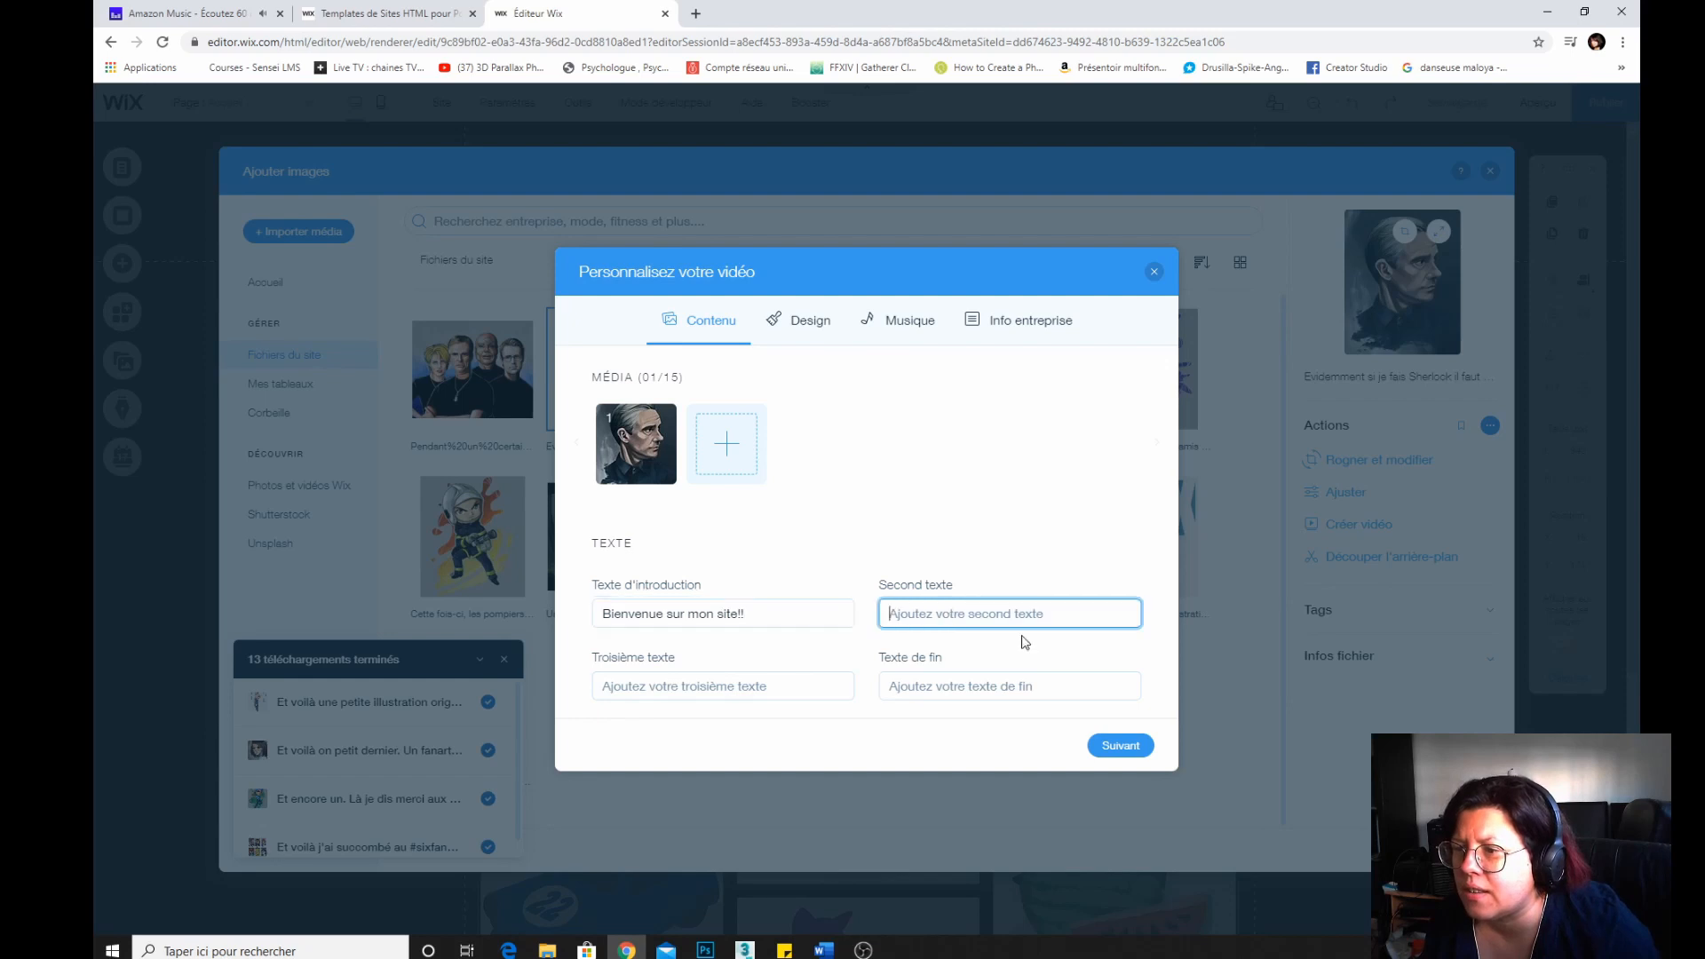
type("Découvrez mon travail!")
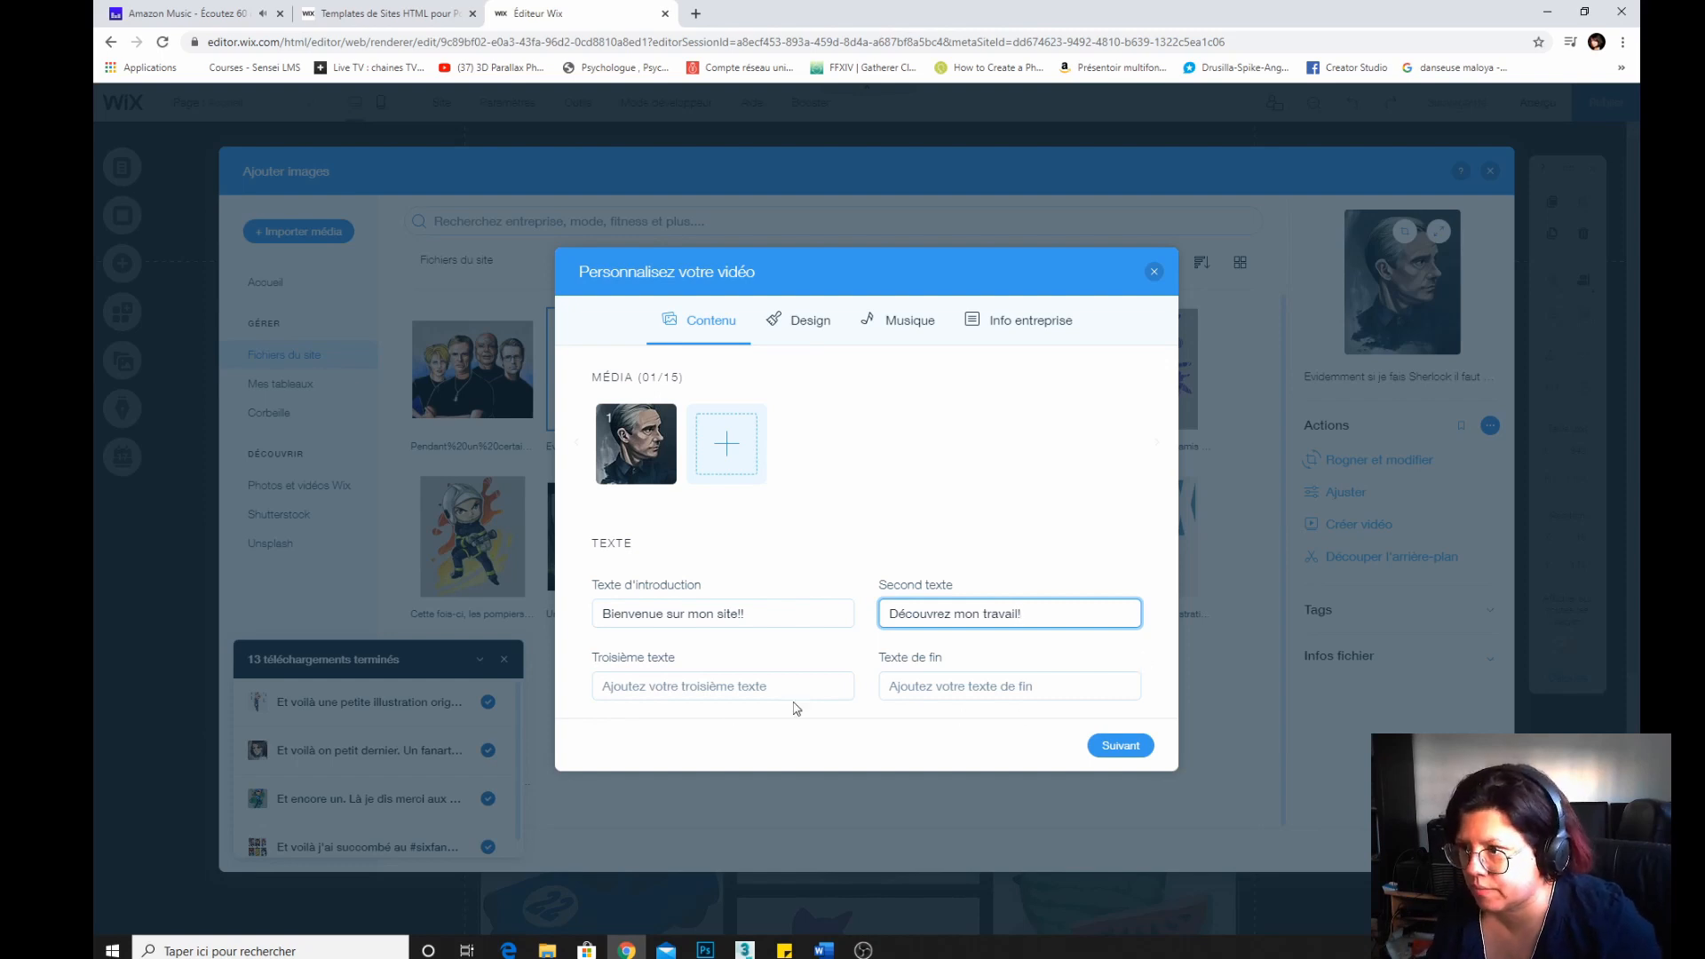
Set the video's third text to "Vous allez adorer!!" and end text to "Abonnez-vous à mes réseaux sociaux!".
left_click(729, 682)
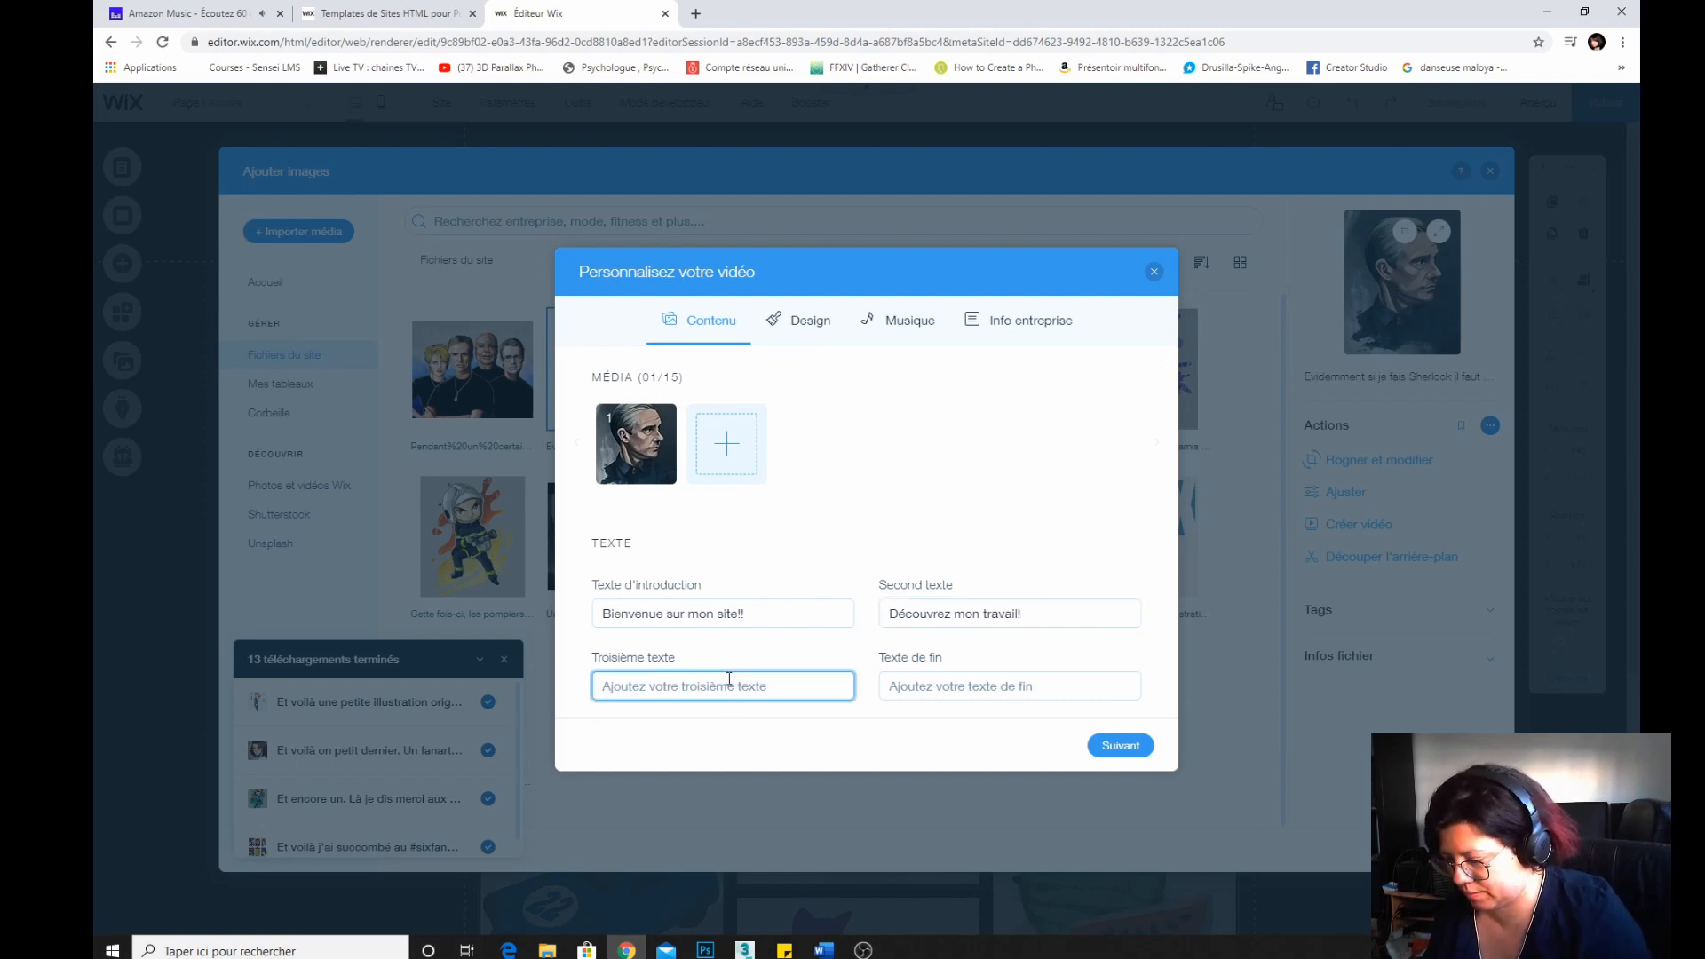
type("Vous allez adorer!!")
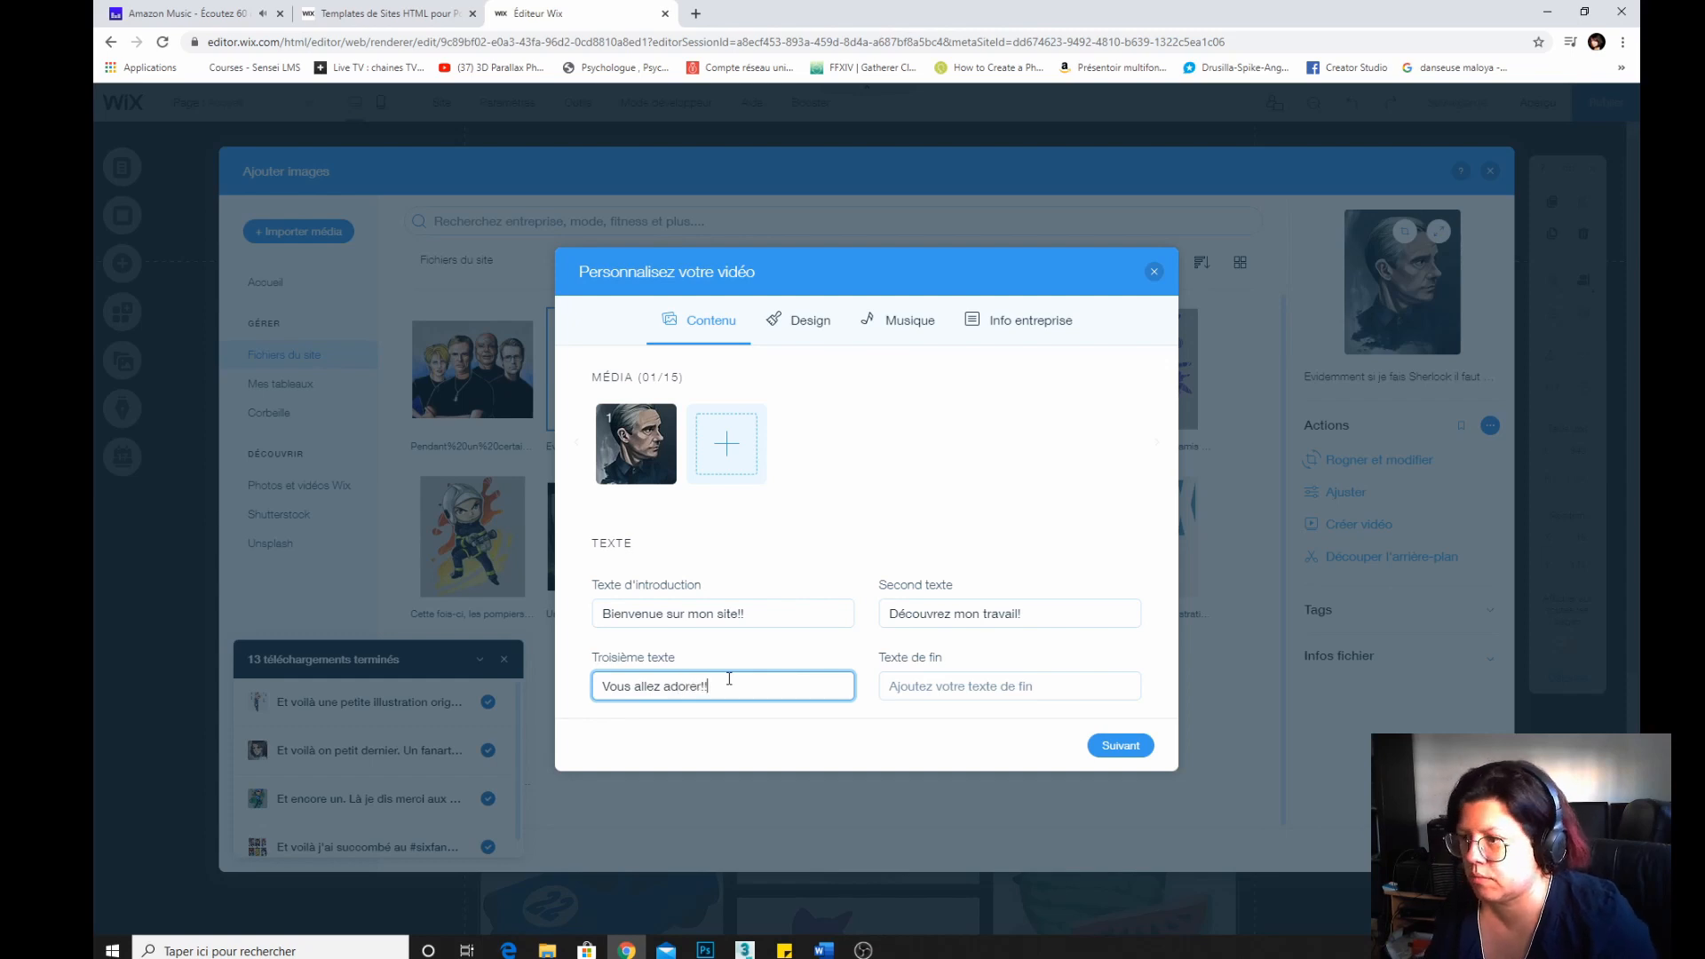
left_click(929, 690)
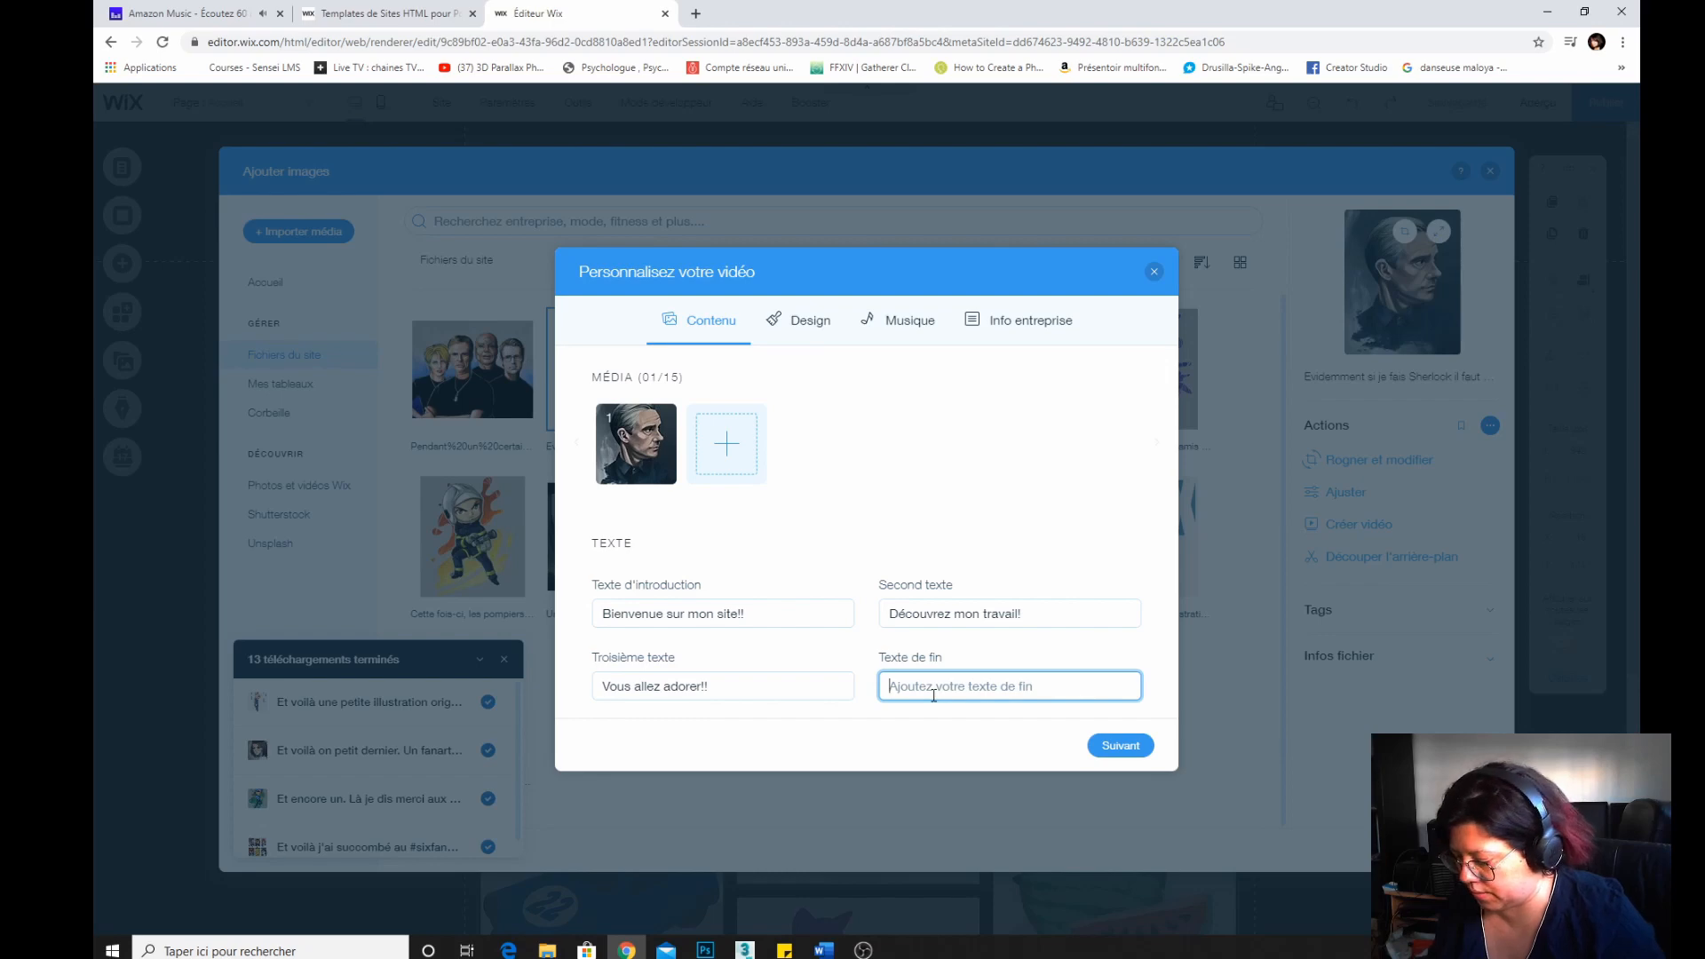
type("Abonnez-vous à mes réseaux so")
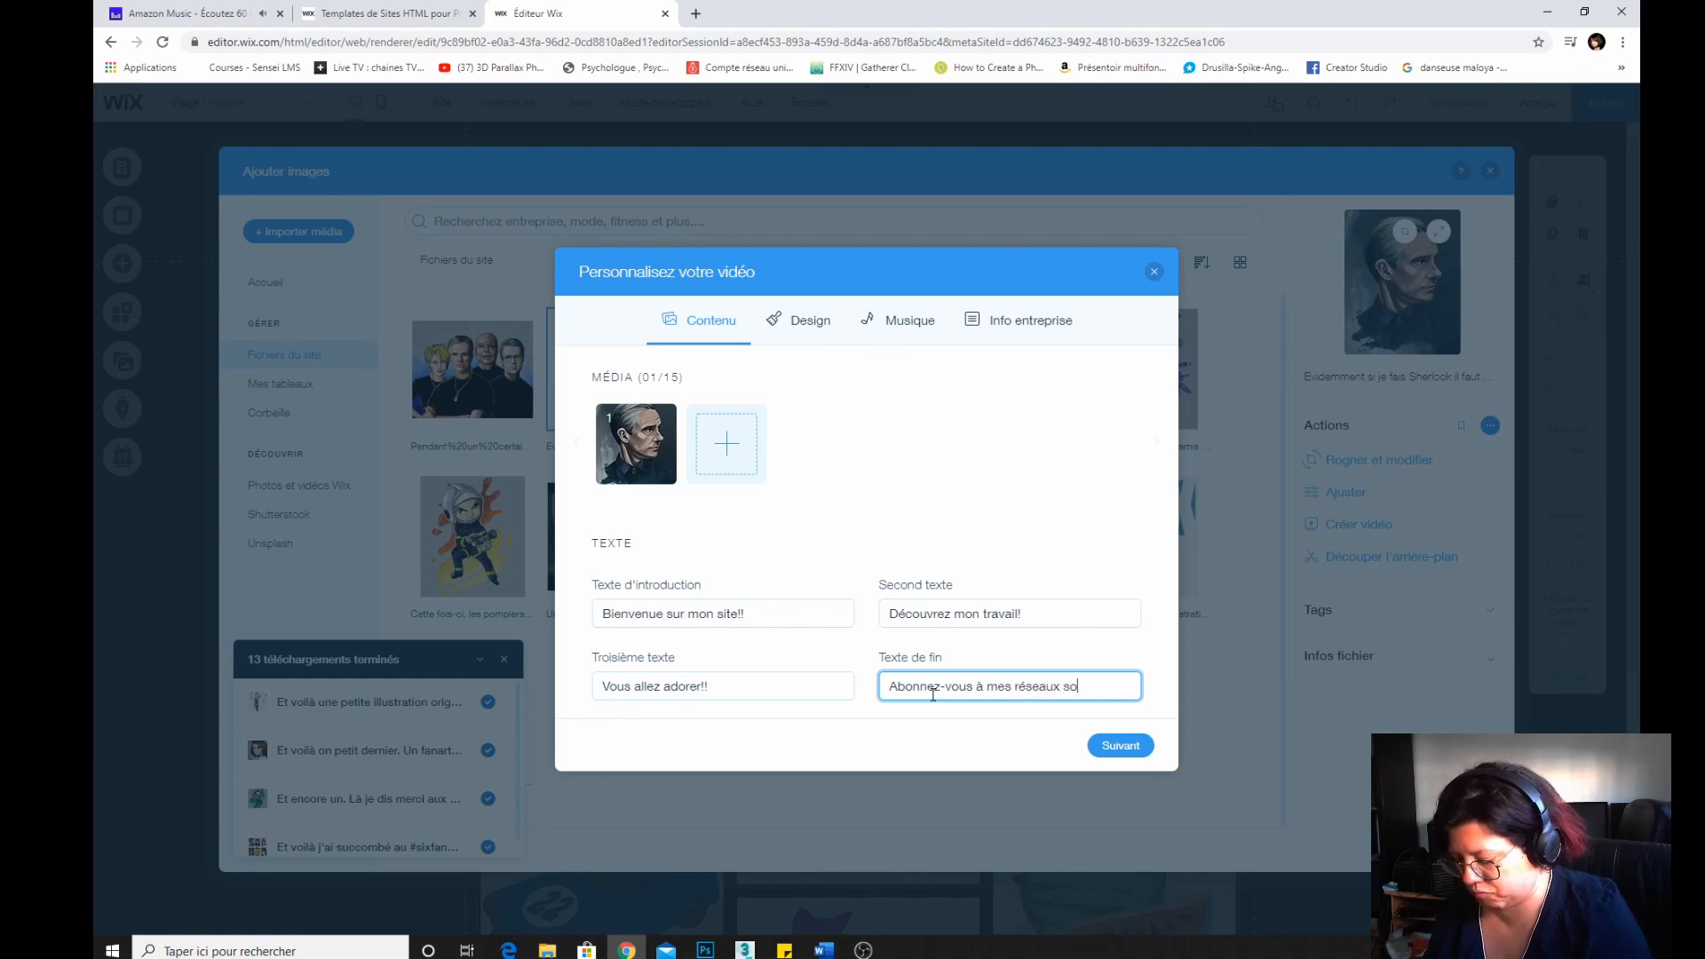
type("!")
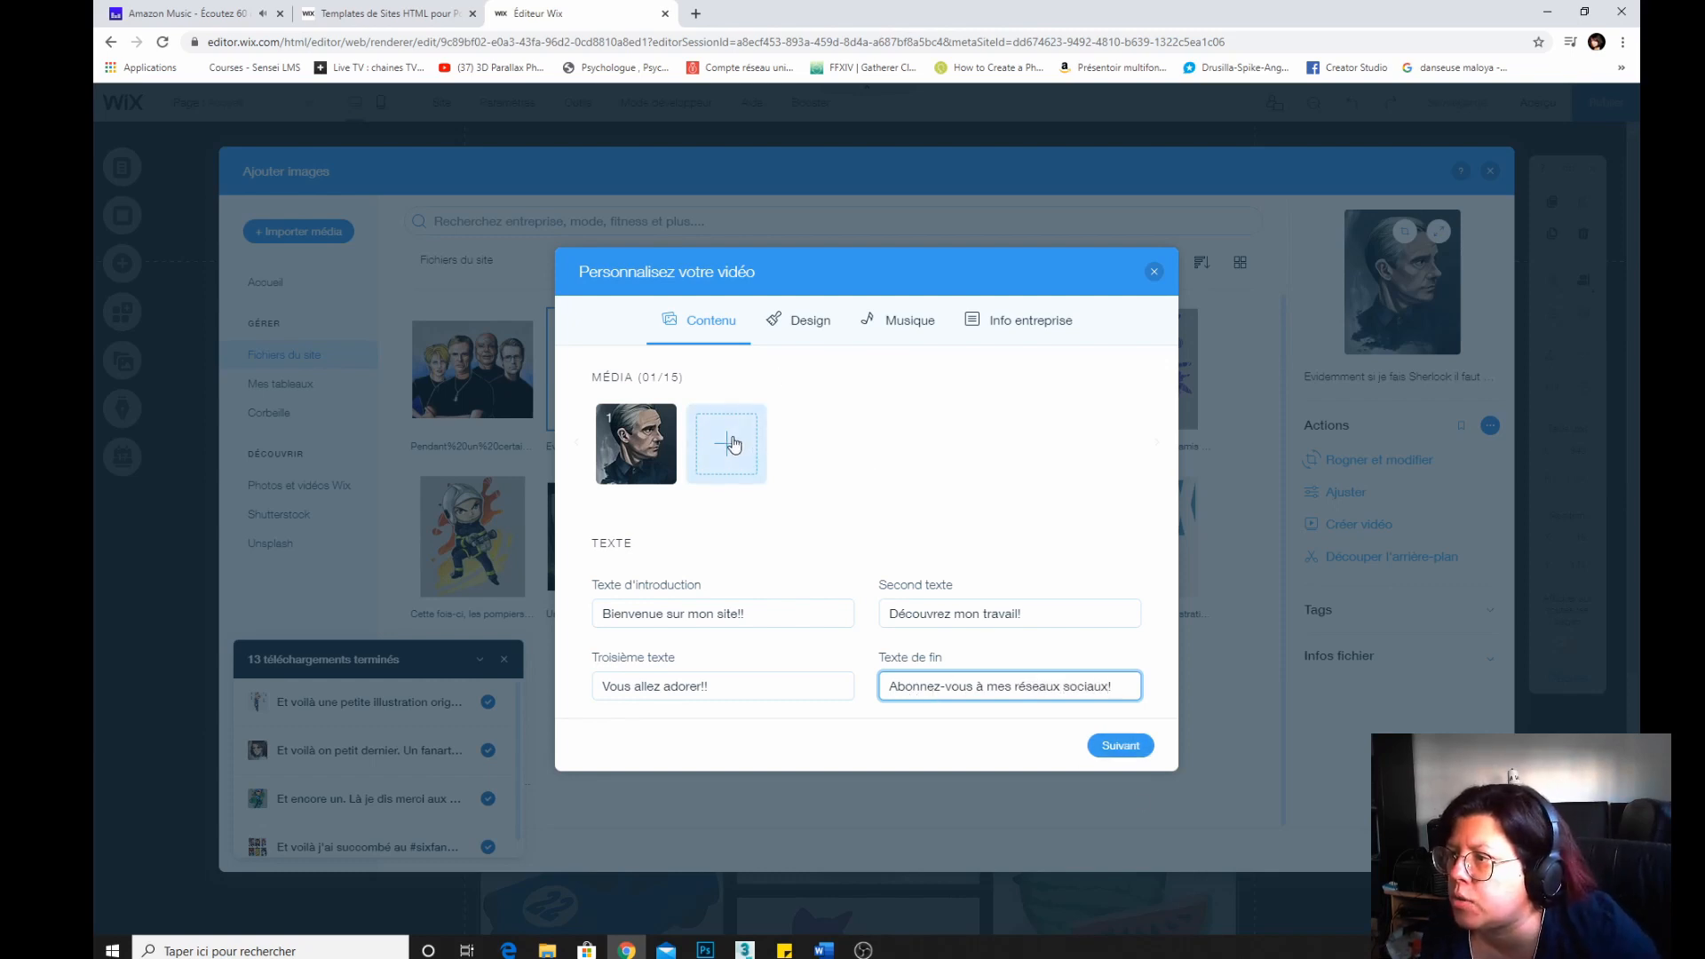
Add six more portfolio images, including the cat, chibis, forest and portraits, to the video's media.
left_click(754, 468)
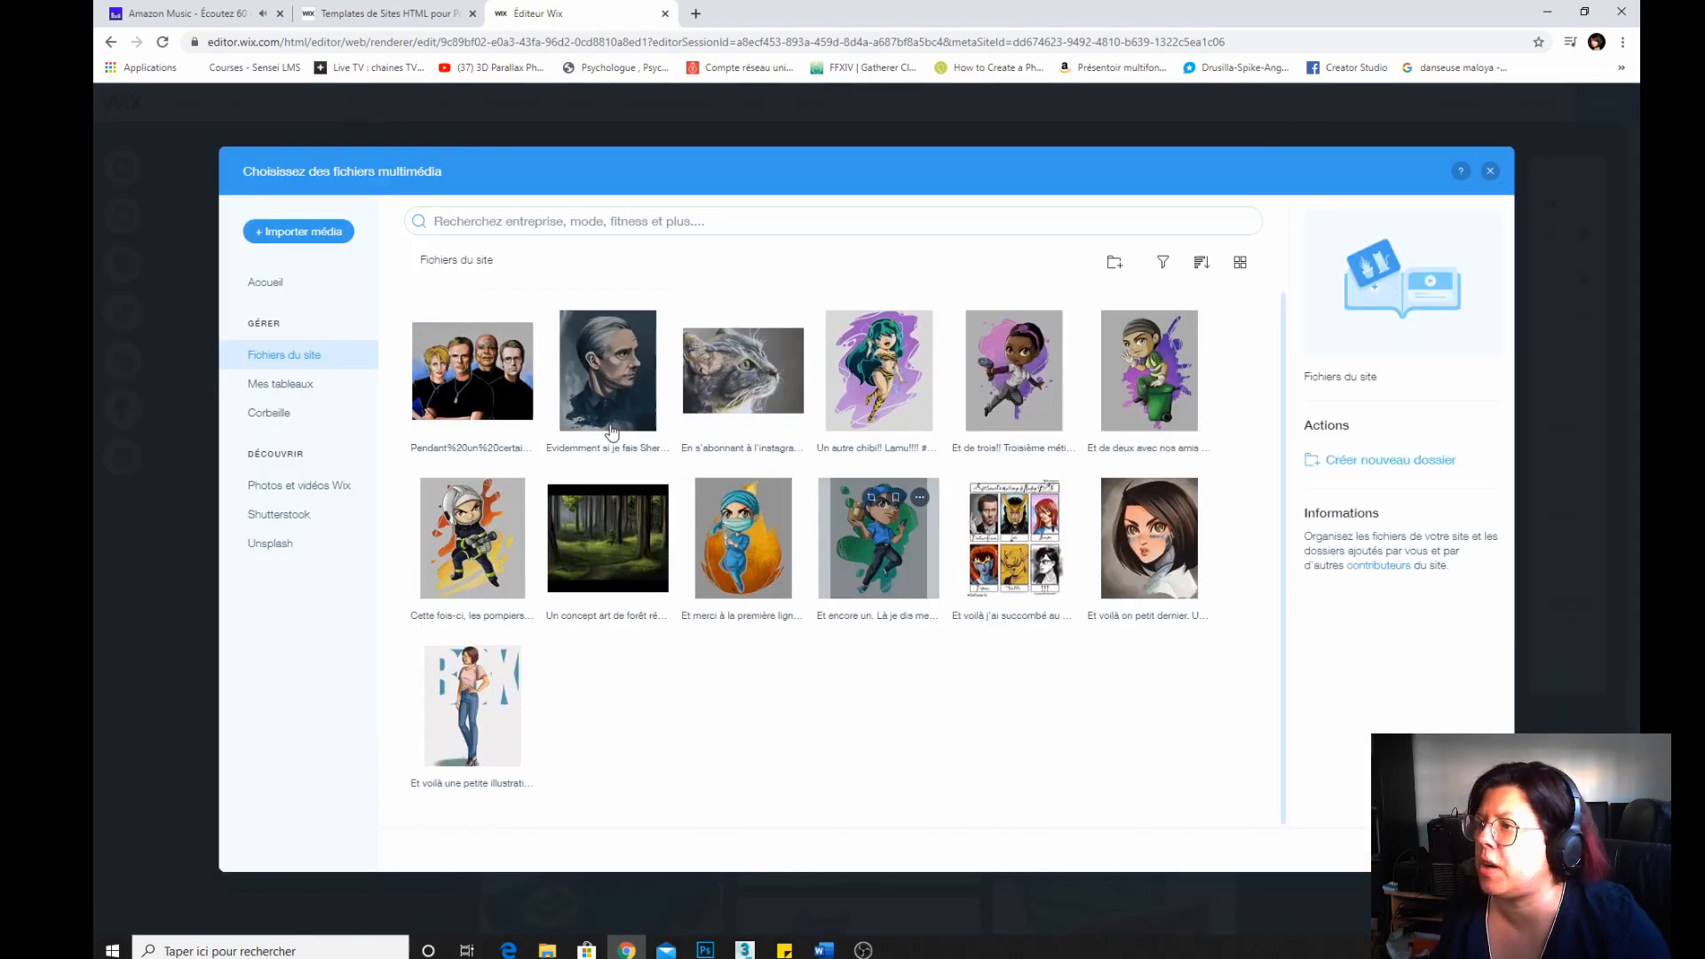
left_click(752, 402)
left_click(891, 391, "ctrl")
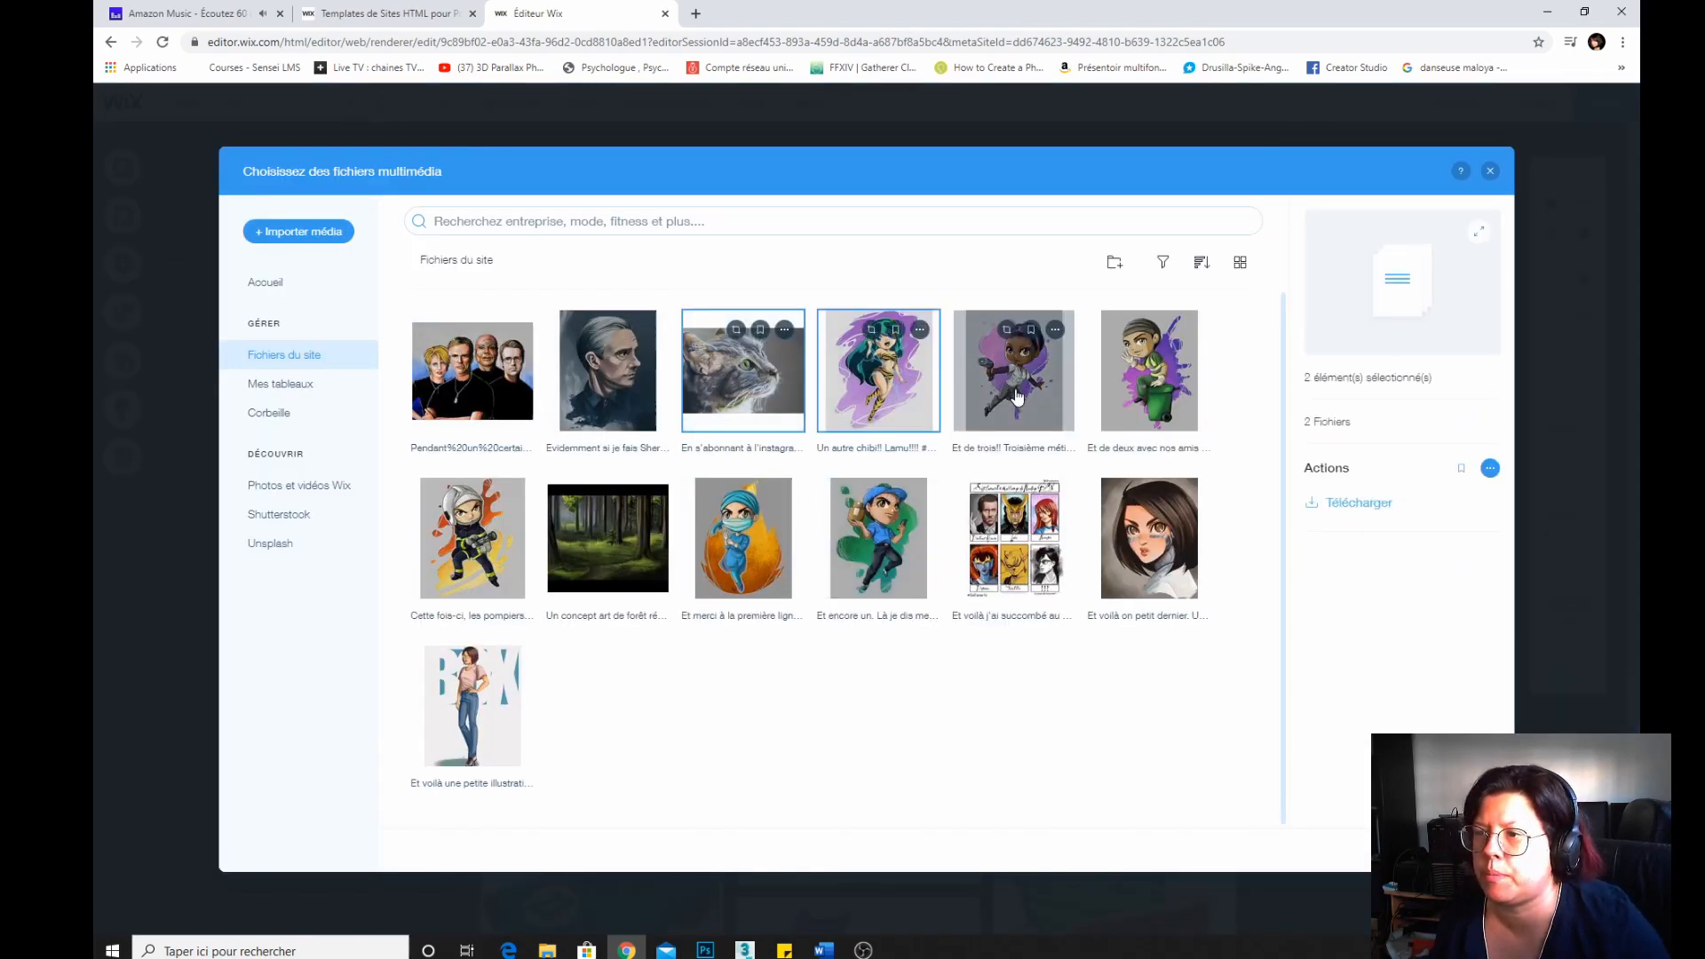
left_click(1033, 393, "ctrl")
left_click(1149, 538, "ctrl")
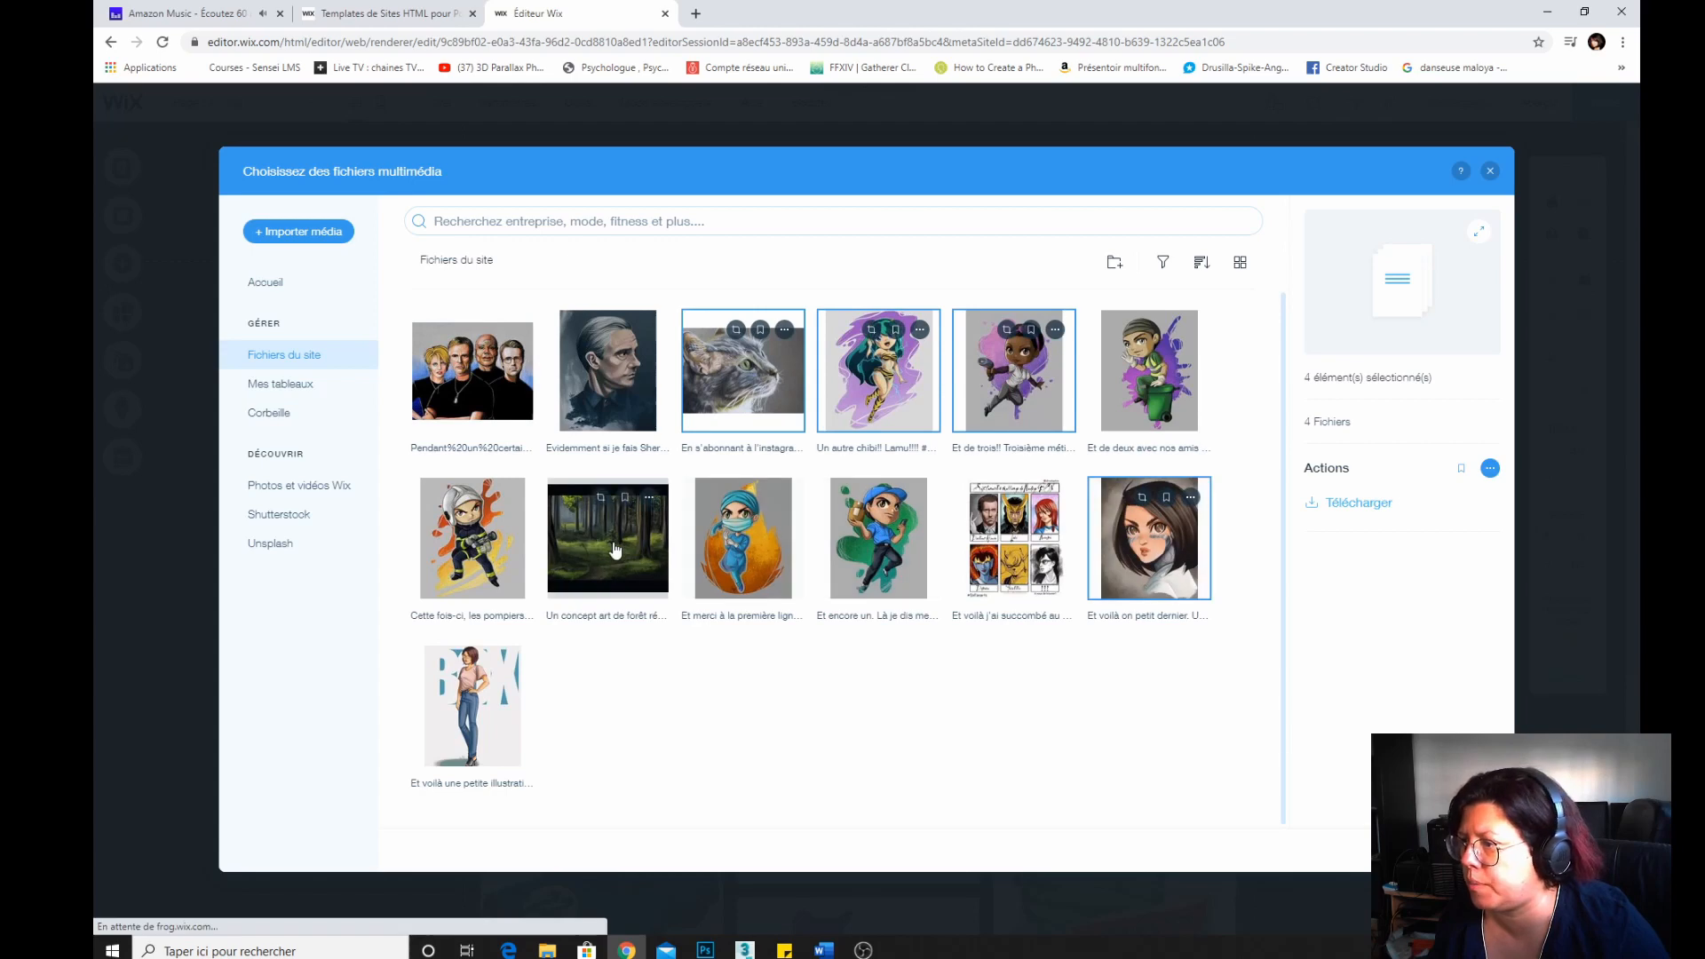
left_click(619, 552, "ctrl")
left_click(460, 713, "ctrl")
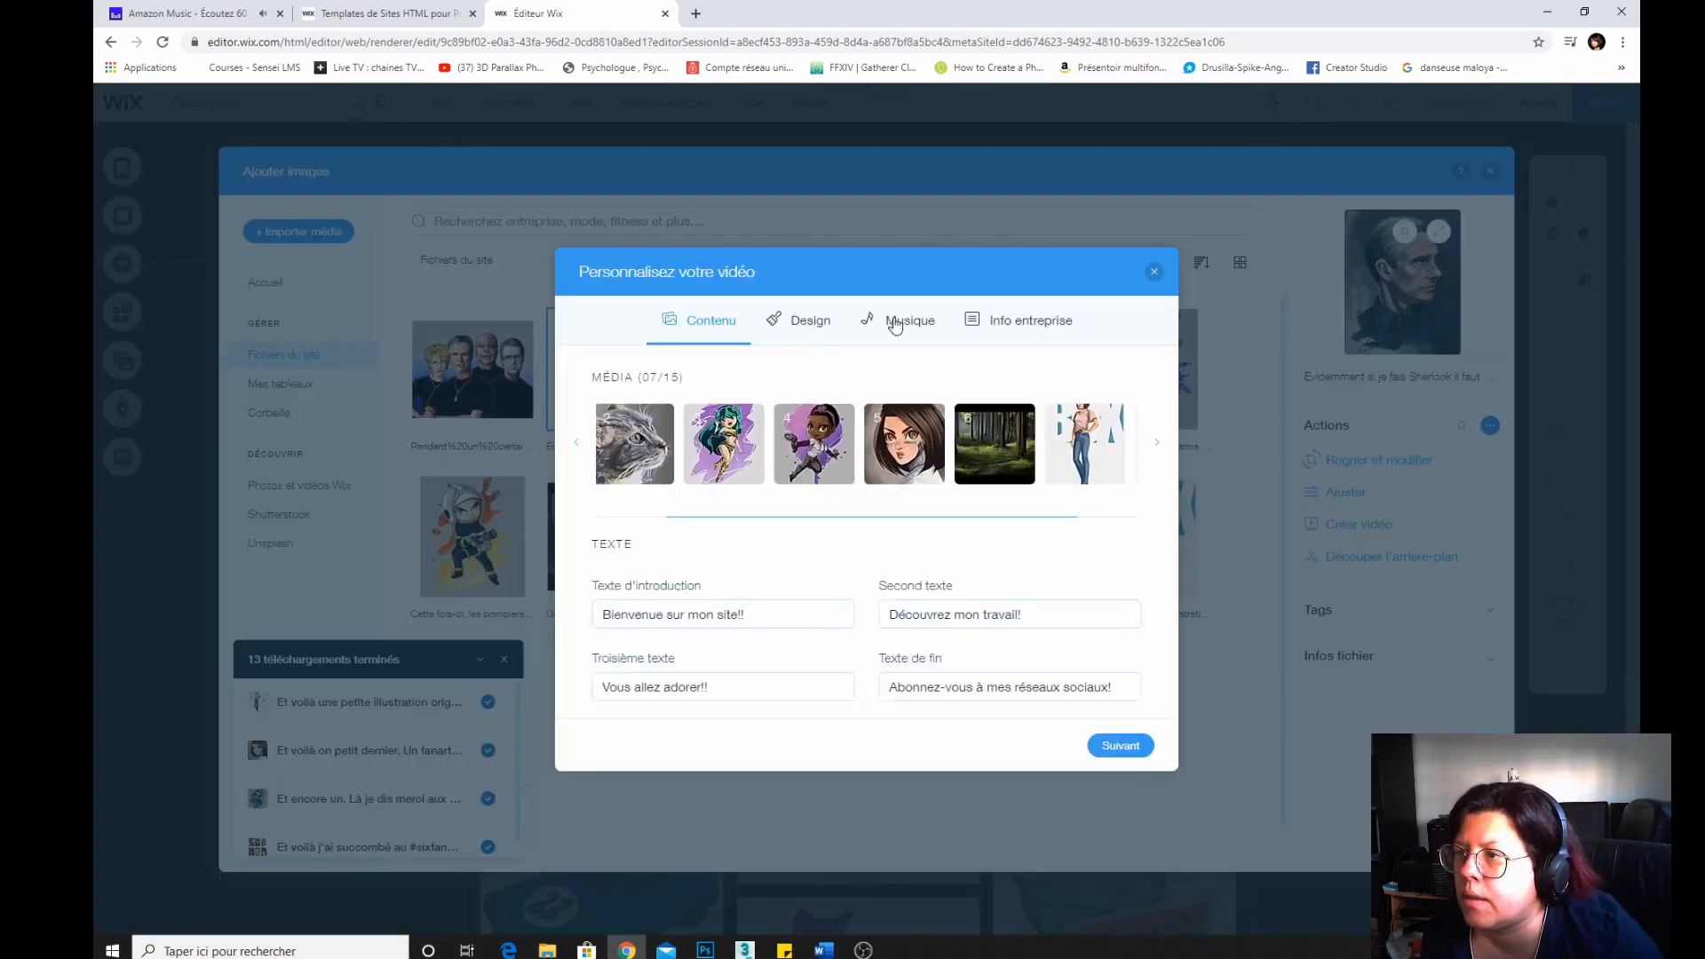
Choose the Avant-gardiste theme in the video's design settings.
left_click(804, 322)
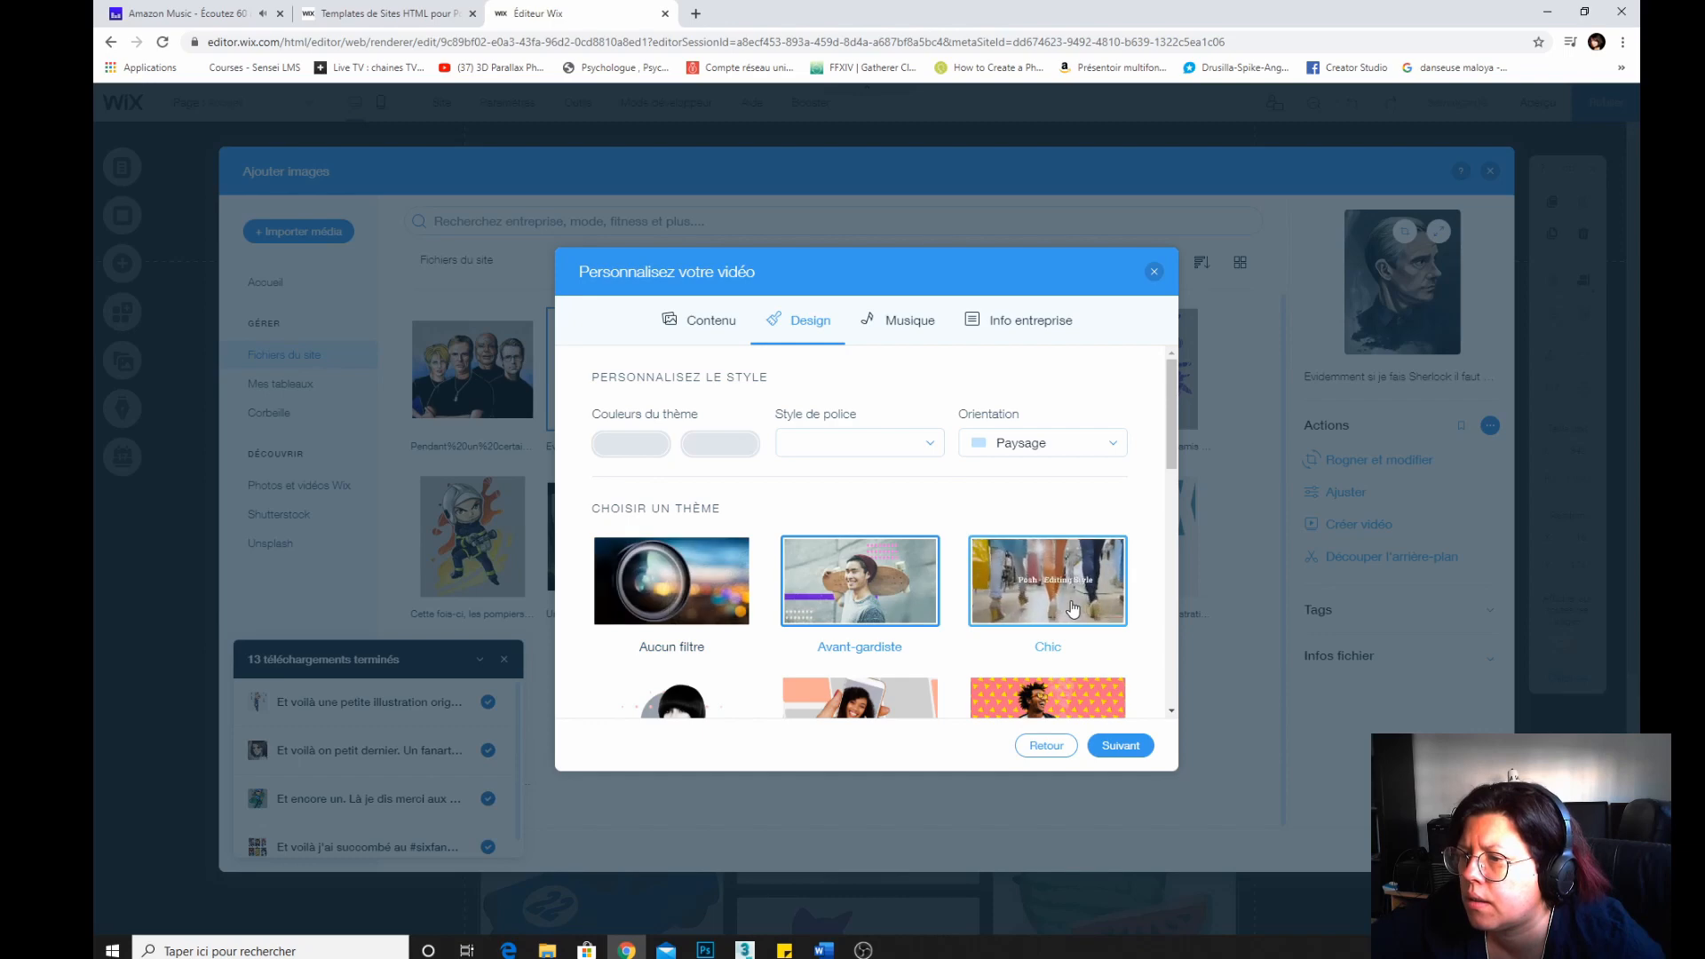
scroll(1073, 607, "down", 2)
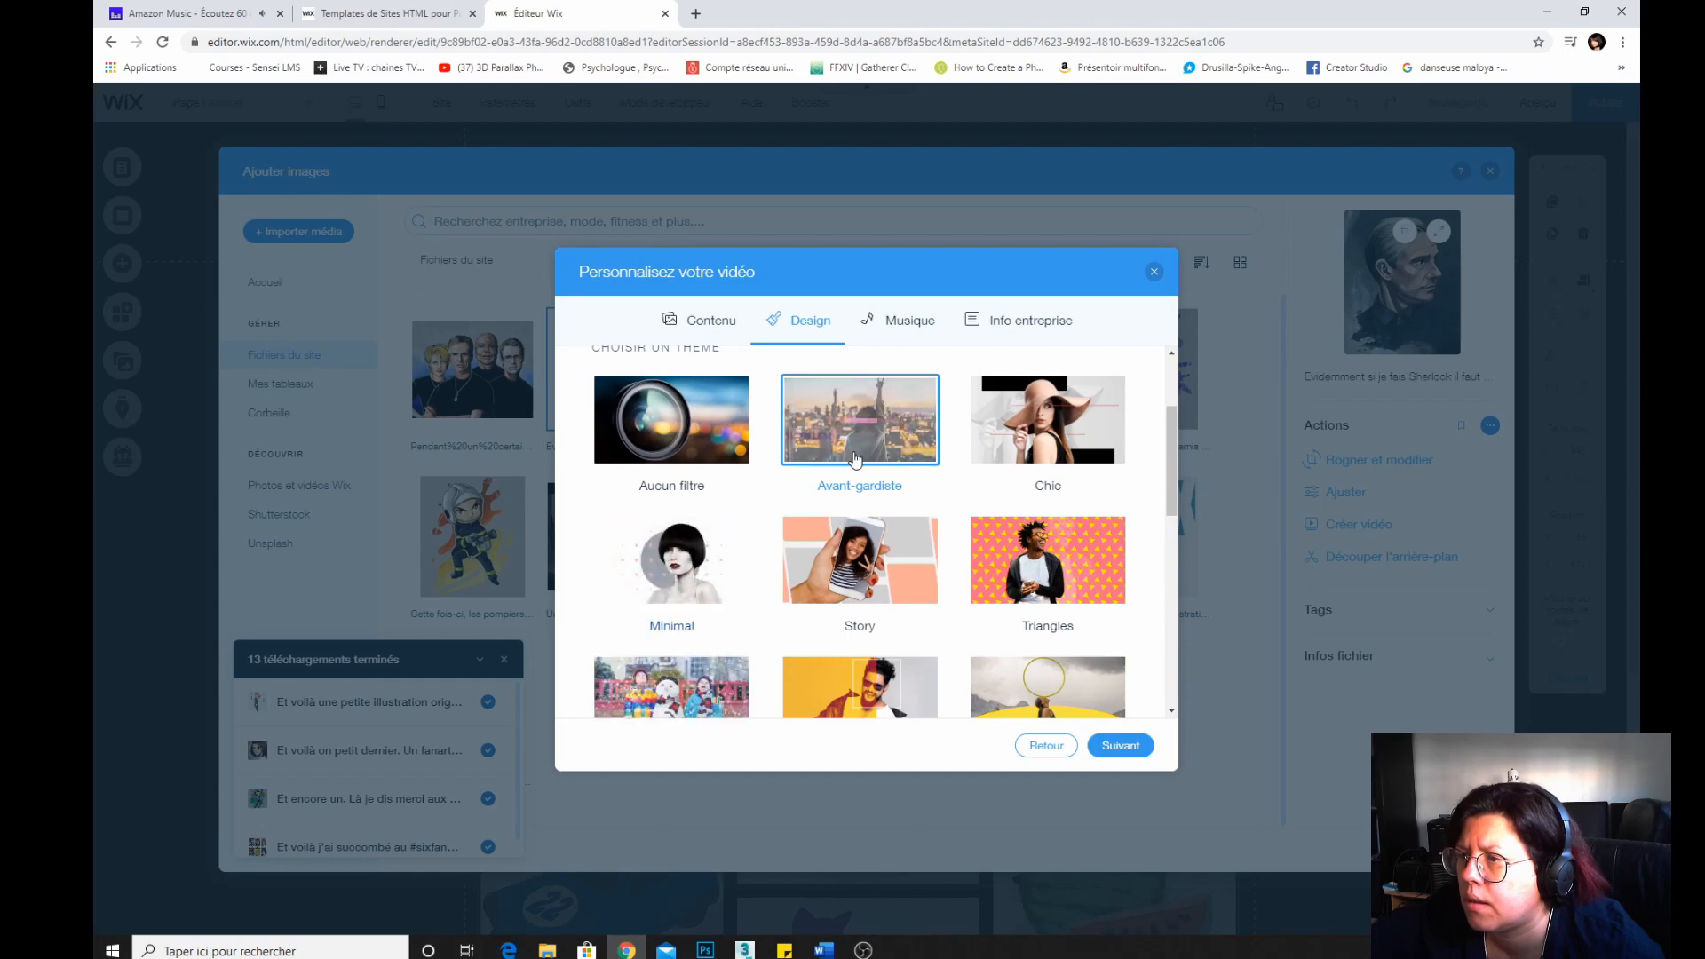
scroll(1070, 708, "up", 2)
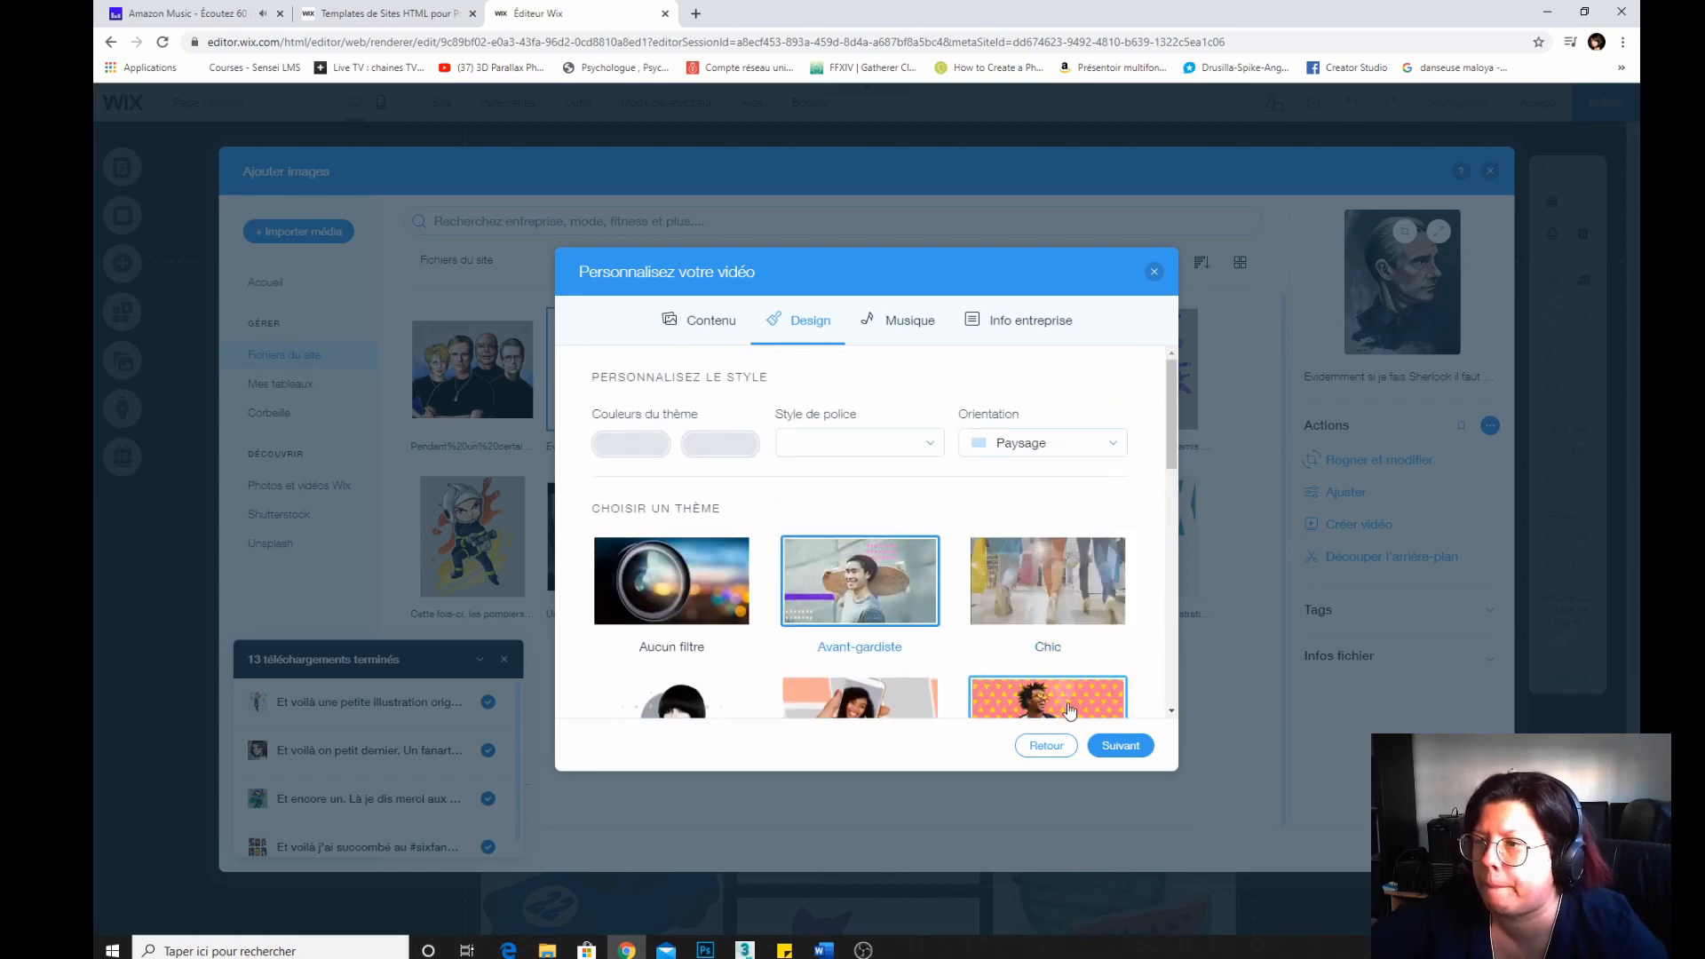
left_click(827, 442)
left_click(825, 443)
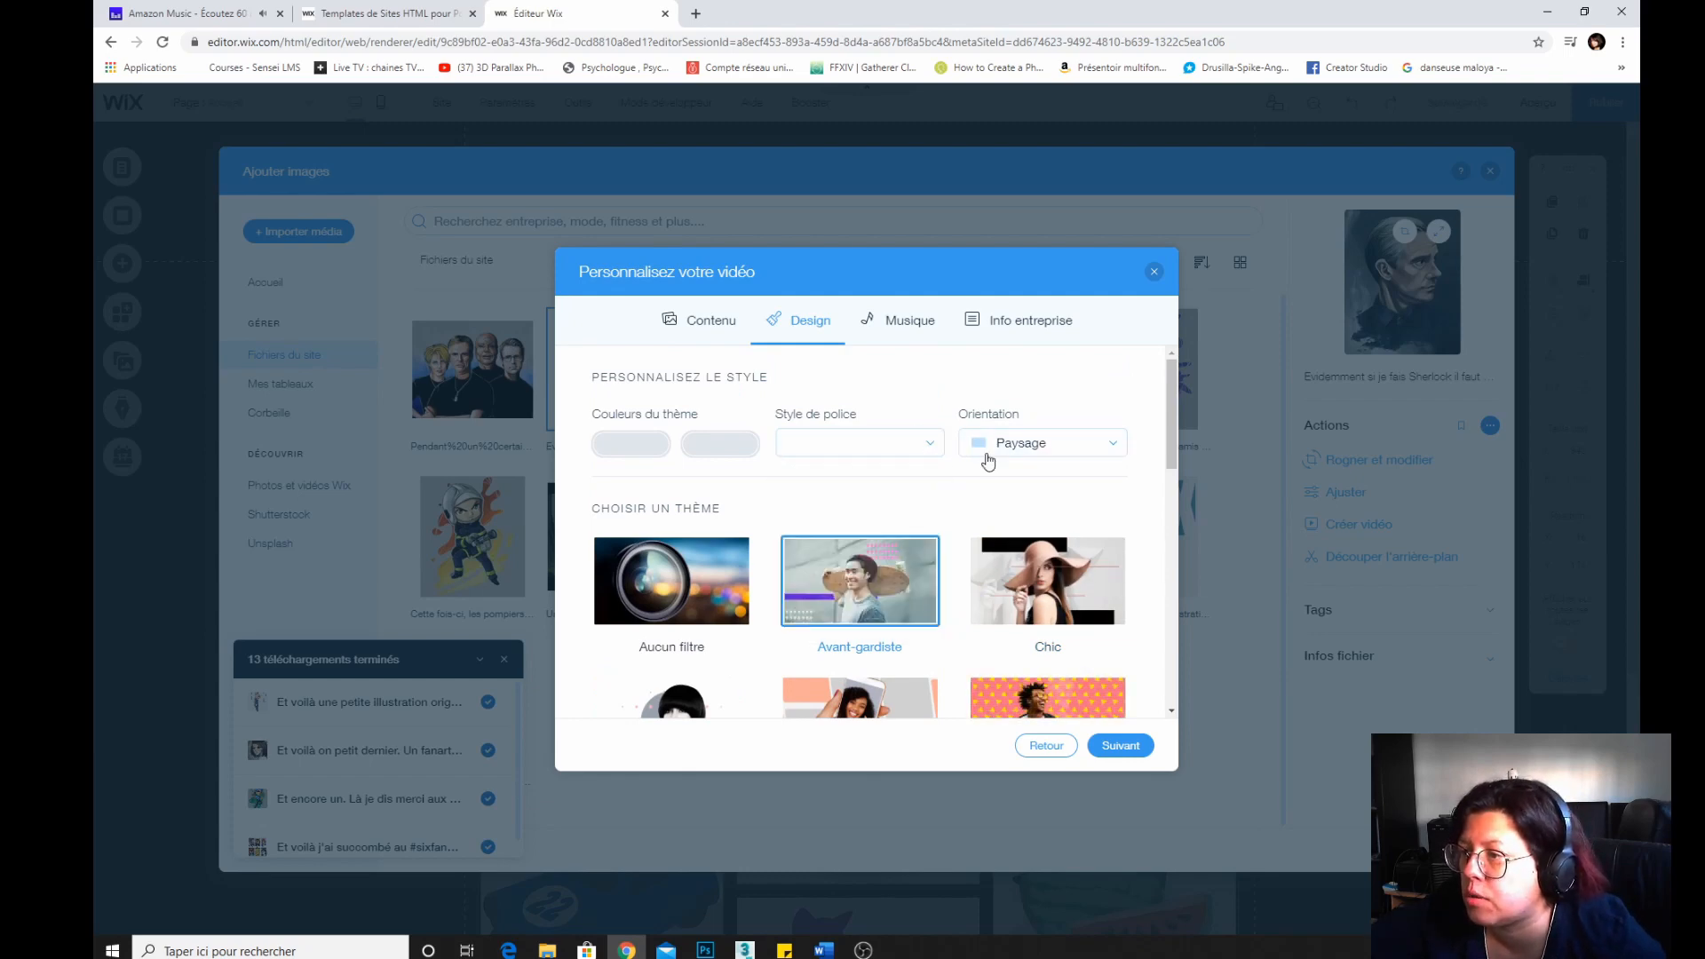
Continue to the music settings and pick the Old School Lifestyle track.
left_click(1123, 744)
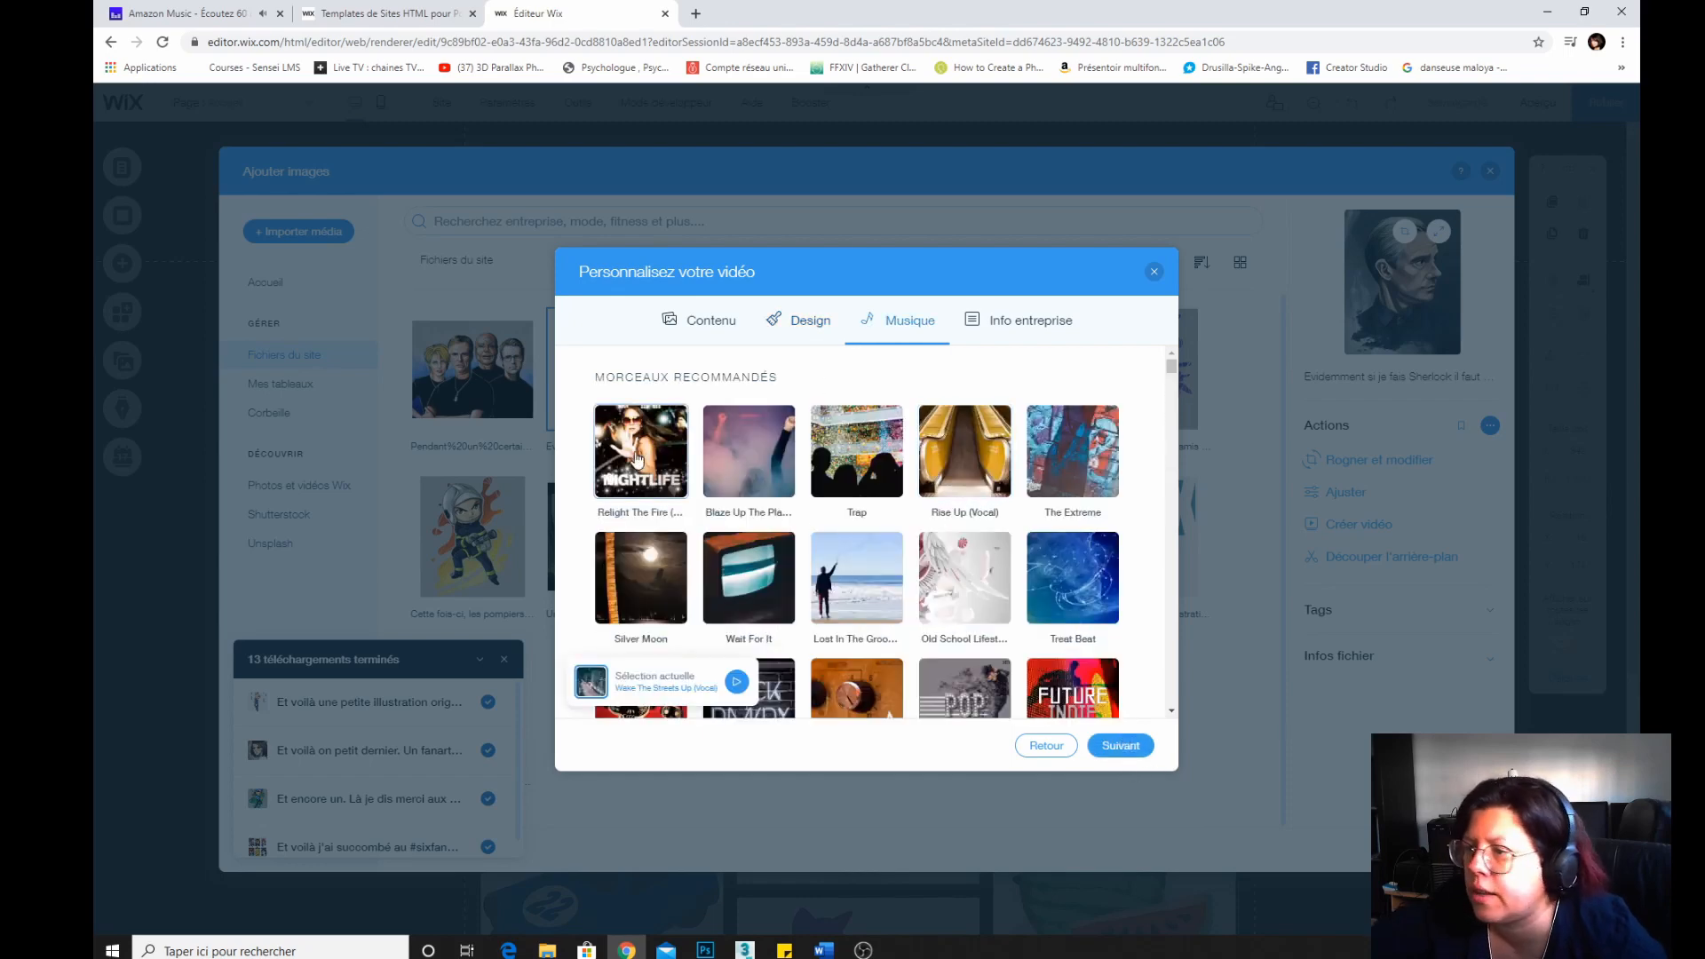
left_click(962, 577)
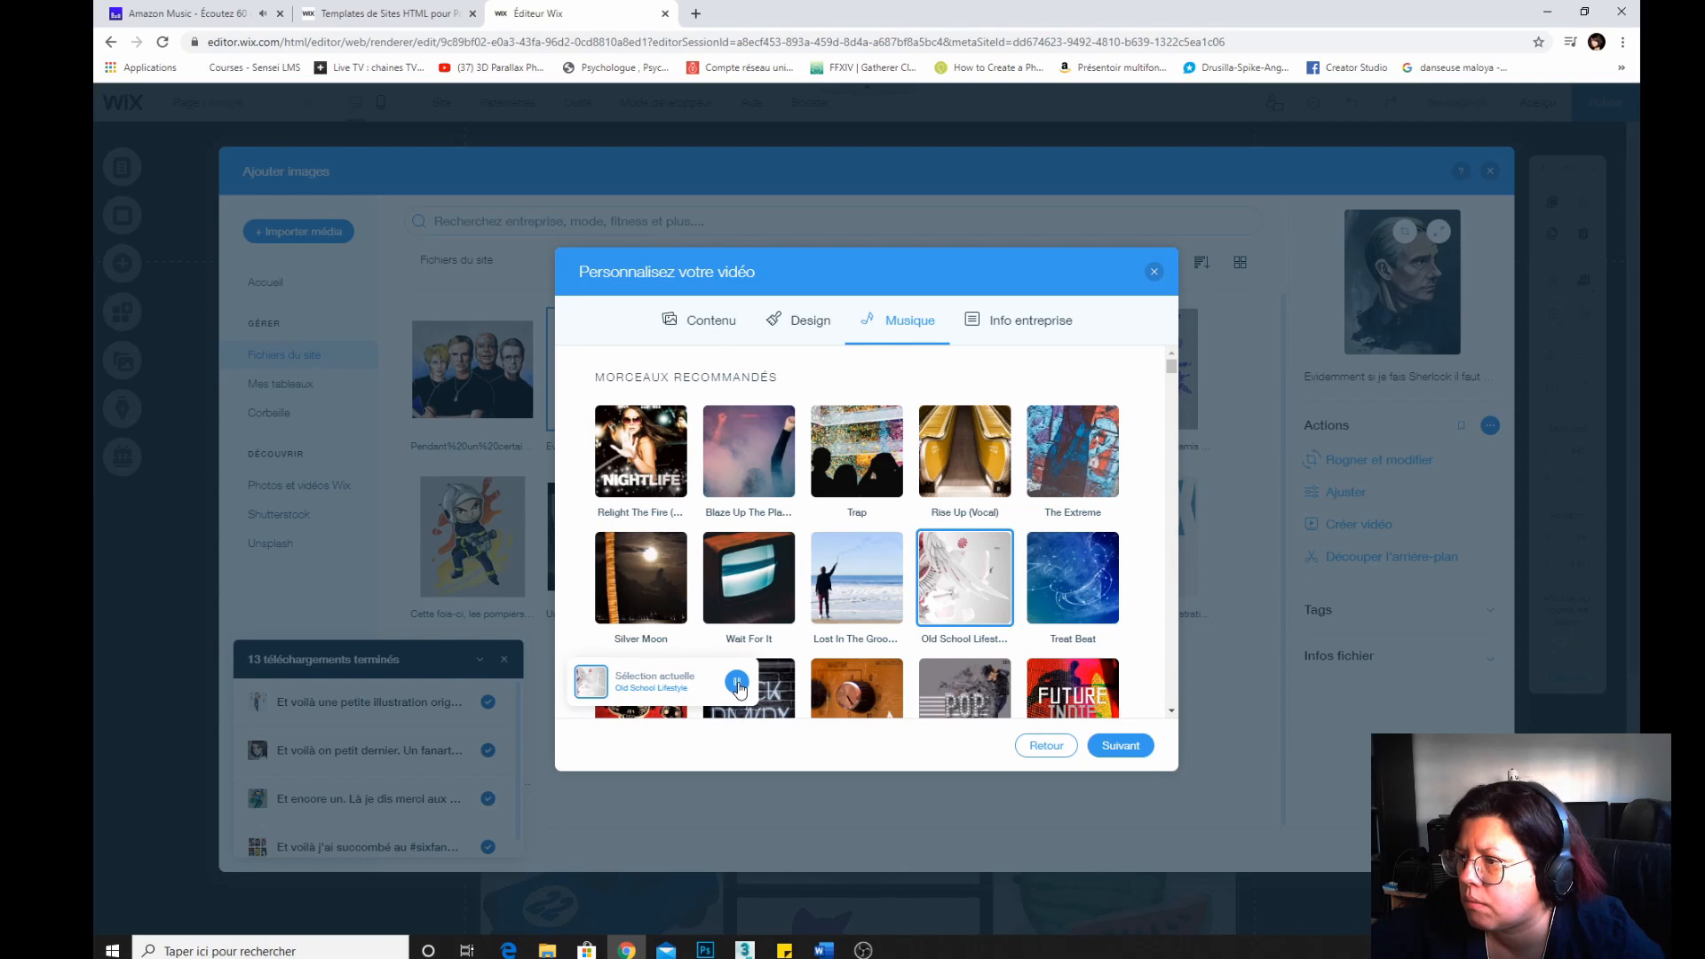
Continue to the video's business info and fill in the business name and the website address.
left_click(1092, 748)
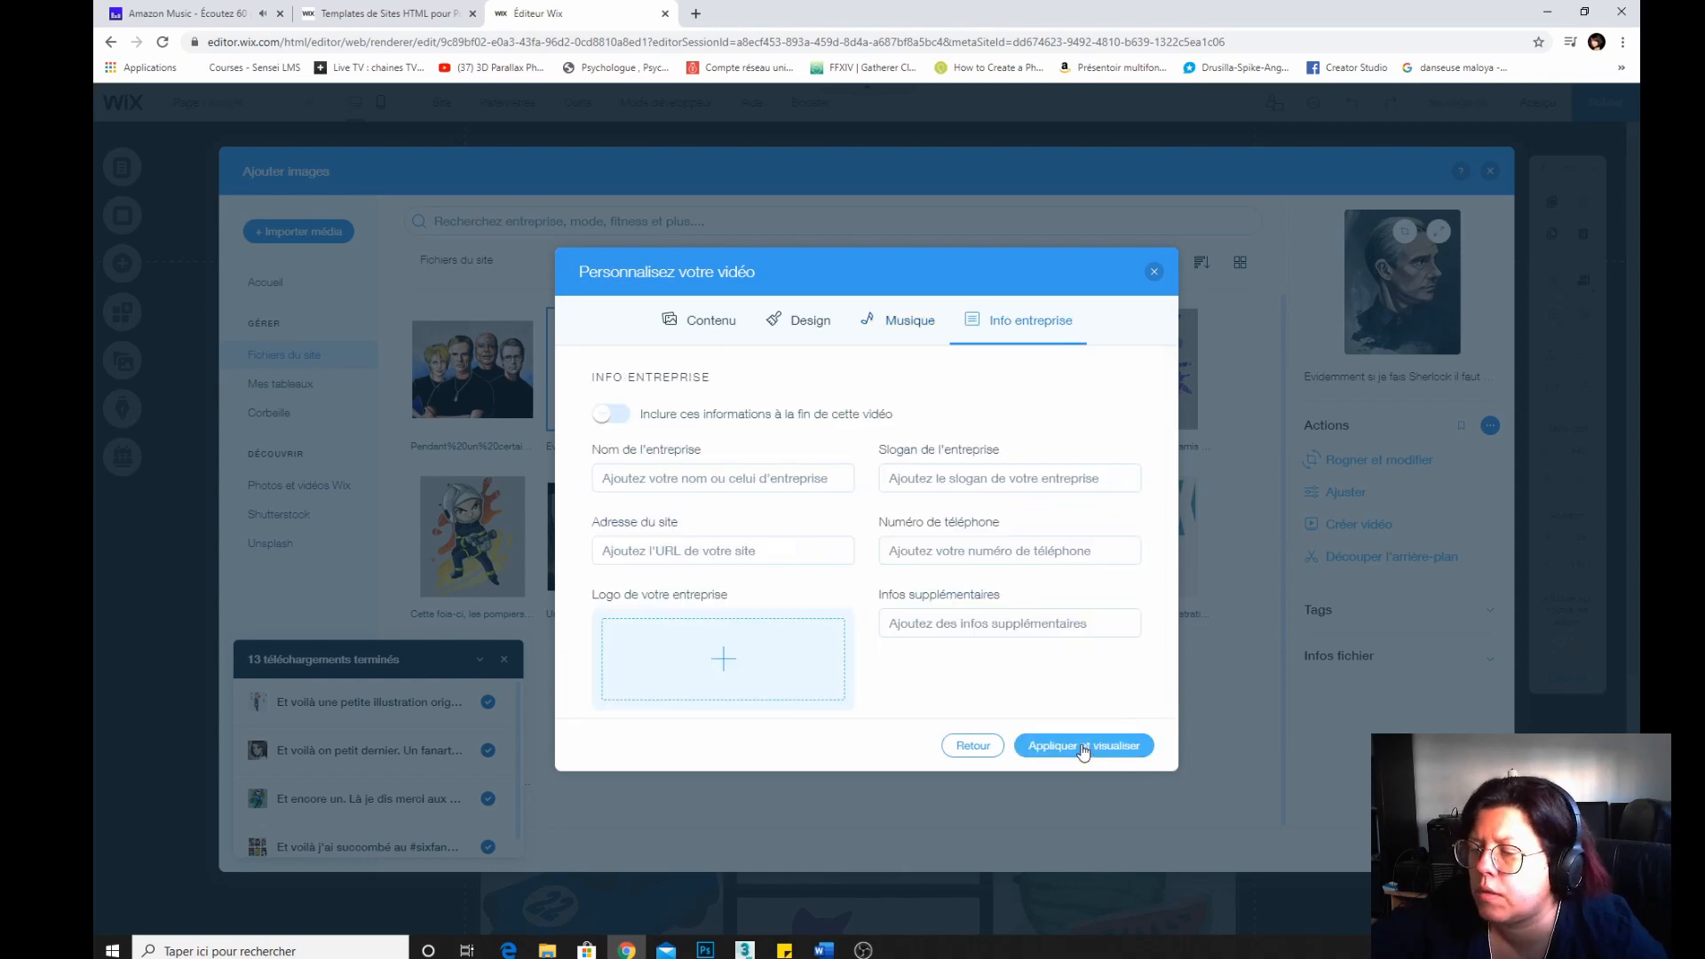
left_click(649, 480)
type("Nadèg")
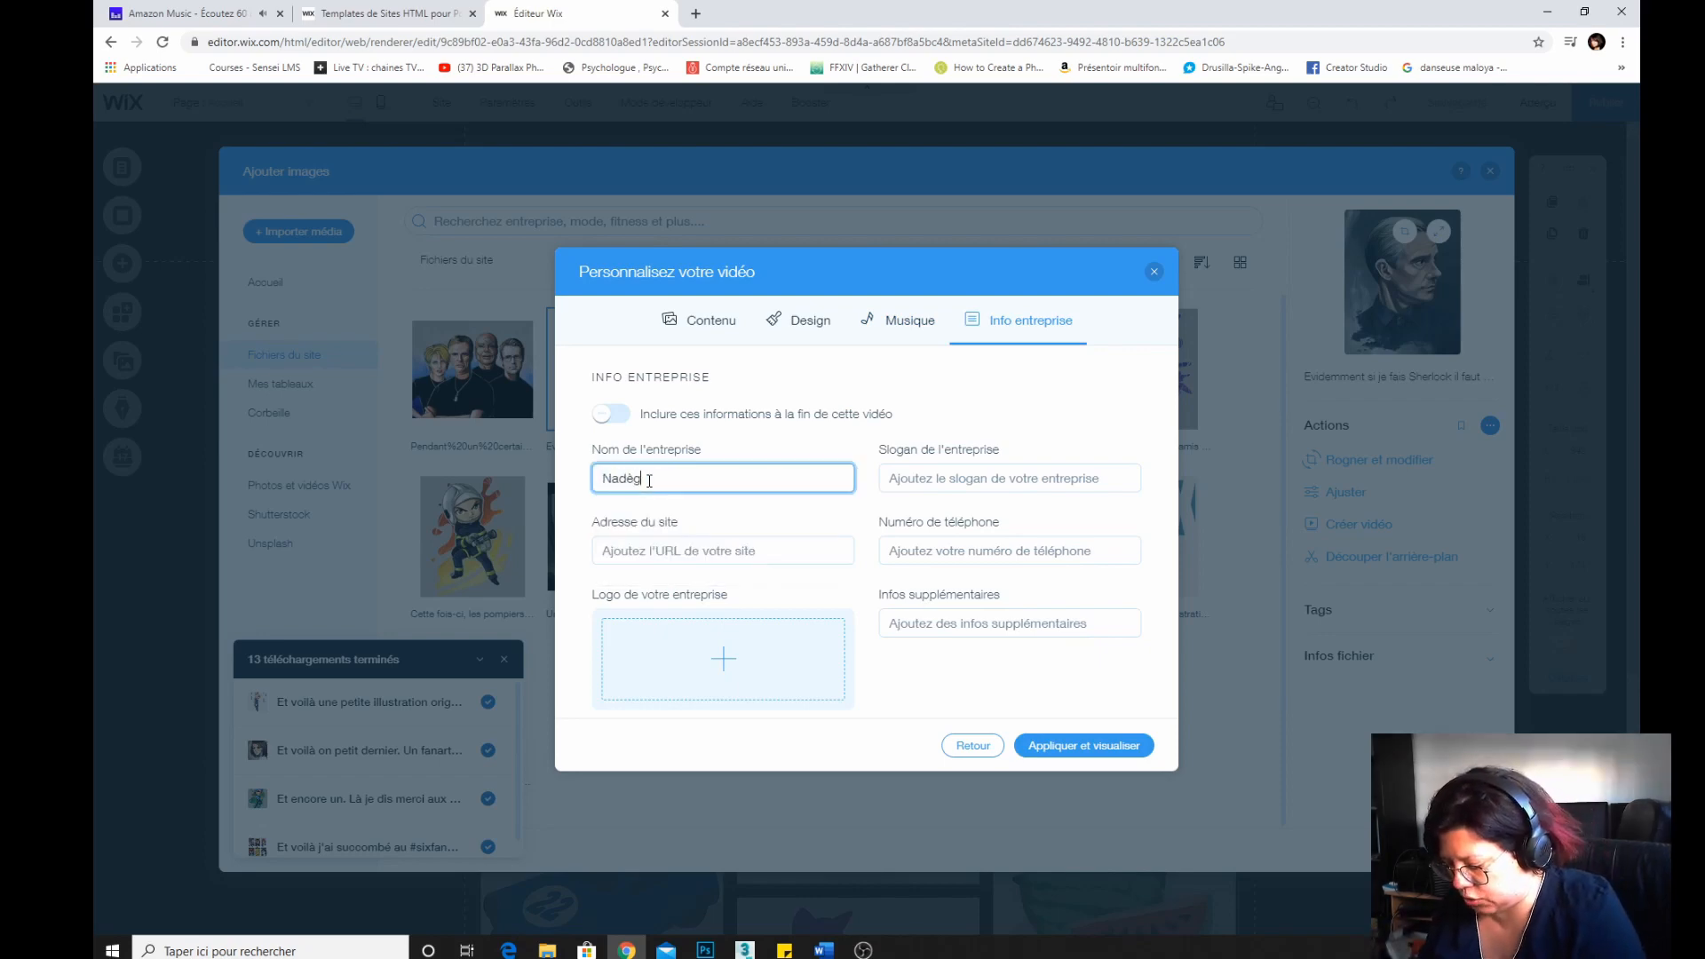
type("e Box")
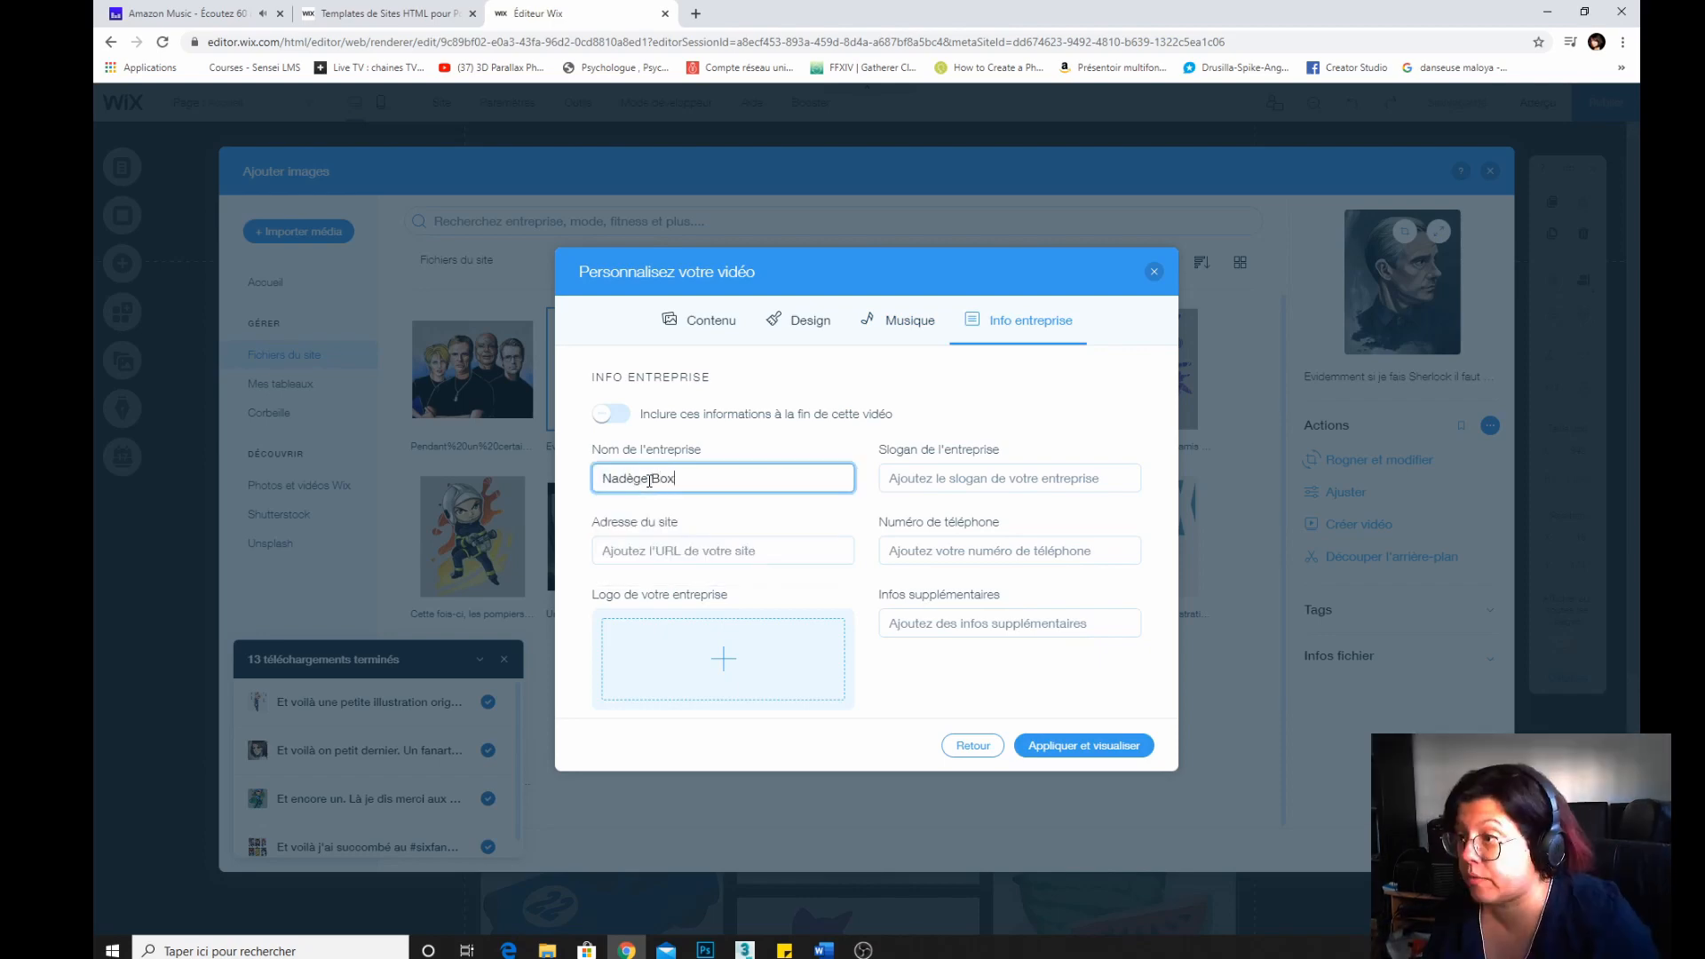
left_click(698, 560)
type("https://nadeg")
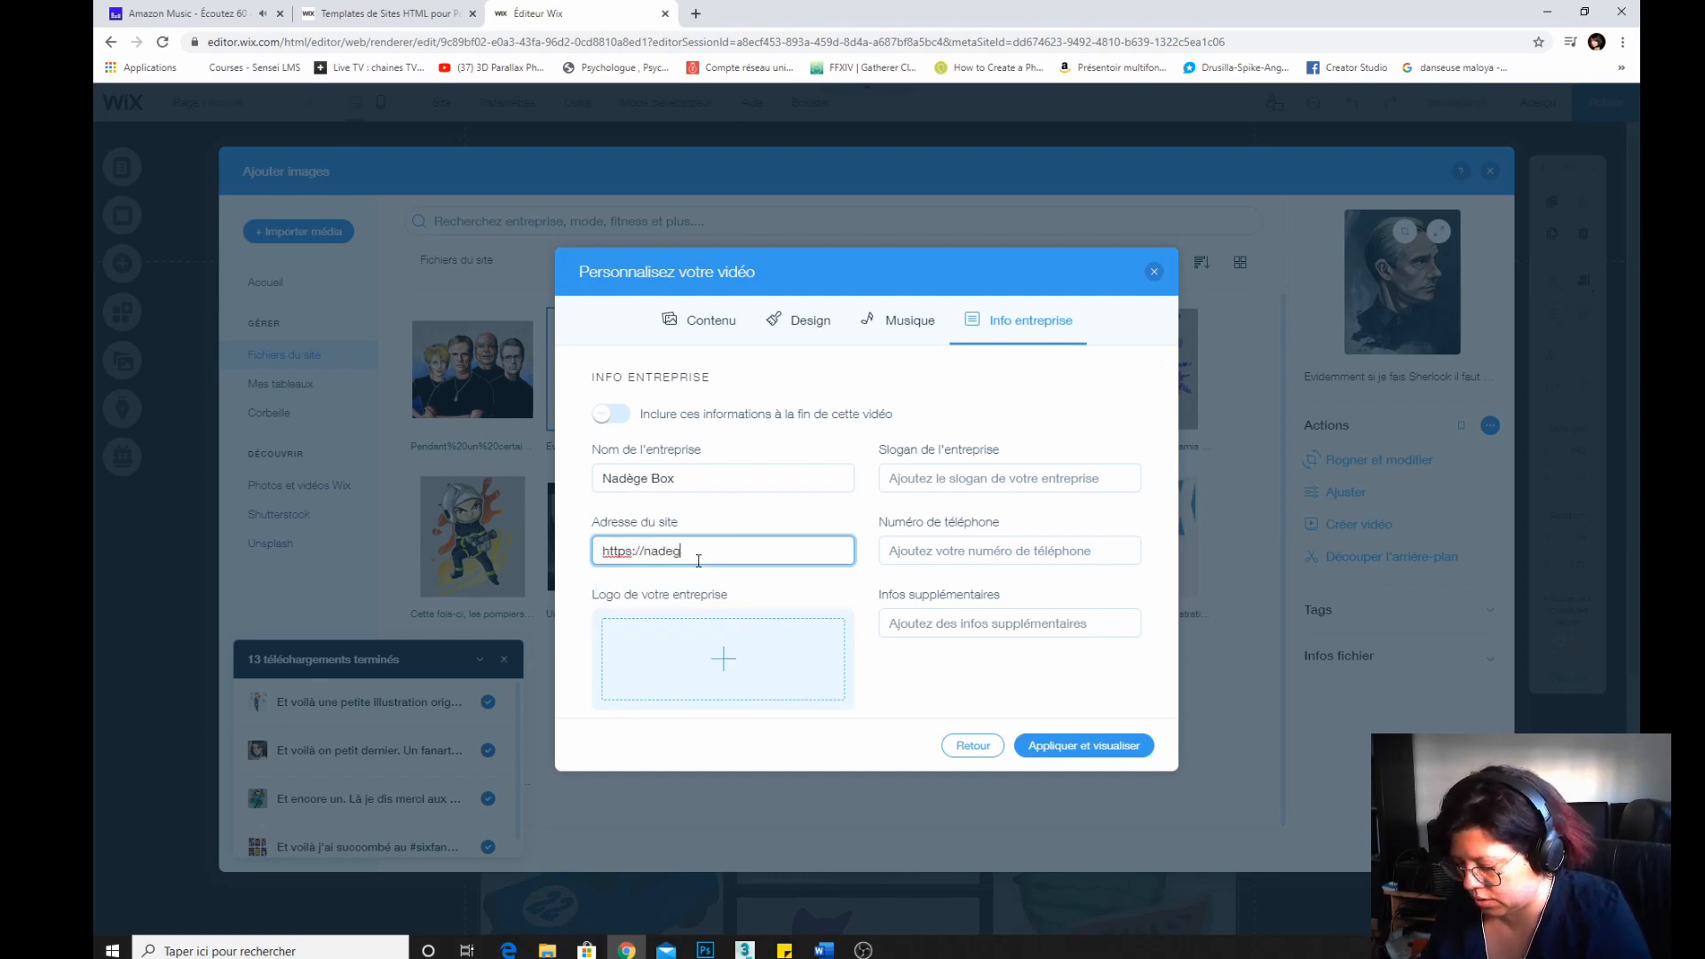
type("ebox.com")
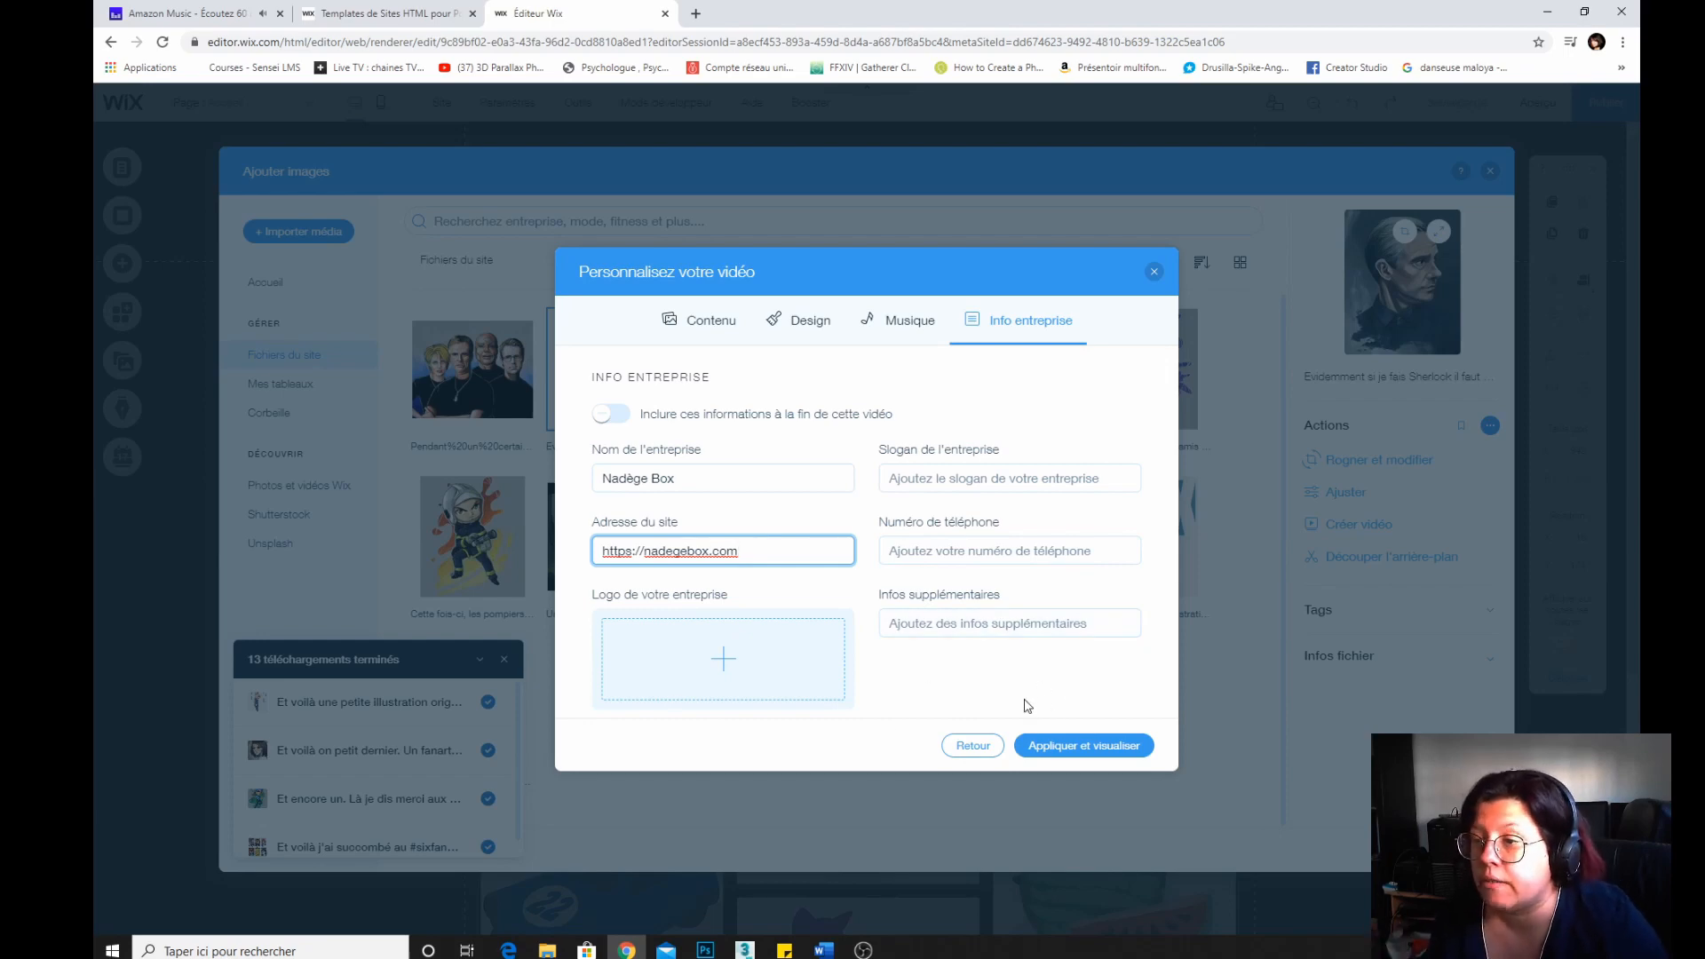
Upload avatar_2017.jpg from the miss cube illustrations folder as the business logo.
left_click(721, 673)
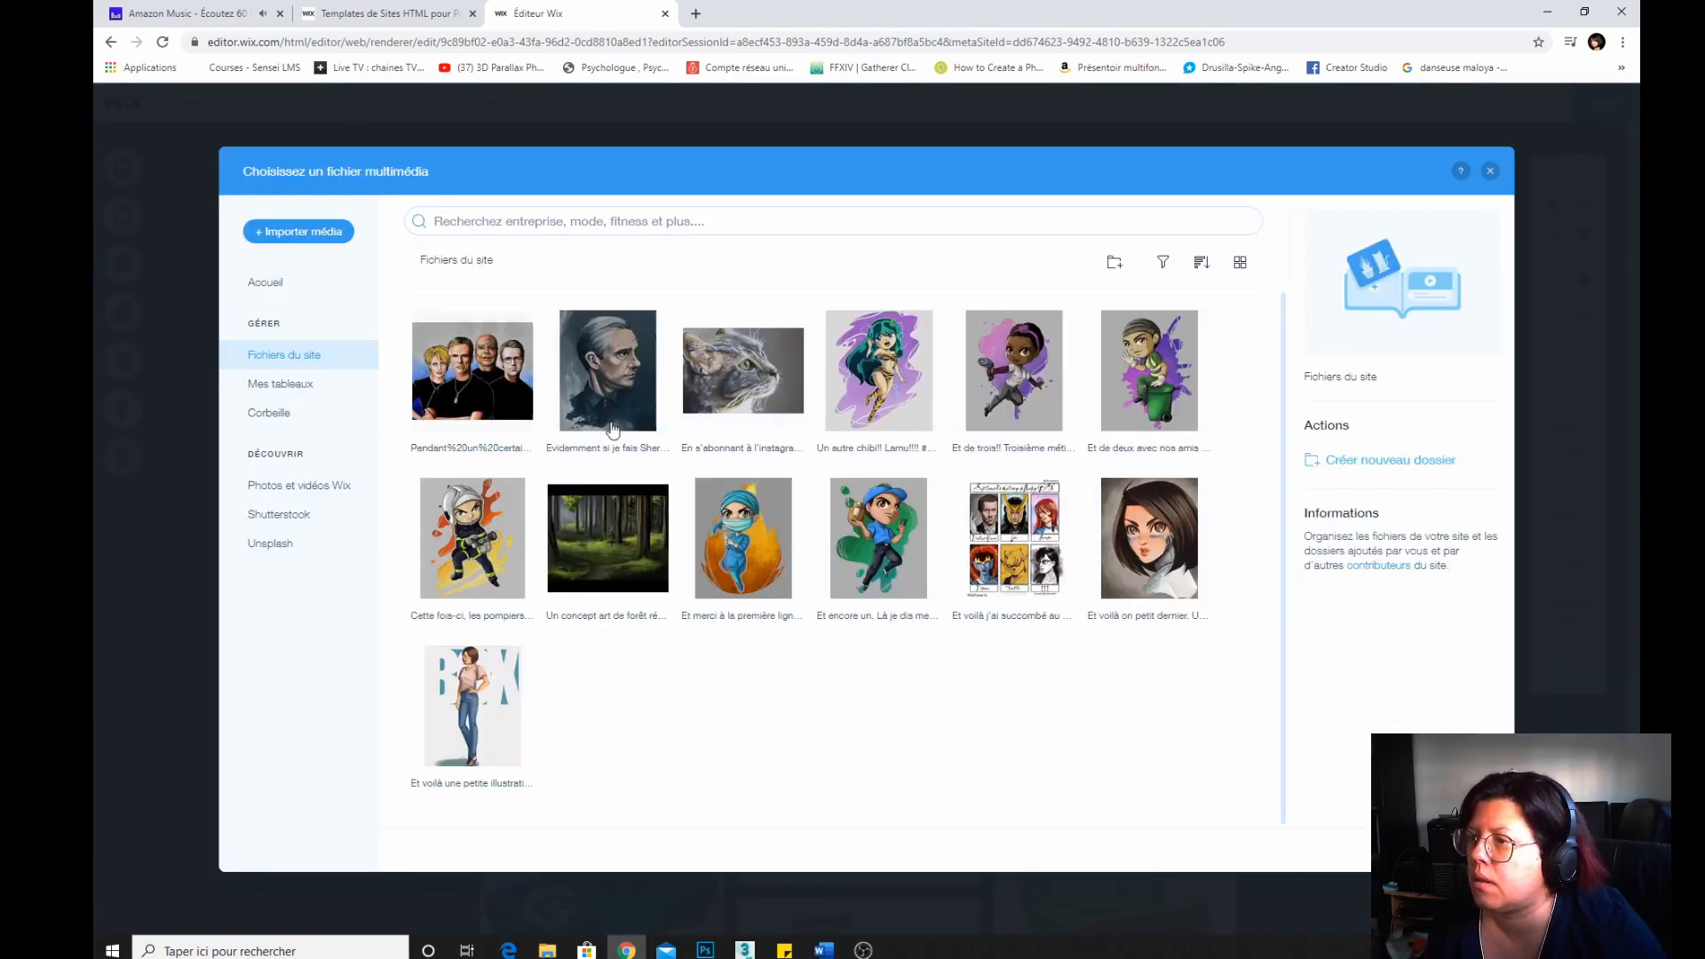
left_click(293, 231)
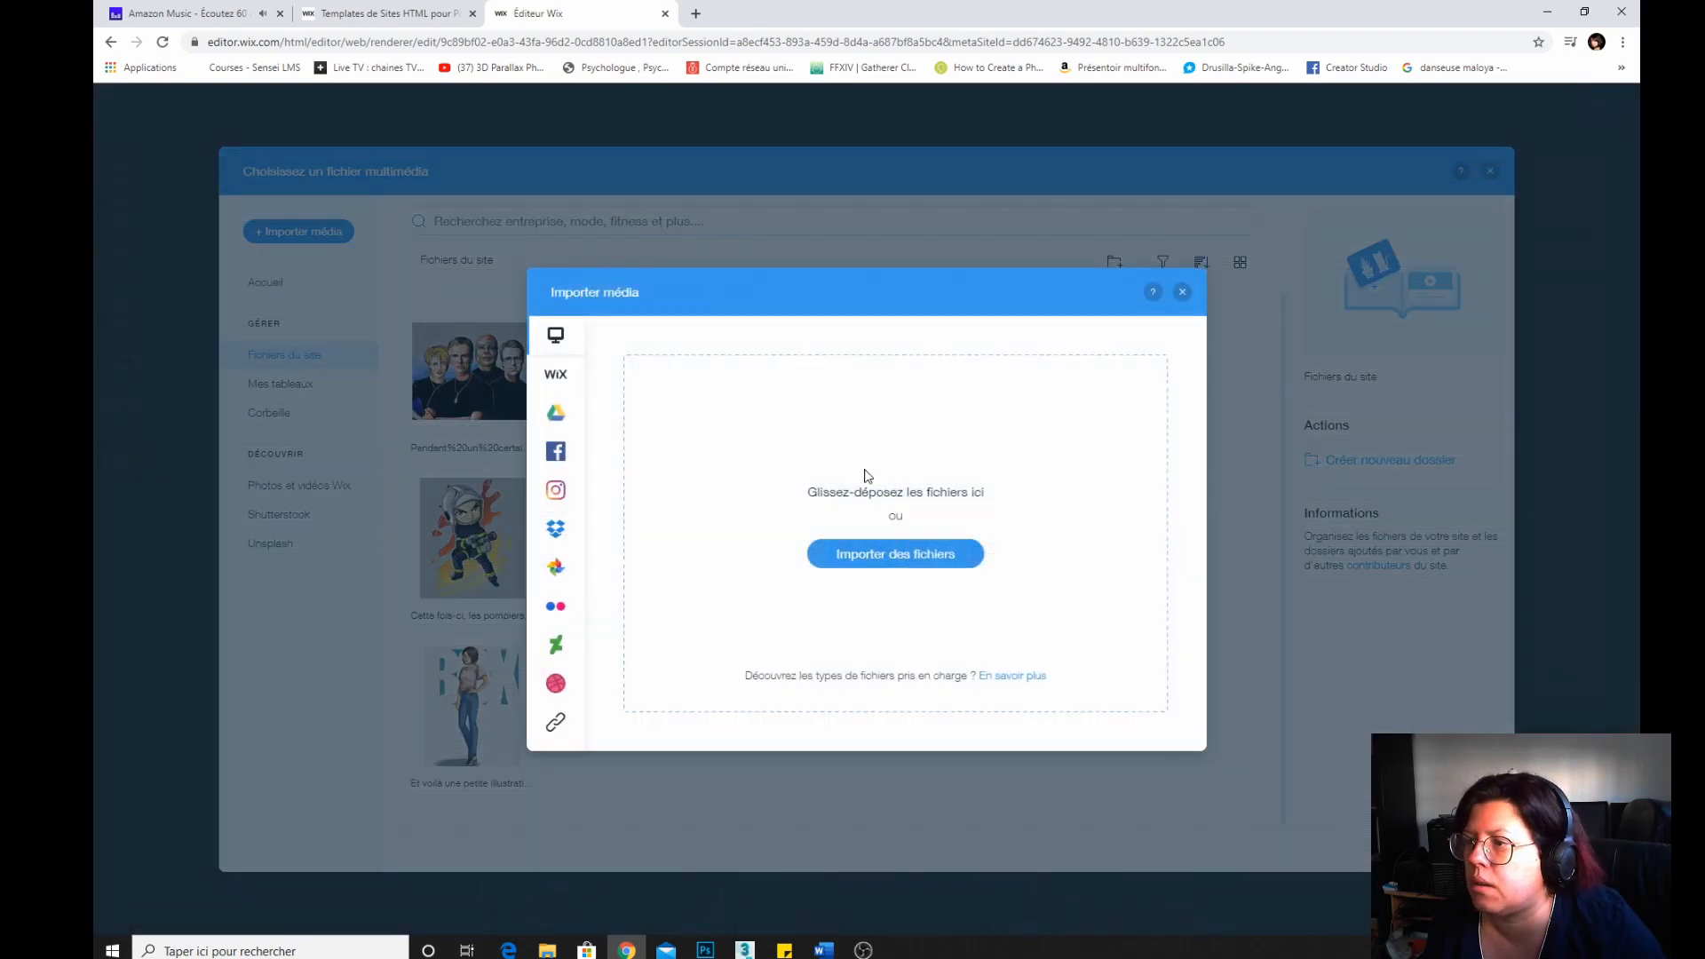
left_click(909, 555)
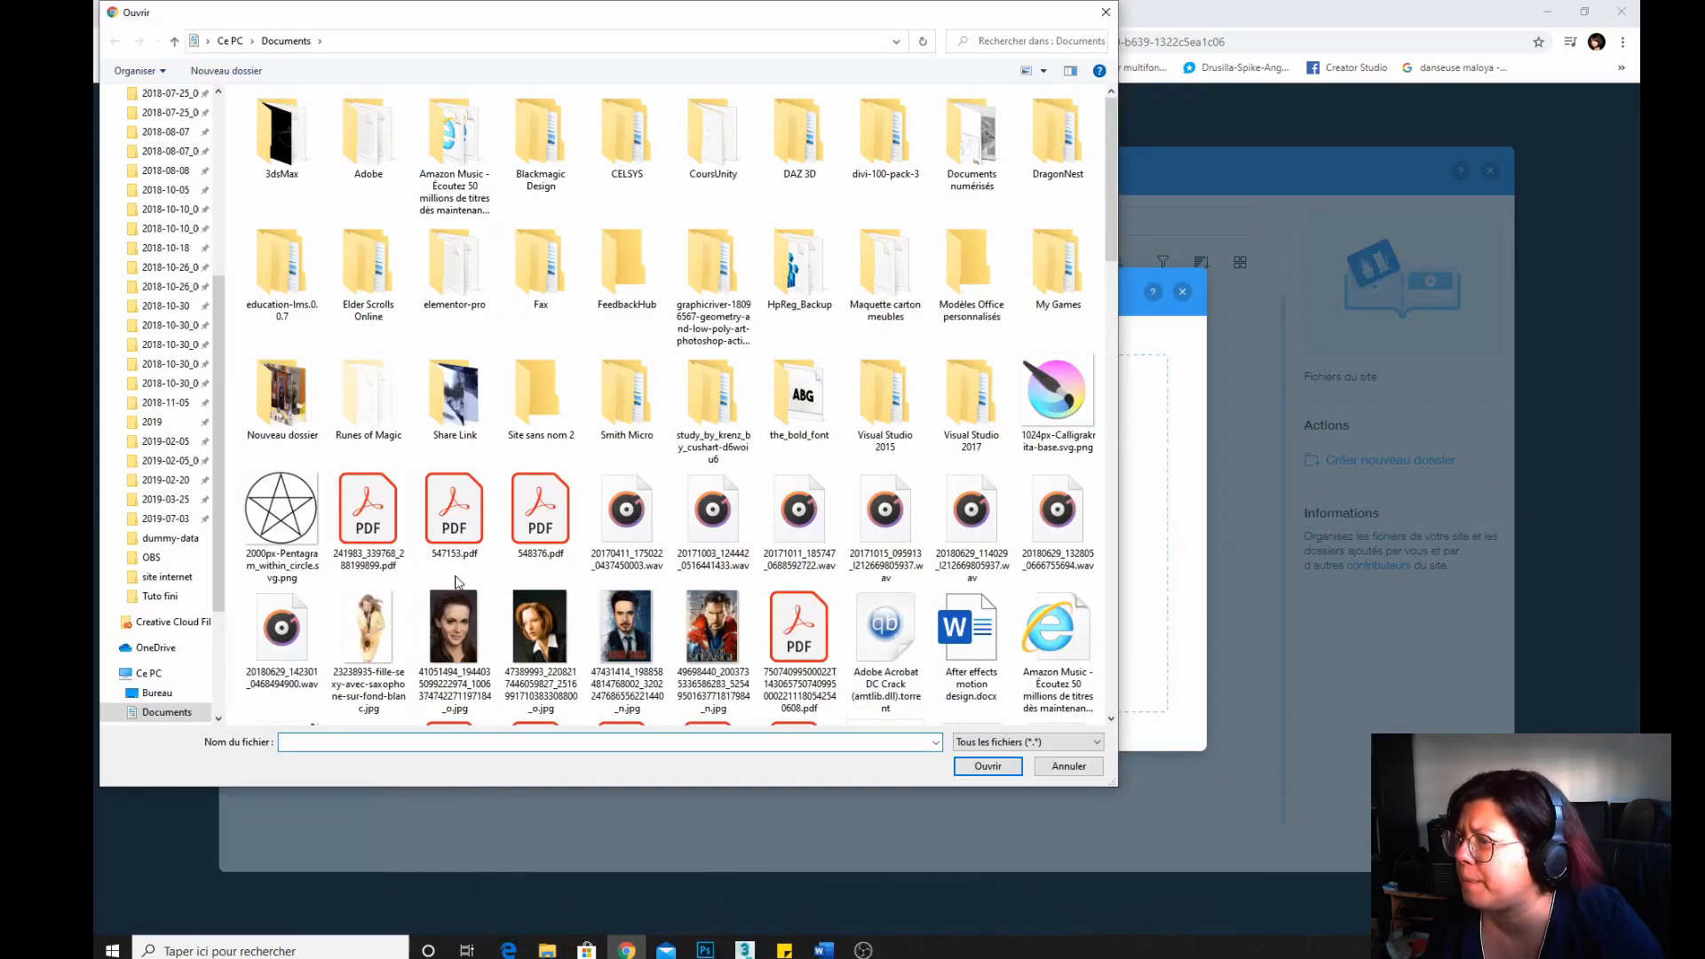
left_click(157, 600)
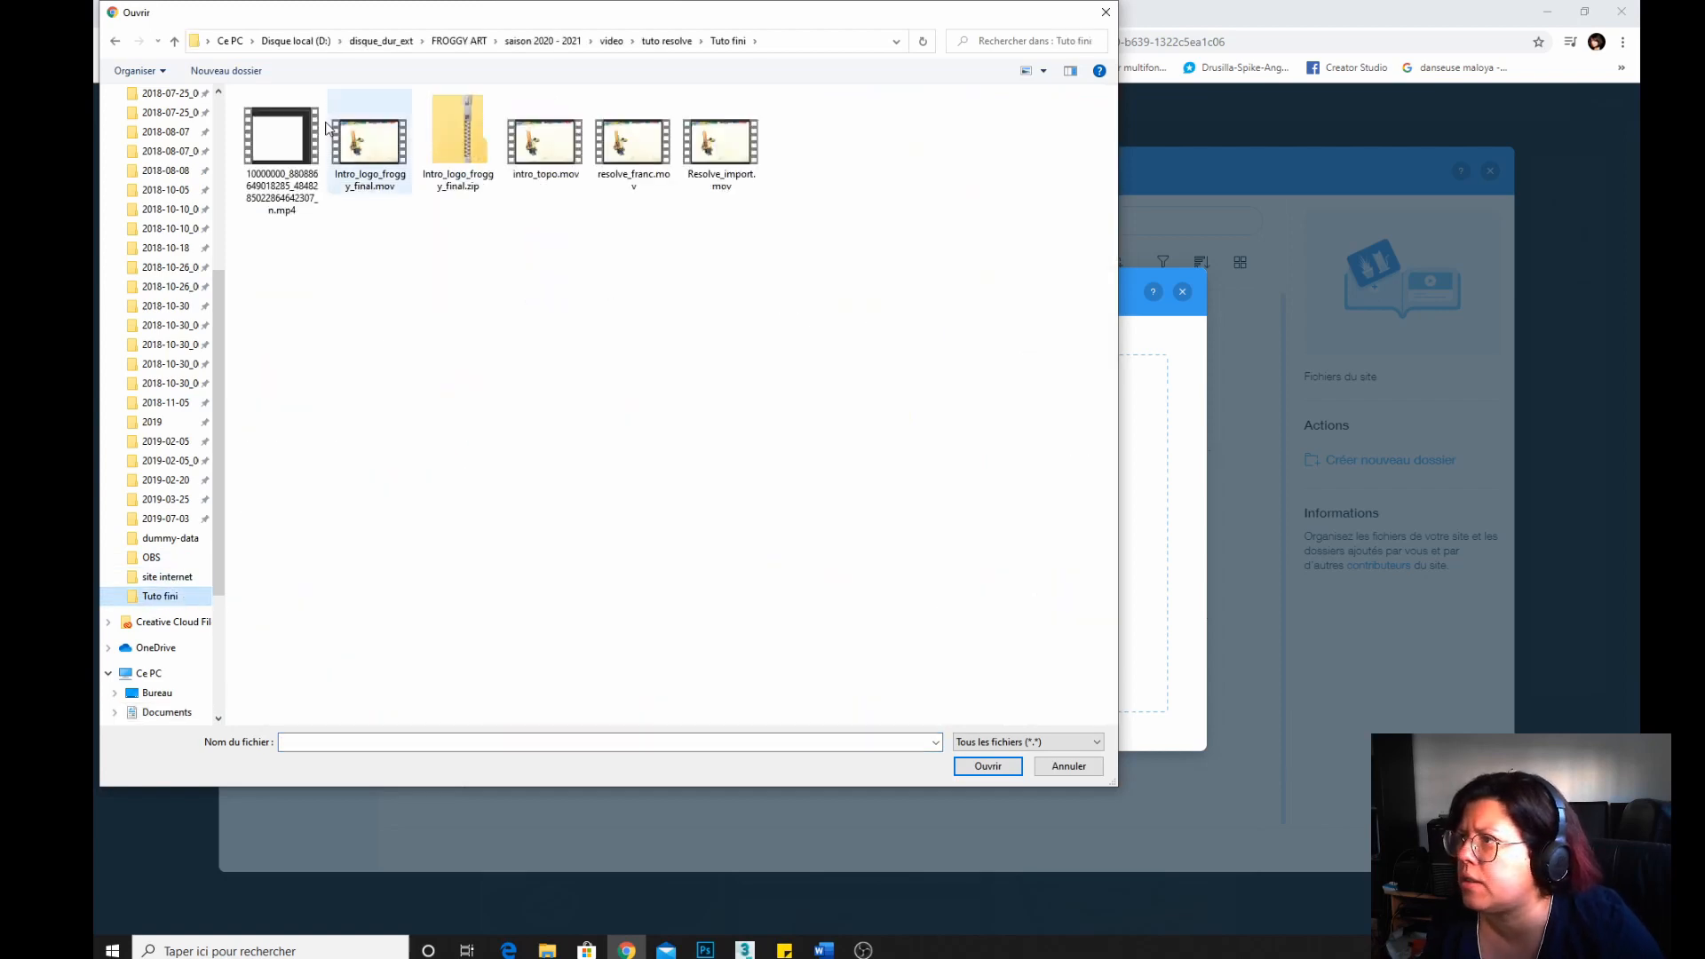
left_click(391, 42)
double_click(283, 236)
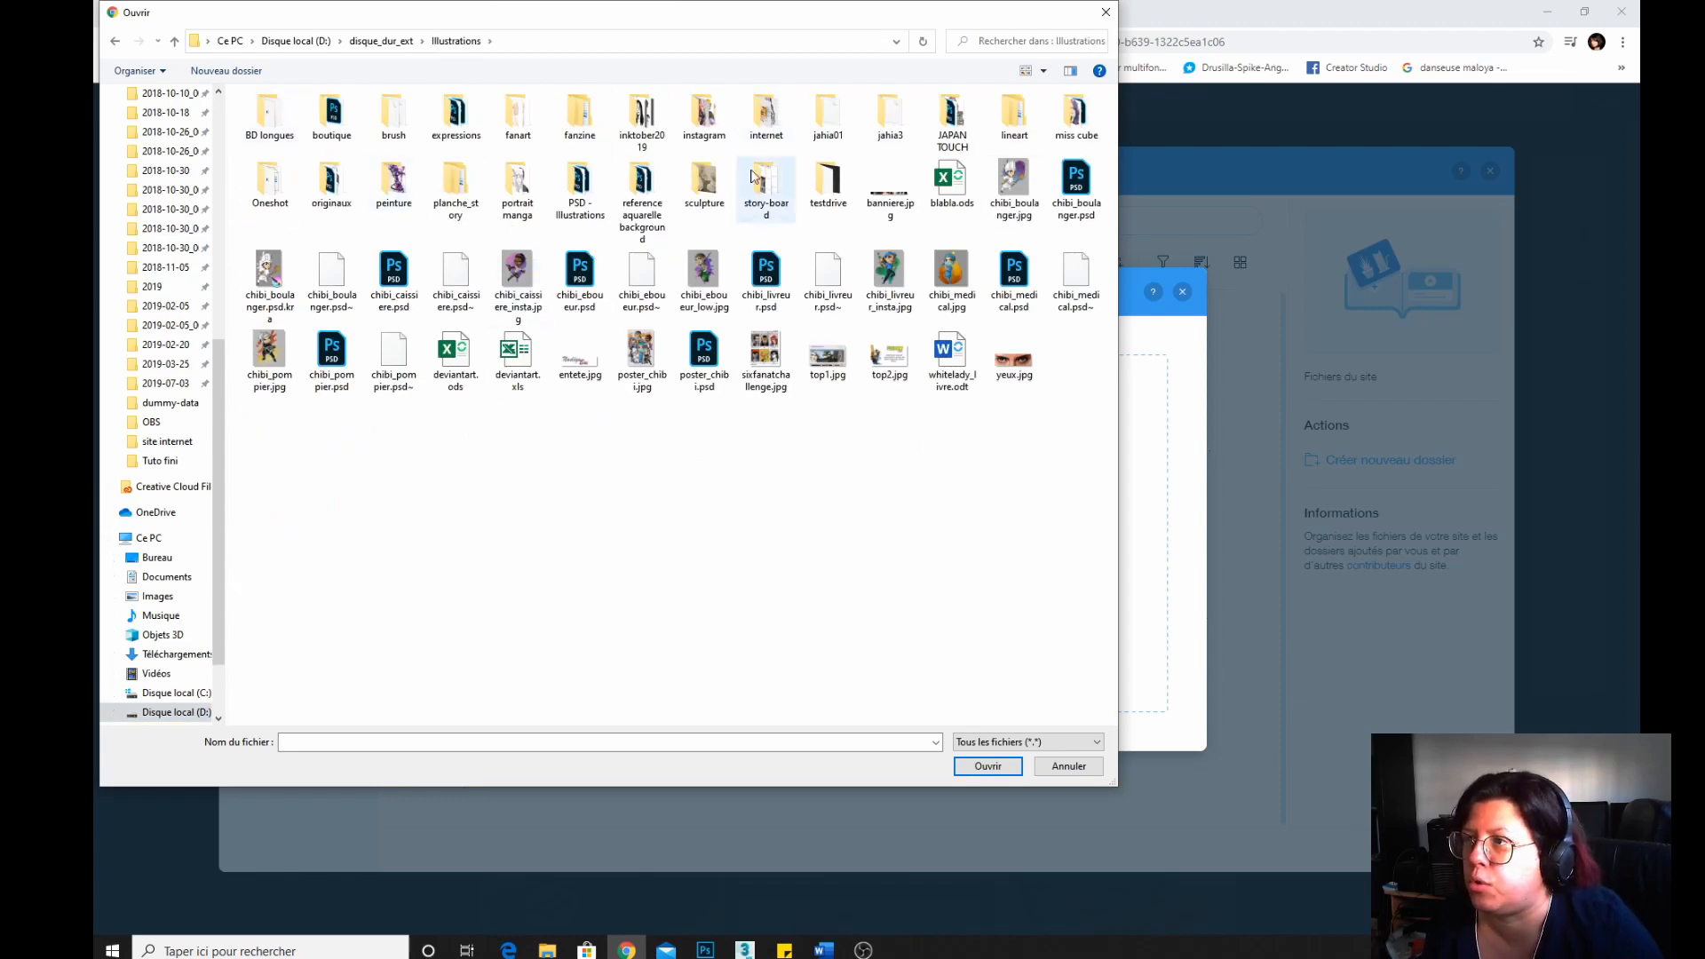
double_click(1076, 113)
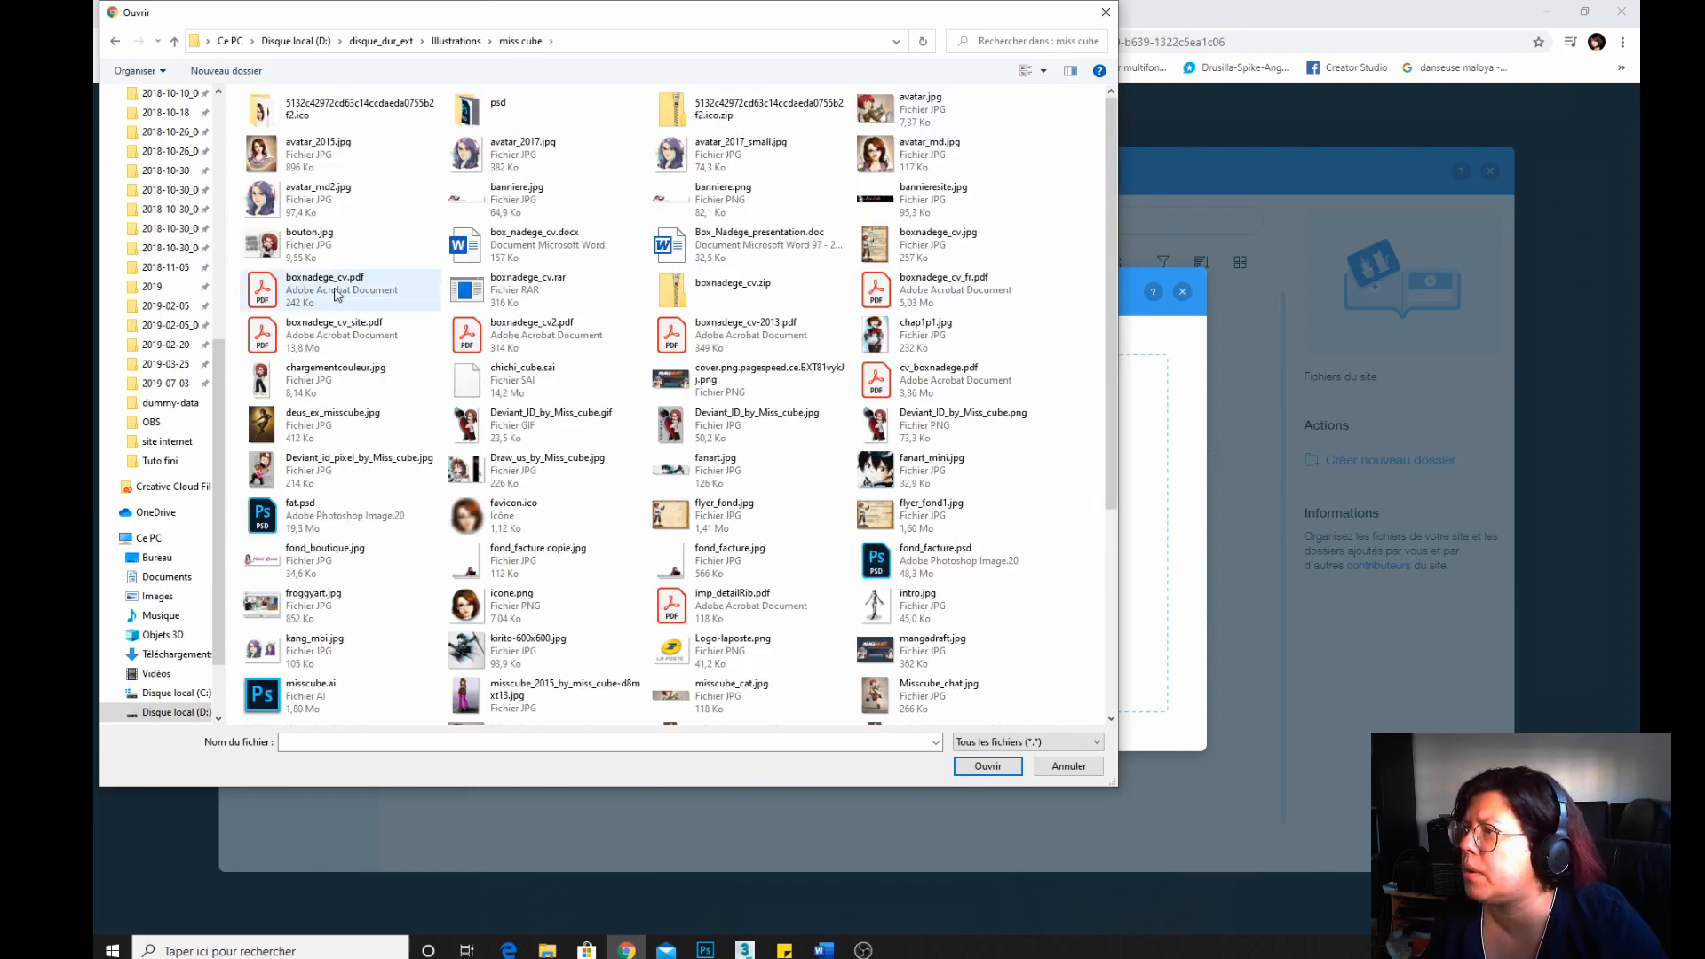
double_click(503, 161)
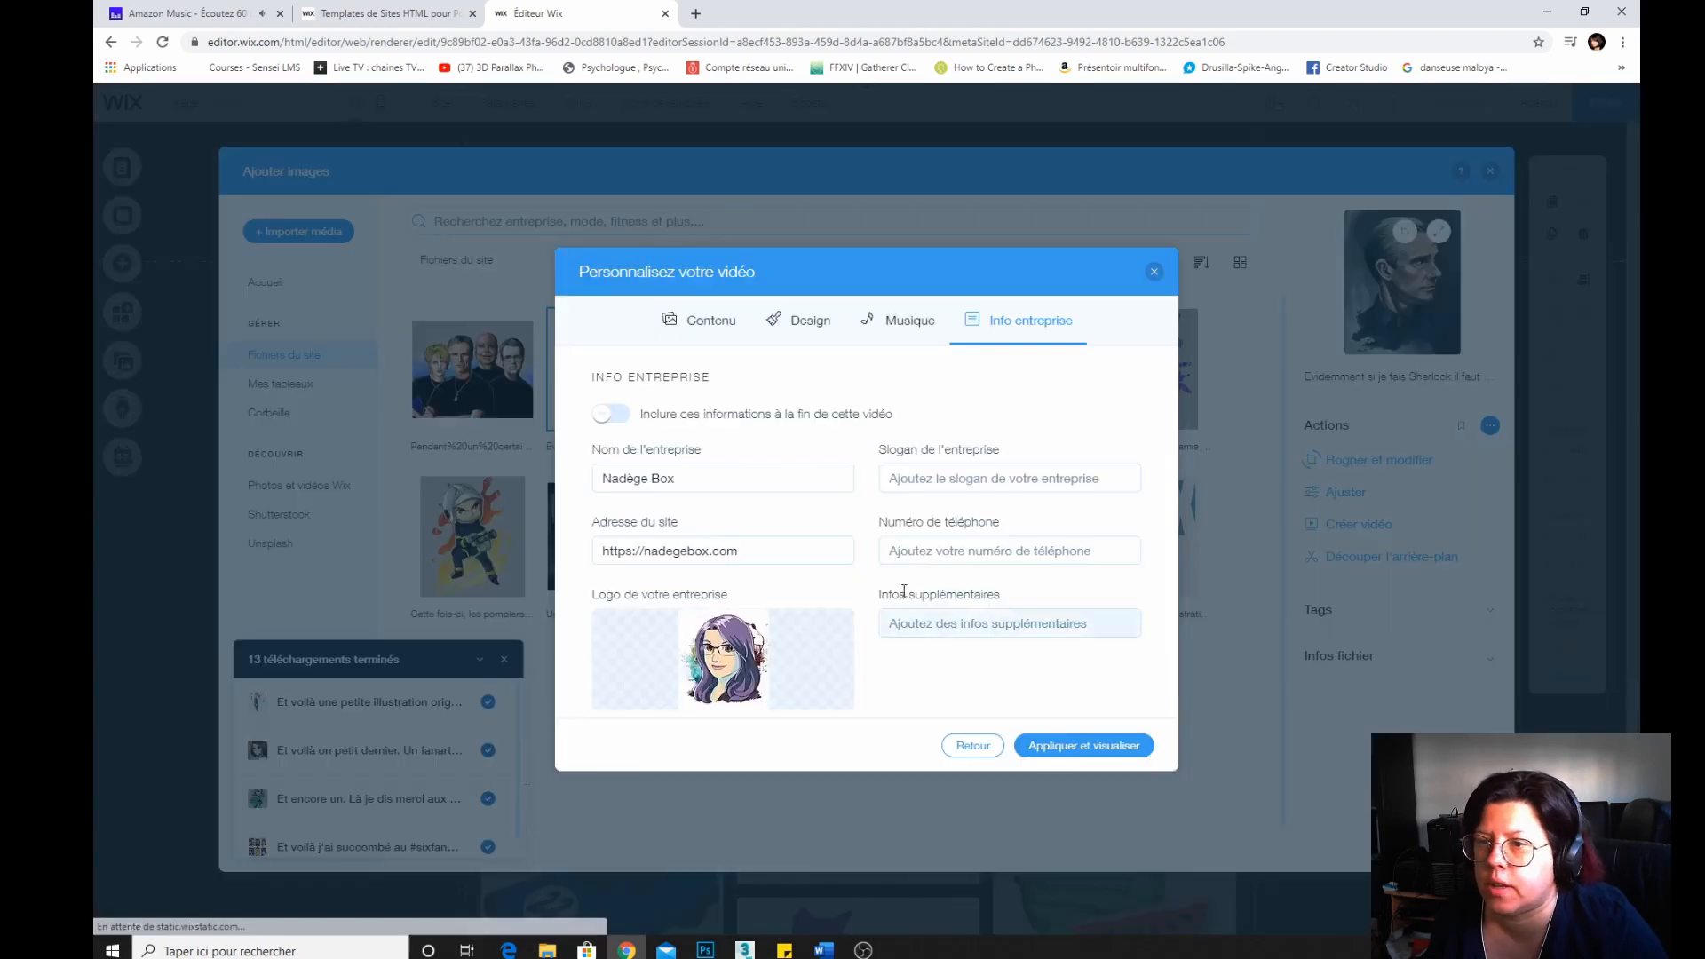
Apply the settings, play the video preview, and save the video.
left_click(1041, 746)
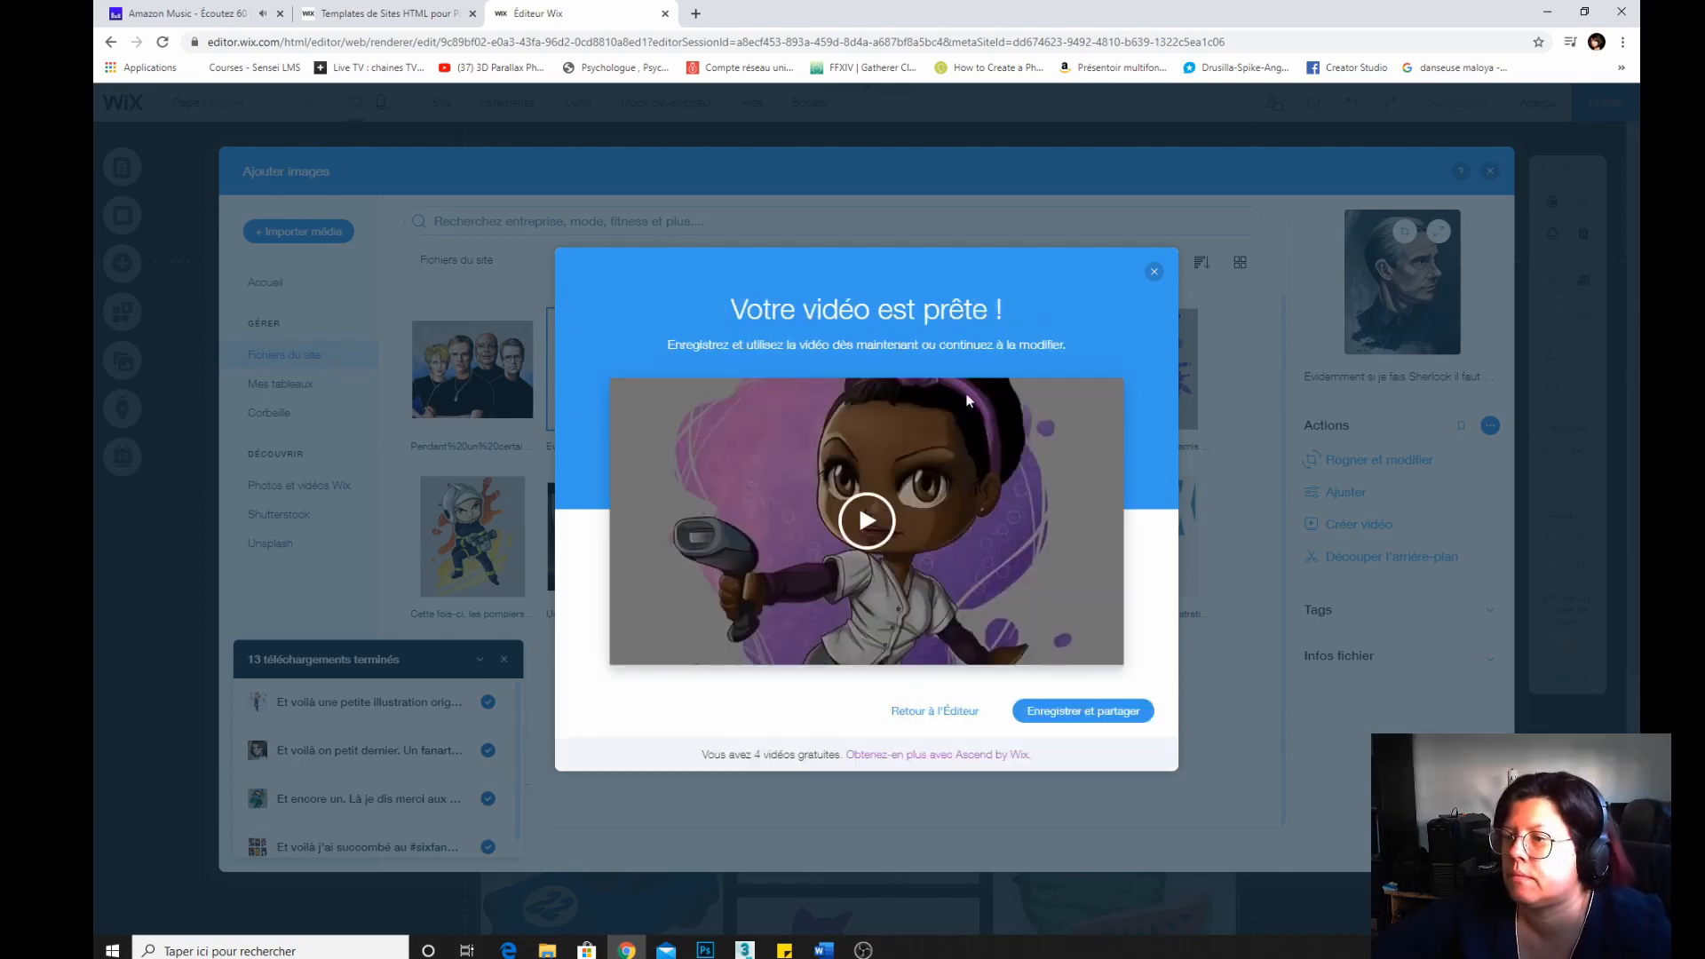
left_click(863, 526)
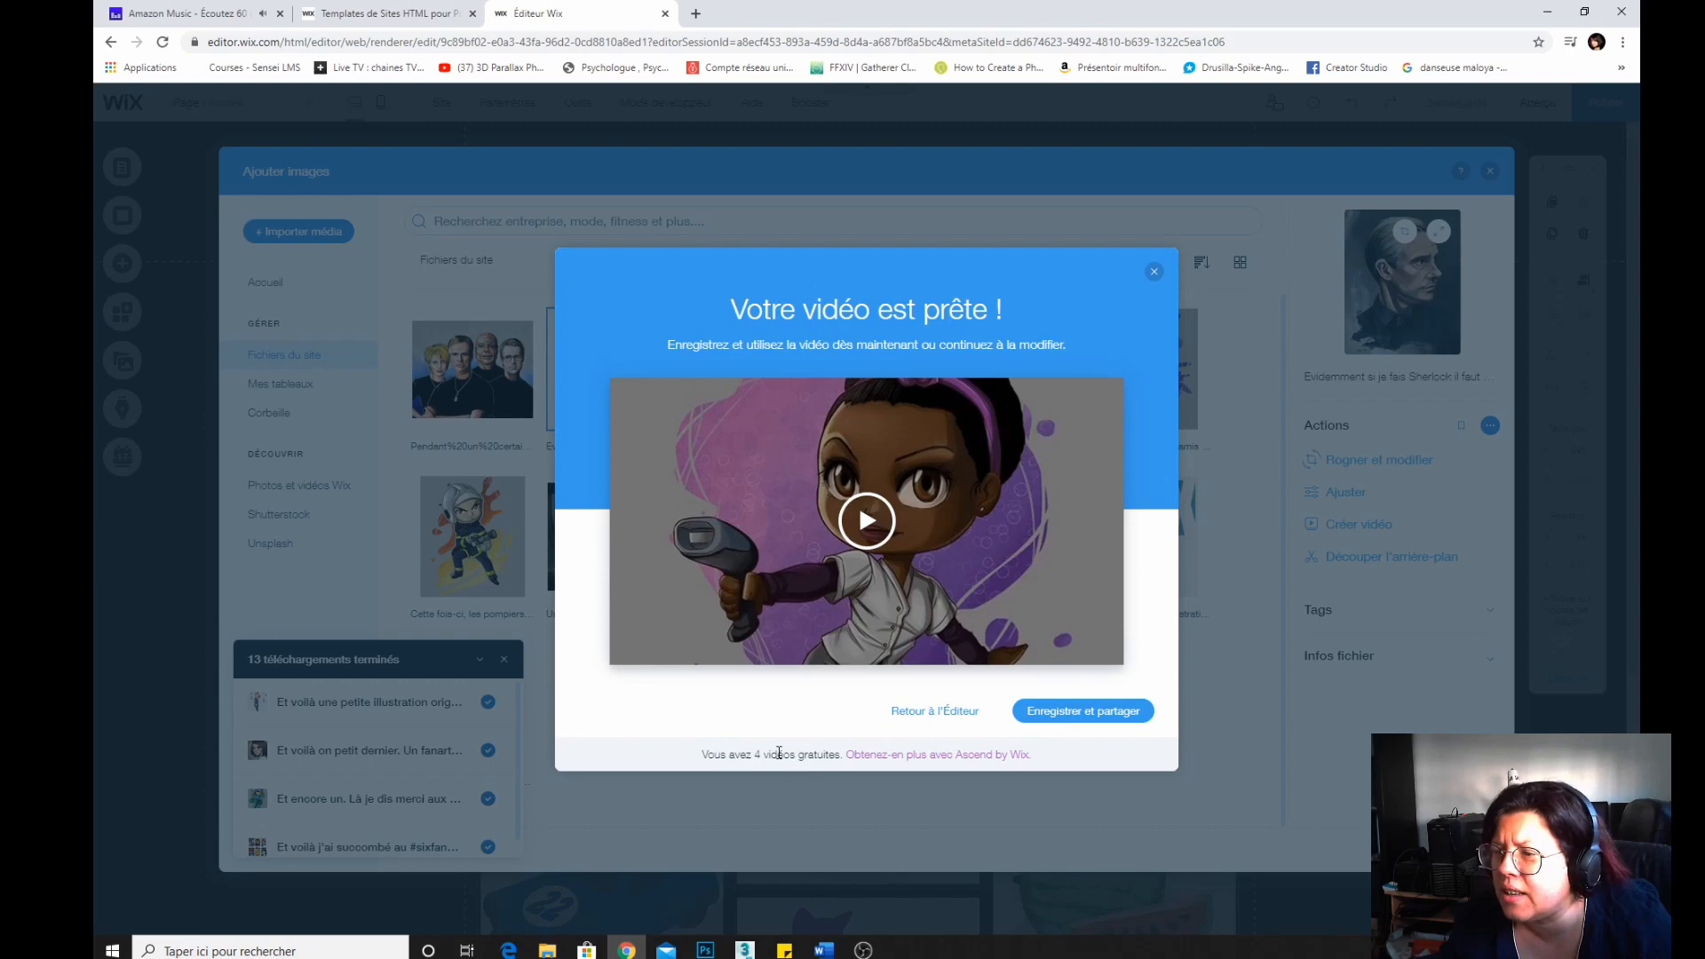
left_click(1116, 713)
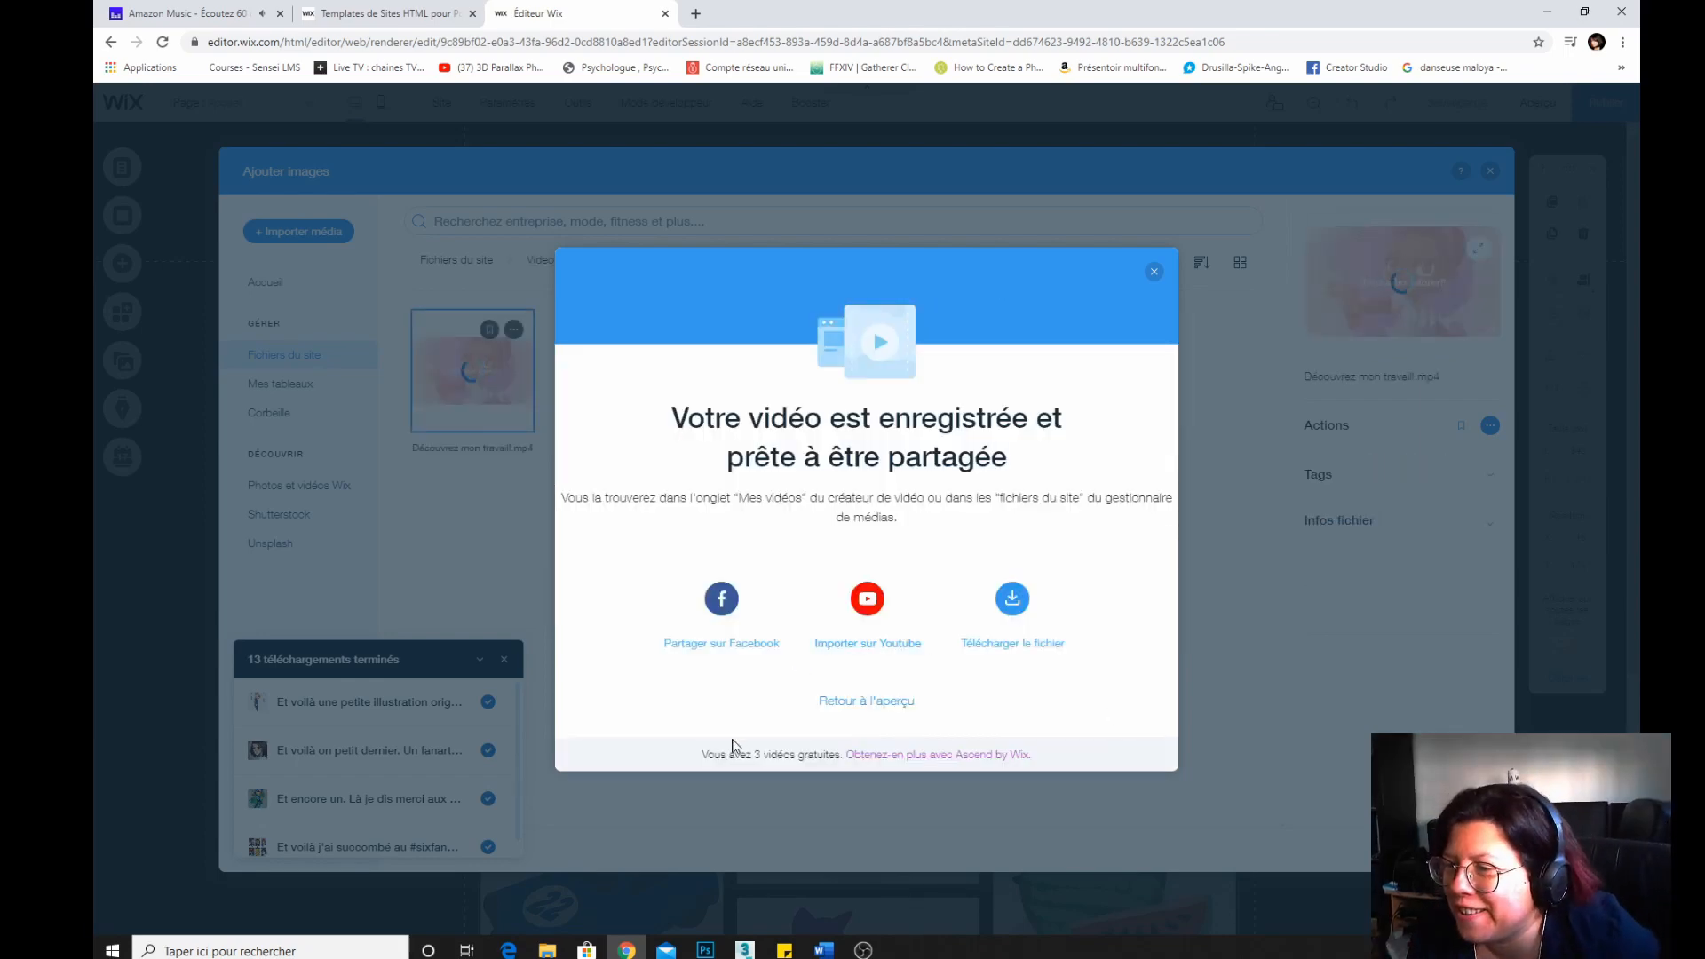
Download the video as "Découvrez mon travail.mp4" into the disque_dur_ext > video > wix folder.
left_click(998, 654)
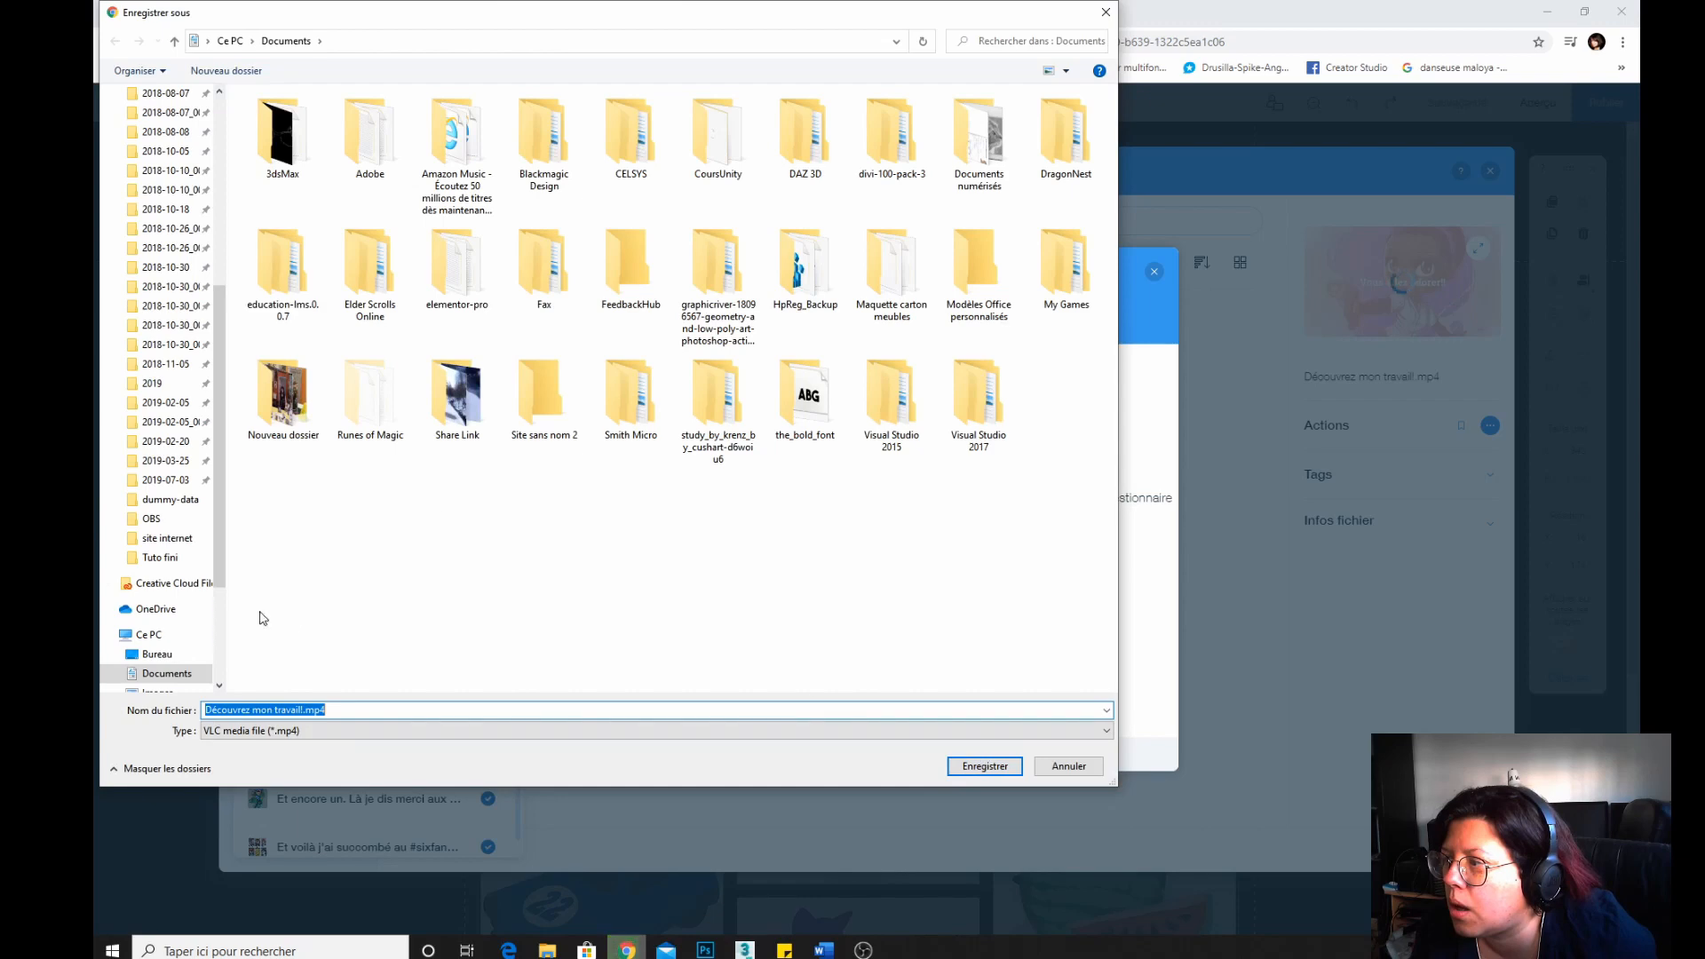
scroll(167, 639, "down", 1)
scroll(173, 644, "down", 2)
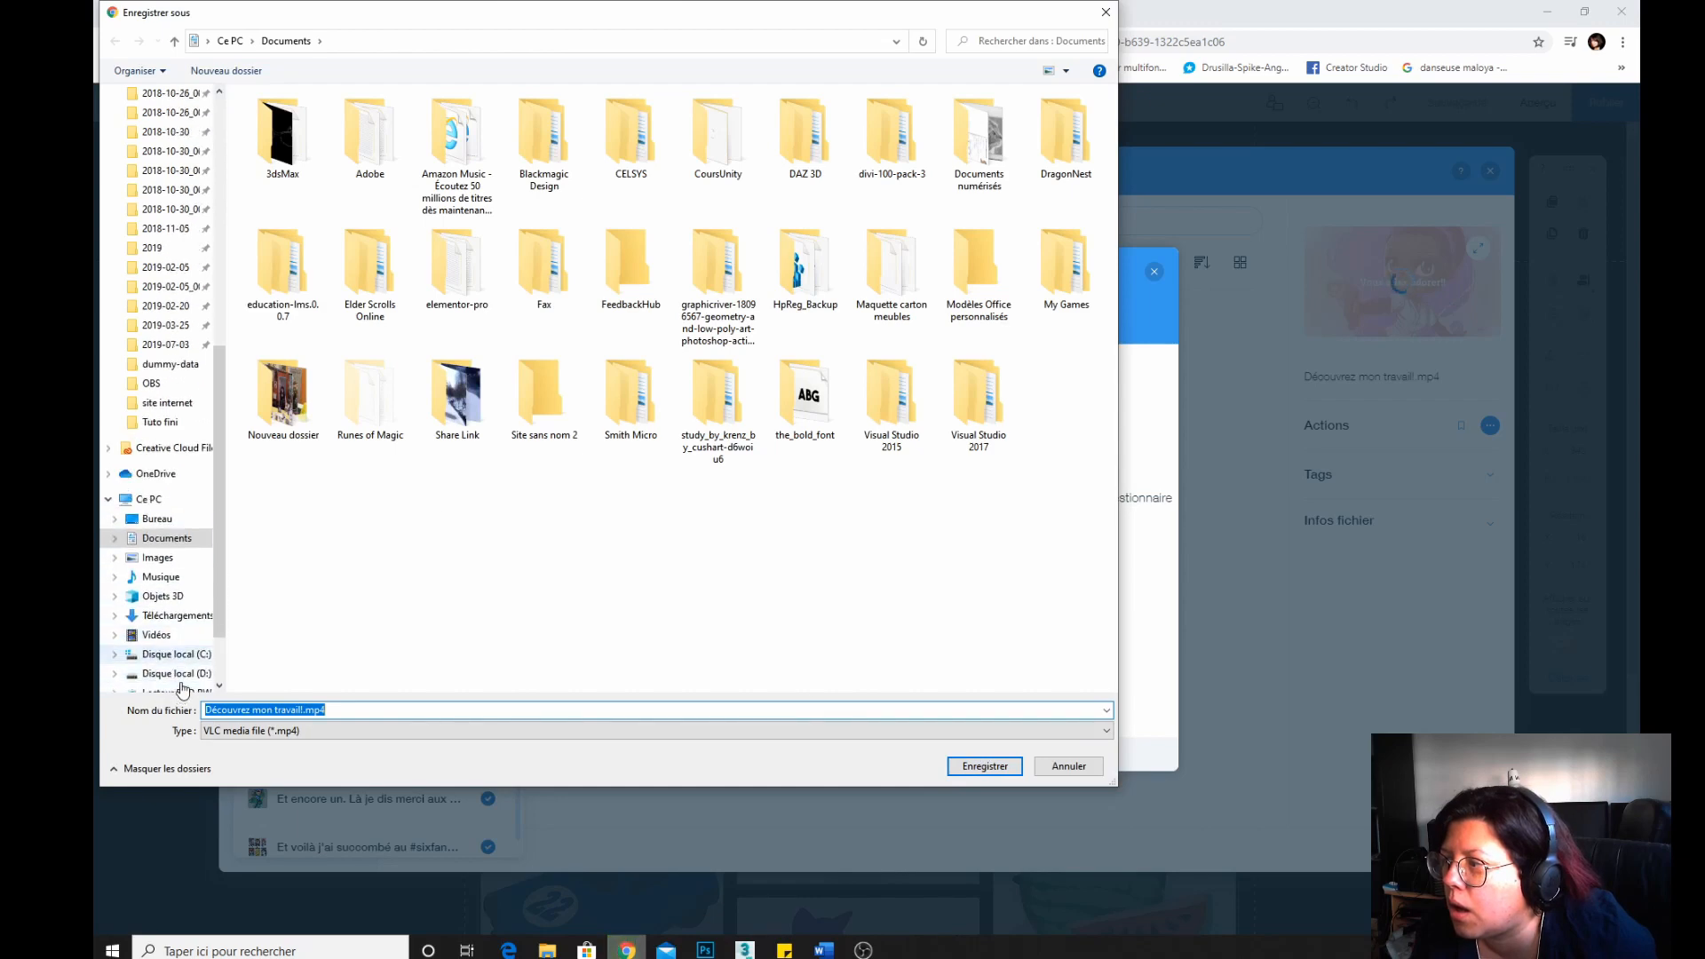
left_click(188, 654)
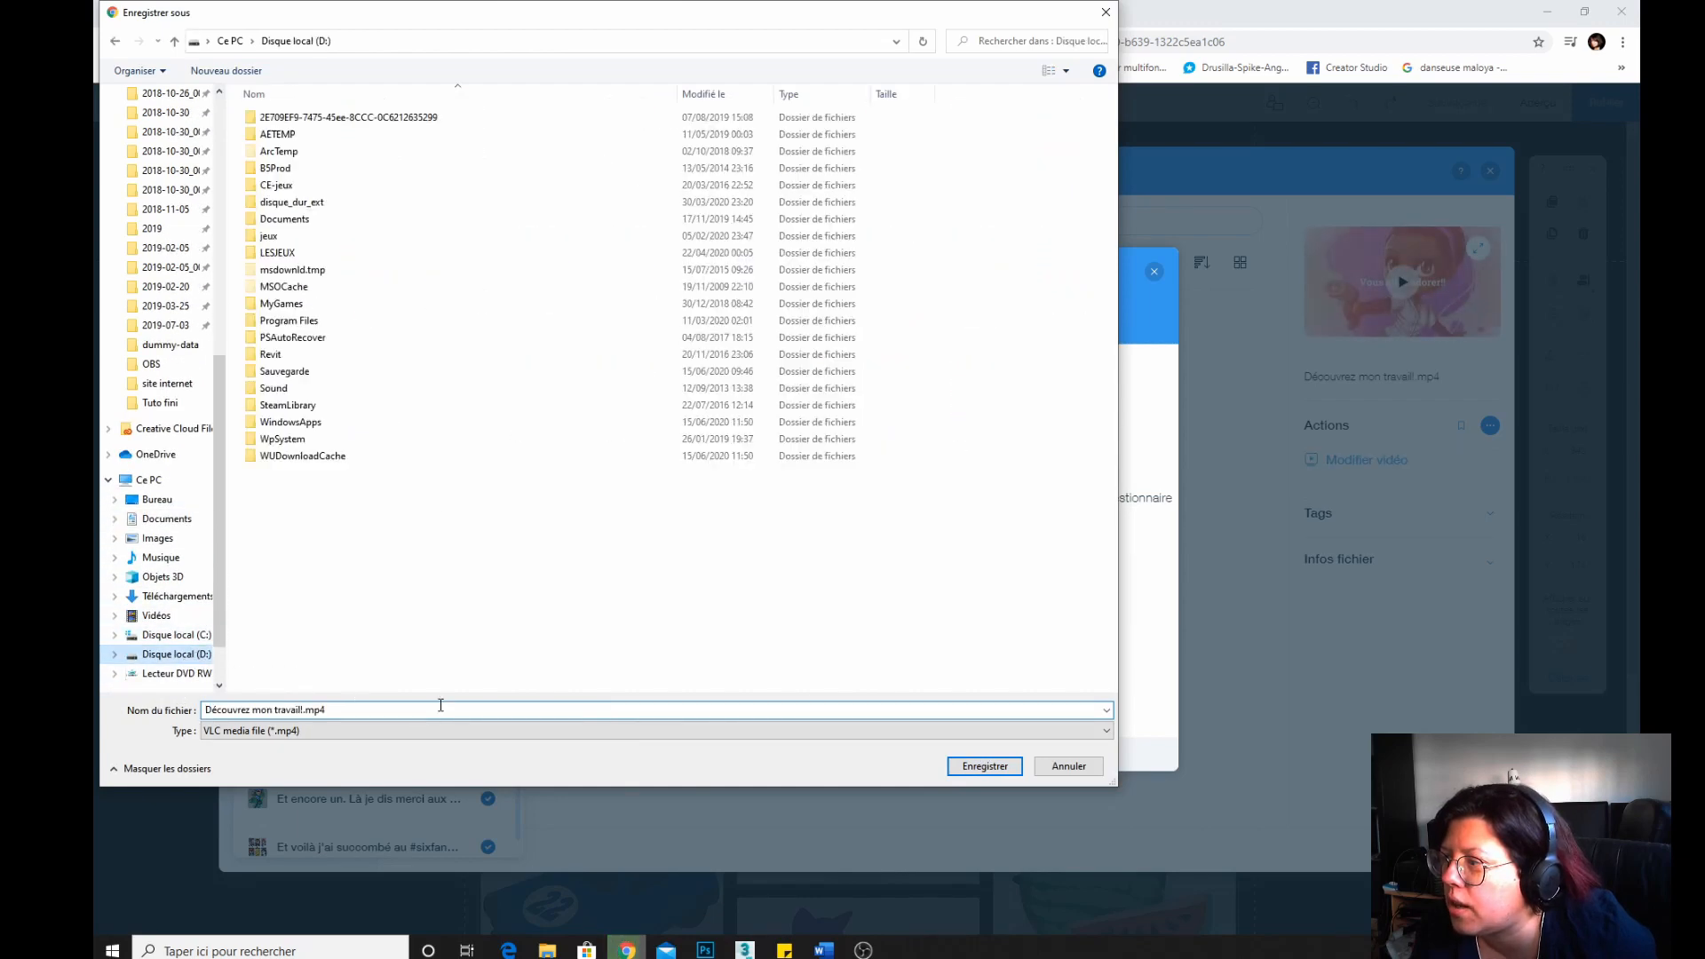
left_click(274, 206)
double_click(273, 206)
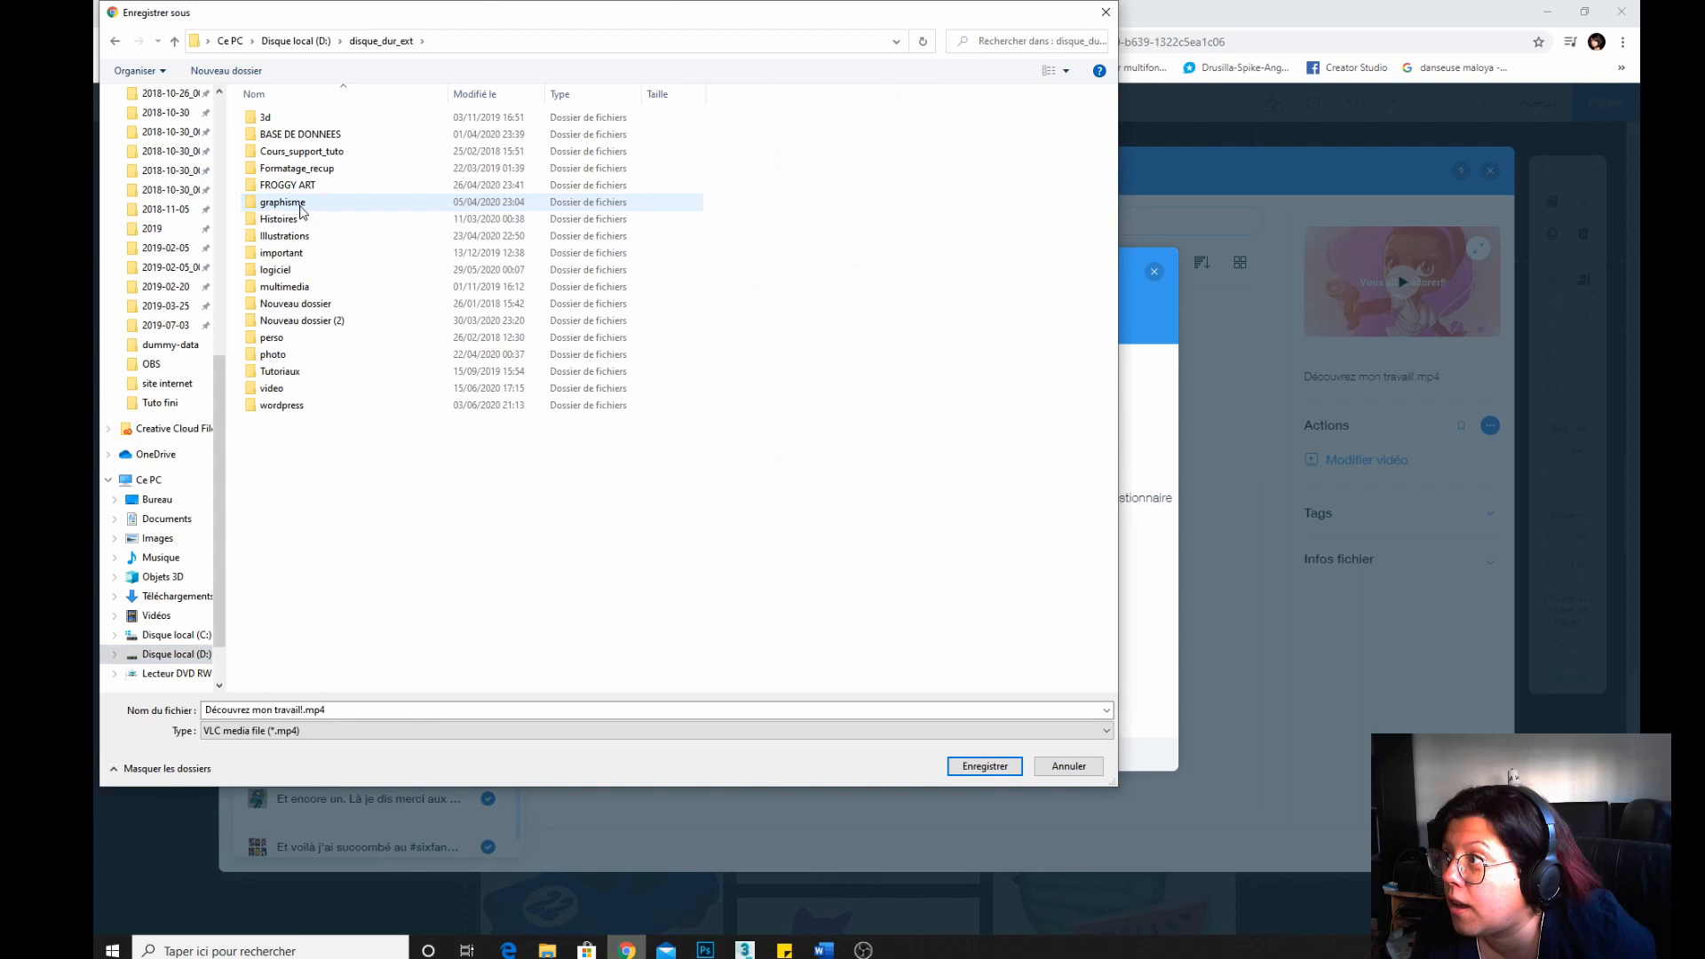
double_click(293, 388)
double_click(268, 152)
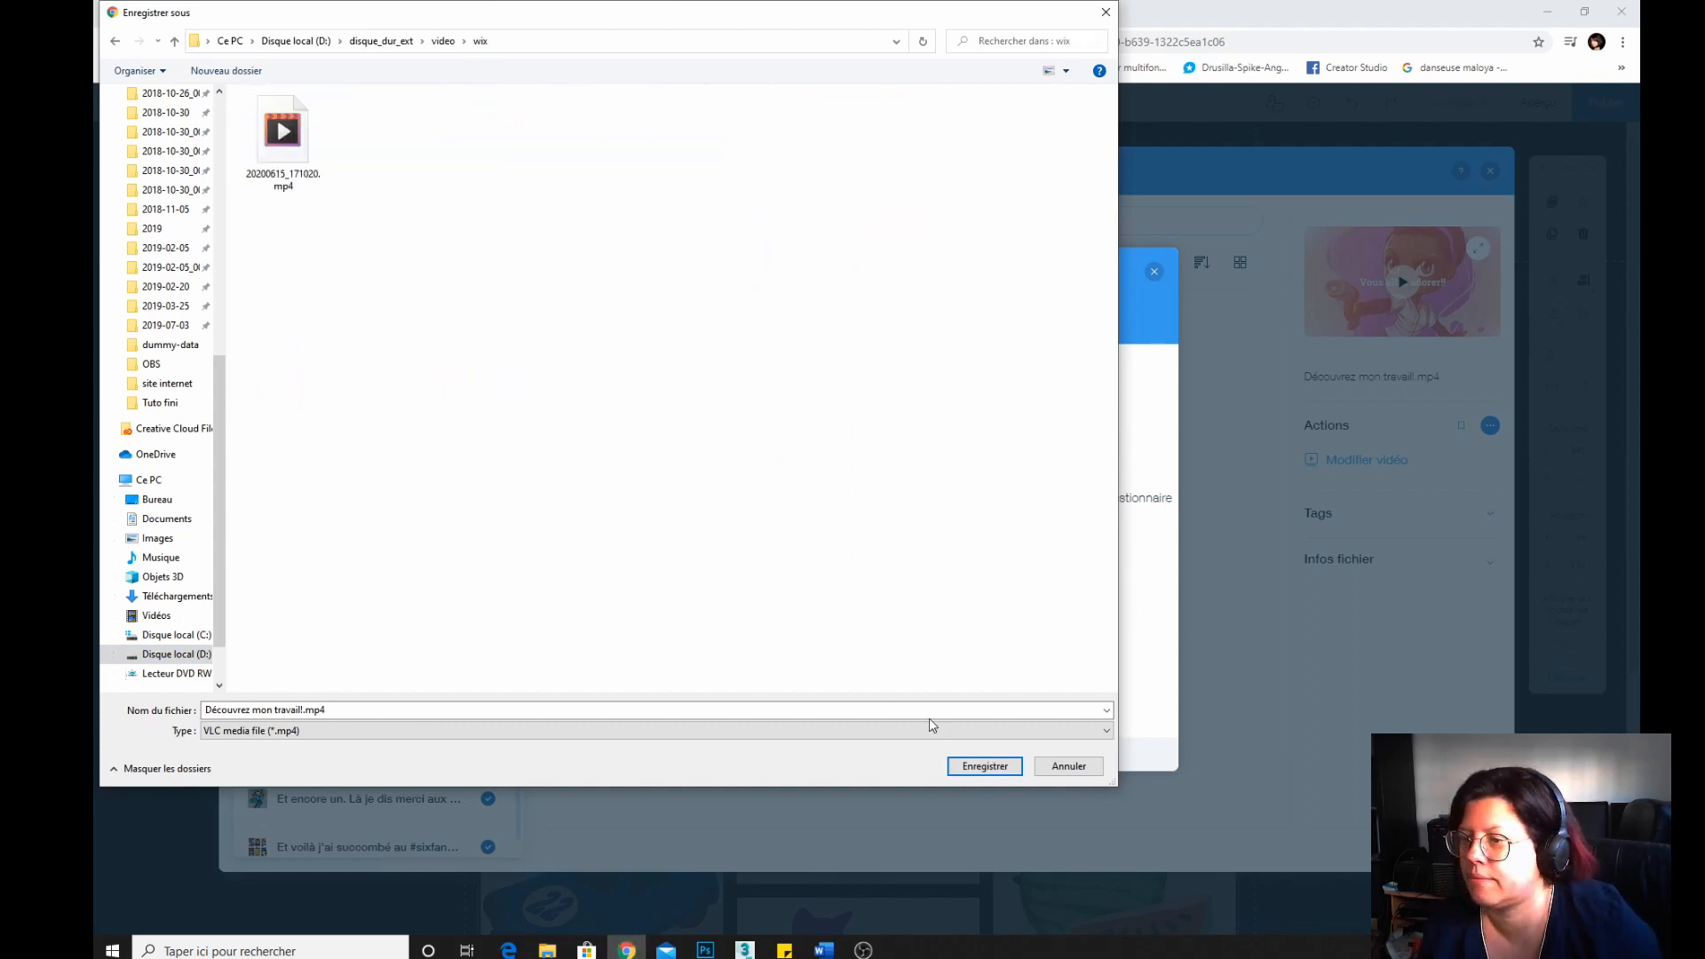
left_click(985, 766)
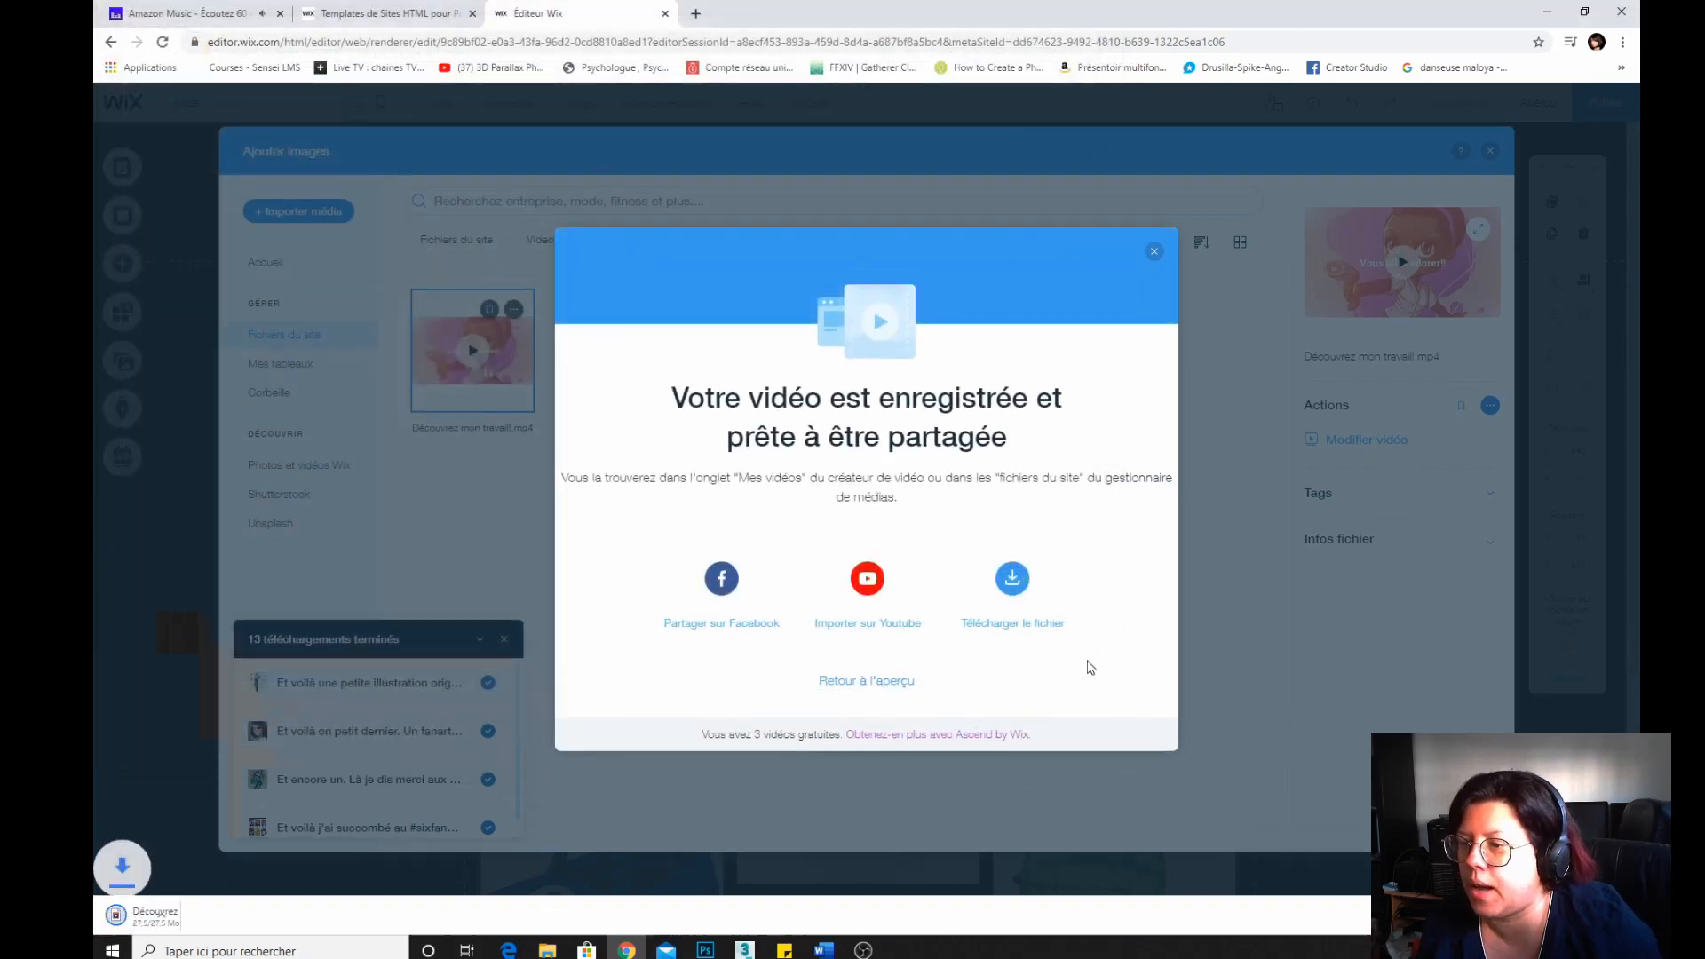
Return to the gallery organizer and add the portfolio images from the site files to the gallery.
left_click(1154, 251)
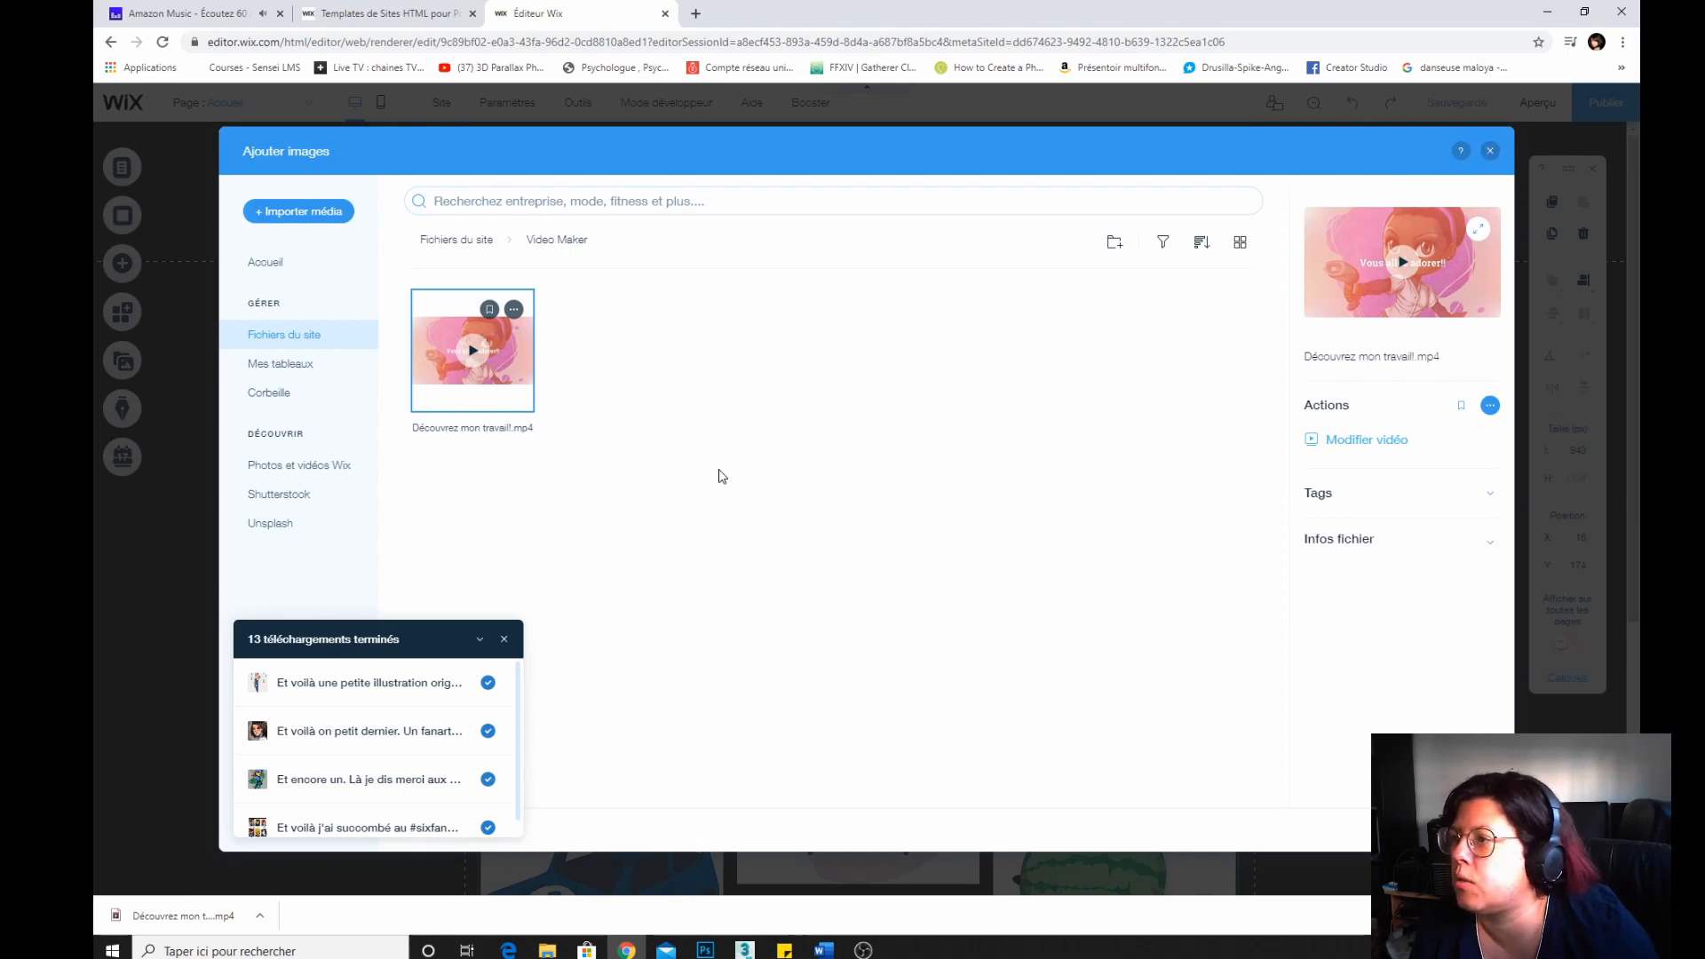
left_click(1486, 153)
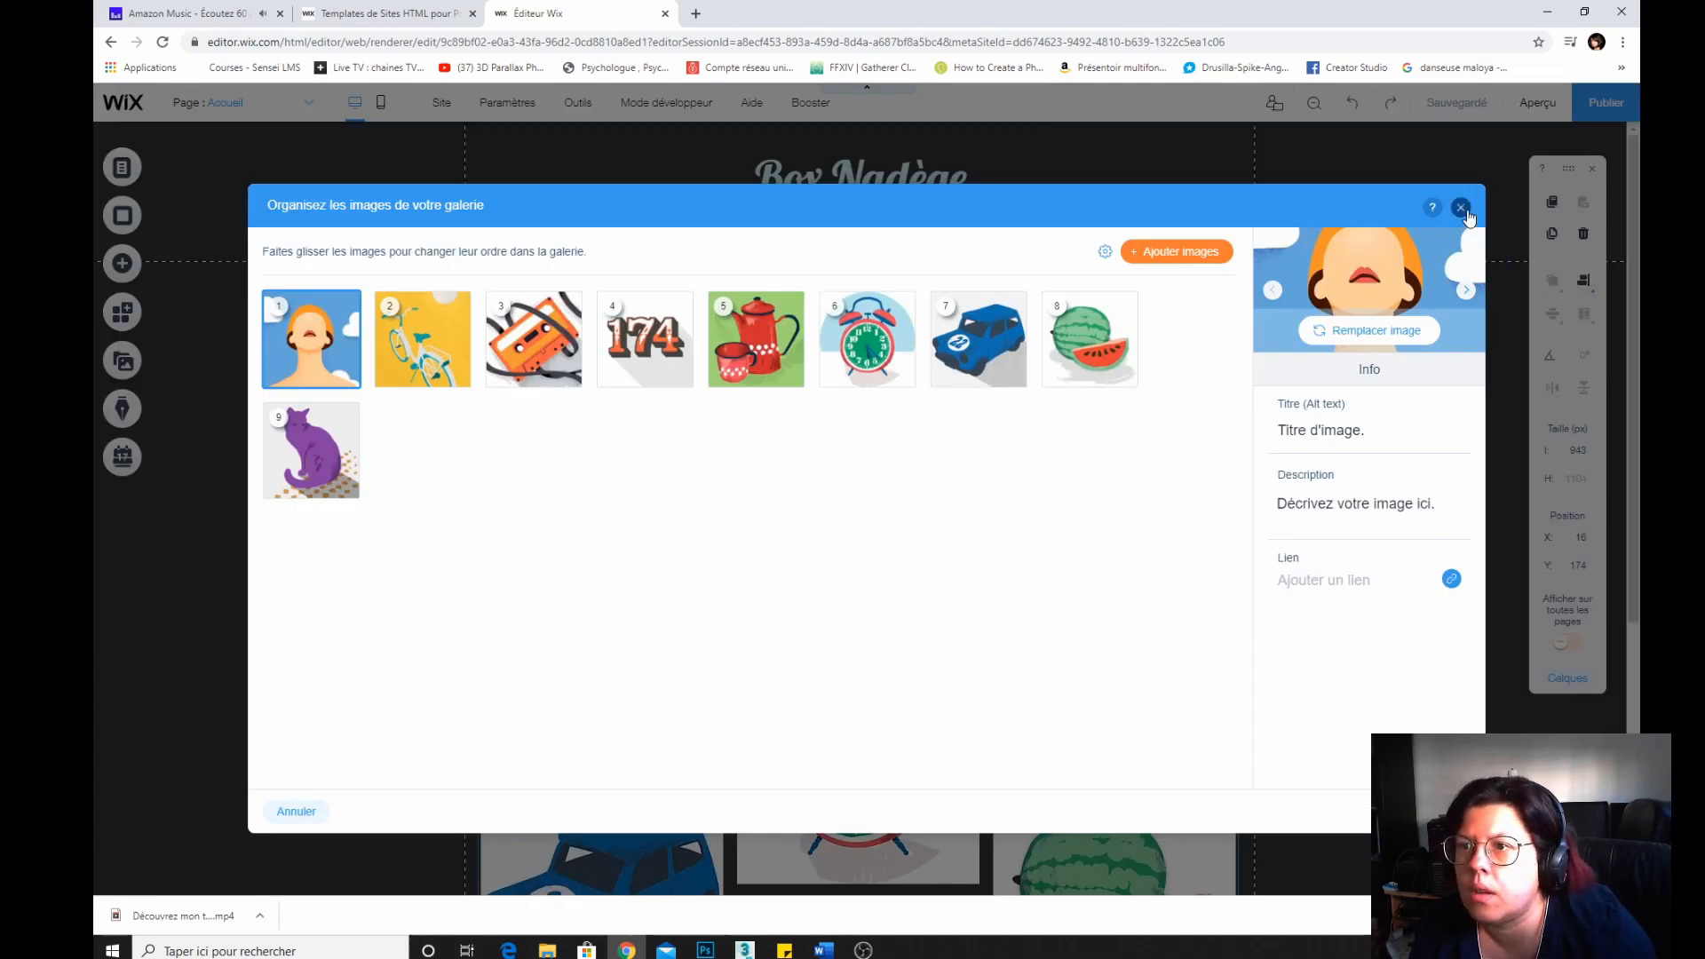
left_click(1176, 252)
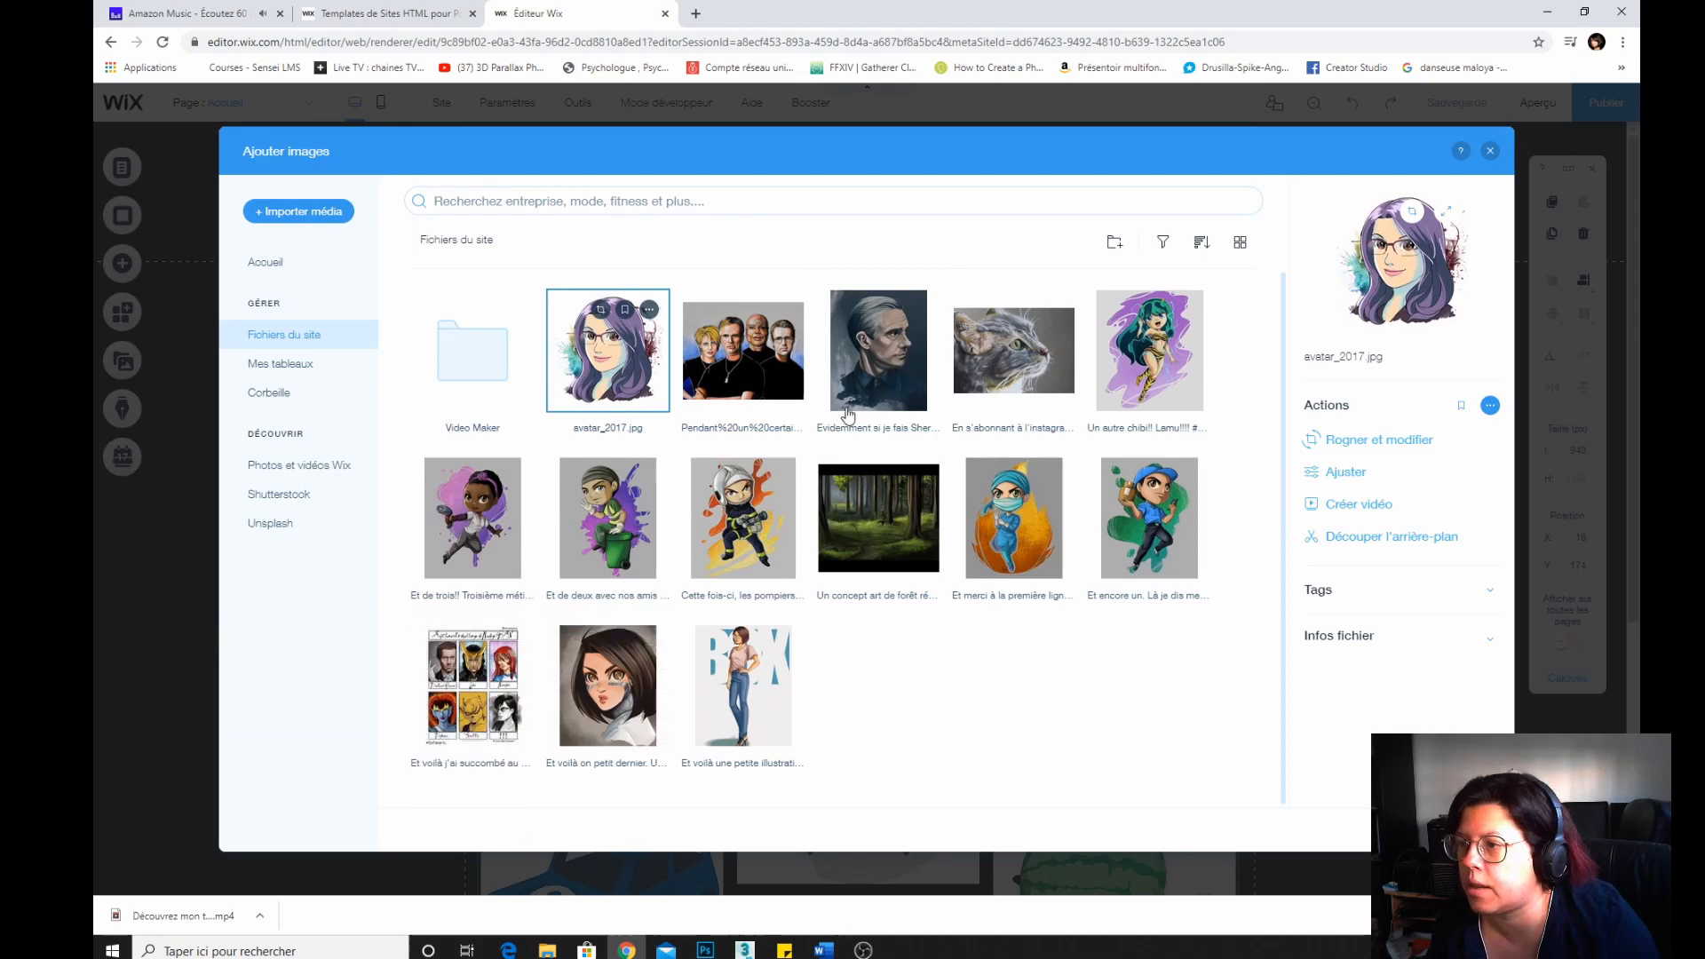
left_click(724, 383, "ctrl")
left_click(866, 380, "ctrl")
left_click(1002, 378, "ctrl")
left_click(1146, 380, "ctrl")
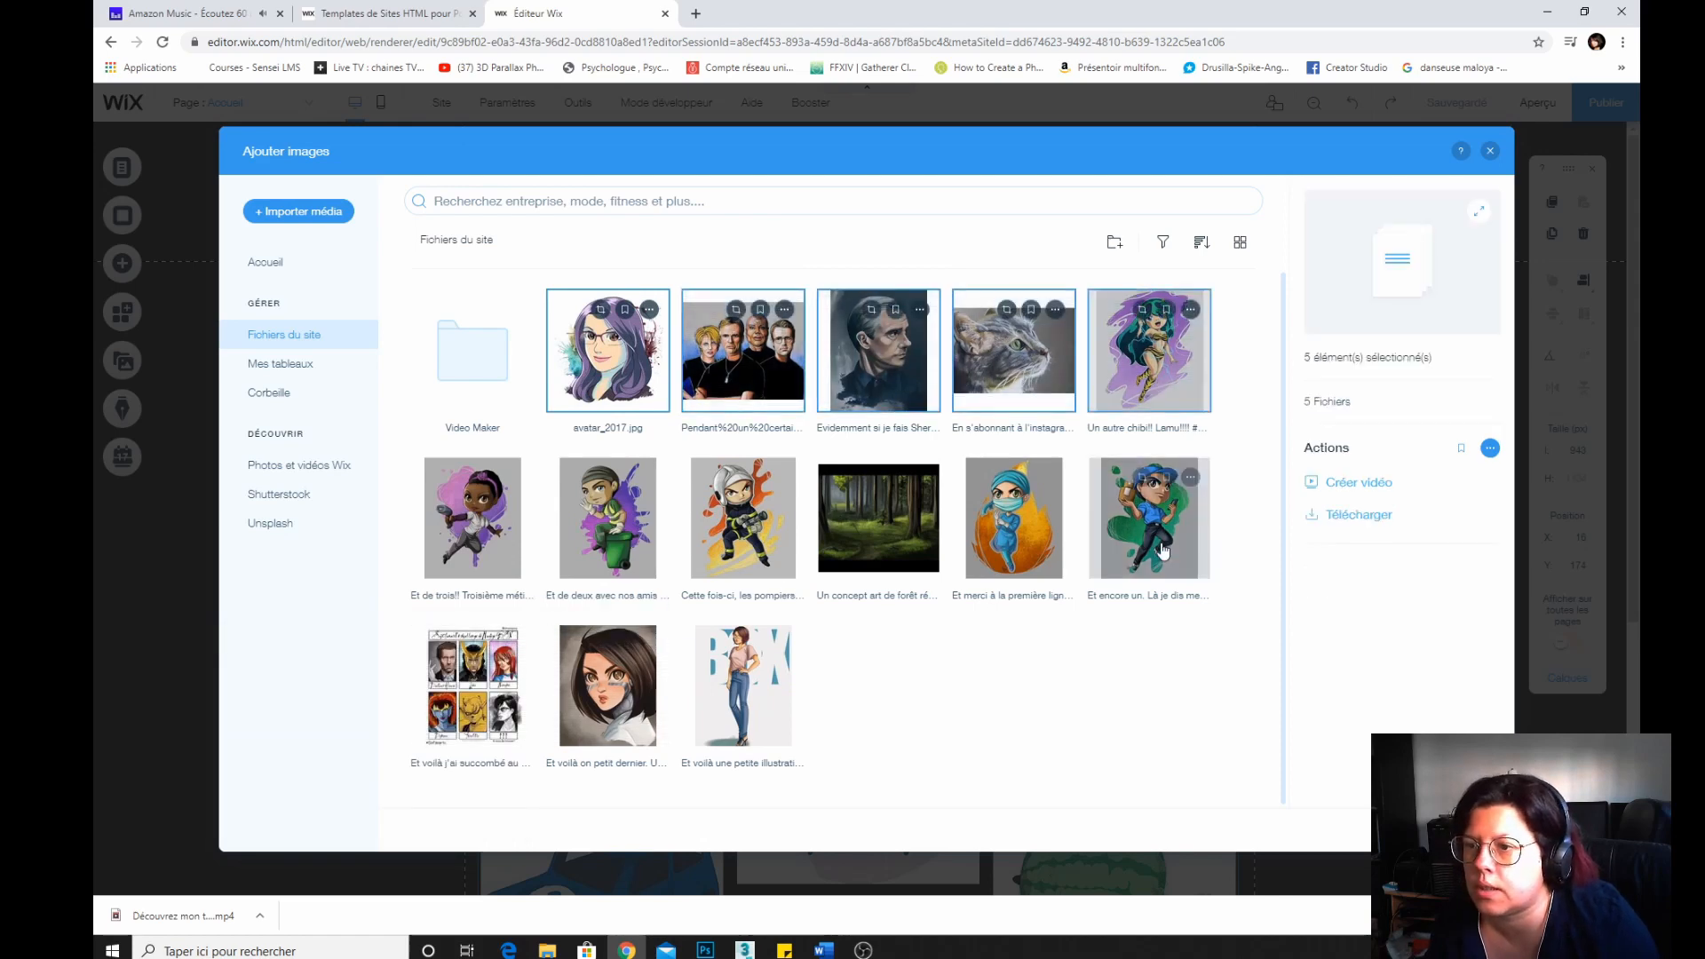
left_click(743, 517, "ctrl")
left_click(608, 517, "ctrl")
left_click(472, 518, "ctrl")
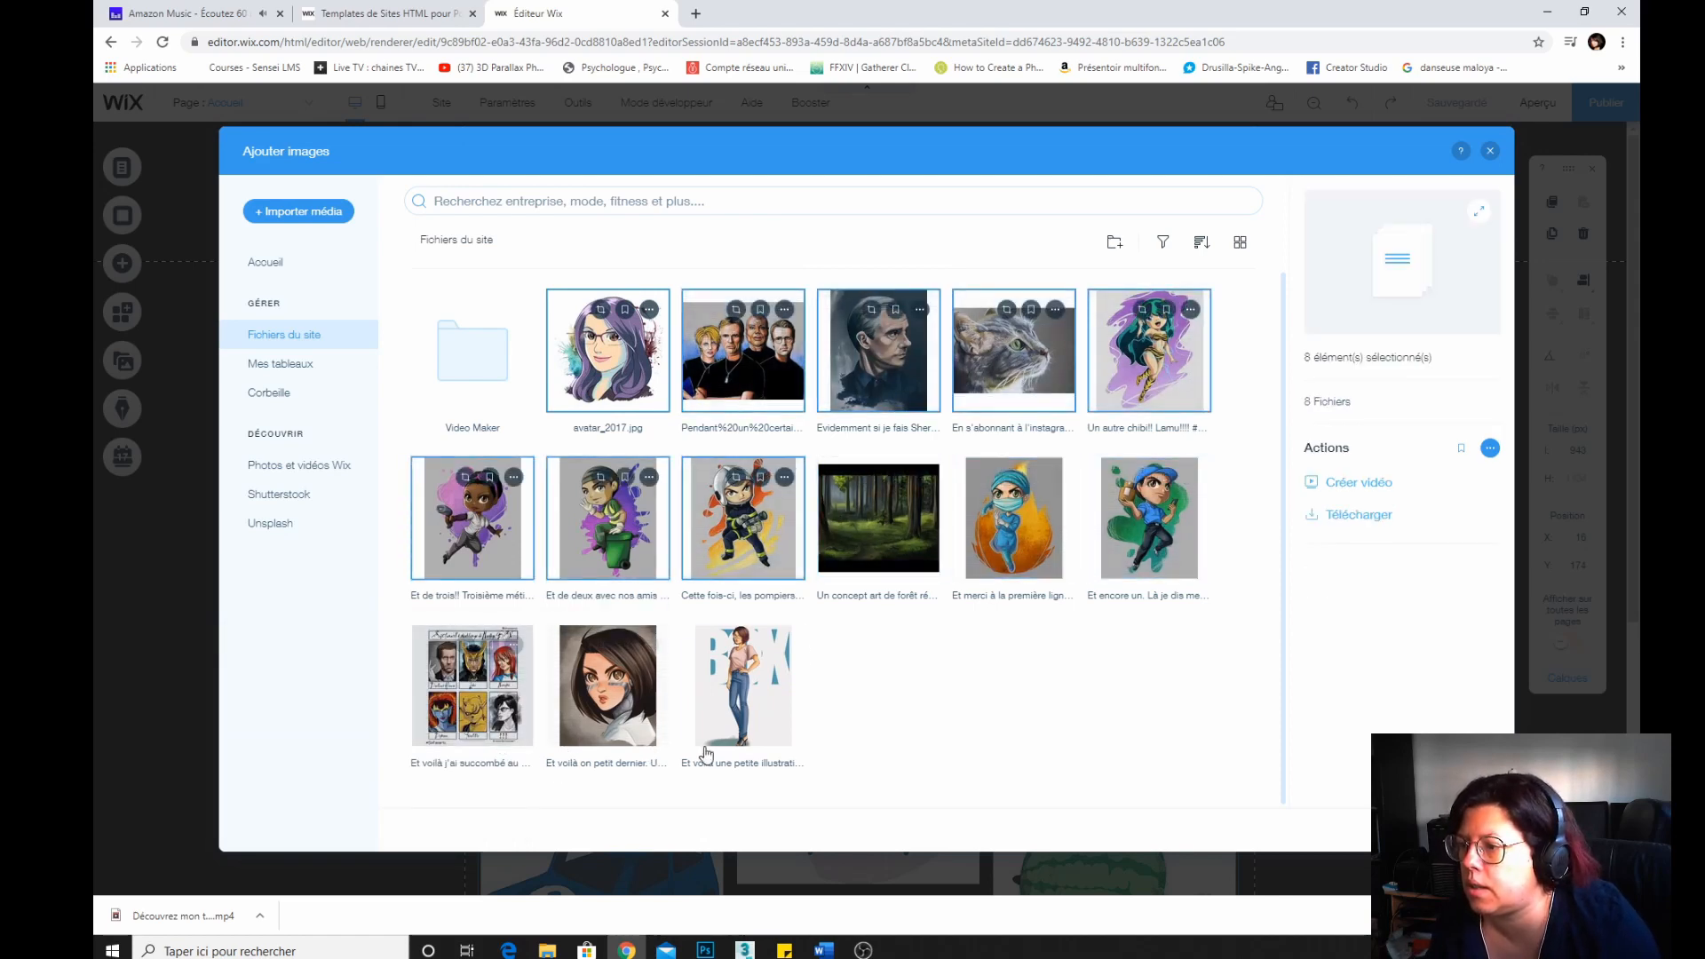
left_click(1332, 806)
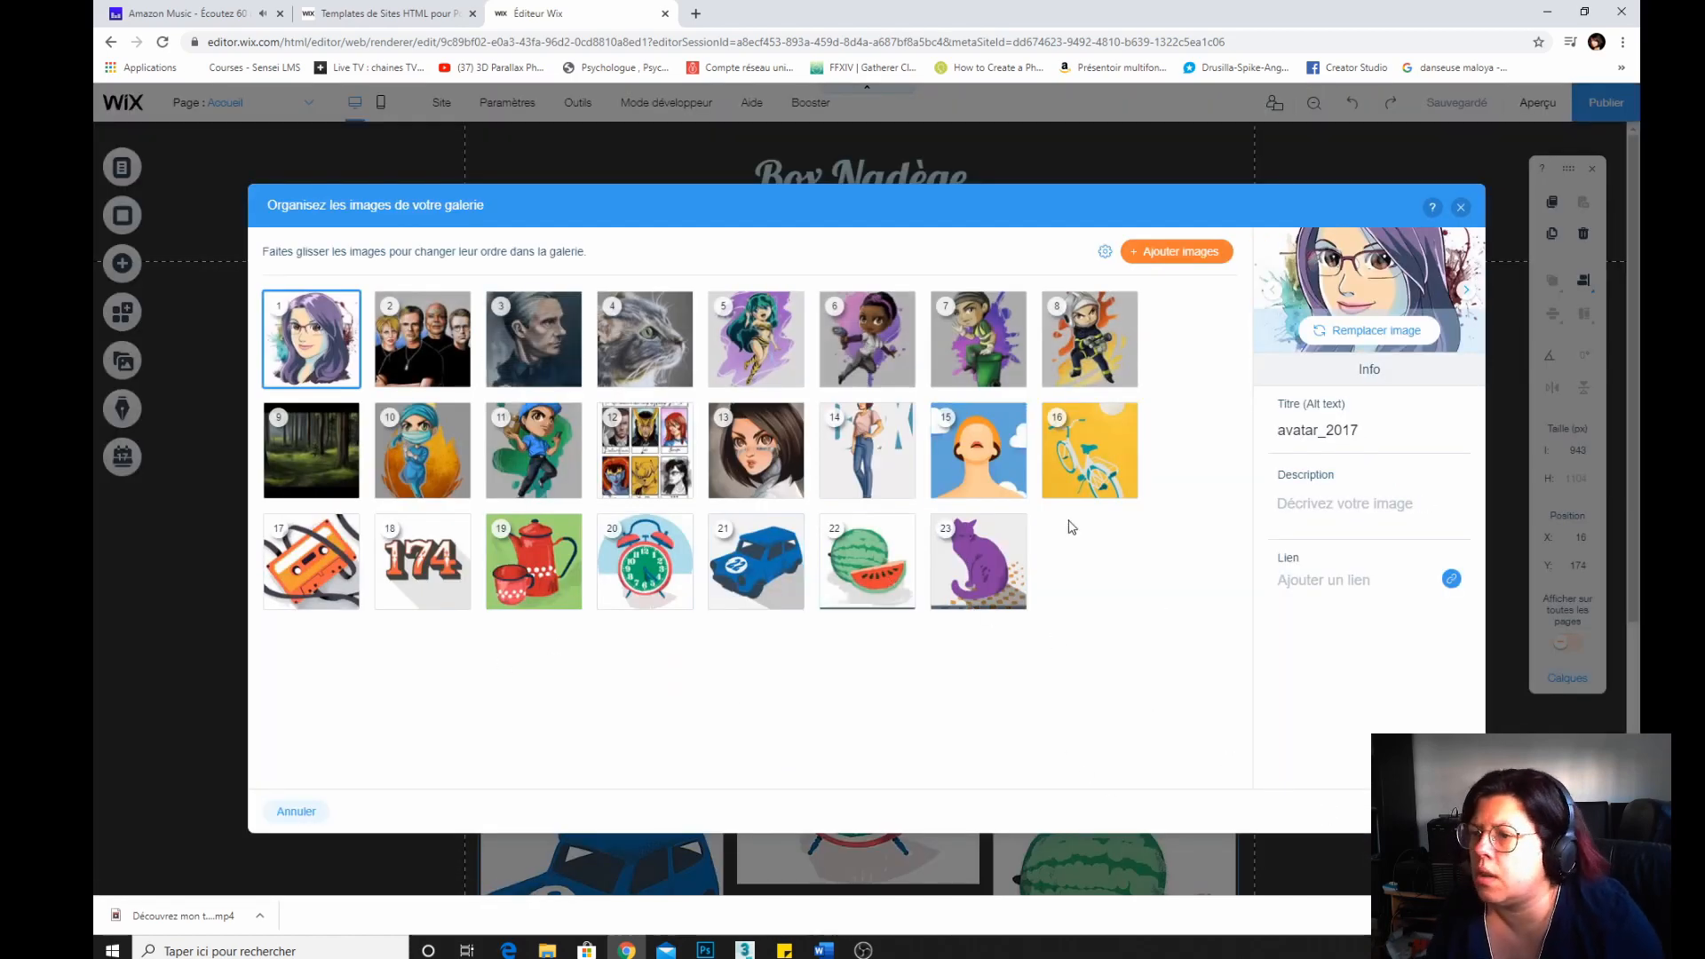
Delete the nine default stock images from the gallery and apply the changes.
mouse_move(1015, 490)
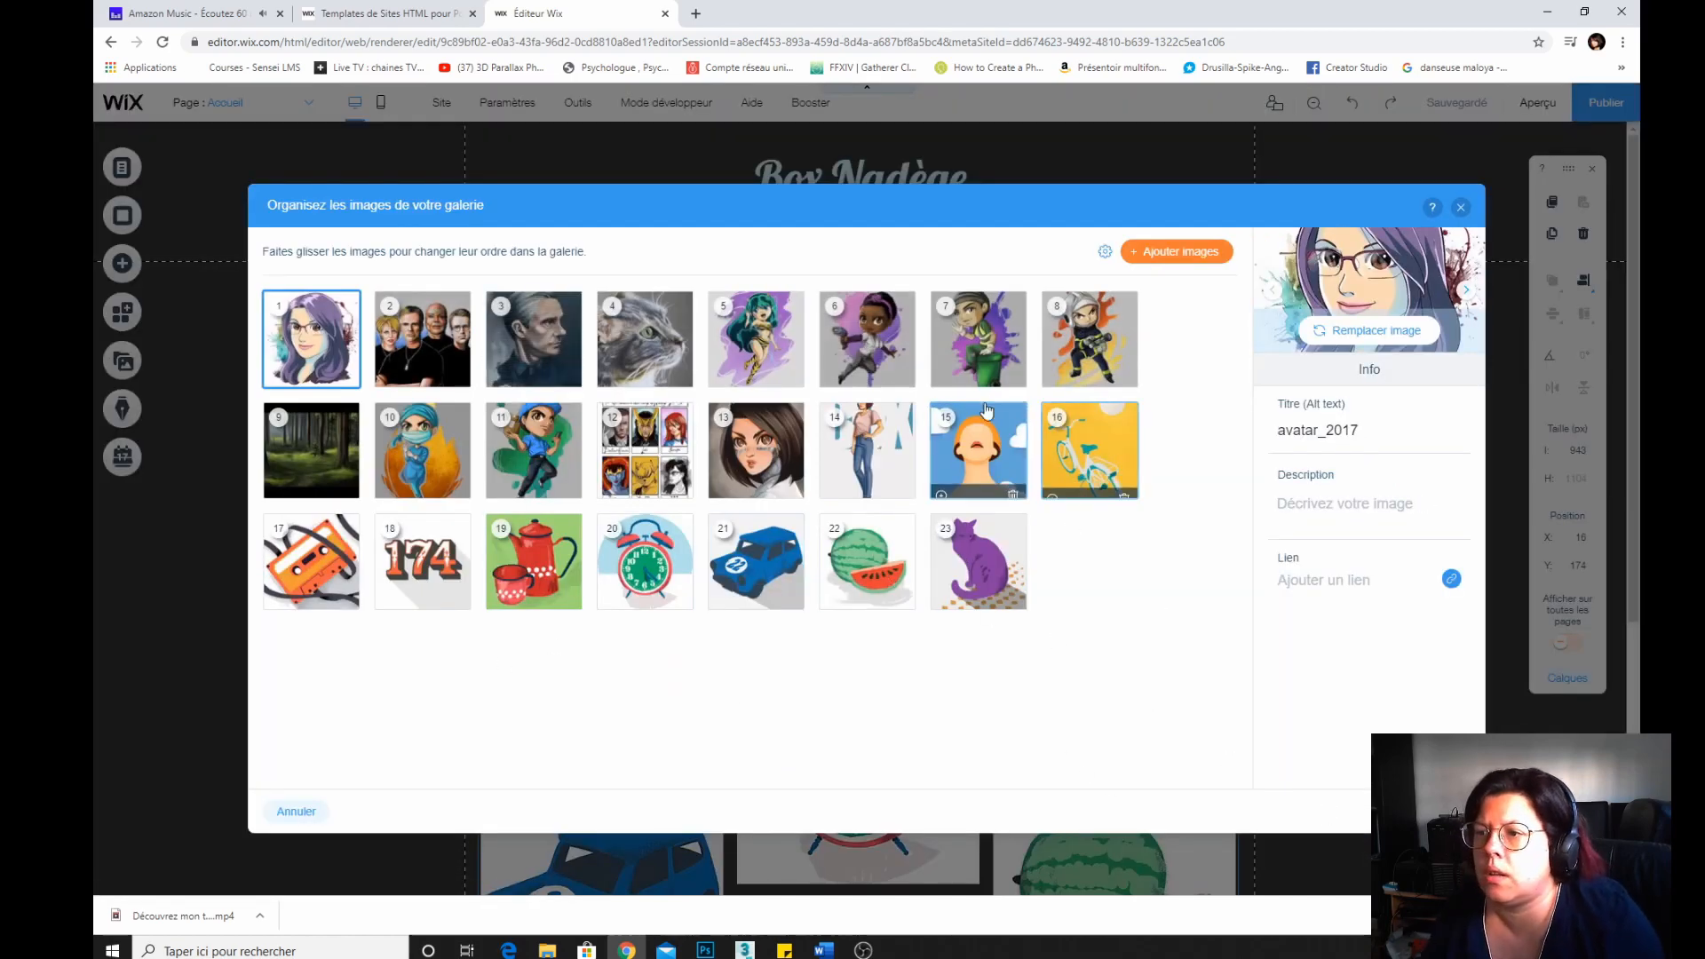
left_click(1014, 487)
left_click(1014, 487)
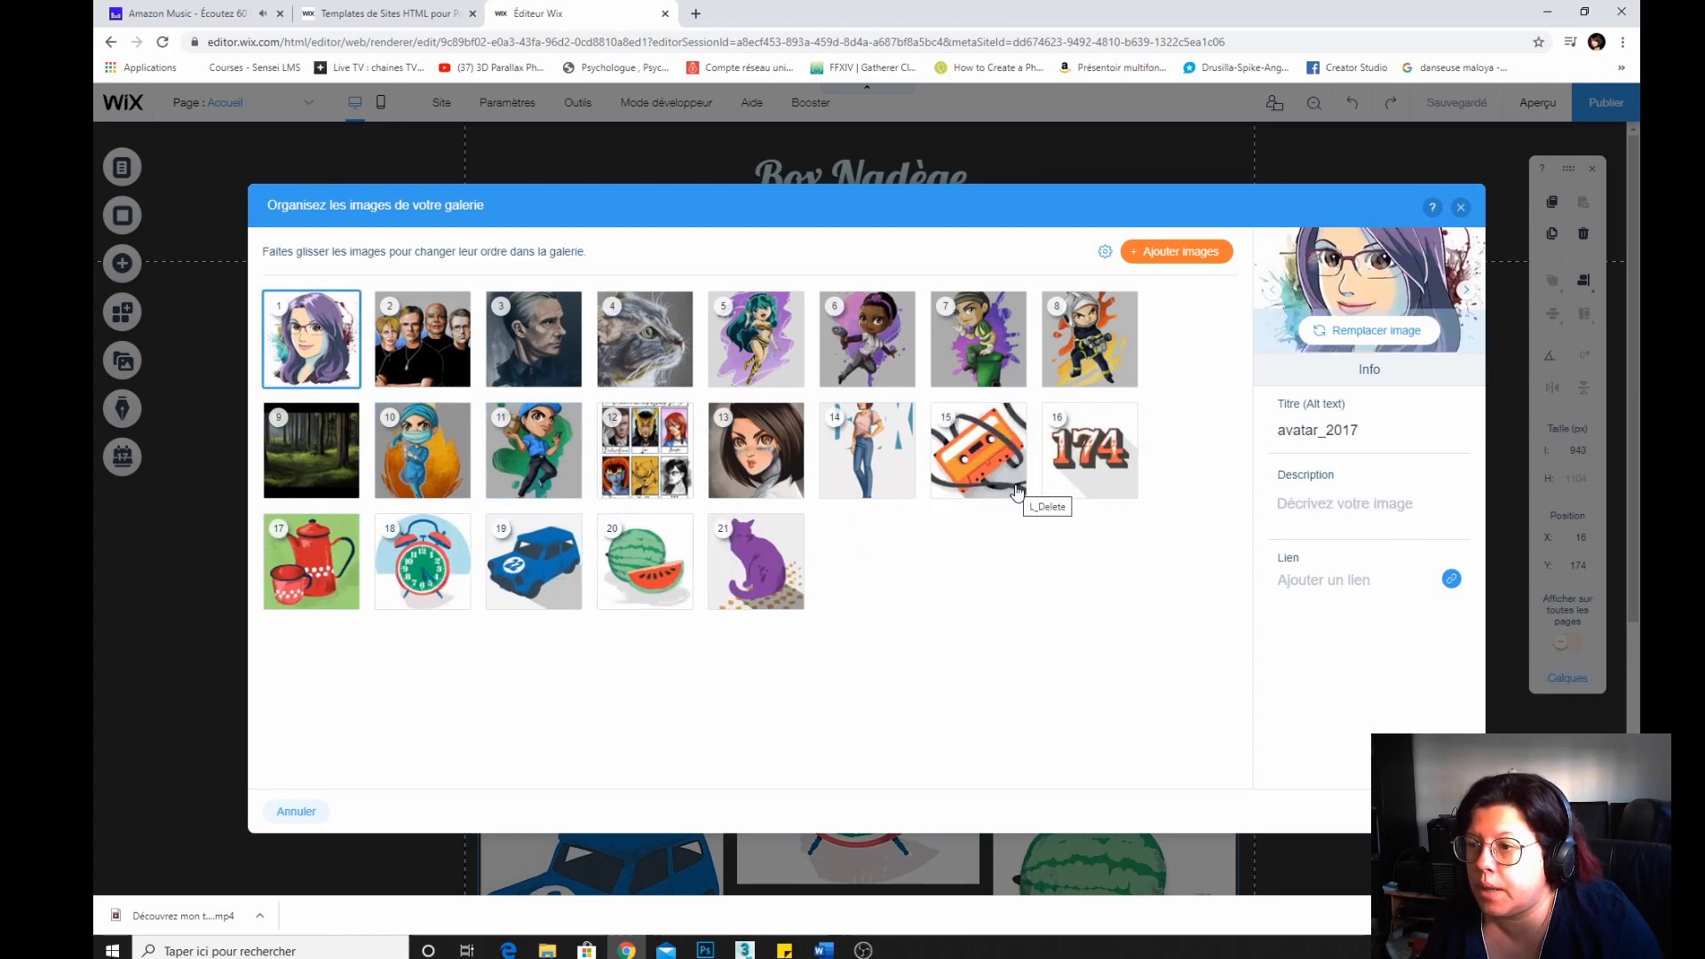
left_click(1014, 488)
left_click(1014, 487)
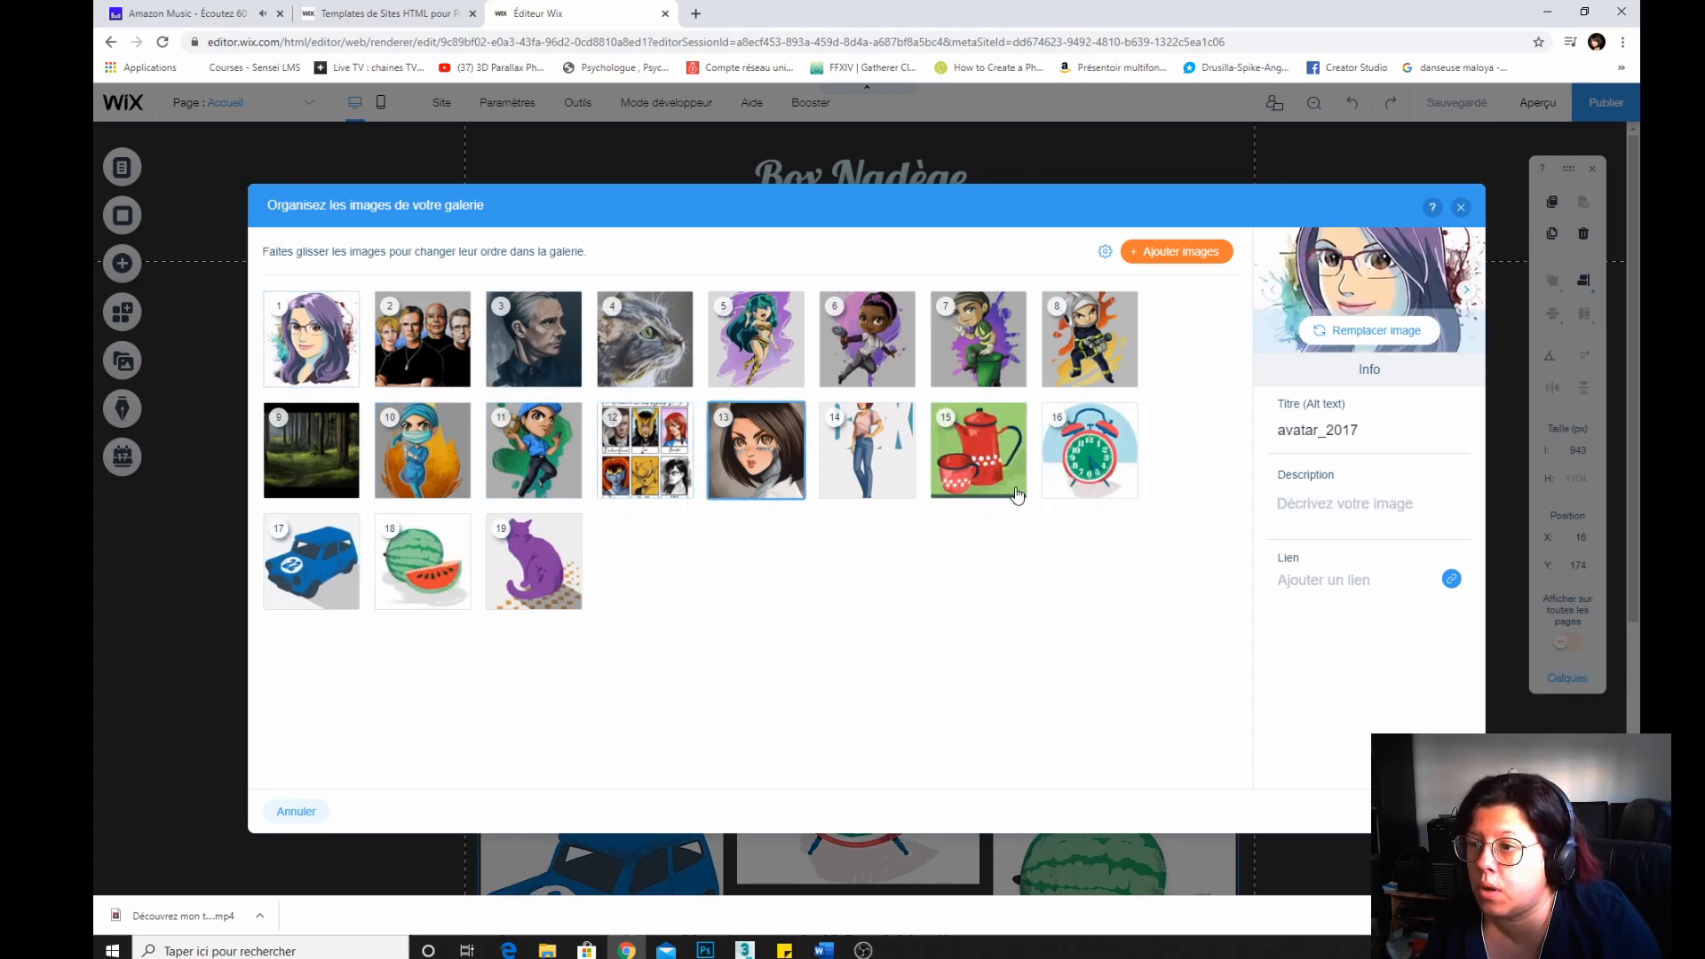
left_click(1015, 489)
left_click(1015, 489)
left_click(1015, 490)
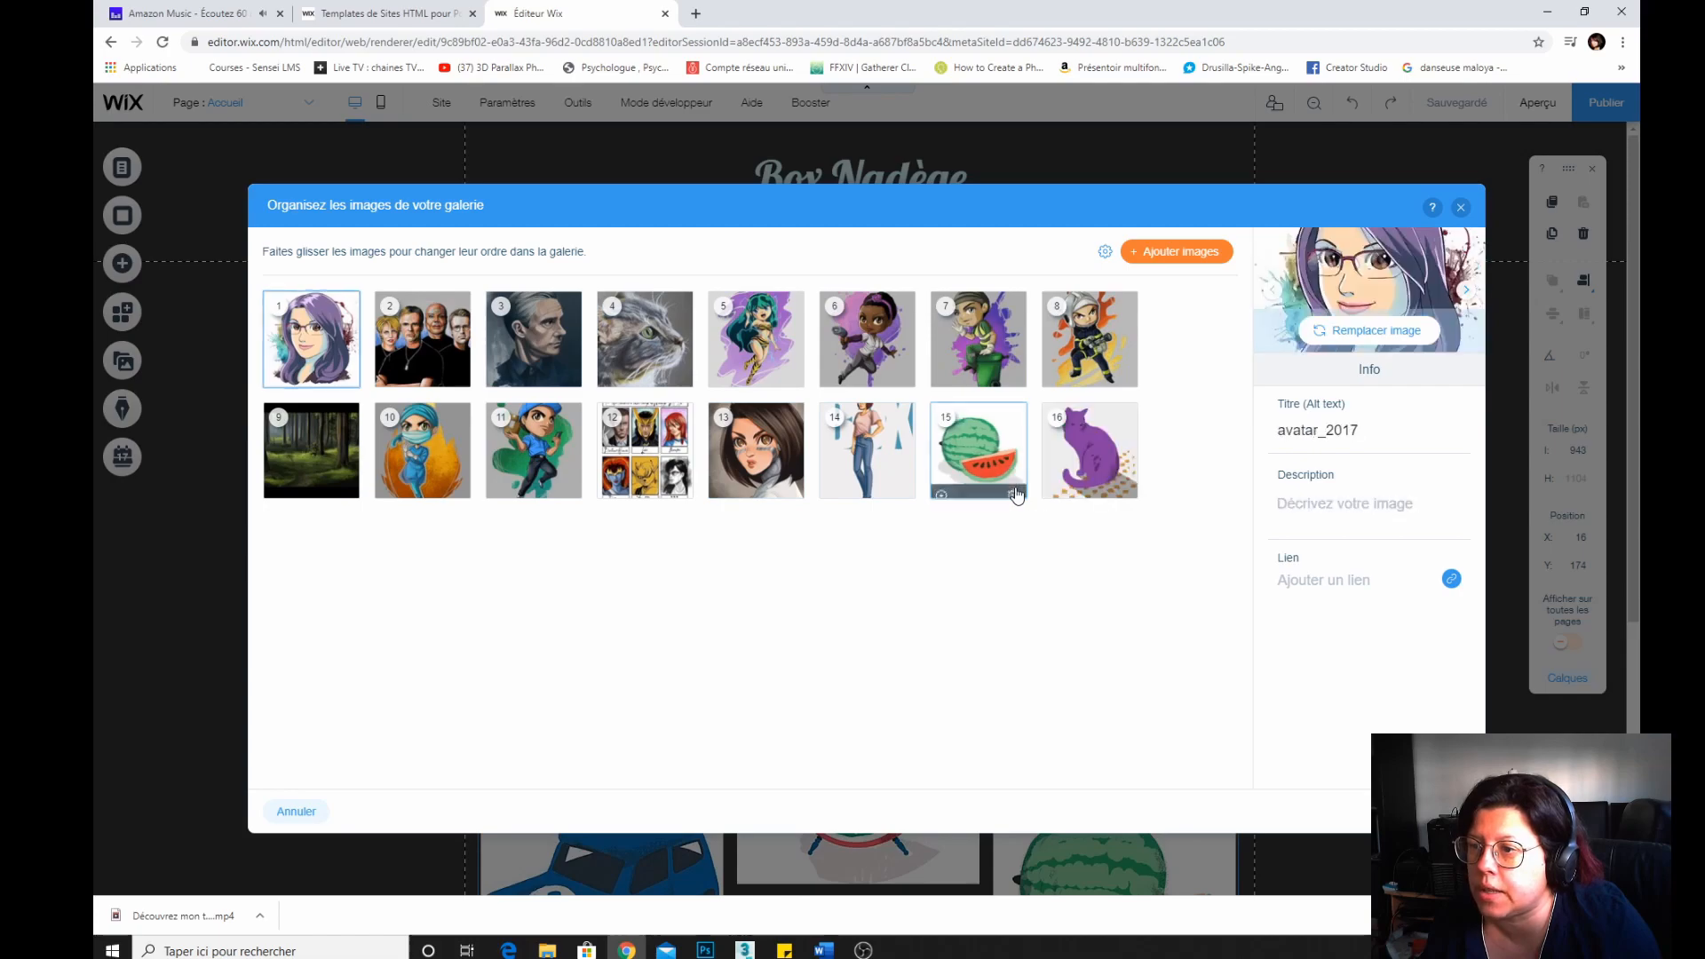
left_click(1015, 489)
left_click(1015, 490)
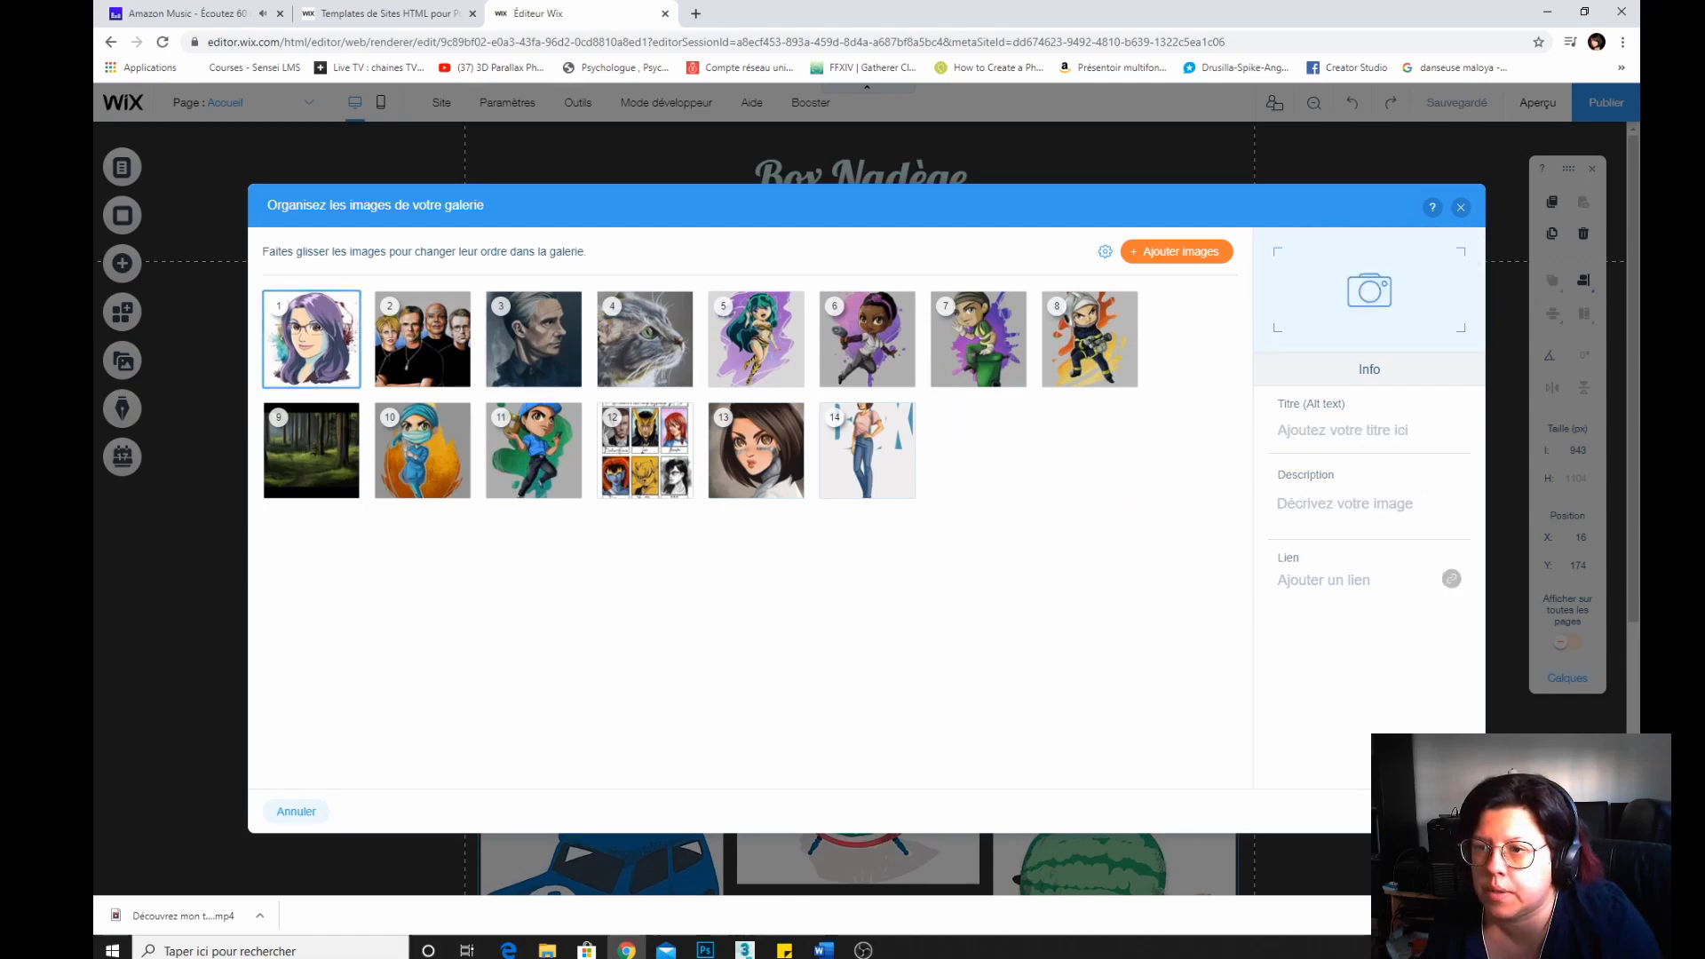
left_click(1436, 811)
scroll(298, 510, "down", 5)
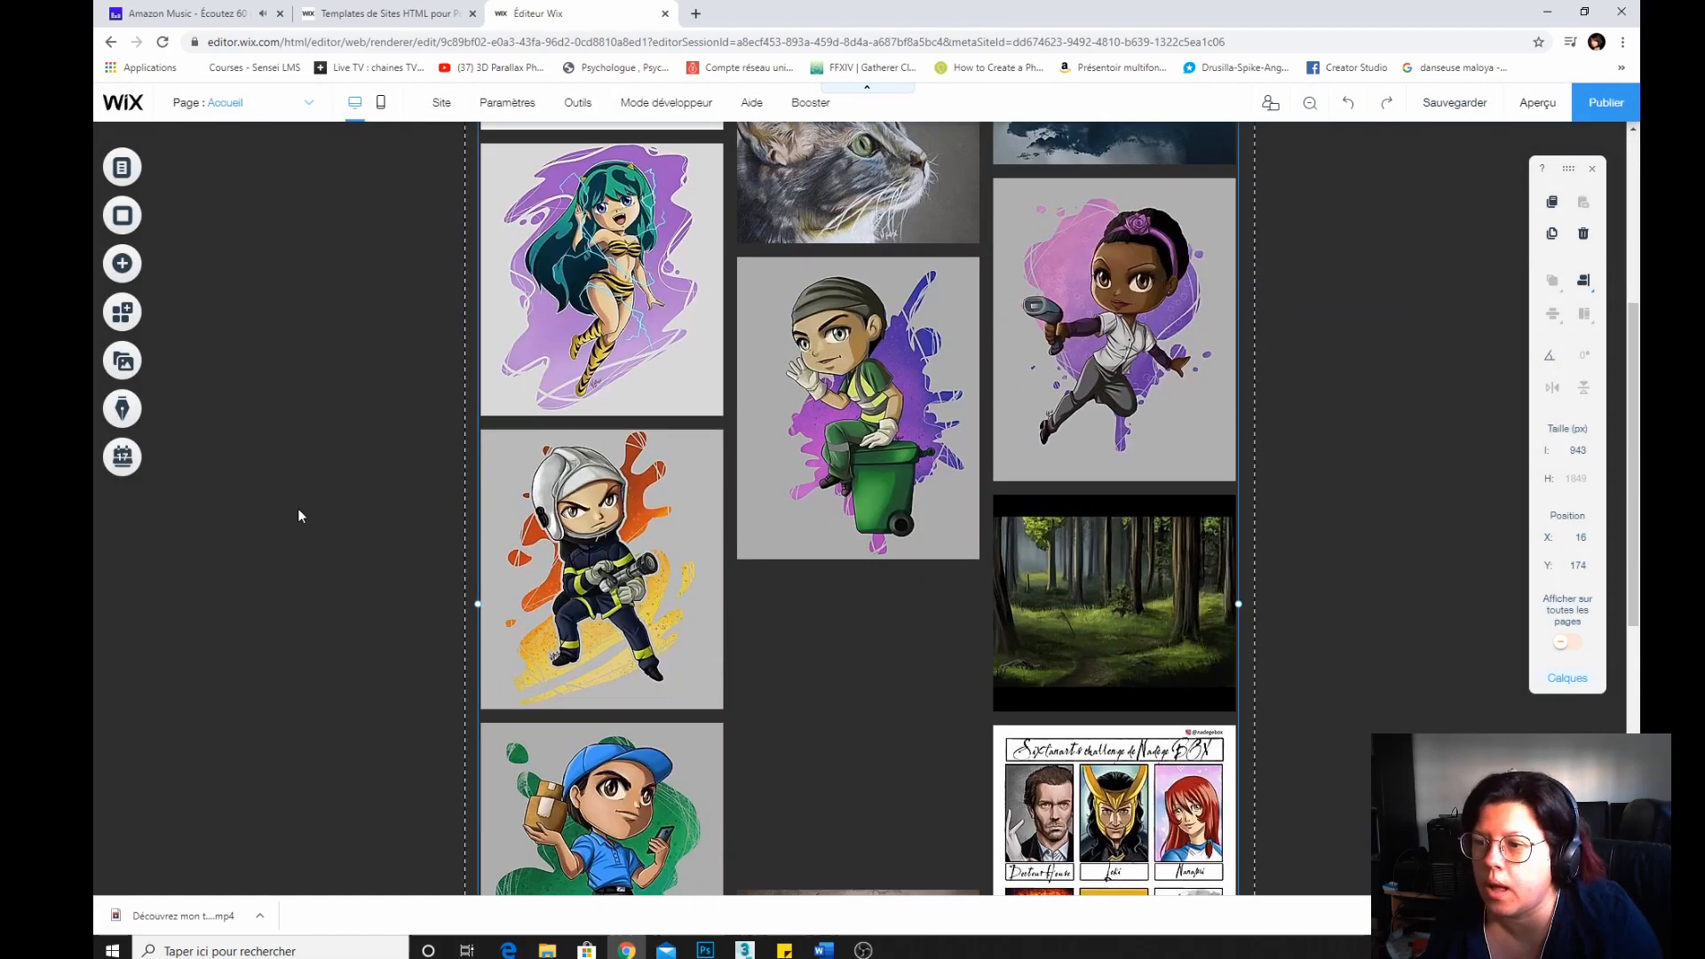
scroll(296, 508, "down", 3)
scroll(297, 508, "up", 8)
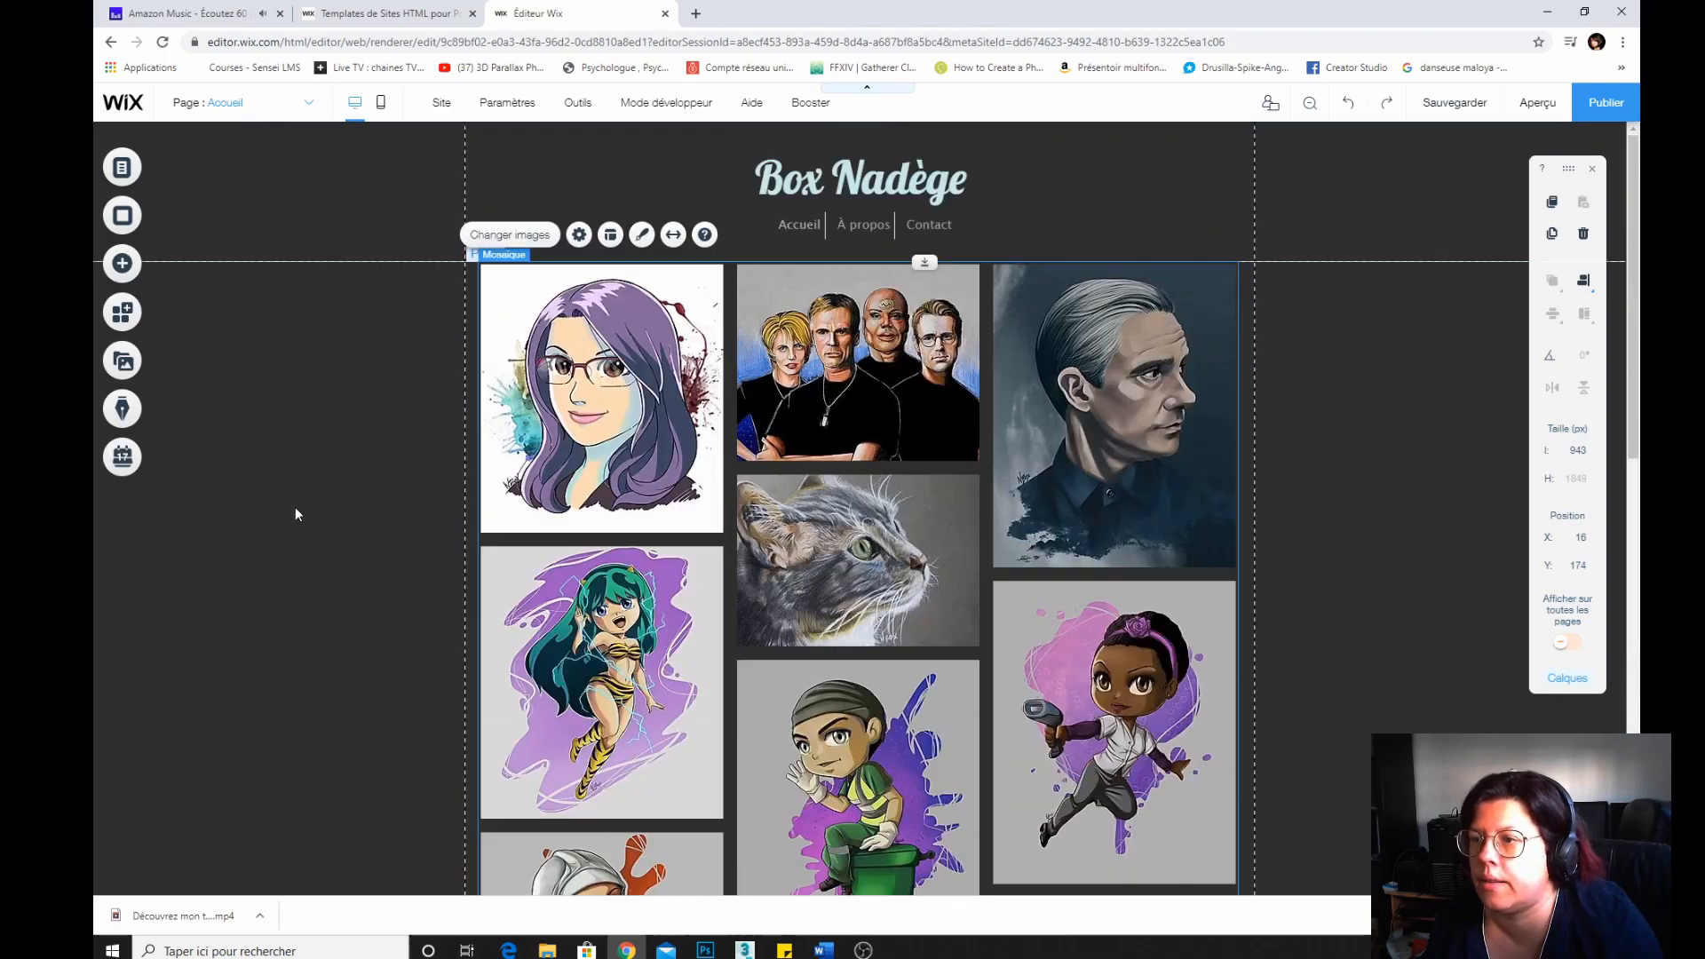
scroll(295, 514, "down", 10)
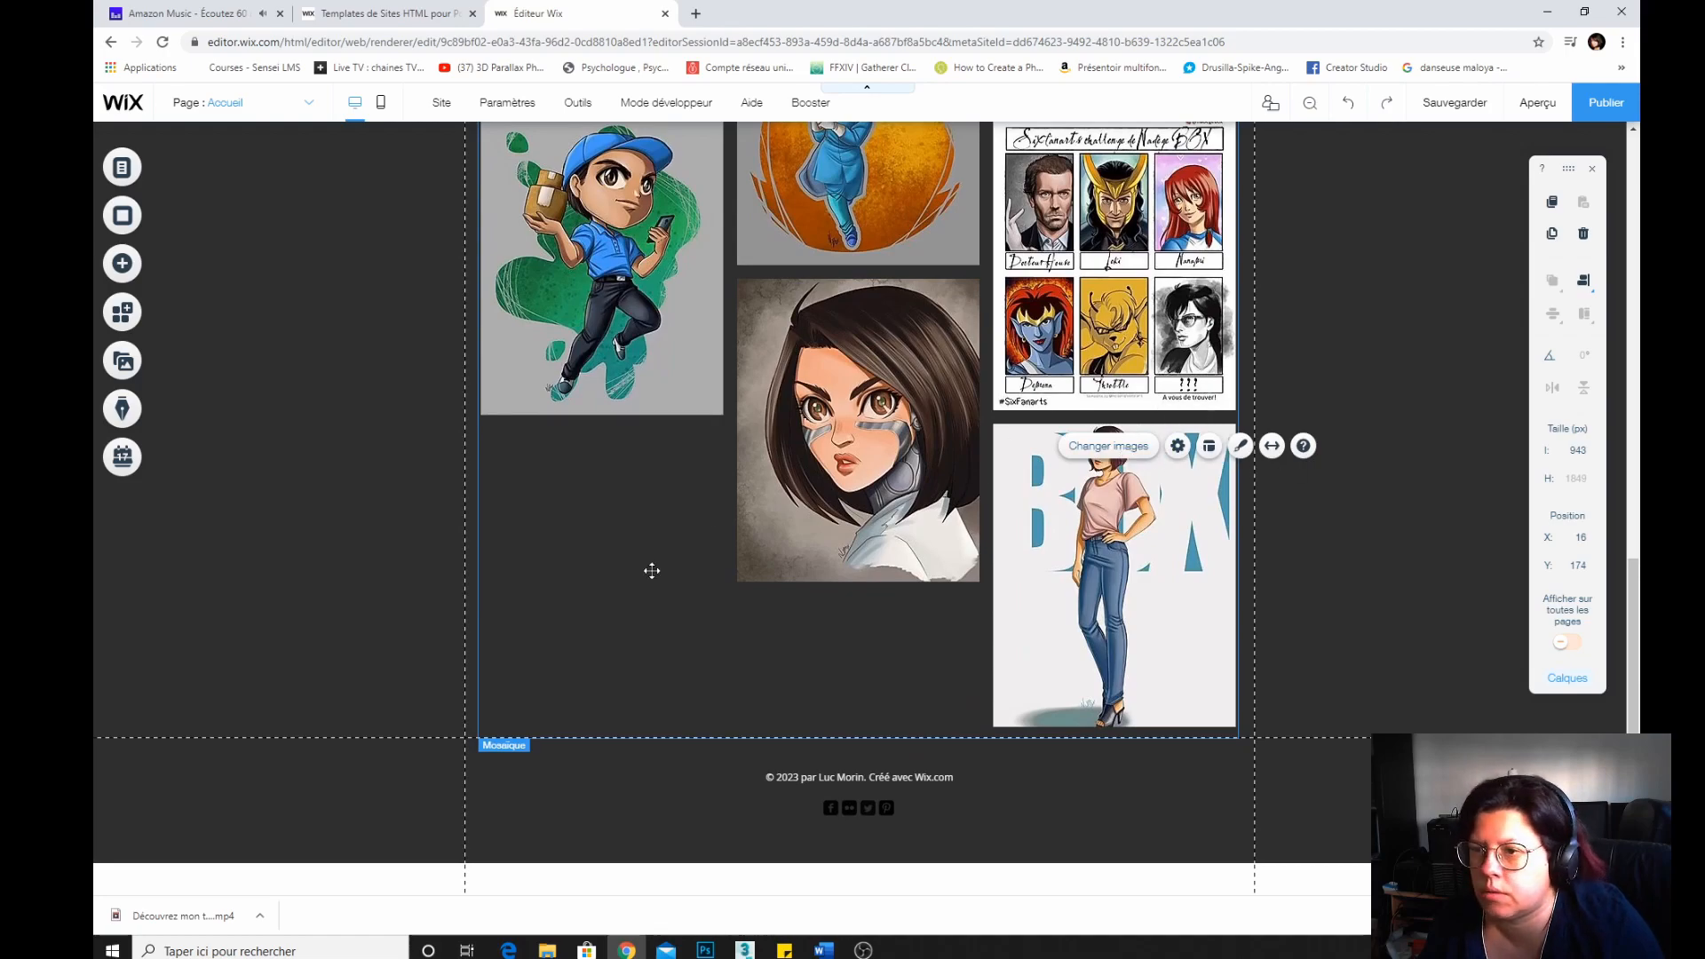
Open the gallery's image organizer, remove the blue-cap chibi illustration, and apply the change.
scroll(651, 570, "up", 10)
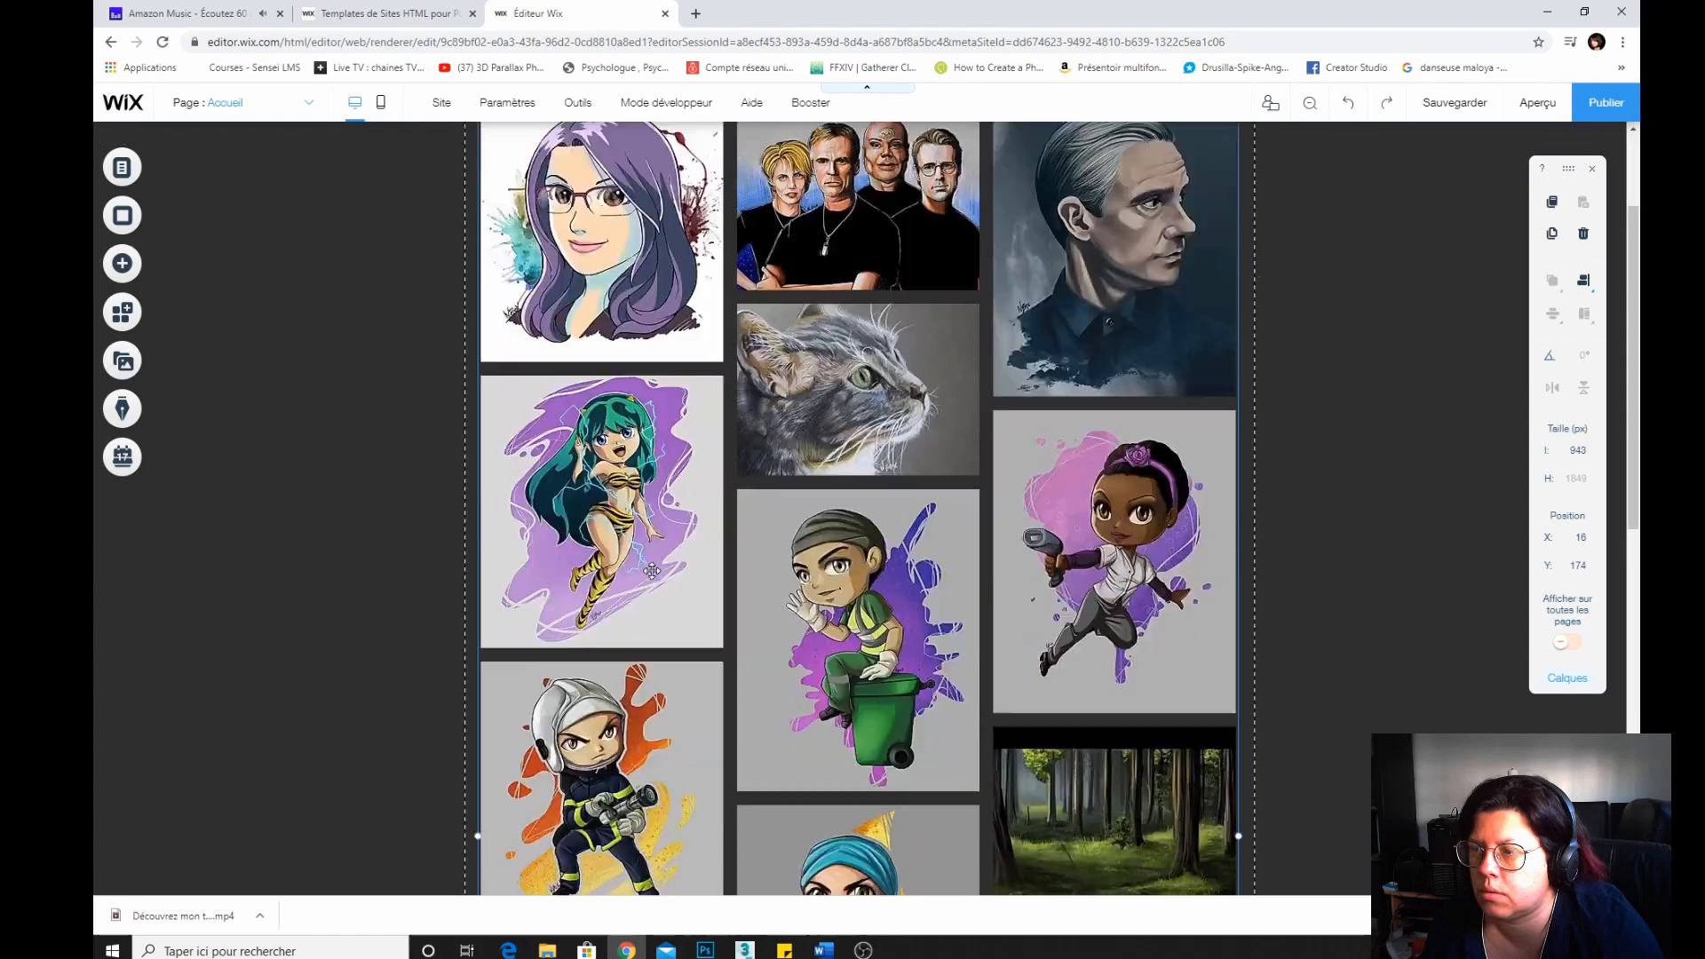
scroll(652, 570, "down", 10)
left_click(1121, 493)
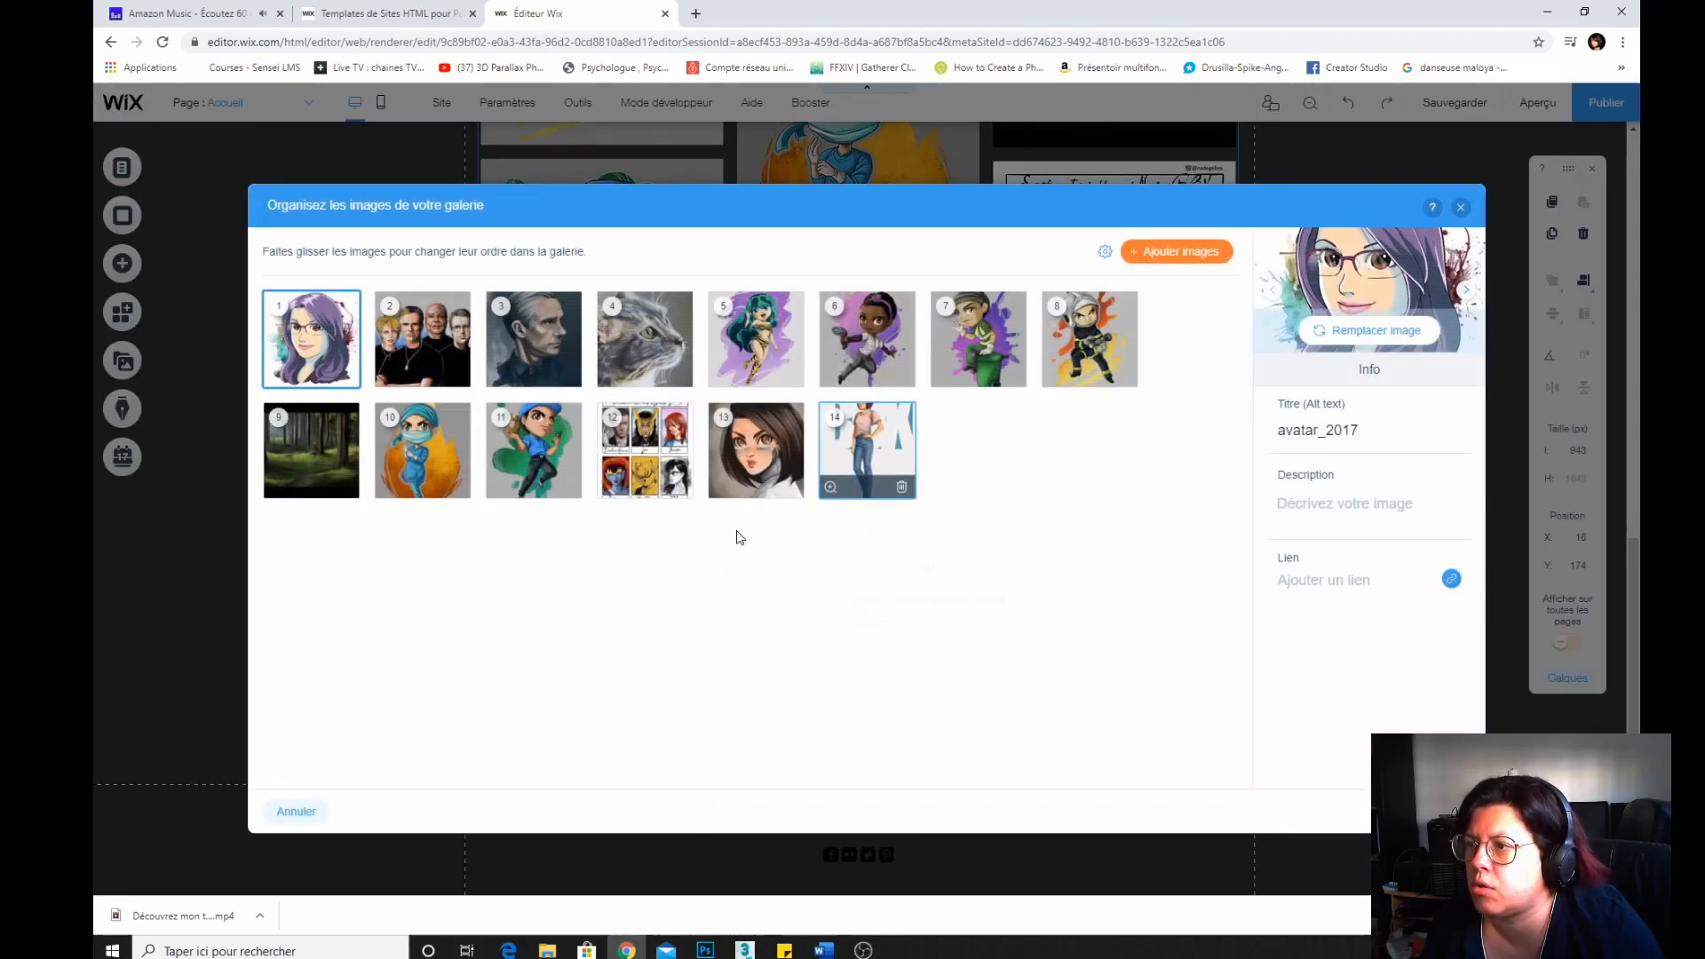
left_click(569, 487)
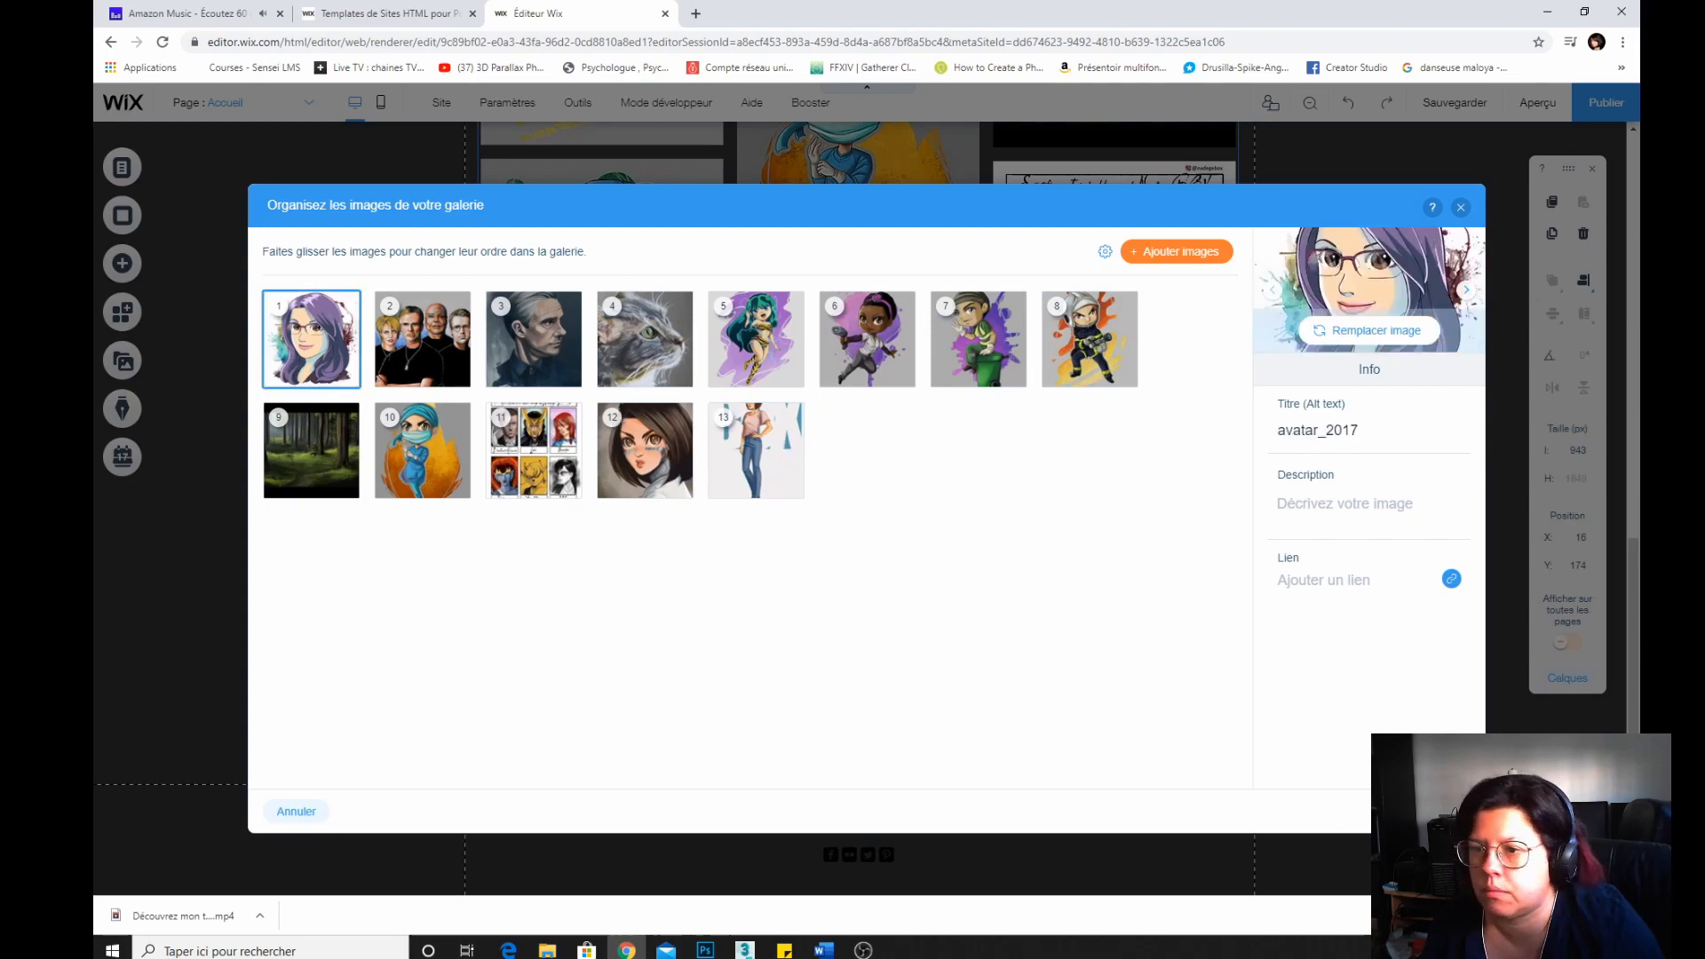
left_click(1436, 810)
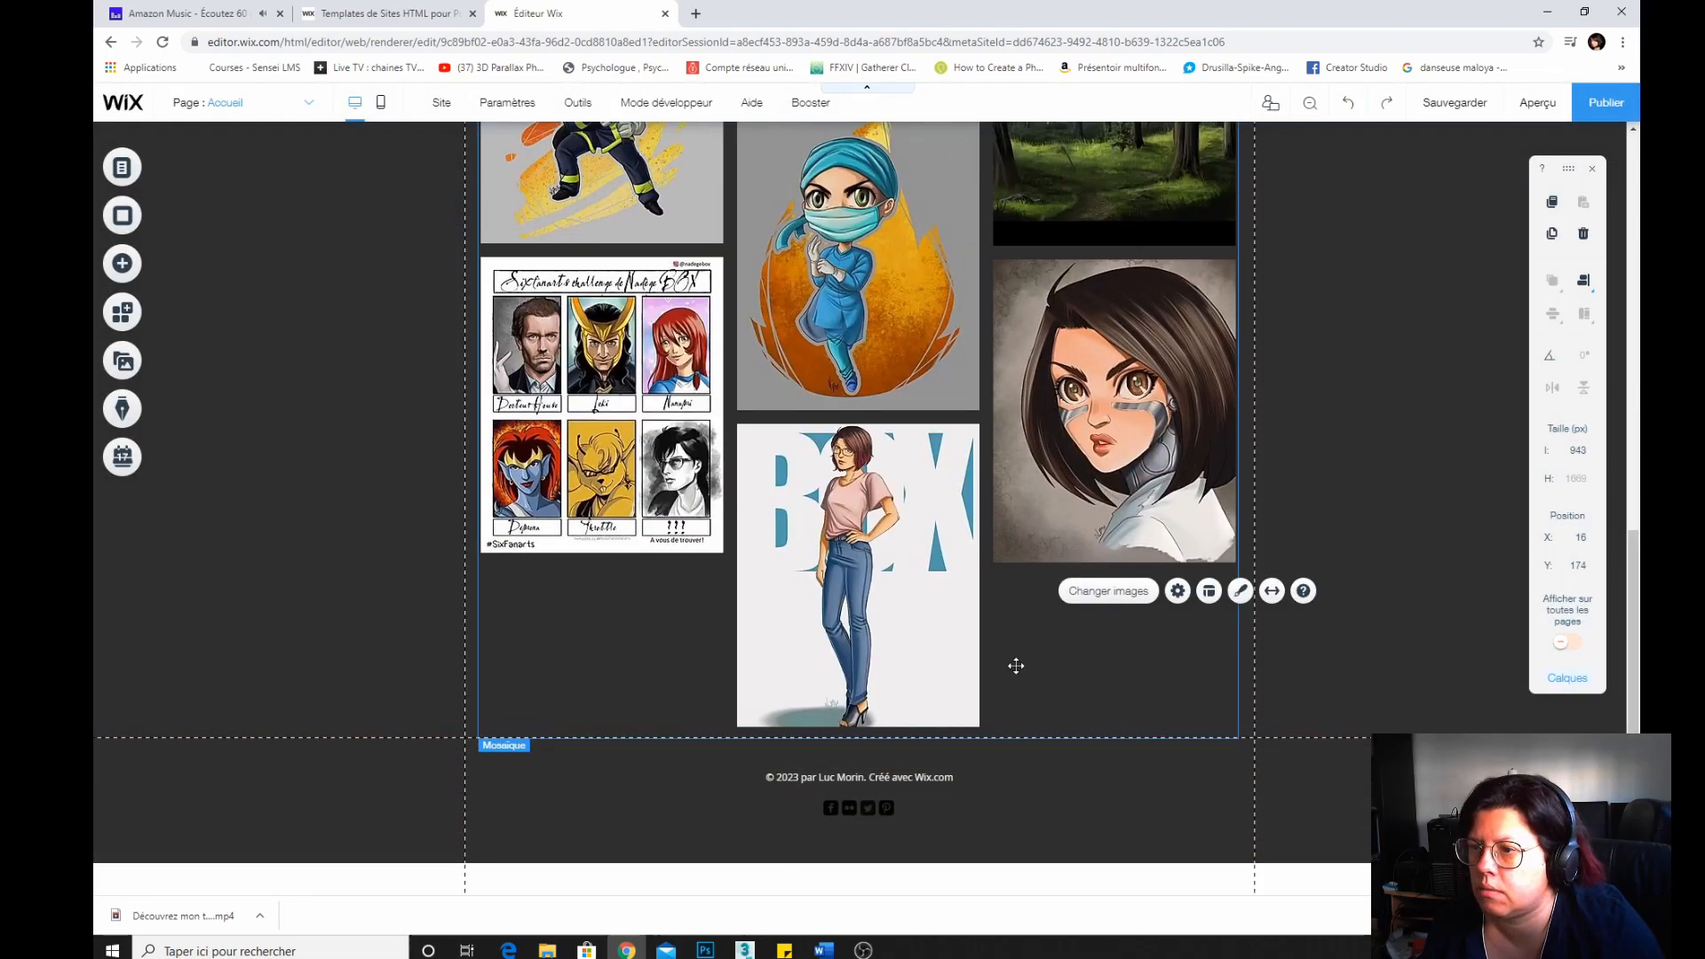
Move the dark-haired cyborg girl portrait to the first position in the gallery and apply.
scroll(751, 536, "up", 10)
scroll(684, 506, "down", 10)
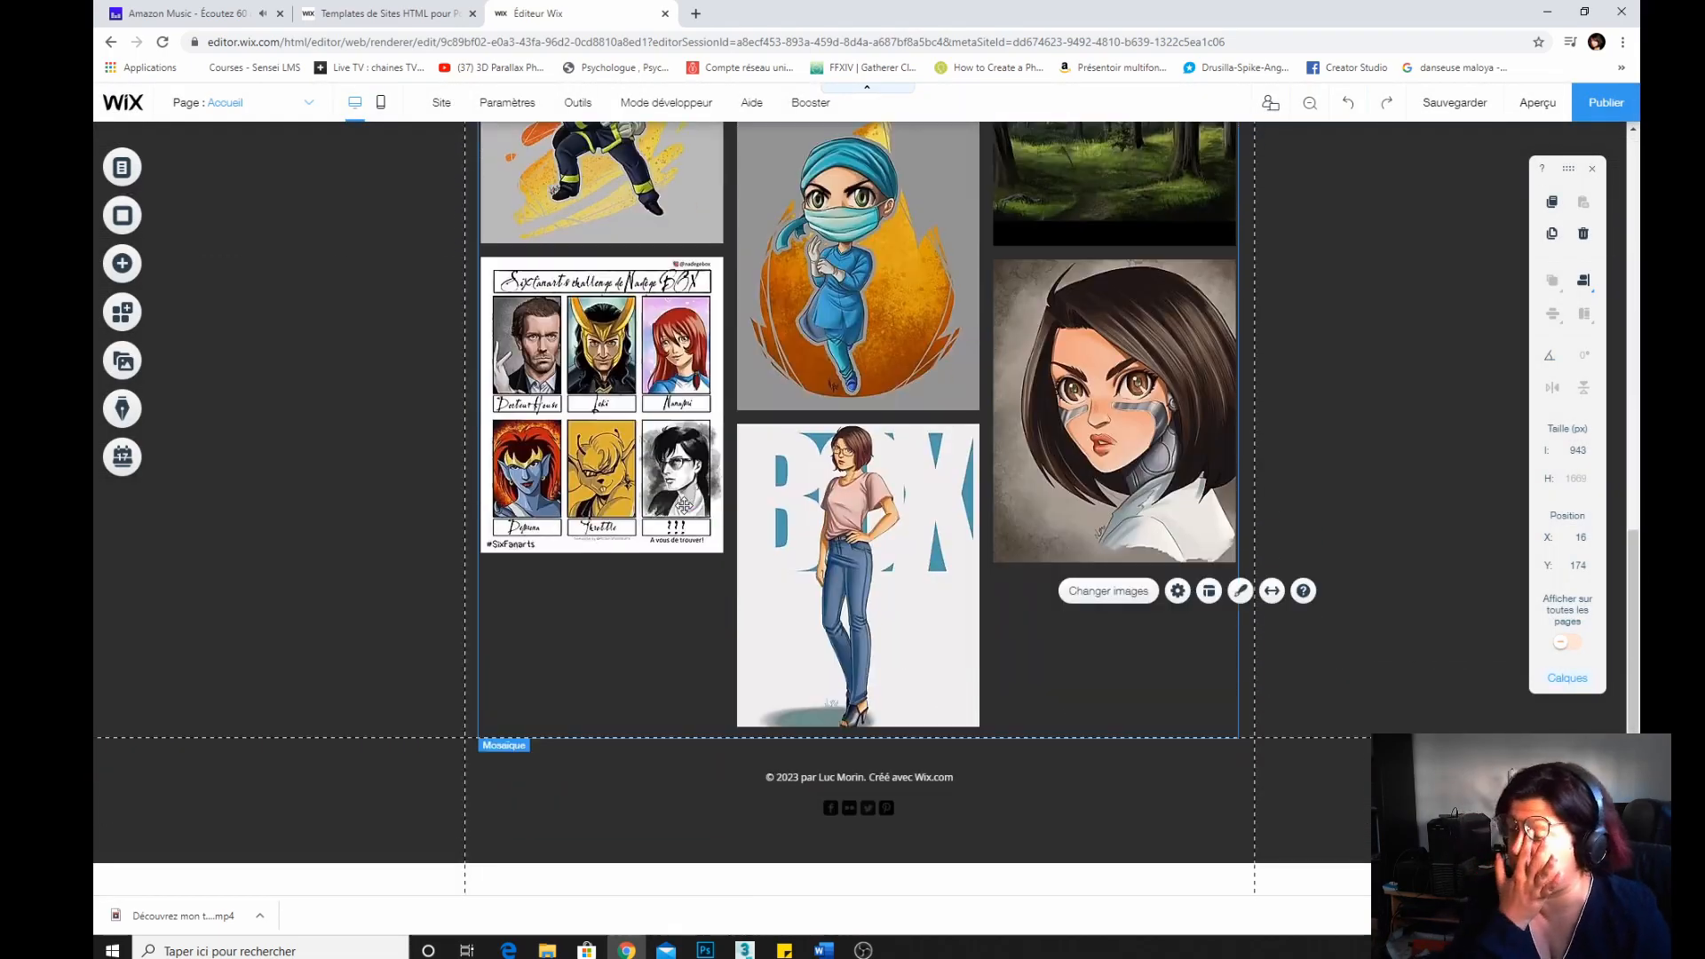
scroll(680, 505, "up", 10)
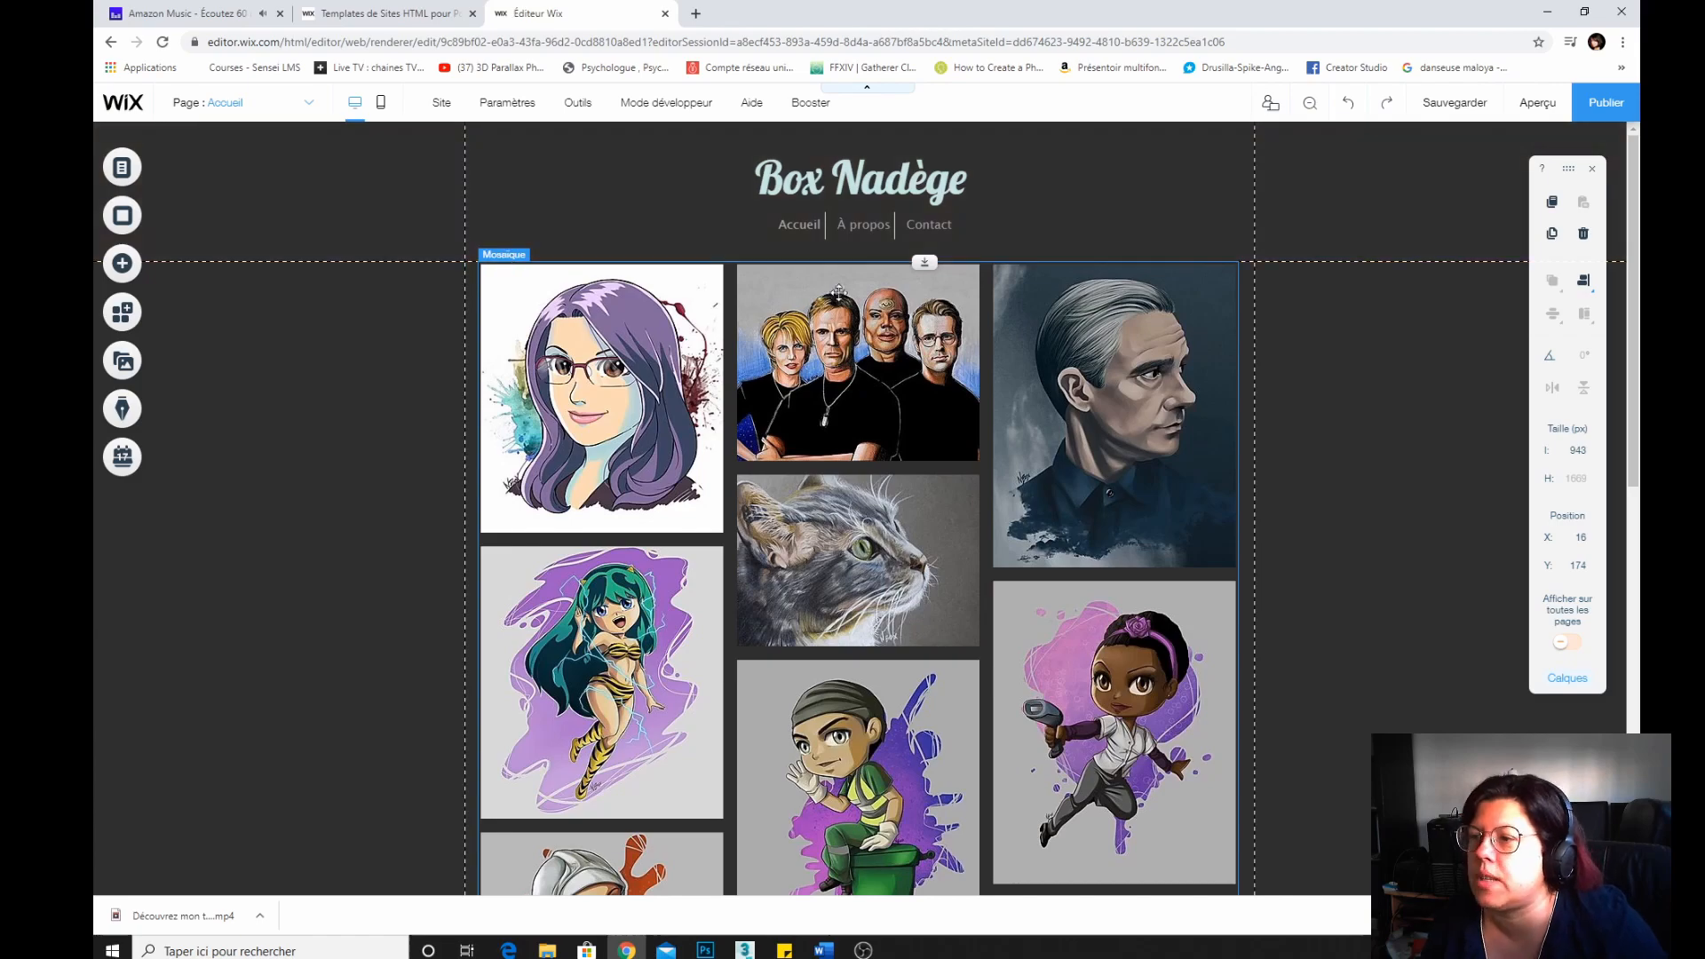
scroll(1081, 552, "down", 10)
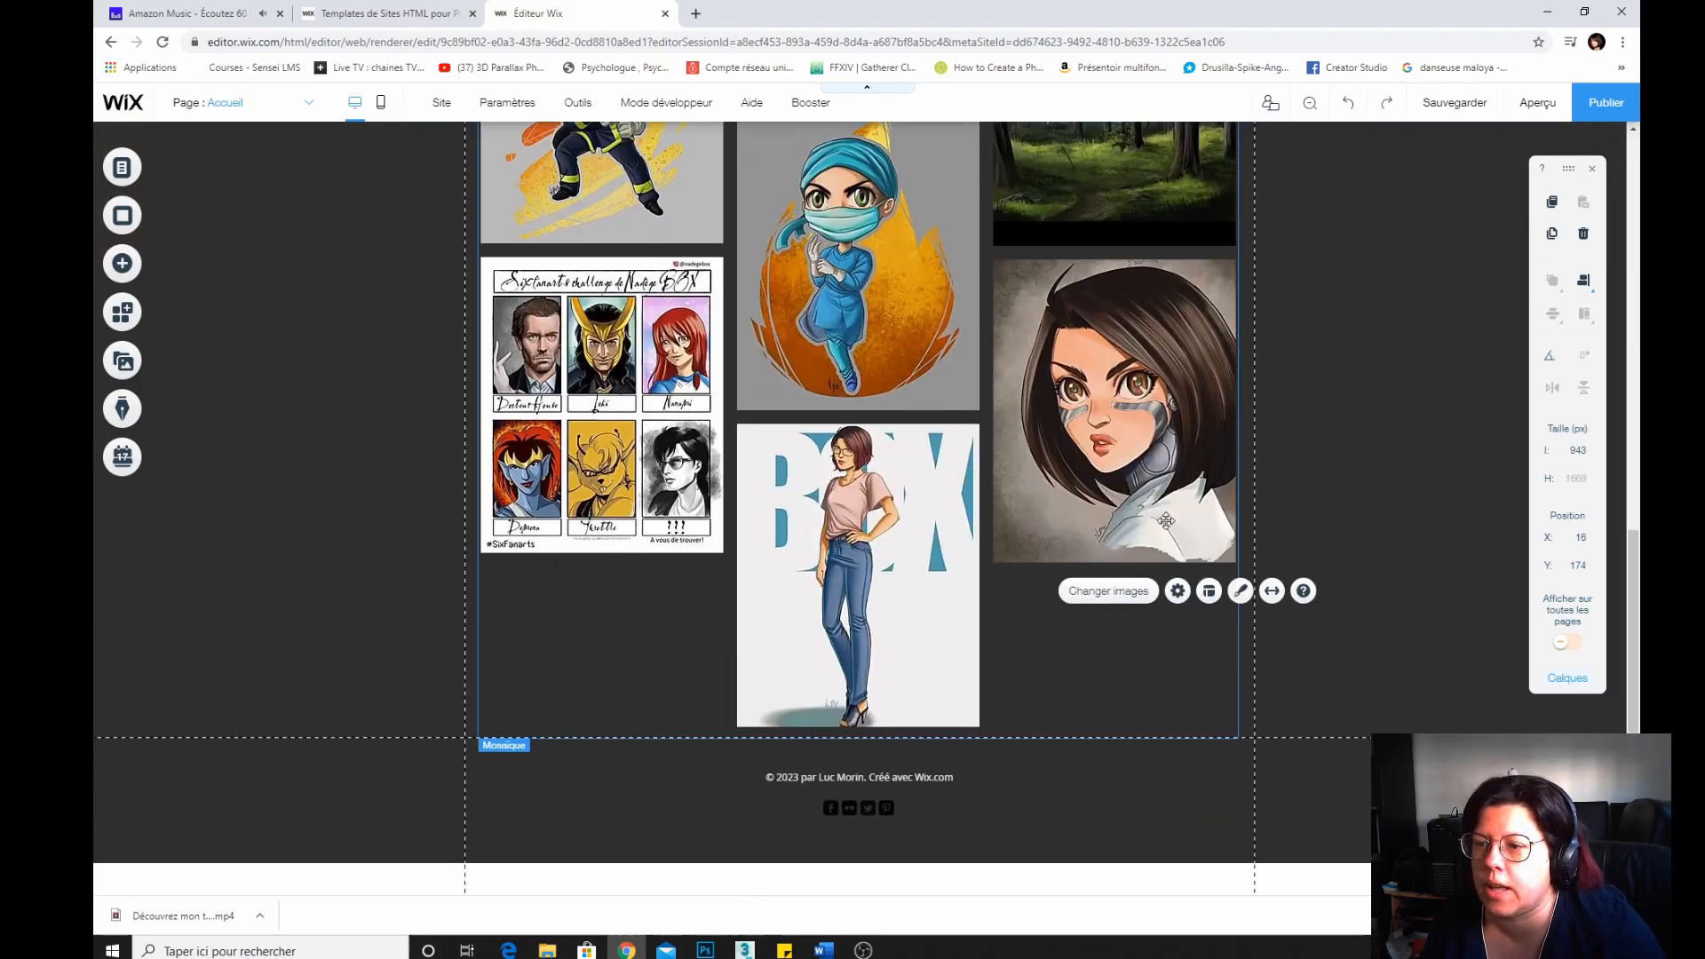
left_click(1117, 591)
left_click_drag(626, 490, 311, 342)
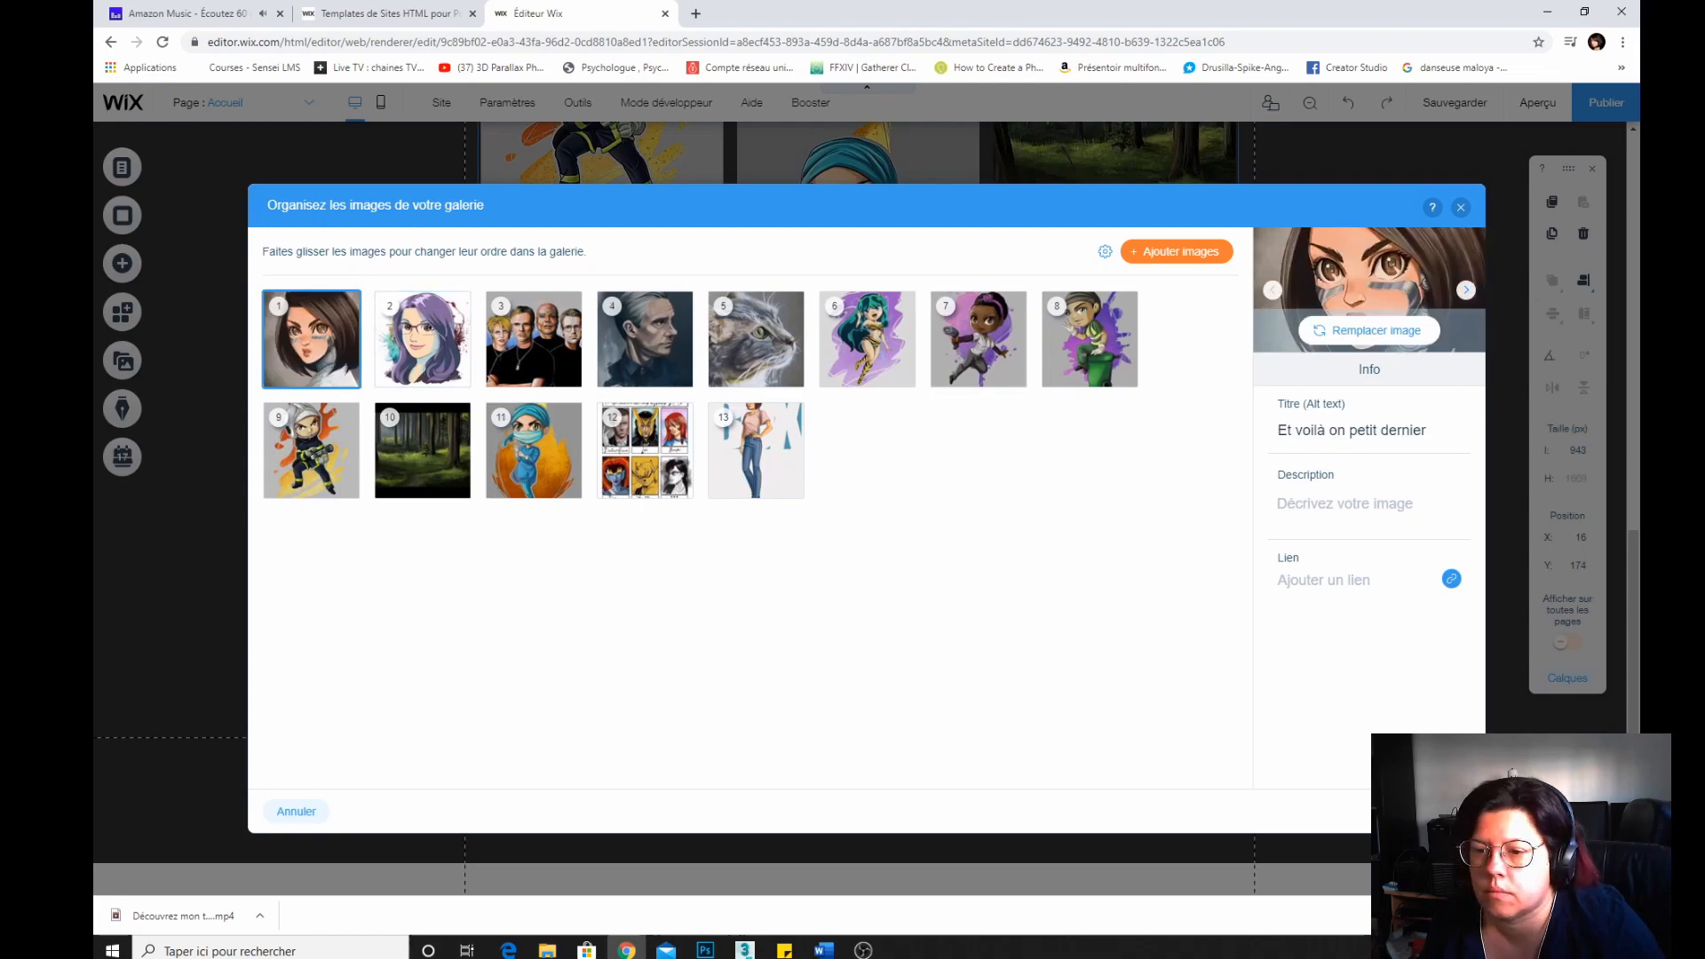
left_click(1431, 811)
Reopen the image organizer, move the grey-haired man portrait to second place and remove the purple-haired avatar.
scroll(1061, 622, "up", 10)
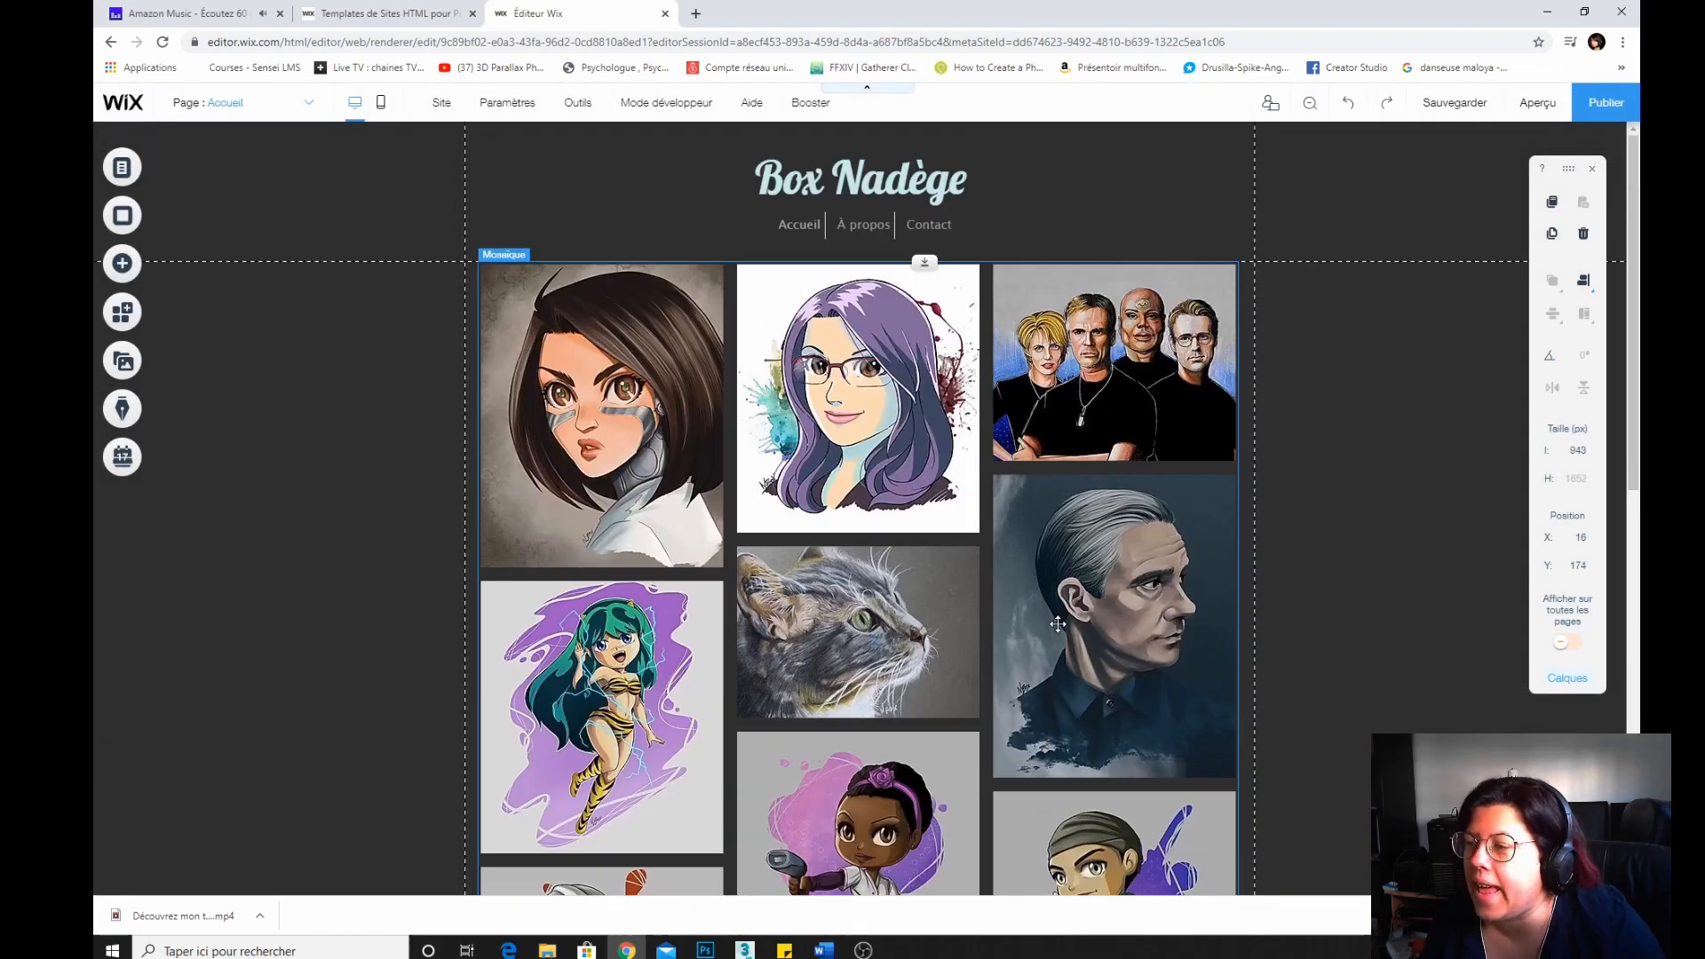
scroll(1057, 624, "down", 10)
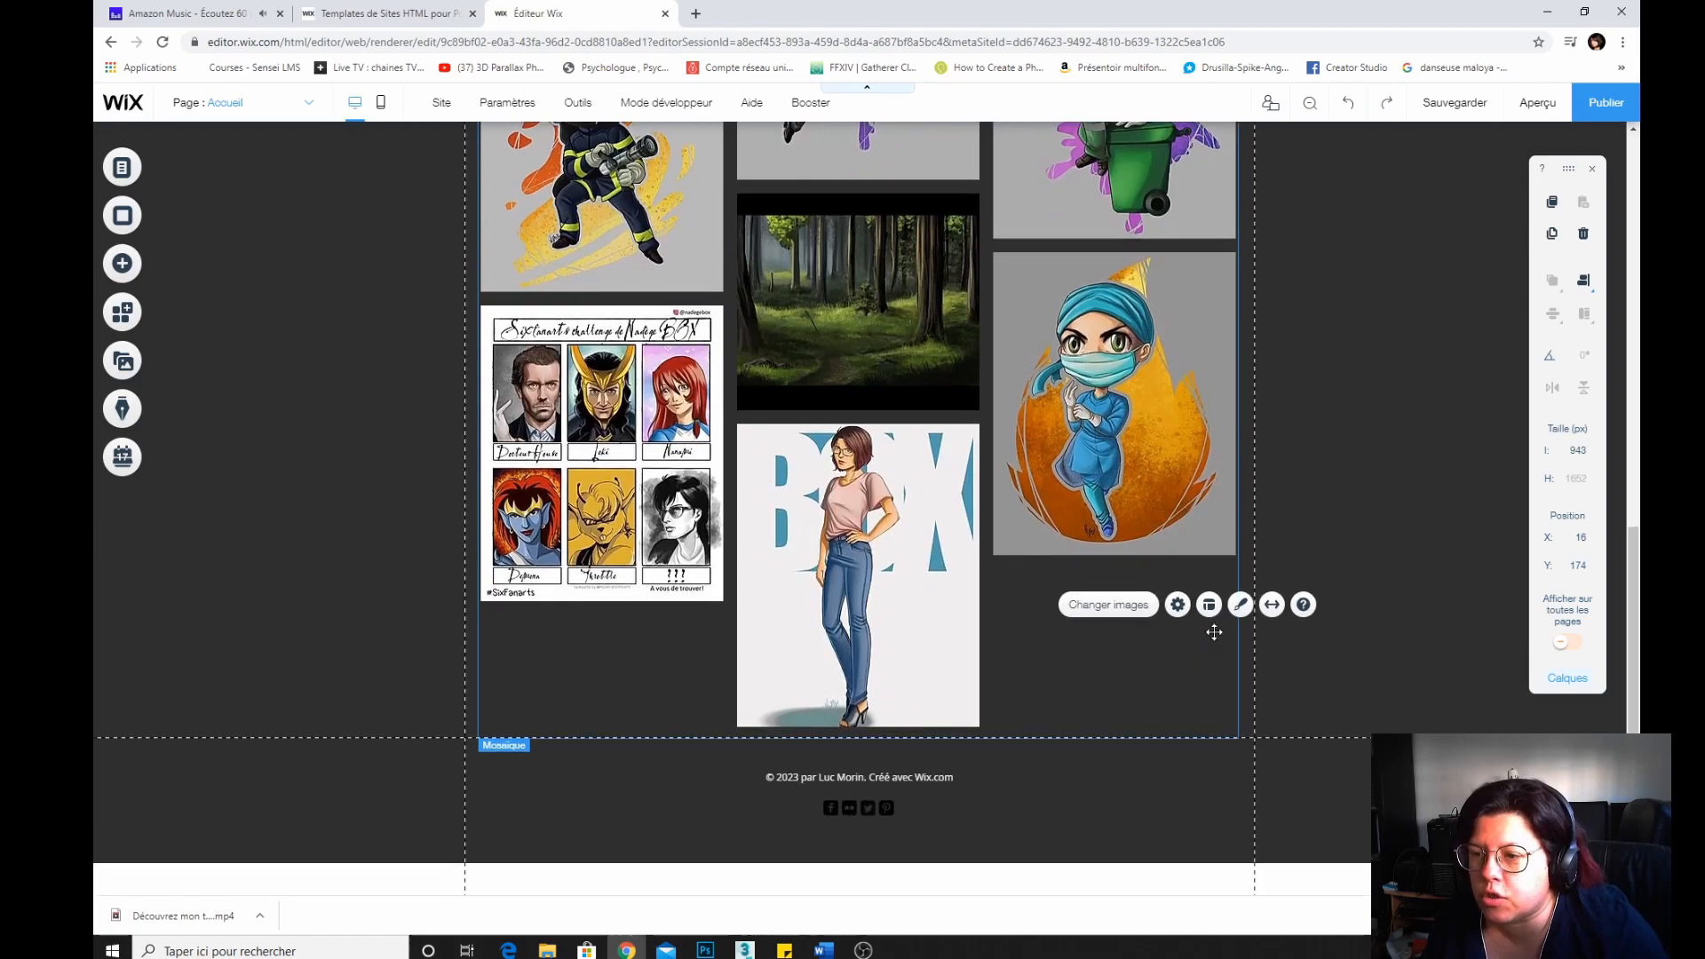
left_click(1109, 604)
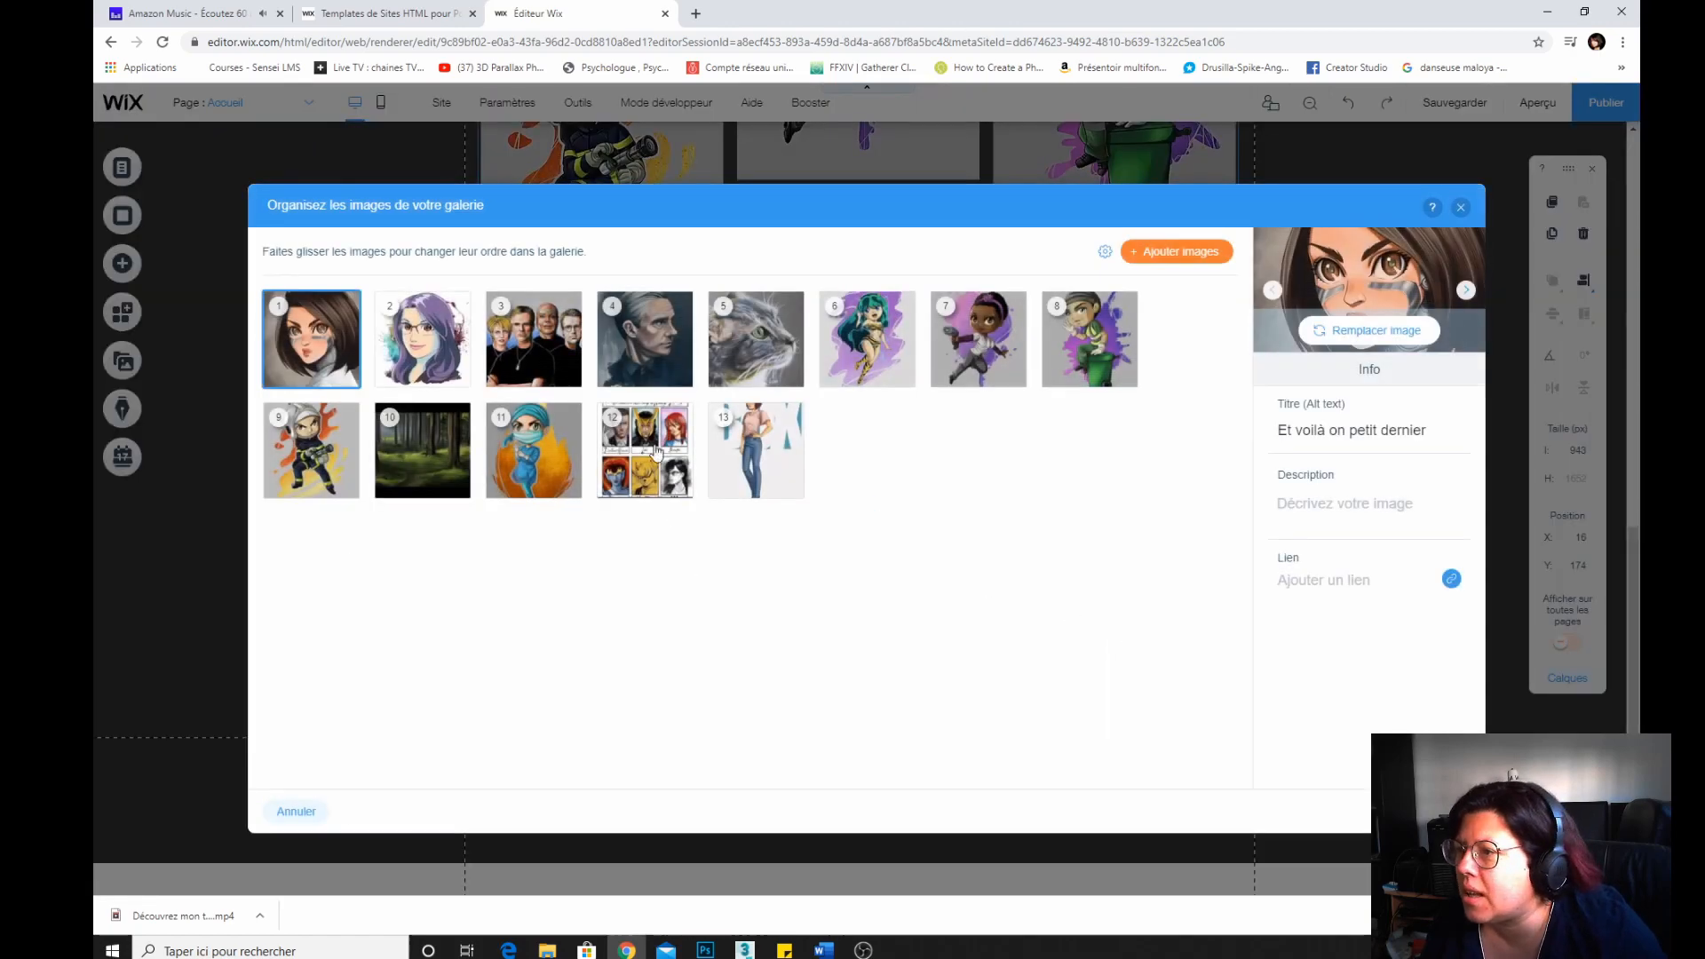
left_click_drag(638, 327, 533, 341)
left_click(677, 380)
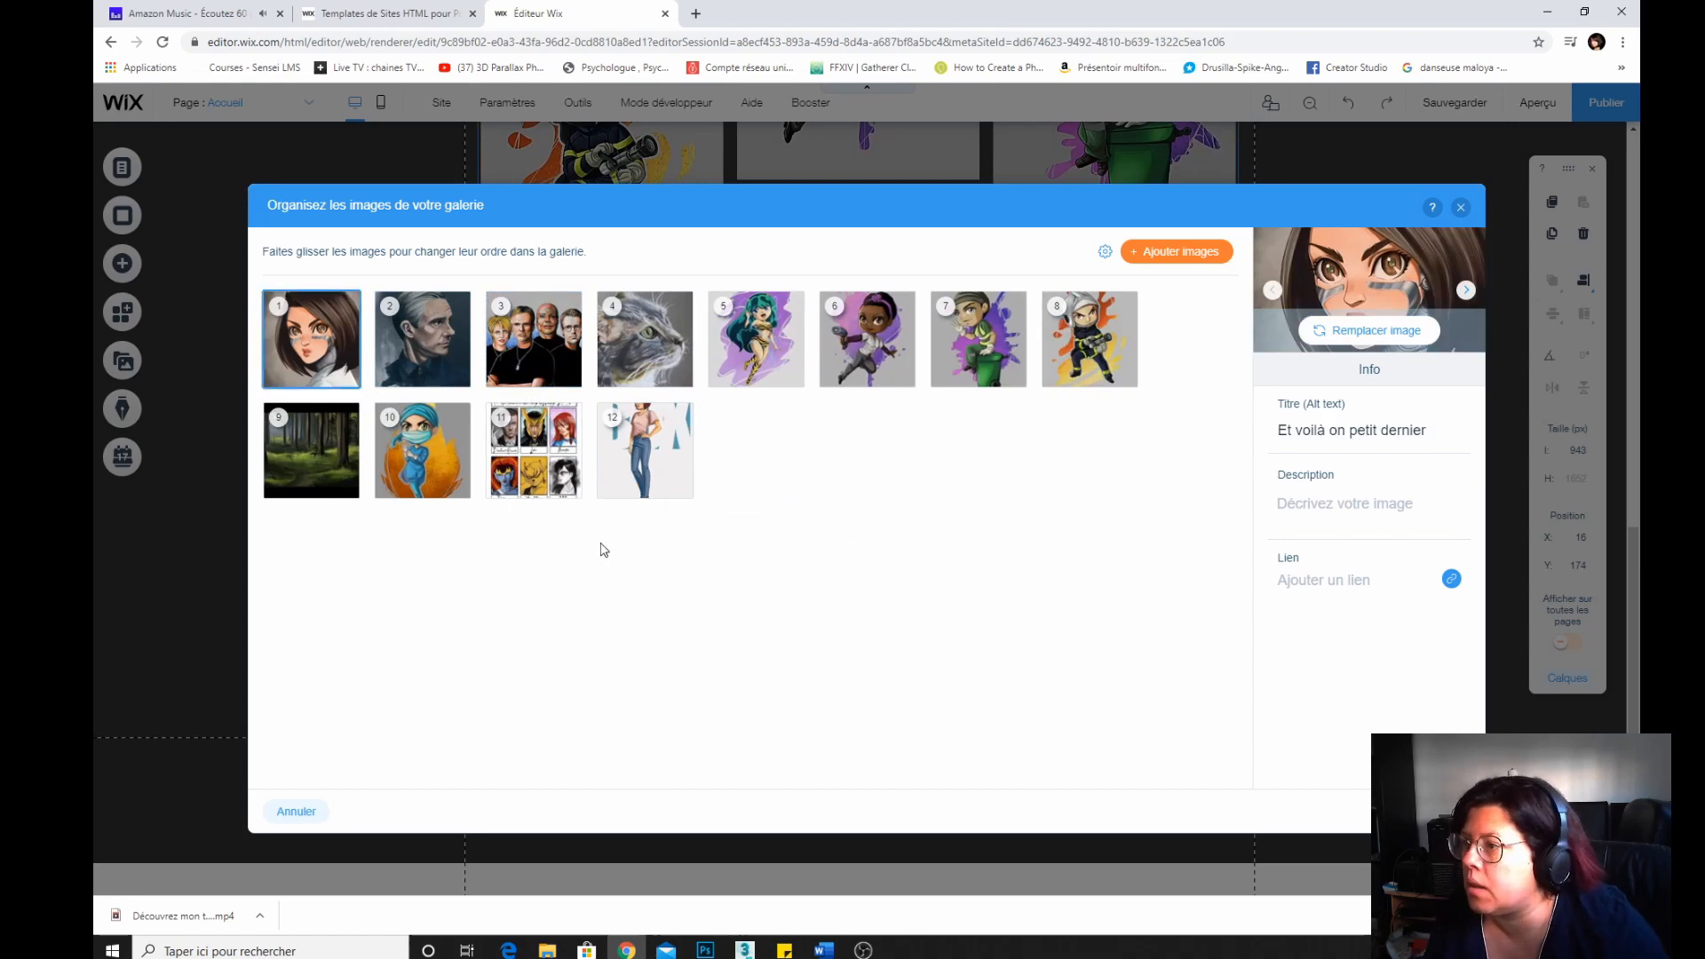
Reorder the gallery so the fanart sheet, the standing woman illustration and the forest concept art occupy positions four to six.
left_click_drag(533, 450, 648, 335)
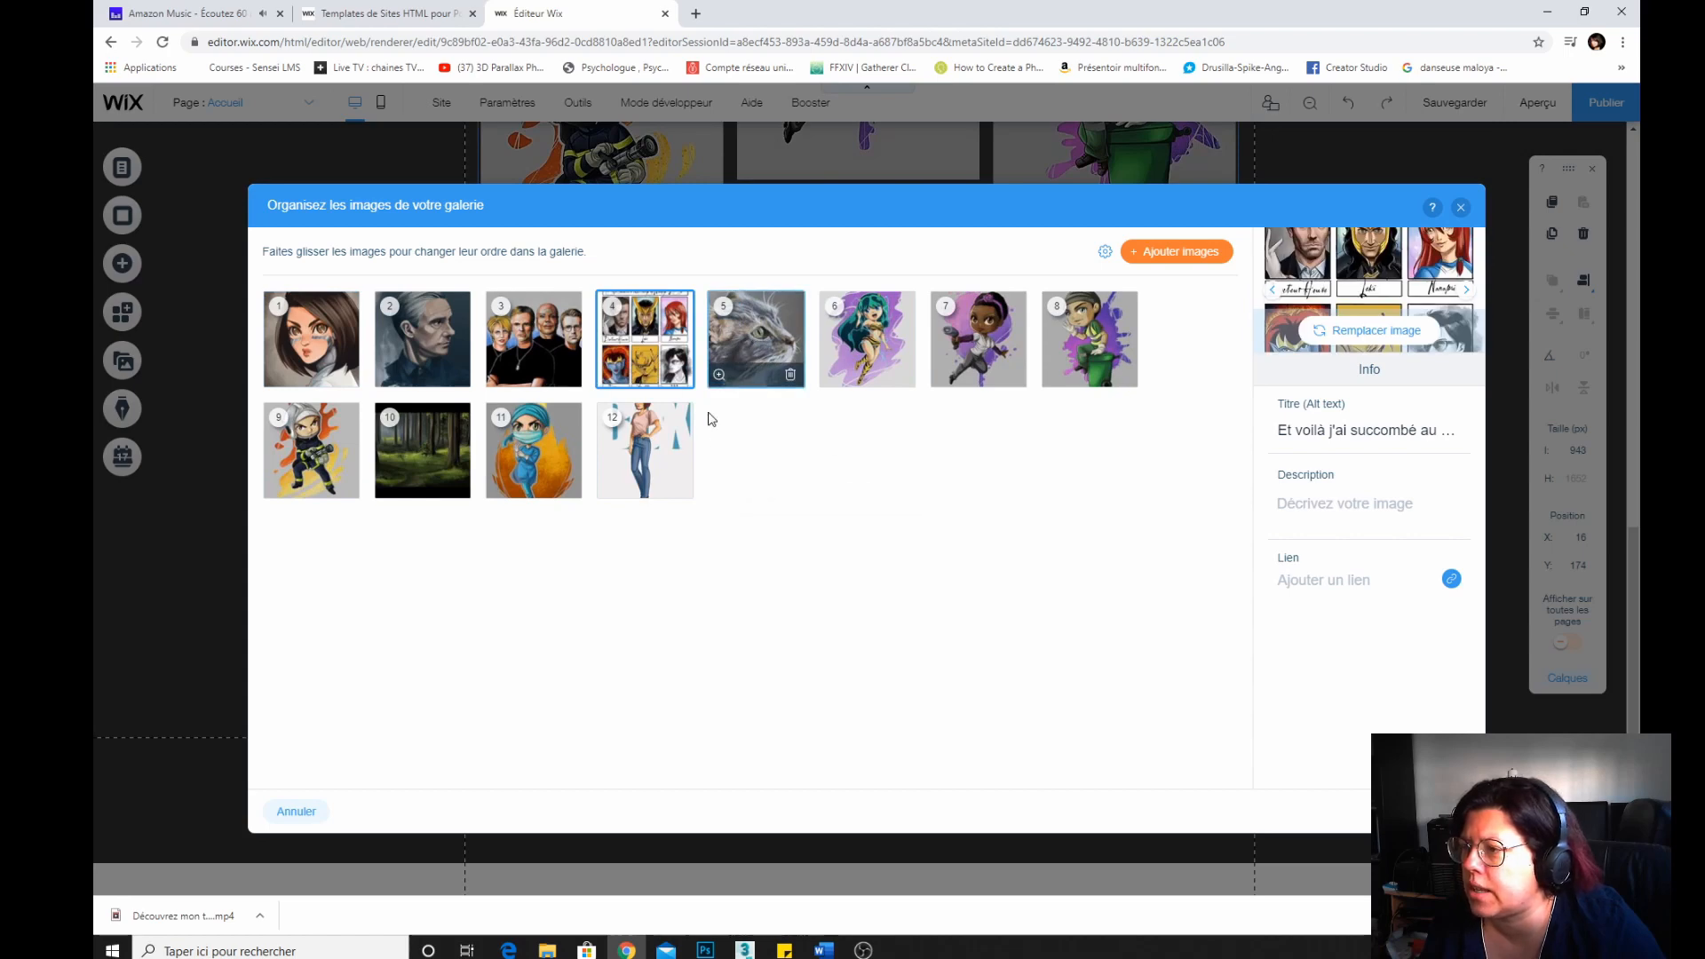
left_click_drag(675, 444, 756, 339)
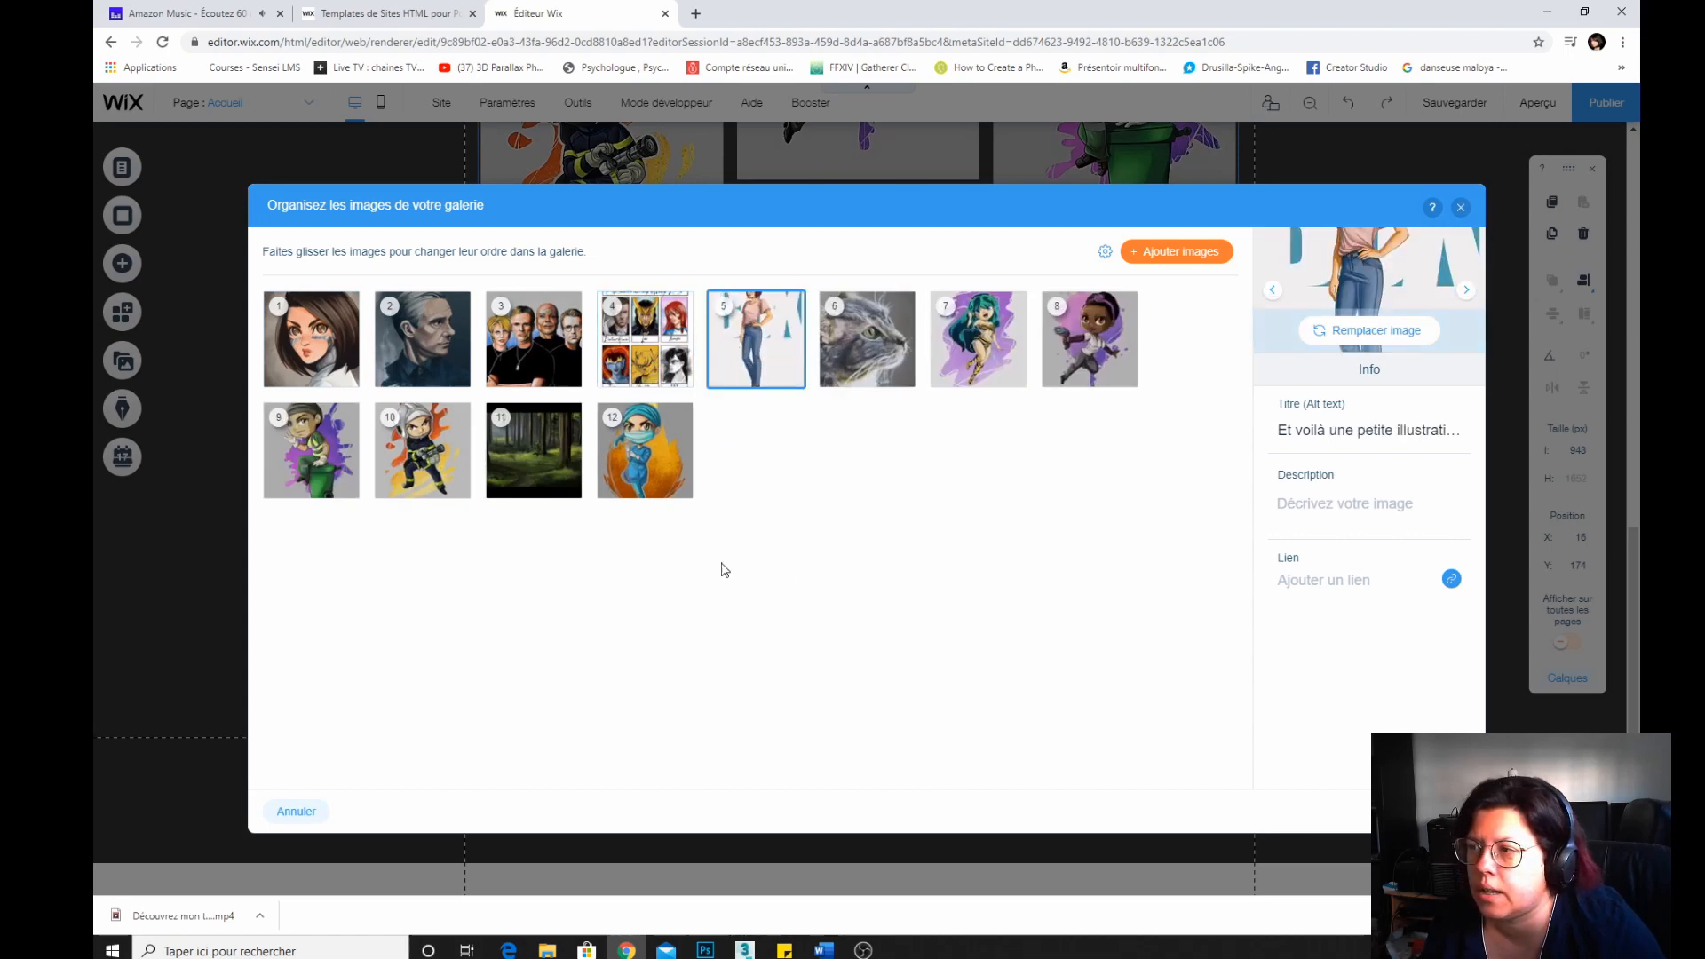
left_click_drag(533, 450, 868, 338)
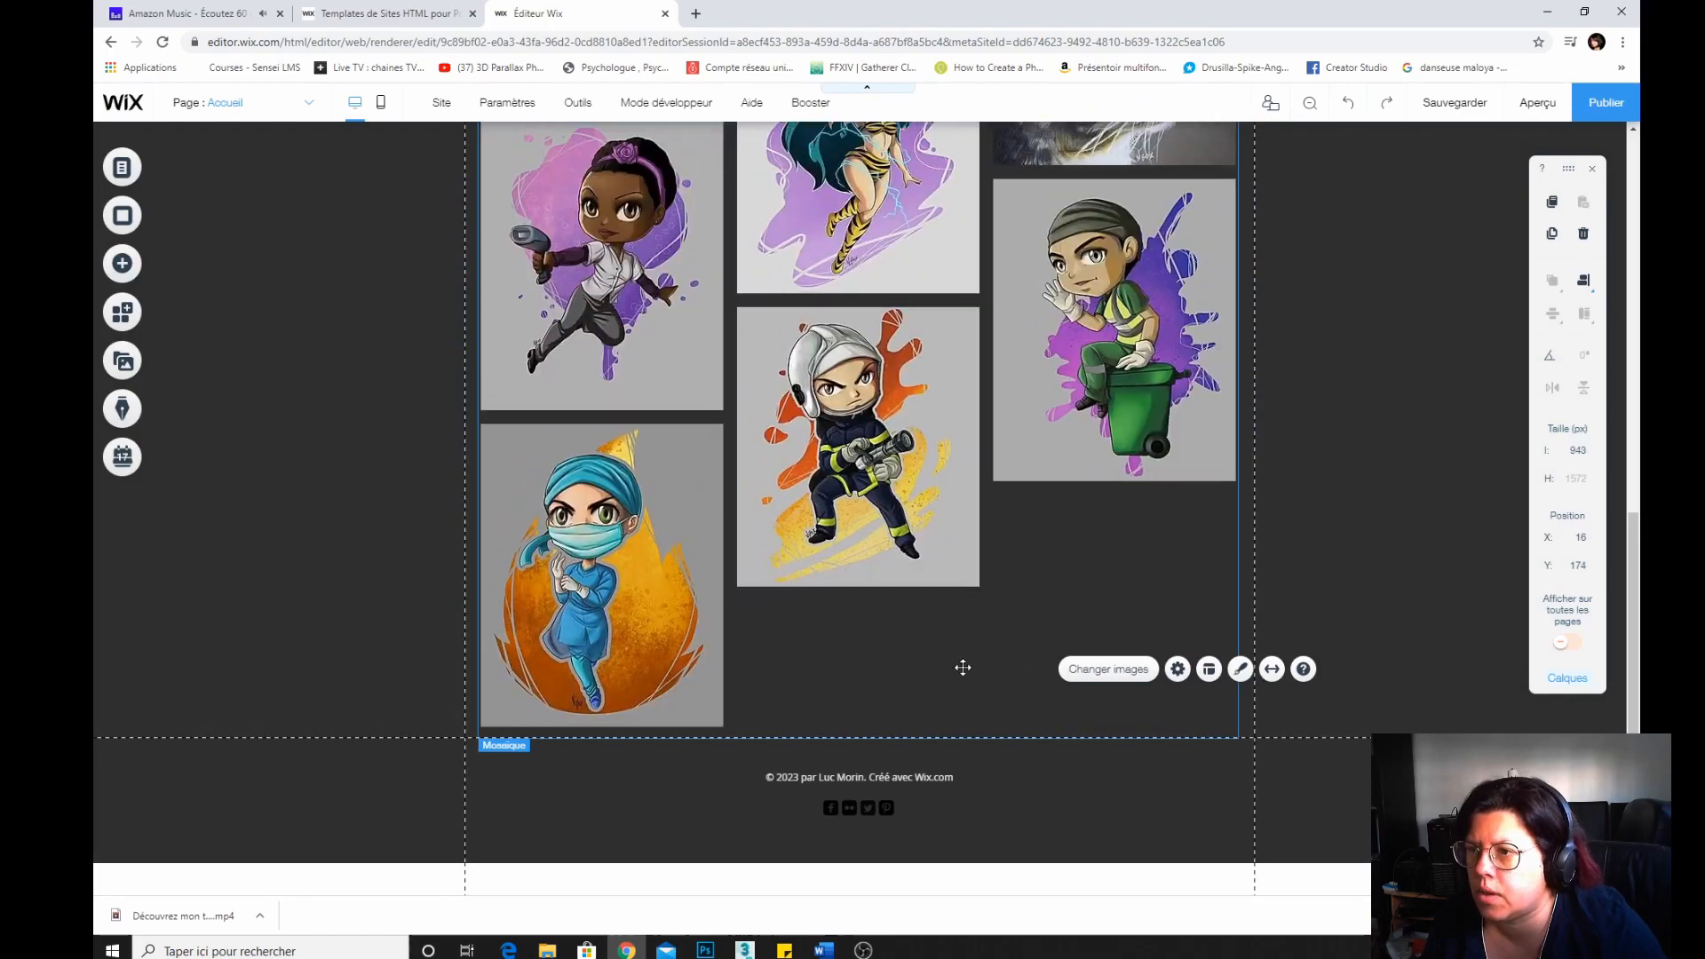
Review the reordered gallery on the page and save the site.
scroll(963, 668, "up", 10)
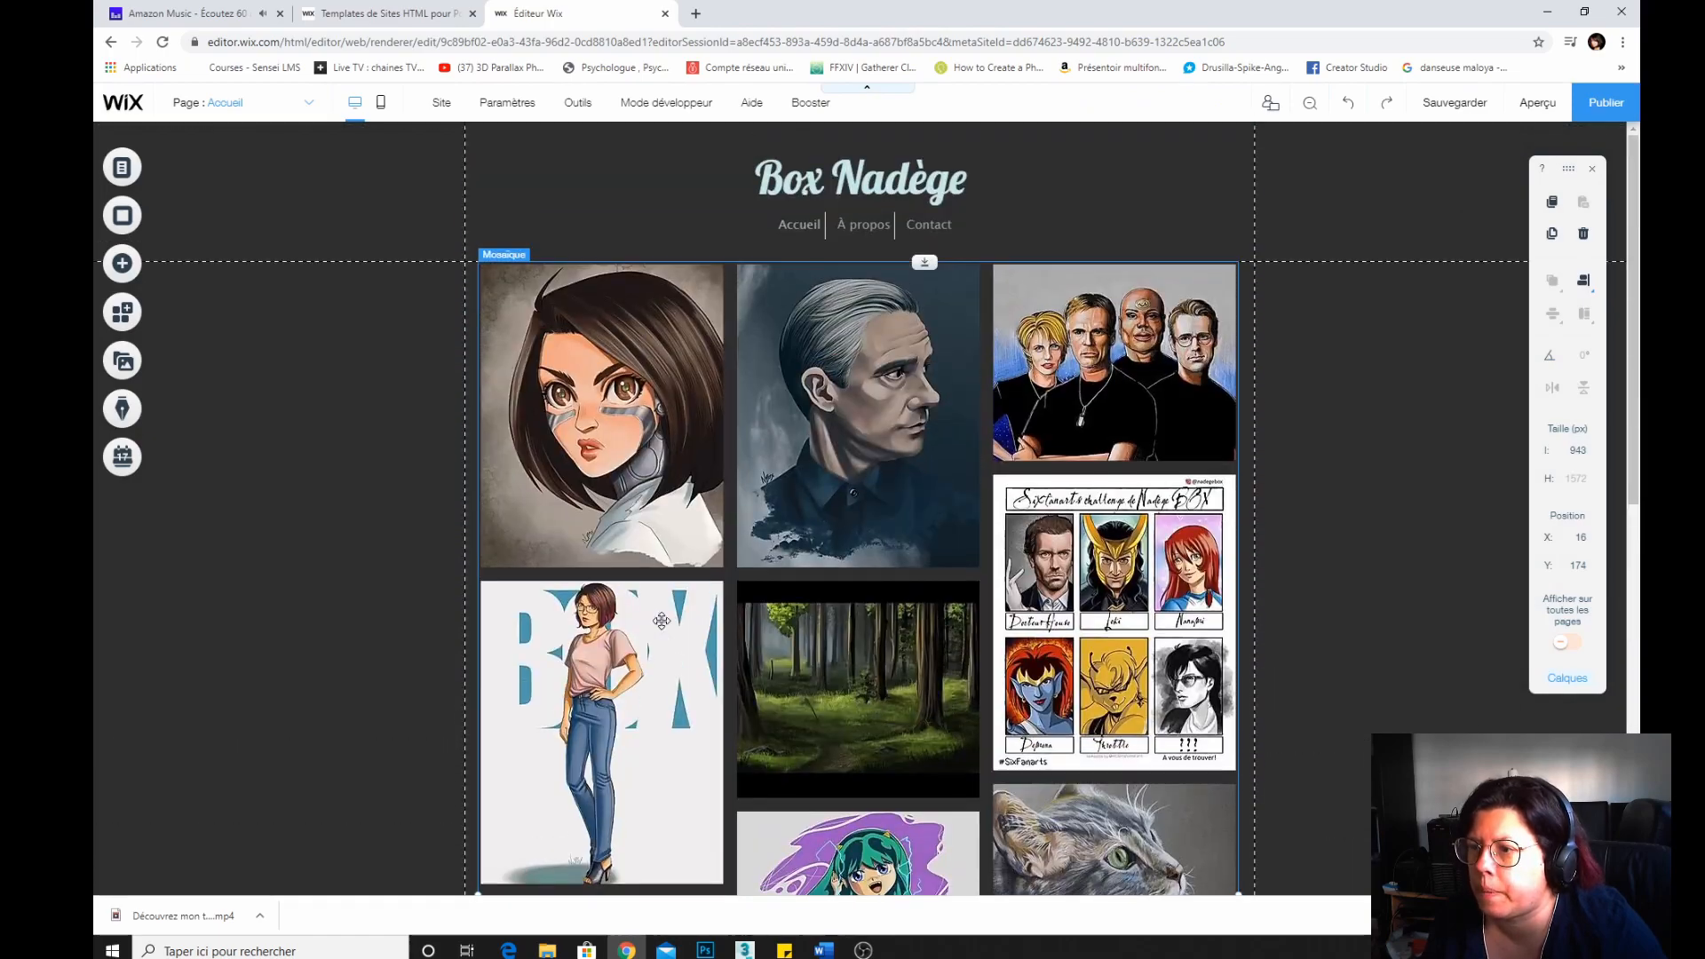
scroll(668, 626, "down", 10)
scroll(667, 626, "up", 10)
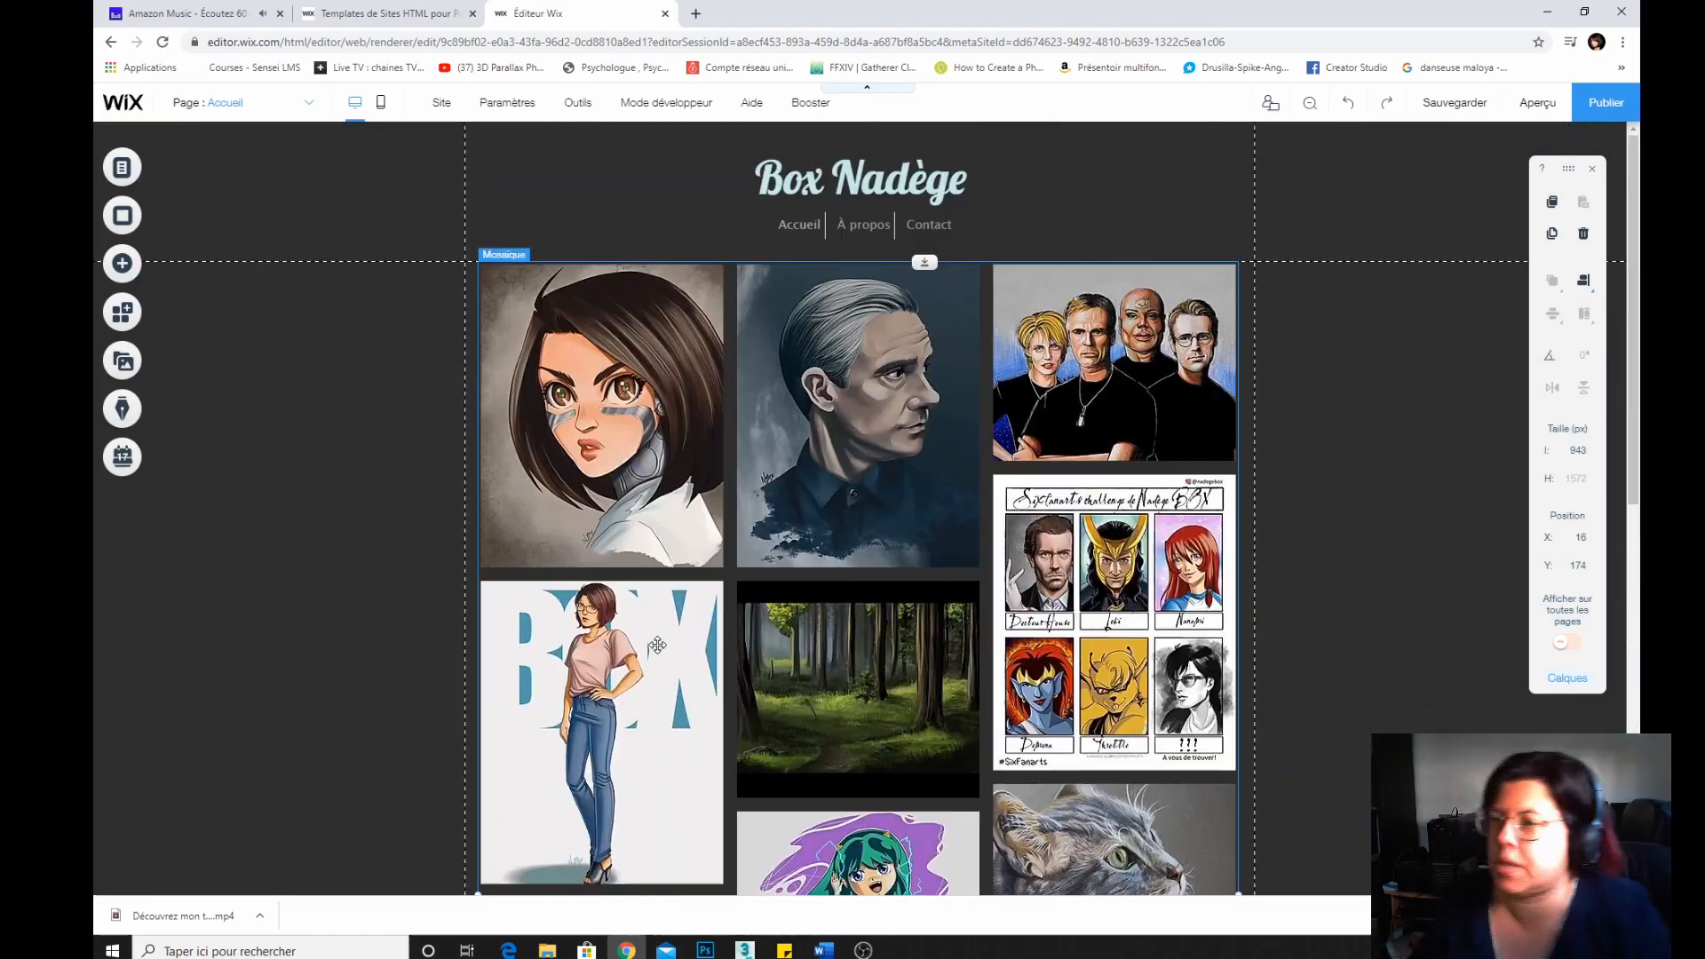
scroll(658, 644, "down", 10)
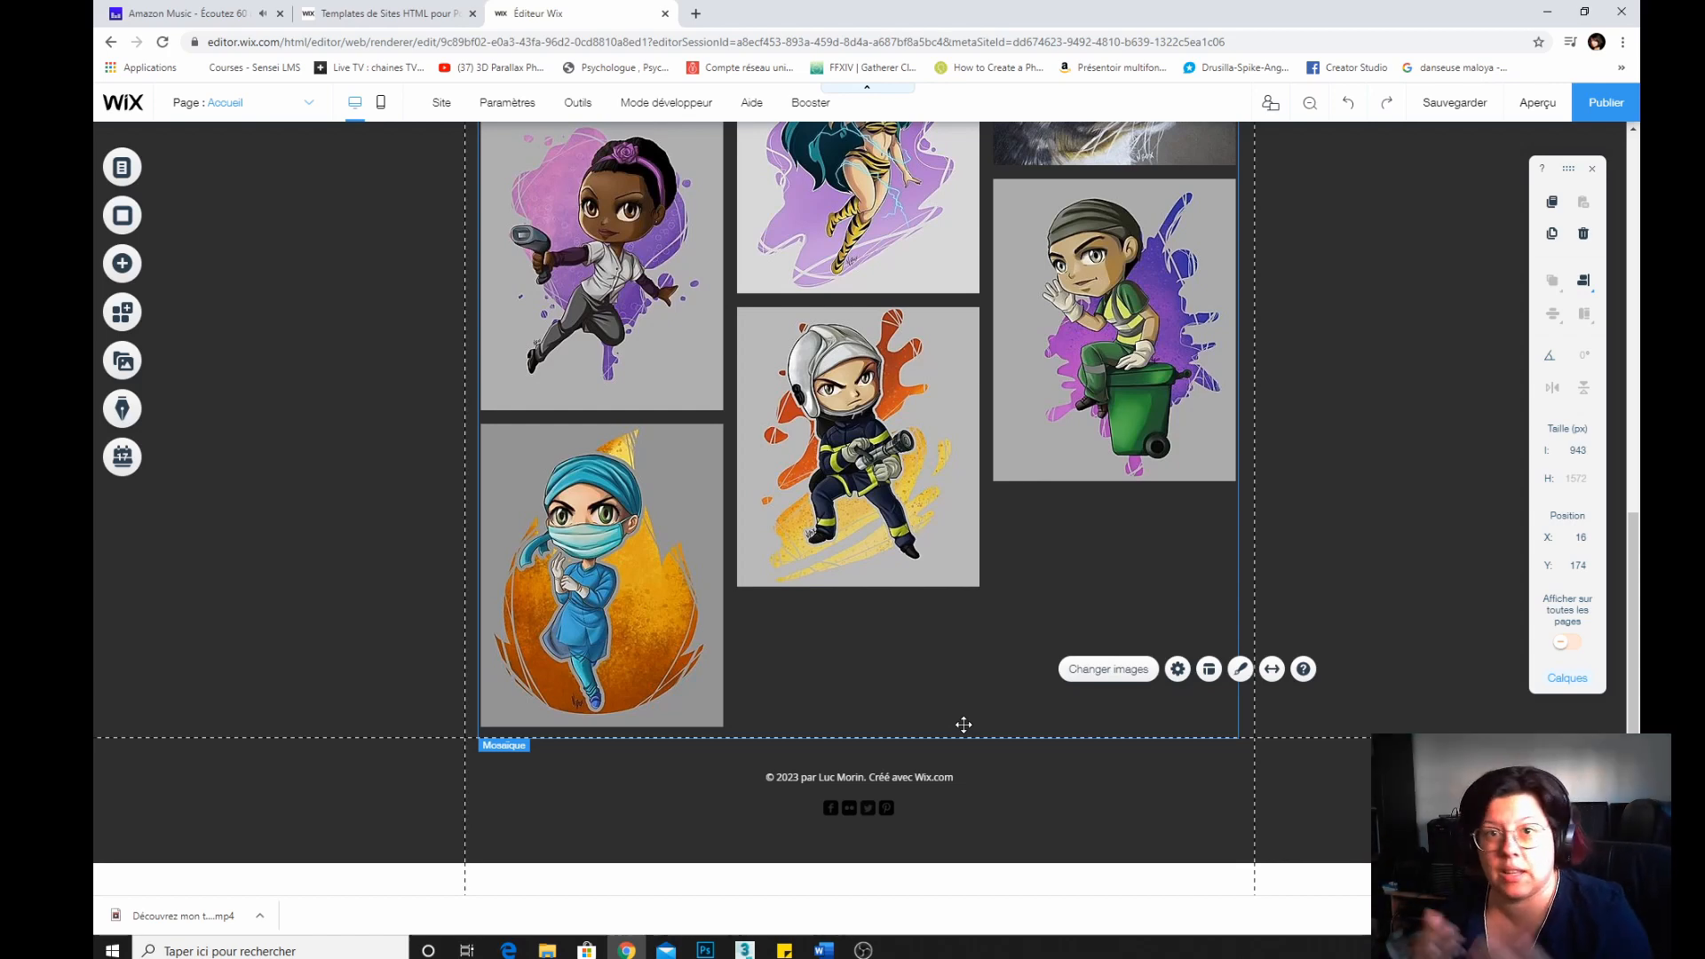
key("ctrl+s")
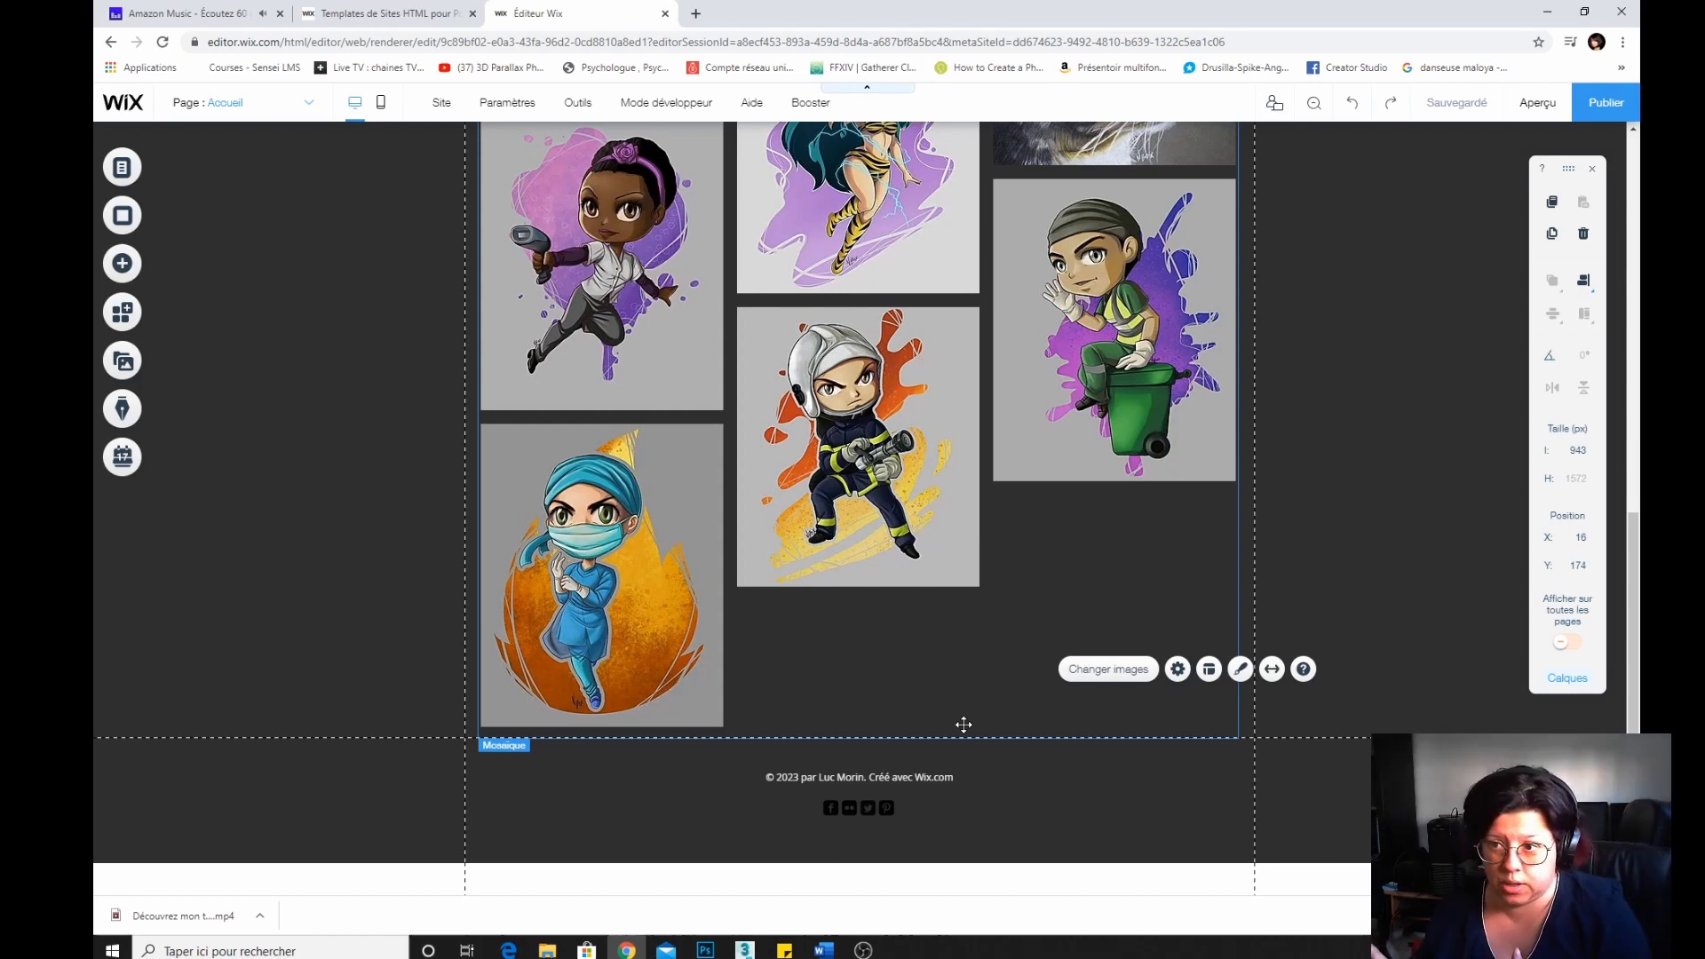
Open the gallery's add-images library and start importing new media from the computer.
left_click(1108, 673)
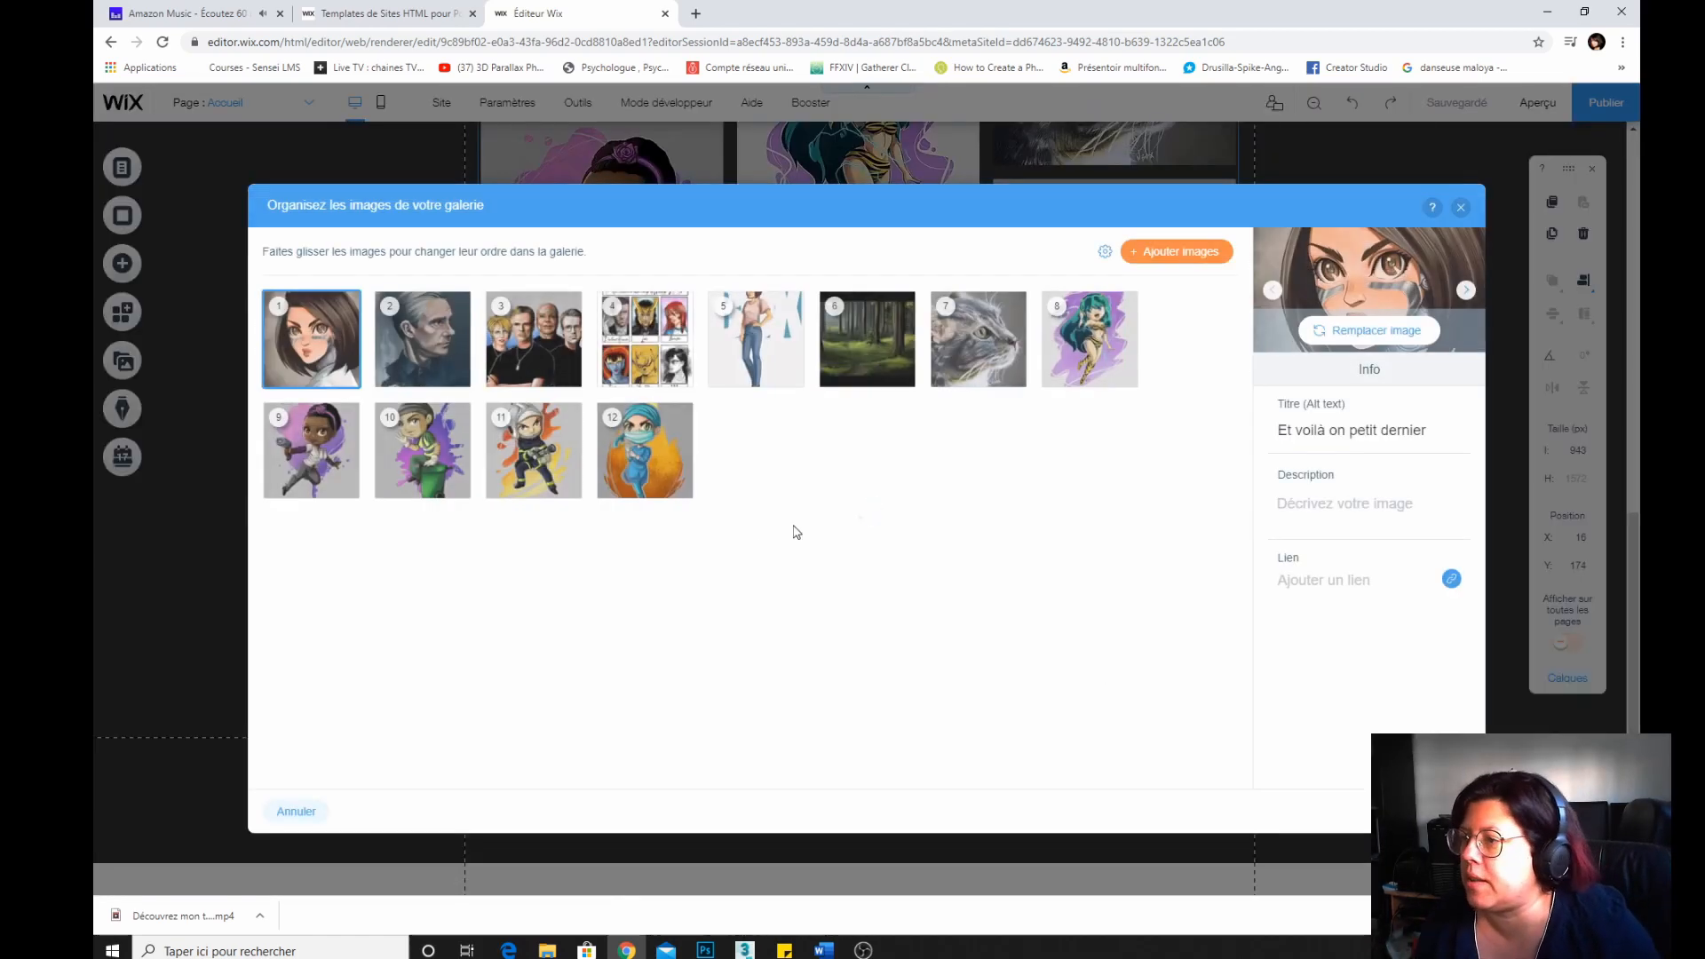
left_click(1194, 253)
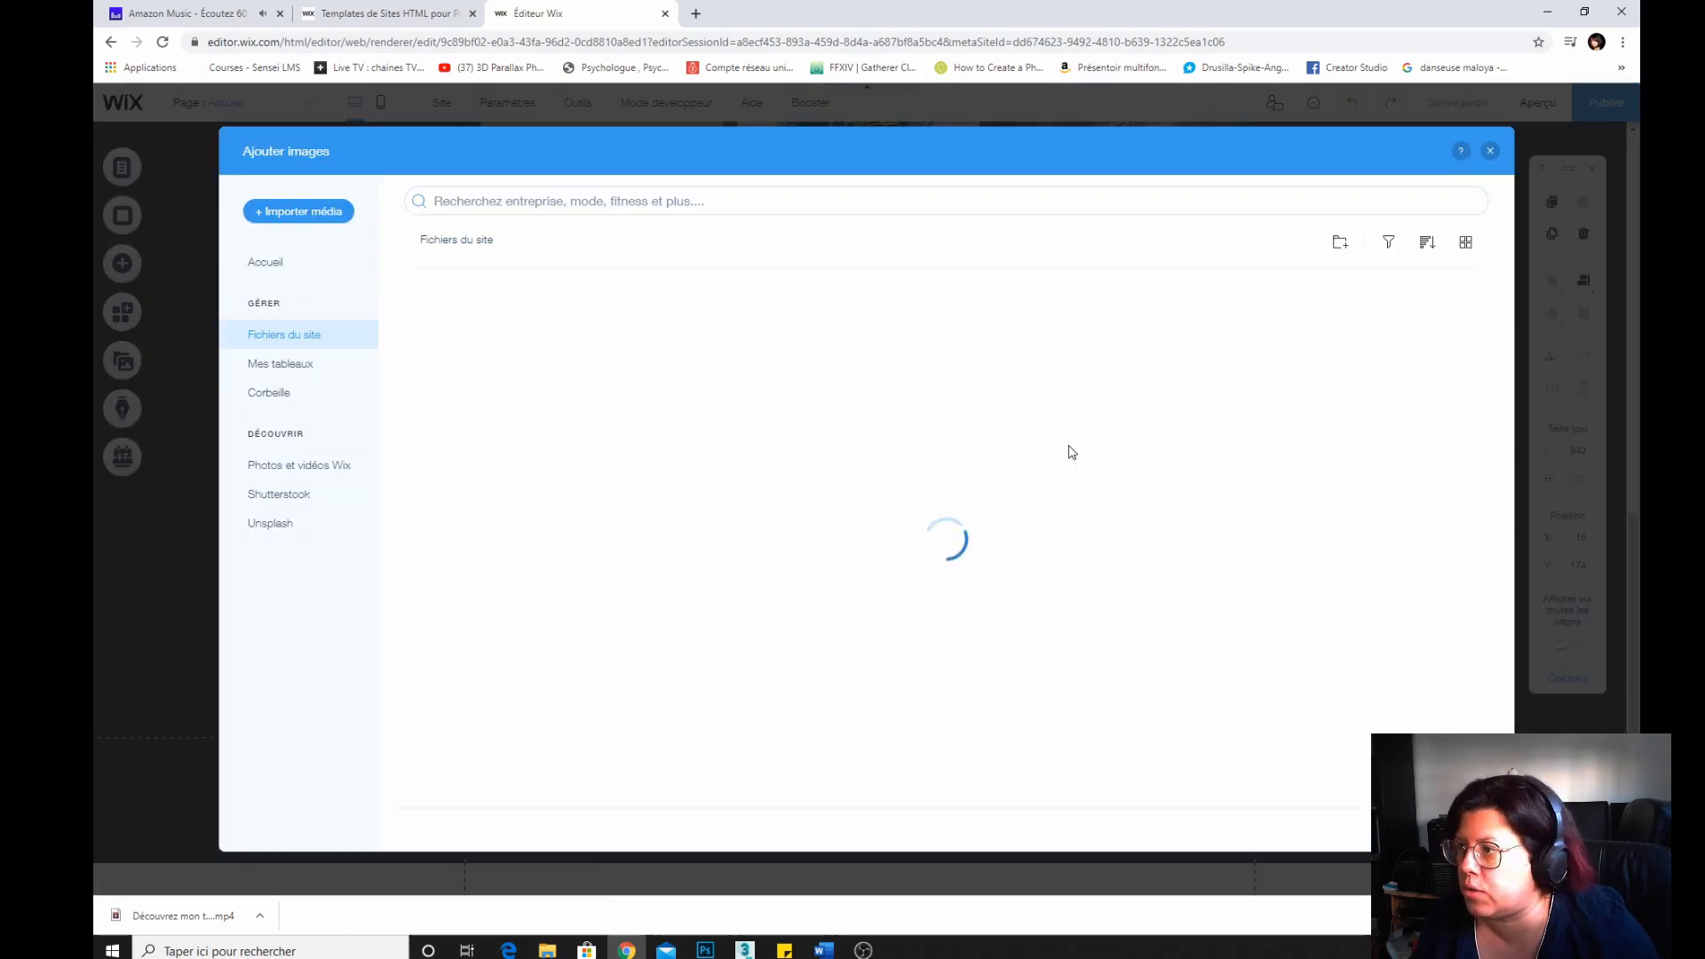
left_click(298, 211)
left_click(889, 535)
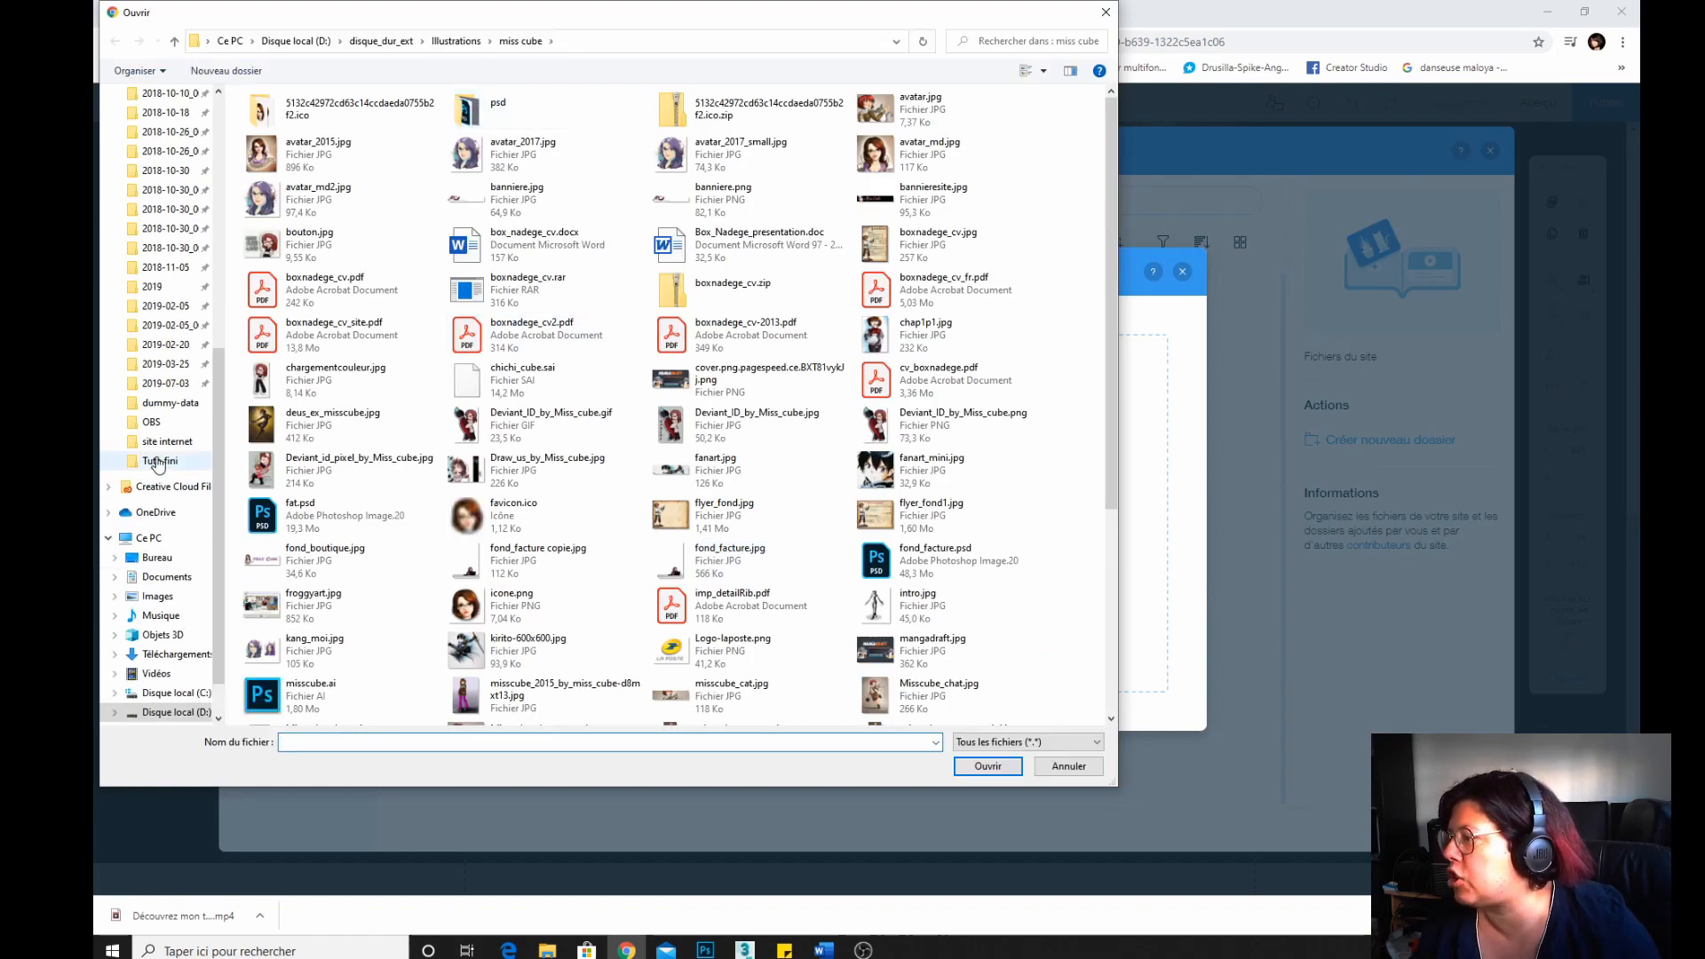
Browse the disque_dur_ext folders on local disk D for images to upload.
left_click(176, 712)
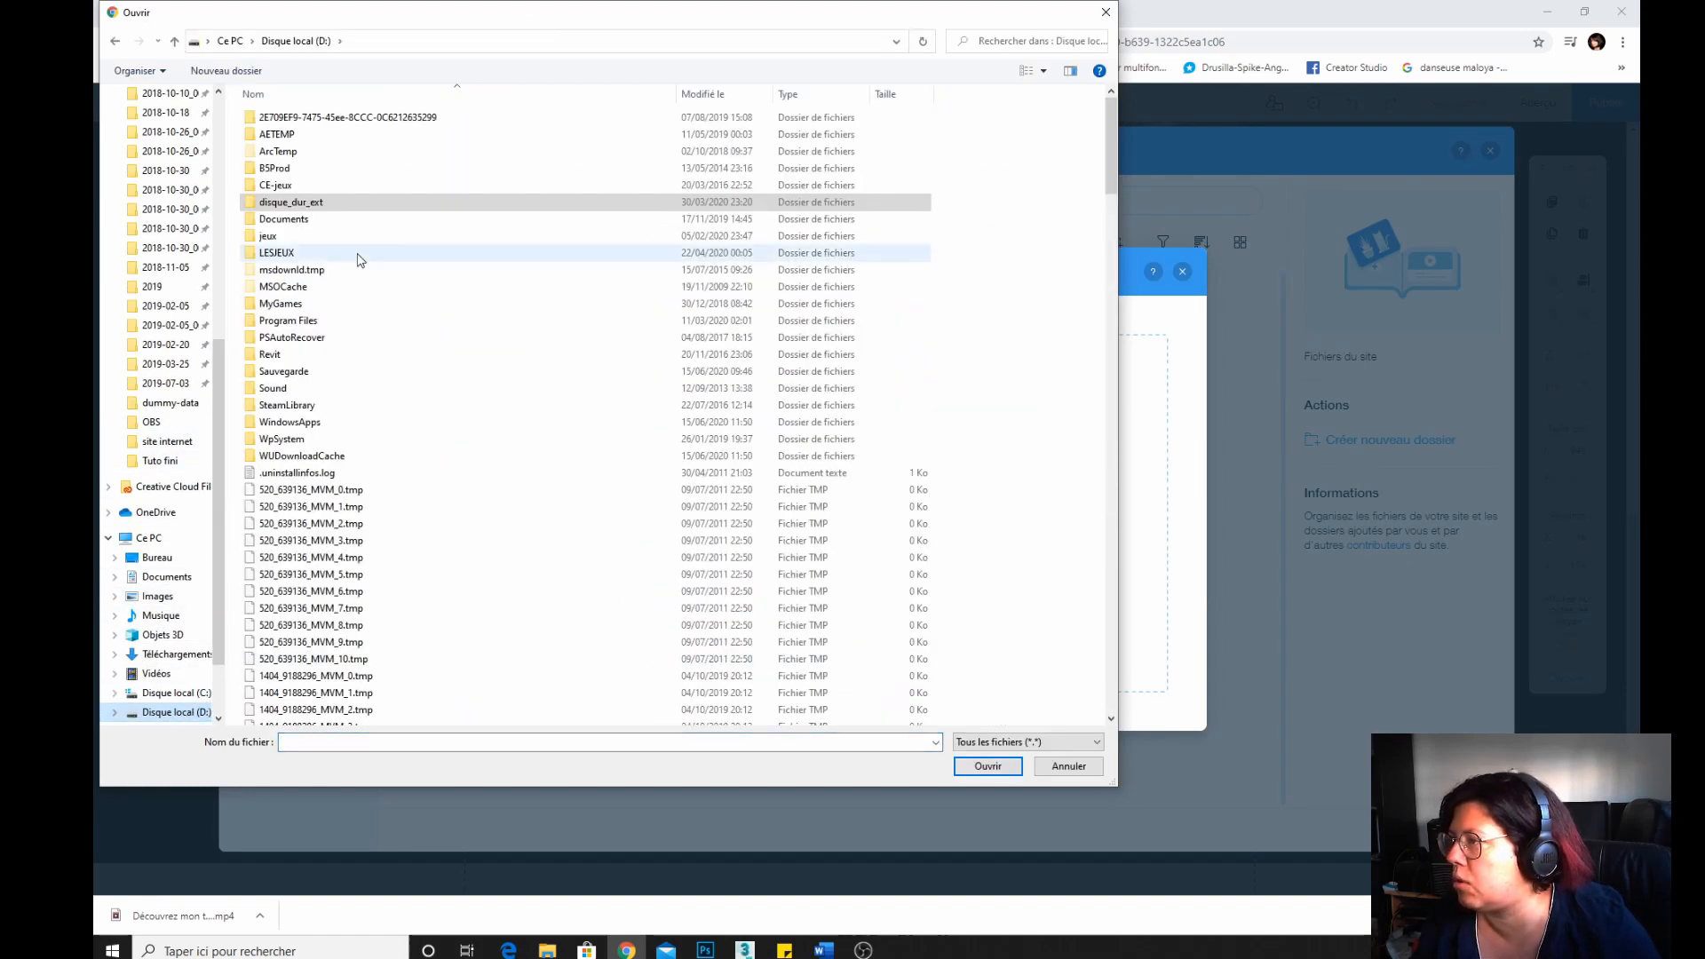
double_click(293, 210)
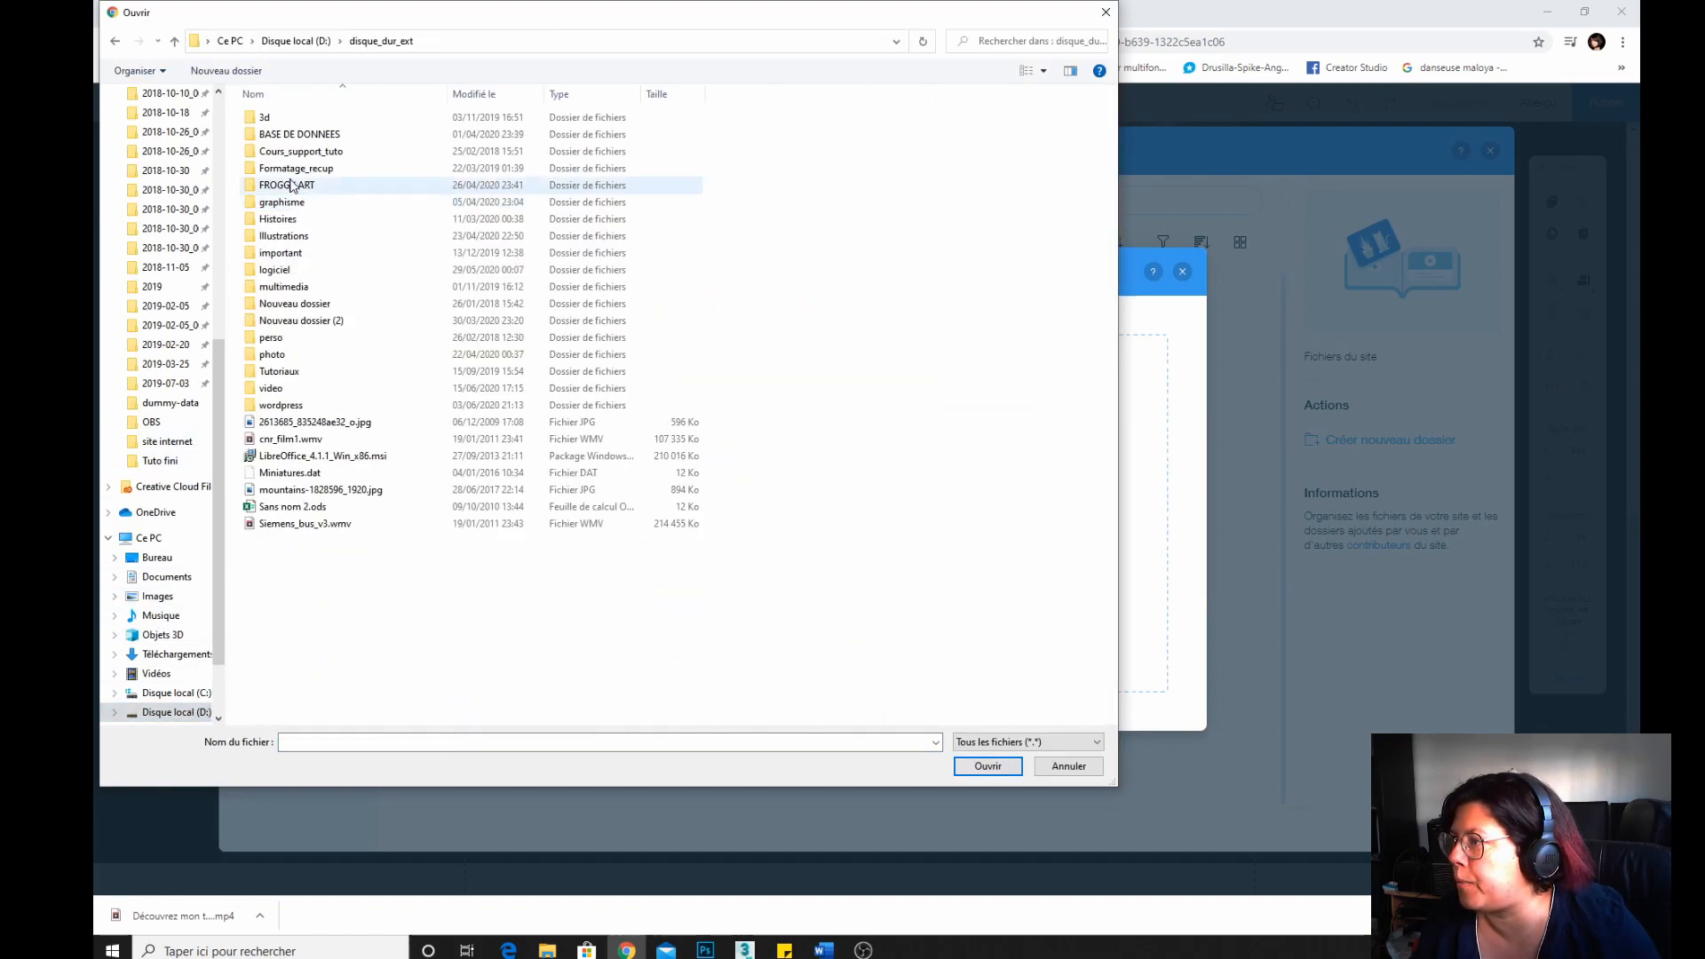
double_click(268, 236)
left_click(384, 40)
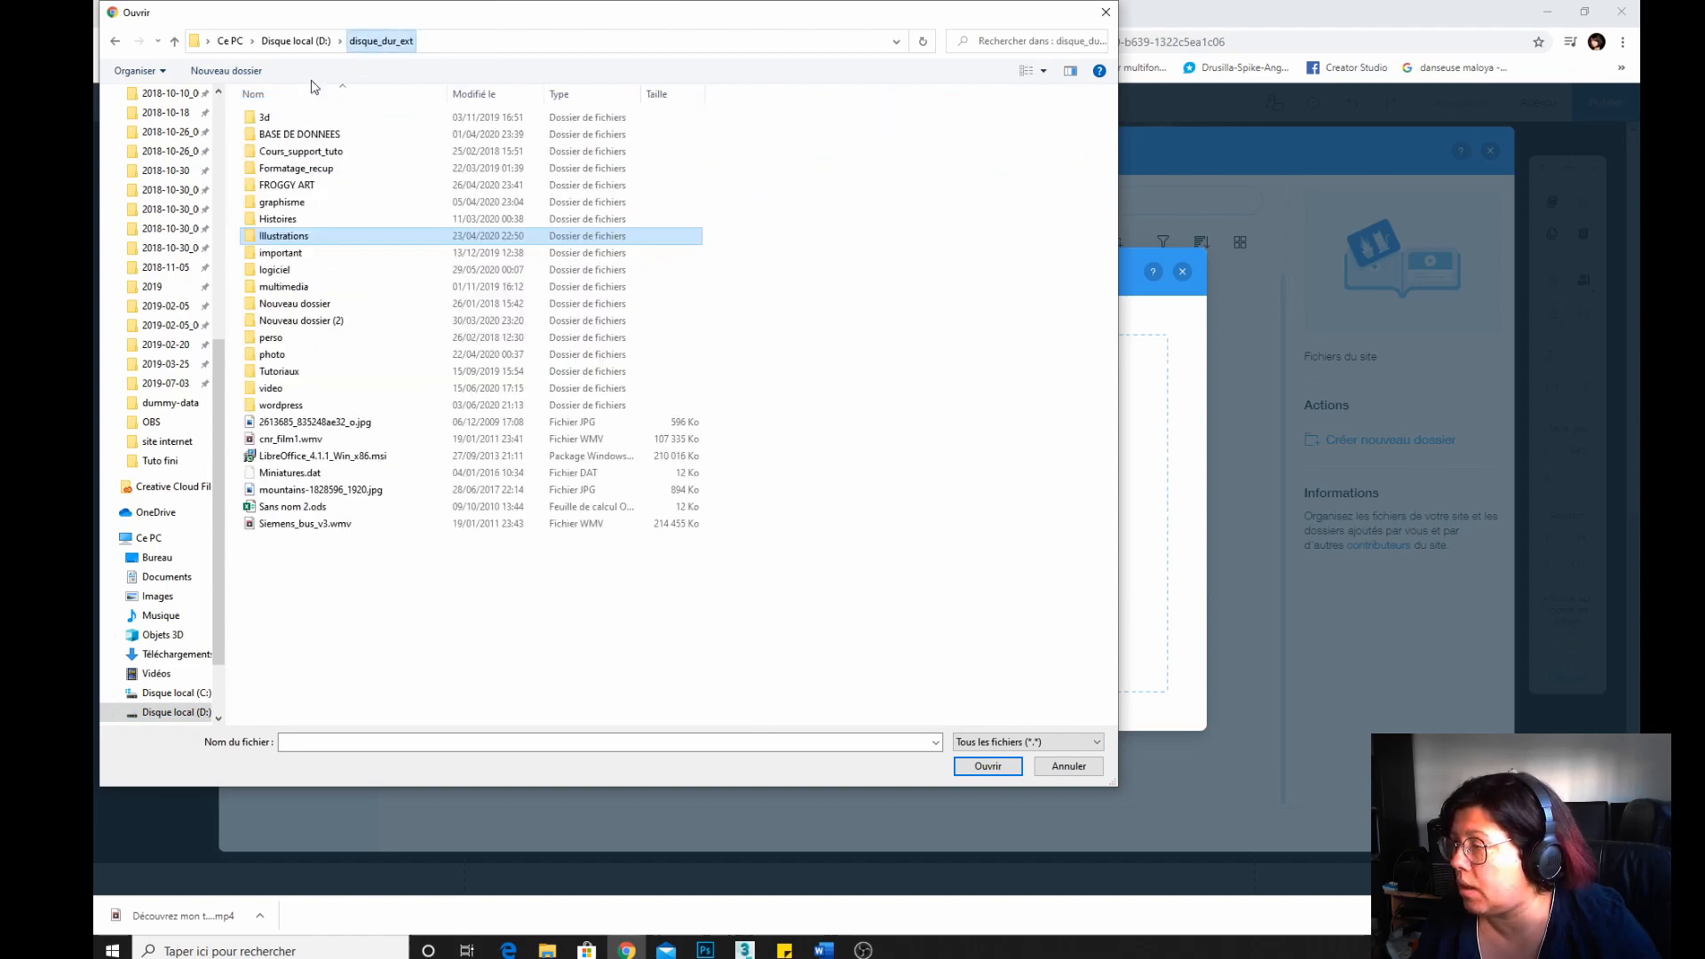
double_click(293, 115)
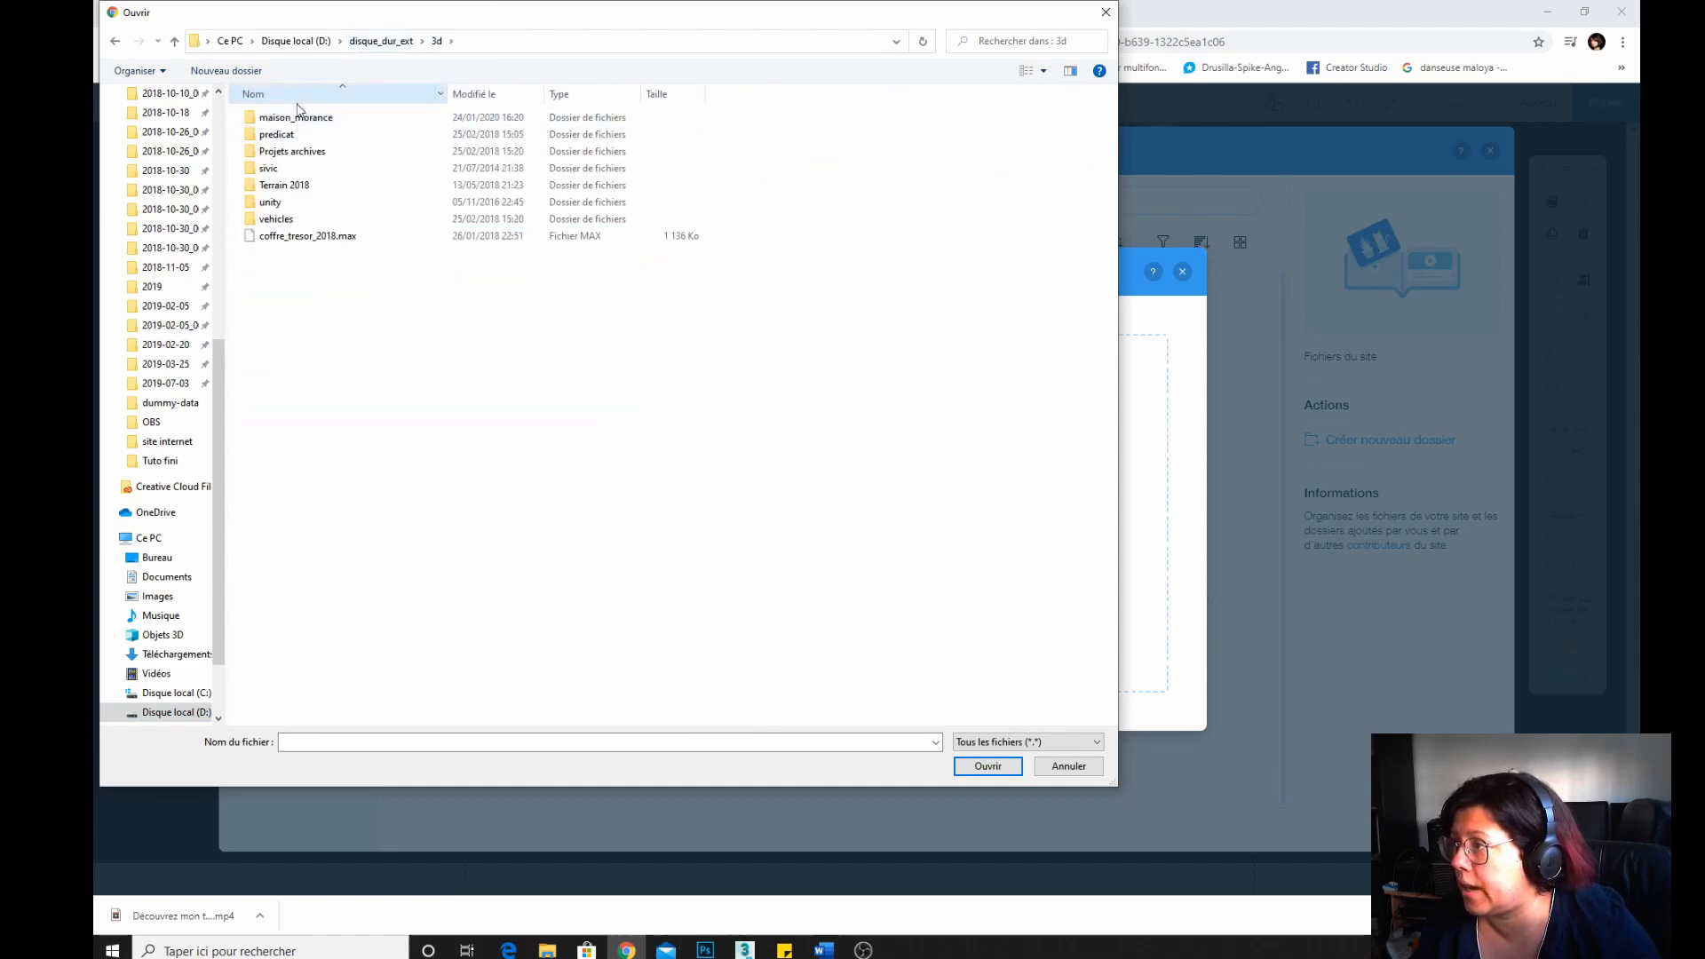
double_click(275, 151)
double_click(268, 119)
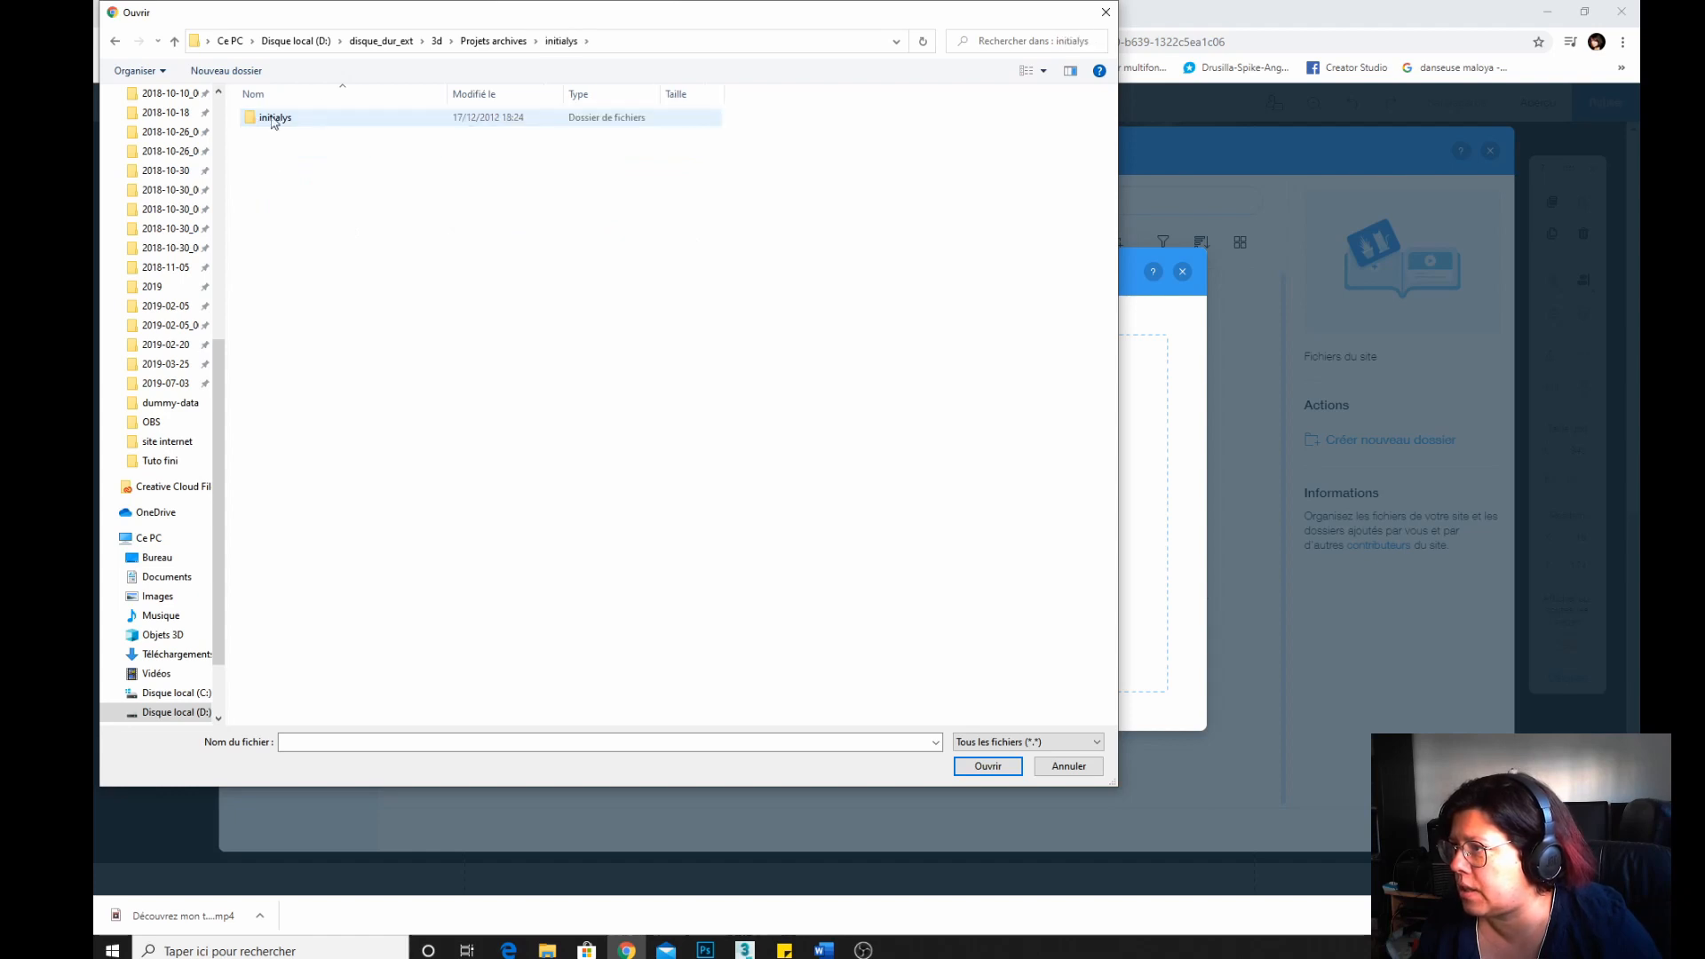
left_click(489, 43)
left_click(436, 42)
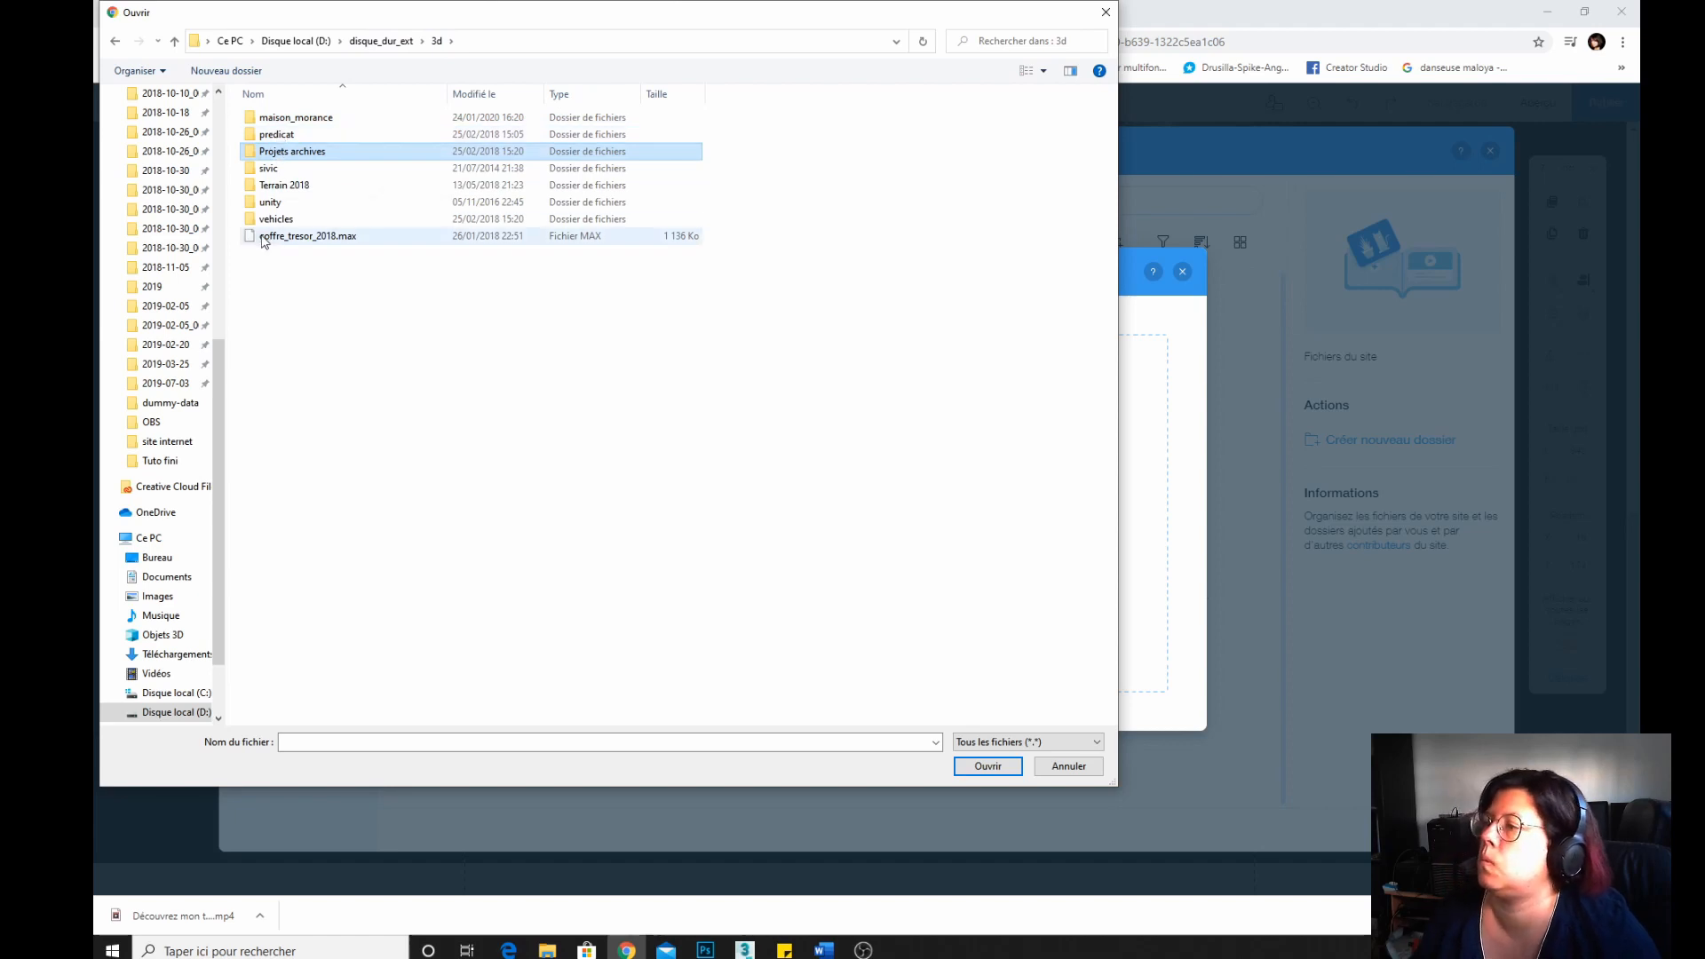
Browse the render images inside the maison_morance folder of the 3d directory.
double_click(266, 117)
double_click(267, 118)
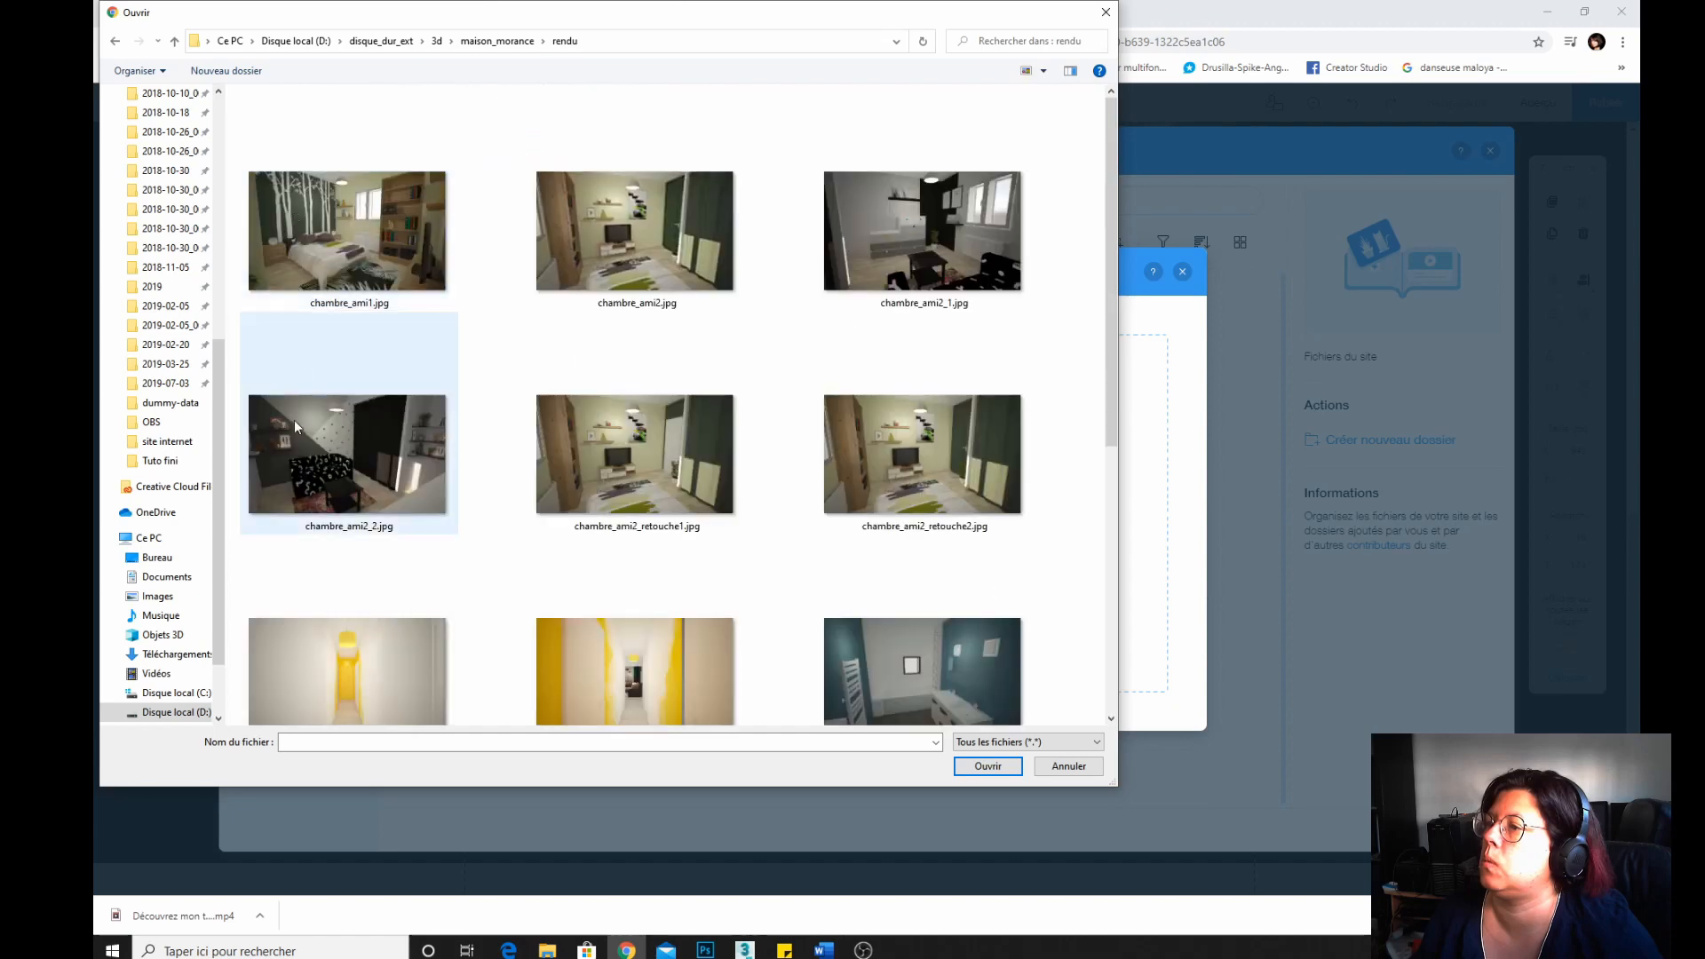
scroll(281, 425, "down", 5)
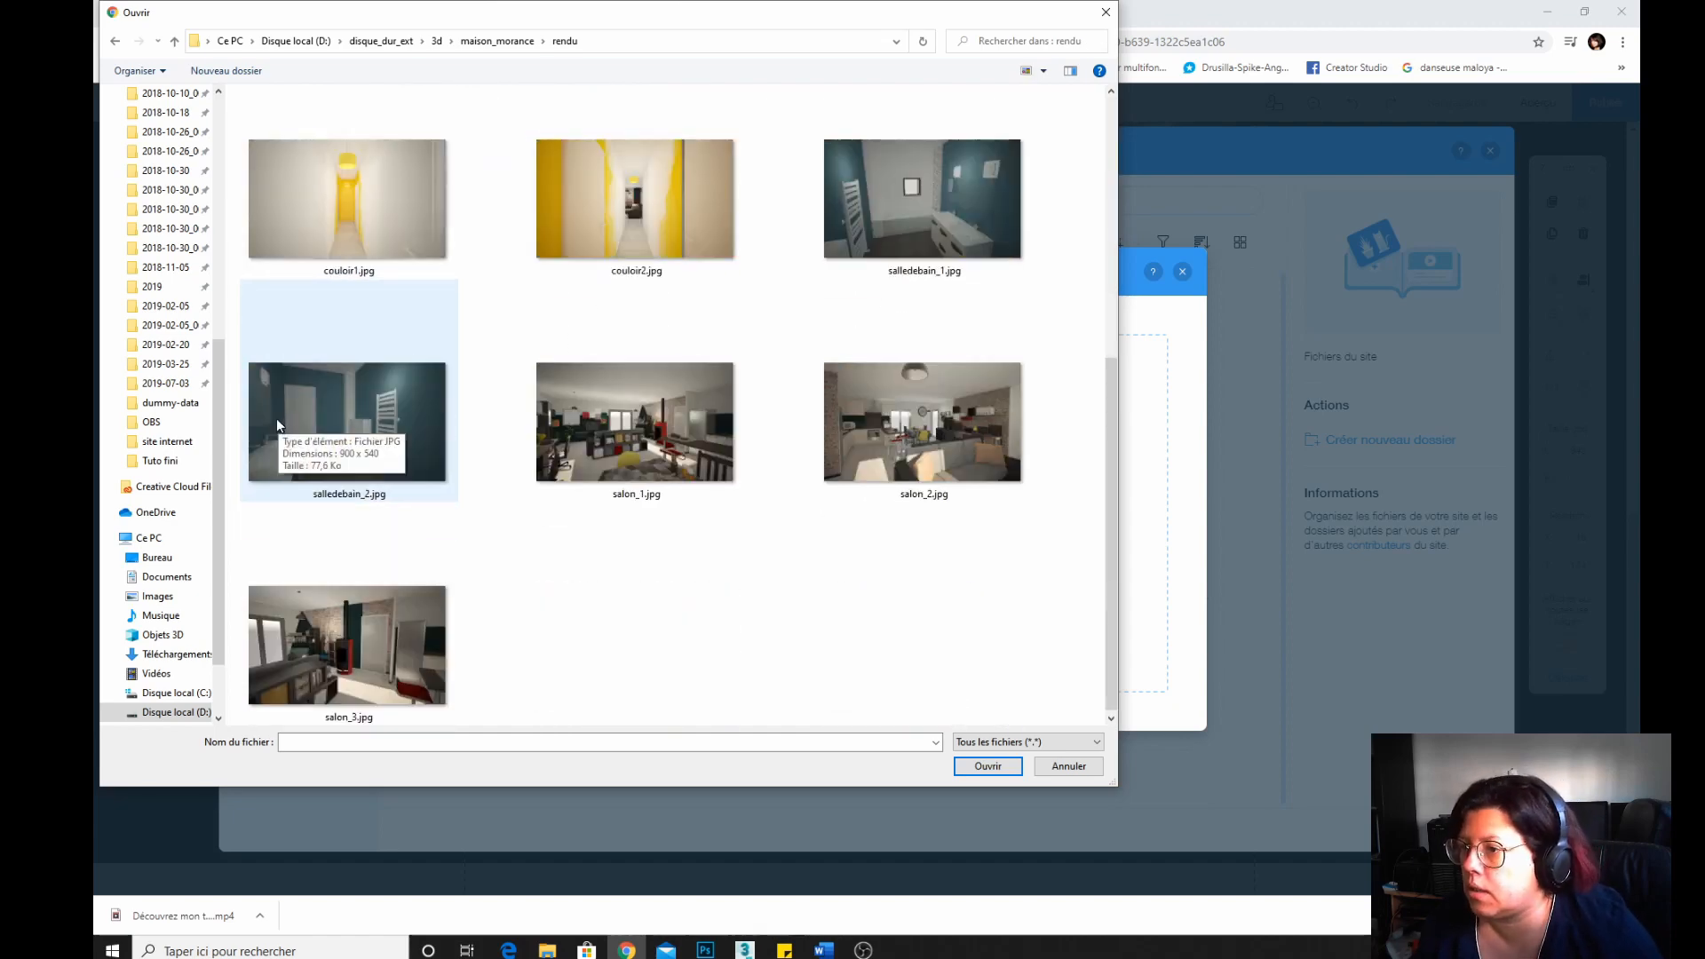
scroll(276, 418, "up", 2)
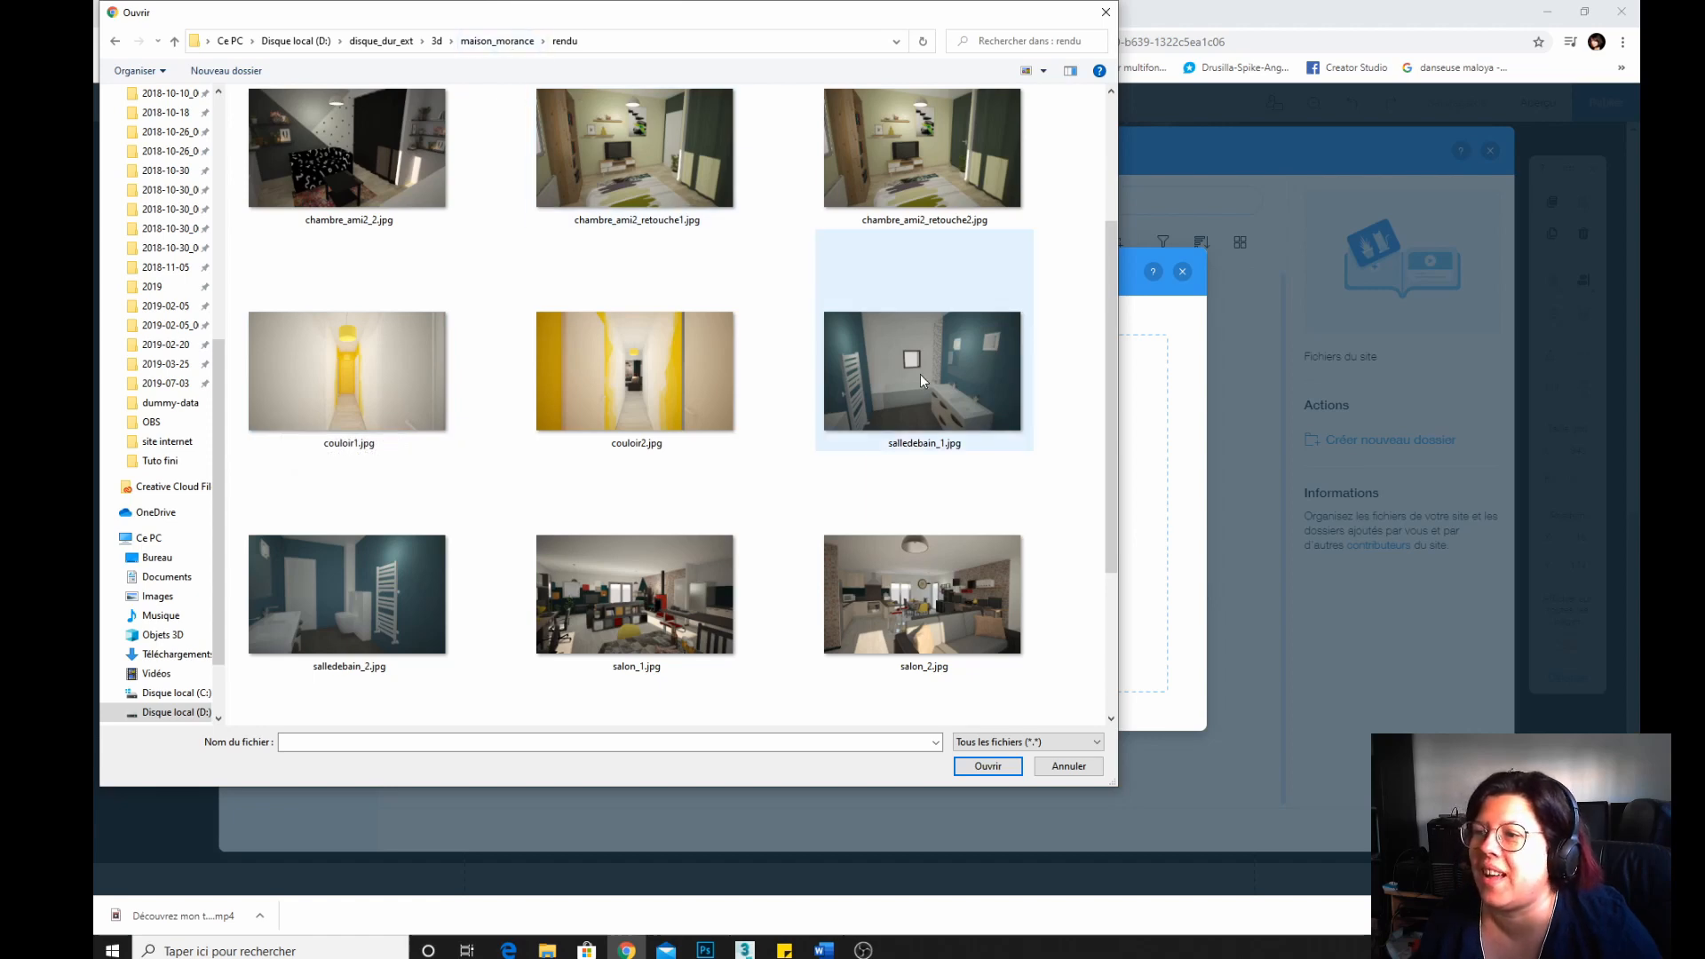
left_click(497, 41)
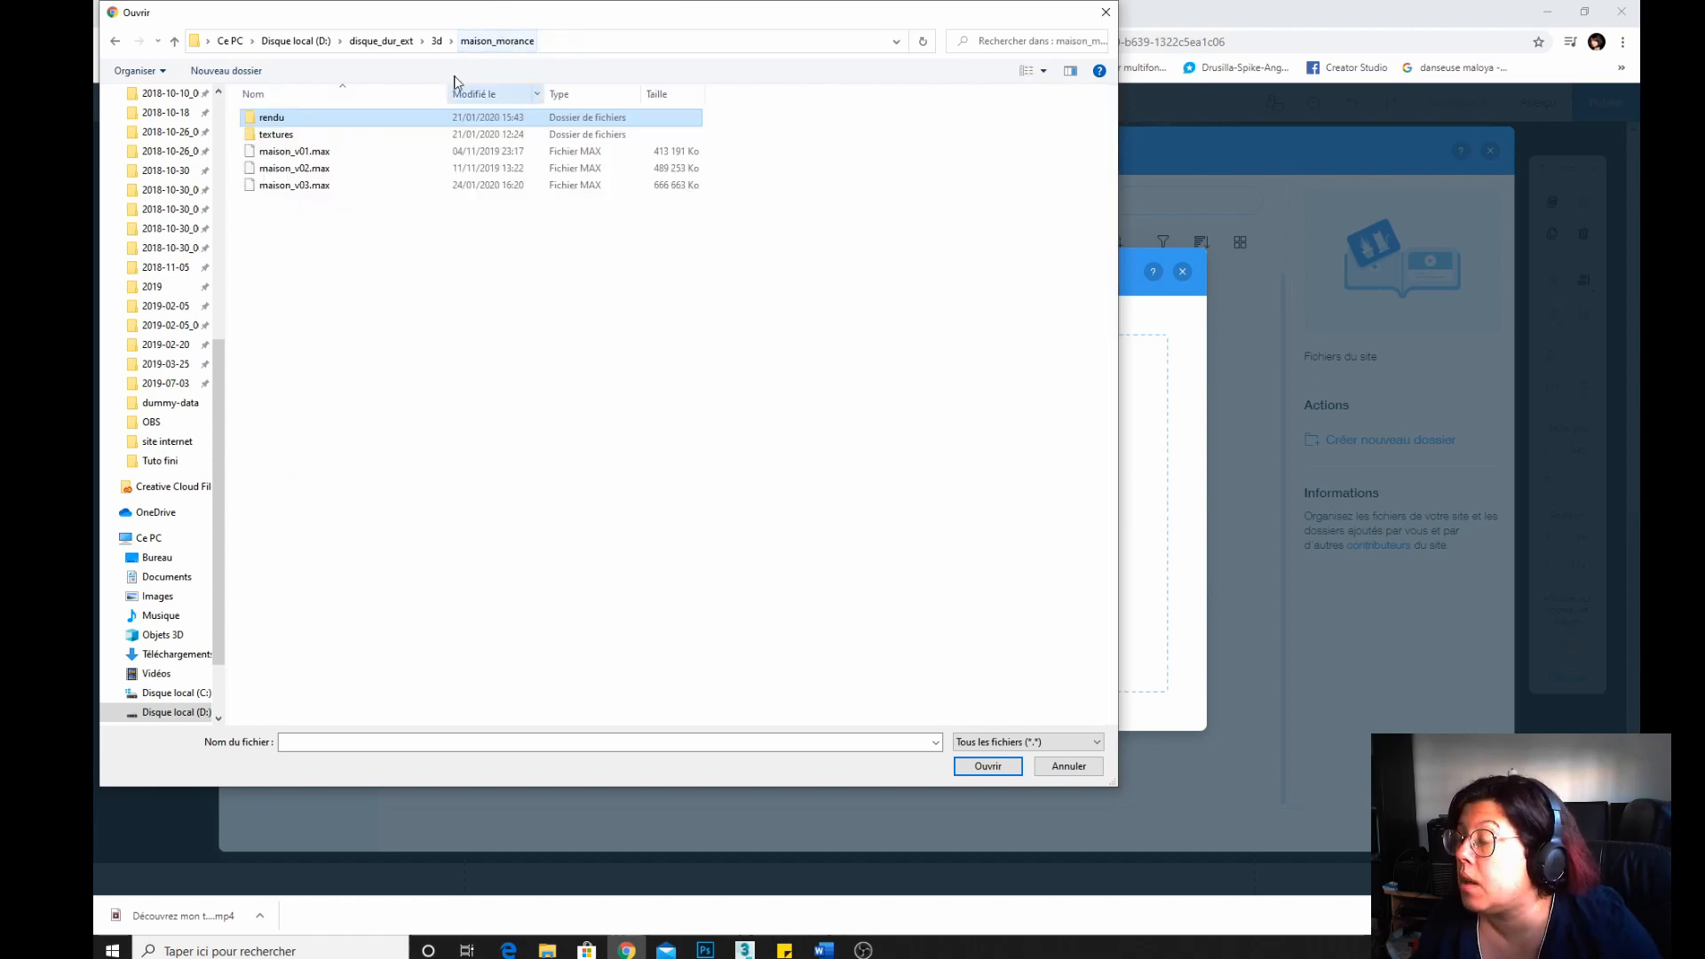
left_click(436, 41)
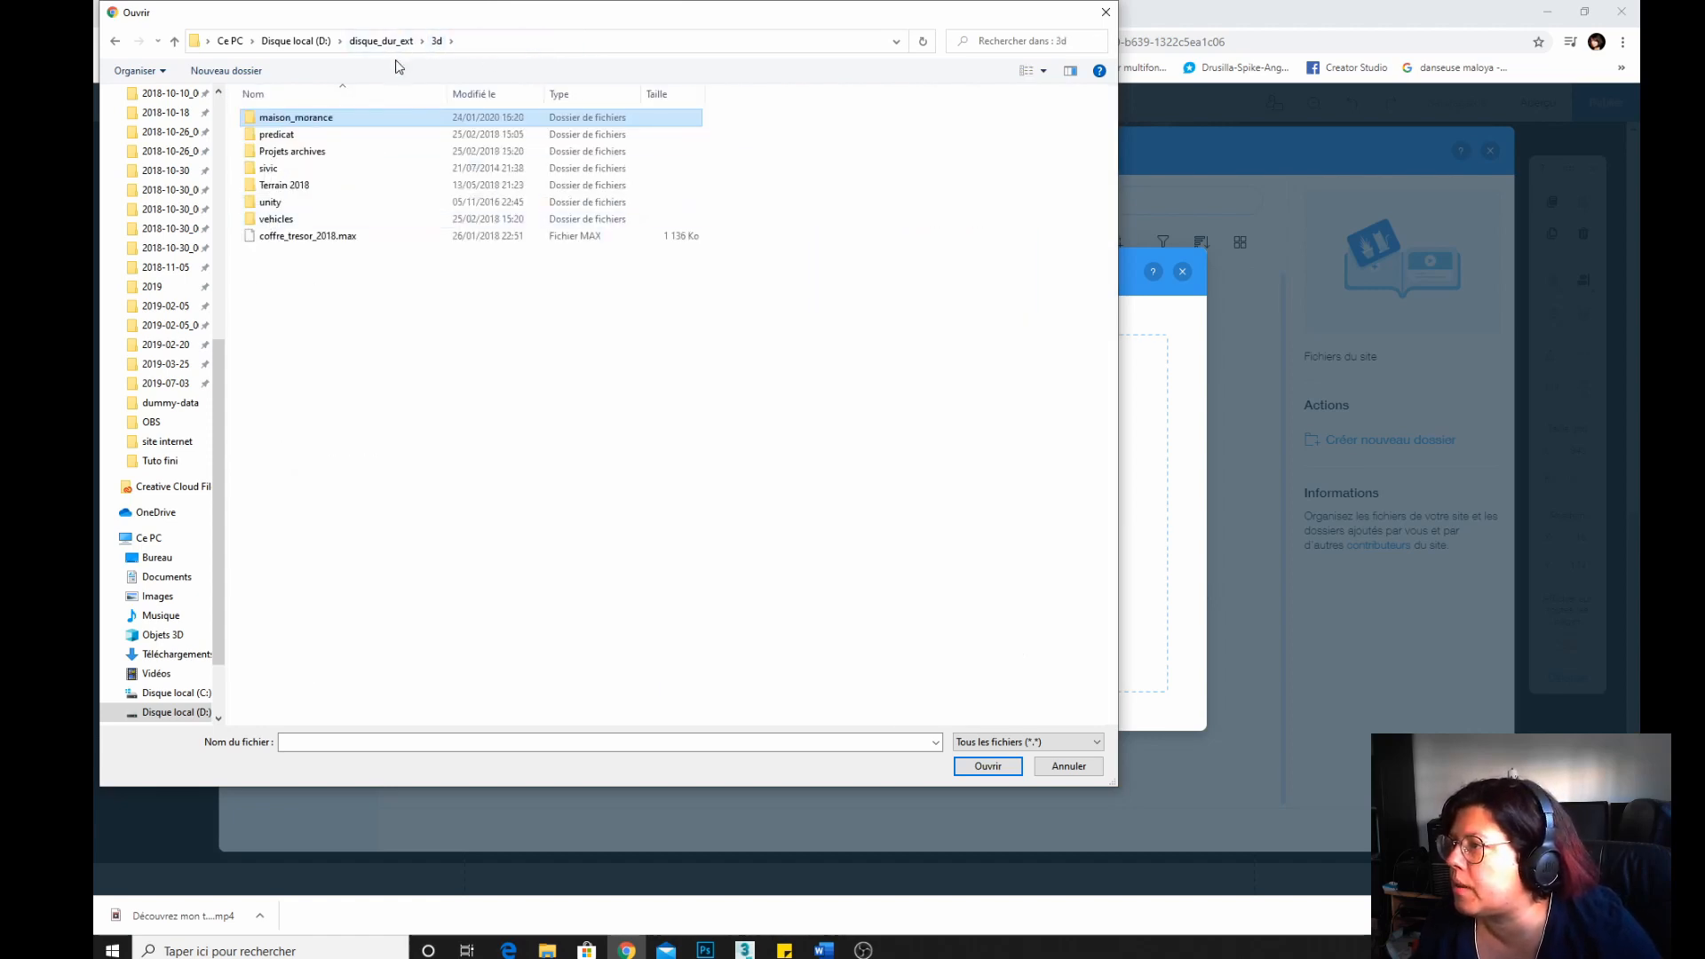
left_click(380, 41)
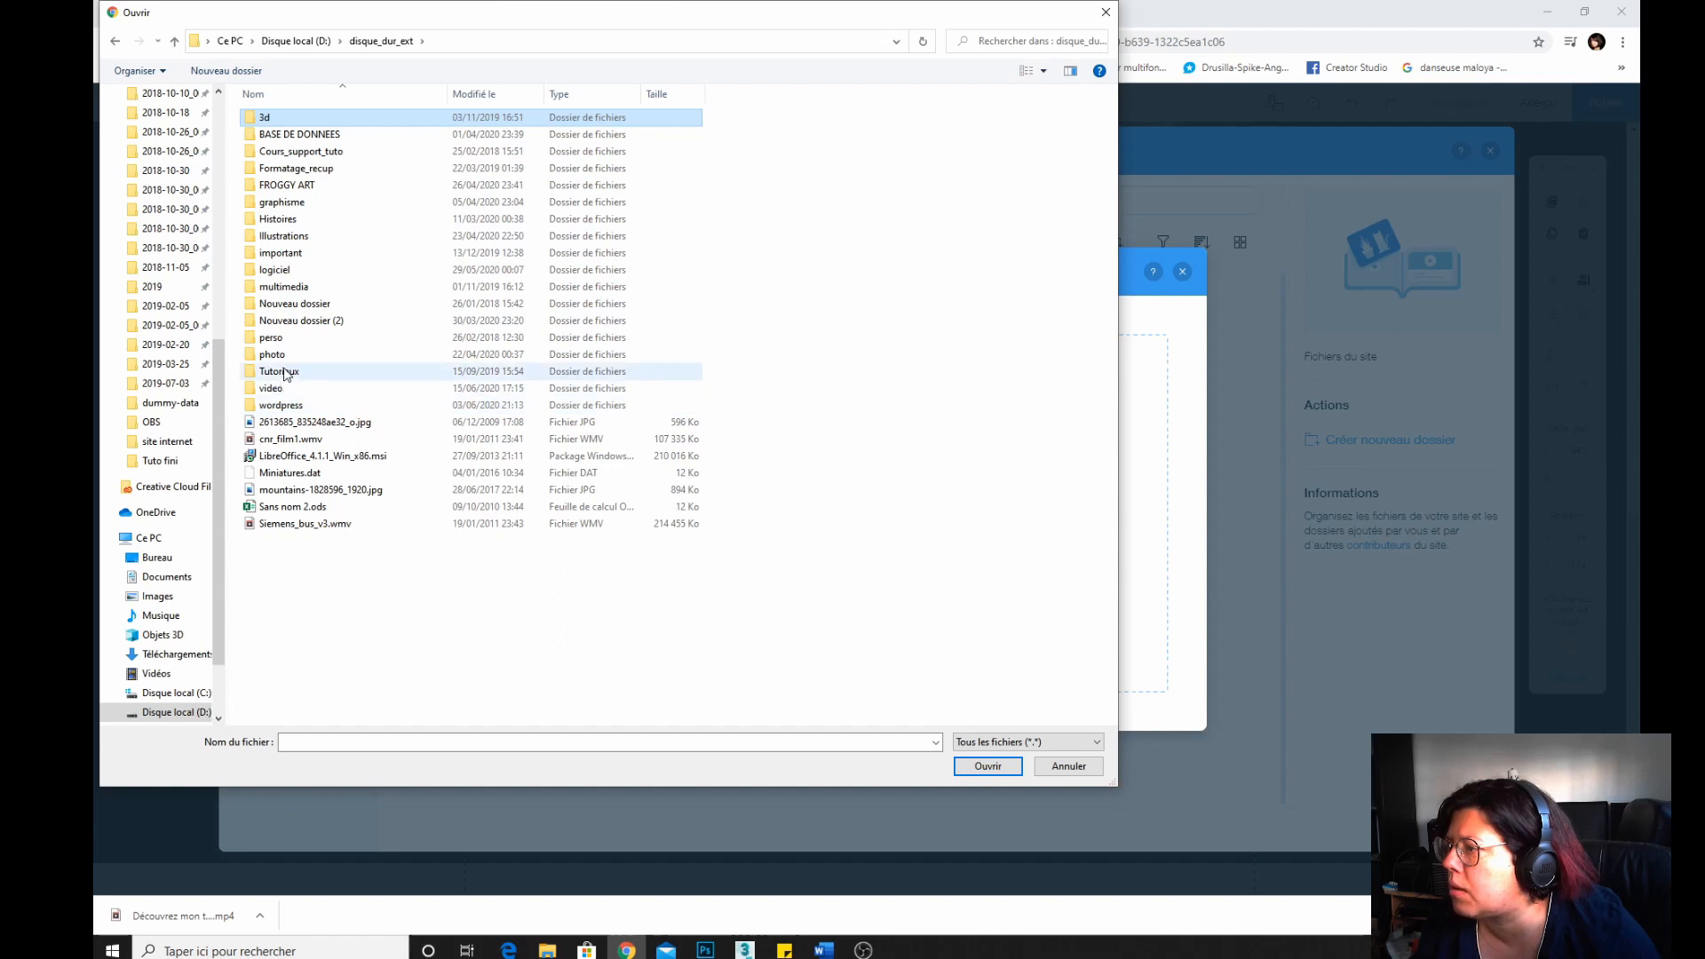
Upload screen_piece3_01.jpg from the 3d/sivic/sivic folder to the site's media.
double_click(277, 121)
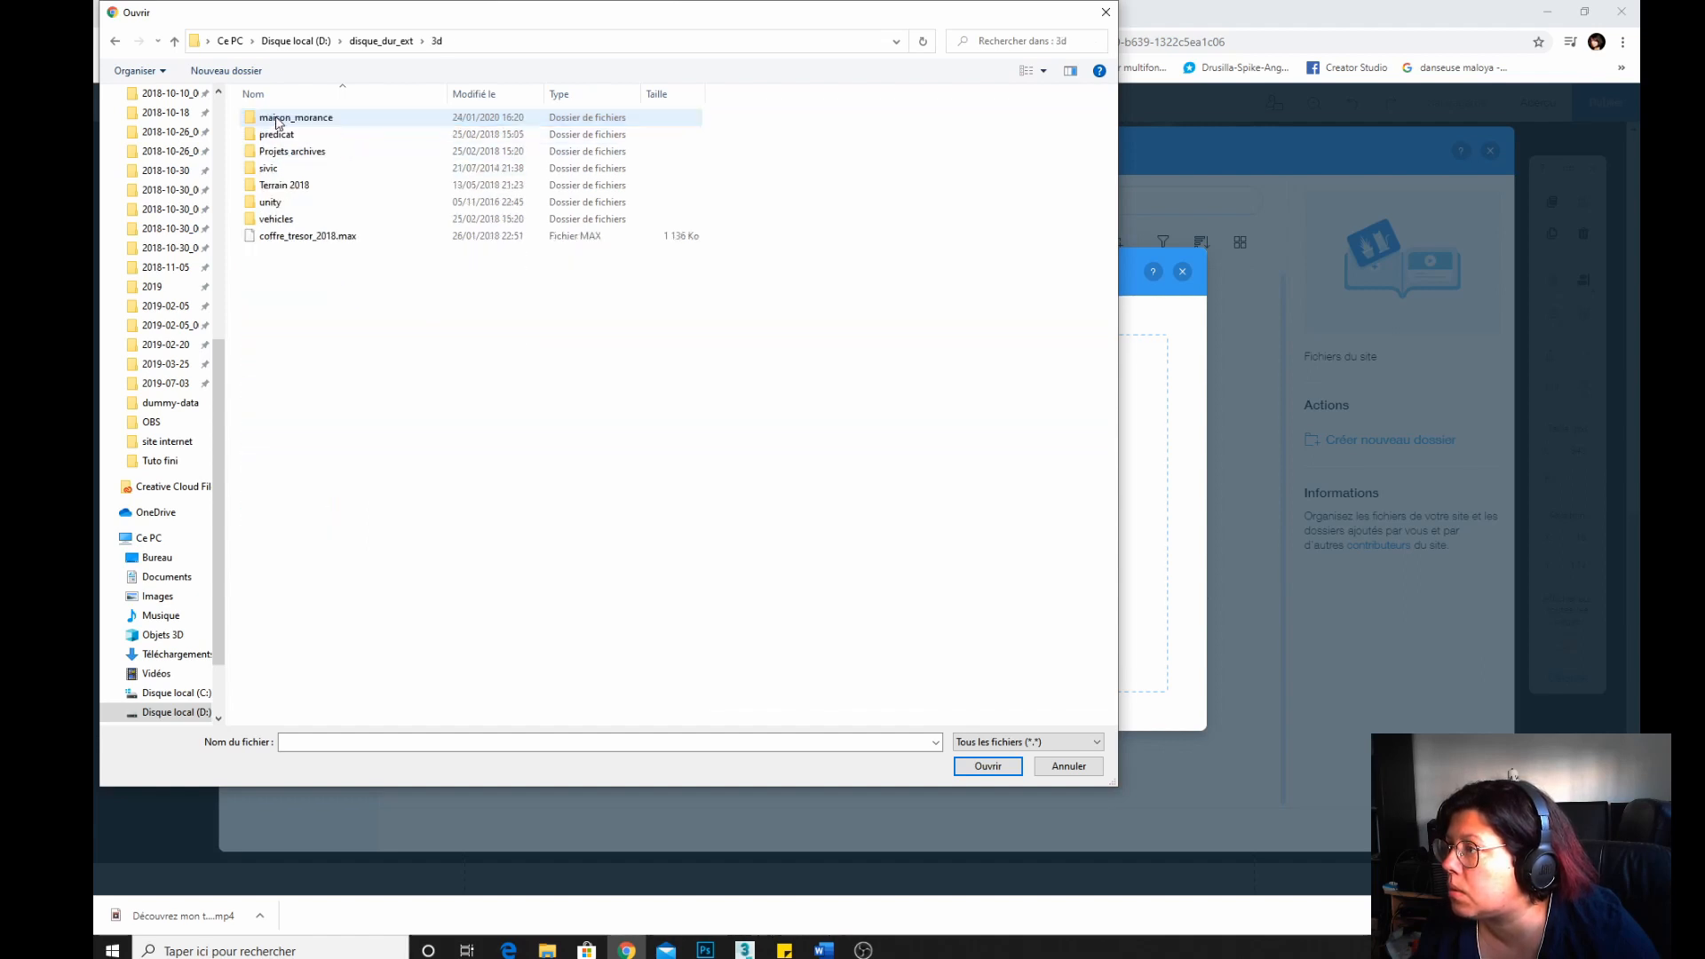
double_click(271, 168)
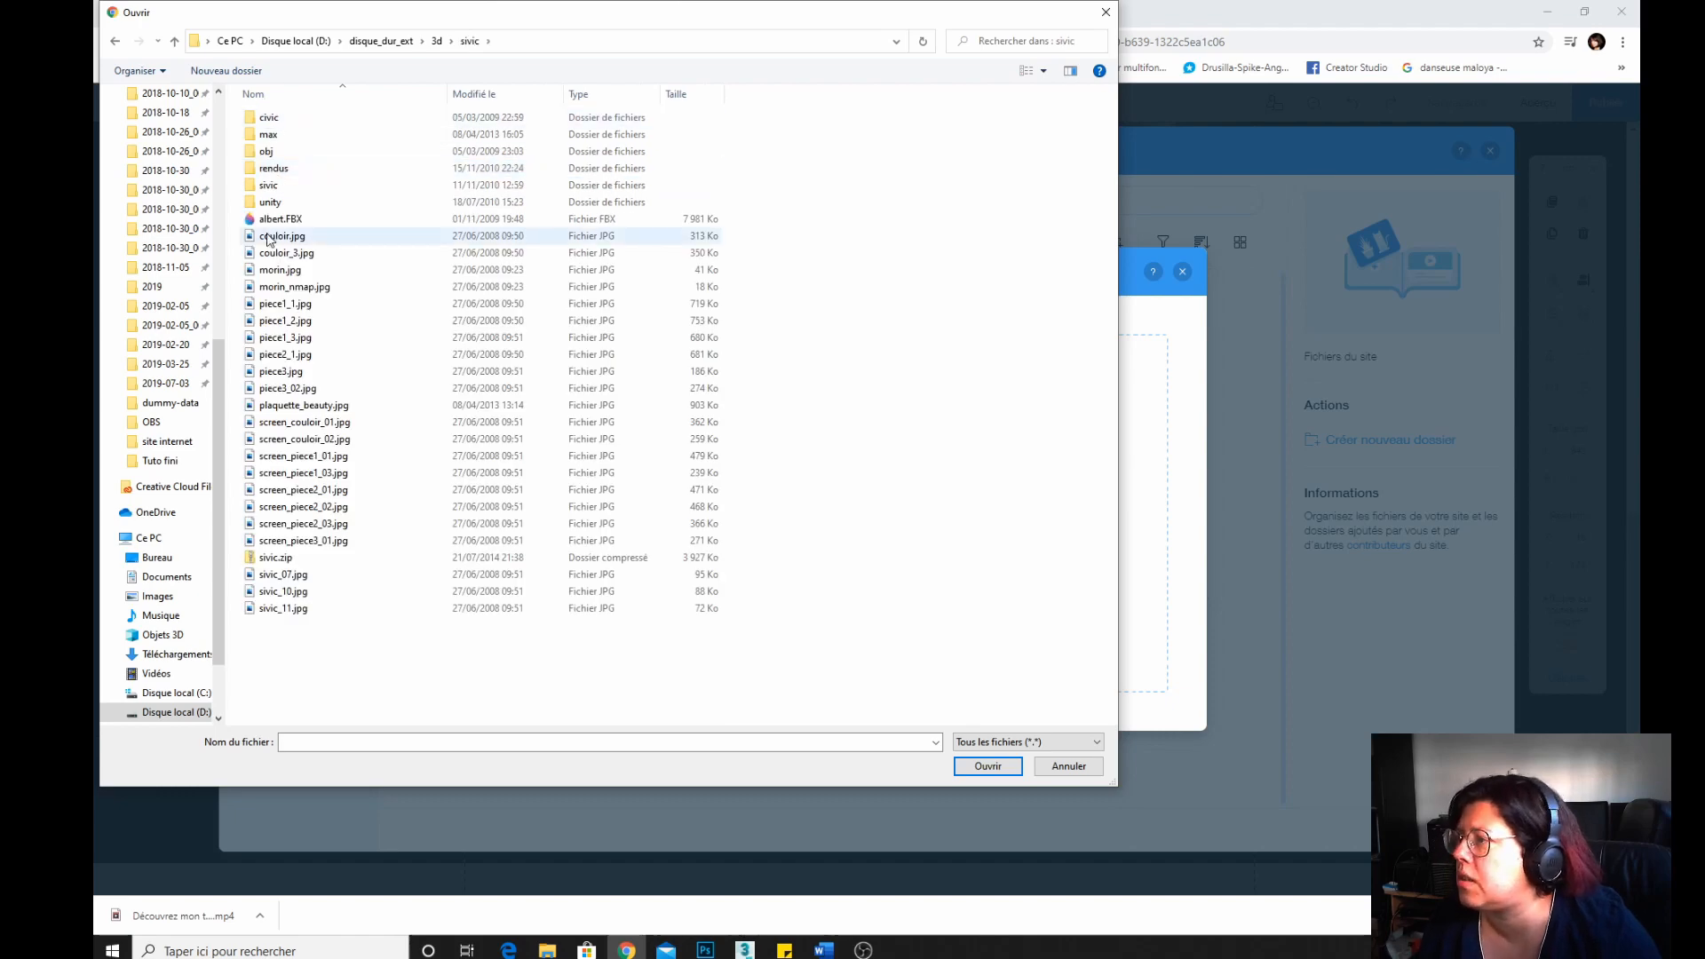
left_click(271, 187)
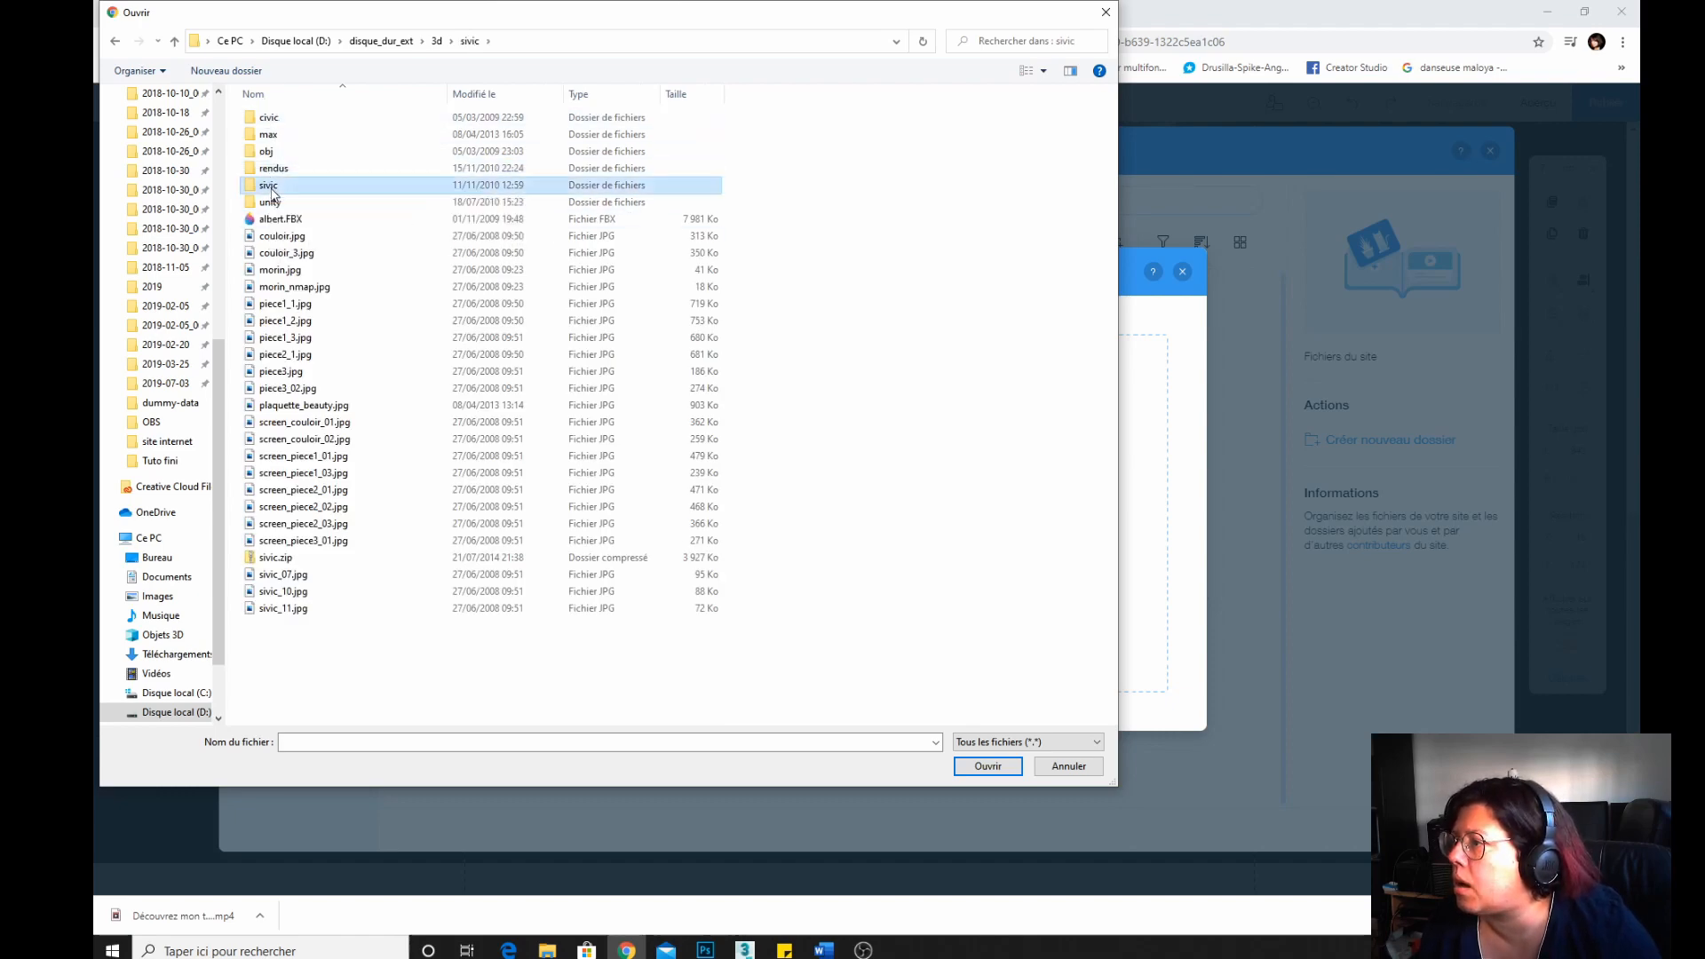
double_click(269, 186)
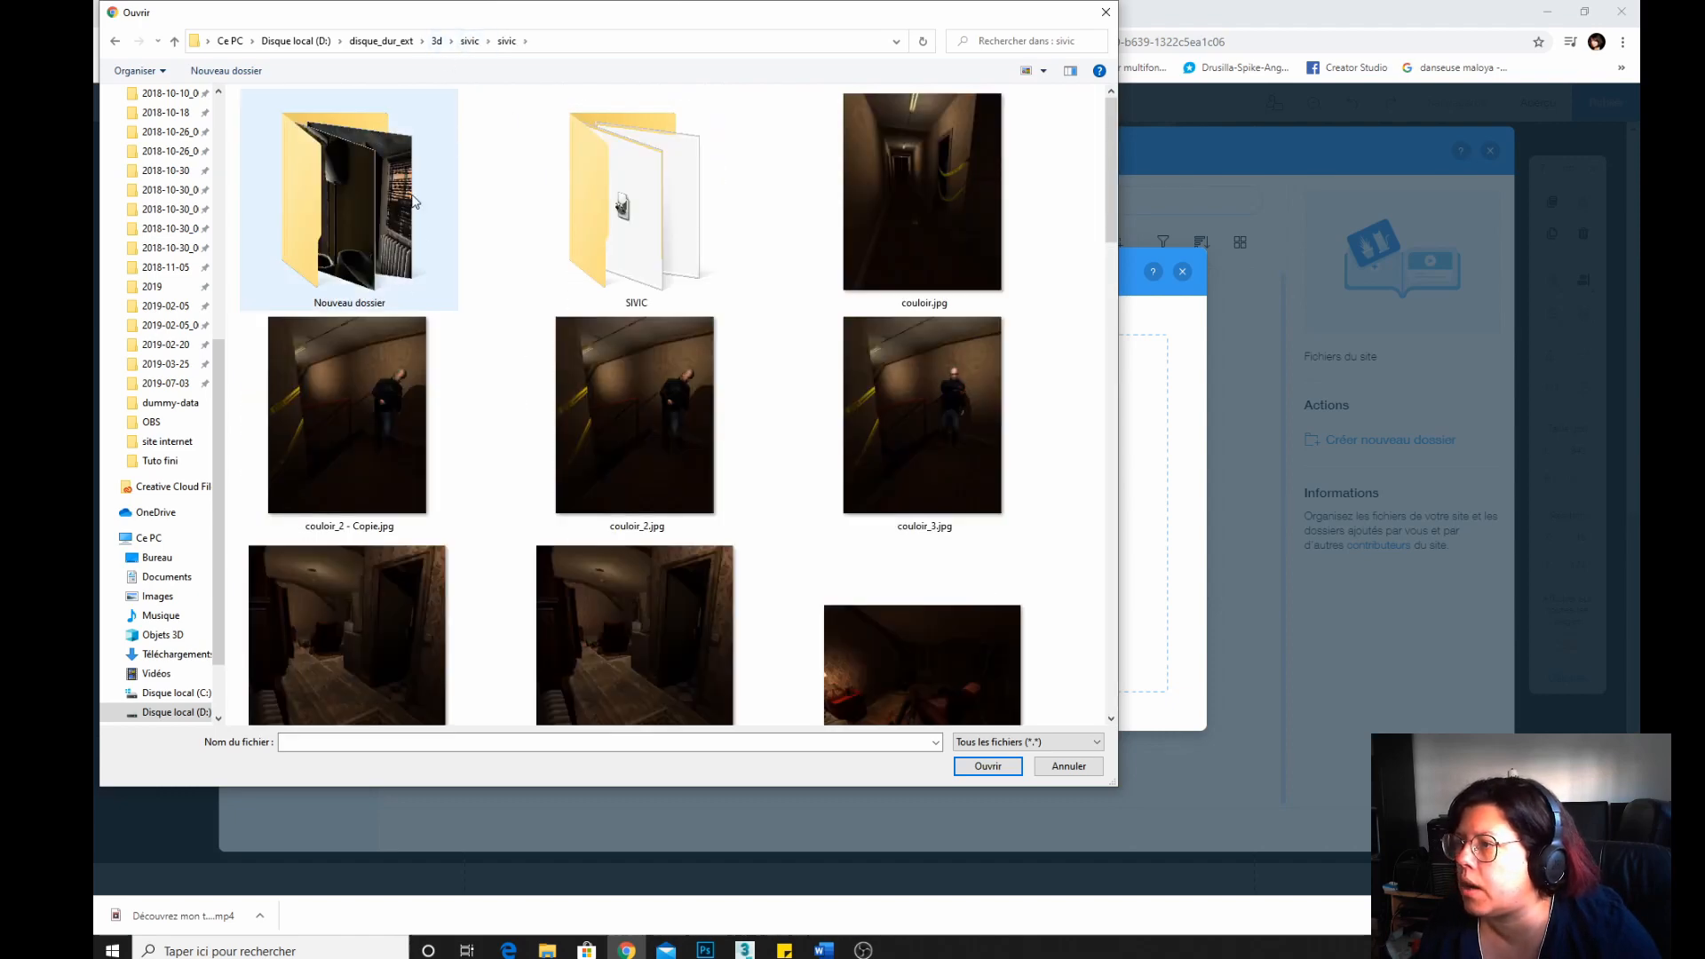
scroll(391, 191, "down", 5)
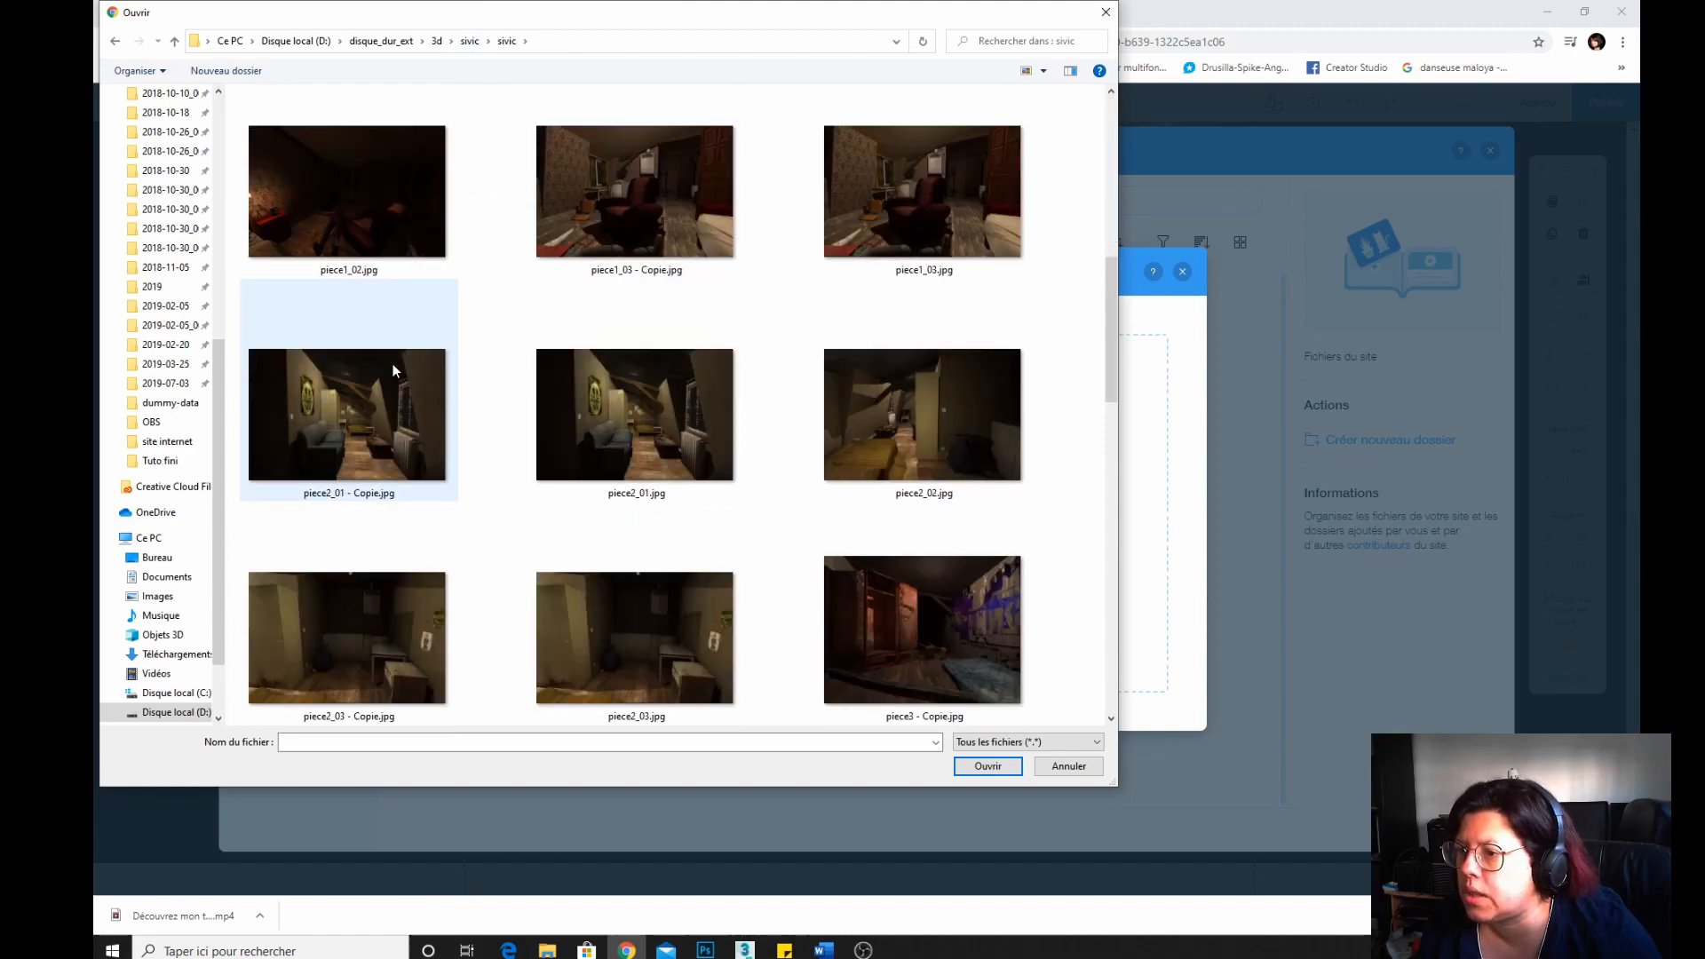
scroll(395, 370, "down", 10)
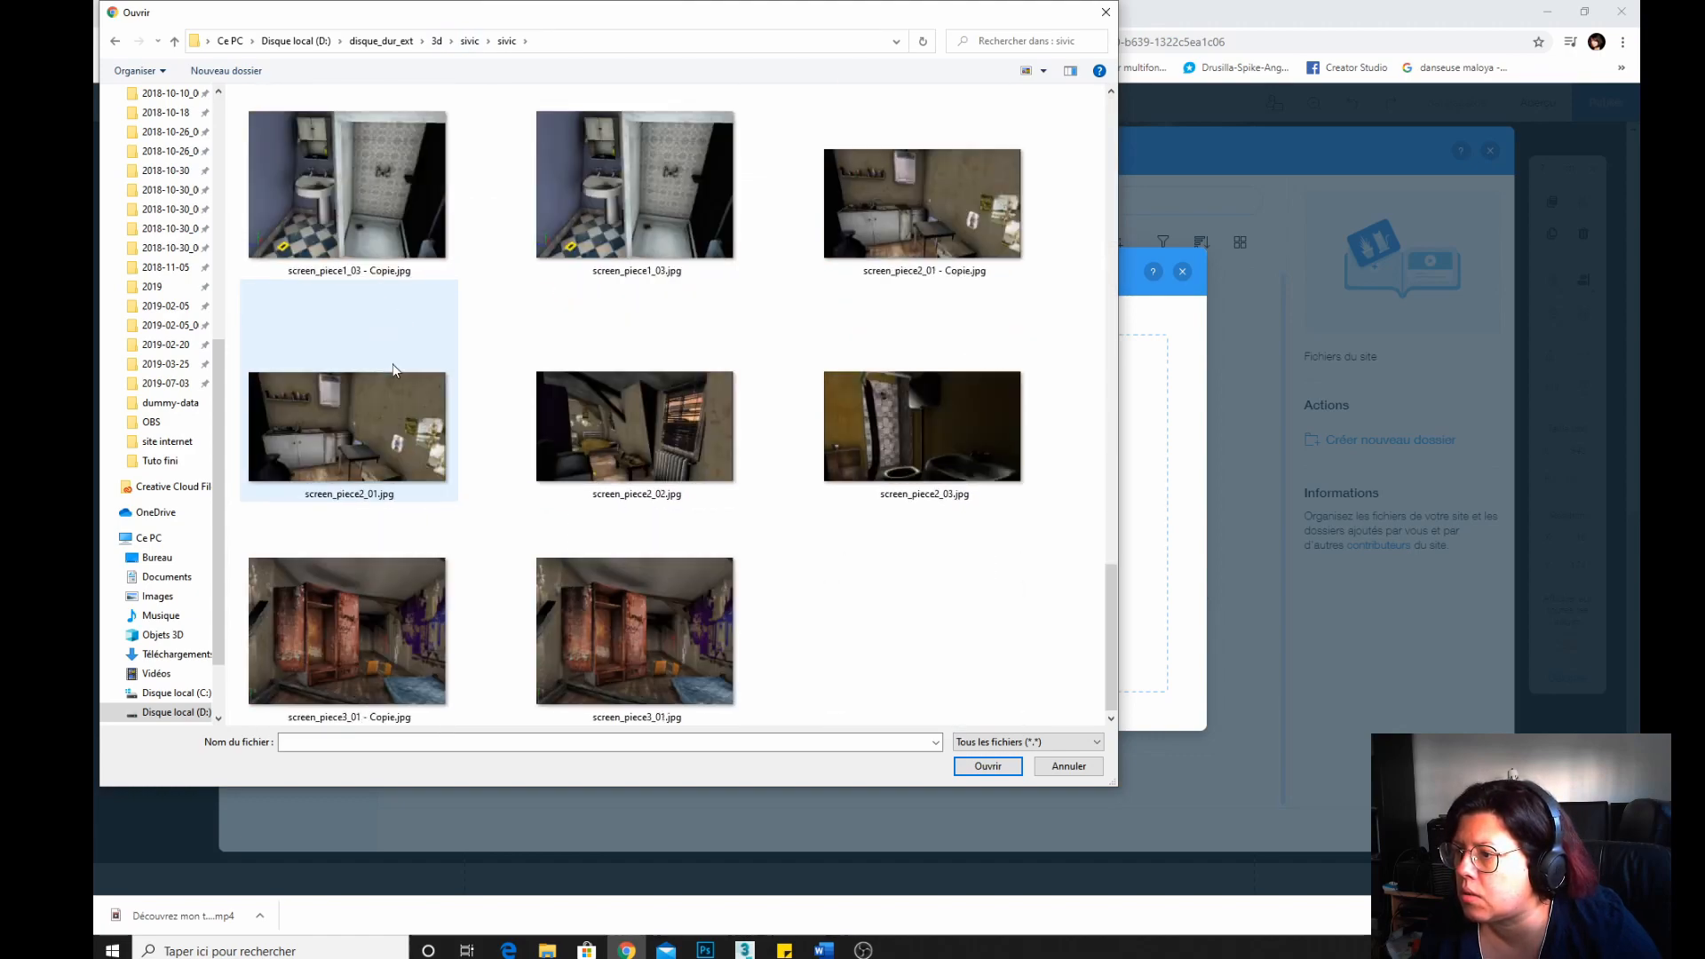
double_click(575, 613)
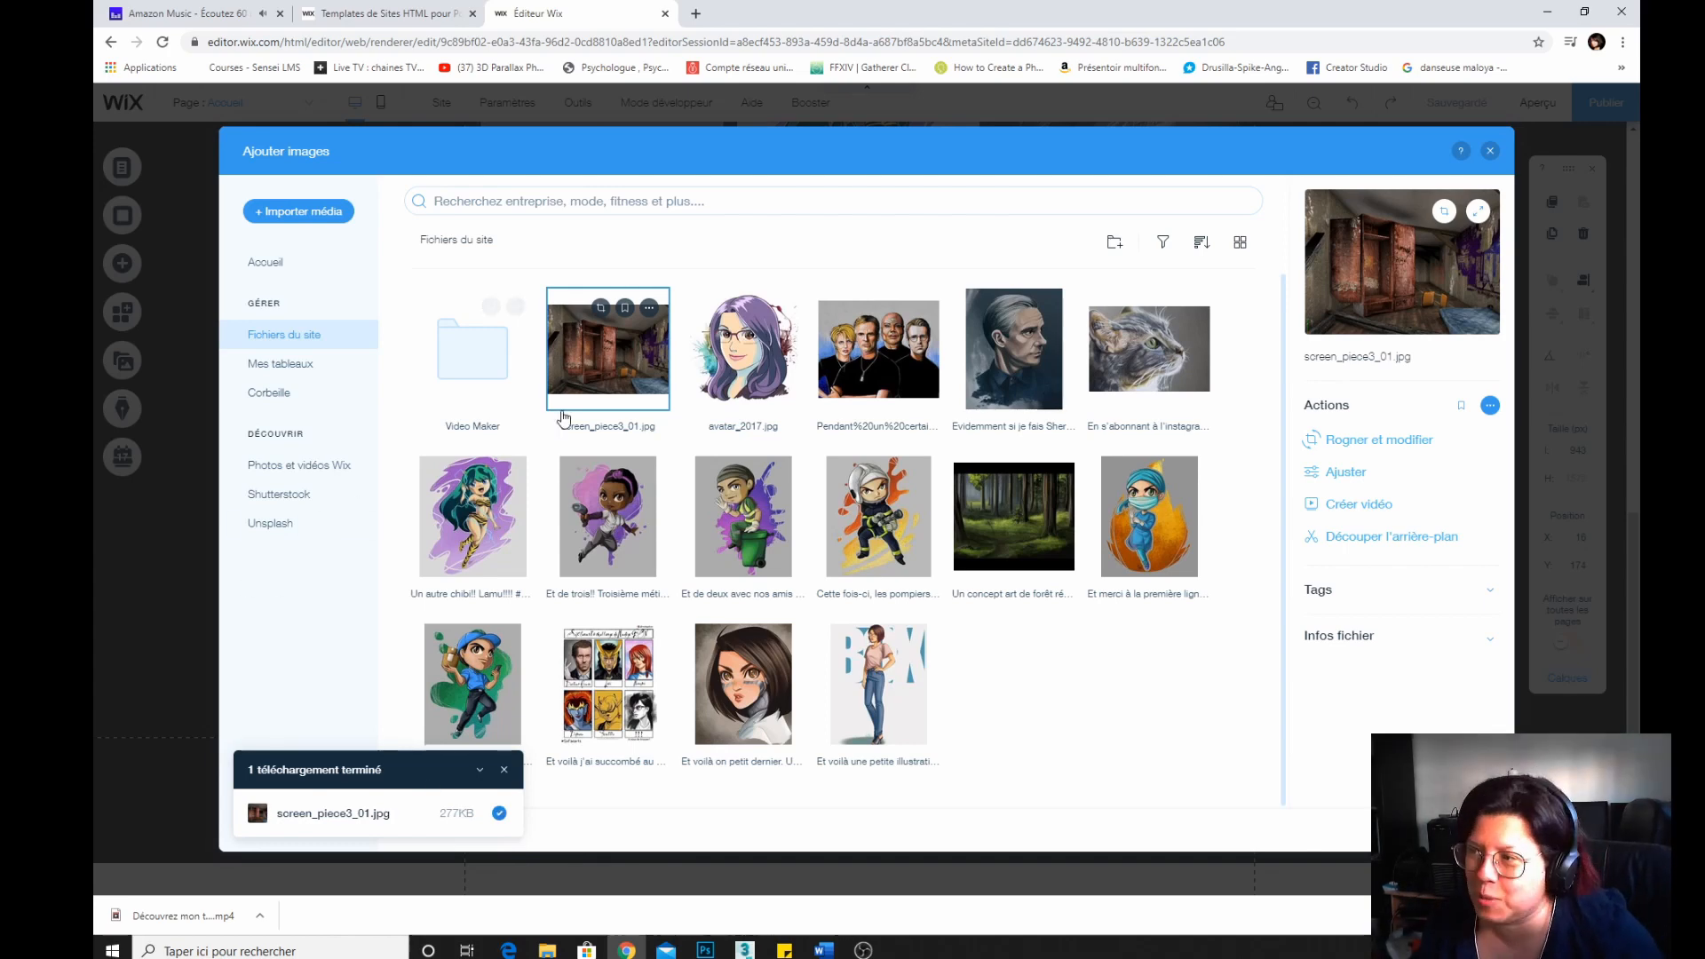
Add screen_piece3_01 to the gallery and move it to position eight, after the cat painting.
left_click(1375, 589)
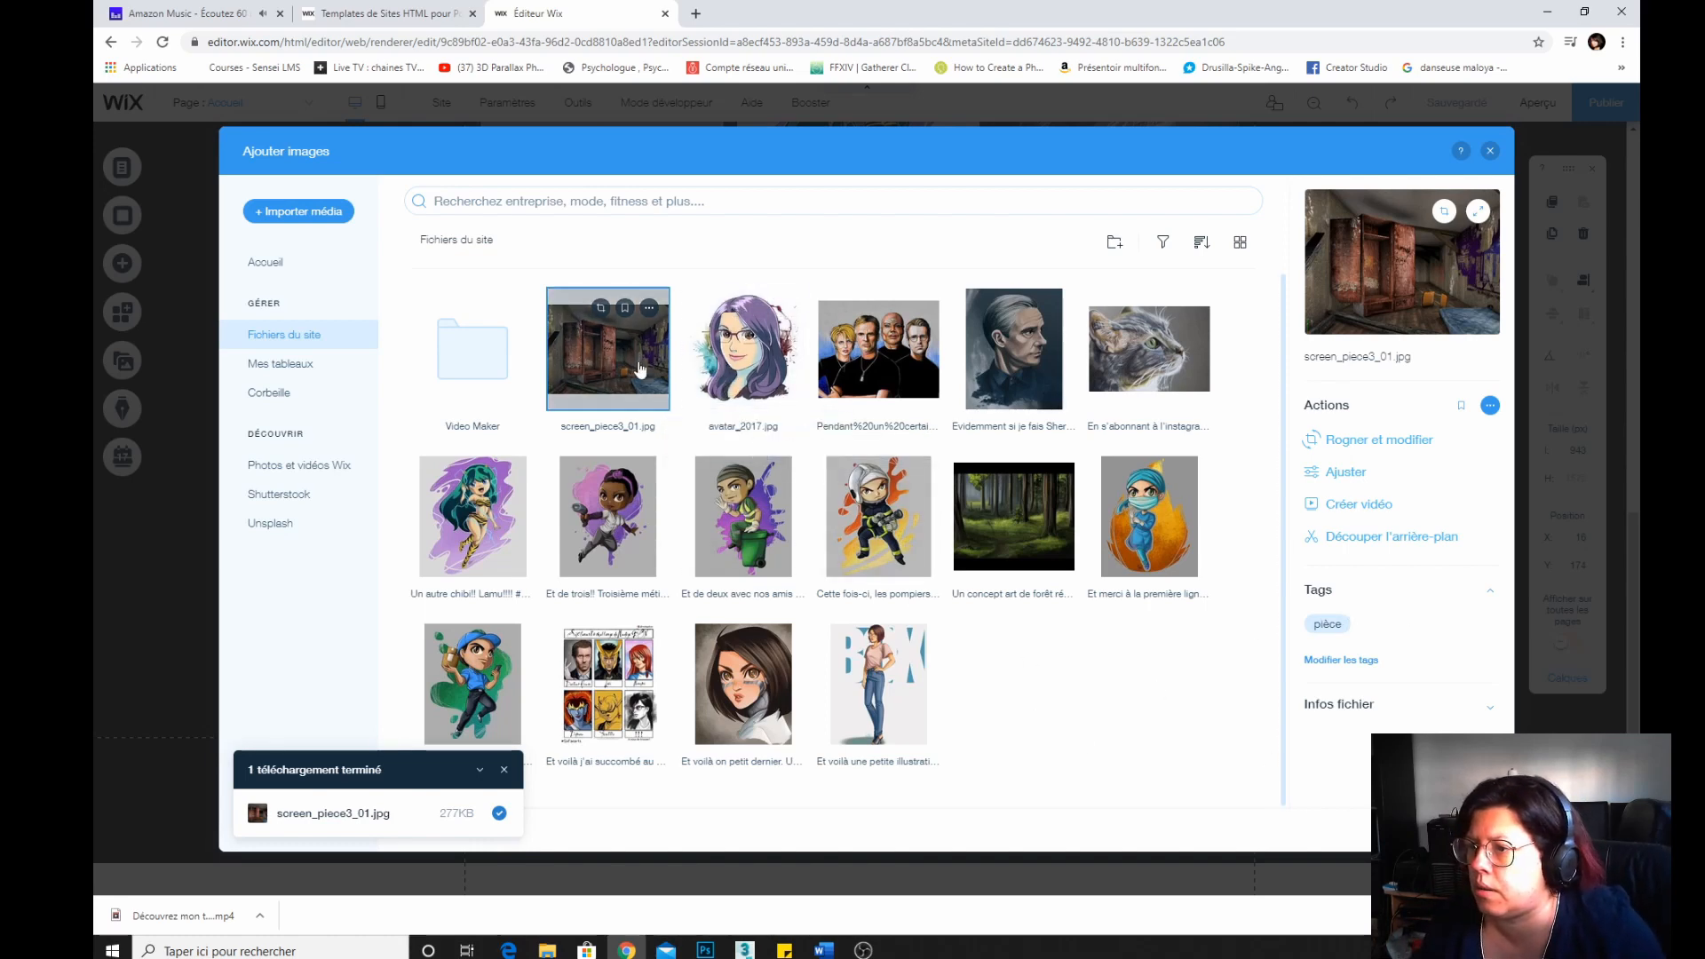
left_click(1457, 826)
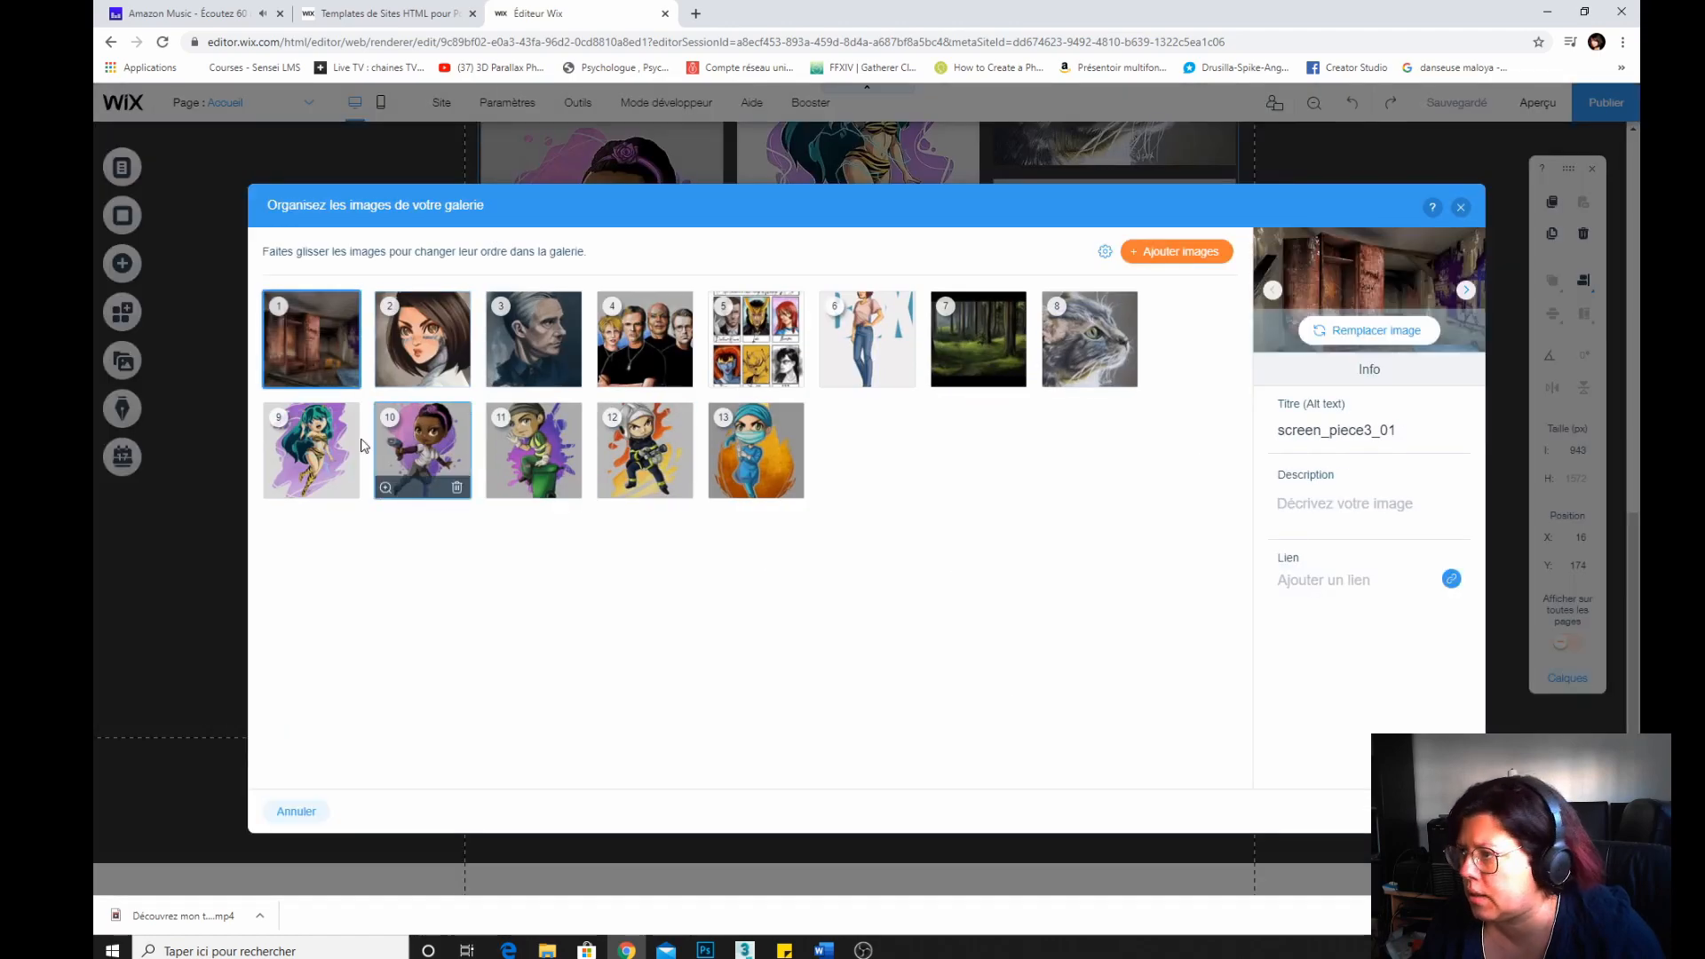
left_click_drag(302, 328, 1101, 333)
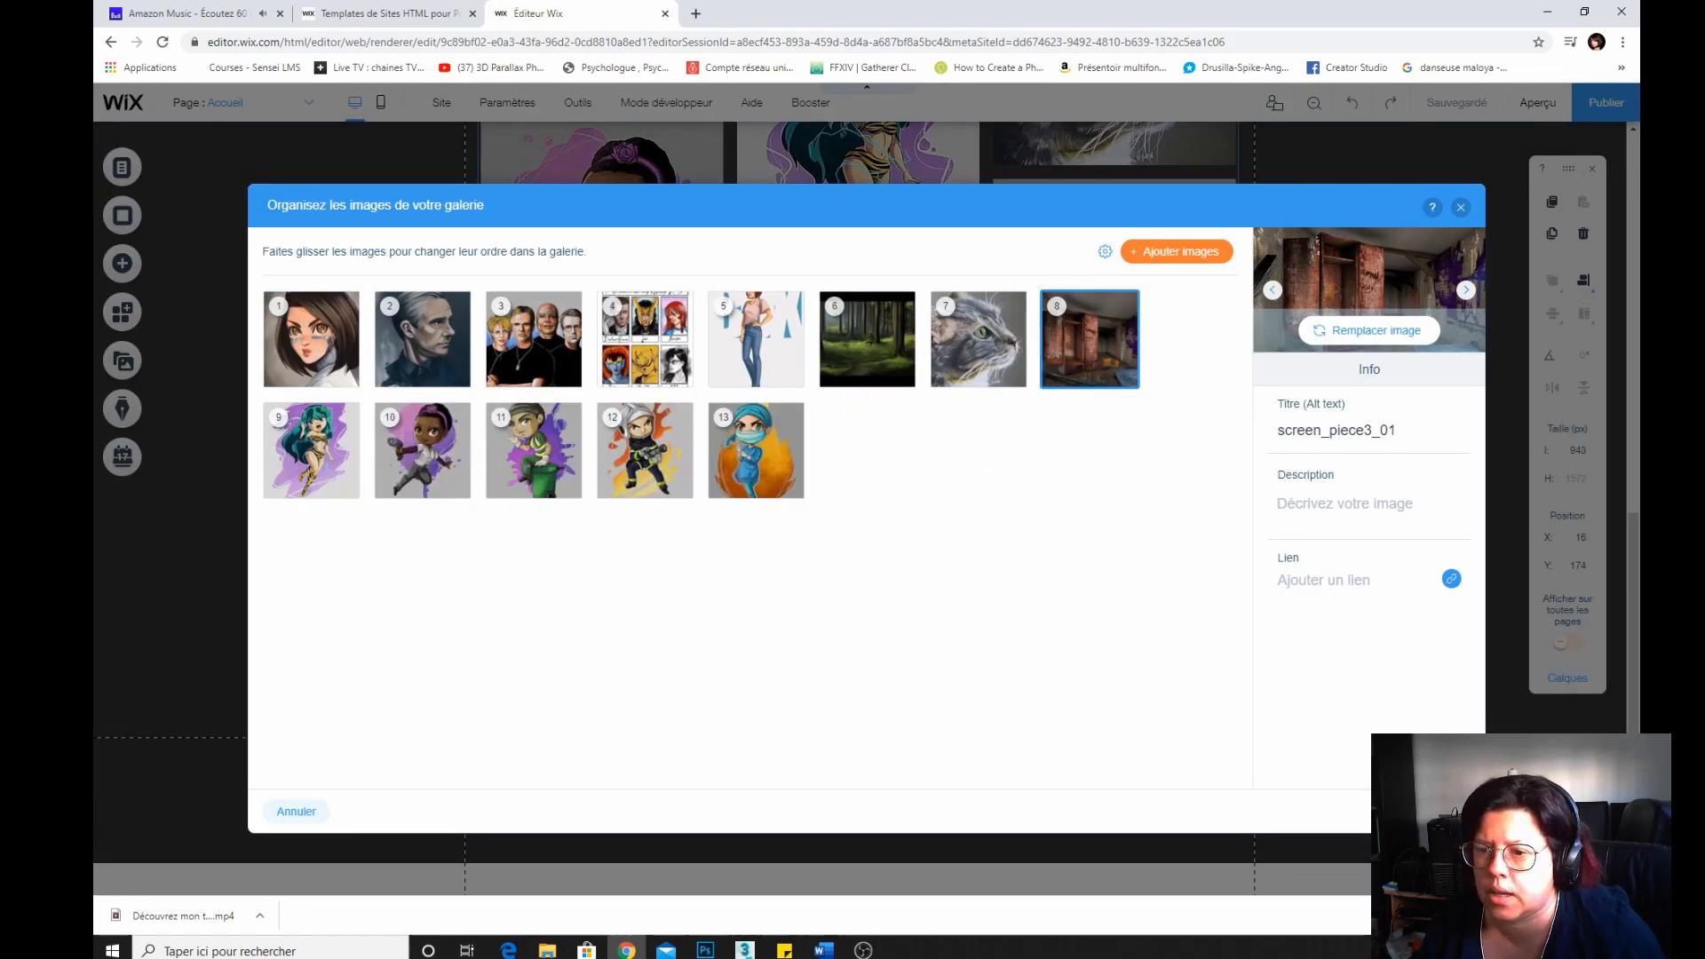
left_click(1443, 812)
Try showing titles and descriptions on the gallery images, then switch back to no text.
scroll(871, 648, "up", 10)
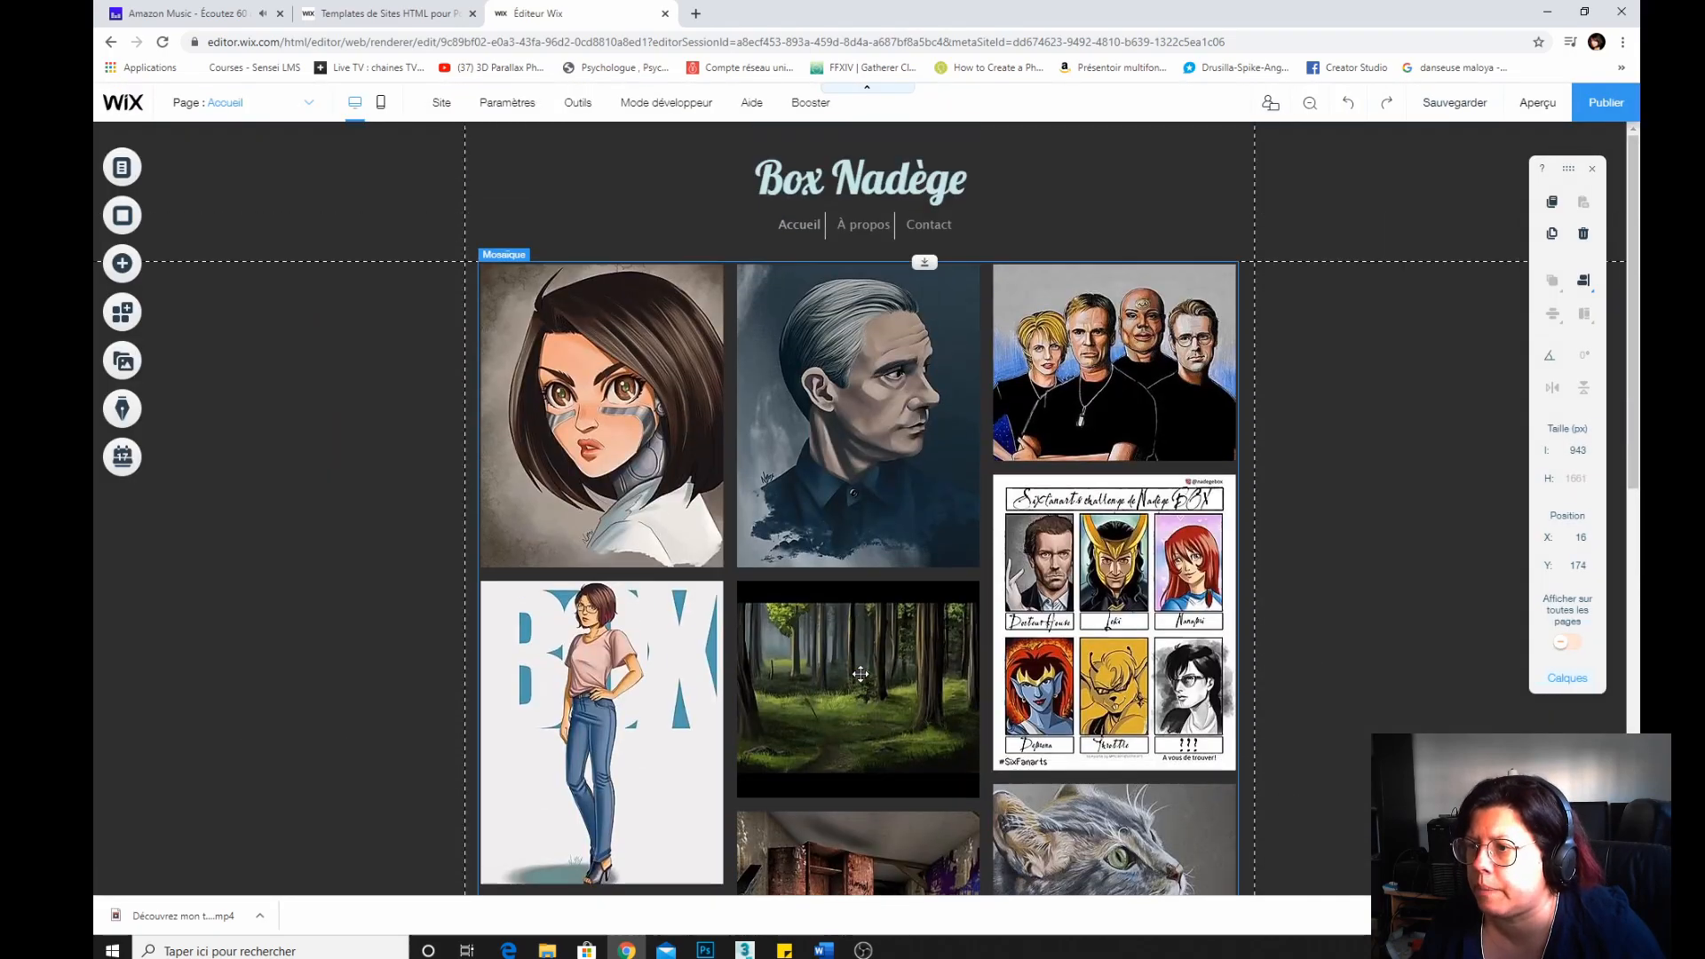
scroll(861, 673, "down", 5)
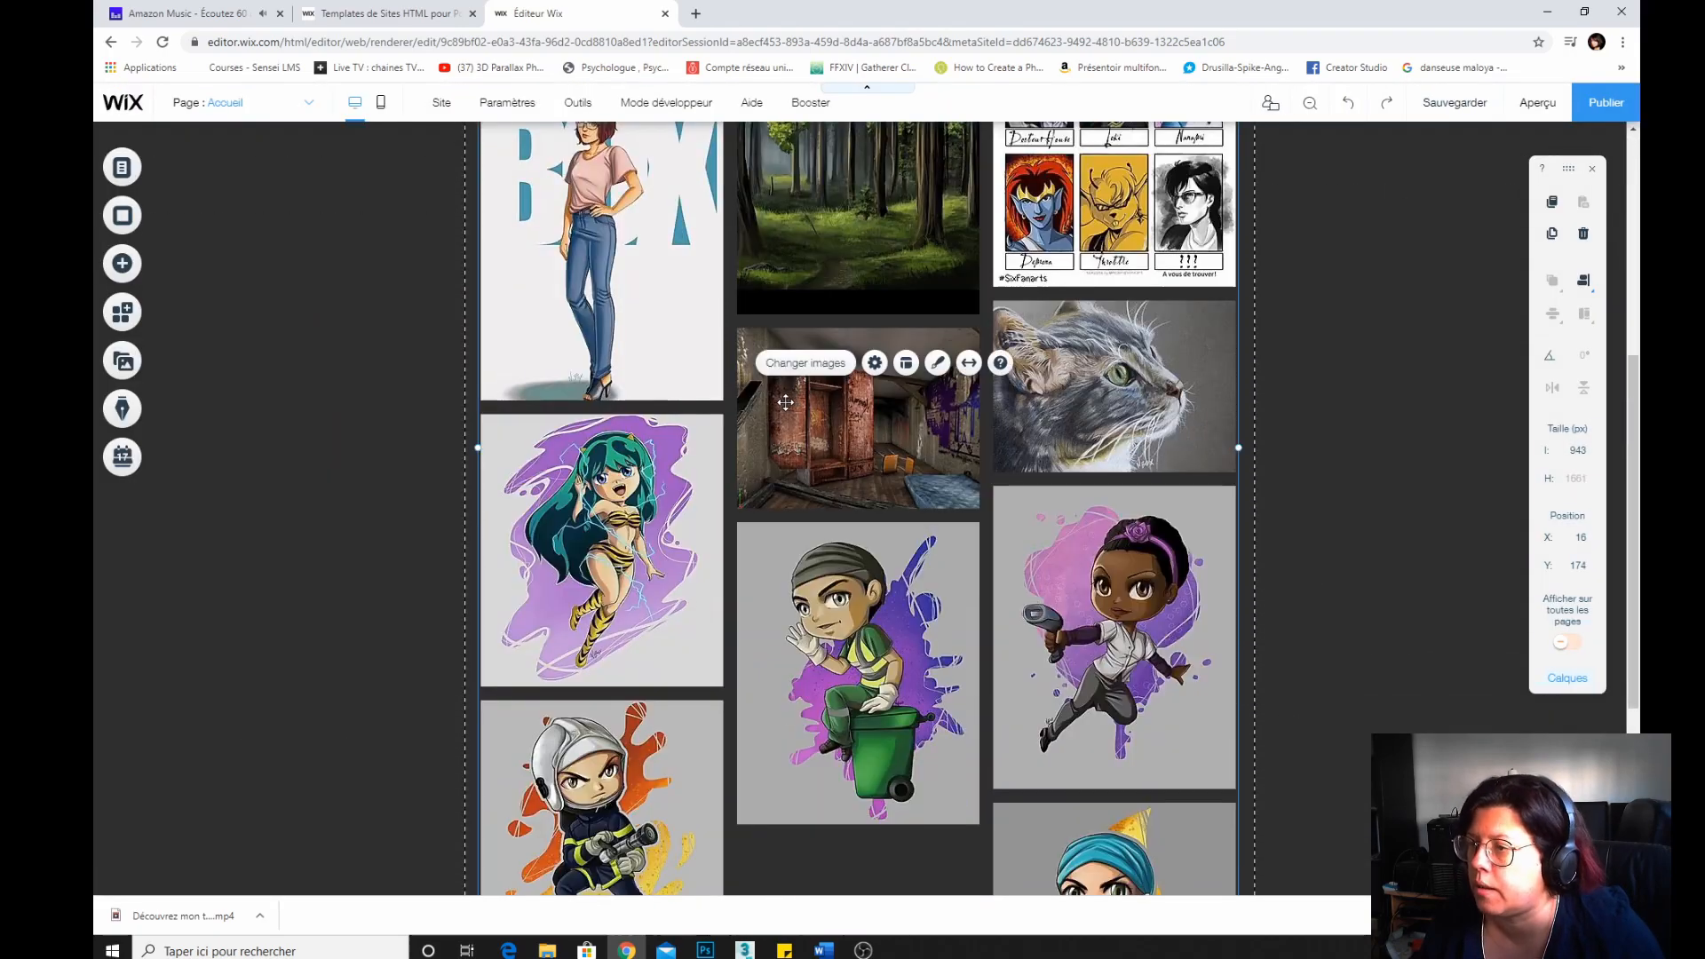
scroll(715, 528, "up", 4)
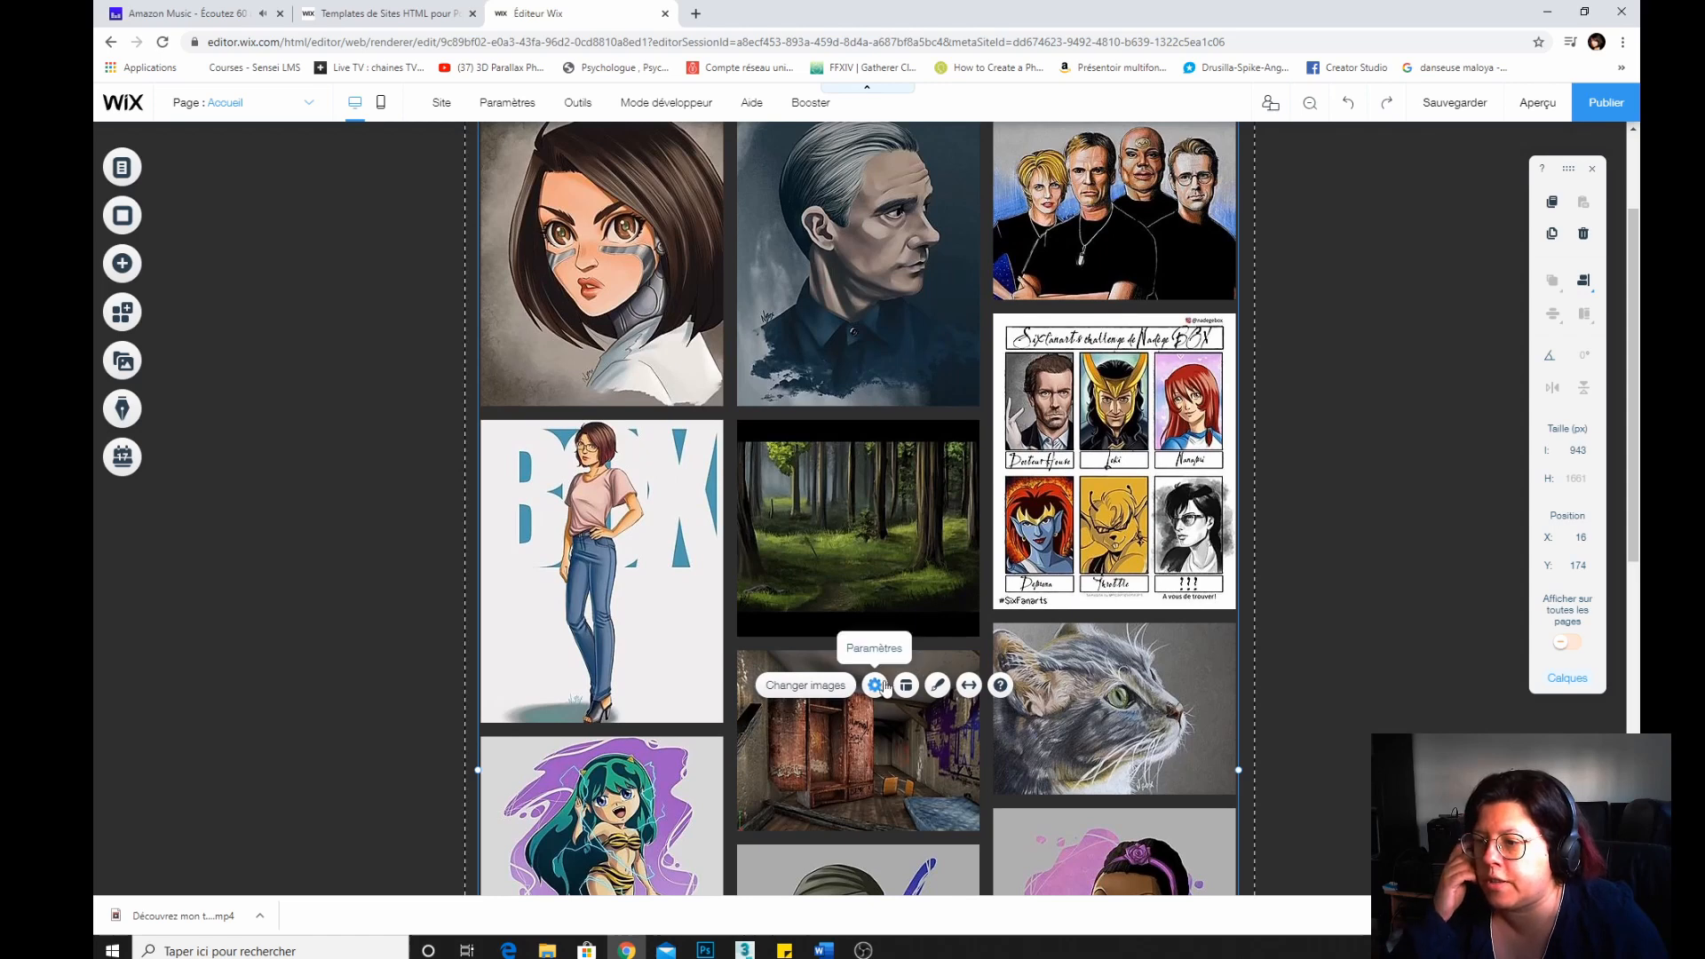
left_click(875, 686)
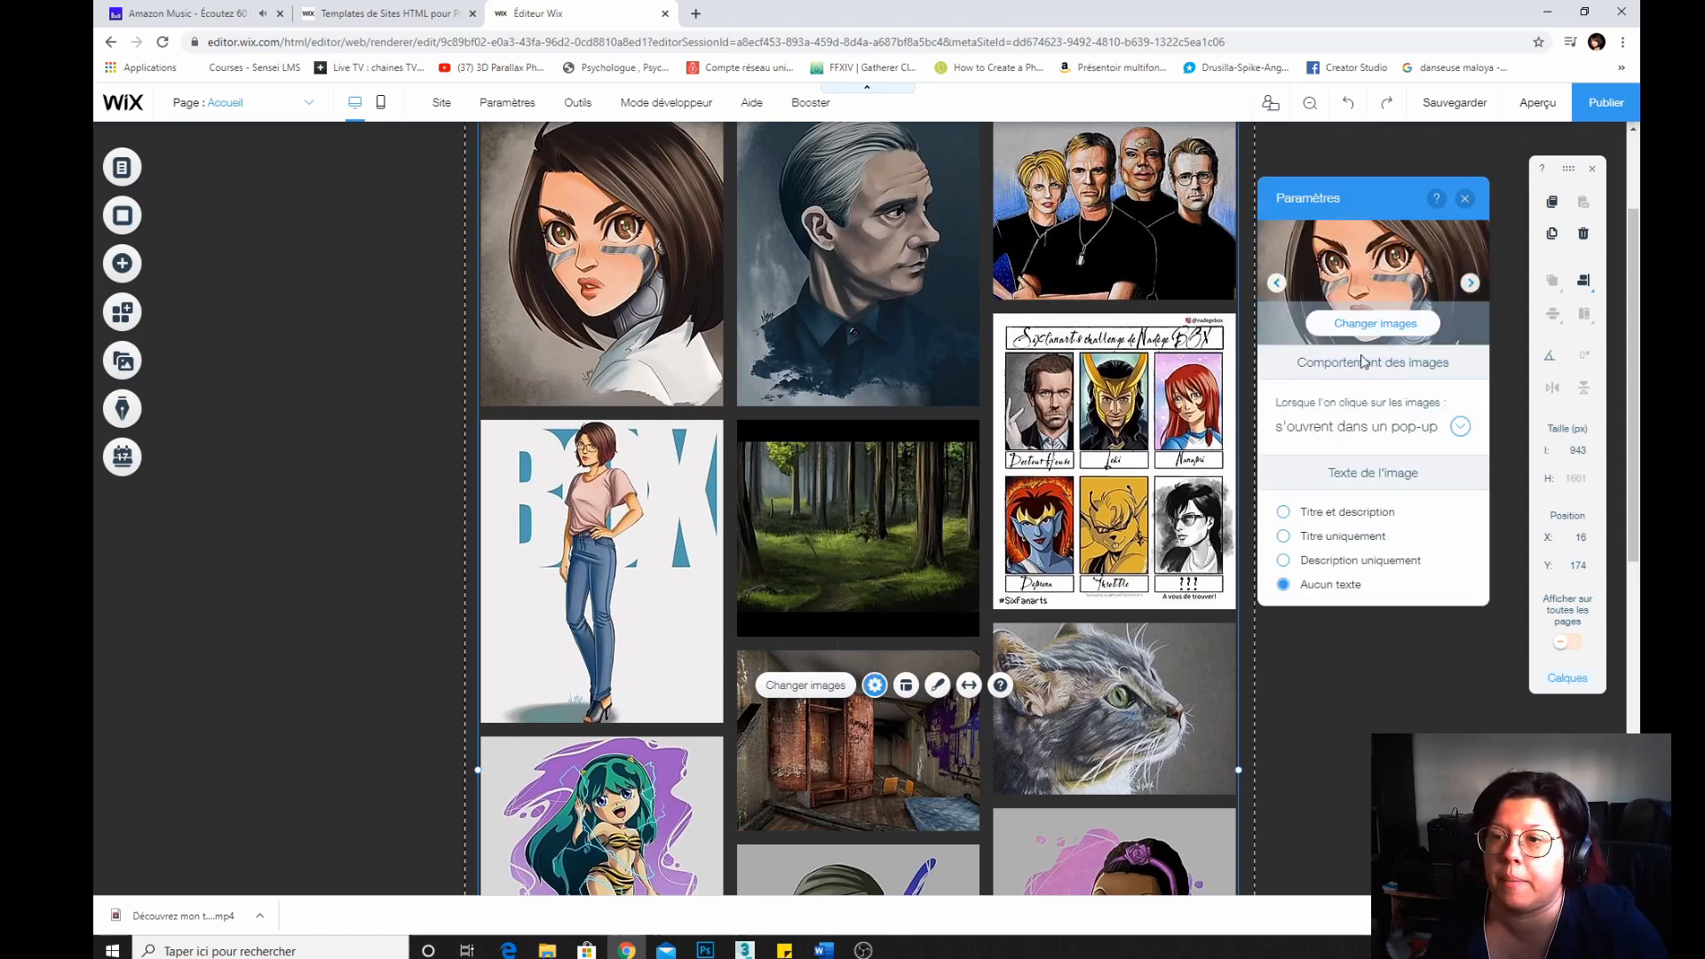
left_click(1456, 428)
left_click(1379, 431)
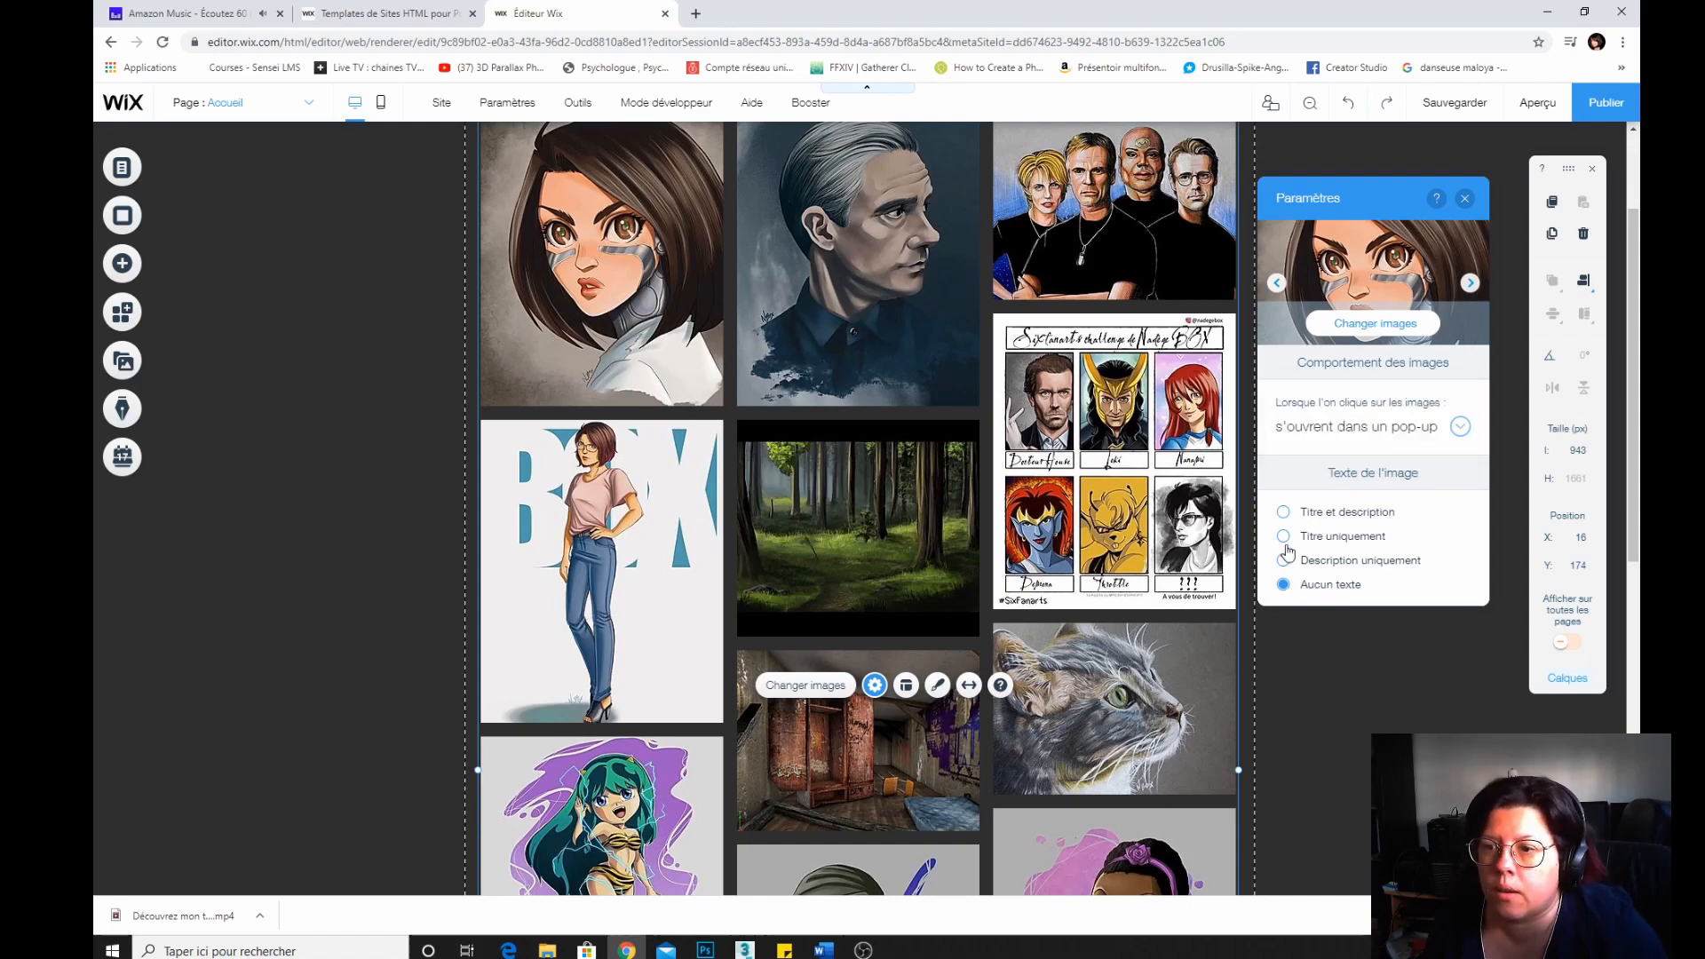
left_click(1283, 512)
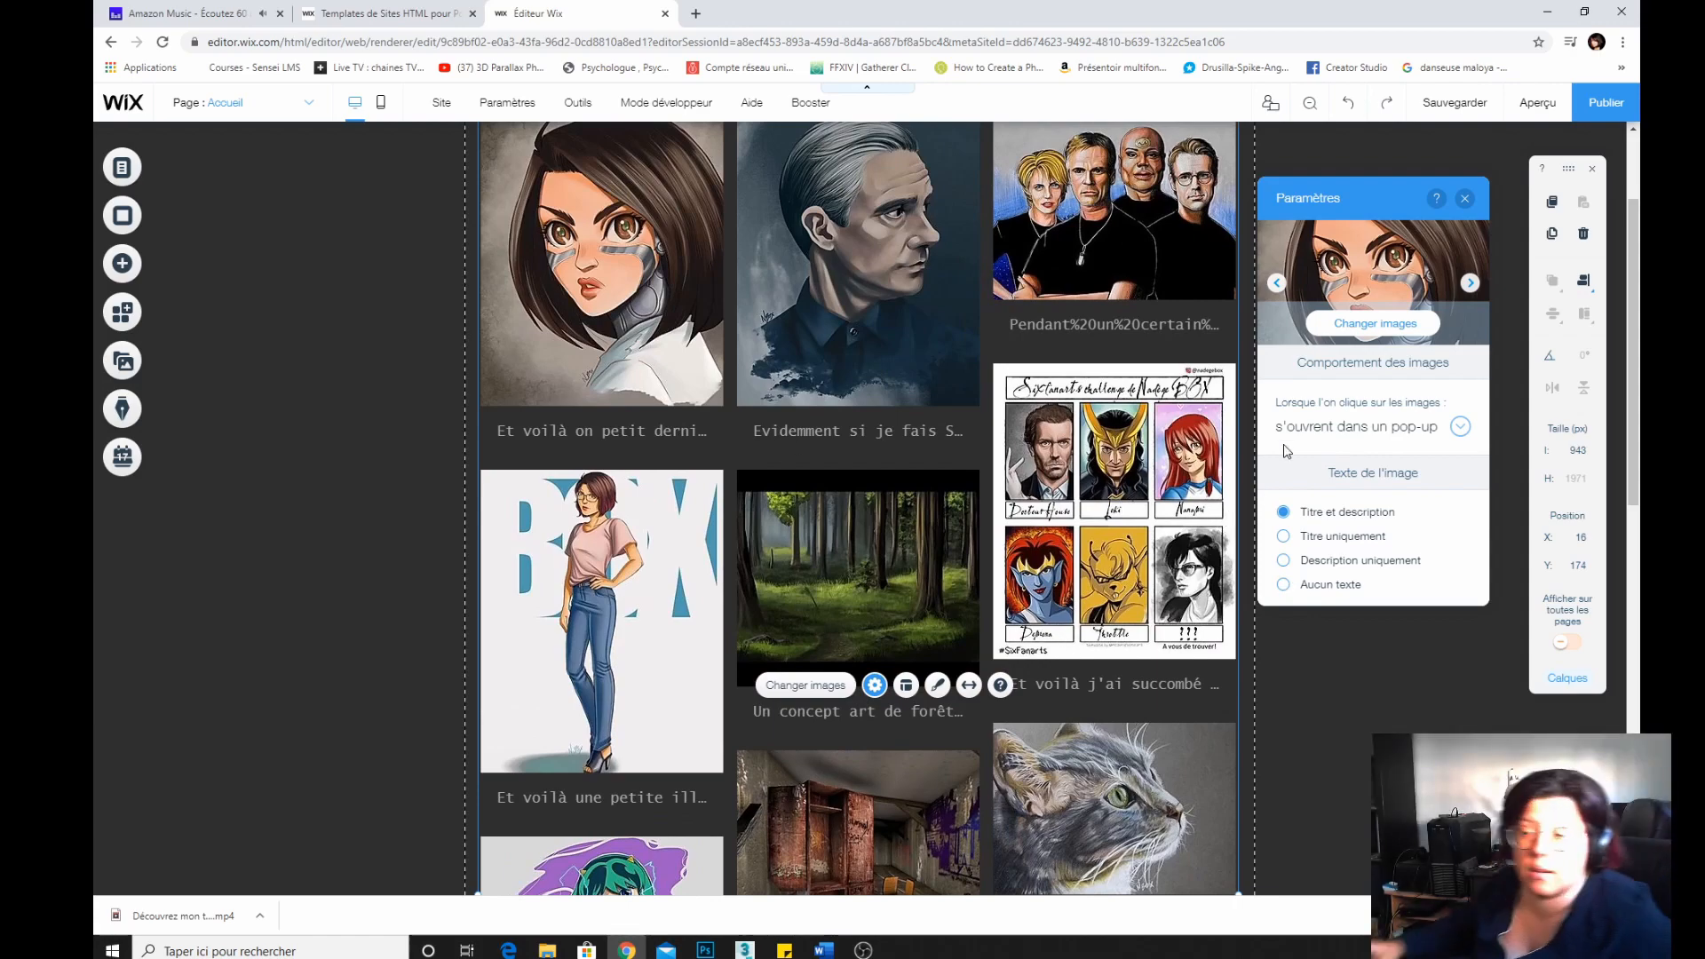
left_click(1284, 584)
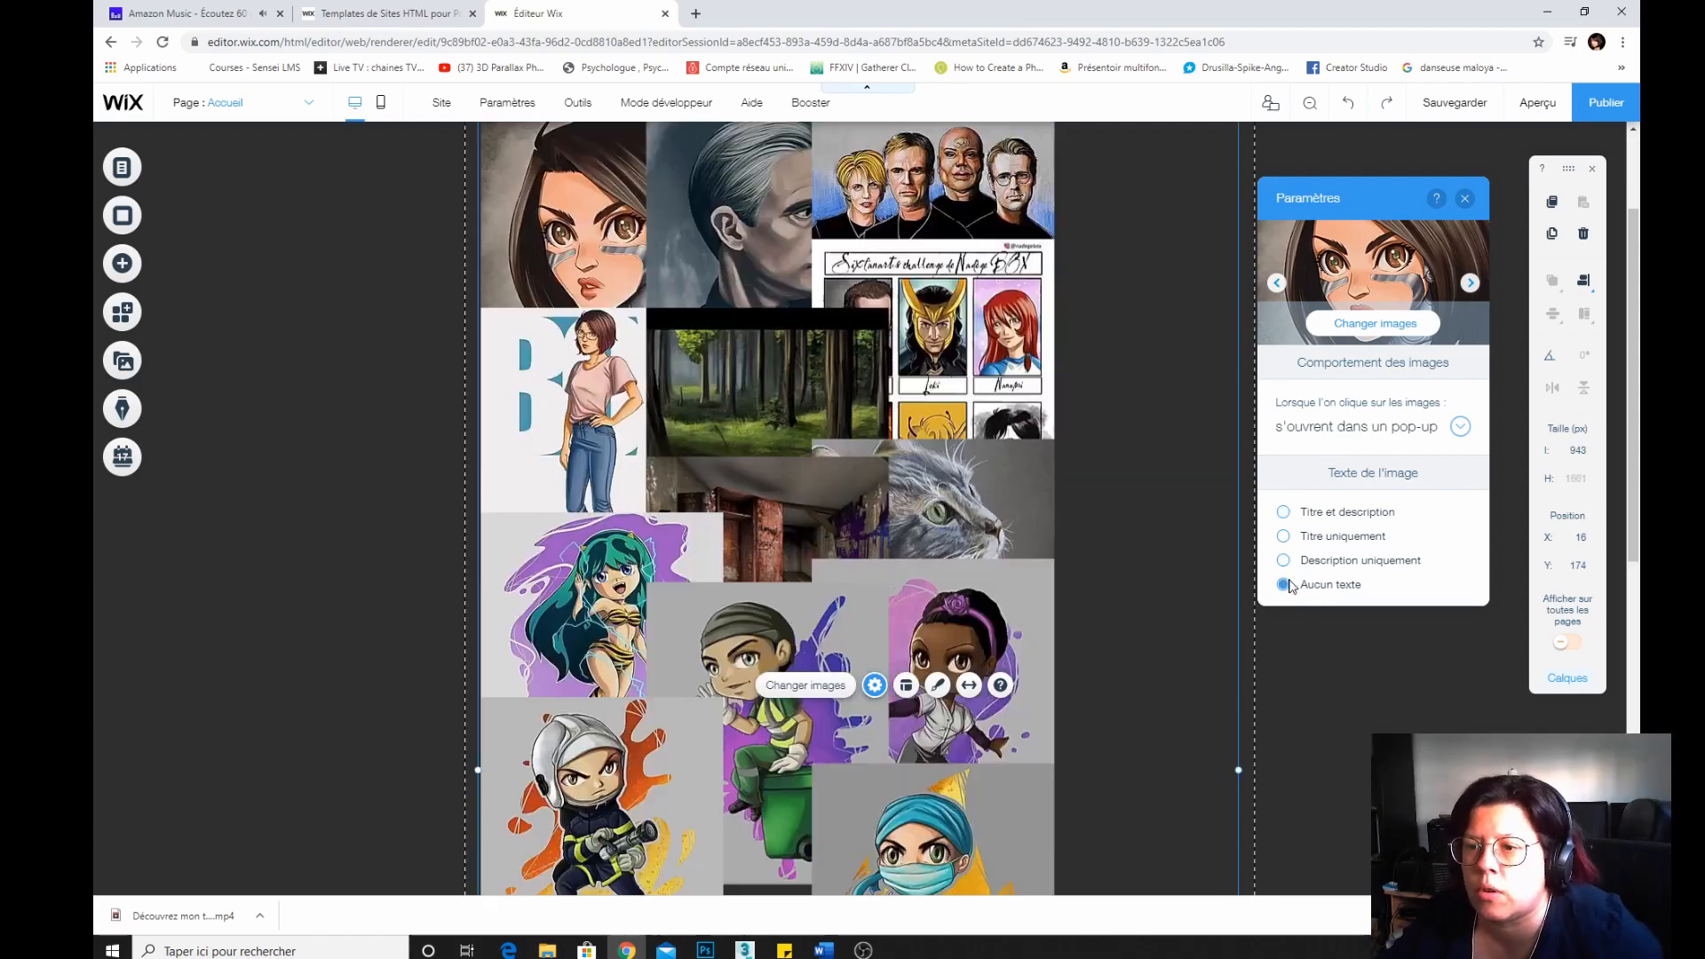
left_click(1470, 284)
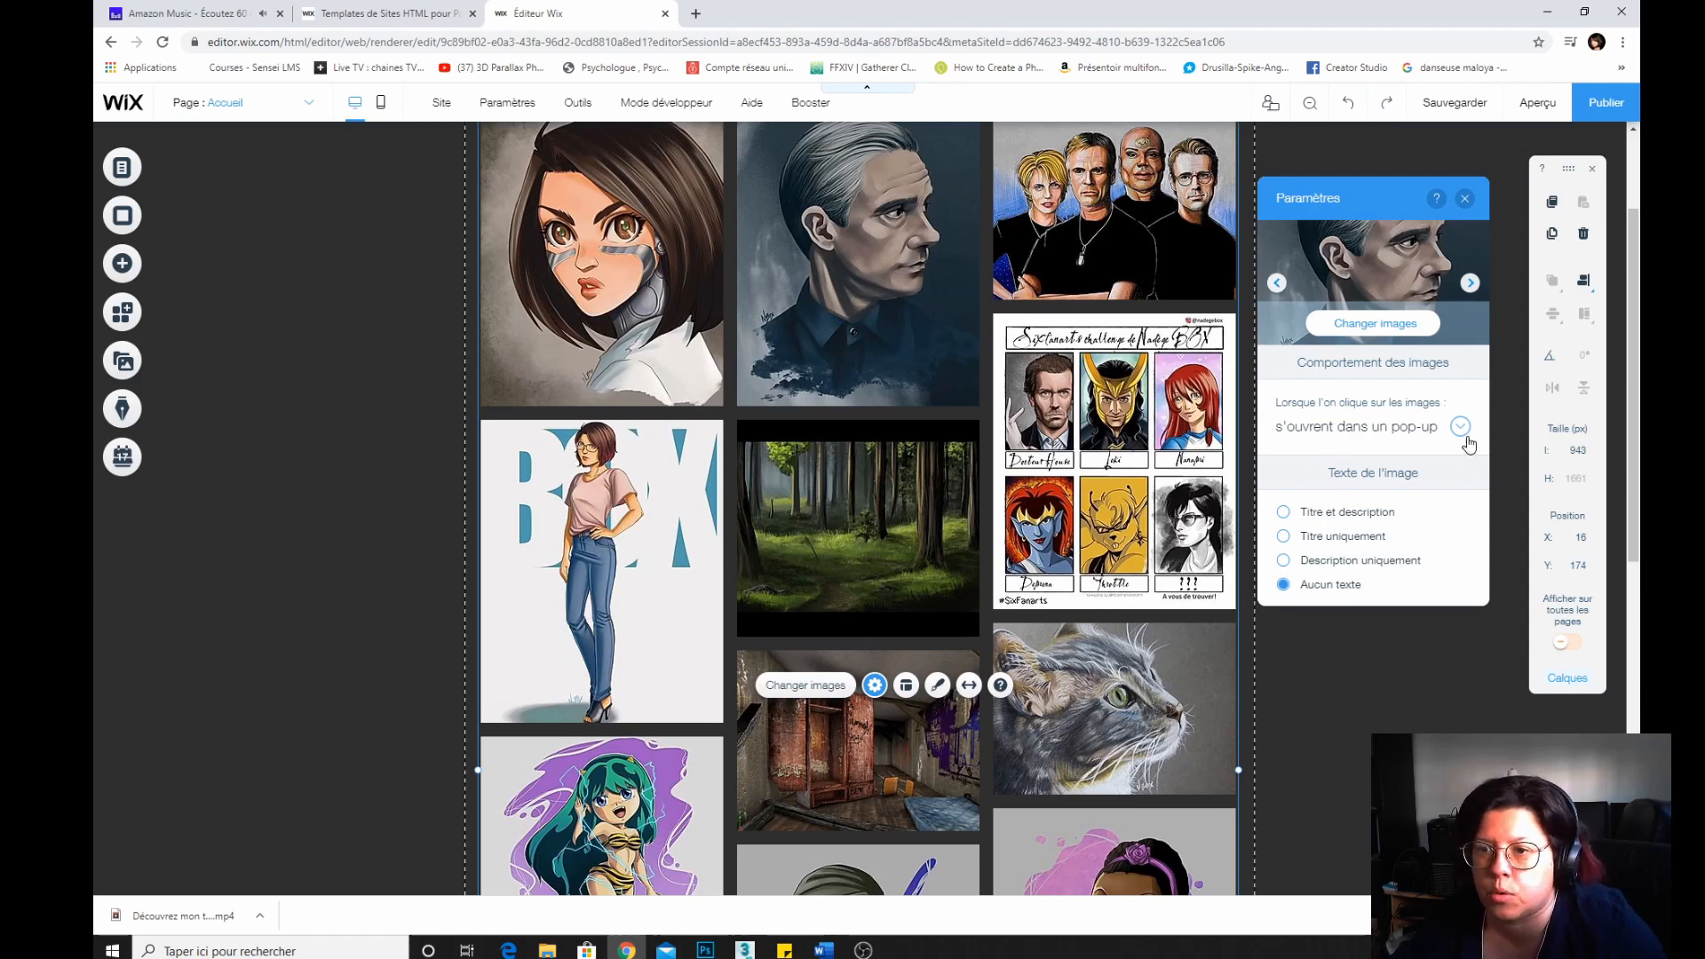
left_click(1277, 282)
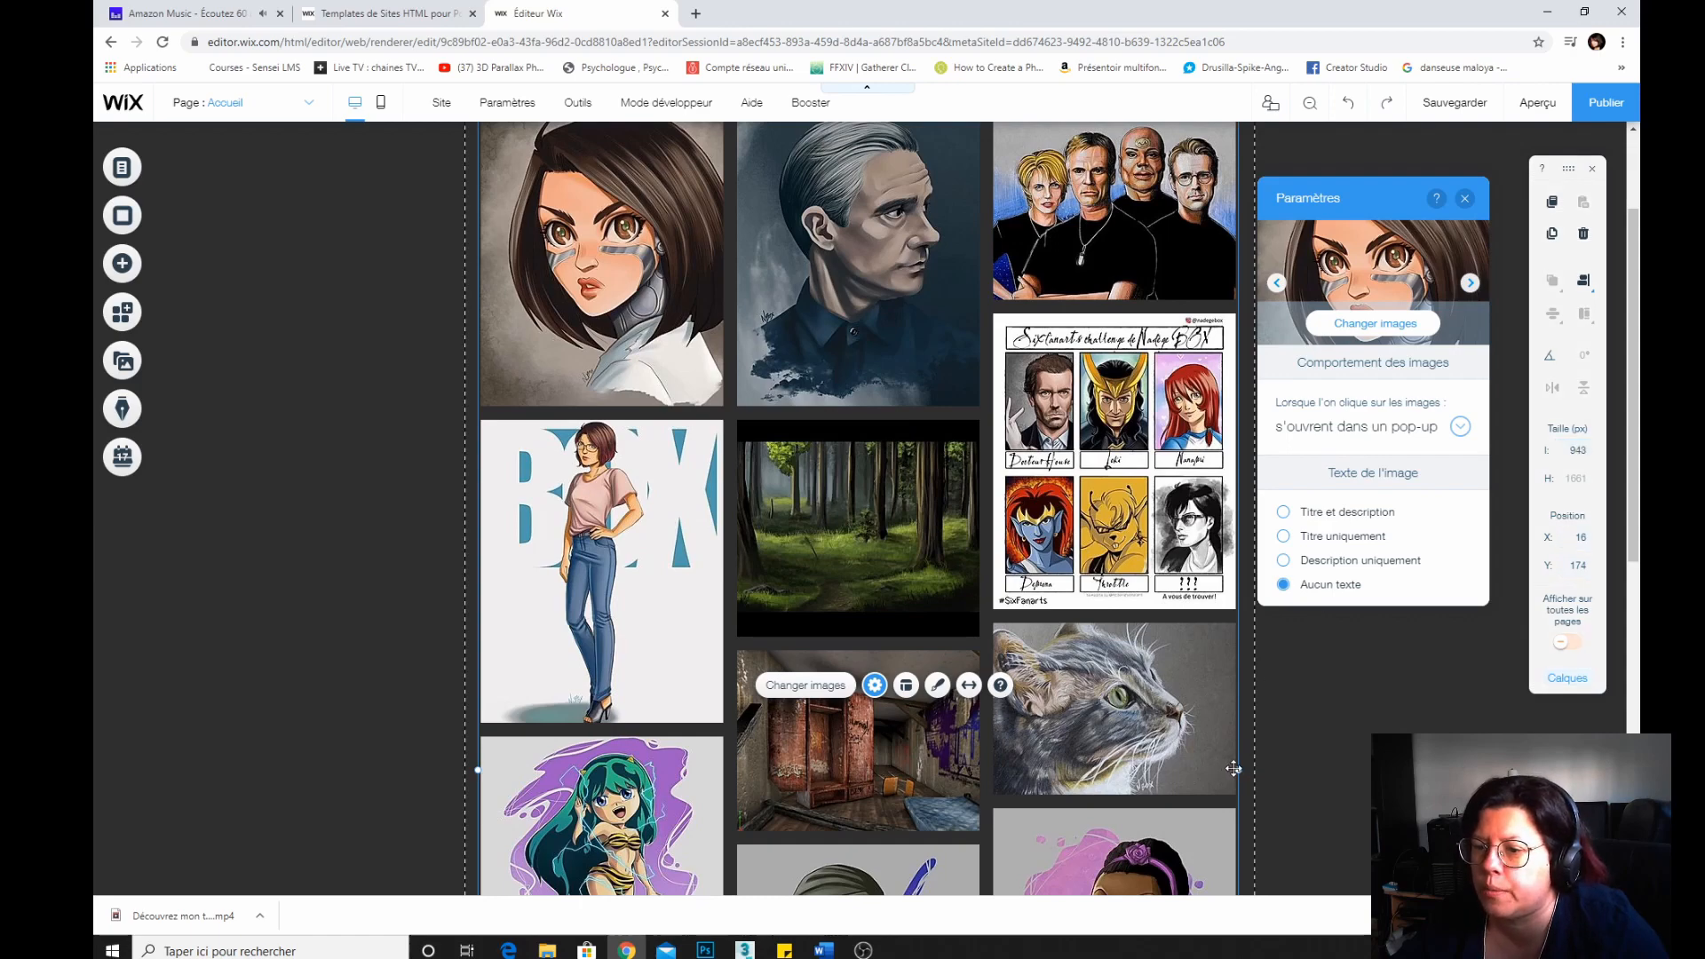
Widen the gallery to about 948 px and try a four-column layout.
left_click_drag(1238, 767, 1242, 770)
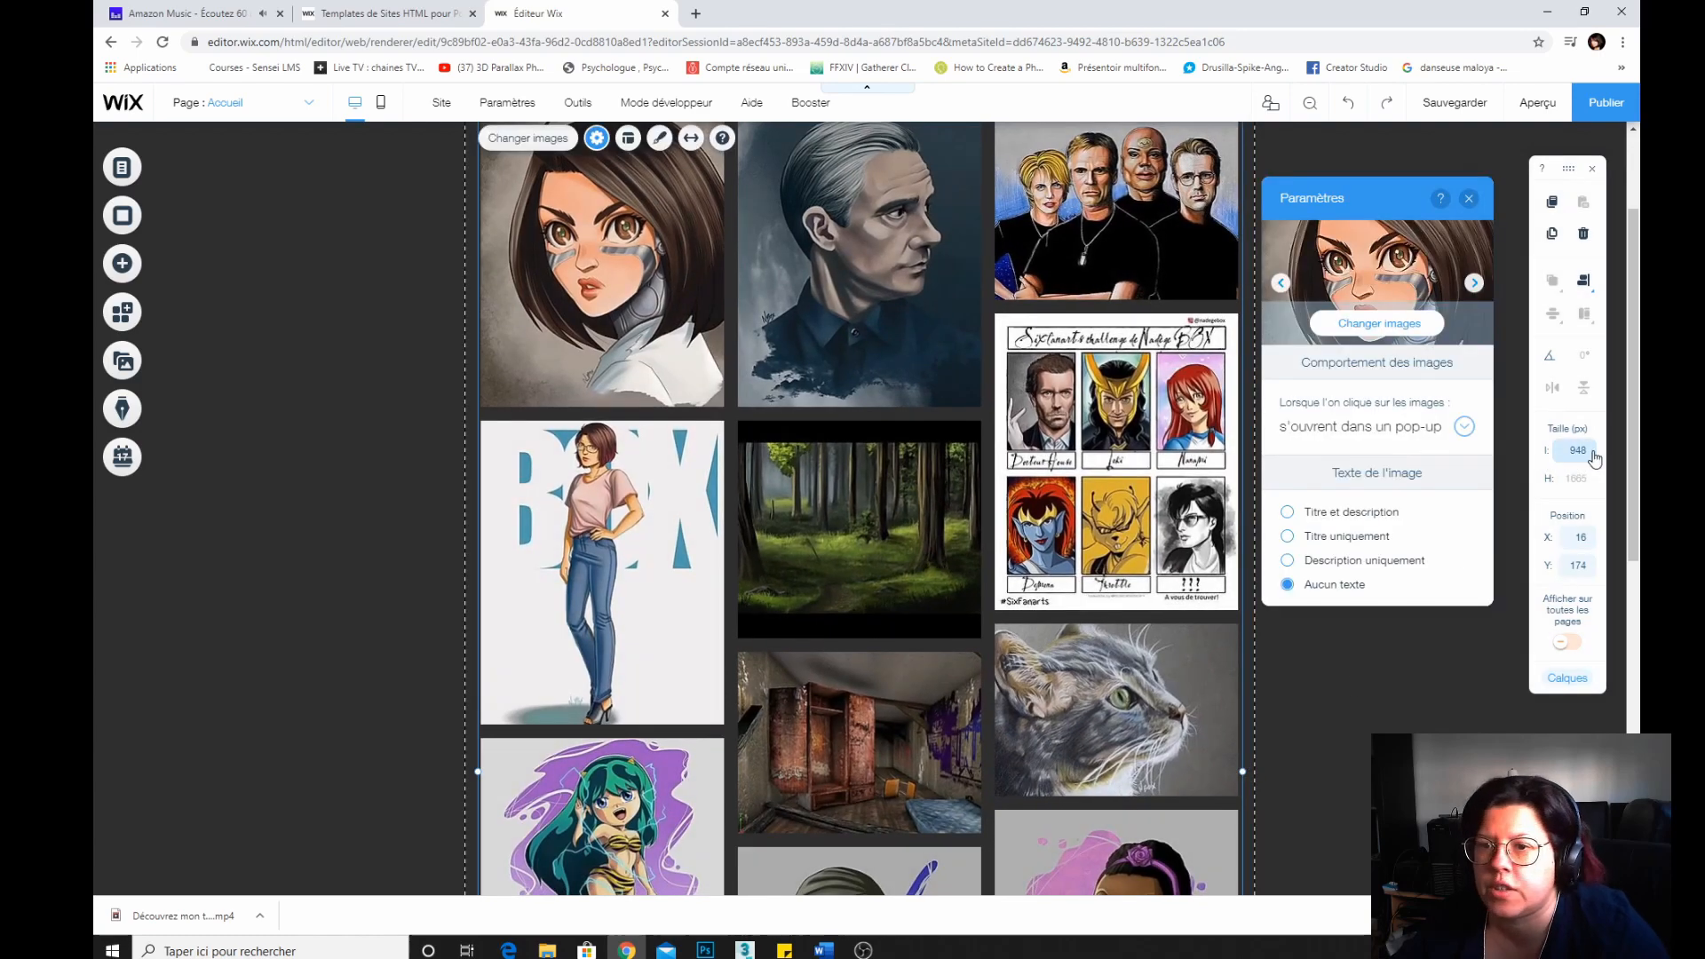
scroll(888, 399, "up", 2)
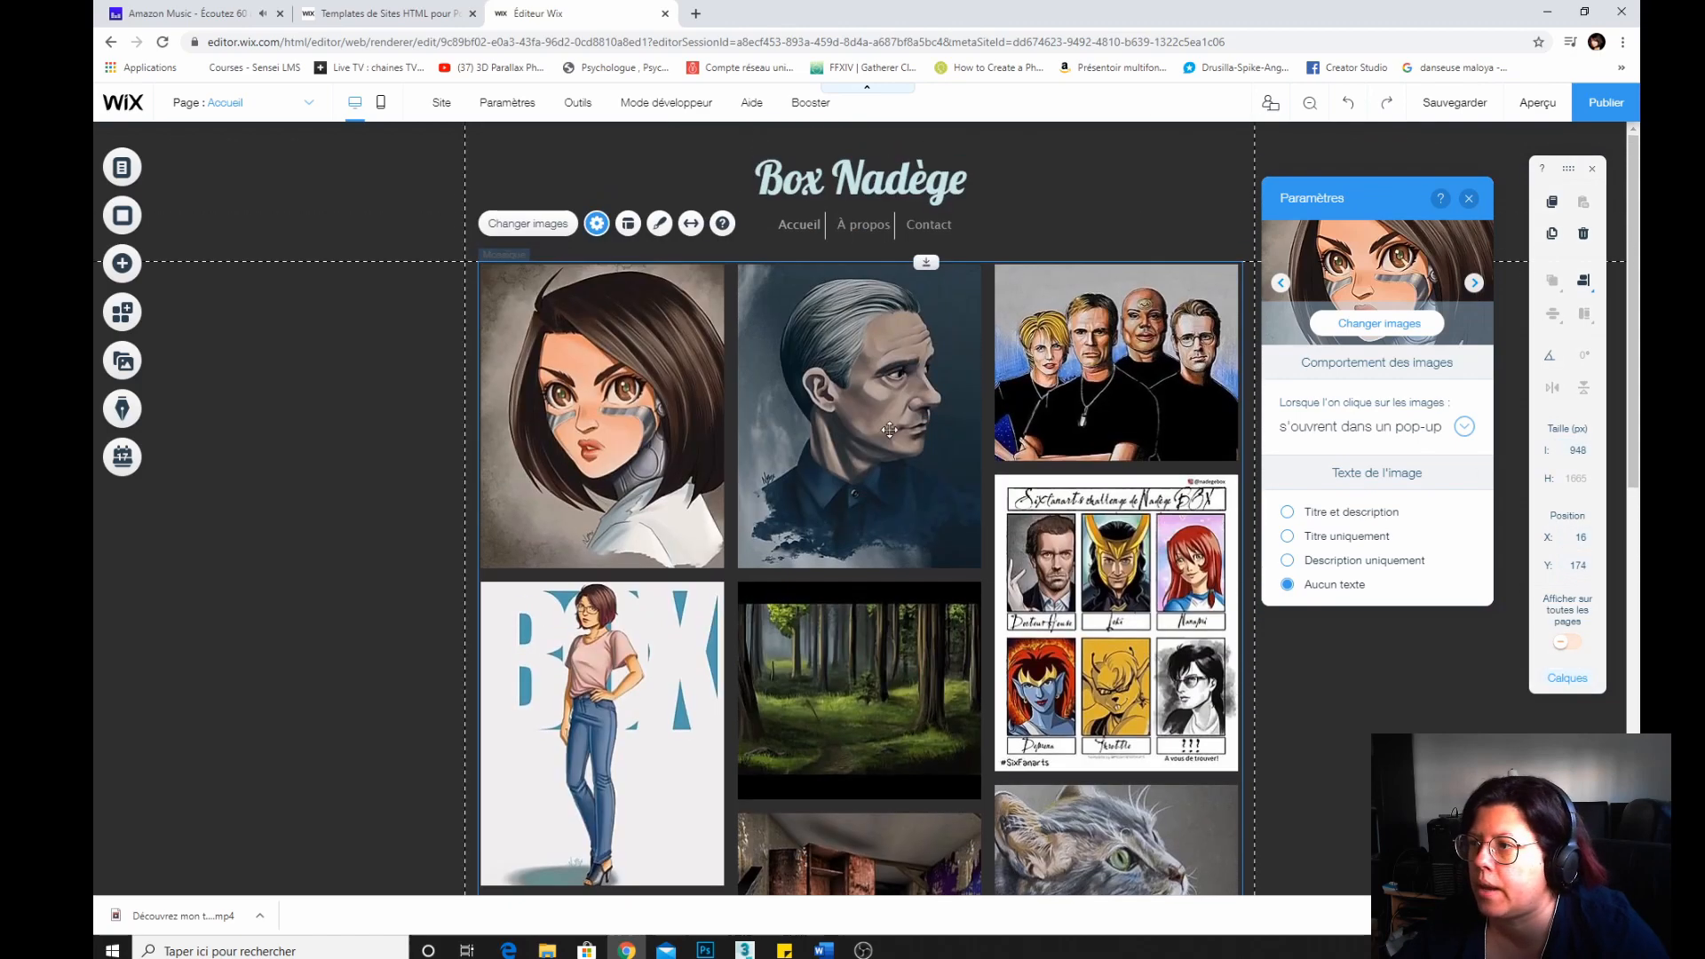
left_click(627, 225)
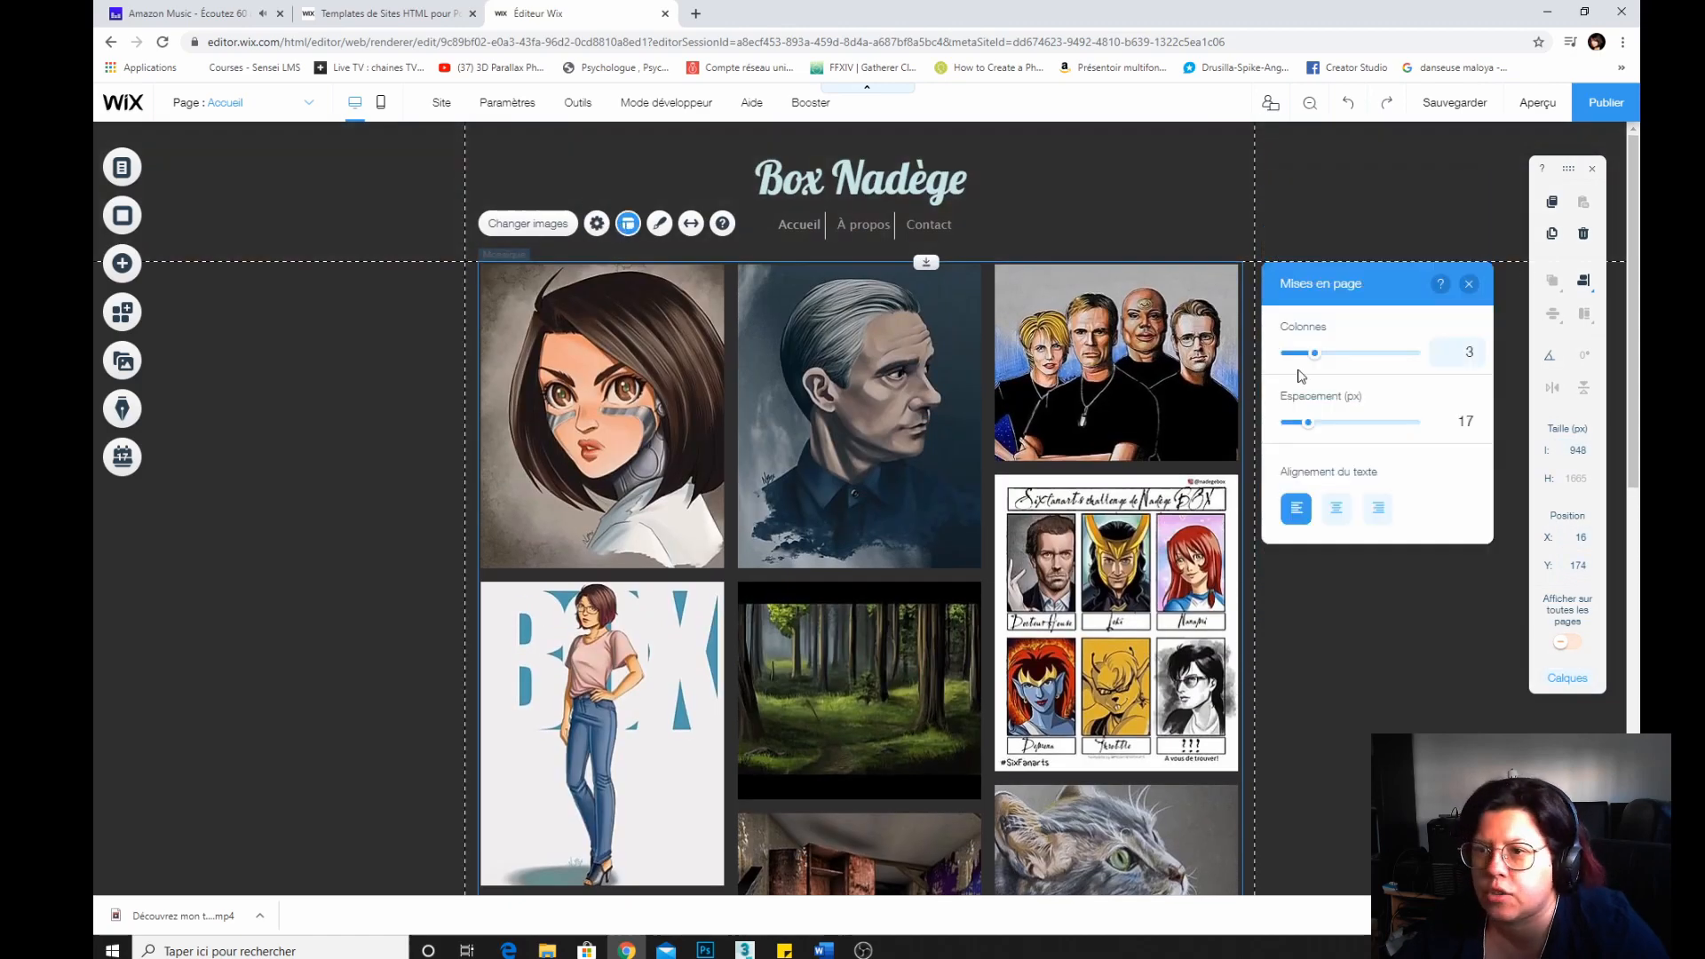
mouse_move(1318, 360)
left_mouse_down()
mouse_move(1401, 355)
mouse_move(1325, 359)
left_mouse_up()
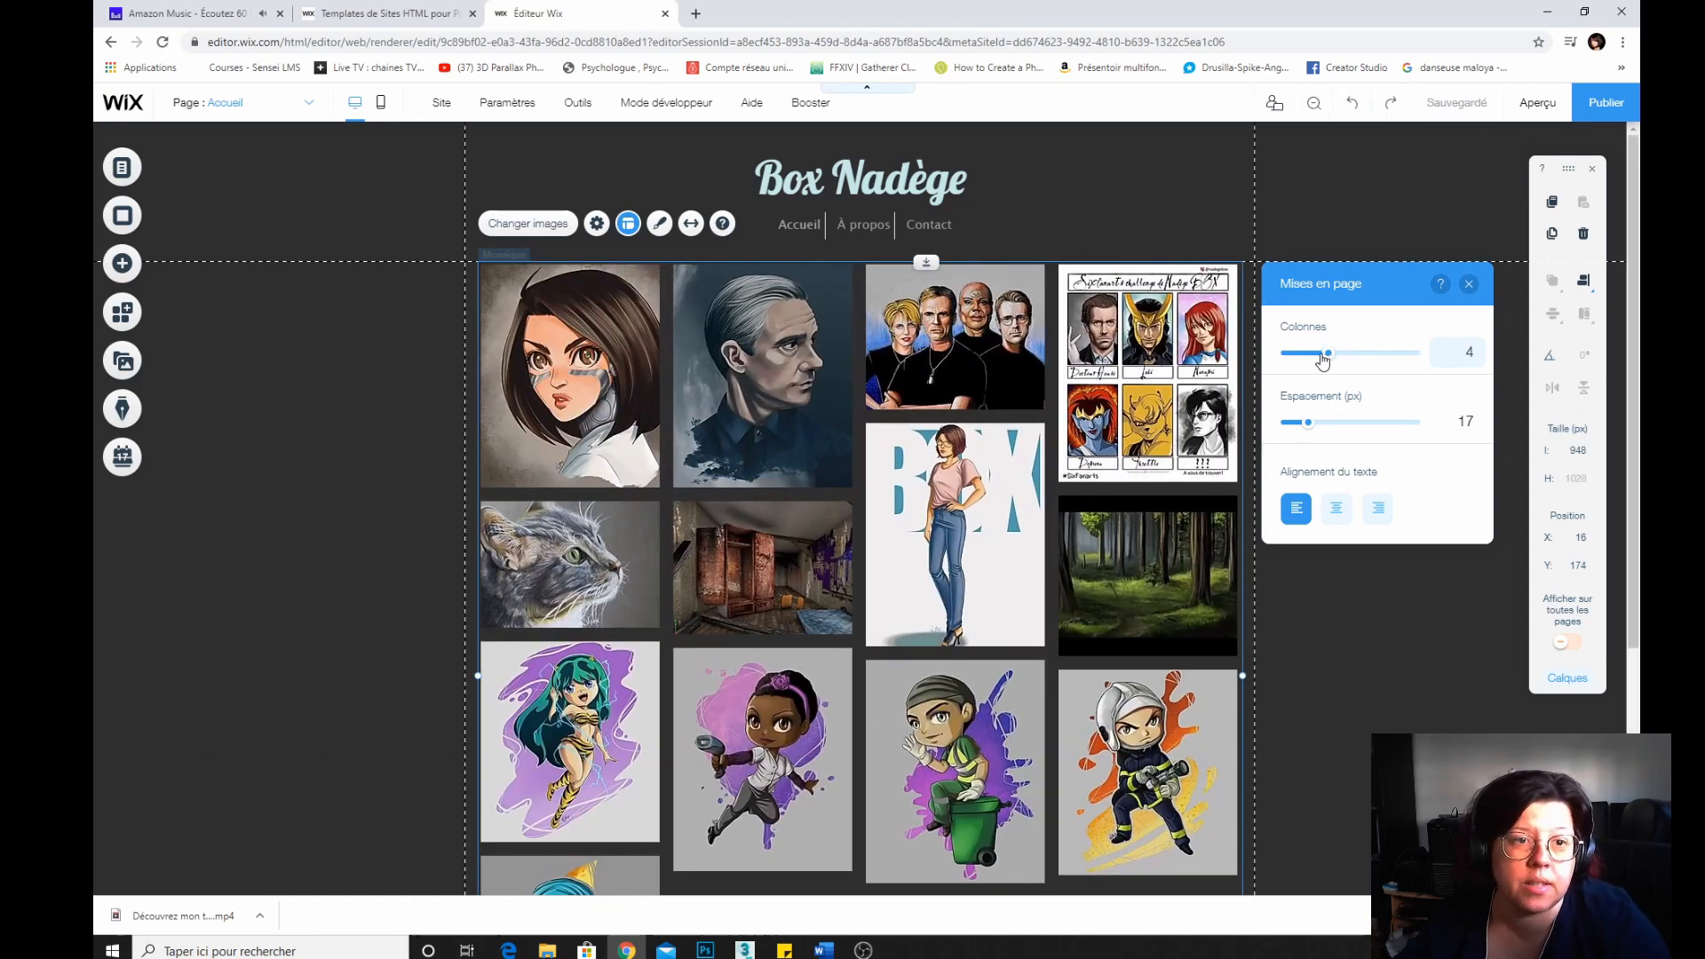
scroll(928, 415, "down", 4)
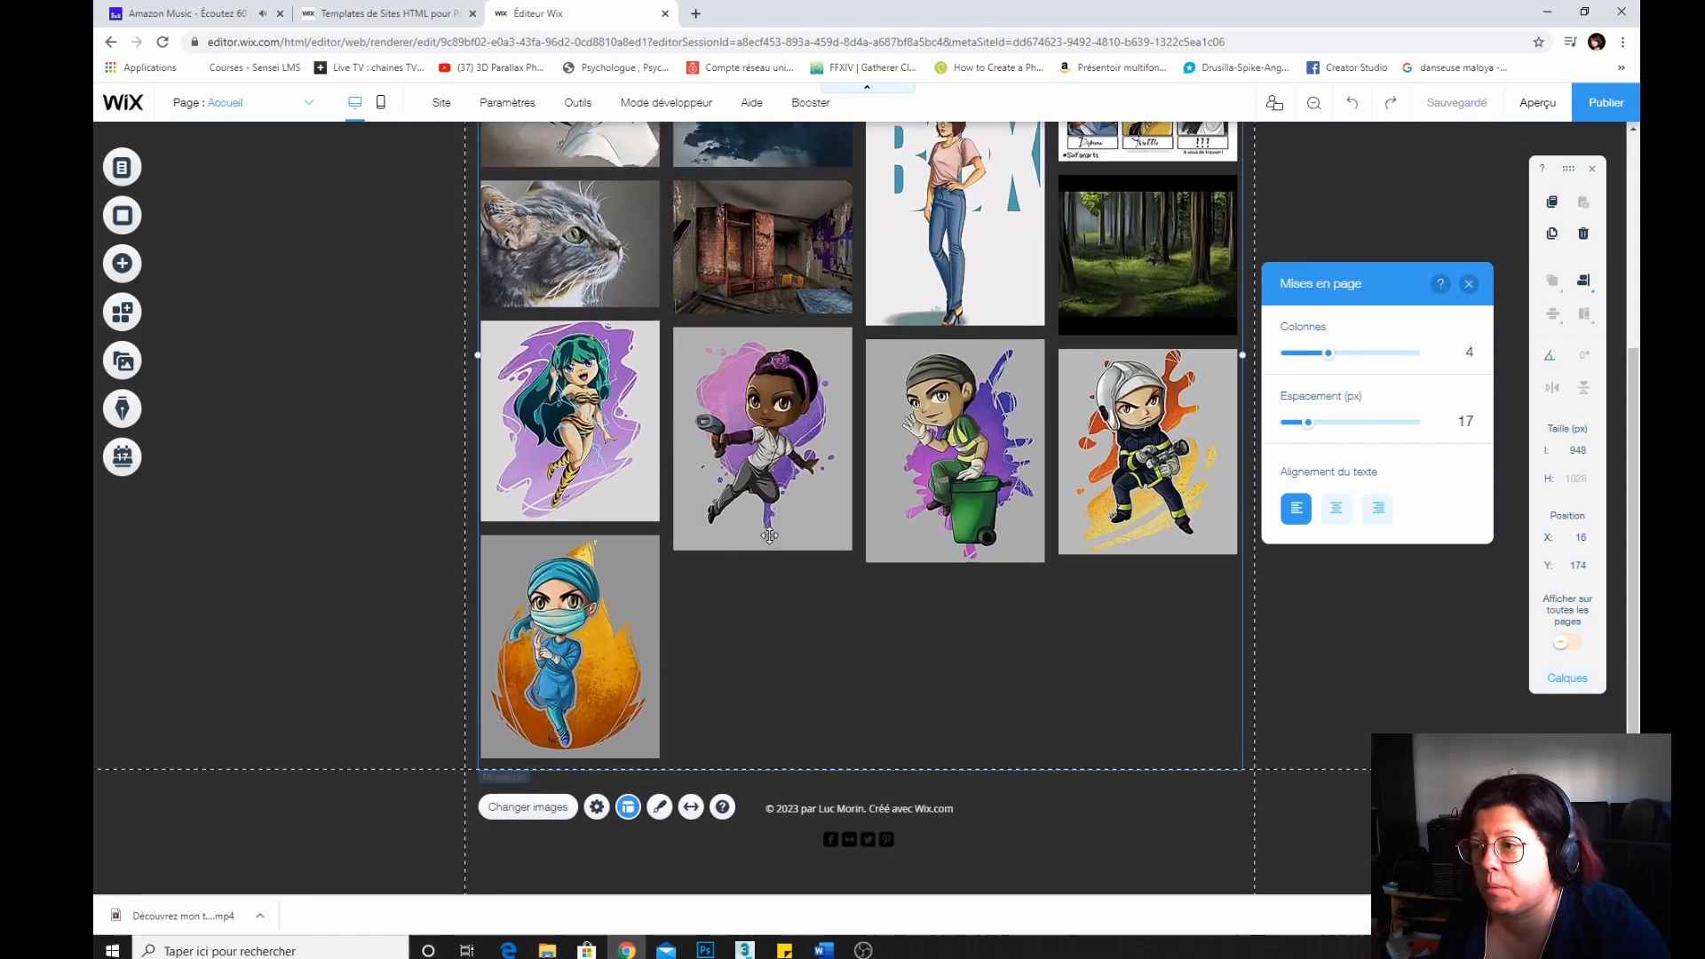
scroll(928, 415, "up", 4)
Return the gallery to three columns and set the image spacing to 9 px.
mouse_move(1326, 354)
left_mouse_down()
mouse_move(1292, 355)
mouse_move(1315, 354)
left_mouse_up()
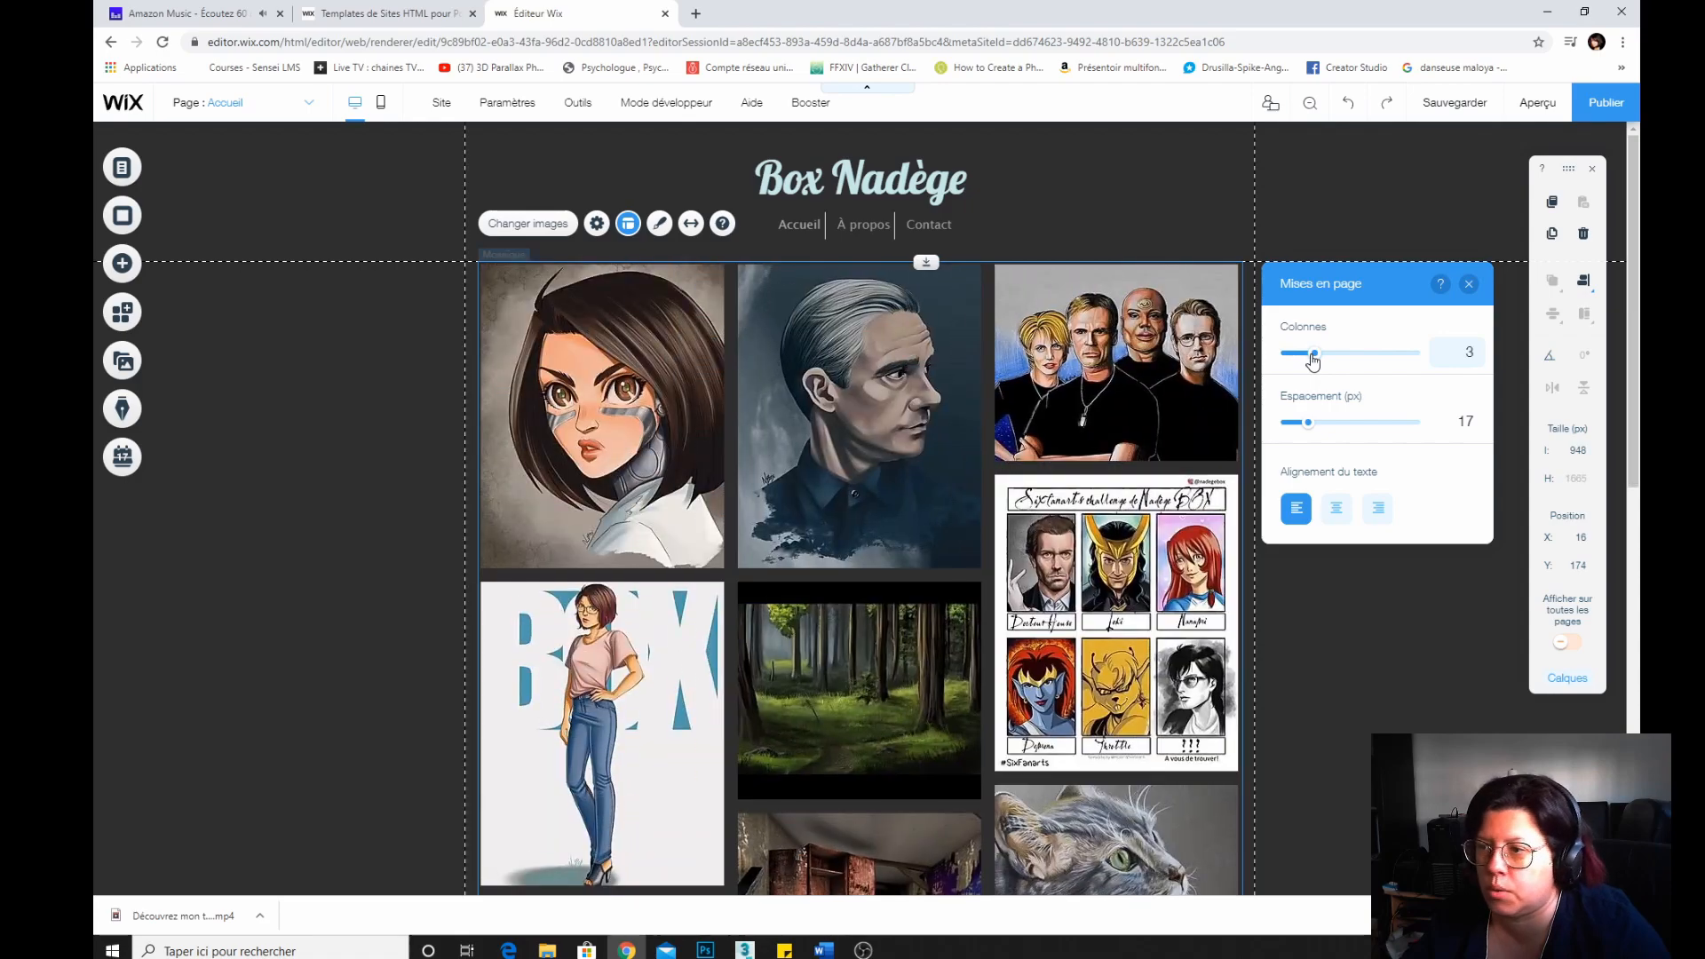
left_click_drag(1305, 426, 1285, 426)
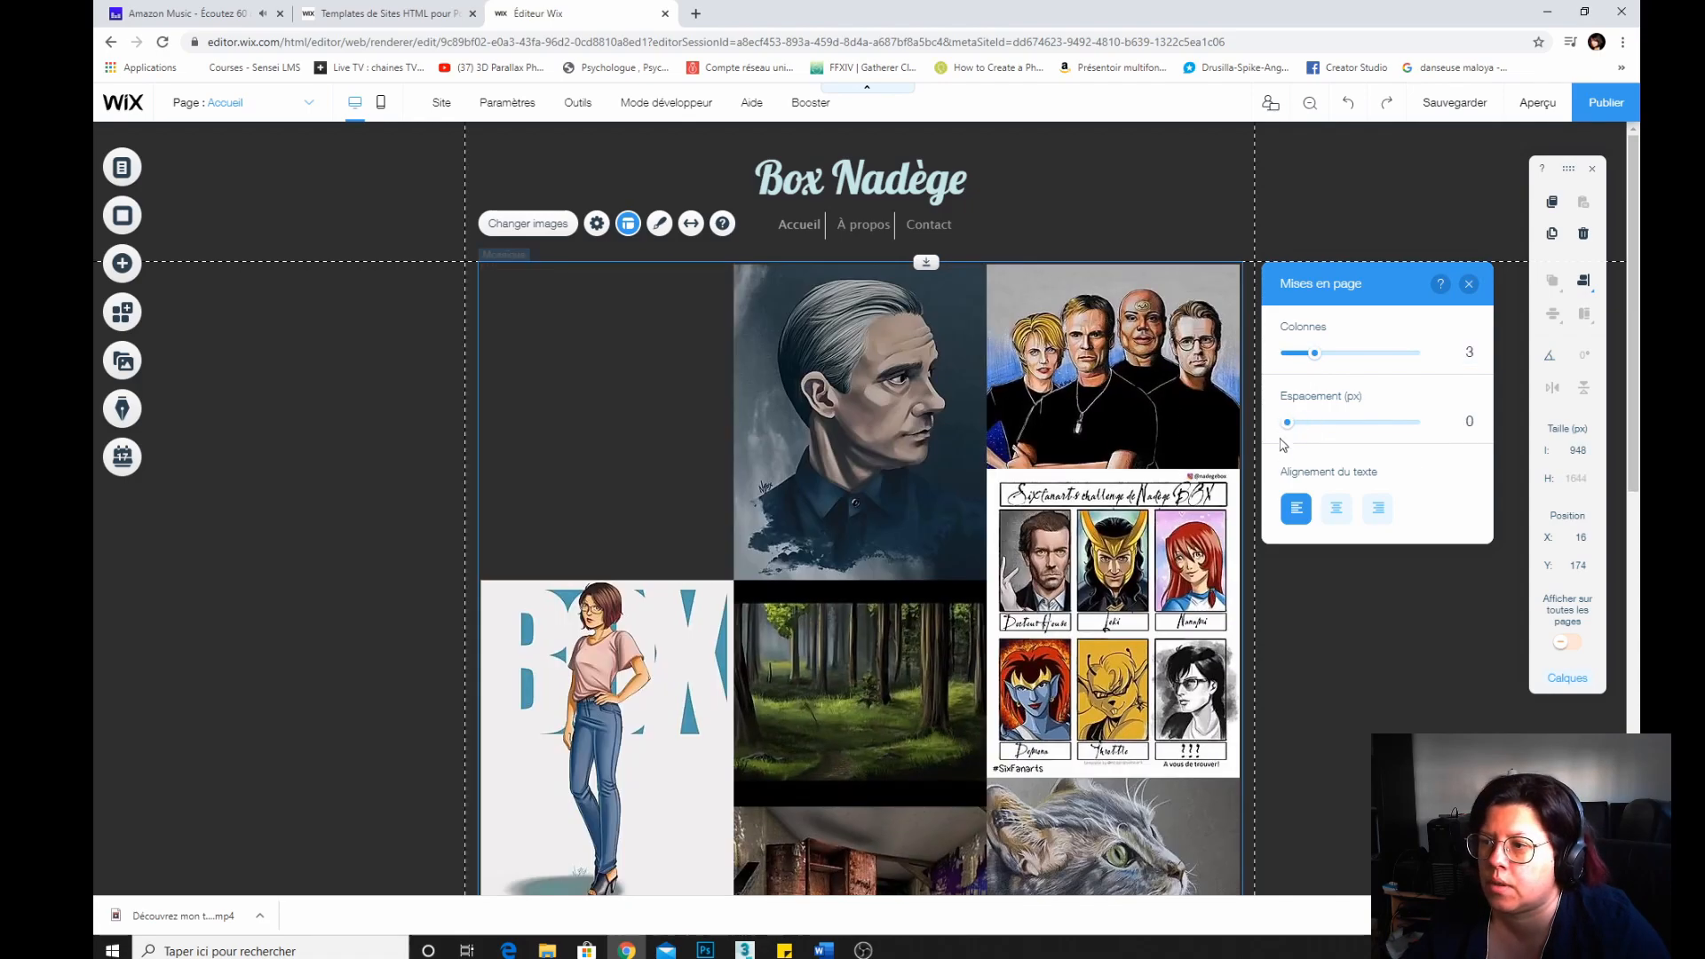
scroll(920, 556, "down", 10)
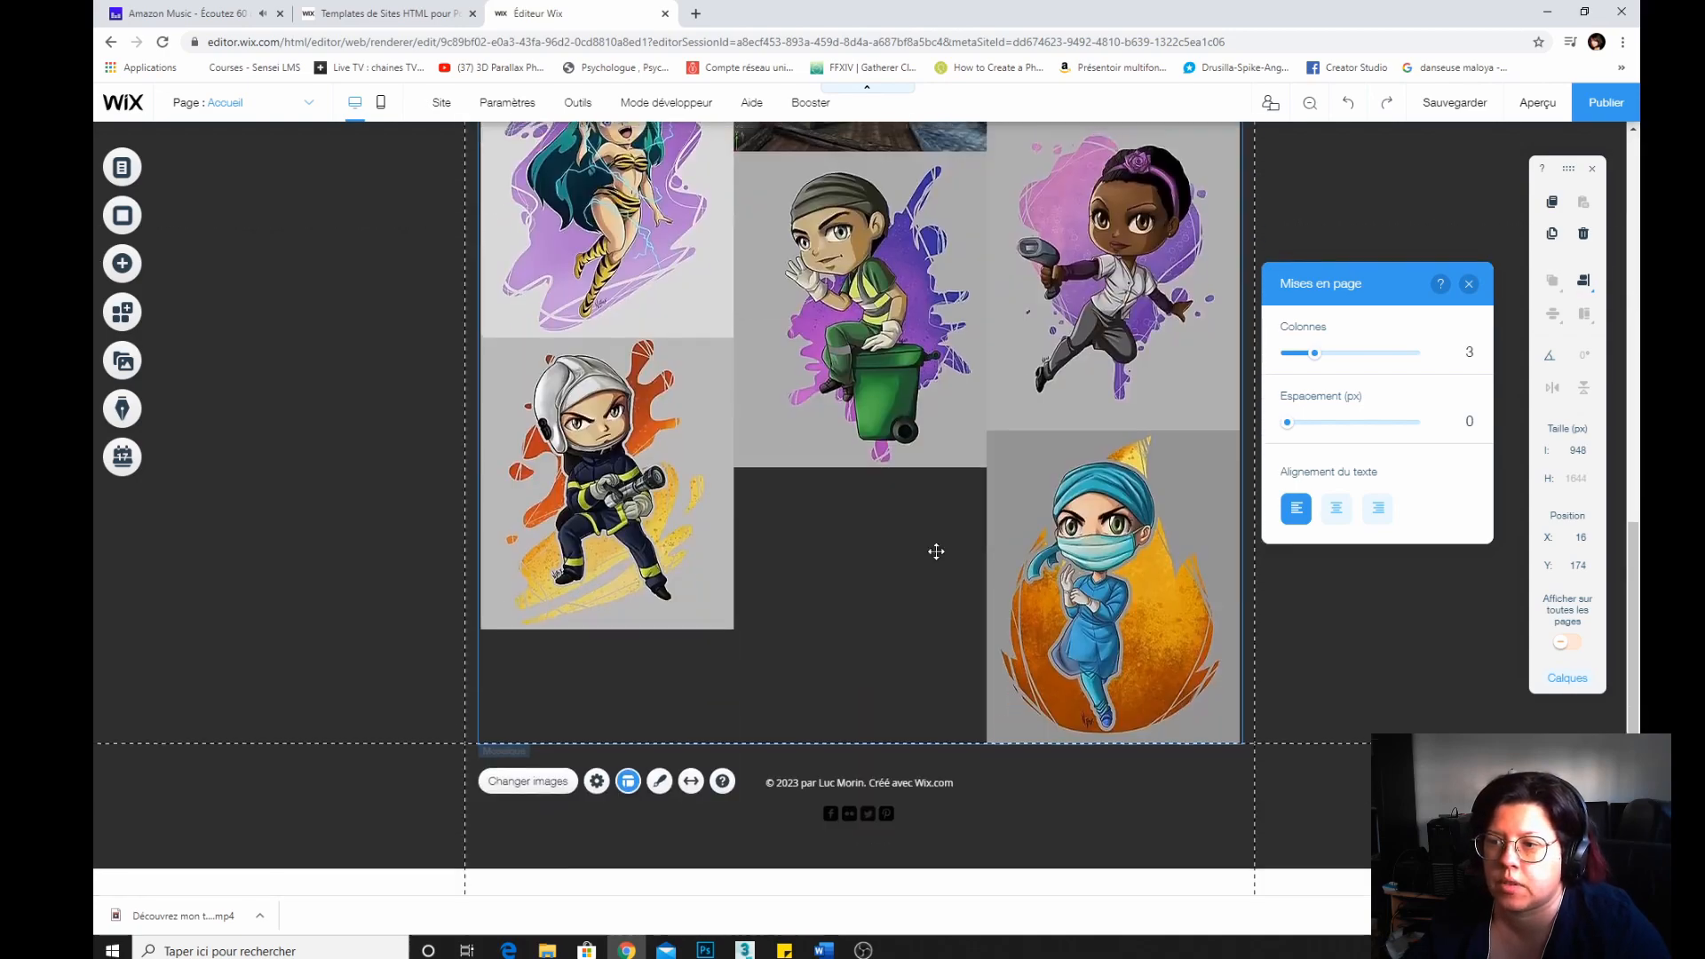
scroll(932, 548, "up", 10)
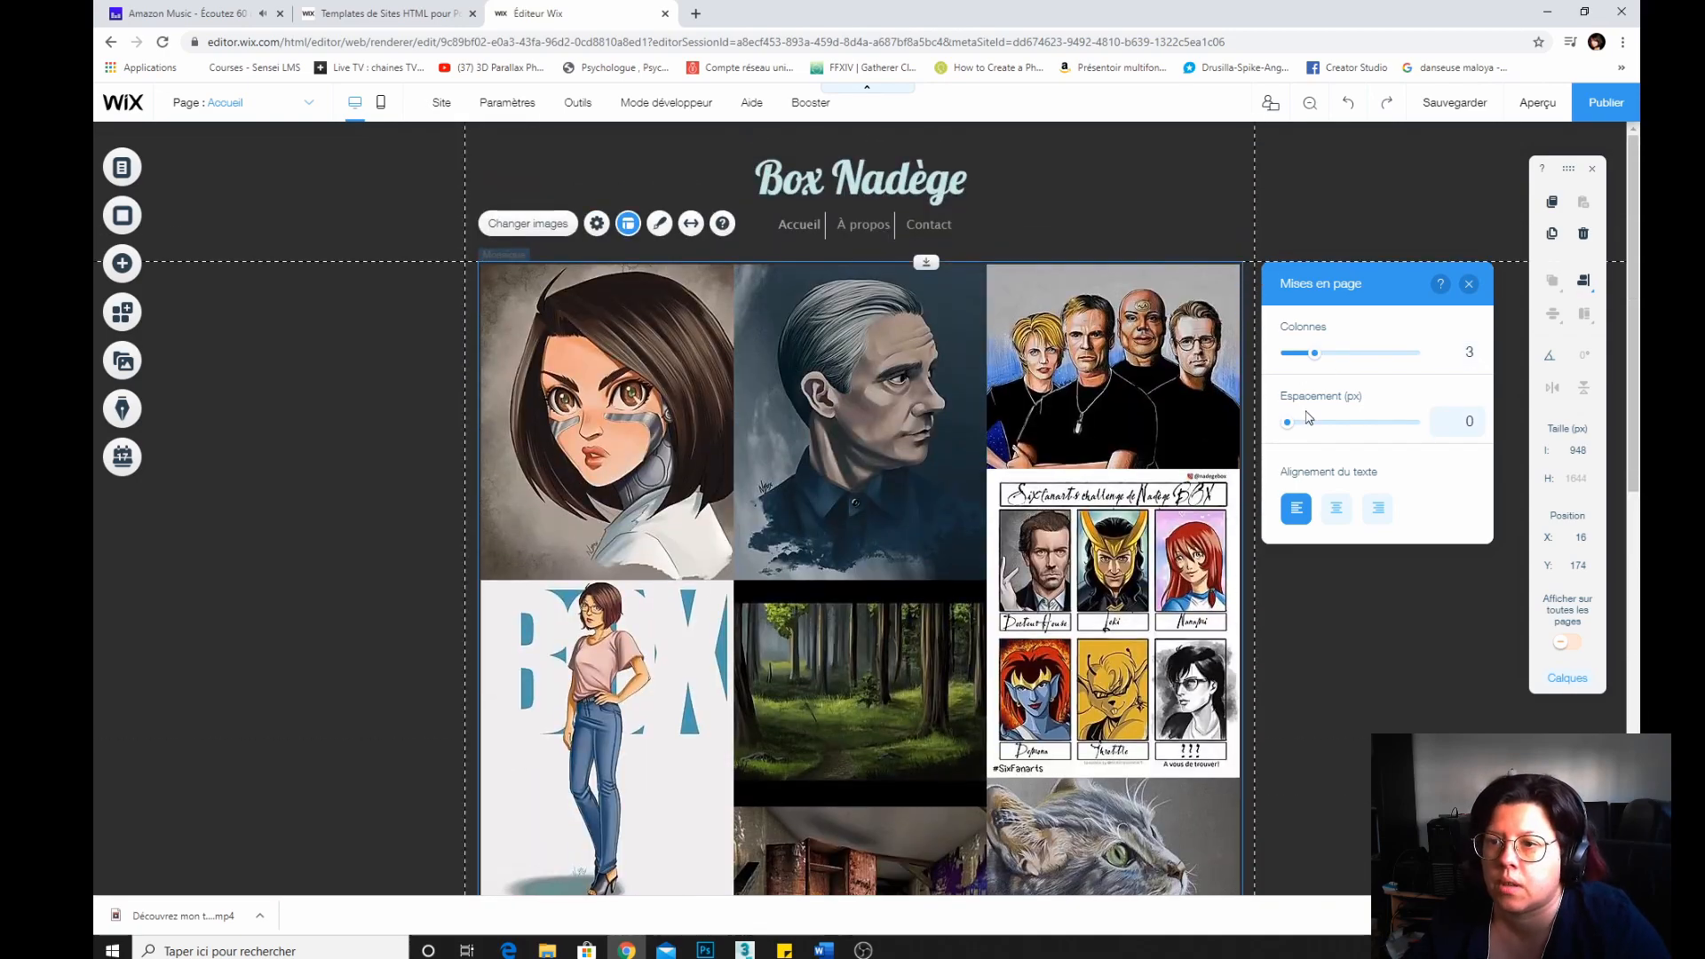
left_click_drag(1287, 430, 1299, 430)
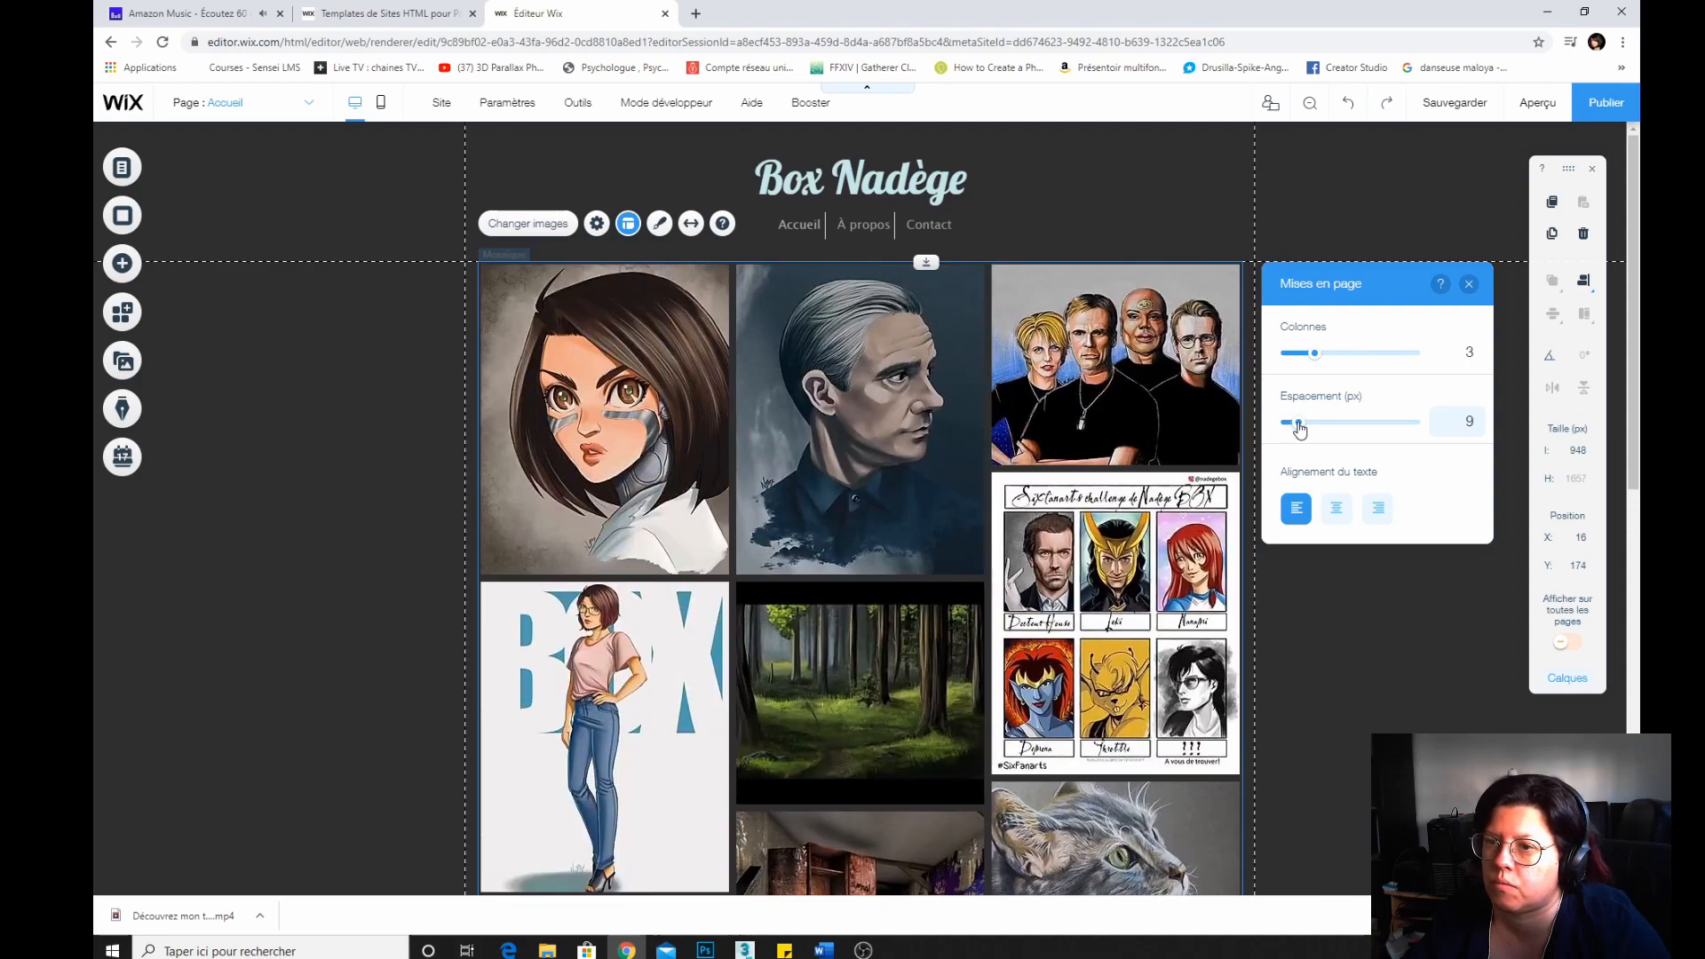
Set the gallery image spacing to 10 px and stretch the gallery to the full page width.
left_click(1299, 429)
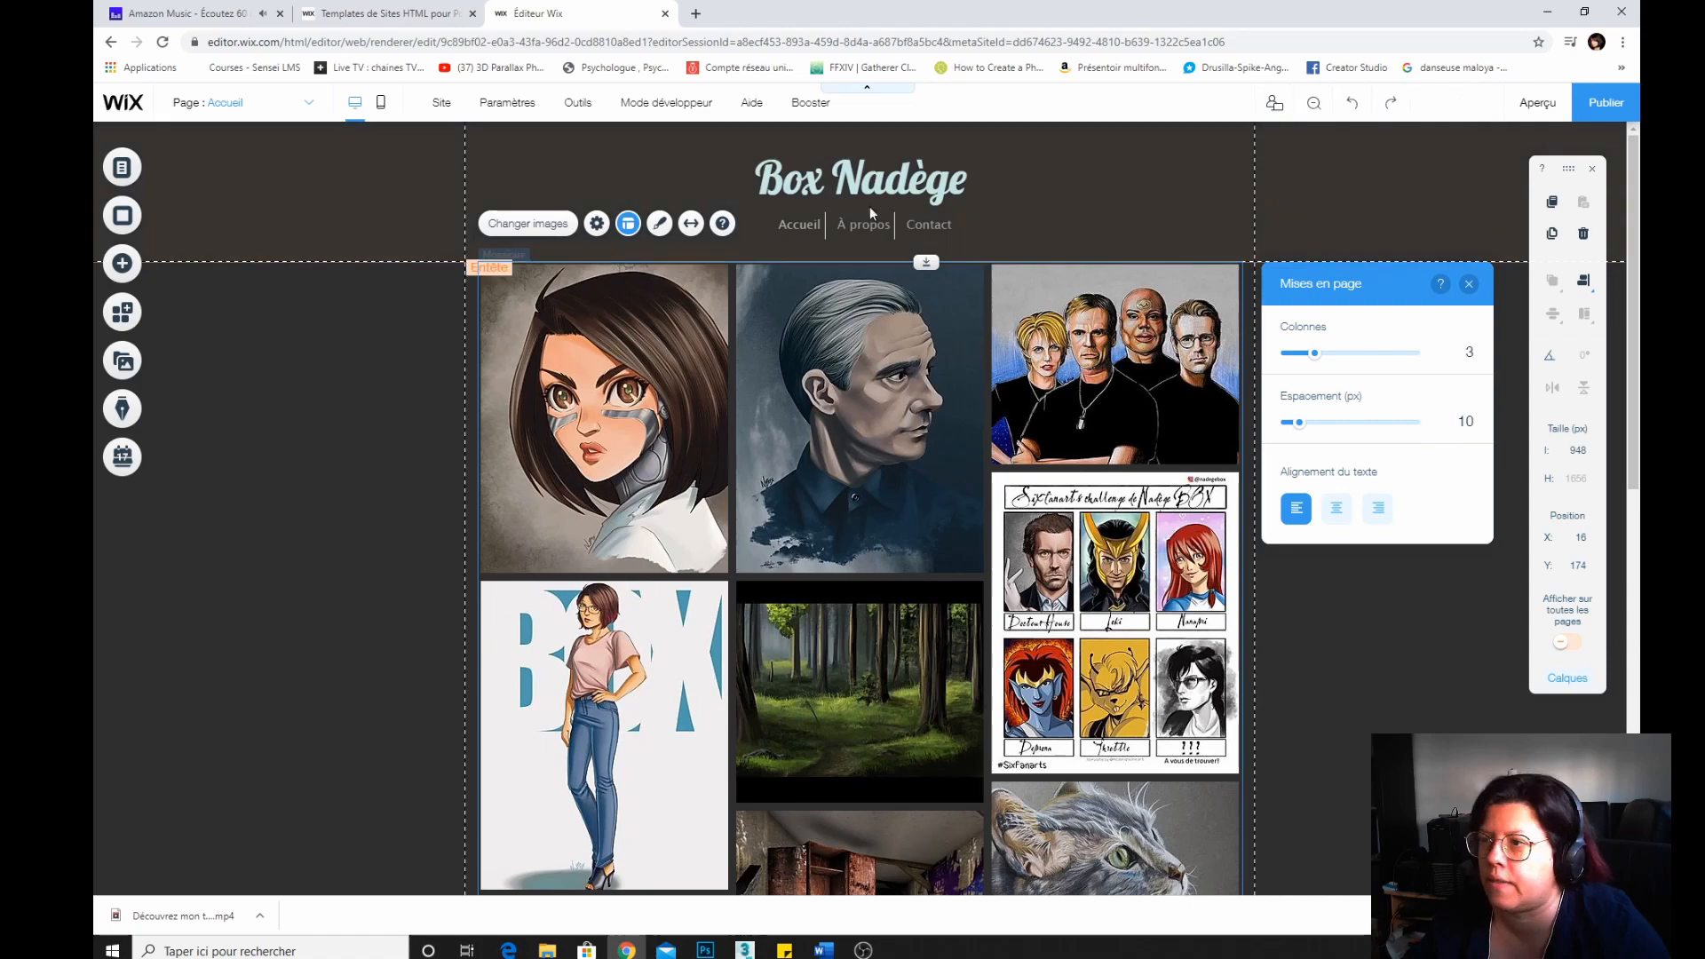
left_click(692, 226)
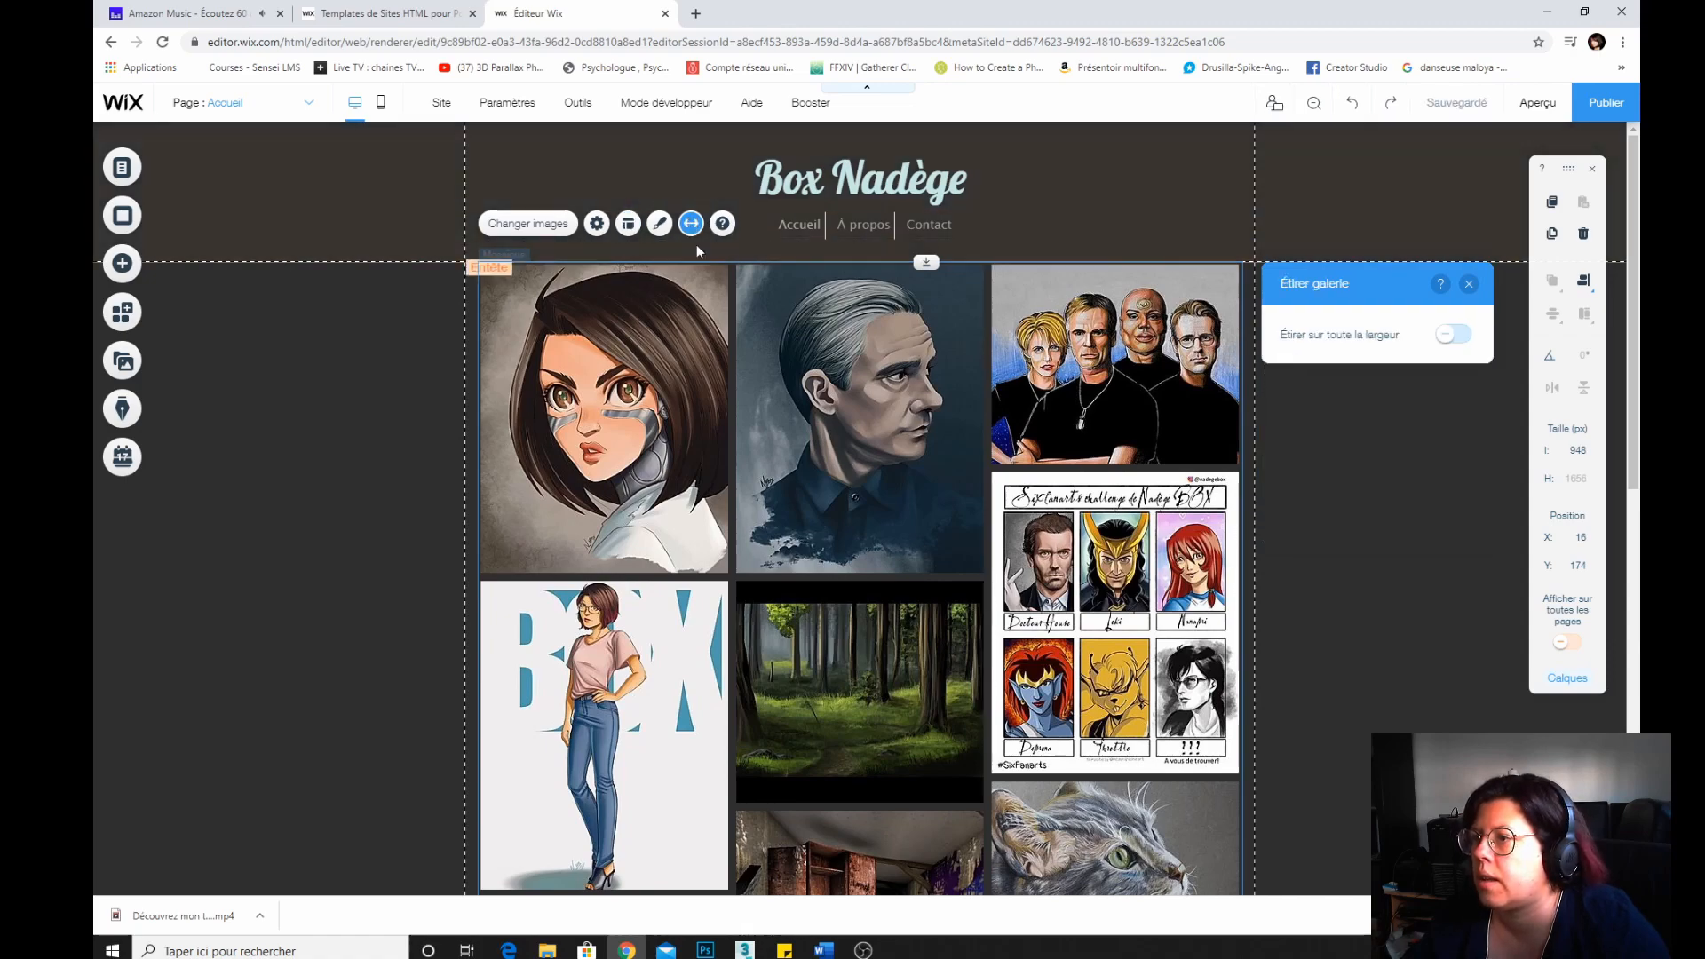
left_click(1454, 335)
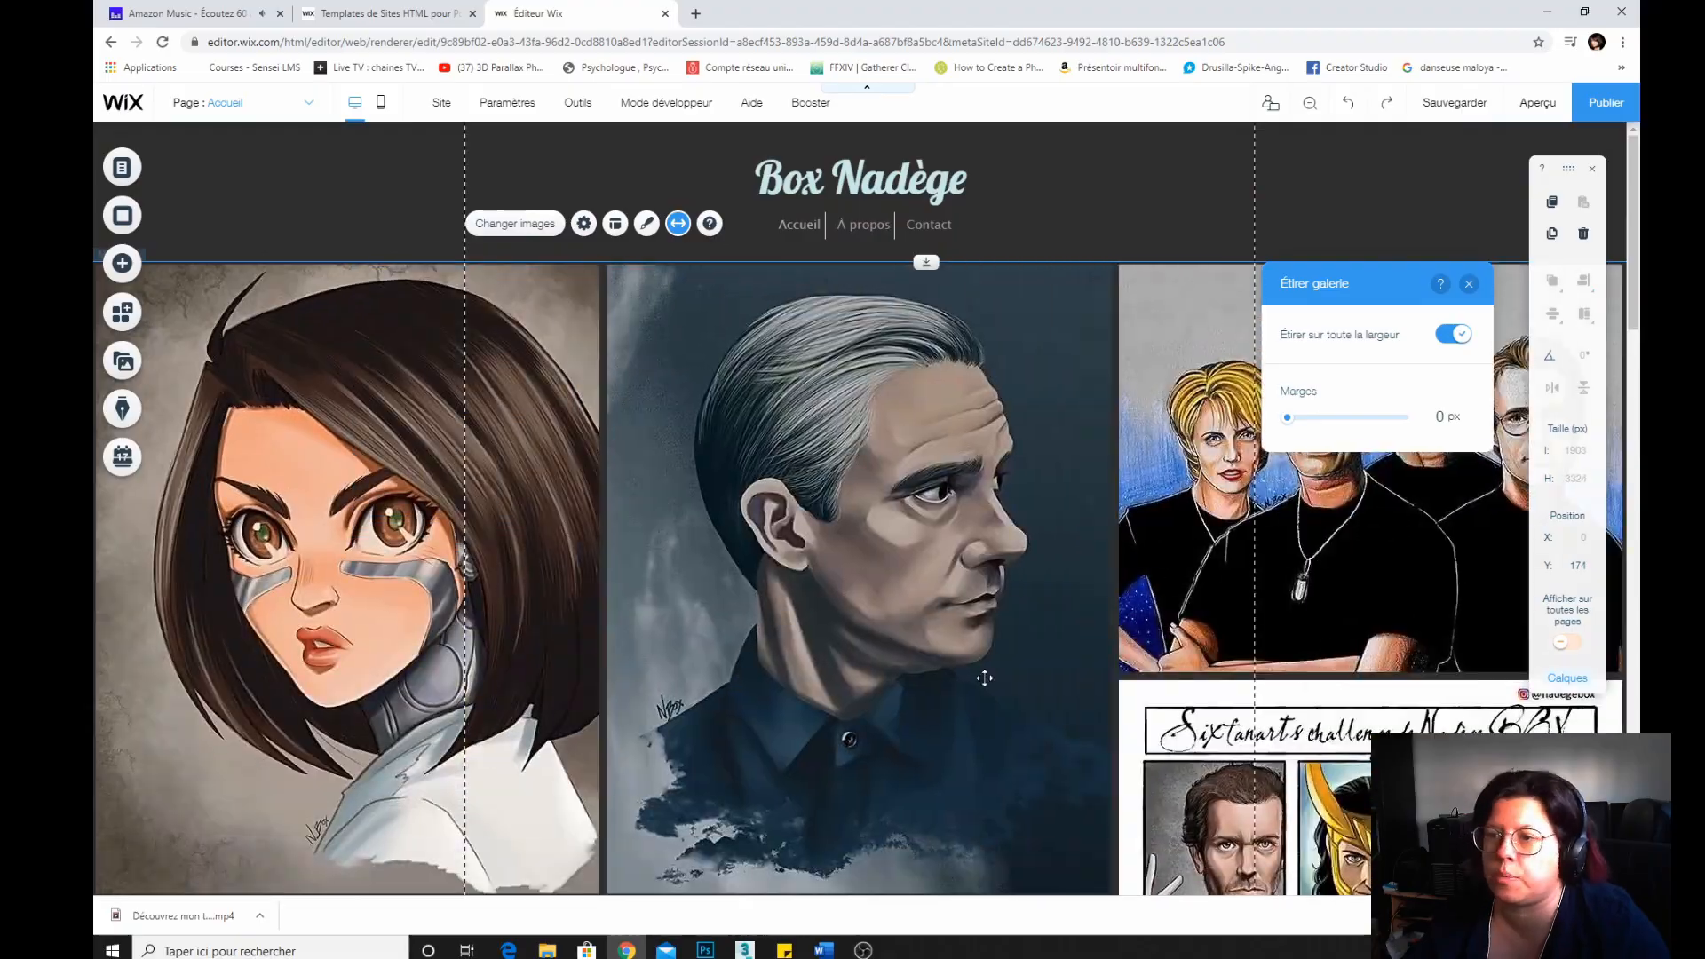
Change the stretched gallery's layout to five columns.
scroll(986, 677, "down", 10)
scroll(990, 679, "up", 5)
scroll(990, 679, "up", 5)
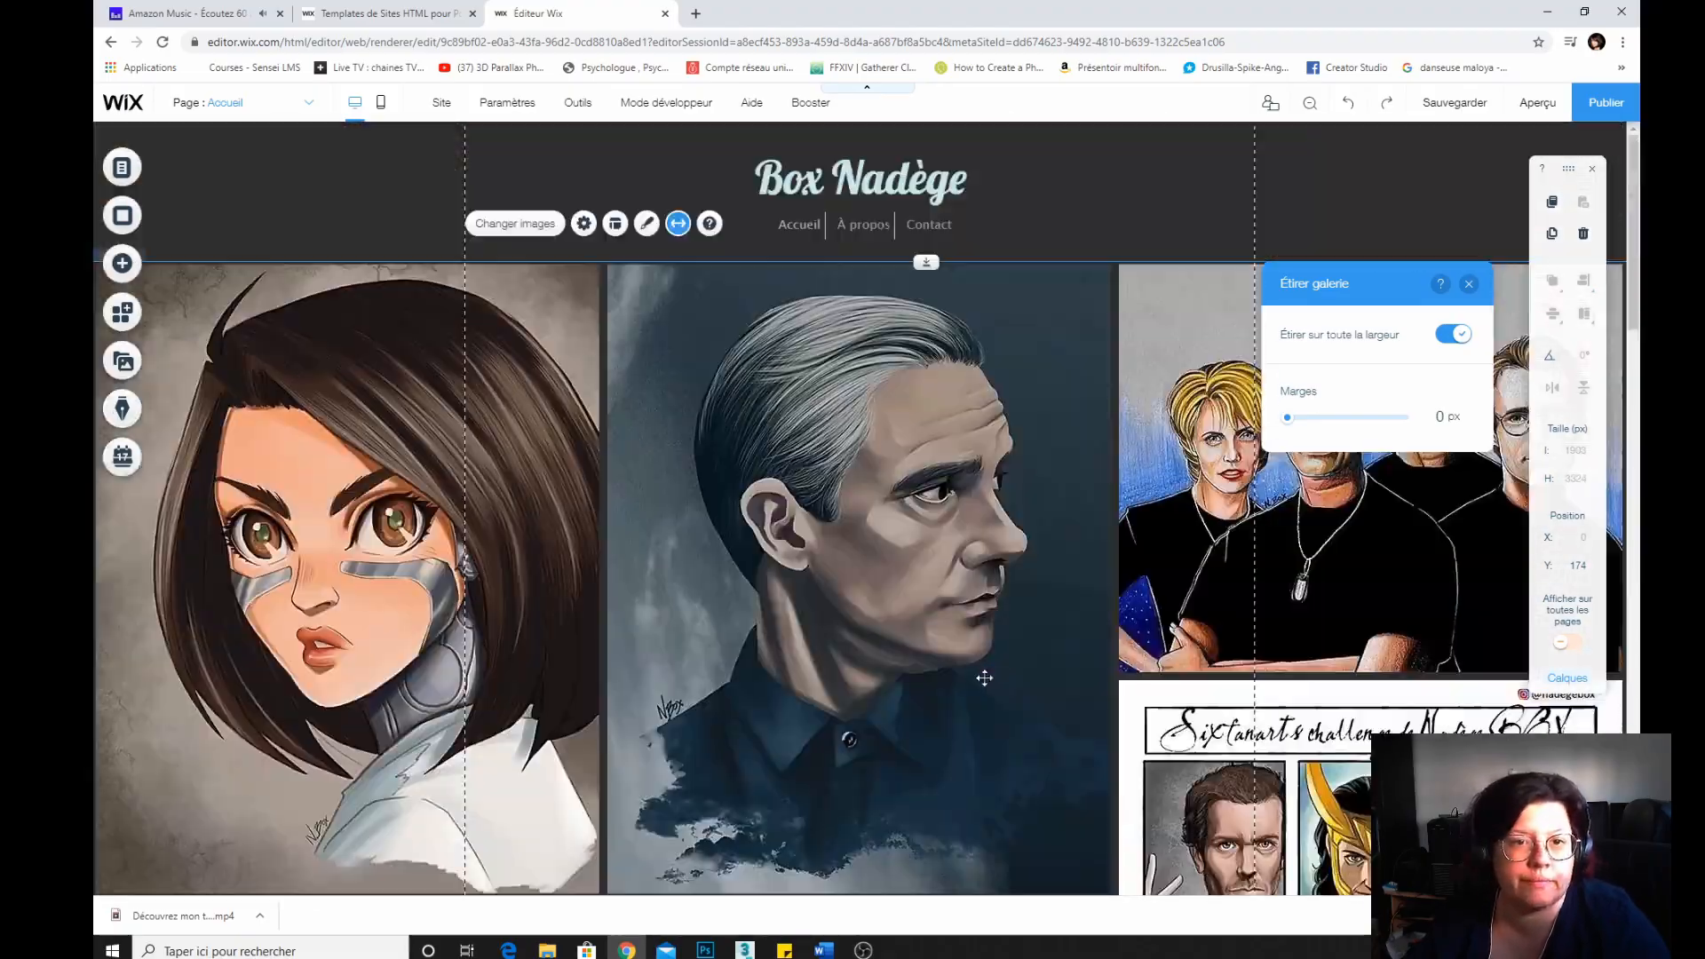
scroll(985, 677, "down", 10)
scroll(983, 677, "down", 3)
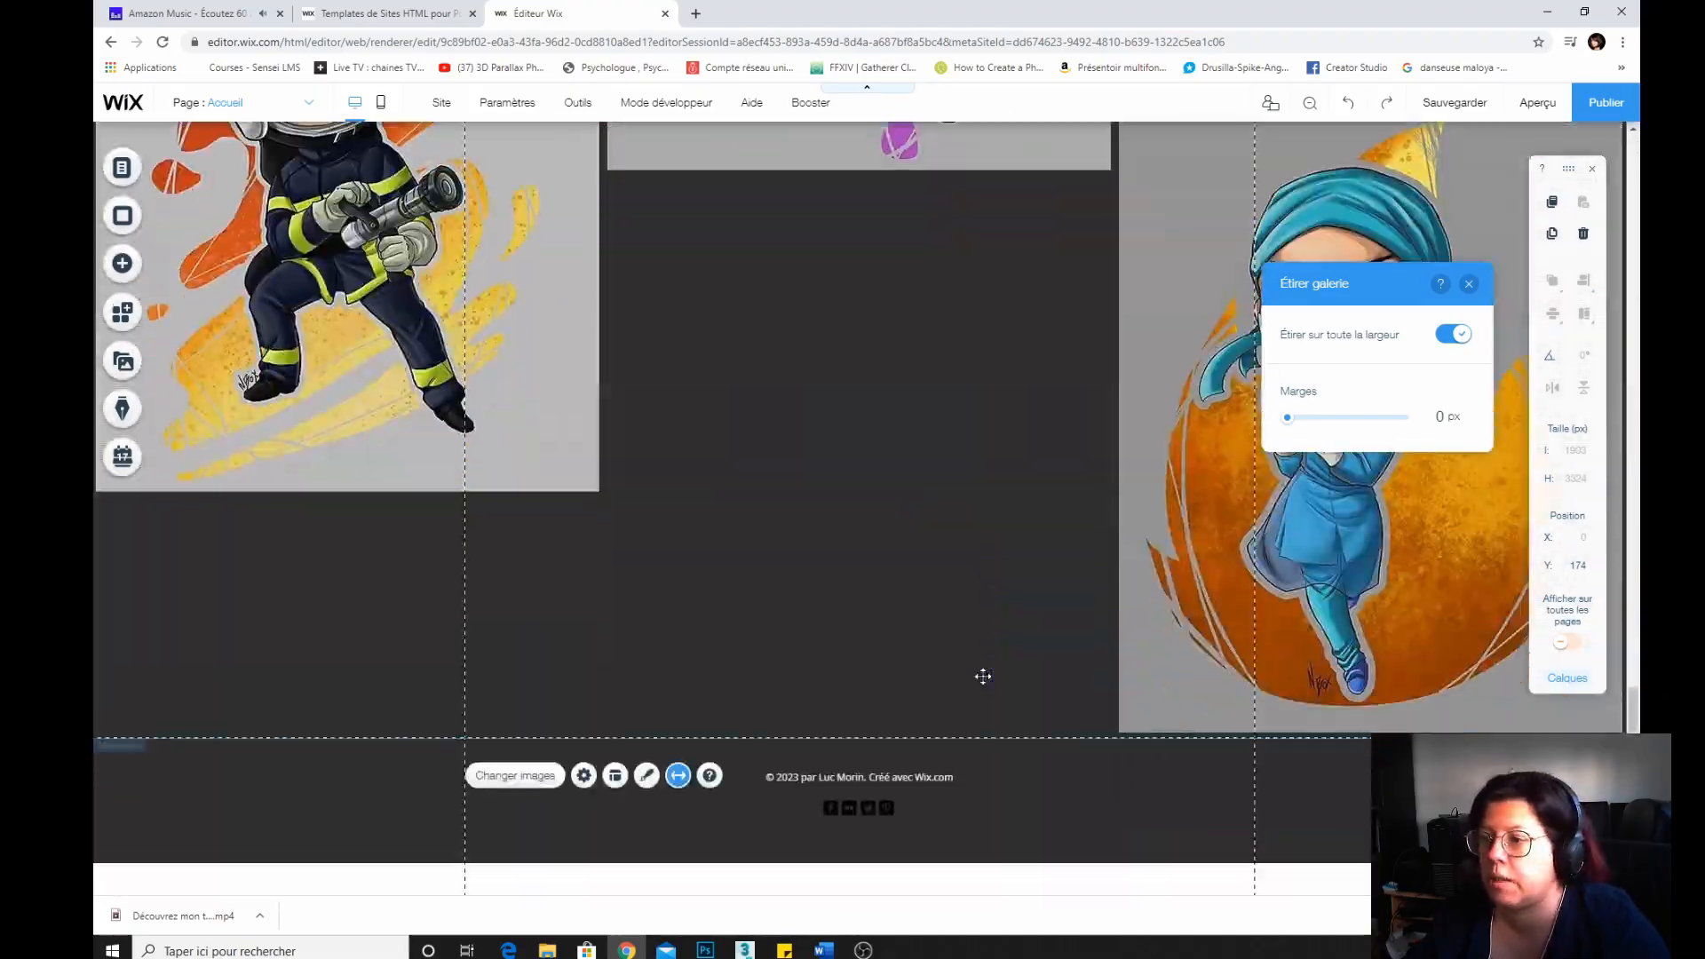
scroll(984, 676, "up", 12)
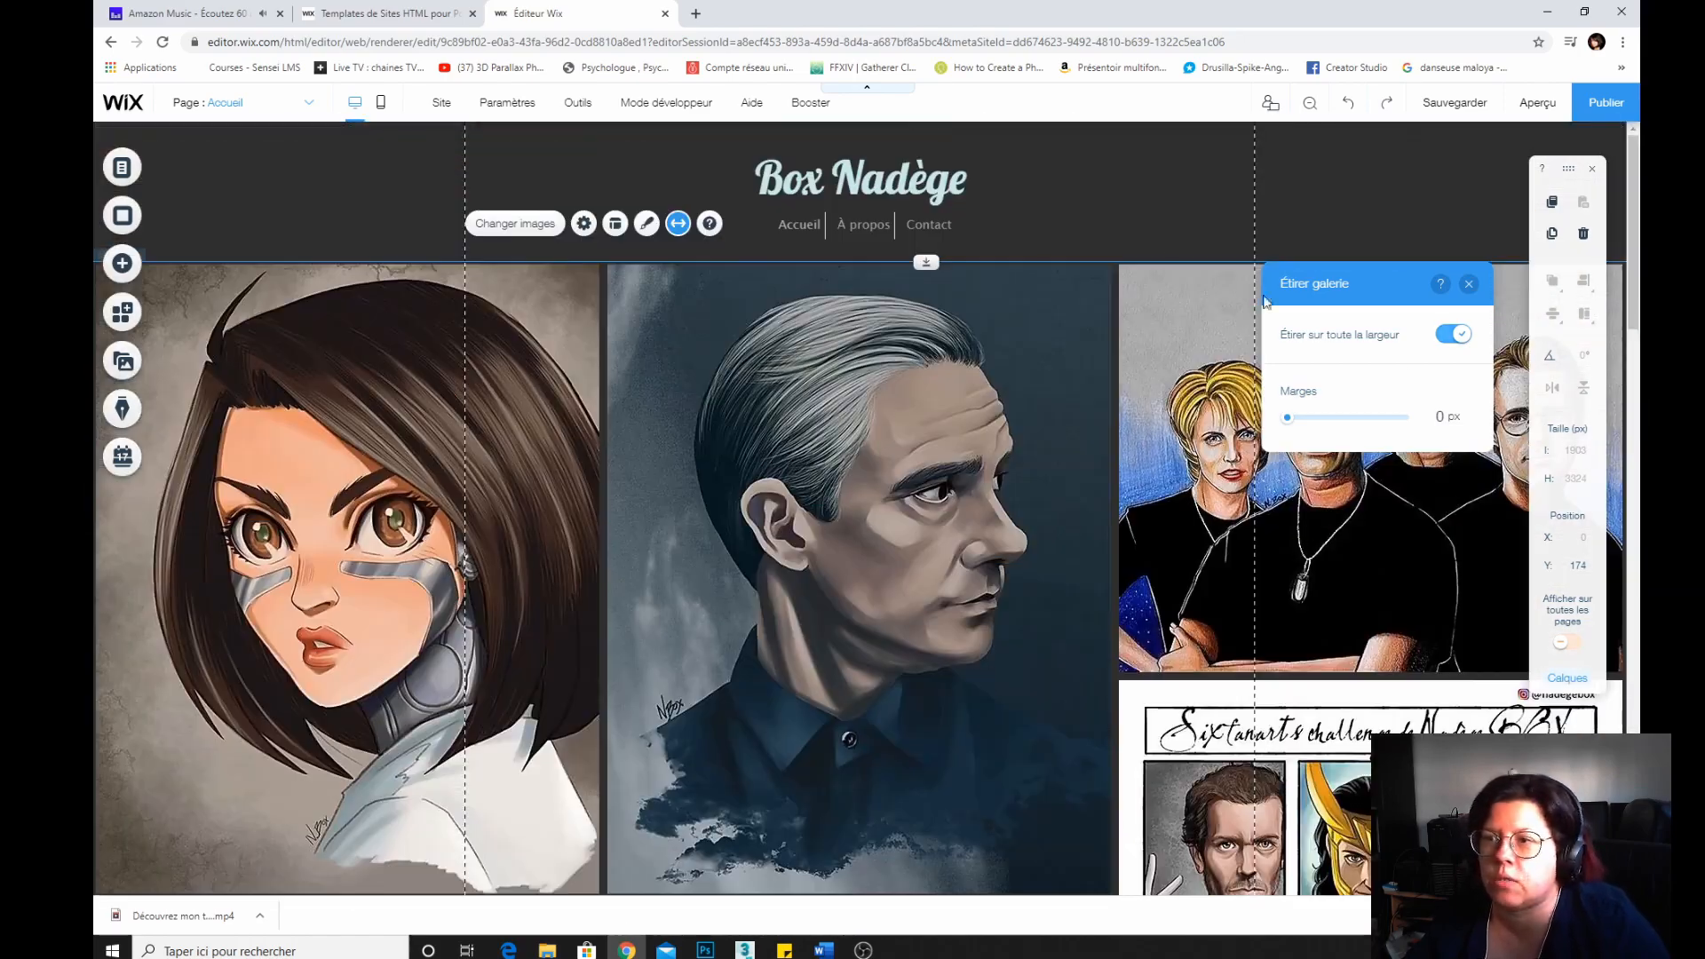
left_click(615, 225)
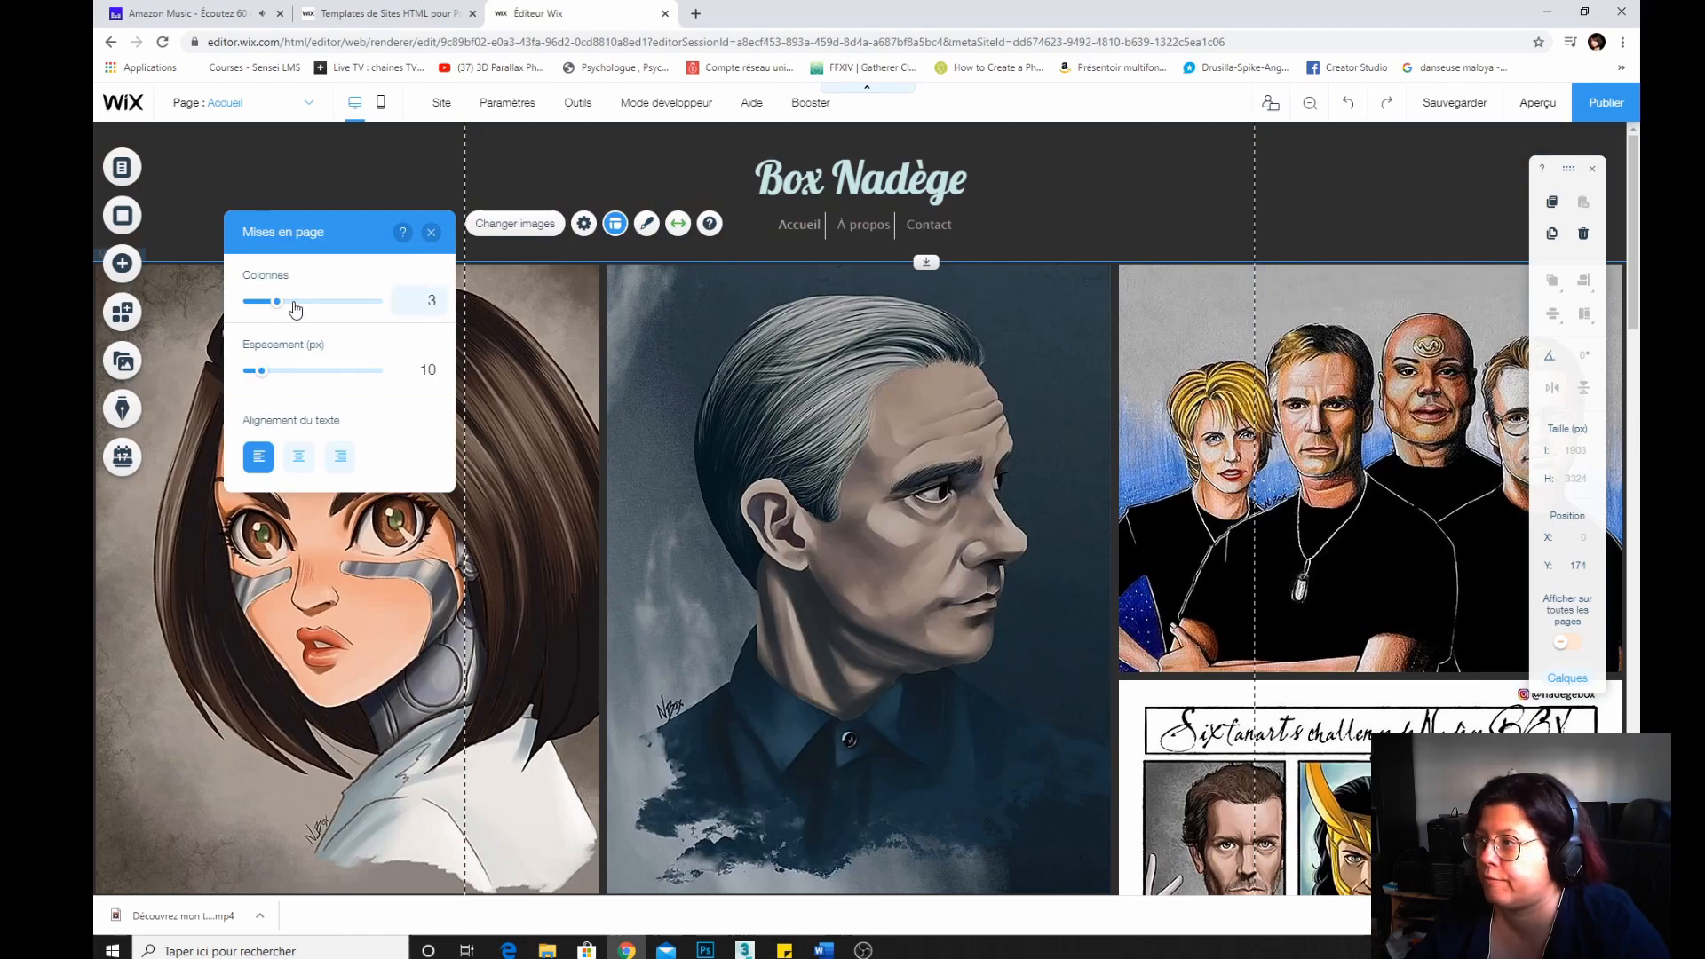
mouse_move(296, 309)
left_mouse_down()
mouse_move(323, 305)
mouse_move(290, 302)
mouse_move(304, 302)
left_mouse_up()
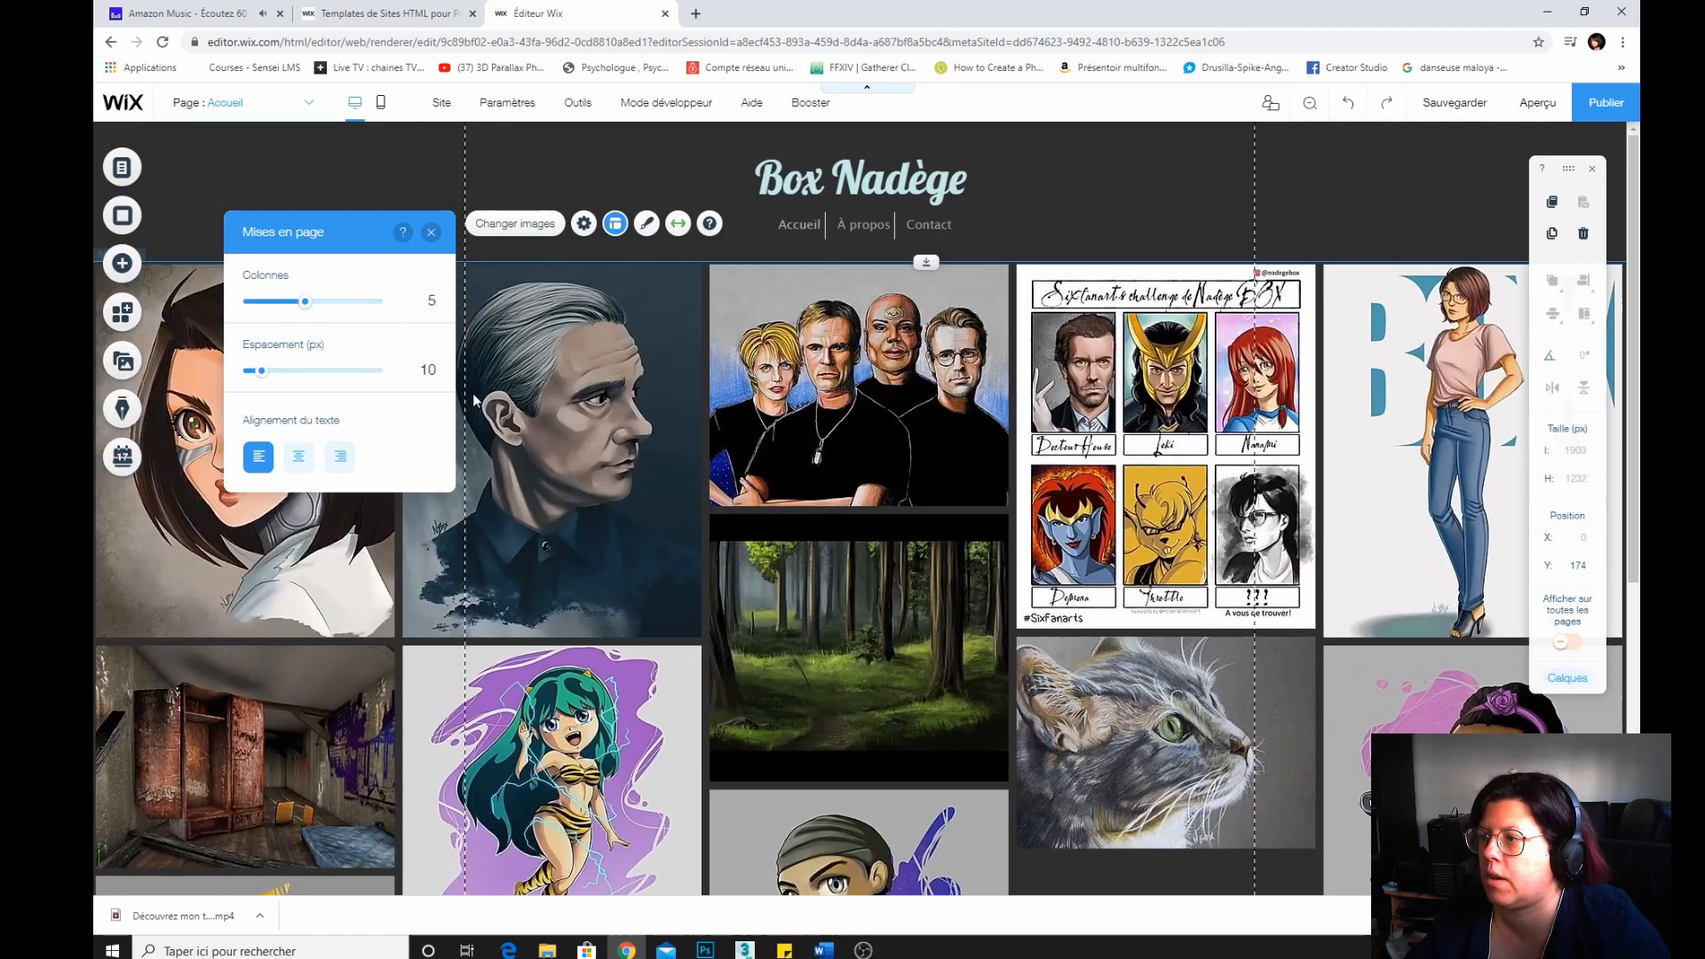
Turn off full-width stretching for the gallery.
scroll(786, 524, "down", 5)
scroll(786, 524, "up", 5)
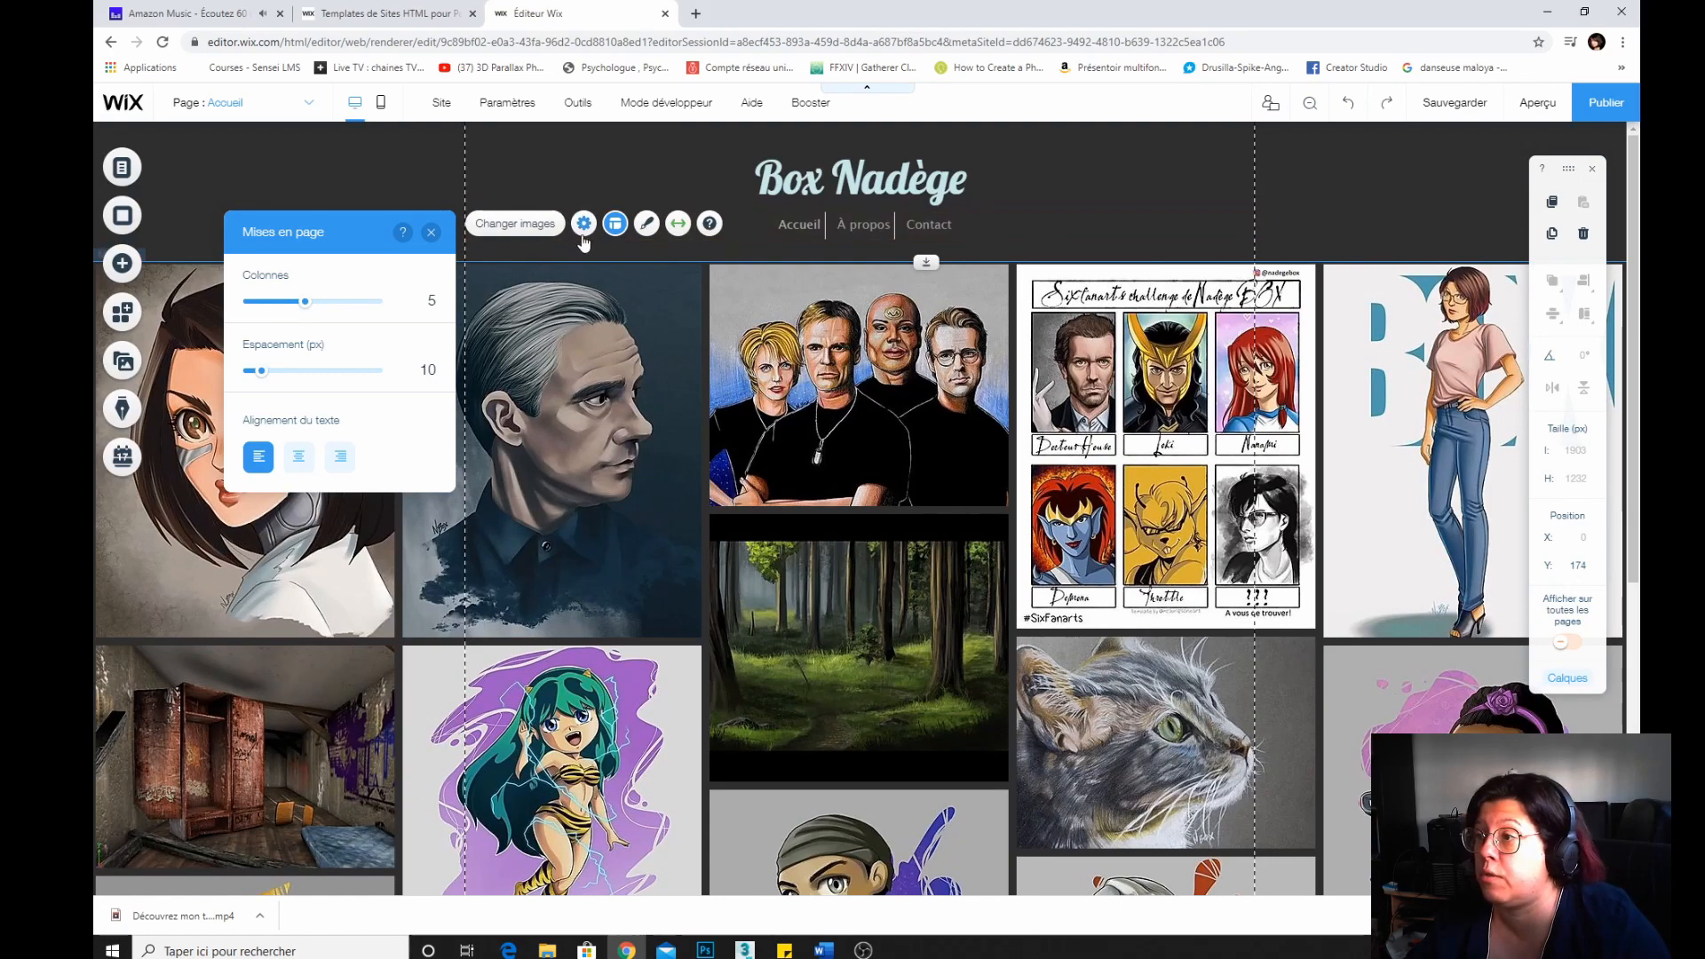
left_click(677, 223)
left_click(416, 283)
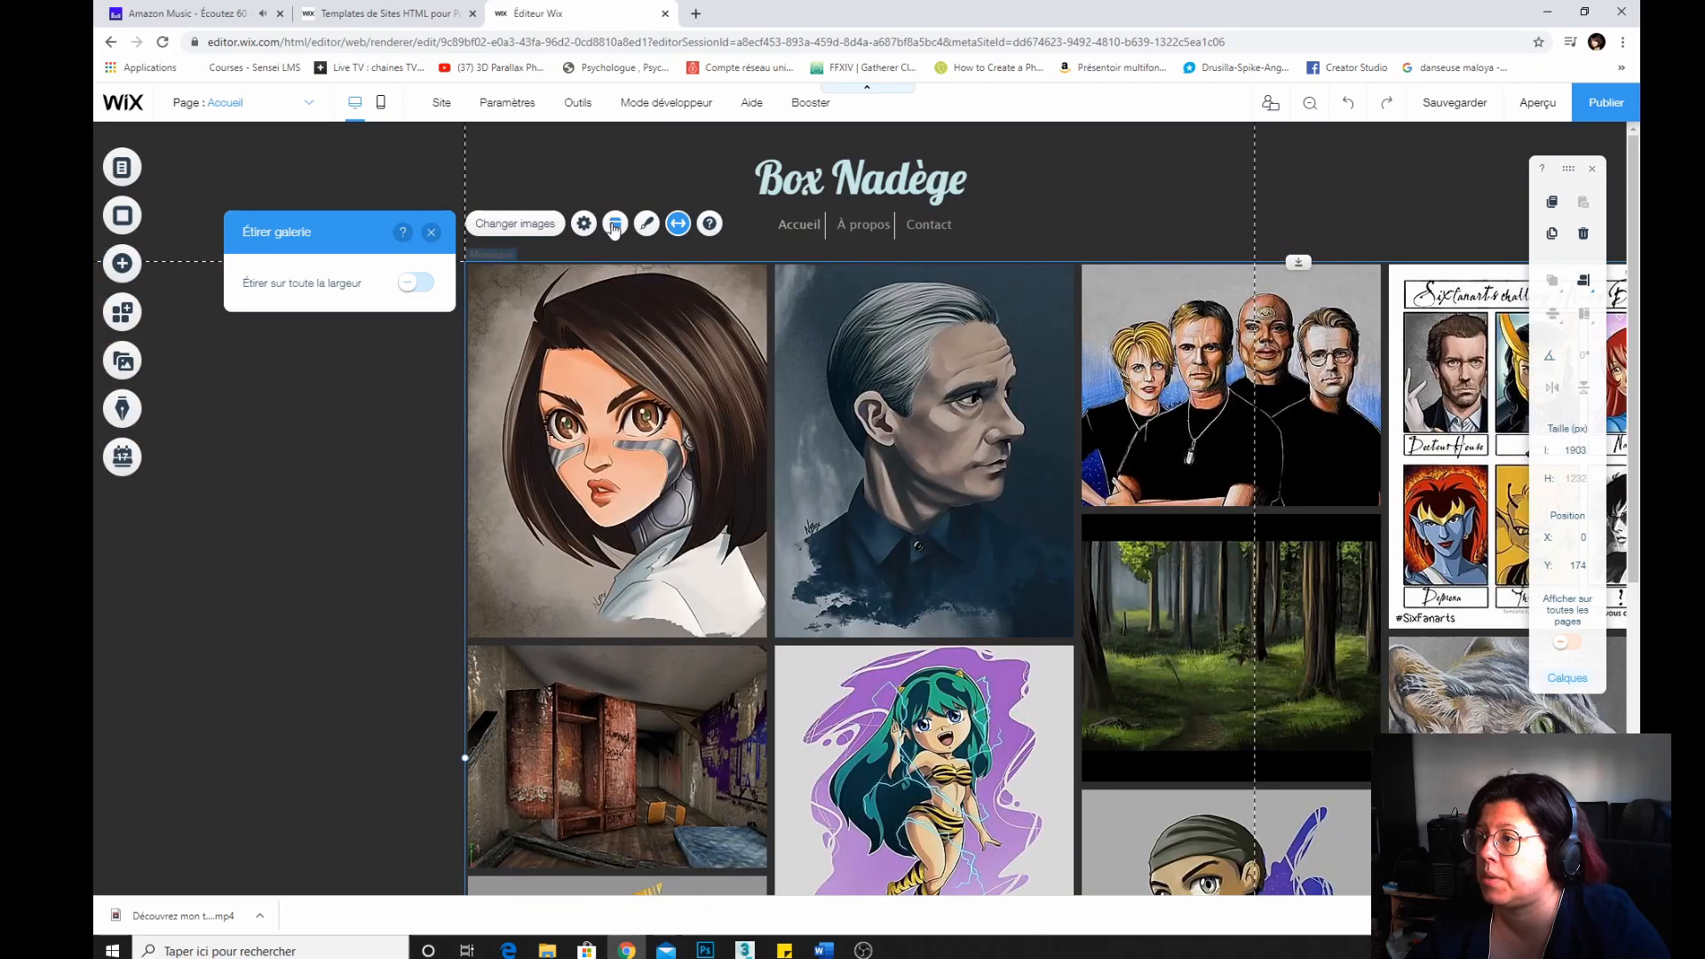
Set the gallery layout back to three columns.
left_click(615, 224)
left_click_drag(295, 353, 275, 356)
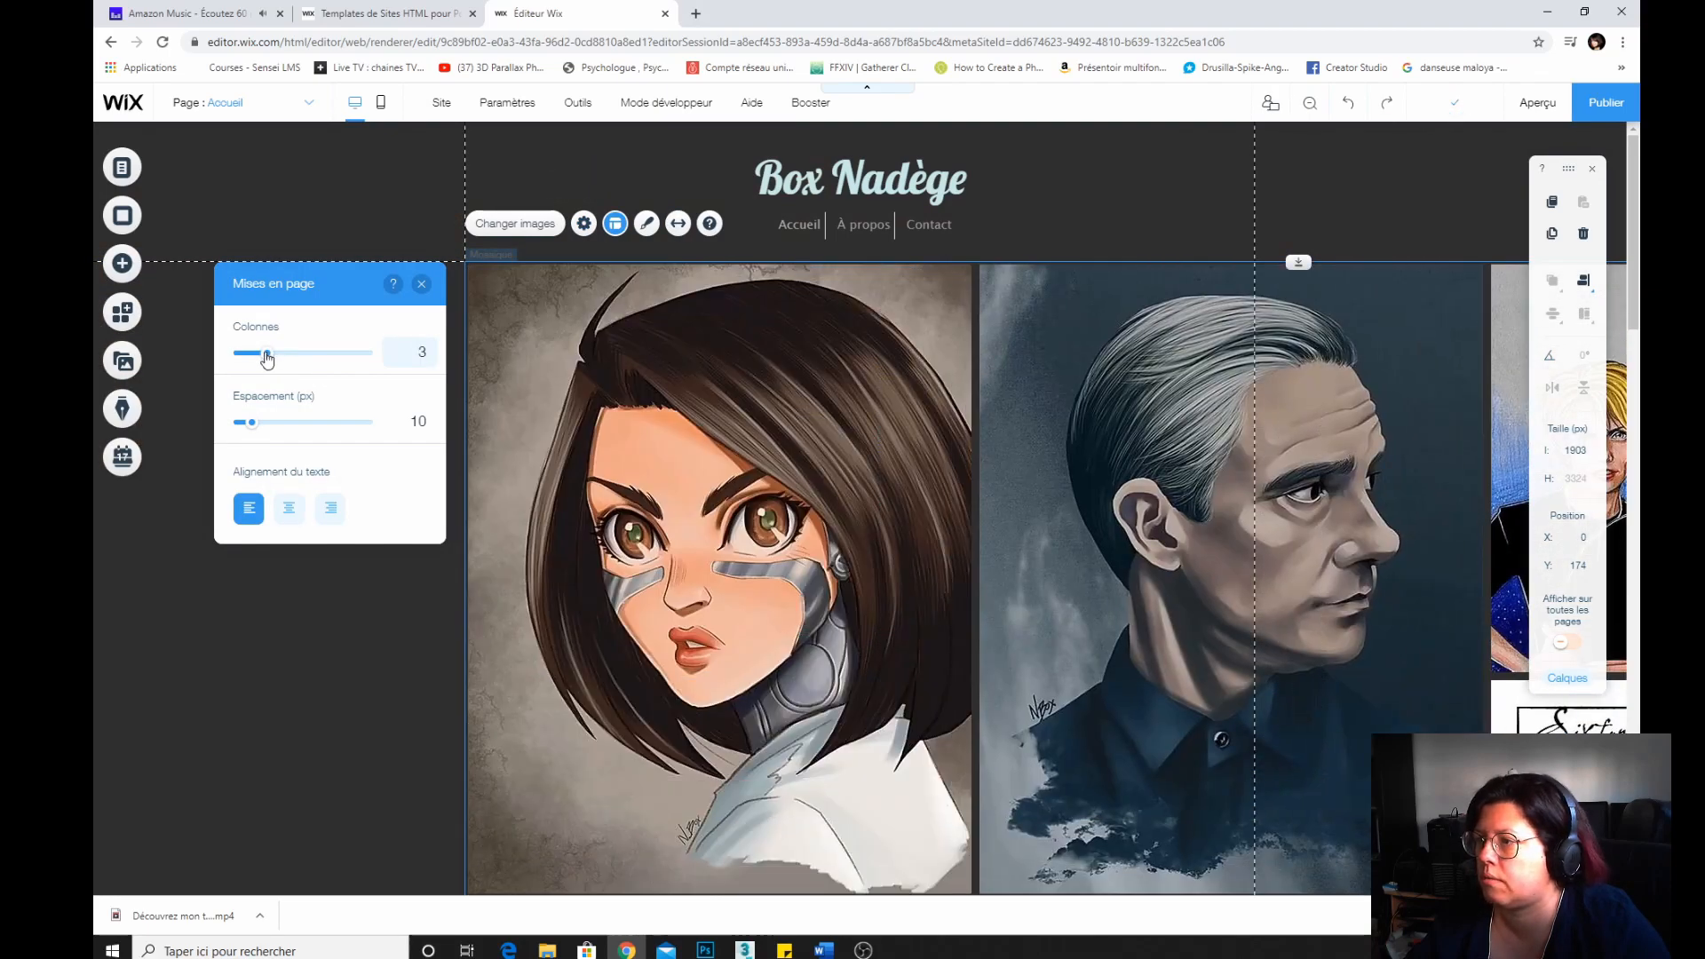
left_click_drag(273, 358, 269, 358)
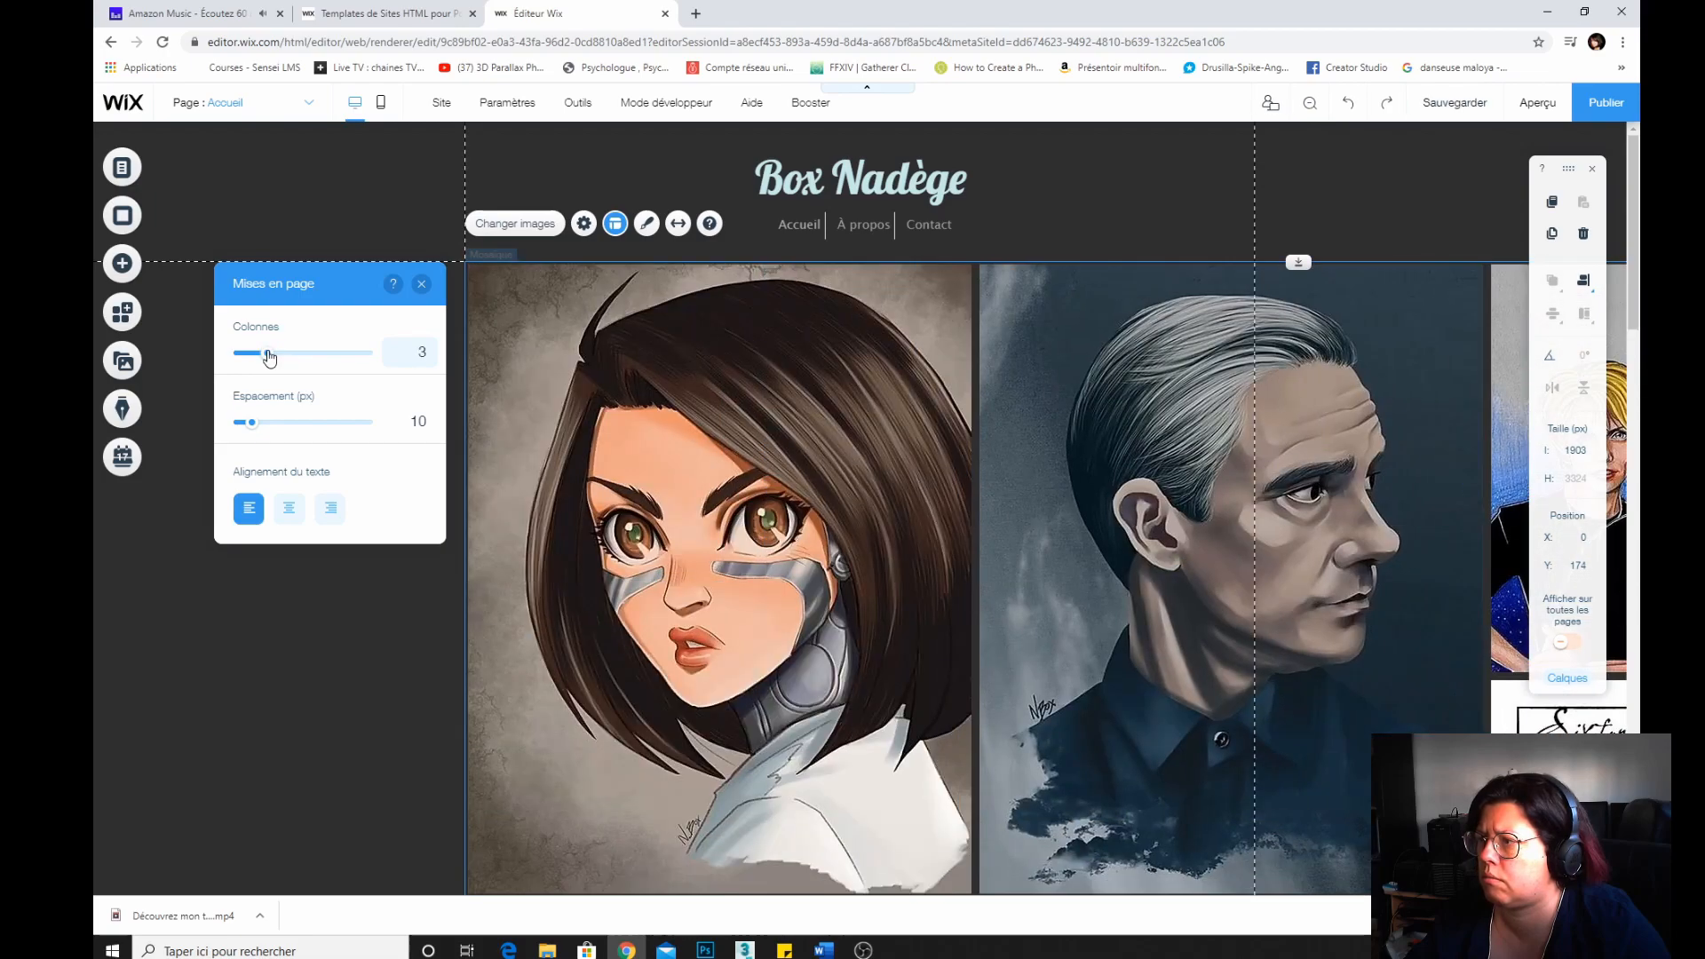
left_click(679, 223)
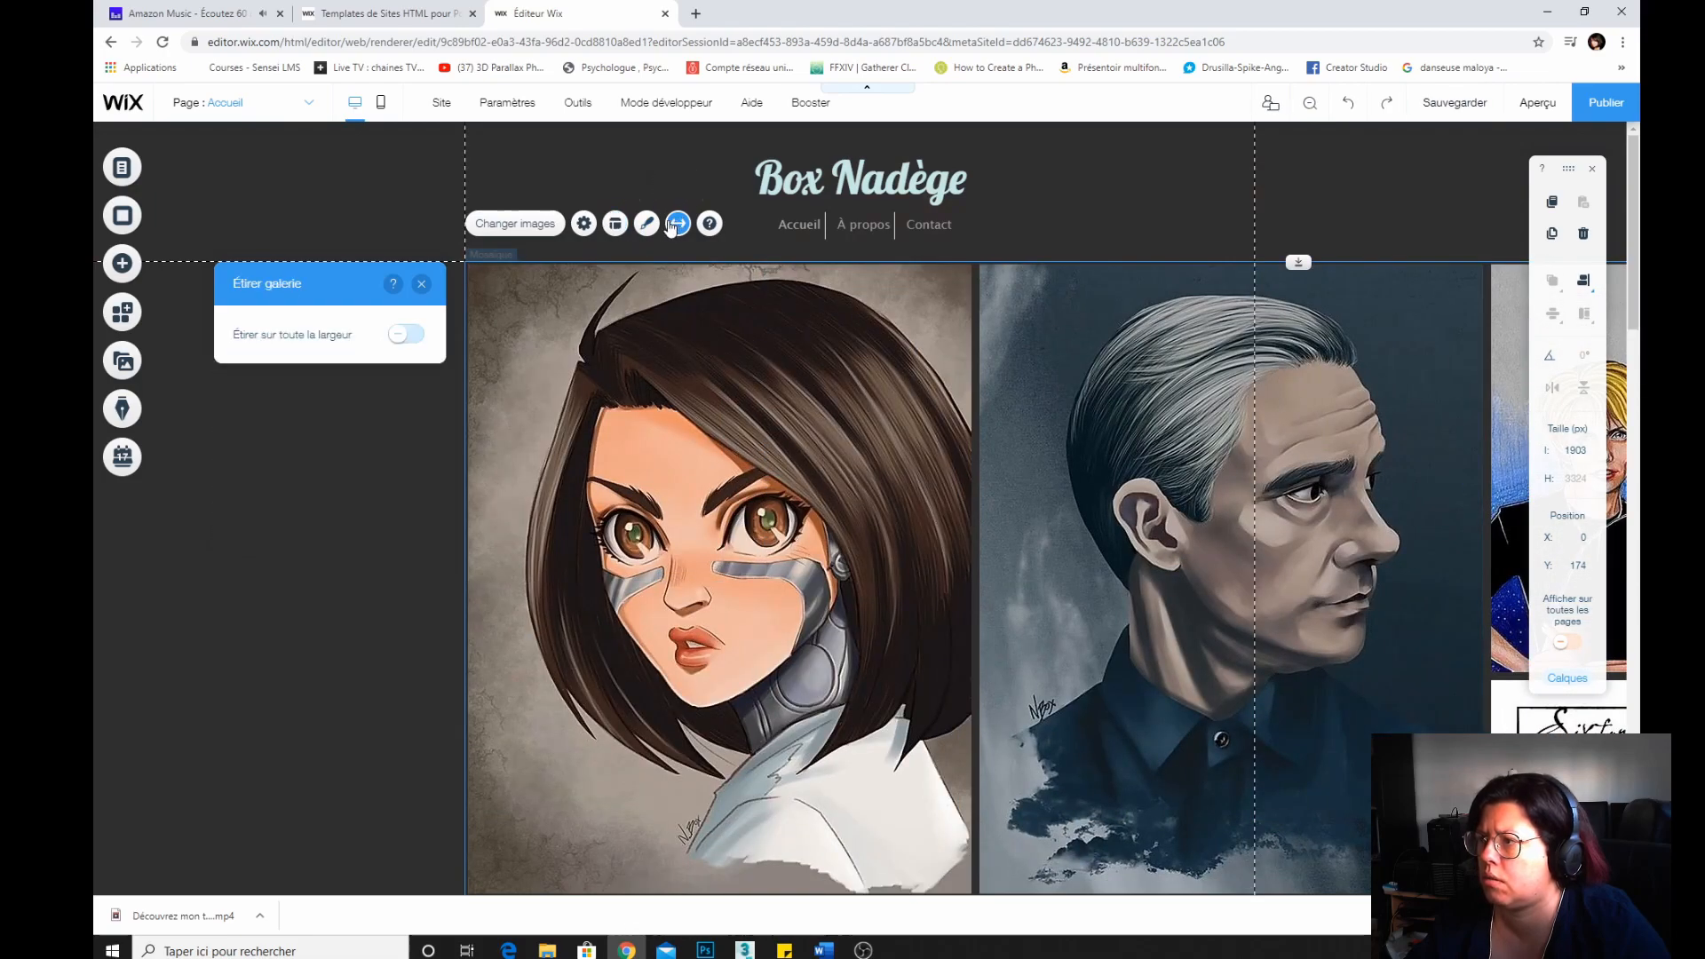
left_click(411, 337)
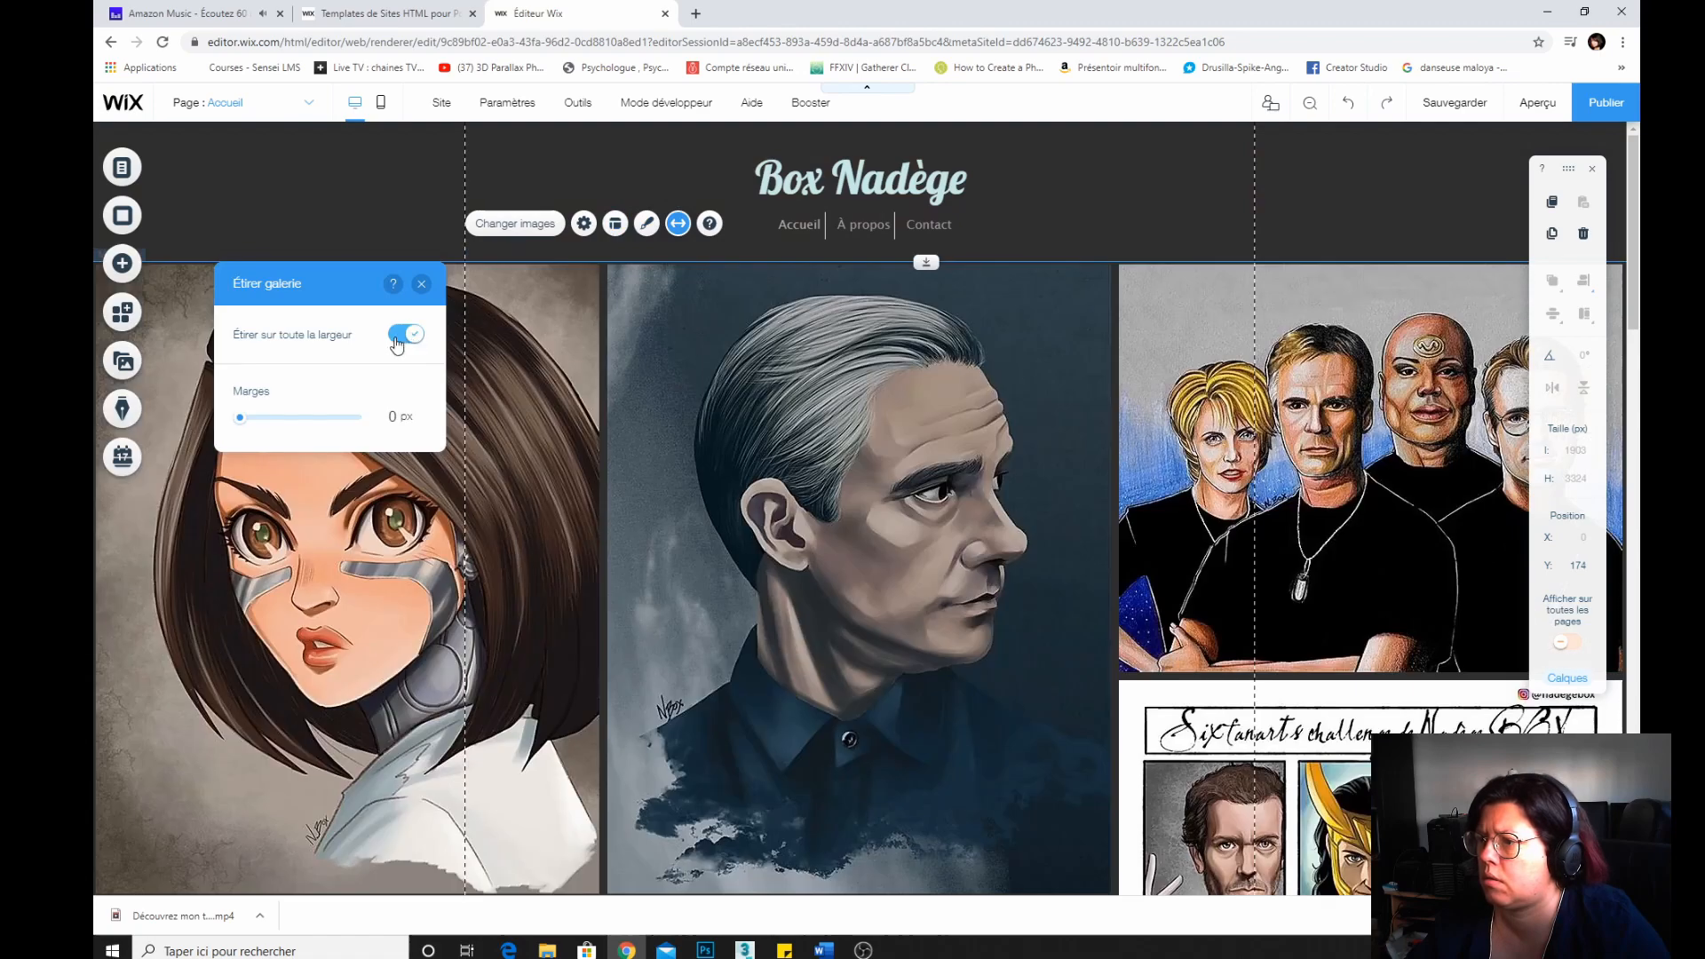
left_click(397, 342)
left_click(421, 284)
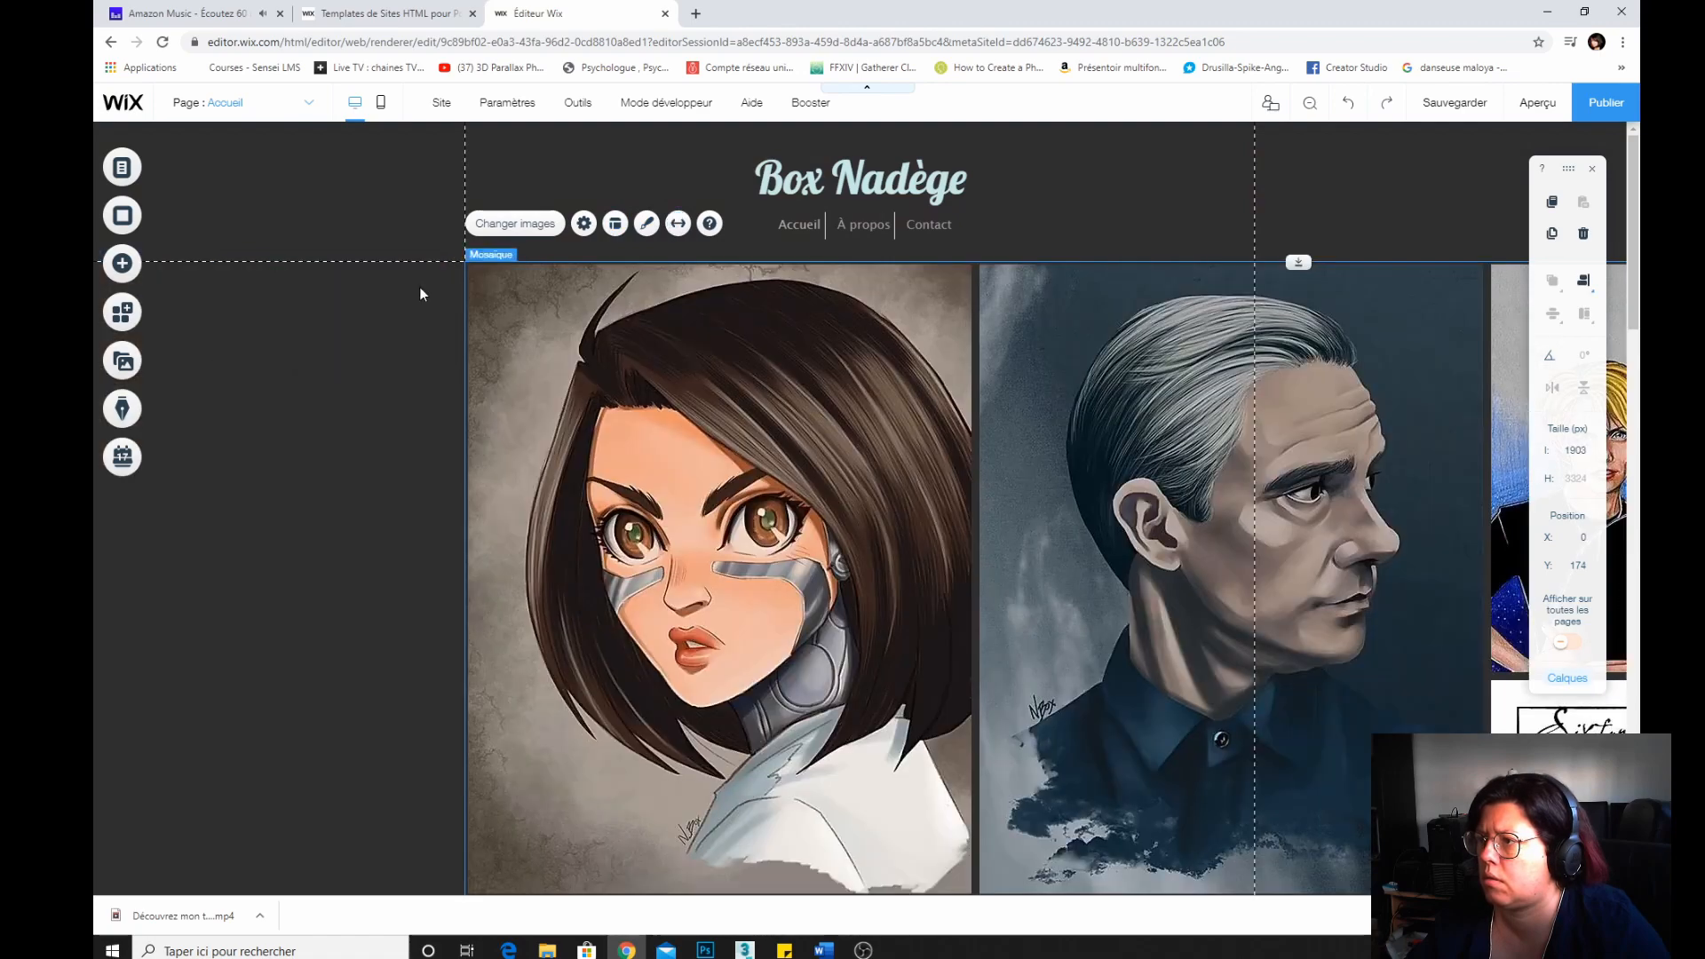
Set the gallery width to 950 px.
left_click(1570, 450)
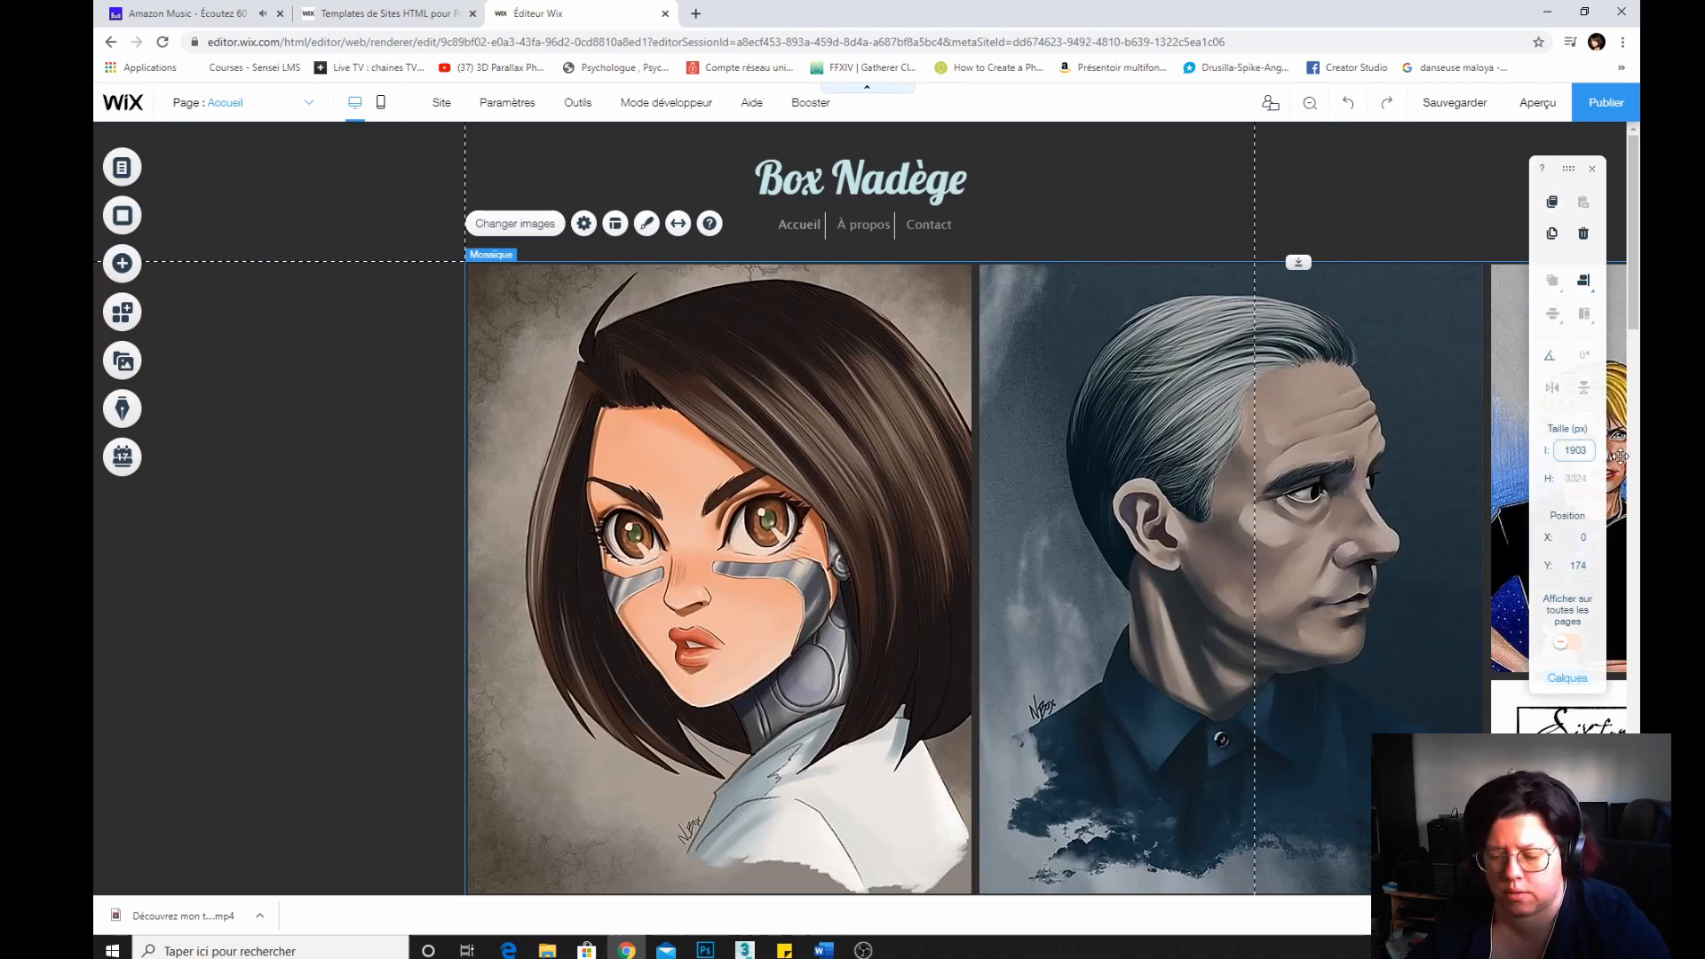
key("BackSpace")
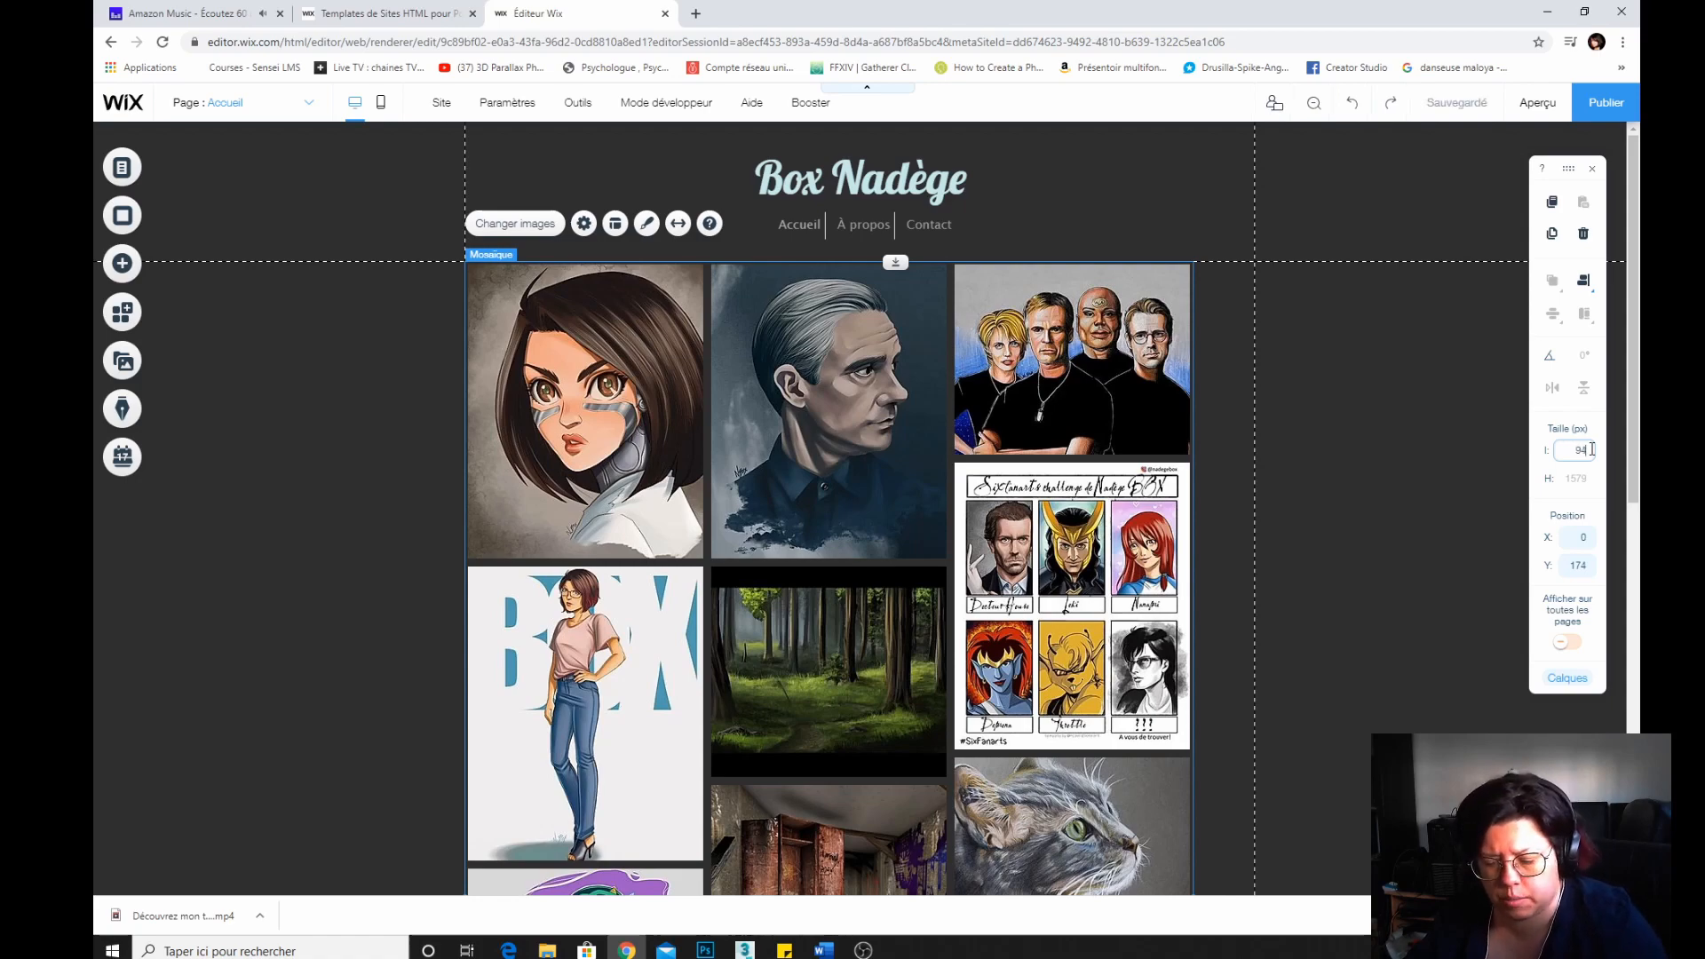
type("0")
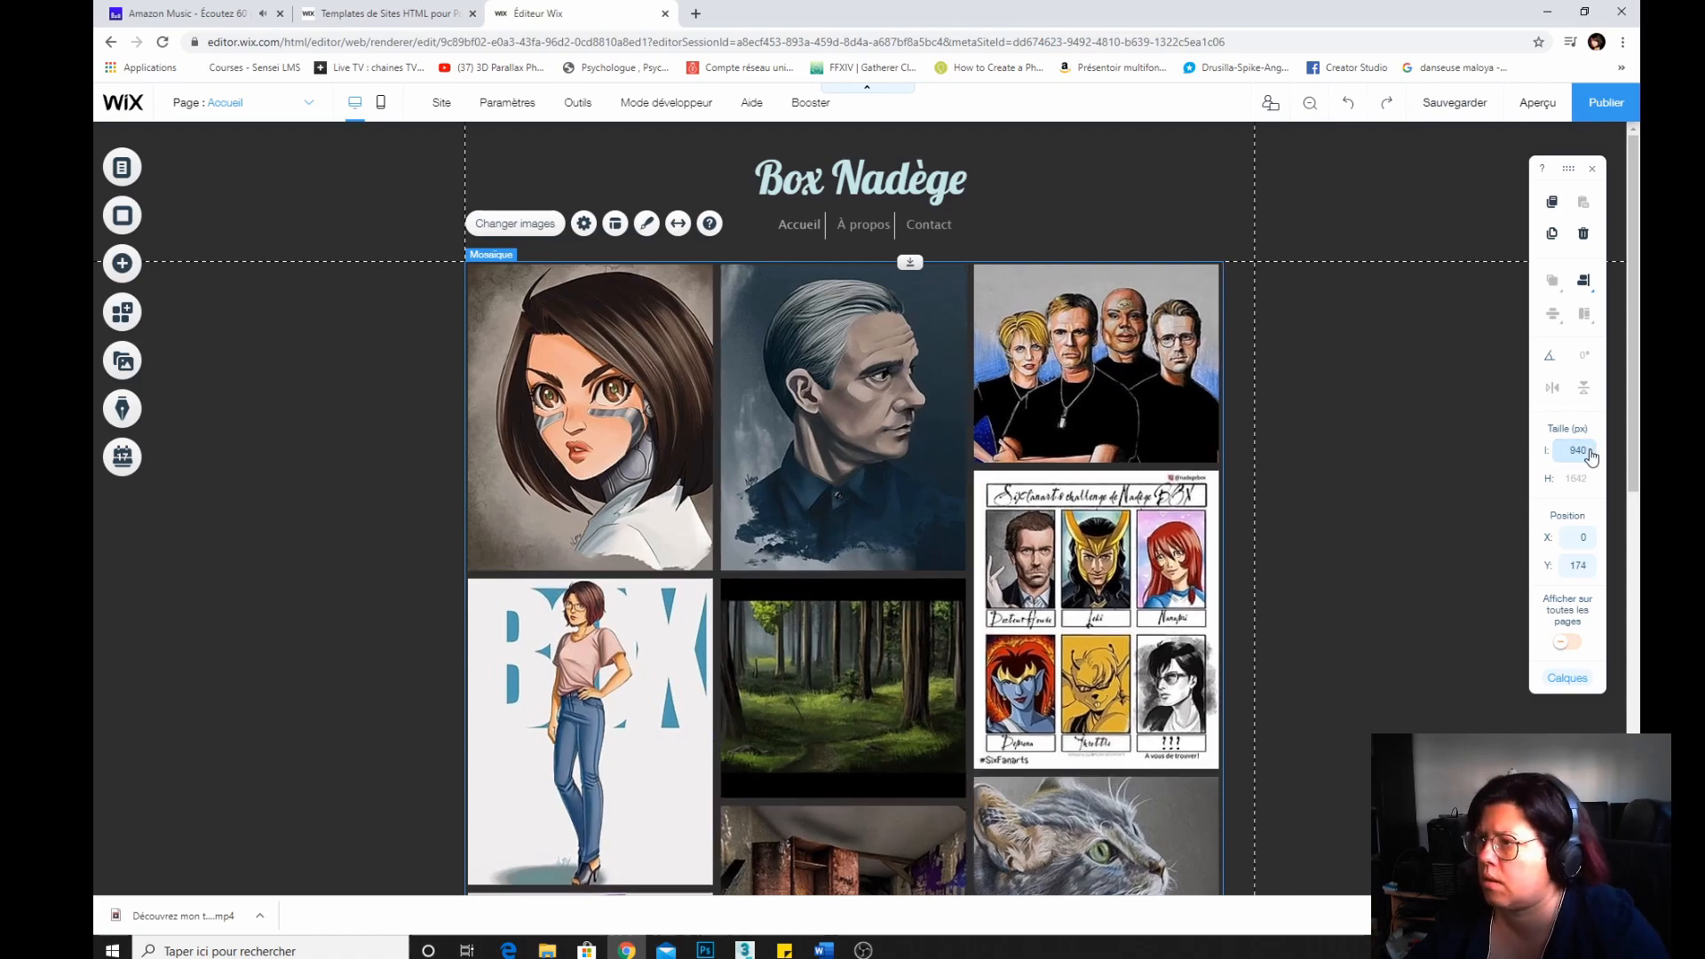
left_click(1583, 450)
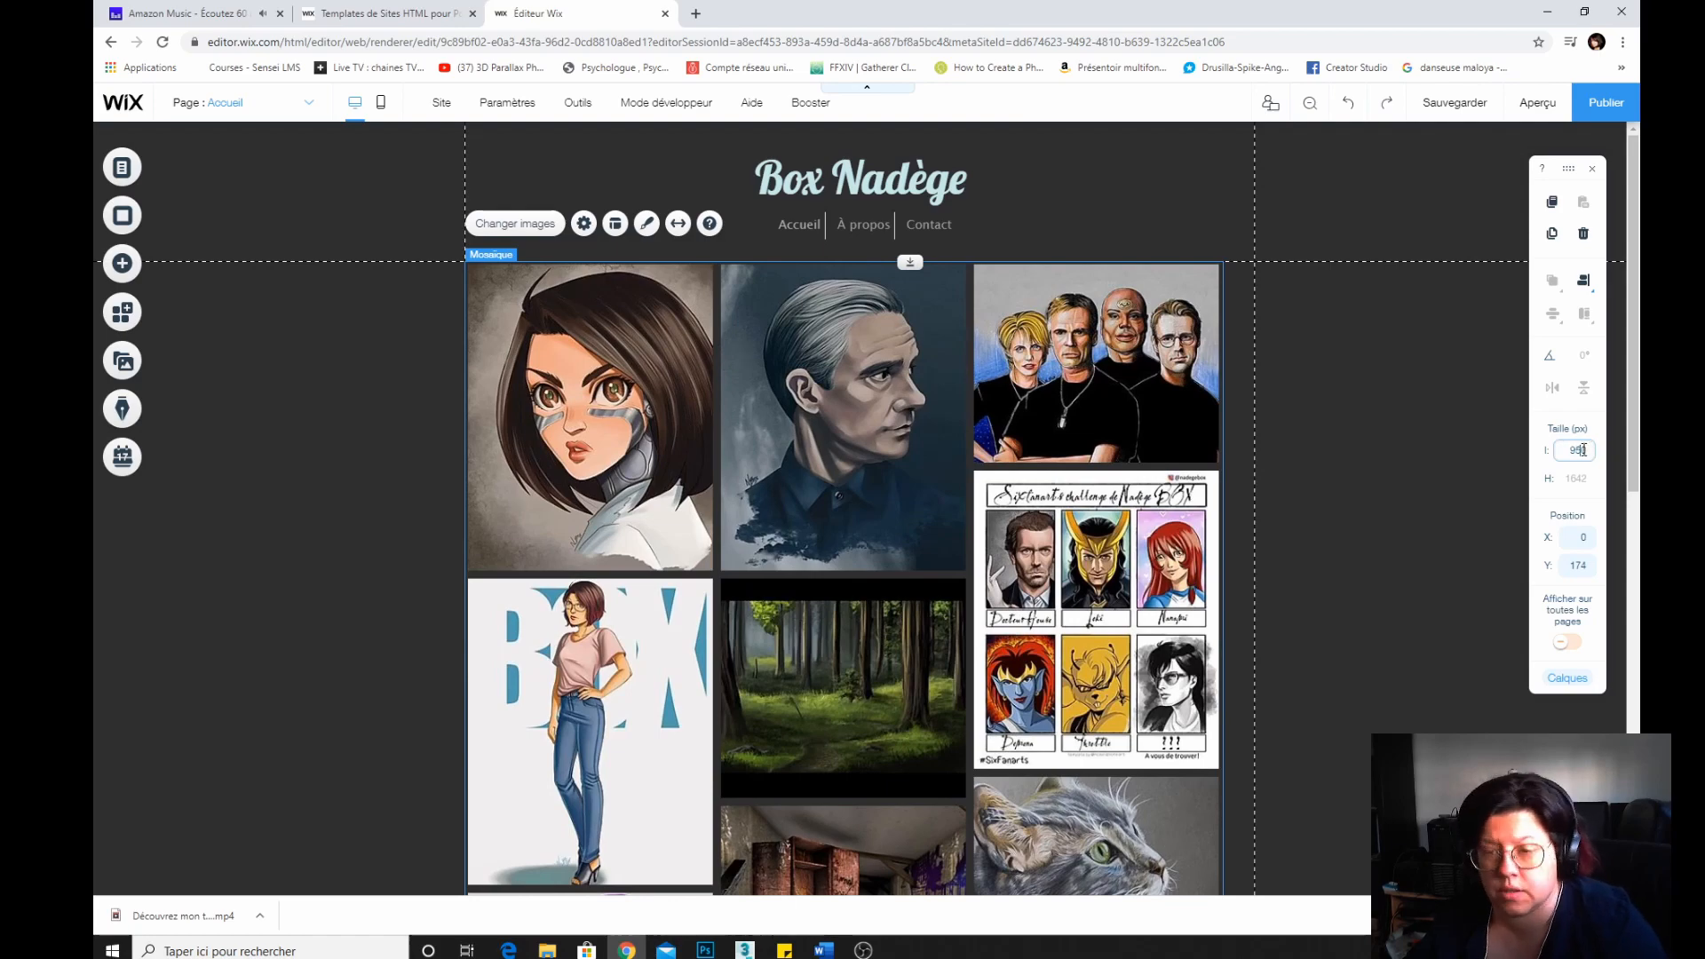
key("Return")
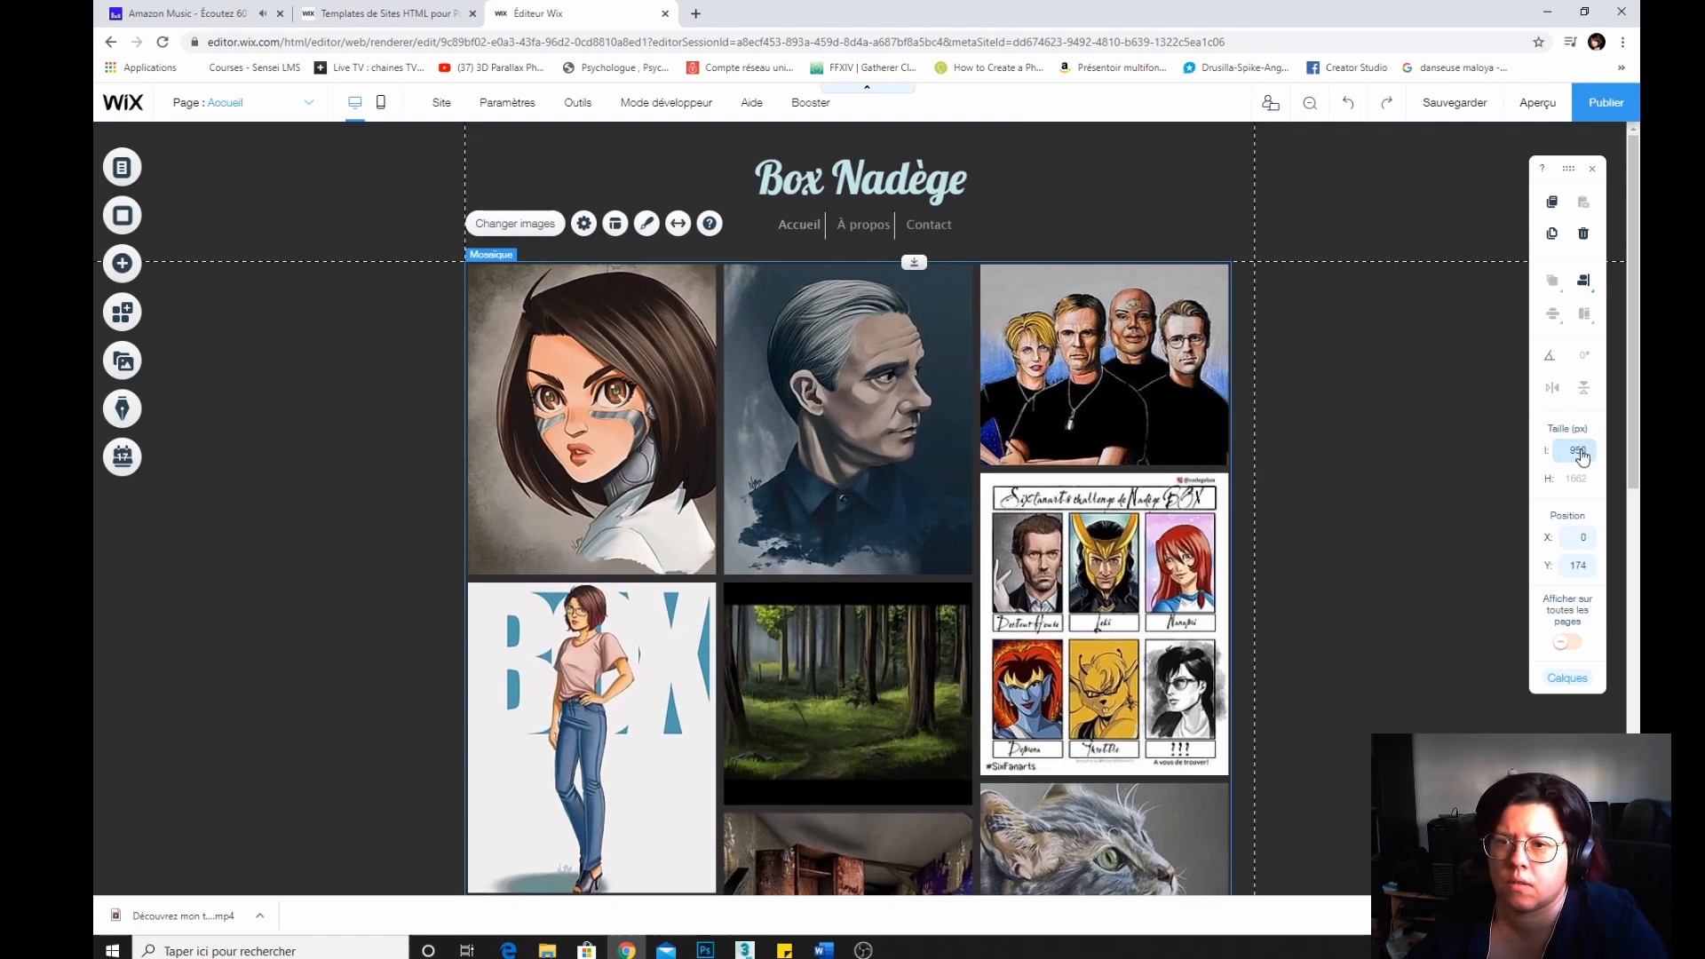
left_click(1581, 451)
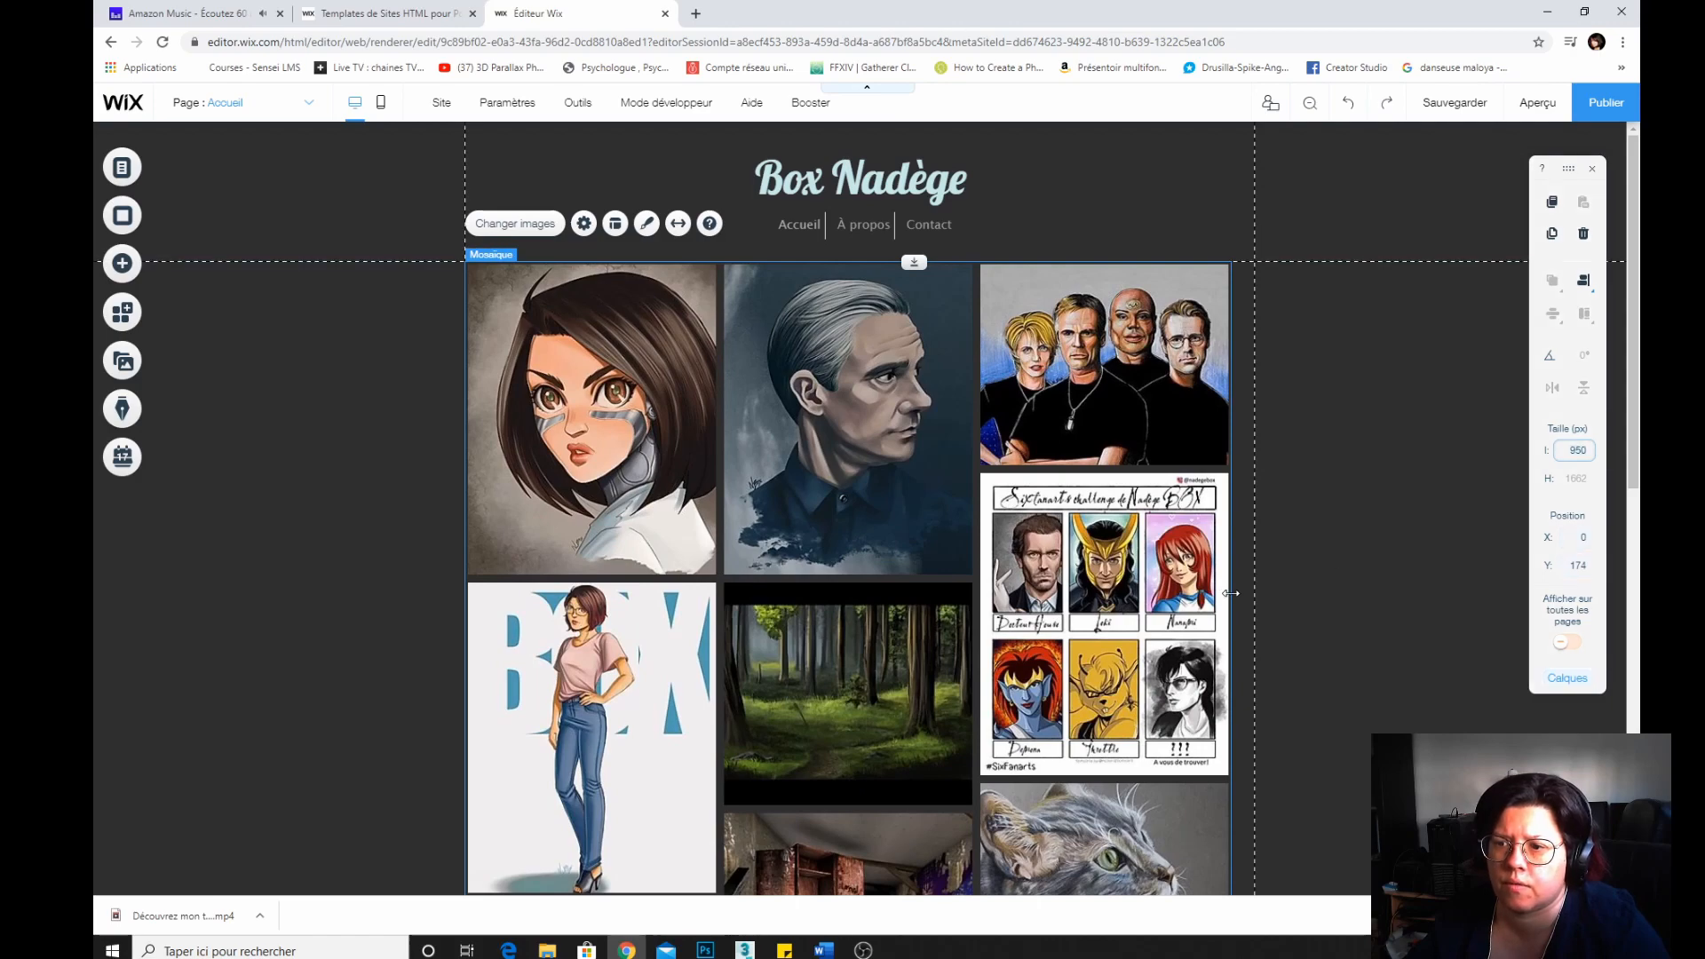
Resize the gallery by its side edges to about 958 px wide, centred within the page guides.
left_click_drag(1230, 591, 1252, 589)
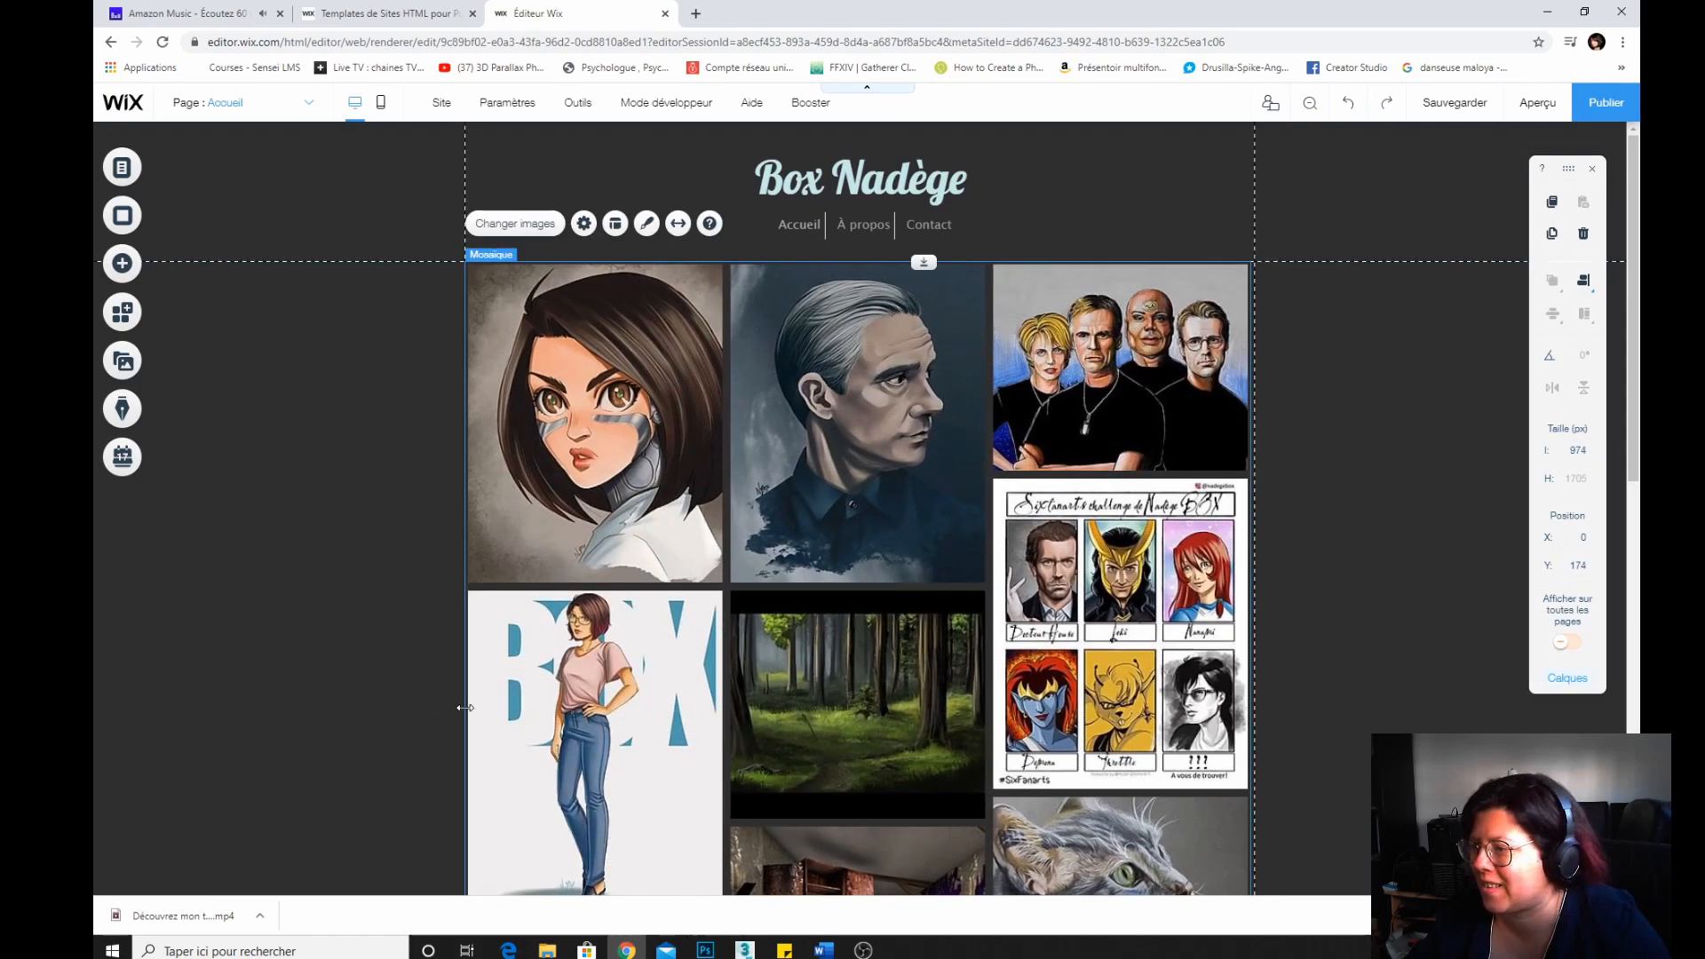
left_click_drag(464, 704, 472, 704)
left_click_drag(1243, 556, 1244, 553)
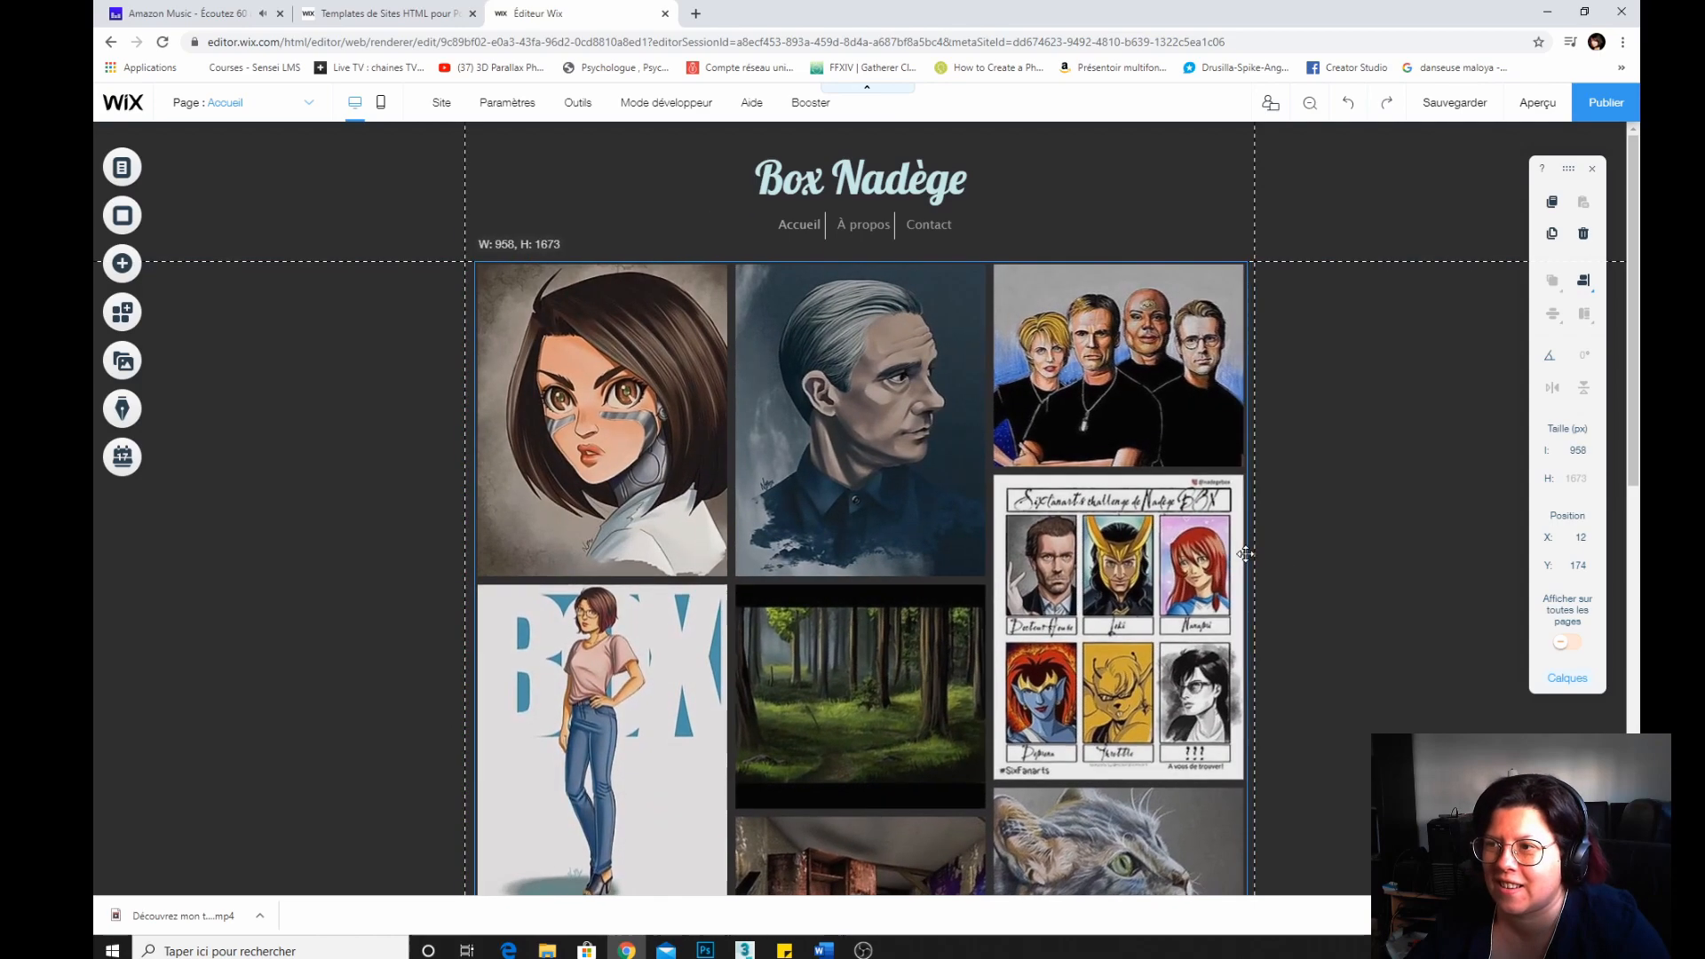
Save the site after reviewing the gallery down to the footer.
scroll(1279, 536, "down", 5)
scroll(1297, 623, "down", 5)
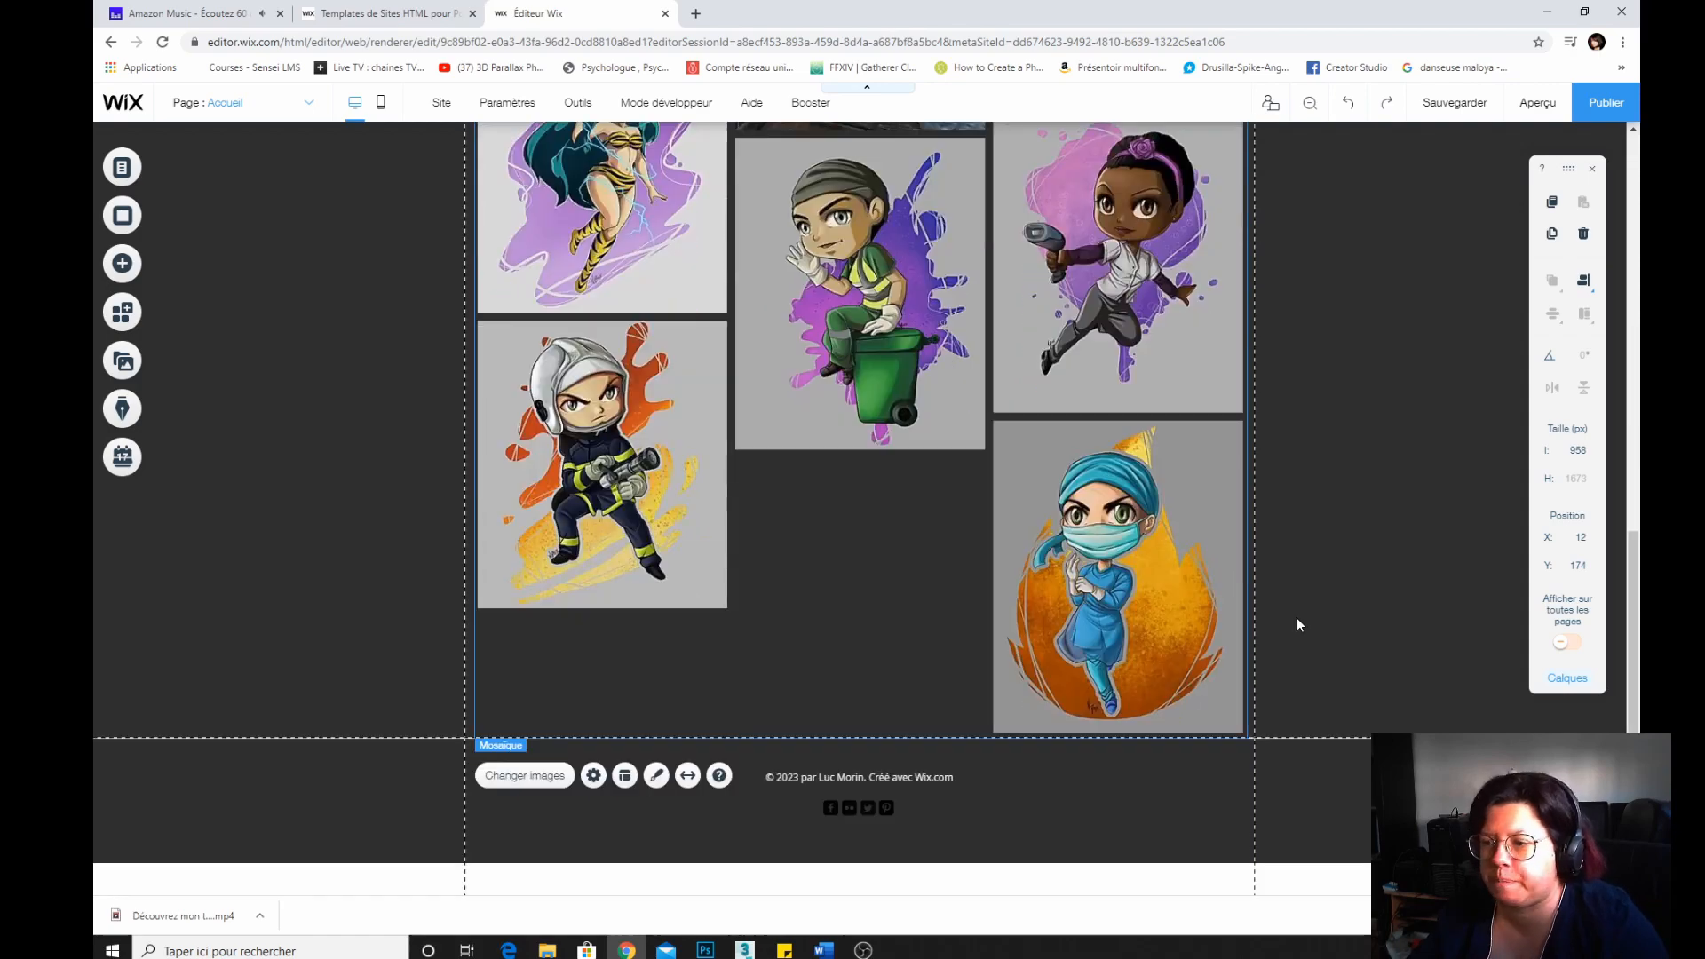
scroll(1297, 616, "up", 5)
left_click(1457, 102)
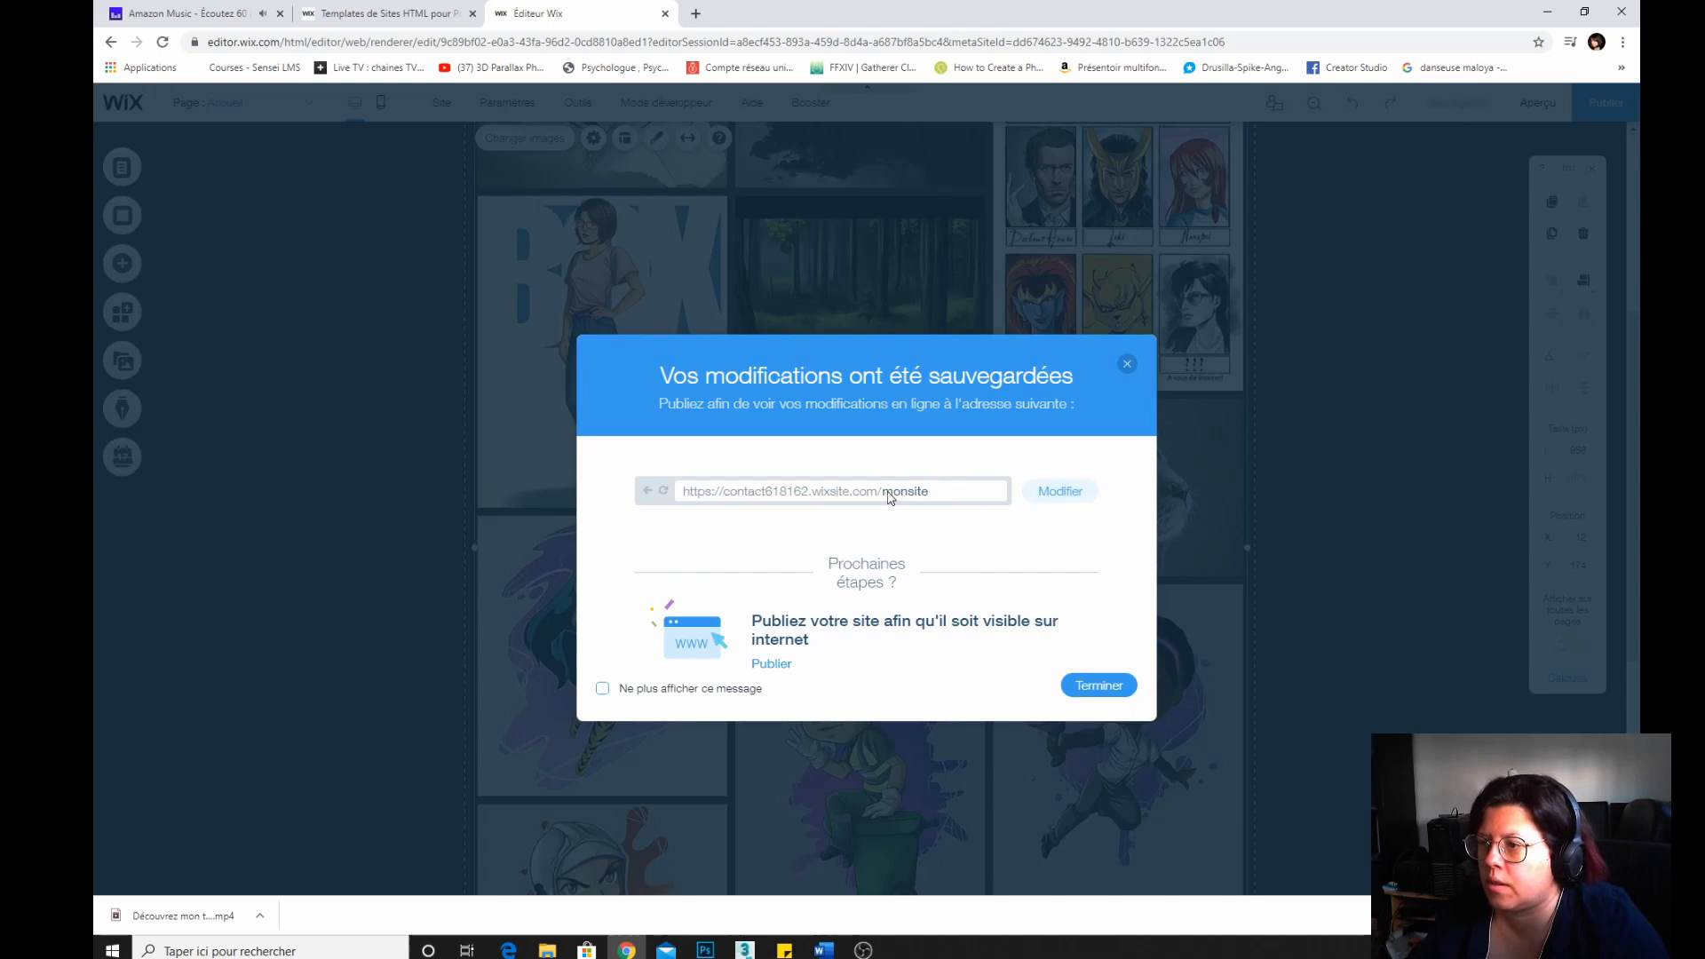
Change the site address ending to portfolio and close the saved-changes dialog.
left_click(1057, 493)
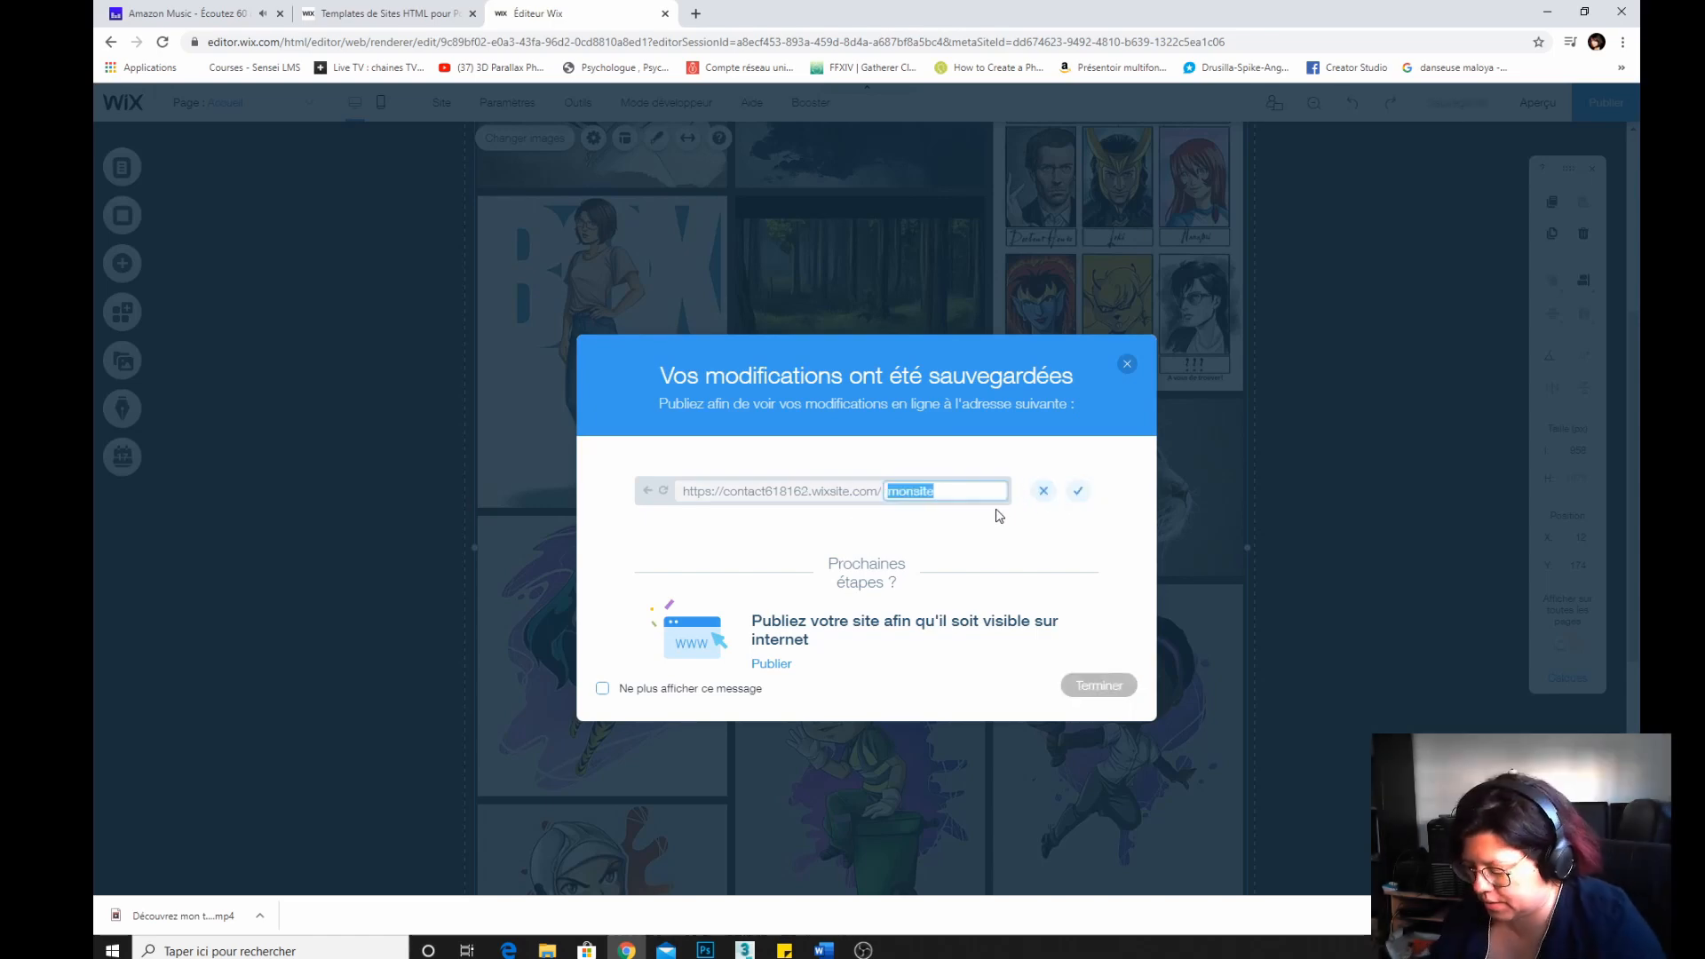
type("portfolio")
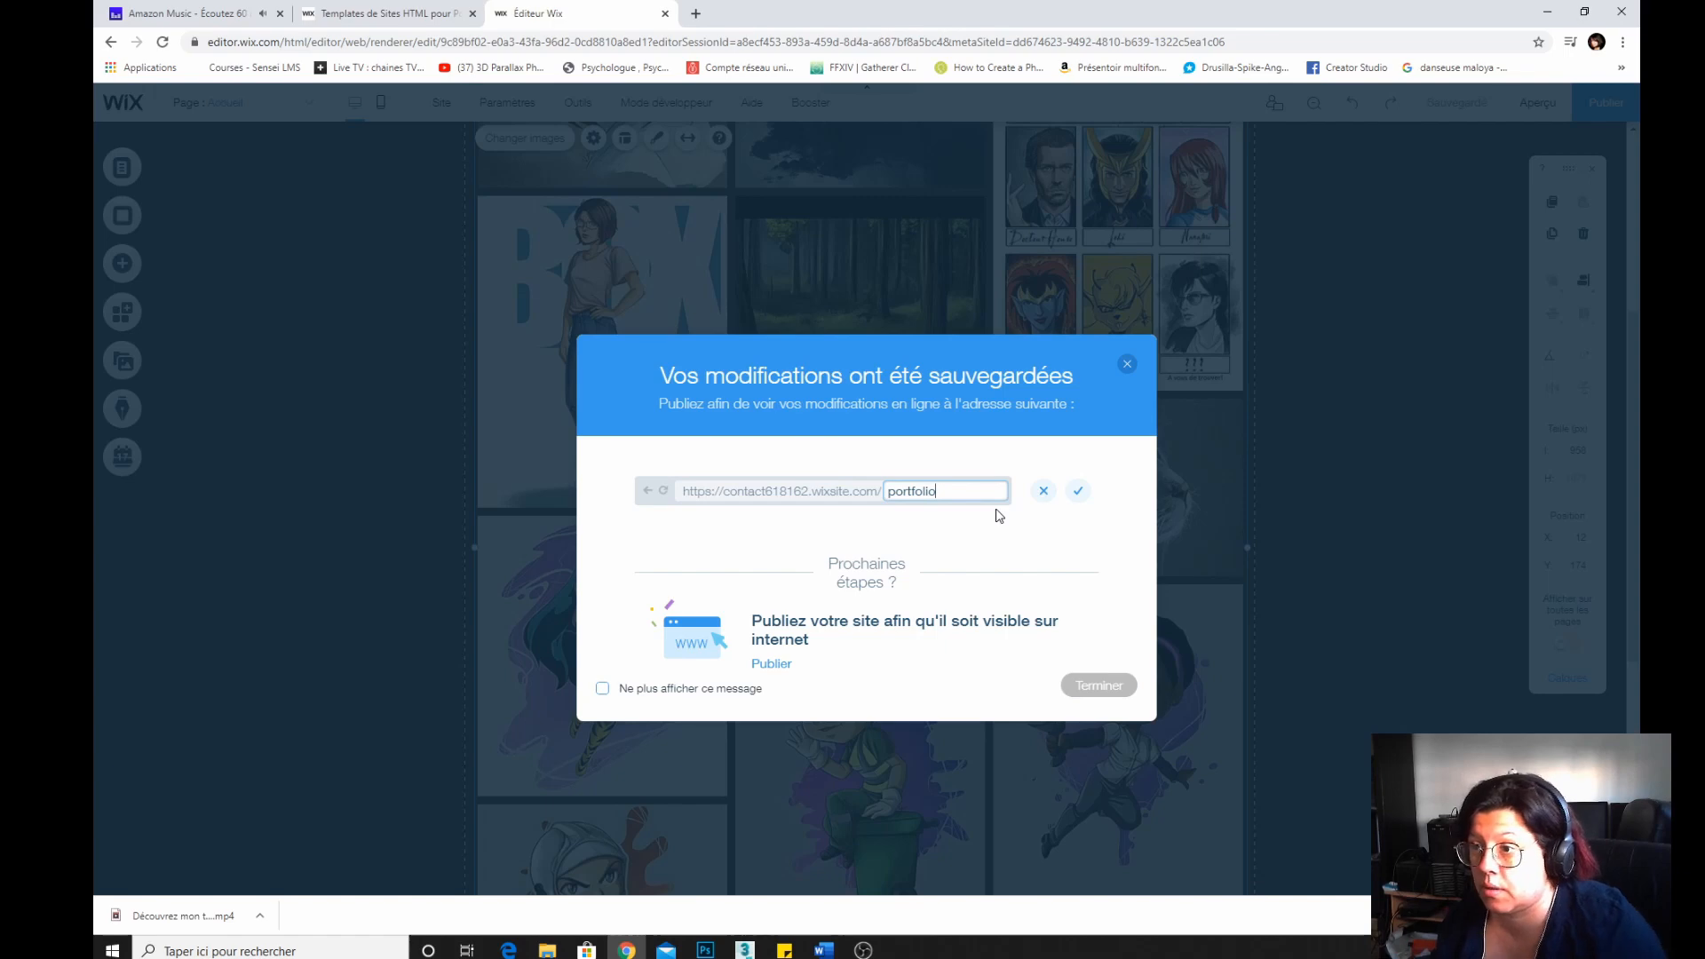
left_click(1078, 491)
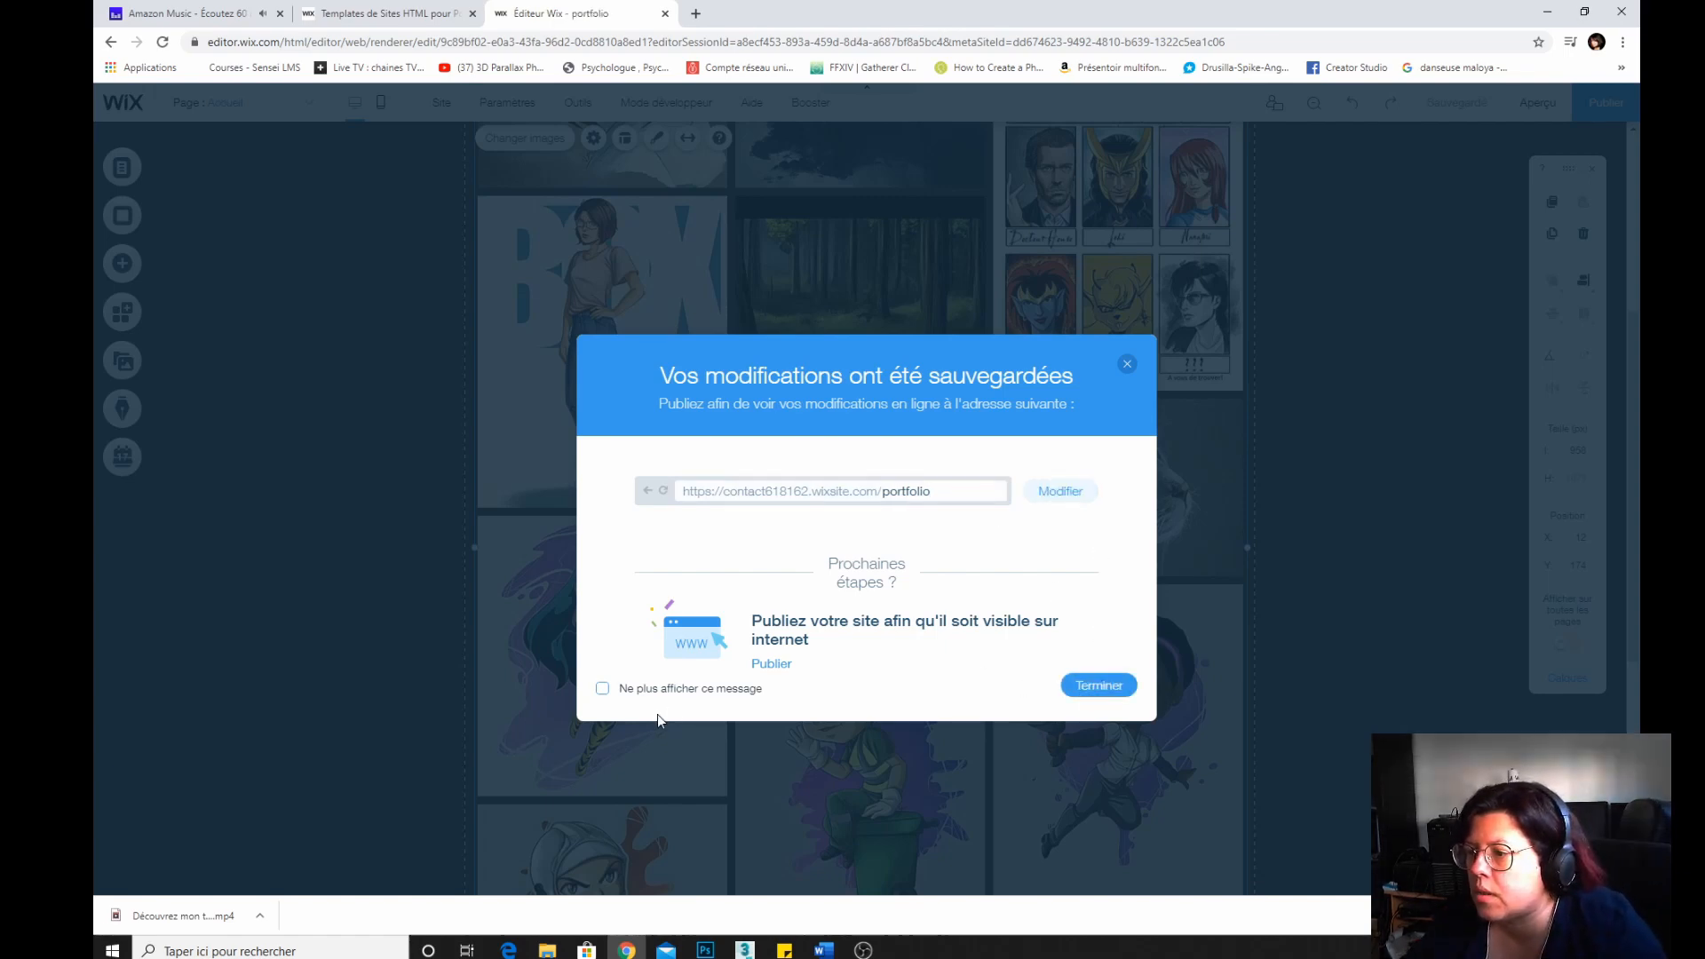
left_click(1095, 690)
Replace the footer copyright line with the artist's name followed by - 2020.
scroll(516, 434, "up", 5)
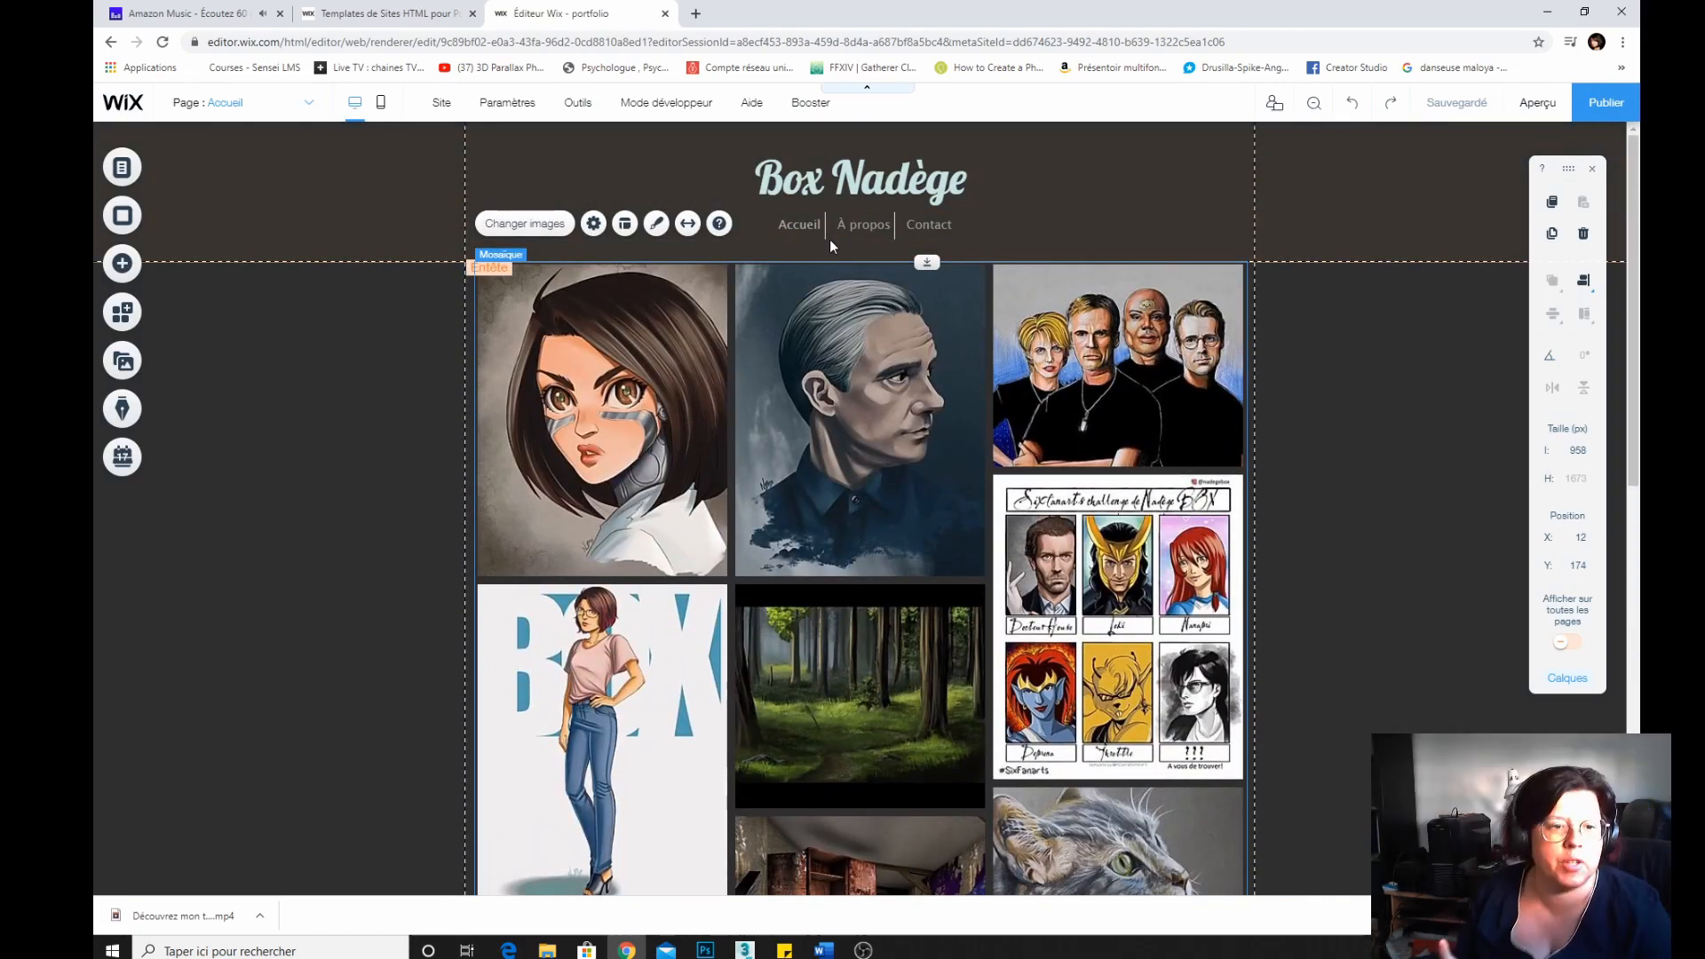
scroll(797, 542, "down", 8)
scroll(797, 541, "down", 2)
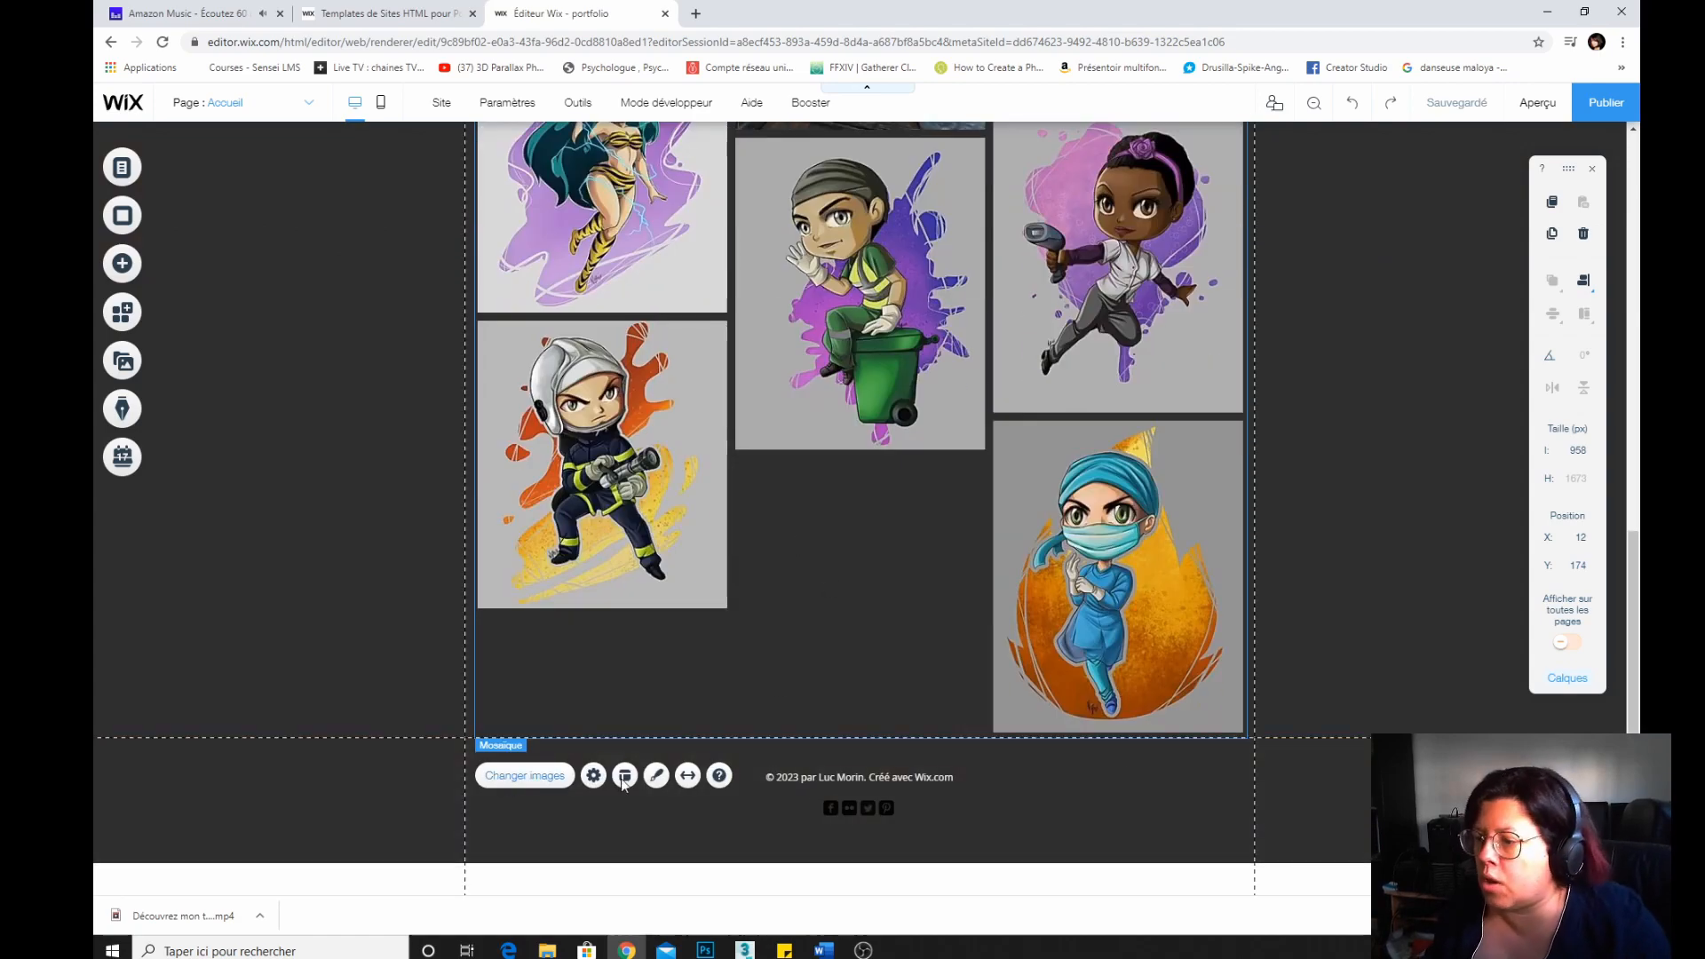
left_click(1206, 769)
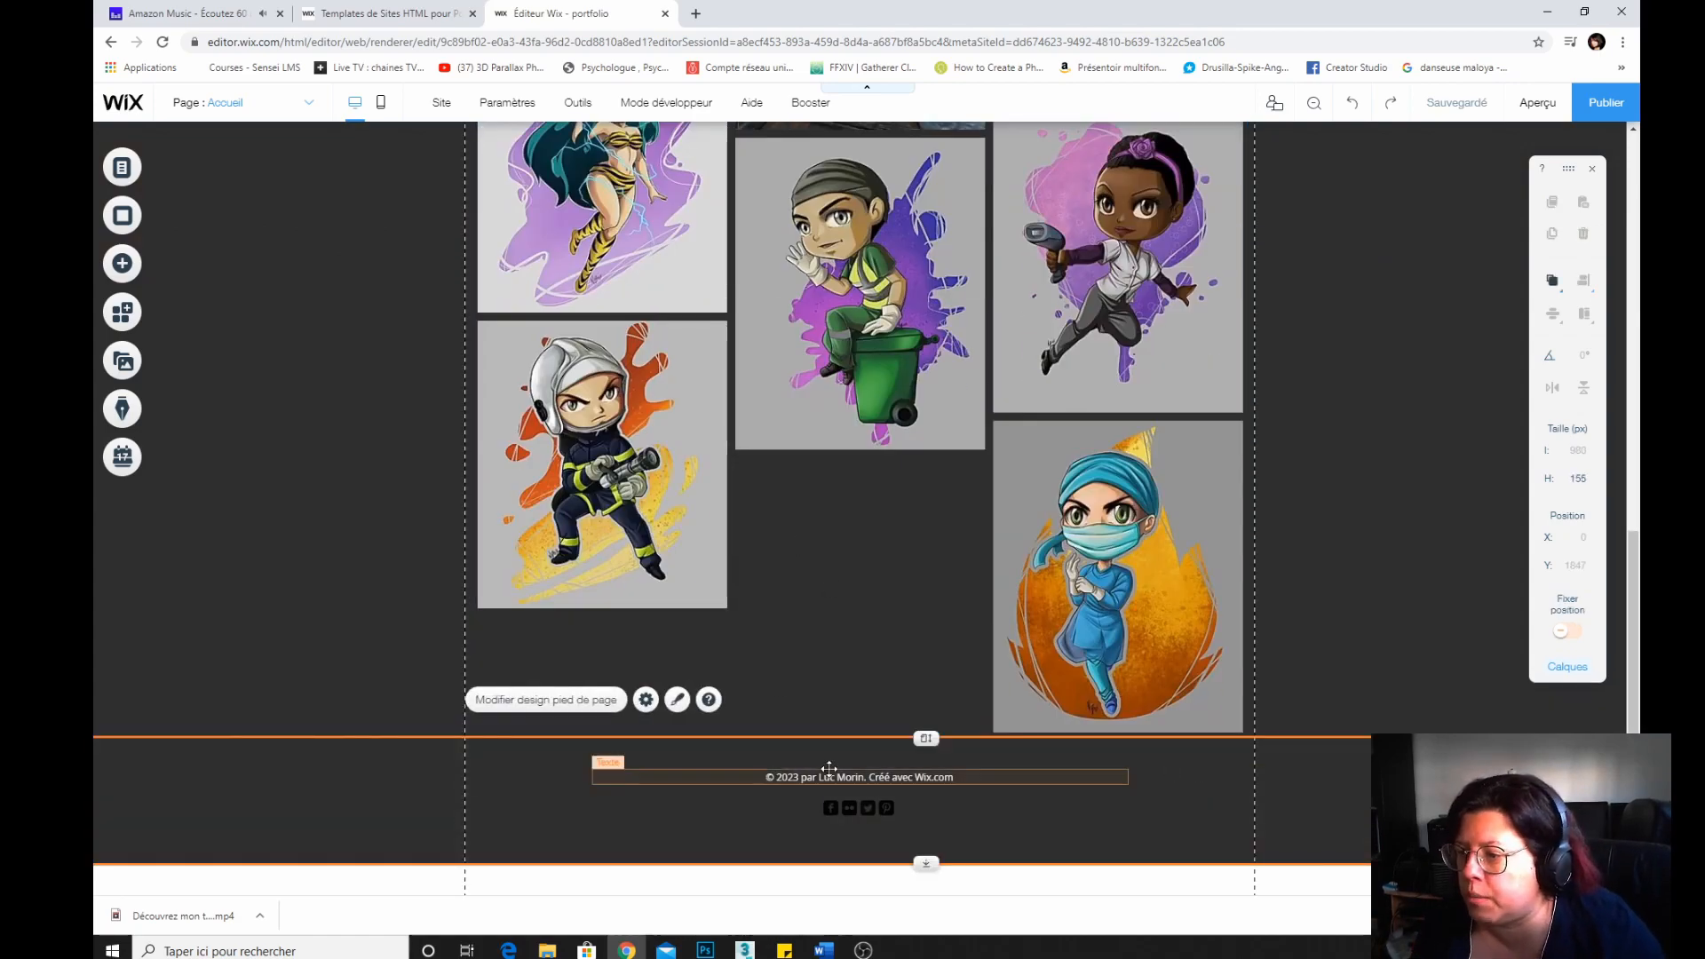
left_click(612, 771)
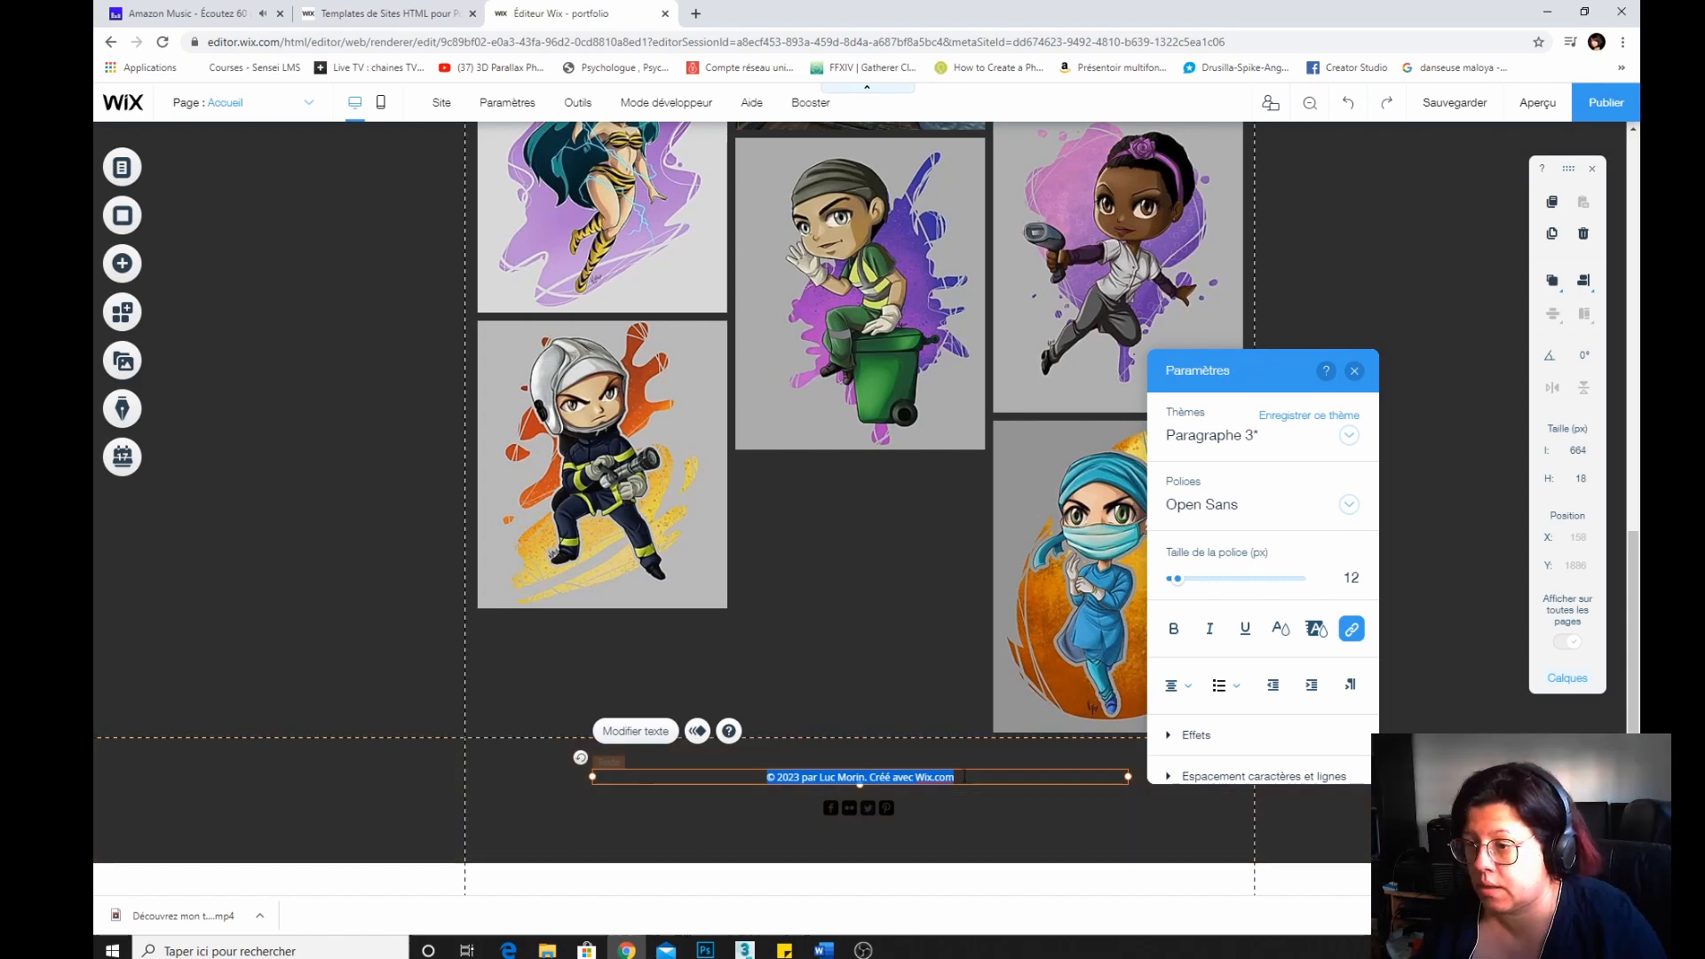
left_click(964, 777)
key("BackSpace")
key("BackSpace")
key("BackSpace")
key("BackSpace")
key("BackSpace")
key("BackSpace")
key("BackSpace")
key("BackSpace")
key("BackSpace")
key("BackSpace")
key("BackSpace")
key("BackSpace")
key("BackSpace")
key("BackSpace")
key("BackSpace")
key("BackSpace")
key("BackSpace")
key("BackSpace")
key("BackSpace")
key("BackSpace")
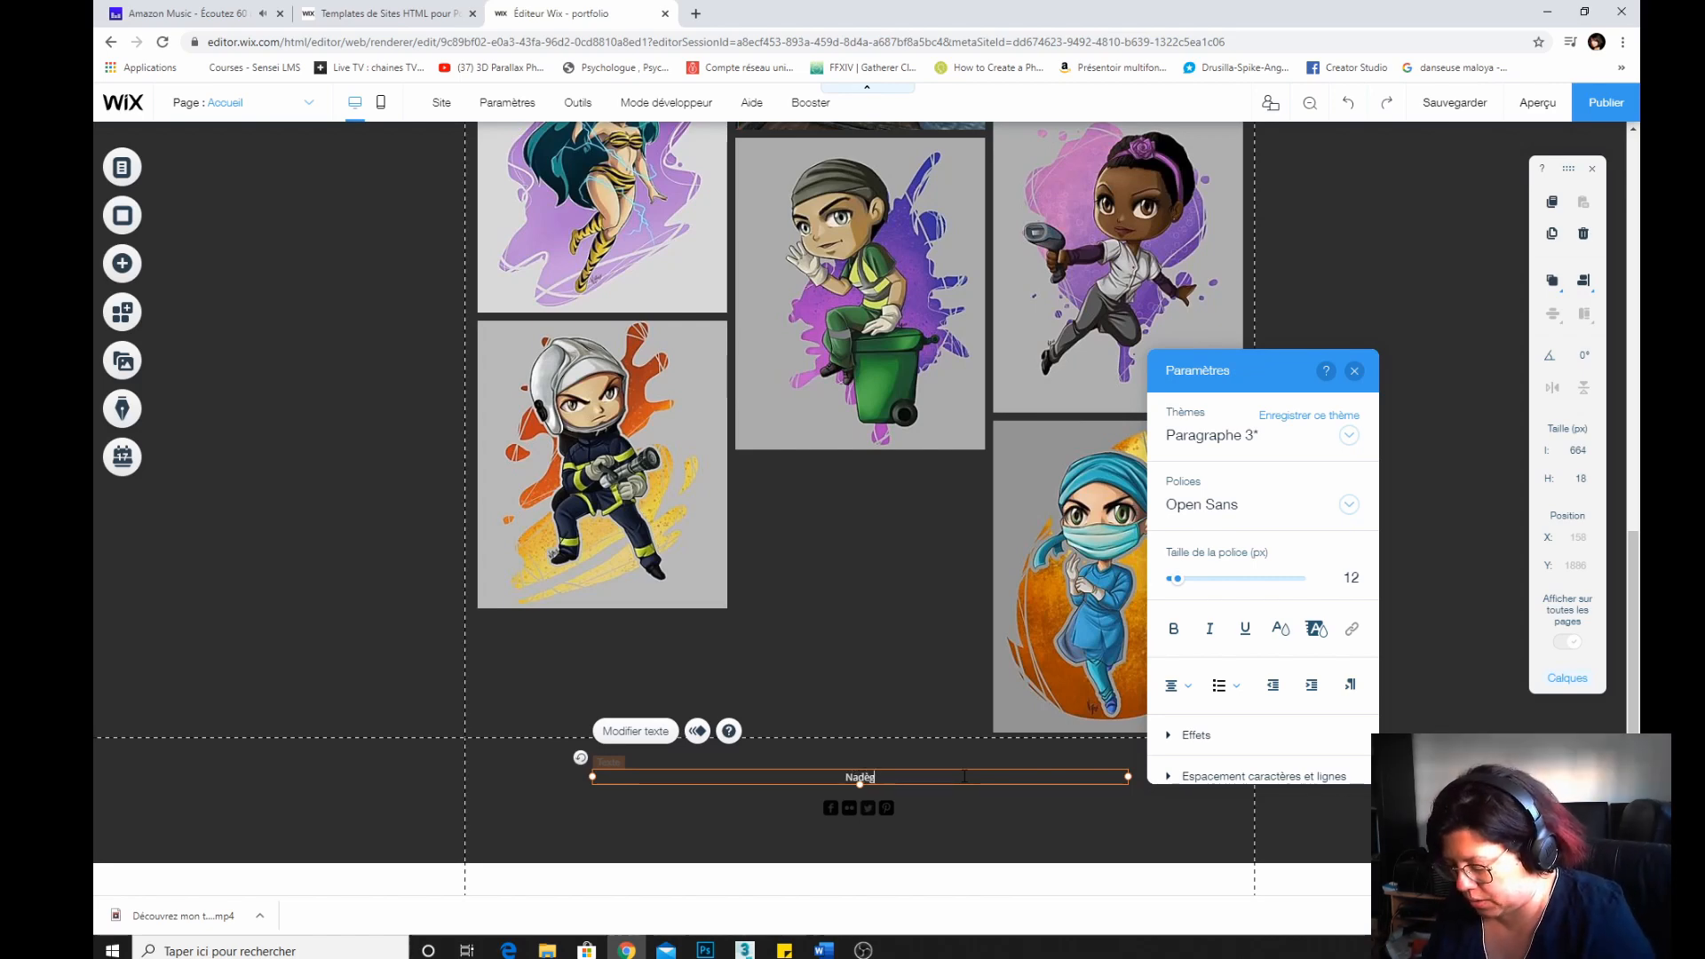
type("e Box")
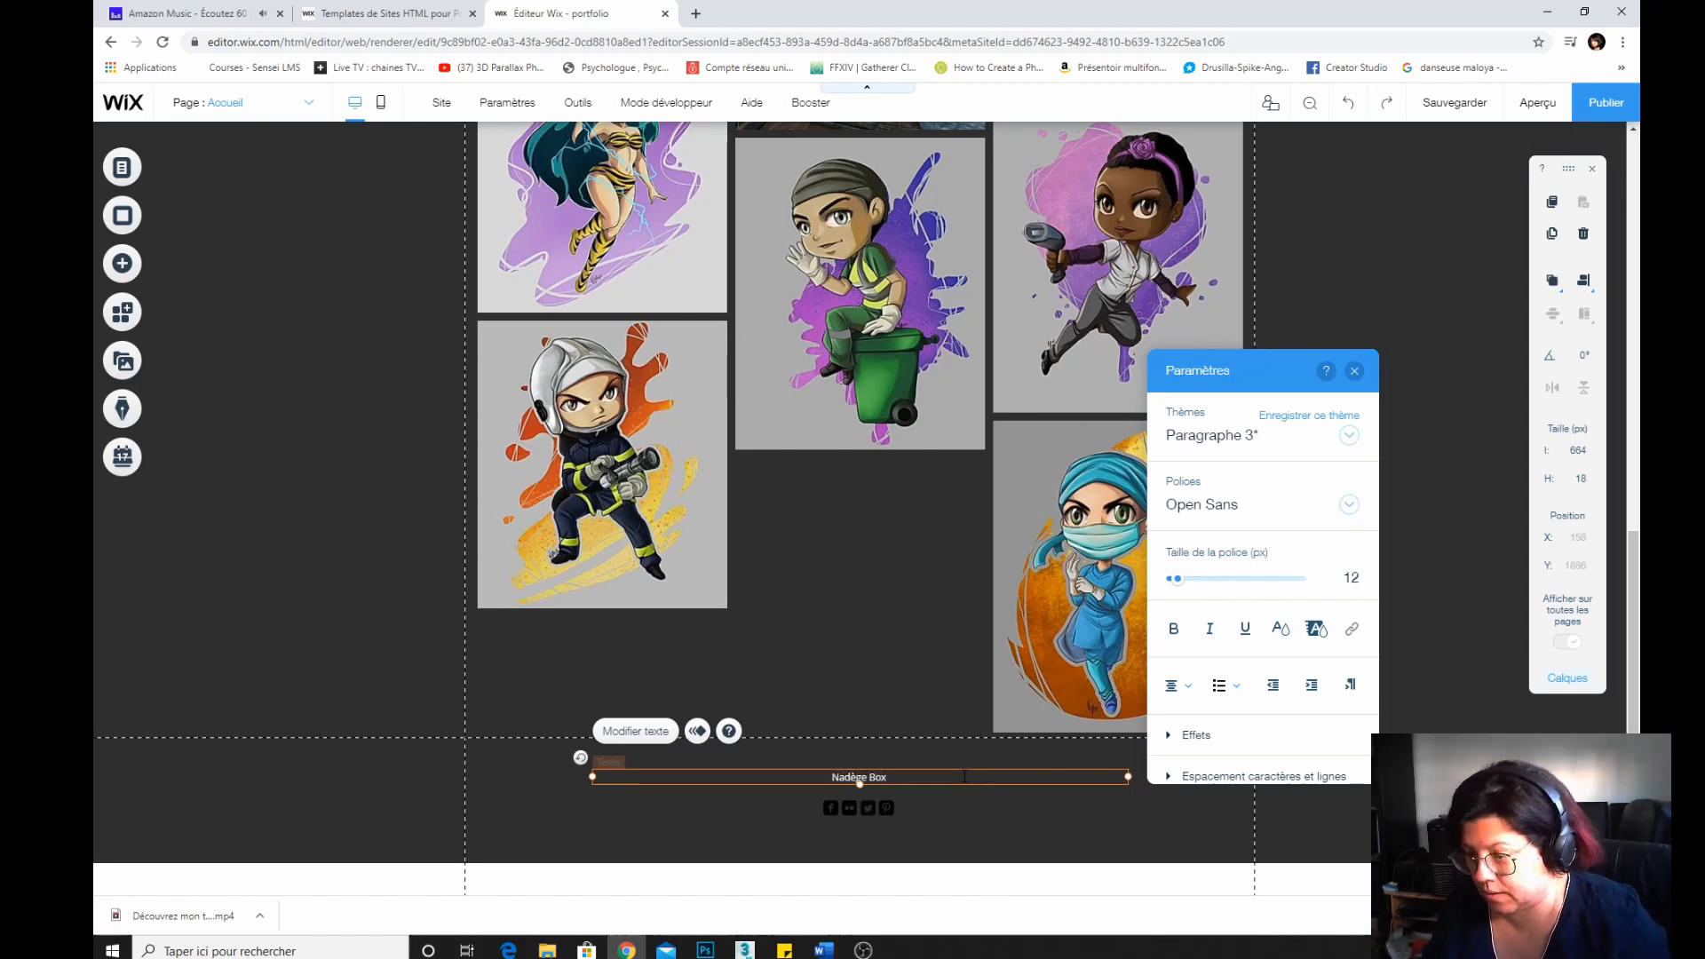
type(" - 2020")
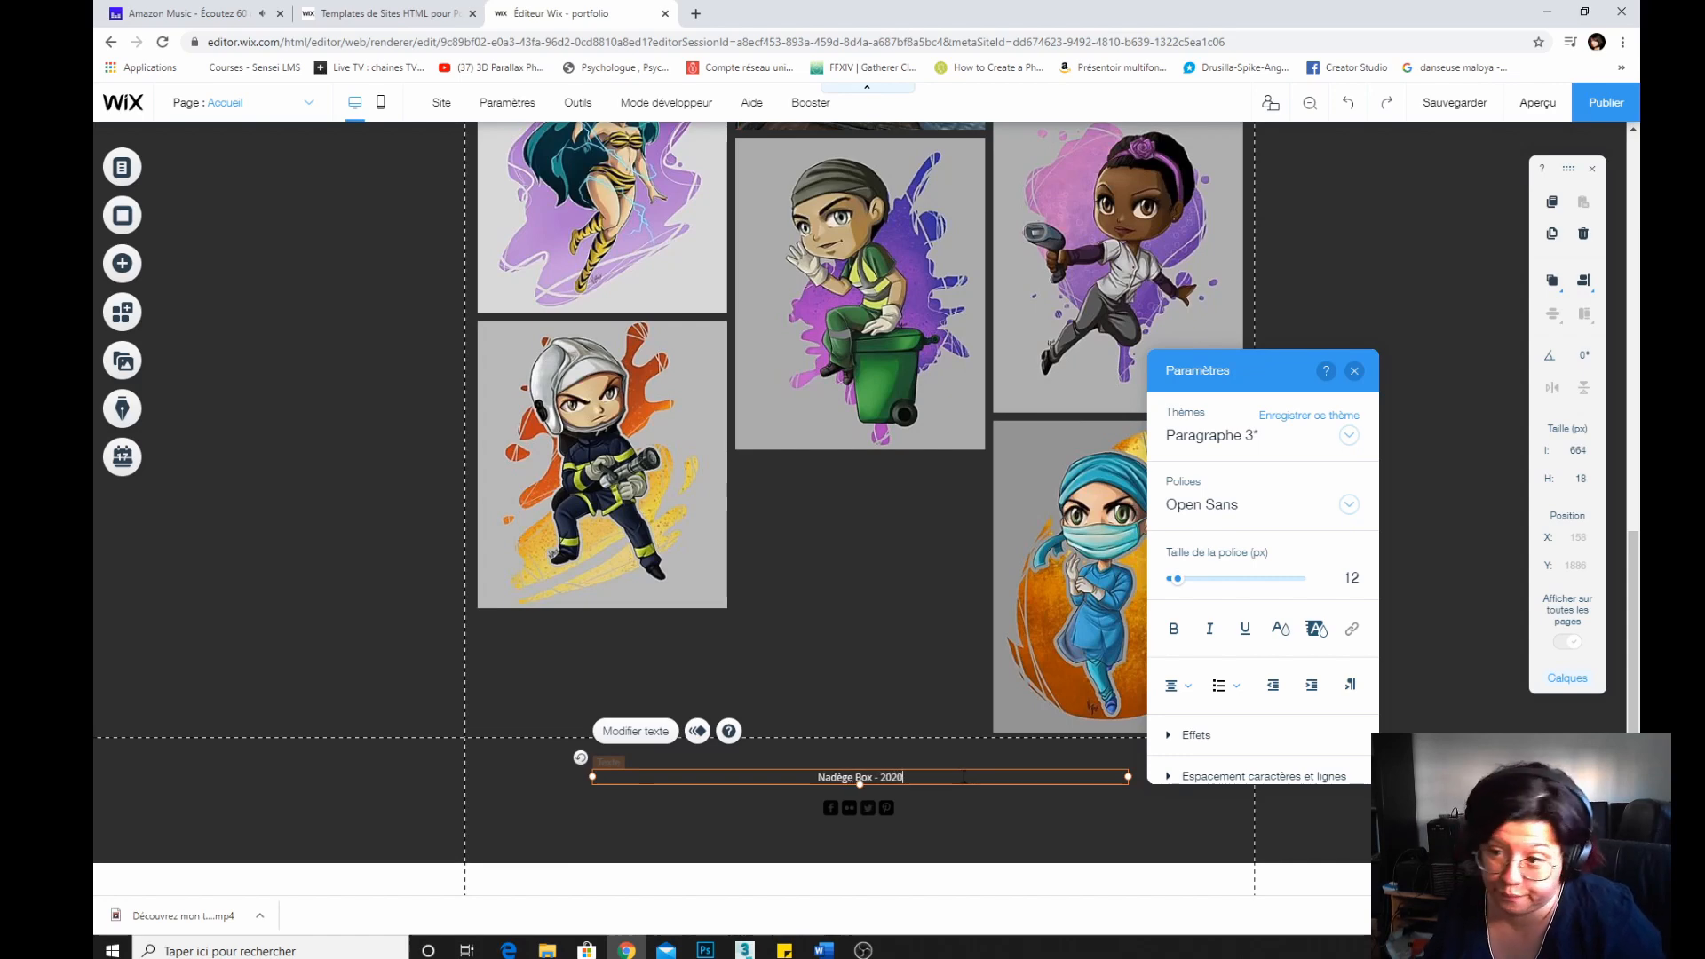
type(" - To")
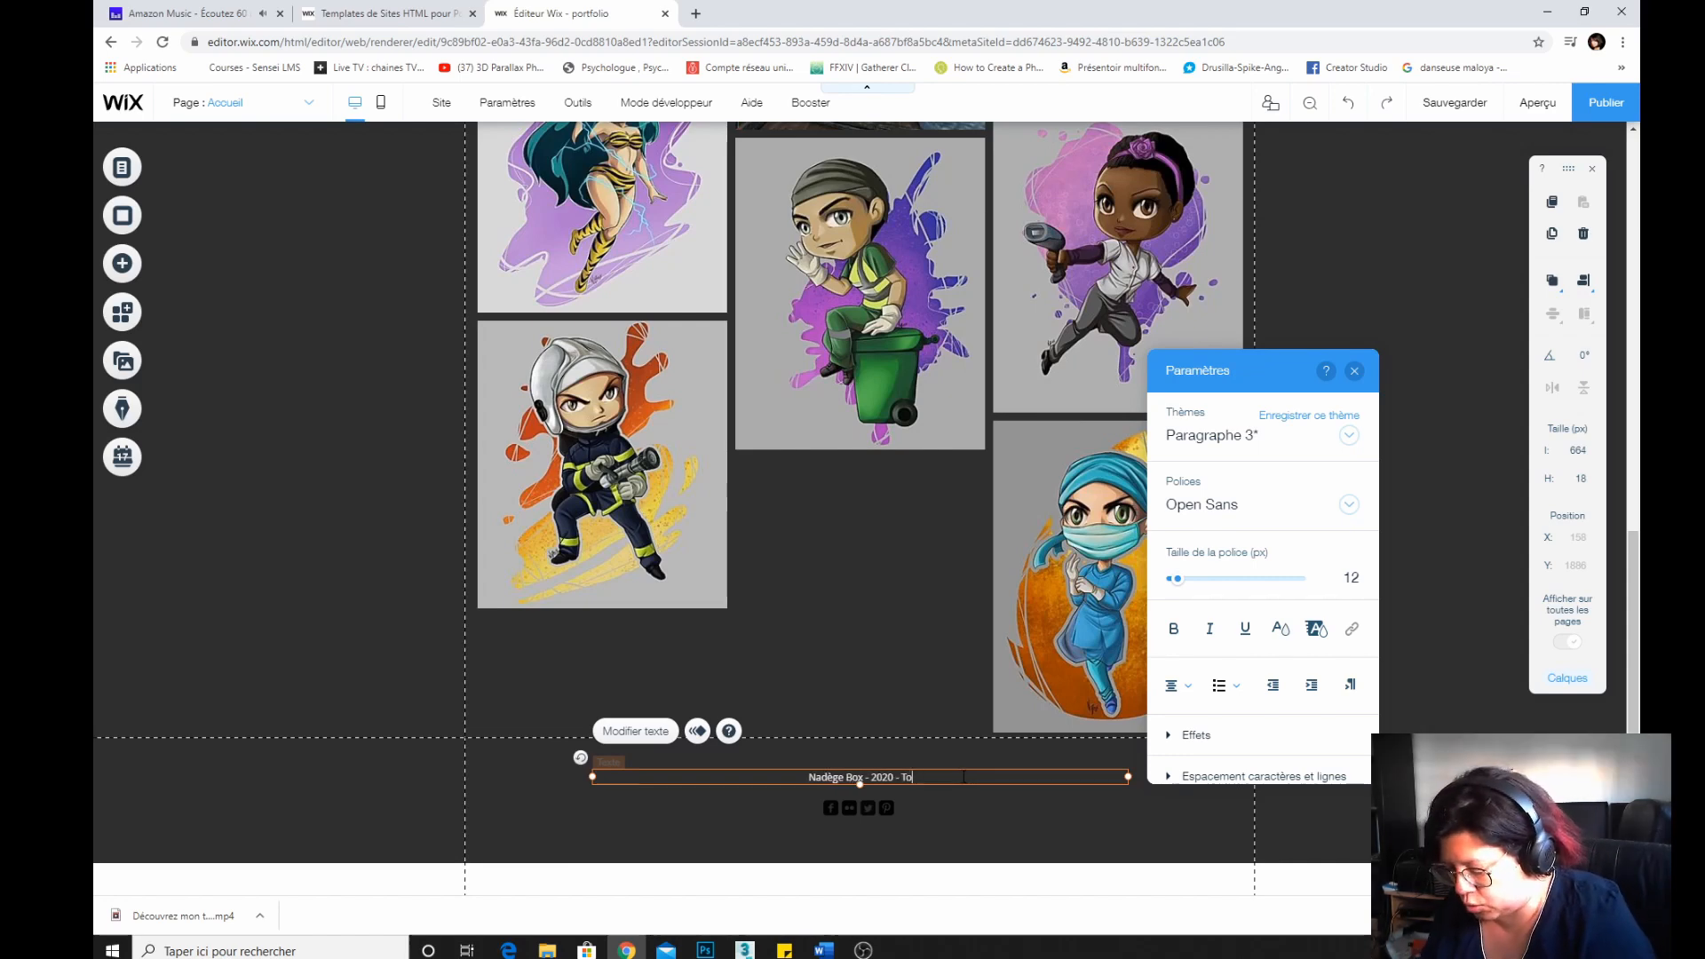
type("ut droit r")
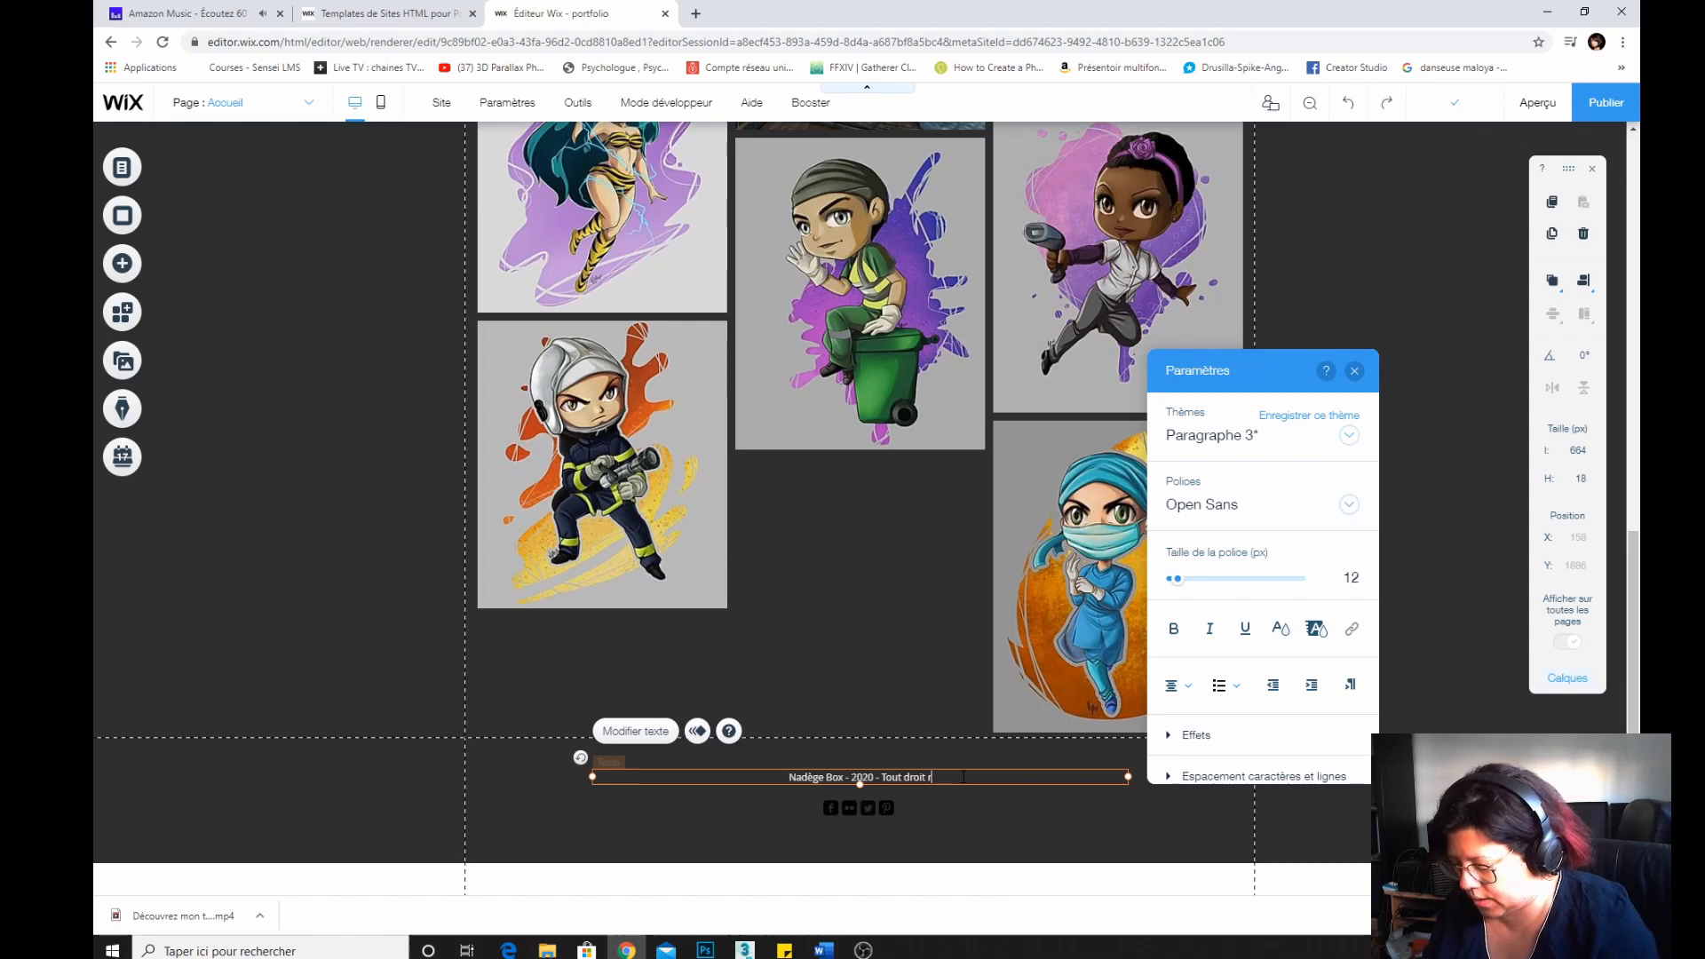
type("éservé")
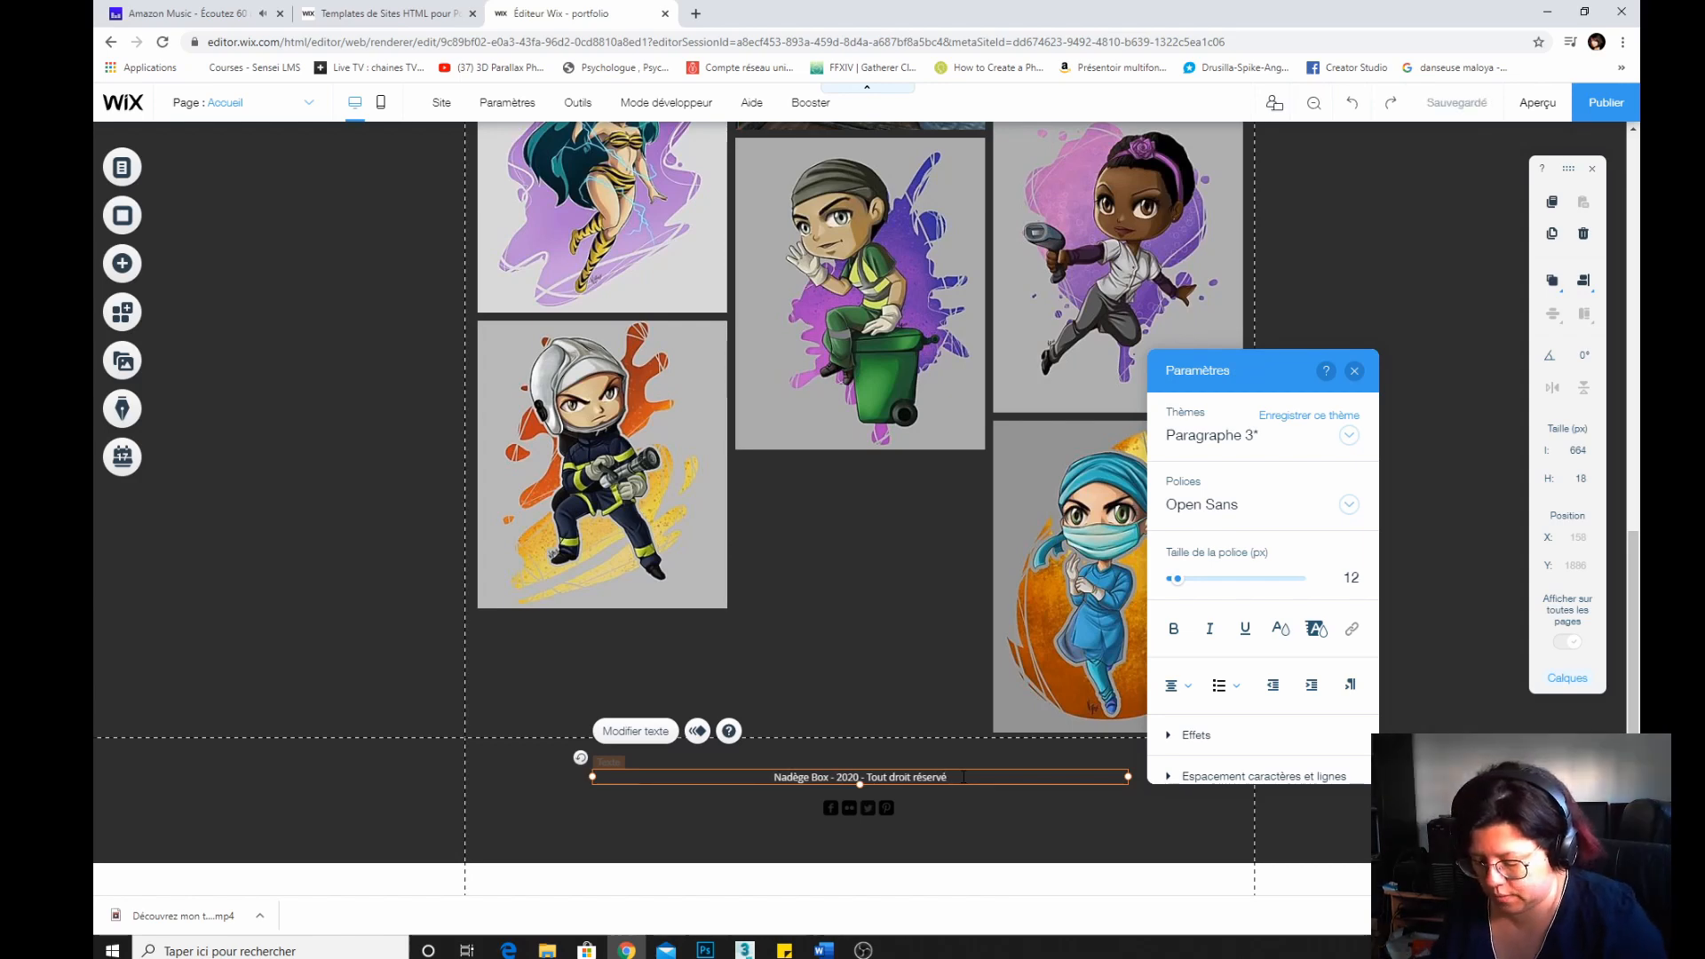
type(".")
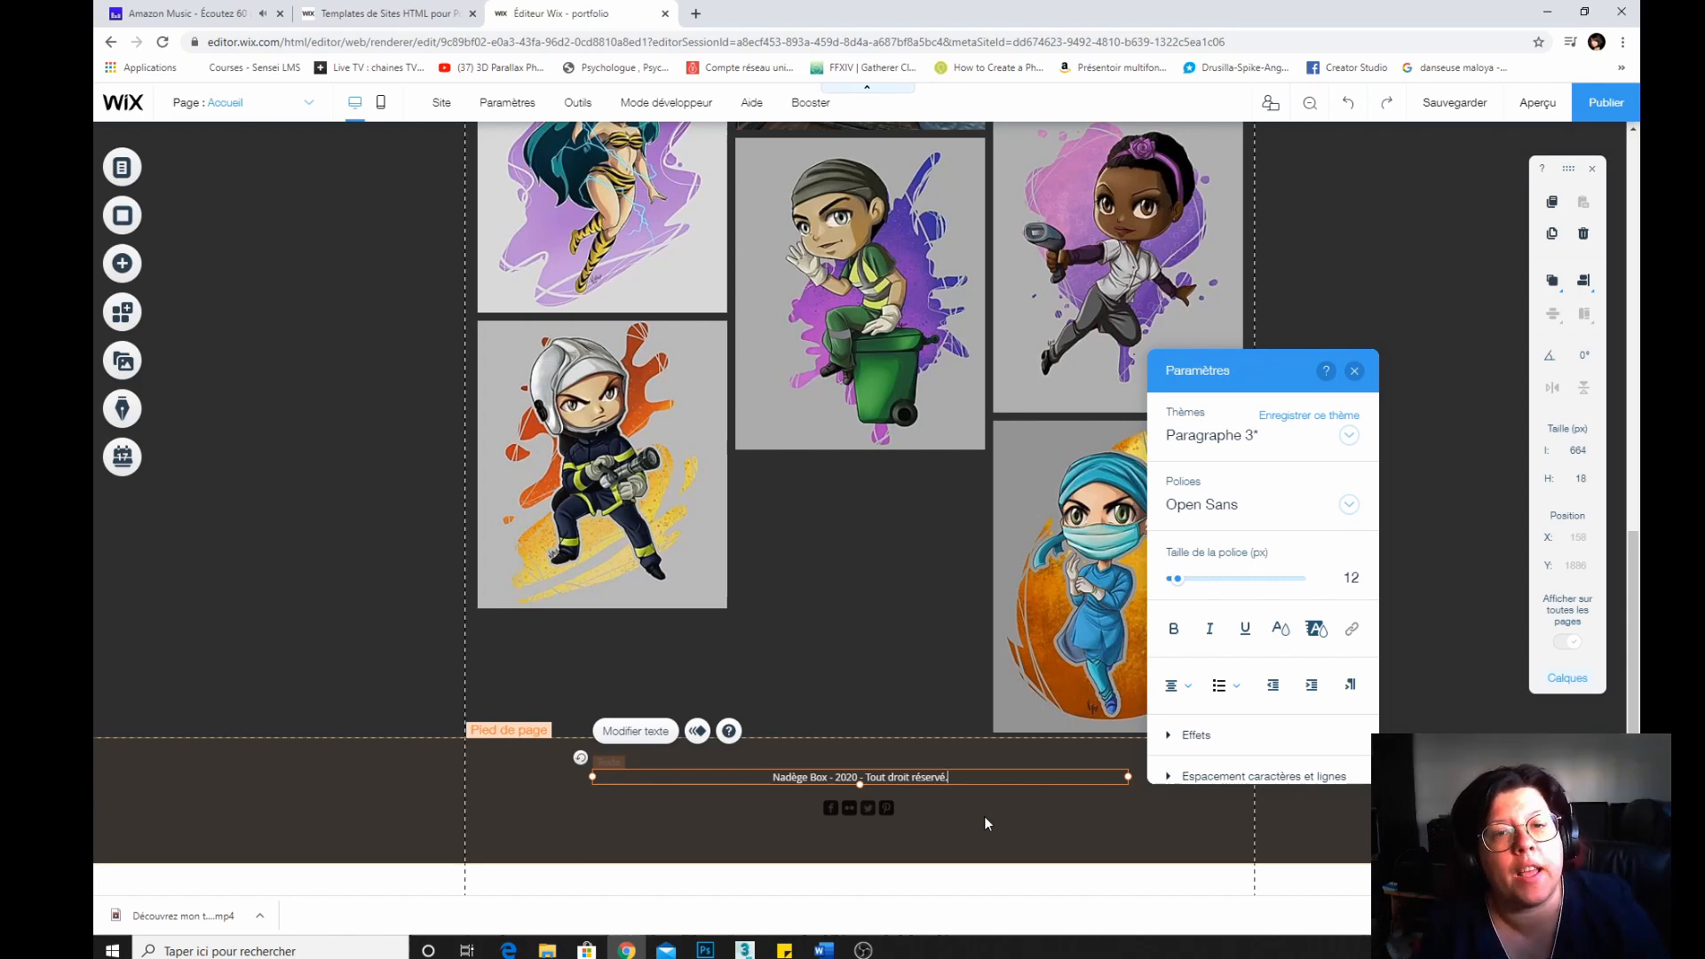
Append " - Tout droit réservé." to the footer copyright line and save the site.
key("ctrl+s")
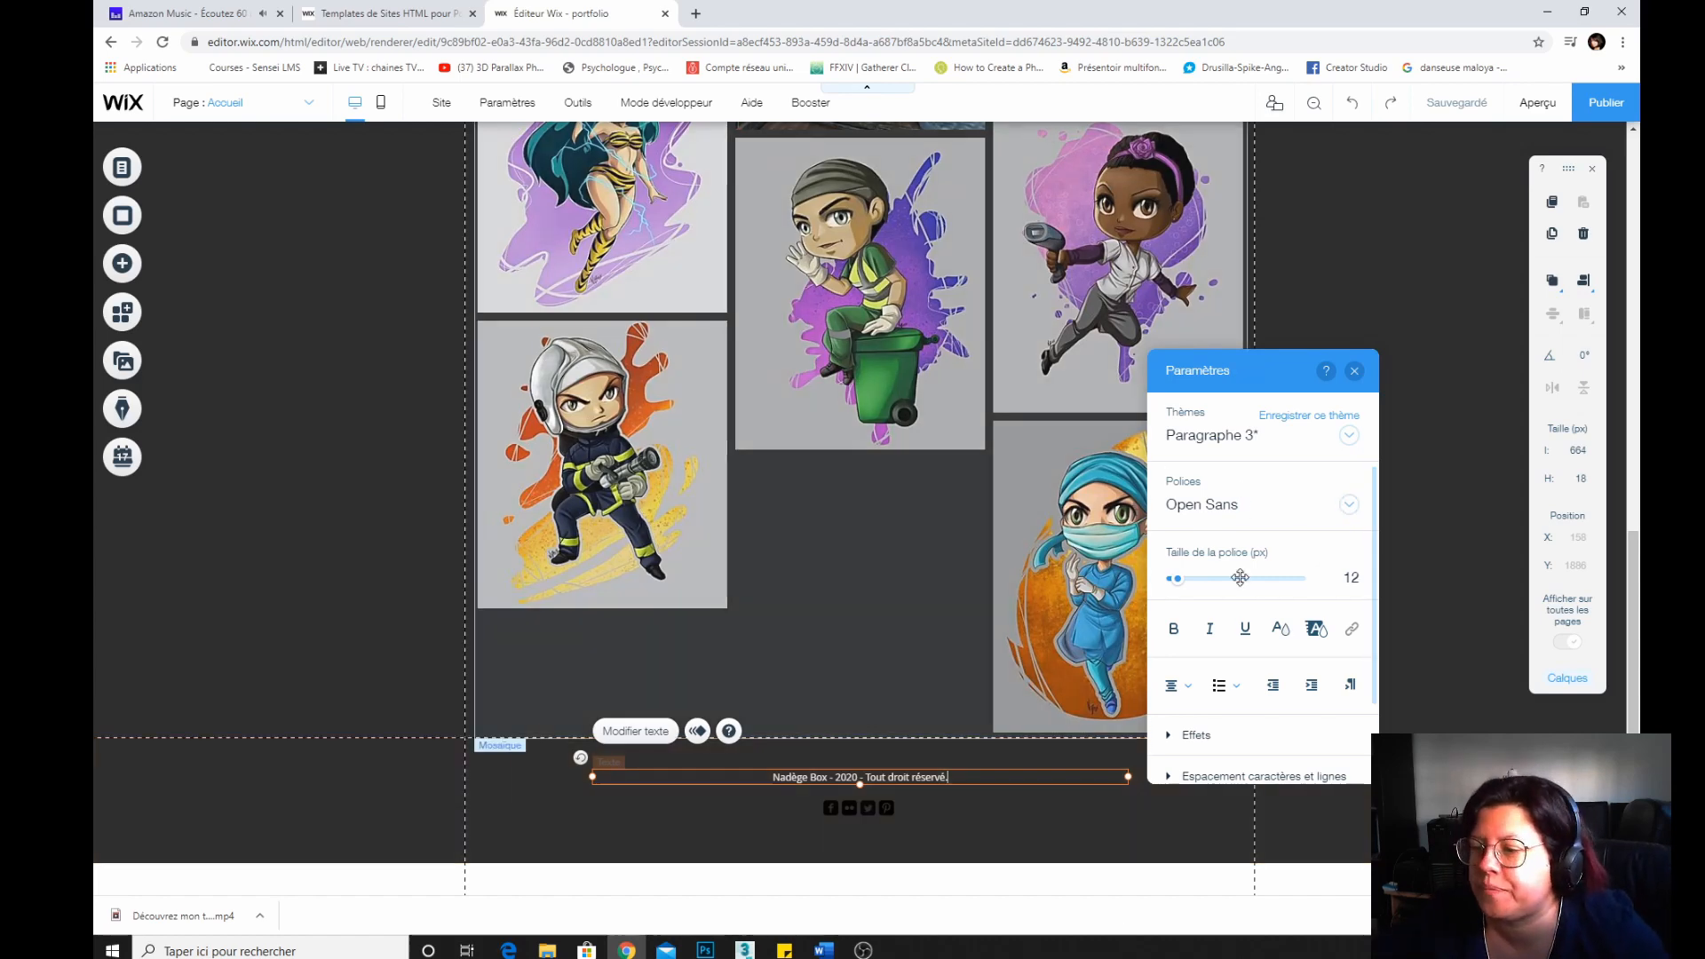
Open the footer social bar's link settings, check the Facebook link, and remove the Flickr icon.
left_click(1355, 372)
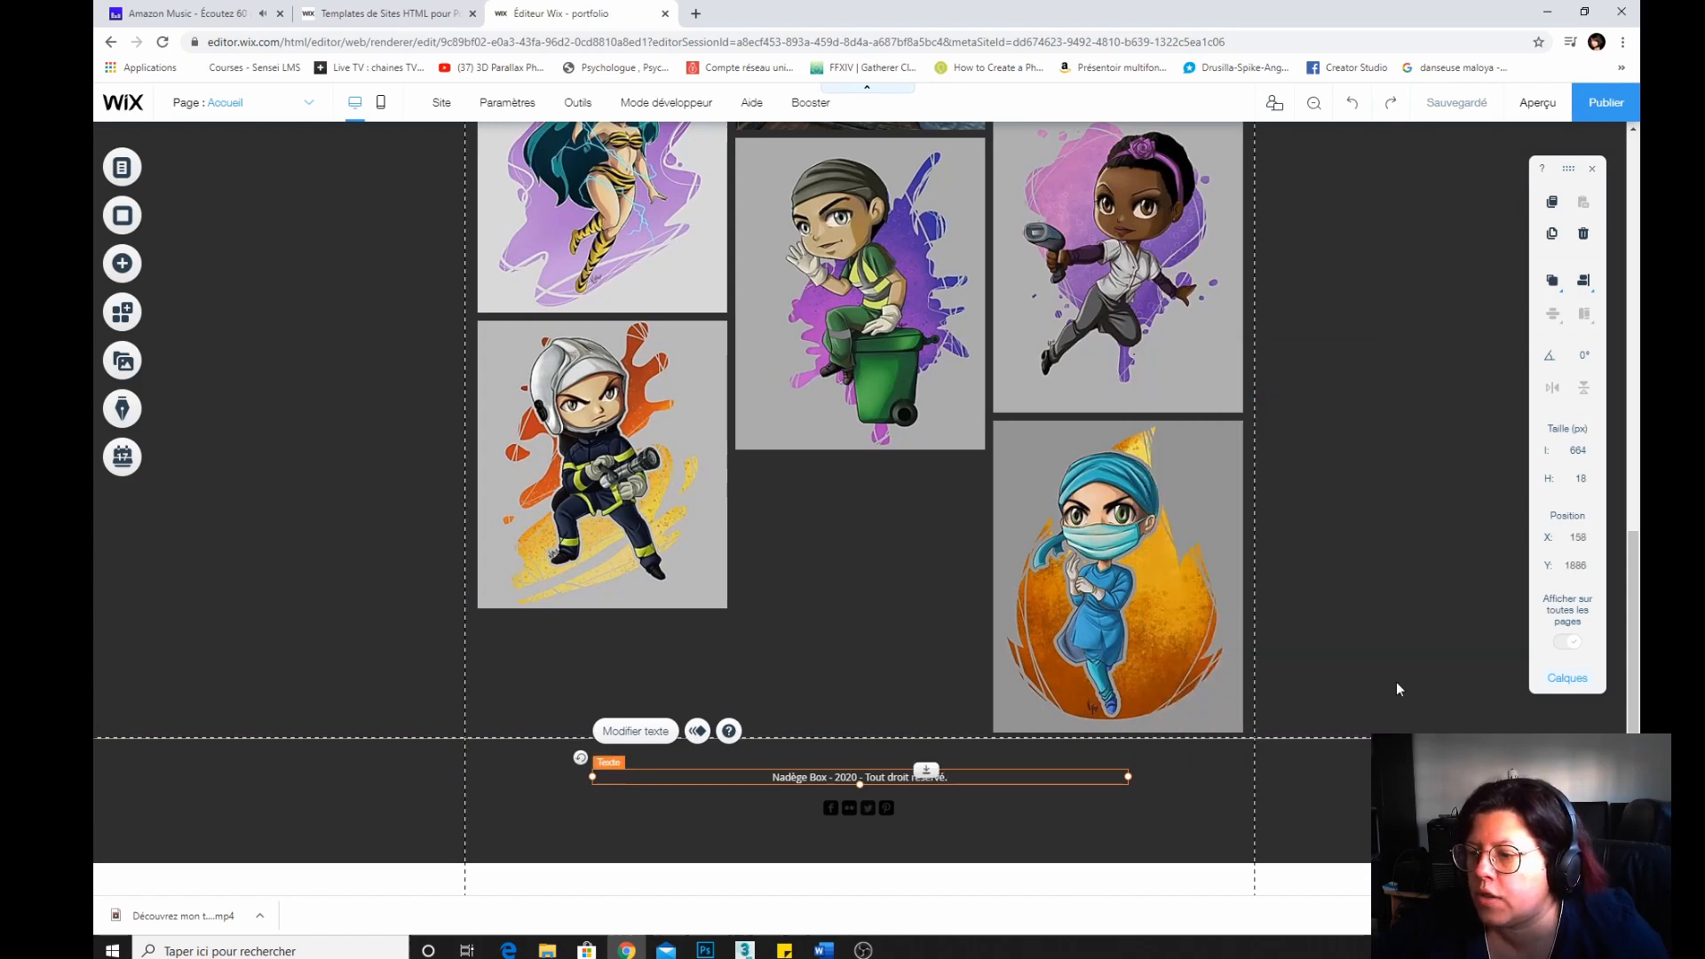
left_click(827, 810)
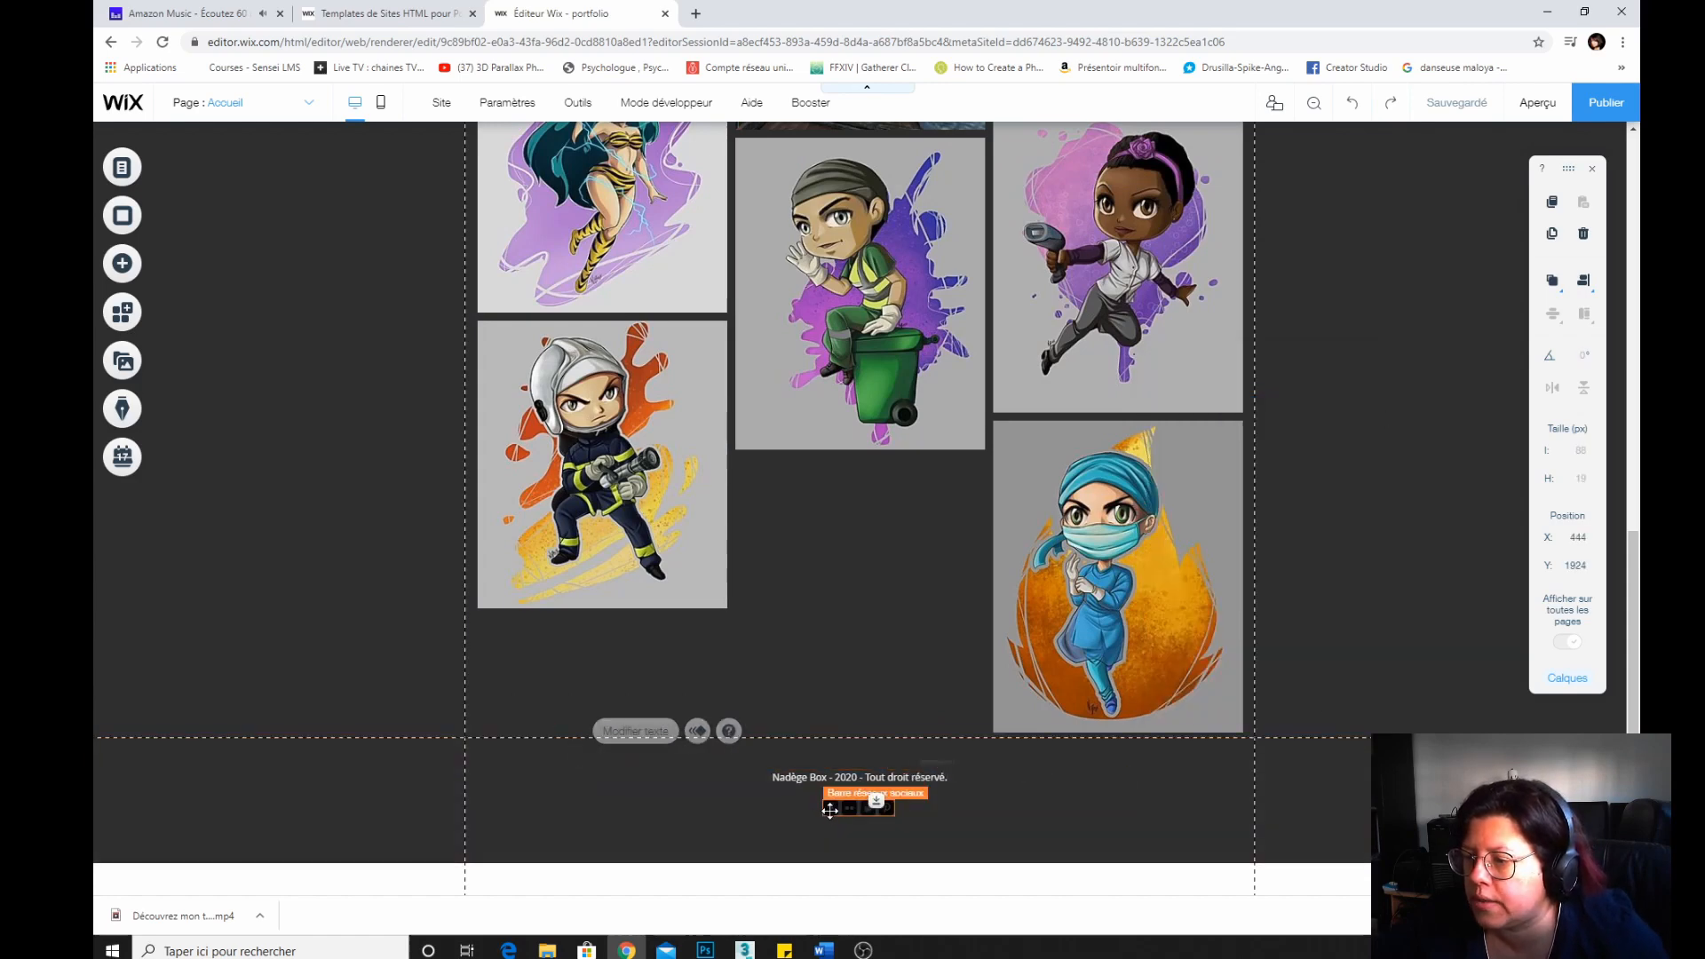
left_click(930, 765)
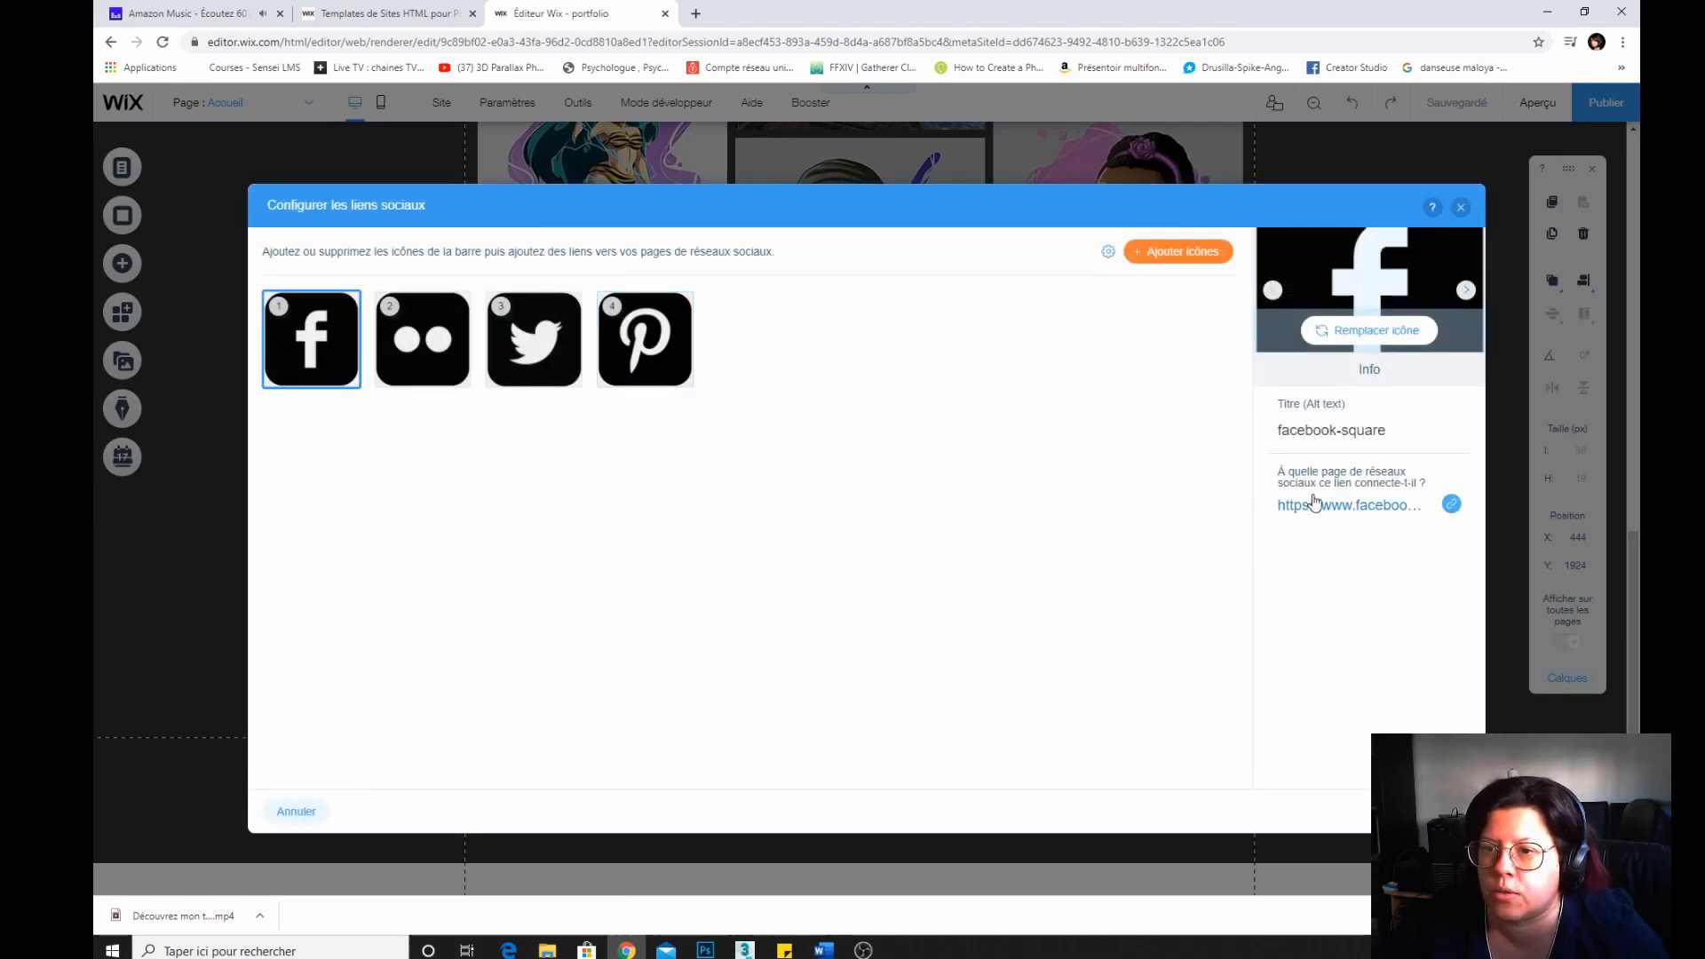
left_click(1451, 503)
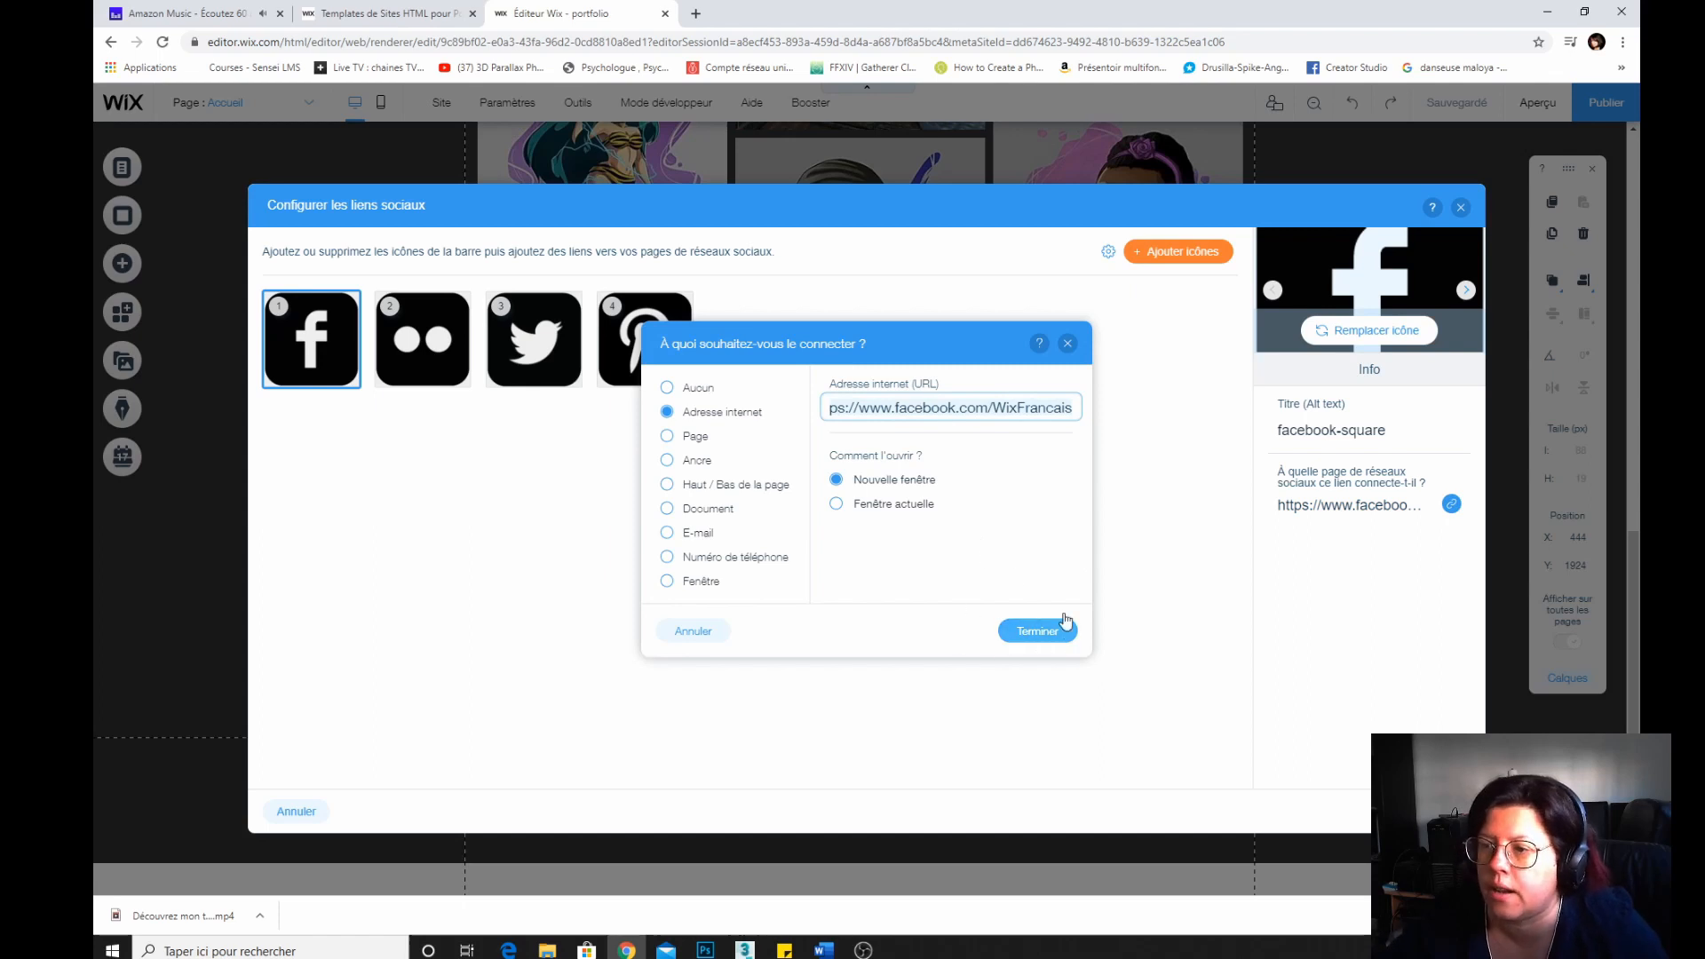
left_click(1039, 632)
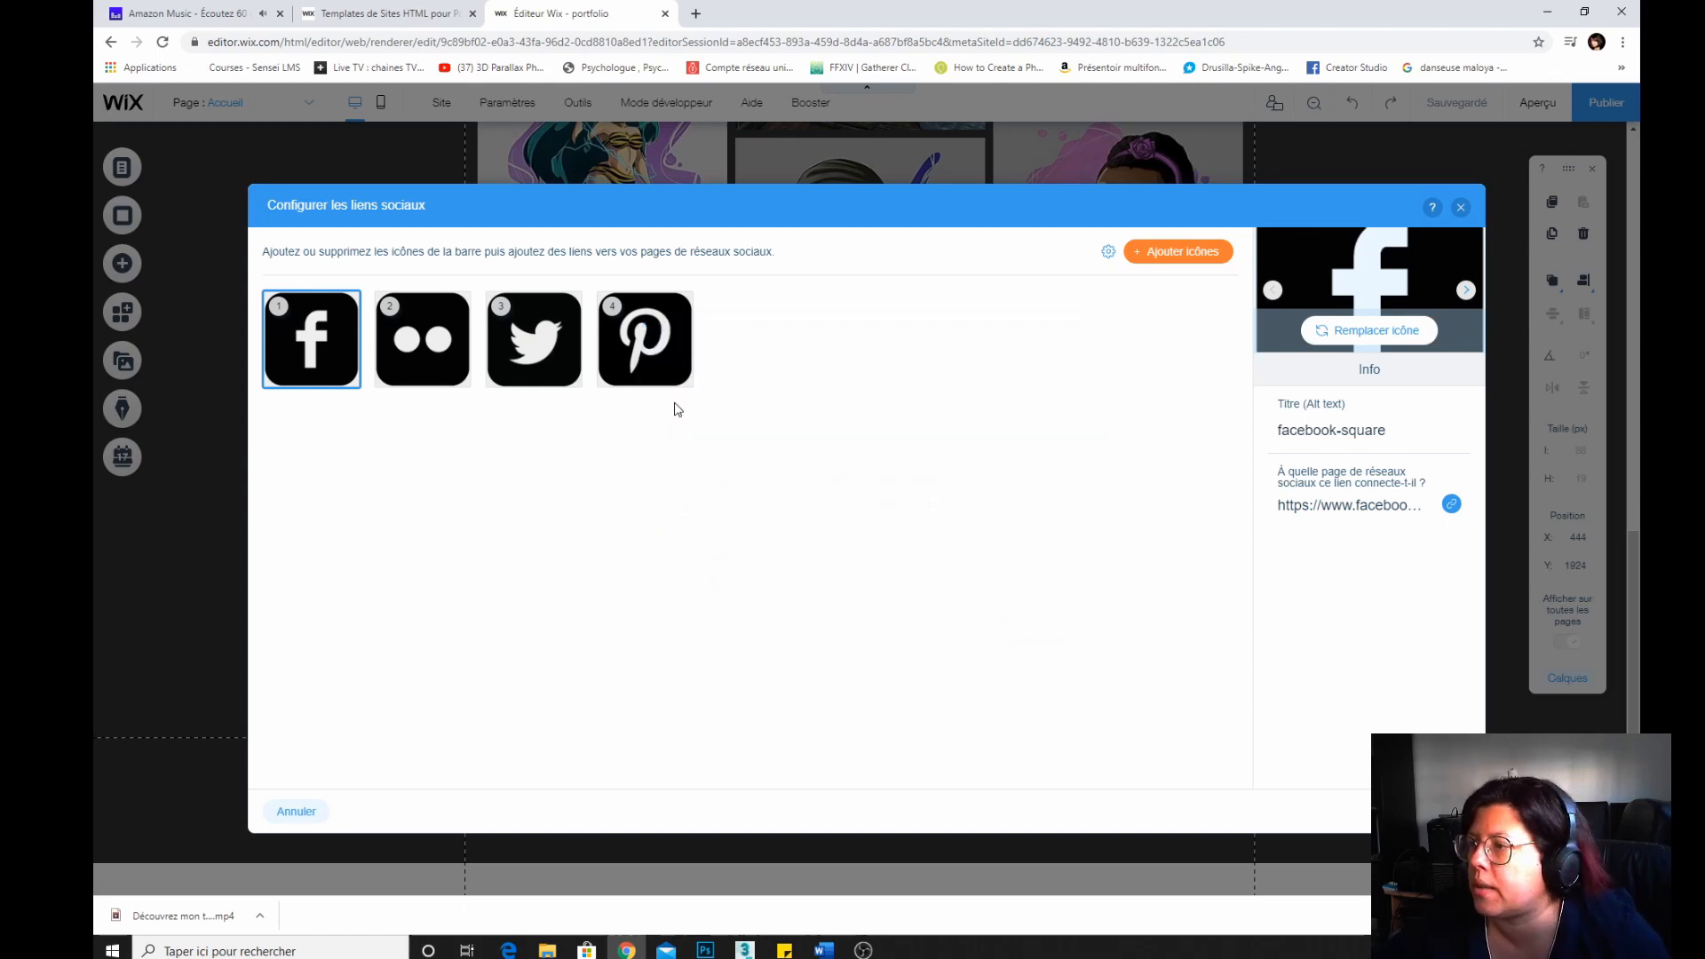
left_click(417, 336)
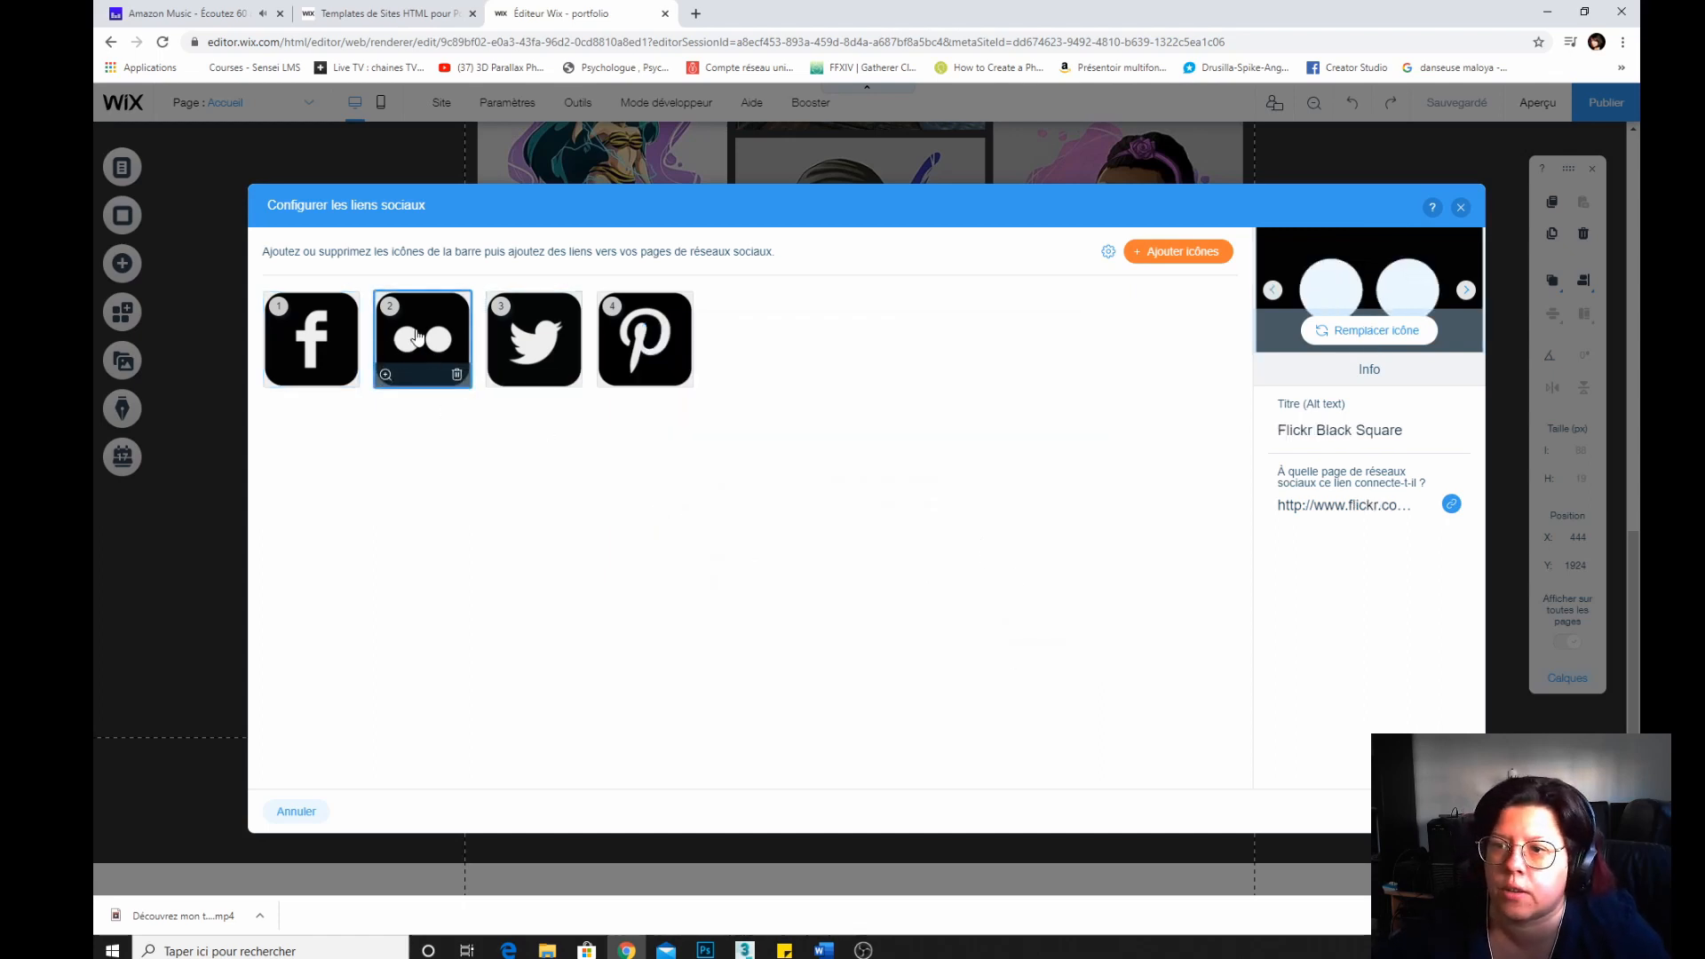
left_click(456, 374)
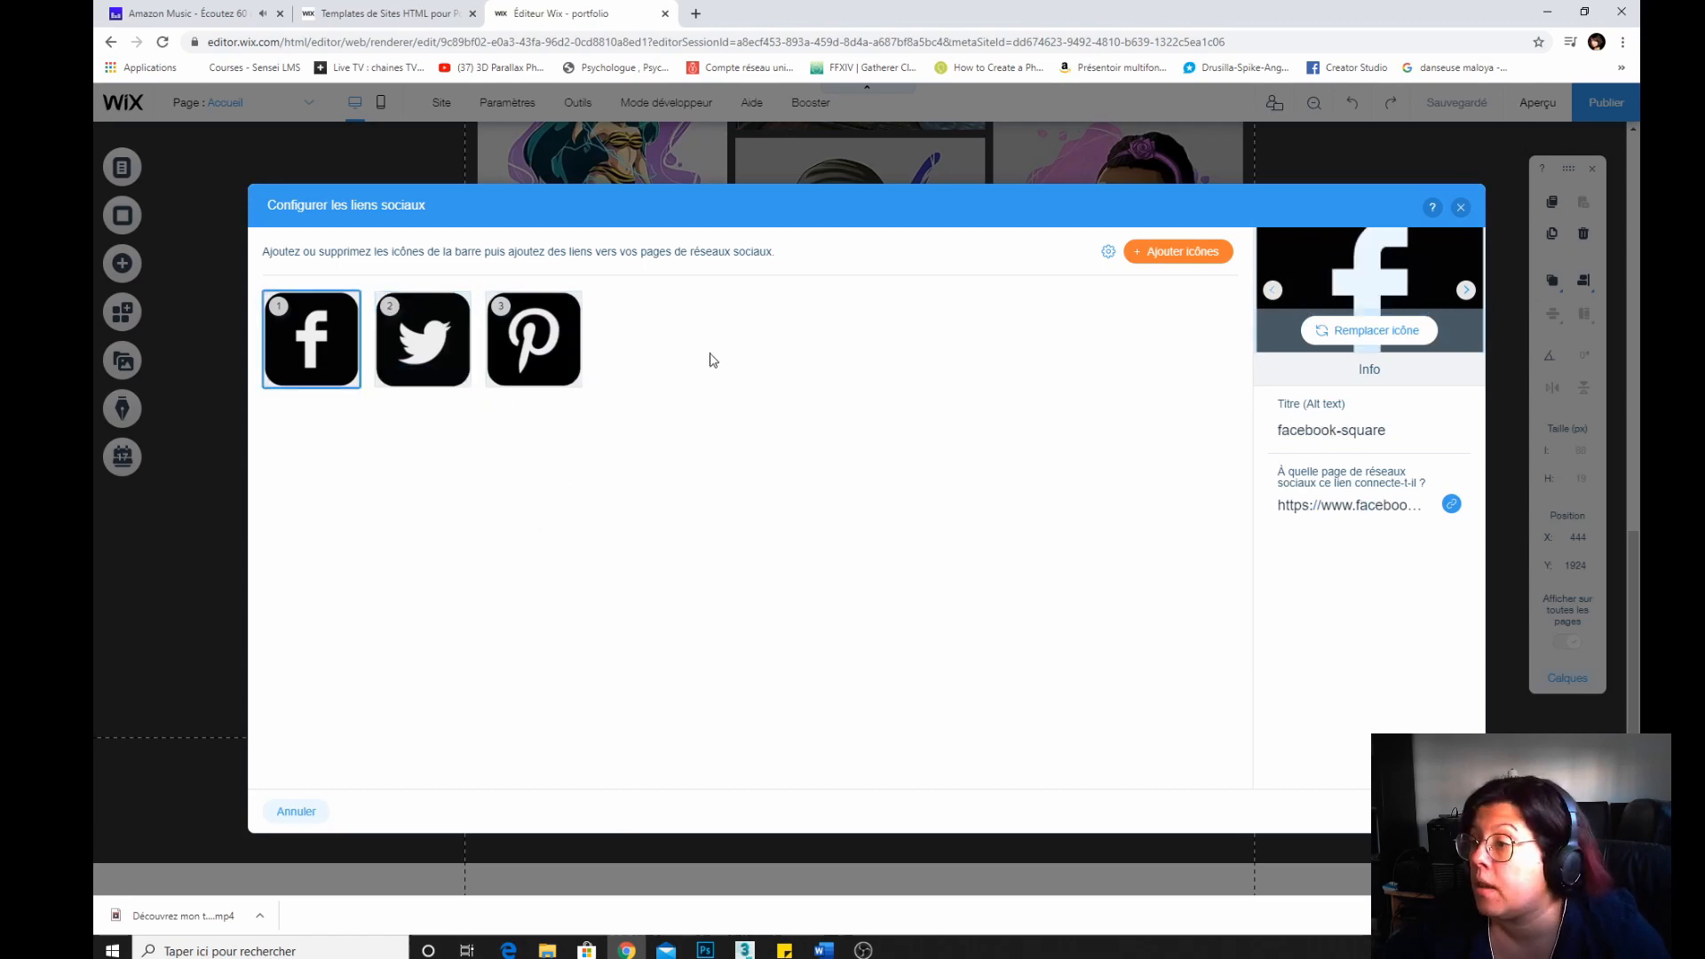
Browse the social icon library without adding an icon, then close the social links editor keeping the changes.
left_click(1170, 253)
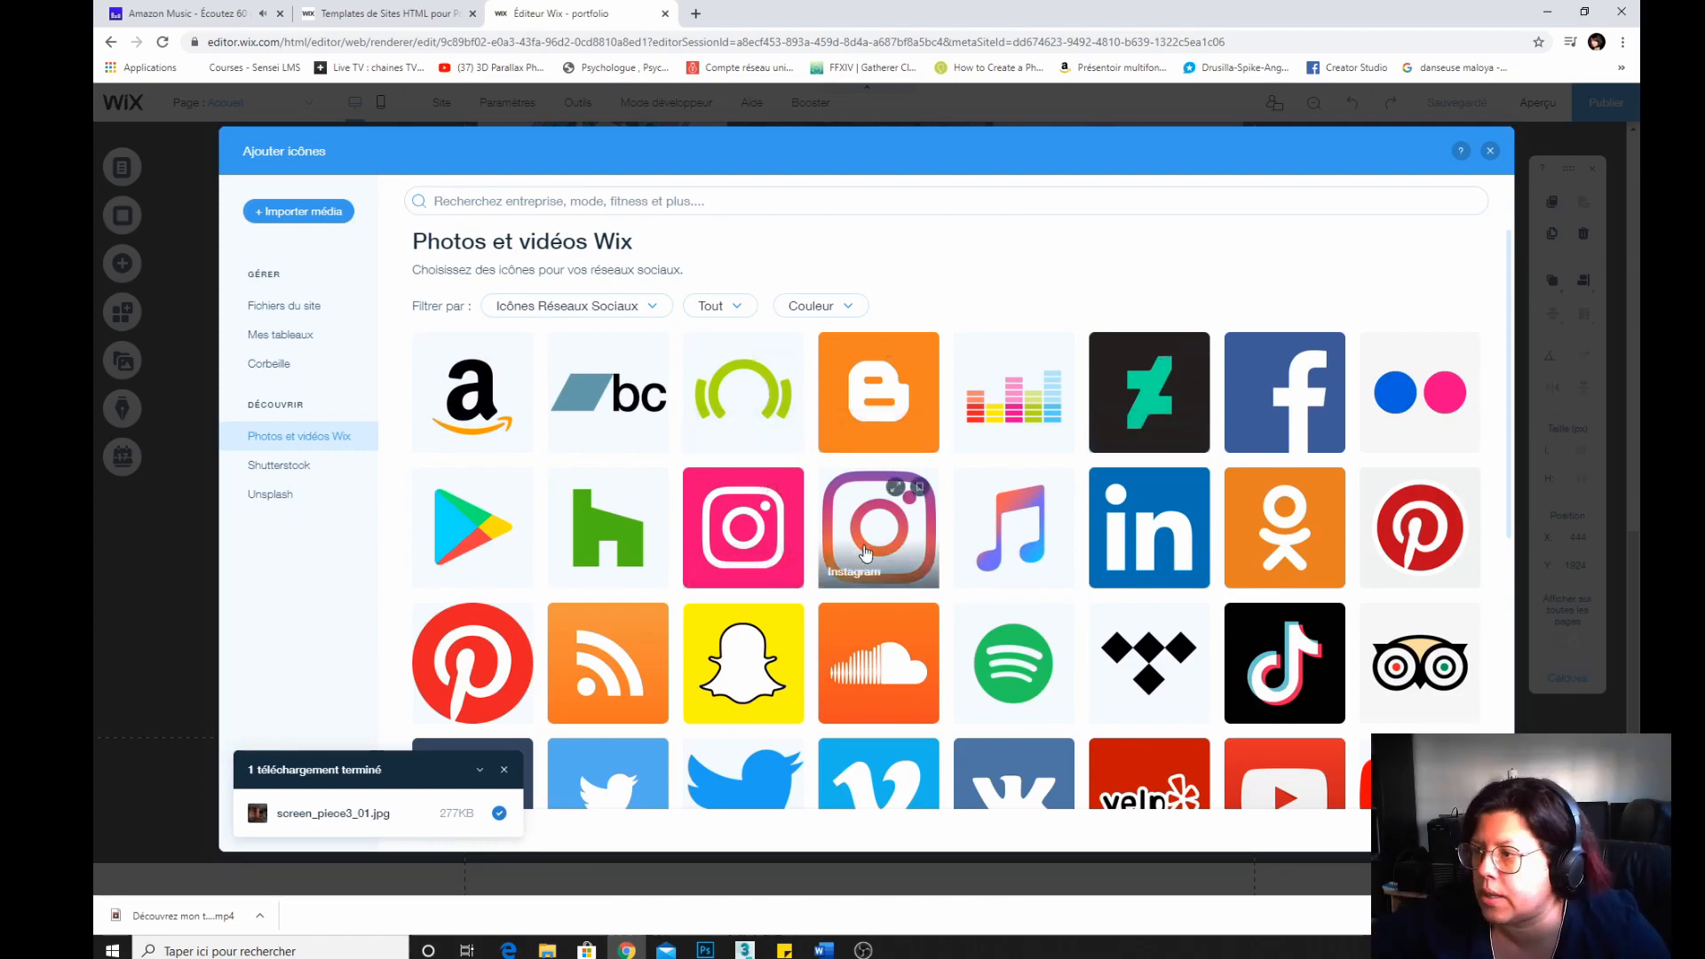
scroll(707, 561, "down", 3)
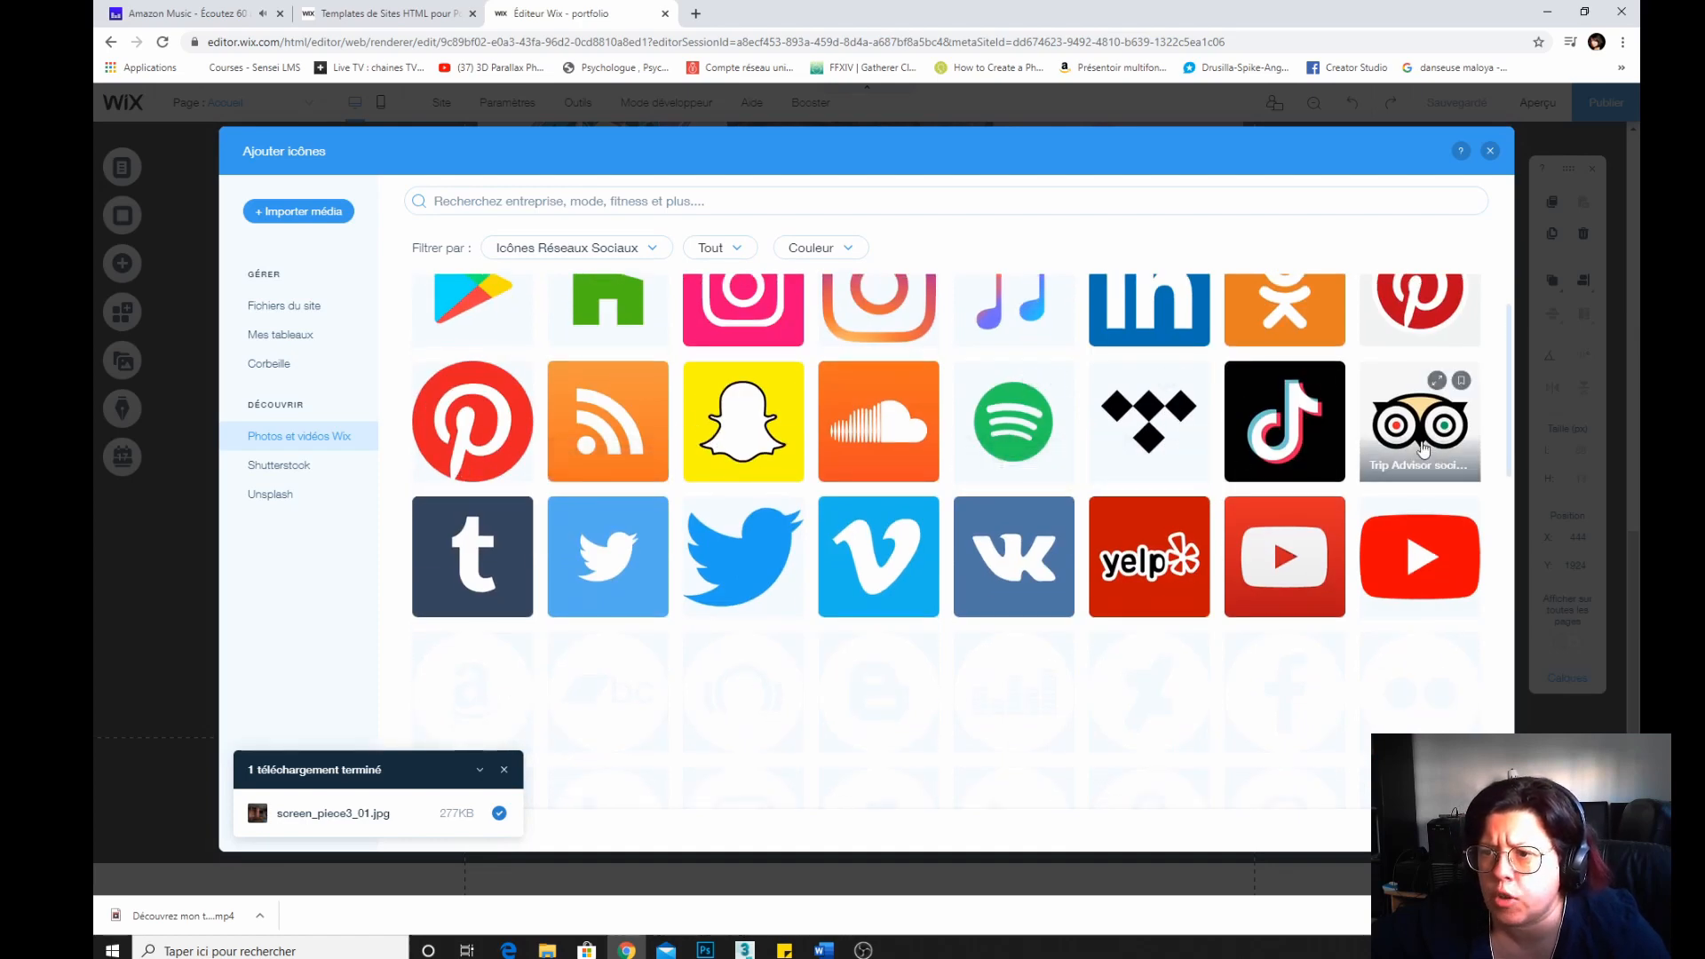
scroll(738, 589, "down", 4)
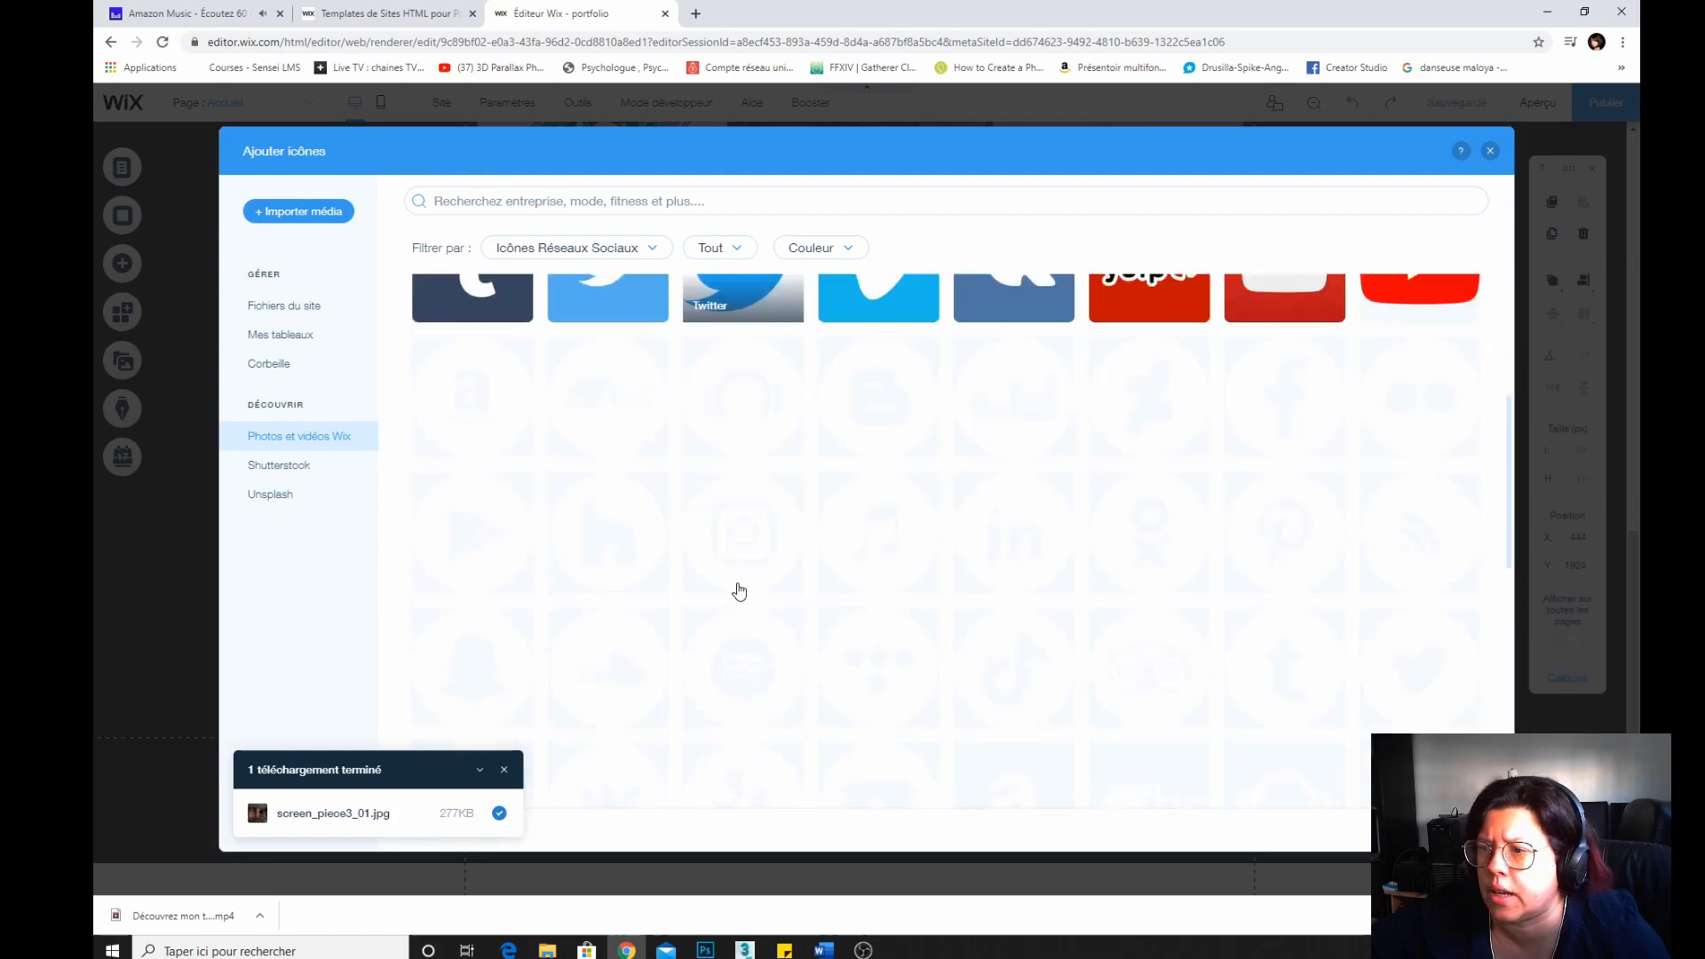
scroll(973, 561, "up", 5)
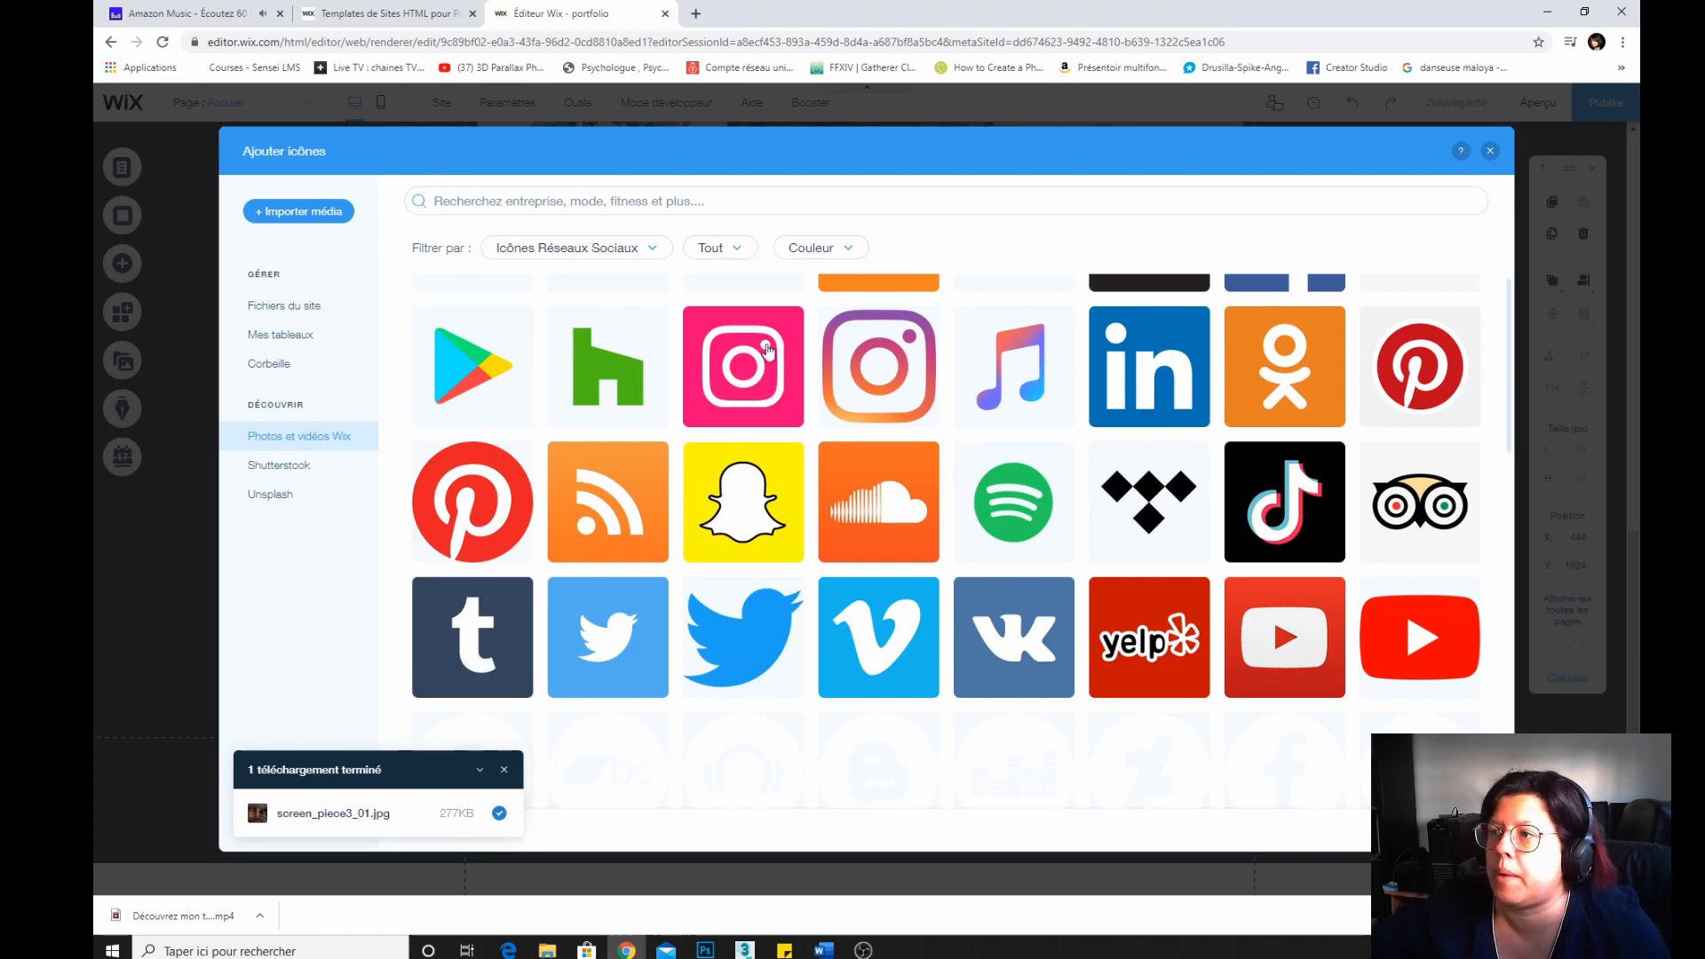
left_click(504, 769)
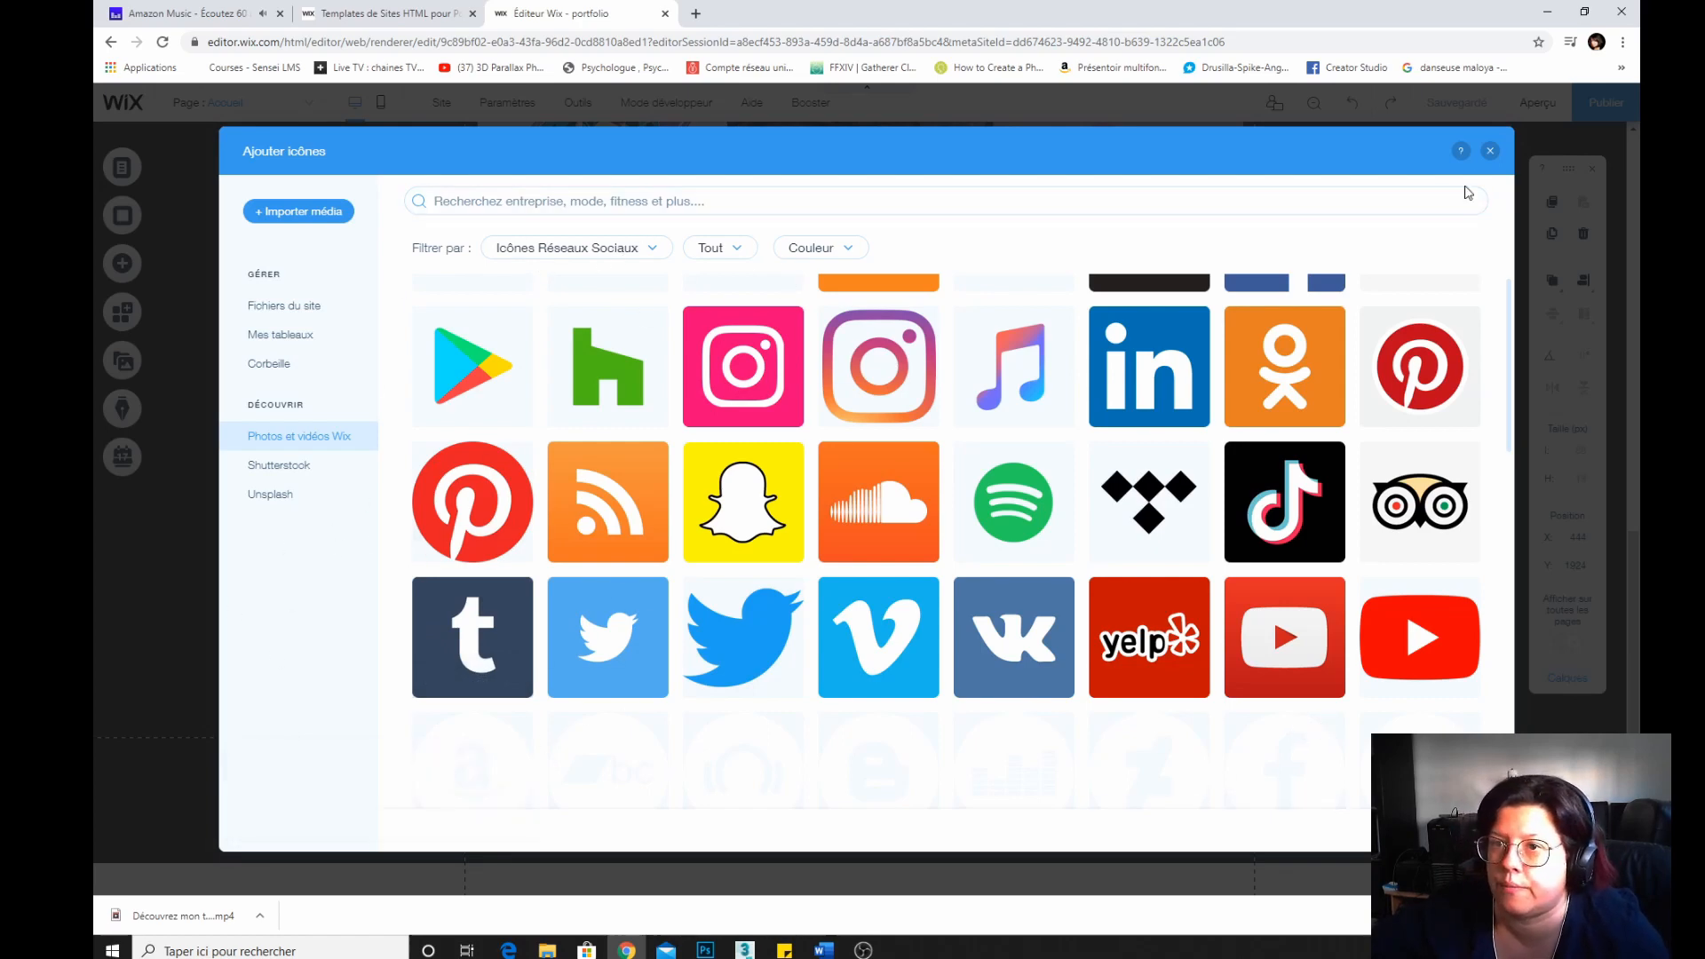
left_click(1488, 154)
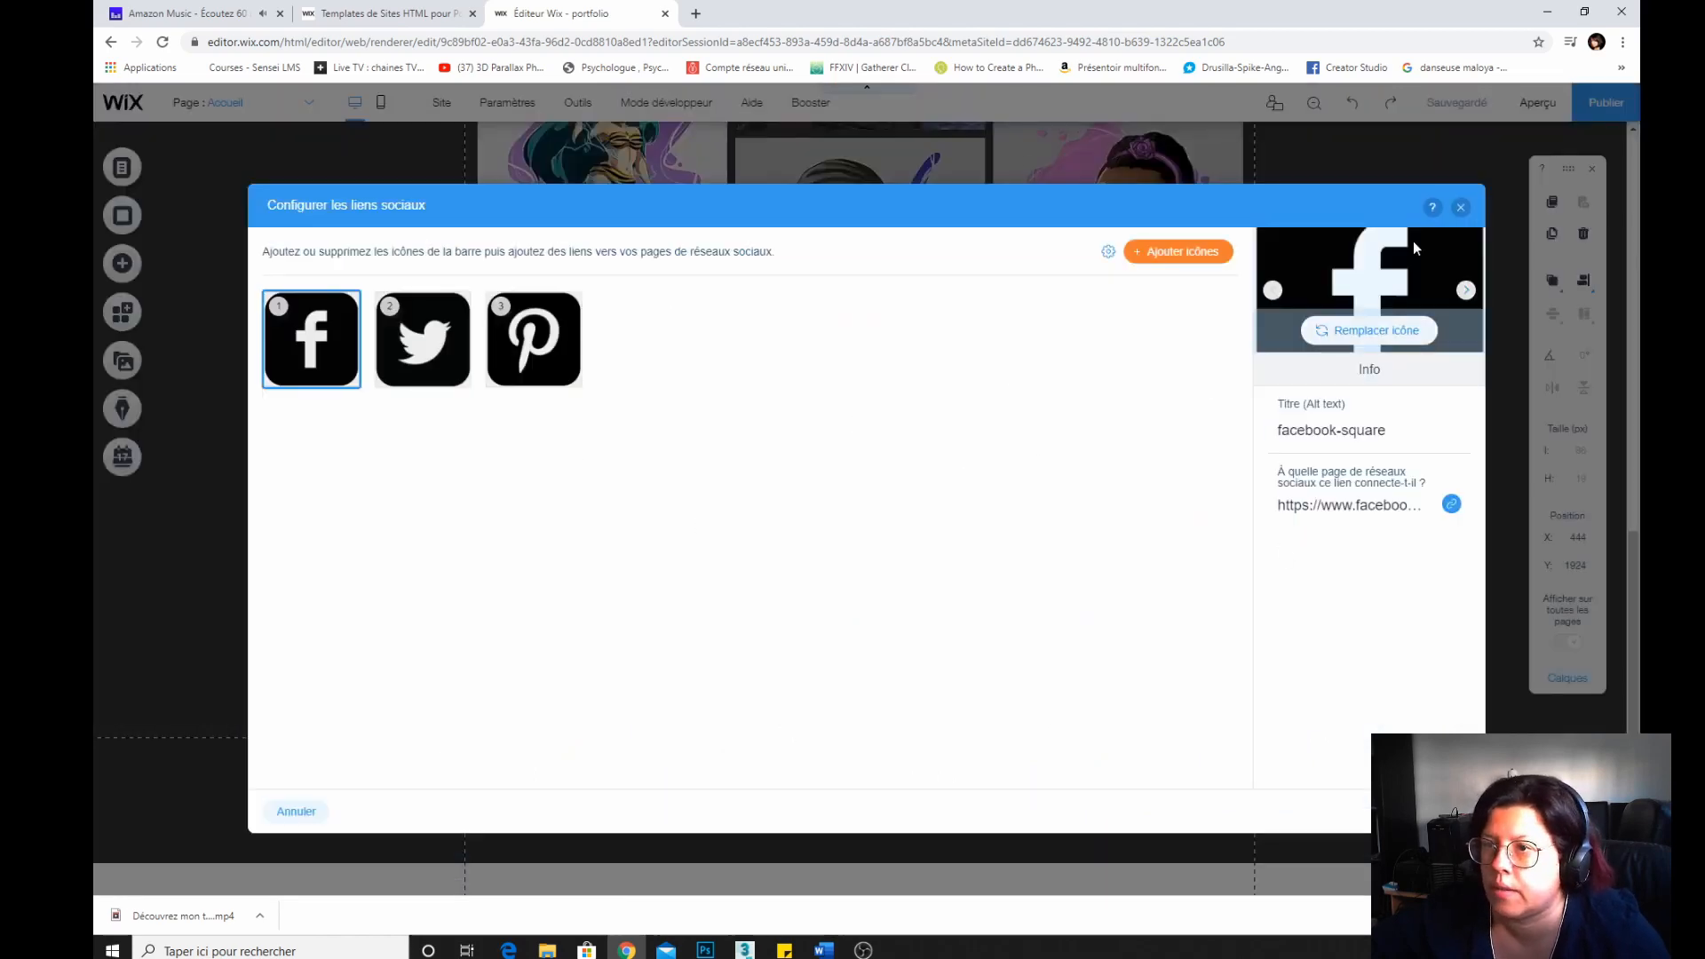
left_click(1460, 207)
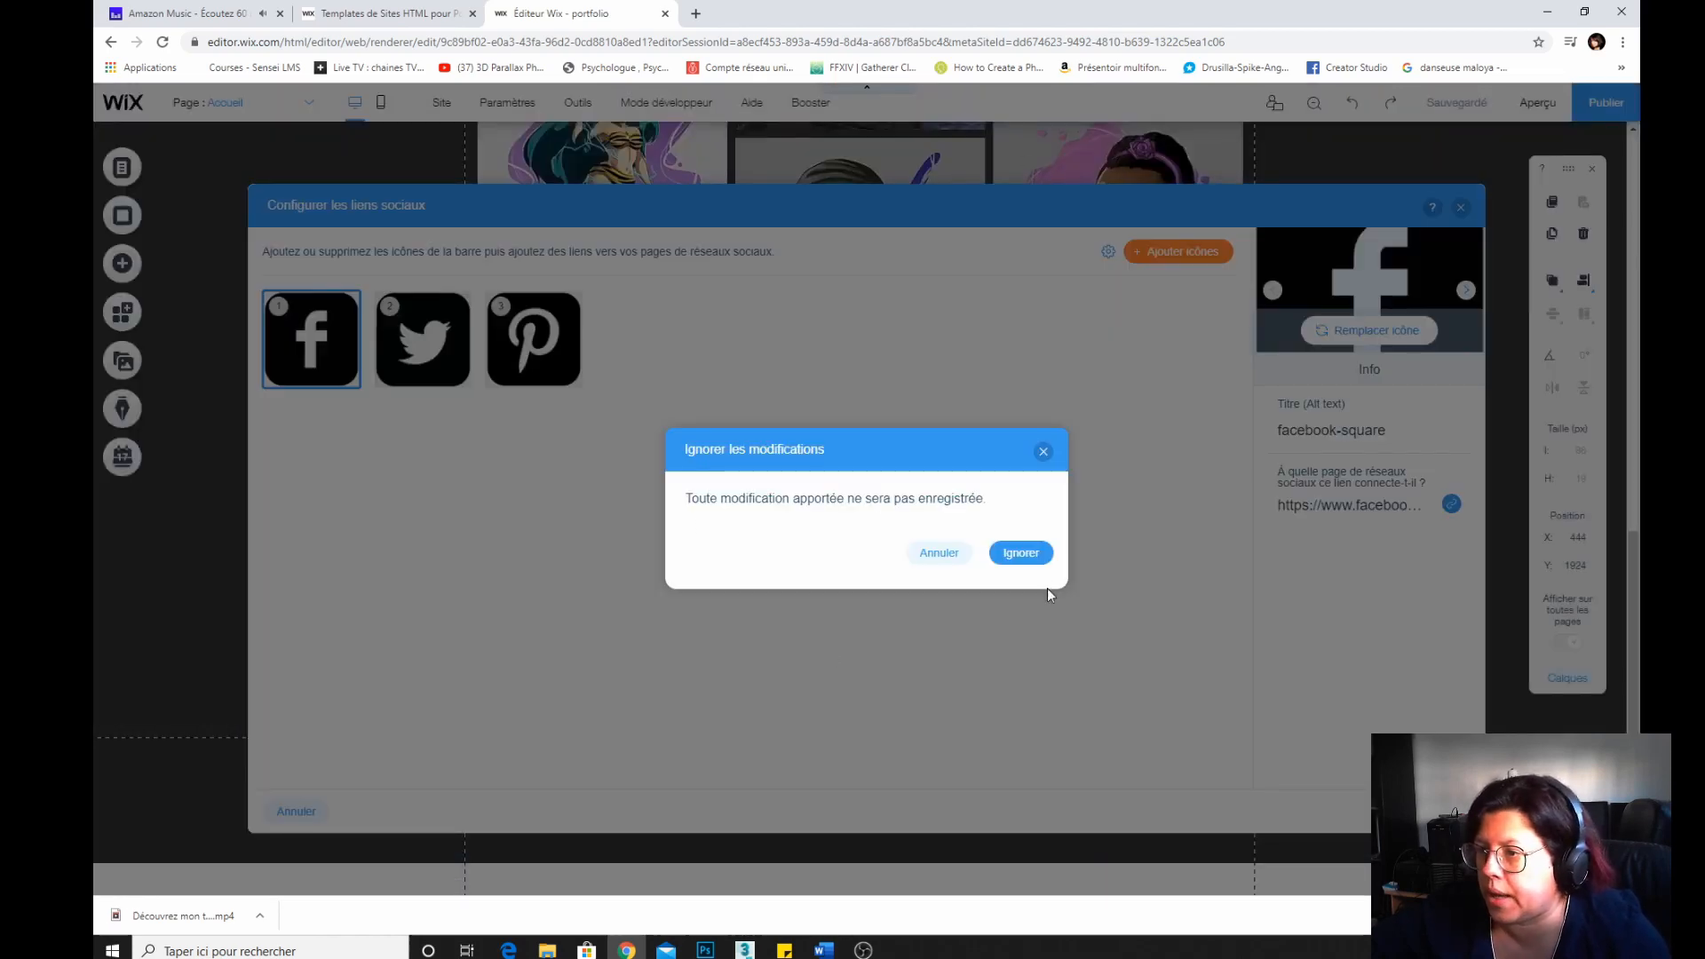
left_click(1043, 451)
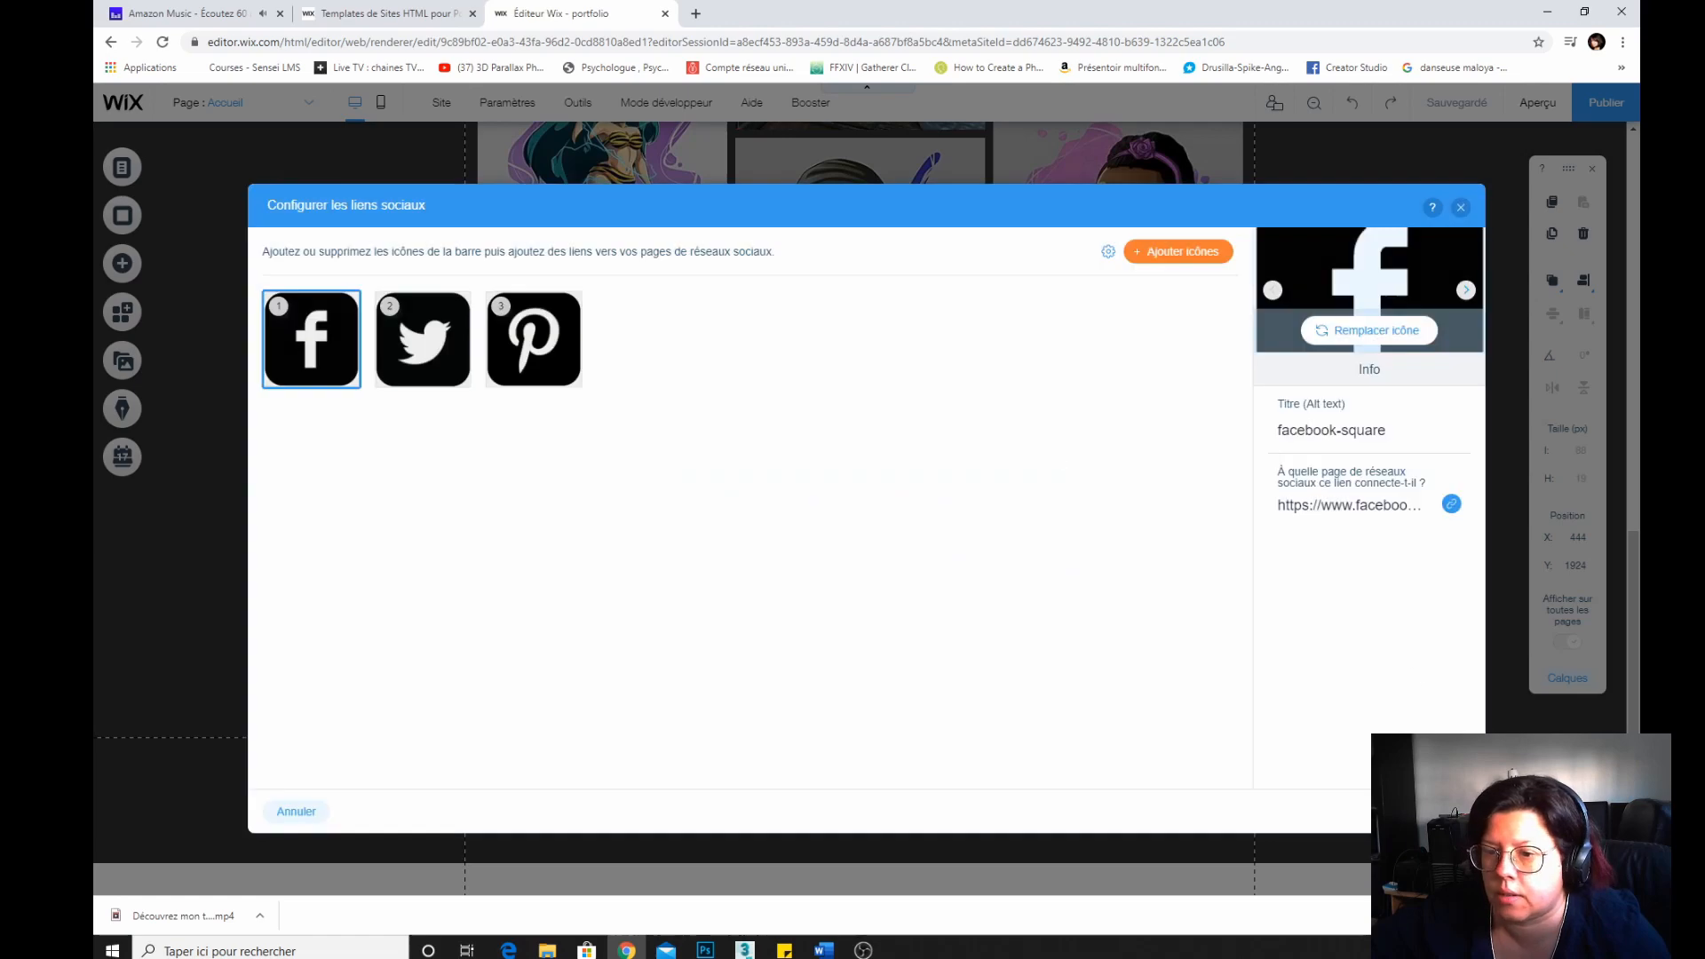
left_click(1436, 811)
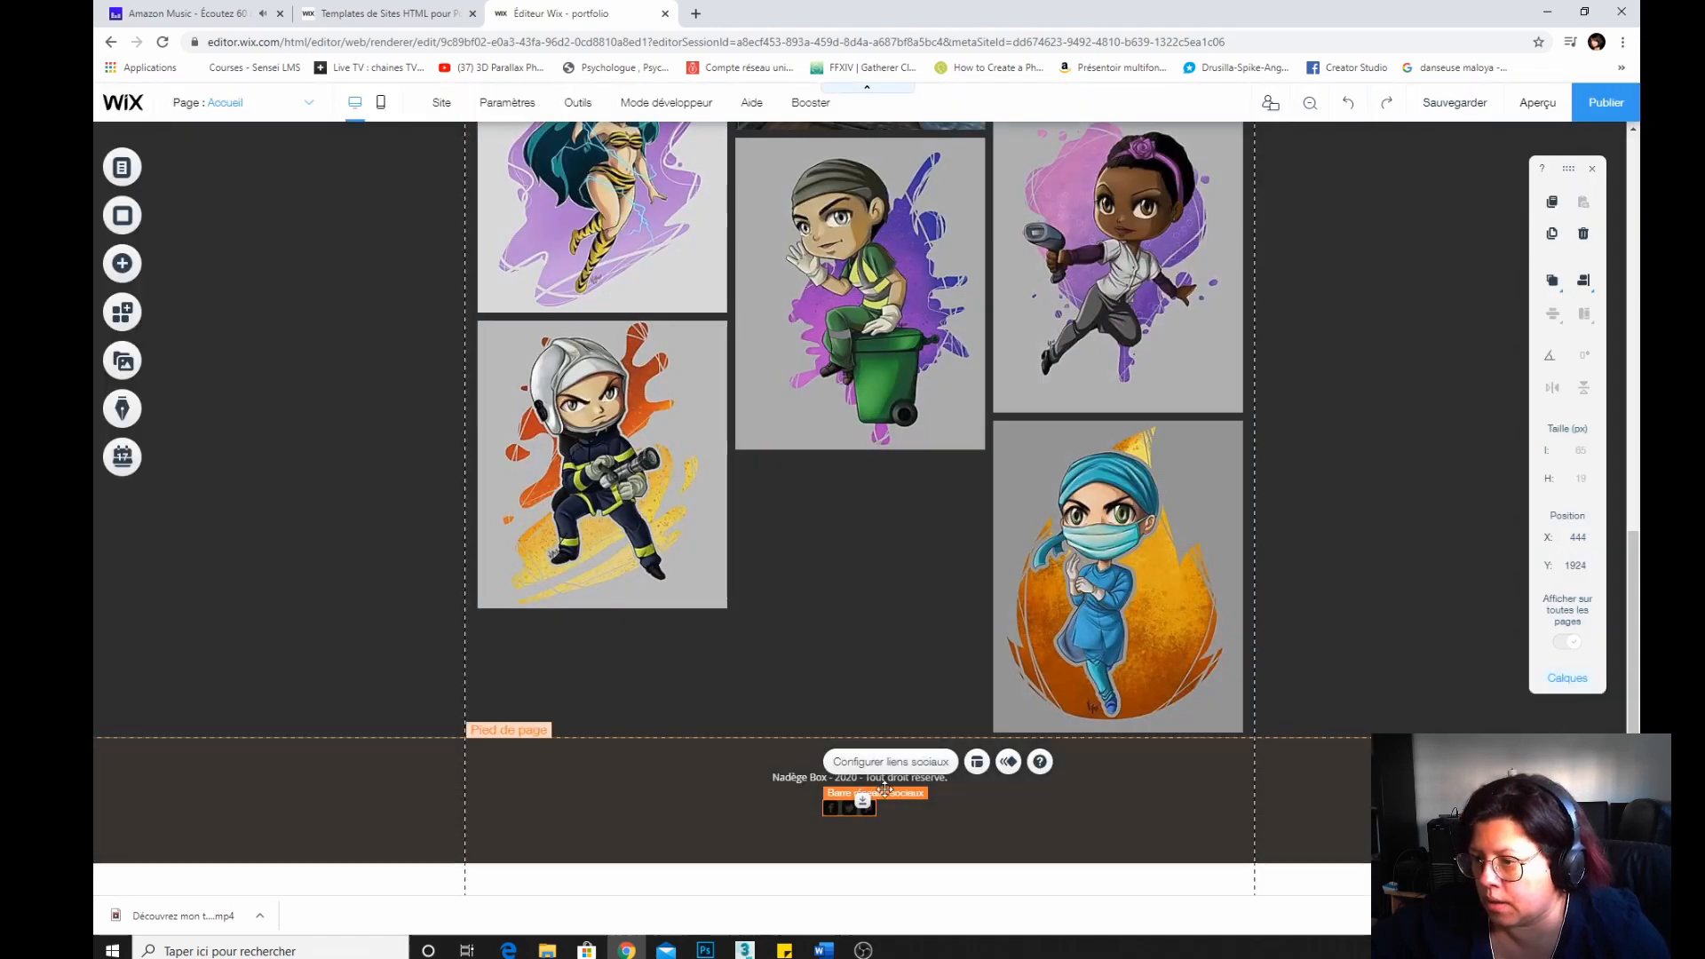
Apply the Rebondir animation to the footer social bar.
left_click(1009, 762)
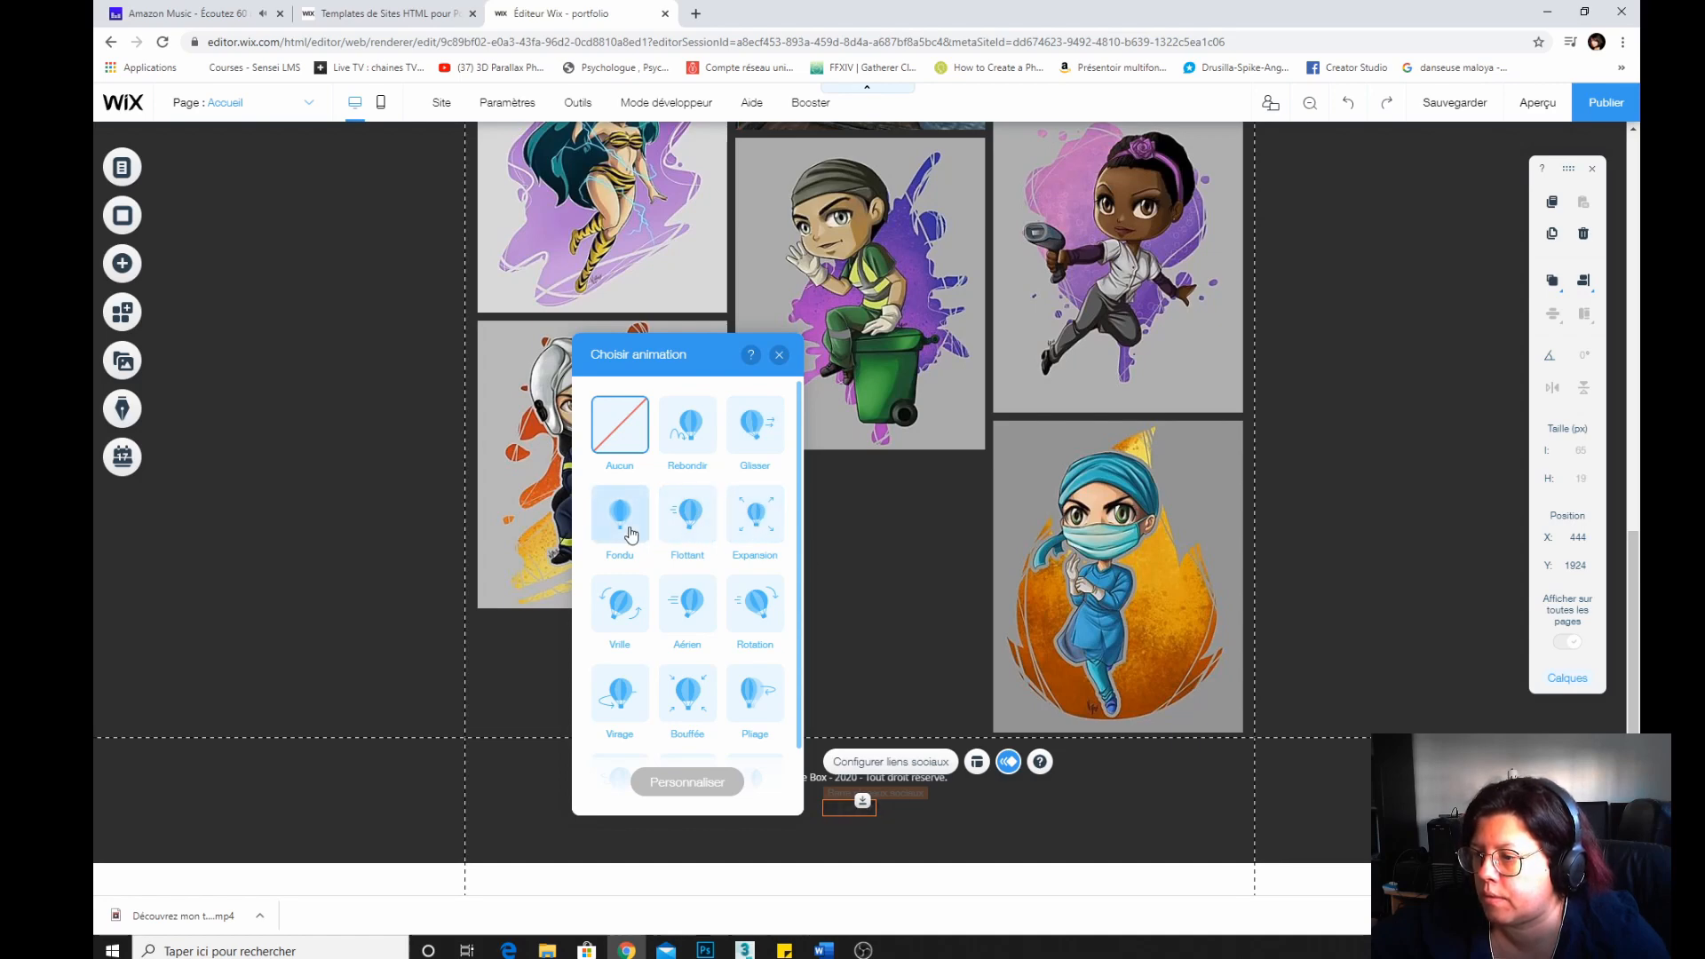
left_click(686, 430)
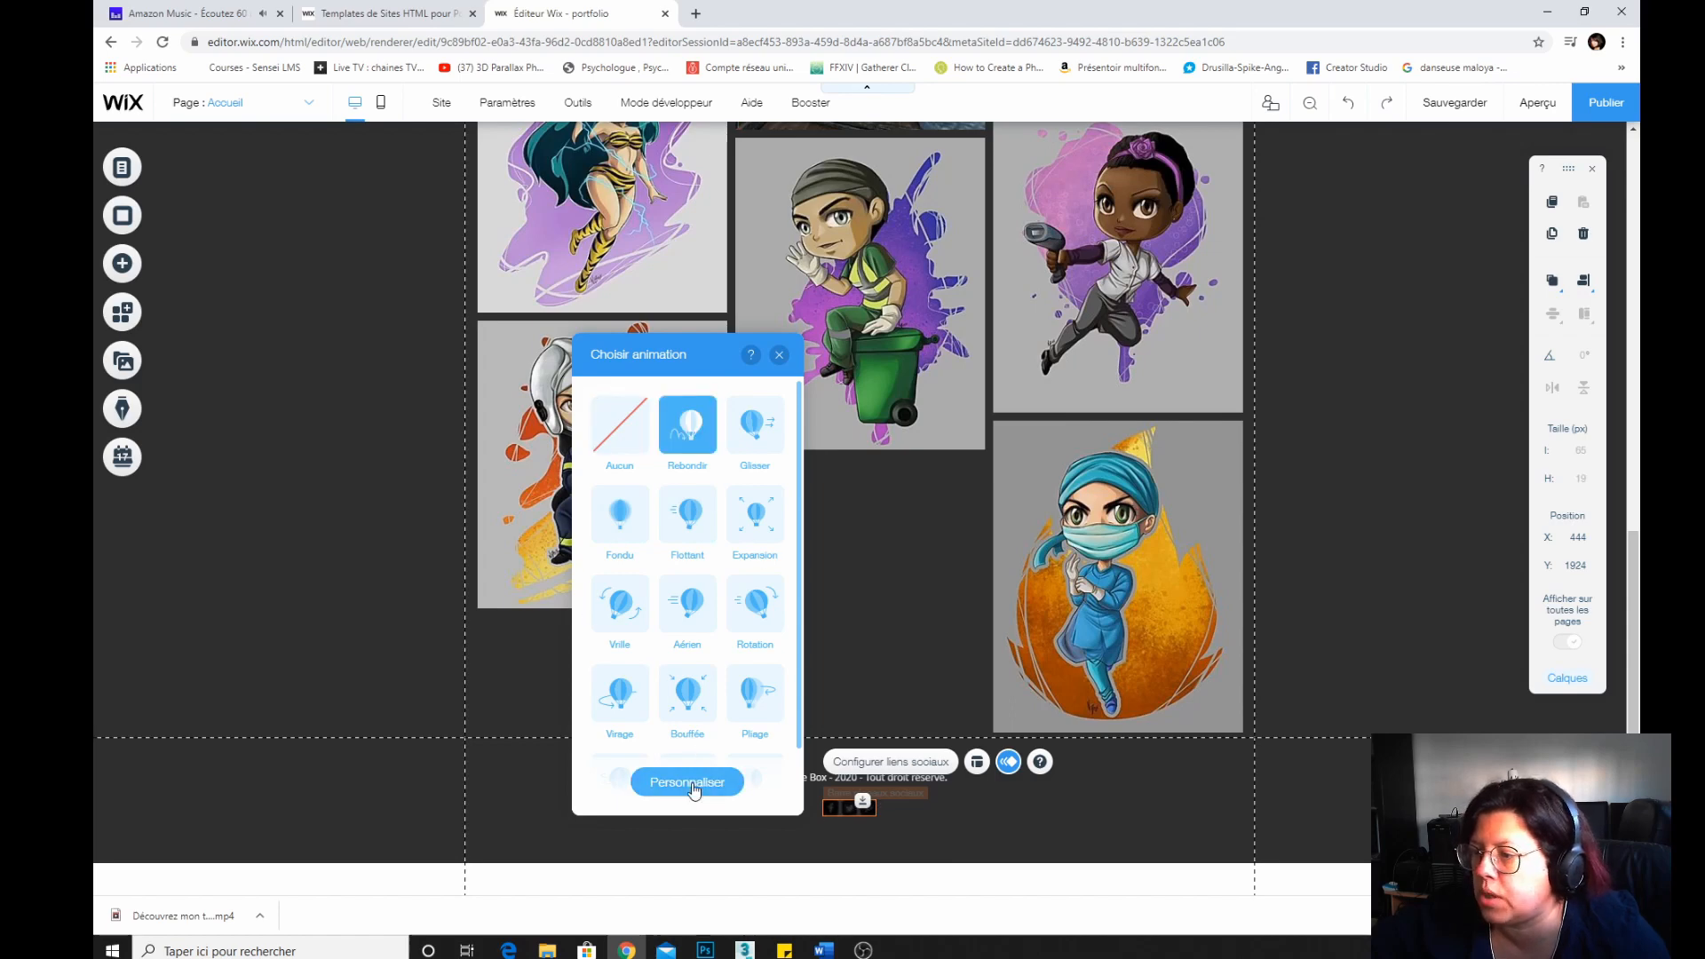
left_click(778, 356)
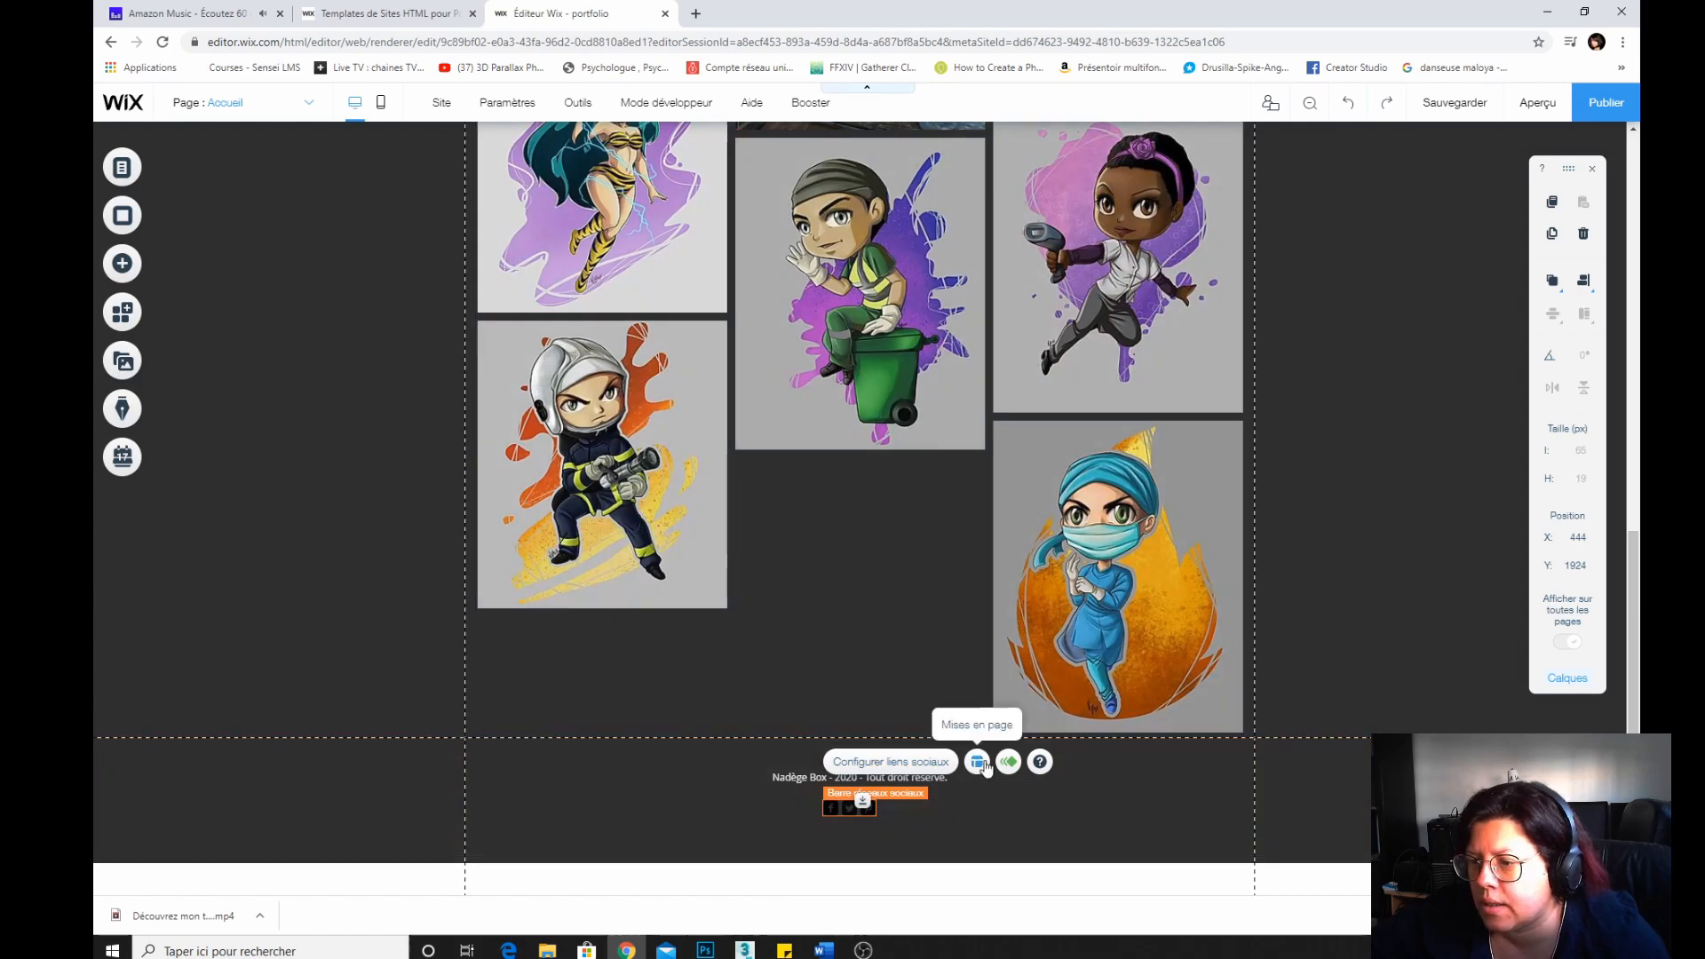
Set the social bar's icon size to 31 px.
left_click(979, 762)
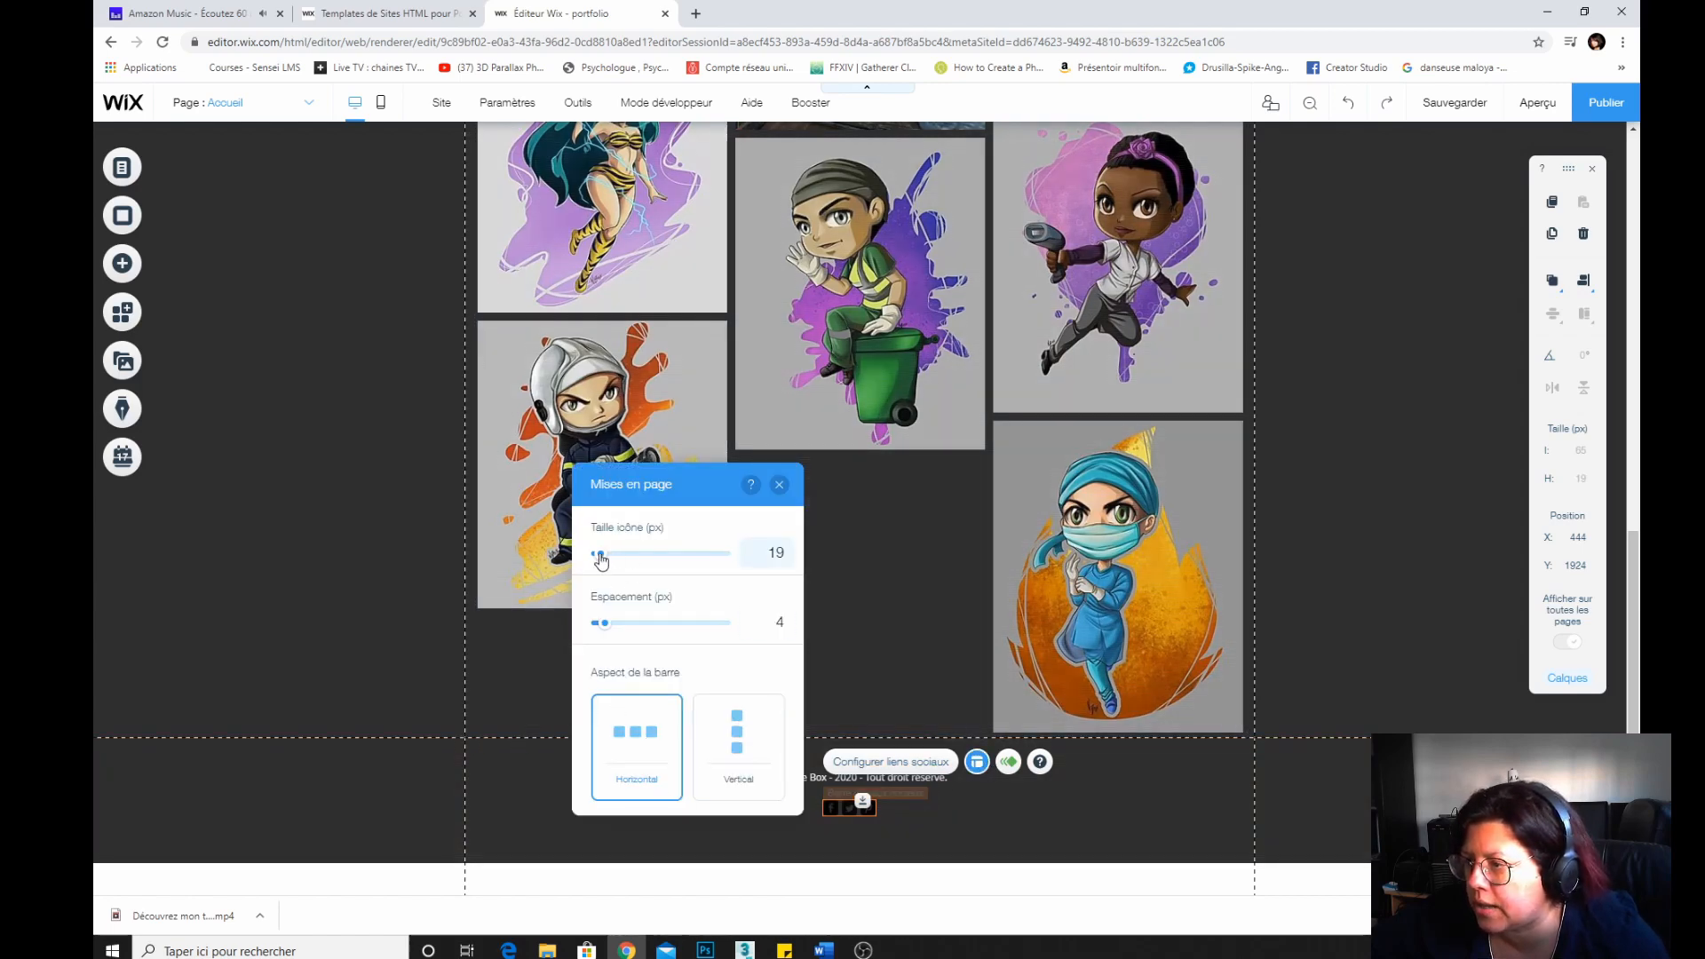
left_click_drag(601, 556, 613, 553)
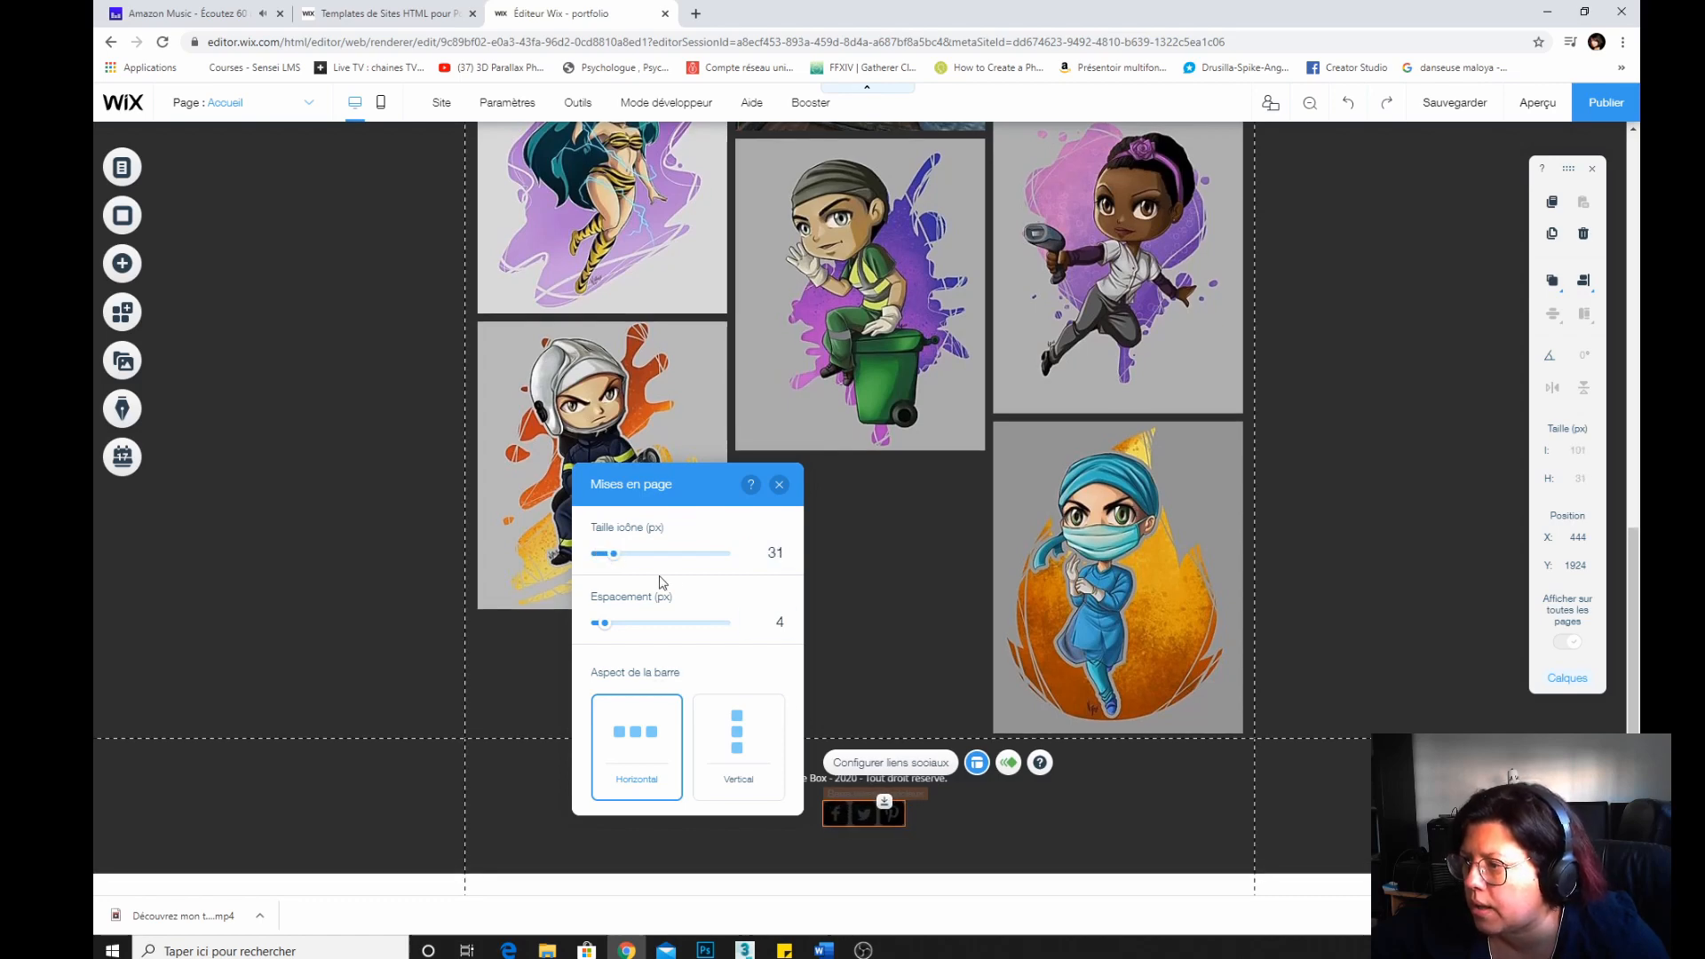
left_click(779, 484)
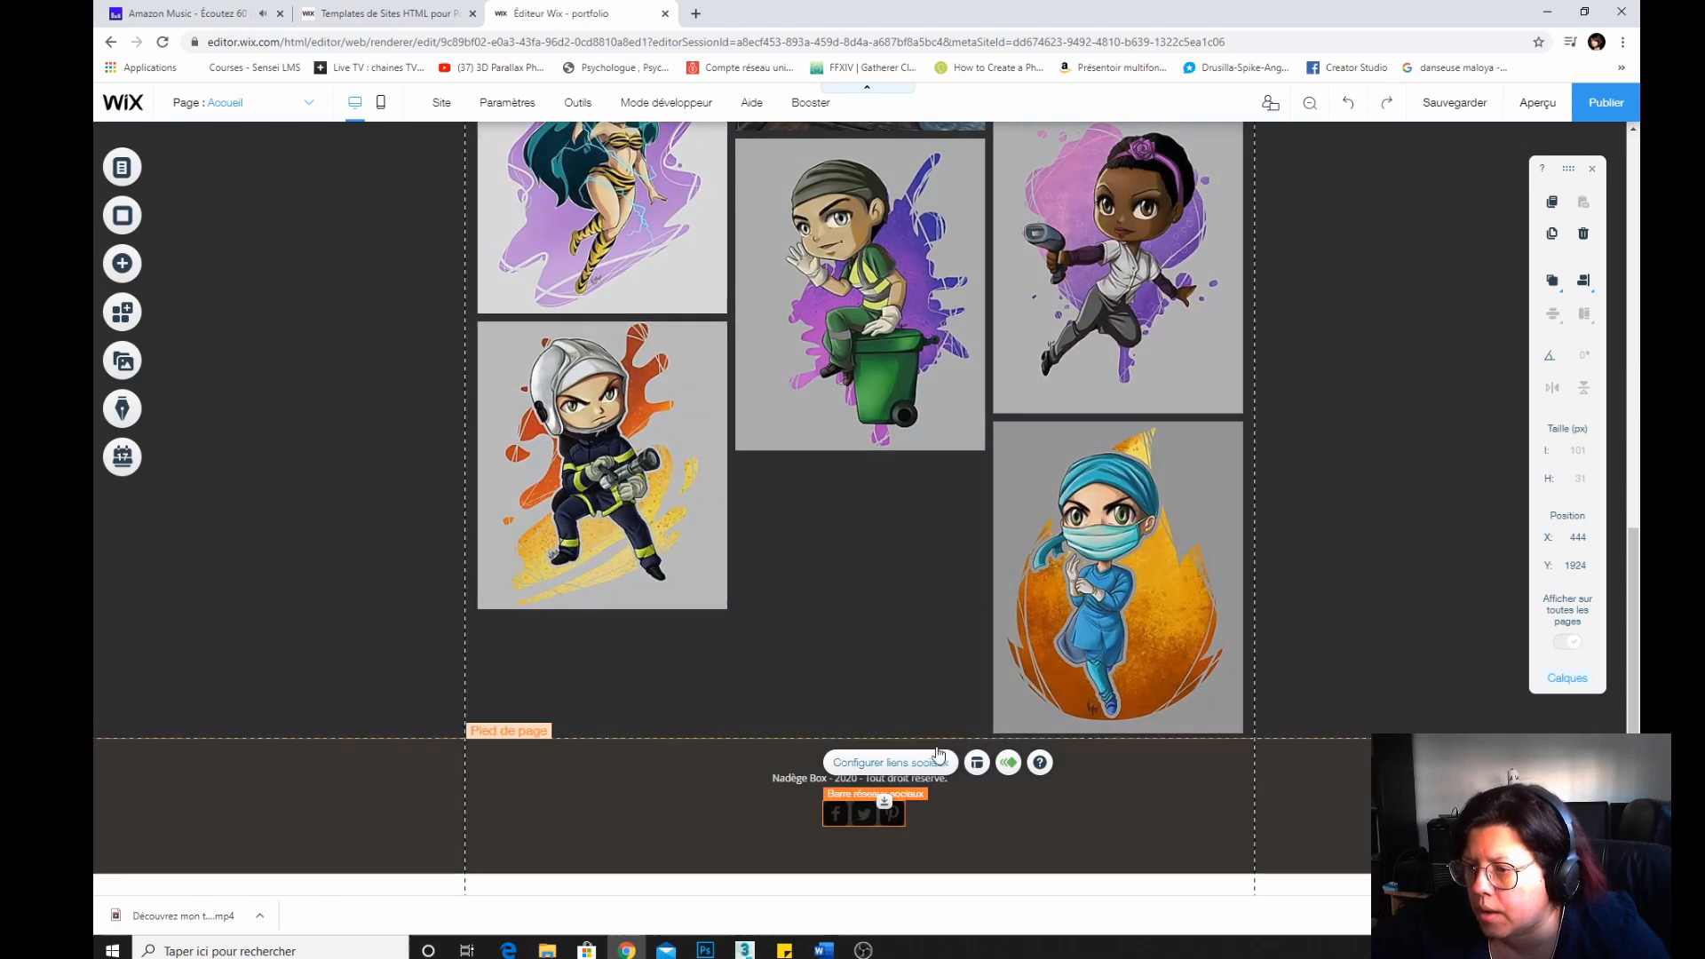
Replace the black Facebook icon with the blue Facebook social icon.
left_click(861, 763)
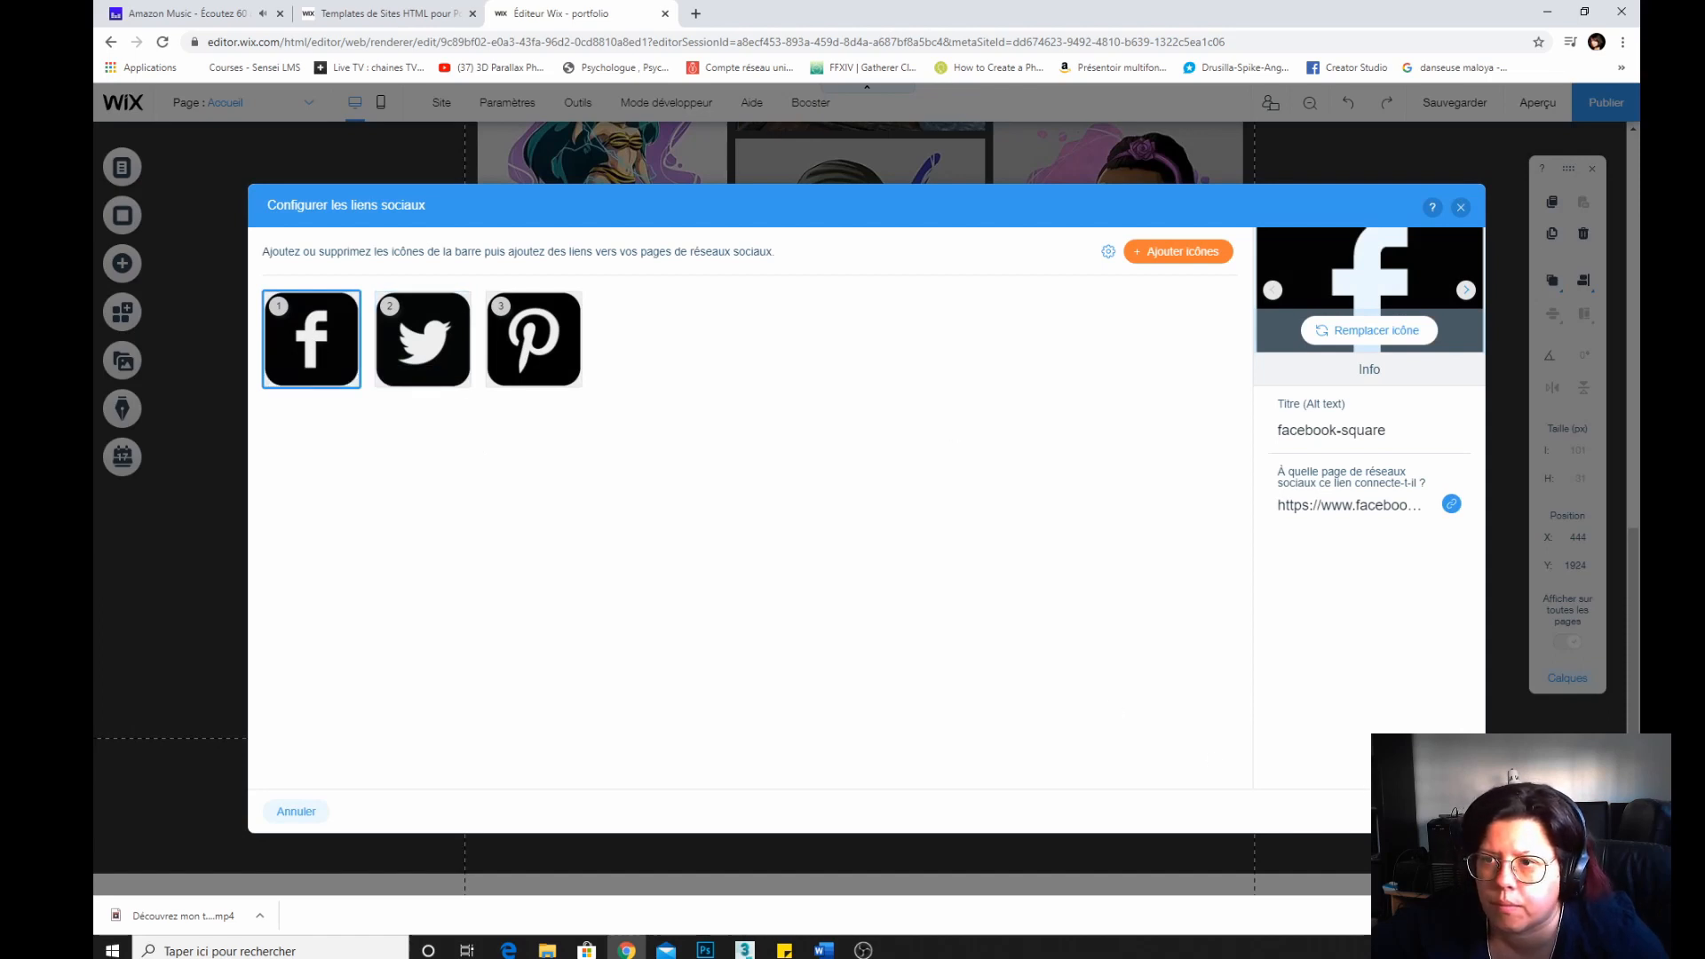
left_click(1375, 332)
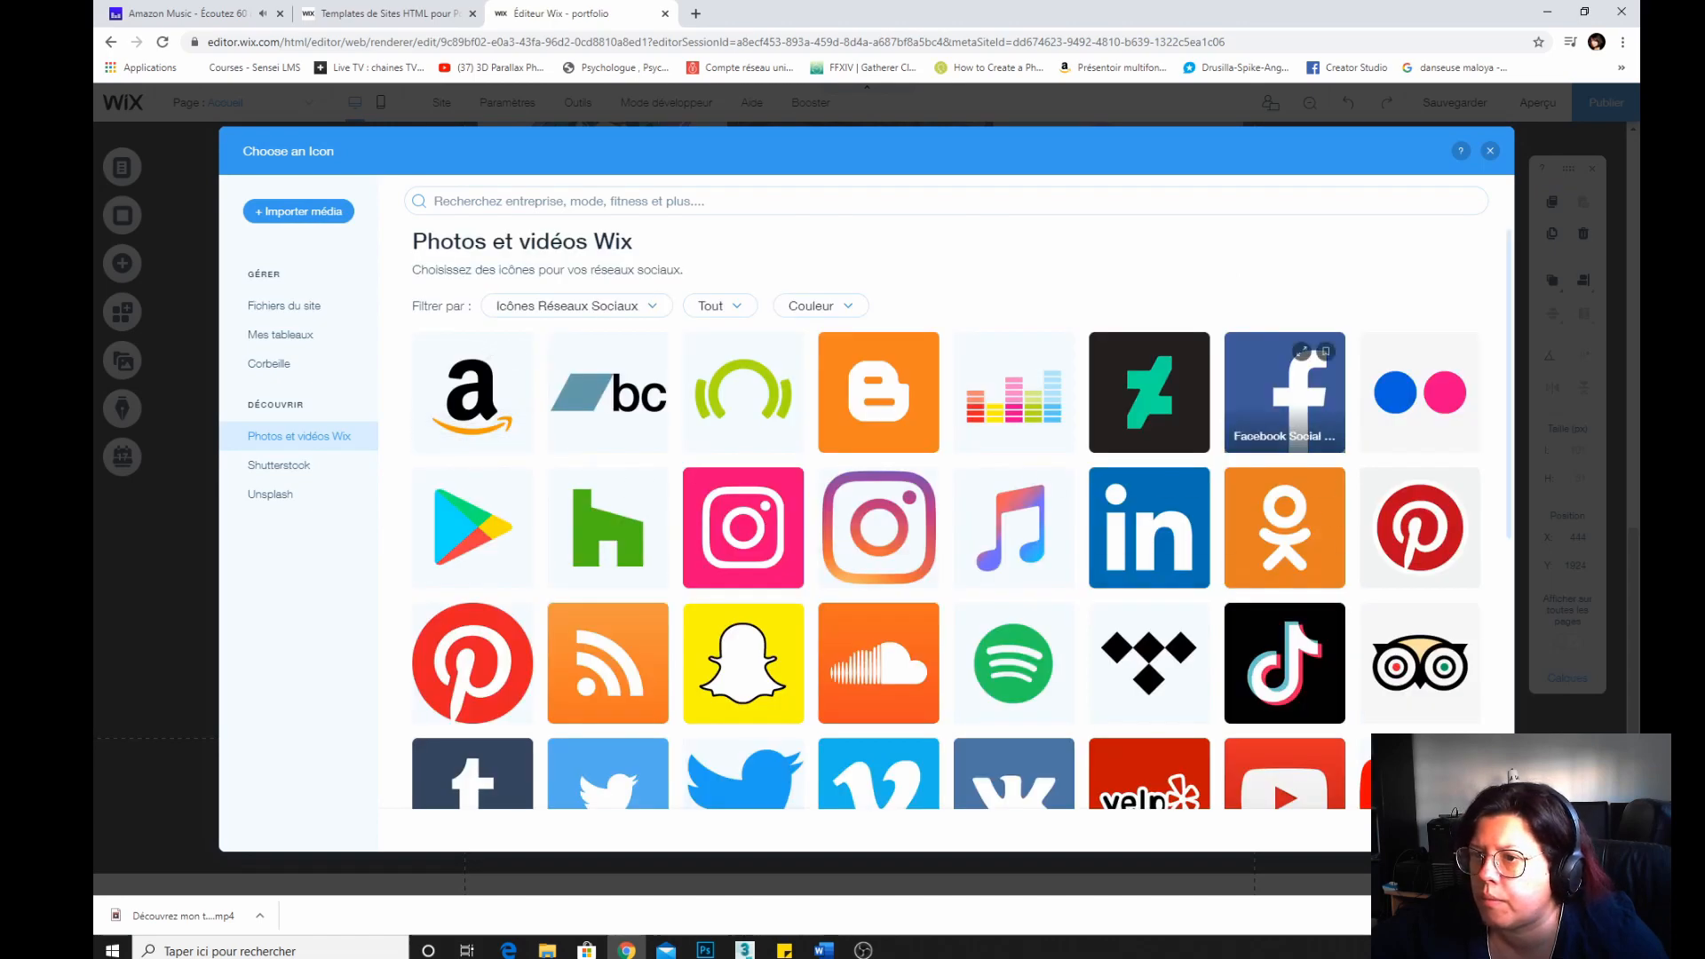
left_click(1302, 355)
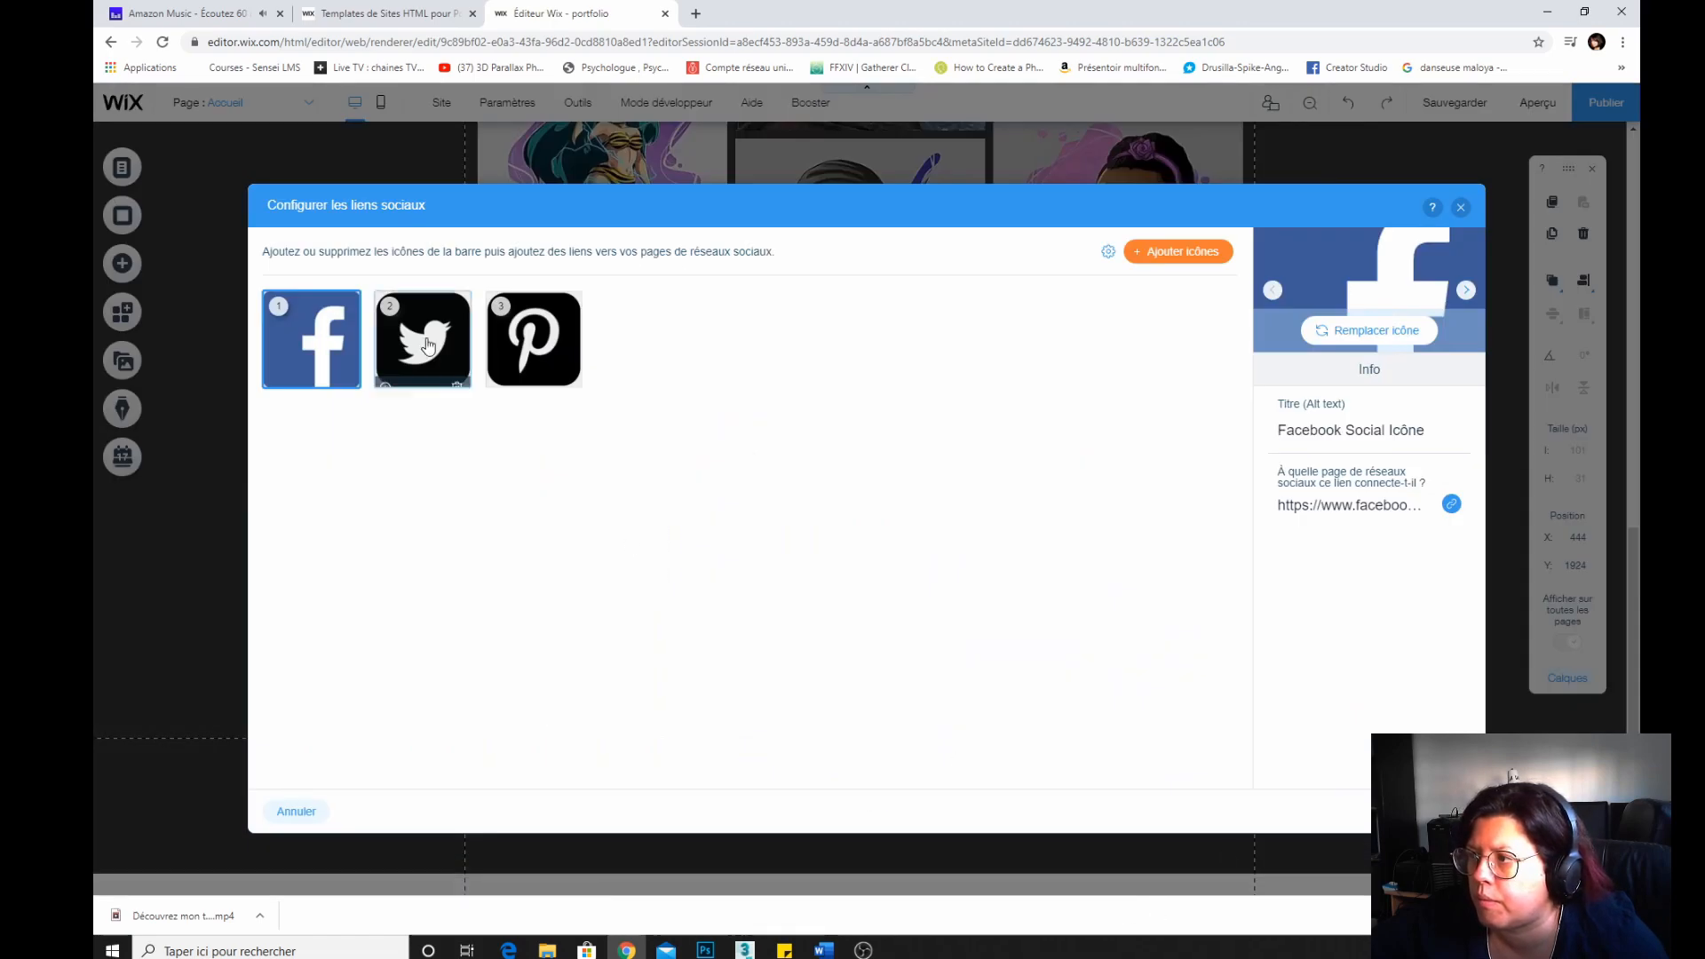
Replace the black Twitter icon with the blue square Twitter icon.
left_click(424, 343)
left_click(1367, 336)
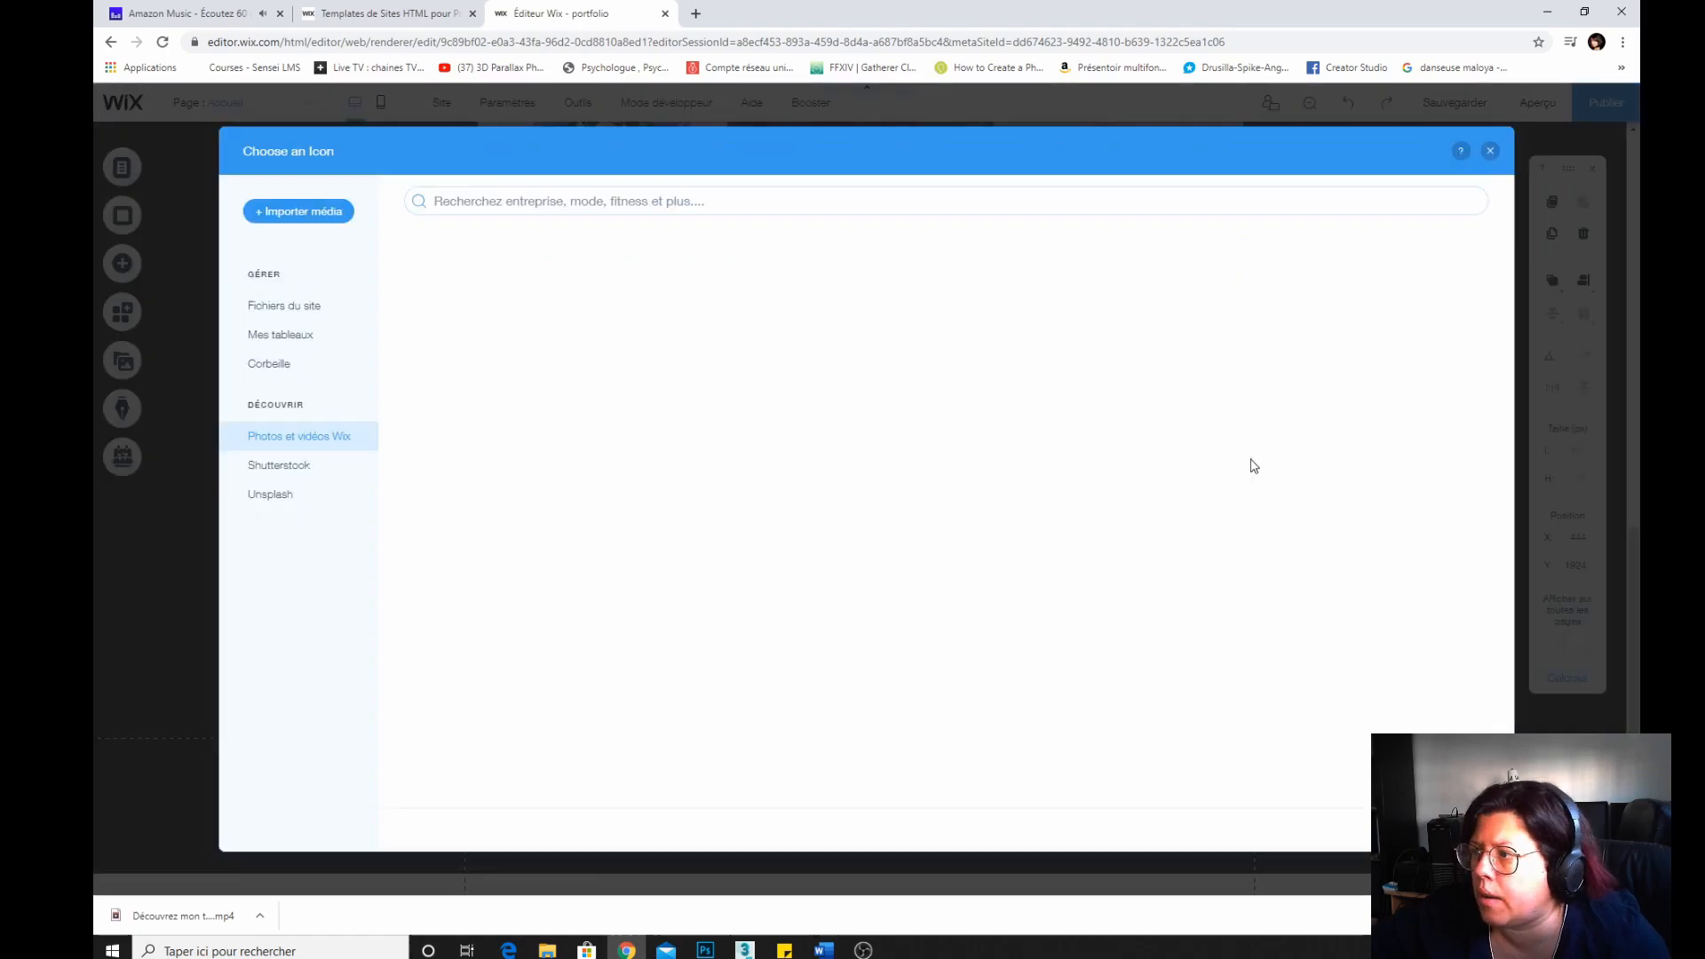
scroll(820, 631, "down", 4)
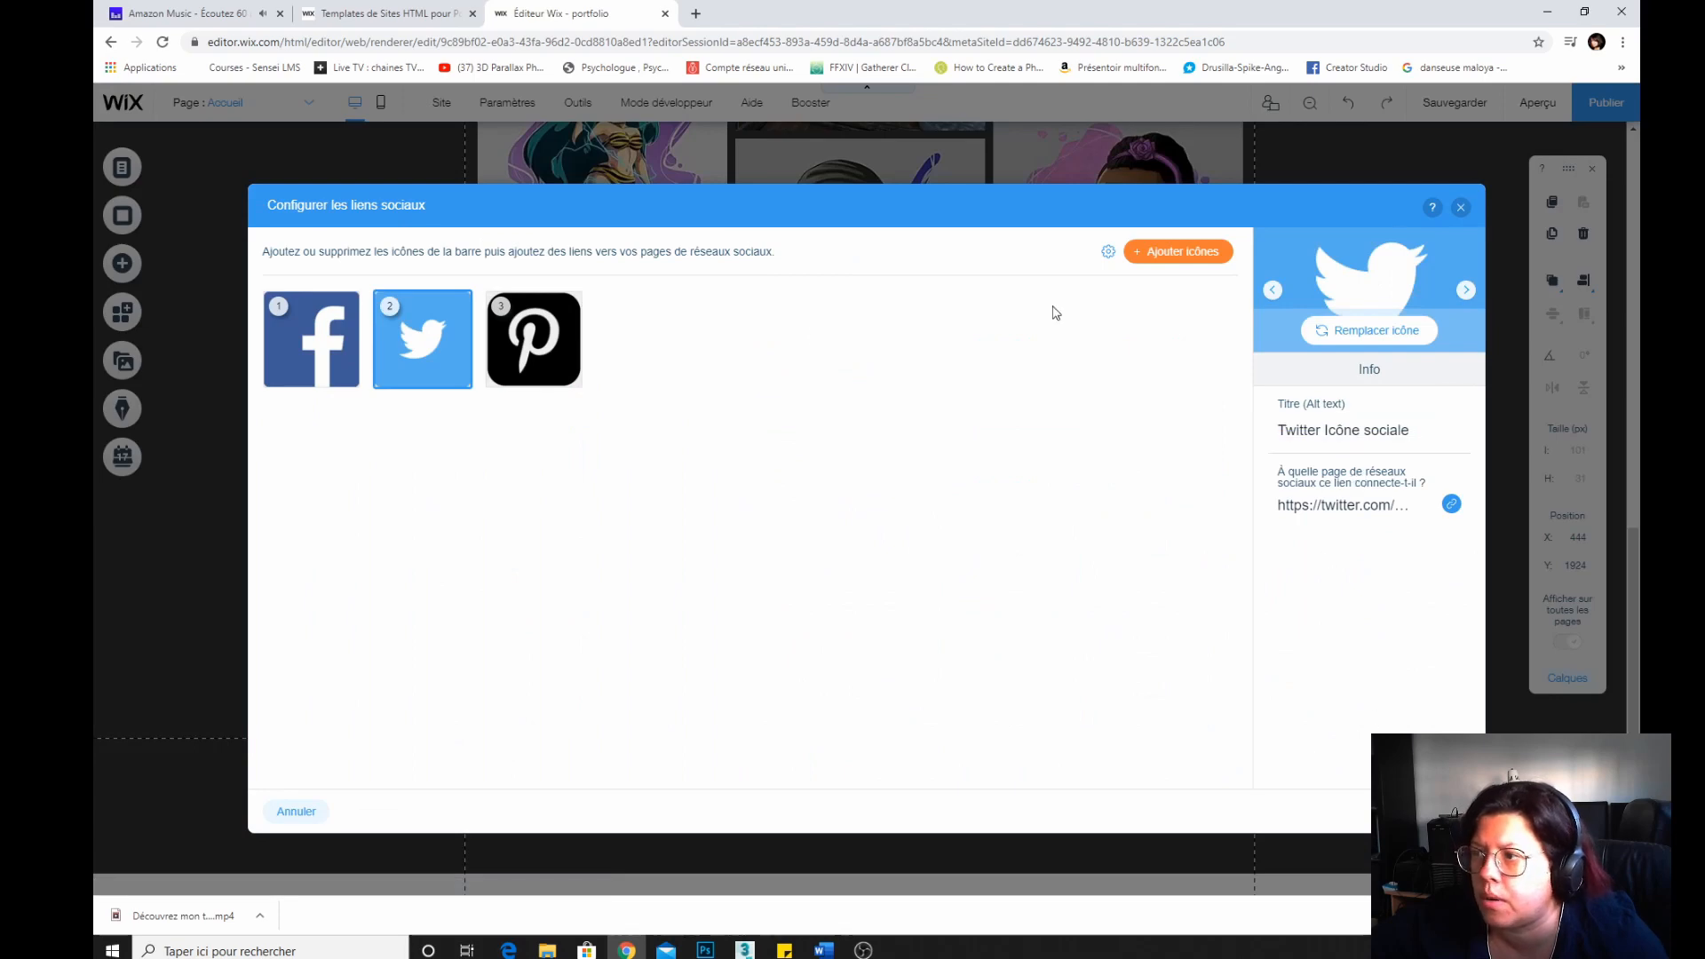
left_click(529, 342)
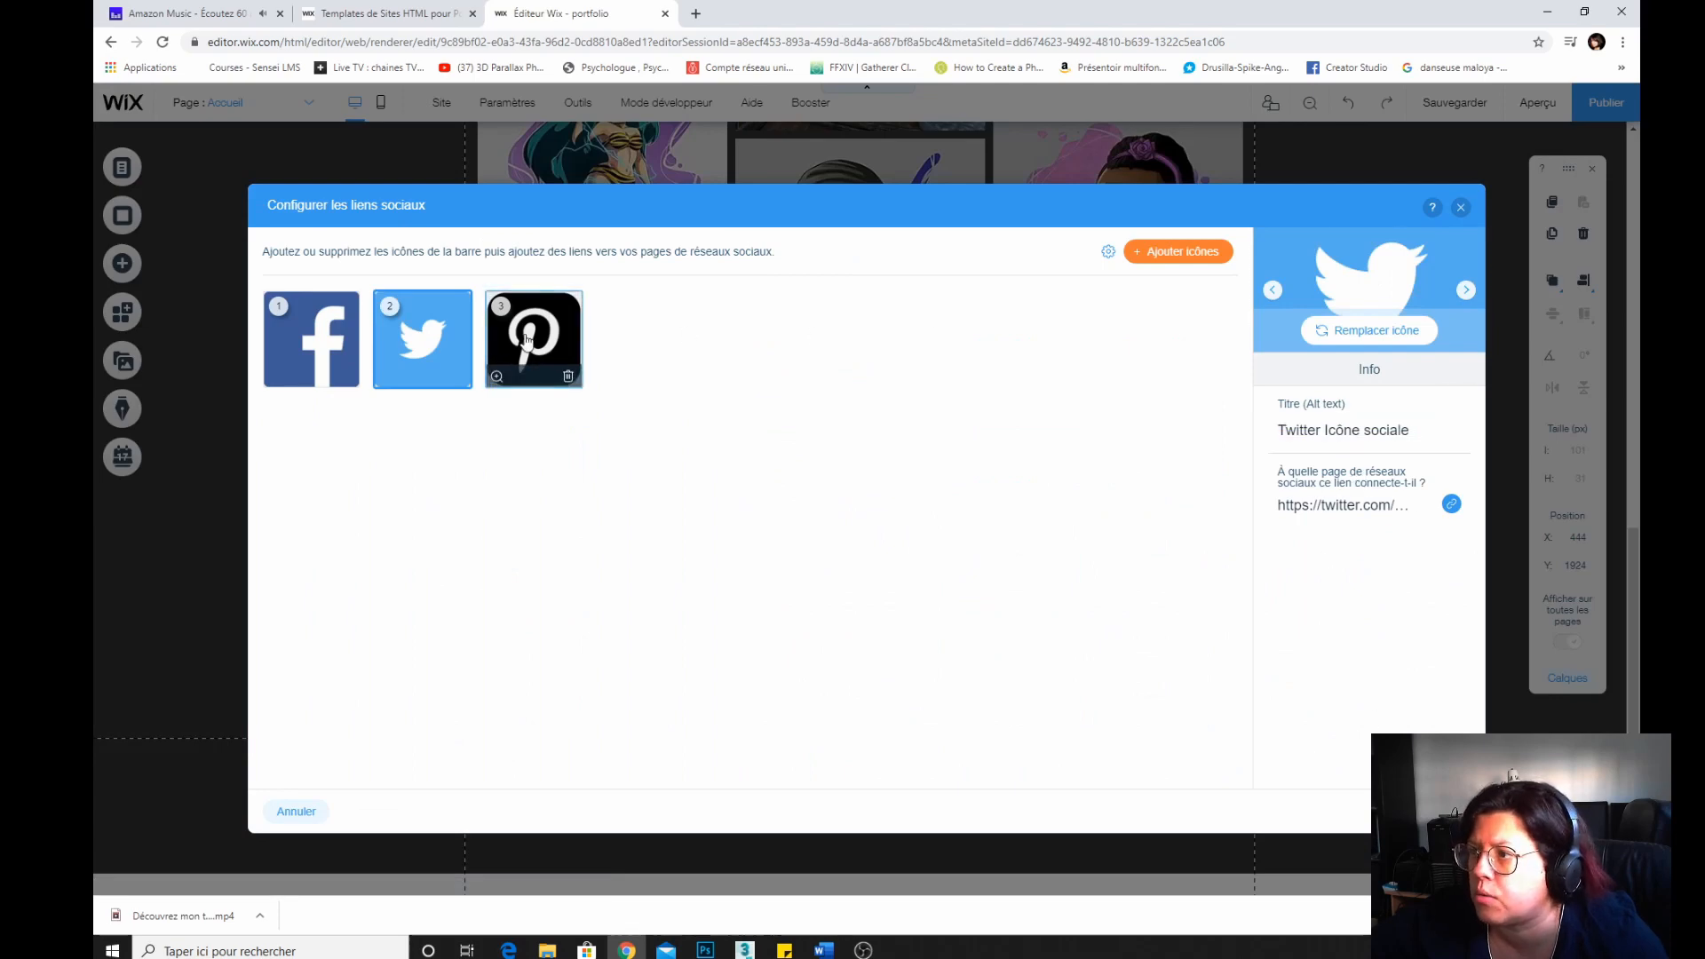
Replace the black Pinterest icon with the red round Pinterest social icon and close the social links dialog.
left_click(1367, 333)
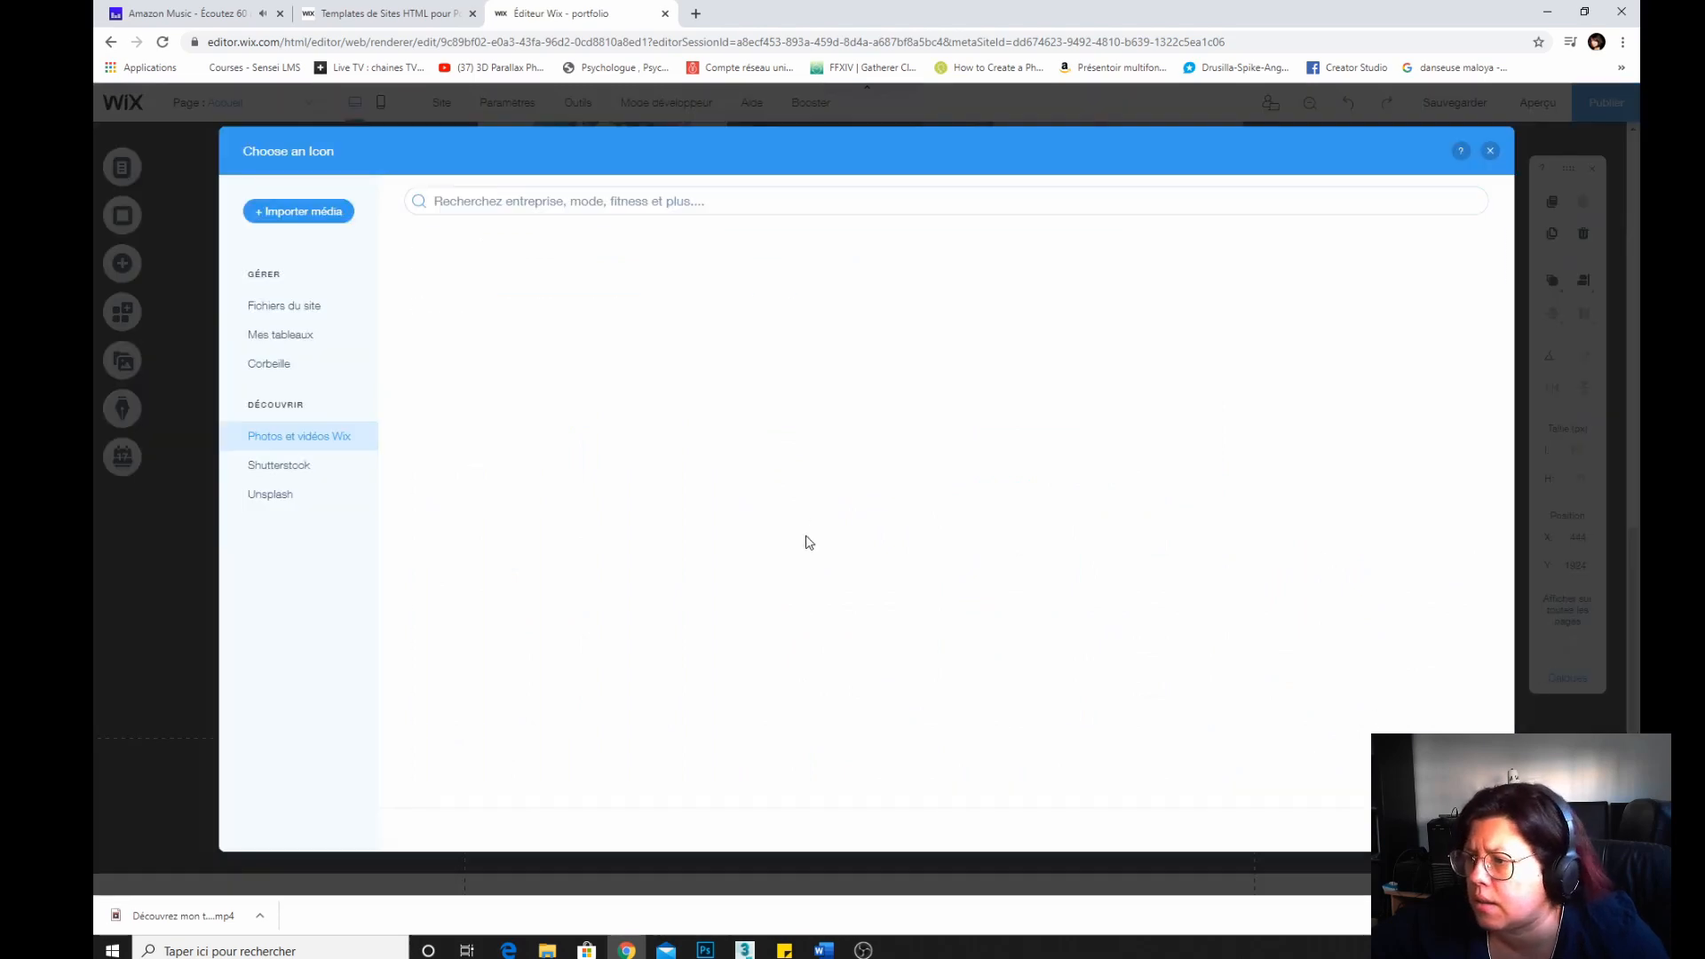
scroll(799, 550, "down", 2)
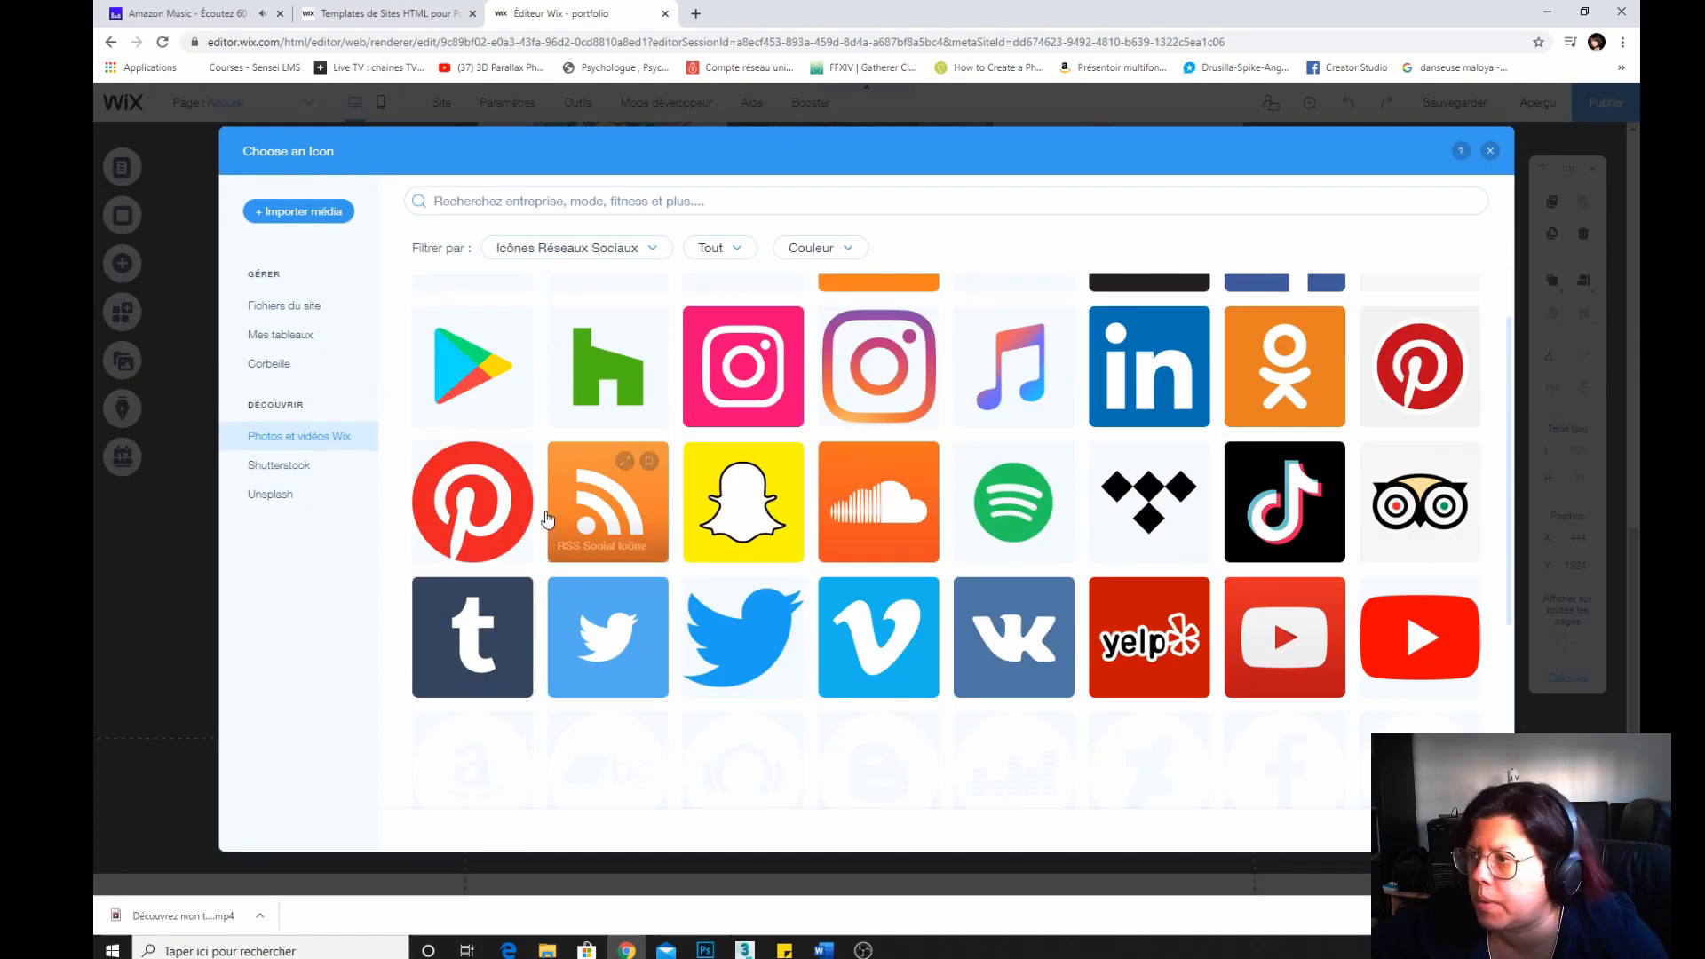
left_click(484, 508)
left_click(1441, 829)
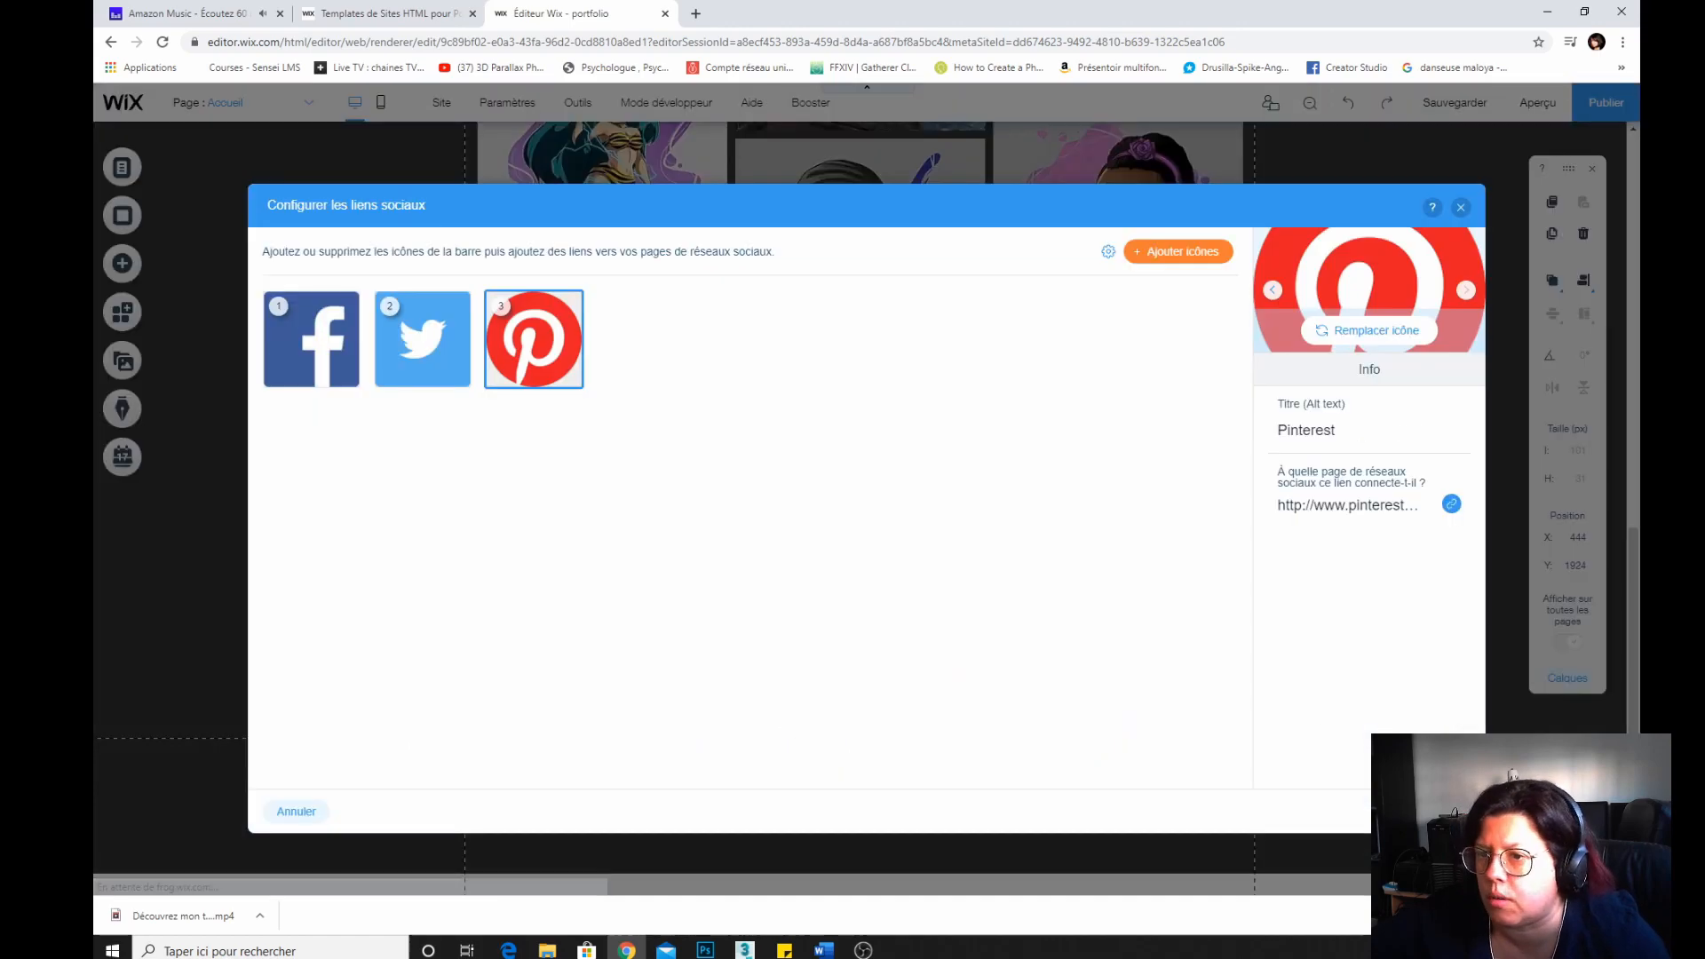
left_click(1438, 812)
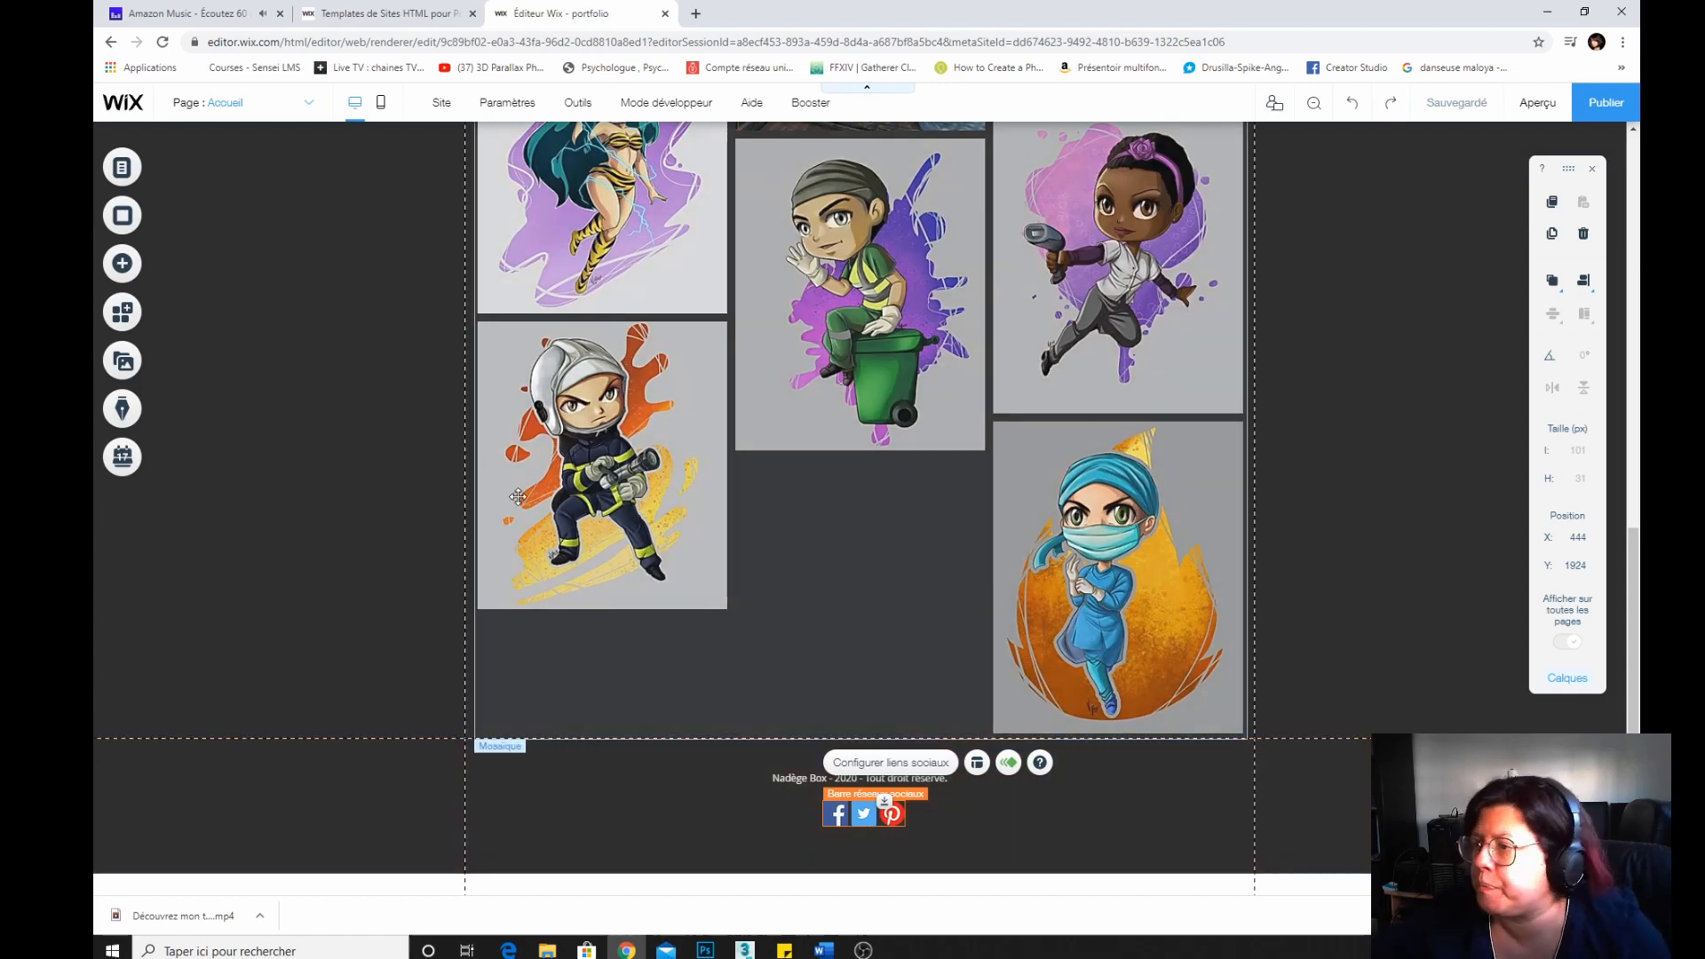
Try out several image and video backgrounds for the home page.
scroll(344, 499, "up", 15)
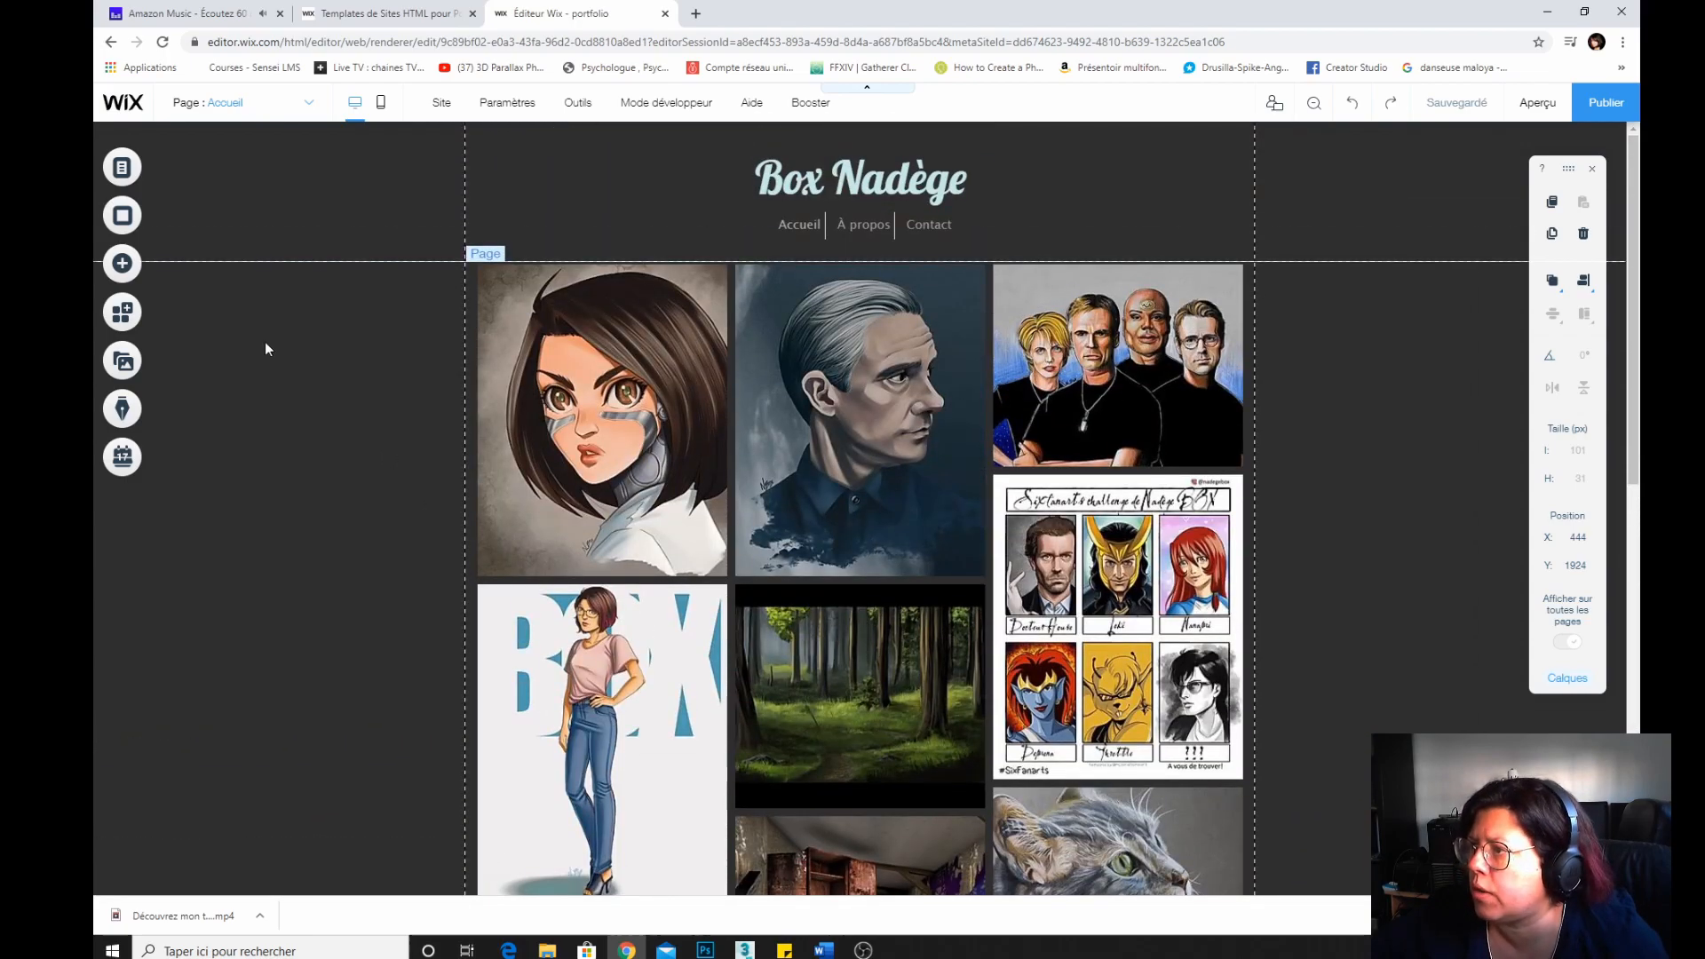
left_click(266, 348)
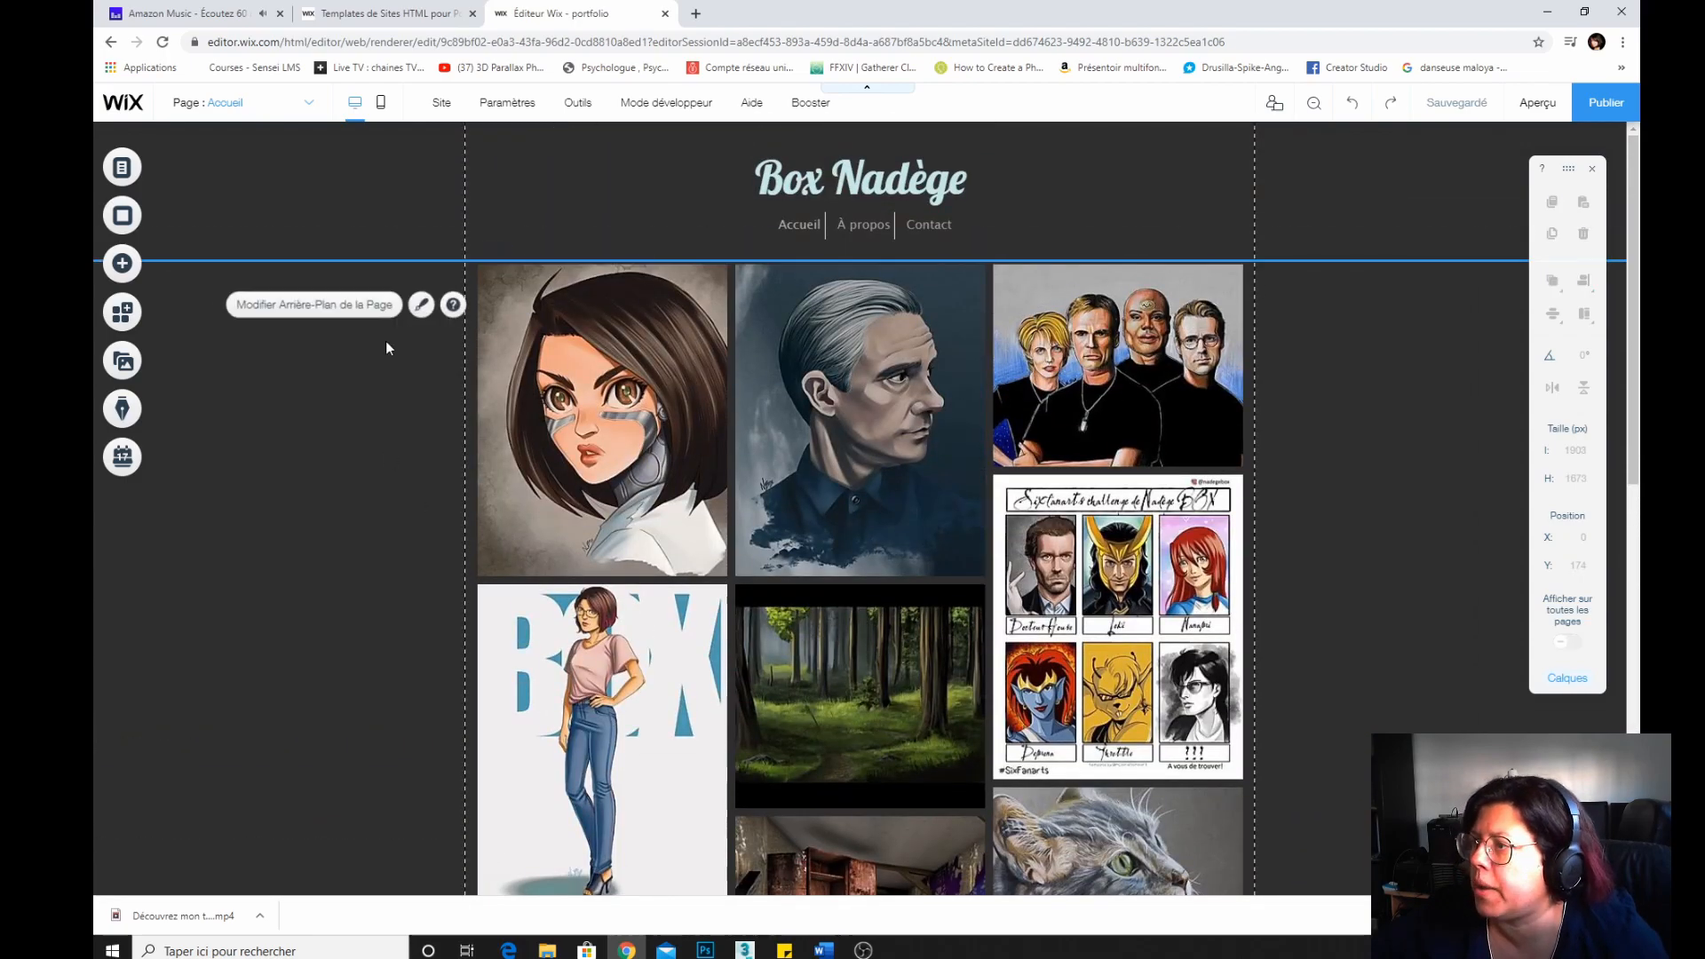
left_click(314, 306)
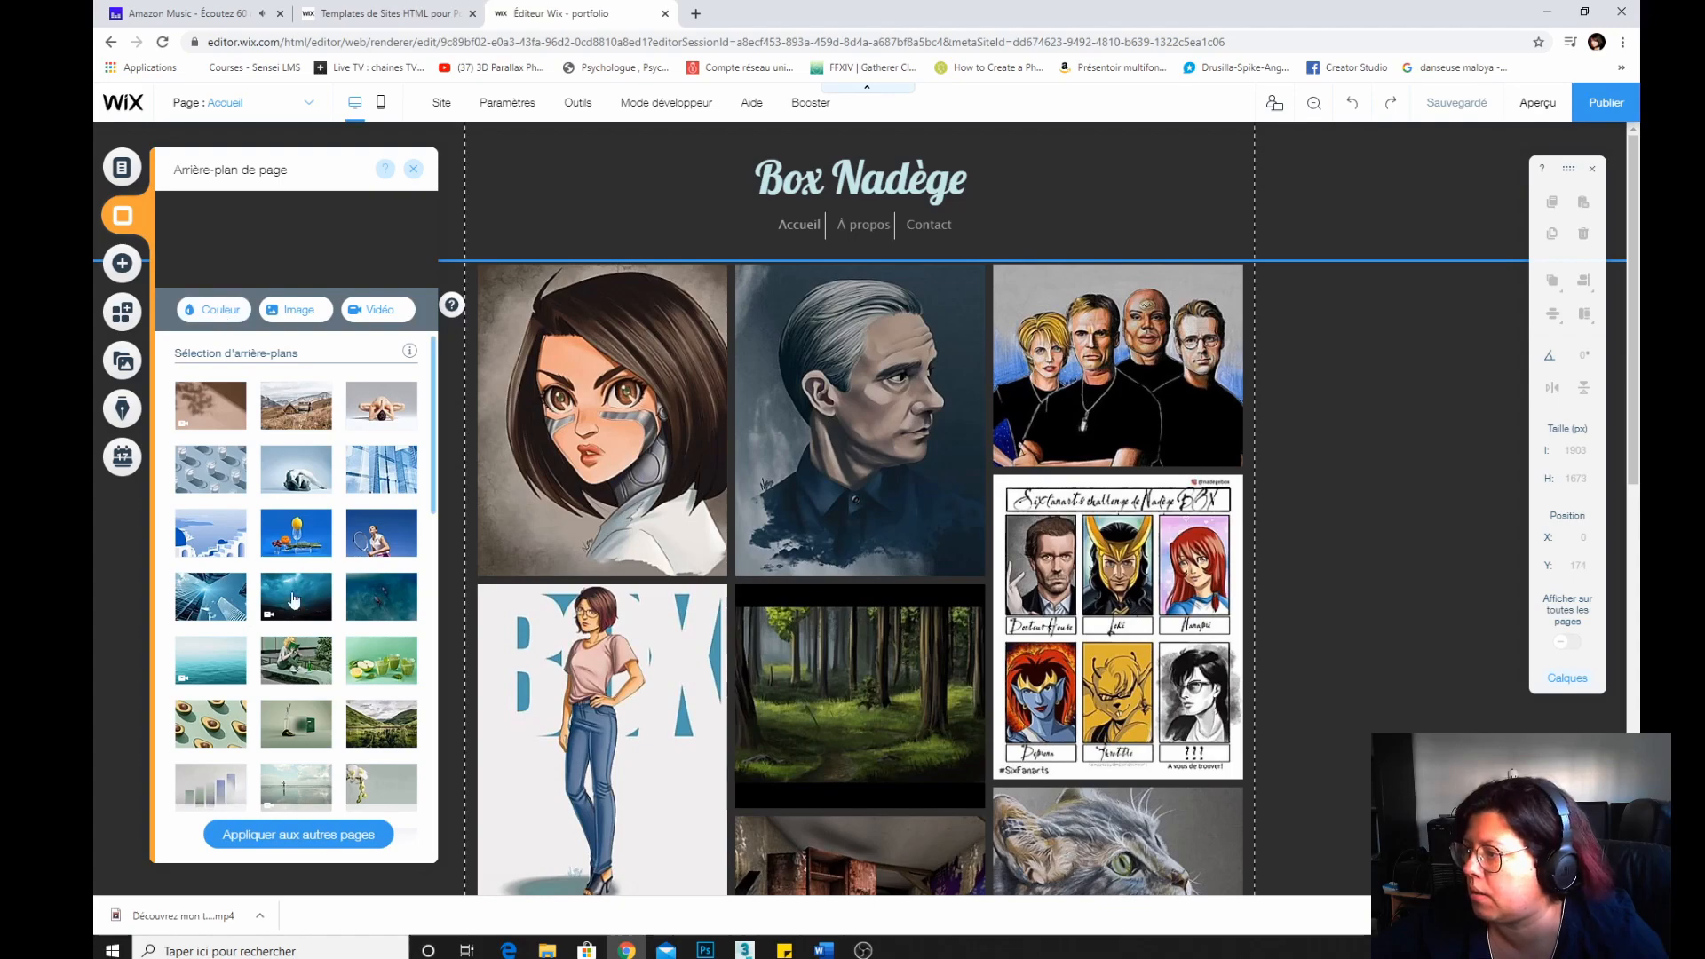
left_click(291, 607)
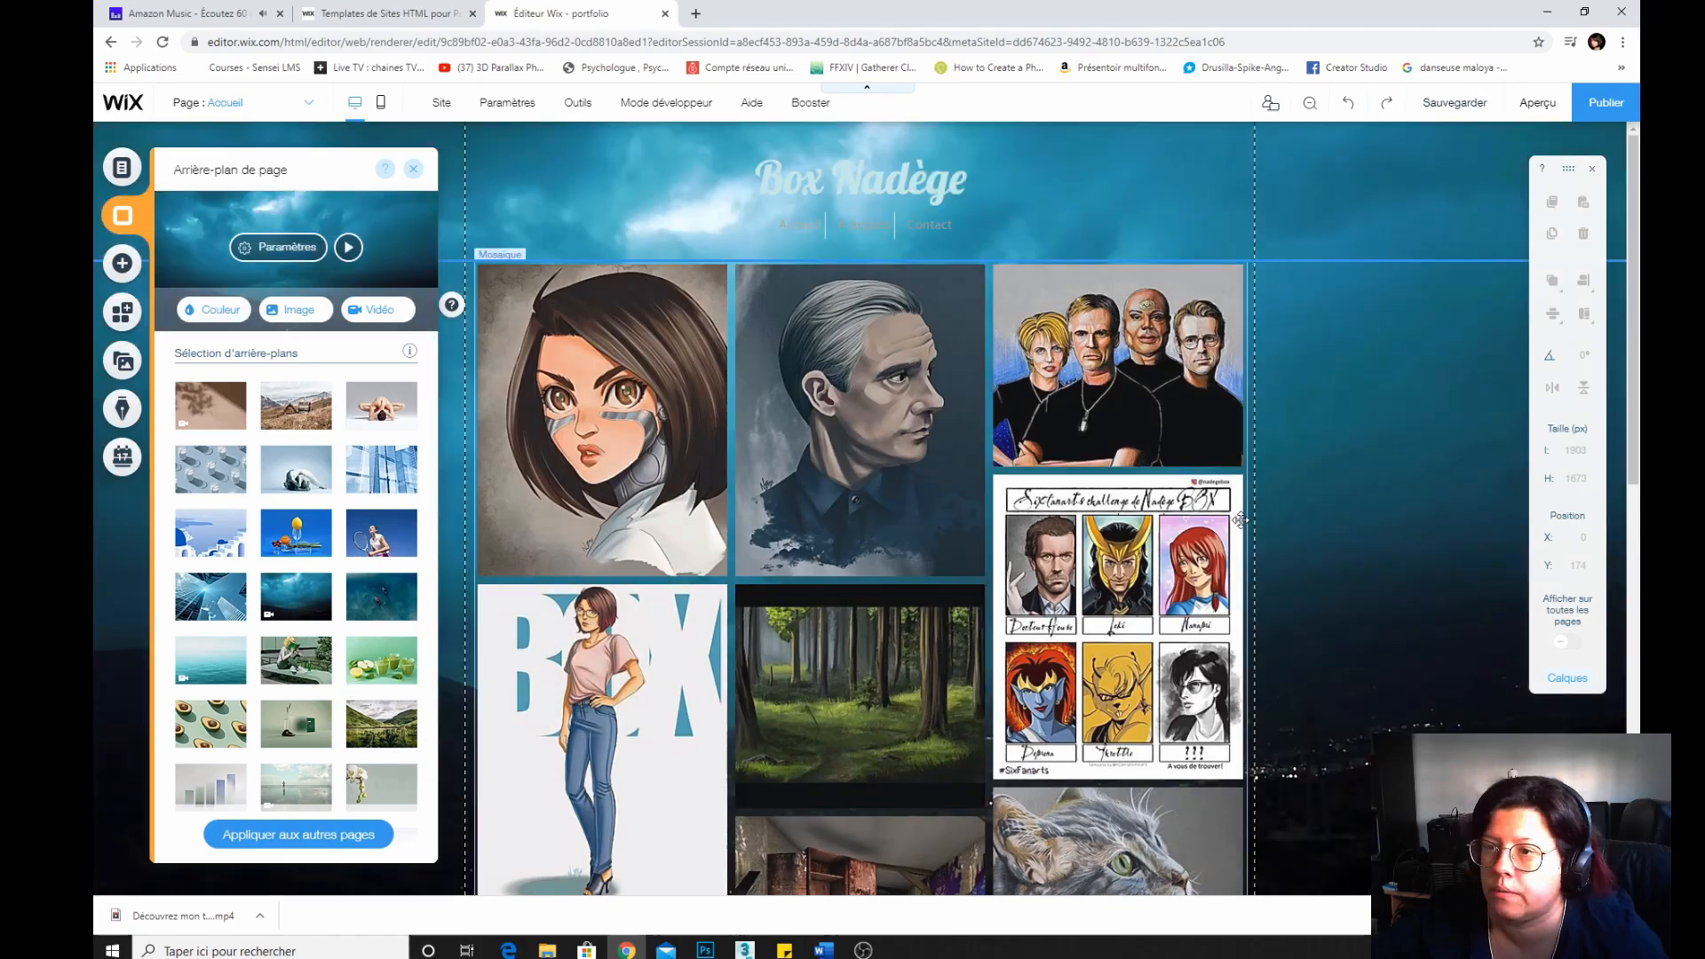
scroll(1240, 520, "down", 7)
scroll(1241, 520, "up", 8)
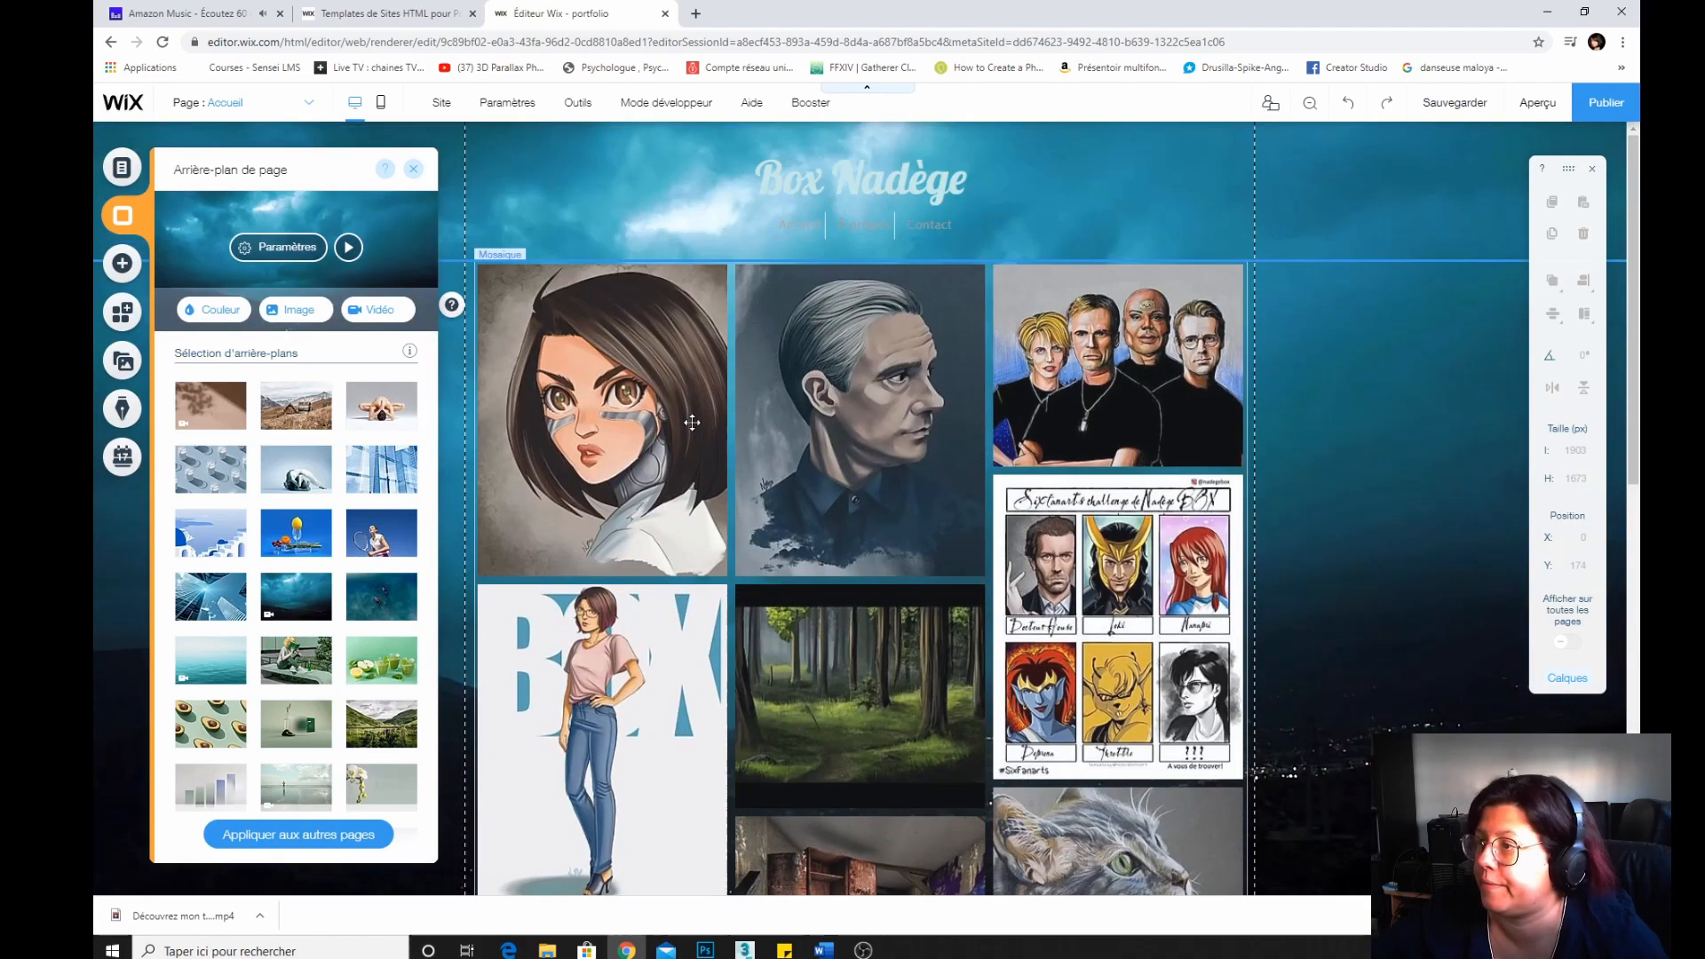
left_click(309, 416)
mouse_move(298, 535)
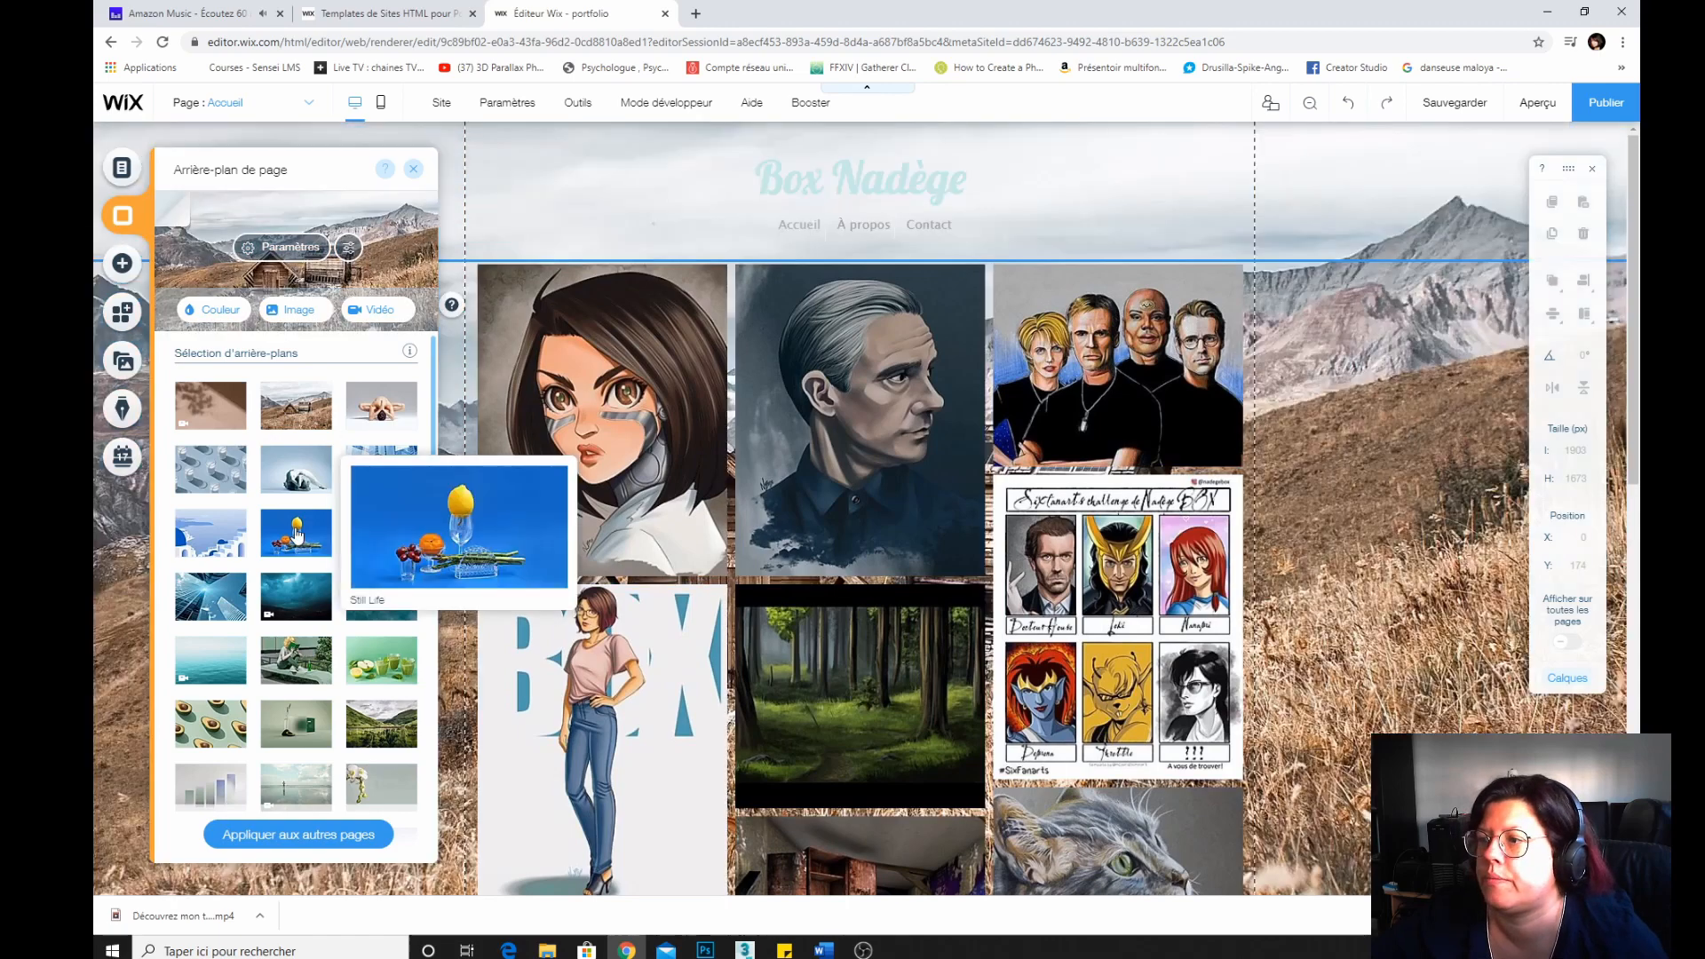
left_click(372, 401)
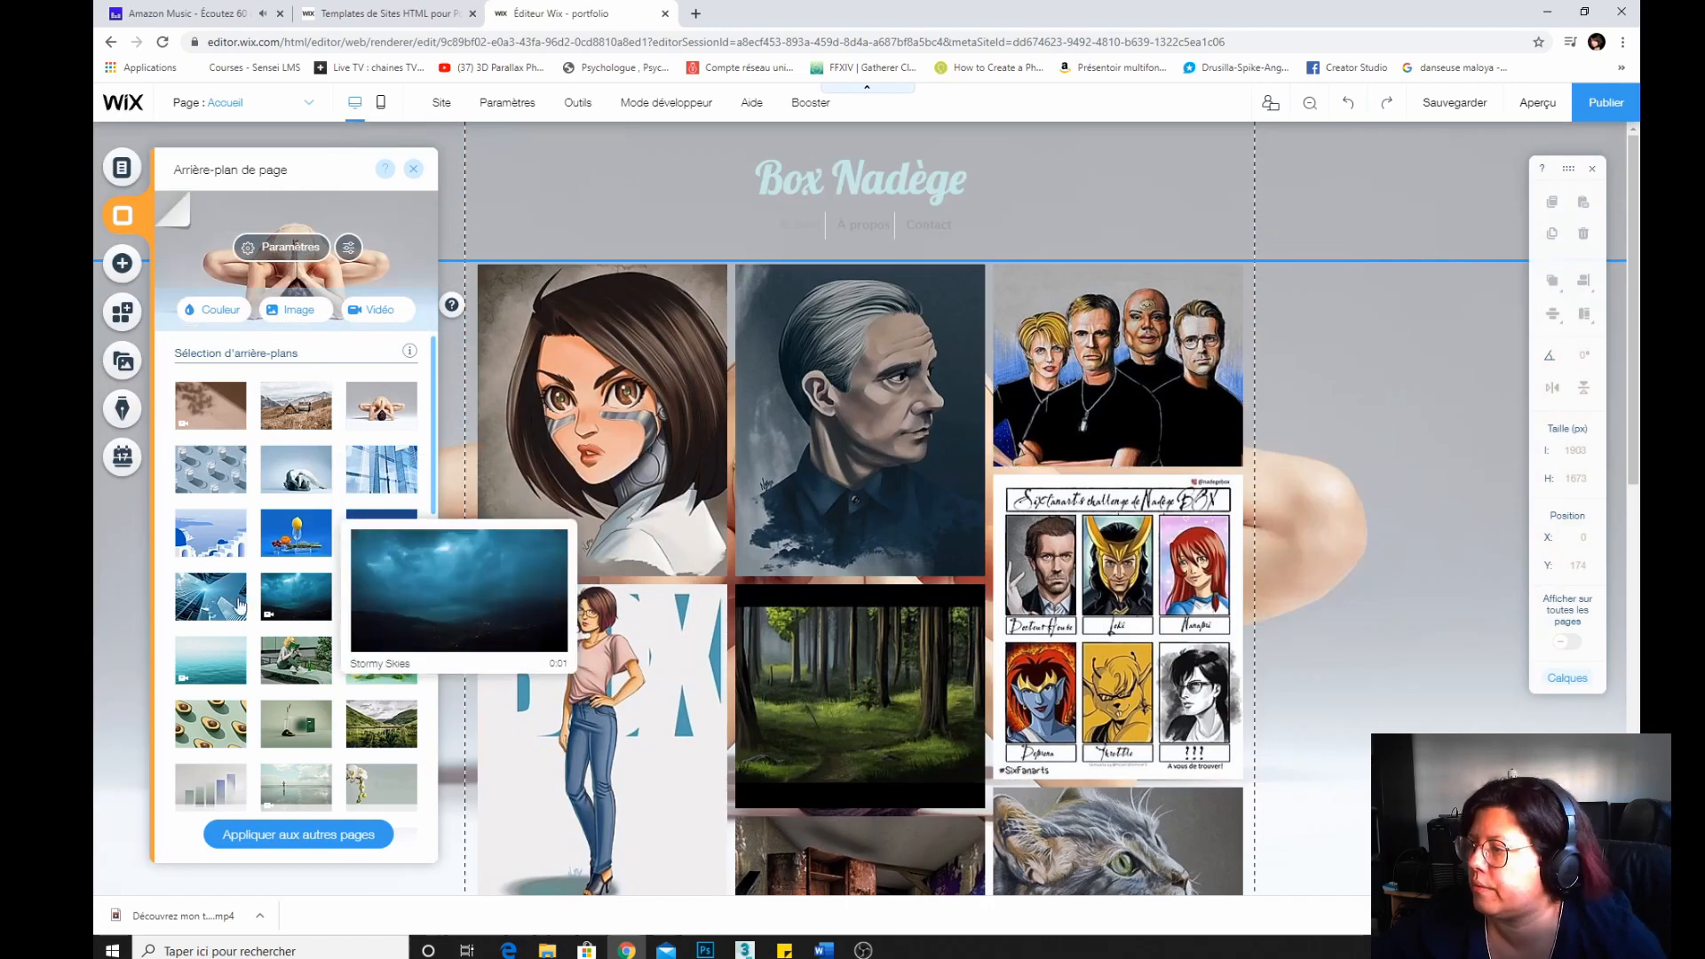
left_click(206, 604)
scroll(344, 684, "down", 15)
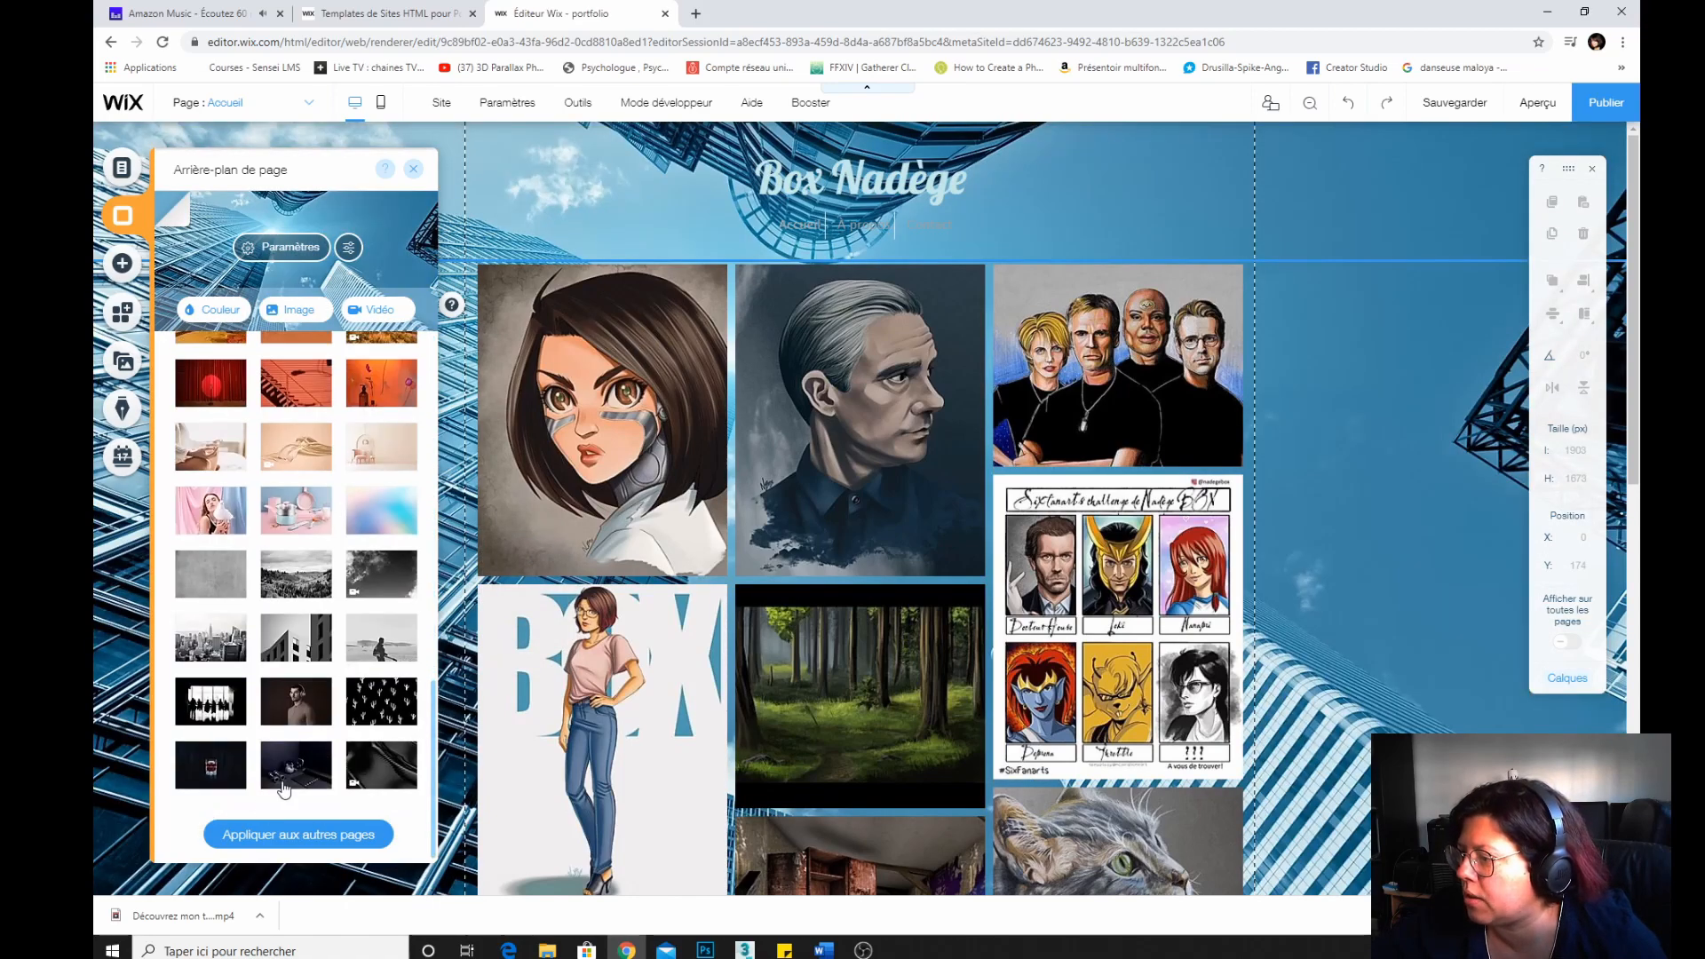
left_click(374, 769)
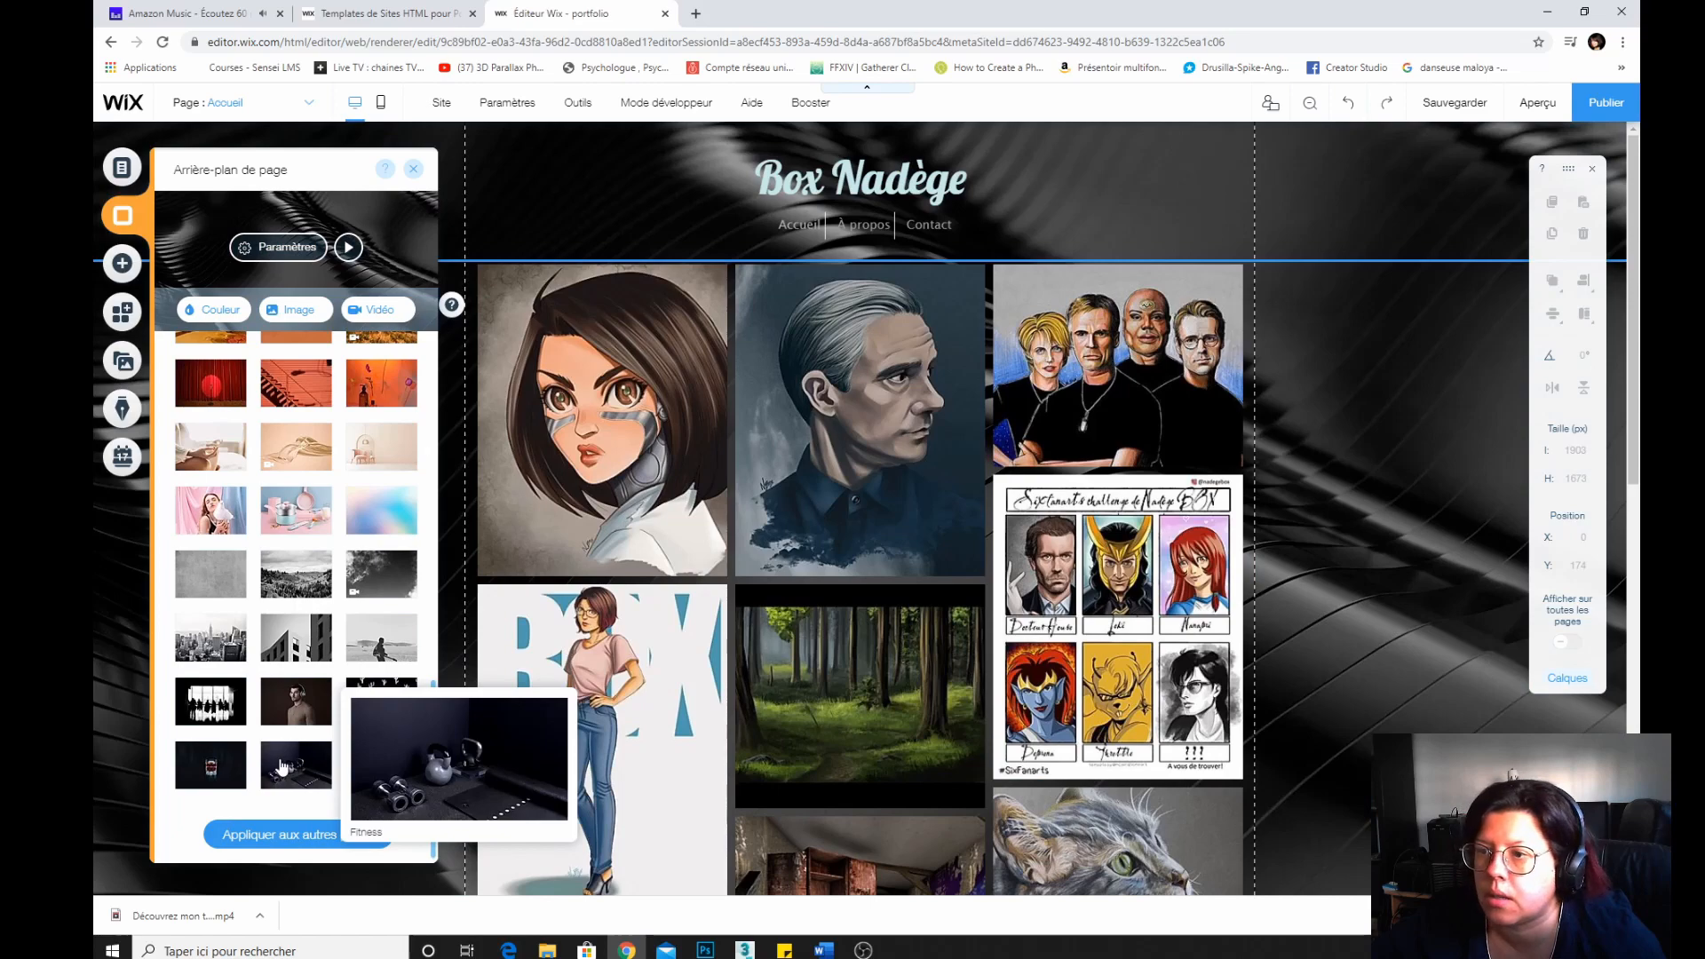
left_click(282, 766)
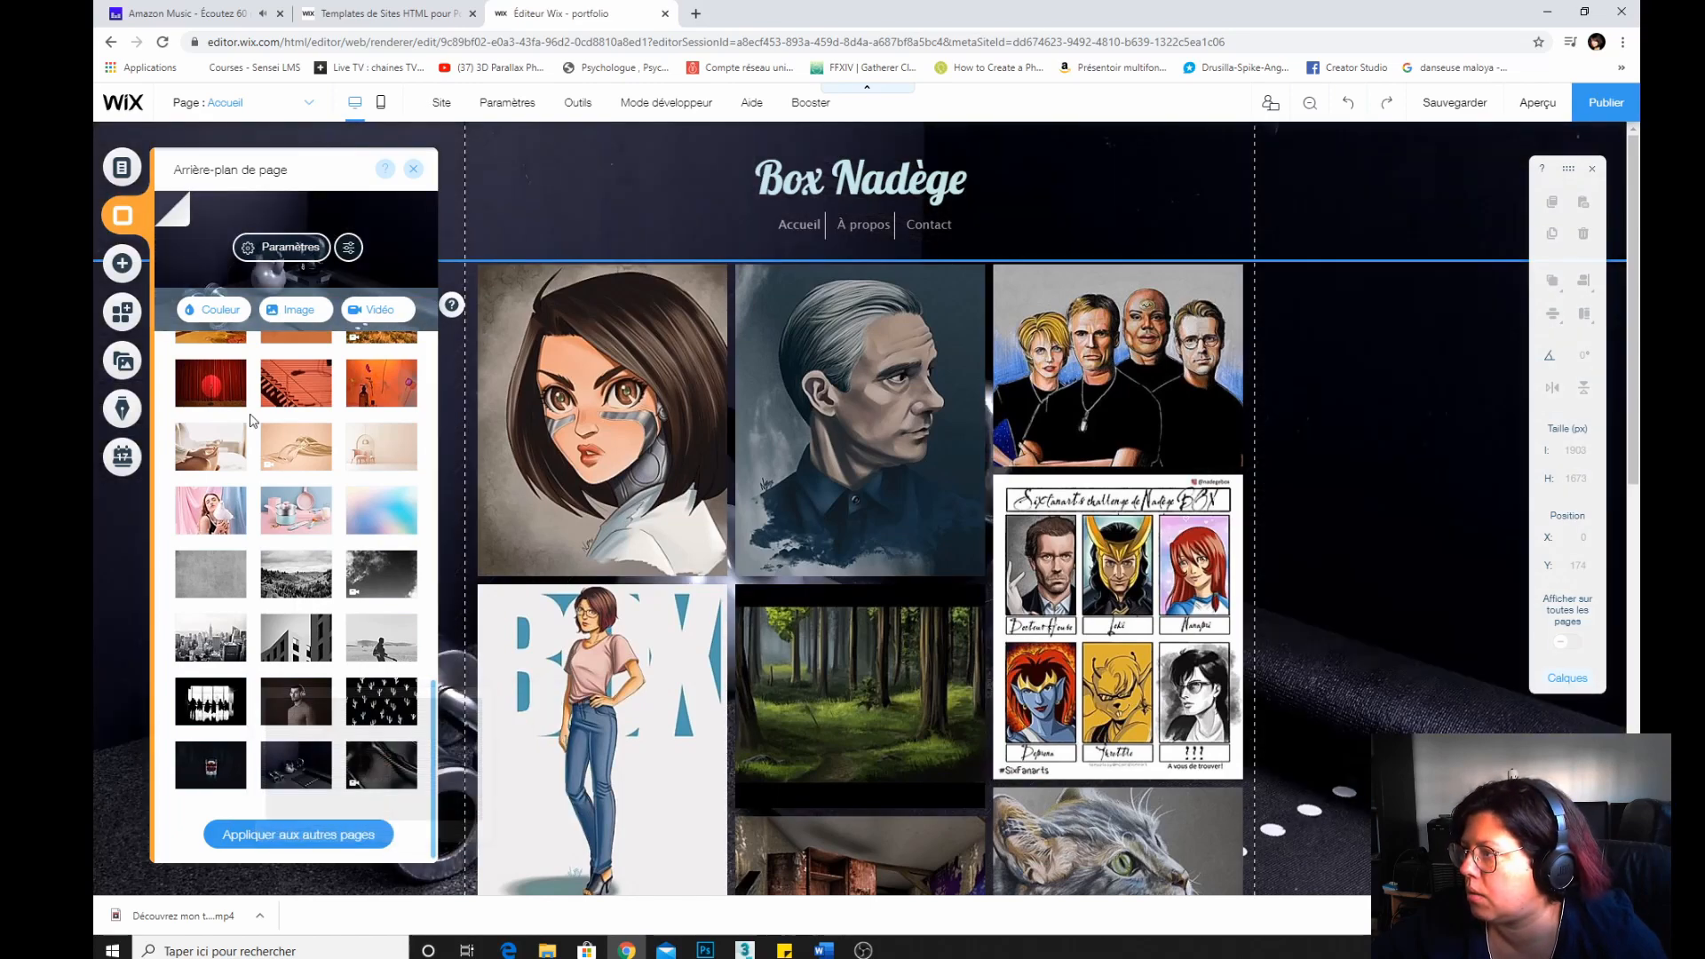
scroll(260, 427, "up", 15)
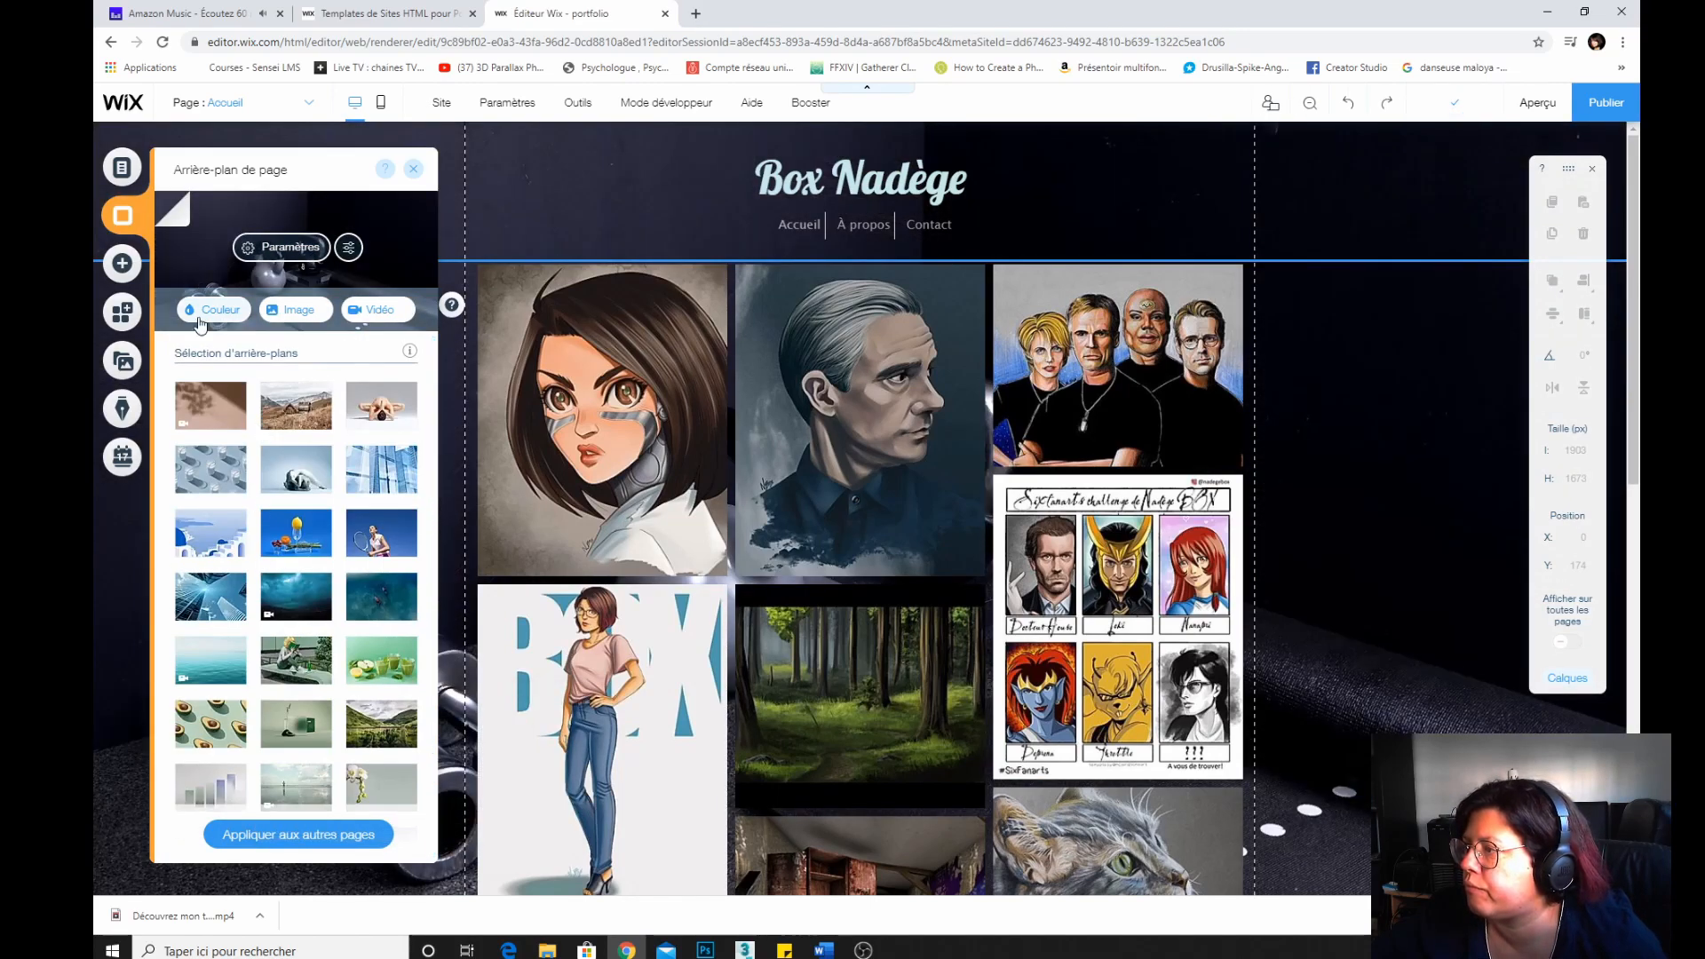
Set the home page background to the solid dark colour #2F2E2E.
left_click(197, 310)
left_click(218, 394)
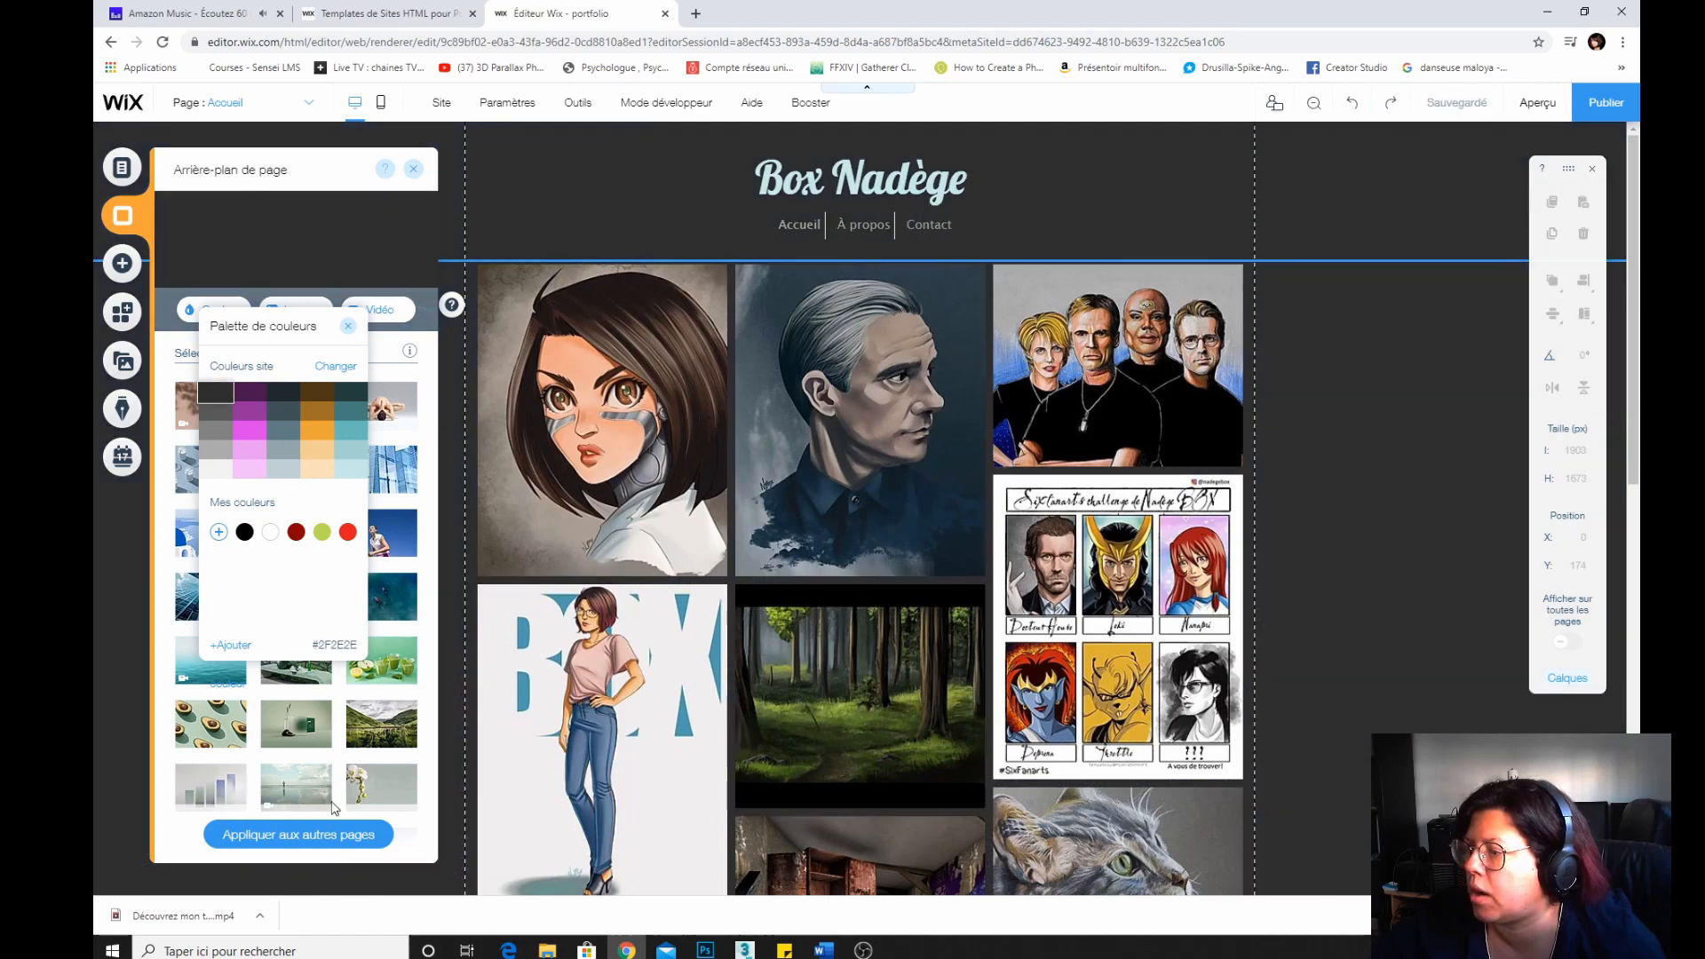
left_click(318, 846)
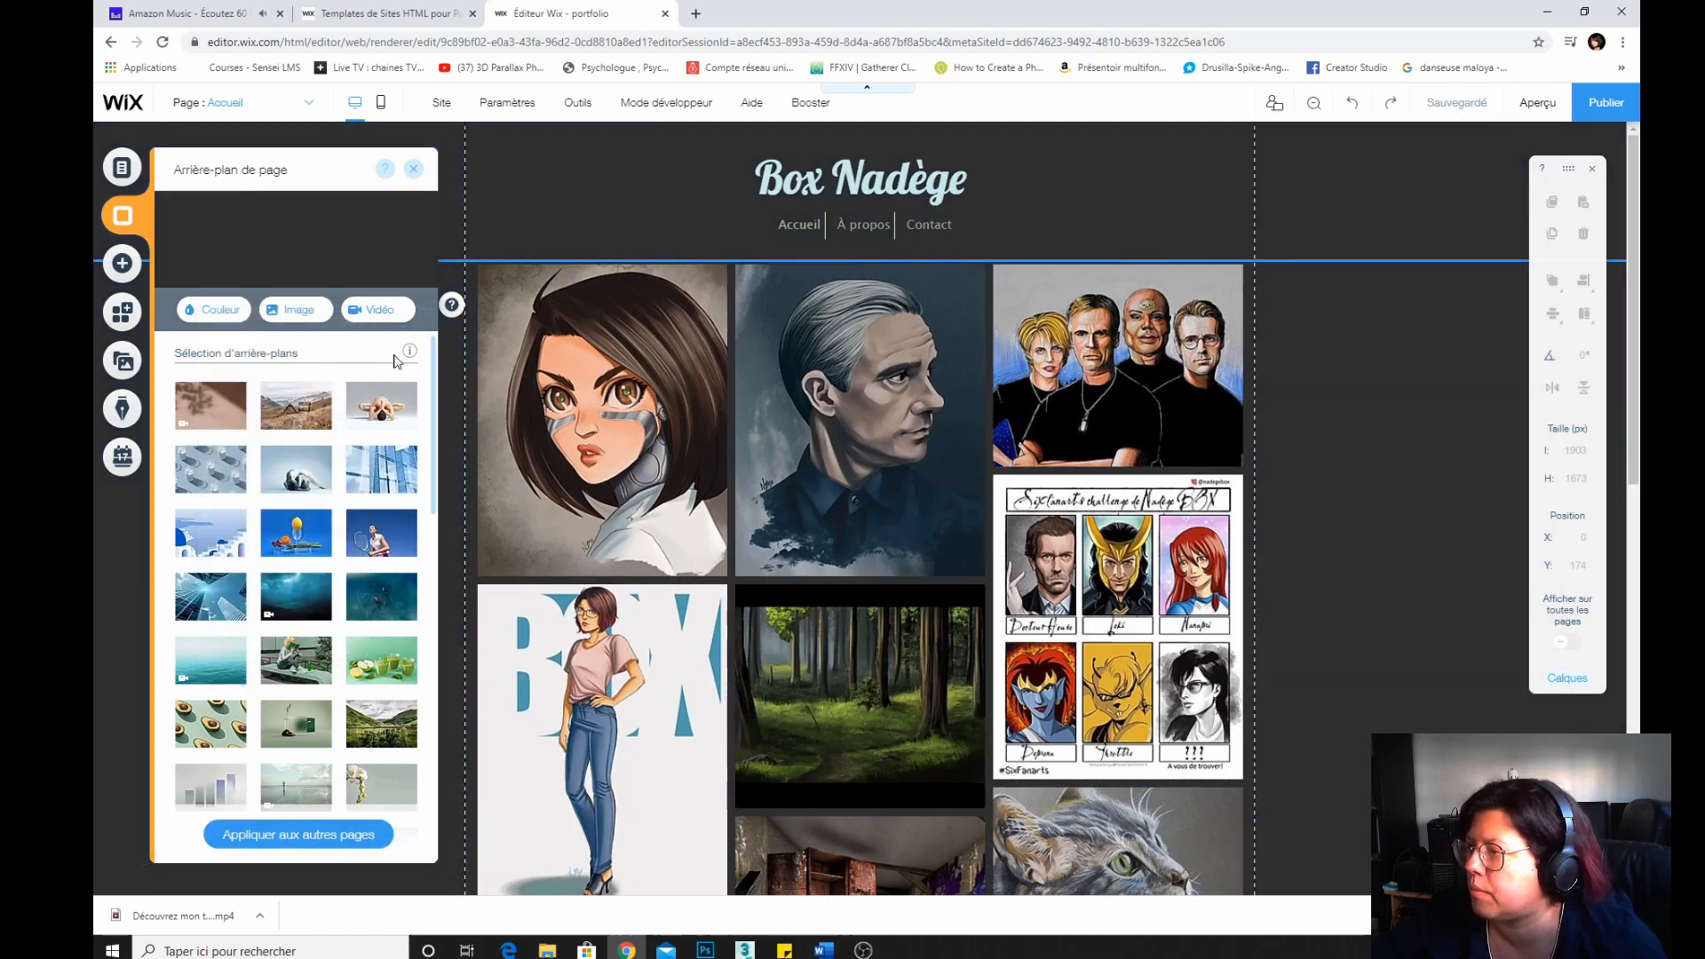
Apply the page background to the À propos and Contact pages as well, then close the background panels.
left_click(313, 843)
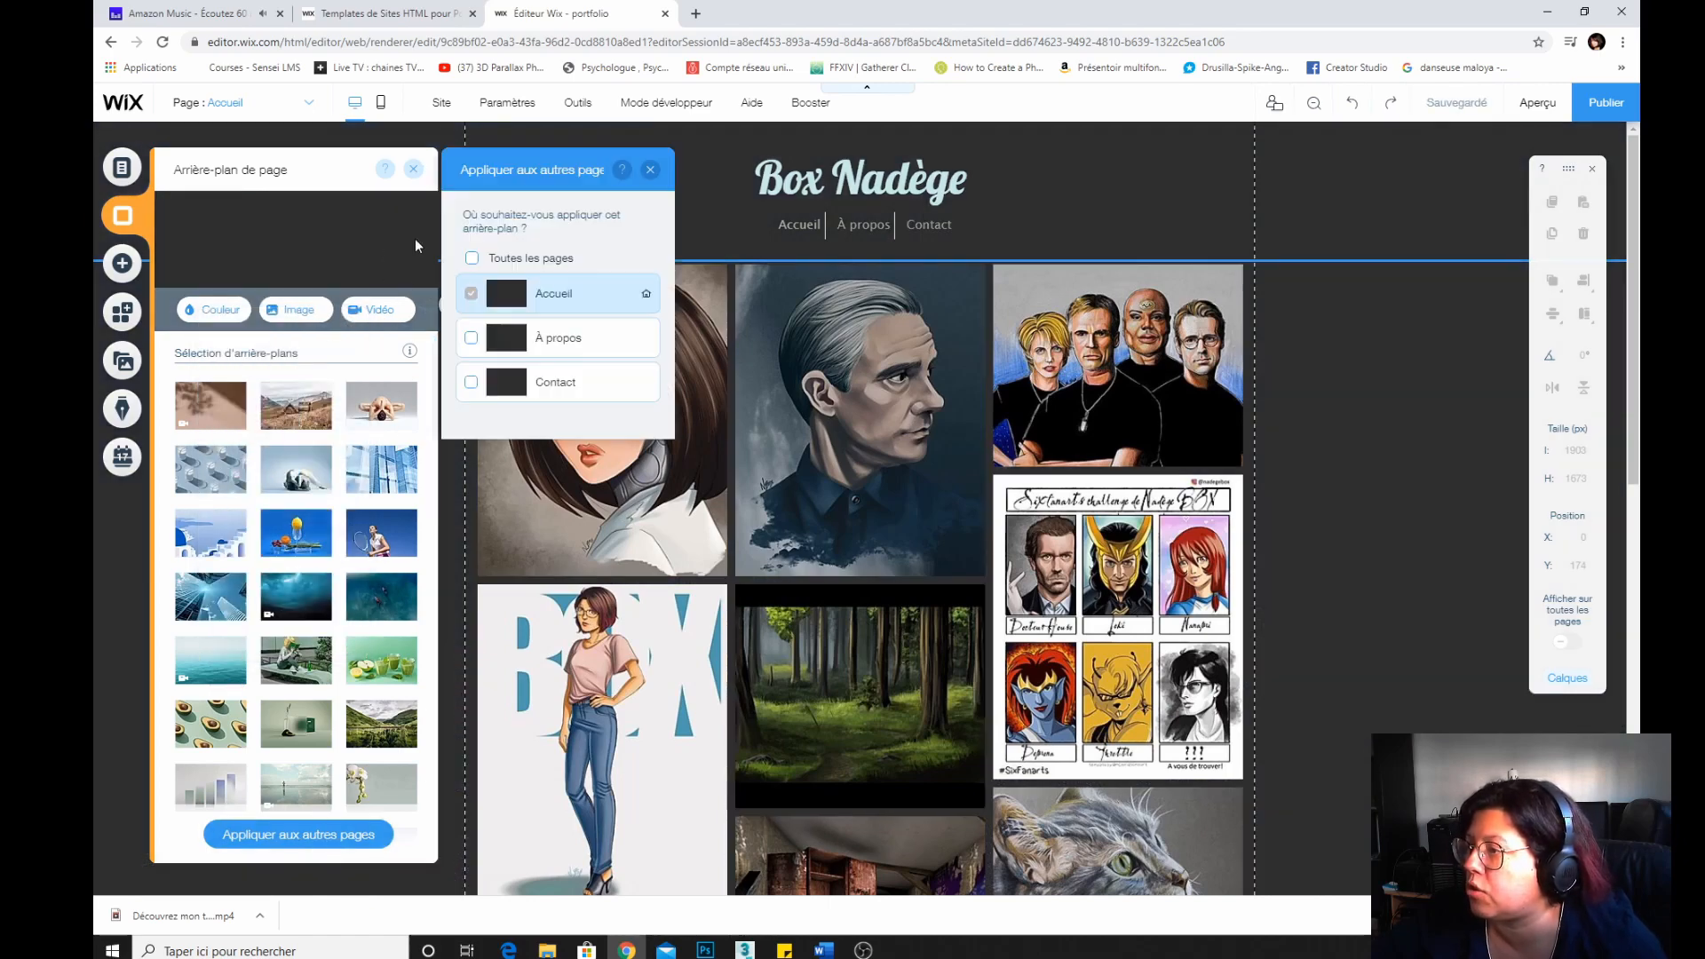
left_click(470, 338)
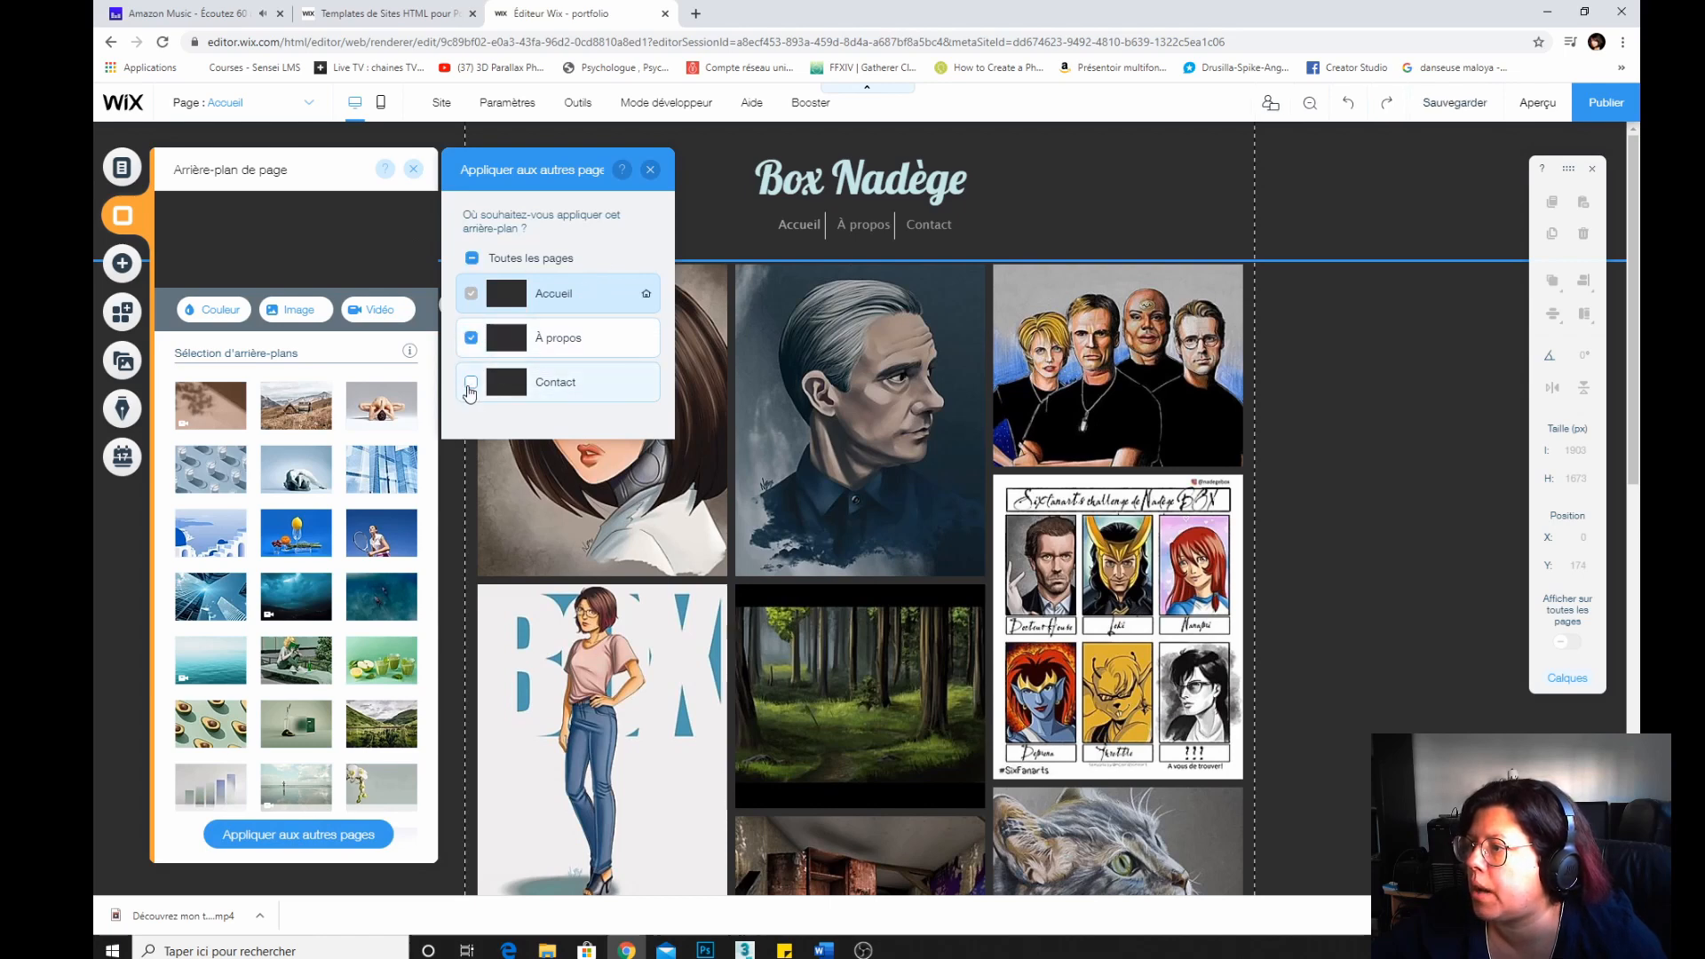
left_click(470, 381)
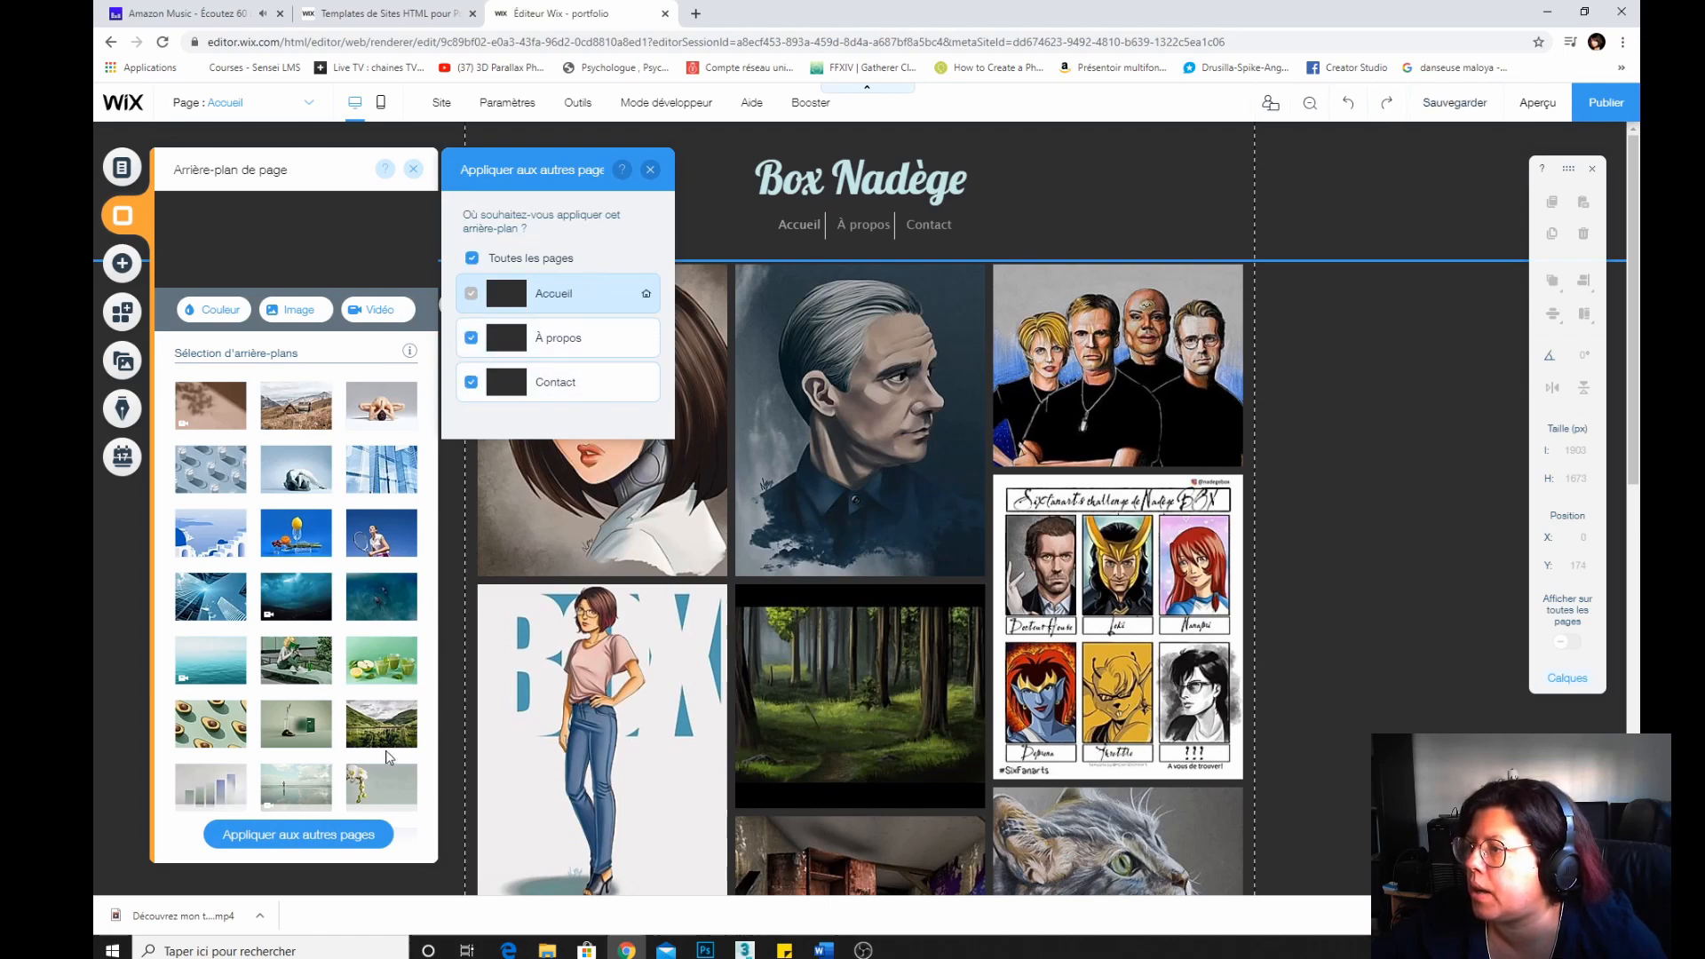
left_click(650, 168)
left_click(414, 170)
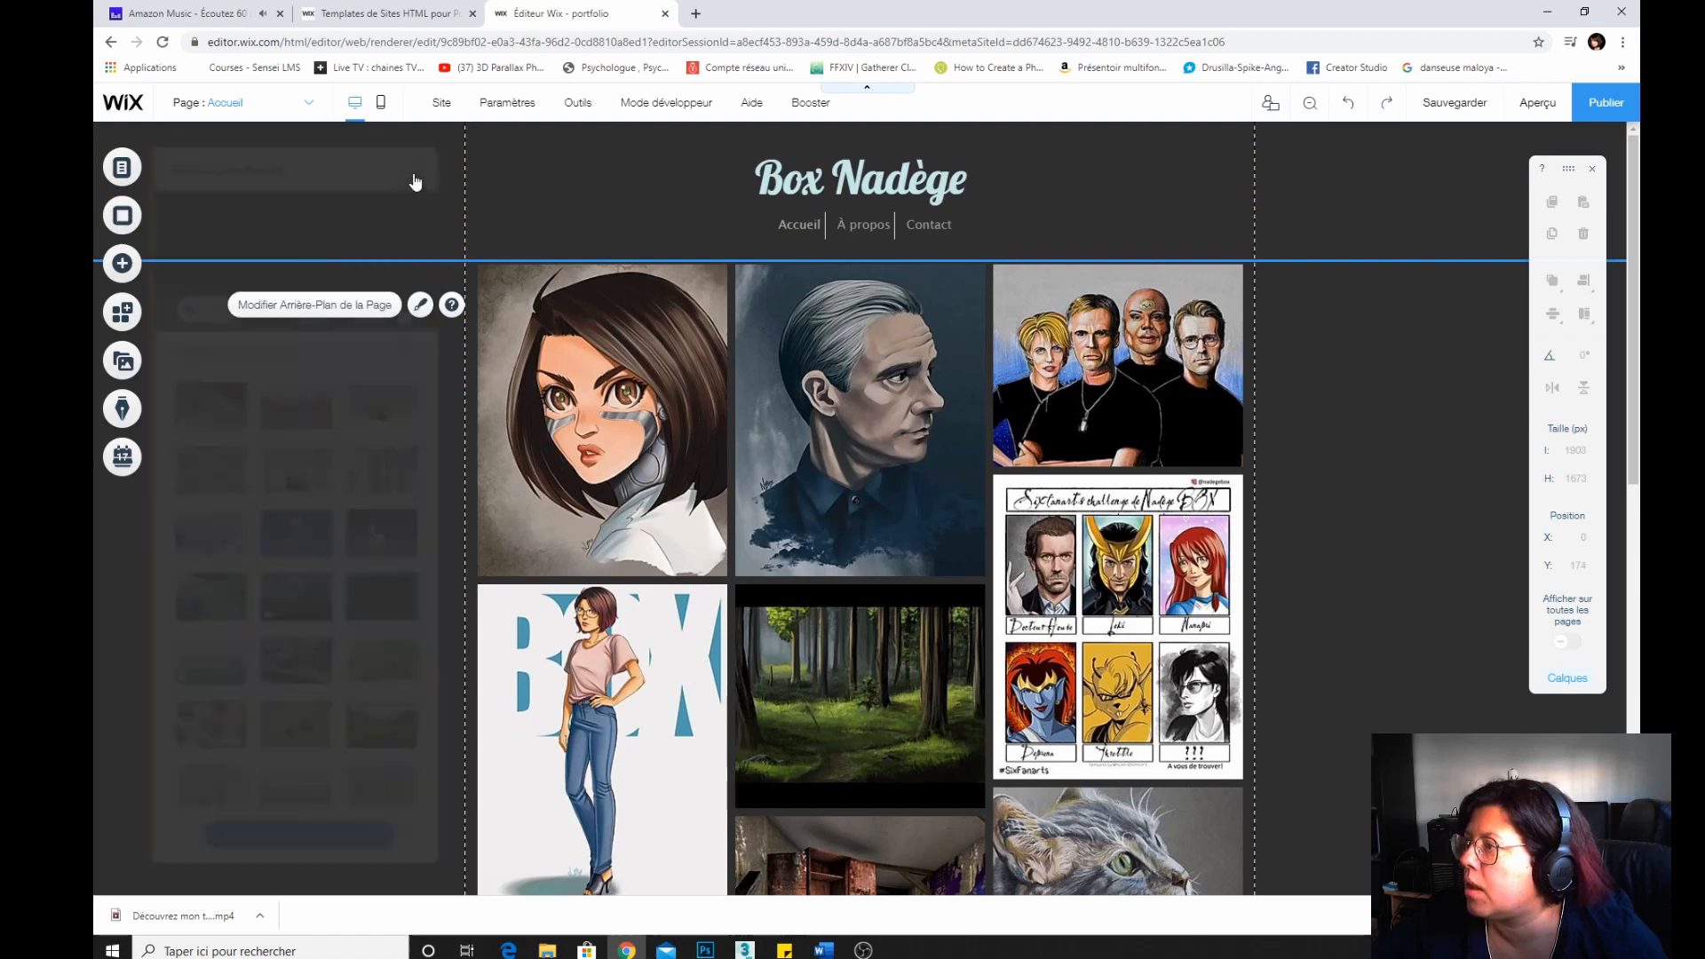
Open the À propos page from the site pages menu.
left_click(183, 190)
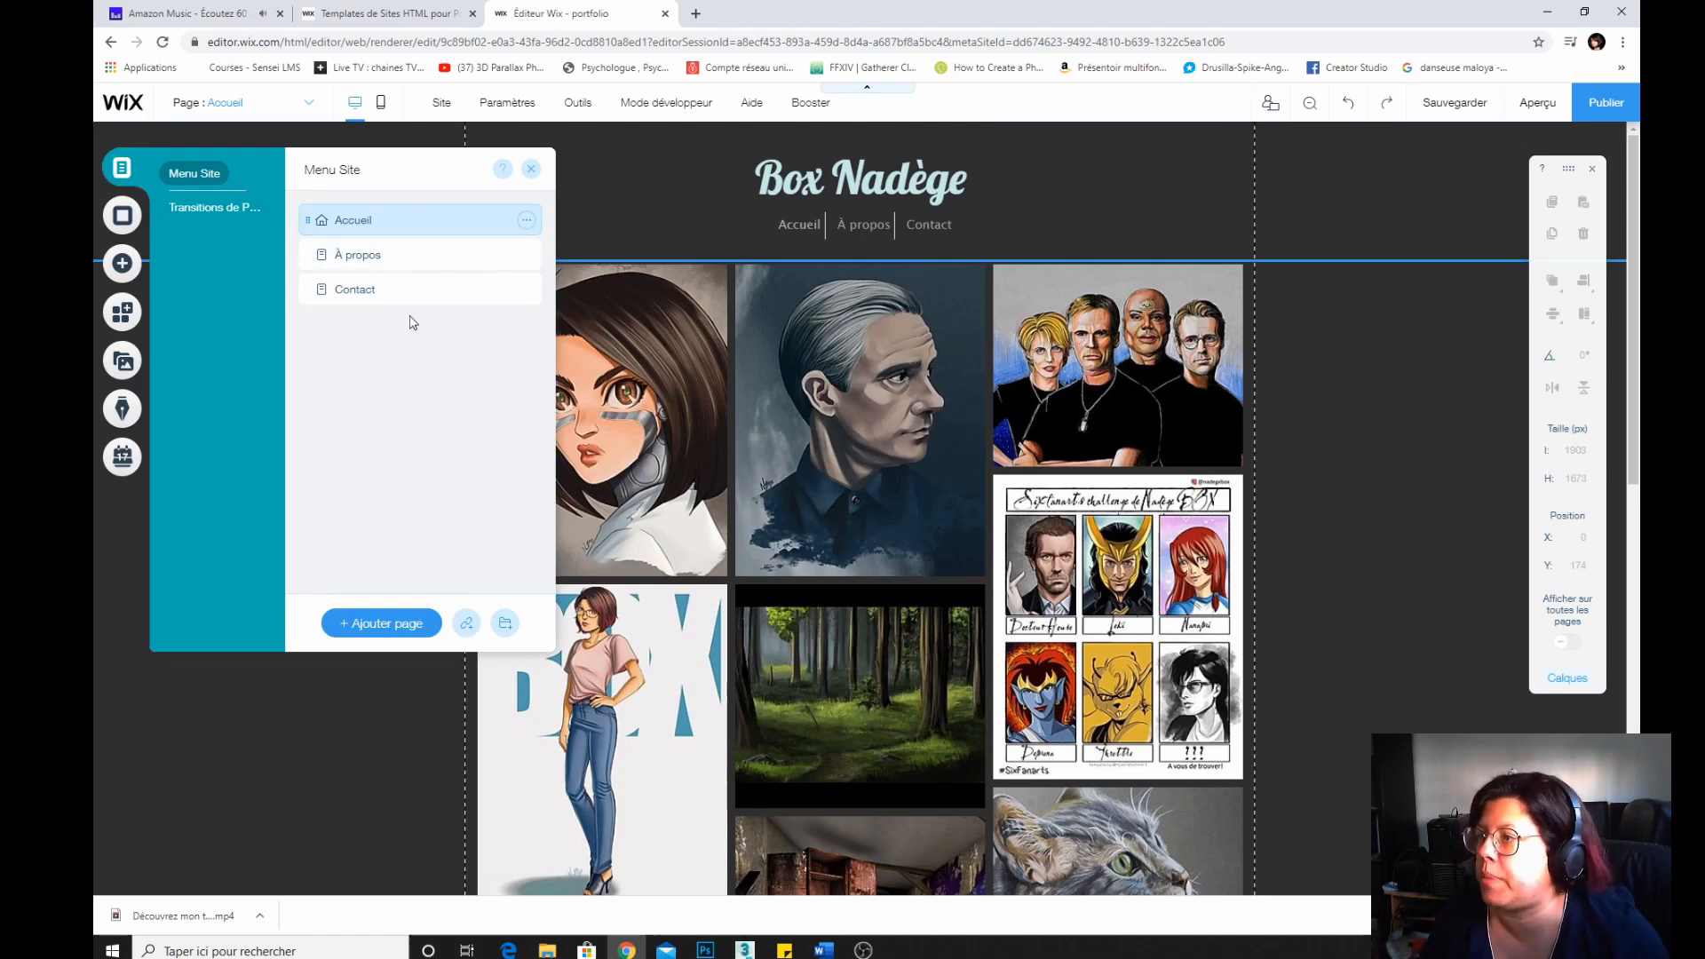
left_click(711, 214)
left_click(122, 167)
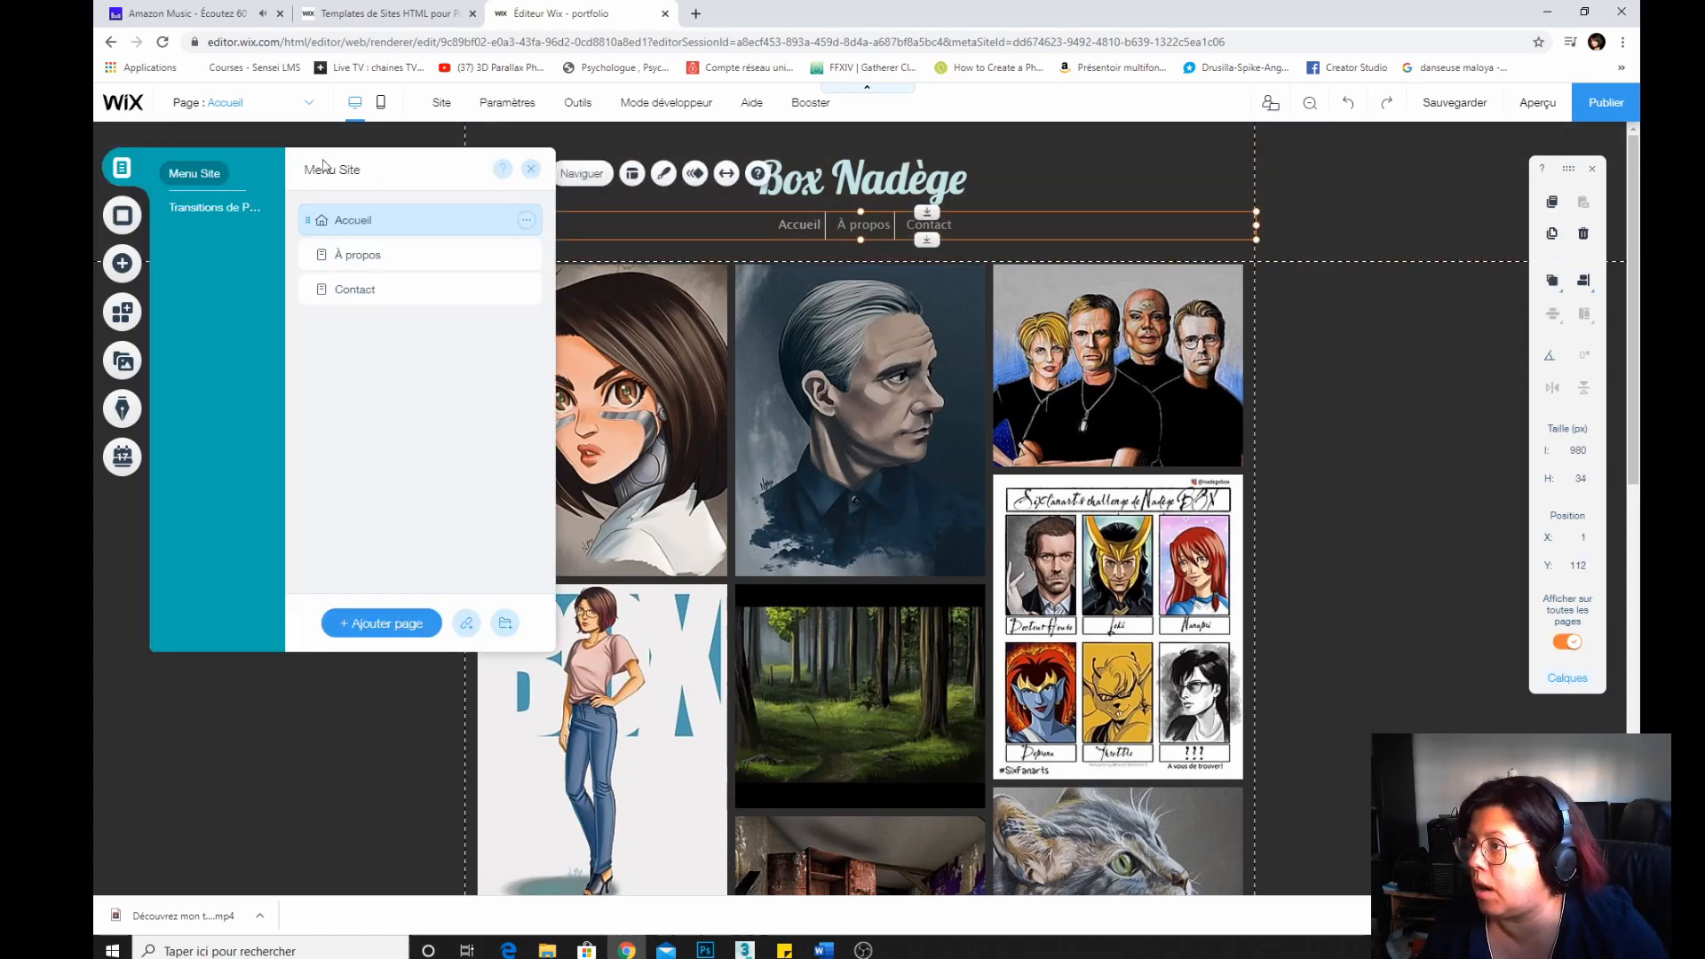
left_click(400, 252)
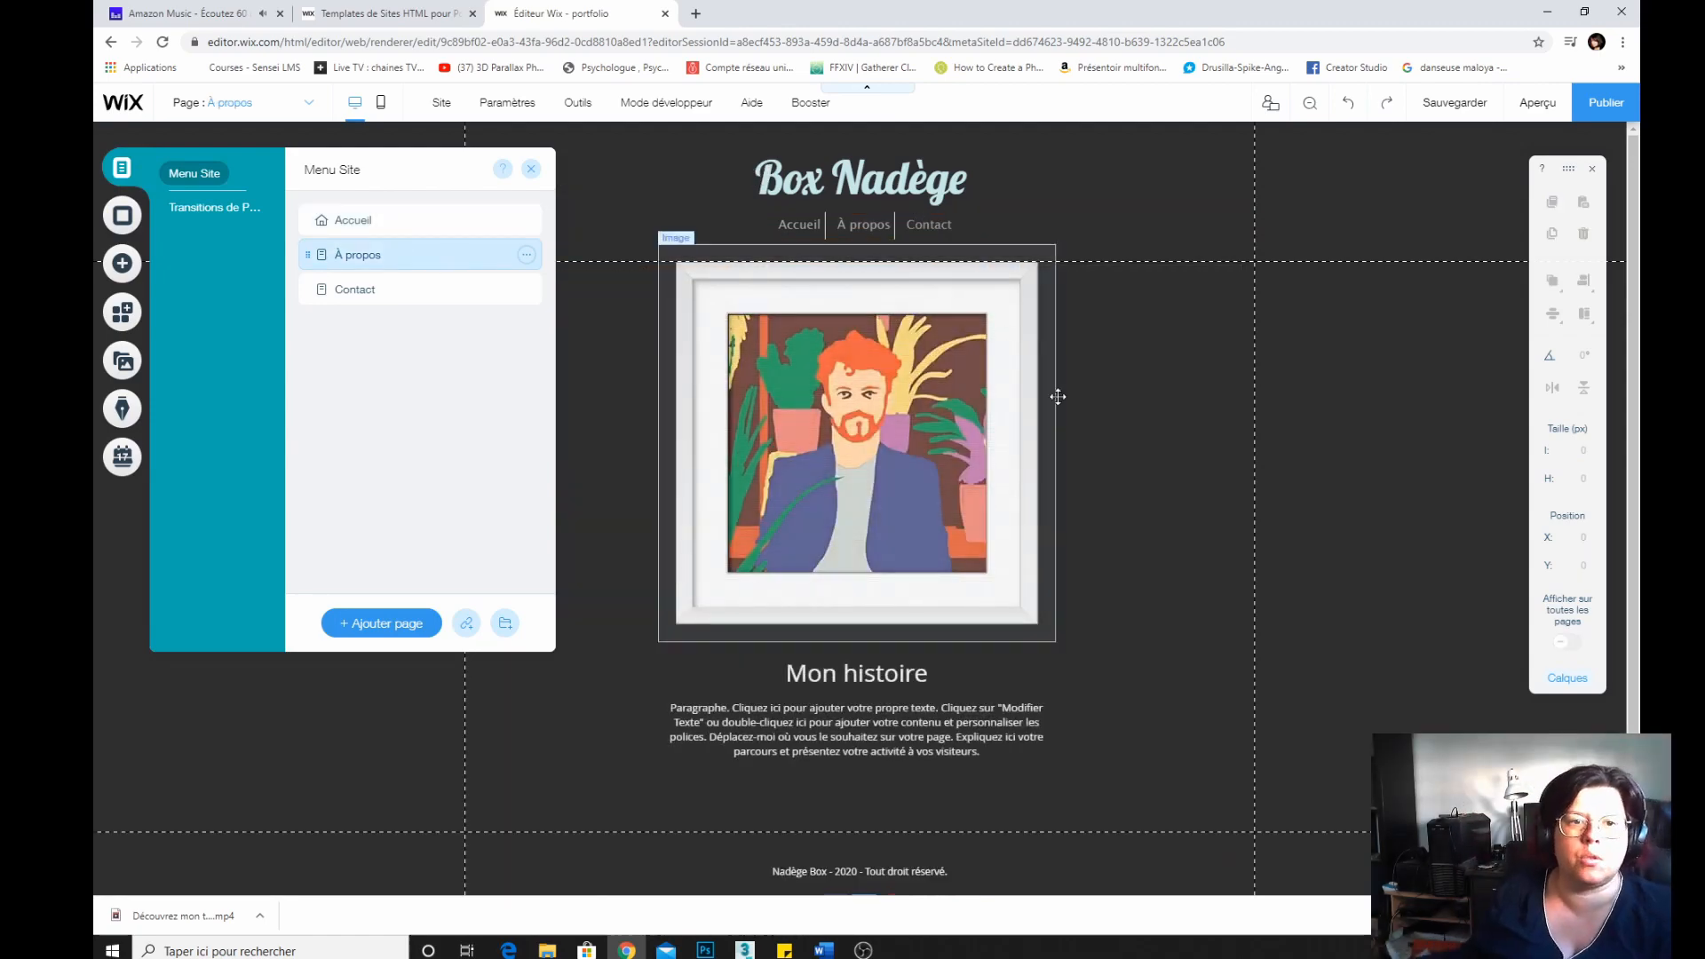
Replace the framed picture on the À propos page with the avatar_2017.jpg image from the site files.
left_click(1117, 435)
left_click(836, 291)
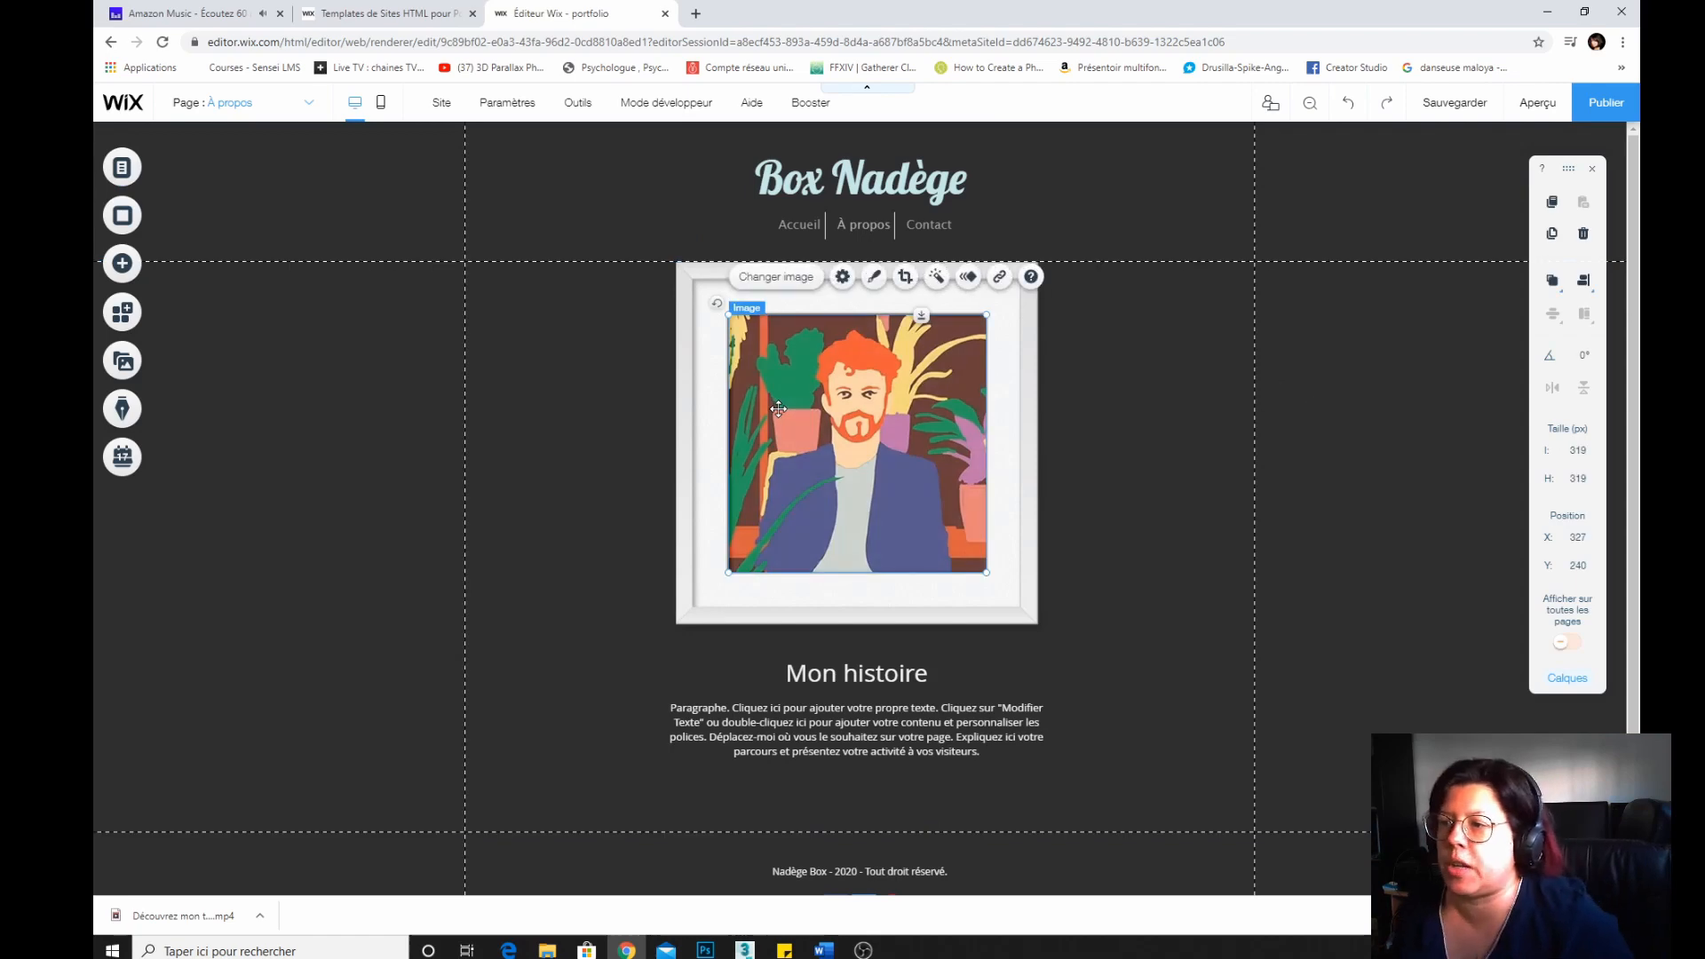
left_click(793, 279)
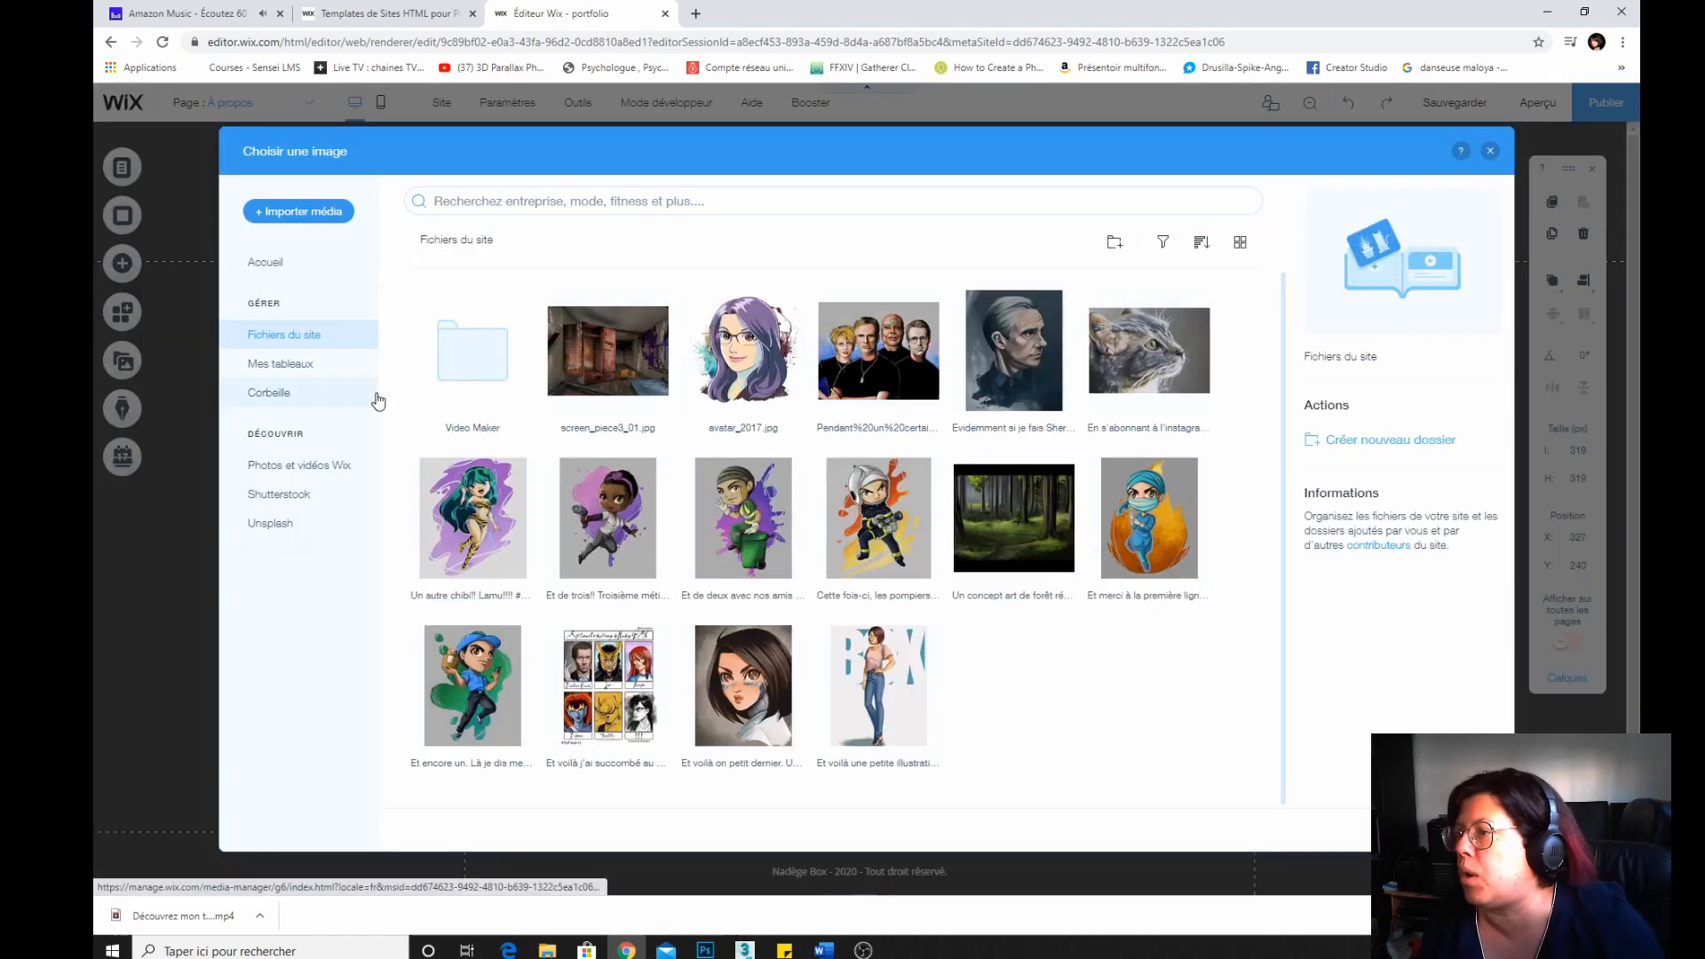
left_click(720, 346)
left_click(1449, 830)
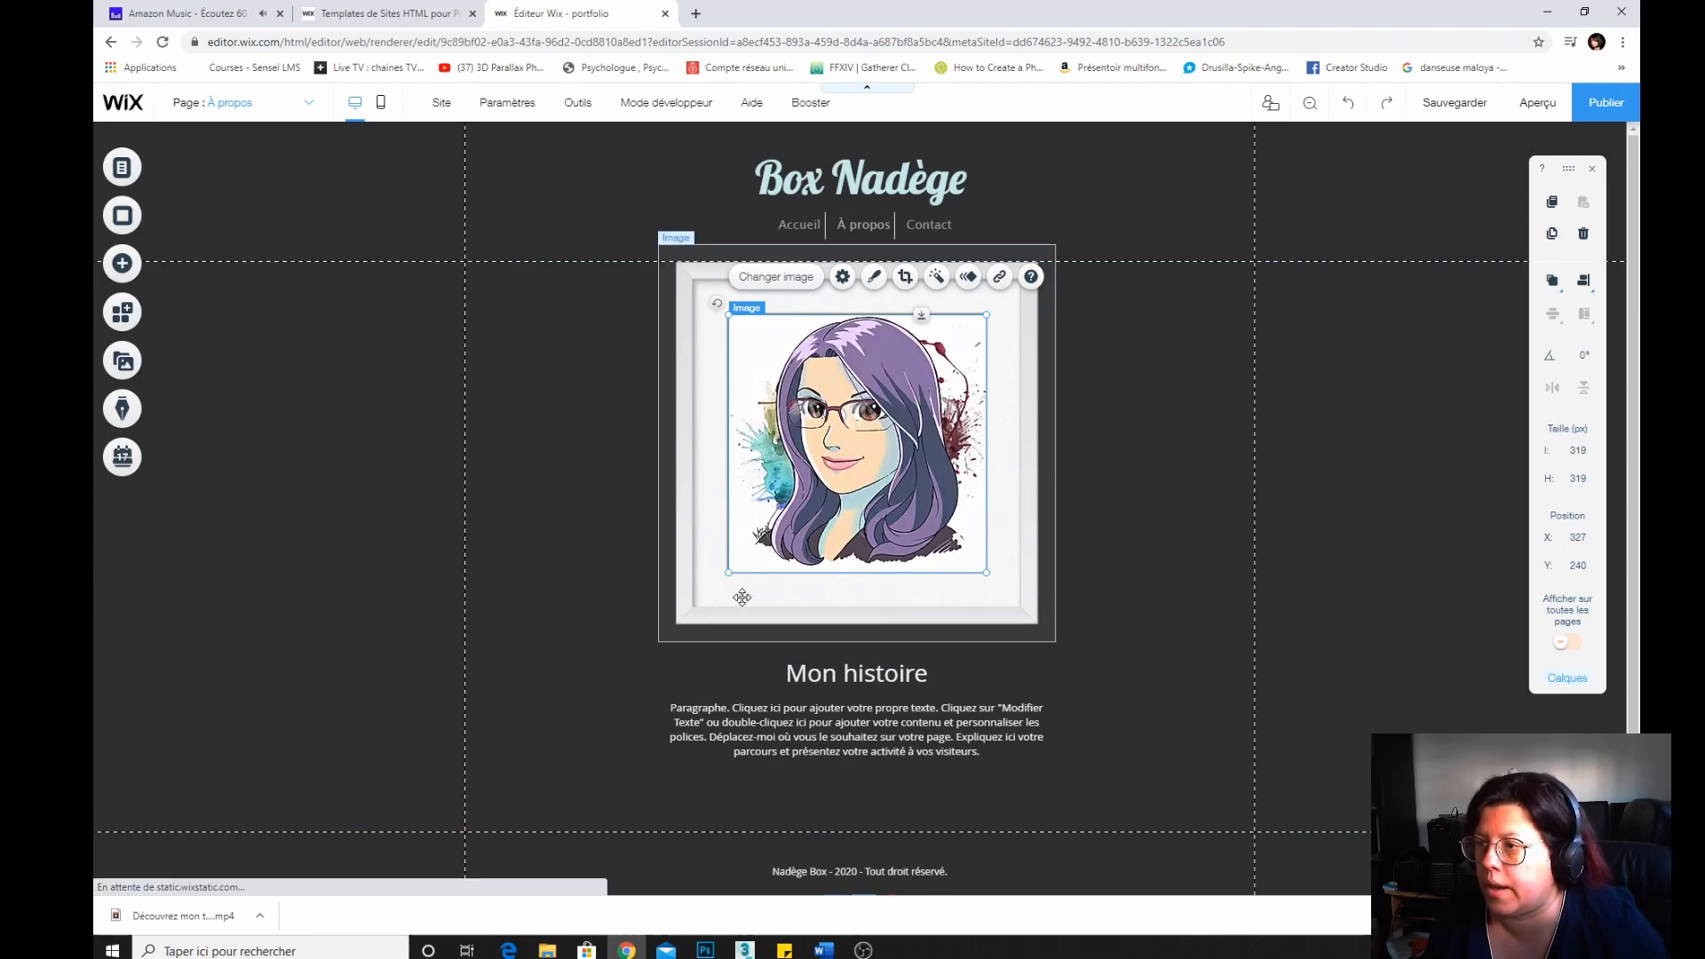
Open the image frame's design options and choose the first assorted frame style.
left_click(714, 609)
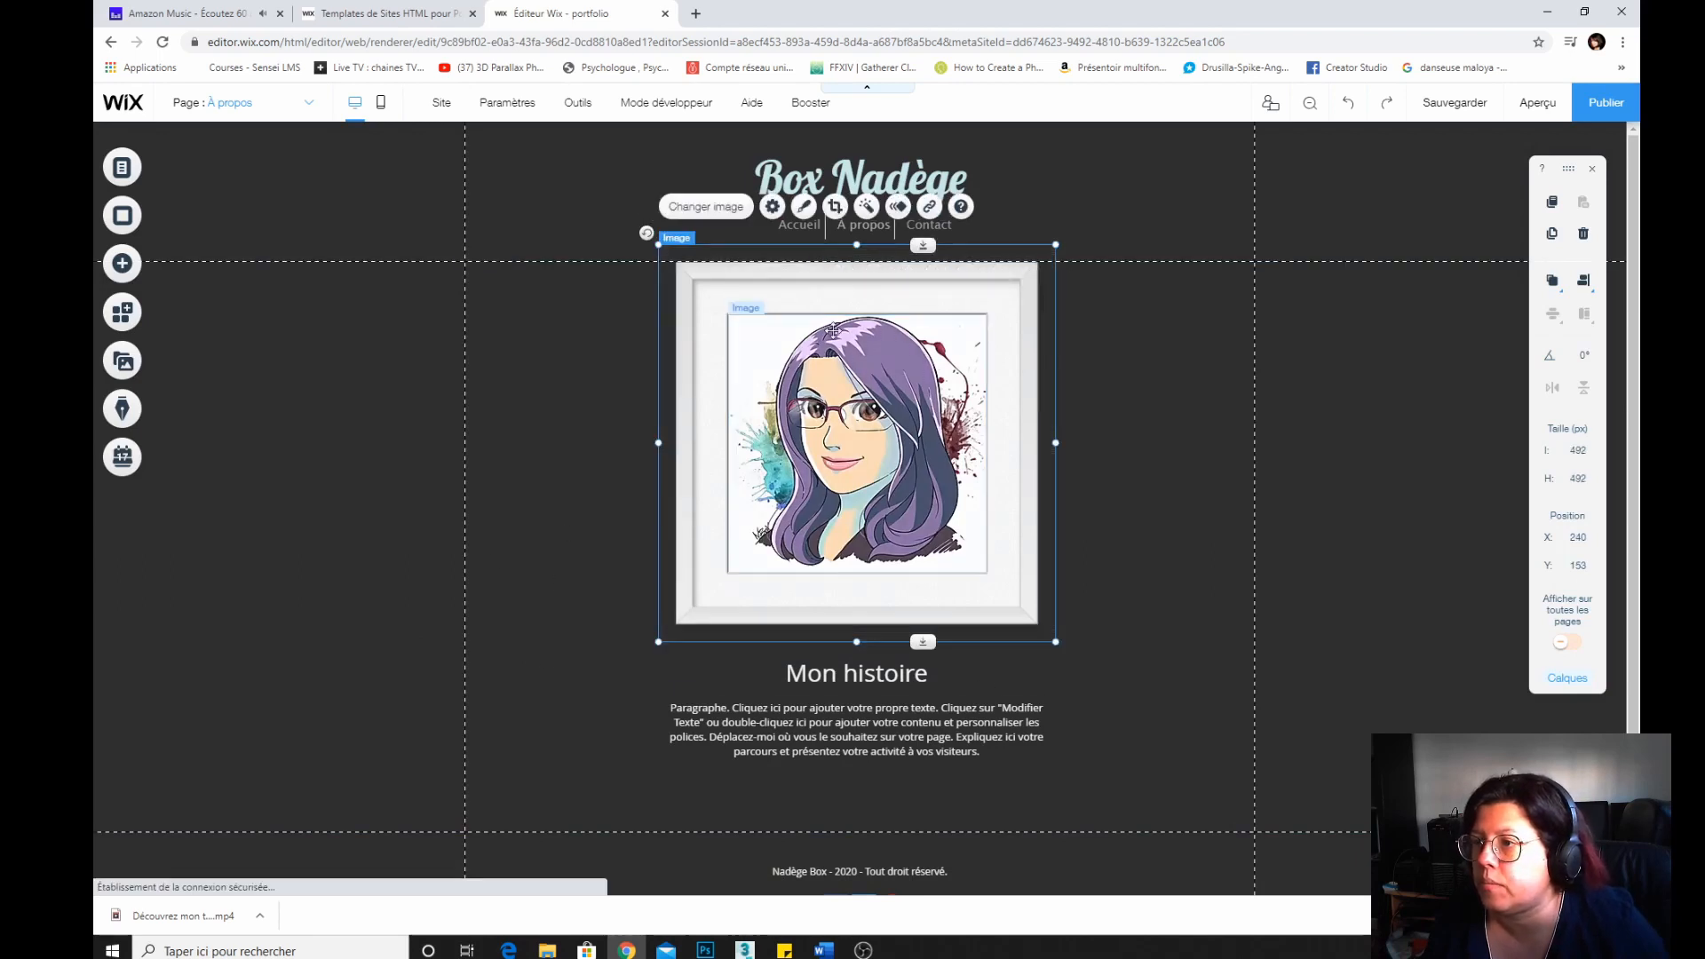
left_click(773, 206)
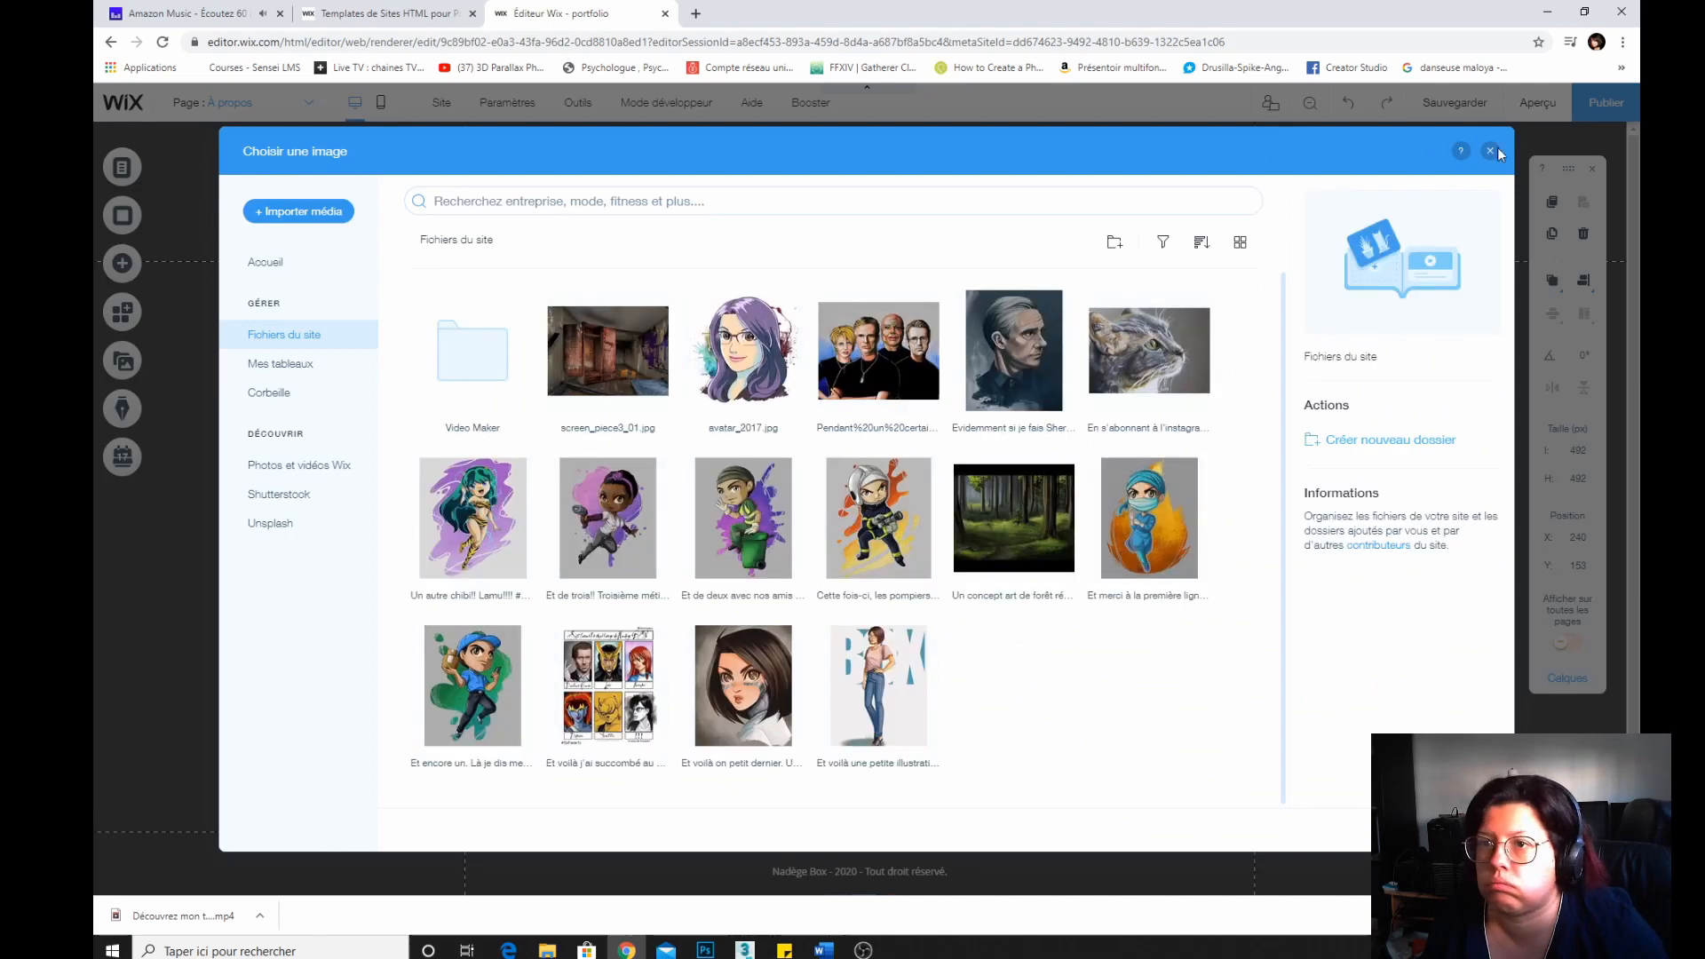
left_click(1490, 150)
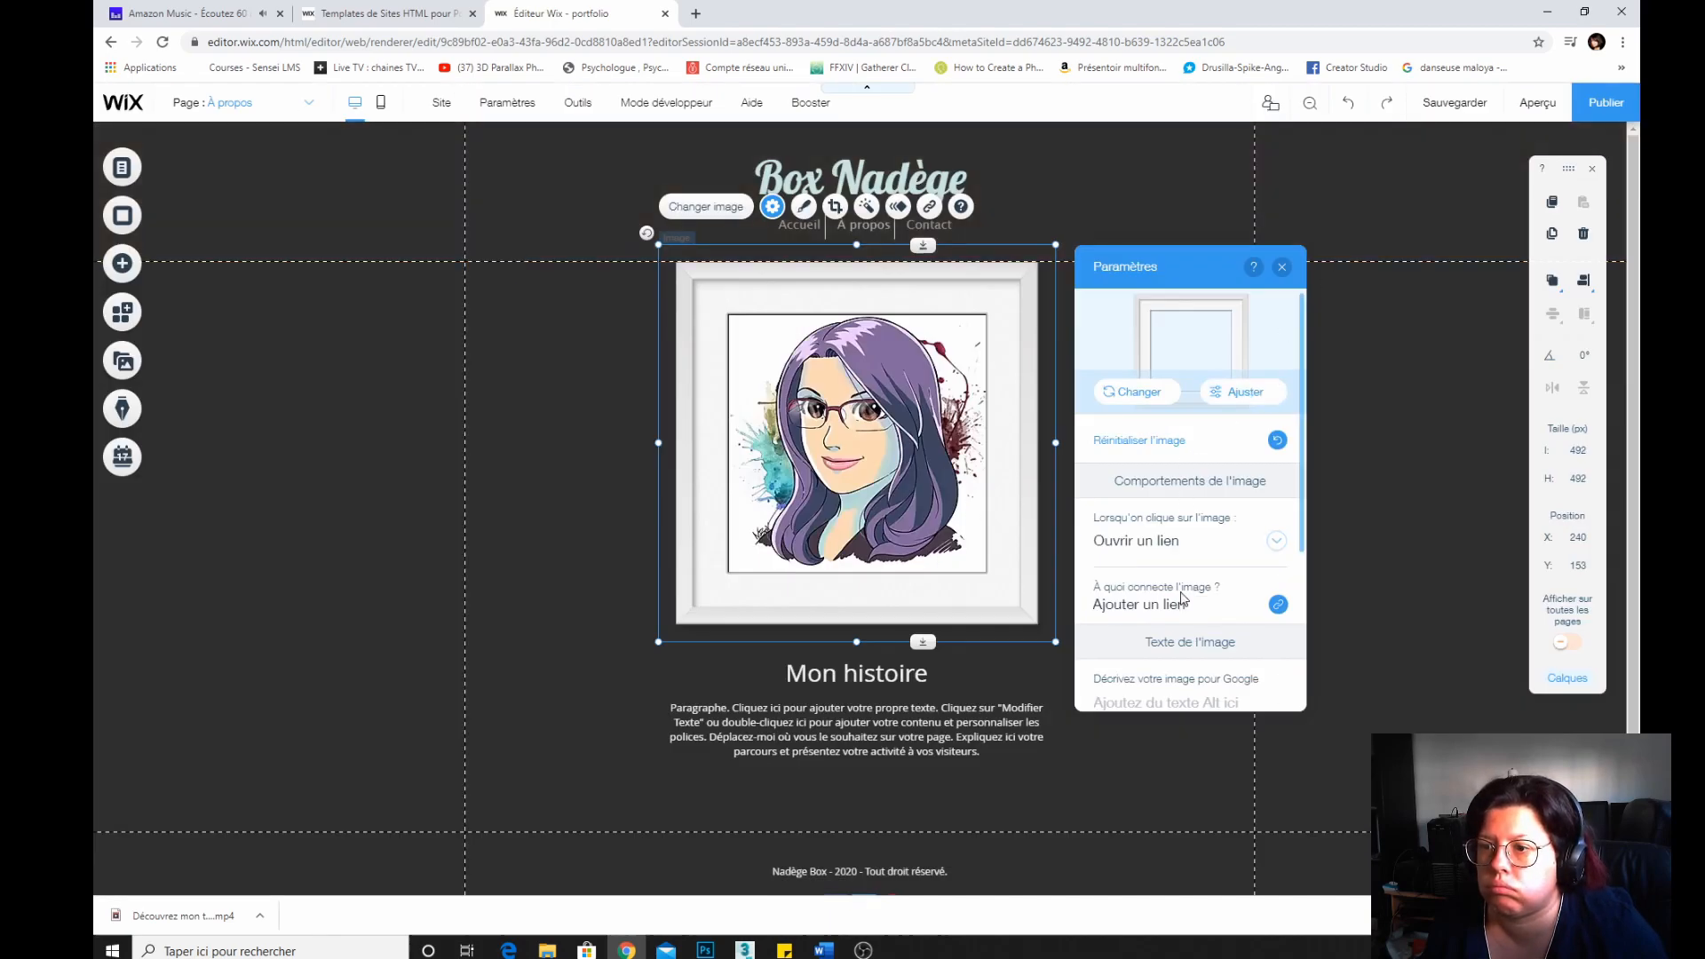
left_click(806, 213)
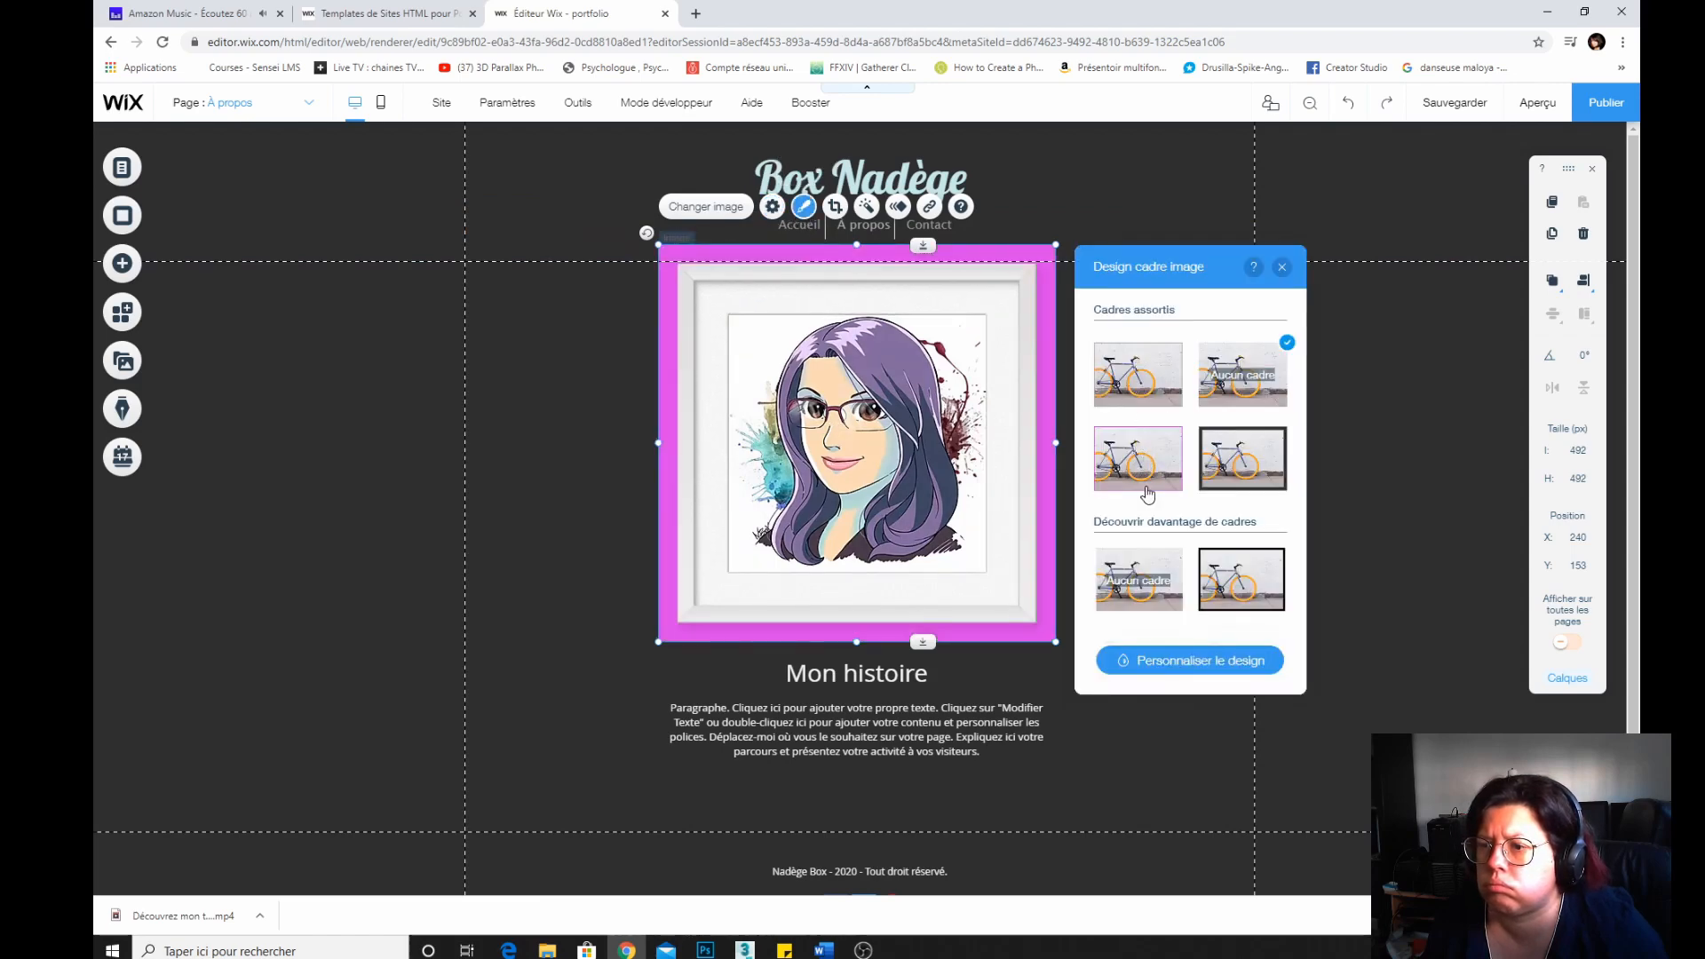
left_click(1140, 378)
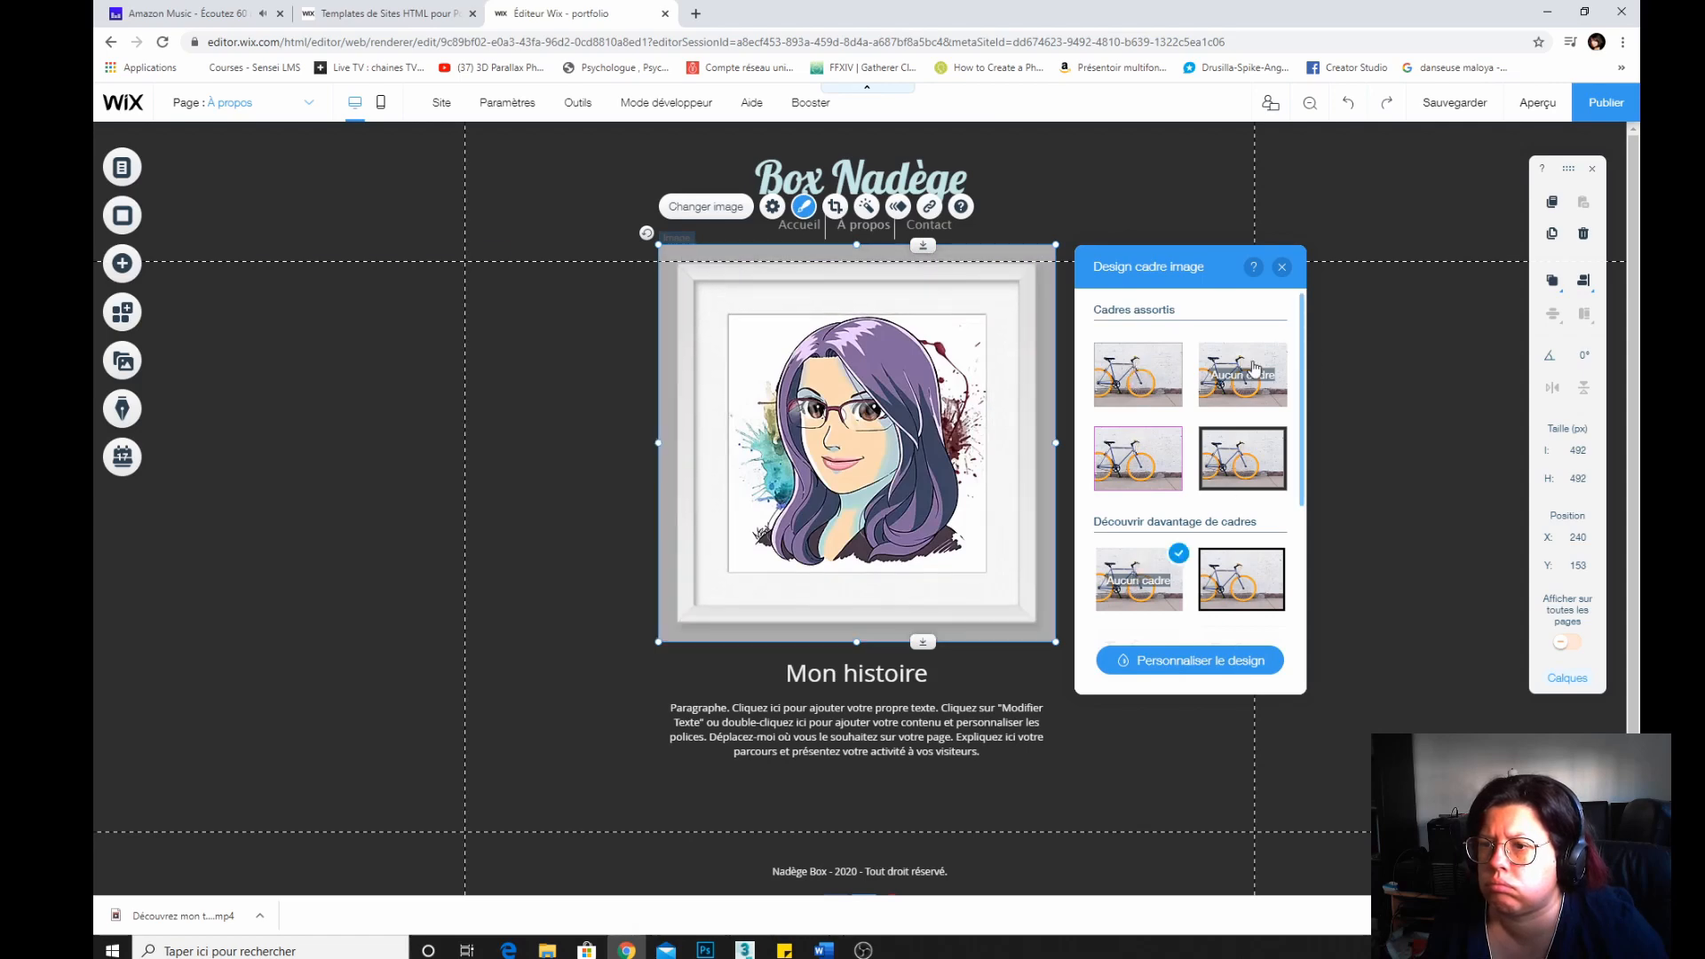
Try other frame styles and predefined designs for the picture frame, then close the frame design panel.
scroll(1150, 504, "down", 3)
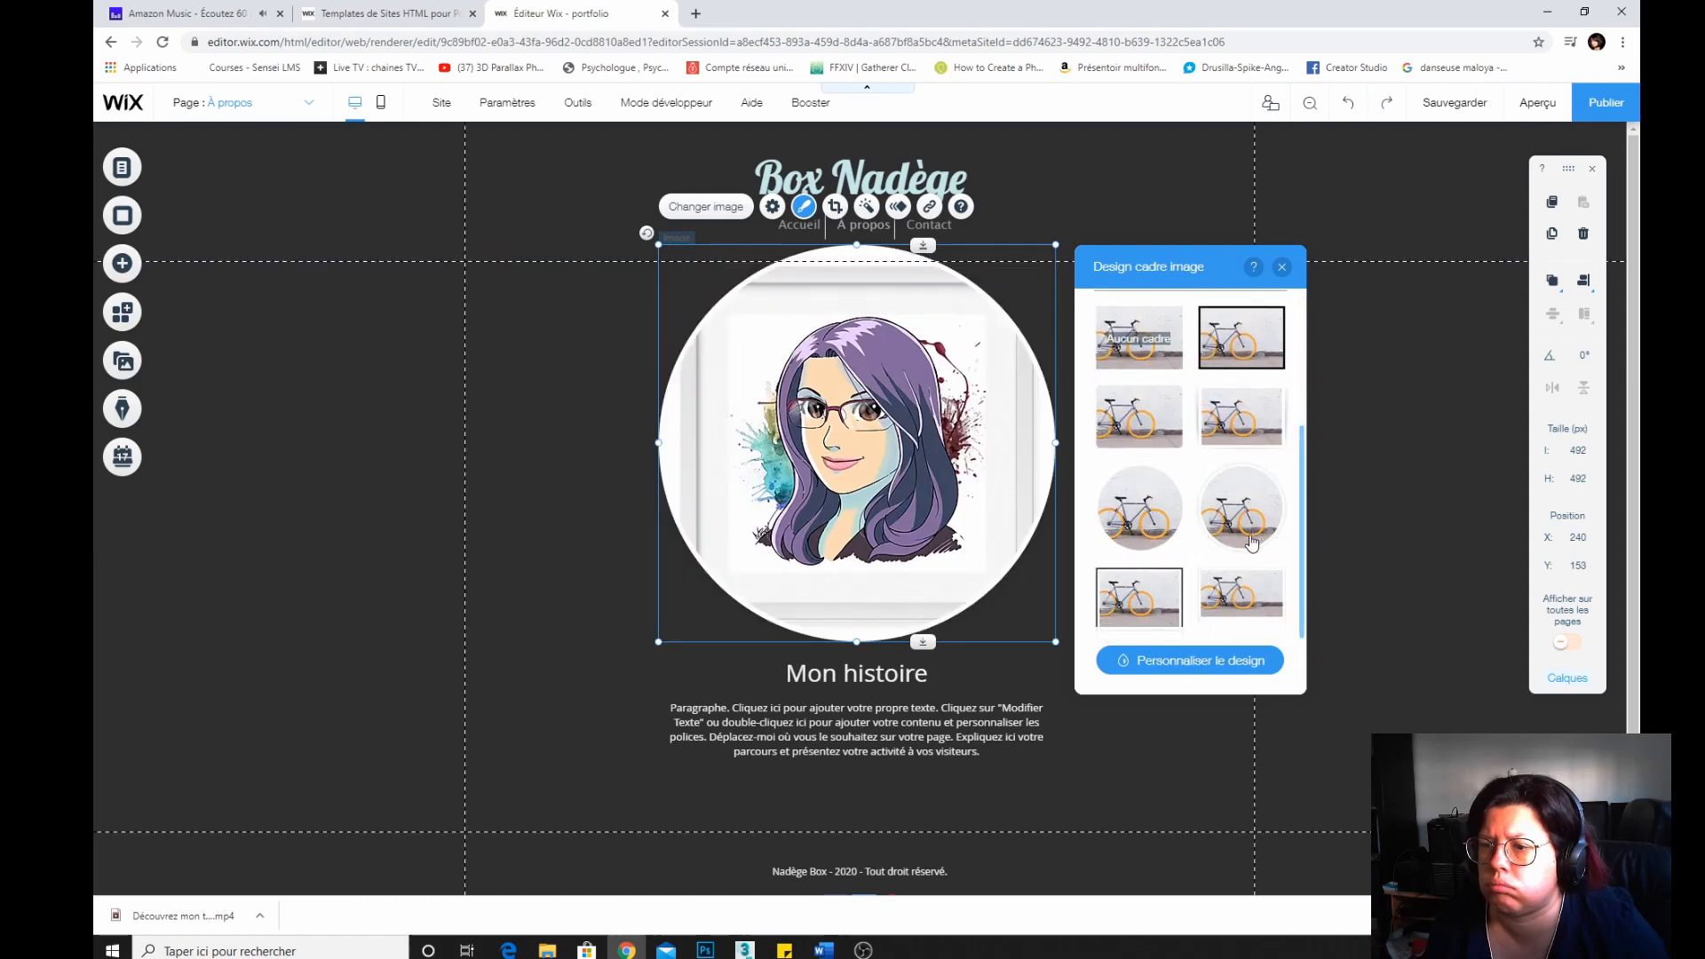
left_click(1208, 666)
left_click(1164, 369)
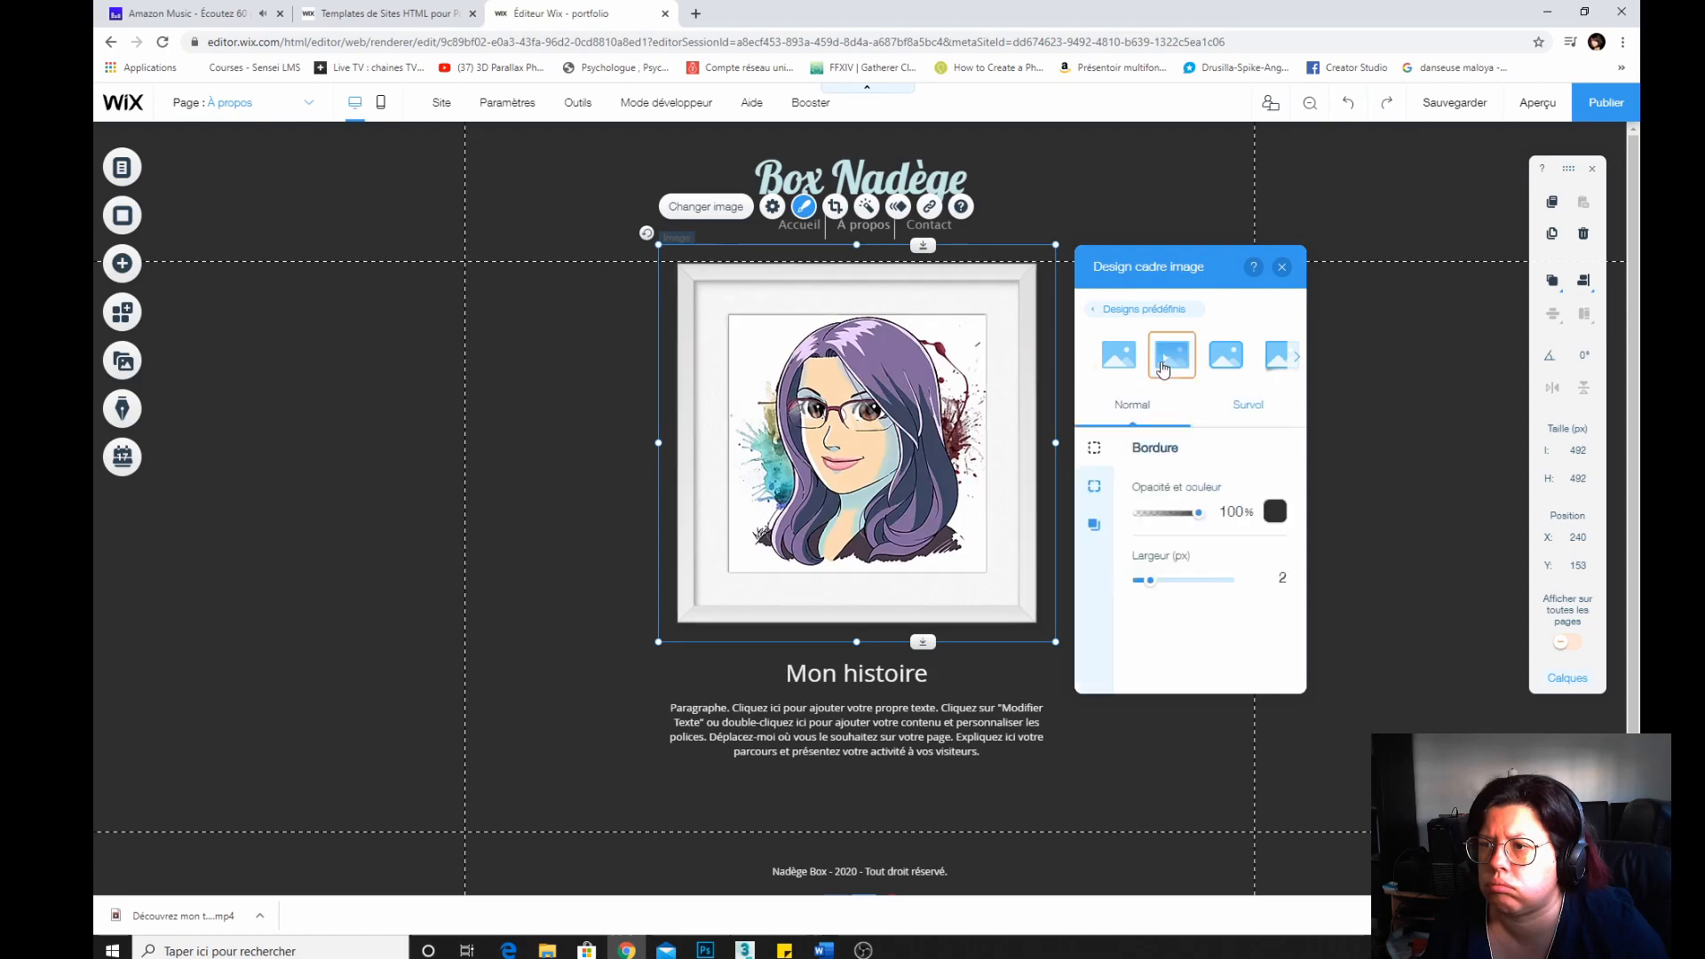
left_click(1225, 359)
left_click(1105, 362)
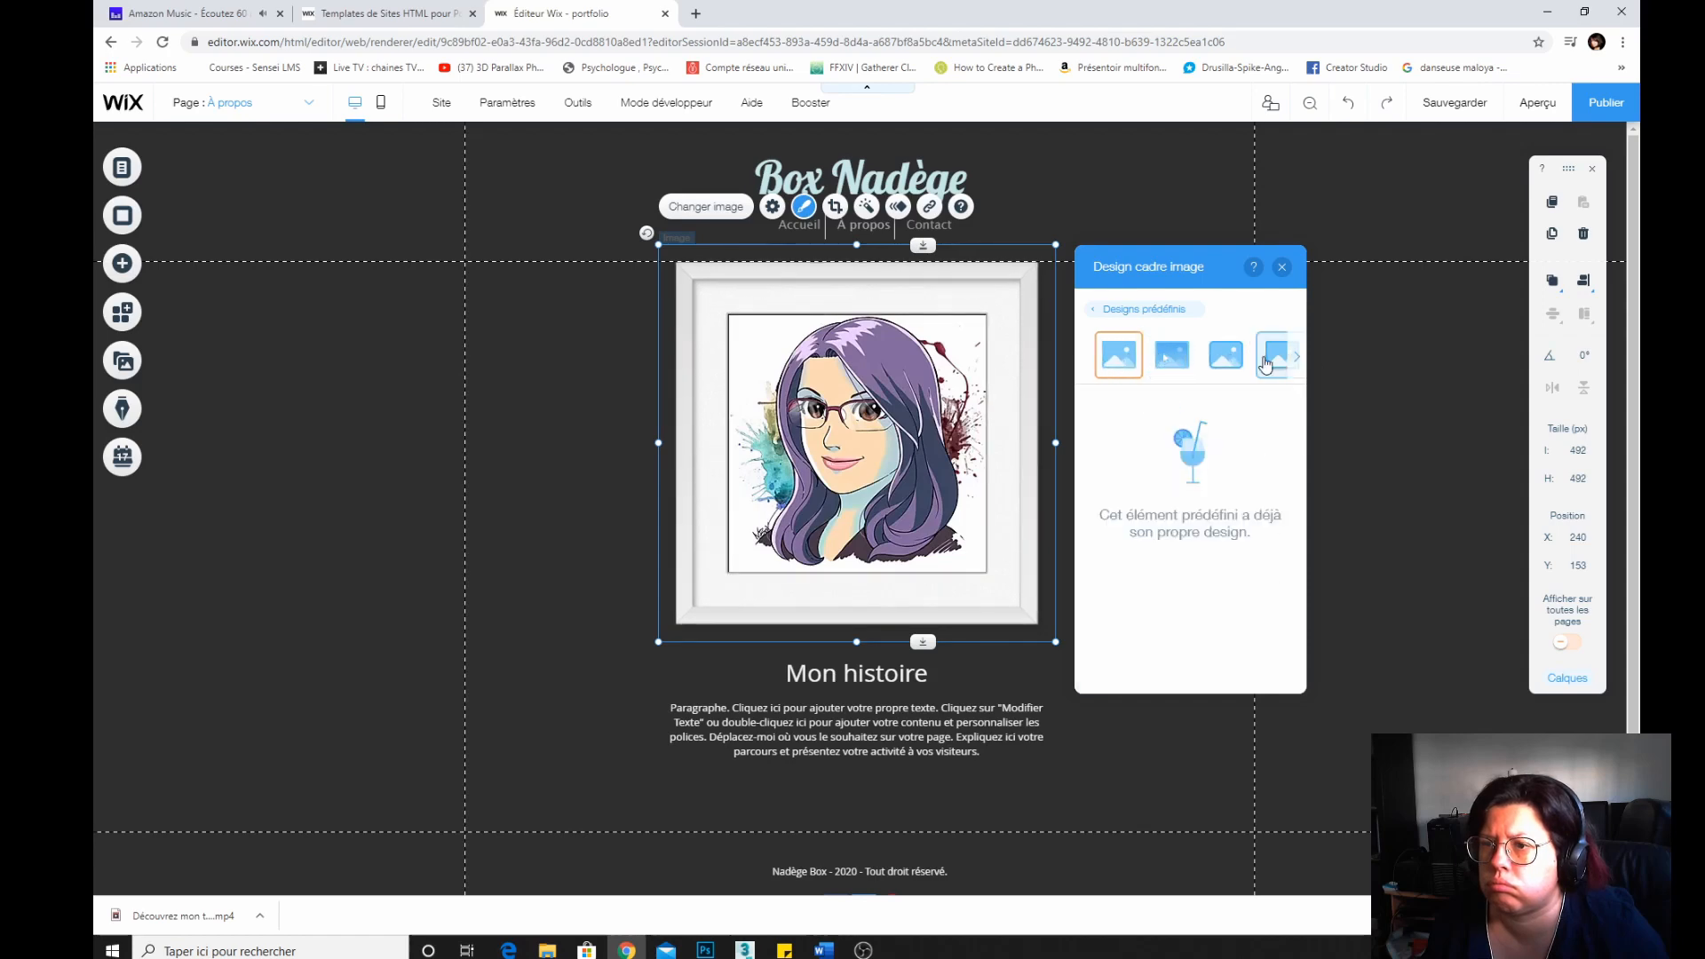
left_click(1268, 363)
left_click(1110, 355)
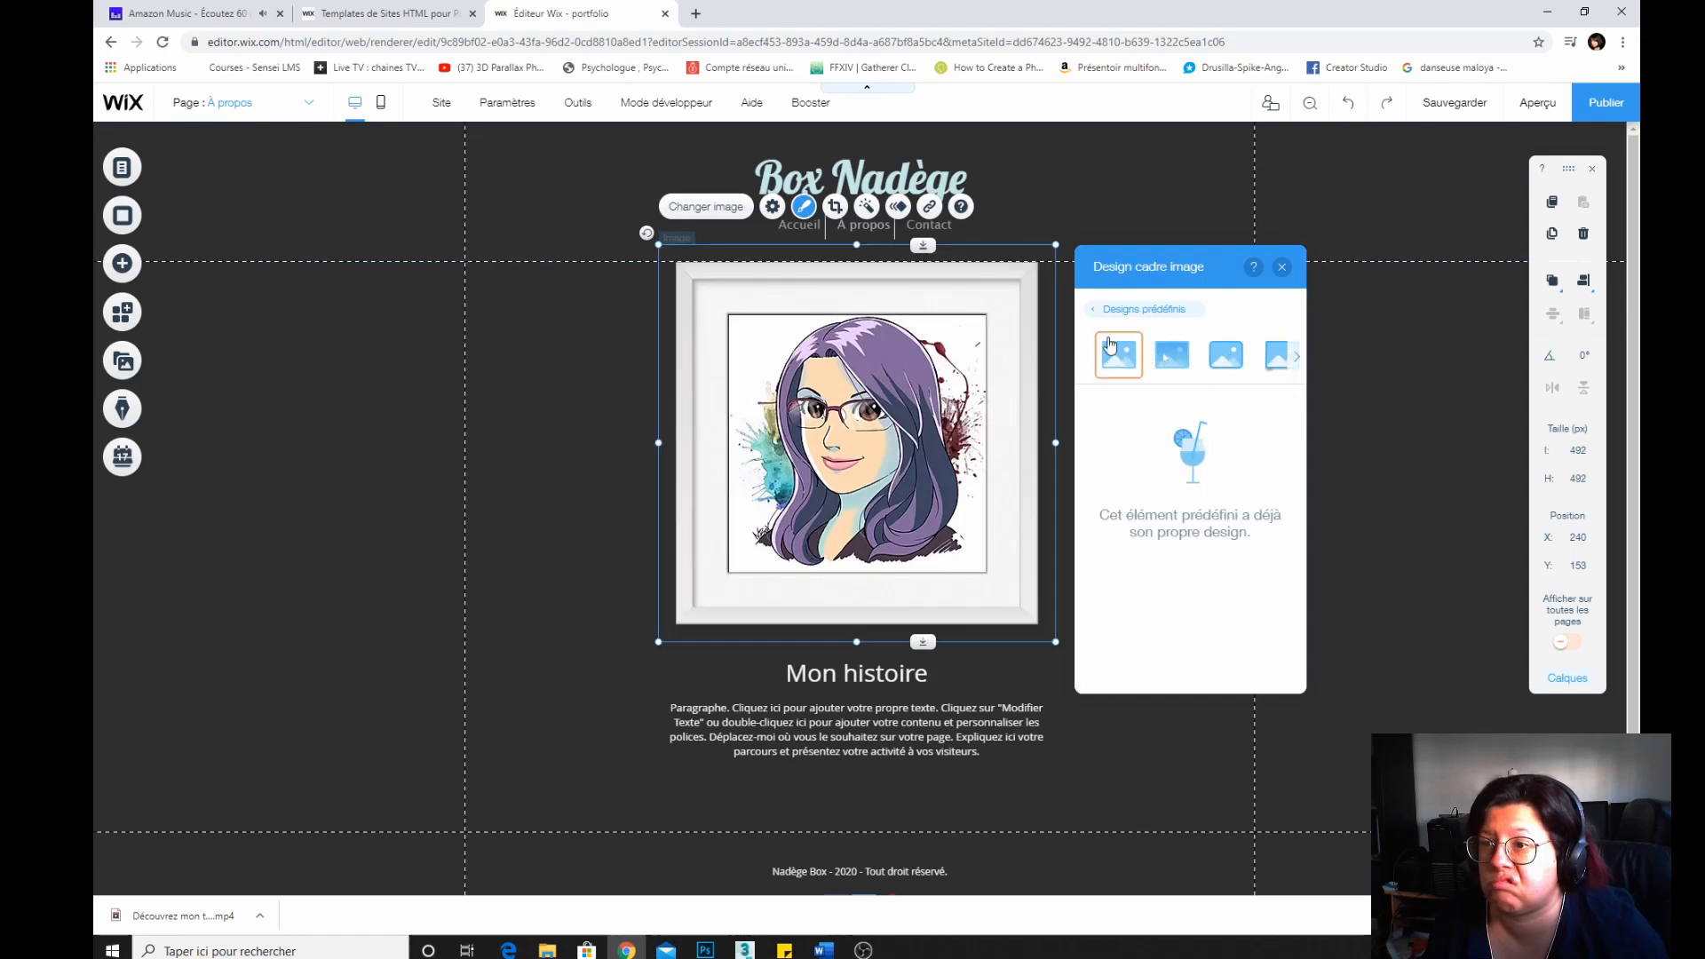
left_click(1096, 313)
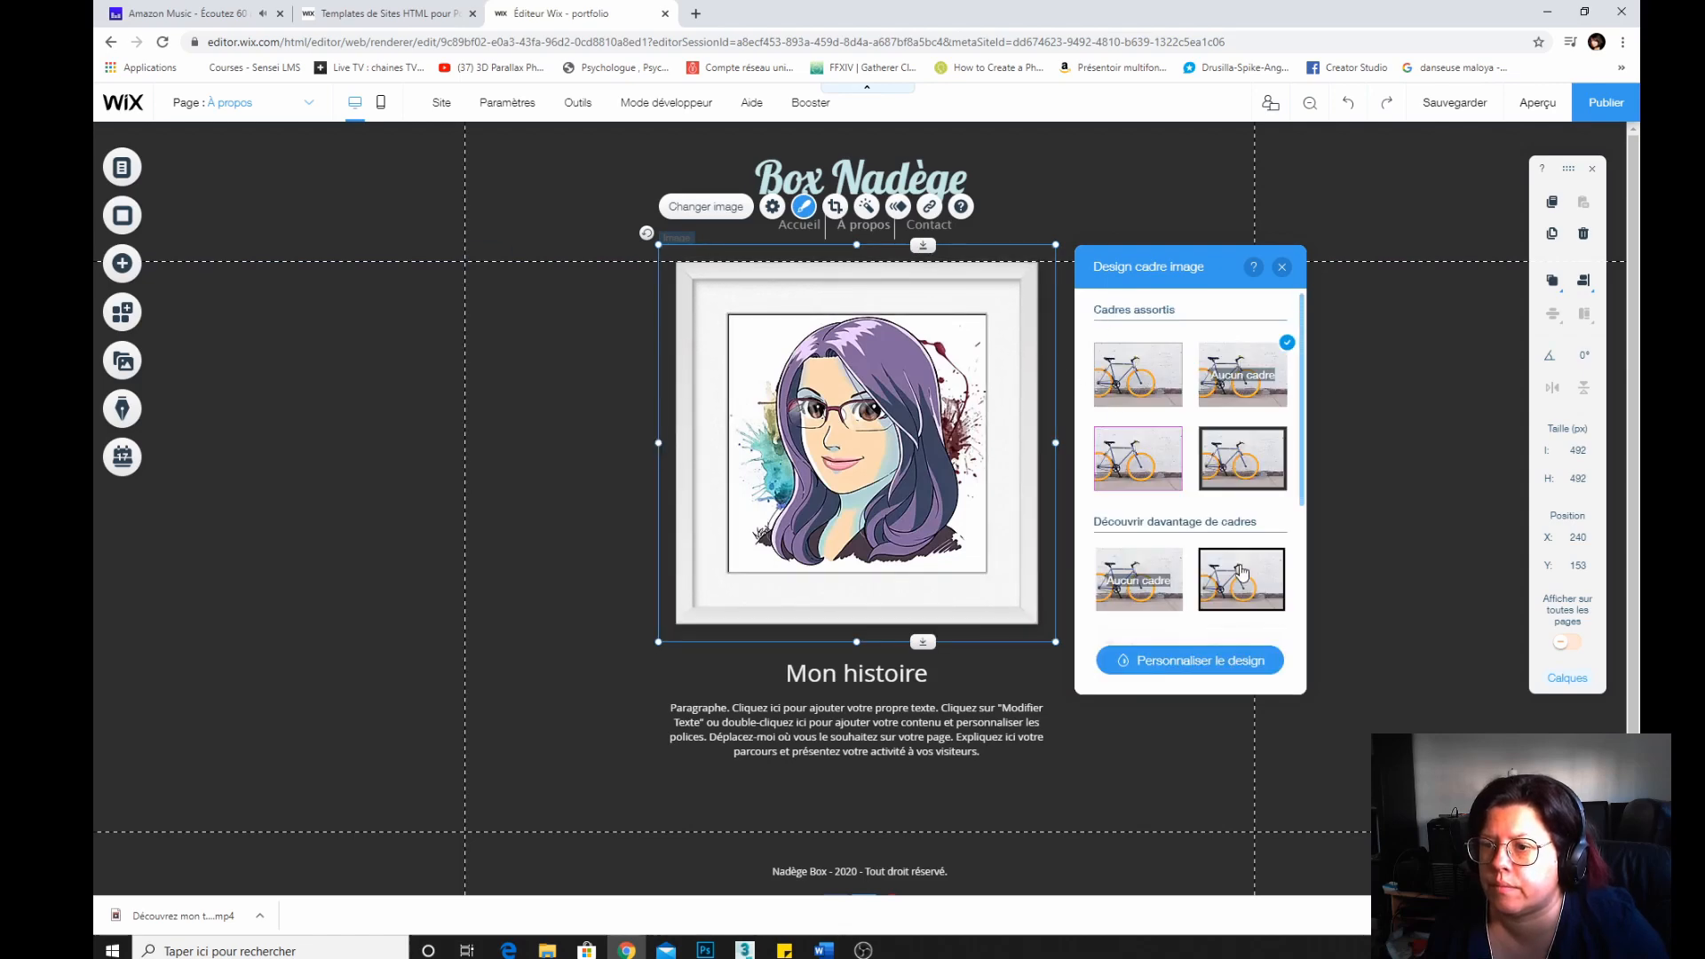
scroll(1139, 587, "down", 5)
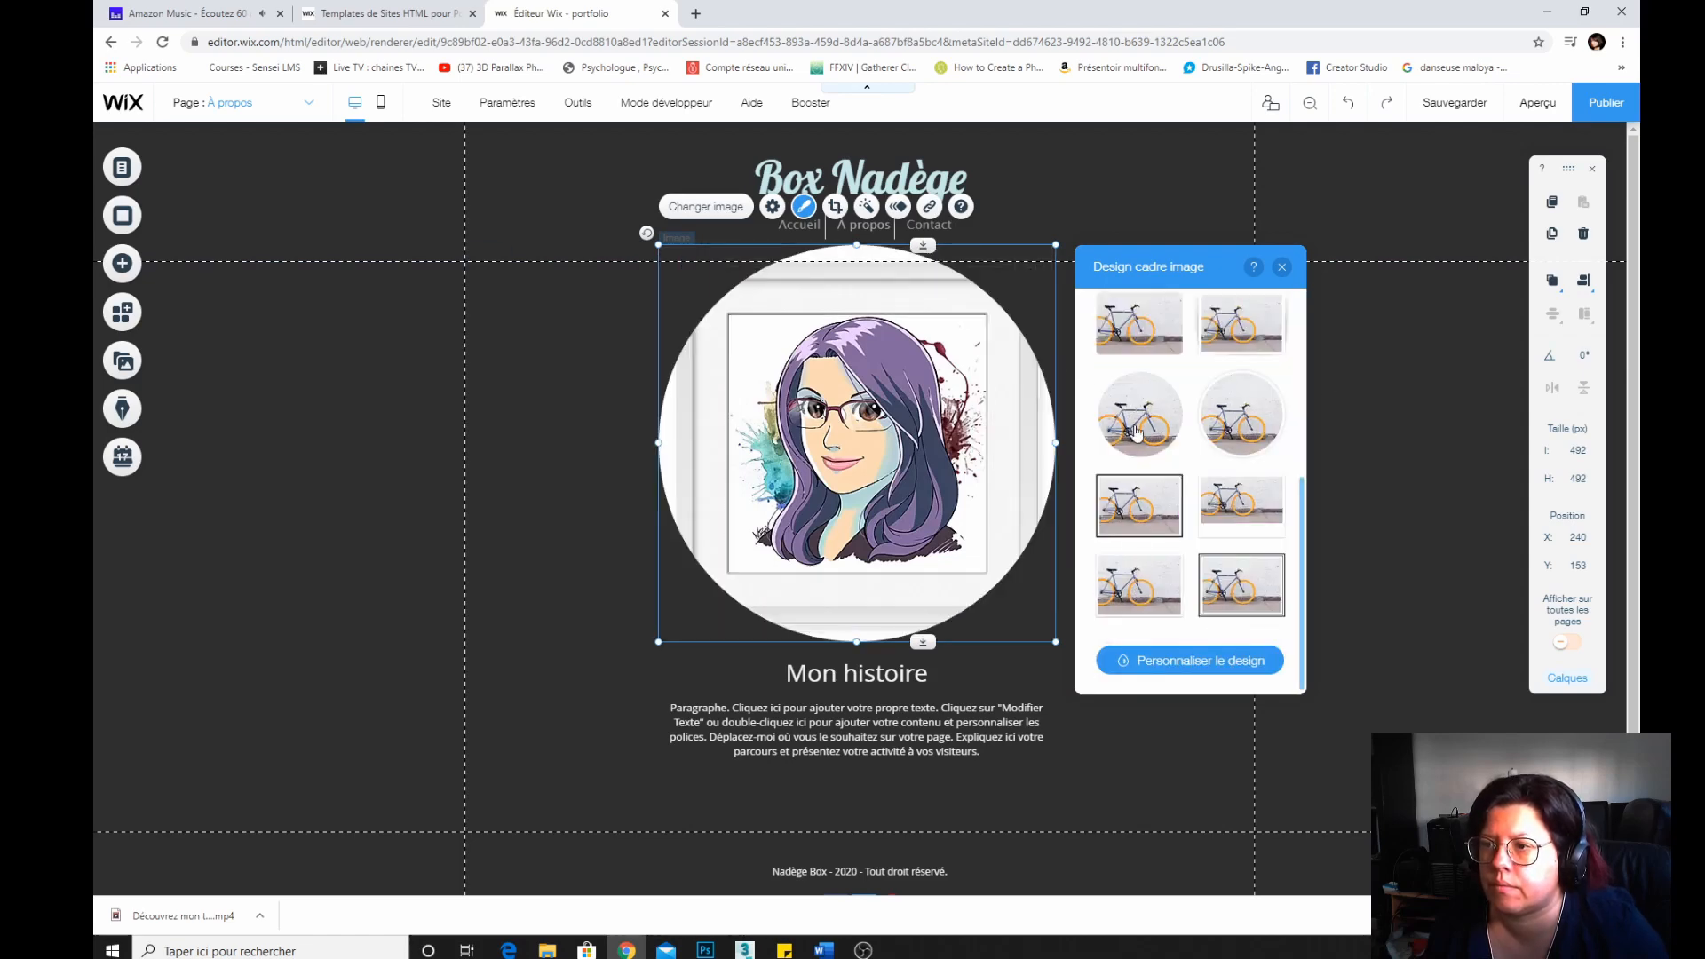
left_click(1282, 266)
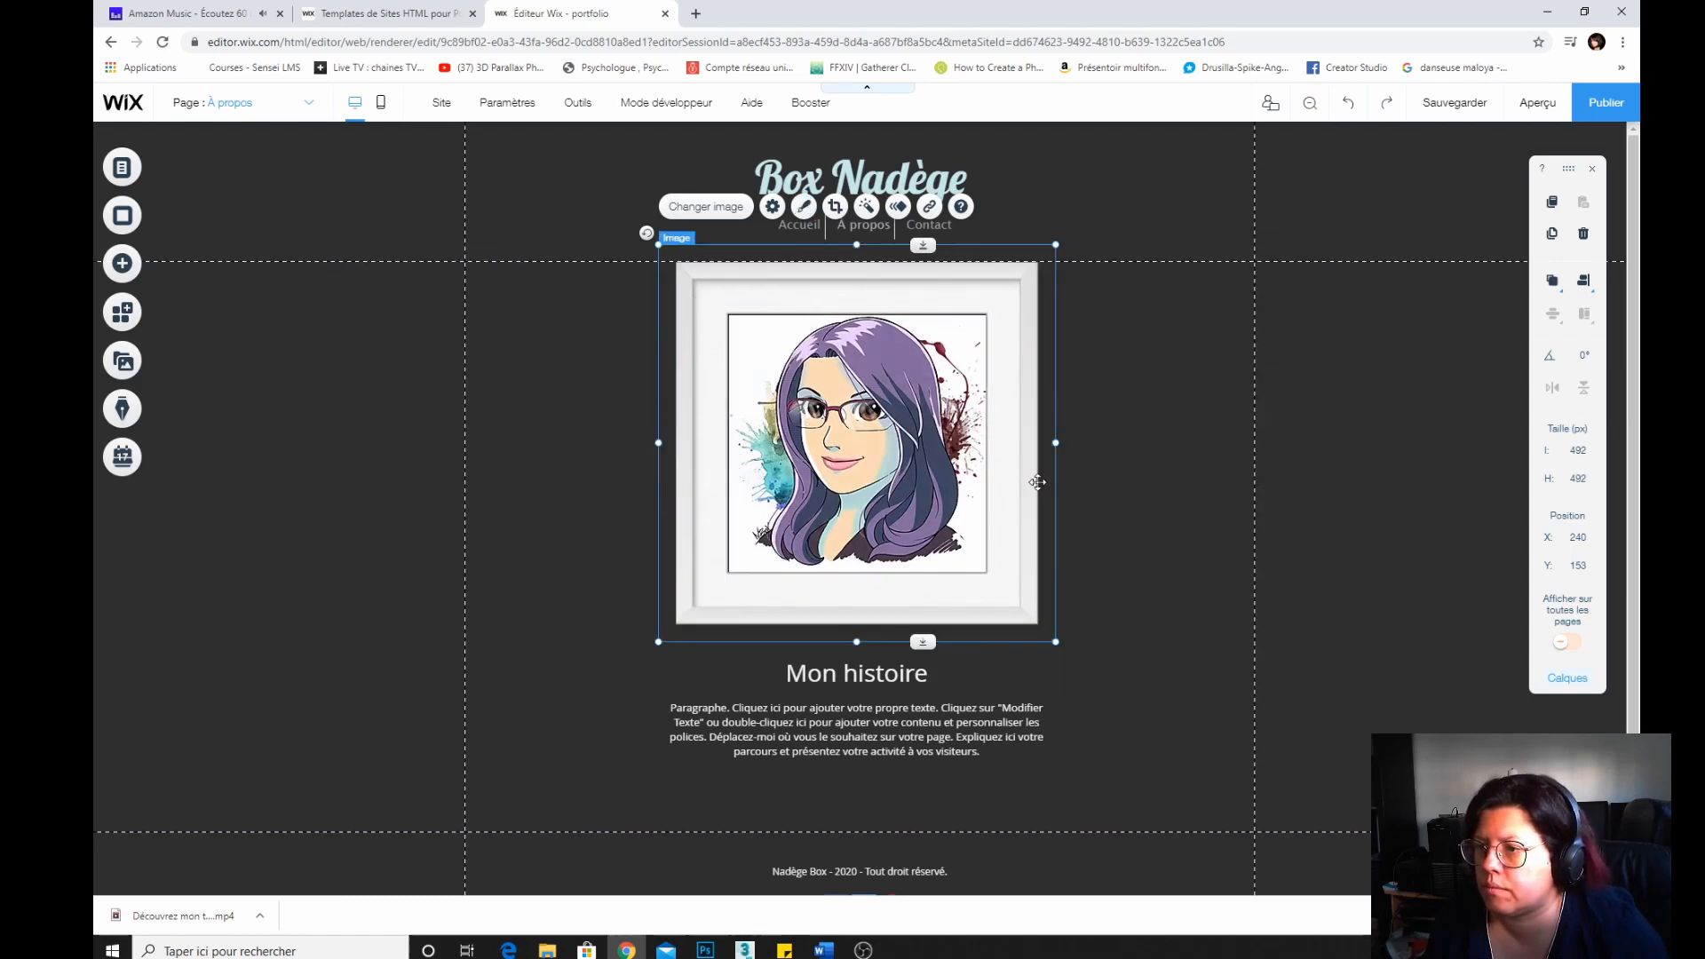
Nudge the framed picture and undo the latest changes to it.
left_click_drag(1066, 483, 1044, 510)
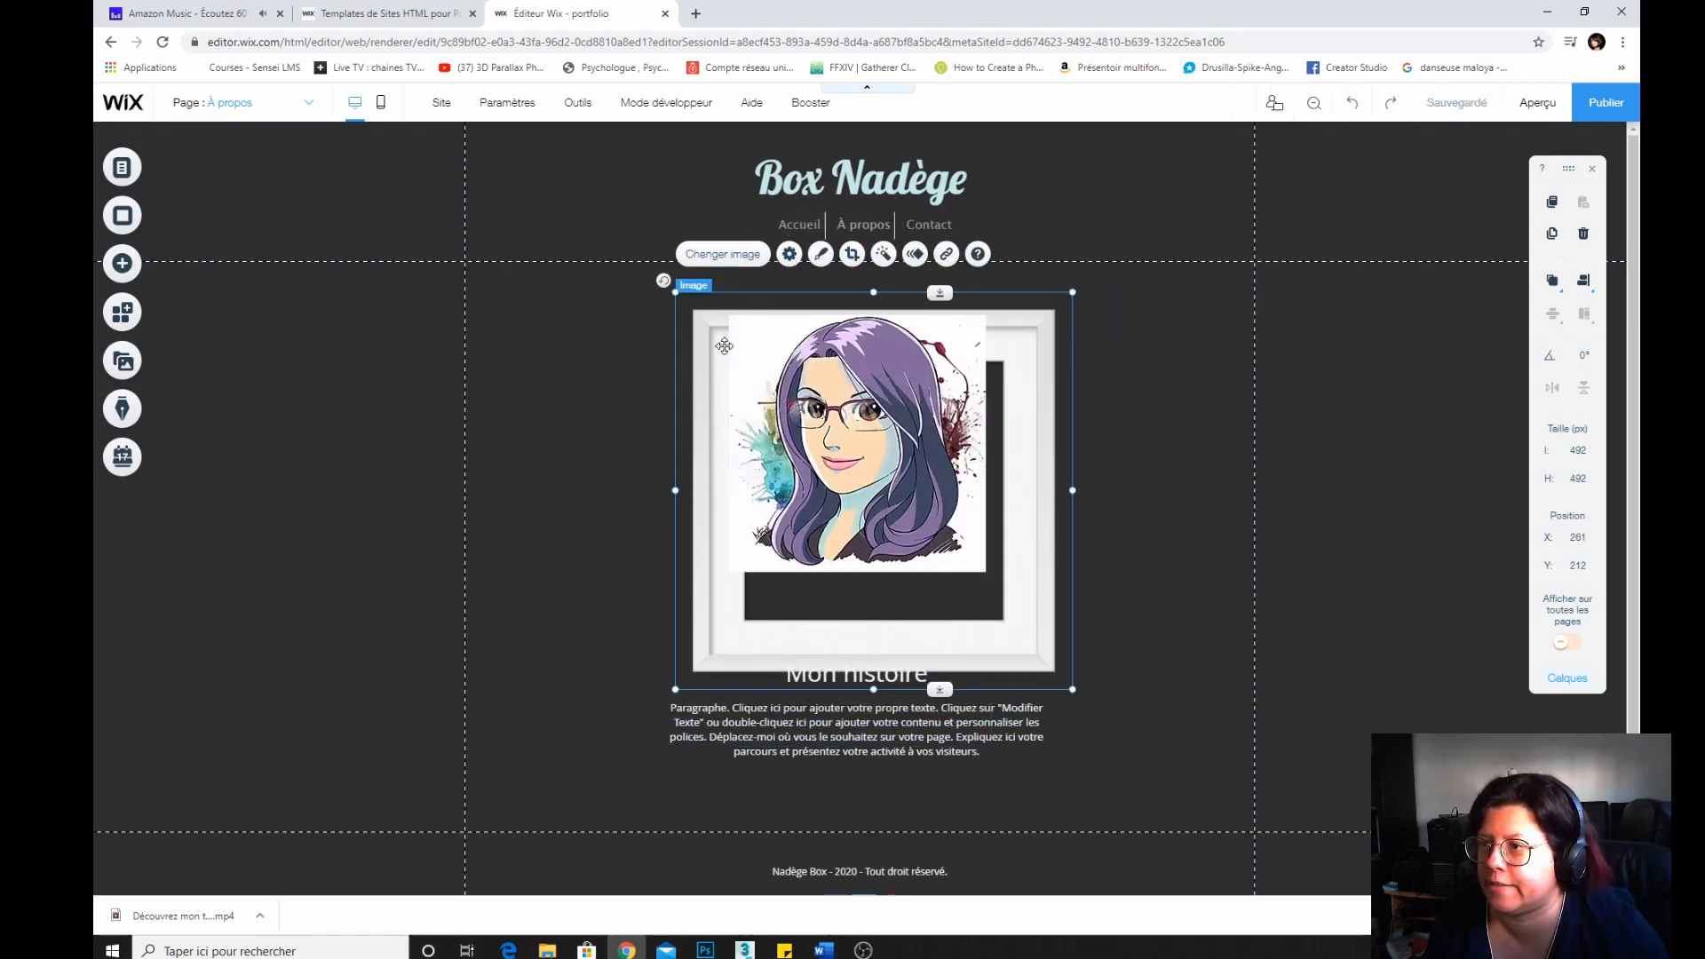
right_click(787, 267)
left_click(768, 578)
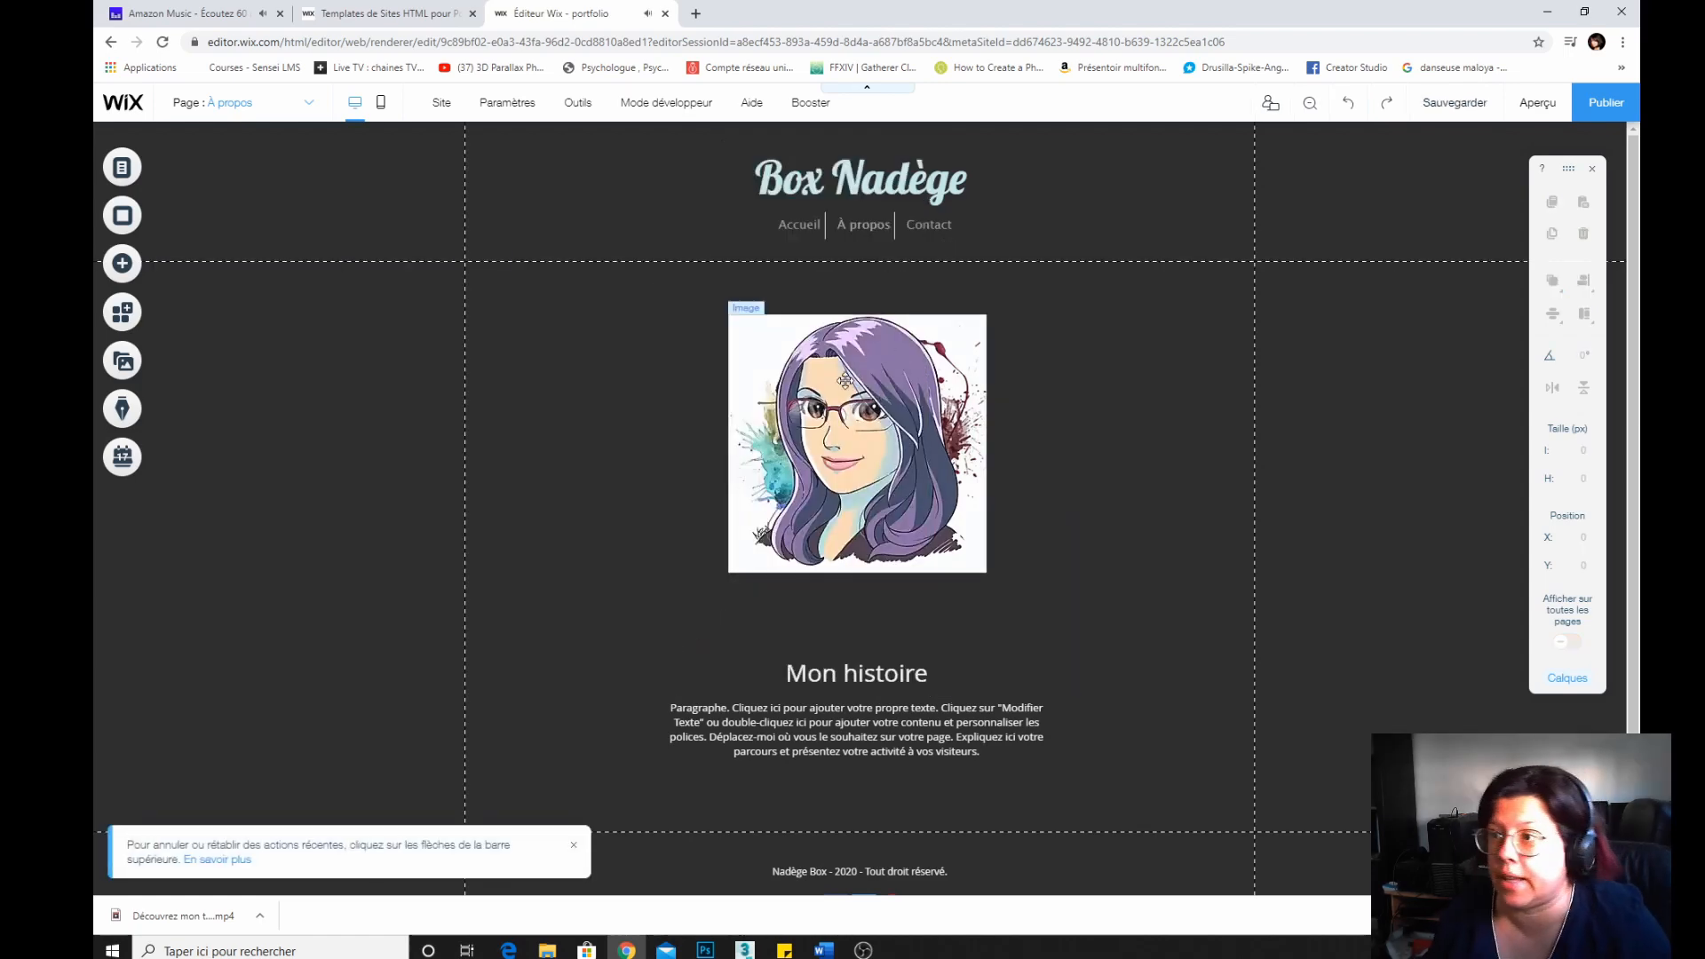
Move the picture, the Mon histoire title and the paragraph upward on the À propos page.
left_click_drag(845, 380, 844, 355)
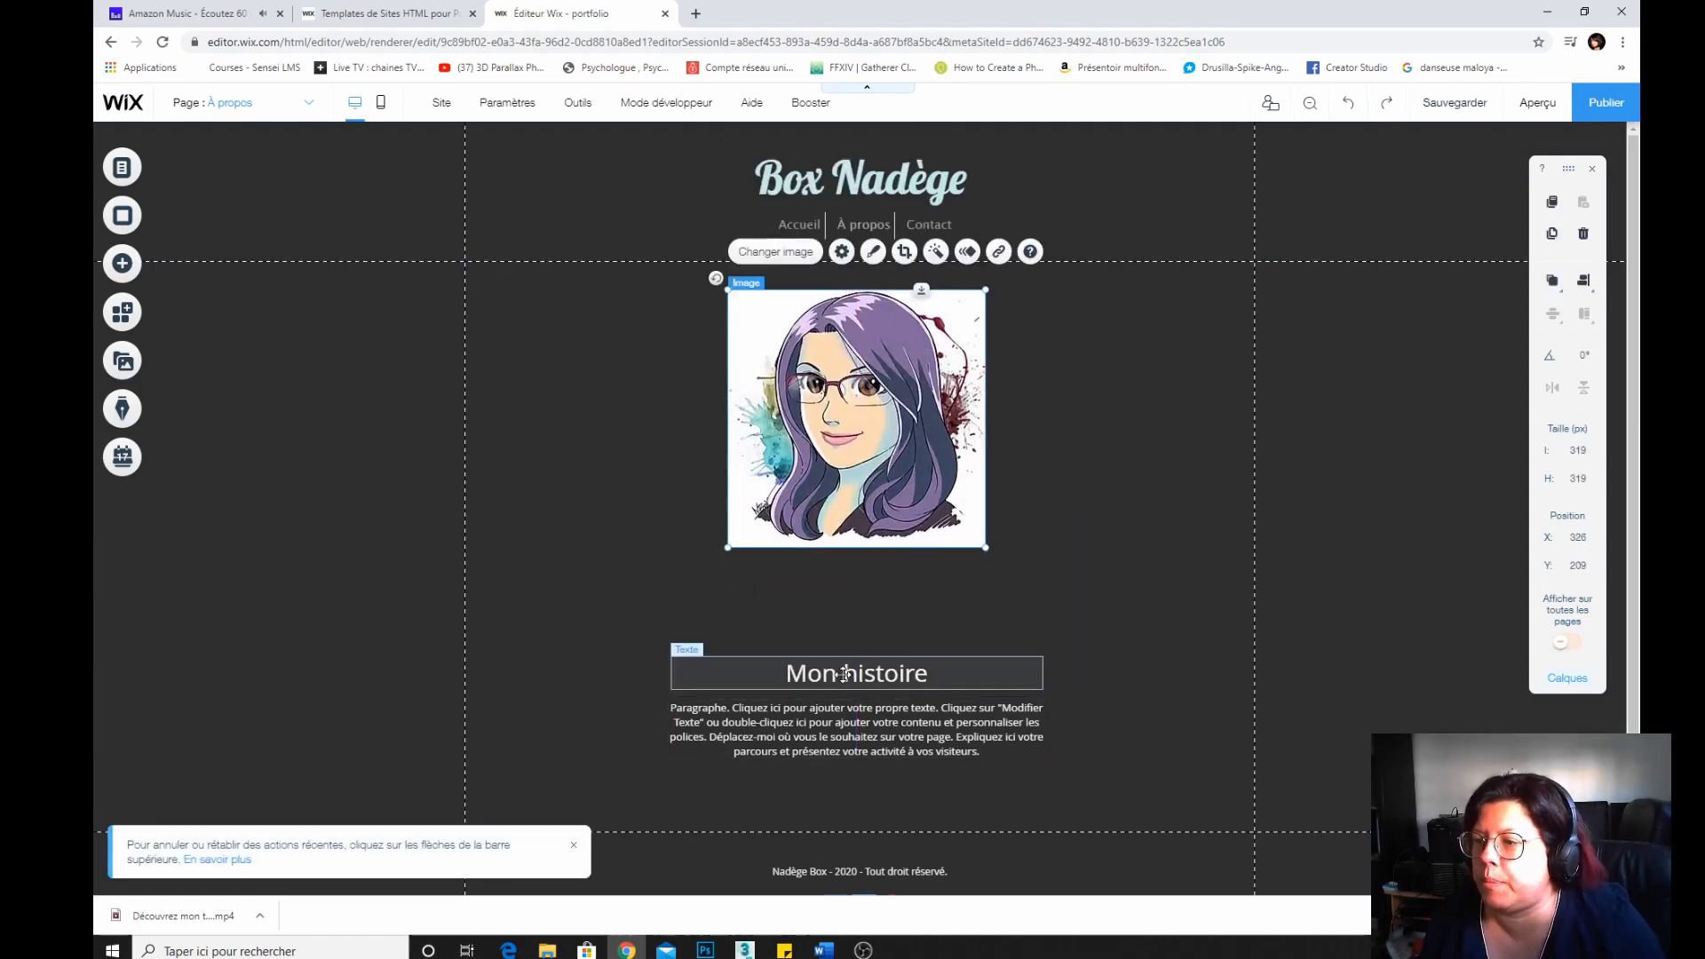
left_click_drag(845, 675, 844, 607)
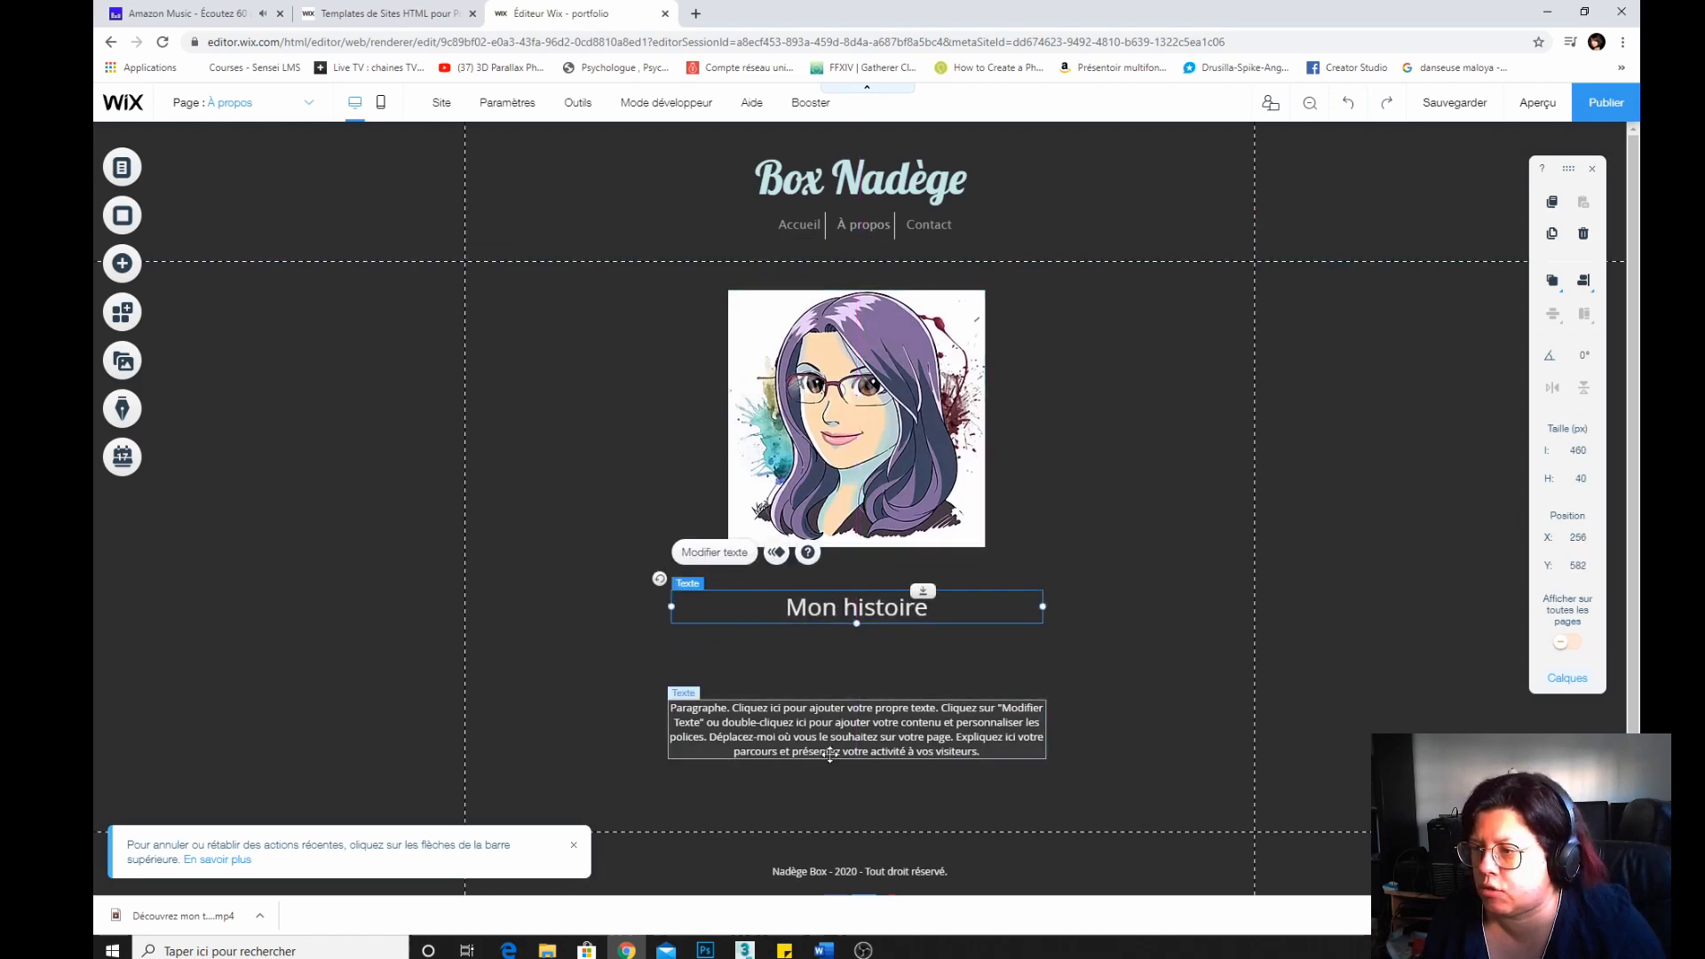
left_click_drag(830, 754, 832, 696)
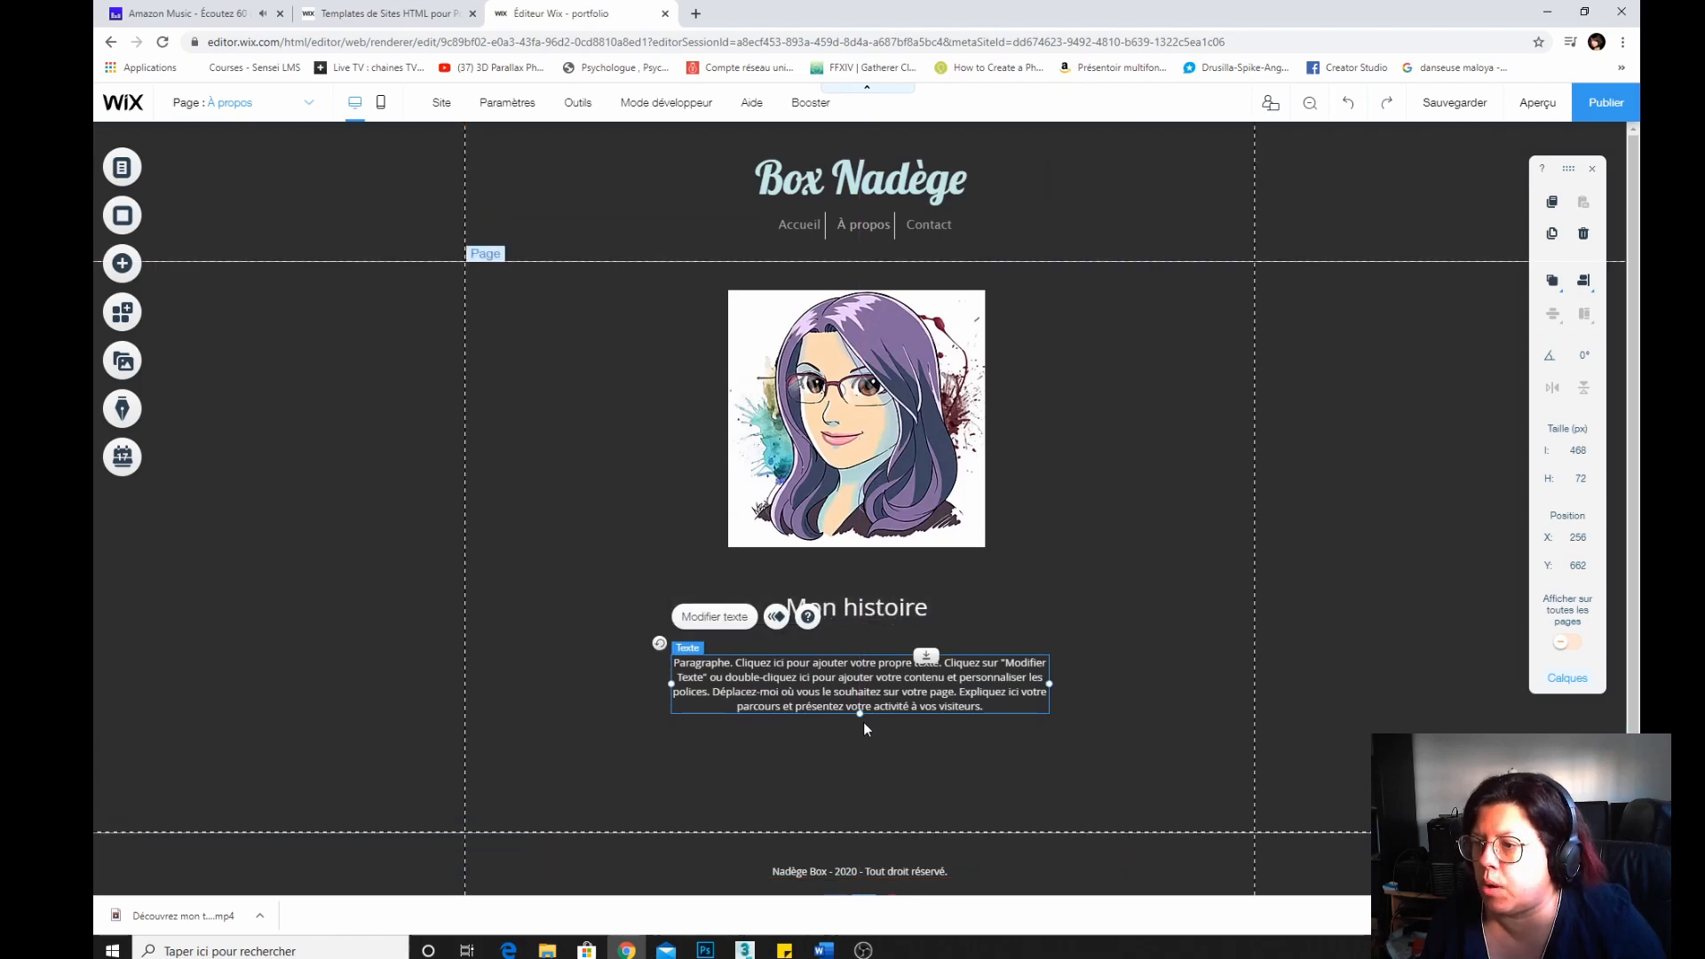
Open the Contact page from the site pages menu.
scroll(834, 572, "down", 1)
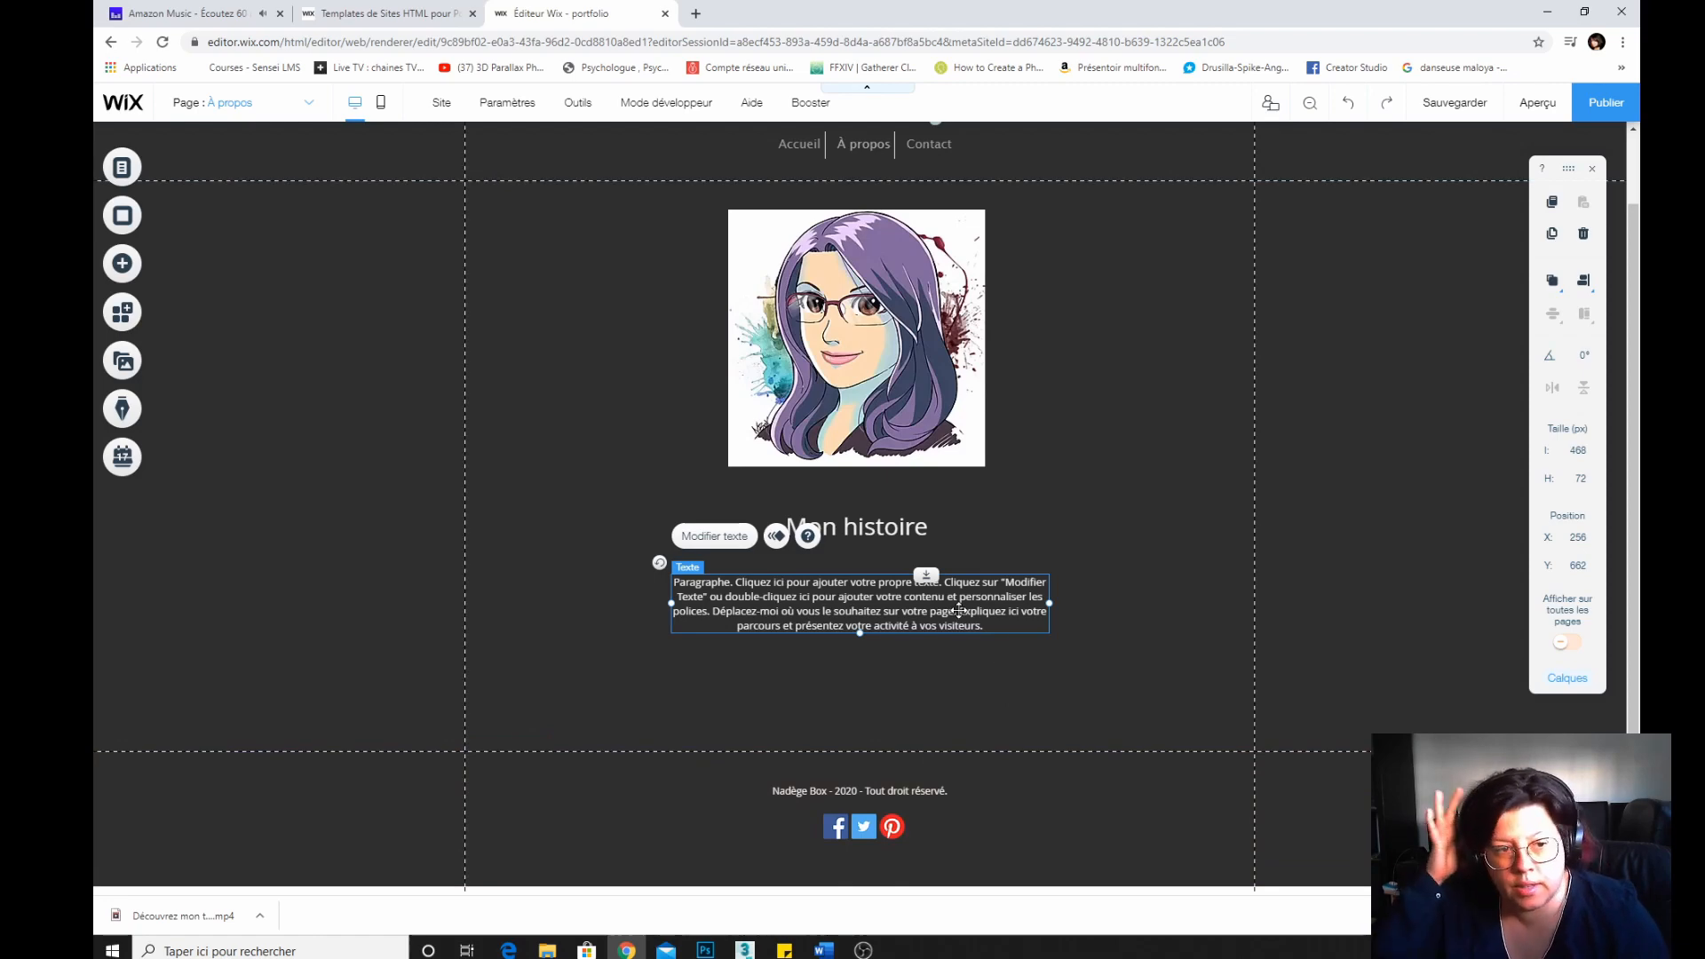
scroll(958, 611, "up", 1)
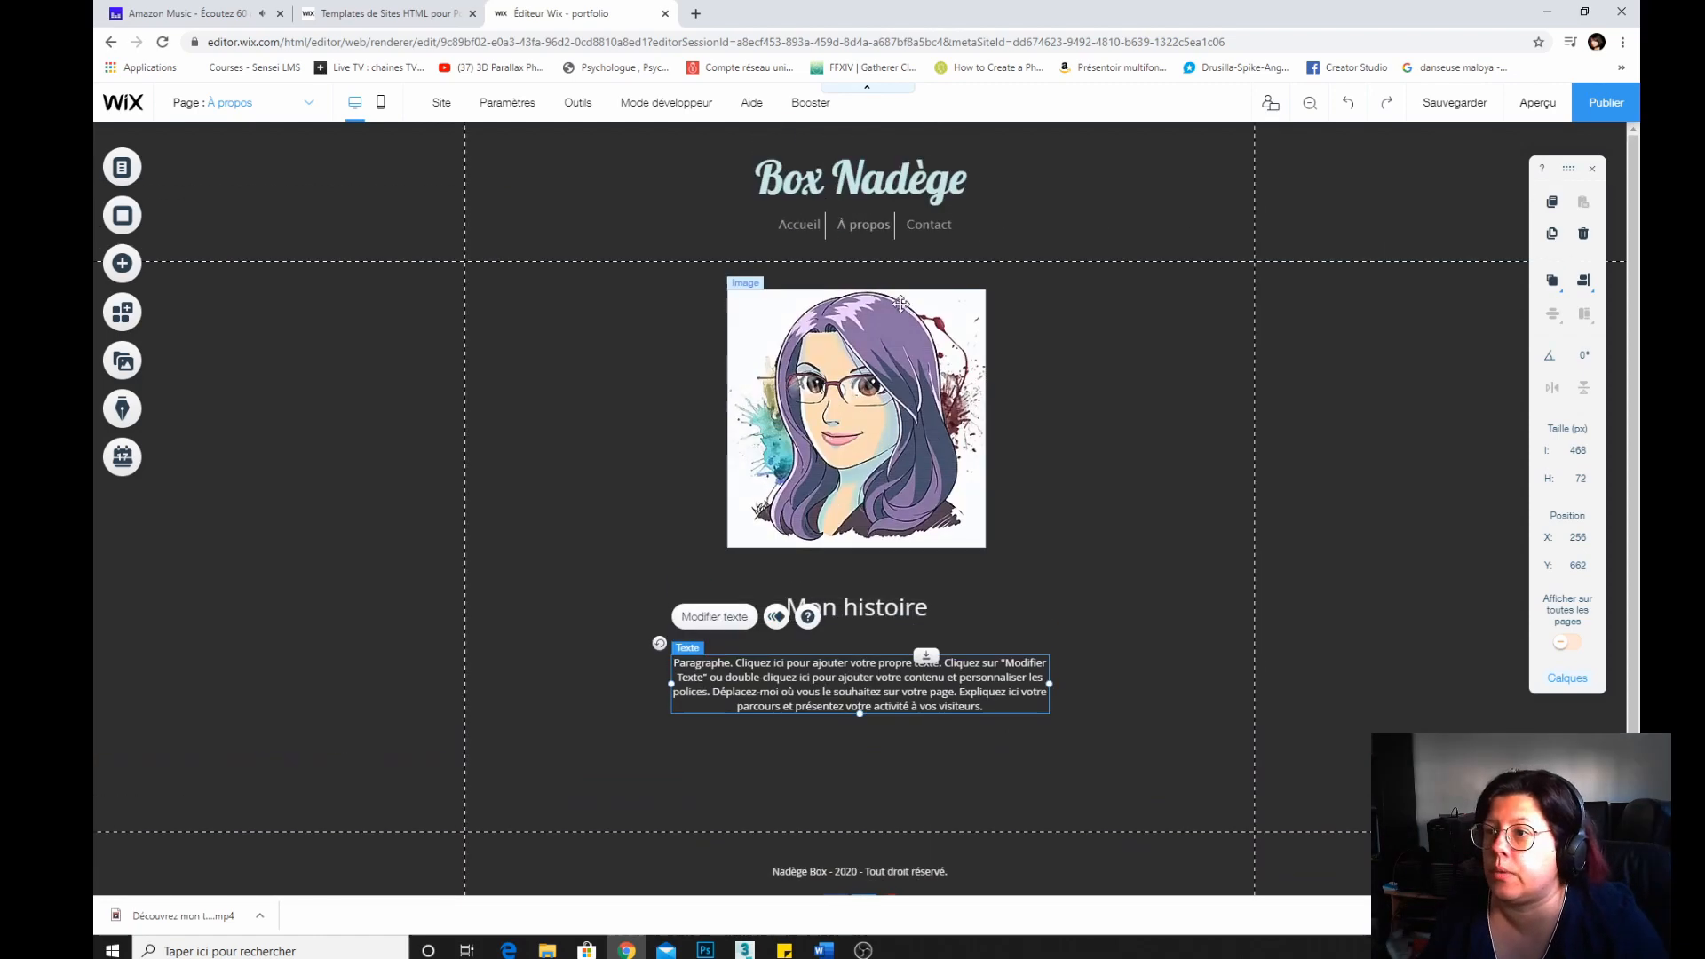
left_click(928, 224)
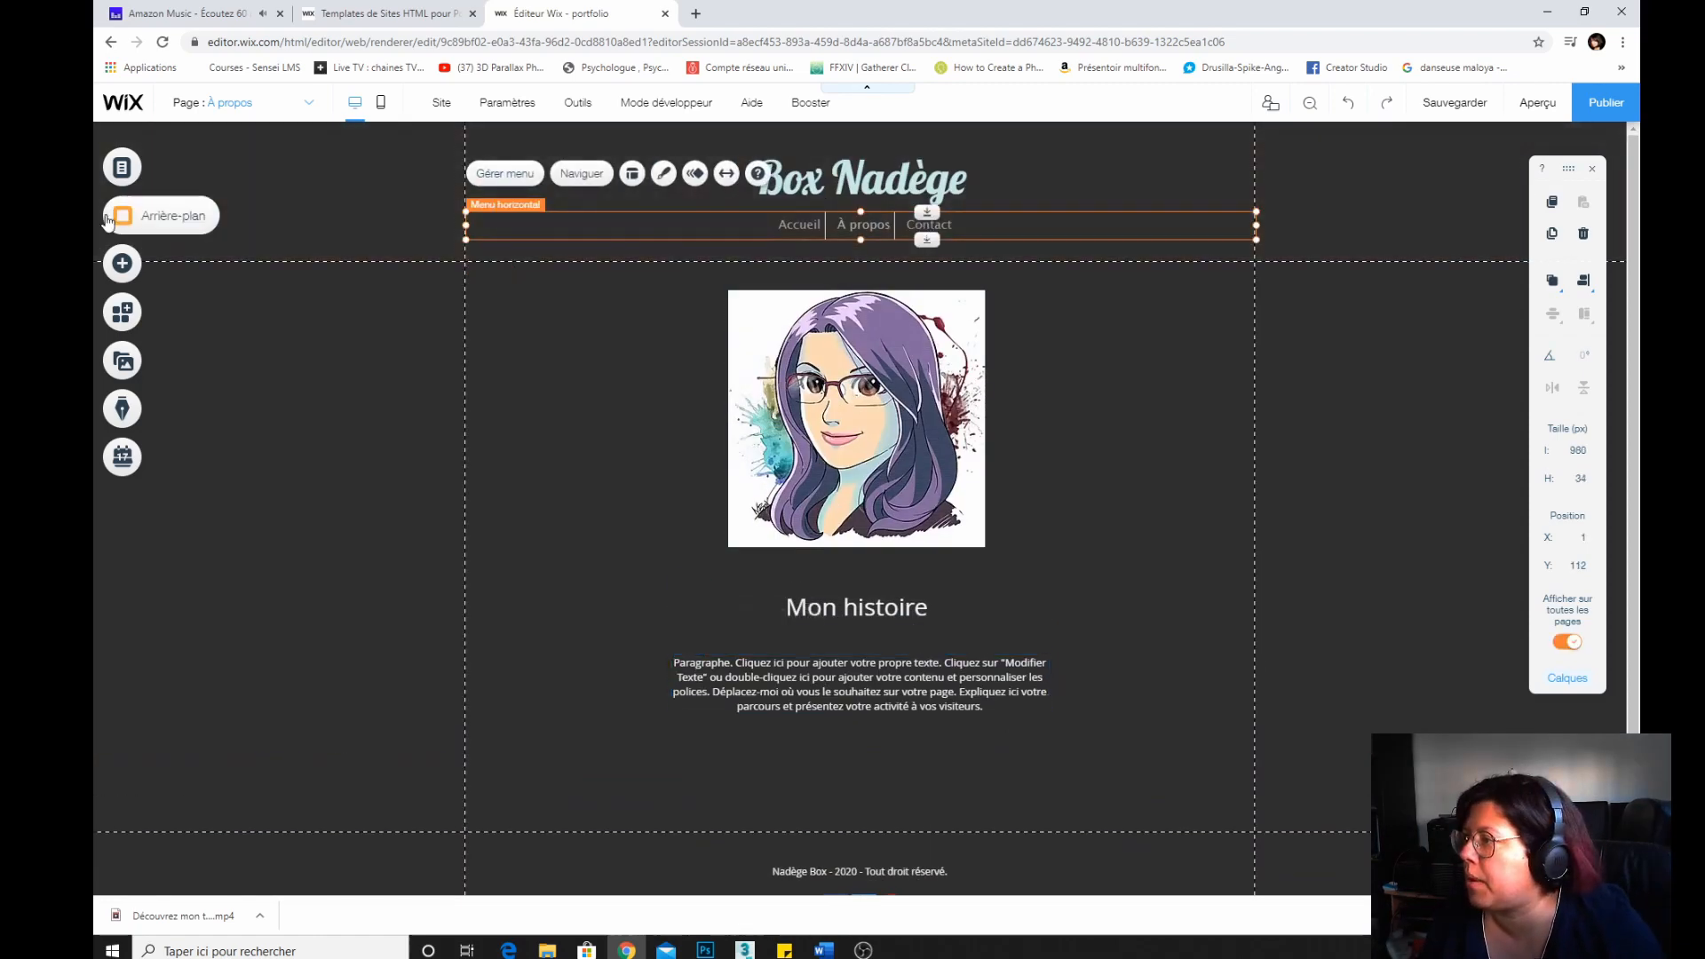
left_click(131, 169)
left_click(354, 290)
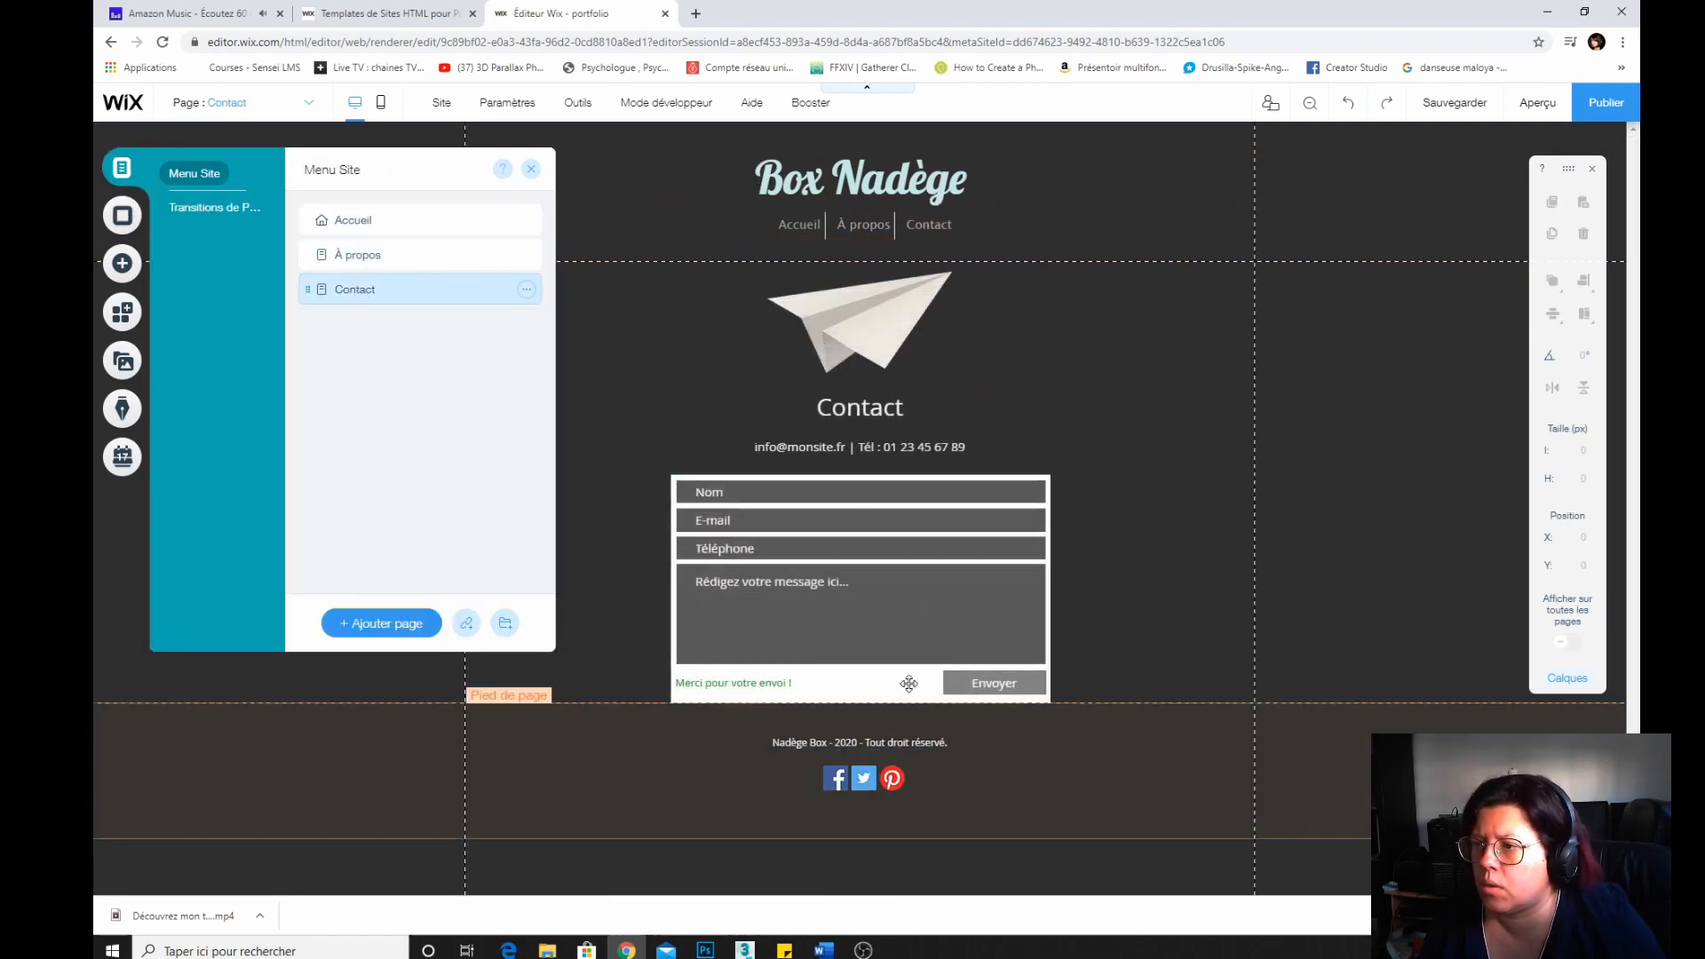
Review the contact form's settings sections, including Paiement, Principal and Paramètres, then close the form settings panel.
left_click_drag(885, 362, 885, 370)
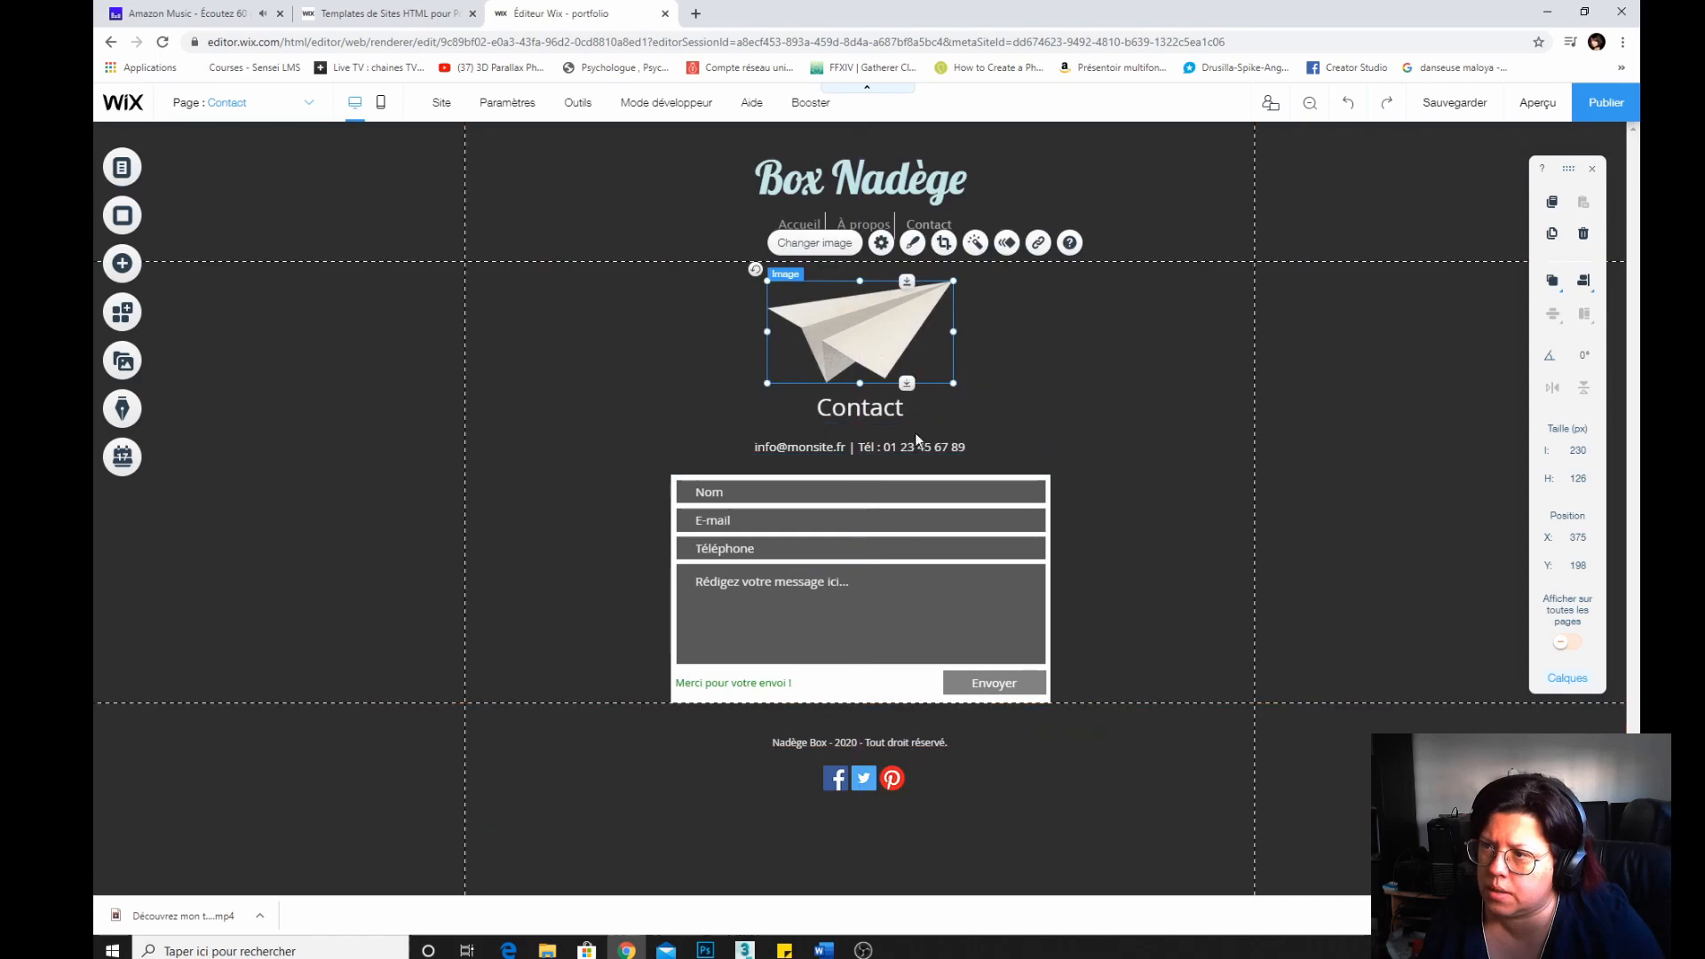
left_click(724, 509)
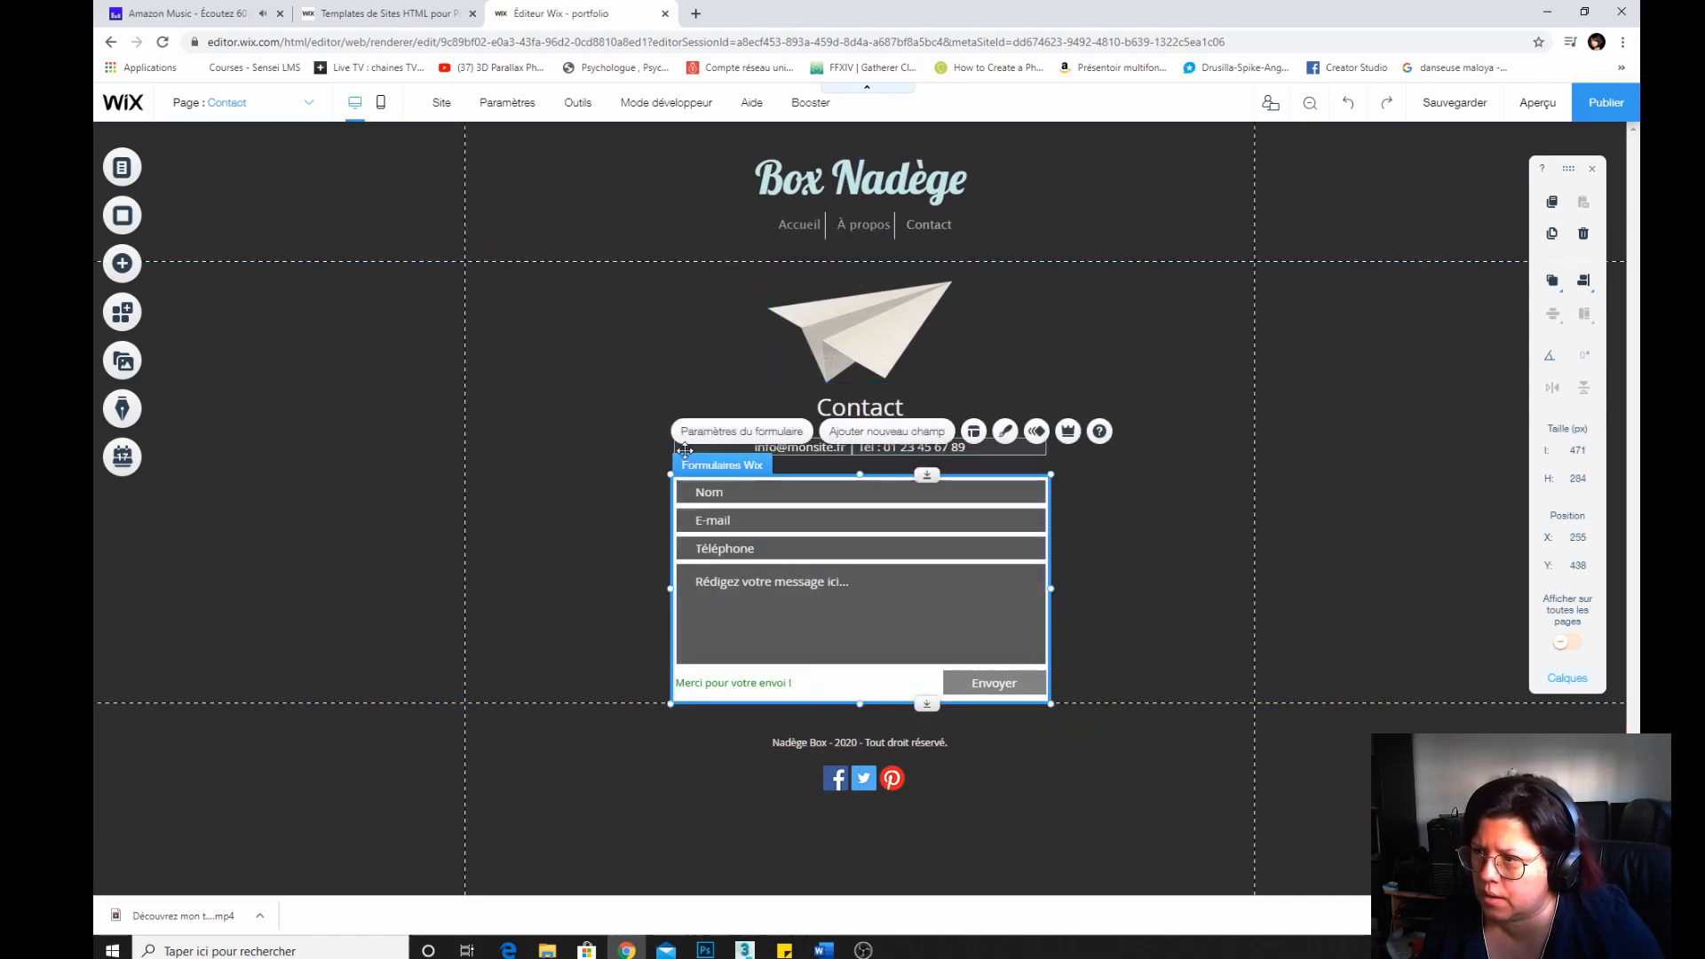
left_click(748, 434)
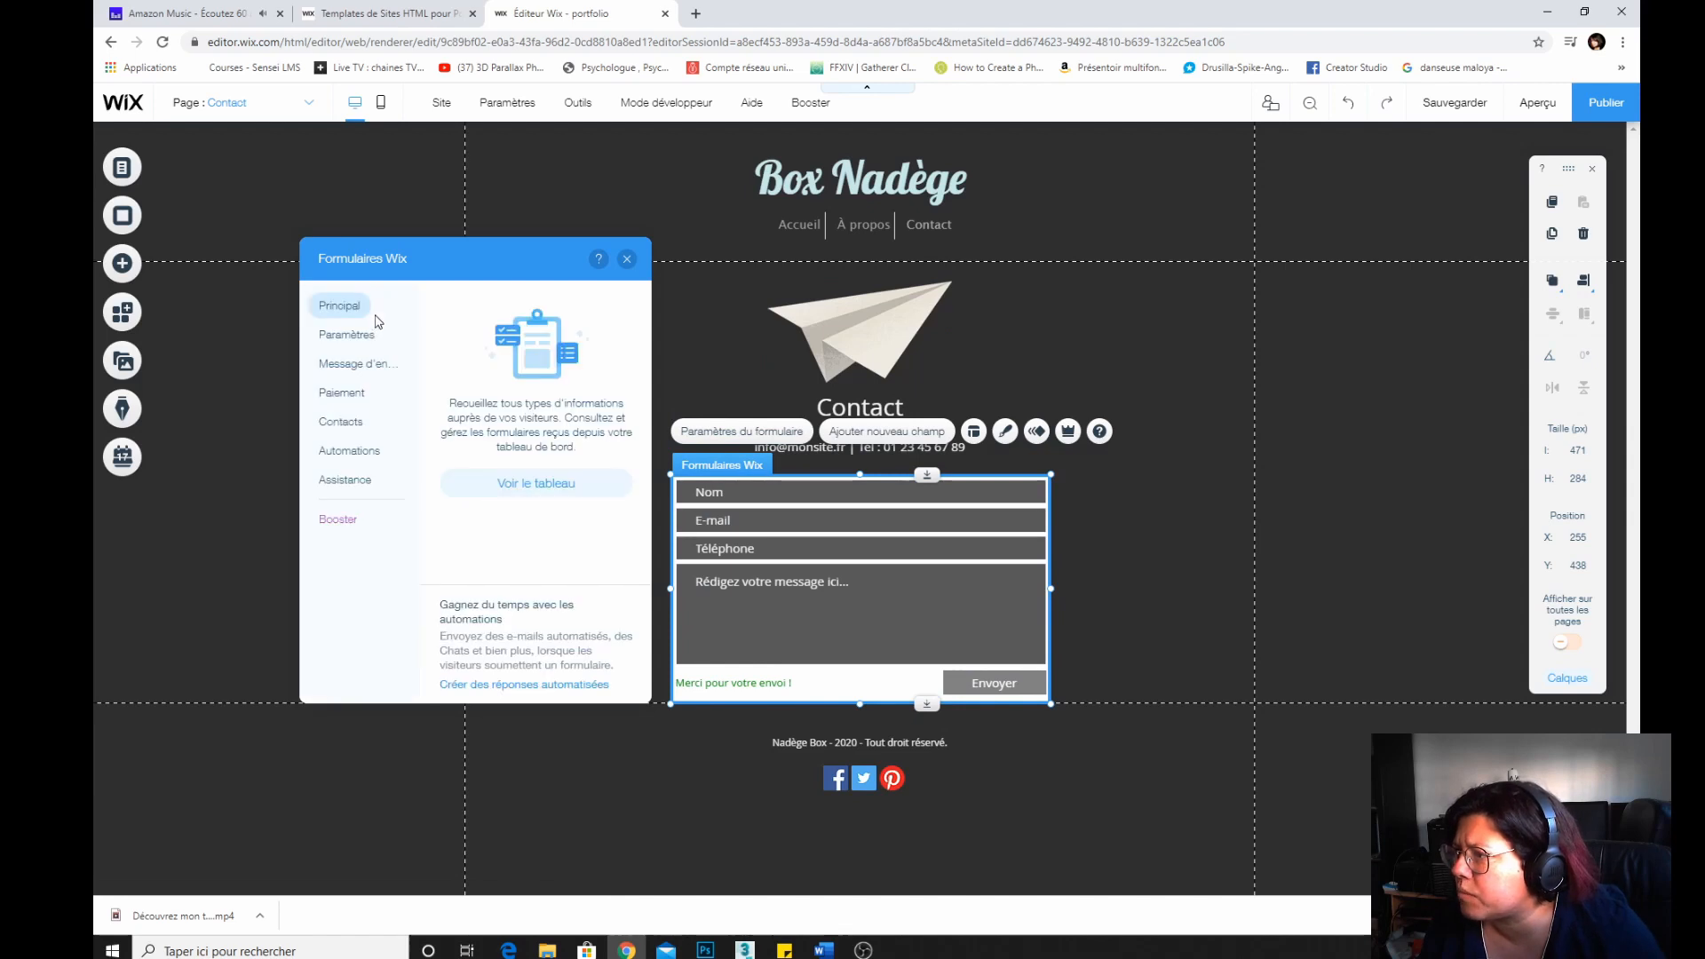
left_click(340, 402)
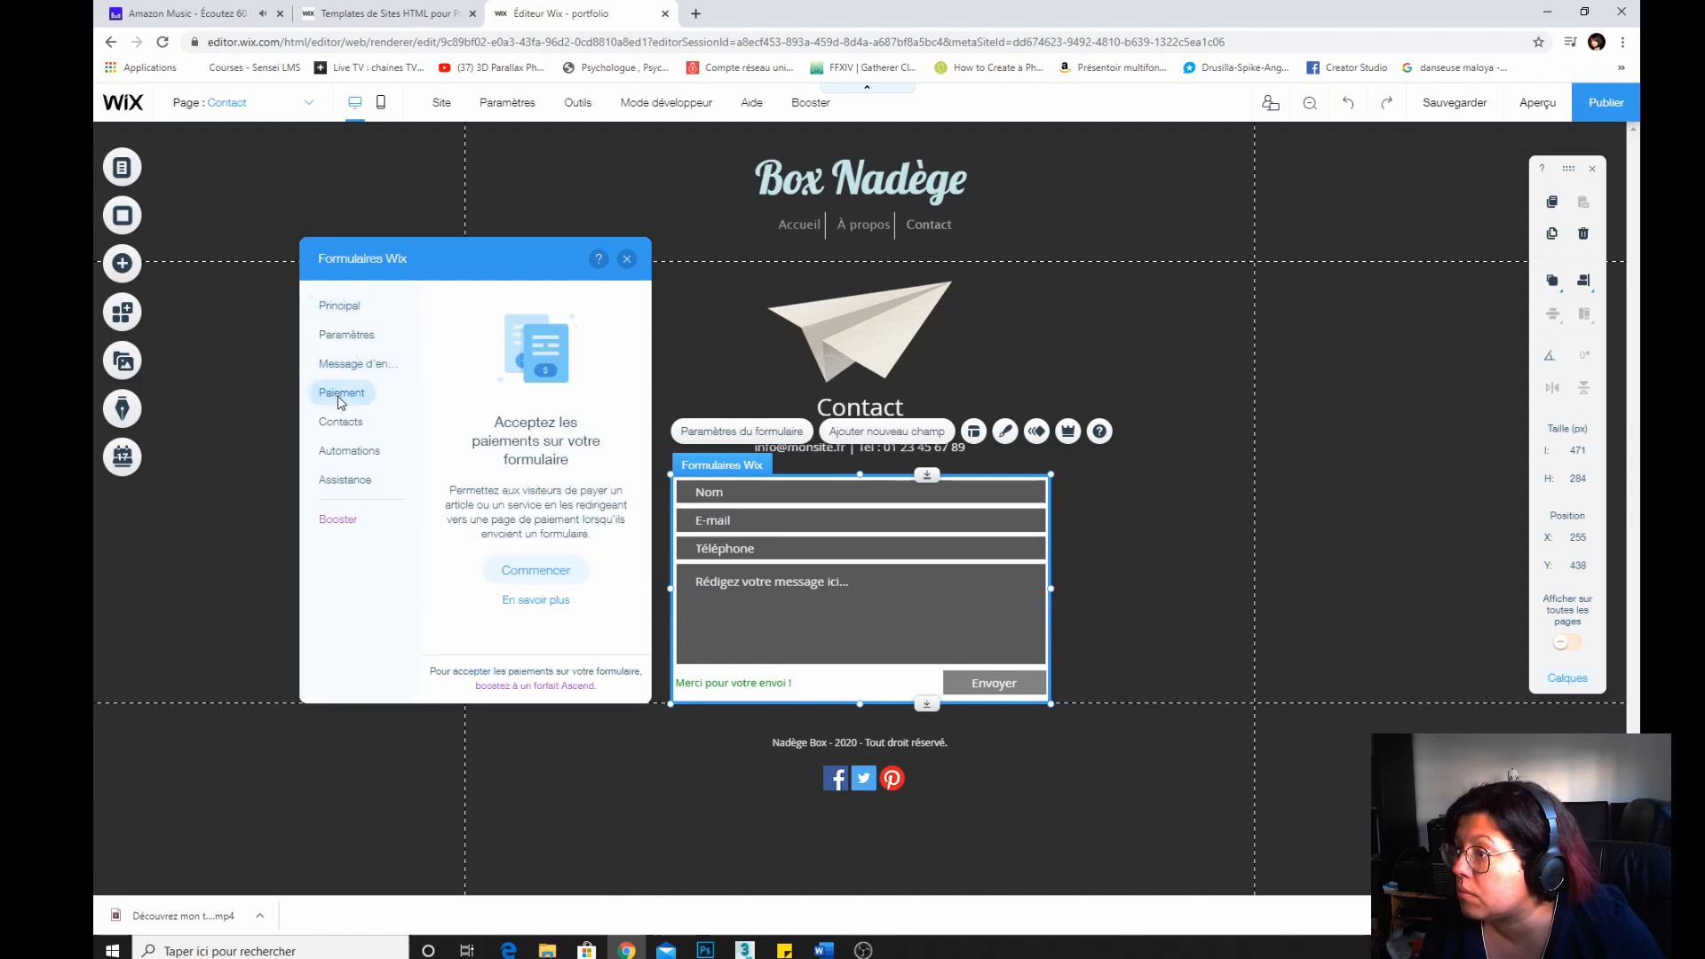
left_click(338, 308)
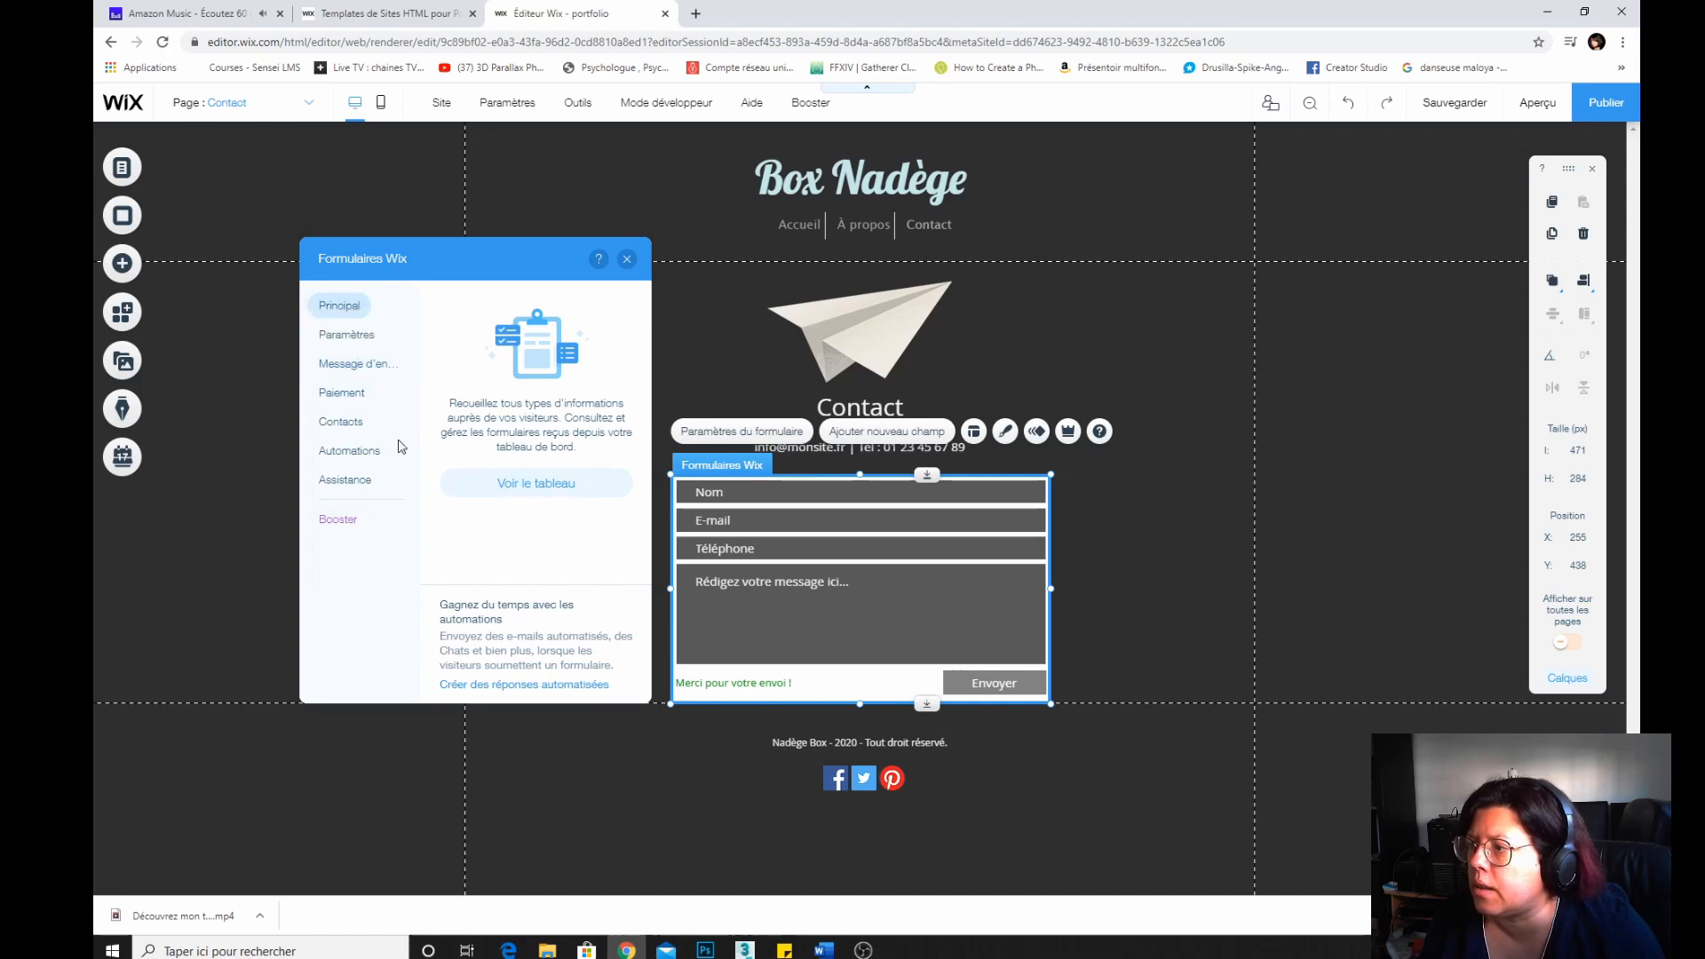
left_click(345, 334)
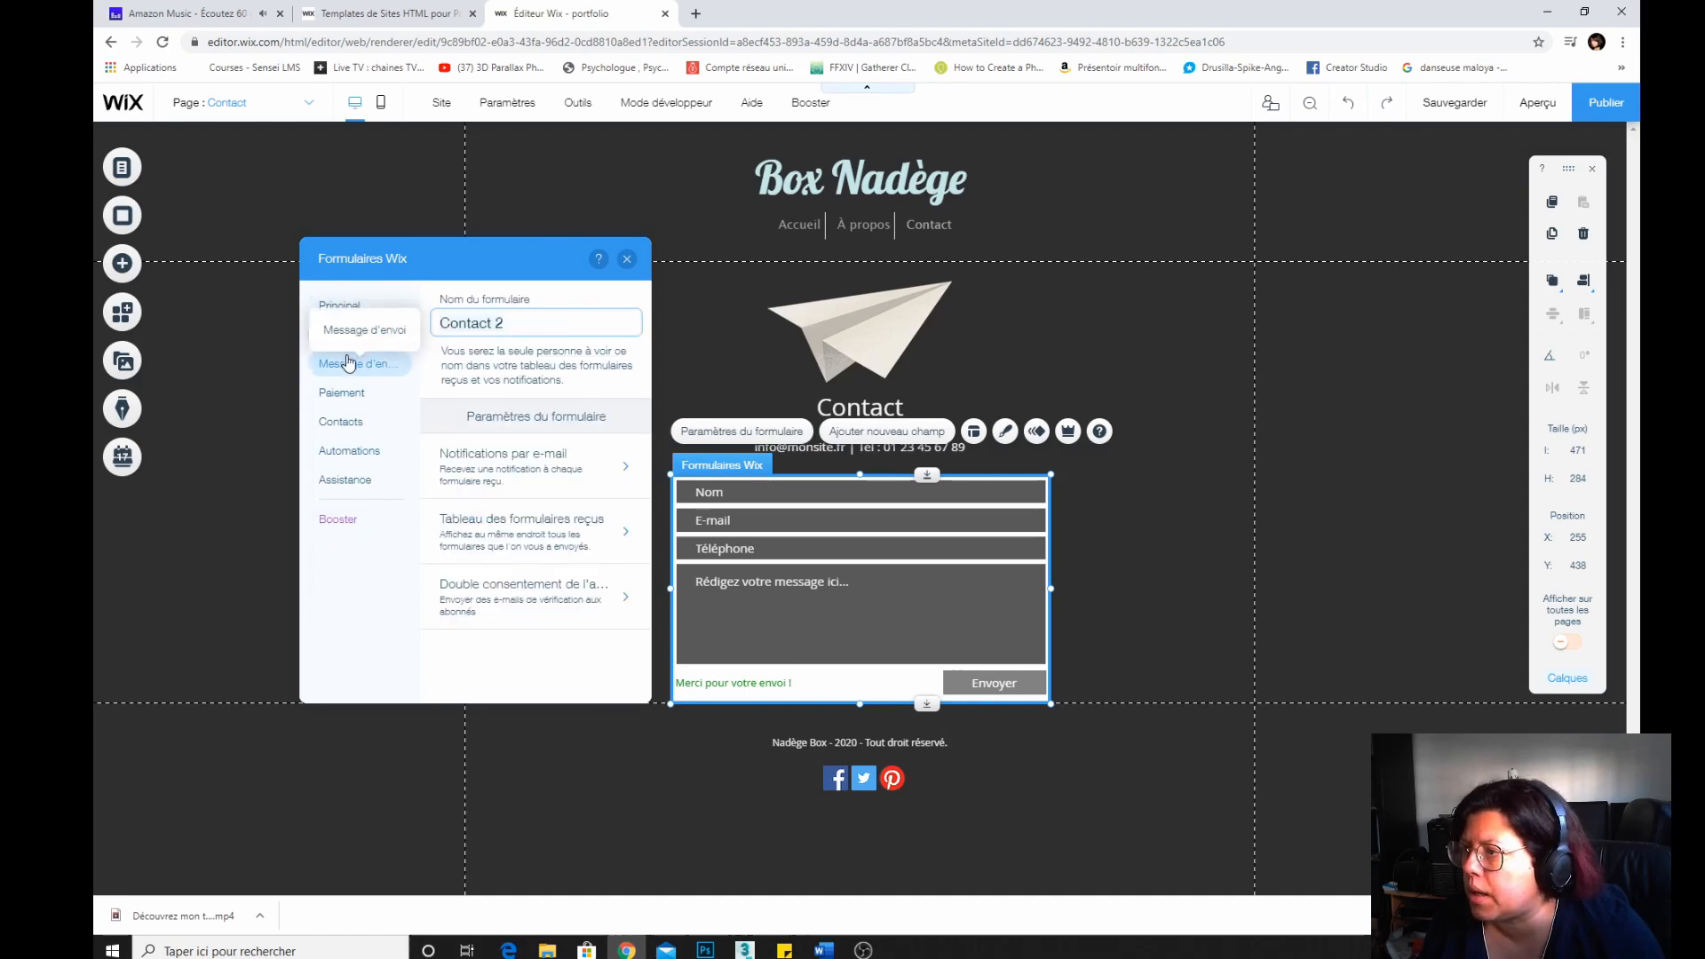
left_click(627, 258)
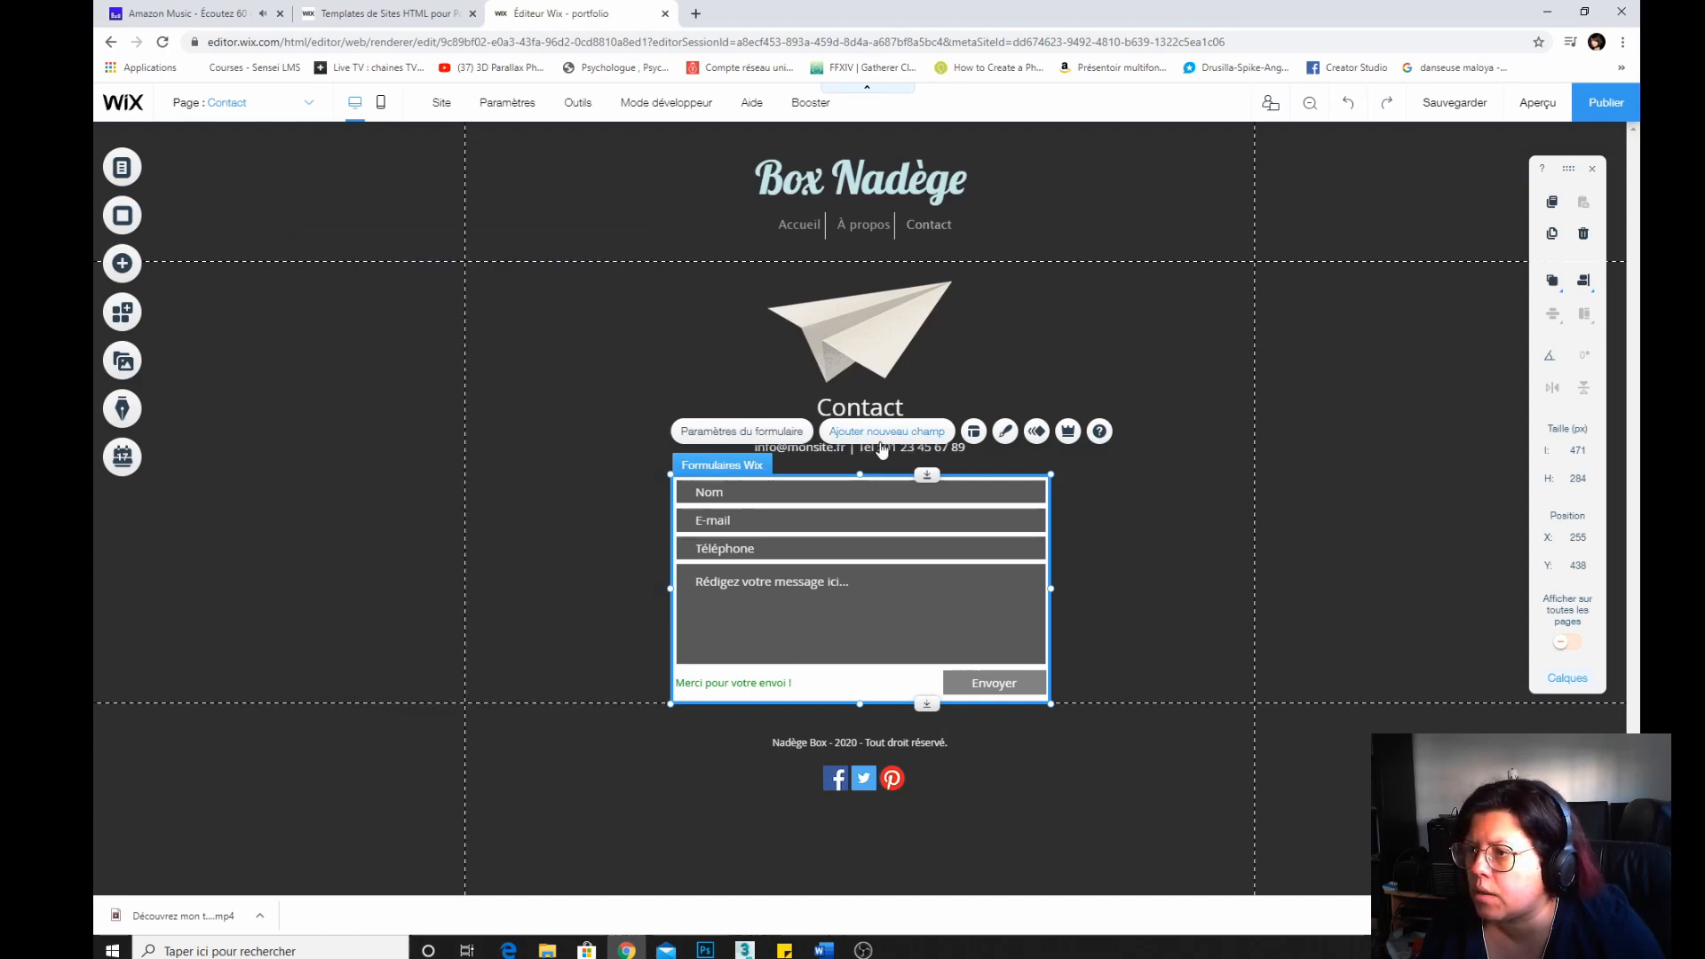
Try several preset designs for the contact form and apply the first design in the list.
left_click(1004, 431)
left_click(484, 431)
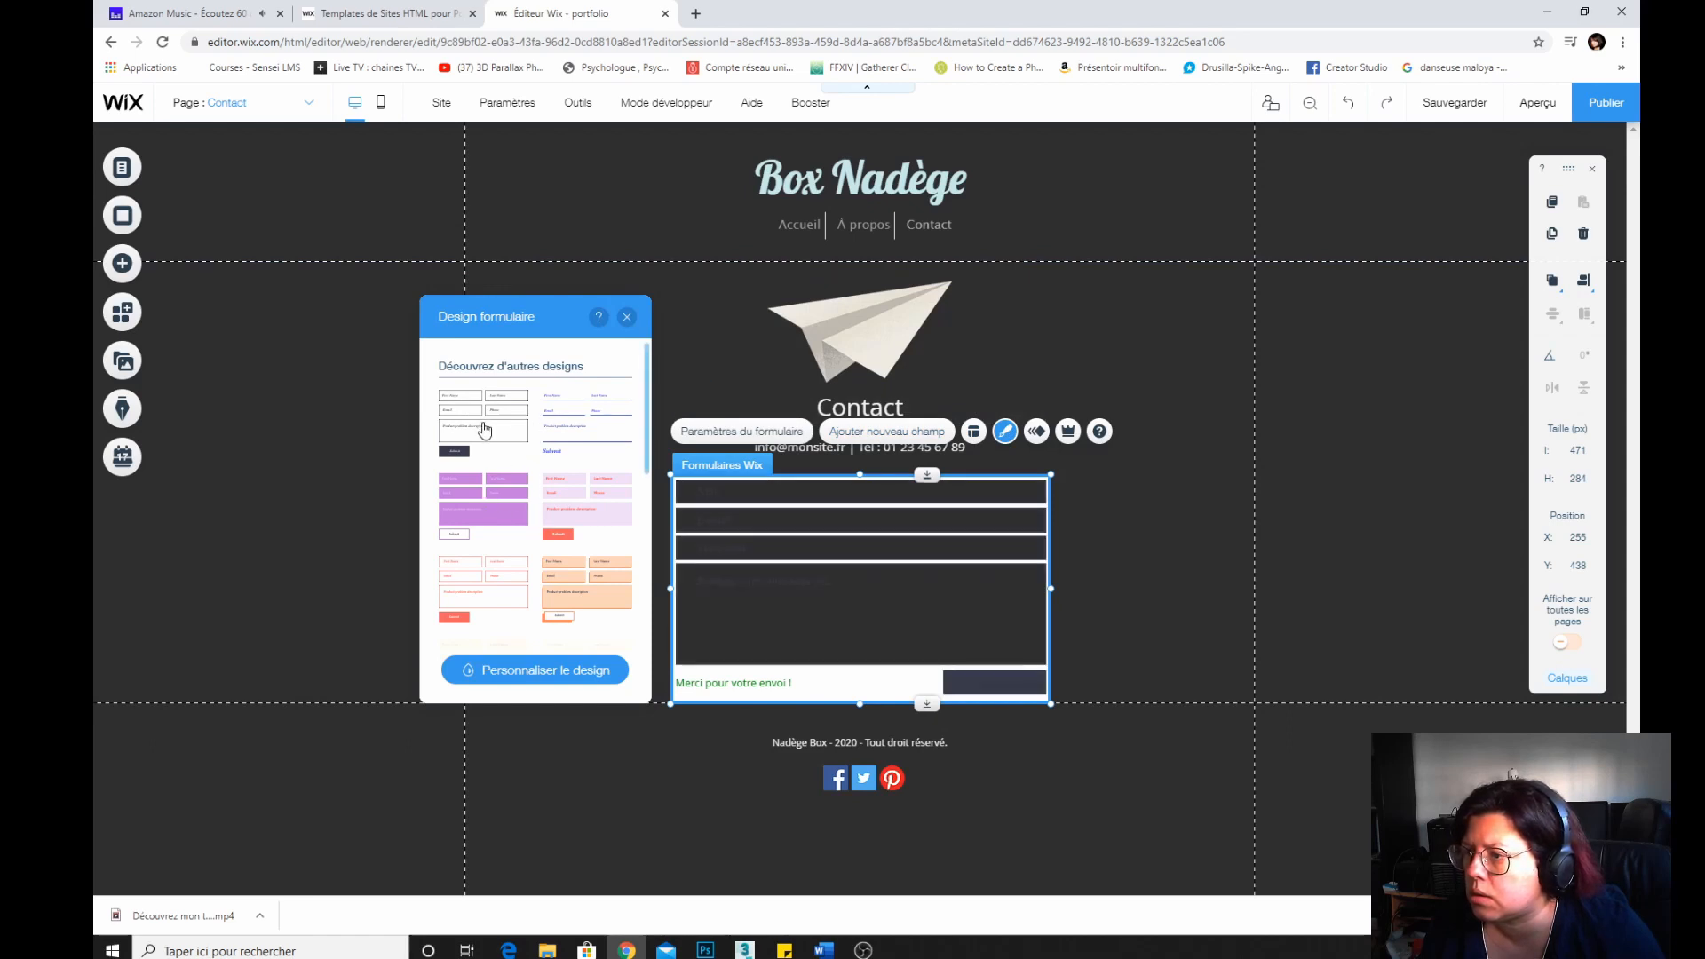
left_click(581, 423)
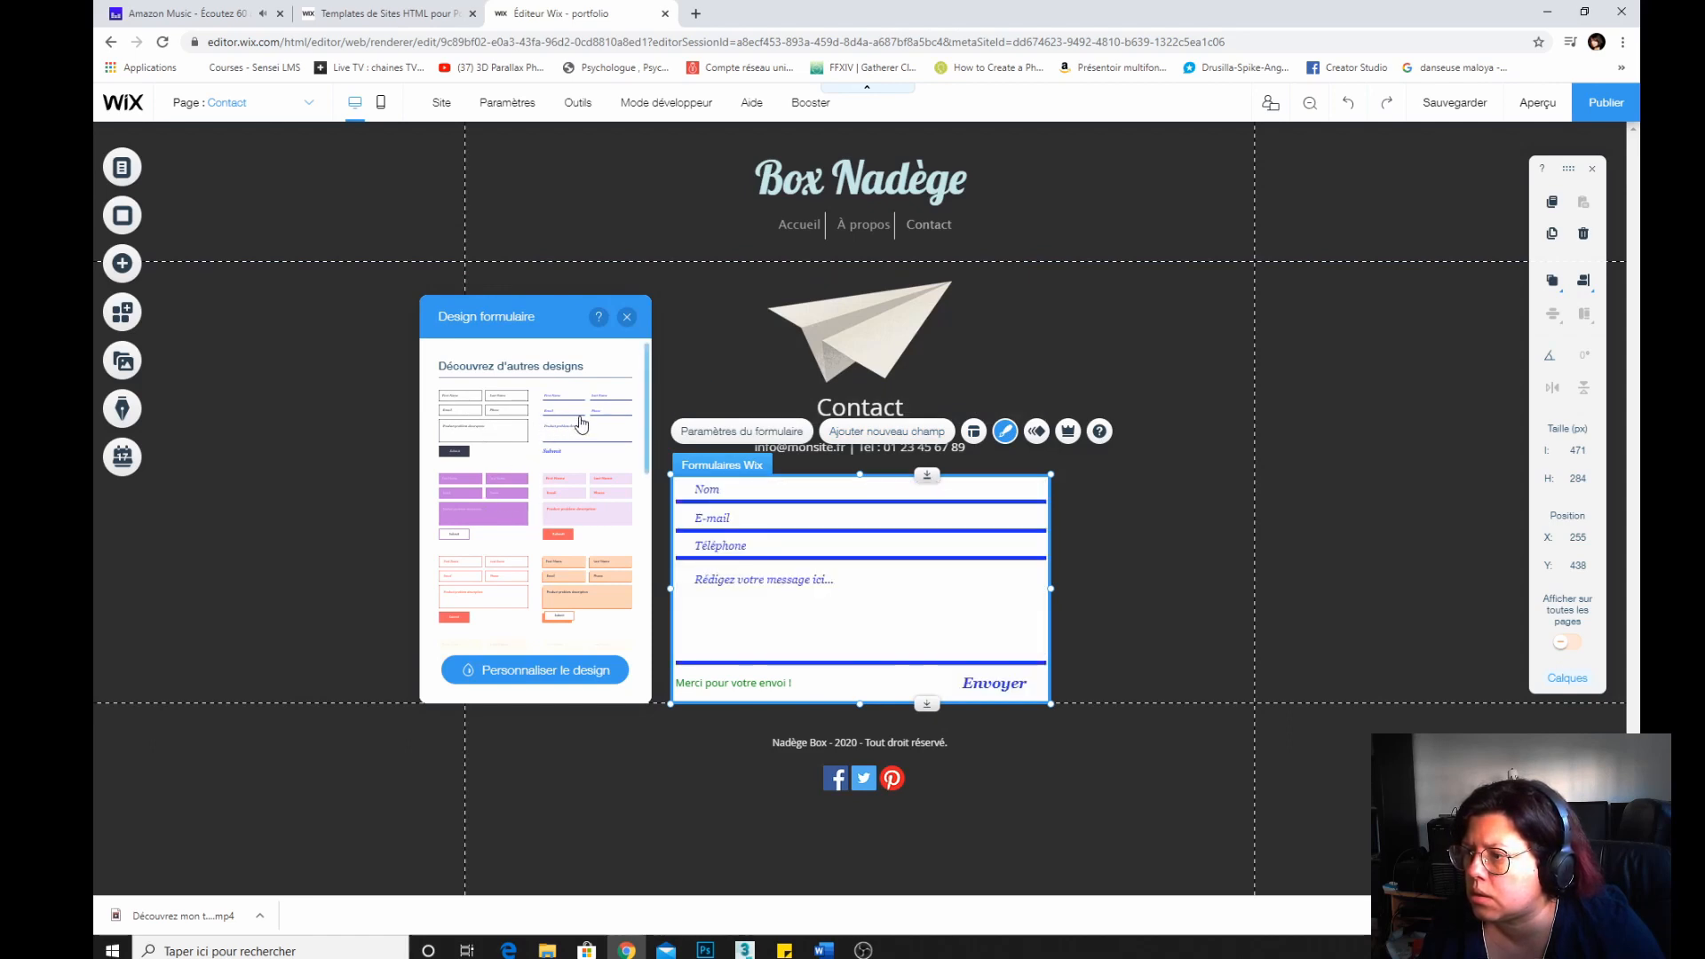
scroll(496, 511, "down", 4)
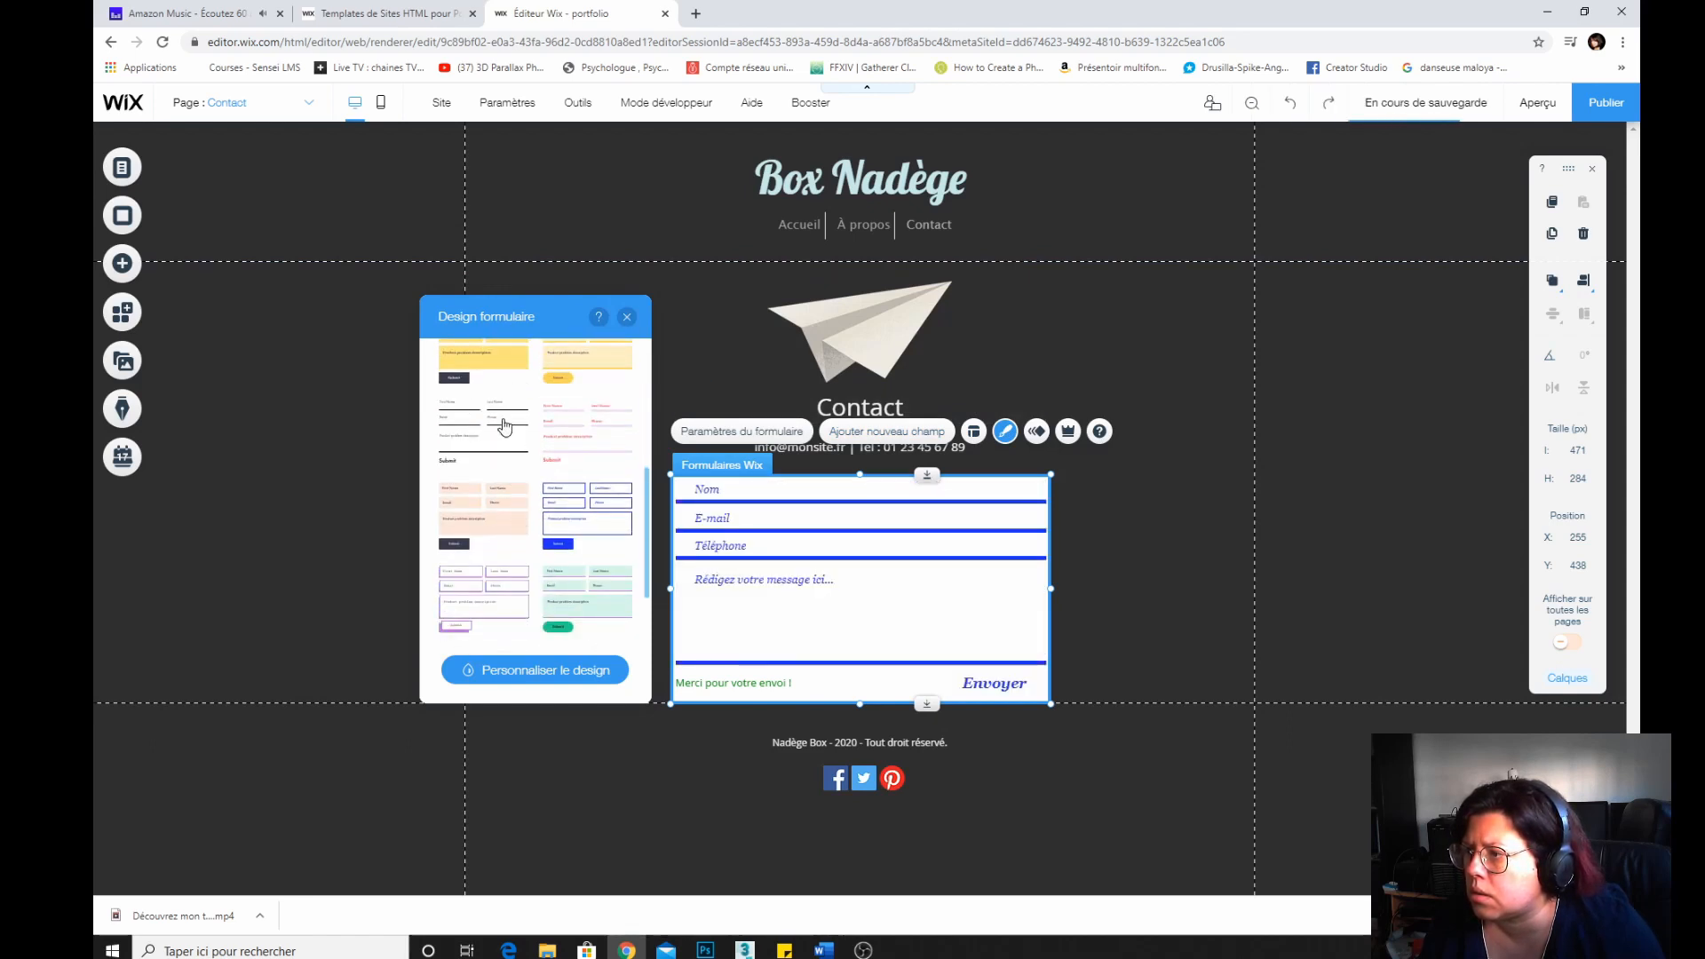
left_click(496, 418)
scroll(444, 449, "down", 3)
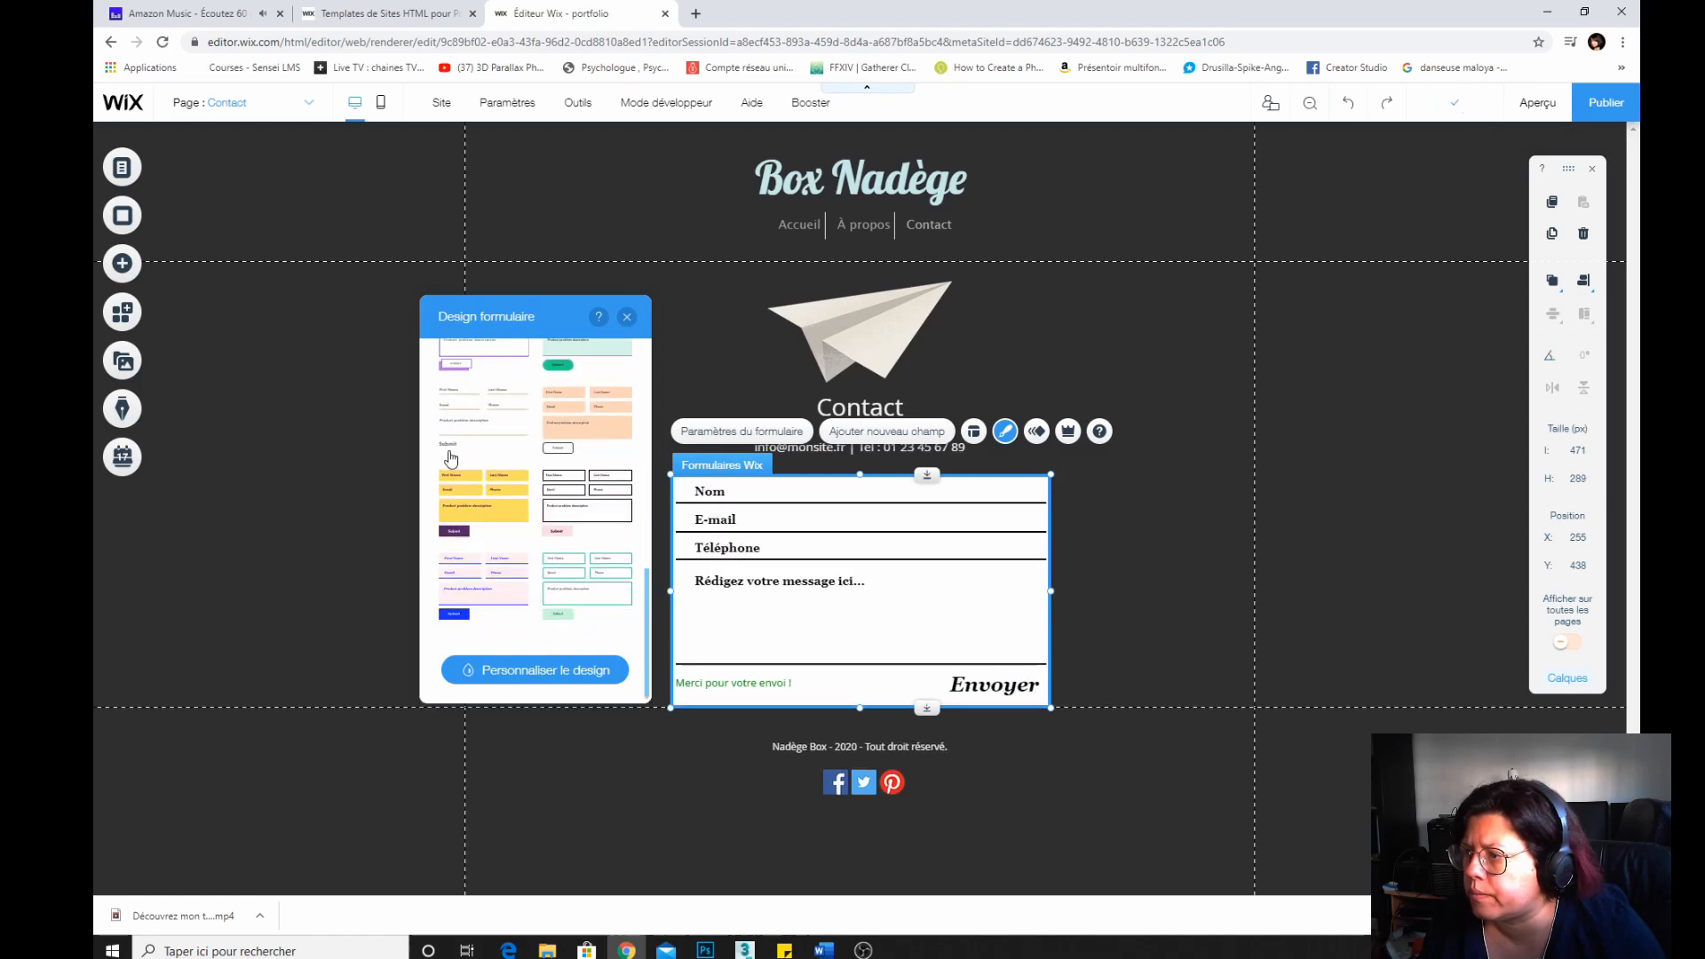
left_click(577, 507)
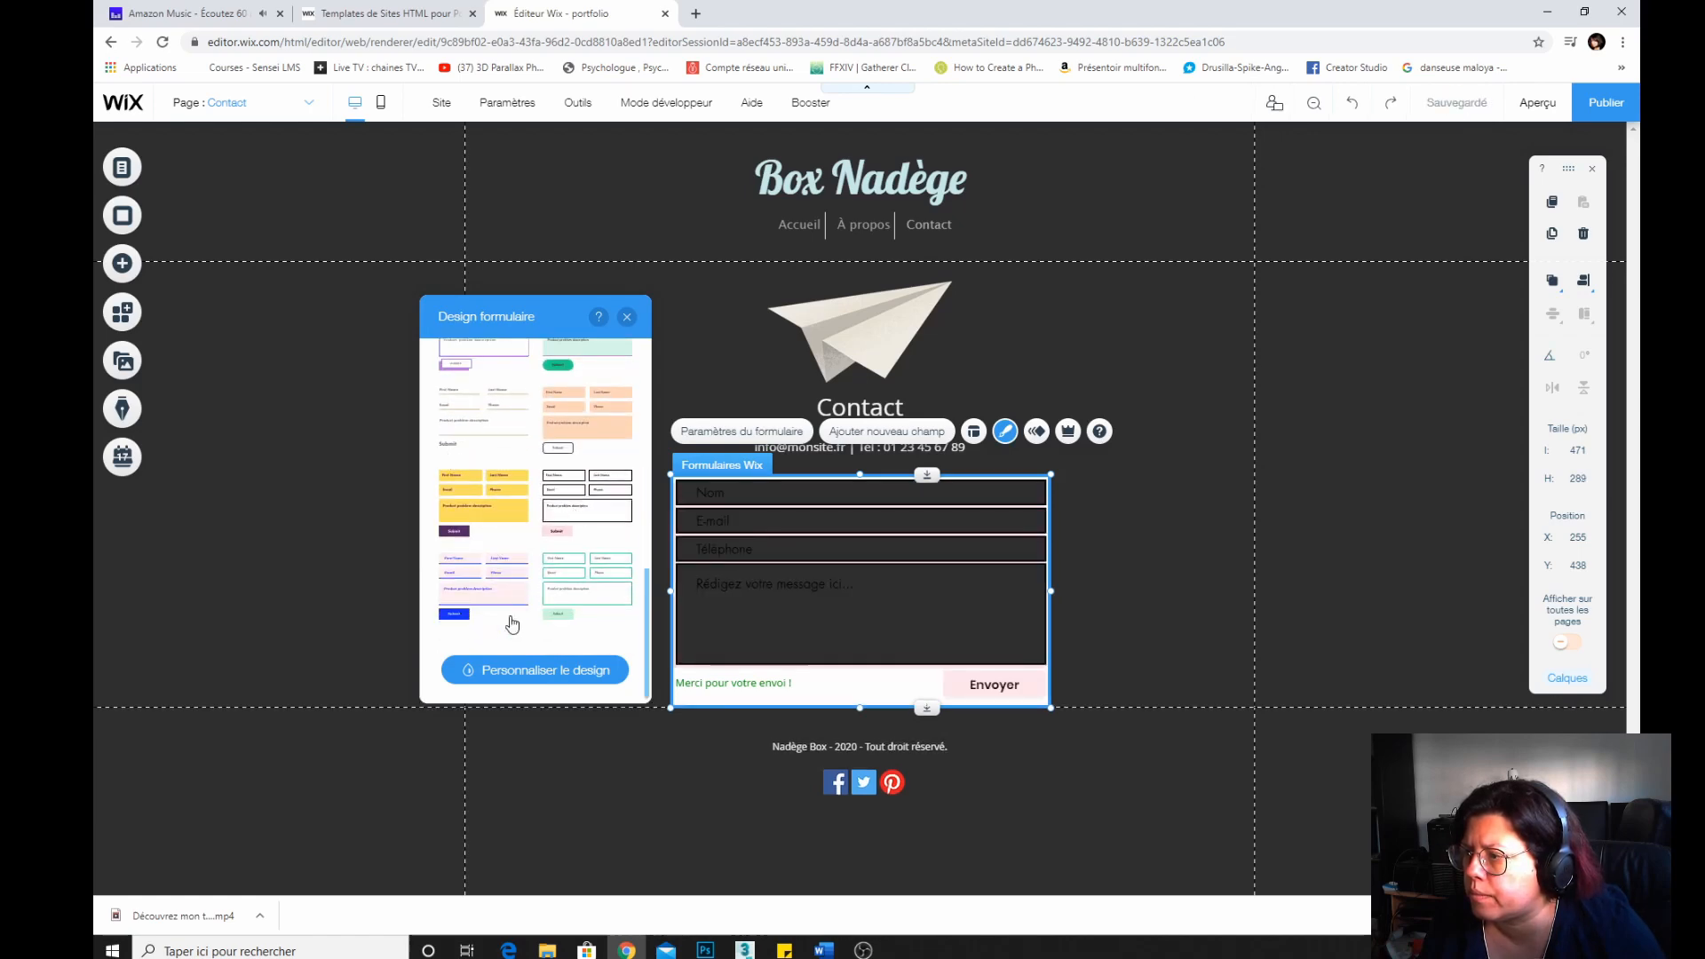
scroll(480, 551, "up", 5)
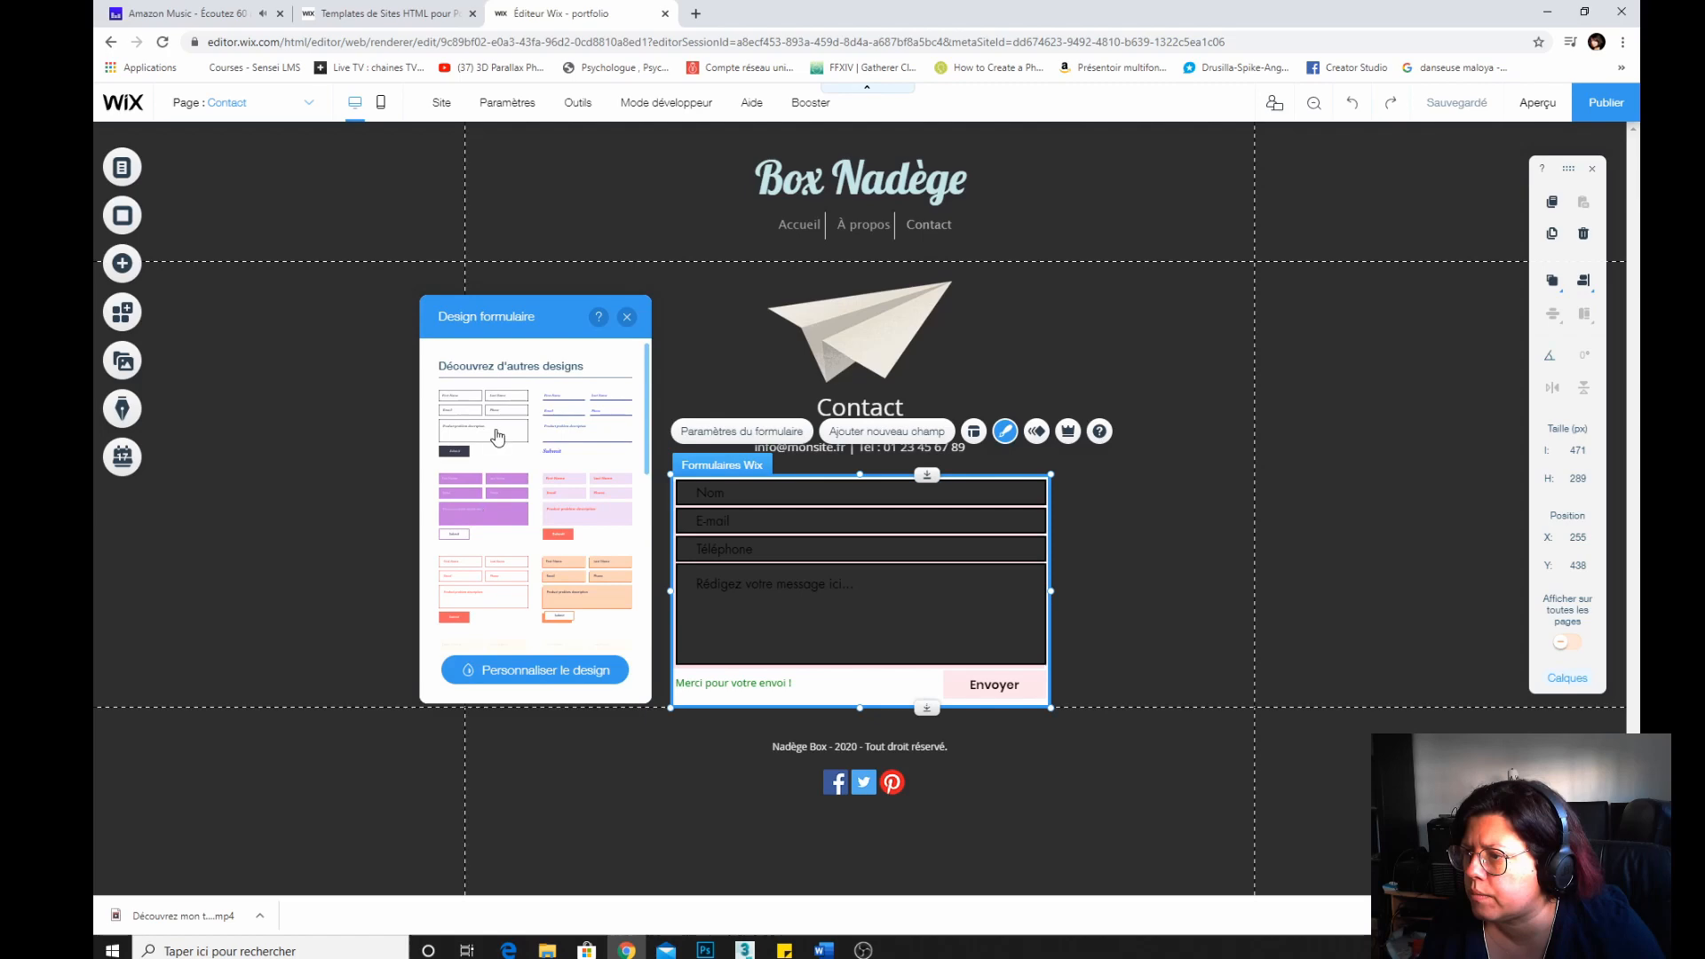
left_click(498, 435)
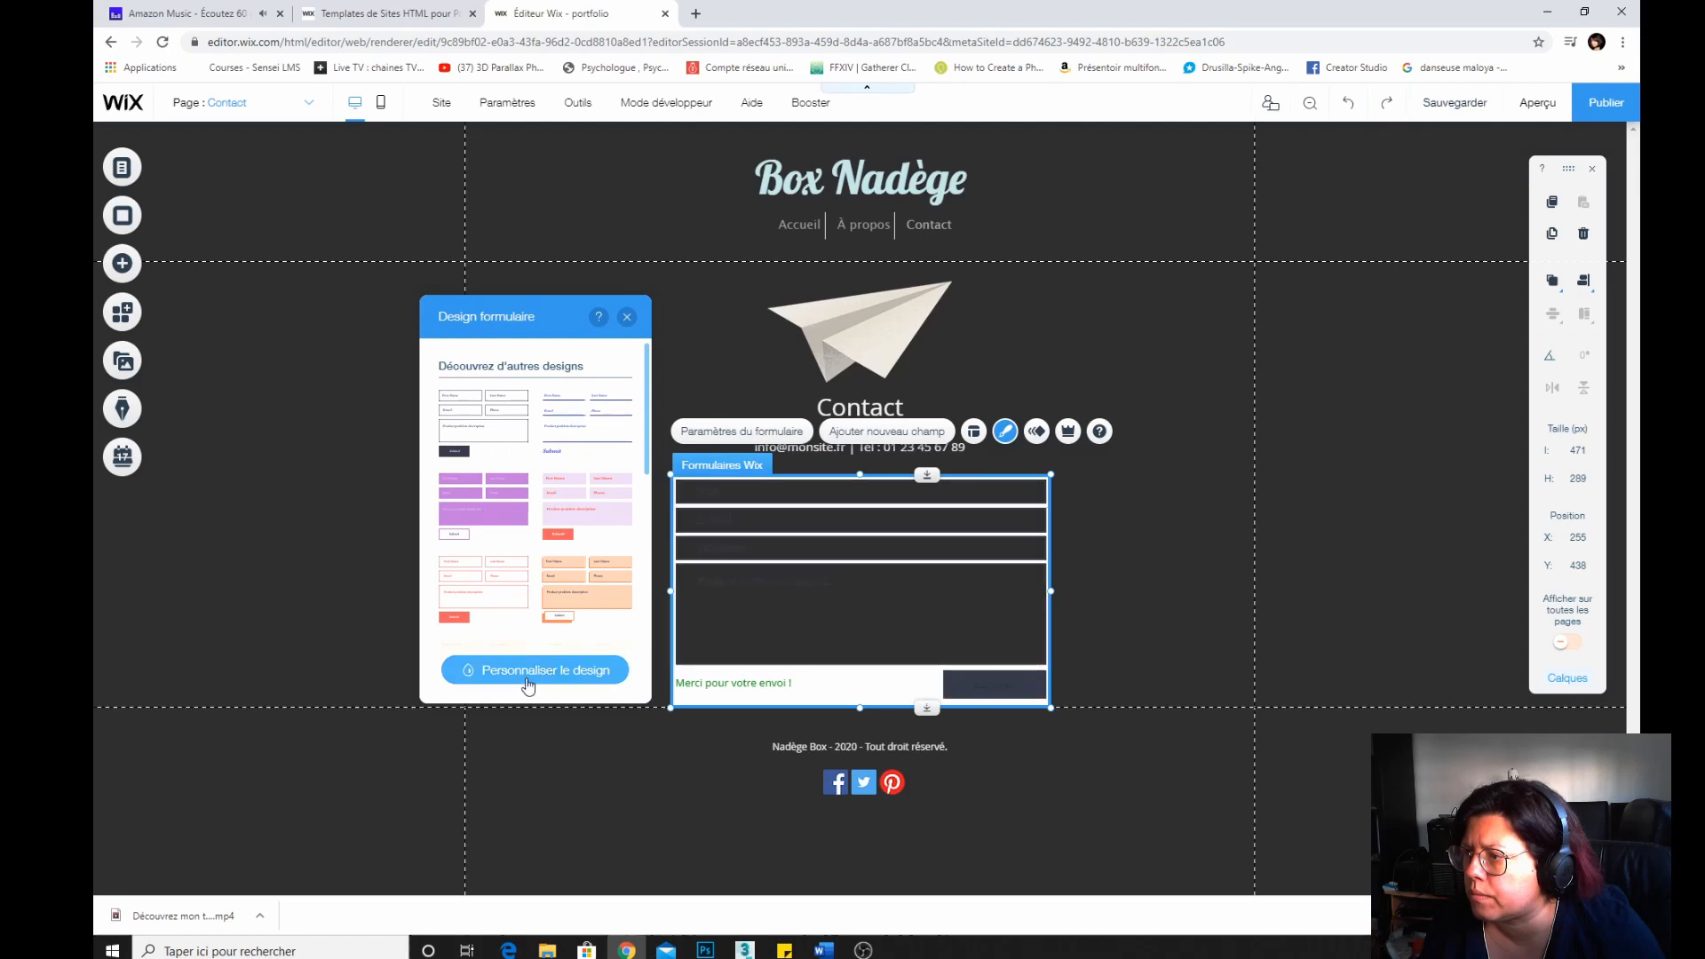
Open the form design customization and try setting the fields' background opacity to 0%, then back to 100%.
left_click(497, 673)
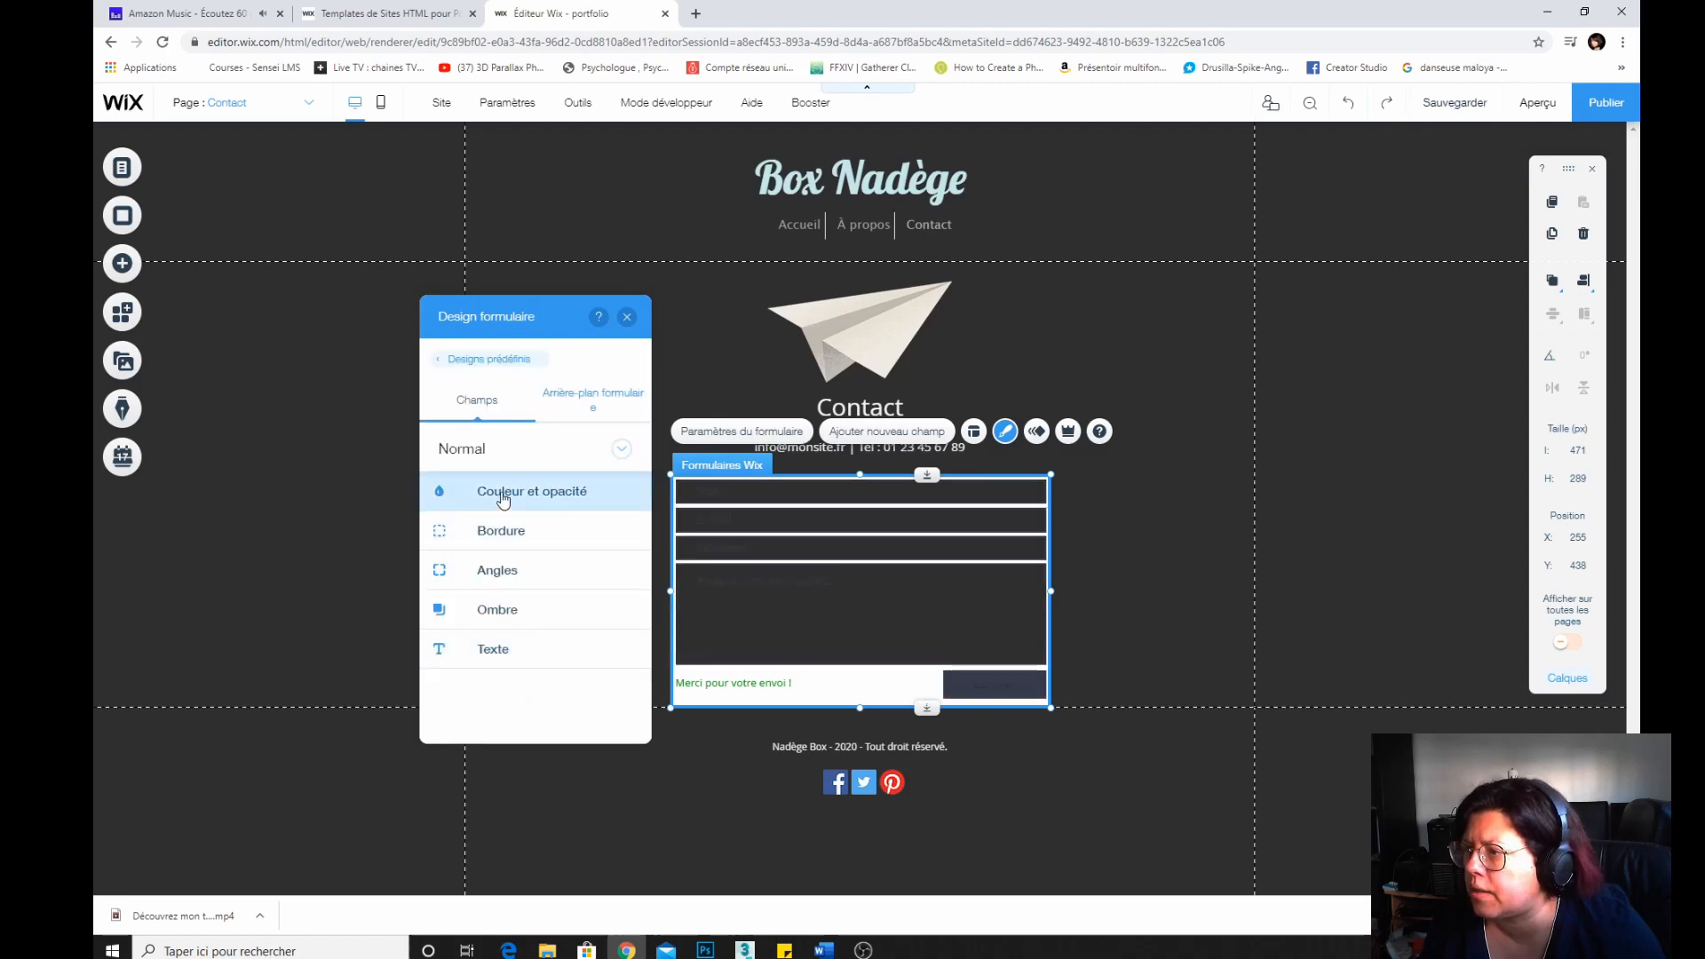
left_click(497, 490)
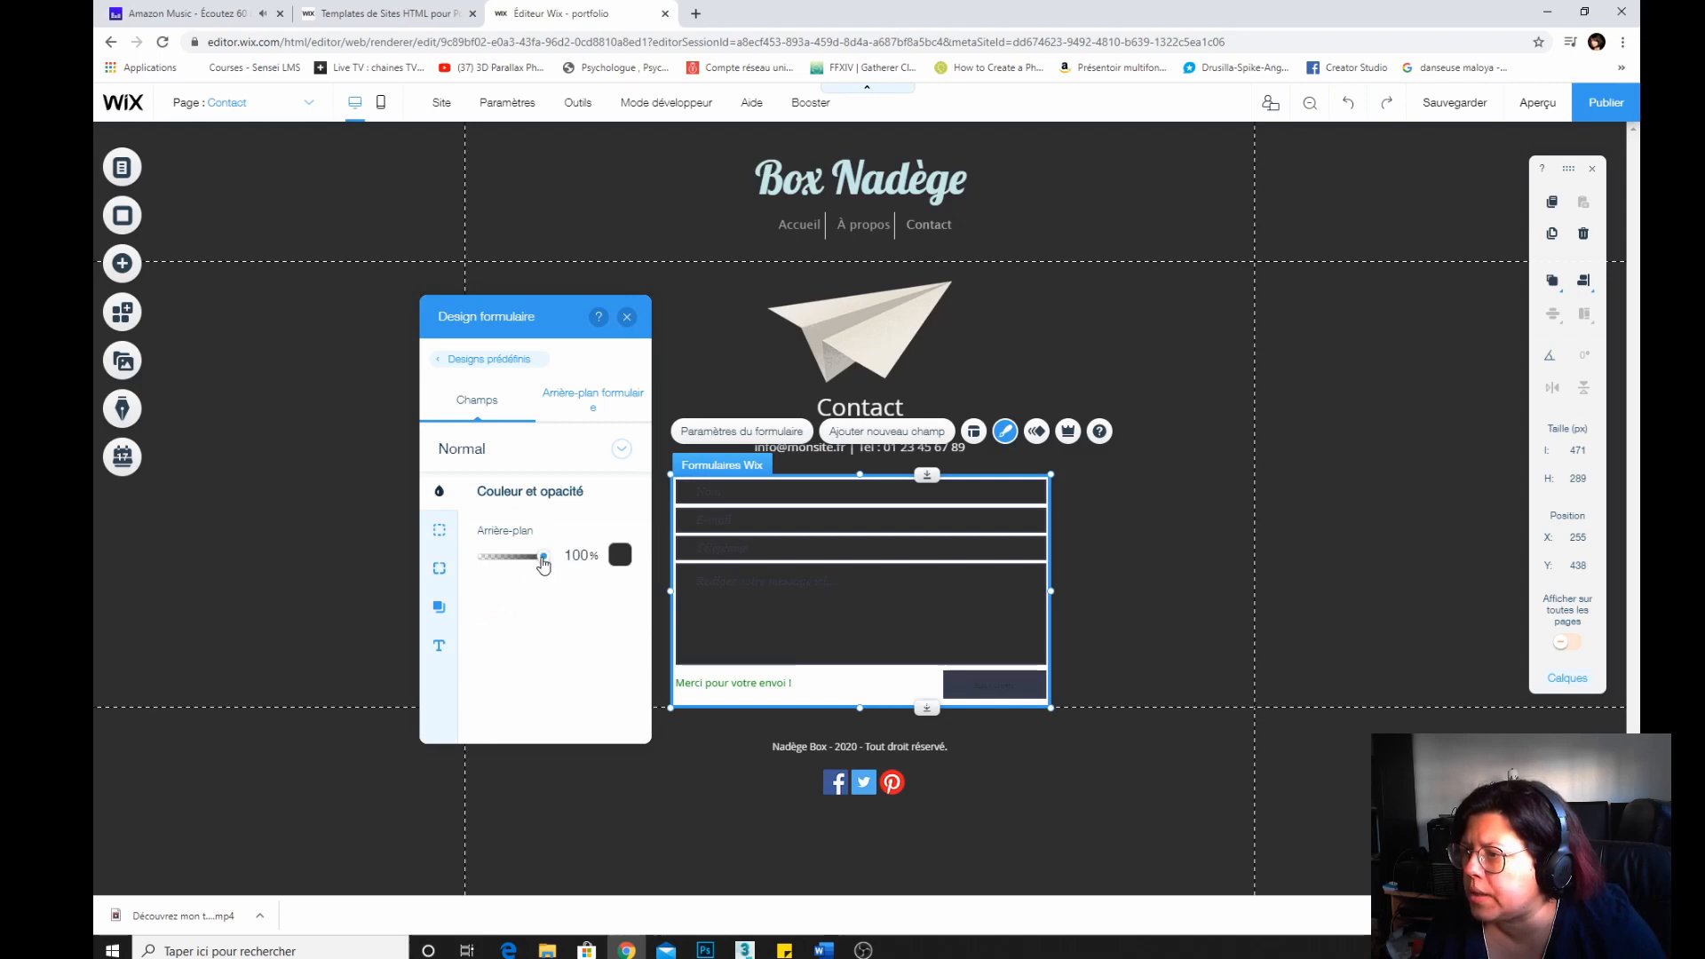
left_click_drag(539, 558, 412, 566)
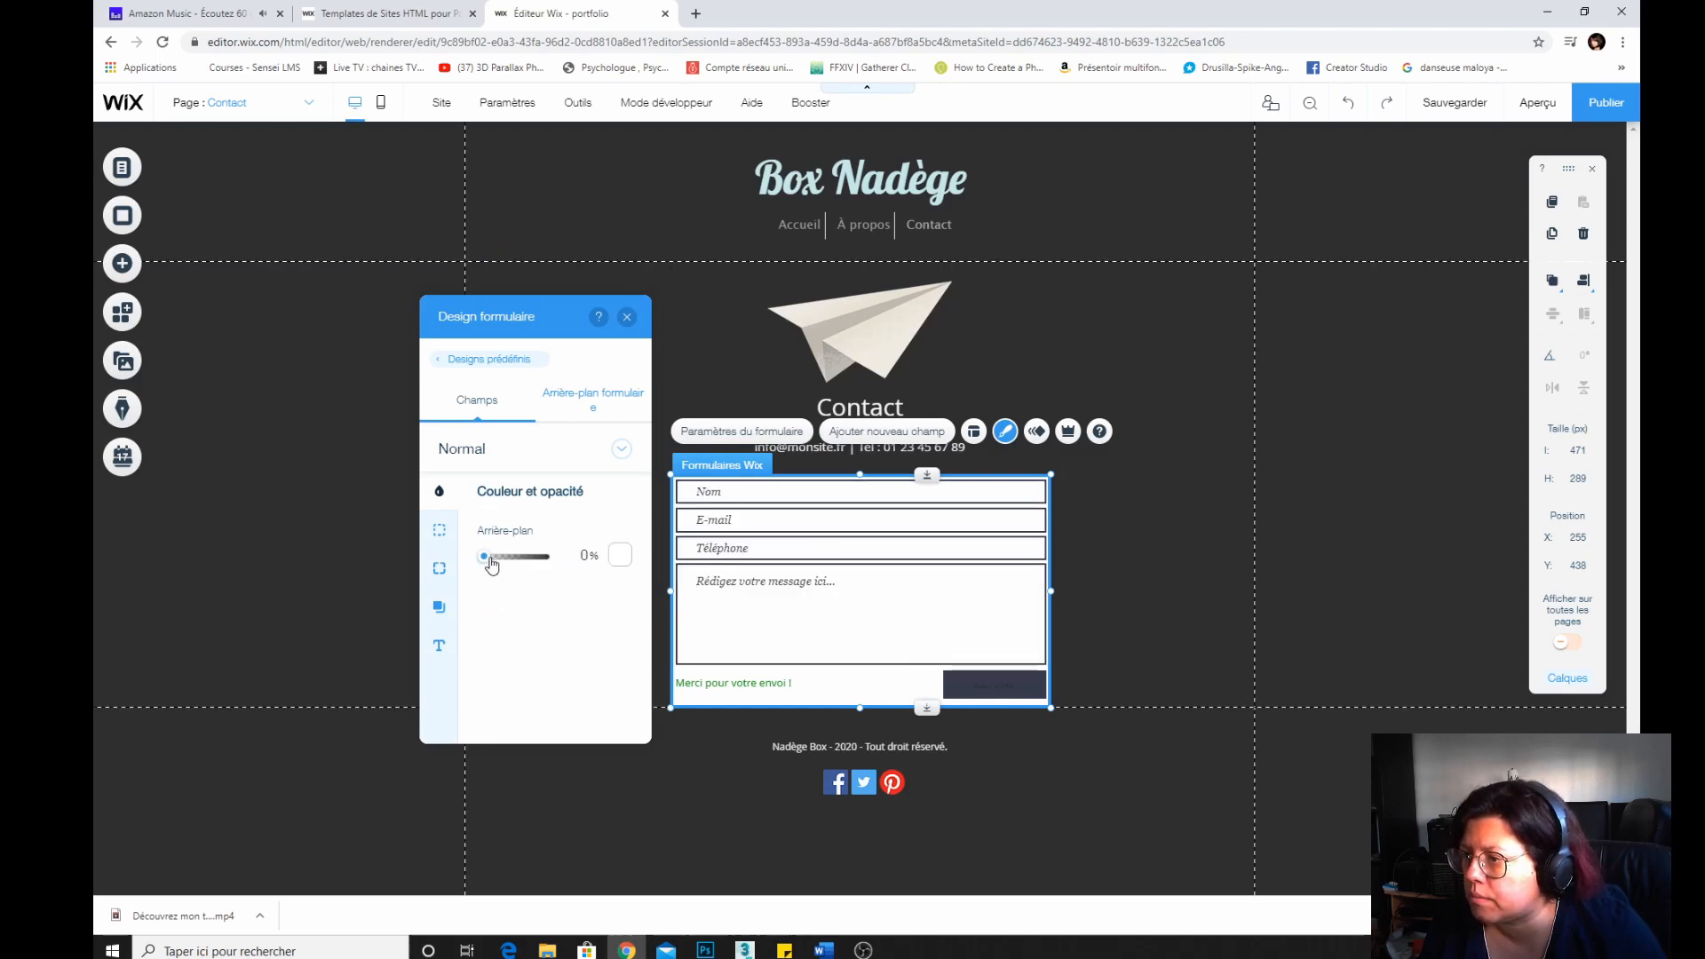
left_click_drag(491, 565, 549, 560)
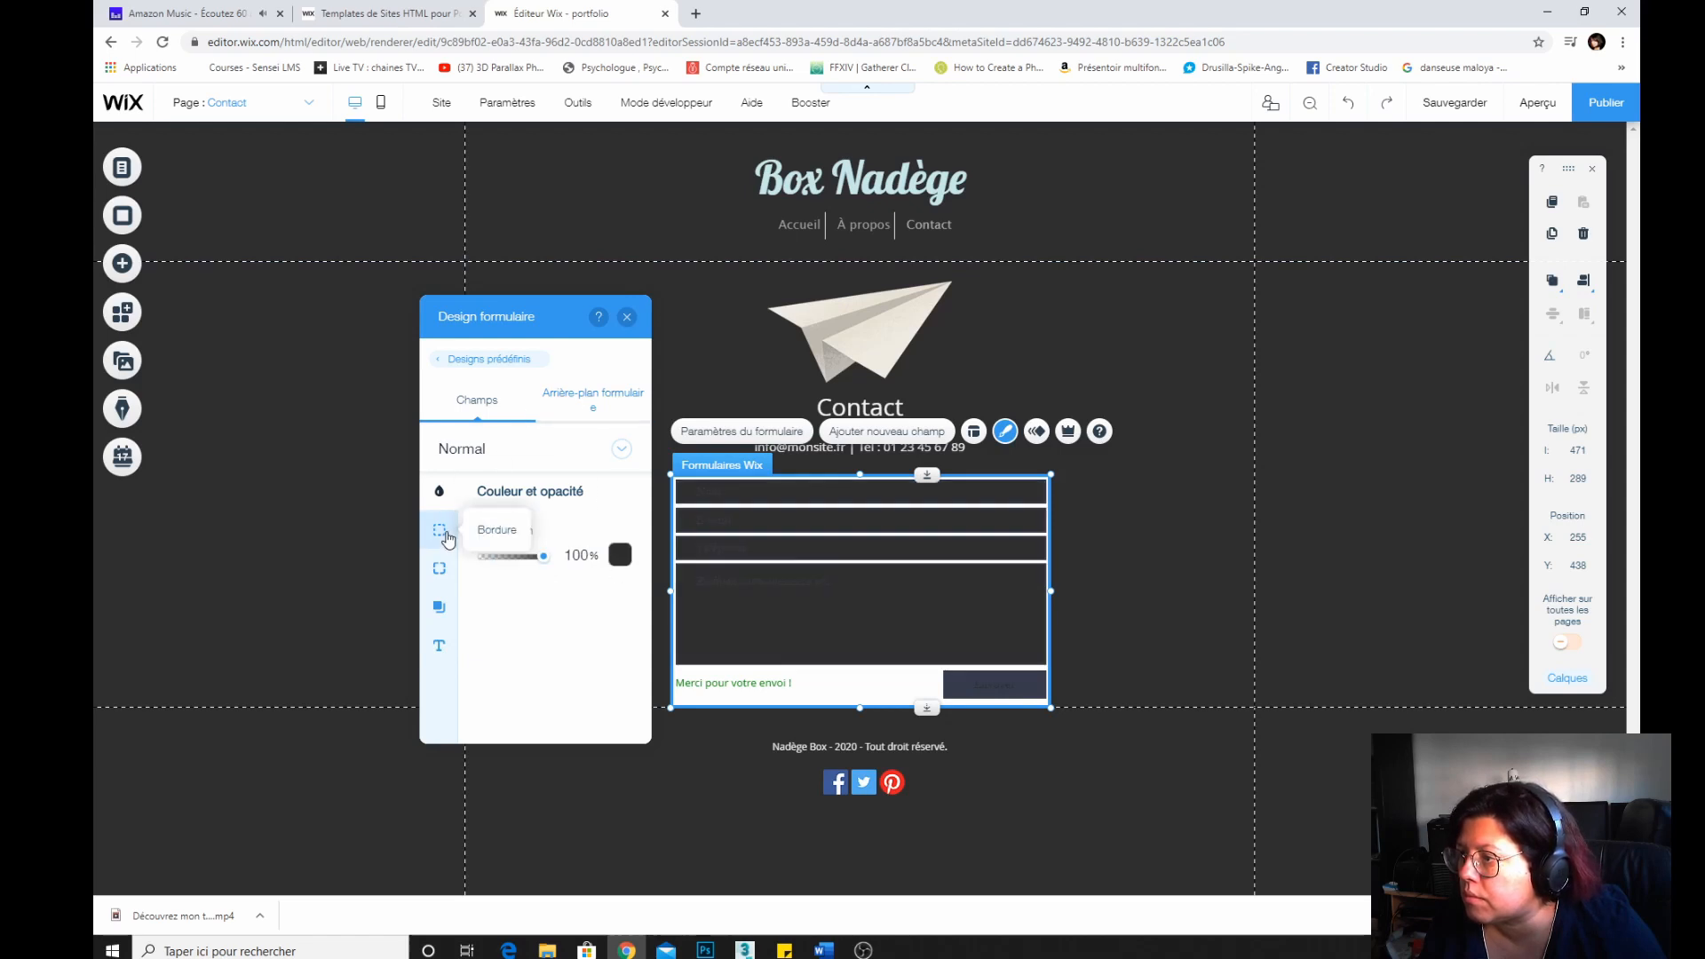
Set the field title colour and the placeholder text colour to light grey #F2F2F2.
left_click(439, 646)
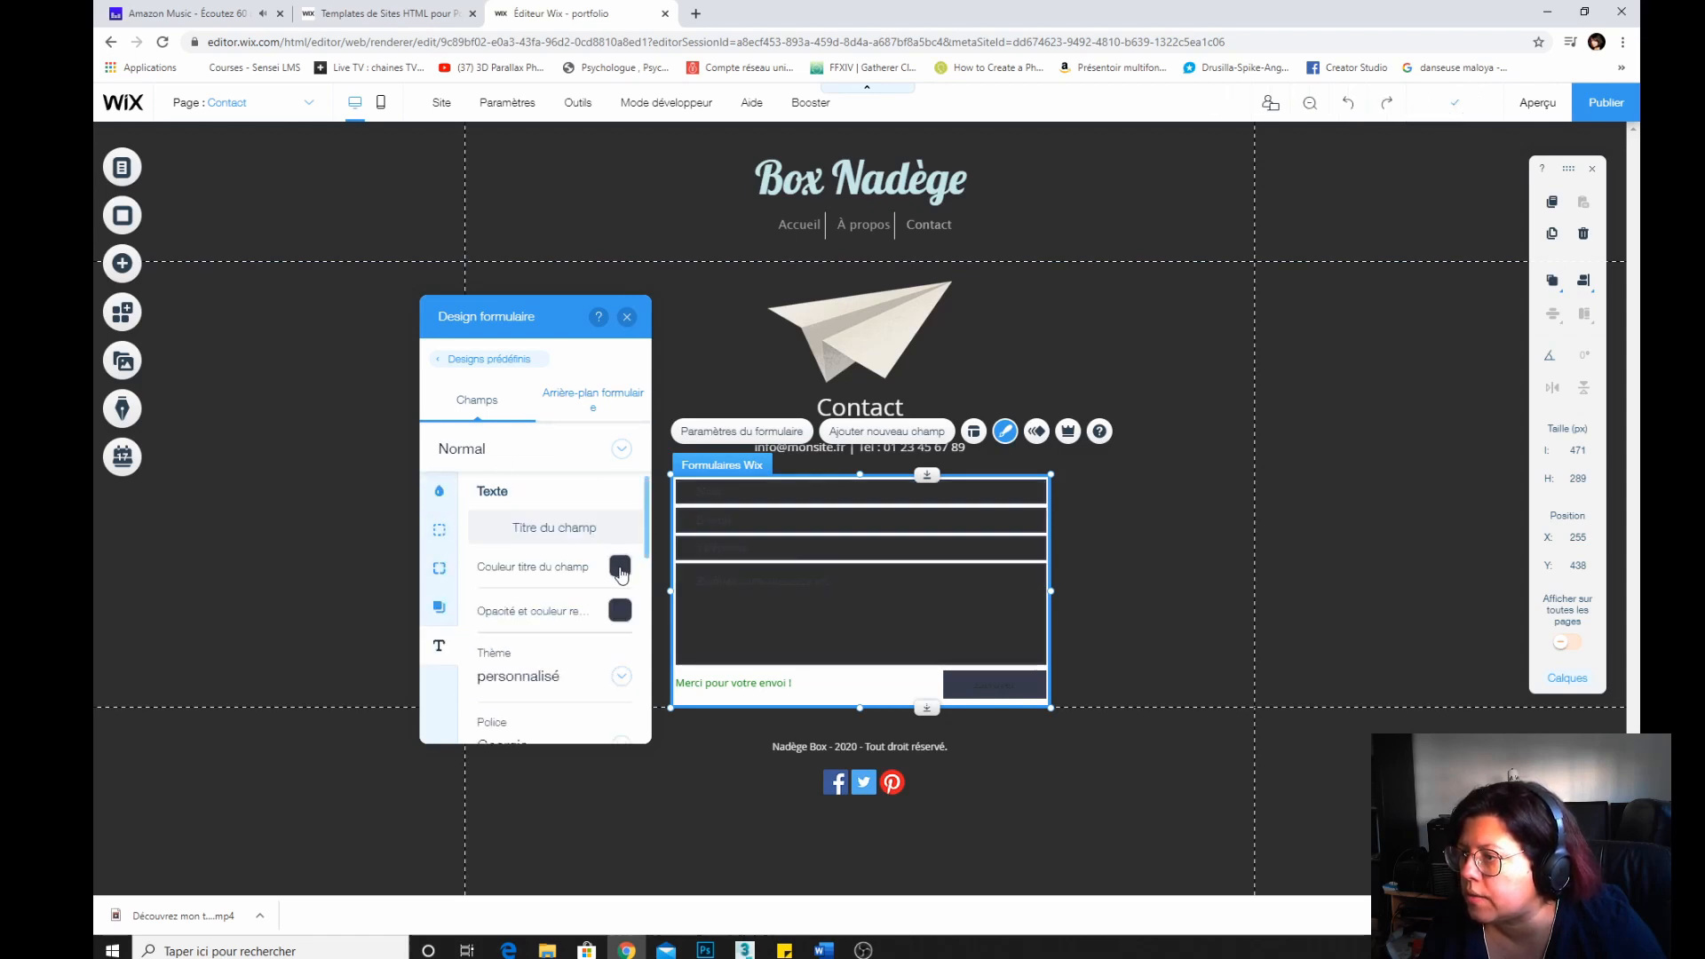
left_click(620, 568)
left_click(427, 517)
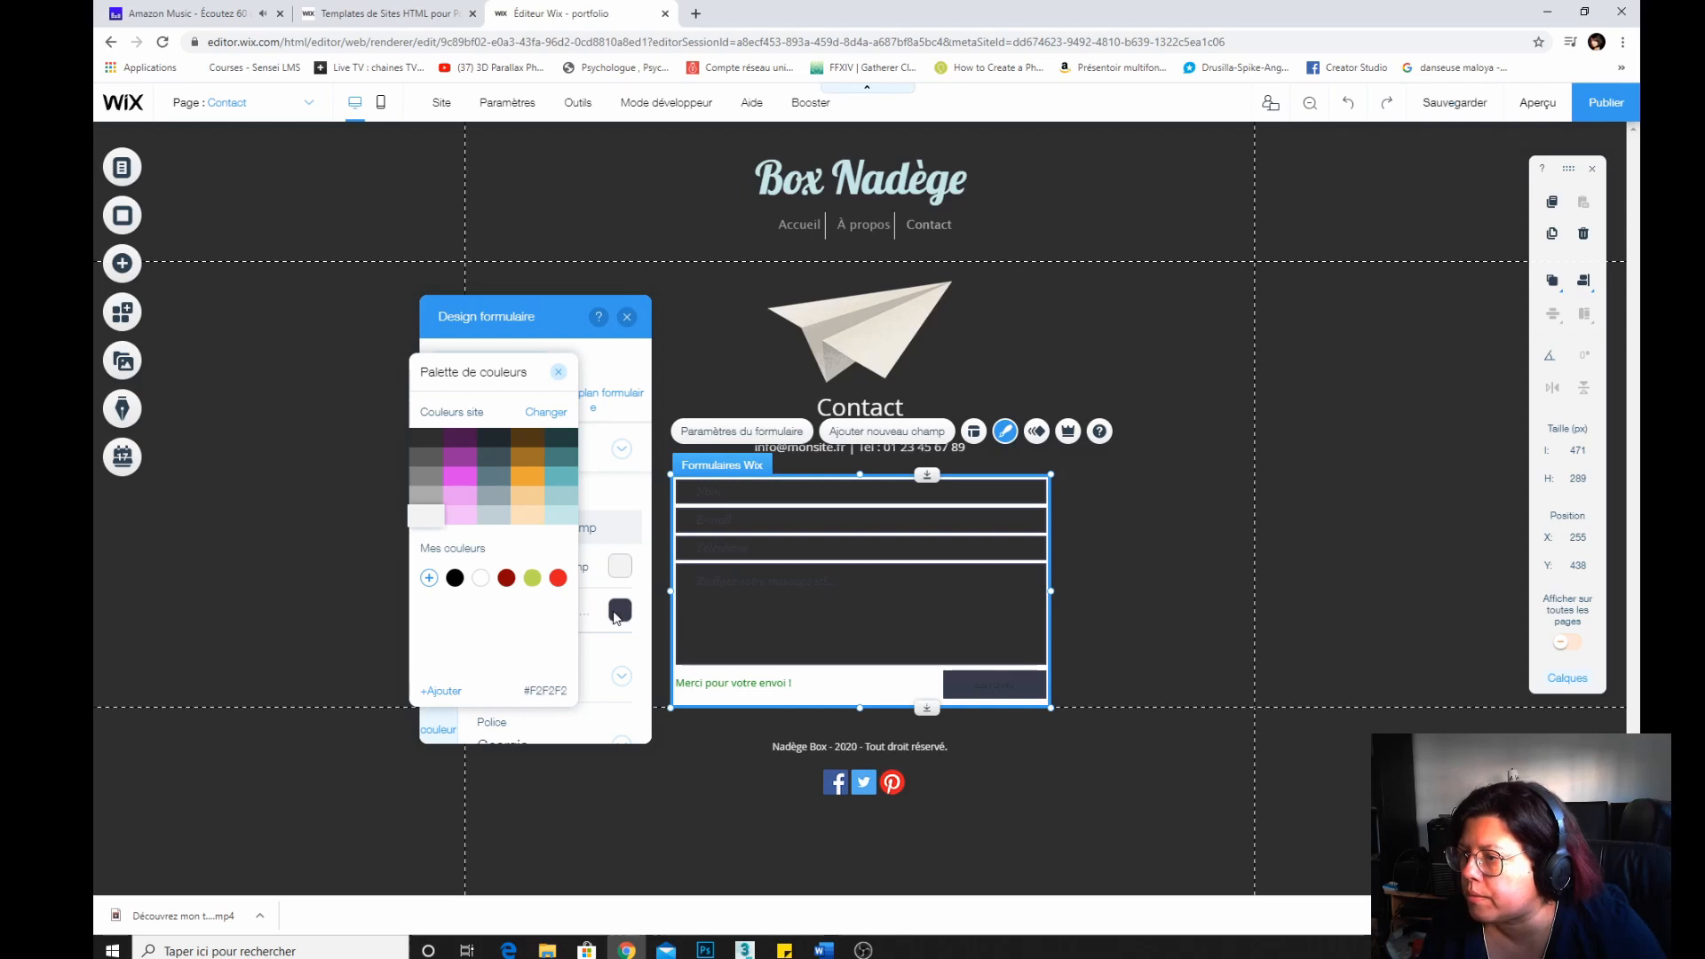
left_click(616, 618)
left_click(616, 618)
left_click(427, 517)
left_click(618, 620)
Change the form fields' text font to Coquette.
scroll(544, 677, "down", 1)
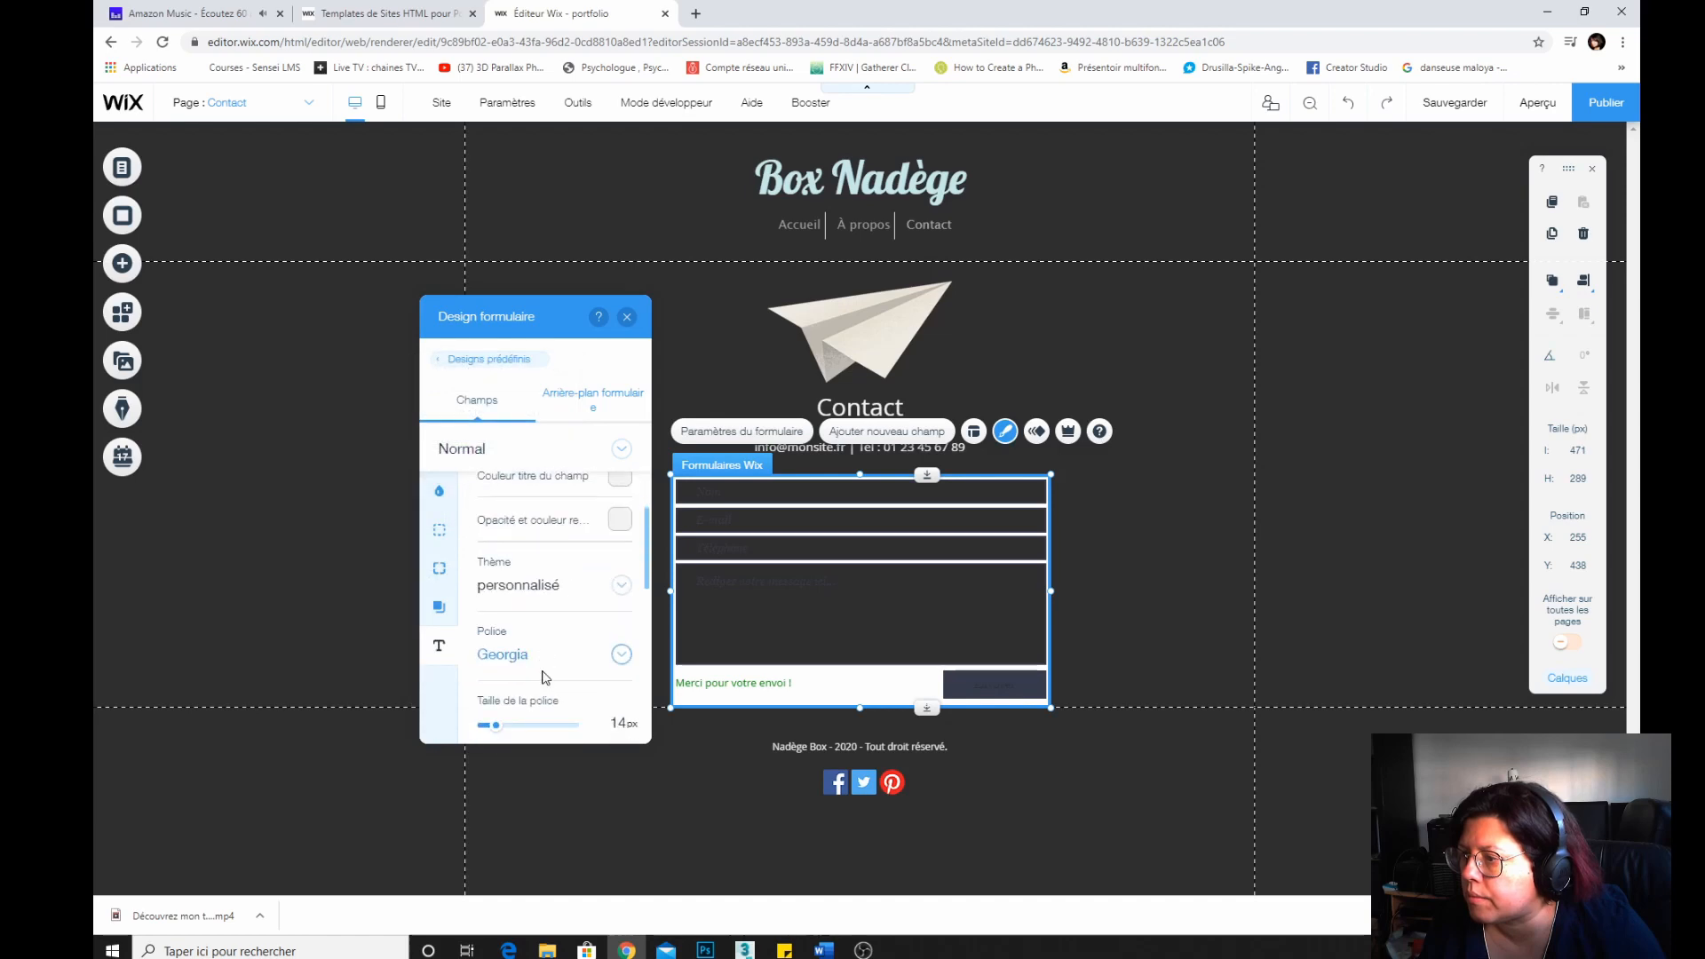
scroll(548, 671, "down", 3)
scroll(613, 561, "up", 2)
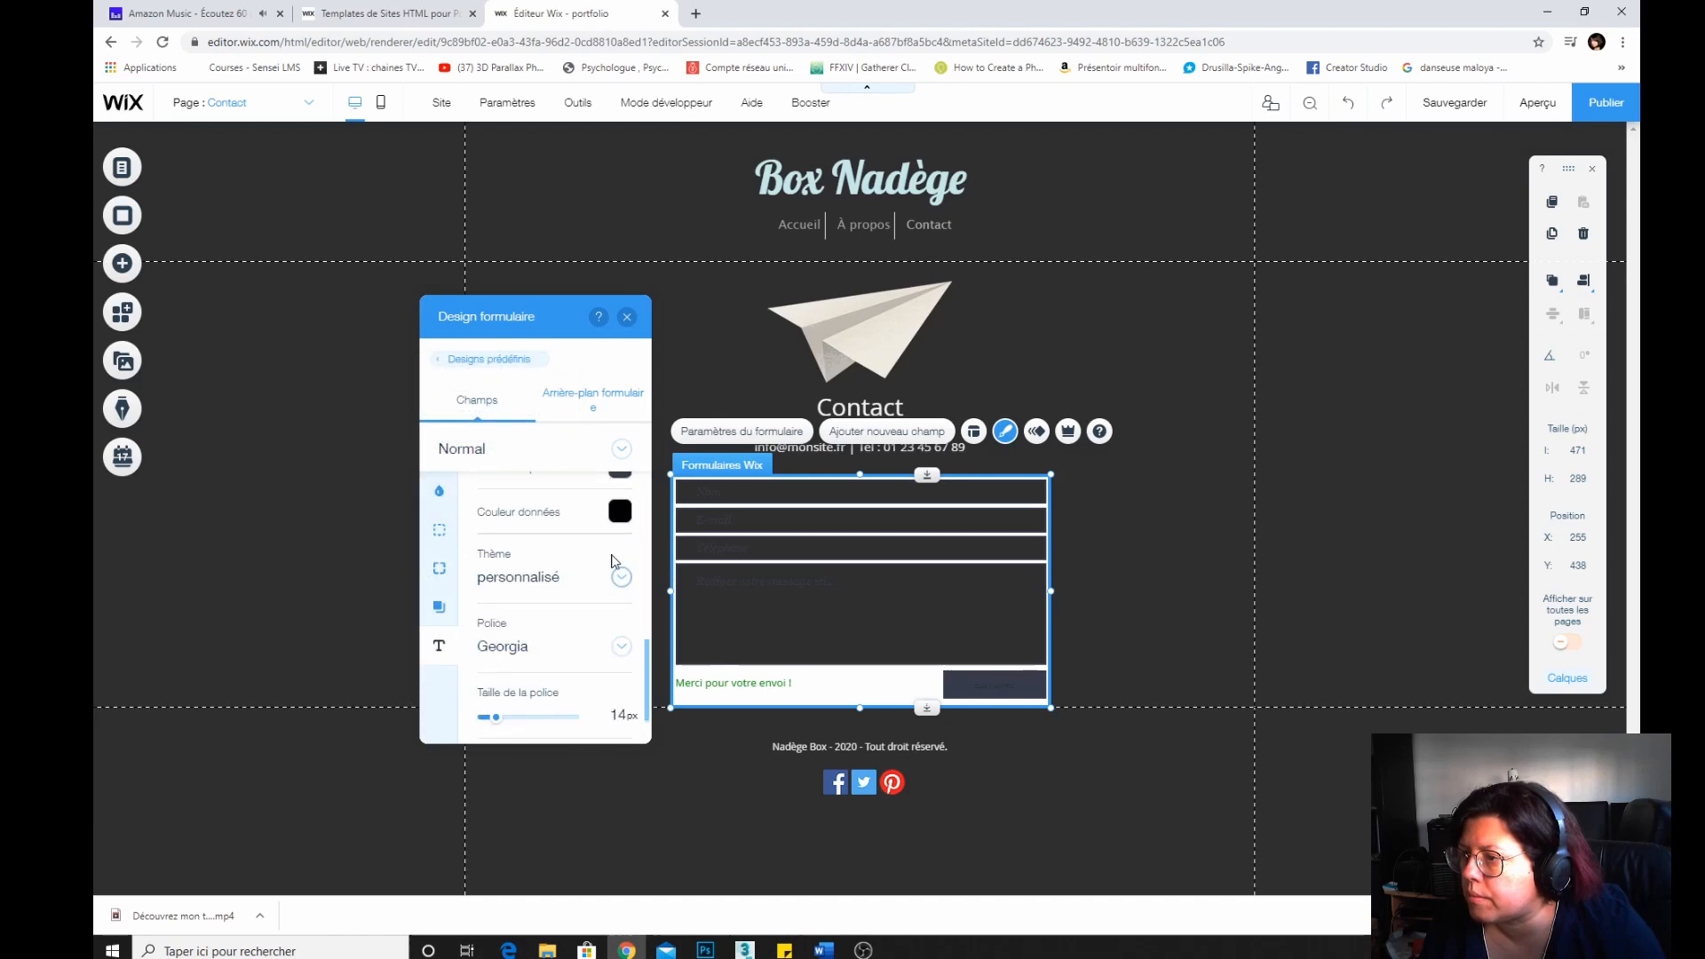
scroll(613, 561, "up", 1)
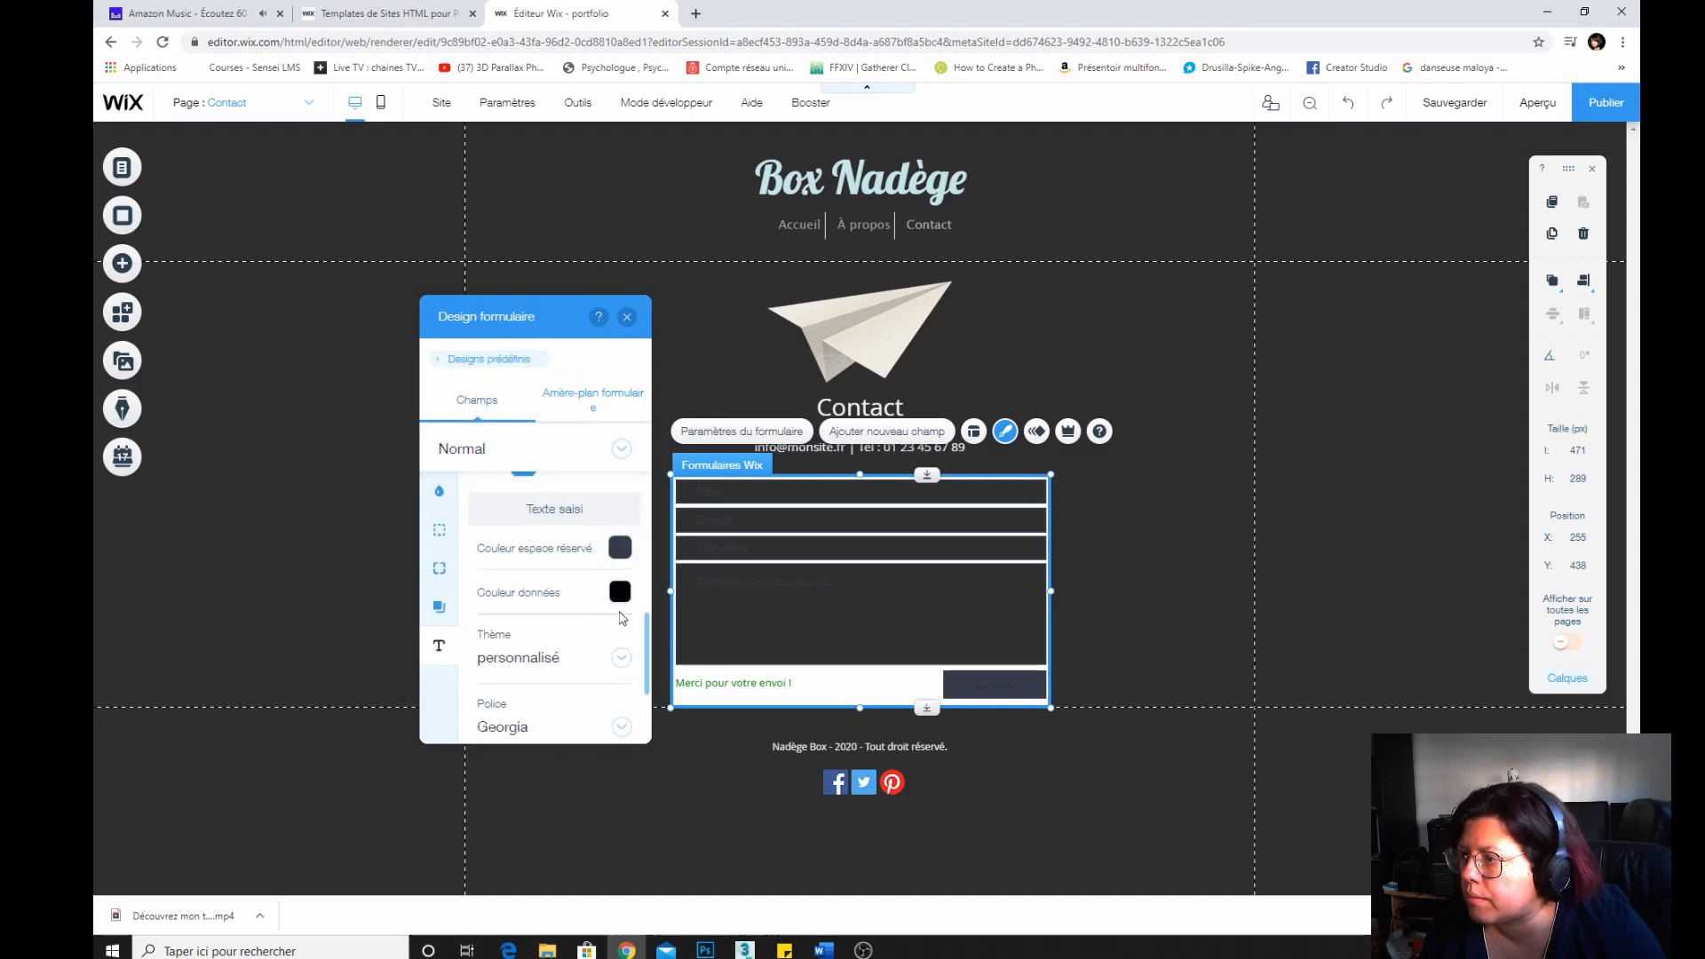
left_click(621, 657)
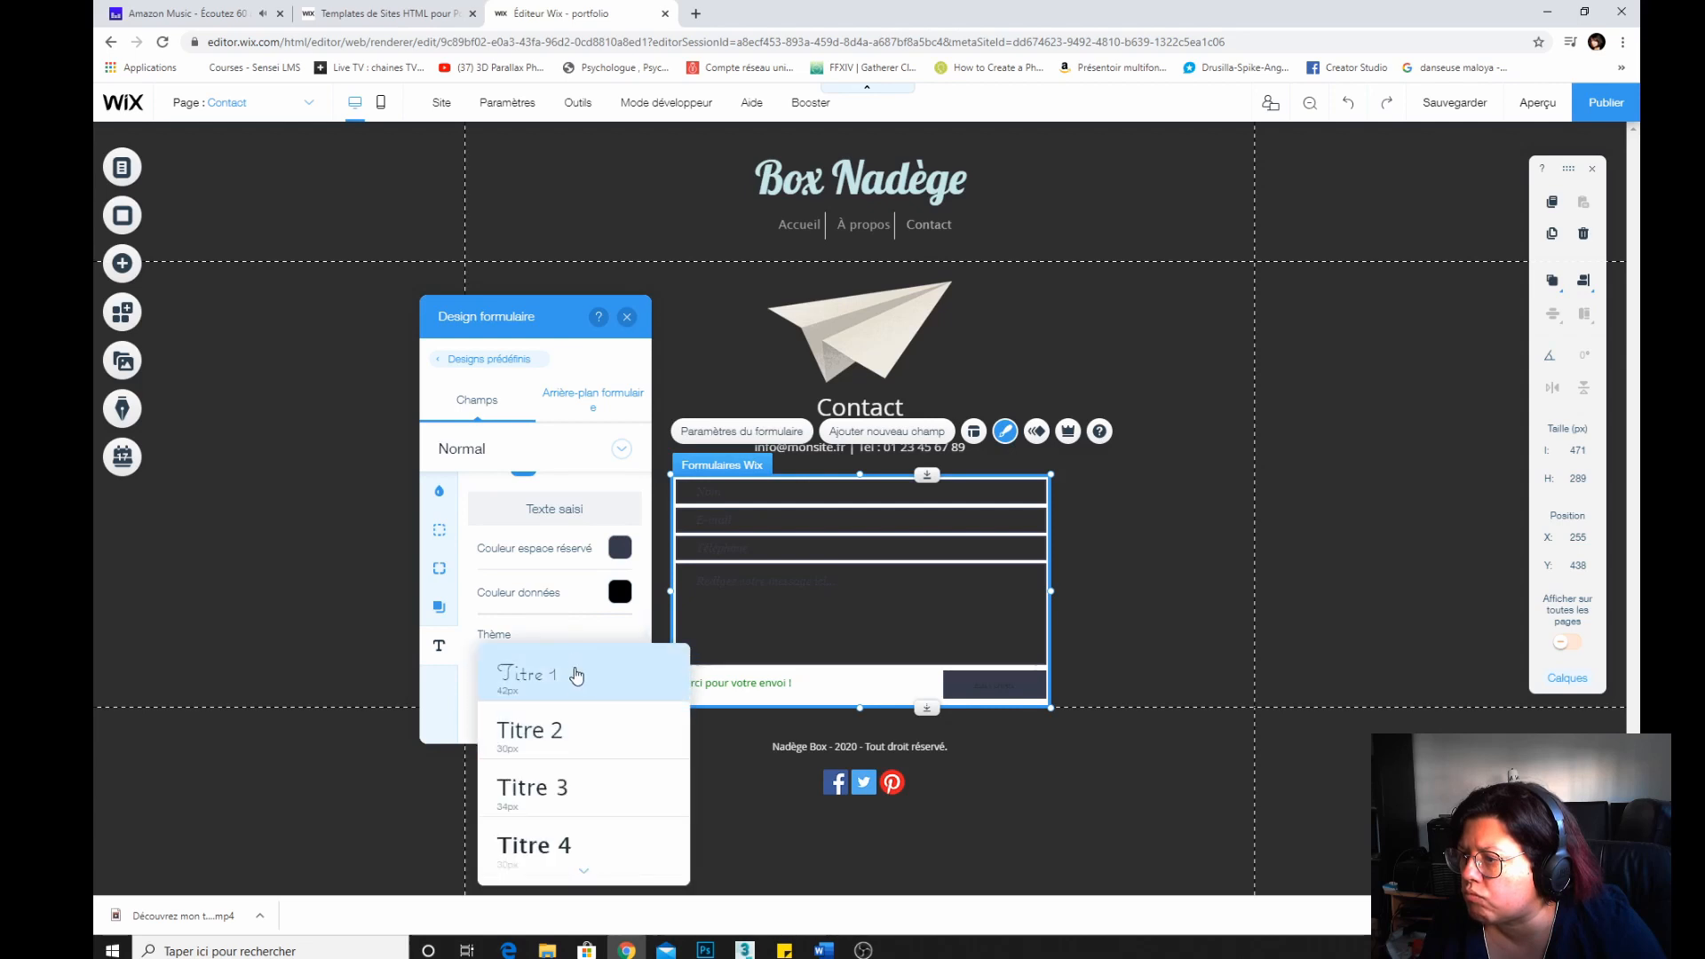
left_click(620, 615)
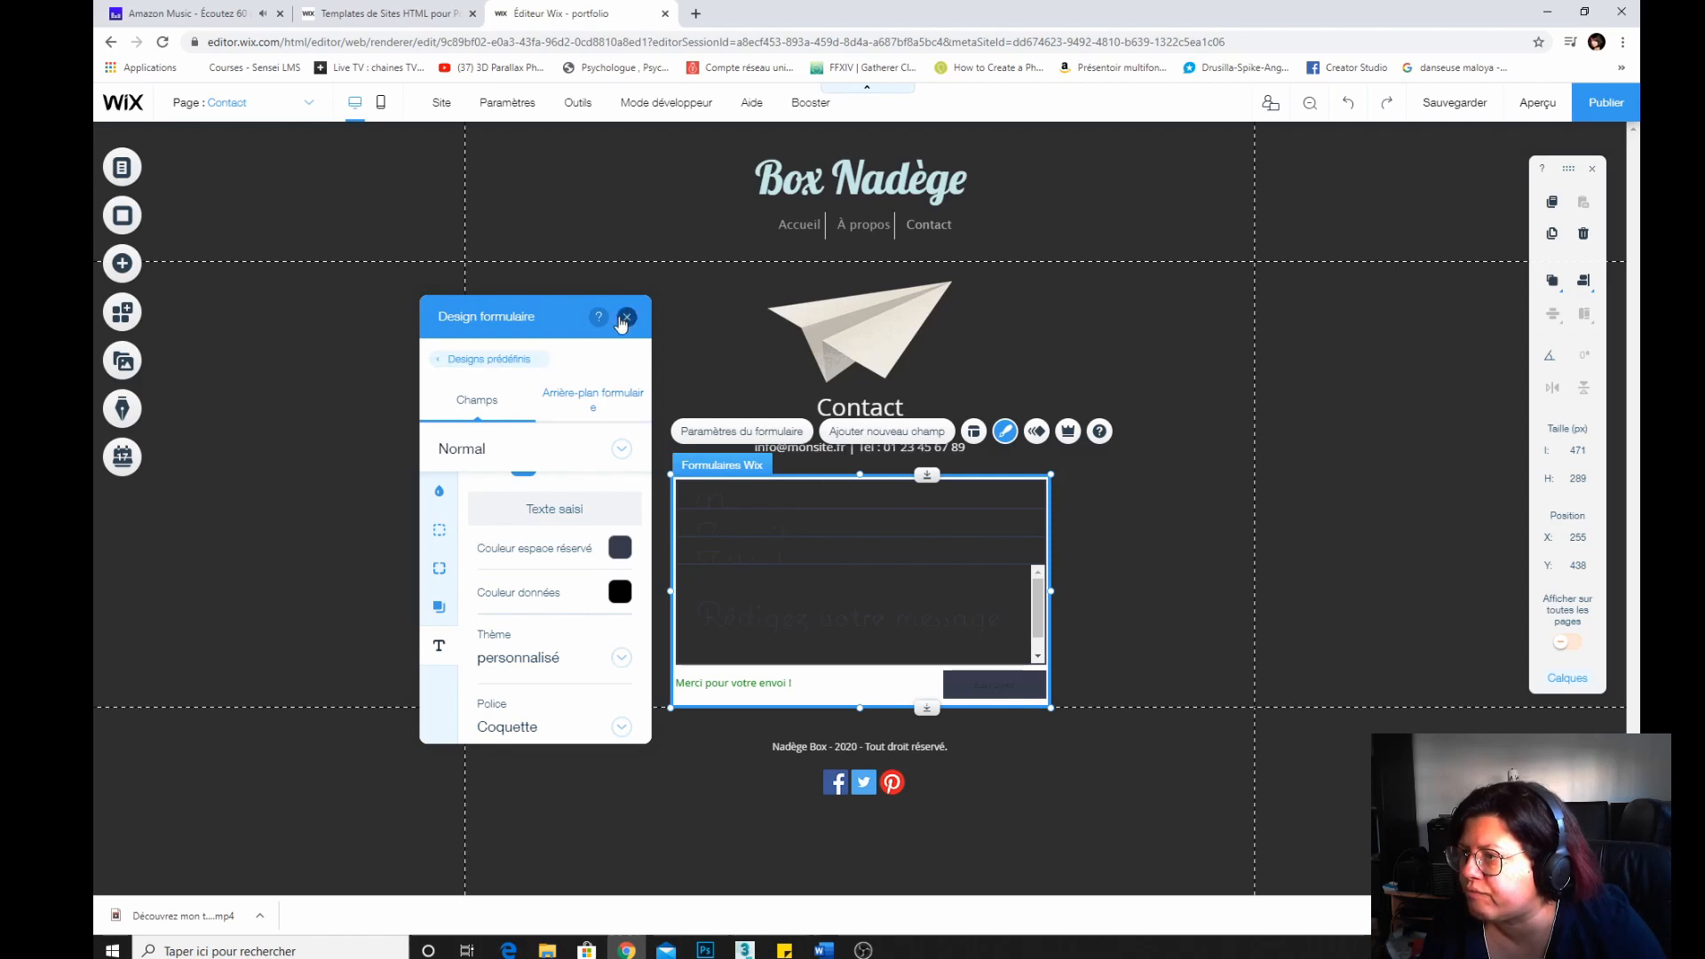
Return to the preset designs, try several for the contact form, apply one and close the design panel.
left_click(444, 360)
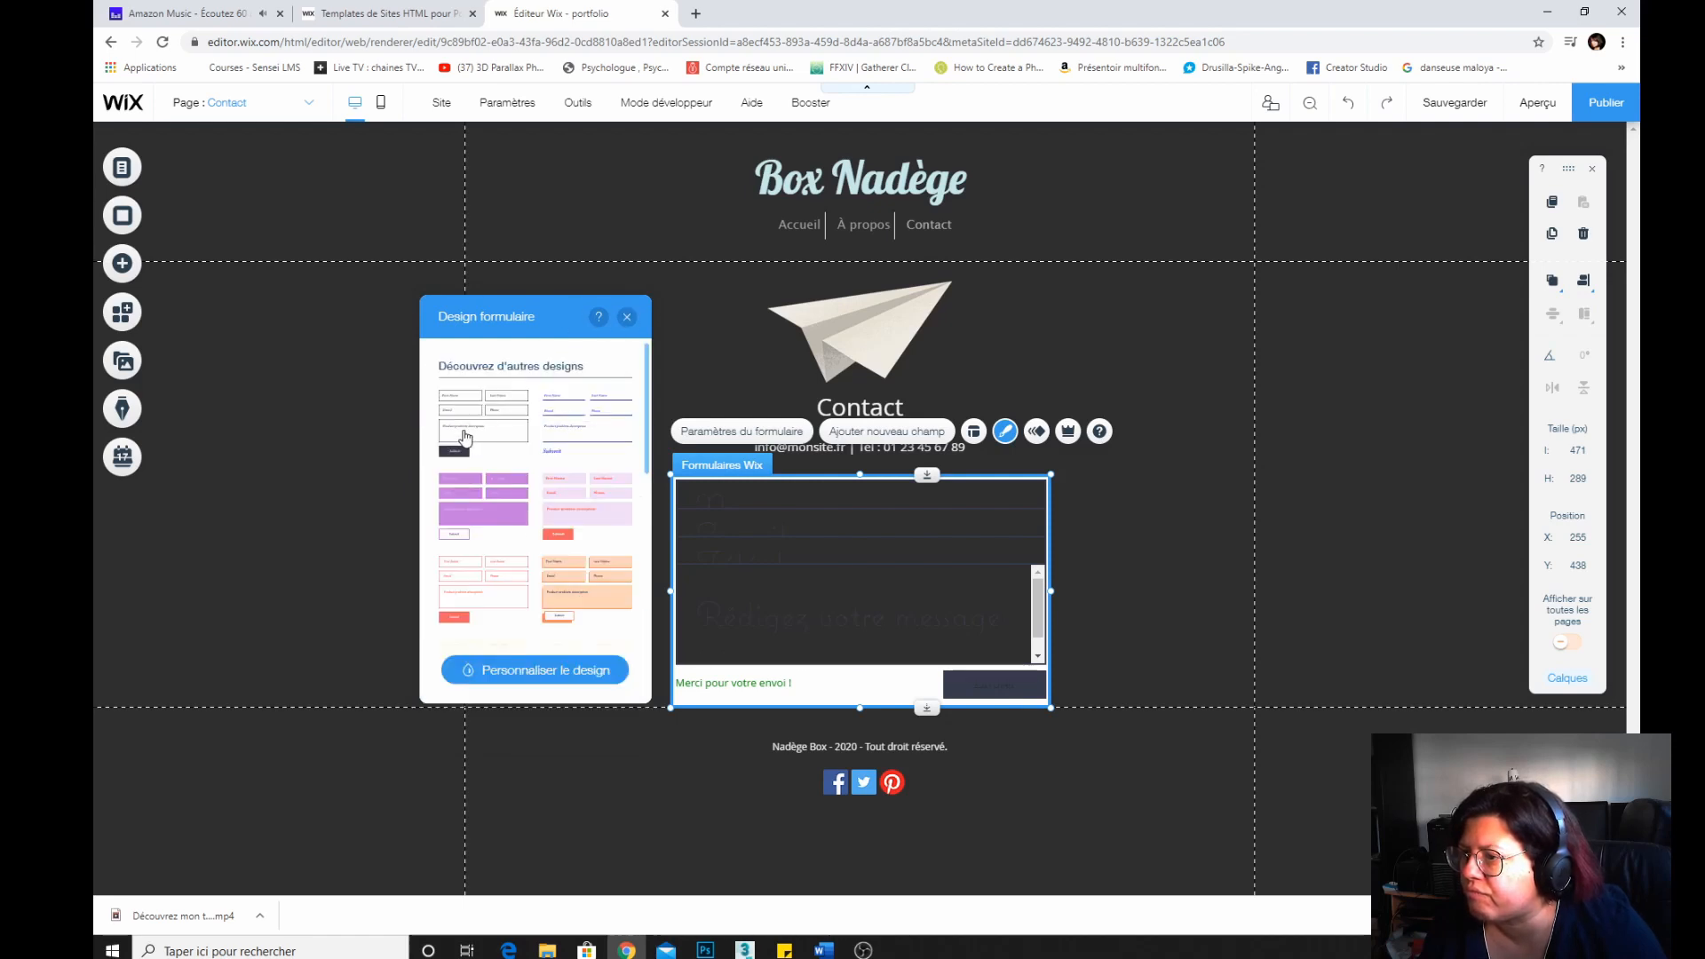
left_click(570, 421)
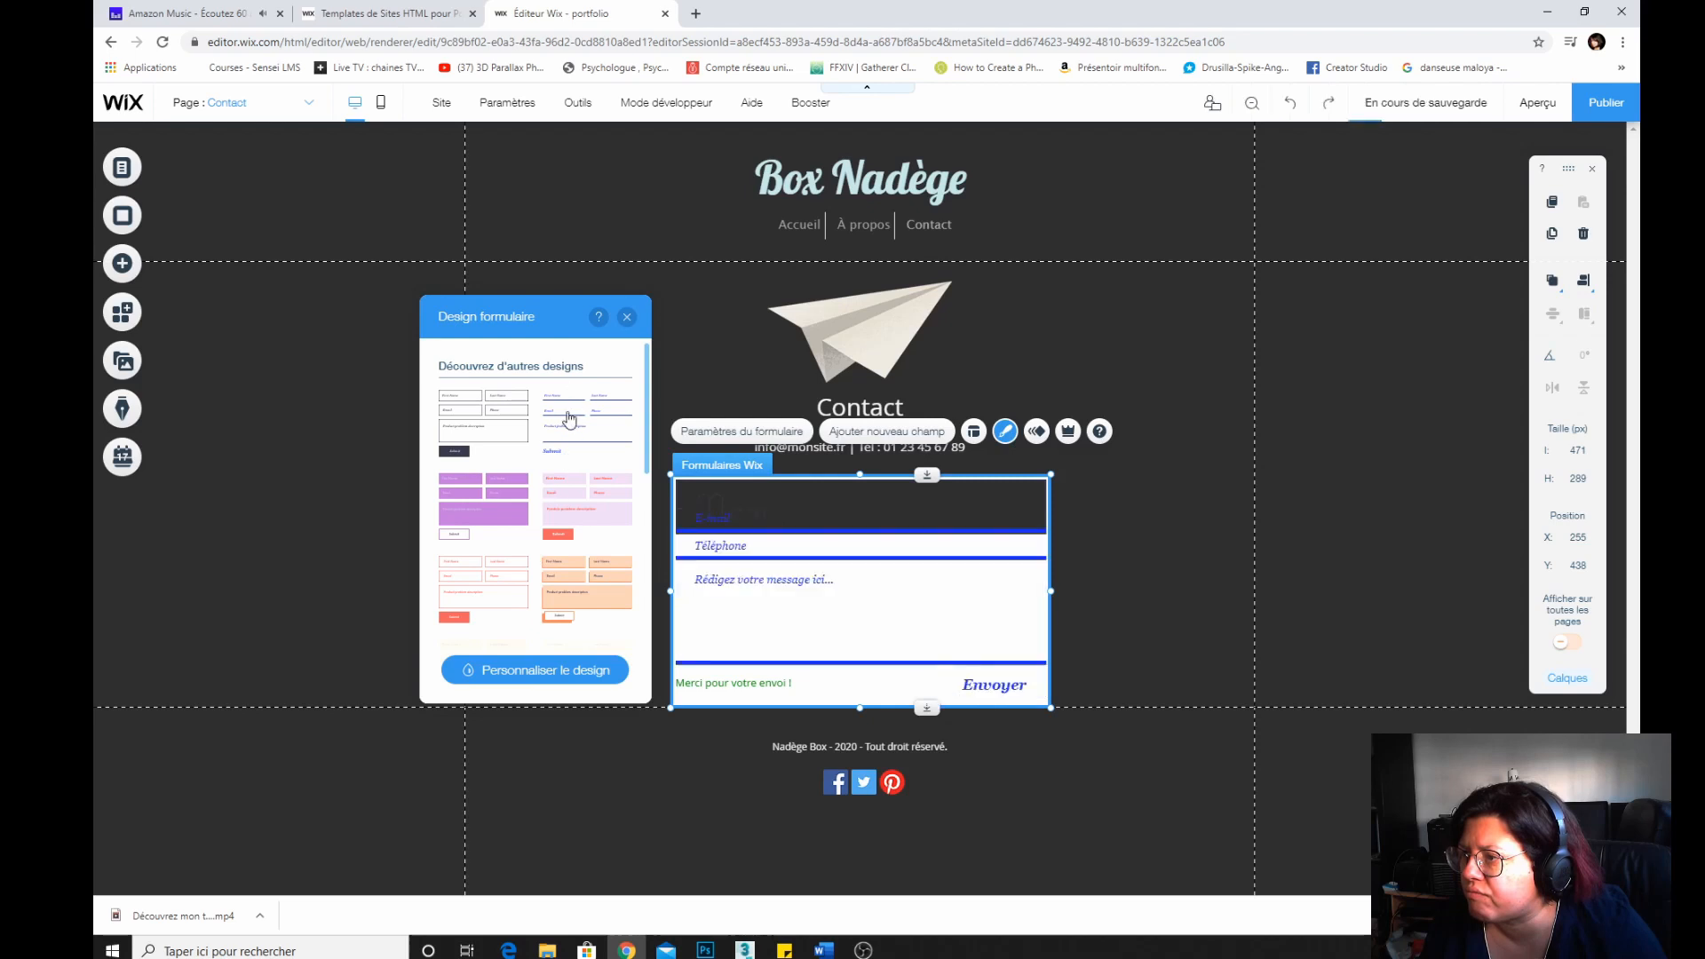
scroll(491, 494, "down", 5)
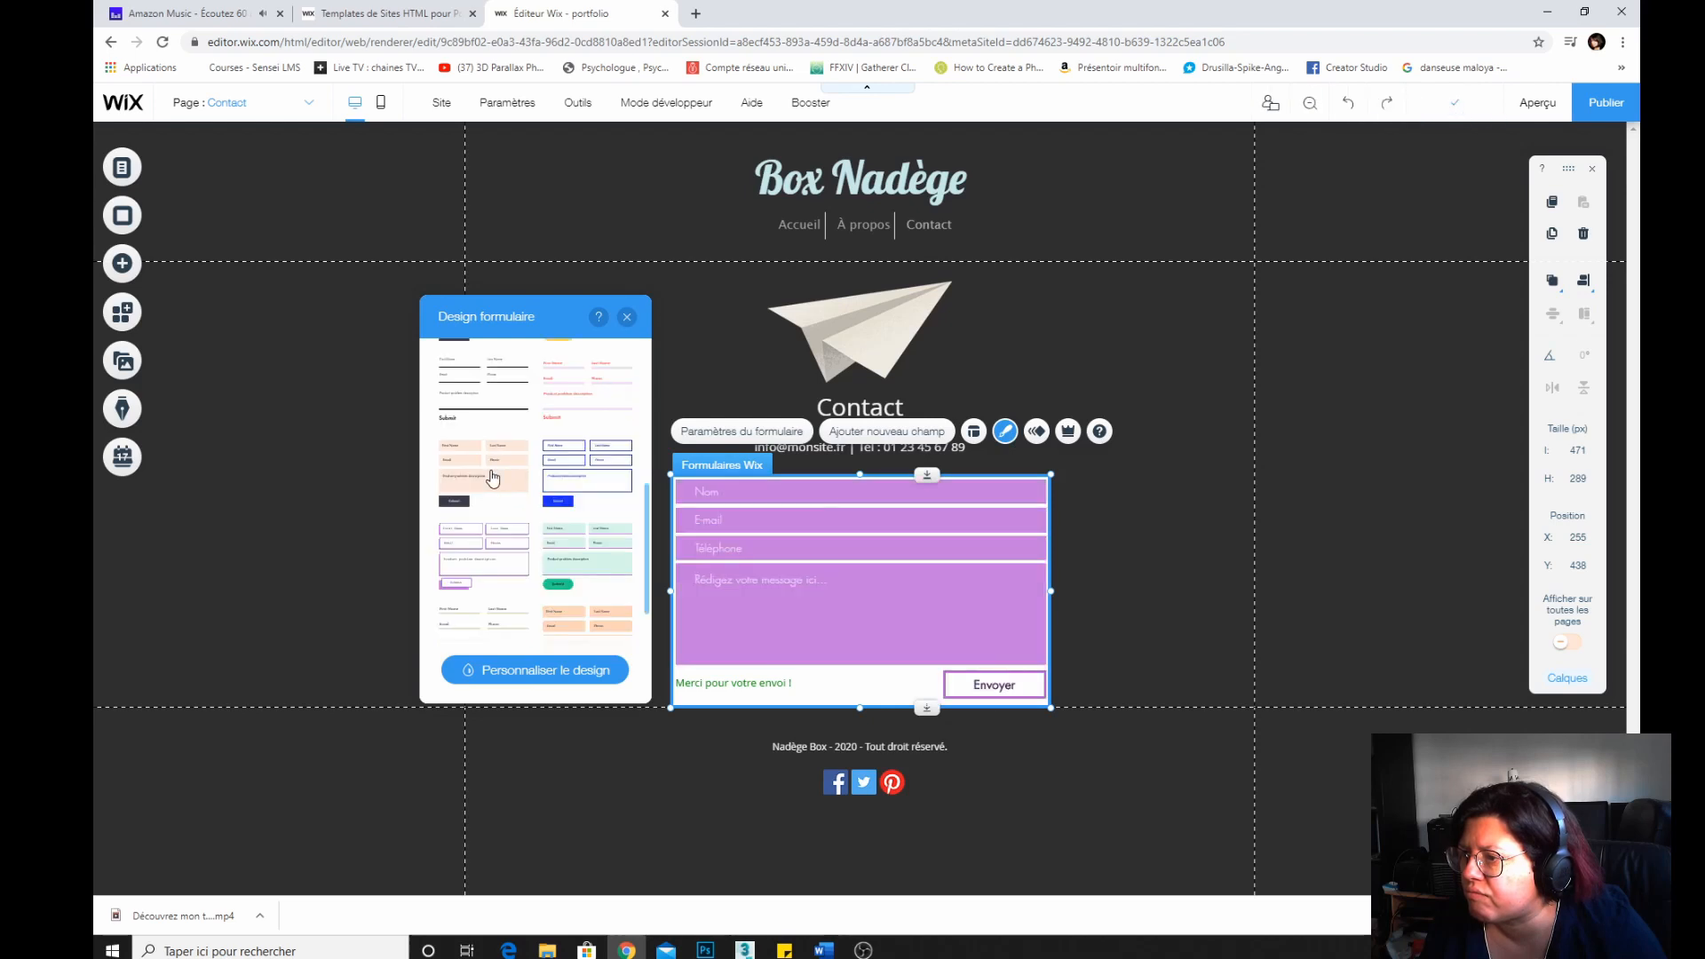
scroll(493, 480, "up", 3)
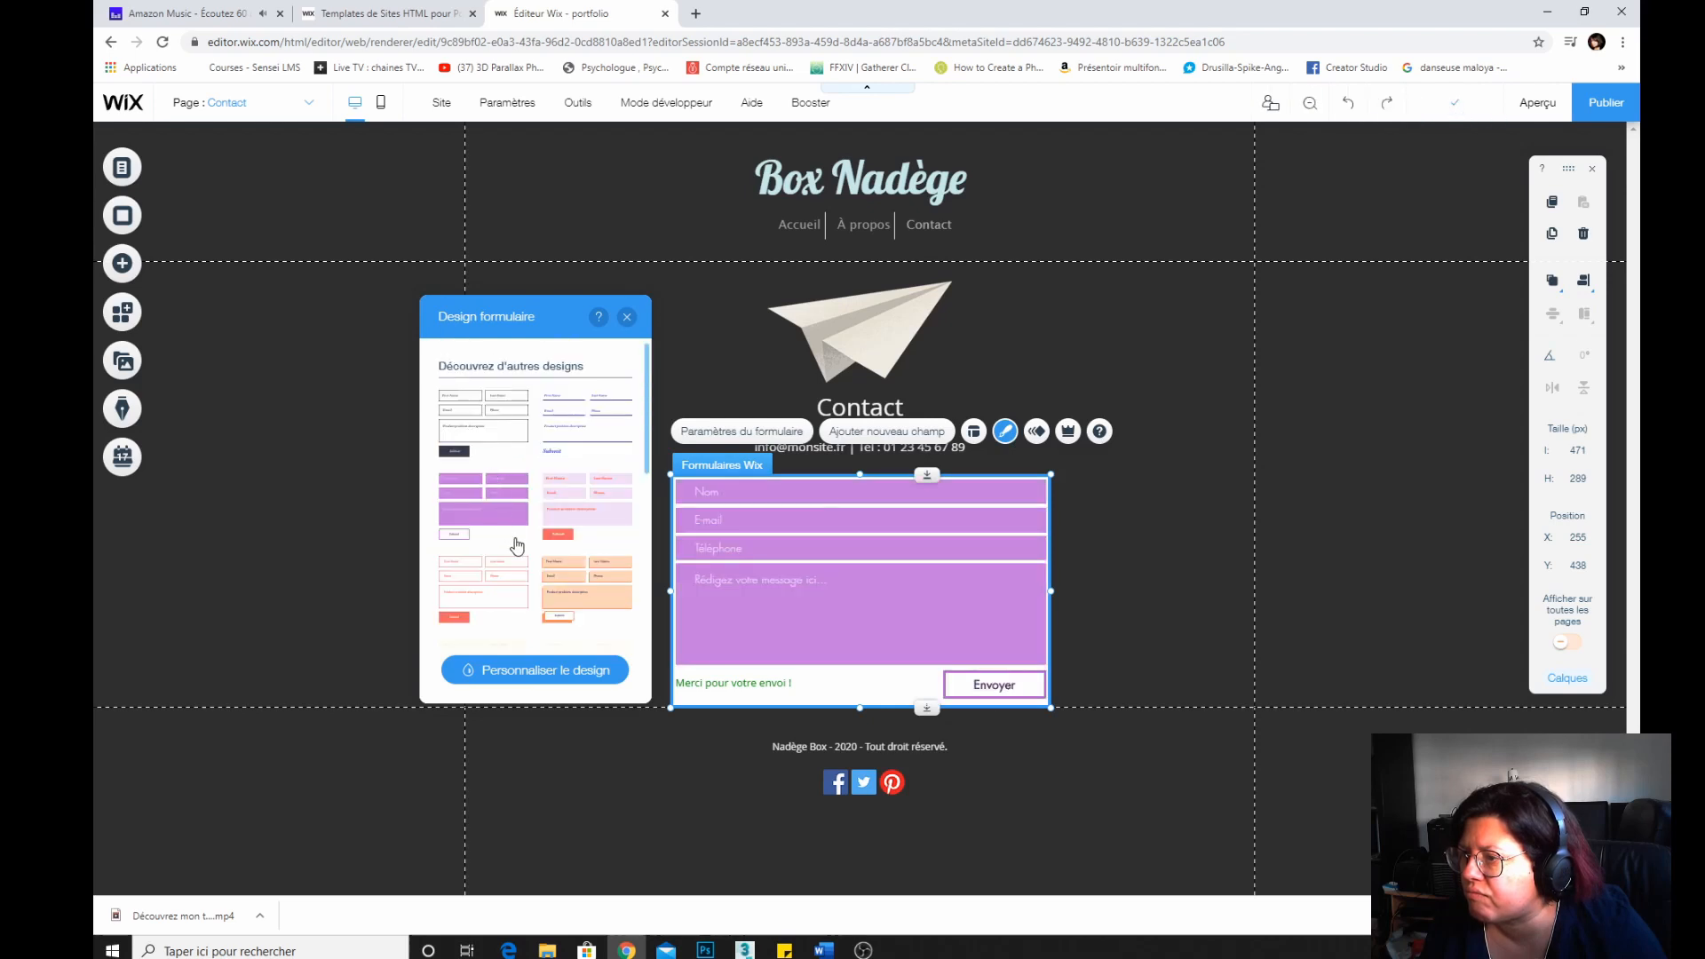
left_click(508, 426)
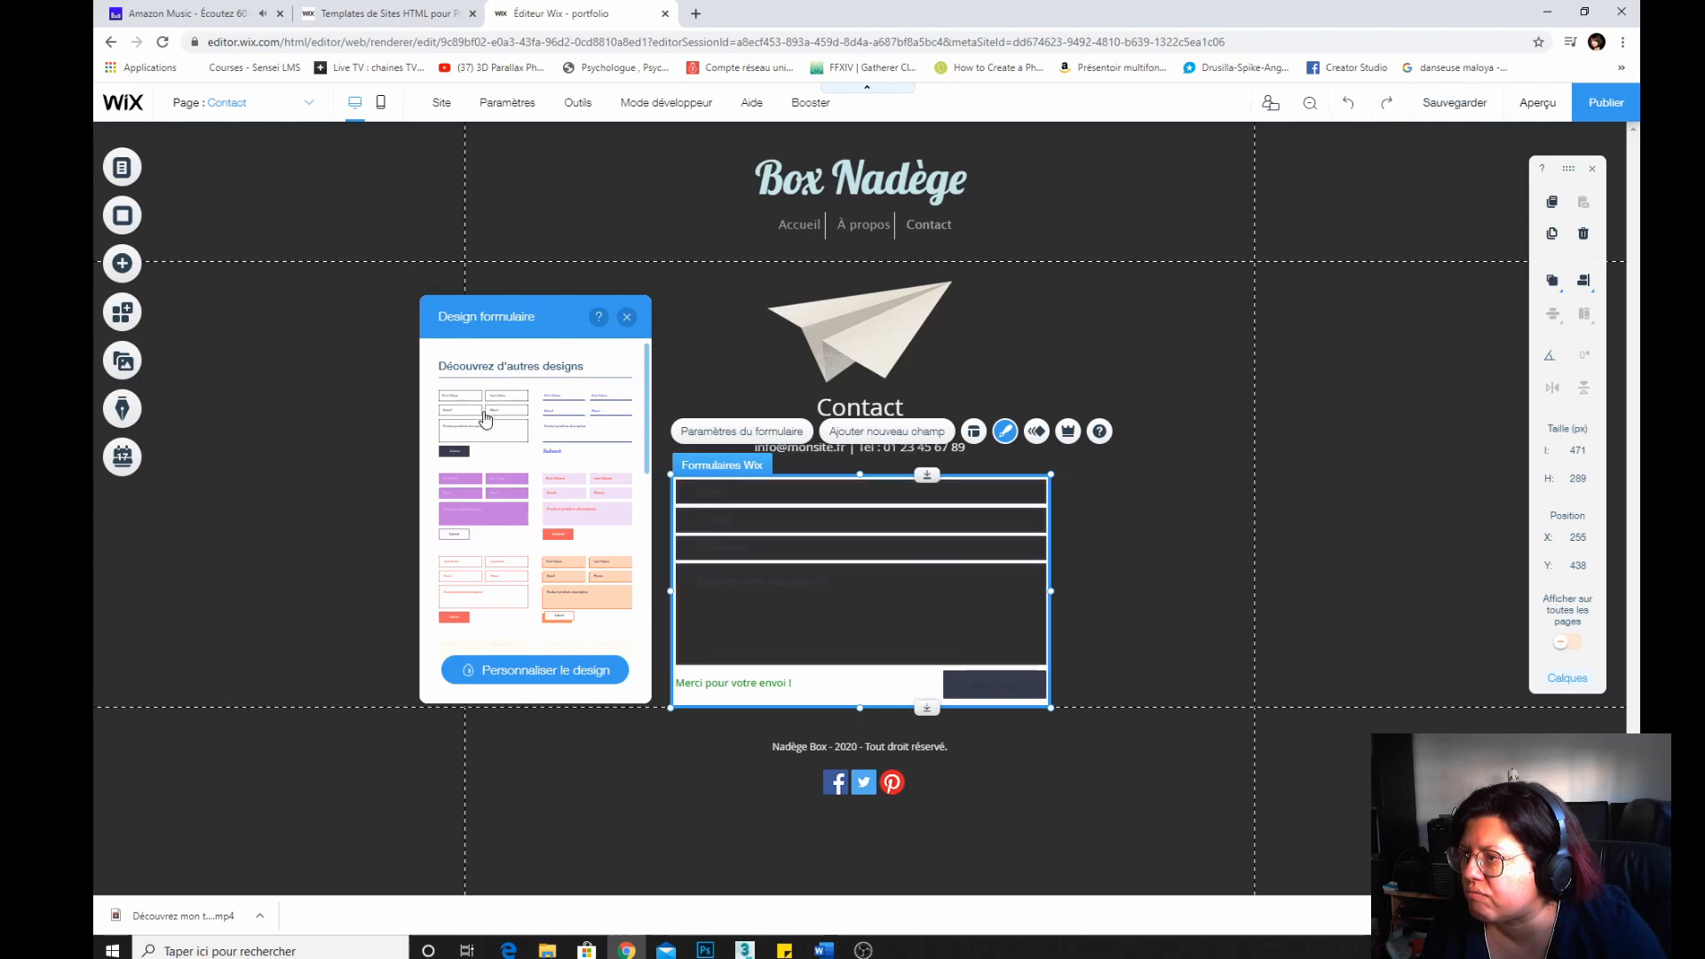
scroll(502, 533, "down", 3)
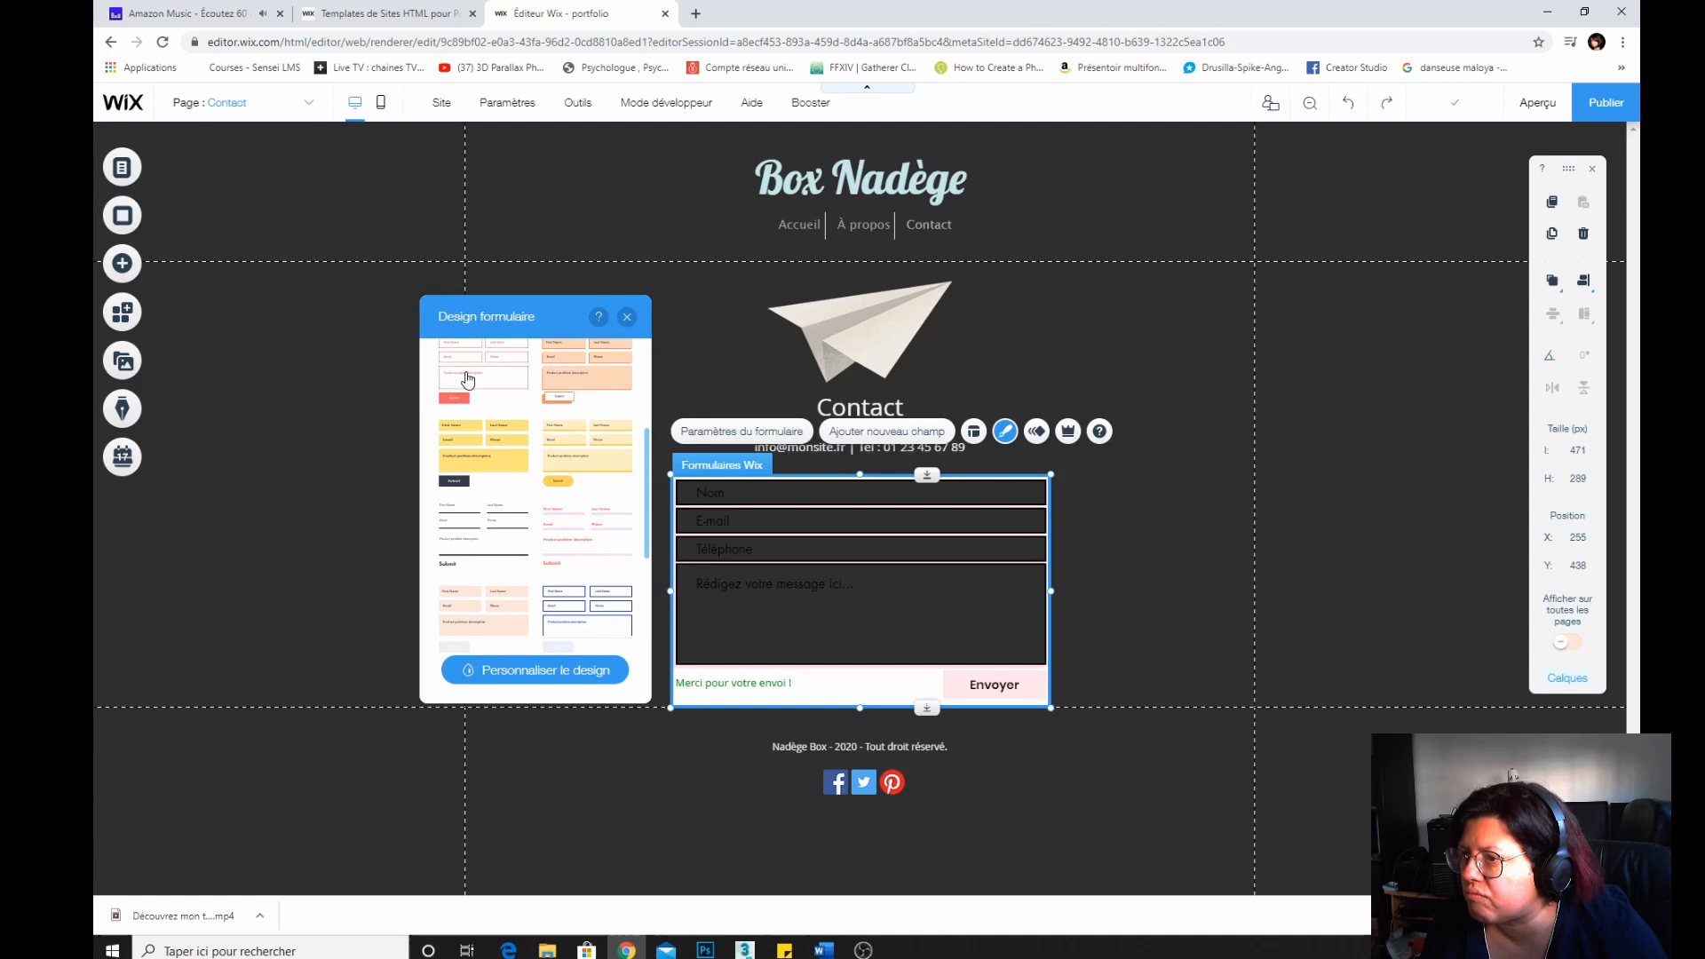
left_click(468, 380)
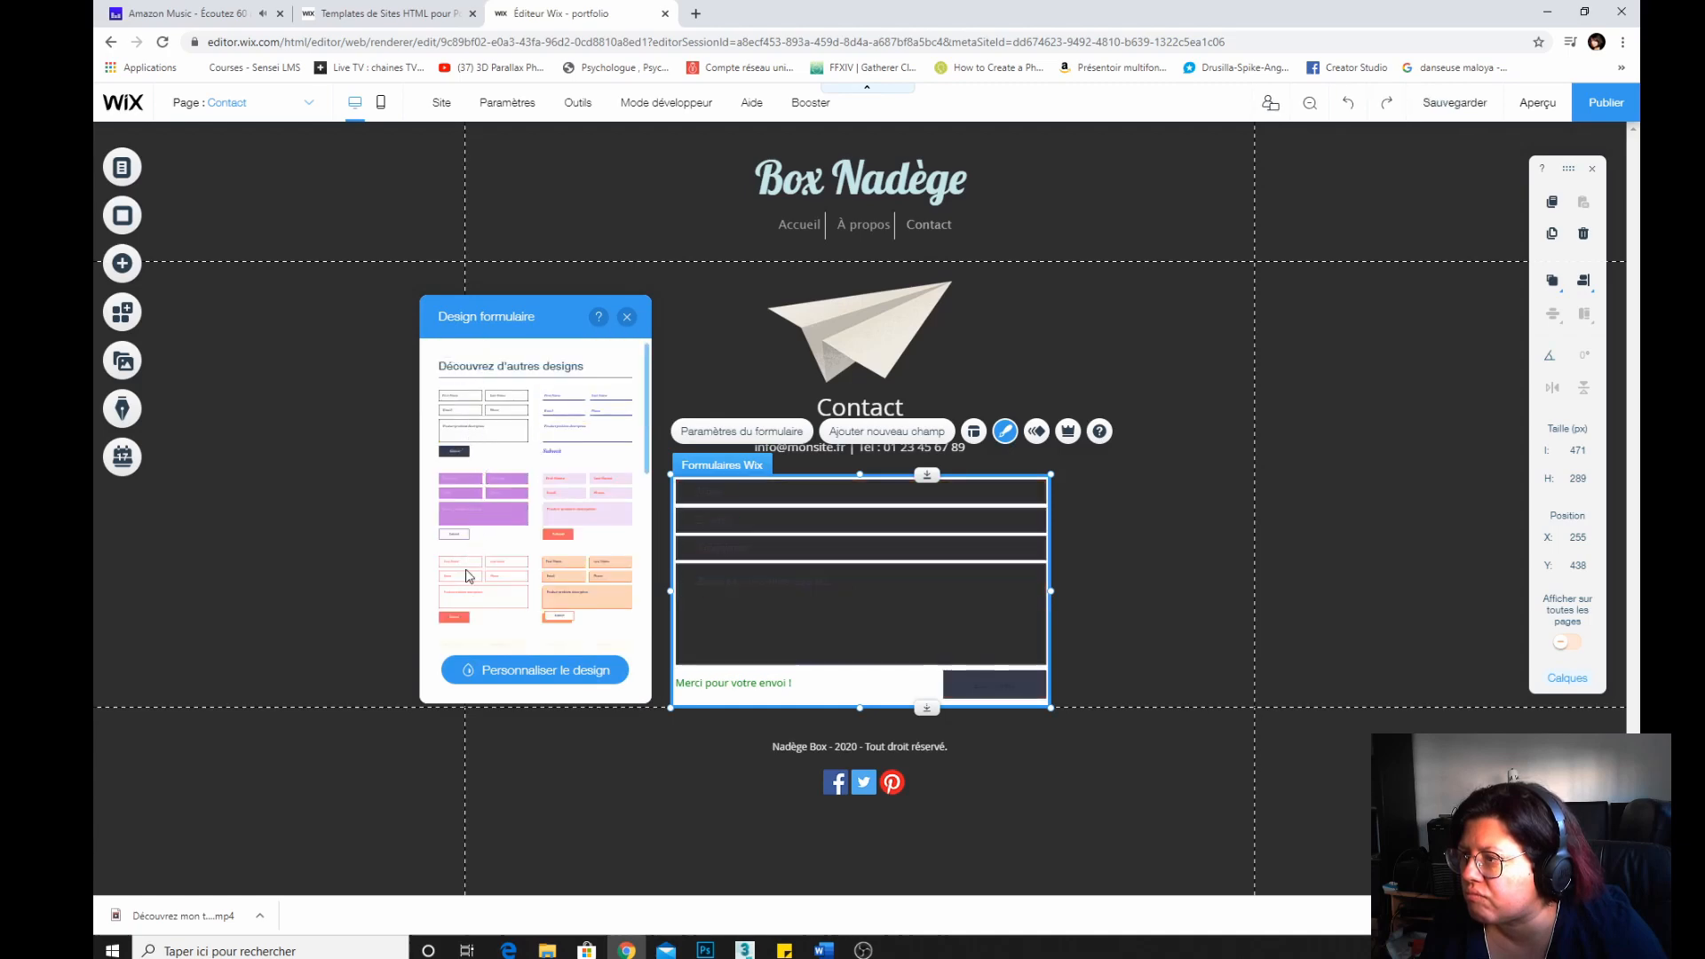
scroll(468, 577, "down", 5)
scroll(477, 613, "down", 4)
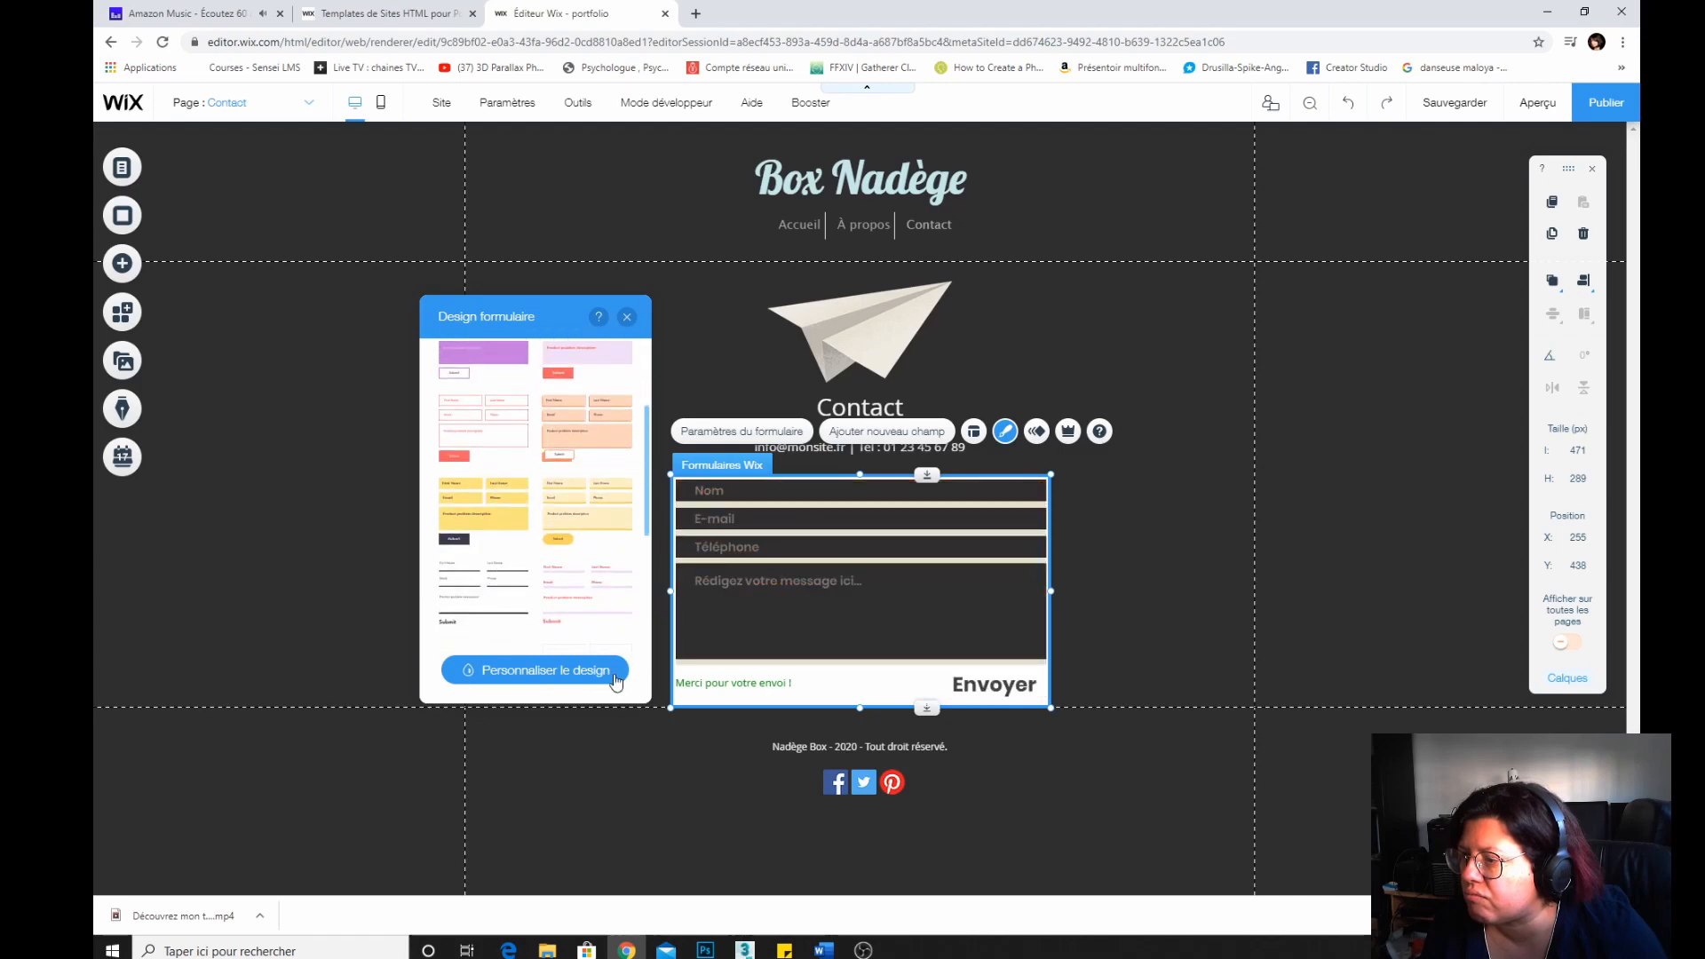
left_click(627, 317)
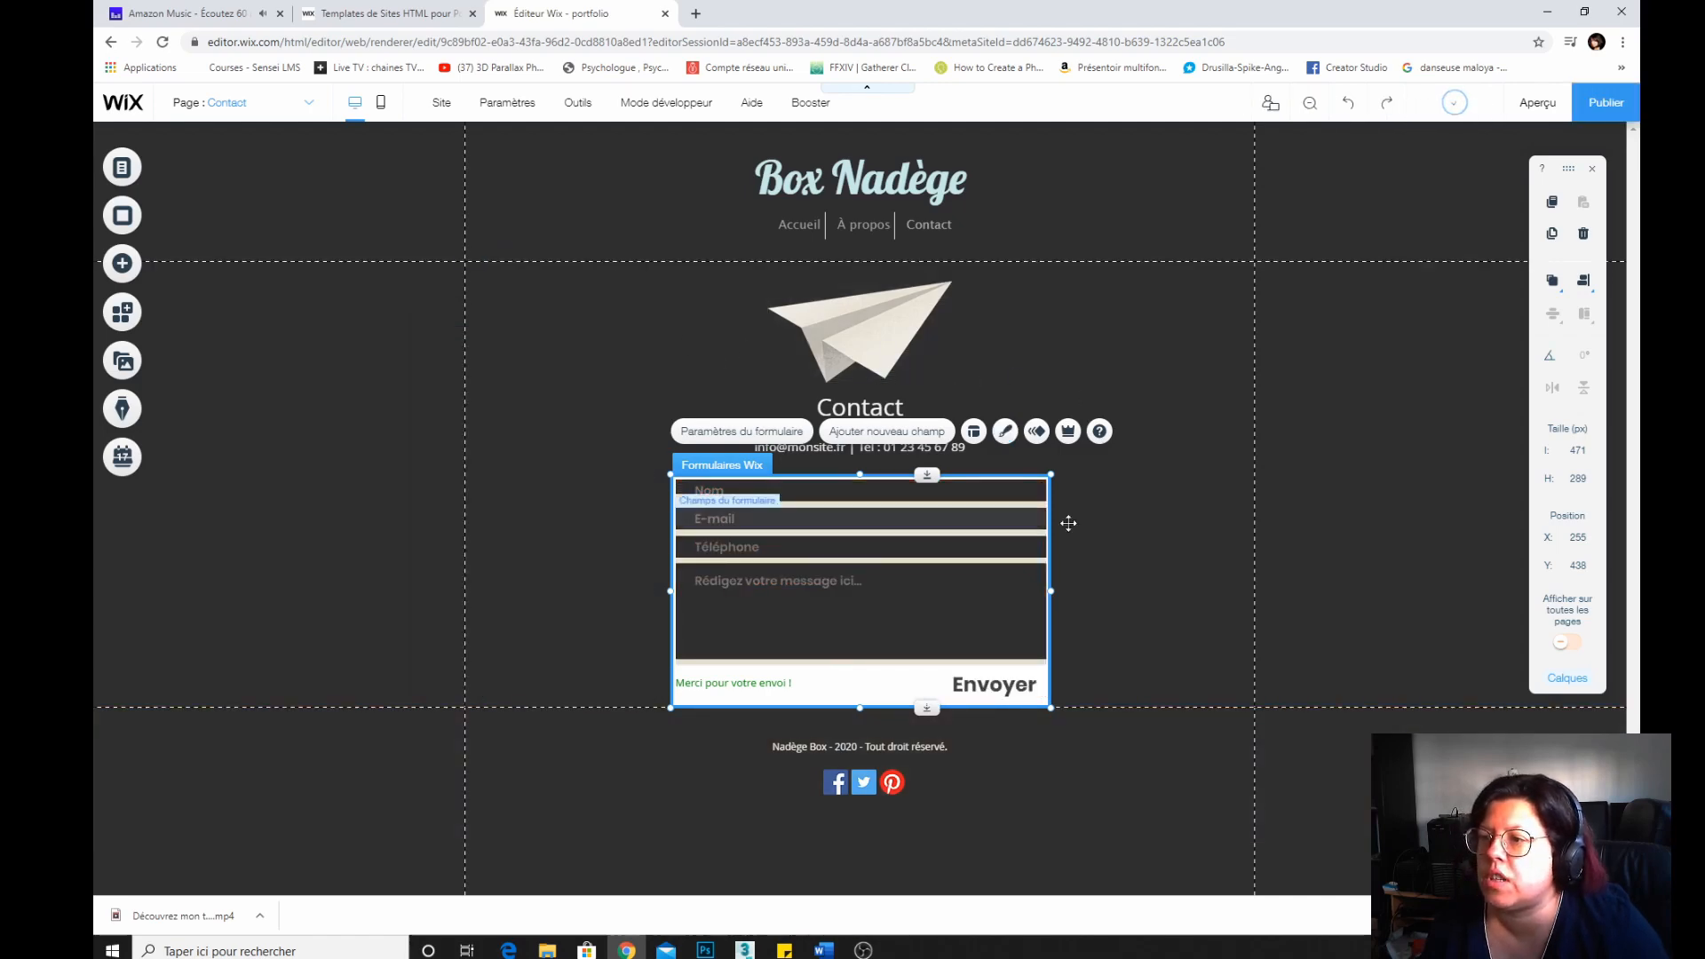
Select the Contact page background, view its background options, and open the site pages menu.
left_click(1185, 538)
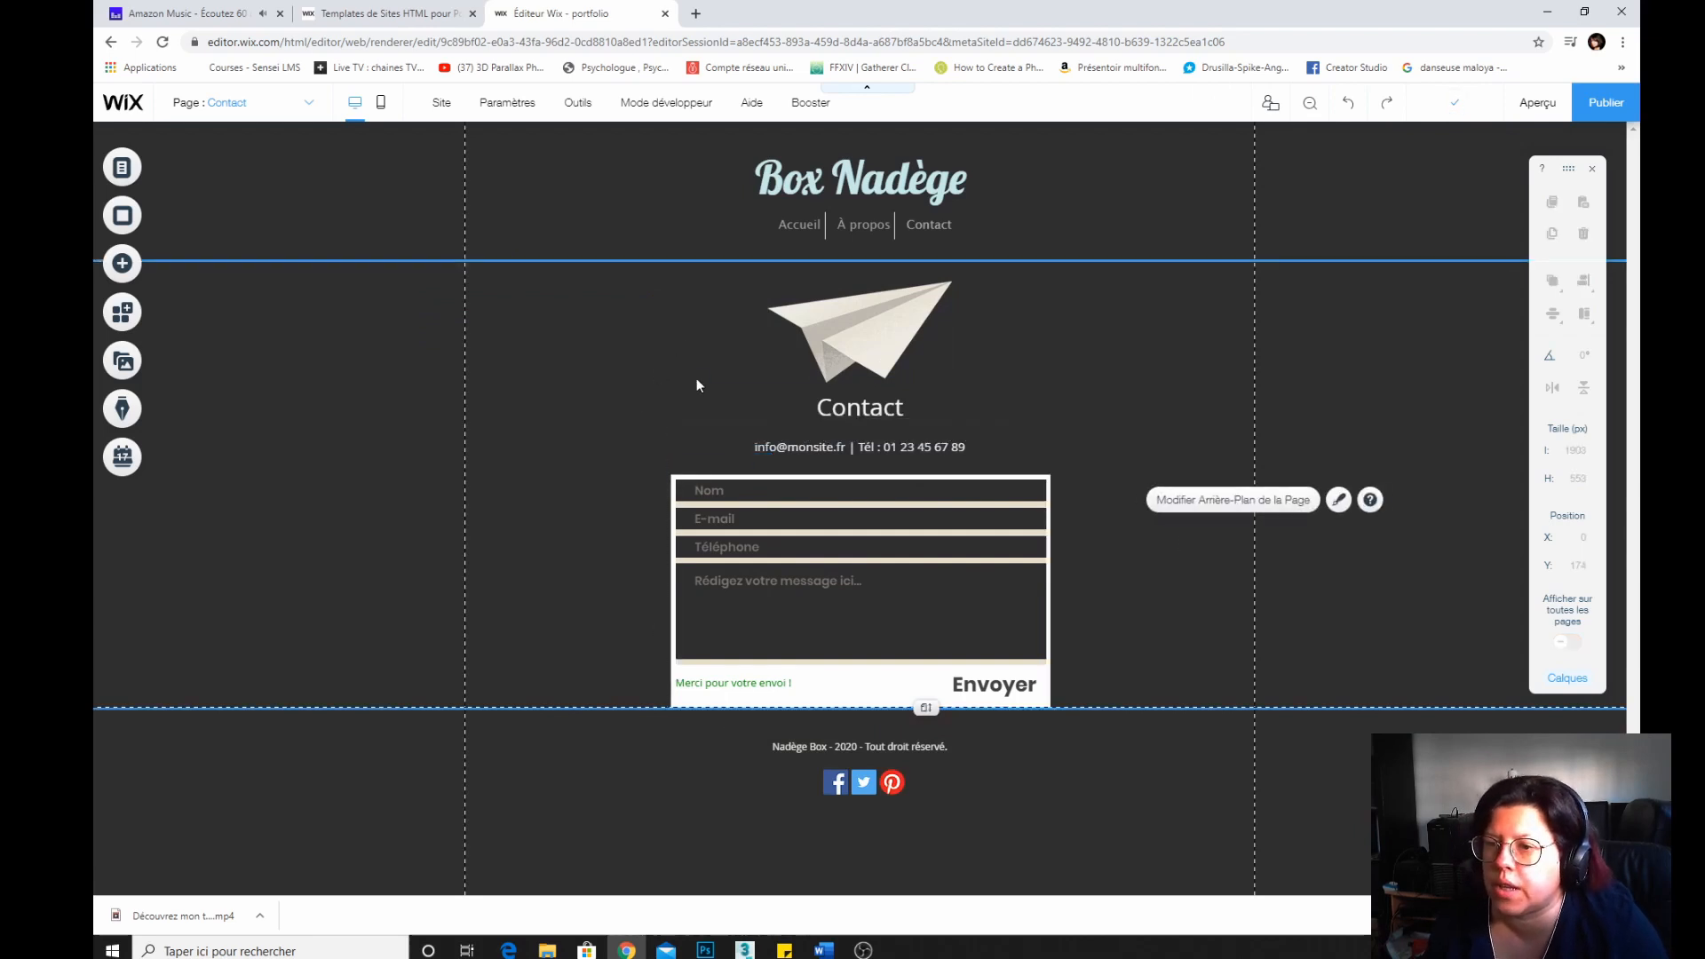
left_click(123, 214)
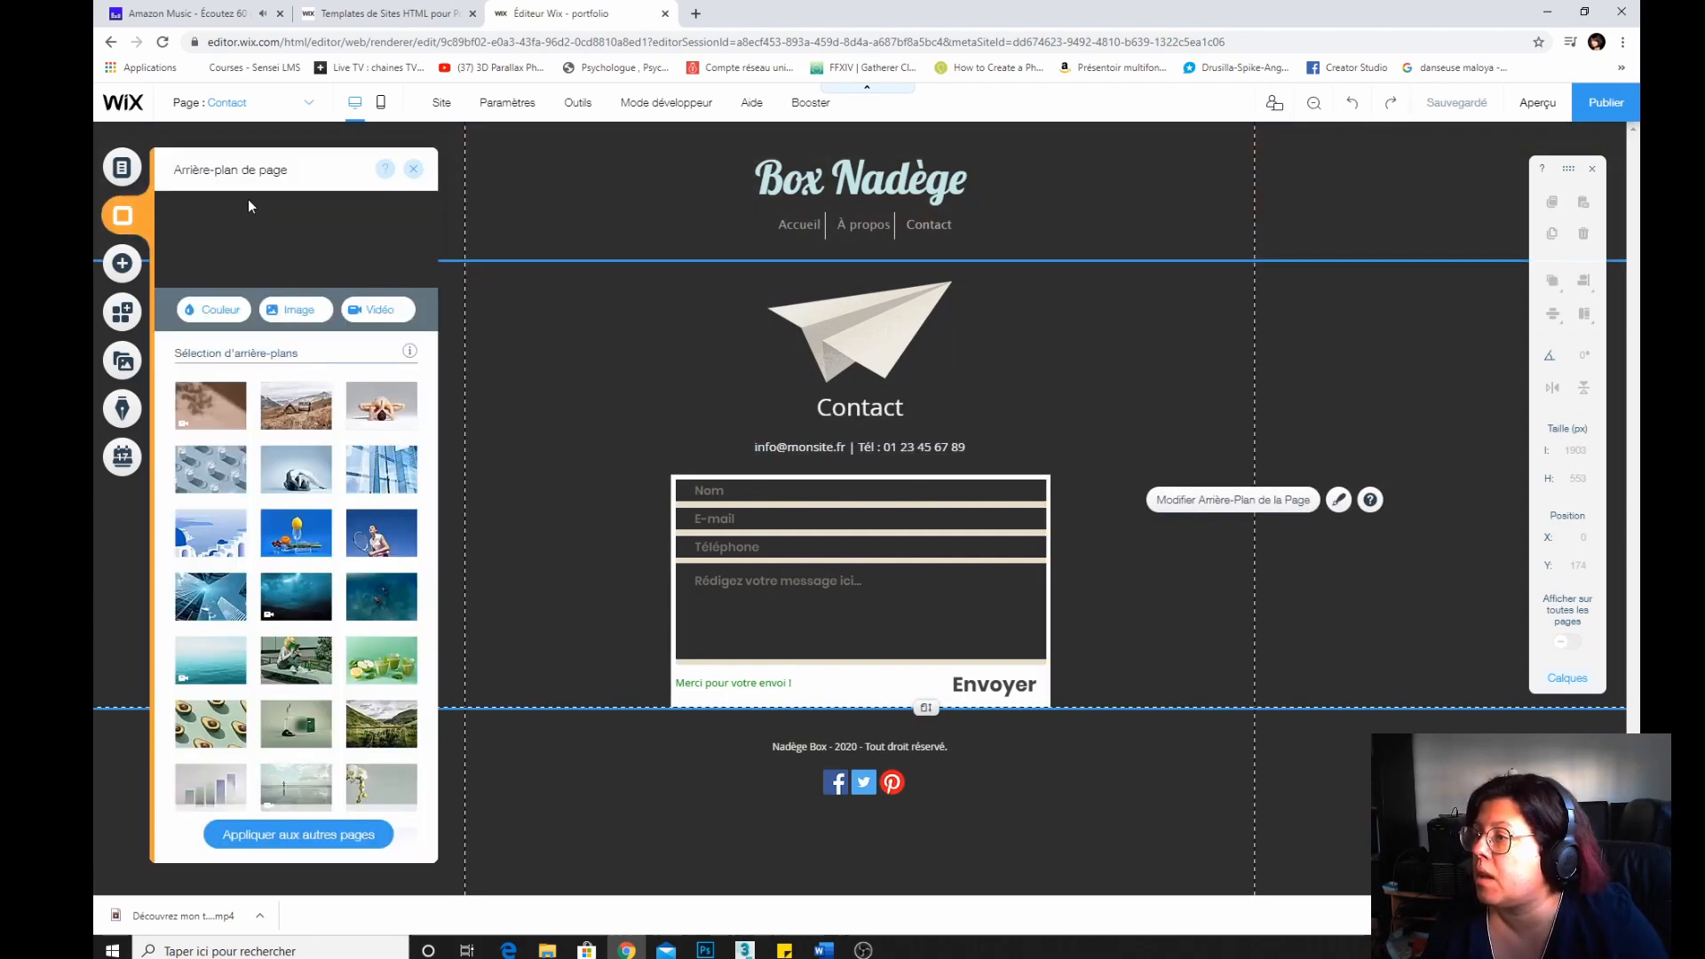
left_click(118, 167)
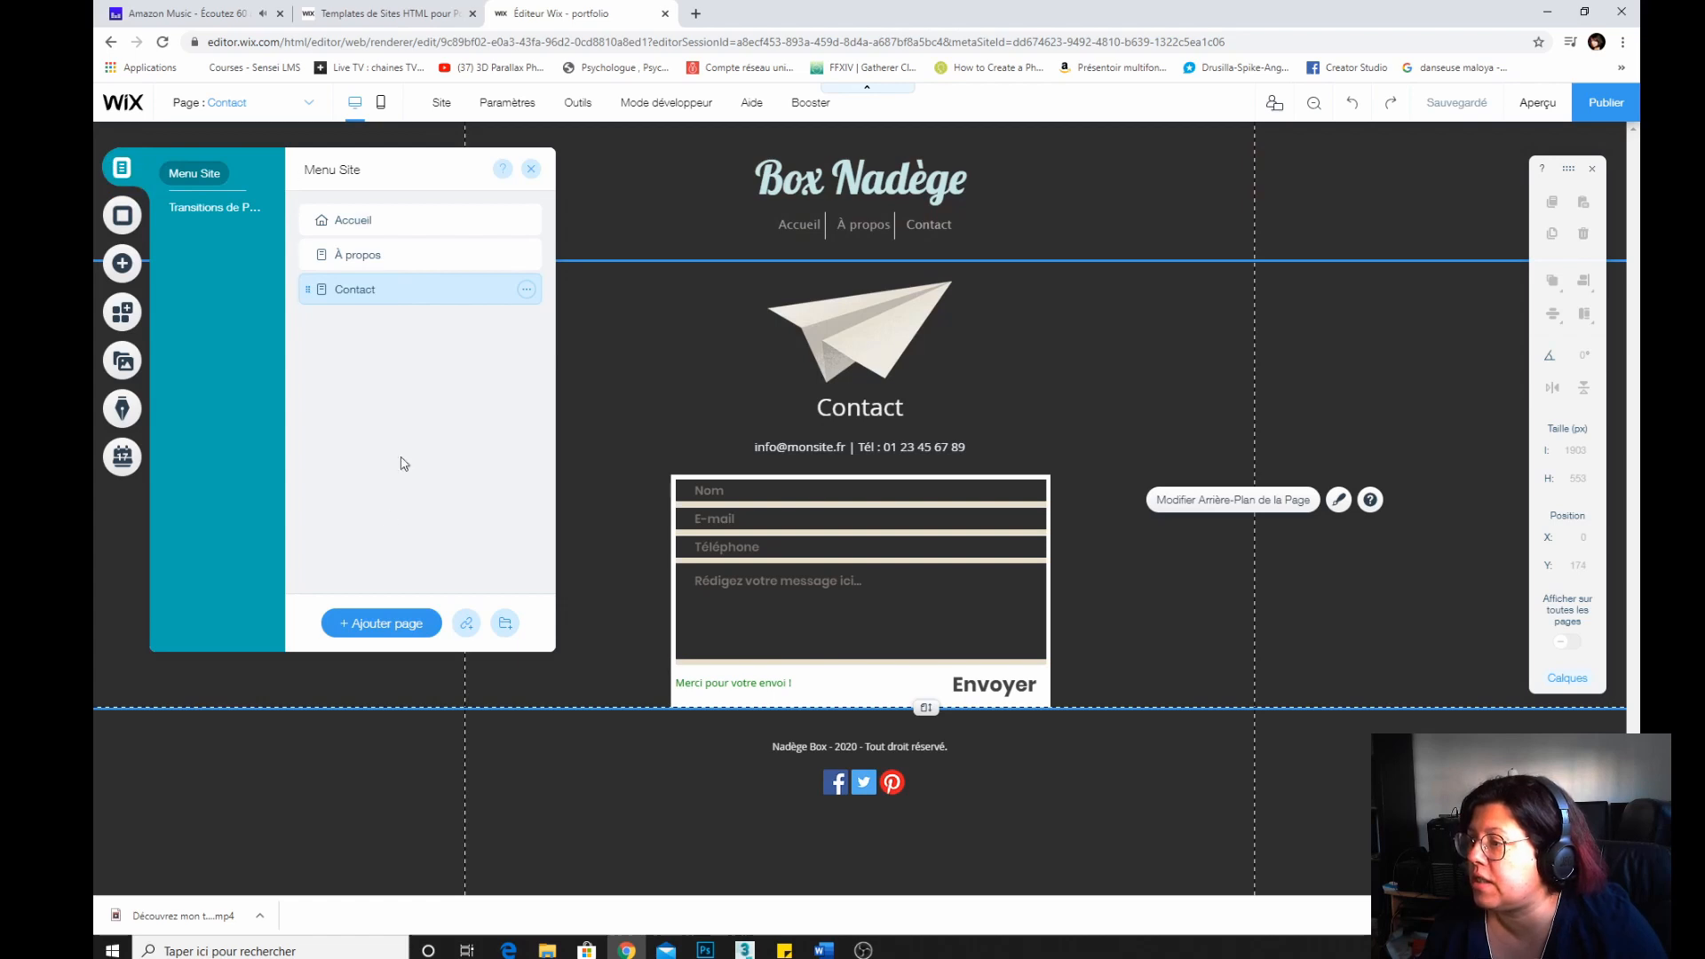
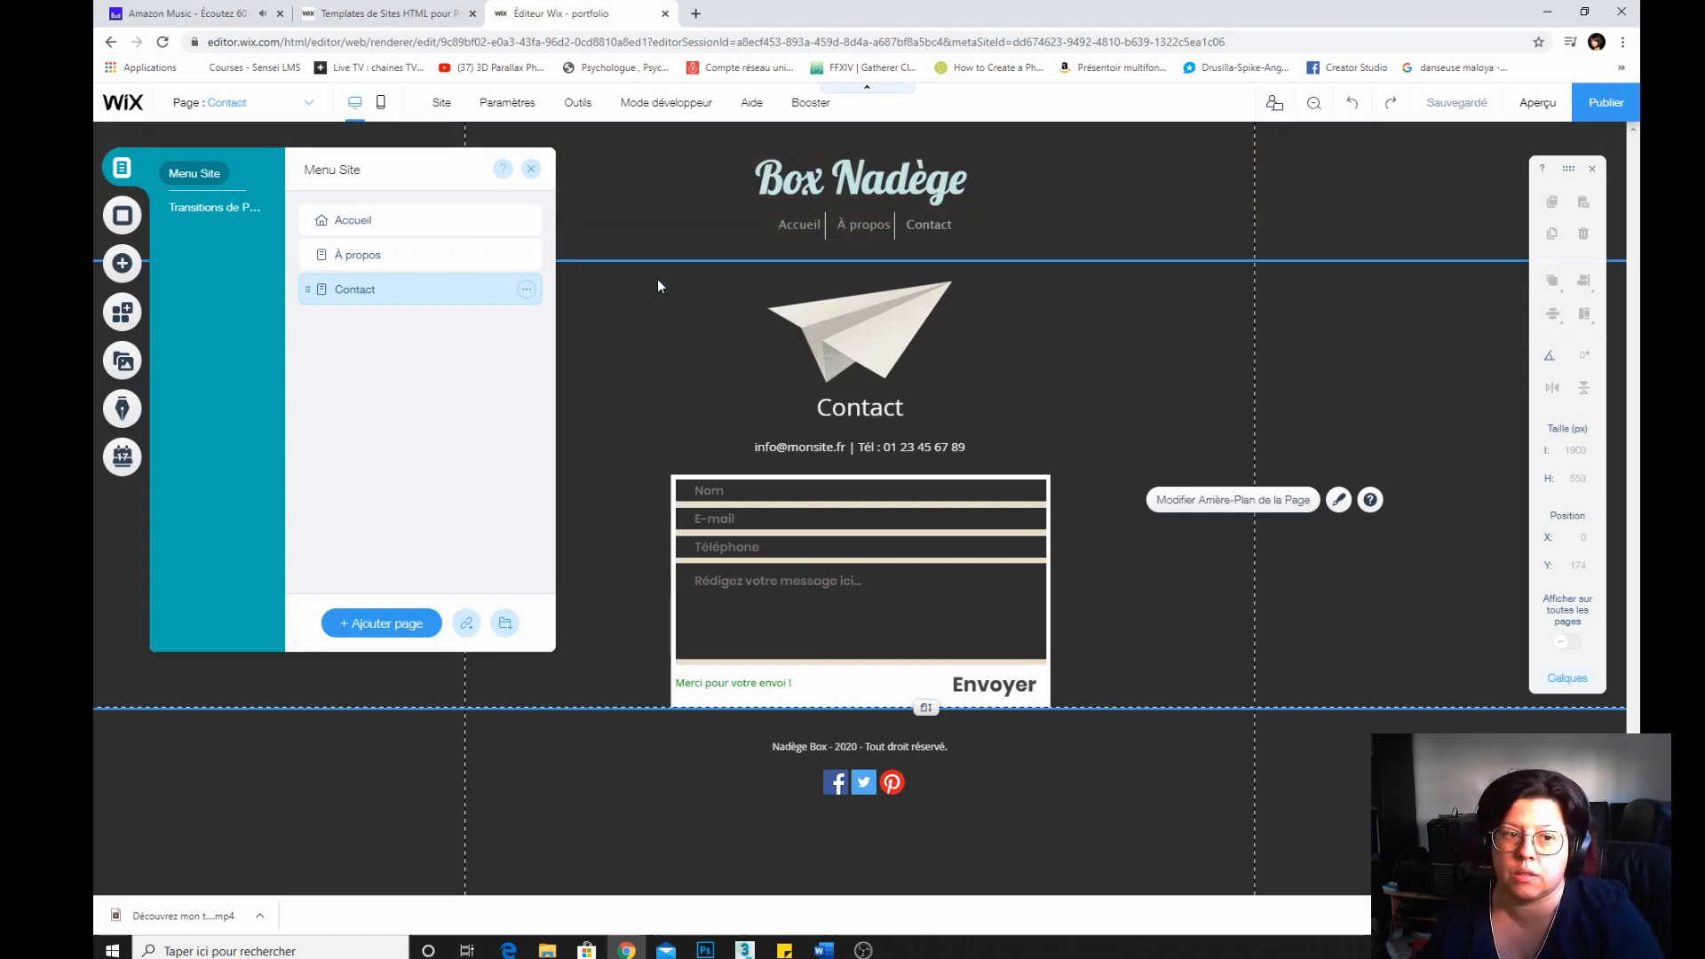
Add a new page to the site and name it Manga.
left_click(352, 622)
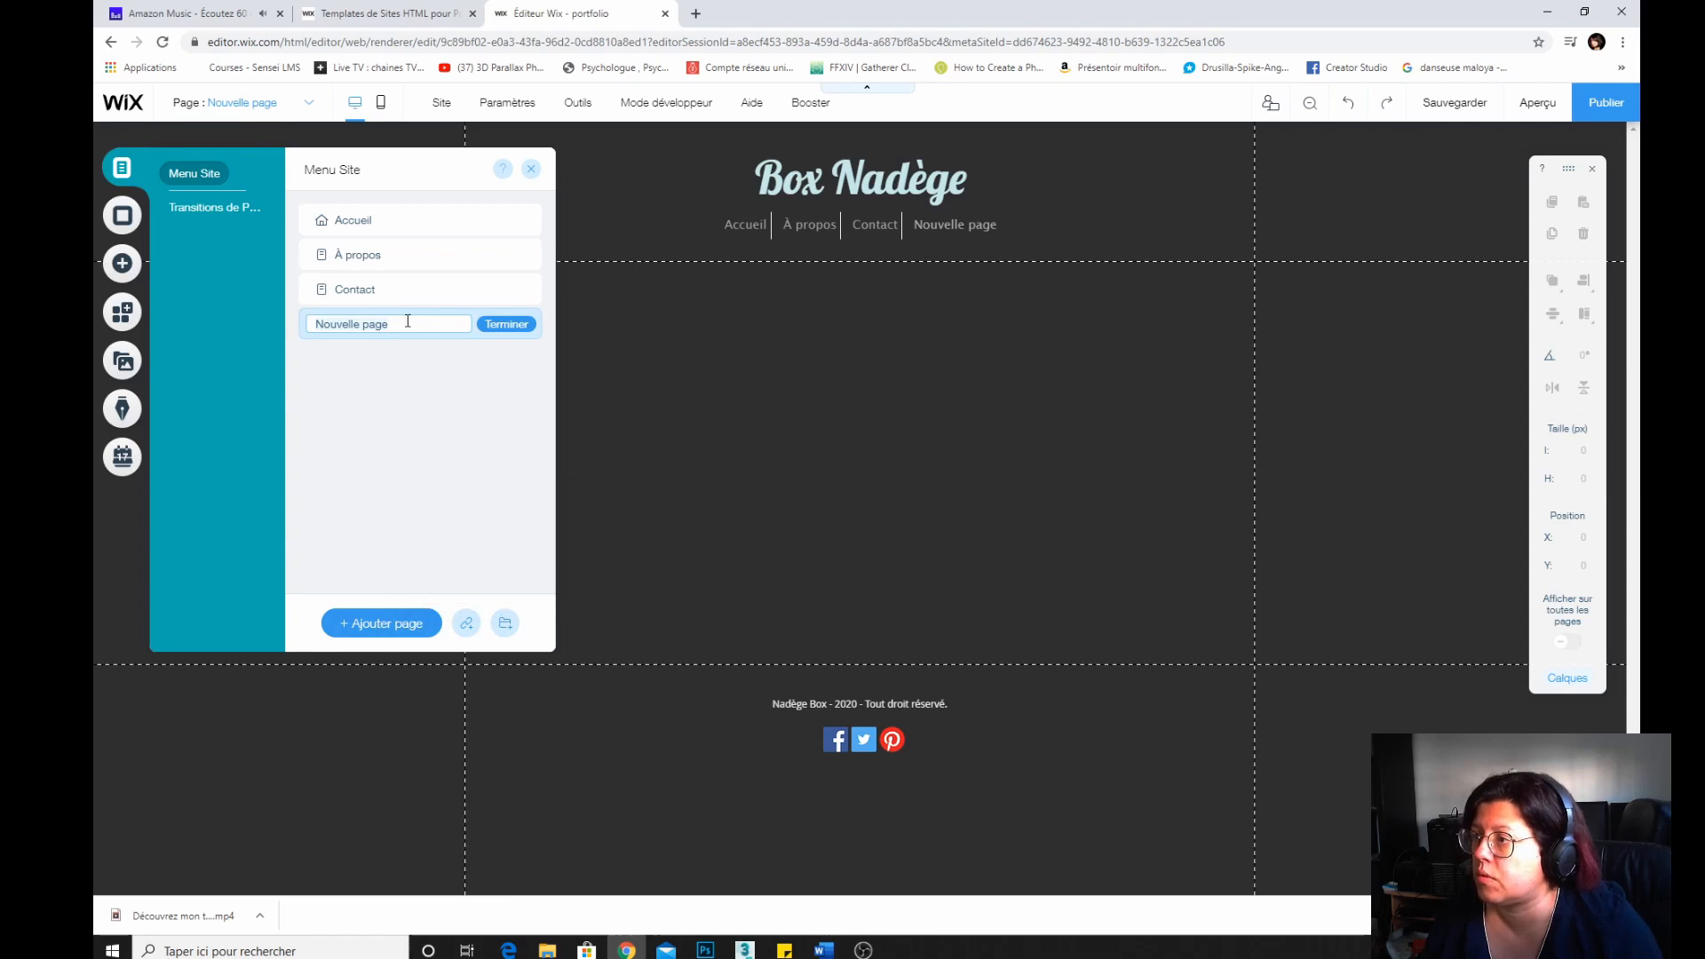
type("Bande dessiné")
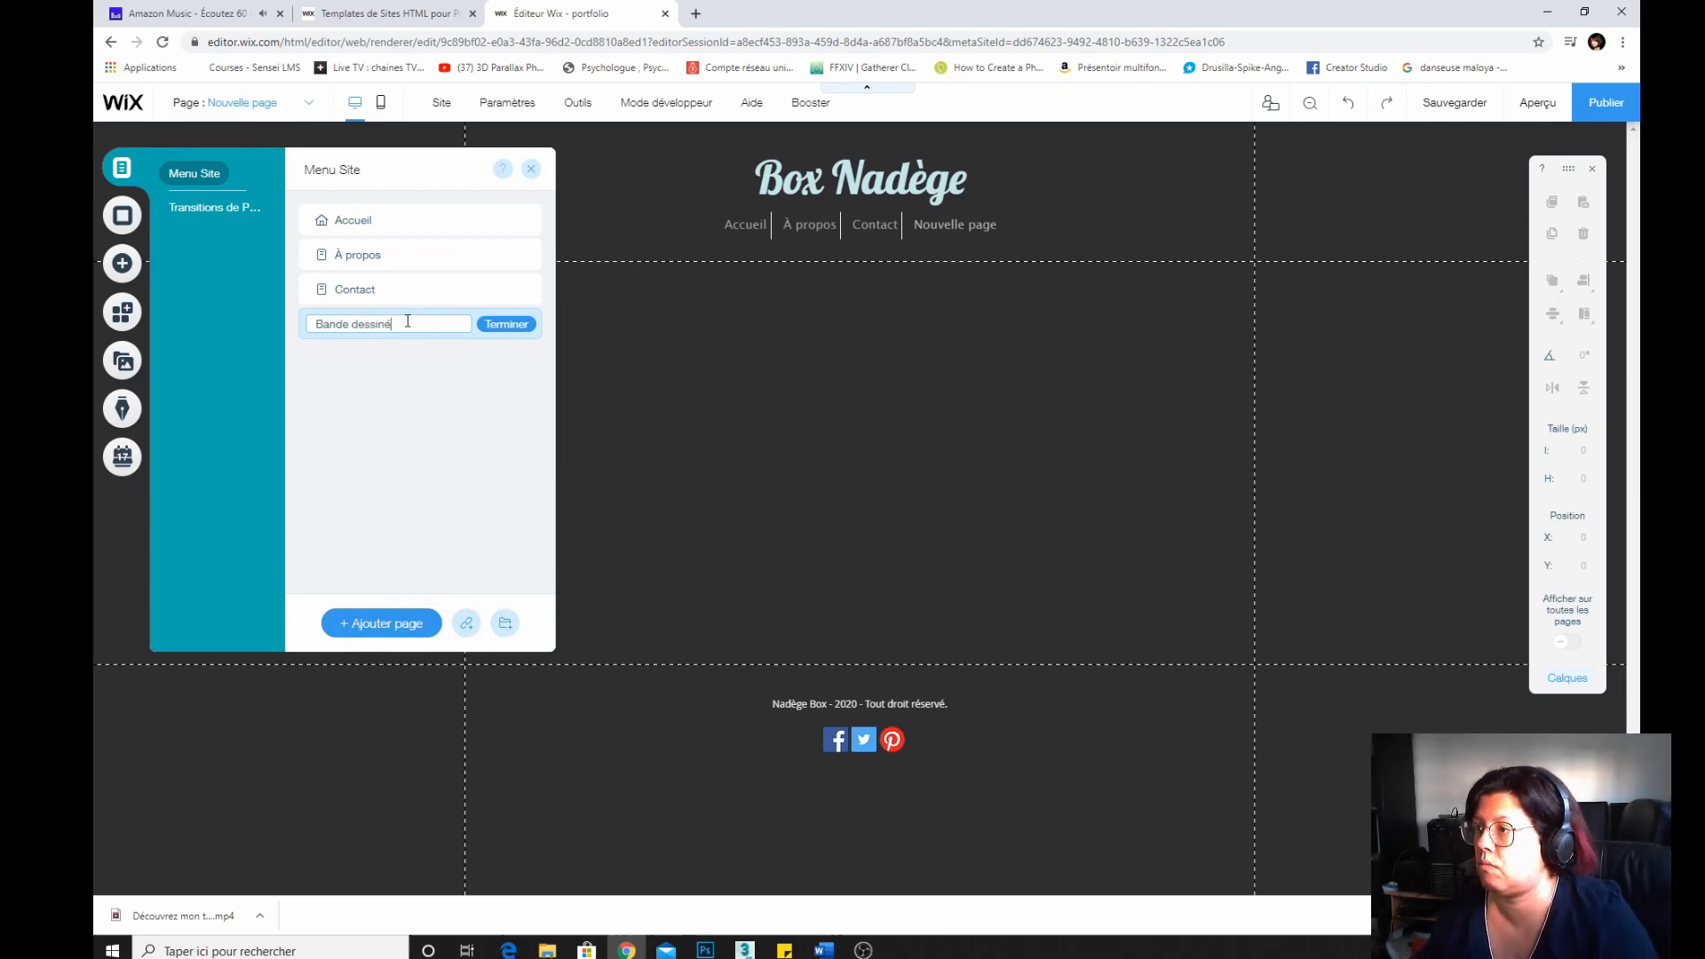
key("BackSpace")
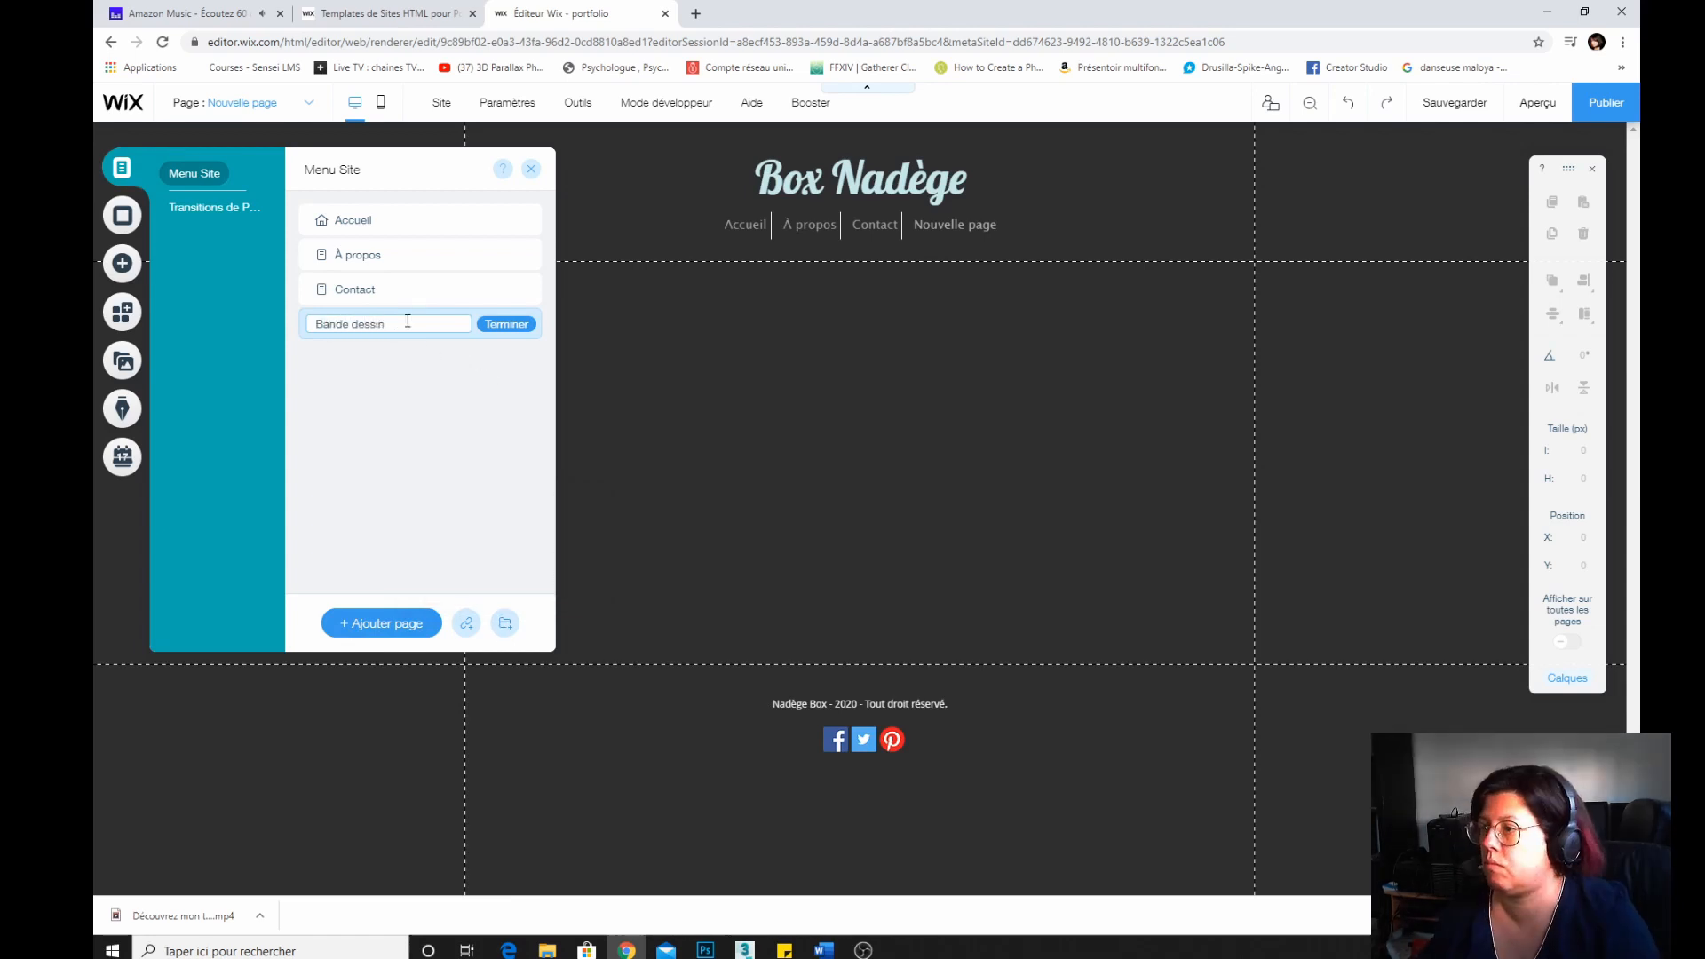
key("BackSpace")
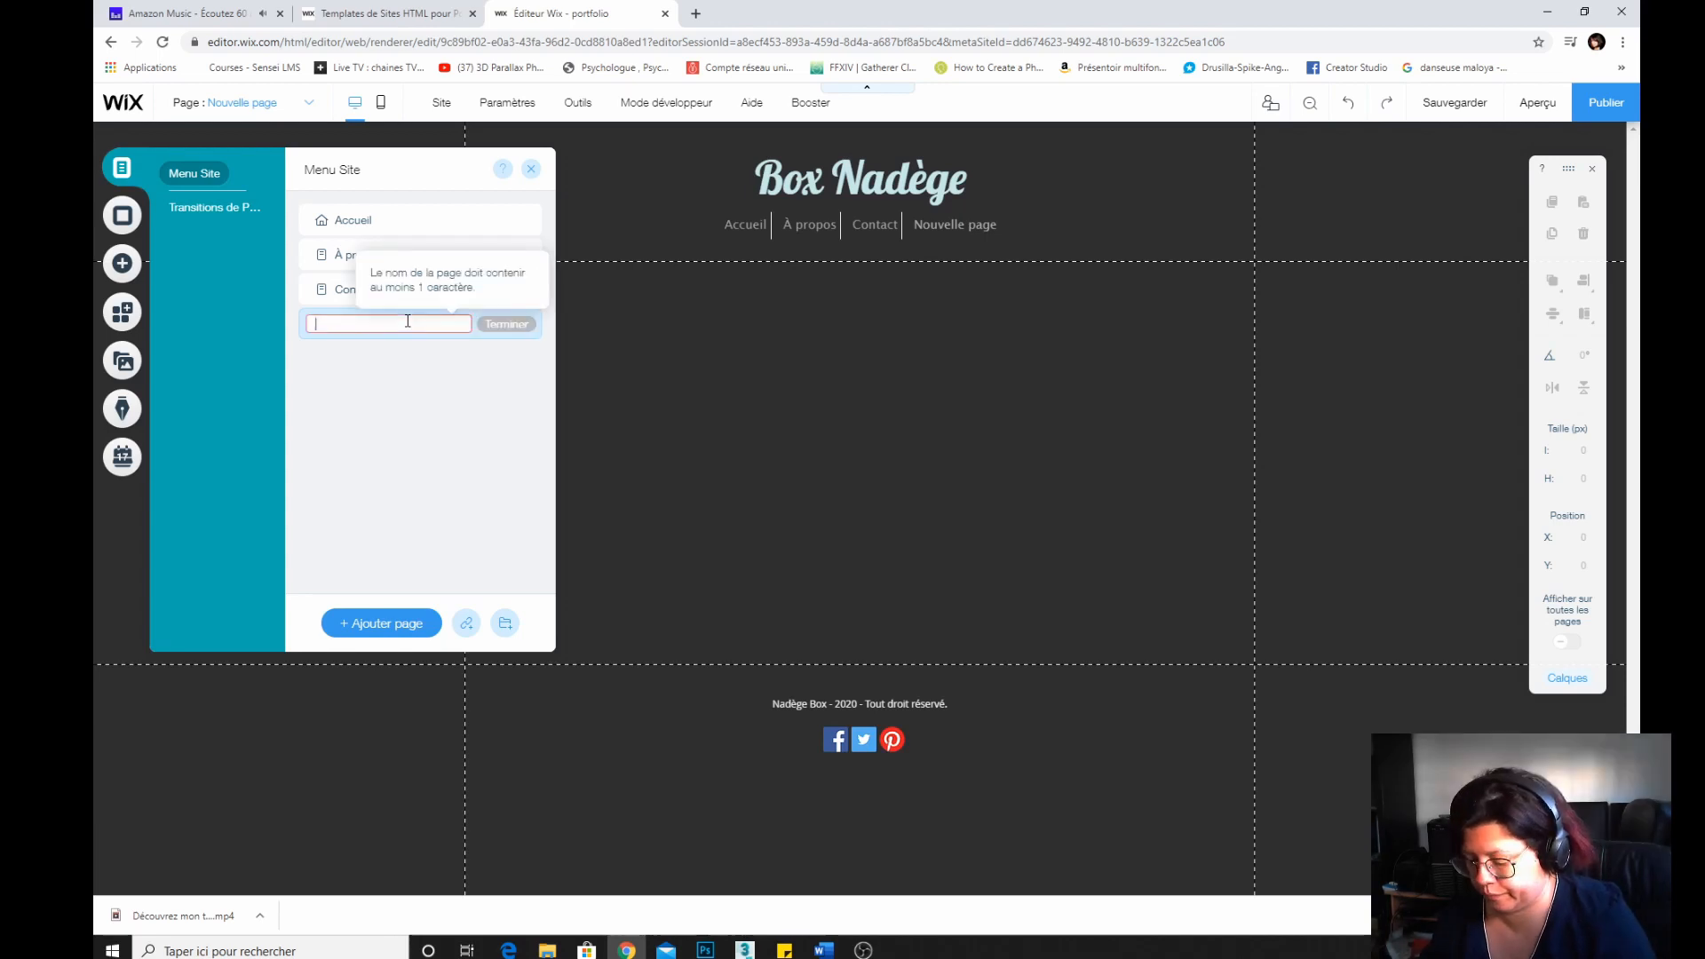
type("Manga")
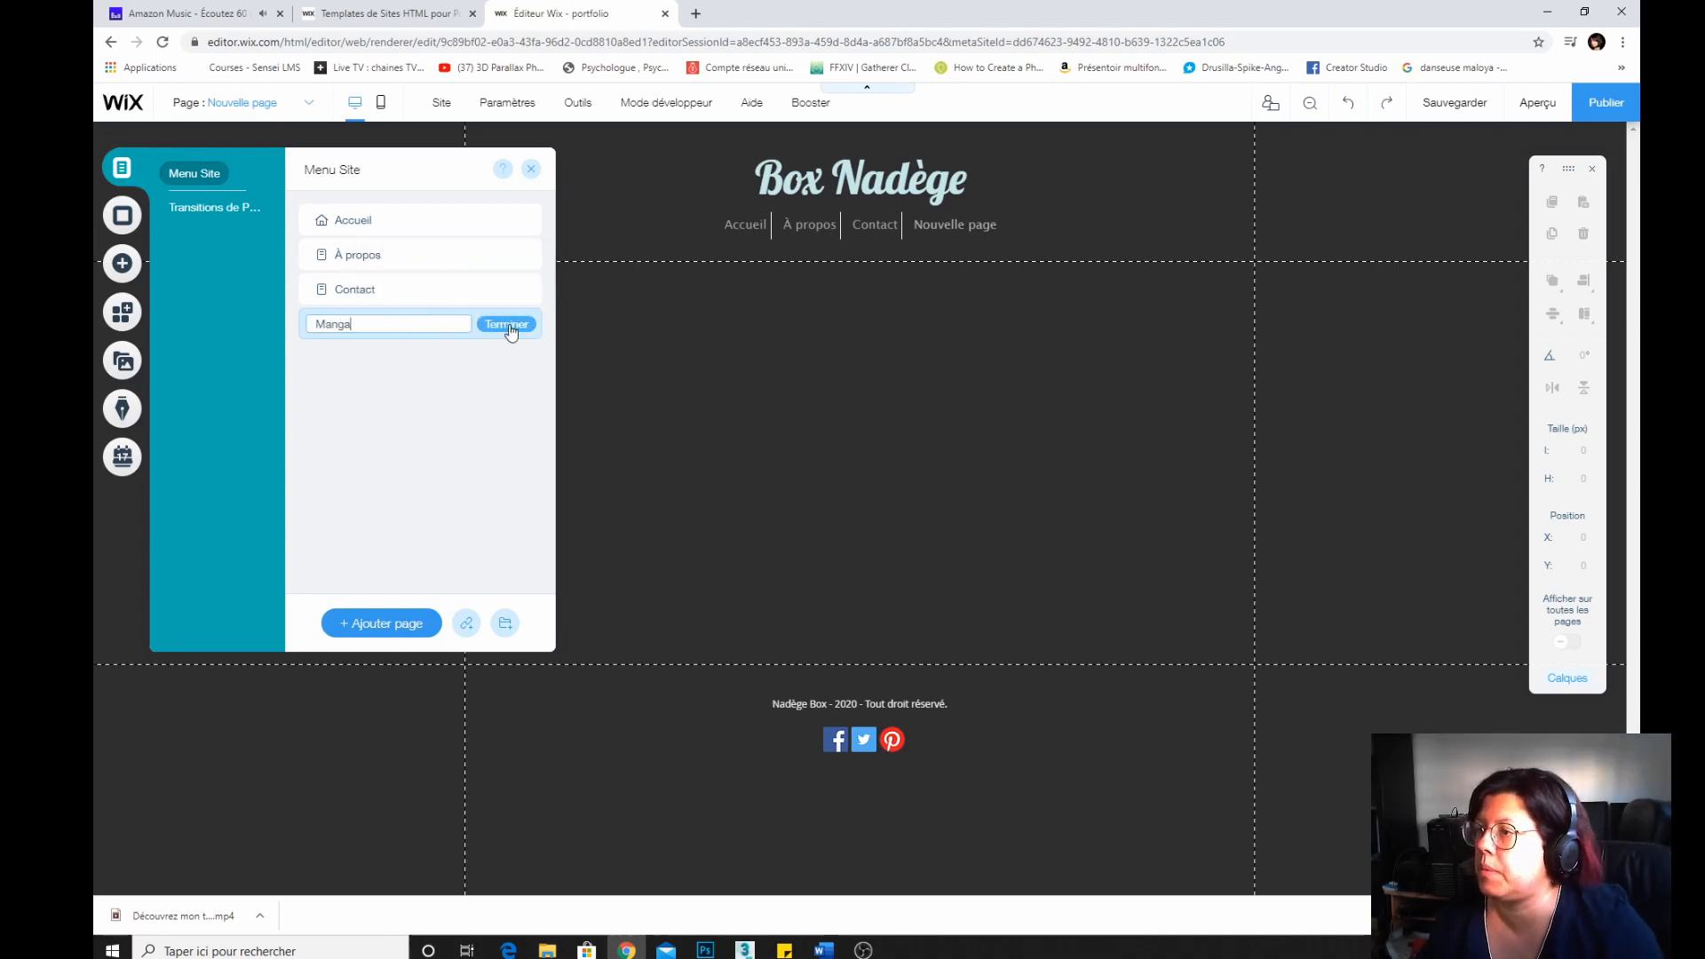
left_click(504, 324)
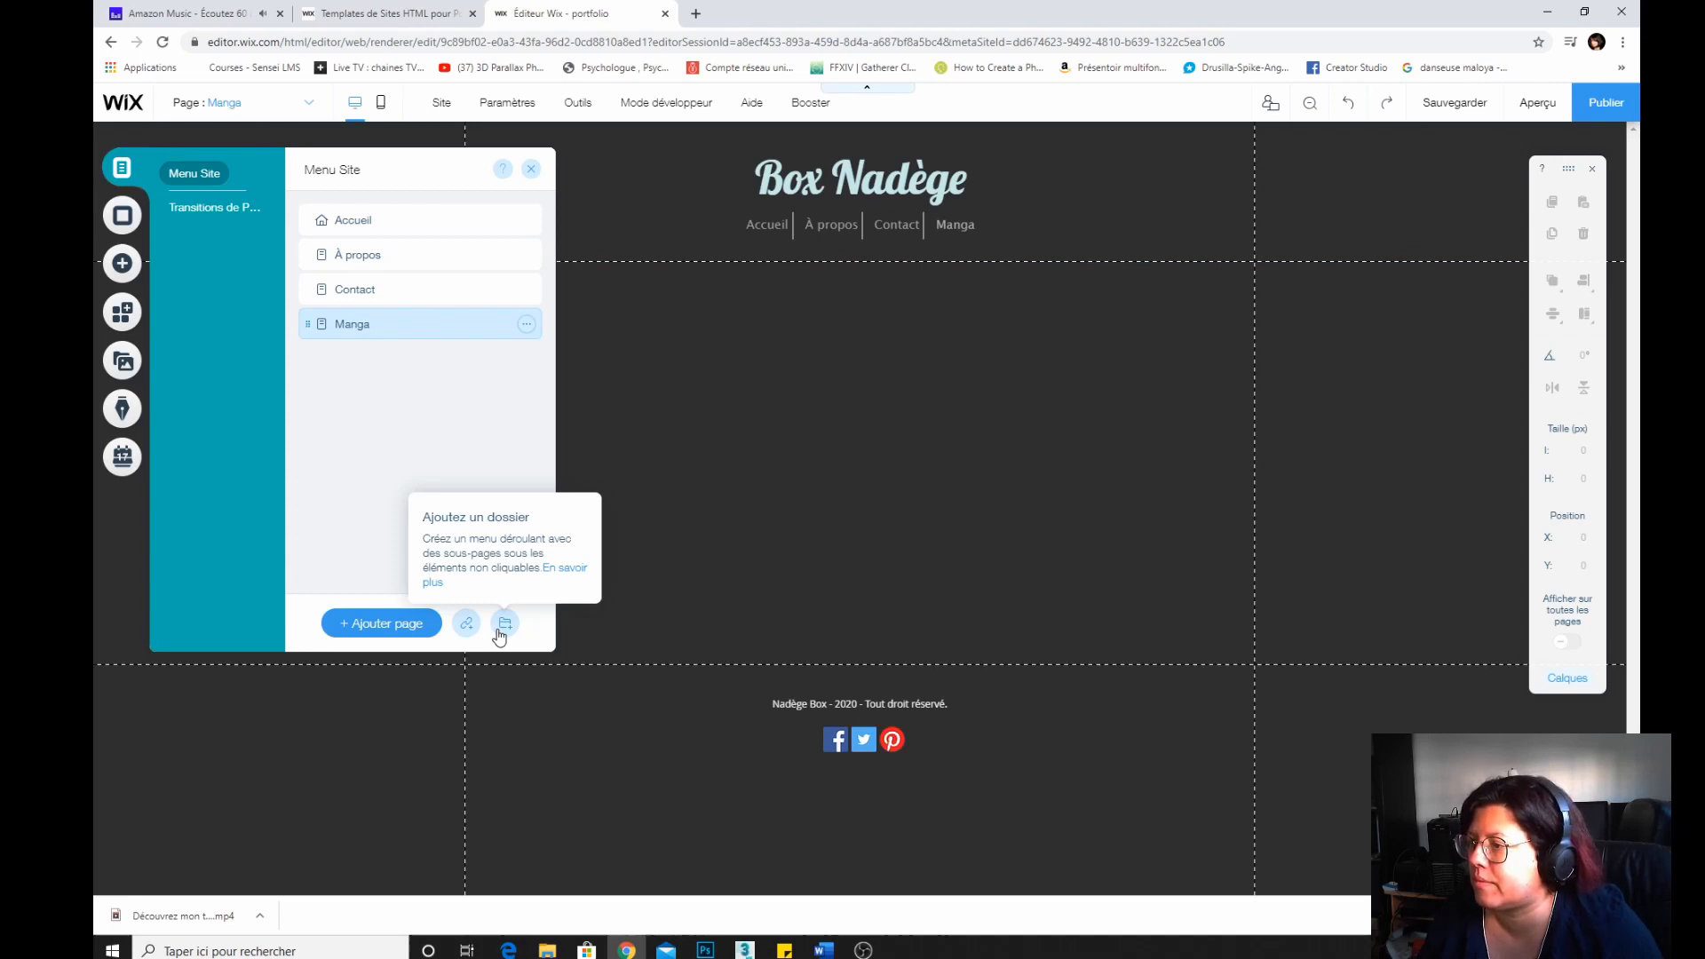
Browse the page background options and the add-element categories for the Manga page.
left_click(121, 219)
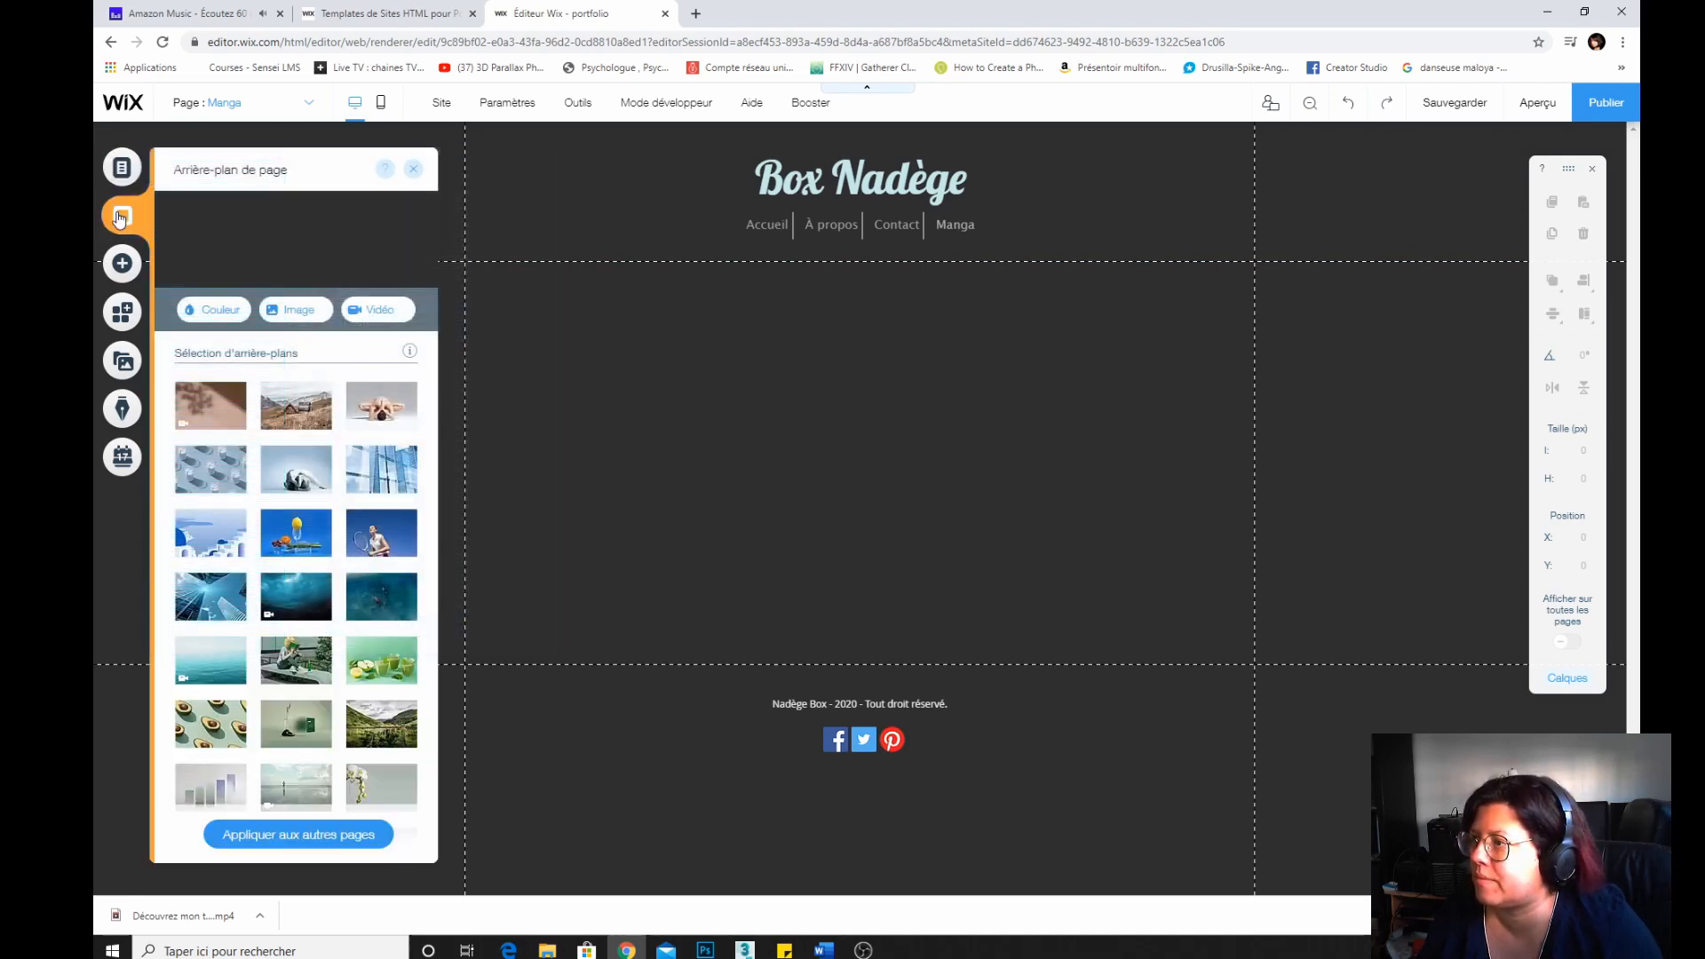
left_click(123, 264)
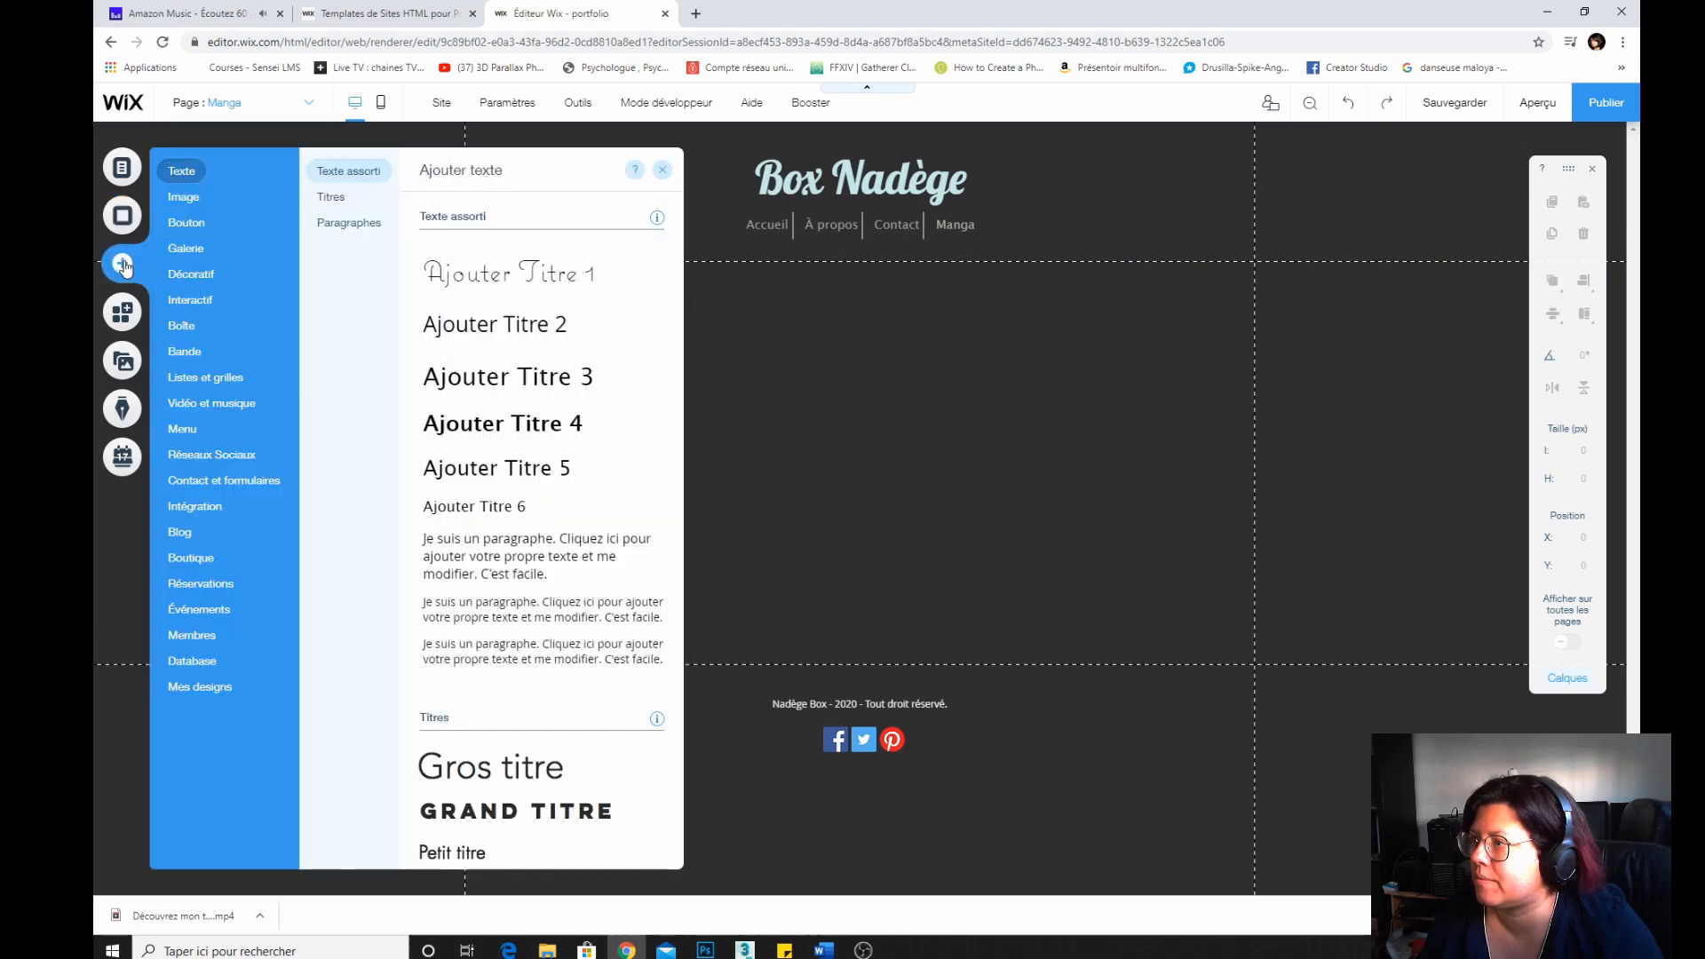
left_click(184, 197)
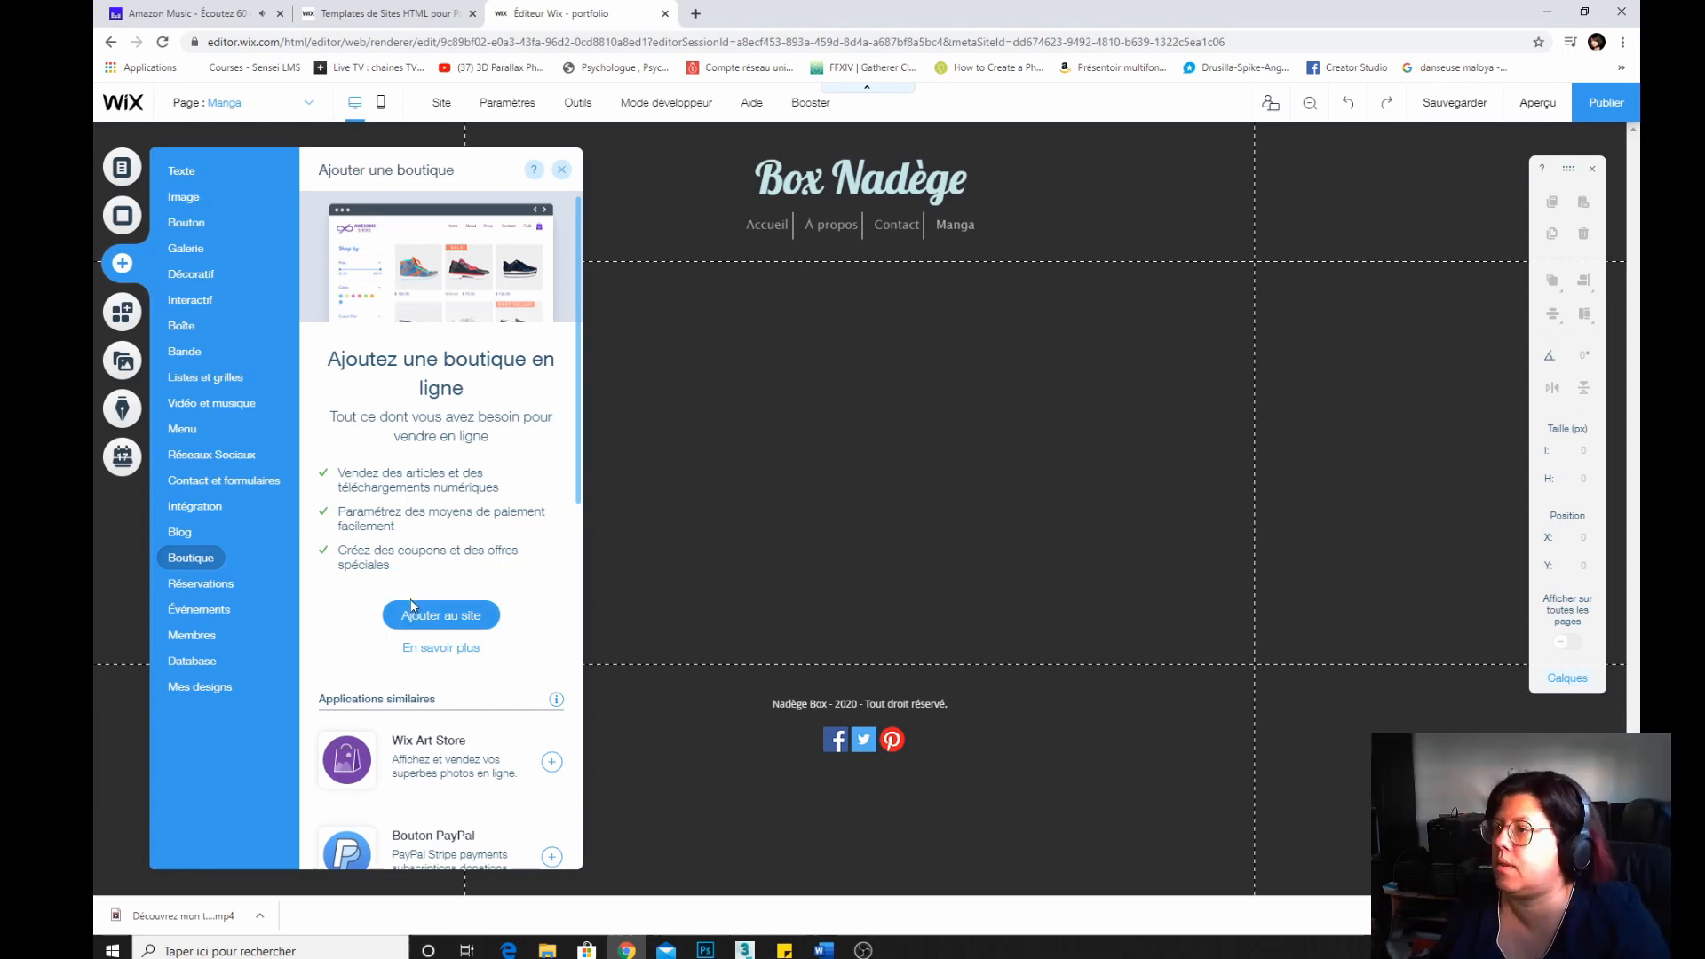
scroll(411, 605, "down", 3)
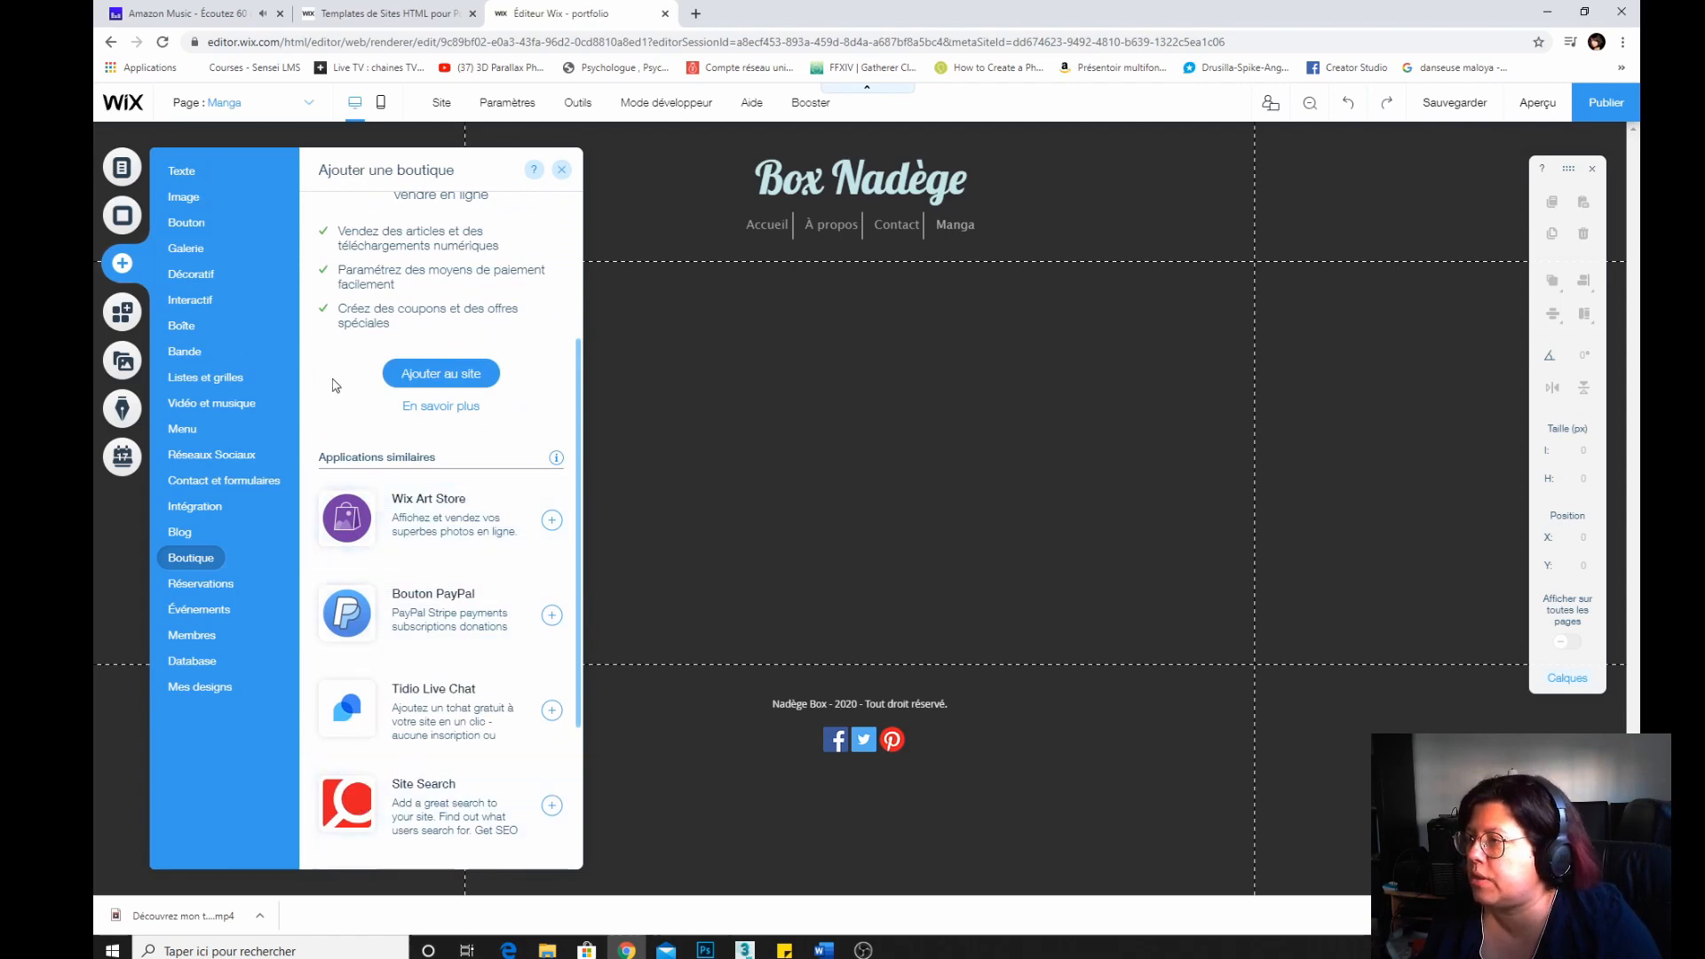
scroll(334, 386, "up", 3)
left_click(208, 301)
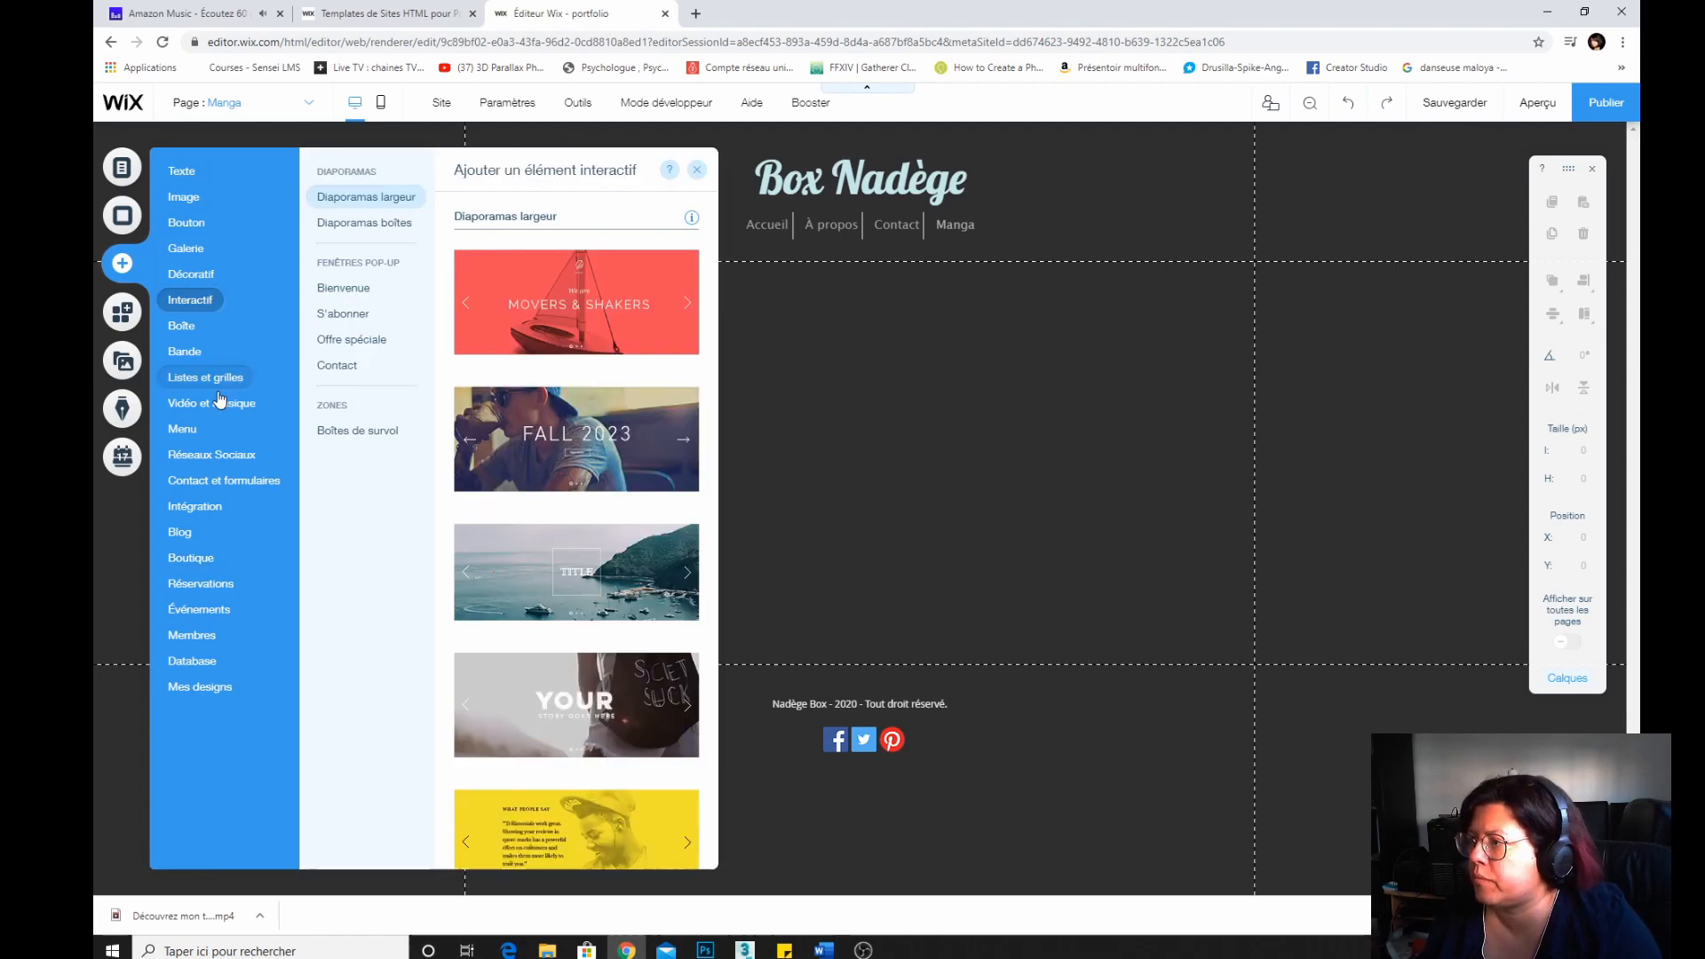
left_click(186, 353)
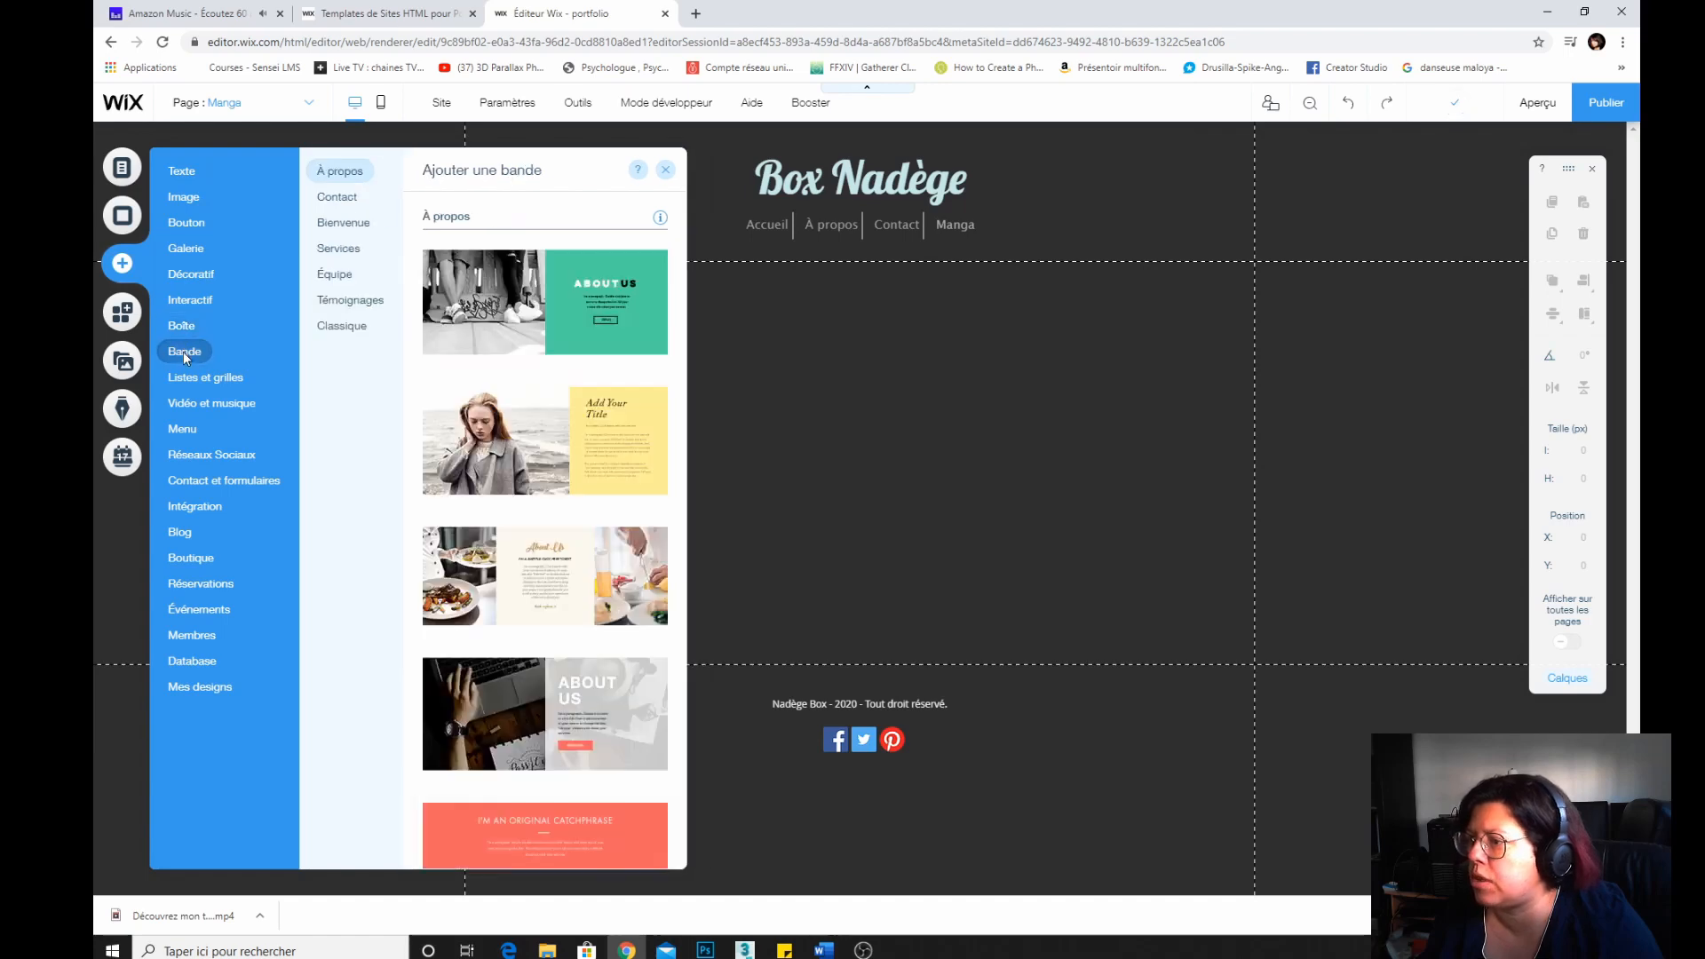
left_click(189, 404)
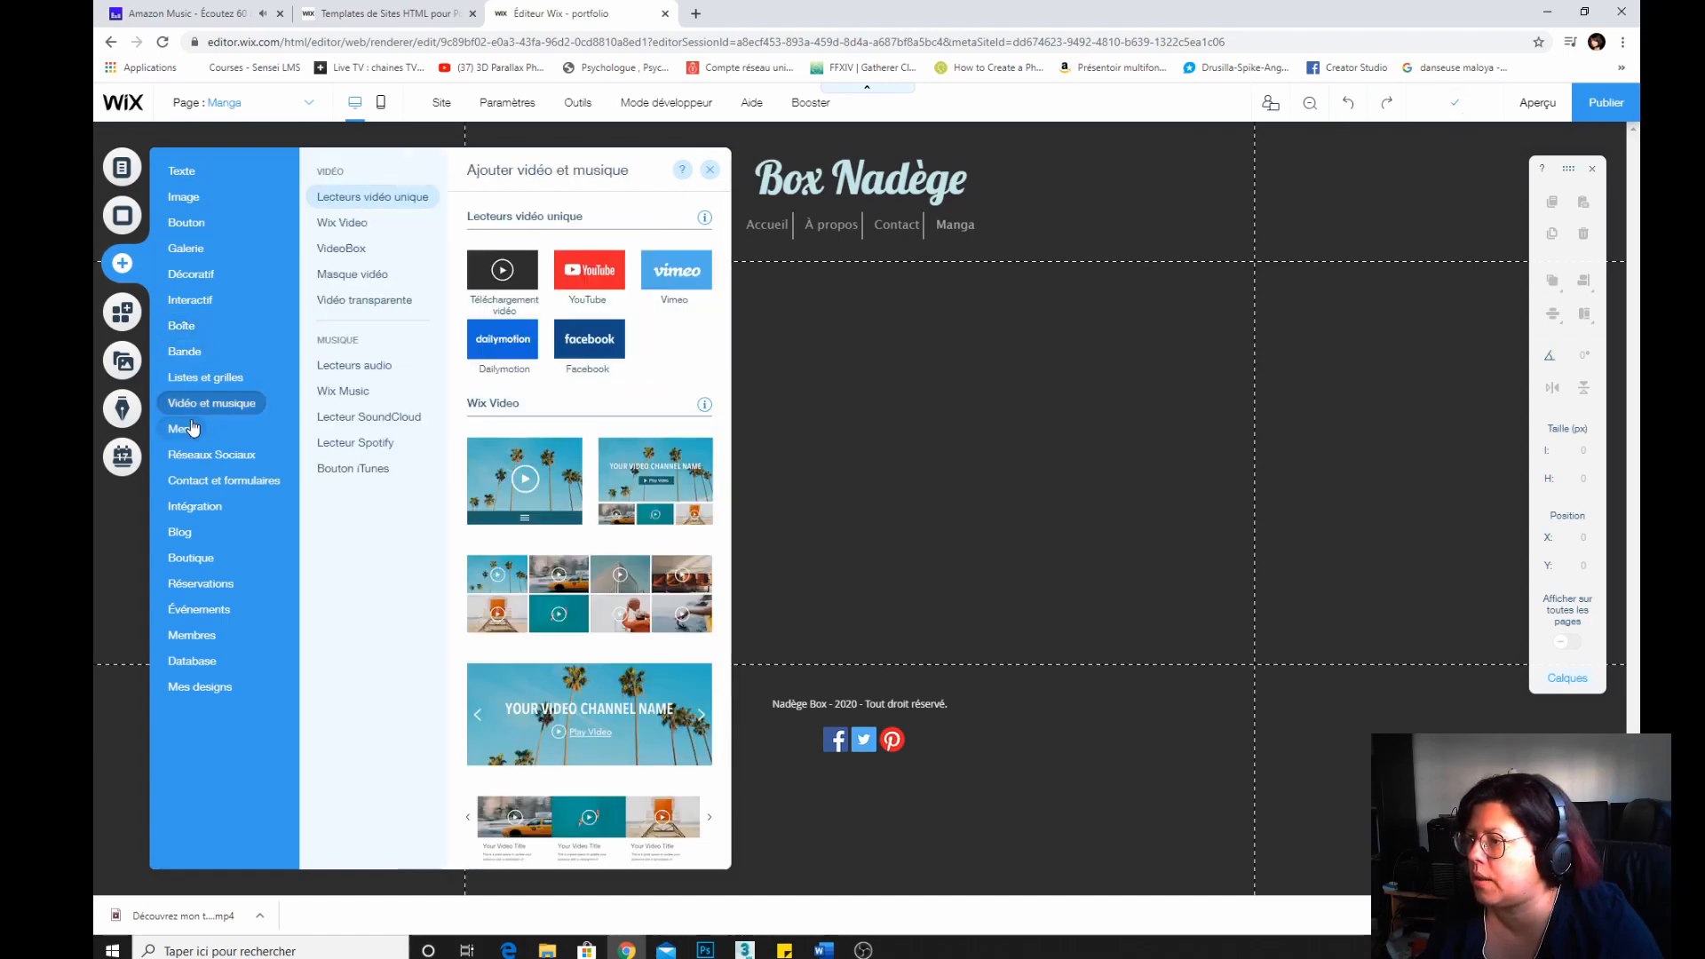
left_click(192, 429)
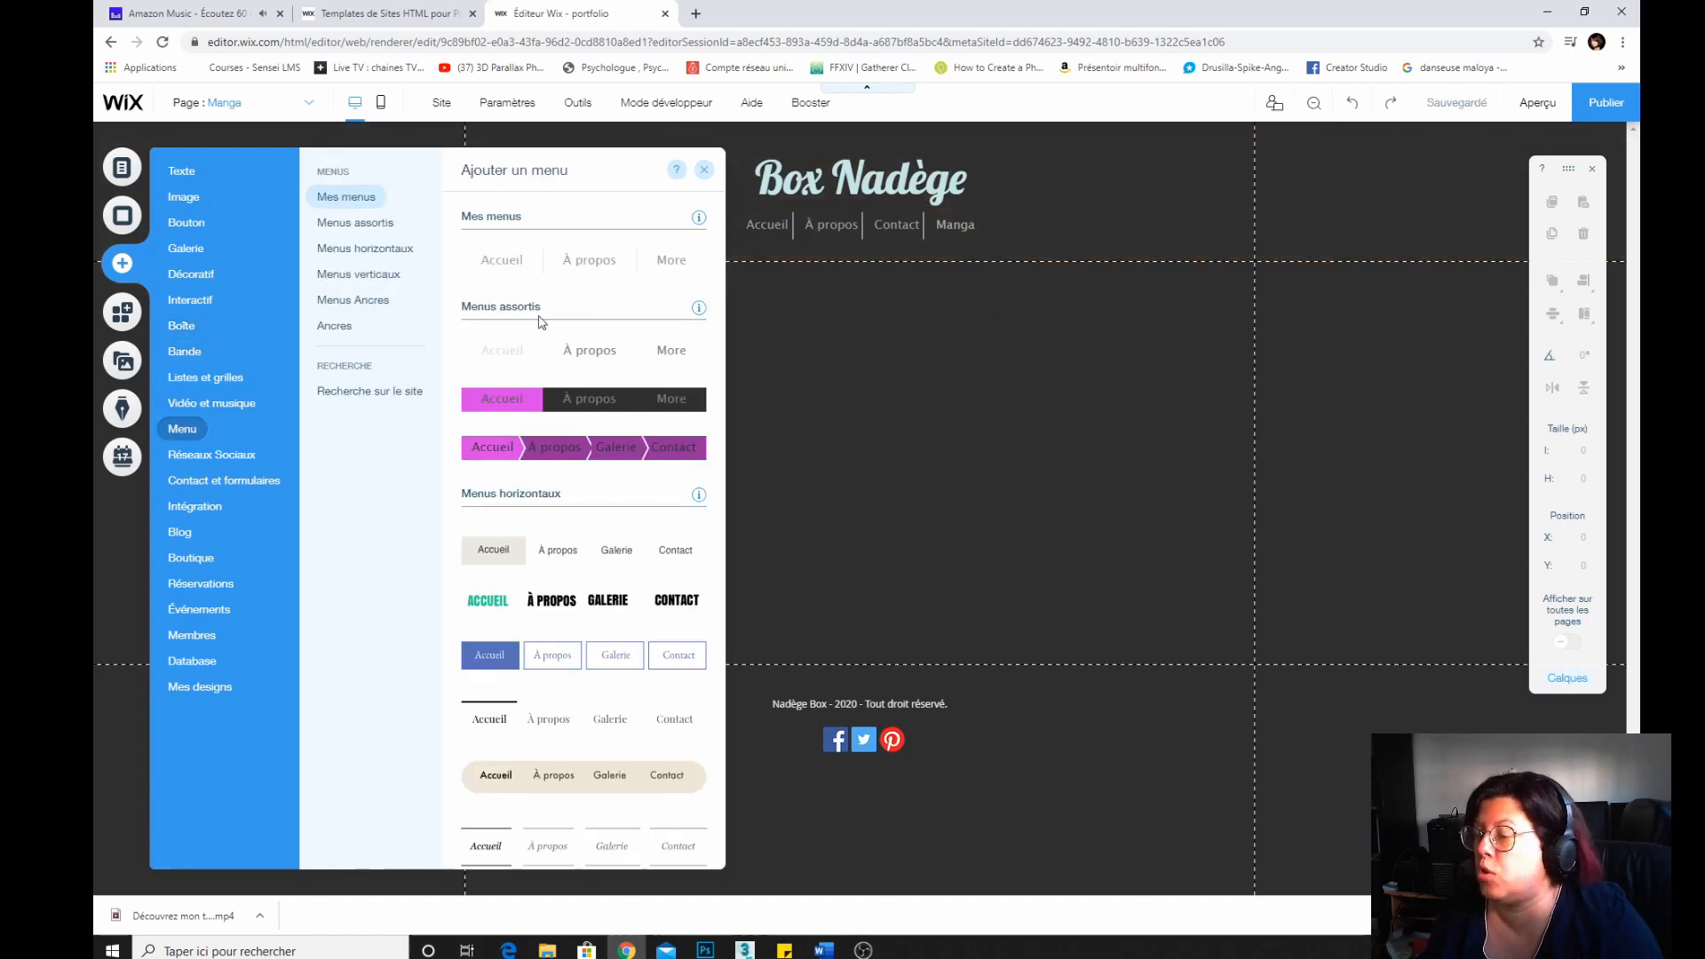
left_click(211, 405)
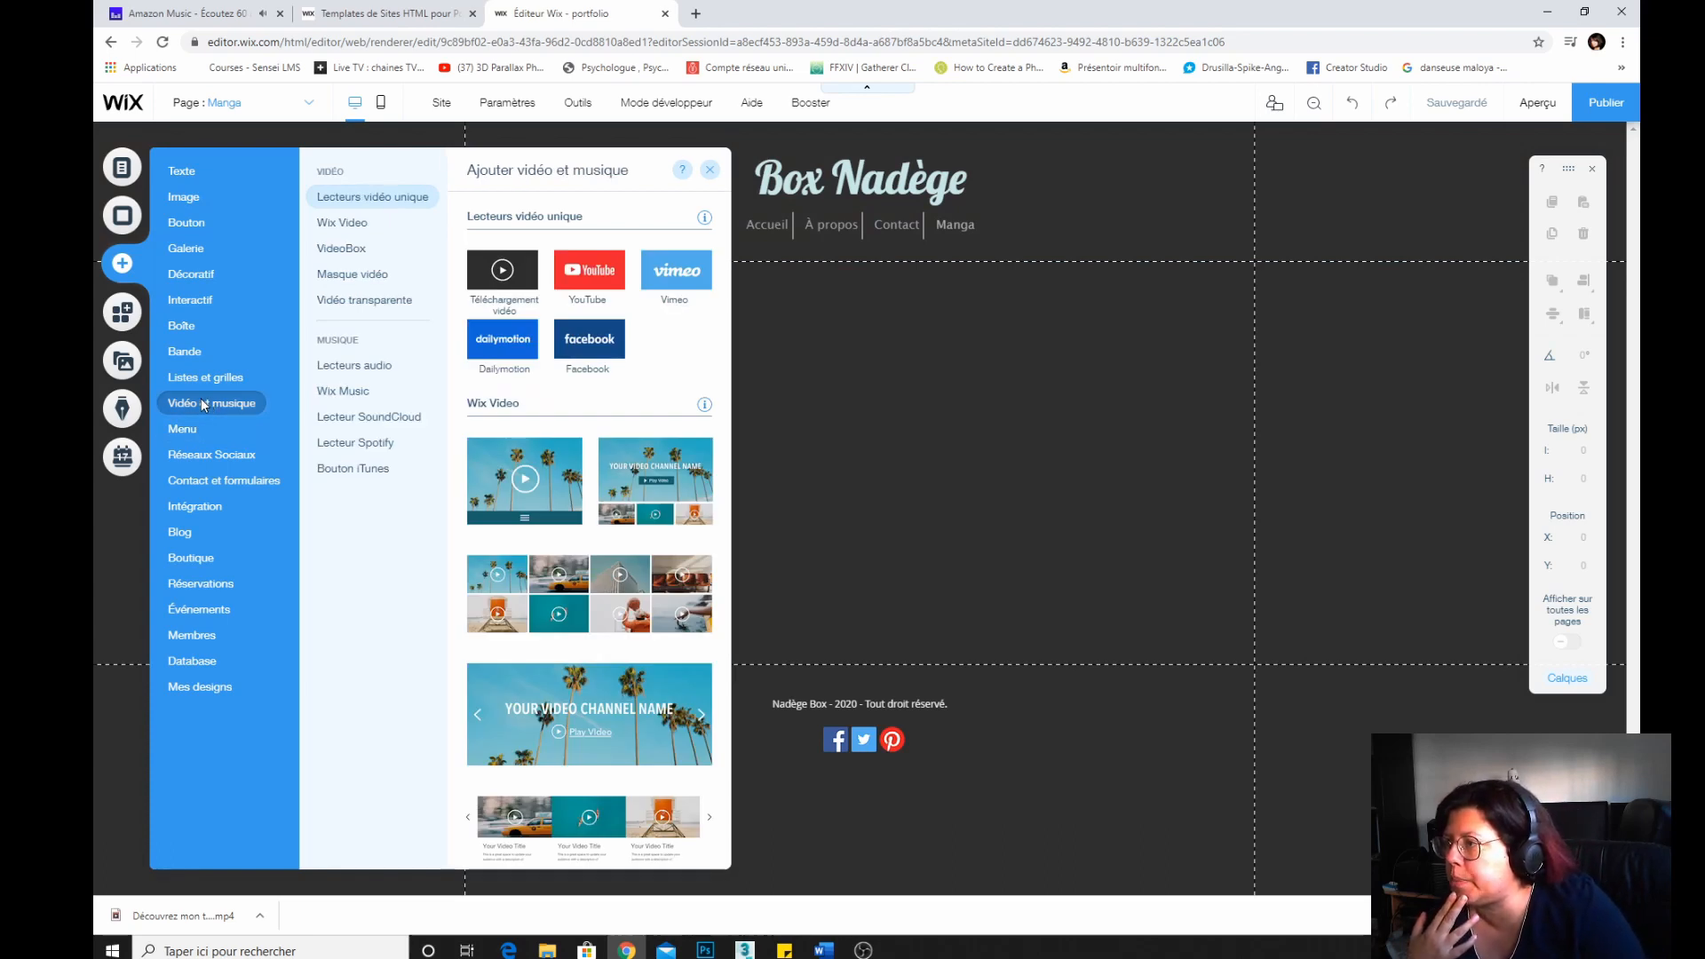
Browse the gallery layouts and related gallery apps available to add.
left_click(224, 248)
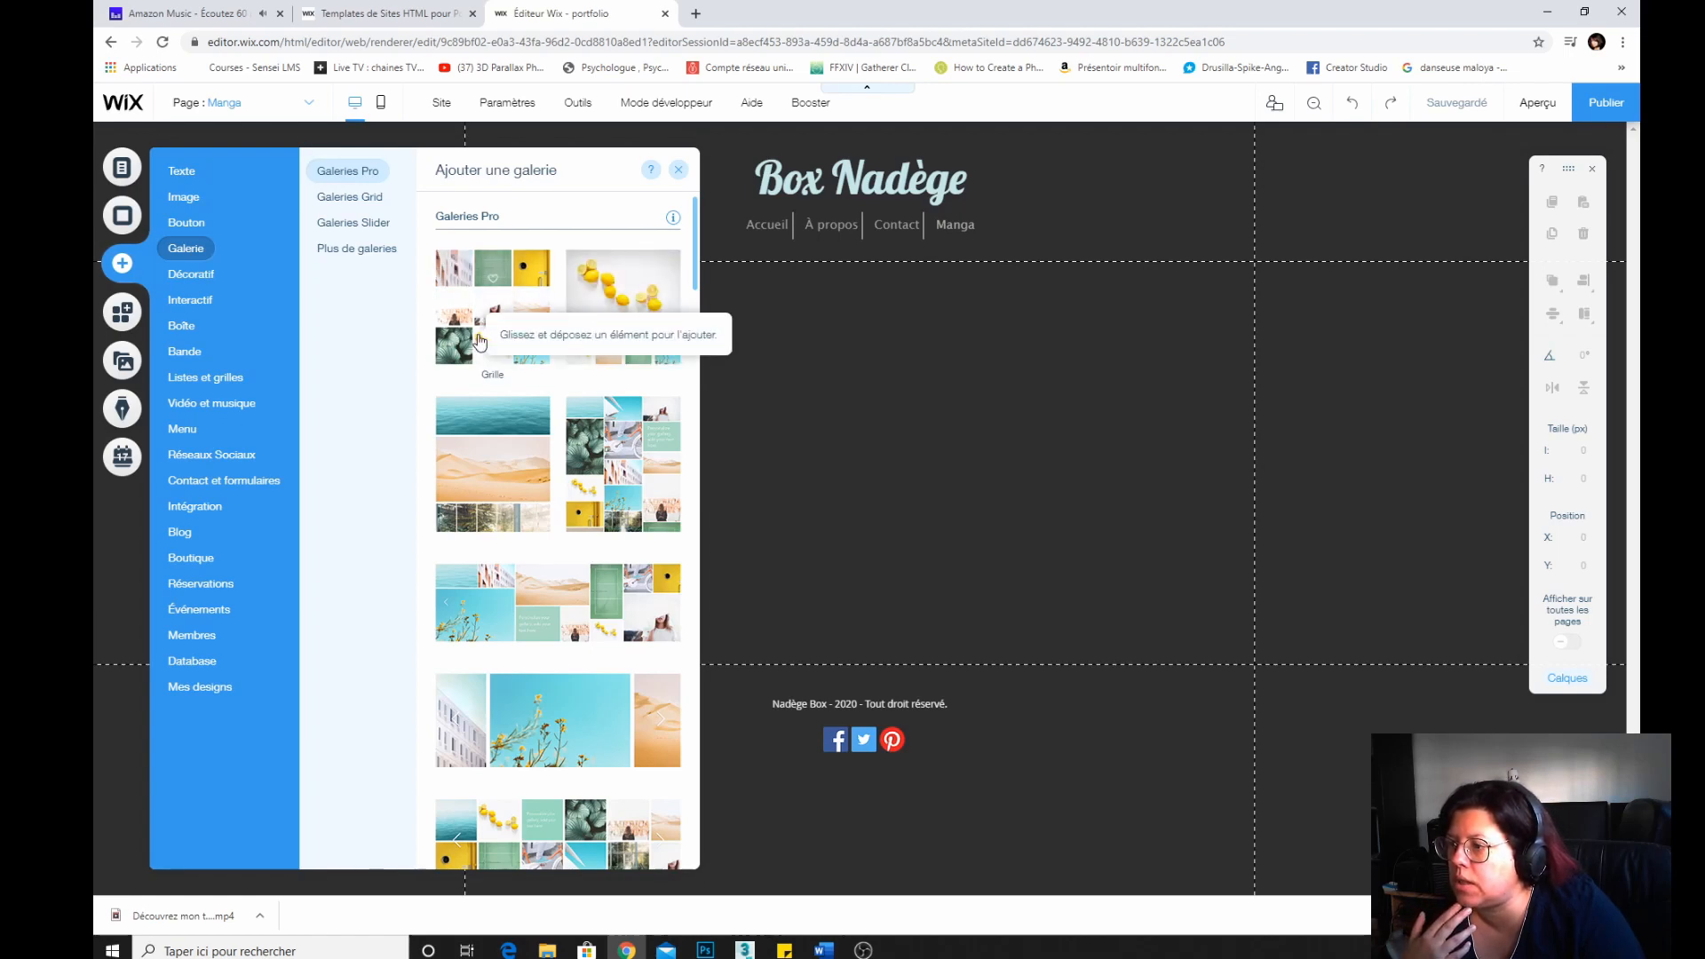
scroll(480, 341, "down", 4)
scroll(479, 340, "down", 12)
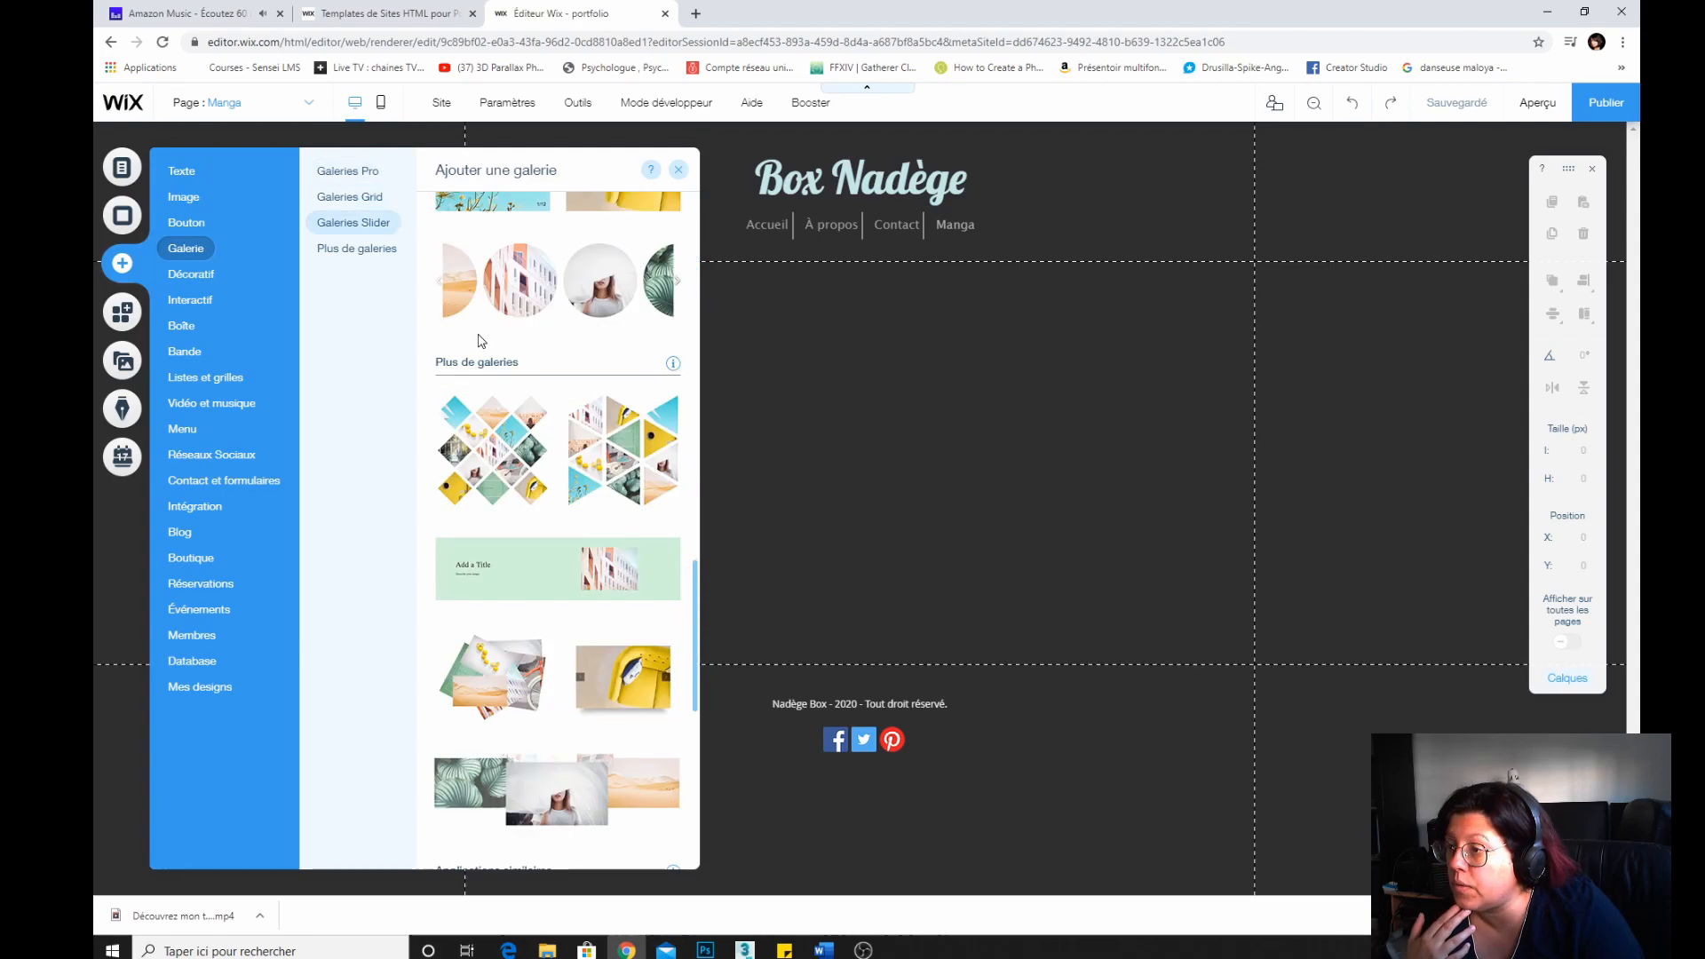
scroll(446, 448, "down", 1)
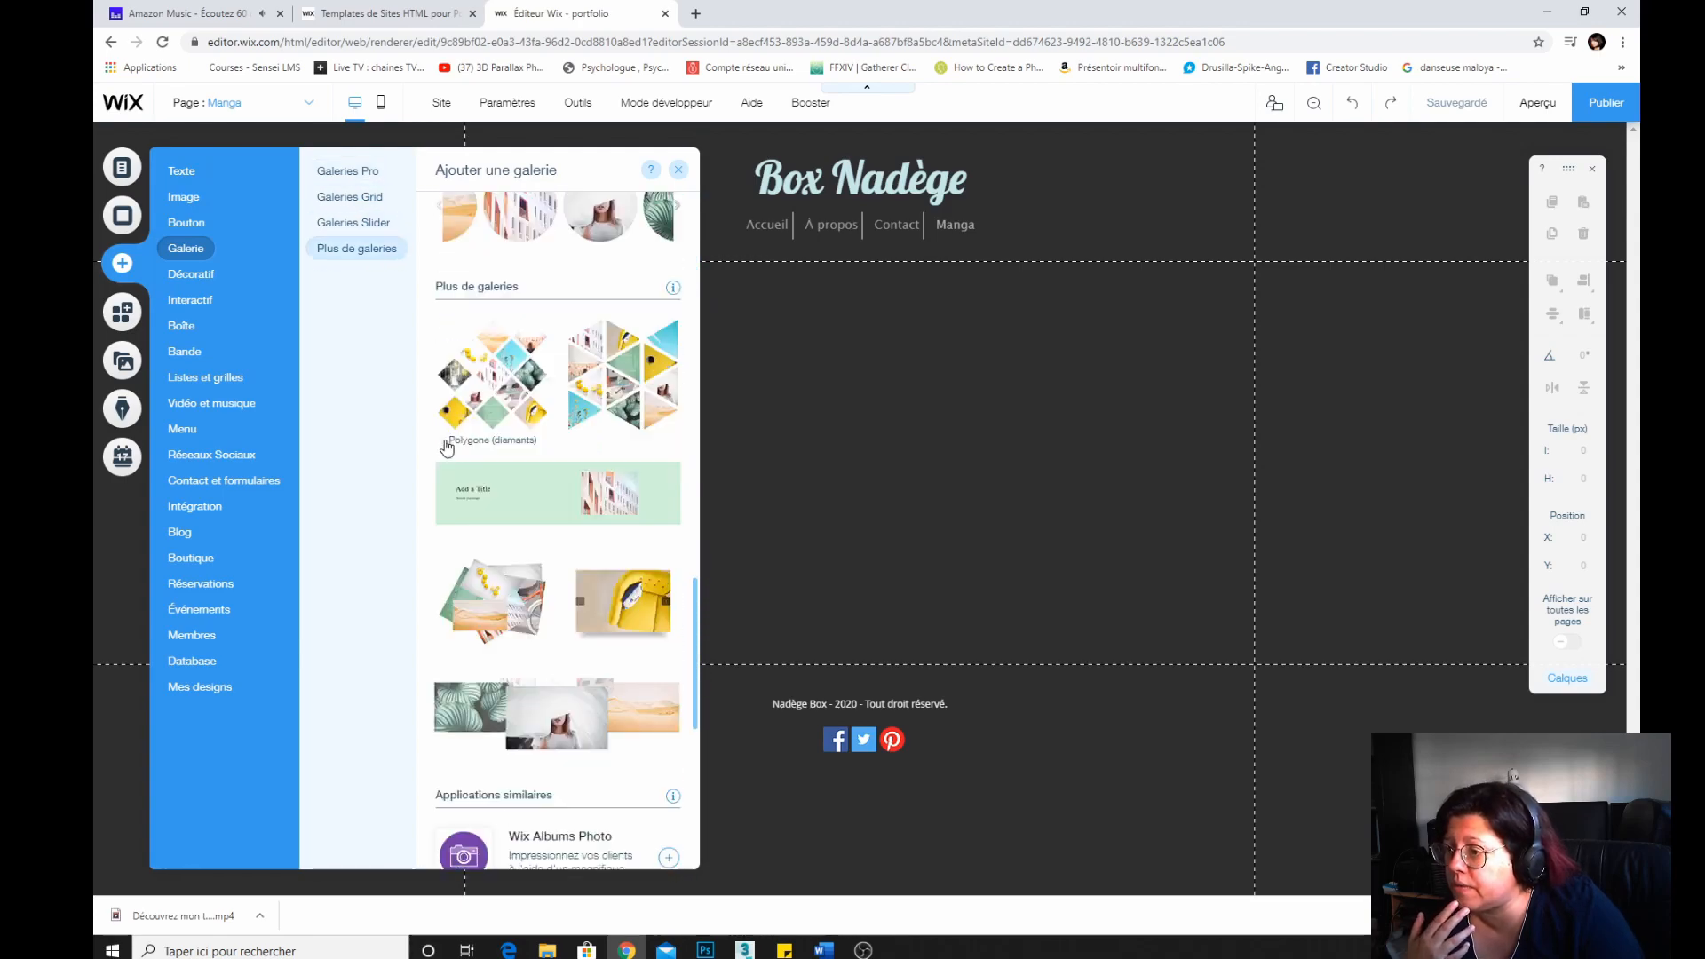
scroll(447, 448, "down", 3)
scroll(446, 447, "up", 9)
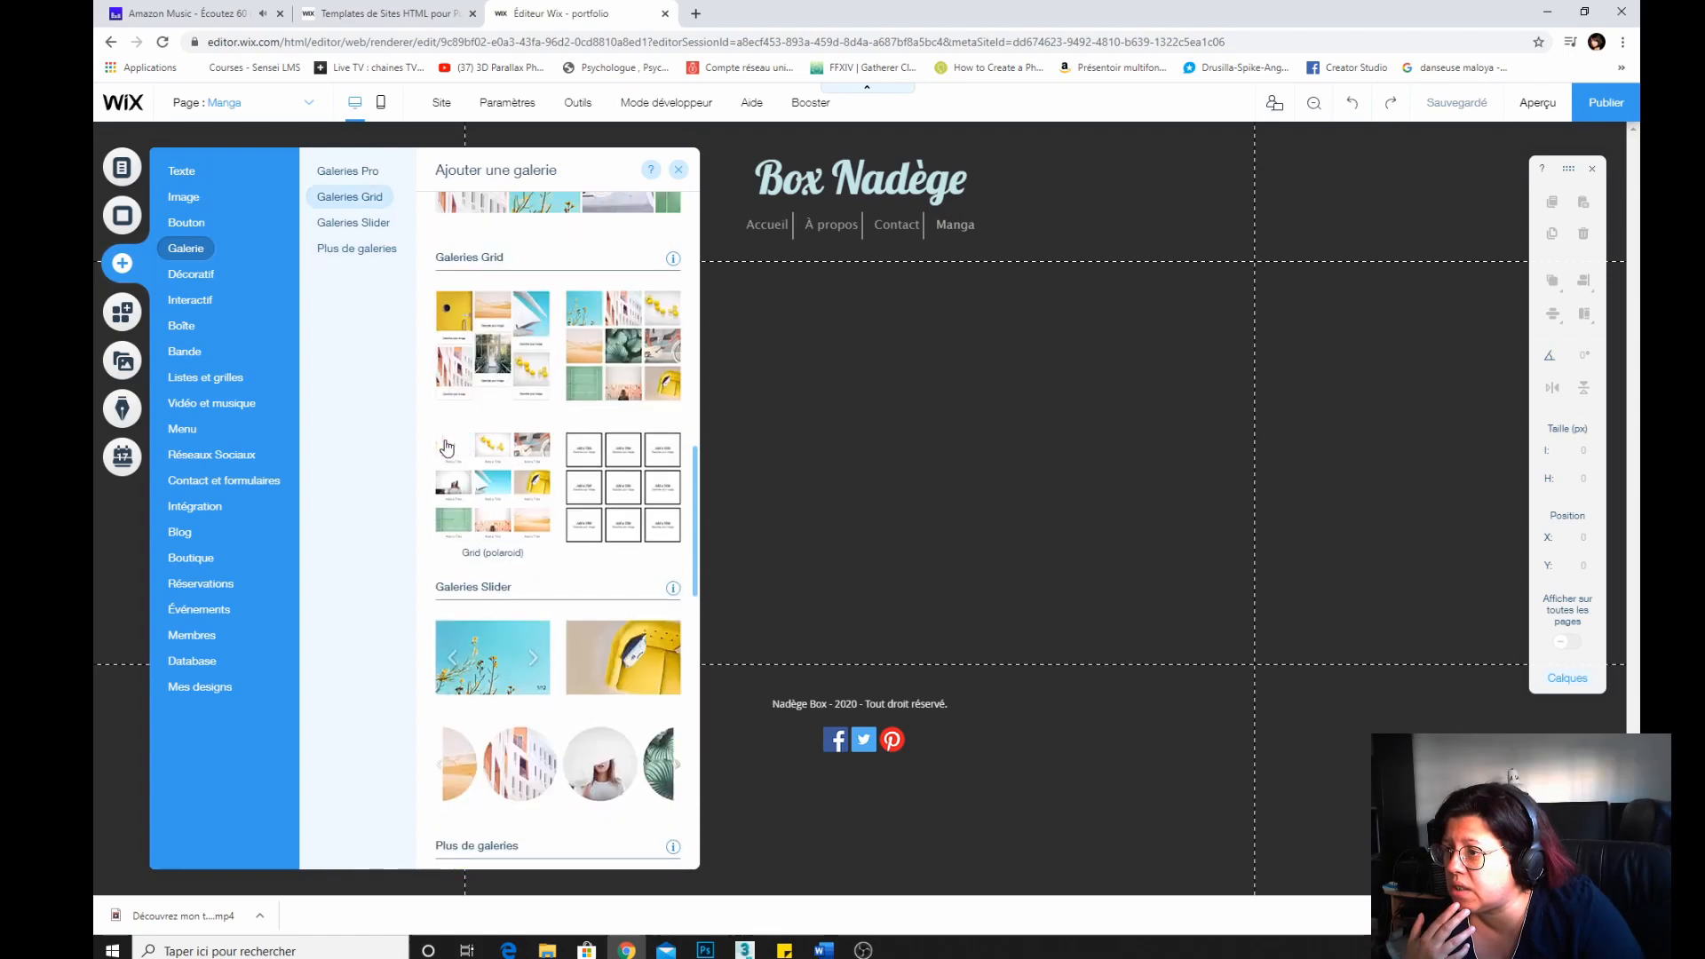
scroll(447, 448, "down", 9)
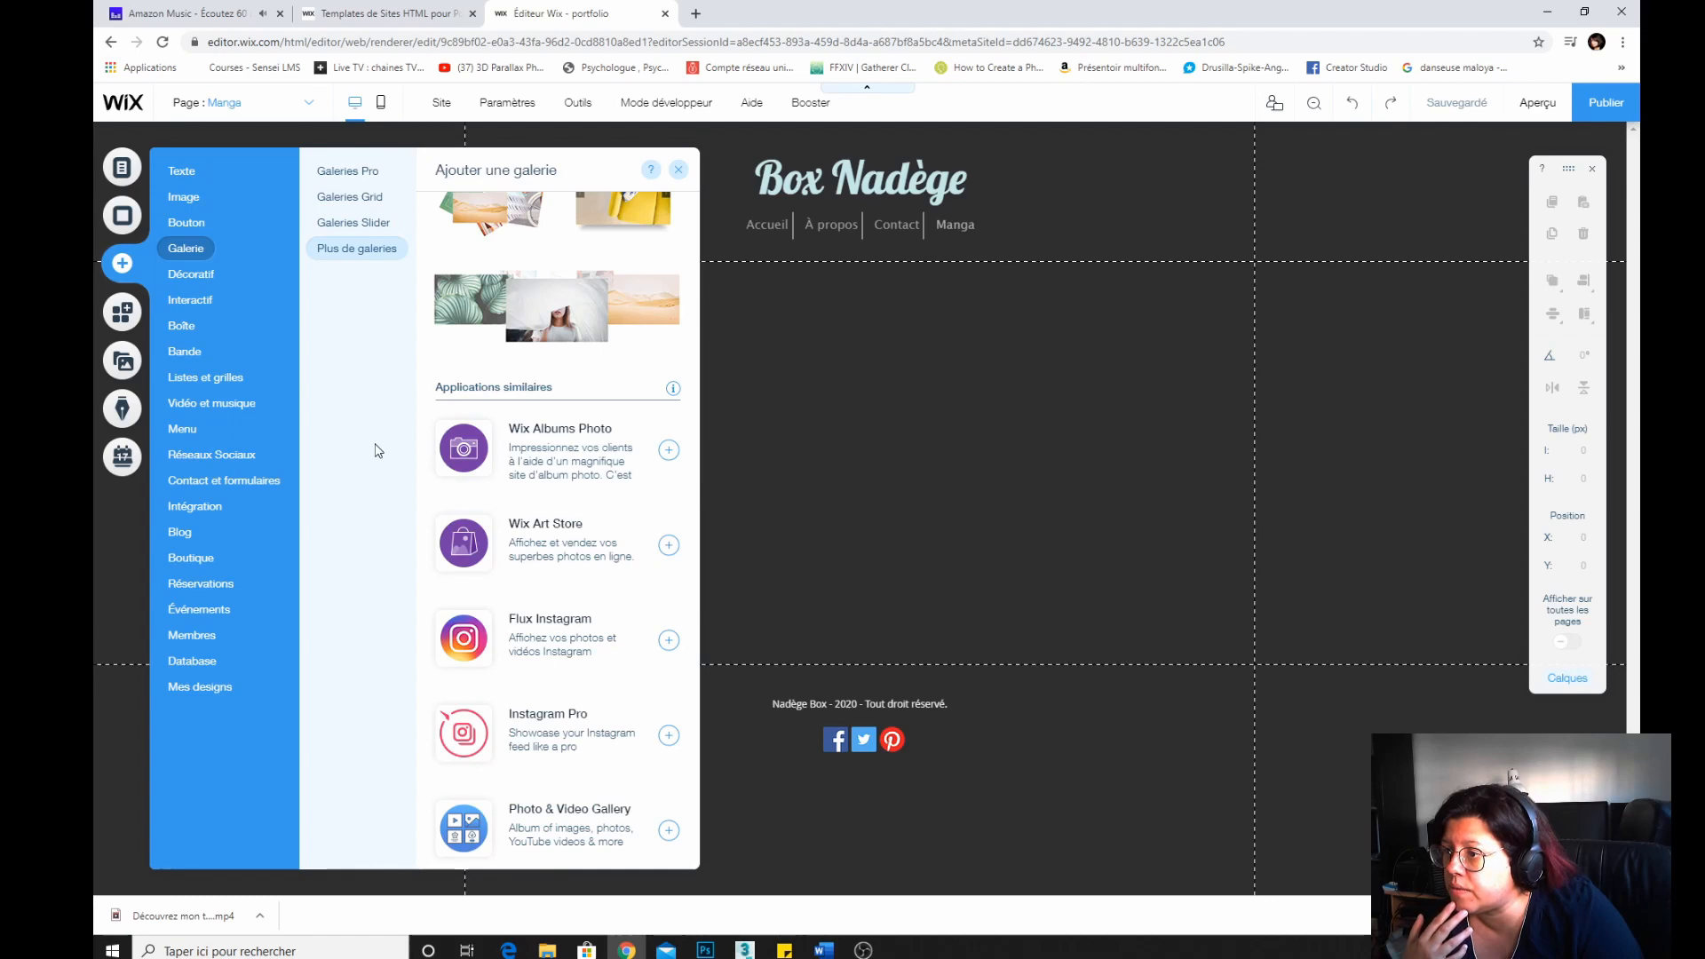
scroll(506, 466, "up", 6)
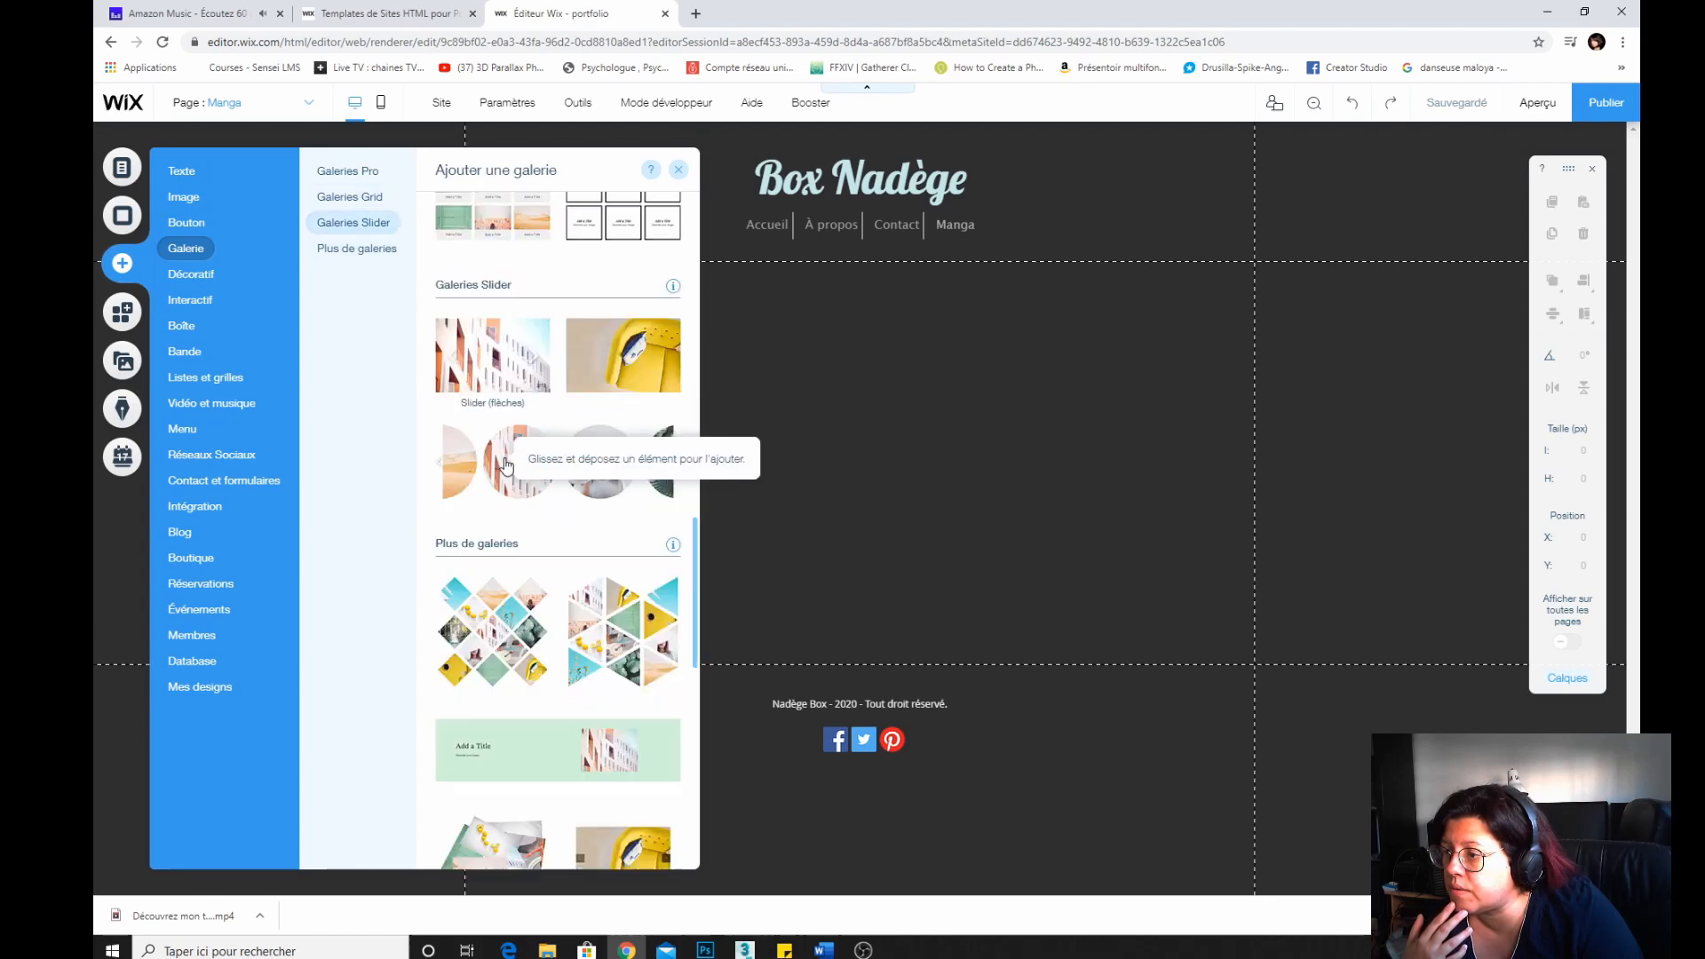
scroll(506, 465, "down", 6)
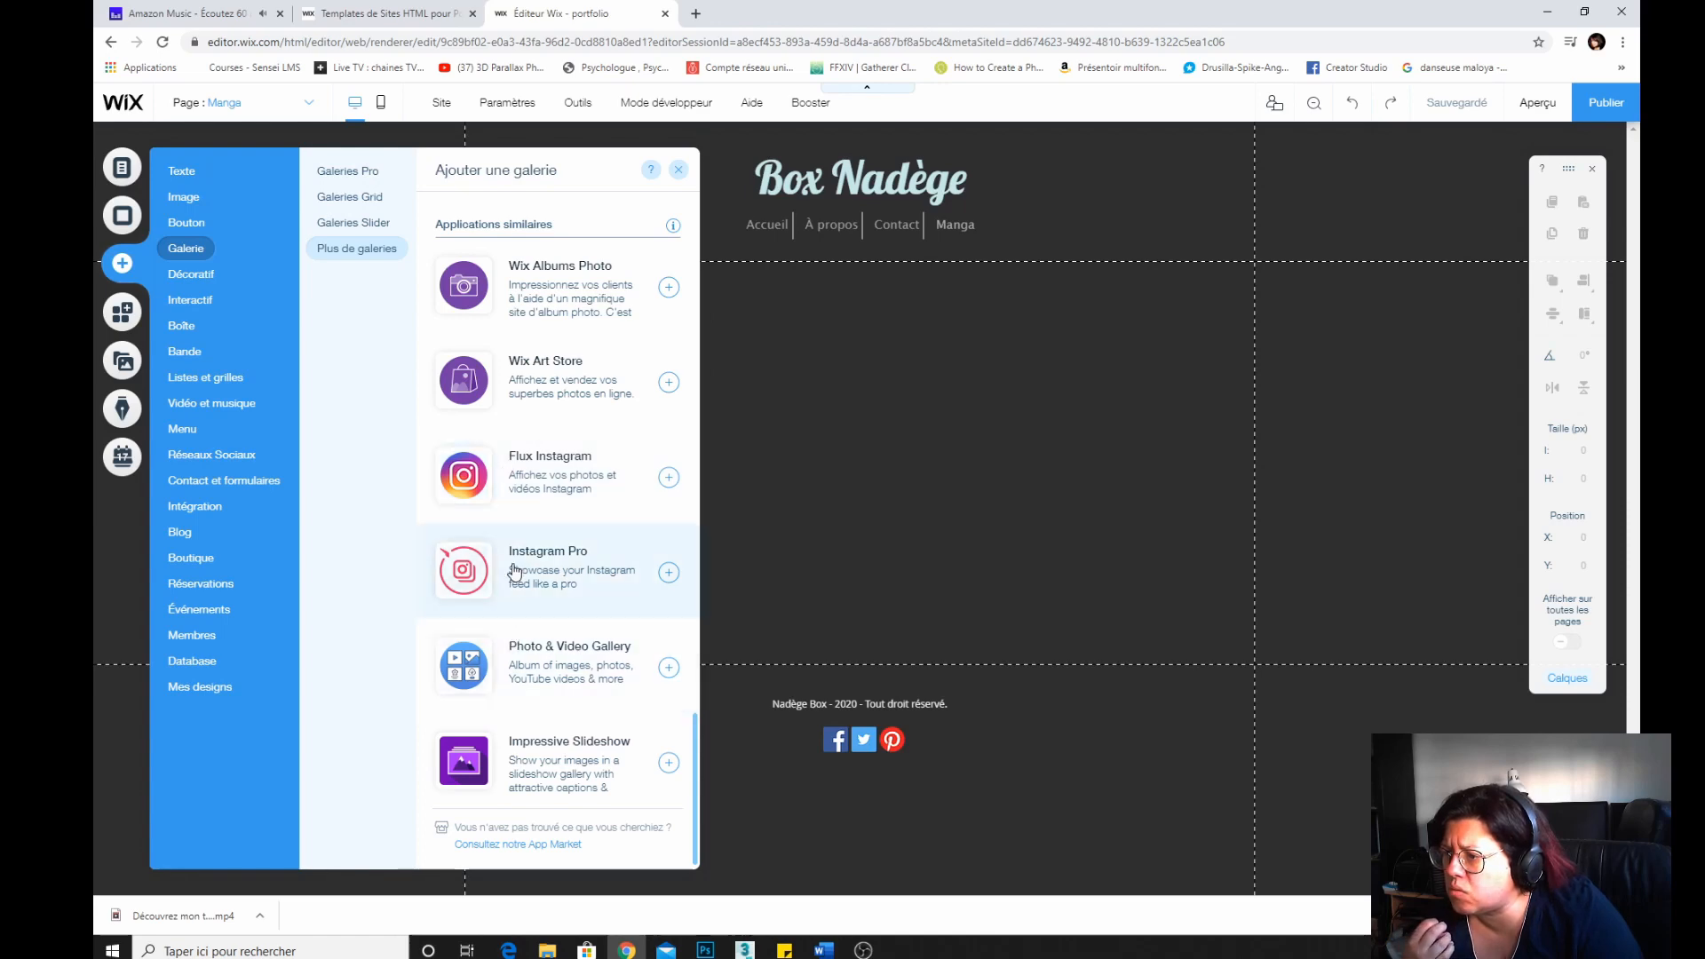
scroll(513, 571, "up", 5)
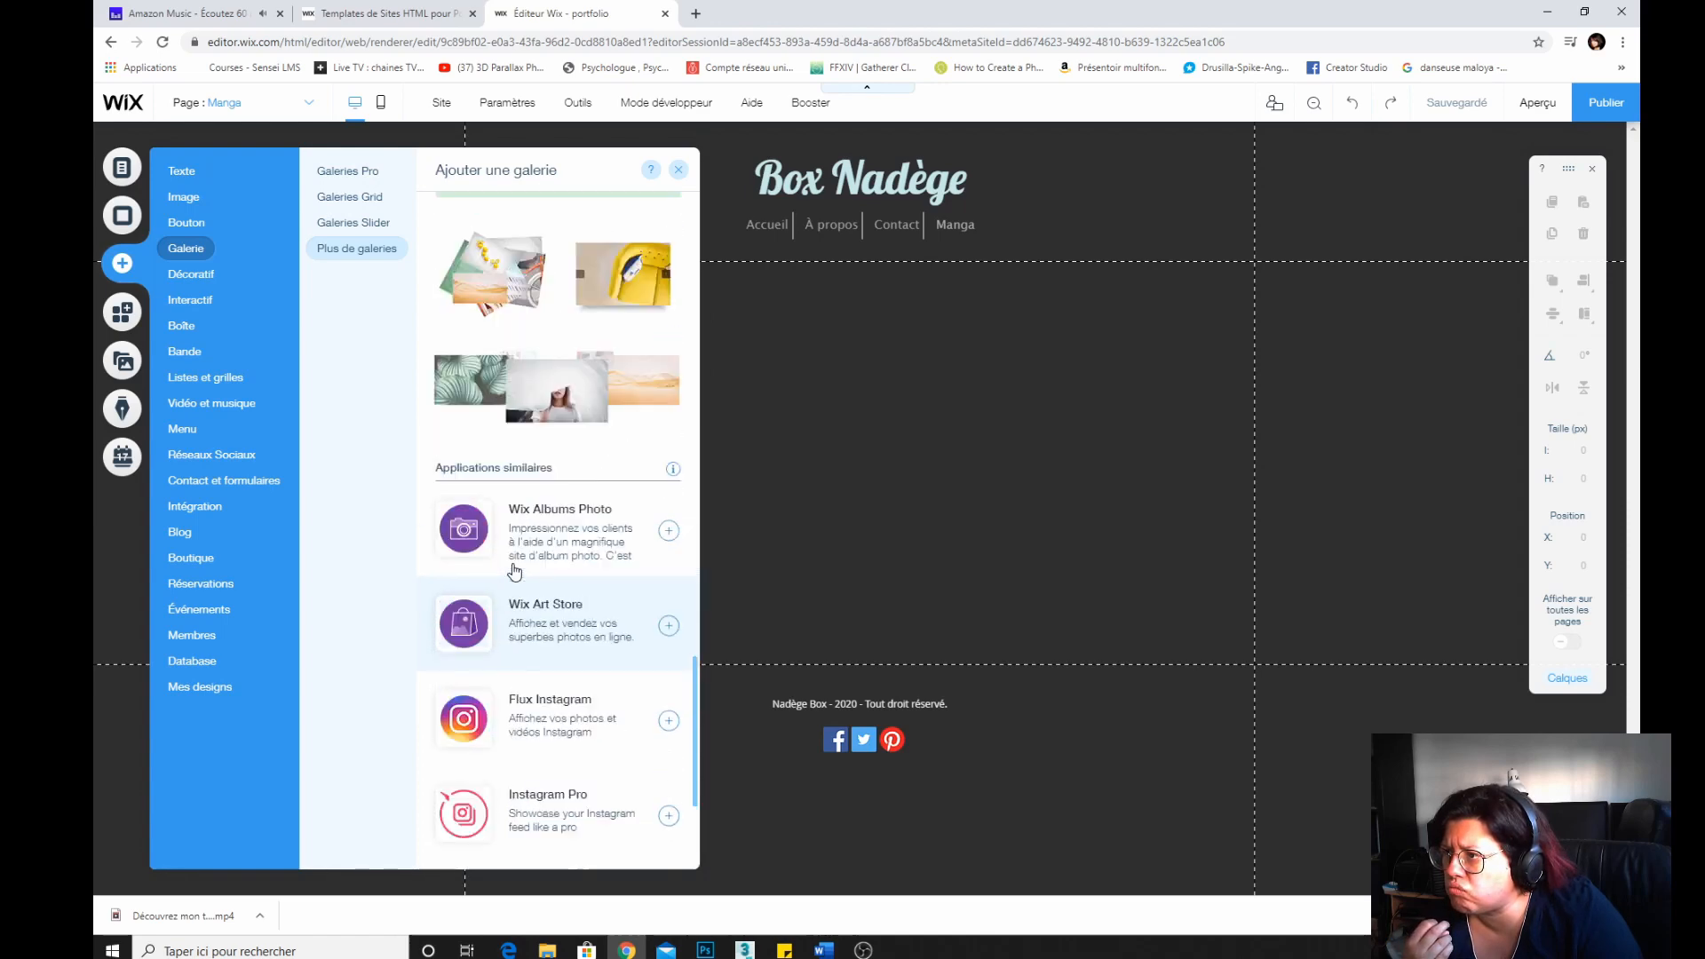
scroll(511, 568, "down", 5)
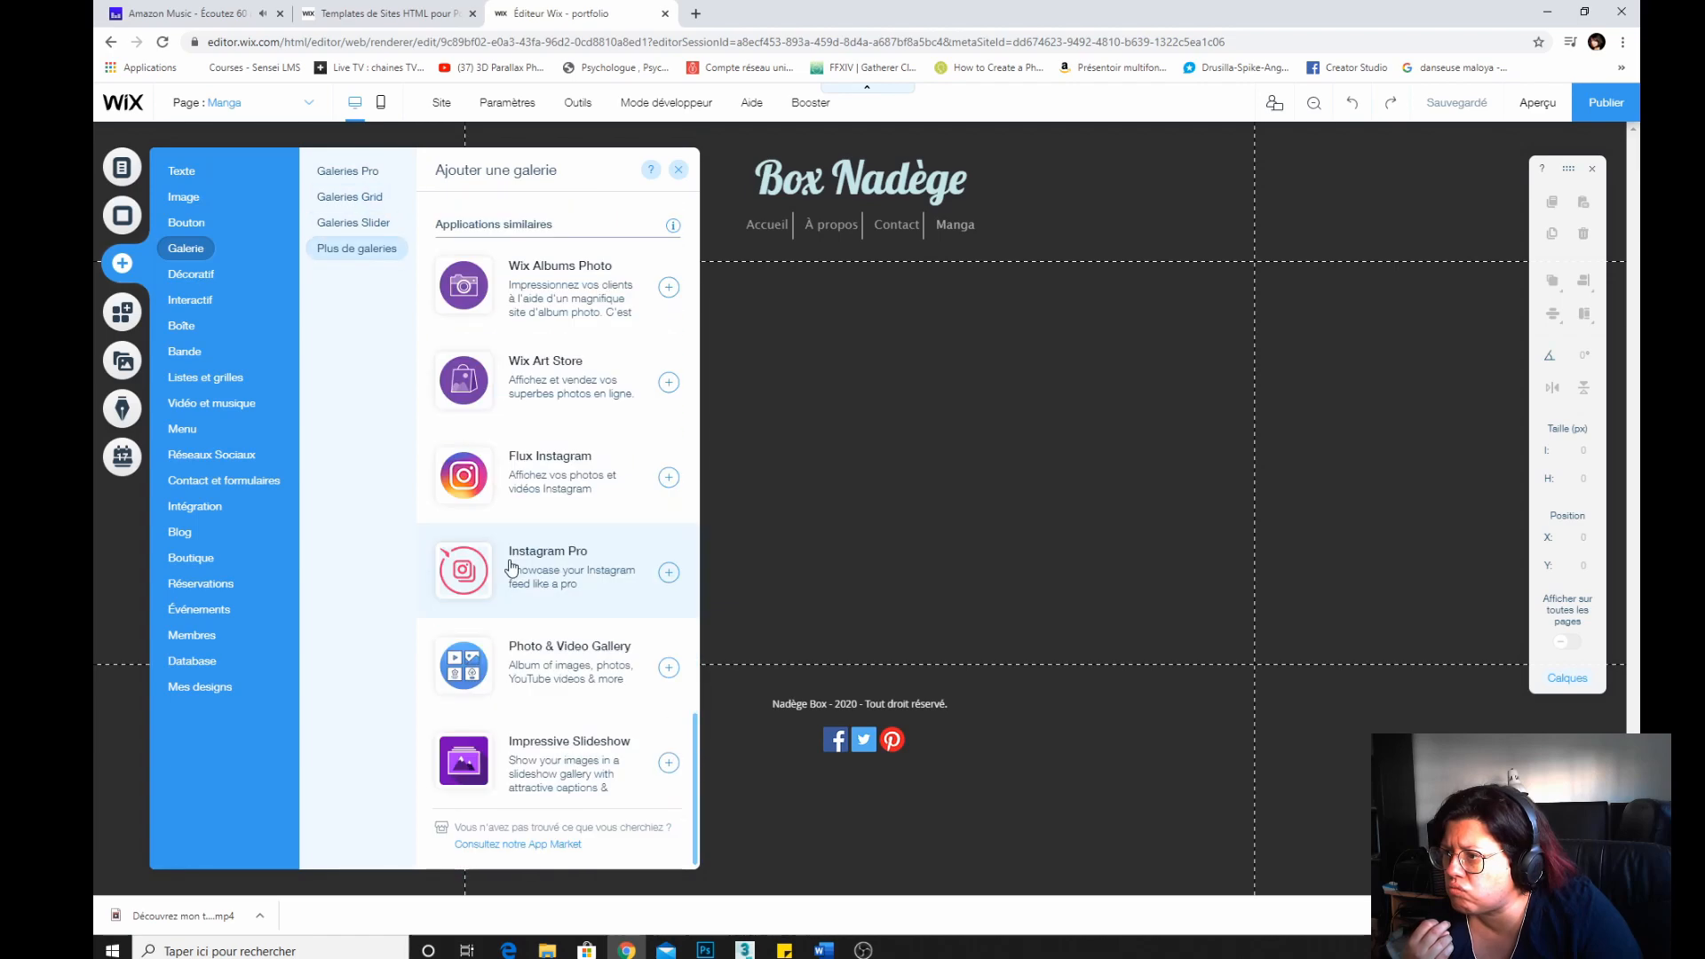
Add the Wix Albums Photo app to the site.
left_click(578, 289)
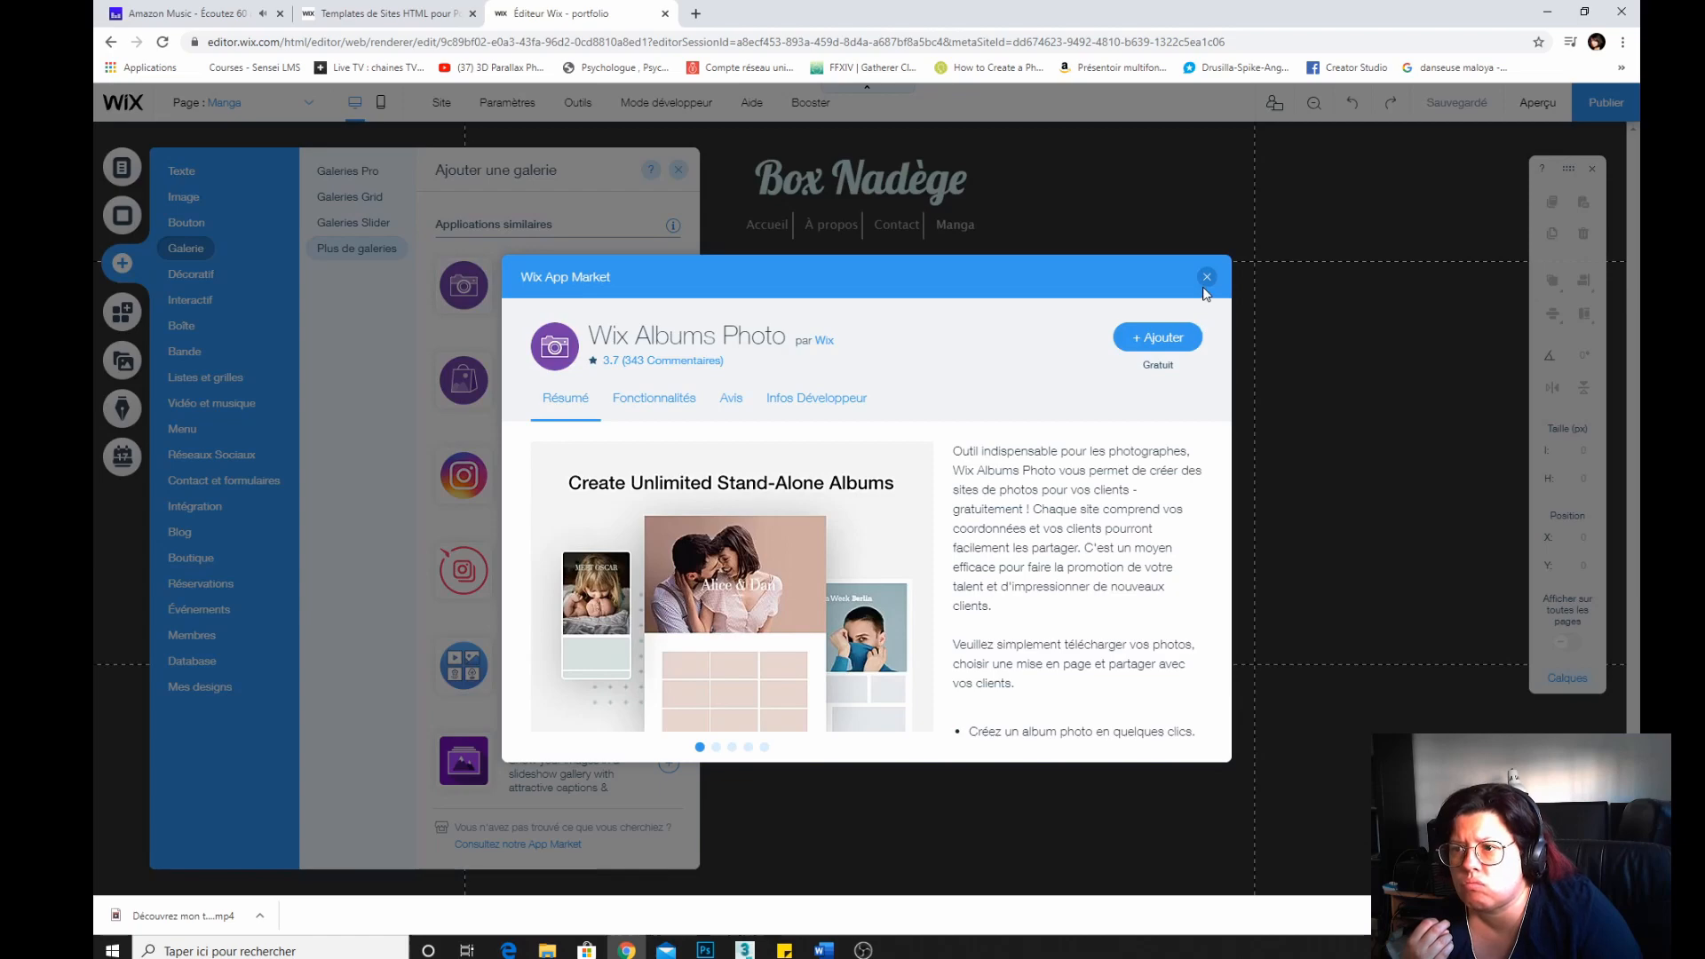
left_click(1157, 338)
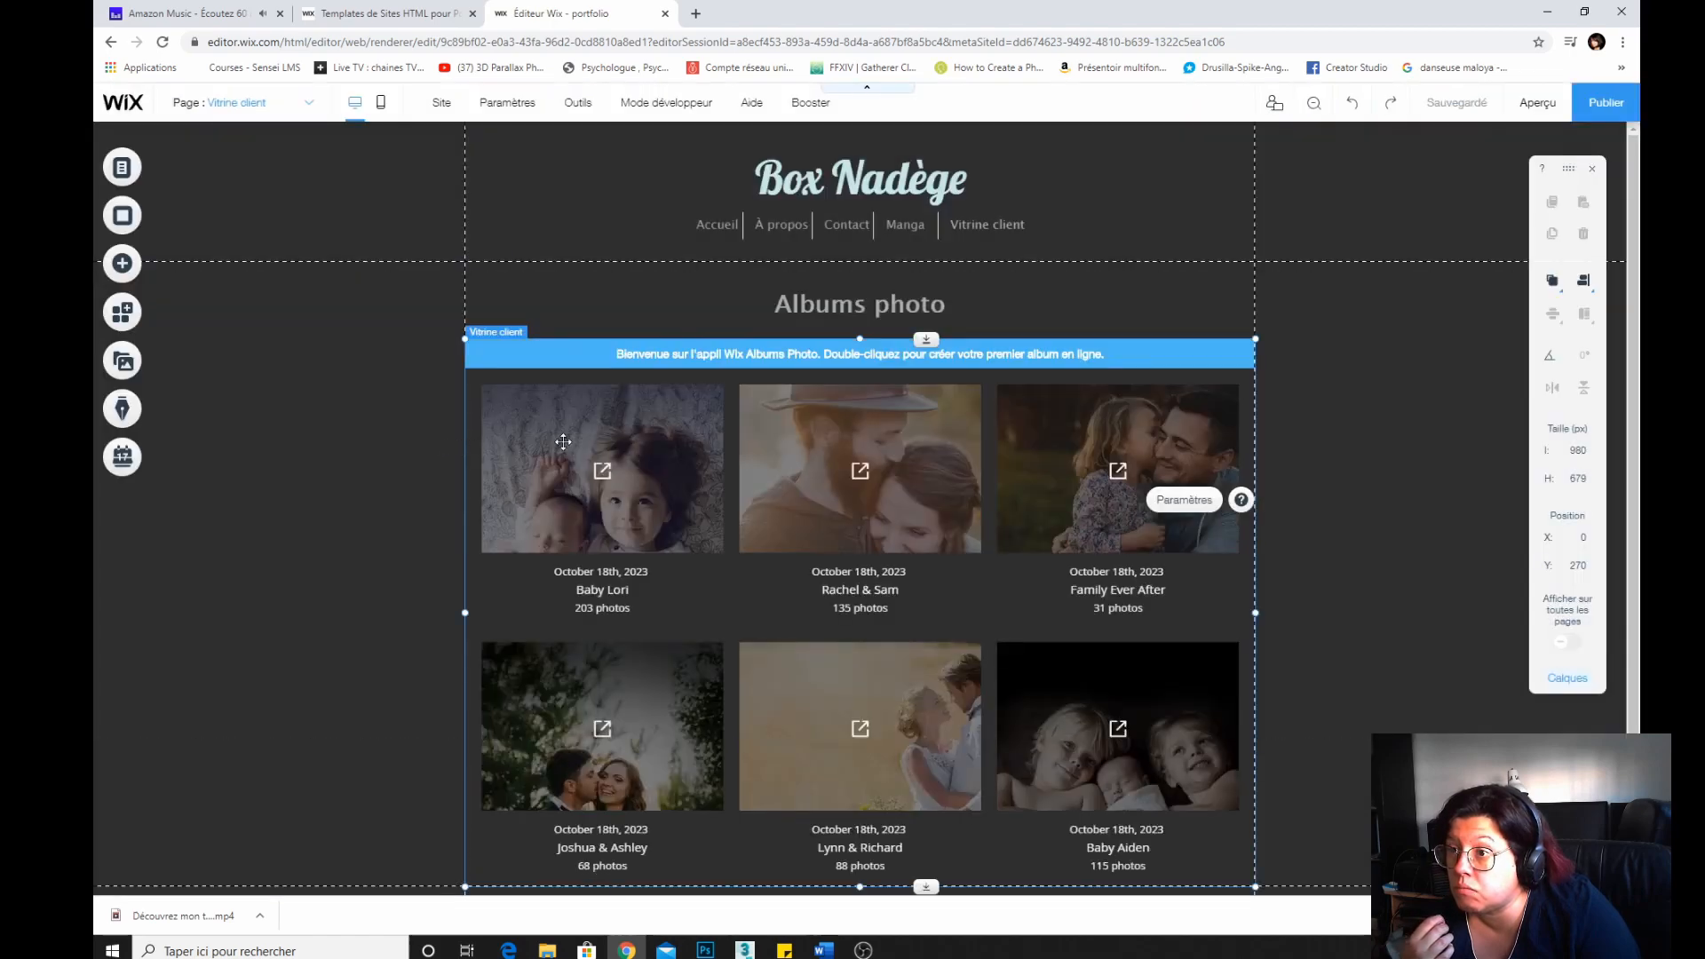
Examine the albums app's settings and context options.
scroll(562, 441, "down", 2)
scroll(563, 441, "up", 2)
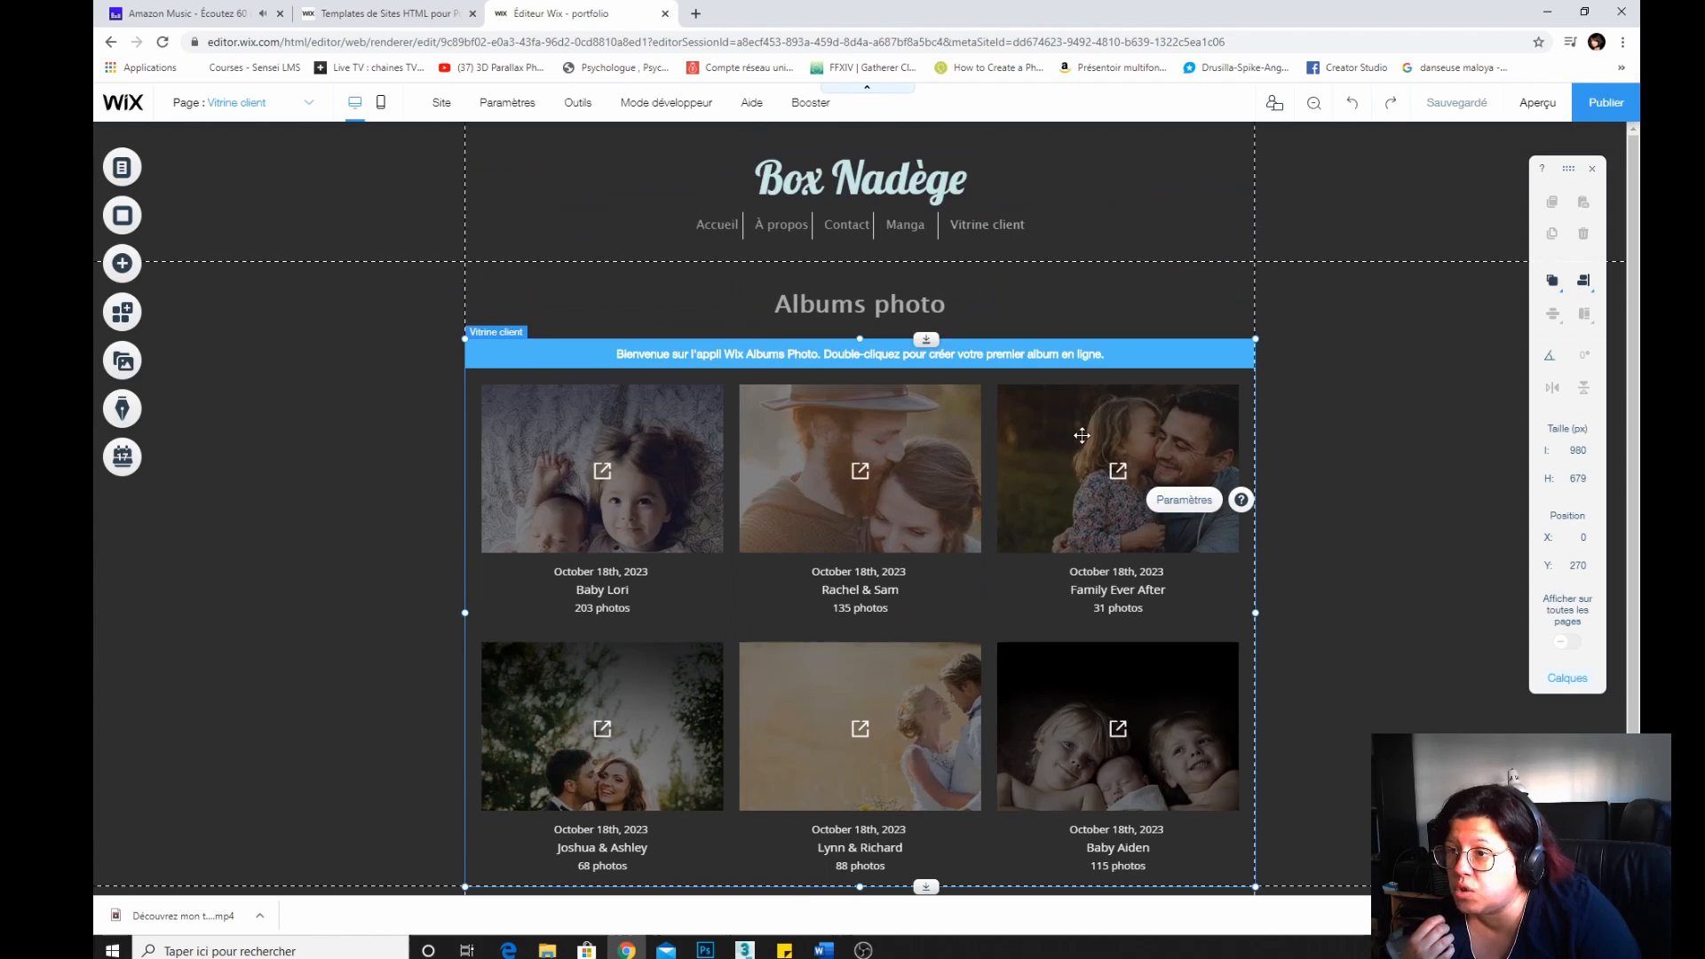
right_click(875, 352)
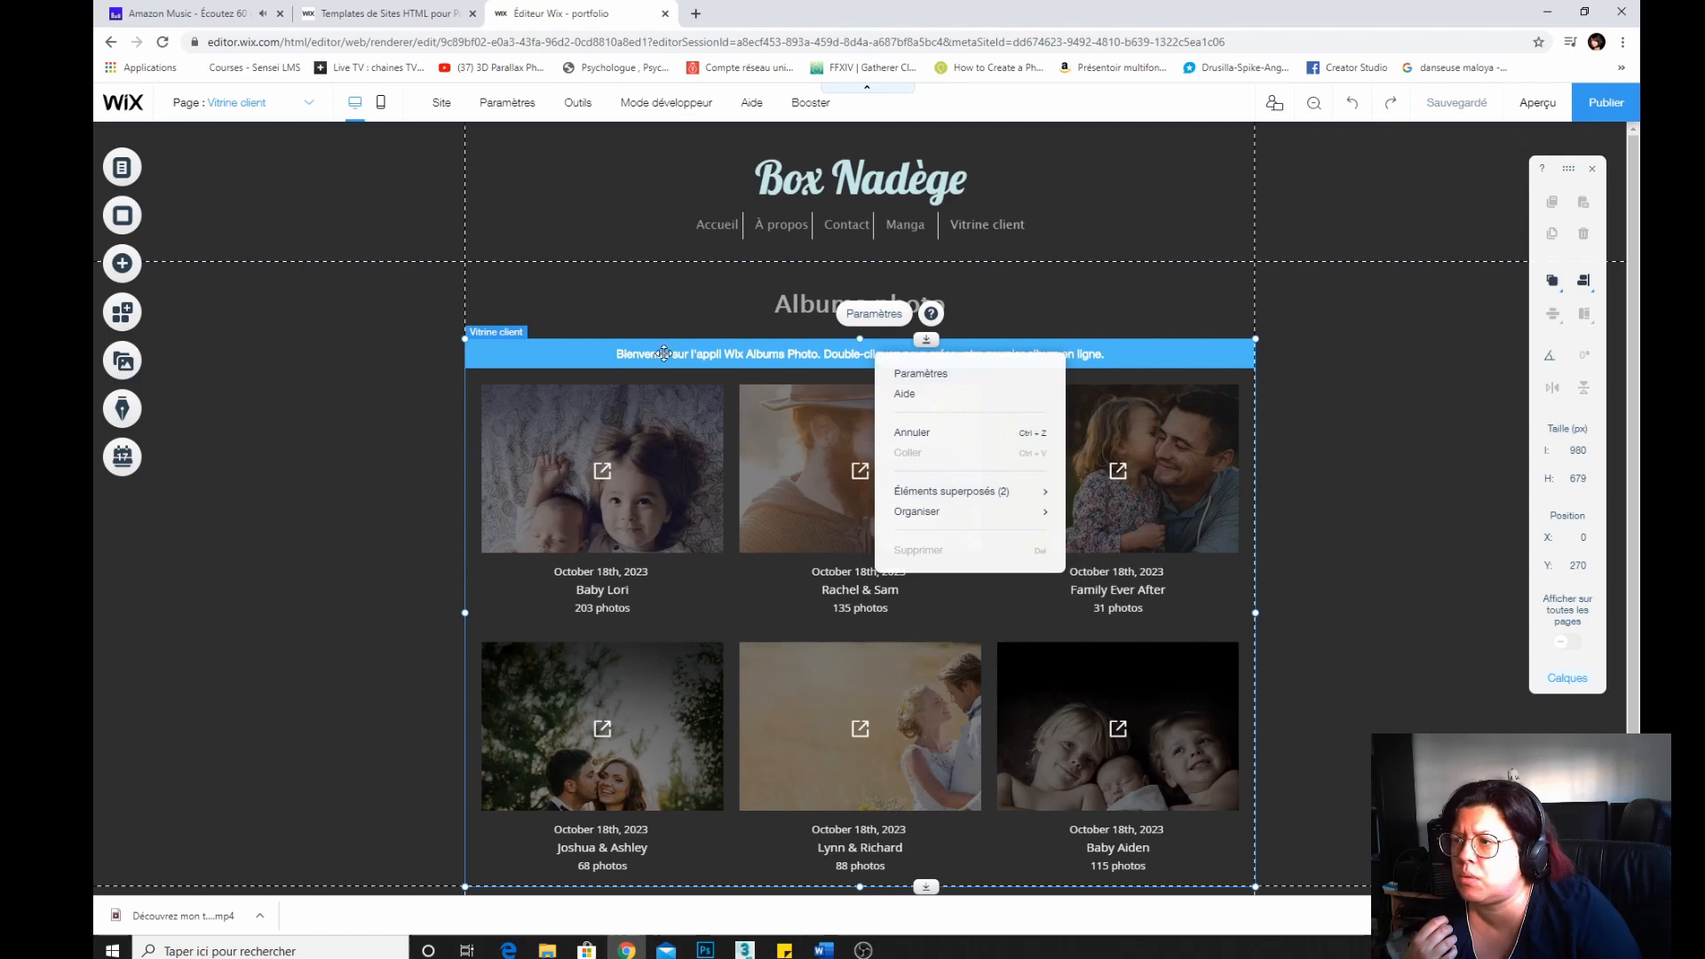
left_click(626, 354)
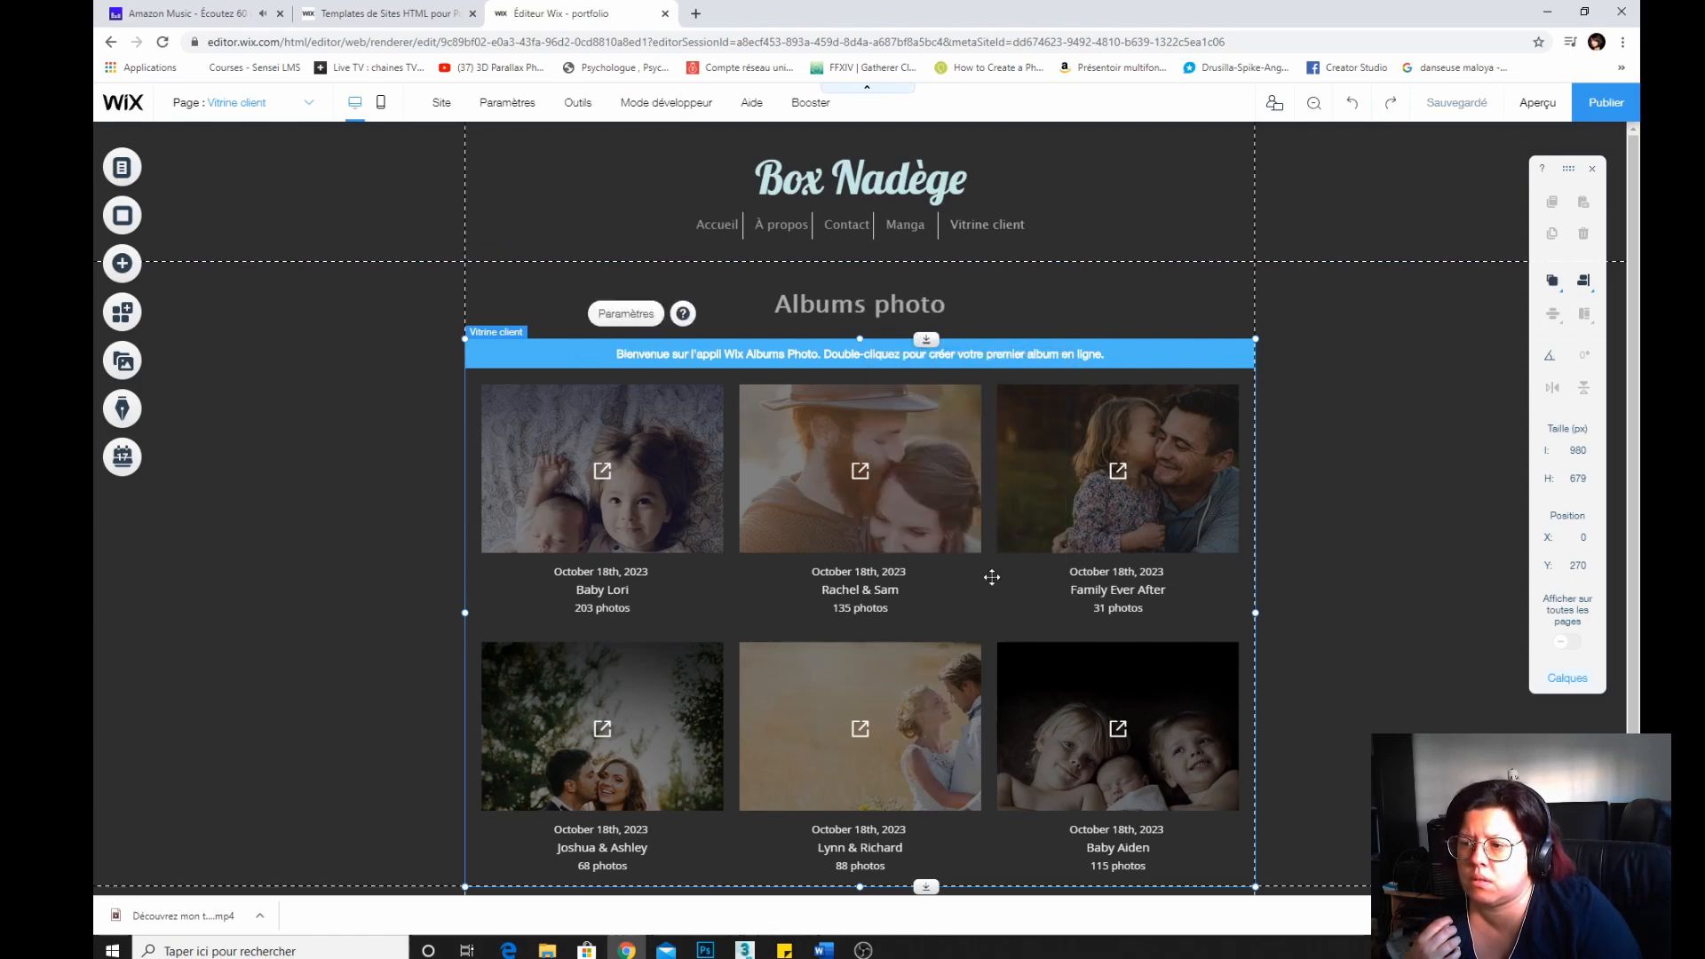
left_click(626, 314)
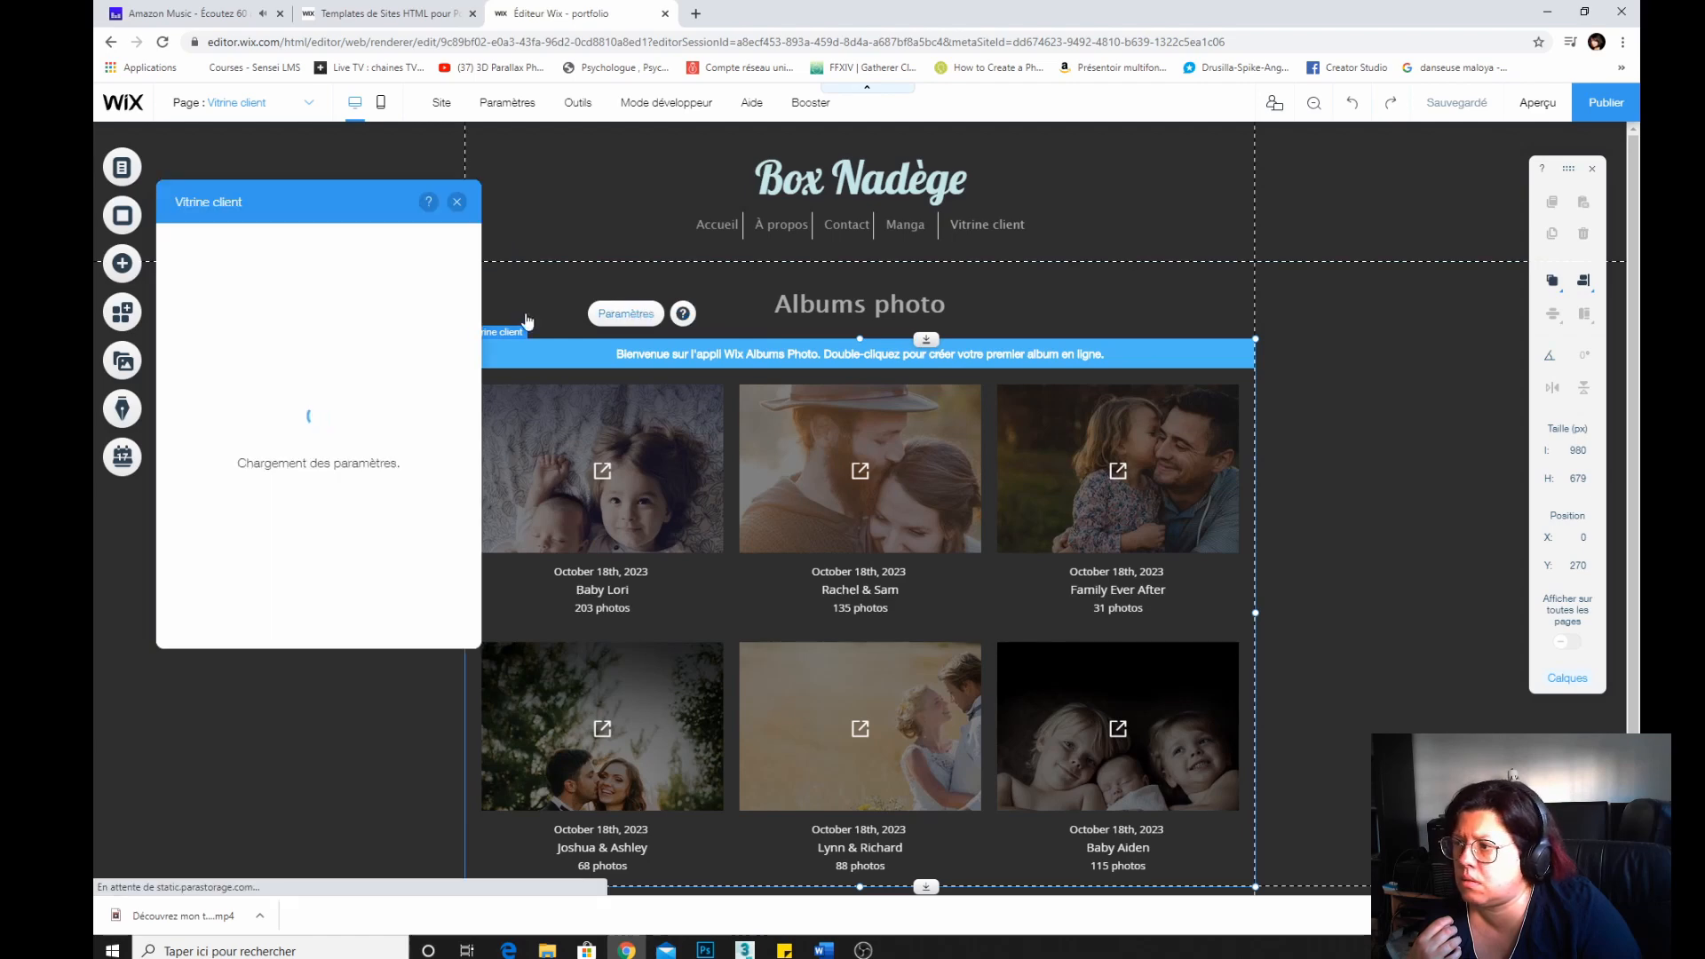
left_click(457, 202)
right_click(723, 356)
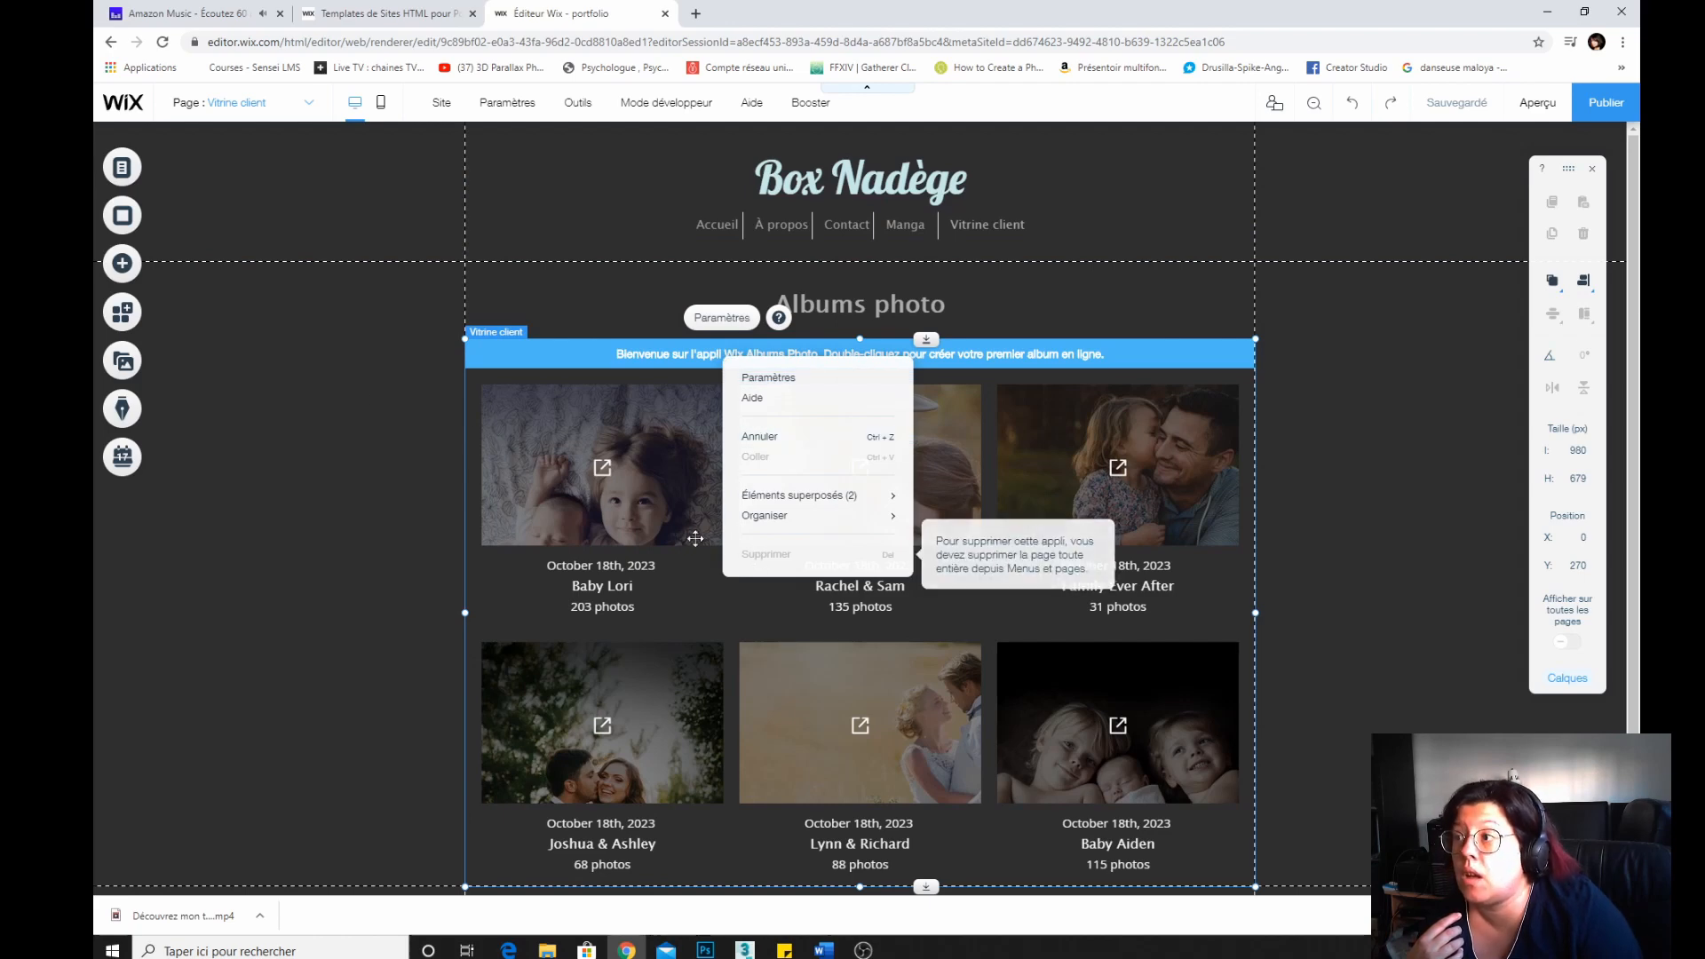
Delete the Vitrine client page along with its albums app from the site pages menu.
left_click(189, 170)
left_click(189, 170)
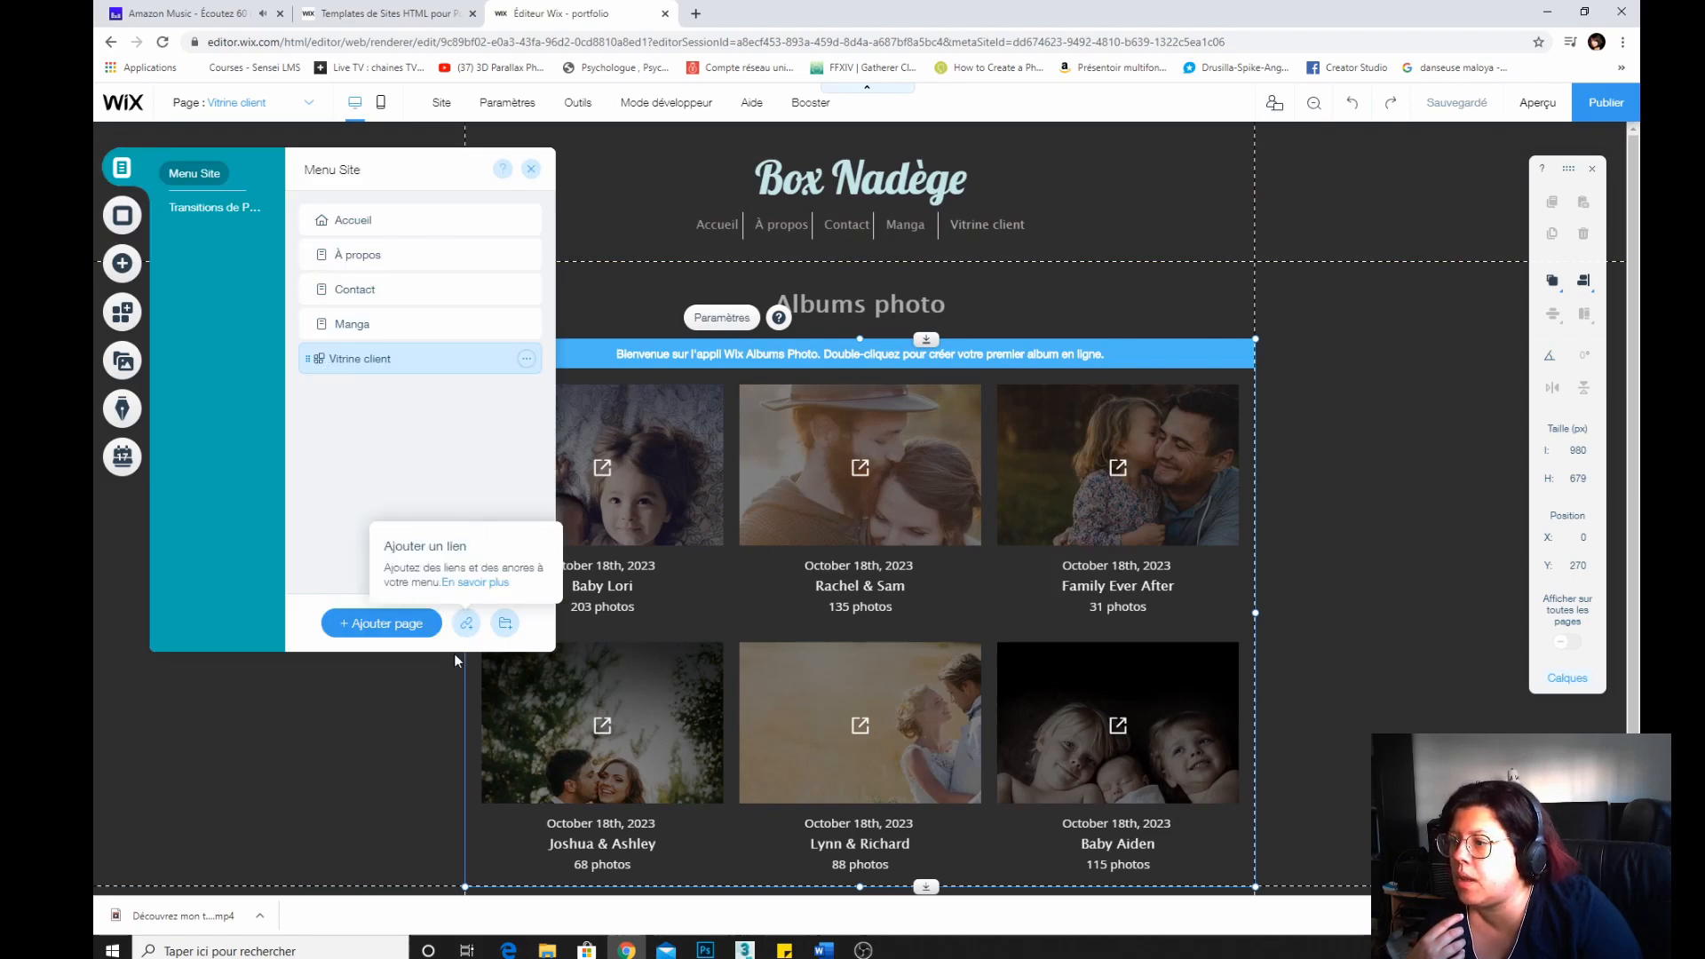
left_click(526, 361)
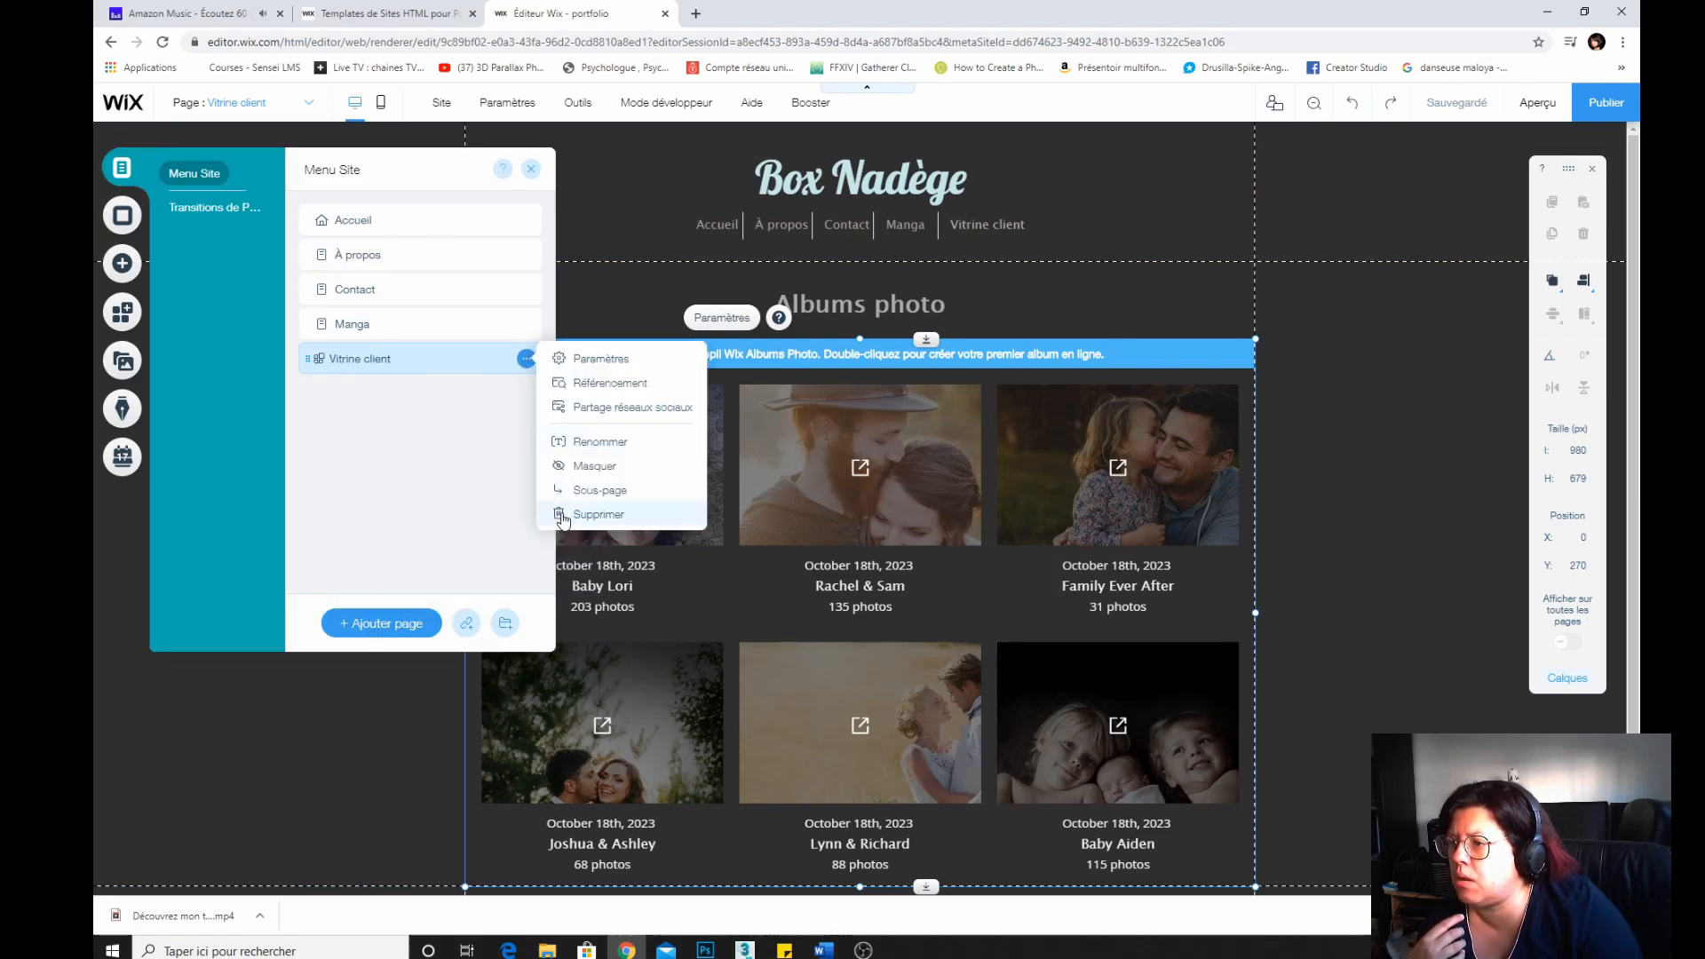
left_click(559, 513)
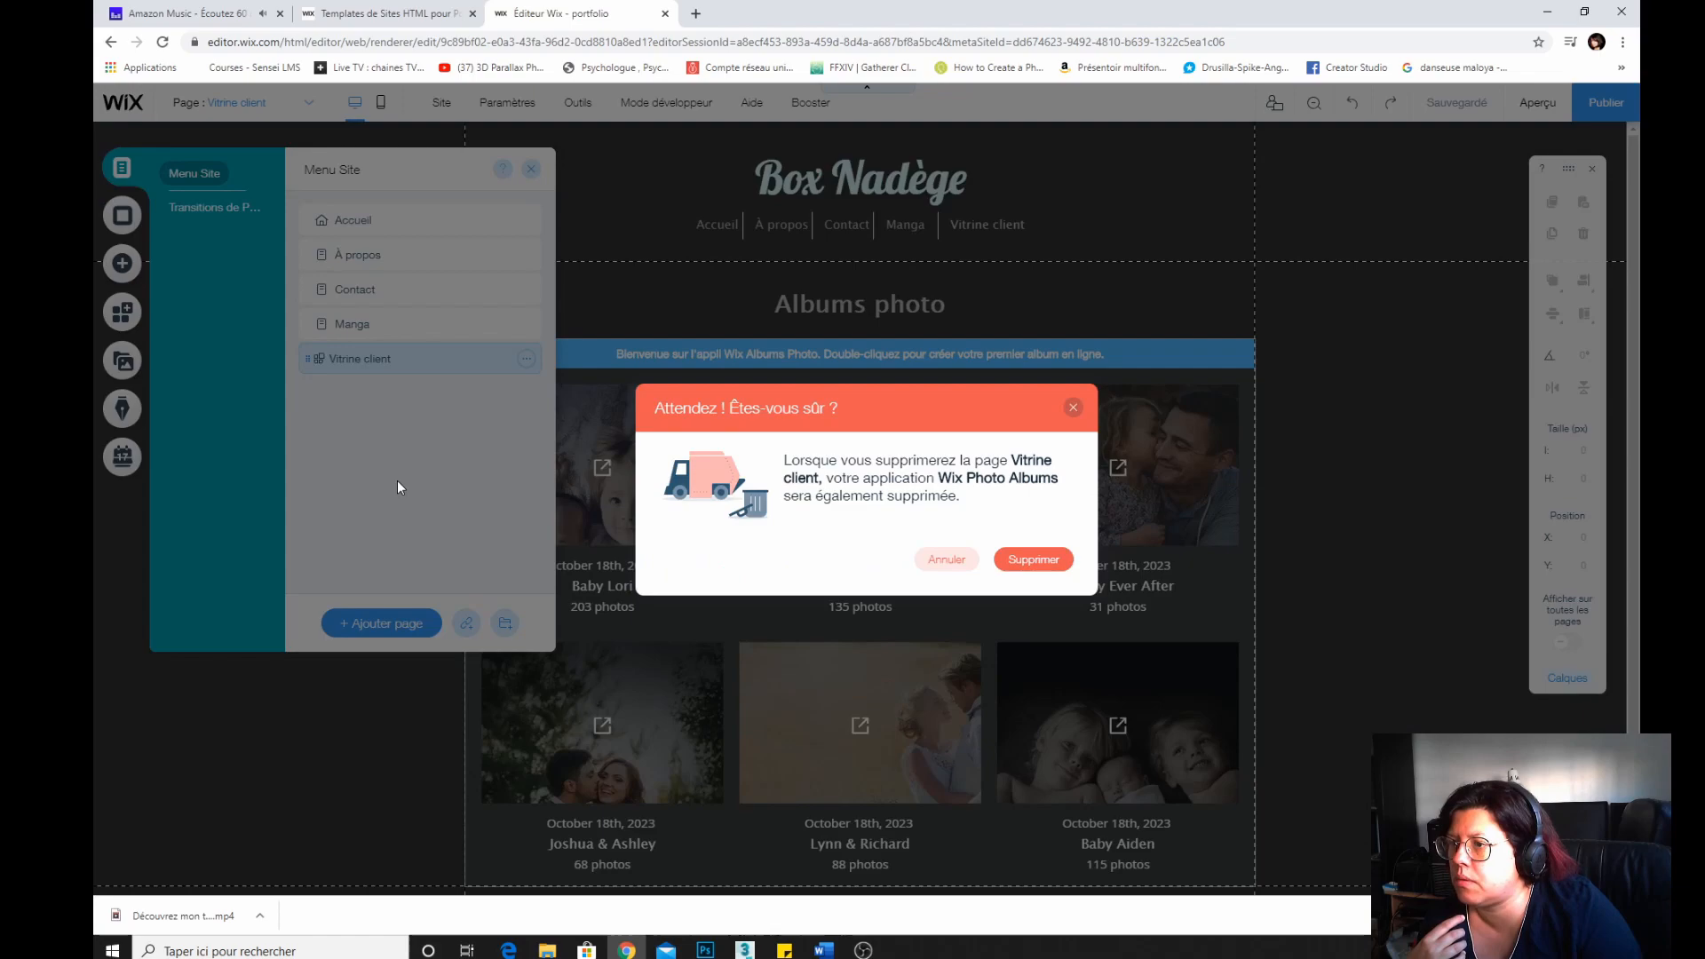
left_click(1033, 561)
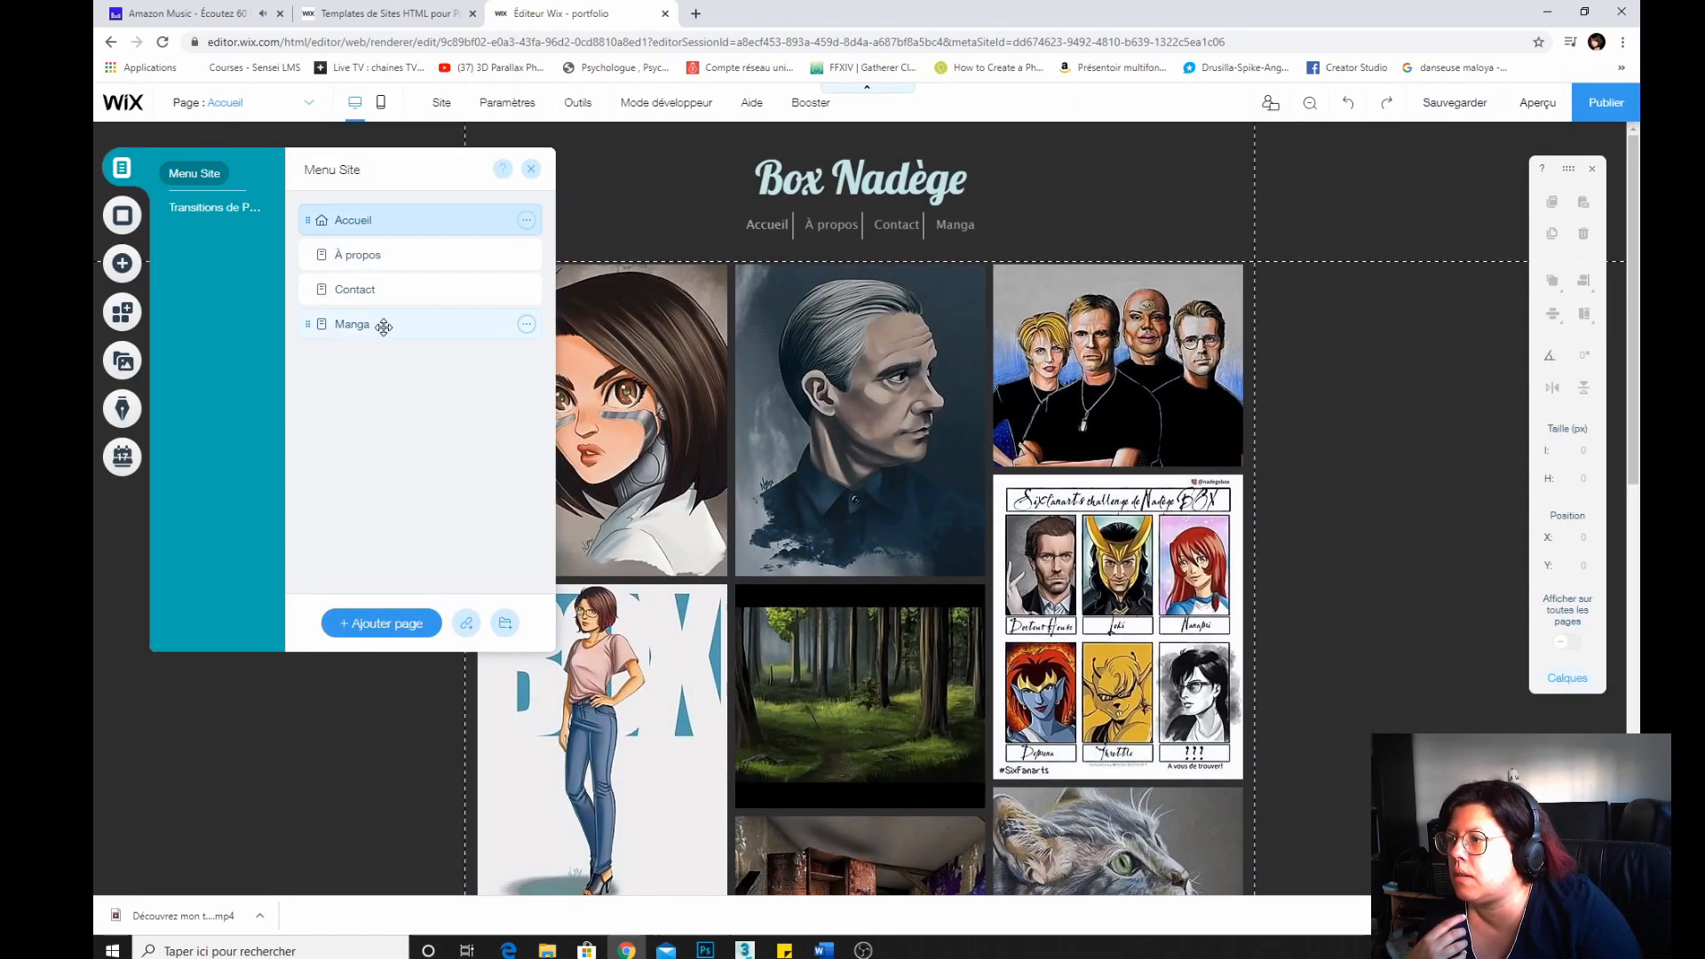
Open the Manga page and add a Pro Gallery slideshow with thumbnails to it.
left_click(382, 328)
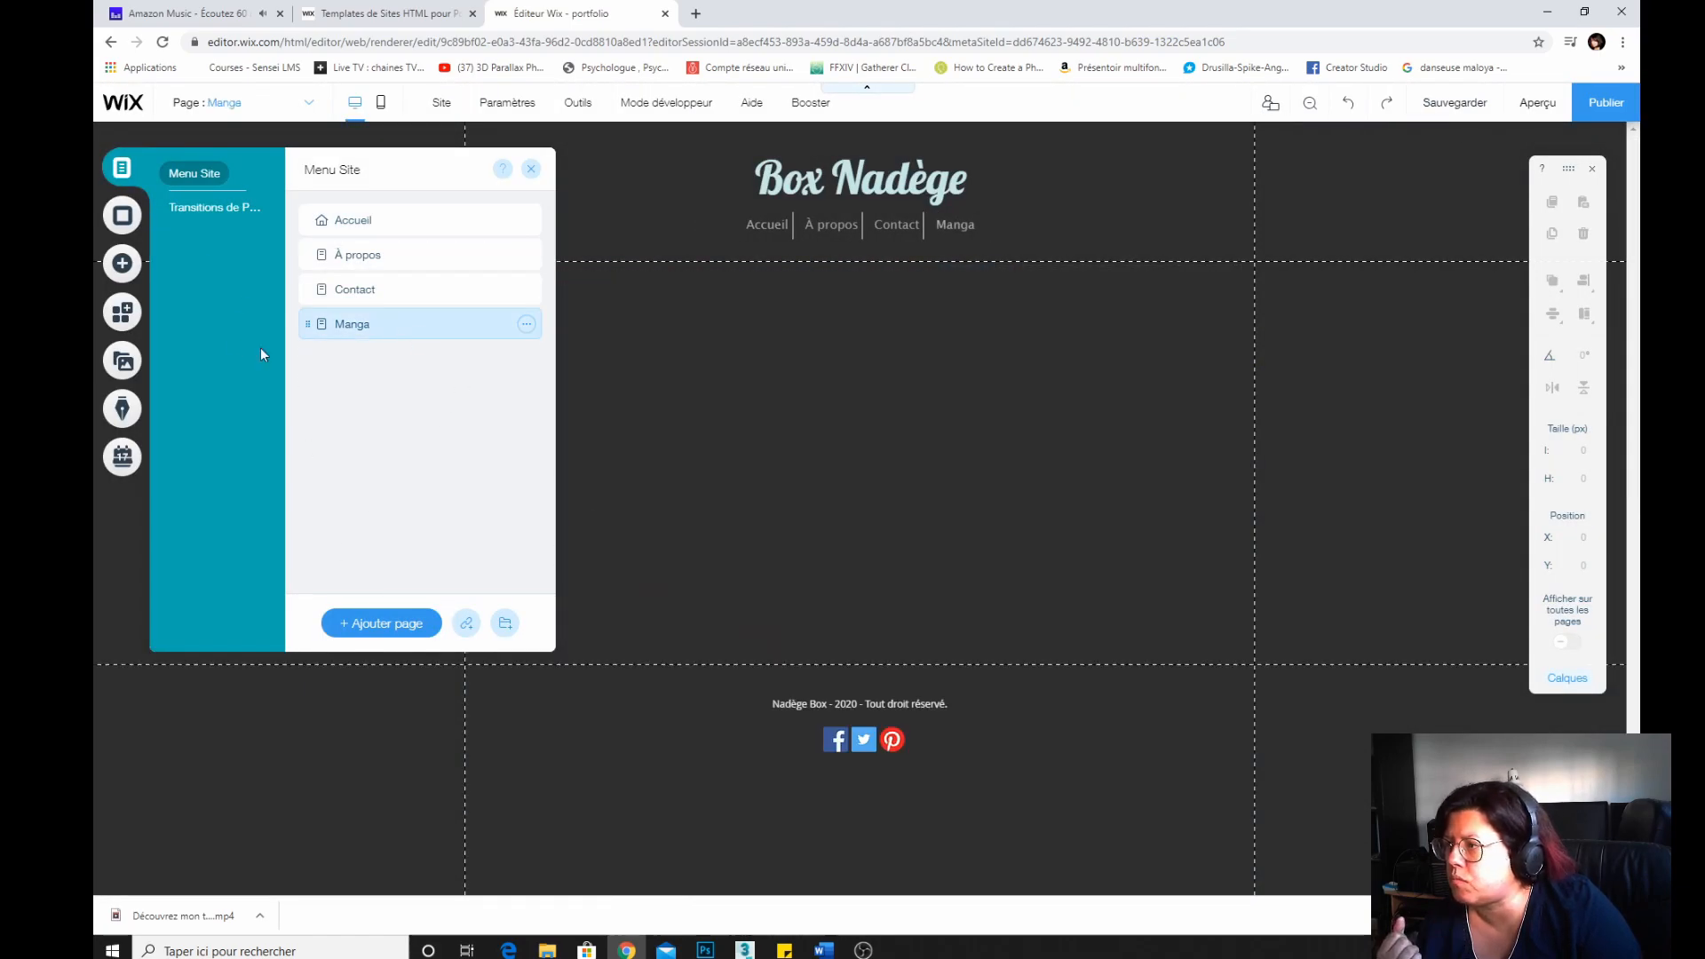
left_click(123, 262)
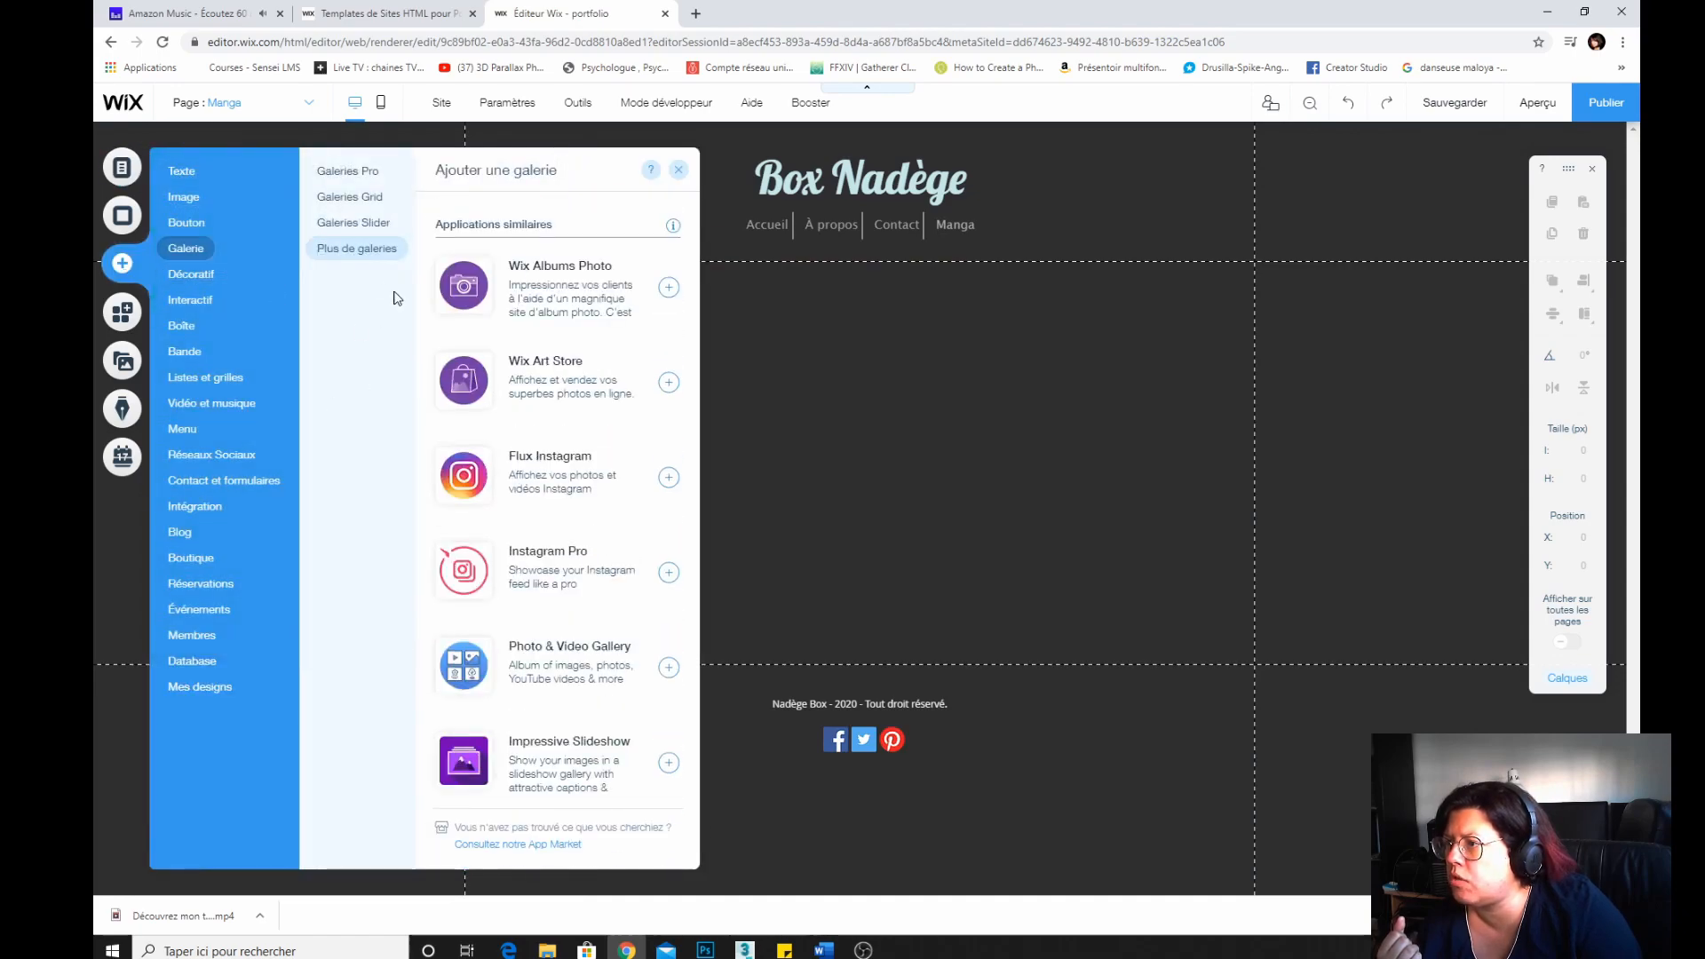
scroll(498, 448, "up", 10)
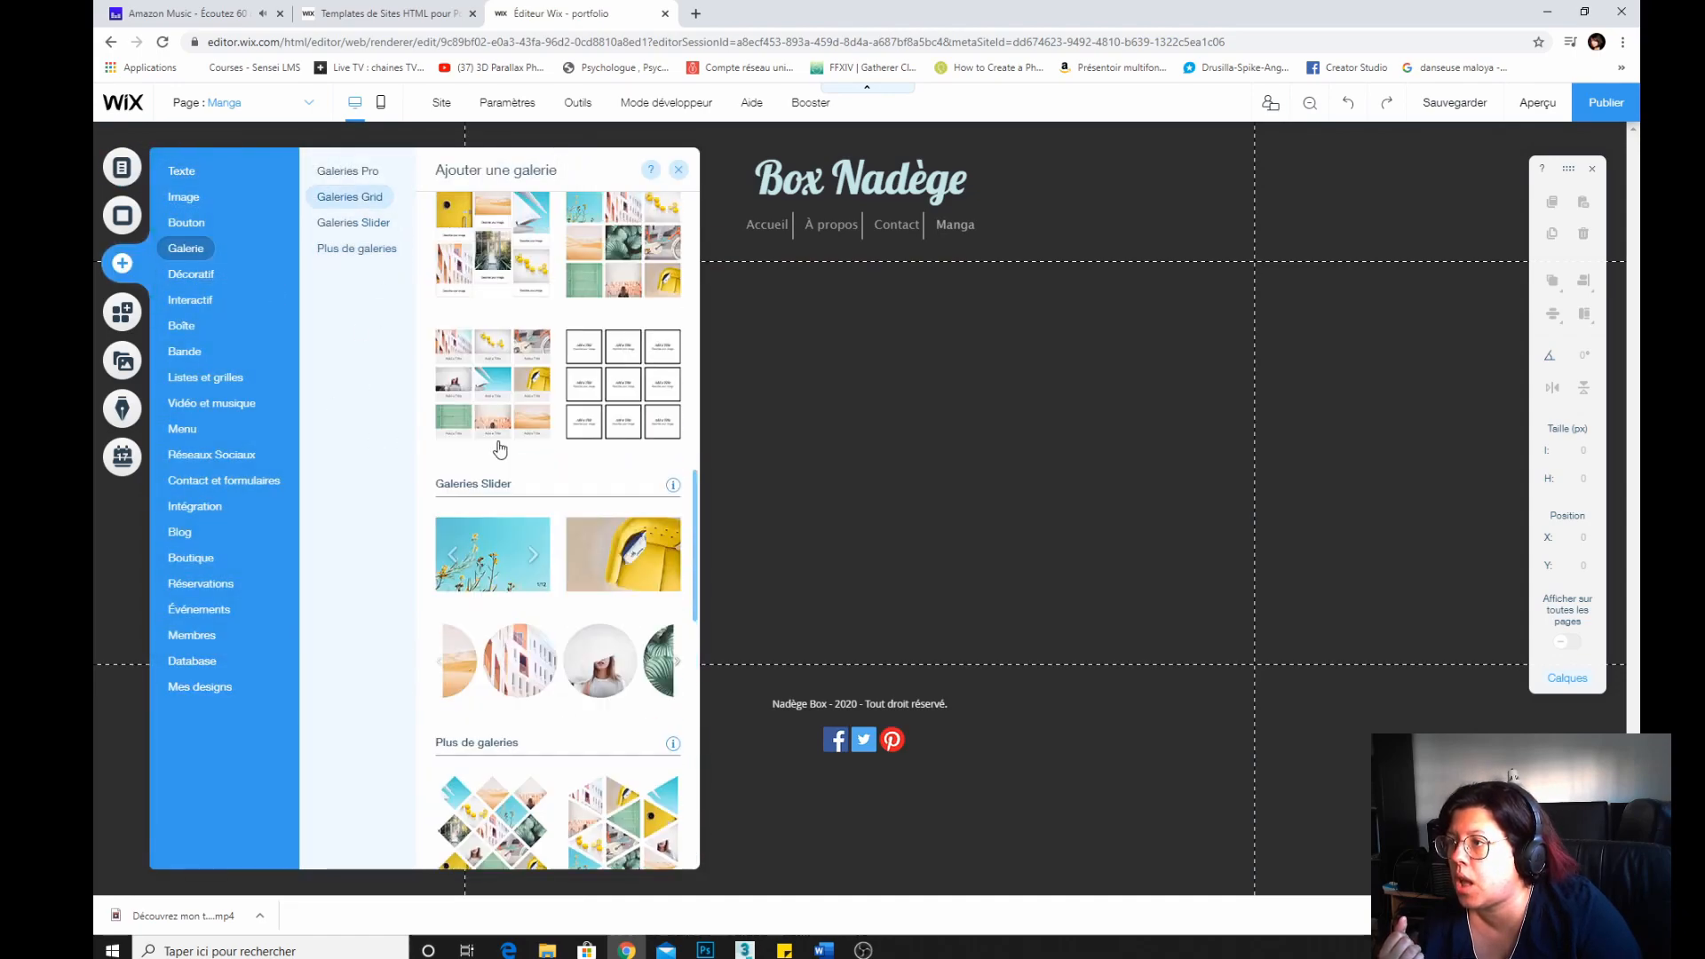
left_click(360, 223)
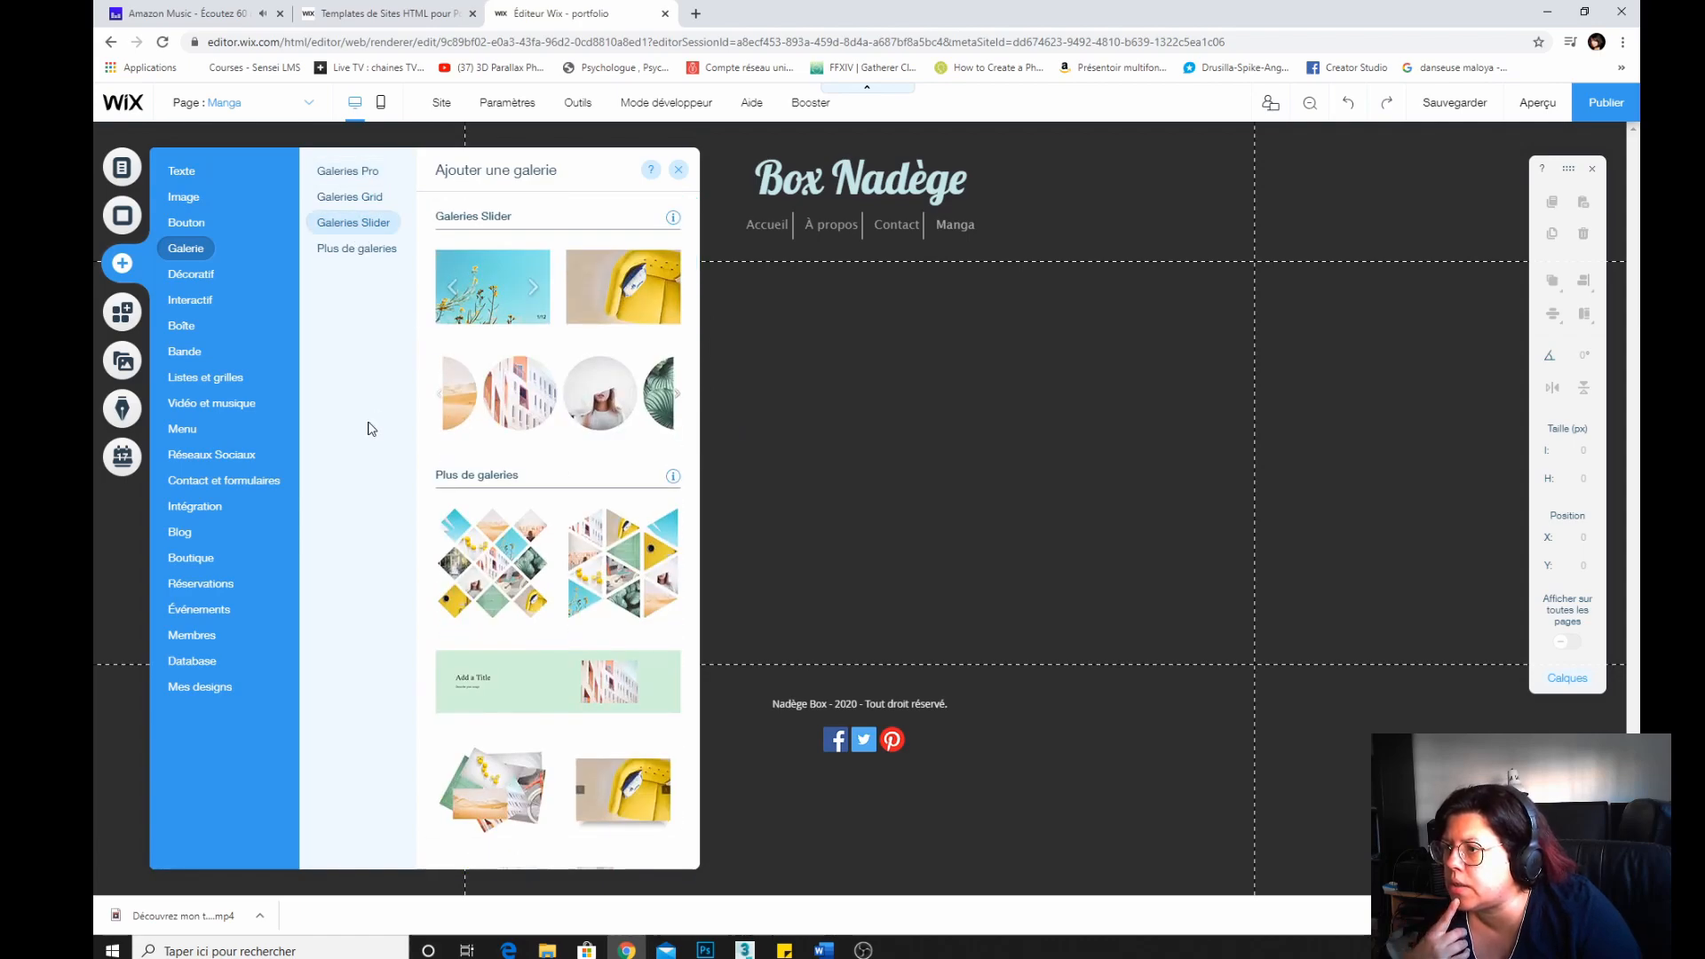
scroll(503, 439, "up", 10)
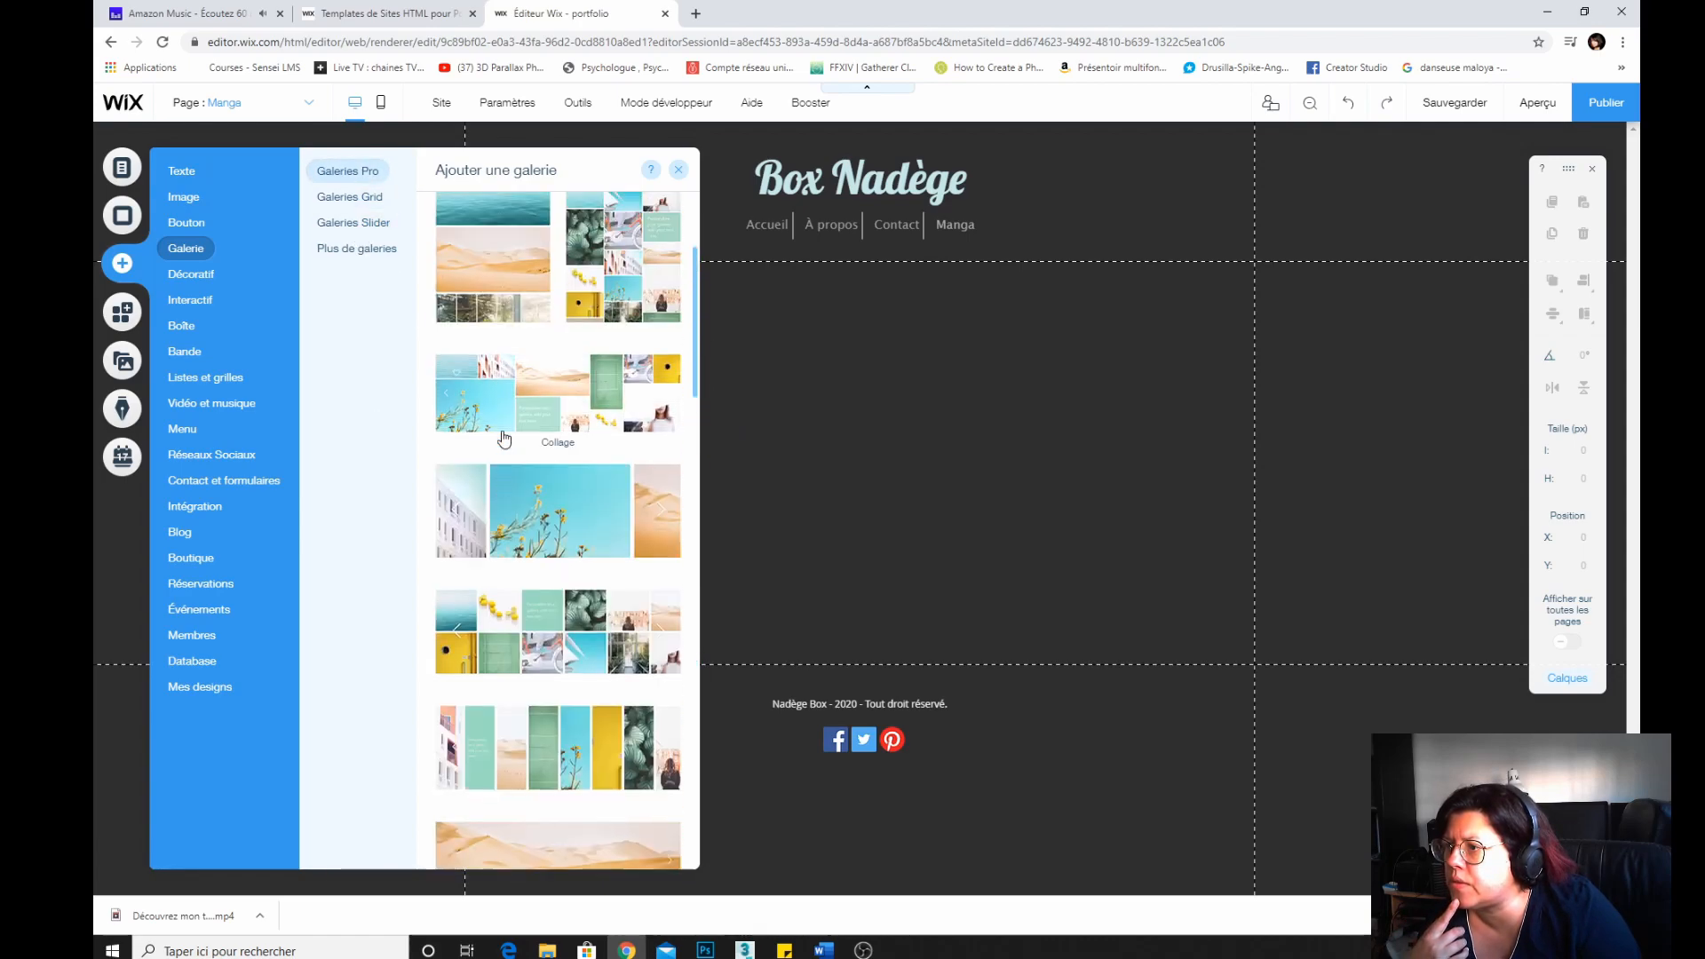
scroll(504, 439, "up", 1)
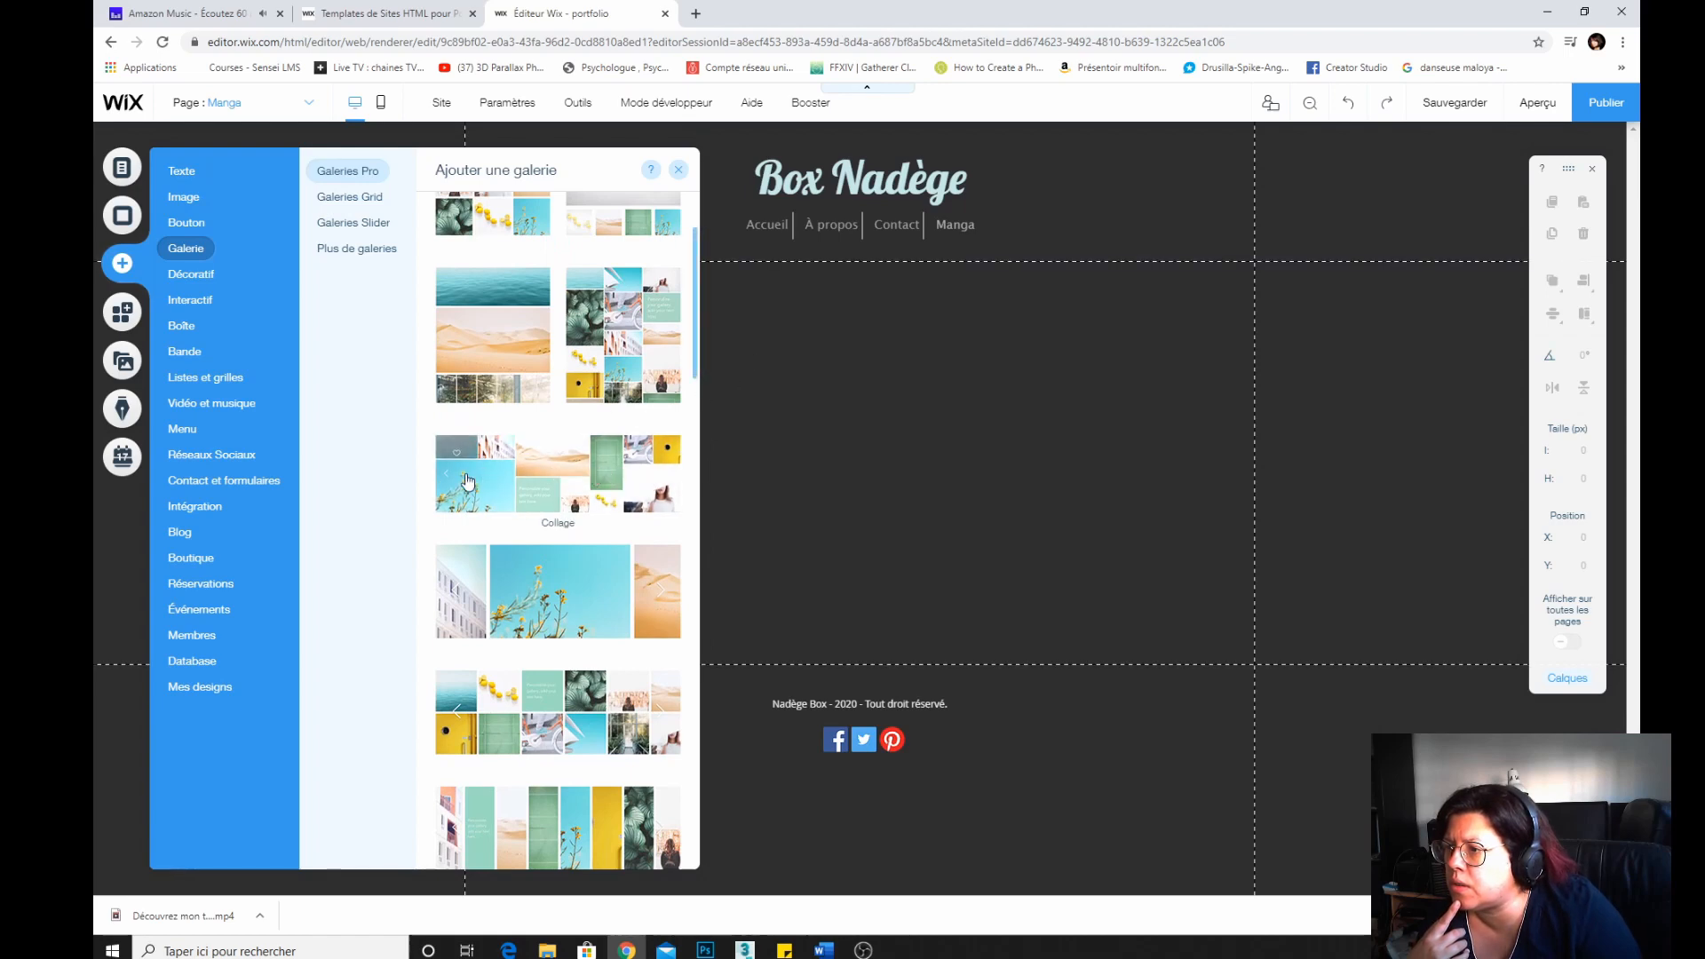
mouse_move(468, 481)
left_mouse_down()
mouse_move(879, 403)
mouse_move(784, 483)
mouse_move(803, 461)
mouse_move(450, 494)
mouse_move(490, 473)
mouse_move(473, 469)
left_mouse_up()
scroll(471, 453, "up", 2)
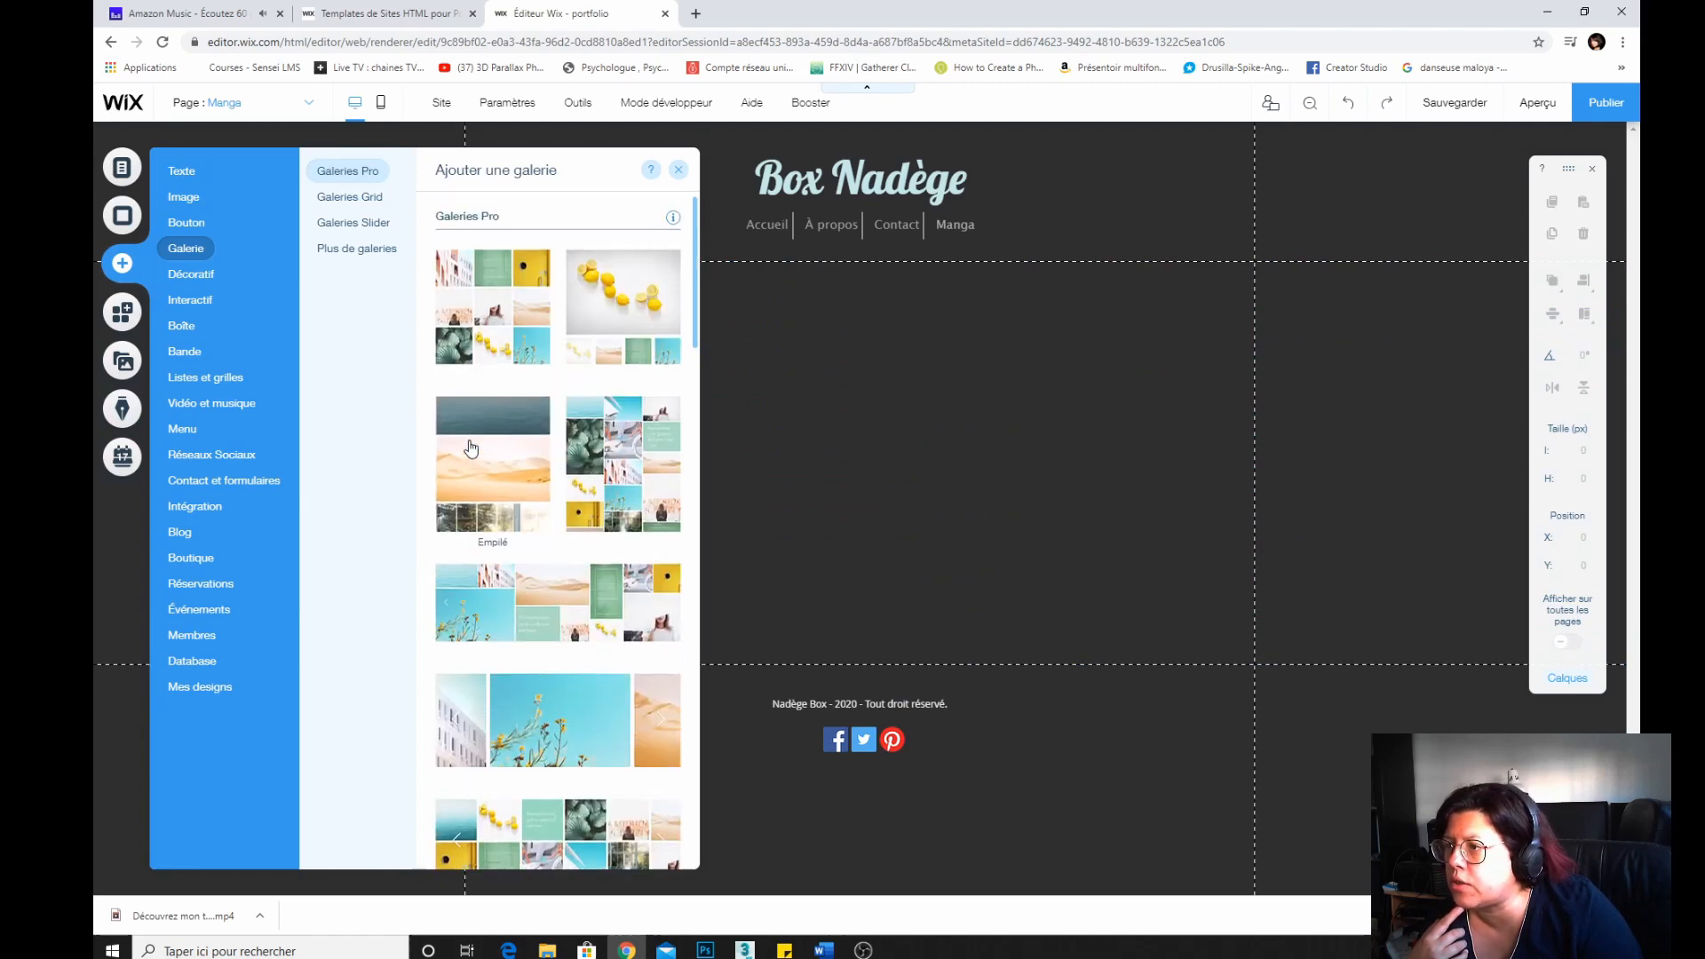
left_click_drag(621, 302, 875, 540)
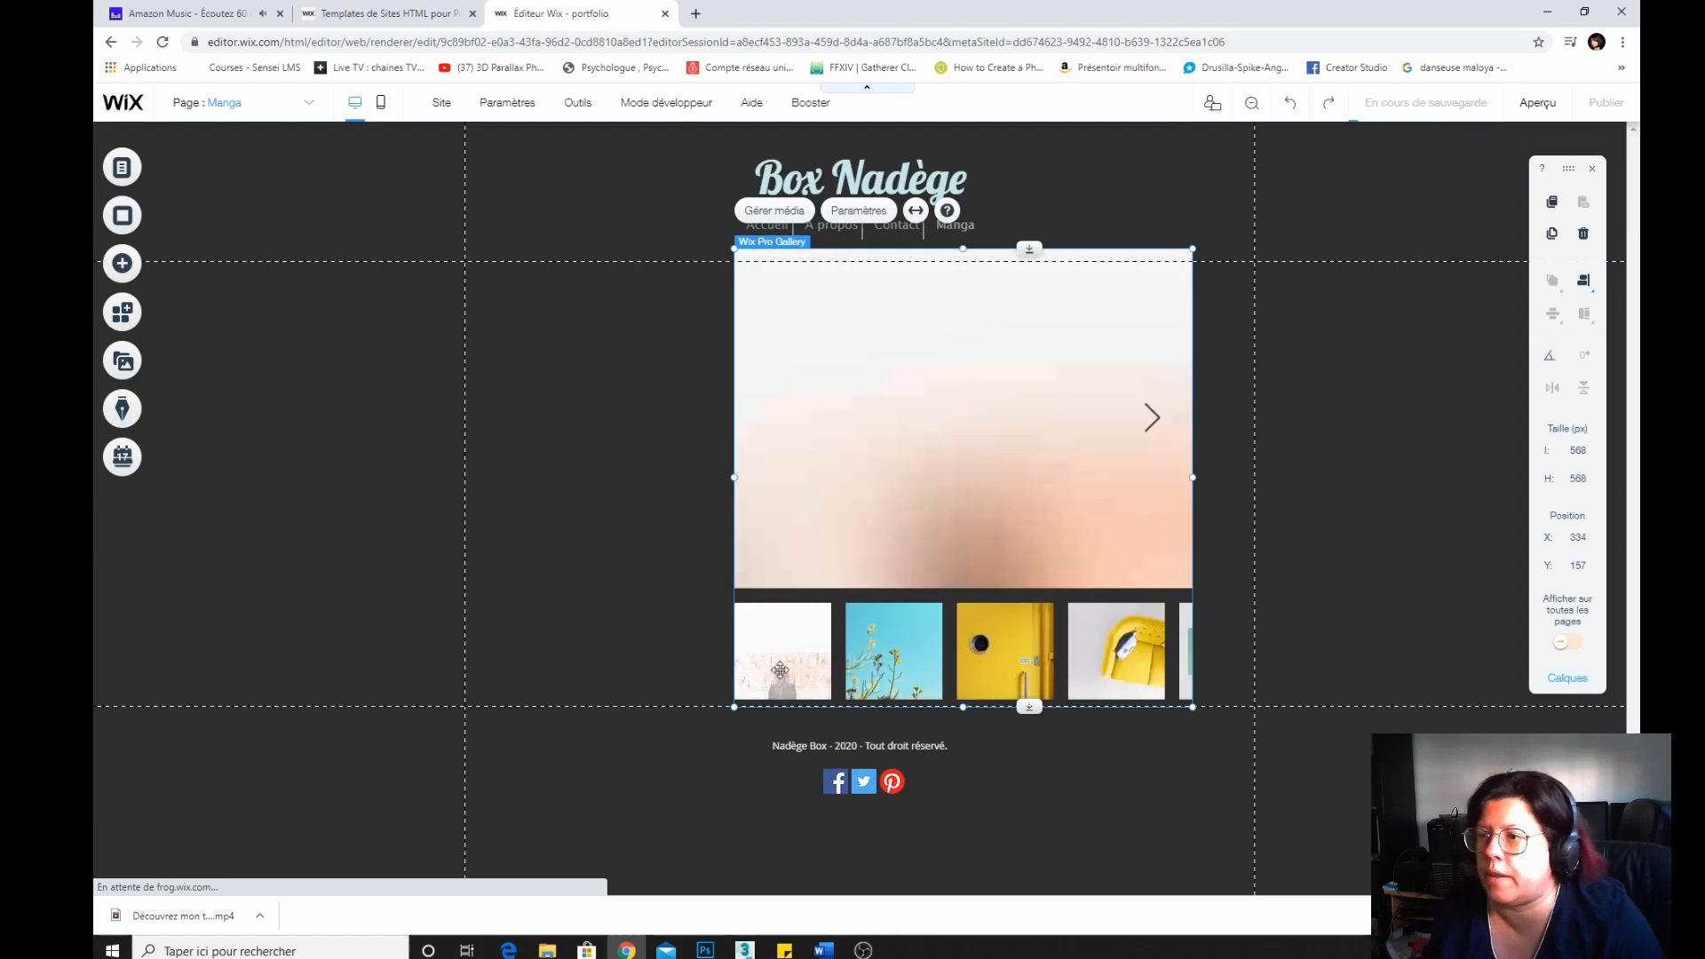
Move the gallery just below the menu and resize it to about 963 × 528 px across the page width.
left_click_drag(962, 250, 959, 268)
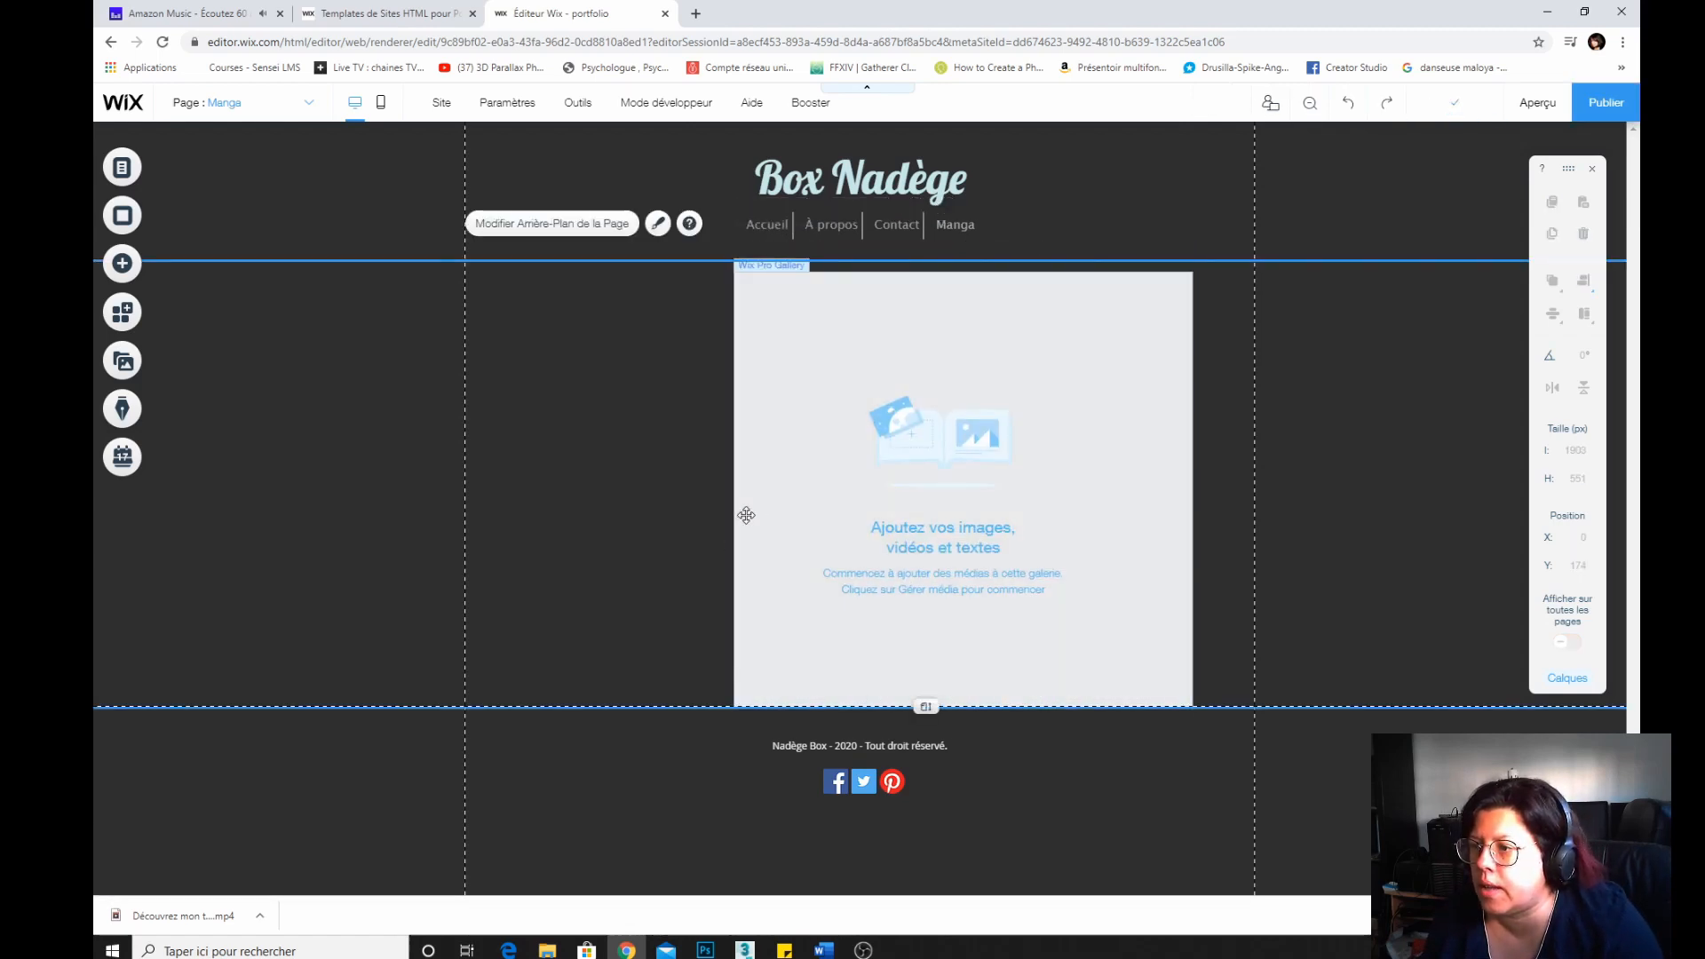
left_click(795, 522)
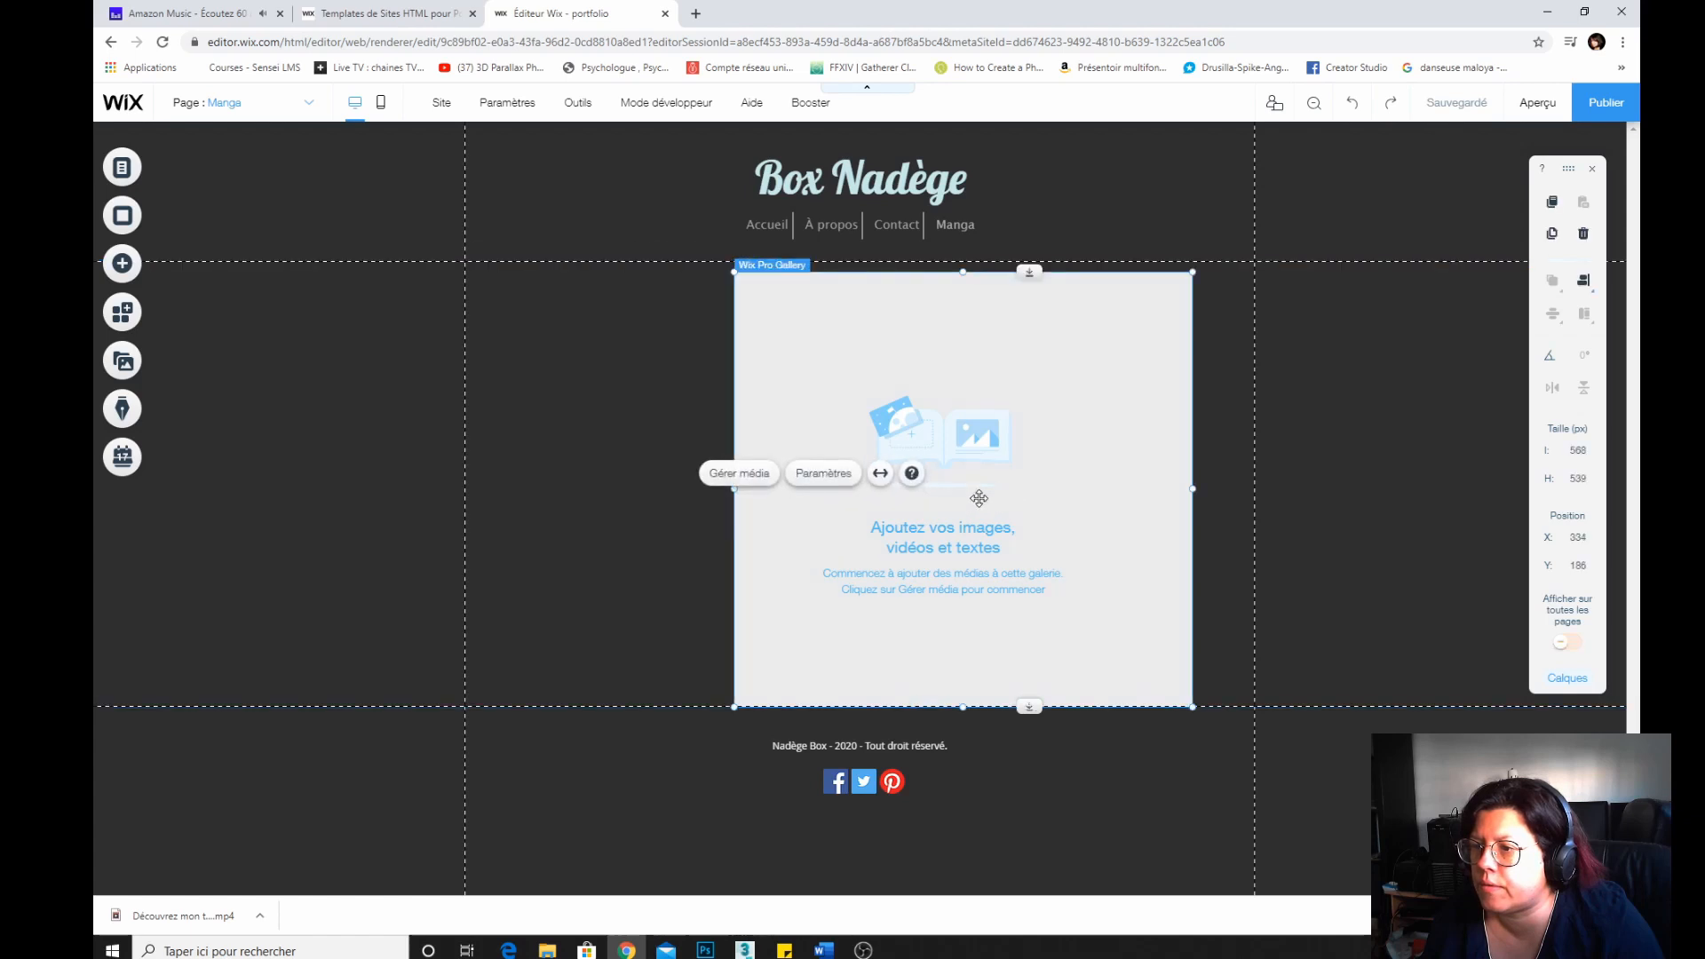
left_click_drag(1190, 484, 1252, 480)
left_click_drag(735, 488, 478, 488)
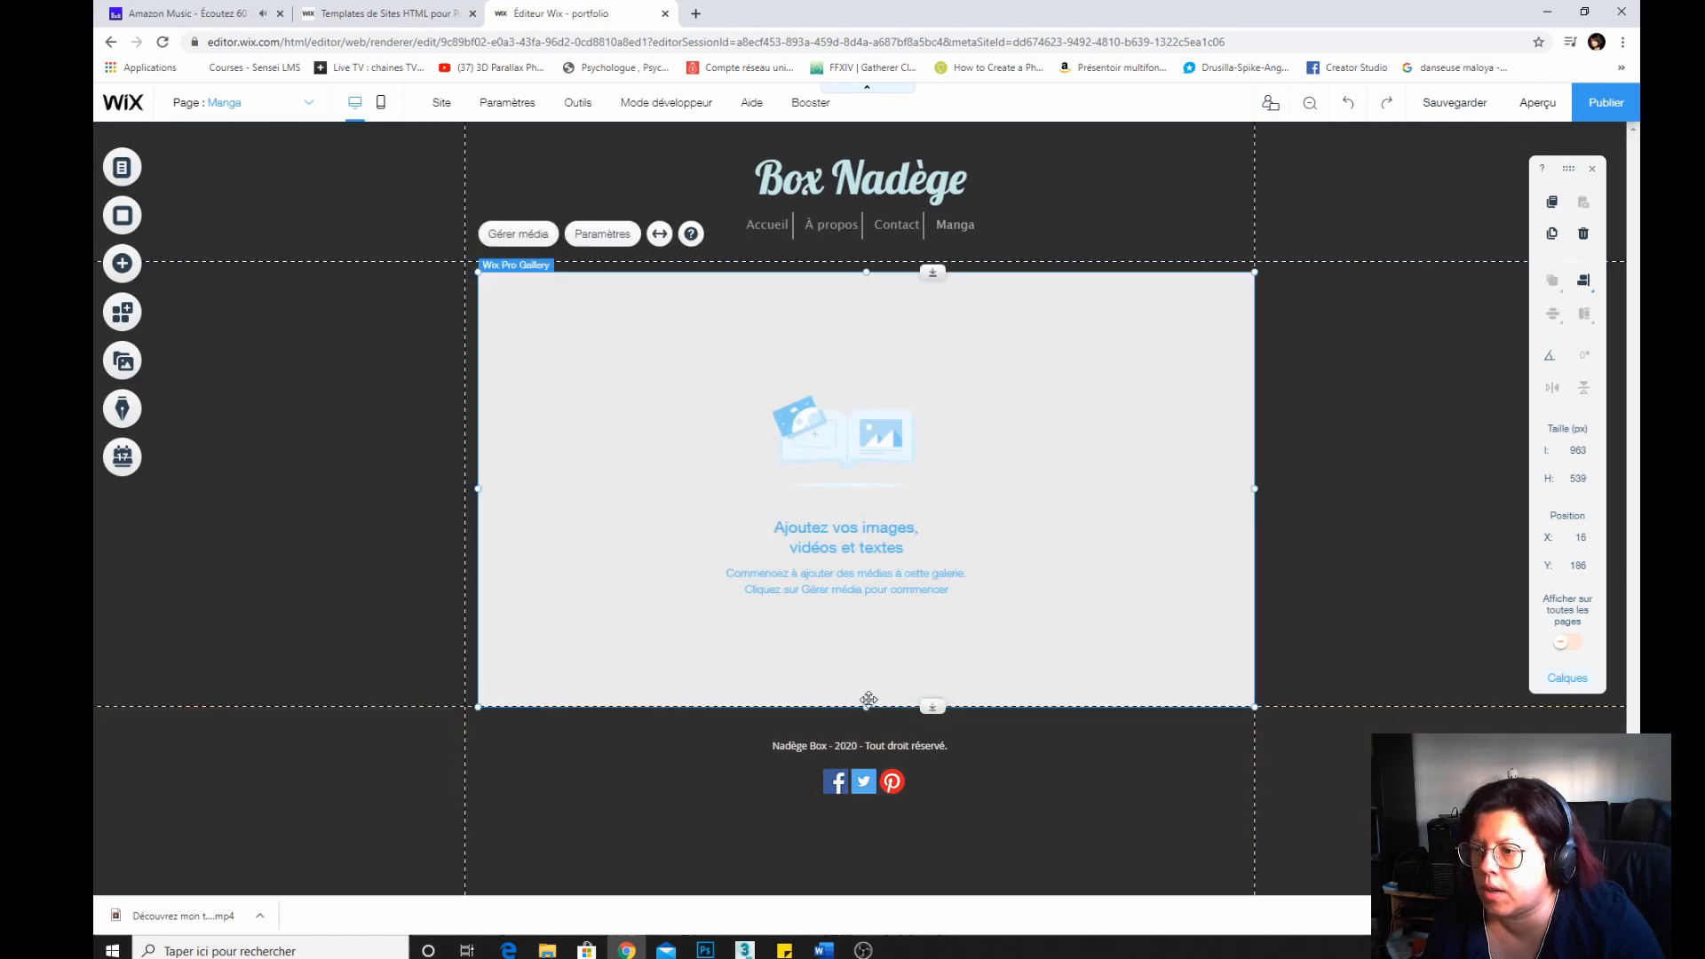
left_click_drag(869, 707, 861, 707)
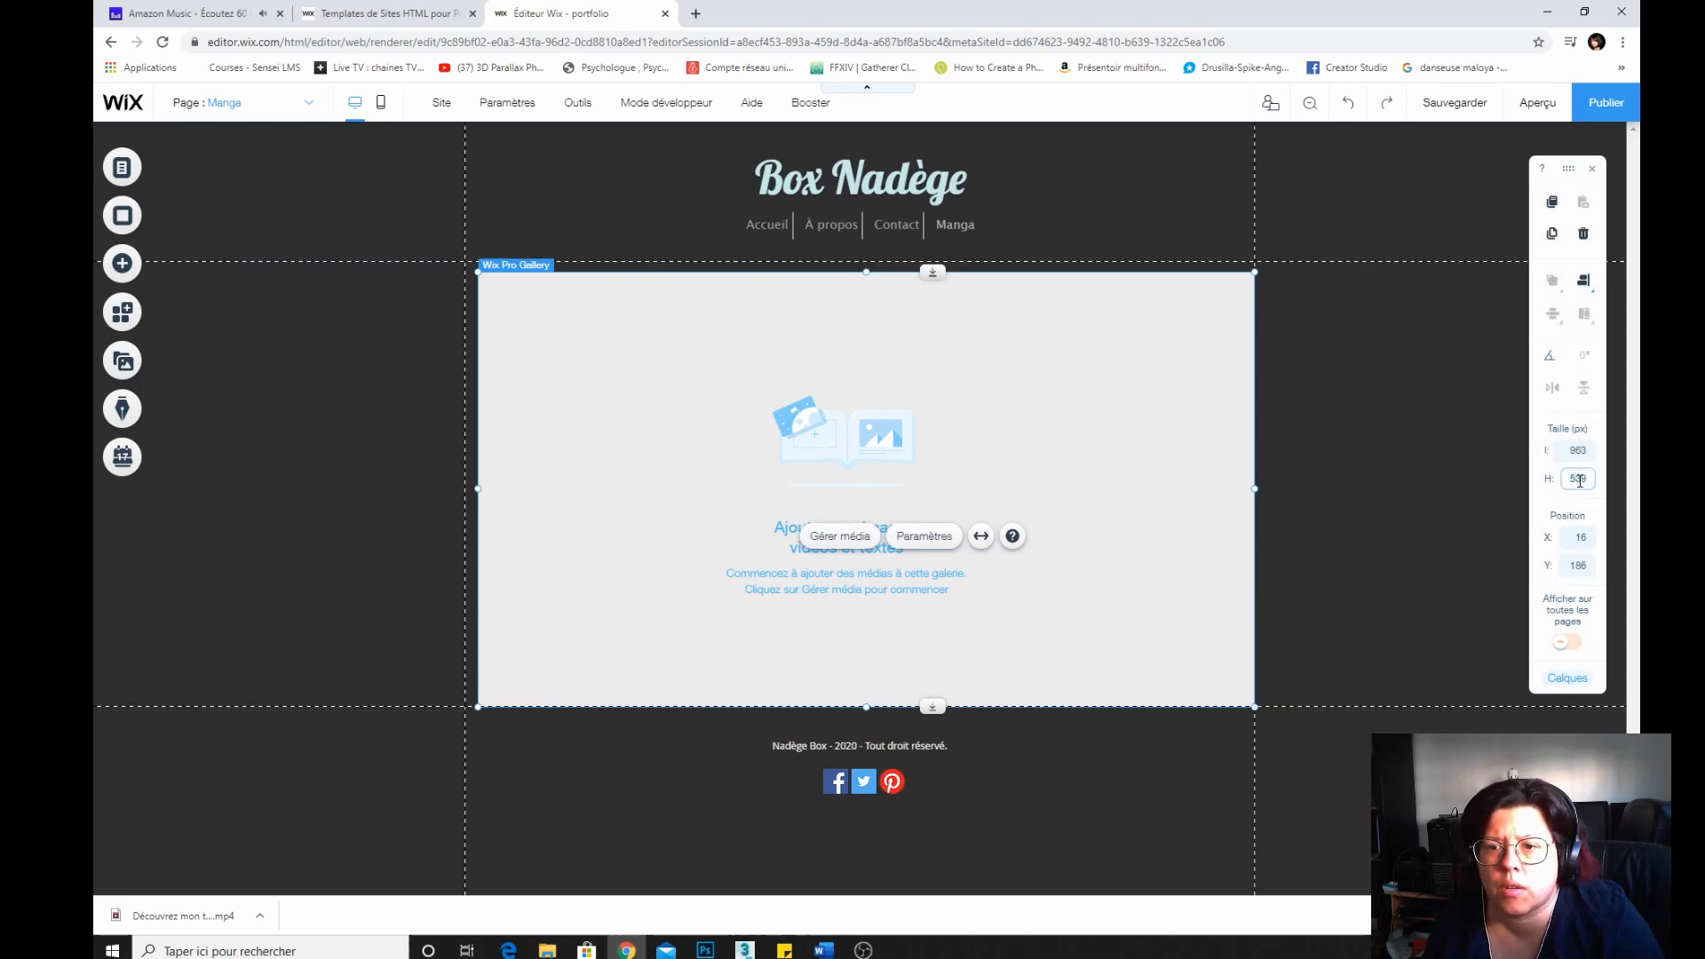
type("1")
key("Return")
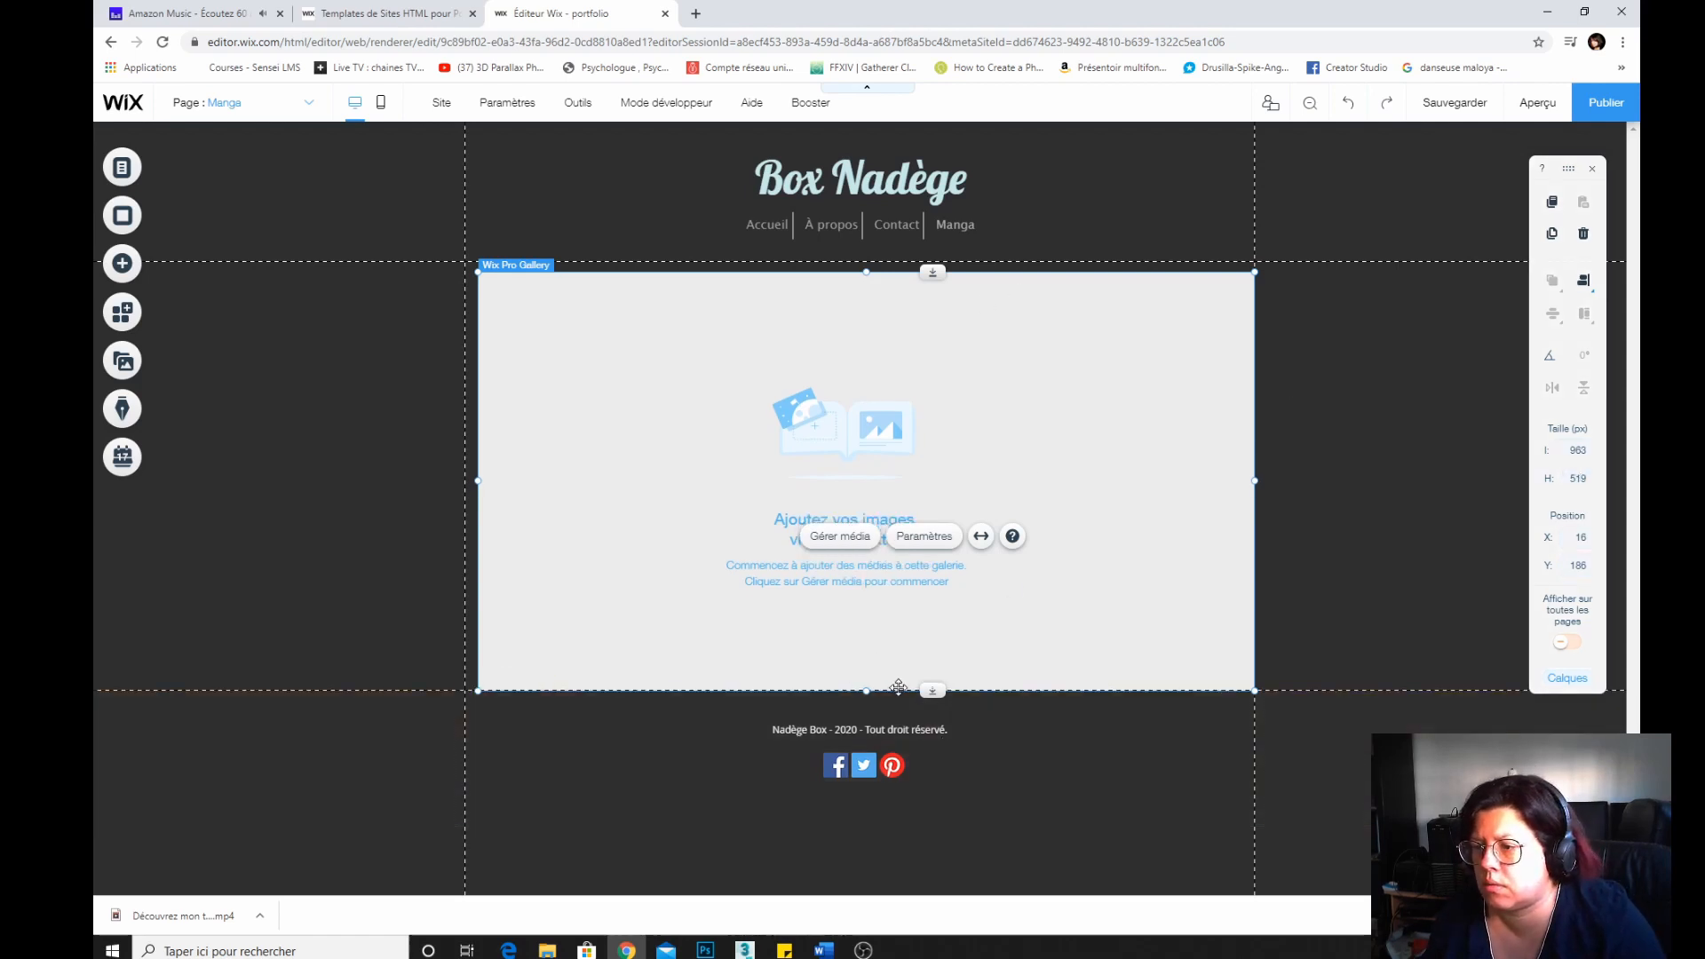
left_click_drag(899, 687, 894, 698)
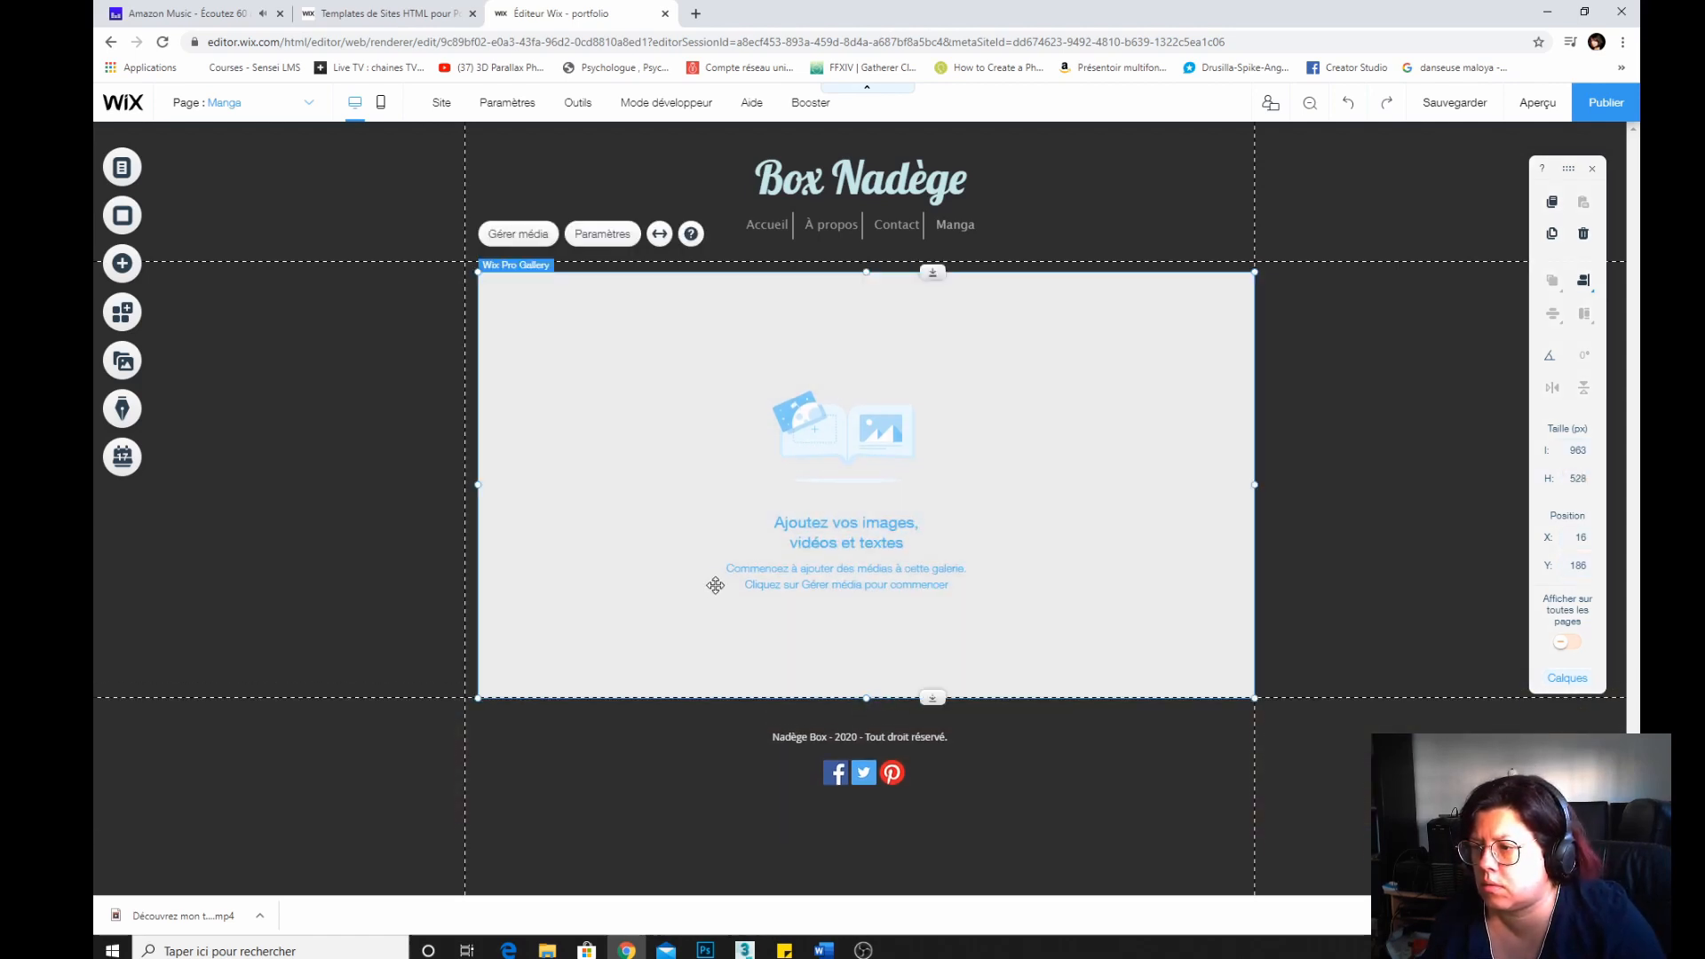
Open the gallery's media organizer to review its images, then close it.
left_click(713, 579)
mouse_move(654, 571)
left_mouse_down()
mouse_move(655, 614)
mouse_move(654, 594)
left_mouse_up()
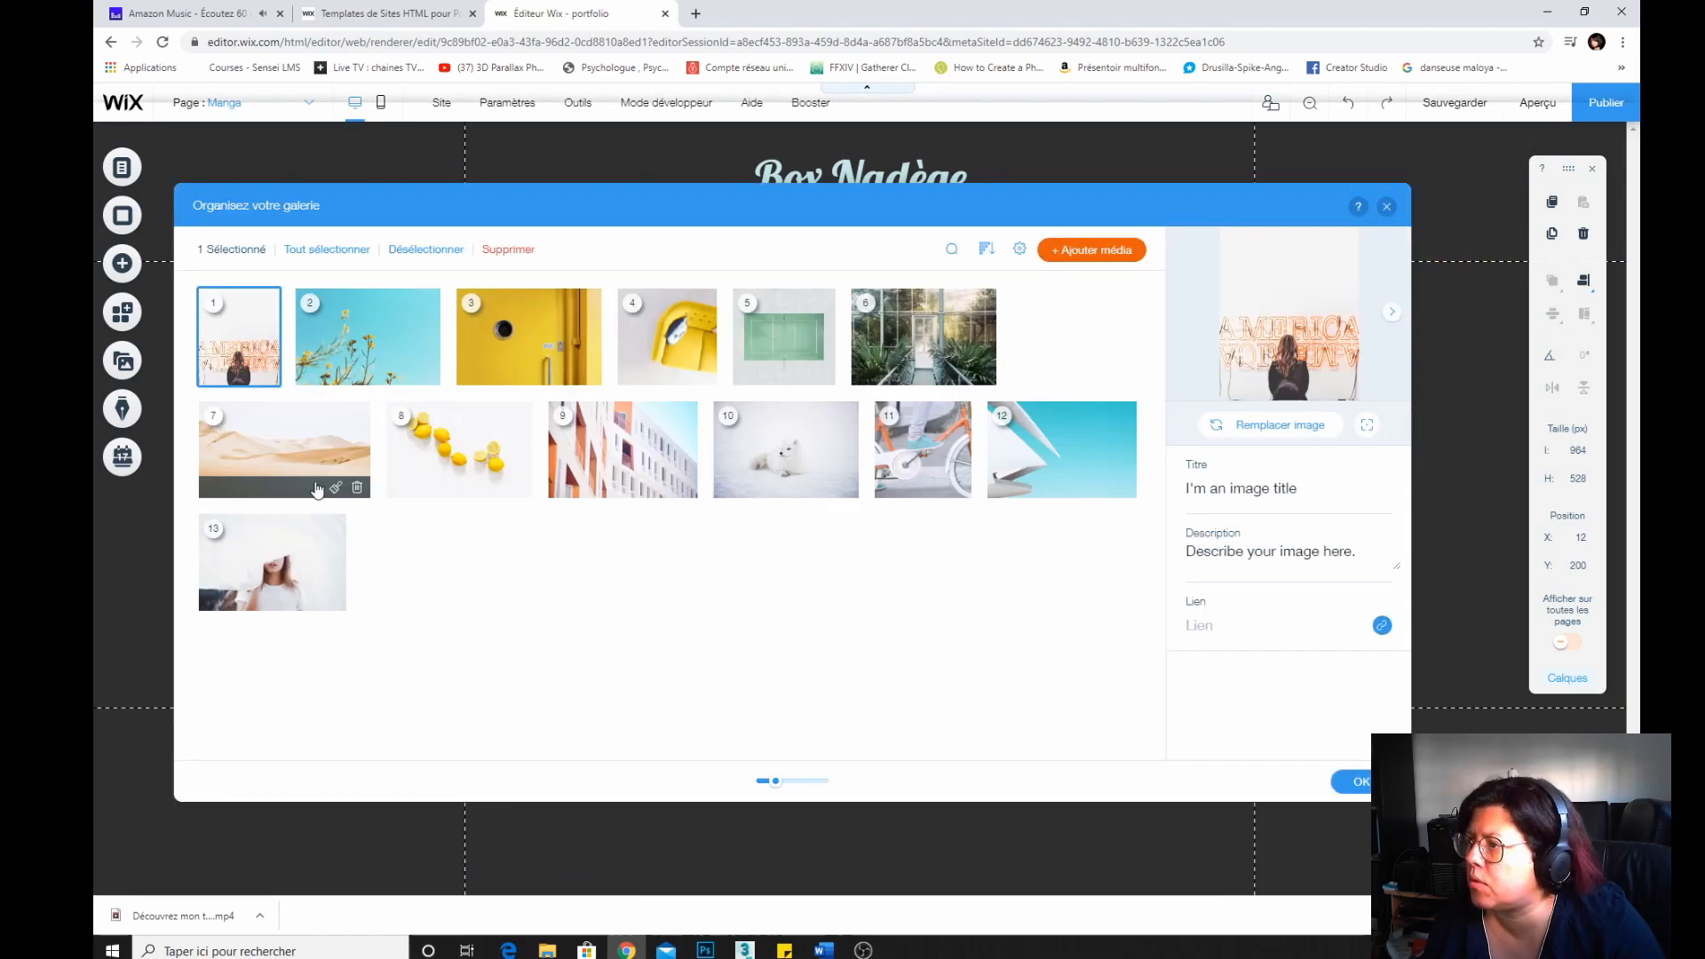
left_click(1376, 783)
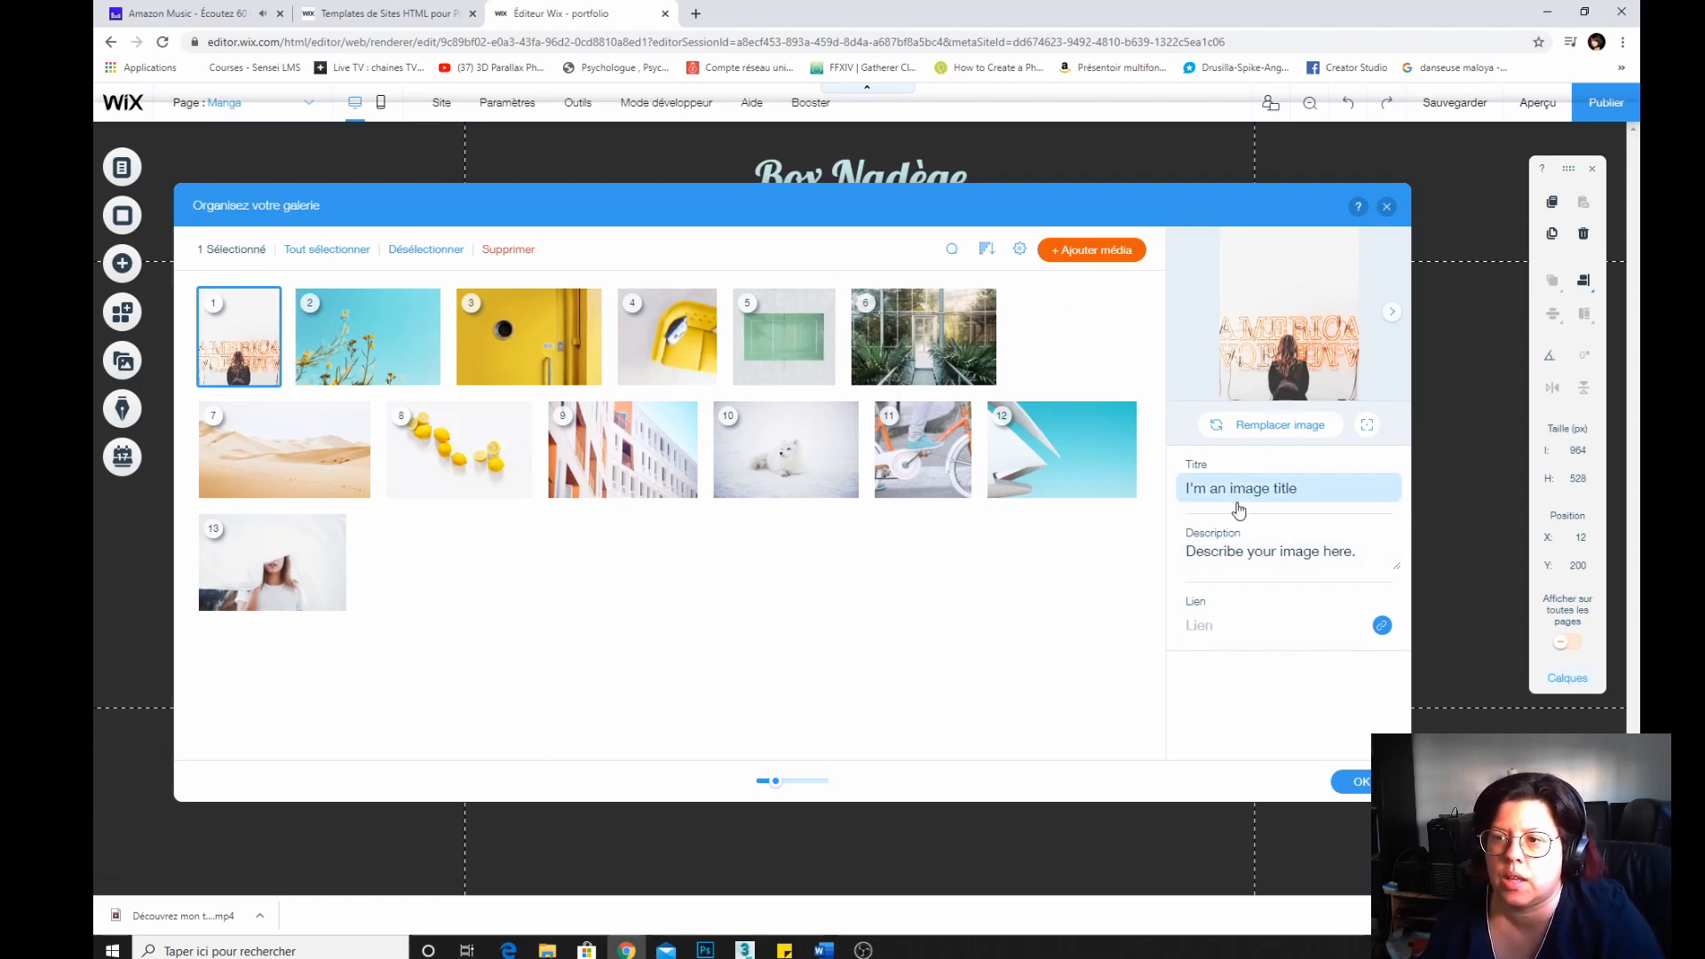
left_click(1360, 782)
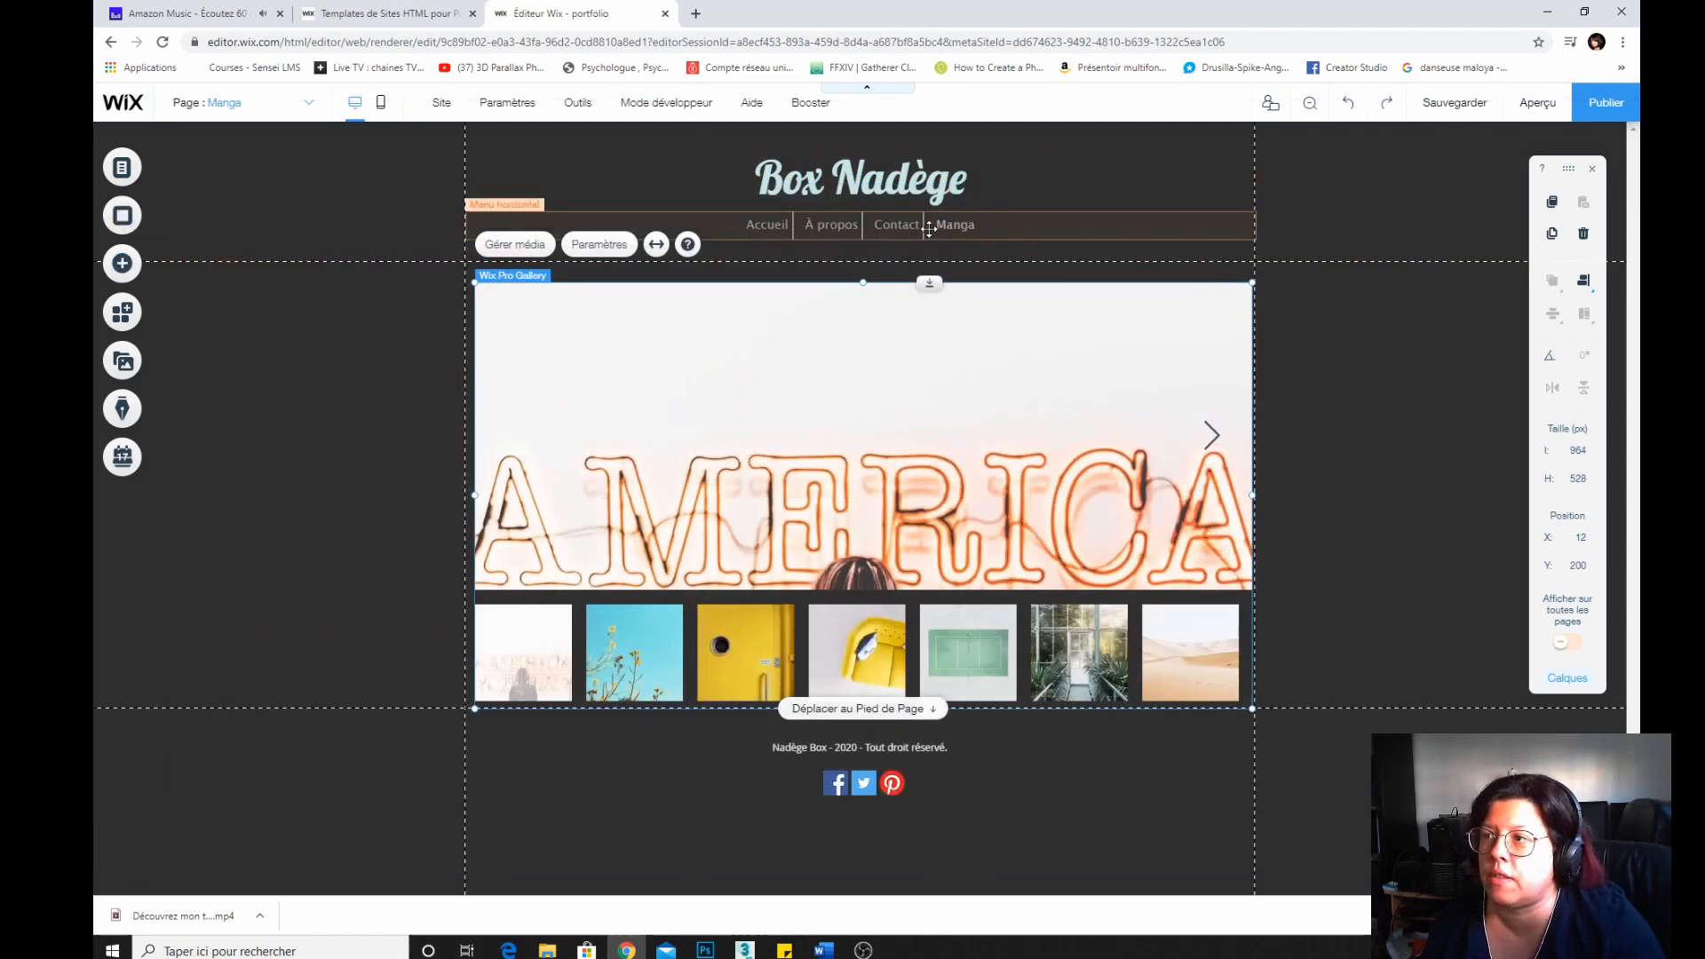
Reorder the site pages so Manga comes right after Accueil in the menu.
left_click(707, 226)
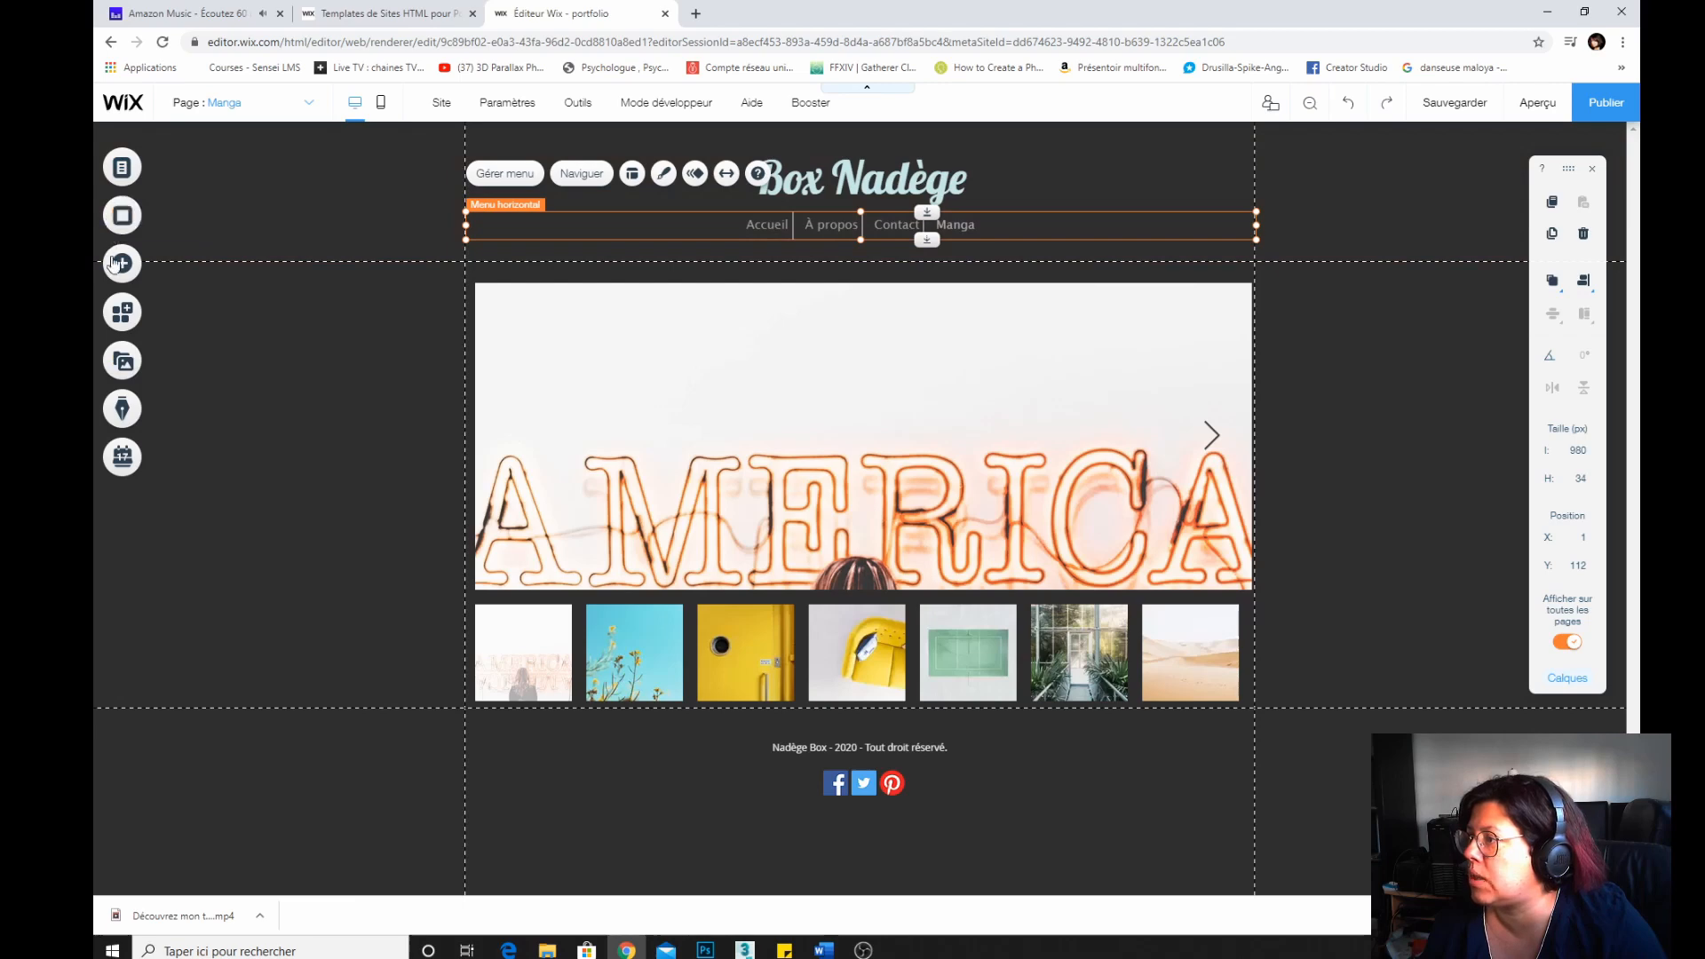
left_click(122, 167)
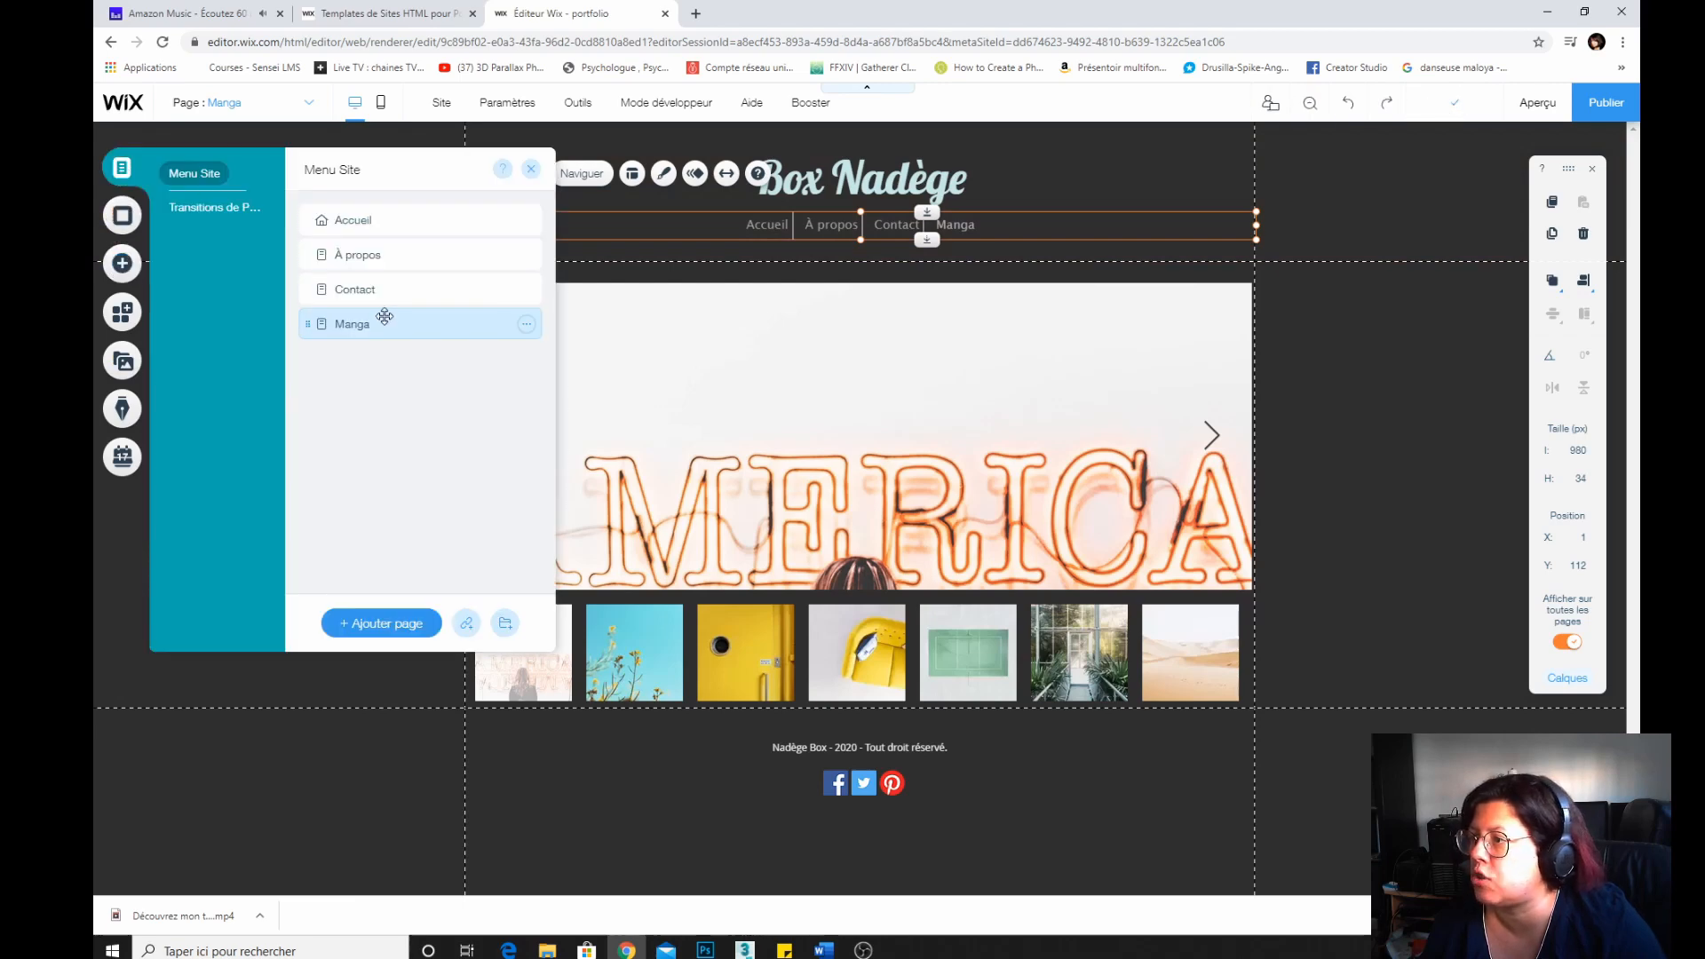
left_click_drag(382, 324, 388, 251)
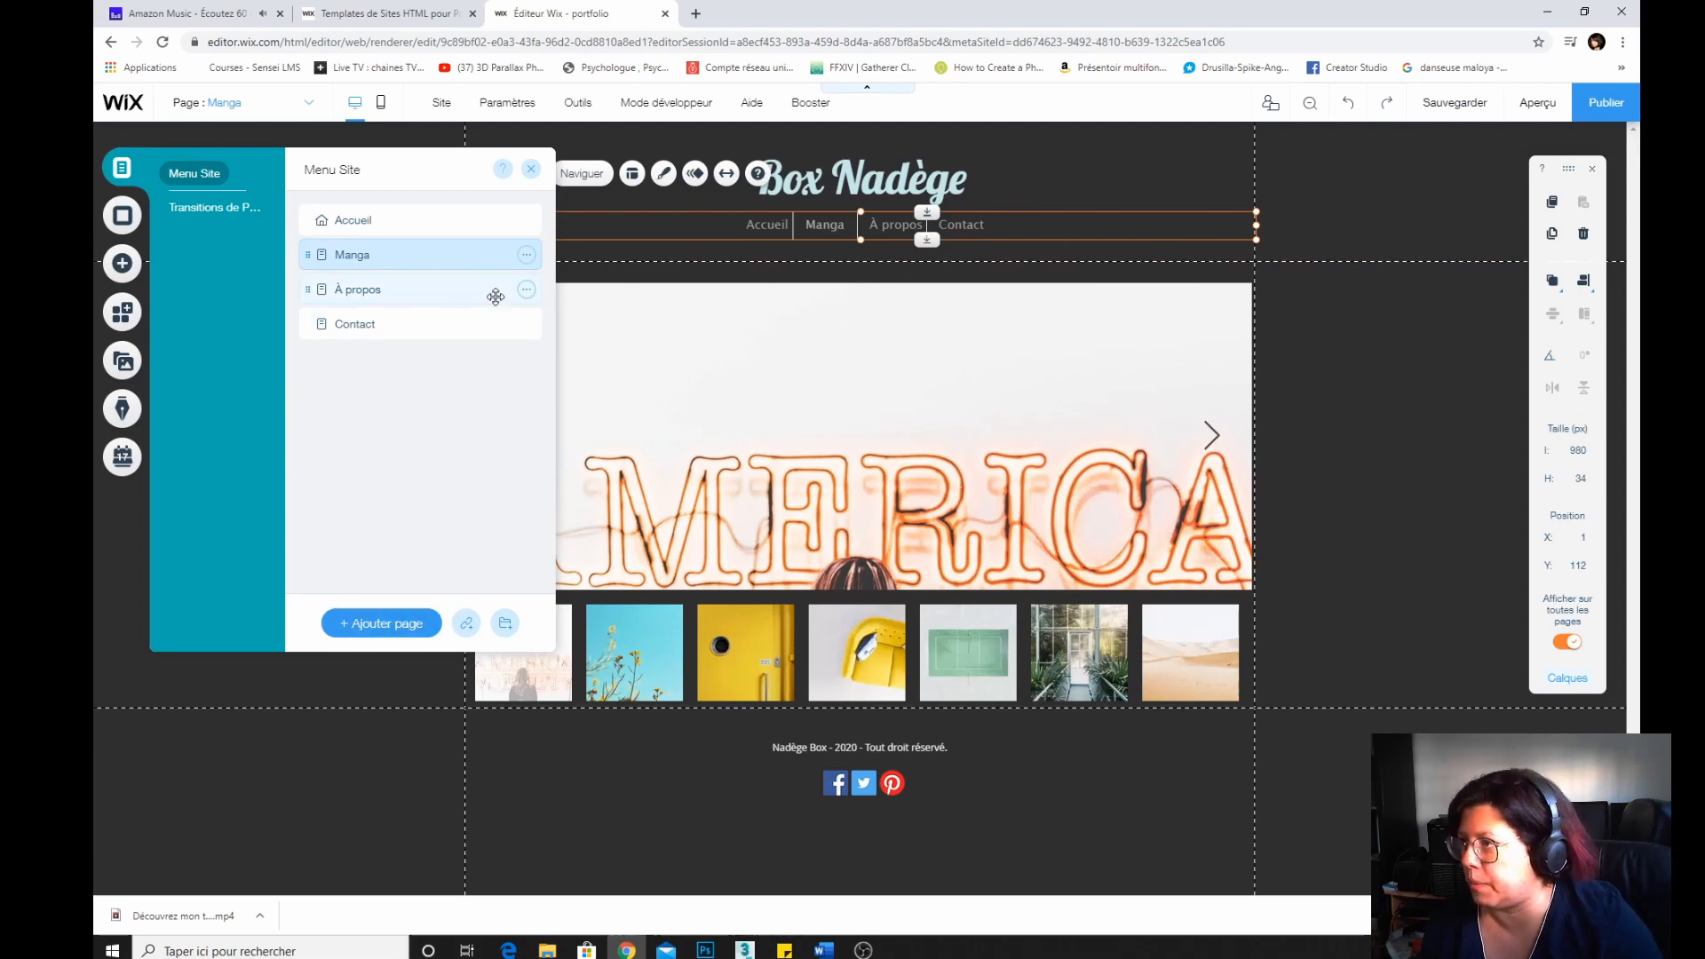
Browse the add-element categories and add a Répétition repeater from lists and grids to the Manga page.
left_click(124, 264)
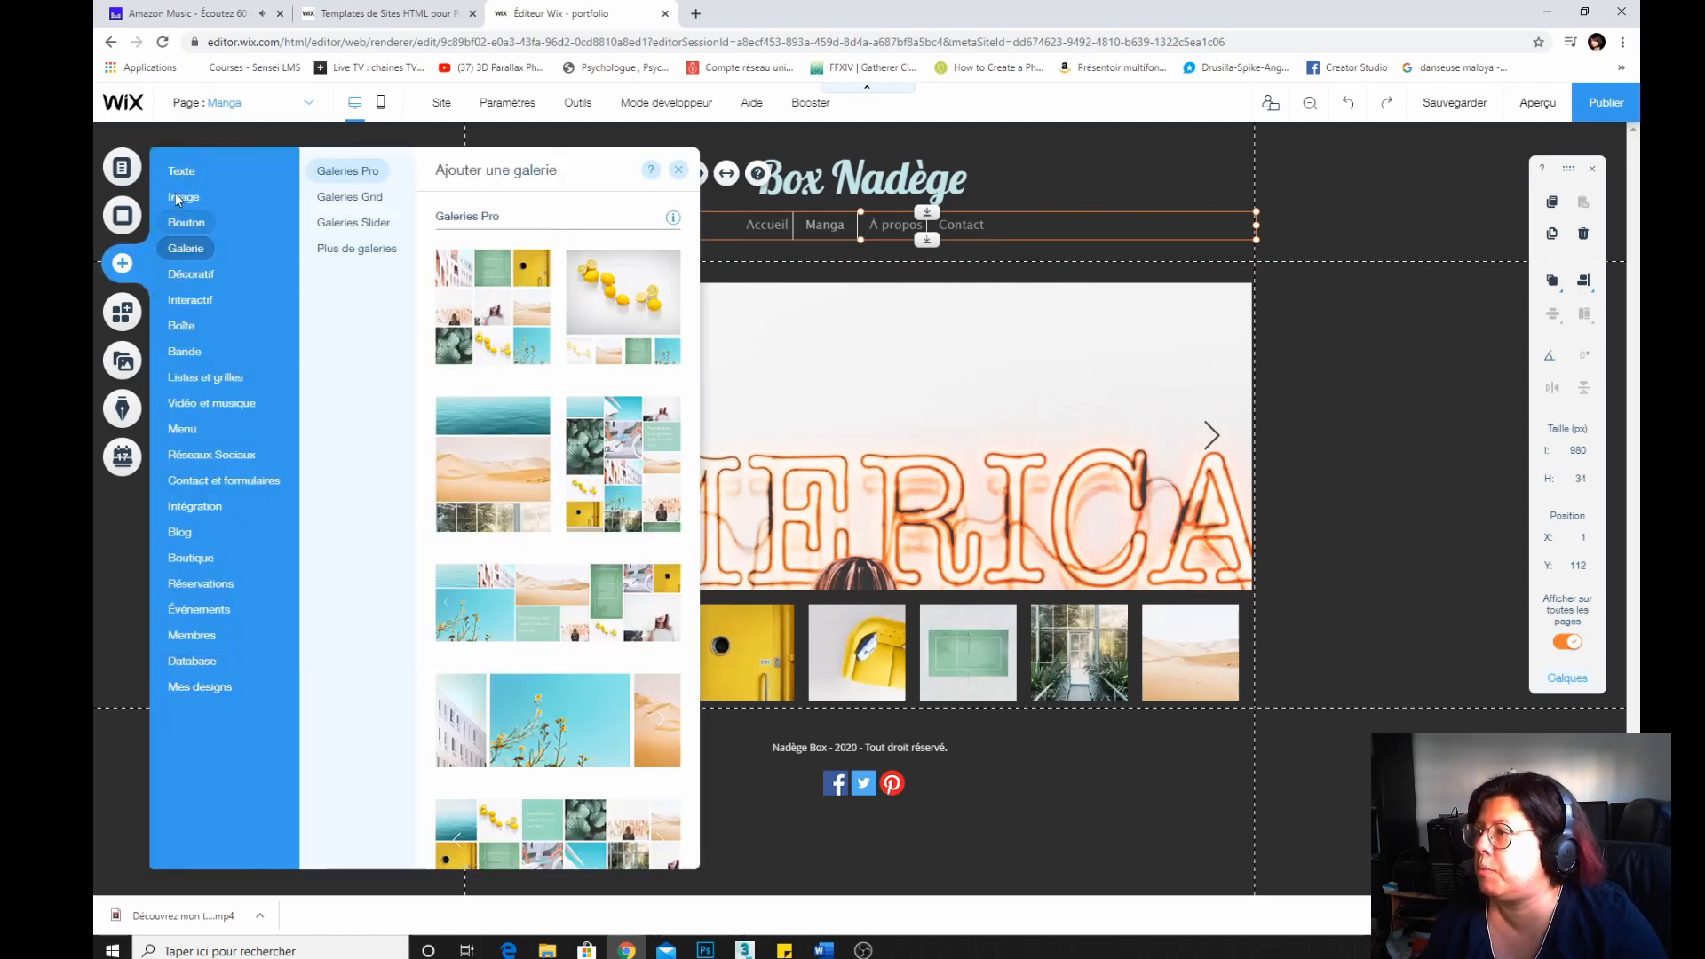
mouse_move(186, 175)
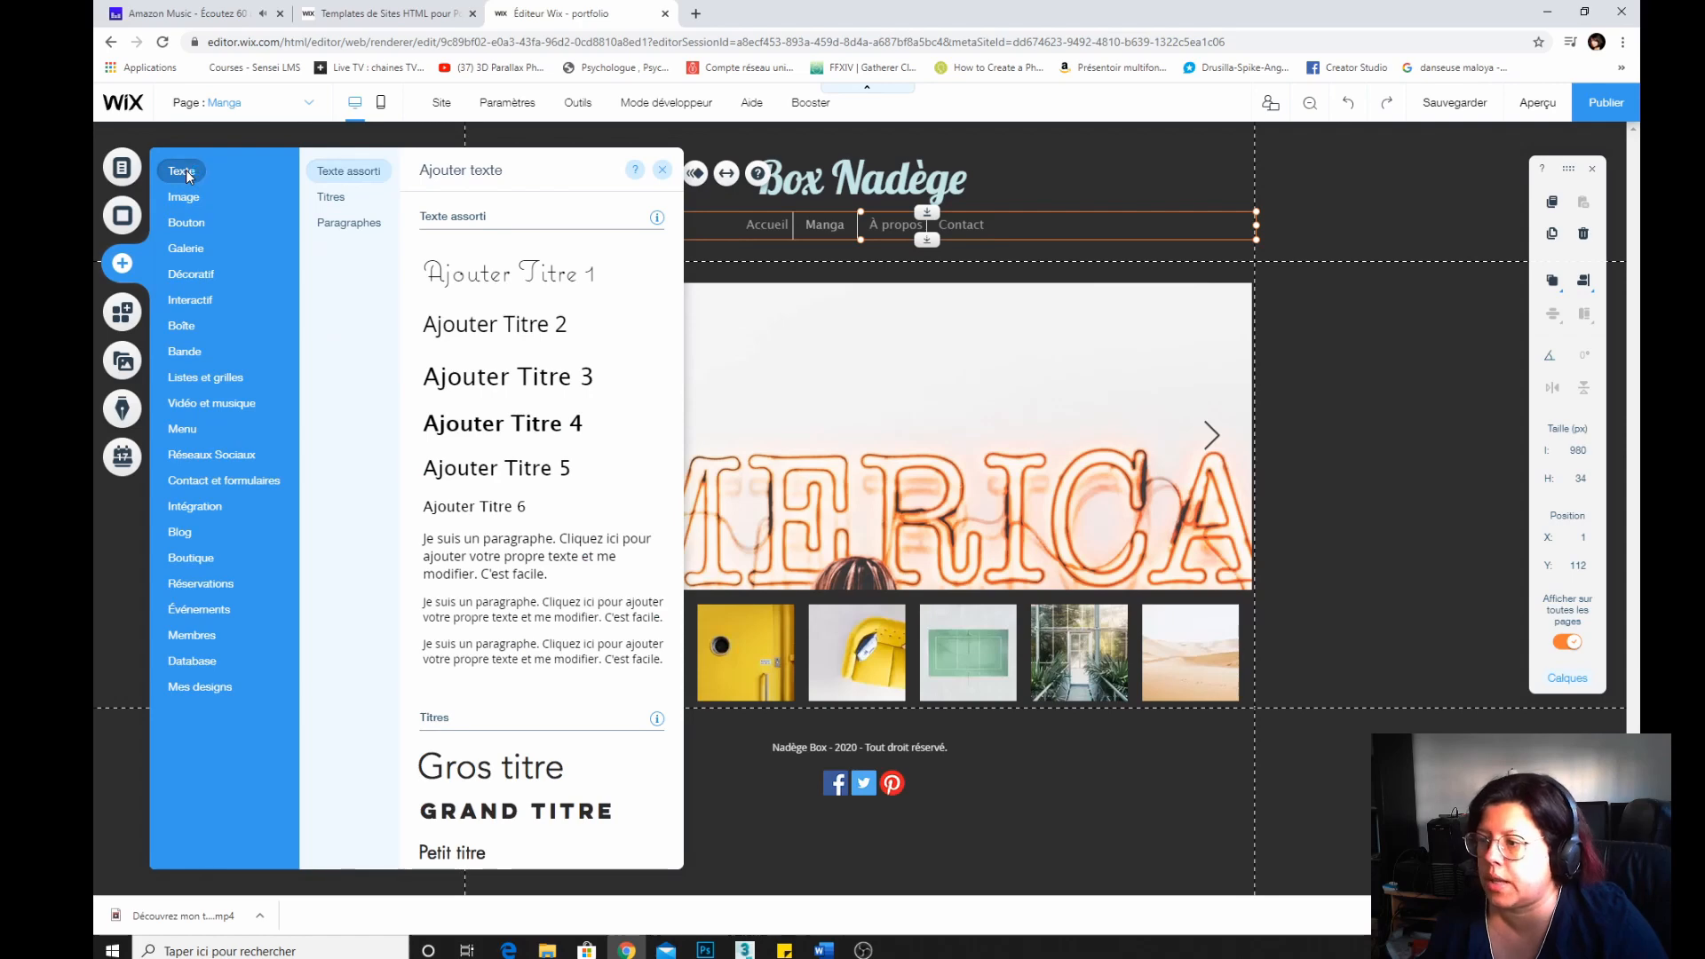
mouse_move(183, 209)
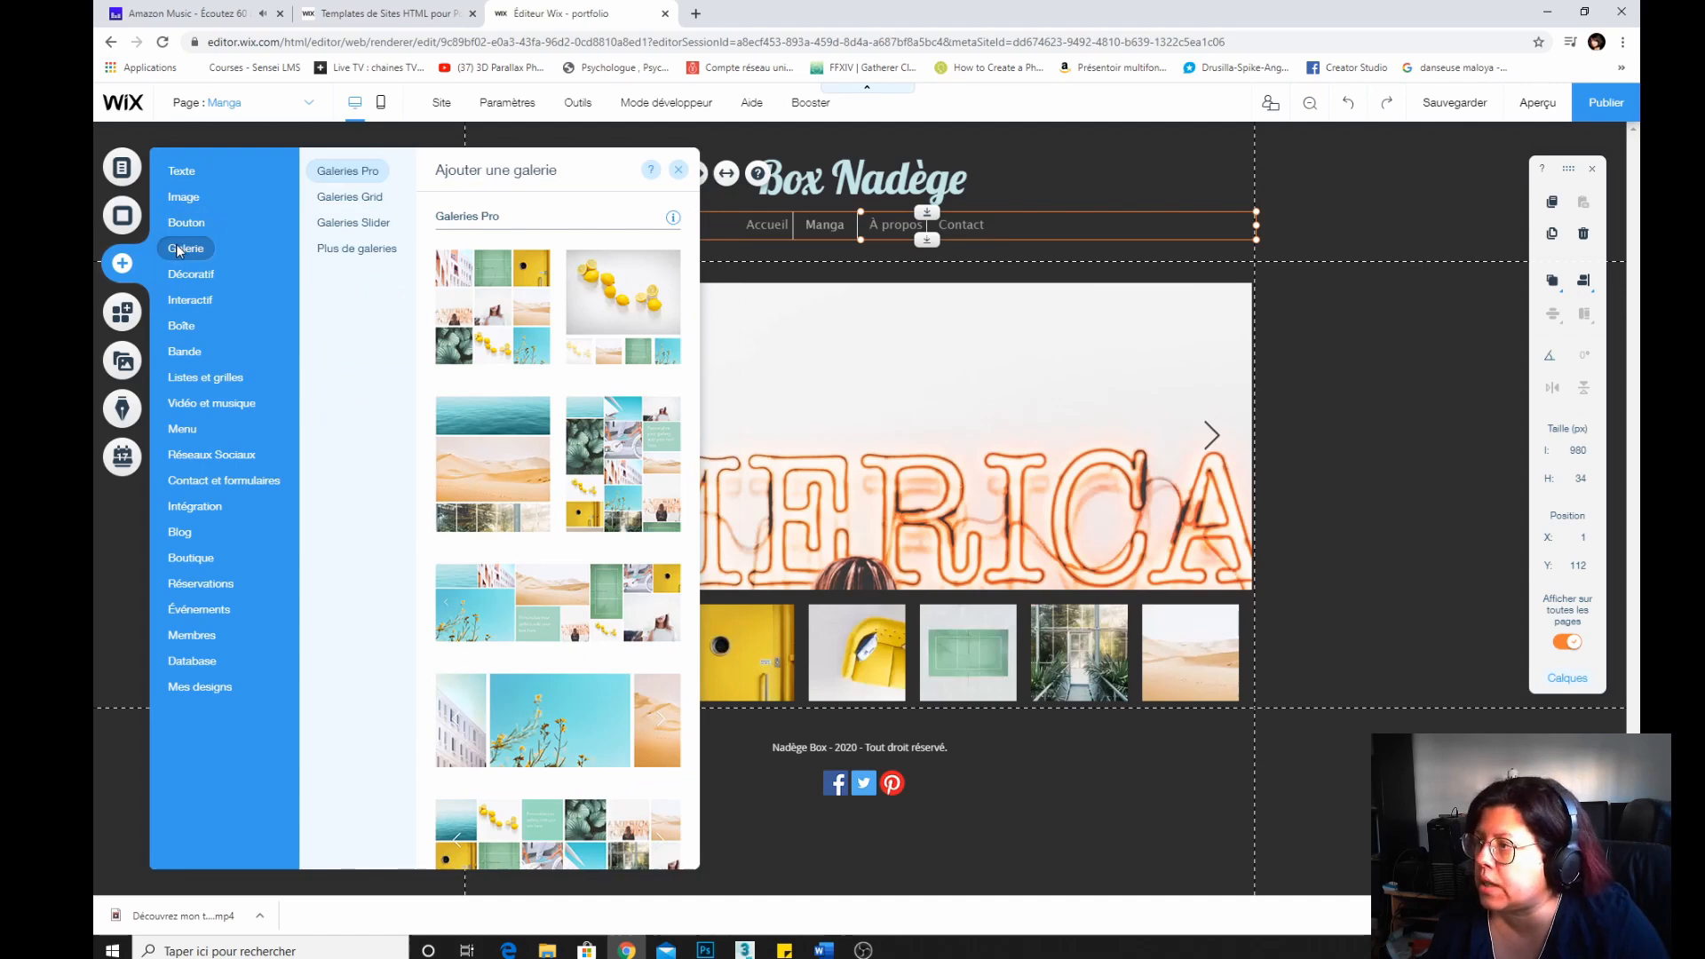
mouse_move(185, 308)
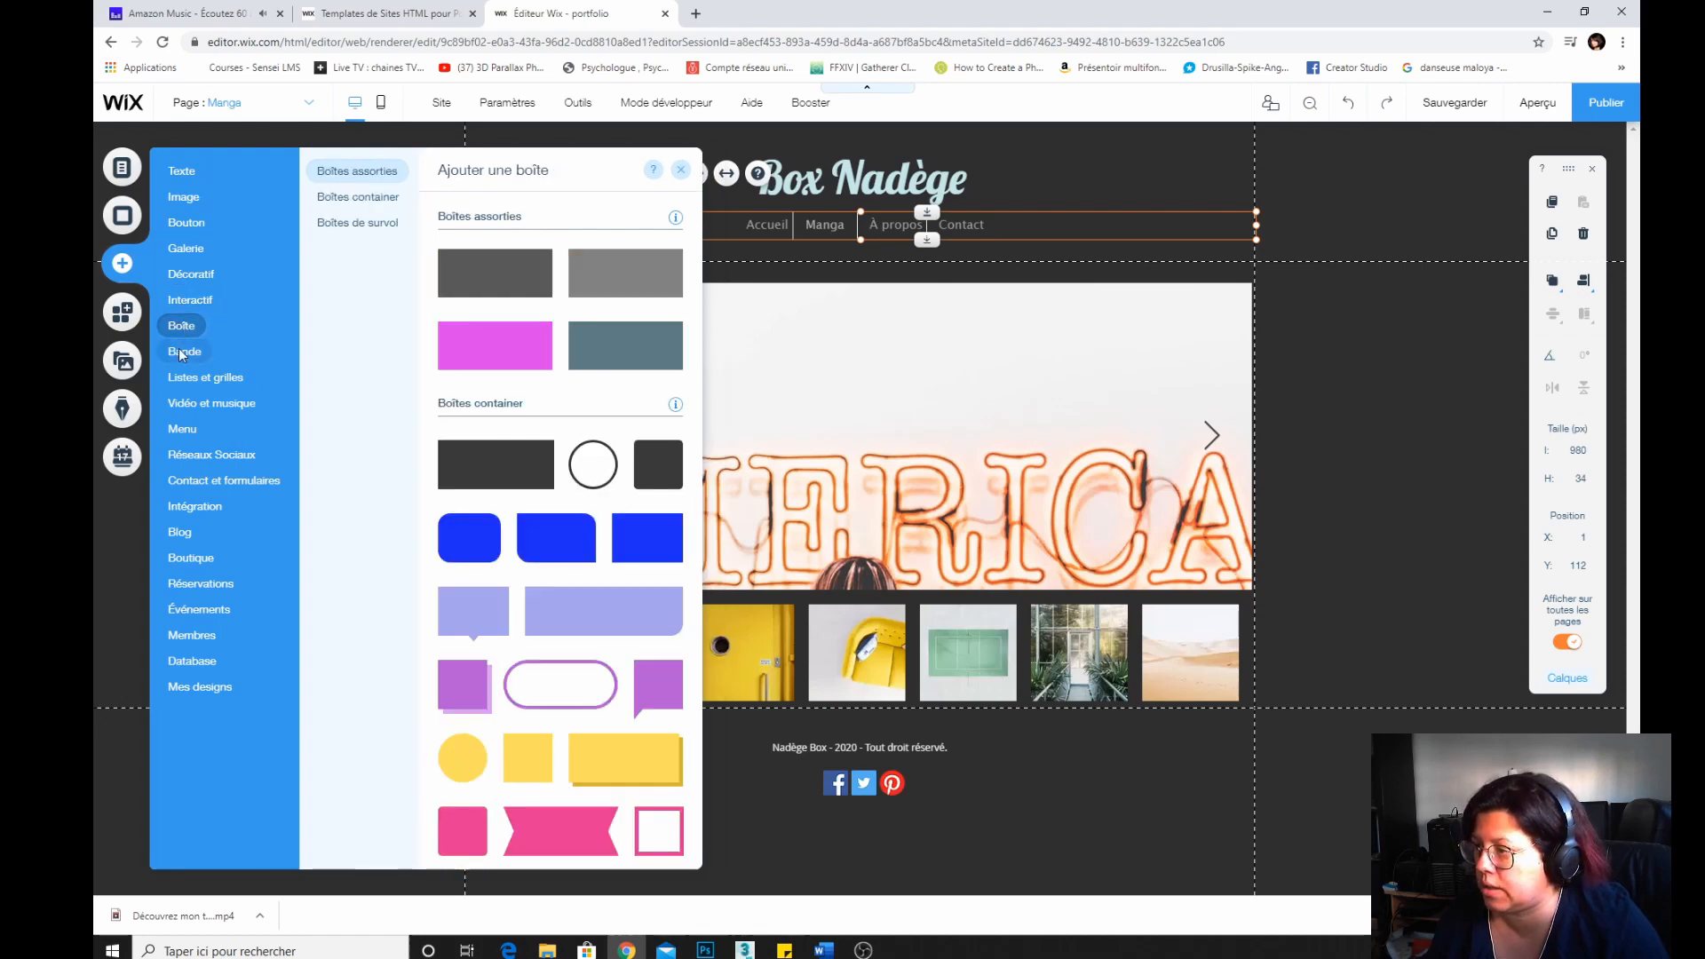
mouse_move(191, 415)
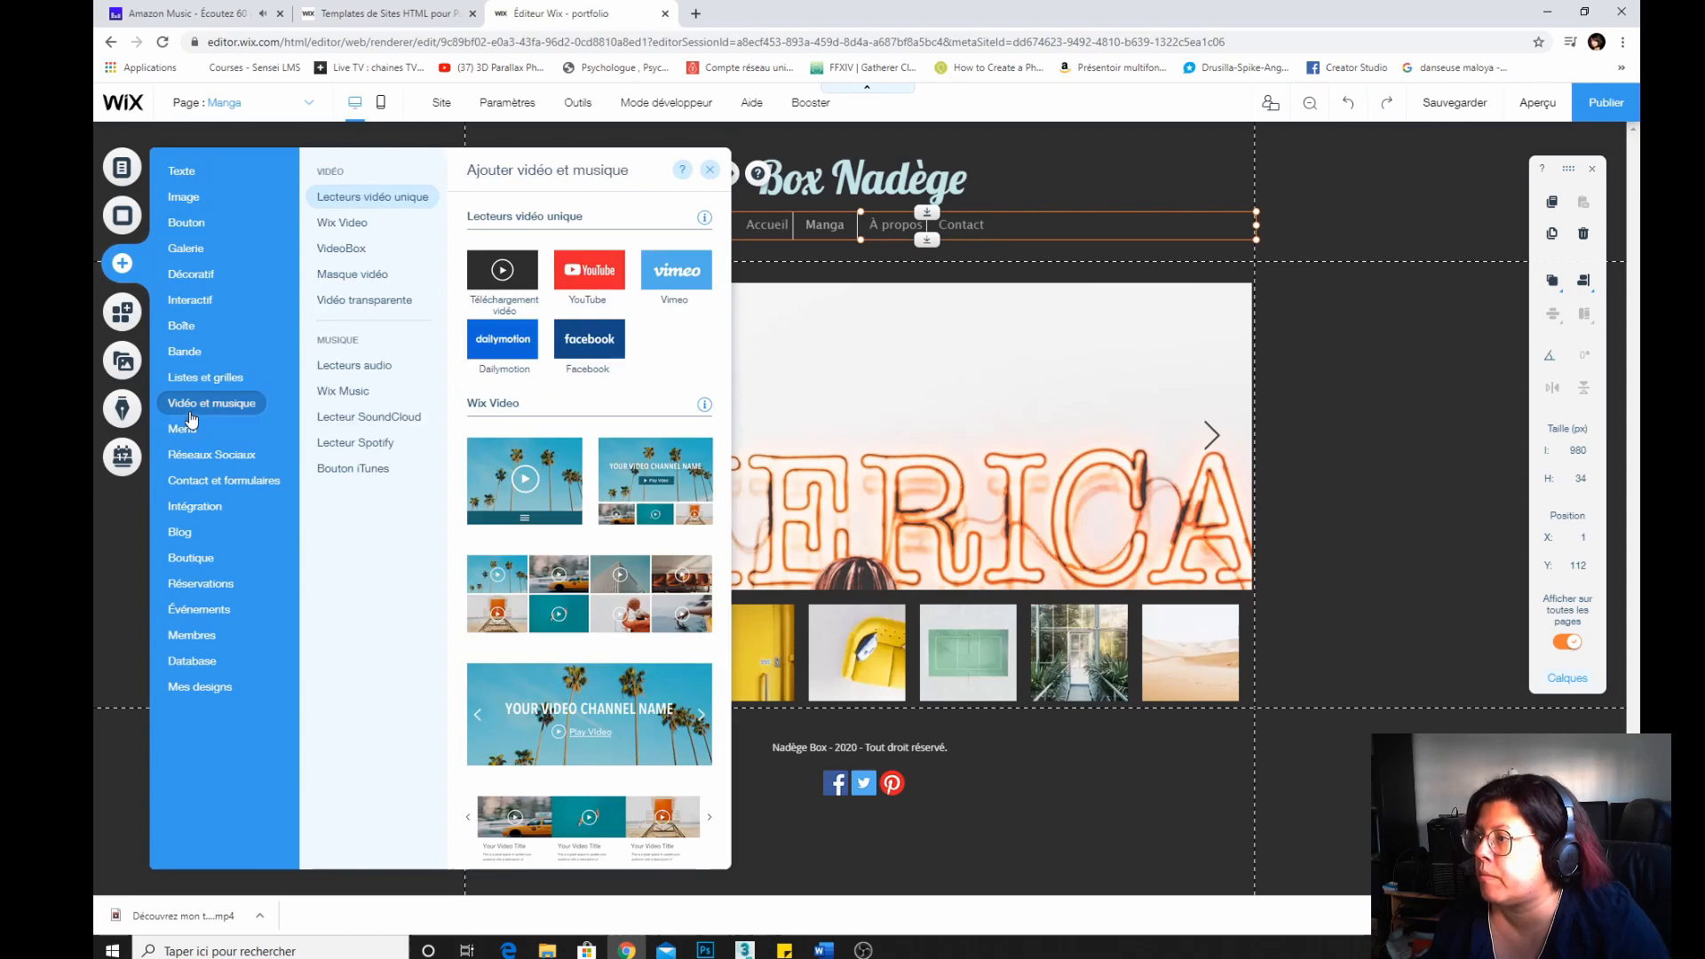
mouse_move(201, 378)
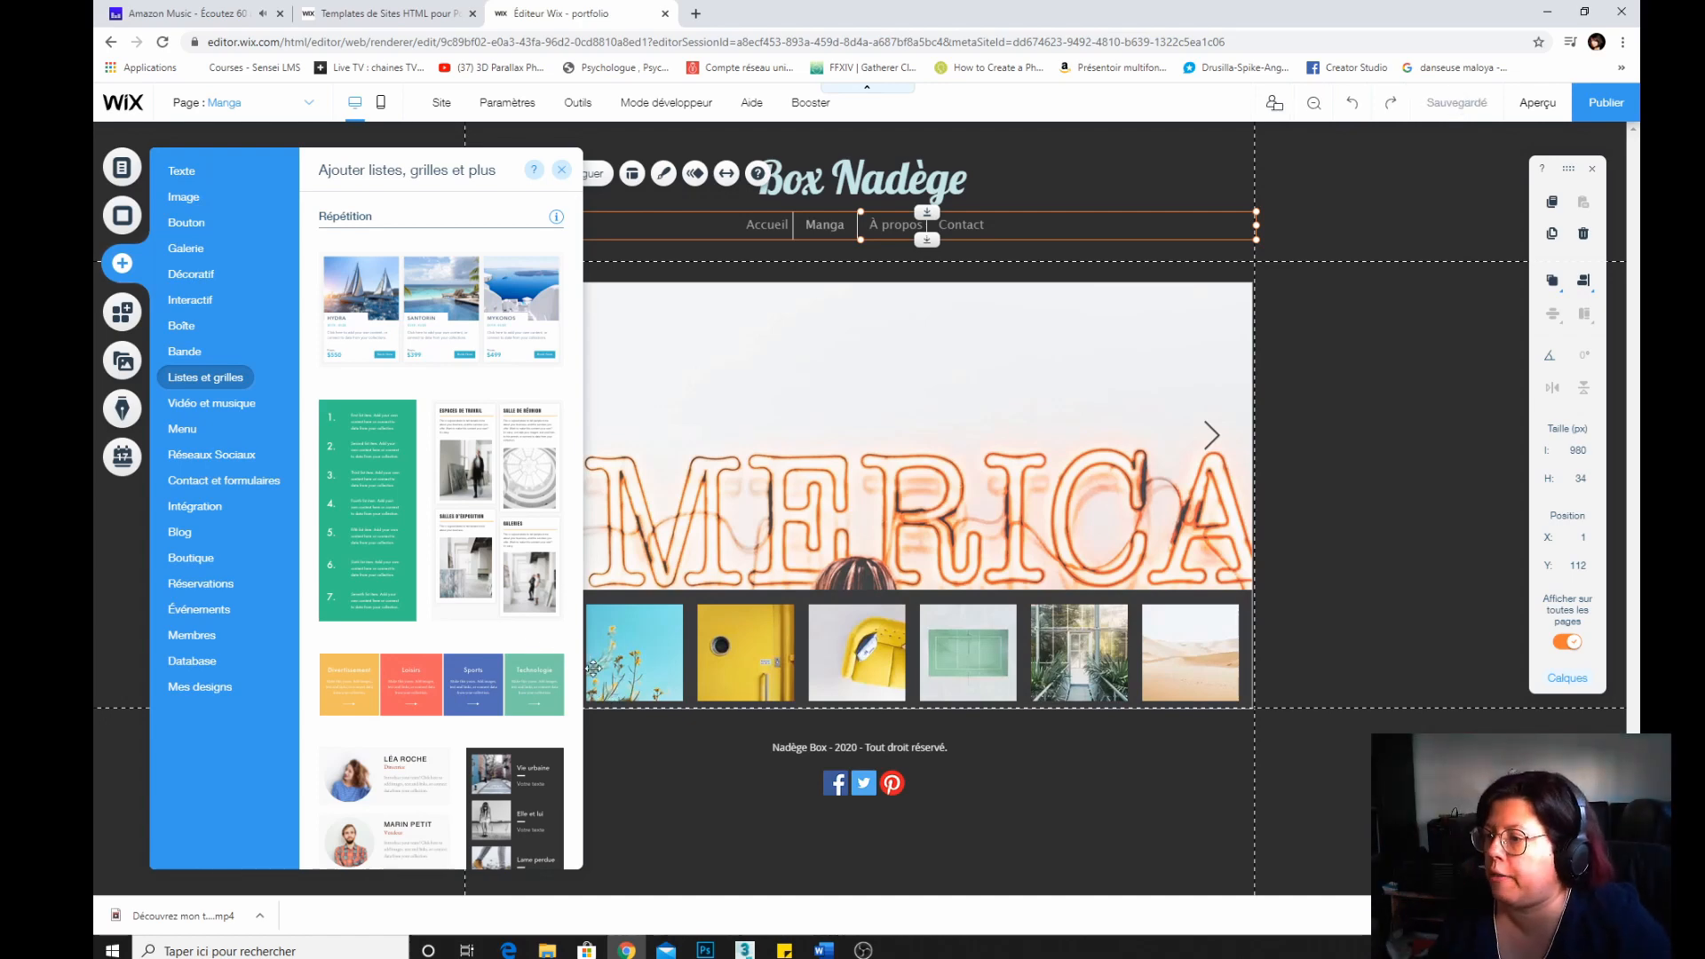
left_click_drag(715, 695, 777, 710)
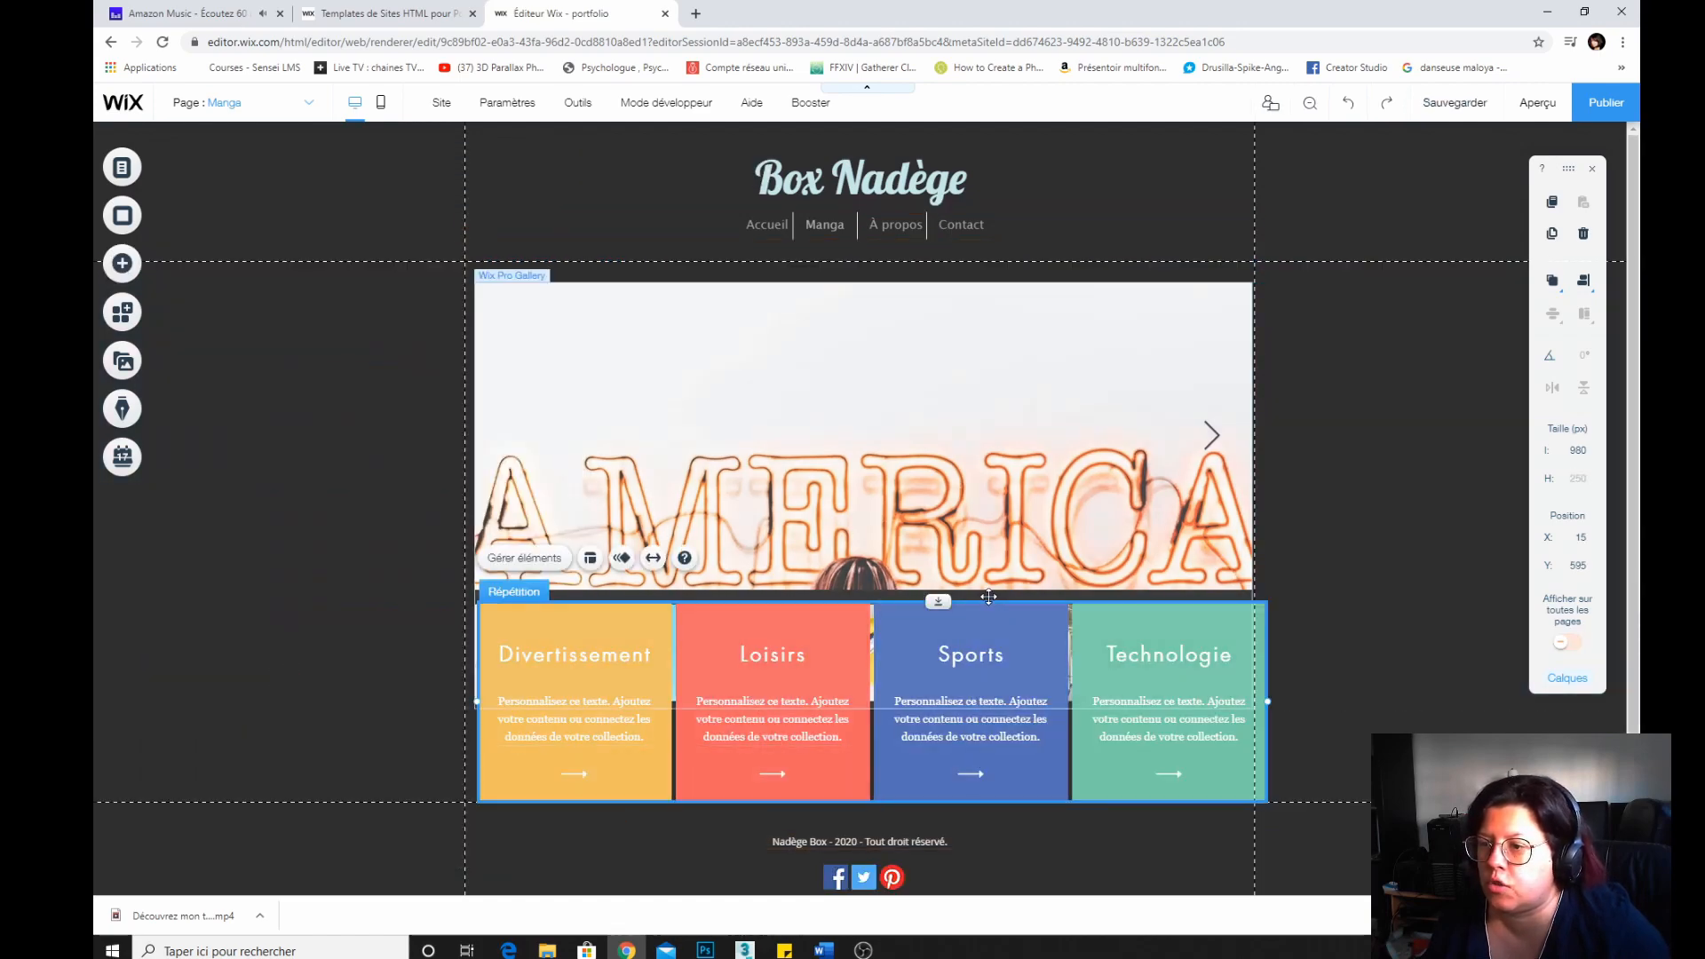
Move the repeater down below the gallery's thumbnail strip.
mouse_move(989, 587)
left_mouse_down()
mouse_move(989, 663)
mouse_move(992, 575)
left_mouse_up()
left_click_drag(993, 785, 975, 898)
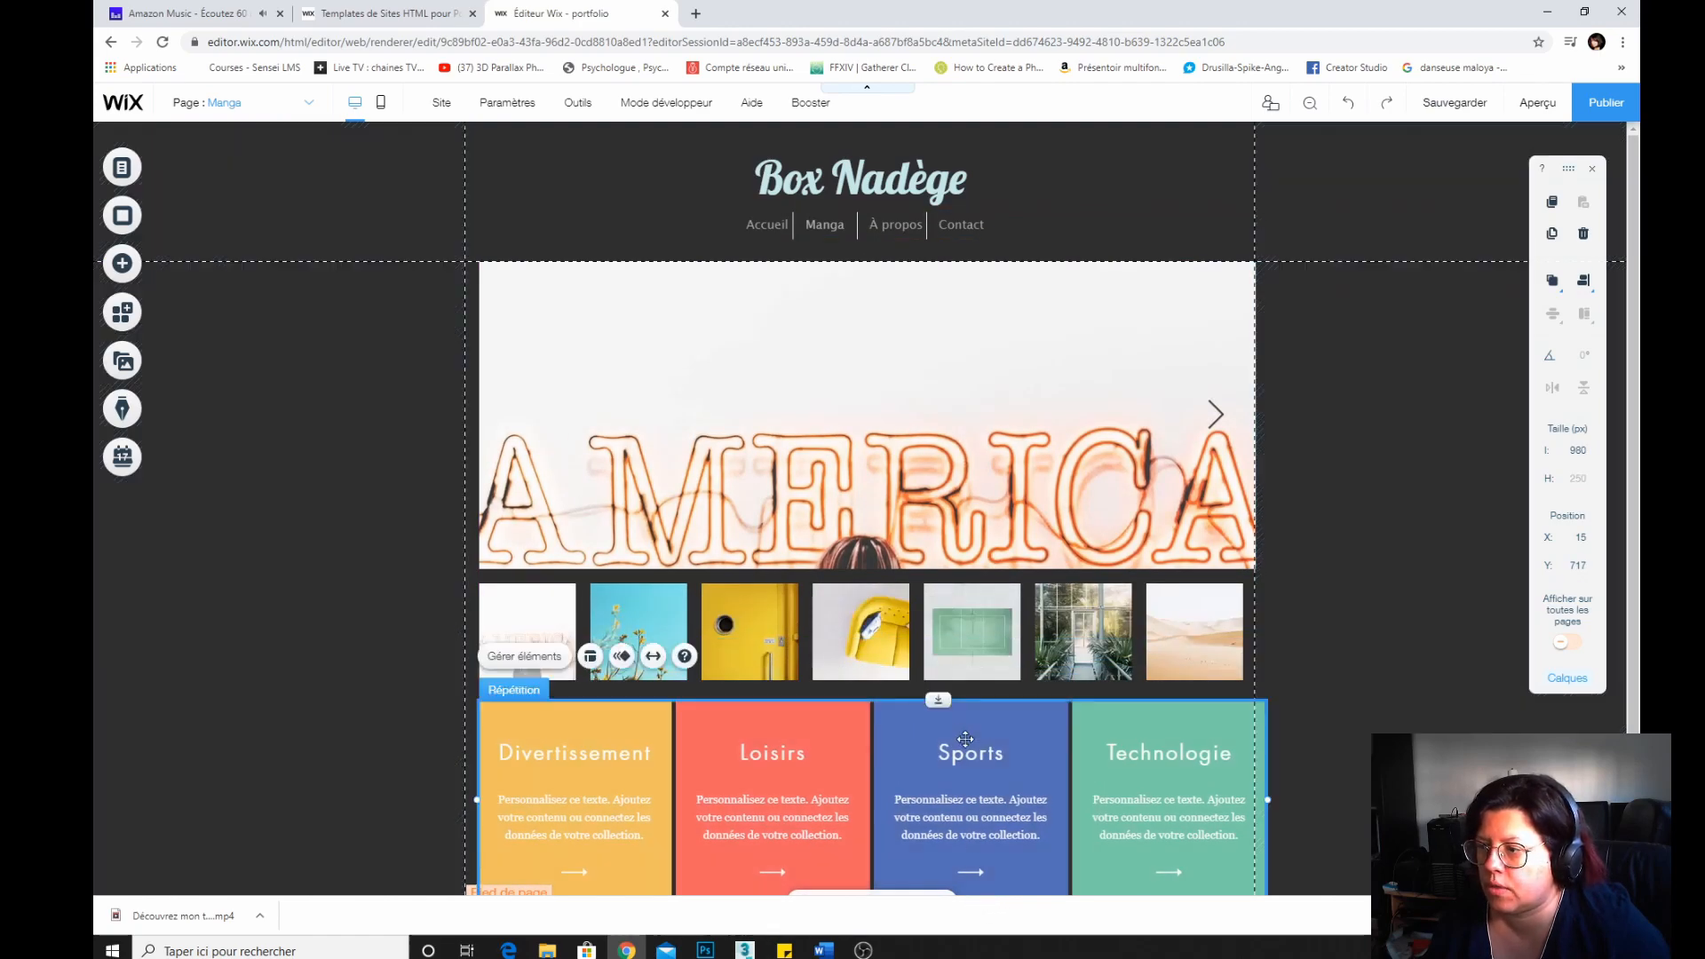
scroll(1274, 655, "down", 2)
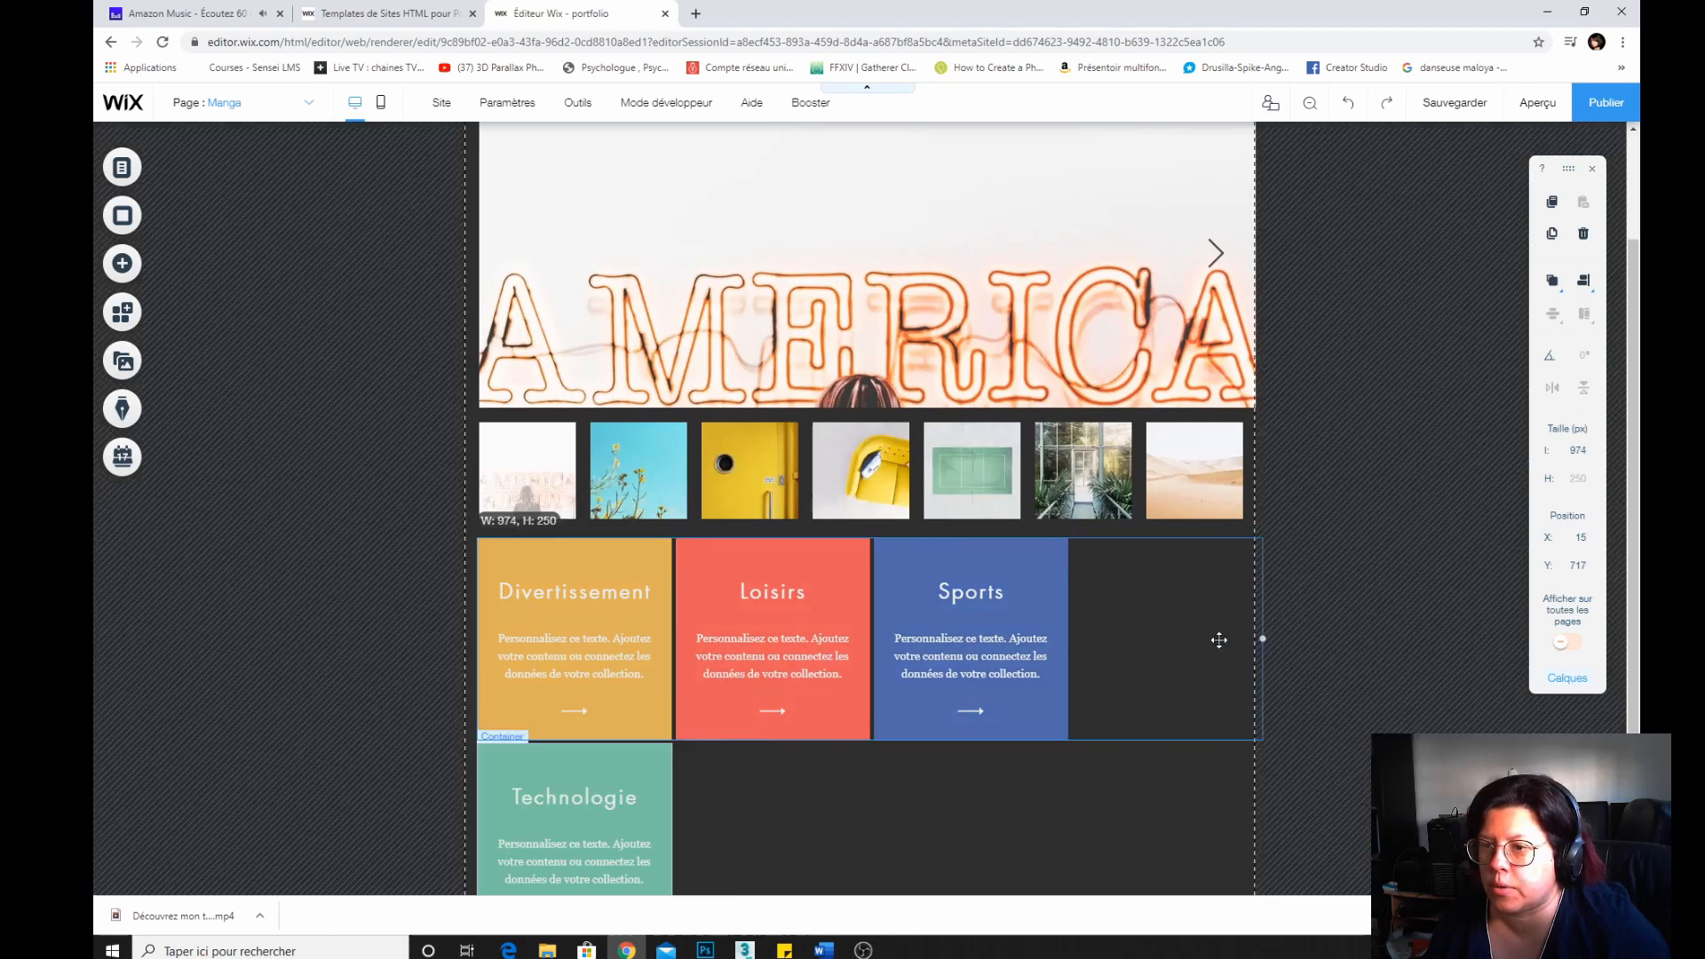
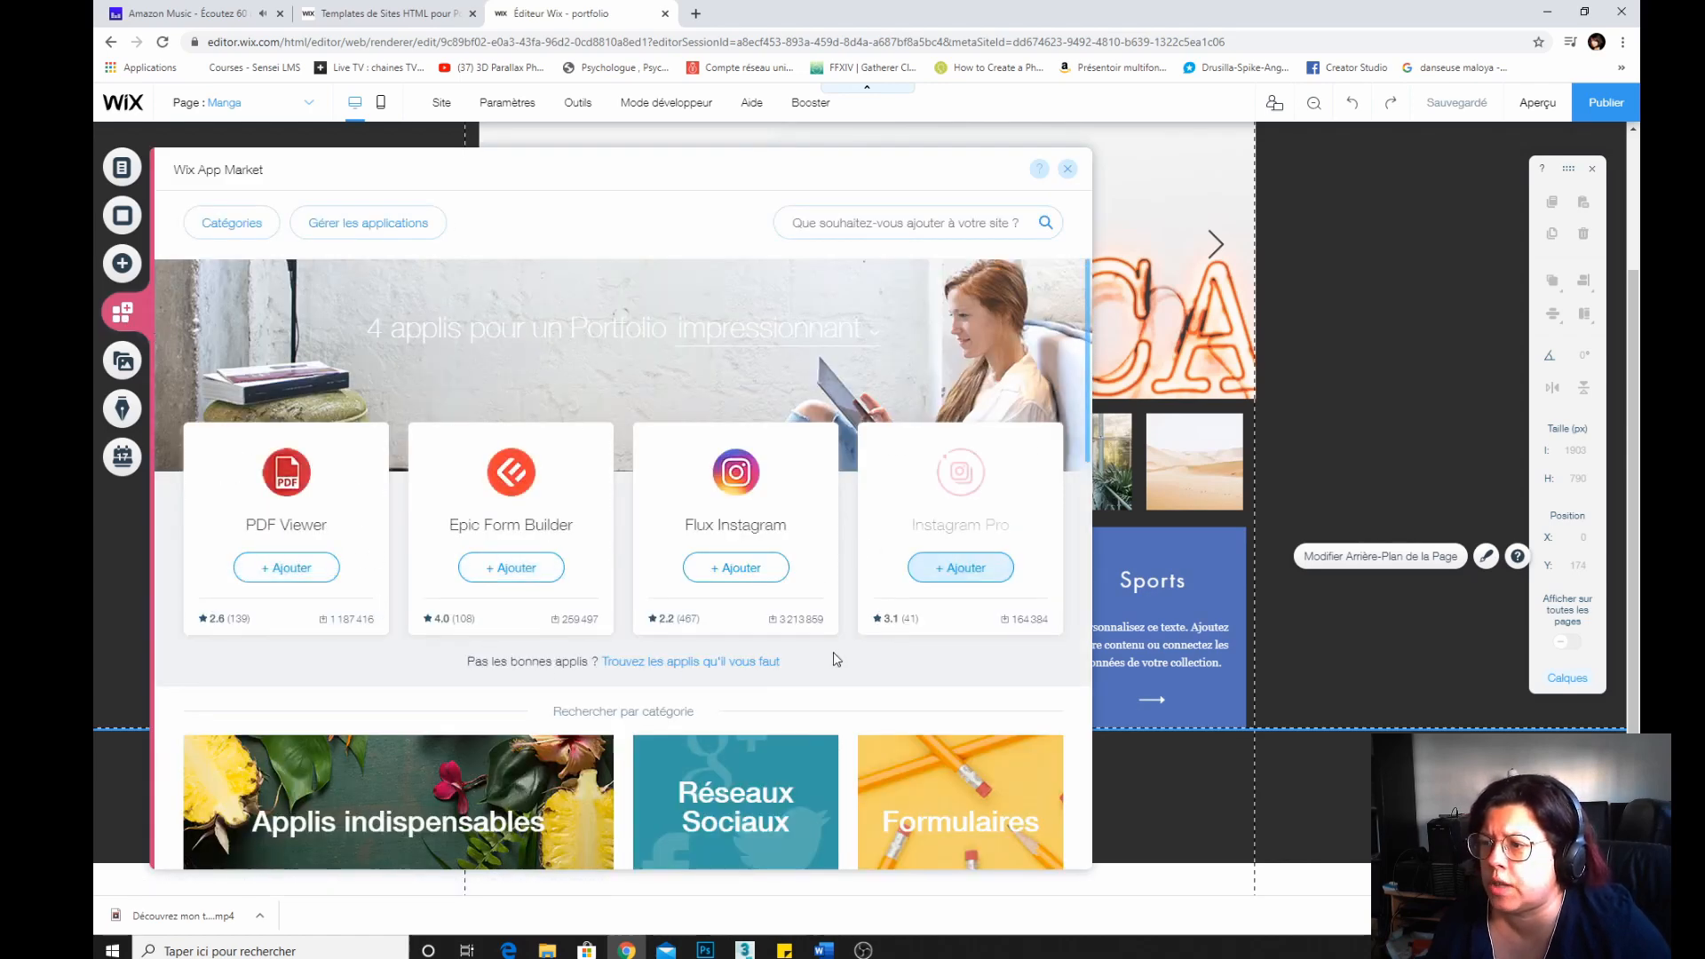
Browse the App Market's free apps category, then close the App Market.
scroll(453, 515, "down", 5)
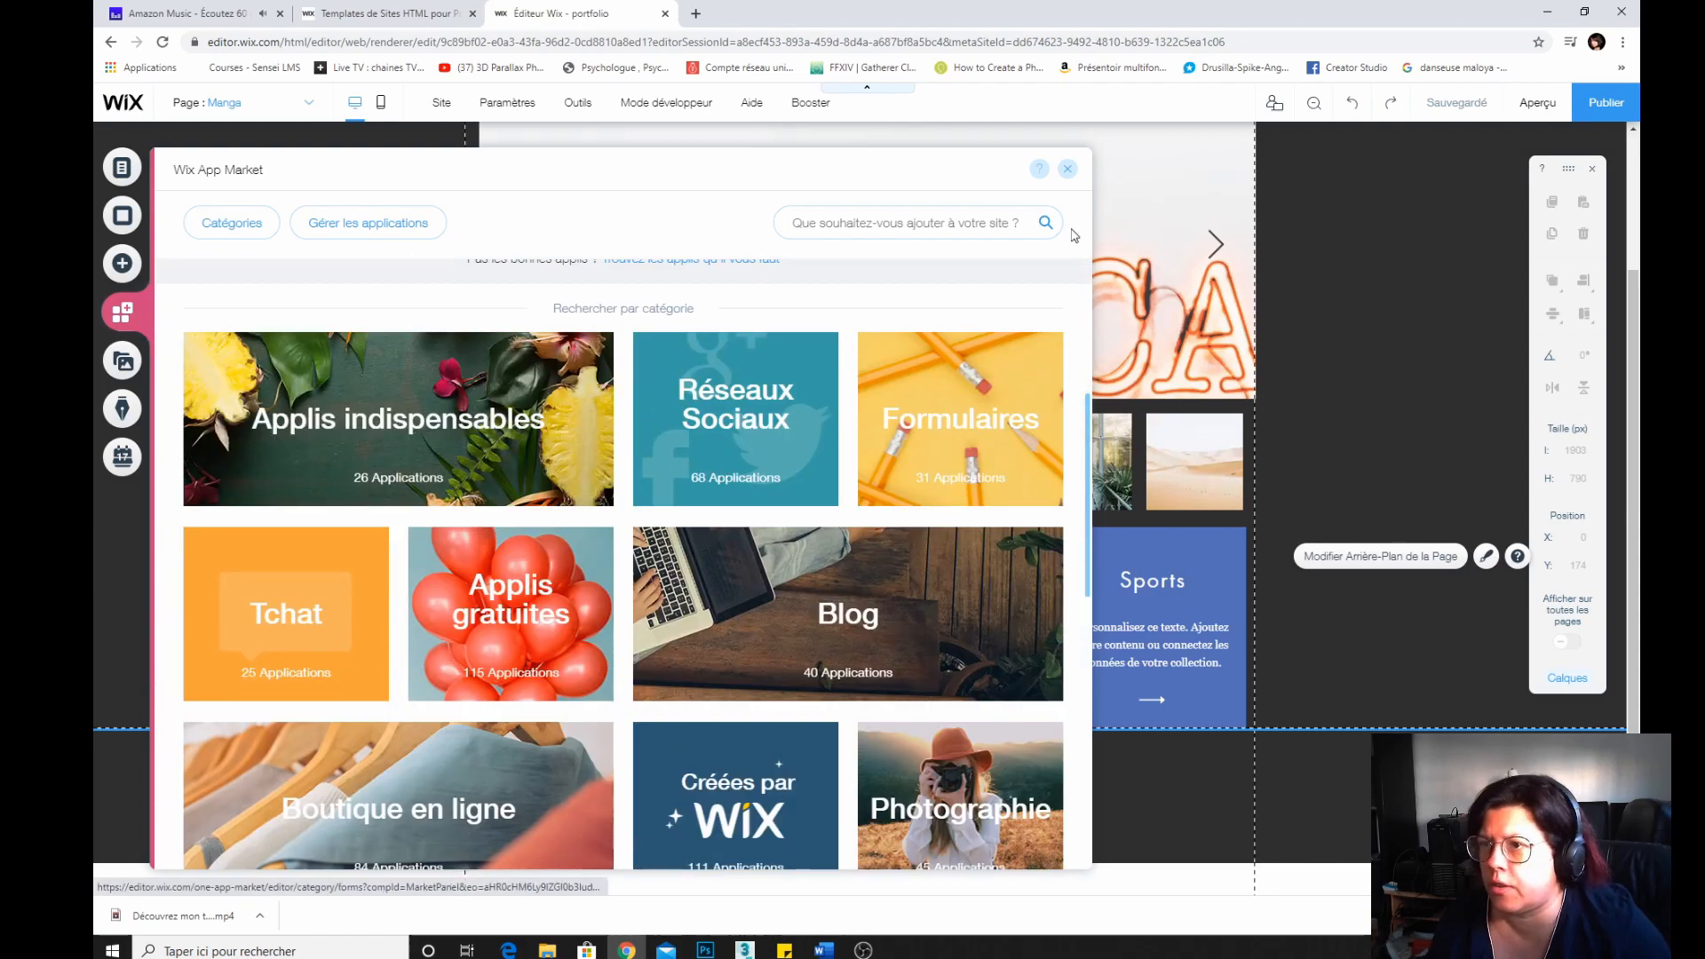
scroll(355, 426, "down", 3)
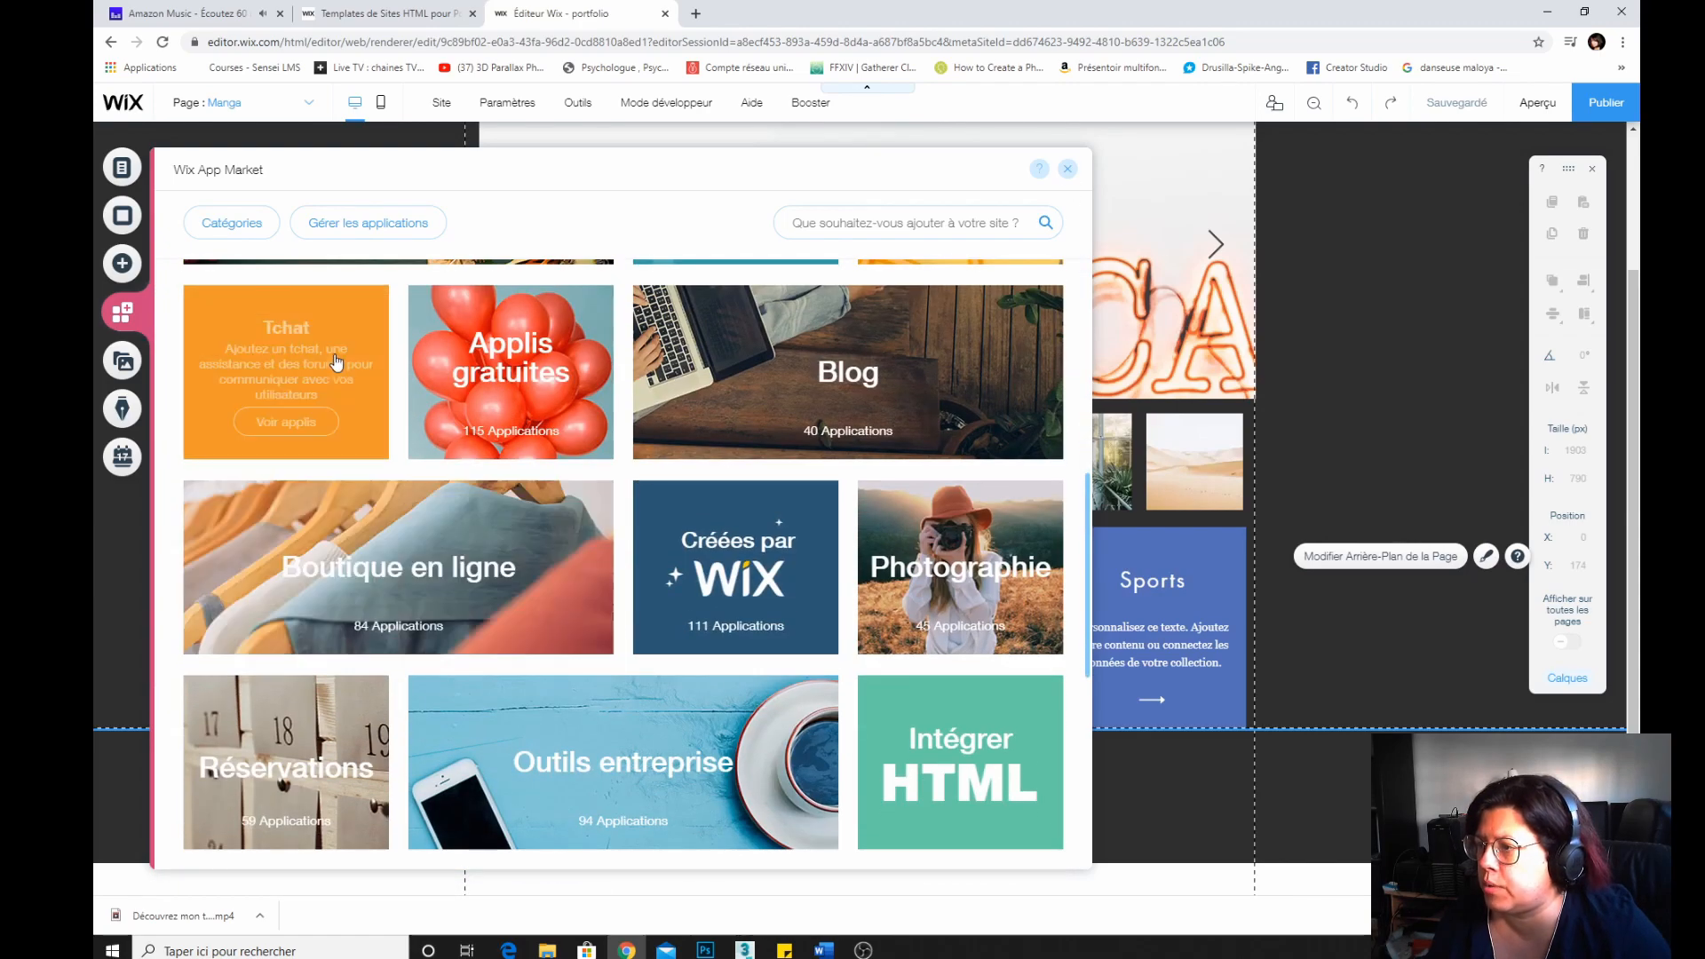
scroll(479, 451, "up", 3)
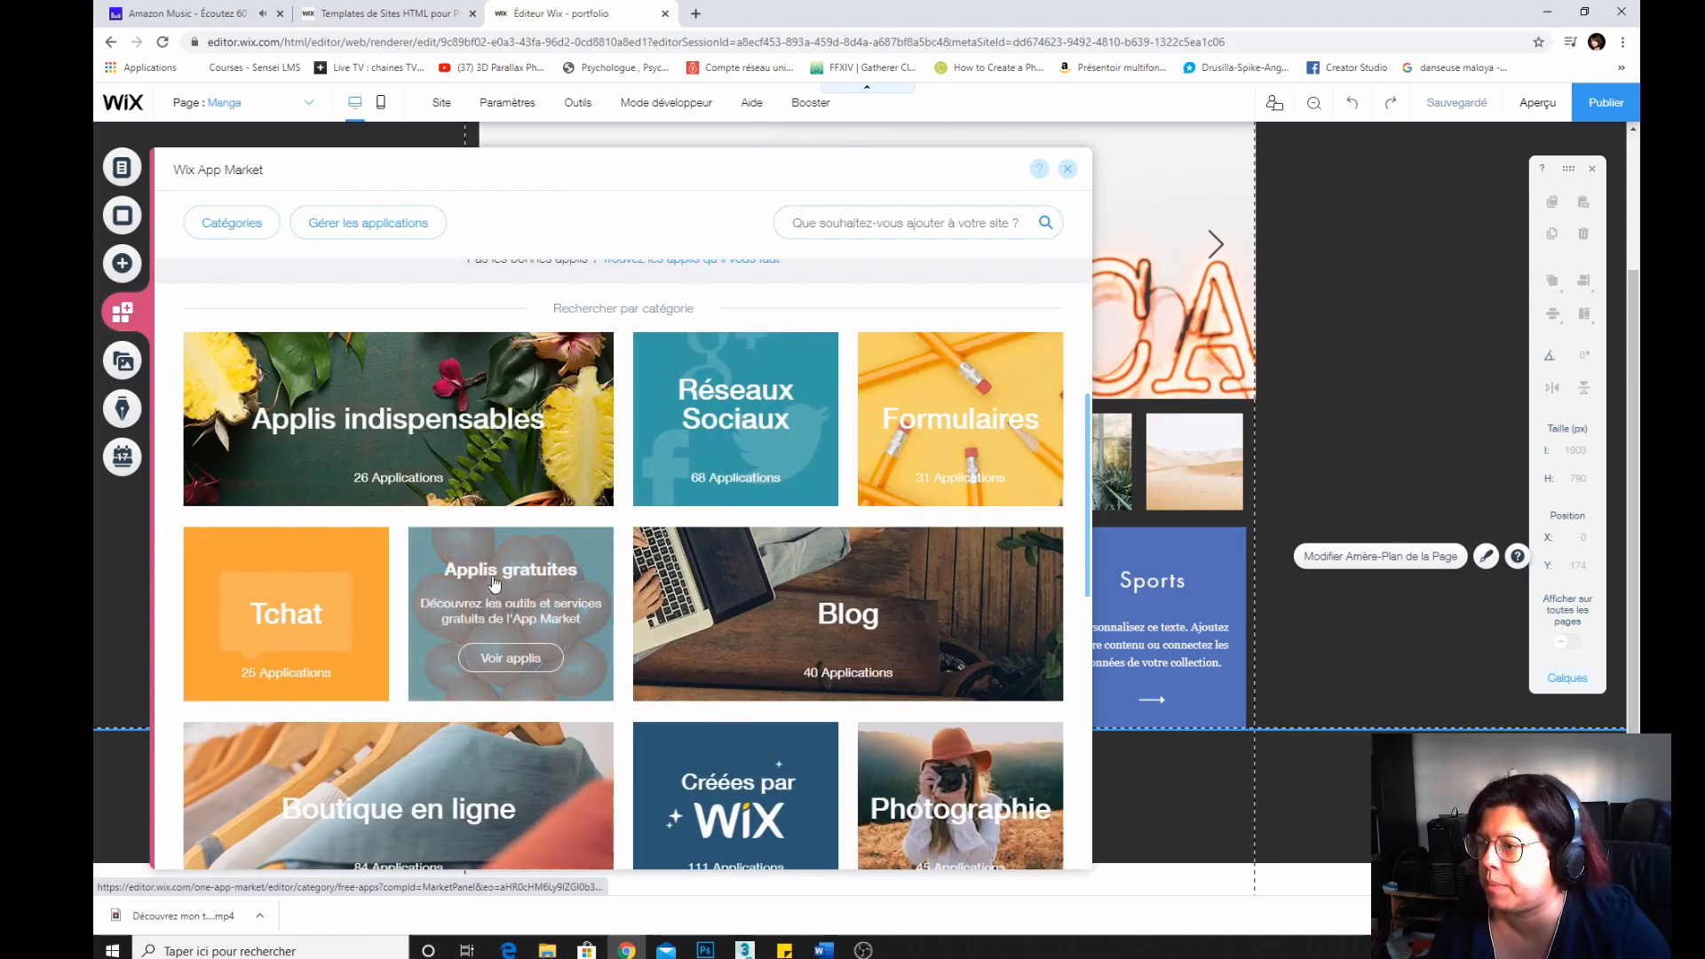
left_click(513, 653)
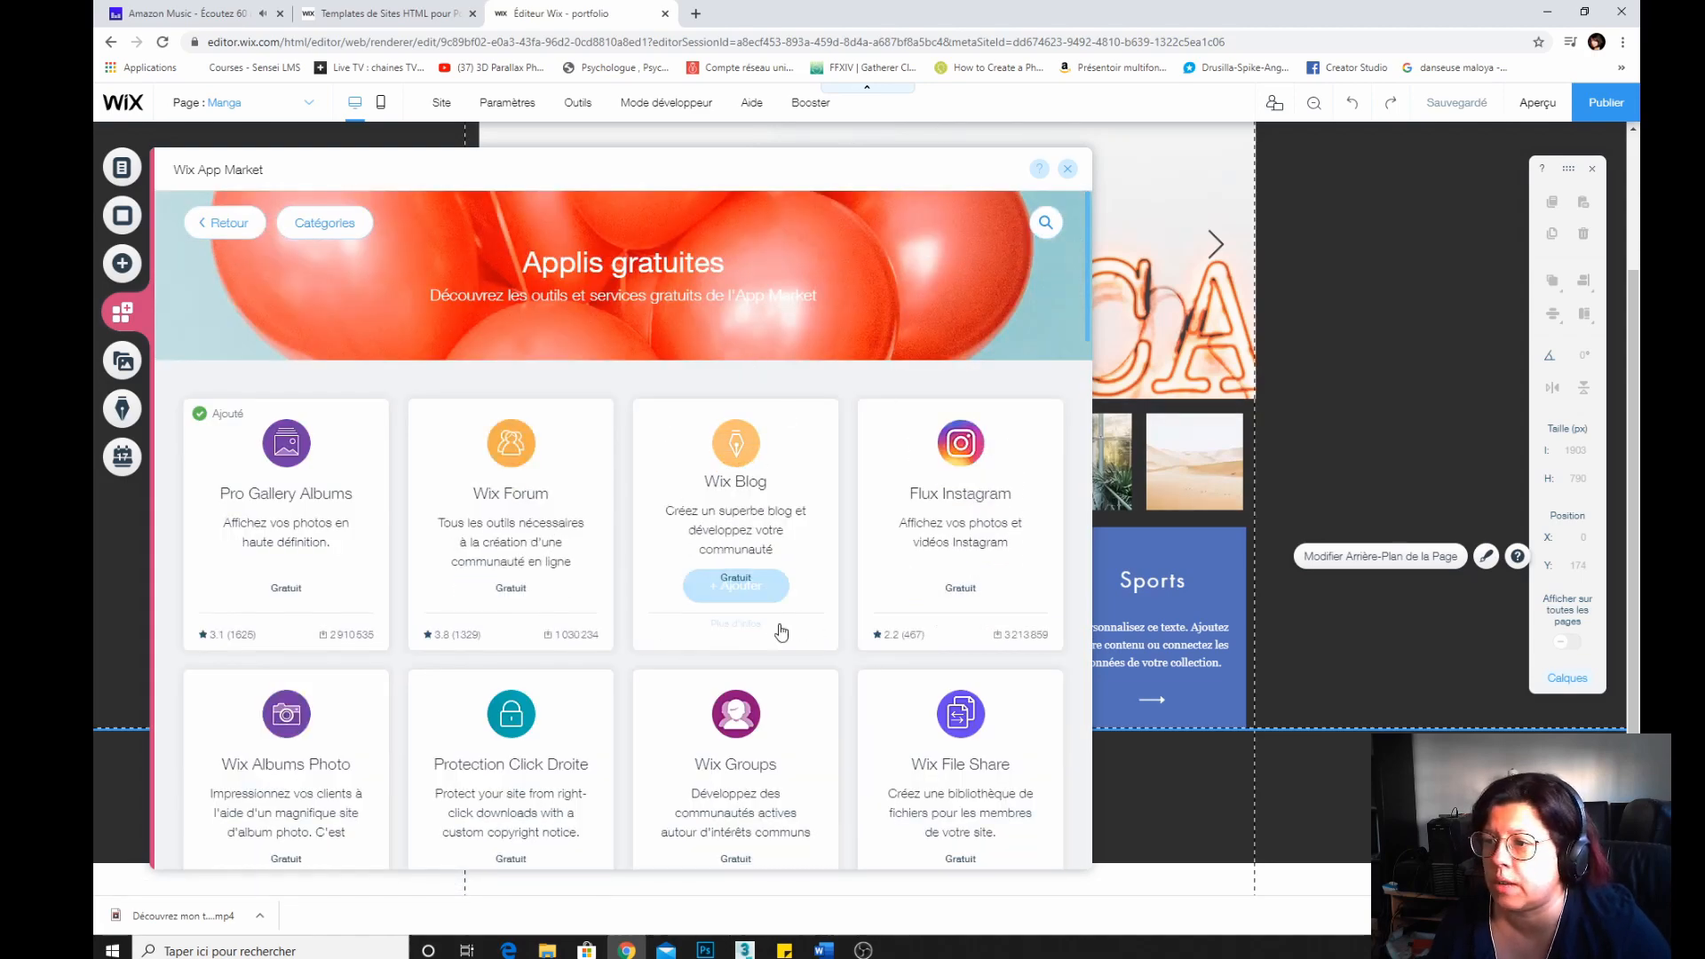
scroll(463, 508, "down", 20)
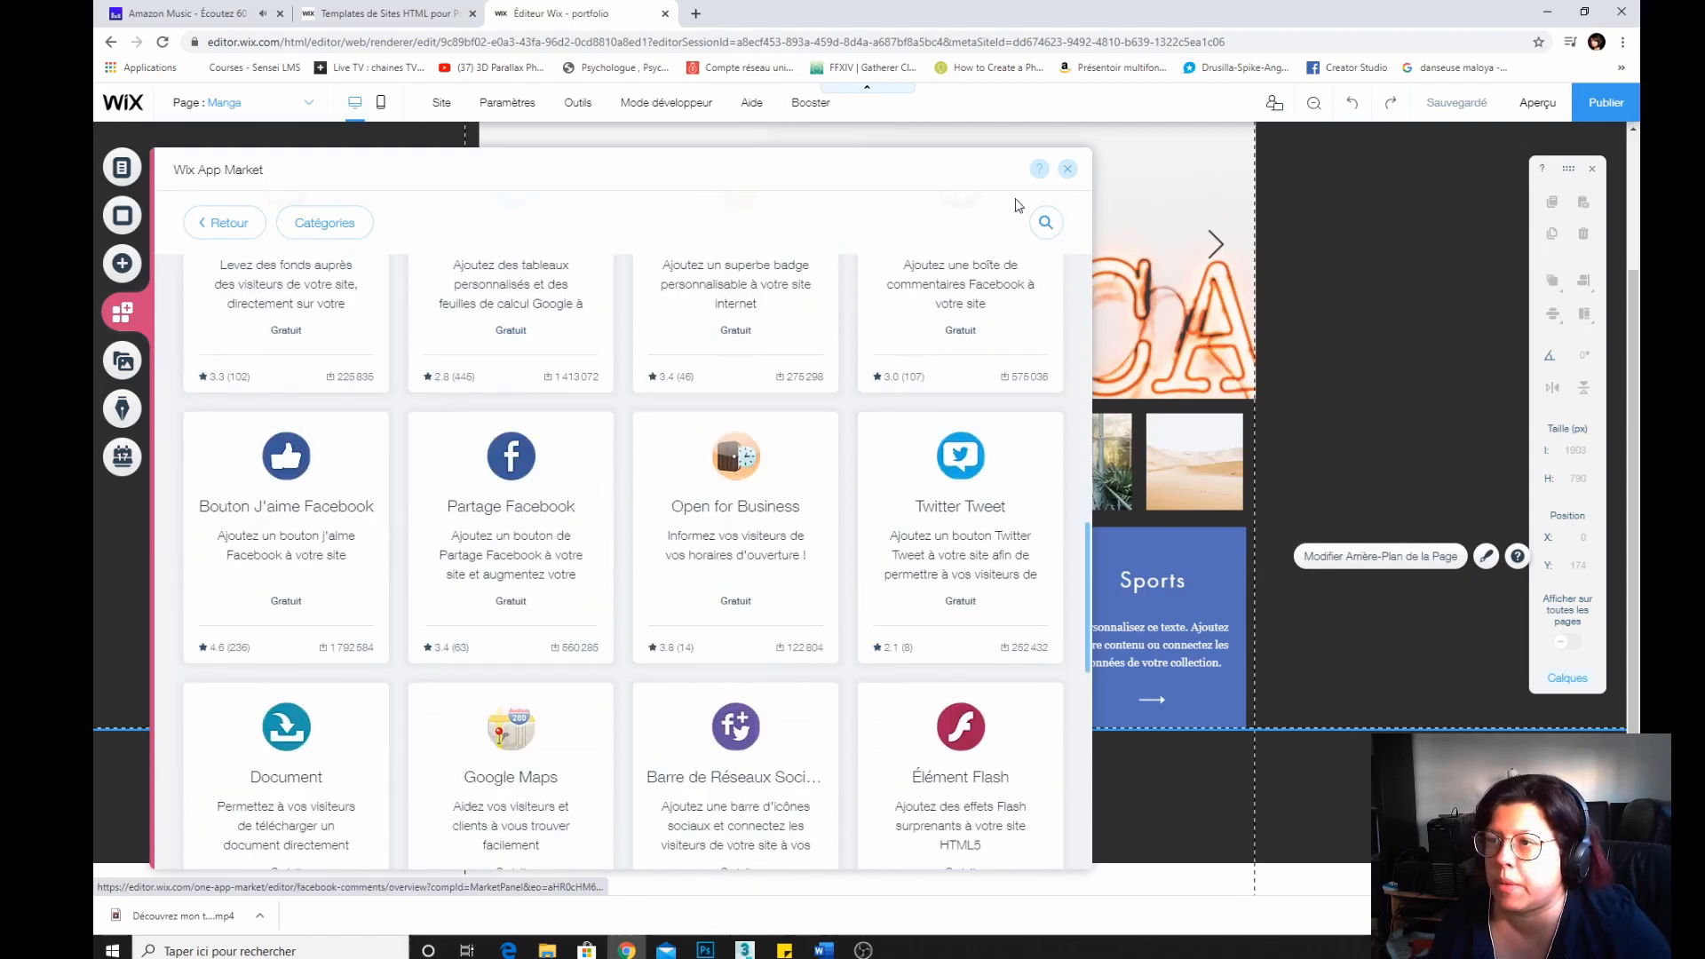
left_click(1067, 168)
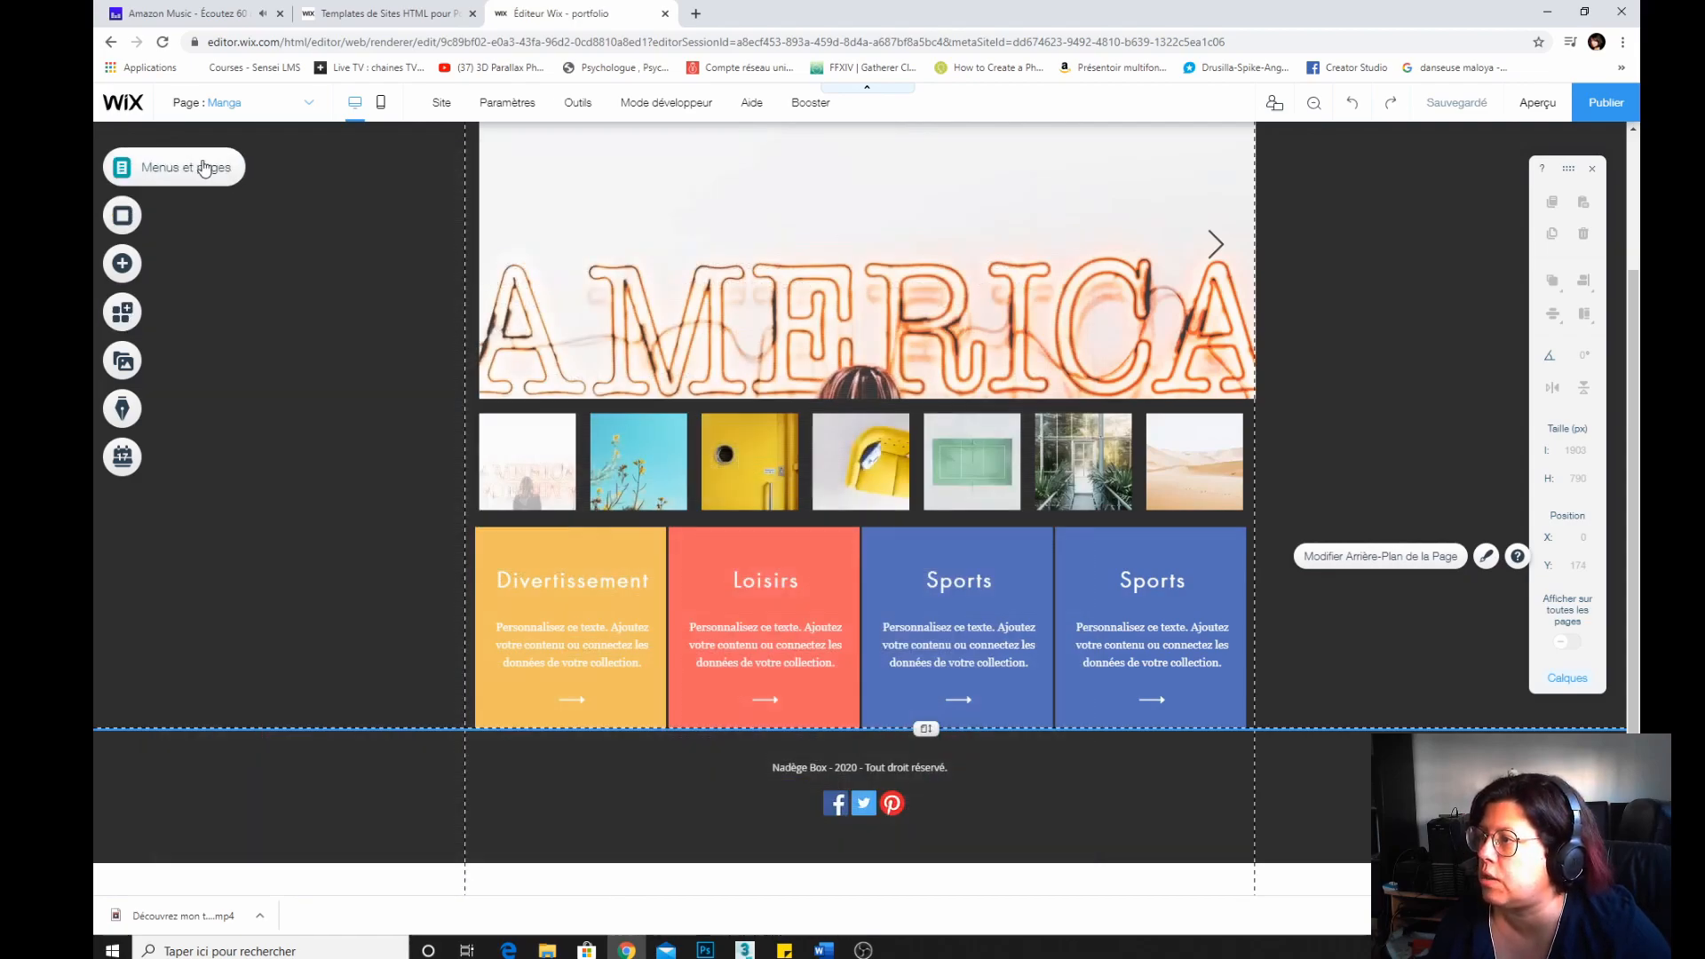
Go to the Accueil page and add a Wix Video Bande strip from the video and music elements.
left_click(121, 166)
left_click(349, 223)
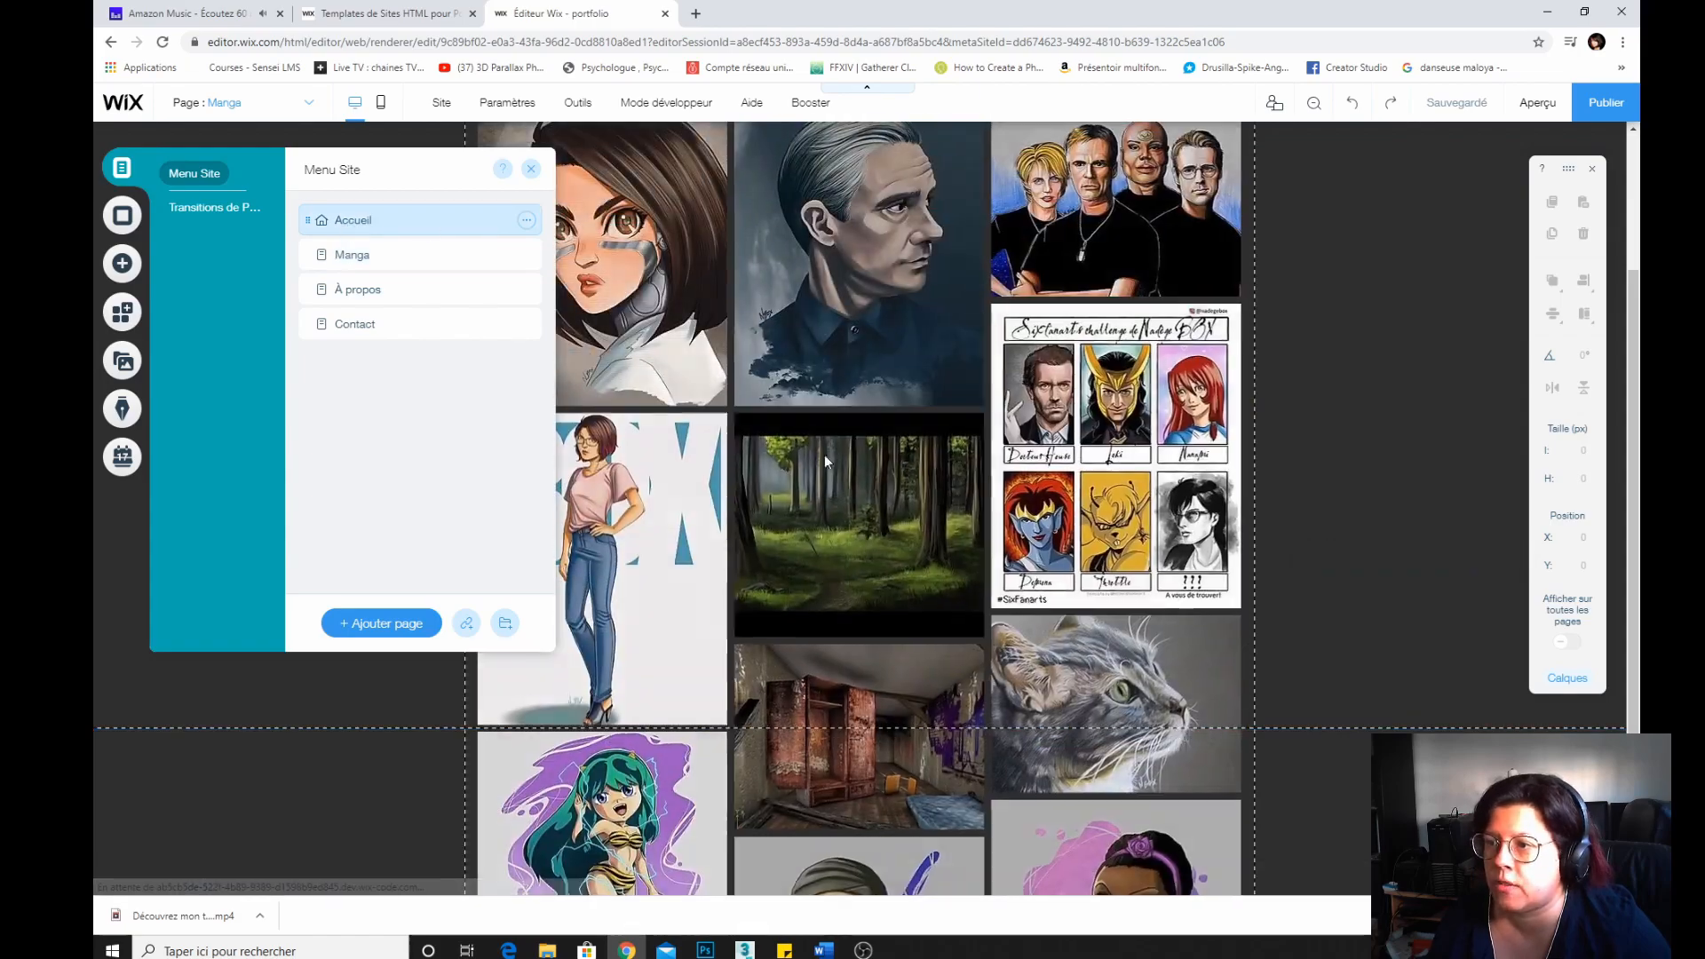
scroll(1222, 545, "down", 10)
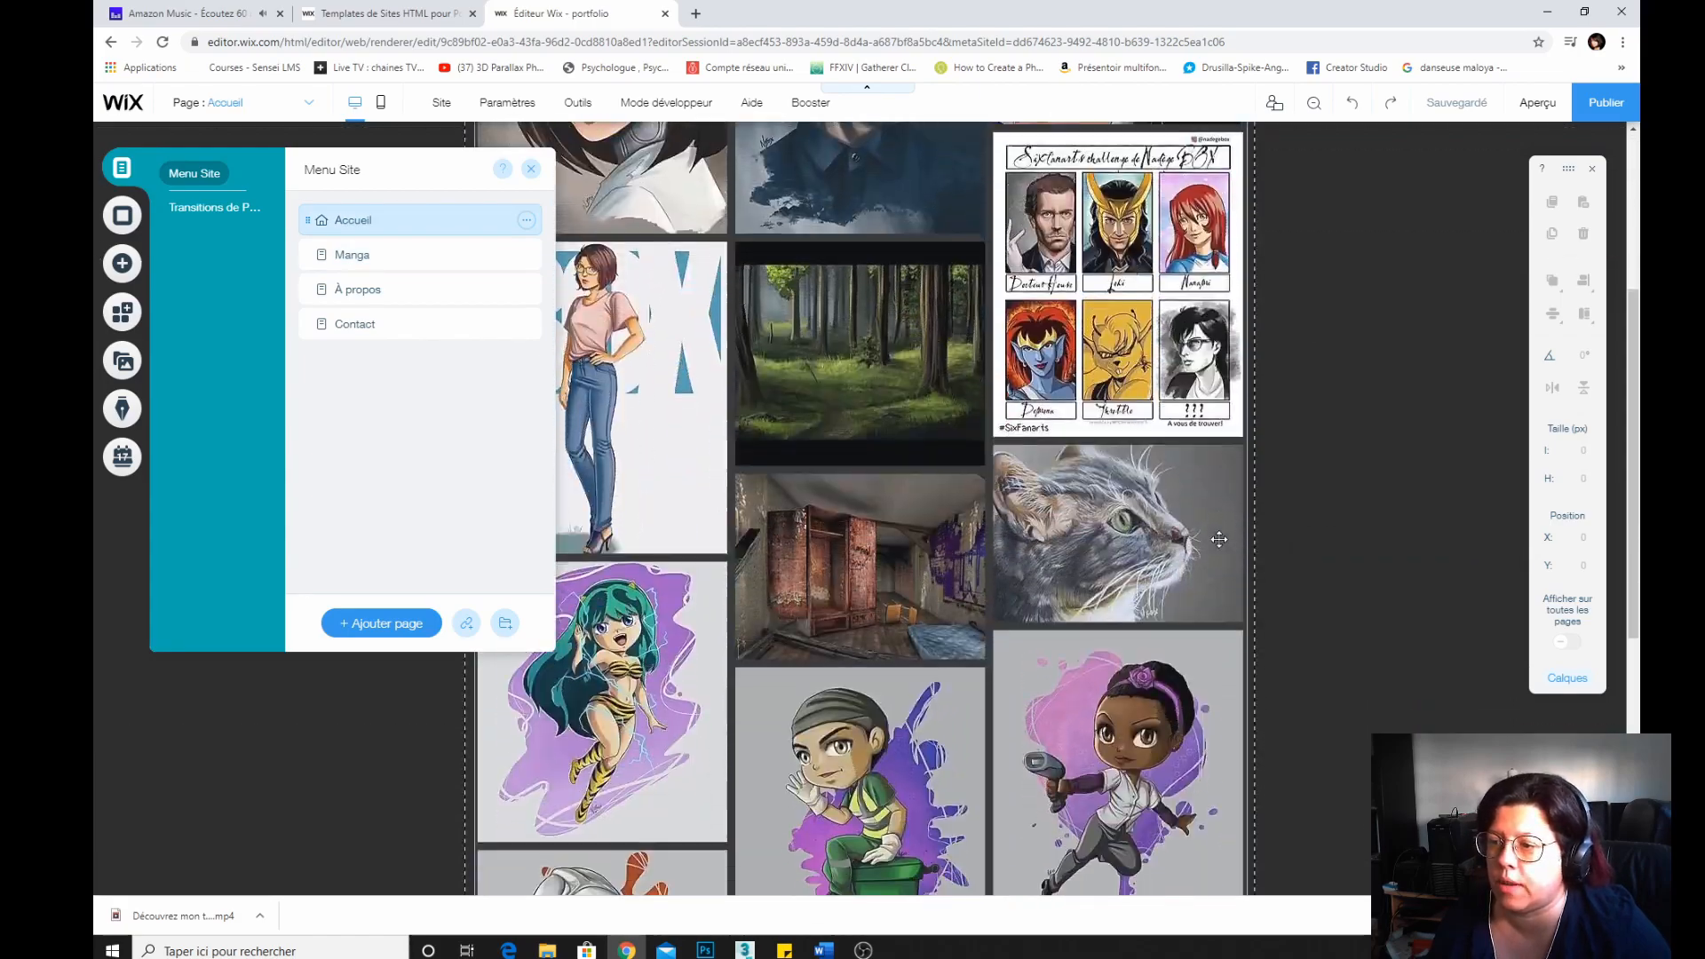
scroll(1242, 526, "up", 10)
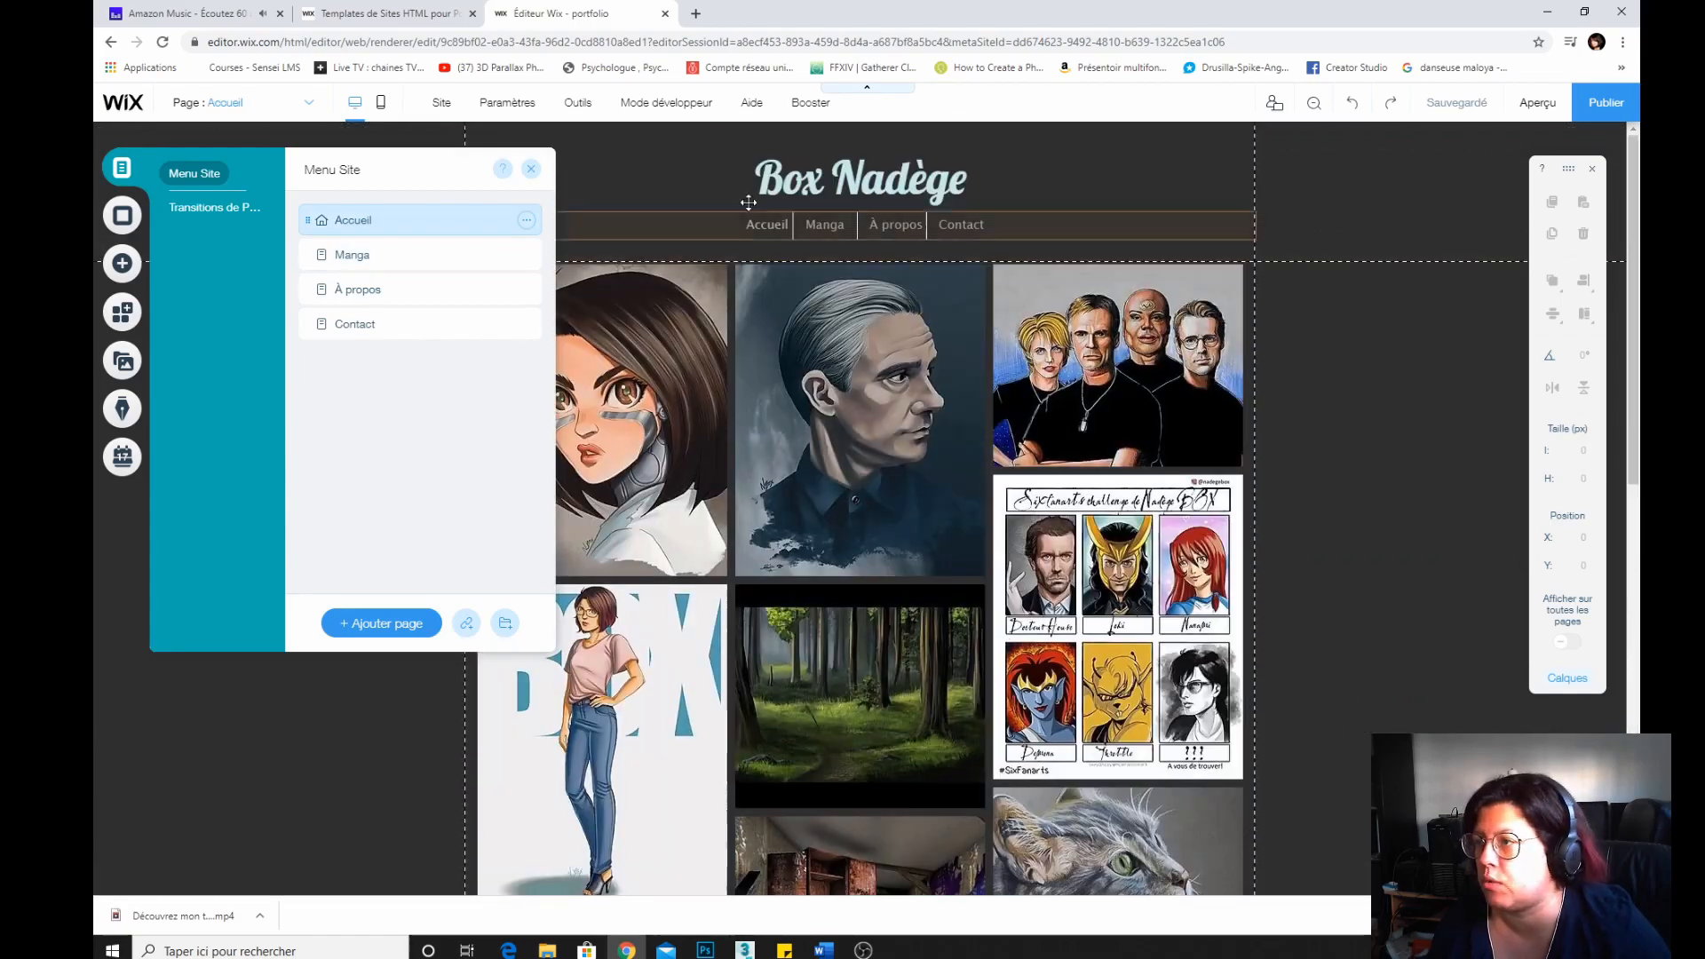
left_click(319, 660)
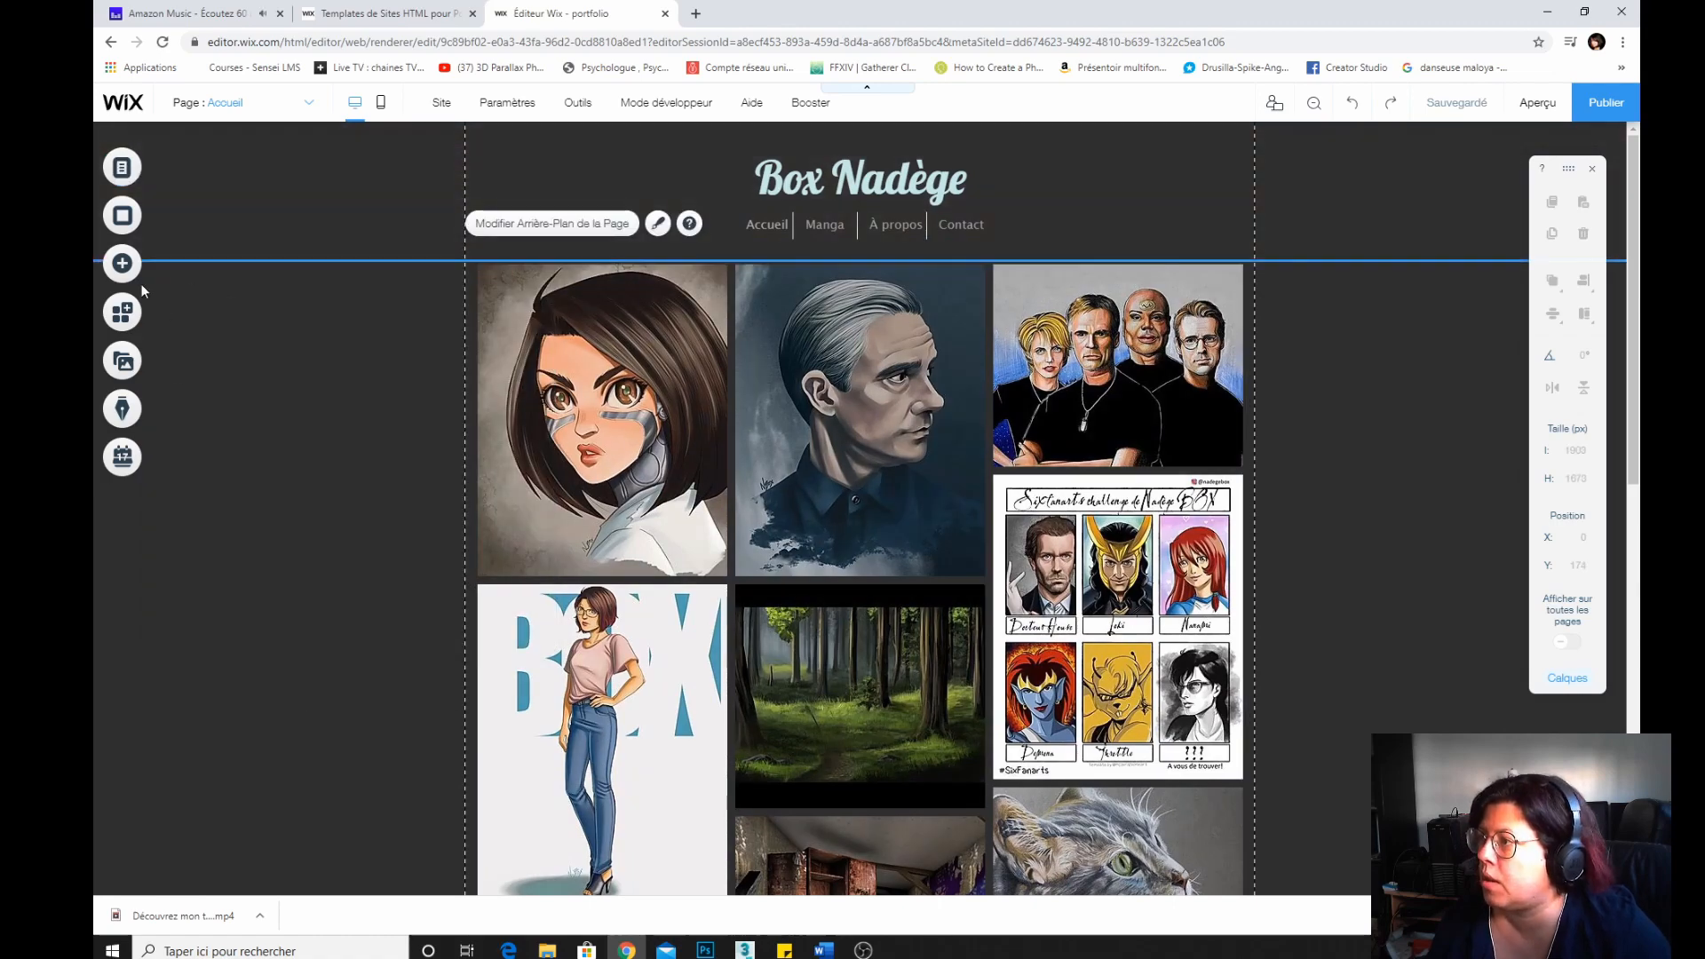
left_click(124, 264)
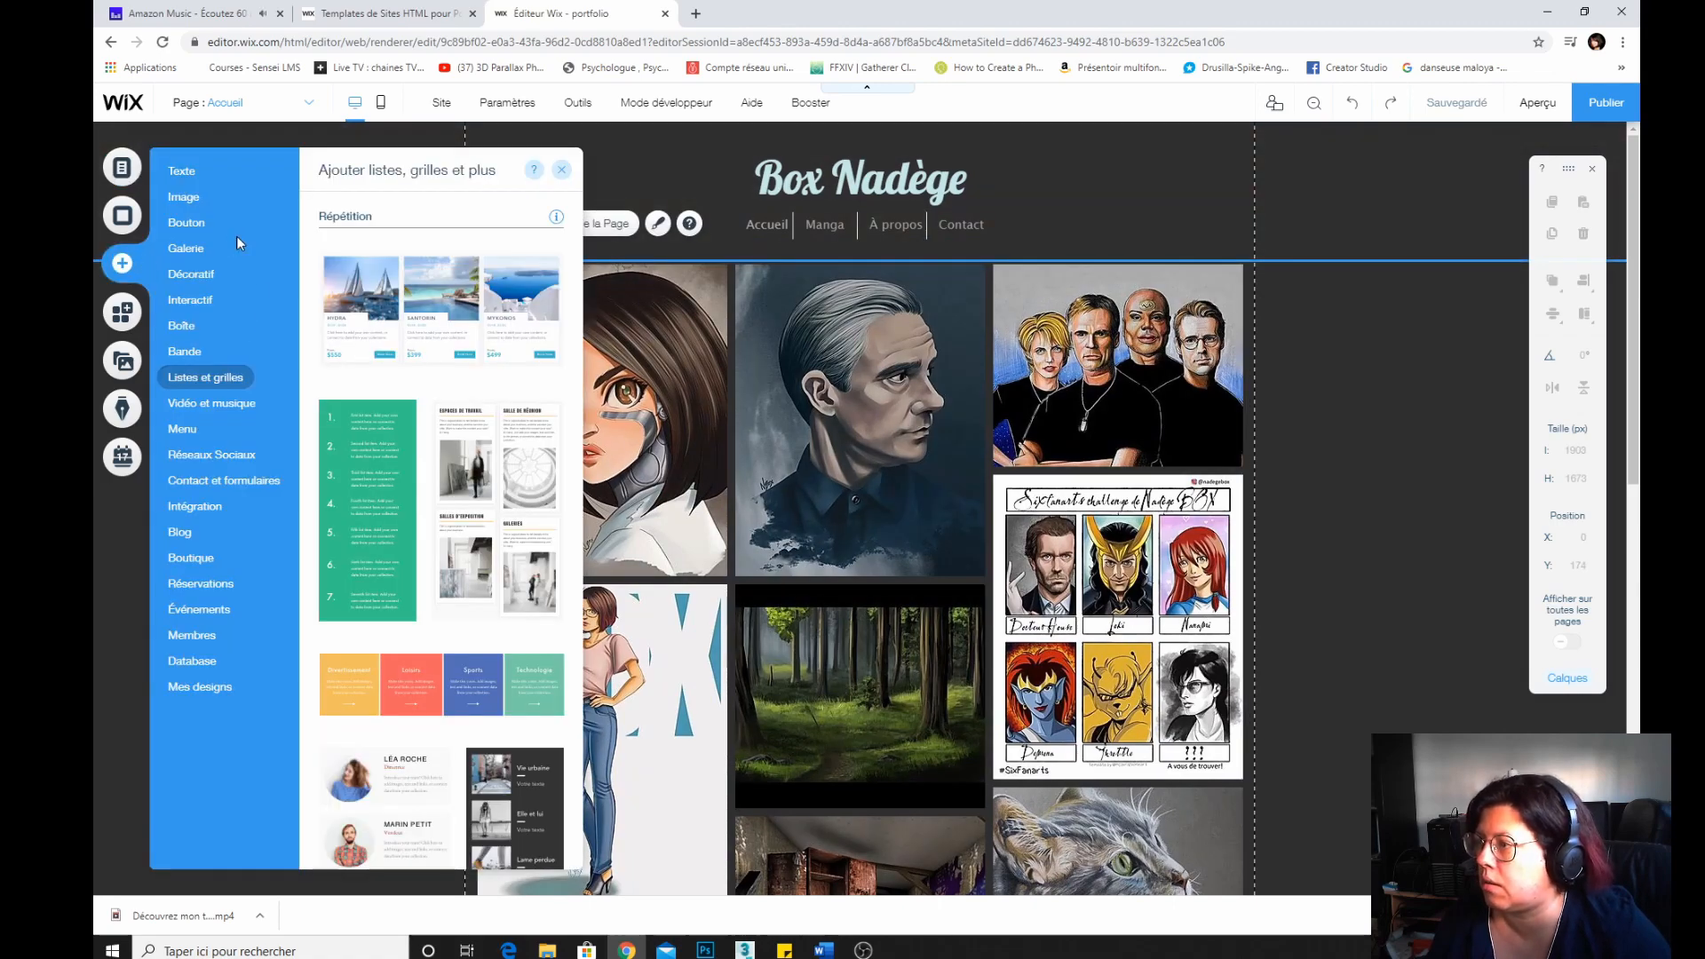
scroll(342, 551, "down", 6)
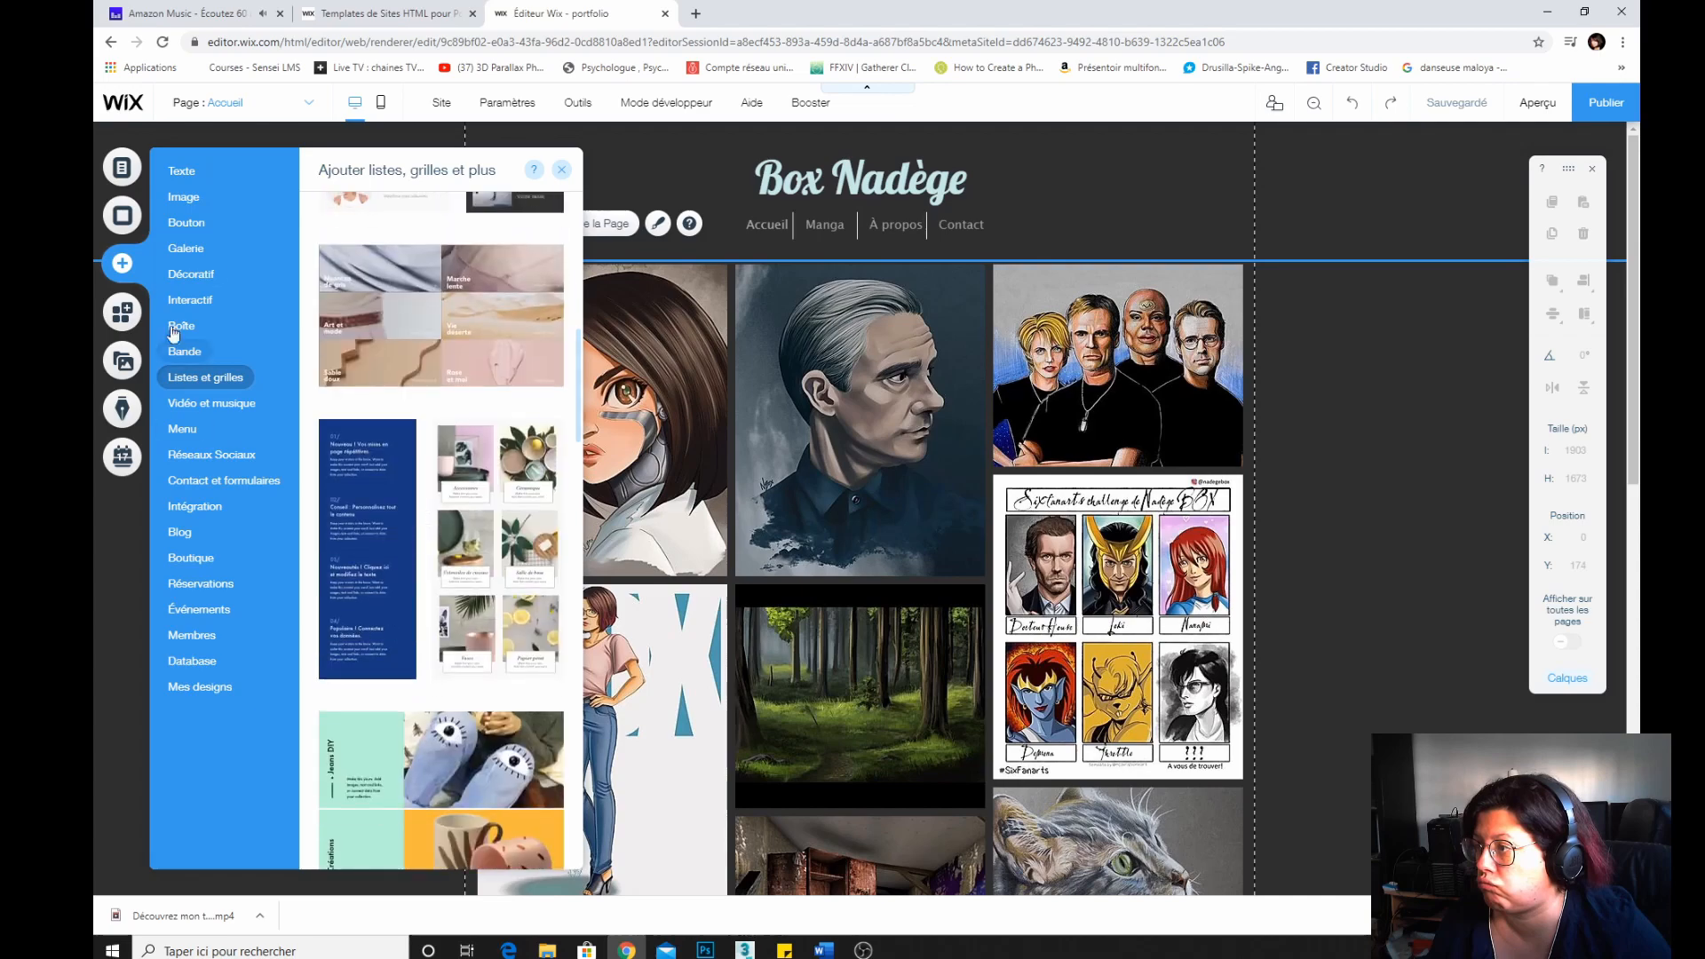
left_click(183, 250)
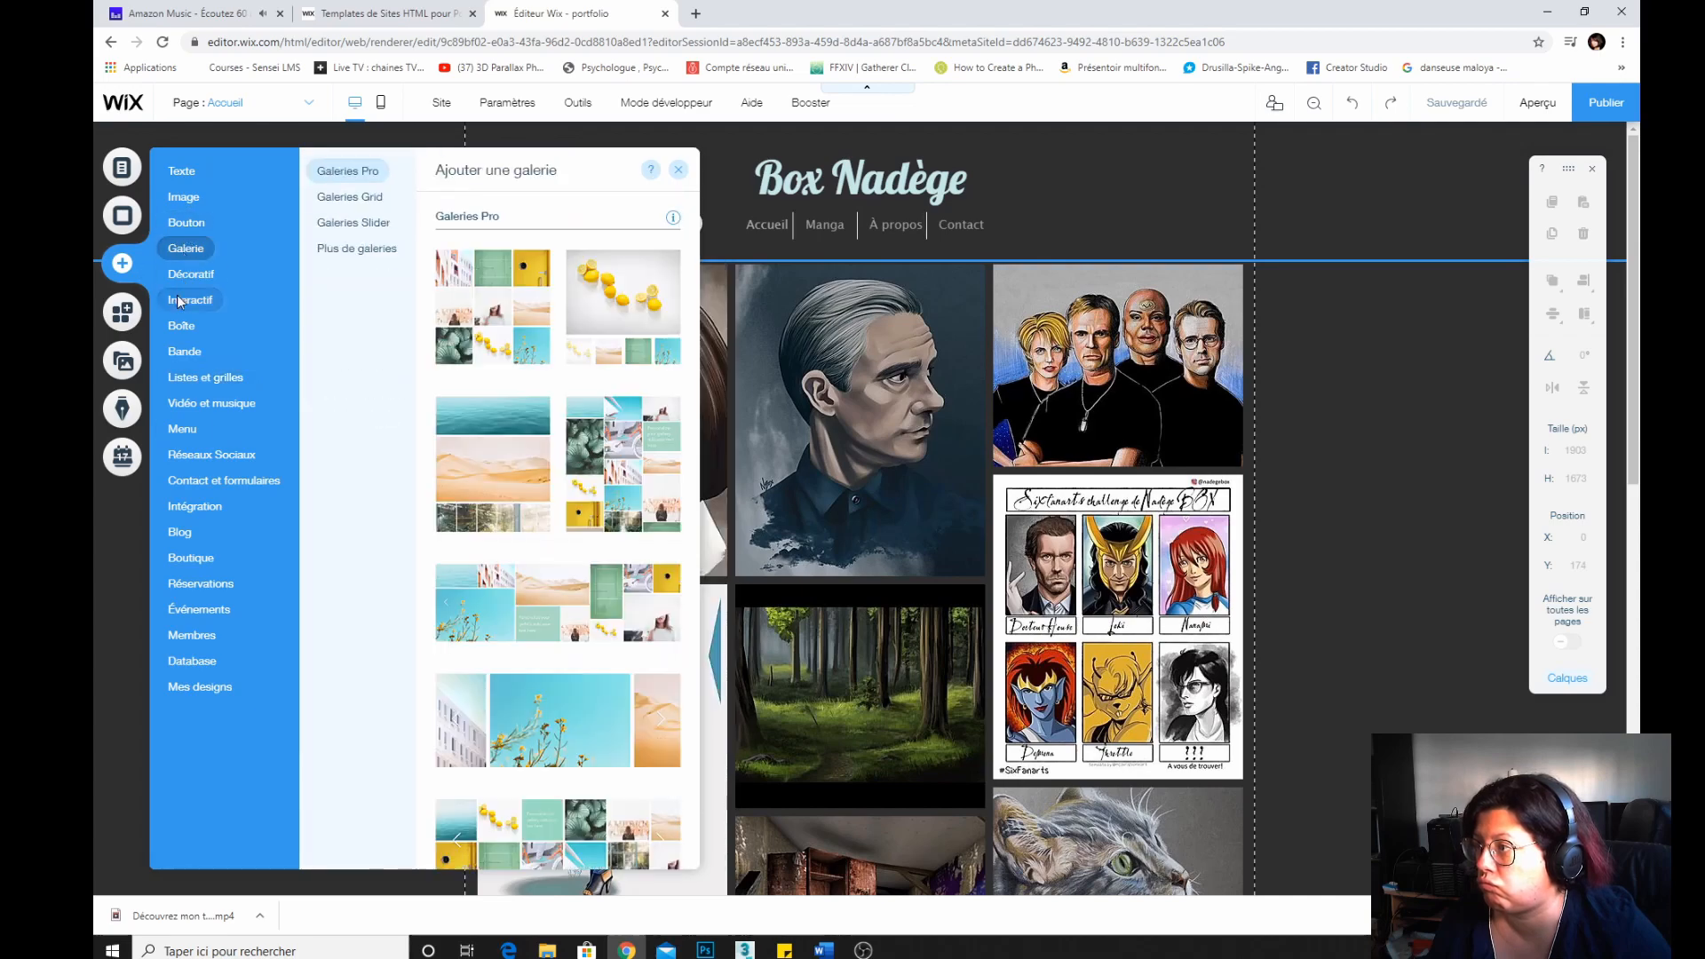
left_click(181, 300)
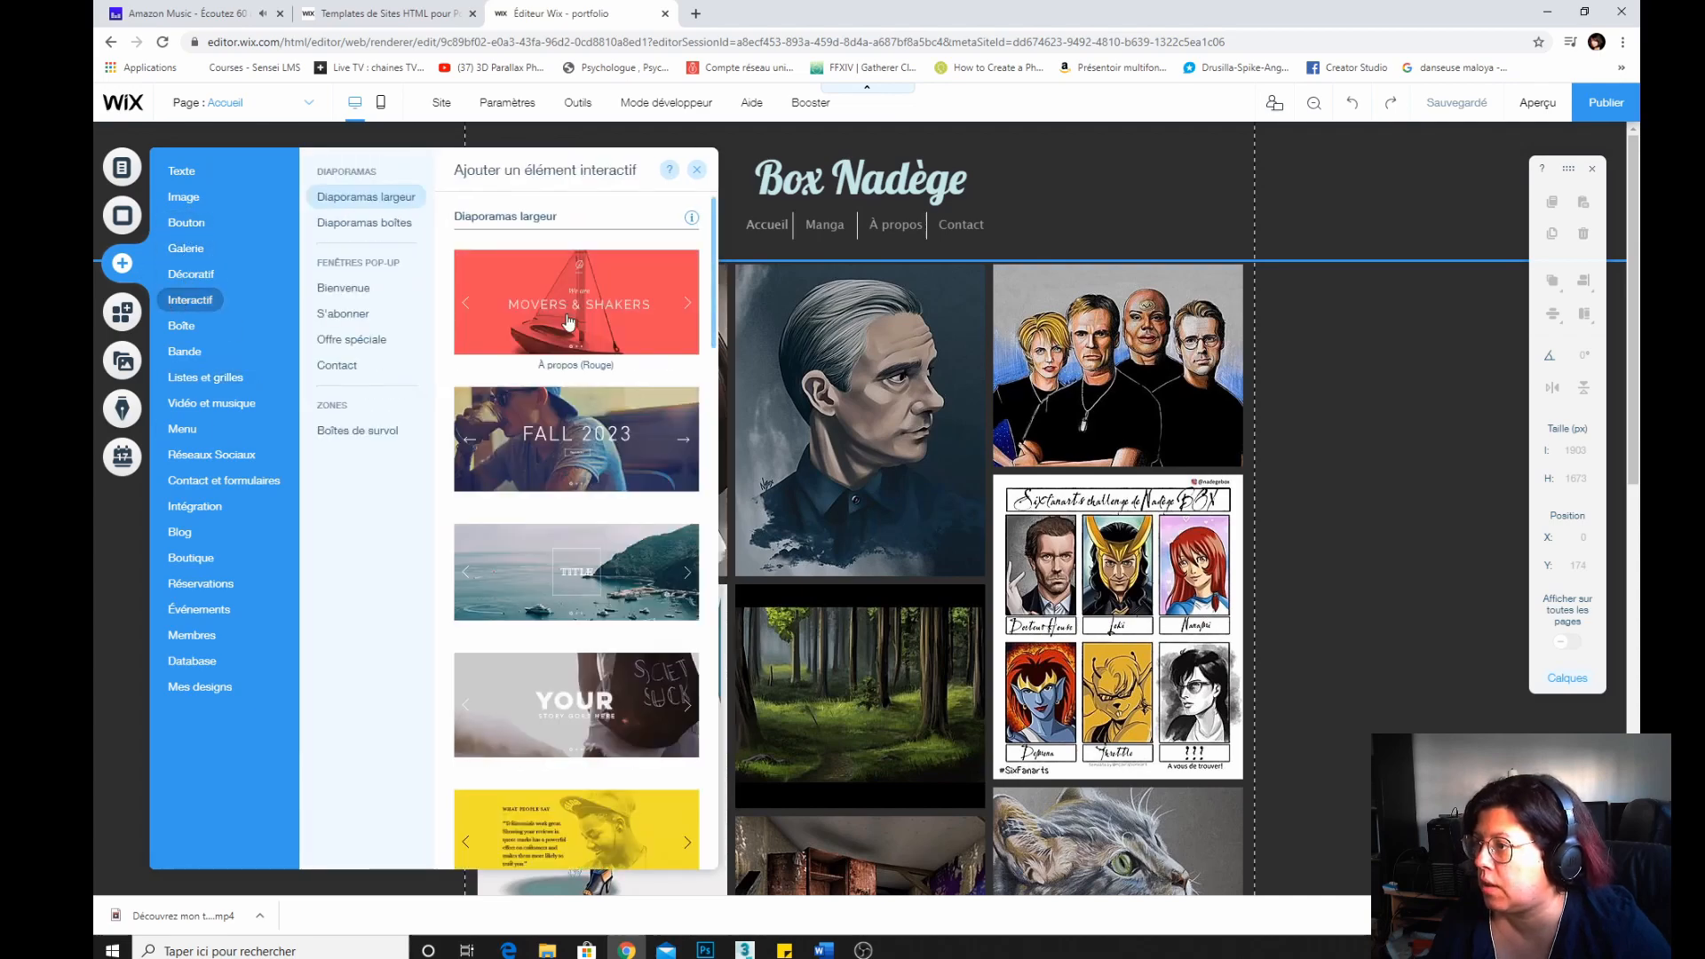
left_click(210, 403)
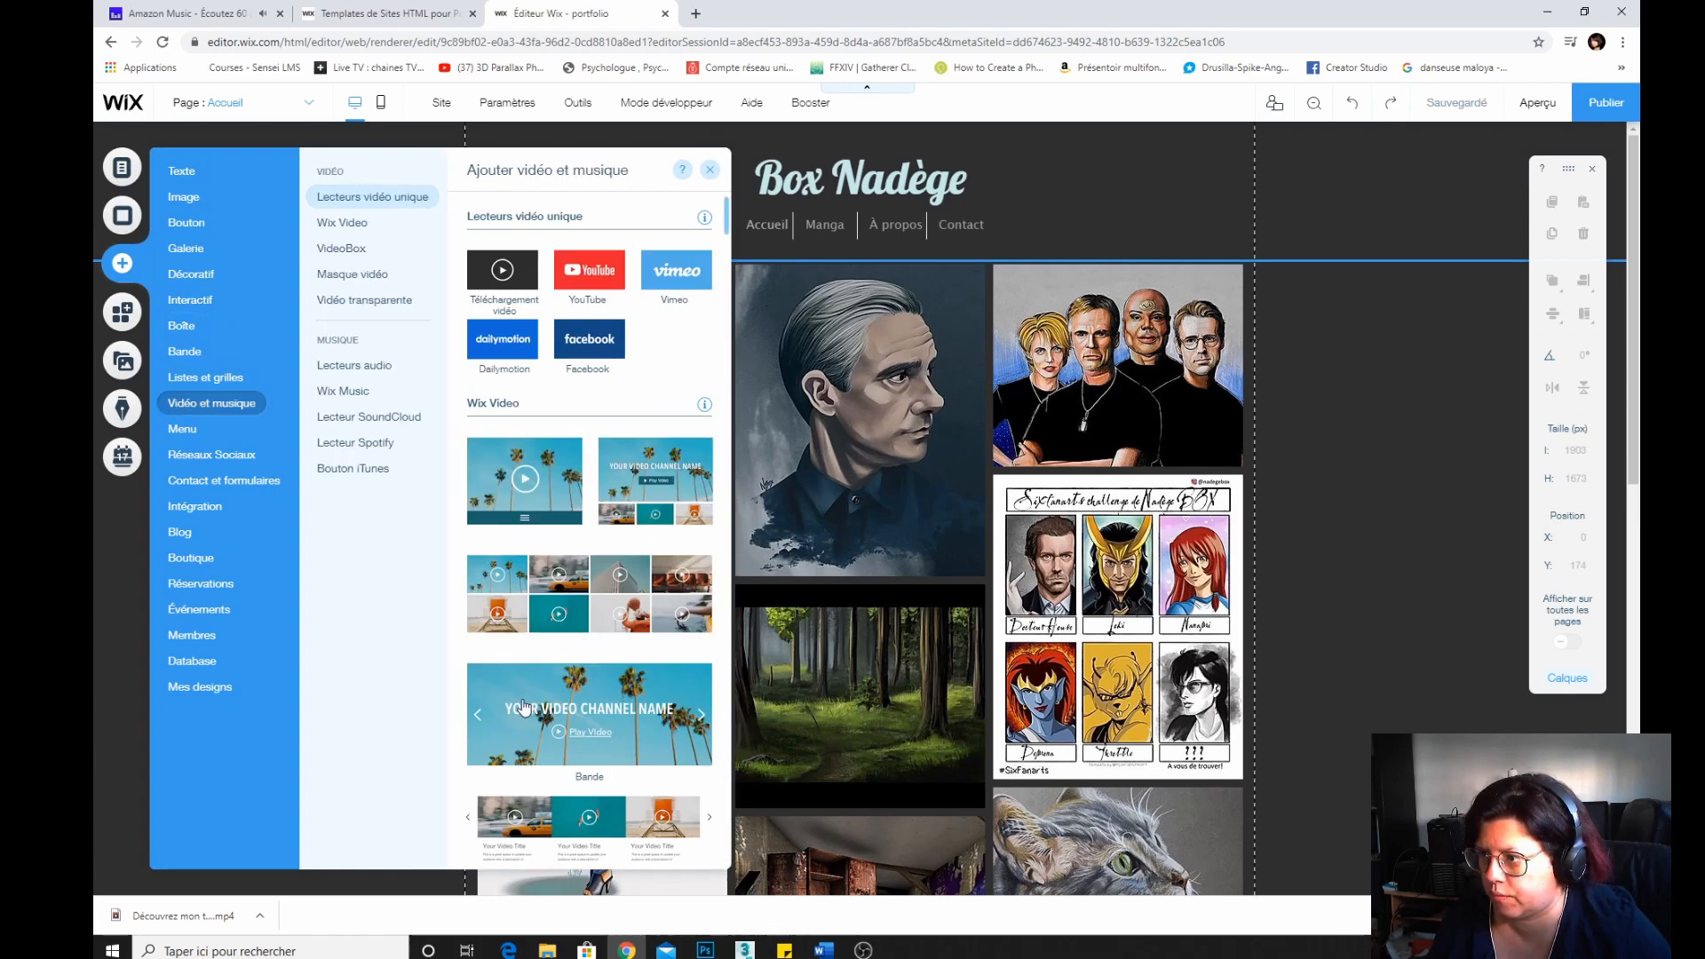
left_click(524, 708)
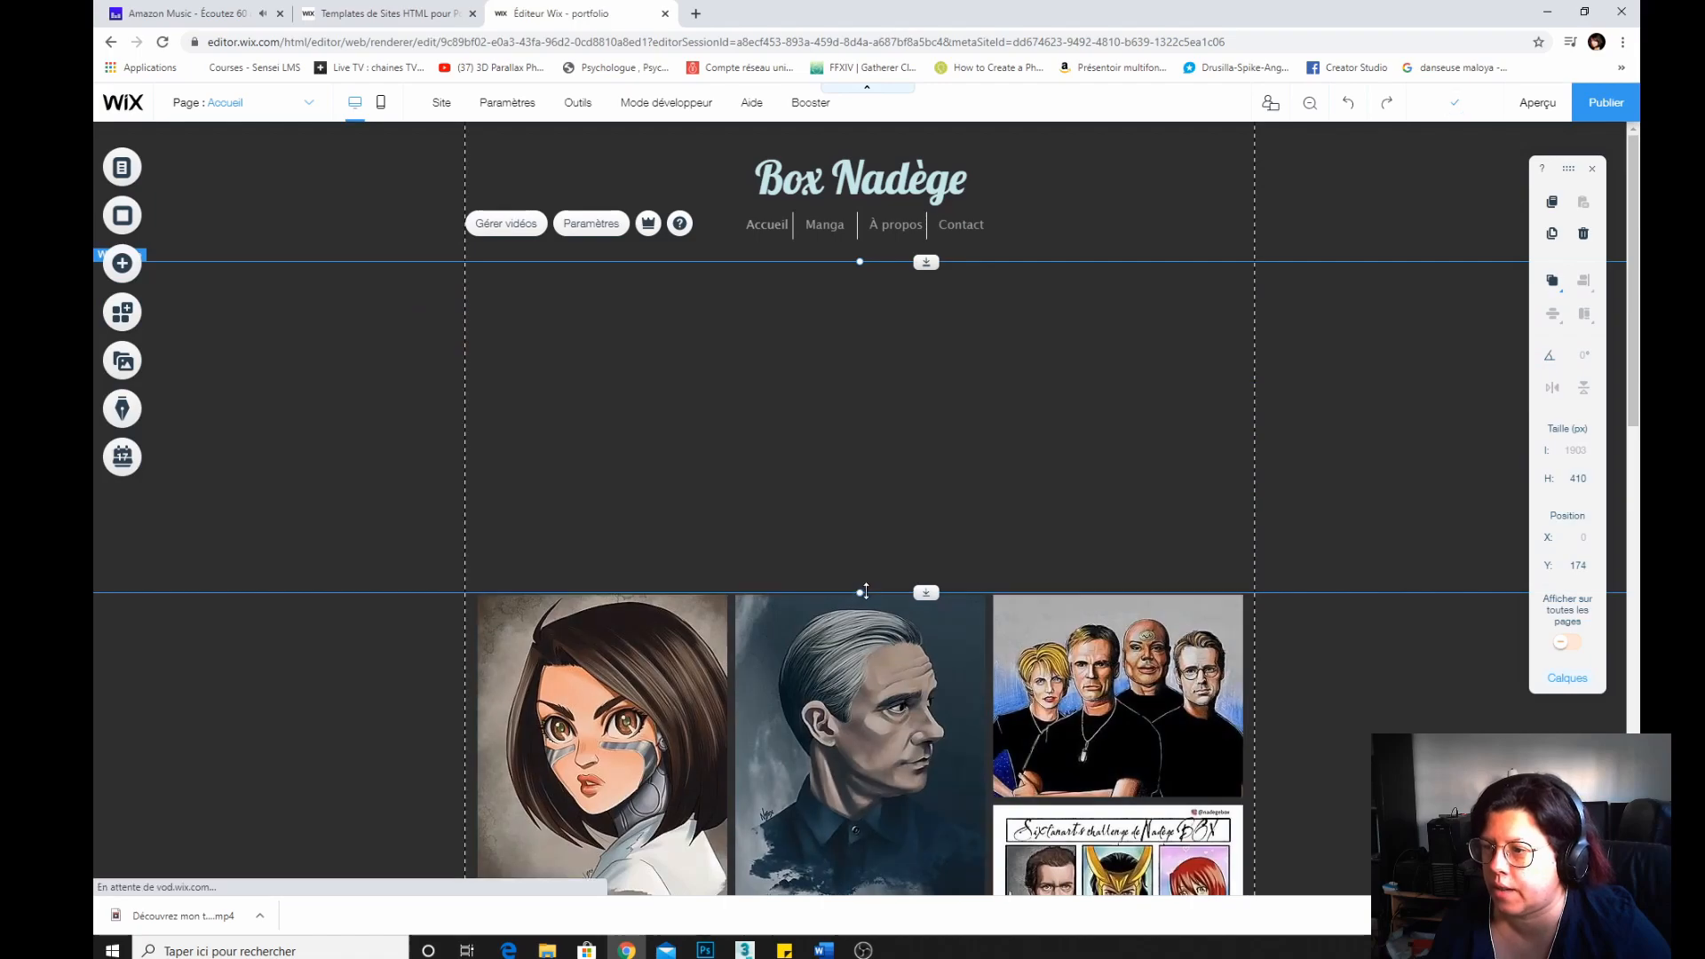
Open video management for the new video strip and start uploading a video from the computer.
scroll(866, 591, "down", 3)
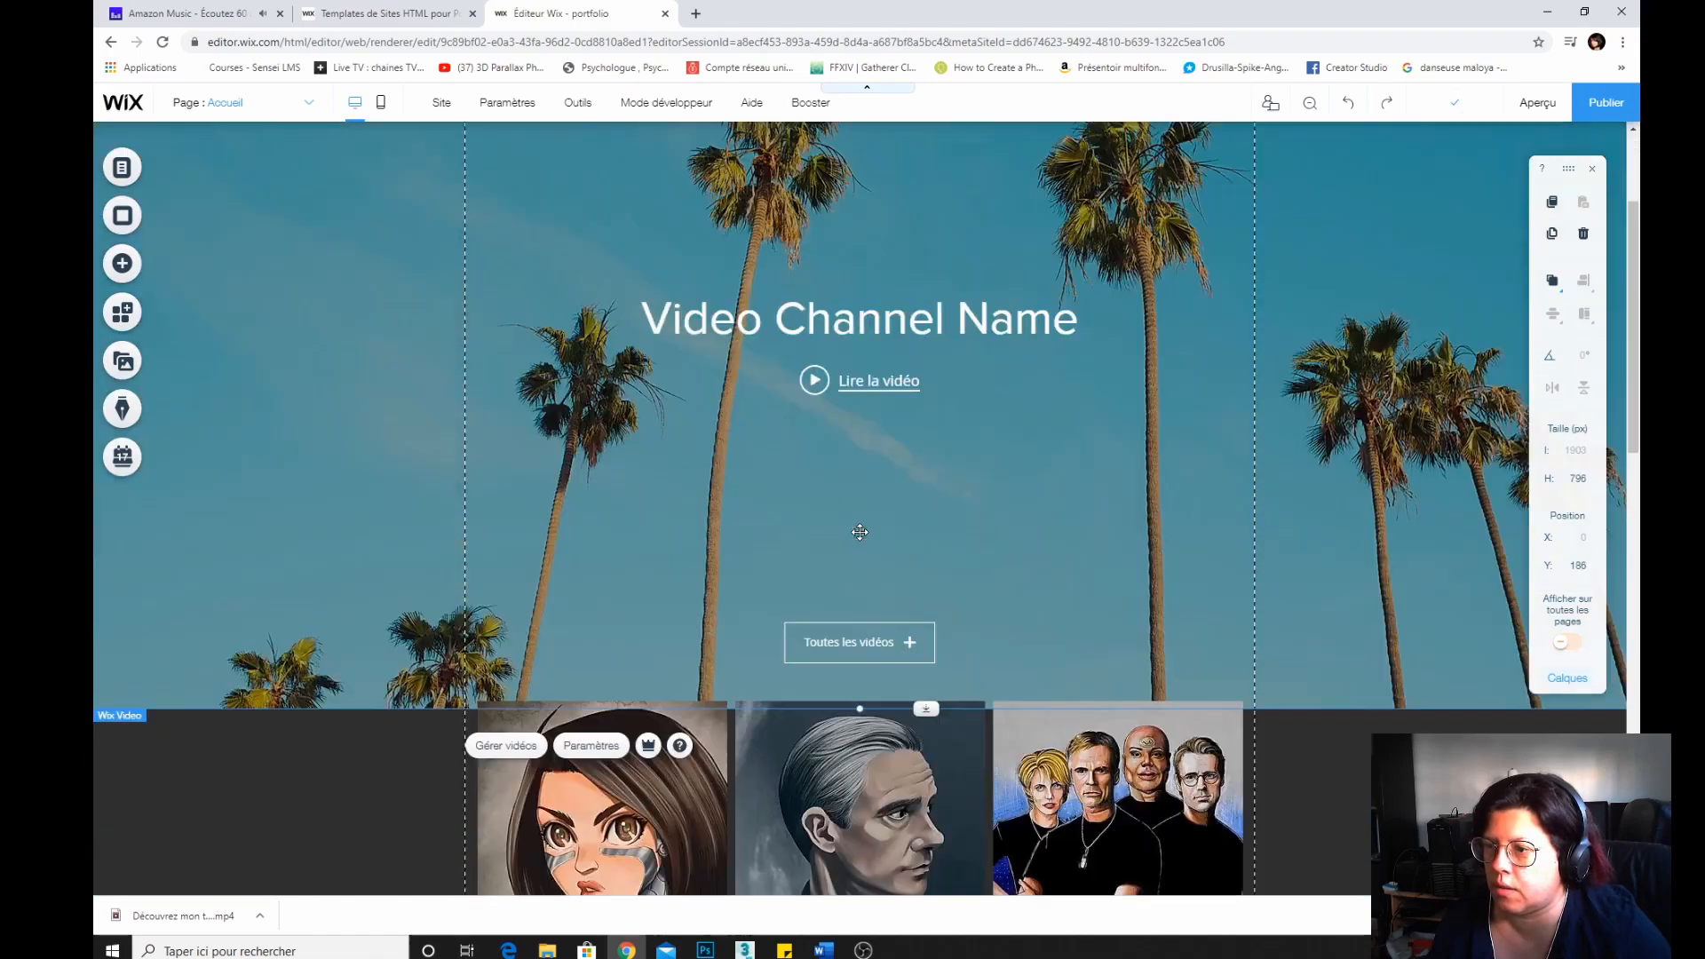
scroll(861, 530, "up", 2)
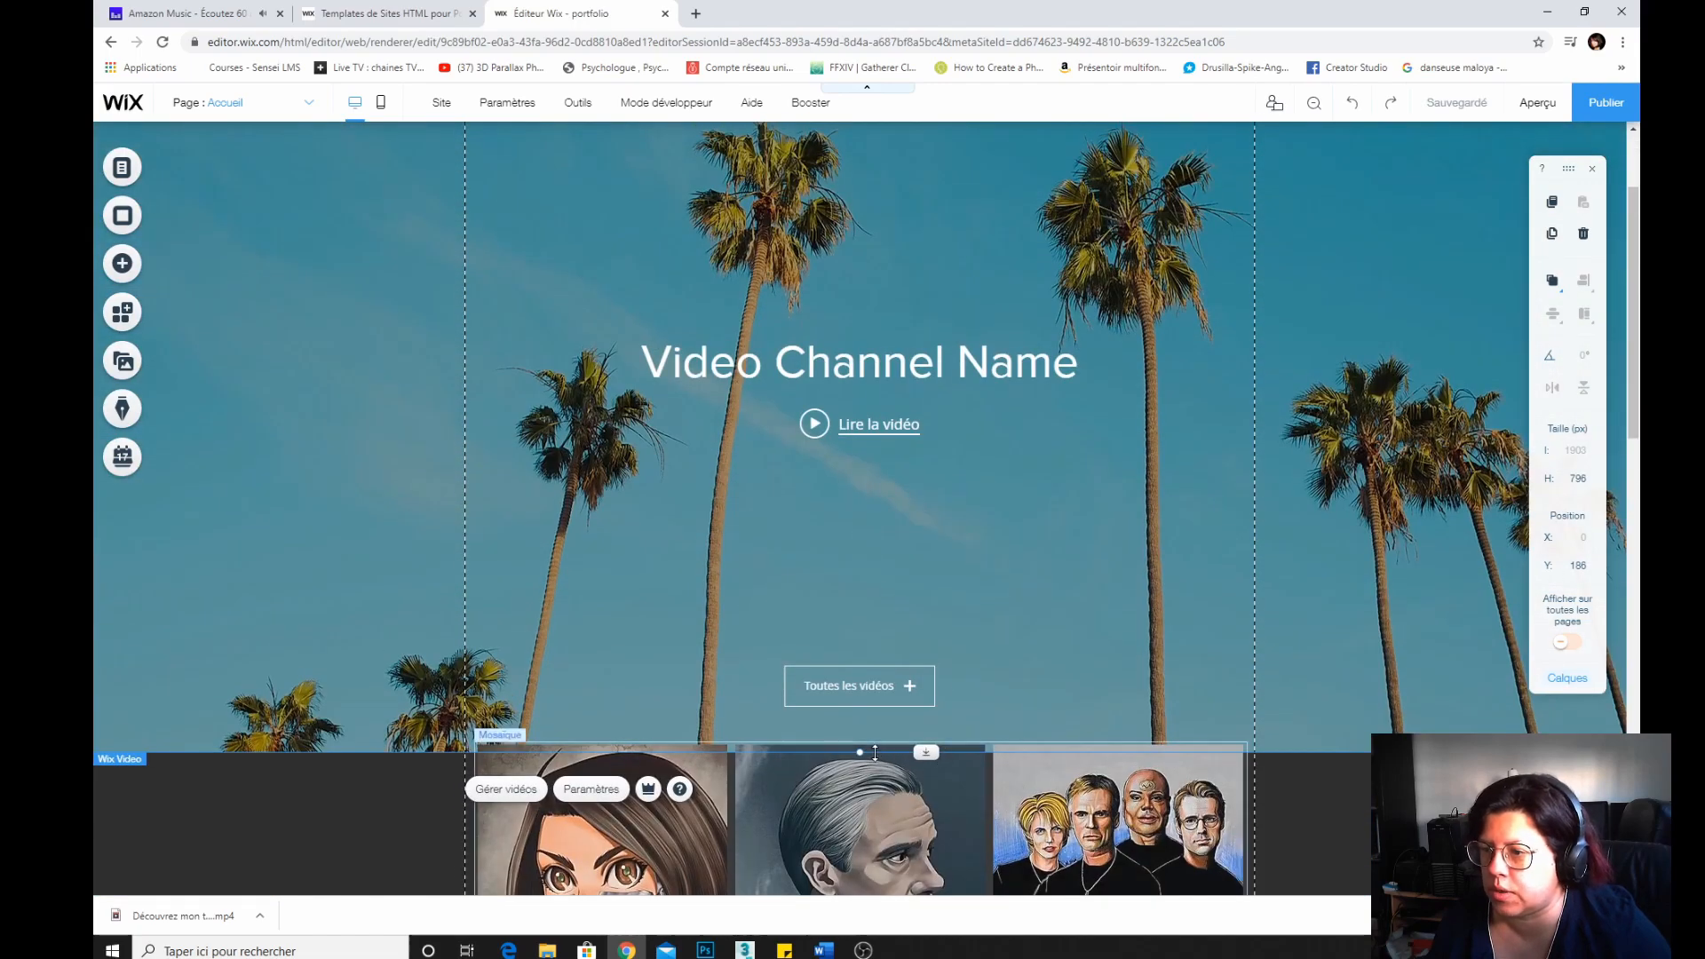
mouse_move(875, 752)
left_mouse_down()
mouse_move(858, 748)
mouse_move(860, 781)
mouse_move(859, 755)
left_mouse_up()
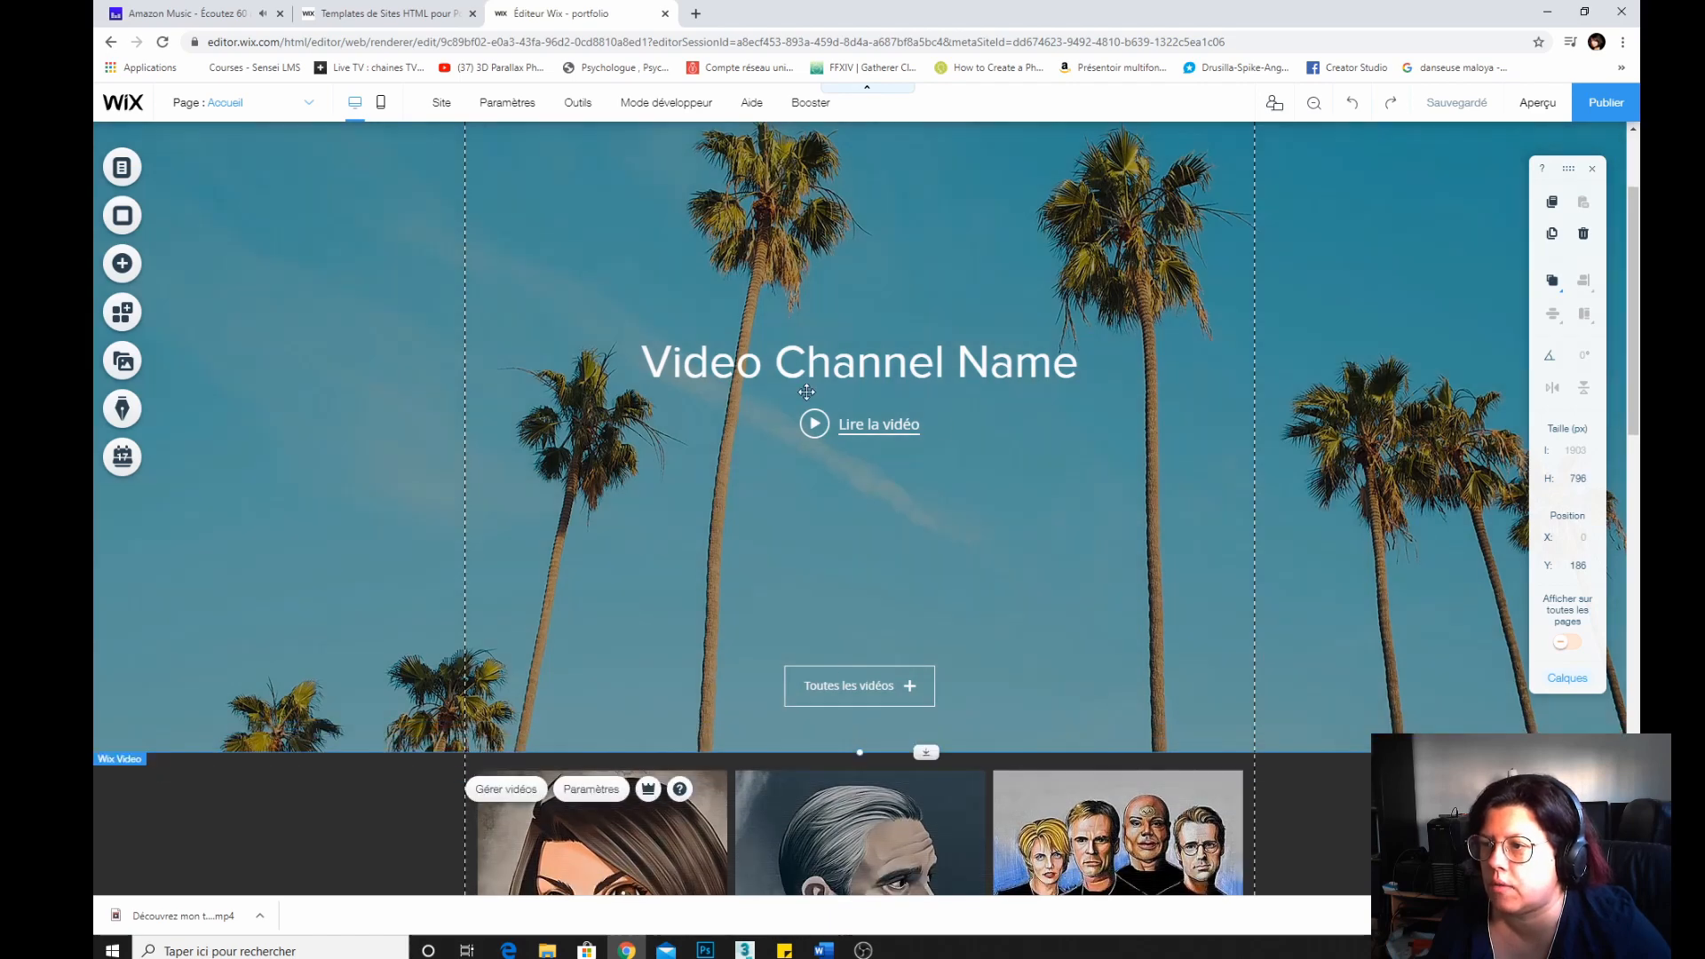
left_click(850, 355)
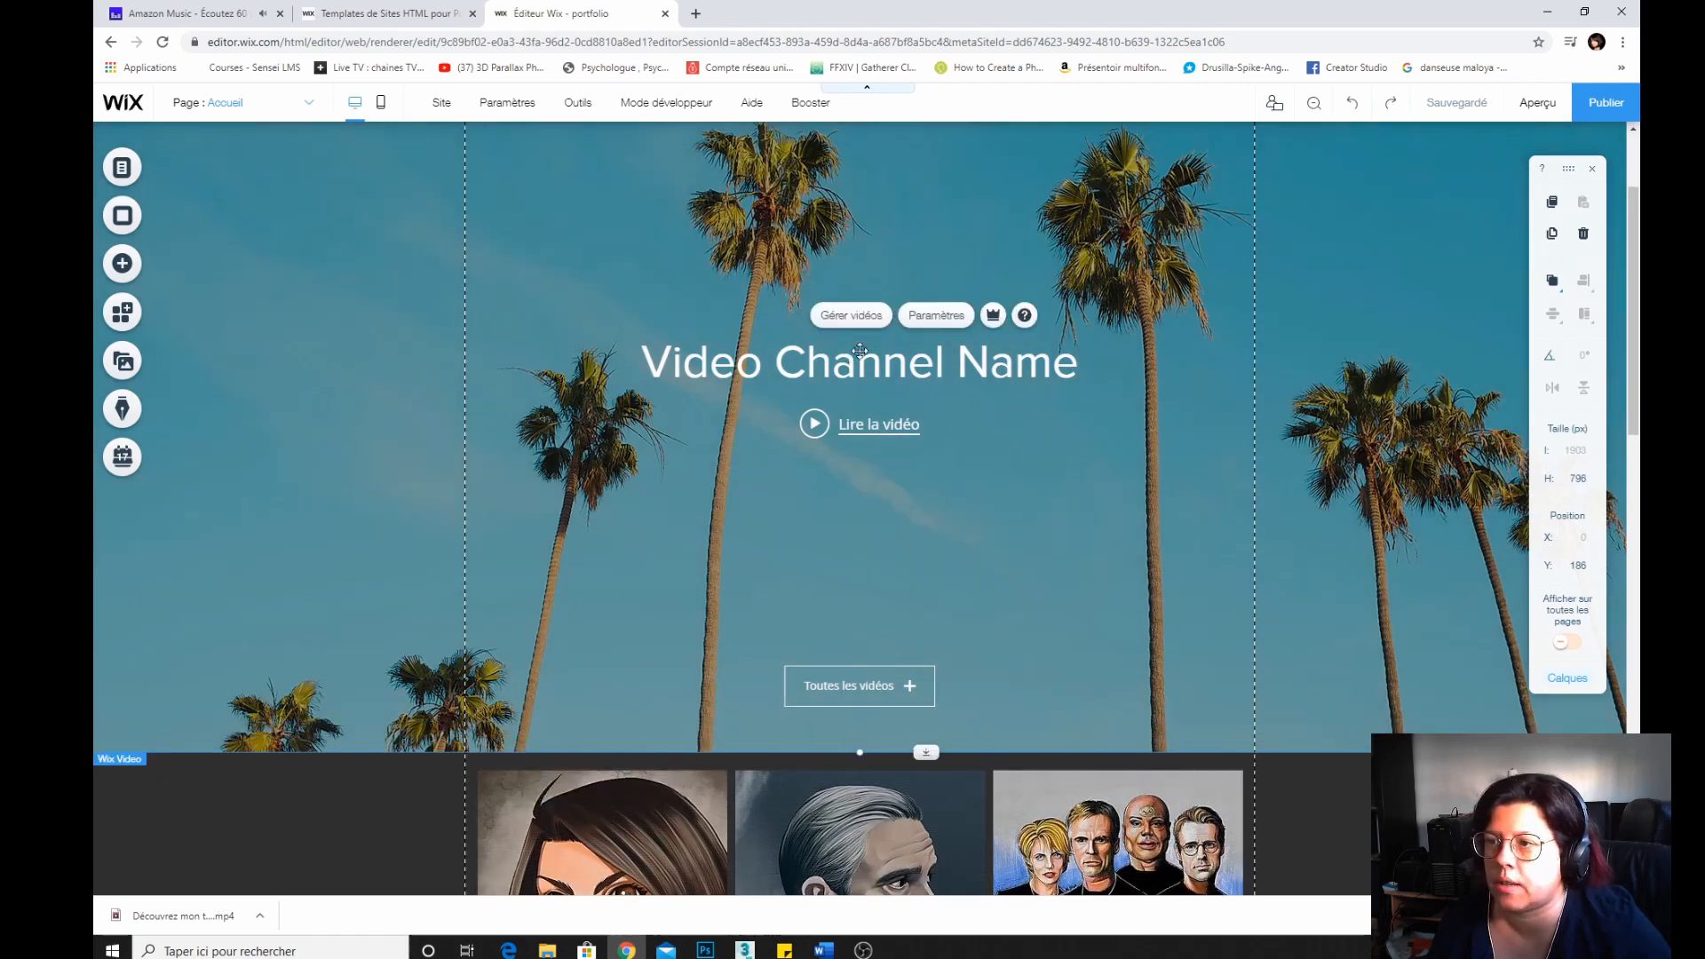
left_click(867, 317)
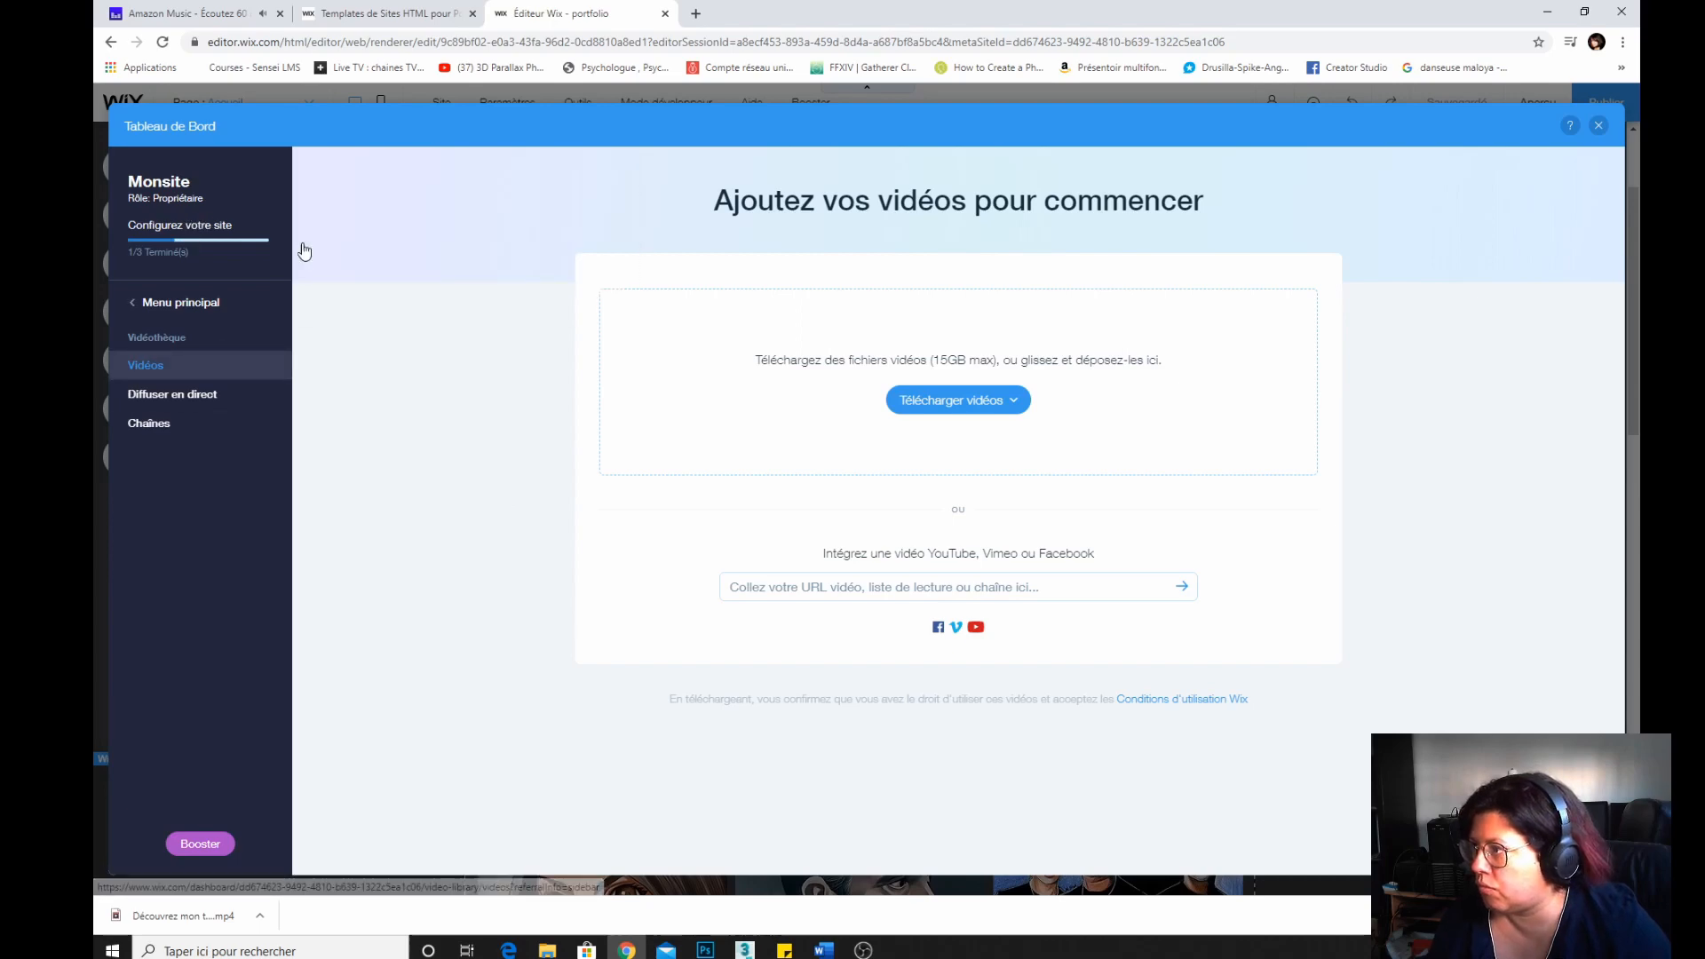
left_click(937, 404)
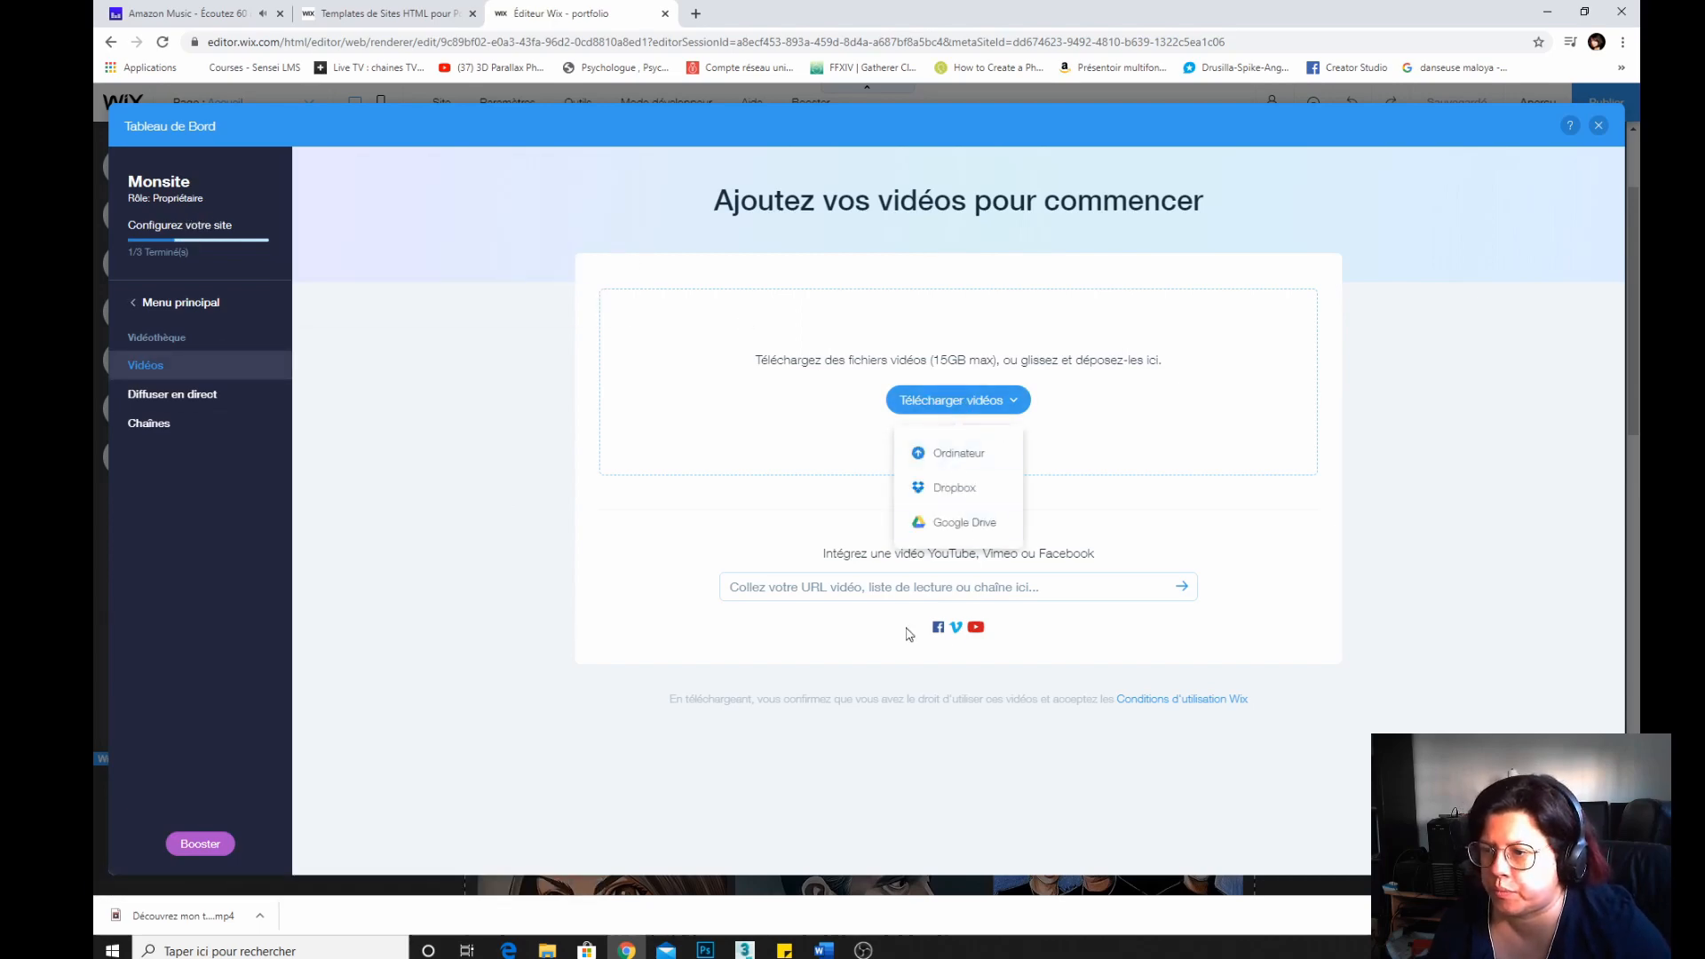
left_click(946, 401)
left_click(942, 450)
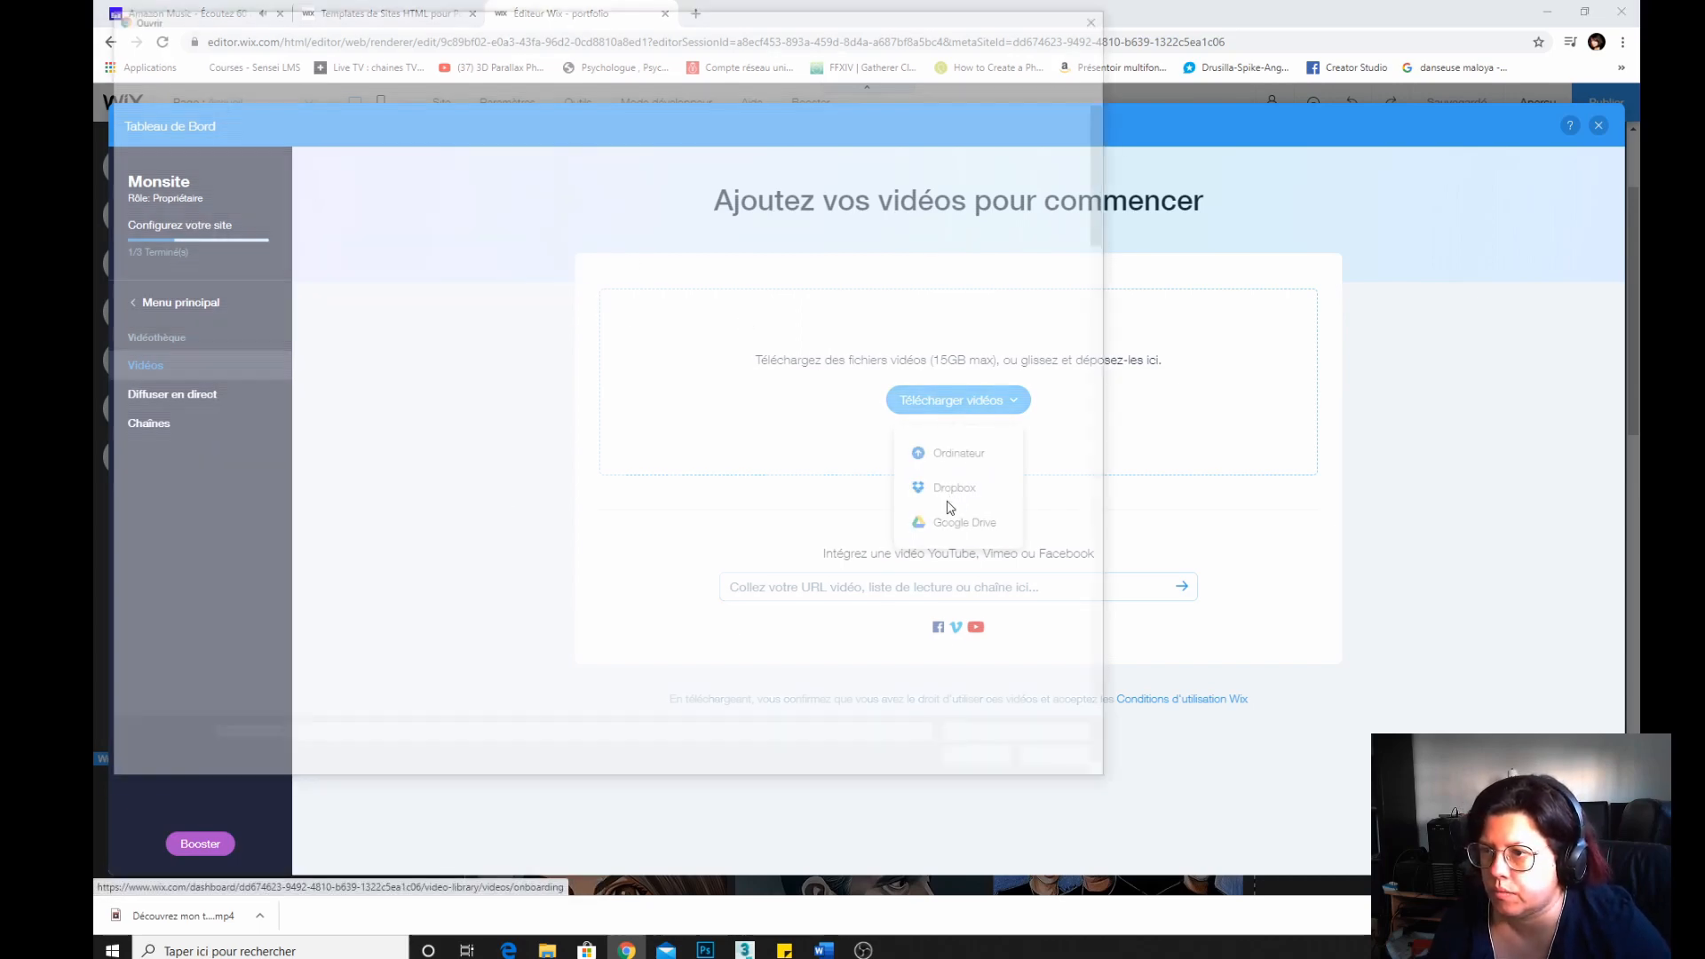
Upload Découvrez mon travail!.mp4 from the video > wix folder, then close the video dashboard.
left_click(381, 41)
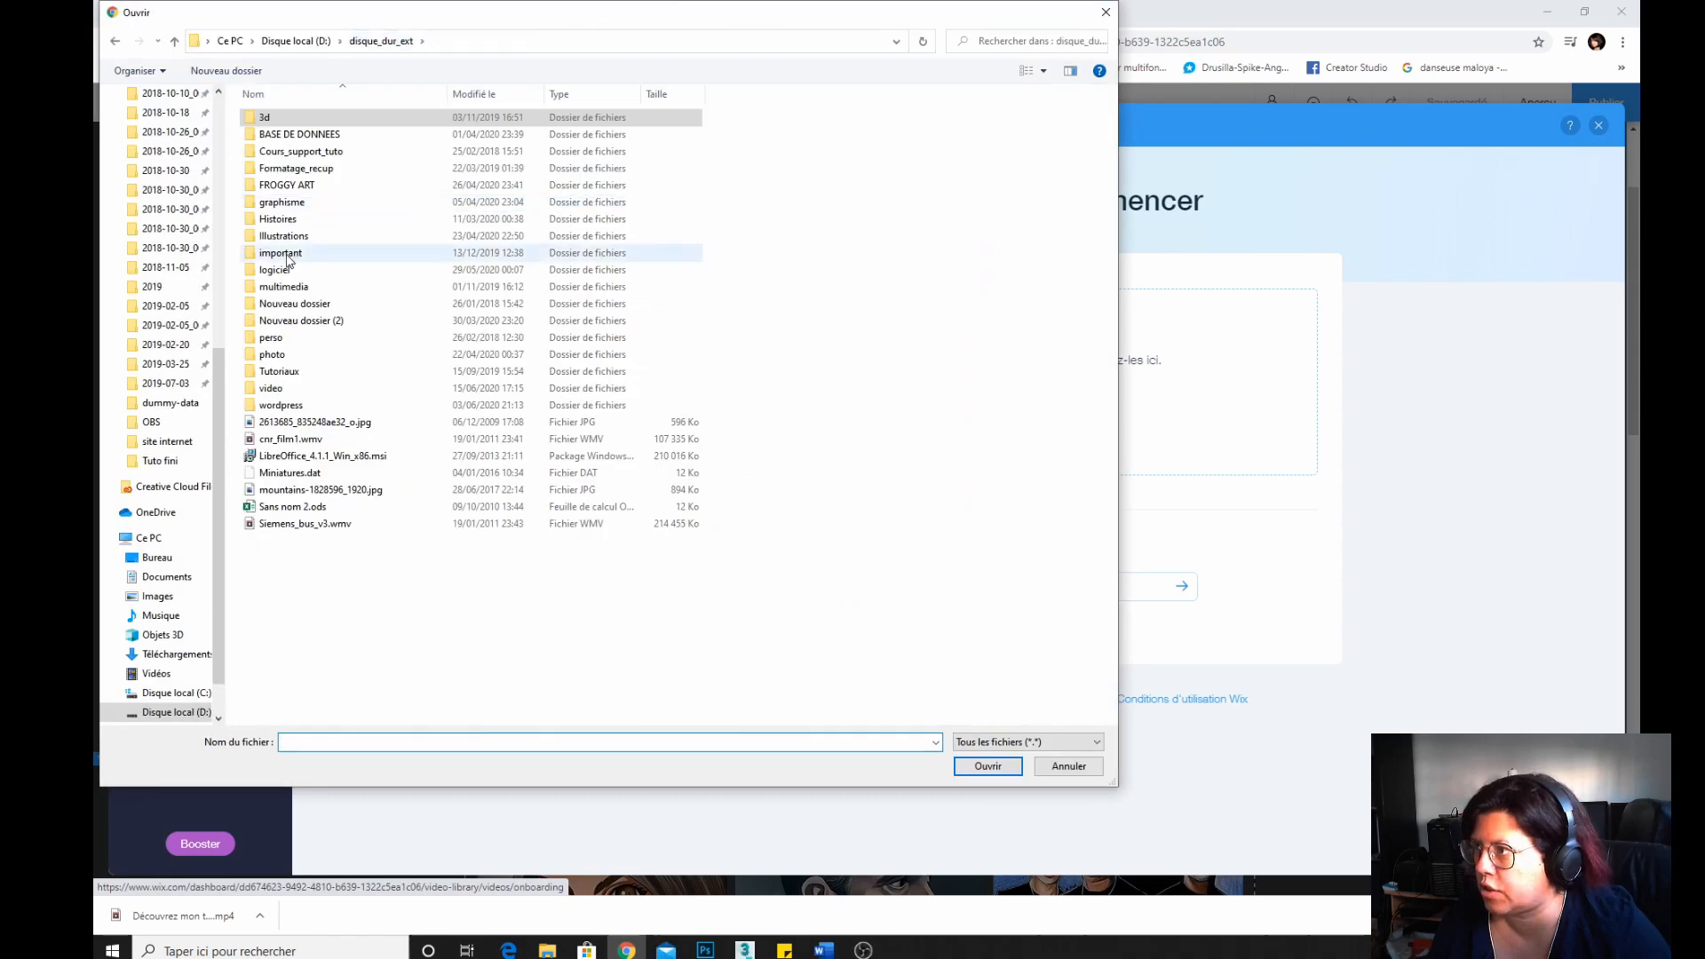
left_click(271, 390)
double_click(271, 395)
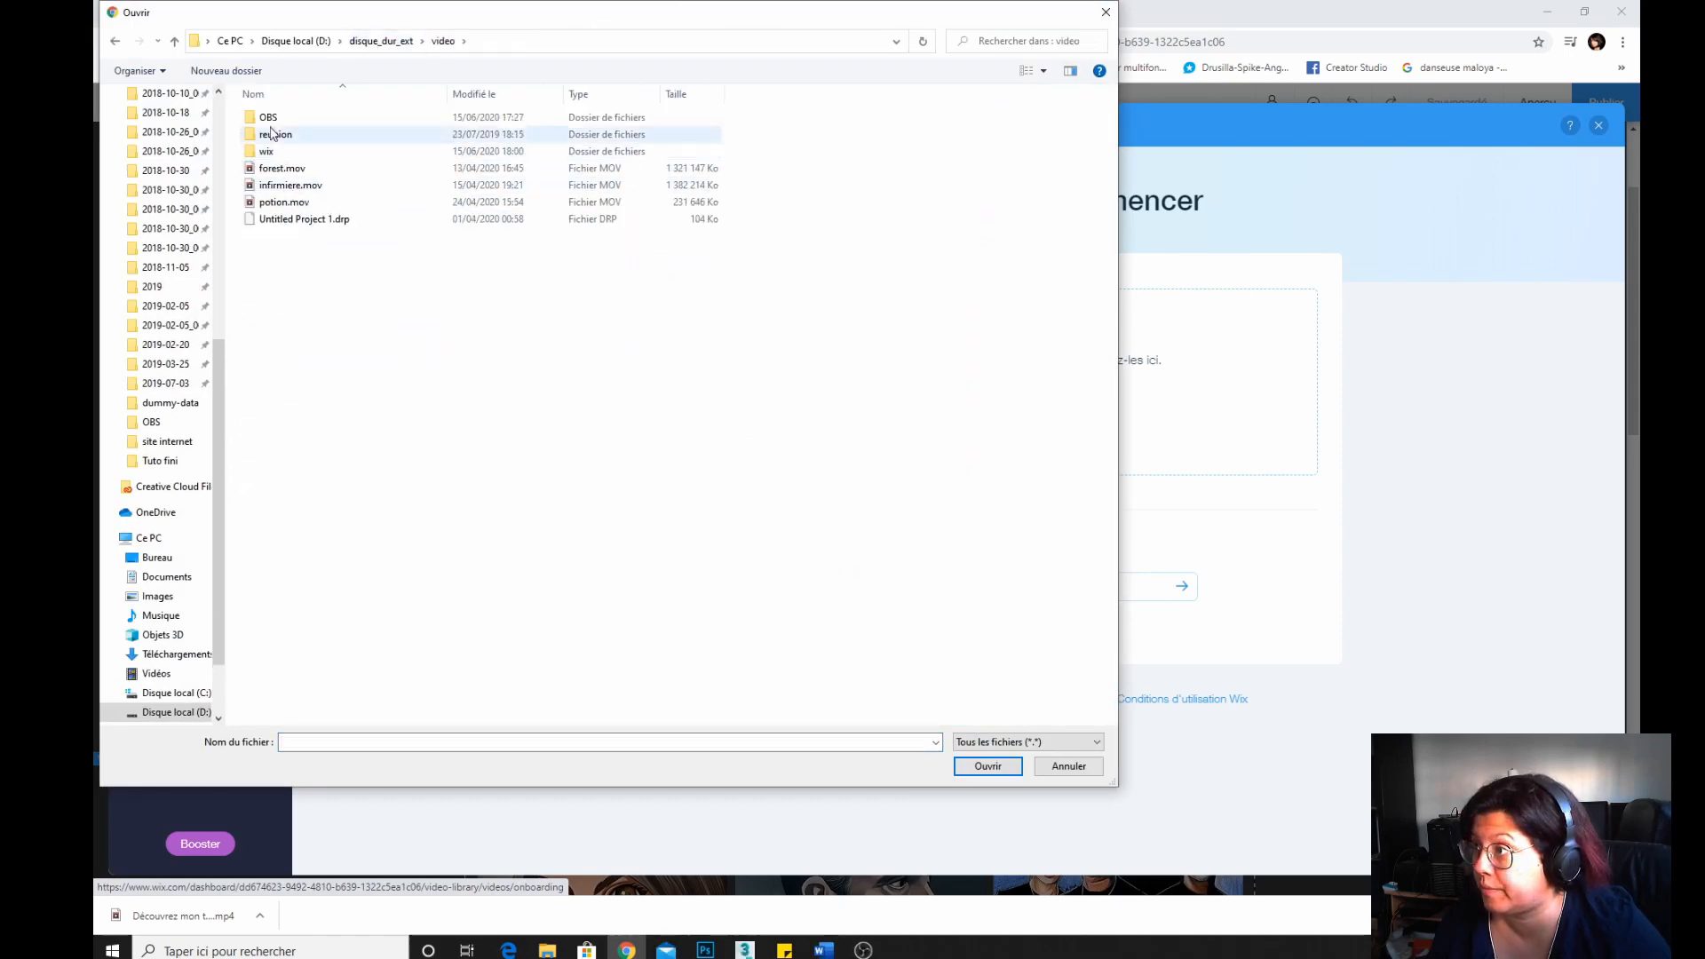
left_click(268, 154)
double_click(268, 155)
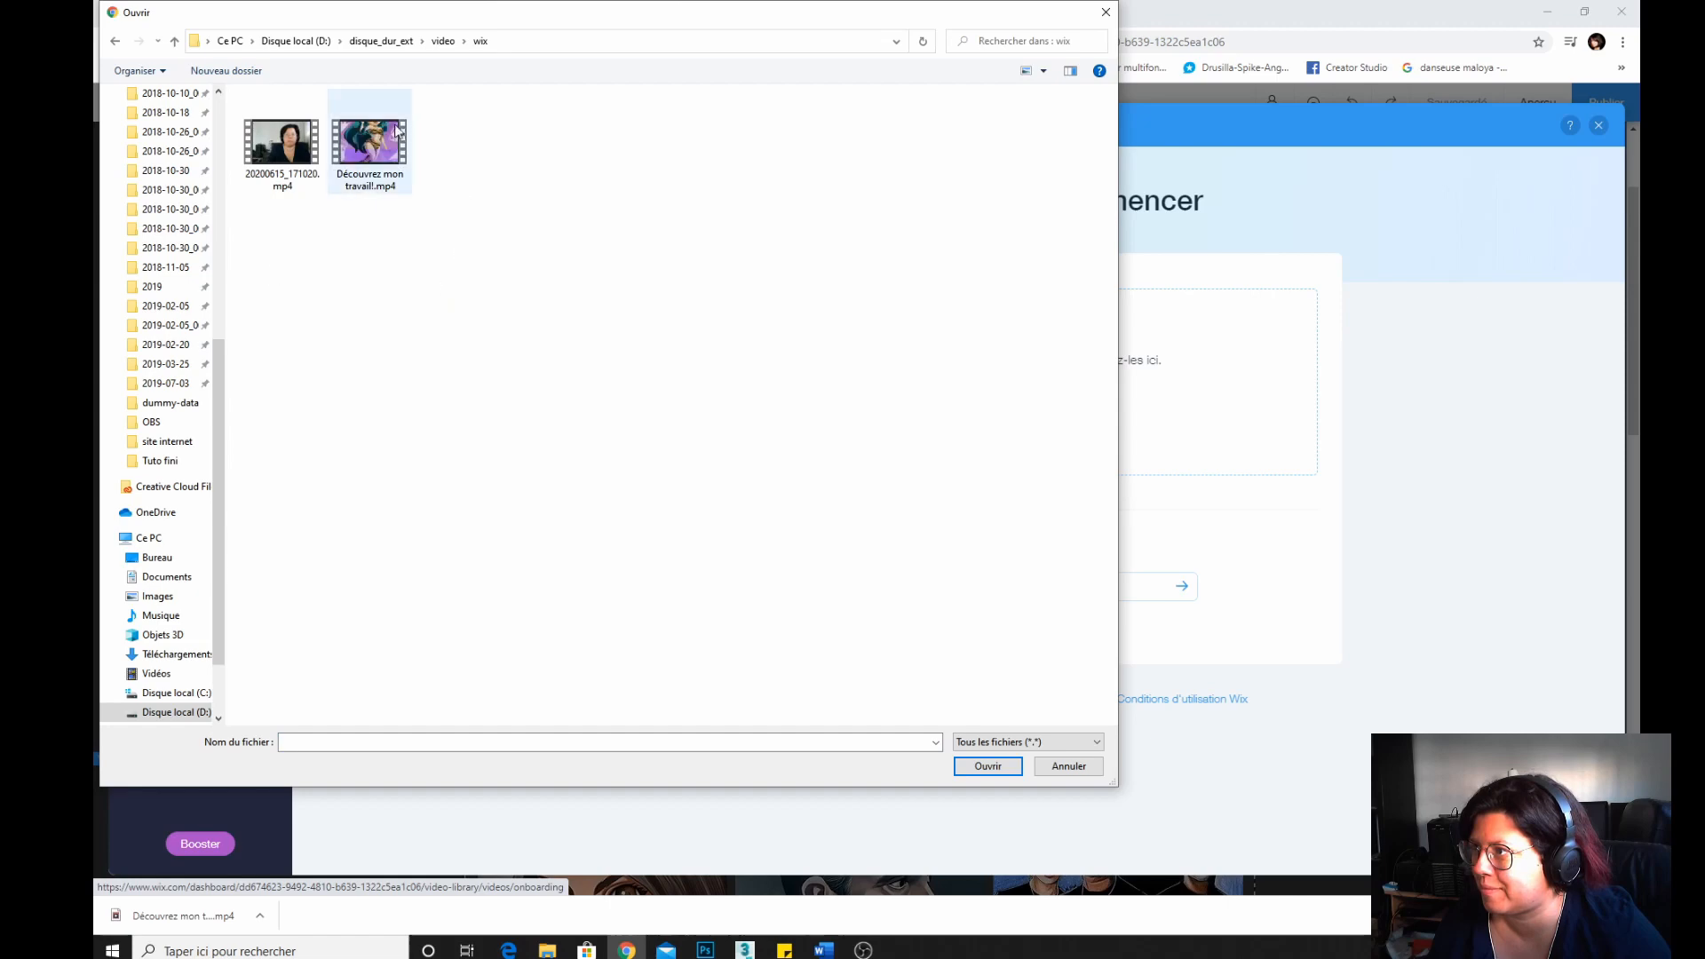
double_click(369, 137)
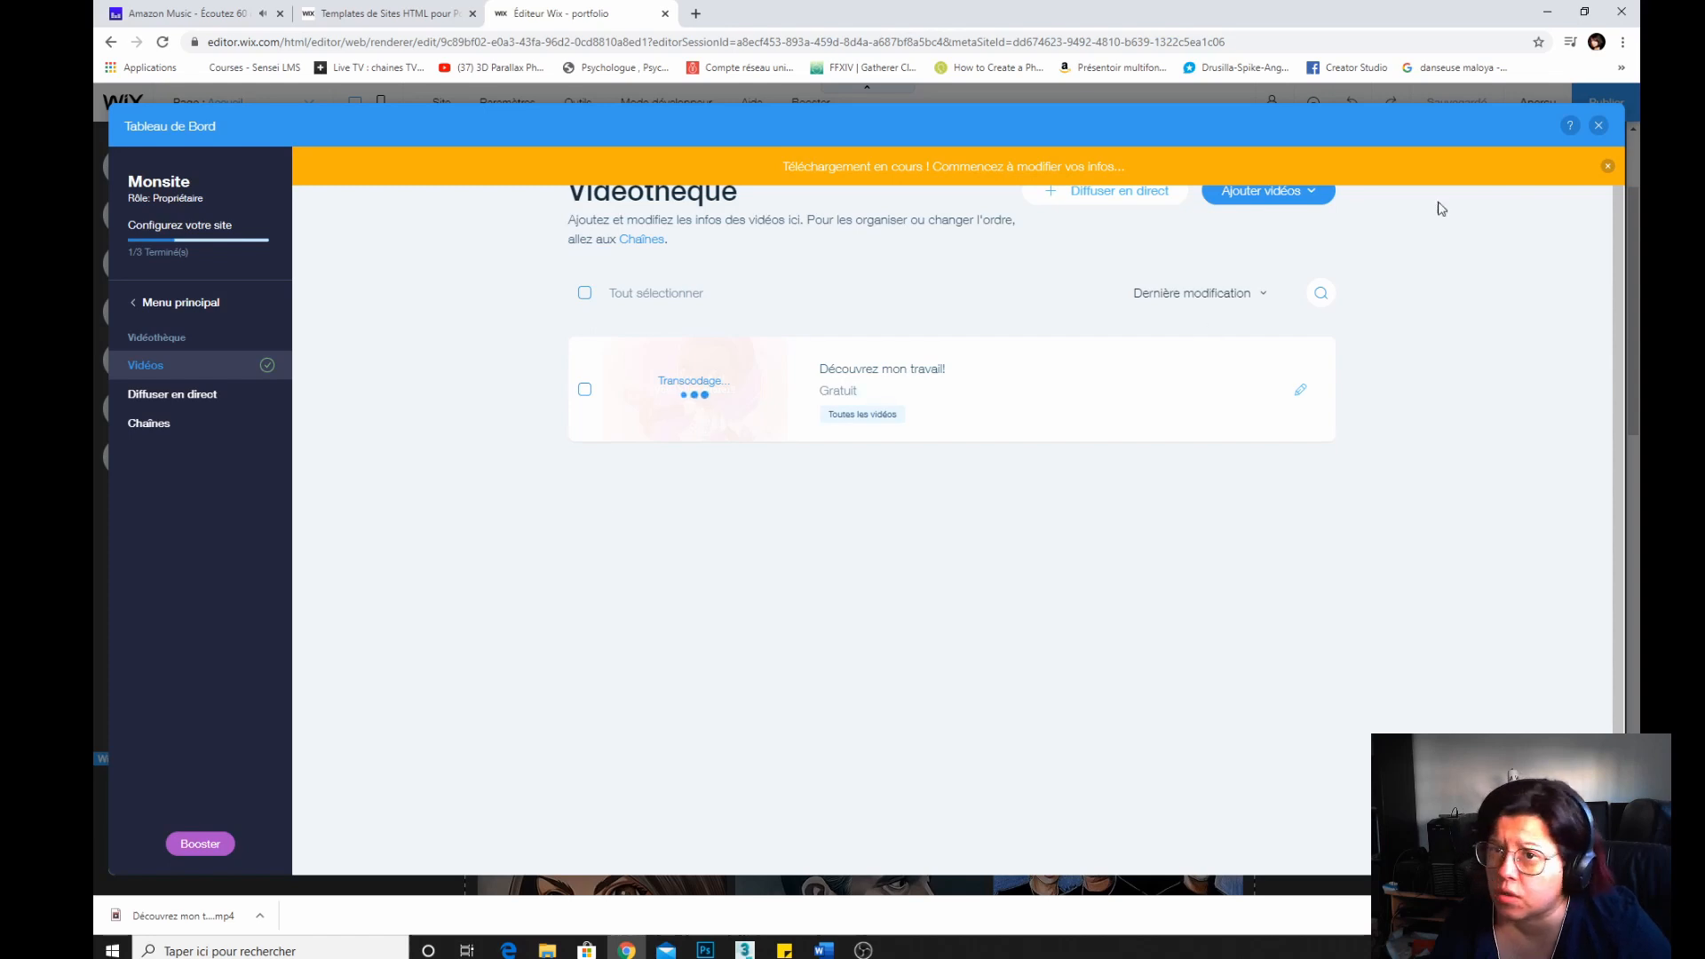
left_click(1268, 191)
left_click(826, 537)
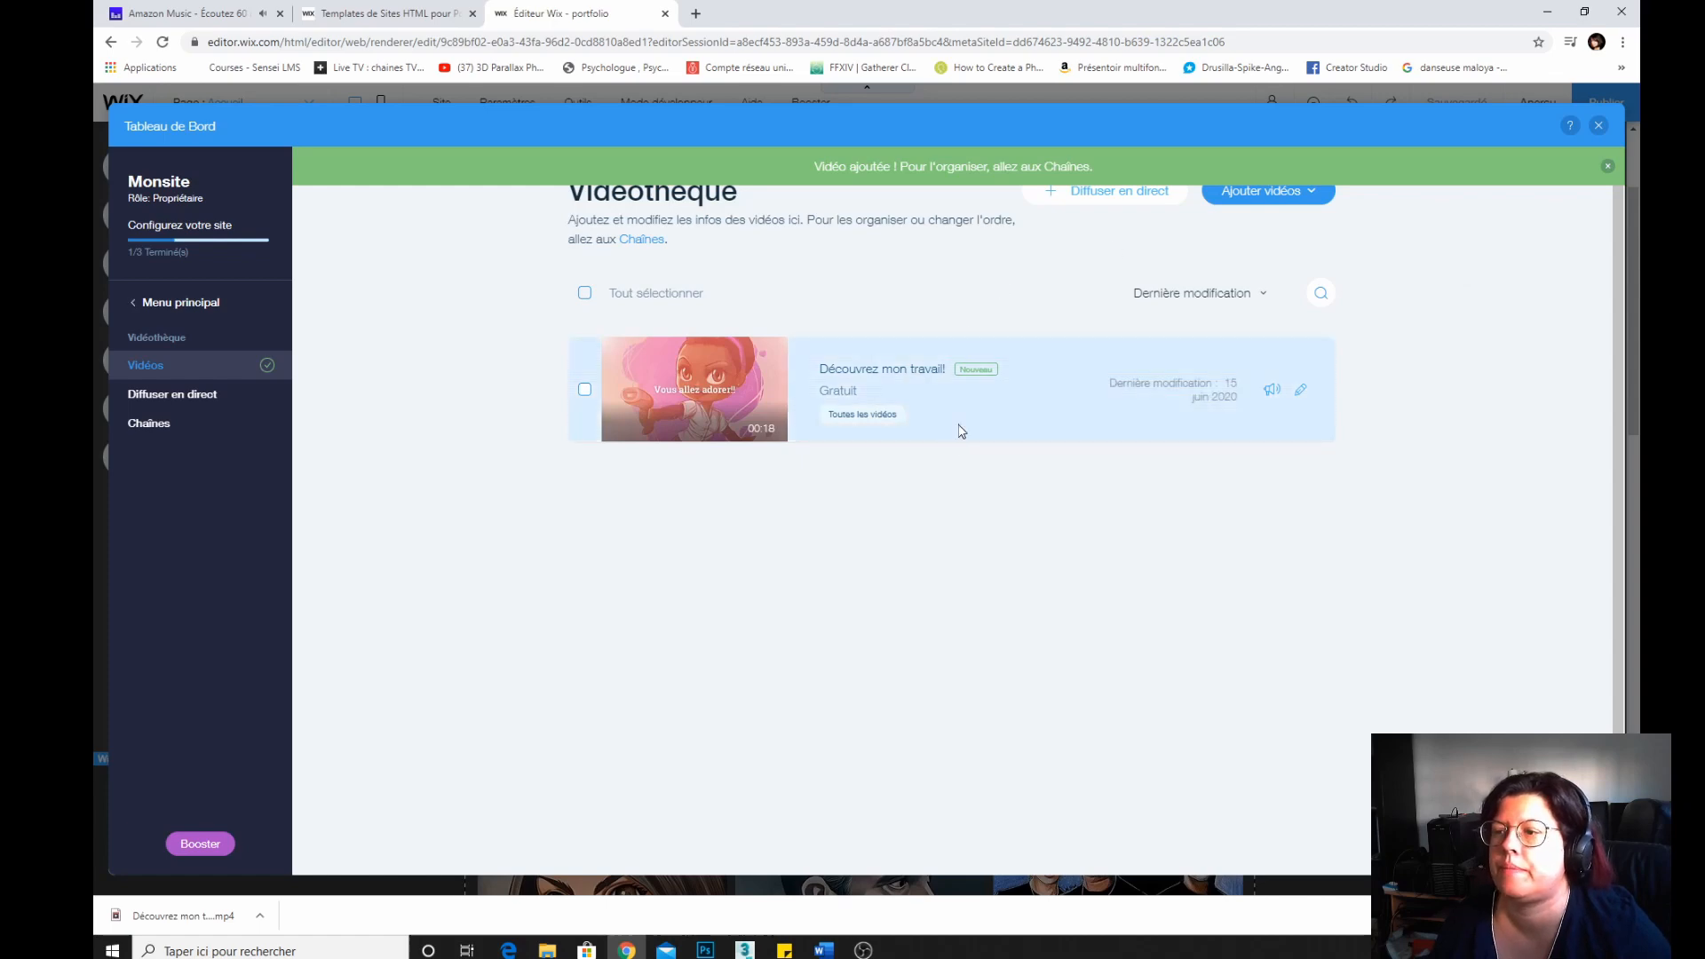
left_click(1599, 125)
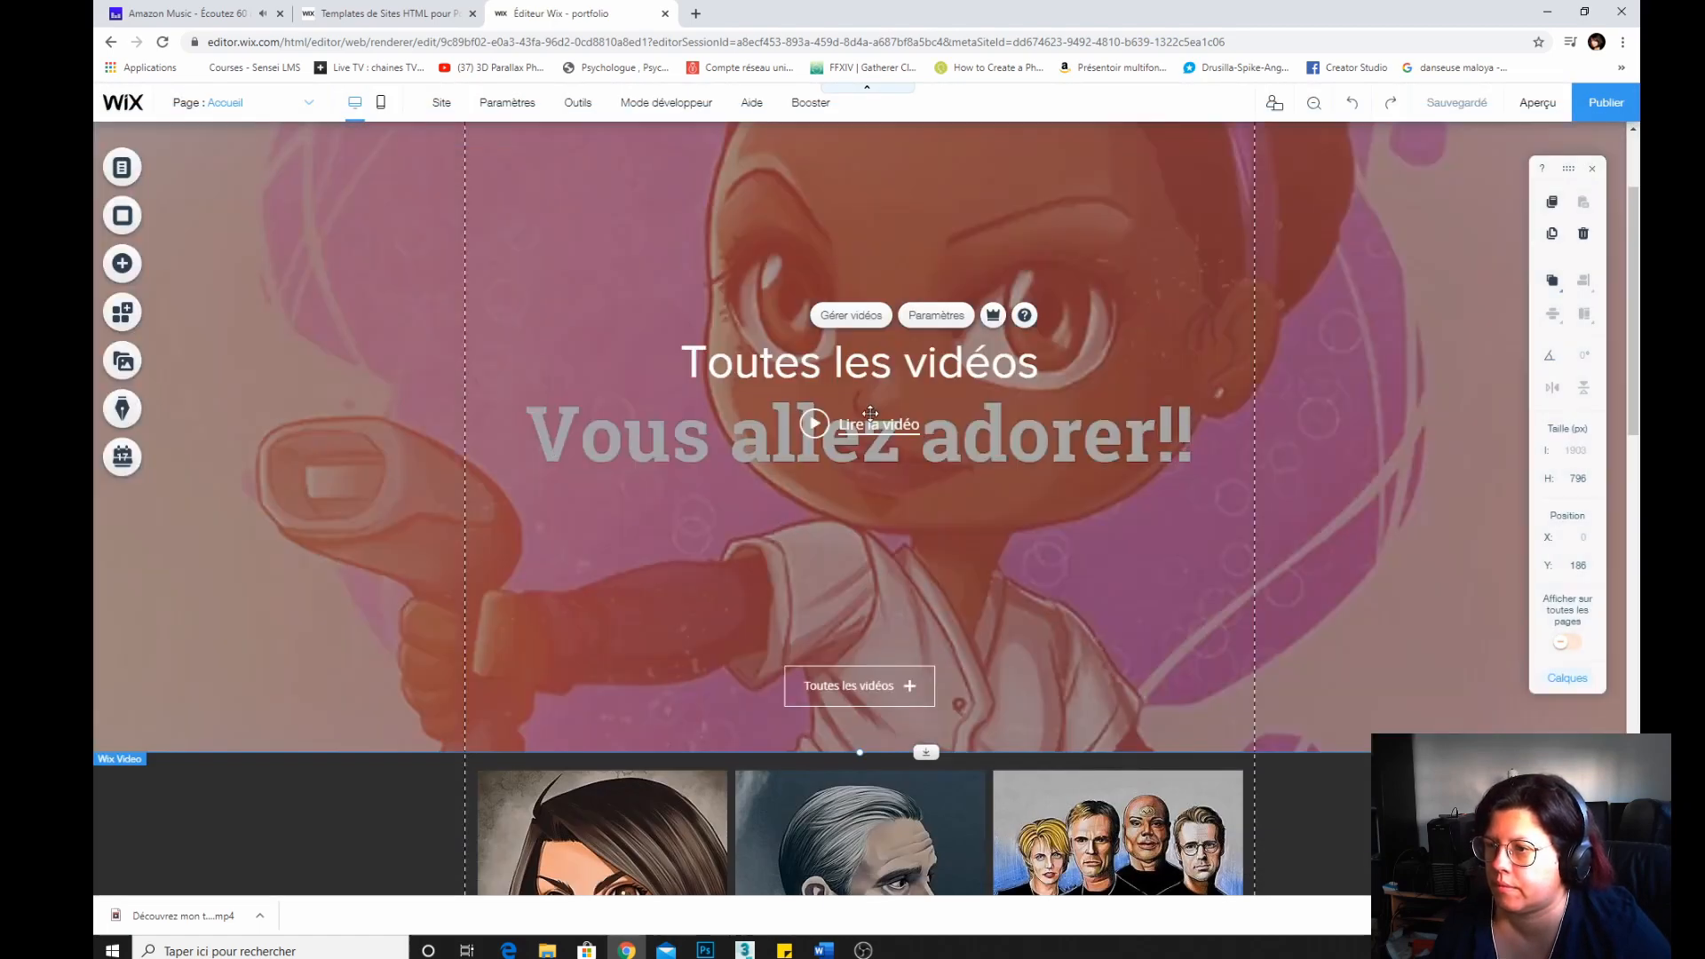
Set the video strip's settings to display a single video instead of a channel.
left_click(943, 315)
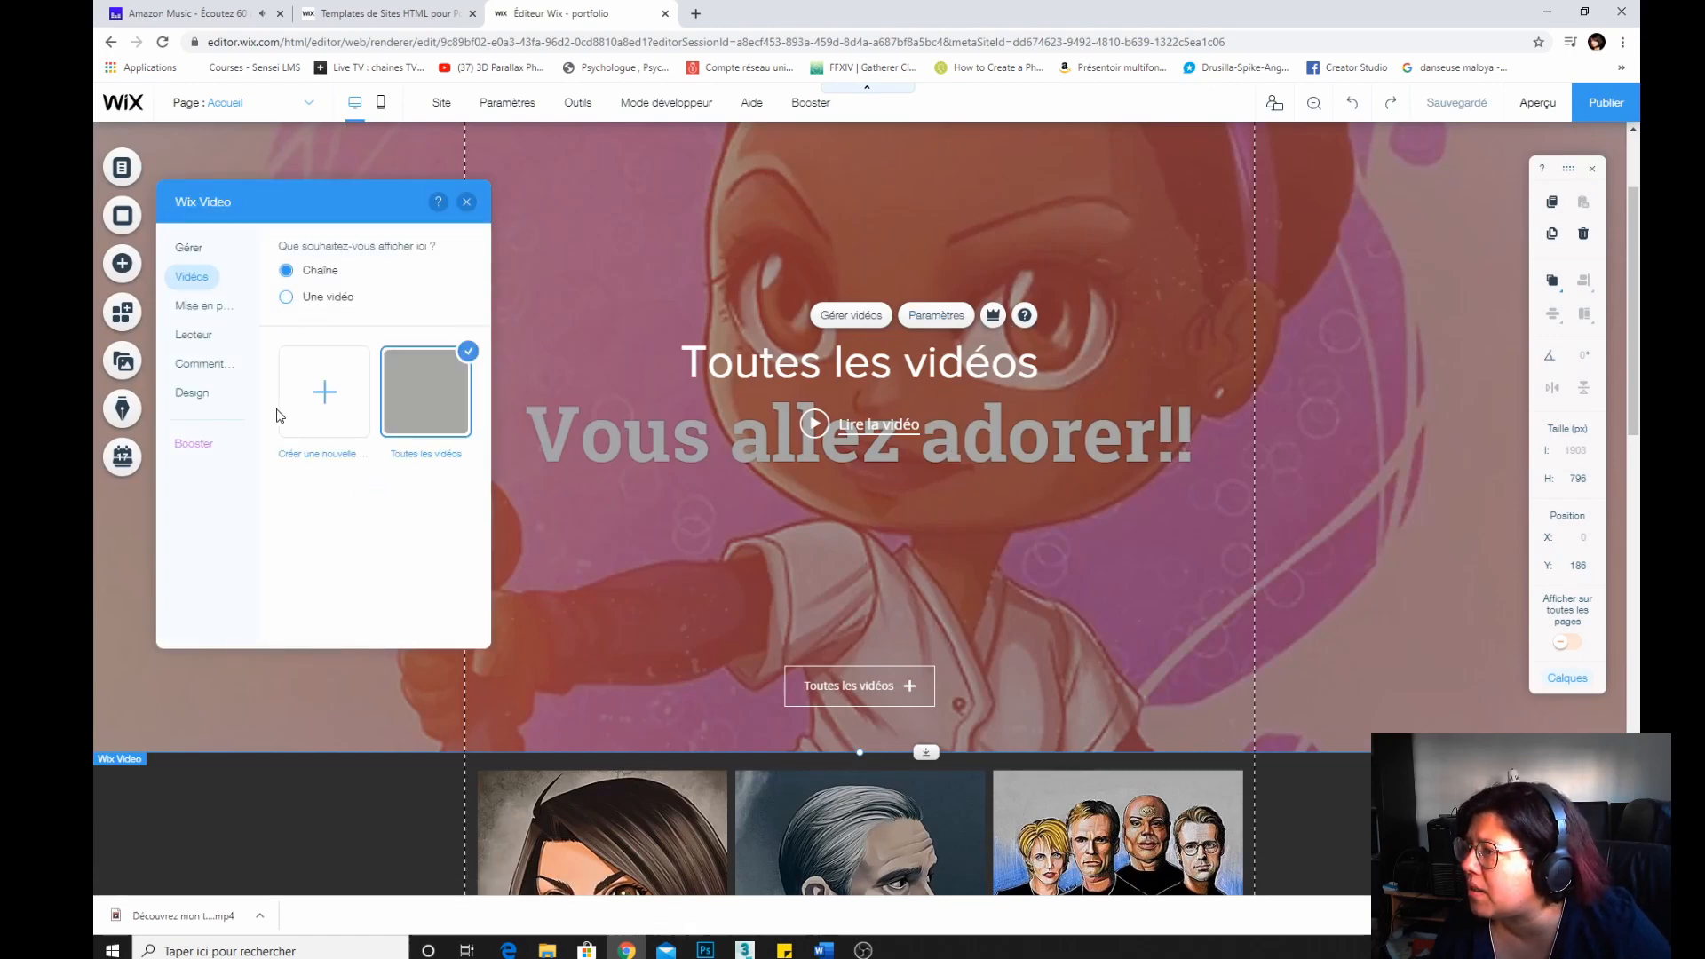
left_click(286, 297)
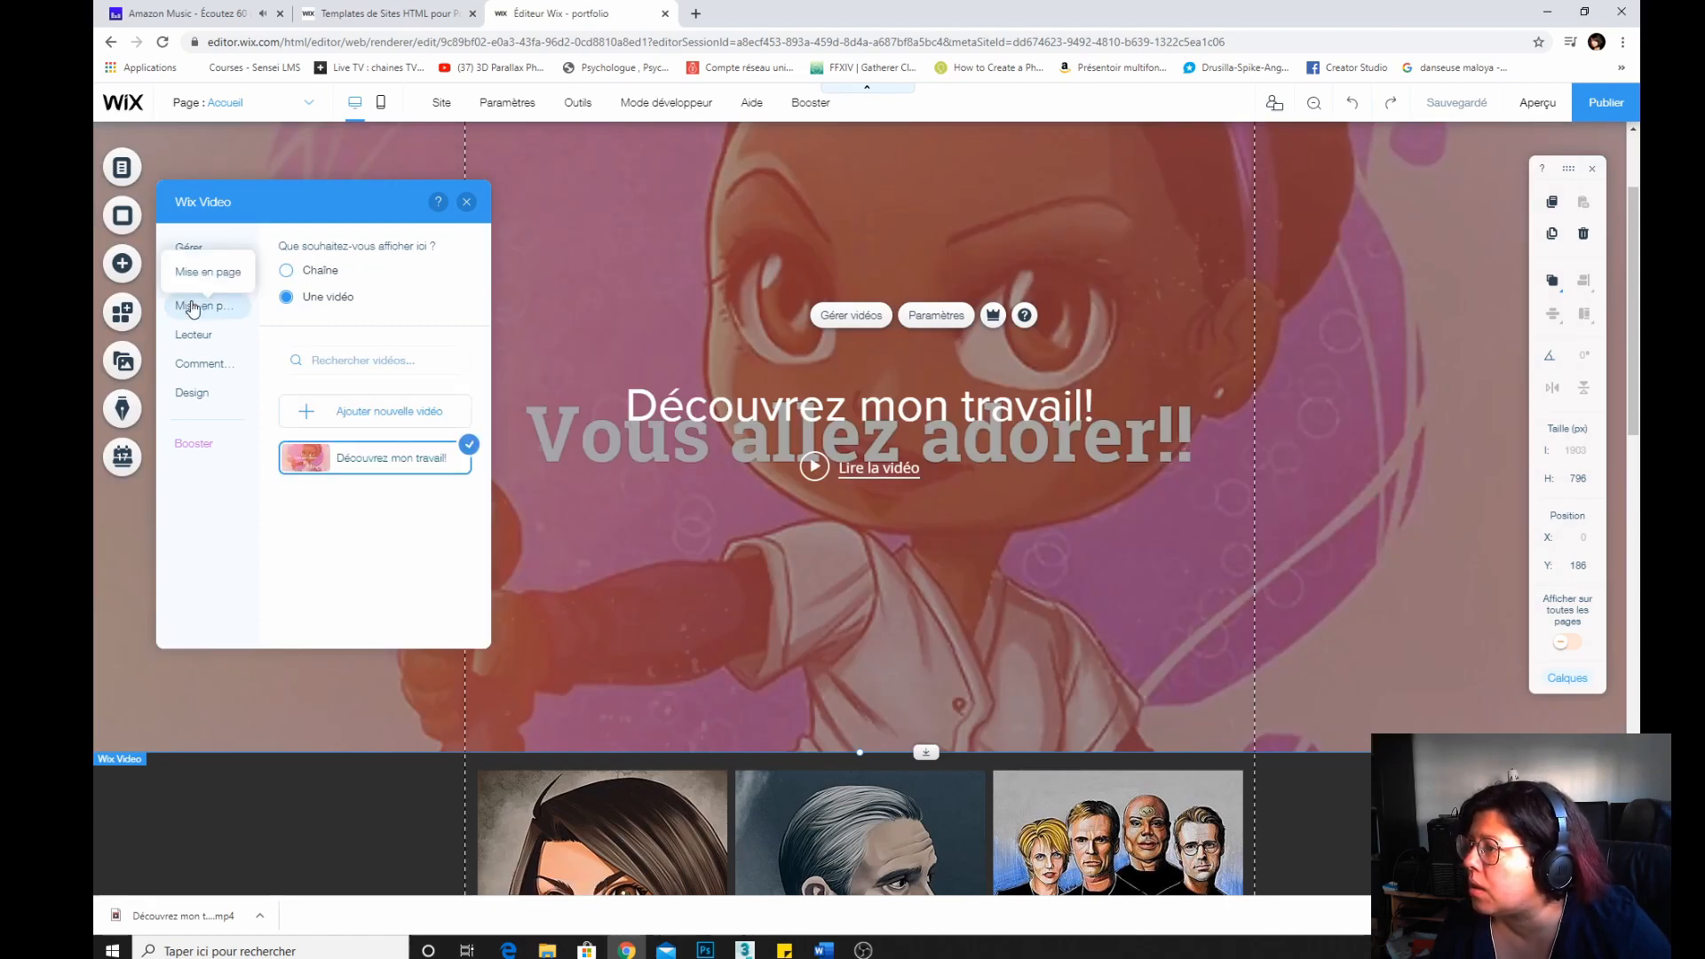
left_click(197, 253)
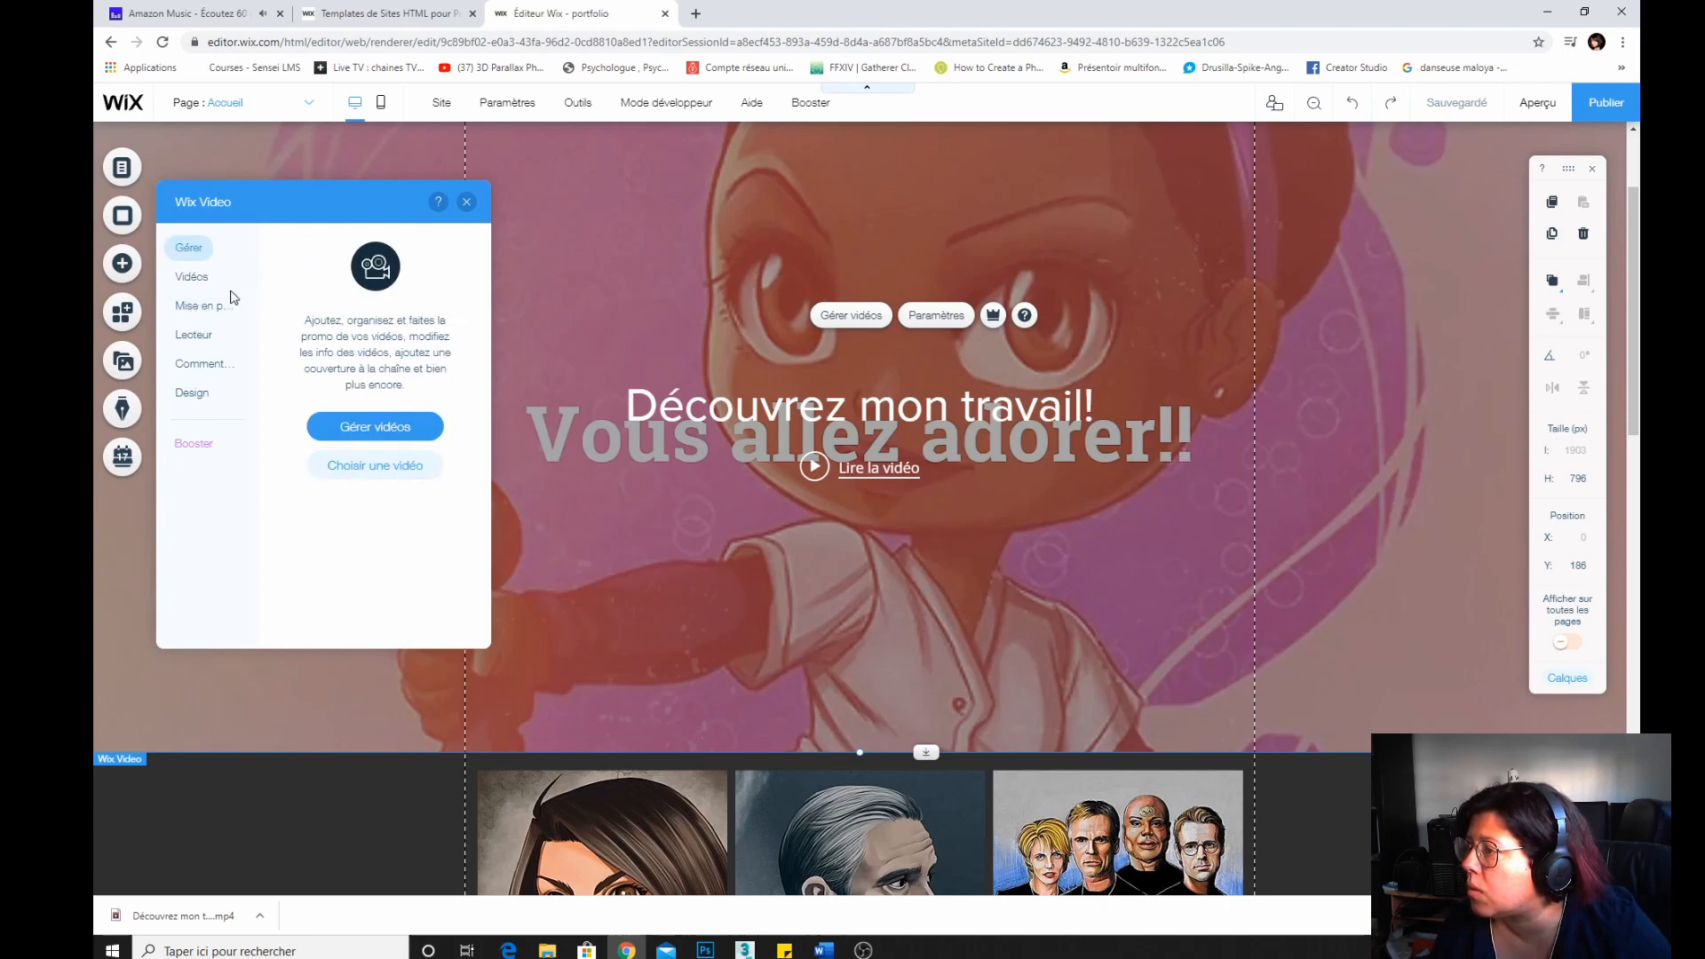
left_click(202, 318)
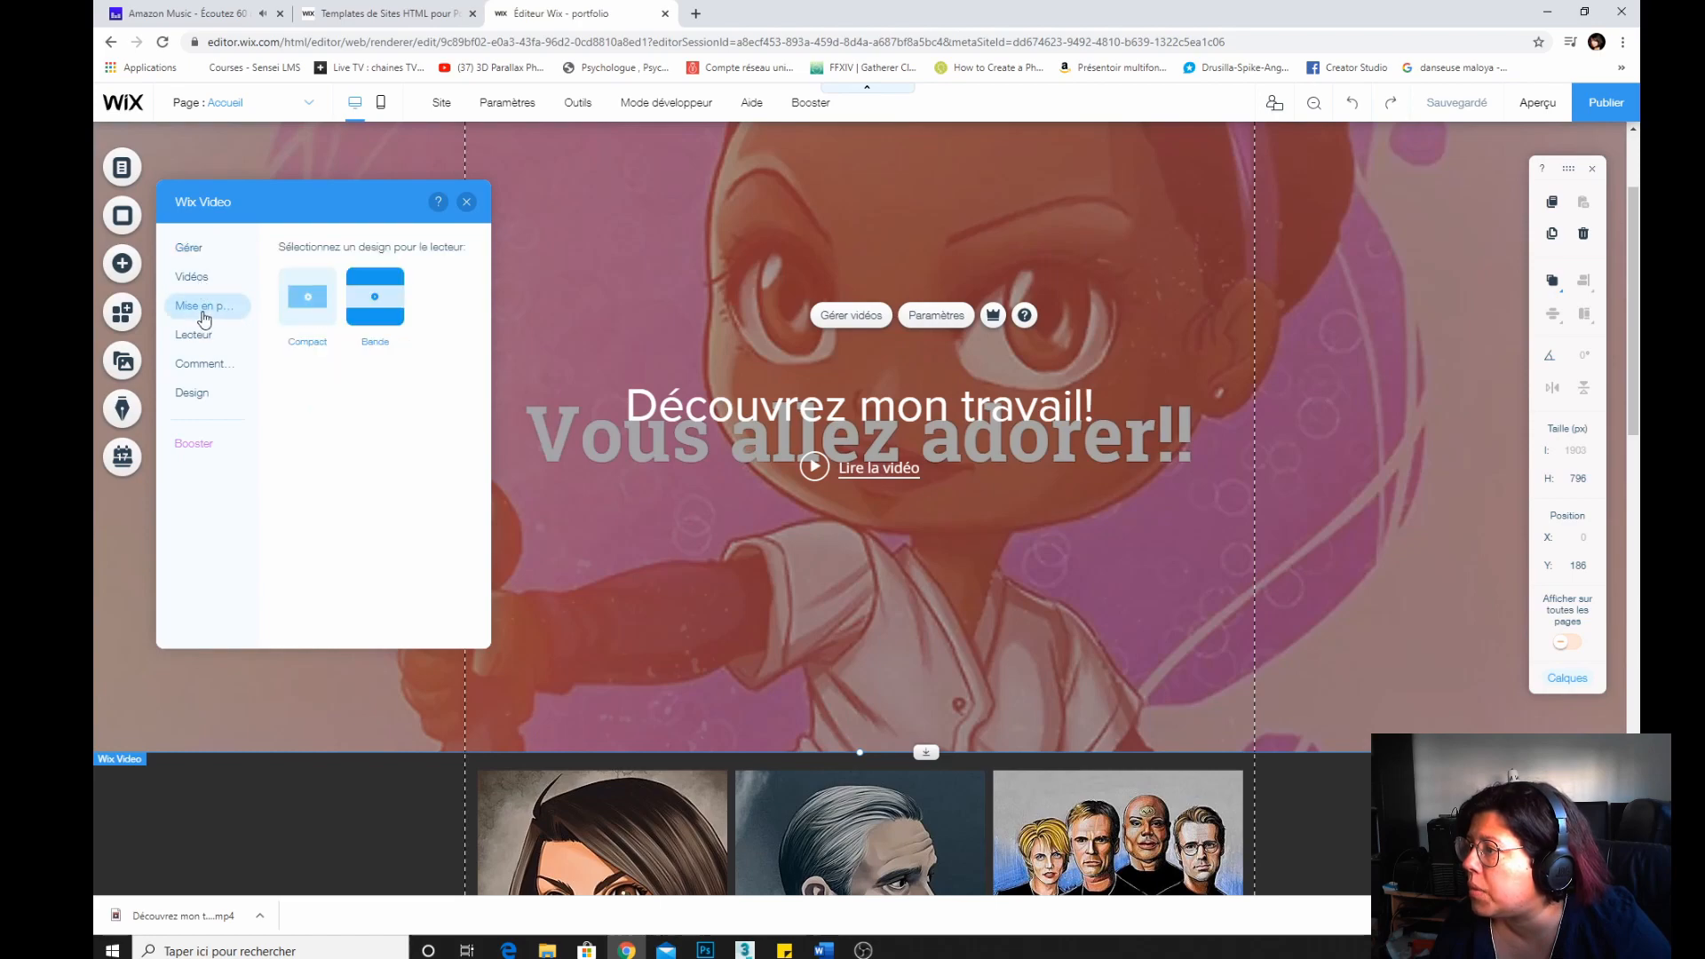
left_click(321, 315)
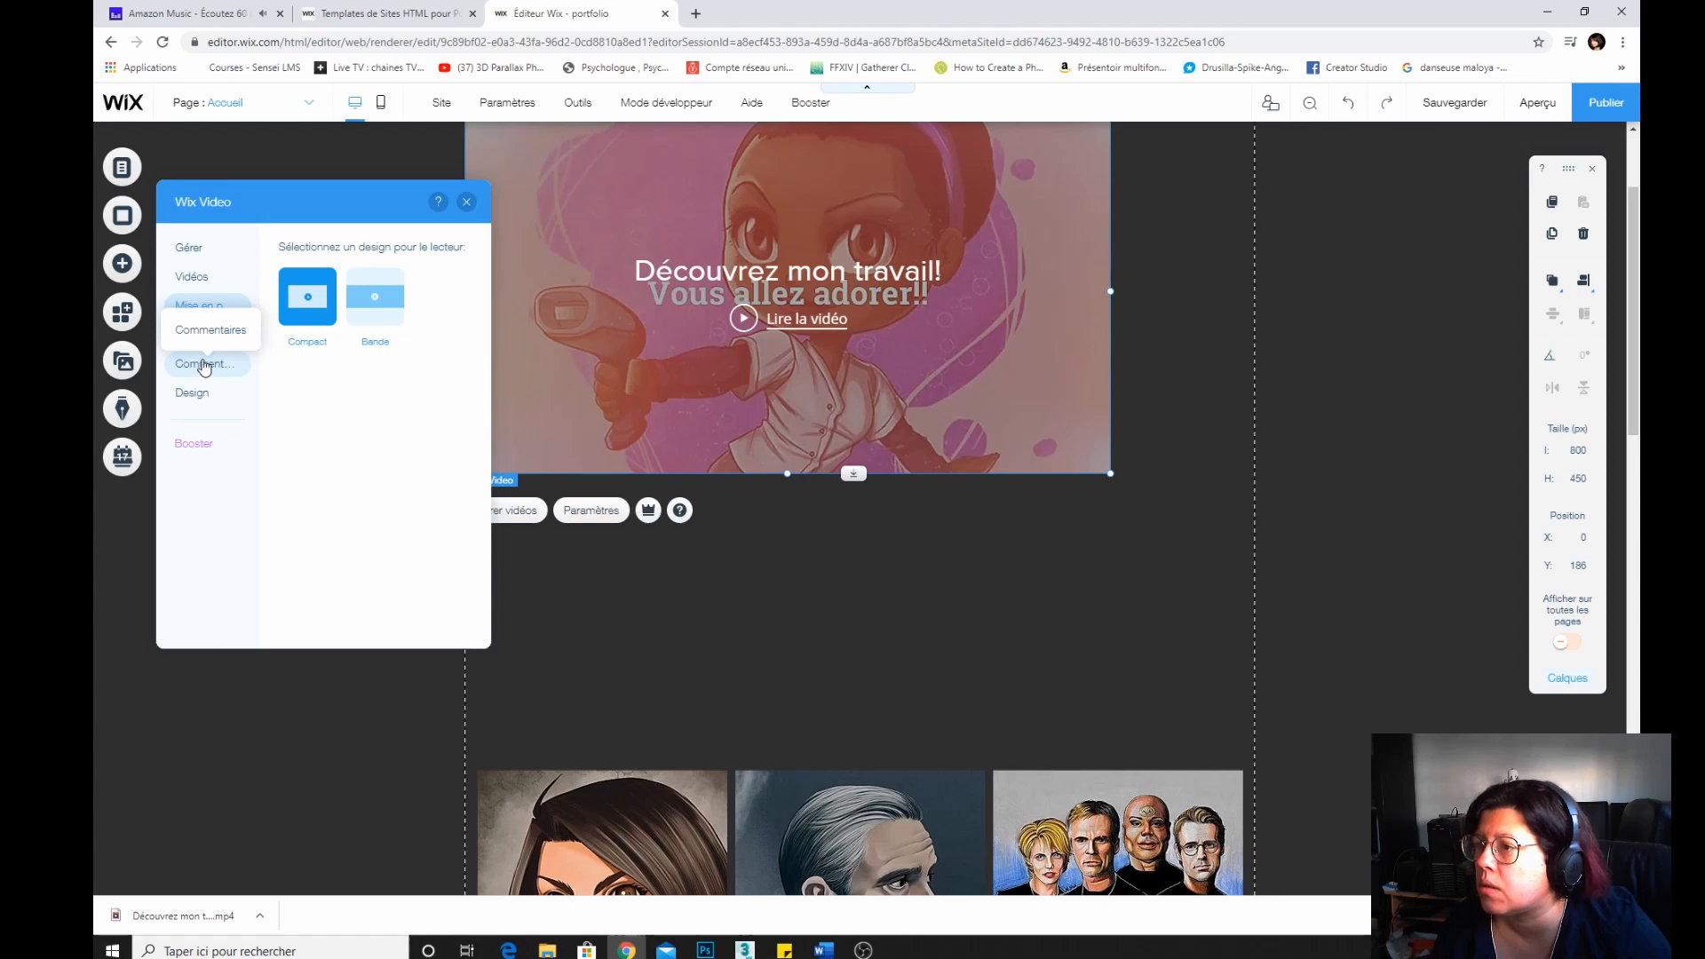
left_click(366, 310)
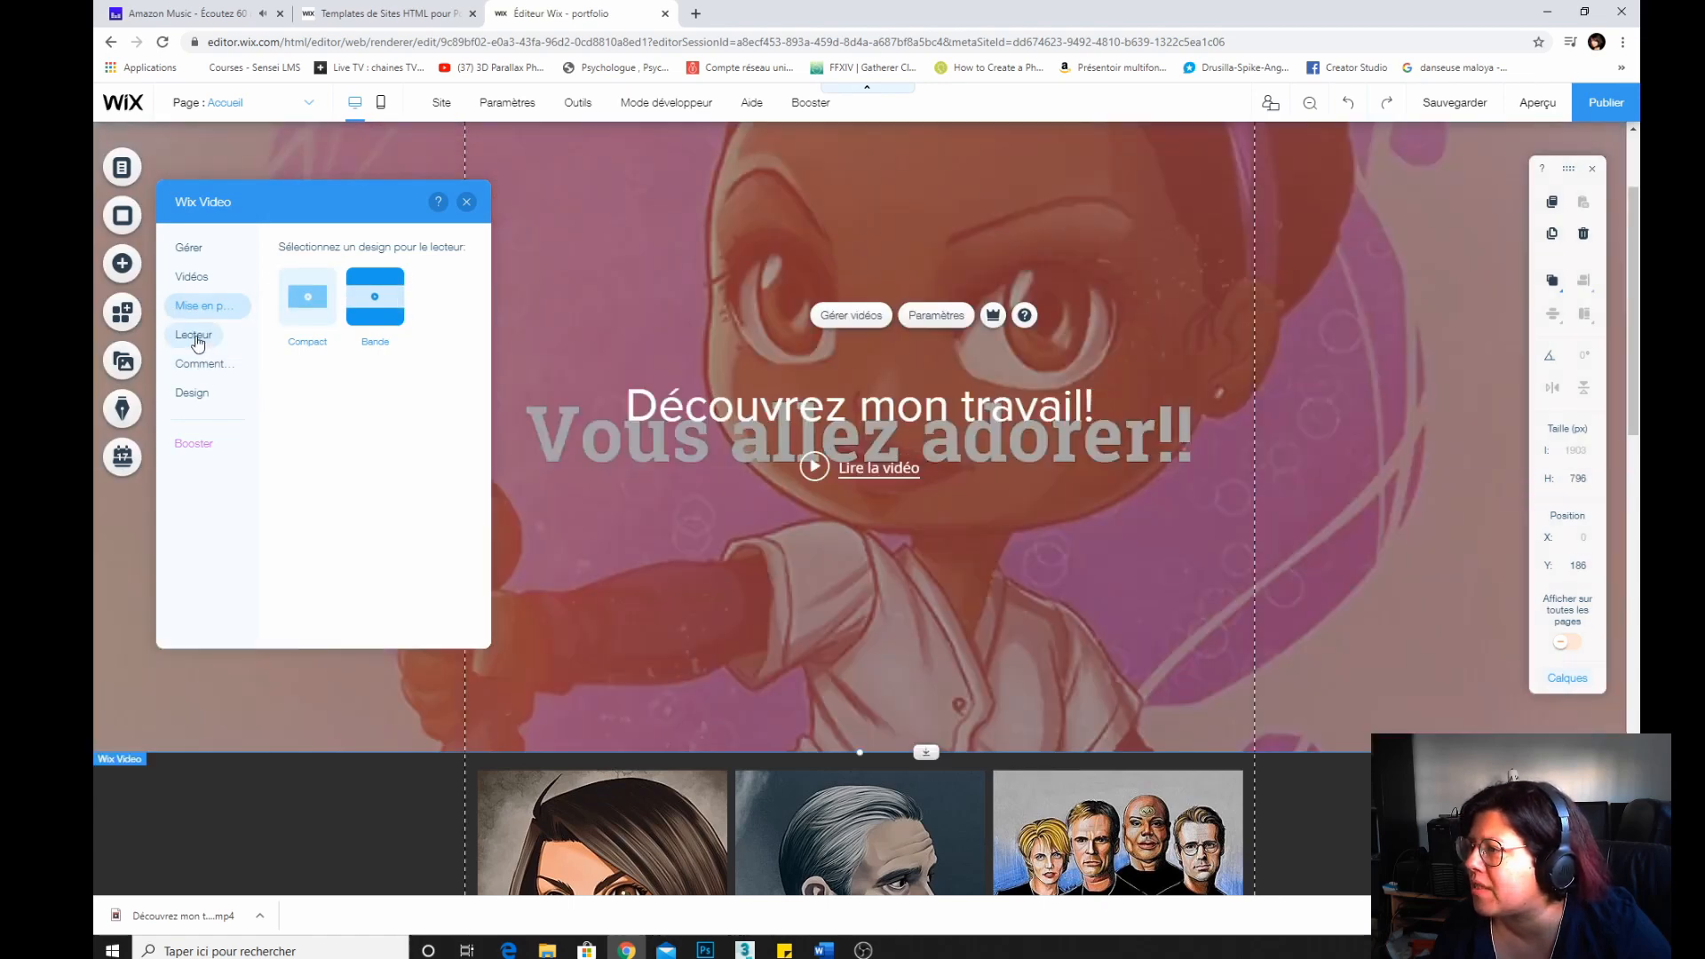
Turn off the video player's title, publisher, video info and video sharing options.
left_click(196, 339)
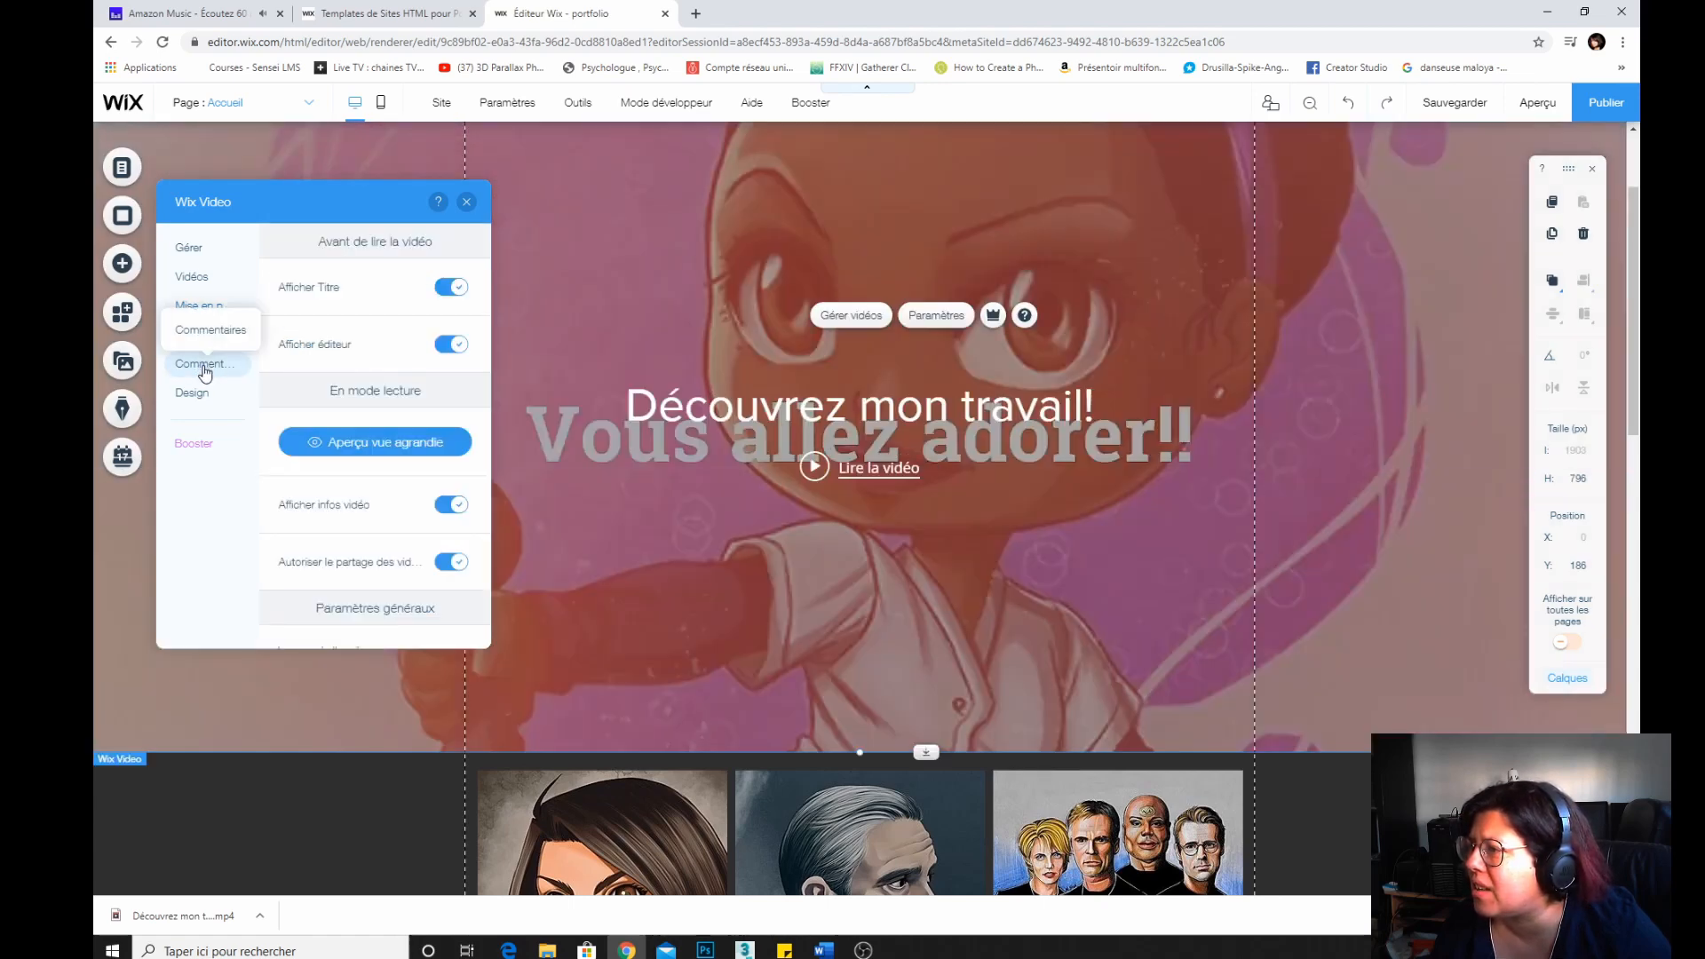
left_click(449, 297)
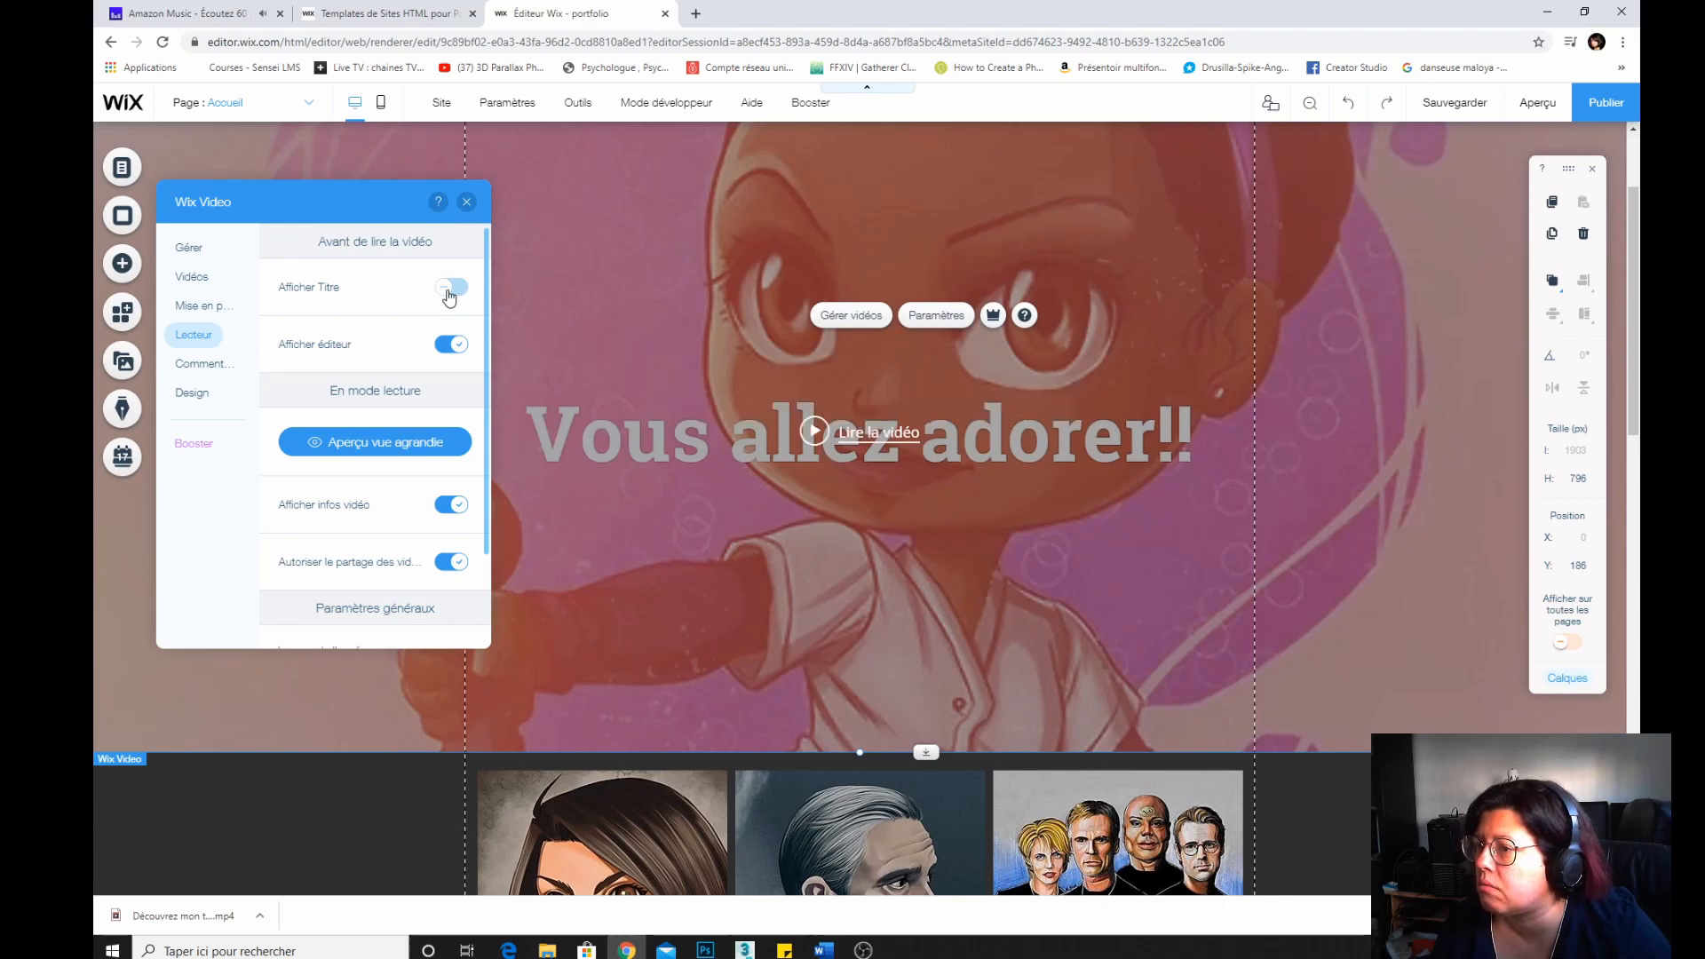
left_click(449, 351)
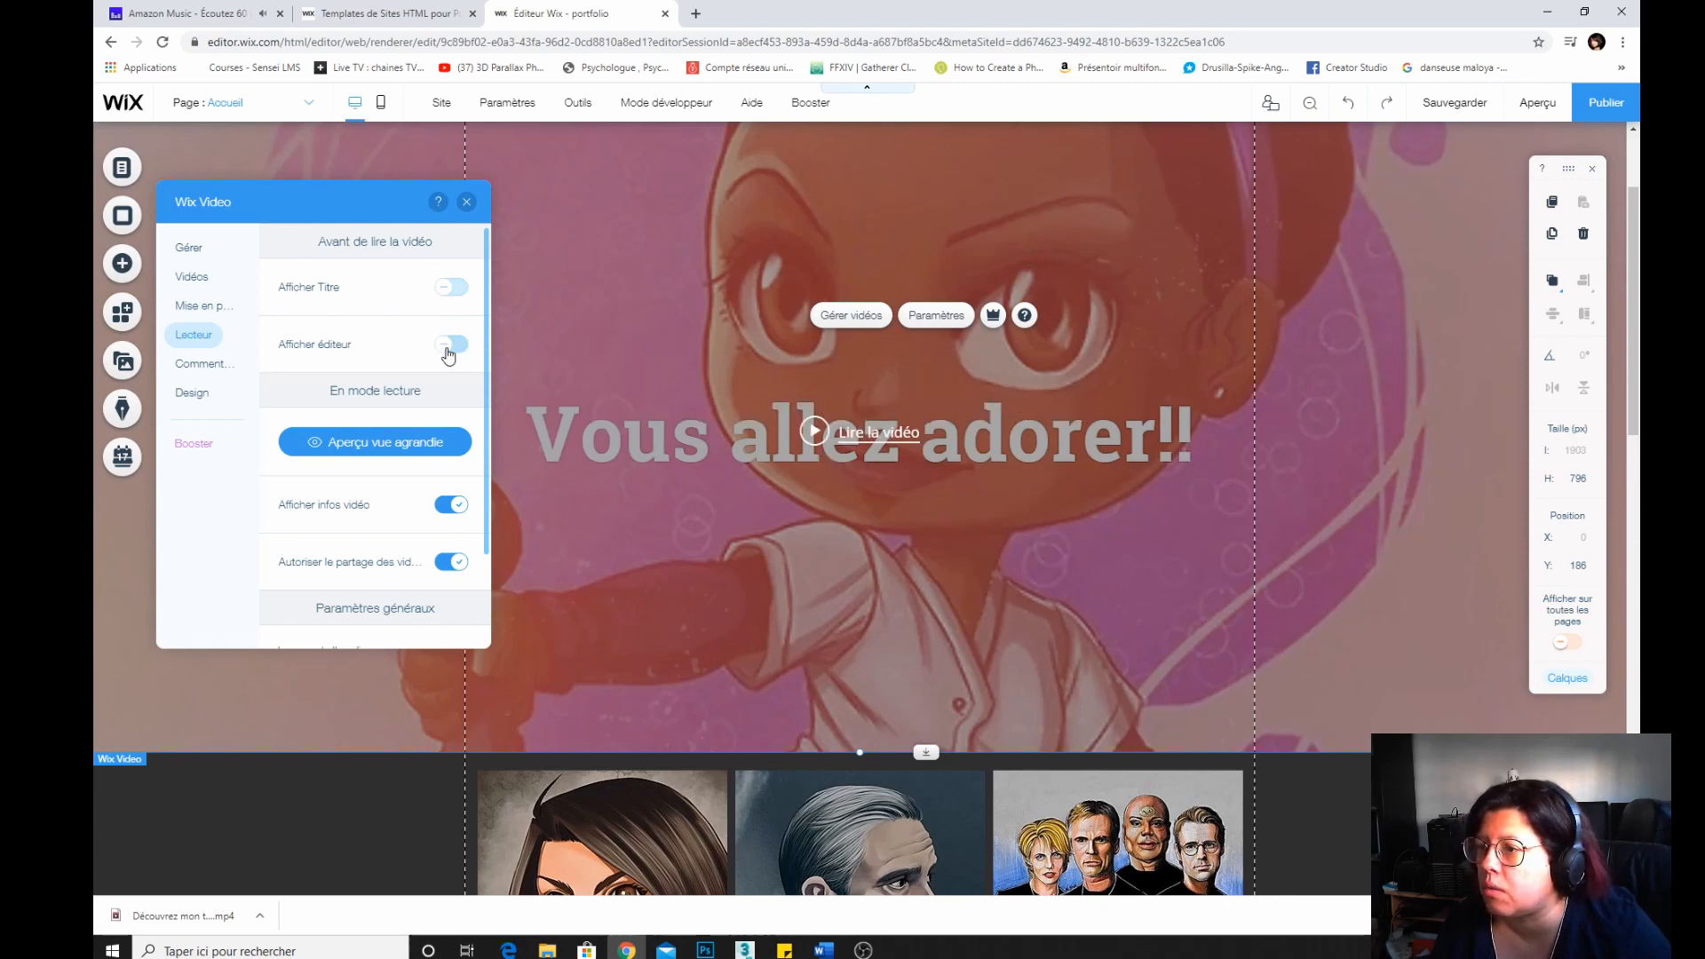
left_click(439, 507)
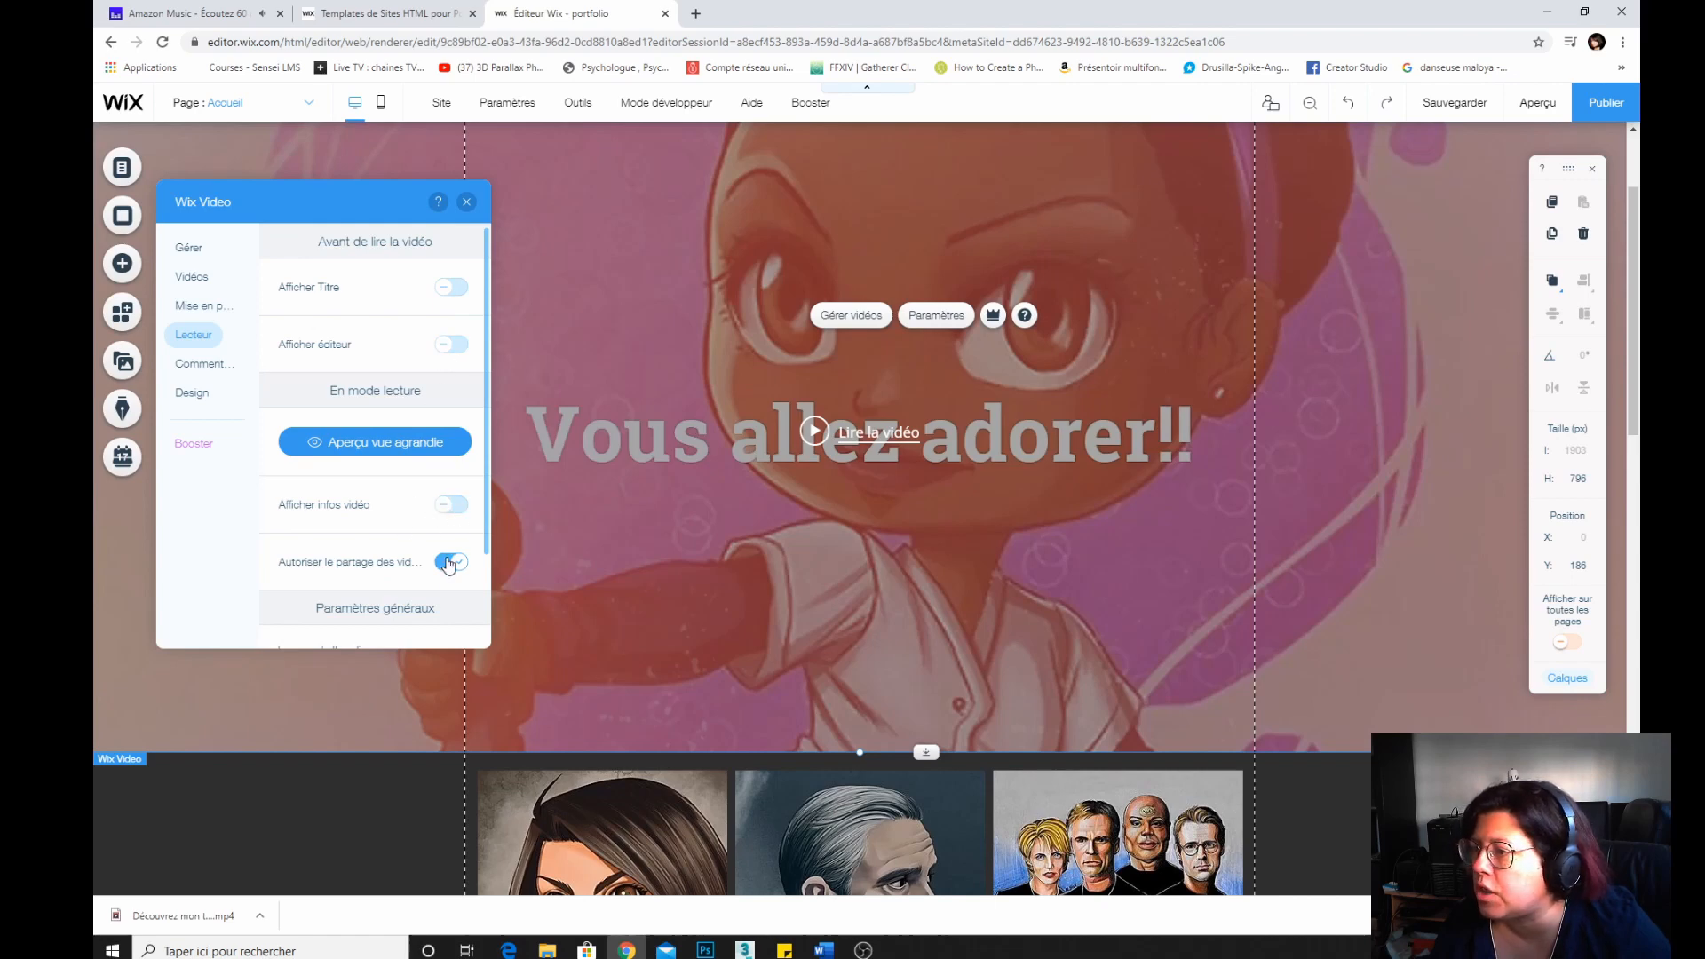
left_click(446, 563)
Set the video app's language to Français.
scroll(305, 511, "down", 2)
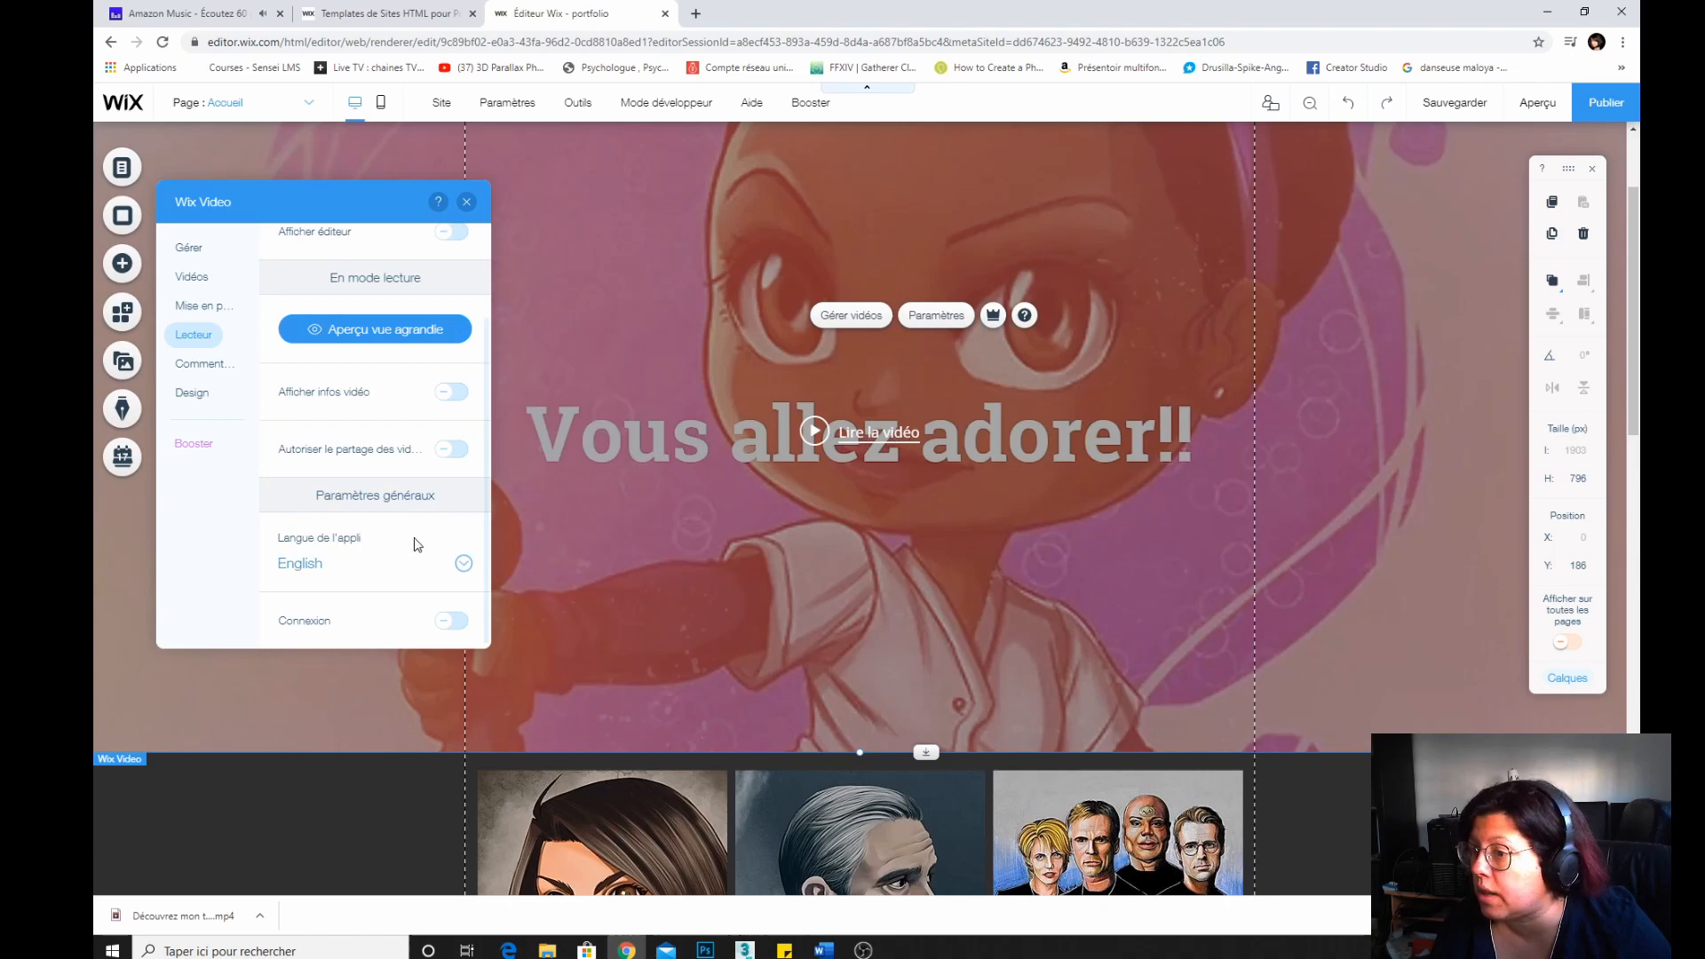
left_click(463, 566)
left_click(313, 480)
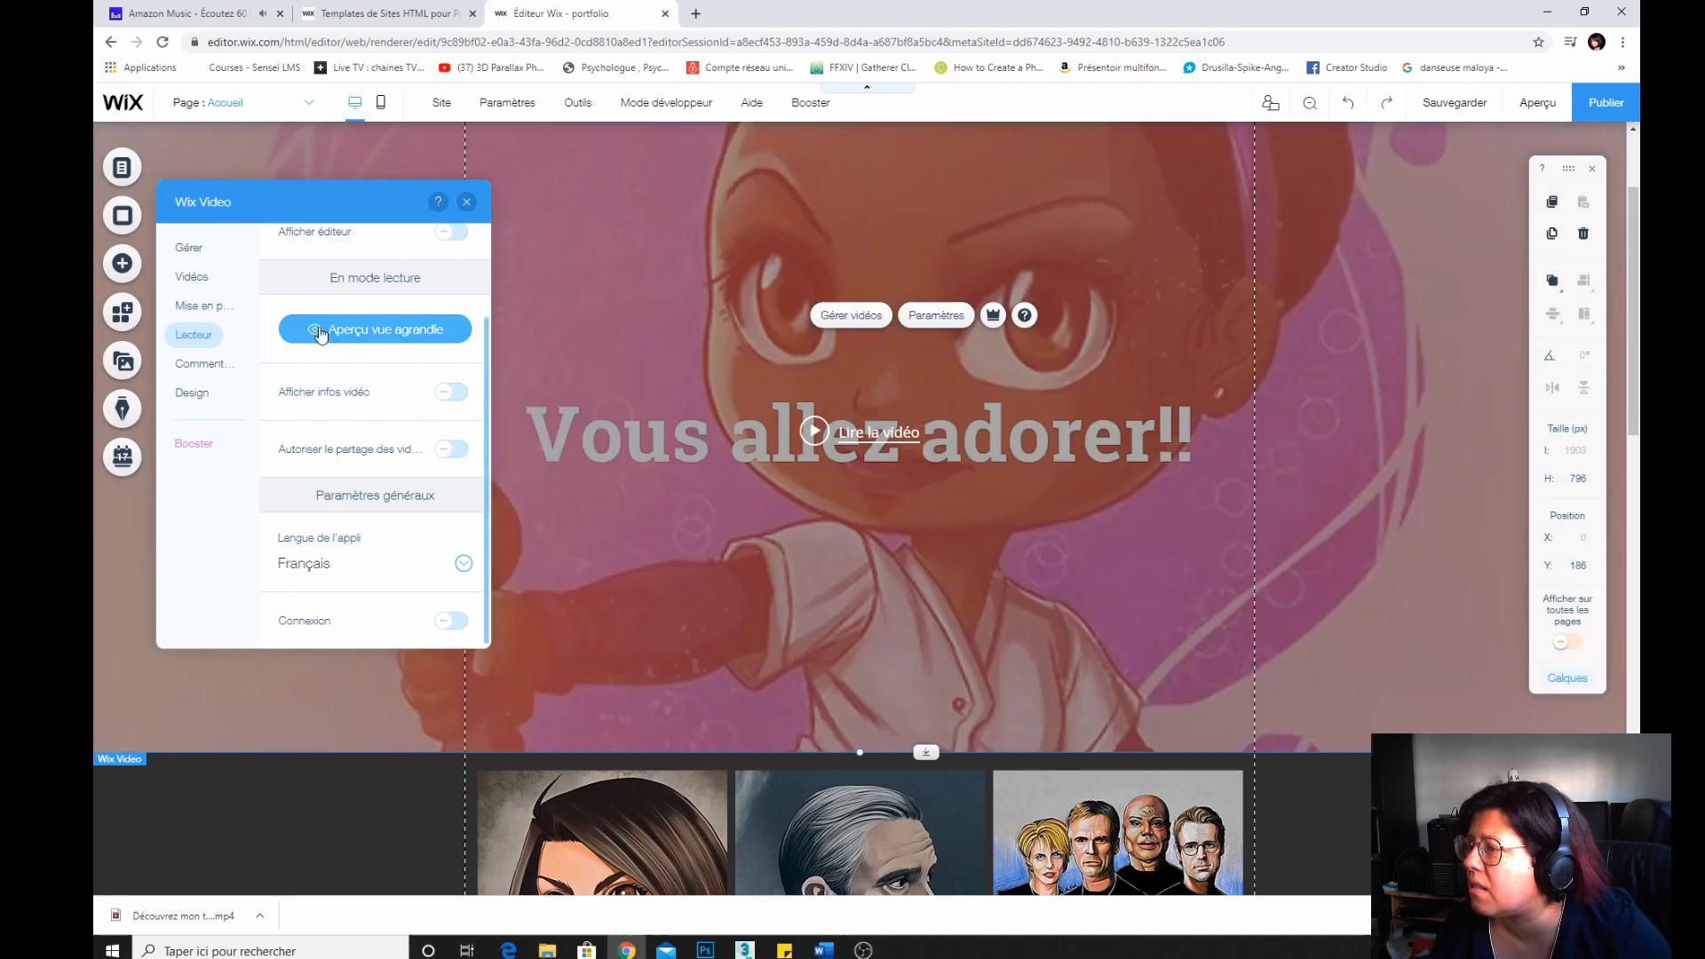
Review the video strip's comment and design settings, then close the settings panel.
left_click(196, 371)
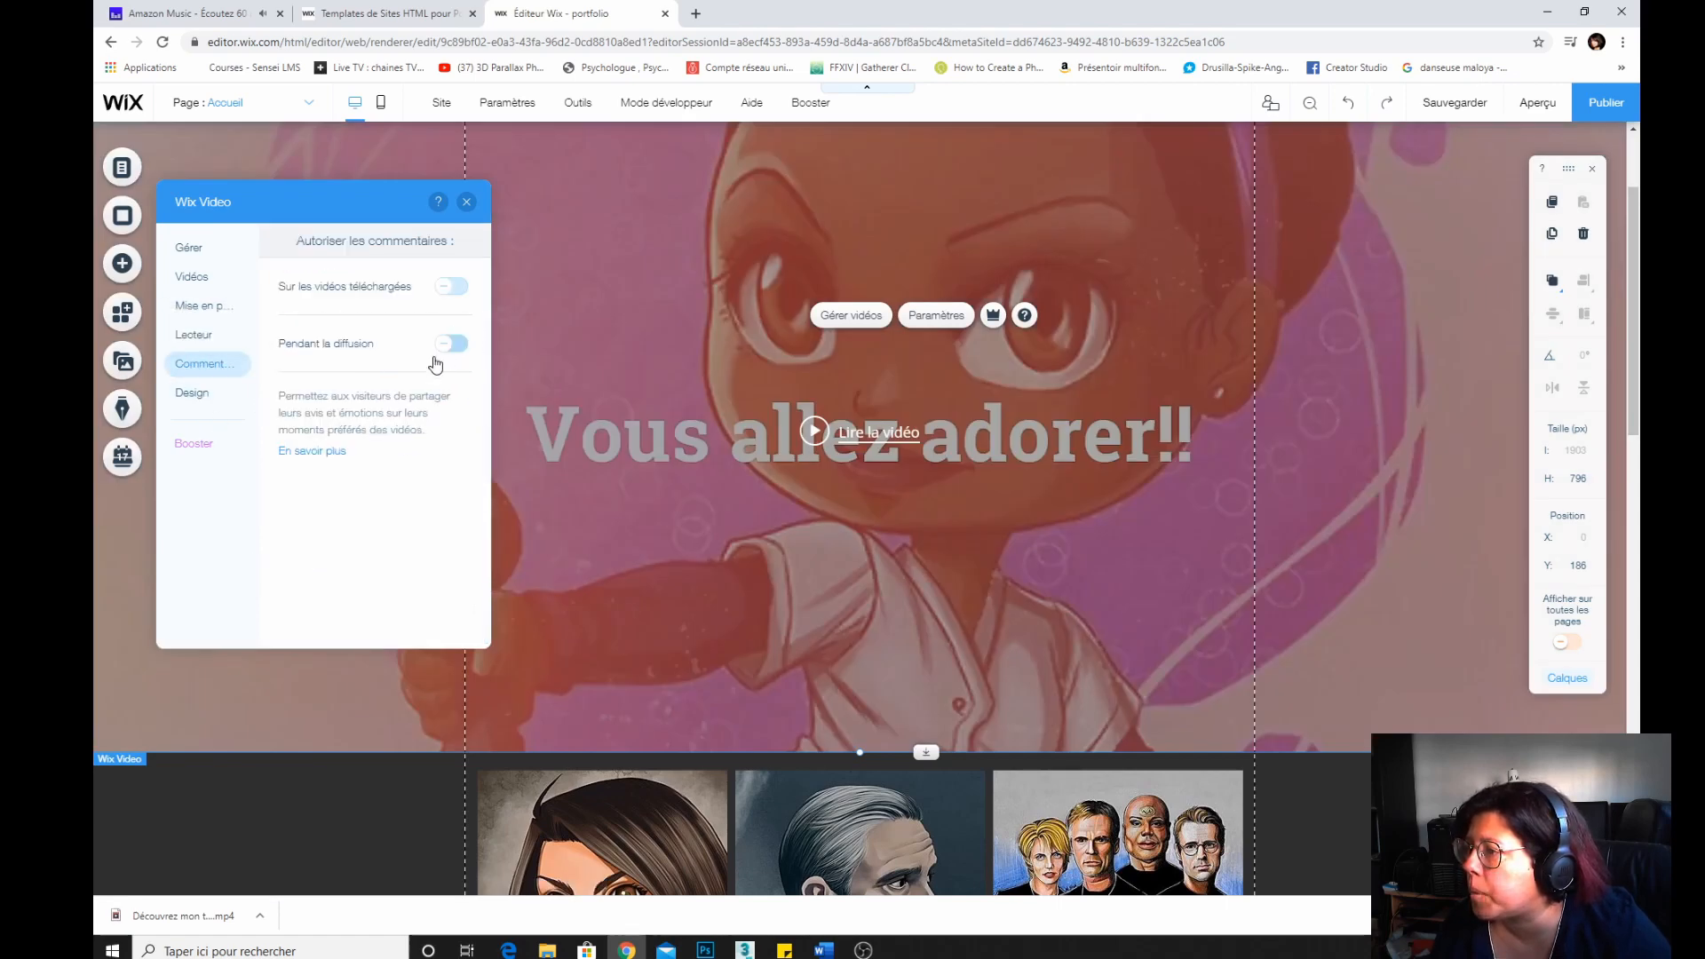
left_click(191, 393)
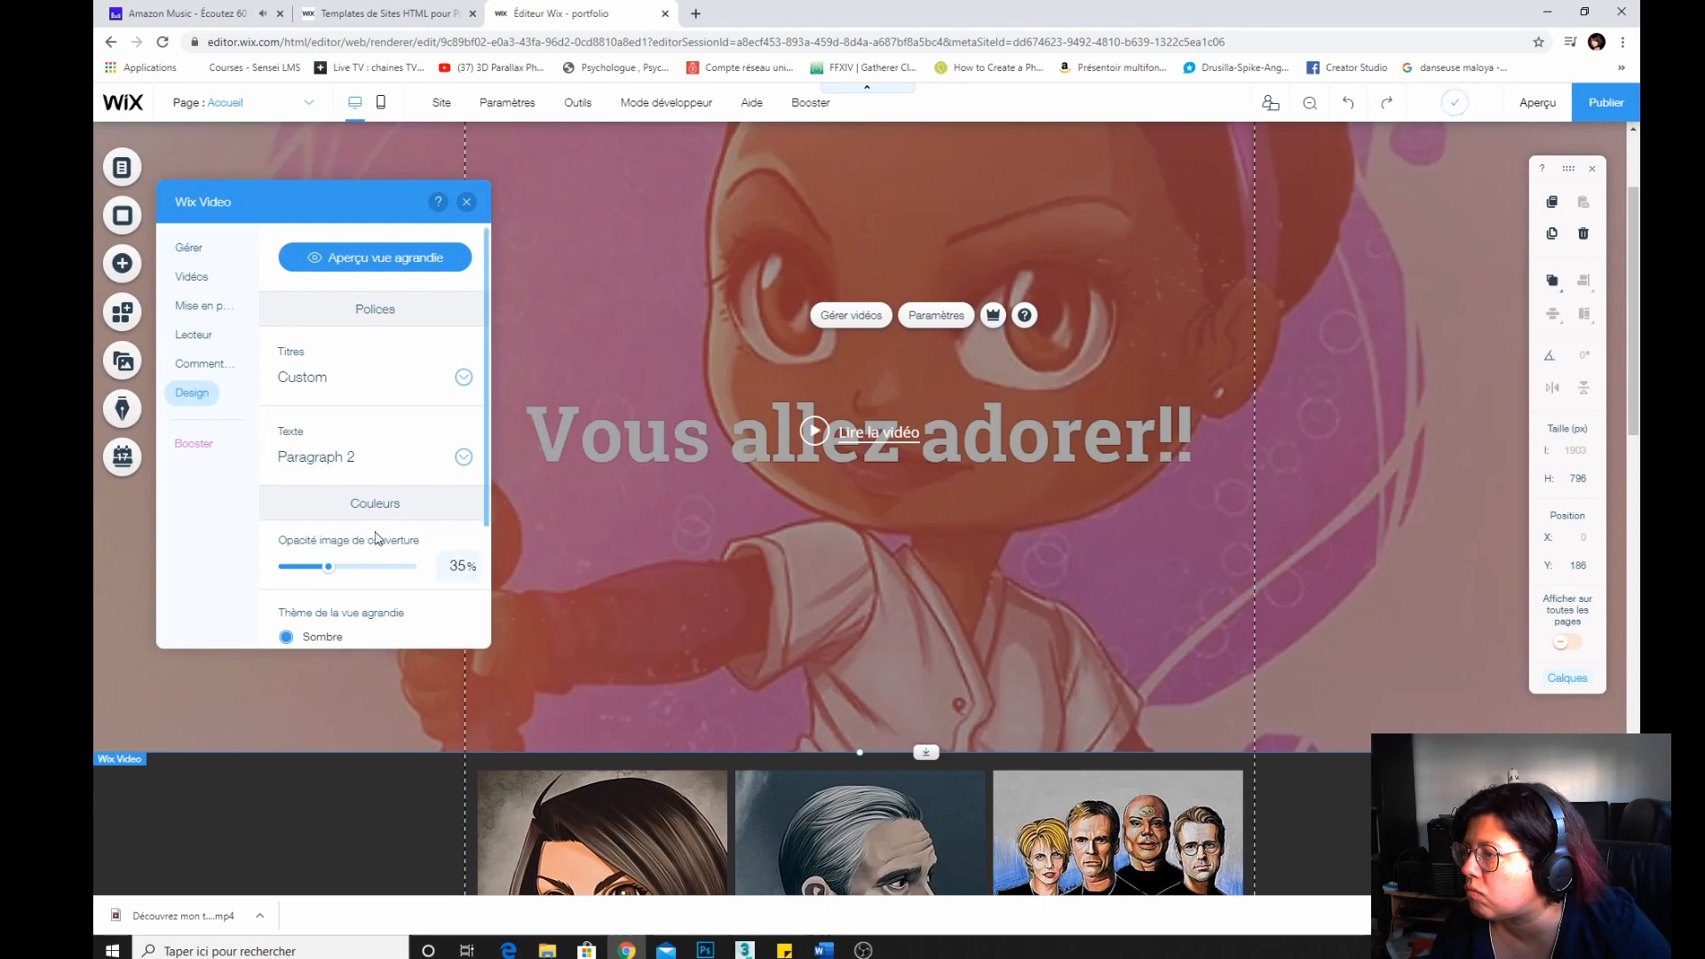
left_click(466, 201)
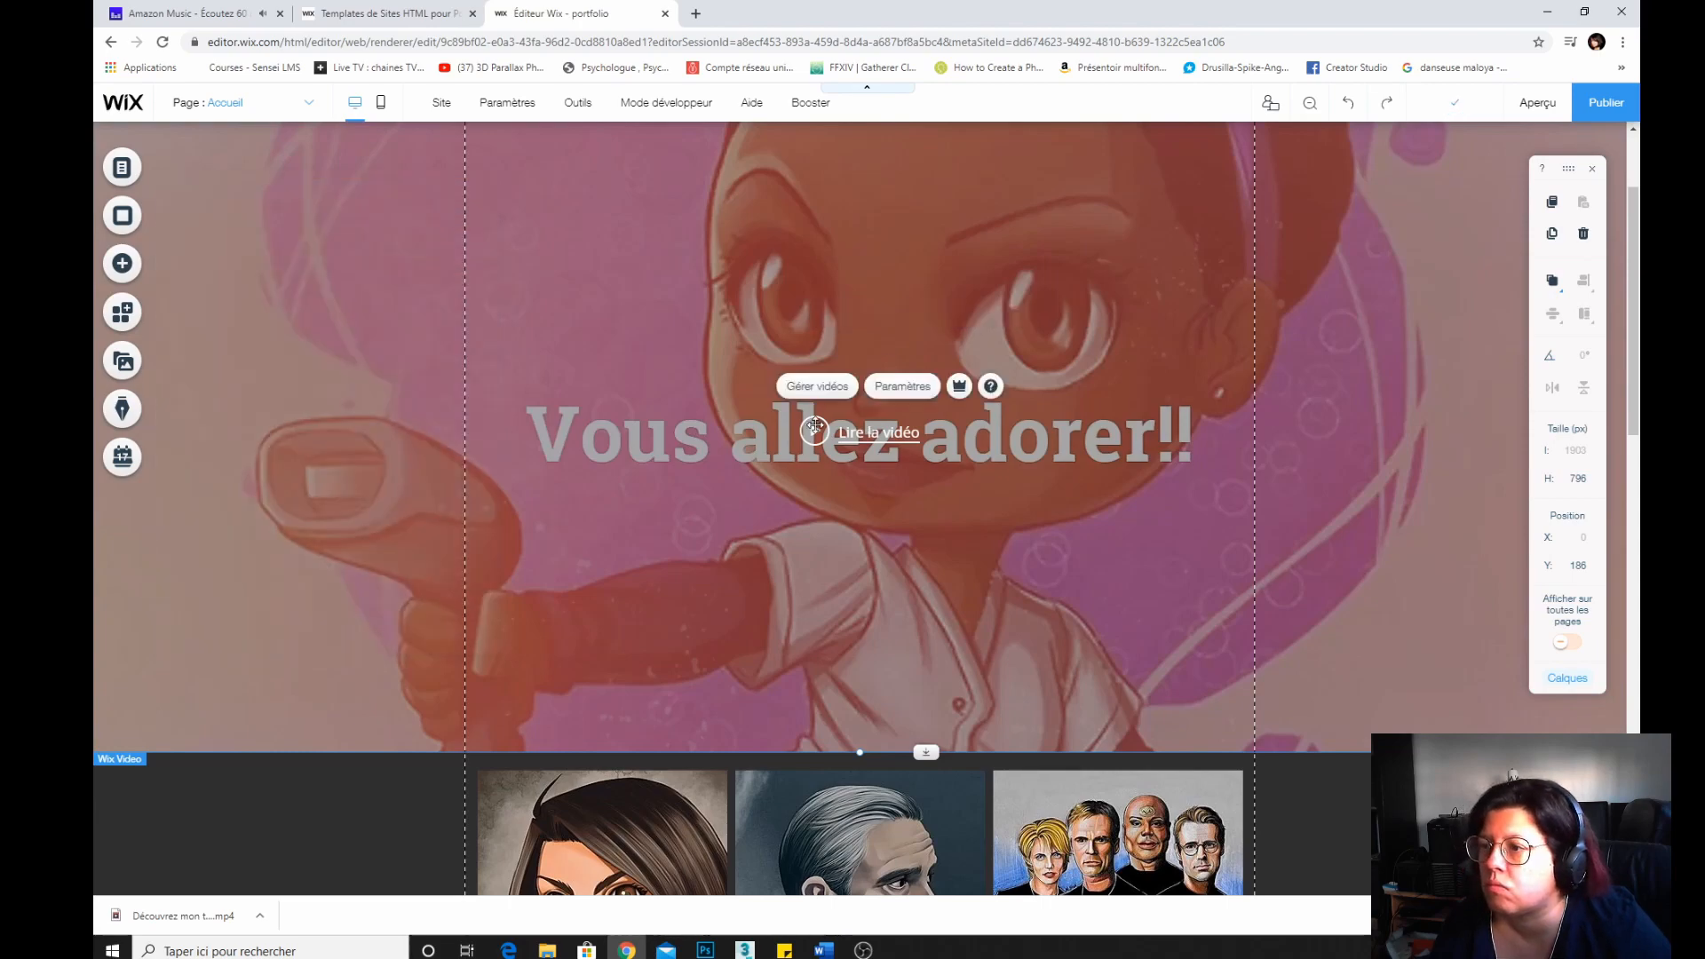
scroll(501, 531, "up", 2)
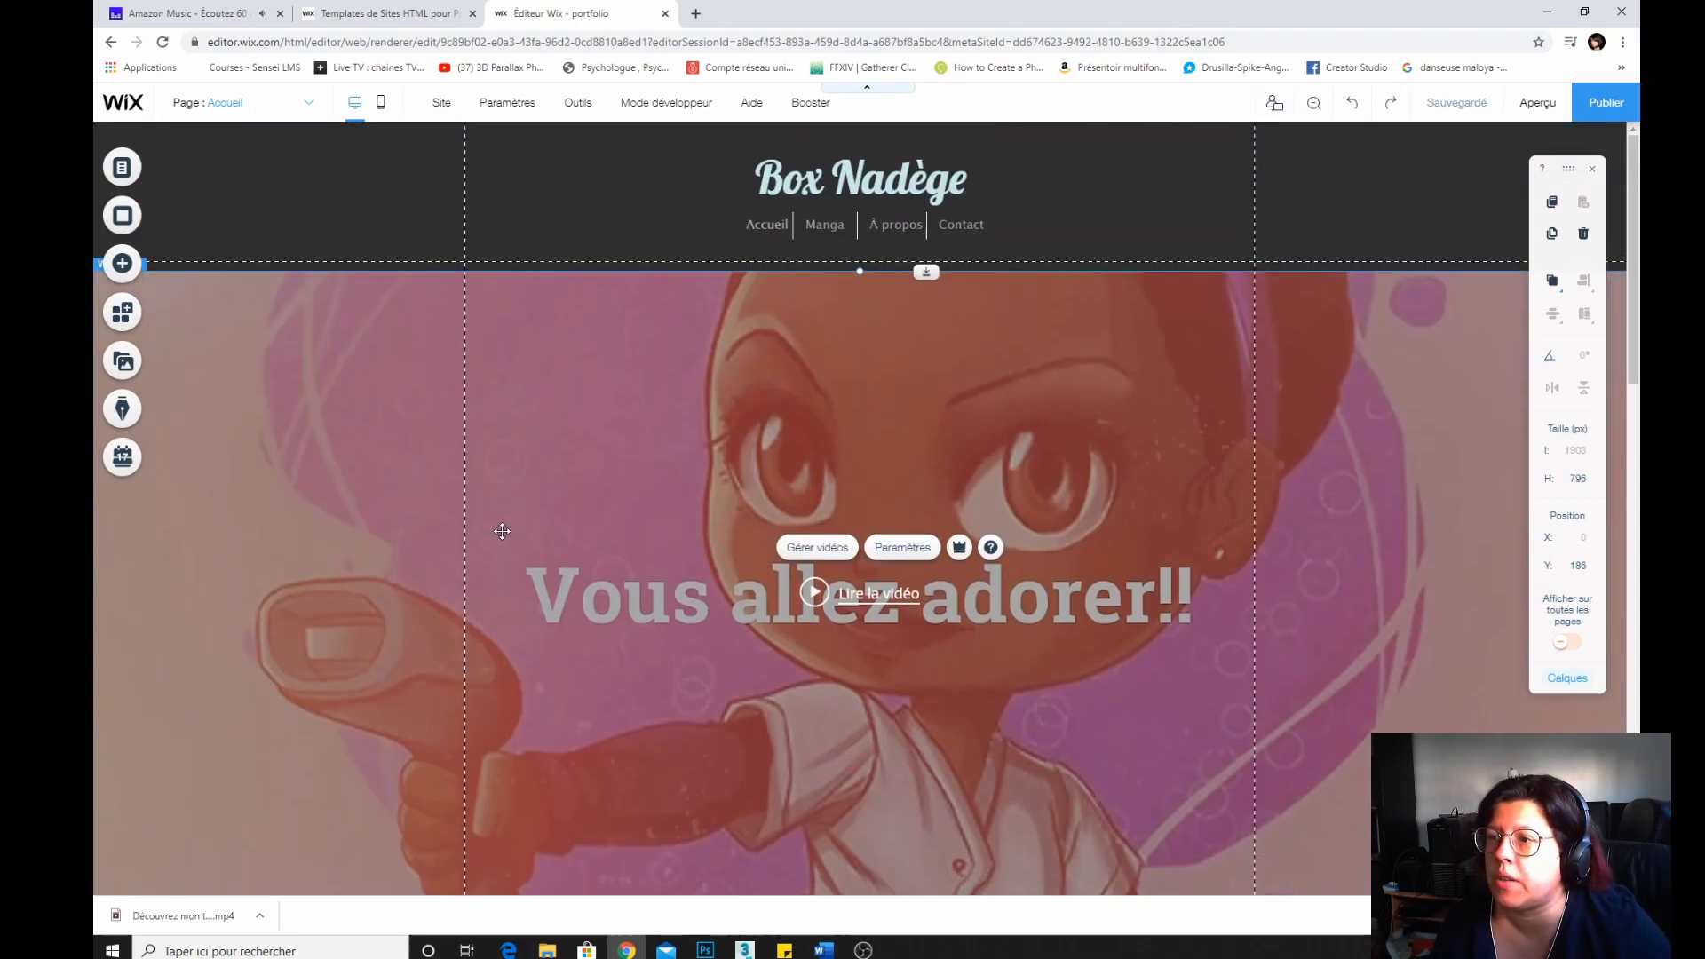
scroll(501, 531, "down", 15)
scroll(502, 527, "up", 14)
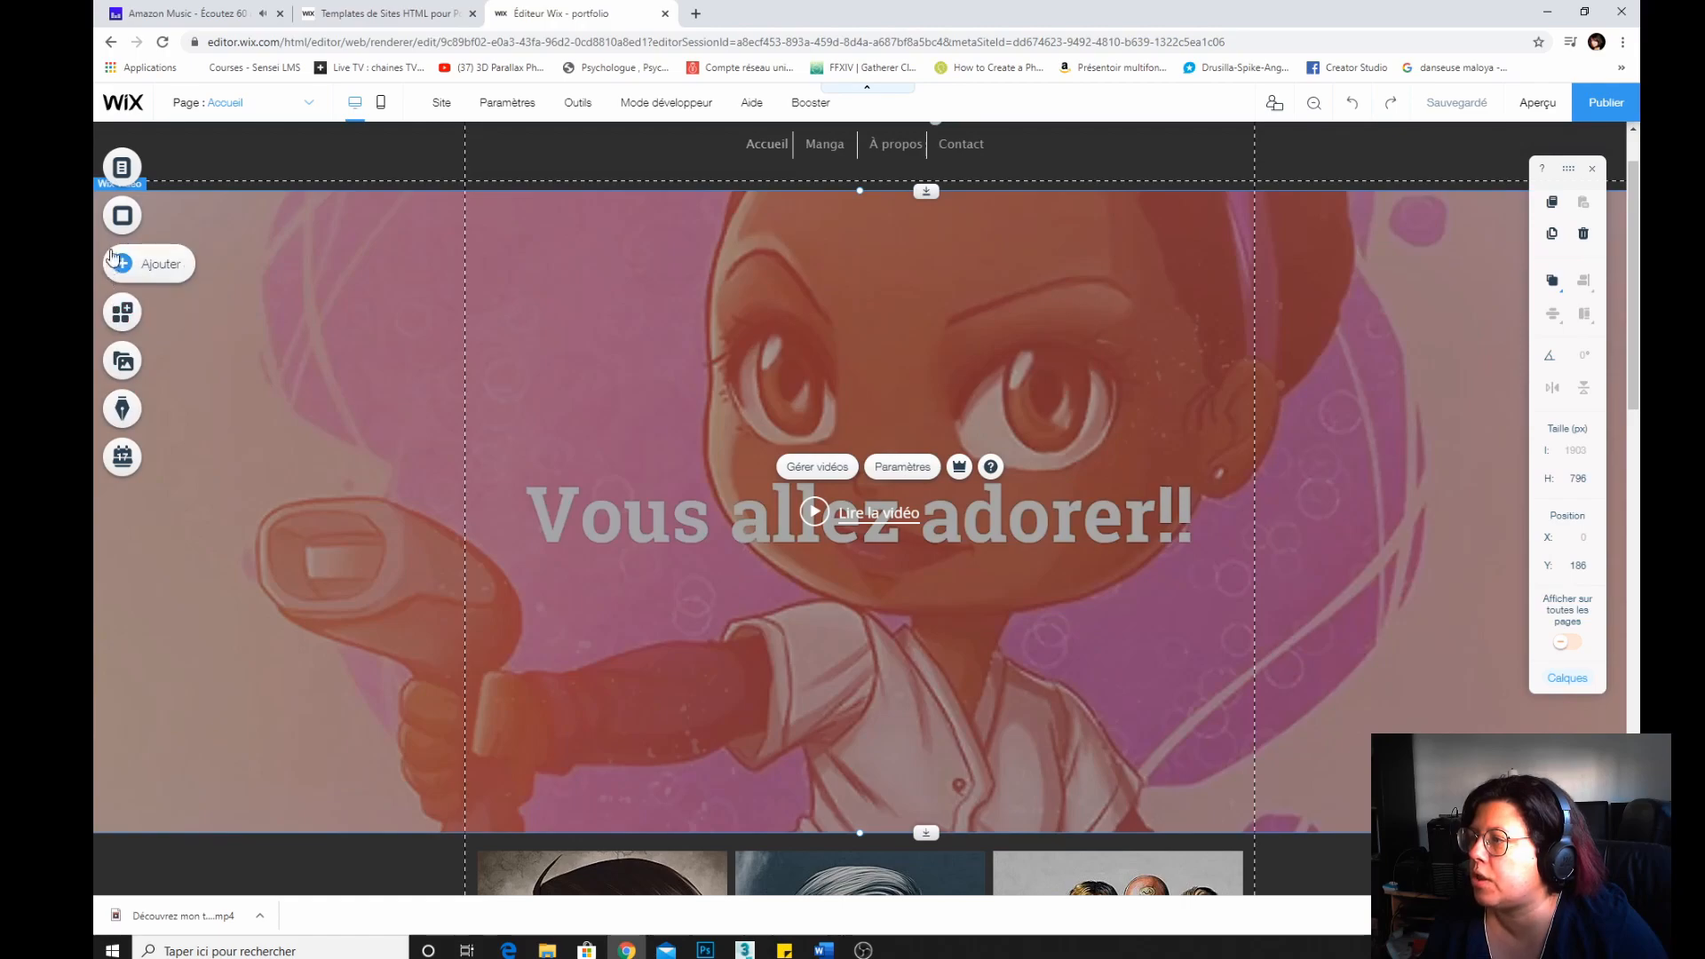
scroll(433, 537, "down", 15)
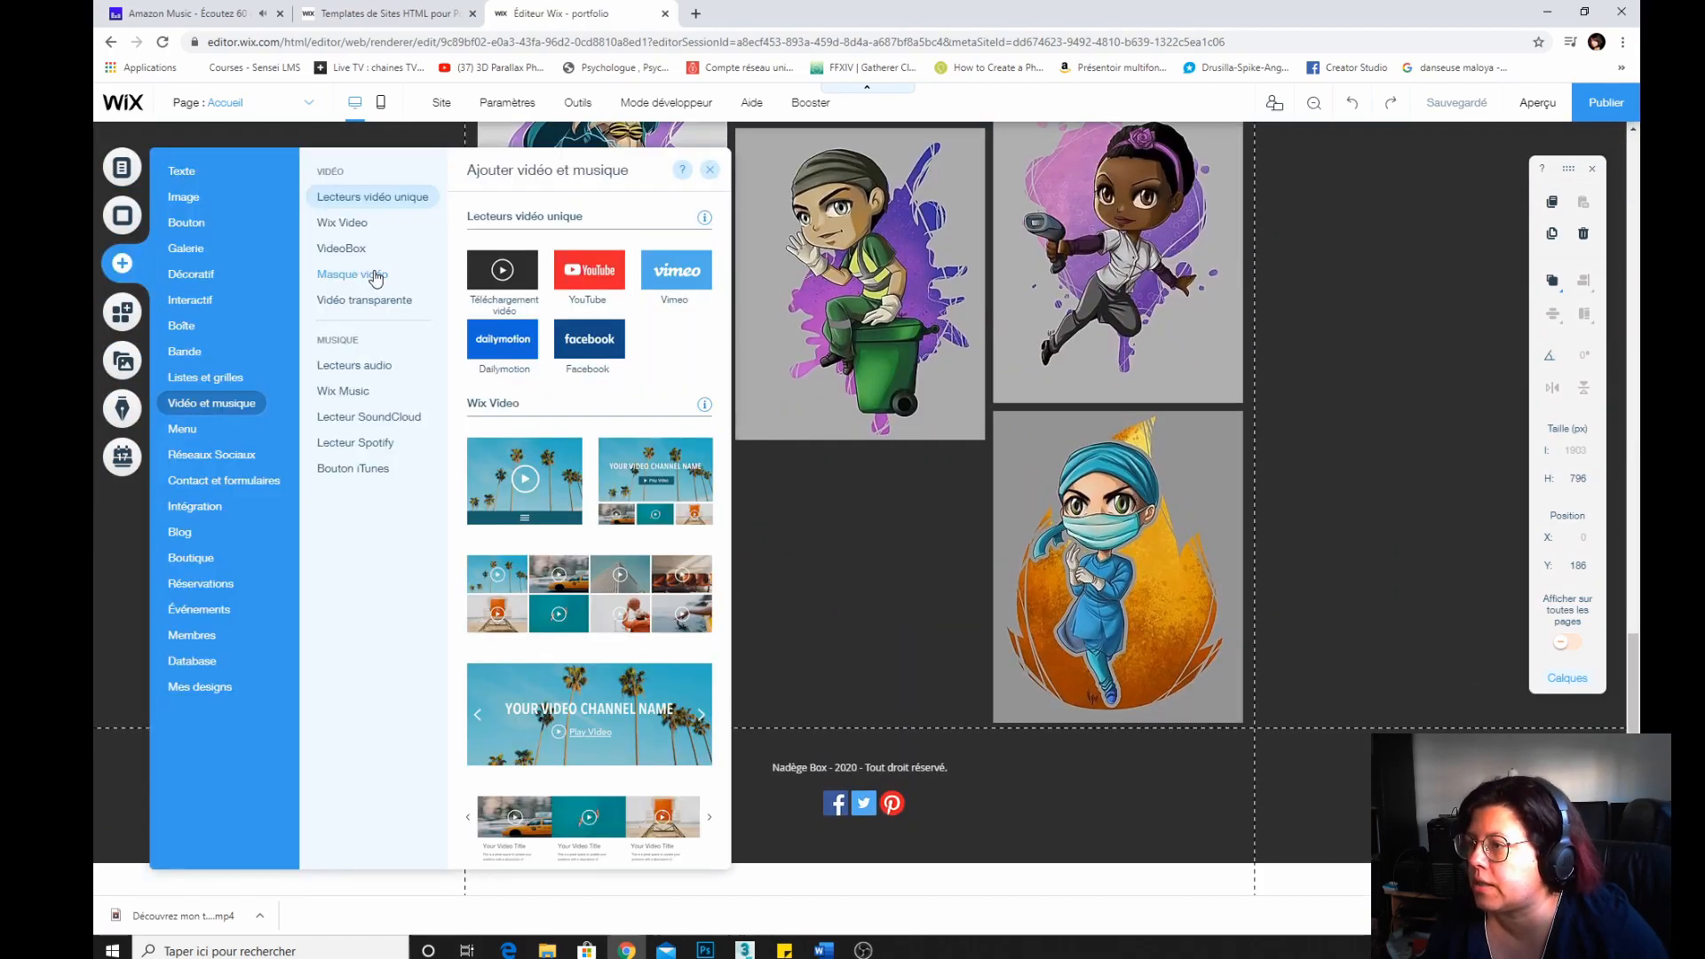
left_click(355, 274)
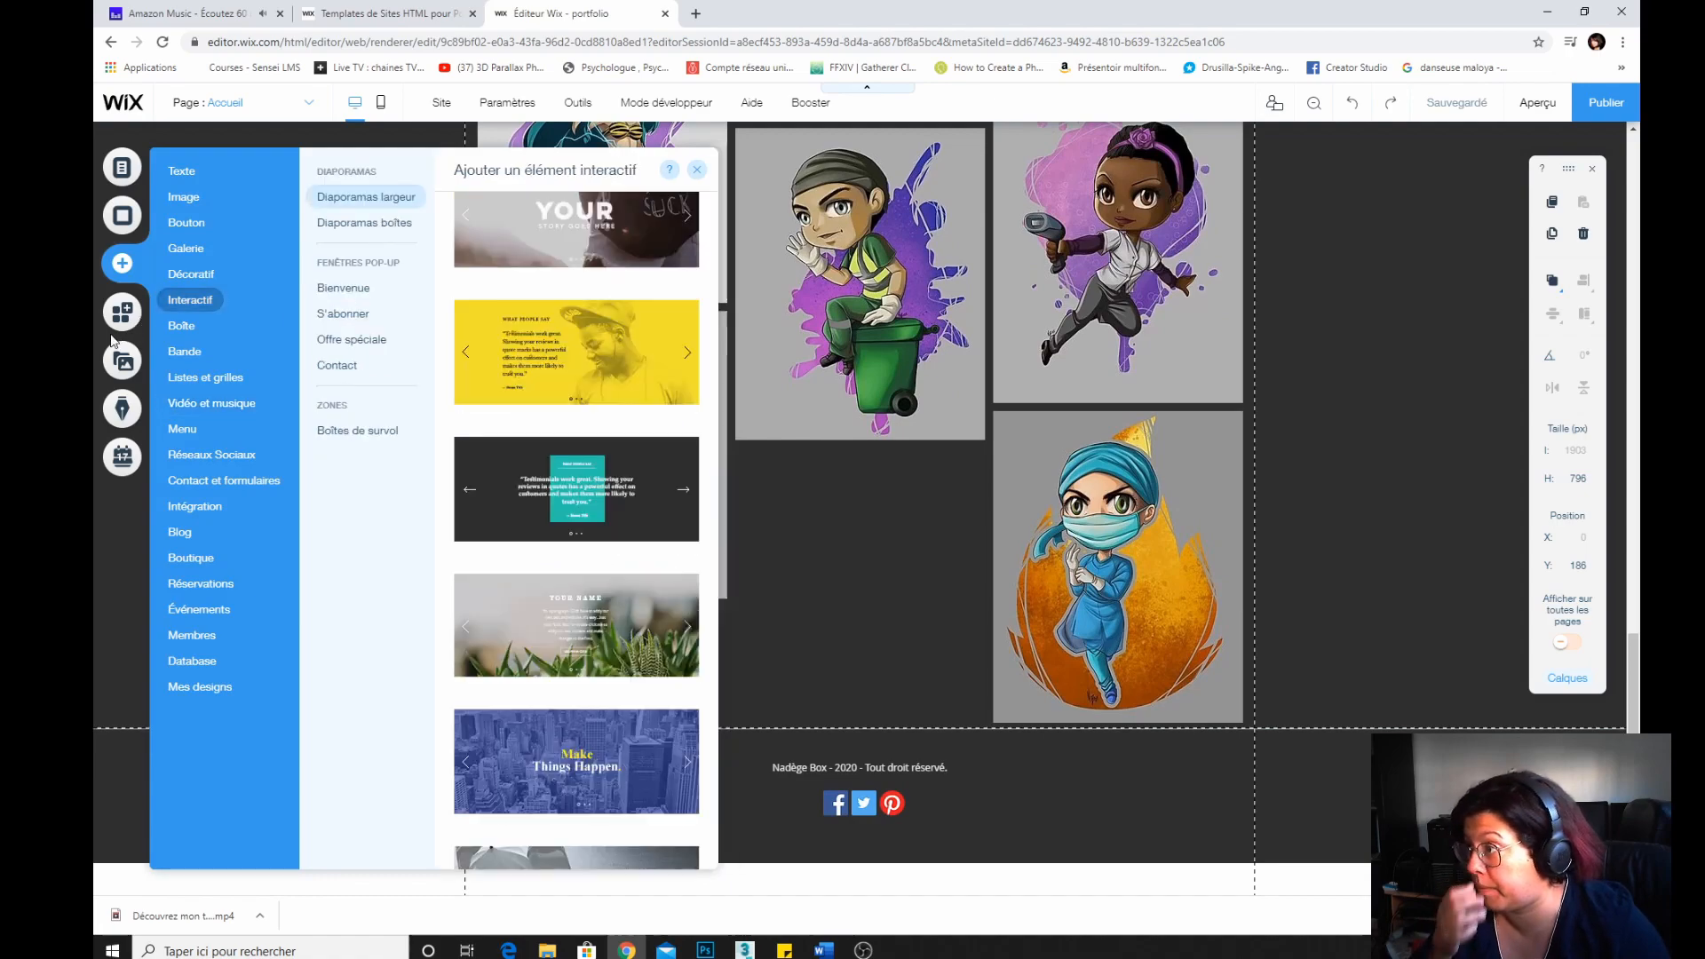
Add the Instagram feed app from the App Market and move it below the image gallery.
left_click(122, 312)
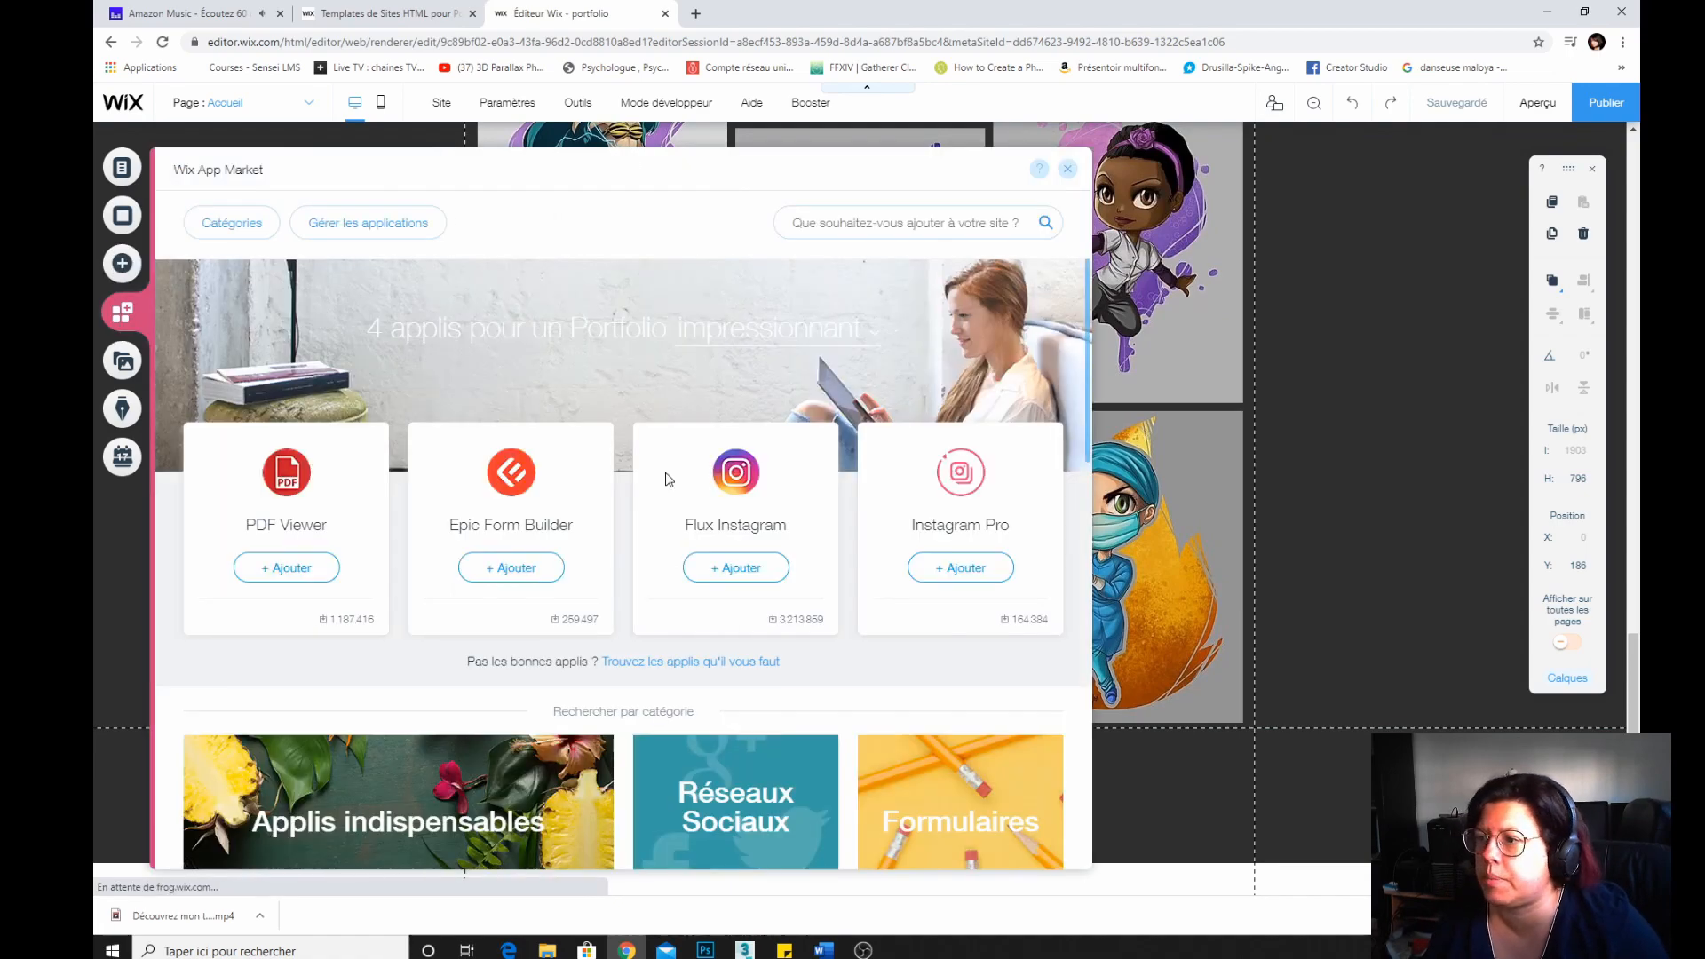
left_click(735, 567)
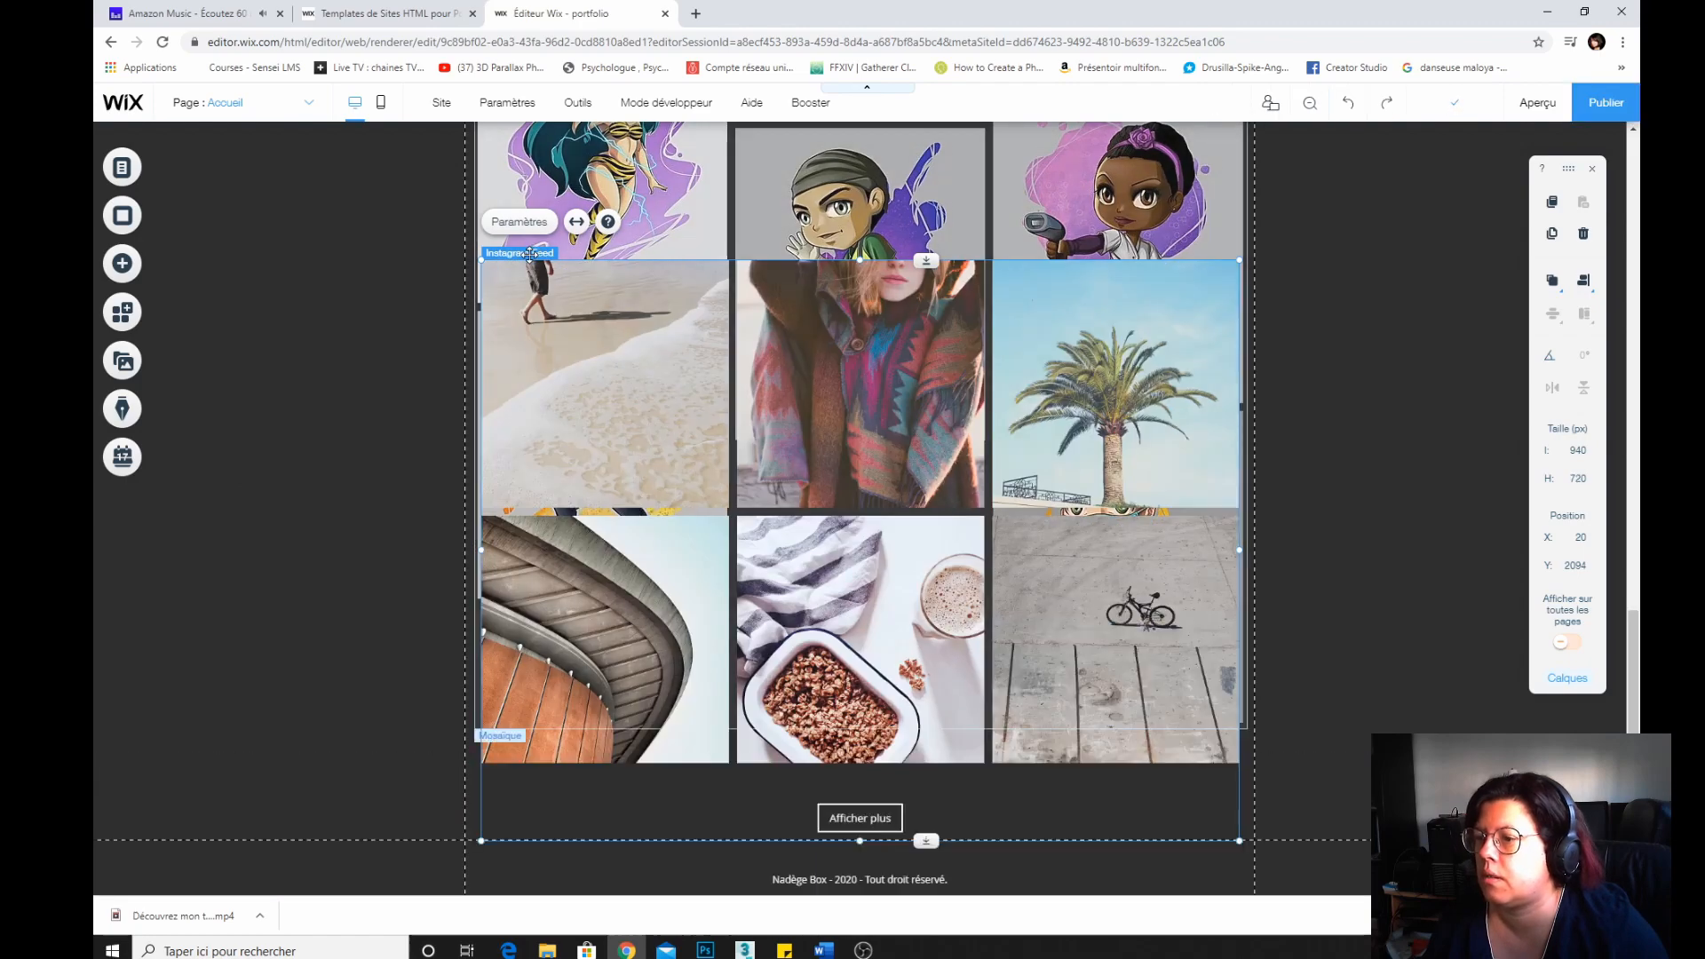
left_click_drag(604, 272, 510, 730)
scroll(393, 615, "down", 6)
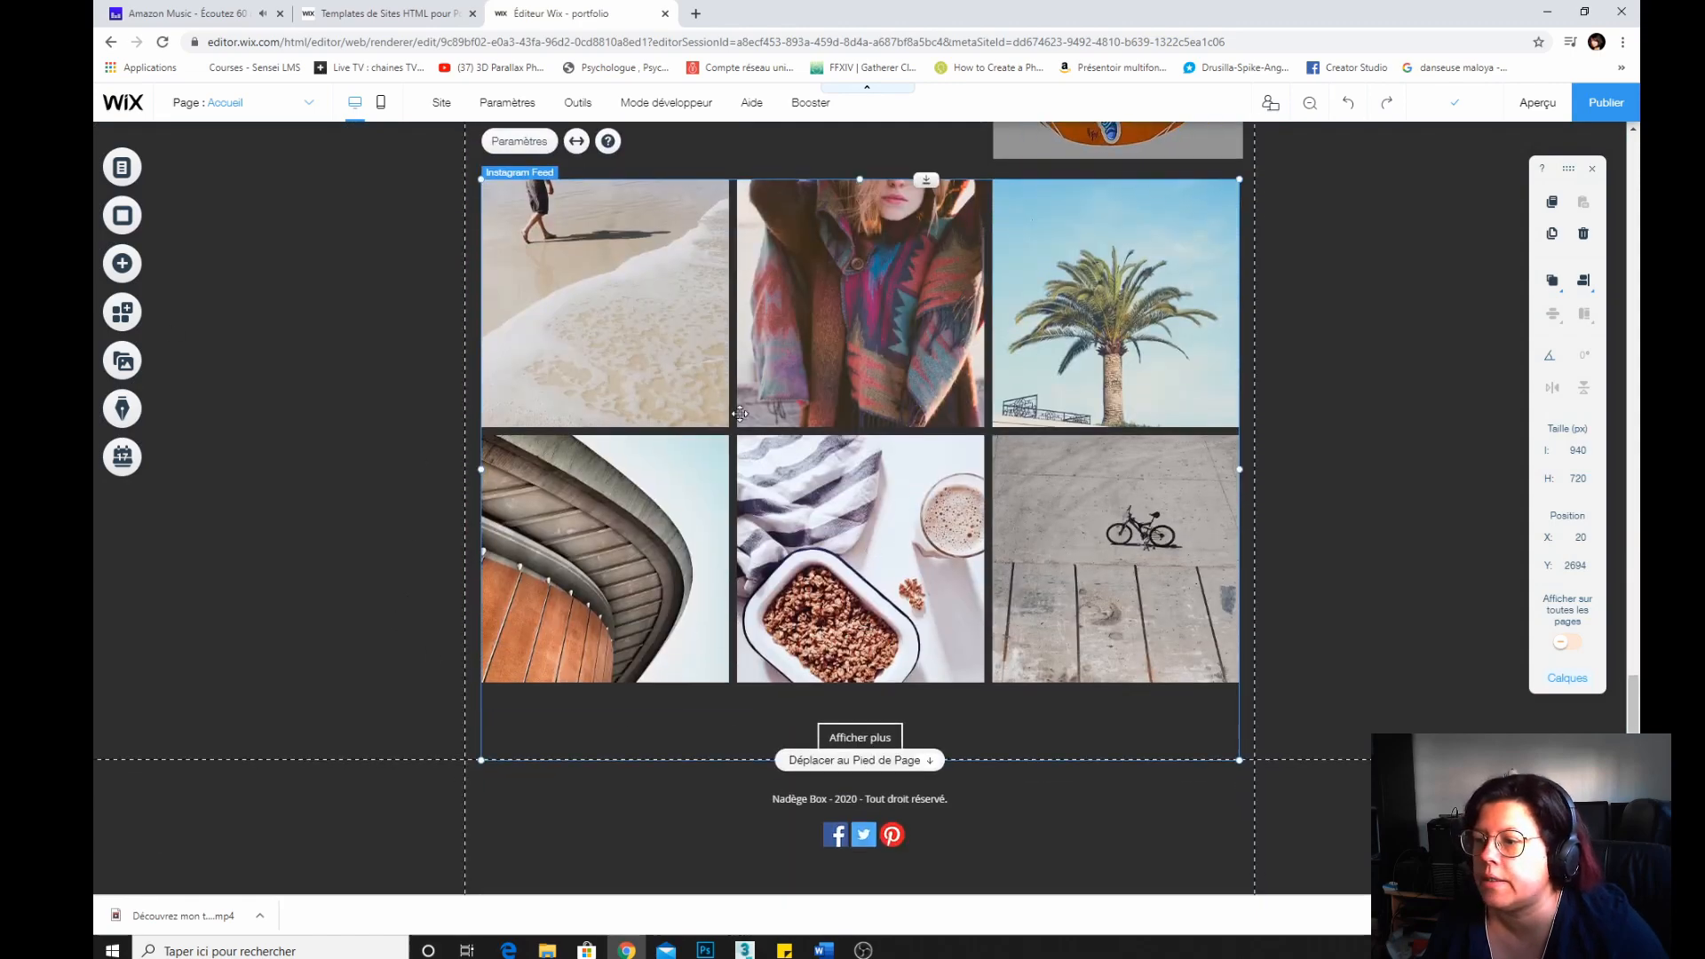
Open the Instagram feed's settings and connect an Instagram account to it.
left_click(521, 141)
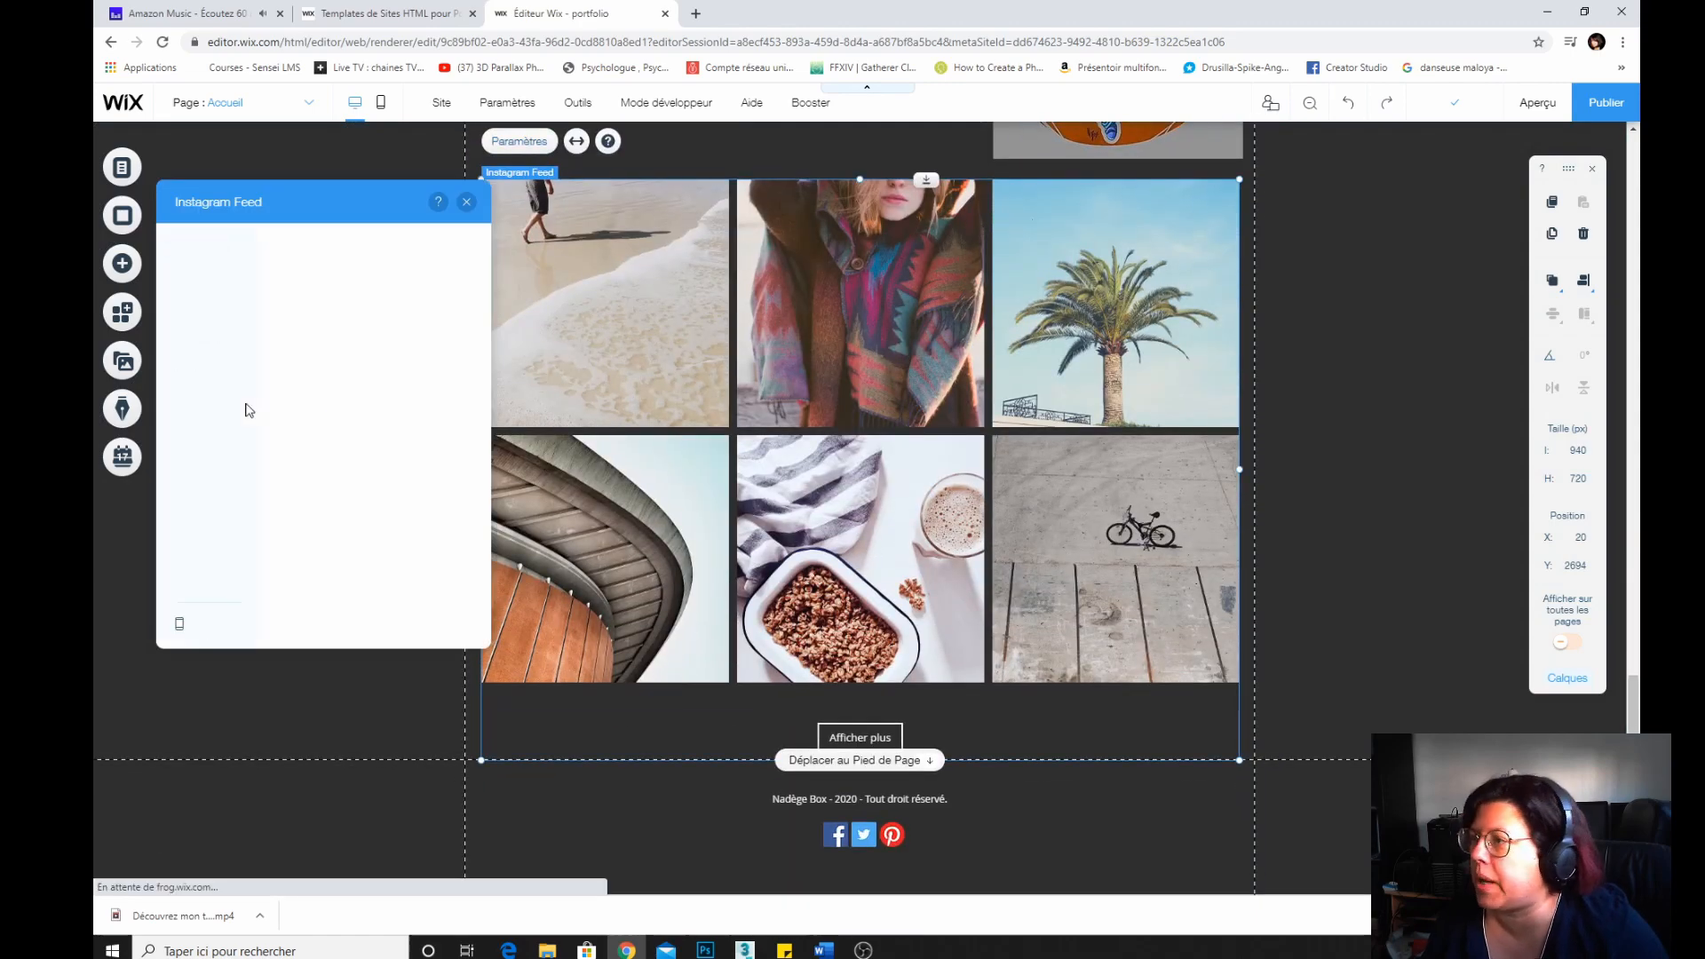
left_click(374, 390)
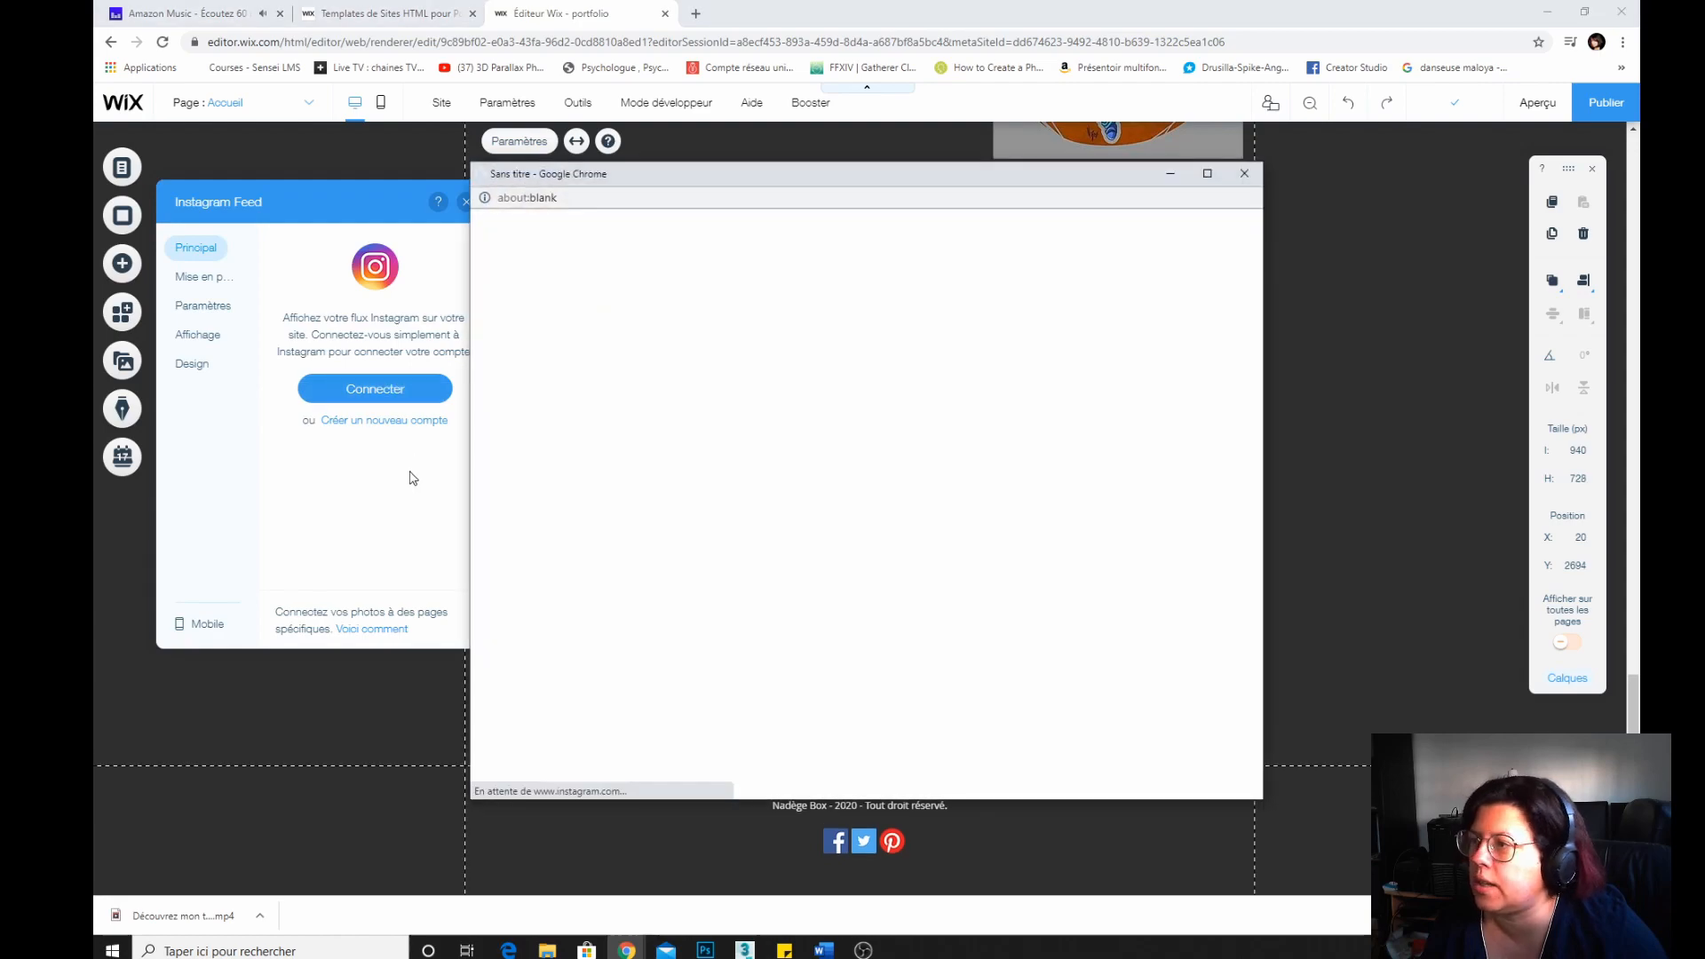
left_click(915, 598)
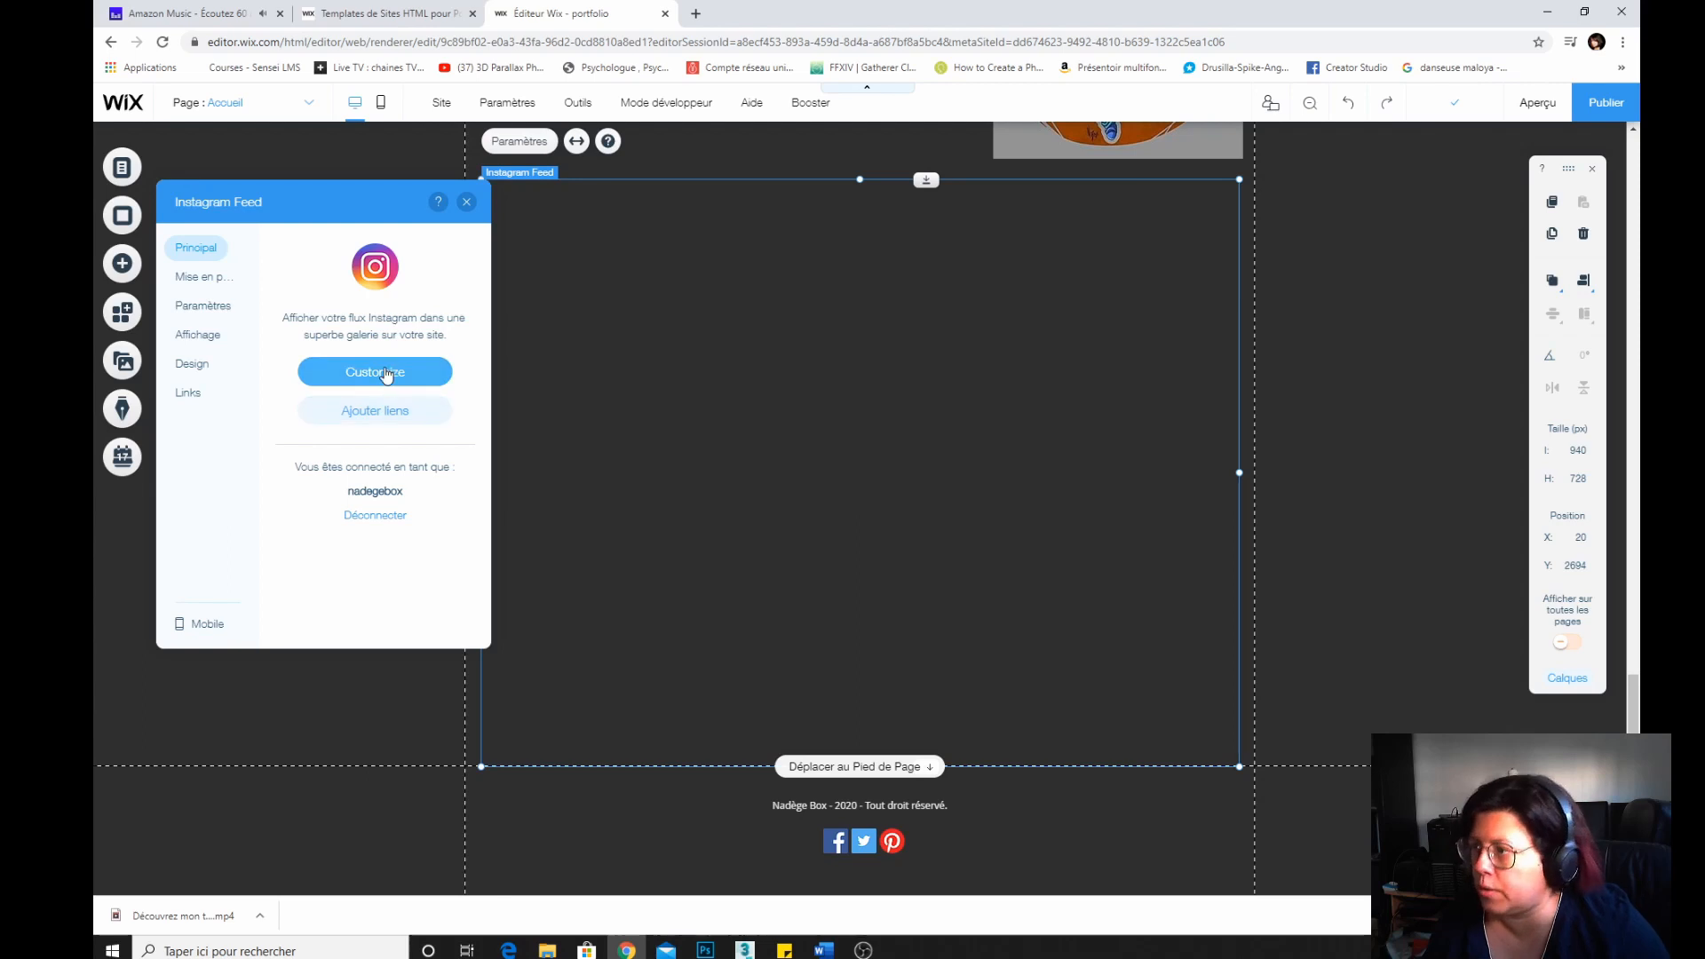
left_click(793, 362)
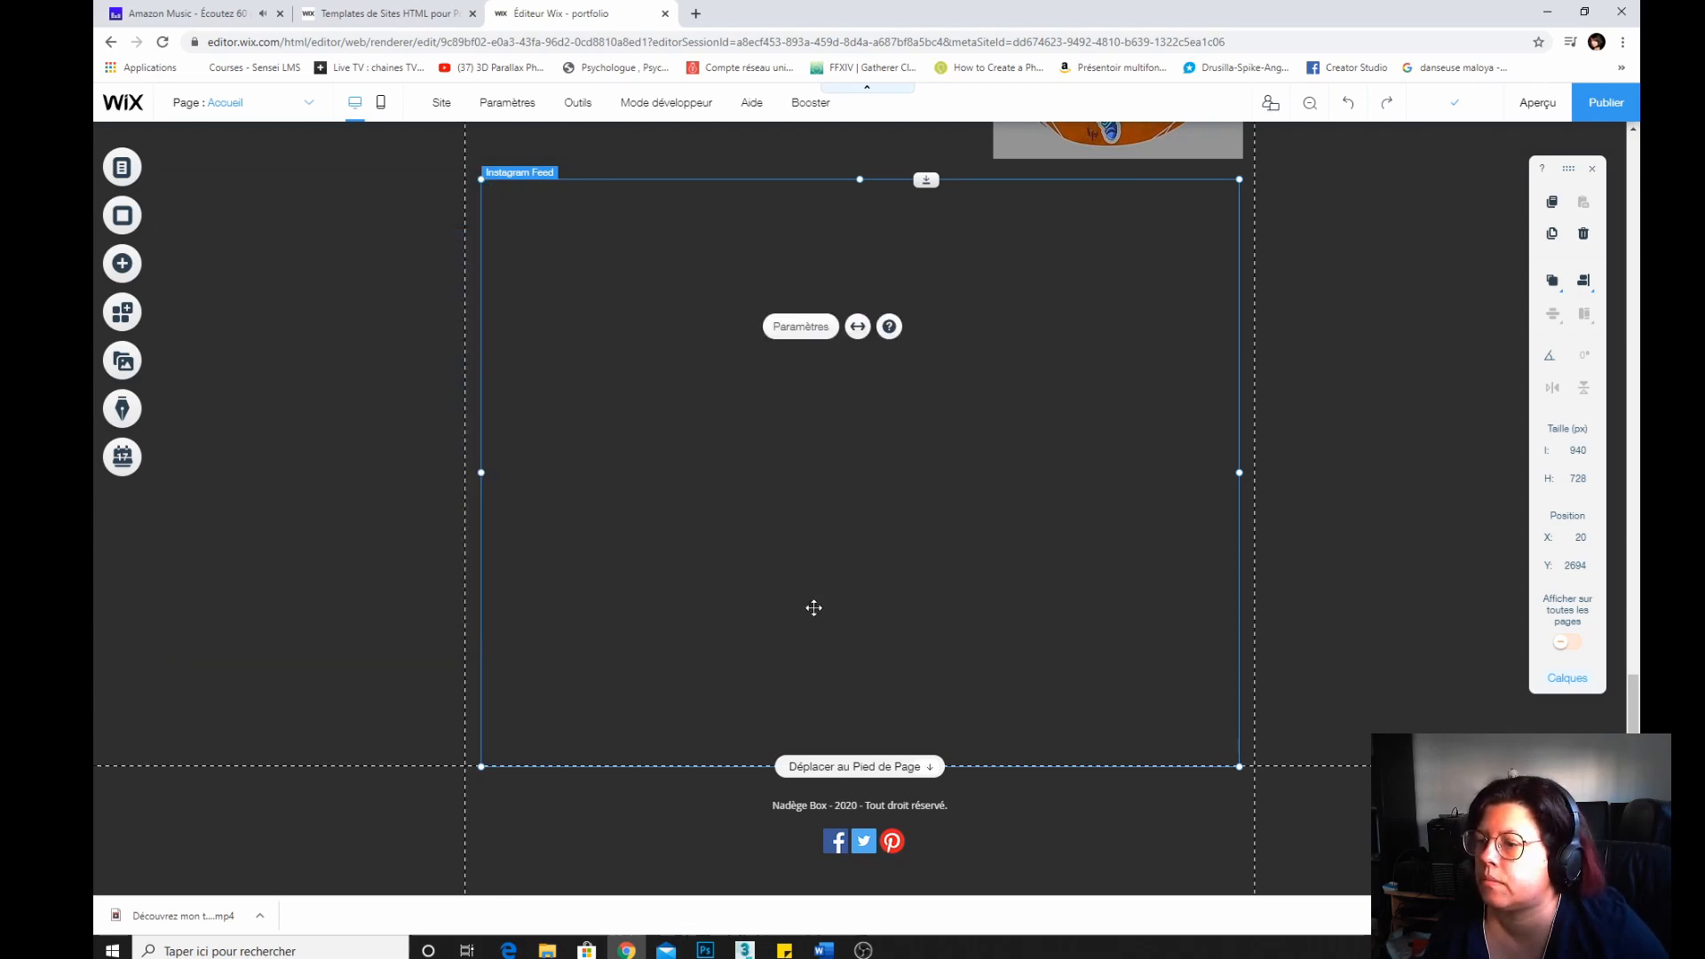
Set the Instagram feed layout to Slider and close its settings.
left_click(816, 342)
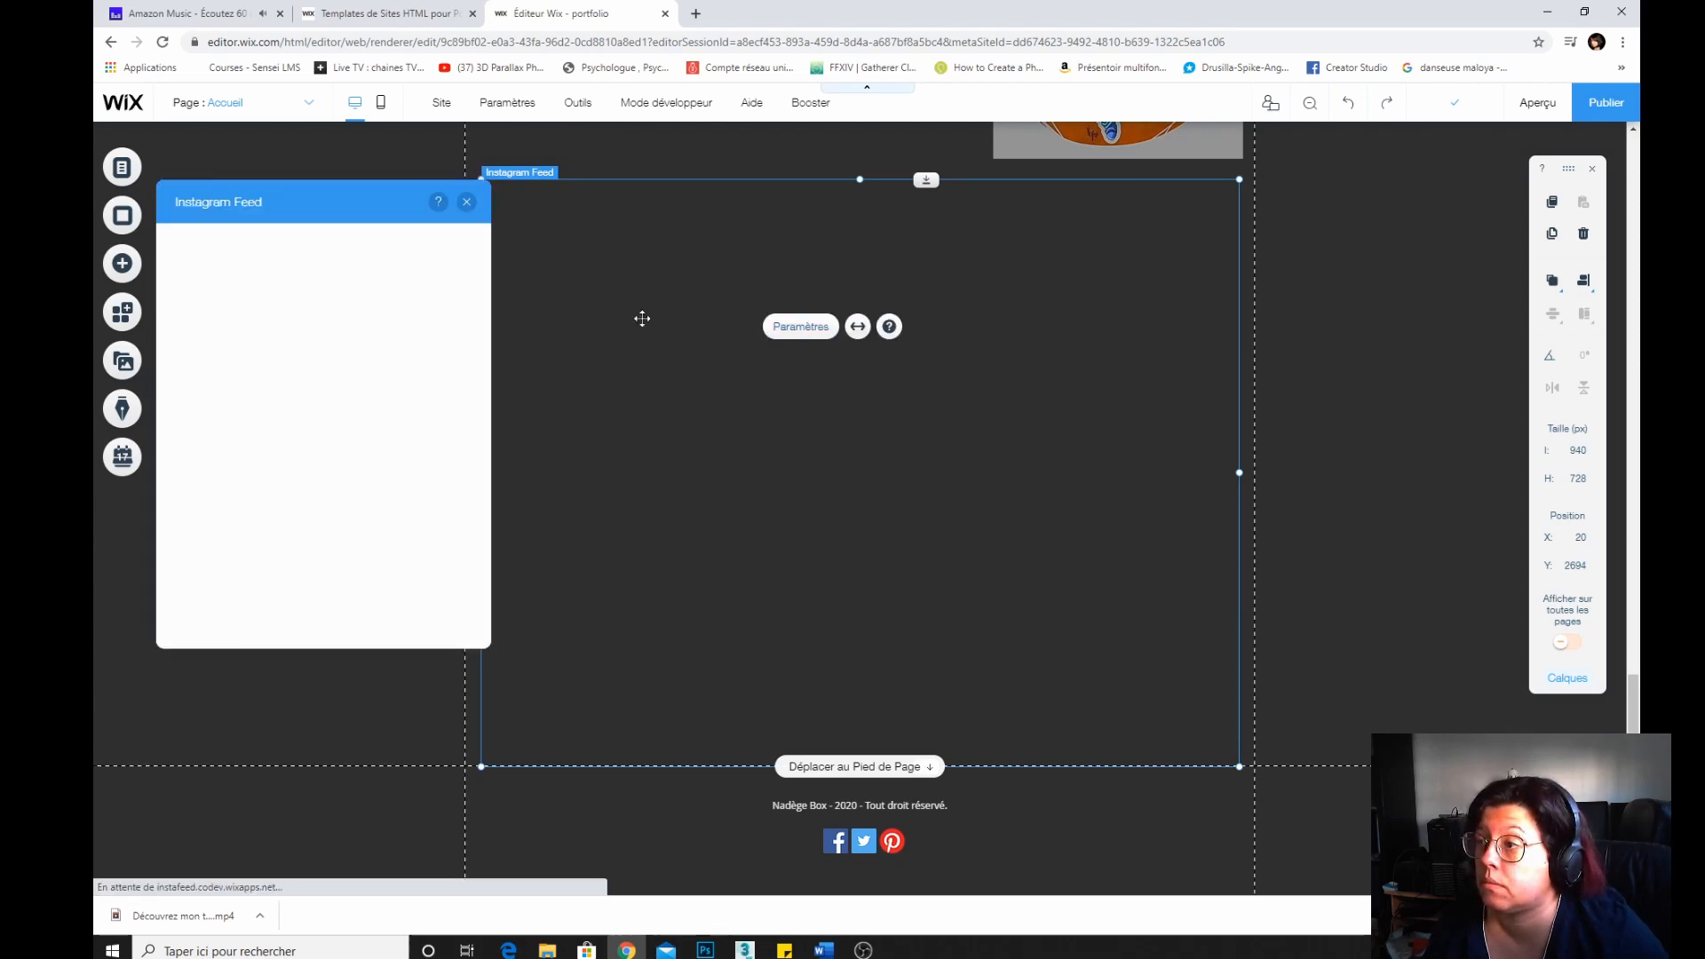
left_click(358, 371)
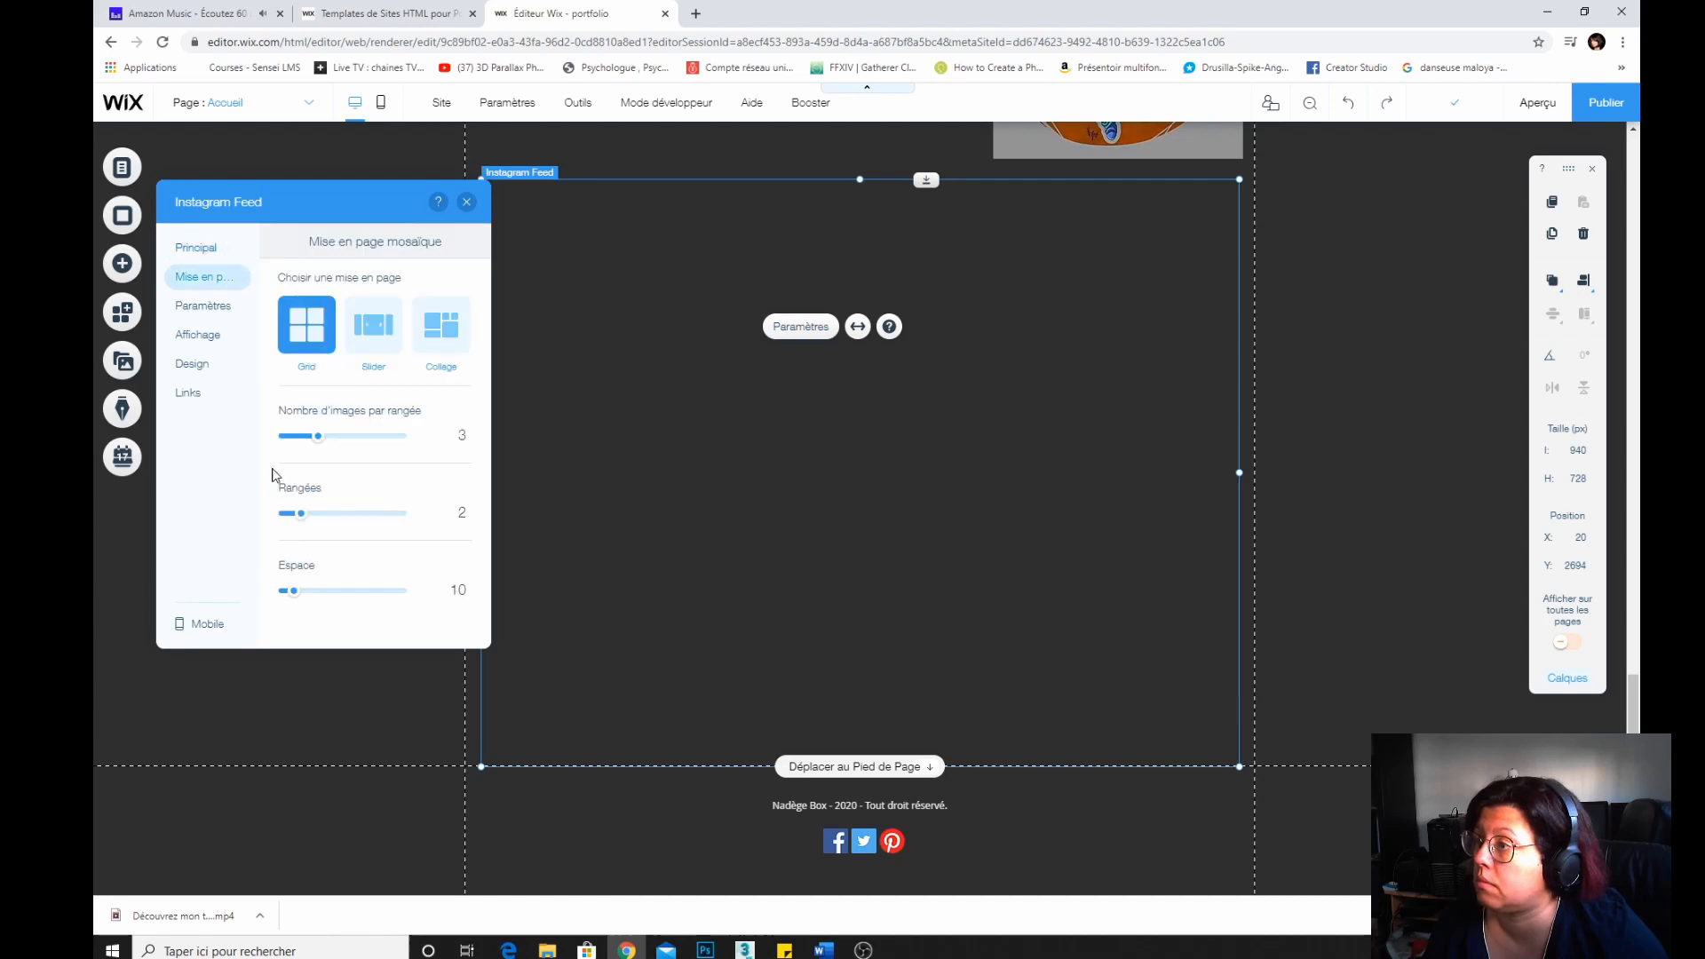
left_click(374, 333)
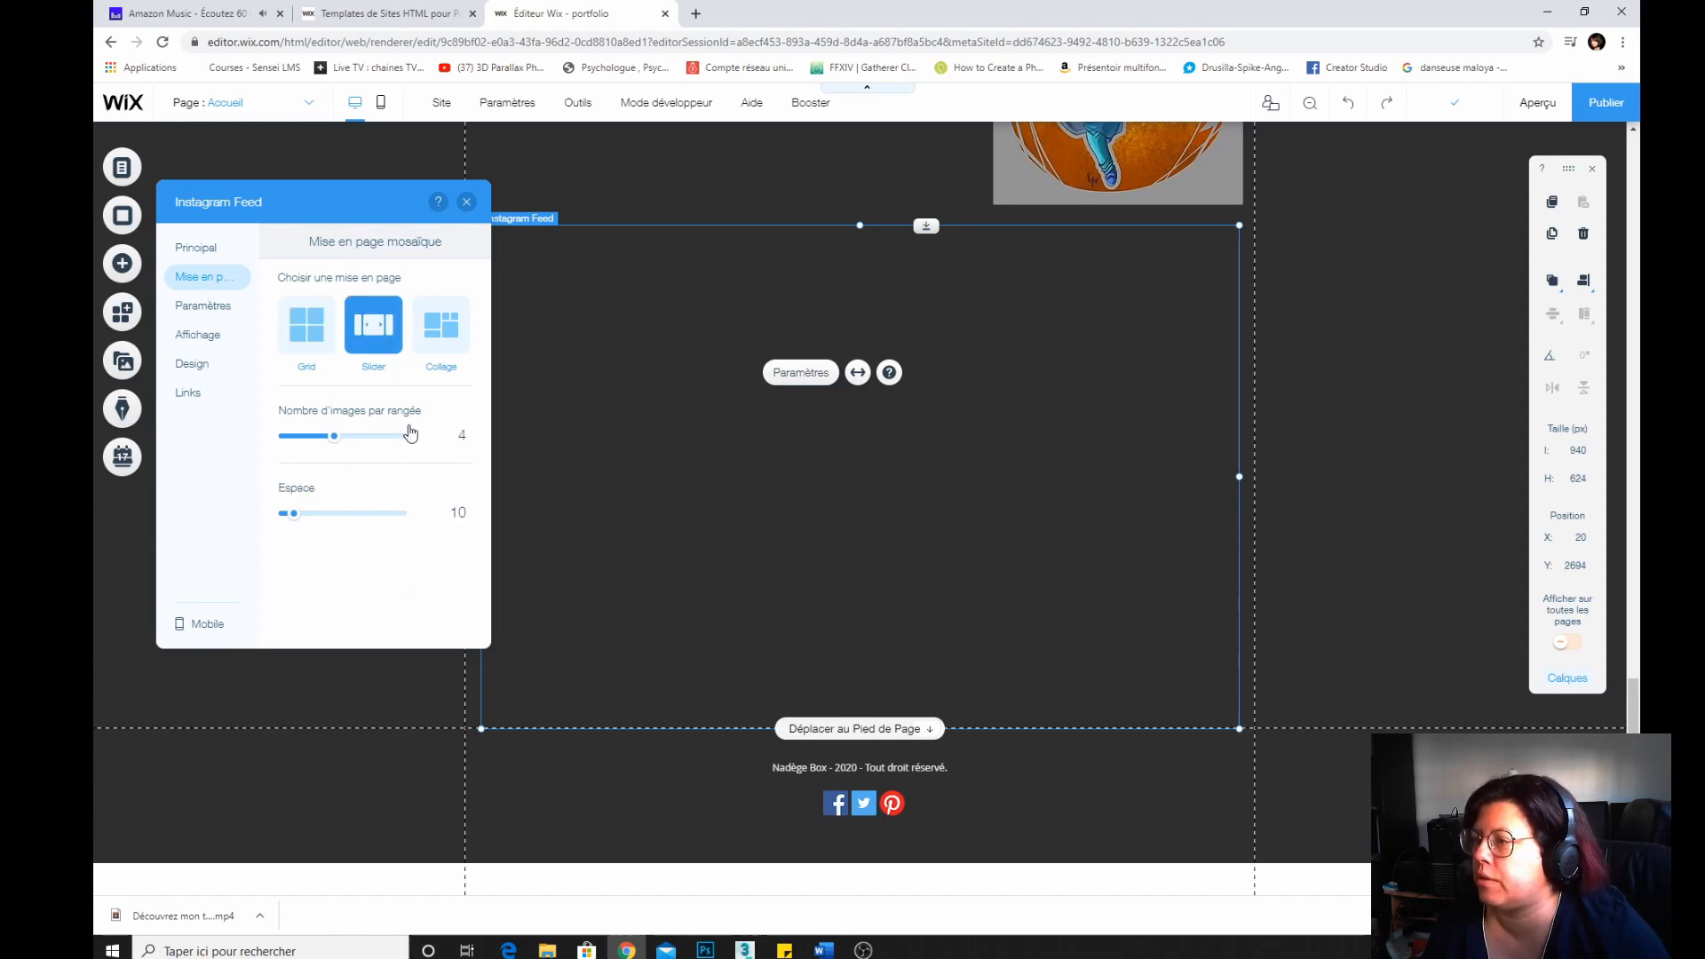
left_click(465, 204)
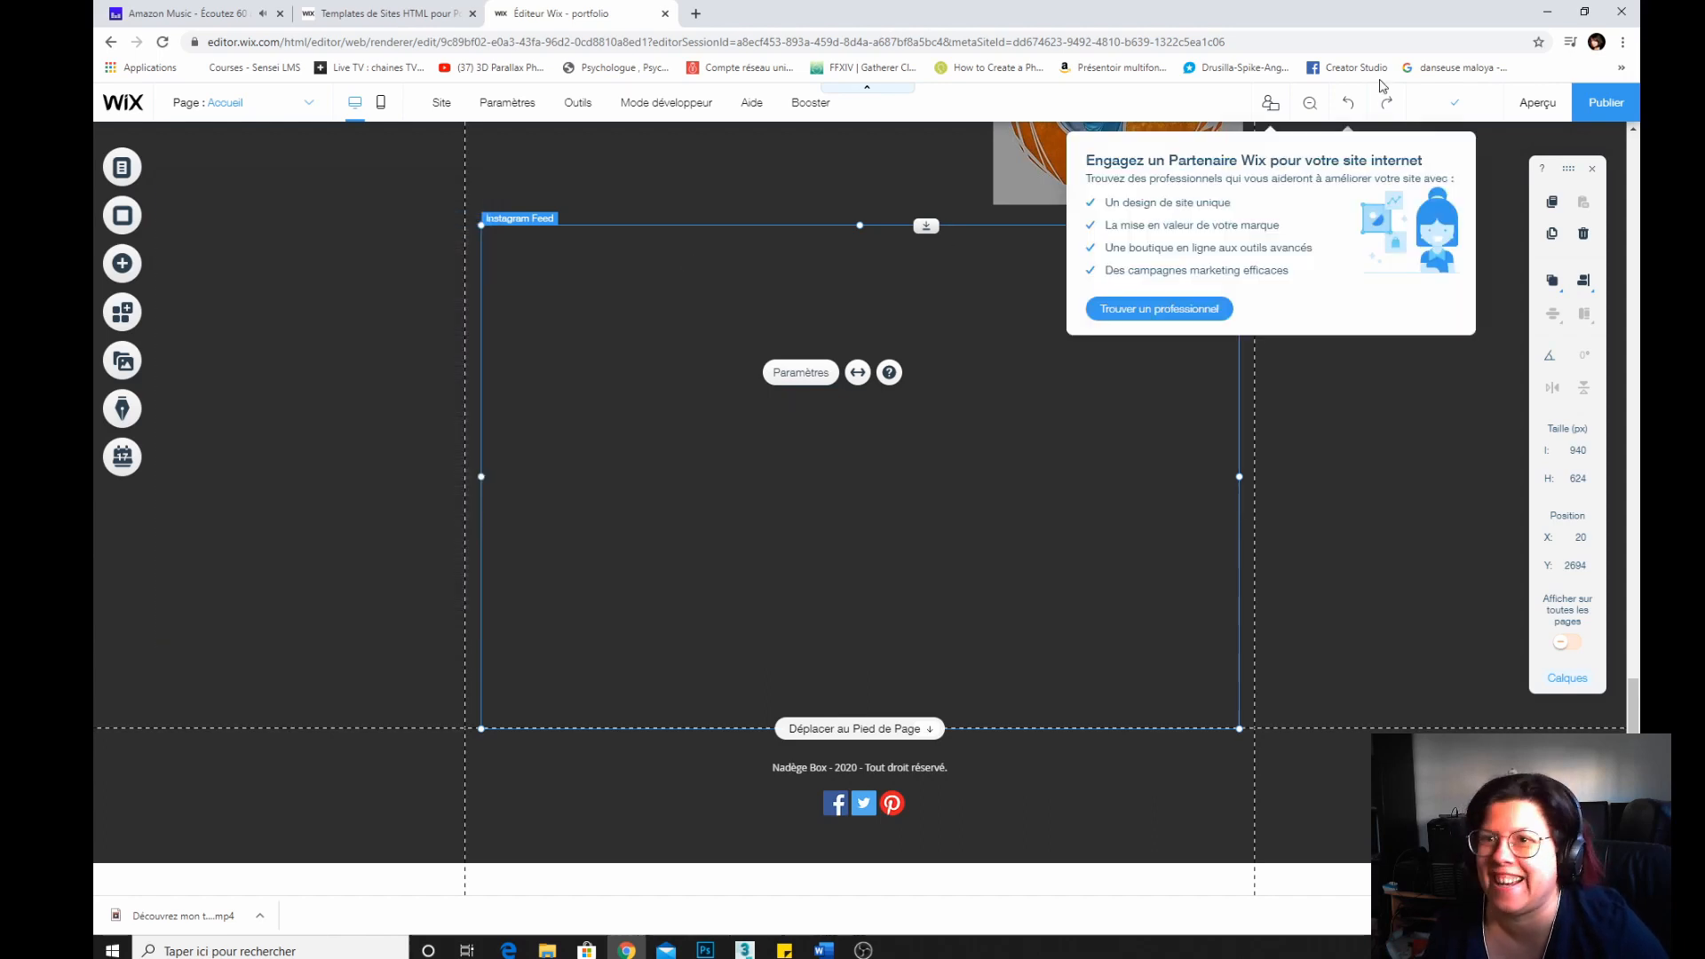
Preview the home page, scroll through it, and return to the editor.
left_click(1539, 105)
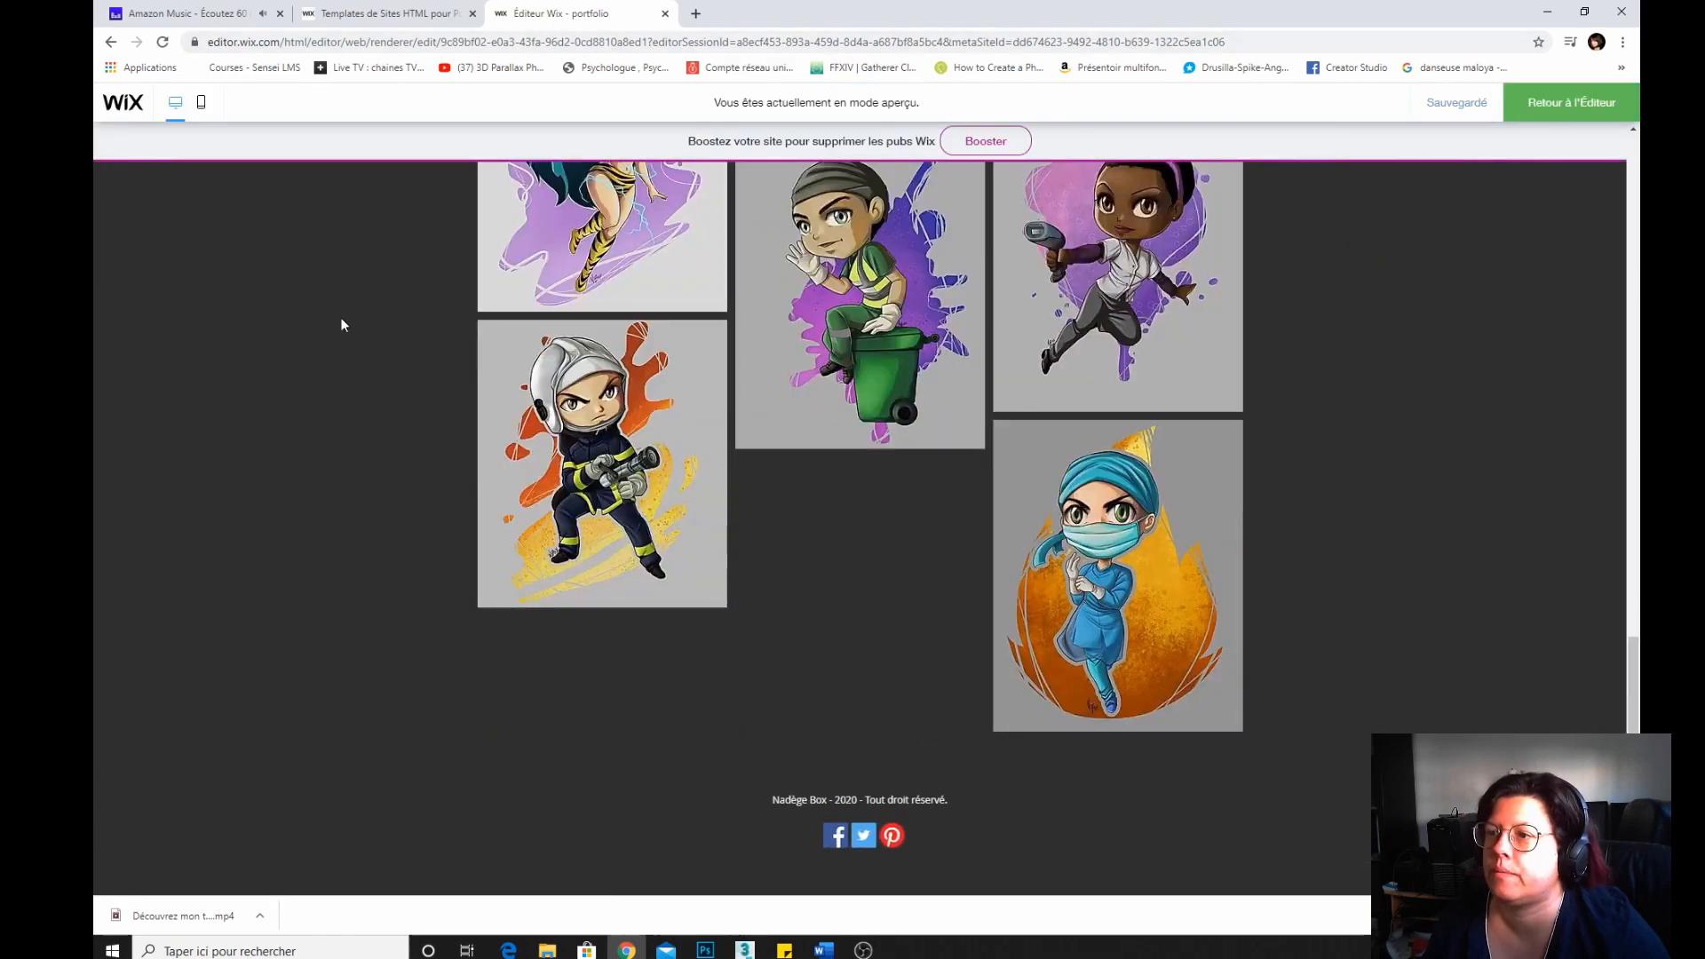
scroll(290, 456, "up", 13)
scroll(290, 456, "down", 13)
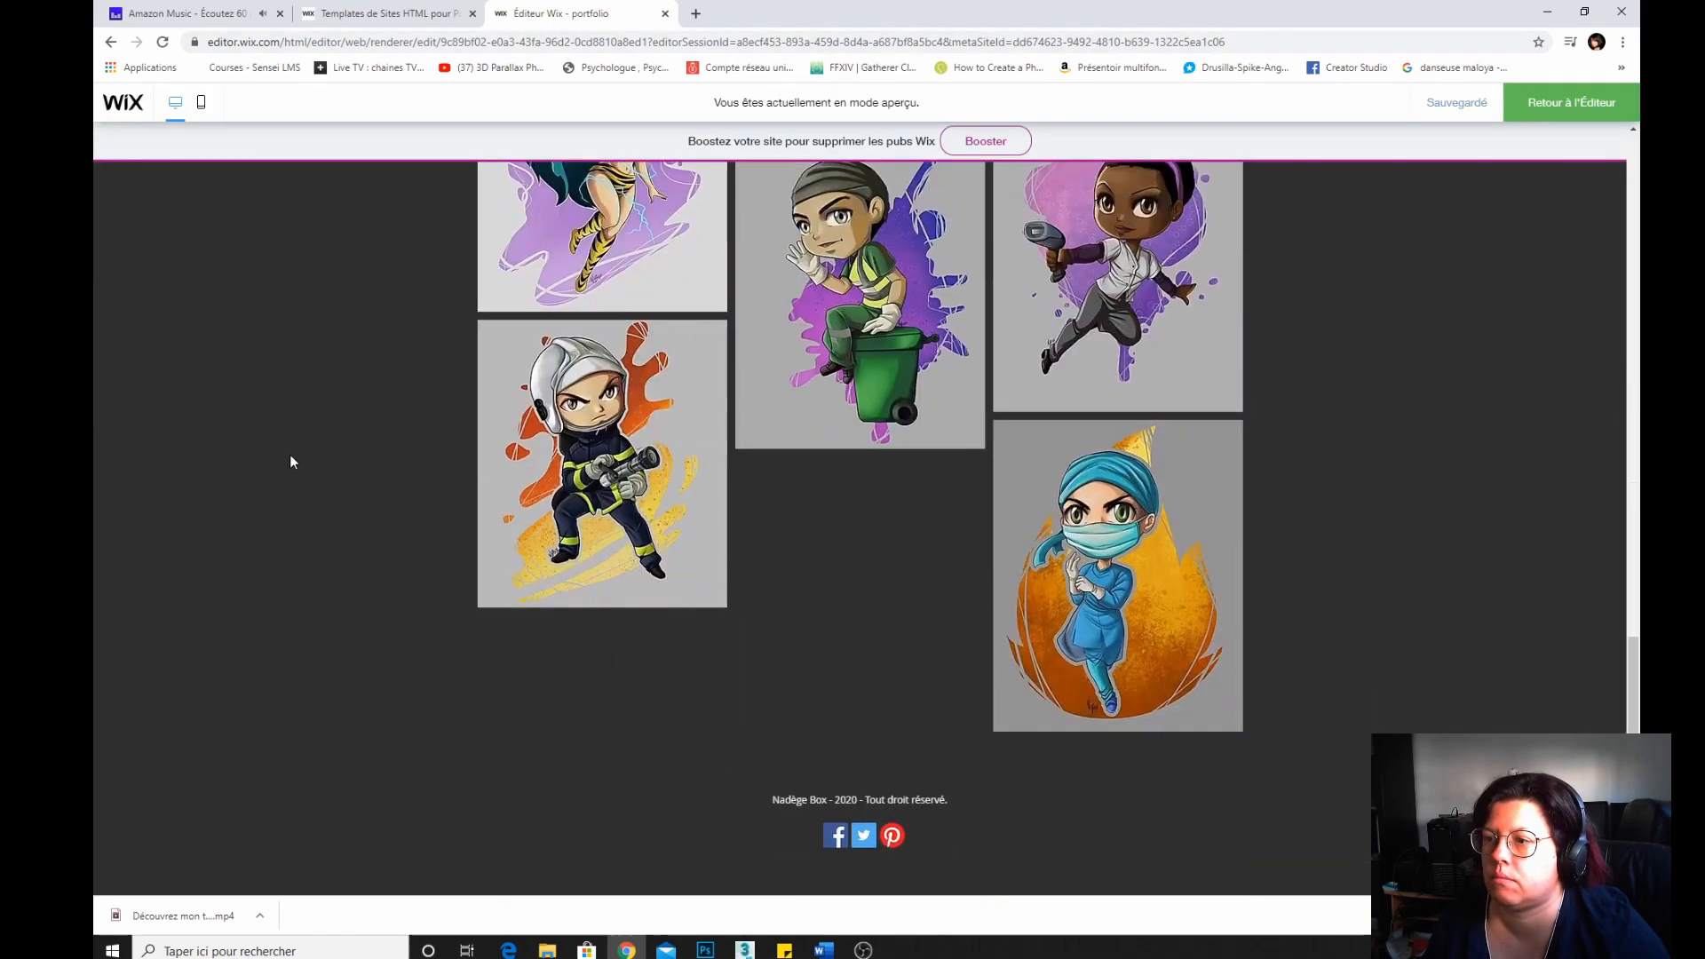
scroll(290, 462, "up", 10)
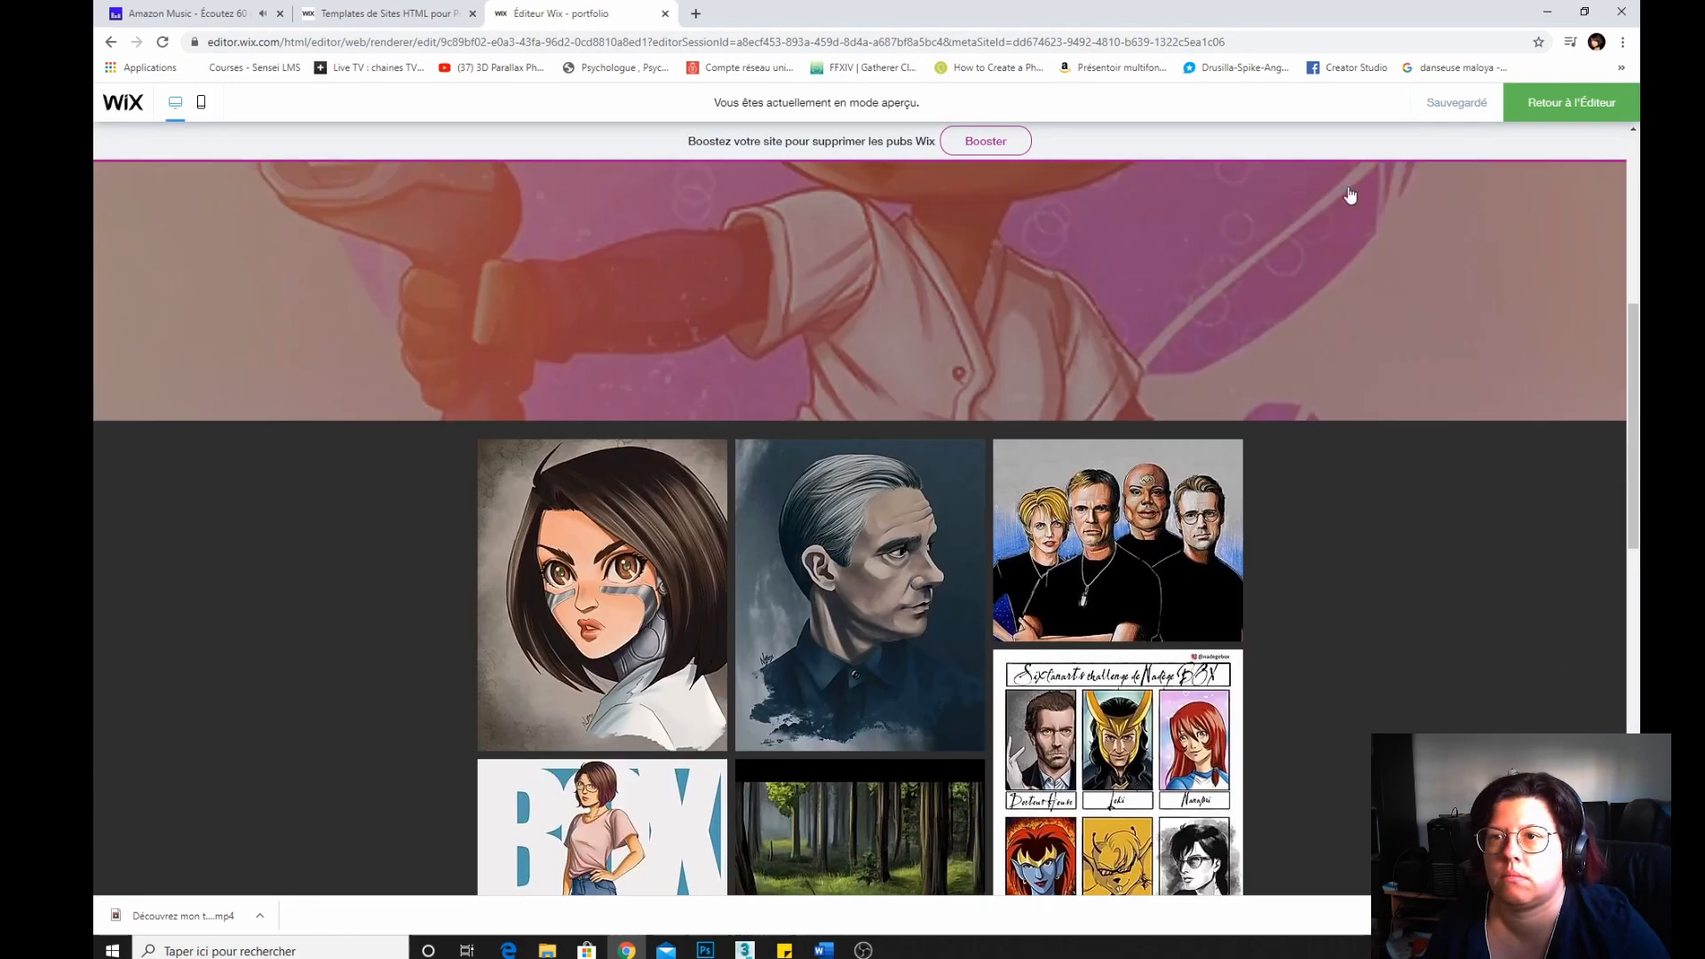
left_click(1565, 103)
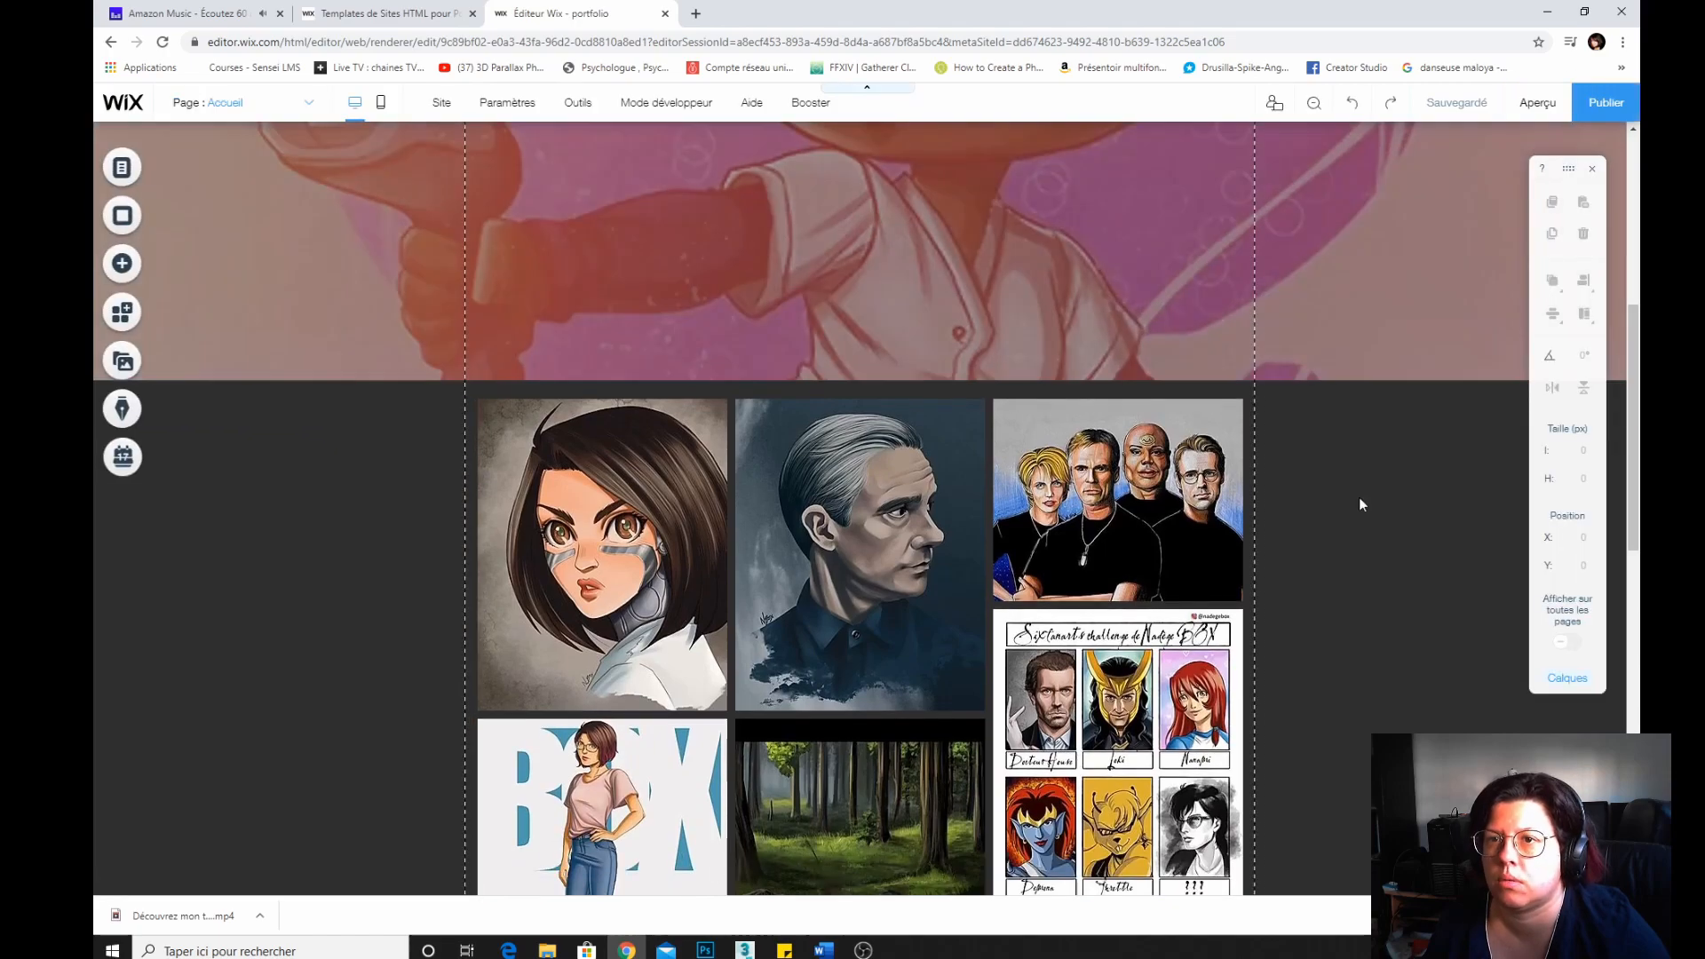
Browse the App Market's featured apps and categories.
scroll(1359, 504, "down", 10)
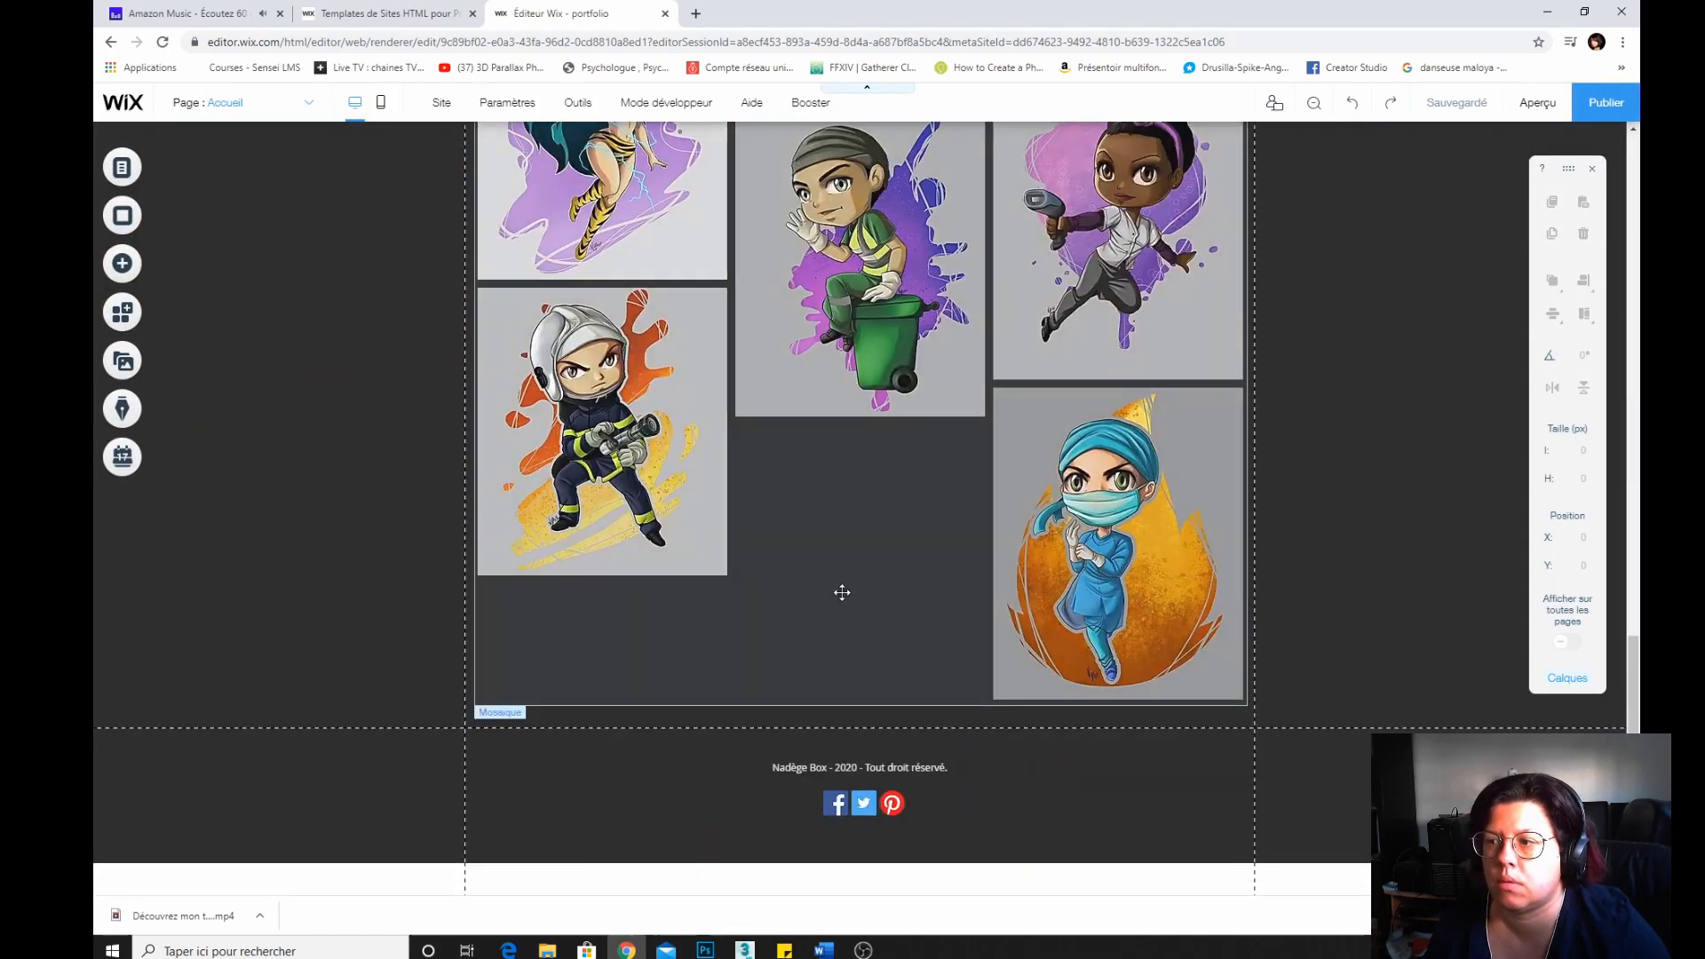
left_click(147, 323)
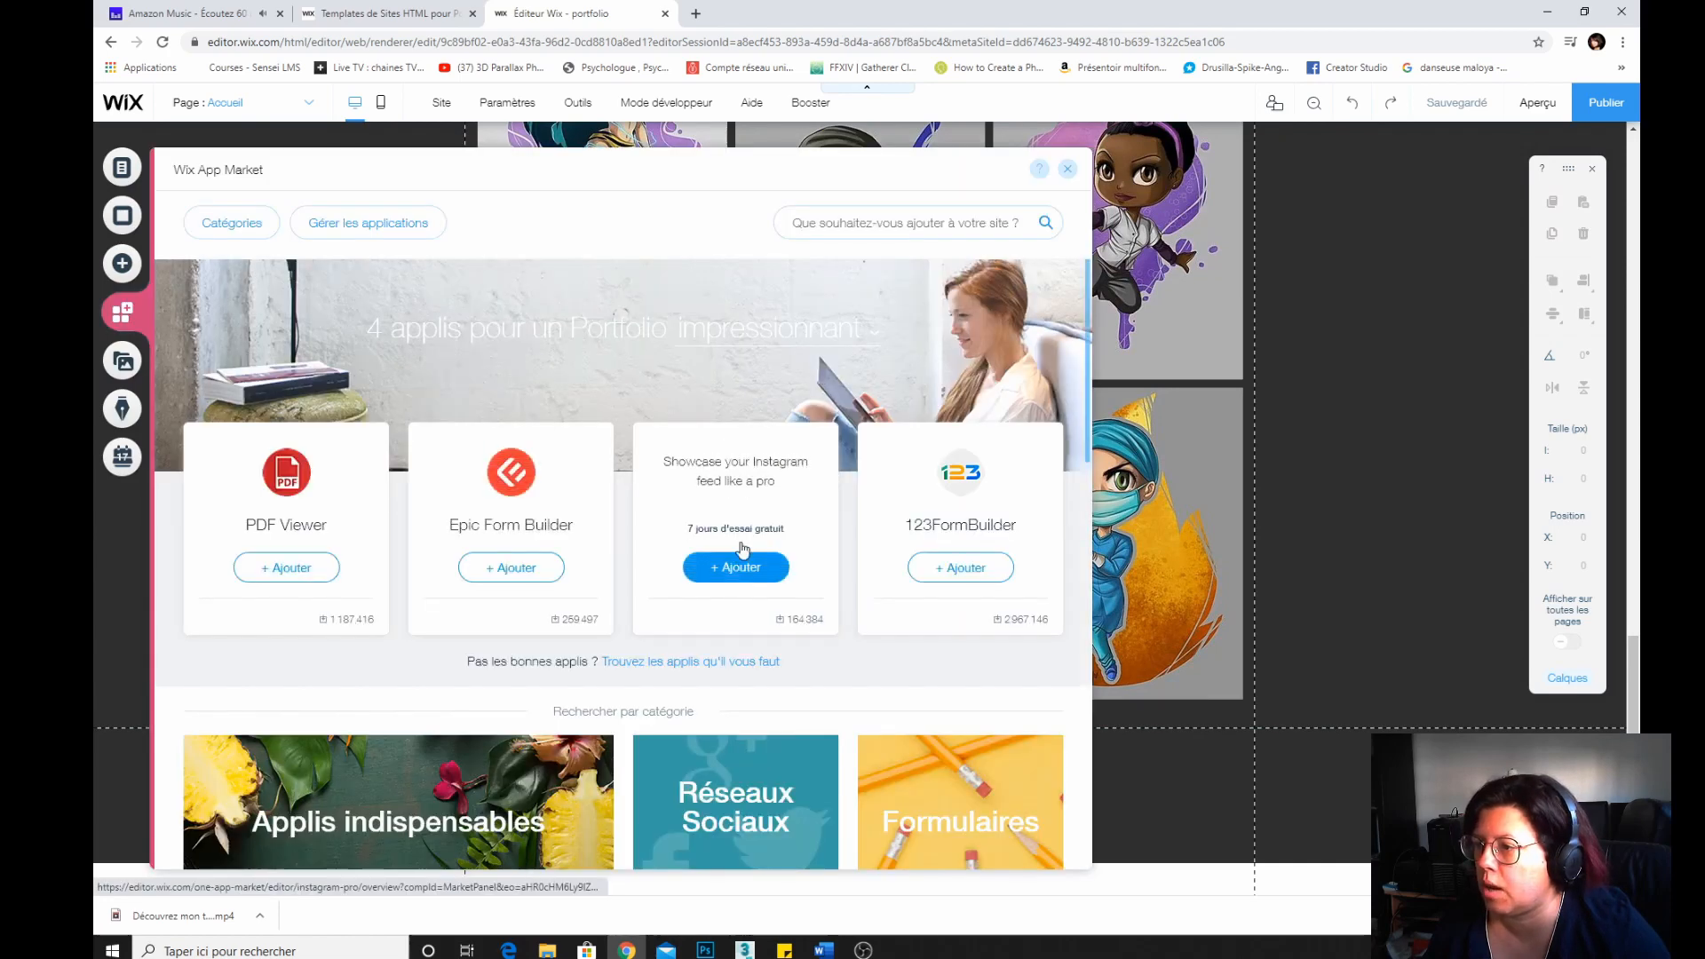
left_click(1069, 172)
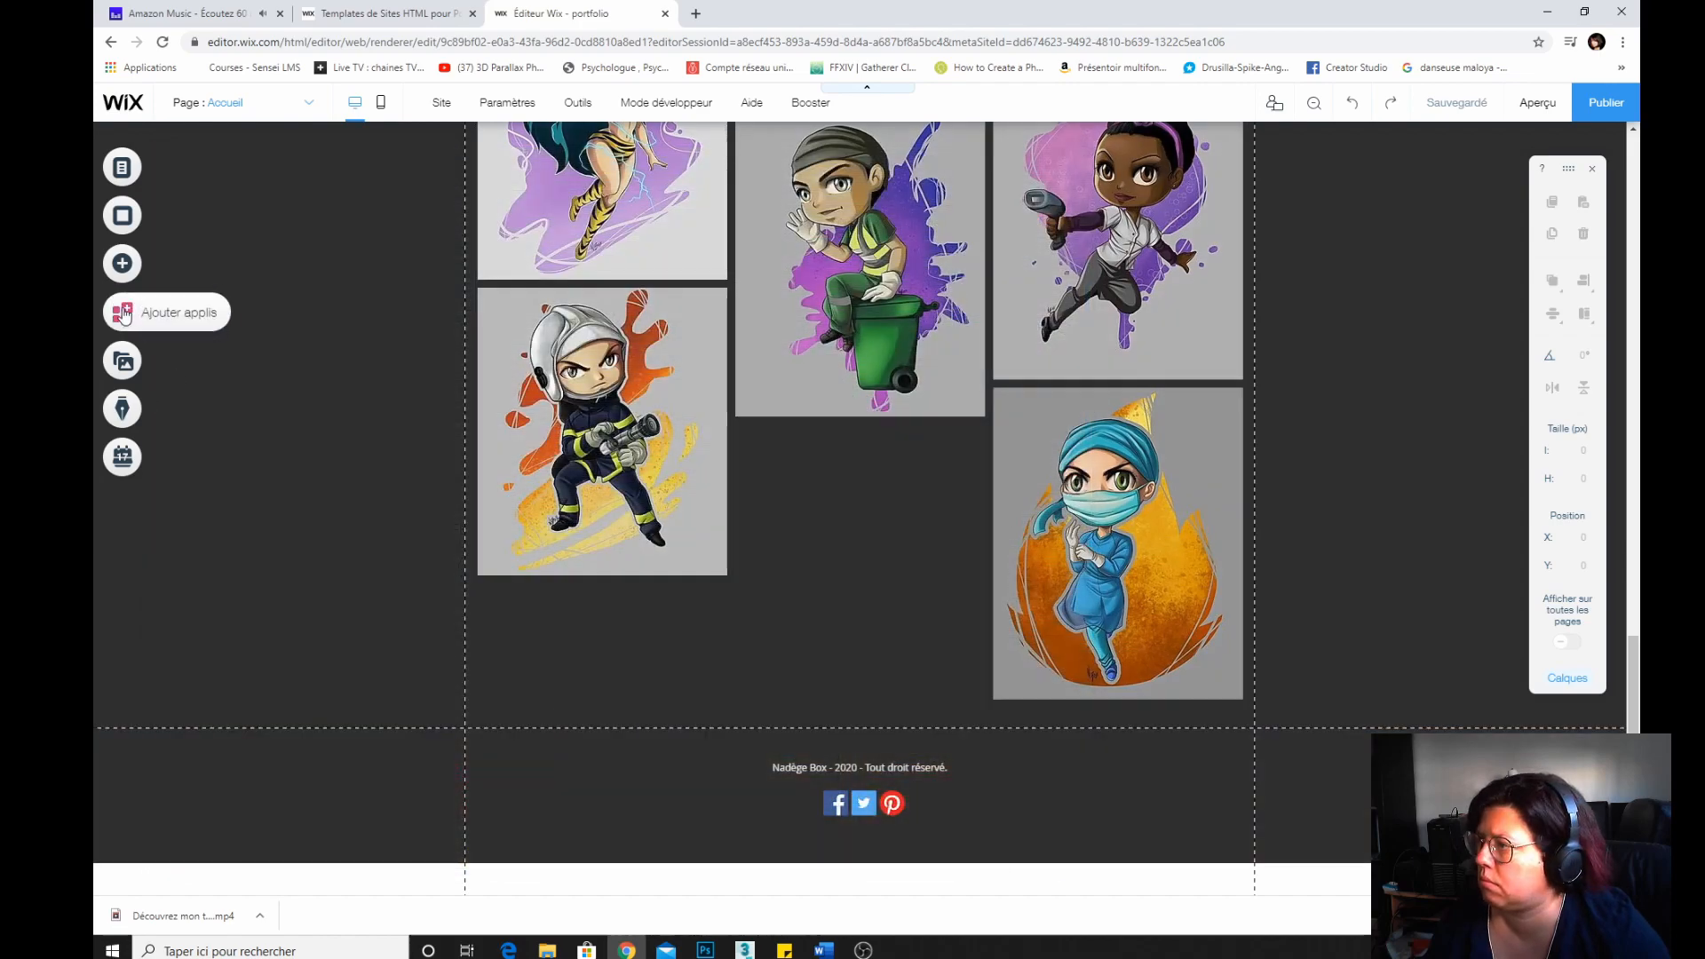
left_click(123, 171)
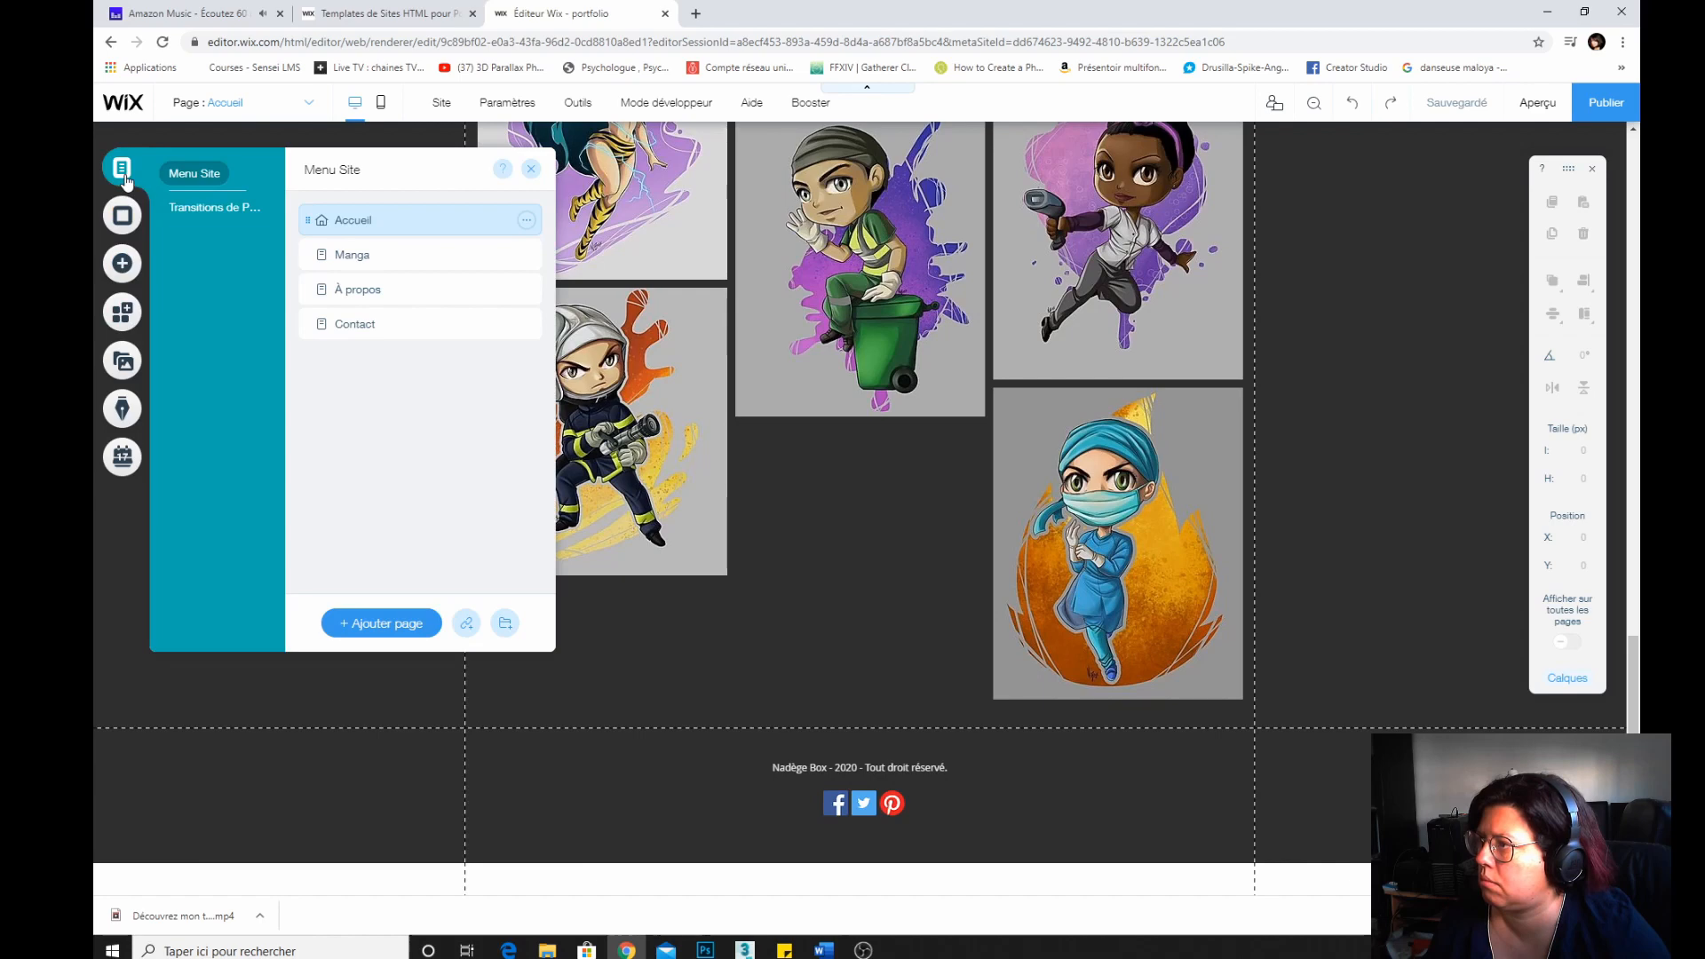
left_click(124, 325)
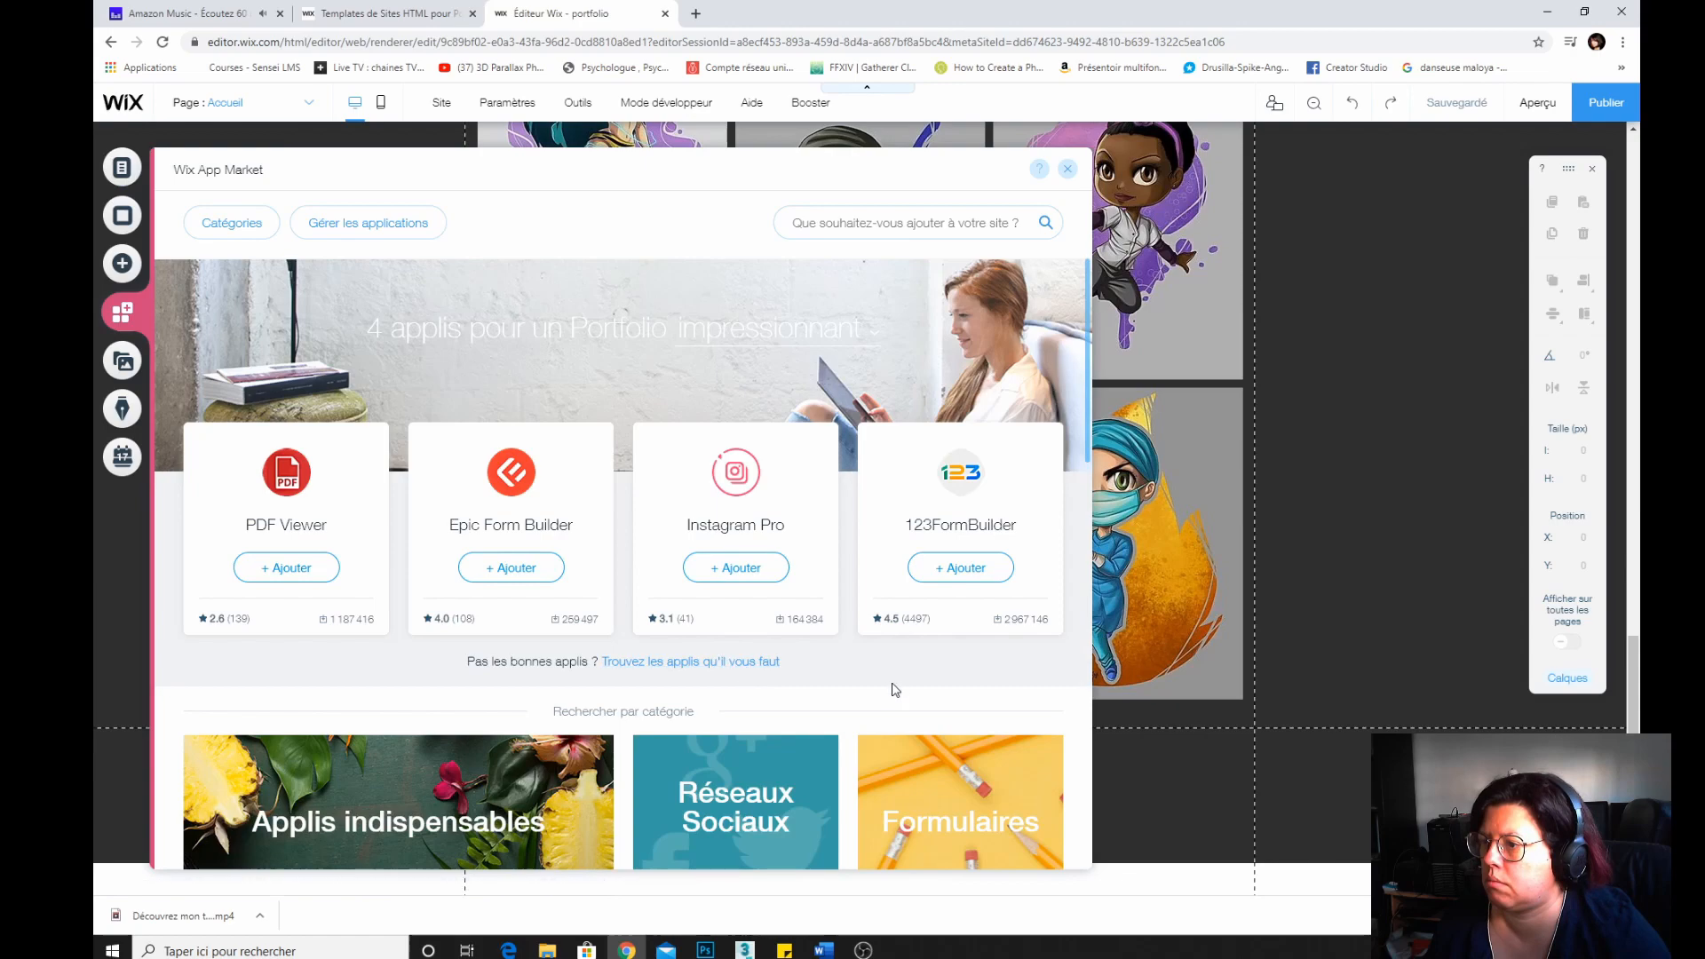
scroll(821, 684, "down", 5)
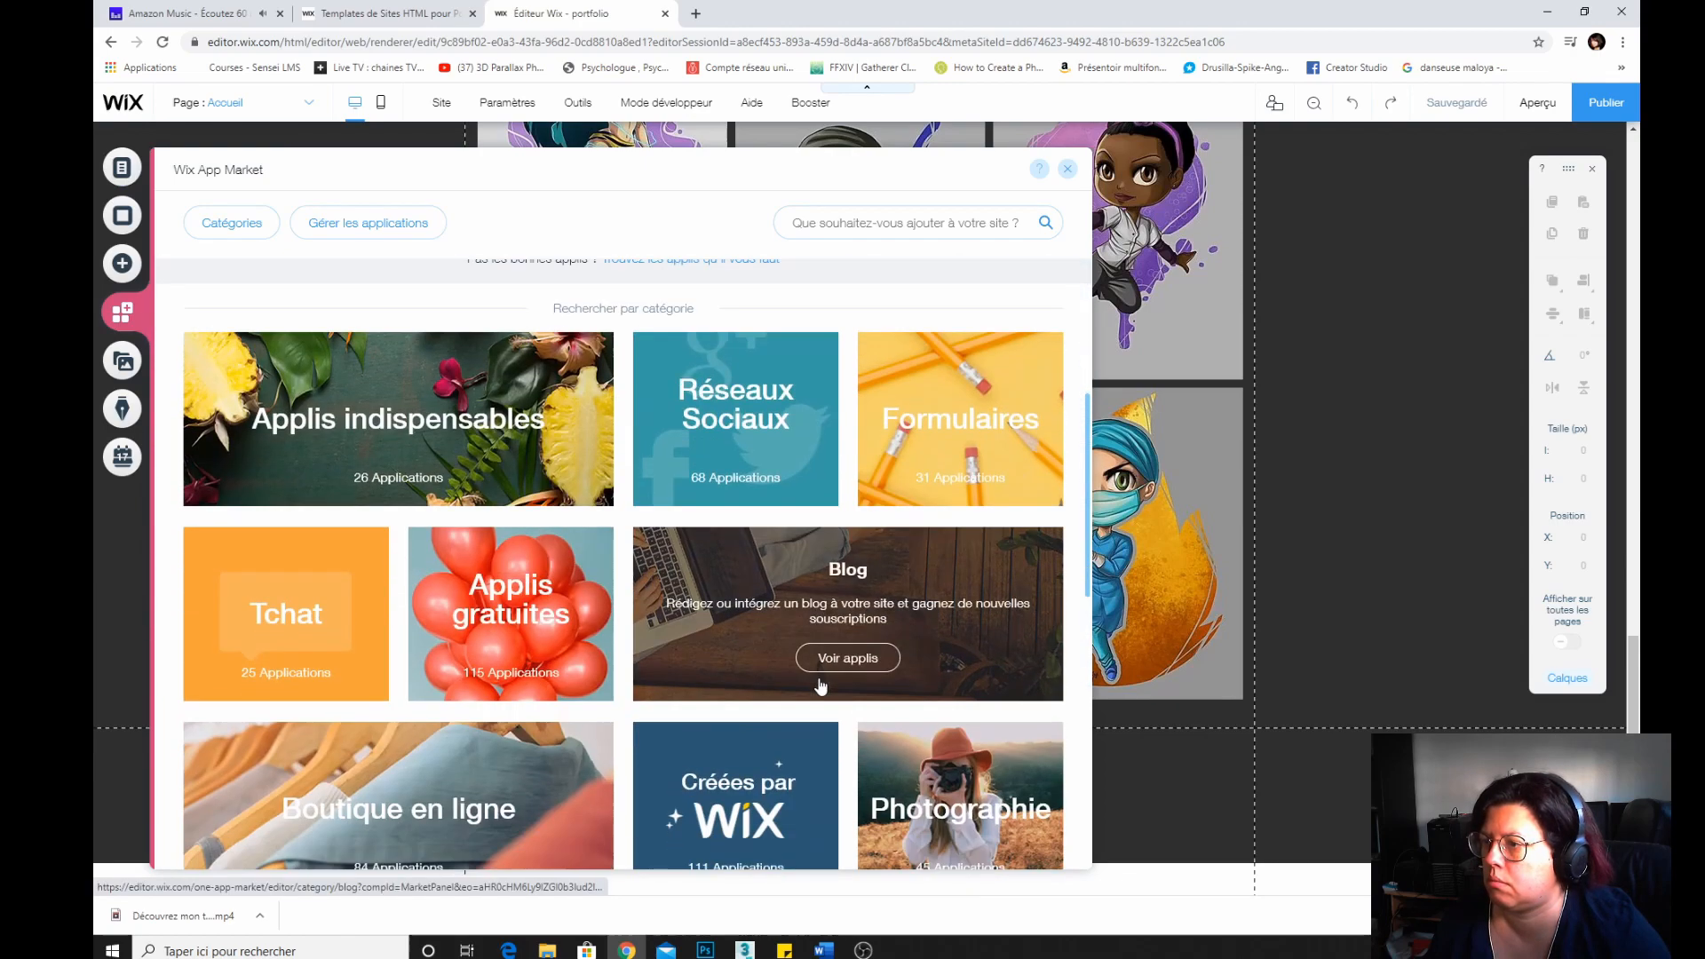
scroll(821, 684, "up", 5)
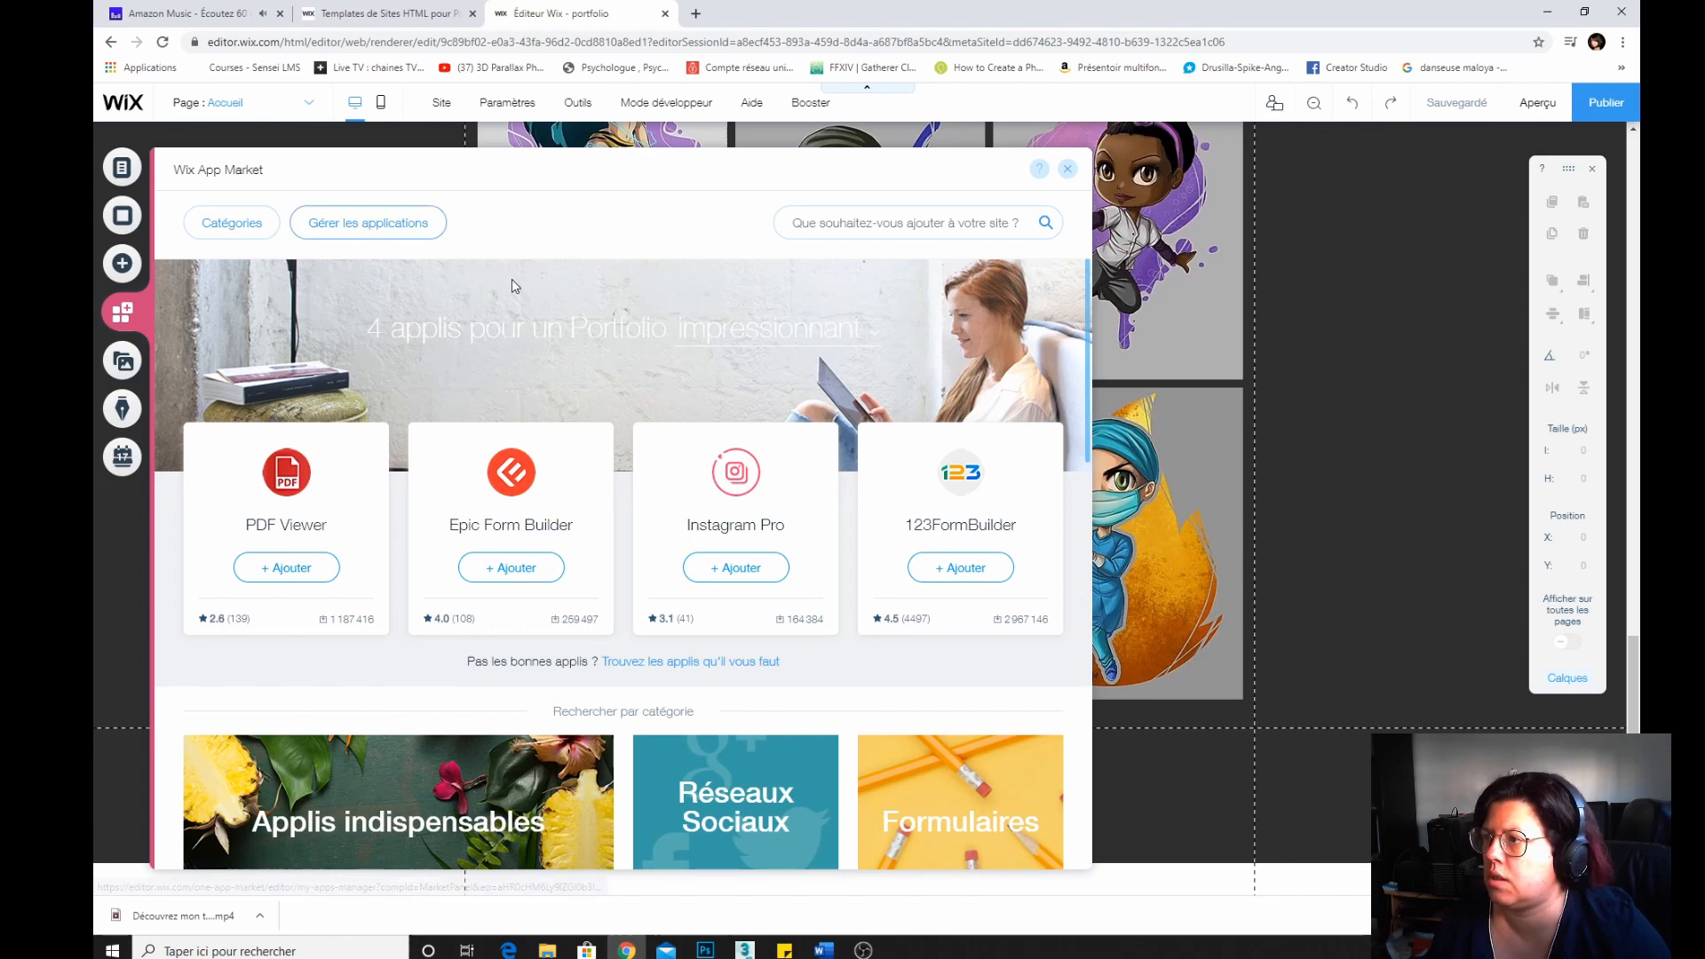
Open the Instagram Feed app's settings from the list of installed apps.
left_click(371, 227)
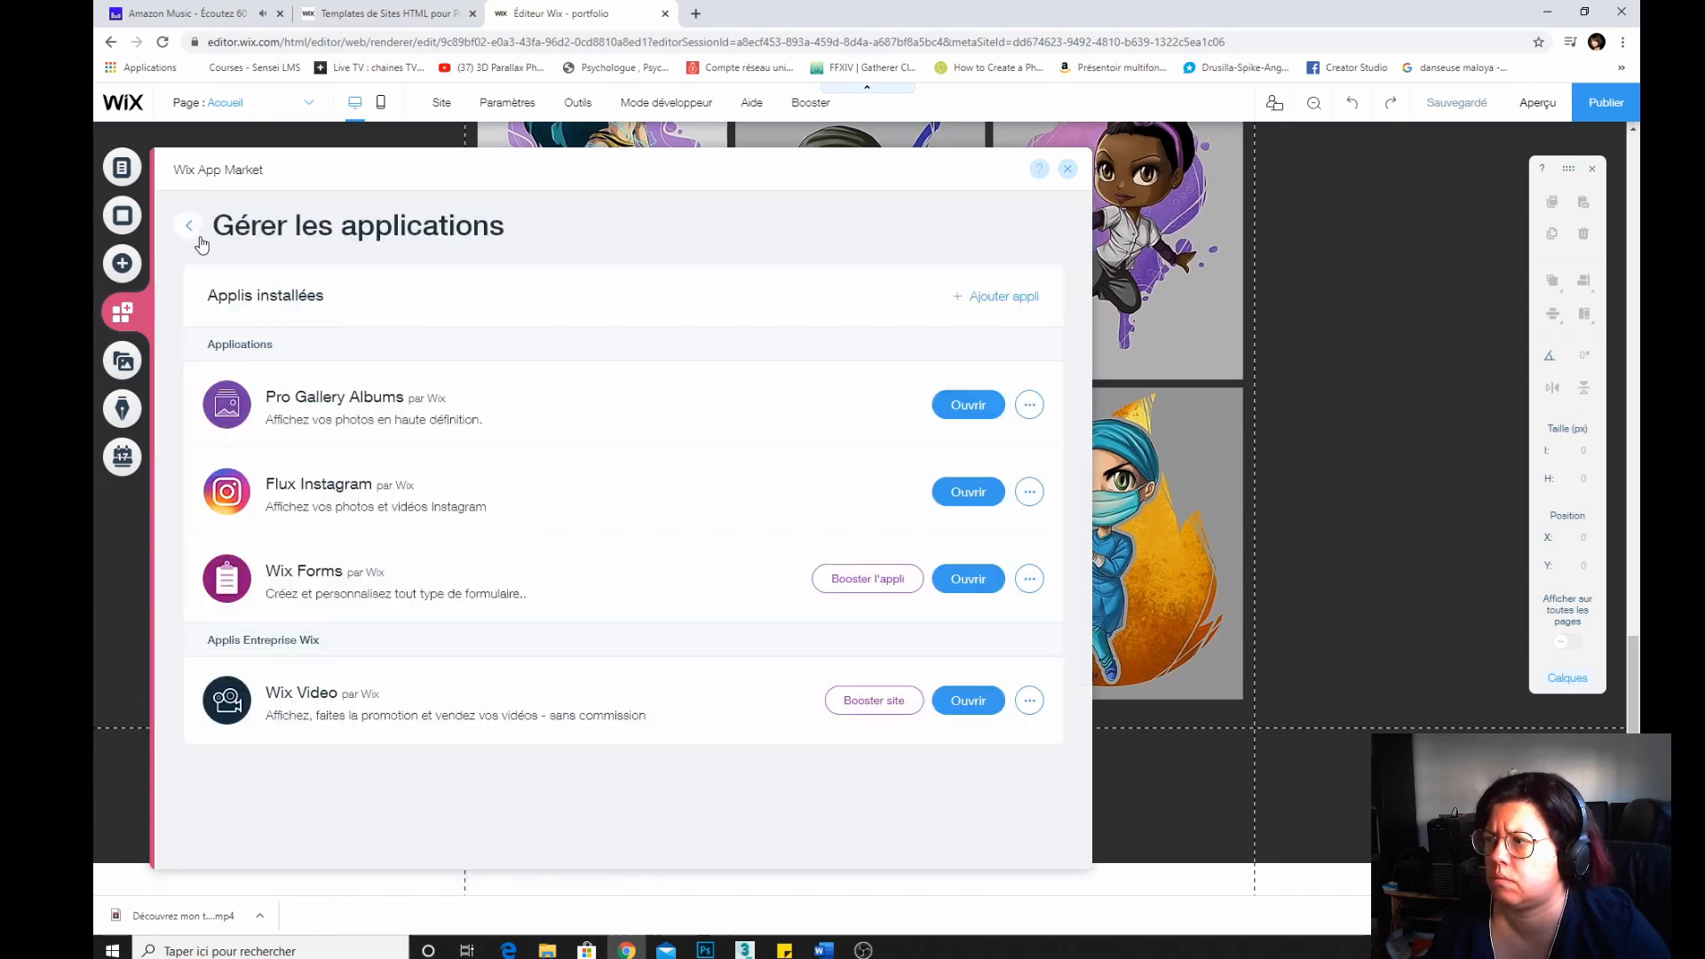
left_click(968, 492)
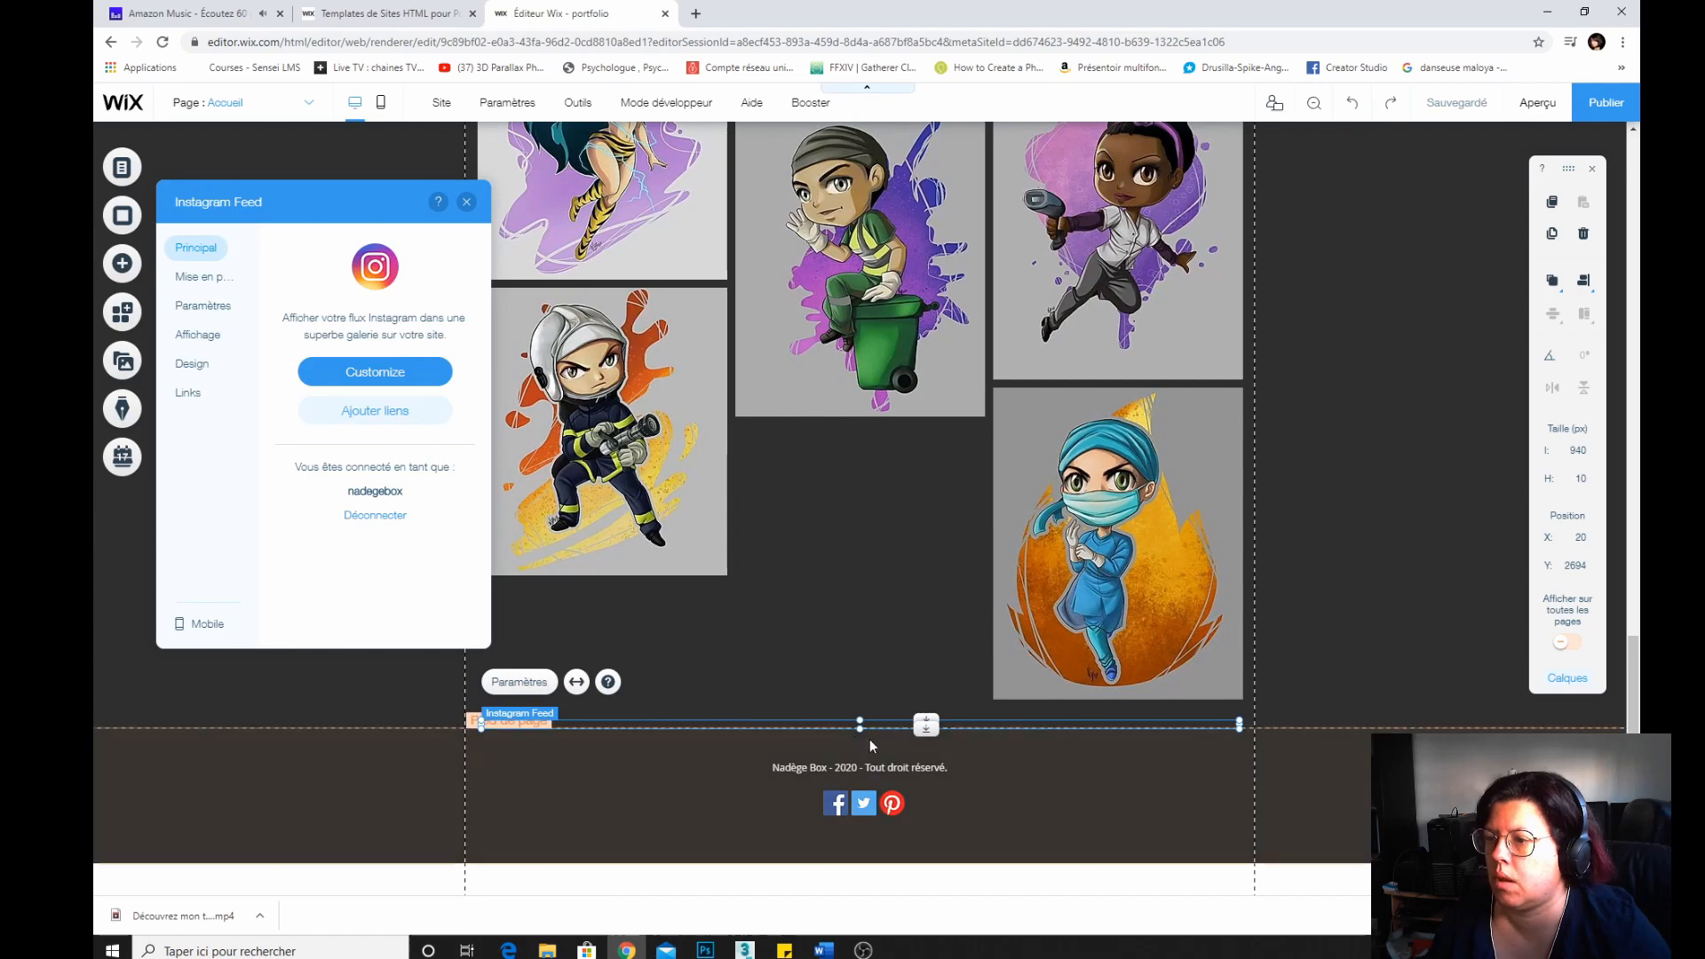
Stretch the Instagram feed element taller to about 755 px high and close its settings.
left_click_drag(860, 718, 824, 874)
scroll(804, 719, "down", 2)
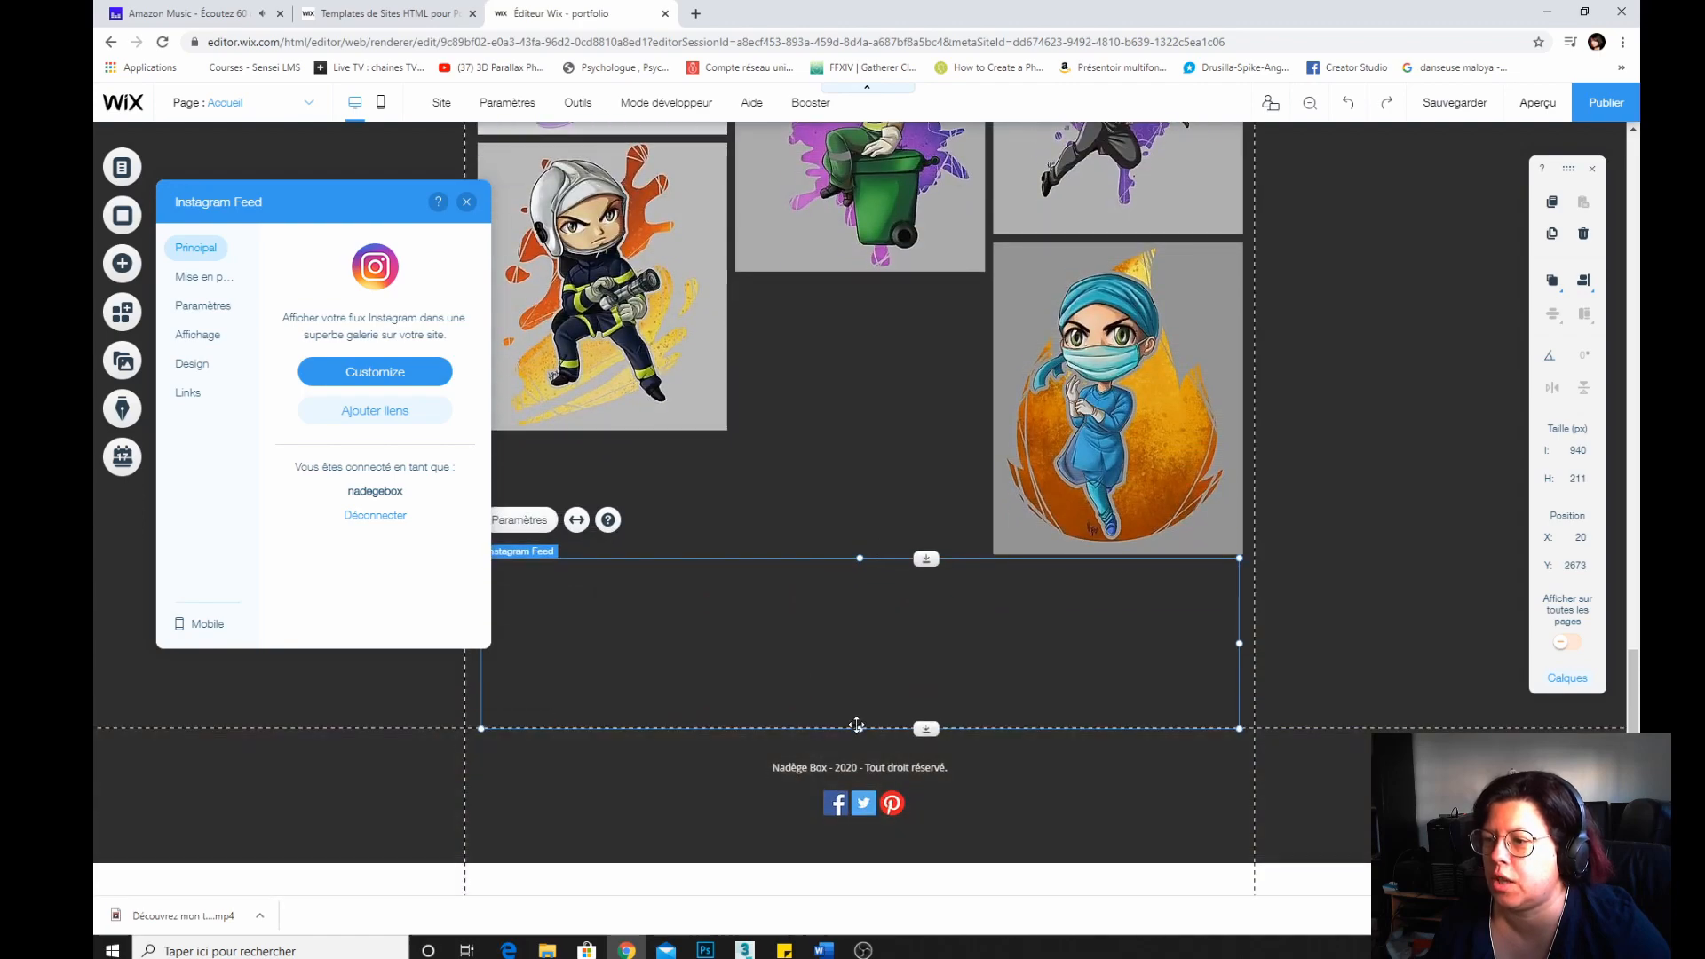
left_click_drag(862, 725, 845, 890)
scroll(861, 626, "down", 2)
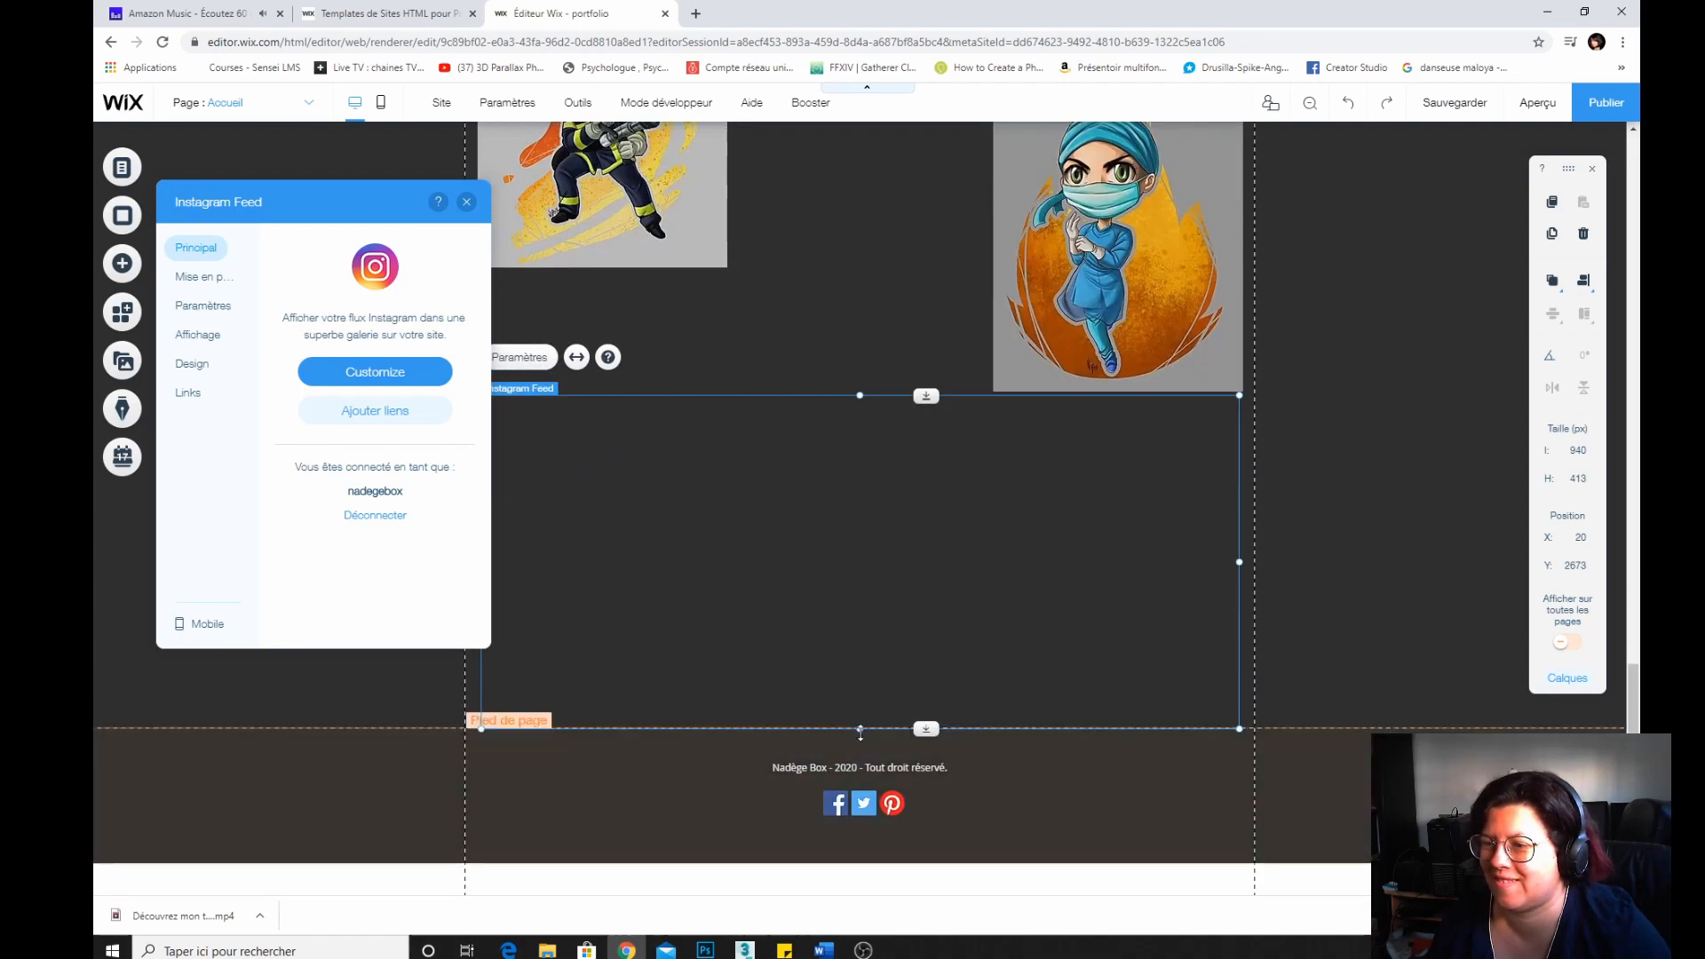
left_click_drag(858, 729, 851, 944)
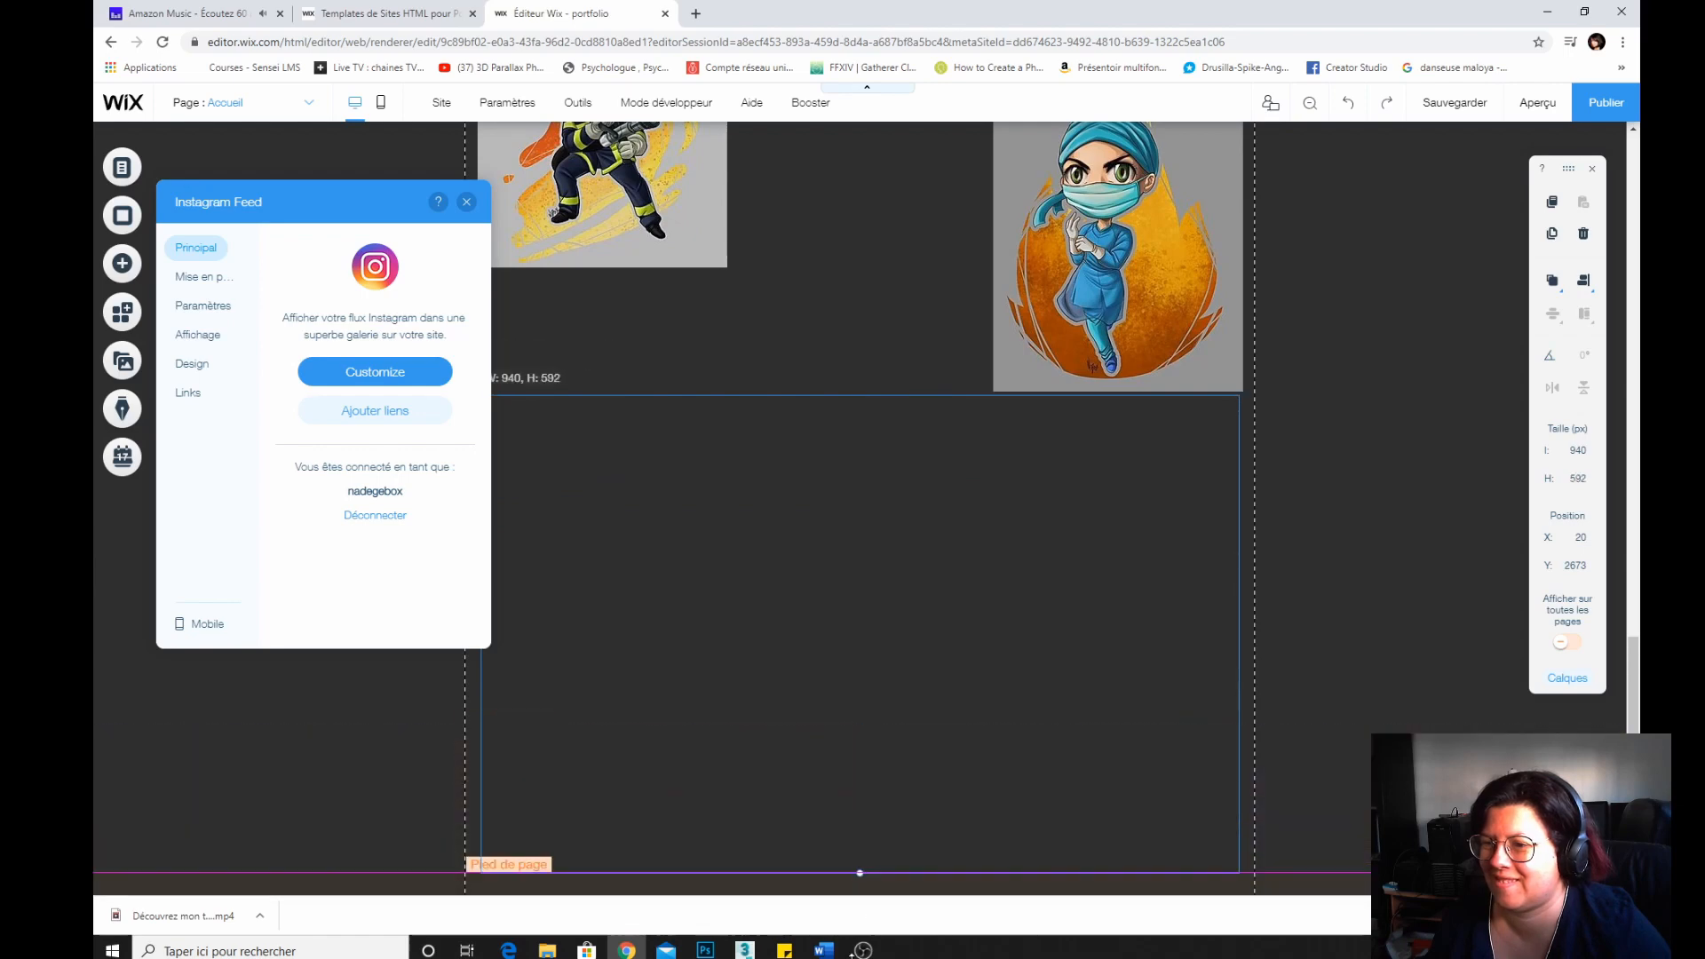
scroll(852, 622, "down", 2)
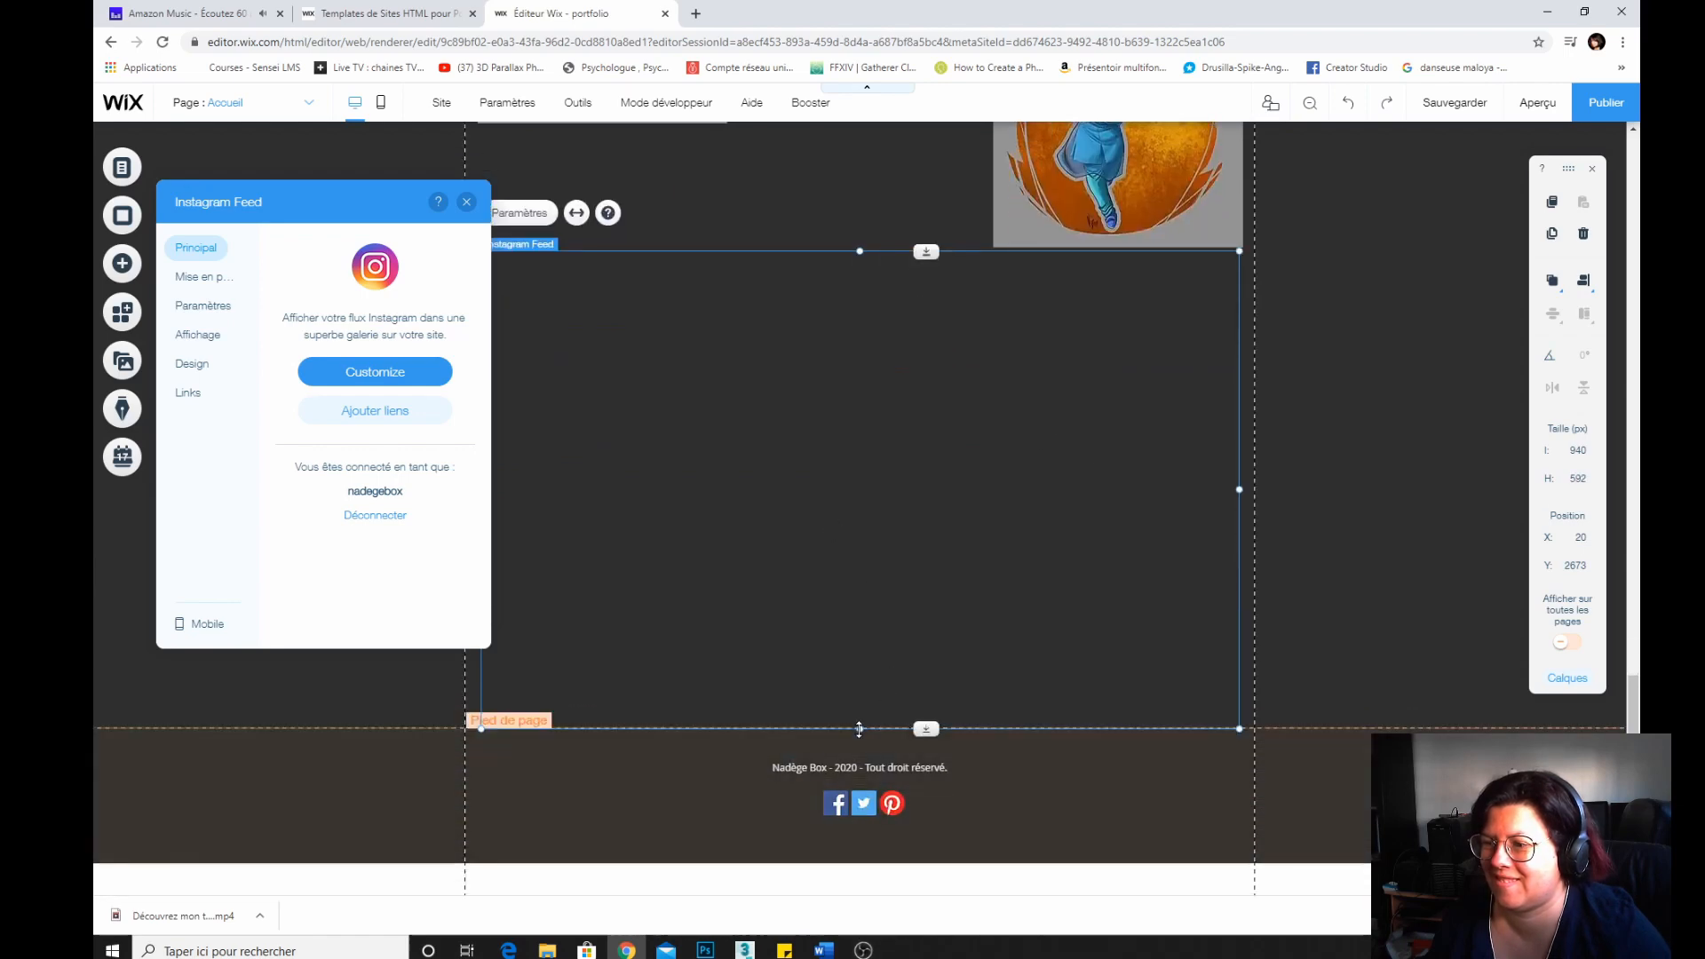
left_click_drag(858, 729, 848, 860)
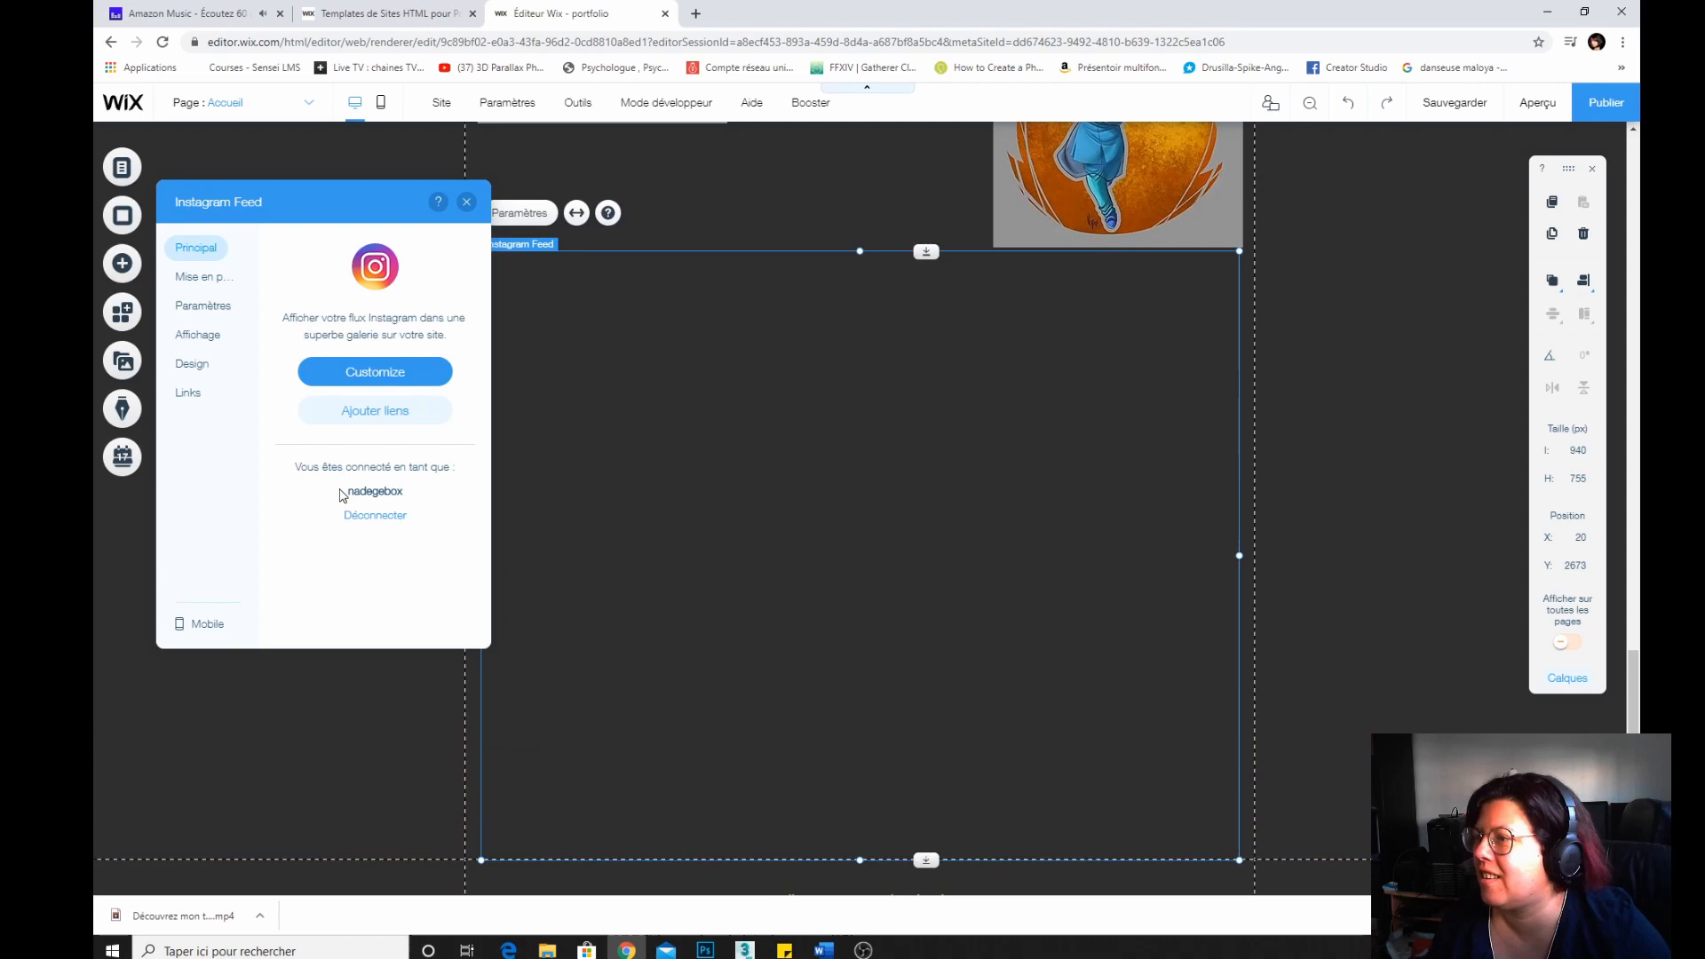
left_click(393, 364)
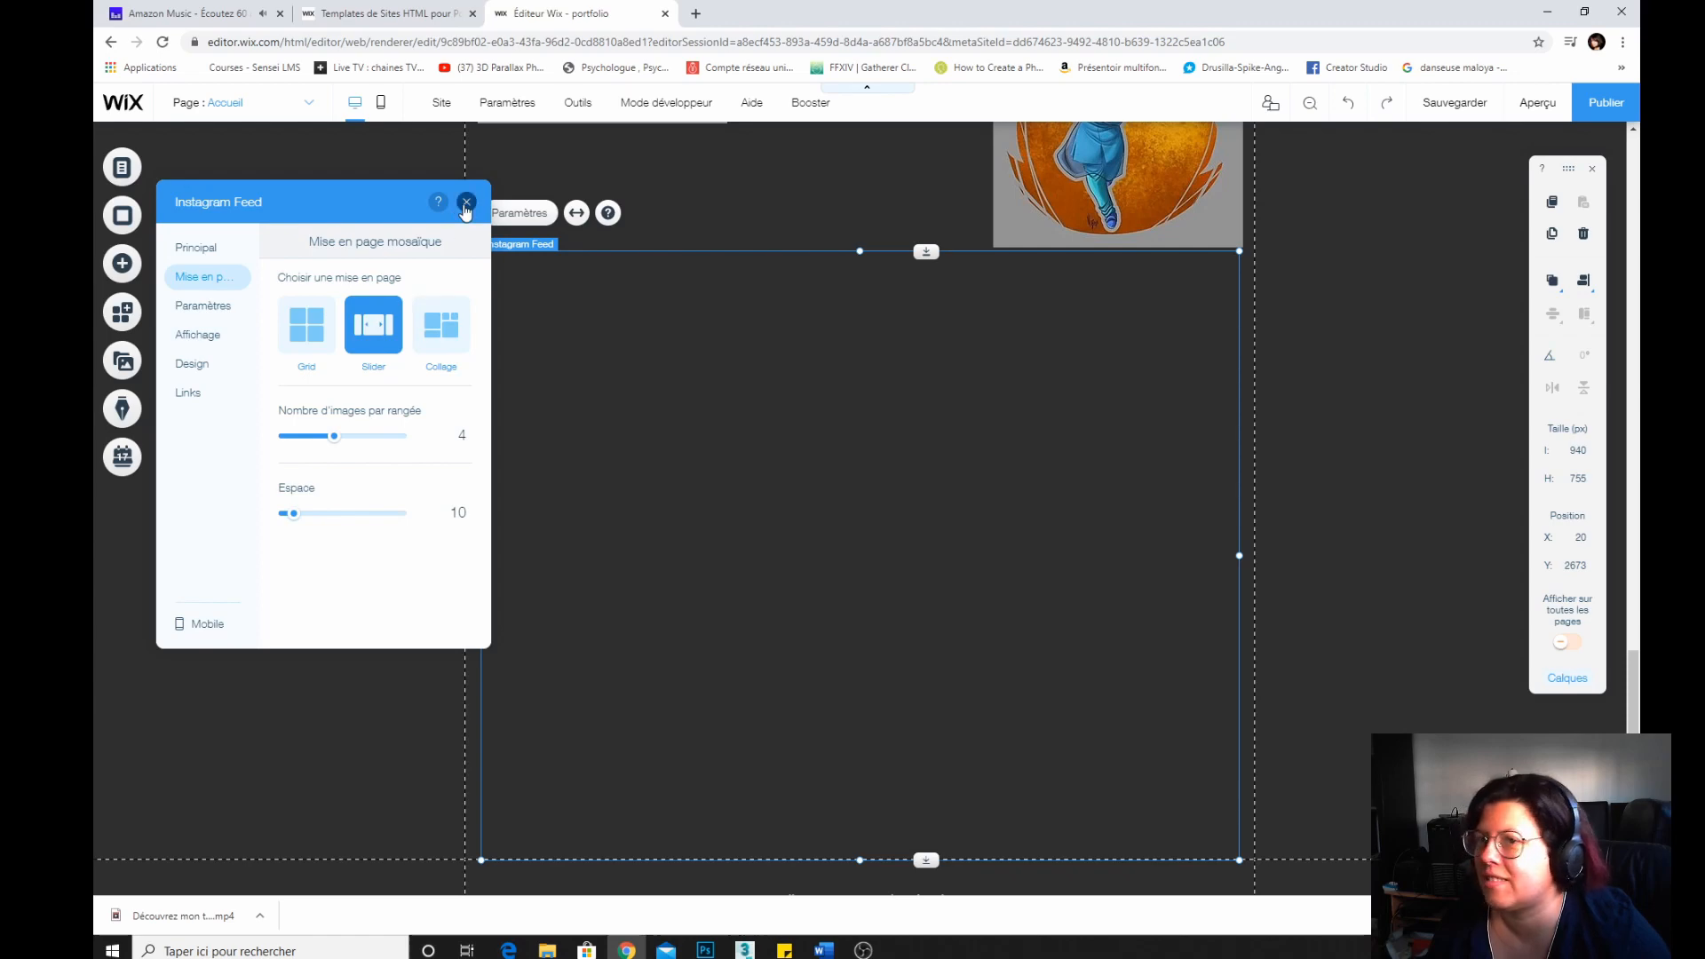
left_click(465, 204)
Save the site and dismiss the save confirmation.
left_click(1453, 104)
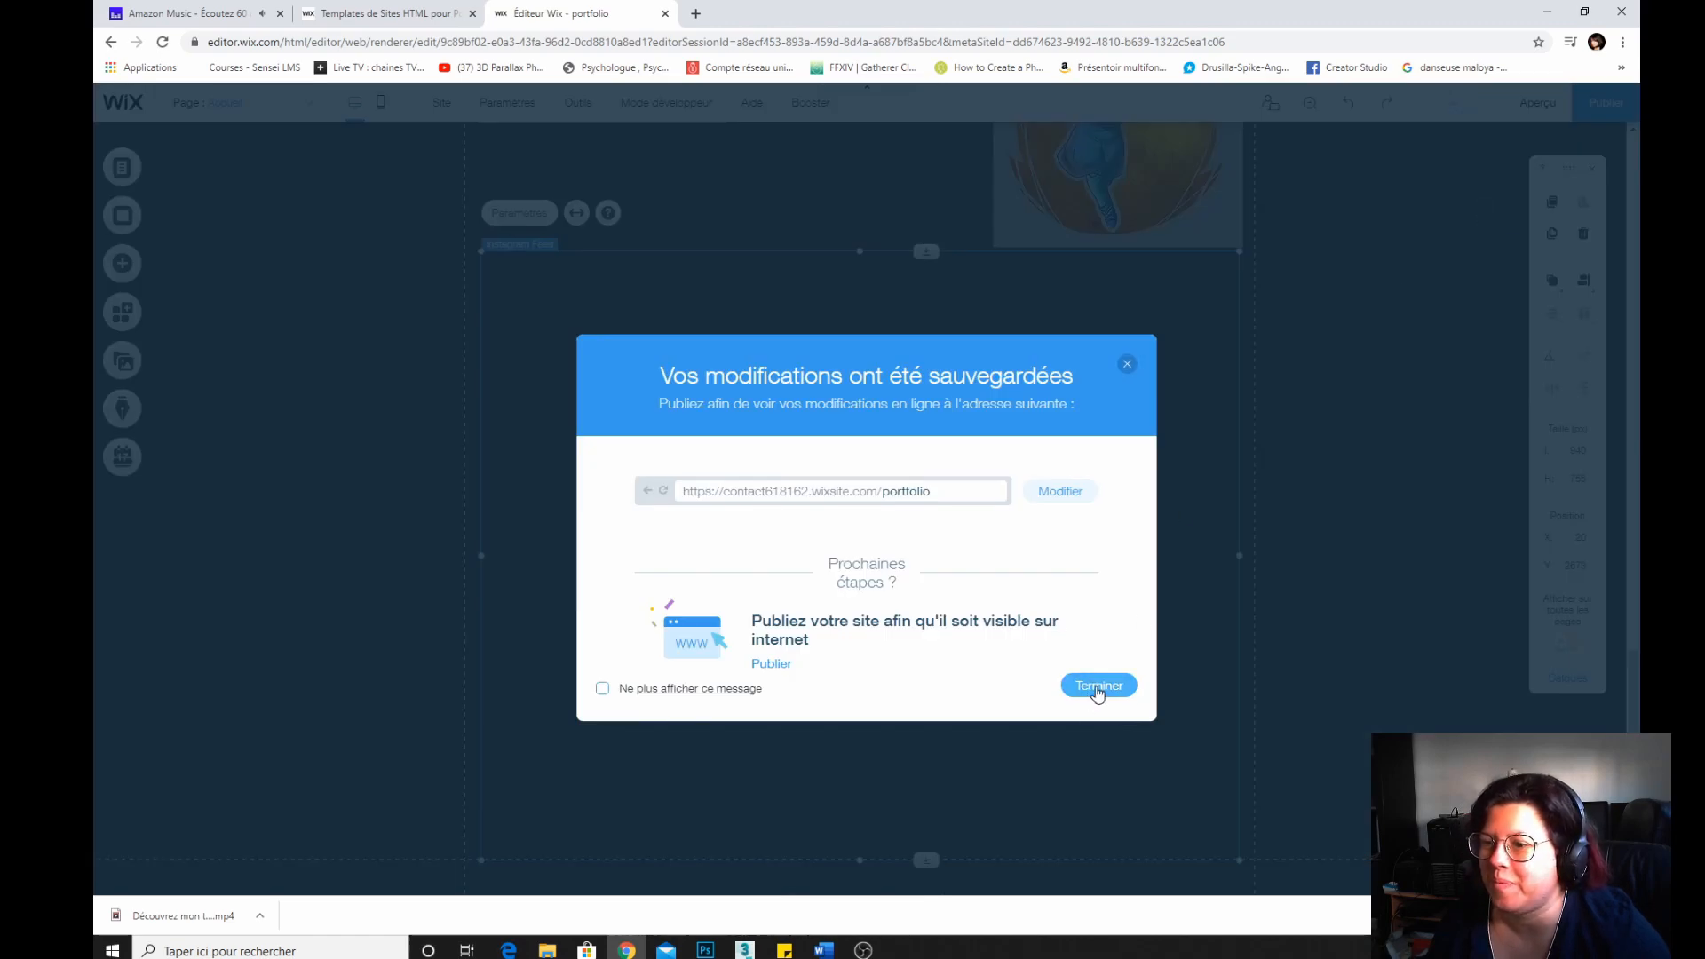
left_click(1098, 686)
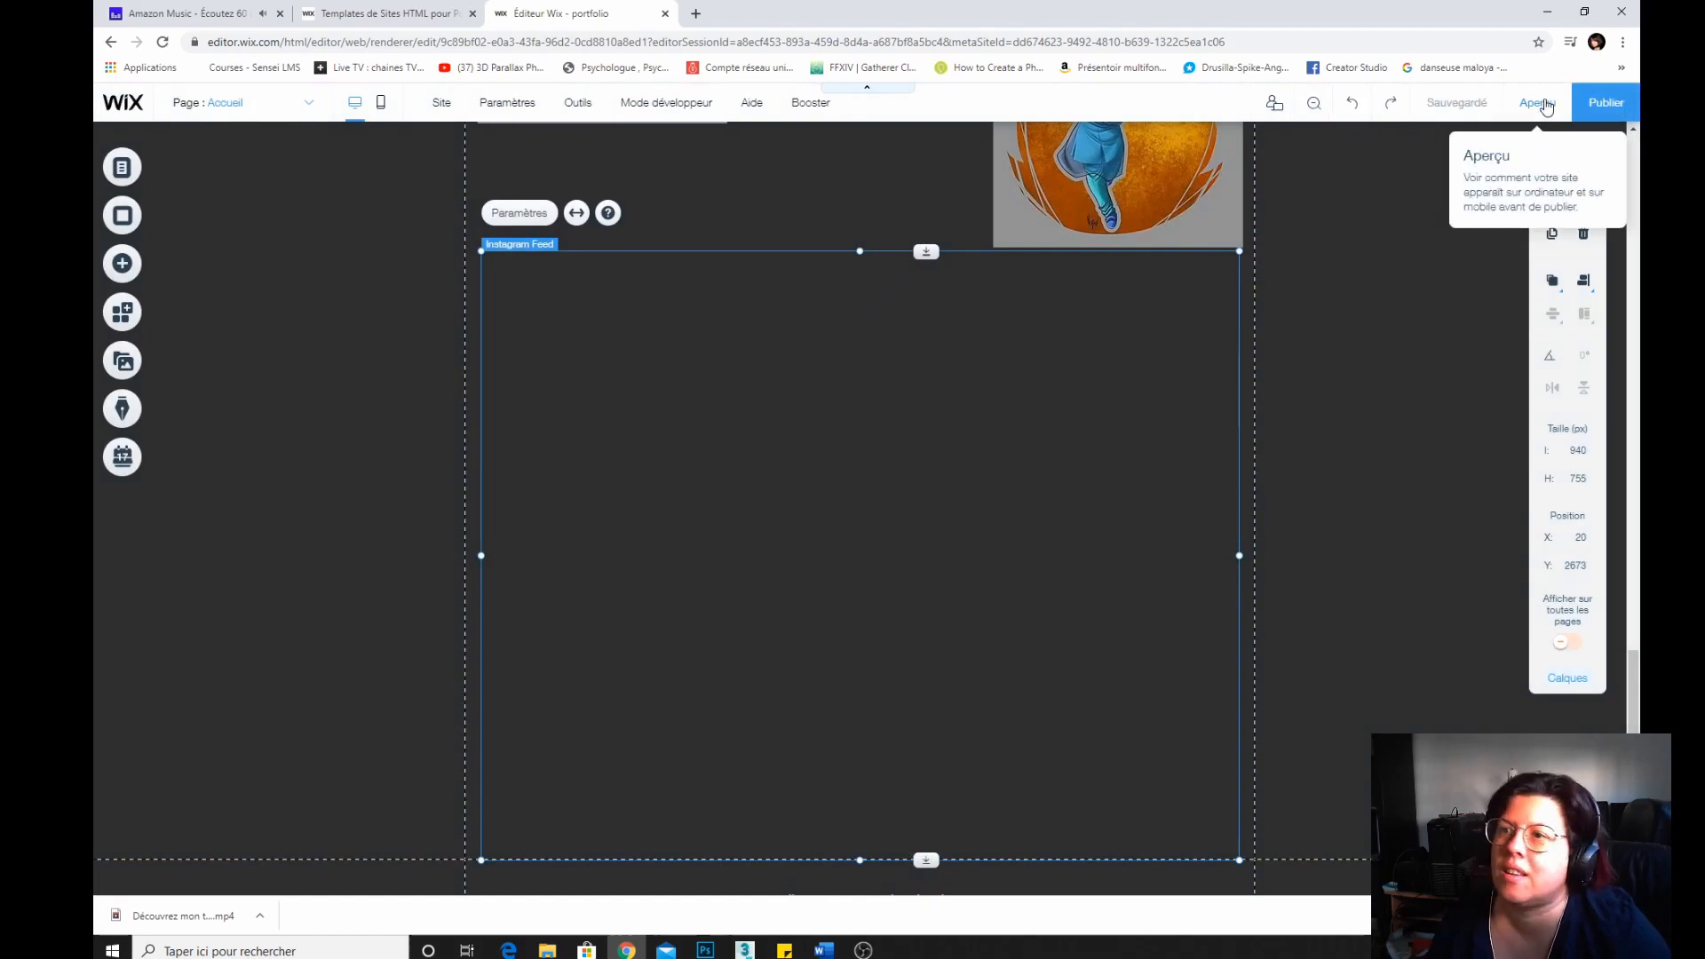
Preview the home page, try playing its presentation video, and return to the editor.
left_click(1546, 107)
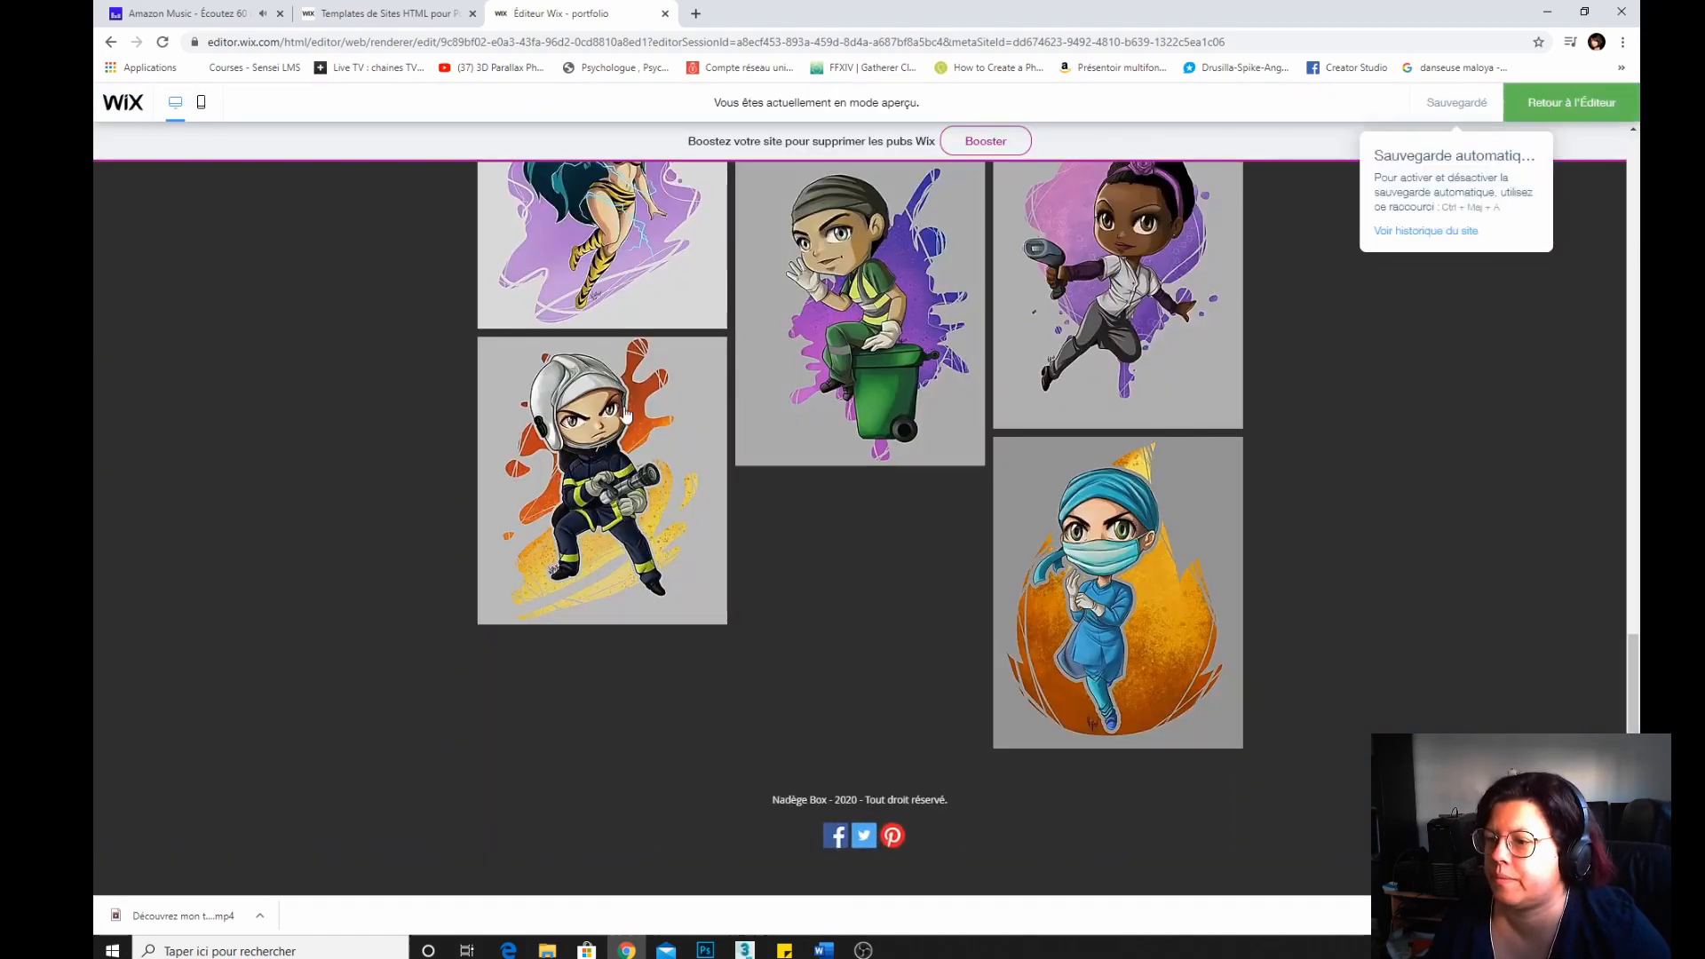
scroll(535, 416, "up", 15)
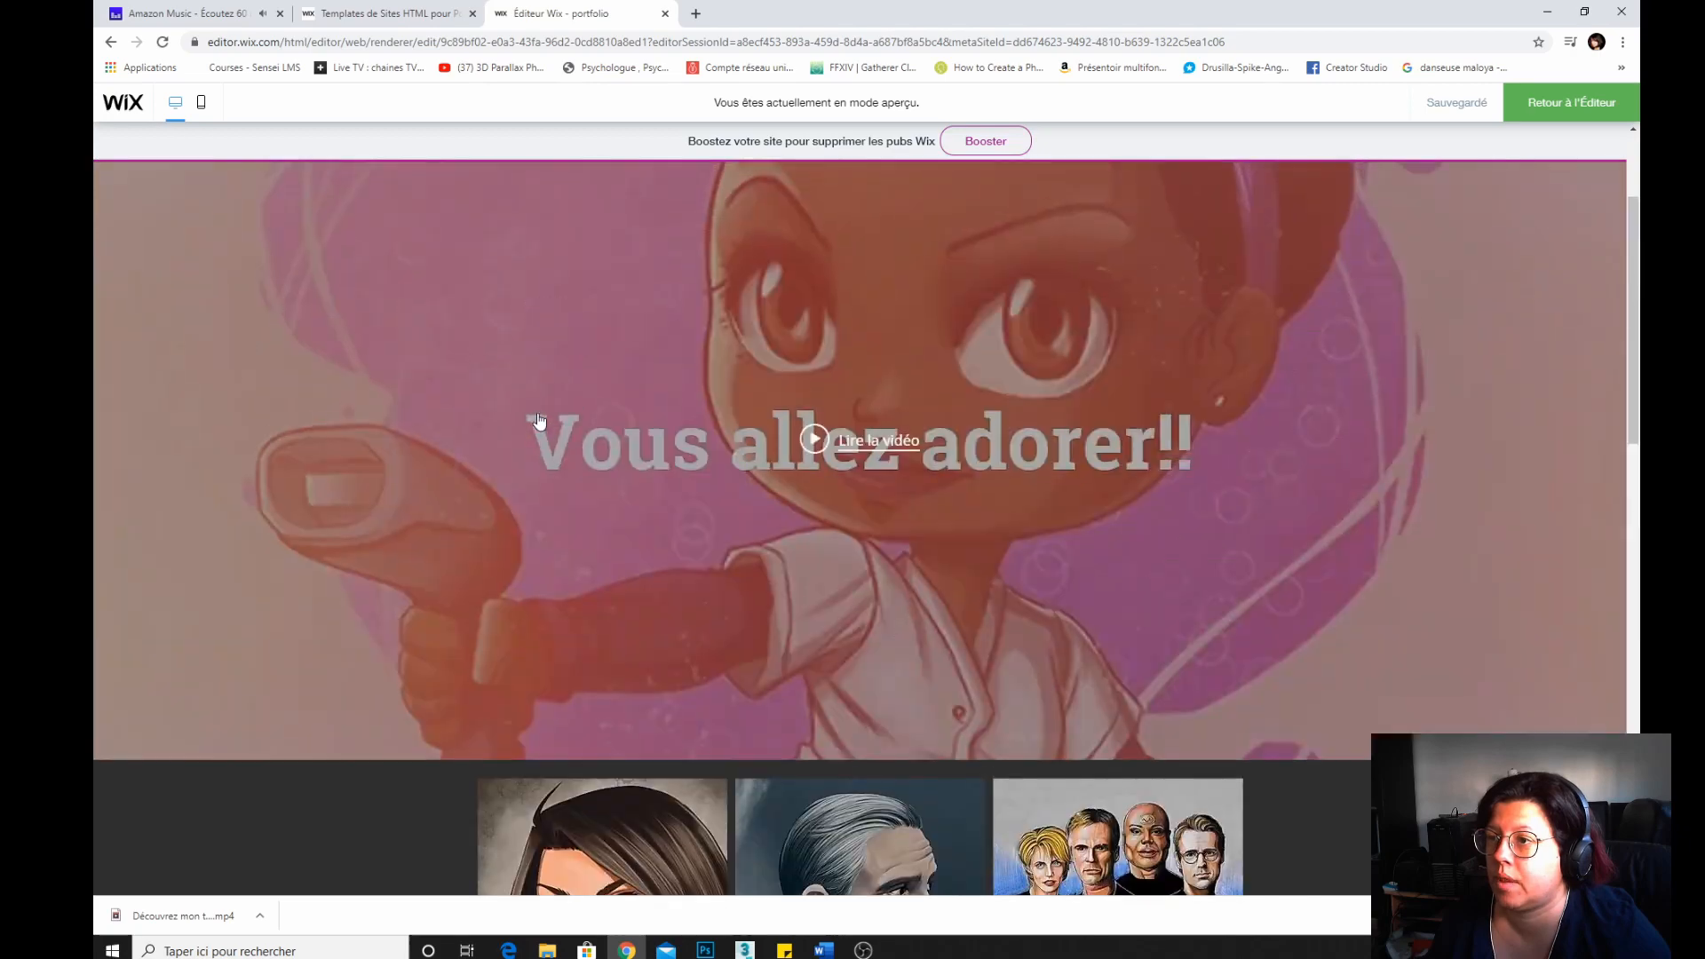
left_click(834, 423)
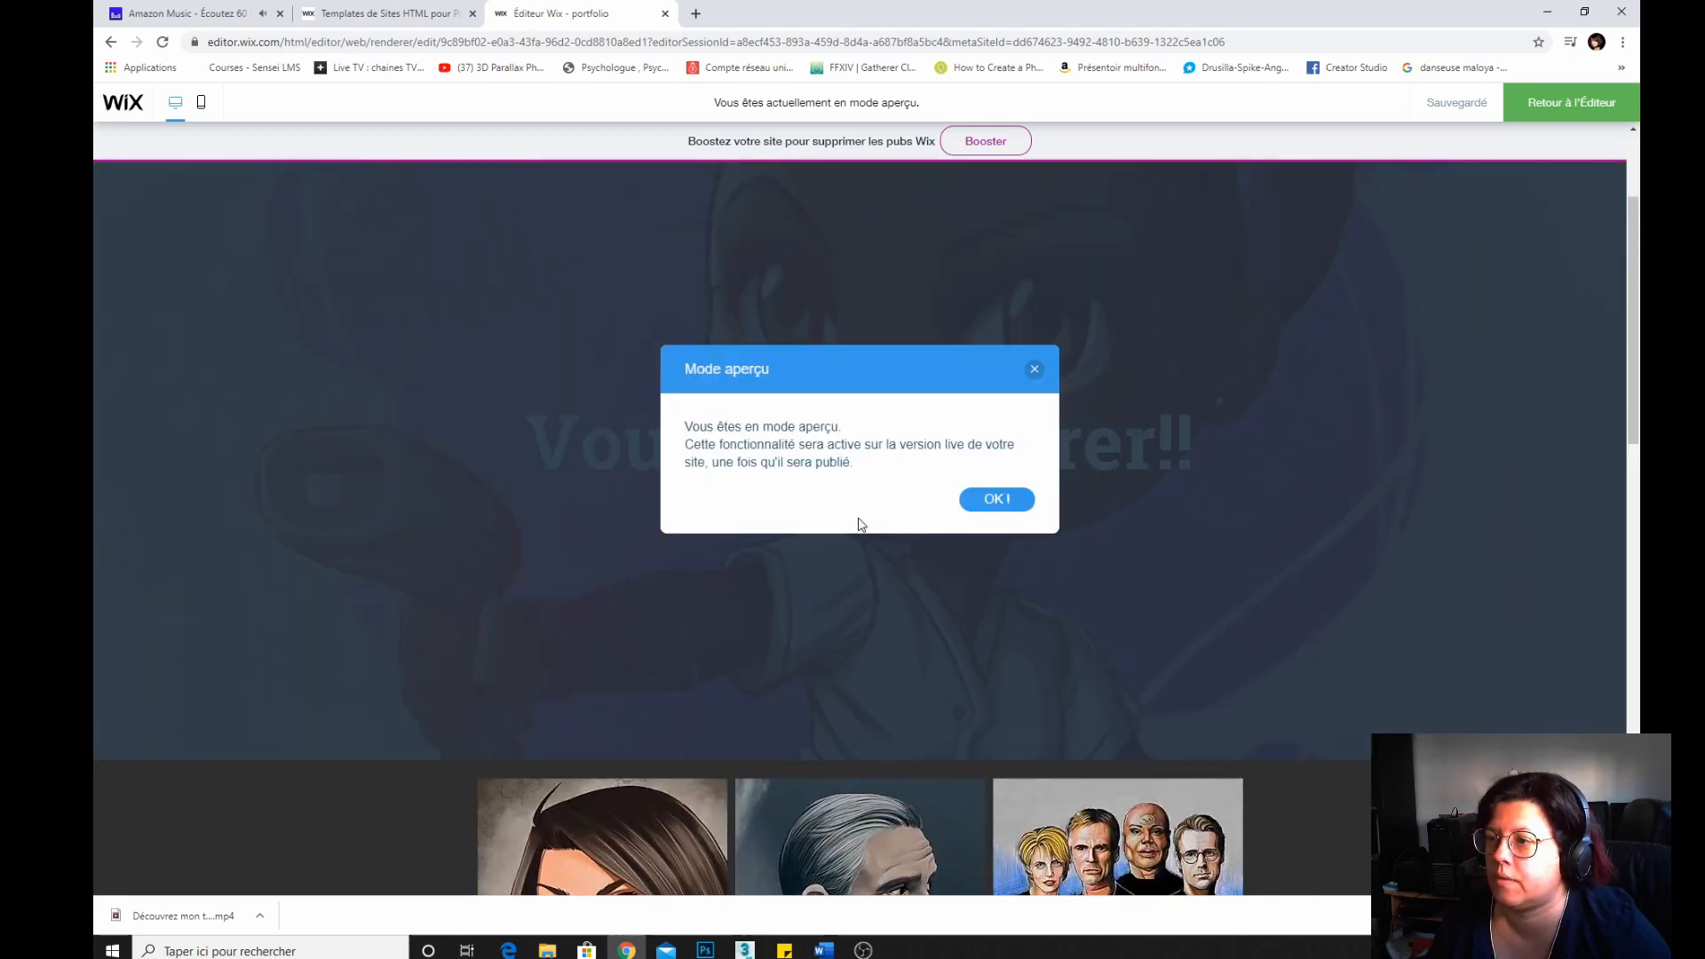
left_click(1033, 370)
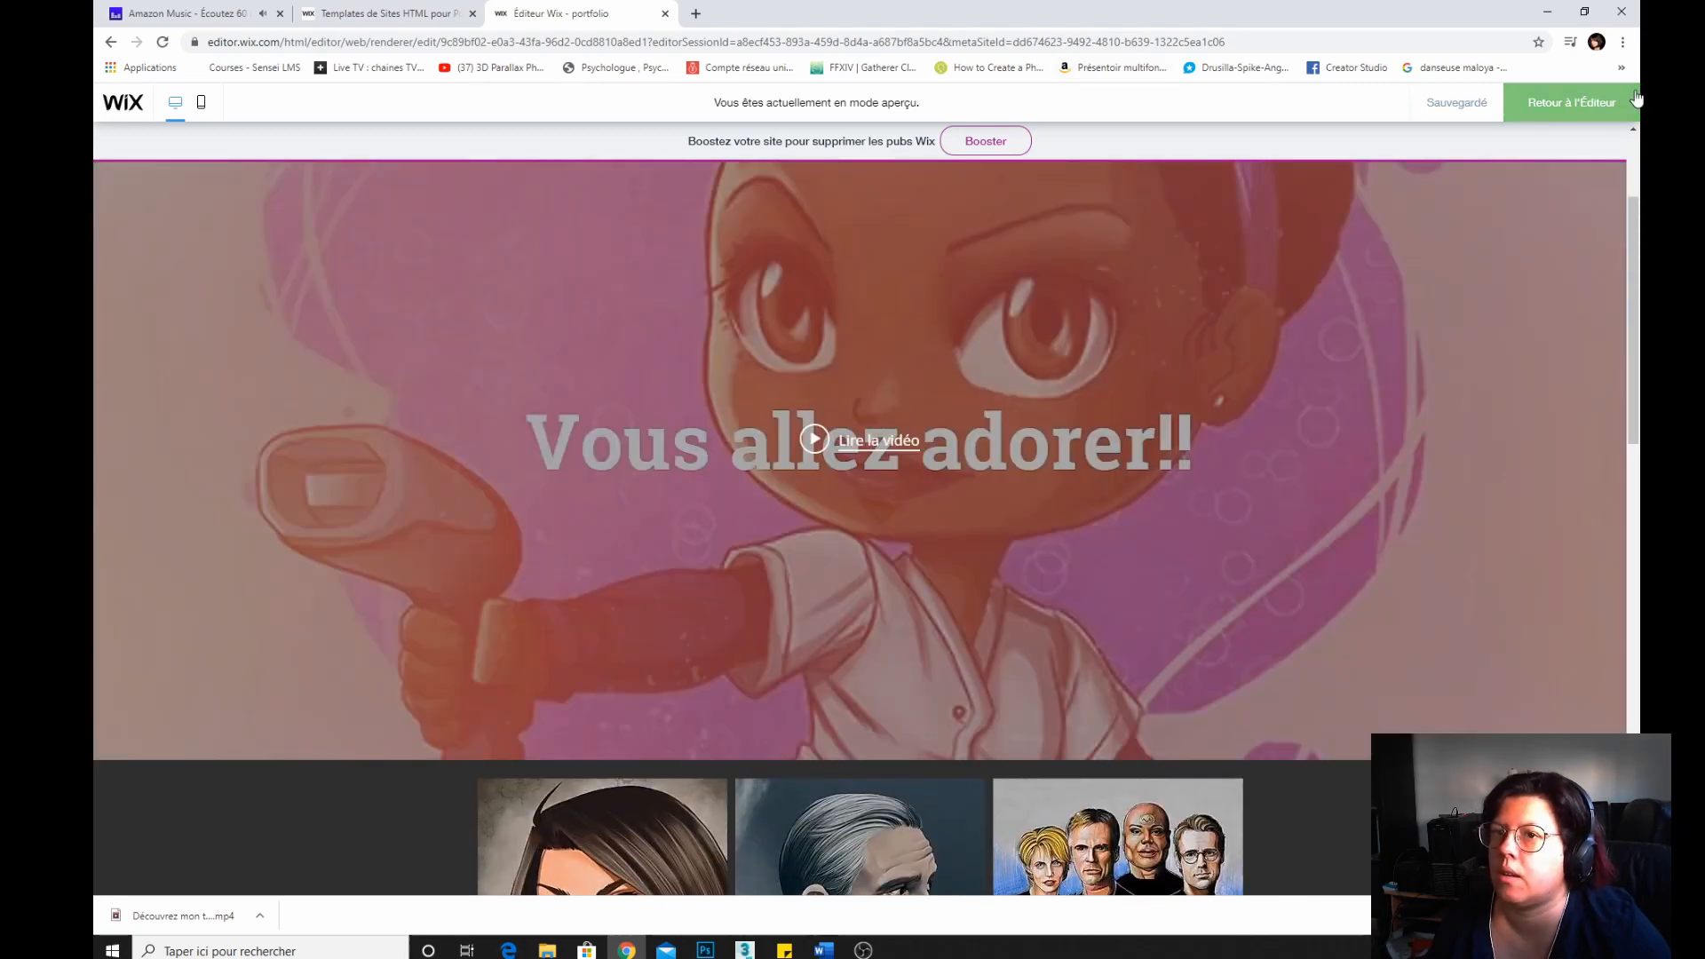
left_click(1568, 102)
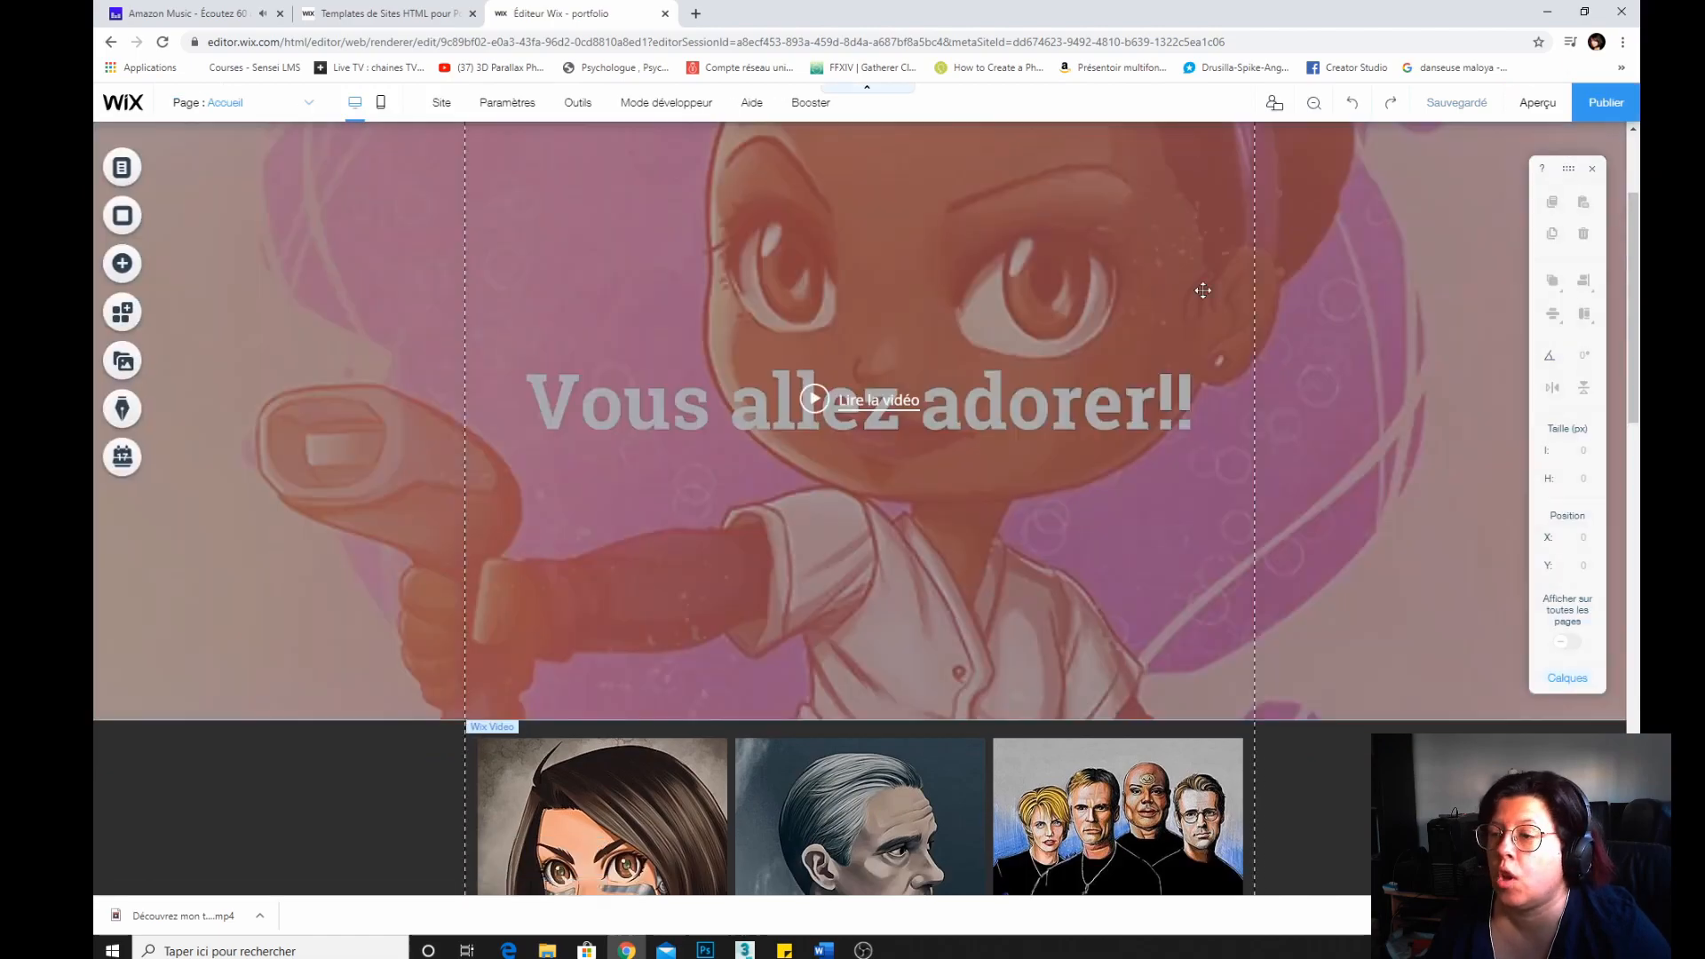
scroll(1170, 573, "down", 10)
scroll(1170, 573, "down", 5)
scroll(1169, 571, "up", 5)
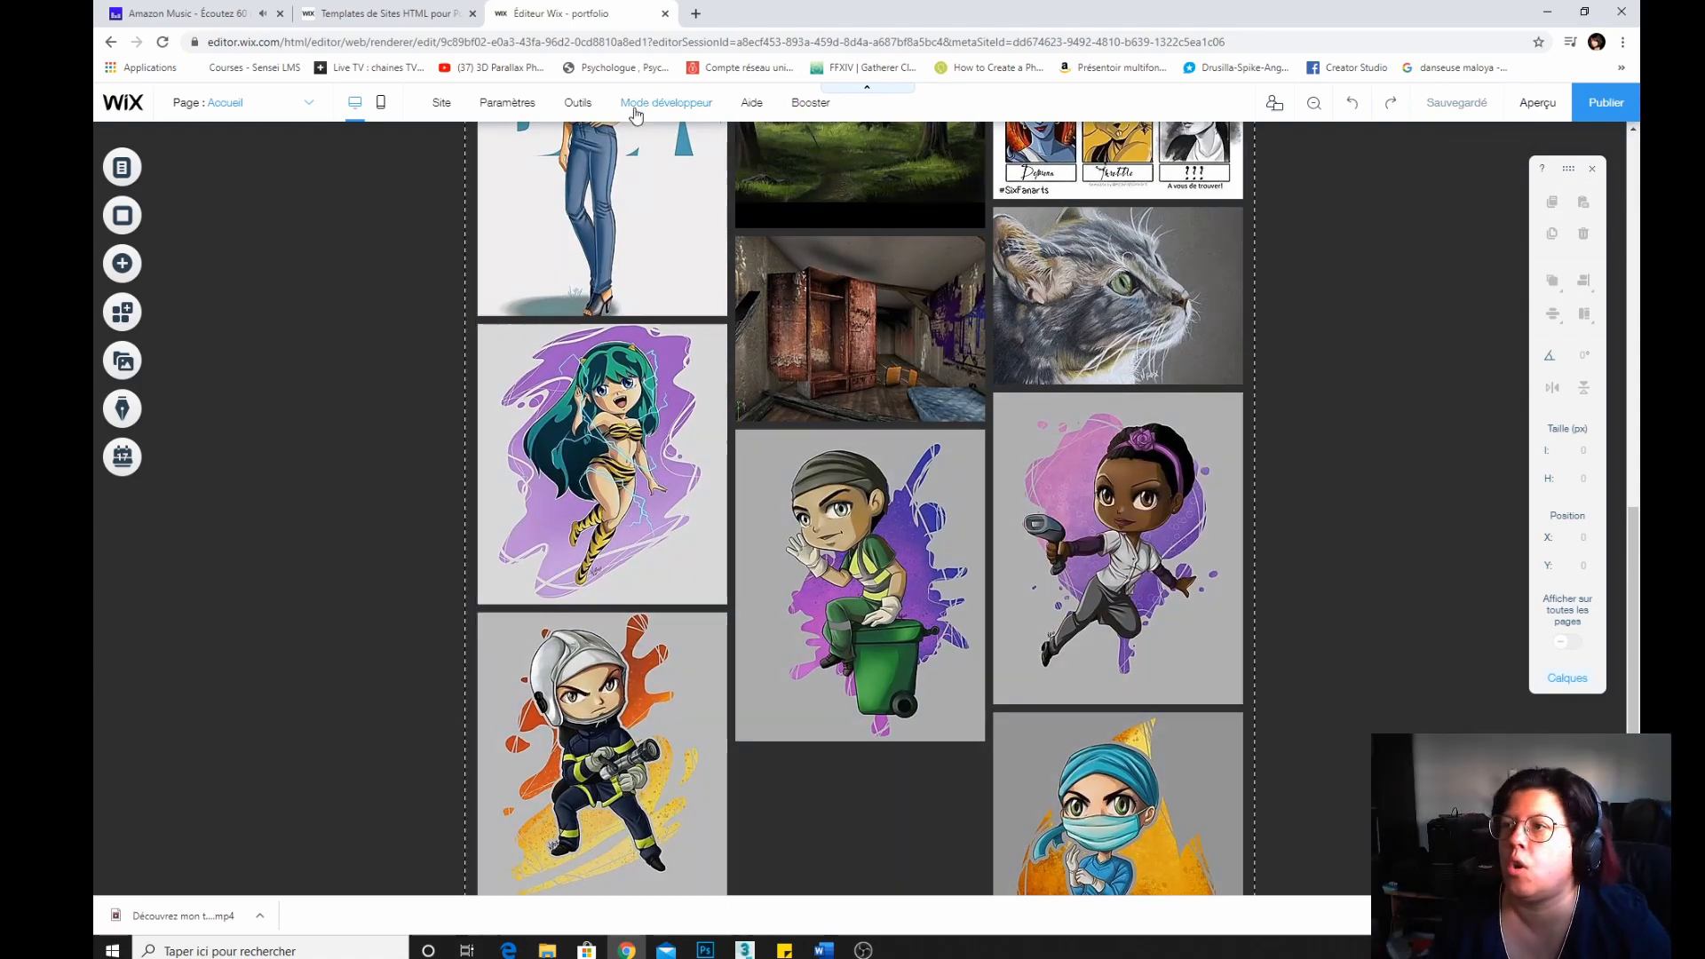
mouse_move(698, 116)
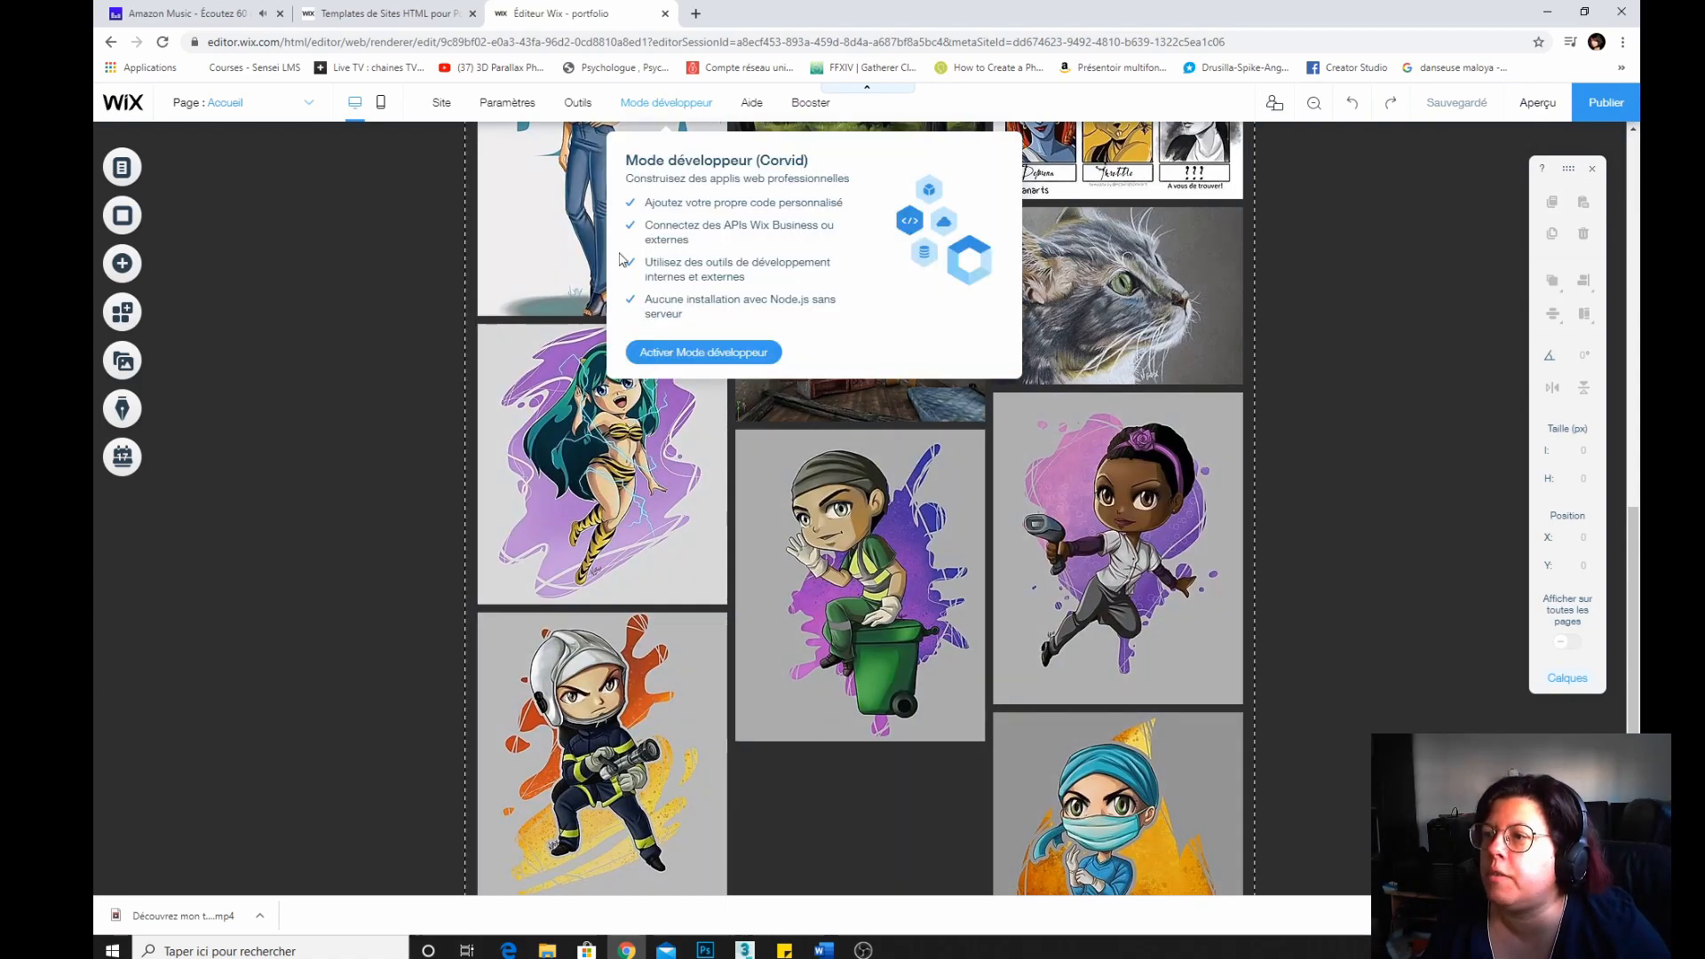
mouse_move(455, 105)
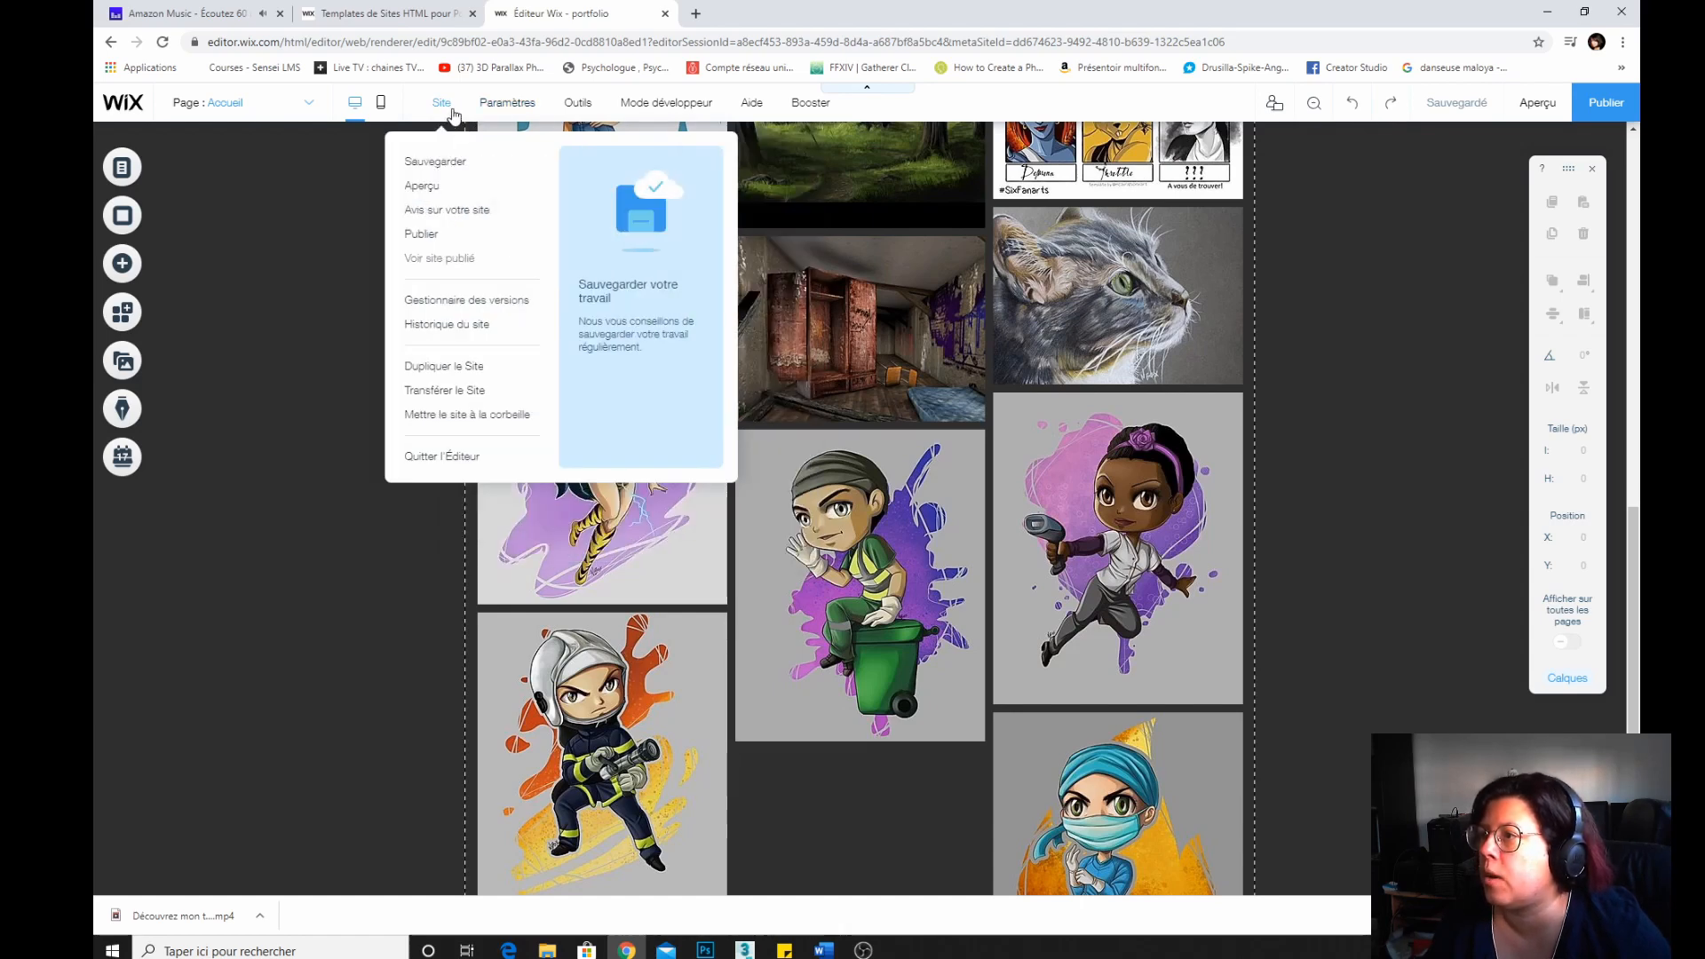
Switch to the mobile editor and step through its setup wizard with a centred menu, scrolling header and no back-to-top button.
left_click(380, 105)
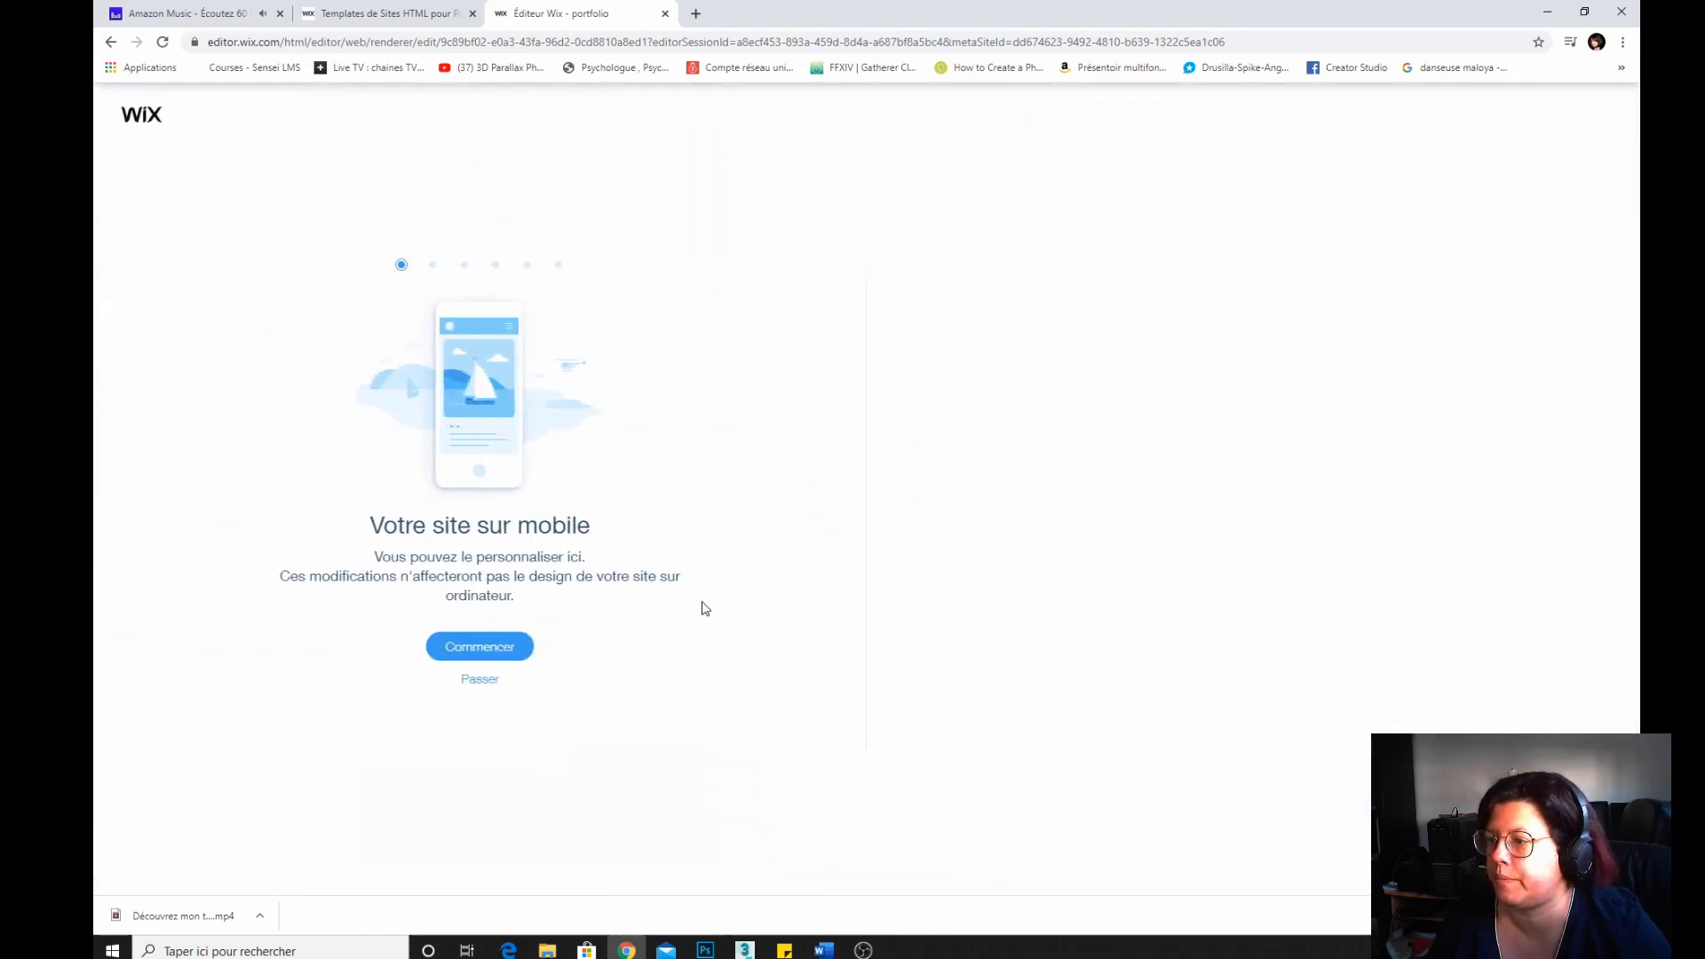
left_click(486, 654)
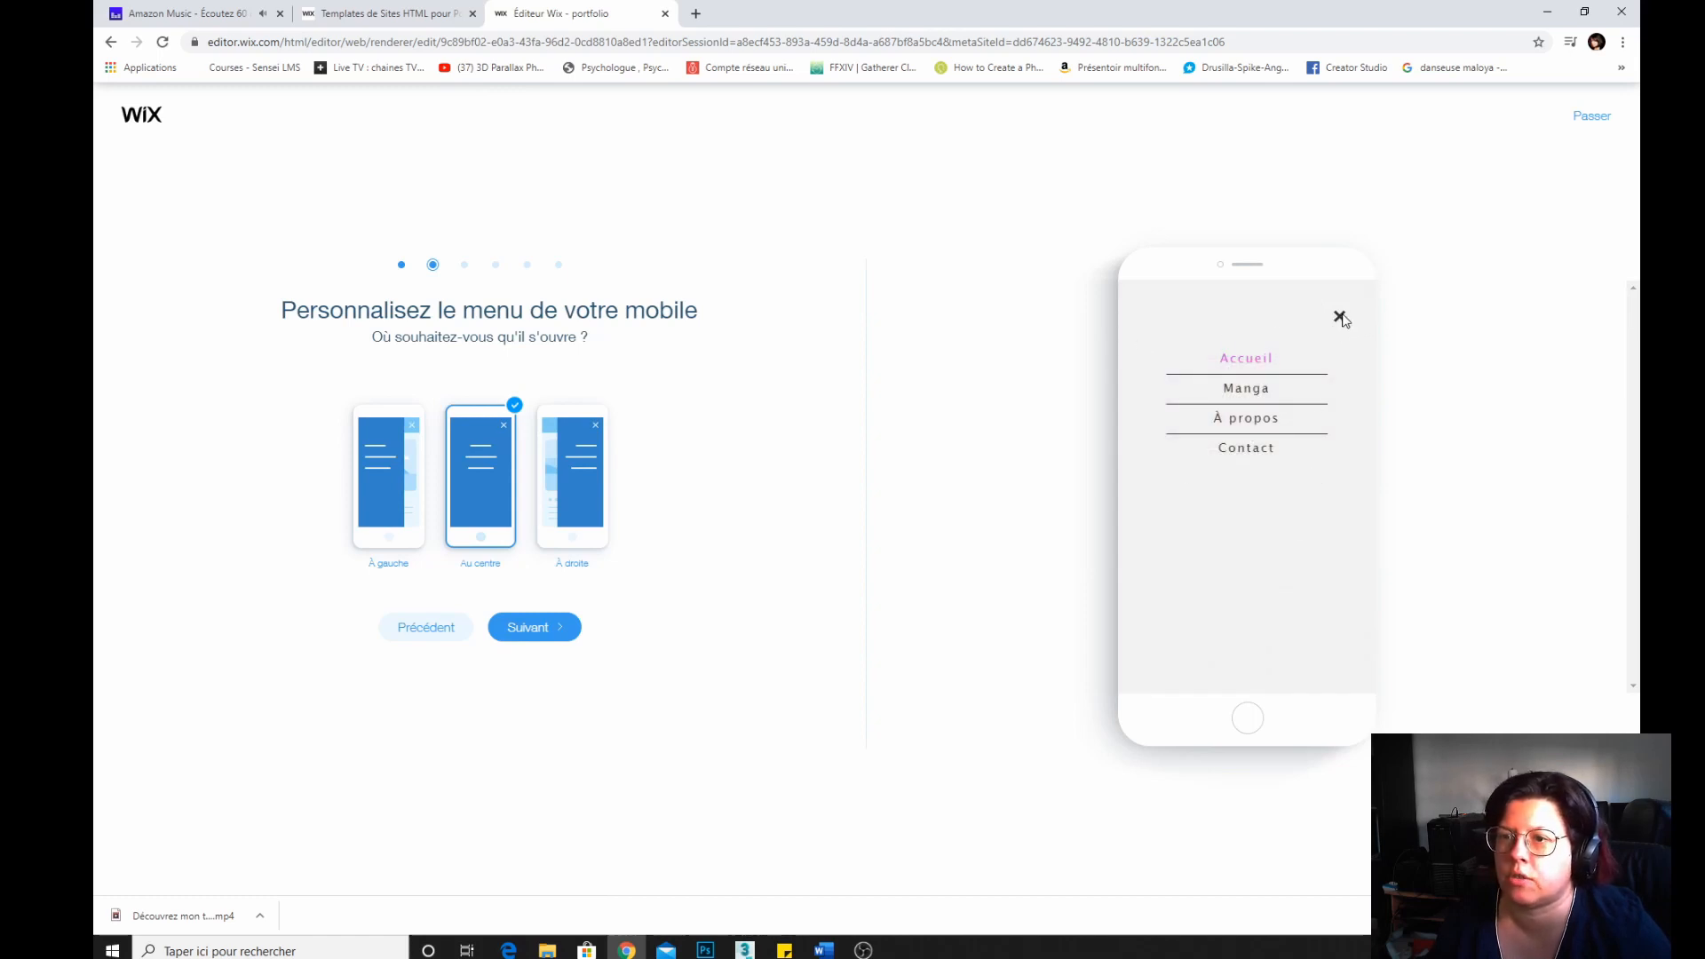
left_click(510, 634)
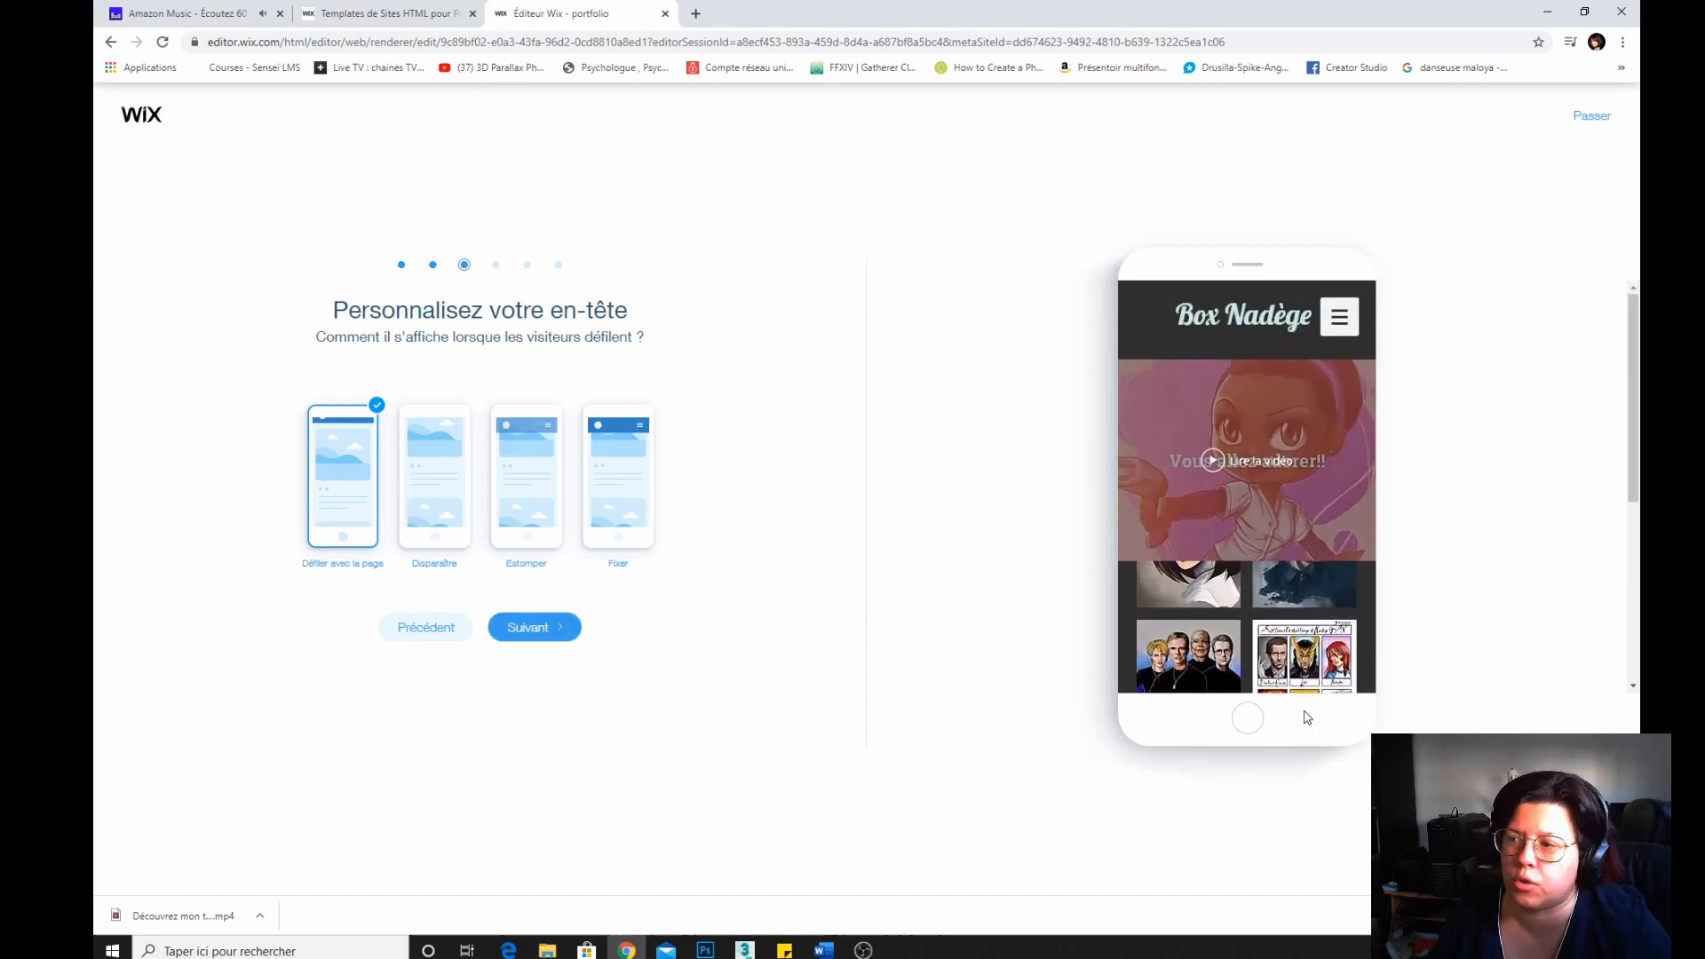
left_click(529, 643)
left_click(517, 634)
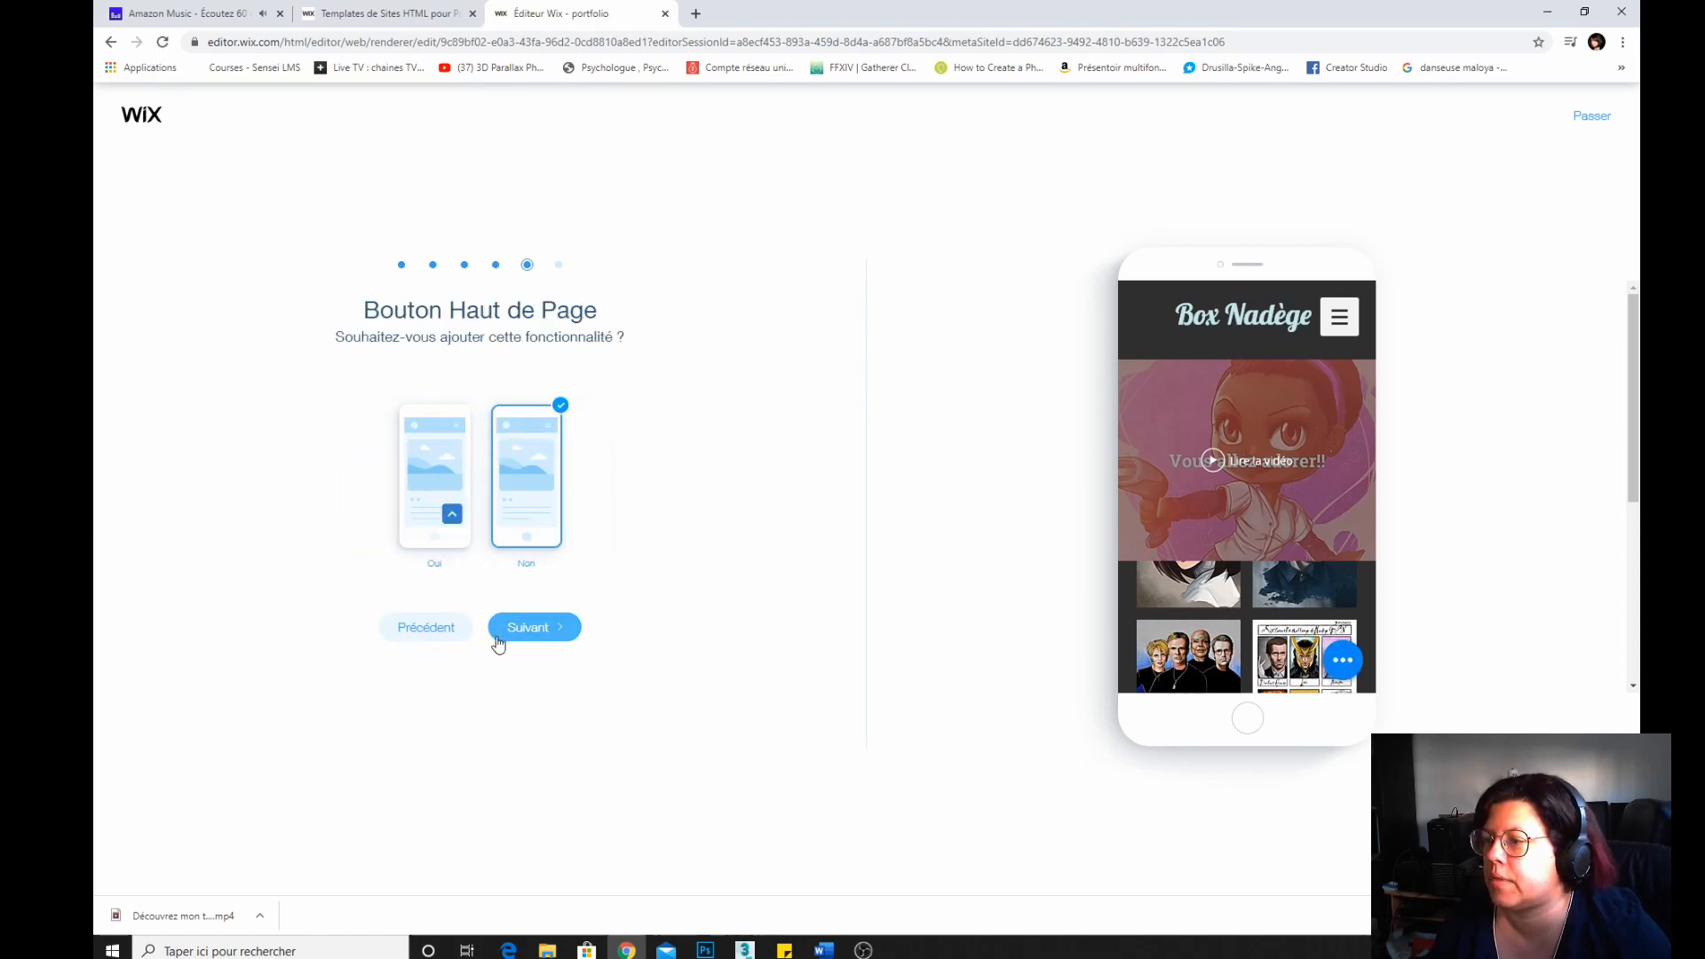
left_click(542, 631)
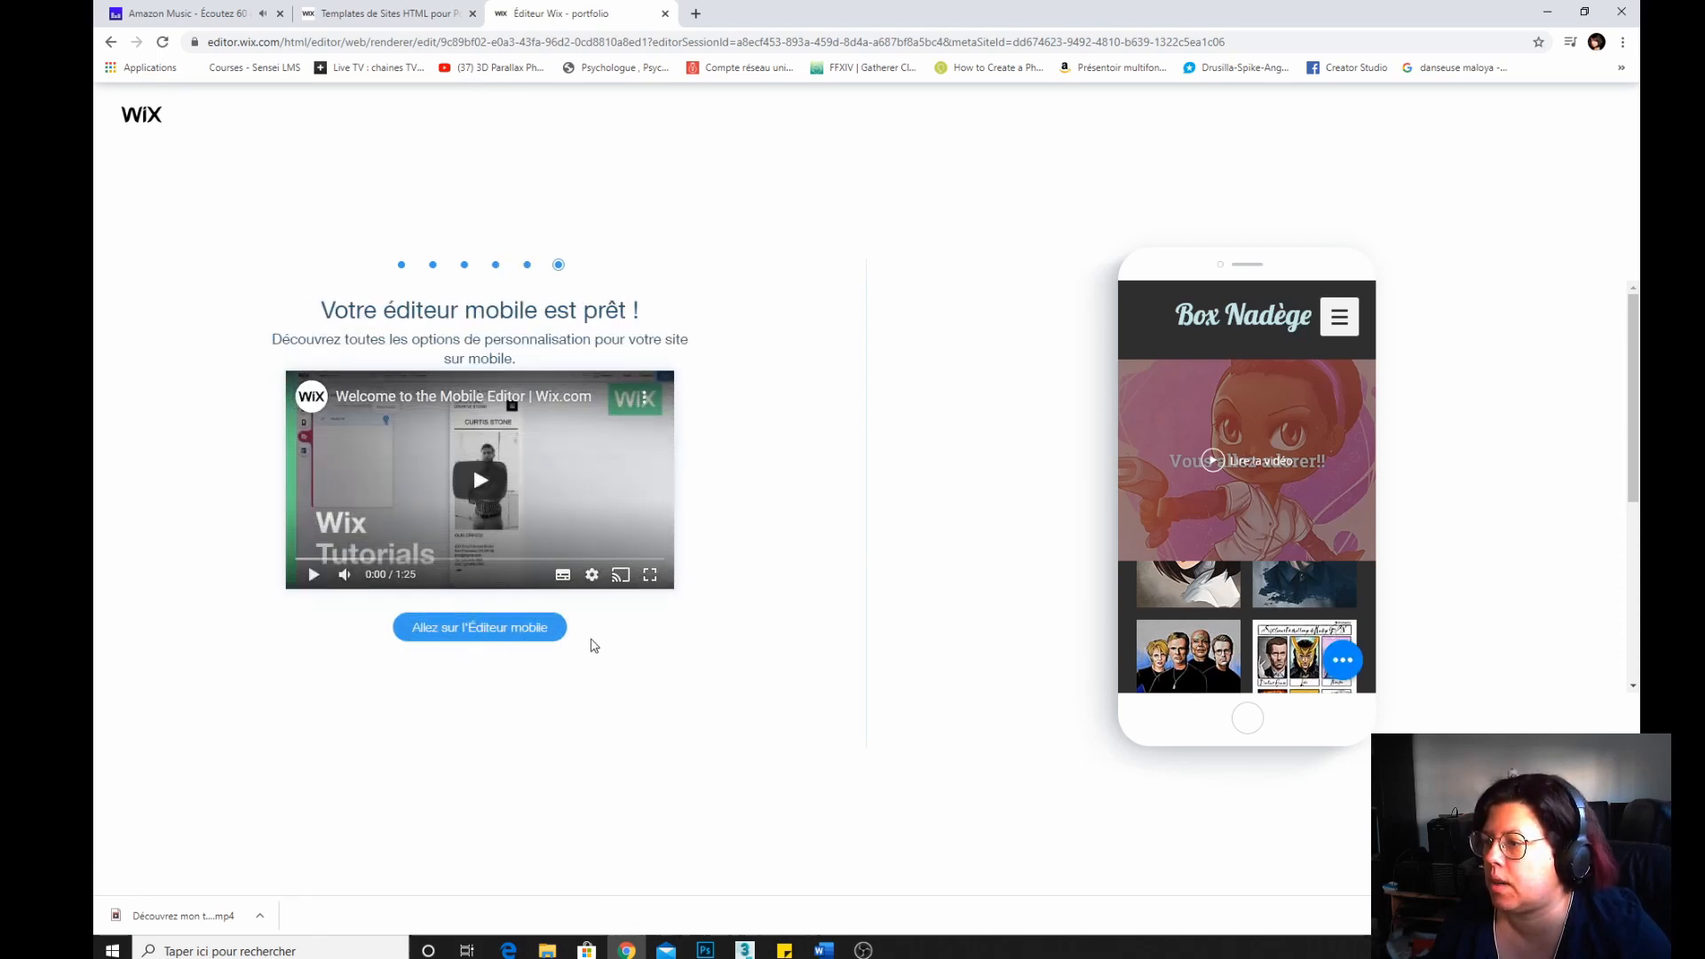
left_click(540, 633)
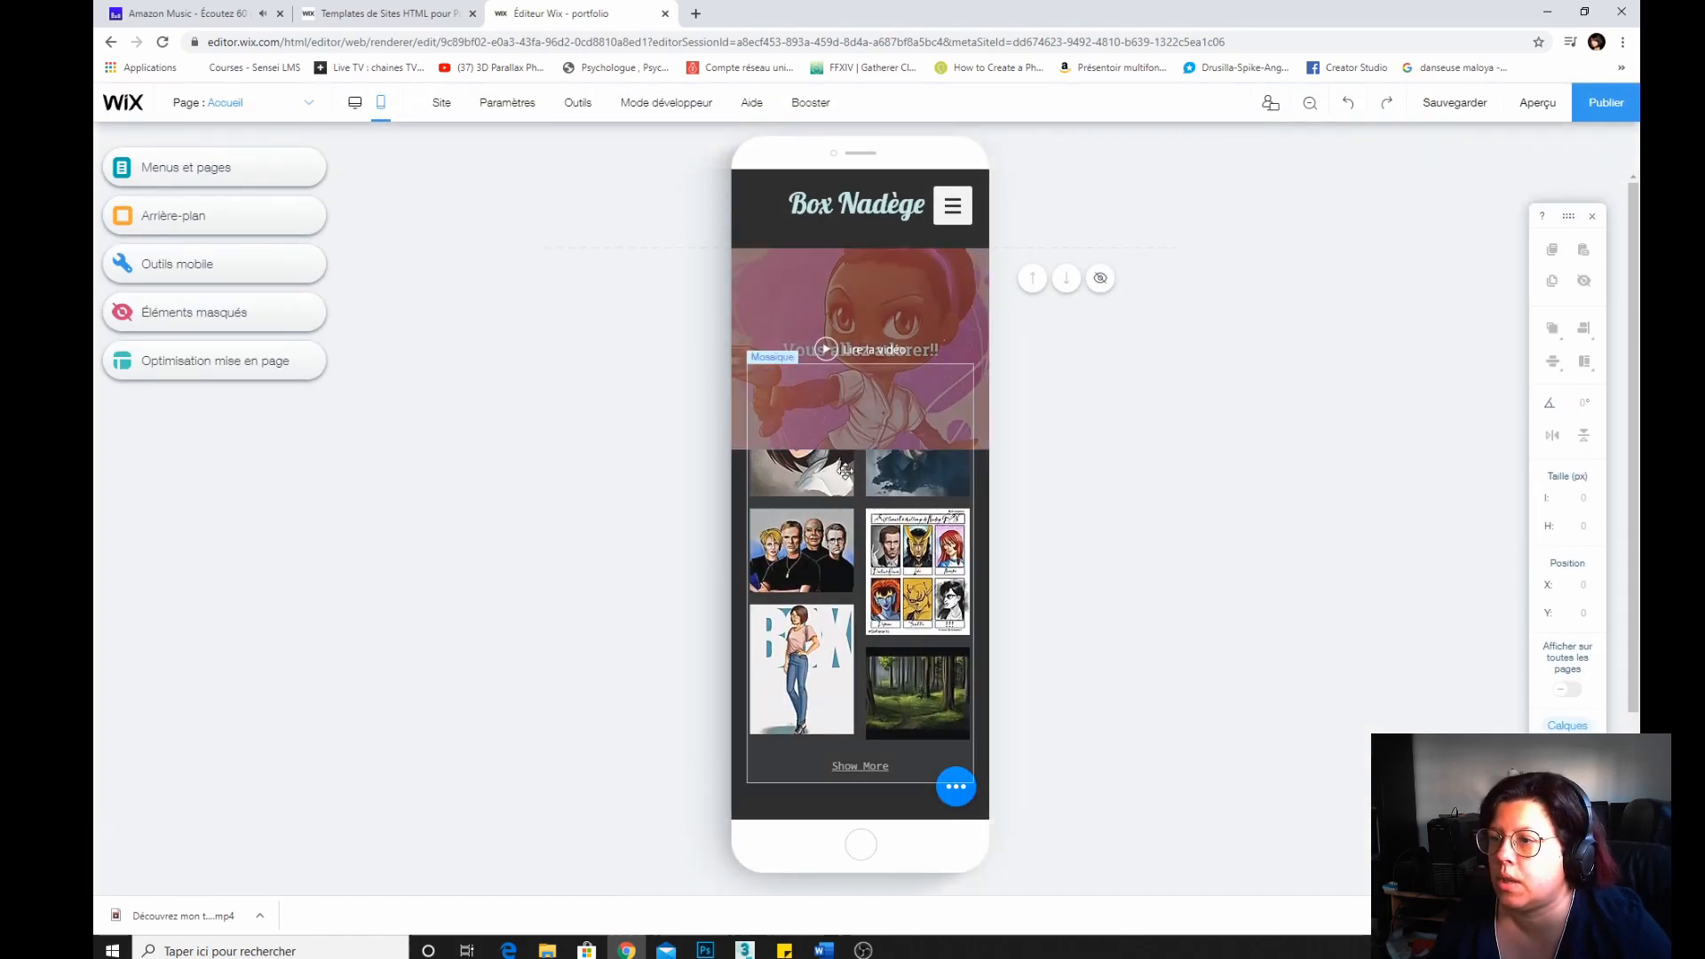
Move the gallery below the home video in the mobile layout and save the site.
left_click_drag(845, 470, 846, 549)
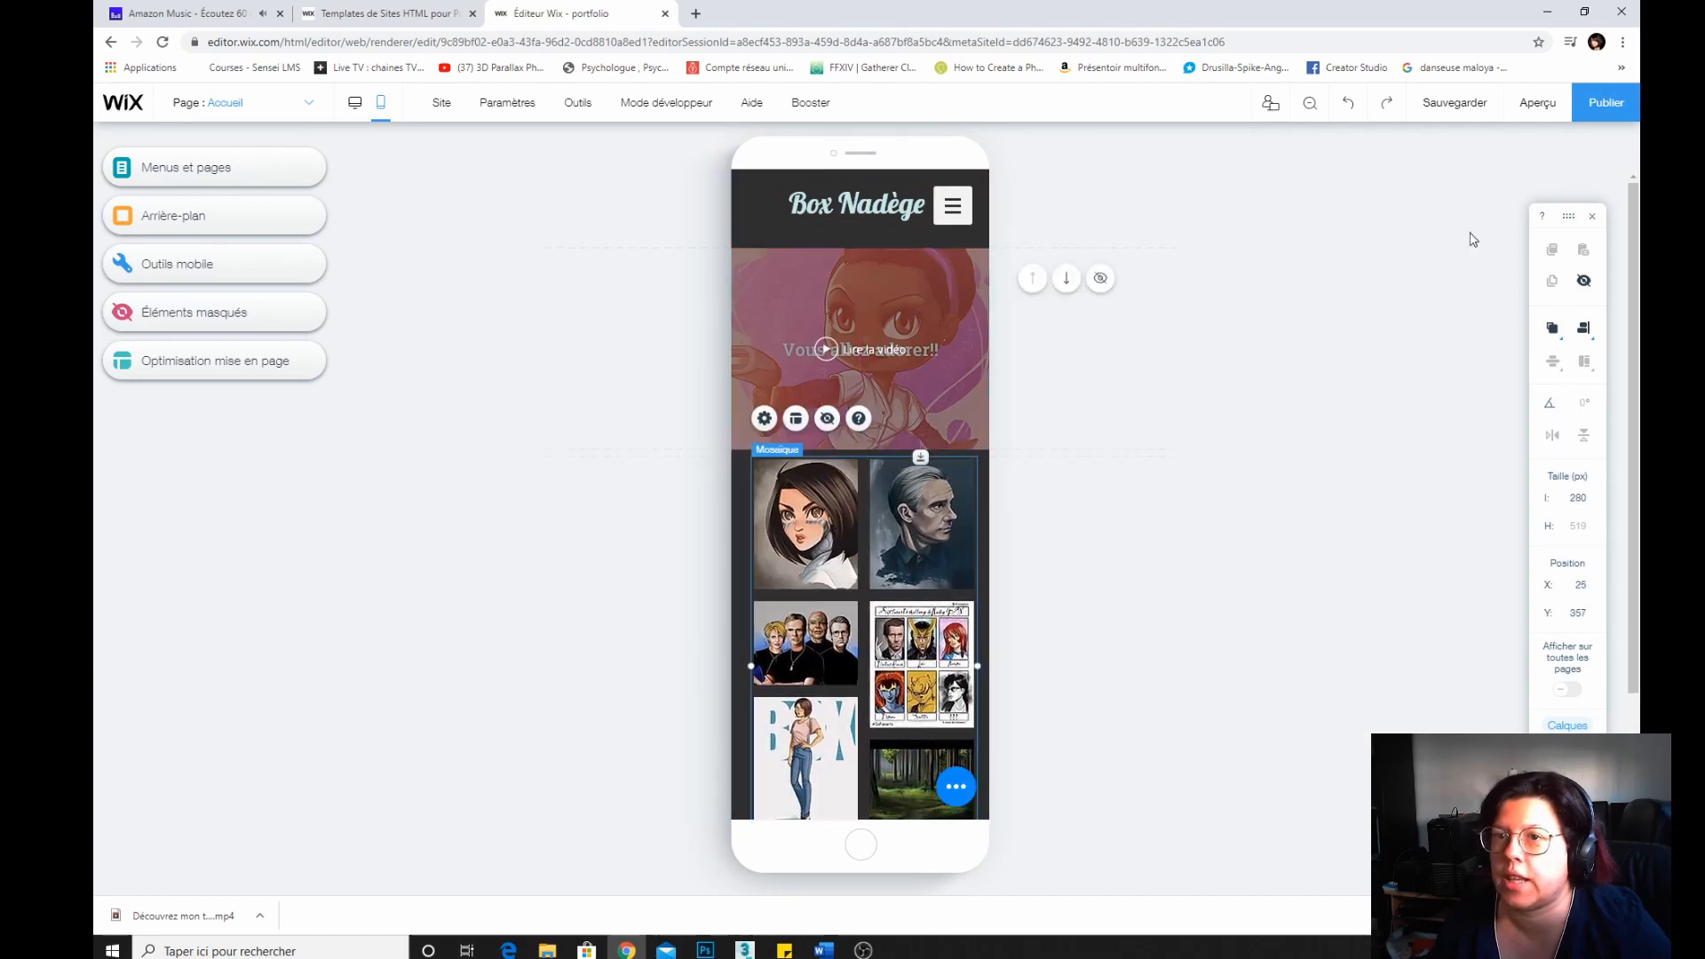
left_click(1455, 102)
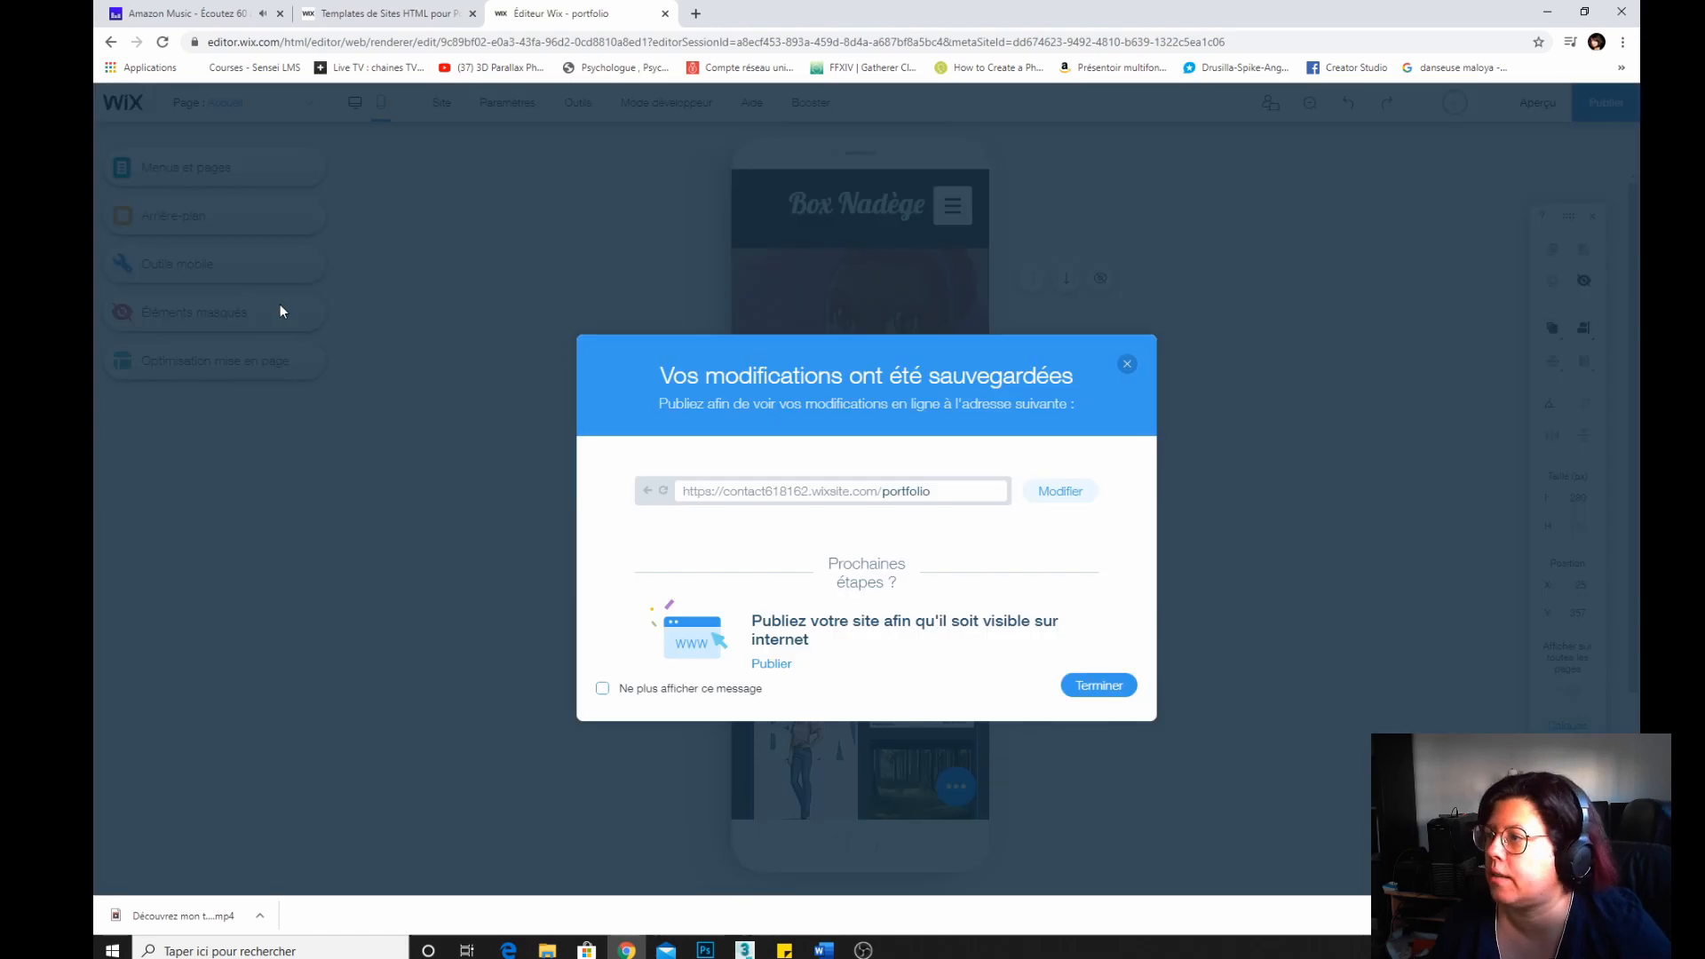
left_click(1098, 686)
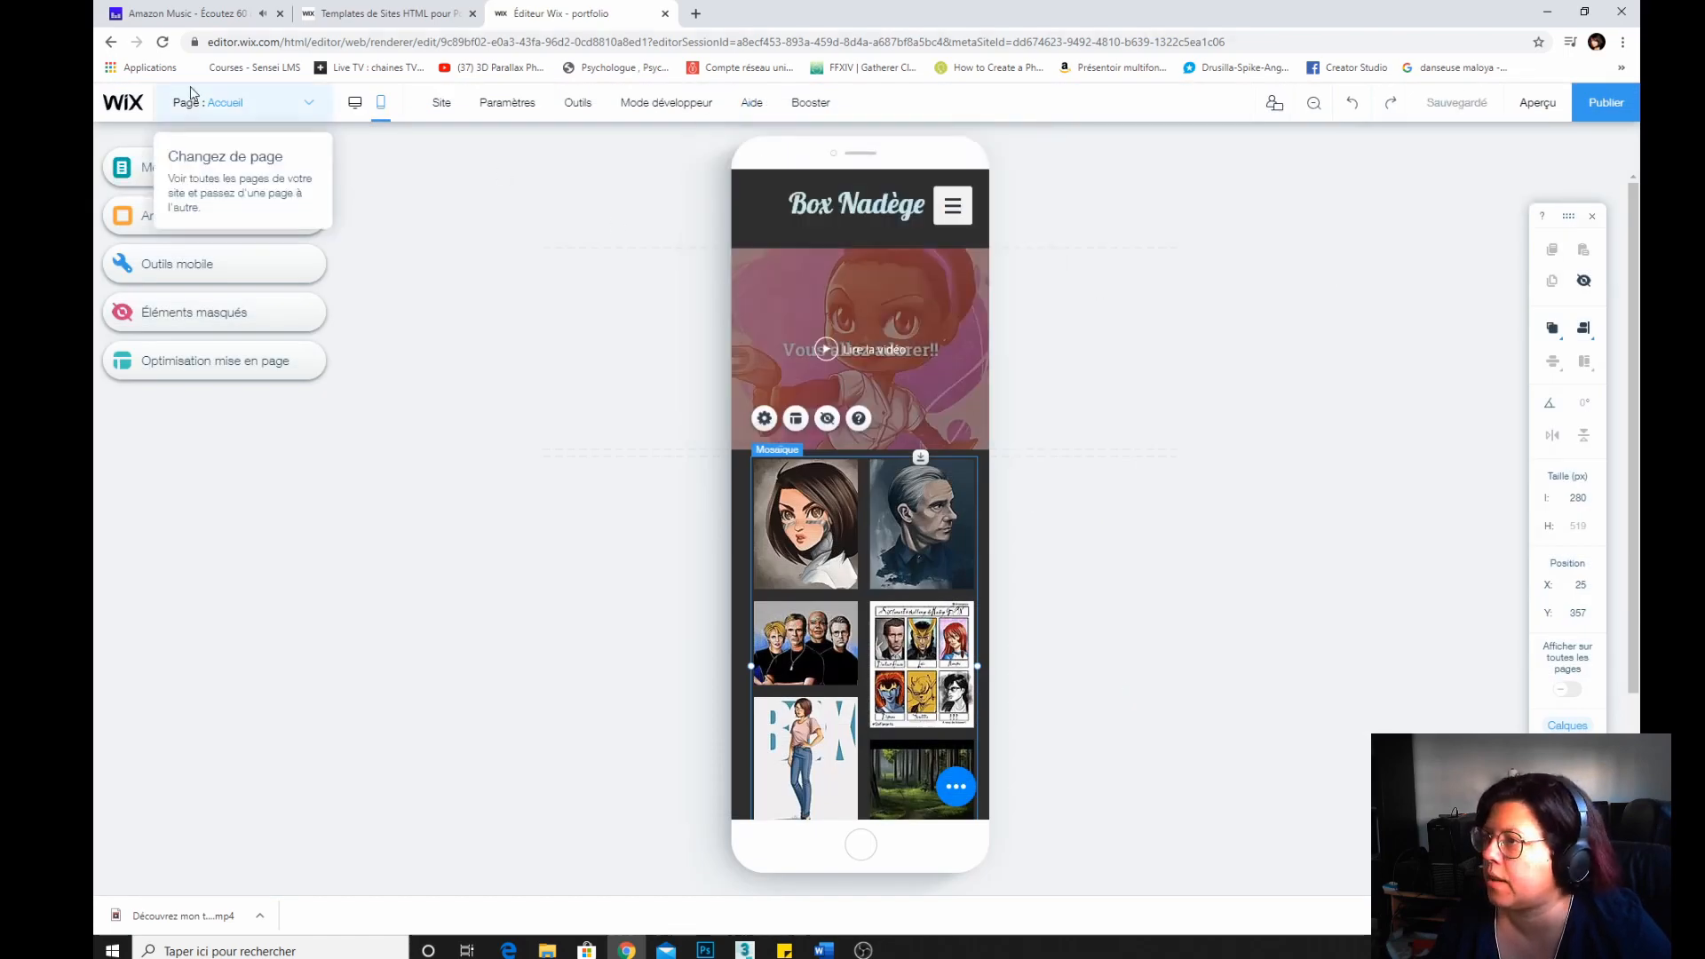
Return to desktop view, publish the site, and open the live site from the confirmation.
left_click(354, 102)
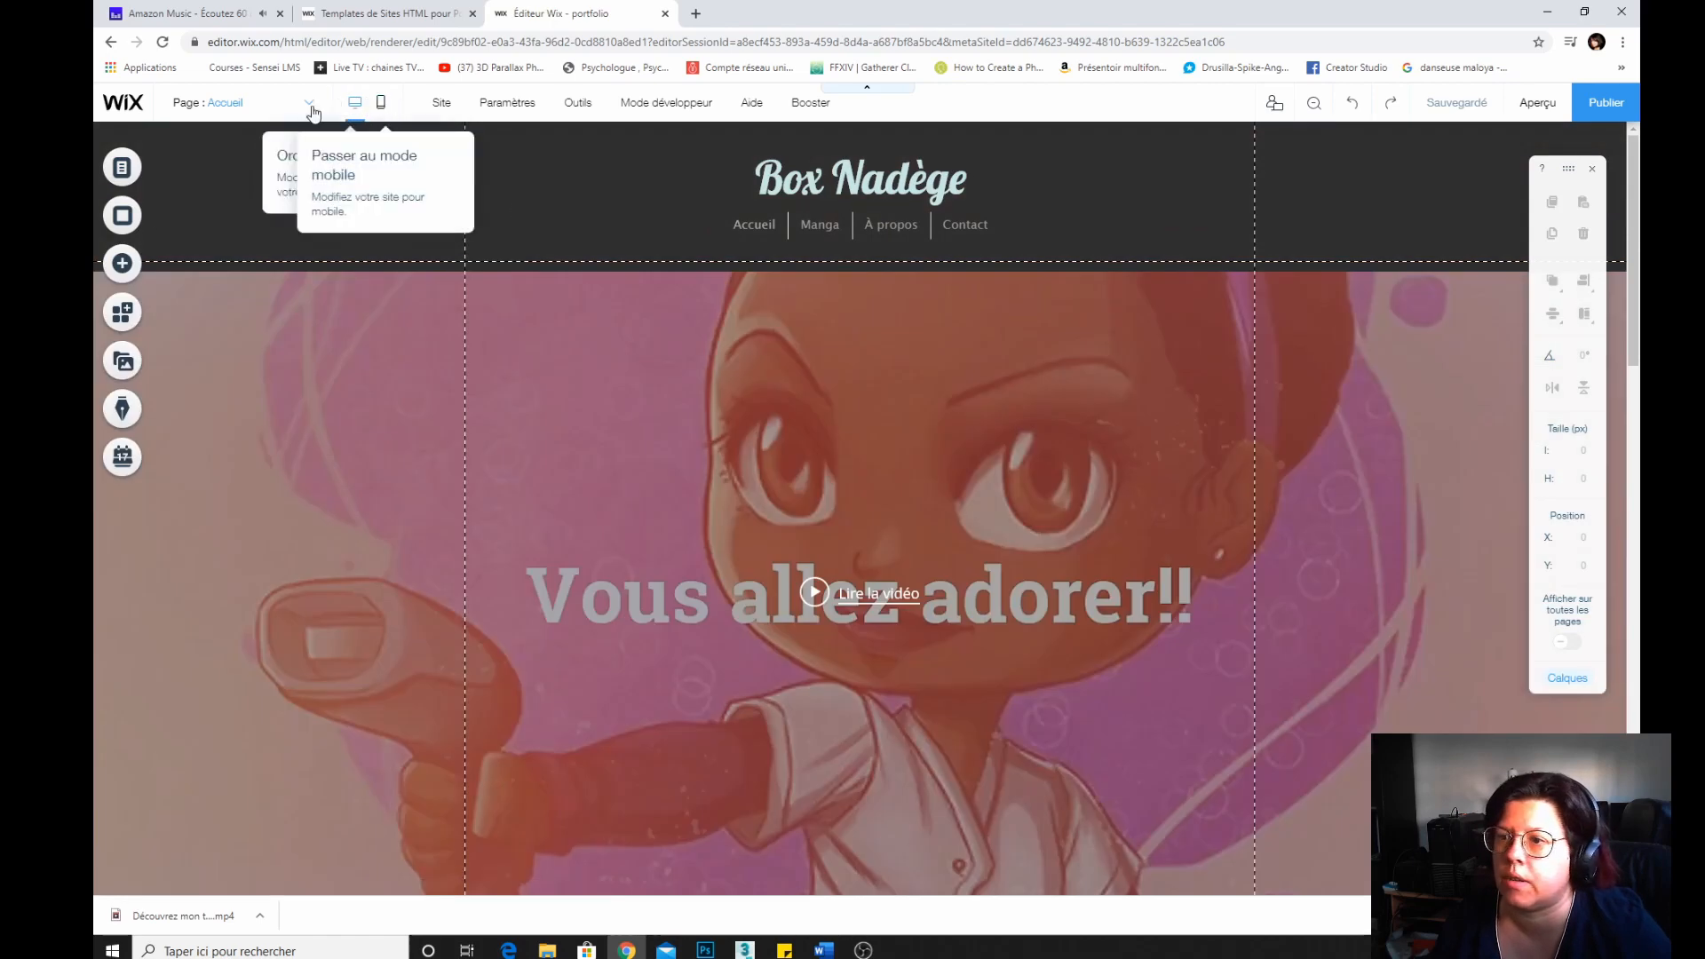
scroll(800, 343, "down", 10)
scroll(800, 343, "up", 9)
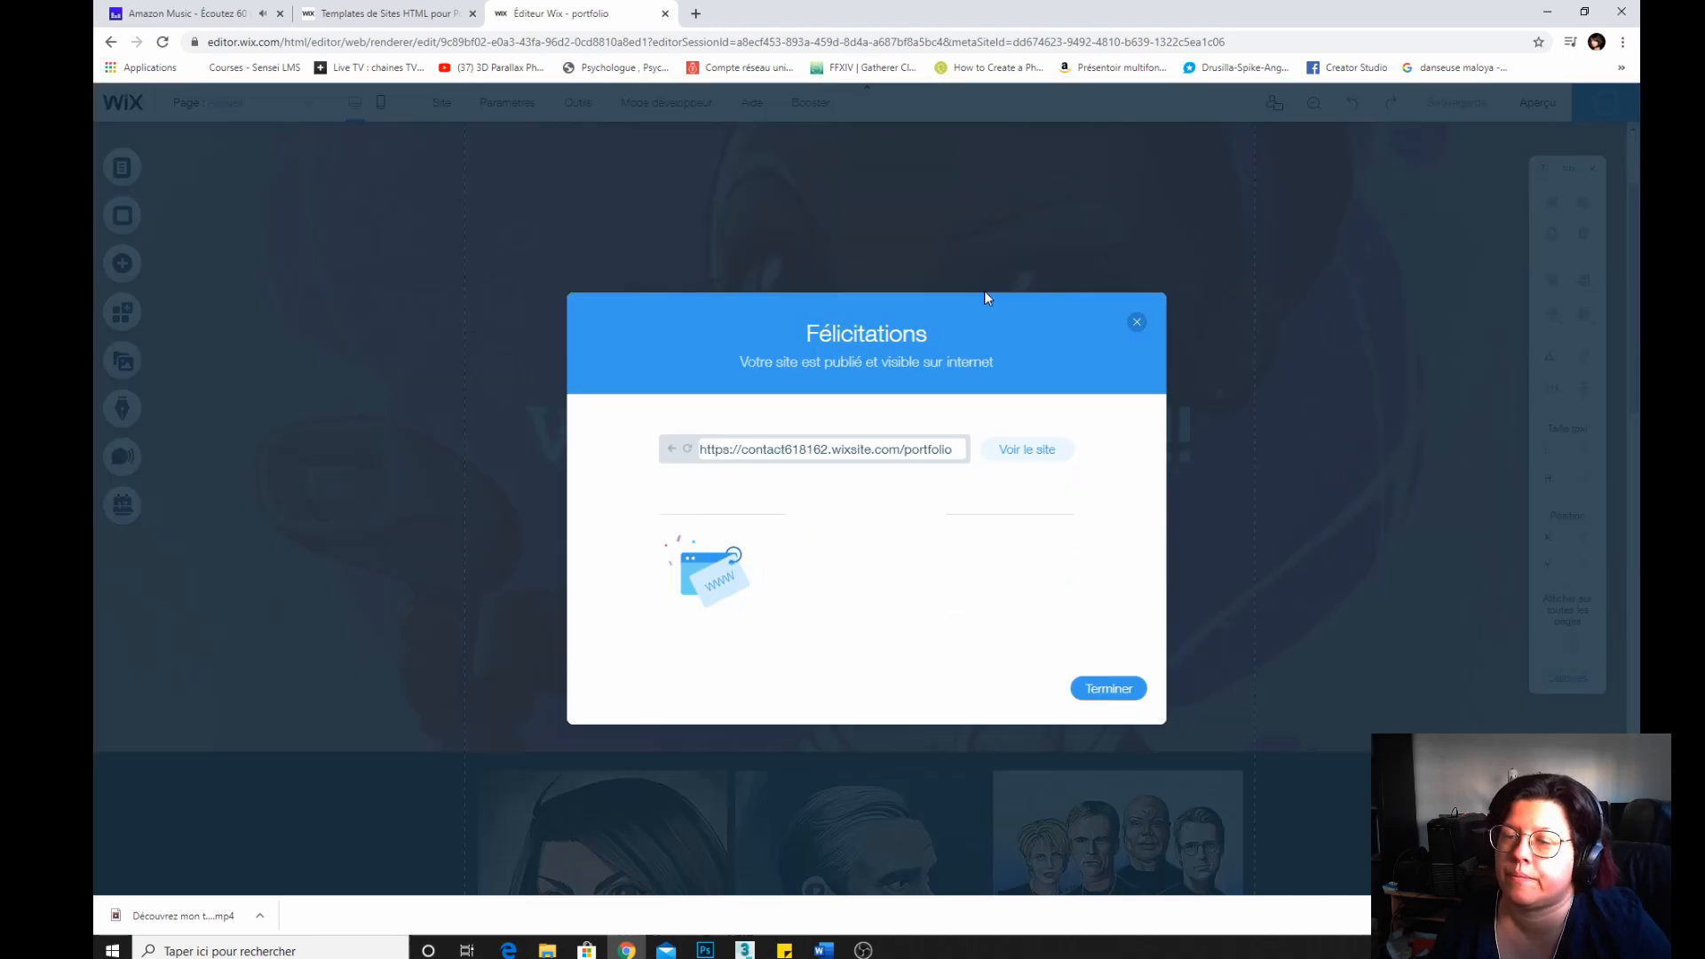
triple_click(907, 452)
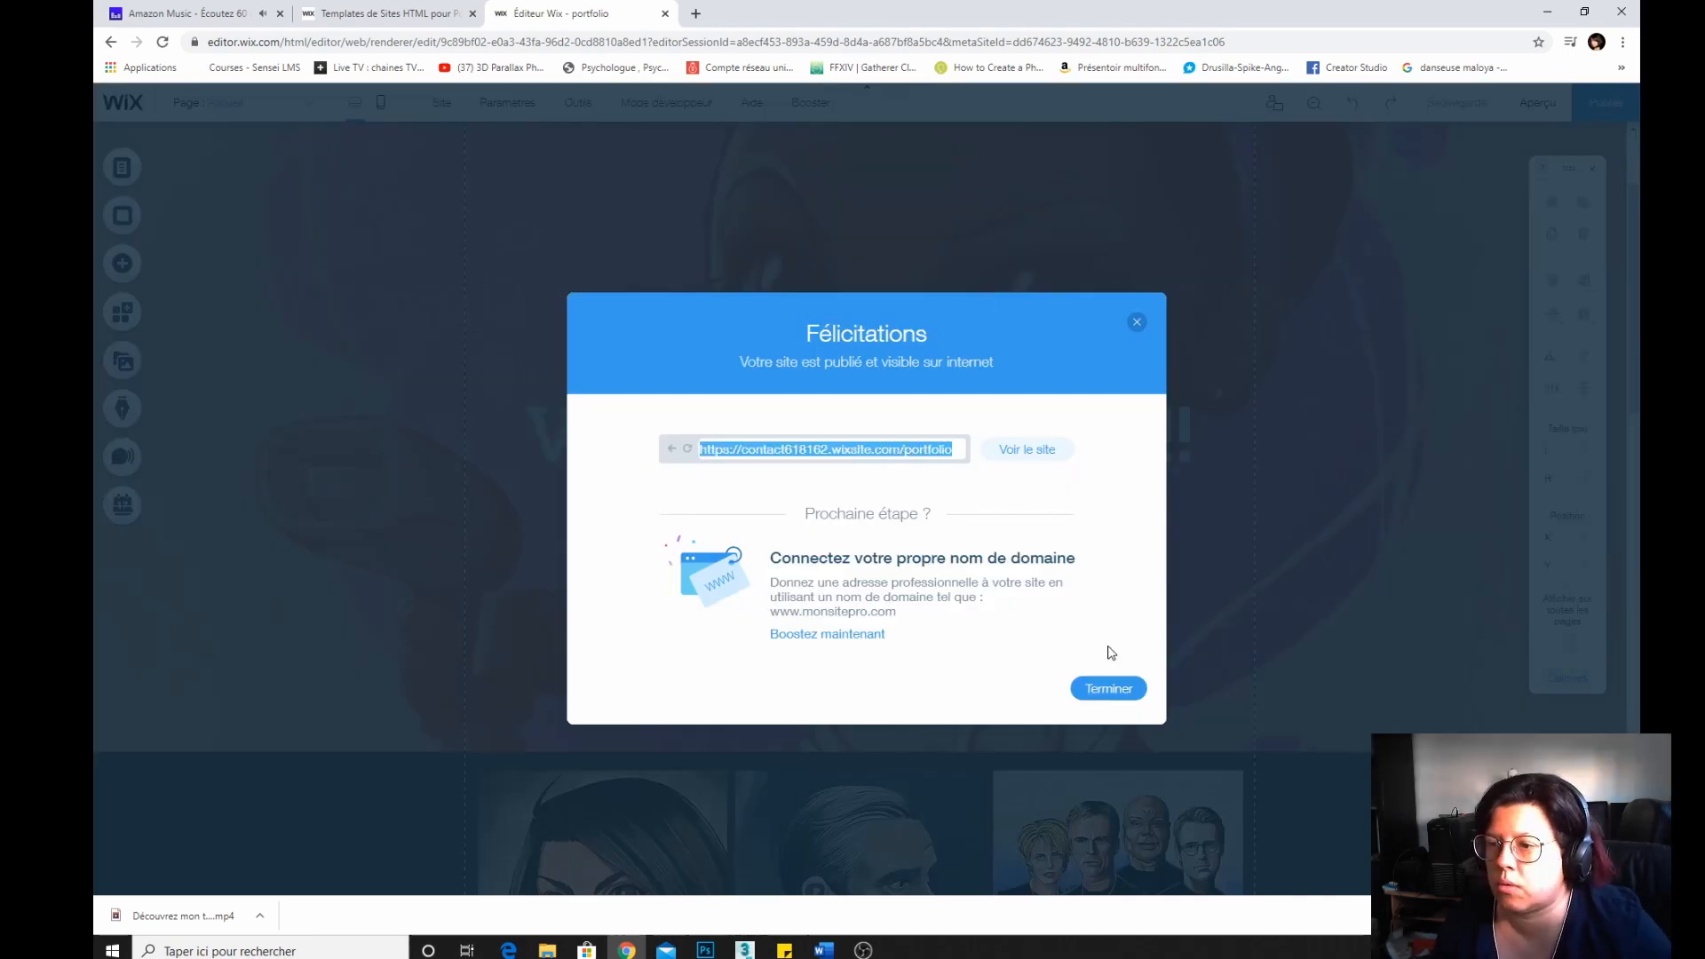
left_click(1035, 455)
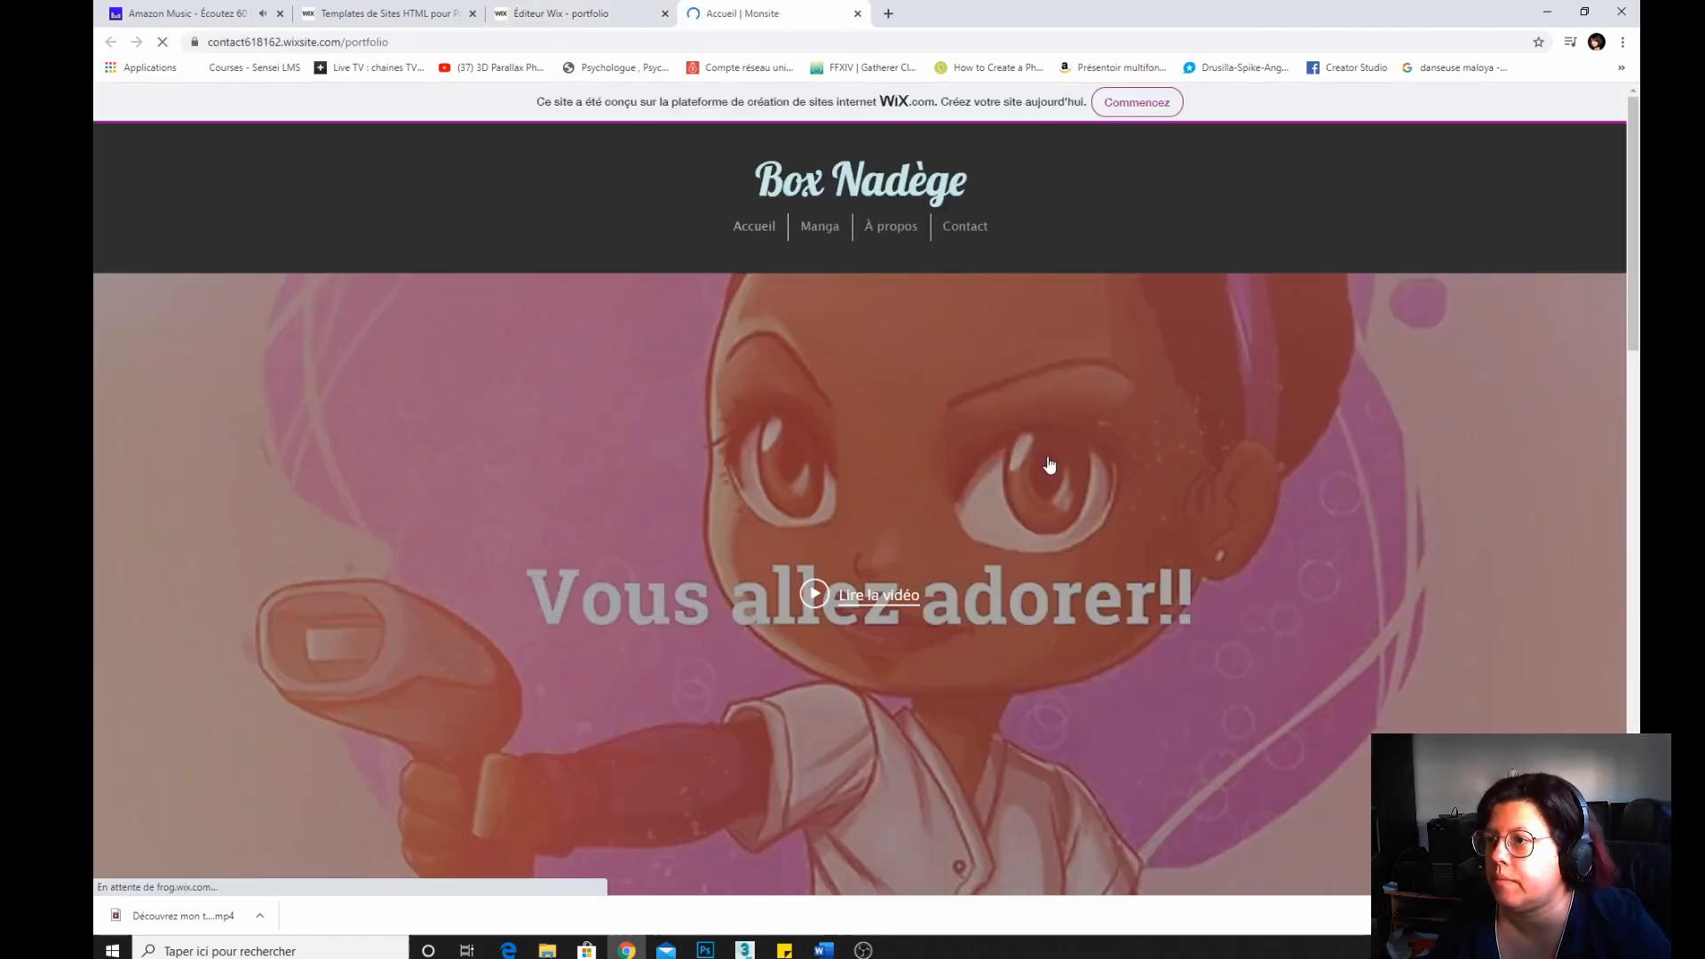
Play and pause the presentation video on the live site, close it, and scroll through the page.
left_click(868, 596)
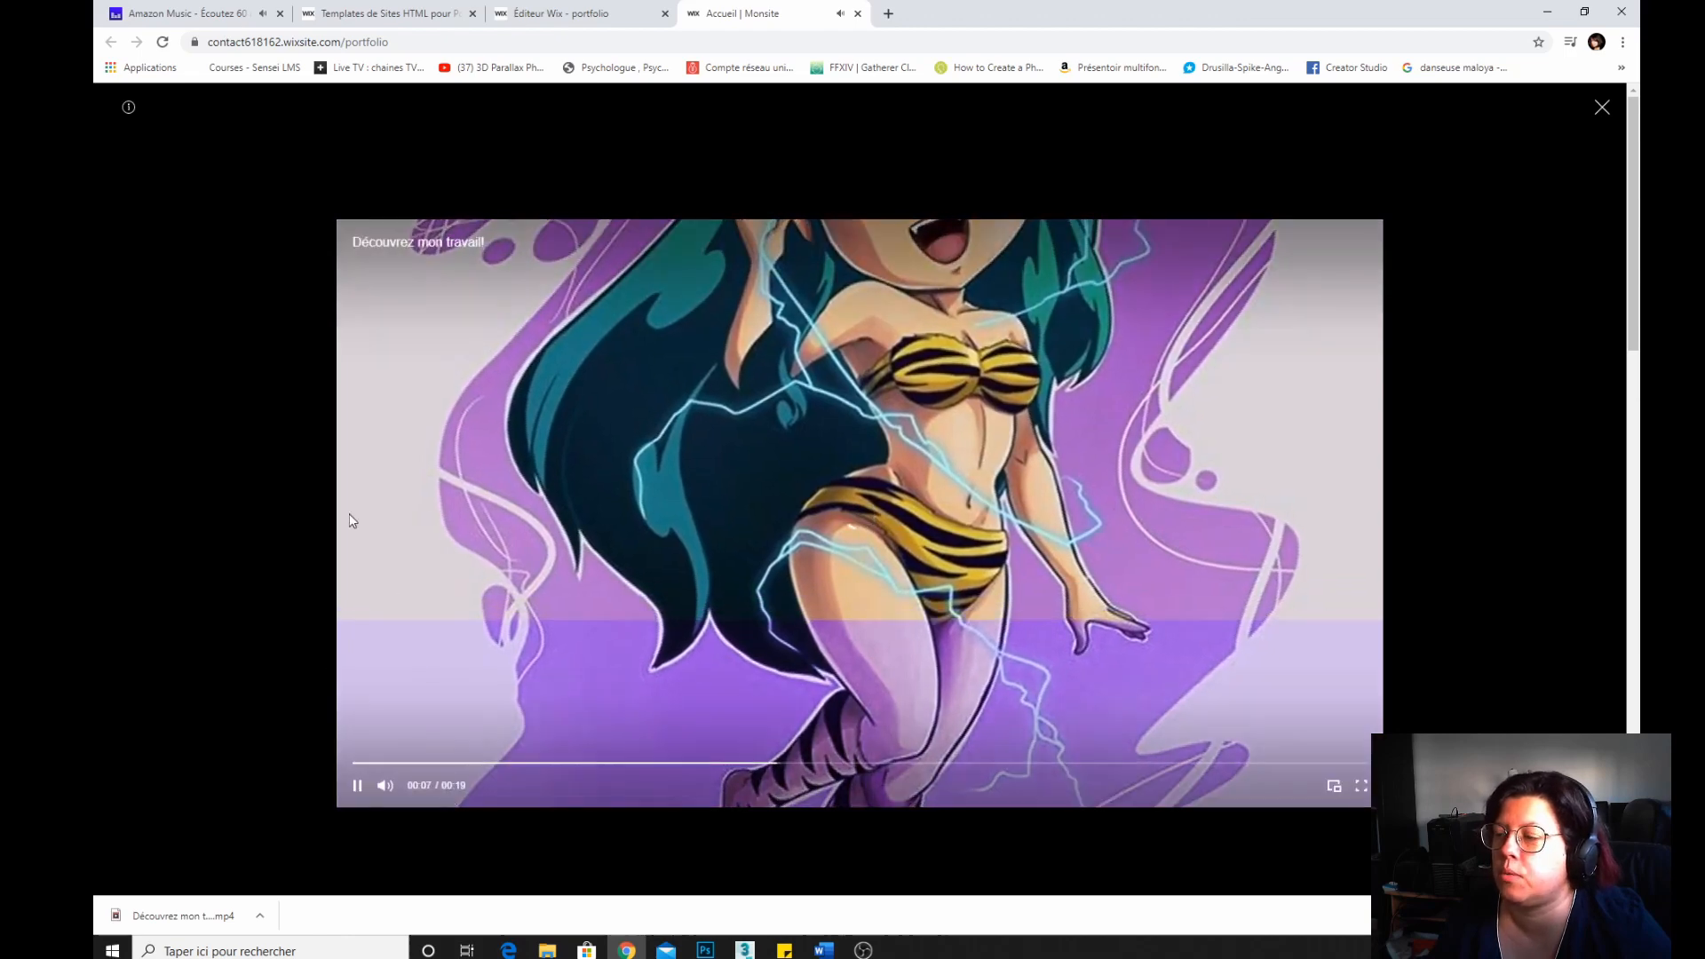
left_click(354, 787)
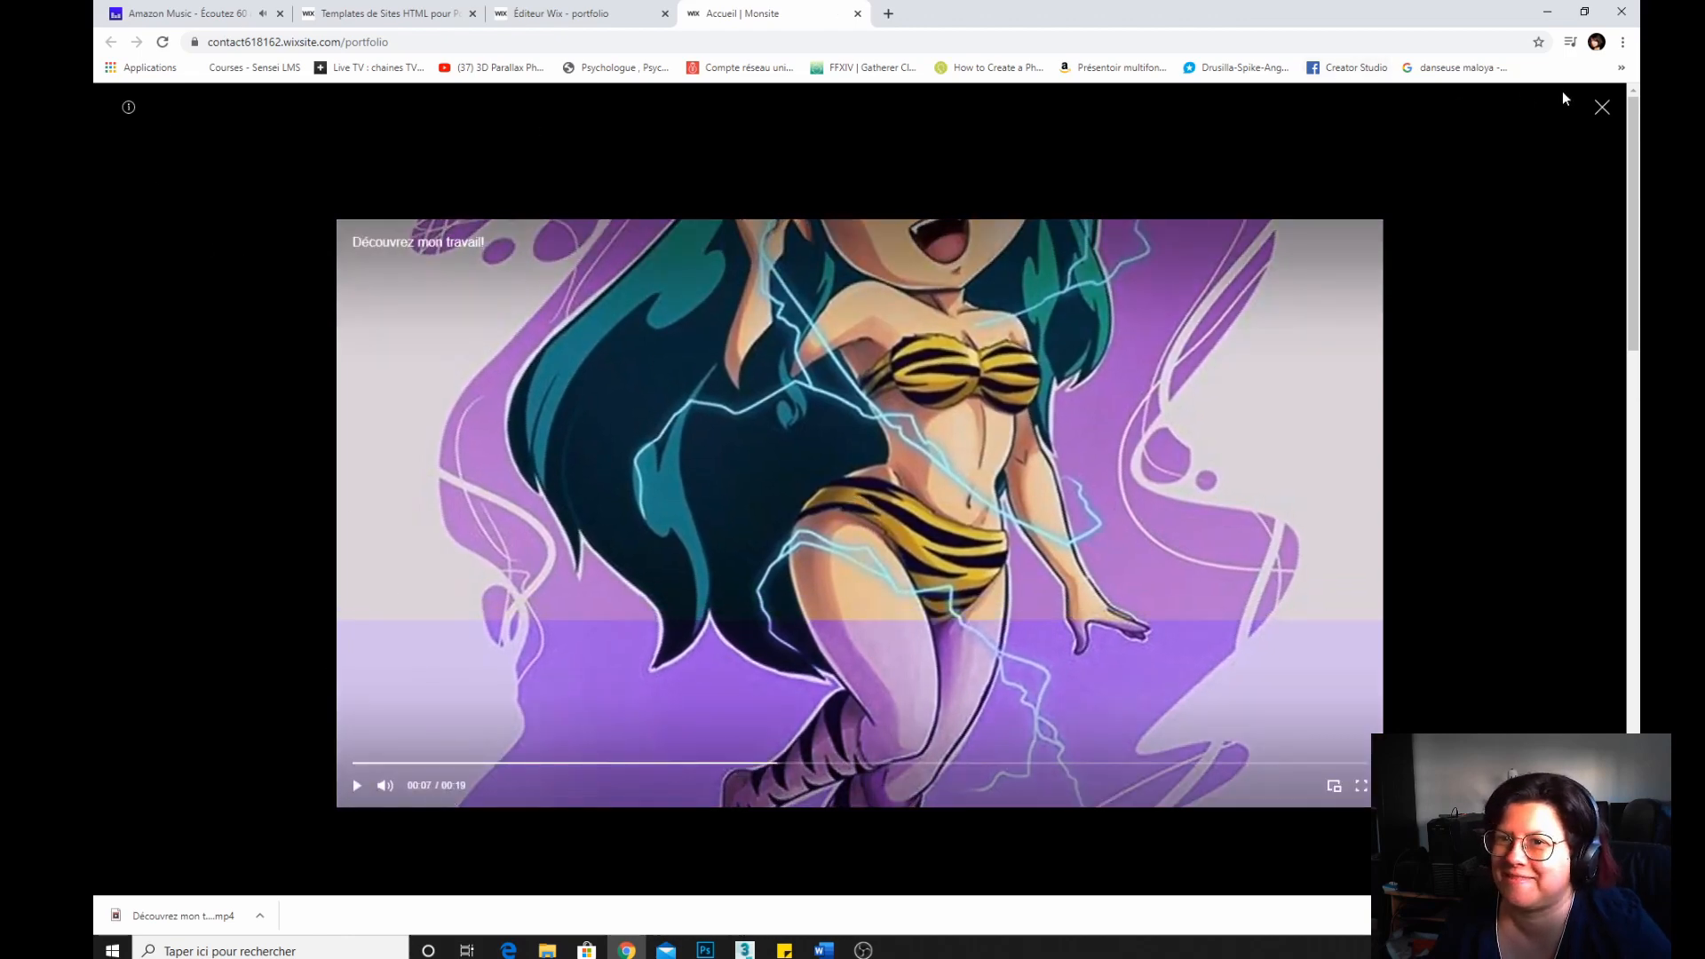
left_click(1600, 107)
scroll(624, 458, "down", 20)
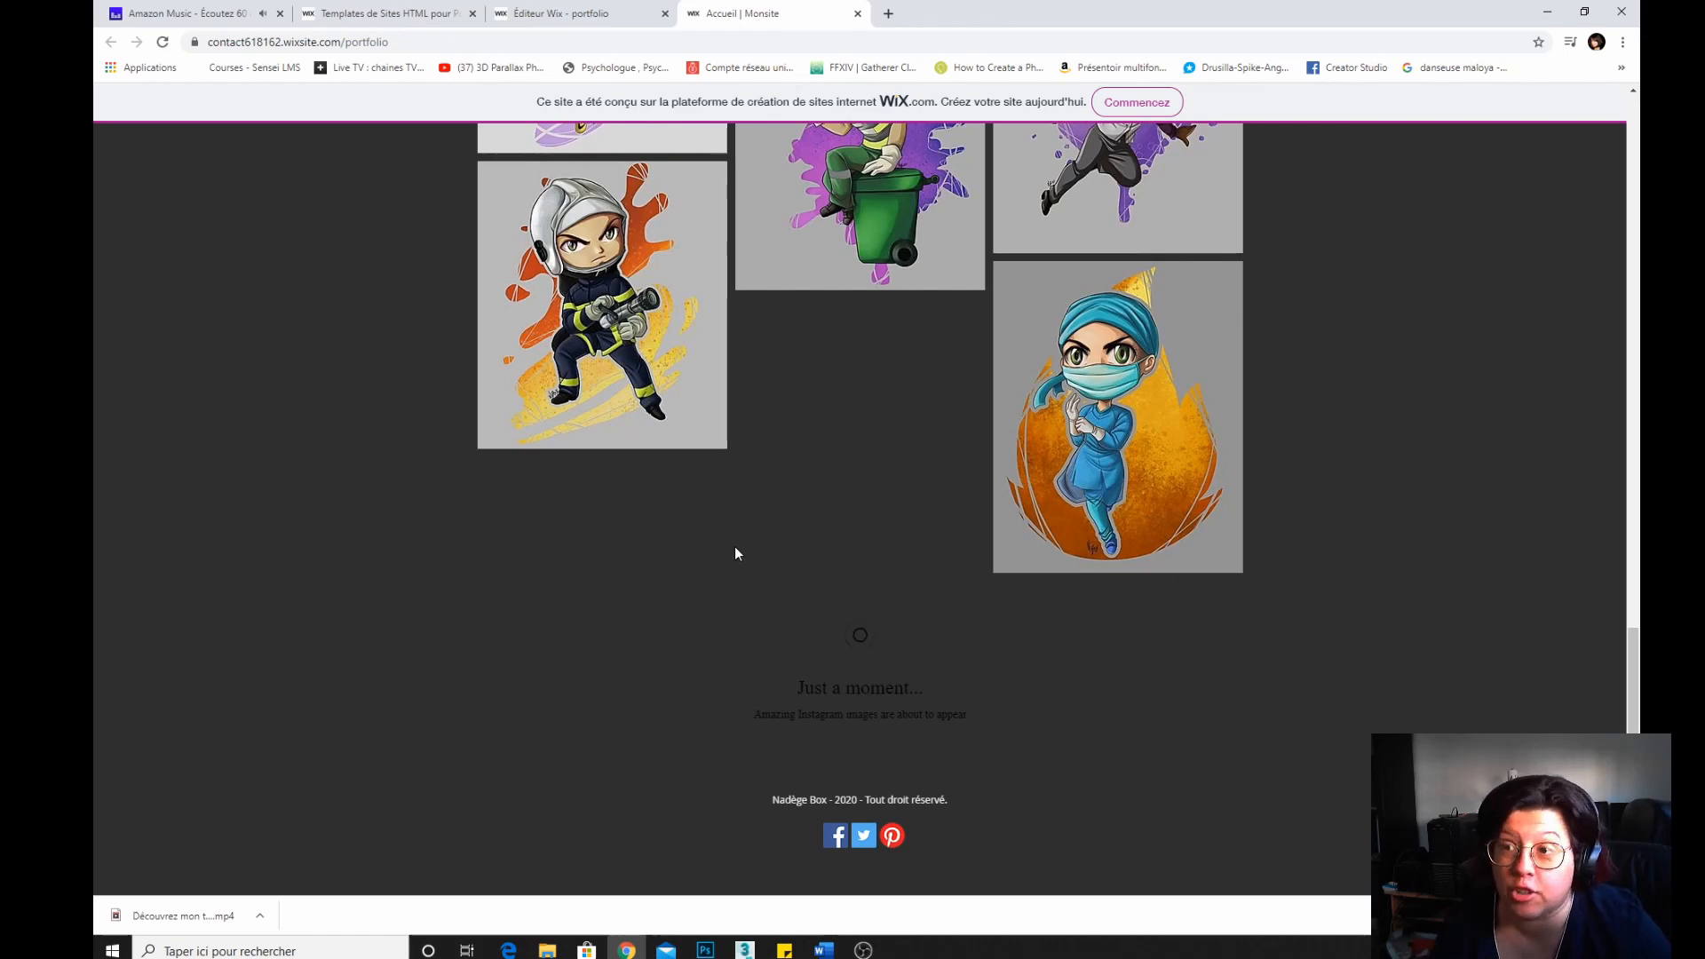
scroll(698, 626, "up", 20)
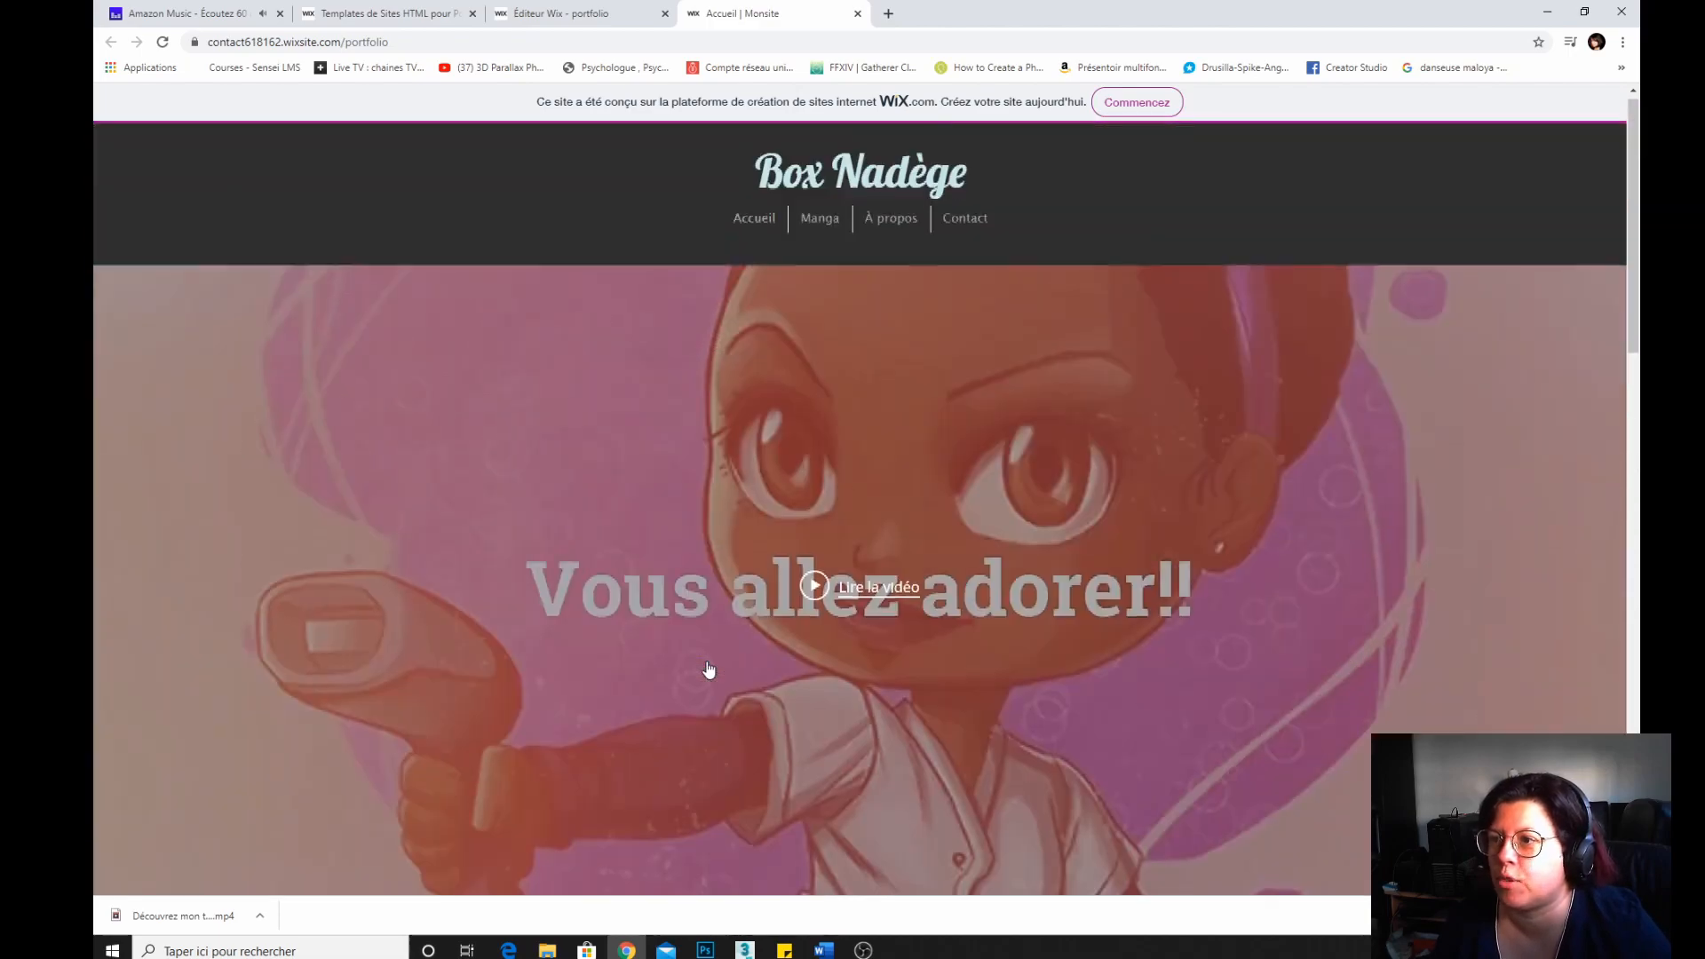
Visit the Manga, À propos and Contact pages of the live site, then return to the home page.
left_click(825, 227)
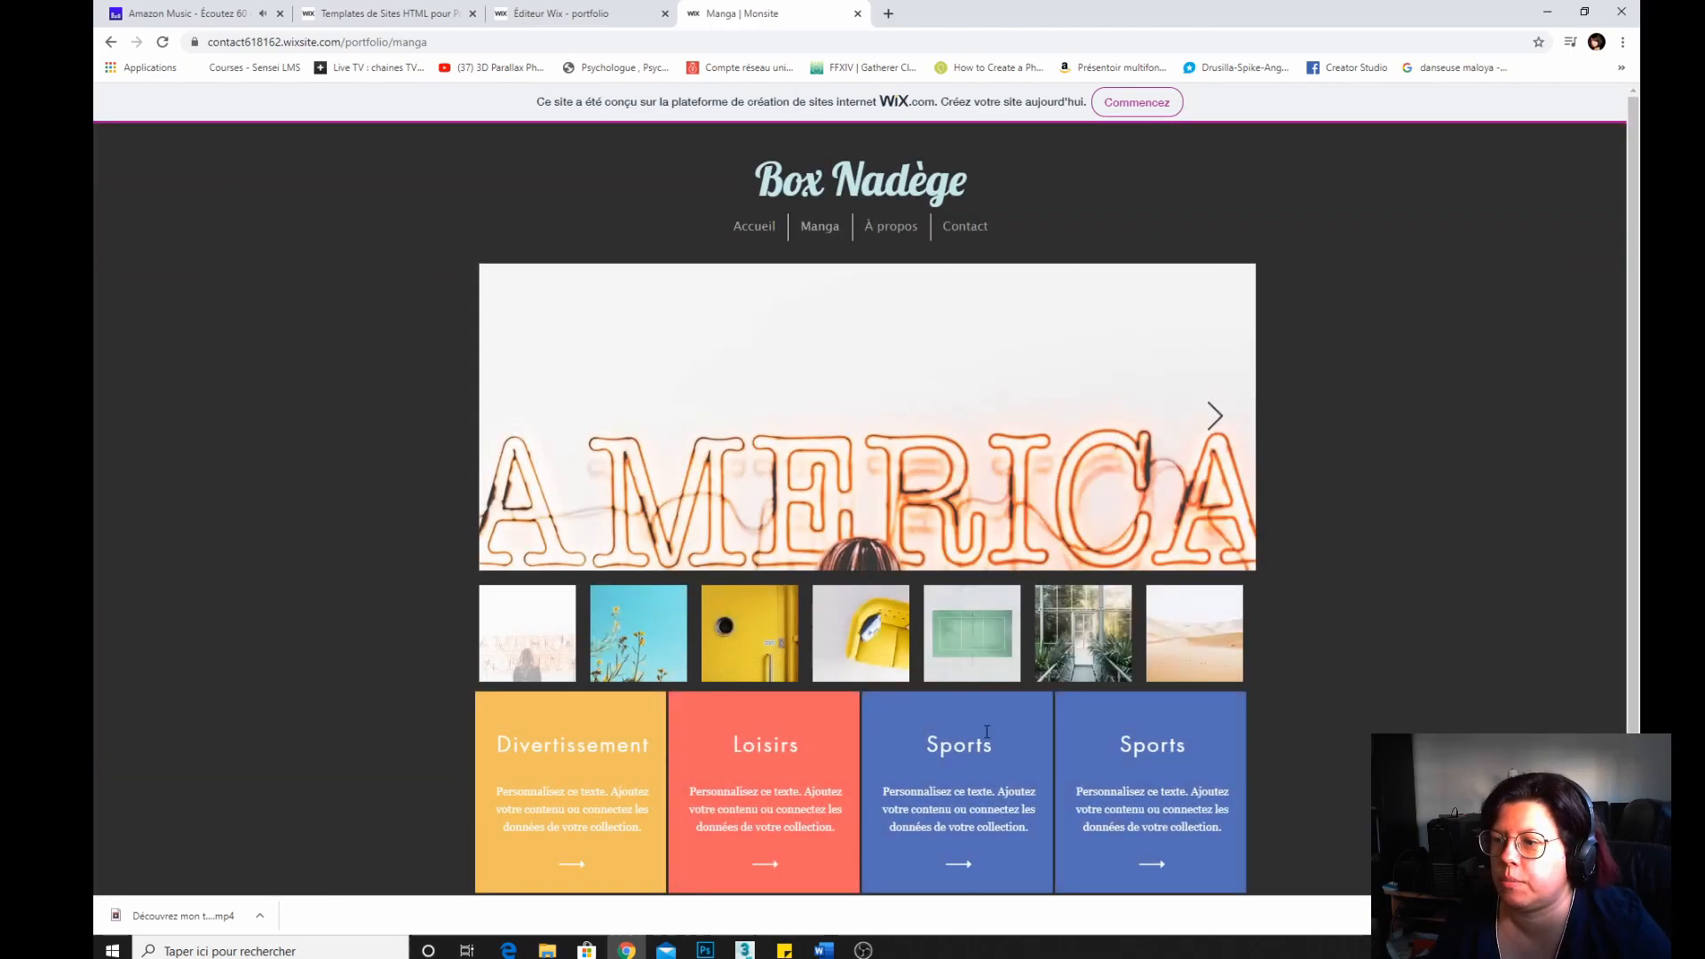
scroll(497, 675, "down", 2)
scroll(715, 743, "up", 2)
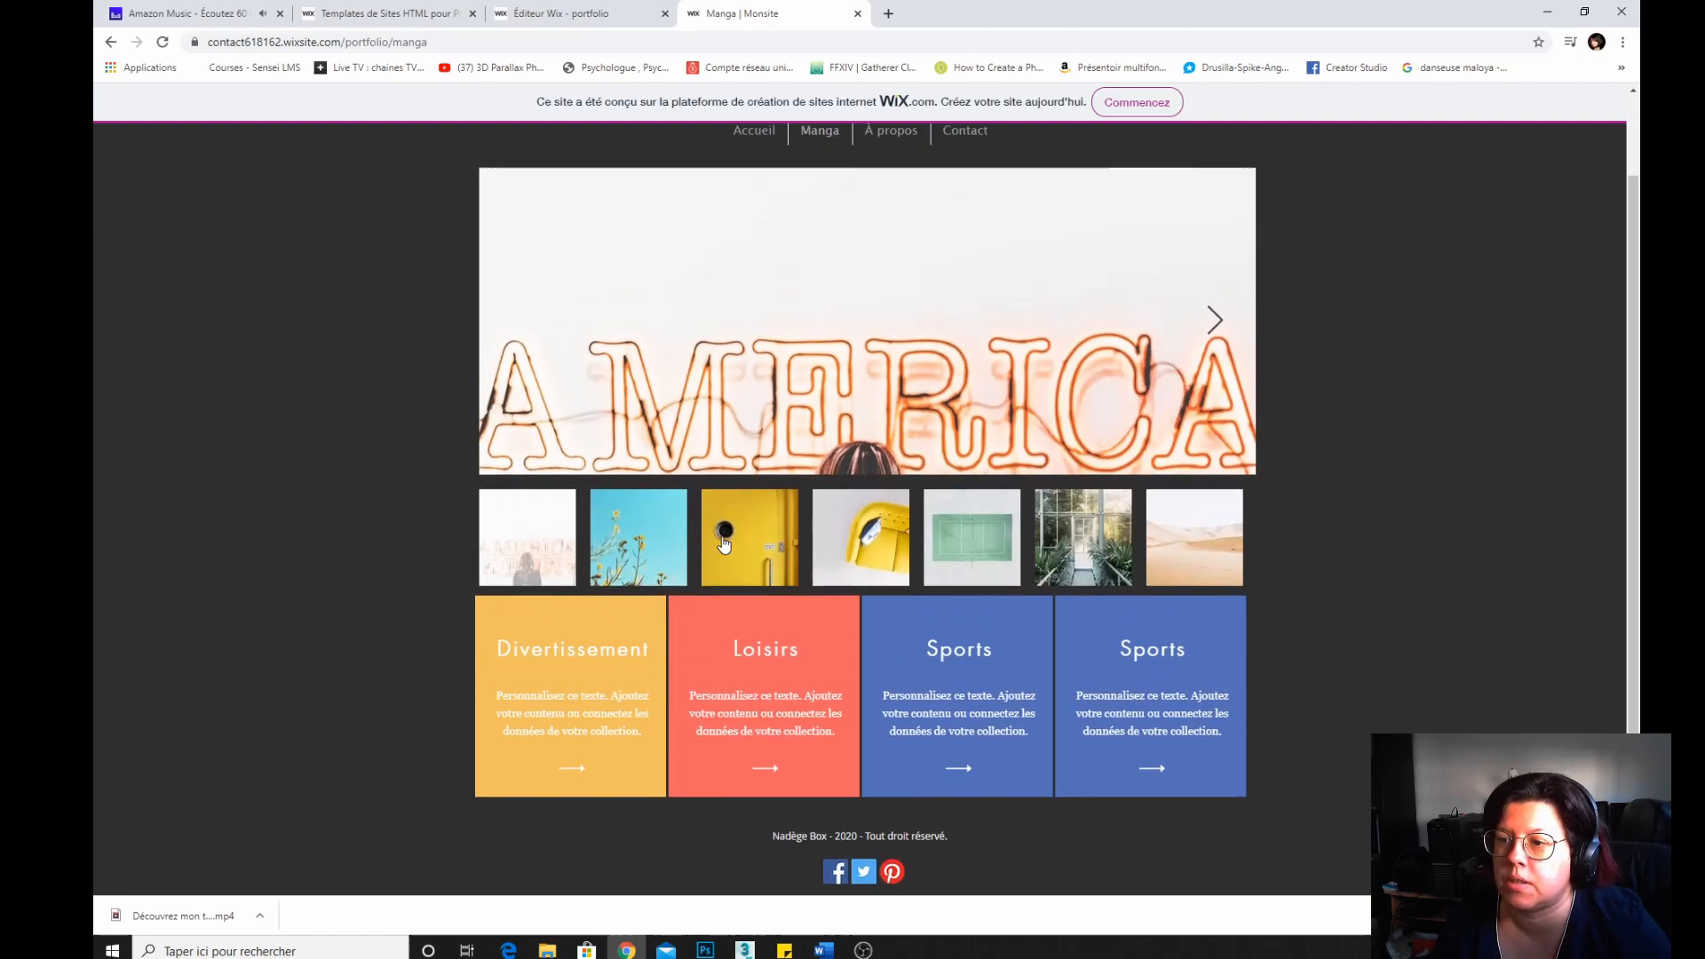
left_click(897, 228)
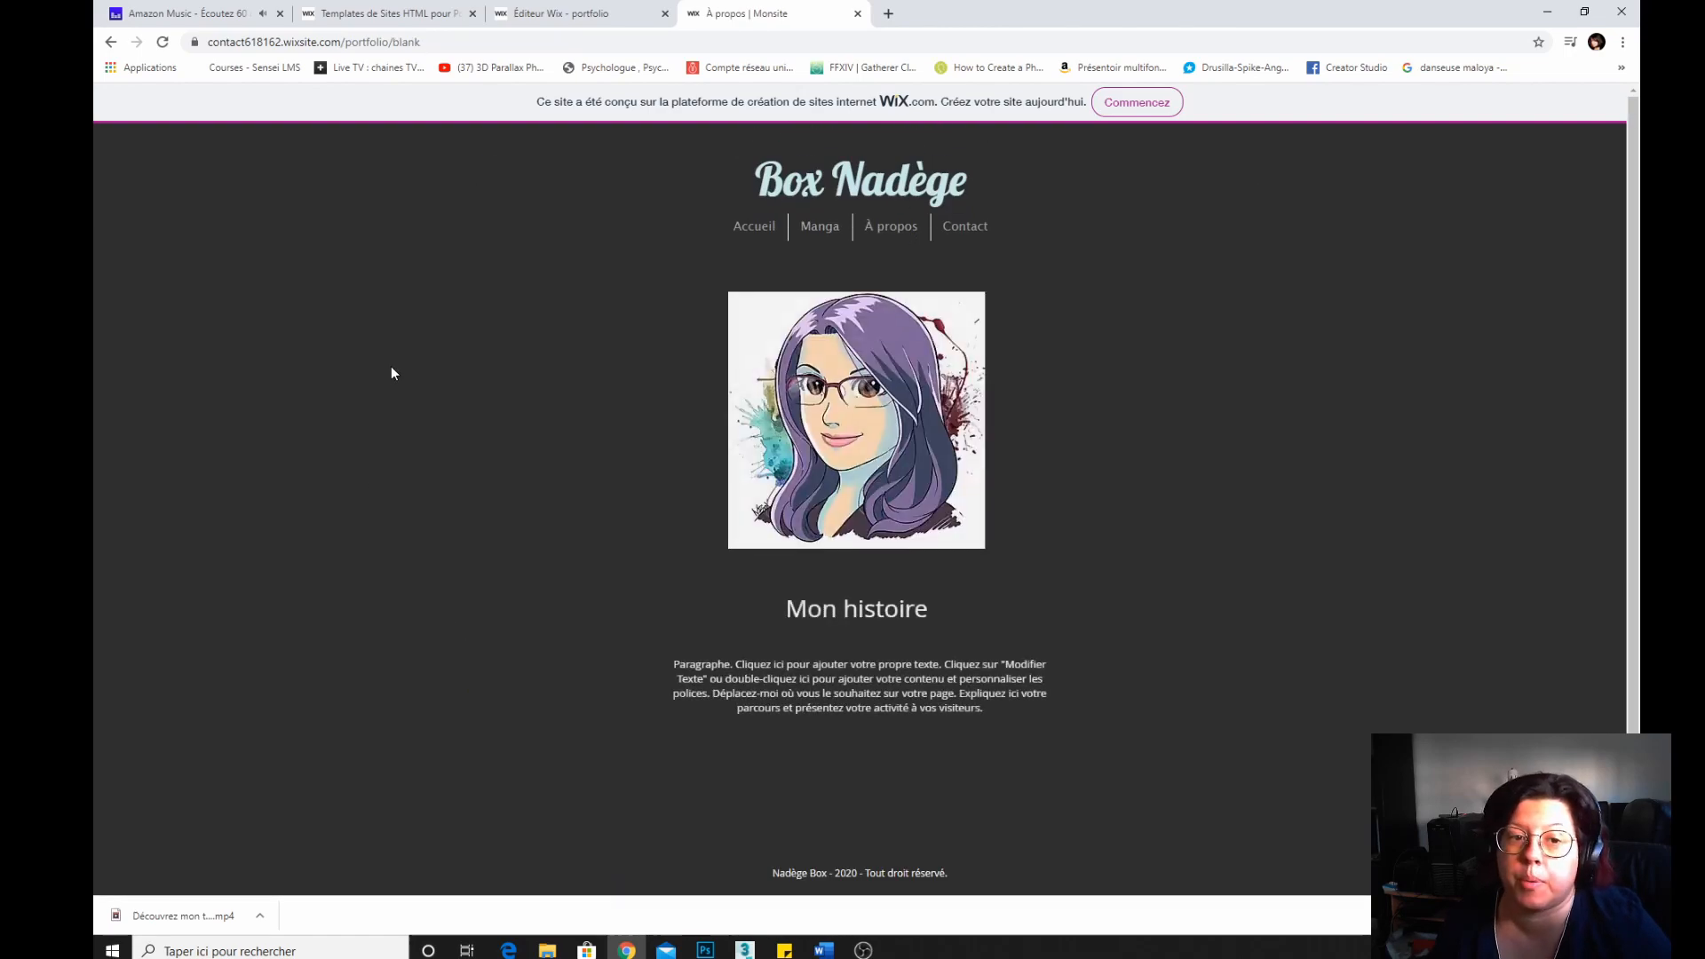
left_click(977, 228)
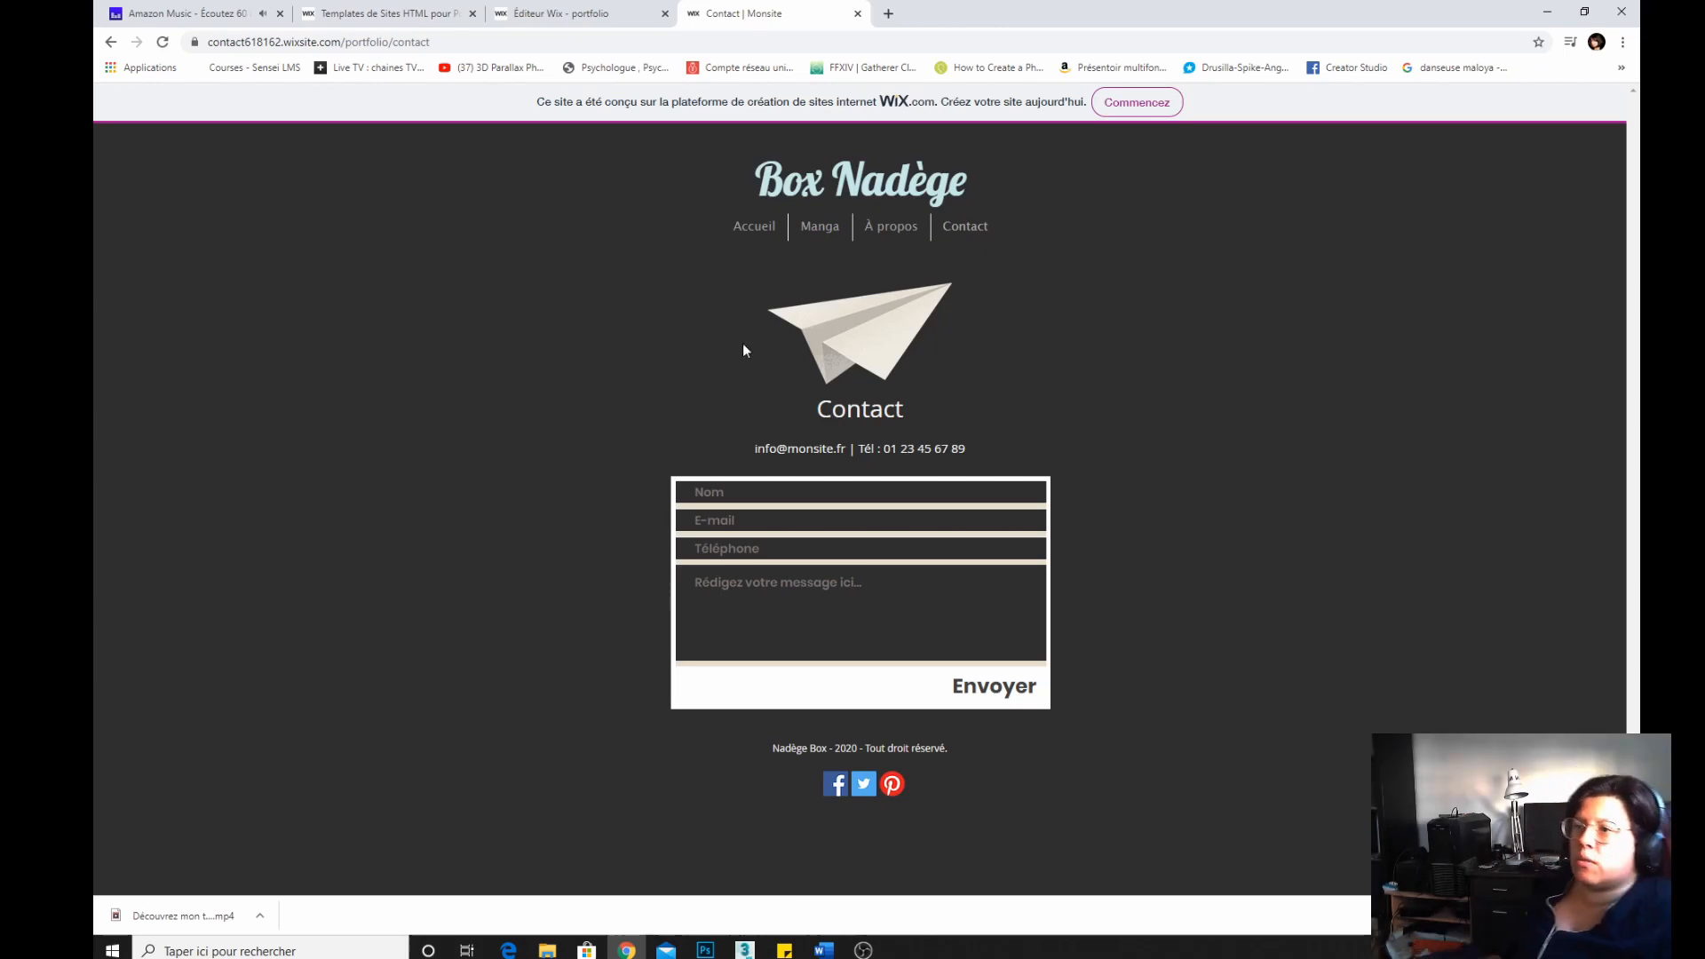
left_click(745, 228)
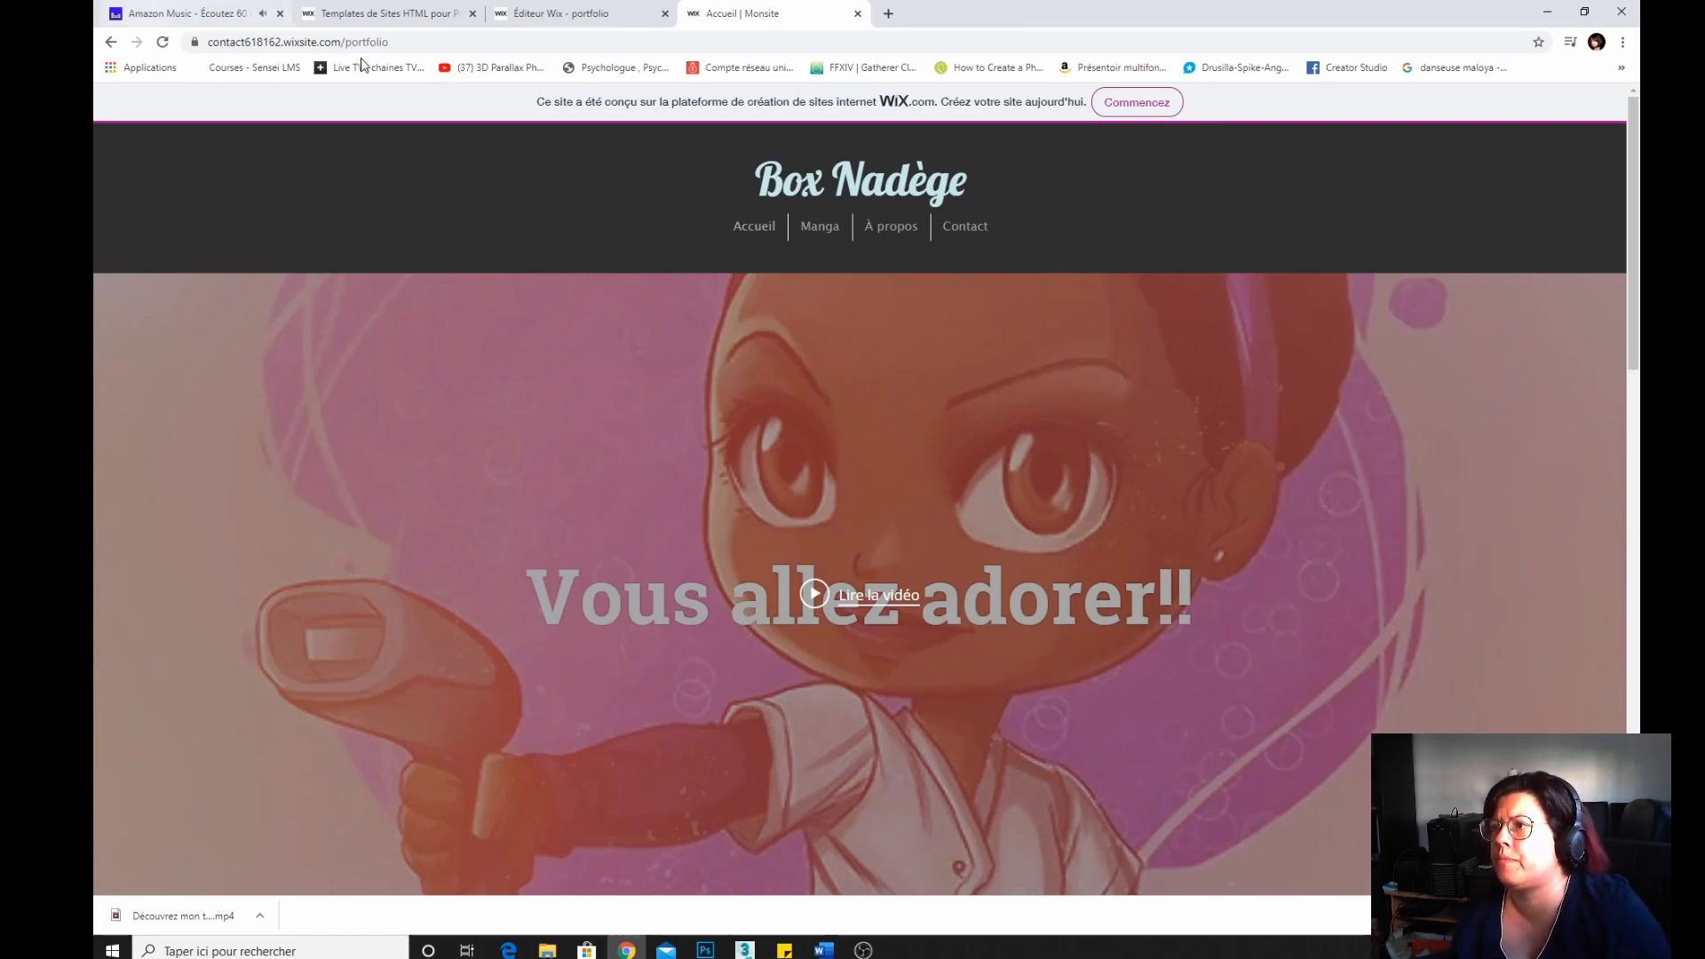
Open wix.com in a new browser tab to reach the site's dashboard.
left_click(888, 13)
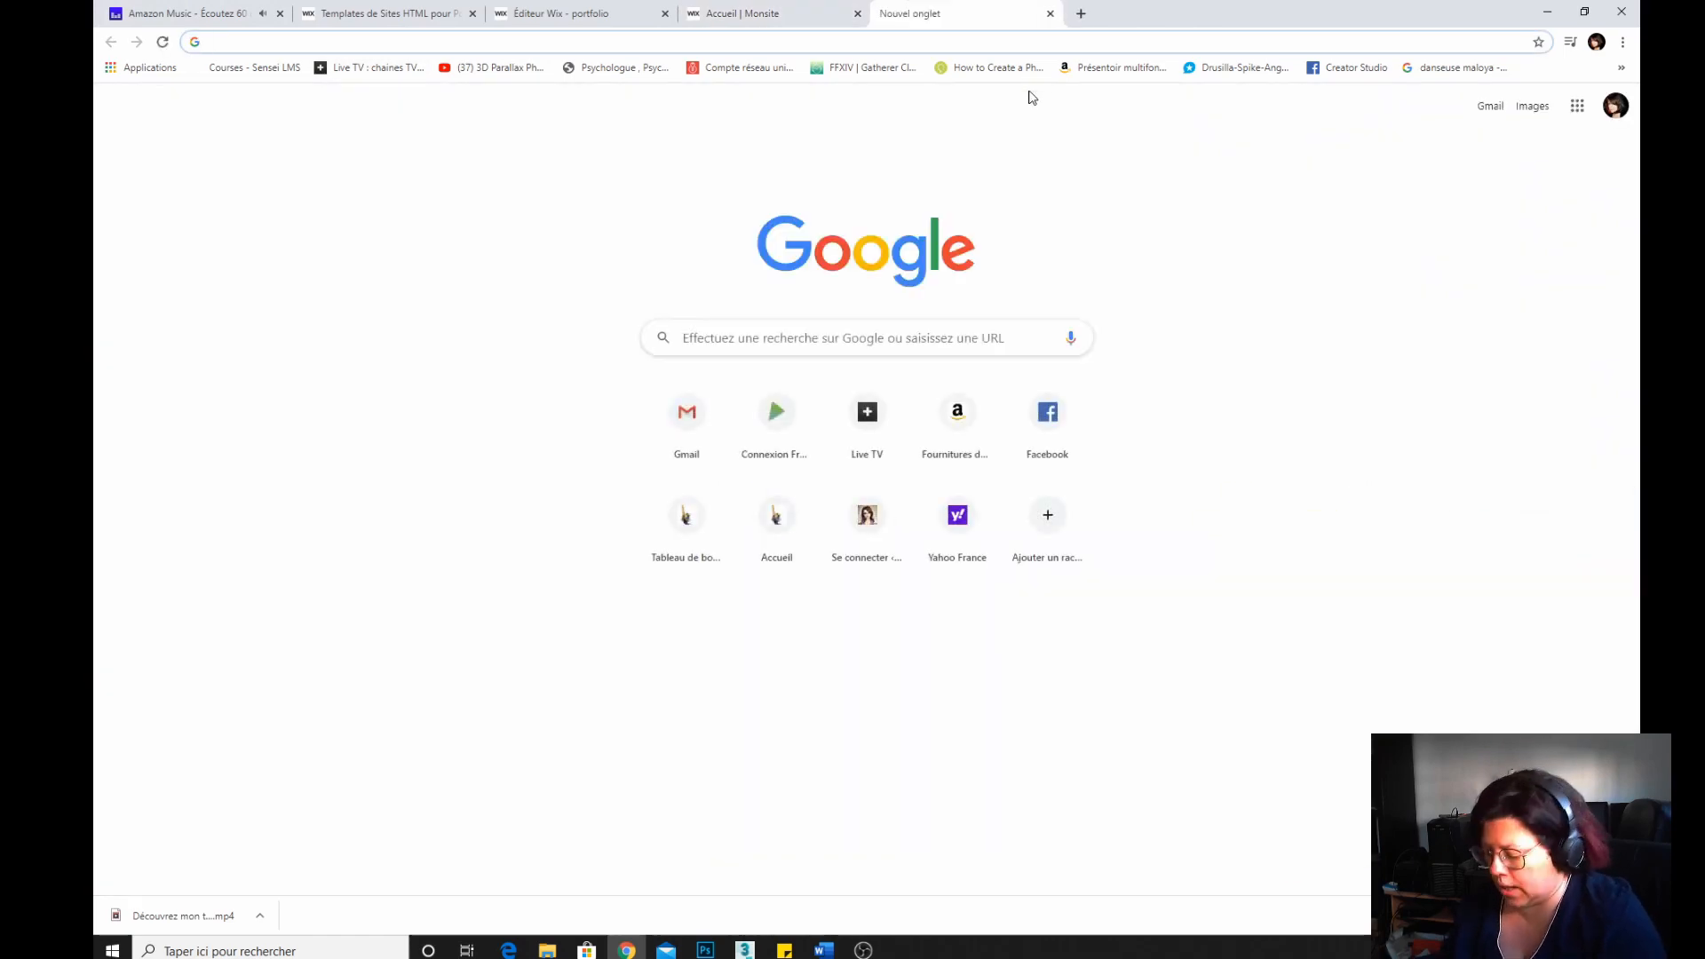
type("wix ")
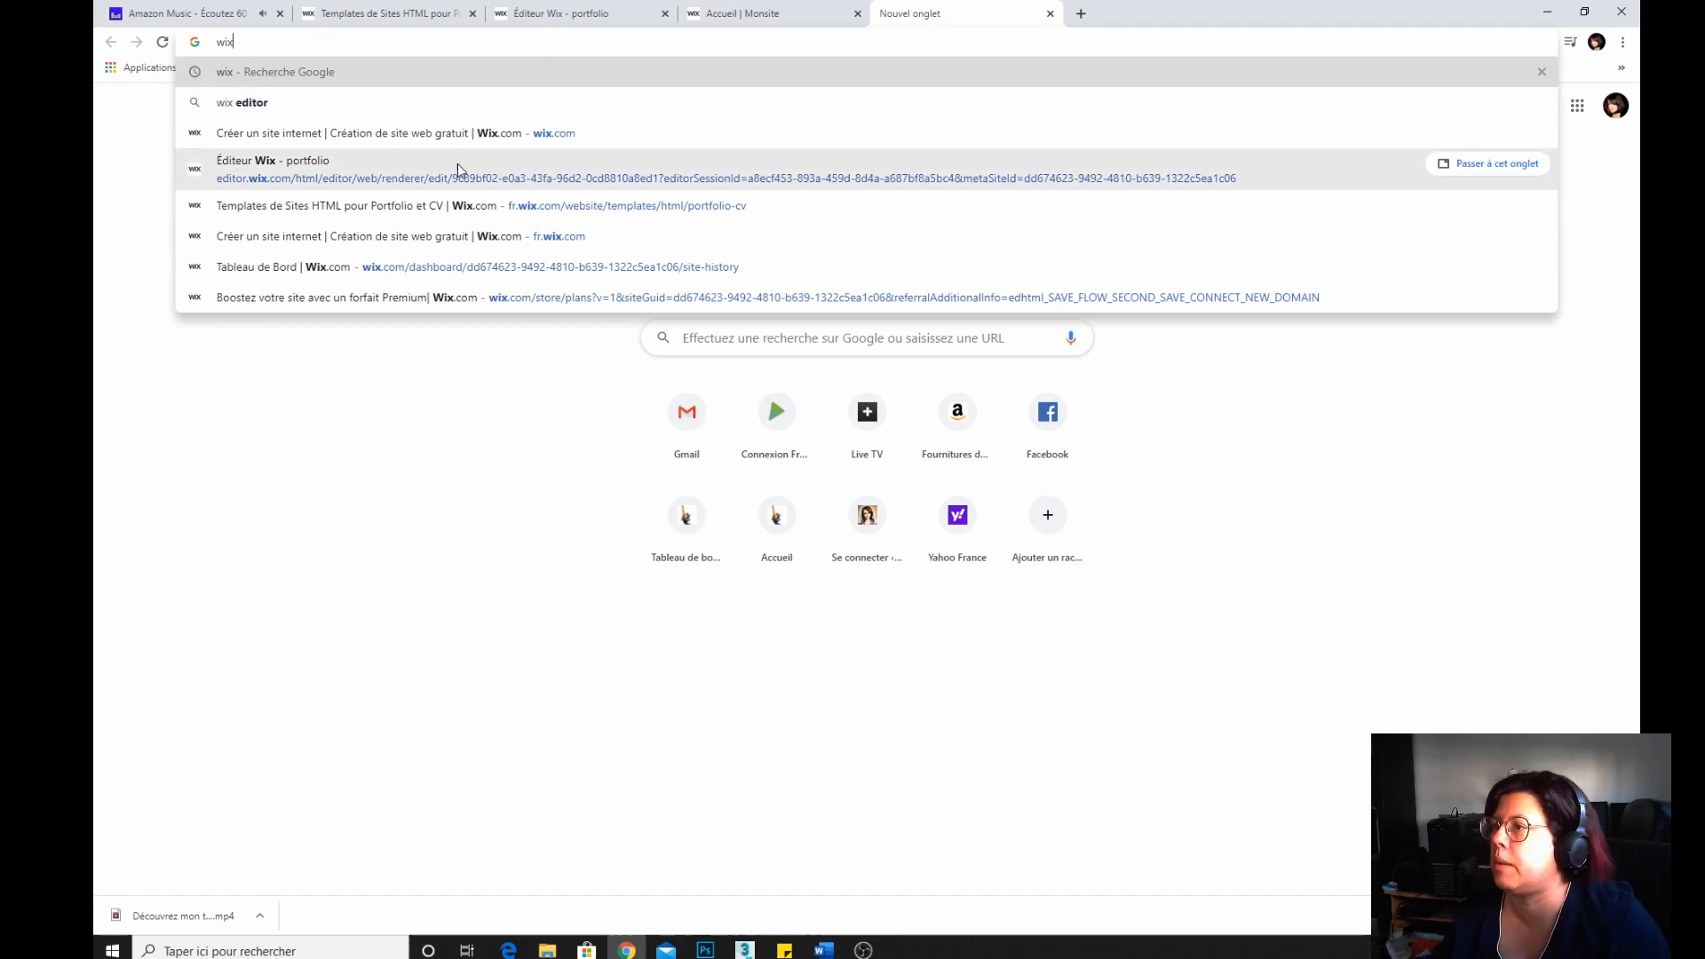
type(".com")
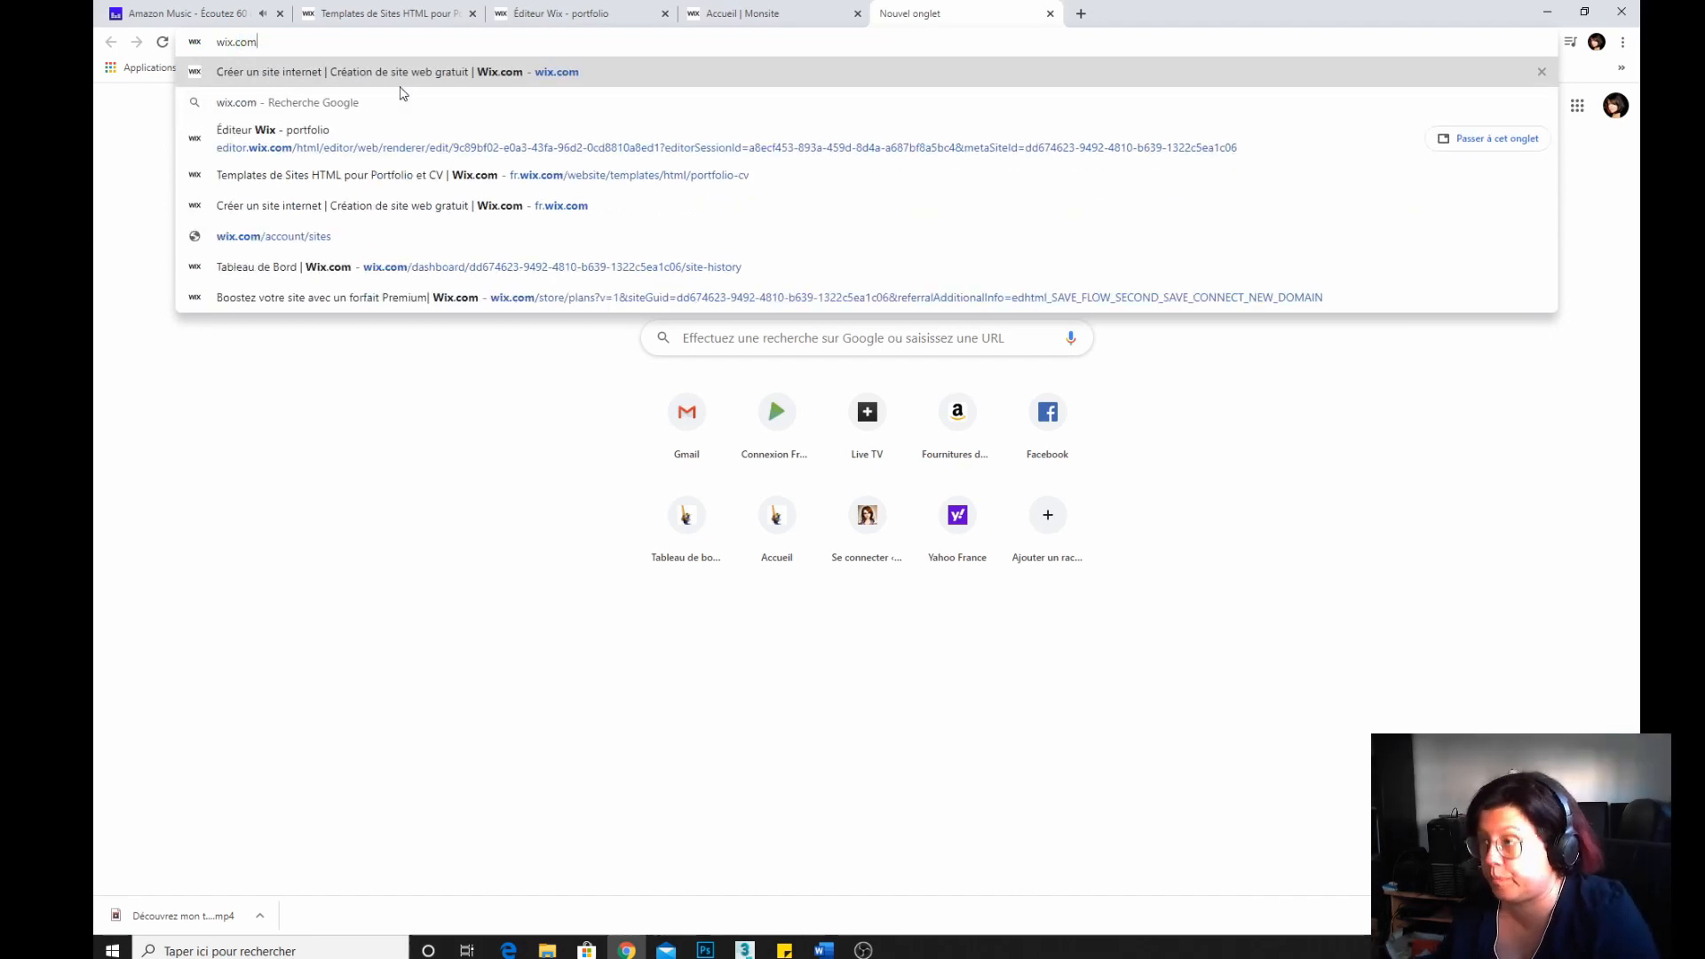
key("Return")
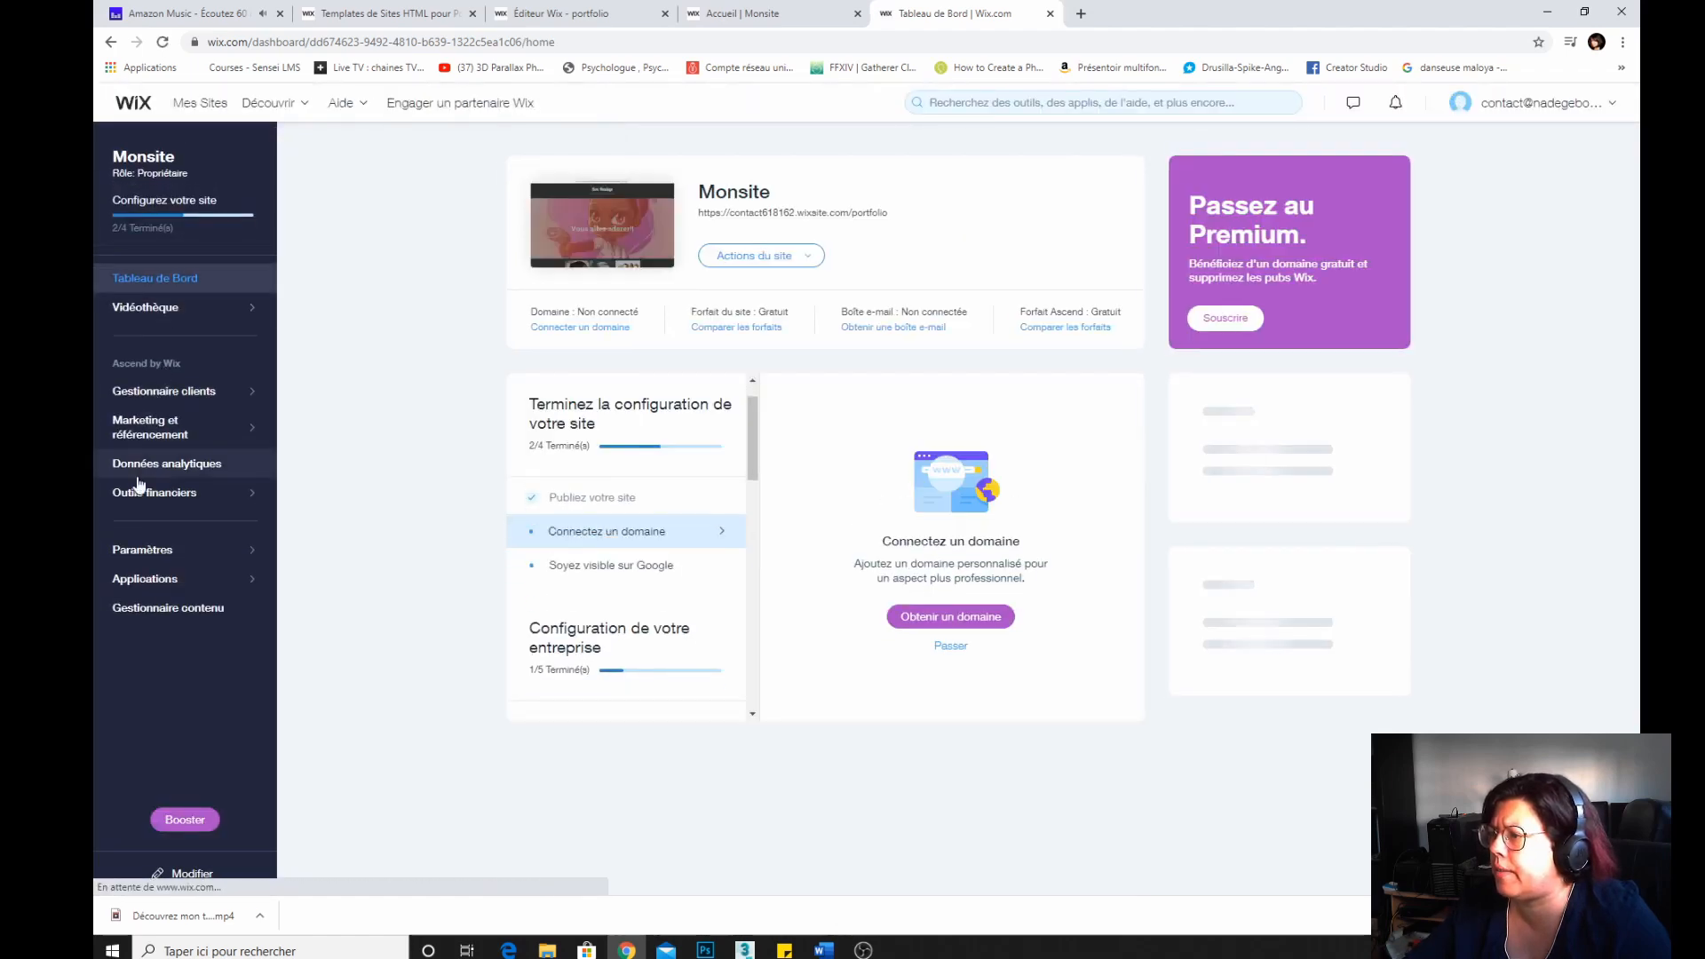
Open the site settings summary and close the SEO Wiz promotion window.
left_click(138, 550)
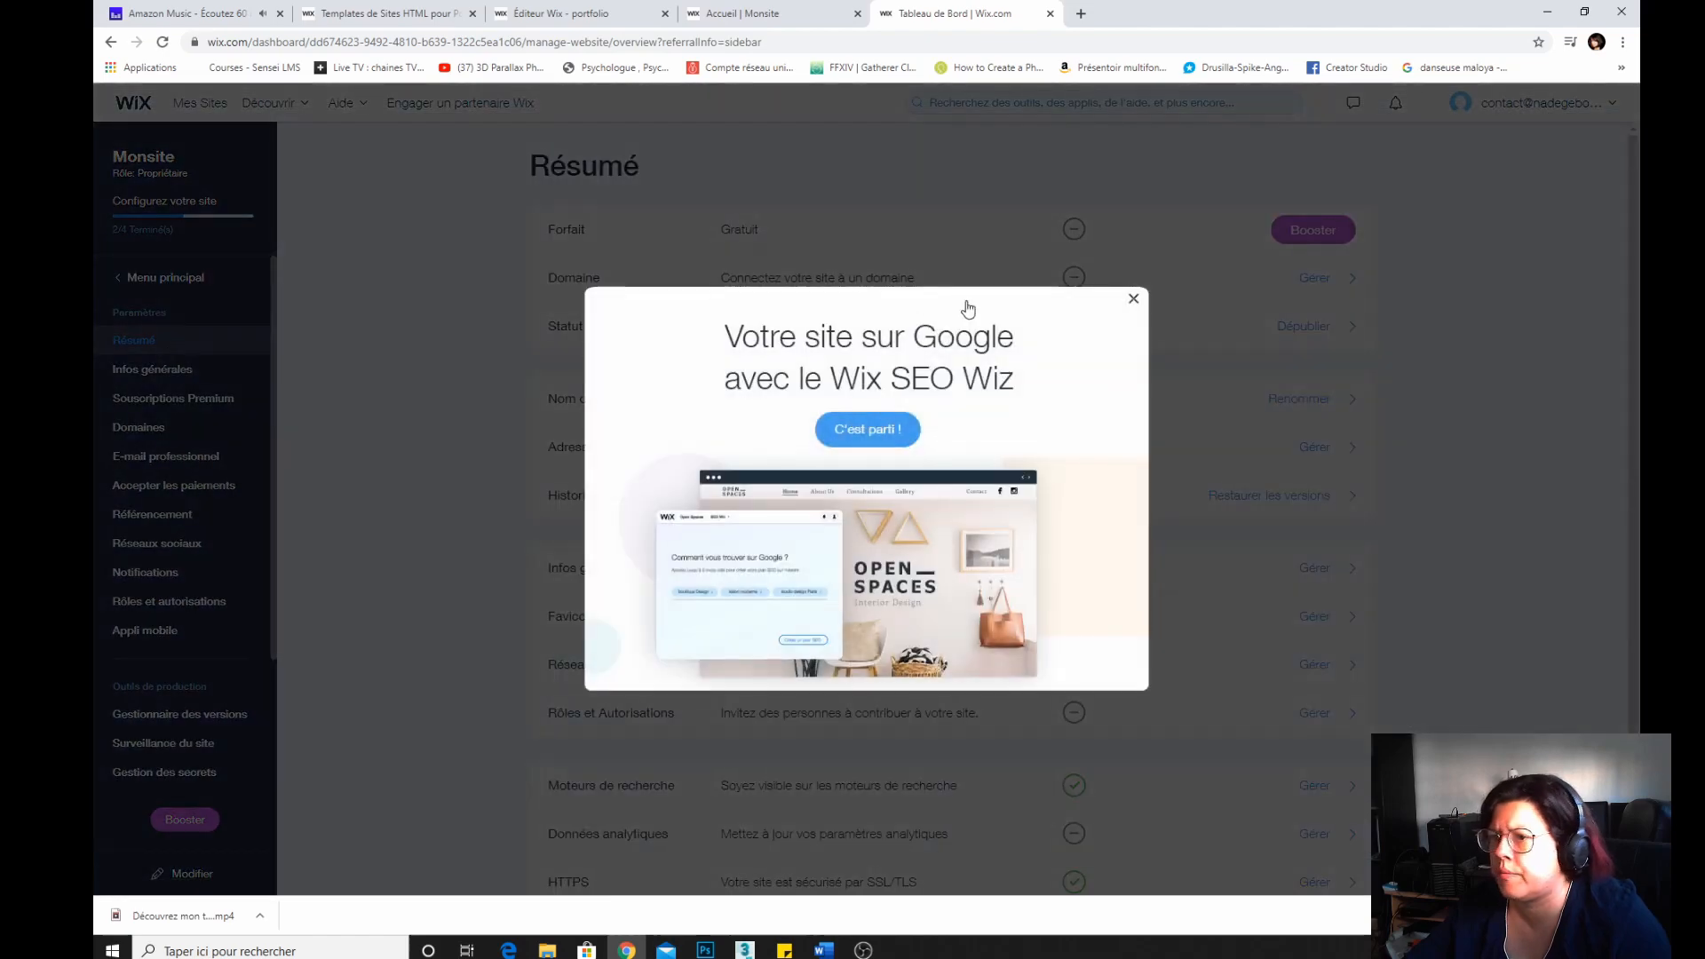
left_click(1133, 299)
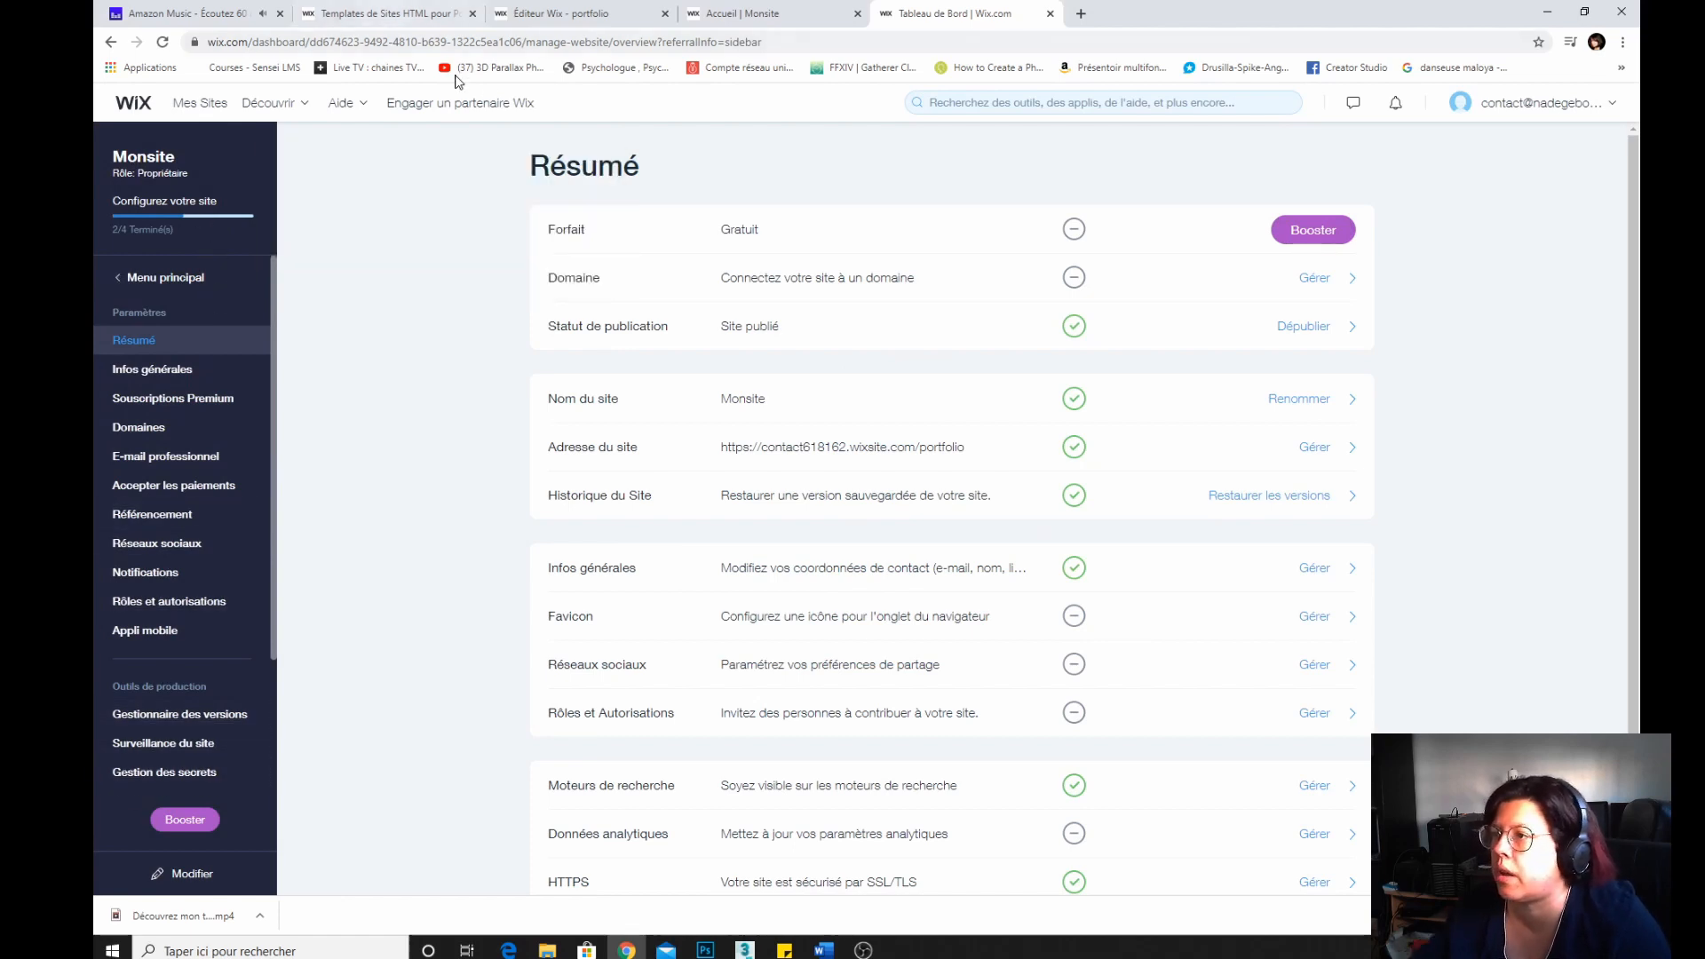
Open the My Sites list of the Wix account.
mouse_move(368, 110)
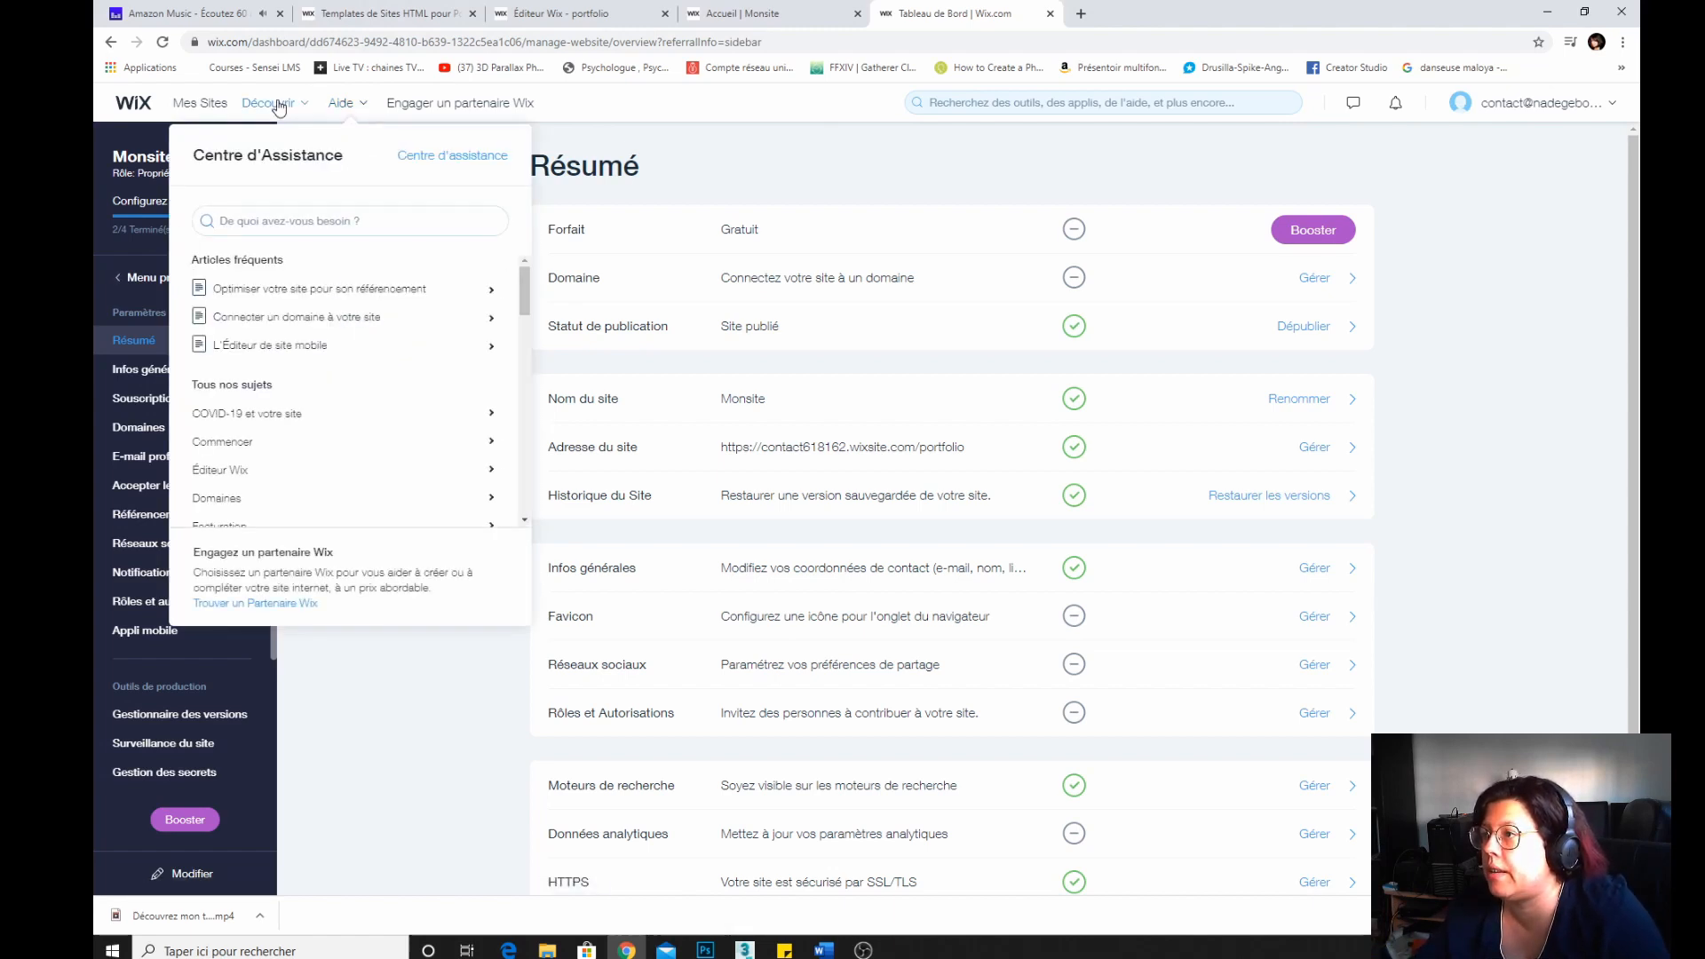
mouse_move(277, 109)
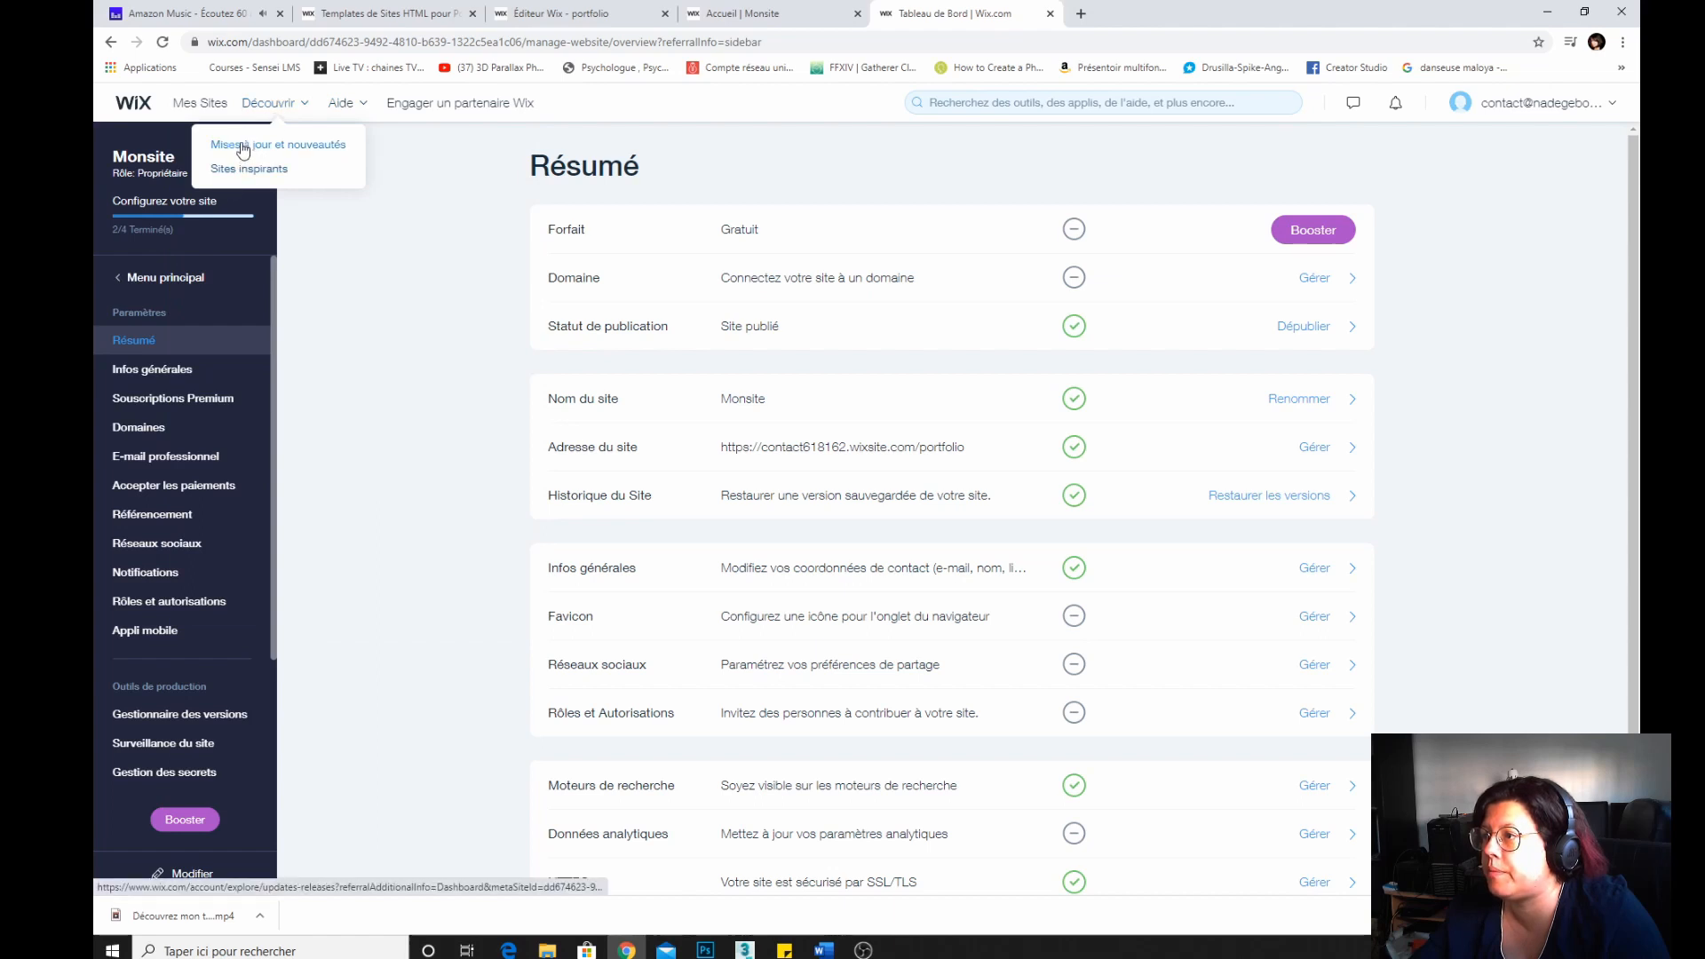
left_click(216, 105)
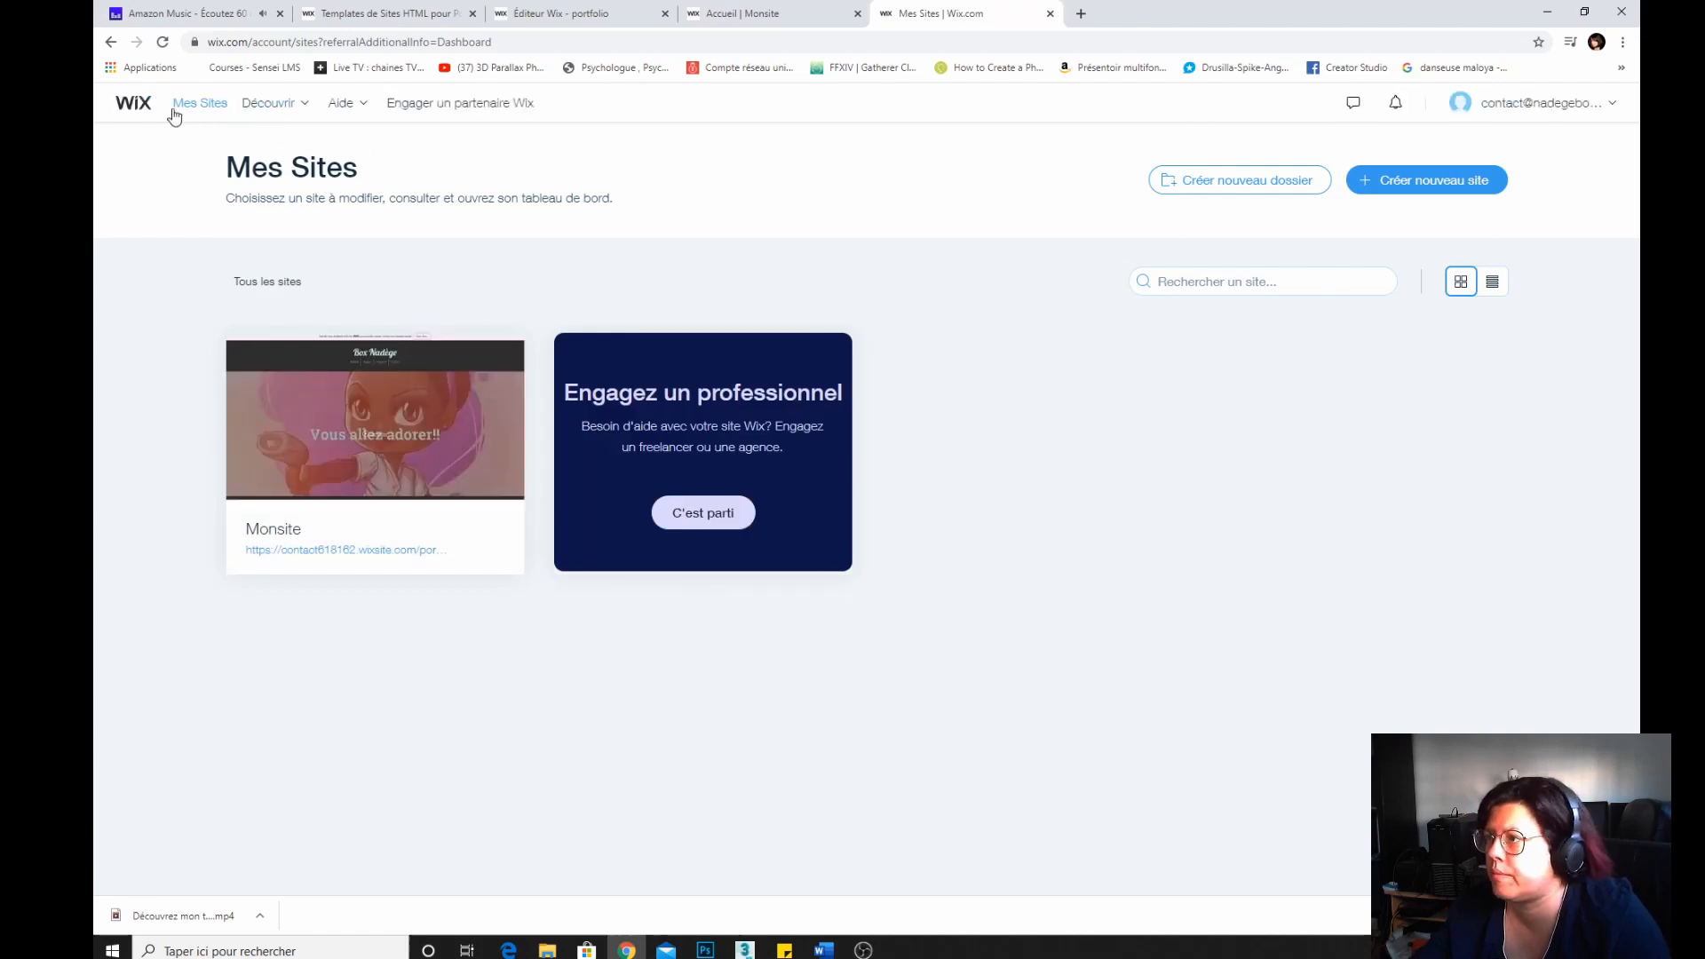
Open the help centre menu and scroll through its list of topics.
left_click(353, 107)
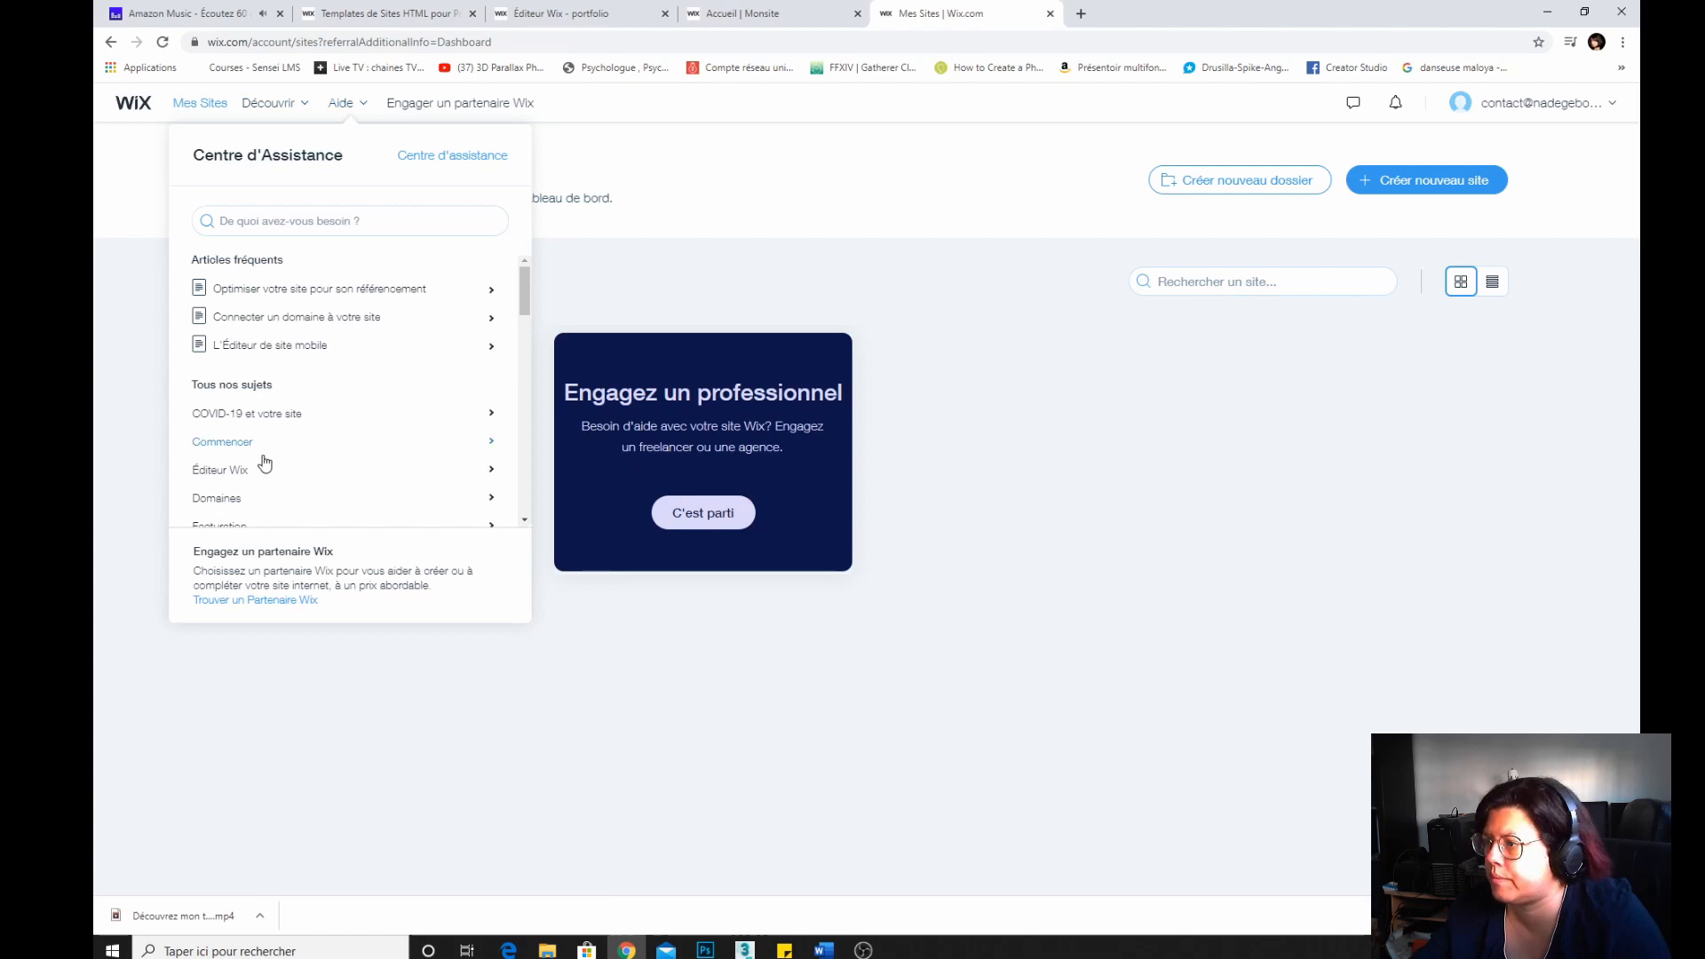
scroll(265, 461, "down", 5)
scroll(265, 460, "down", 3)
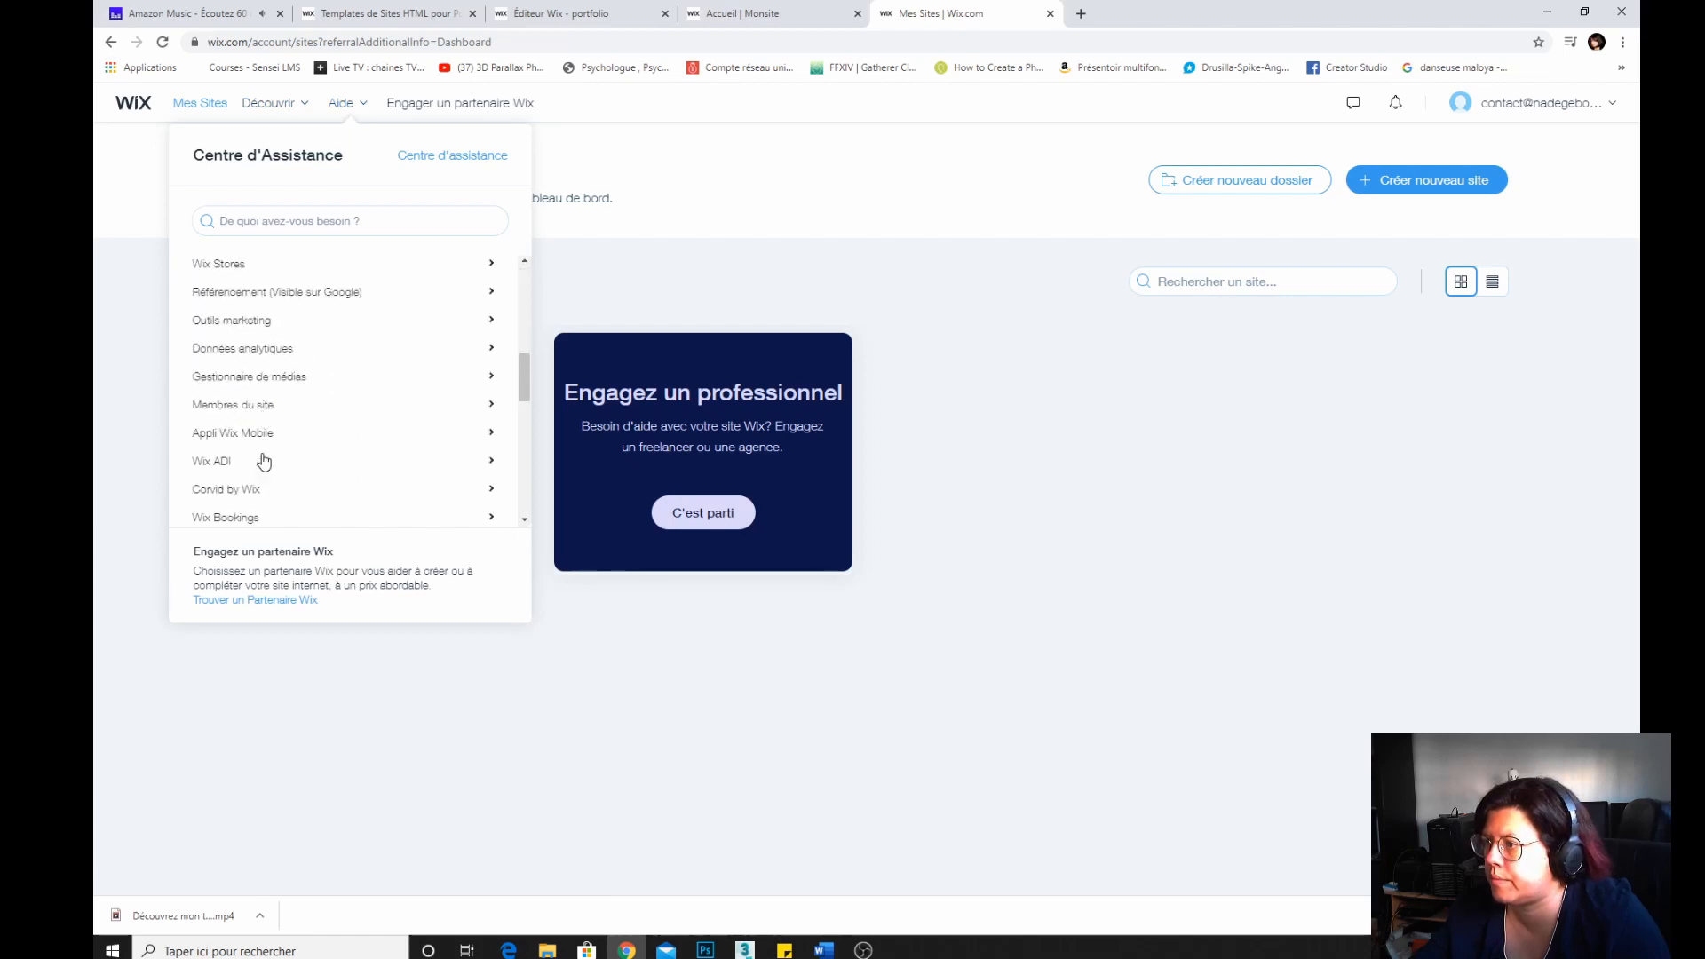
scroll(265, 460, "down", 2)
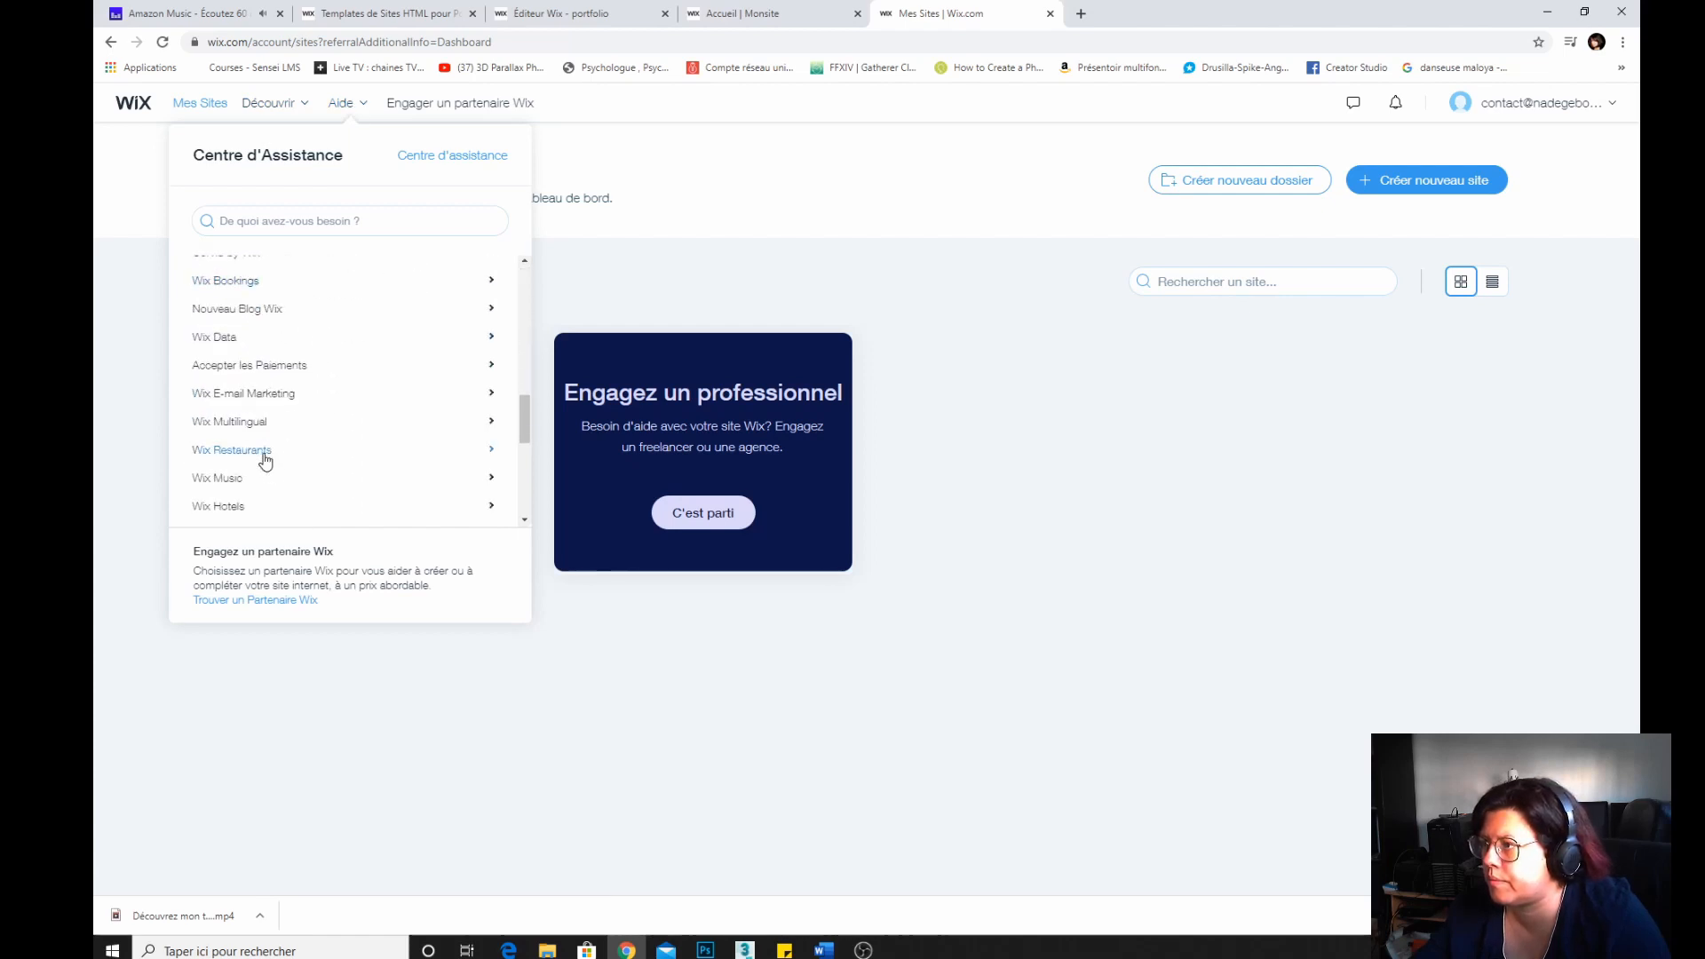
scroll(264, 461, "down", 2)
scroll(268, 462, "down", 3)
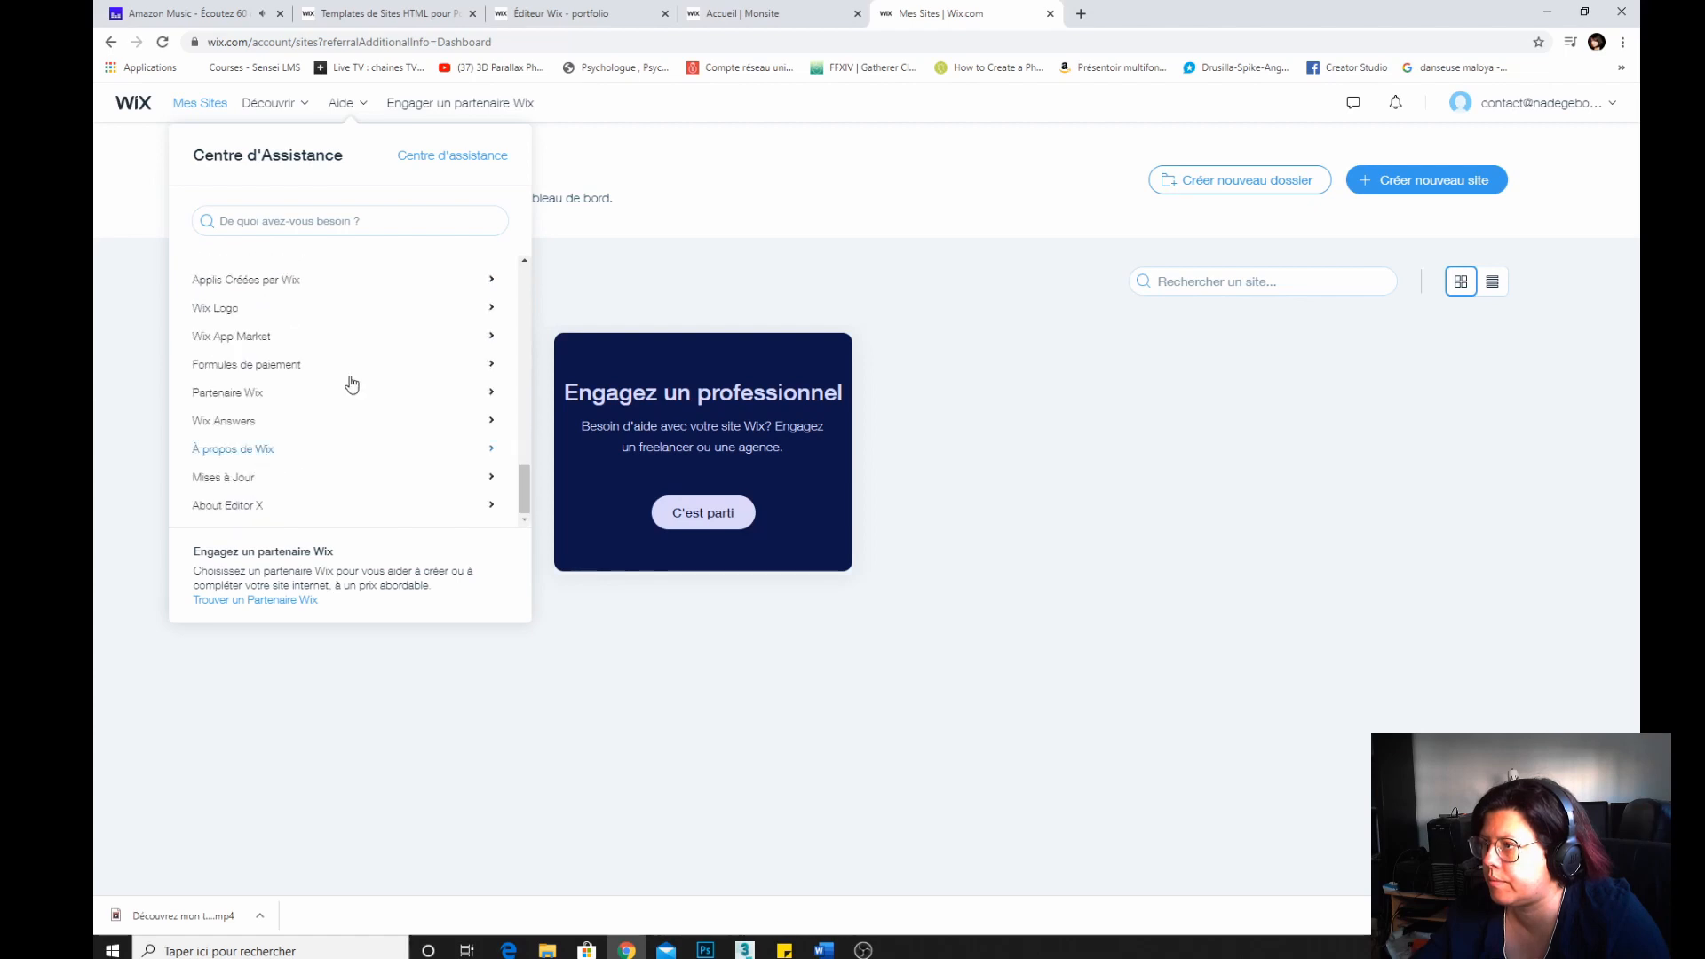
Return to the site dashboard and reload its address.
left_click(132, 107)
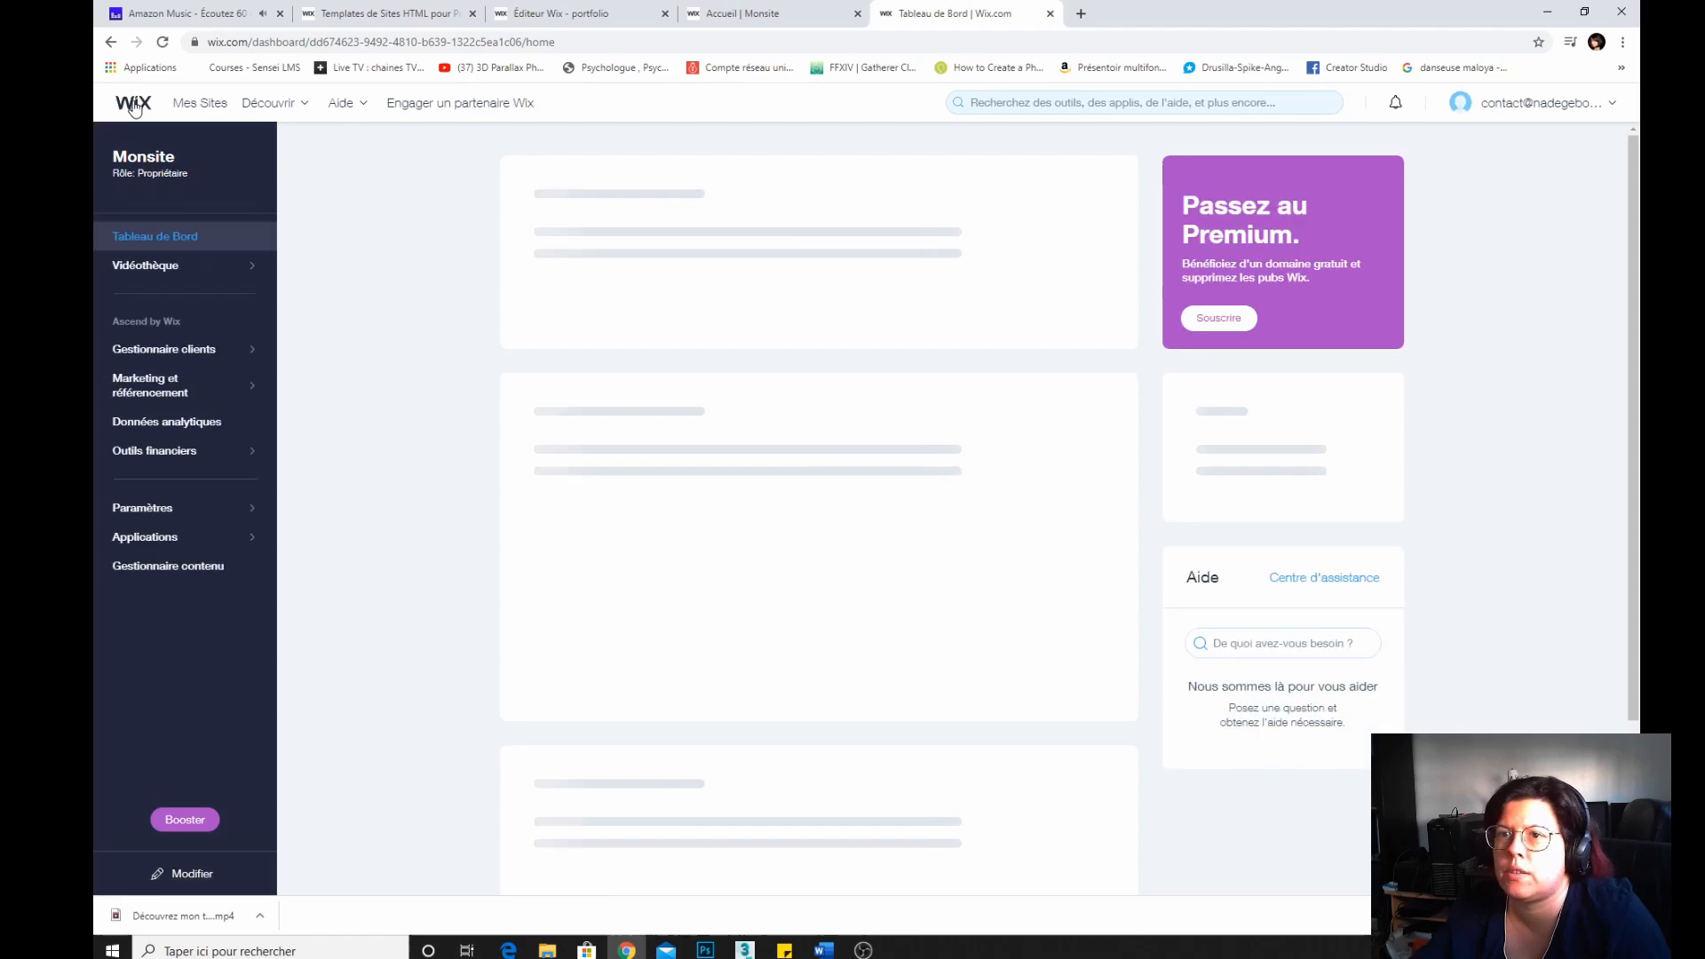
left_click_drag(252, 42, 640, 44)
key("BackSpace")
key("Return")
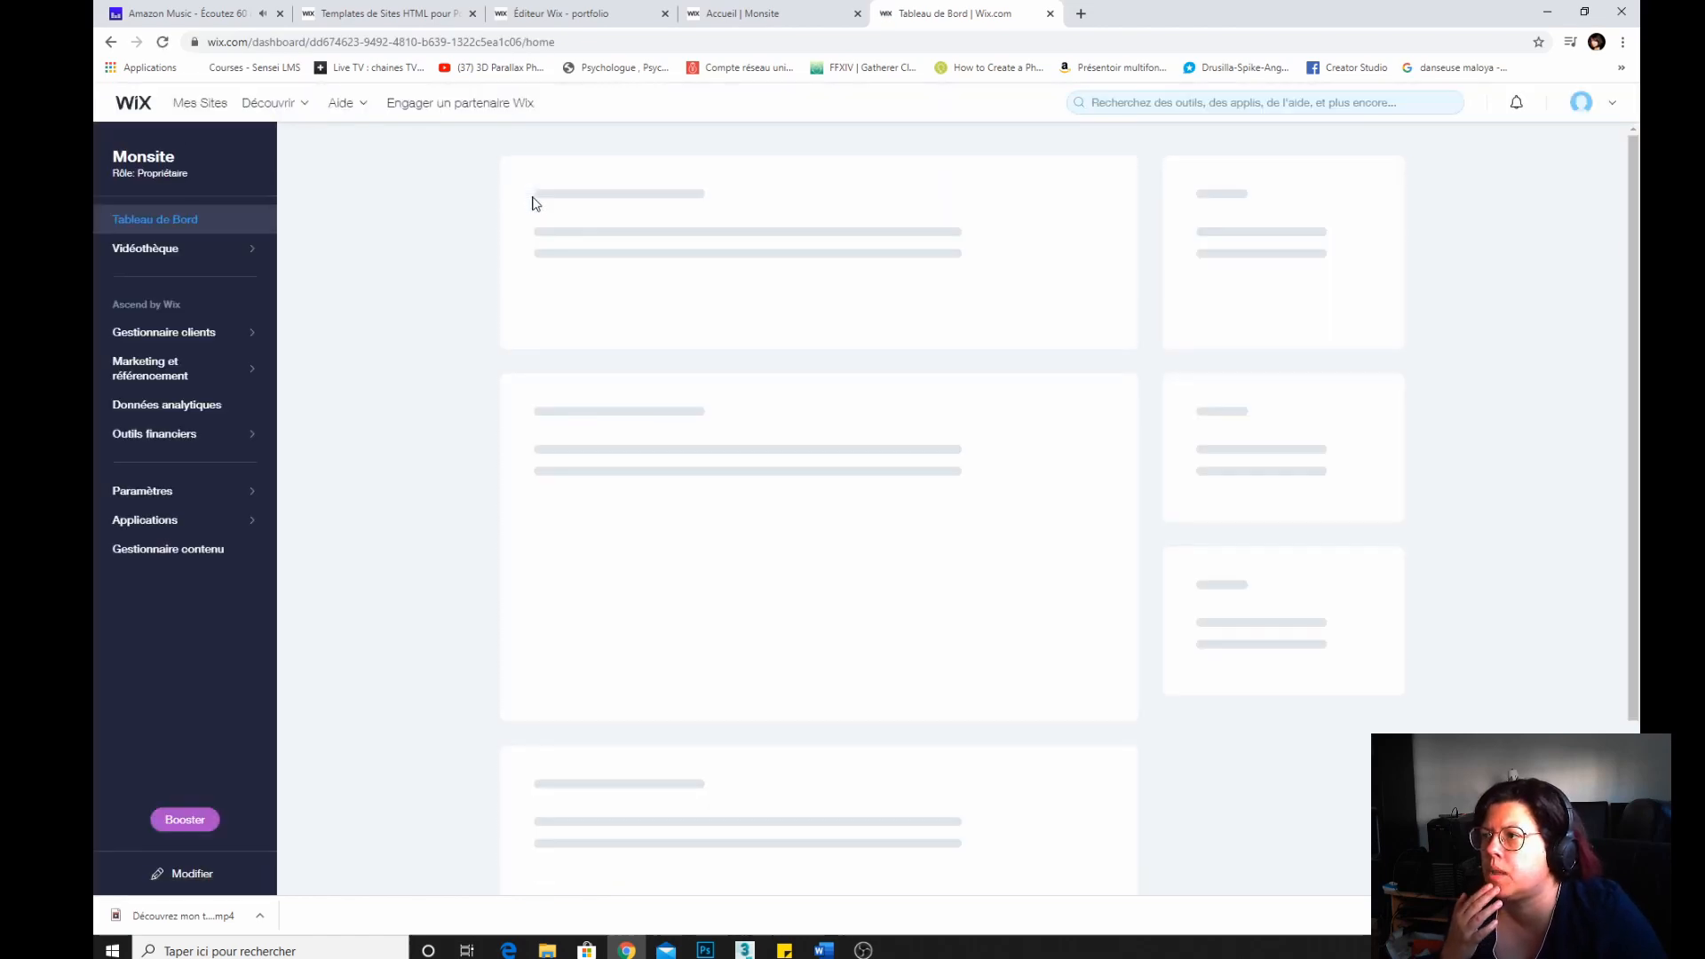
Open the account's Premium subscriptions page from the account menu.
mouse_move(1613, 107)
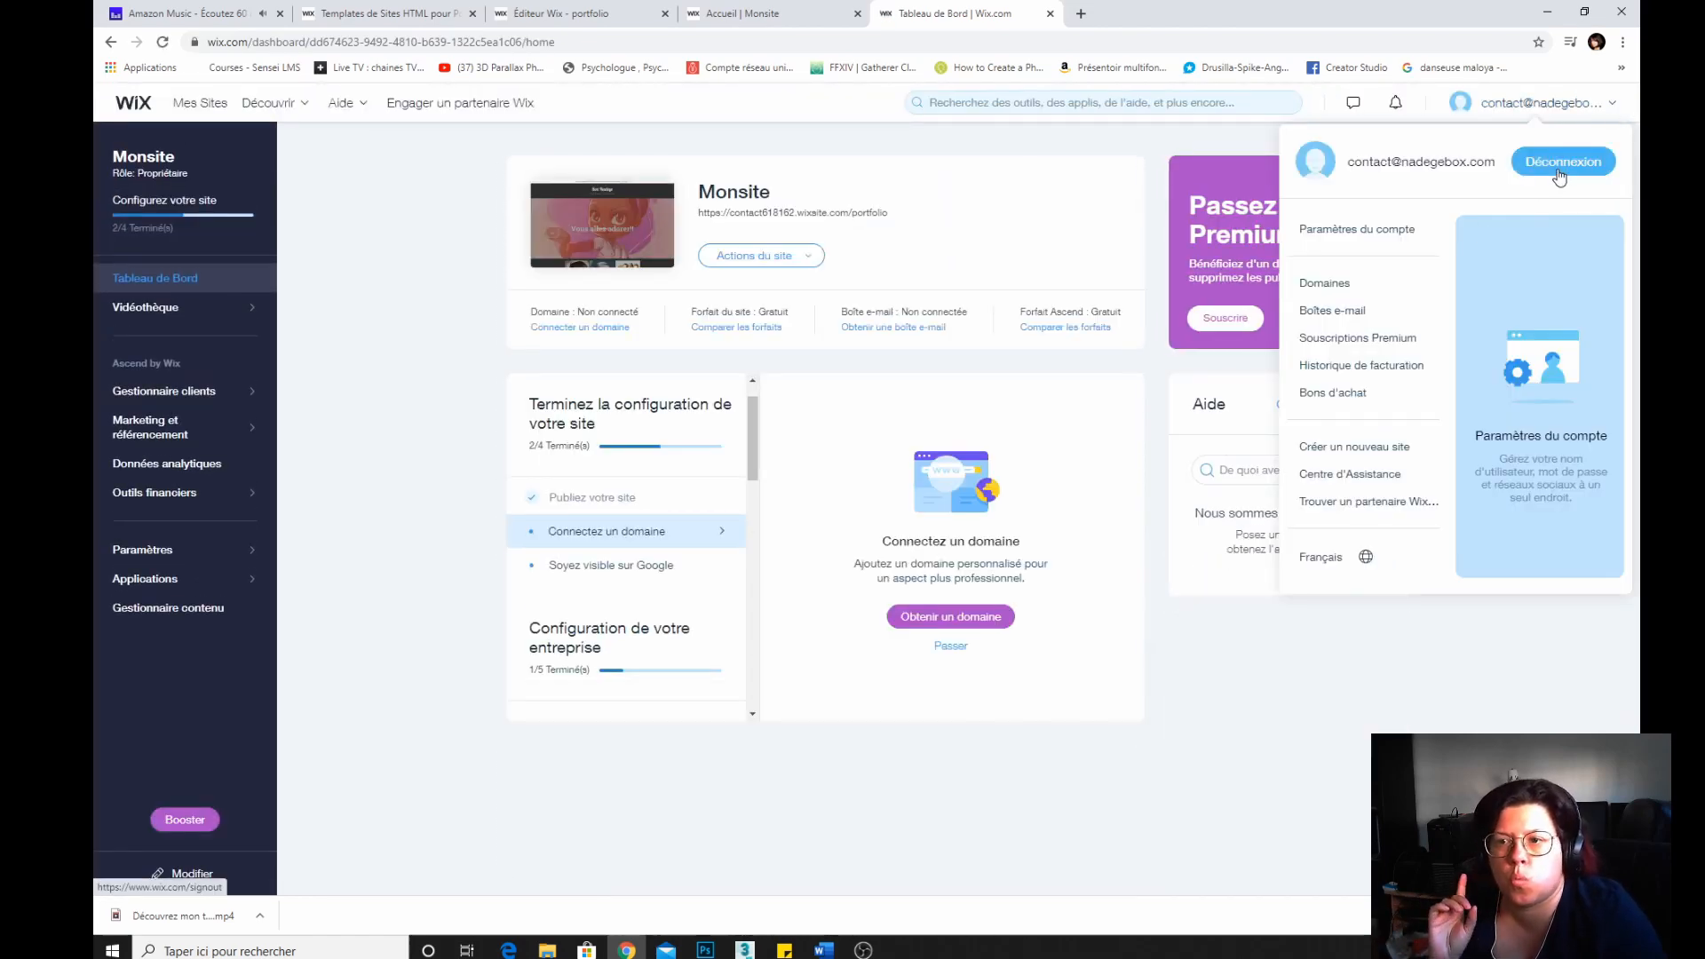
left_click(1346, 340)
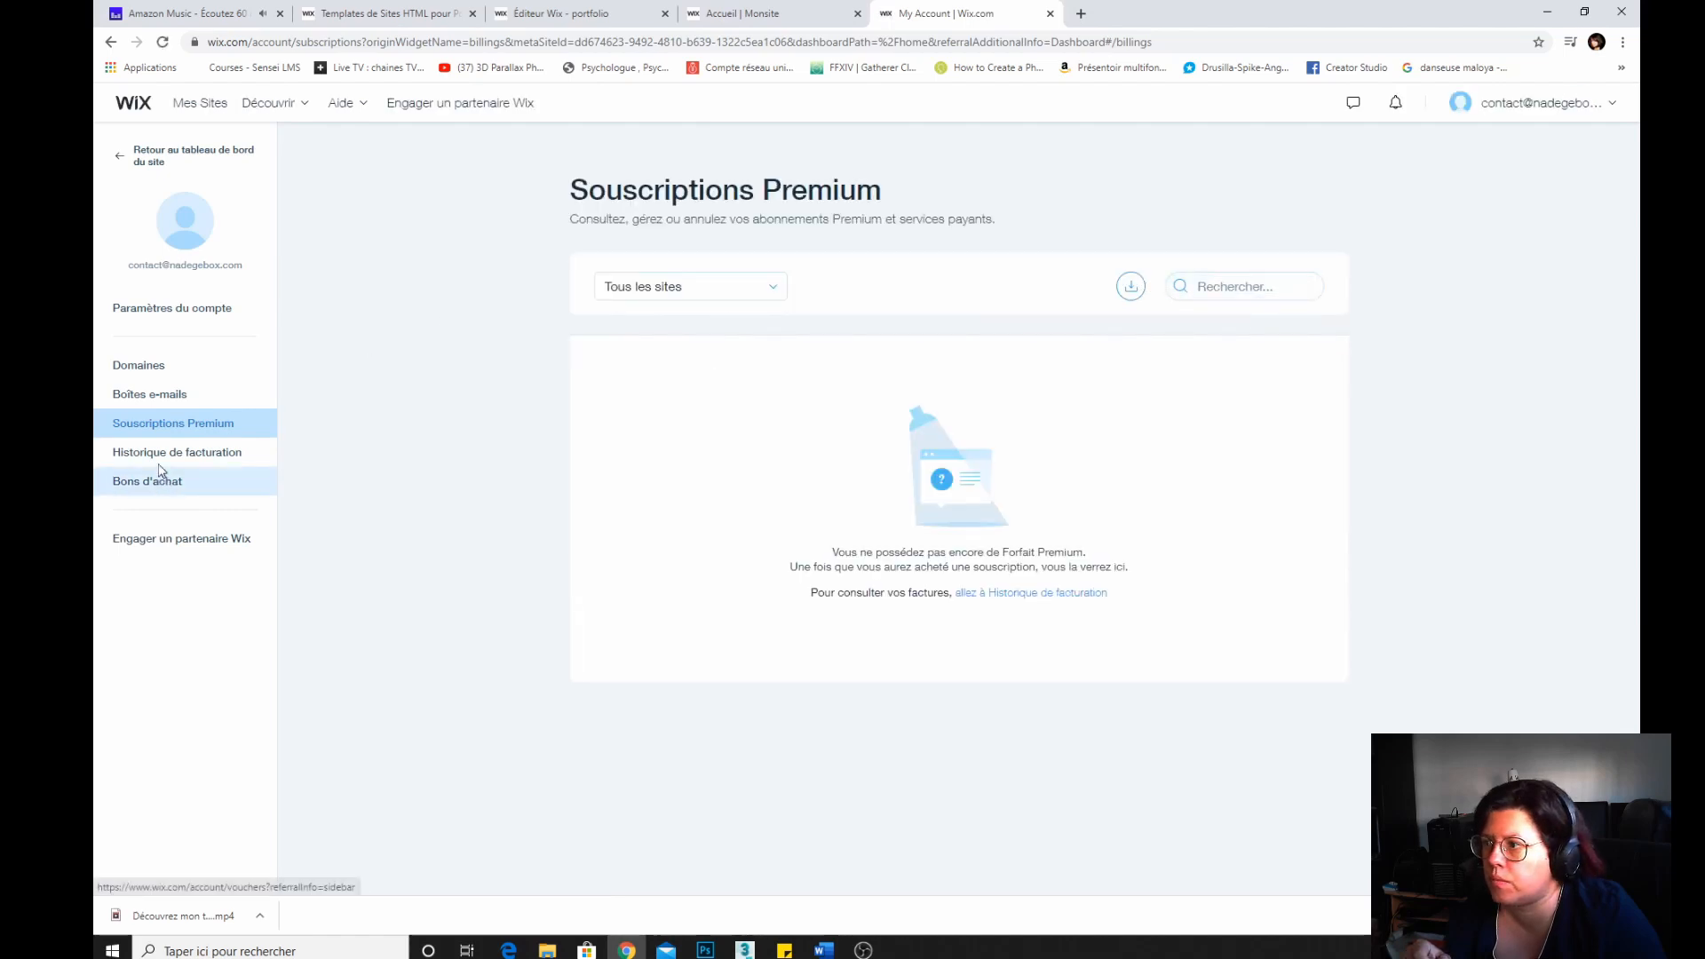
Log out of the Wix account.
left_click(1543, 104)
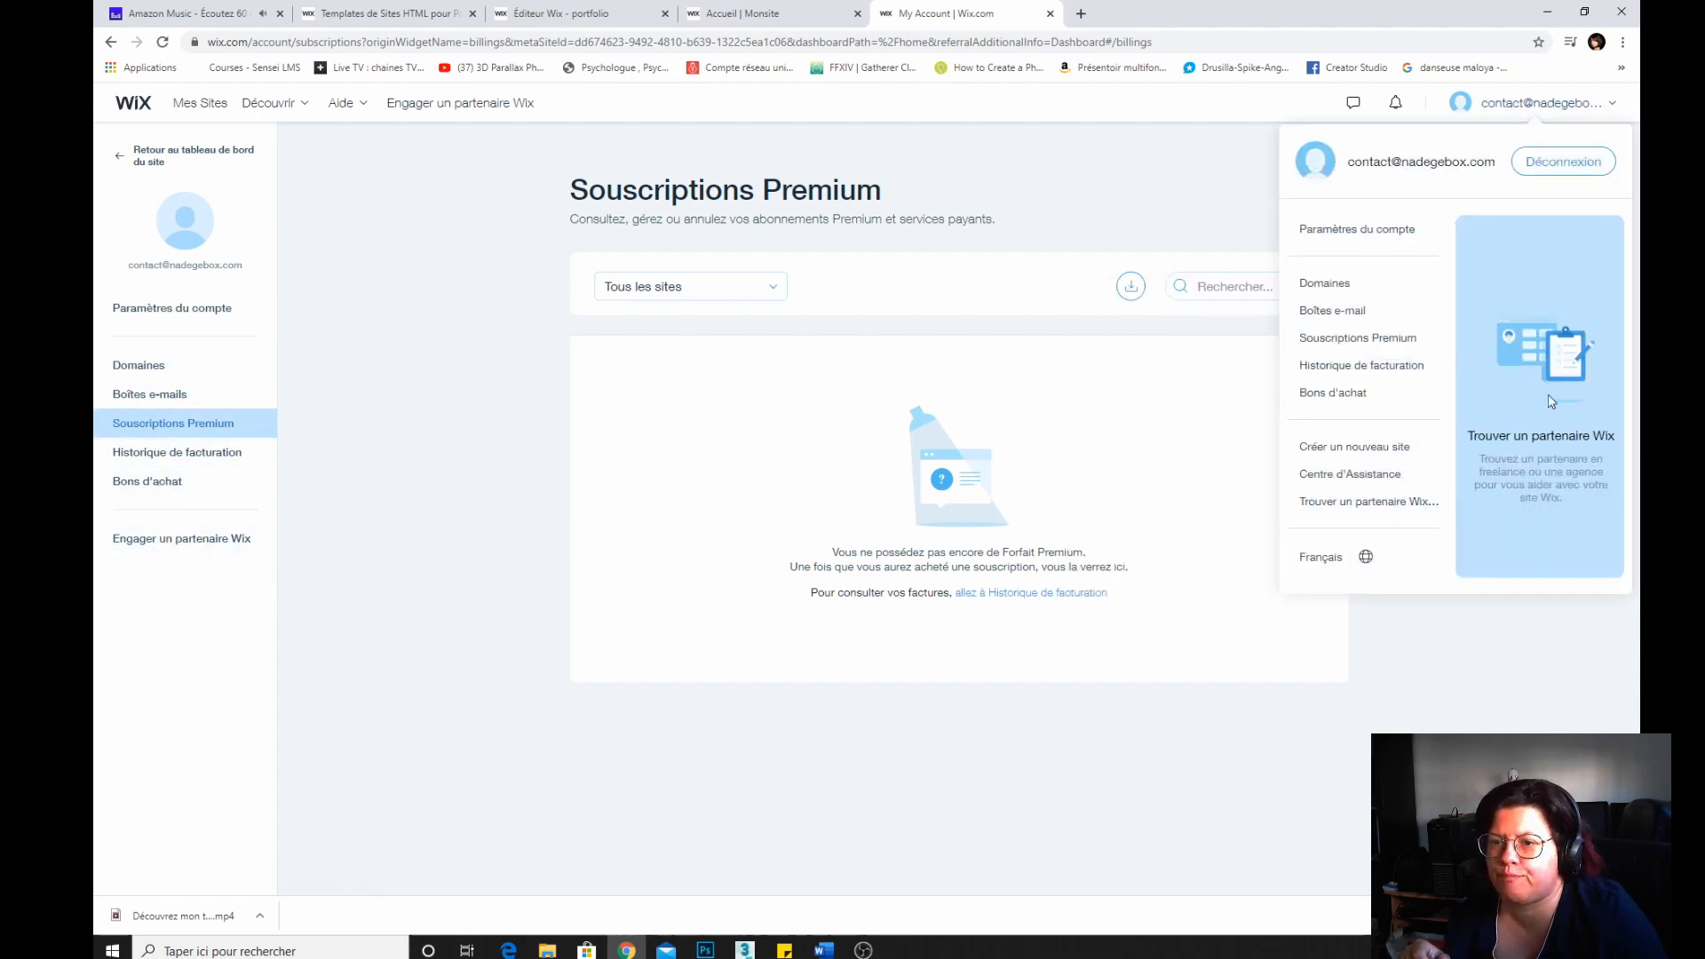
left_click(1550, 158)
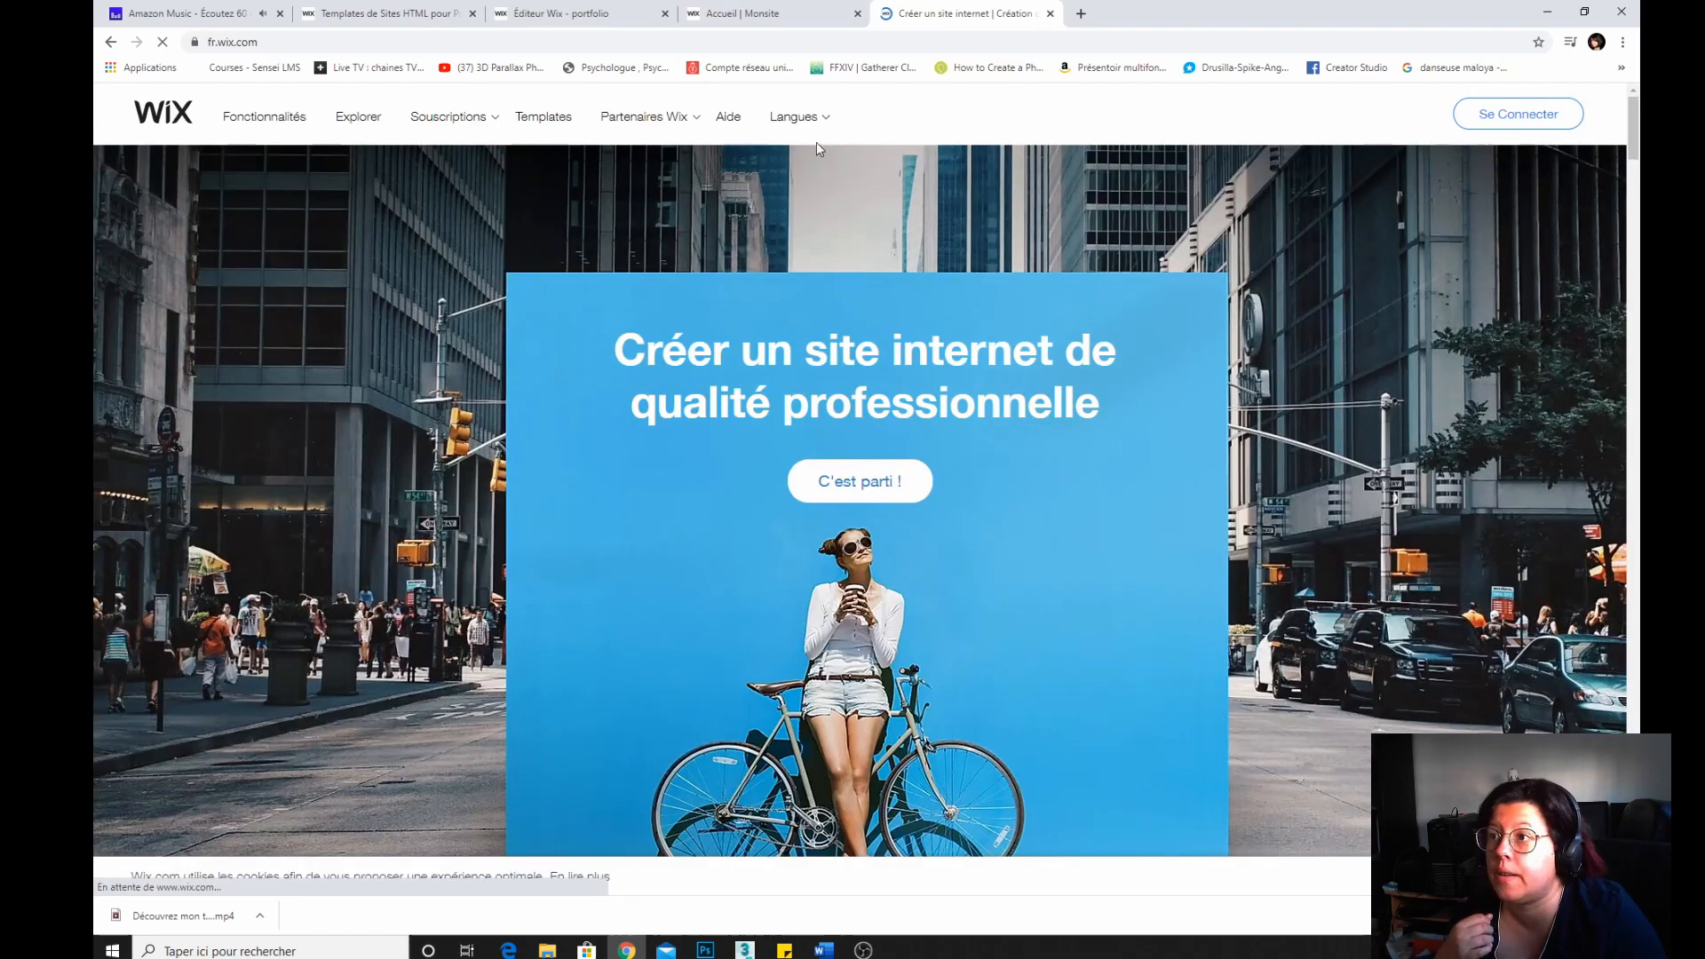
Open the Wix Premium plans page and scroll through the plan comparison and included features.
mouse_move(495, 119)
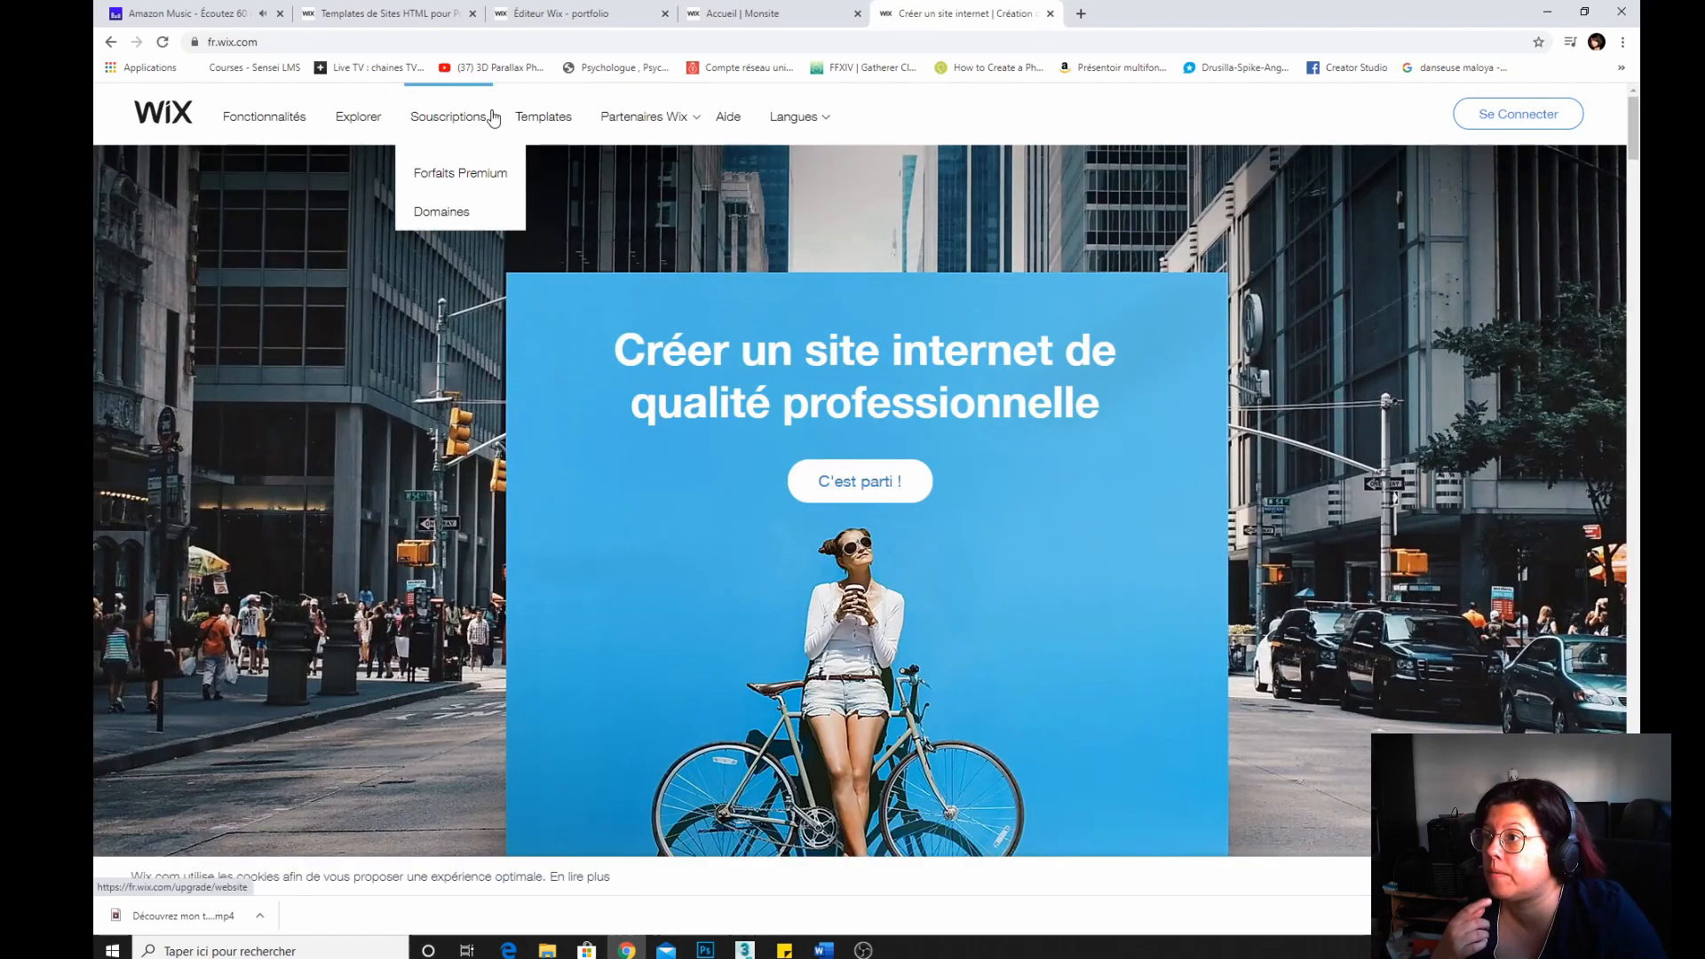
left_click(438, 178)
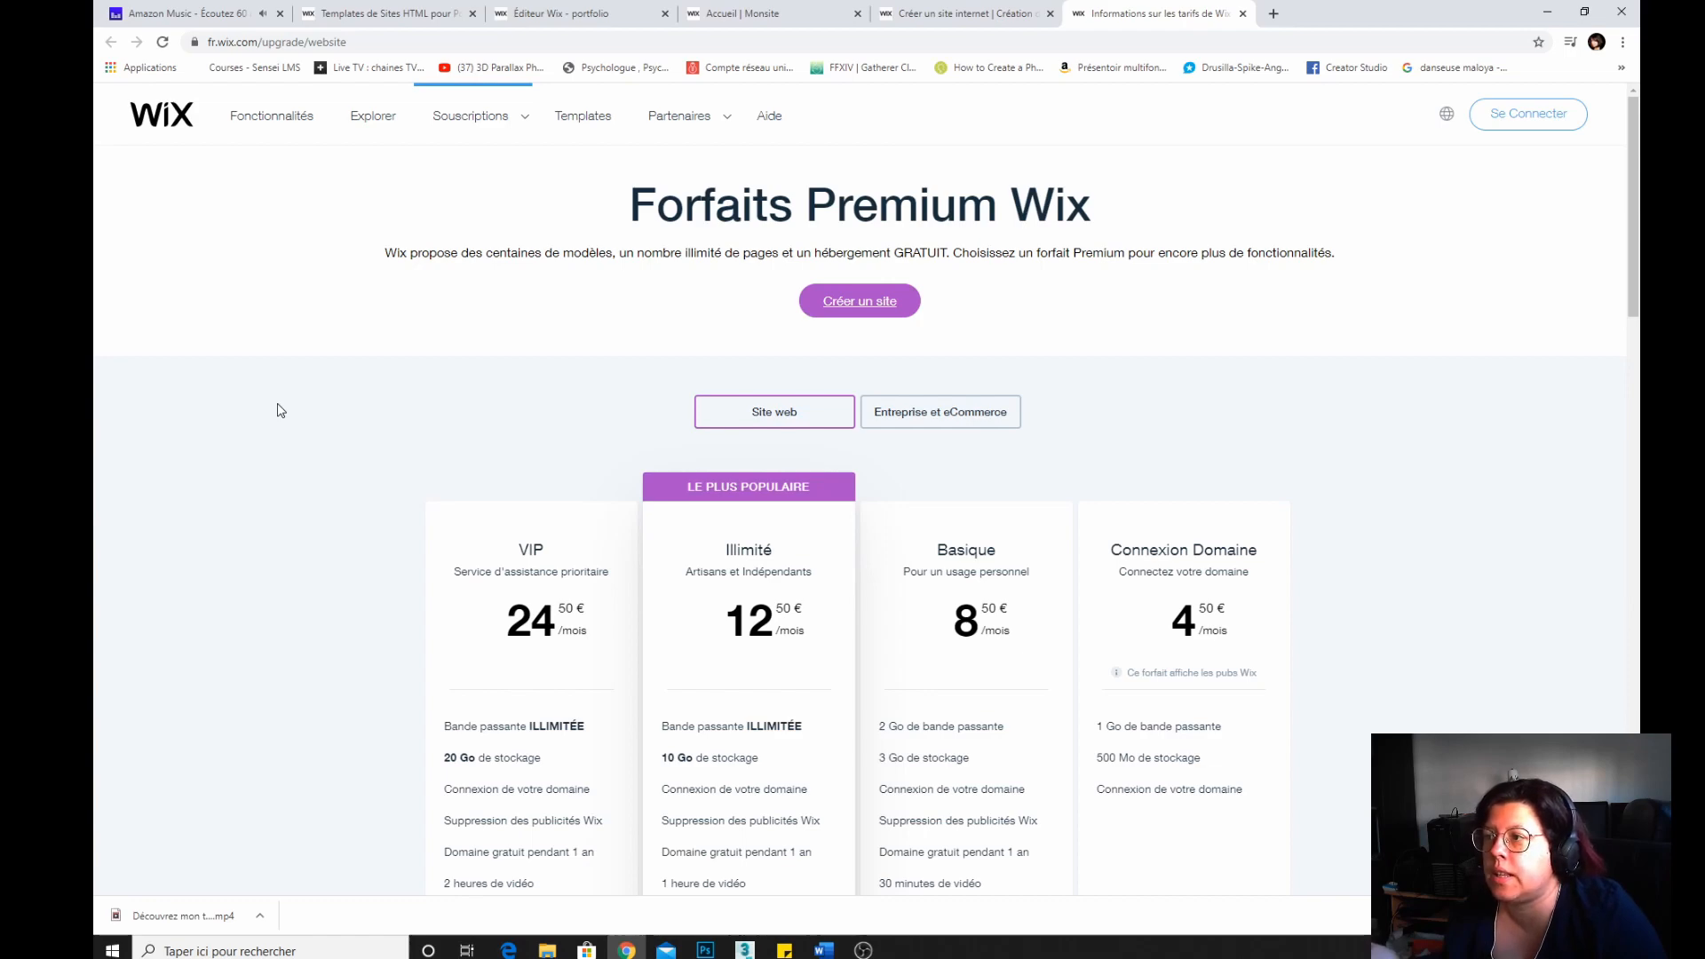
scroll(281, 410, "down", 5)
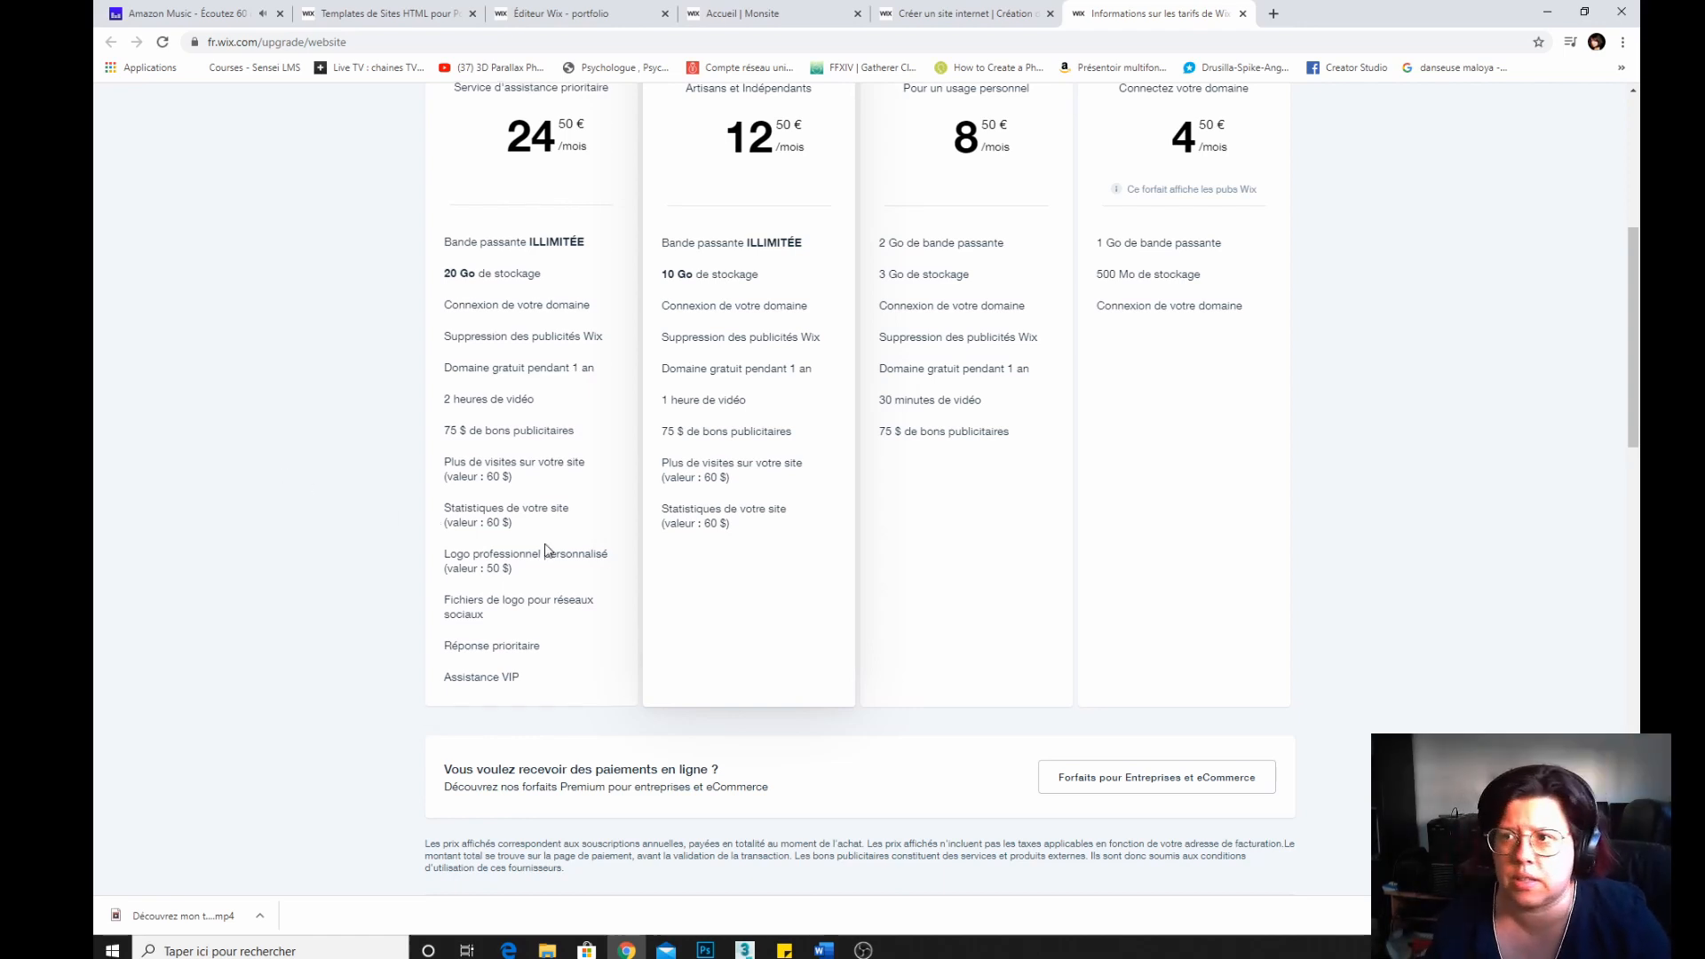
scroll(1039, 596, "down", 5)
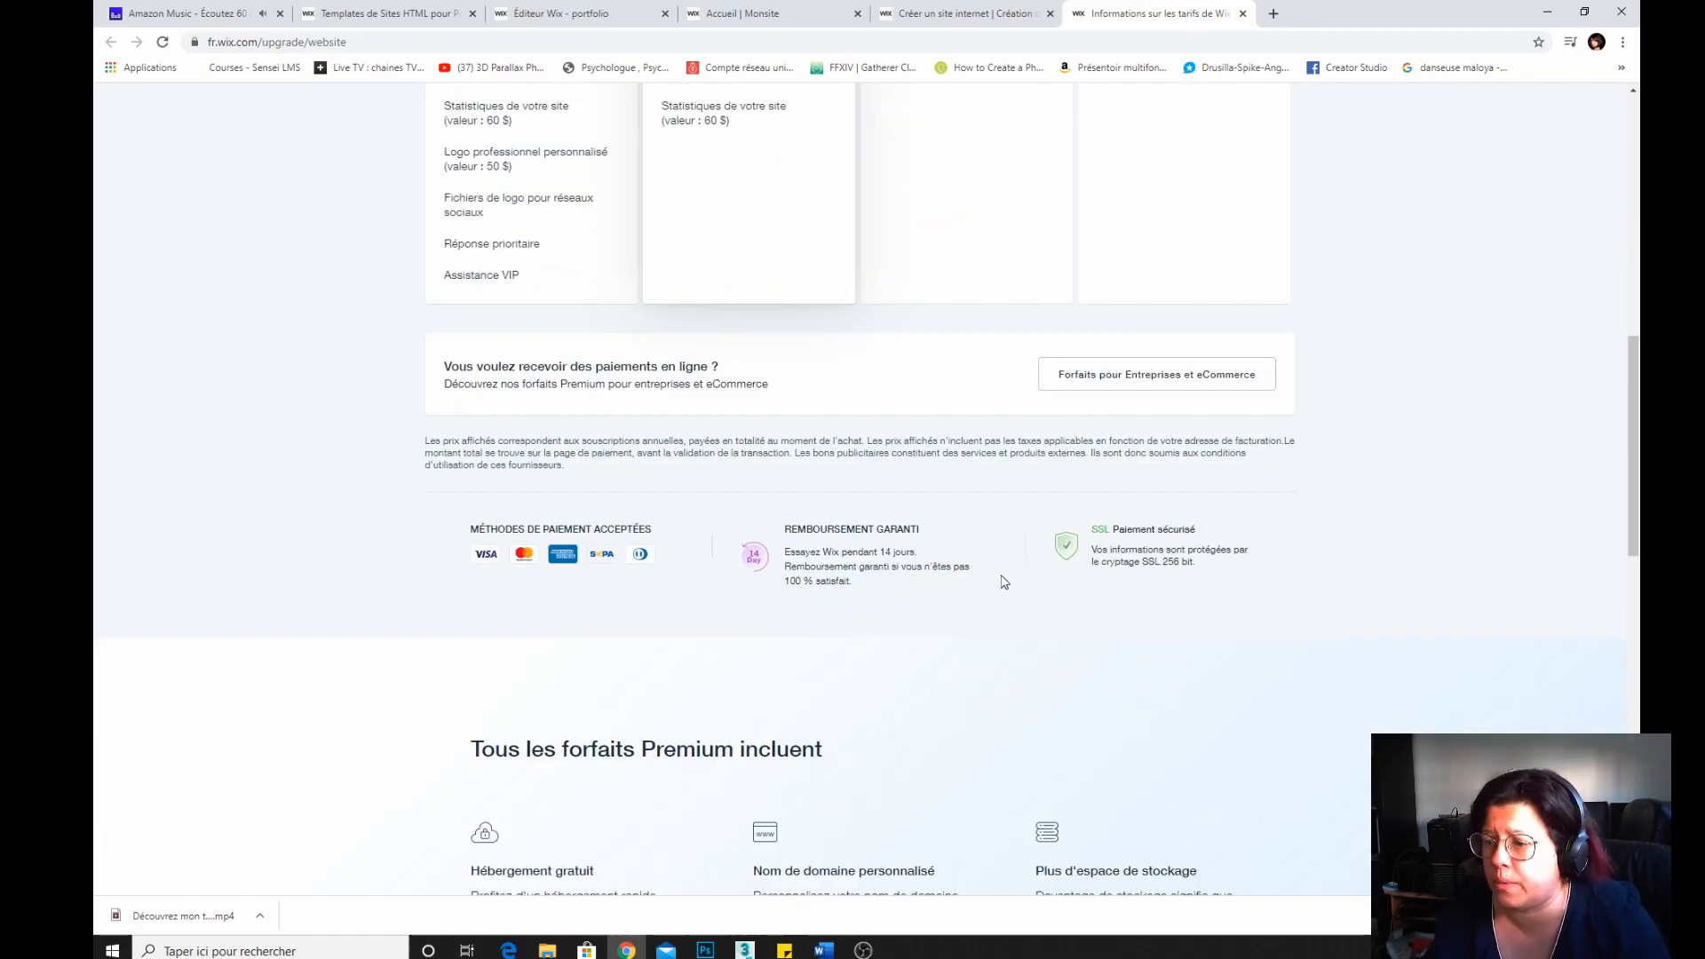
scroll(1005, 582, "down", 5)
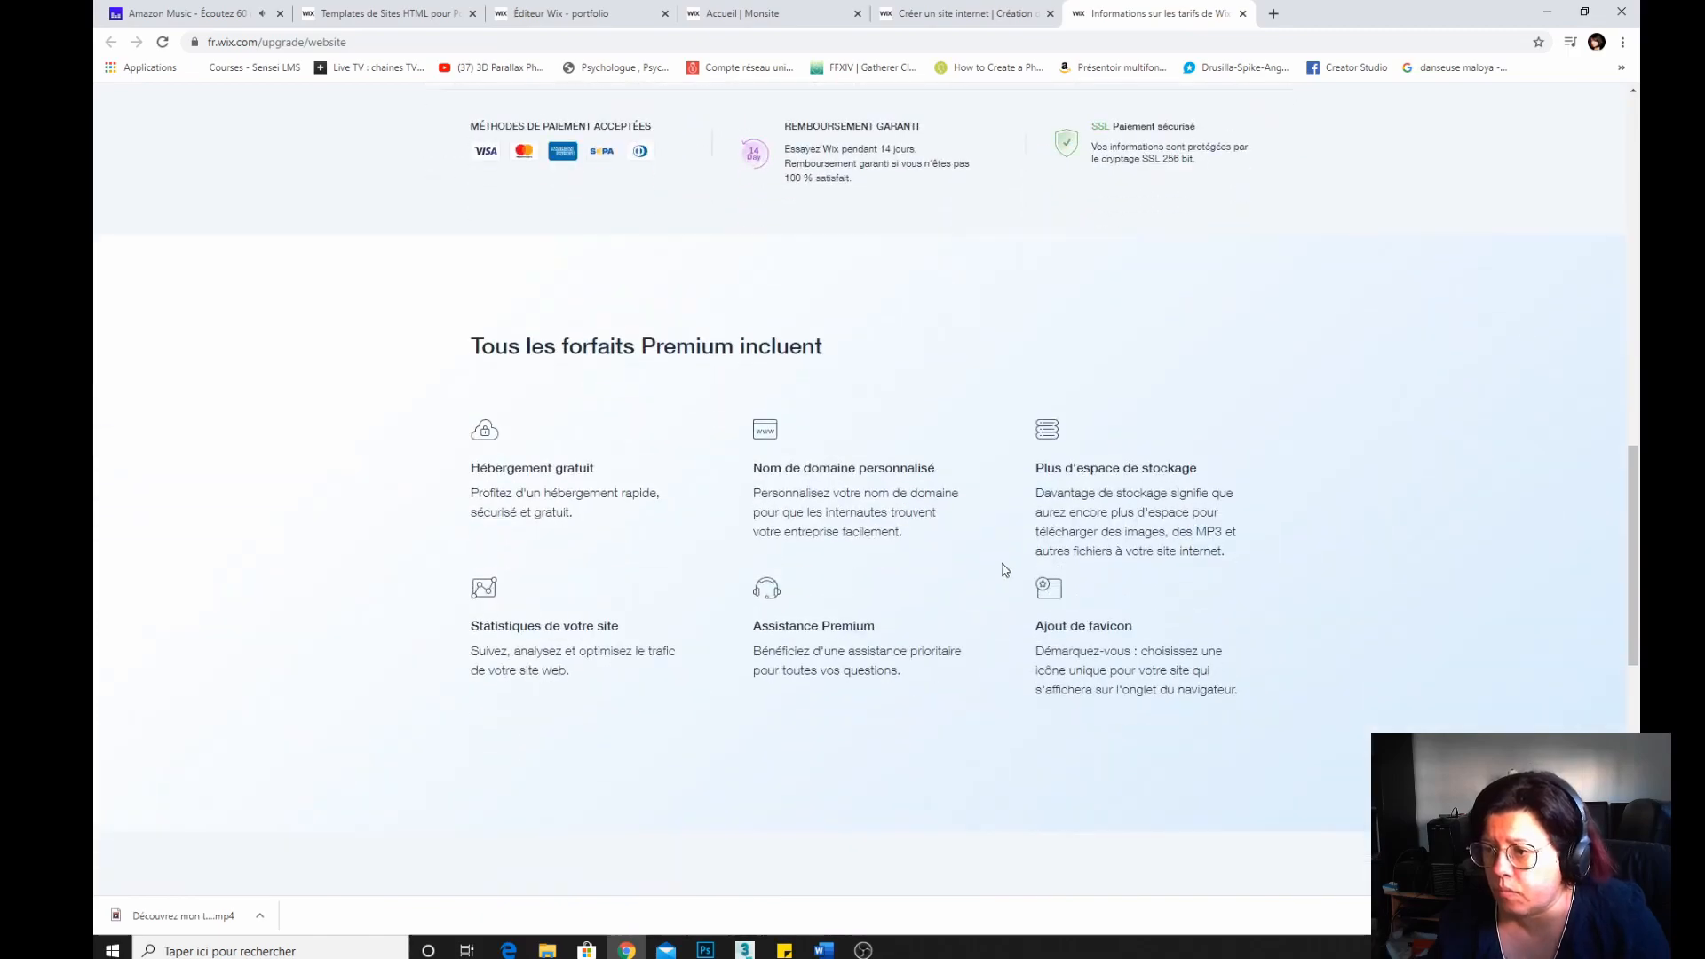
scroll(1006, 568, "up", 13)
scroll(1016, 560, "down", 5)
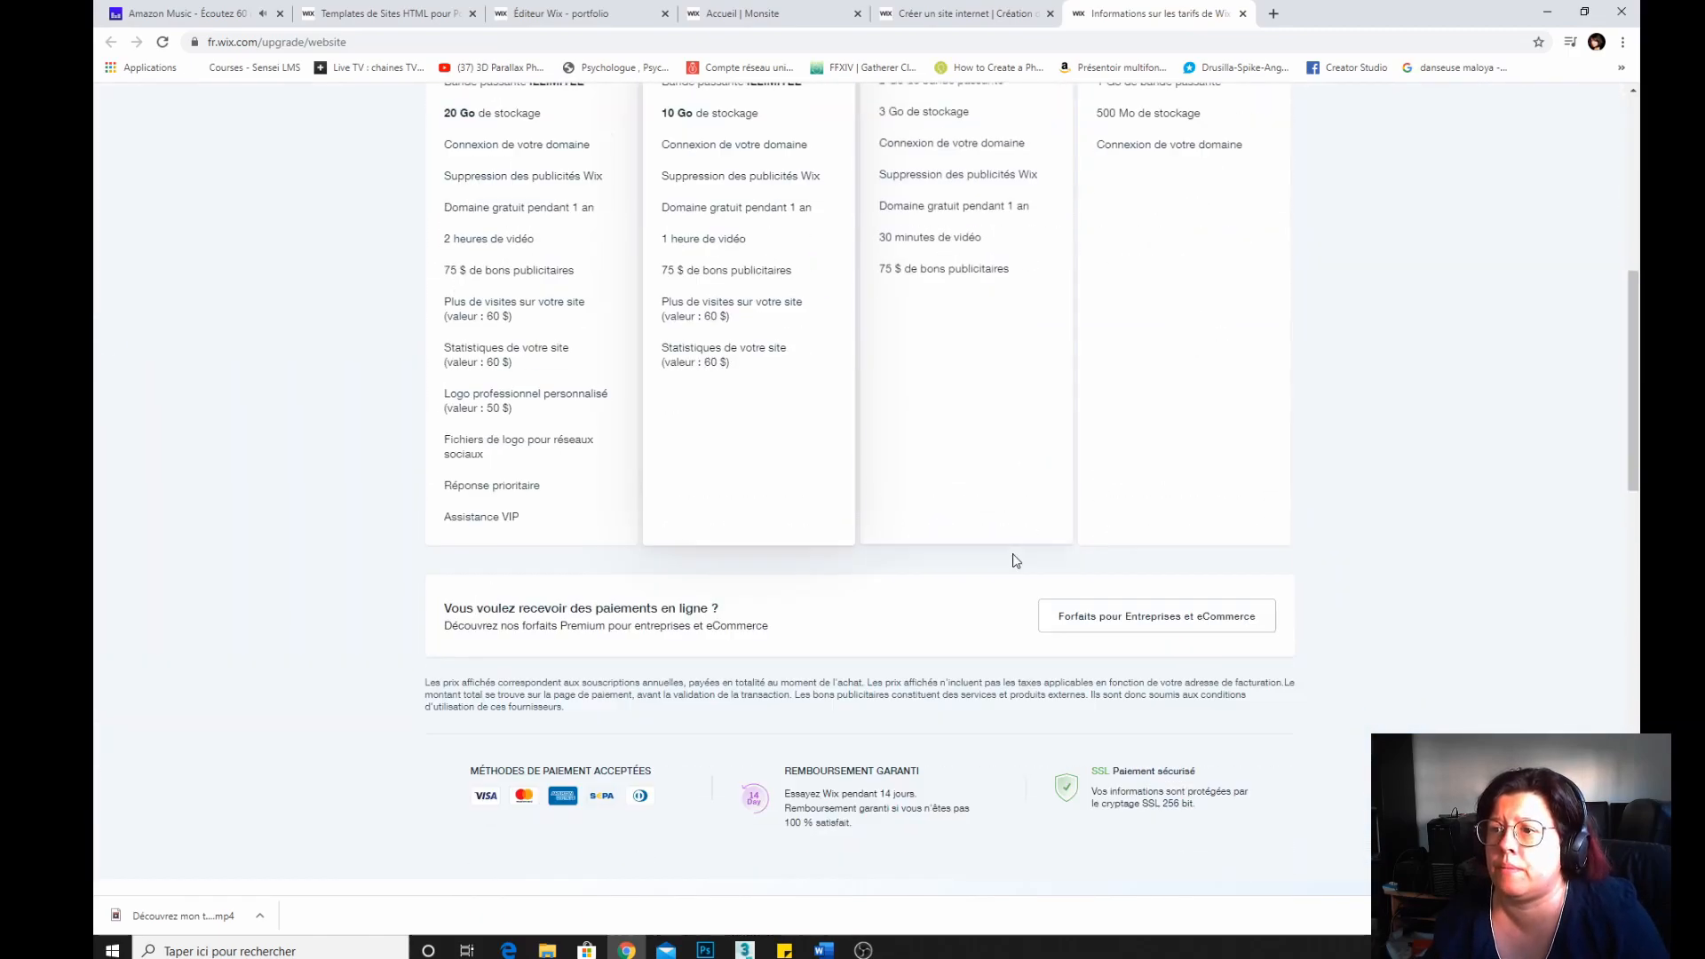
scroll(1015, 560, "down", 14)
scroll(936, 559, "up", 6)
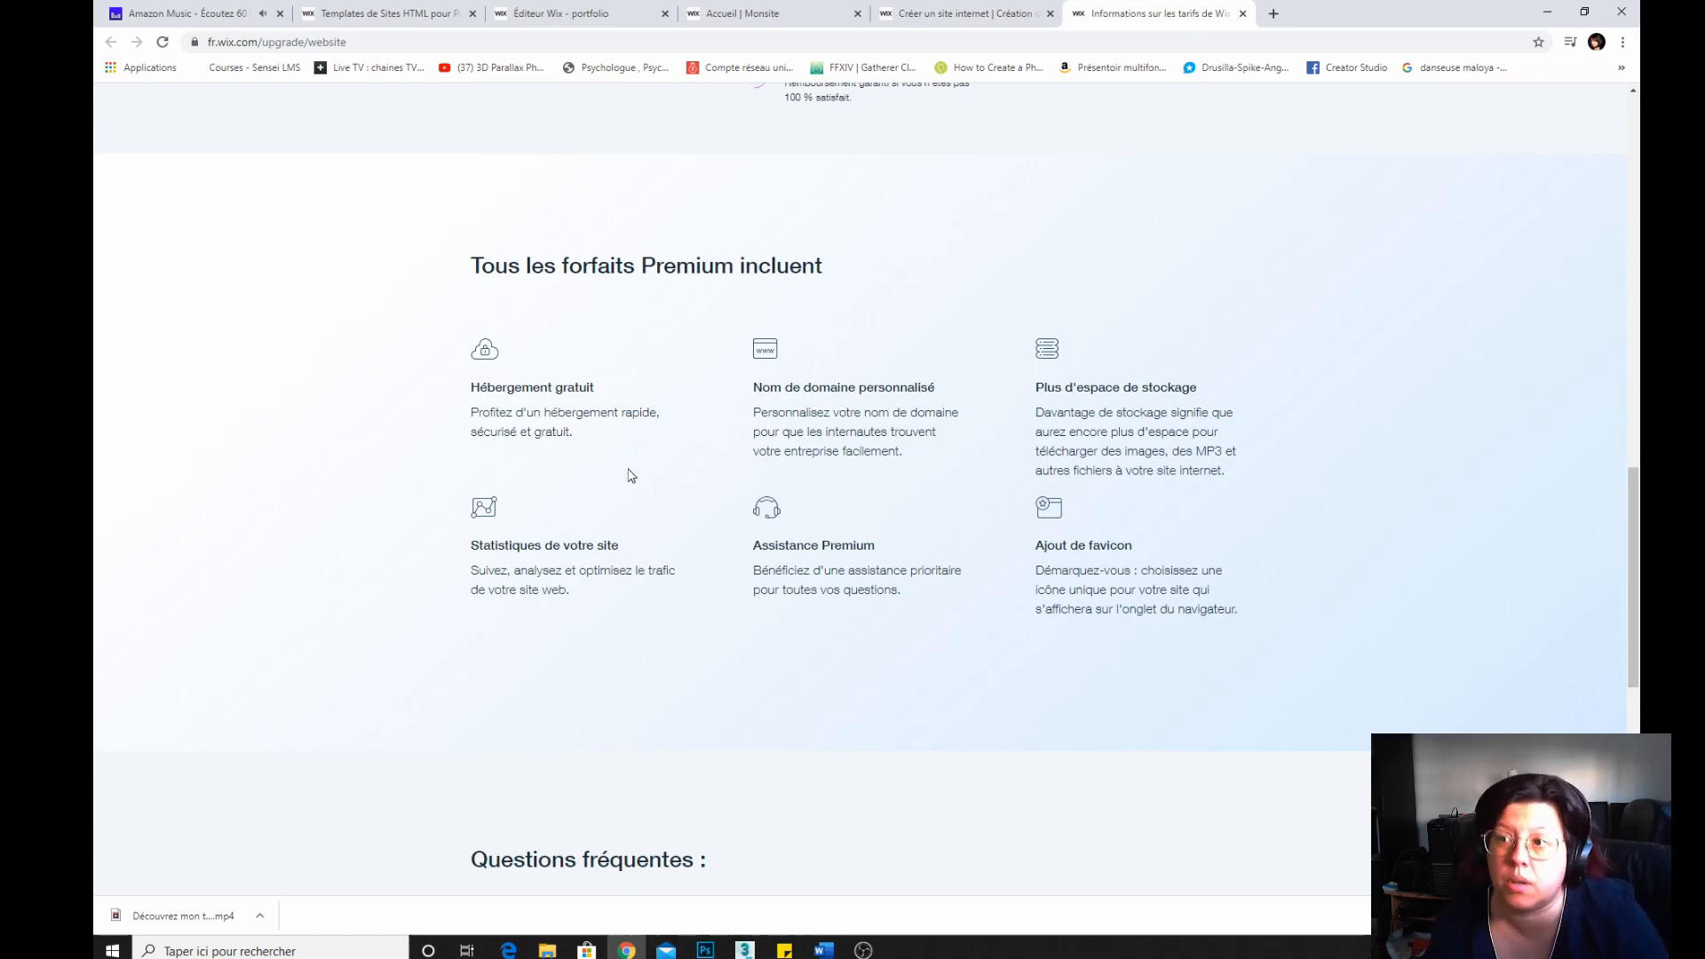
scroll(629, 475, "up", 12)
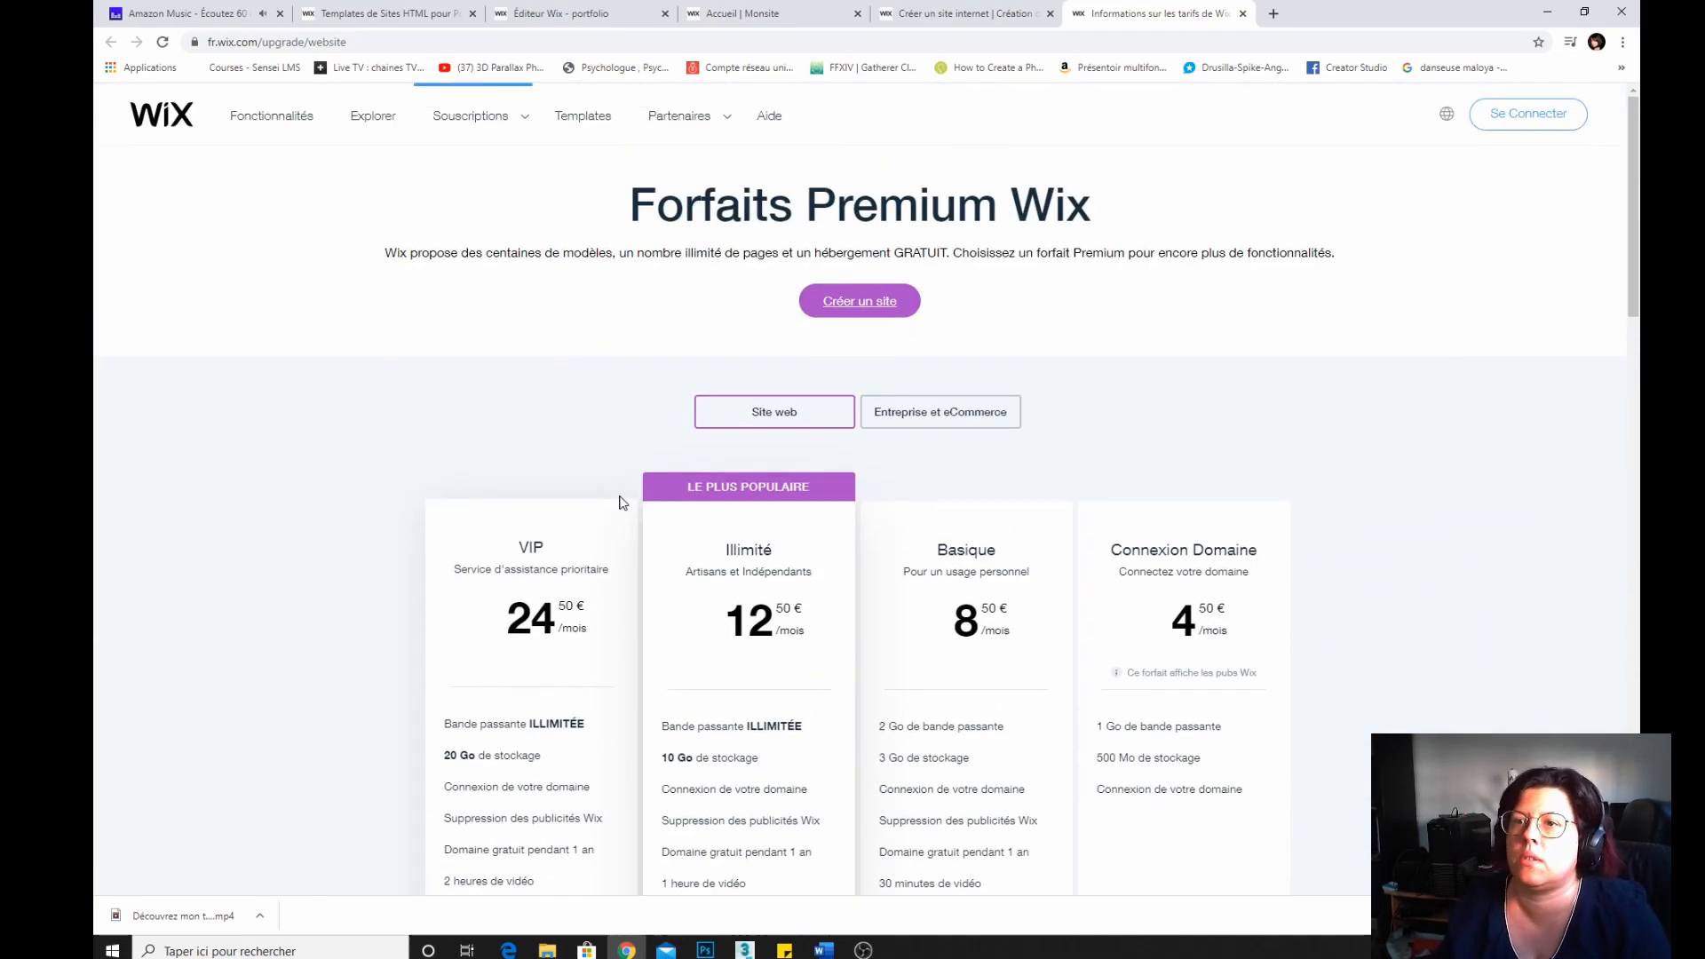
Open the Wix features page and scroll through its overview.
mouse_move(525, 135)
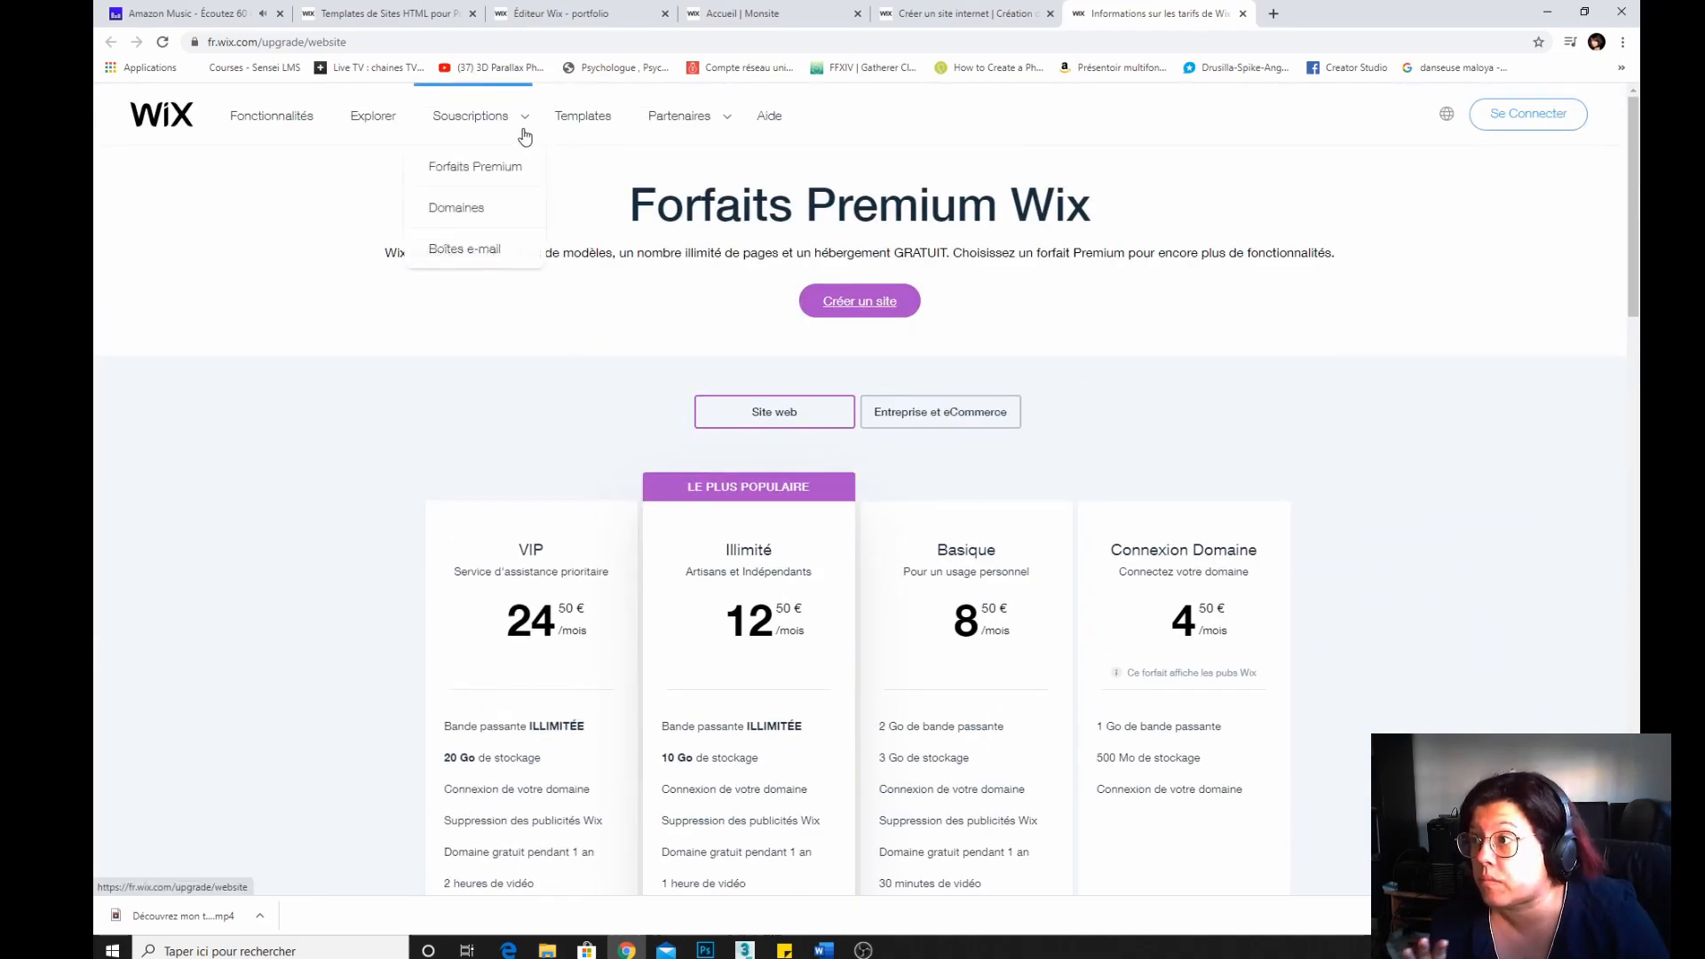
left_click(269, 121)
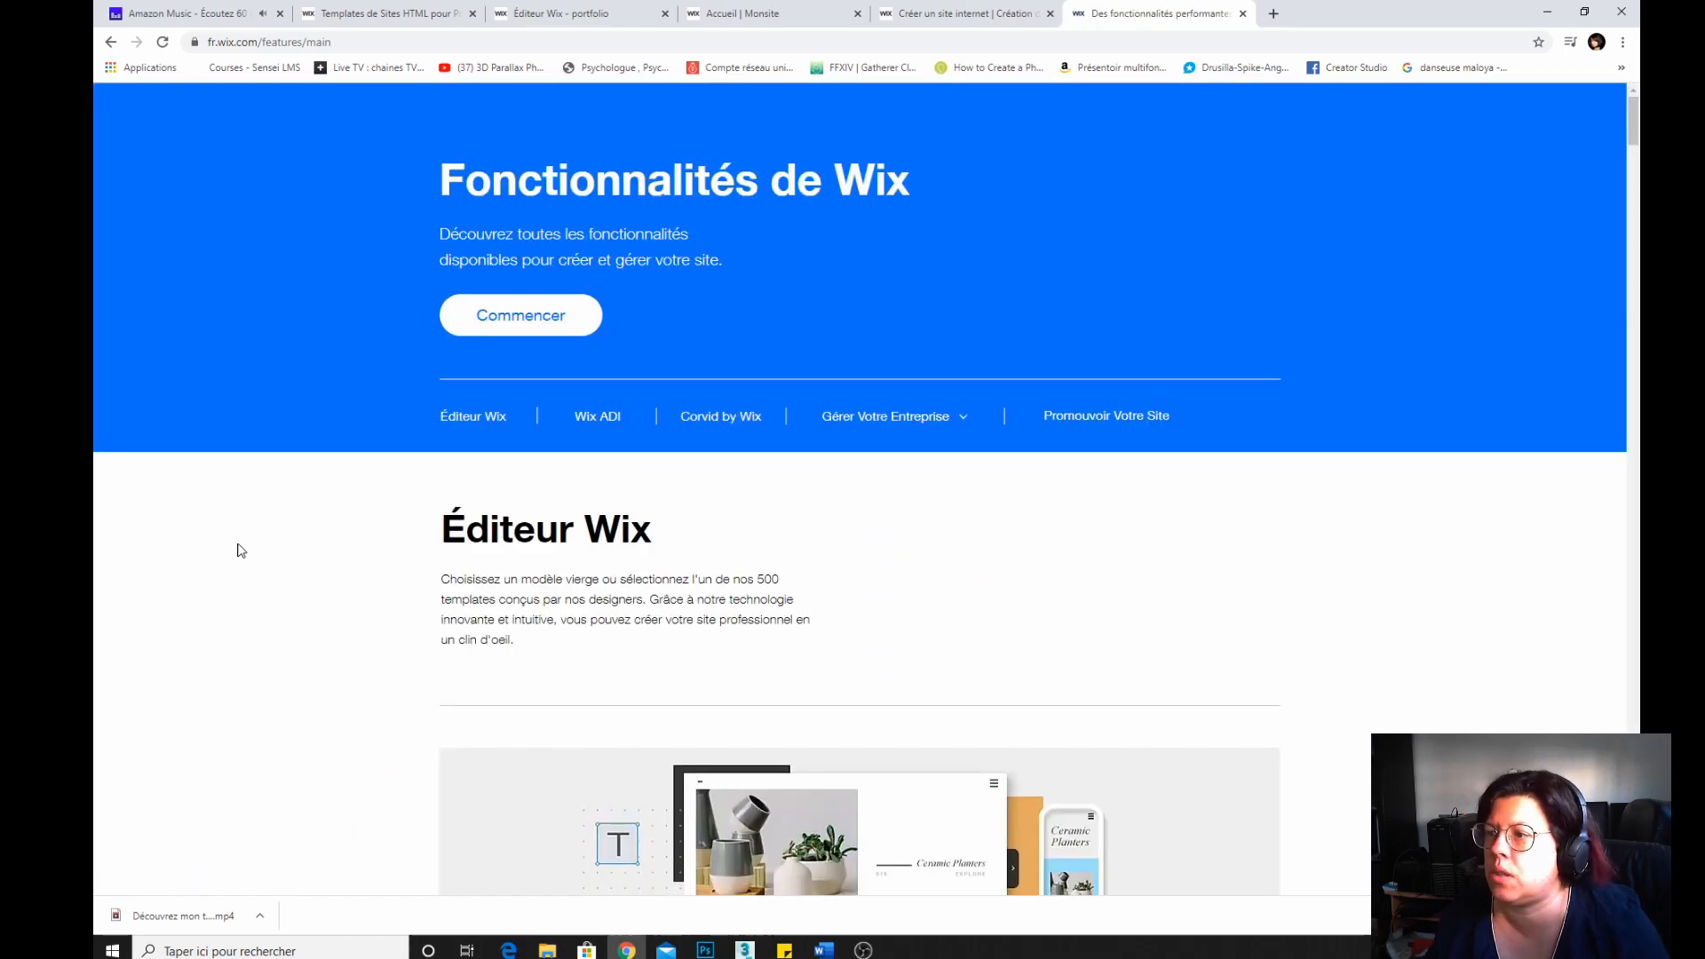
scroll(253, 525, "down", 10)
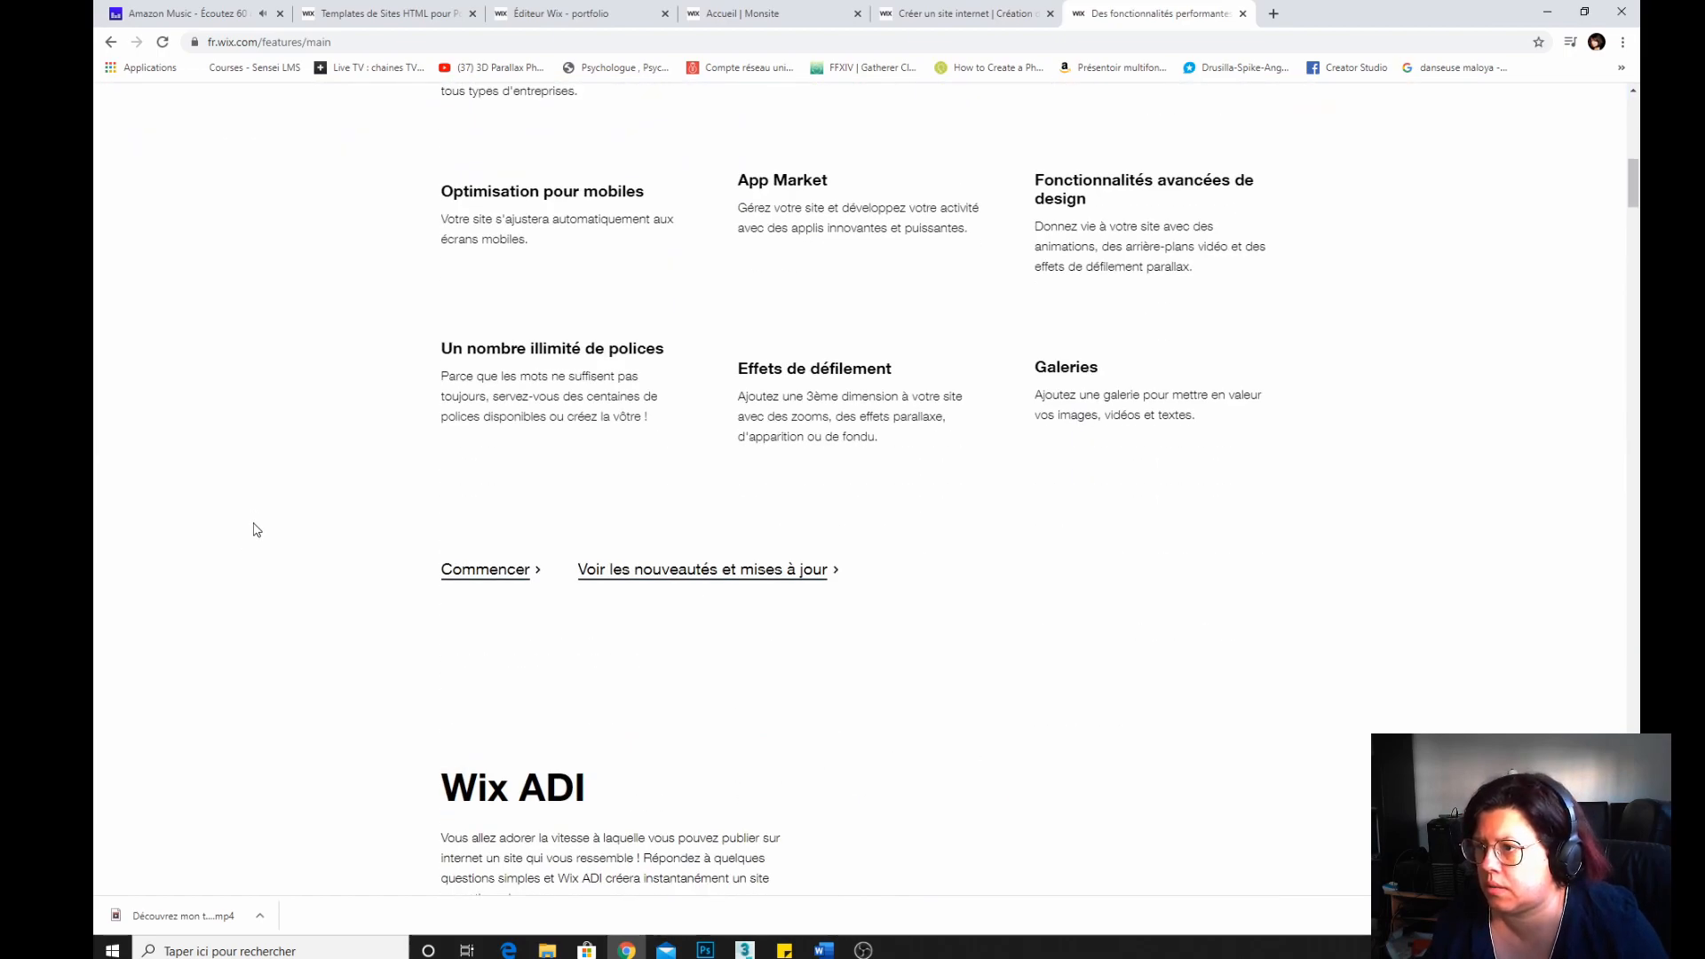
Scroll further down the features page to examine the design, business, blog, restaurant, promotion and video sections.
scroll(256, 529, "up", 3)
scroll(257, 529, "down", 10)
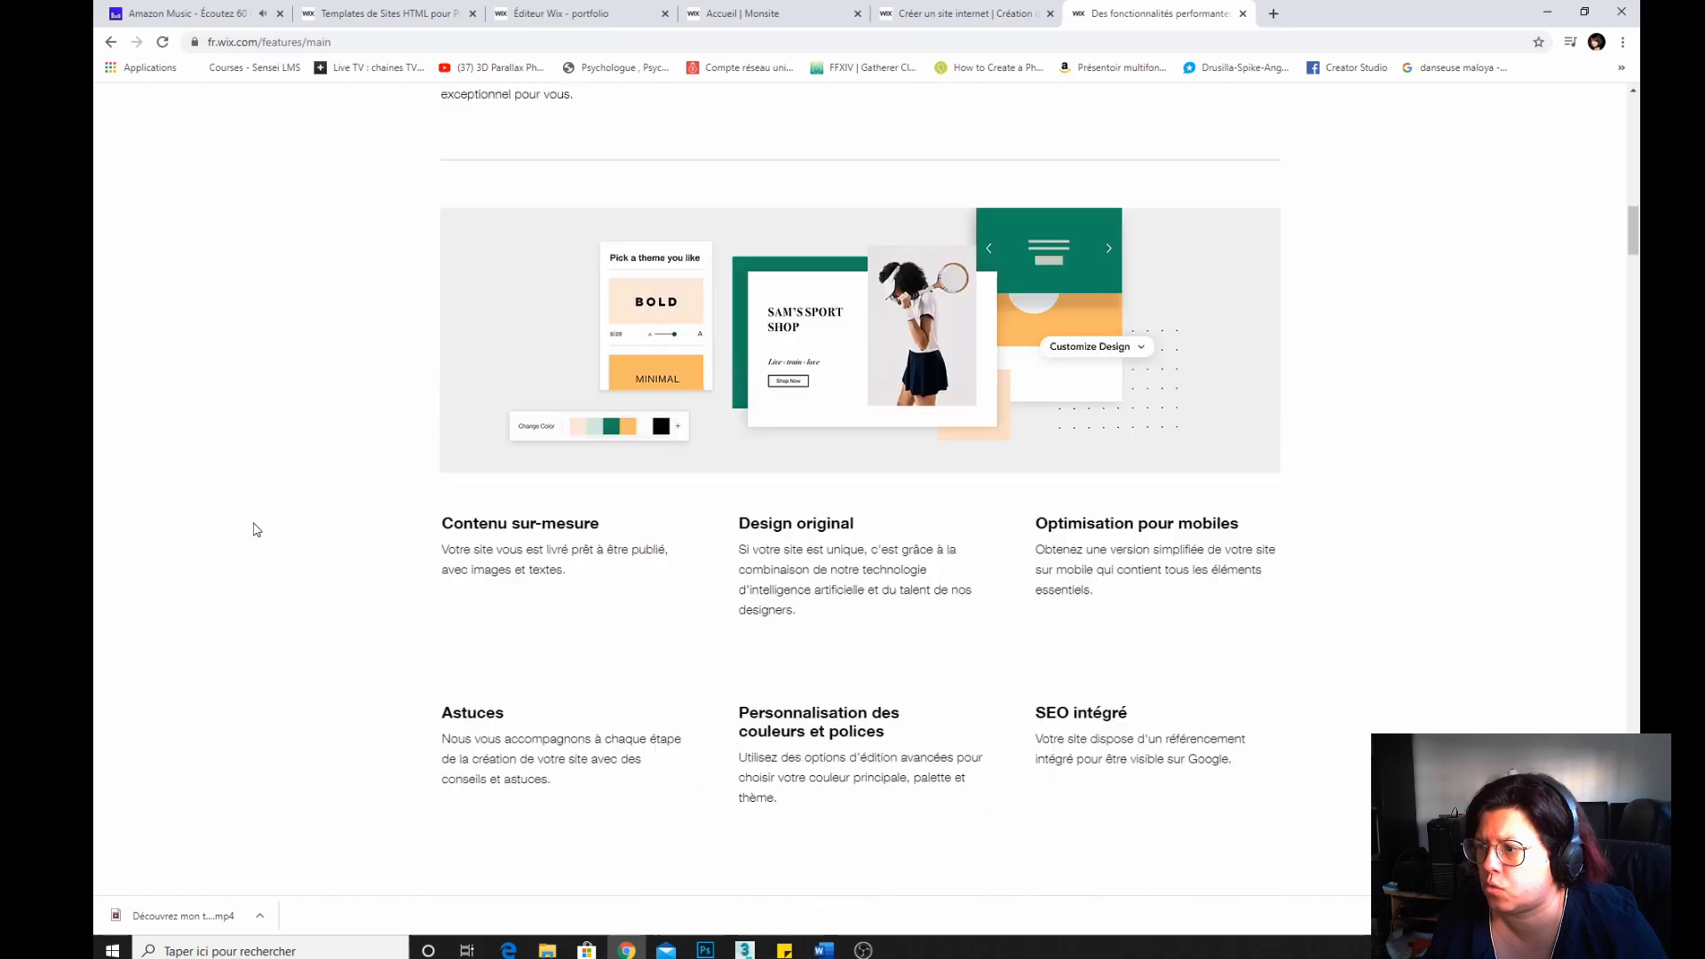
scroll(256, 529, "down", 15)
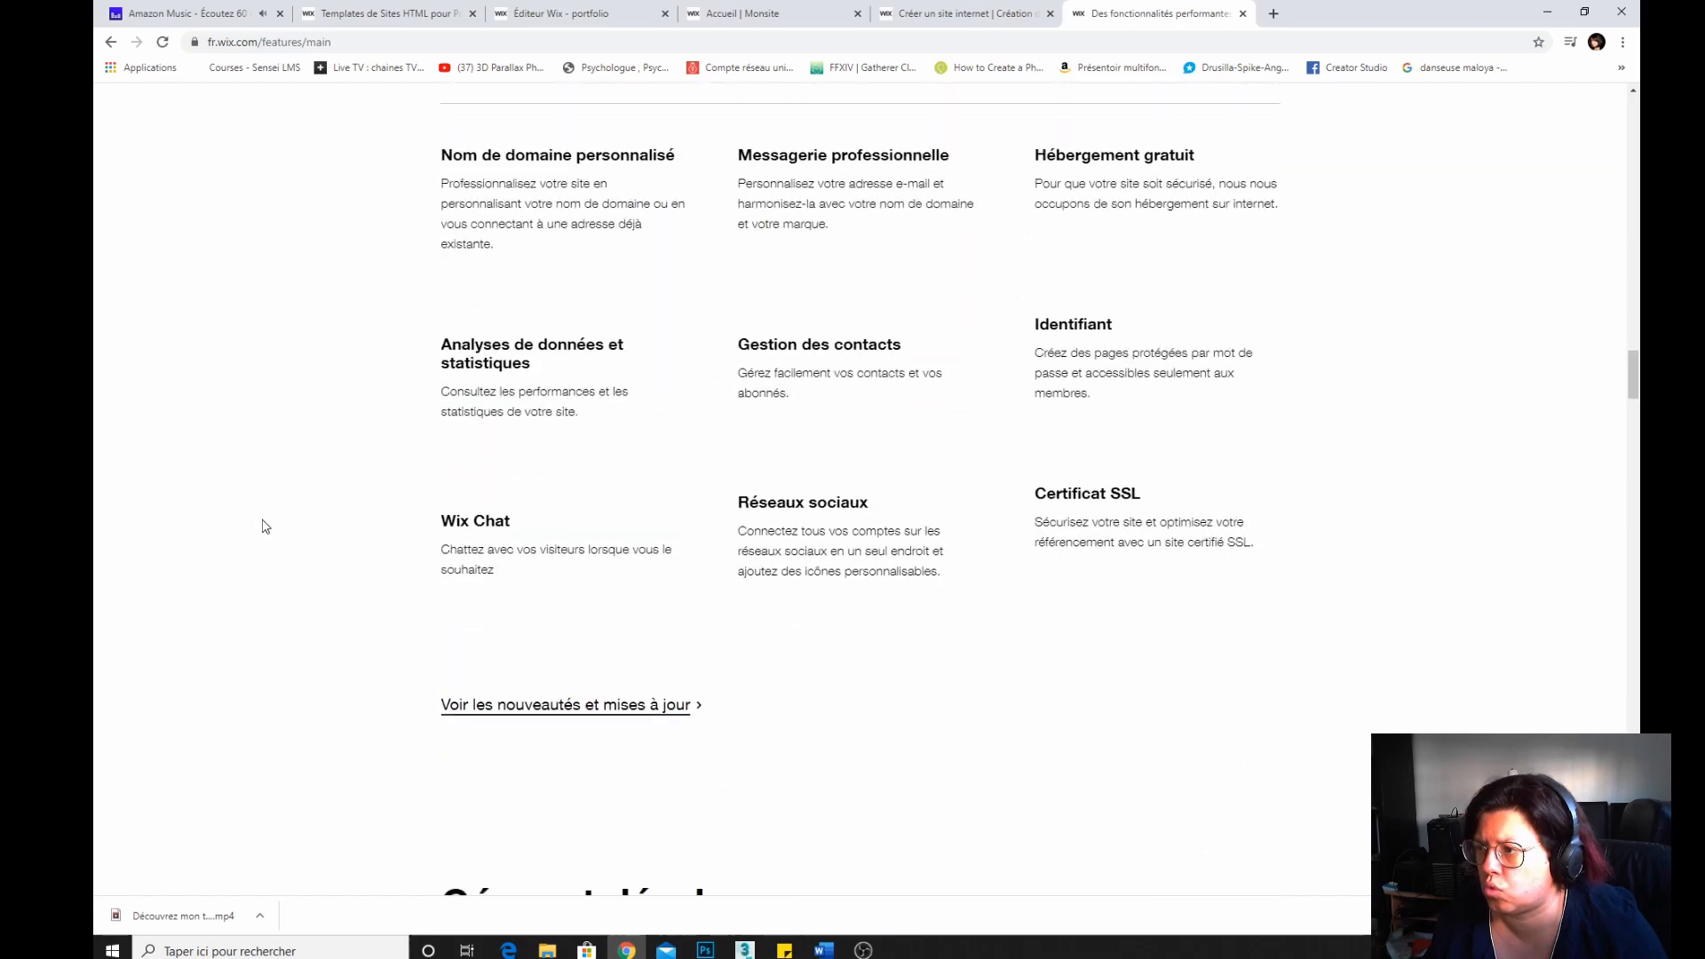
scroll(264, 525, "down", 20)
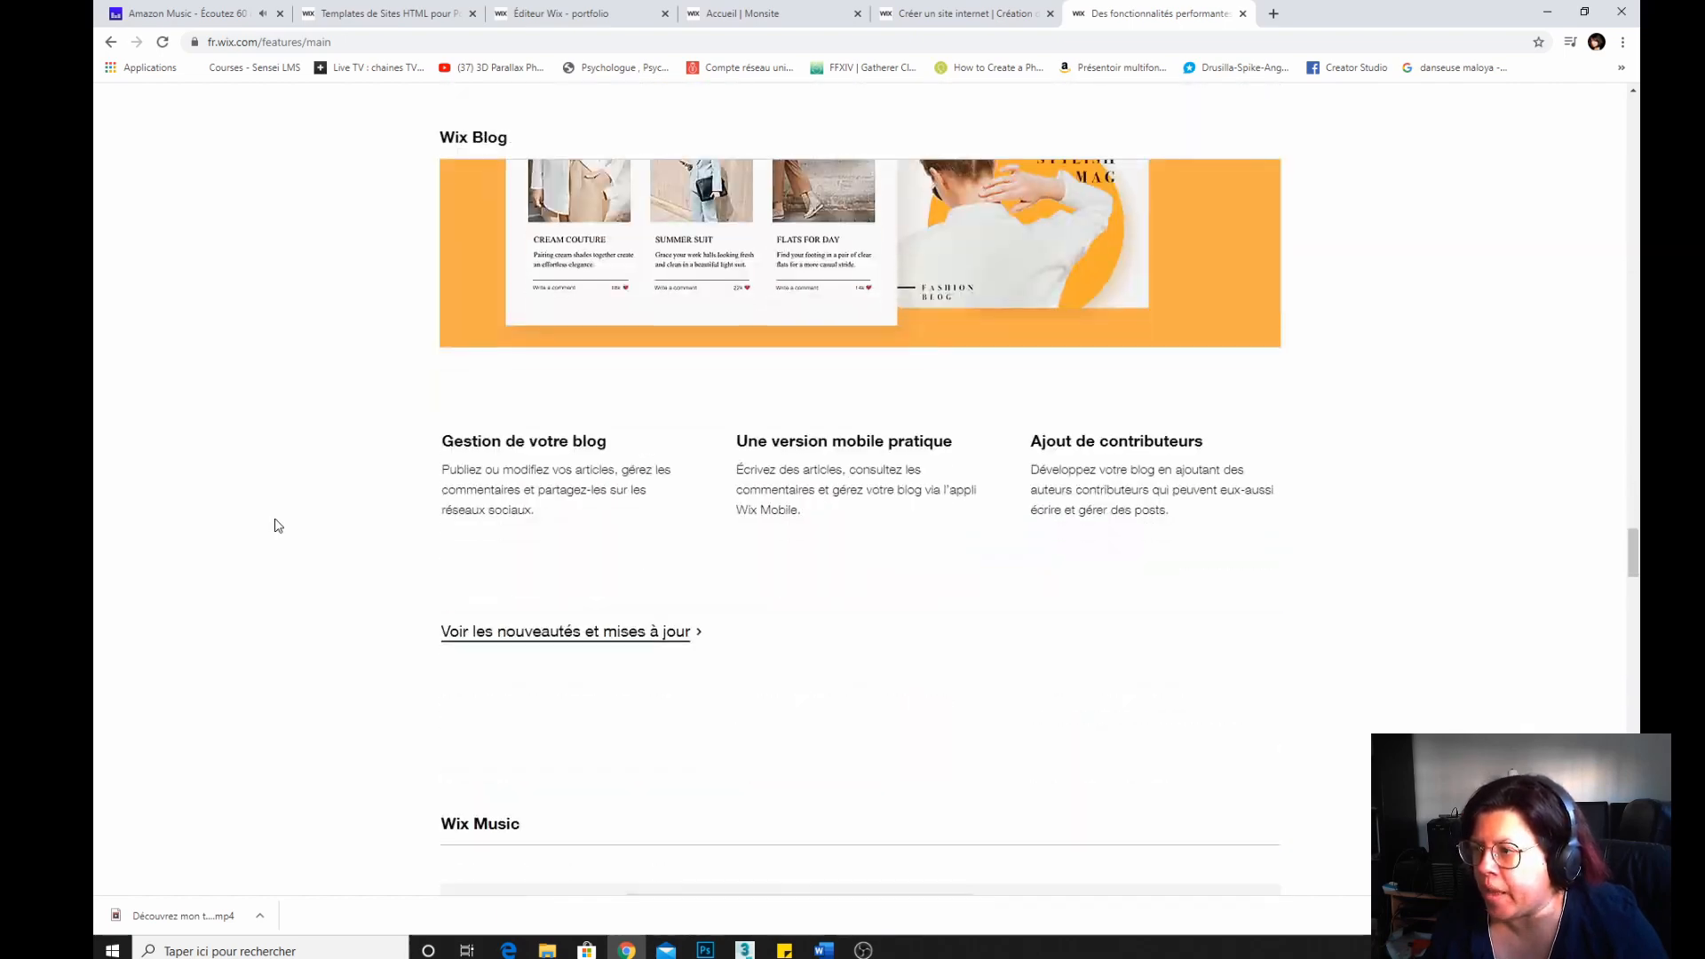
scroll(278, 525, "down", 20)
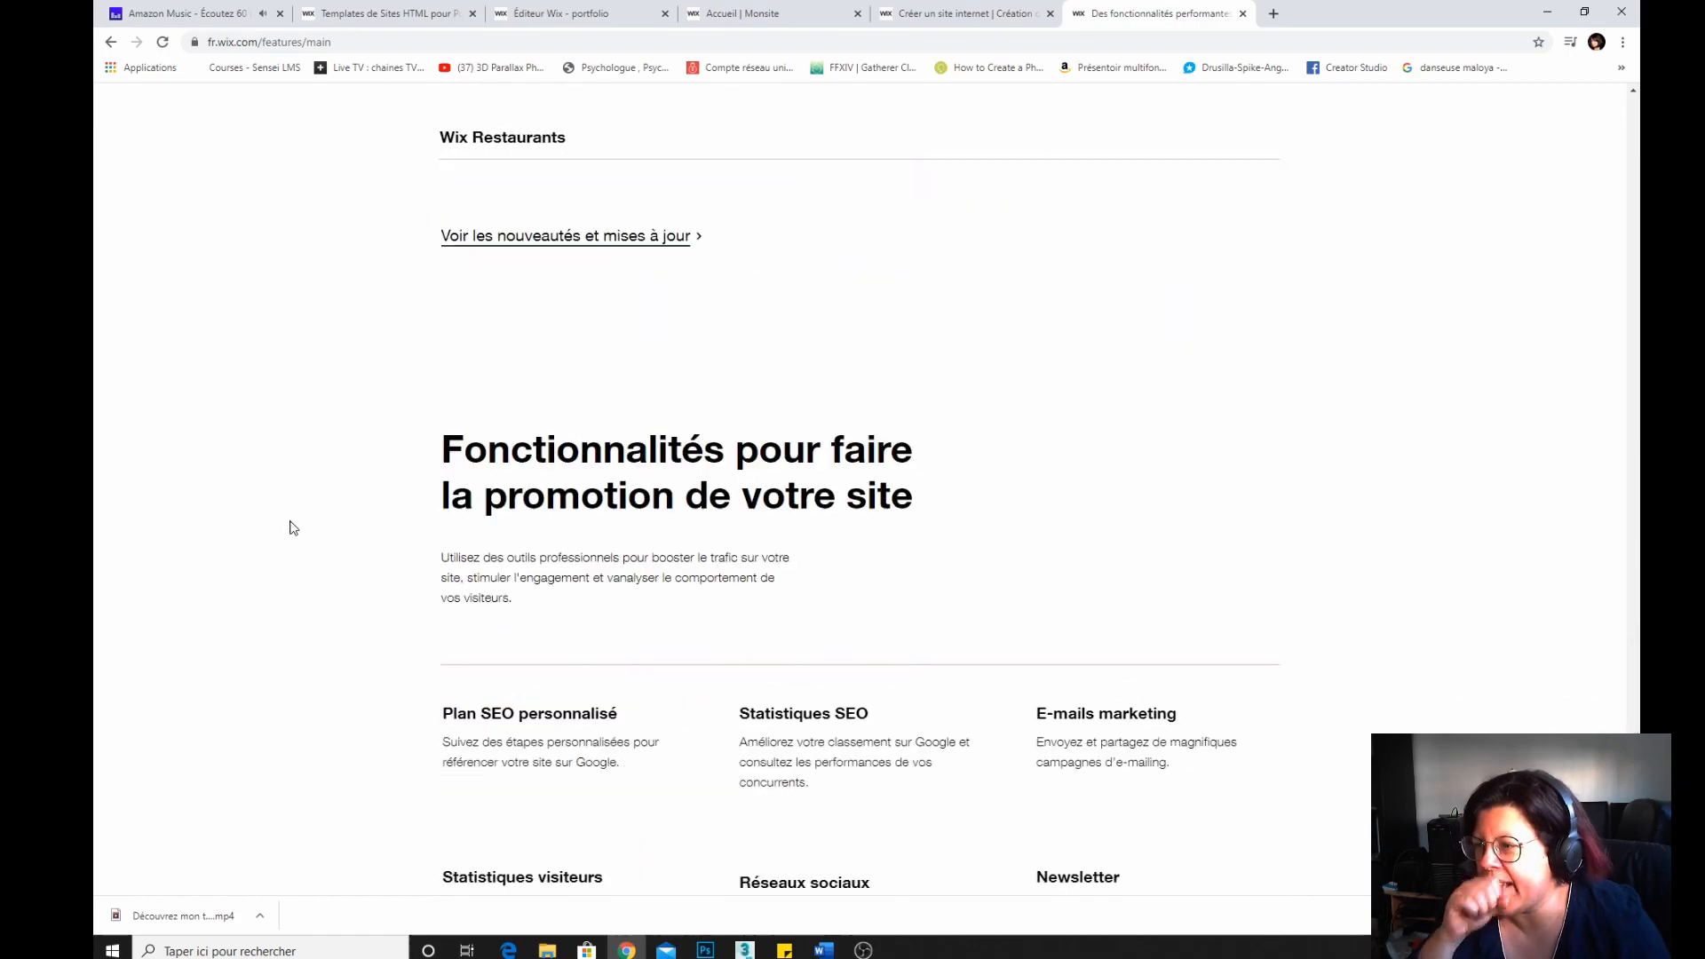
scroll(293, 527, "down", 8)
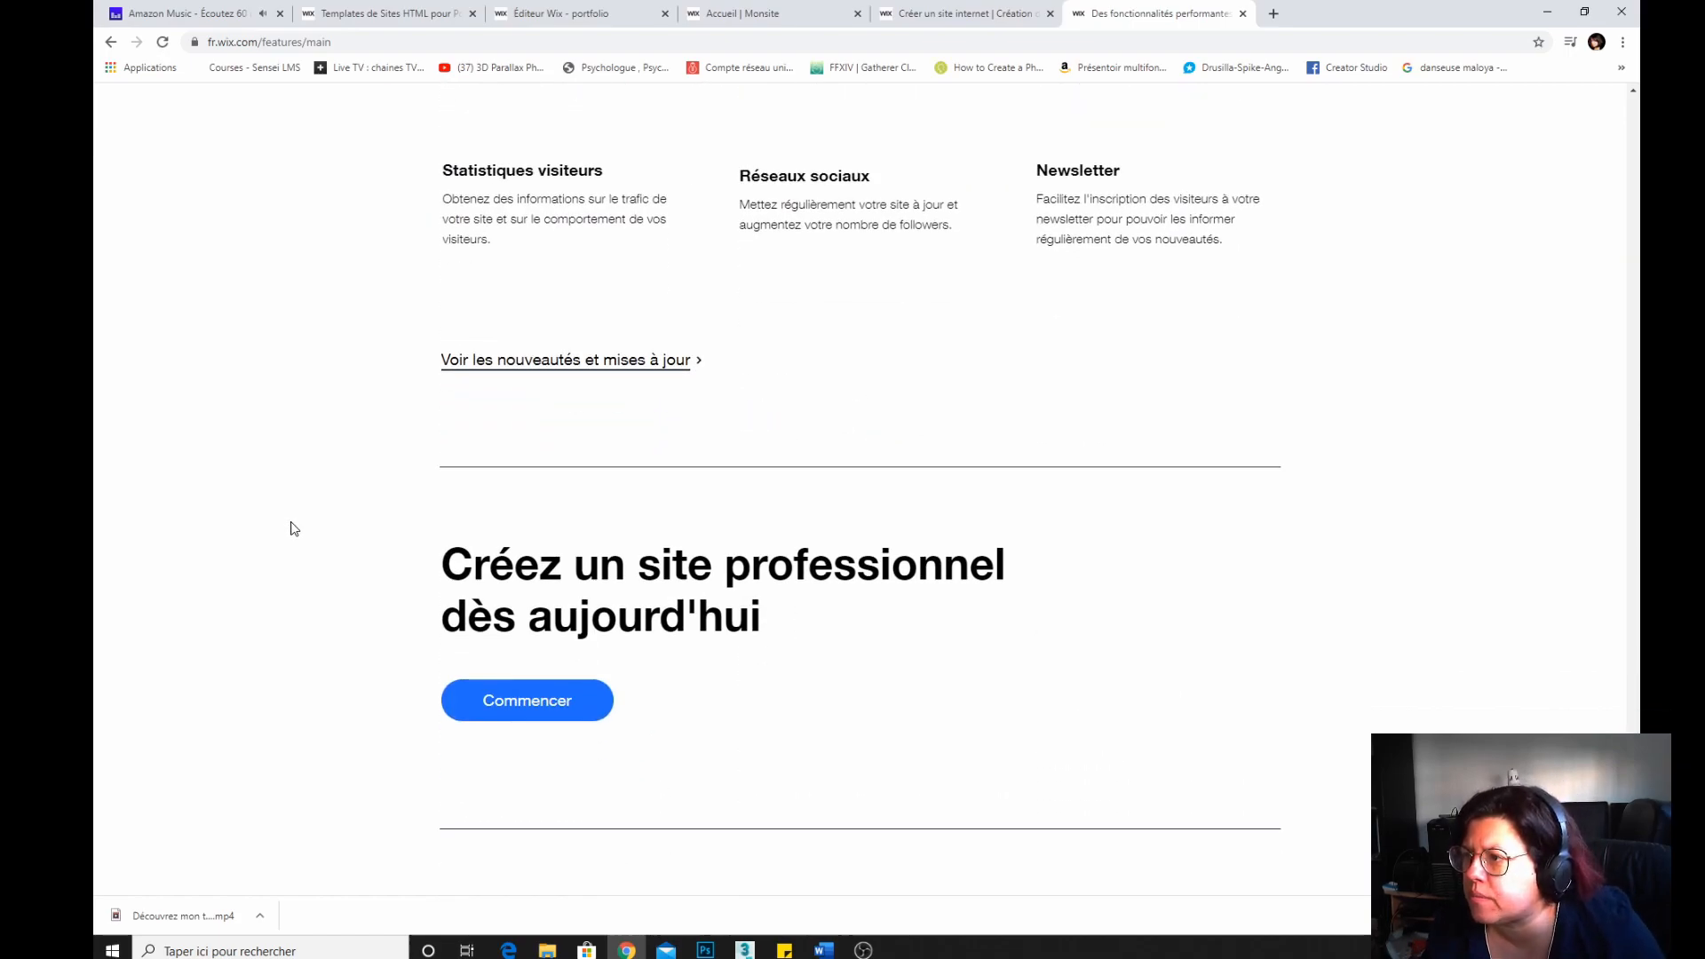
scroll(294, 528, "up", 2)
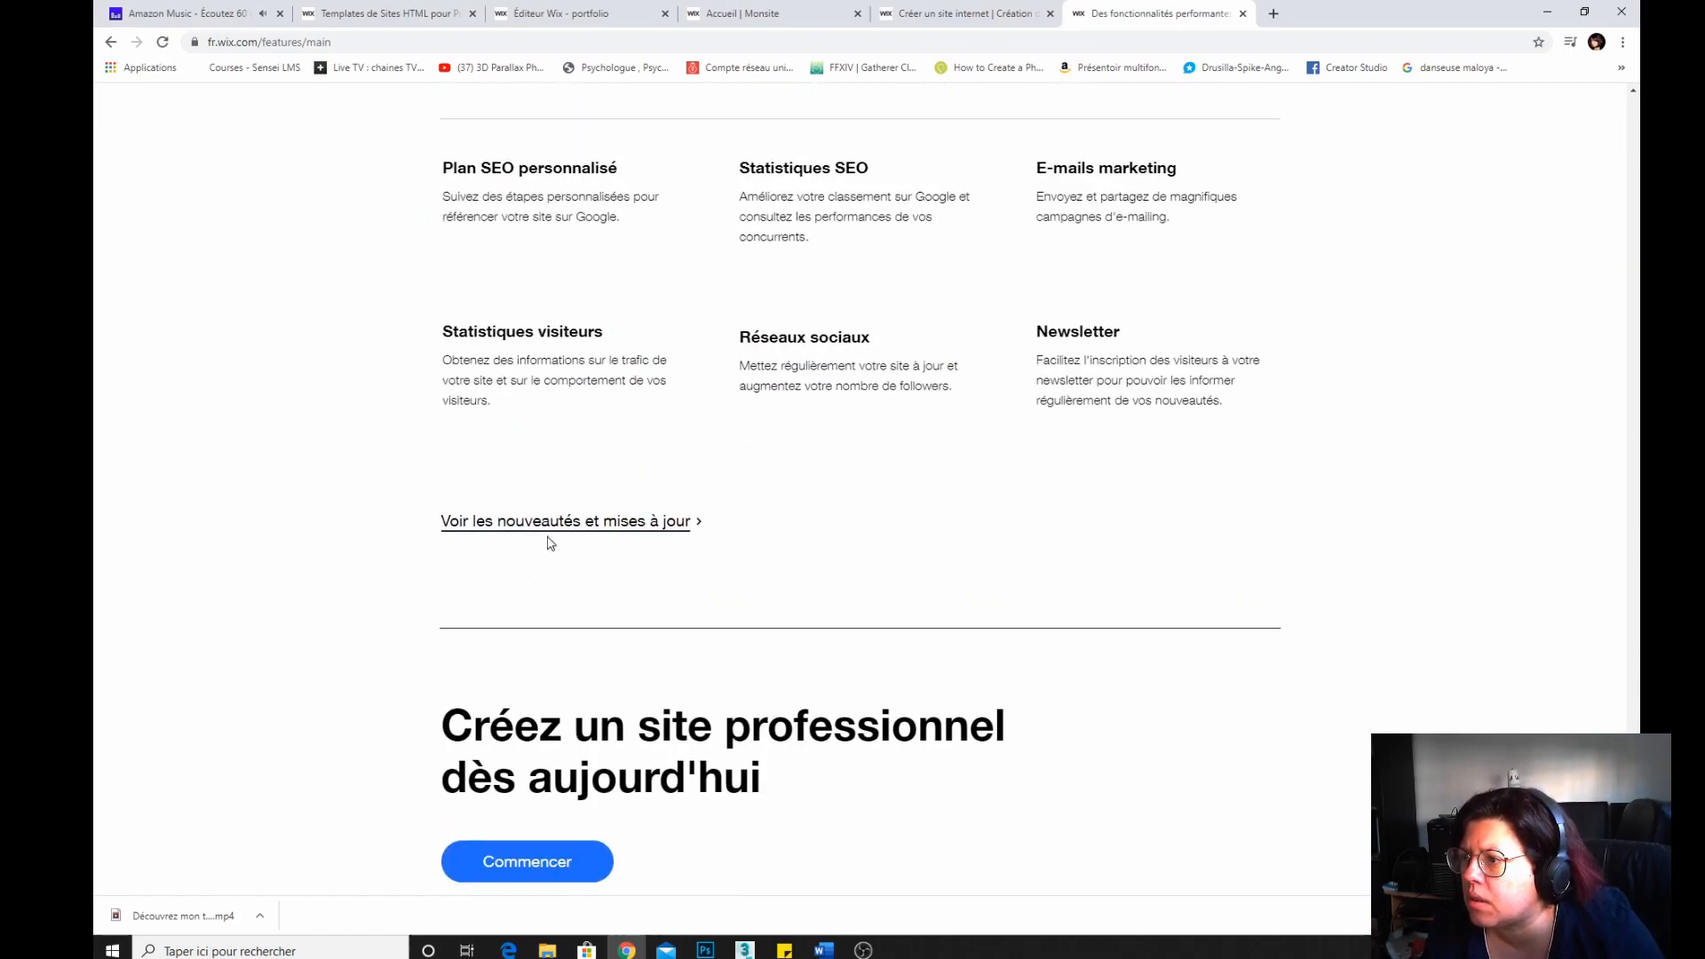
scroll(312, 571, "down", 10)
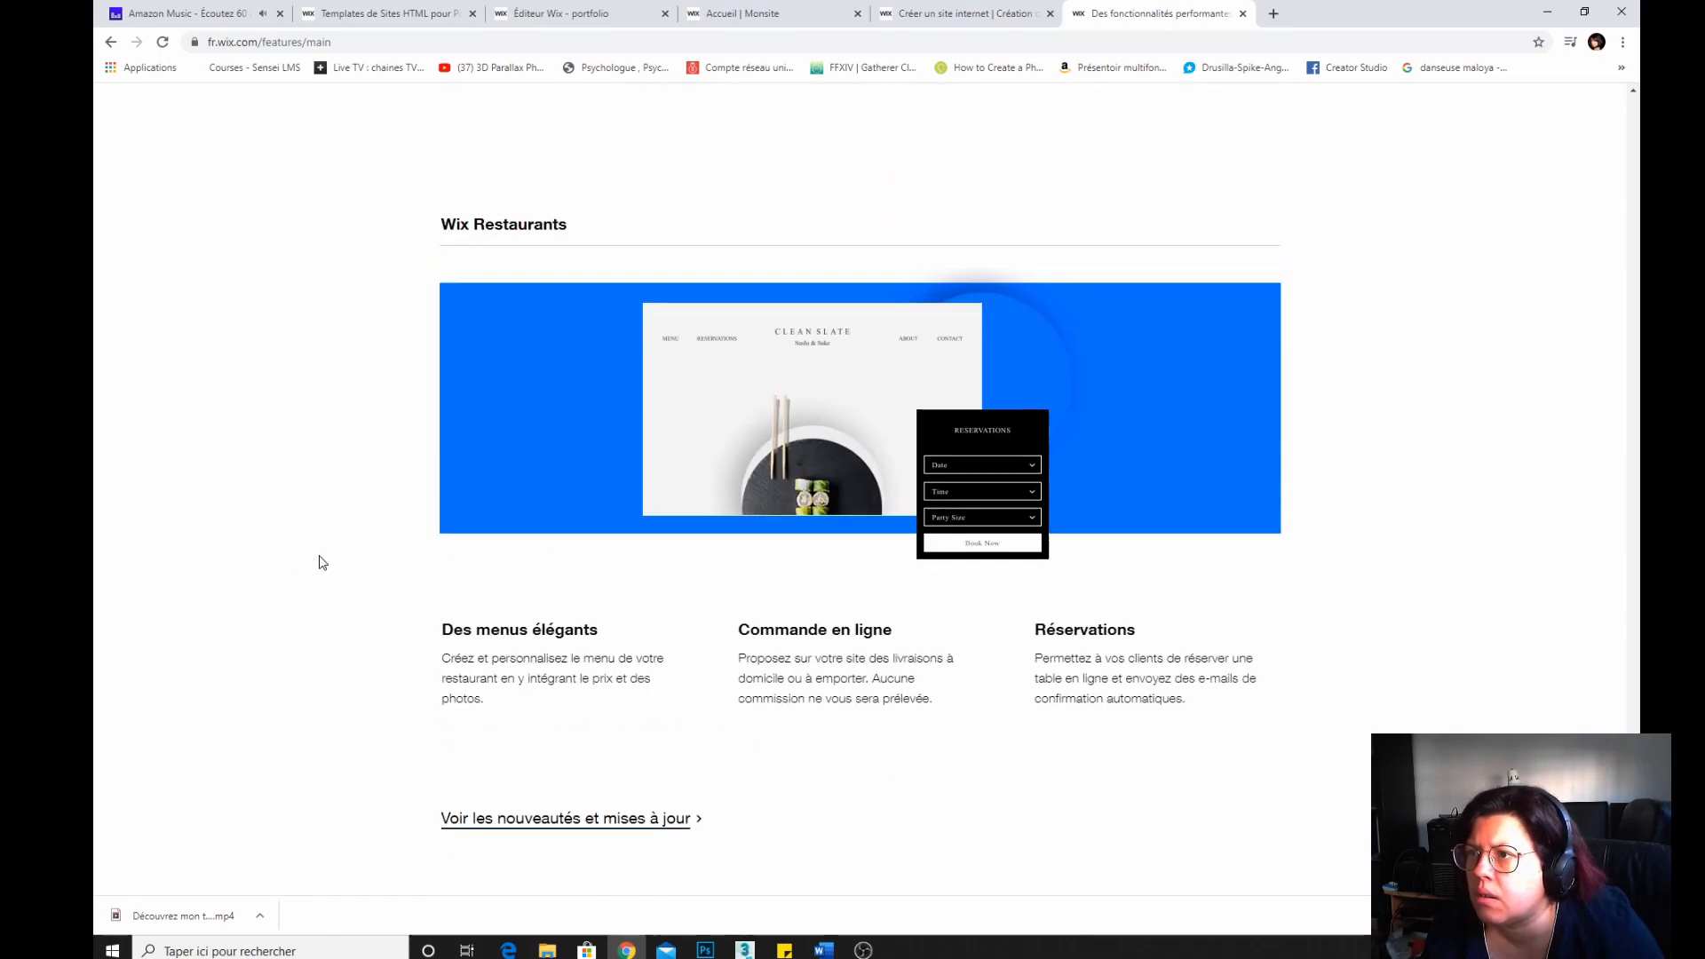
scroll(315, 561, "down", 8)
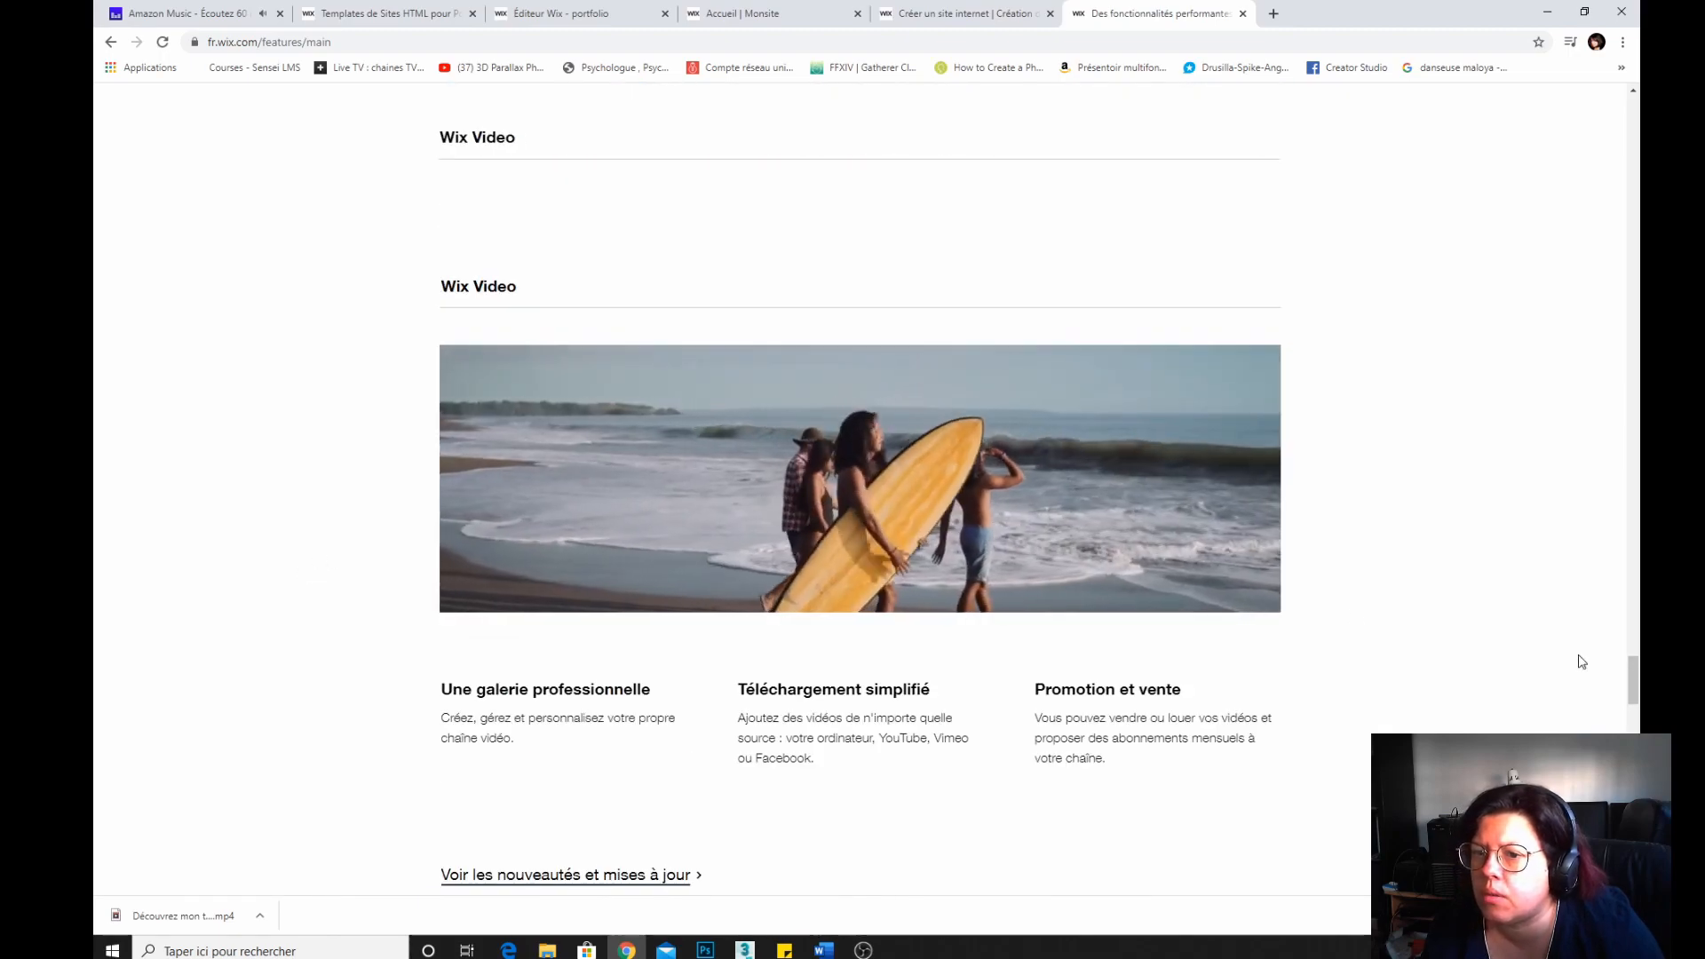
Return to the top of the features page and close its browser tab.
left_click_drag(1634, 686, 1628, 120)
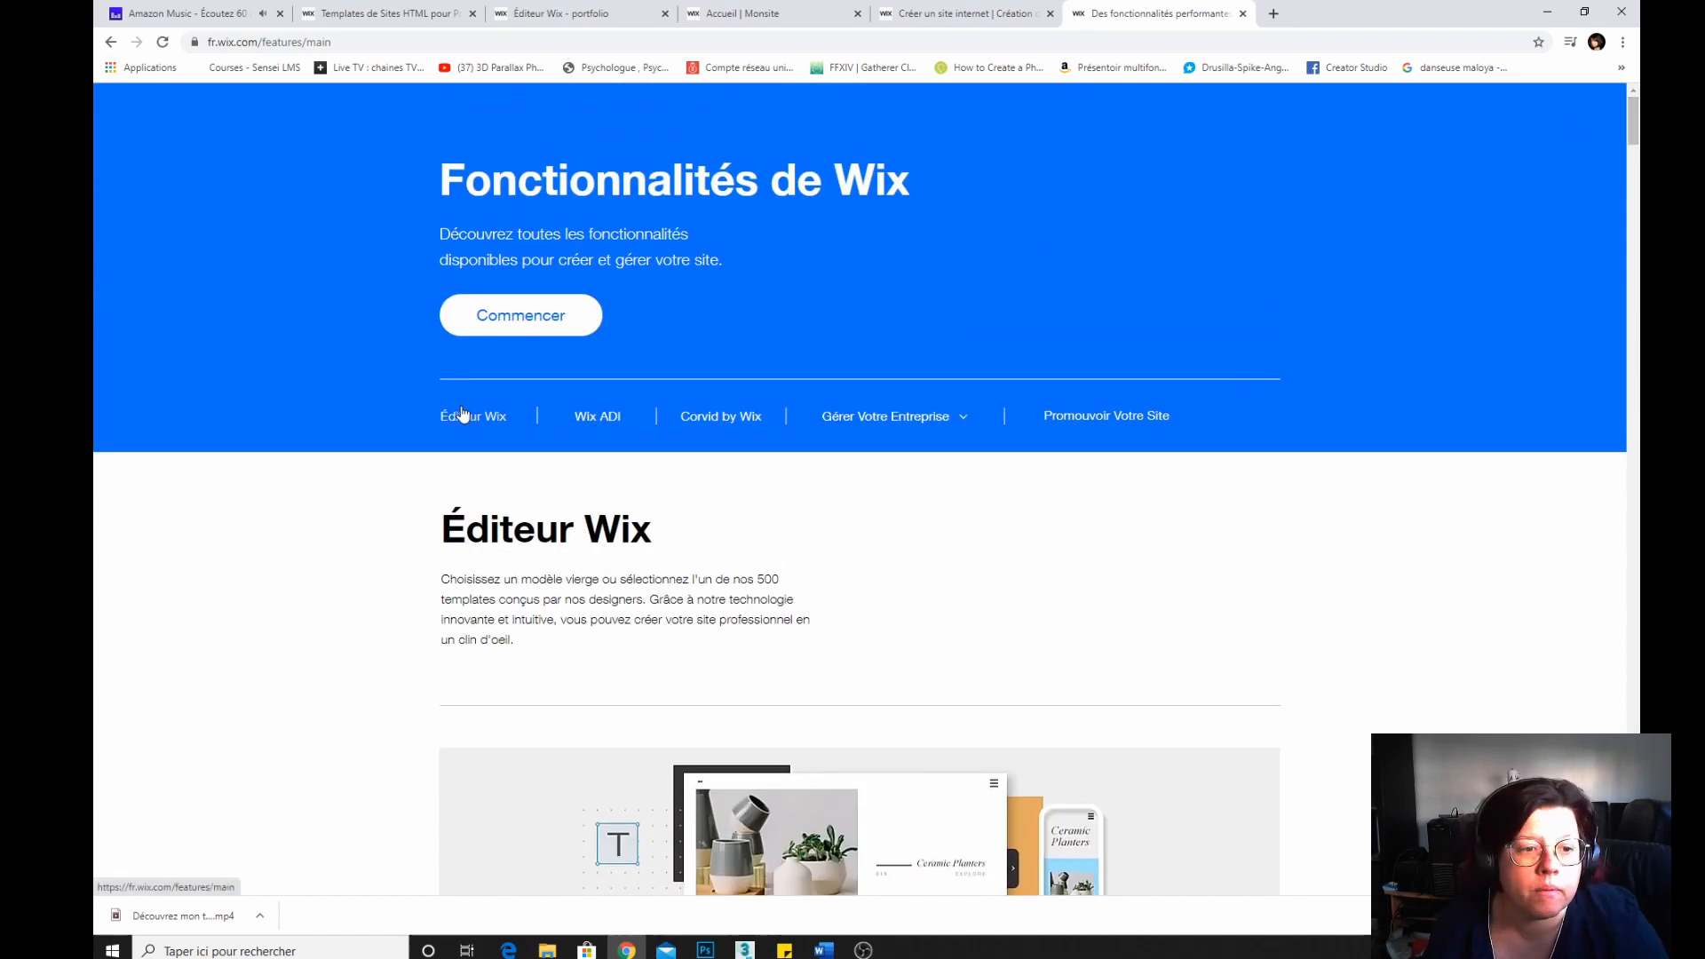
left_click(1243, 14)
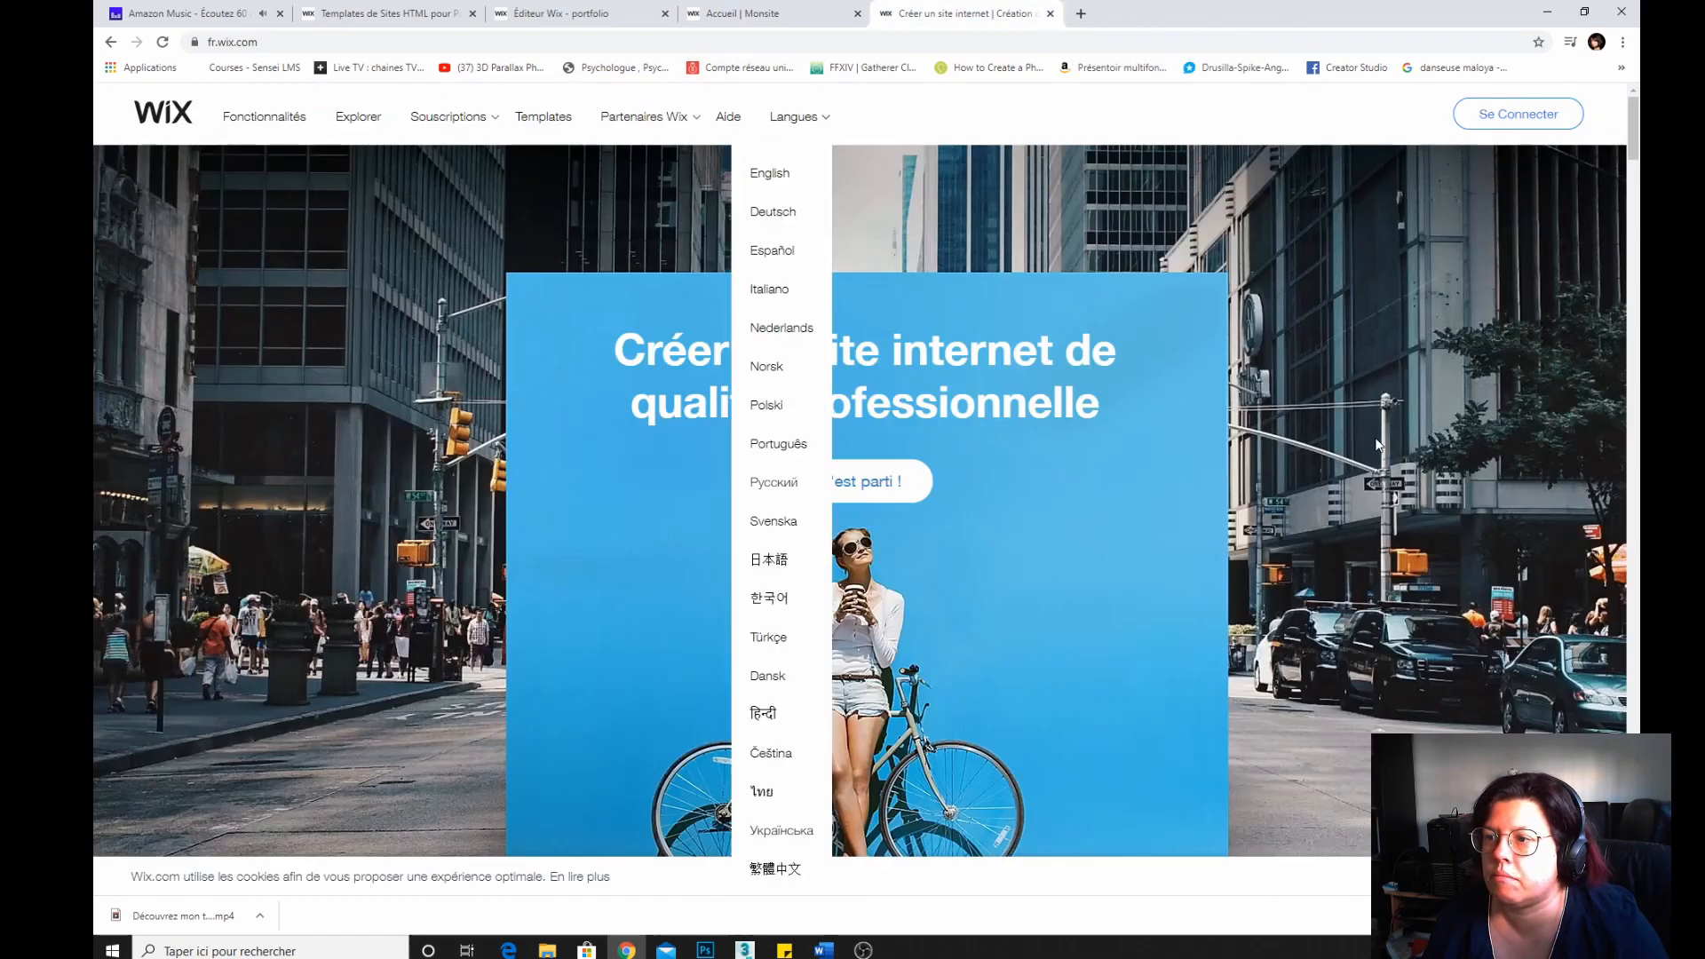